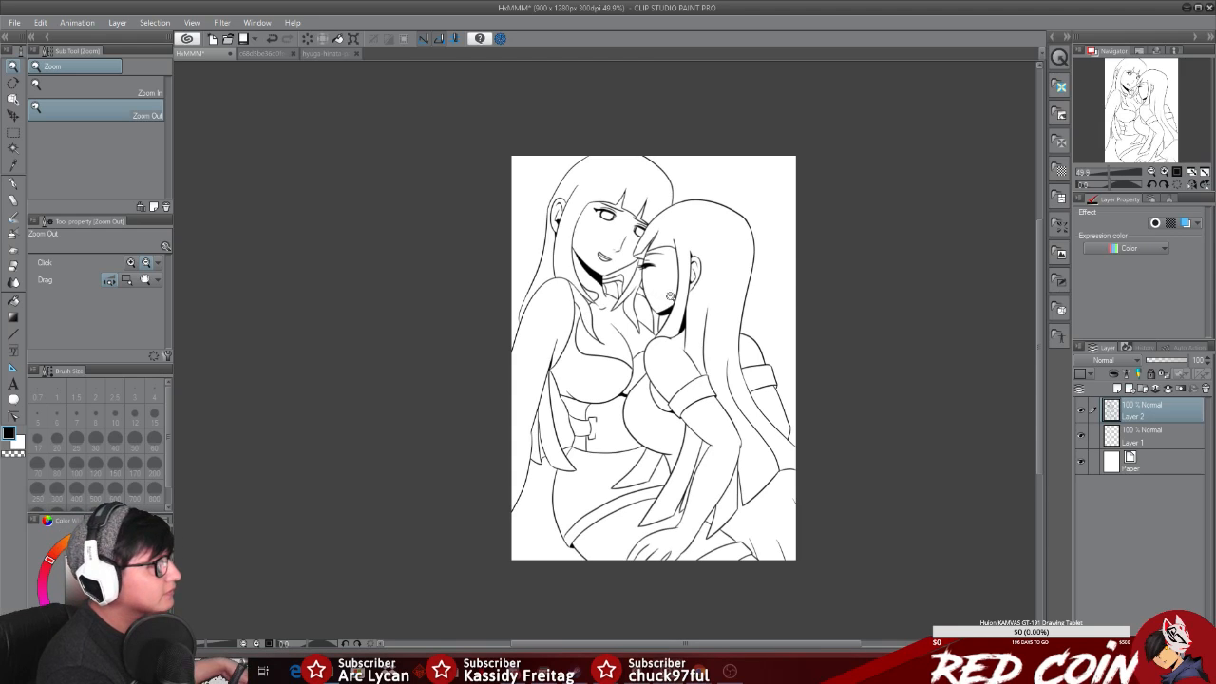
Step: Add a new raster layer above the line art on Layer 2
{"action": "left_click", "coordinate": [671, 324]}
{"action": "left_click_drag", "start_coordinate": [696, 332], "coordinate": [712, 372]}
{"action": "left_click", "coordinate": [715, 348]}
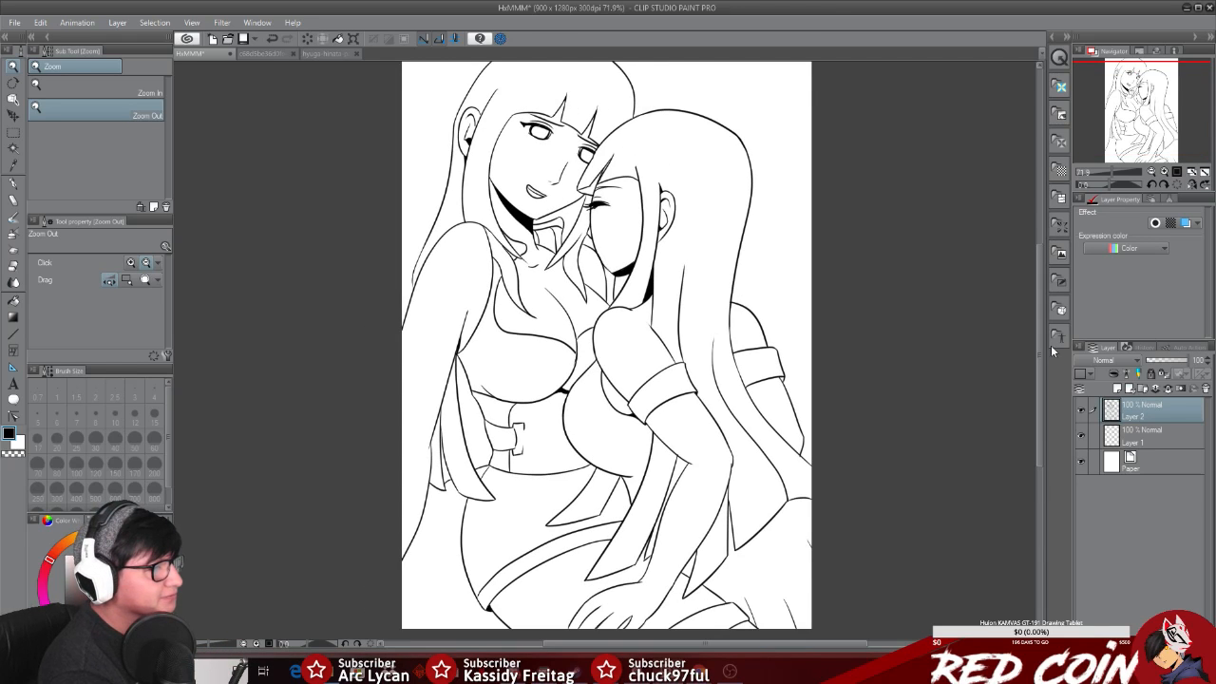
{"action": "left_click_drag", "start_coordinate": [1037, 331], "coordinate": [1037, 276]}
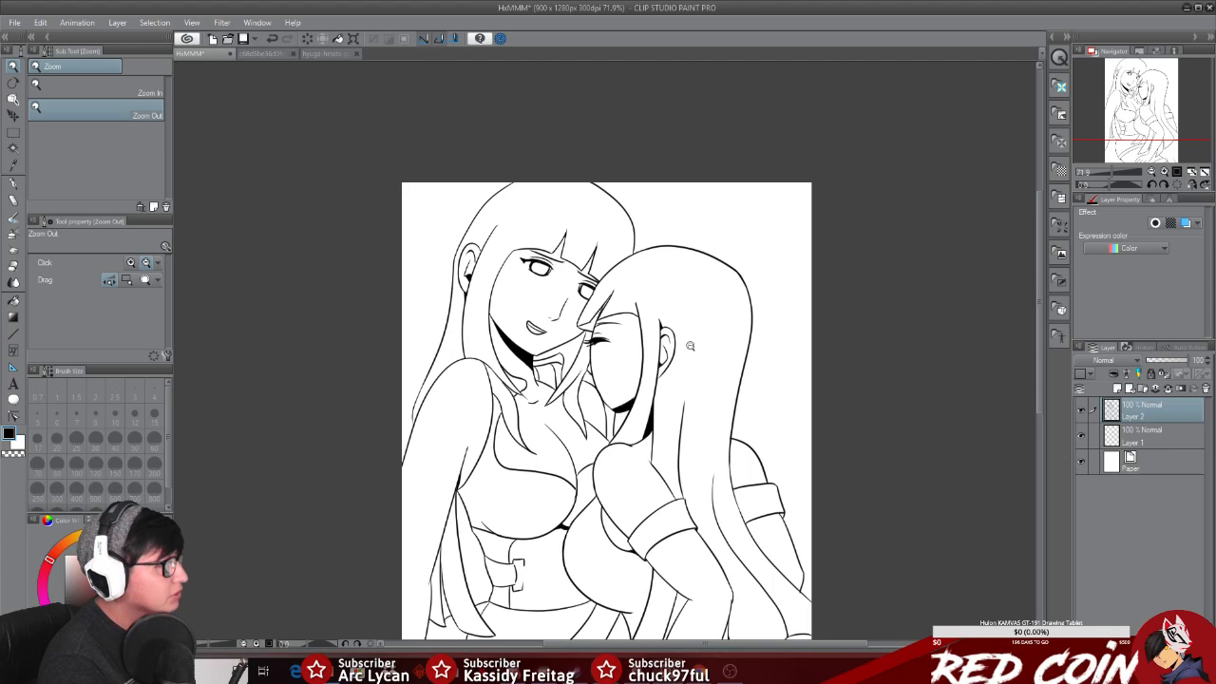
{"action": "left_click", "coordinate": [658, 374]}
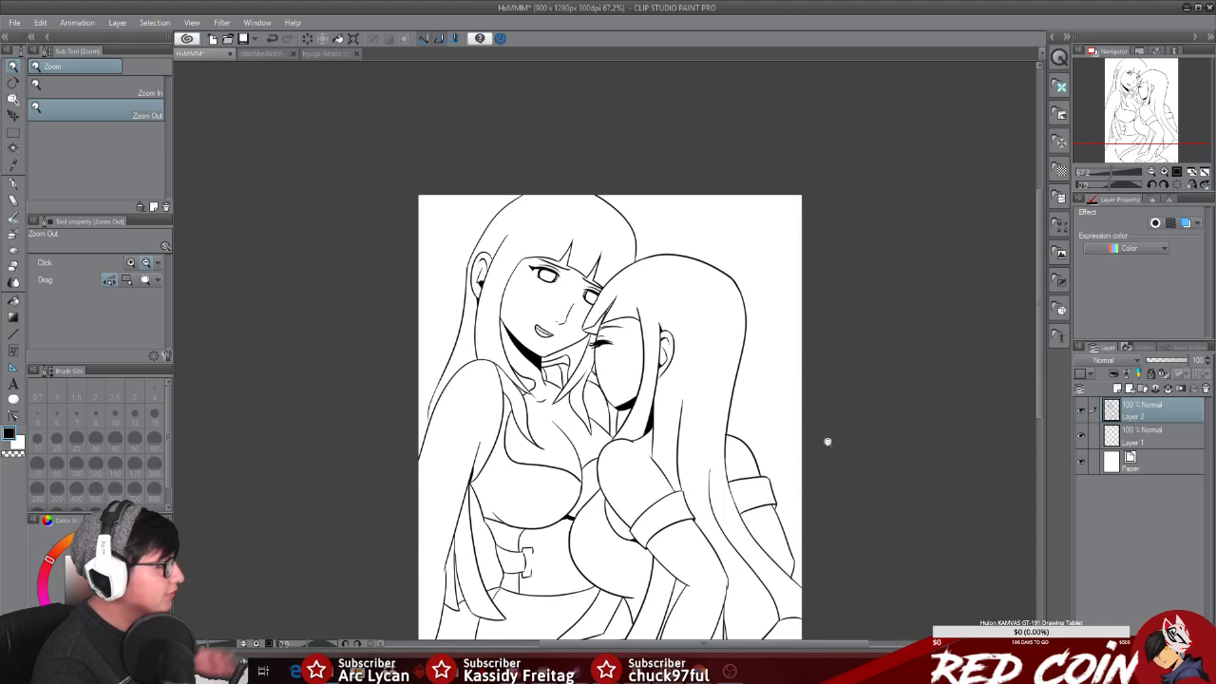
{"action": "left_click", "coordinate": [1118, 390]}
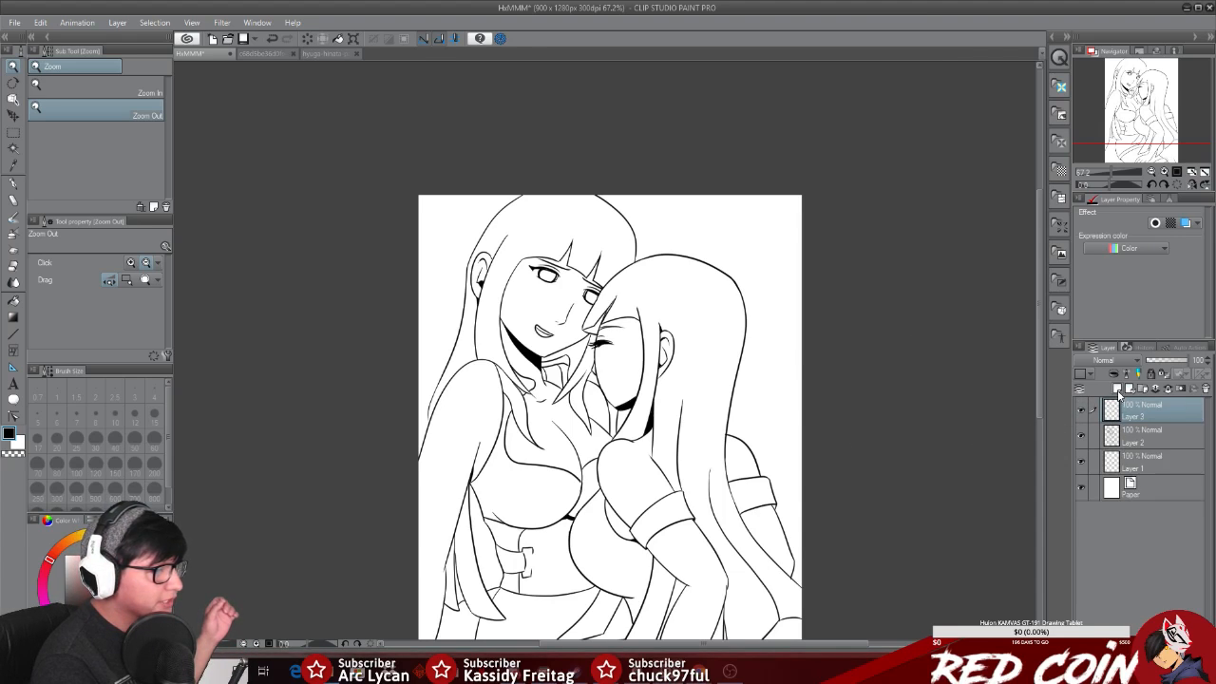
Step: Rename the line art's Layer 2 as Master Lines and place the empty Layer 3 directly beneath it
{"action": "left_click", "coordinate": [1146, 434]}
{"action": "double_click", "coordinate": [1148, 441]}
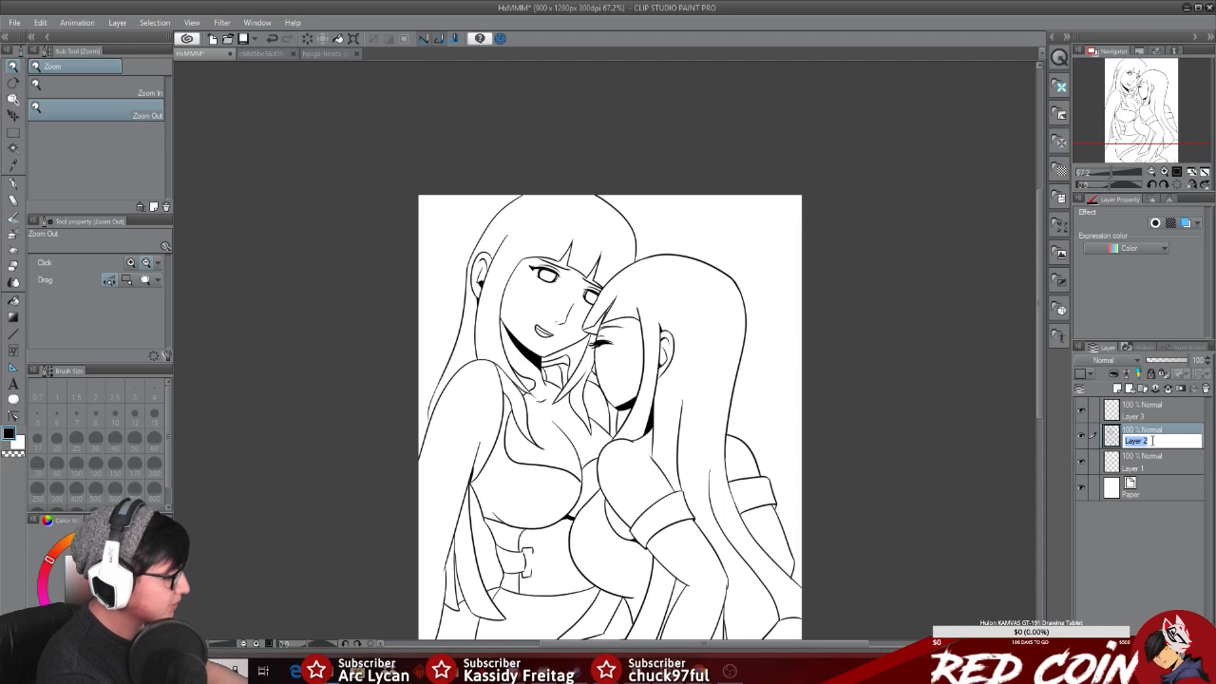
{"action": "type", "text": "M"}
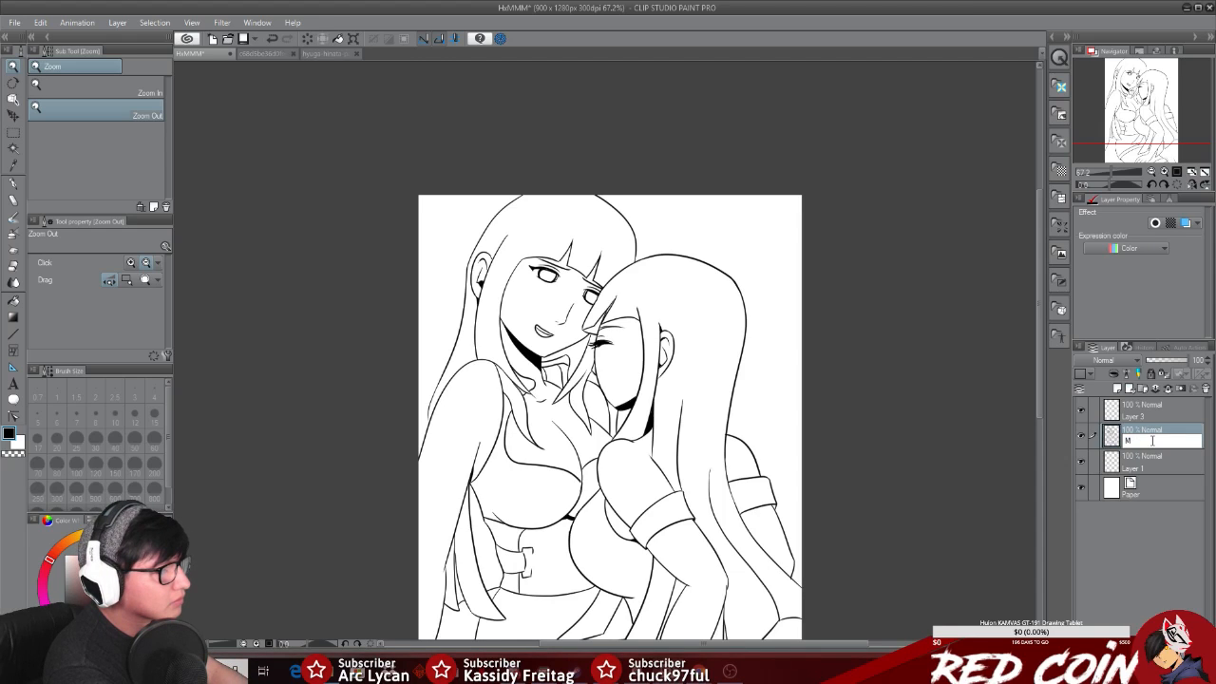
{"action": "type", "text": "aster Lines"}
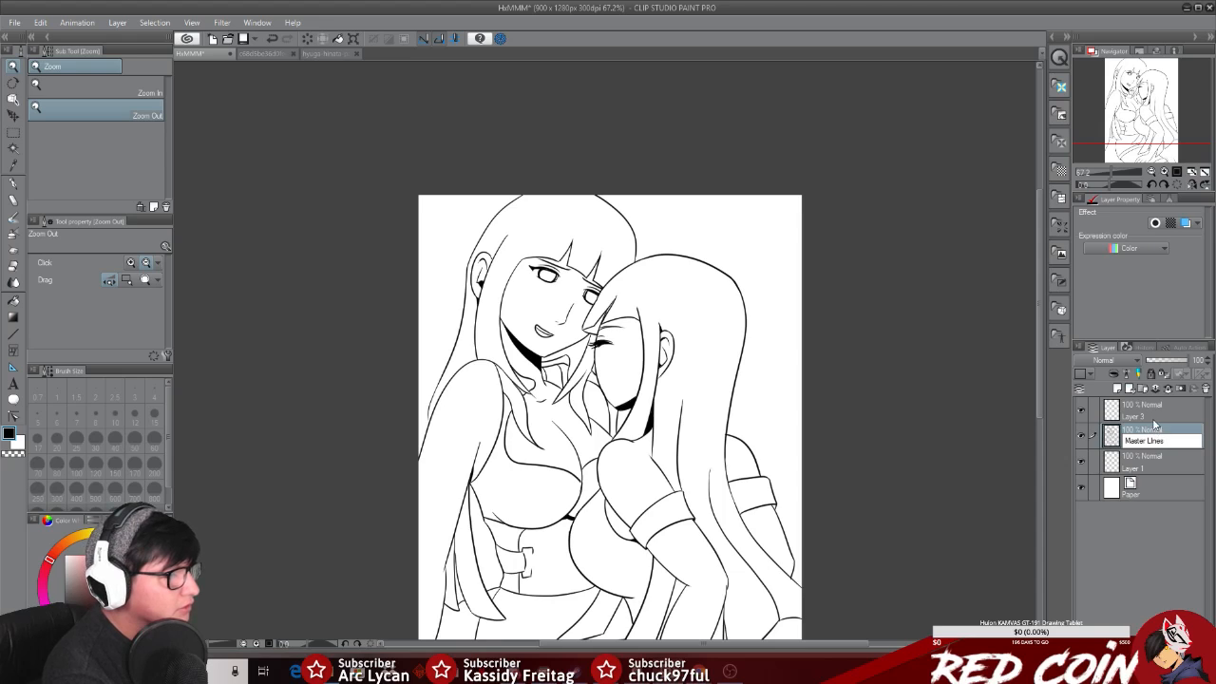
{"action": "left_click", "coordinate": [1086, 433]}
{"action": "left_click", "coordinate": [1079, 435]}
{"action": "left_click", "coordinate": [1079, 435]}
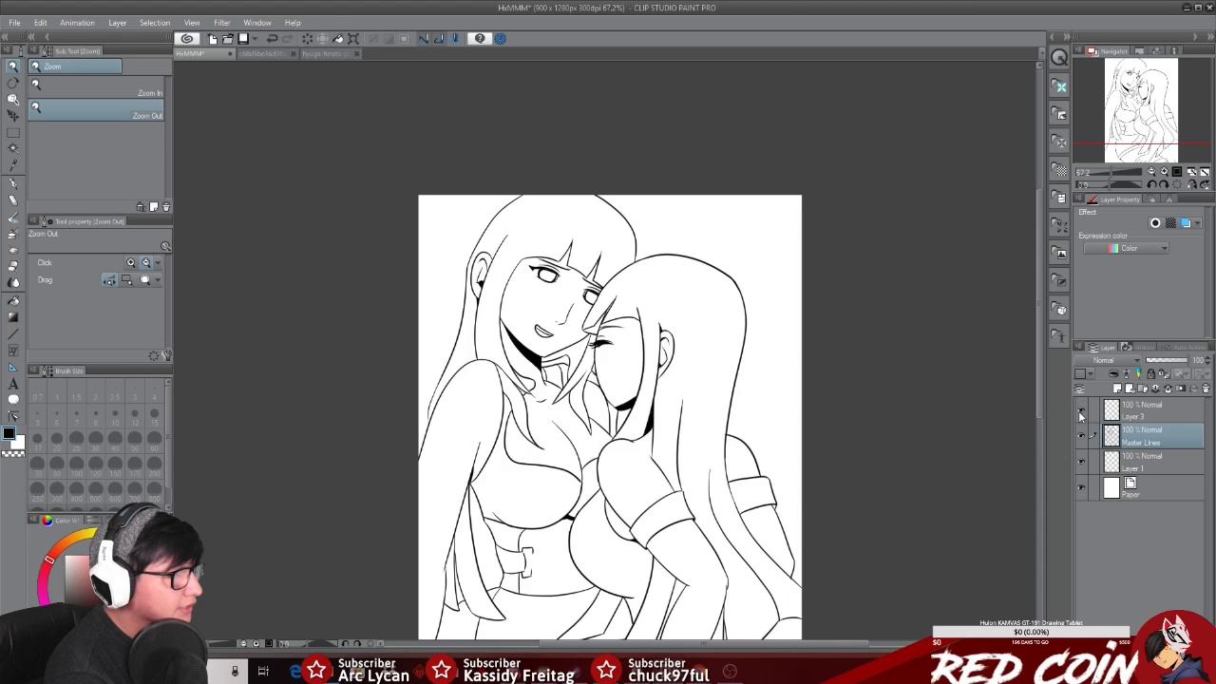
{"action": "left_click", "coordinate": [1175, 416]}
{"action": "left_click_drag", "start_coordinate": [1164, 423], "coordinate": [1164, 441]}
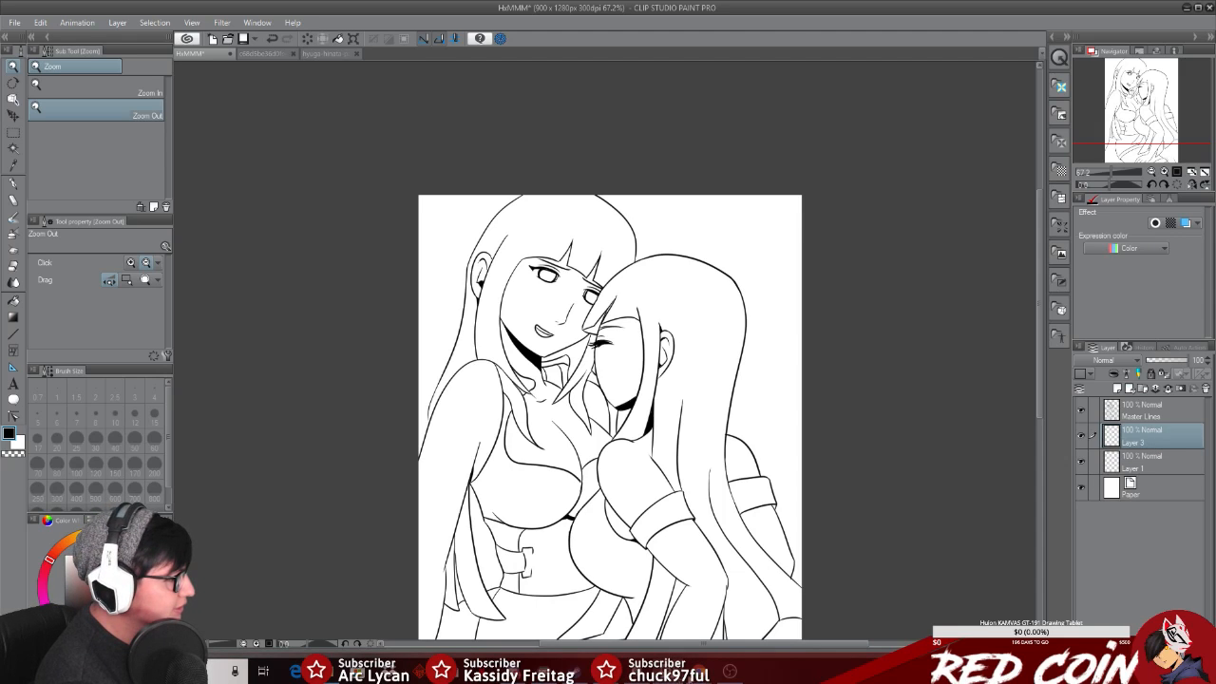
Step: Switch to OBS, raise the Desktop Audio volume in the mixer, and return to the drawing
{"action": "left_click", "coordinate": [729, 671]}
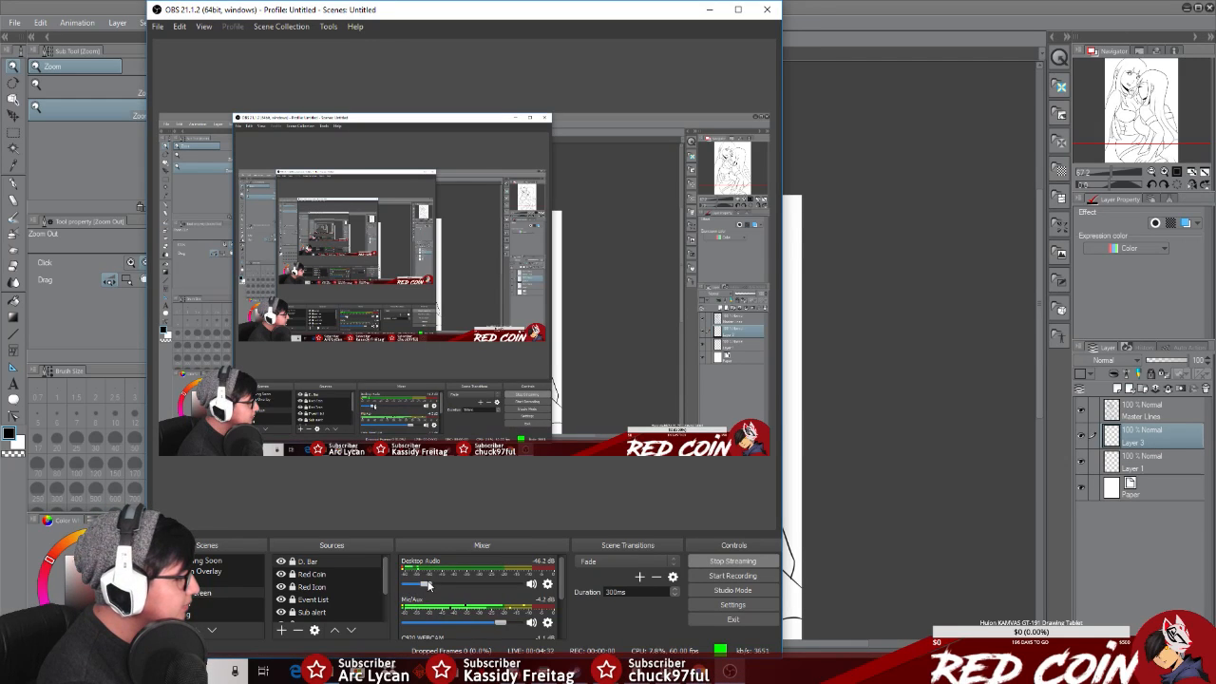
{"action": "left_click_drag", "start_coordinate": [428, 585], "coordinate": [449, 586]}
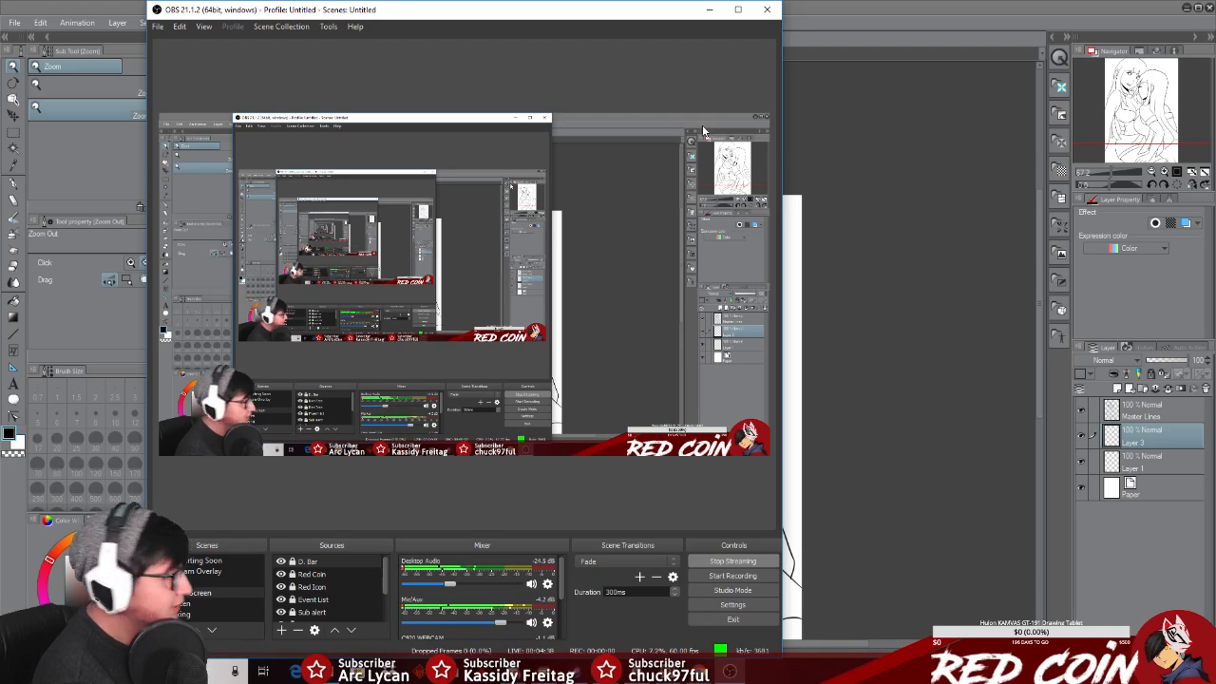
{"action": "left_click", "coordinate": [708, 10]}
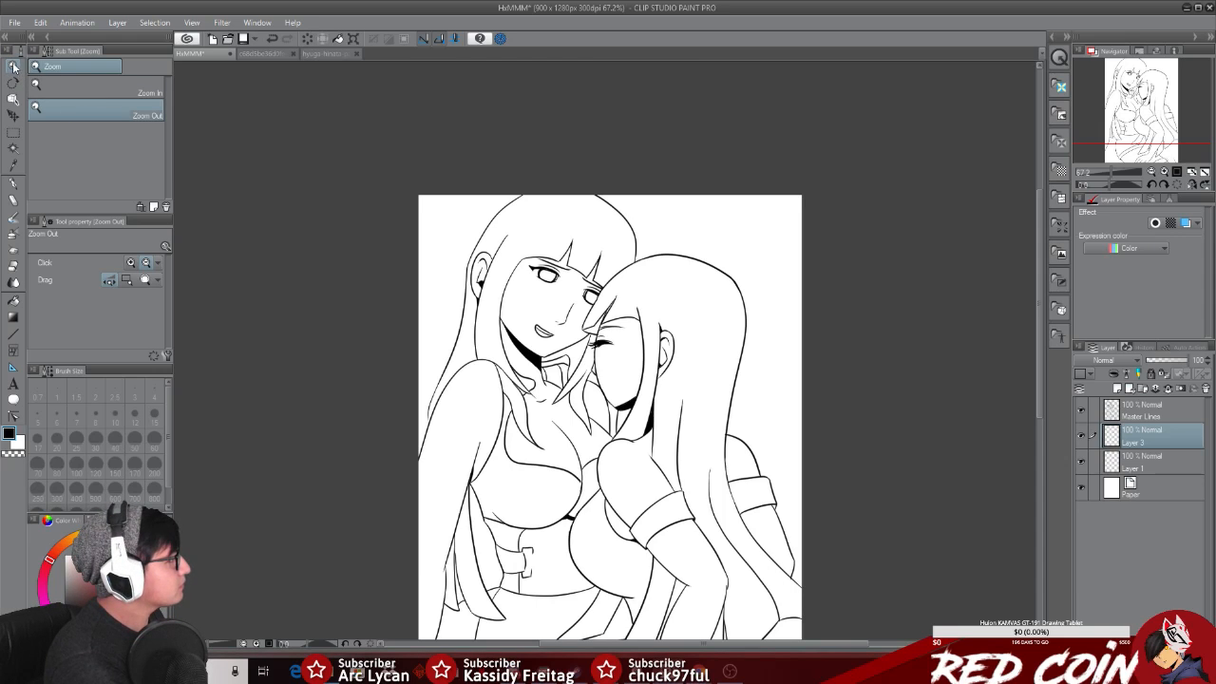
{"action": "left_click", "coordinate": [628, 338]}
{"action": "left_click", "coordinate": [642, 340]}
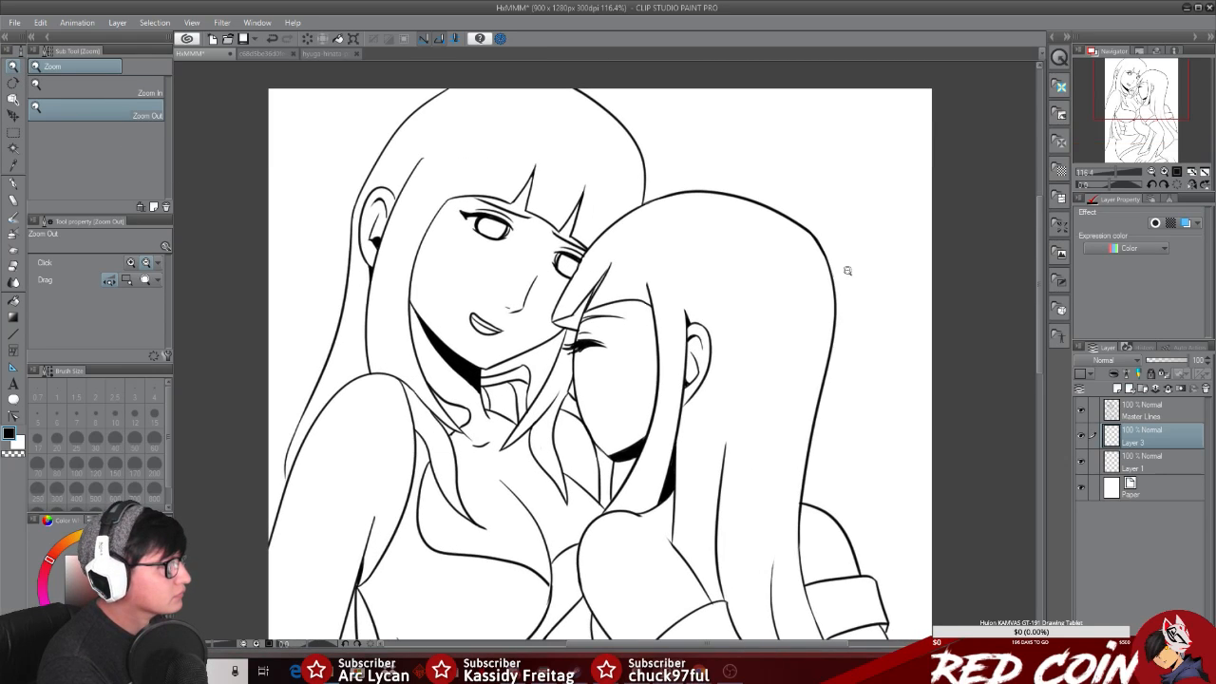
{"action": "left_click_drag", "start_coordinate": [1038, 259], "coordinate": [1038, 302]}
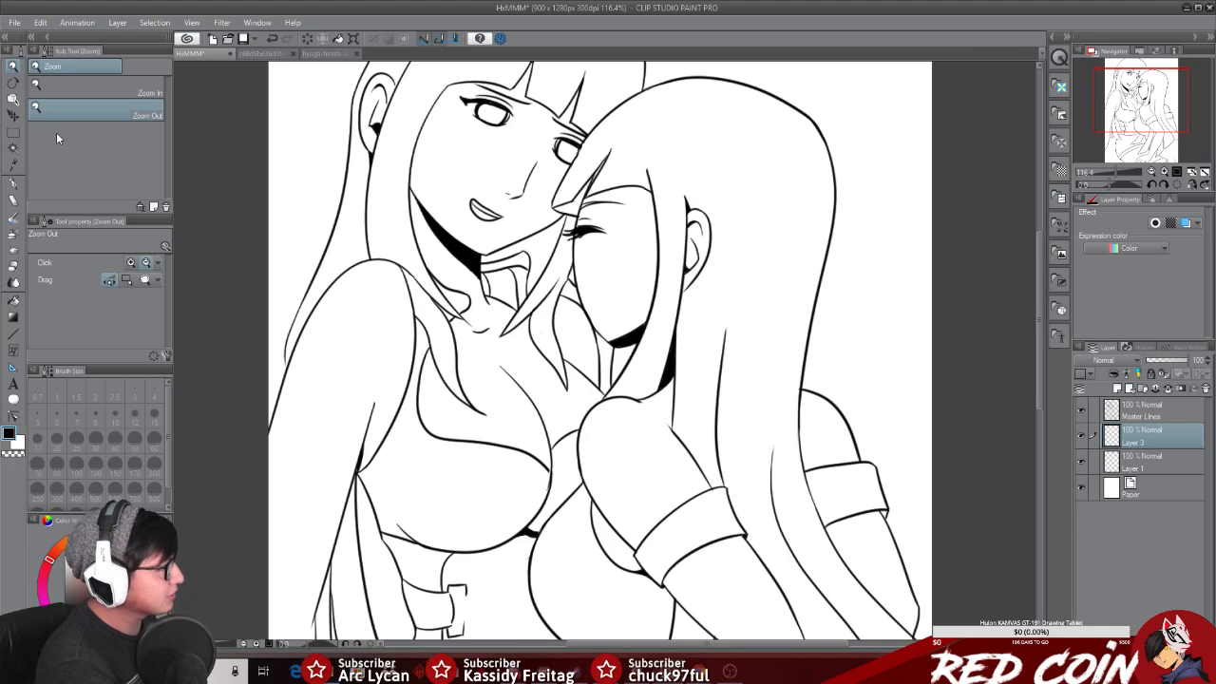
{"action": "left_click", "coordinate": [1158, 410]}
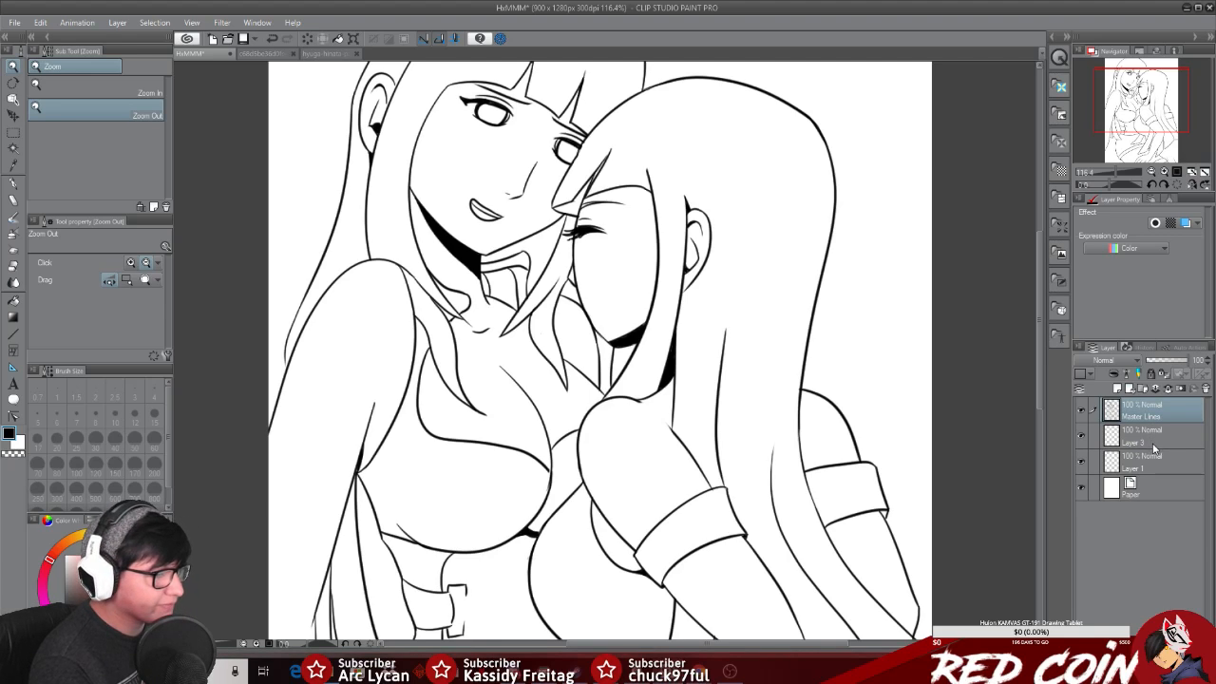
{"action": "left_click", "coordinate": [1156, 440]}
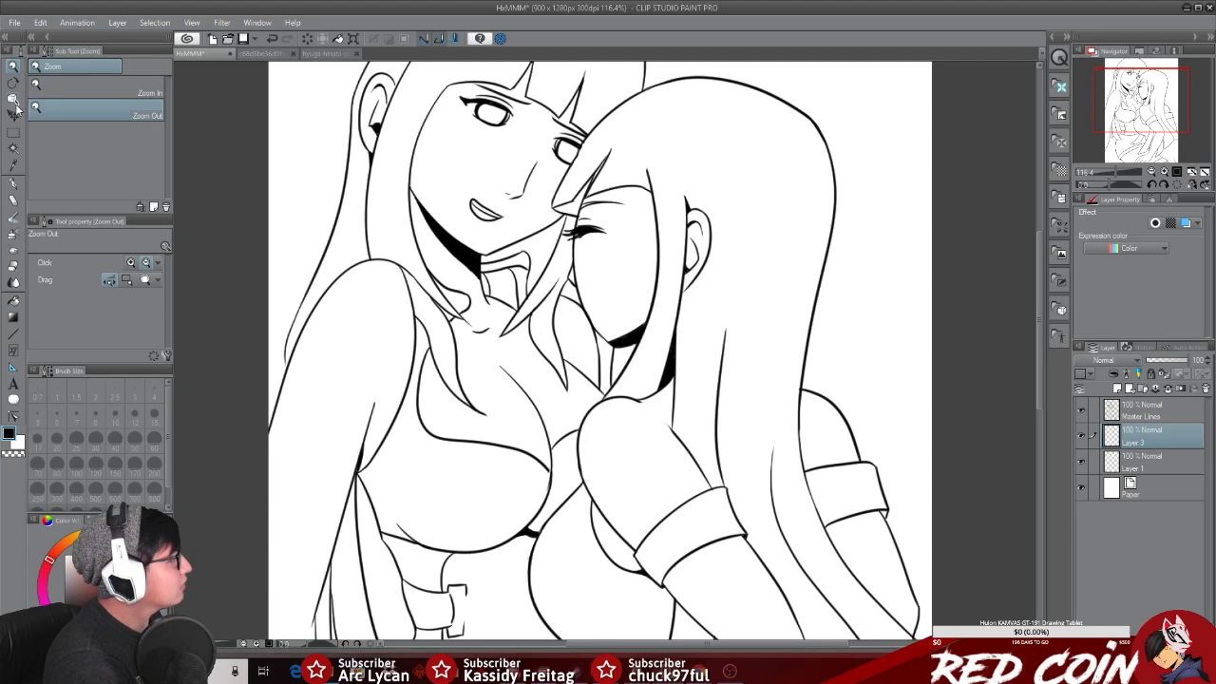
{"action": "left_click", "coordinate": [999, 351]}
{"action": "left_click", "coordinate": [999, 351]}
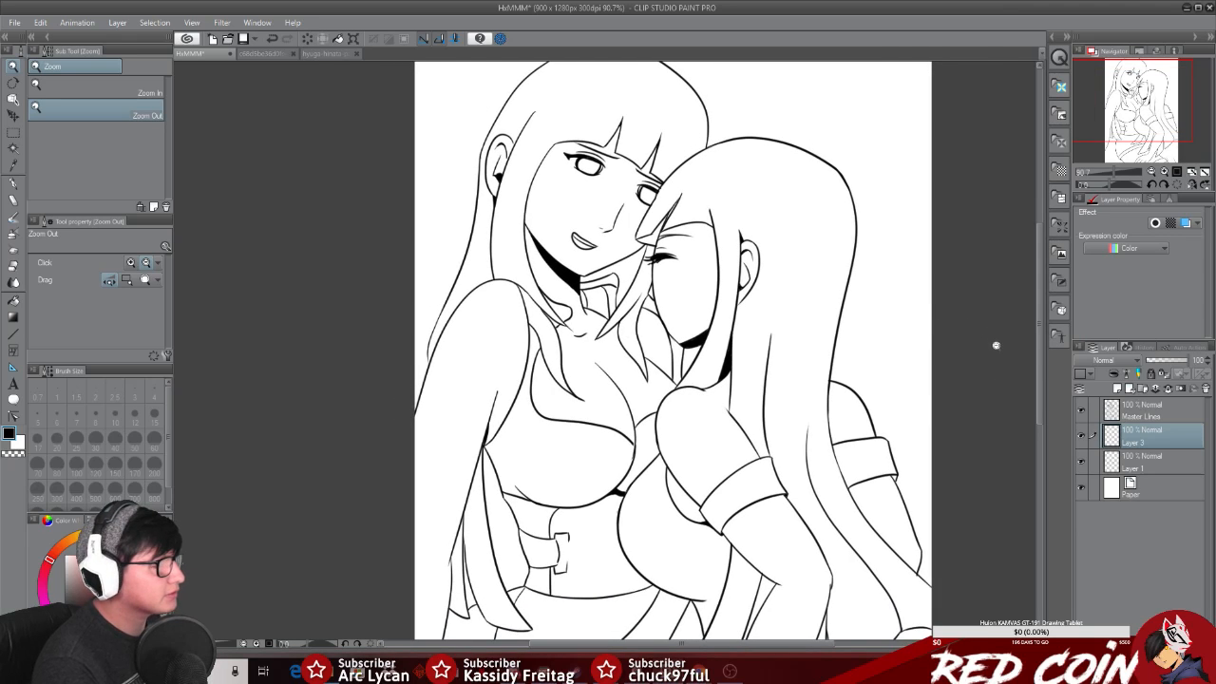
Step: Rename Layer 3 as Hinata Hair
{"action": "double_click", "coordinate": [1146, 442]}
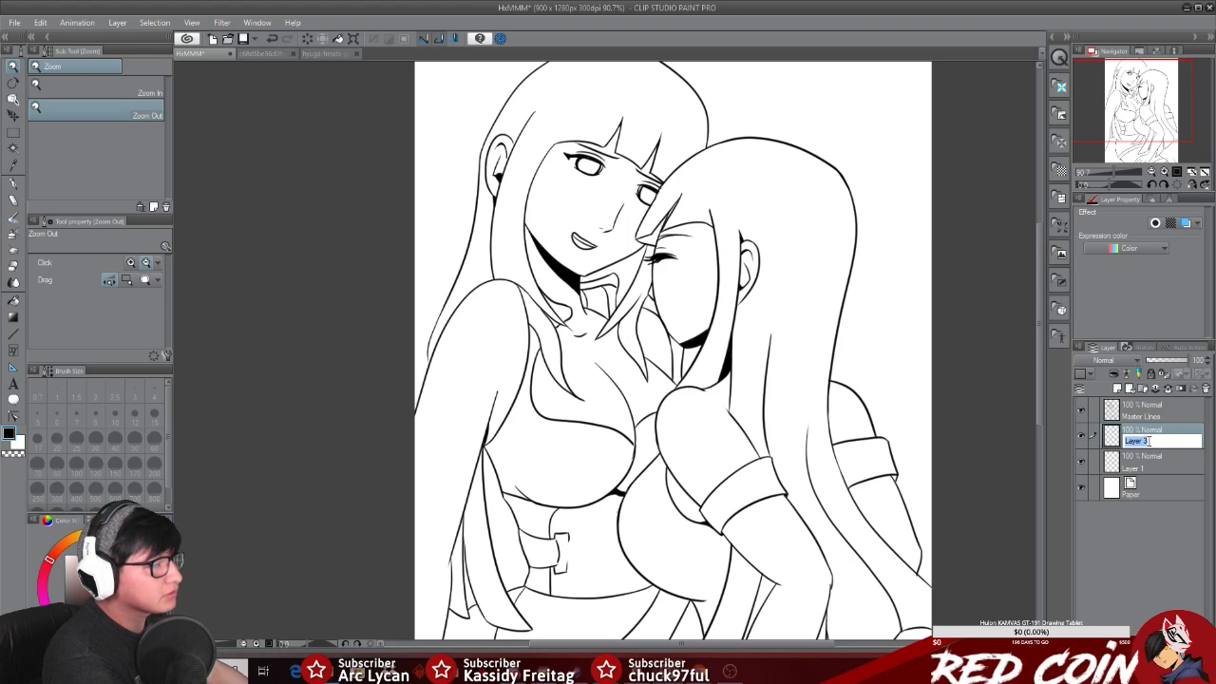
{"action": "type", "text": "Hair"}
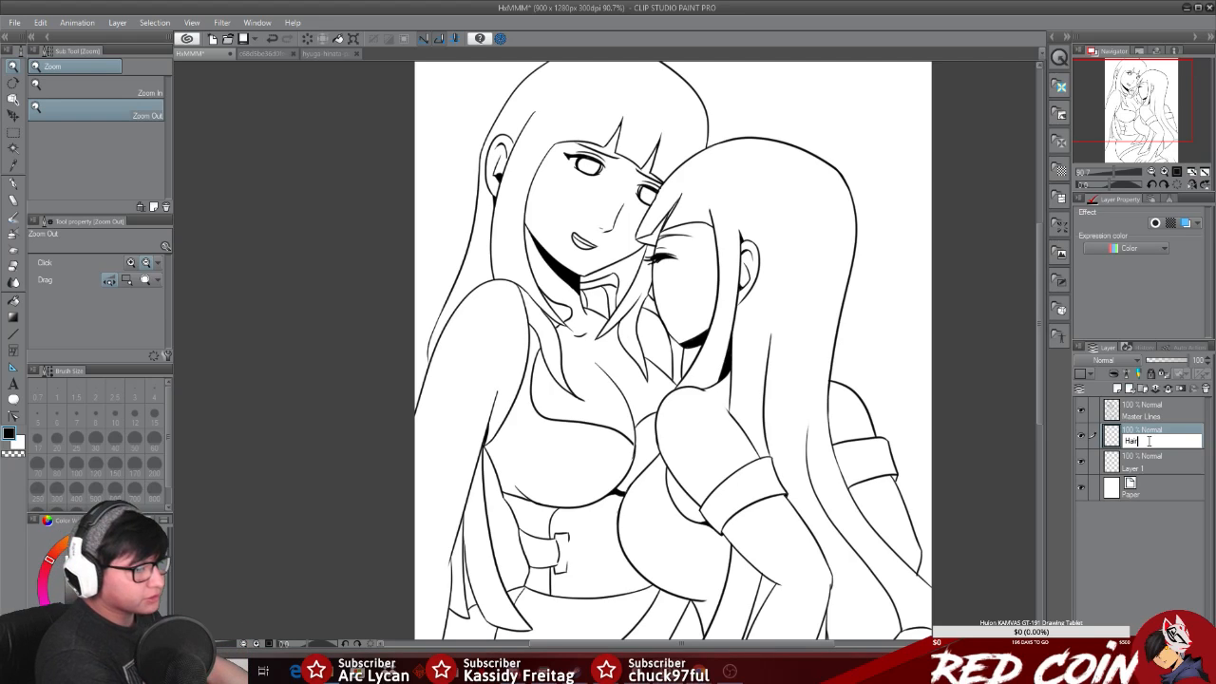
{"action": "key", "text": "BackSpace"}
{"action": "key", "text": "BackSpace"}
{"action": "key", "text": "BackSpace"}
{"action": "type", "text": "inata"}
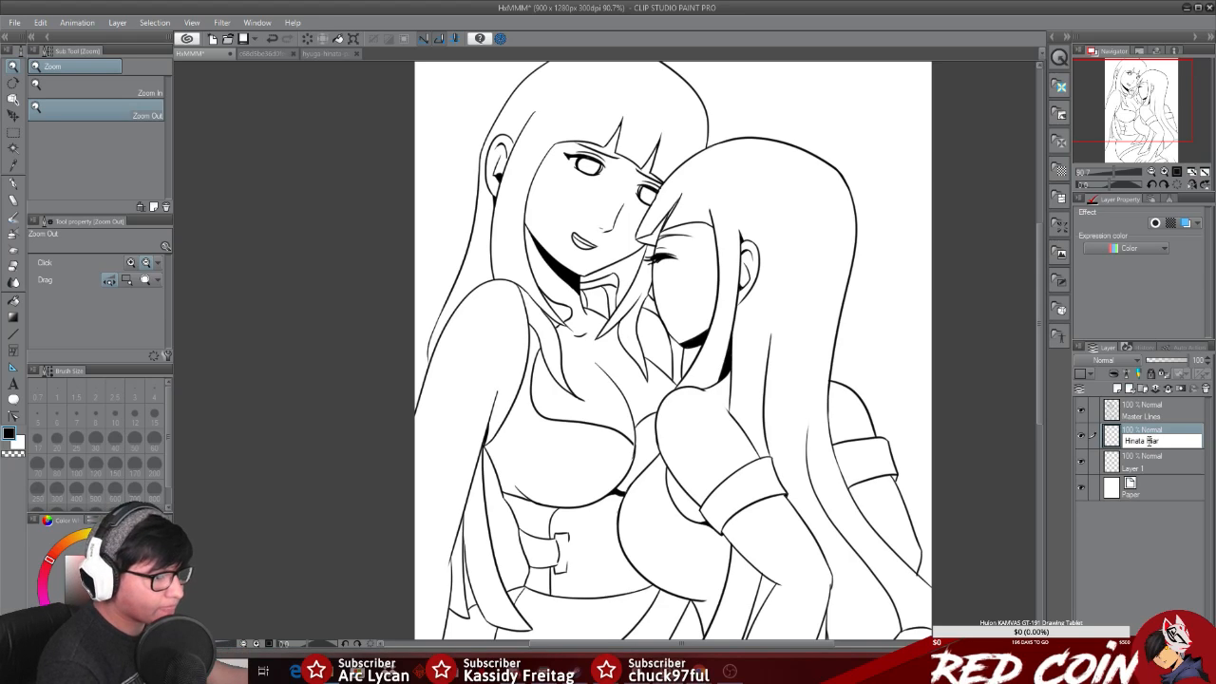
{"action": "key", "text": "BackSpace"}
{"action": "key", "text": "BackSpace"}
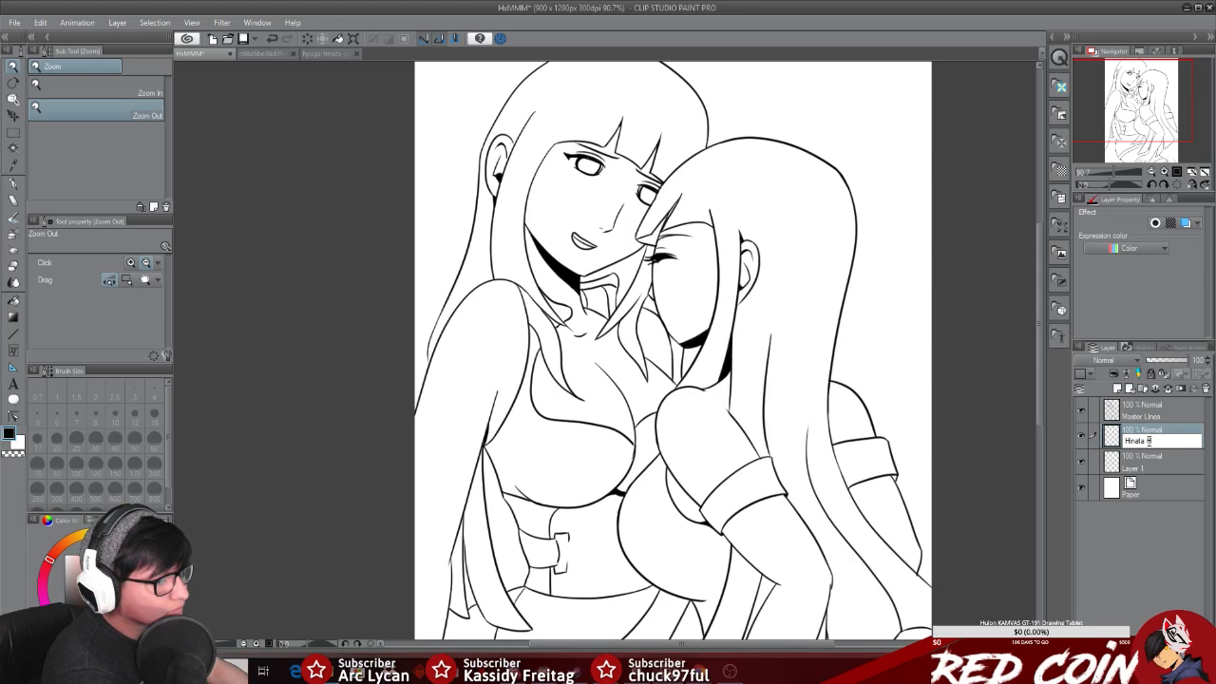
{"action": "type", "text": "Hair"}
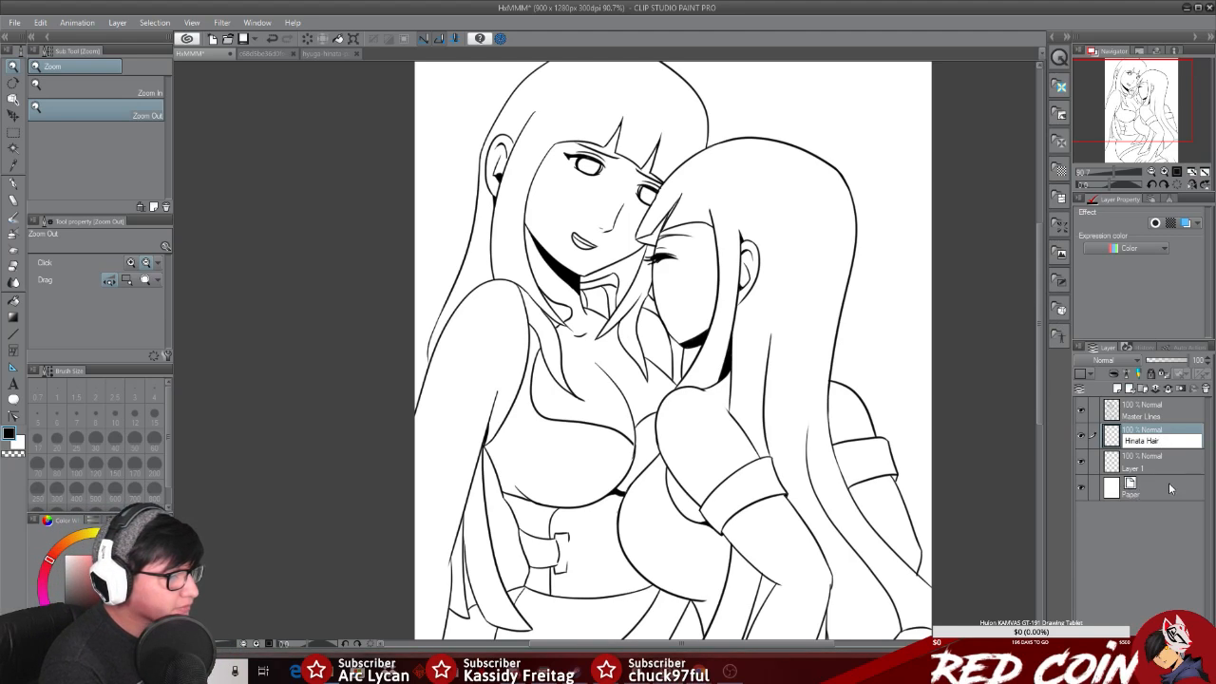
{"action": "key", "text": "Return"}
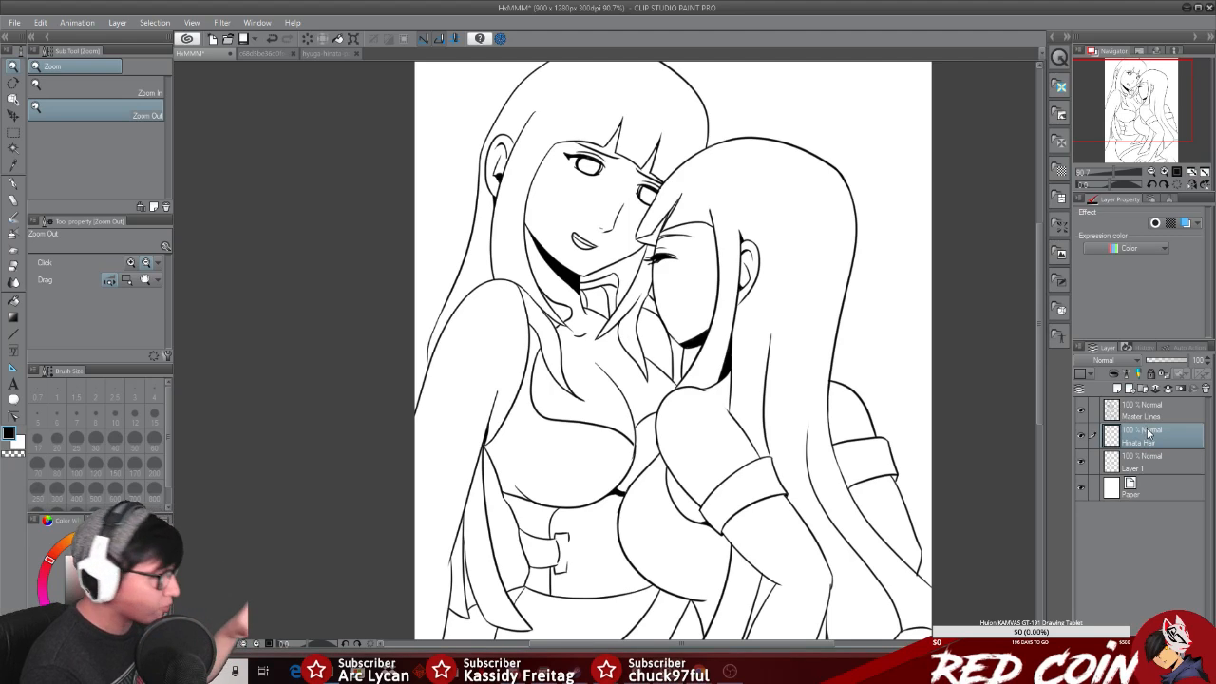
Step: Add a new raster layer above Layer 1 and fill the whole layer with teal
{"action": "left_click", "coordinate": [1139, 465]}
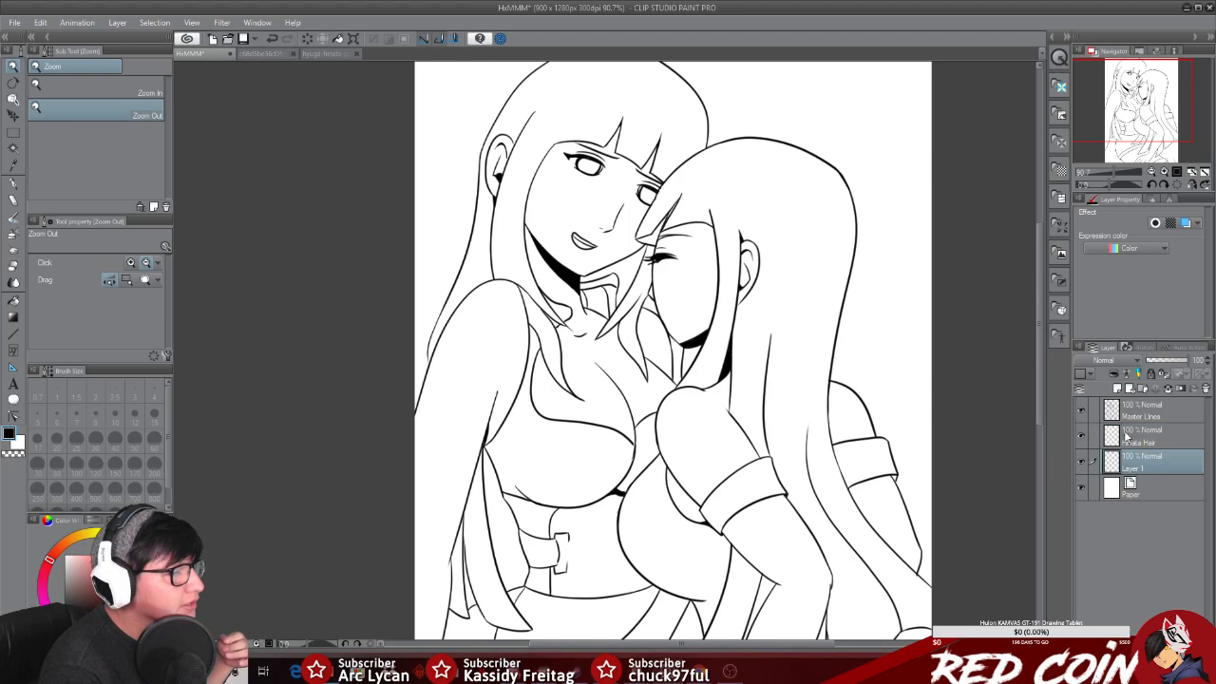
{"action": "left_click", "coordinate": [1117, 389]}
{"action": "left_click", "coordinate": [77, 566]}
{"action": "left_click", "coordinate": [121, 590]}
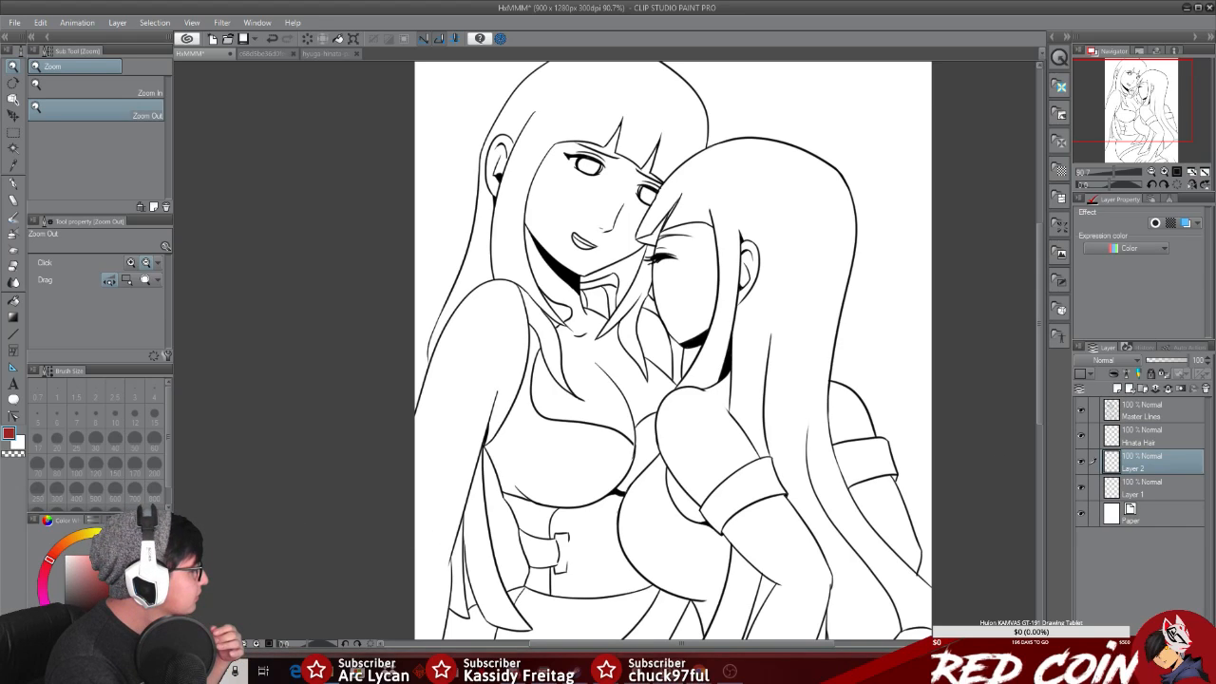
{"action": "left_click", "coordinate": [132, 606]}
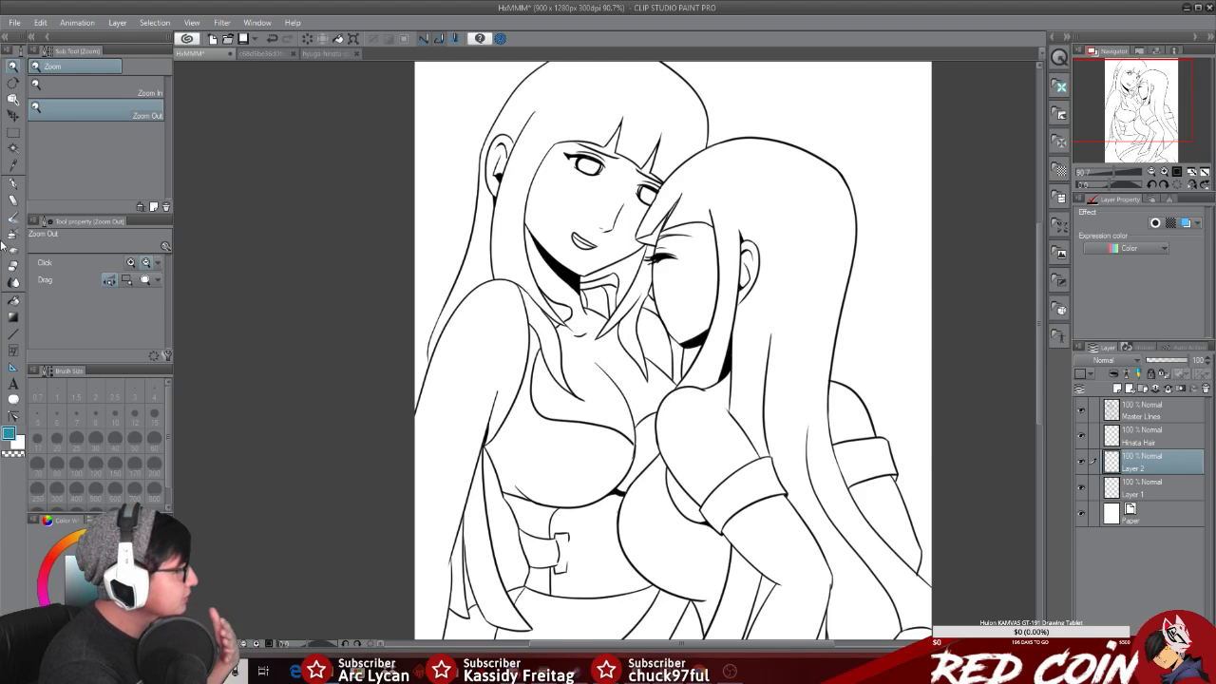
{"action": "left_click", "coordinate": [13, 300]}
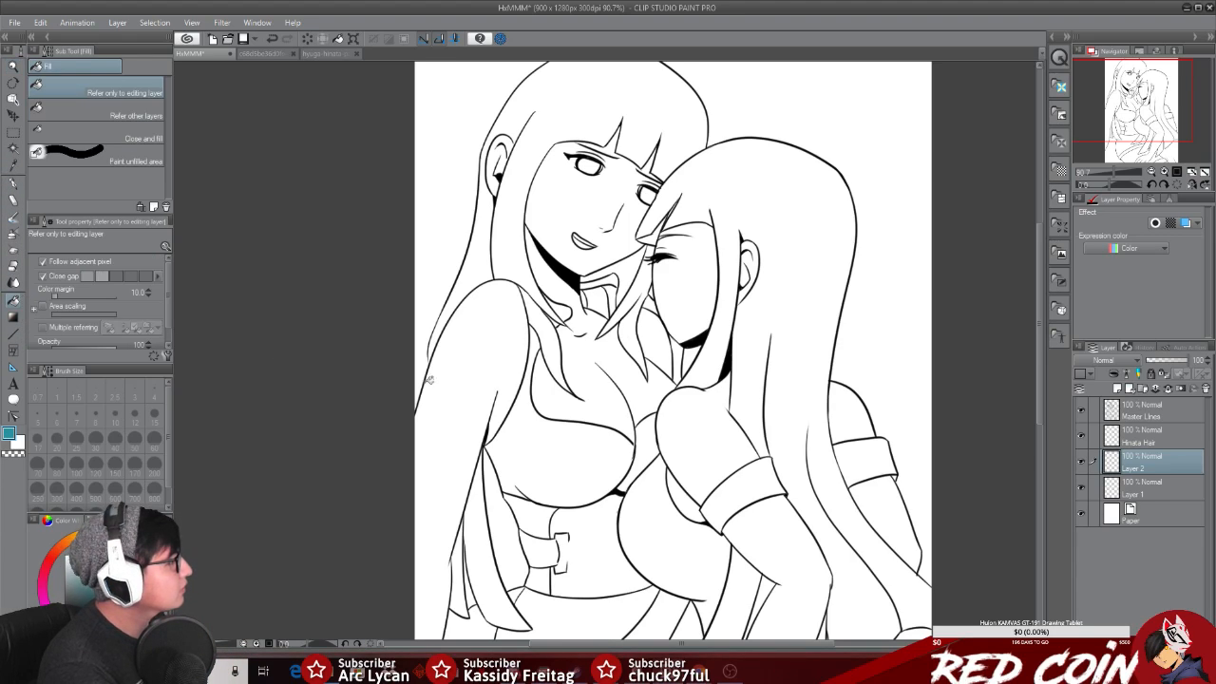
{"action": "left_click", "coordinate": [883, 339]}
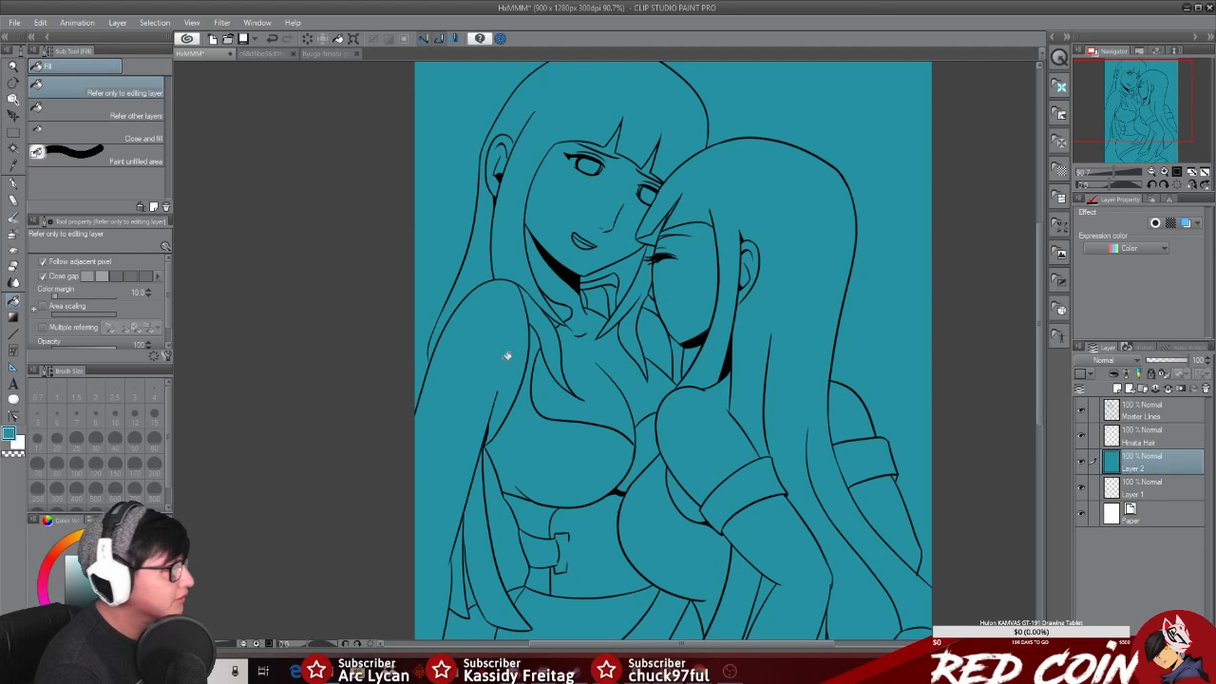
Step: Recolour the whole fill layer beneath Hinata Hair with orchid pink and a paler pink
{"action": "left_click", "coordinate": [50, 558]}
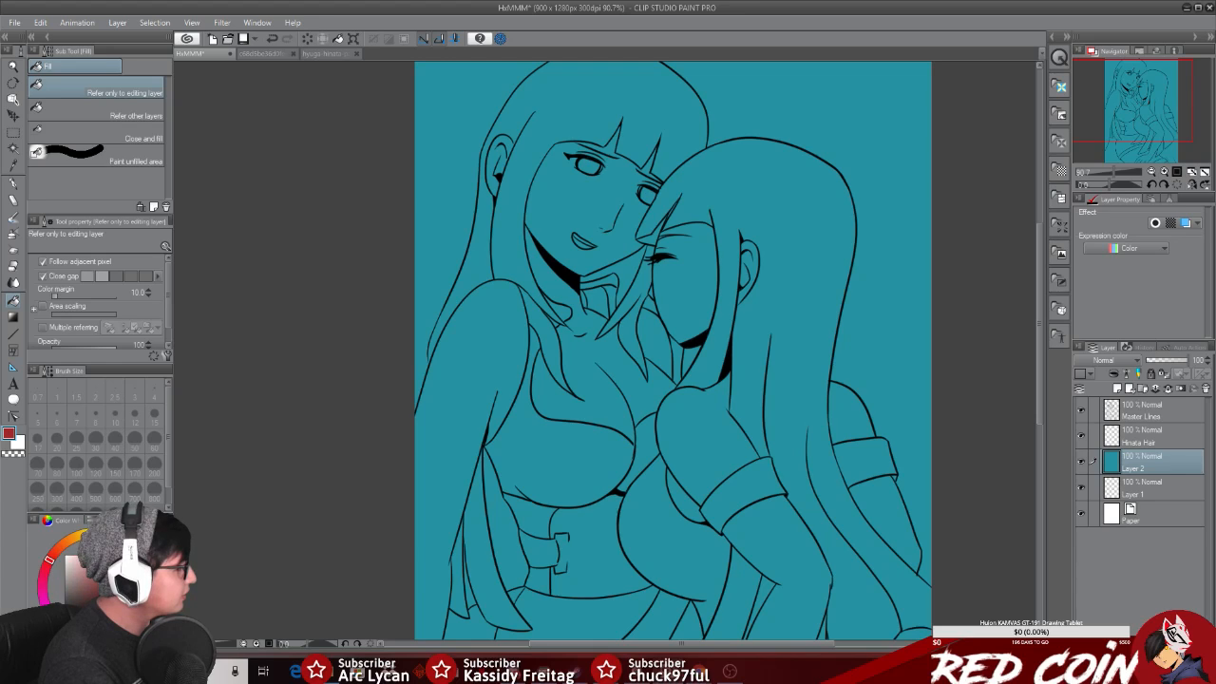
{"action": "left_click", "coordinate": [45, 601]}
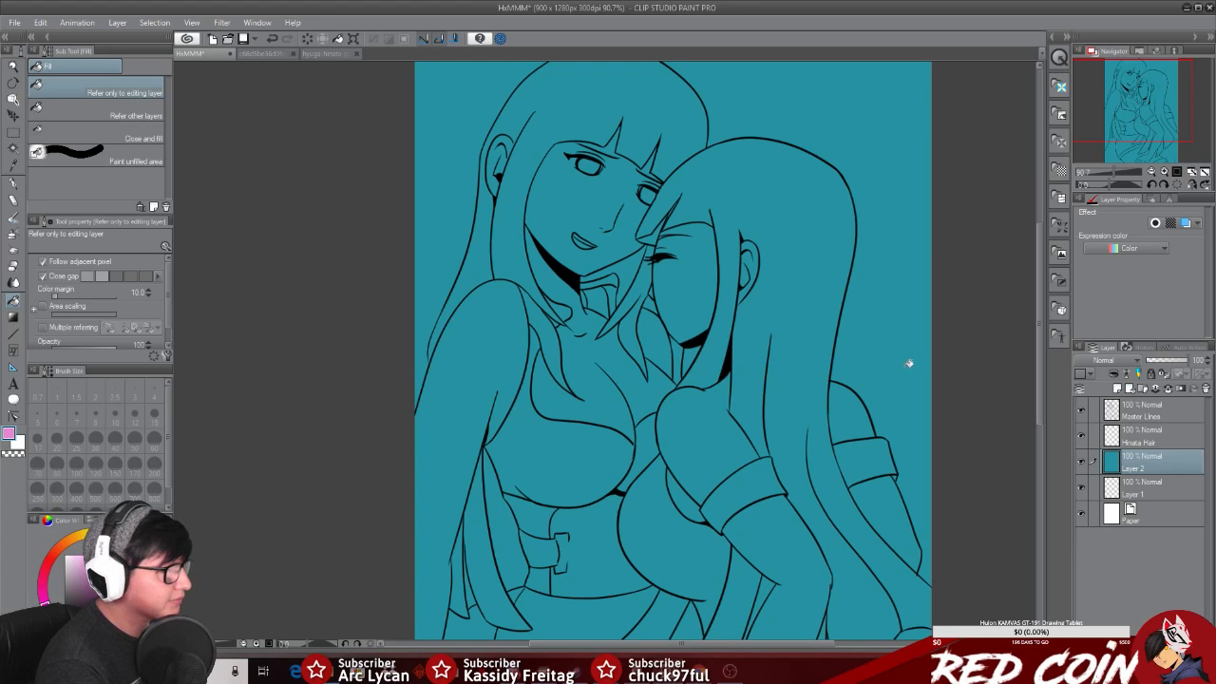
{"action": "left_click", "coordinate": [862, 420]}
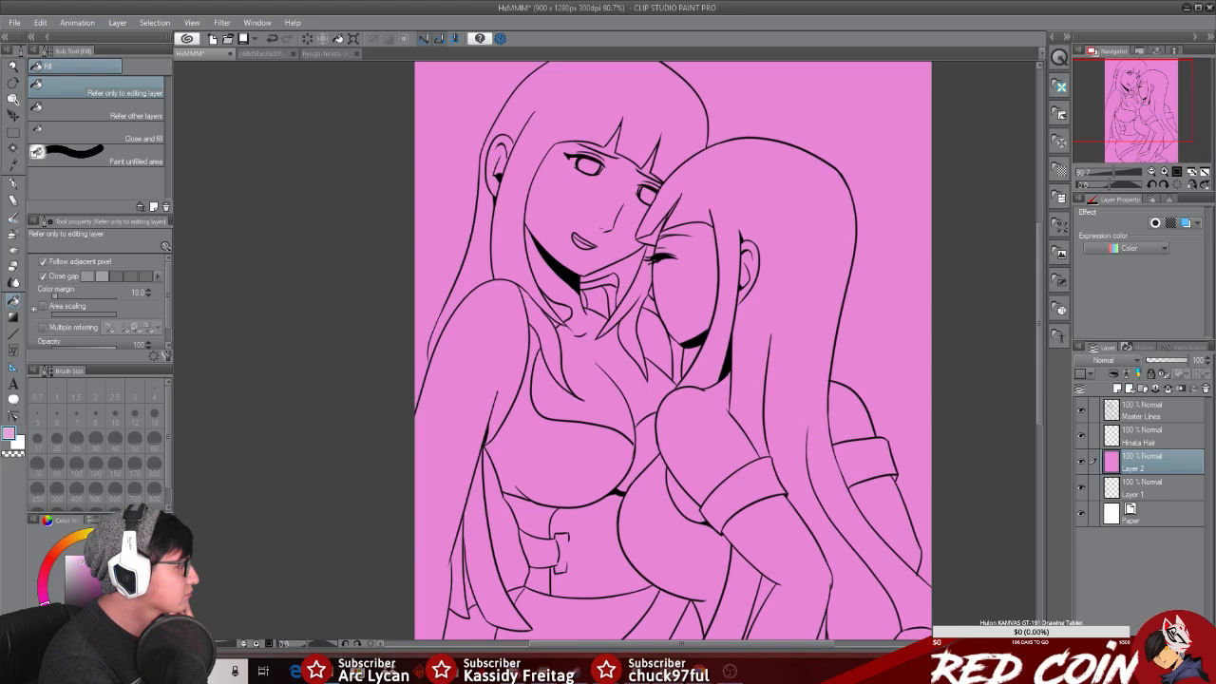
{"action": "left_click", "coordinate": [881, 371]}
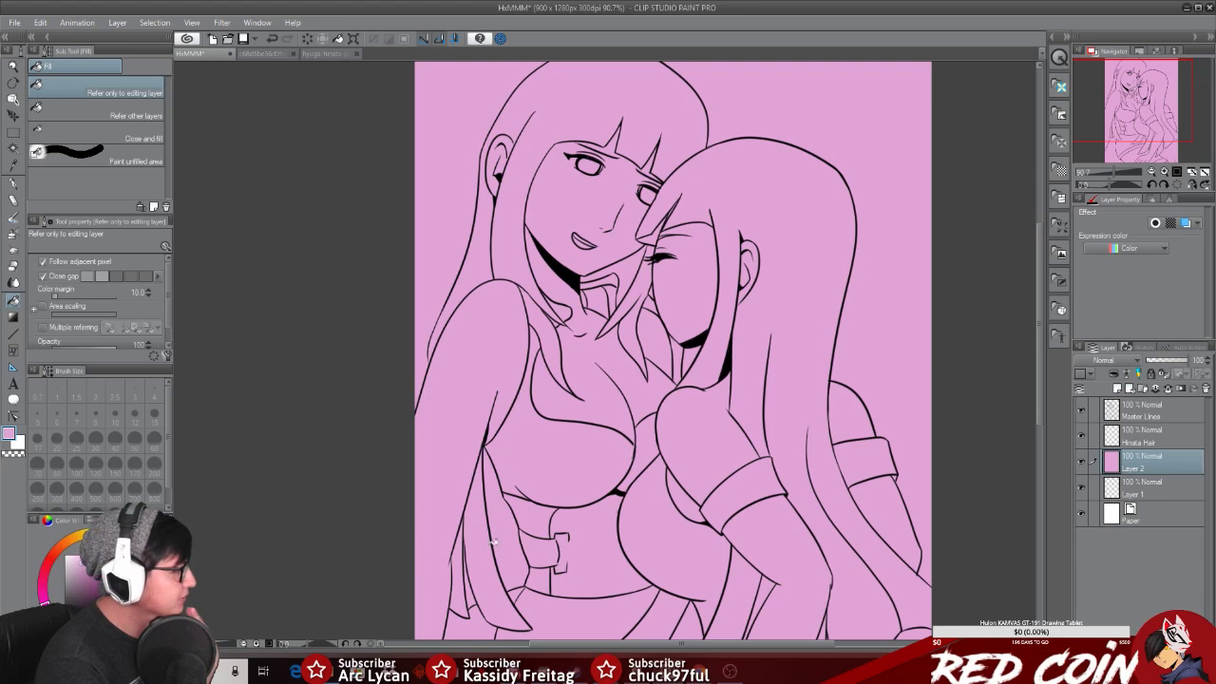
Step: Shift the colour to a hot pink and refill the whole layer beneath Hinata Hair with it
{"action": "left_click", "coordinate": [42, 576]}
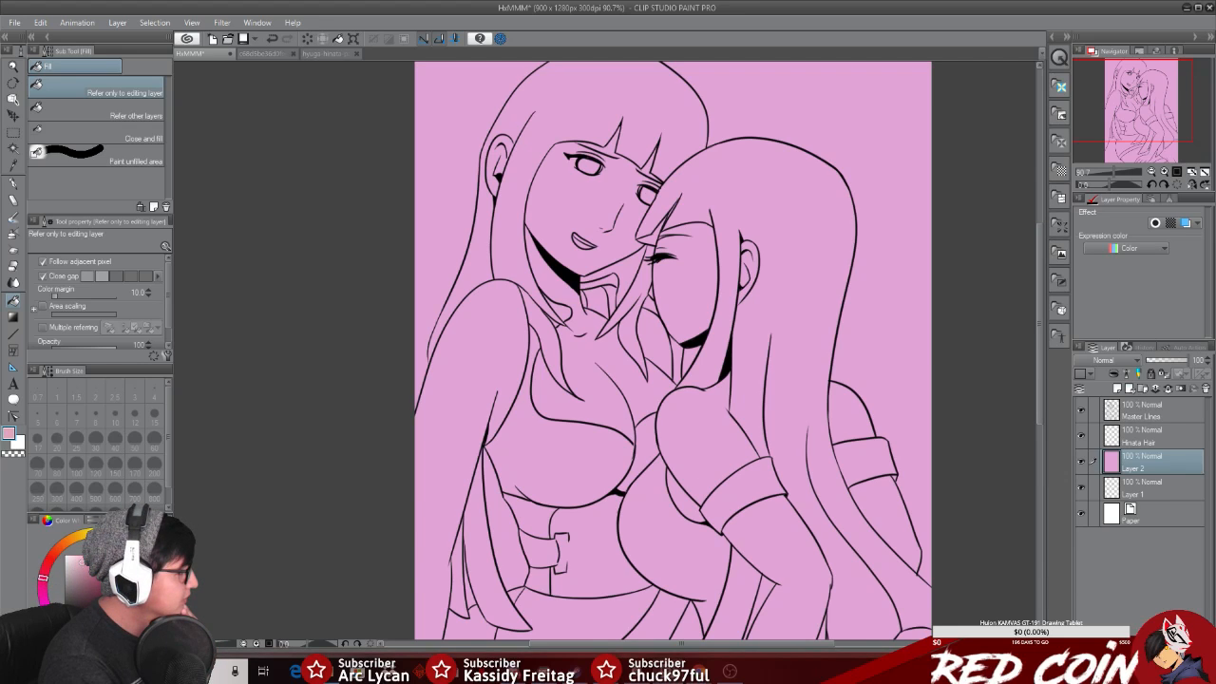
{"action": "left_click", "coordinate": [836, 306]}
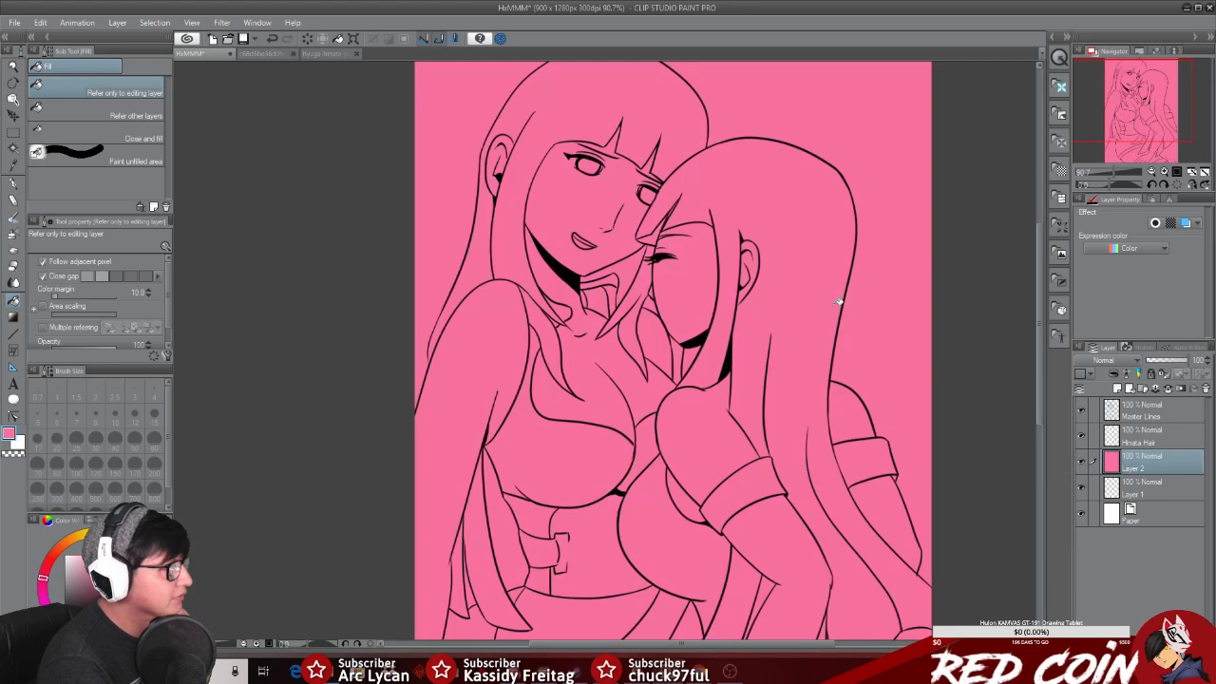
{"action": "scroll", "coordinate": [1038, 330], "scroll_direction": "up", "scroll_amount": 2}
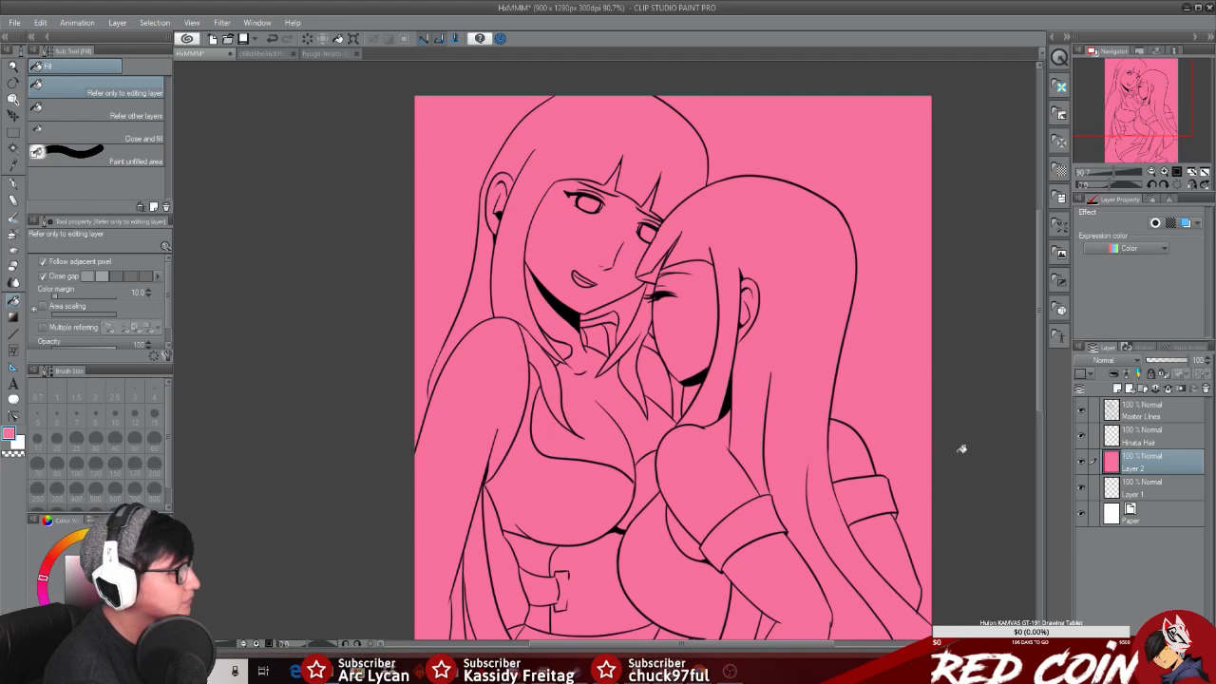
Step: Switch to OBS, slightly lower the Desktop Audio level in the mixer, and return to the illustration
{"action": "left_click", "coordinate": [730, 672]}
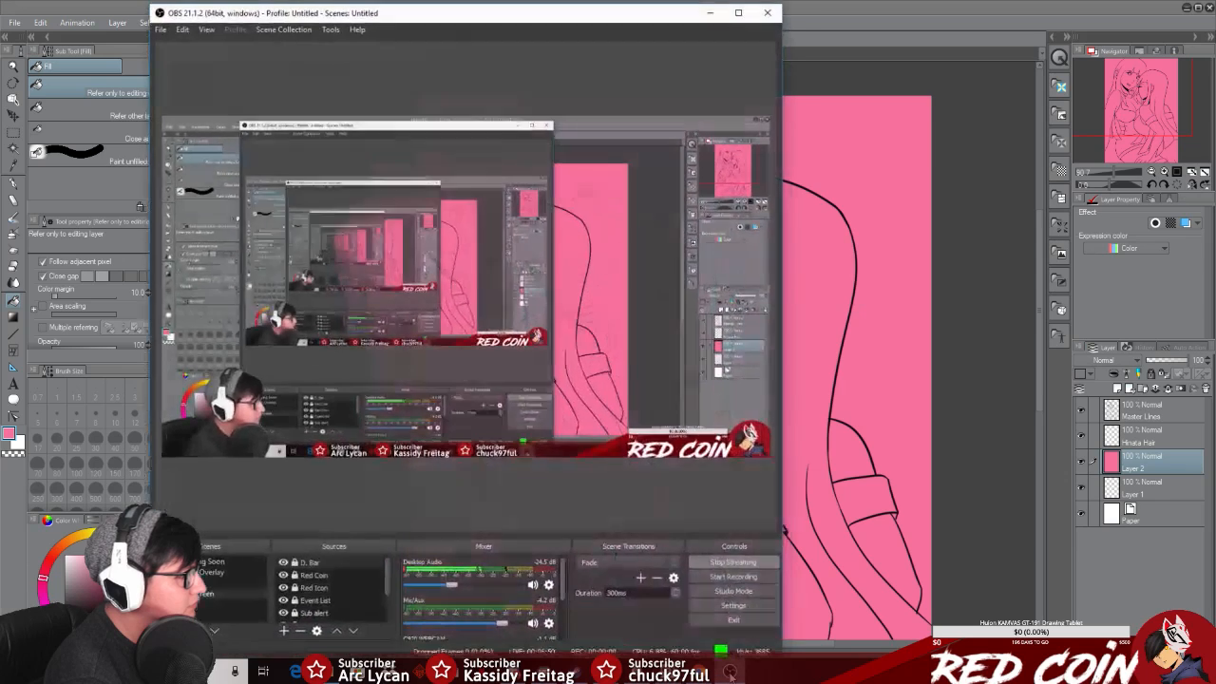
{"action": "left_click_drag", "start_coordinate": [449, 585], "coordinate": [440, 585]}
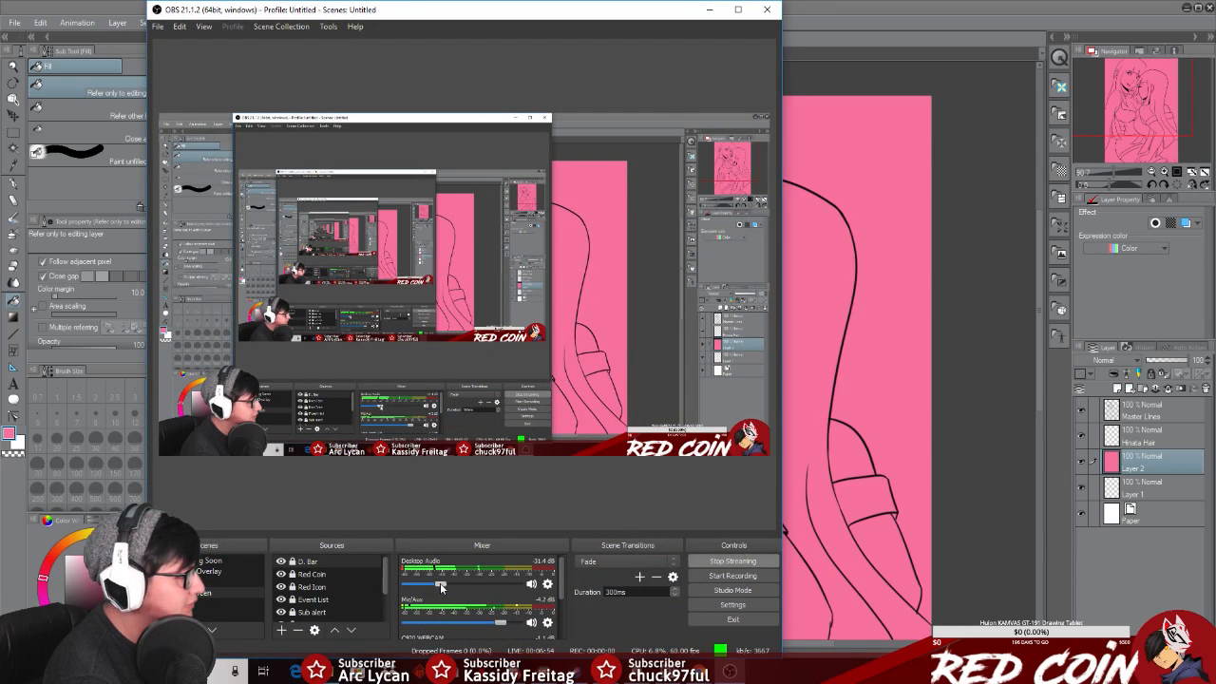
{"action": "left_click", "coordinate": [709, 9]}
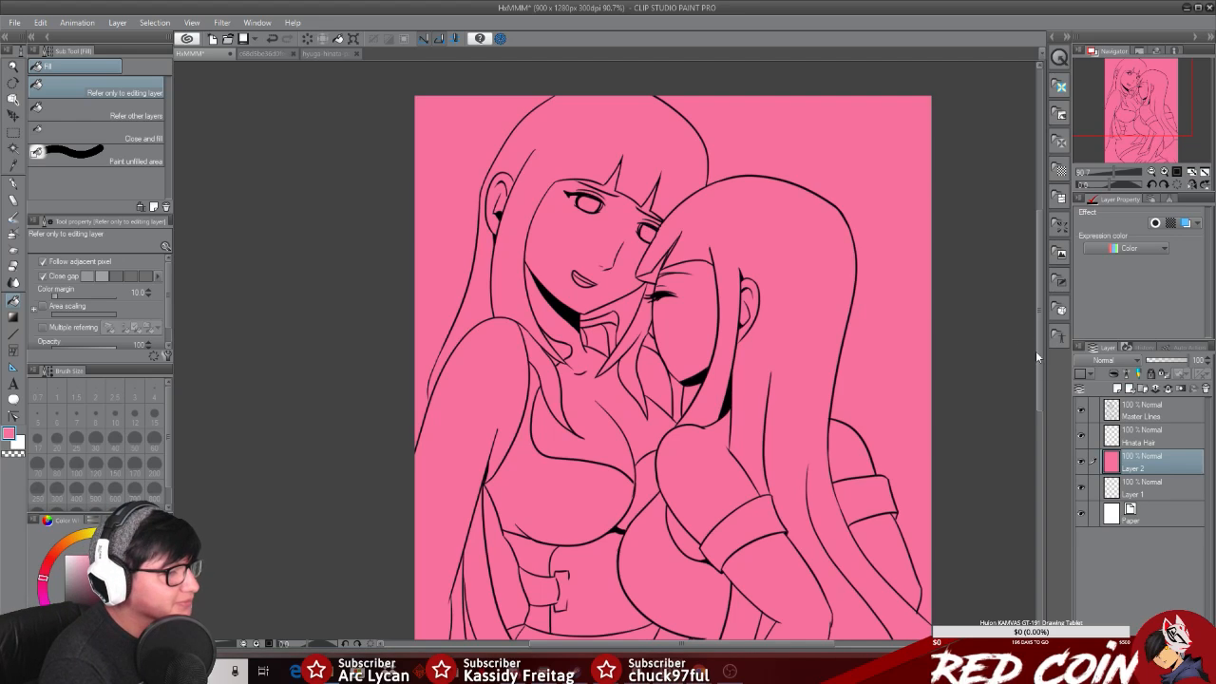
Step: Auto-select the left character's hair area on Master Lines, and make Hinata Hair the active layer
{"action": "left_click", "coordinate": [1146, 443]}
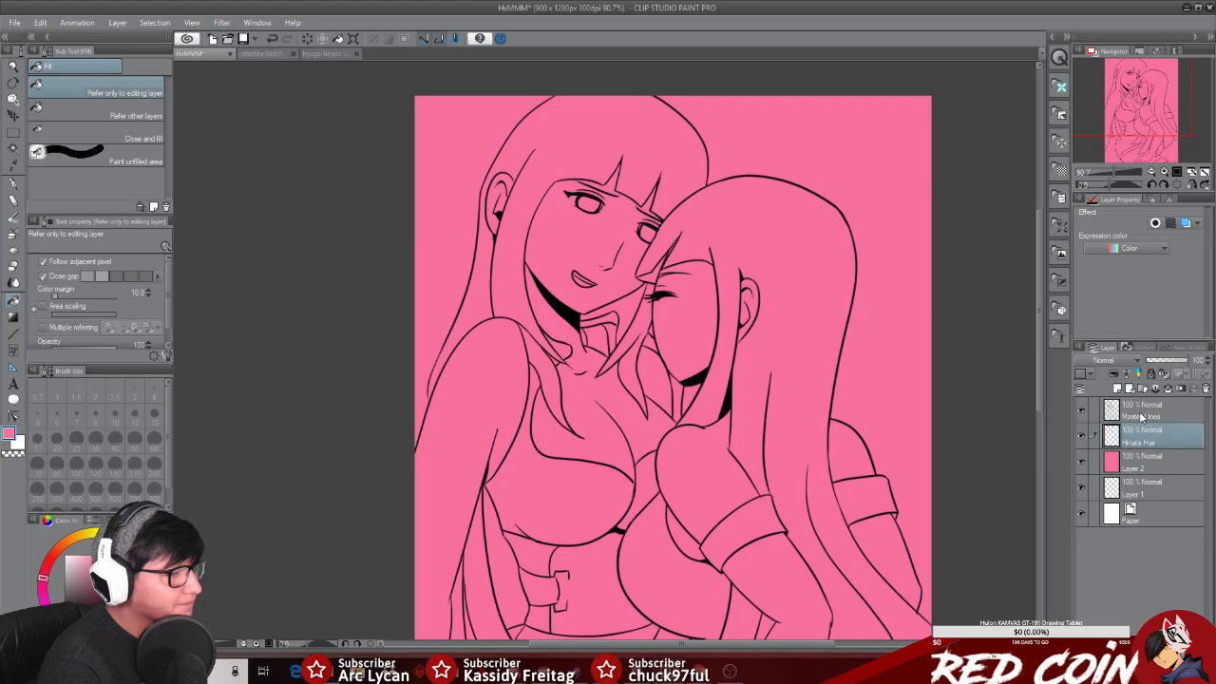
{"action": "left_click", "coordinate": [1145, 410]}
{"action": "left_click", "coordinate": [14, 149]}
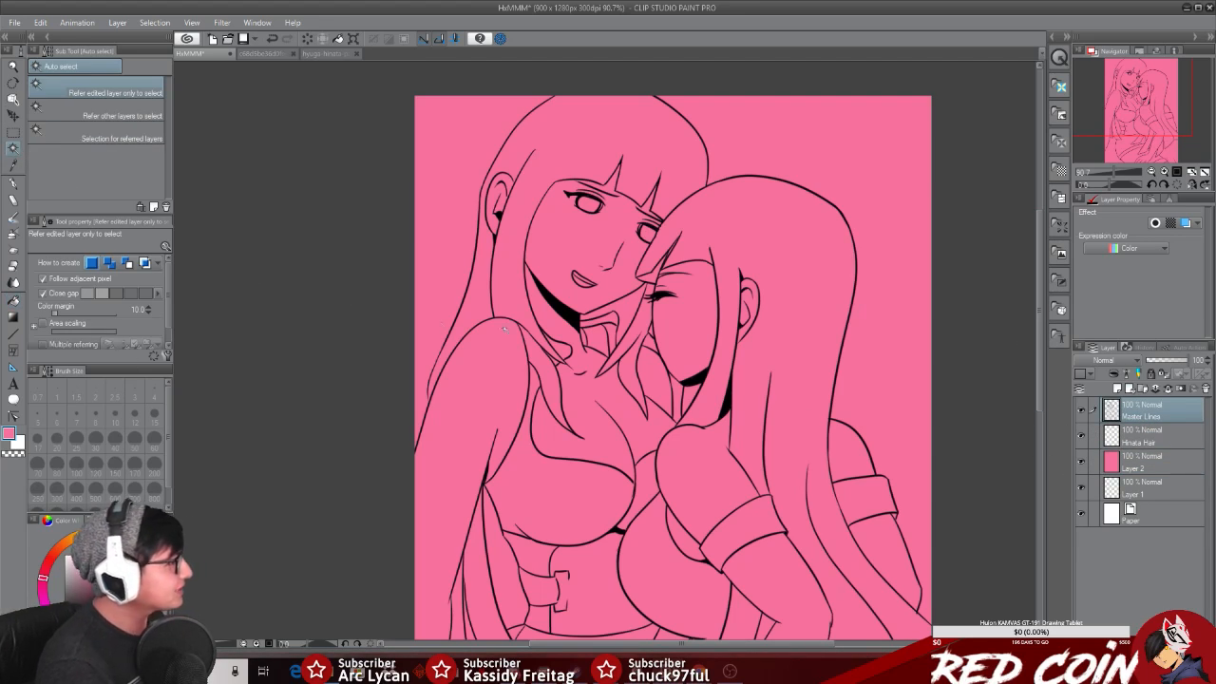
{"action": "left_click", "coordinate": [600, 145]}
{"action": "left_click", "coordinate": [1145, 439]}
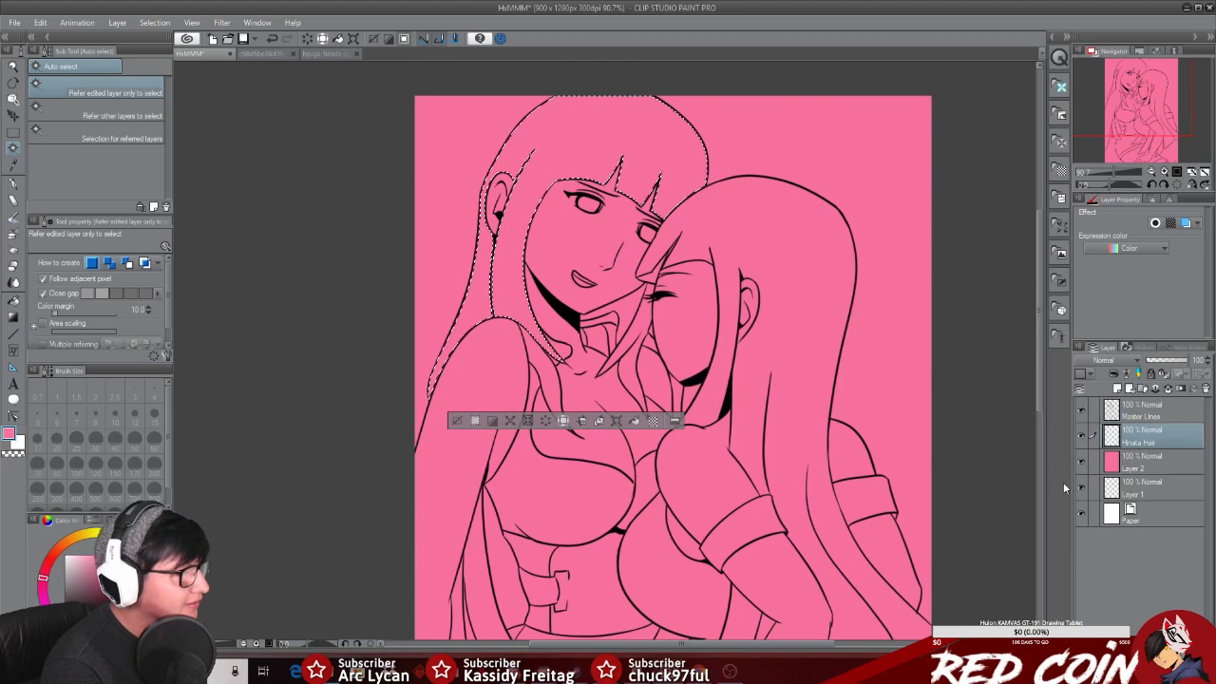
Step: Choose a dark grey drawing colour, clear the selection, and switch to the Felt pen marker on Hinata Hair
{"action": "left_click", "coordinate": [75, 590]}
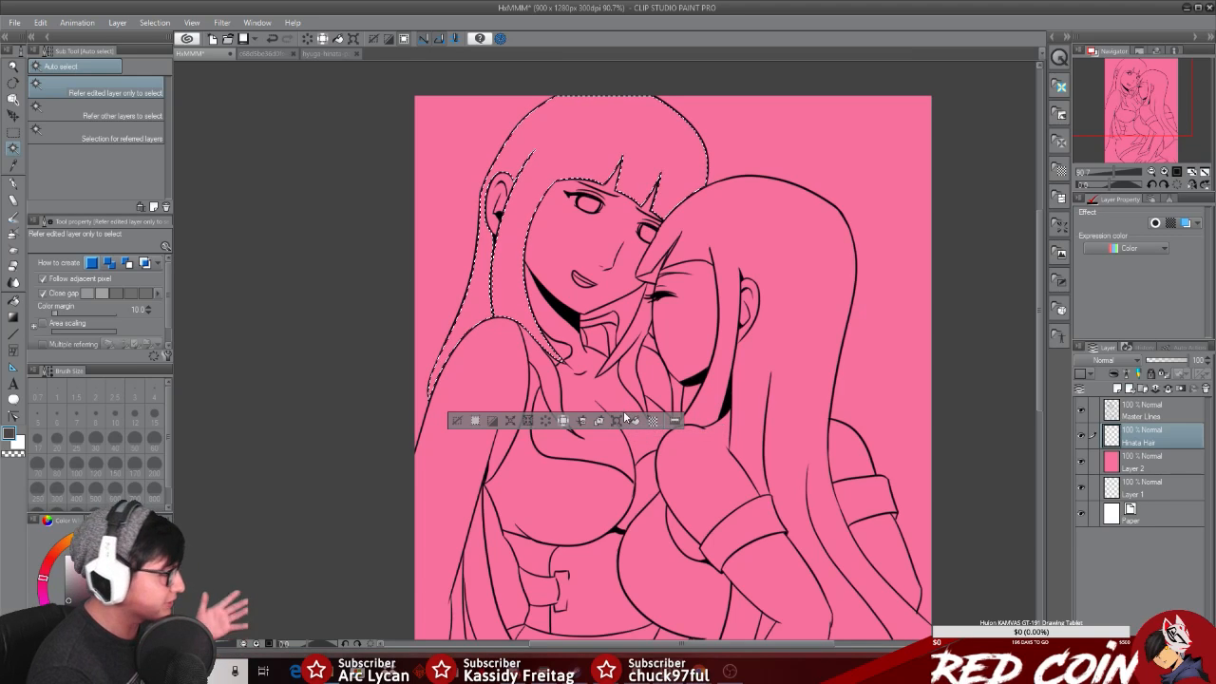
{"action": "left_click", "coordinate": [457, 421]}
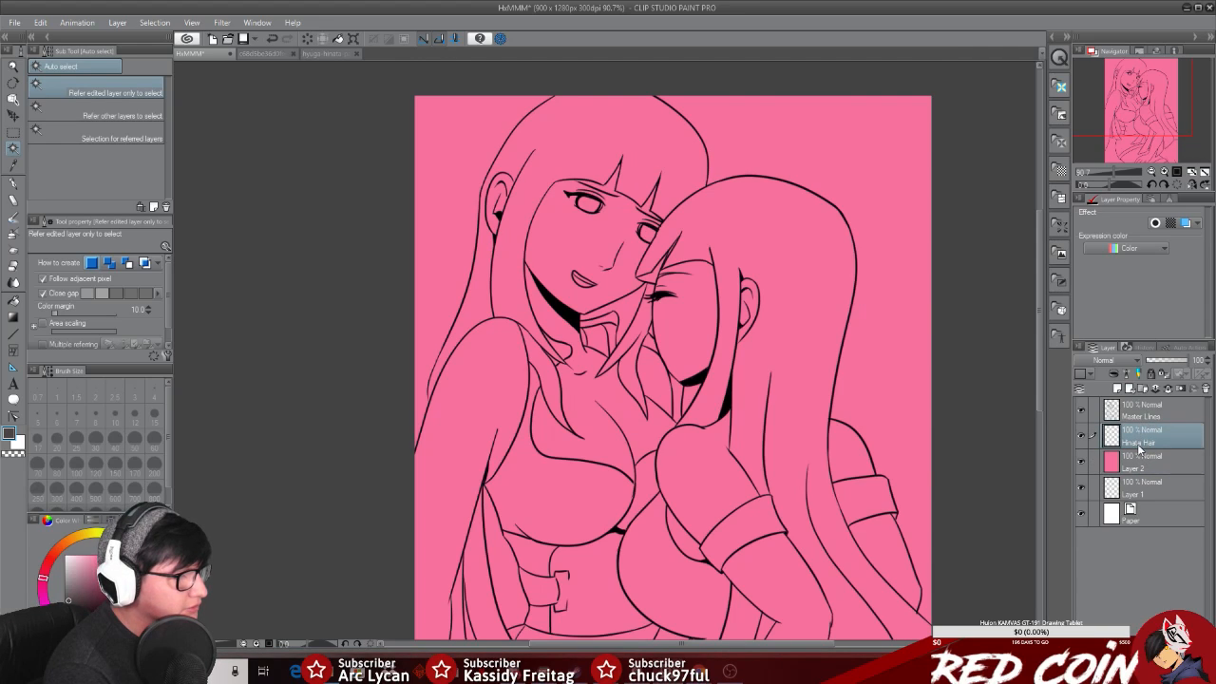
{"action": "left_click", "coordinate": [13, 214]}
{"action": "left_click", "coordinate": [15, 199]}
{"action": "left_click", "coordinate": [14, 183]}
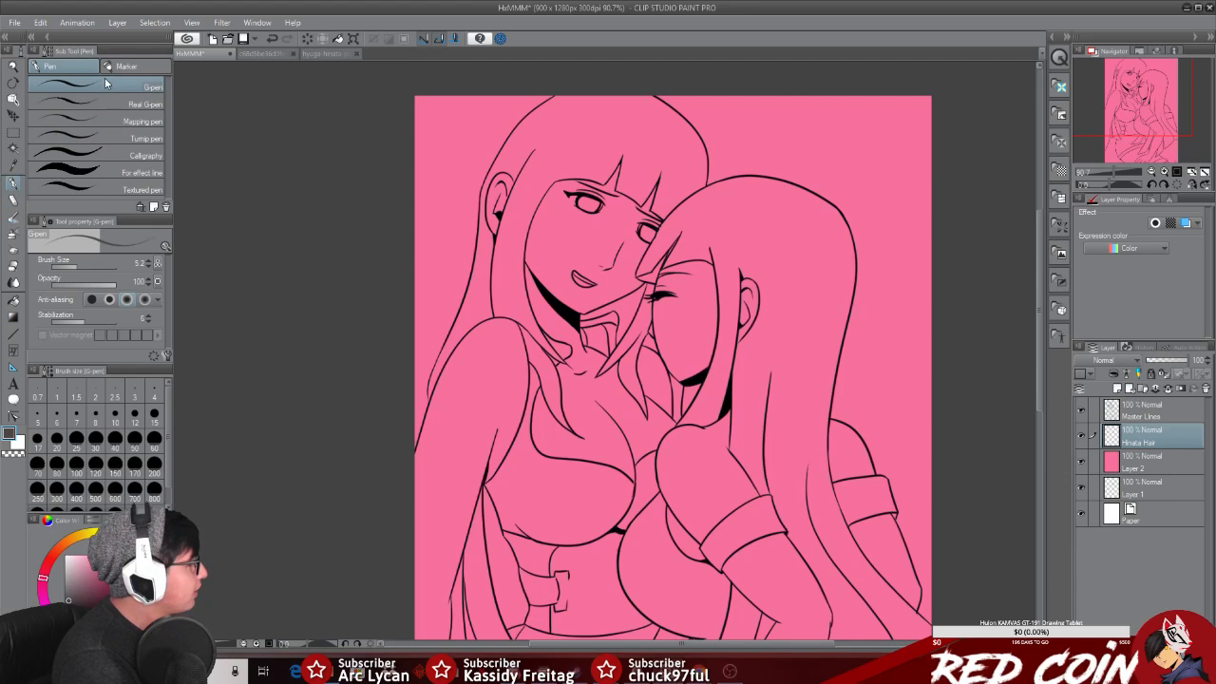
{"action": "left_click", "coordinate": [129, 66]}
{"action": "left_click", "coordinate": [95, 111]}
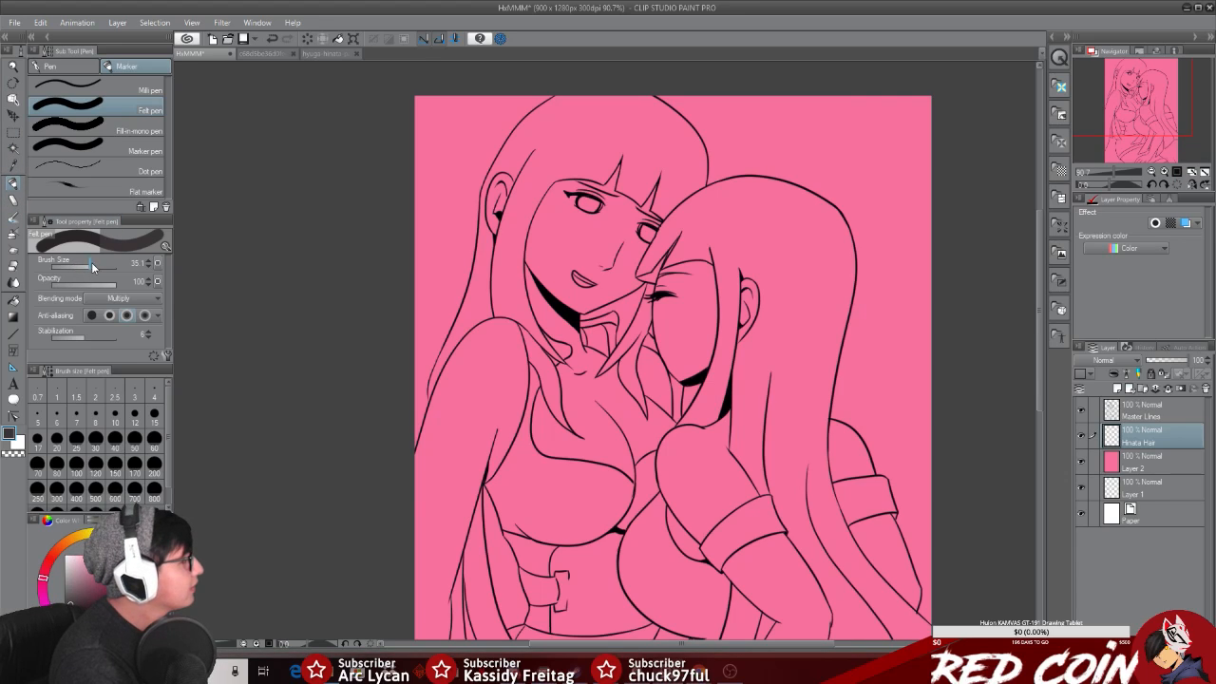
Step: Try blocking in the left character's hair with overlapping dark grey Felt pen strokes, and undo them
{"action": "mouse_move", "coordinate": [576, 149]}
{"action": "left_mouse_down"}
{"action": "mouse_move", "coordinate": [489, 177]}
{"action": "mouse_move", "coordinate": [581, 111]}
{"action": "mouse_move", "coordinate": [517, 132]}
{"action": "mouse_move", "coordinate": [566, 98]}
{"action": "mouse_move", "coordinate": [628, 116]}
{"action": "mouse_move", "coordinate": [576, 150]}
{"action": "mouse_move", "coordinate": [666, 90]}
{"action": "mouse_move", "coordinate": [717, 142]}
{"action": "mouse_move", "coordinate": [670, 190]}
{"action": "left_mouse_up"}
{"action": "mouse_move", "coordinate": [532, 157]}
{"action": "left_mouse_down"}
{"action": "mouse_move", "coordinate": [503, 318]}
{"action": "mouse_move", "coordinate": [500, 195]}
{"action": "mouse_move", "coordinate": [554, 171]}
{"action": "left_mouse_up"}
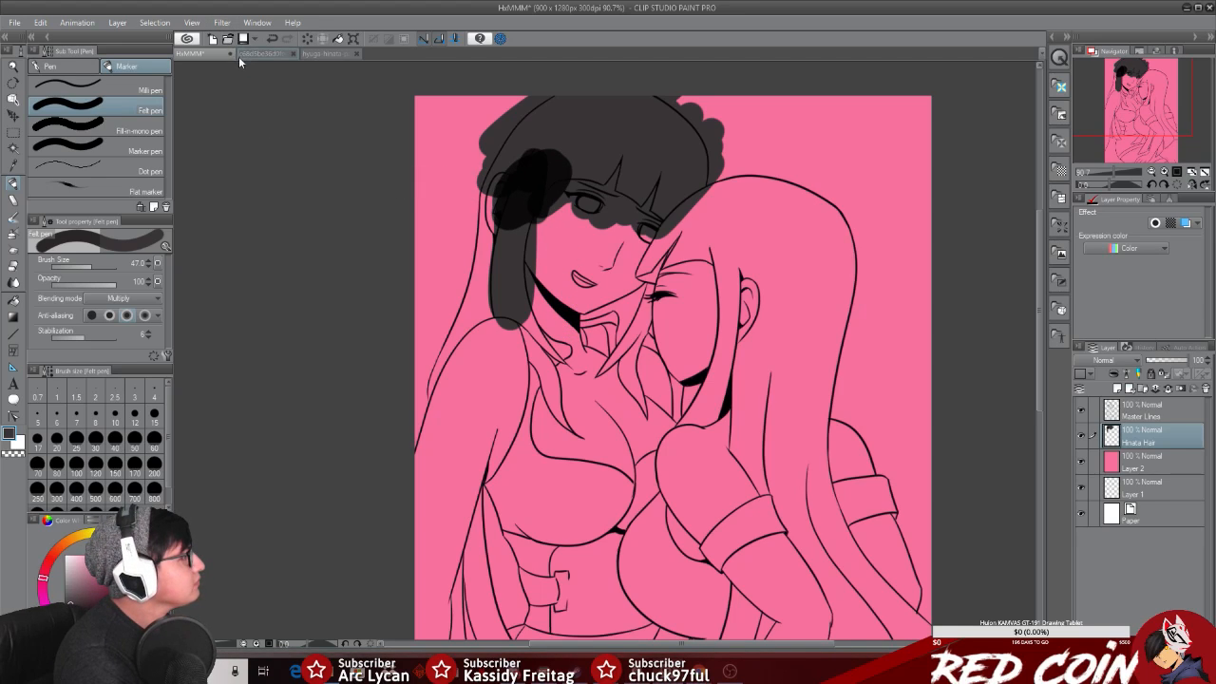
{"action": "left_click", "coordinate": [273, 42]}
{"action": "left_click", "coordinate": [272, 42]}
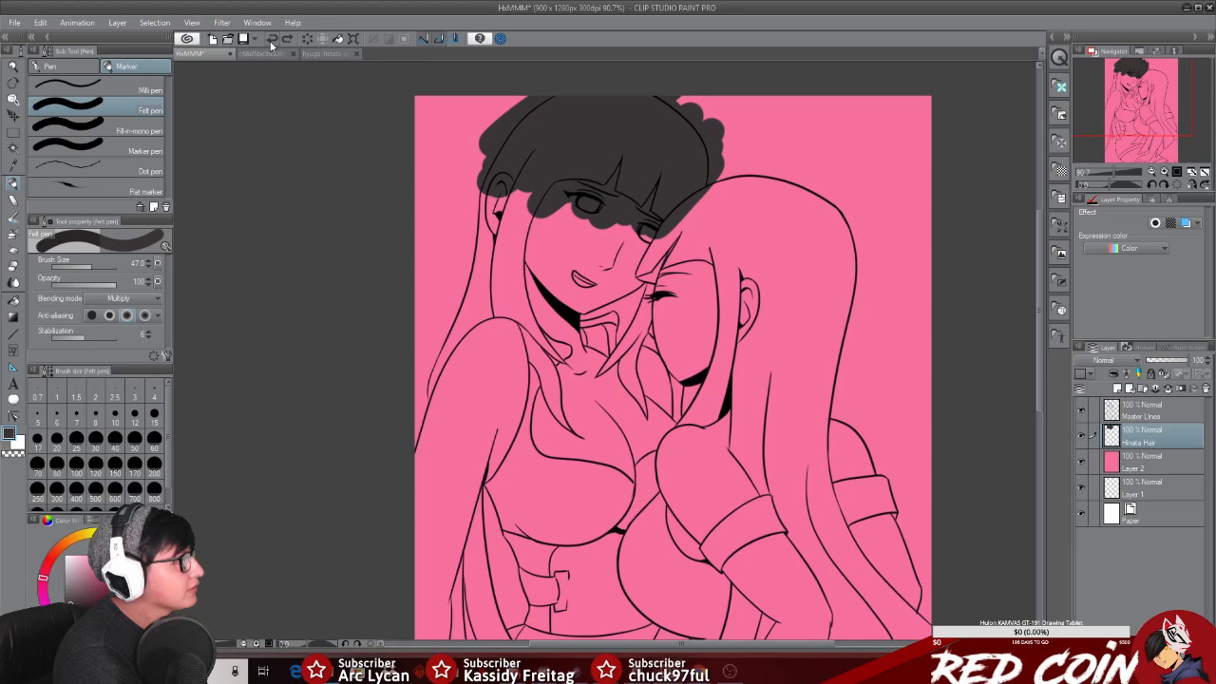
{"action": "left_click", "coordinate": [272, 42]}
Step: Set the blending mode of the Master Lines layer to Multiply
{"action": "left_click", "coordinate": [1082, 411]}
{"action": "left_click", "coordinate": [1081, 412]}
{"action": "left_click", "coordinate": [1146, 415]}
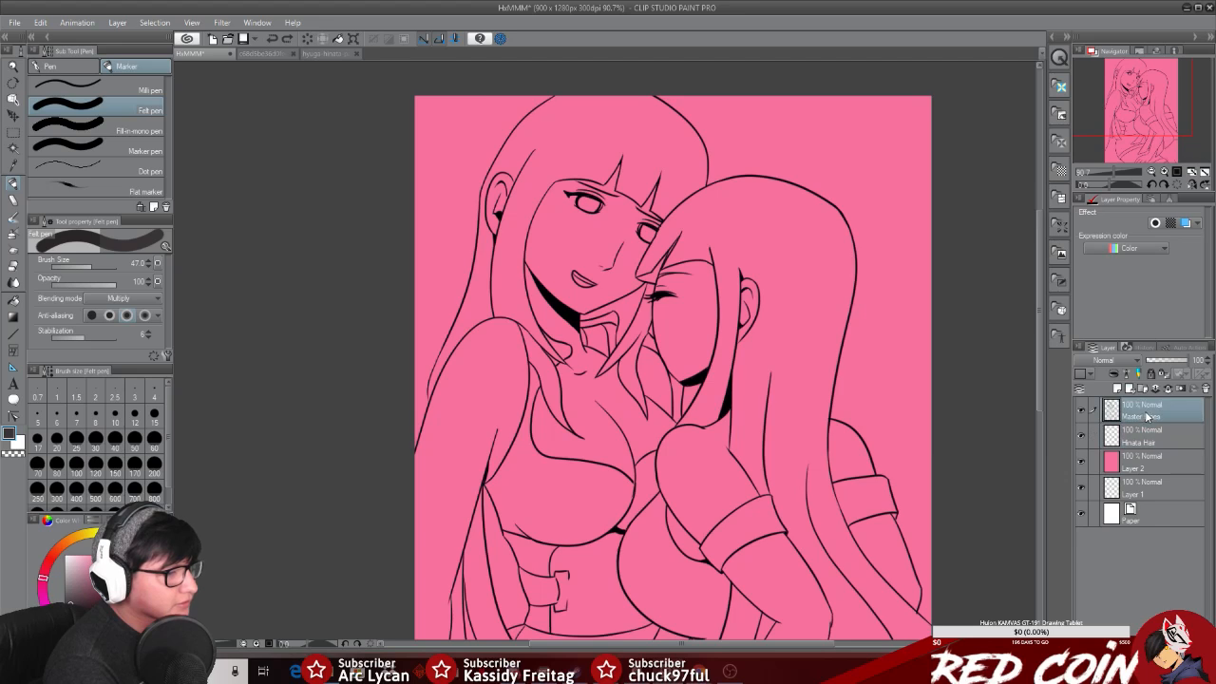
{"action": "left_click", "coordinate": [1136, 361]}
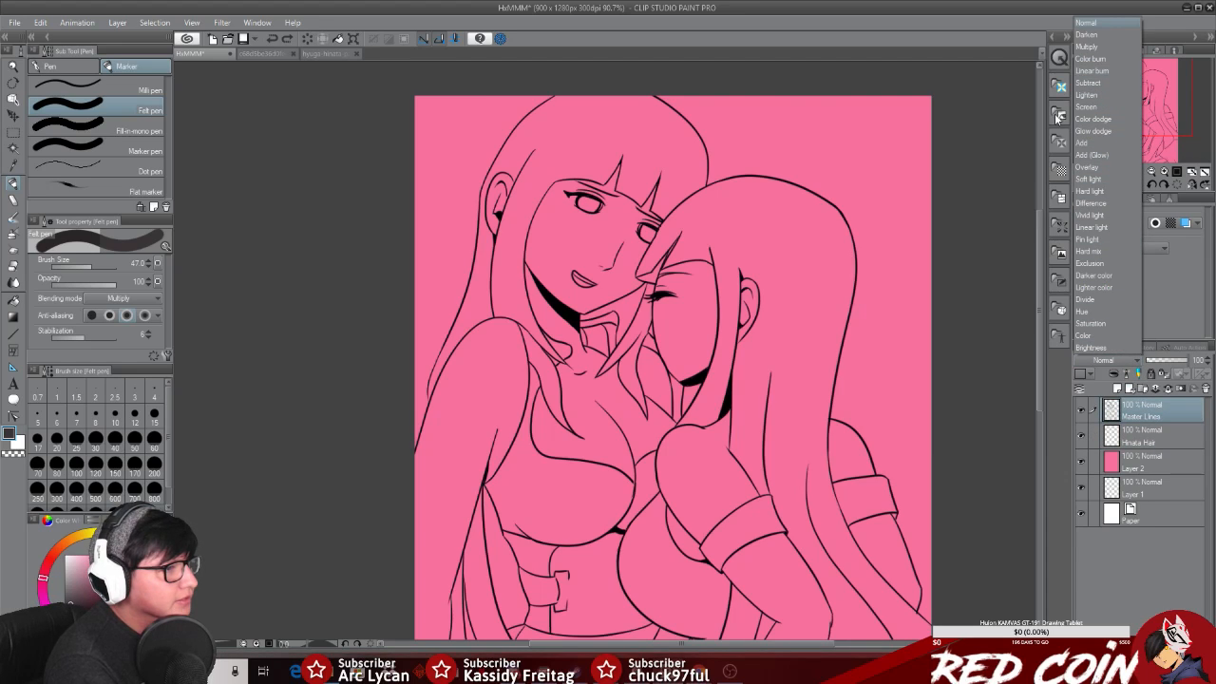
{"action": "left_click", "coordinate": [1089, 47]}
Step: Roughly paint the left character's hair dark grey on Hinata Hair with the Felt pen at size 47, going past the outlines
{"action": "left_click", "coordinate": [1135, 437]}
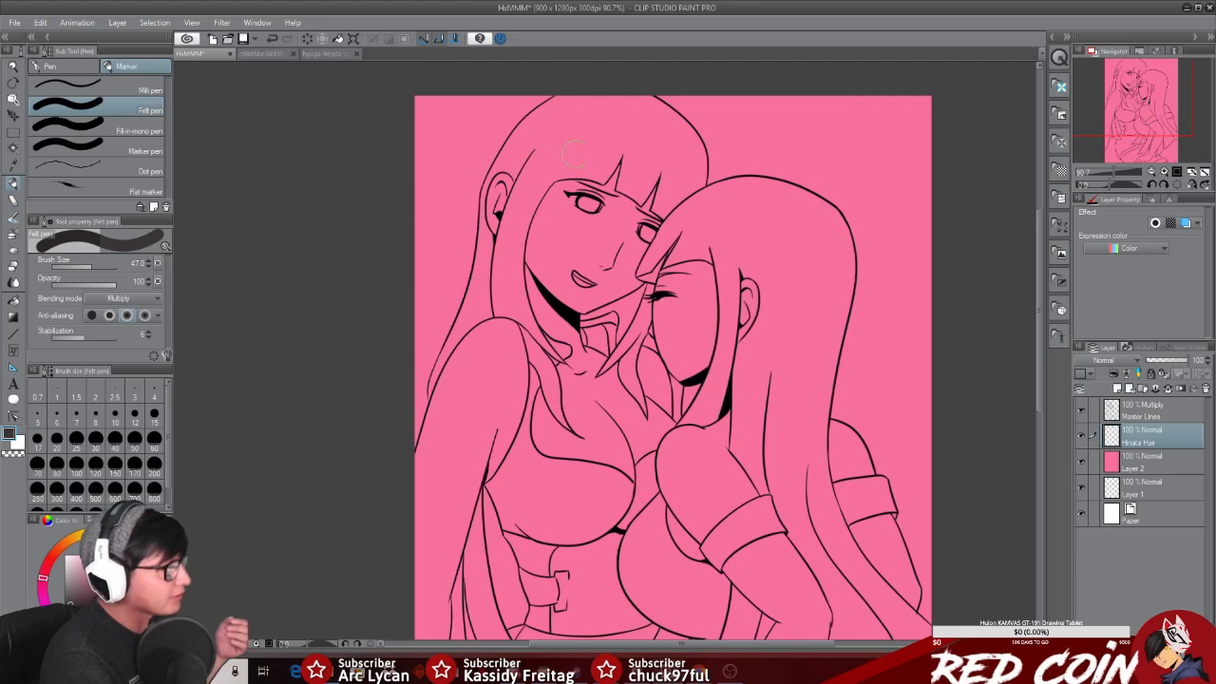
{"action": "mouse_move", "coordinate": [611, 147]}
{"action": "left_mouse_down"}
{"action": "mouse_move", "coordinate": [509, 133]}
{"action": "mouse_move", "coordinate": [597, 115]}
{"action": "mouse_move", "coordinate": [537, 162]}
{"action": "mouse_move", "coordinate": [518, 216]}
{"action": "mouse_move", "coordinate": [502, 176]}
{"action": "mouse_move", "coordinate": [475, 247]}
{"action": "mouse_move", "coordinate": [527, 303]}
{"action": "mouse_move", "coordinate": [470, 347]}
{"action": "mouse_move", "coordinate": [432, 399]}
{"action": "mouse_move", "coordinate": [480, 328]}
{"action": "mouse_move", "coordinate": [574, 423]}
{"action": "mouse_move", "coordinate": [531, 355]}
{"action": "left_mouse_up"}
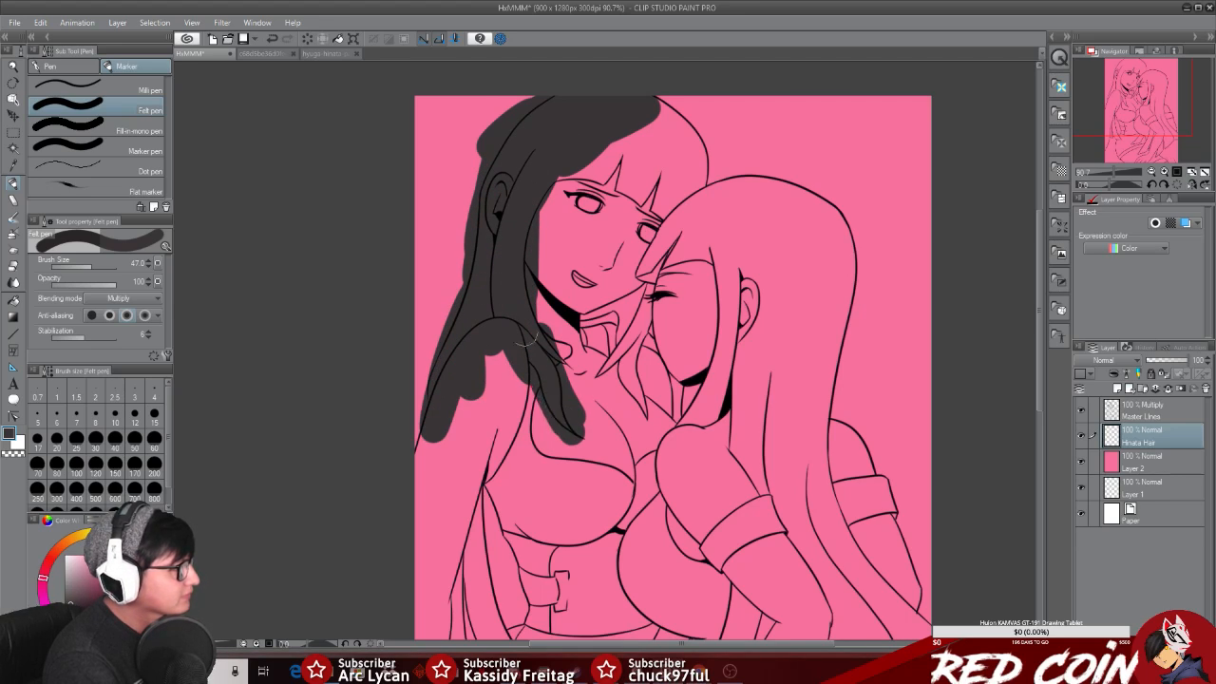
{"action": "mouse_move", "coordinate": [570, 157]}
{"action": "left_mouse_down"}
{"action": "mouse_move", "coordinate": [608, 171]}
{"action": "mouse_move", "coordinate": [584, 181]}
{"action": "mouse_move", "coordinate": [646, 142]}
{"action": "mouse_move", "coordinate": [641, 185]}
{"action": "mouse_move", "coordinate": [684, 143]}
{"action": "mouse_move", "coordinate": [703, 190]}
{"action": "mouse_move", "coordinate": [675, 224]}
{"action": "mouse_move", "coordinate": [619, 365]}
{"action": "mouse_move", "coordinate": [646, 418]}
{"action": "mouse_move", "coordinate": [644, 233]}
{"action": "left_mouse_up"}
{"action": "left_click_drag", "start_coordinate": [679, 119], "coordinate": [717, 128]}
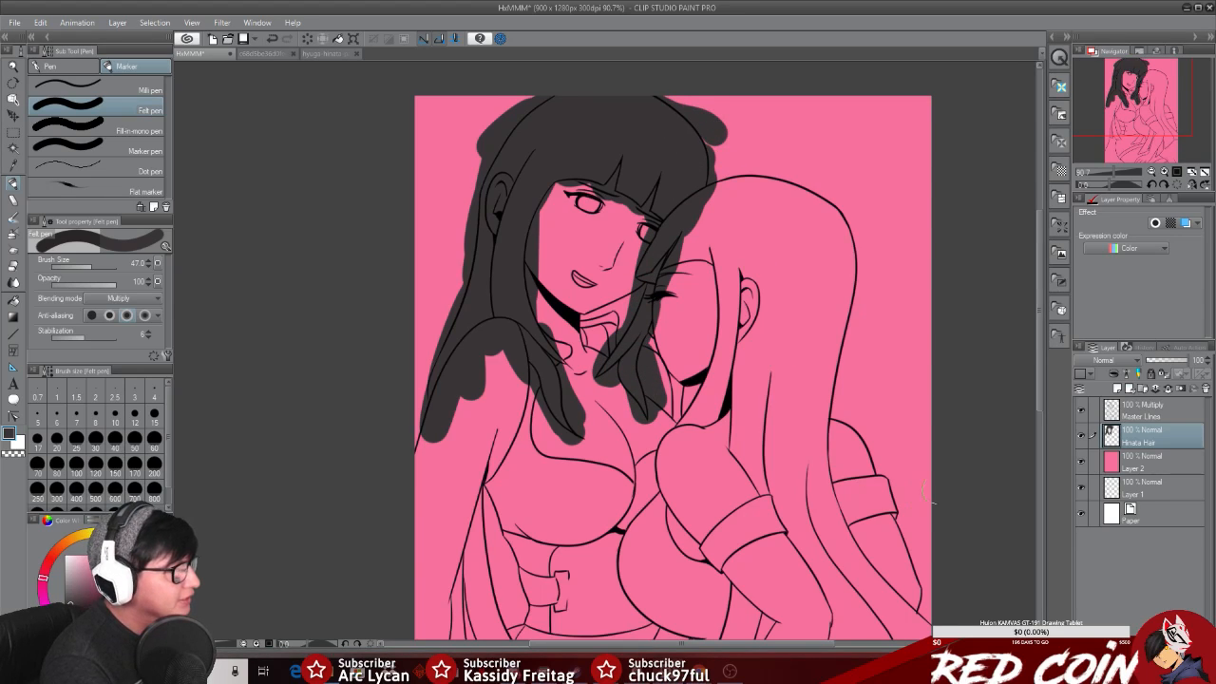
Step: Auto-select the left character's main hair area on Master Lines, and invert the selection
{"action": "left_click", "coordinate": [1157, 407]}
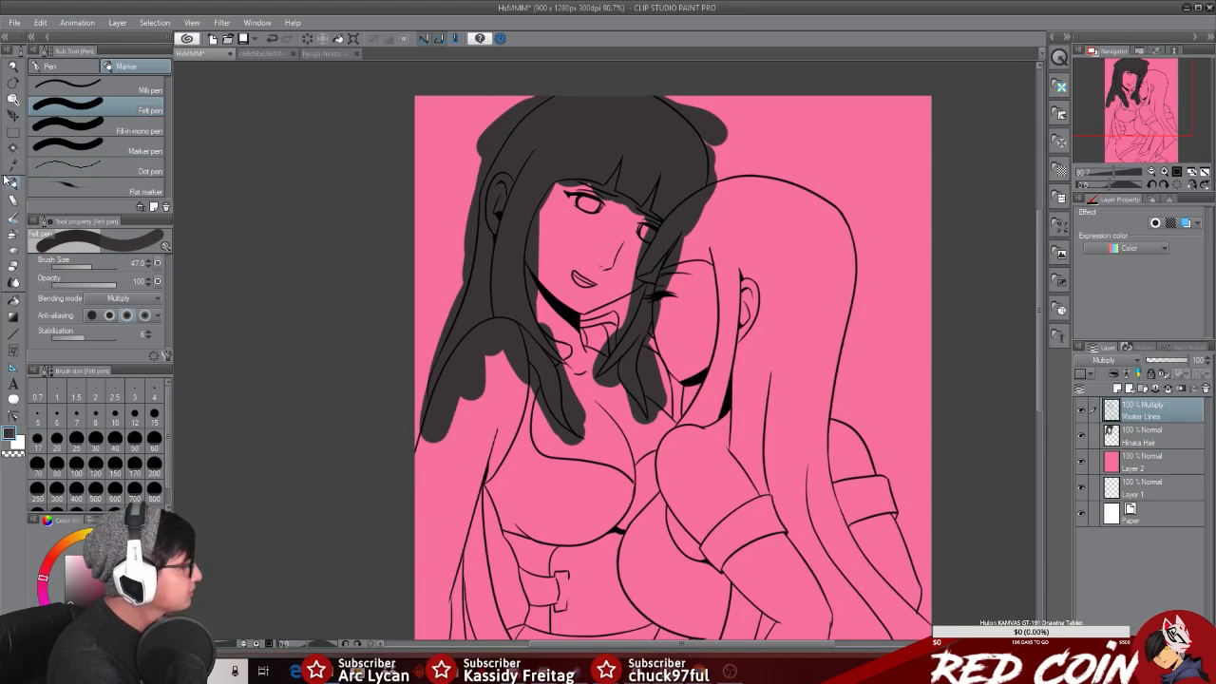
{"action": "left_click", "coordinate": [14, 148]}
{"action": "left_click", "coordinate": [651, 152]}
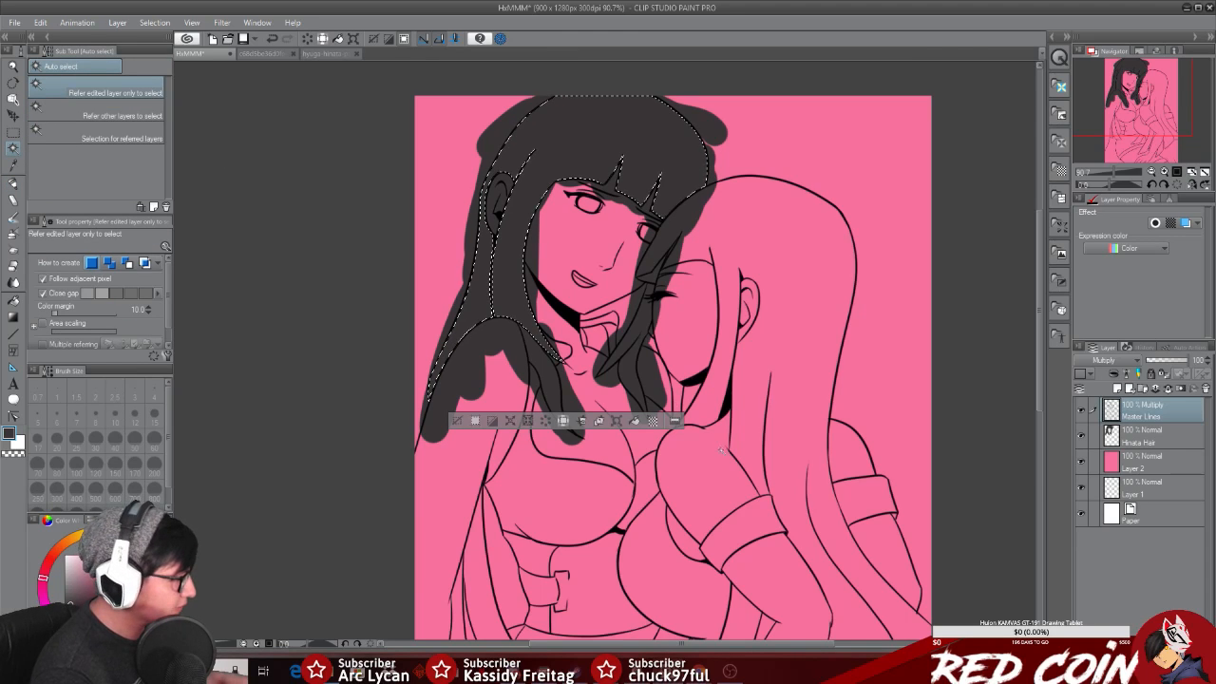
{"action": "left_click", "coordinate": [492, 422]}
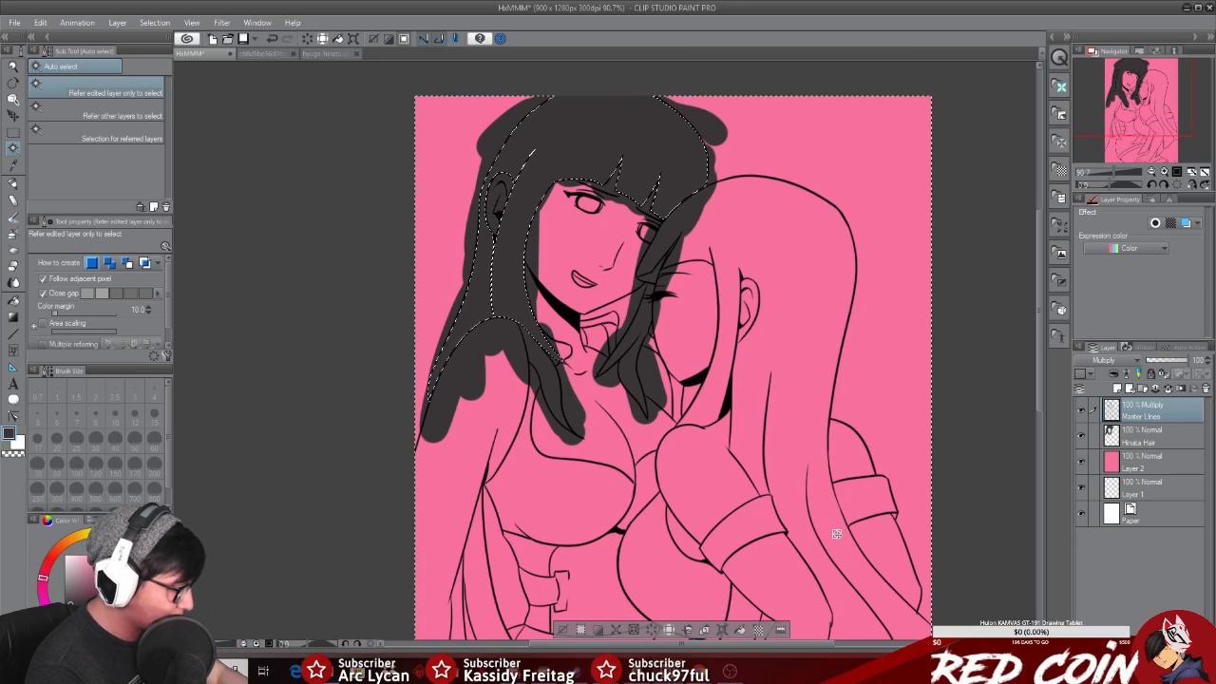
Step: Erase the dark grey paint outside the hair outline on Hinata Hair, keeping the line art, and clear the selection
{"action": "key", "text": "Delete"}
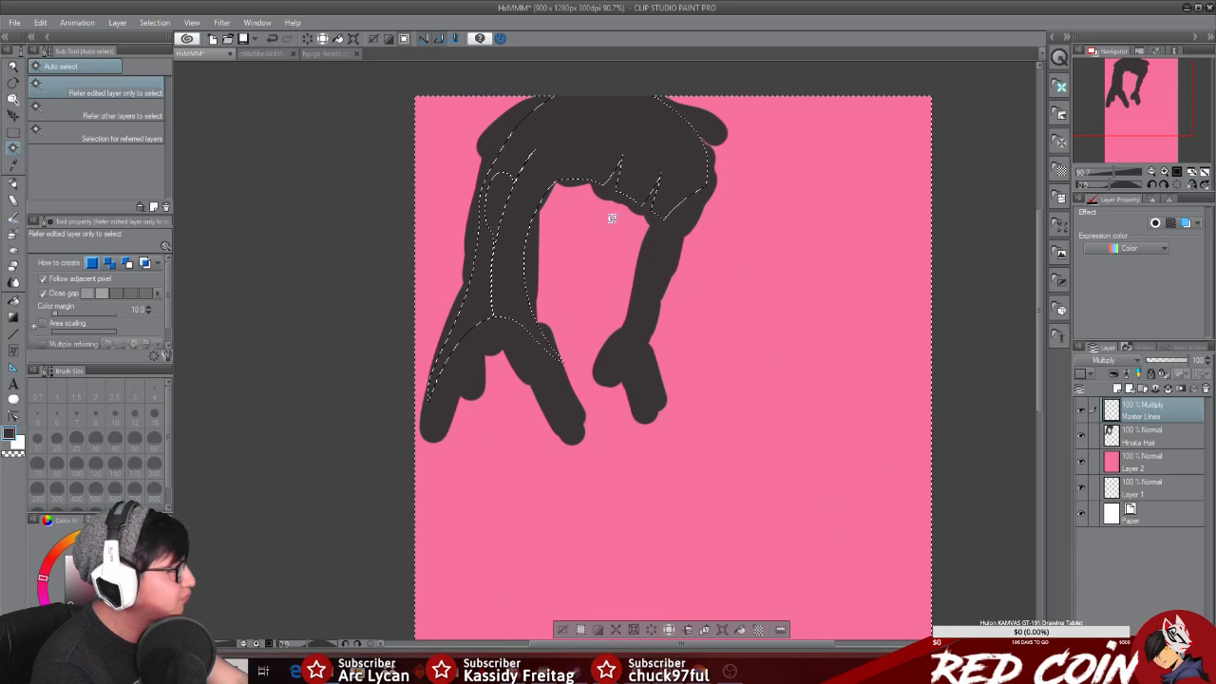
{"action": "left_click", "coordinate": [279, 39]}
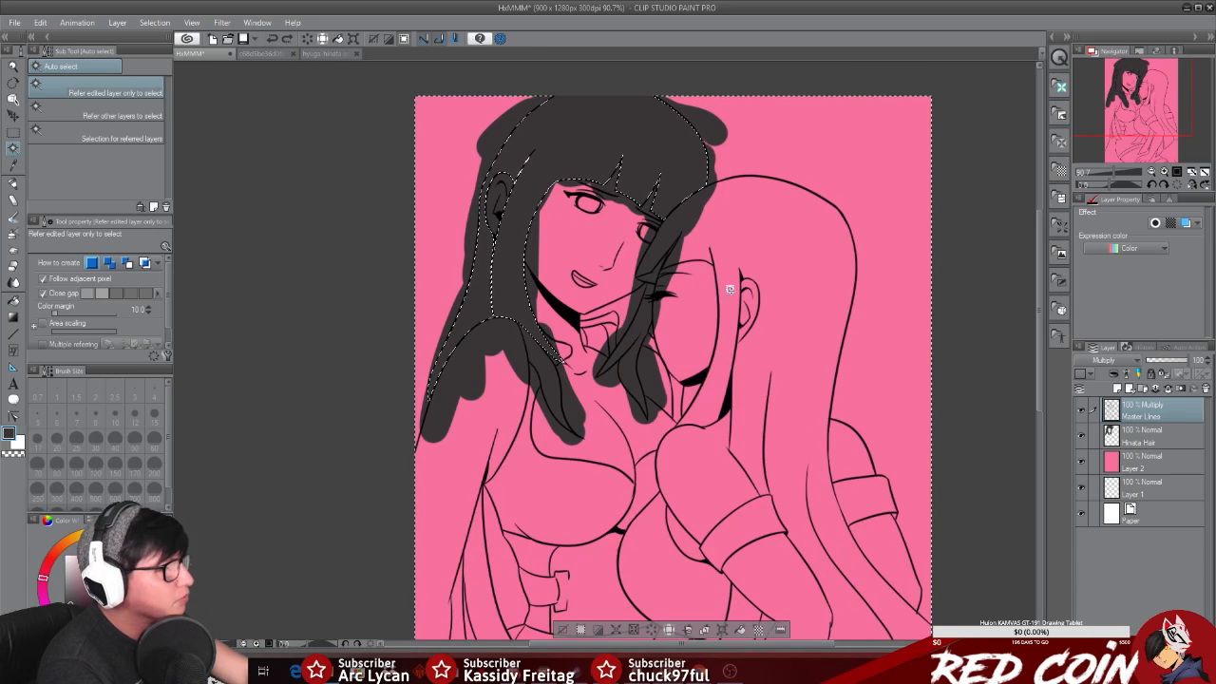
{"action": "left_click", "coordinate": [1151, 438]}
{"action": "key", "text": "Delete"}
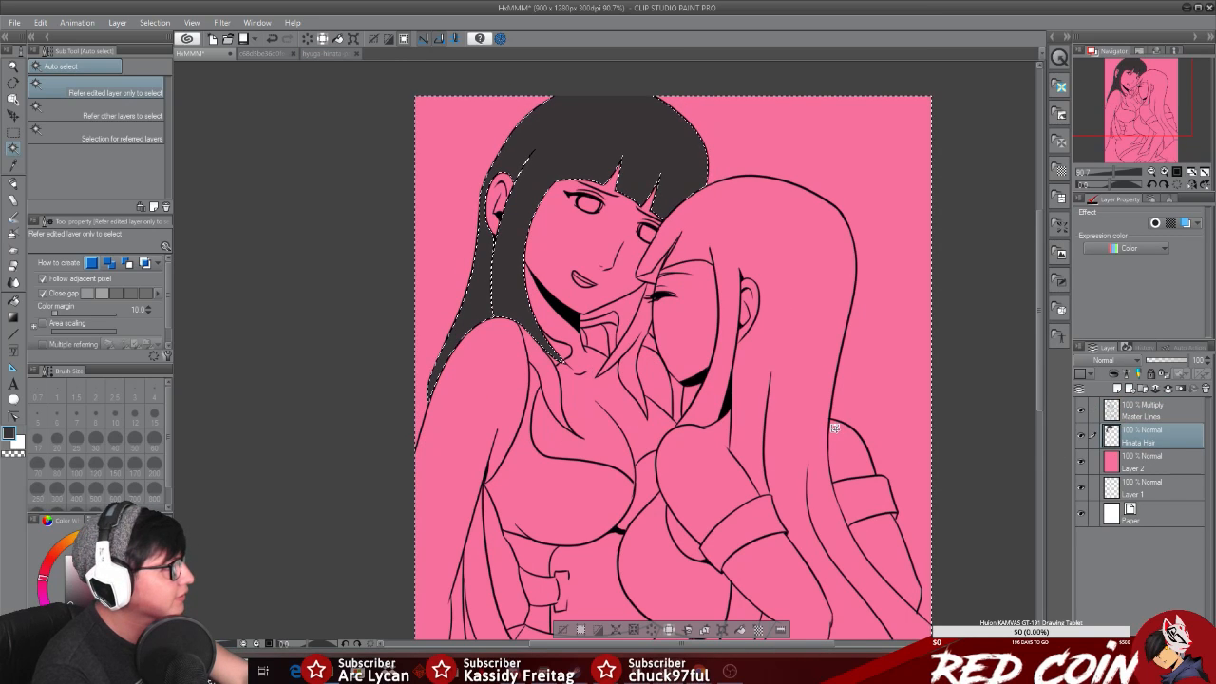
{"action": "left_click", "coordinate": [565, 629]}
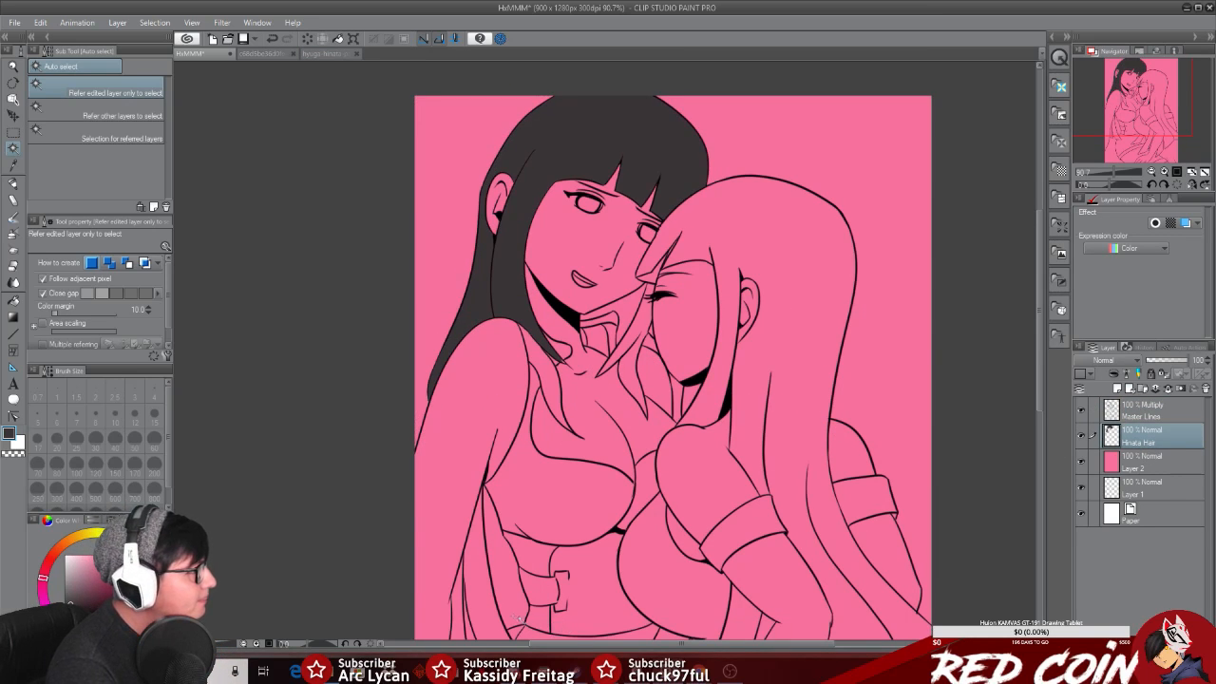
Step: Try darker Felt pen strokes over the hair beside the left character's face, first at size 47, then at 19
{"action": "left_click", "coordinate": [14, 67]}
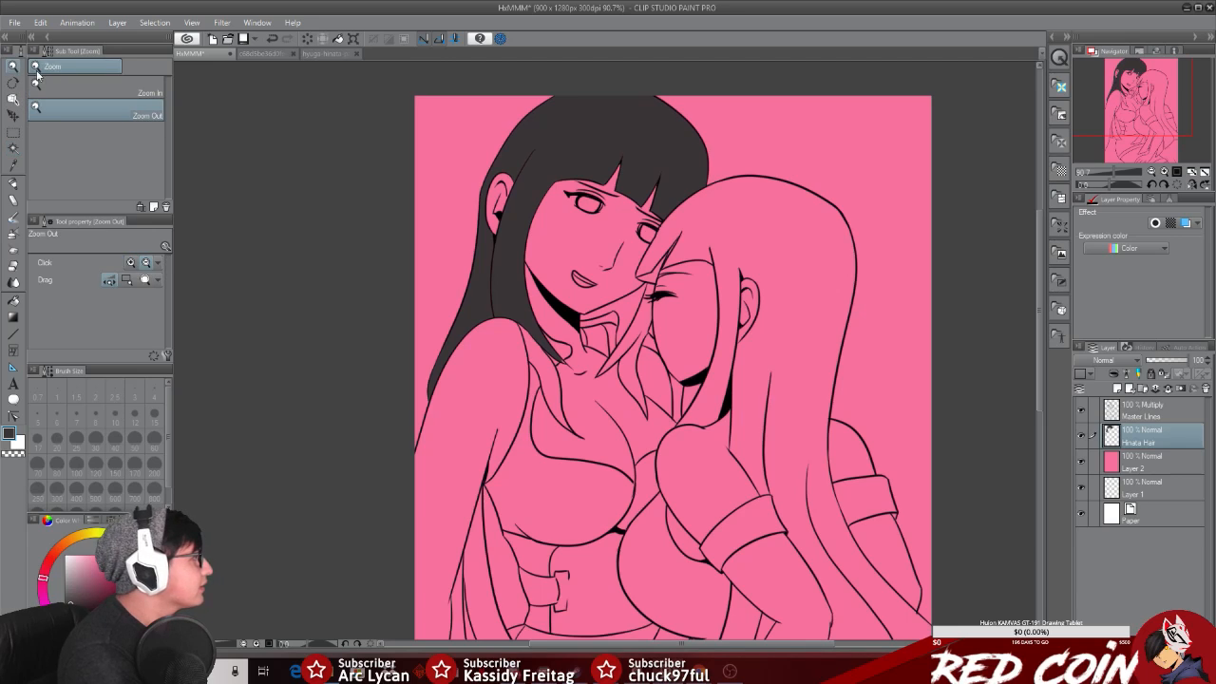
{"action": "scroll", "coordinate": [570, 200], "scroll_direction": "up", "scroll_amount": 5}
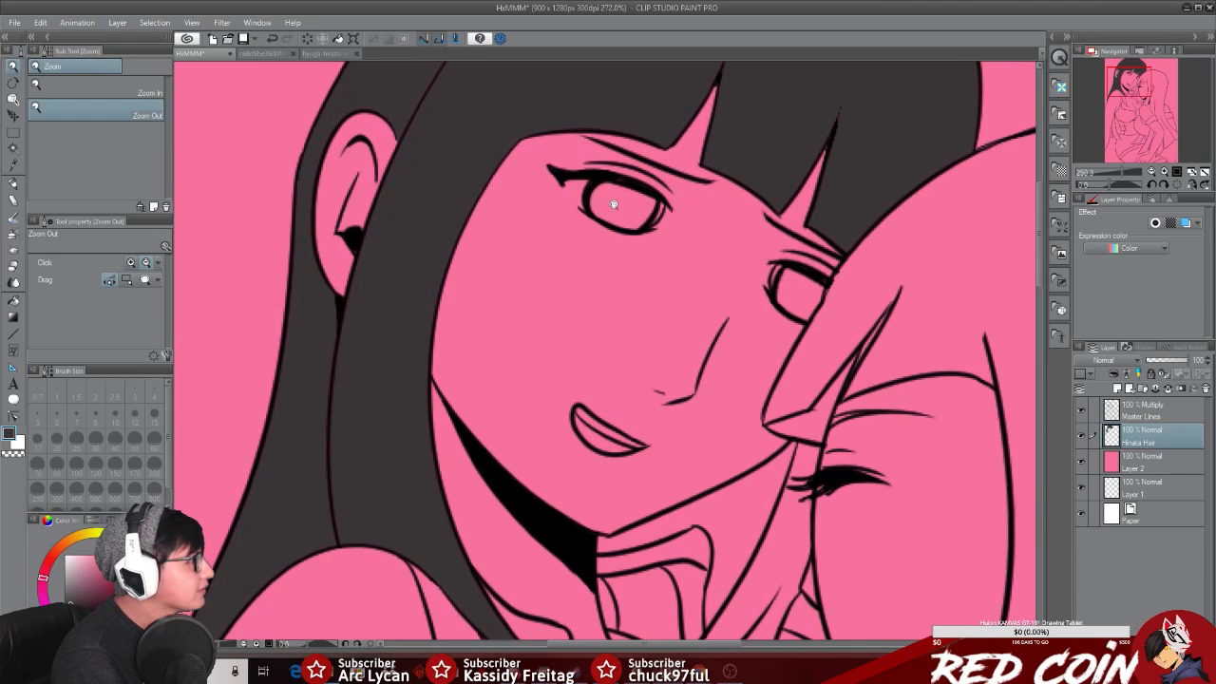
{"action": "left_click_drag", "start_coordinate": [614, 205], "coordinate": [608, 205]}
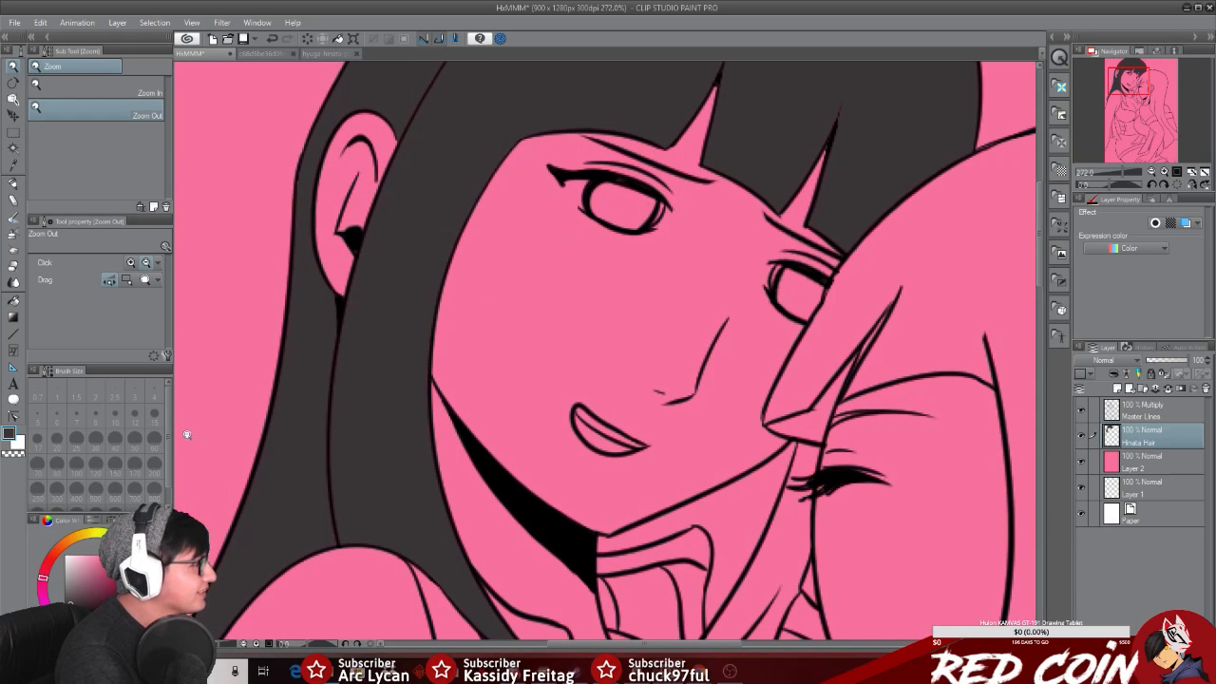
{"action": "left_click", "coordinate": [13, 183]}
{"action": "mouse_move", "coordinate": [320, 434]}
{"action": "left_mouse_down"}
{"action": "mouse_move", "coordinate": [339, 415]}
{"action": "mouse_move", "coordinate": [350, 439]}
{"action": "left_mouse_up"}
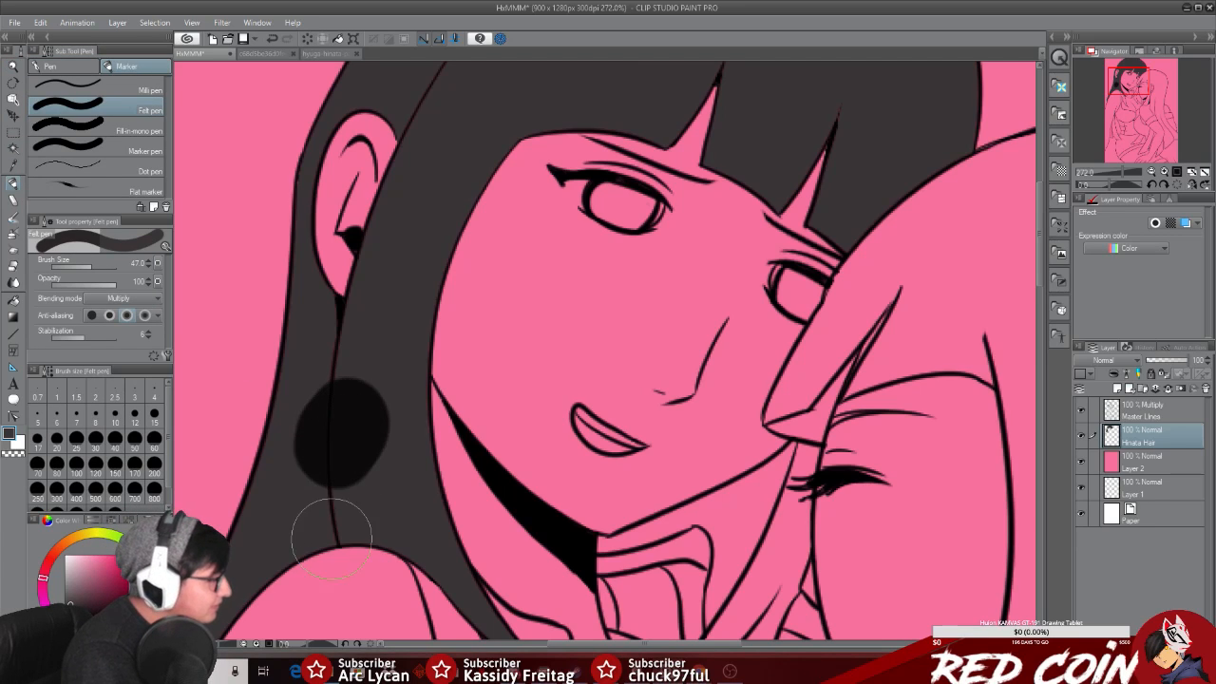
{"action": "left_click", "coordinate": [273, 38]}
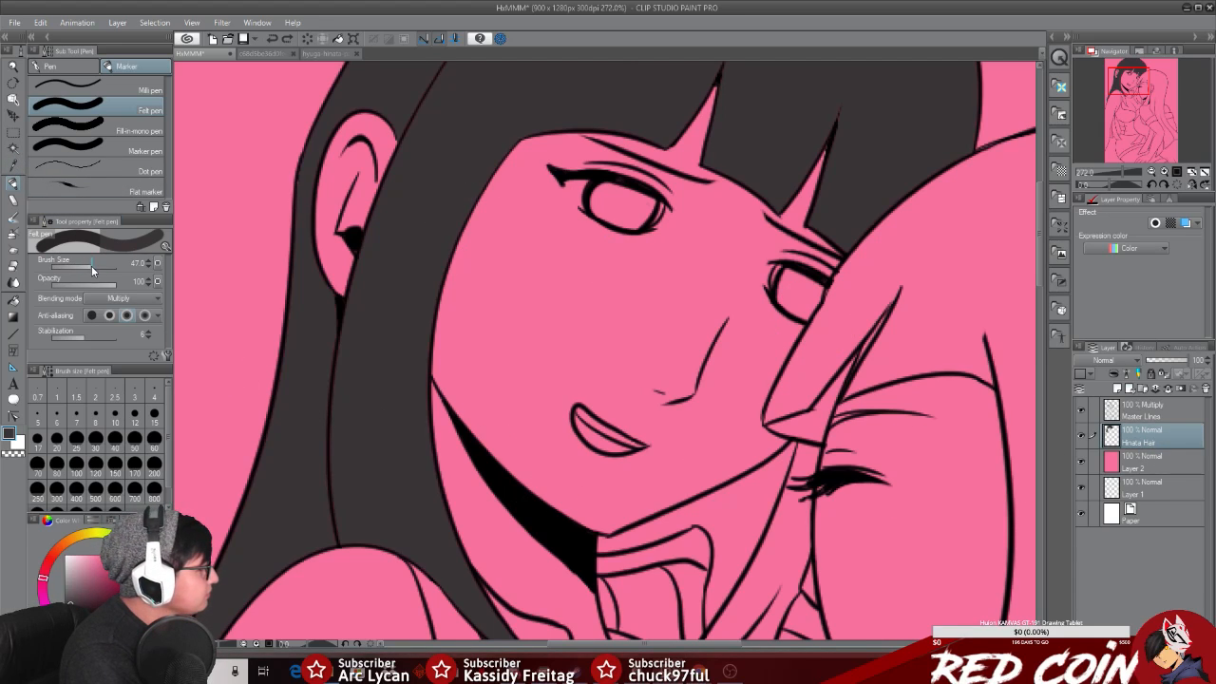
{"action": "mouse_move", "coordinate": [348, 380]}
{"action": "left_mouse_down"}
{"action": "mouse_move", "coordinate": [326, 429]}
{"action": "mouse_move", "coordinate": [339, 463]}
{"action": "mouse_move", "coordinate": [370, 399]}
{"action": "mouse_move", "coordinate": [371, 432]}
{"action": "mouse_move", "coordinate": [423, 204]}
{"action": "left_mouse_up"}
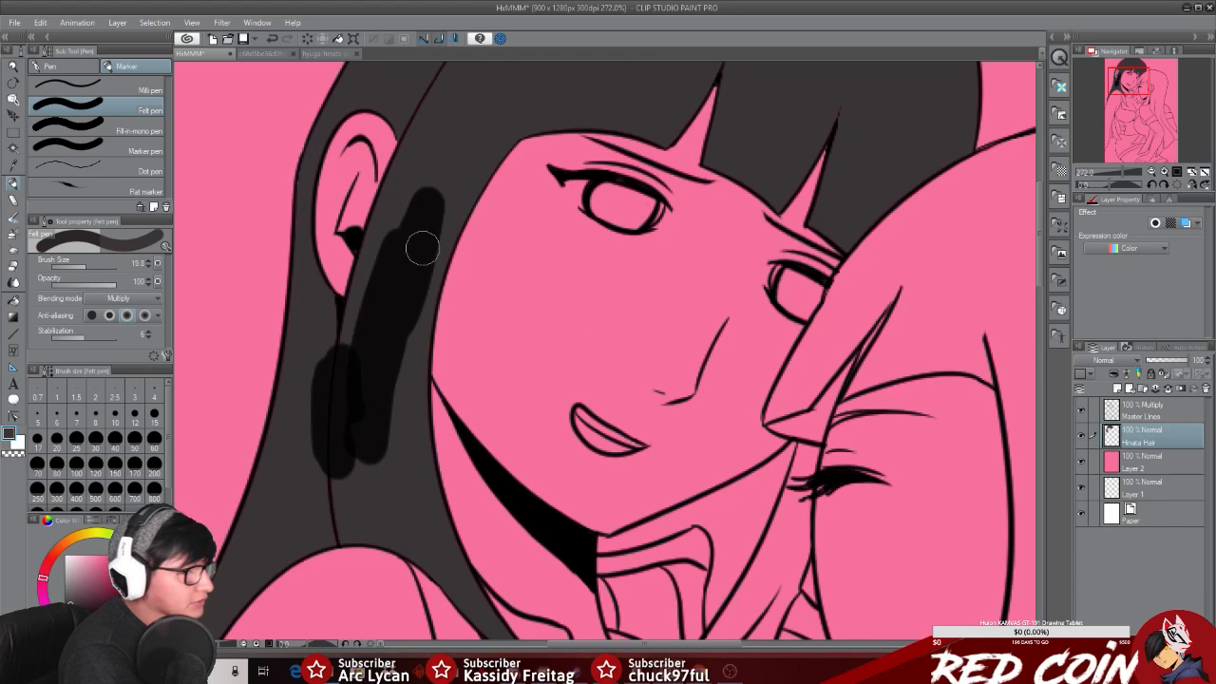
Step: Undo the darker hair strokes, the deselection and the erasing of paint outside the hair outline
{"action": "left_click", "coordinate": [271, 39]}
{"action": "left_click", "coordinate": [272, 39]}
{"action": "left_click", "coordinate": [271, 39]}
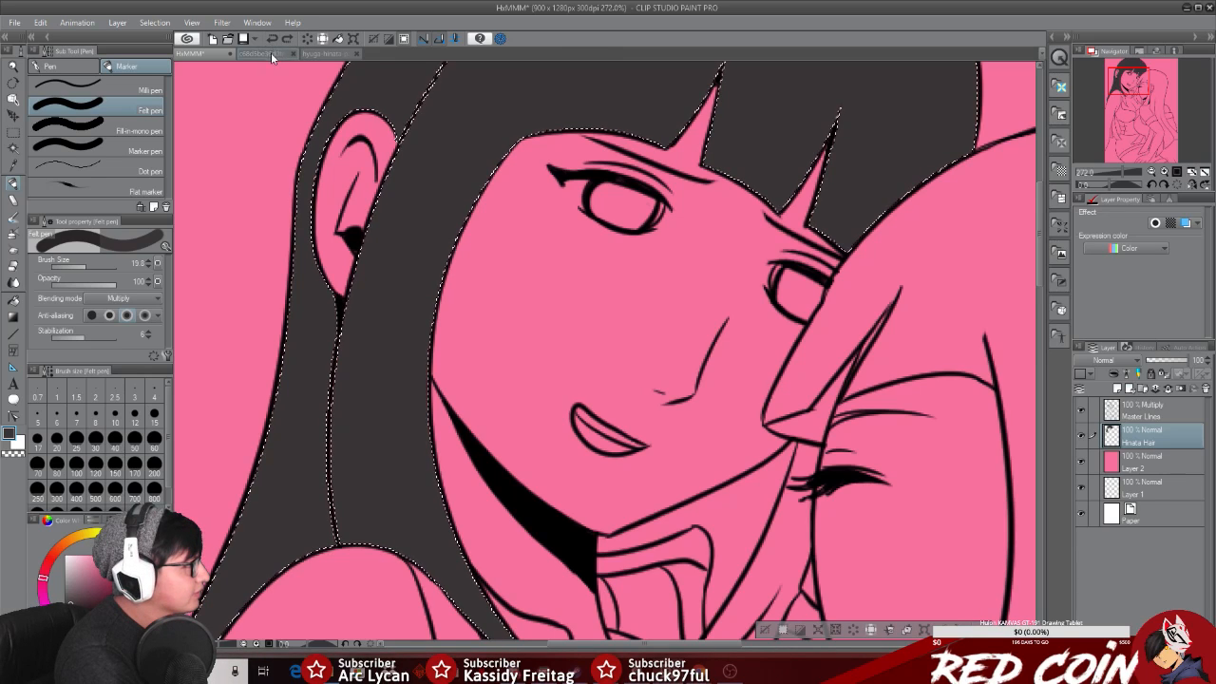
{"action": "left_click", "coordinate": [272, 42]}
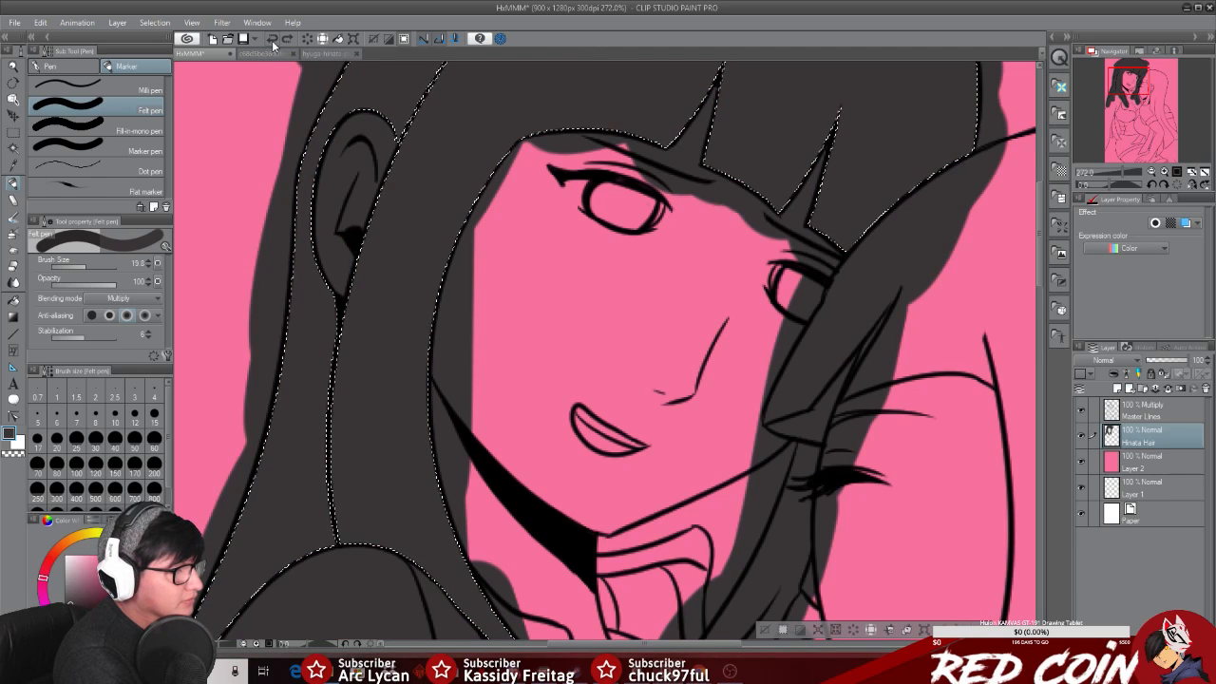
Step: Hide and show Hinata Hair repeatedly to examine the painted hair against the line art
{"action": "left_click", "coordinate": [1082, 436]}
{"action": "left_click", "coordinate": [1082, 436]}
{"action": "left_click", "coordinate": [1082, 436]}
{"action": "left_click", "coordinate": [1082, 436]}
{"action": "left_click", "coordinate": [1082, 436]}
{"action": "left_click", "coordinate": [1082, 436]}
Step: Make Hinata Hair the active layer and invert the selection back to the hair area
{"action": "left_click", "coordinate": [1144, 416]}
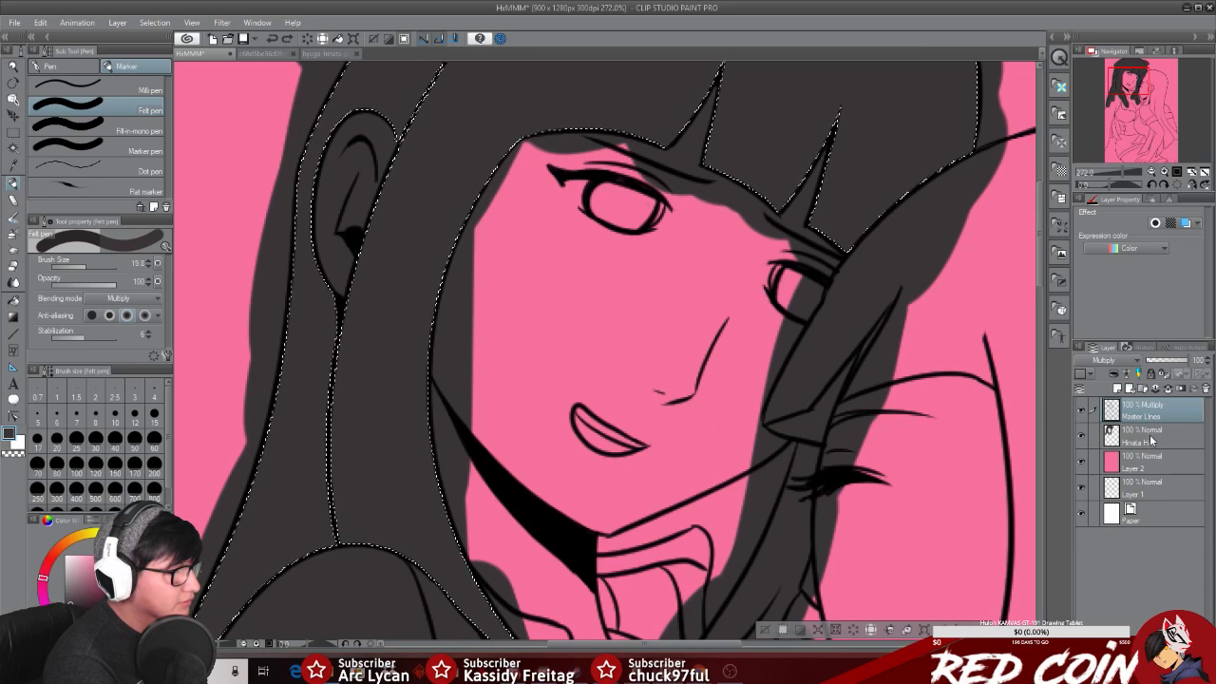
{"action": "left_click", "coordinate": [1150, 439]}
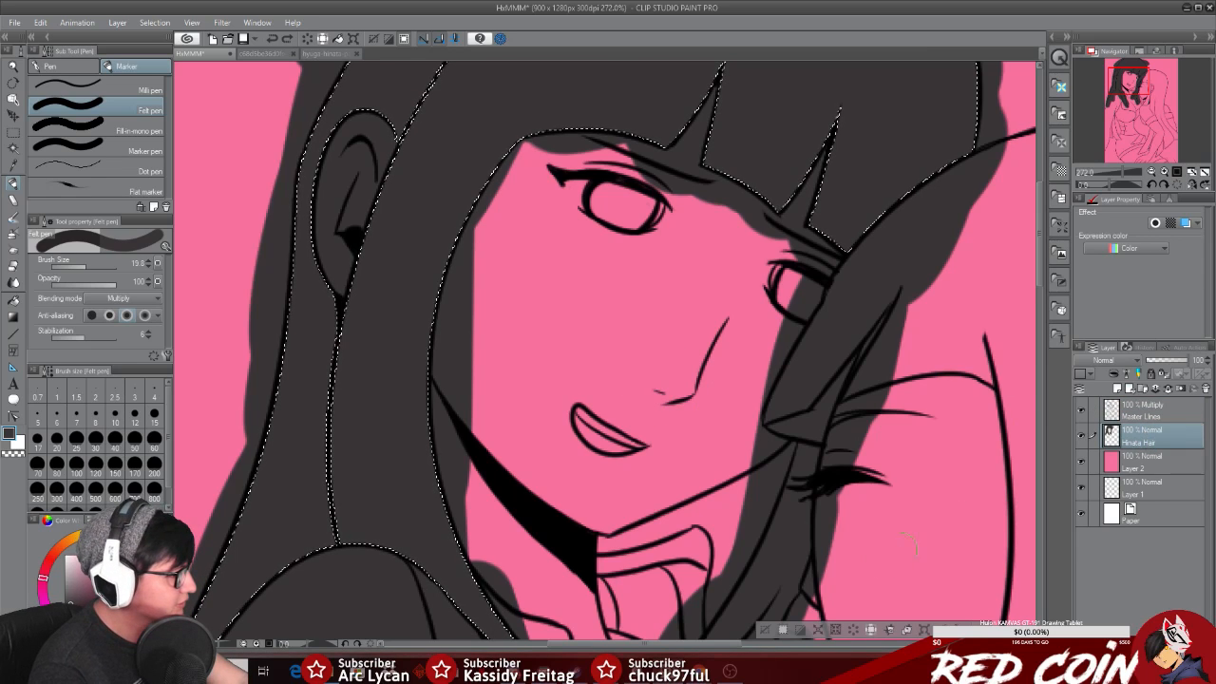
{"action": "left_click", "coordinate": [798, 631]}
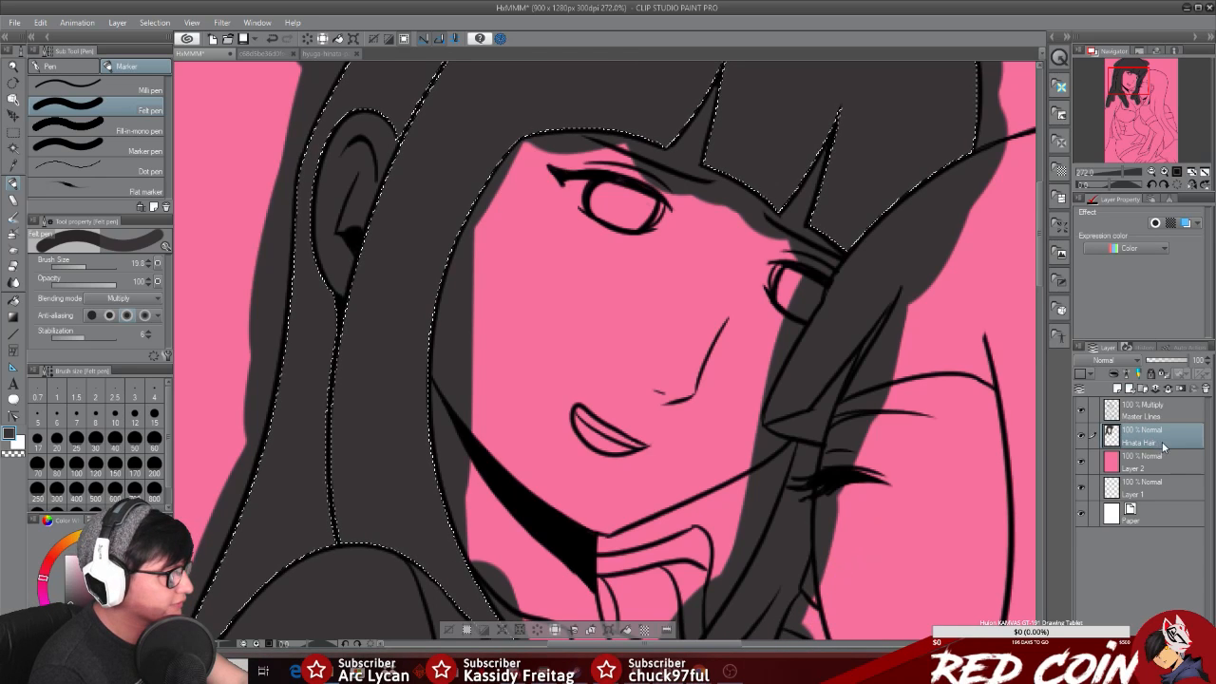
Step: Delete the paint spilling outside the hair outline on Hinata Hair and clear the selection
{"action": "key", "text": "Delete"}
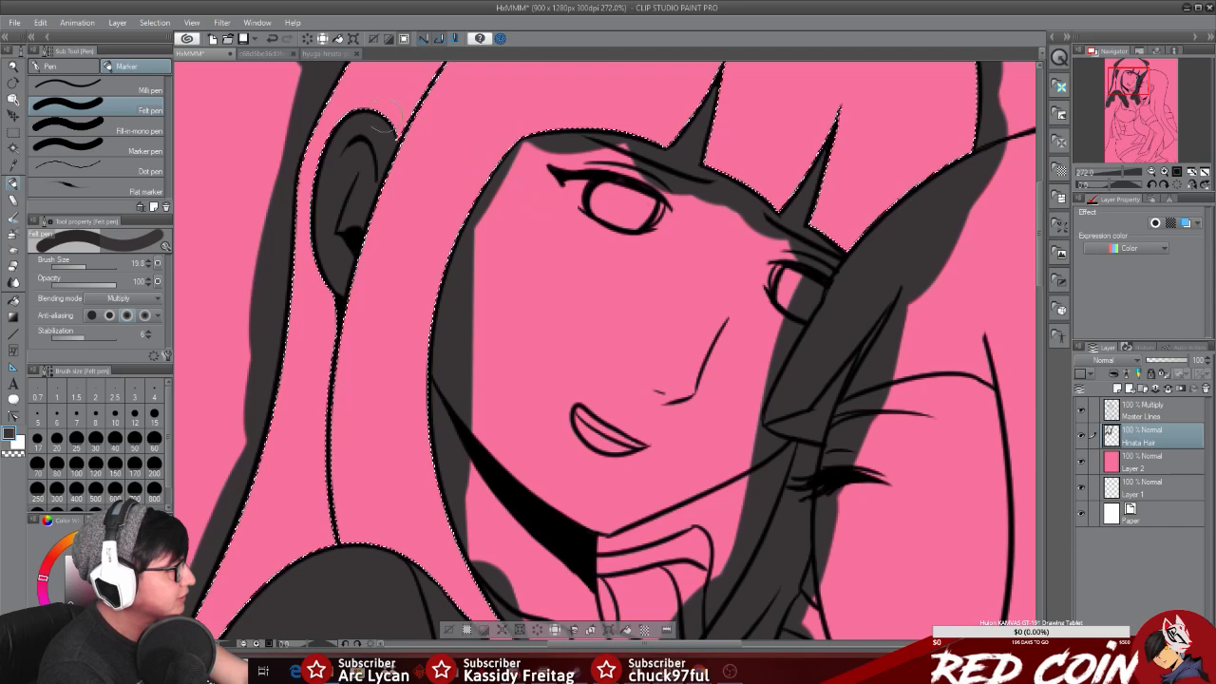
{"action": "left_click", "coordinate": [272, 39]}
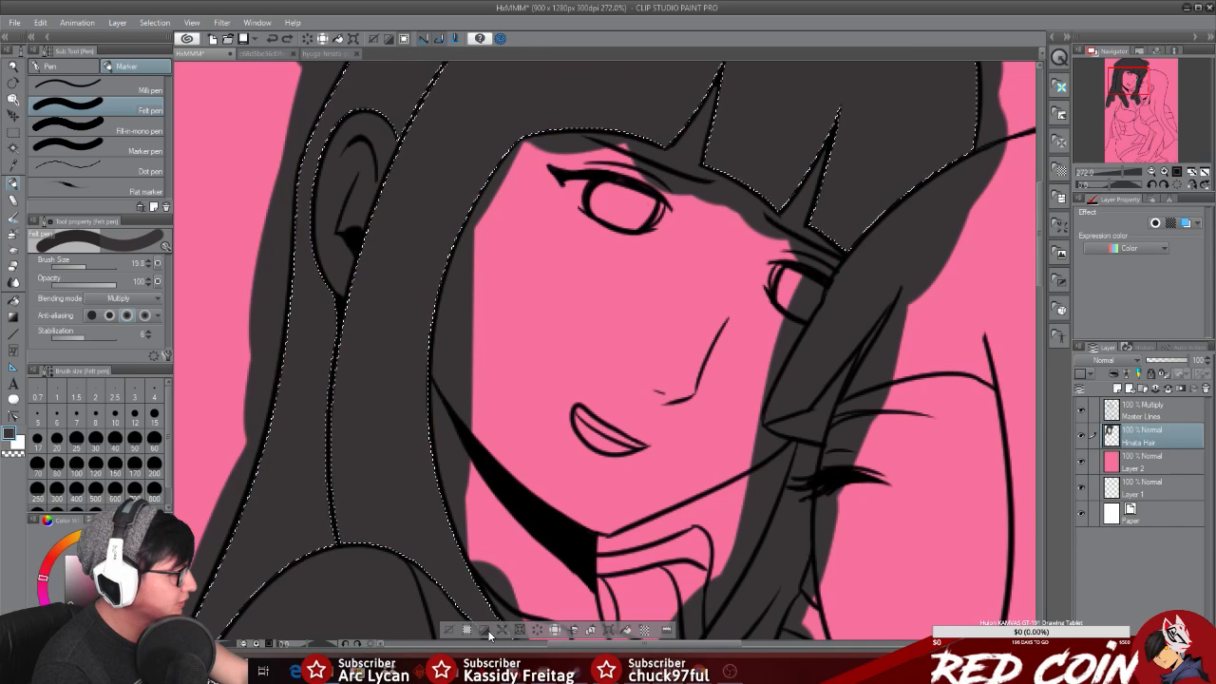
{"action": "key", "text": "Delete"}
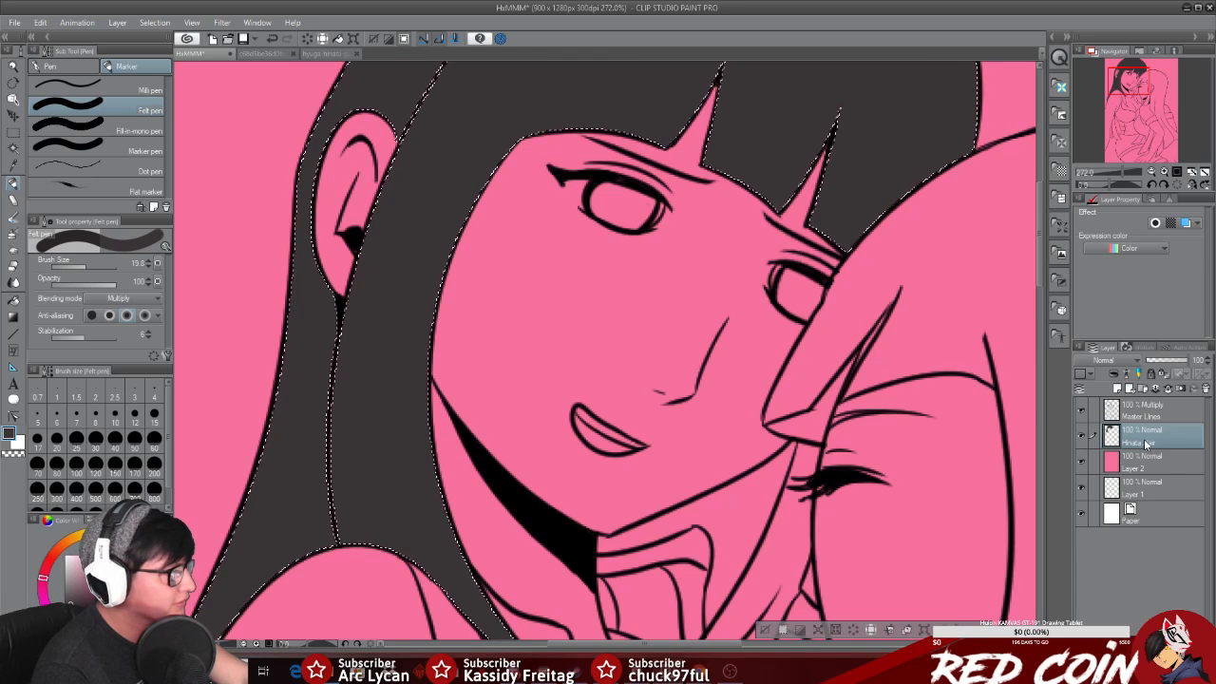
{"action": "left_click", "coordinate": [765, 630]}
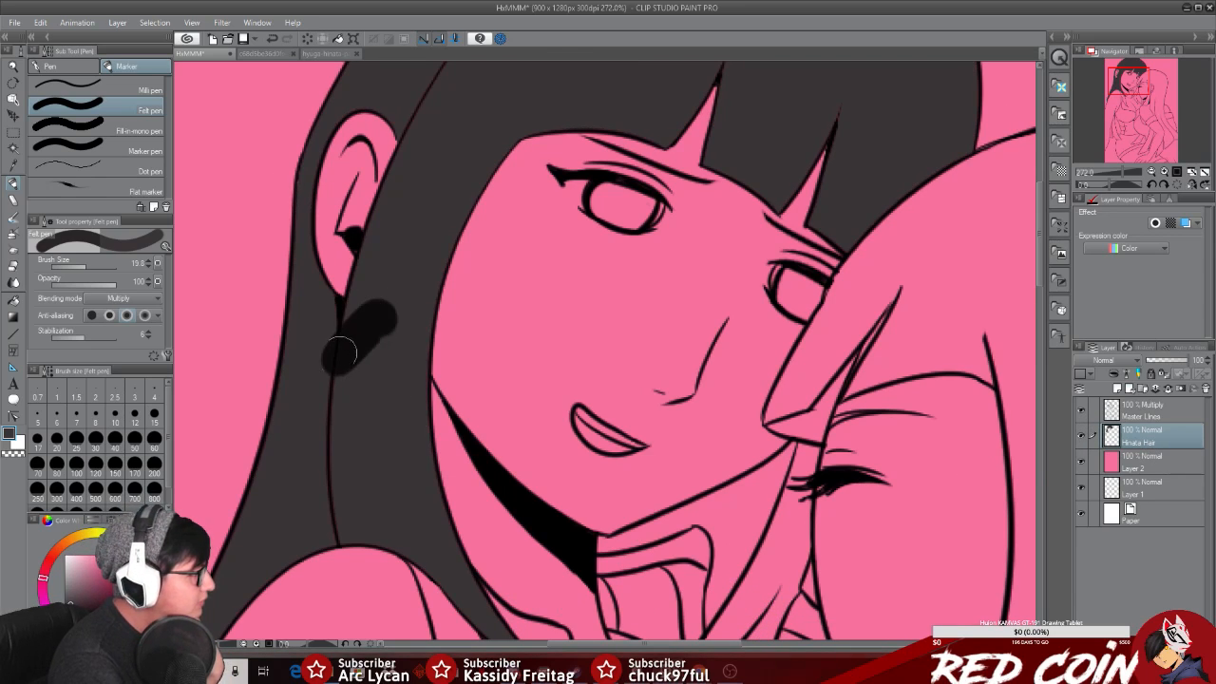
Step: Try darker Felt pen strokes on the hair below the ear and beside the face, and undo them
{"action": "mouse_move", "coordinate": [357, 344]}
{"action": "left_mouse_down"}
{"action": "mouse_move", "coordinate": [339, 408]}
{"action": "mouse_move", "coordinate": [362, 401]}
{"action": "left_mouse_up"}
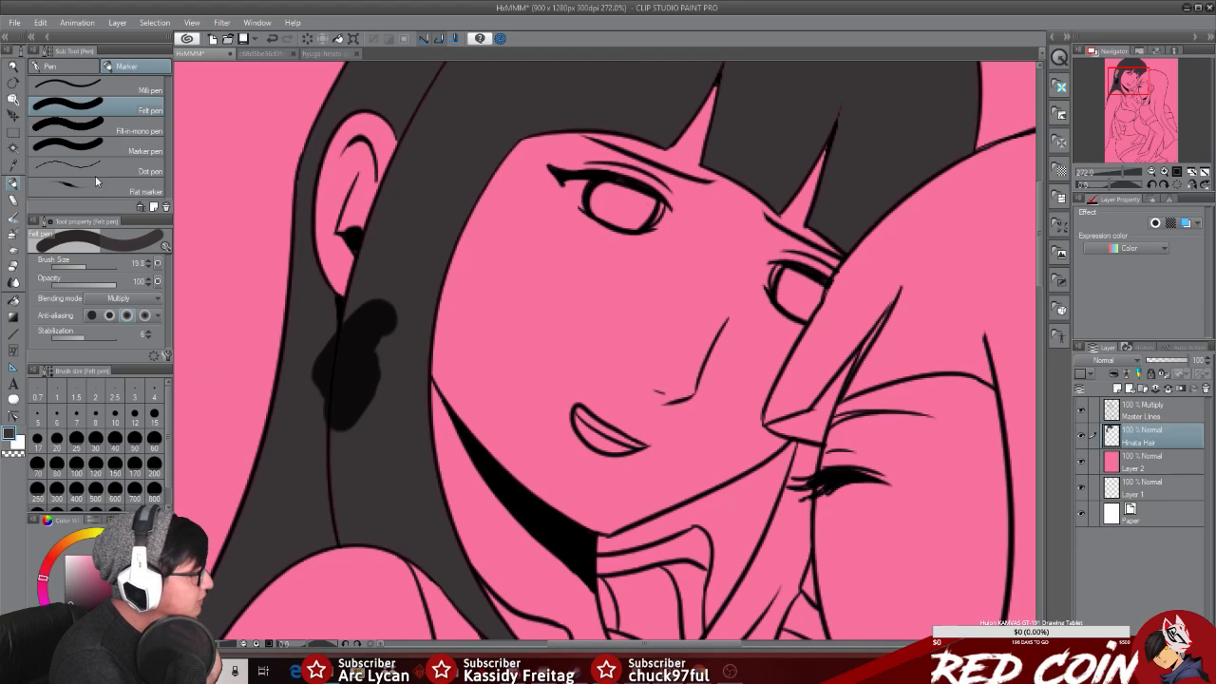
{"action": "left_click", "coordinate": [273, 42]}
{"action": "mouse_move", "coordinate": [337, 342]}
{"action": "left_mouse_down"}
{"action": "mouse_move", "coordinate": [332, 392]}
{"action": "mouse_move", "coordinate": [354, 416]}
{"action": "left_mouse_up"}
{"action": "left_click_drag", "start_coordinate": [451, 170], "coordinate": [465, 138]}
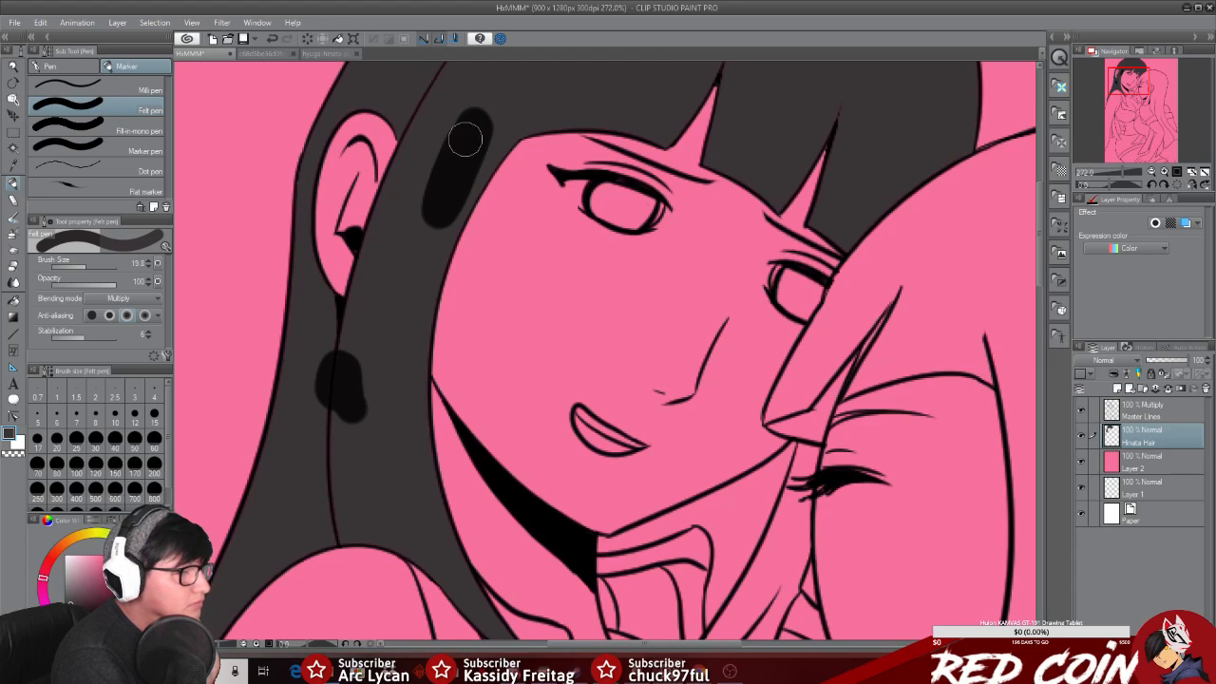
{"action": "left_click", "coordinate": [273, 40]}
{"action": "left_click", "coordinate": [274, 40]}
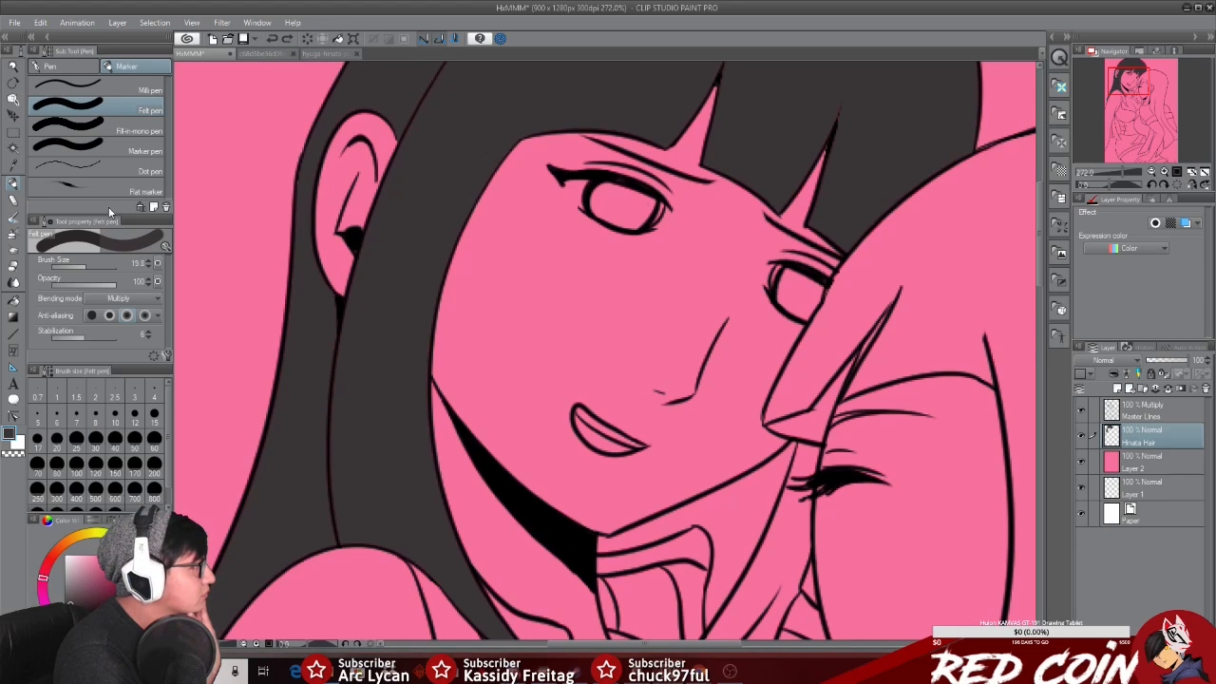
Step: Touch up the pink gaps along the inner hair lines on Hinata Hair with the Marker pen
{"action": "left_click", "coordinate": [92, 84]}
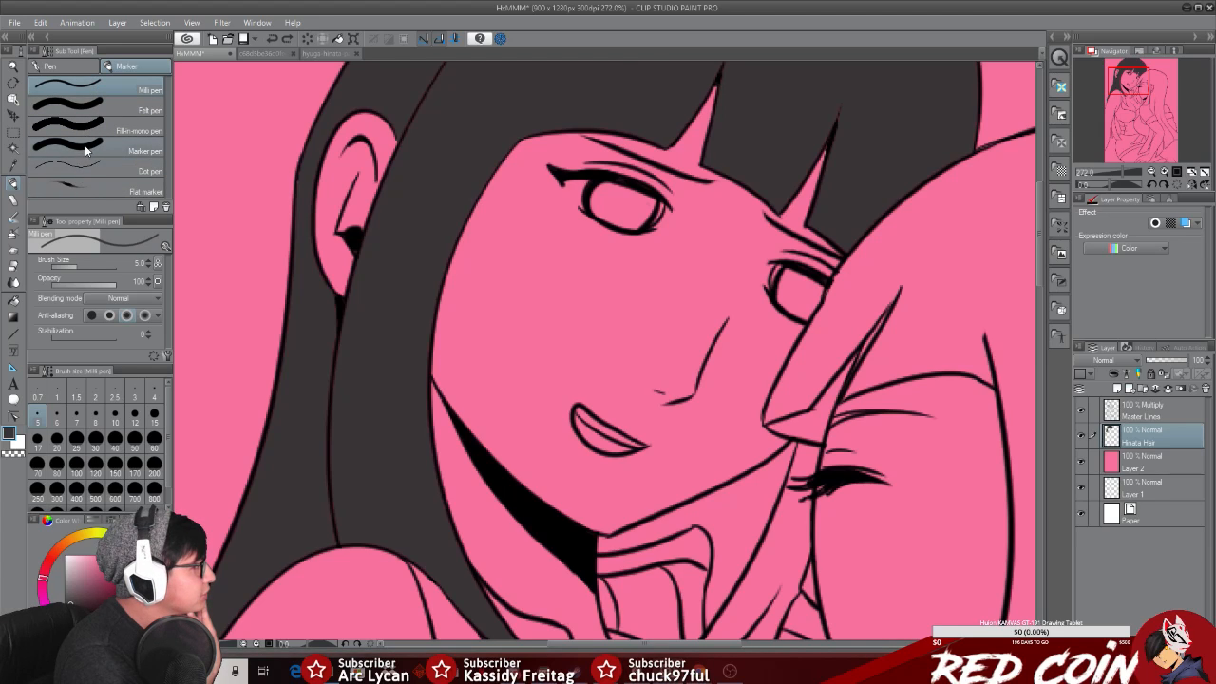
{"action": "left_click", "coordinate": [86, 150]}
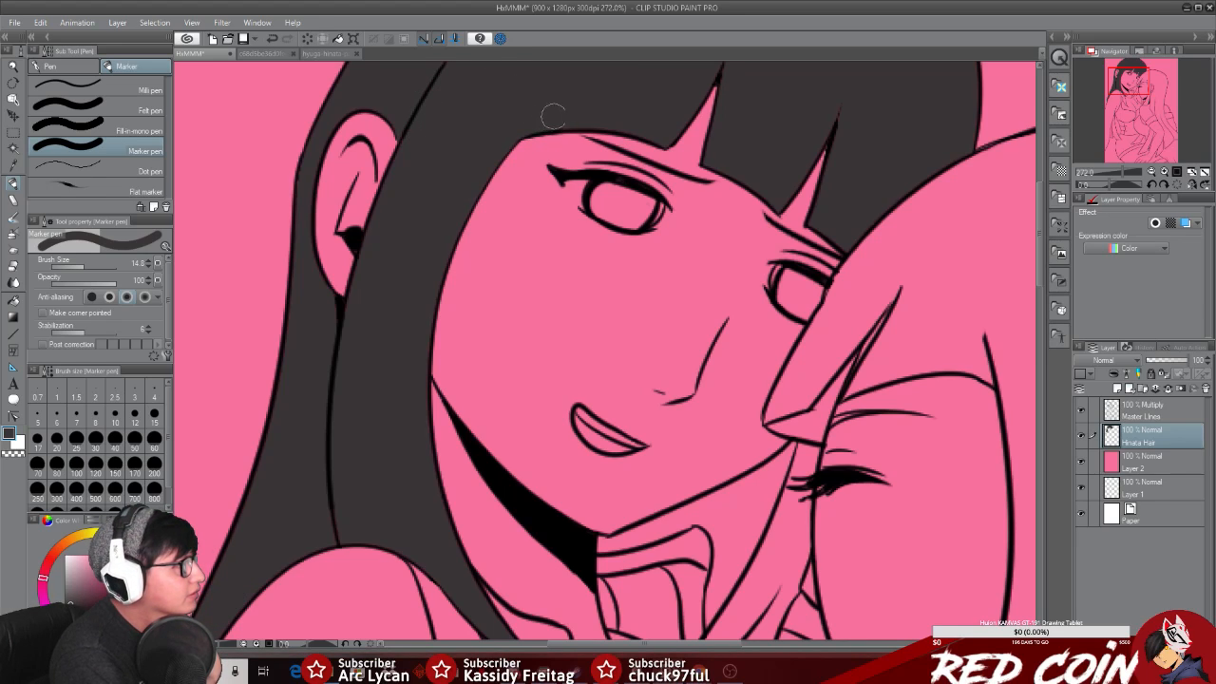
Step: Fill the pink background on Layer 2 with a medium grey
{"action": "left_click", "coordinate": [14, 67]}
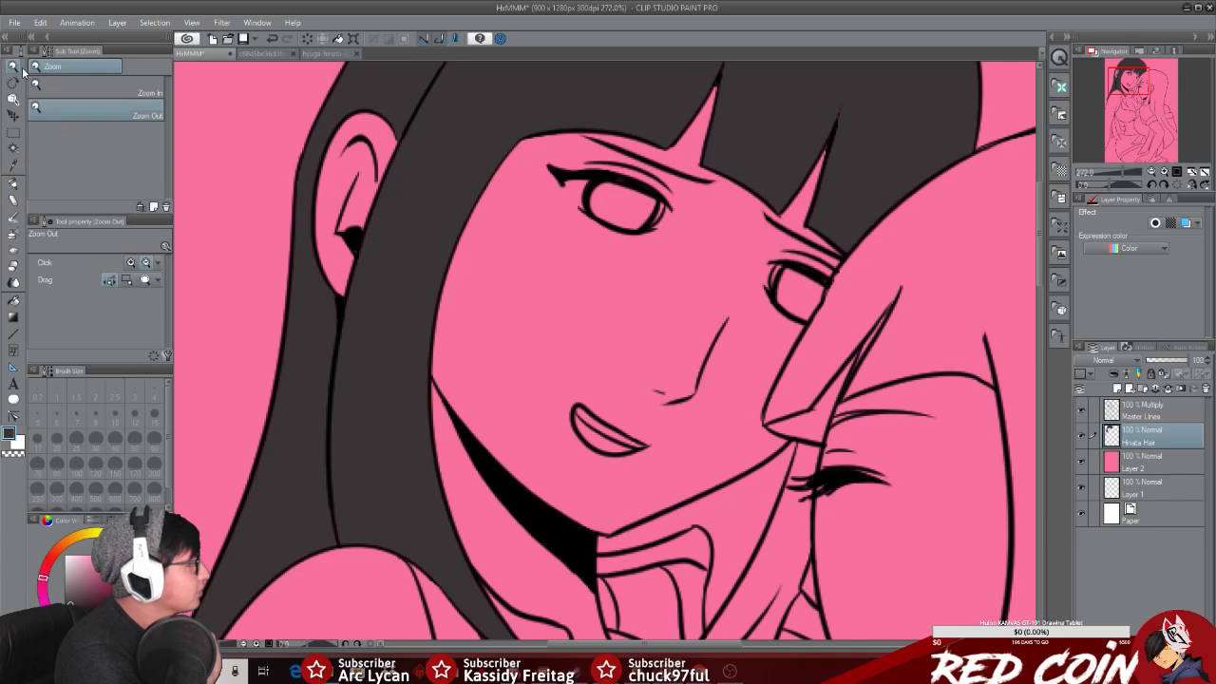
{"action": "left_click_drag", "start_coordinate": [475, 272], "coordinate": [409, 296]}
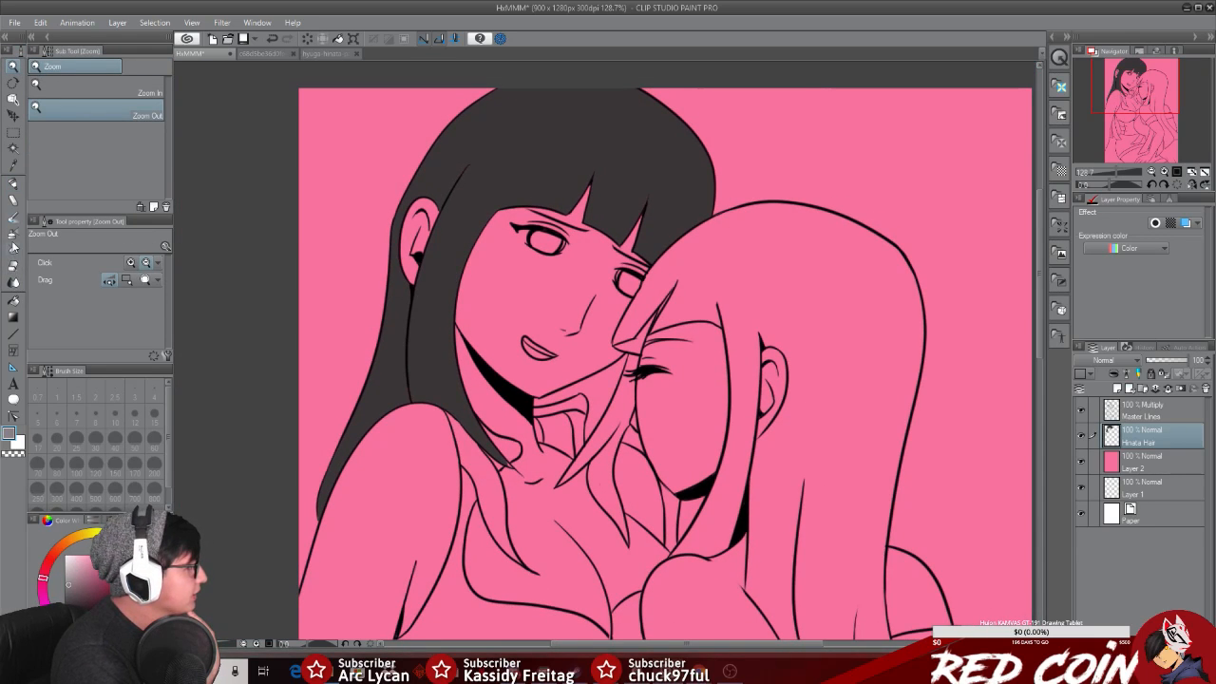
{"action": "left_click", "coordinate": [14, 300]}
{"action": "left_click", "coordinate": [1150, 461]}
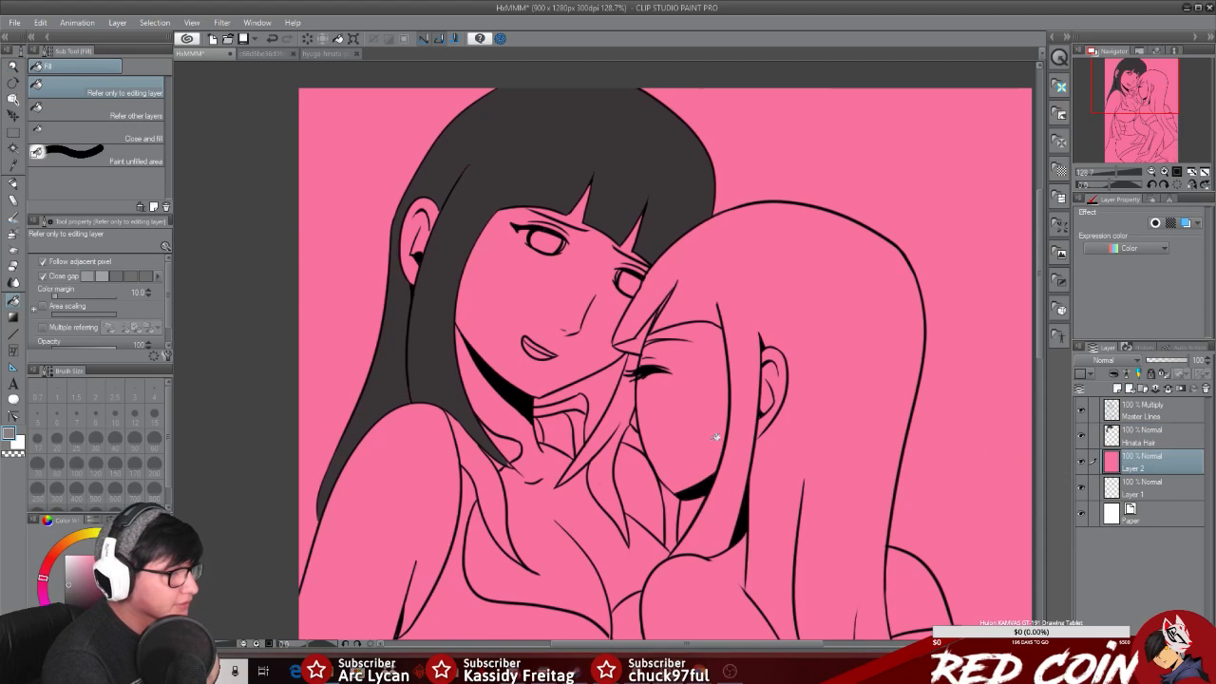
{"action": "left_click", "coordinate": [368, 290]}
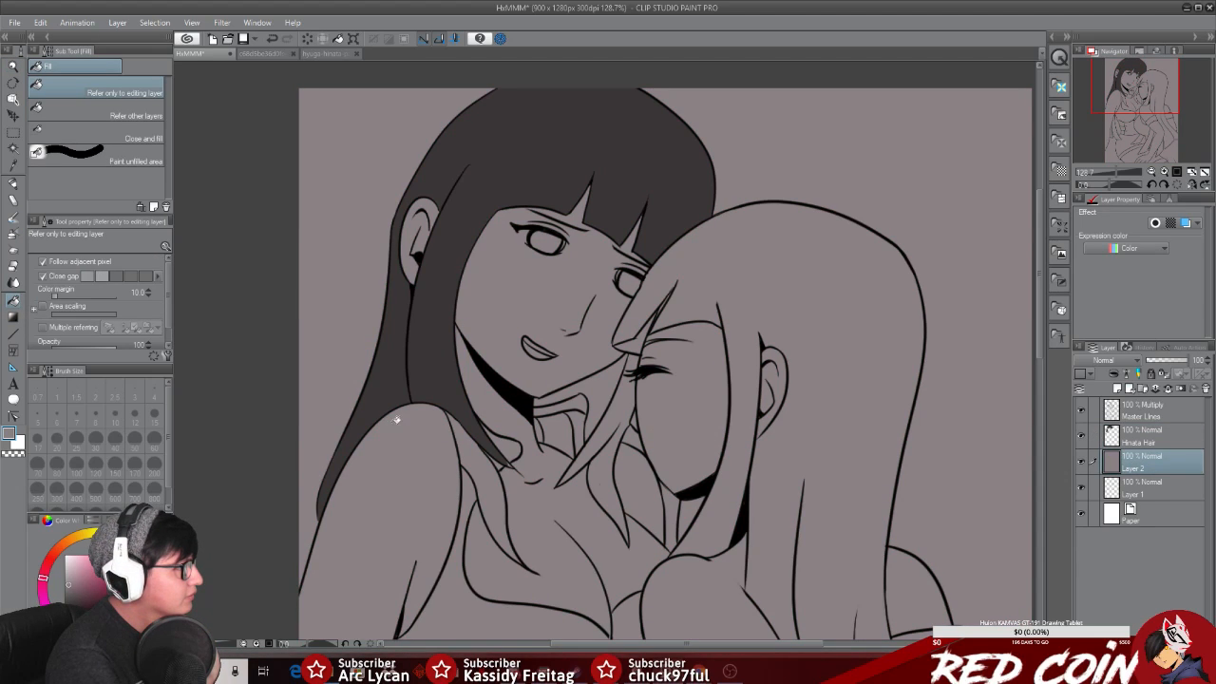
Step: Refill the Layer 2 background with a flat light grey
{"action": "left_click", "coordinate": [14, 67]}
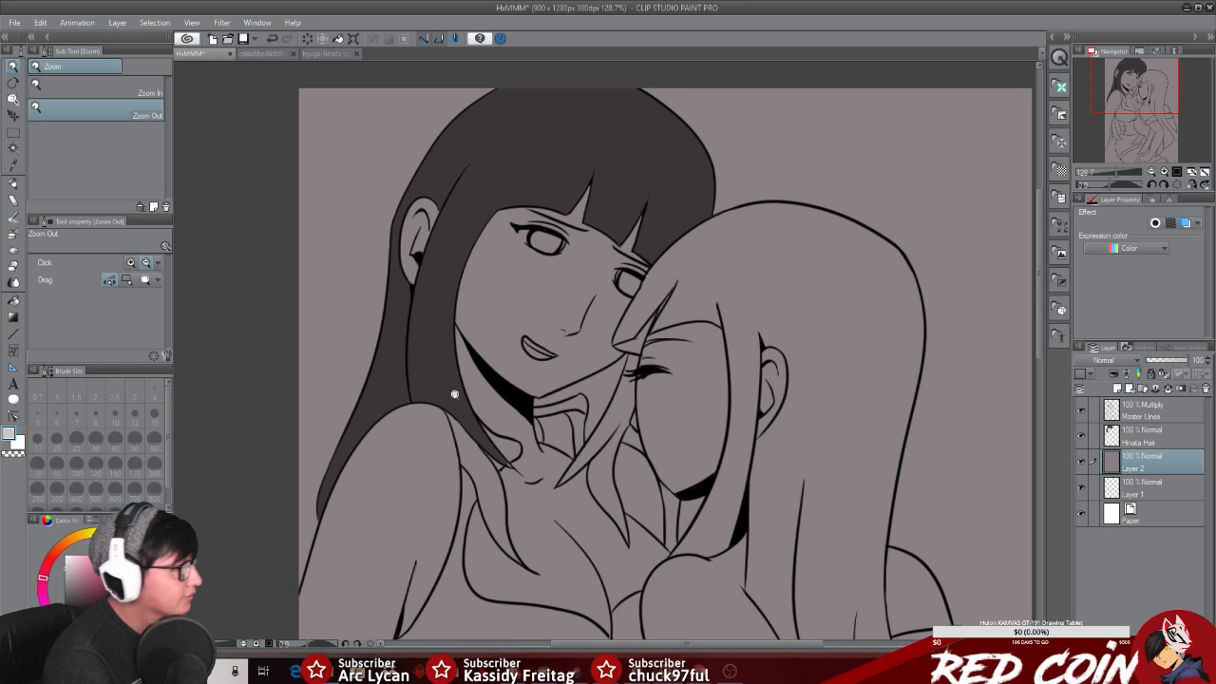
{"action": "left_click", "coordinate": [13, 300]}
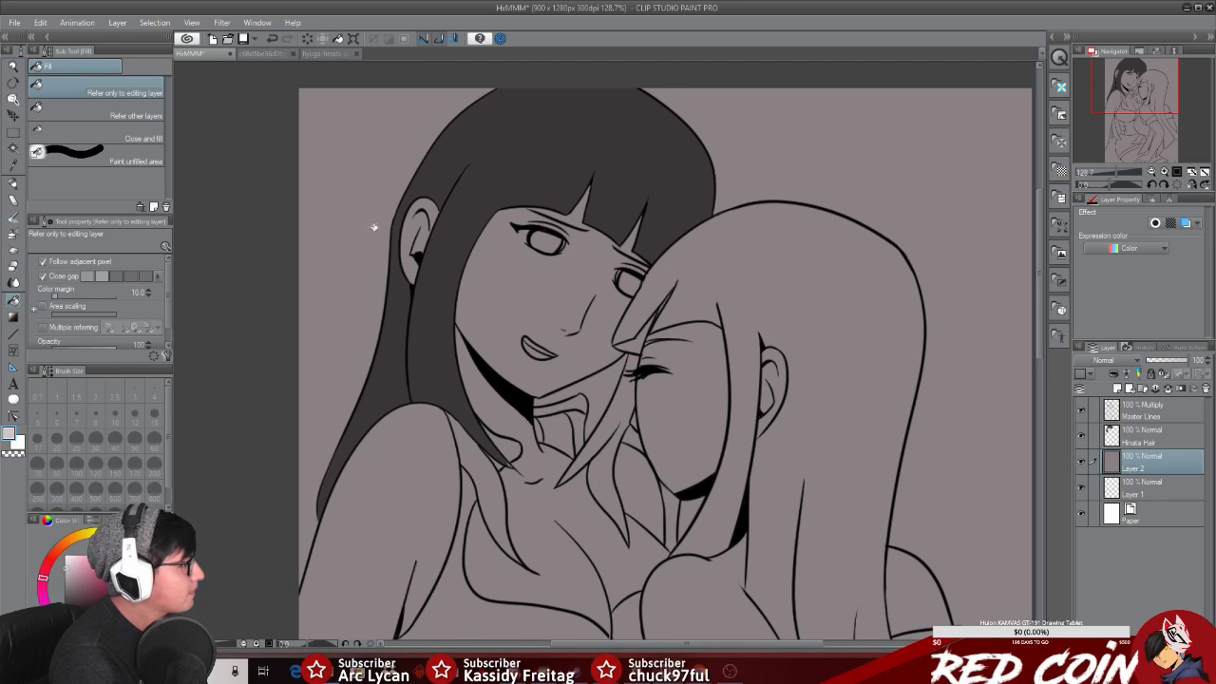
{"action": "left_click", "coordinate": [366, 234]}
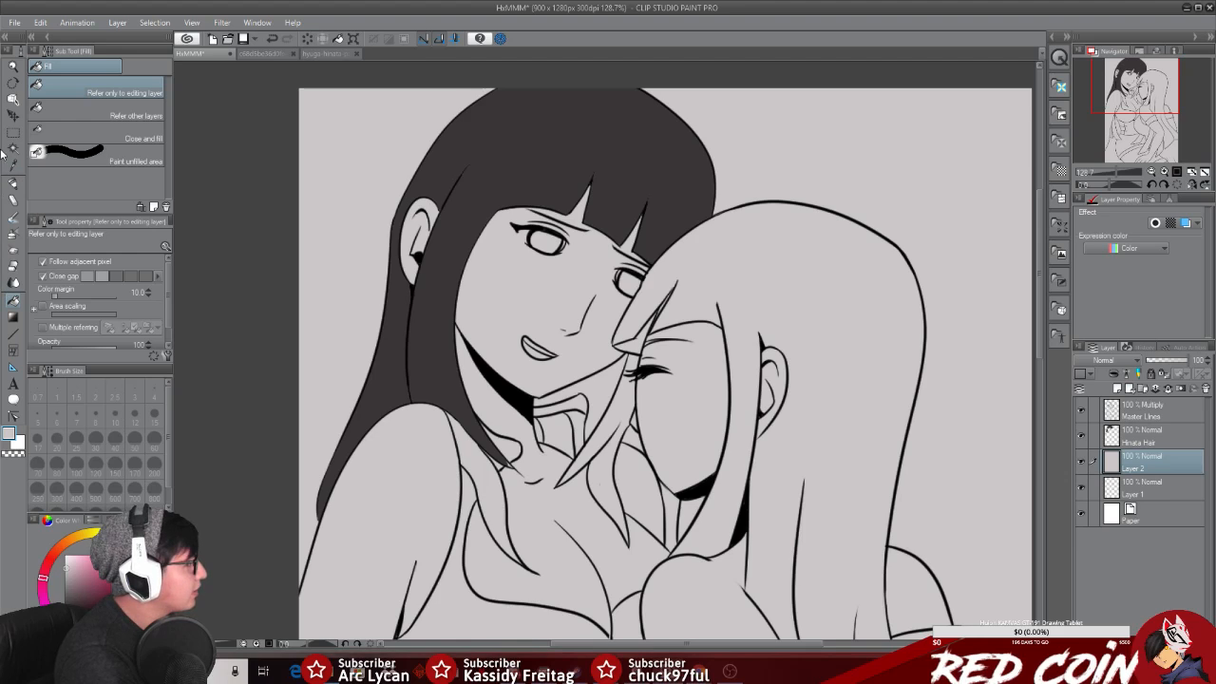
Step: On Hinata Hair, try a light grey Marker pen stroke above the ear, undo it, and sample the hair's dark grey
{"action": "left_click", "coordinate": [13, 186]}
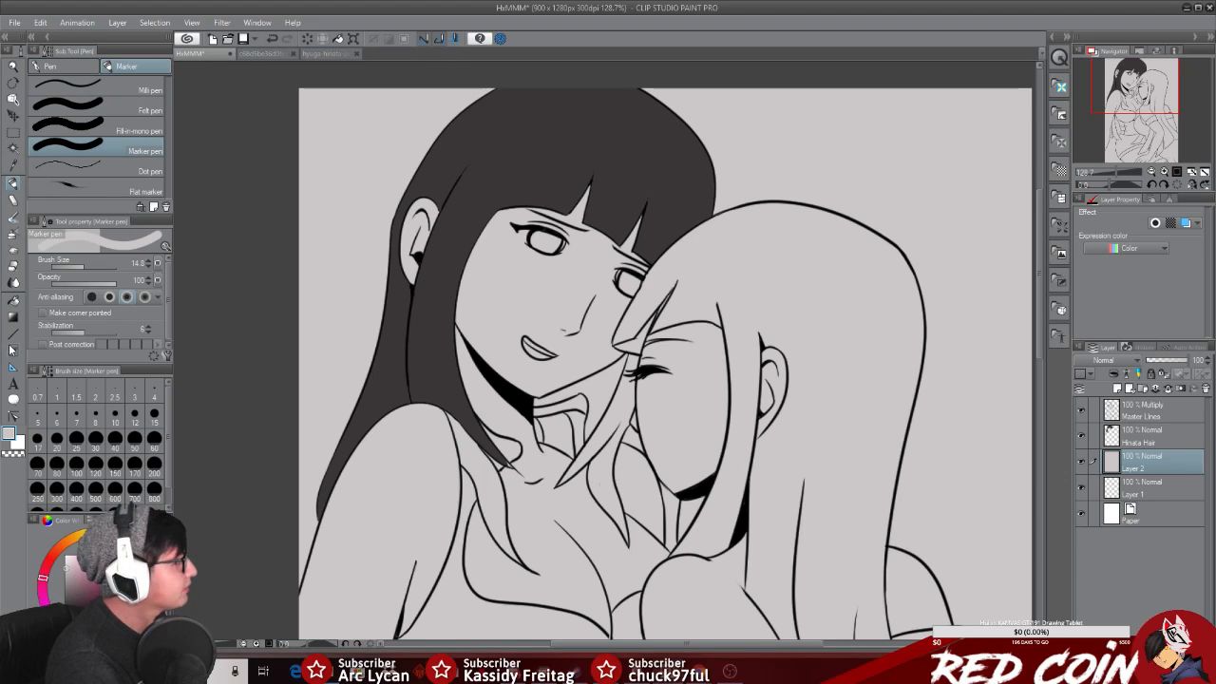
{"action": "left_click", "coordinate": [15, 69]}
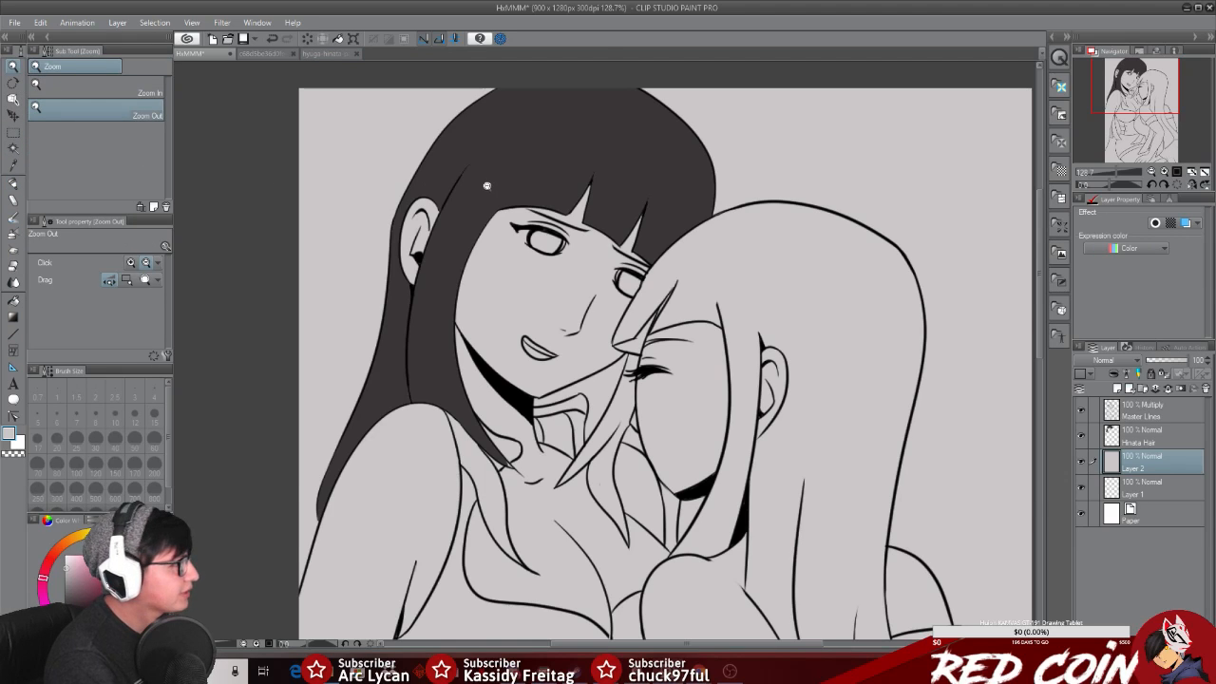
{"action": "left_click", "coordinate": [516, 187]}
{"action": "left_click", "coordinate": [516, 211]}
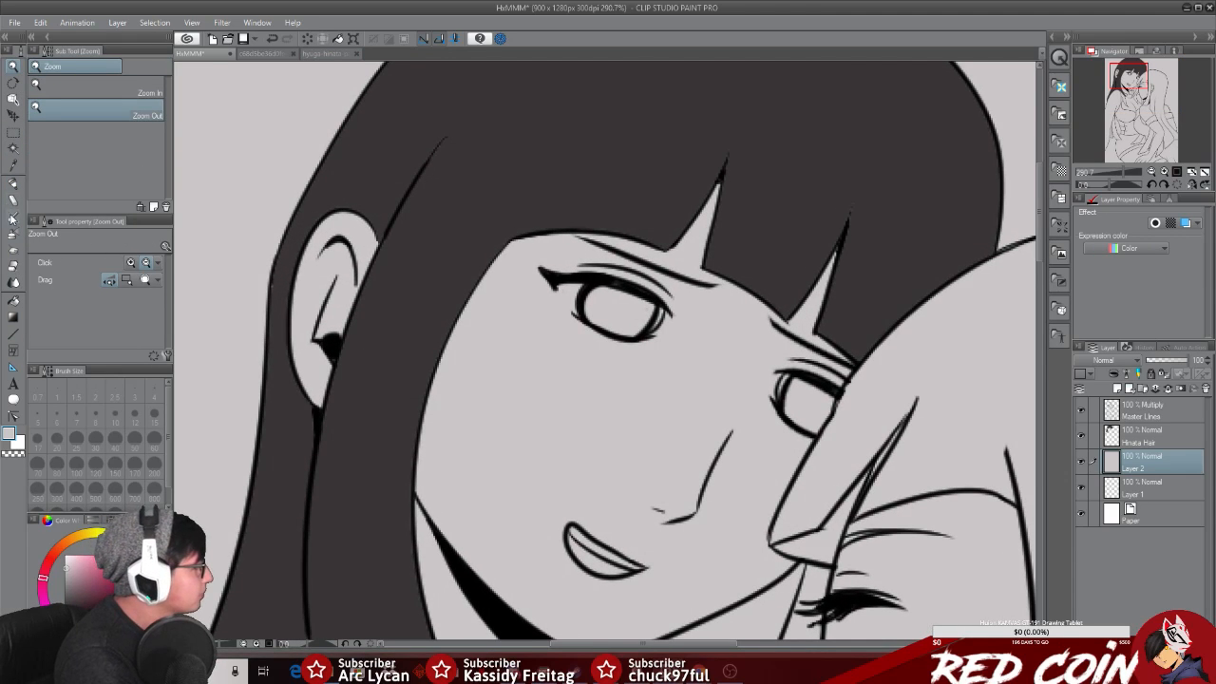
{"action": "left_click", "coordinate": [13, 185]}
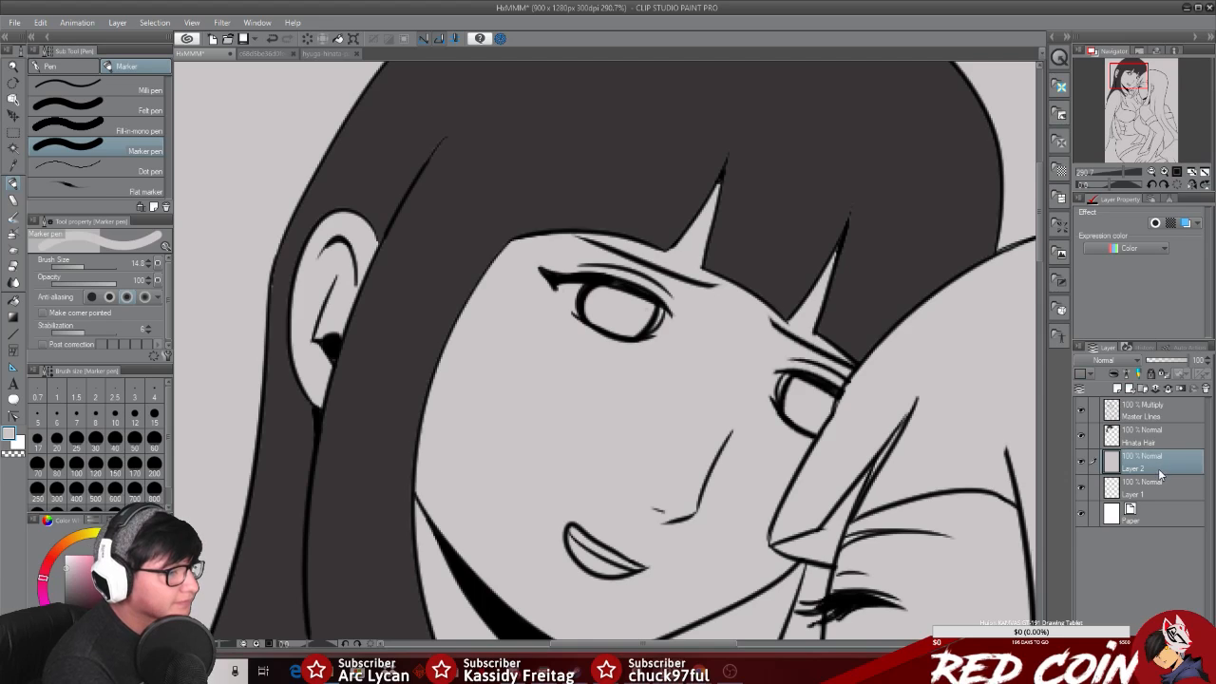
{"action": "left_click", "coordinate": [1152, 439]}
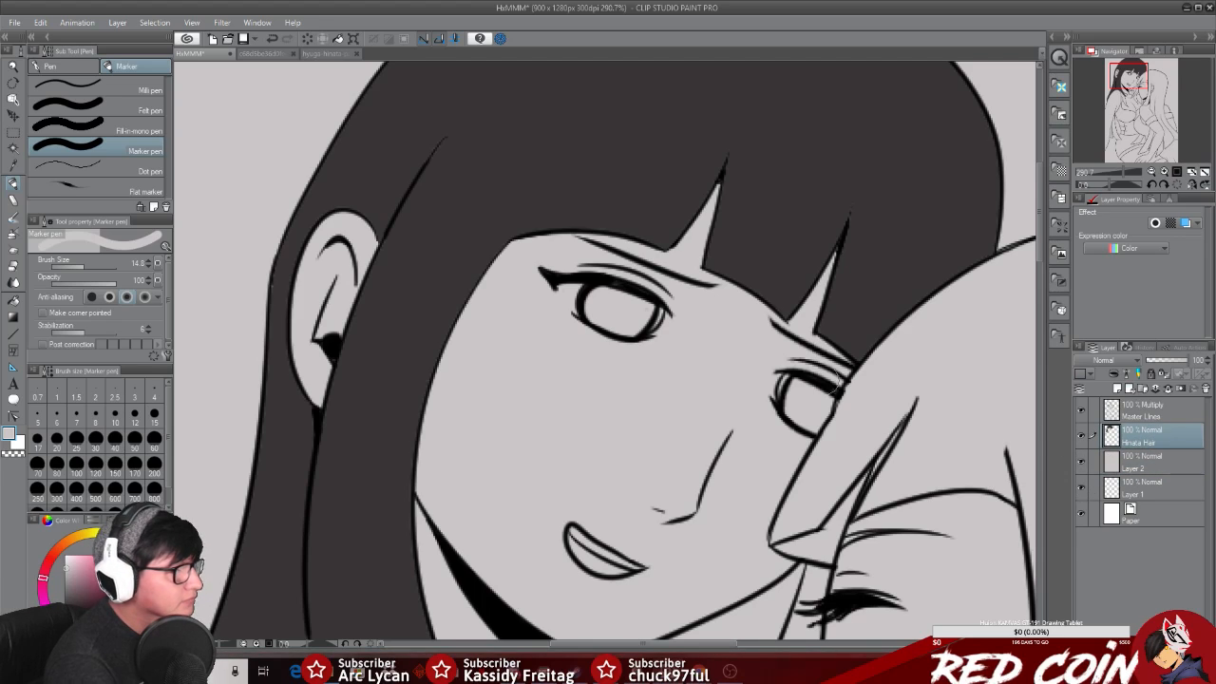
{"action": "left_click_drag", "start_coordinate": [440, 157], "coordinate": [431, 179]}
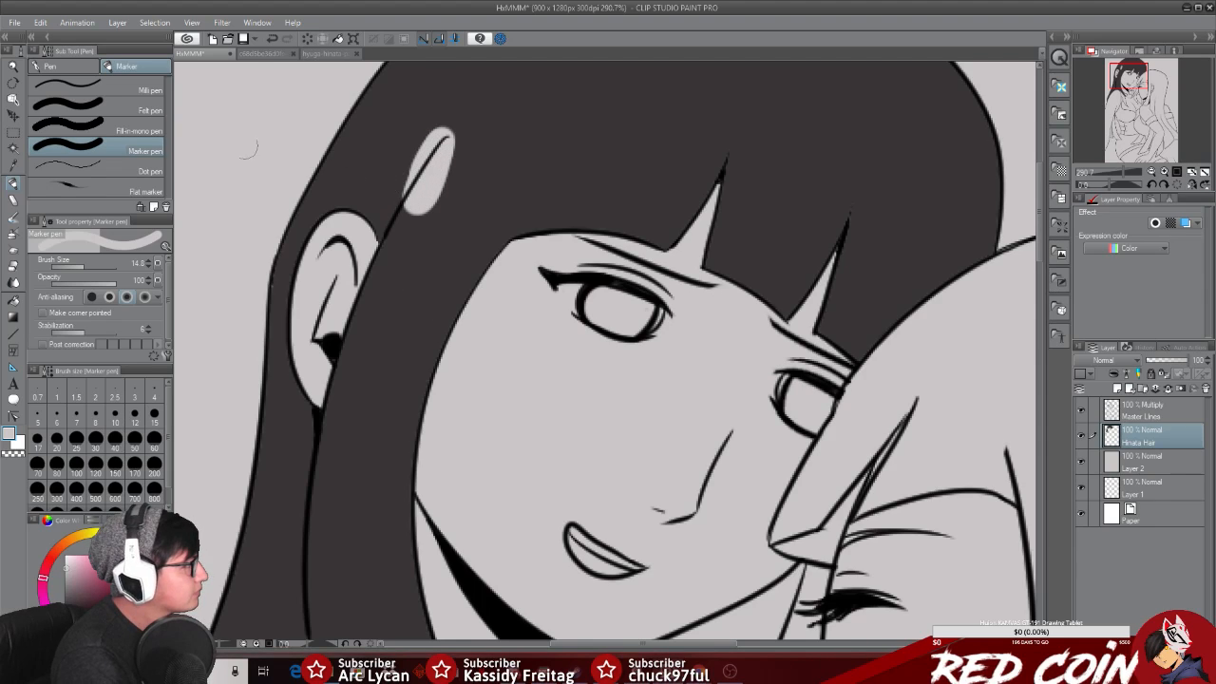
{"action": "left_click", "coordinate": [272, 38]}
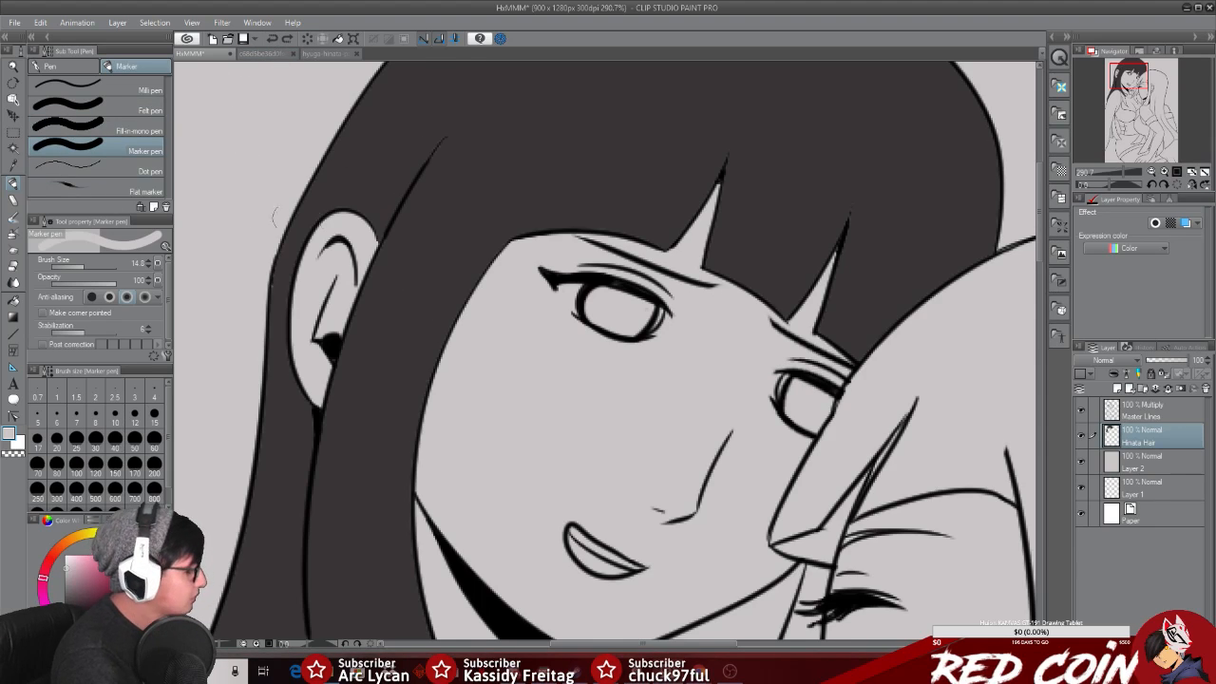
{"action": "left_click", "coordinate": [521, 176], "text": "alt"}
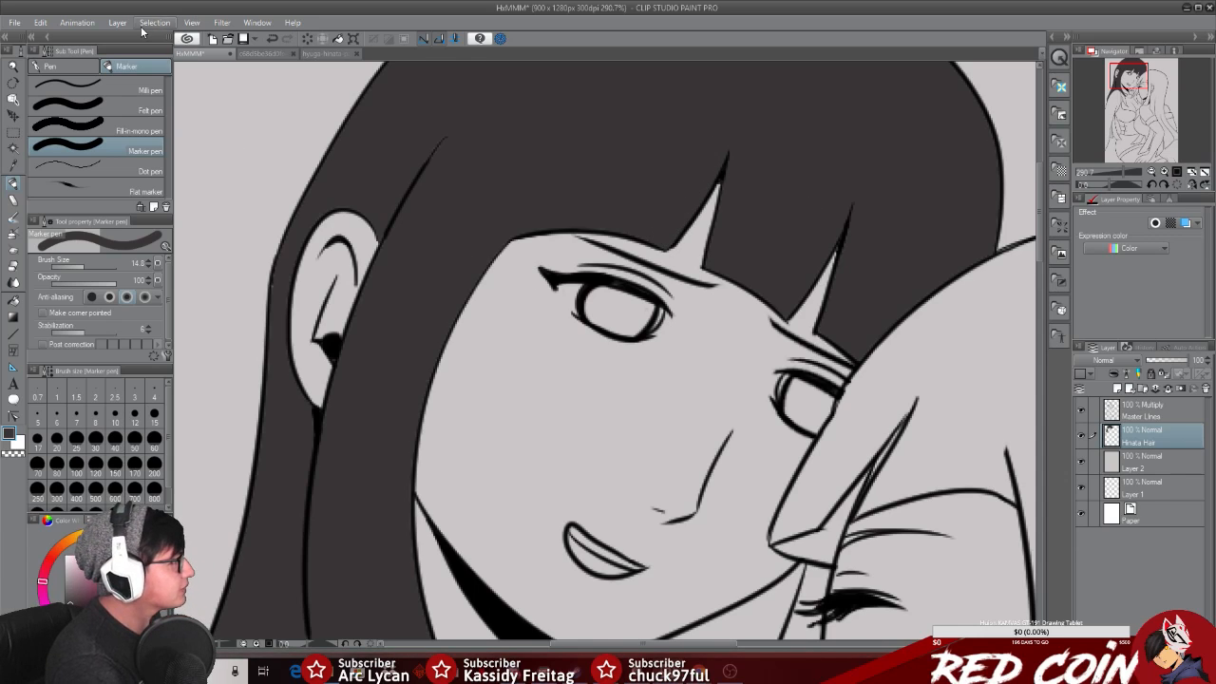
Step: Sample the dark blue hair colour from the hyuga-hinata-painting reference and fill the hair on Hinata Hair with it
{"action": "left_click", "coordinate": [321, 54]}
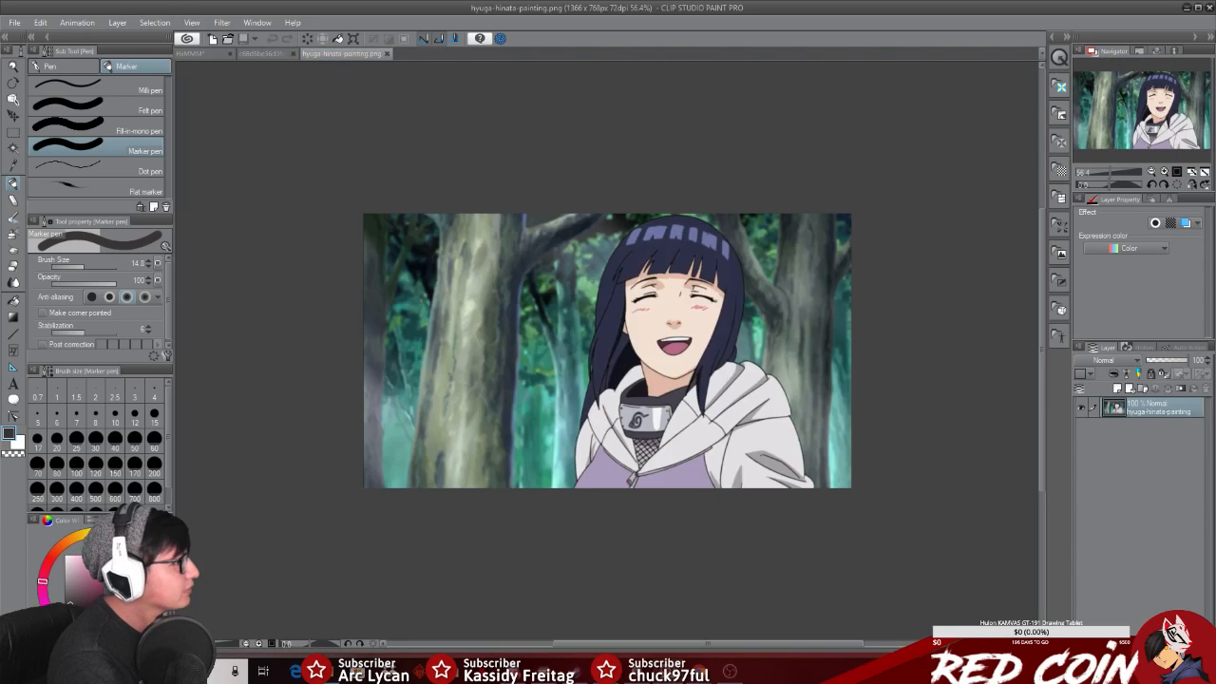
{"action": "key", "text": "alt+Tab"}
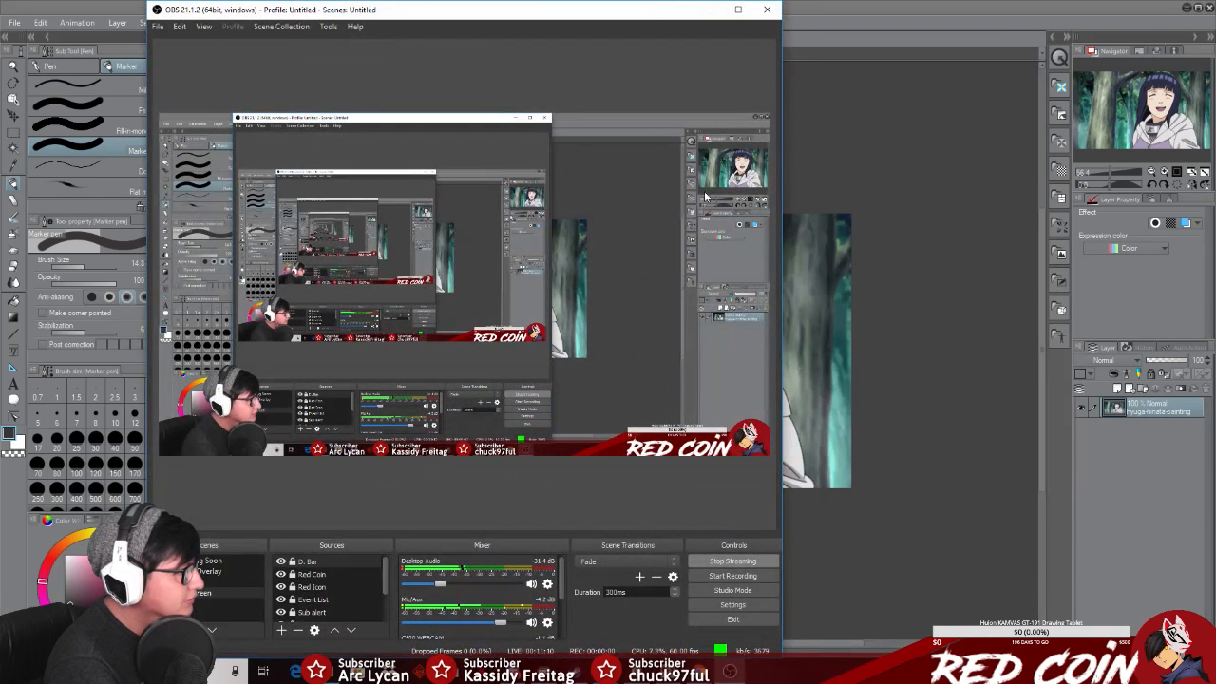
{"action": "left_click", "coordinate": [707, 9]}
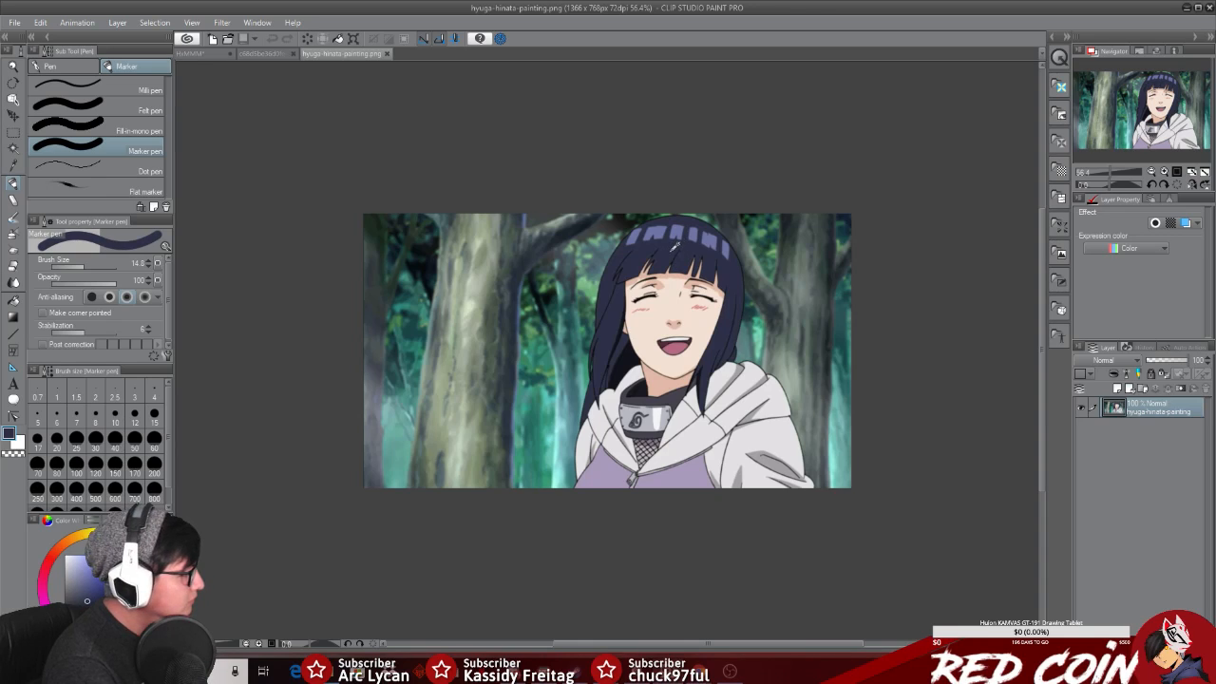
{"action": "left_click", "coordinate": [195, 54]}
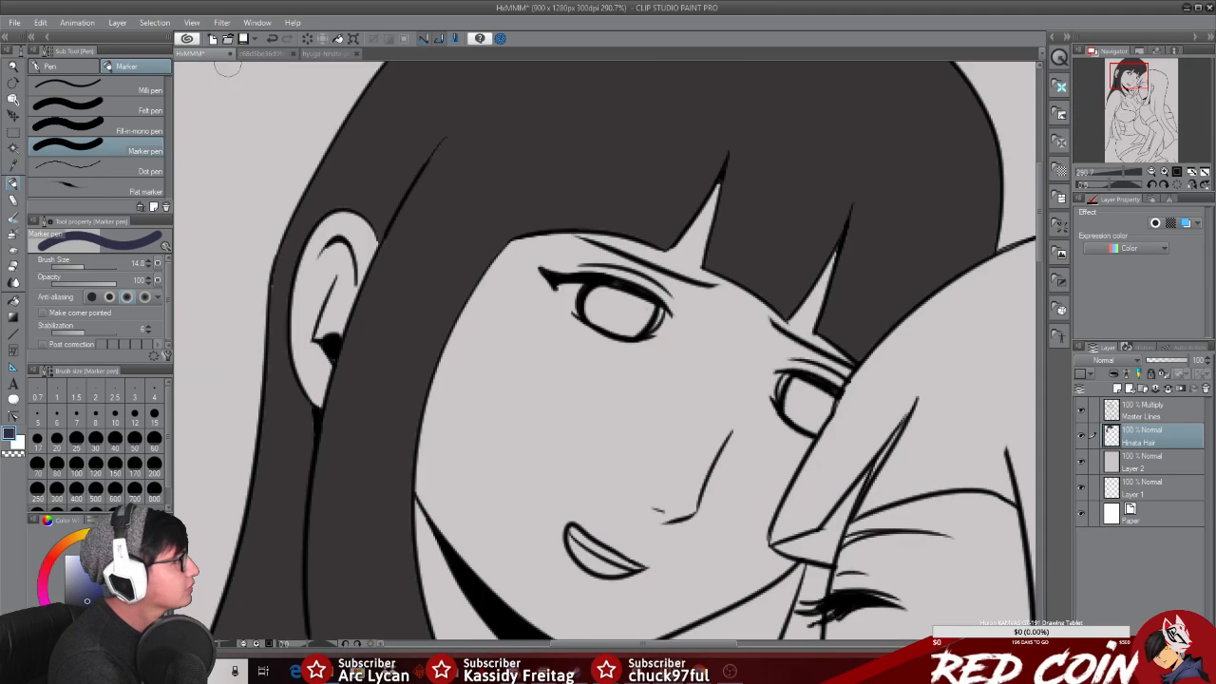
{"action": "left_click", "coordinate": [13, 301]}
{"action": "left_click", "coordinate": [544, 151]}
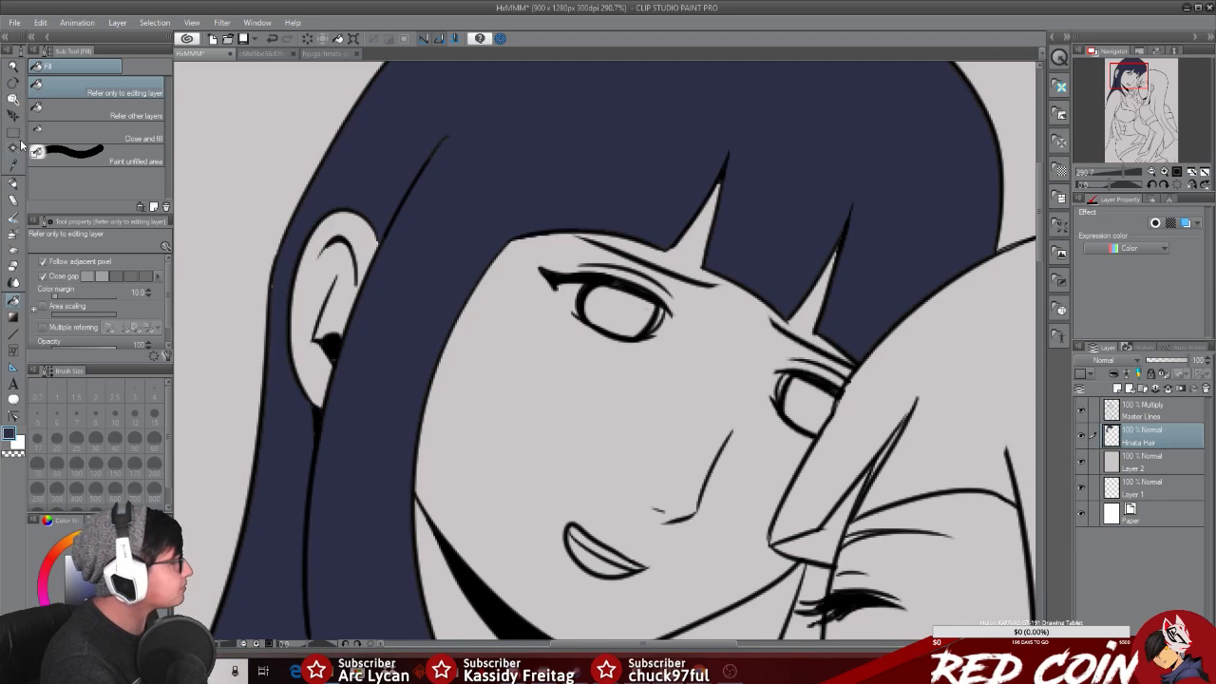
Step: Paint dark blue along the back edge of the ear with the Marker pen to close the gap by the line art
{"action": "left_click", "coordinate": [13, 183]}
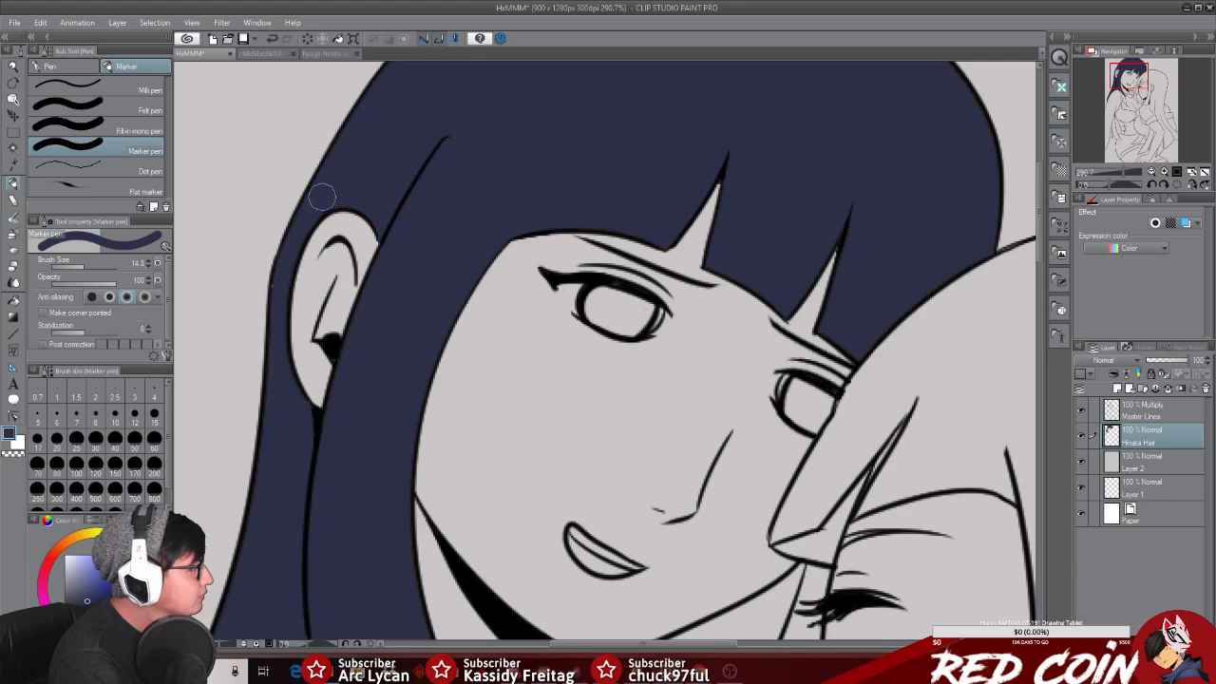
{"action": "mouse_move", "coordinate": [291, 249]}
{"action": "left_mouse_down"}
{"action": "mouse_move", "coordinate": [276, 322]}
{"action": "mouse_move", "coordinate": [295, 401]}
{"action": "left_mouse_up"}
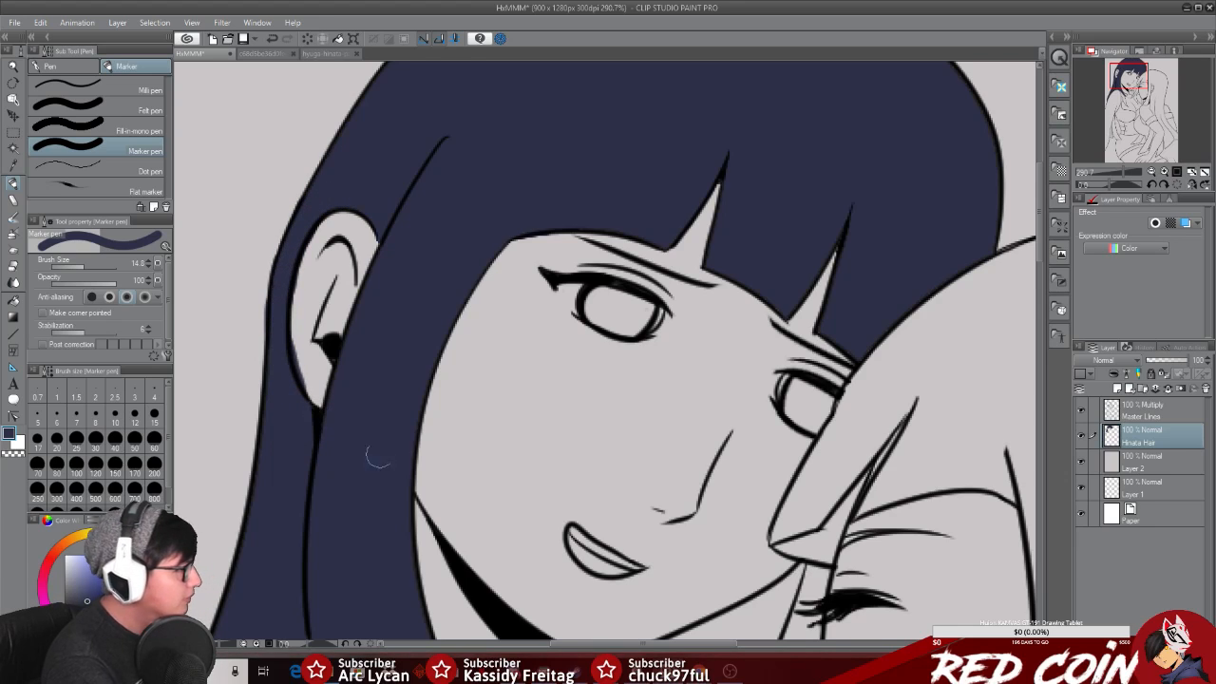
Step: Auto-select the hair strand hanging over the left character's shoulder on Master Lines and fill it dark blue on Hinata Hair
{"action": "left_click", "coordinate": [14, 67]}
{"action": "left_click_drag", "start_coordinate": [868, 317], "coordinate": [671, 556]}
{"action": "left_click_drag", "start_coordinate": [651, 643], "coordinate": [693, 643]}
{"action": "left_click_drag", "start_coordinate": [618, 508], "coordinate": [672, 513]}
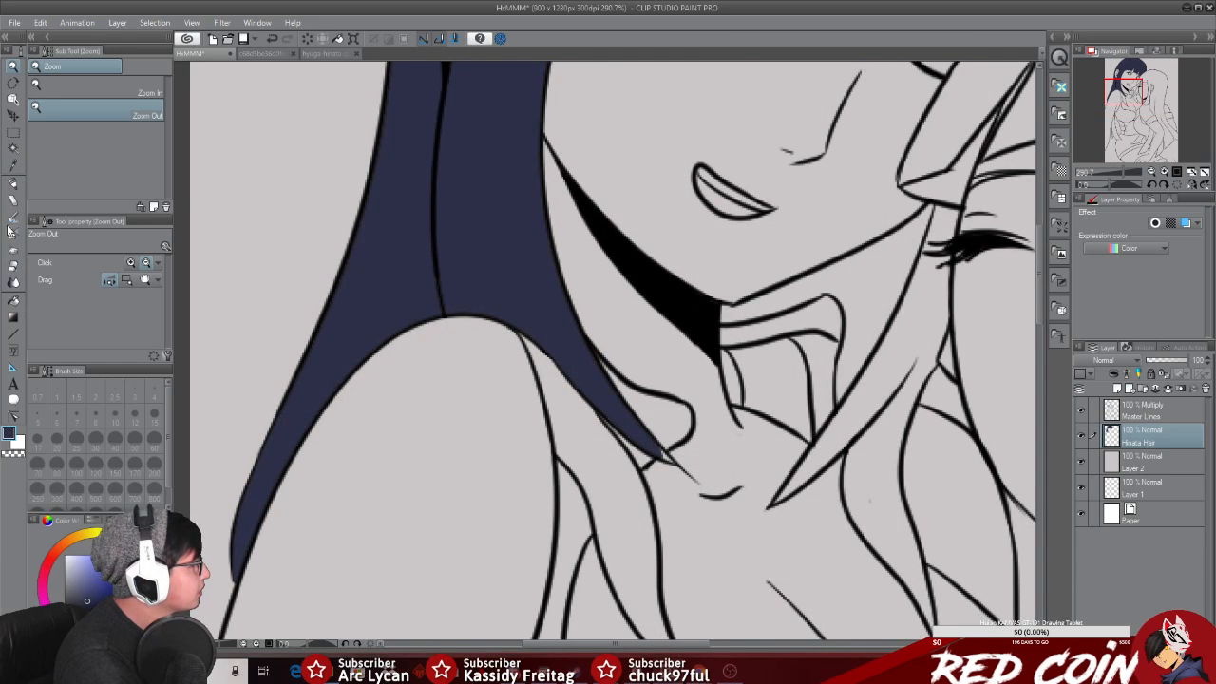
{"action": "left_click", "coordinate": [13, 147]}
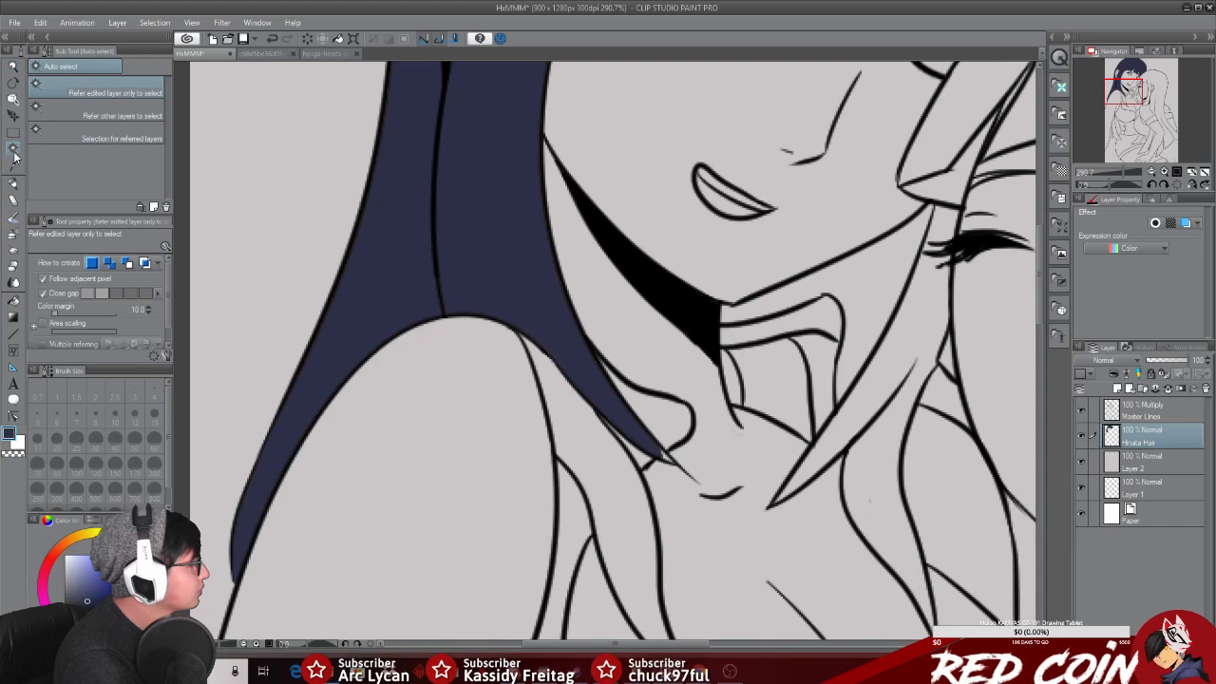
{"action": "left_click", "coordinate": [1170, 416]}
{"action": "left_click", "coordinate": [588, 463]}
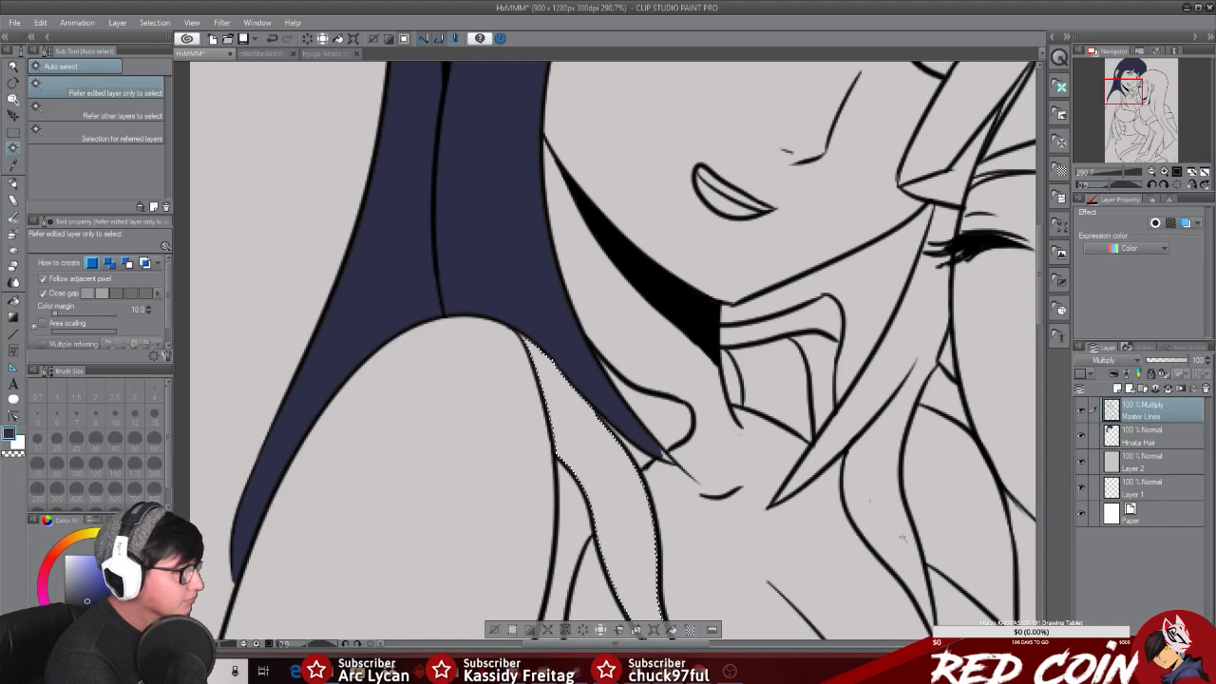
{"action": "left_click", "coordinate": [1145, 437]}
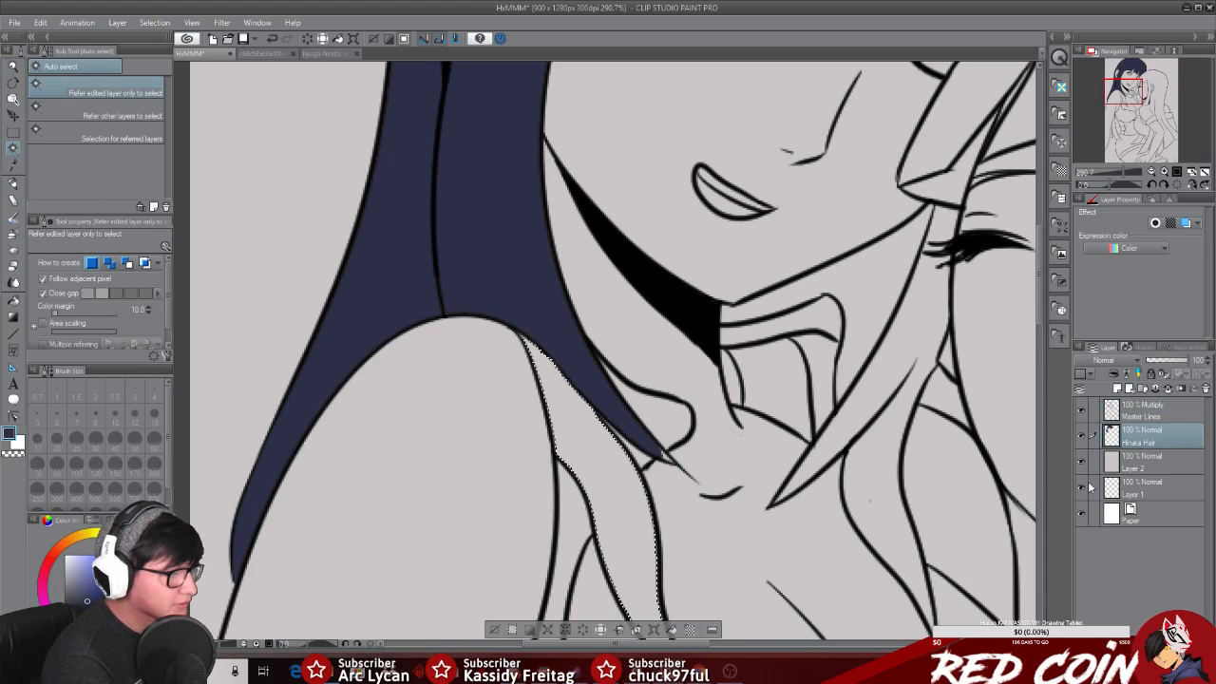
{"action": "left_click", "coordinate": [672, 629]}
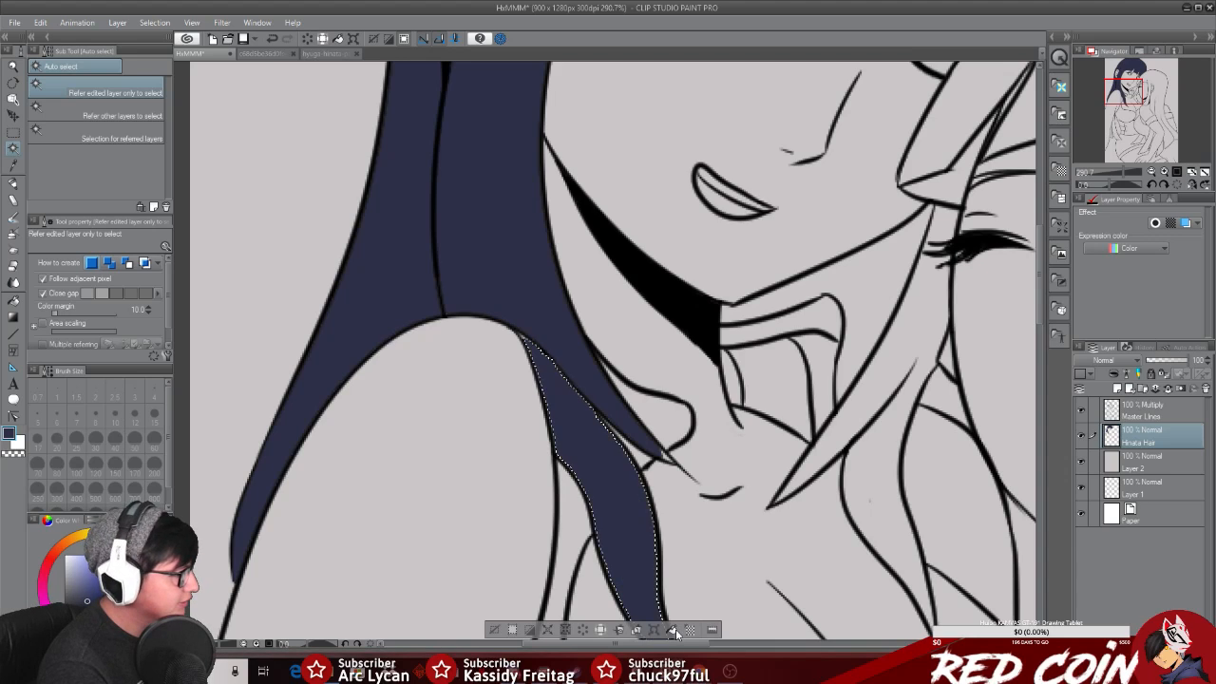
Step: Auto-select the pointed hair strand between the two characters' faces on Master Lines, fill it dark blue on Hinata Hair, and clear the selection
{"action": "left_click", "coordinate": [1147, 416]}
{"action": "left_click", "coordinate": [914, 334]}
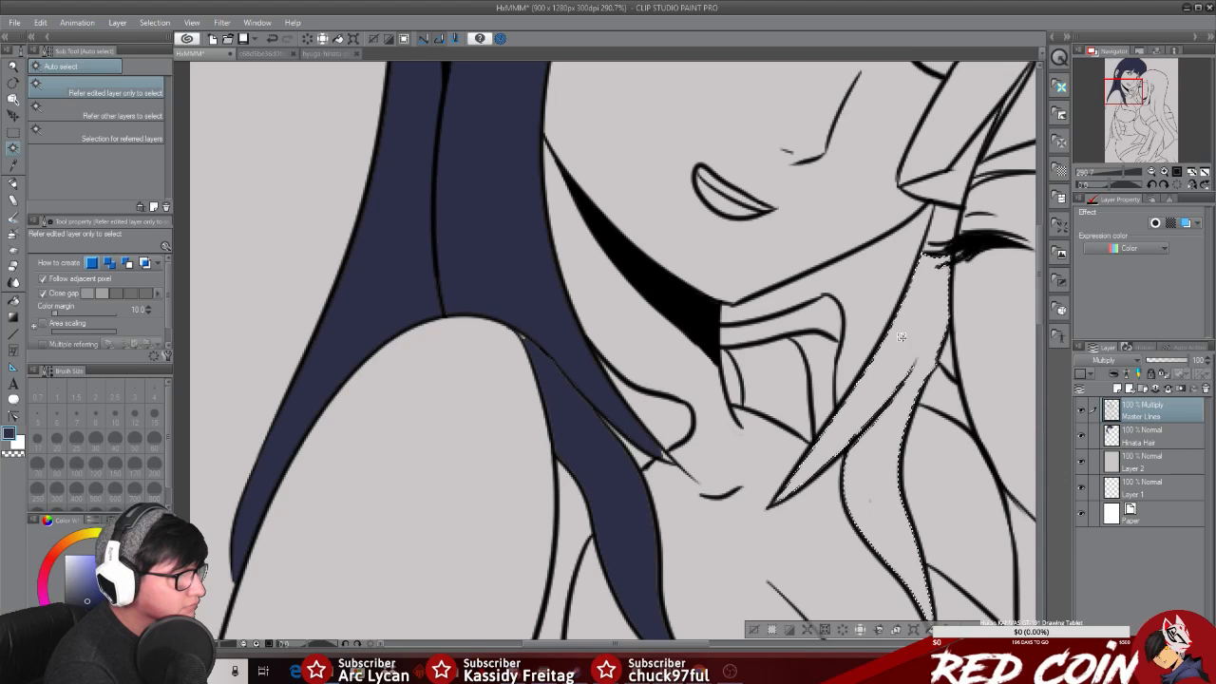
{"action": "left_click", "coordinate": [1150, 437]}
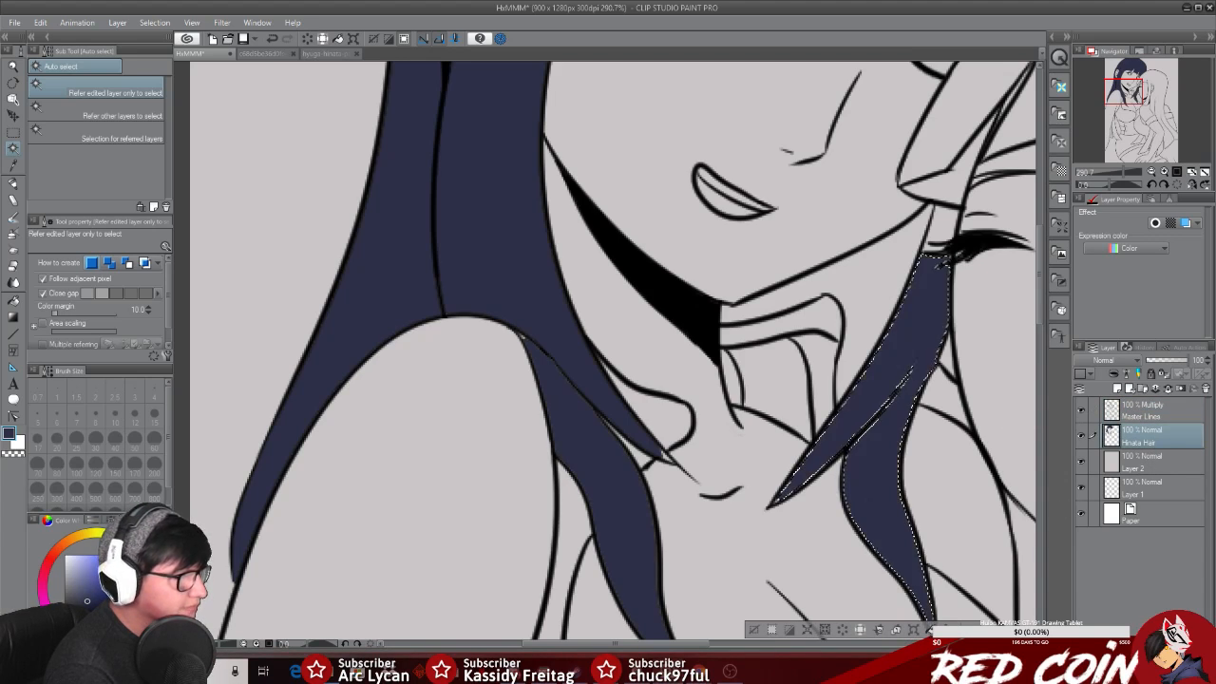
{"action": "left_click", "coordinate": [12, 67]}
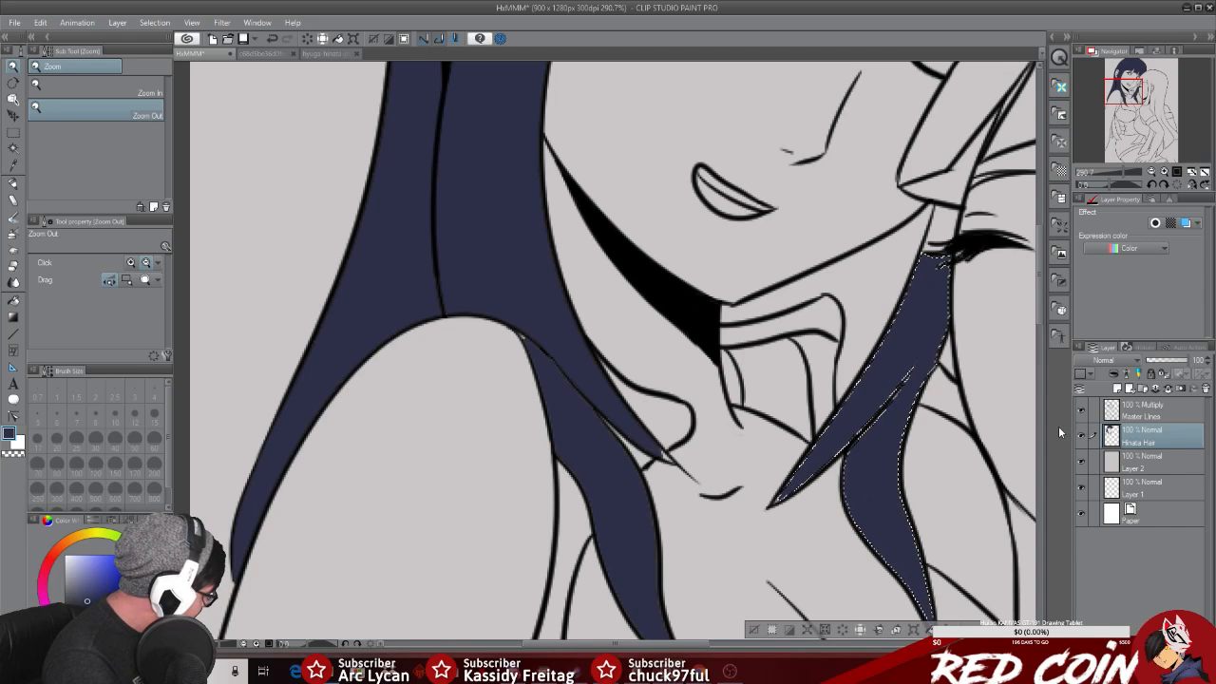
{"action": "left_click_drag", "start_coordinate": [1007, 453], "coordinate": [817, 560]}
{"action": "left_click", "coordinate": [806, 539]}
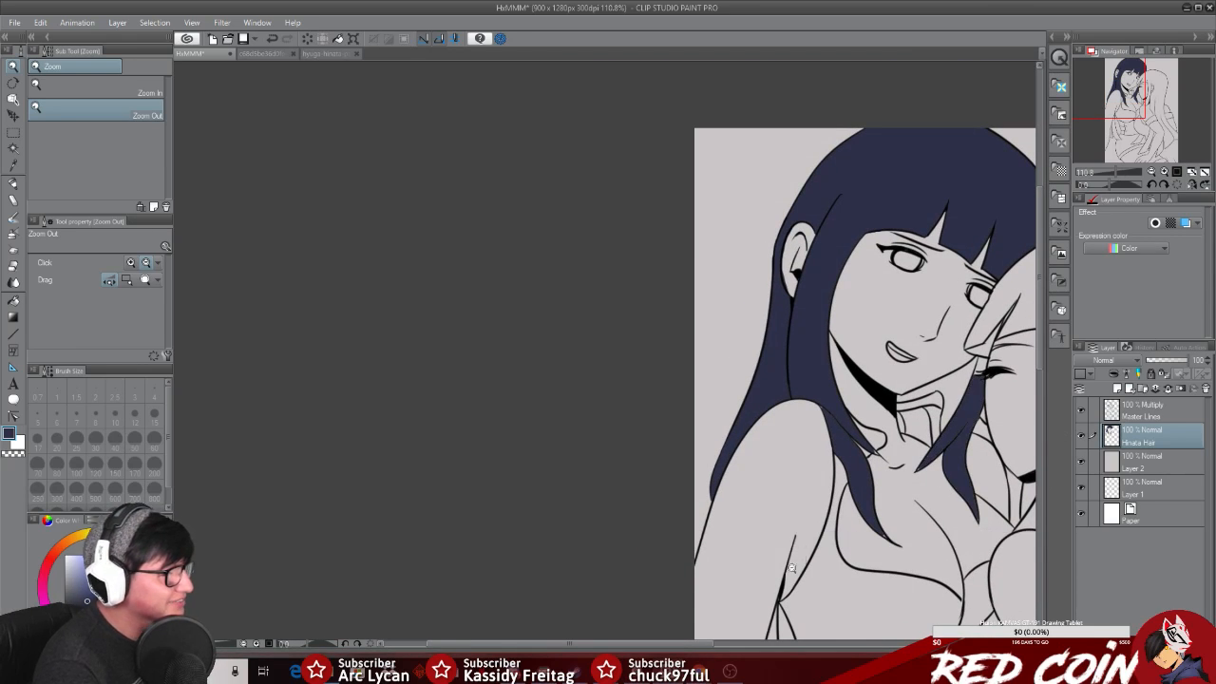
{"action": "left_click_drag", "start_coordinate": [624, 646], "coordinate": [745, 646]}
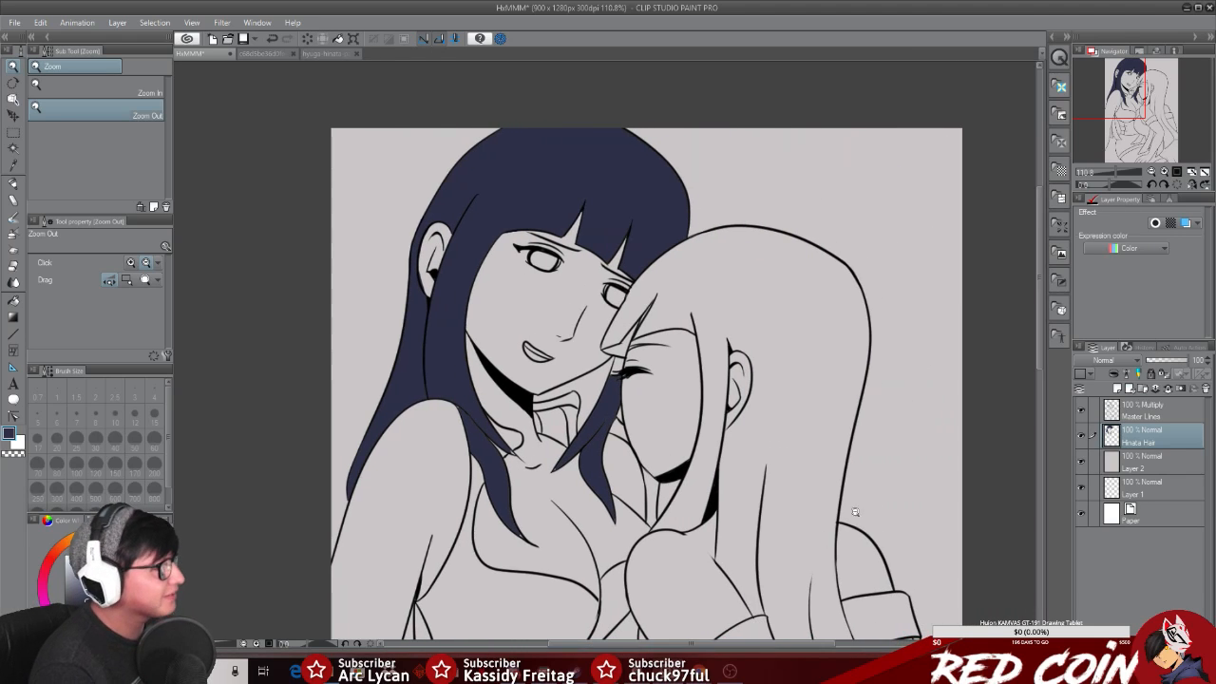
Step: Sample the light blue hair colour from the best-girl-chicas-anime reference and return to the illustration
{"action": "left_click", "coordinate": [320, 52]}
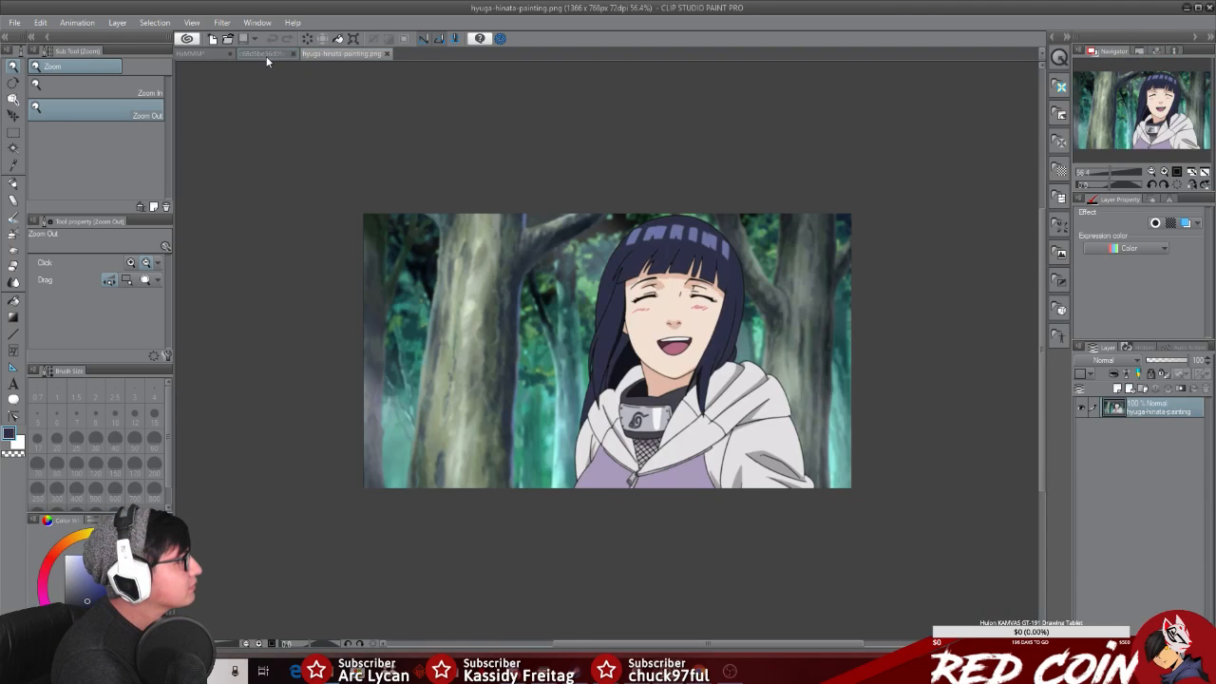
{"action": "left_click", "coordinate": [266, 54]}
{"action": "right_click", "coordinate": [611, 217]}
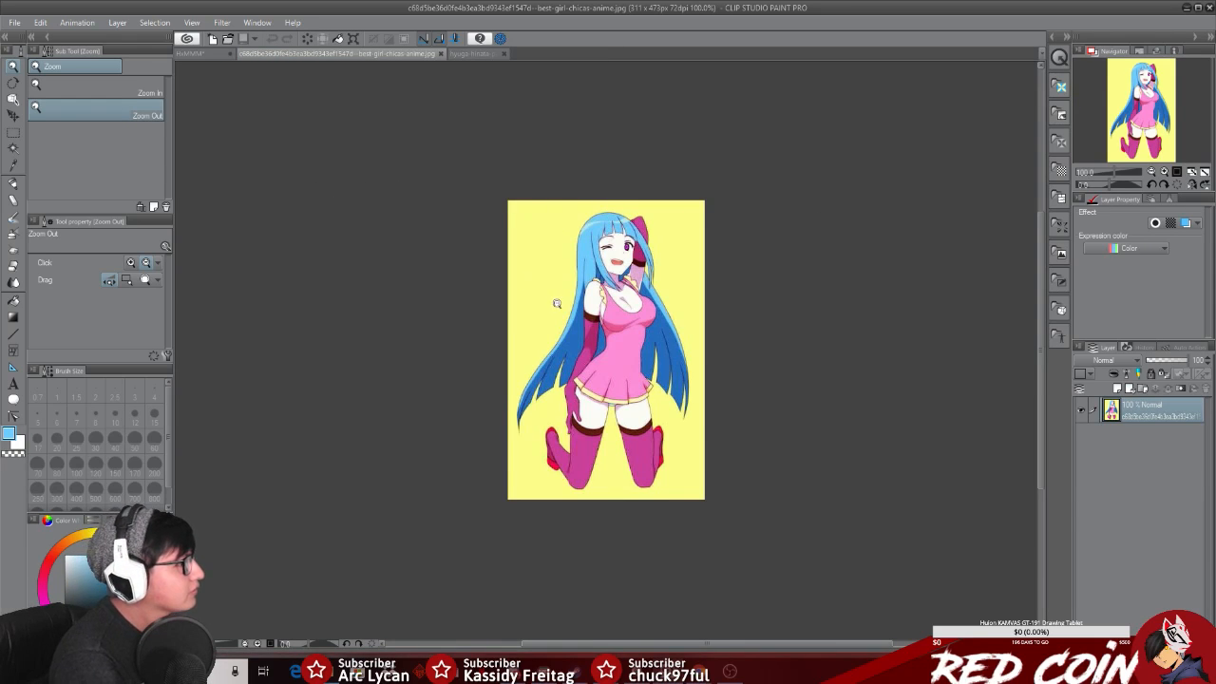
{"action": "left_click", "coordinate": [210, 54]}
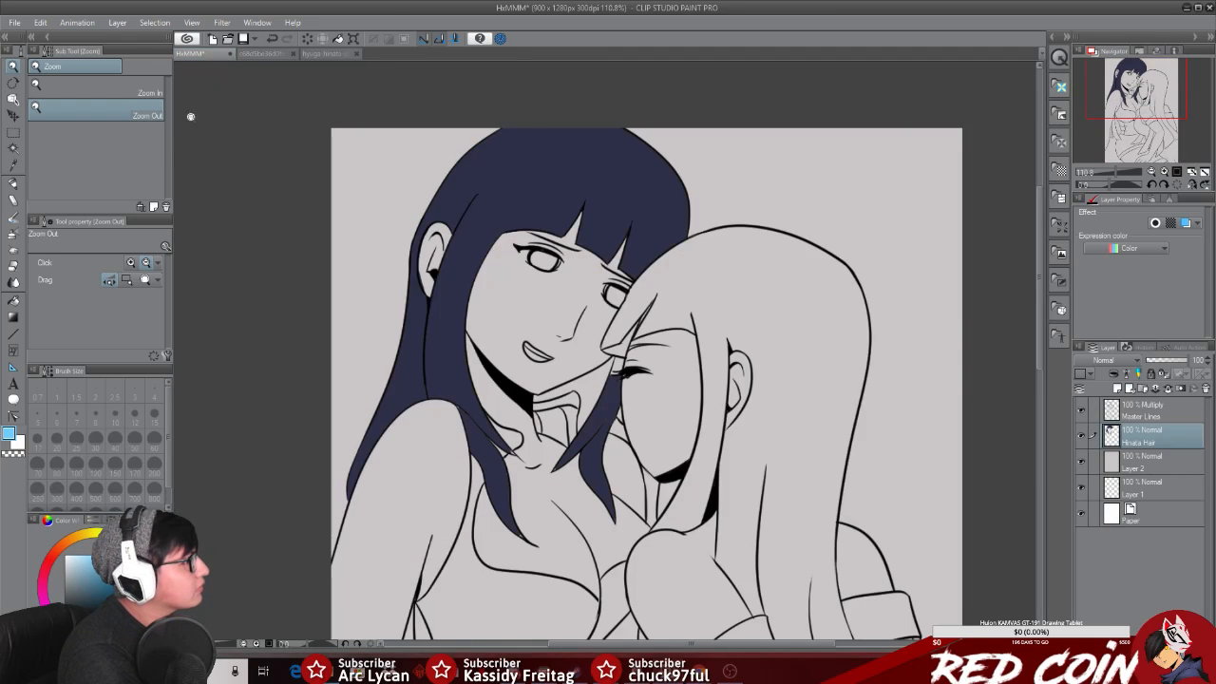
Step: Add a new raster layer directly above Layer 2 and name it "meme hair"
{"action": "left_click", "coordinate": [1142, 464]}
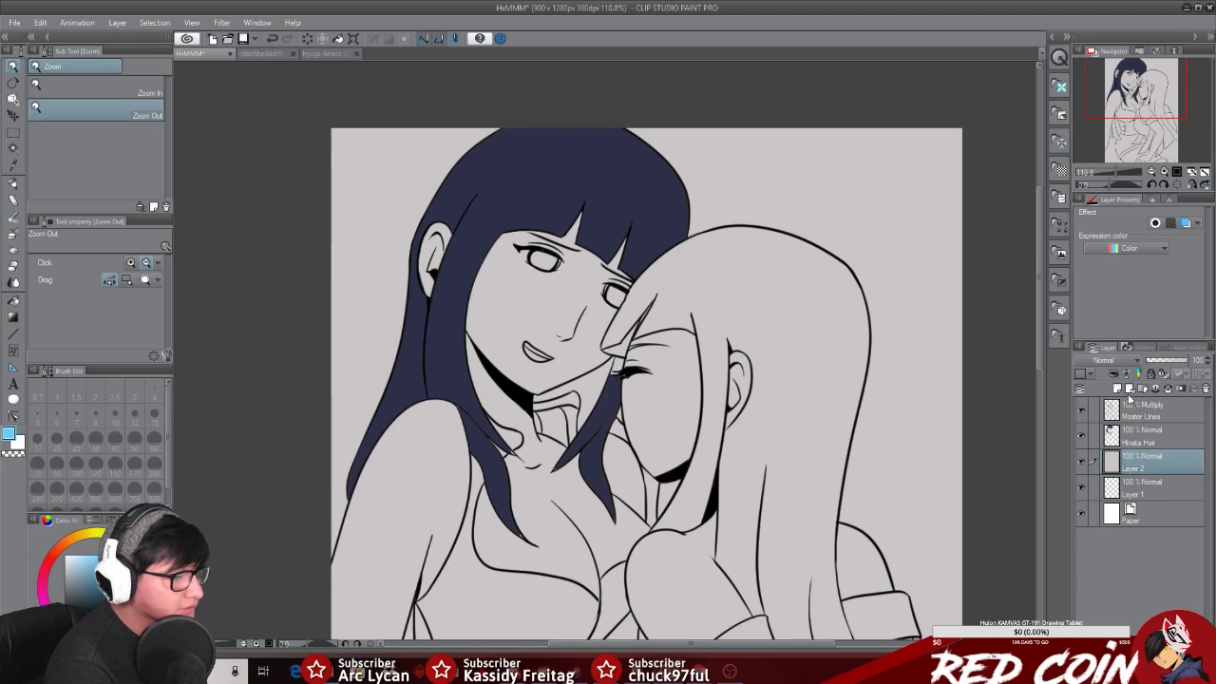
{"action": "left_click", "coordinate": [1117, 388]}
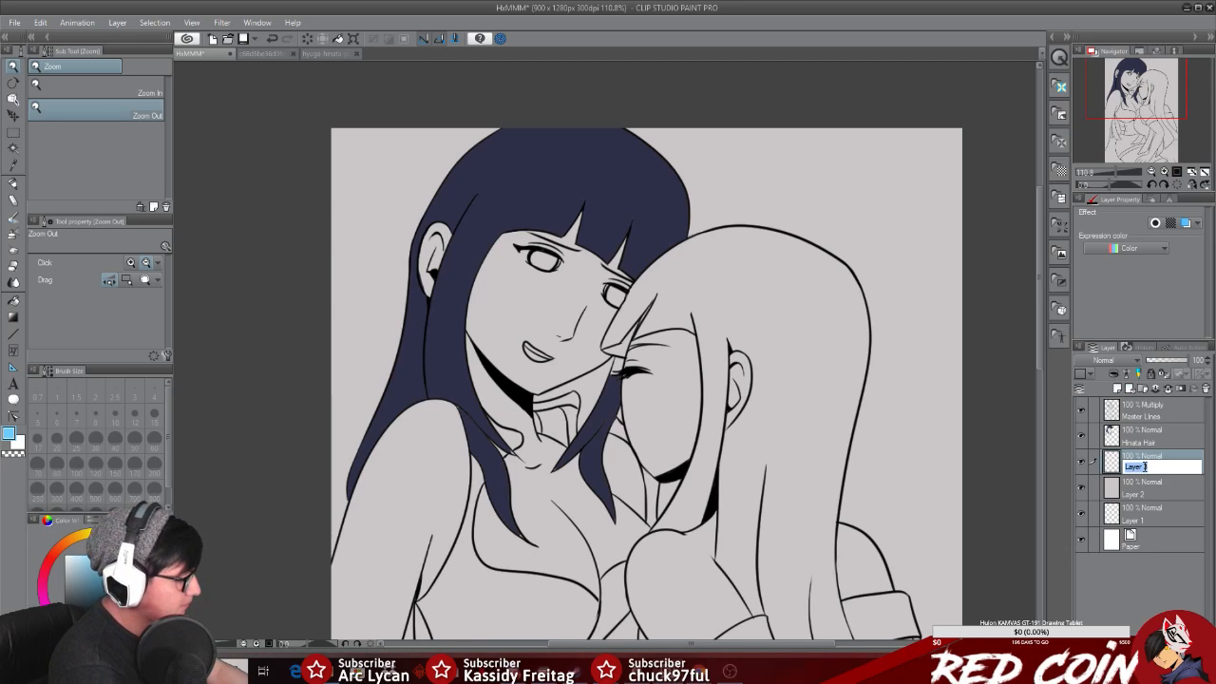
{"action": "type", "text": "meme hair"}
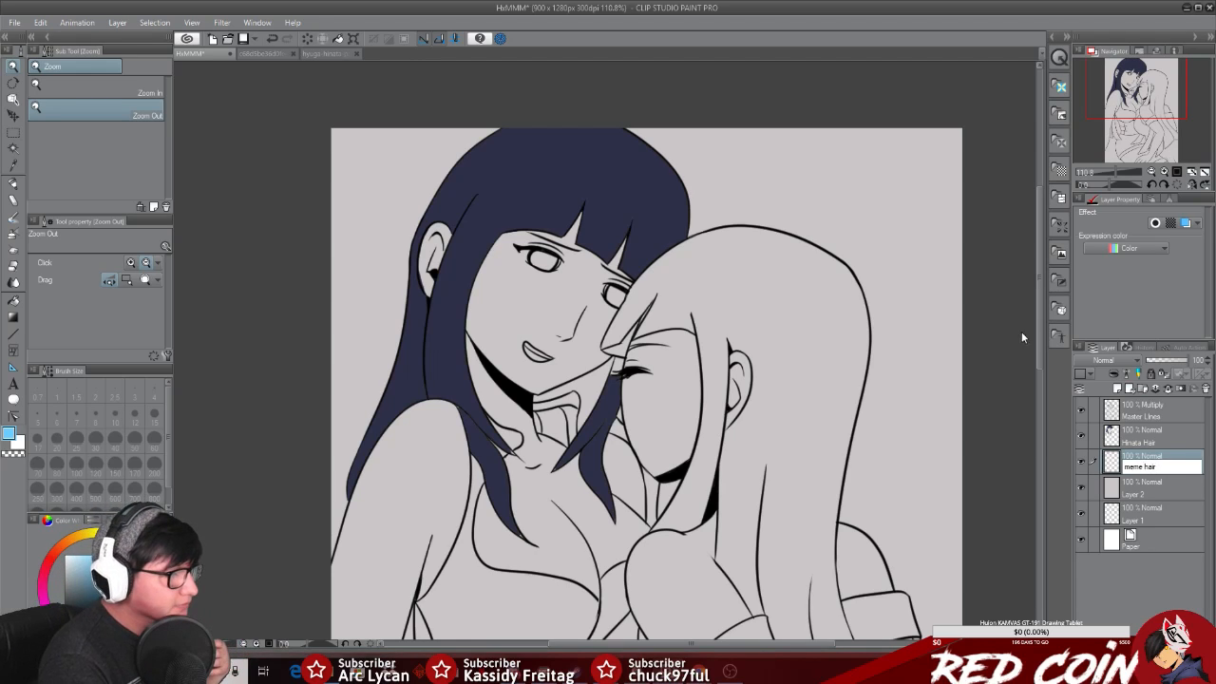
{"action": "key", "text": "Return"}
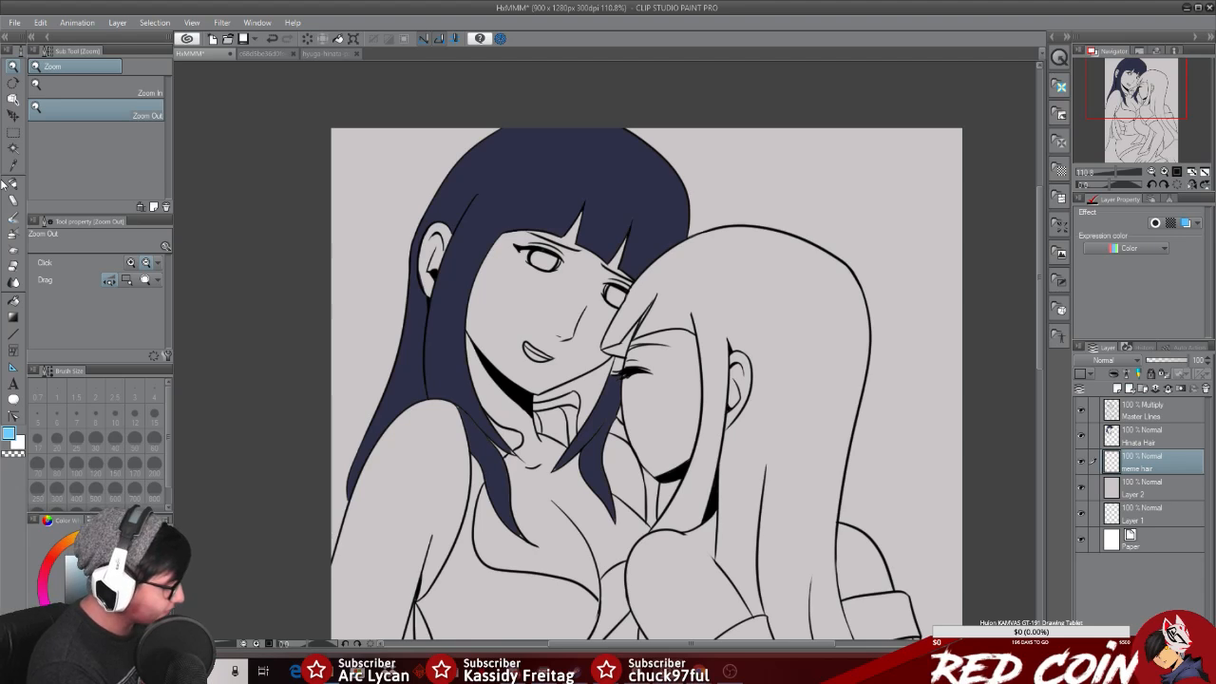
{"action": "left_click", "coordinate": [1149, 437]}
{"action": "left_click", "coordinate": [1149, 415]}
{"action": "left_click", "coordinate": [1144, 441]}
{"action": "left_click", "coordinate": [1140, 464]}
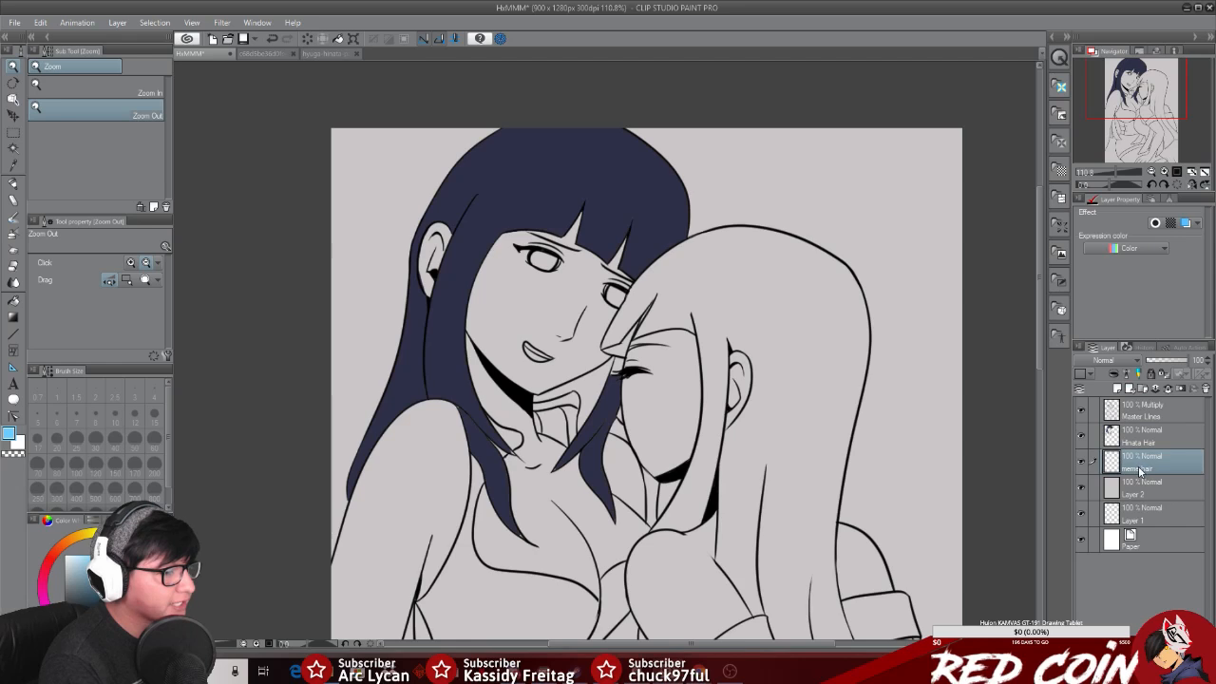
Step: Auto-select the right character's main hair area on Master Lines and fill it with the light blue on meme hair
{"action": "left_click", "coordinate": [13, 149]}
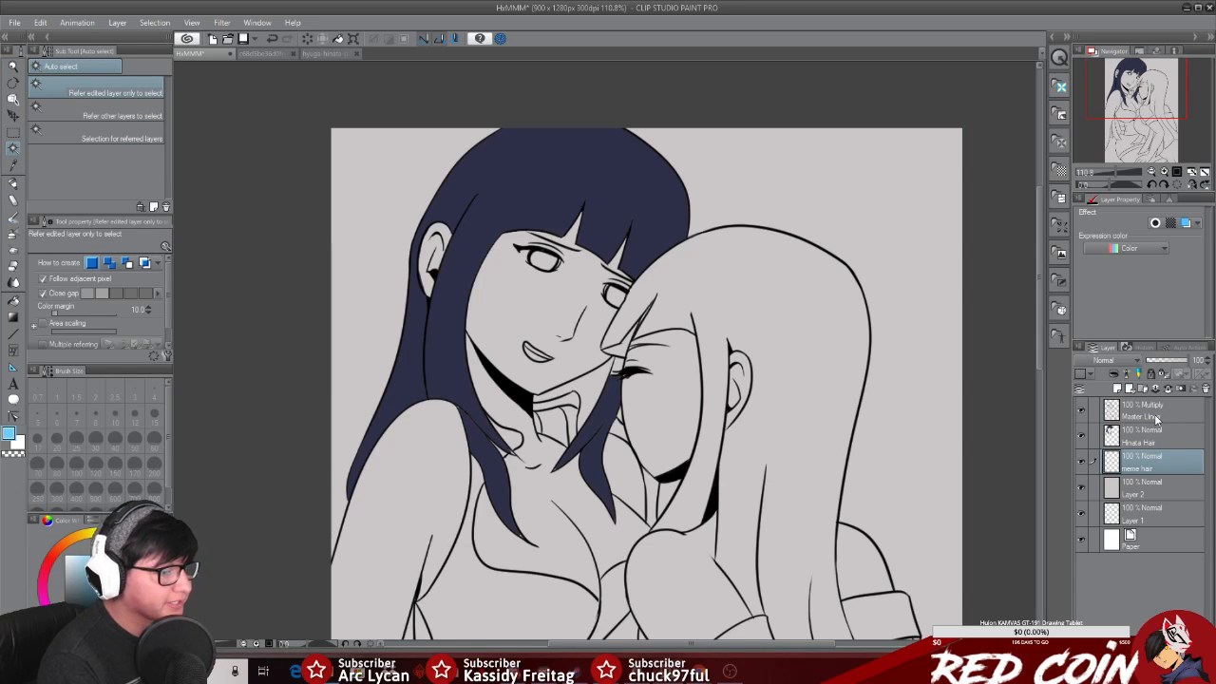
{"action": "left_click", "coordinate": [1155, 417]}
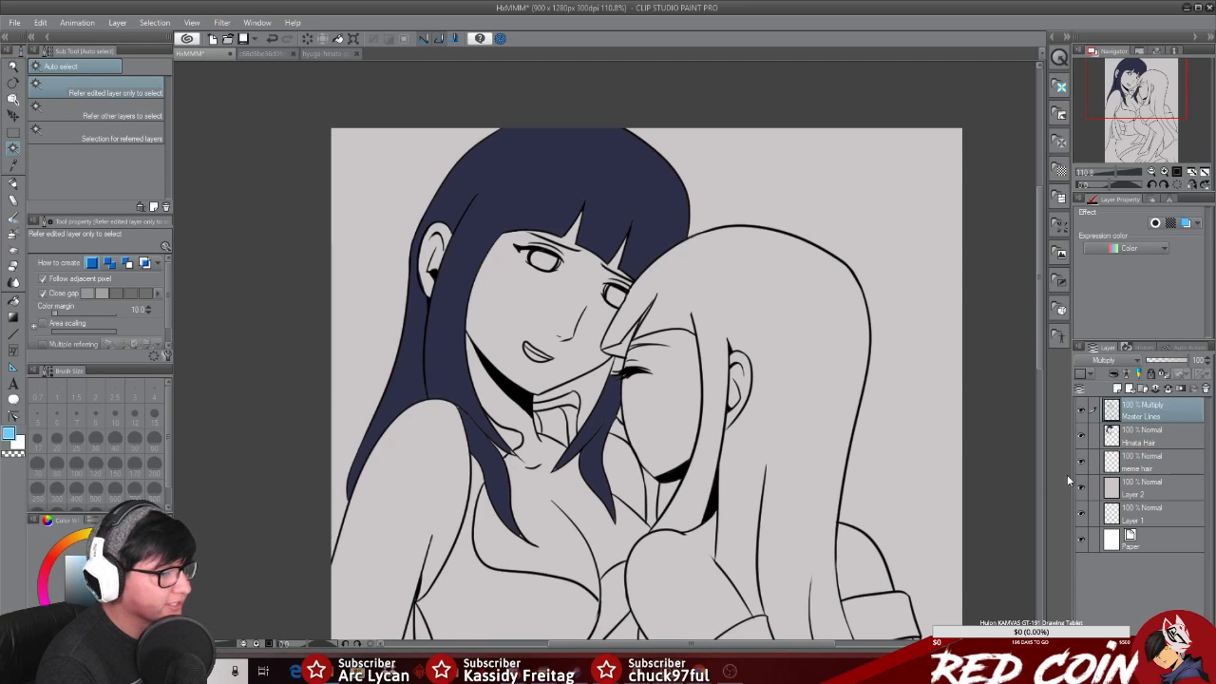
{"action": "left_click", "coordinate": [816, 354]}
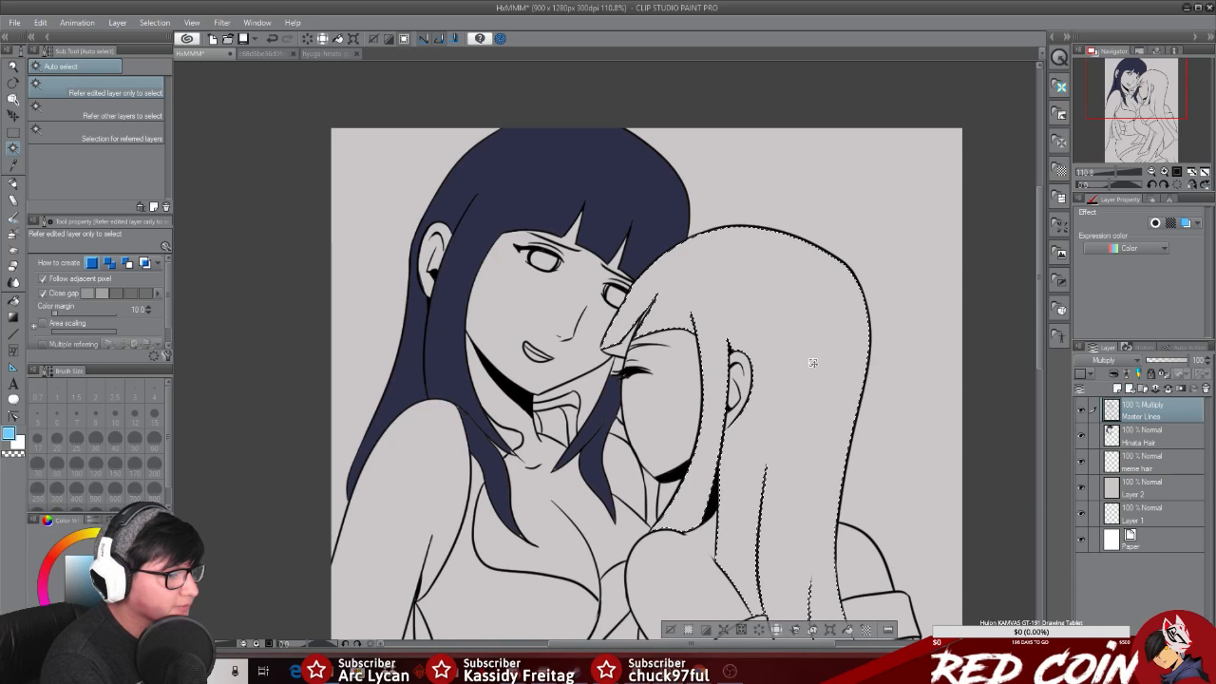
{"action": "left_click", "coordinate": [1156, 472]}
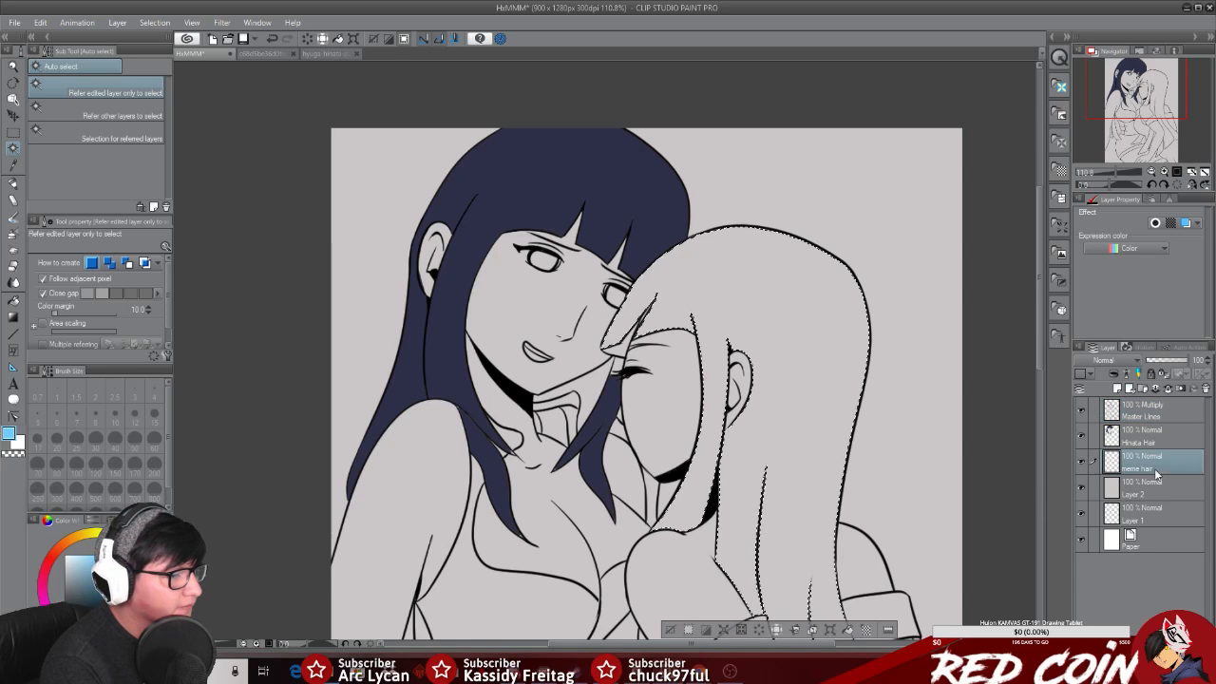
{"action": "left_click", "coordinate": [848, 630]}
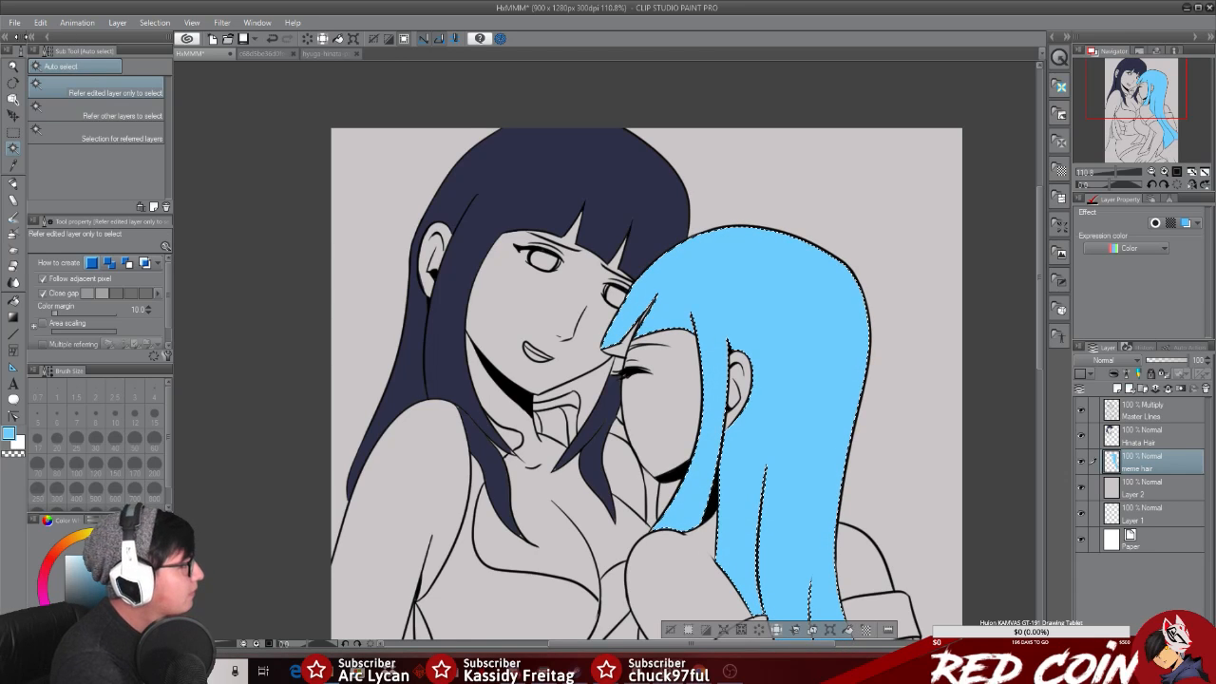
Step: Auto-select the long hair strand hanging beneath the right character's upper arm on Master Lines and fill it light blue on meme hair
{"action": "left_click", "coordinate": [14, 68]}
{"action": "left_click_drag", "start_coordinate": [943, 429], "coordinate": [860, 428]}
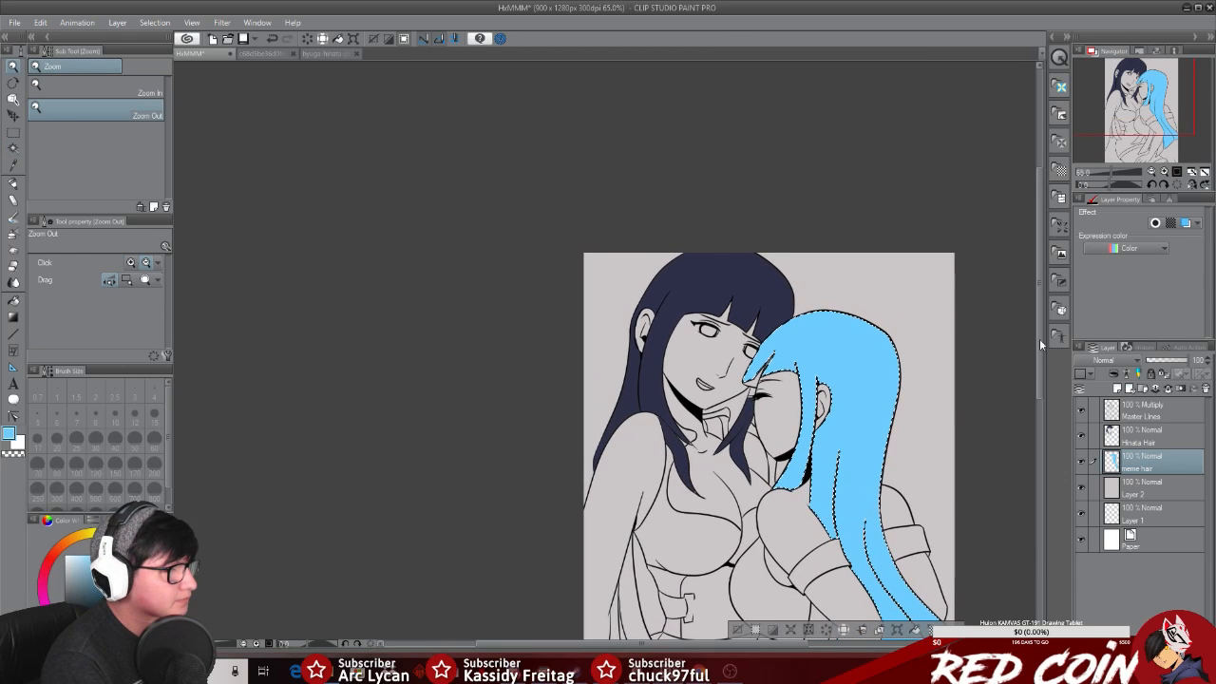
{"action": "left_click_drag", "start_coordinate": [1039, 347], "coordinate": [1038, 447]}
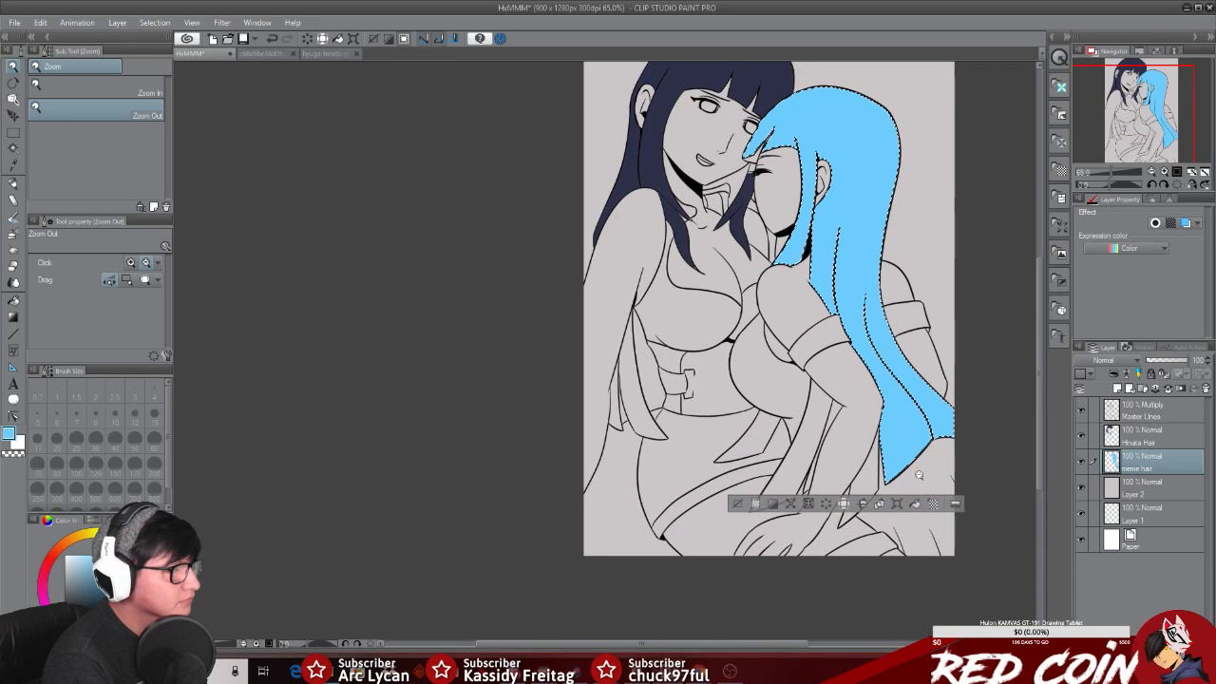
{"action": "left_click", "coordinate": [1149, 418]}
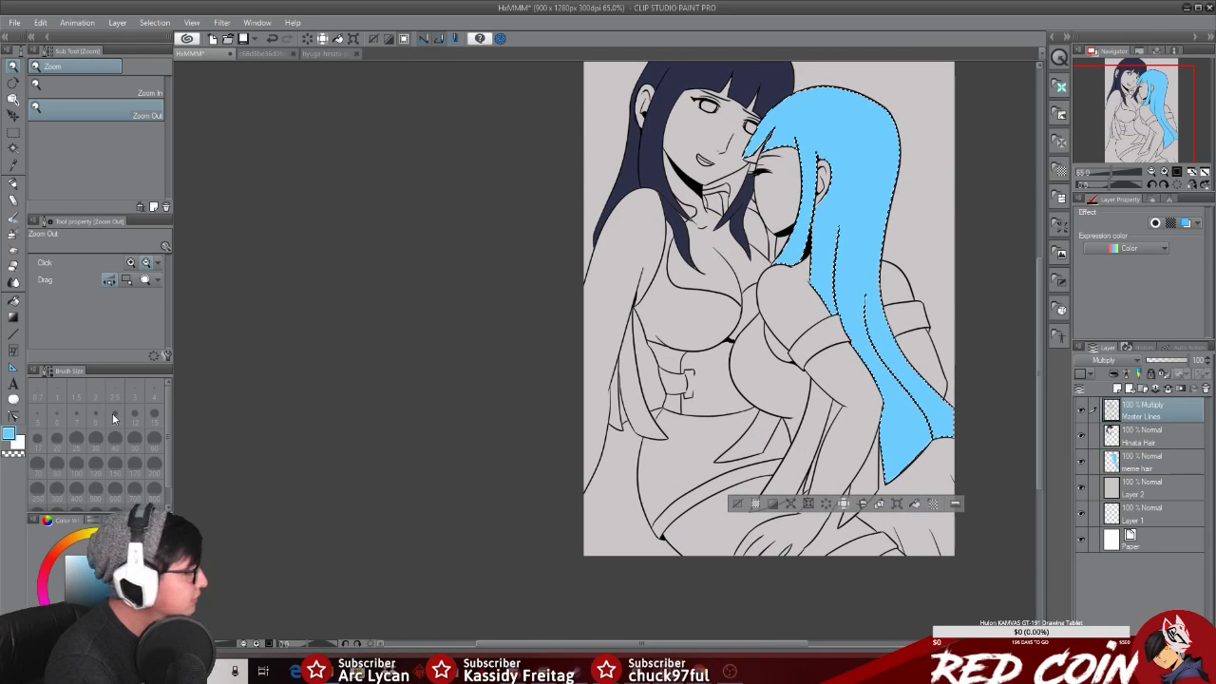
{"action": "left_click", "coordinate": [13, 148]}
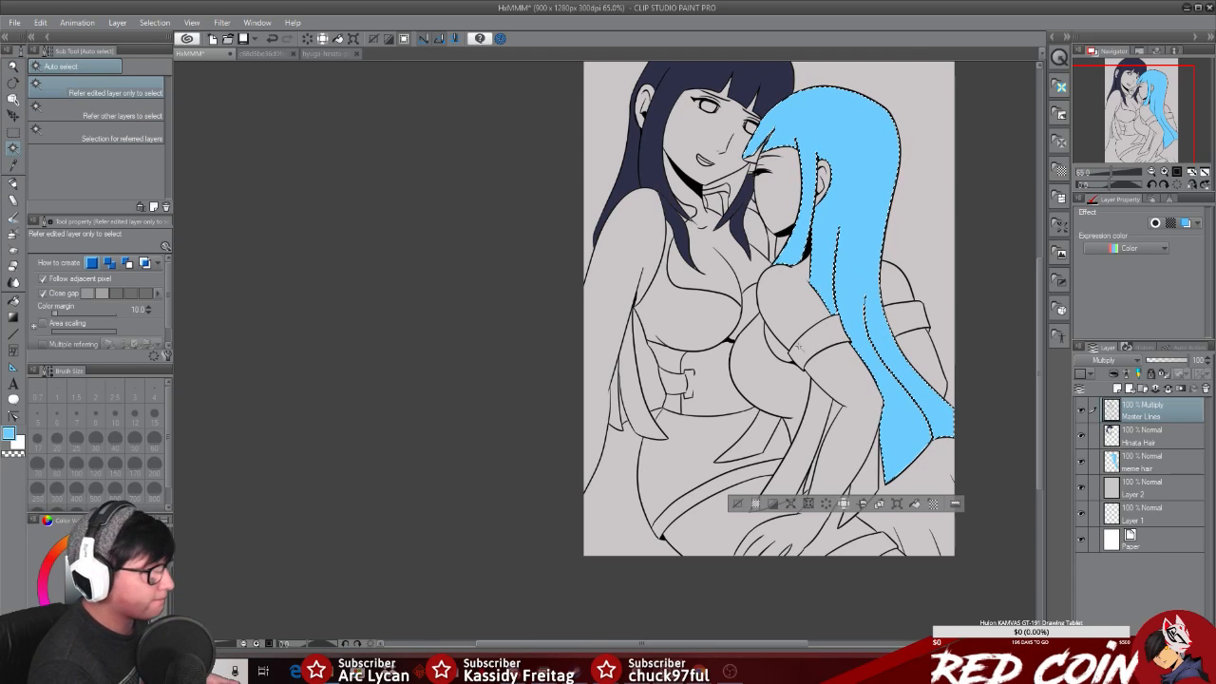
{"action": "left_click", "coordinate": [817, 418]}
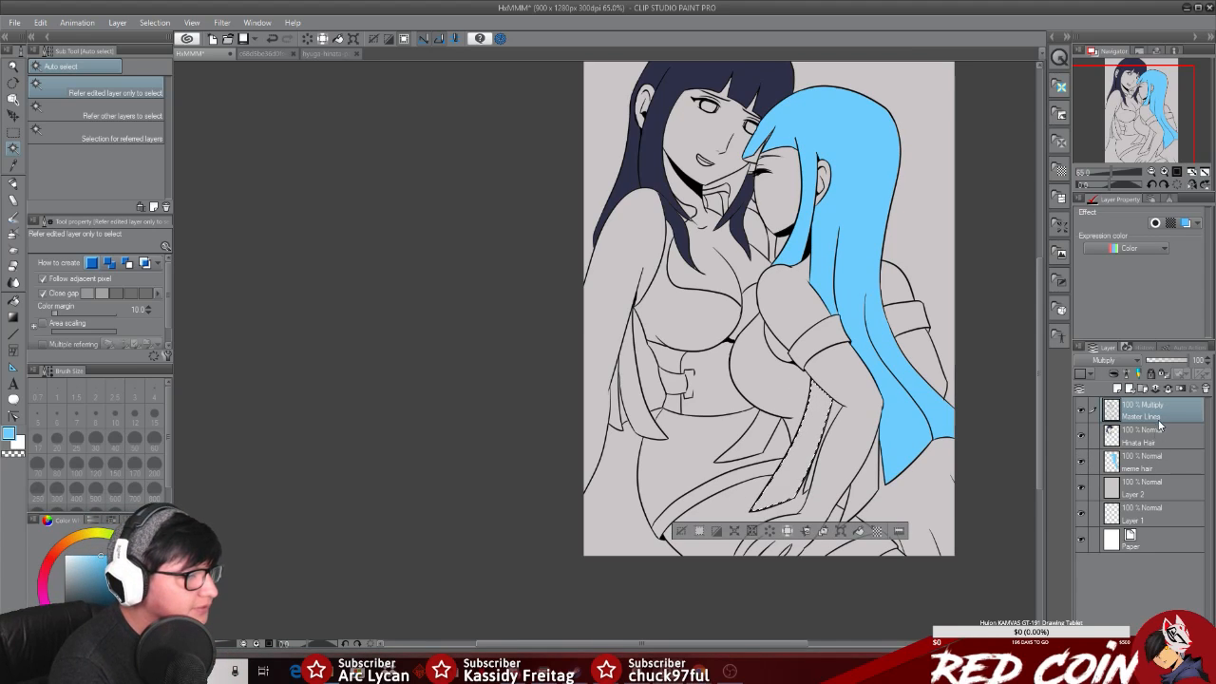
{"action": "left_click", "coordinate": [1154, 463]}
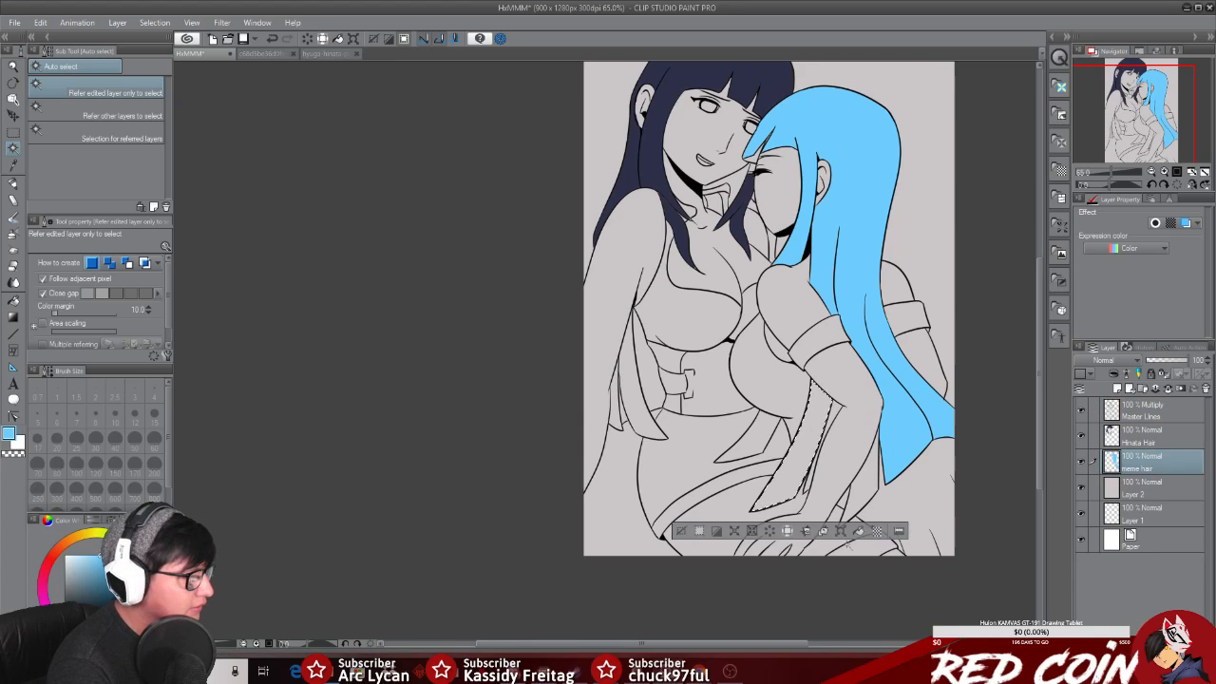
{"action": "left_click", "coordinate": [860, 534]}
Step: Fill the right character's small strands below the chest and behind the forearm light blue on meme hair using Master Lines selections, then deselect
{"action": "left_click", "coordinate": [1154, 410]}
{"action": "left_click", "coordinate": [776, 430]}
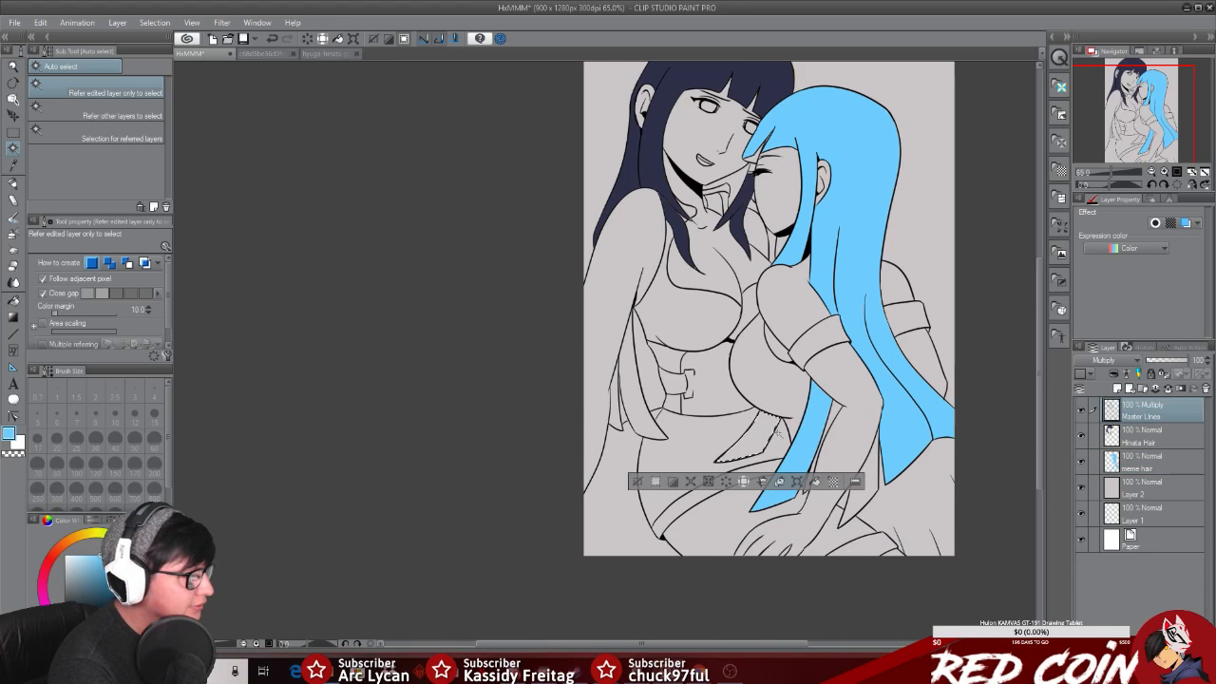
{"action": "left_click", "coordinate": [1153, 463]}
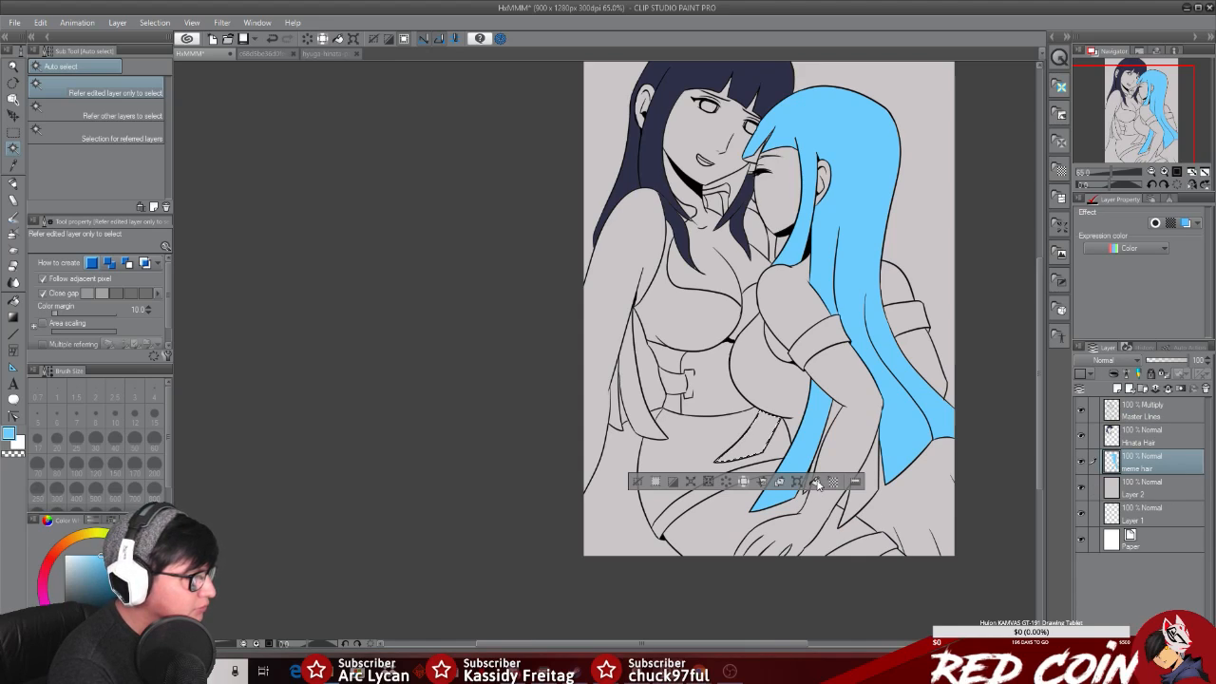
{"action": "left_click", "coordinate": [815, 483]}
{"action": "left_click", "coordinate": [1154, 410]}
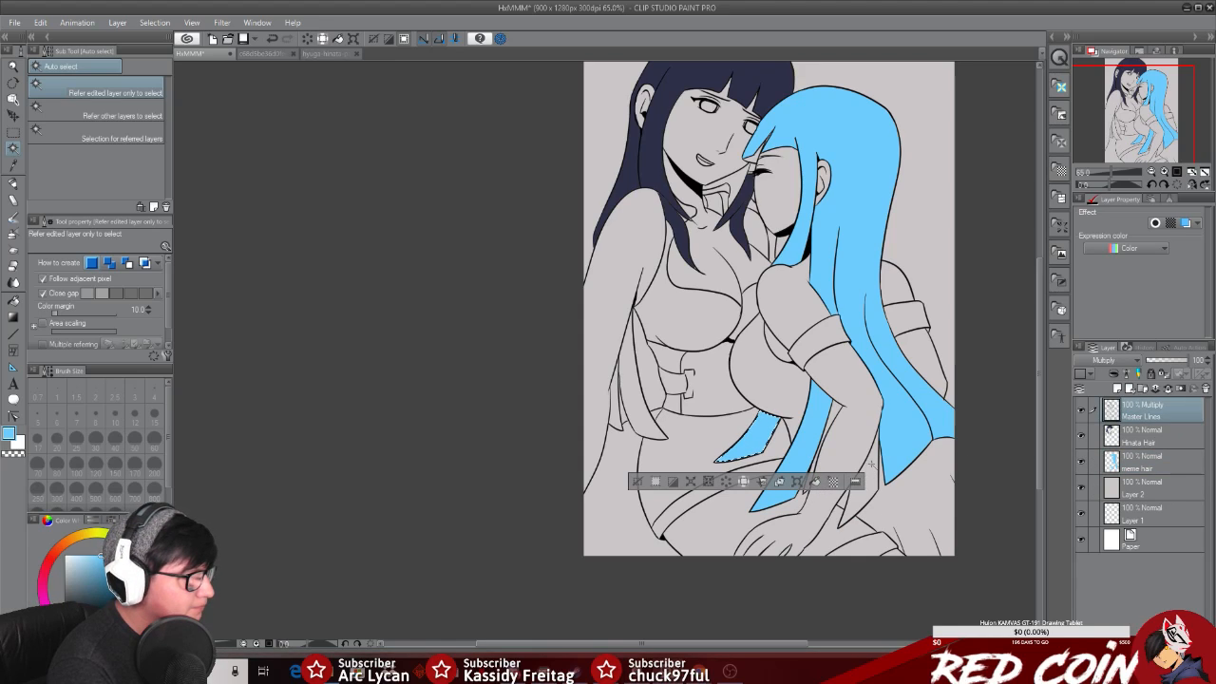
{"action": "left_click", "coordinate": [871, 464]}
{"action": "left_click", "coordinate": [1161, 466]}
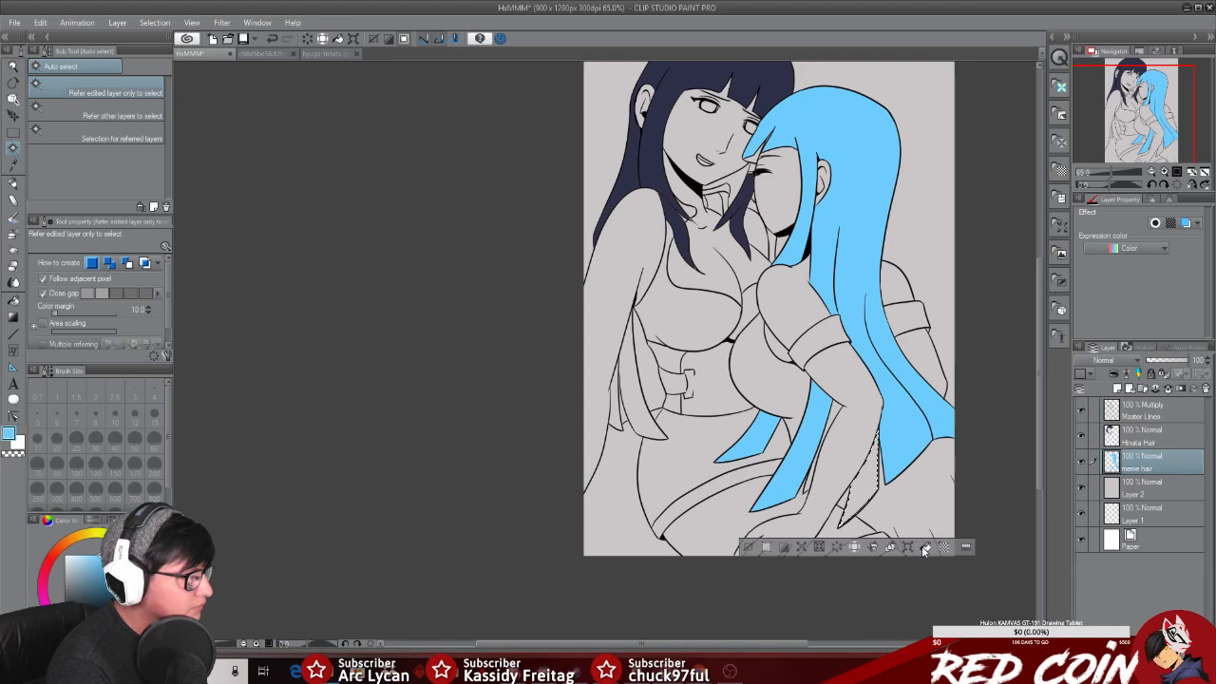
{"action": "left_click", "coordinate": [924, 551]}
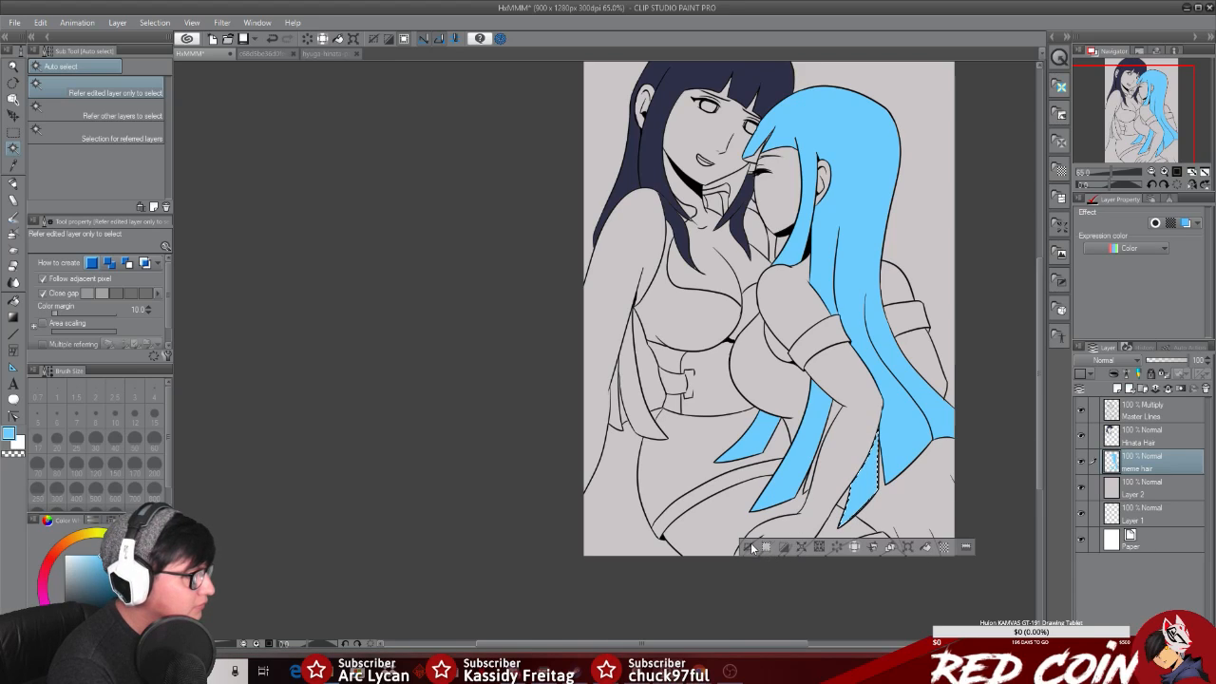
{"action": "key", "text": "ctrl+d"}
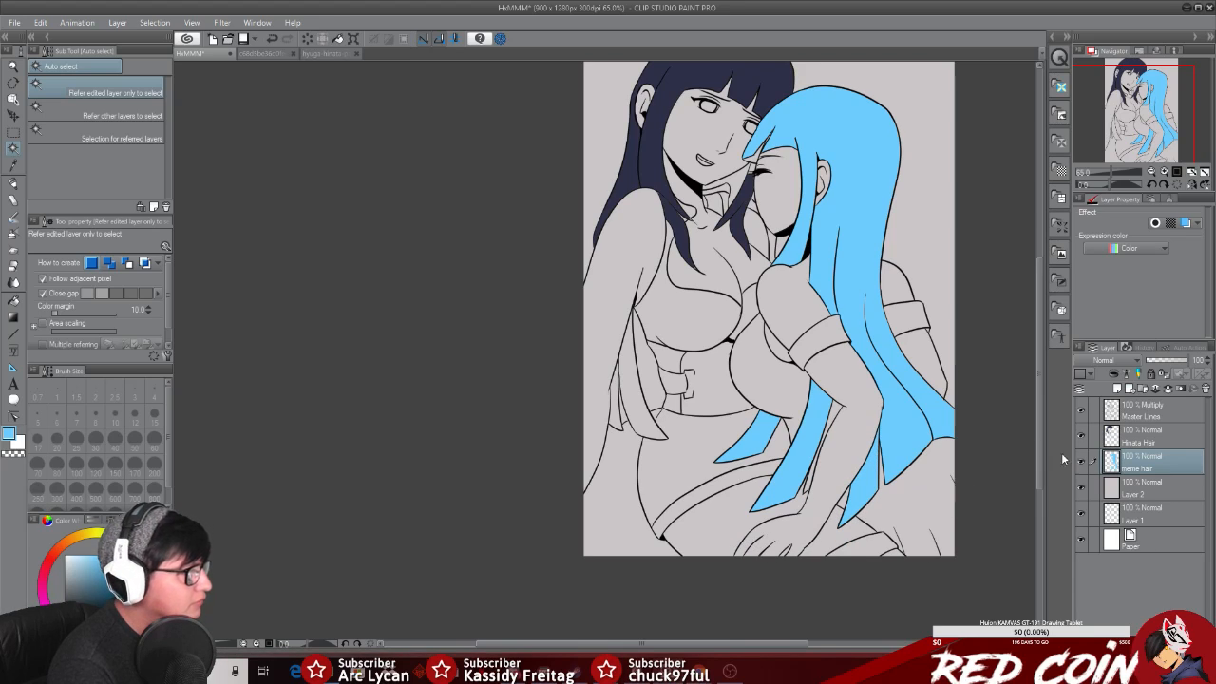
Step: Auto-select the left character's hanging strand beside her waist on Master Lines, sample the dark blue from her hair and fill it on Hinata Hair
{"action": "left_click", "coordinate": [1154, 414]}
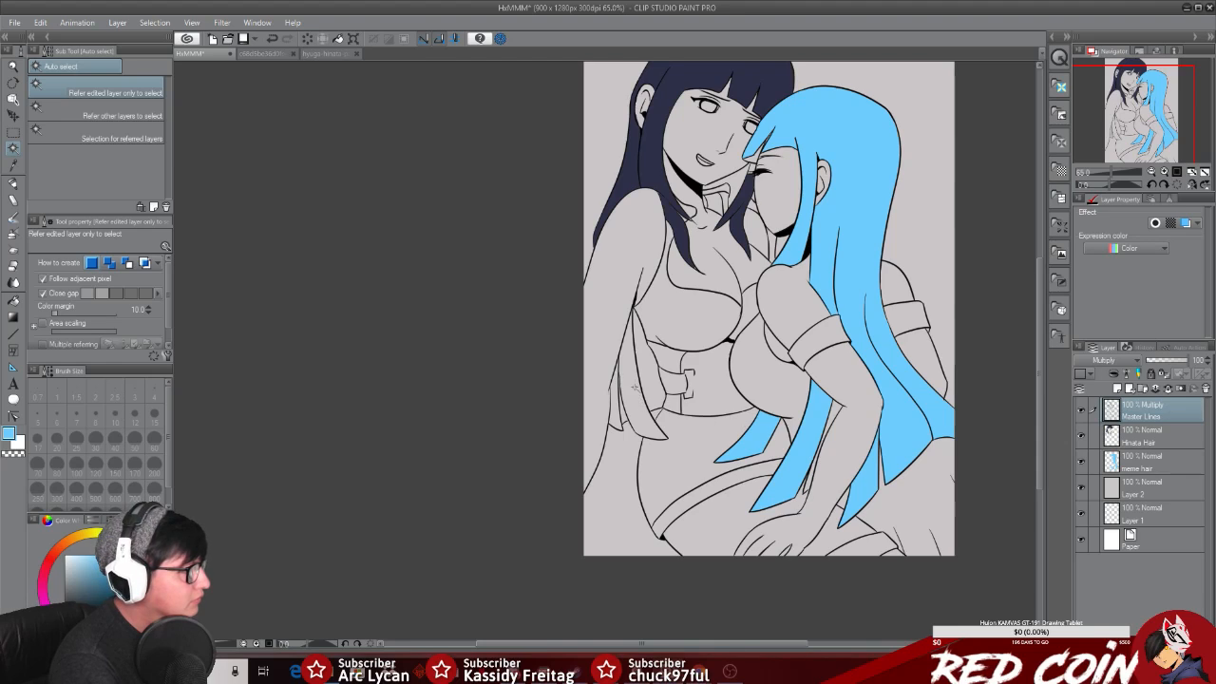
{"action": "left_click", "coordinate": [632, 386]}
{"action": "left_click", "coordinate": [1165, 439]}
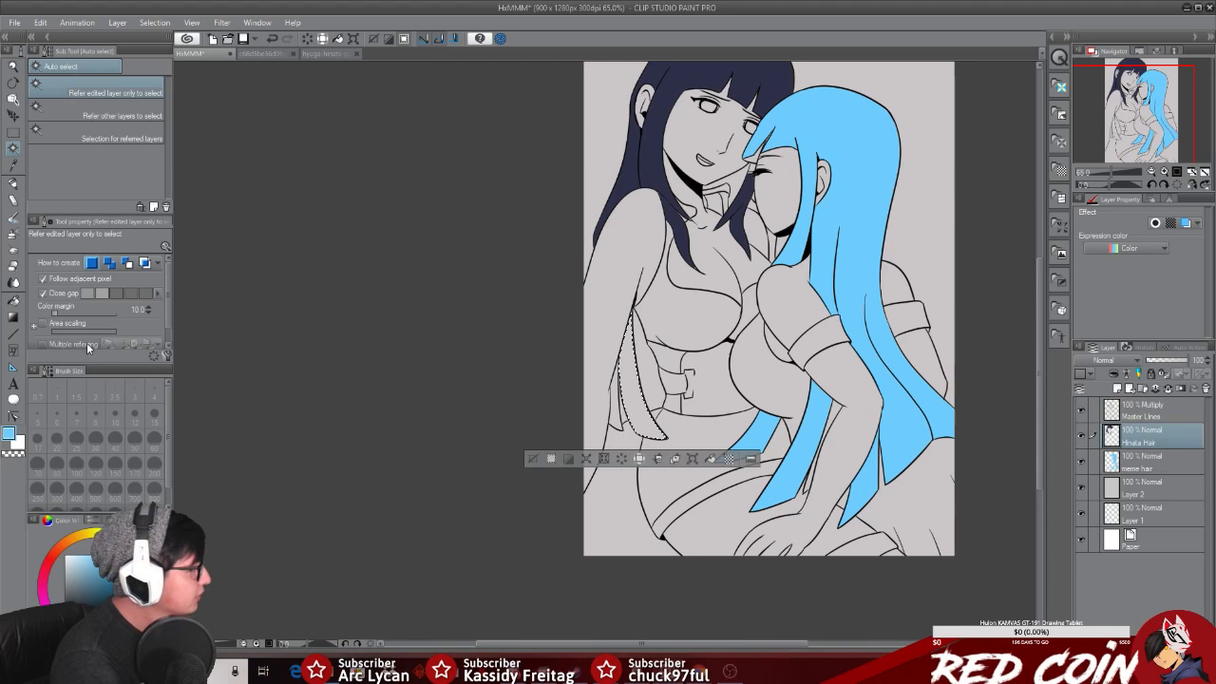
{"action": "left_click", "coordinate": [11, 166]}
{"action": "left_click", "coordinate": [654, 149]}
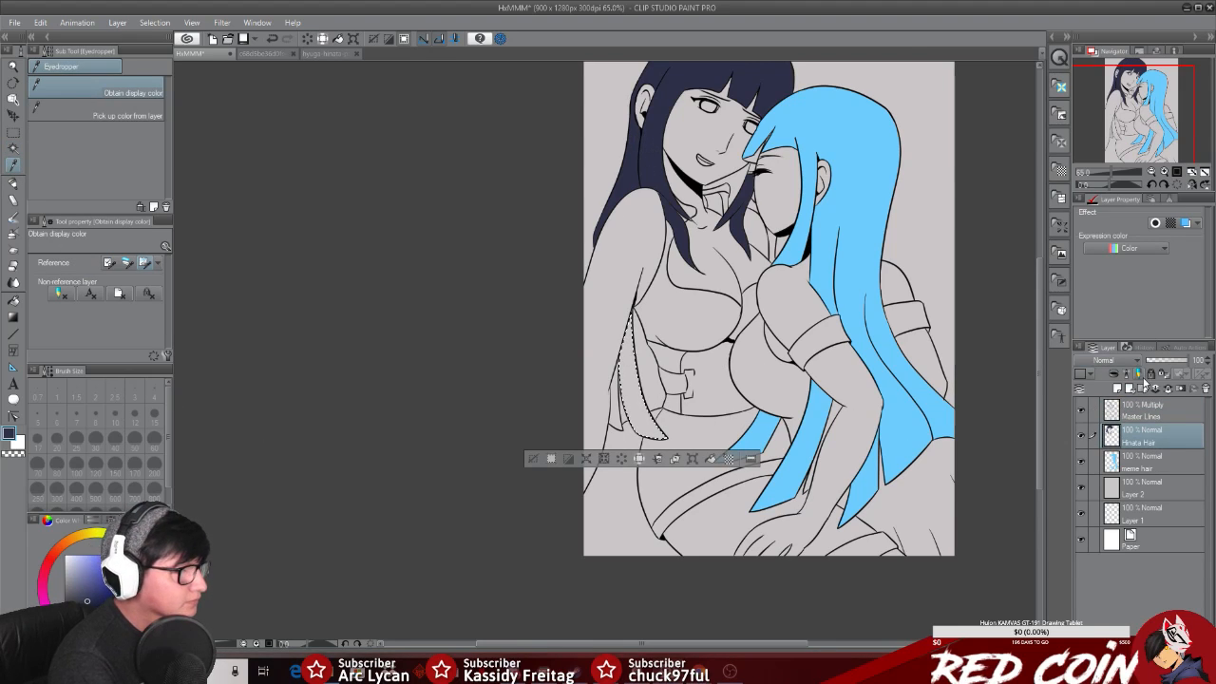
{"action": "left_click", "coordinate": [1145, 410]}
{"action": "left_click", "coordinate": [1142, 437]}
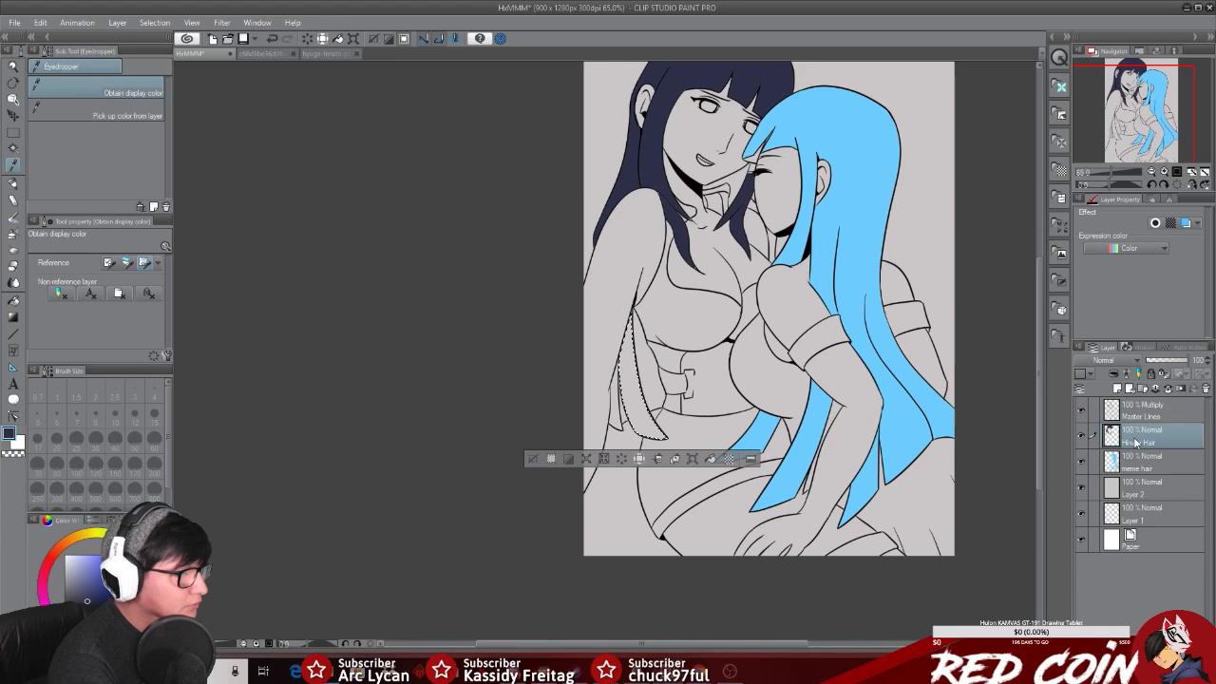
{"action": "left_click", "coordinate": [710, 459]}
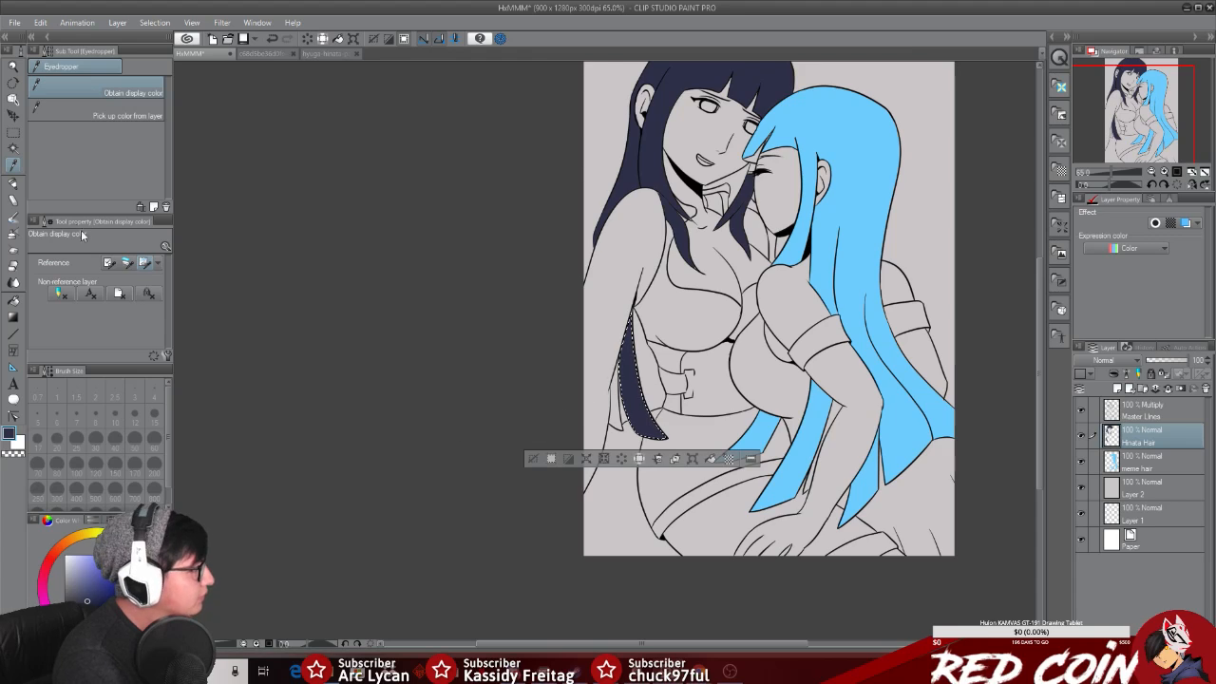
Step: Auto-select the outermost hanging strand by the left character's arm on Master Lines and fill it dark blue on Hinata Hair
{"action": "left_click", "coordinate": [14, 148]}
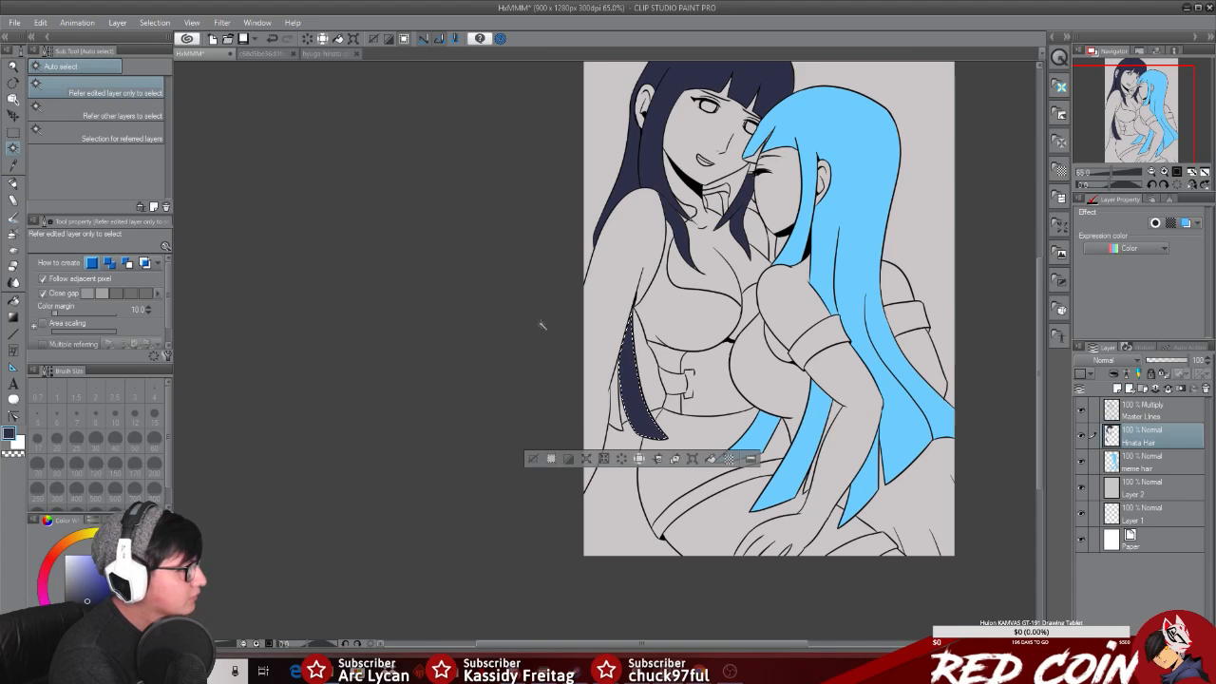
{"action": "left_click", "coordinate": [628, 424]}
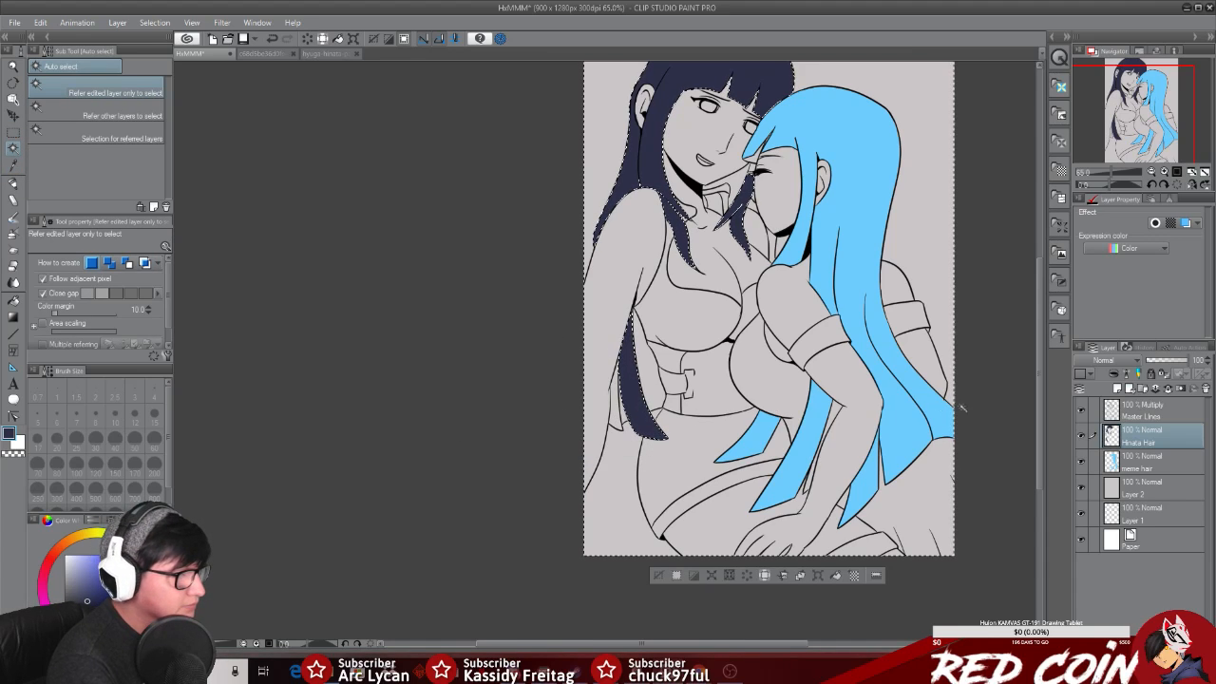
{"action": "left_click", "coordinate": [1148, 415]}
{"action": "left_click", "coordinate": [653, 574]}
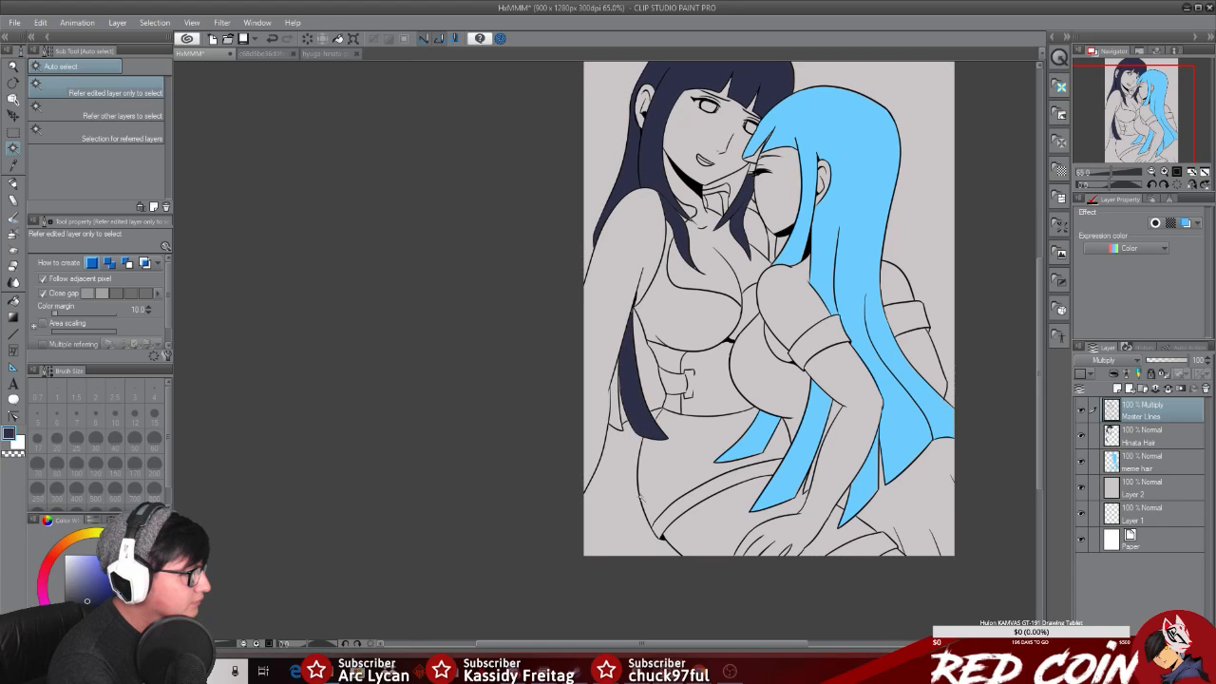
{"action": "left_click", "coordinate": [615, 404]}
{"action": "left_click", "coordinate": [1147, 437]}
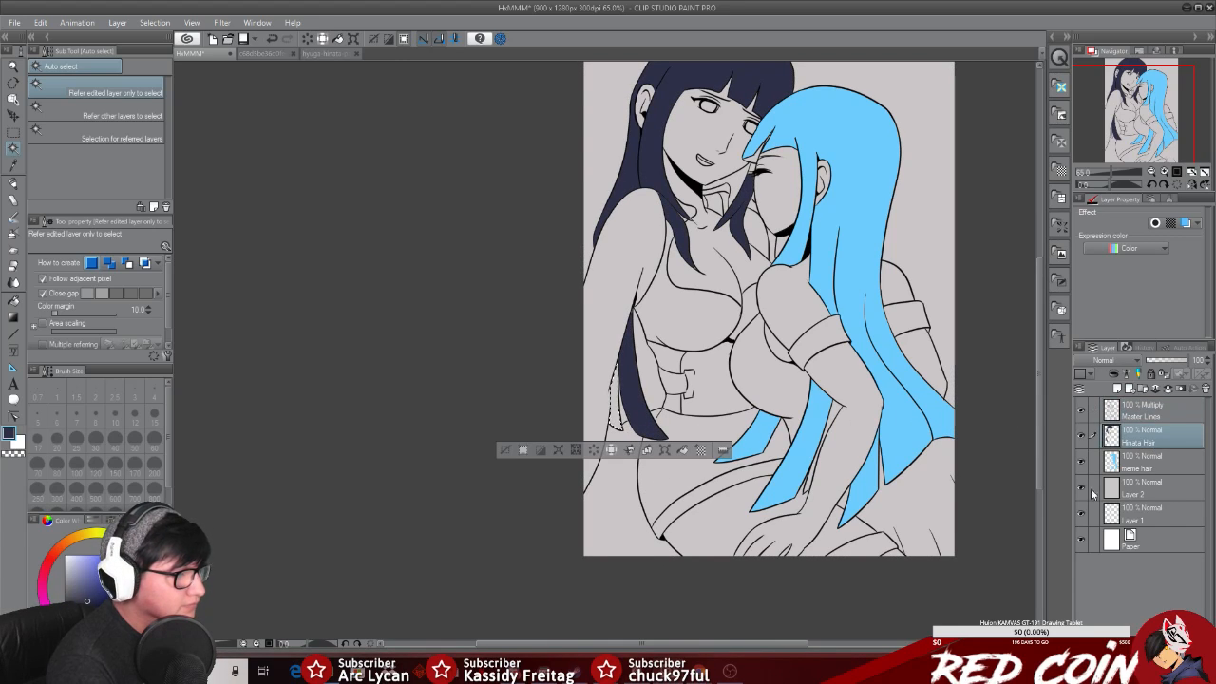
Step: Auto-select the inner strand against the left character's waist on Master Lines and fill it dark blue on Hinata Hair
{"action": "left_click", "coordinate": [1140, 418]}
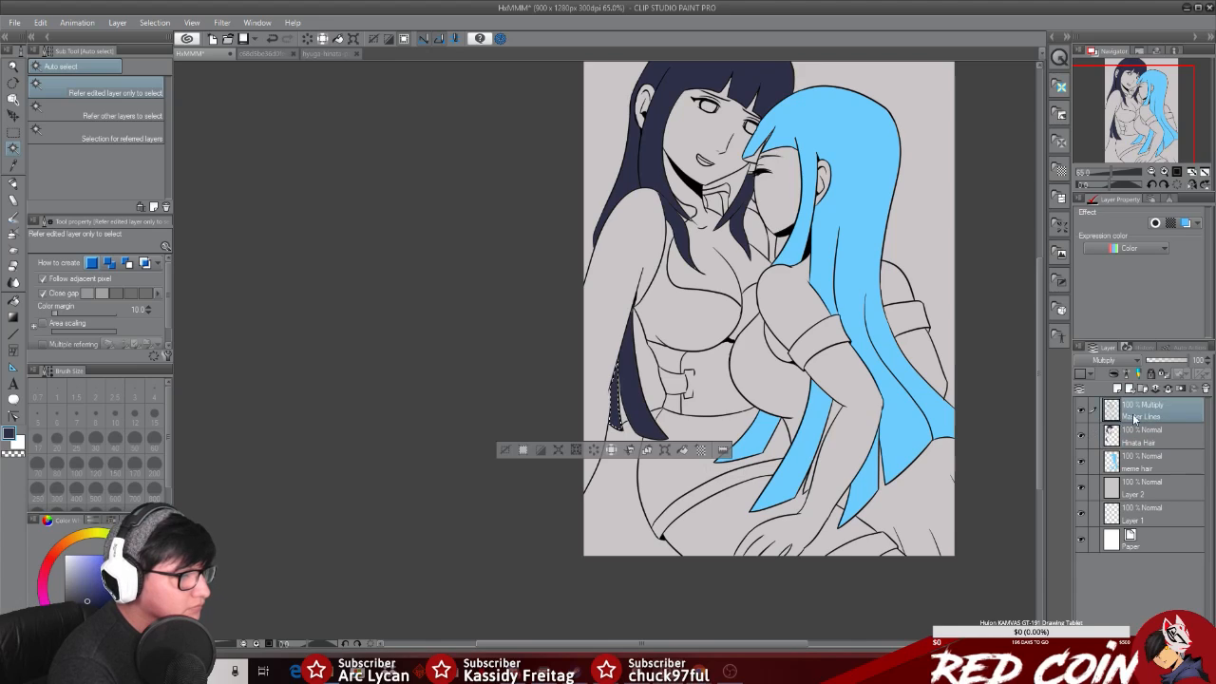
{"action": "left_click", "coordinate": [647, 374]}
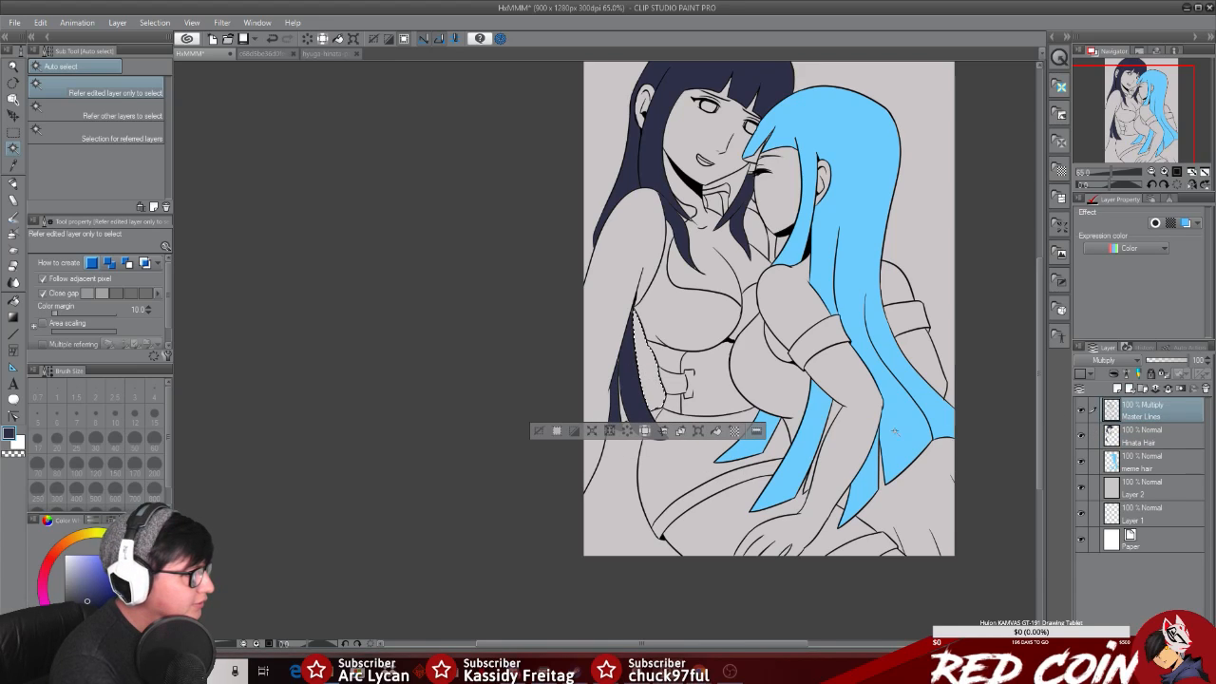
{"action": "left_click", "coordinate": [1149, 437]}
{"action": "left_click", "coordinate": [717, 431]}
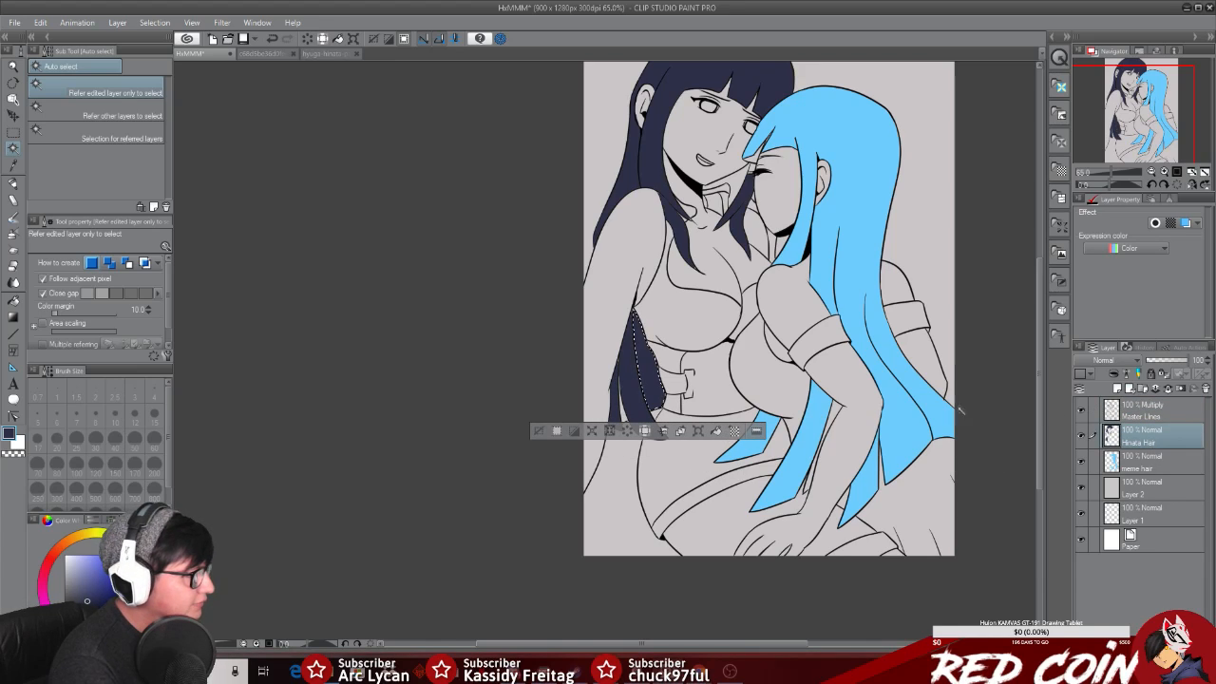
Step: Fill the remaining narrow gap between the left character's hanging strands dark blue on Hinata Hair using a Master Lines selection, then deselect
{"action": "left_click", "coordinate": [1155, 410]}
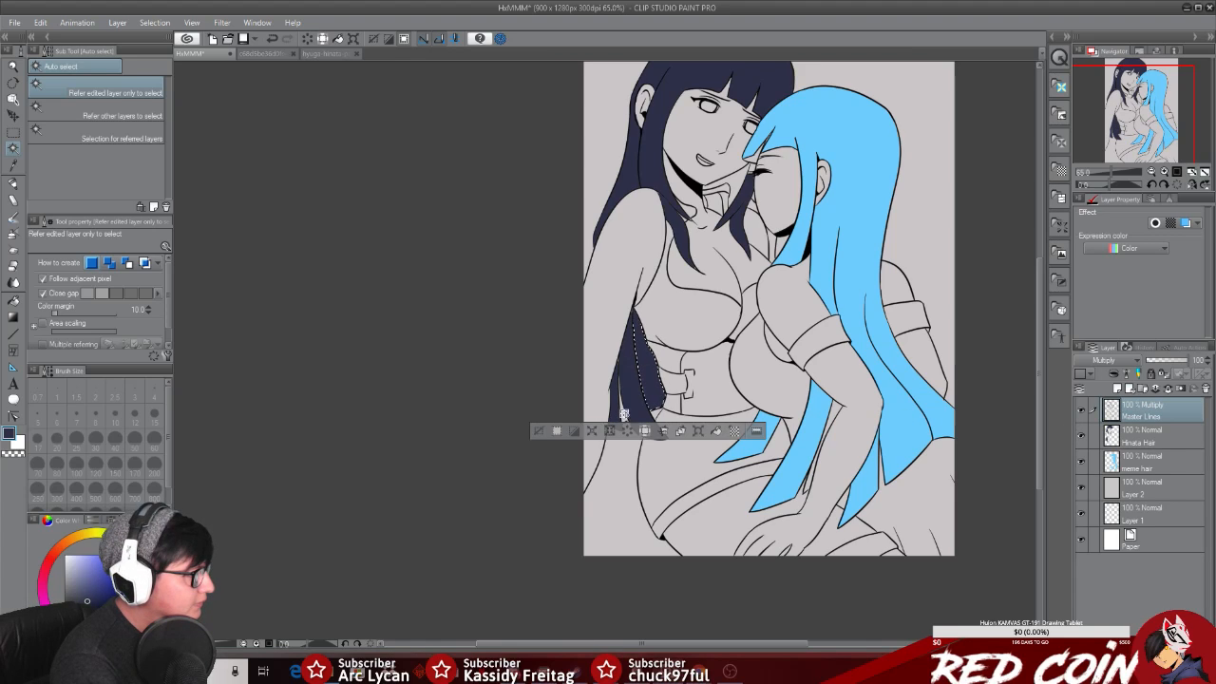
{"action": "left_click", "coordinate": [623, 404]}
{"action": "left_click", "coordinate": [1153, 444]}
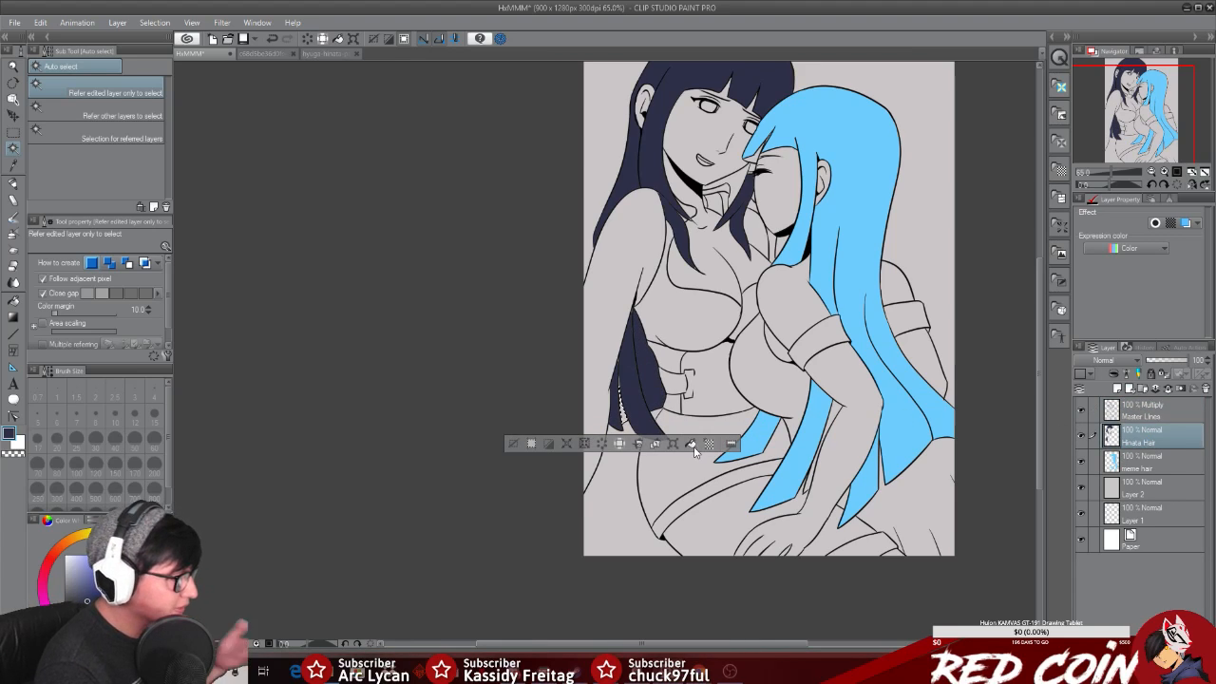
{"action": "left_click", "coordinate": [514, 444]}
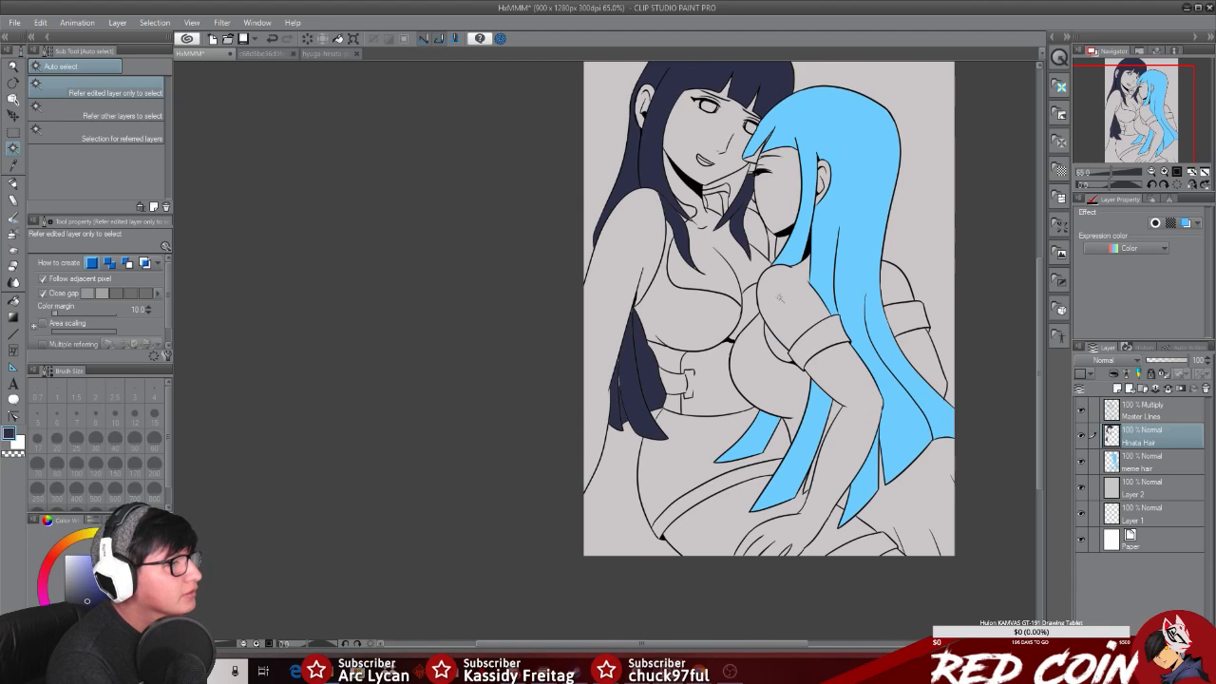
Step: Examine both characters' filled hair at wider and closer zoom levels
{"action": "left_click", "coordinate": [13, 66]}
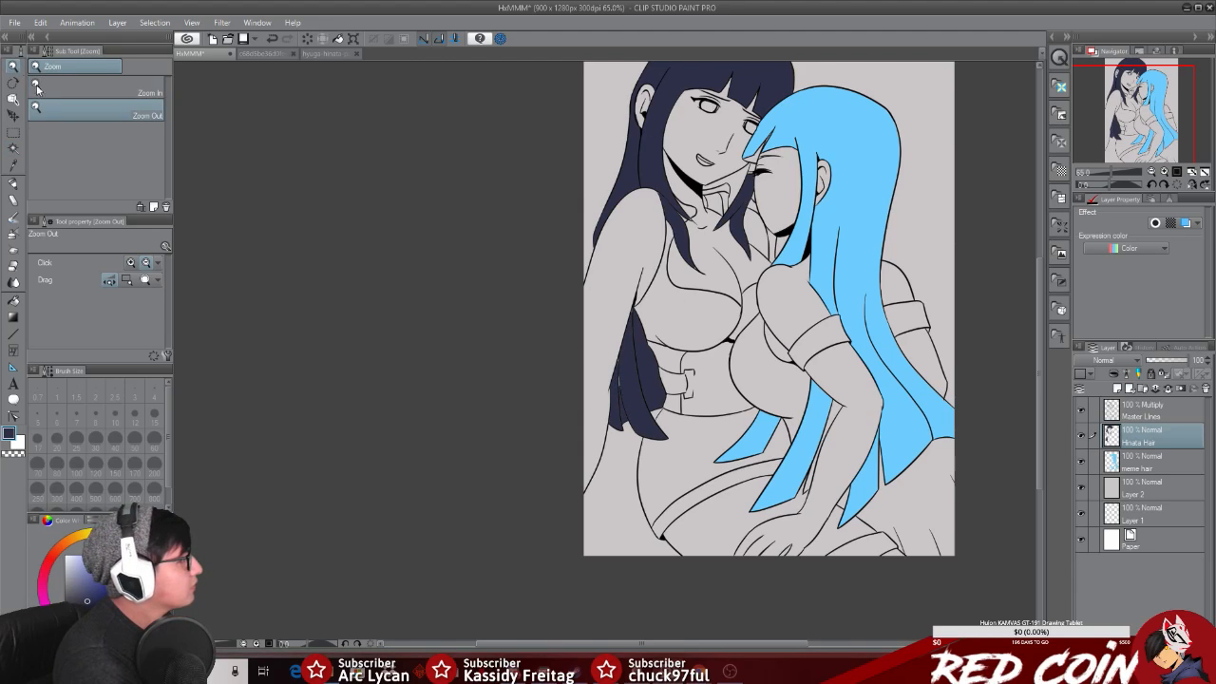
{"action": "left_click", "coordinate": [844, 371]}
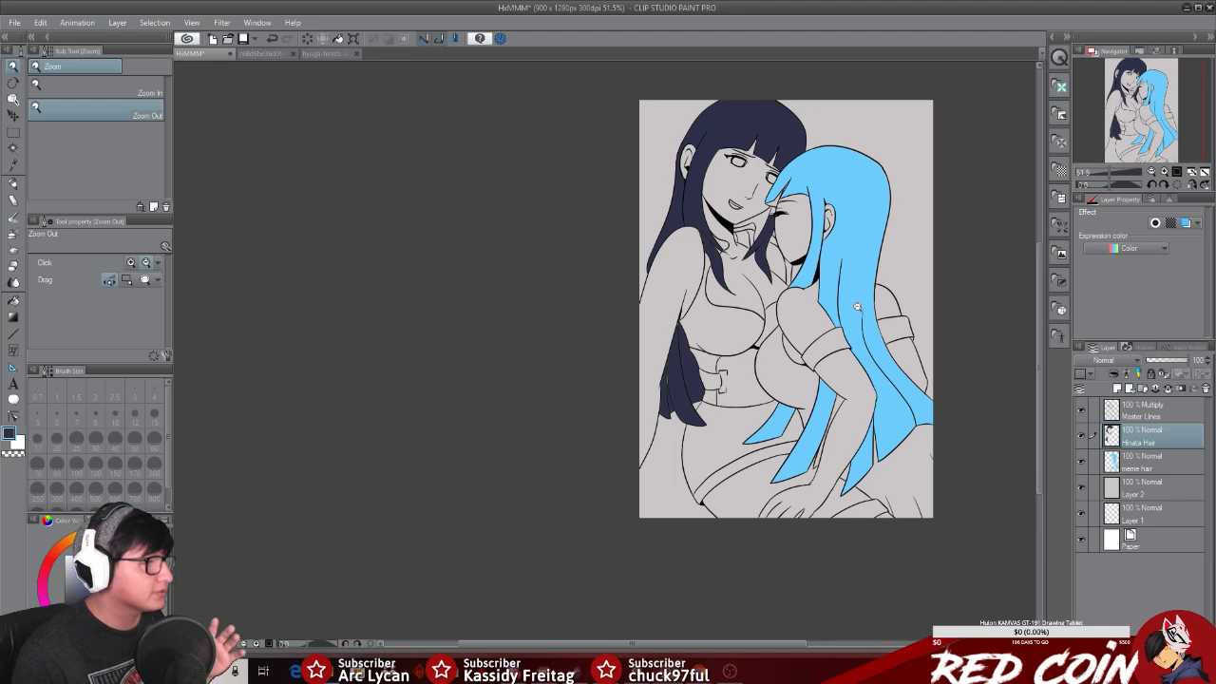
{"action": "left_click", "coordinate": [687, 177]}
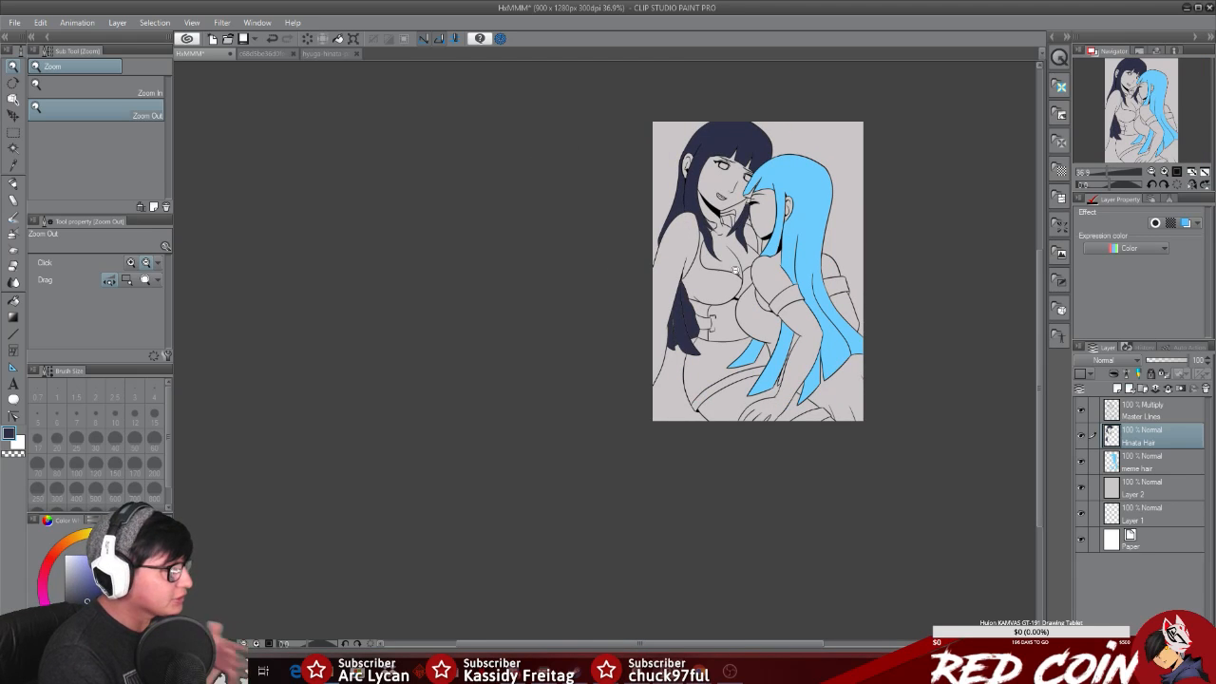
{"action": "scroll", "coordinate": [727, 248], "scroll_direction": "up", "scroll_amount": 4}
{"action": "left_click_drag", "start_coordinate": [761, 238], "coordinate": [757, 238]}
{"action": "left_click_drag", "start_coordinate": [1041, 312], "coordinate": [1040, 251]}
{"action": "left_click", "coordinate": [1171, 416]}
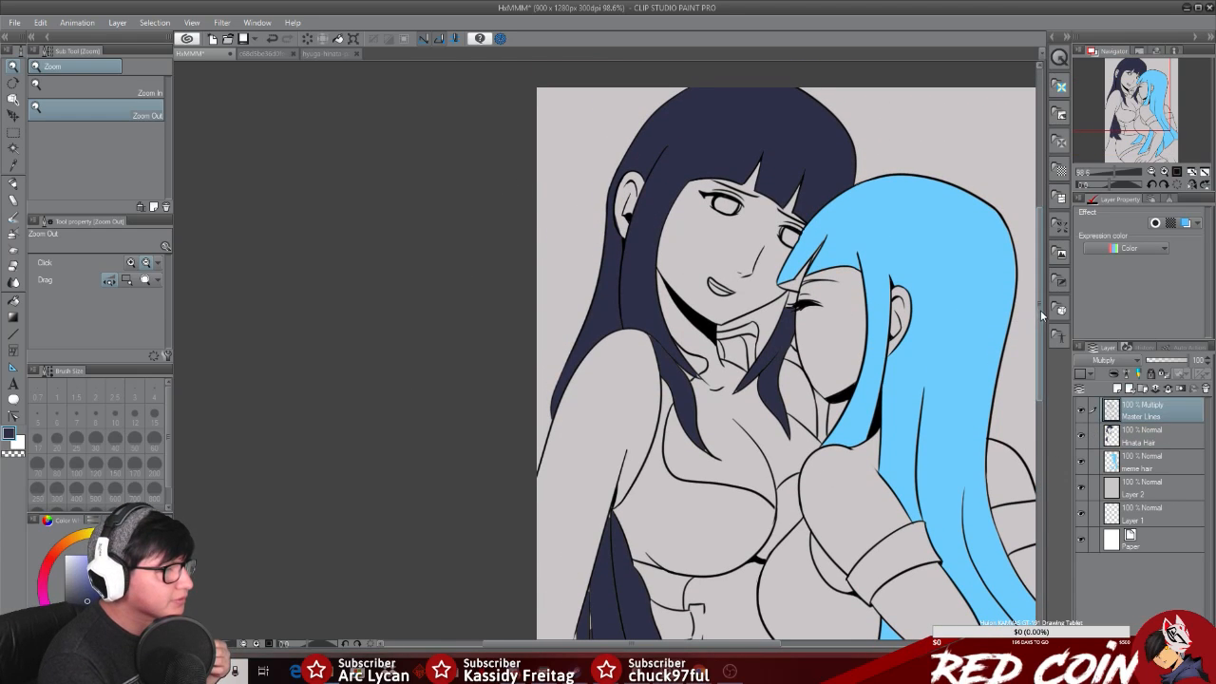
{"action": "left_click_drag", "start_coordinate": [1041, 305], "coordinate": [1037, 394]}
{"action": "left_click_drag", "start_coordinate": [988, 455], "coordinate": [945, 455]}
{"action": "left_click_drag", "start_coordinate": [742, 643], "coordinate": [790, 643]}
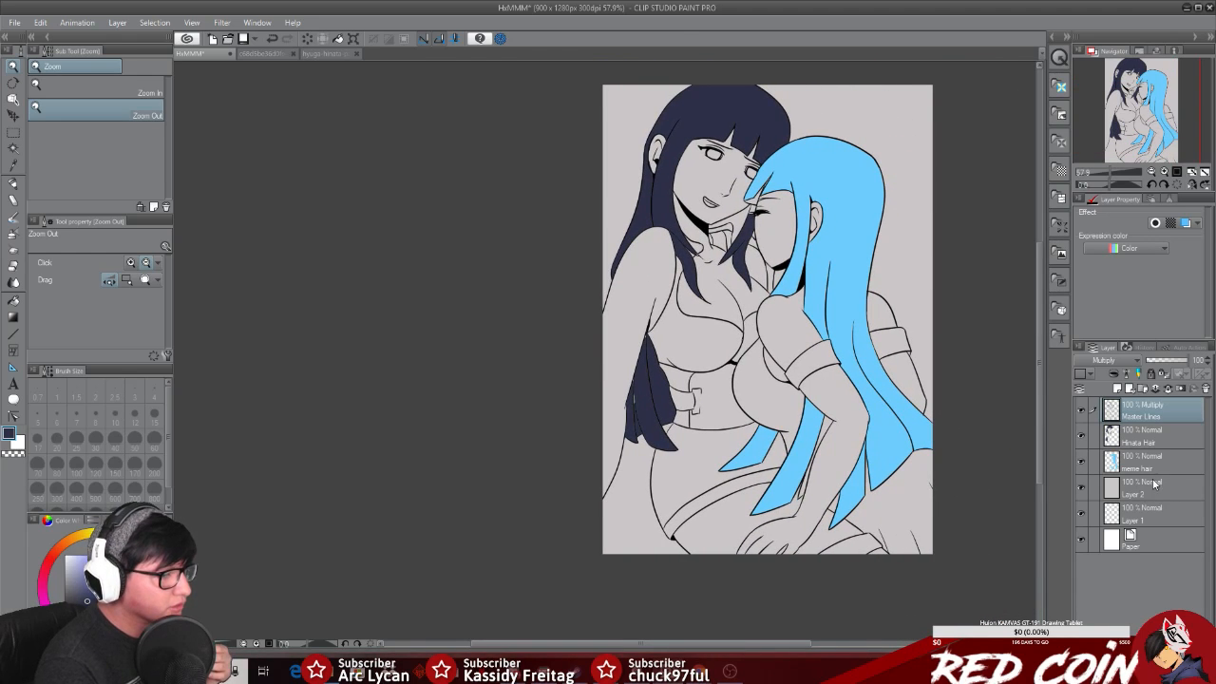
Step: Add a new raster layer directly above Layer 2 and name it "Meme Dress"
{"action": "left_click", "coordinate": [1146, 492]}
{"action": "left_click", "coordinate": [1118, 388]}
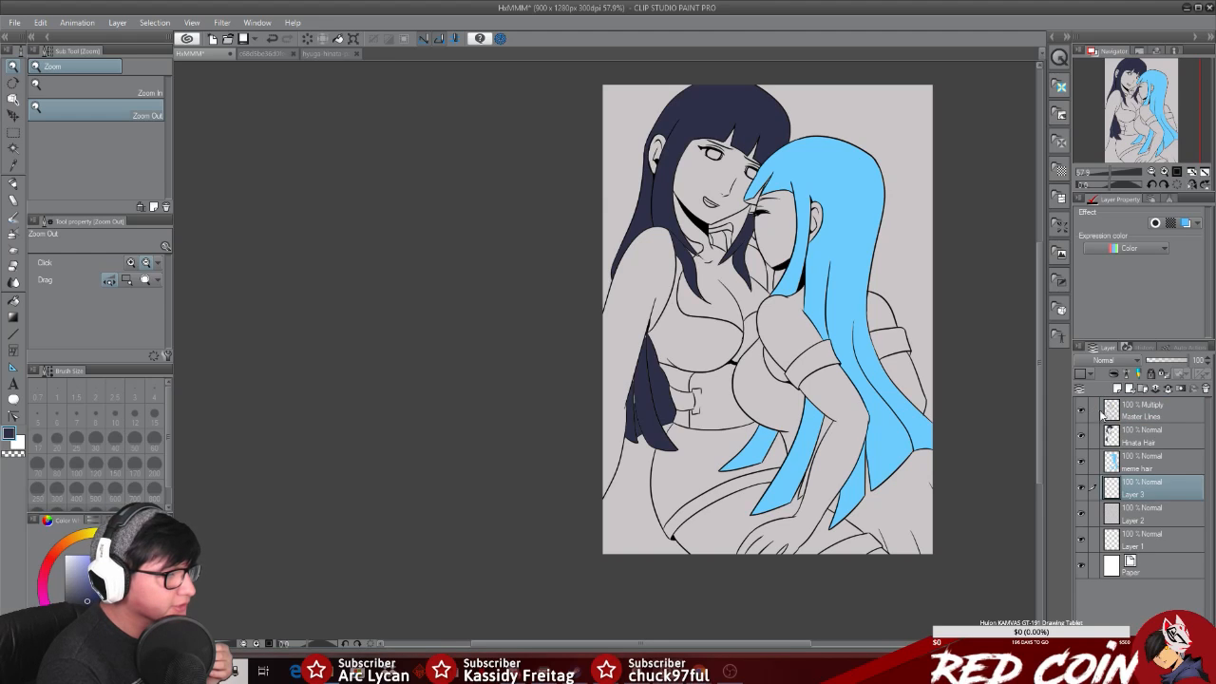
{"action": "double_click", "coordinate": [1138, 495]}
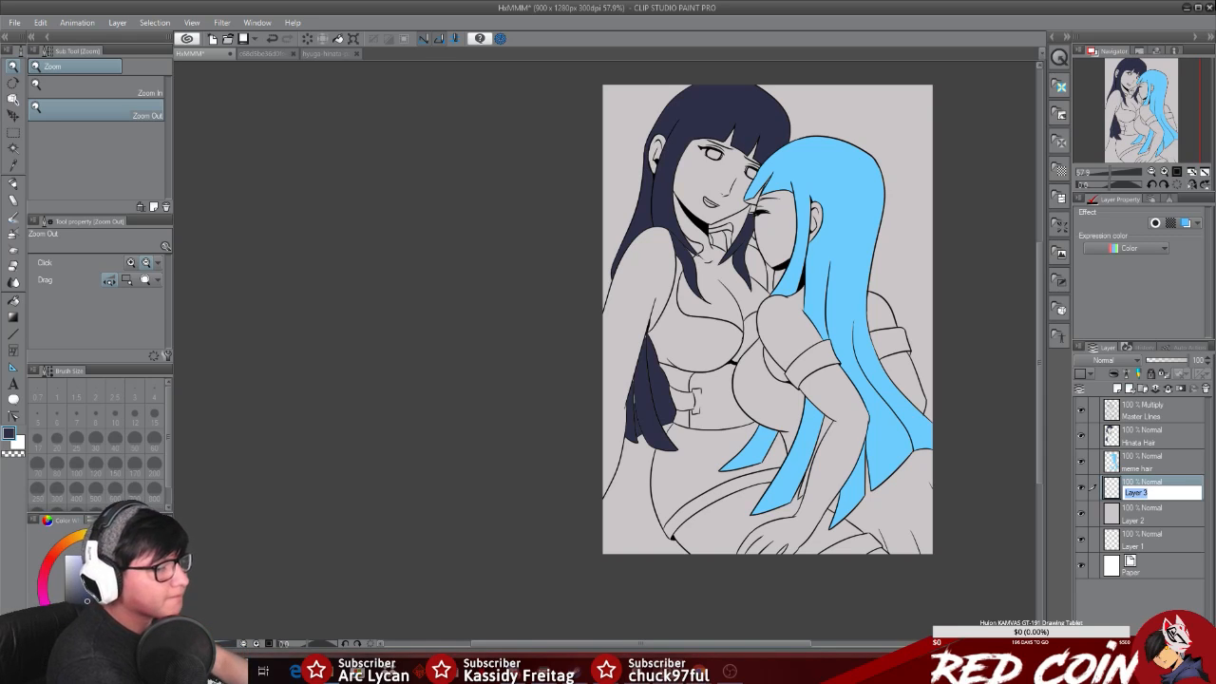
{"action": "type", "text": "M"}
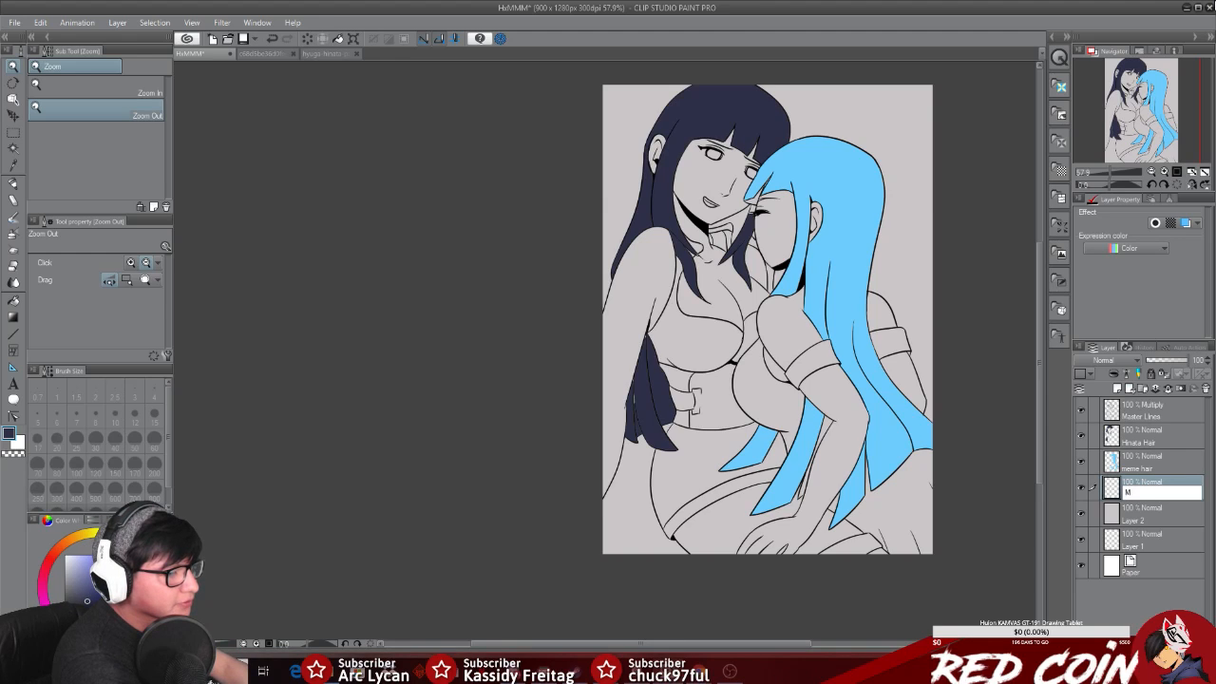
{"action": "type", "text": "eme Dress"}
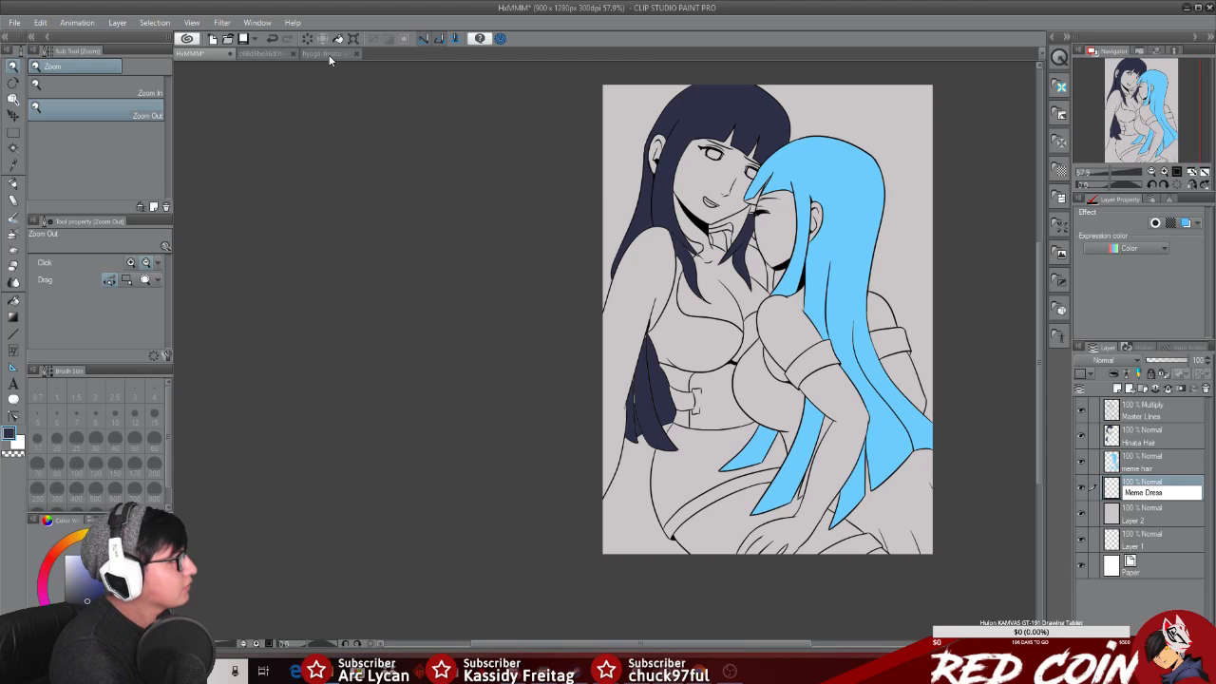
{"action": "key", "text": "Return"}
Step: Sample the dress pink from the blue-haired reference image and fill the right character's lower dress area on Meme Dress using a Master Lines selection
{"action": "left_click", "coordinate": [271, 52]}
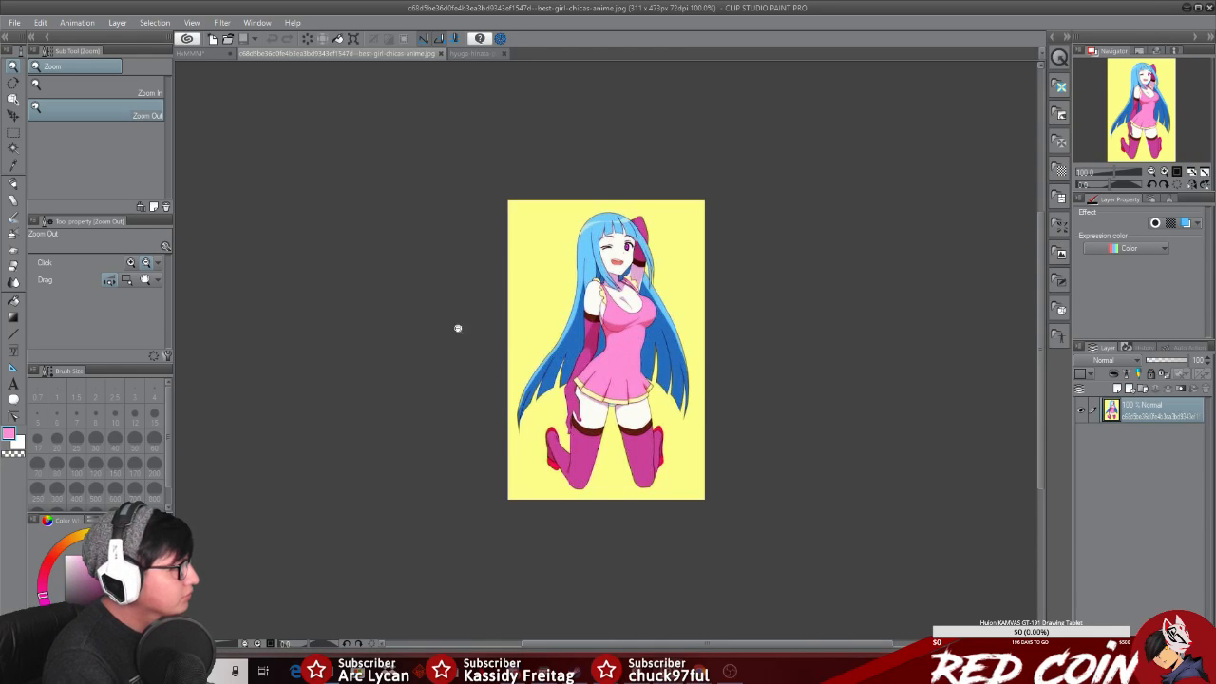
{"action": "left_click", "coordinate": [190, 53]}
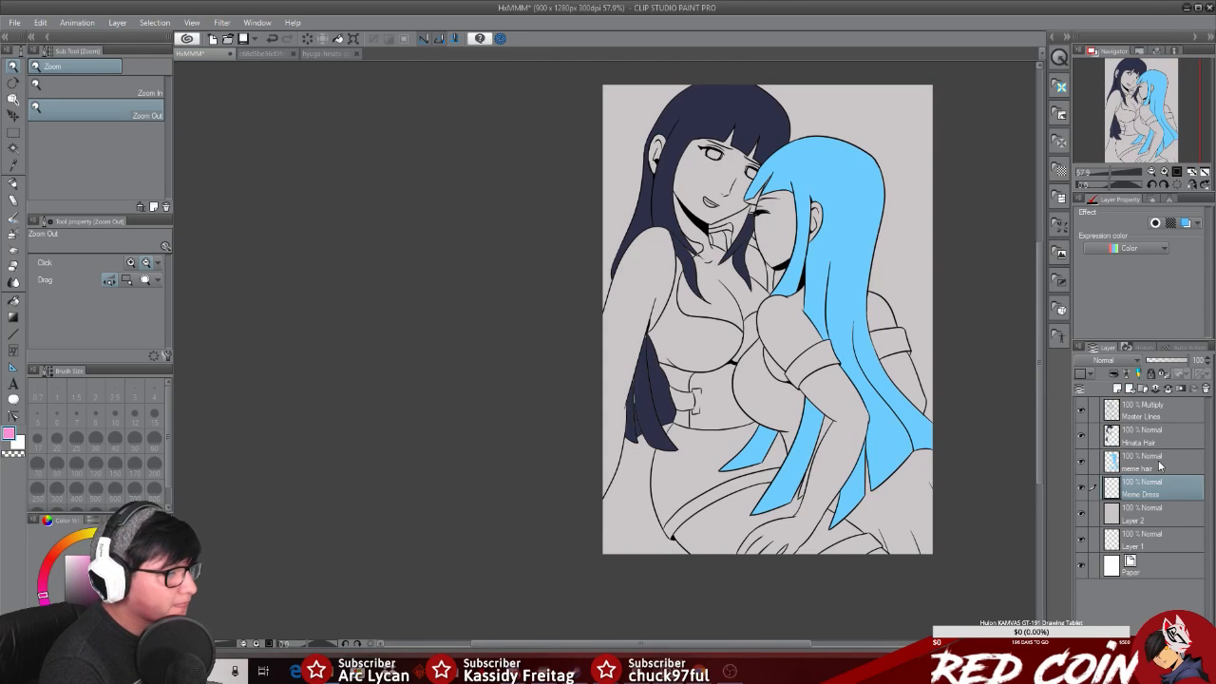
{"action": "left_click", "coordinate": [1161, 415]}
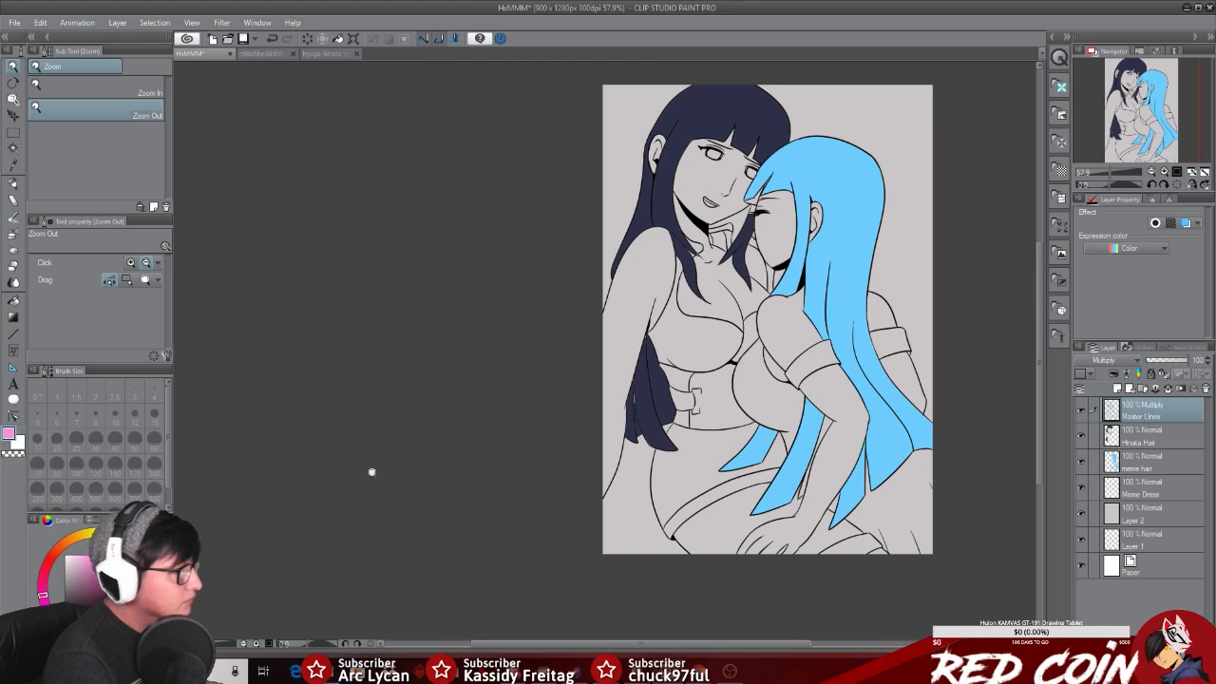
{"action": "left_click", "coordinate": [14, 147]}
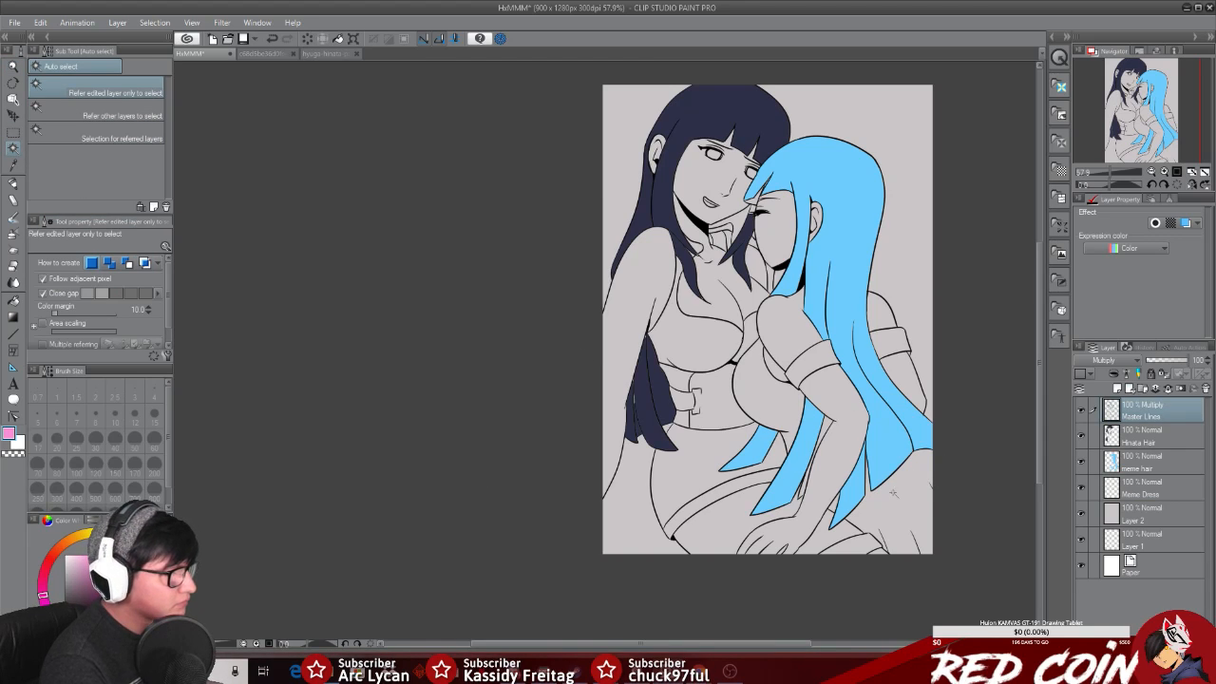
{"action": "left_click", "coordinate": [911, 483]}
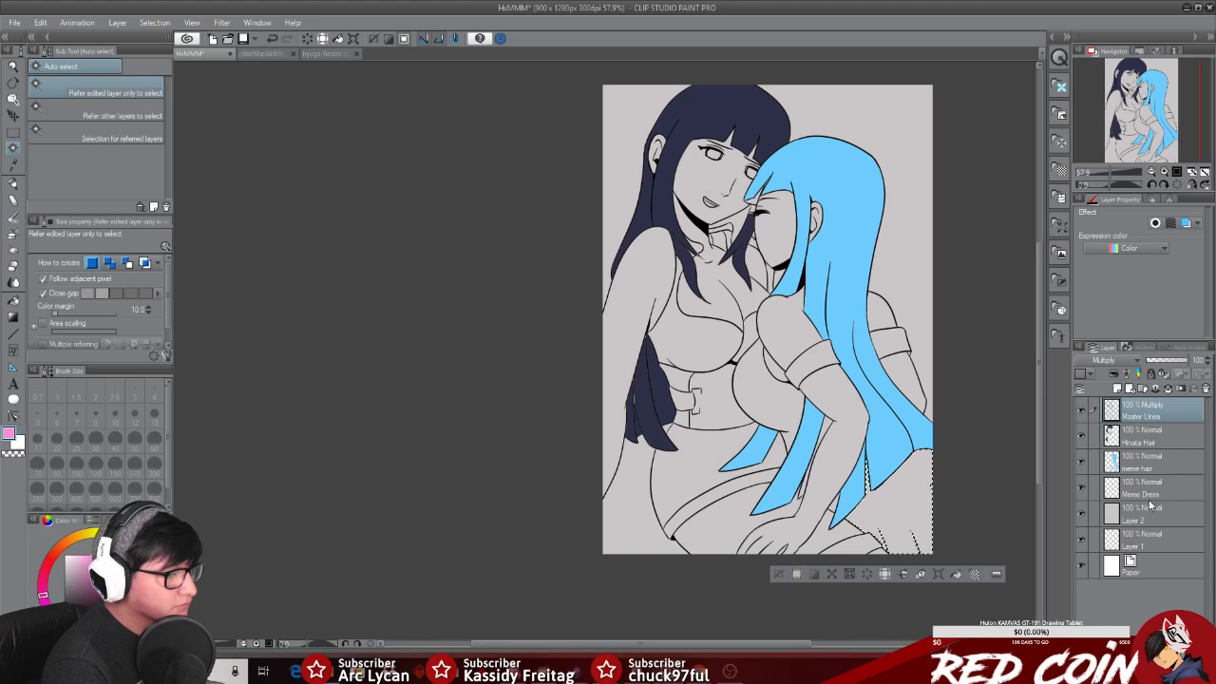
{"action": "left_click", "coordinate": [1140, 489]}
{"action": "left_click", "coordinate": [956, 574]}
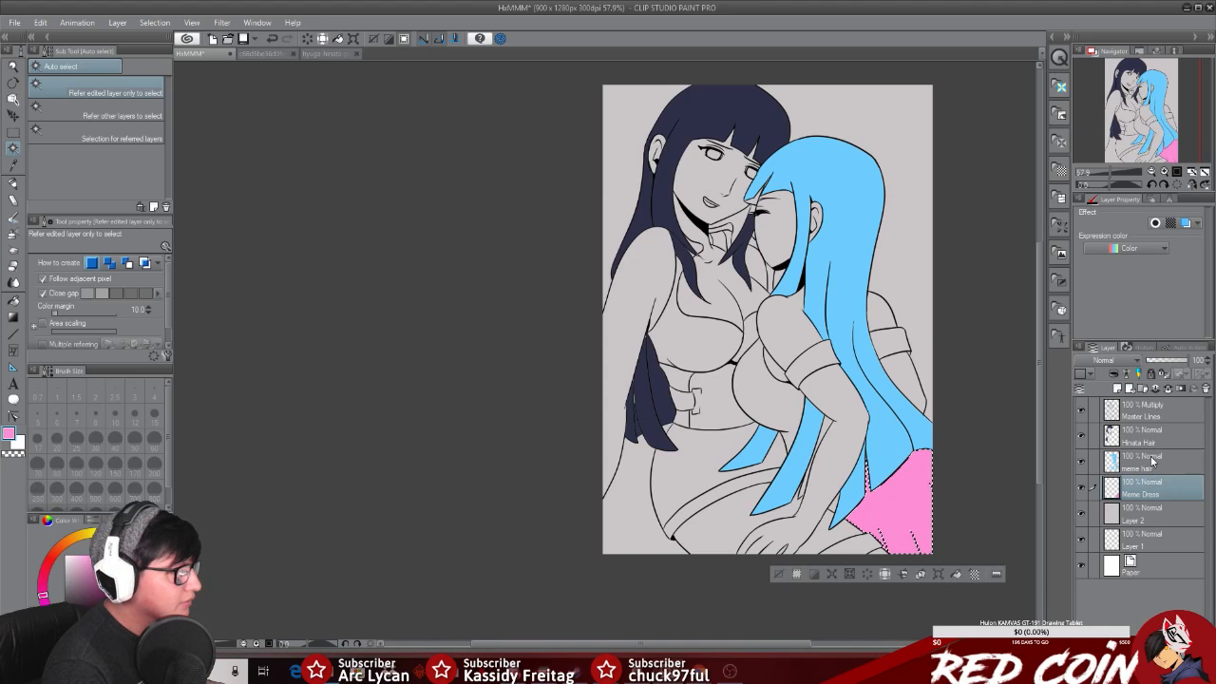
Step: Auto-select the right character's chest section of the dress on Master Lines and fill it pink on Meme Dress
{"action": "left_click", "coordinate": [1154, 415]}
{"action": "left_click", "coordinate": [773, 397]}
{"action": "left_click", "coordinate": [1159, 493]}
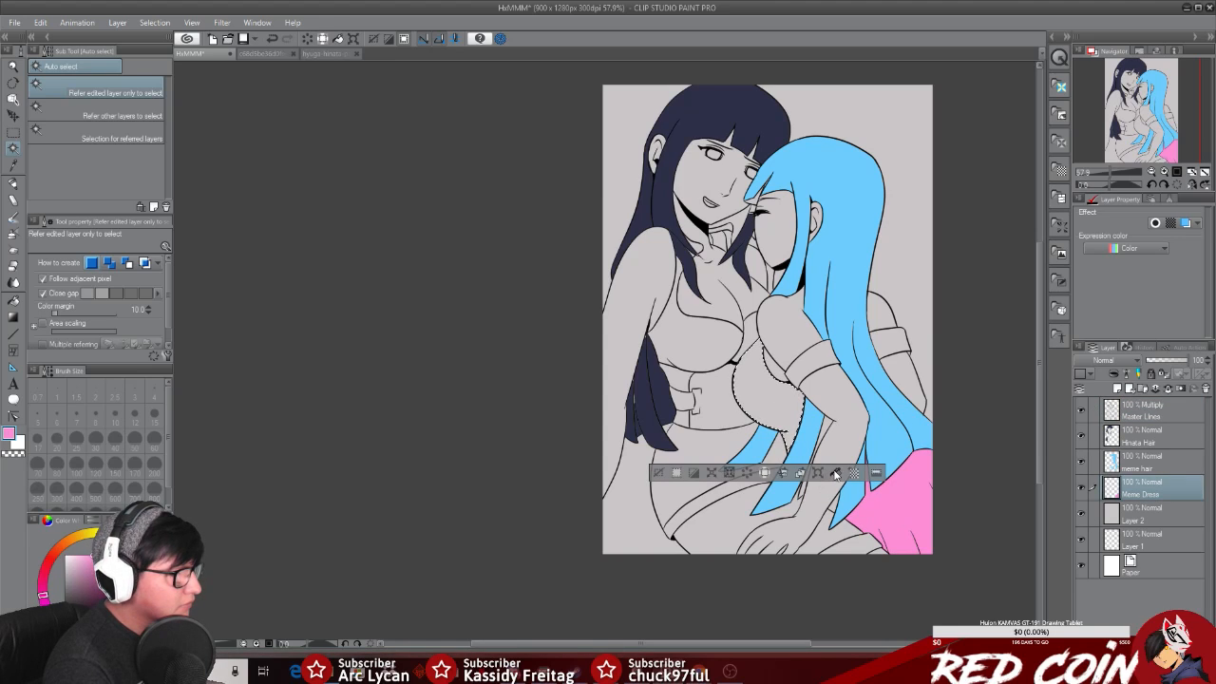
{"action": "key", "text": "alt+BackSpace"}
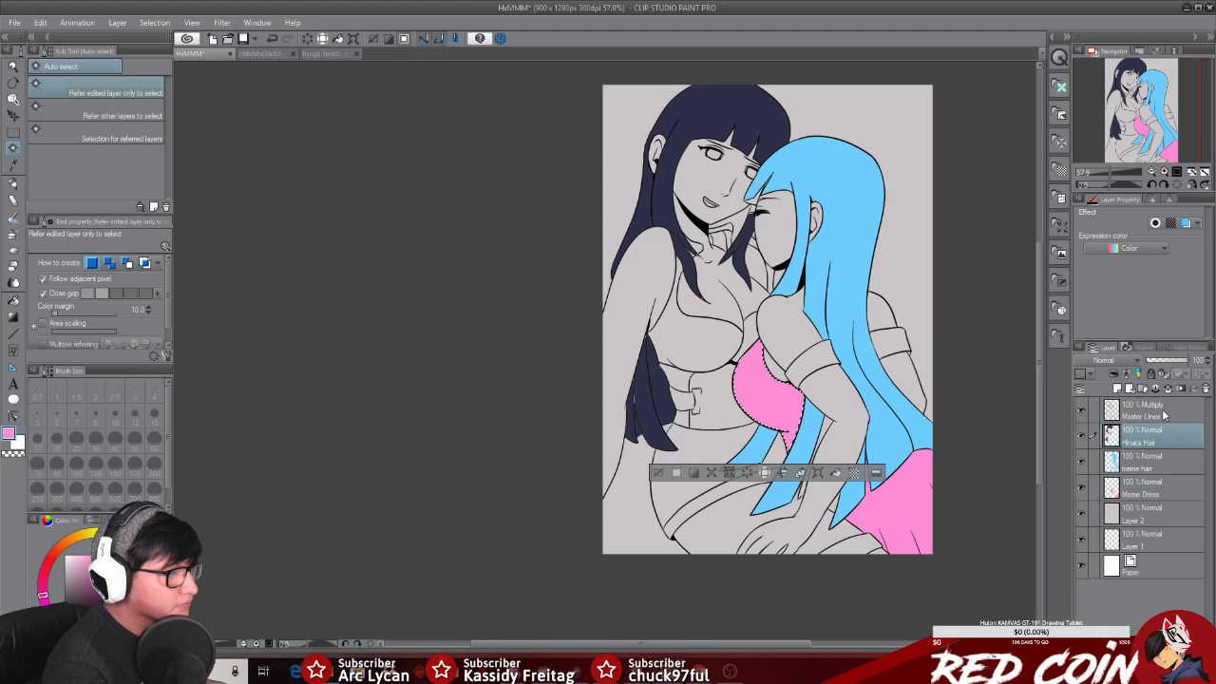
Step: Sample the glove magenta from the blue-haired reference image and auto-select the right character's near forearm and hand on Master Lines
{"action": "left_click", "coordinate": [1164, 411]}
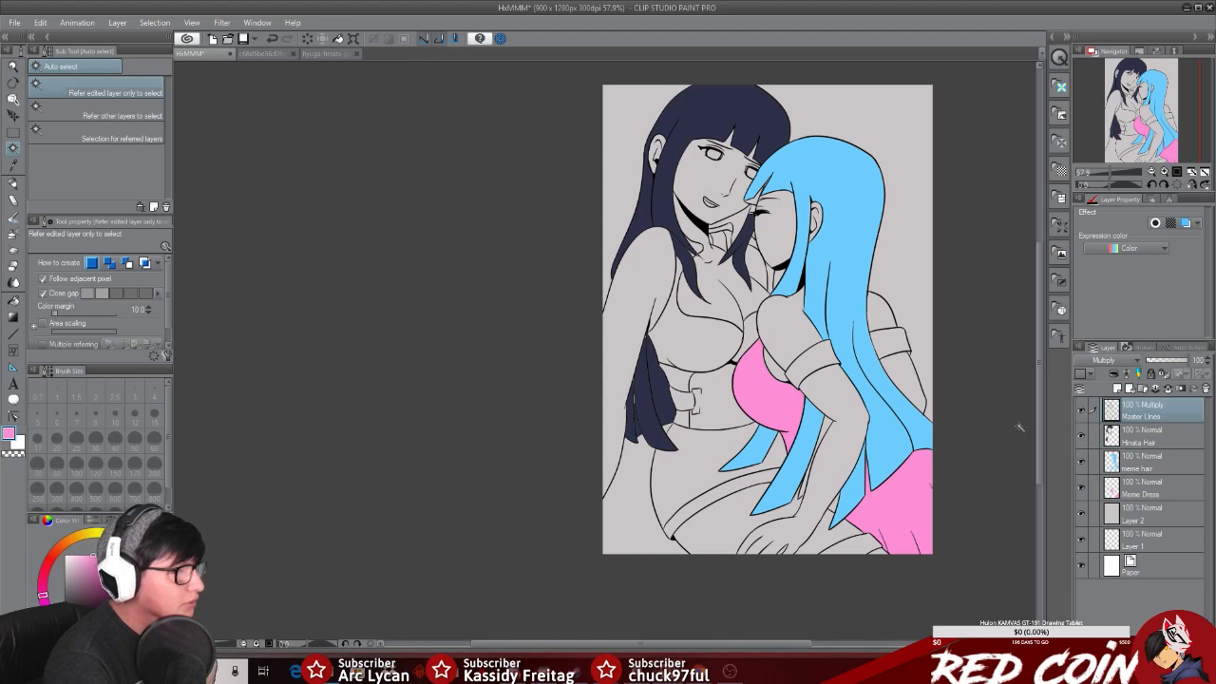
{"action": "left_click", "coordinate": [263, 51]}
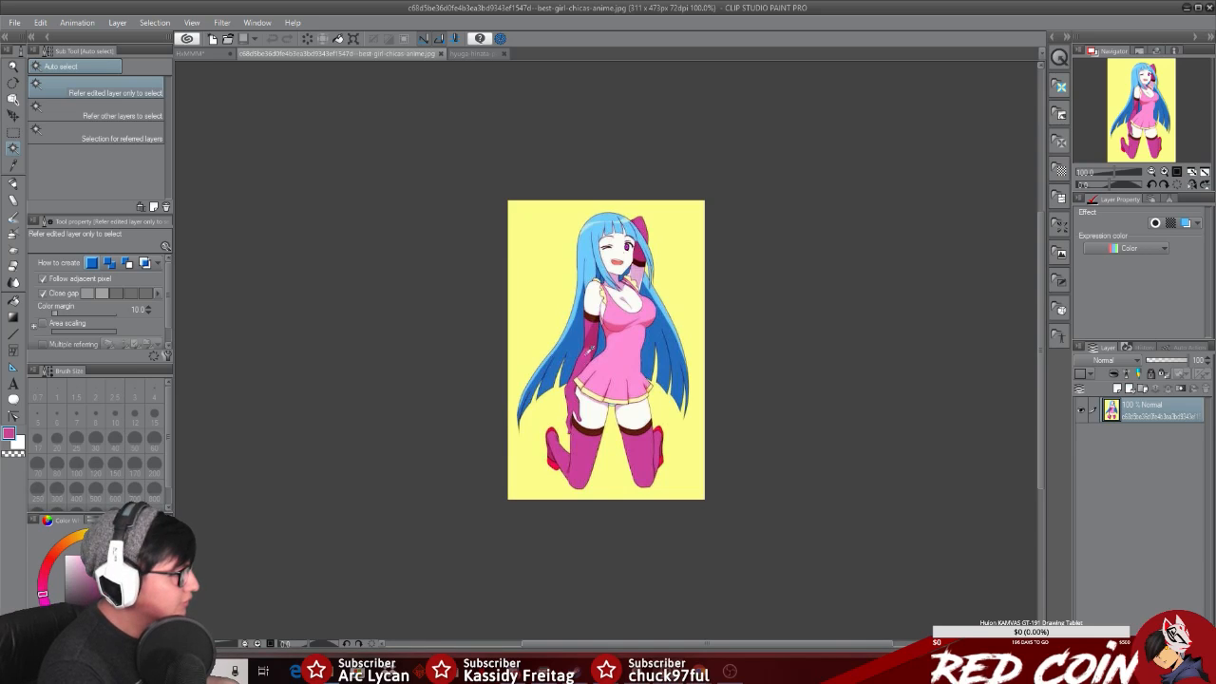
{"action": "left_click", "coordinate": [220, 55]}
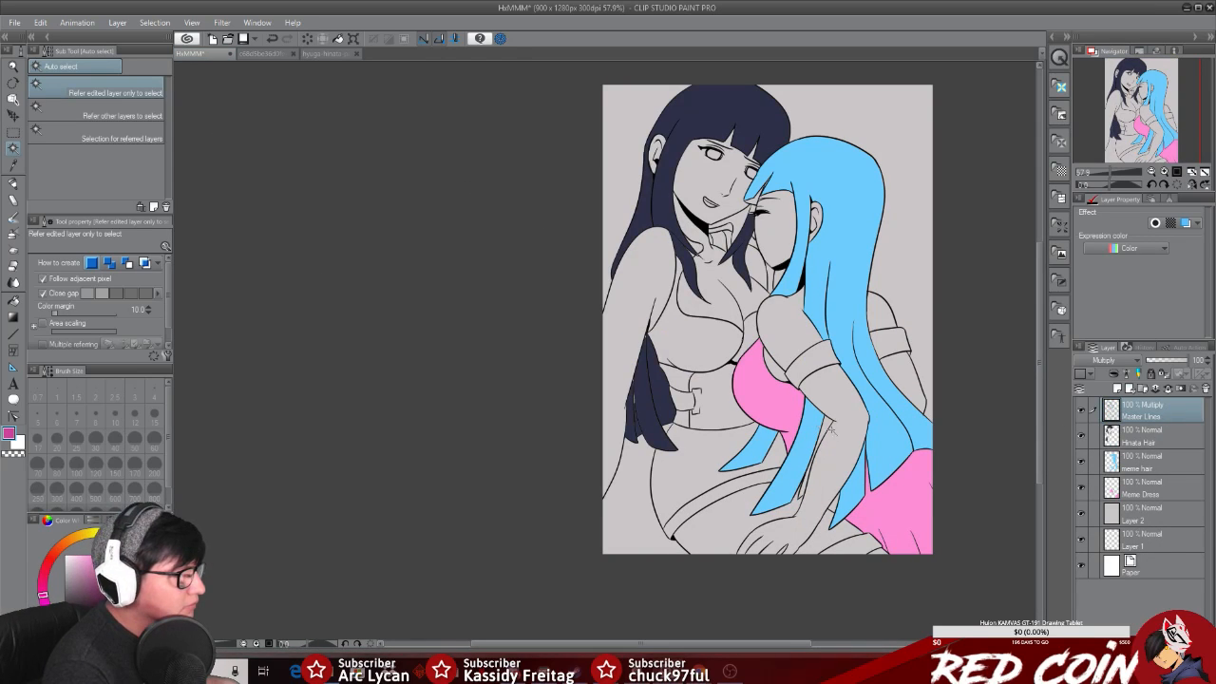
{"action": "left_click", "coordinate": [846, 412]}
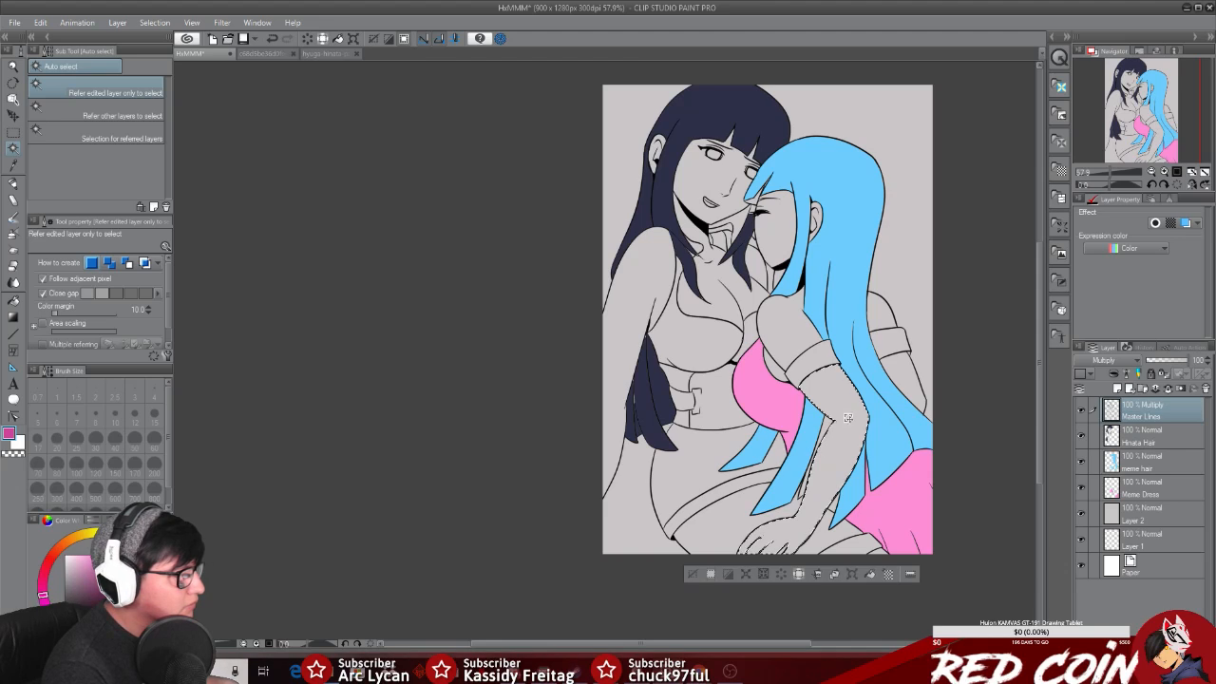
Step: Add a raster layer above Meme Dress named "Meme Gloves" and fill the selected forearm and hand magenta on it
{"action": "left_click", "coordinate": [1159, 493]}
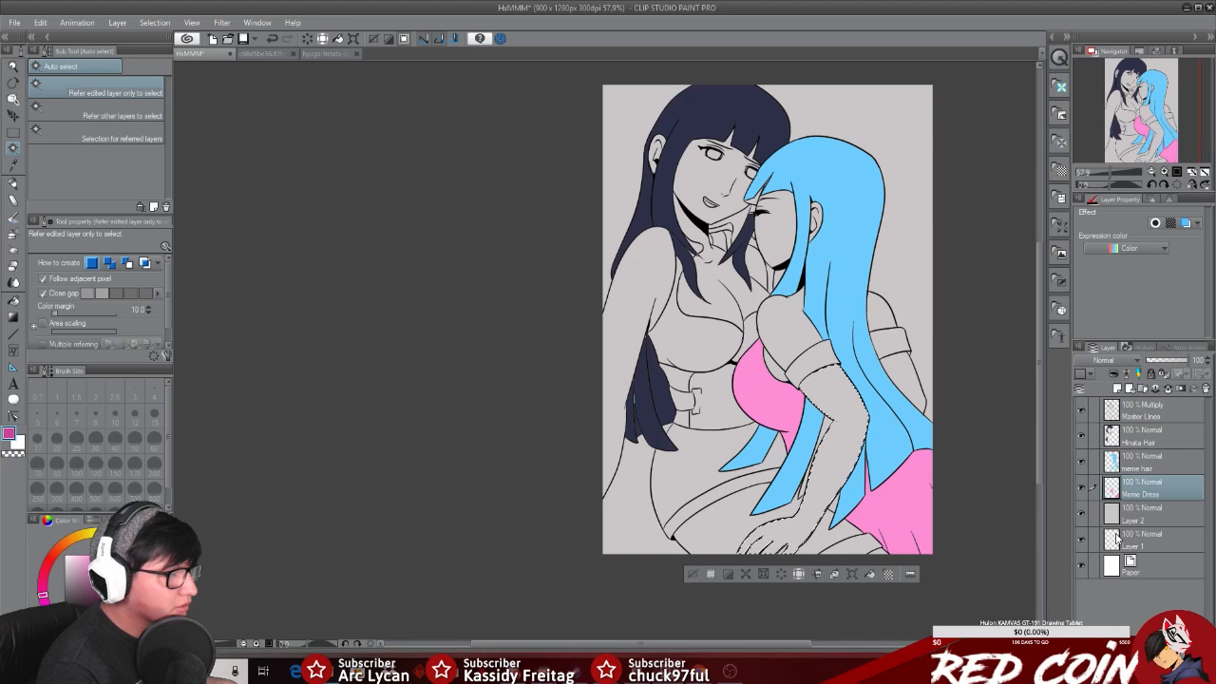
{"action": "left_click", "coordinate": [1118, 388]}
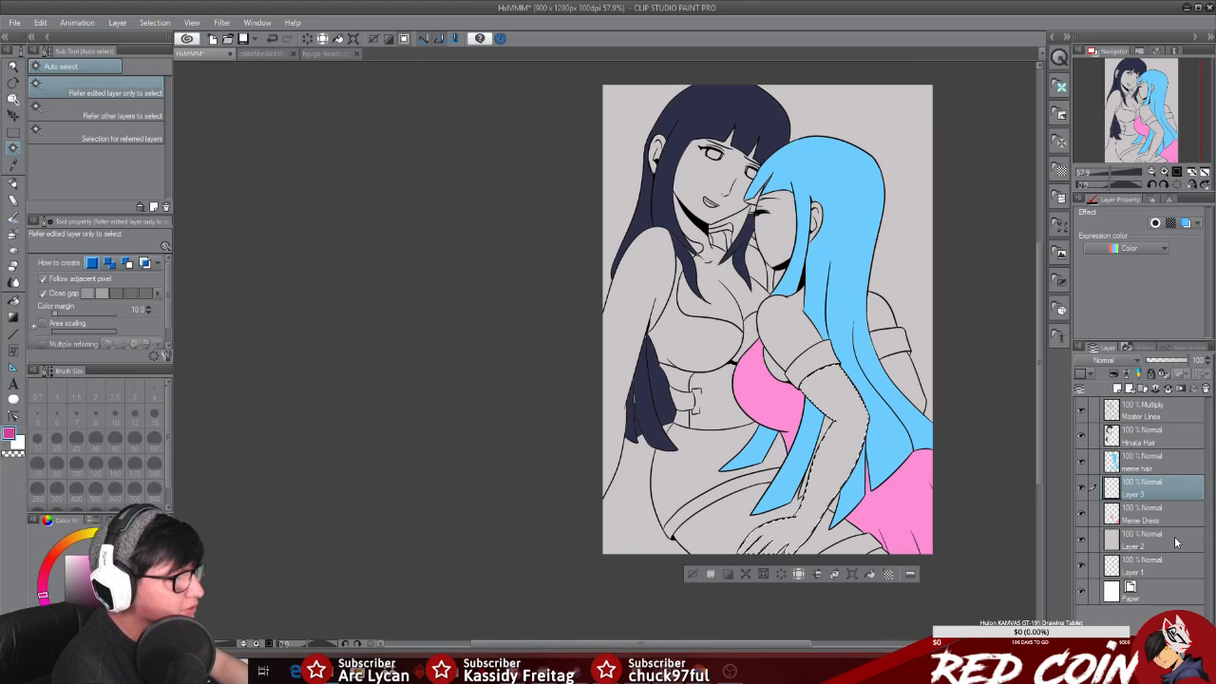
{"action": "double_click", "coordinate": [1142, 494]}
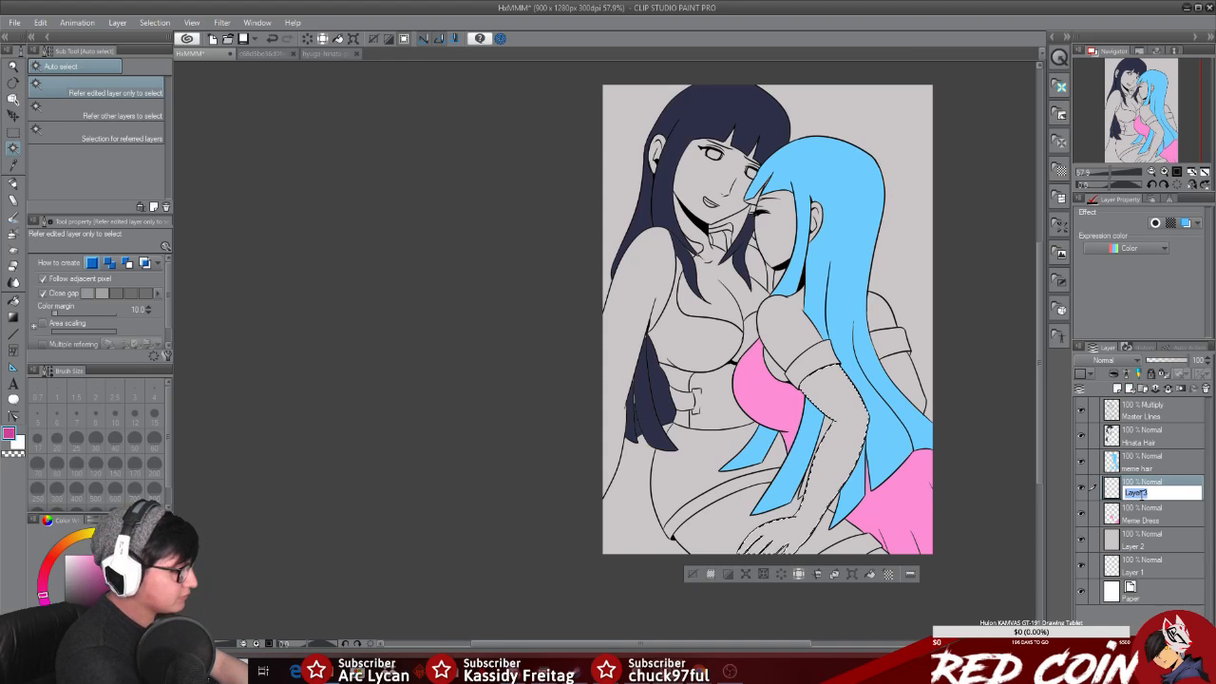
{"action": "type", "text": "Meme Gloves"}
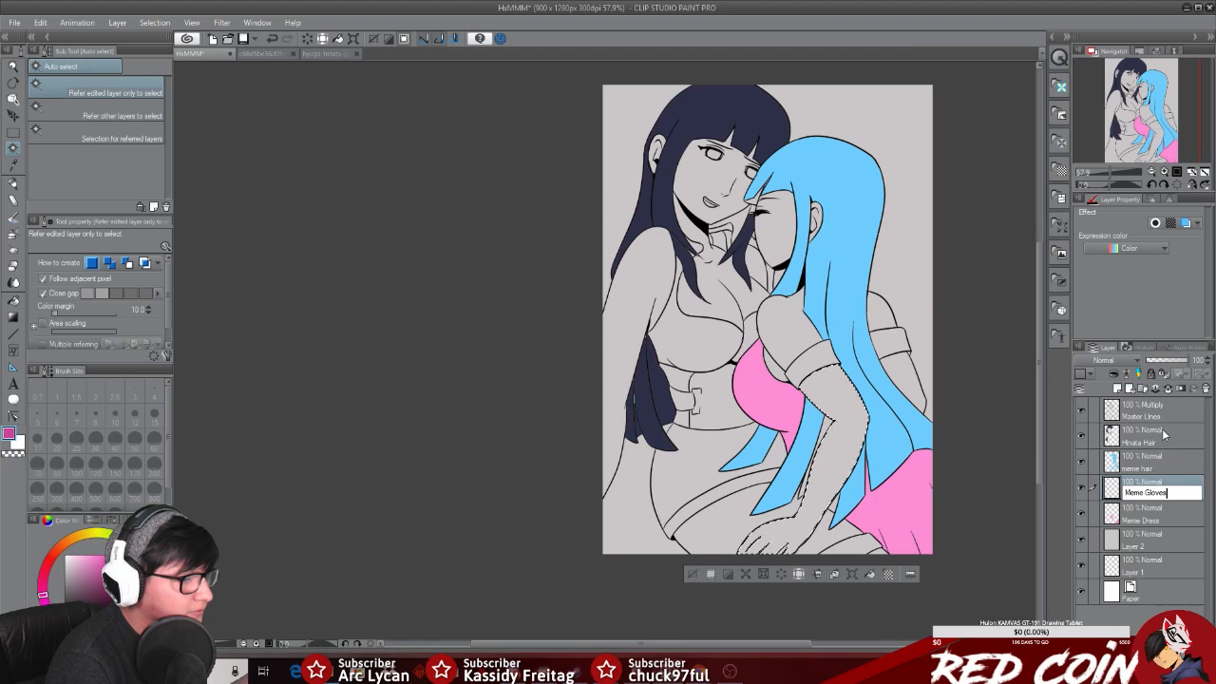
{"action": "left_click", "coordinate": [871, 577]}
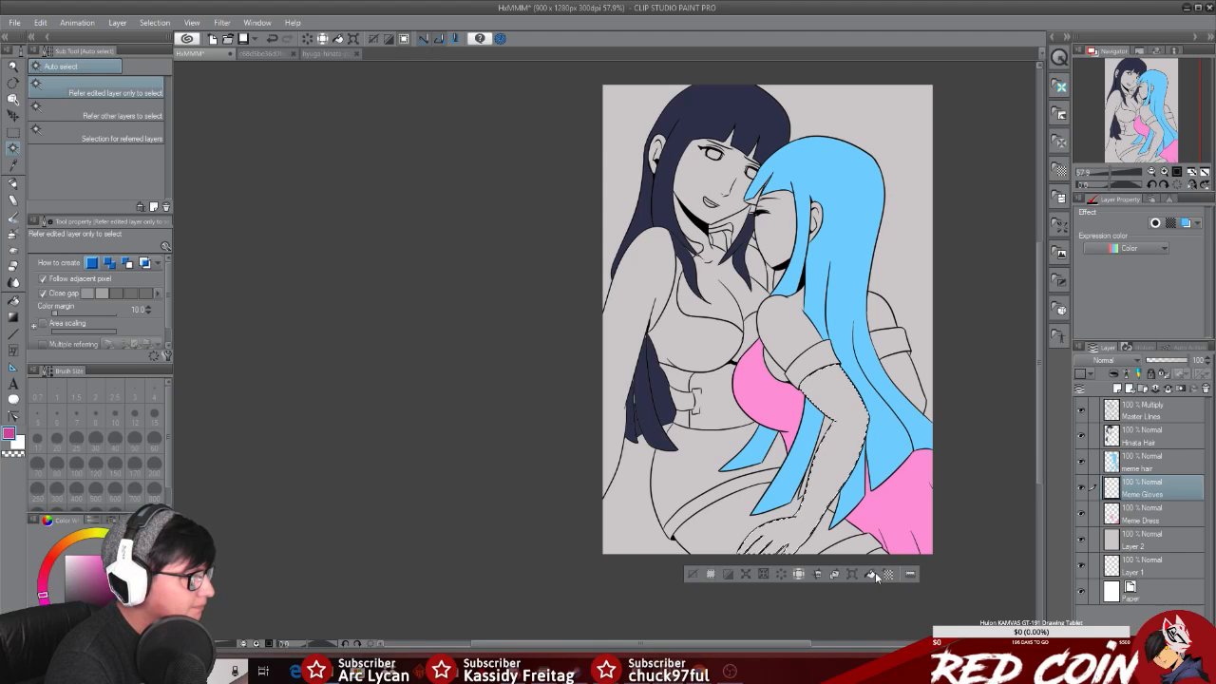
{"action": "left_click", "coordinate": [871, 577]}
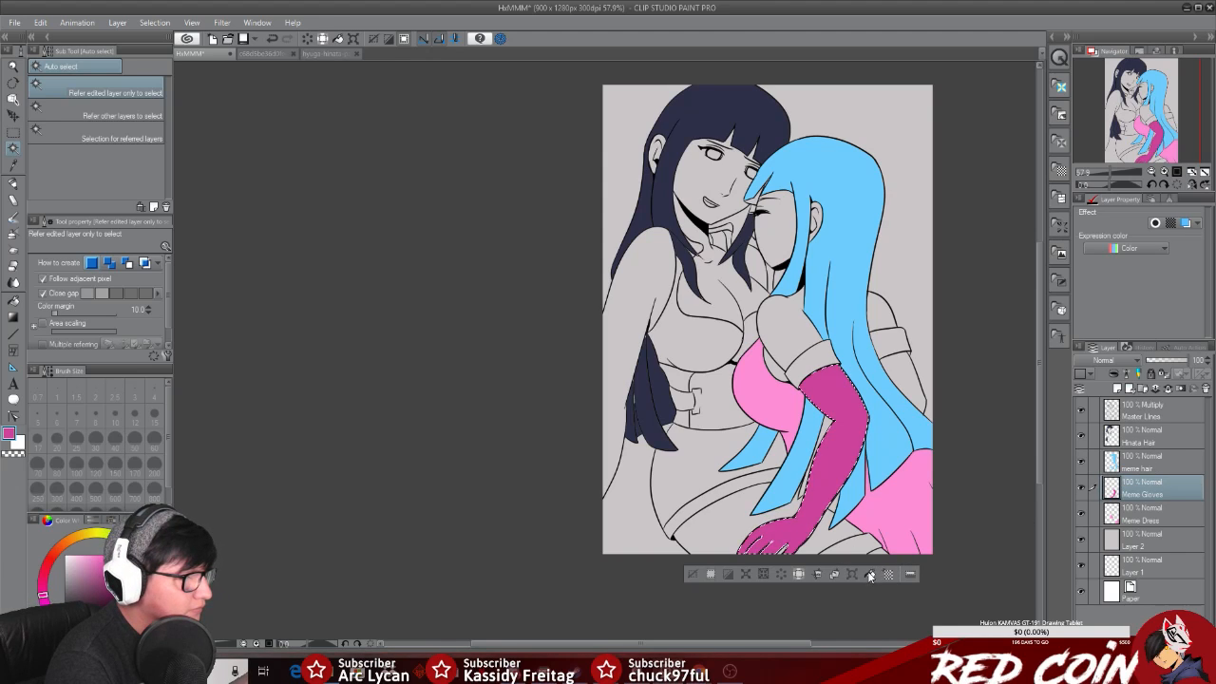
Step: Auto-select the right character's far forearm on Master Lines and fill it magenta on Meme Gloves
{"action": "left_click", "coordinate": [1159, 412]}
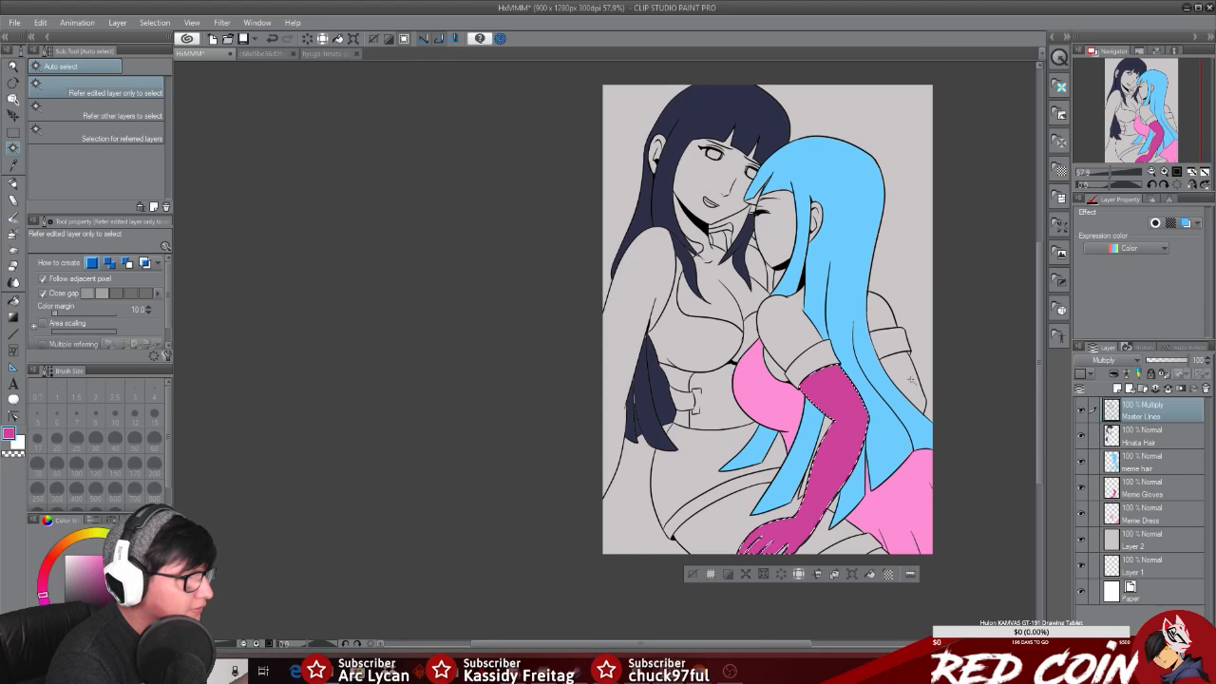
{"action": "left_click", "coordinate": [910, 379]}
{"action": "left_click", "coordinate": [1159, 488]}
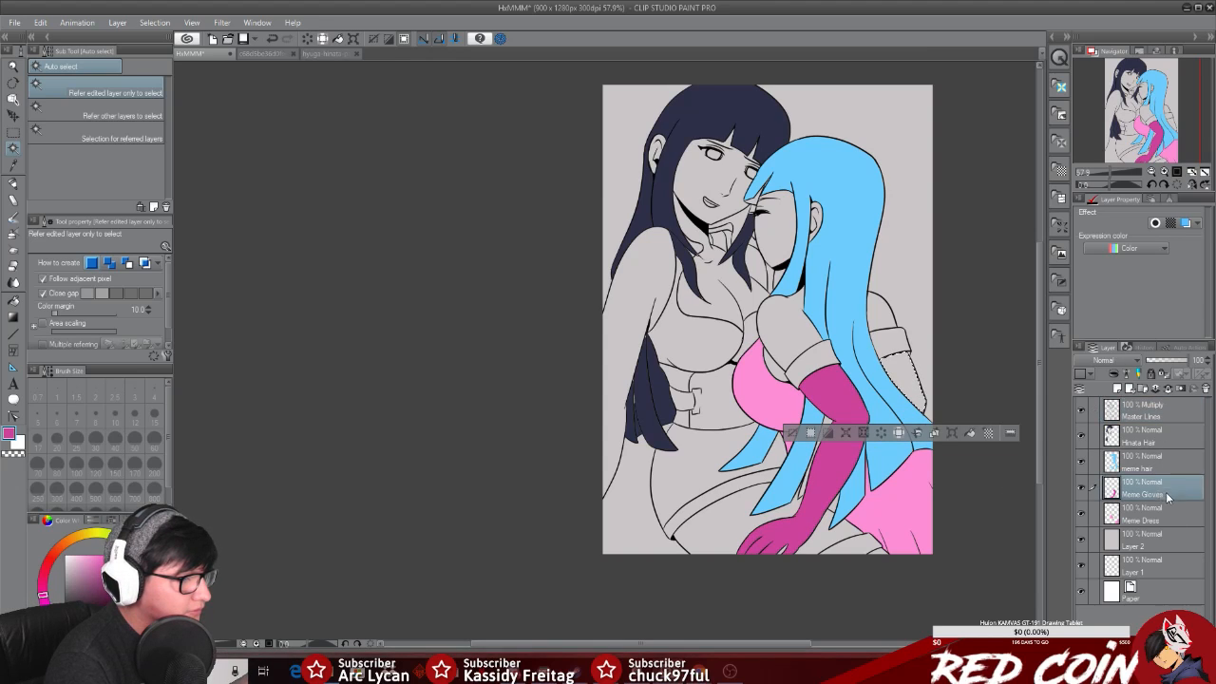
{"action": "left_click", "coordinate": [969, 433]}
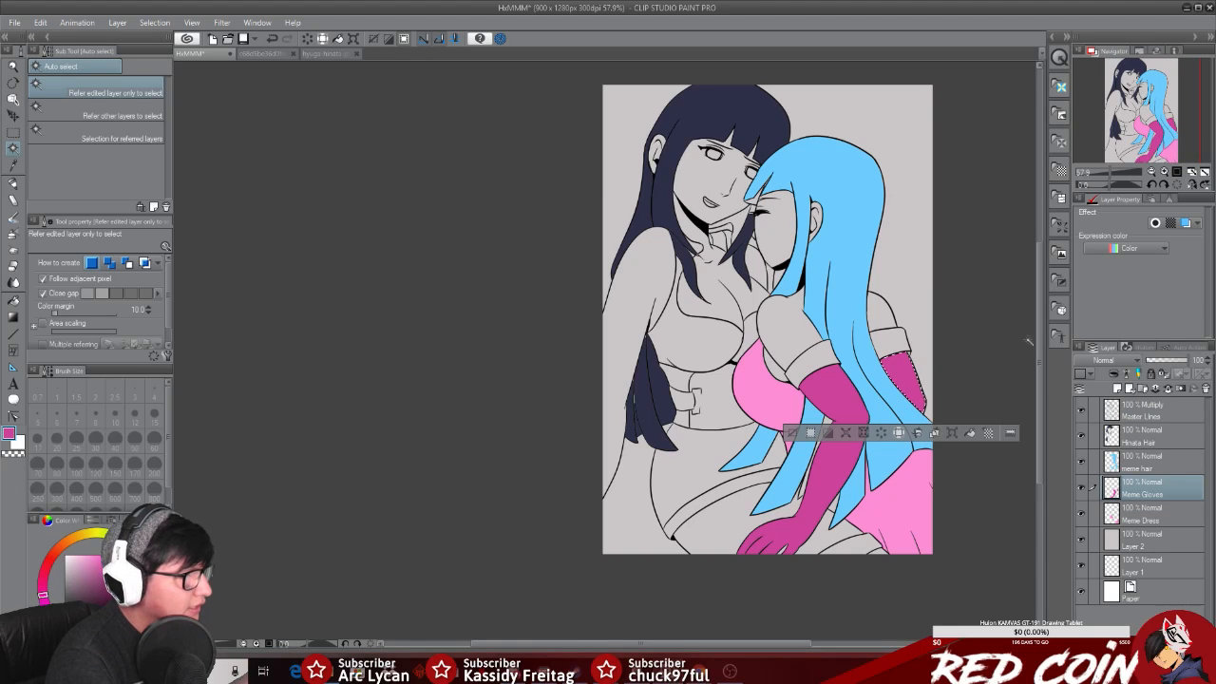
Step: Sample the dark brown of the glove cuff from the blue-haired reference image and return to the illustration
{"action": "left_click", "coordinate": [279, 53]}
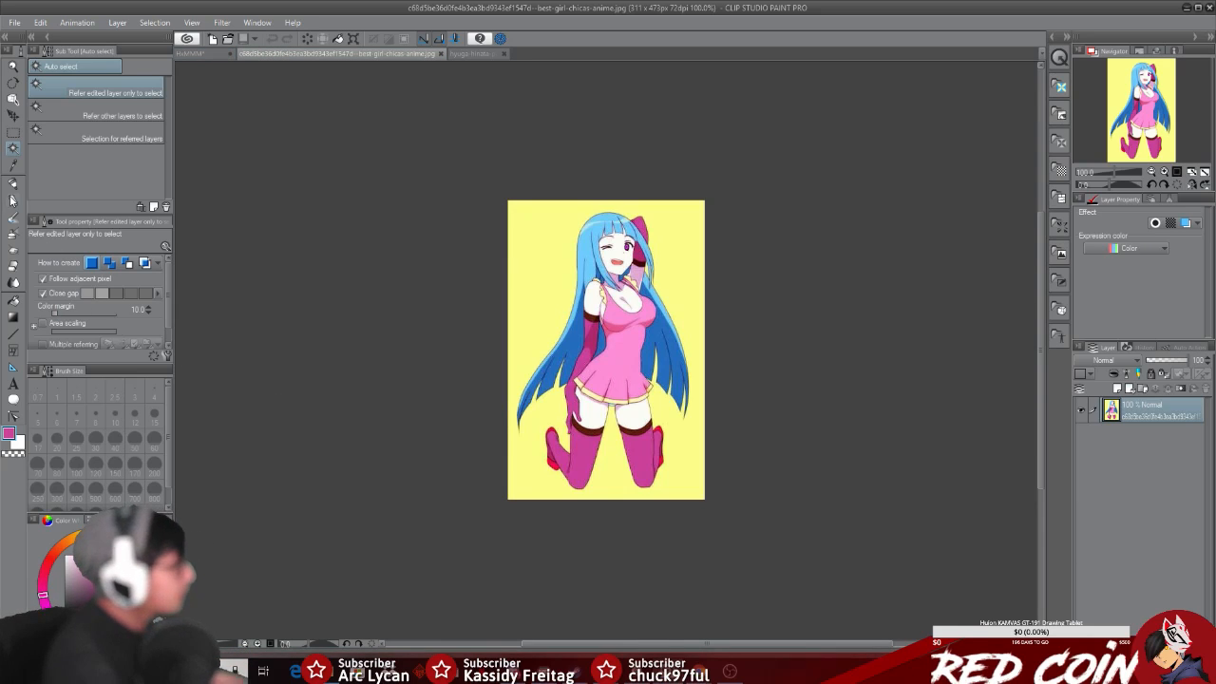
{"action": "left_click", "coordinate": [14, 165]}
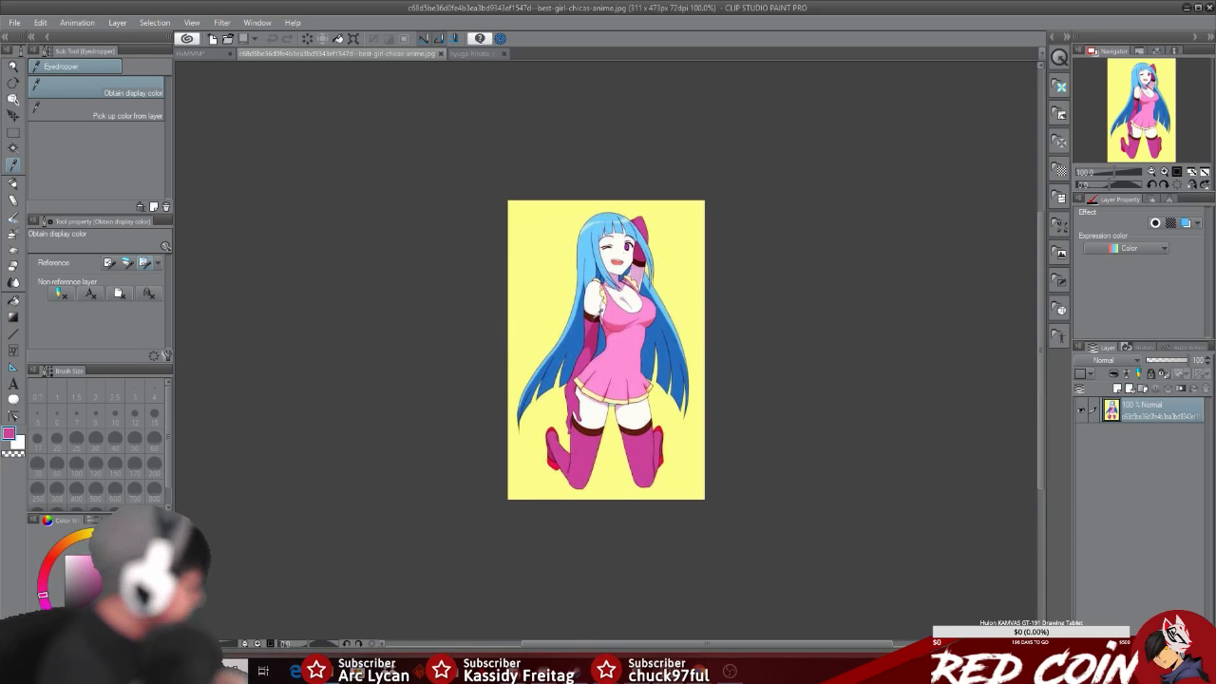
{"action": "left_click", "coordinate": [597, 311]}
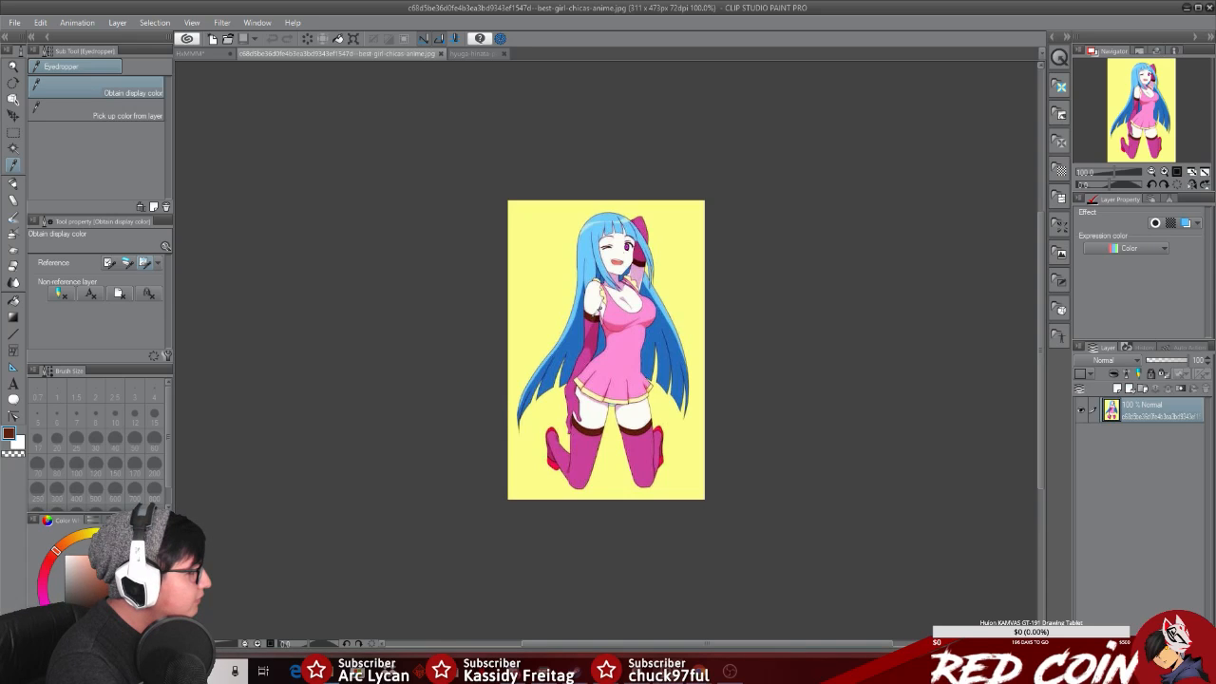
{"action": "left_click", "coordinate": [597, 312]}
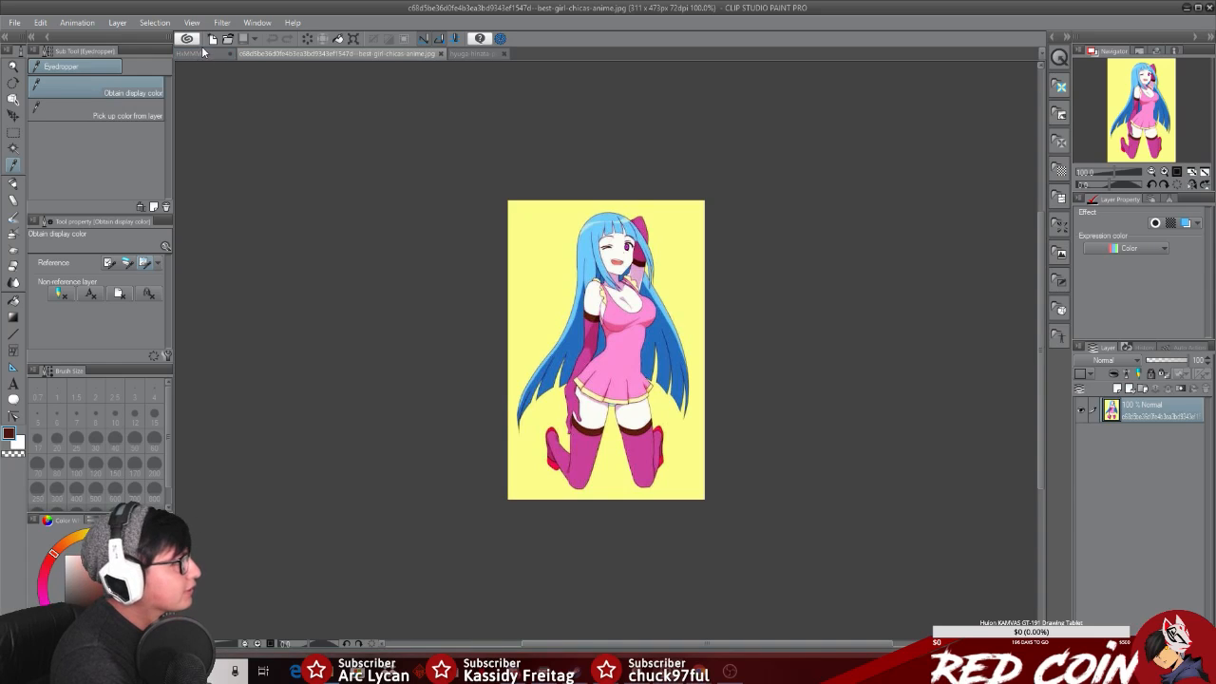
{"action": "left_click", "coordinate": [204, 54]}
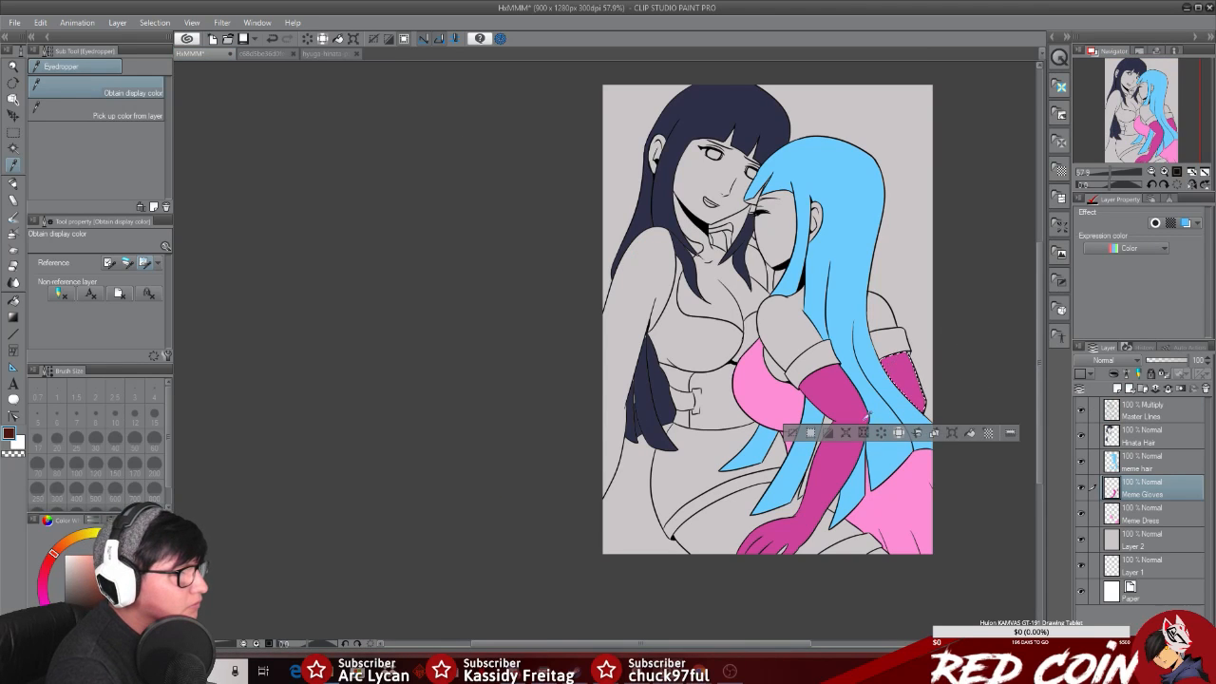
Step: Auto-select the right character's near glove cuff on Master Lines and fill it dark brown on Meme Gloves
{"action": "left_click", "coordinate": [1145, 412]}
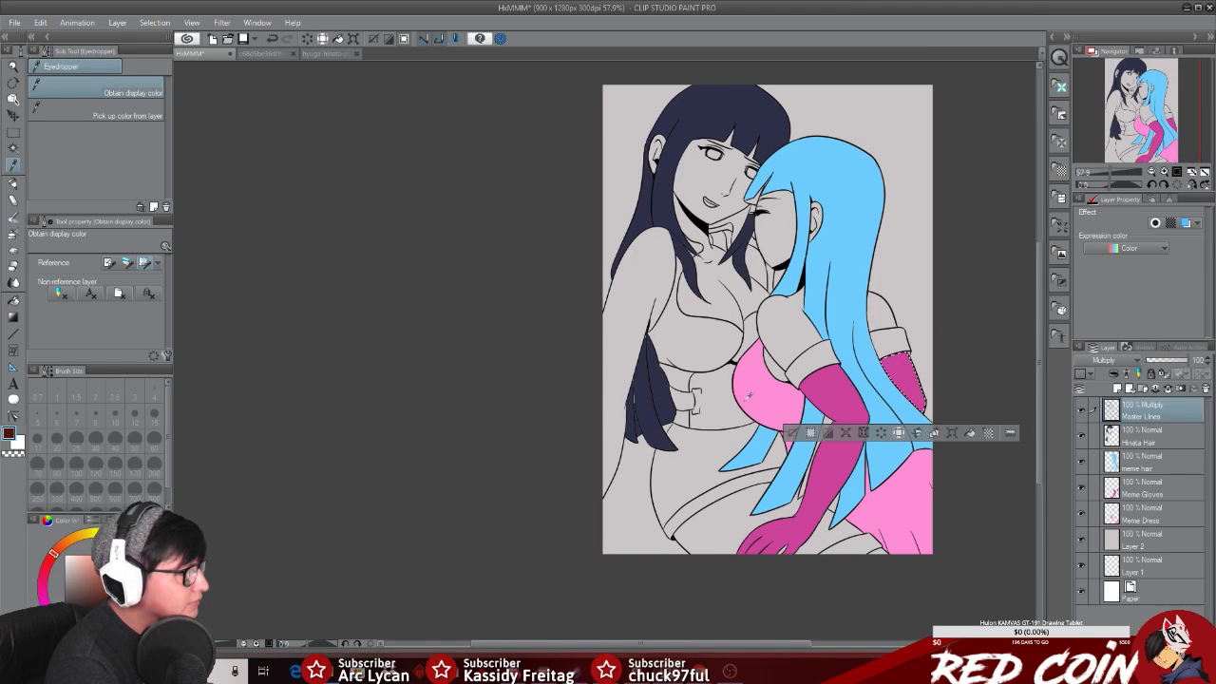
{"action": "left_click", "coordinate": [14, 149]}
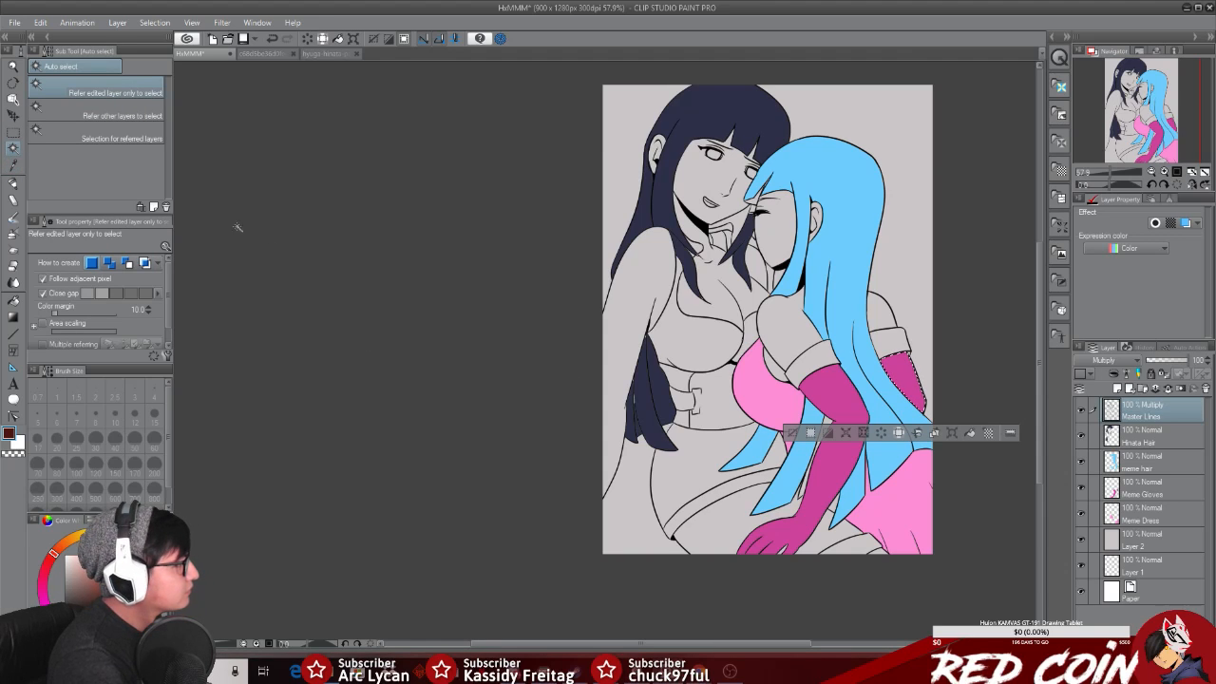
{"action": "left_click", "coordinate": [812, 366]}
{"action": "left_click", "coordinate": [1160, 471]}
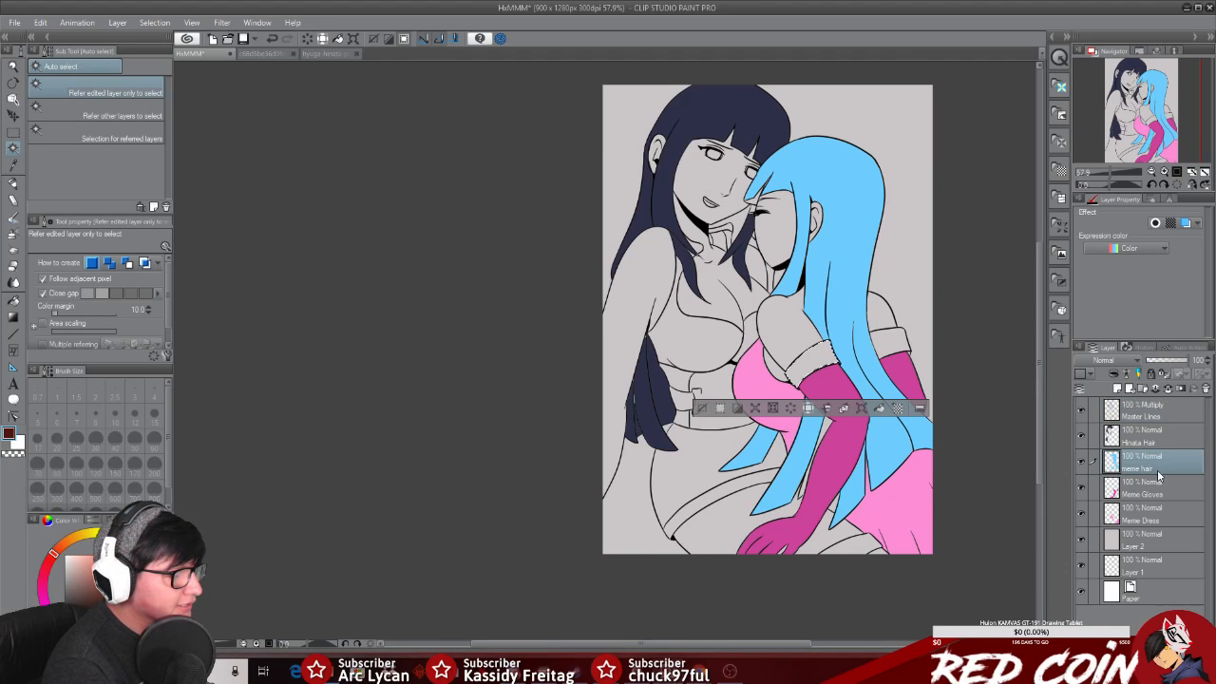
{"action": "left_click", "coordinate": [1150, 494]}
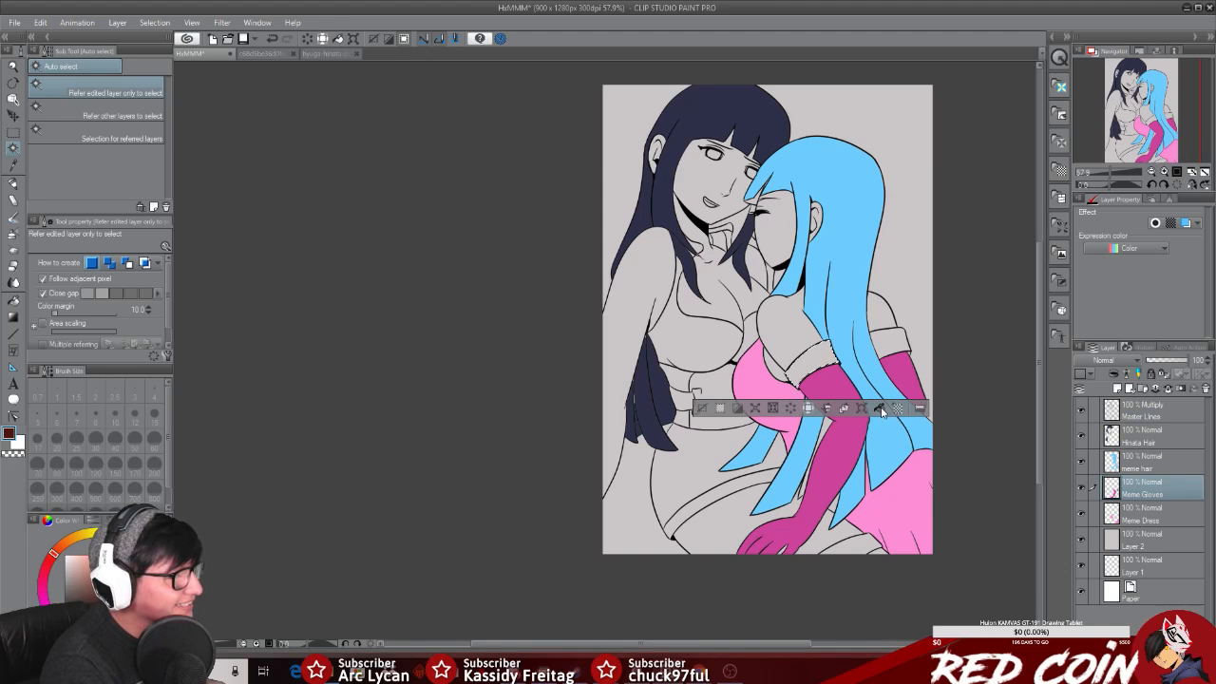
{"action": "left_click", "coordinate": [806, 410]}
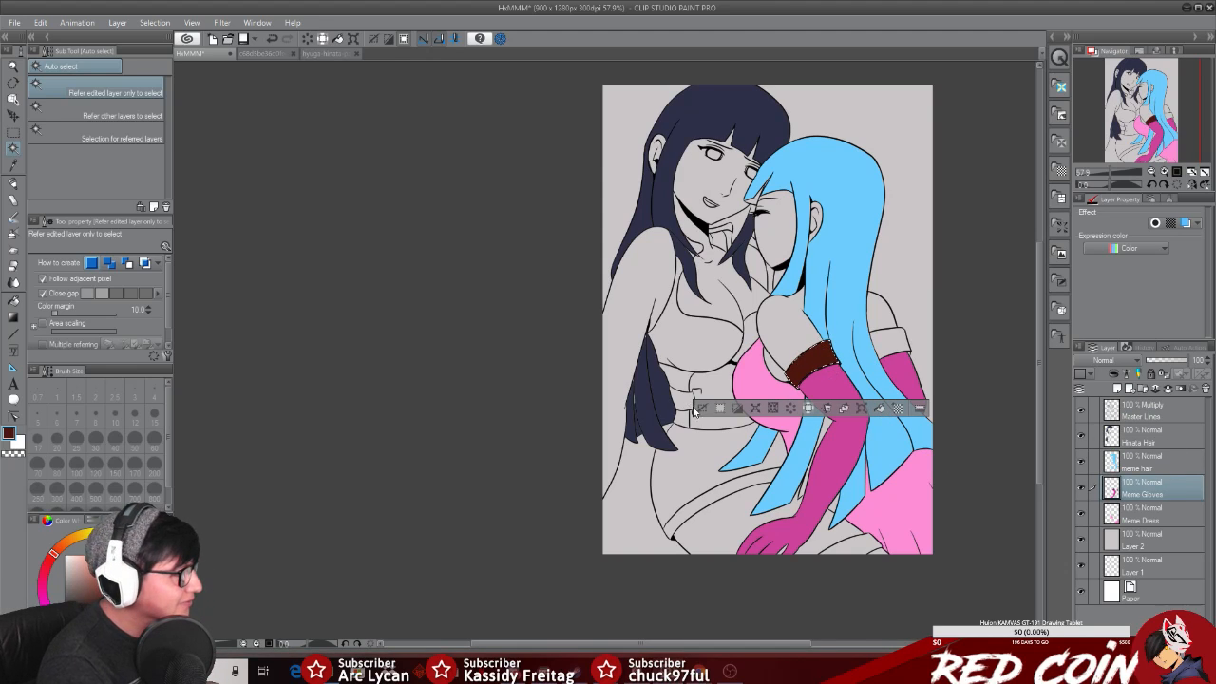
Step: Undo the brown cuff fill and fill the same selection with a muted dark purple on Meme Gloves
{"action": "left_click", "coordinate": [272, 39]}
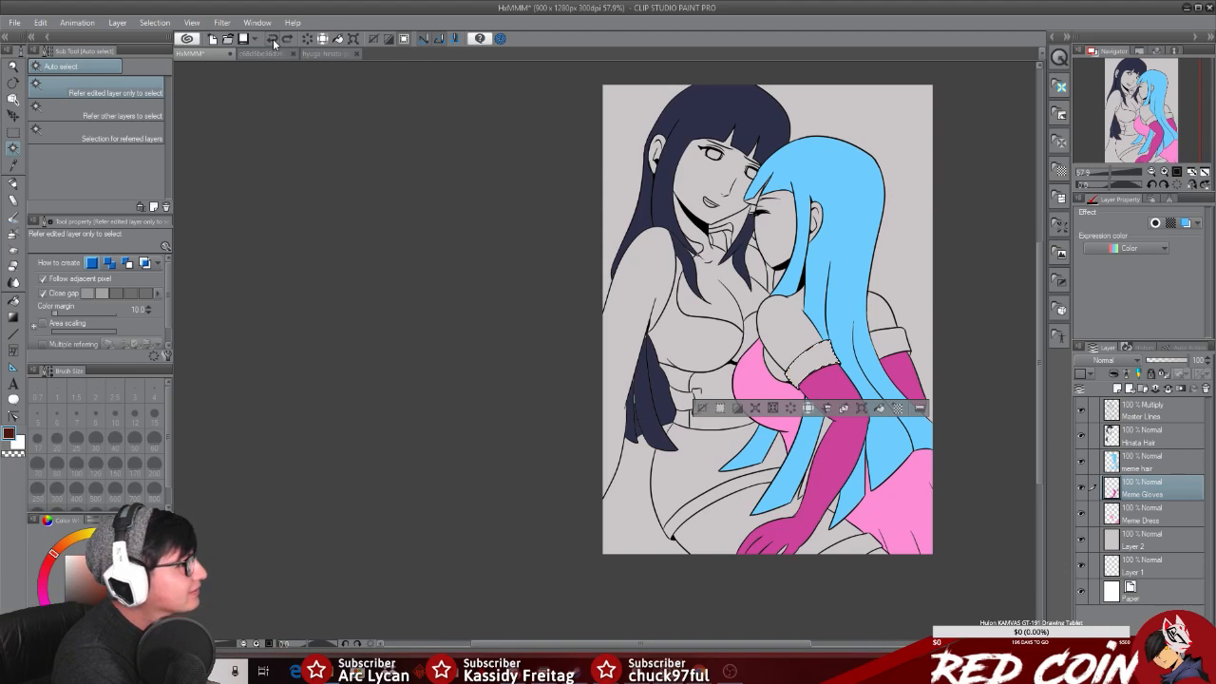
{"action": "left_click", "coordinate": [101, 564]}
{"action": "left_click", "coordinate": [118, 570]}
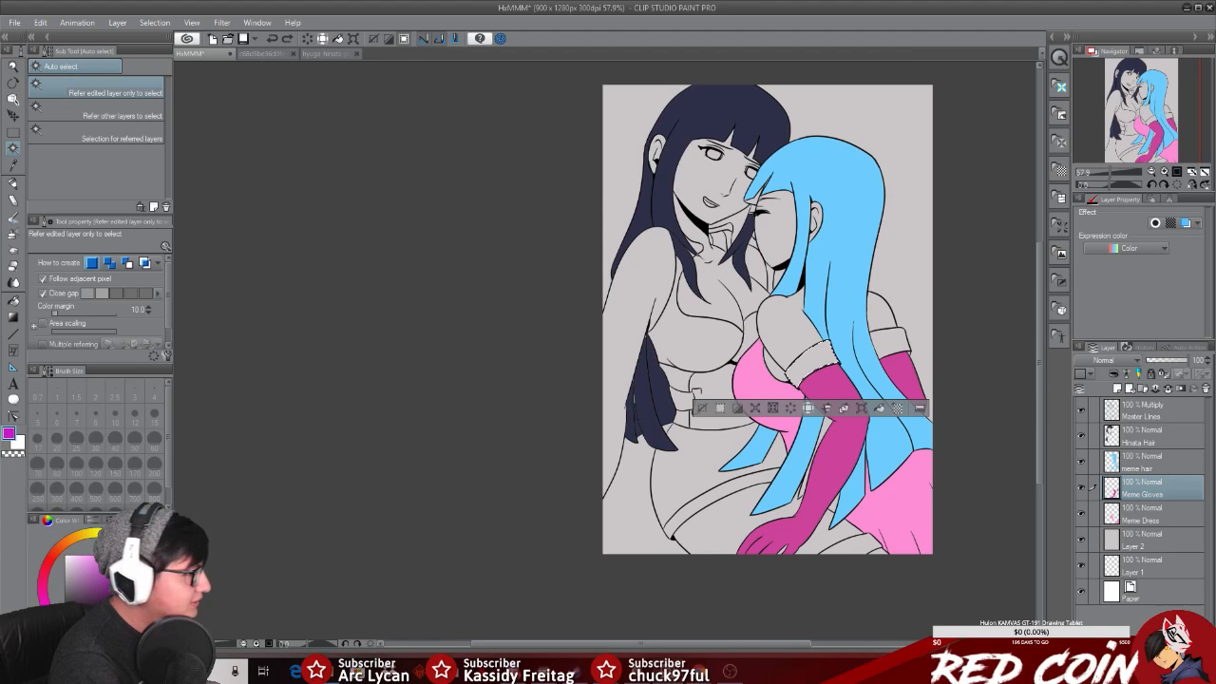
{"action": "left_click", "coordinate": [107, 582]}
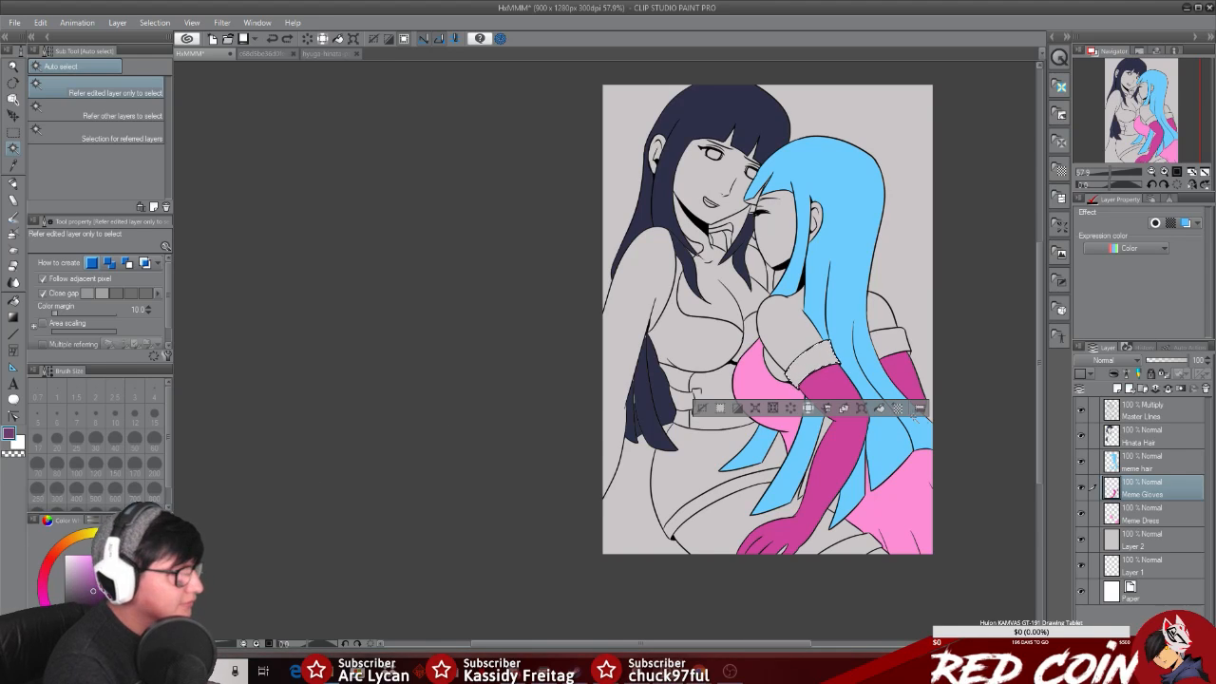
{"action": "left_click", "coordinate": [880, 412]}
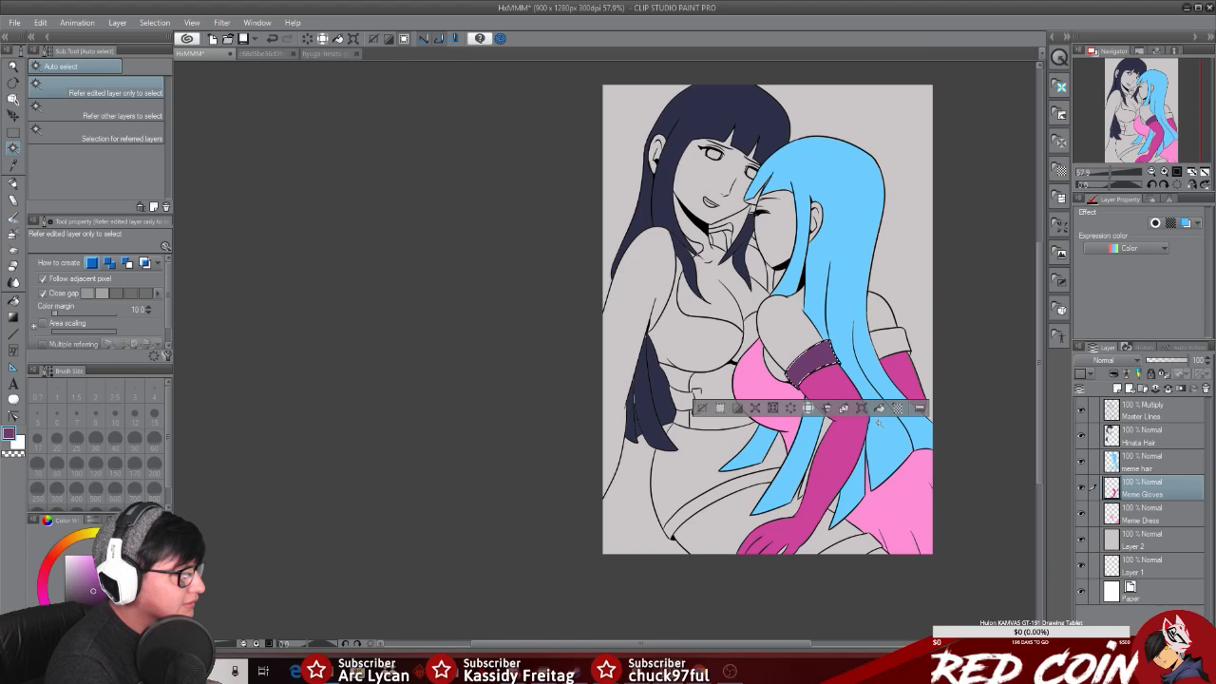
Step: Auto-select the right character's far glove cuff on Master Lines, fill it muted dark purple on Meme Gloves, and deselect
{"action": "left_click", "coordinate": [1153, 410]}
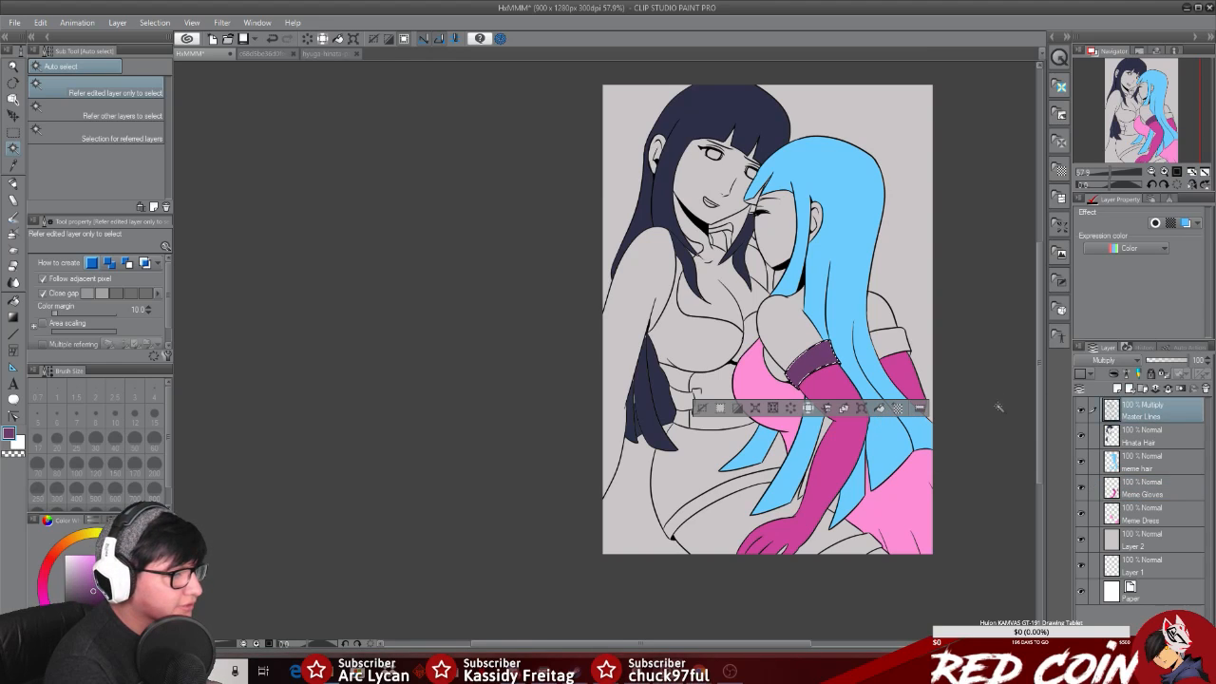
{"action": "left_click", "coordinate": [888, 340]}
{"action": "left_click", "coordinate": [1114, 491]}
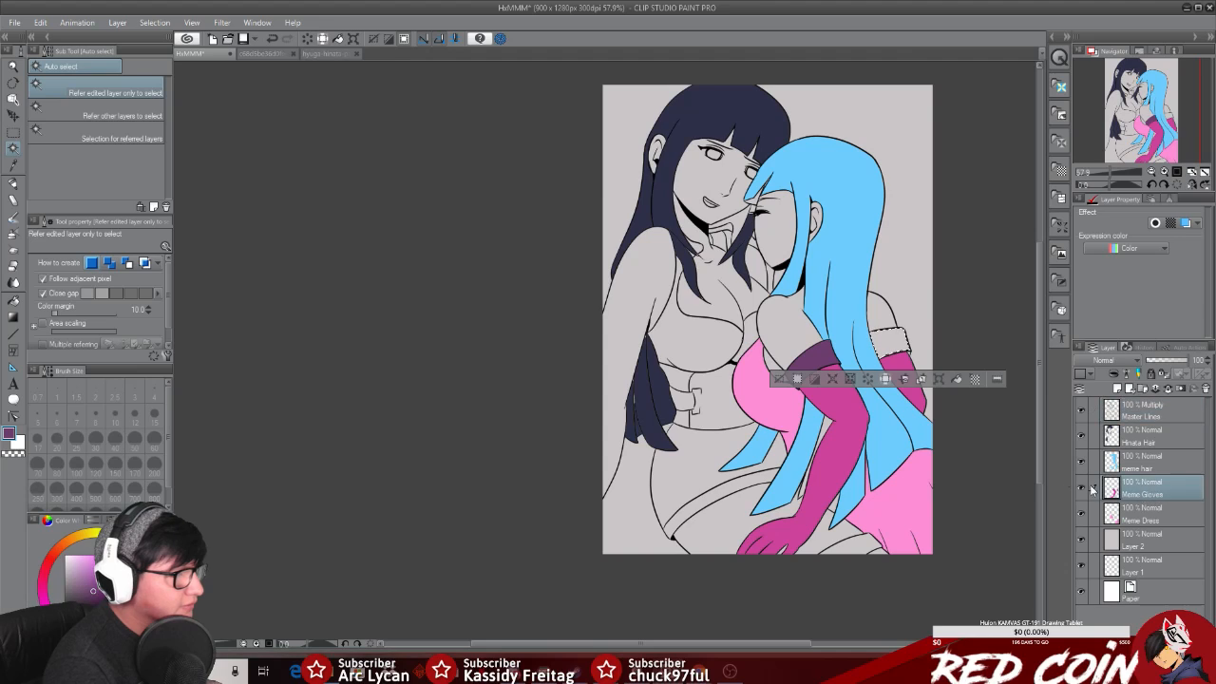
{"action": "left_click", "coordinate": [957, 379]}
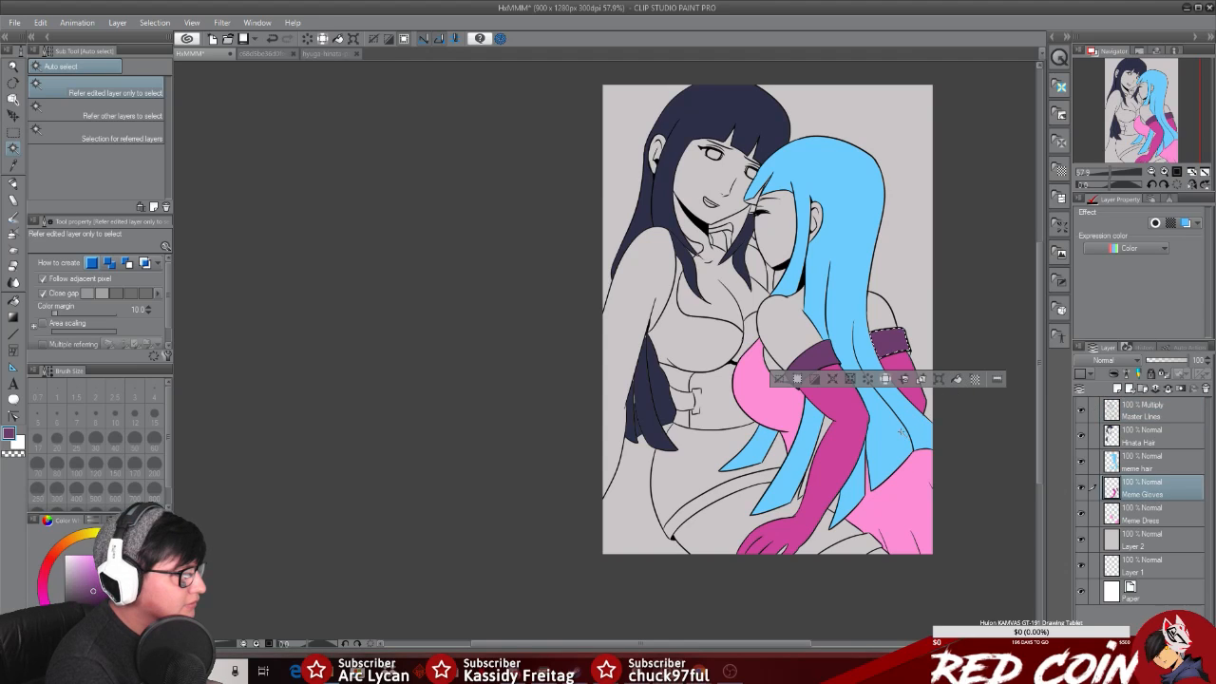
{"action": "left_click", "coordinate": [777, 380]}
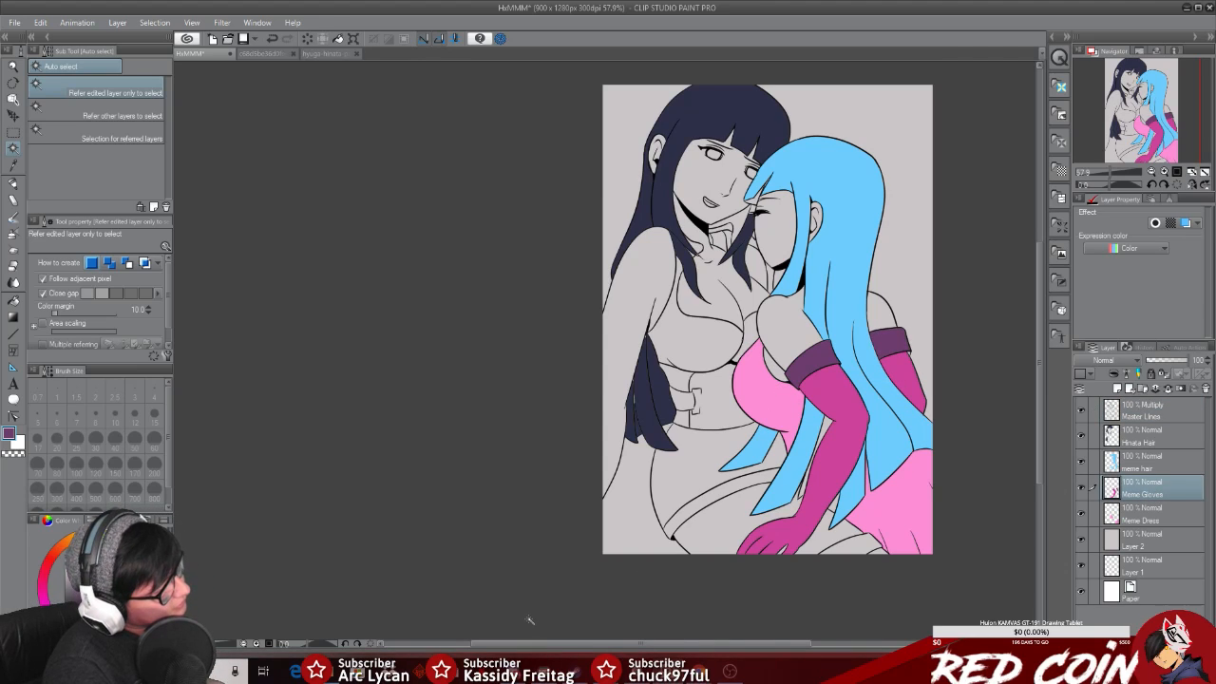
Step: Sample the pink of the right character's dress from the illustration as the drawing colour
{"action": "left_click", "coordinate": [14, 165]}
{"action": "left_click", "coordinate": [769, 388]}
{"action": "left_click", "coordinate": [90, 567]}
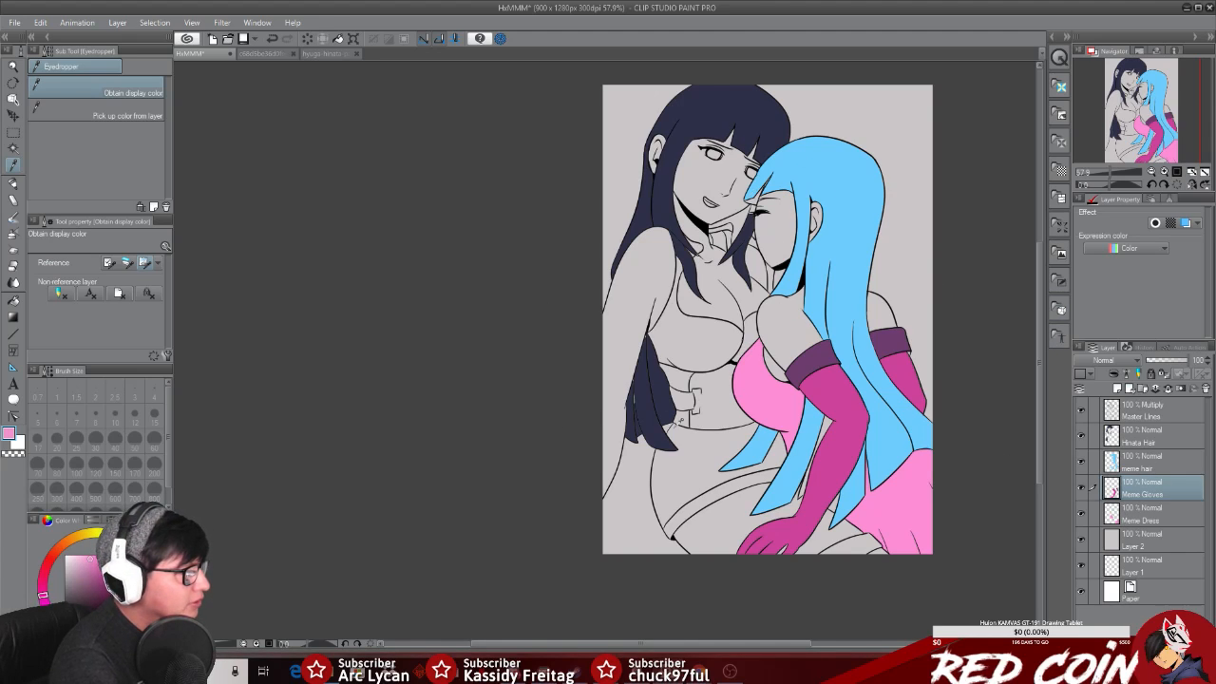
Step: Choose a mid grey drawing colour and auto-select the main area of the left character's top on Master Lines
{"action": "left_click", "coordinate": [1151, 443]}
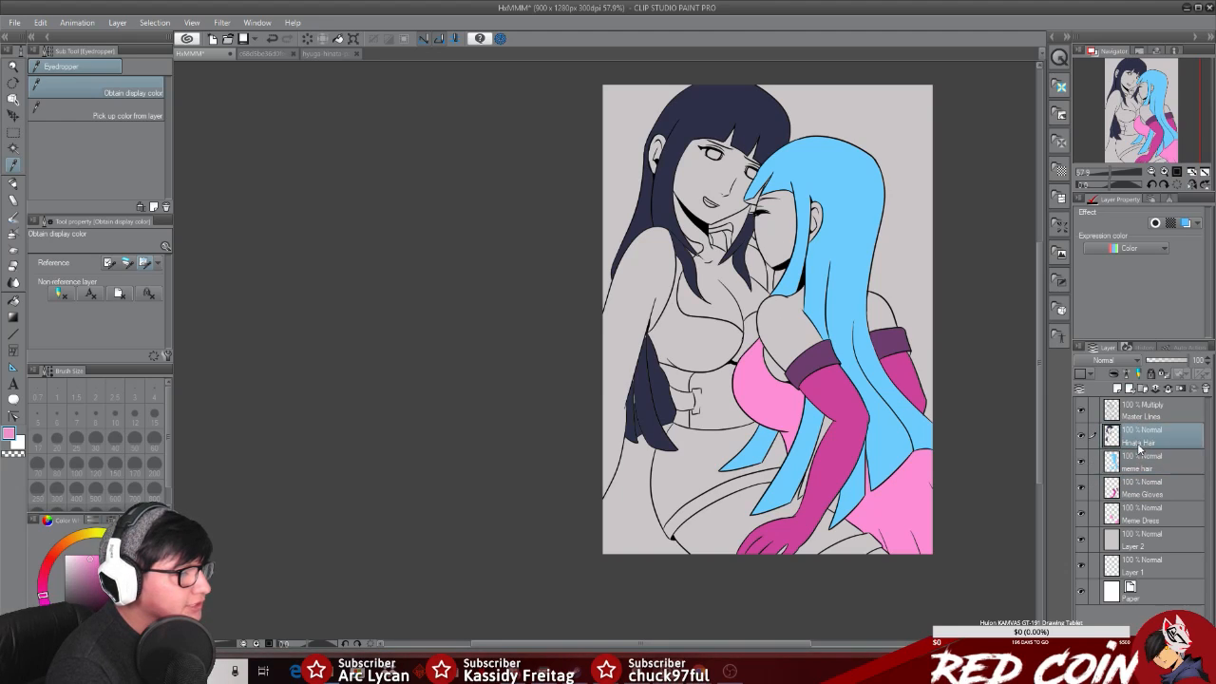
{"action": "left_click", "coordinate": [1140, 410]}
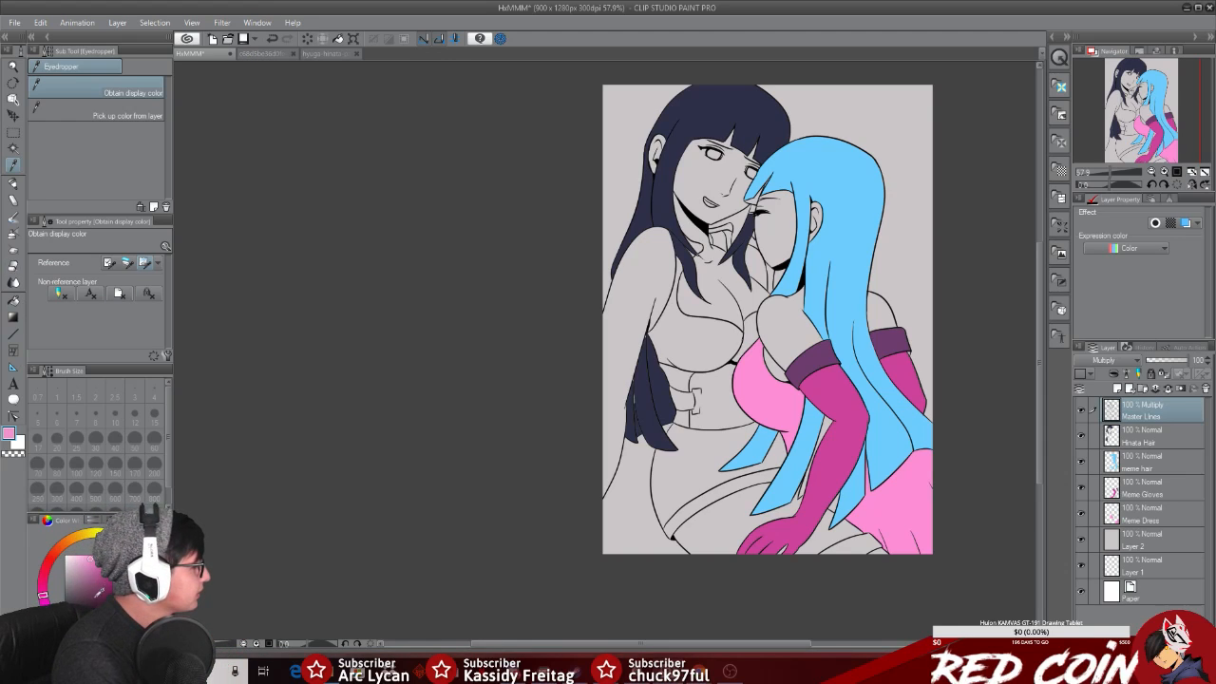
{"action": "left_click", "coordinate": [67, 590]}
{"action": "left_click", "coordinate": [65, 586]}
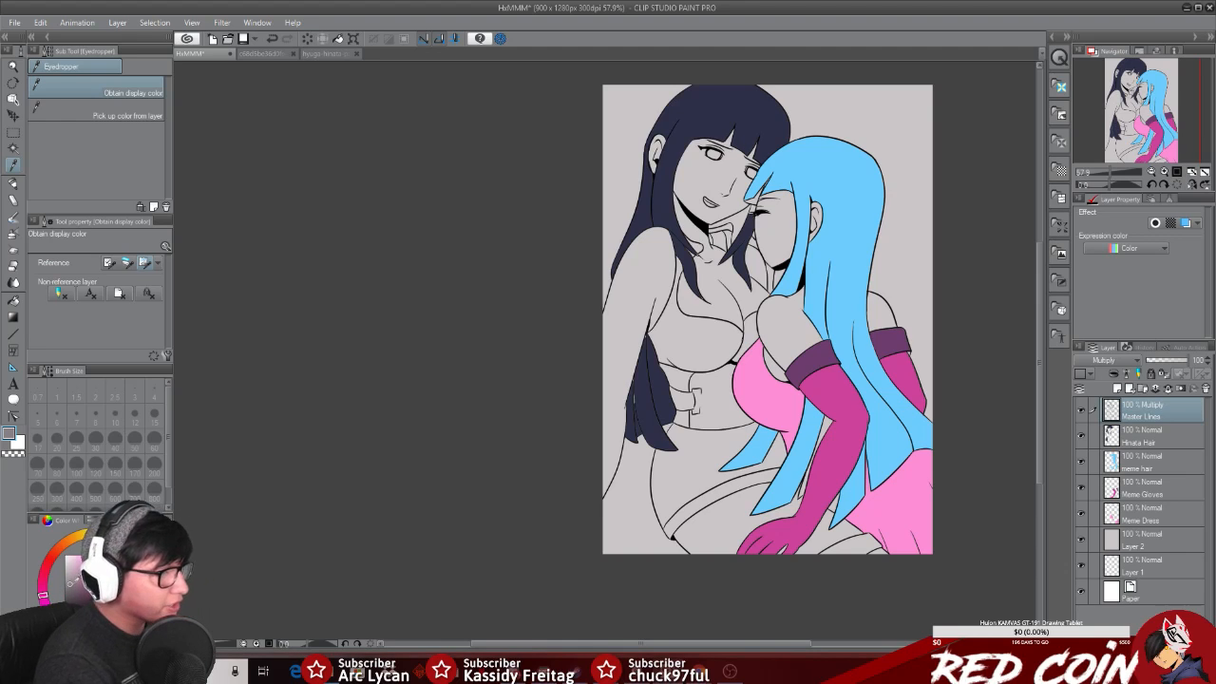
{"action": "left_click", "coordinate": [66, 590]}
{"action": "left_click", "coordinate": [68, 575]}
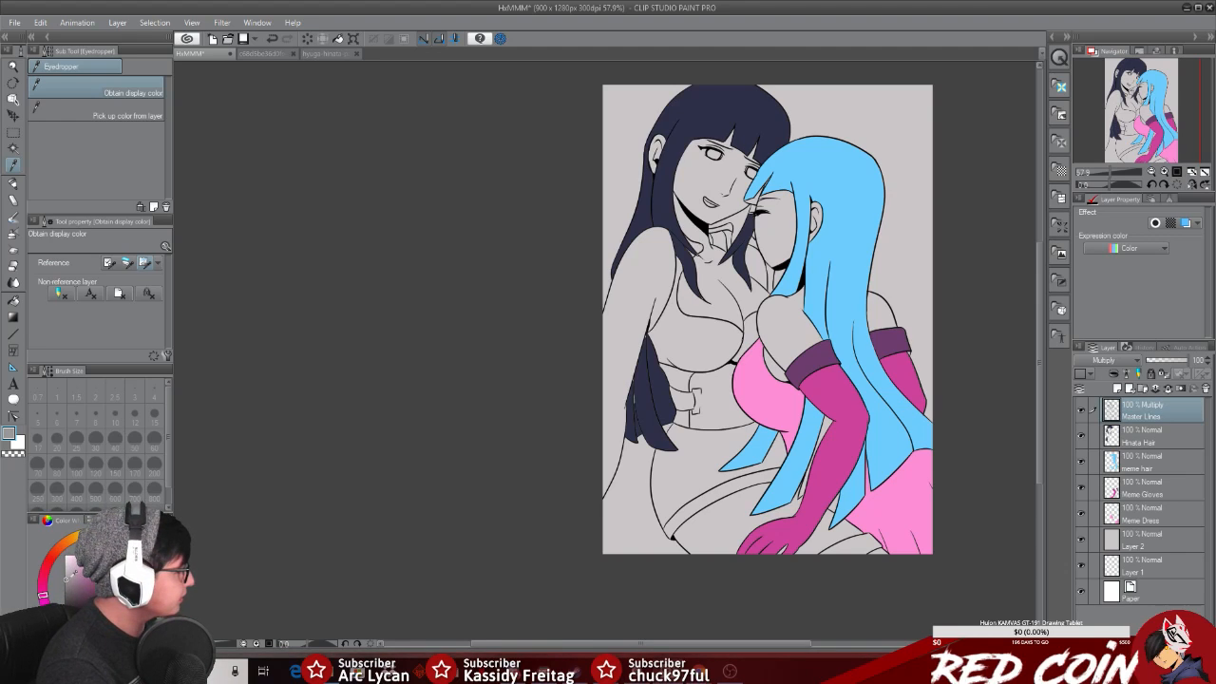
{"action": "left_click", "coordinate": [14, 148]}
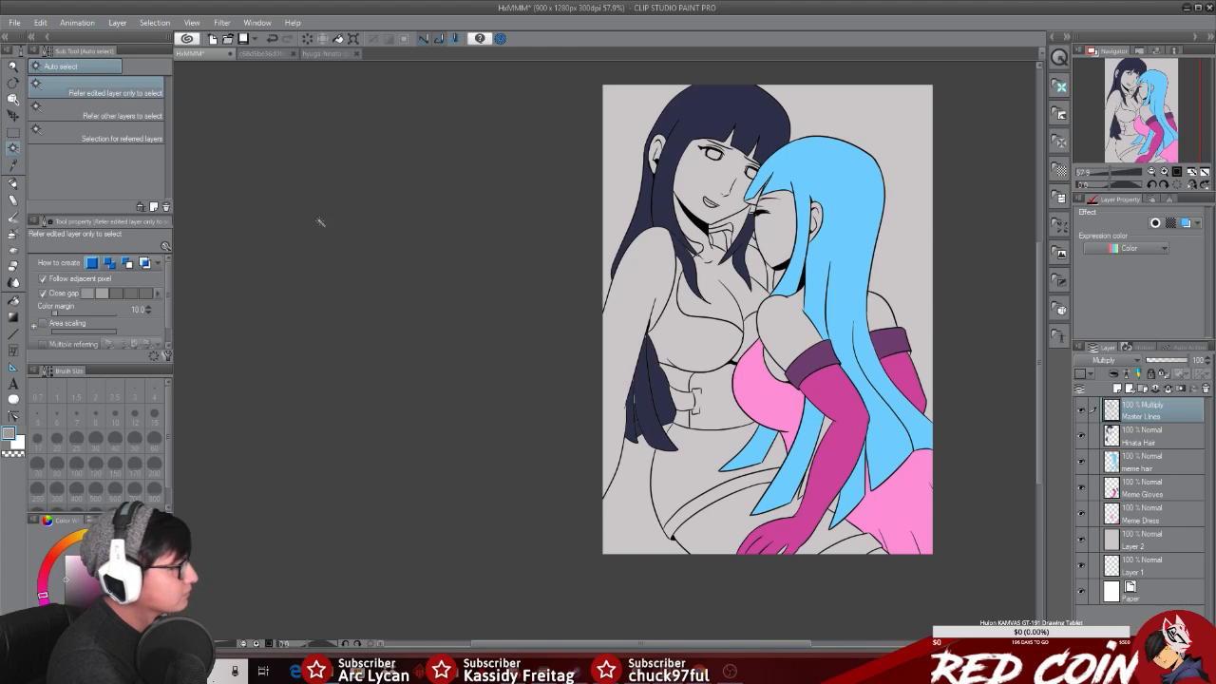
{"action": "left_click", "coordinate": [698, 323]}
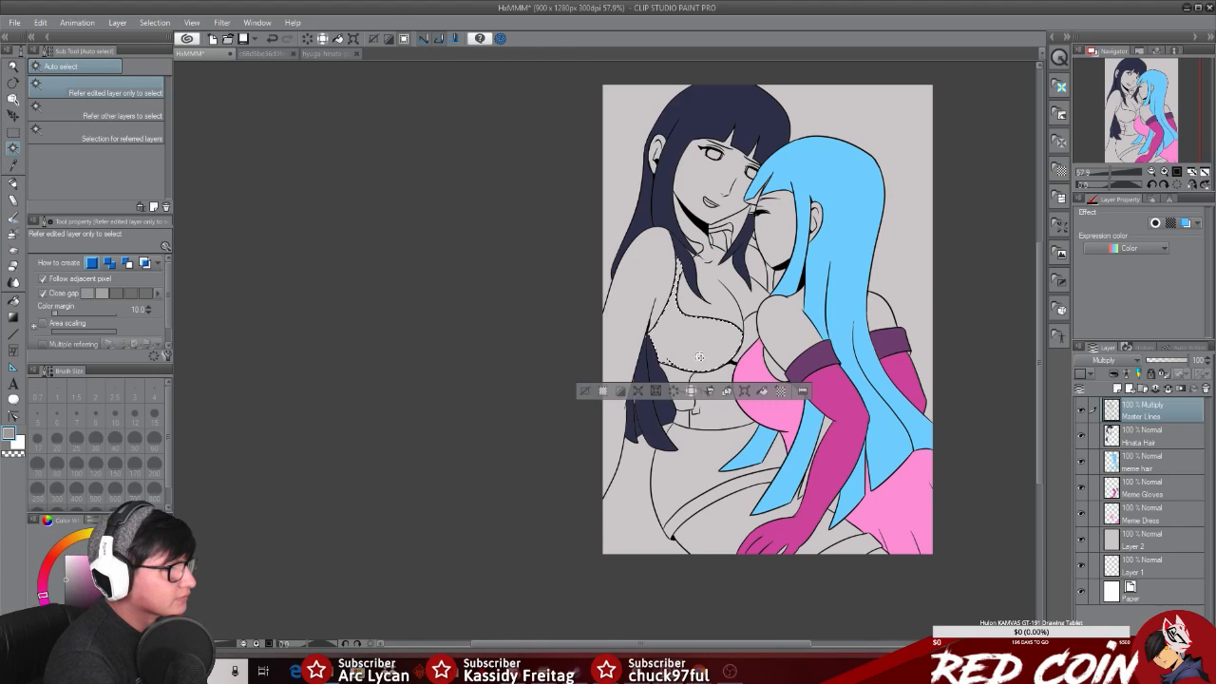
Step: Add a layer named "Hinatas Clothes" above meme hair and fill the selected top area with the mid grey
{"action": "left_click", "coordinate": [1168, 457]}
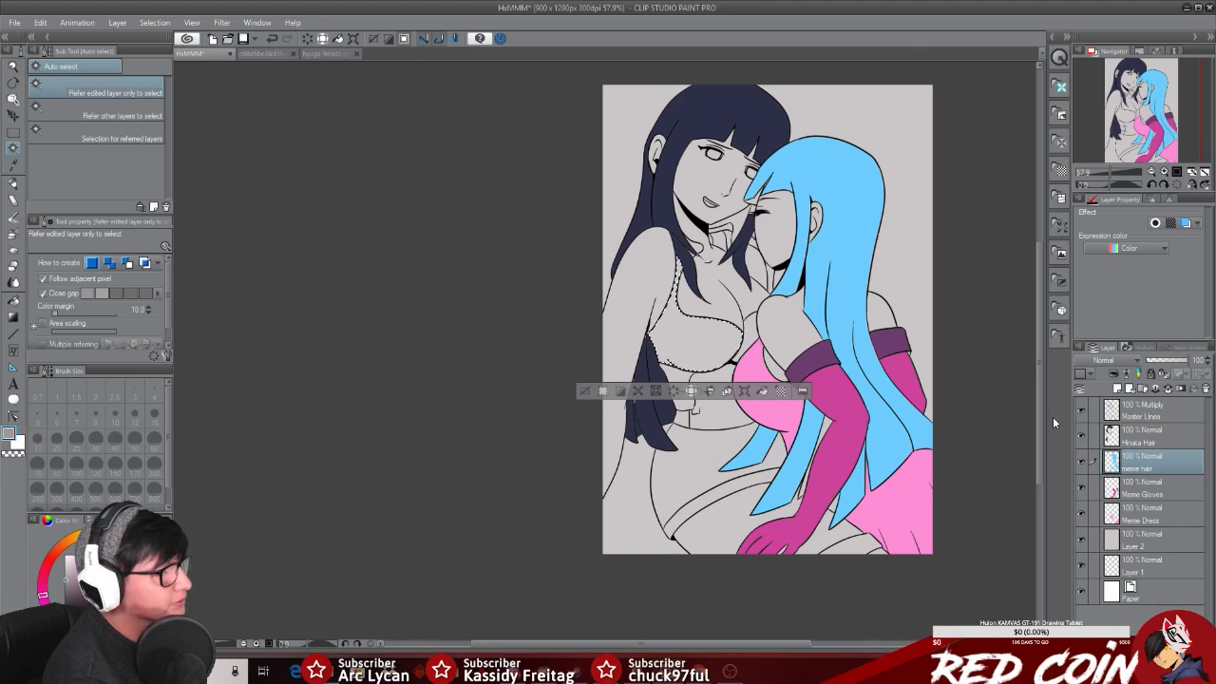
{"action": "left_click", "coordinate": [1117, 389]}
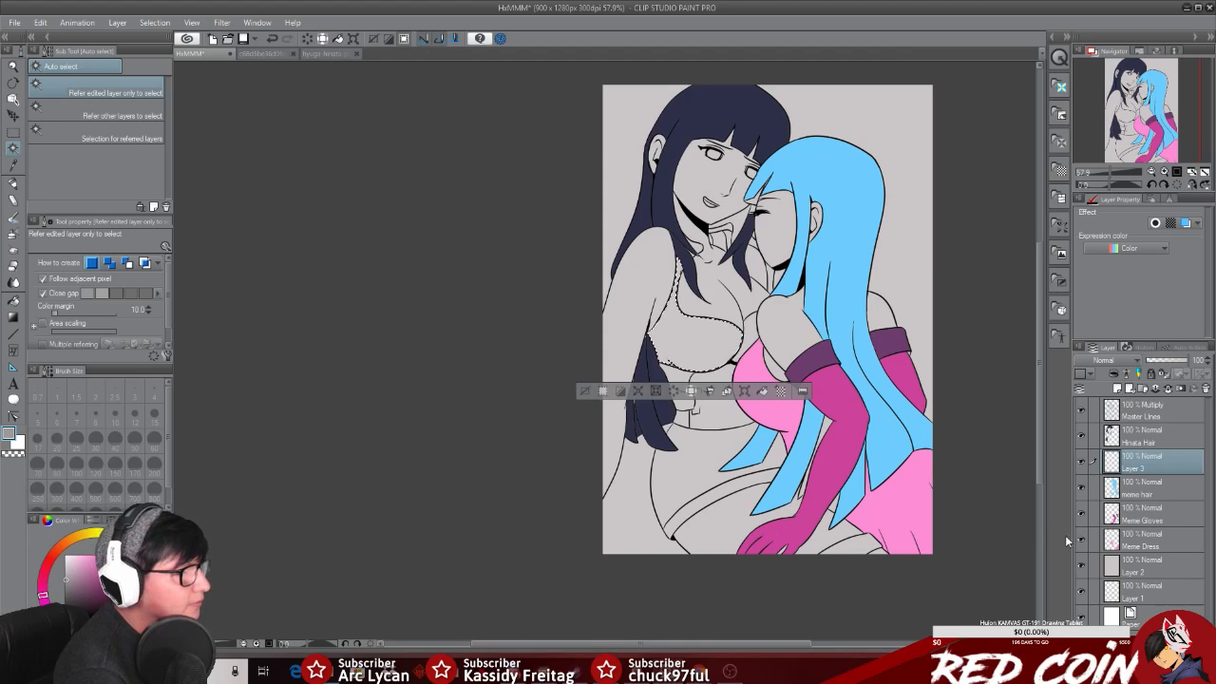
{"action": "double_click", "coordinate": [1136, 472]}
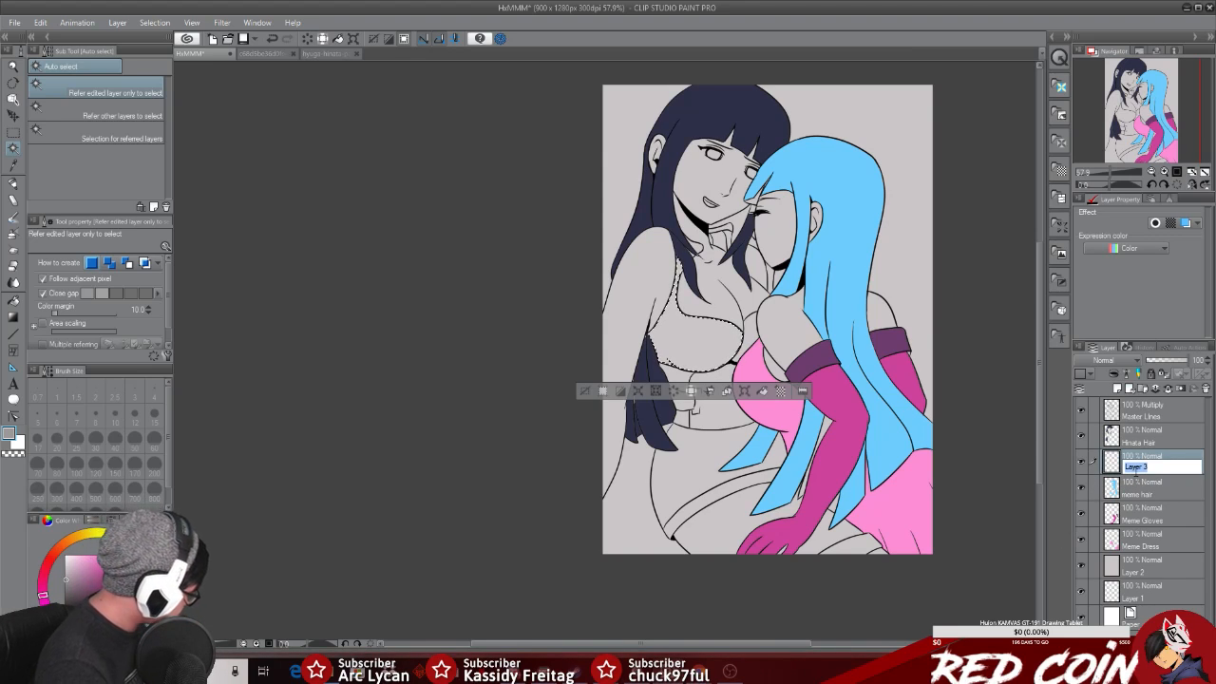
{"action": "type", "text": "Hinatas"}
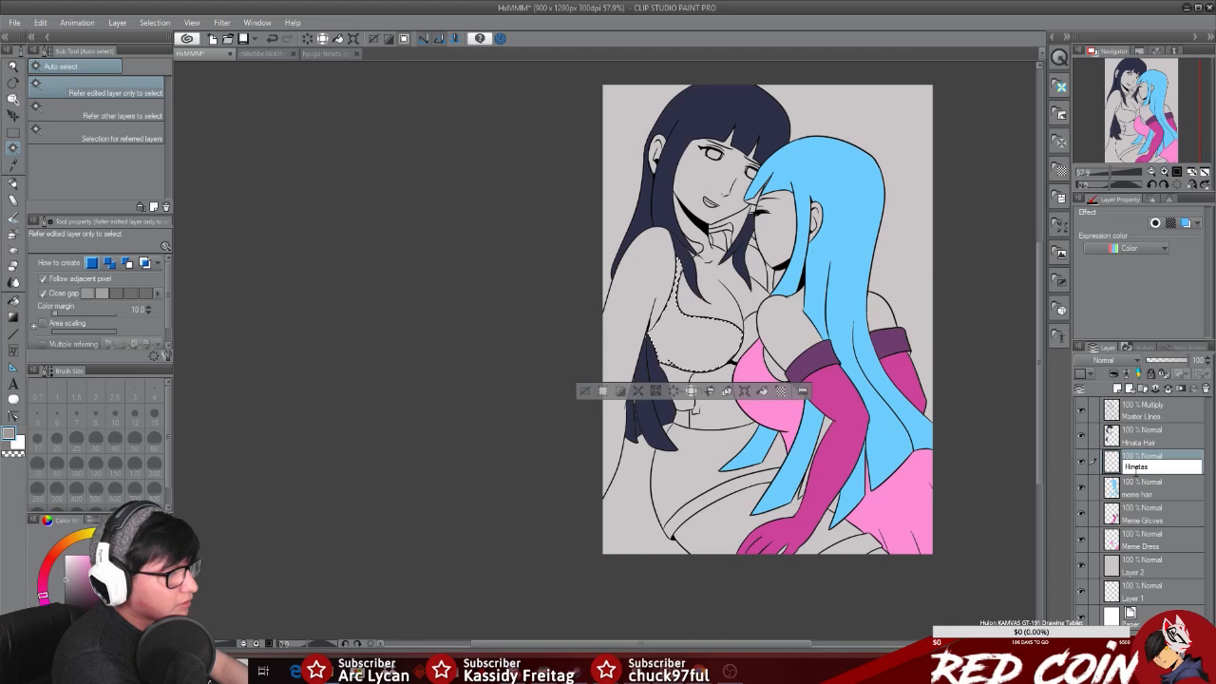
{"action": "type", "text": "thes"}
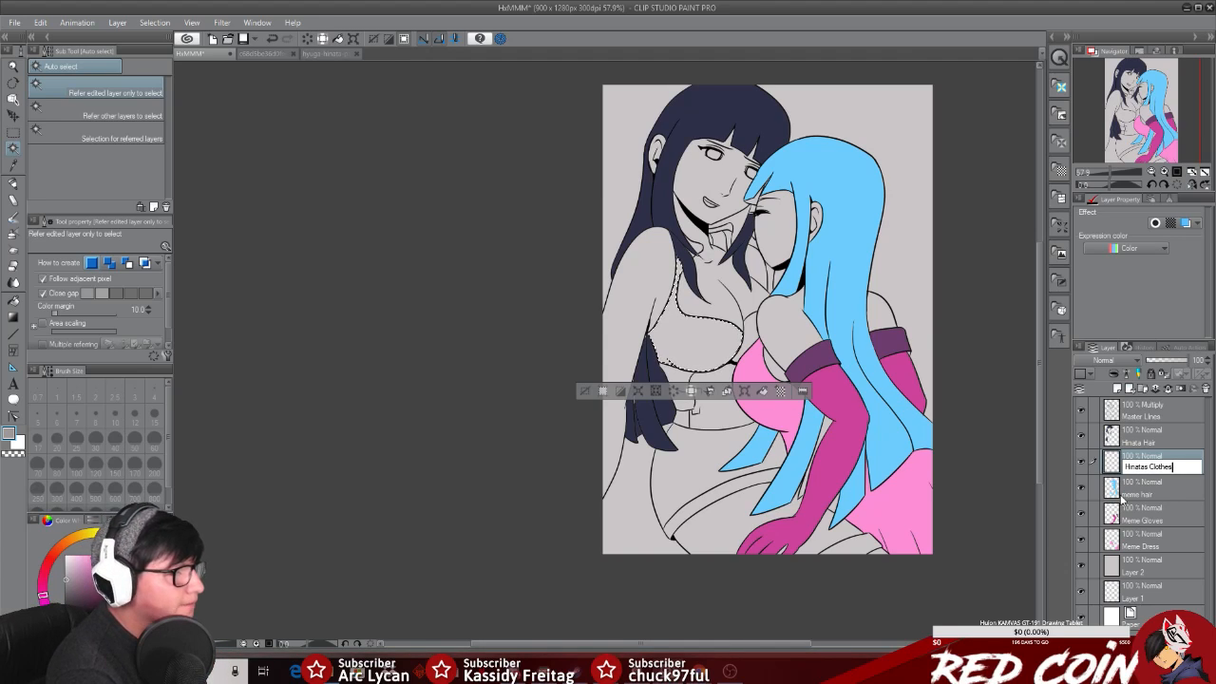
{"action": "key", "text": "Return"}
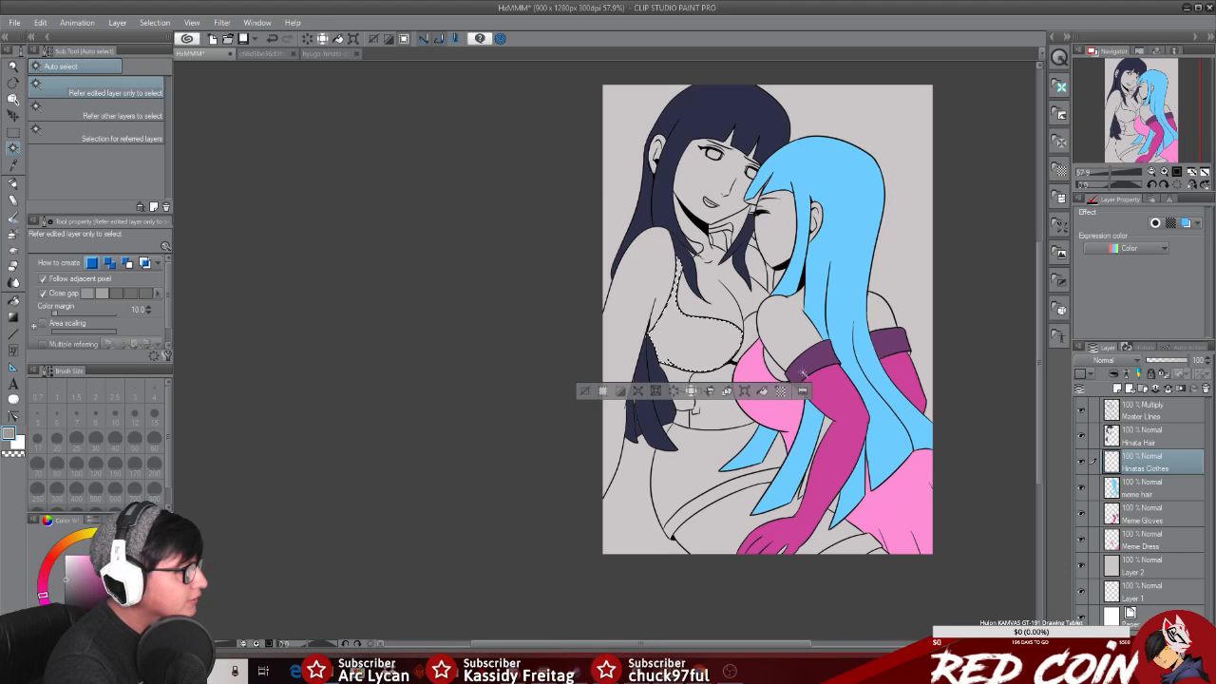
{"action": "left_click", "coordinate": [781, 393]}
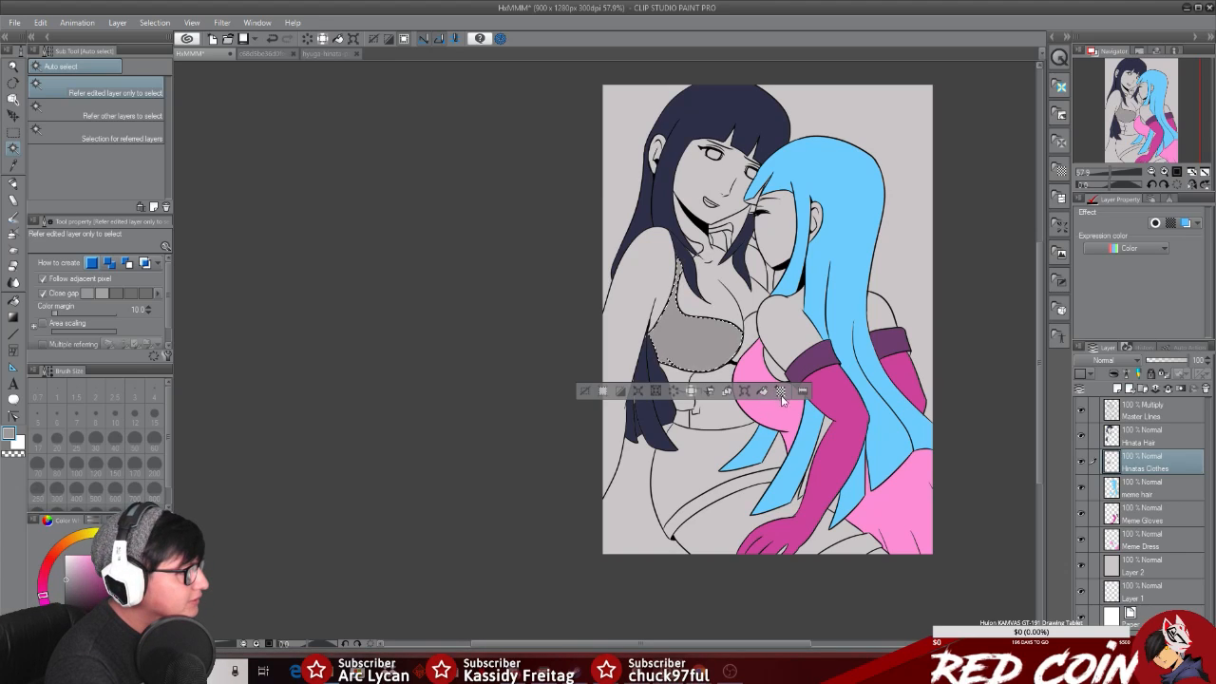
Step: Auto-select the remaining small part of the left character's top on Master Lines and fill it mid grey on Hinatas Clothes
{"action": "left_click", "coordinate": [1146, 445]}
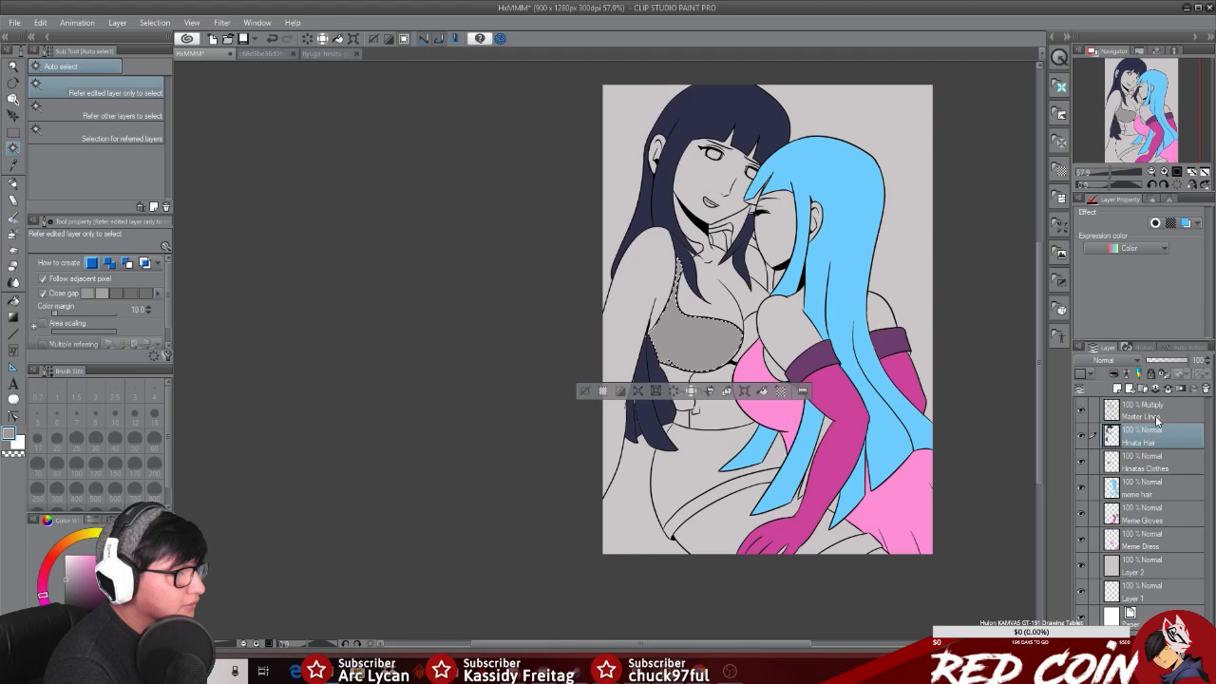
{"action": "left_click", "coordinate": [1145, 410]}
{"action": "left_click", "coordinate": [800, 344]}
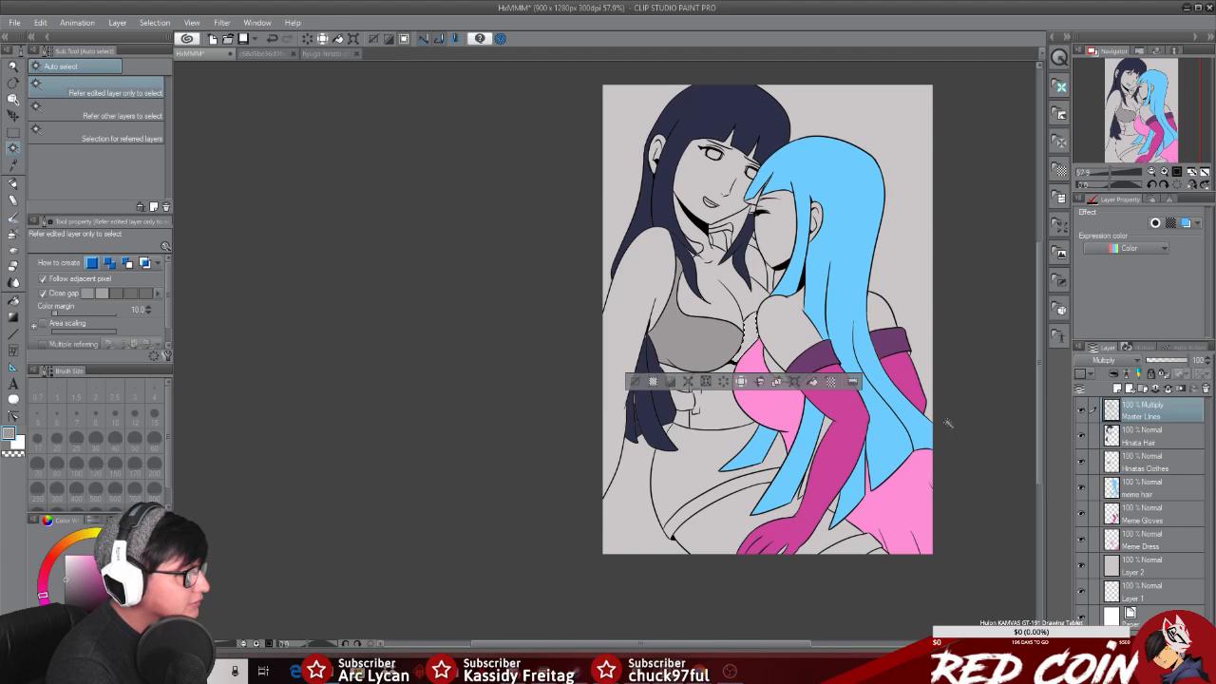
{"action": "left_click", "coordinate": [1148, 462]}
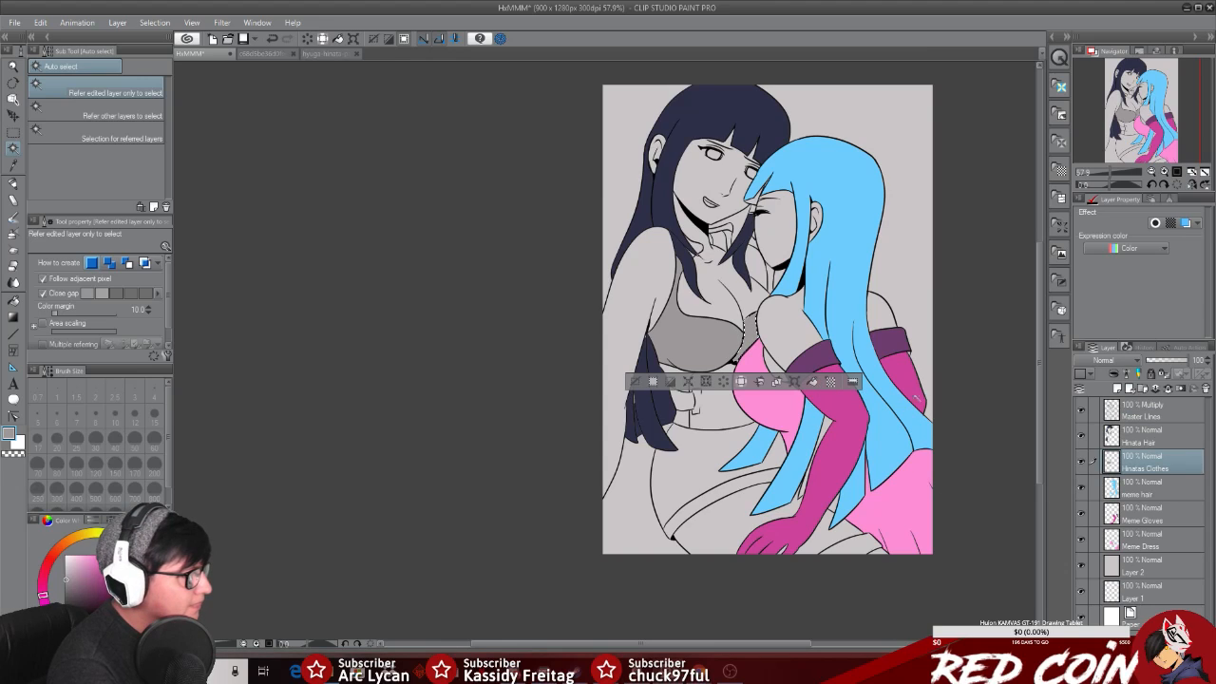
Step: Auto-select the left character's lower garment on Master Lines and fill it mid grey on Hinatas Clothes
{"action": "left_click", "coordinate": [1165, 436]}
{"action": "left_click", "coordinate": [1154, 416]}
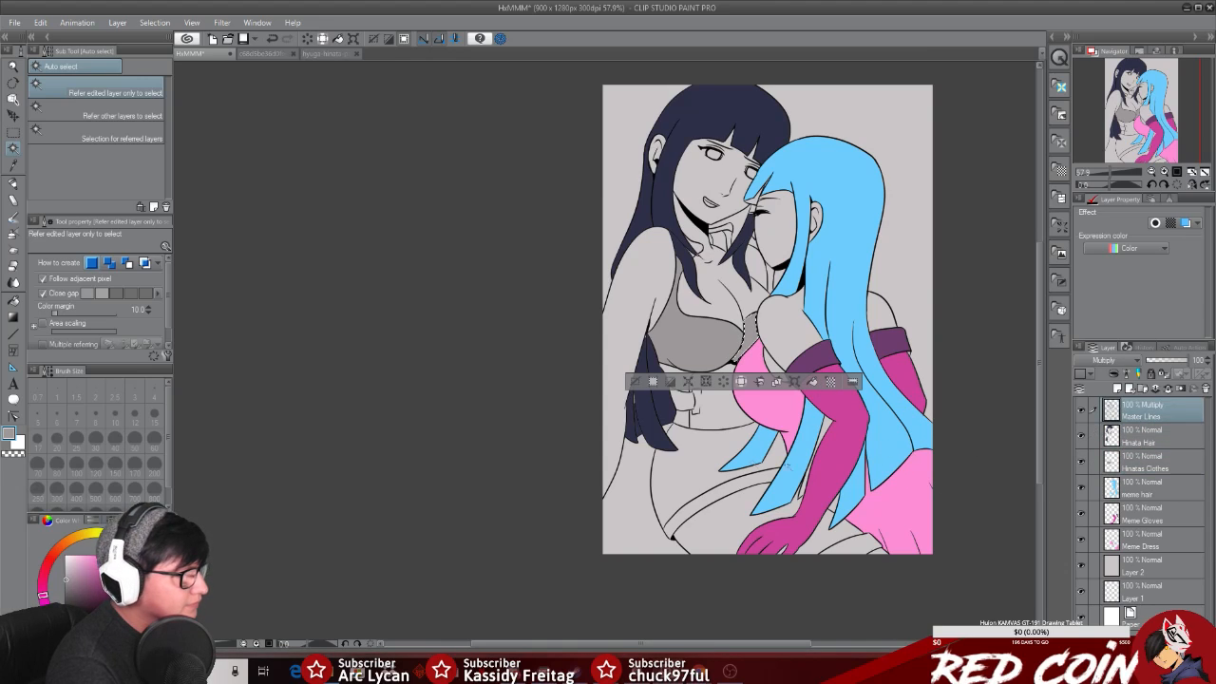
{"action": "left_click", "coordinate": [709, 458]}
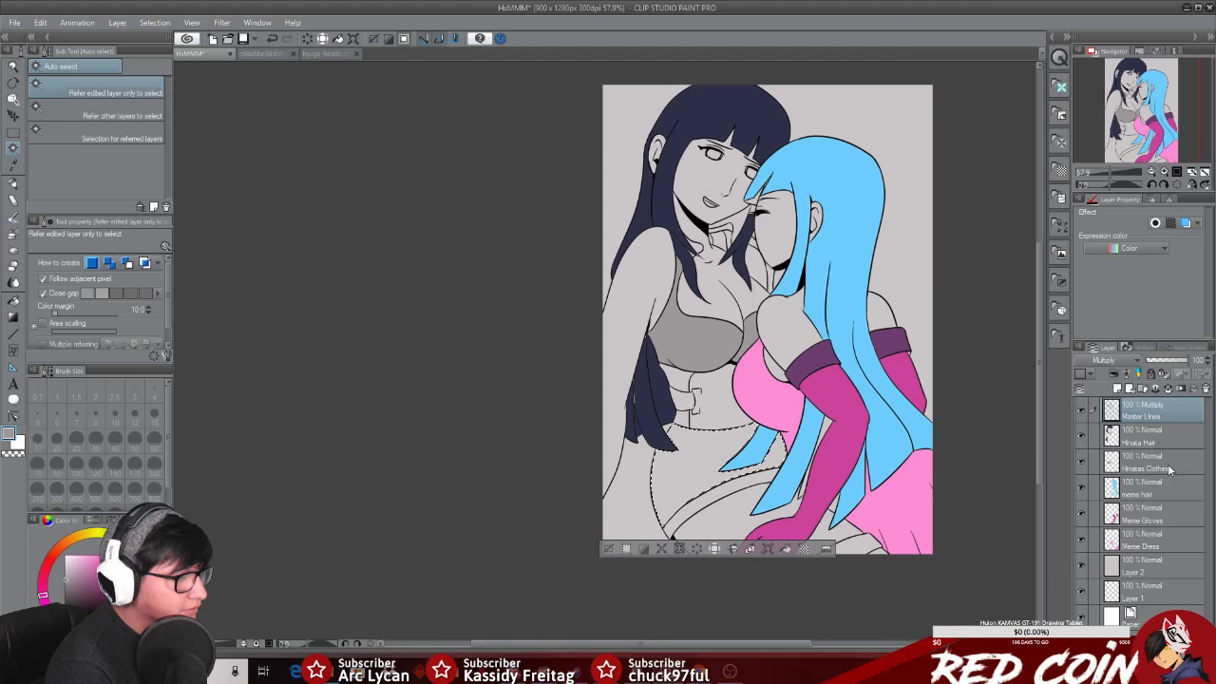
{"action": "left_click", "coordinate": [1169, 464]}
{"action": "left_click", "coordinate": [785, 549]}
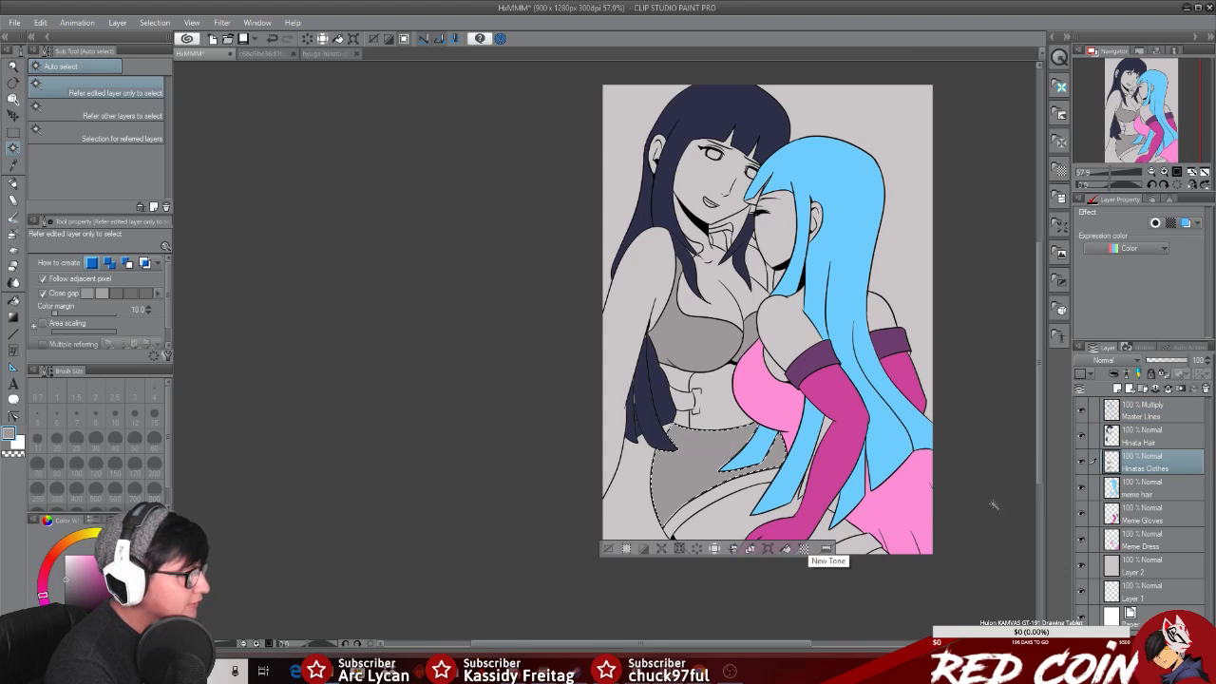
Step: Auto-select the left character's midriff panel on Master Lines and choose a darker grey as the drawing colour
{"action": "left_click", "coordinate": [1161, 418]}
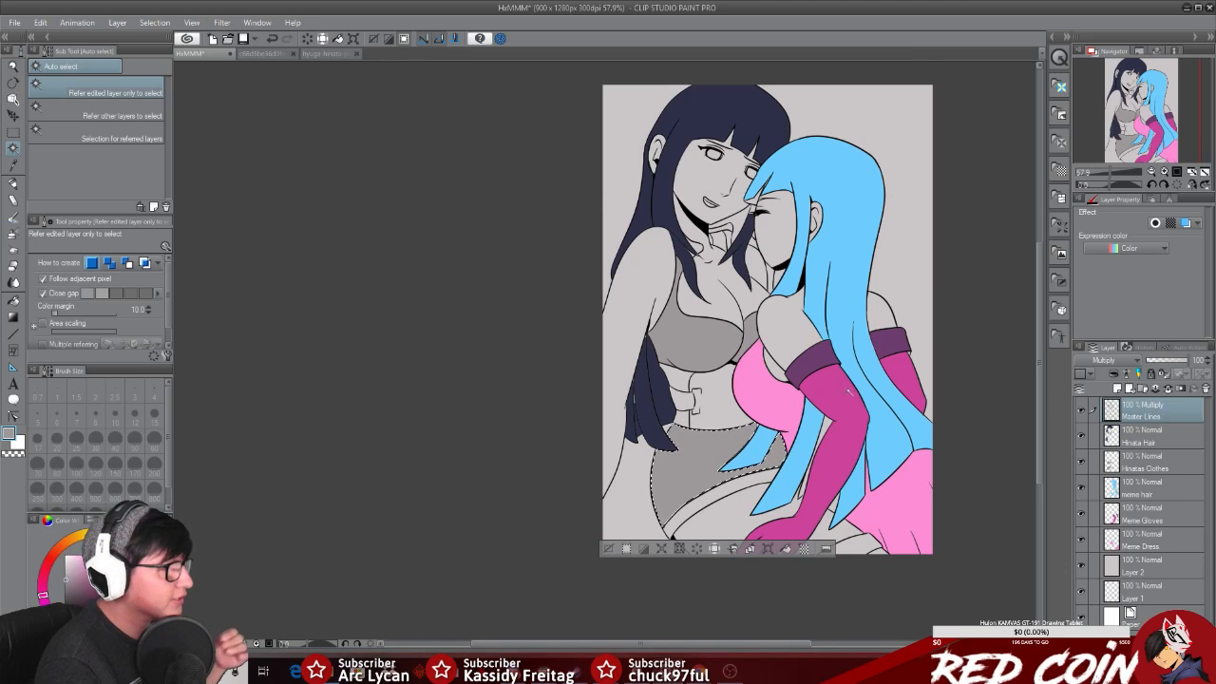
{"action": "left_click", "coordinate": [728, 402]}
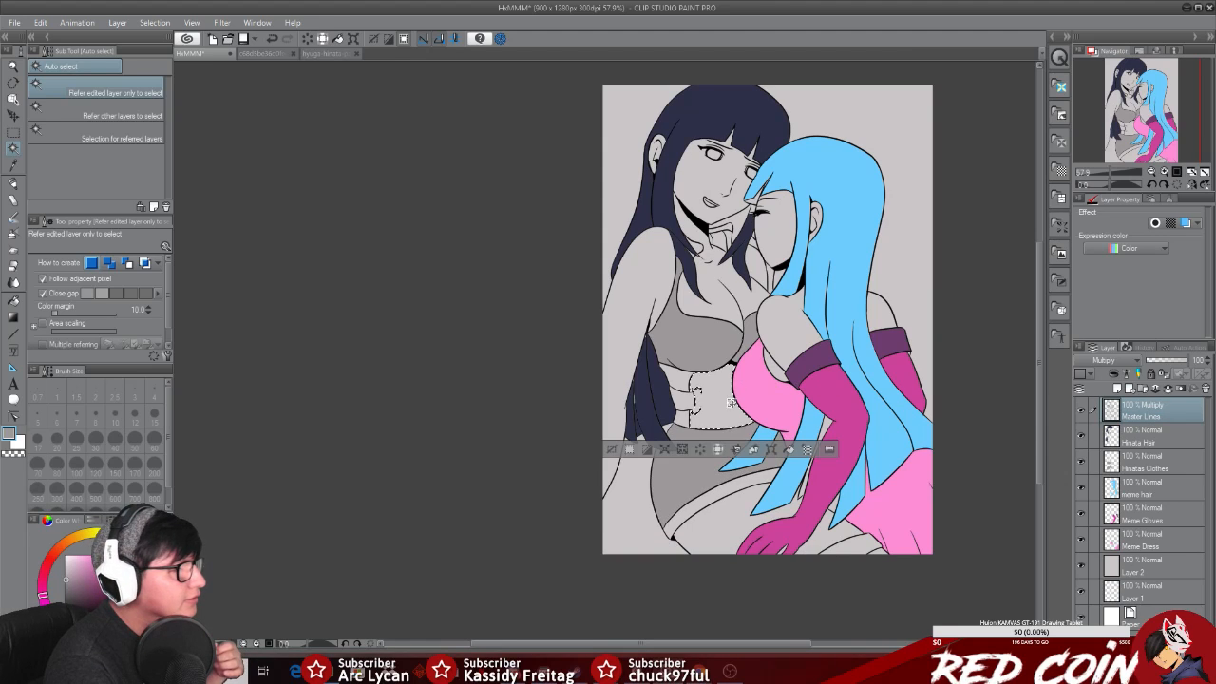
{"action": "left_click", "coordinate": [67, 593]}
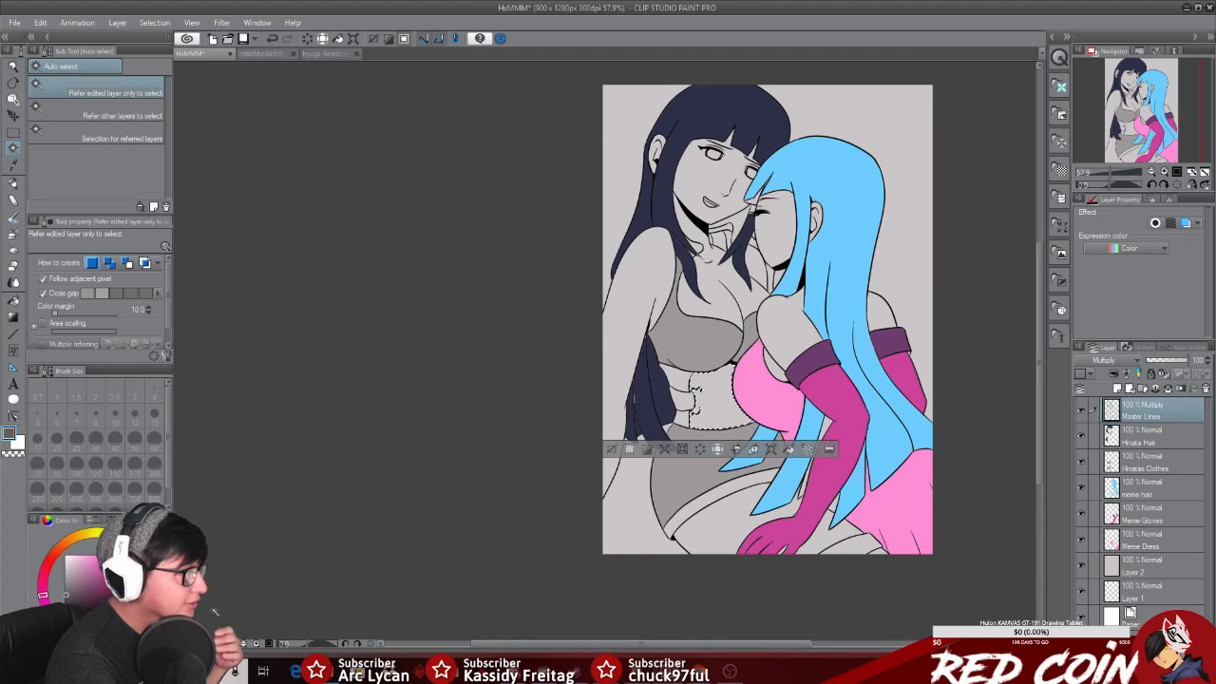
{"action": "left_click", "coordinate": [68, 601]}
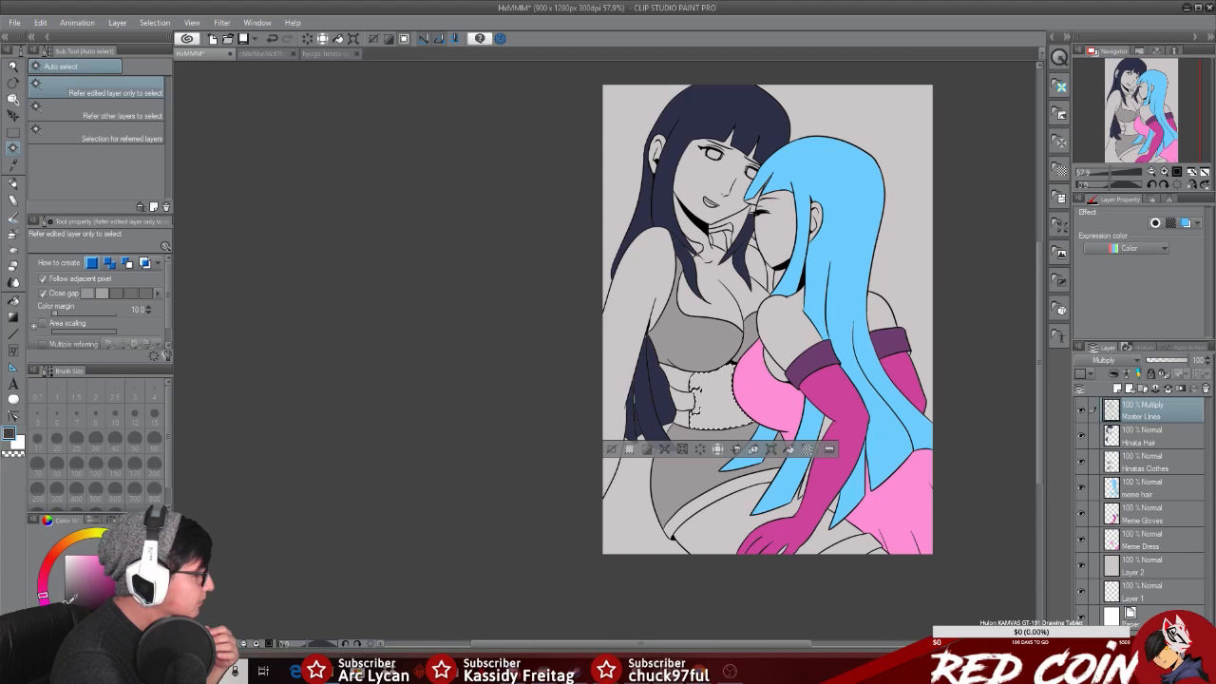
{"action": "left_click", "coordinate": [67, 592]}
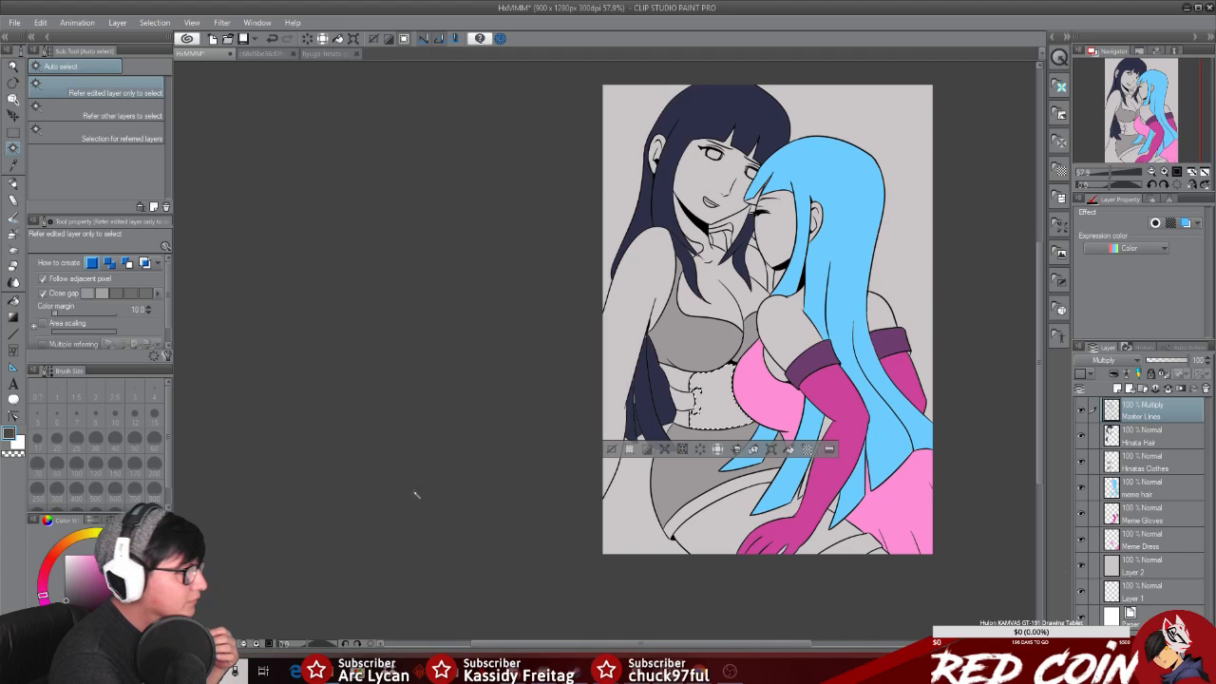
Step: Add a raster layer named "Hinata clothes 2" above Hinatas Clothes and fill the selected midriff panel dark grey
{"action": "left_click", "coordinate": [1162, 468]}
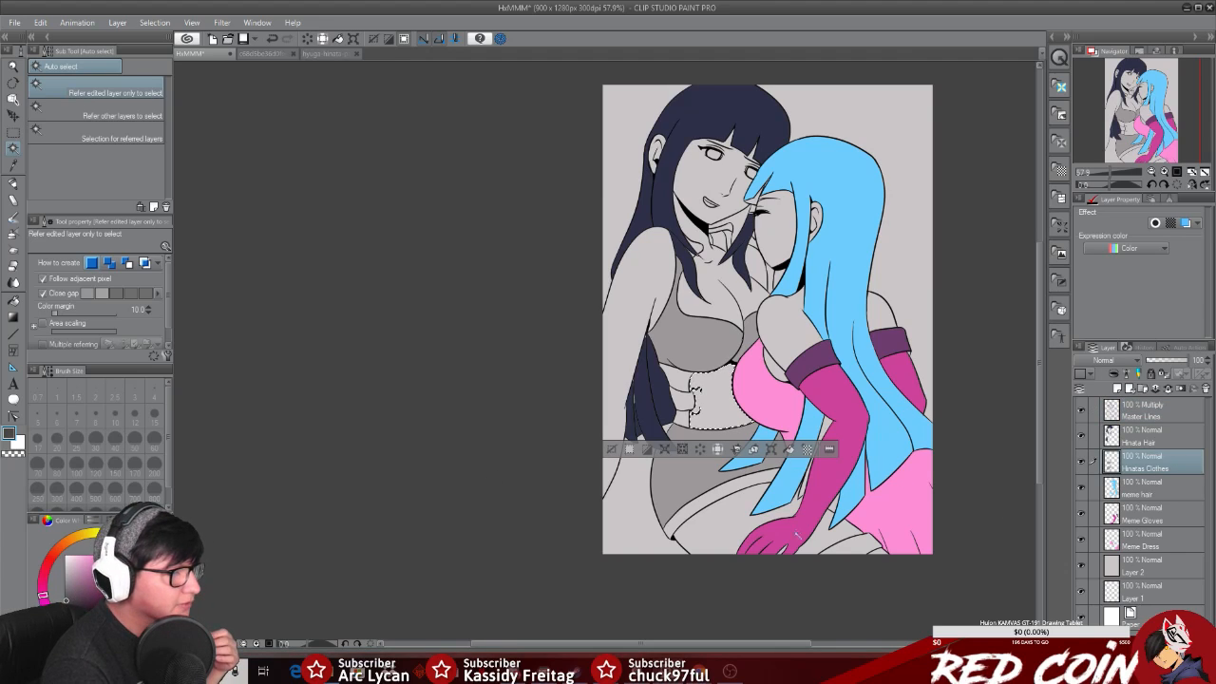
{"action": "left_click", "coordinate": [1129, 389]}
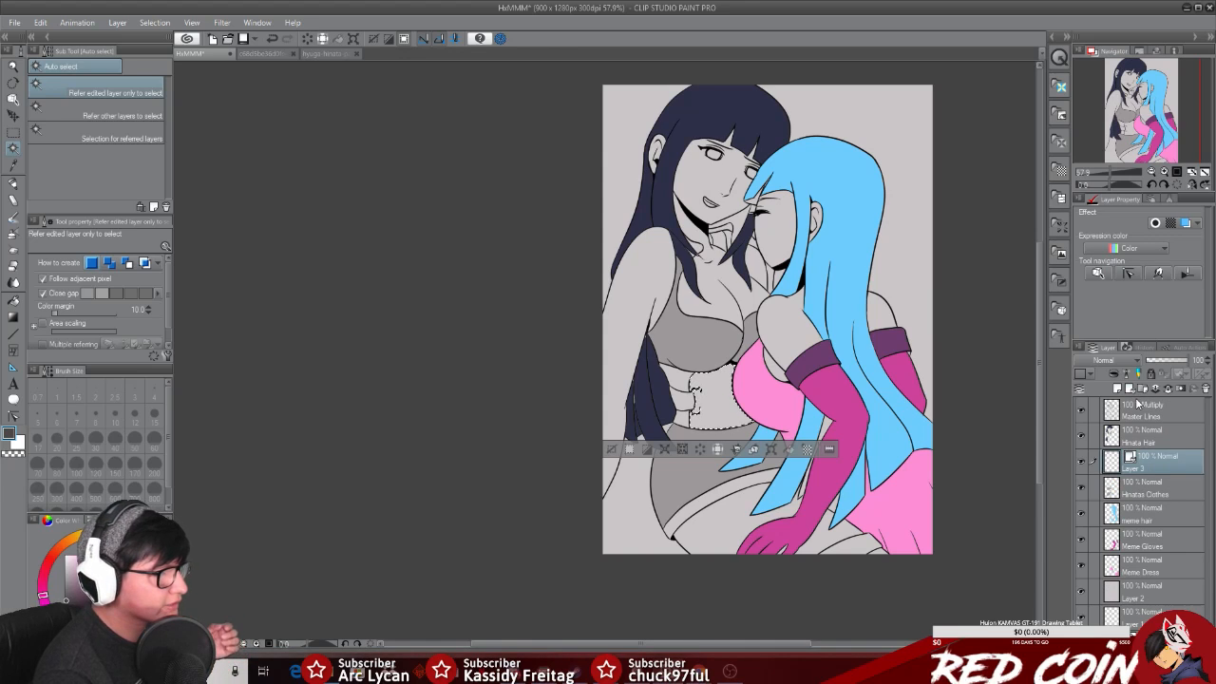
{"action": "left_click", "coordinate": [271, 39]}
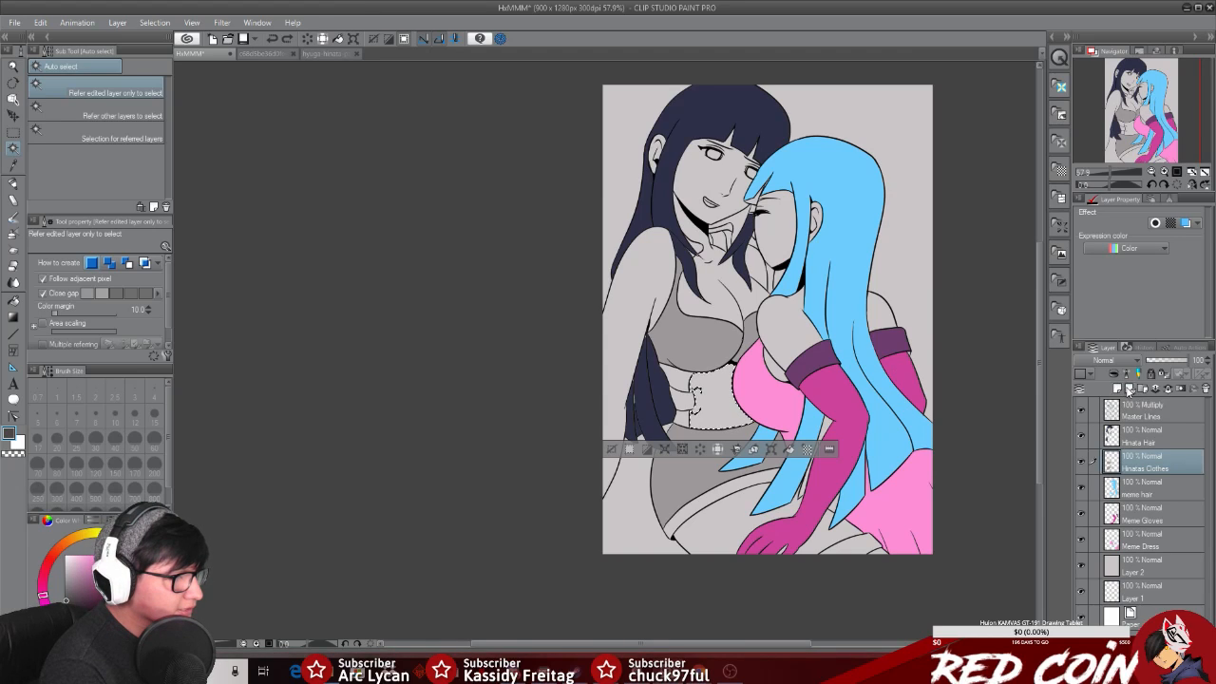
{"action": "left_click", "coordinate": [1122, 387]}
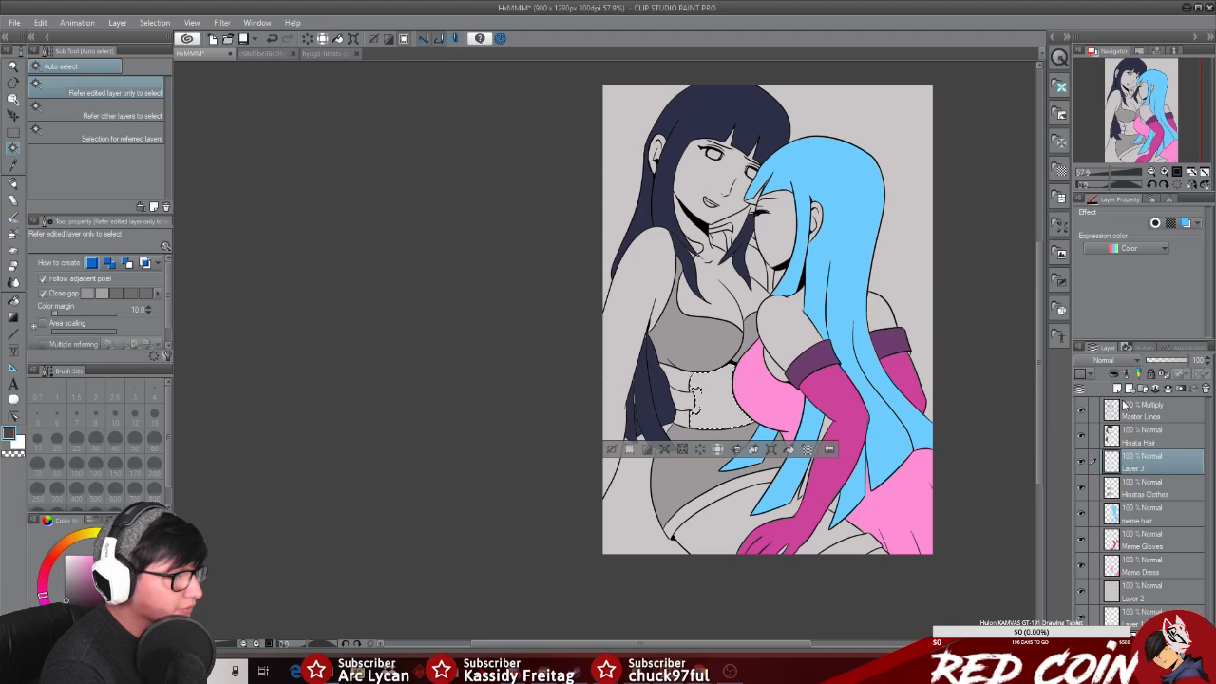
{"action": "double_click", "coordinate": [1160, 464]}
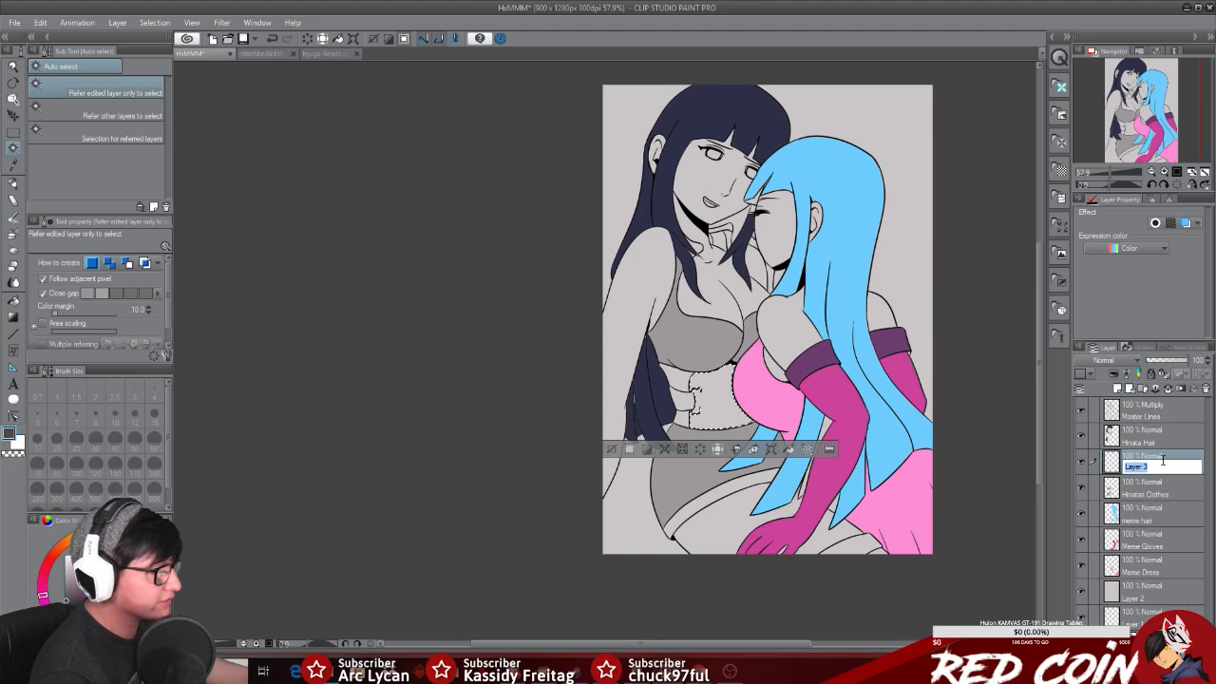
{"action": "type", "text": "Hinata clo"}
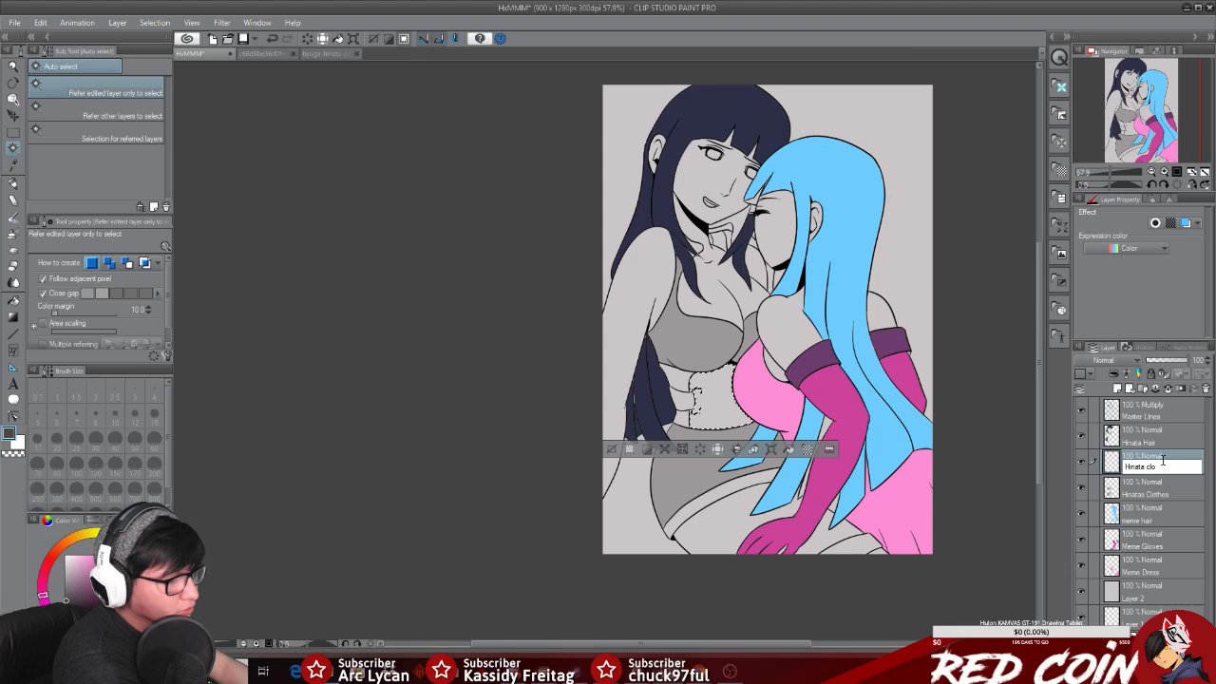
{"action": "type", "text": "thes"}
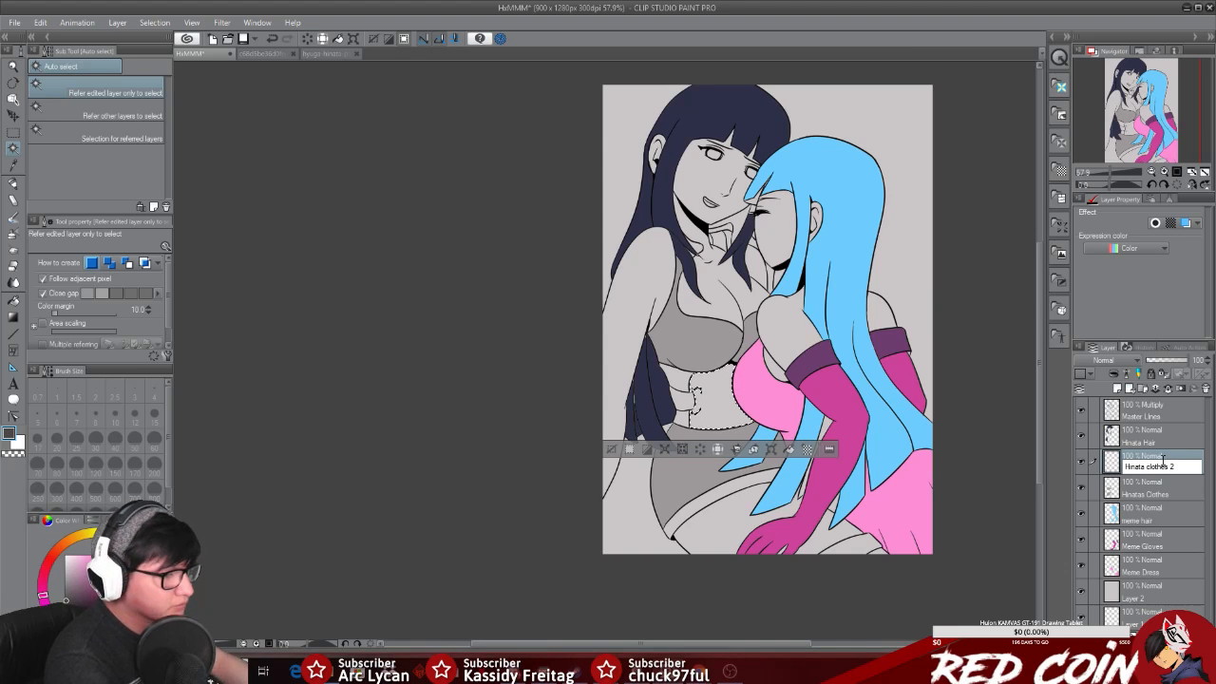
{"action": "type", "text": " 2"}
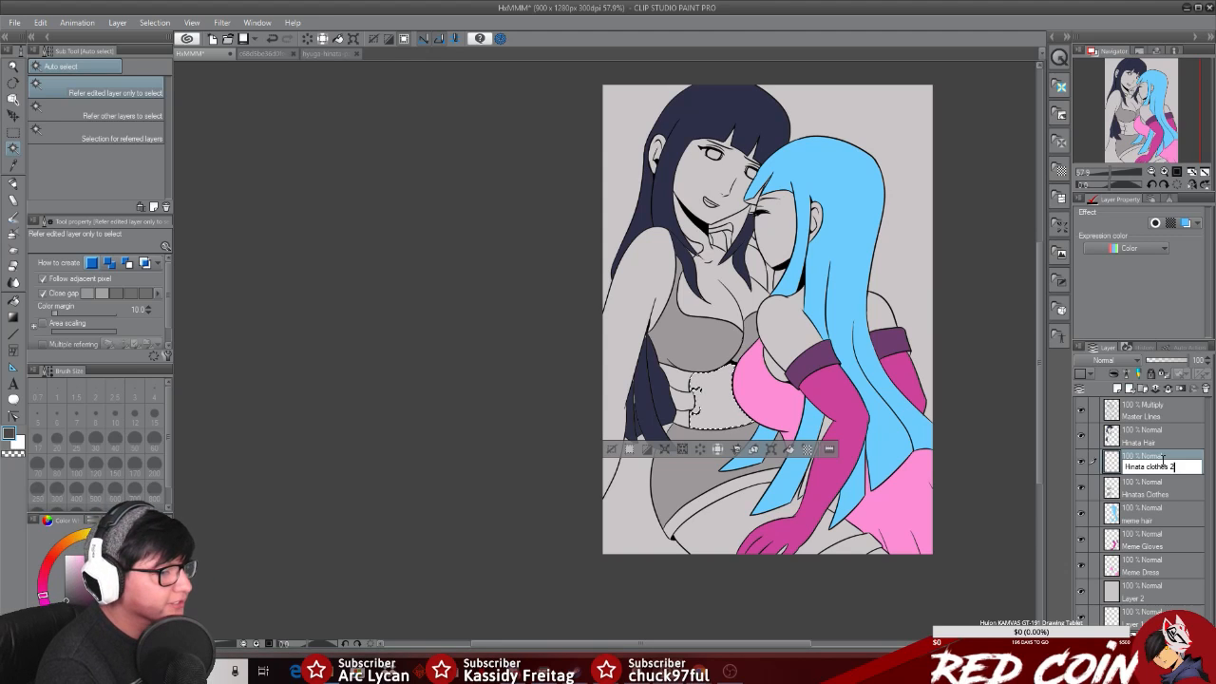
{"action": "key", "text": "Return"}
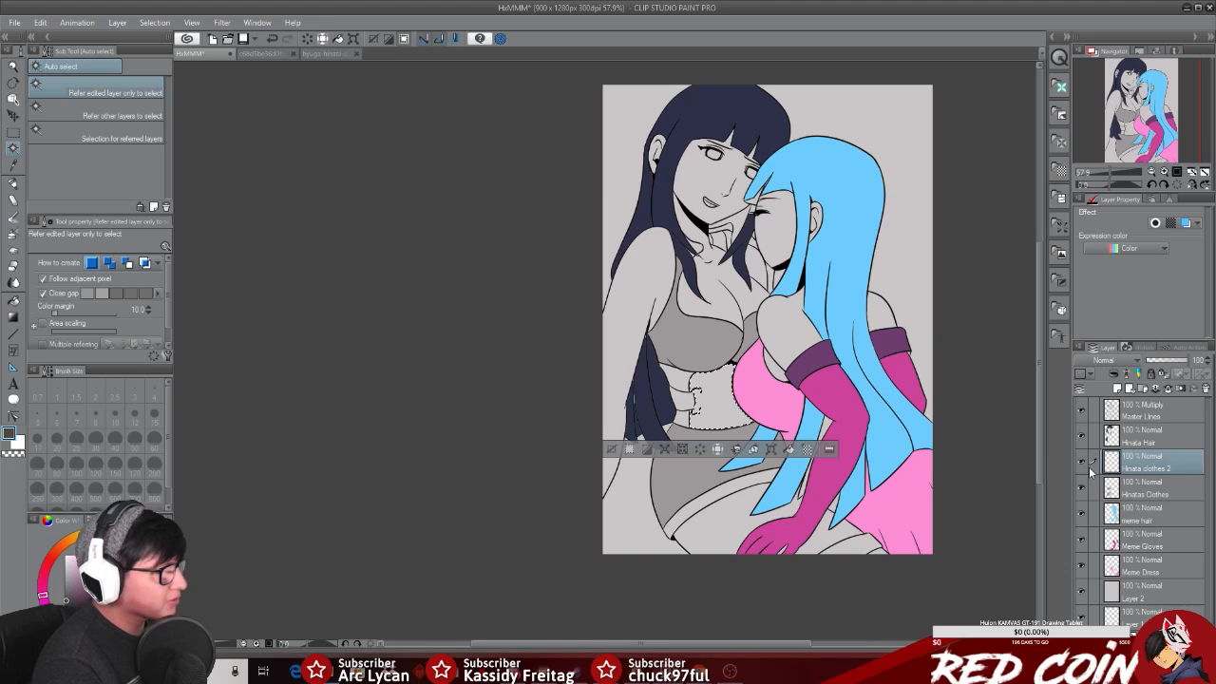
{"action": "left_click", "coordinate": [790, 449]}
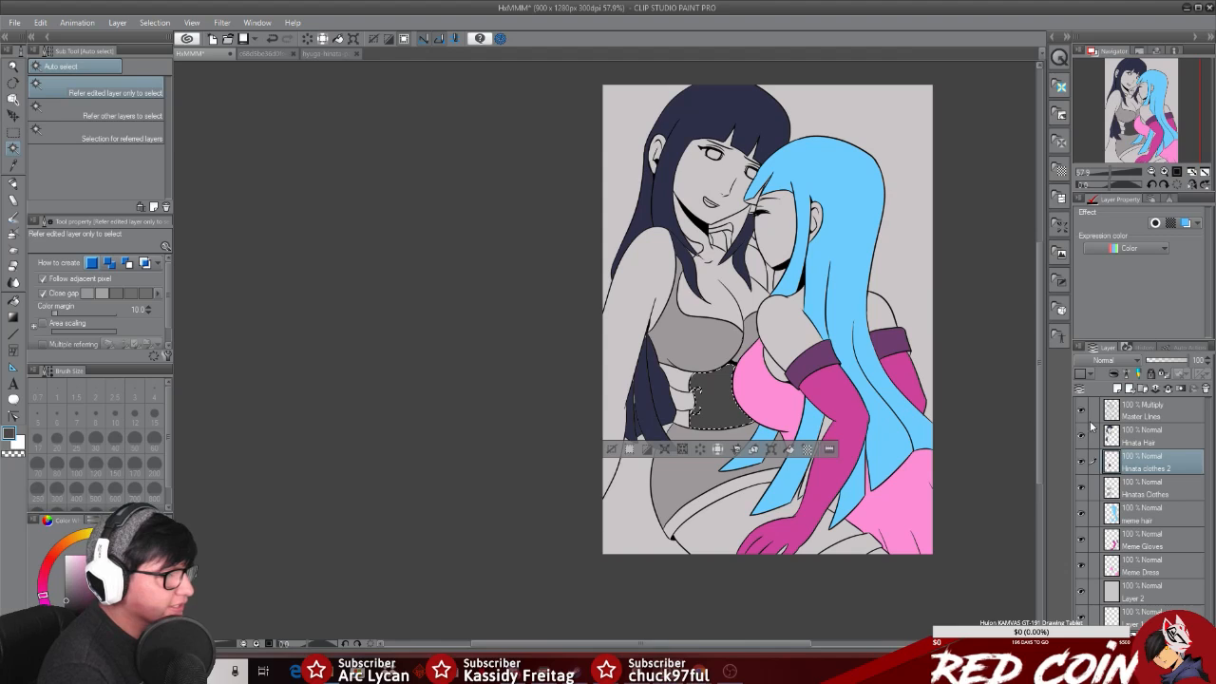
Step: Auto-select the unfilled midriff section beside the dark panel on Master Lines, fill it dark grey on Hinata clothes 2, and deselect
{"action": "left_click", "coordinate": [1152, 415]}
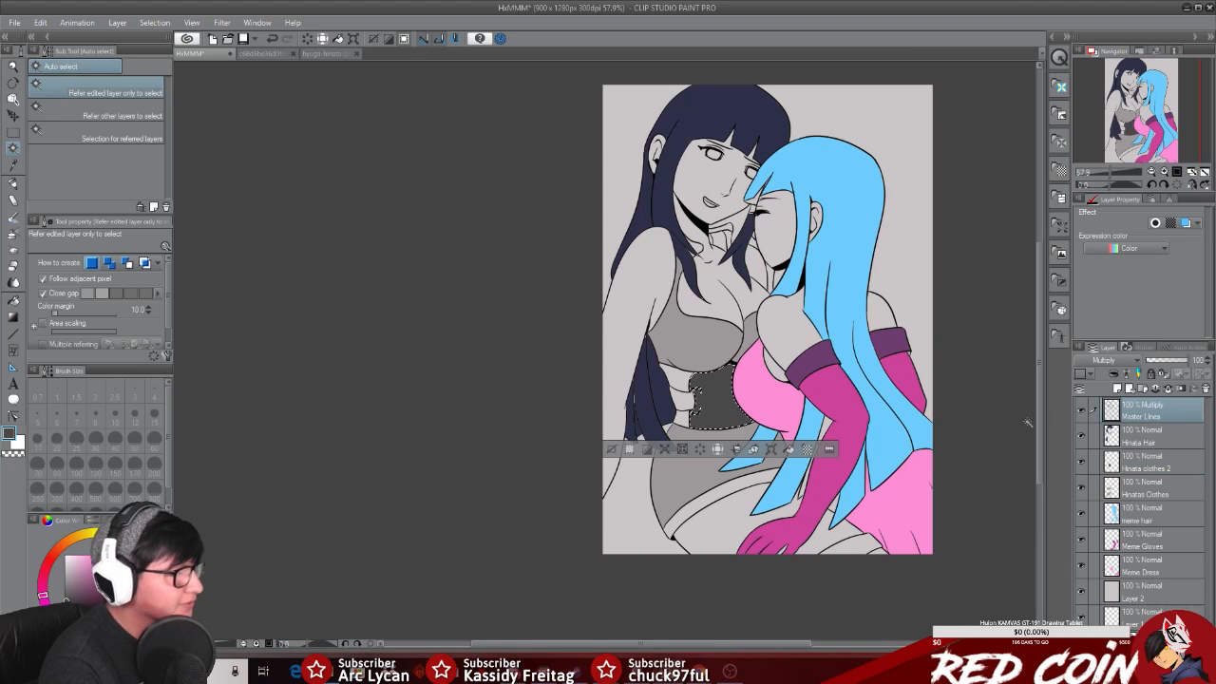
{"action": "left_click", "coordinate": [627, 449]}
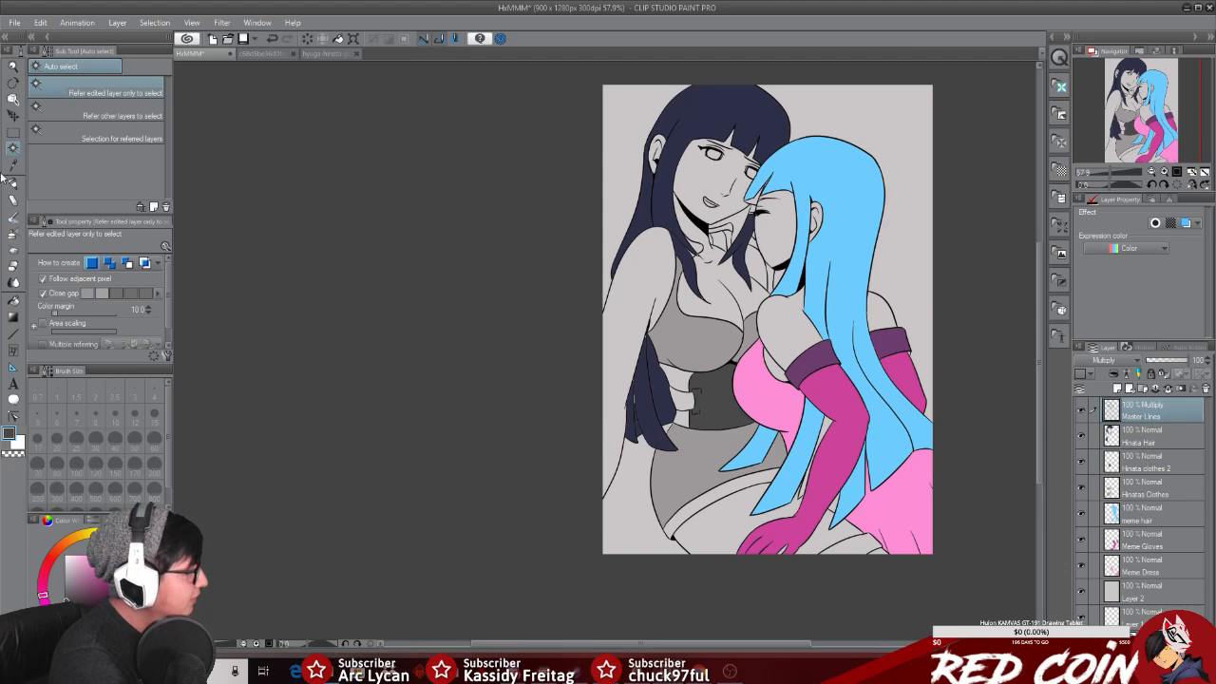
{"action": "left_click", "coordinate": [687, 386]}
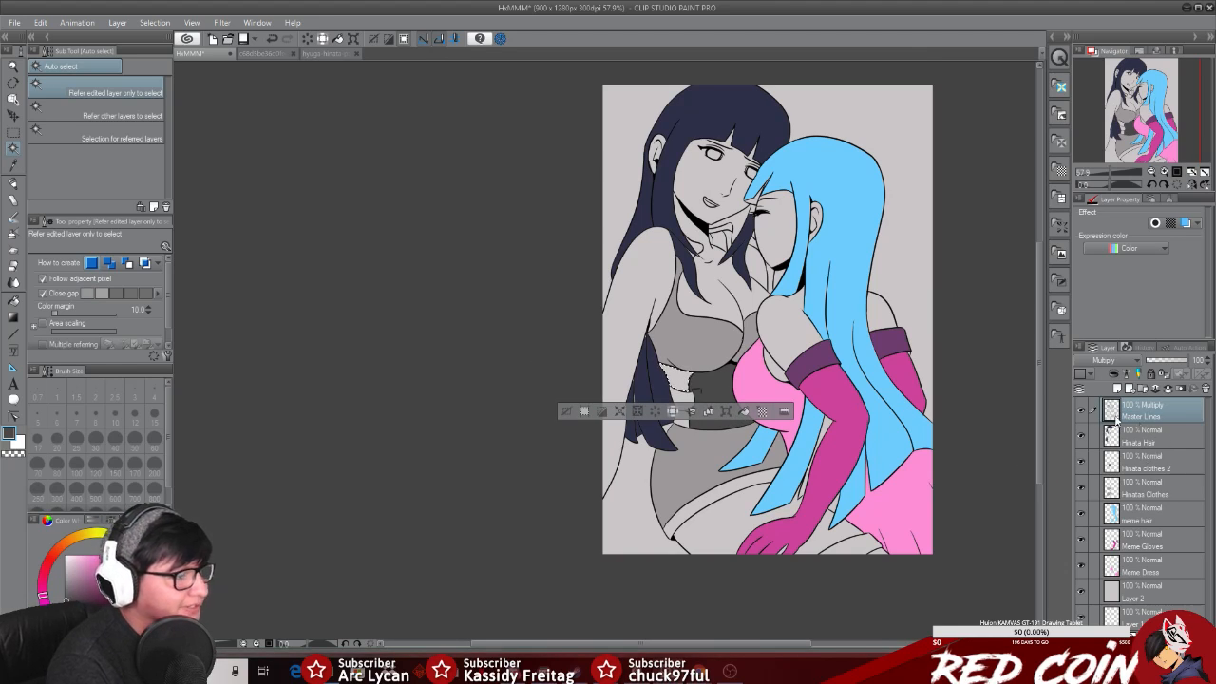
{"action": "left_click", "coordinate": [1149, 469]}
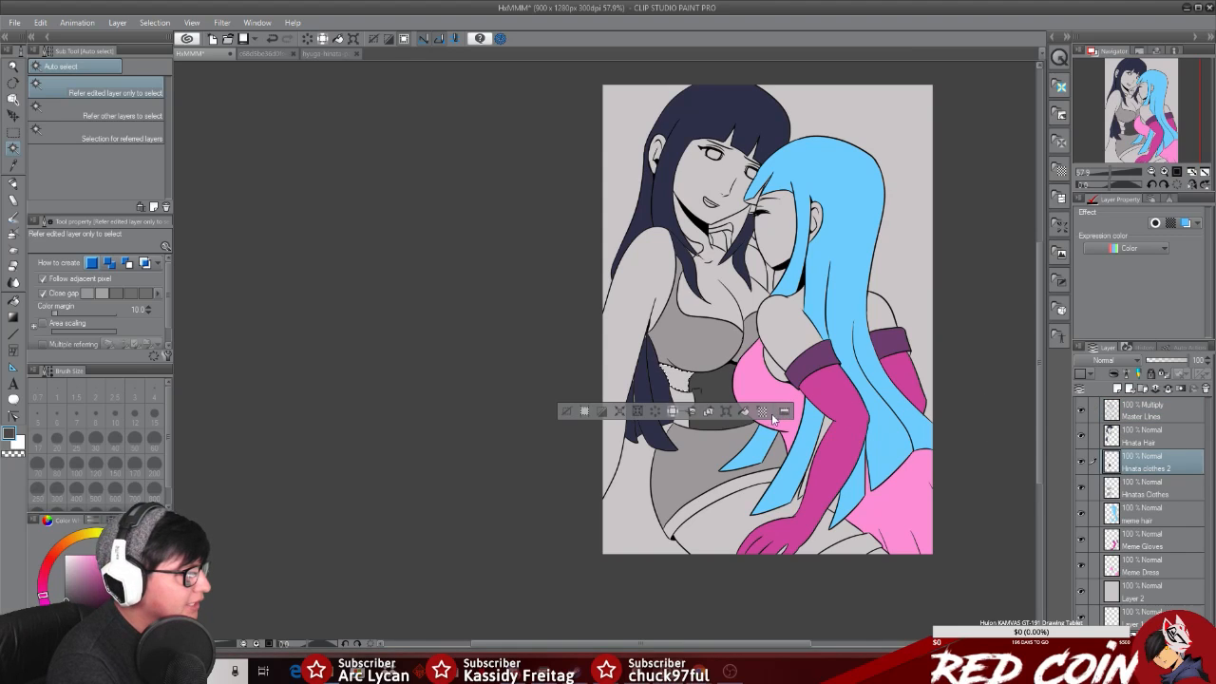
{"action": "left_click", "coordinate": [1143, 421]}
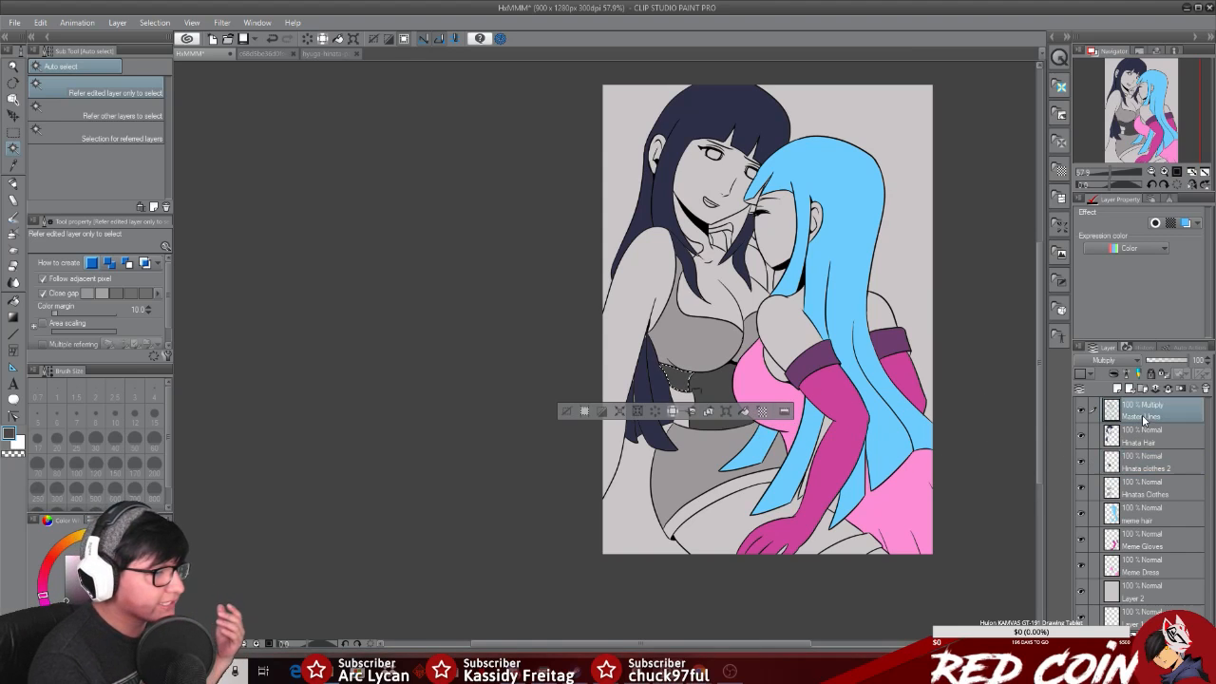
{"action": "left_click", "coordinate": [564, 413]}
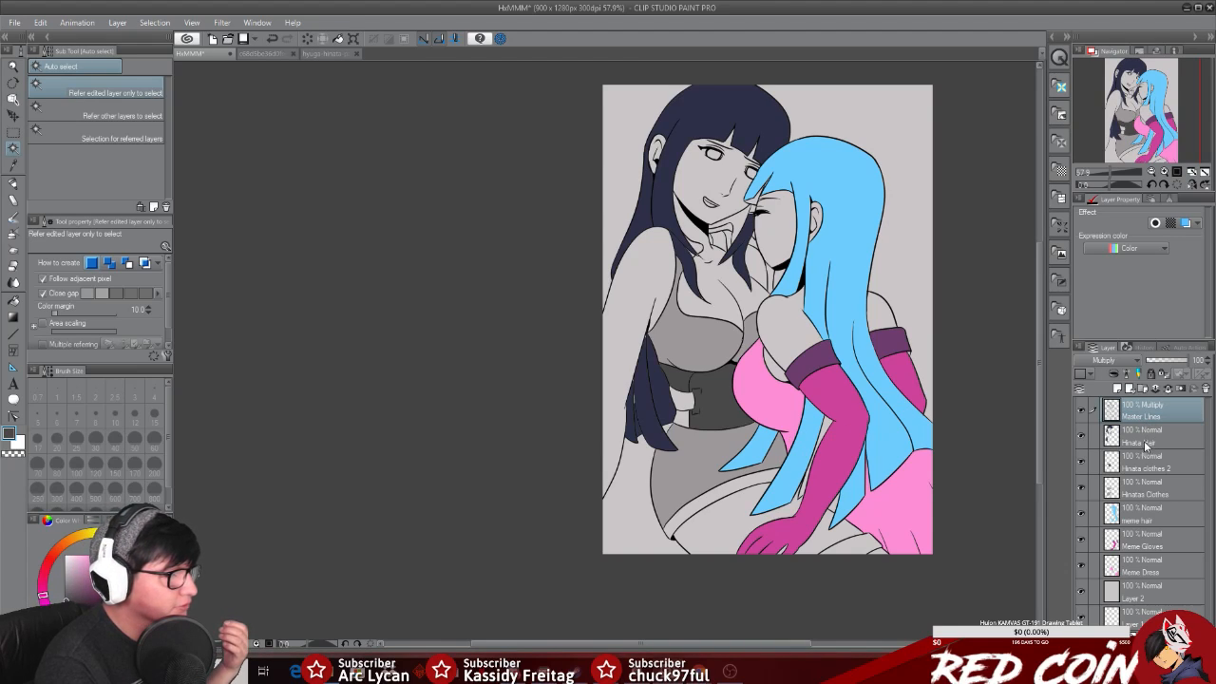
Step: Auto-select the two remaining belt buckle sections on Master Lines in turn and fill each dark grey on Hinata clothes 2
{"action": "left_click", "coordinate": [684, 403]}
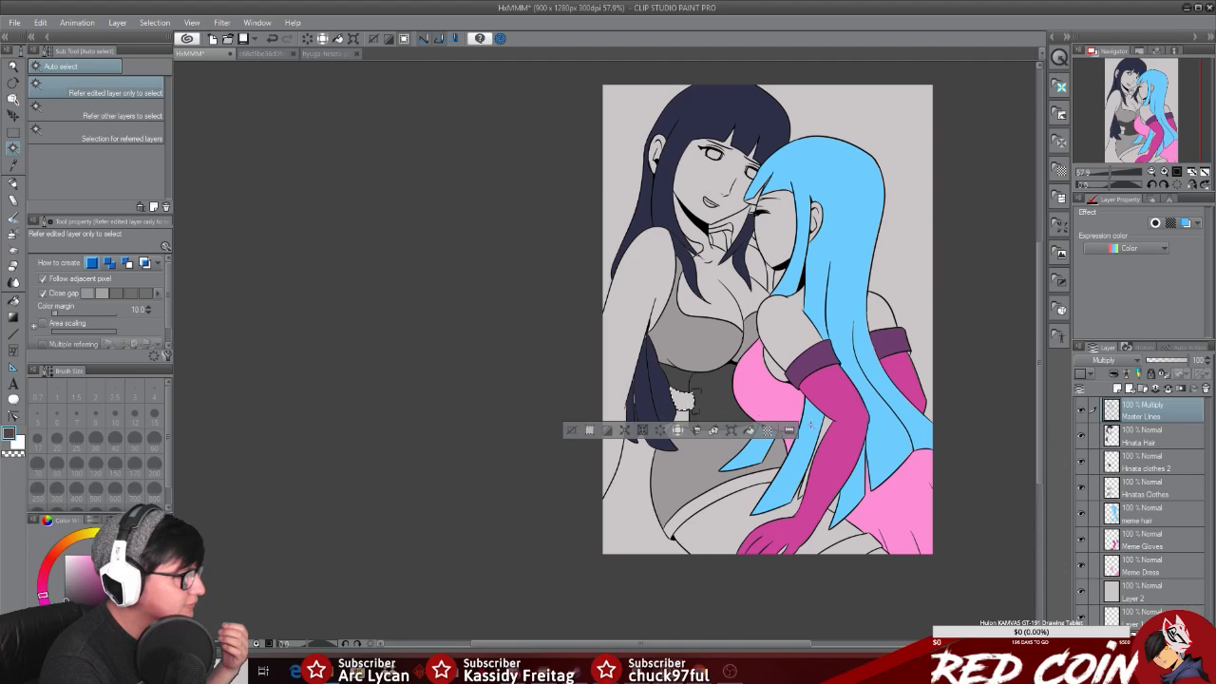
{"action": "left_click", "coordinate": [1153, 467]}
{"action": "left_click", "coordinate": [748, 431]}
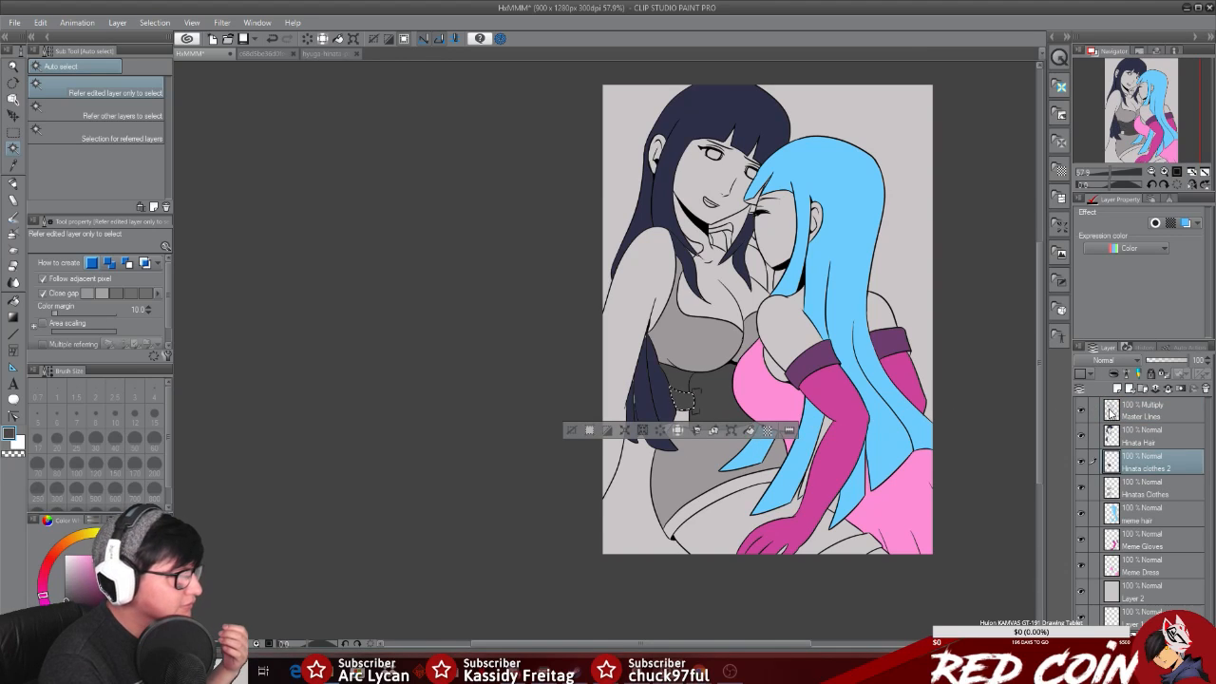
{"action": "left_click", "coordinate": [1141, 410]}
{"action": "left_click", "coordinate": [682, 416]}
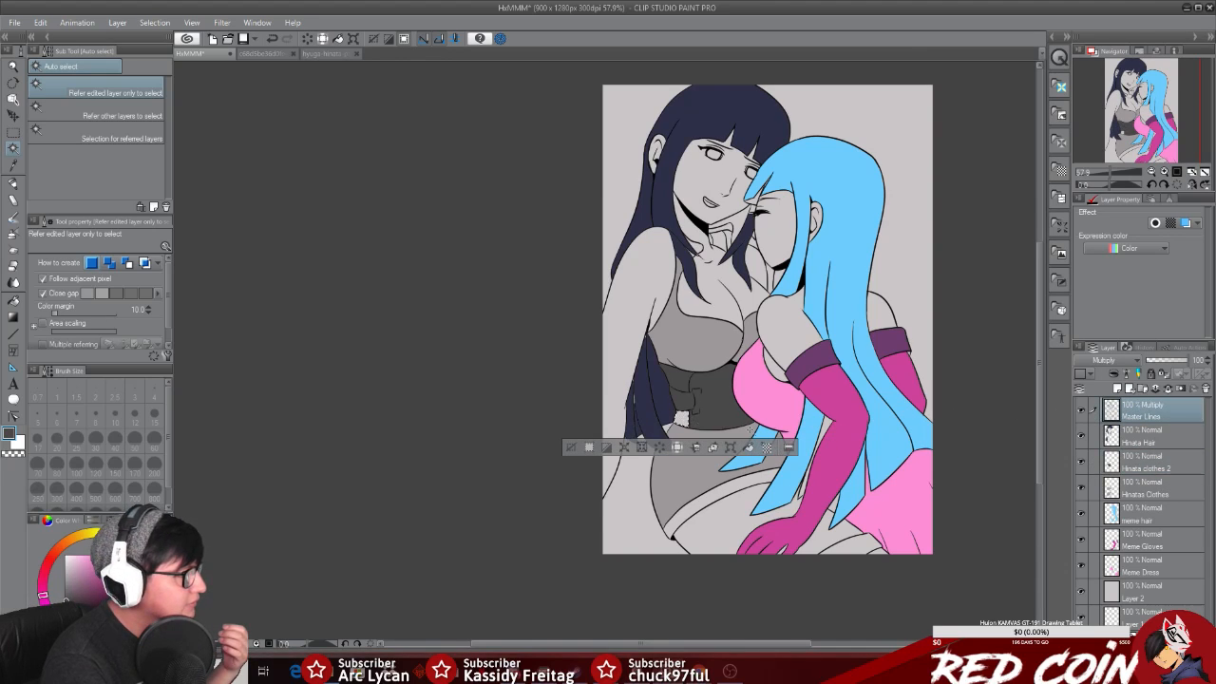
{"action": "left_click", "coordinate": [1144, 464]}
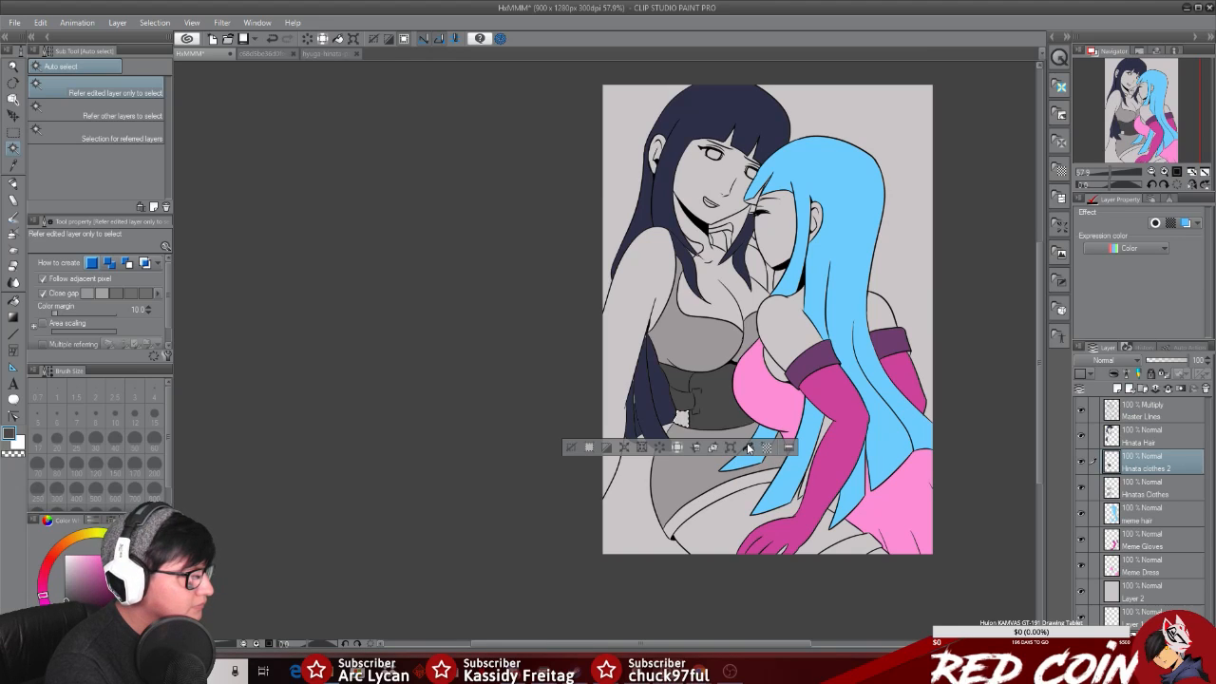
{"action": "left_click", "coordinate": [589, 446]}
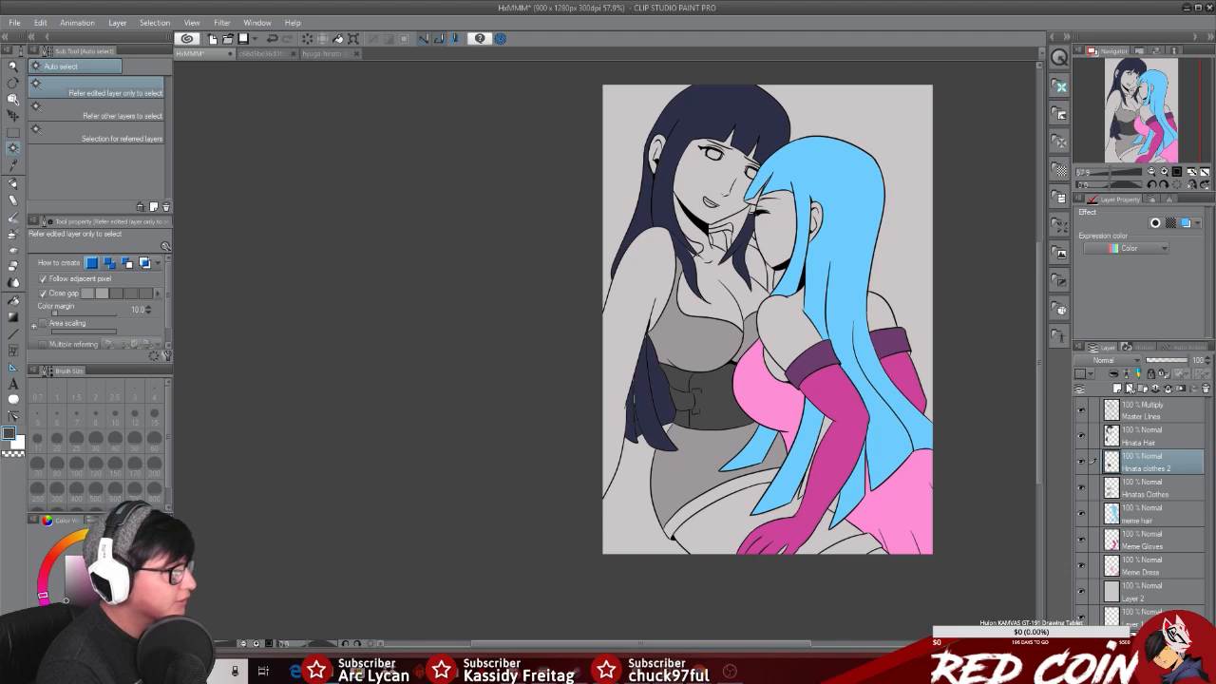
Step: Auto-select the lower garment's hem band on Master Lines, sample the garment's mid grey, and fill the band on Hinatas Clothes
{"action": "left_click", "coordinate": [1149, 411]}
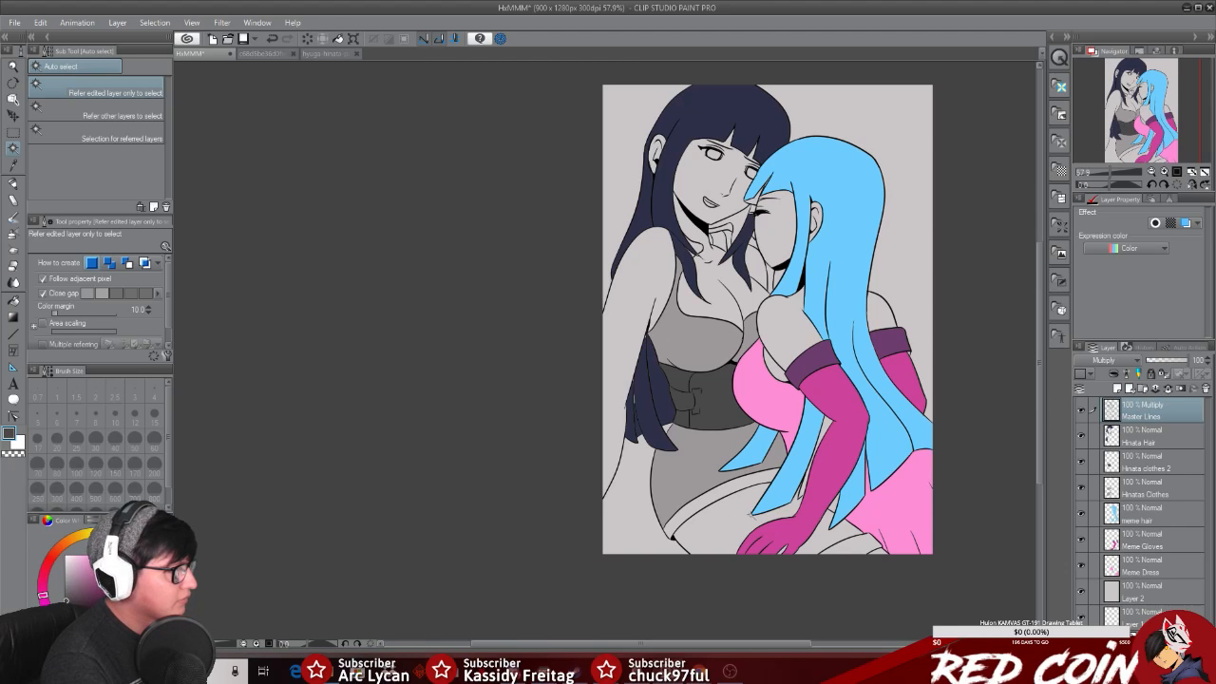
{"action": "left_click", "coordinate": [1144, 491]}
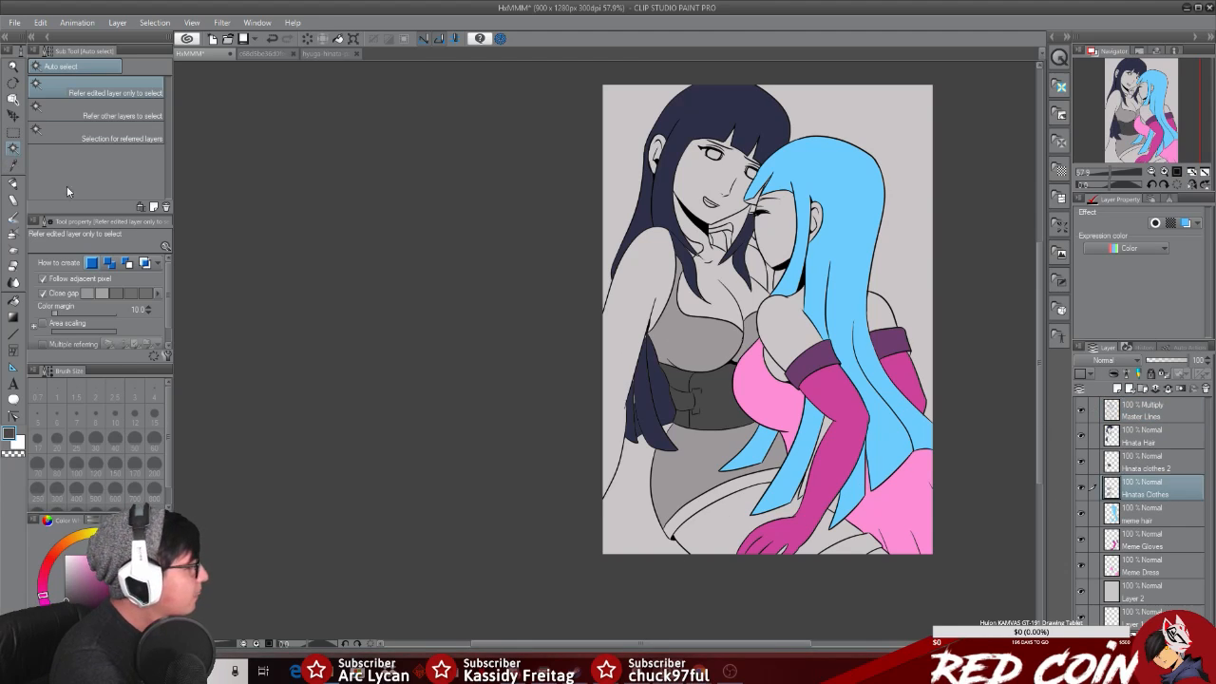
{"action": "left_click", "coordinate": [1151, 420]}
{"action": "left_click", "coordinate": [722, 492]}
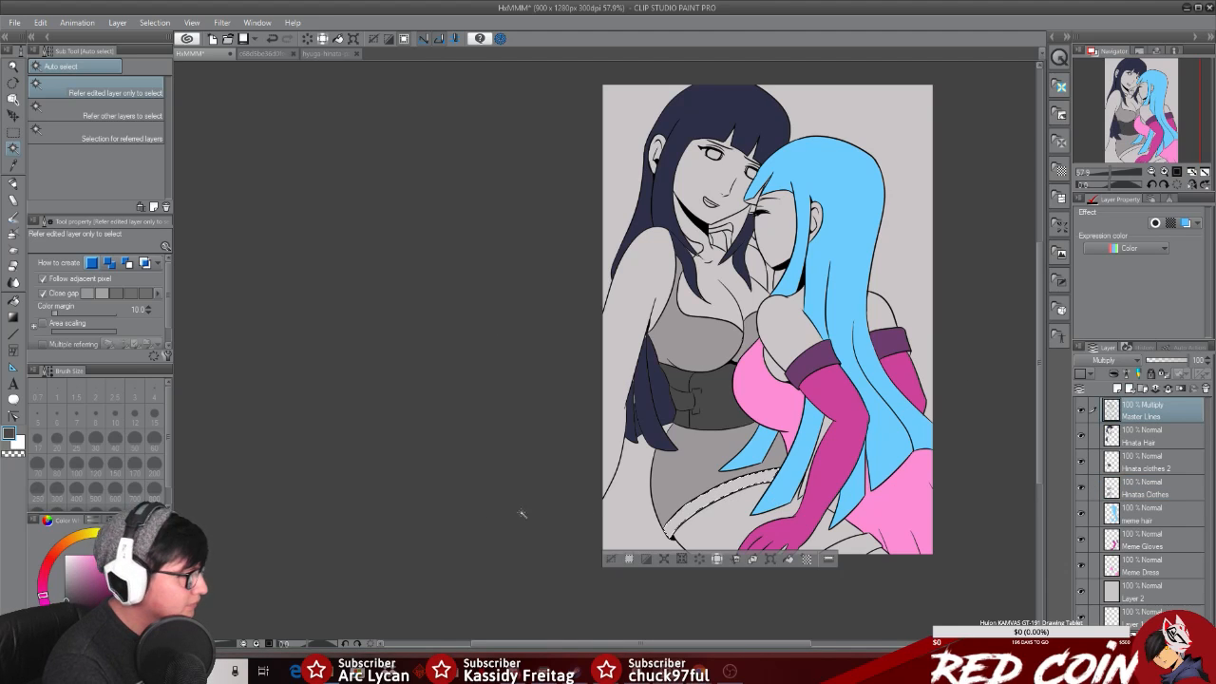
{"action": "left_click", "coordinate": [14, 163]}
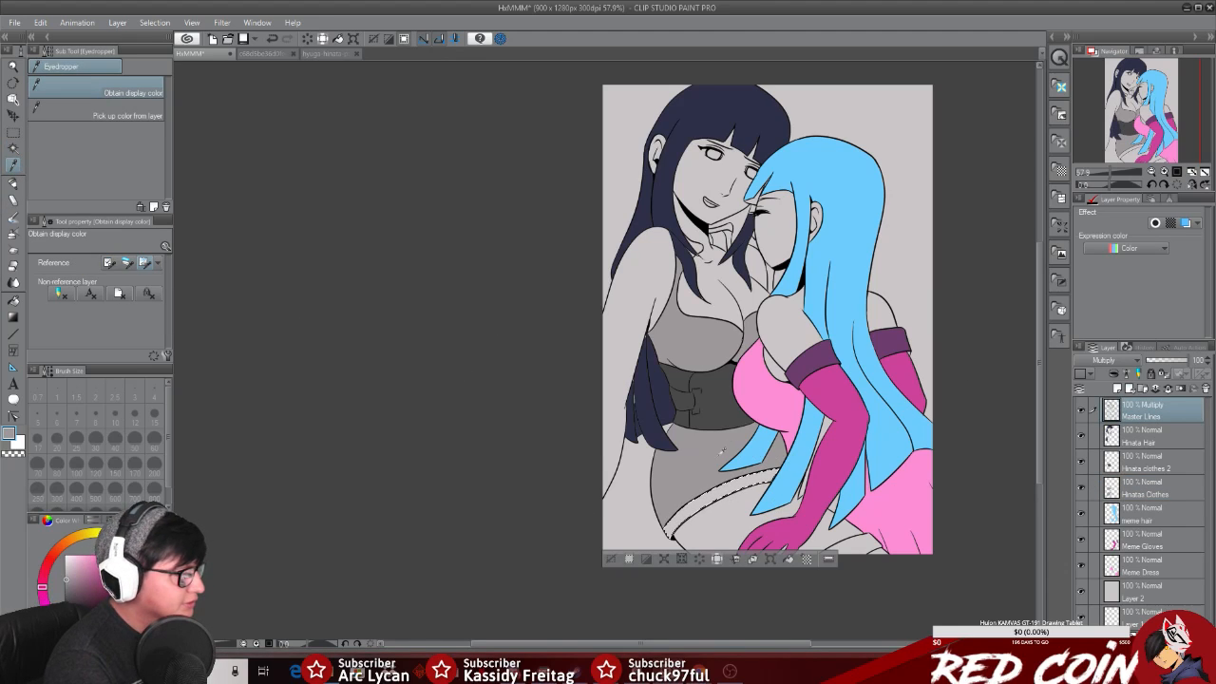
{"action": "left_click", "coordinate": [1155, 490]}
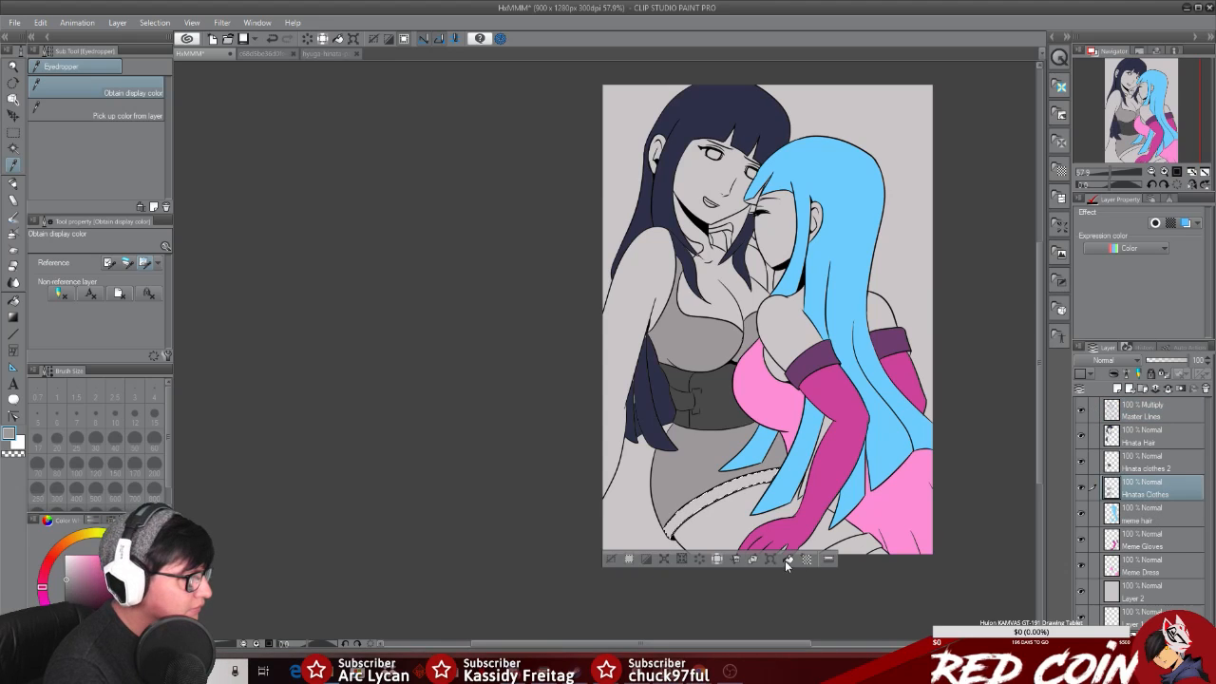
{"action": "left_click", "coordinate": [788, 560]}
{"action": "left_click", "coordinate": [610, 559]}
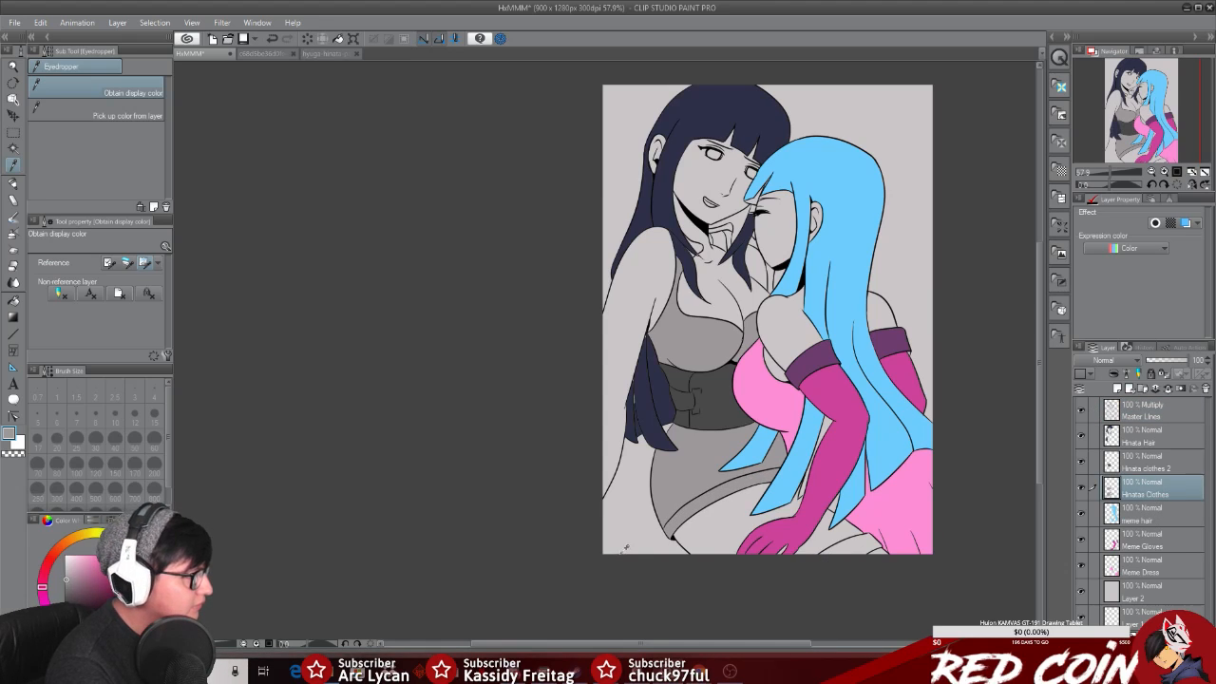
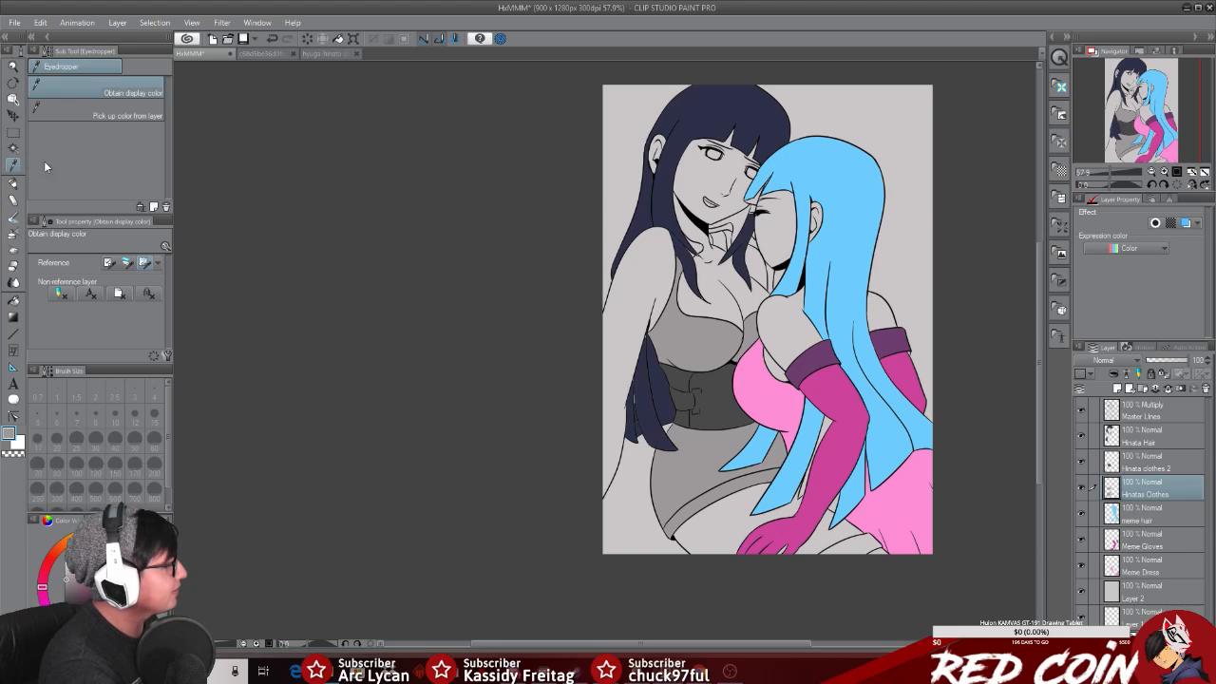
Step: Switch to the blue-haired character's reference image and sample the skin colour on her shoulder and thighs
{"action": "left_click", "coordinate": [14, 149]}
{"action": "left_click", "coordinate": [1144, 418]}
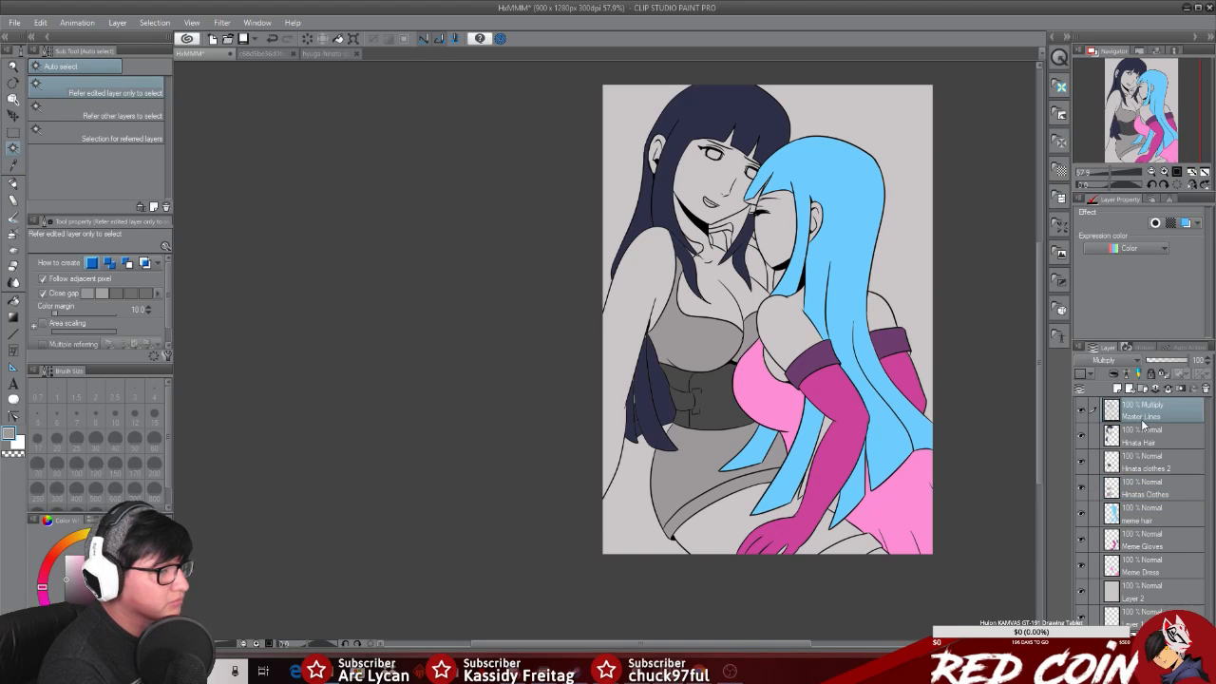
{"action": "left_click", "coordinate": [280, 54]}
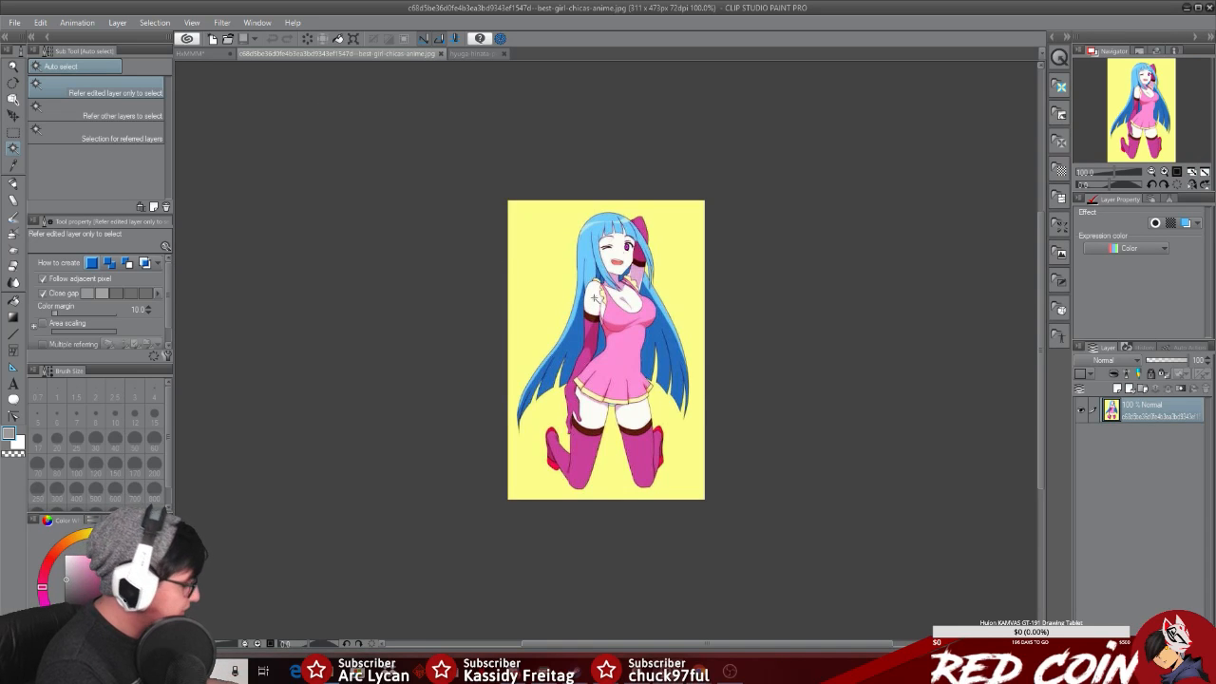
{"action": "right_click", "coordinate": [595, 293]}
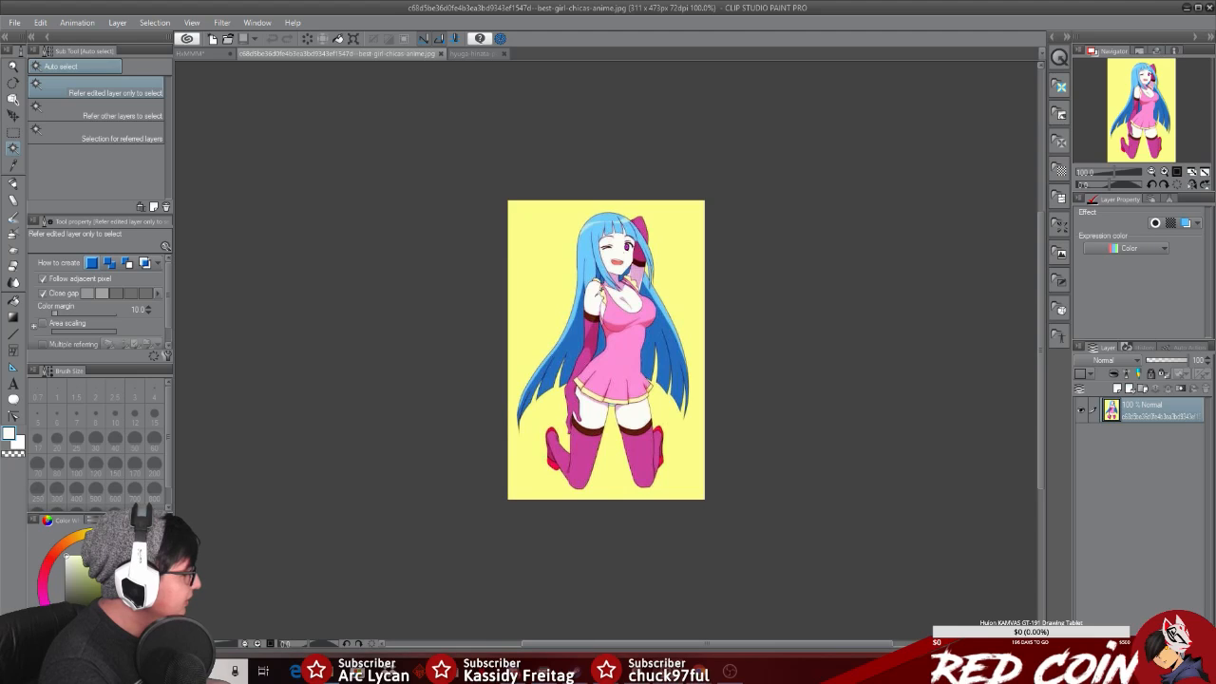
{"action": "right_click", "coordinate": [645, 422]}
{"action": "right_click", "coordinate": [618, 405]}
{"action": "right_click", "coordinate": [627, 403]}
{"action": "right_click", "coordinate": [592, 408]}
{"action": "right_click", "coordinate": [593, 402]}
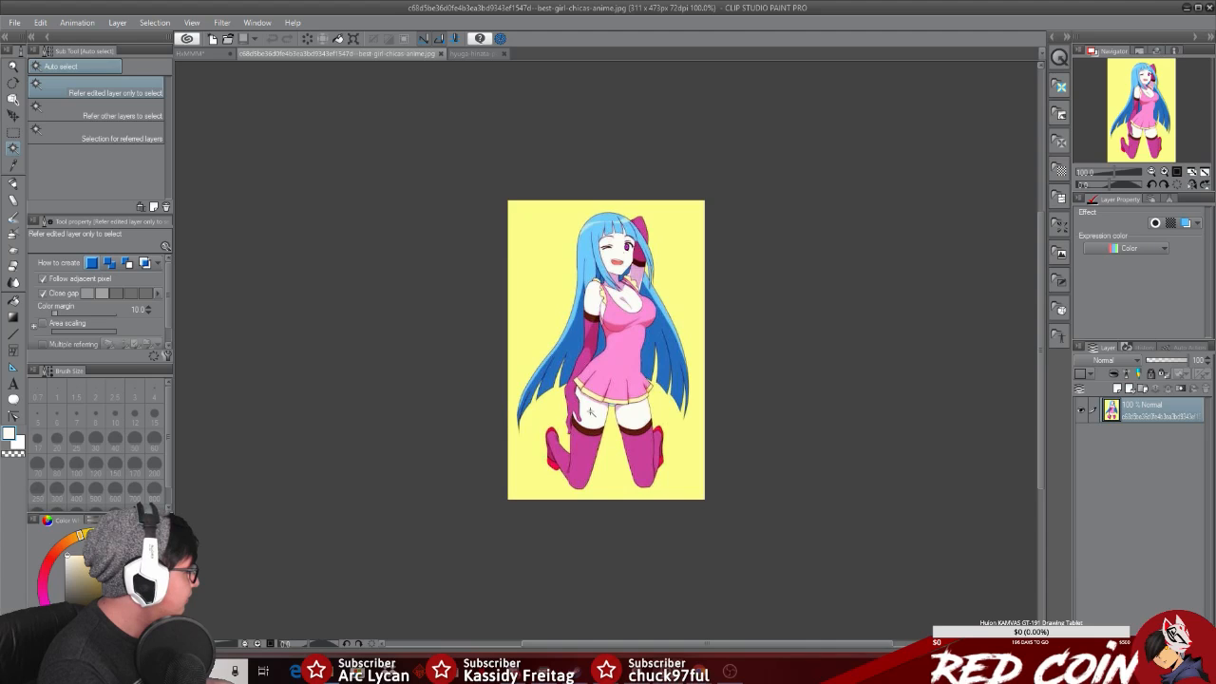
Step: Sample colours around the reference character's mouth and chin and from the yellow background
{"action": "right_click", "coordinate": [624, 256]}
{"action": "right_click", "coordinate": [622, 251]}
{"action": "right_click", "coordinate": [623, 261]}
{"action": "right_click", "coordinate": [621, 262]}
{"action": "right_click", "coordinate": [620, 251]}
{"action": "right_click", "coordinate": [621, 268]}
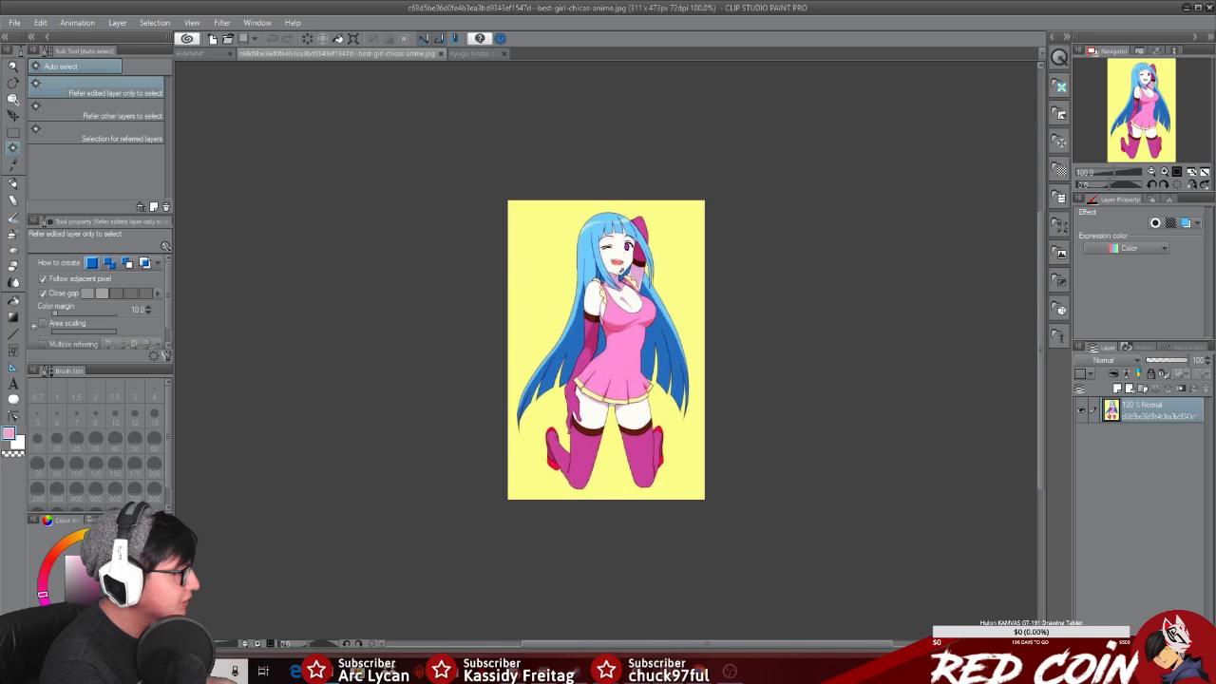
{"action": "right_click", "coordinate": [561, 256]}
Step: Enlarge the reference character's upper body and sample skin colours from her face and shaded raised arm
{"action": "left_click", "coordinate": [14, 66]}
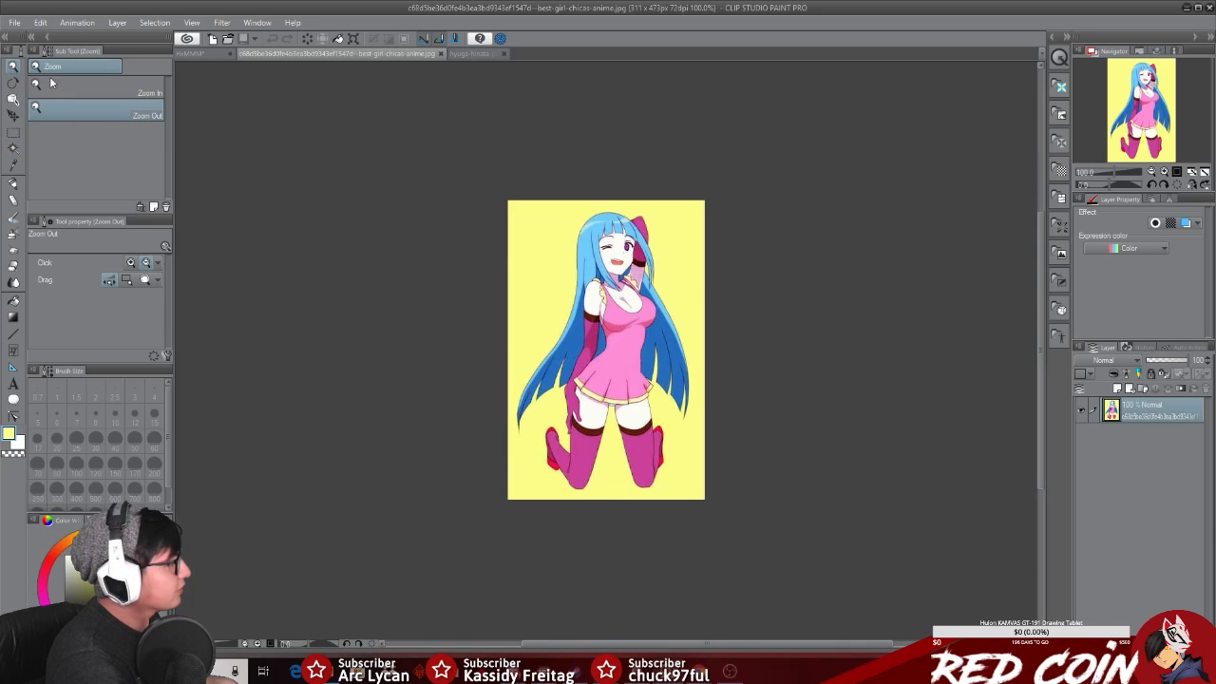
{"action": "left_click_drag", "start_coordinate": [633, 268], "coordinate": [683, 267]}
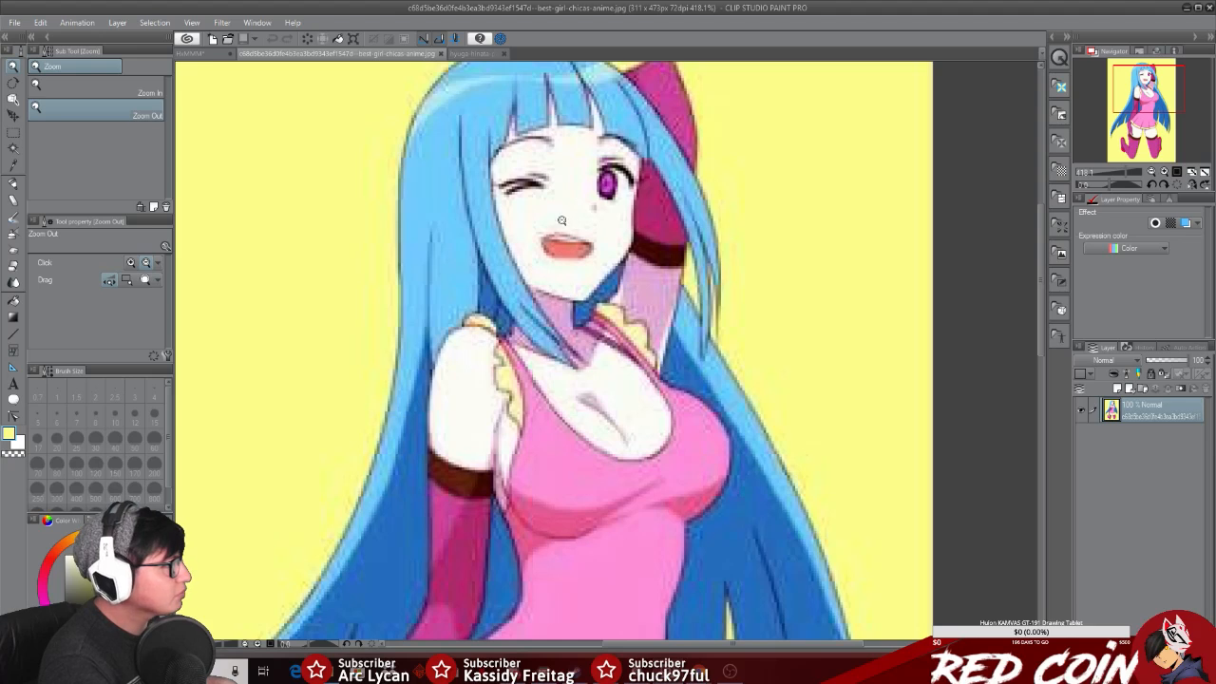
{"action": "right_click", "coordinate": [642, 242]}
{"action": "right_click", "coordinate": [621, 313]}
{"action": "right_click", "coordinate": [568, 238]}
{"action": "right_click", "coordinate": [532, 222]}
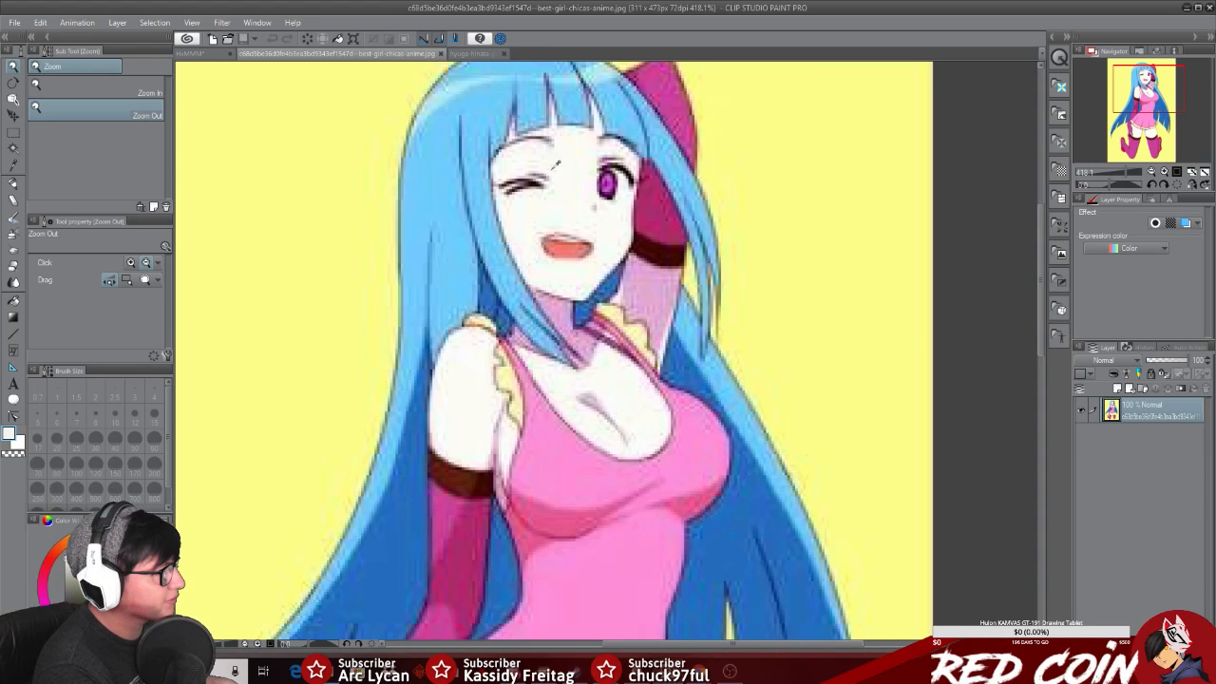
{"action": "right_click", "coordinate": [506, 155]}
{"action": "right_click", "coordinate": [518, 173]}
{"action": "right_click", "coordinate": [633, 277]}
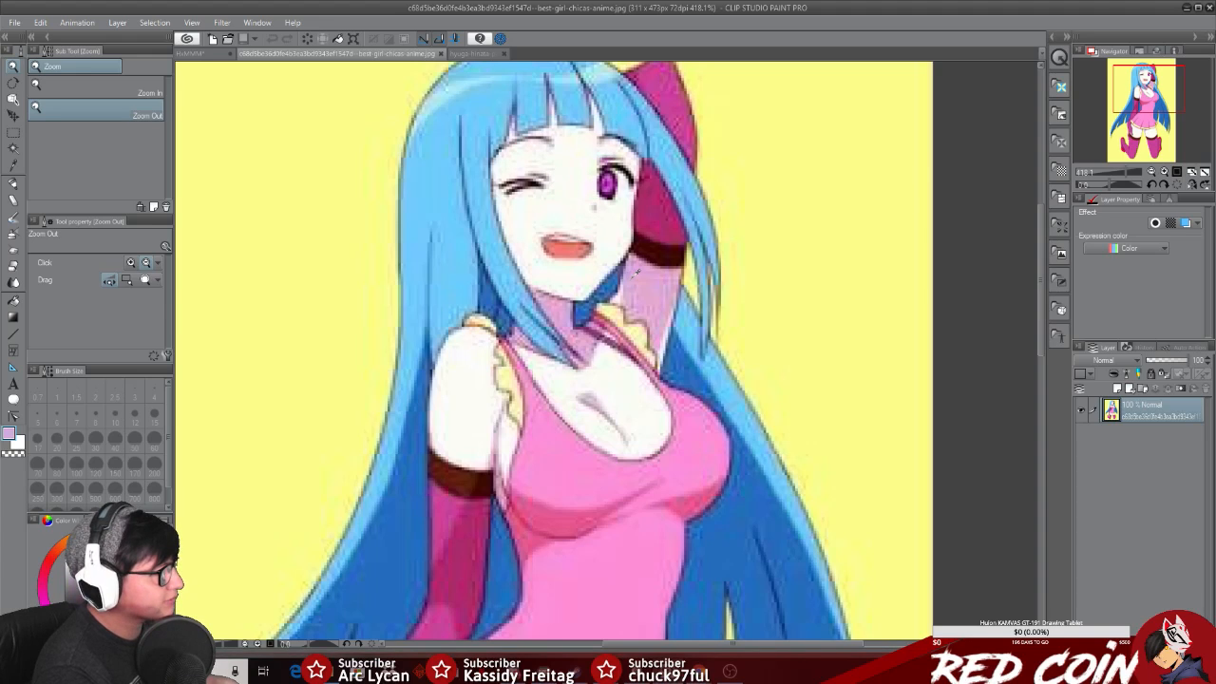
Step: Sample the reference face's near-white skin as the drawing colour and return to the two-character illustration
{"action": "right_click", "coordinate": [578, 211]}
{"action": "right_click", "coordinate": [529, 183]}
{"action": "right_click", "coordinate": [528, 172]}
{"action": "right_click", "coordinate": [568, 173]}
{"action": "right_click", "coordinate": [433, 101]}
{"action": "right_click", "coordinate": [662, 117]}
{"action": "right_click", "coordinate": [647, 159]}
{"action": "right_click", "coordinate": [607, 197]}
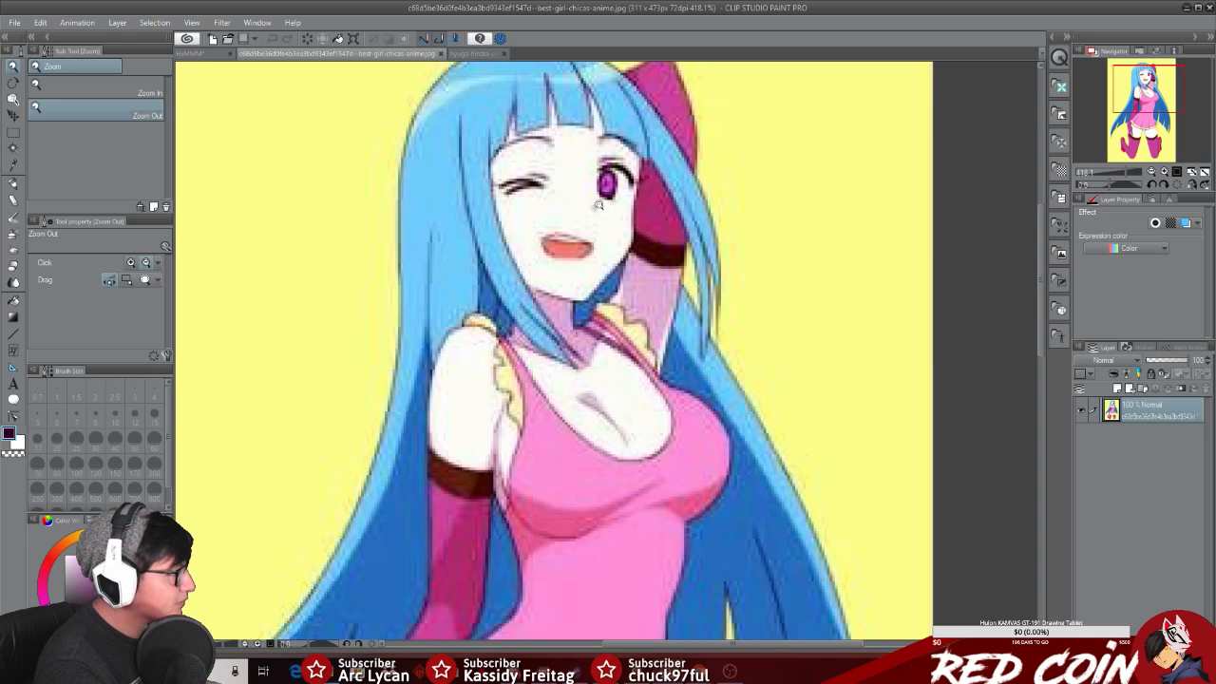
{"action": "key", "text": "x"}
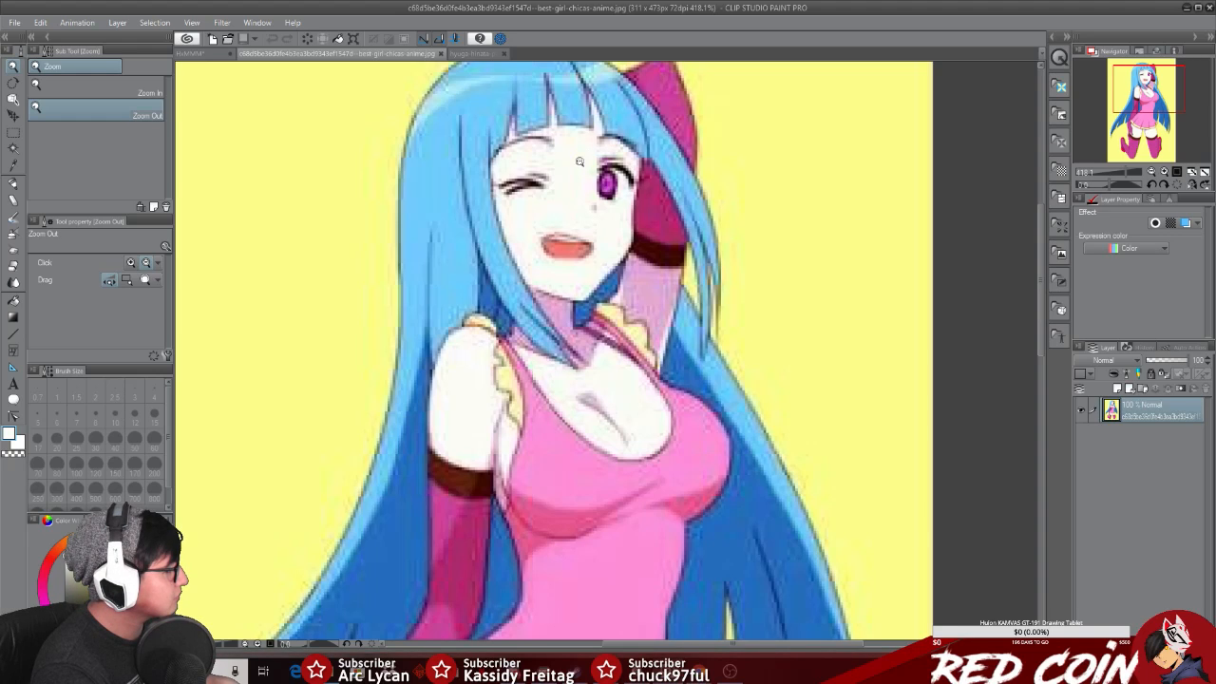
{"action": "left_click", "coordinate": [584, 155]}
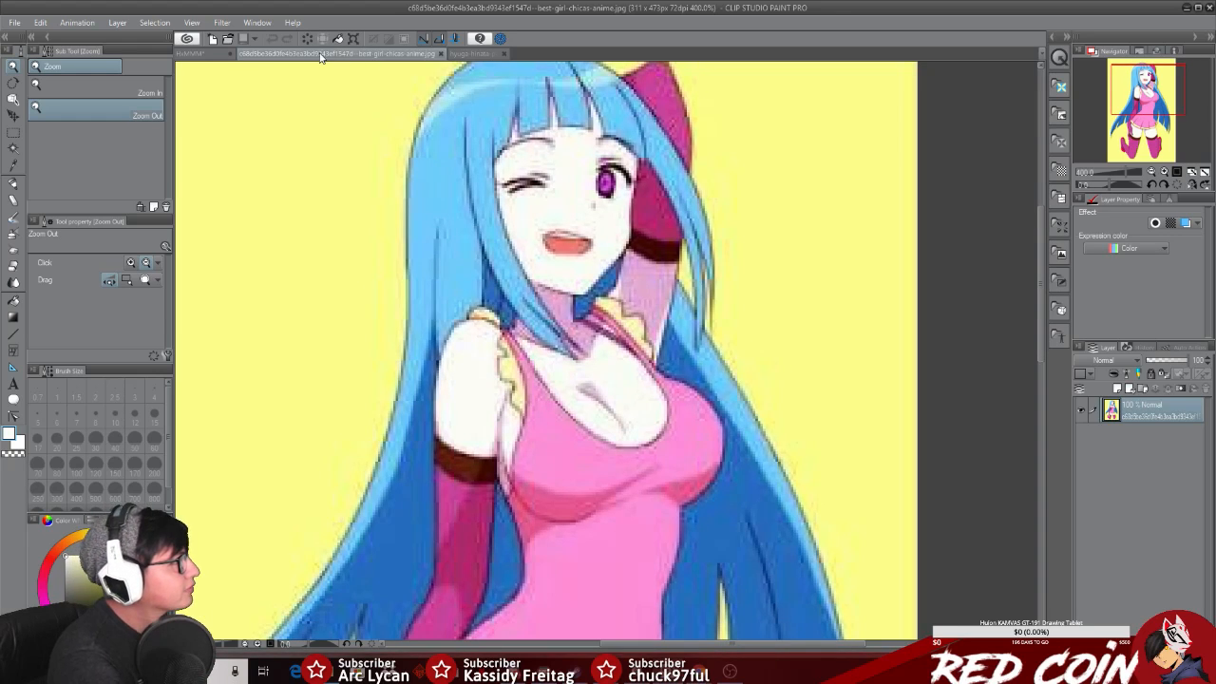
{"action": "left_click", "coordinate": [201, 53]}
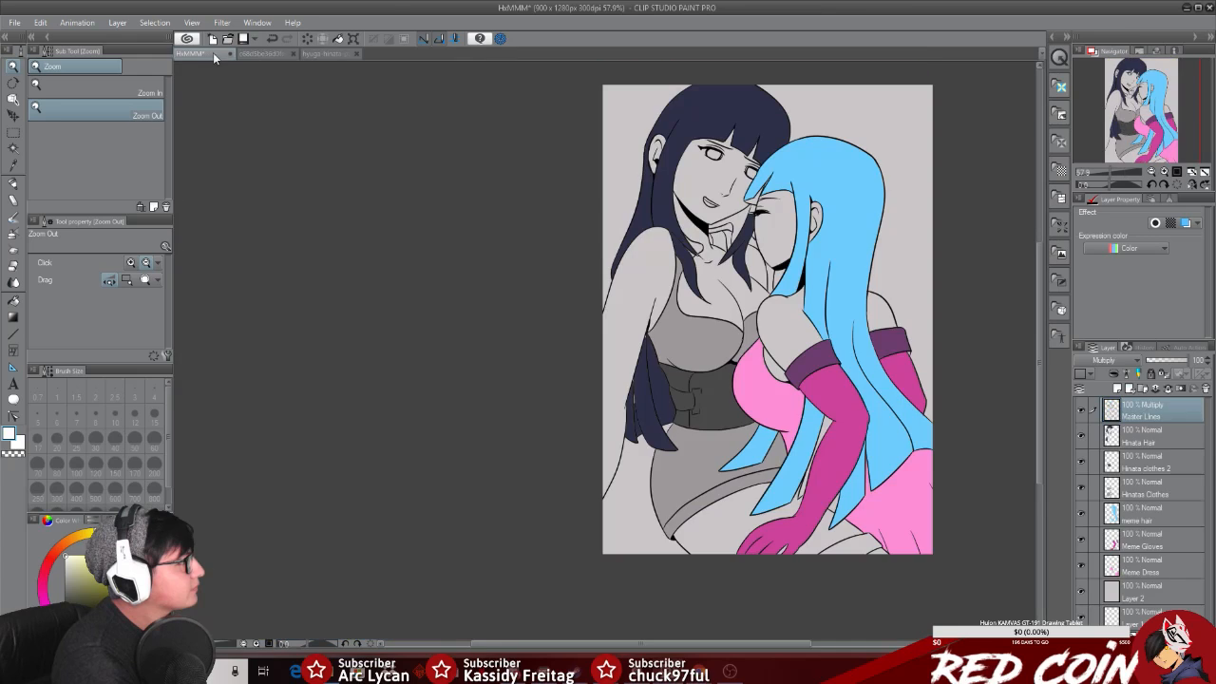
Step: Choose Auto select, add a raster layer directly below Meme Dress, and name it "Meme skin"
{"action": "left_click", "coordinate": [13, 147]}
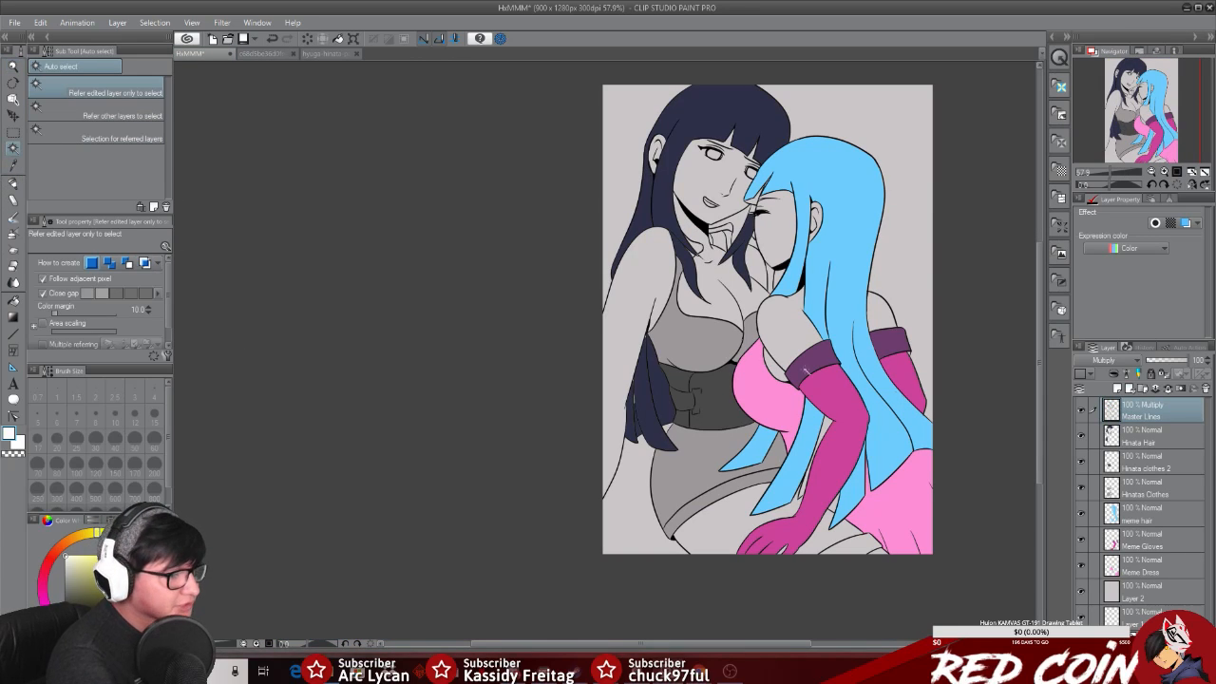
{"action": "left_click", "coordinate": [1146, 554]}
{"action": "left_click", "coordinate": [1143, 595]}
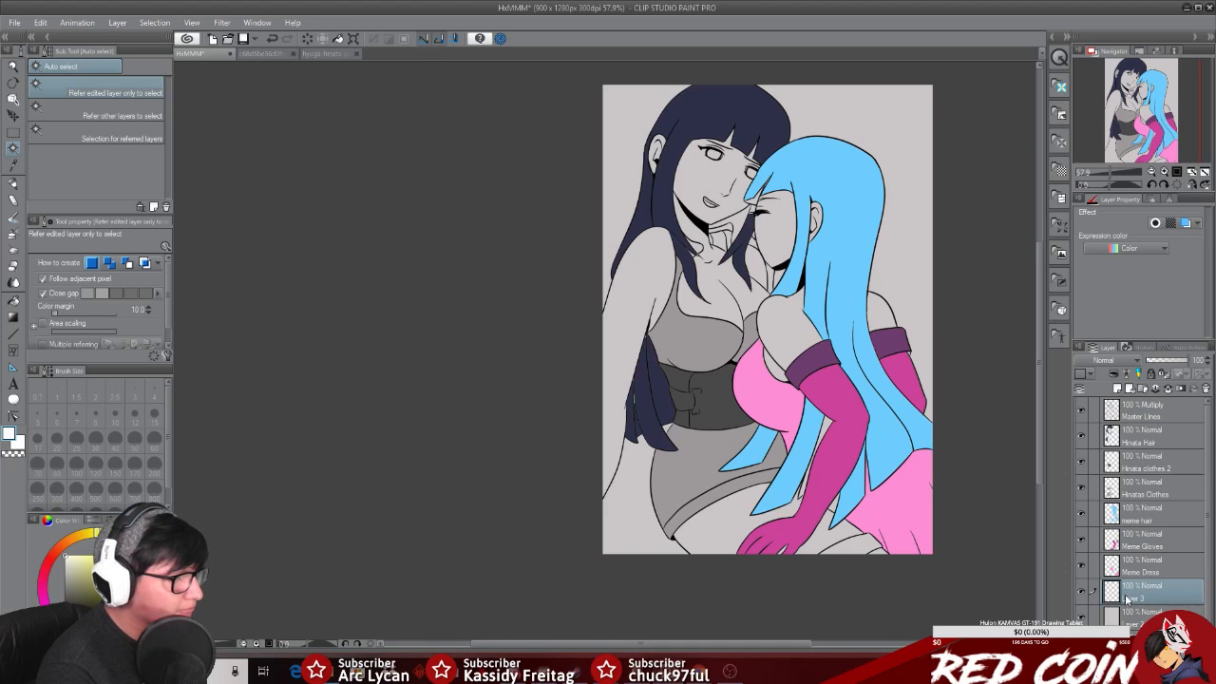
{"action": "double_click", "coordinate": [1137, 597]}
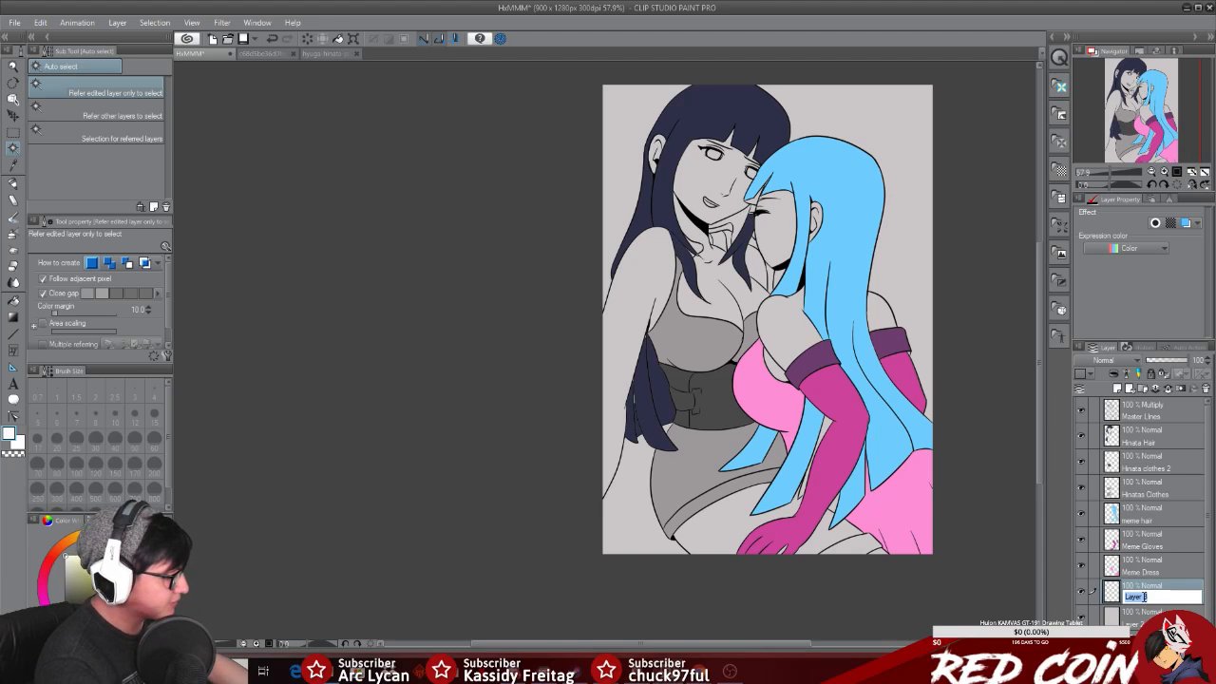
{"action": "type", "text": "Meme Skin"}
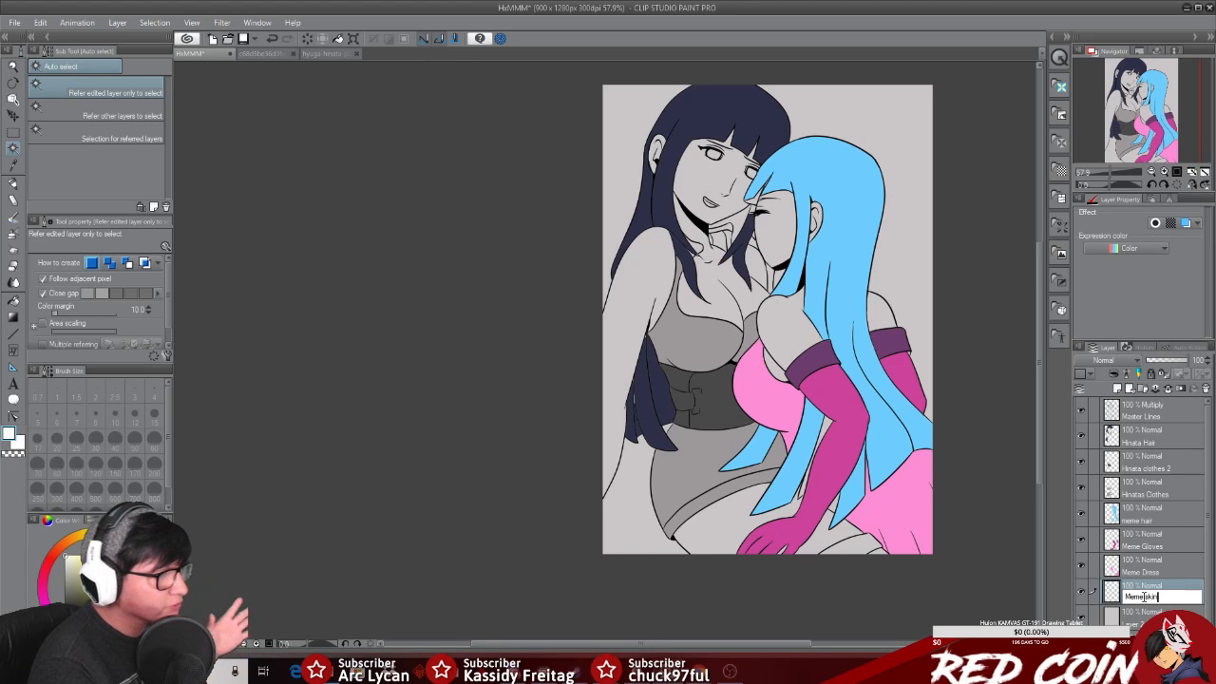
Step: Select the blue-haired character's near upper arm from Master Lines, fill it near-white on the Meme skin layer, and deselect
{"action": "key", "text": "Return"}
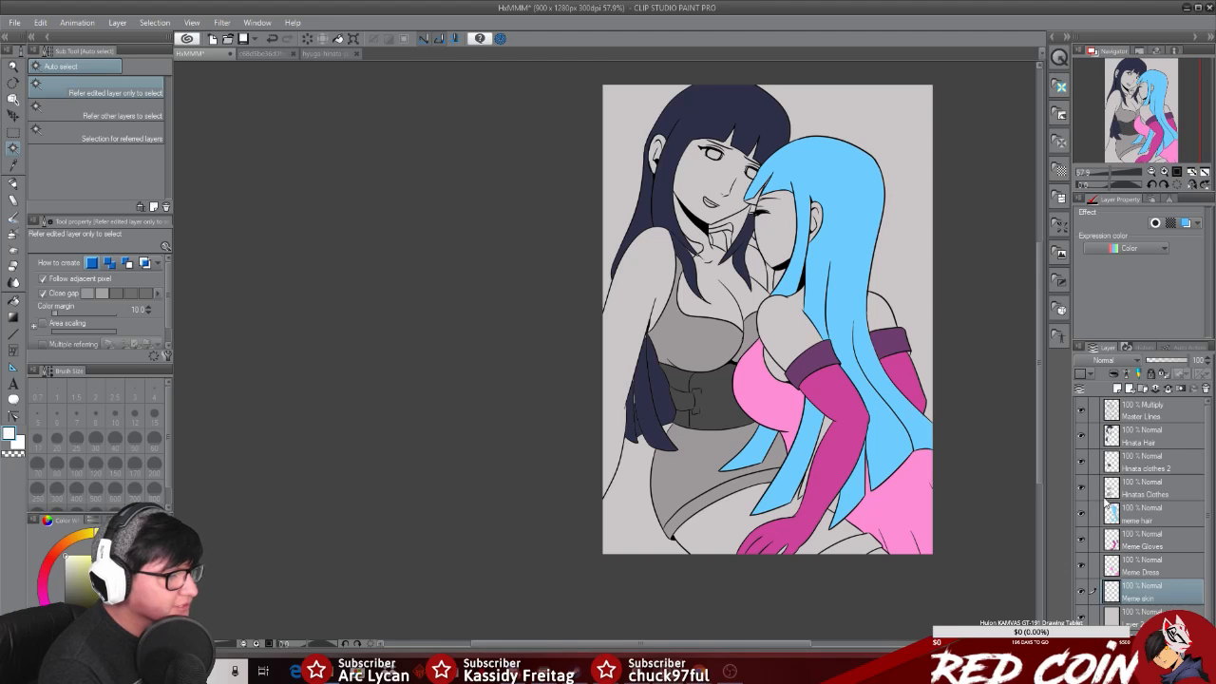
{"action": "left_click", "coordinate": [1155, 414]}
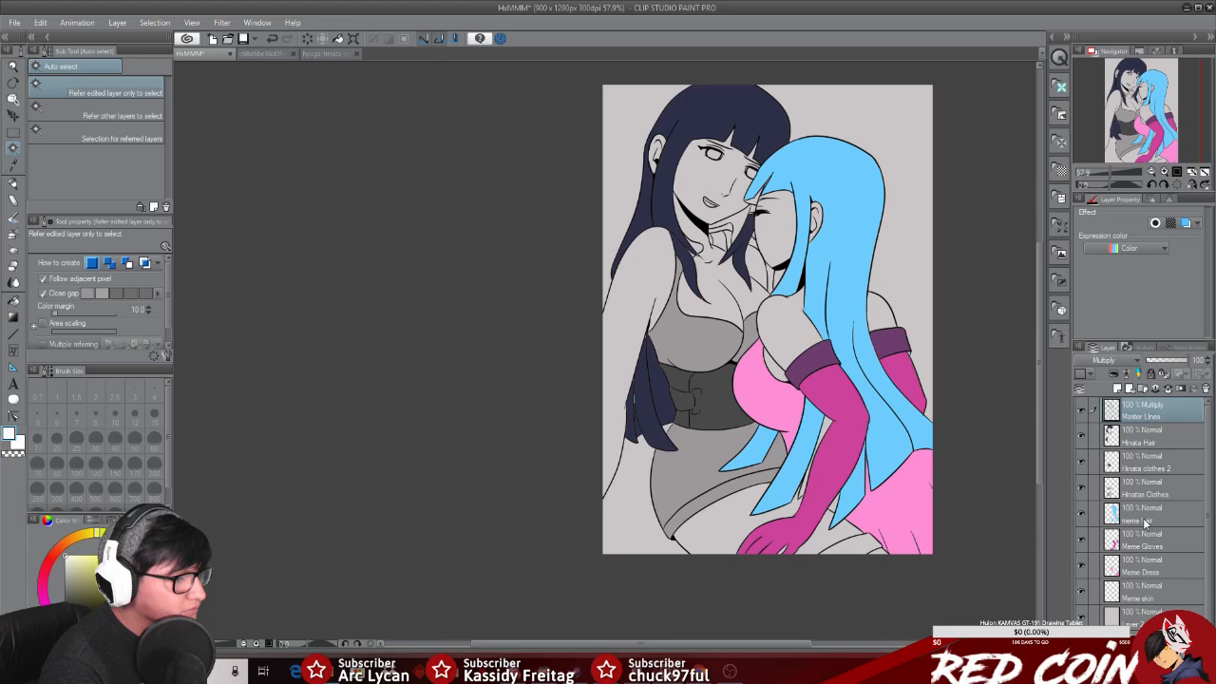
{"action": "left_click", "coordinate": [1145, 593]}
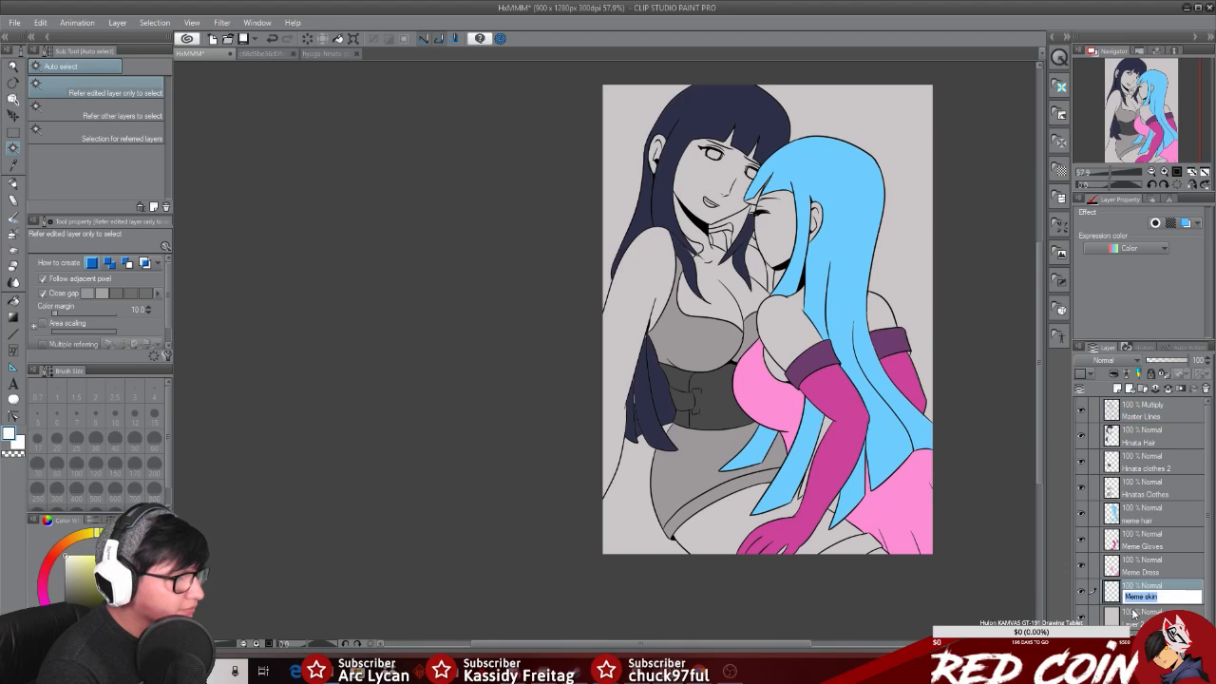
{"action": "left_click", "coordinate": [1145, 411]}
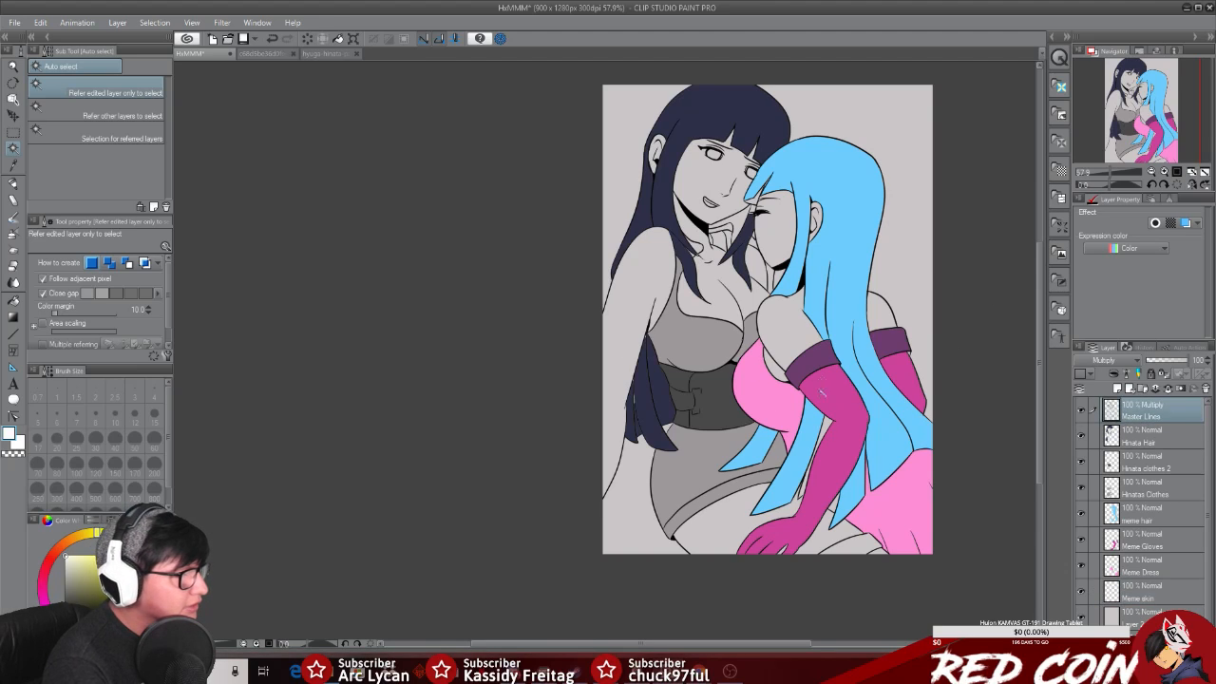
{"action": "left_click", "coordinate": [779, 327]}
{"action": "left_click", "coordinate": [1161, 593]}
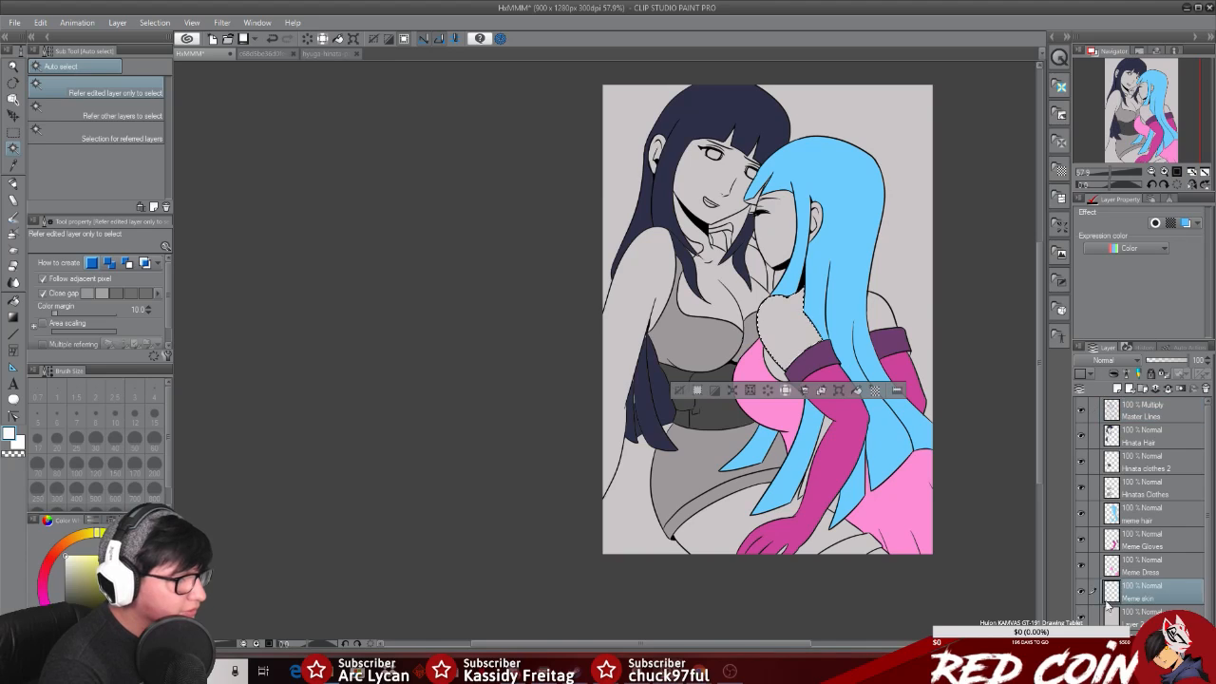
{"action": "left_click", "coordinate": [857, 389]}
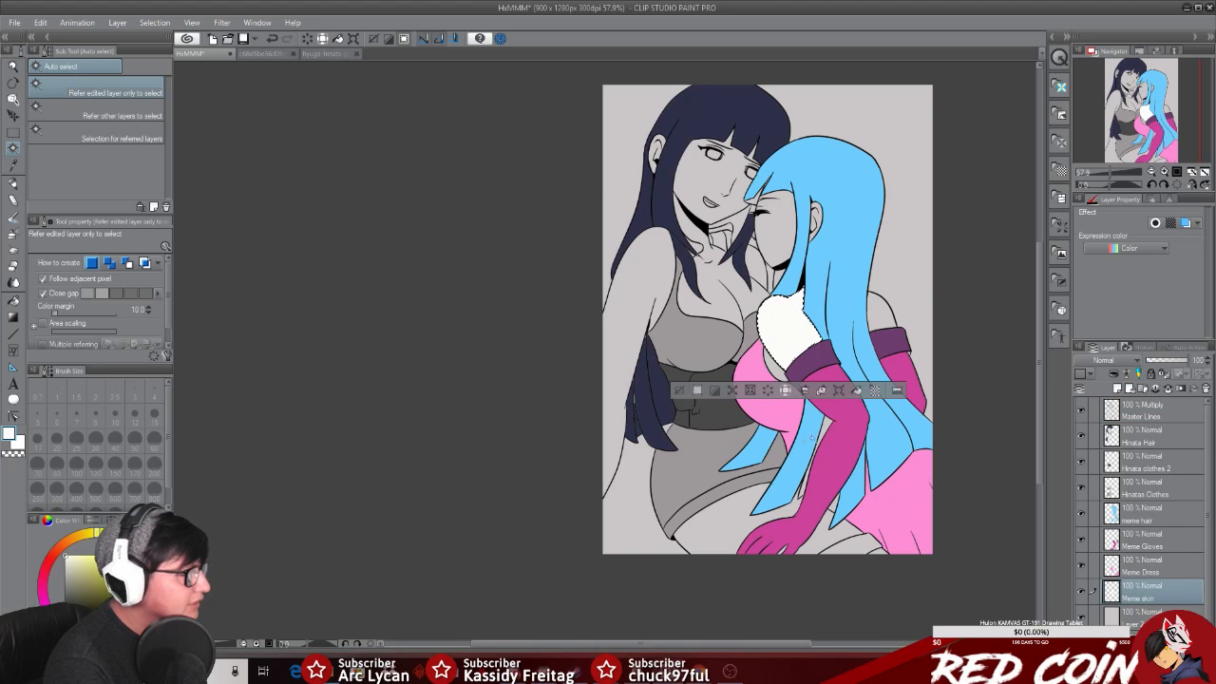
{"action": "left_click", "coordinate": [681, 391]}
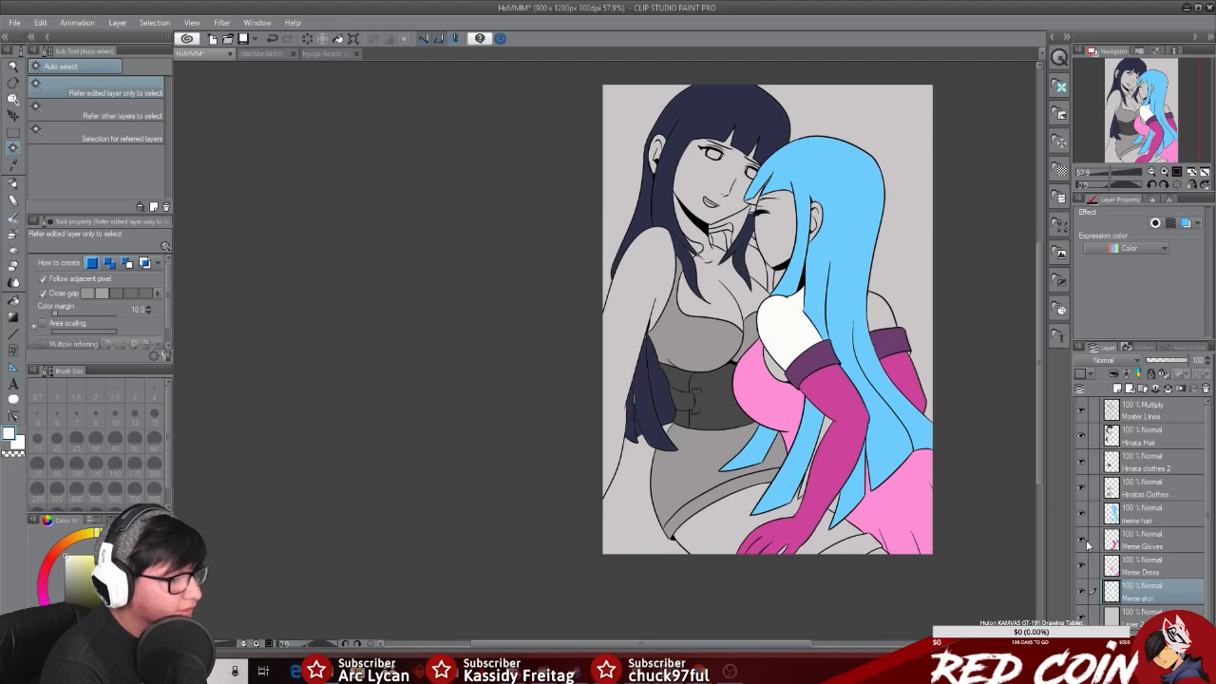
Step: Select the blue-haired character's far shoulder from Master Lines and fill it near-white on the Meme skin layer
{"action": "left_click", "coordinate": [1145, 413]}
{"action": "left_click", "coordinate": [884, 314]}
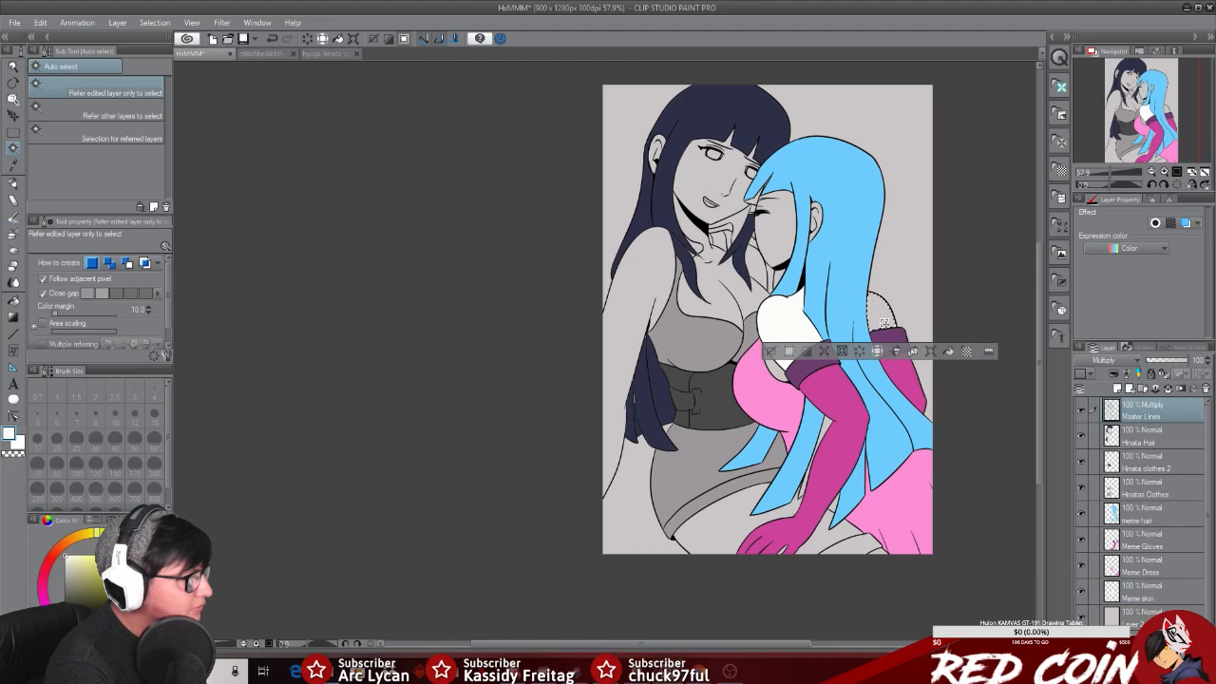
{"action": "left_click", "coordinate": [1157, 586]}
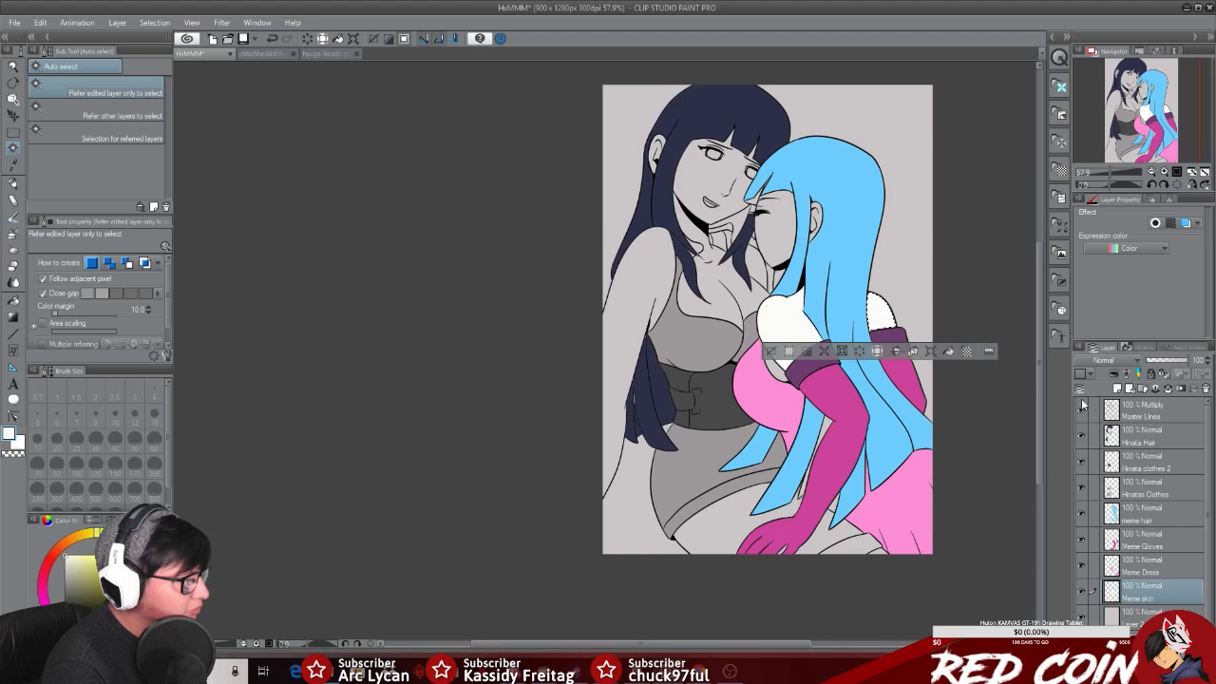
Step: Select the blue-haired character's face from Master Lines and fill it near-white on the Meme skin layer
{"action": "left_click", "coordinate": [1144, 410]}
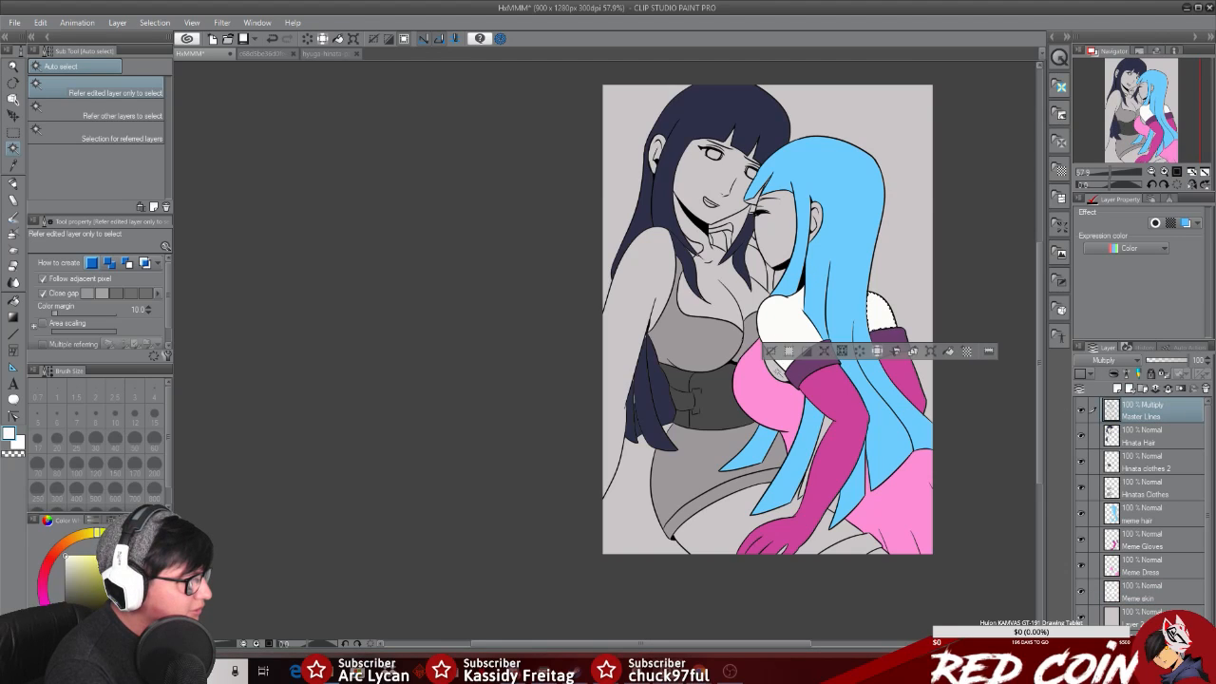
{"action": "left_click", "coordinate": [778, 372]}
{"action": "left_click", "coordinate": [782, 226]}
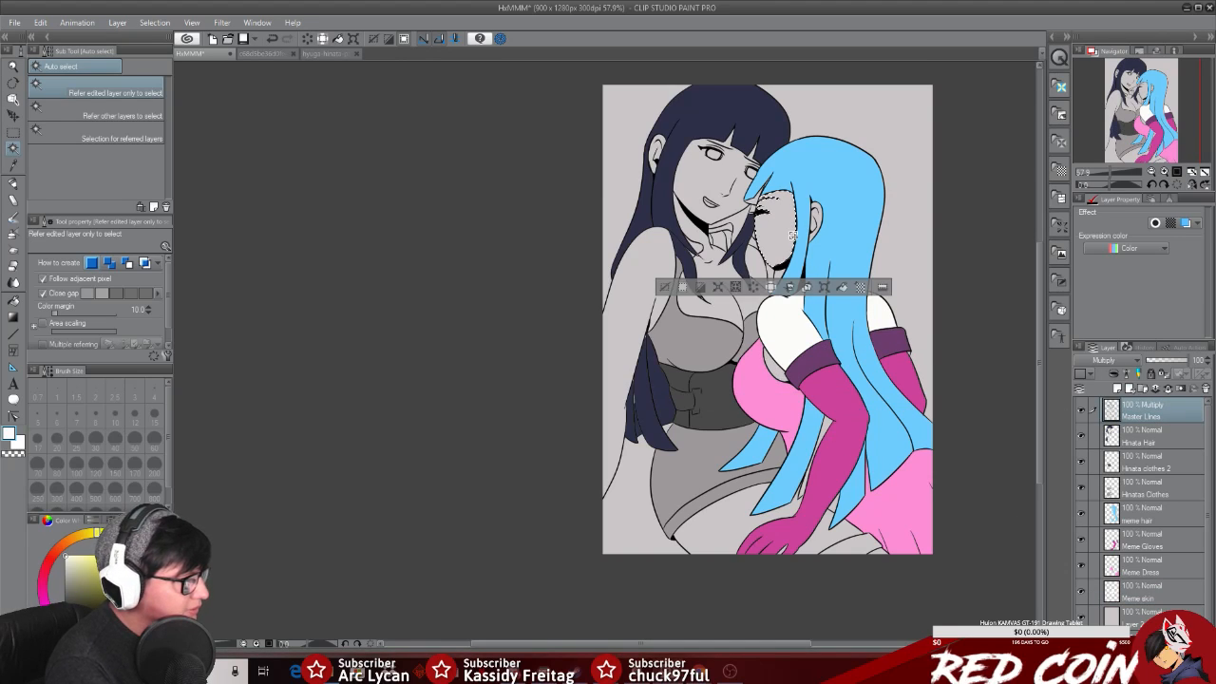
{"action": "left_click", "coordinate": [1152, 594]}
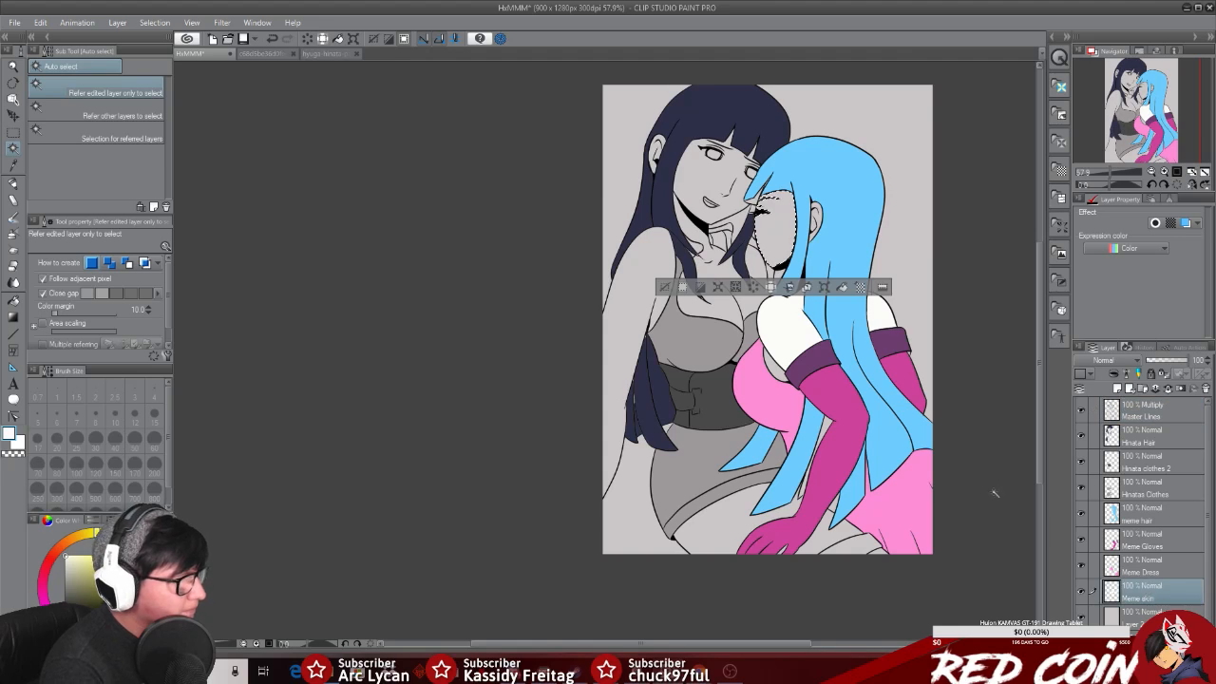
{"action": "key", "text": "alt+BackSpace"}
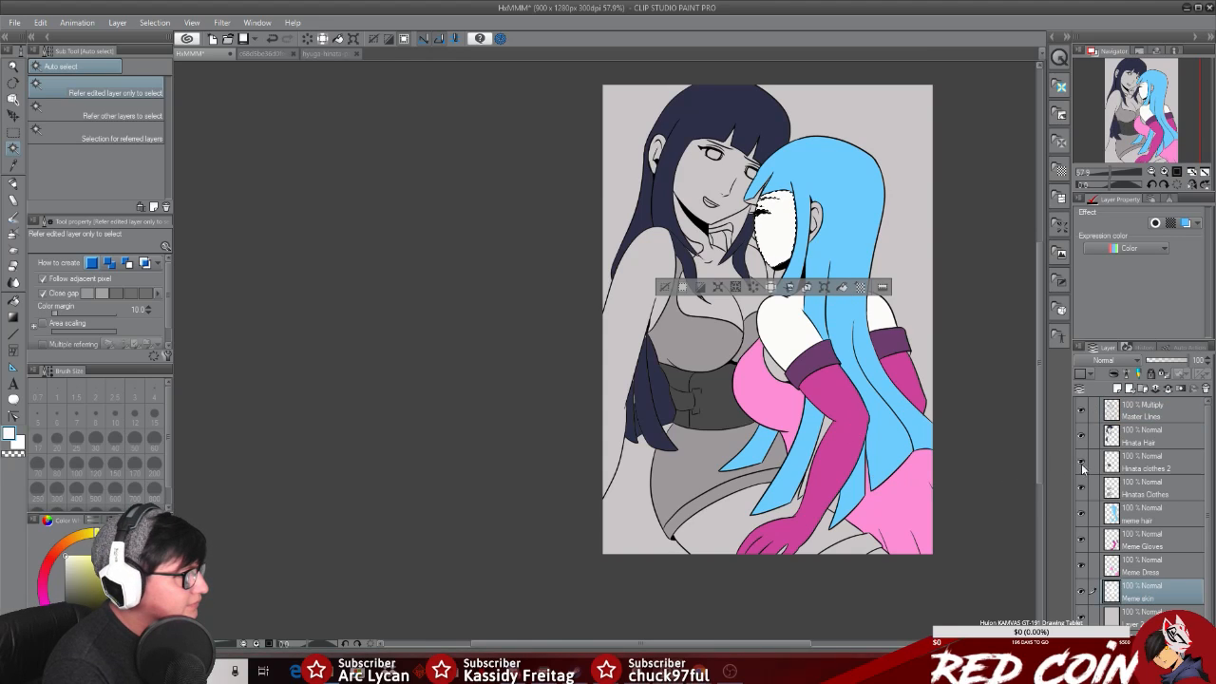
Step: Select the blue-haired character's ear from Master Lines, fill it near-white on the Meme skin layer, and deselect
{"action": "left_click", "coordinate": [1161, 414]}
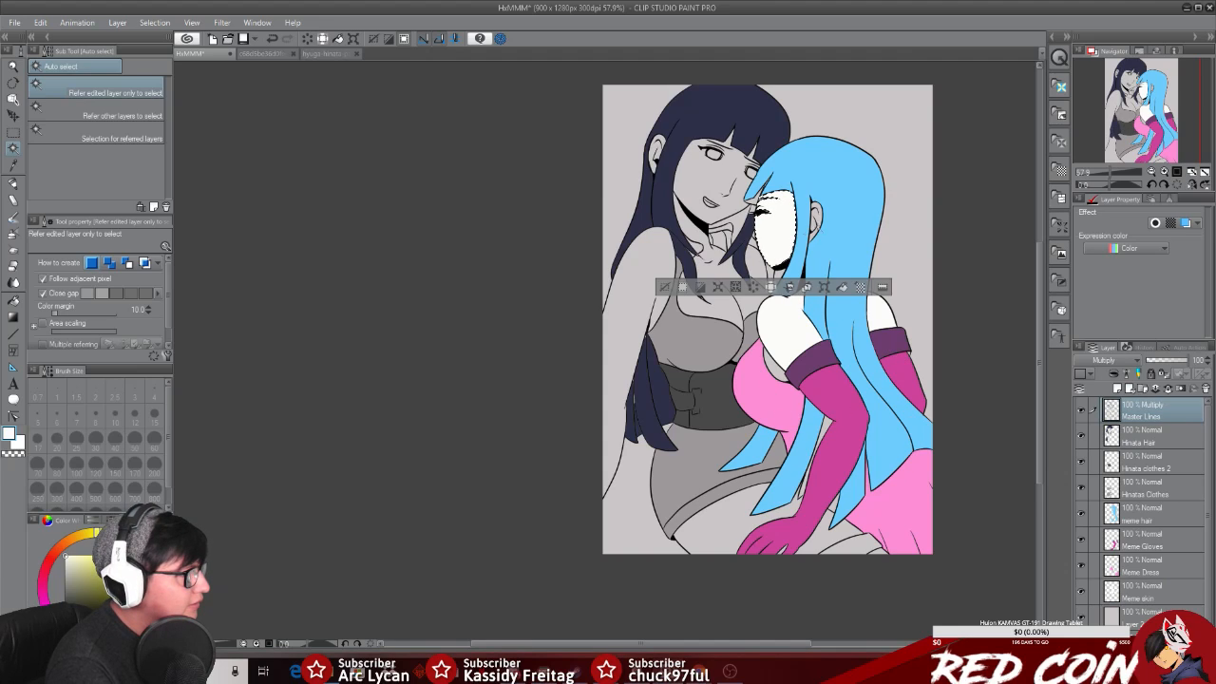
{"action": "left_click", "coordinate": [817, 219]}
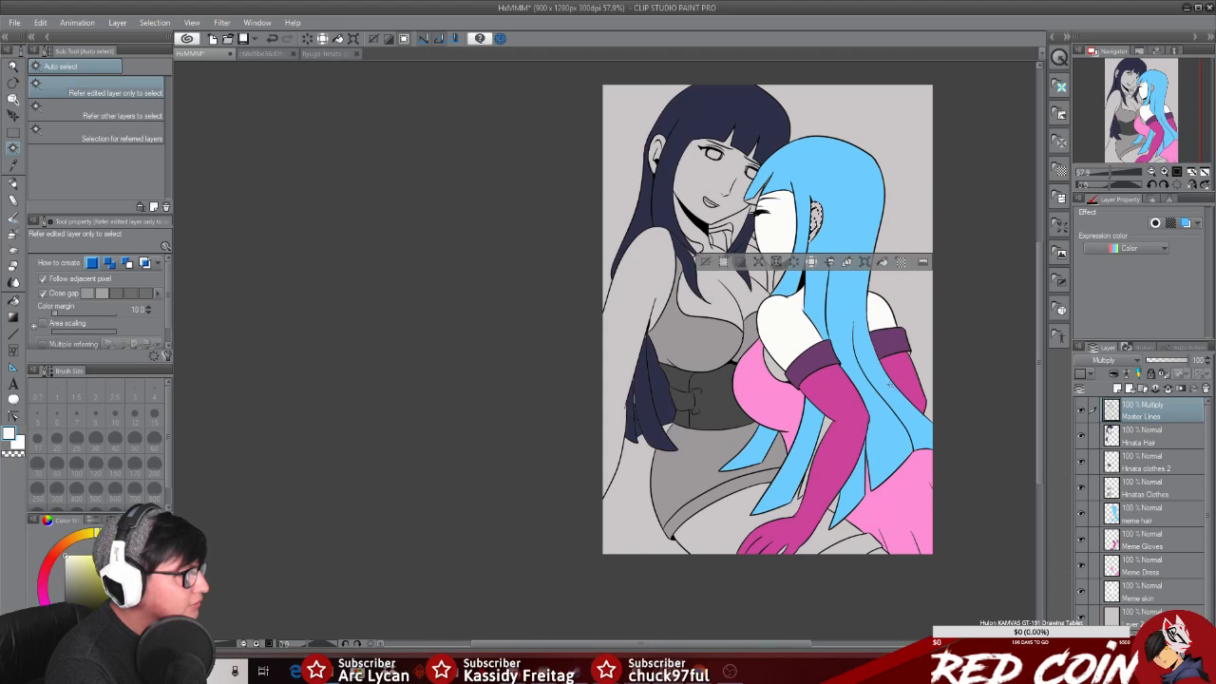
{"action": "left_click", "coordinate": [1162, 597]}
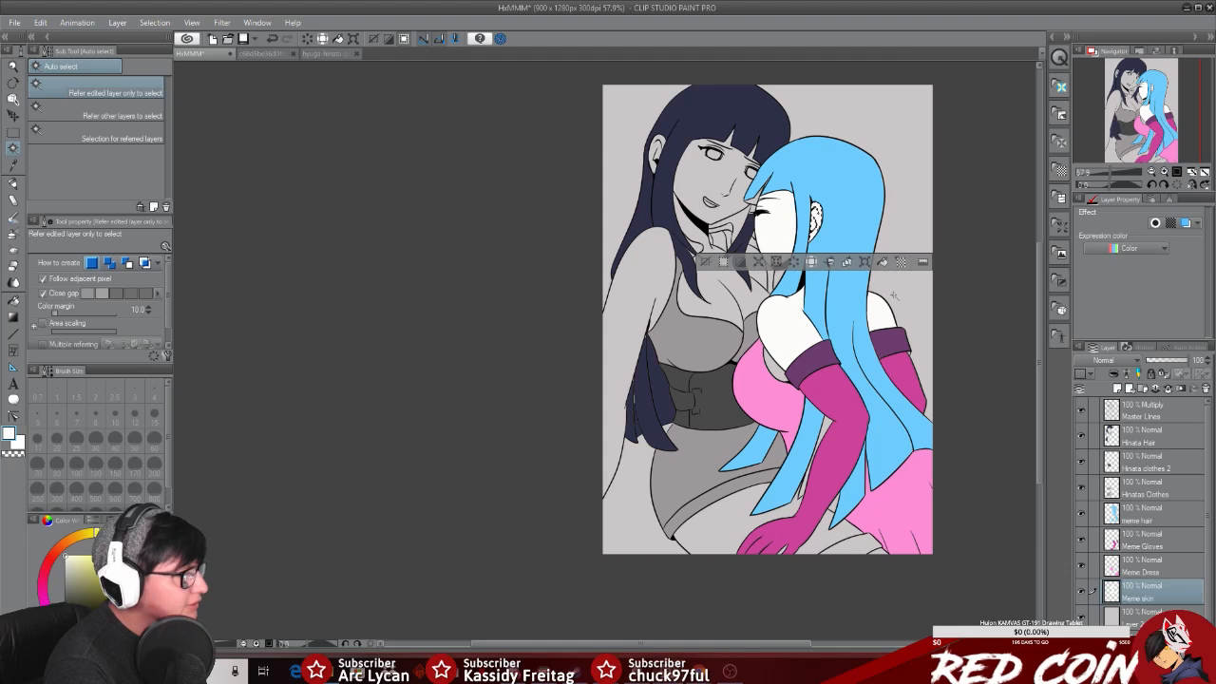
{"action": "left_click", "coordinate": [706, 262]}
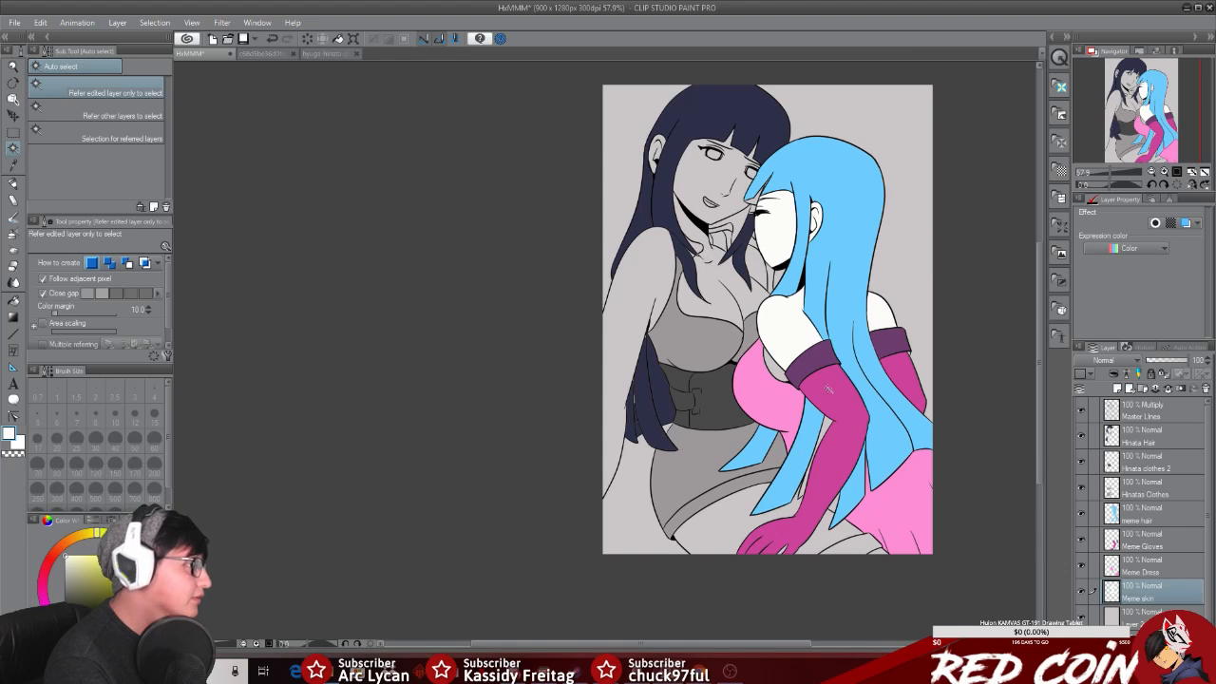
Step: Sample the peach face skin in the hyuga-hinata-painting reference as the drawing colour and return to the two-character illustration
{"action": "left_click", "coordinate": [332, 53]}
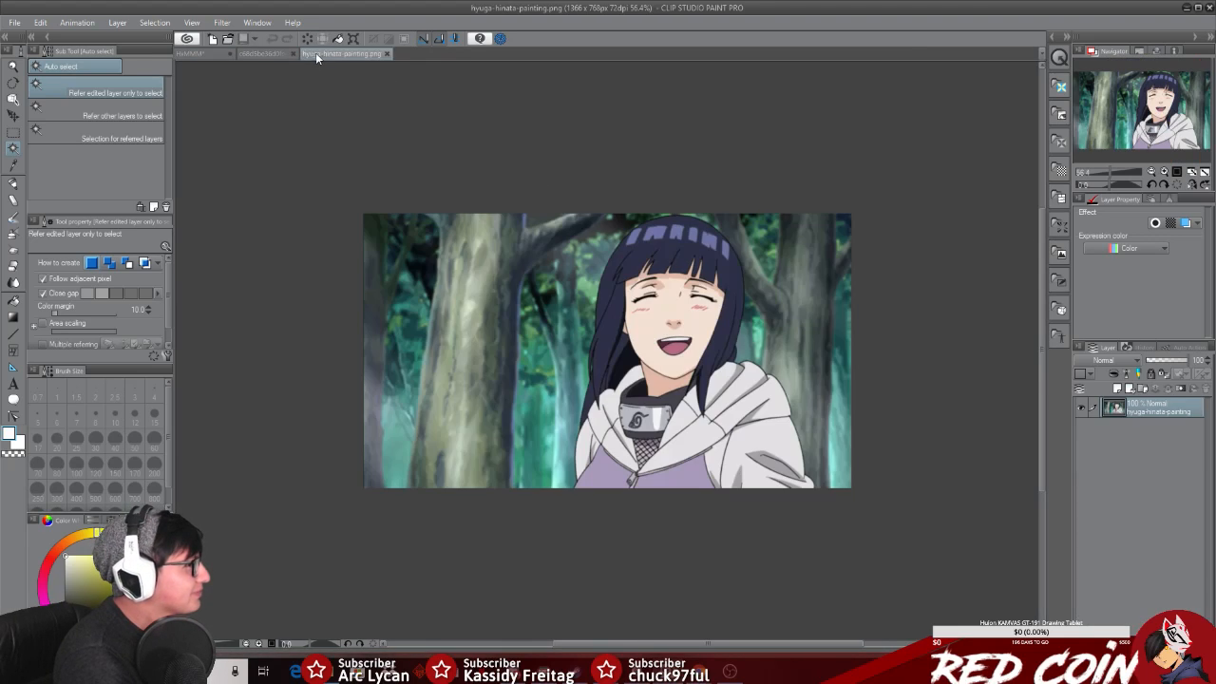
{"action": "left_click", "coordinate": [13, 164]}
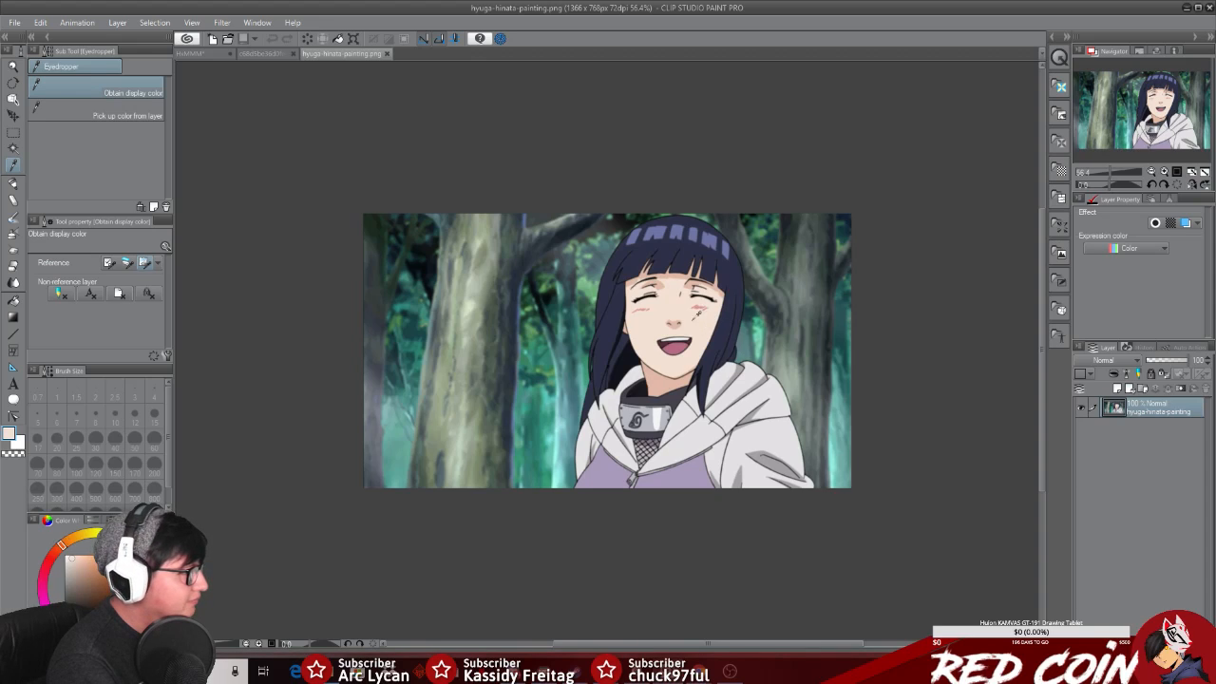
{"action": "left_click", "coordinate": [673, 324]}
{"action": "left_click", "coordinate": [676, 321]}
{"action": "left_click", "coordinate": [671, 325]}
{"action": "left_click", "coordinate": [679, 321]}
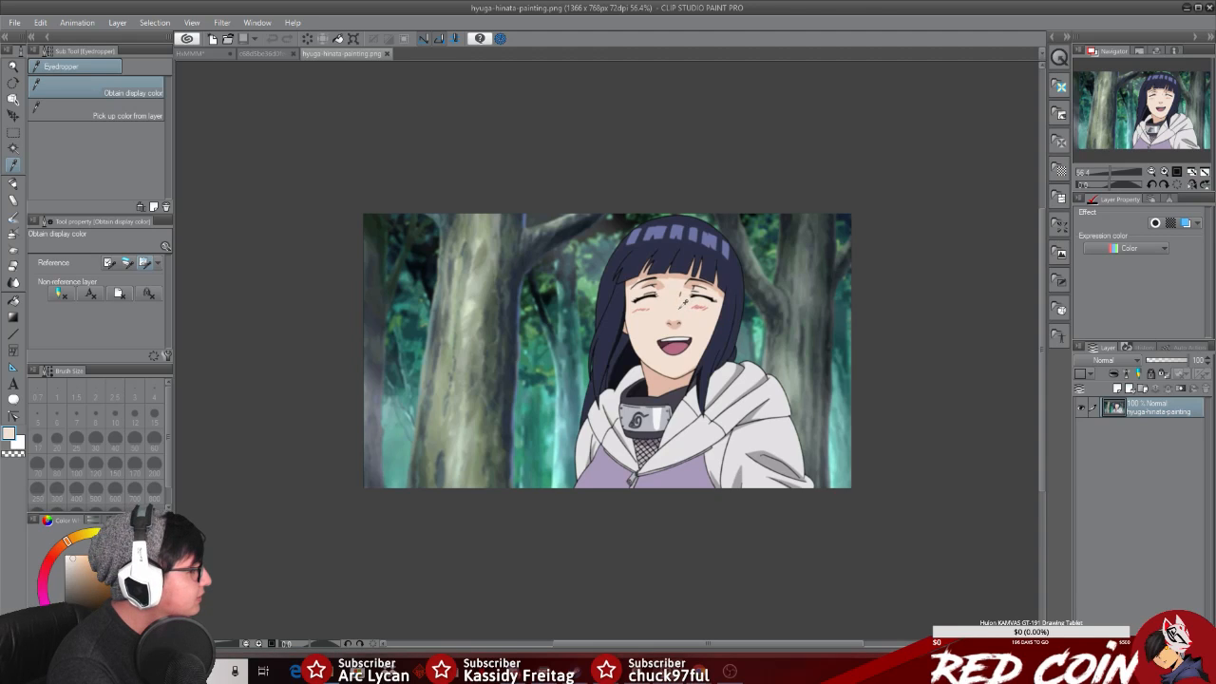
{"action": "left_click", "coordinate": [262, 54]}
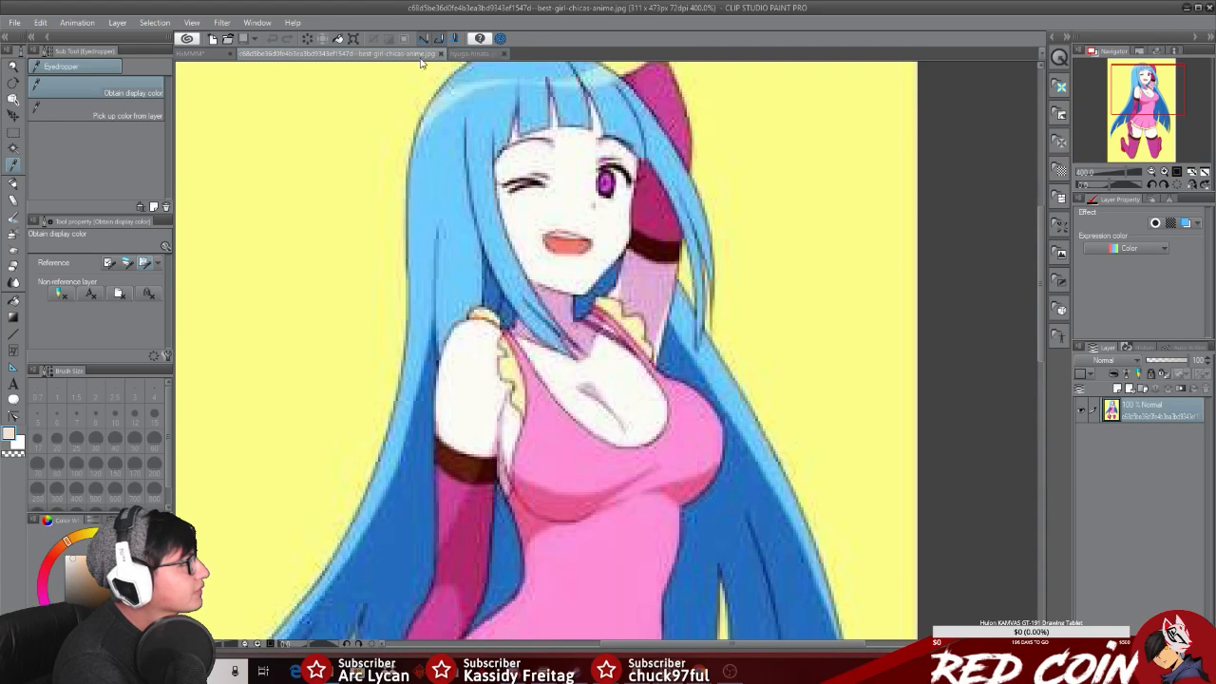
{"action": "left_click", "coordinate": [193, 54]}
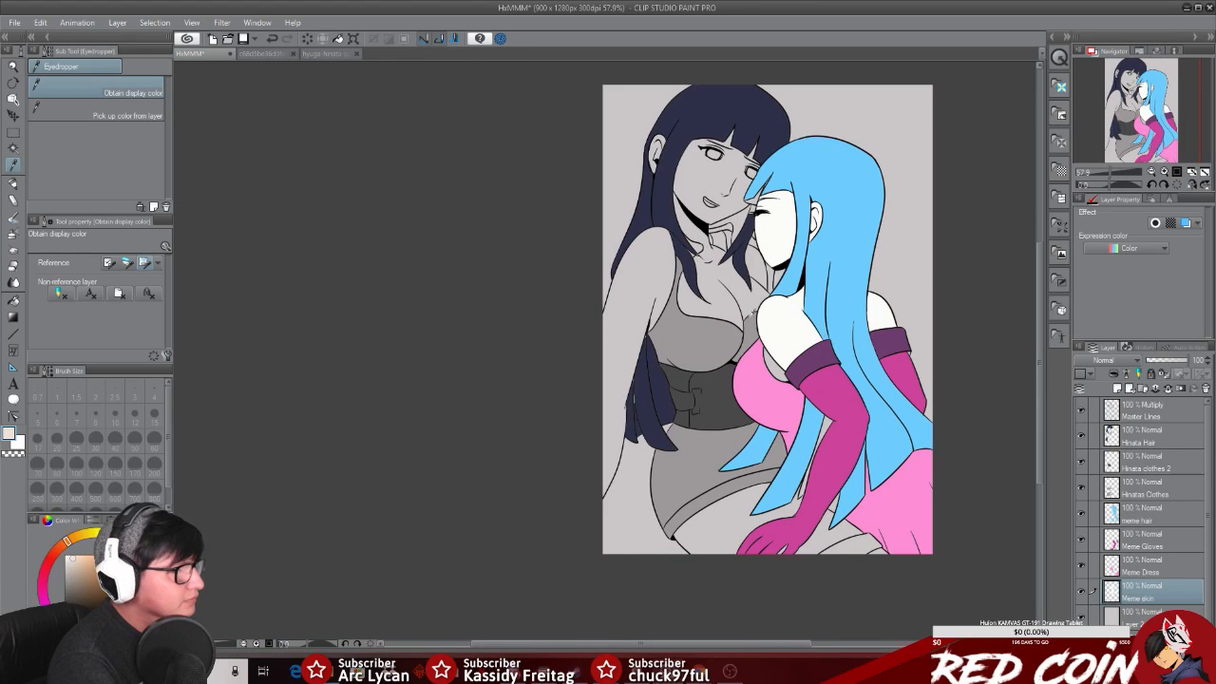
Step: Rename the layer directly below Meme skin with the prefix "Hinata" for the dark-haired character's skin
{"action": "left_click", "coordinate": [1150, 613]}
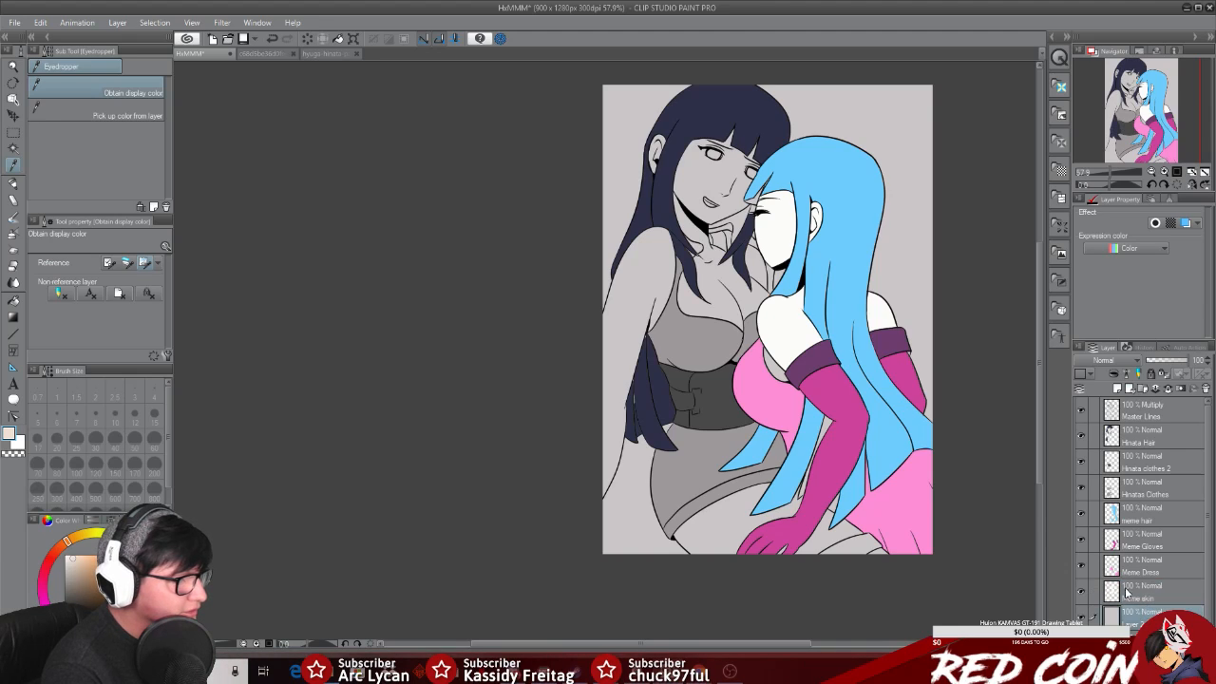
{"action": "double_click", "coordinate": [1136, 622]}
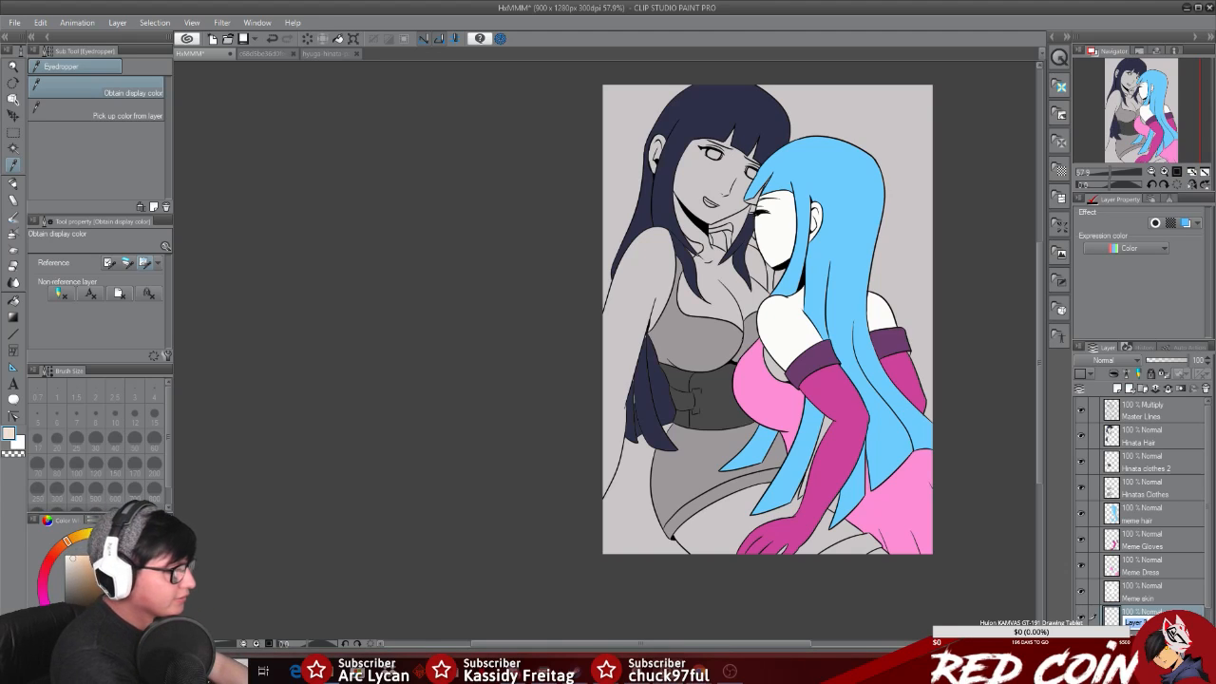
{"action": "type", "text": "Hinata"}
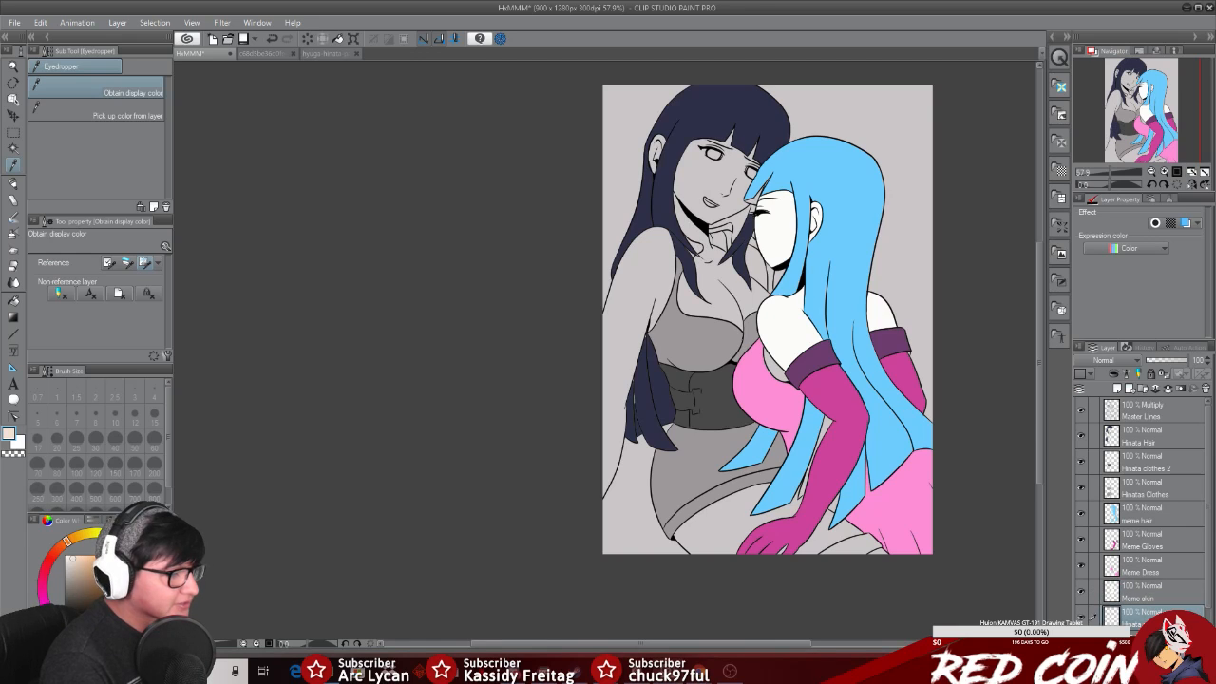
Step: Enlarge the dark-haired character's upper body, make Master Lines the active layer, and choose Auto select
{"action": "left_click", "coordinate": [12, 66]}
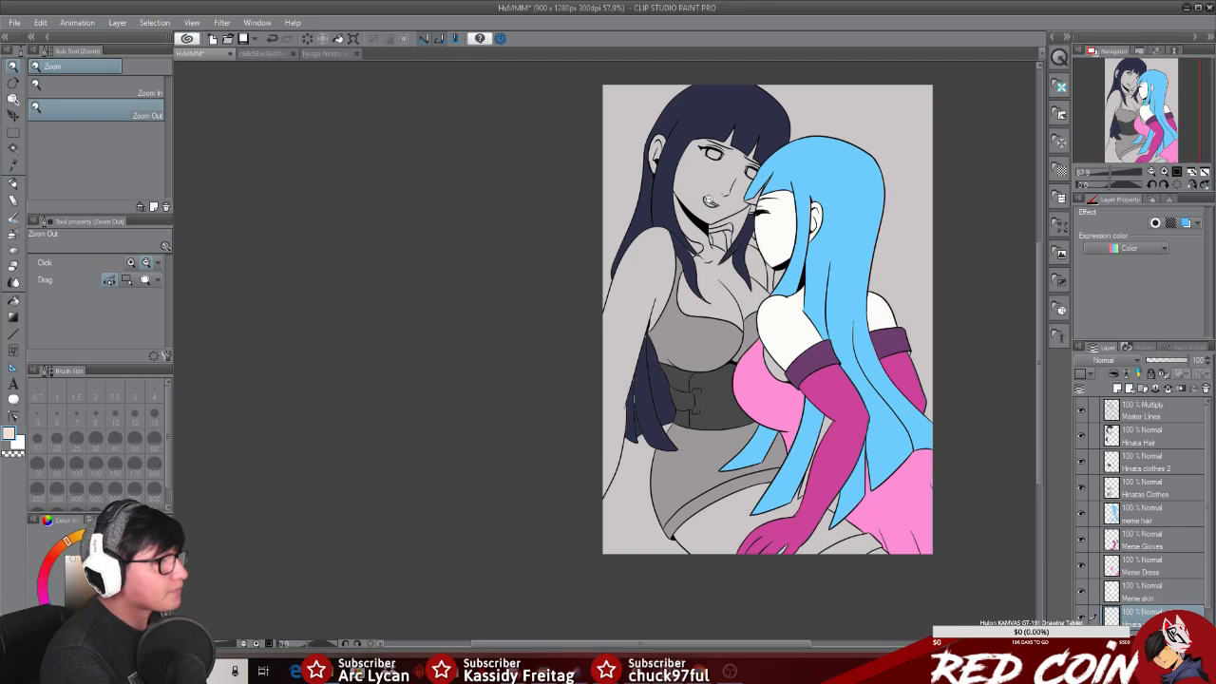
{"action": "left_click", "coordinate": [703, 198]}
{"action": "left_click_drag", "start_coordinate": [1037, 305], "coordinate": [1040, 274]}
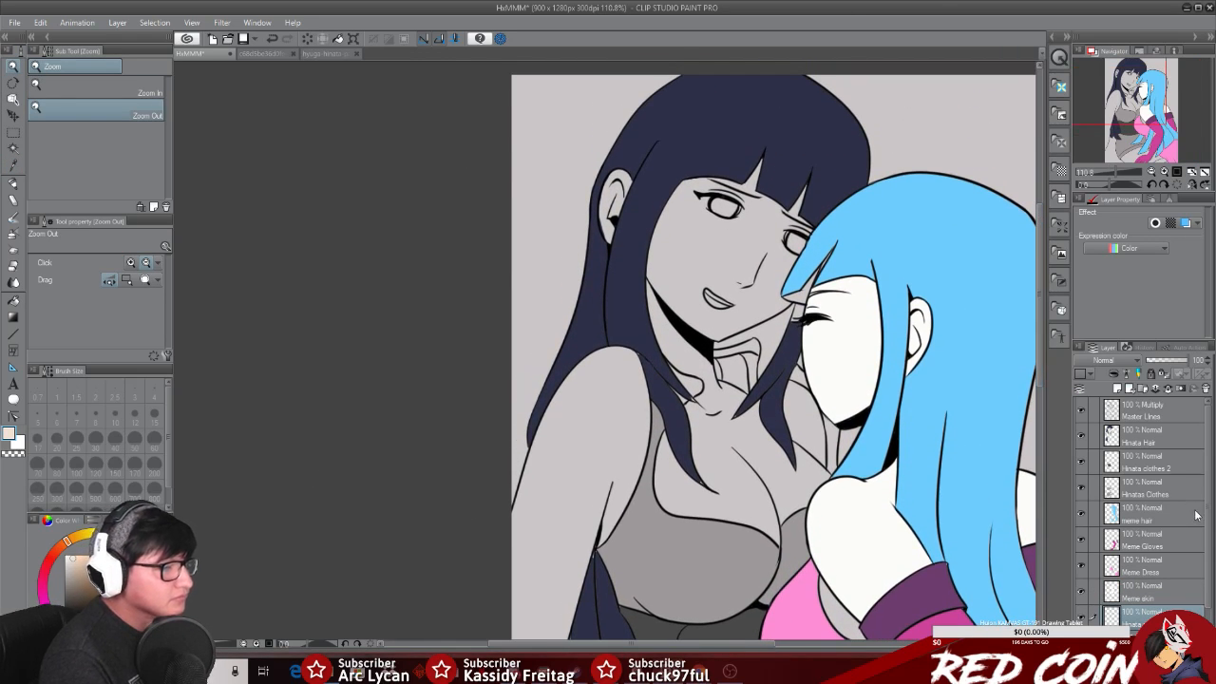
{"action": "left_click", "coordinate": [1167, 410]}
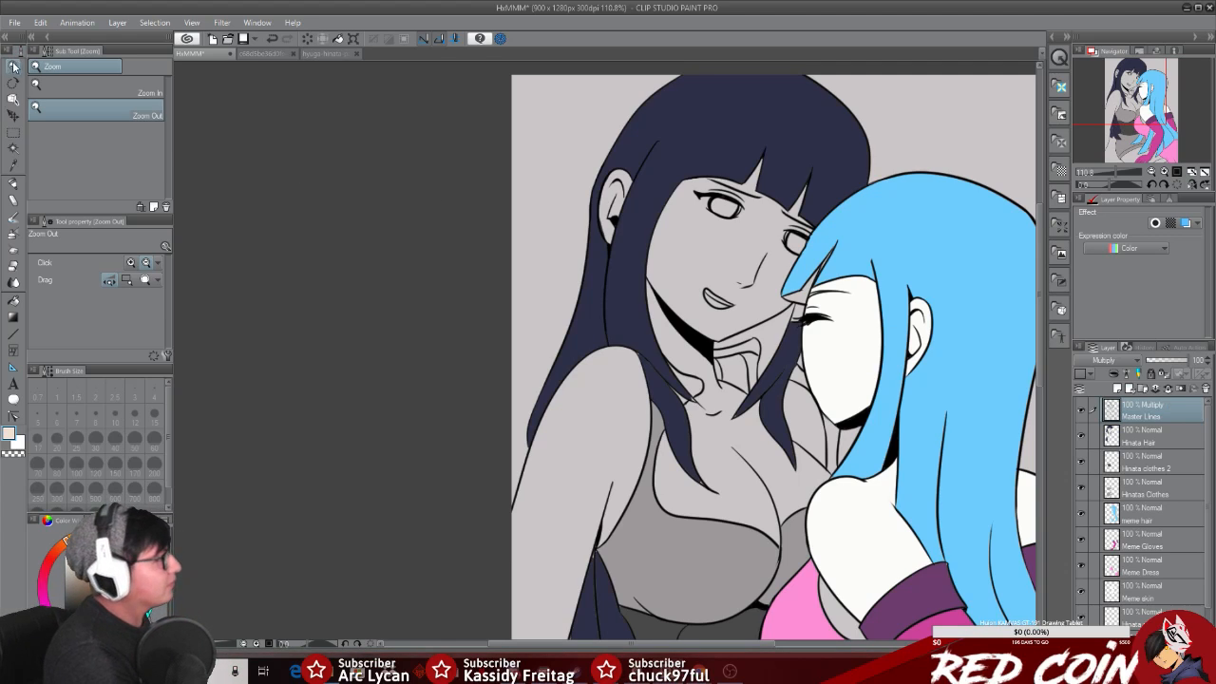
{"action": "left_click", "coordinate": [732, 344]}
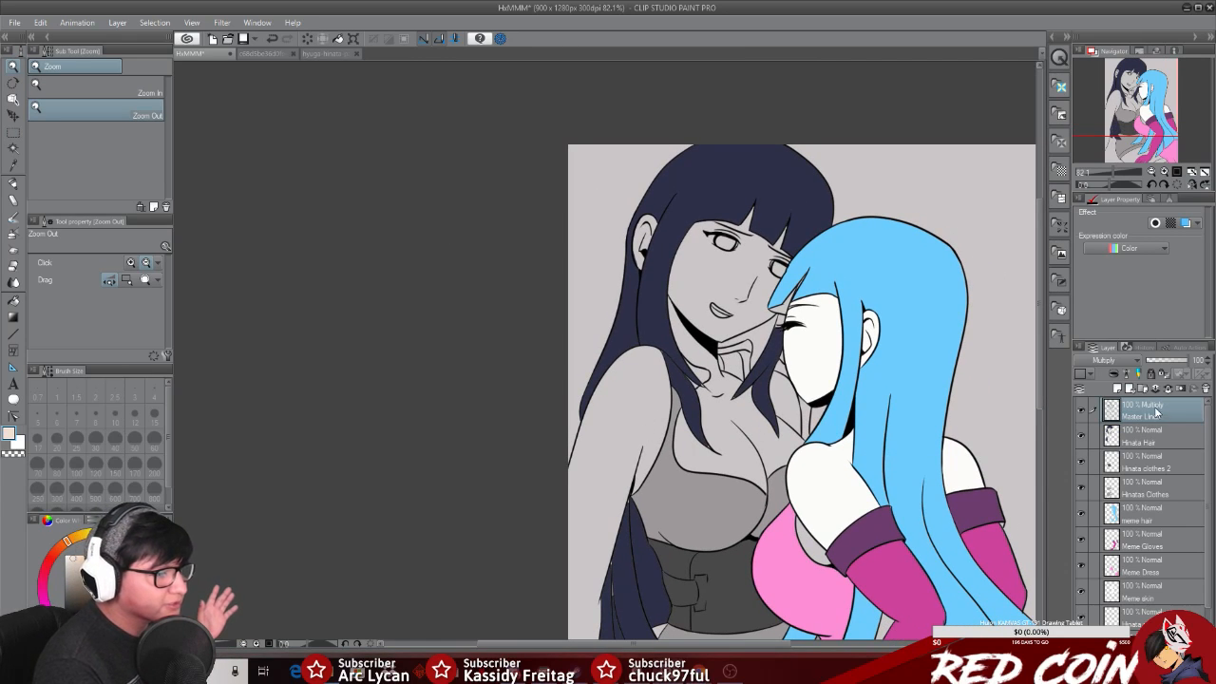
{"action": "left_click", "coordinate": [13, 149]}
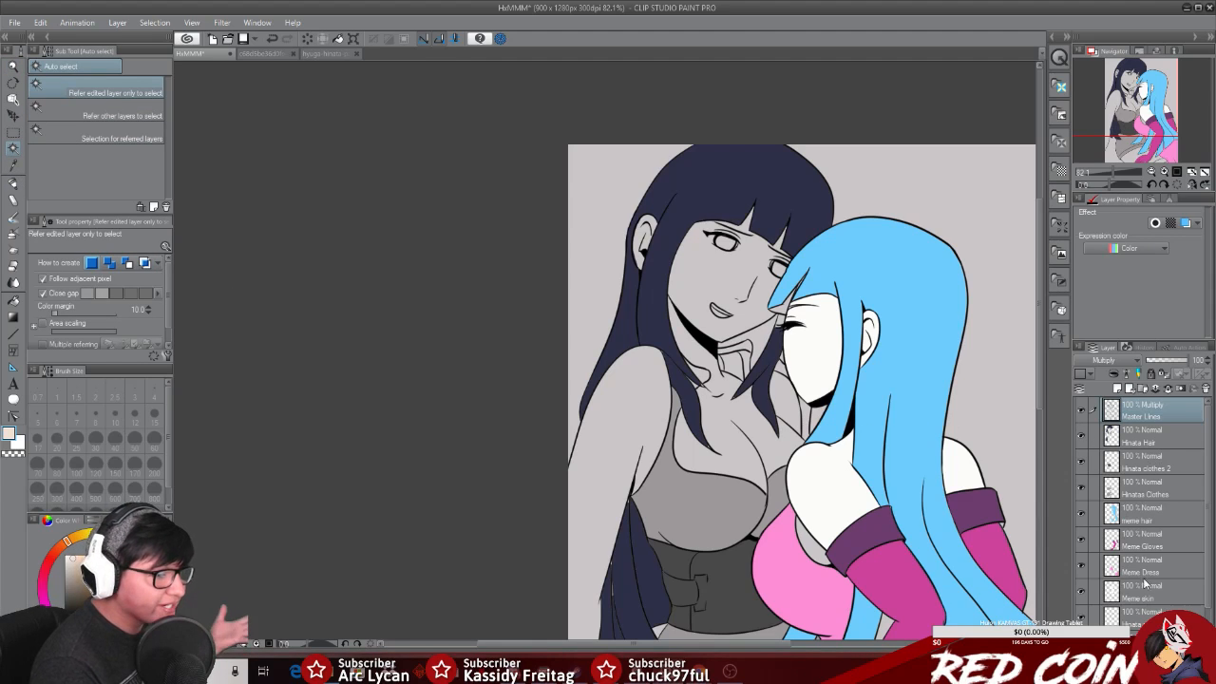
{"action": "left_click", "coordinate": [1145, 615]}
{"action": "left_click", "coordinate": [647, 414]}
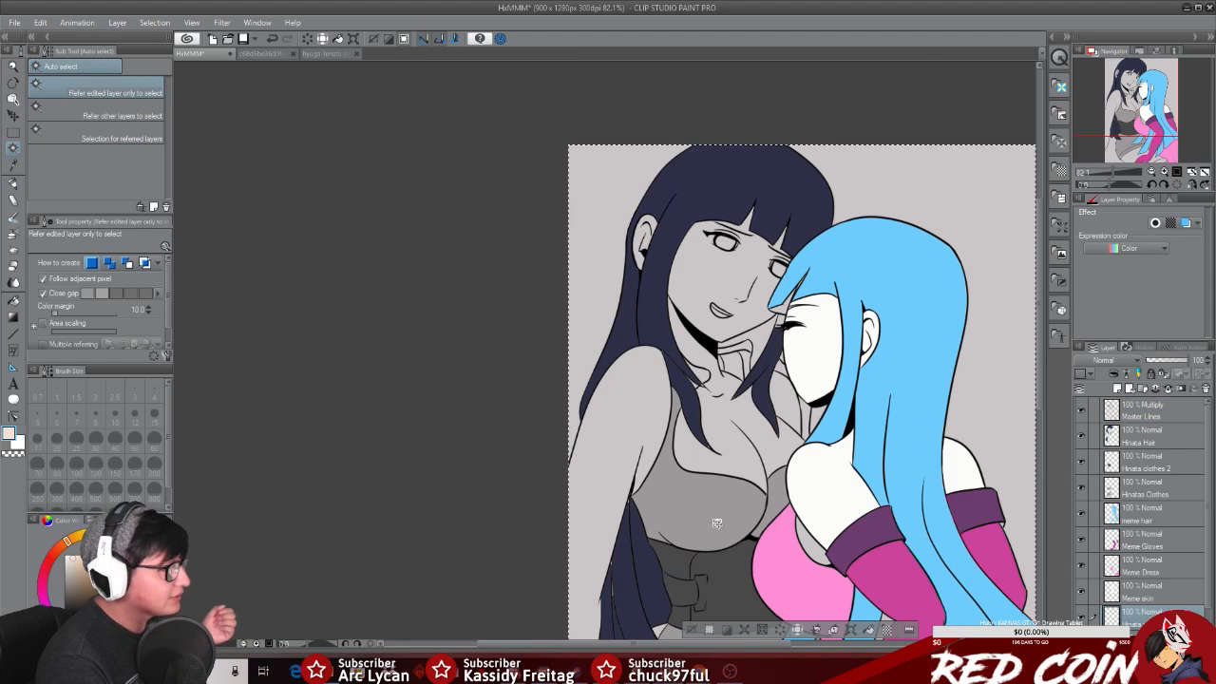
{"action": "left_click", "coordinate": [1163, 414]}
{"action": "left_click", "coordinate": [693, 626]}
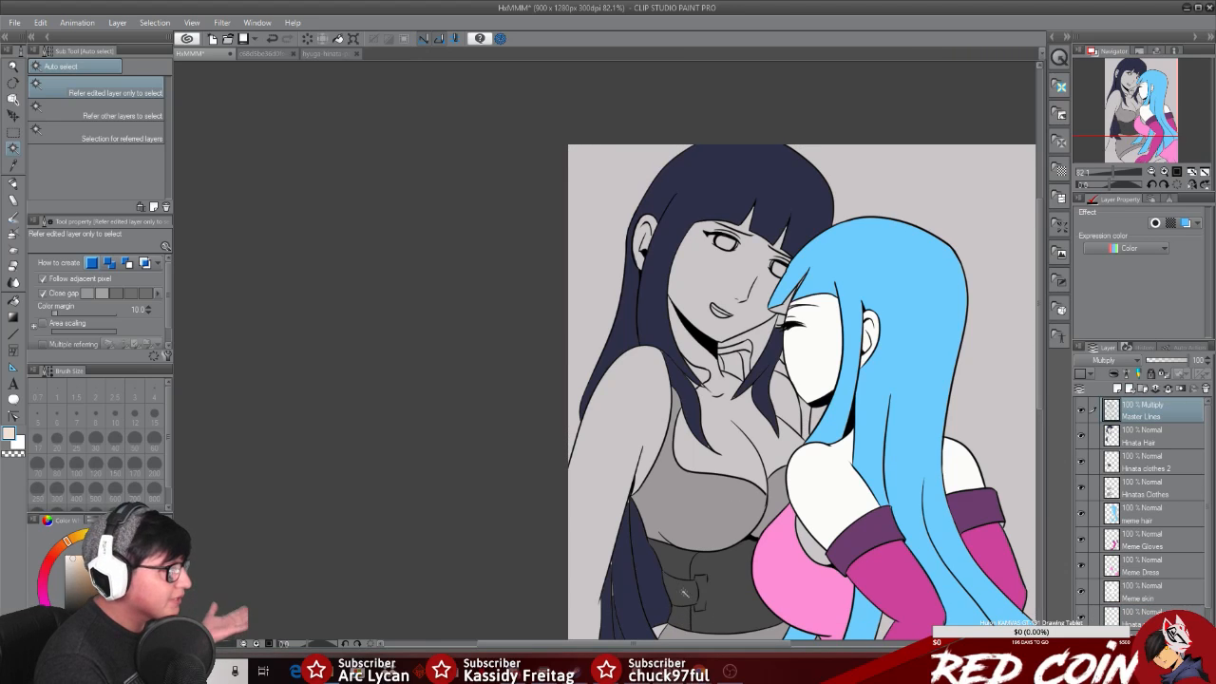
Step: Select the dark-haired character's arm from Master Lines and fill it with the sampled peach on the Hinata skin layer
{"action": "left_click", "coordinate": [650, 390]}
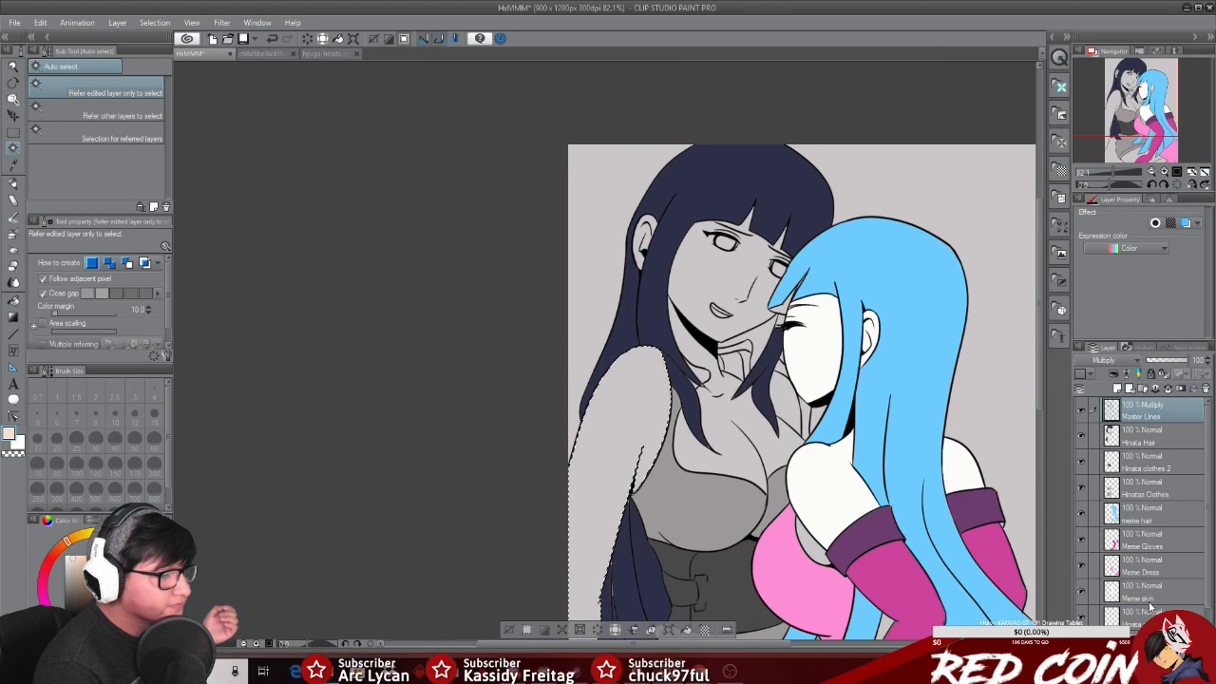
{"action": "left_click", "coordinate": [1152, 613]}
{"action": "left_click", "coordinate": [690, 628]}
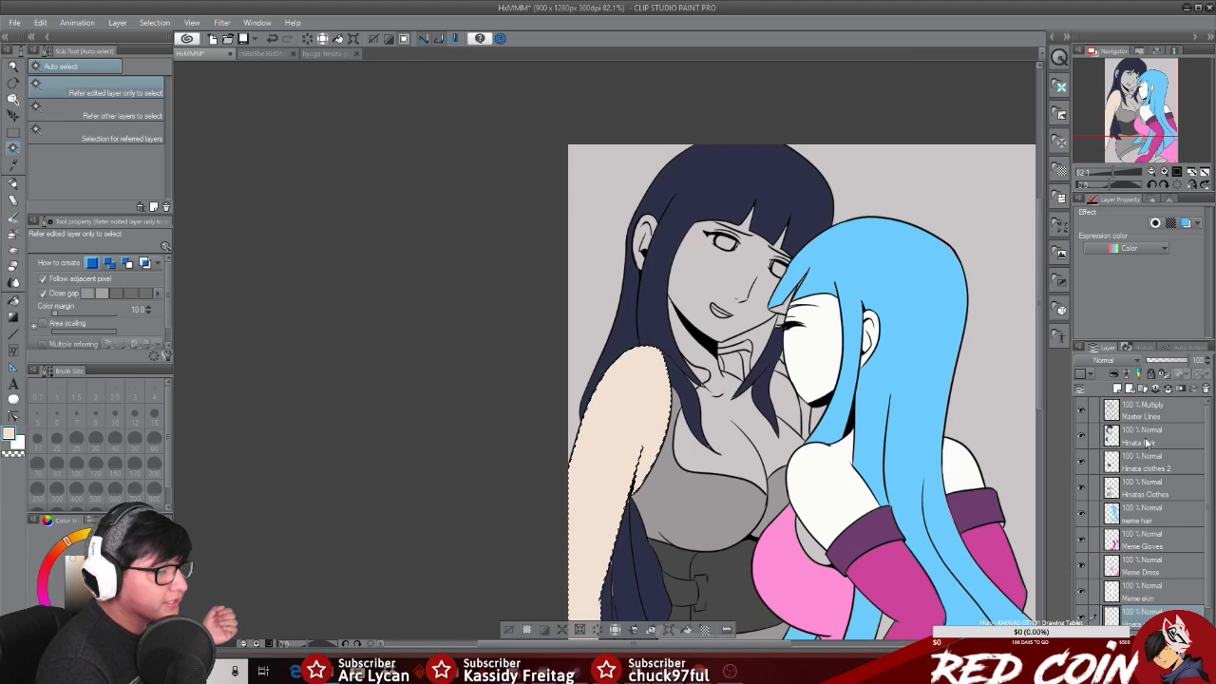
Step: Select the dark-haired character's face from Master Lines and fill it with the sampled peach on the Hinata skin layer
{"action": "left_click", "coordinate": [1159, 415]}
{"action": "left_click", "coordinate": [689, 281]}
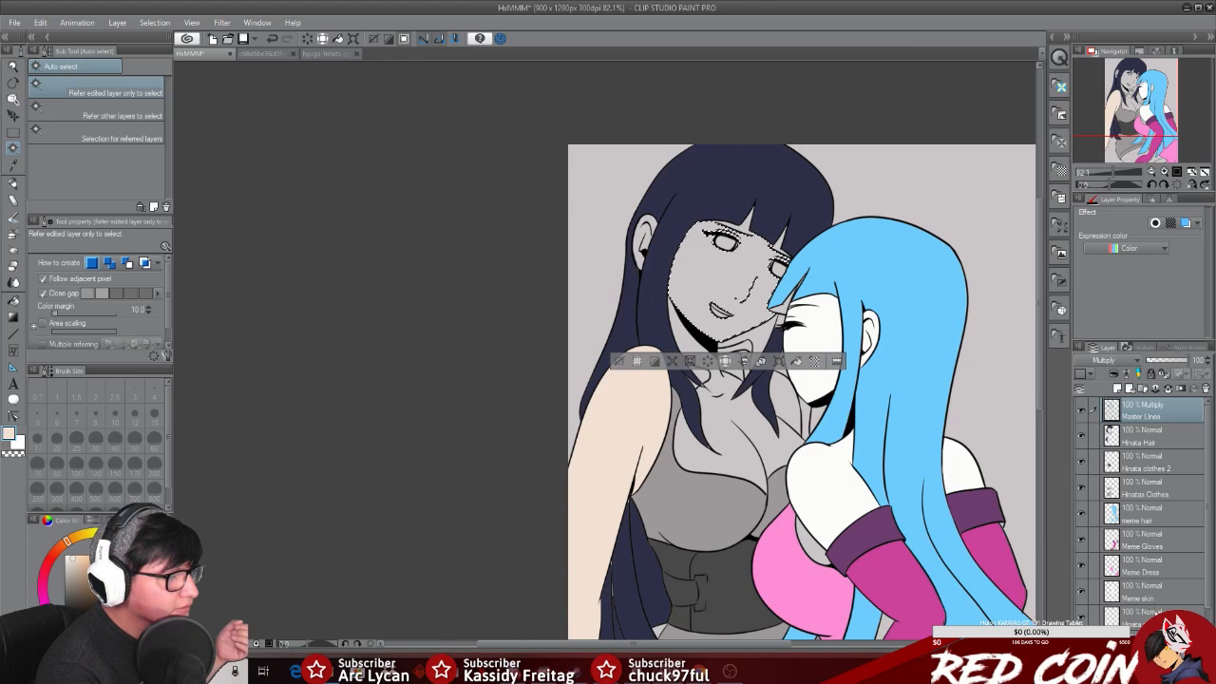
{"action": "left_click", "coordinate": [1157, 614]}
{"action": "key", "text": "alt+BackSpace"}
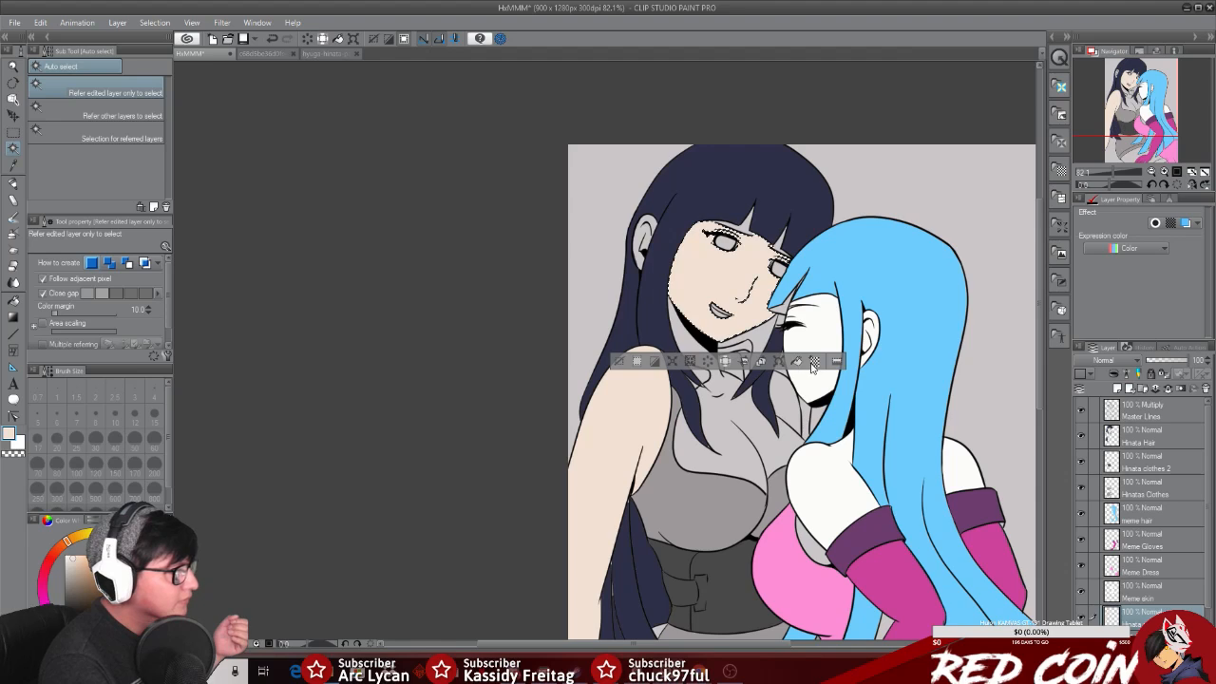
Step: Select the dark-haired character's neck and chest from Master Lines and fill them with peach on the Hinata skin layer
{"action": "left_click", "coordinate": [1154, 416]}
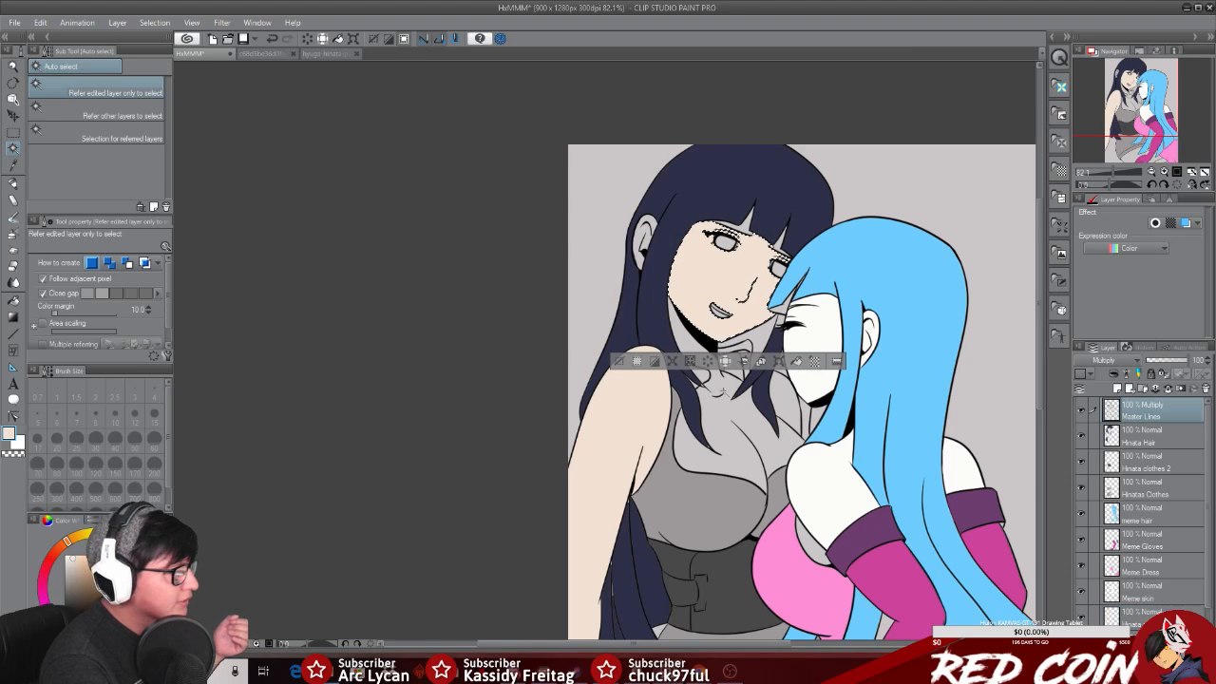
{"action": "left_click", "coordinate": [731, 418]}
{"action": "left_click", "coordinate": [1178, 615]}
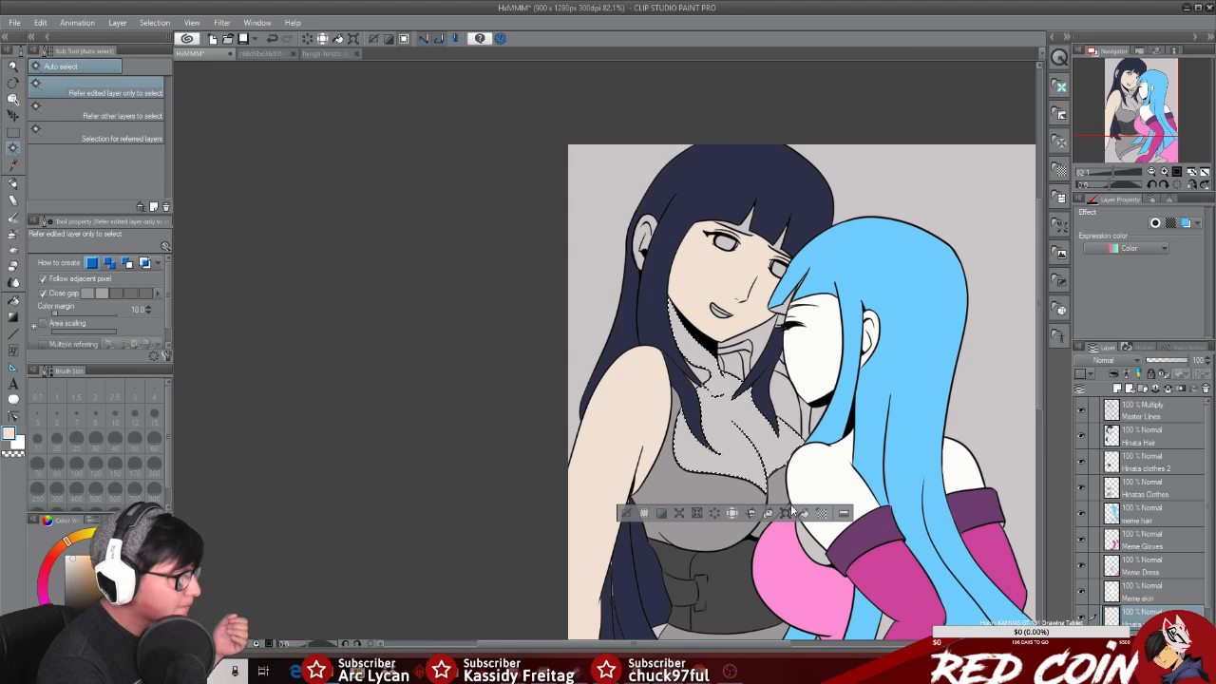
{"action": "key", "text": "alt+BackSpace"}
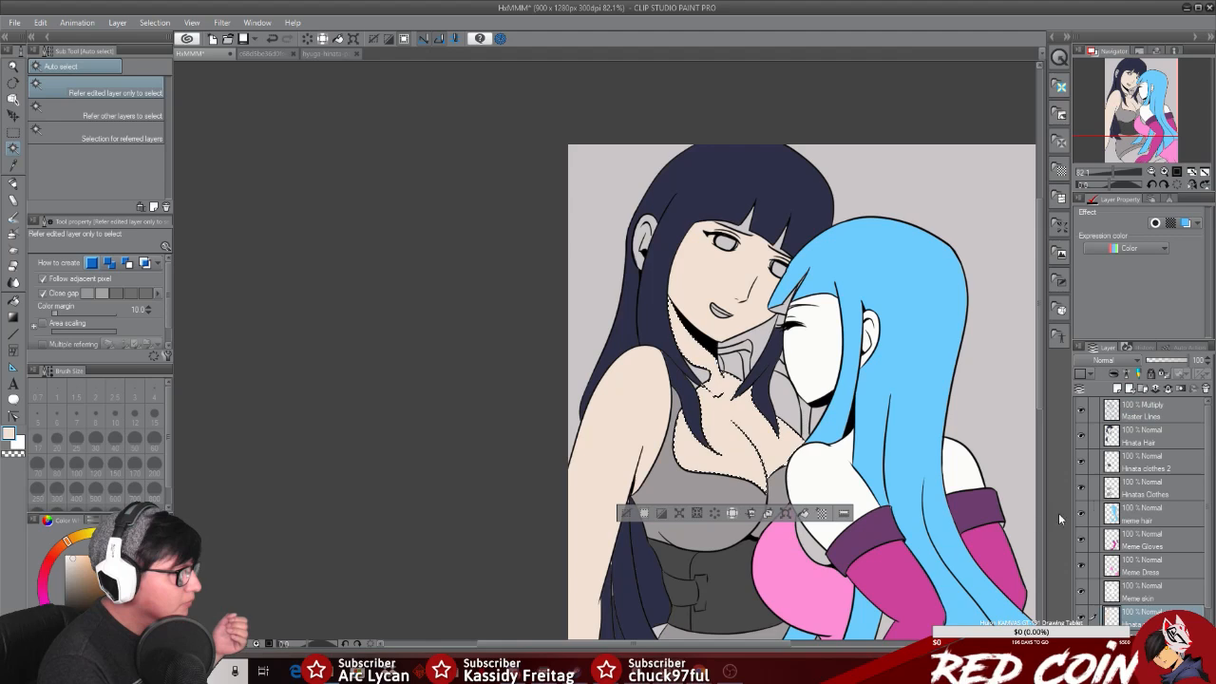
Step: Select the dark-haired character's ear from Master Lines and fill it with peach on the Hinata skin layer
{"action": "left_click", "coordinate": [1160, 416]}
{"action": "left_click", "coordinate": [650, 238]}
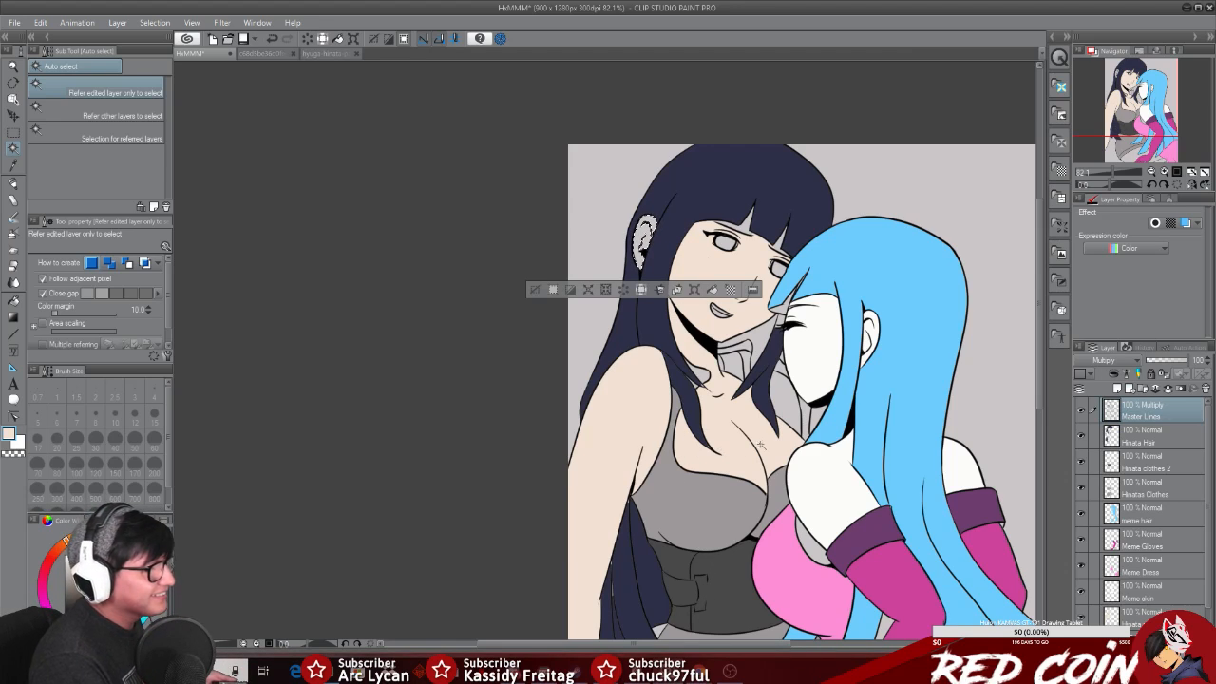
{"action": "left_click", "coordinate": [762, 444]}
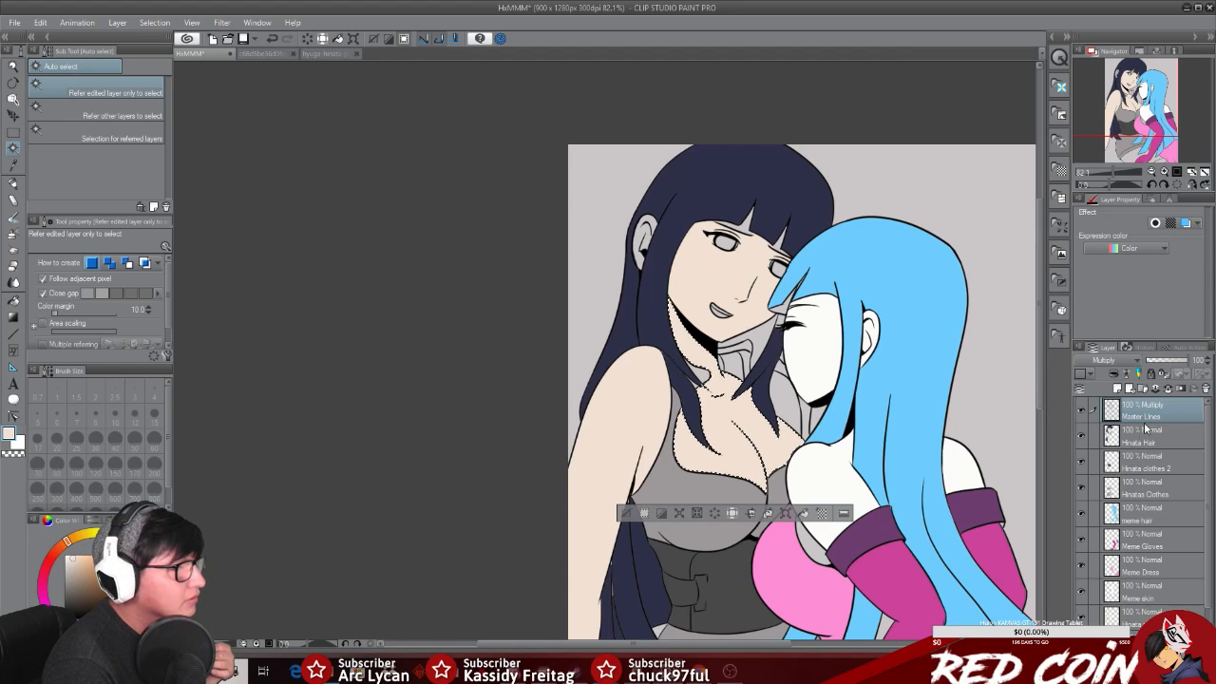
{"action": "left_click", "coordinate": [644, 233]}
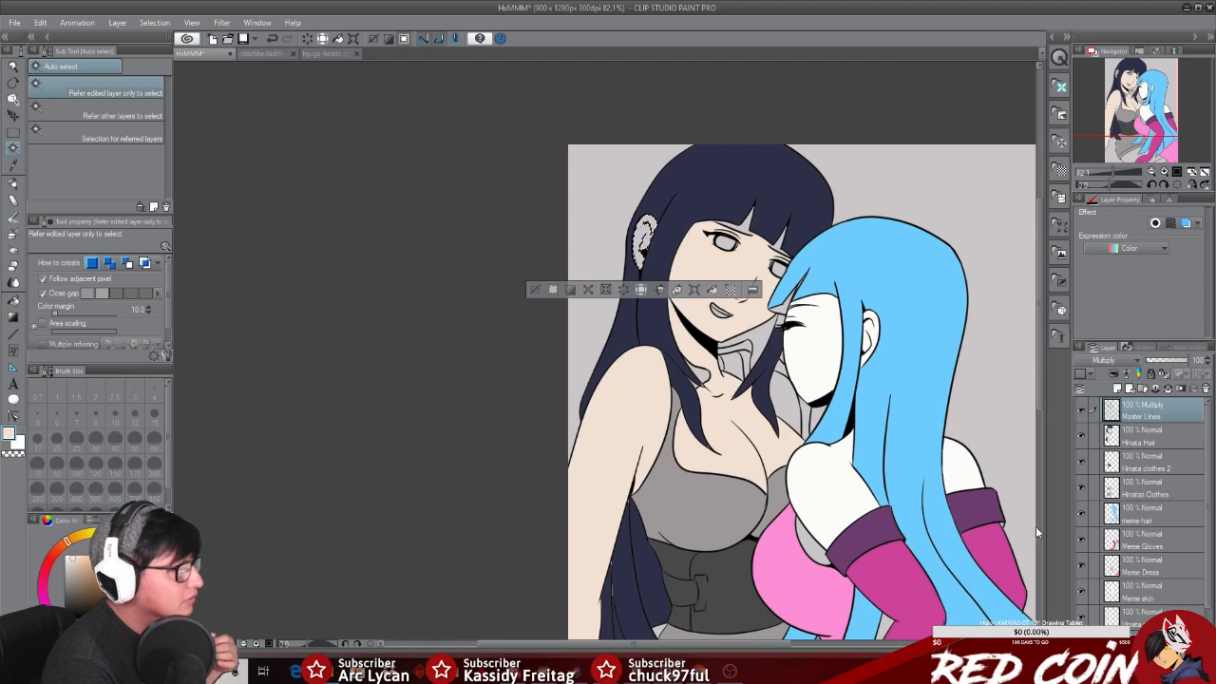
{"action": "left_click", "coordinate": [1155, 613]}
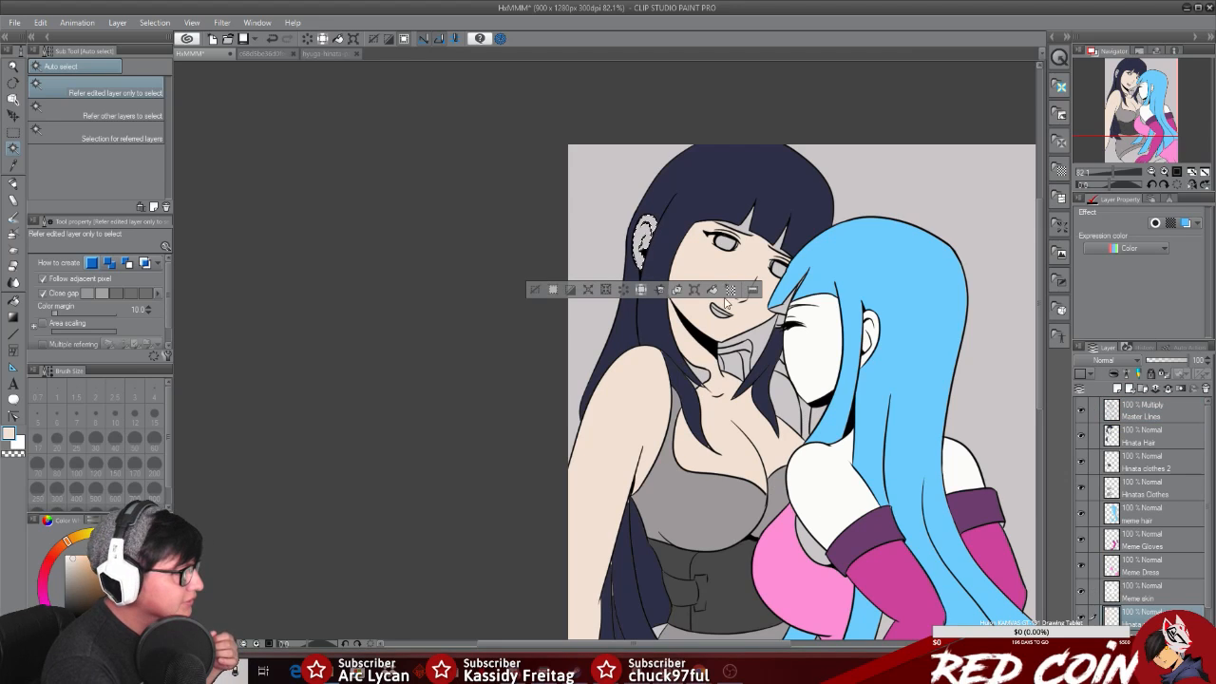
Step: Fill the skin area between the dark hair lock and the blue-haired character's face with peach on the Hinata skin layer, and deselect
{"action": "left_click", "coordinate": [1155, 418]}
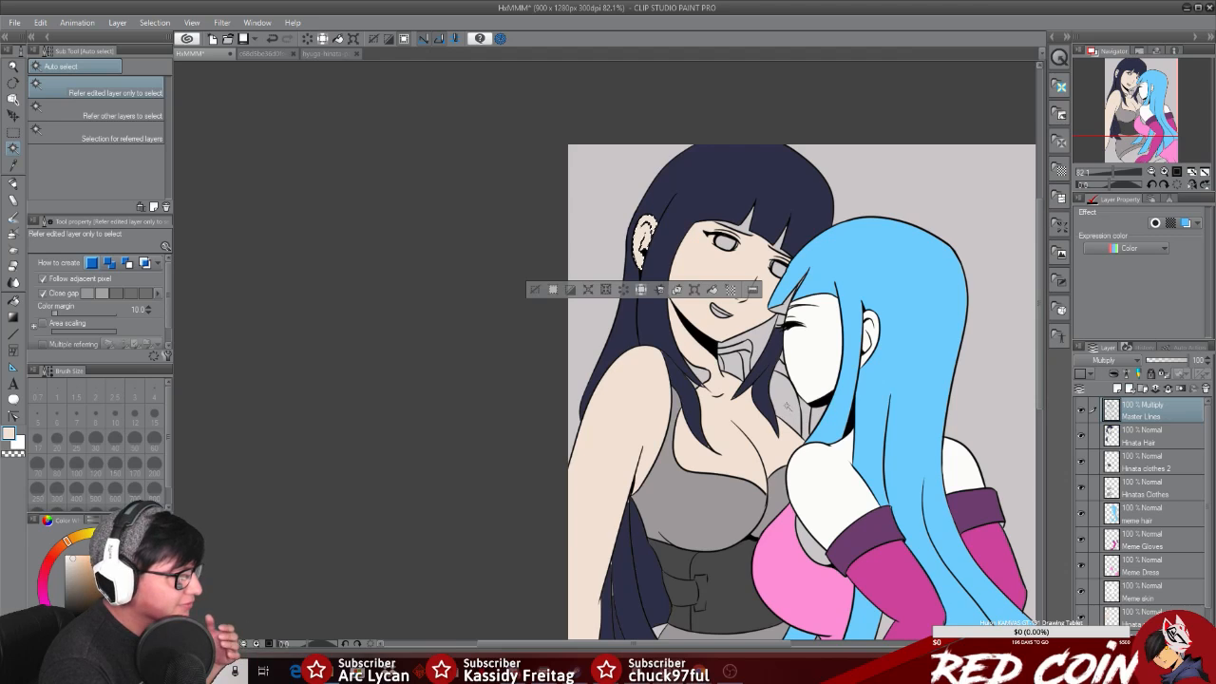
{"action": "left_click", "coordinate": [788, 399]}
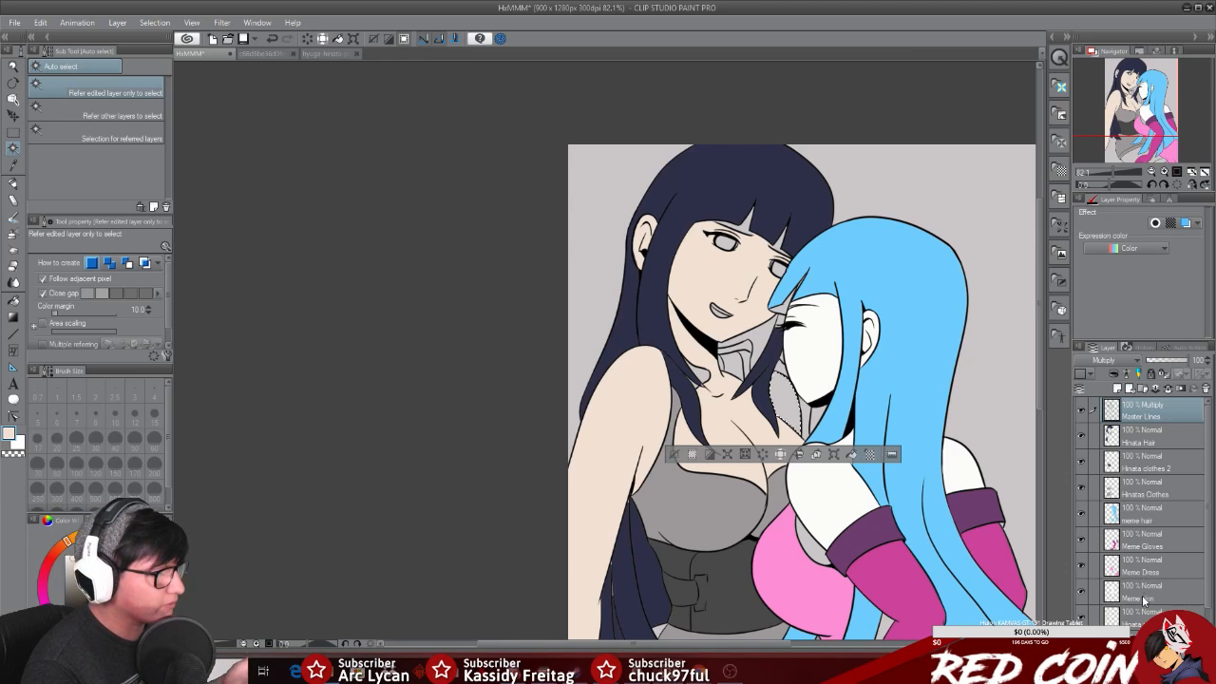
{"action": "left_click", "coordinate": [1150, 596]}
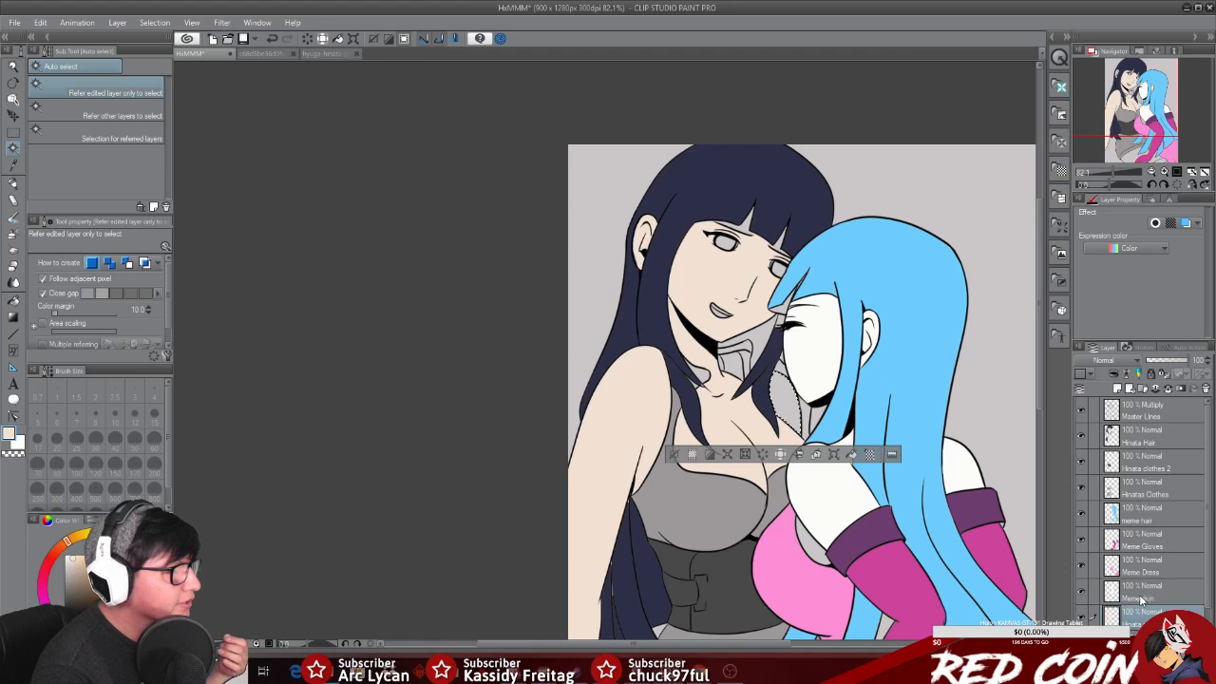
{"action": "left_click", "coordinate": [1088, 615]}
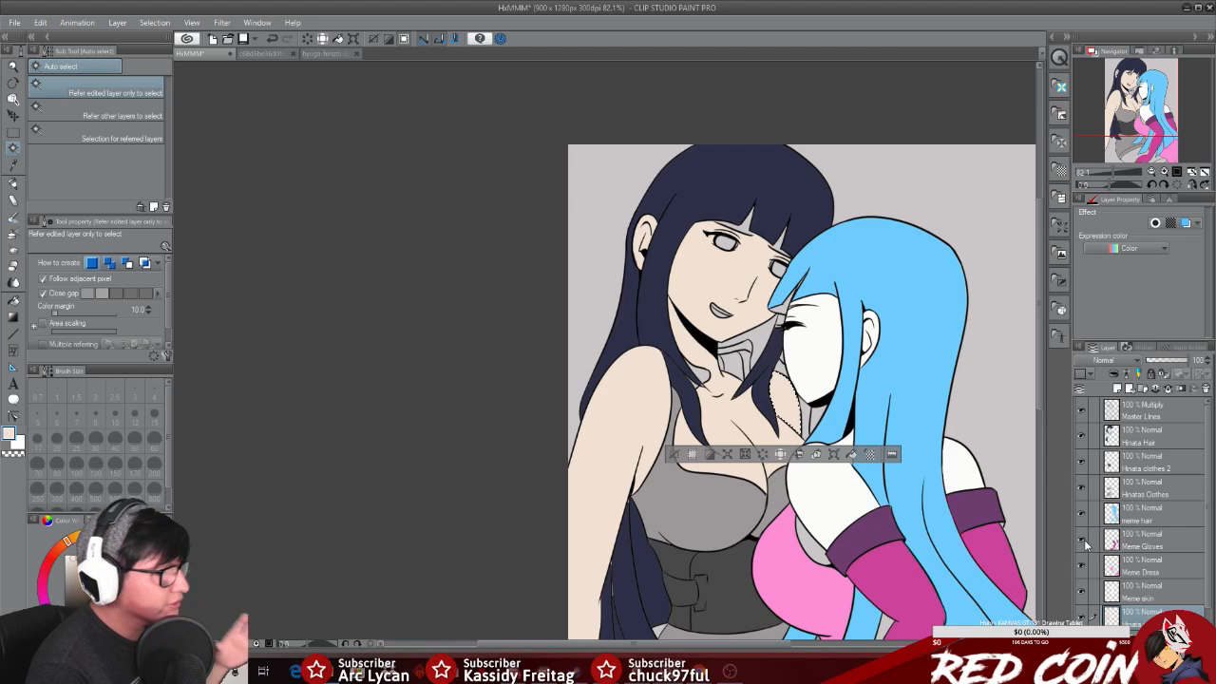
{"action": "left_click", "coordinate": [676, 455]}
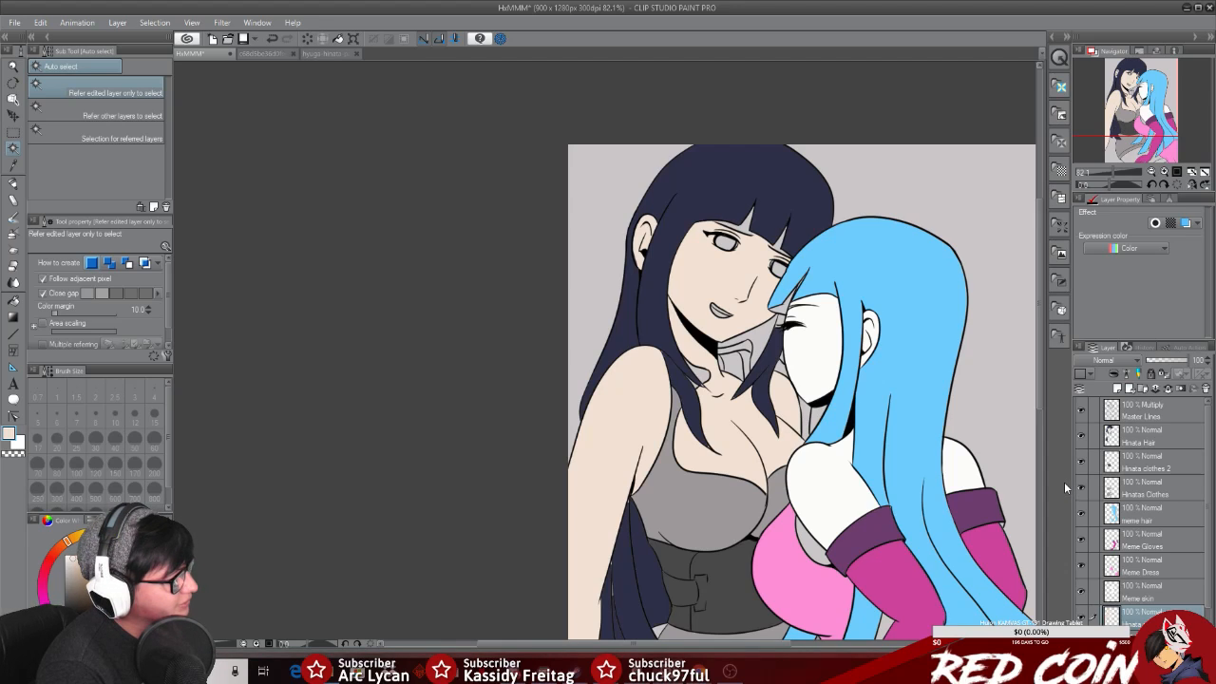
Step: Make Meme skin the active layer and sample the blue-haired character's white shoulder with the Eyedropper
{"action": "left_click_drag", "start_coordinate": [1040, 317], "coordinate": [1040, 365]}
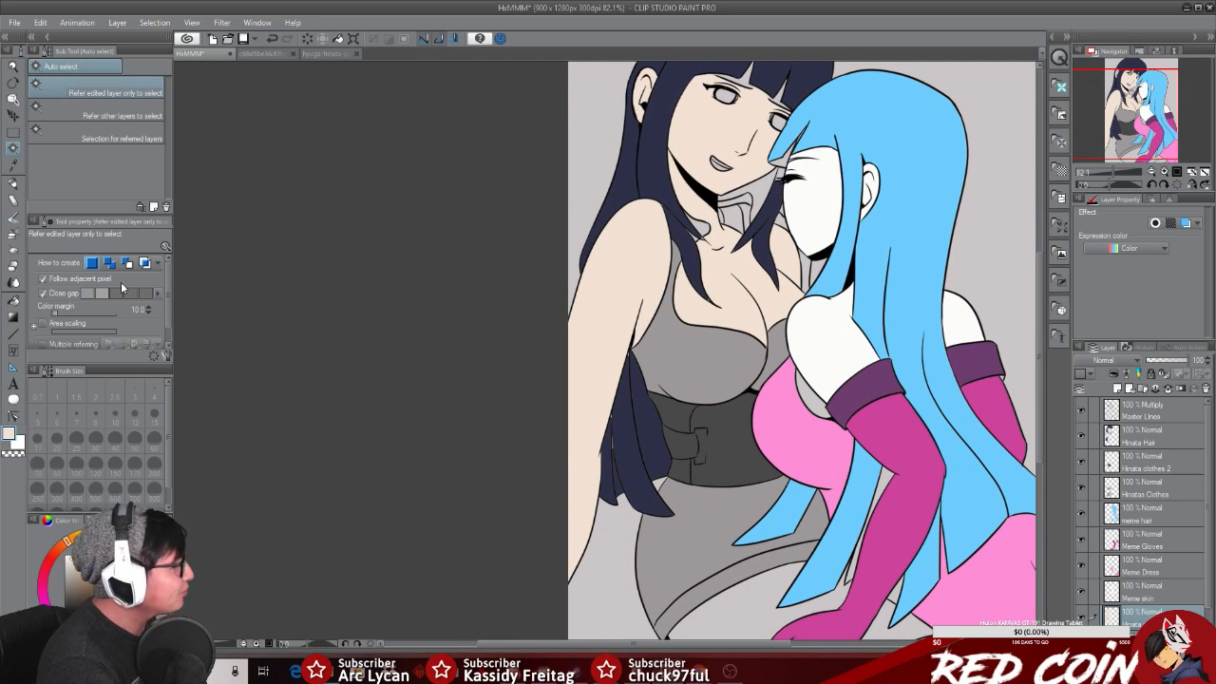
{"action": "key", "text": "i"}
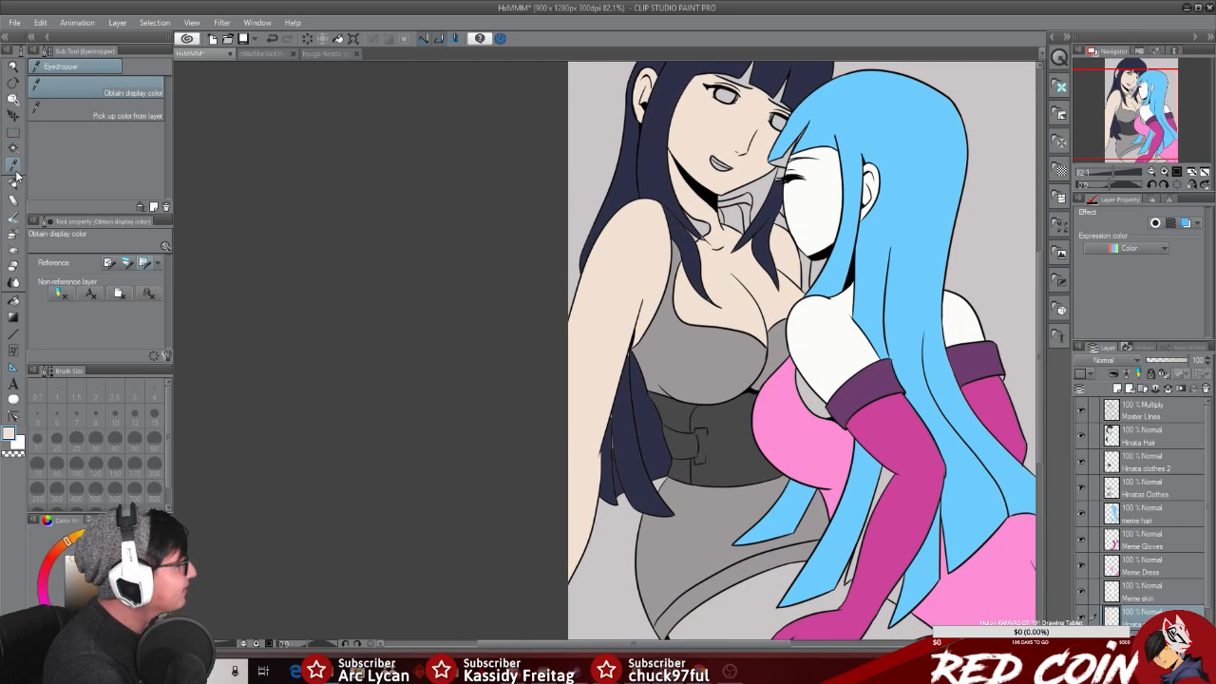
{"action": "left_click", "coordinate": [1144, 594]}
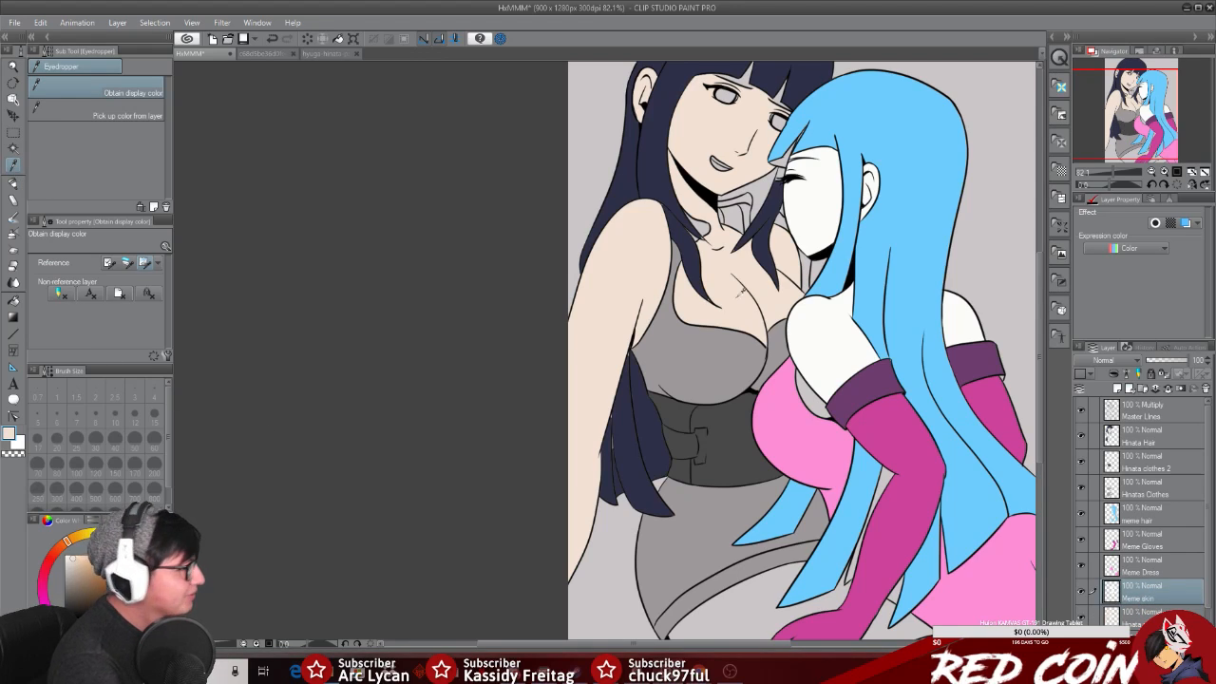
{"action": "left_click", "coordinate": [819, 333]}
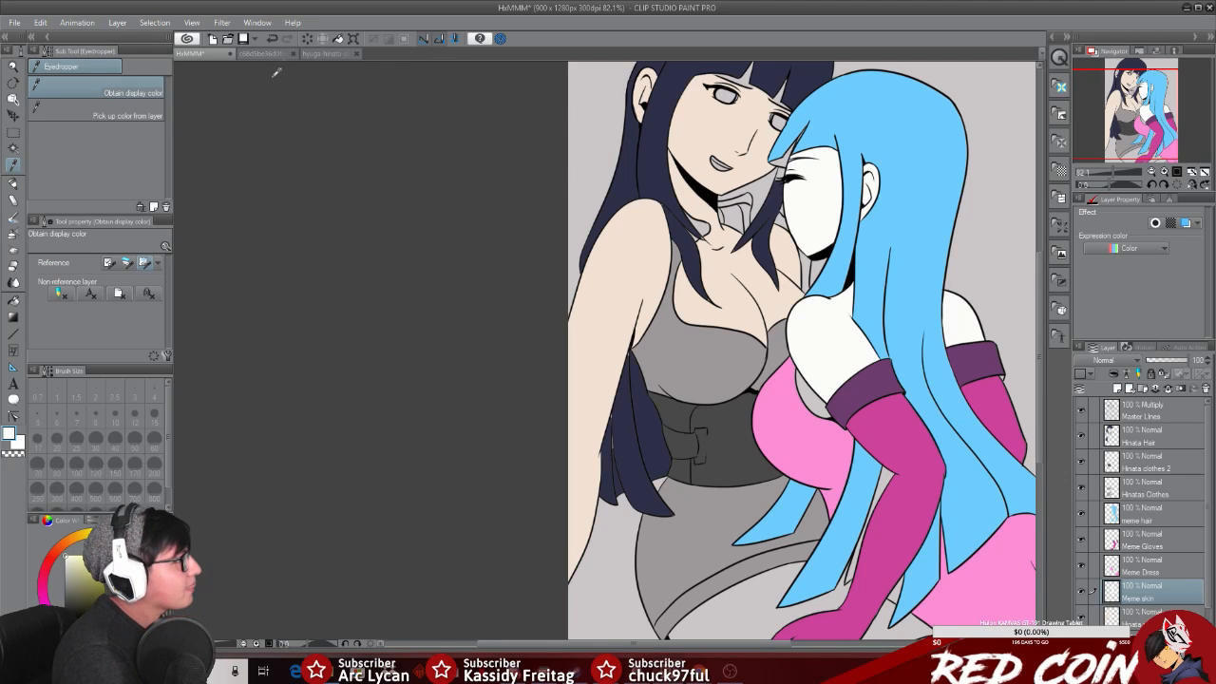
Step: Switch to the best-girl-chicas-anime reference and sample the pale purple skin shadow on the neck as the drawing colour
{"action": "left_click", "coordinate": [321, 54]}
{"action": "left_click", "coordinate": [263, 53]}
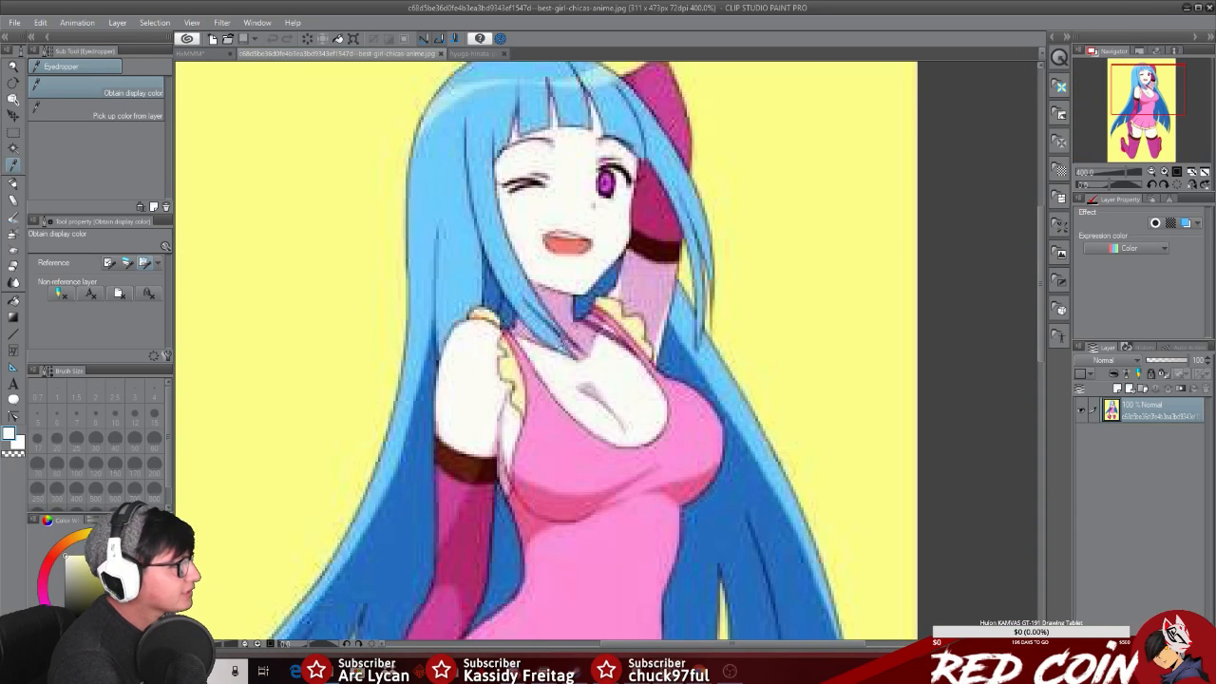
{"action": "left_click", "coordinate": [568, 308]}
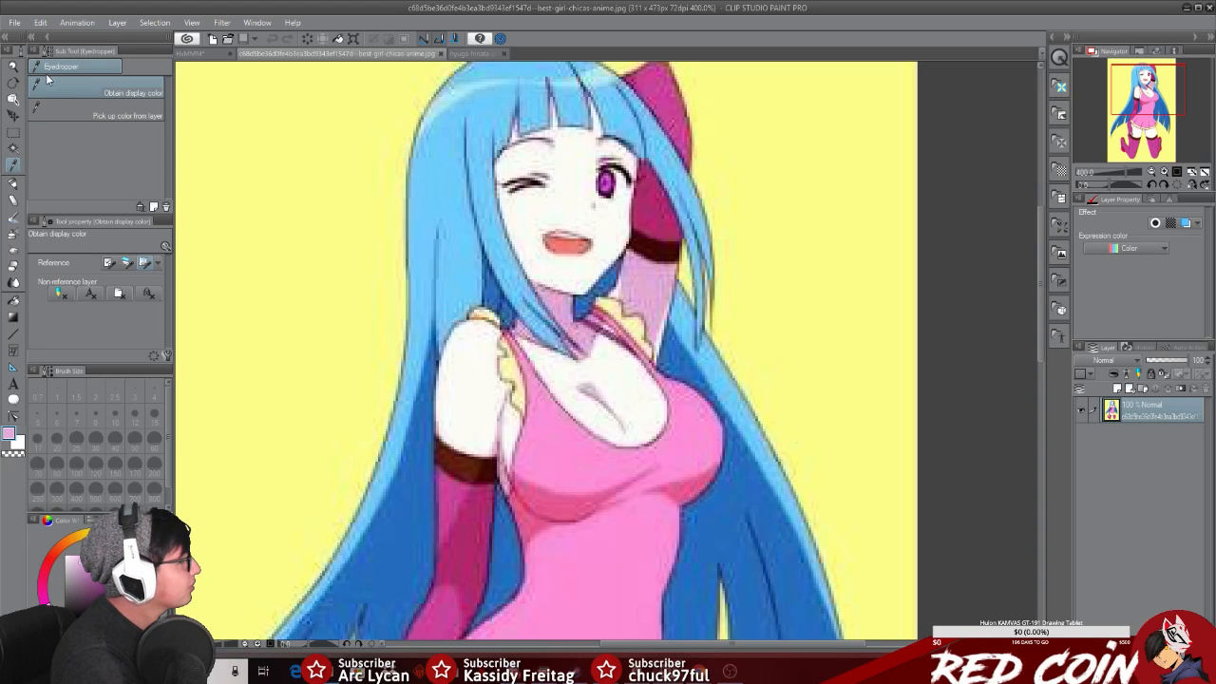
Step: Switch to the HxMMM drawing, choose the Felt pen marker, and activate the Meme skin layer
{"action": "left_click", "coordinate": [12, 69]}
{"action": "left_click", "coordinate": [199, 53]}
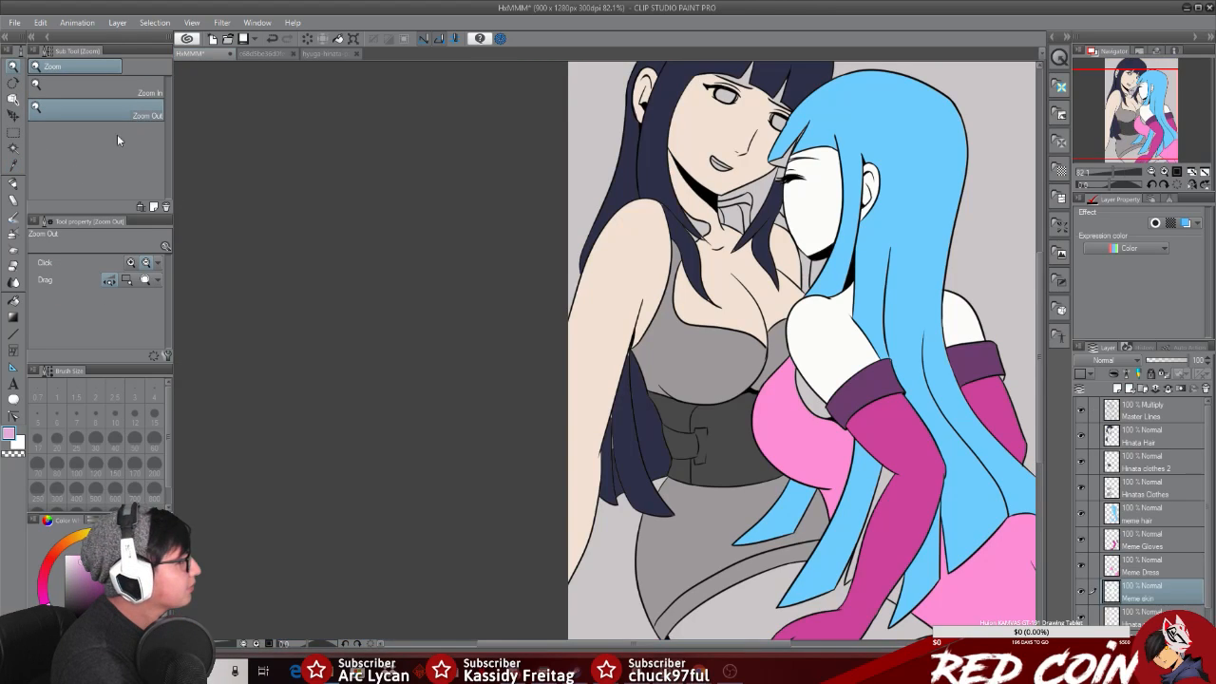
{"action": "left_click", "coordinate": [14, 200]}
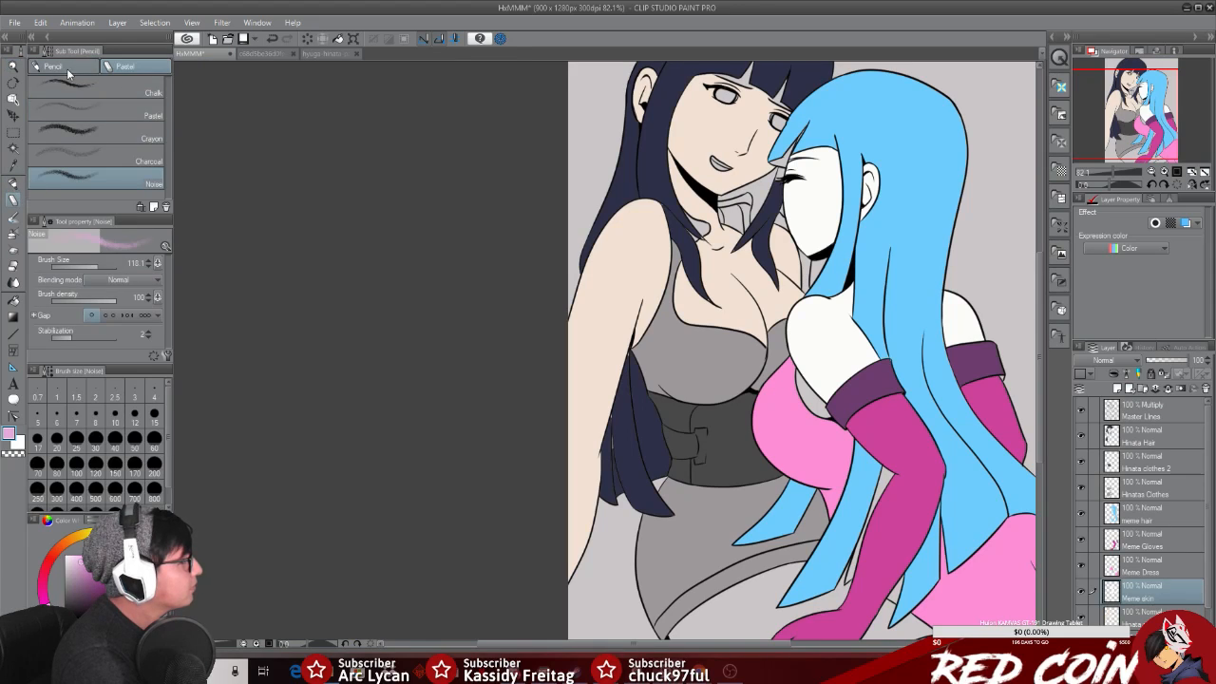
{"action": "left_click", "coordinate": [12, 182]}
{"action": "left_click", "coordinate": [65, 68]}
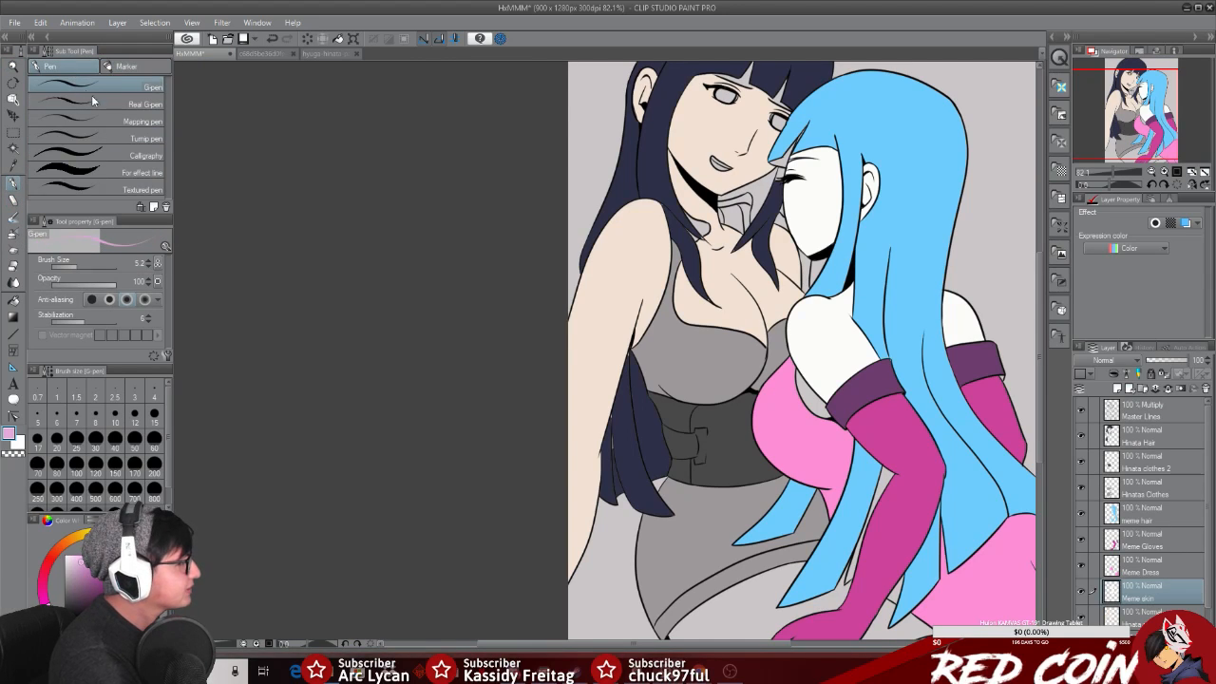
{"action": "left_click", "coordinate": [121, 66]}
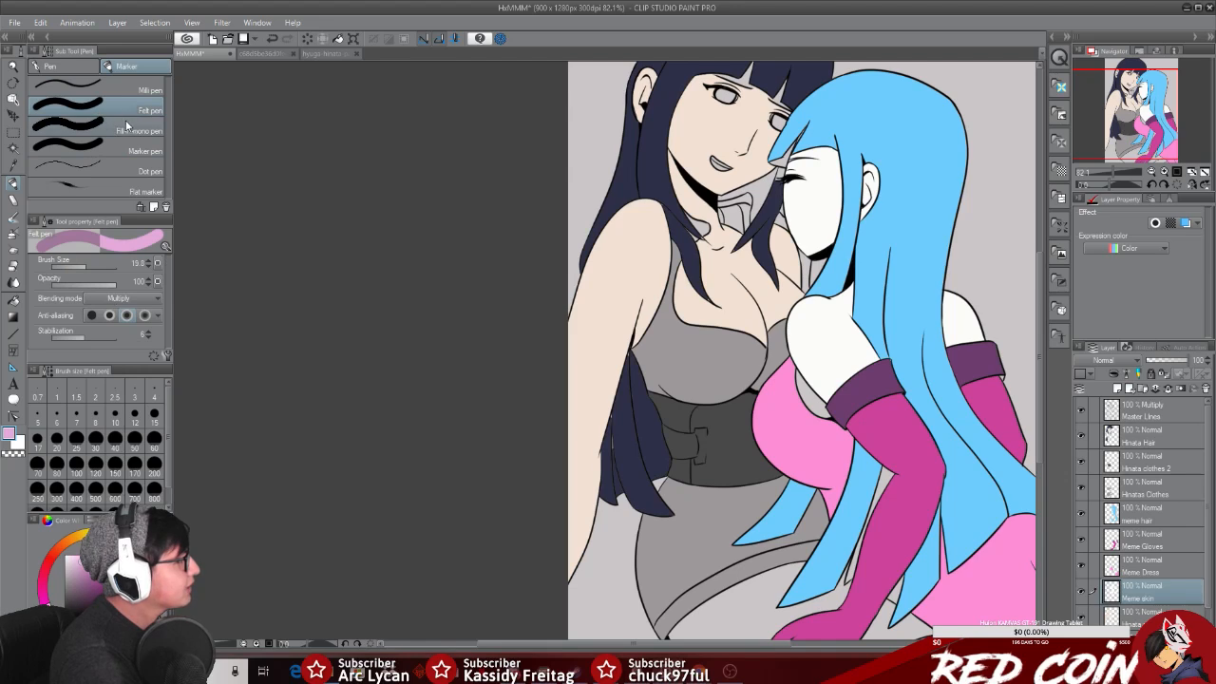
{"action": "left_click", "coordinate": [1151, 411]}
{"action": "left_click", "coordinate": [1150, 597]}
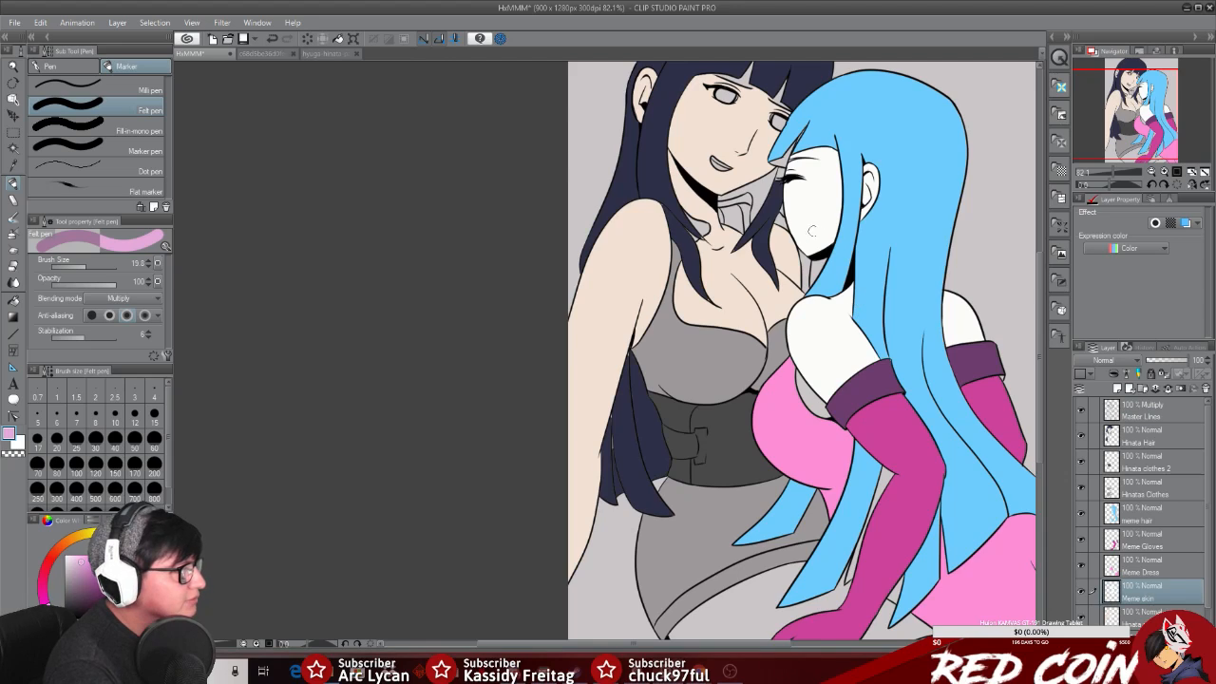
Step: Shade the blue-haired girl's inner ear pale pink with the Felt pen, try a forehead stroke, and undo it
{"action": "left_click_drag", "start_coordinate": [865, 197], "coordinate": [867, 179]}
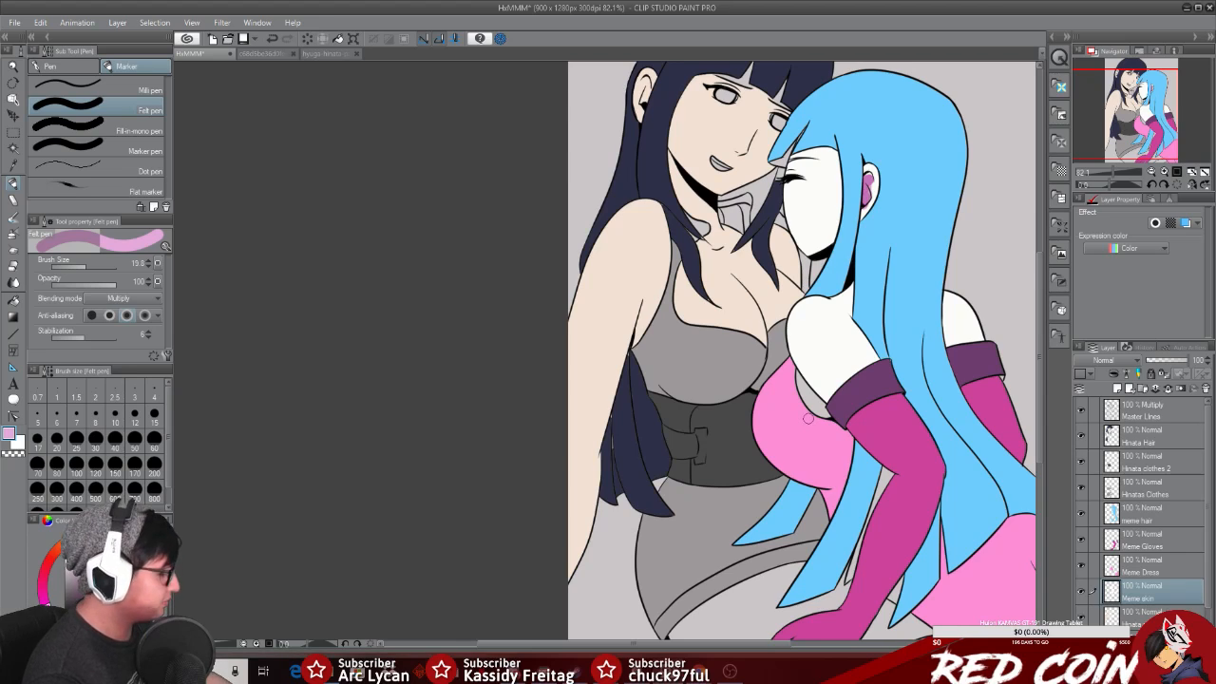
{"action": "key", "text": "ctrl+z"}
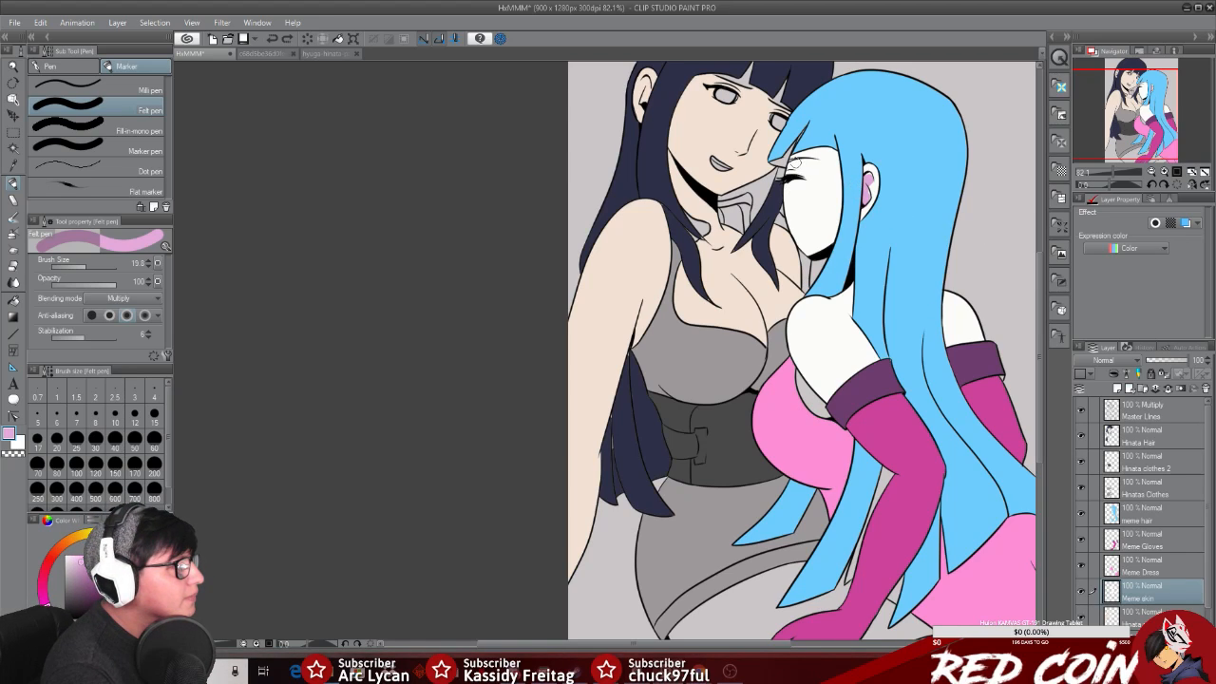
{"action": "left_click_drag", "start_coordinate": [792, 158], "coordinate": [836, 150]}
{"action": "key", "text": "ctrl+z"}
{"action": "key", "text": "ctrl+z"}
{"action": "key", "text": "ctrl+z"}
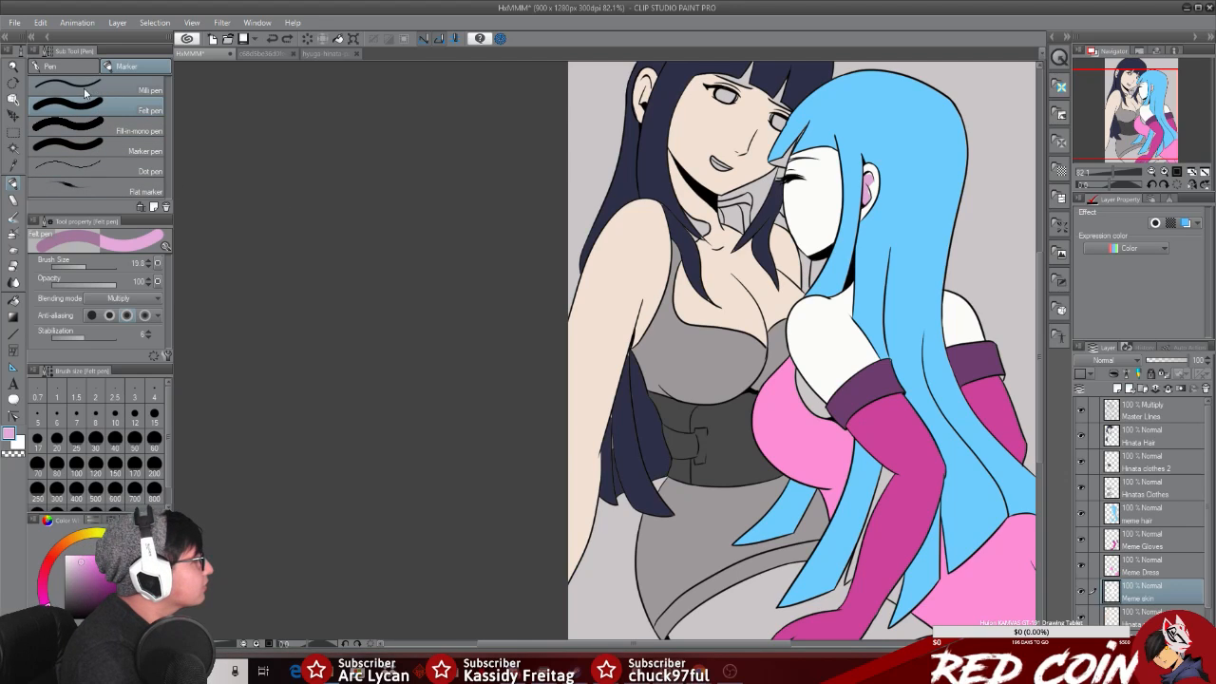
Step: Shade the blue-haired girl's forehead below the fringe and her neck in pale pink using the Marker pen at size 24
{"action": "left_click", "coordinate": [91, 148]}
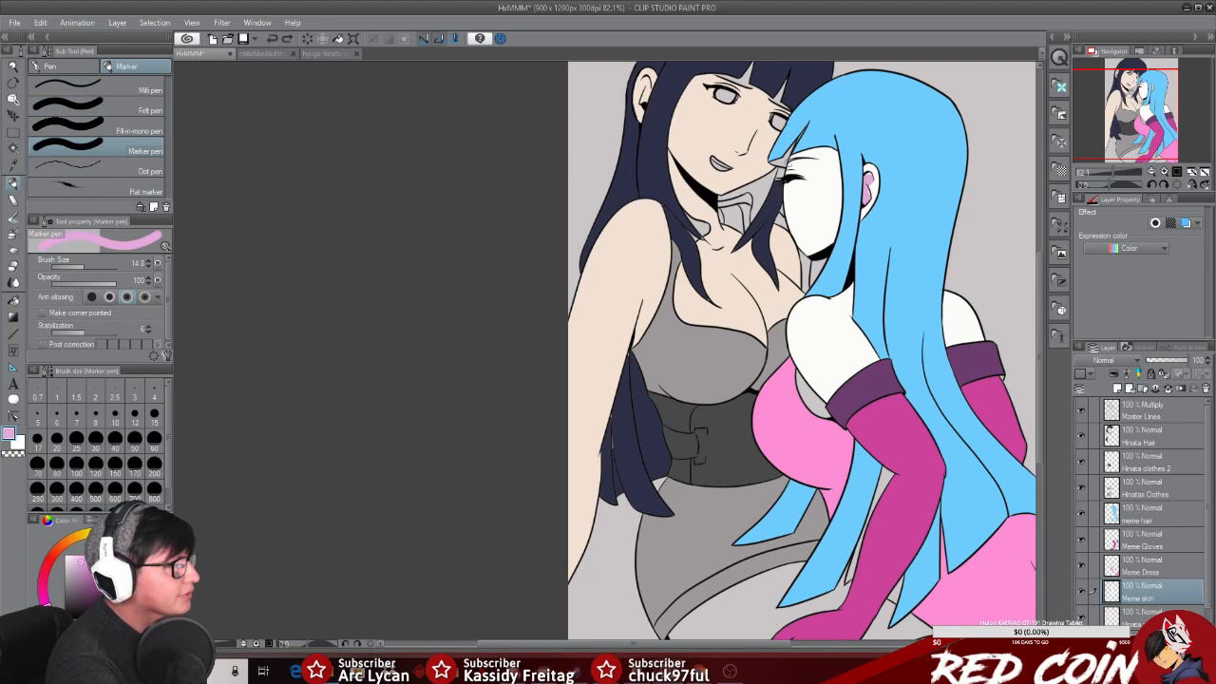
{"action": "left_click", "coordinate": [86, 266]}
{"action": "left_click_drag", "start_coordinate": [781, 157], "coordinate": [848, 154]}
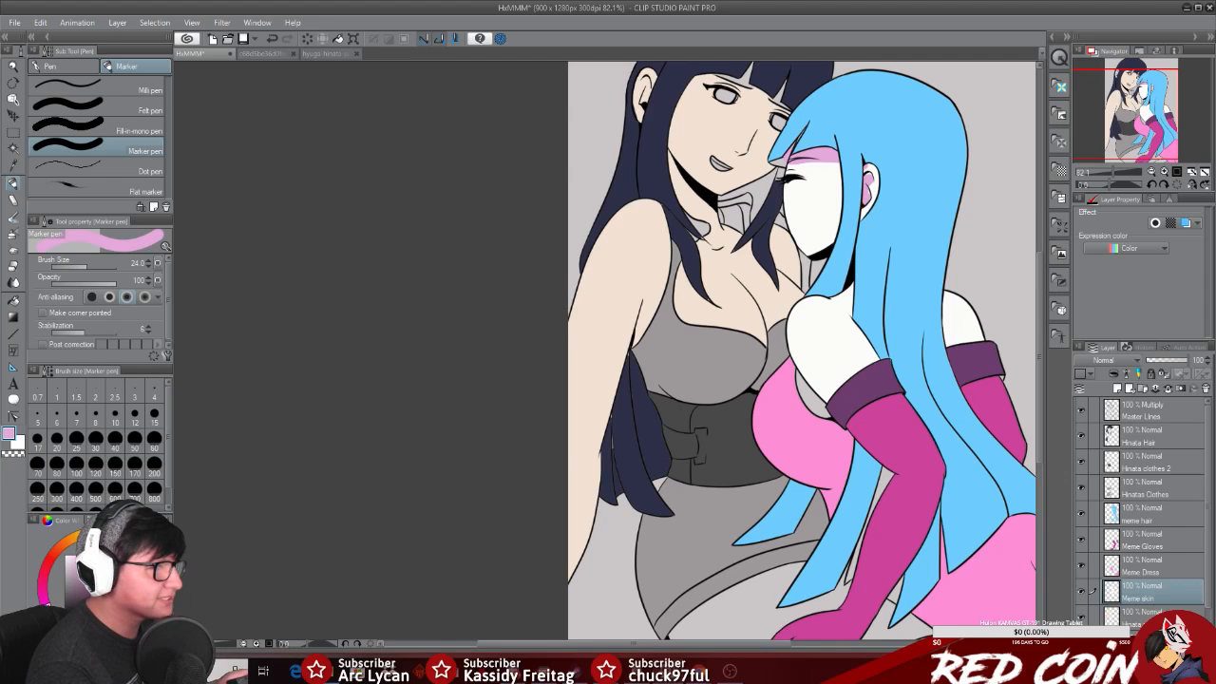
{"action": "mouse_move", "coordinate": [853, 311]}
{"action": "left_mouse_down"}
{"action": "mouse_move", "coordinate": [860, 326]}
{"action": "mouse_move", "coordinate": [851, 283]}
{"action": "mouse_move", "coordinate": [854, 317]}
{"action": "mouse_move", "coordinate": [846, 292]}
{"action": "left_mouse_up"}
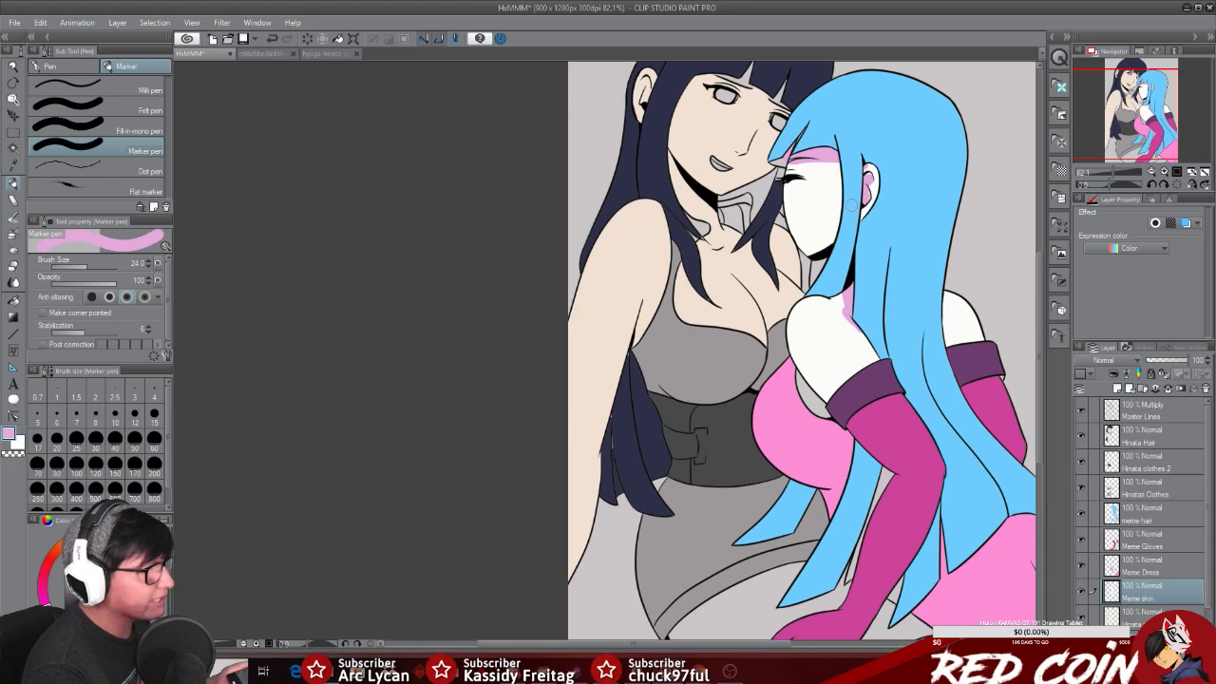
{"action": "left_click_drag", "start_coordinate": [849, 312], "coordinate": [815, 300]}
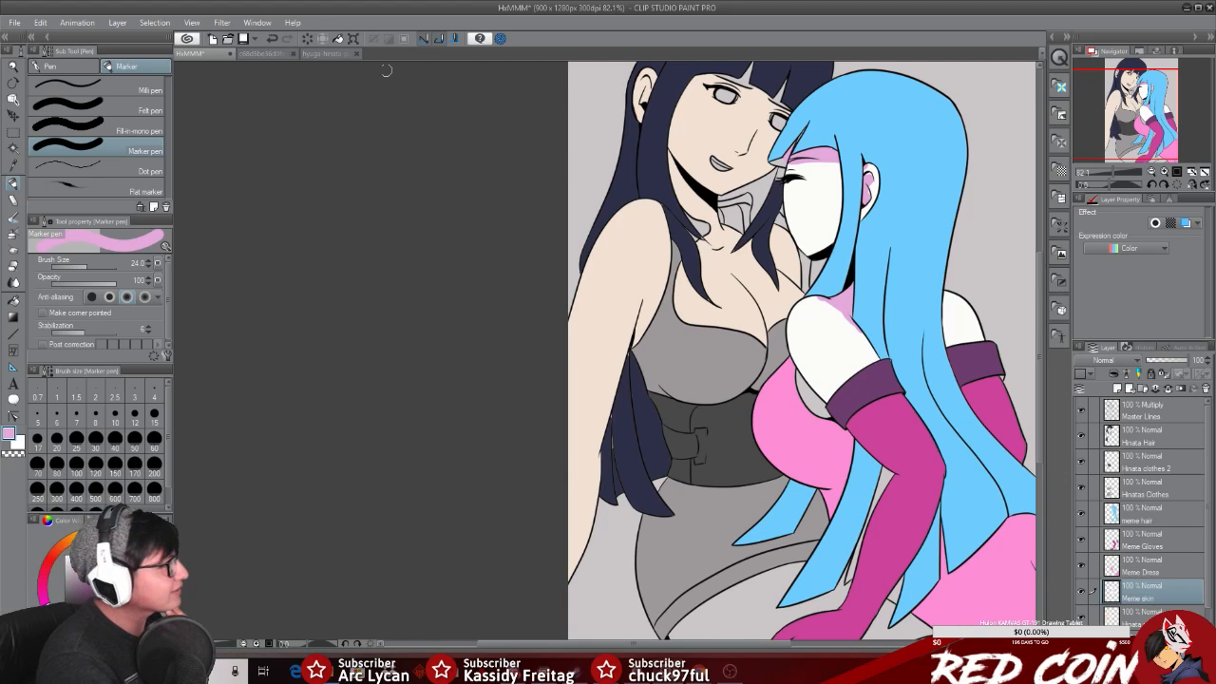
Step: Undo the pink shading on the ear, forehead and neck, and dab a pink colour spot on the background beside the blue hair
{"action": "left_click", "coordinate": [272, 39]}
{"action": "left_click", "coordinate": [272, 39]}
{"action": "left_click", "coordinate": [271, 39]}
{"action": "left_click", "coordinate": [272, 39]}
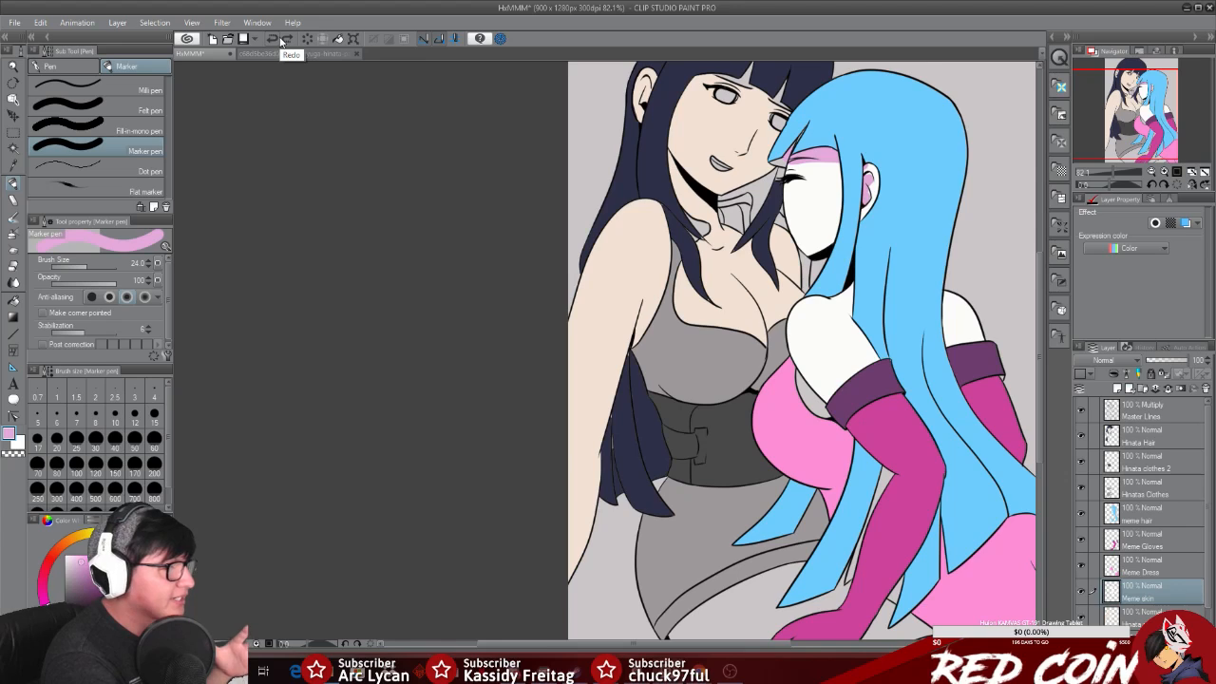
{"action": "left_click", "coordinate": [272, 40]}
{"action": "left_click", "coordinate": [275, 40]}
{"action": "left_click", "coordinate": [276, 41]}
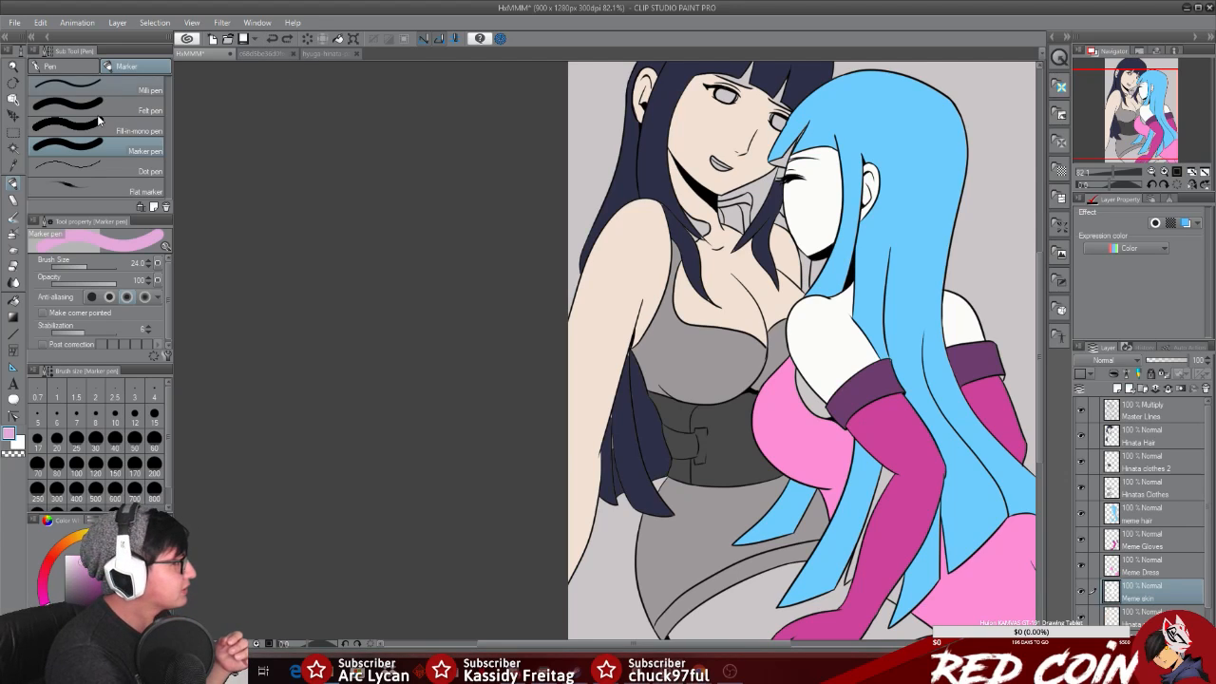
{"action": "left_click", "coordinate": [1003, 256]}
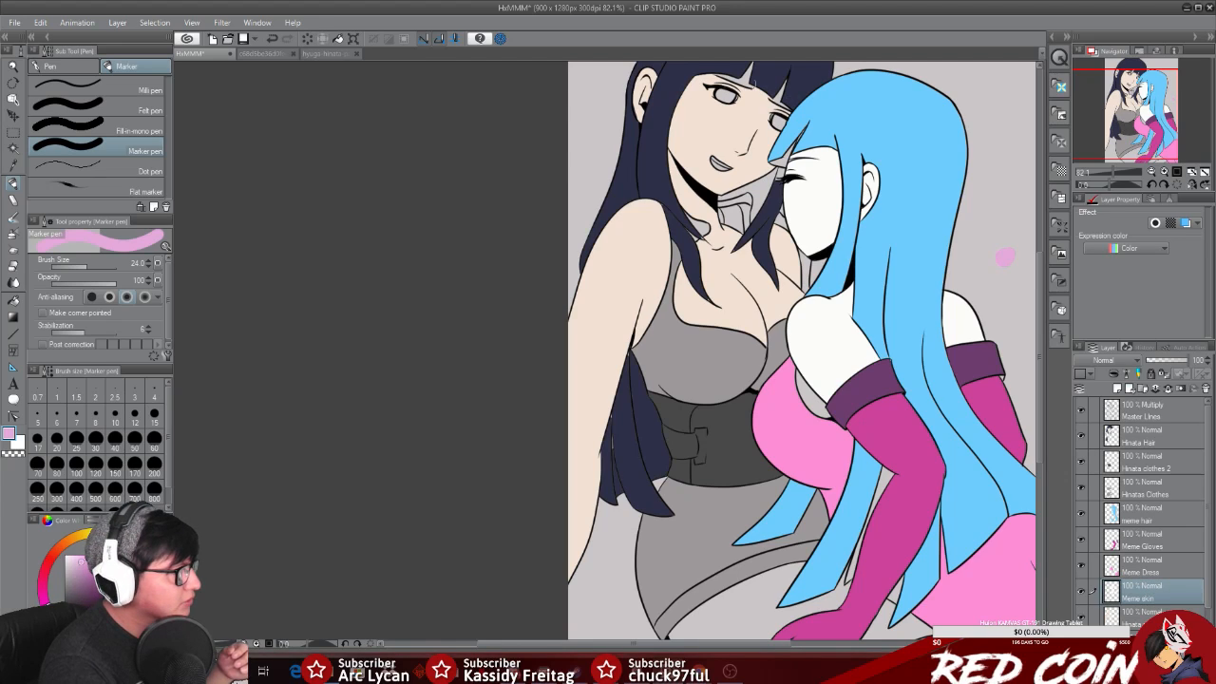
Step: Paint Hinata's thigh below the skirt on the layer under Meme skin, using her sampled arm skin tone and the Marker pen at size 47
{"action": "left_click", "coordinate": [13, 68]}
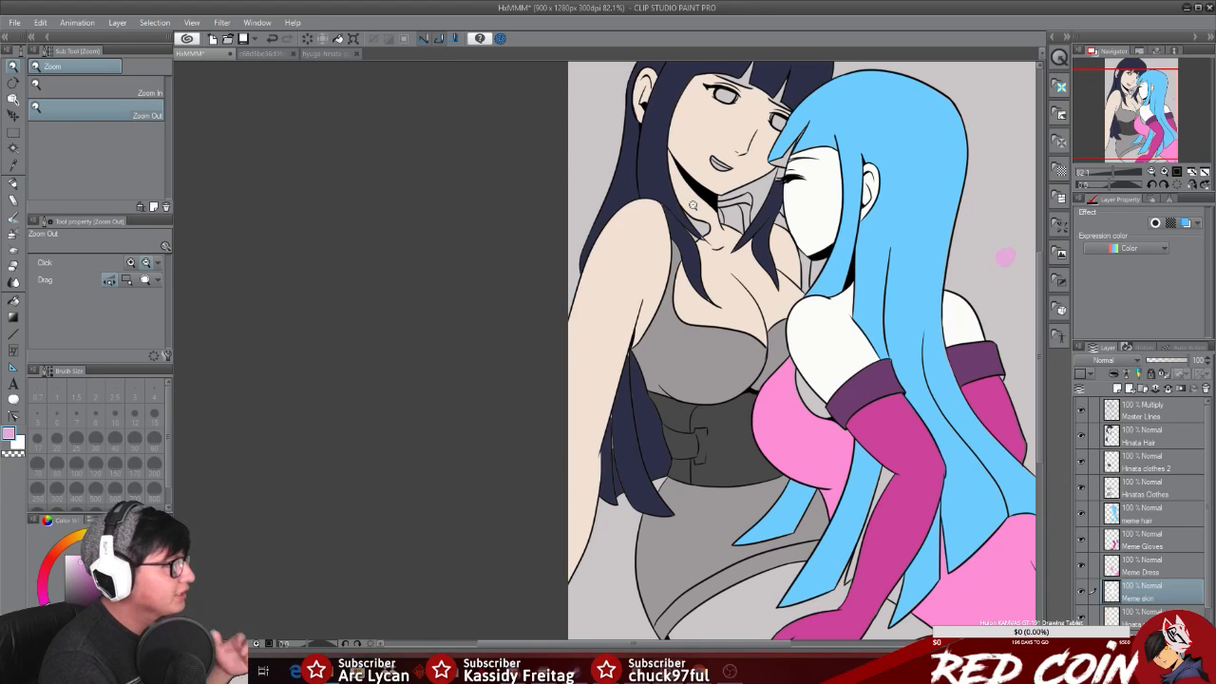
{"action": "left_click_drag", "start_coordinate": [1040, 338], "coordinate": [1039, 401]}
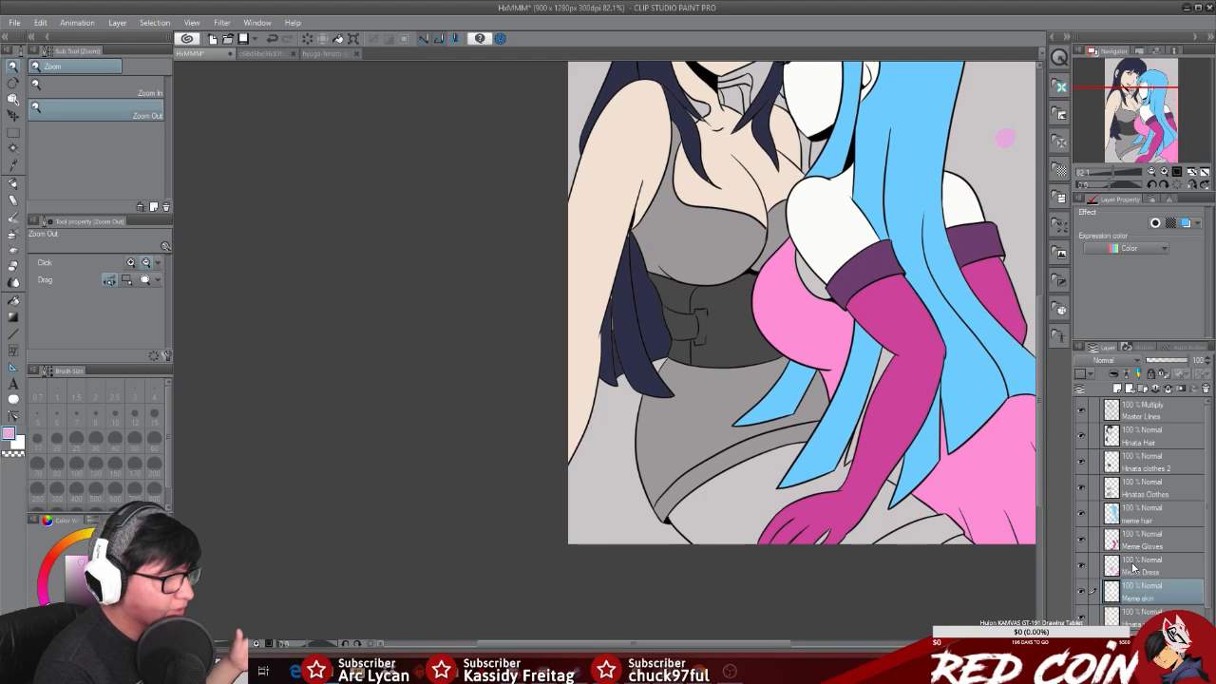
{"action": "left_click", "coordinate": [1138, 624]}
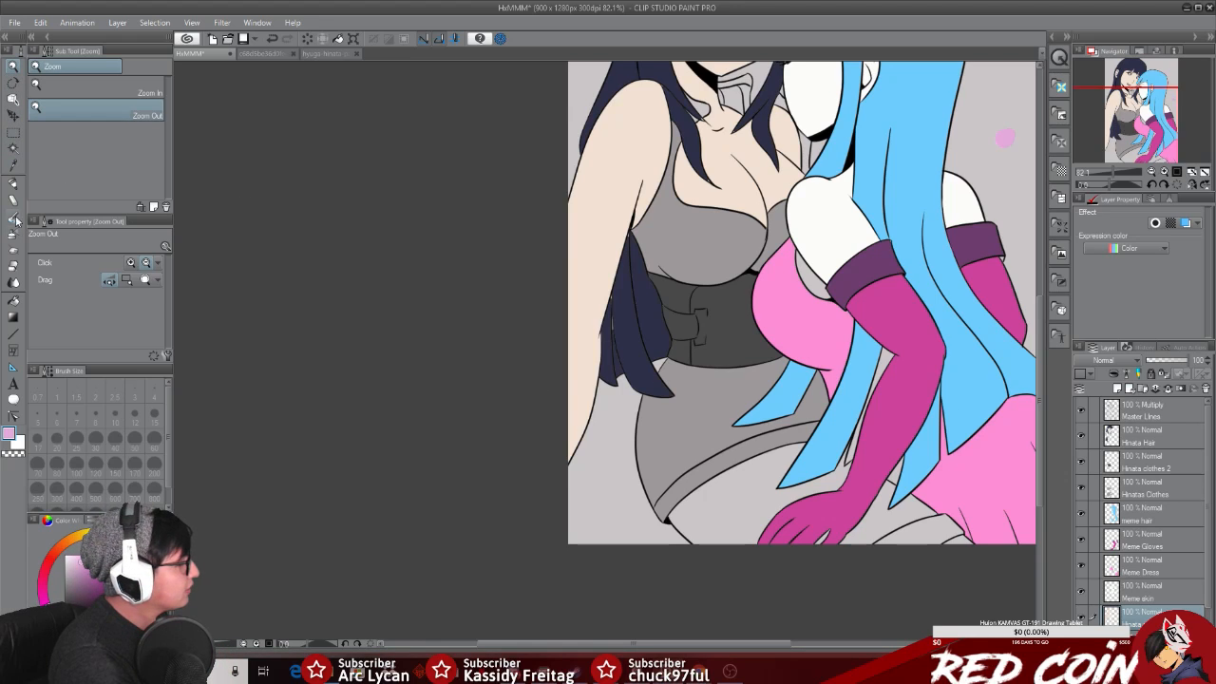
{"action": "left_click", "coordinate": [13, 185]}
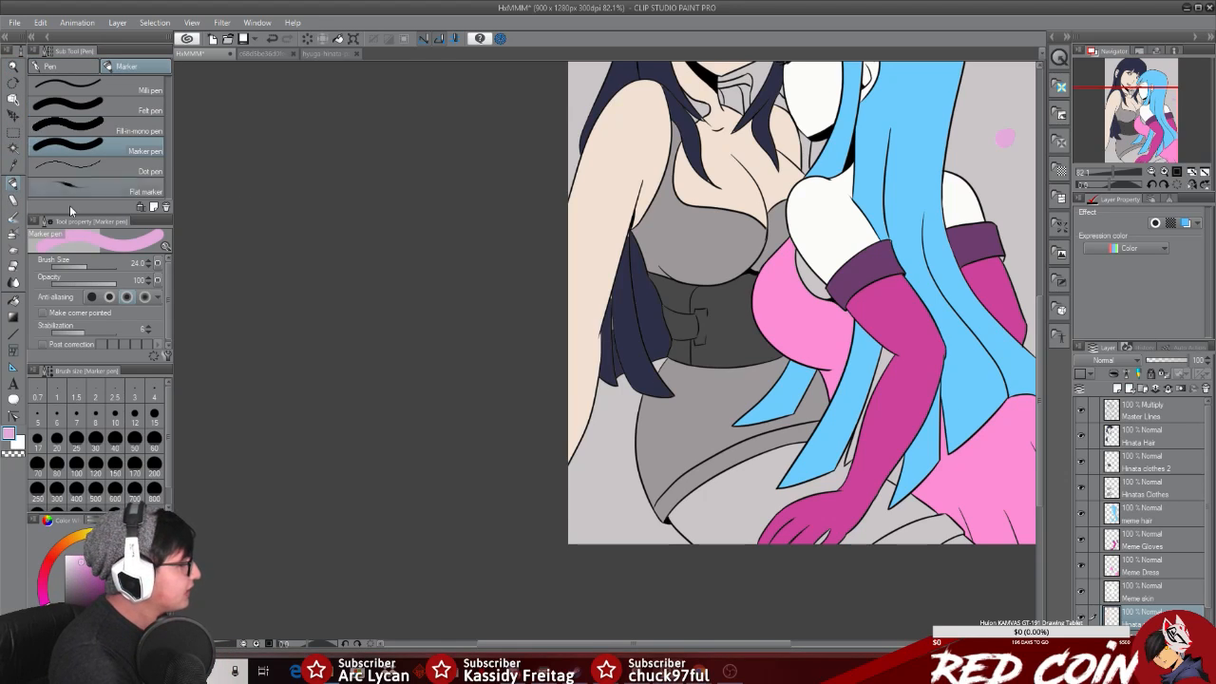
{"action": "left_click", "coordinate": [14, 166]}
{"action": "left_click", "coordinate": [629, 148]}
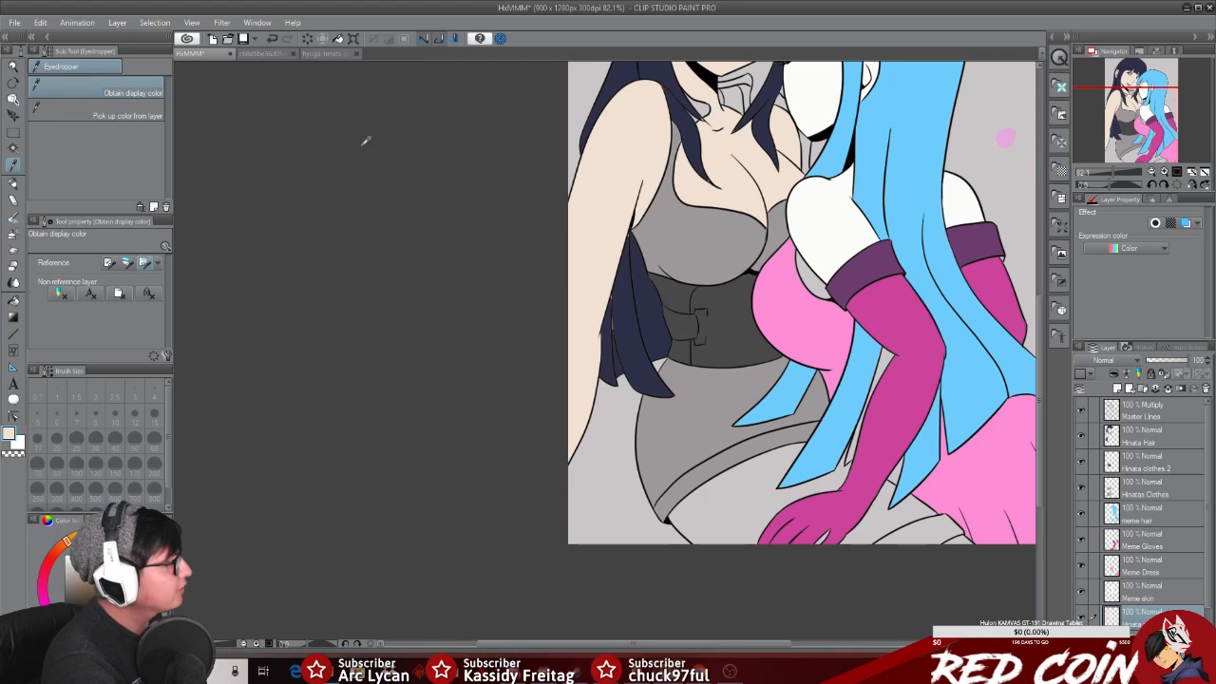
{"action": "left_click", "coordinate": [13, 190]}
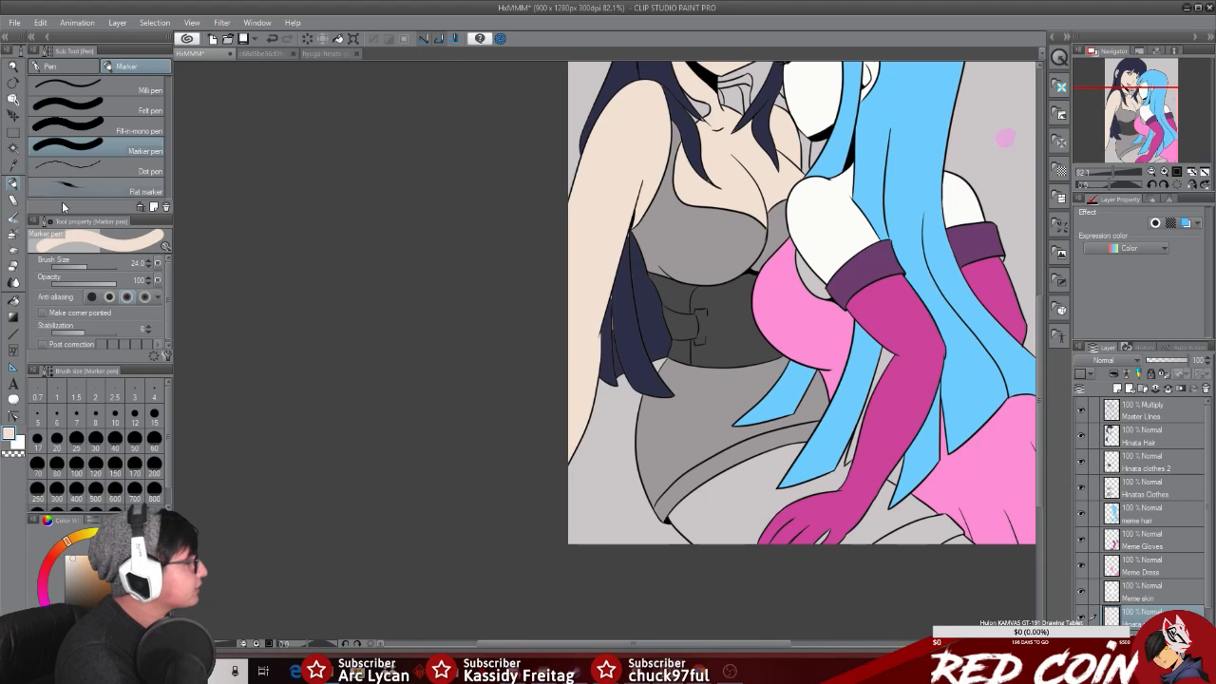
{"action": "left_click_drag", "start_coordinate": [87, 265], "coordinate": [91, 265]}
{"action": "mouse_move", "coordinate": [721, 480]}
{"action": "left_mouse_down"}
{"action": "mouse_move", "coordinate": [763, 529]}
{"action": "mouse_move", "coordinate": [712, 479]}
{"action": "mouse_move", "coordinate": [781, 504]}
{"action": "mouse_move", "coordinate": [751, 471]}
{"action": "mouse_move", "coordinate": [775, 496]}
{"action": "mouse_move", "coordinate": [771, 460]}
{"action": "mouse_move", "coordinate": [834, 536]}
{"action": "left_mouse_up"}
{"action": "mouse_move", "coordinate": [789, 433]}
{"action": "left_mouse_down"}
{"action": "mouse_move", "coordinate": [852, 542]}
{"action": "mouse_move", "coordinate": [808, 441]}
{"action": "left_mouse_up"}
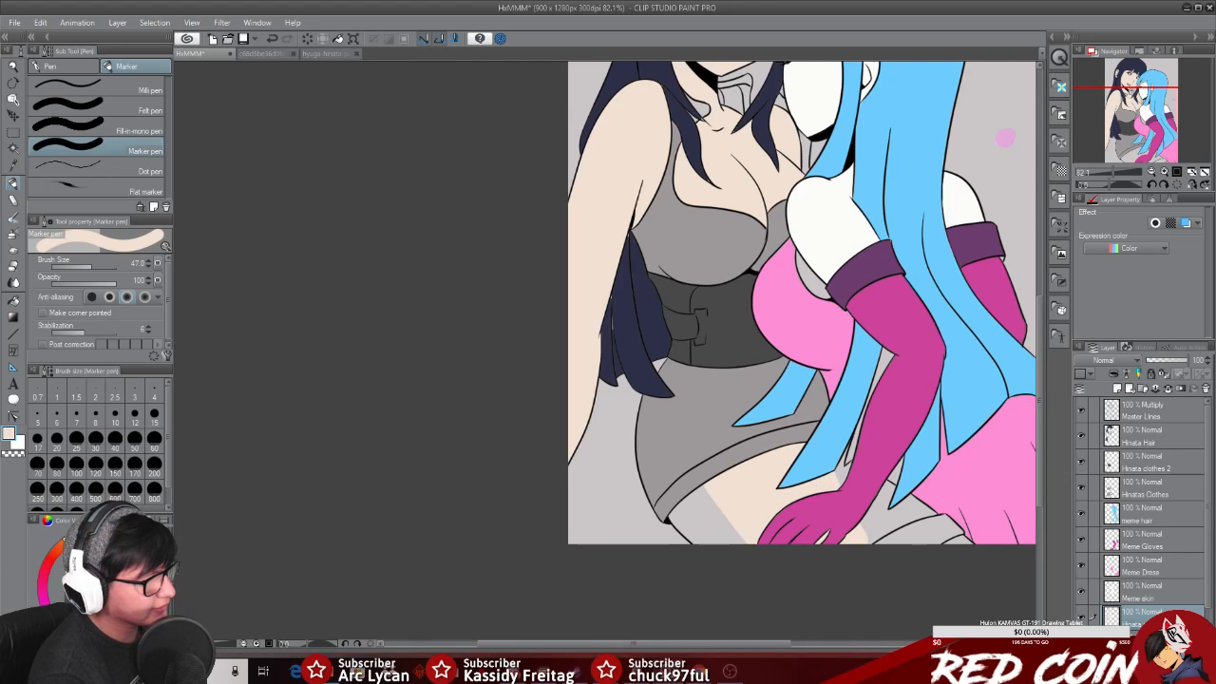
{"action": "mouse_move", "coordinate": [754, 508]}
{"action": "left_mouse_down"}
{"action": "mouse_move", "coordinate": [696, 486]}
{"action": "mouse_move", "coordinate": [760, 548]}
{"action": "mouse_move", "coordinate": [708, 535]}
{"action": "mouse_move", "coordinate": [670, 504]}
{"action": "mouse_move", "coordinate": [704, 536]}
{"action": "mouse_move", "coordinate": [680, 505]}
{"action": "left_mouse_up"}
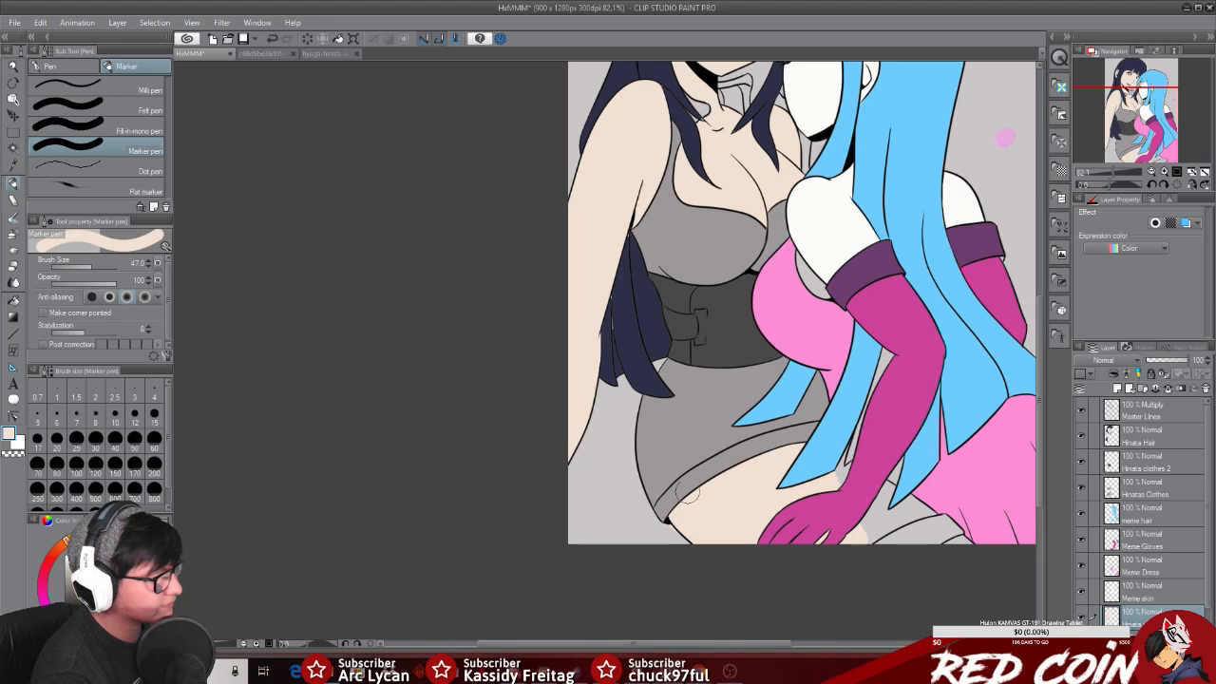
Step: Erase the skin colour spilling past the thigh outline near the skirt's hem with the Hard eraser
{"action": "left_click", "coordinate": [14, 68]}
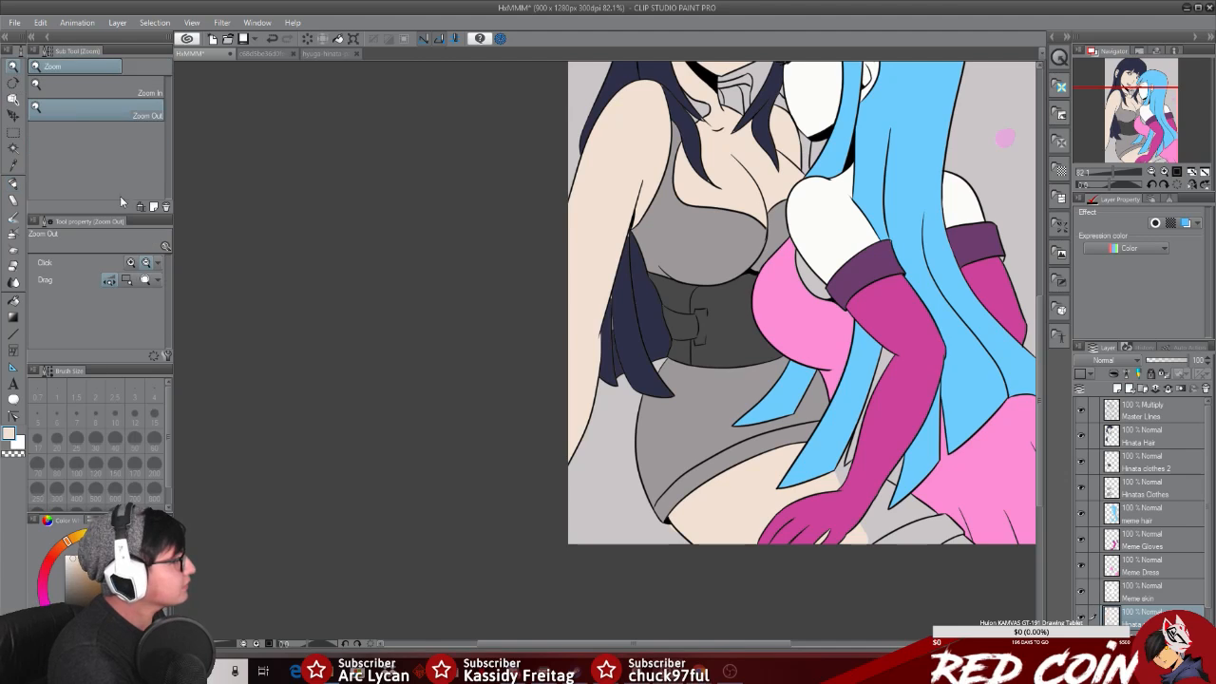
{"action": "left_click_drag", "start_coordinate": [670, 609], "coordinate": [700, 602]}
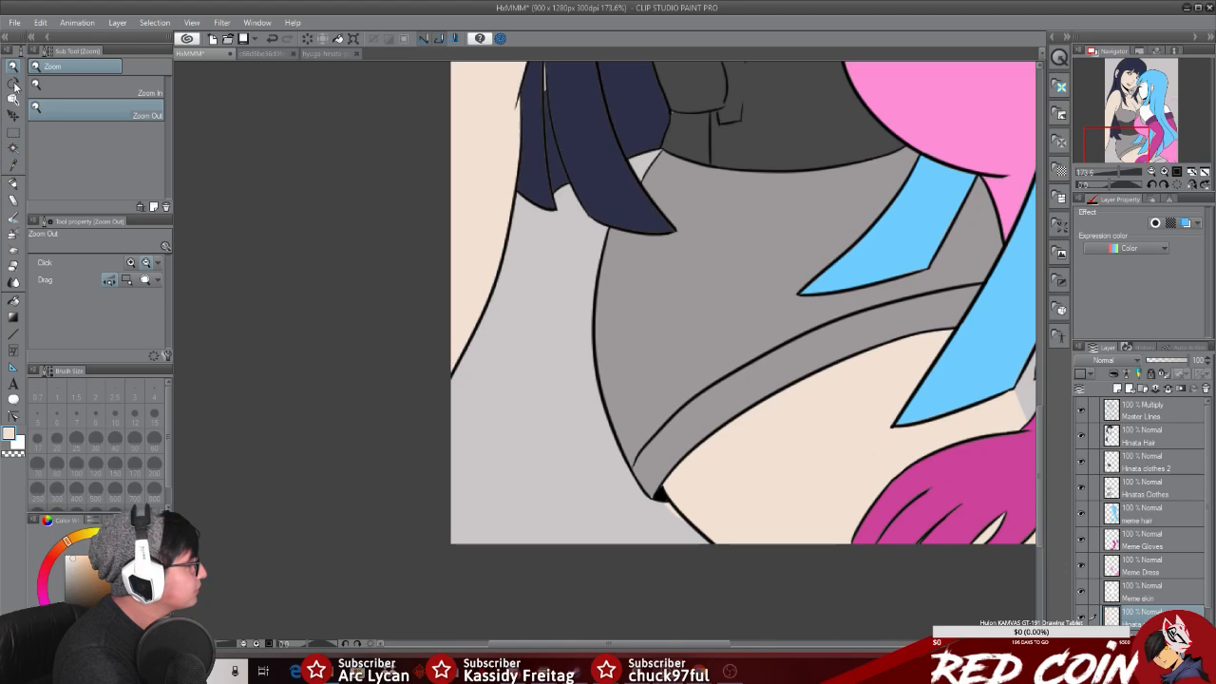
{"action": "left_click", "coordinate": [13, 268]}
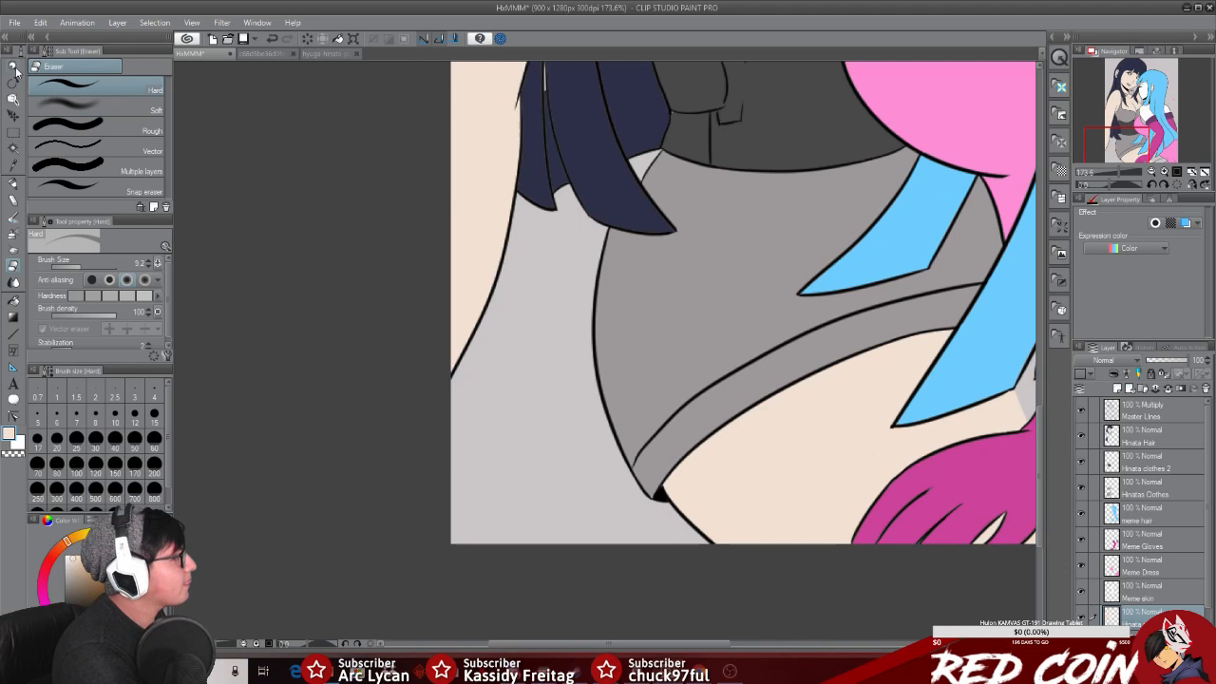
Step: Paint the remaining leg areas around the gloved arm and beside the pink dress in the same skin tone with the Marker pen
{"action": "key", "text": "alt+space"}
{"action": "left_click", "coordinate": [891, 547]}
{"action": "left_click", "coordinate": [887, 551]}
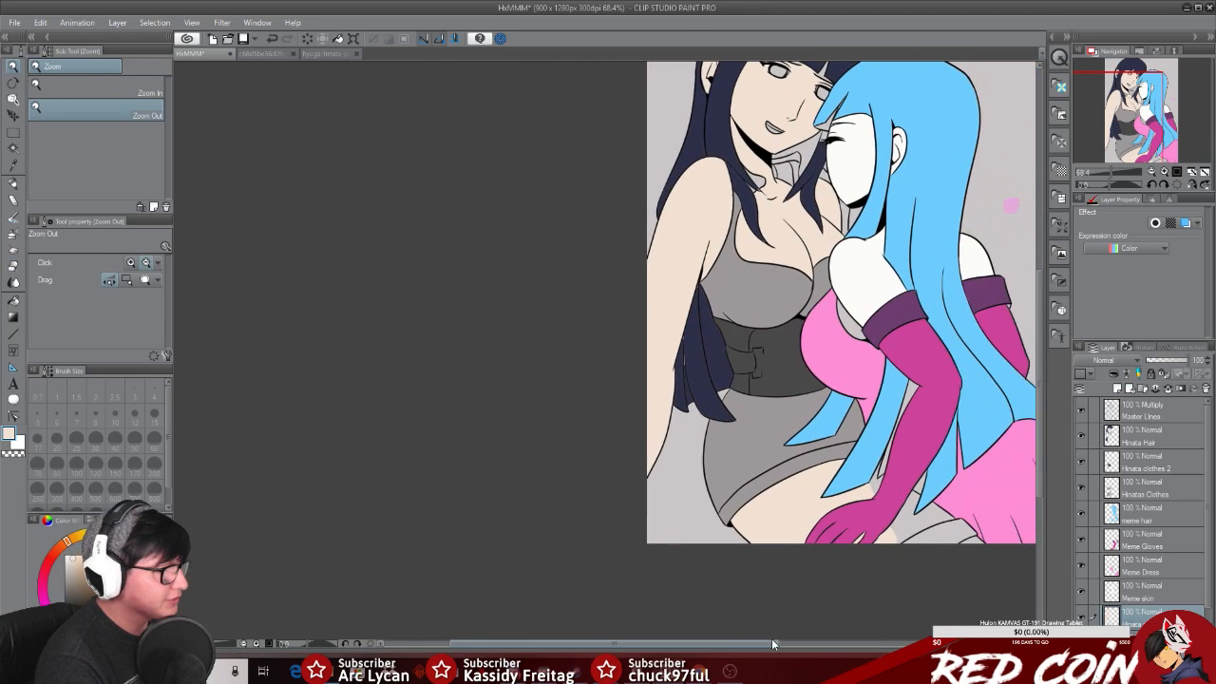
{"action": "left_click", "coordinate": [13, 184]}
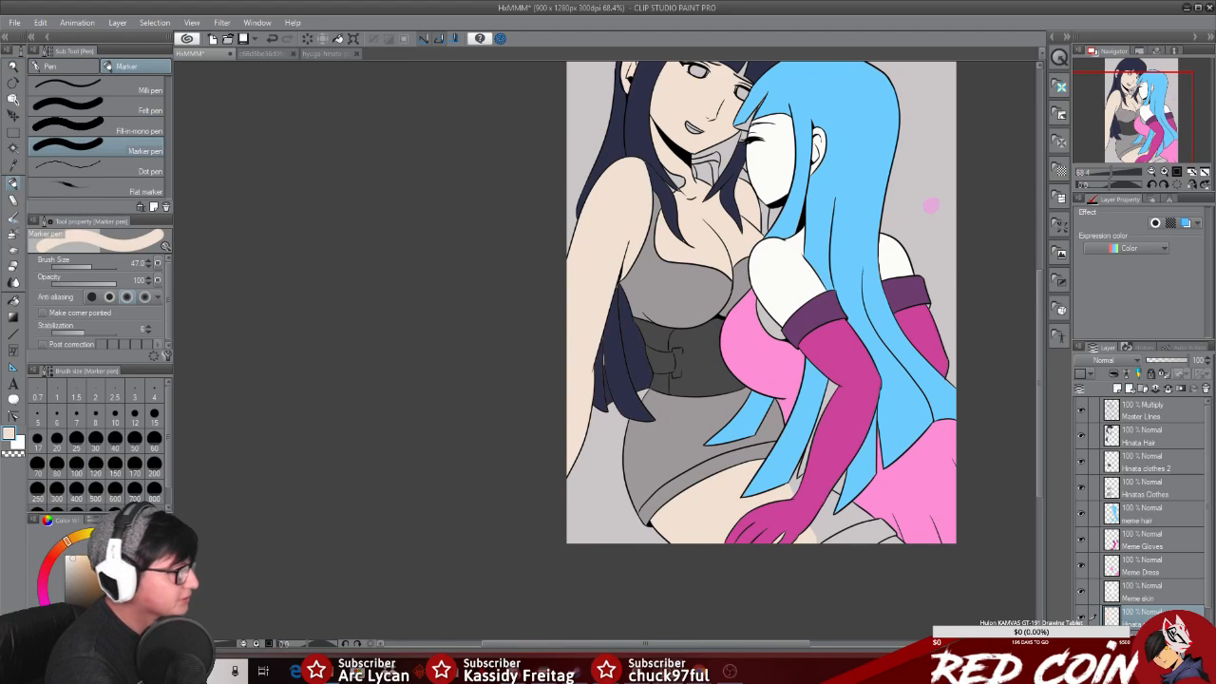
{"action": "mouse_move", "coordinate": [787, 464]}
{"action": "left_mouse_down"}
{"action": "mouse_move", "coordinate": [852, 528]}
{"action": "mouse_move", "coordinate": [862, 528]}
{"action": "mouse_move", "coordinate": [845, 512]}
{"action": "mouse_move", "coordinate": [893, 525]}
{"action": "left_mouse_up"}
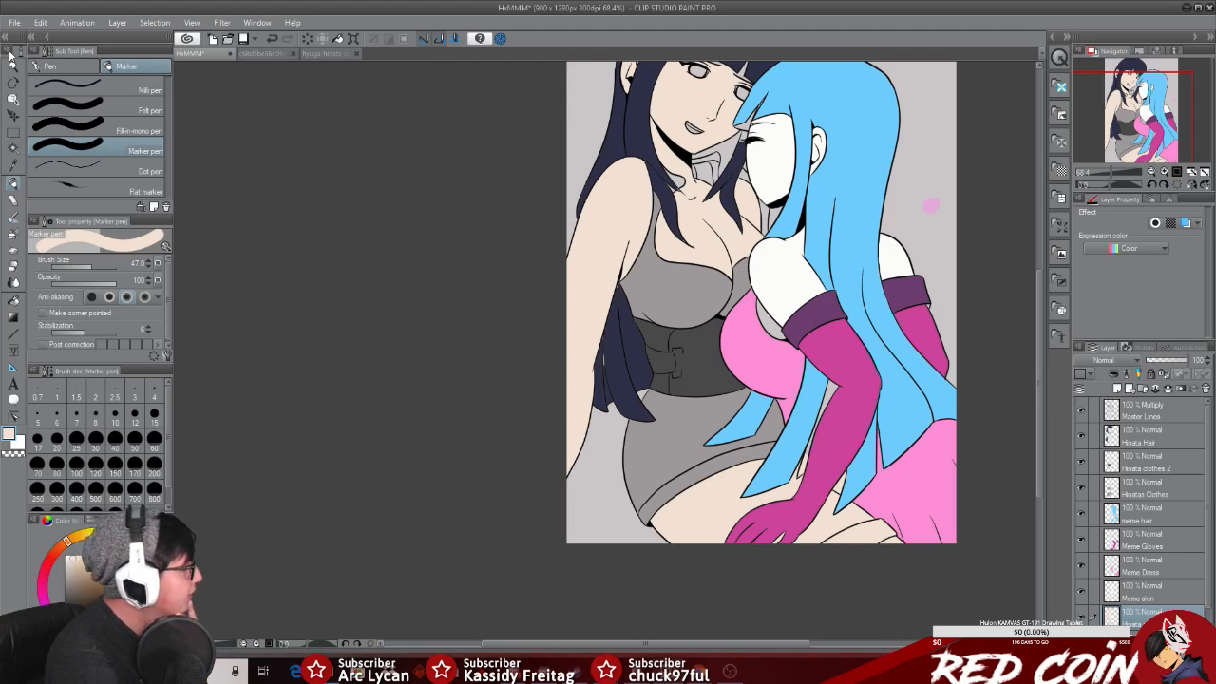
Step: Move the meme hair layer below Meme Dress and paint the gap between the hair strand and gloved arm in the sampled hair blue
{"action": "left_click", "coordinate": [13, 66]}
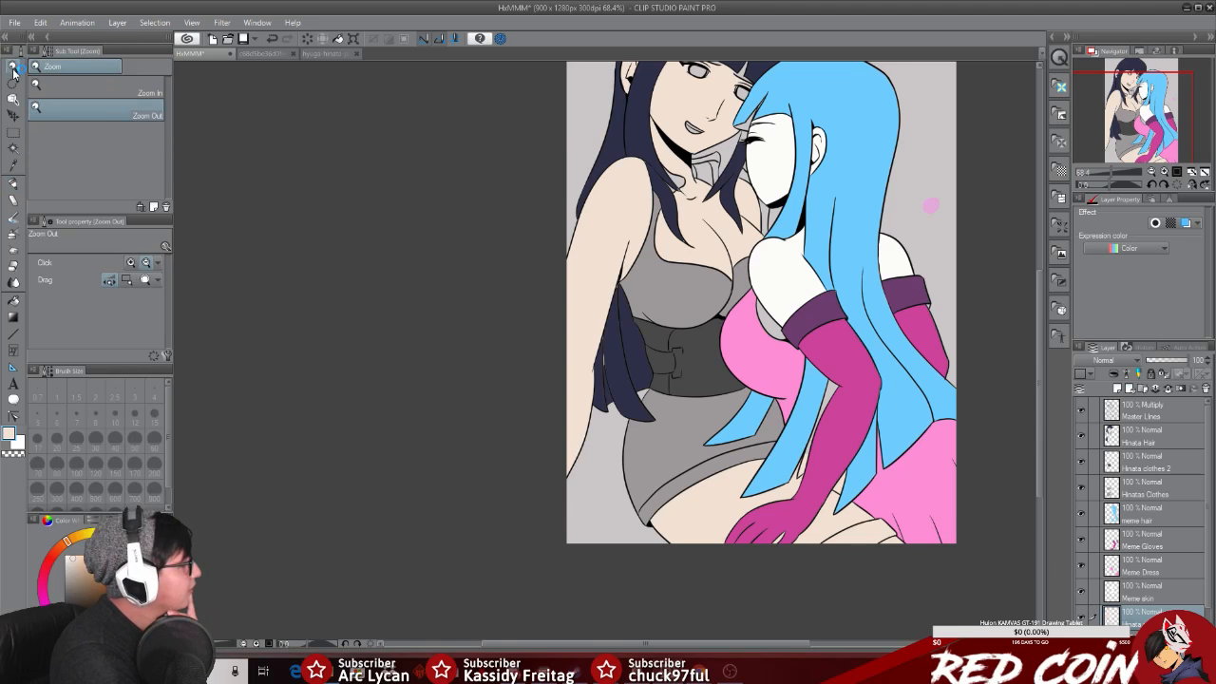
{"action": "left_click", "coordinate": [814, 475]}
{"action": "left_click", "coordinate": [1142, 513]}
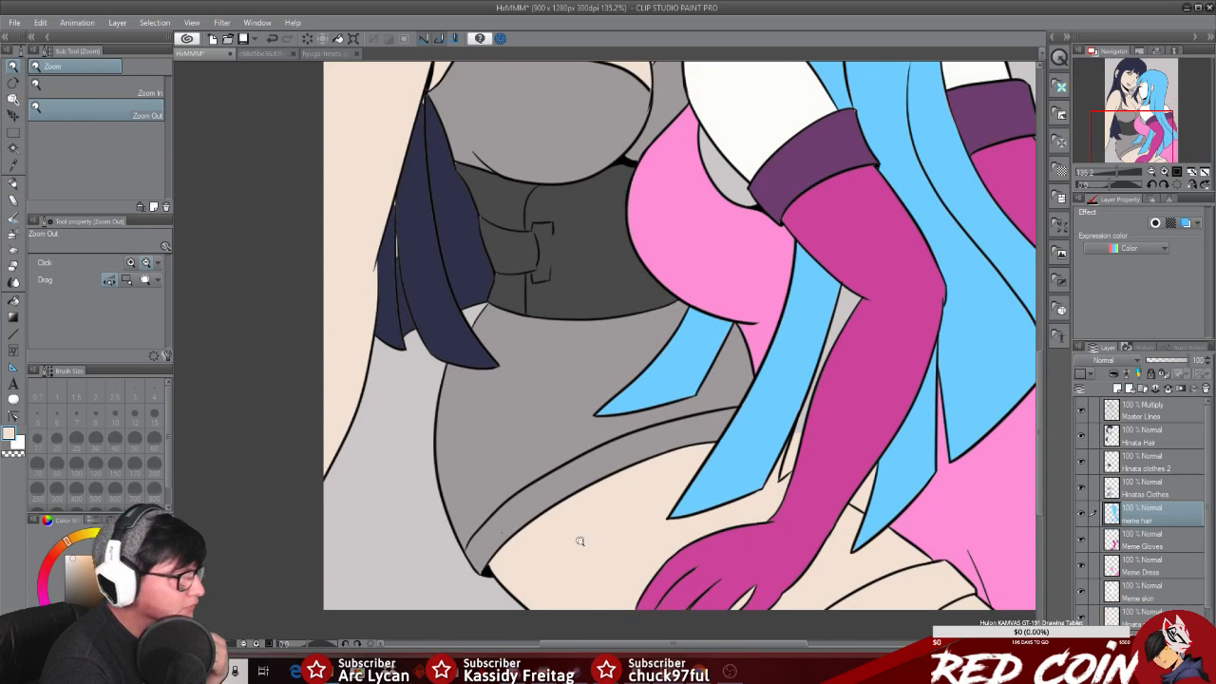
{"action": "left_click", "coordinate": [13, 163]}
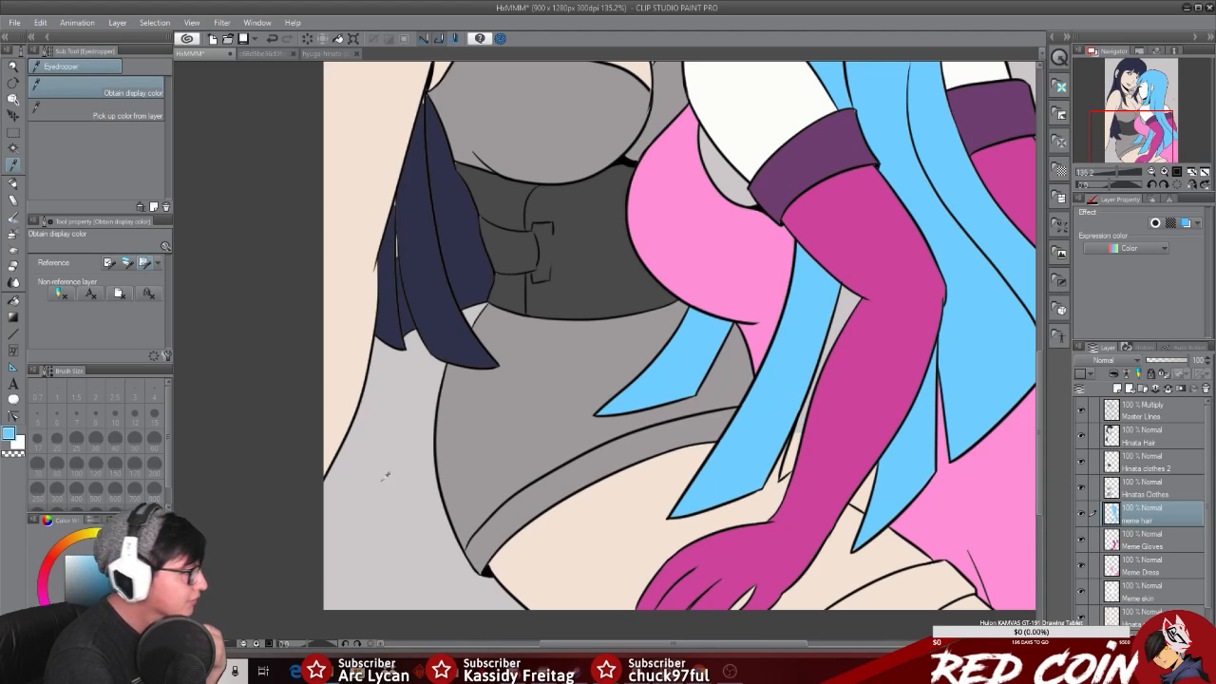
{"action": "key", "text": "p"}
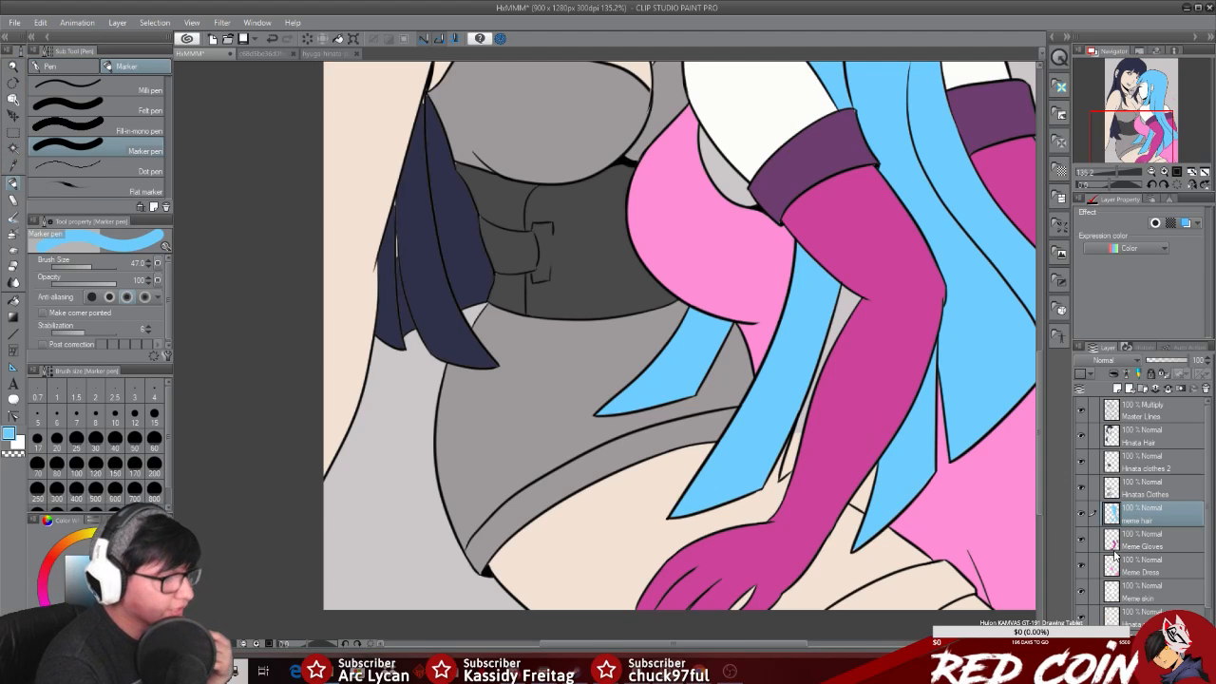
{"action": "left_click_drag", "start_coordinate": [1155, 525], "coordinate": [1144, 574]}
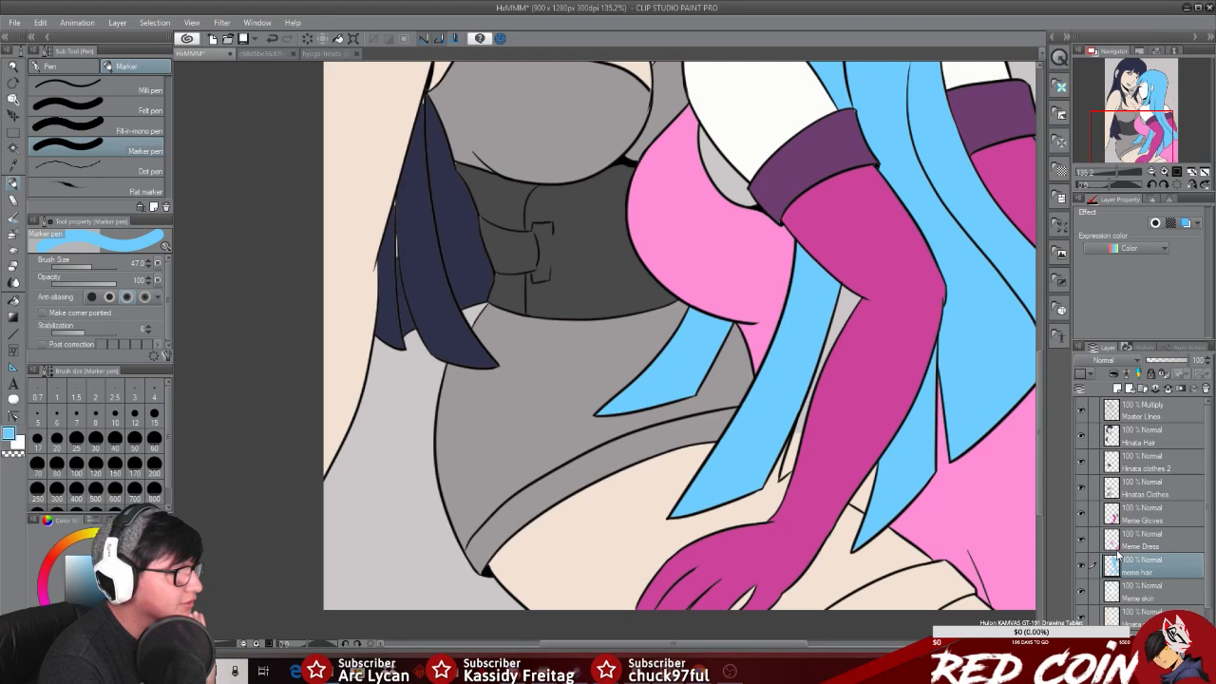
{"action": "left_click_drag", "start_coordinate": [1155, 576], "coordinate": [1159, 562]}
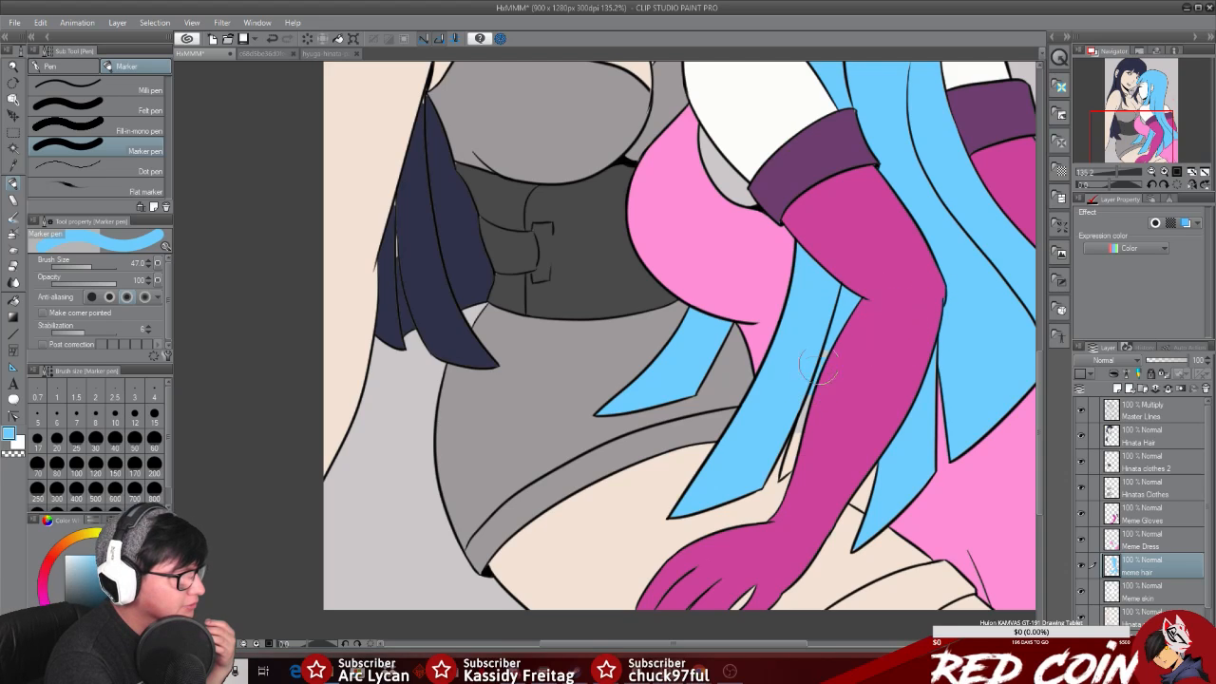
Step: Fill the narrow hair tip beside the gloved arm in the same hair blue, reducing the Marker pen to size 18 and finally 7.6
{"action": "left_click_drag", "start_coordinate": [804, 437], "coordinate": [816, 371]}
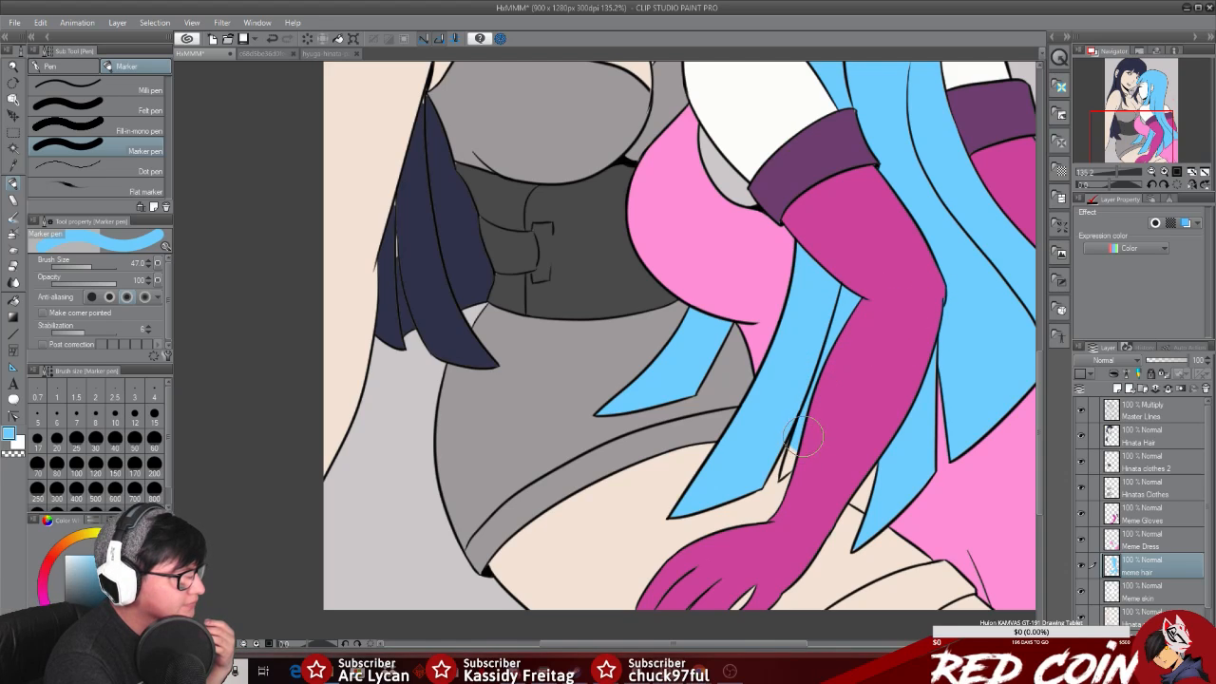
{"action": "key", "text": "["}
{"action": "key", "text": "["}
{"action": "key", "text": "["}
{"action": "key", "text": "["}
{"action": "key", "text": "["}
{"action": "key", "text": "["}
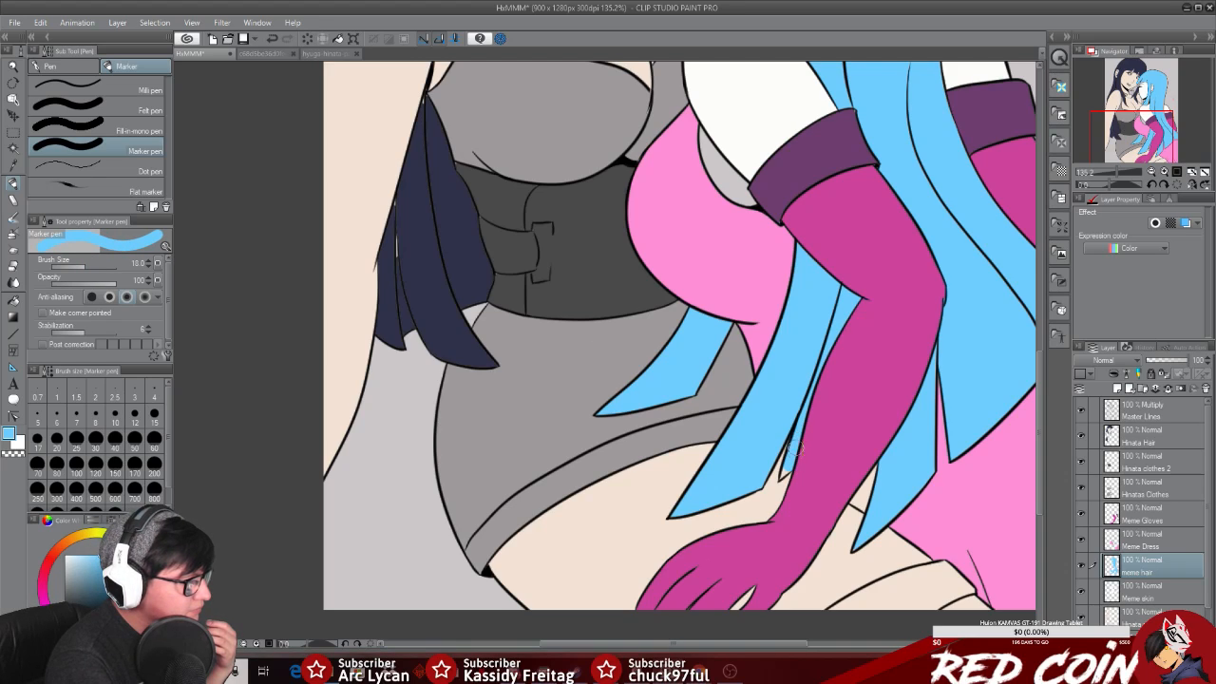
{"action": "left_click_drag", "start_coordinate": [85, 264], "coordinate": [78, 264]}
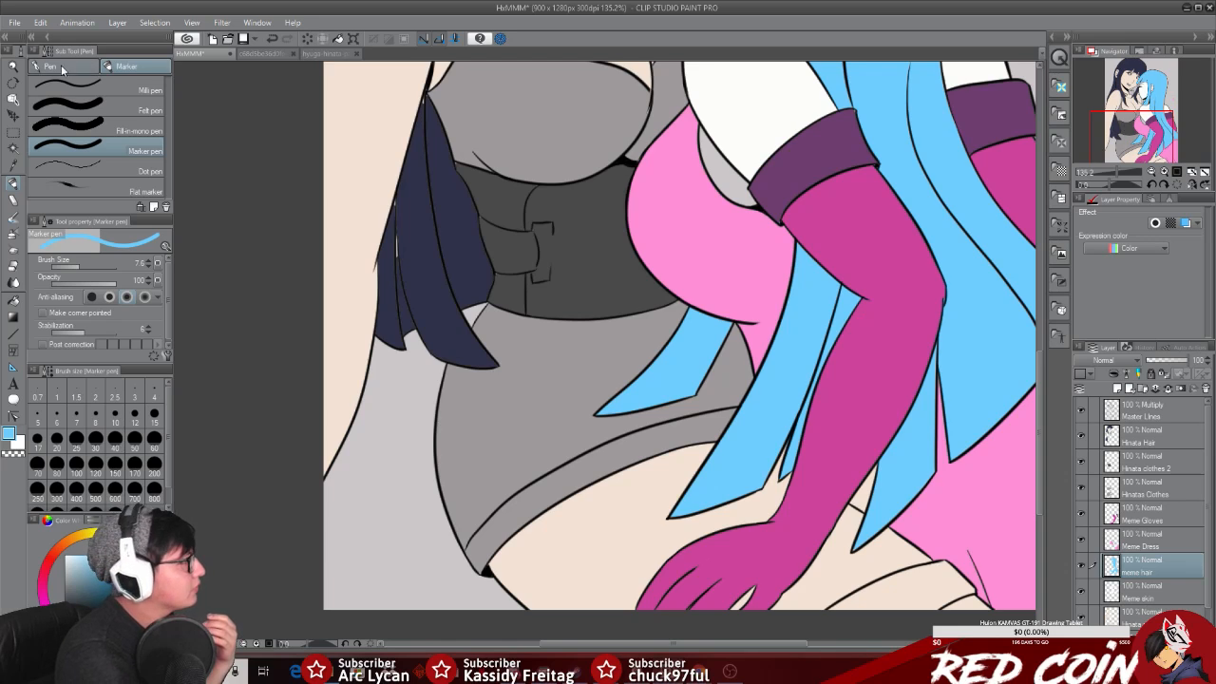
Step: Select the Hinata skin layer and sample Hinata's skin tone
{"action": "left_click", "coordinate": [13, 68]}
{"action": "left_click_drag", "start_coordinate": [825, 430], "coordinate": [798, 437]}
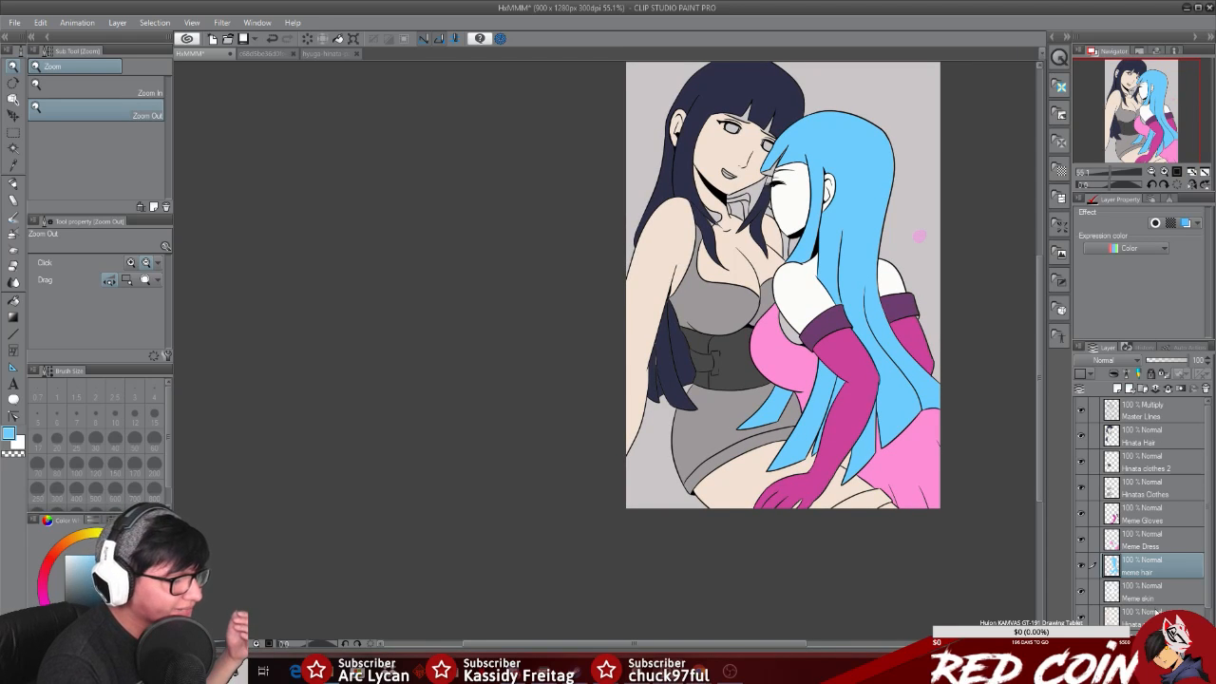
{"action": "left_click", "coordinate": [1158, 612]}
{"action": "left_click", "coordinate": [13, 165]}
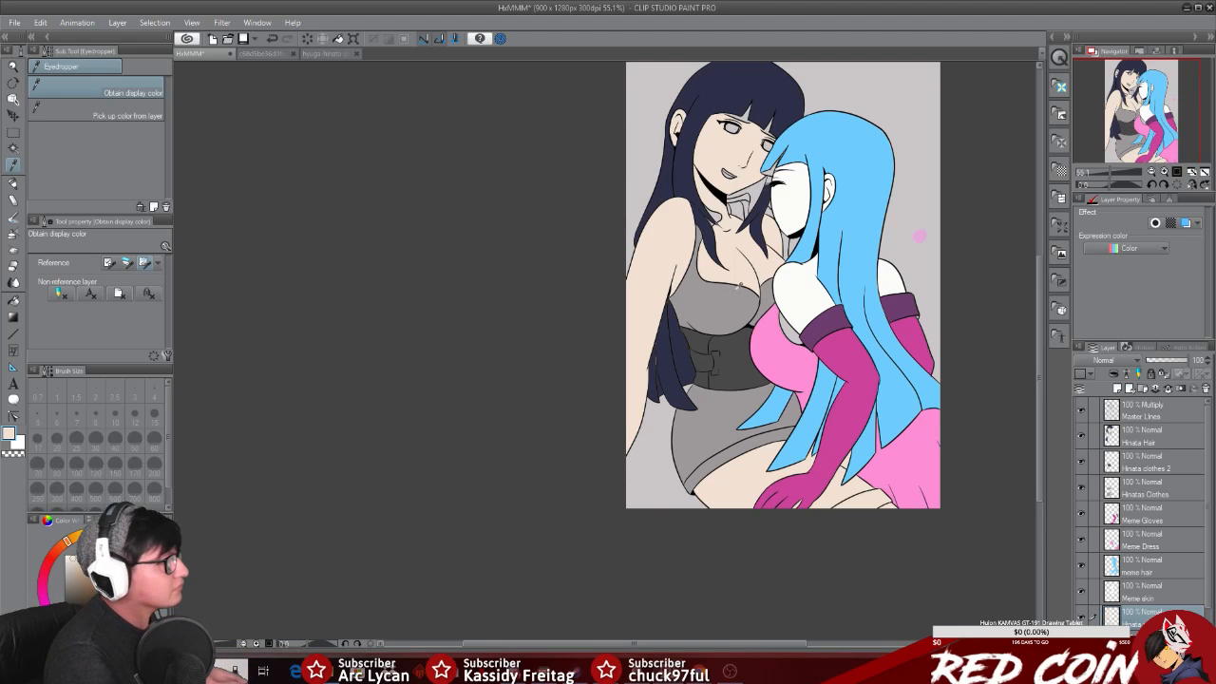
{"action": "left_click", "coordinate": [15, 70]}
{"action": "left_click_drag", "start_coordinate": [734, 215], "coordinate": [787, 208]}
{"action": "left_click_drag", "start_coordinate": [1040, 295], "coordinate": [1039, 226]}
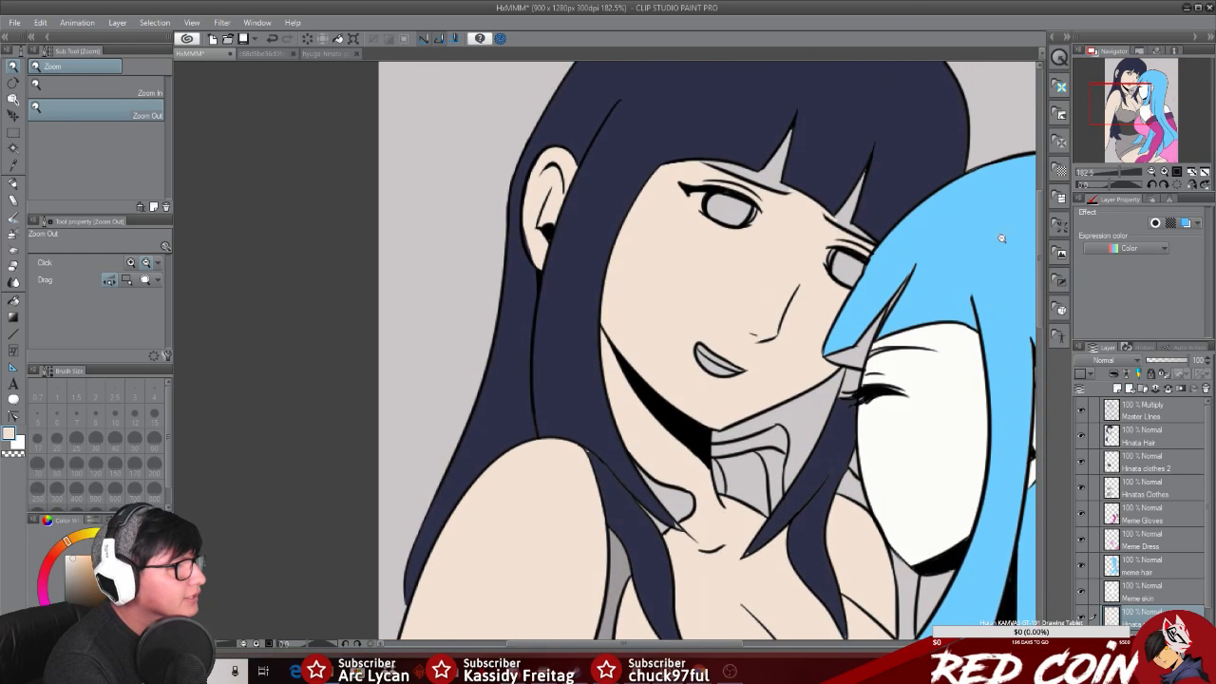
Step: Fill the background on Layer 2 with dark red
{"action": "left_click", "coordinate": [14, 165]}
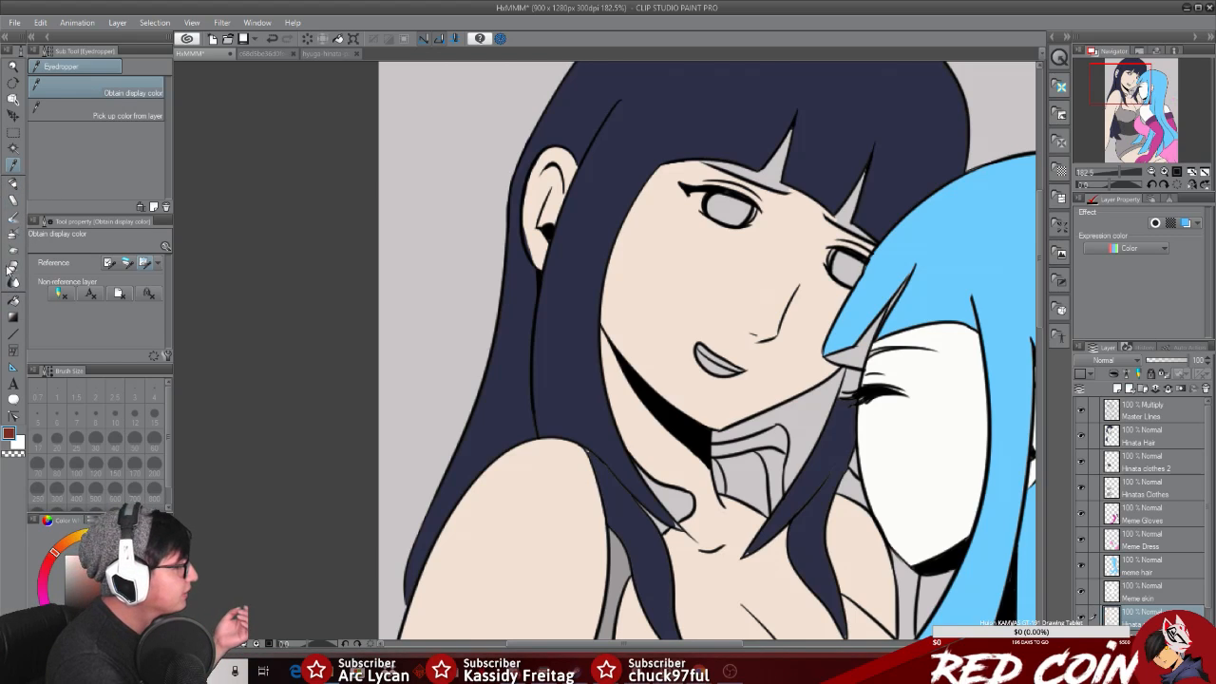
{"action": "left_click", "coordinate": [13, 302]}
{"action": "scroll", "coordinate": [1156, 593], "scroll_direction": "down", "scroll_amount": 2}
{"action": "left_click", "coordinate": [1156, 593]}
{"action": "left_click", "coordinate": [457, 323]}
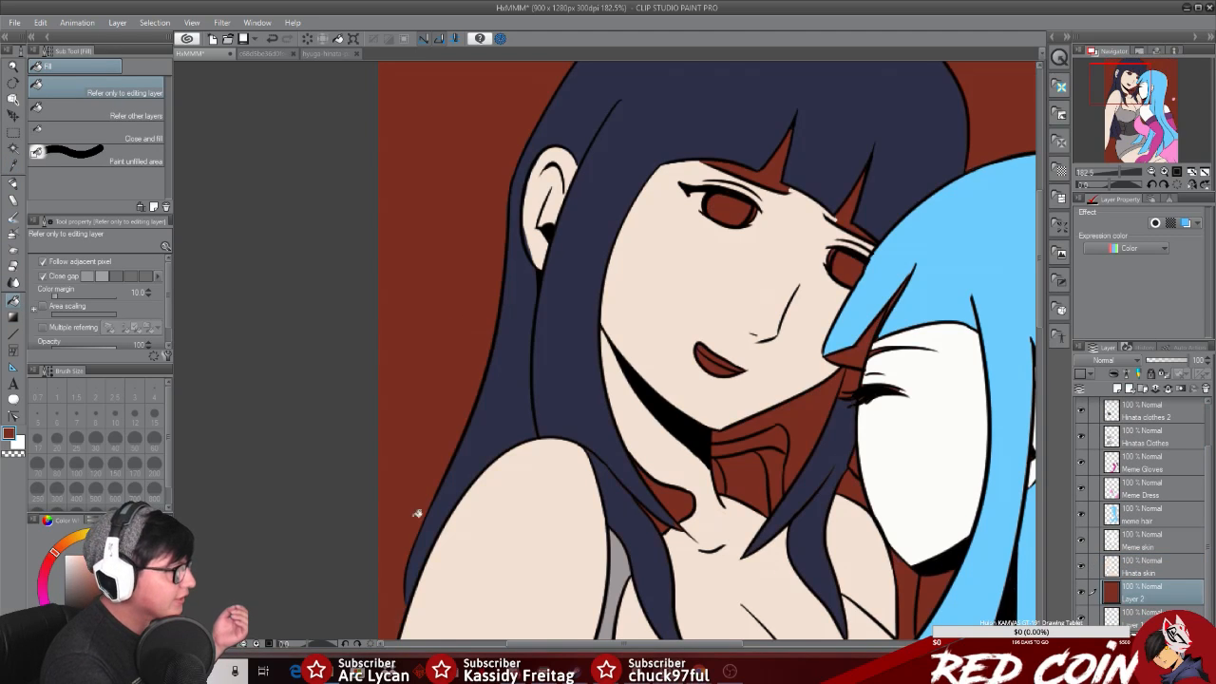
Step: Paint Hinata's eyes, mouth and fringe gaps on the Hinata skin layer in her sampled skin tone with the Marker pen at size 83.8
{"action": "left_click", "coordinate": [12, 66]}
{"action": "left_click_drag", "start_coordinate": [930, 538], "coordinate": [757, 646]}
{"action": "left_click_drag", "start_coordinate": [750, 318], "coordinate": [820, 352]}
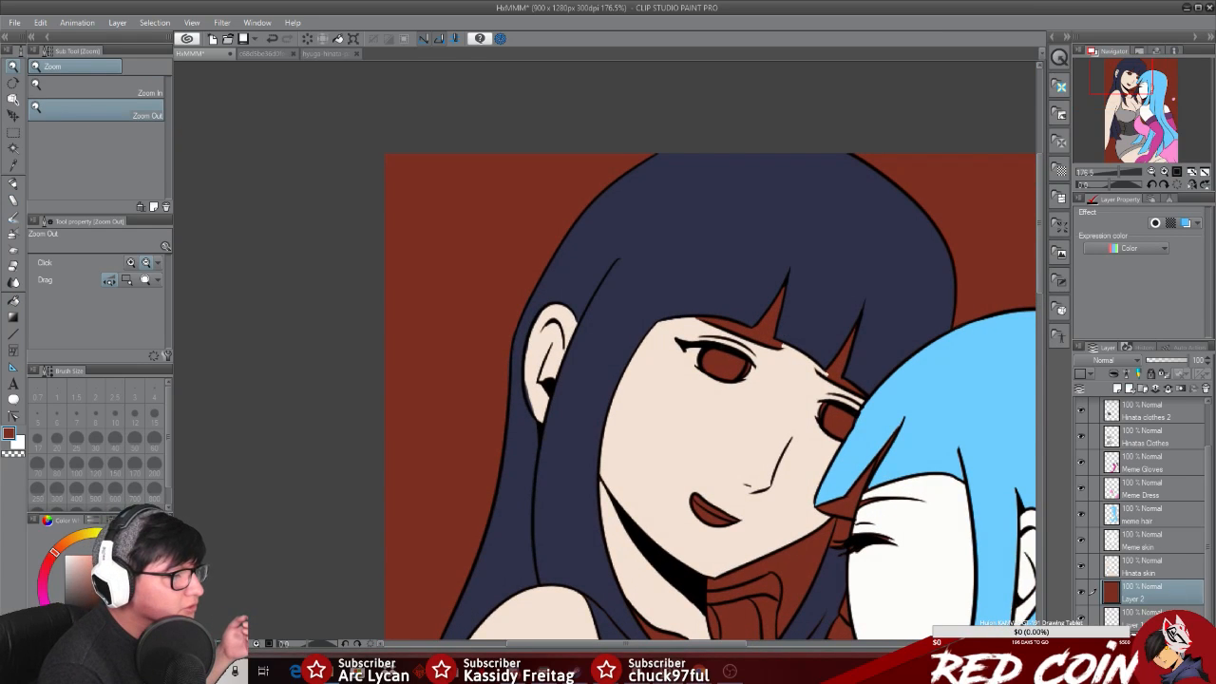
{"action": "left_click", "coordinate": [1178, 613]}
{"action": "left_click", "coordinate": [1193, 568]}
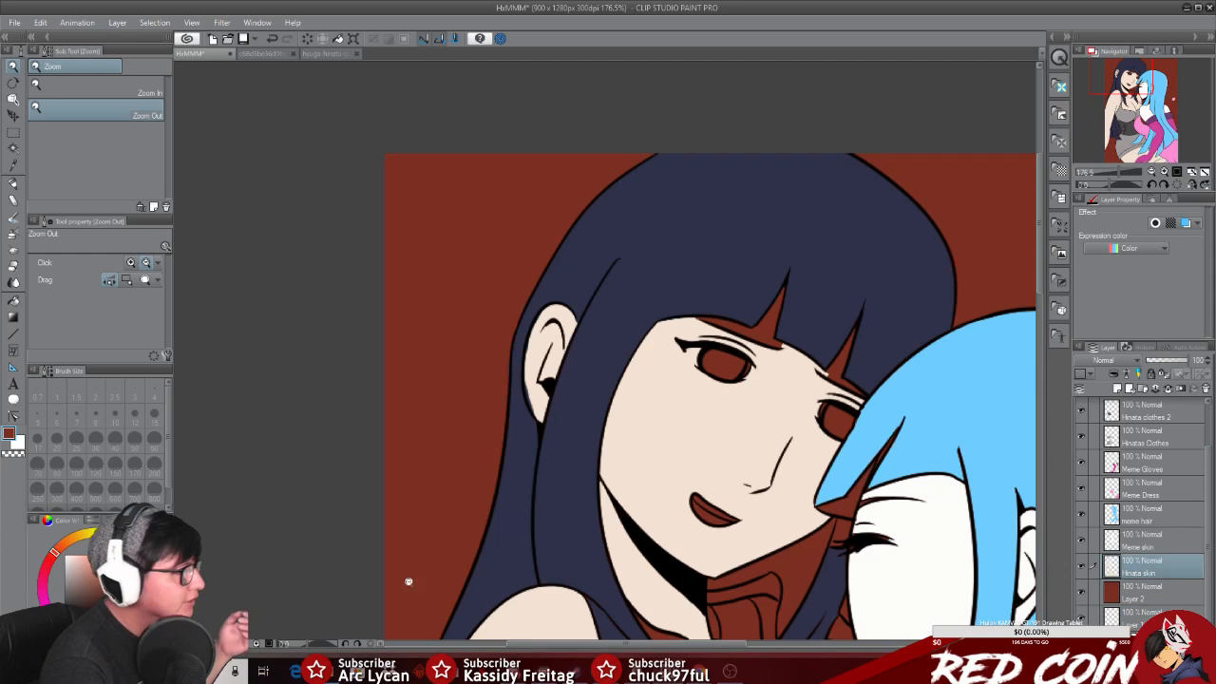
{"action": "key", "text": "i"}
{"action": "left_click", "coordinate": [720, 429]}
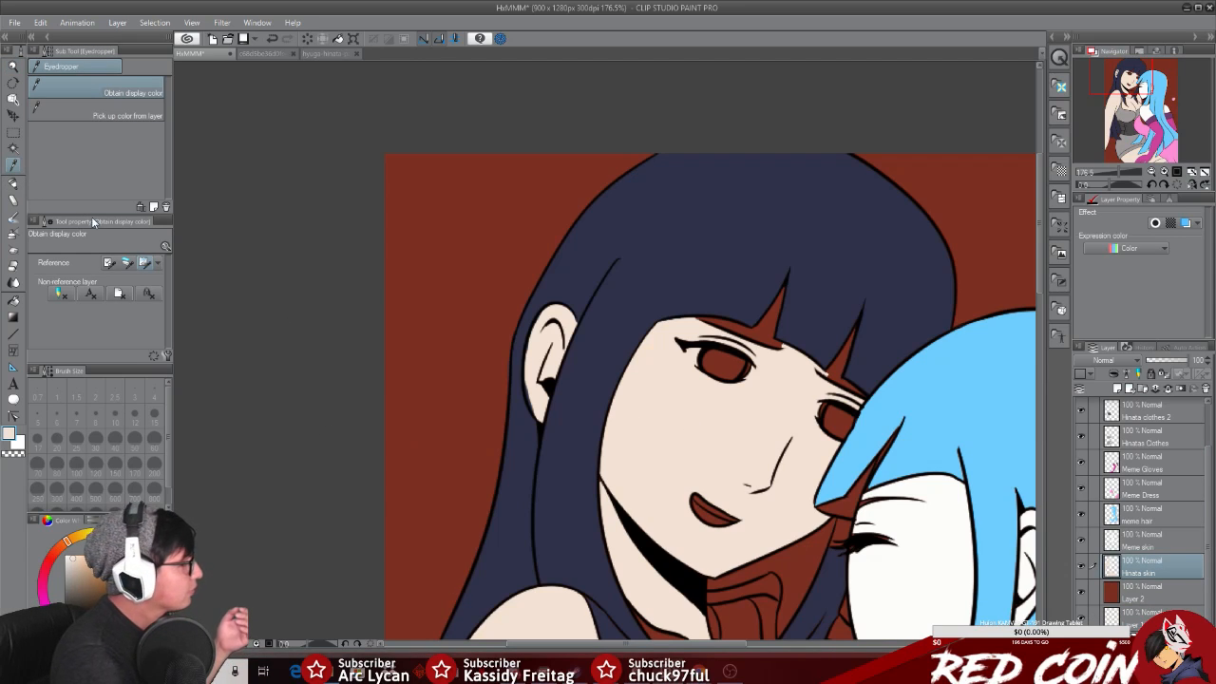
{"action": "left_click", "coordinate": [13, 217]}
{"action": "left_click", "coordinate": [14, 200]}
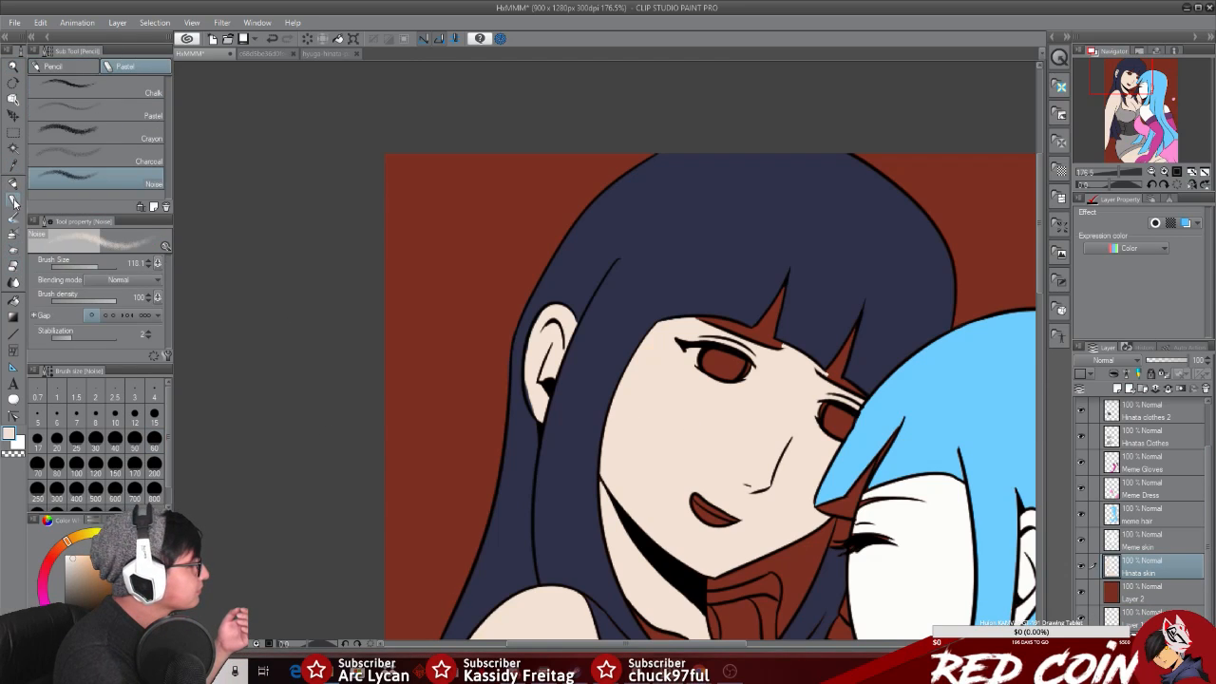
{"action": "left_click", "coordinate": [13, 185]}
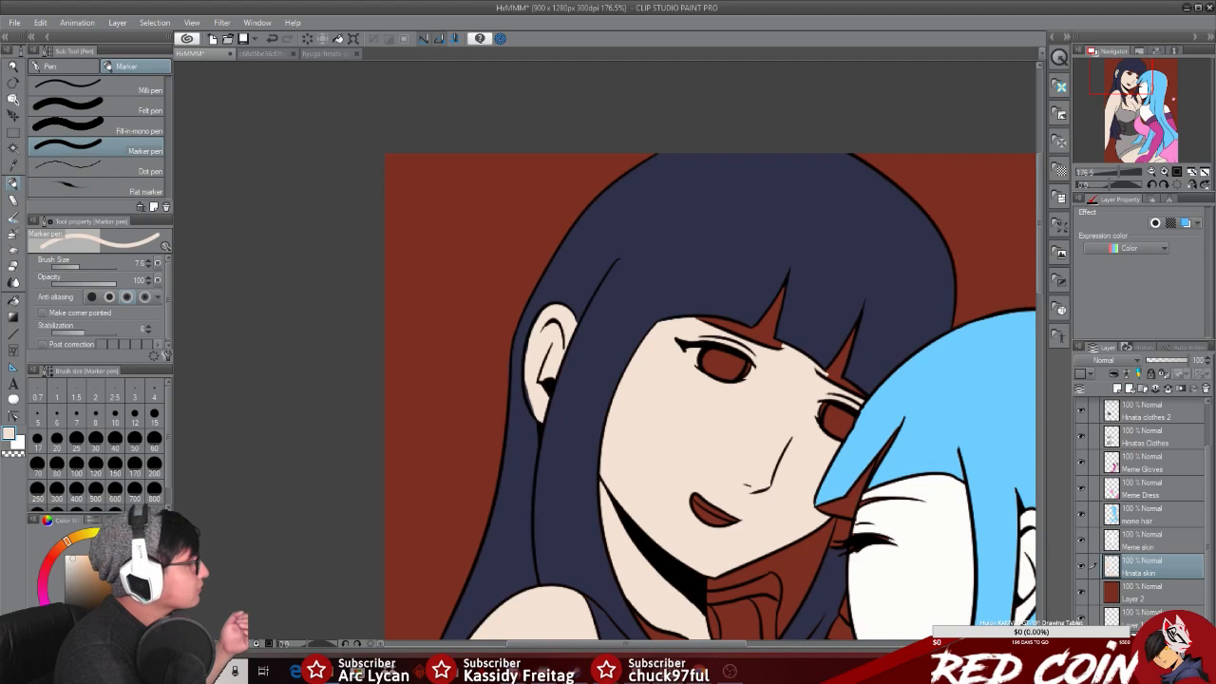
{"action": "left_click_drag", "start_coordinate": [74, 269], "coordinate": [95, 269]}
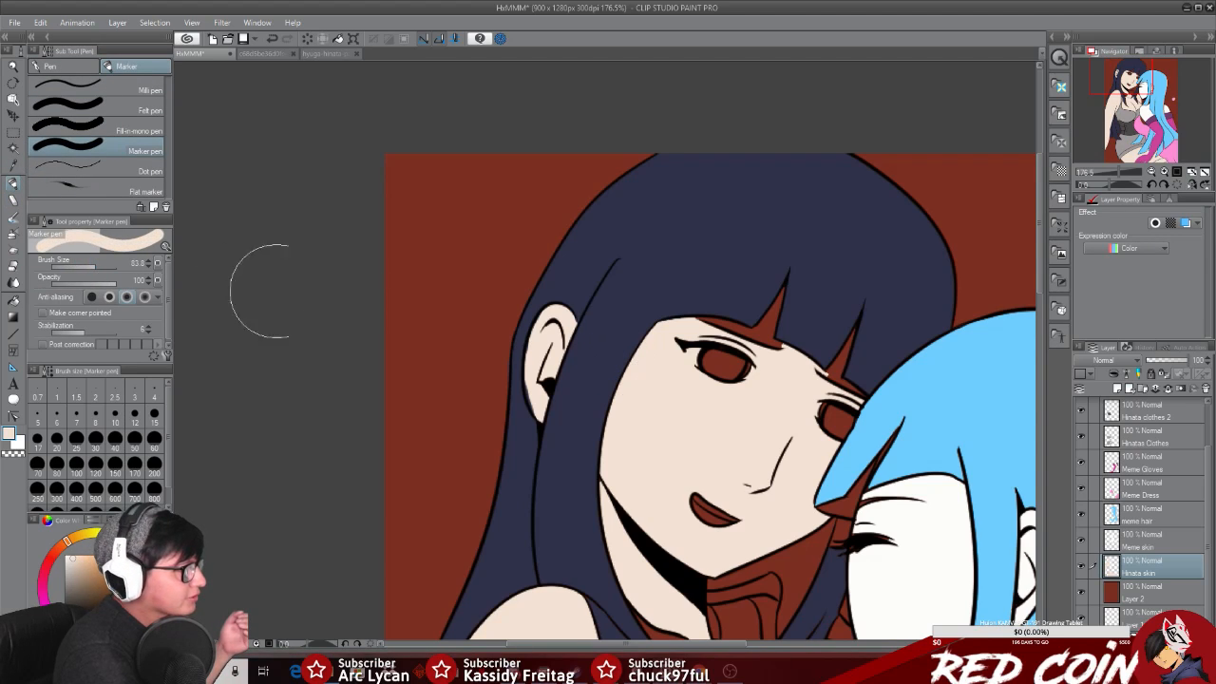
{"action": "mouse_move", "coordinate": [717, 319]}
{"action": "left_mouse_down"}
{"action": "mouse_move", "coordinate": [710, 348]}
{"action": "mouse_move", "coordinate": [745, 419]}
{"action": "mouse_move", "coordinate": [838, 400]}
{"action": "mouse_move", "coordinate": [842, 373]}
{"action": "mouse_move", "coordinate": [732, 460]}
{"action": "left_mouse_up"}
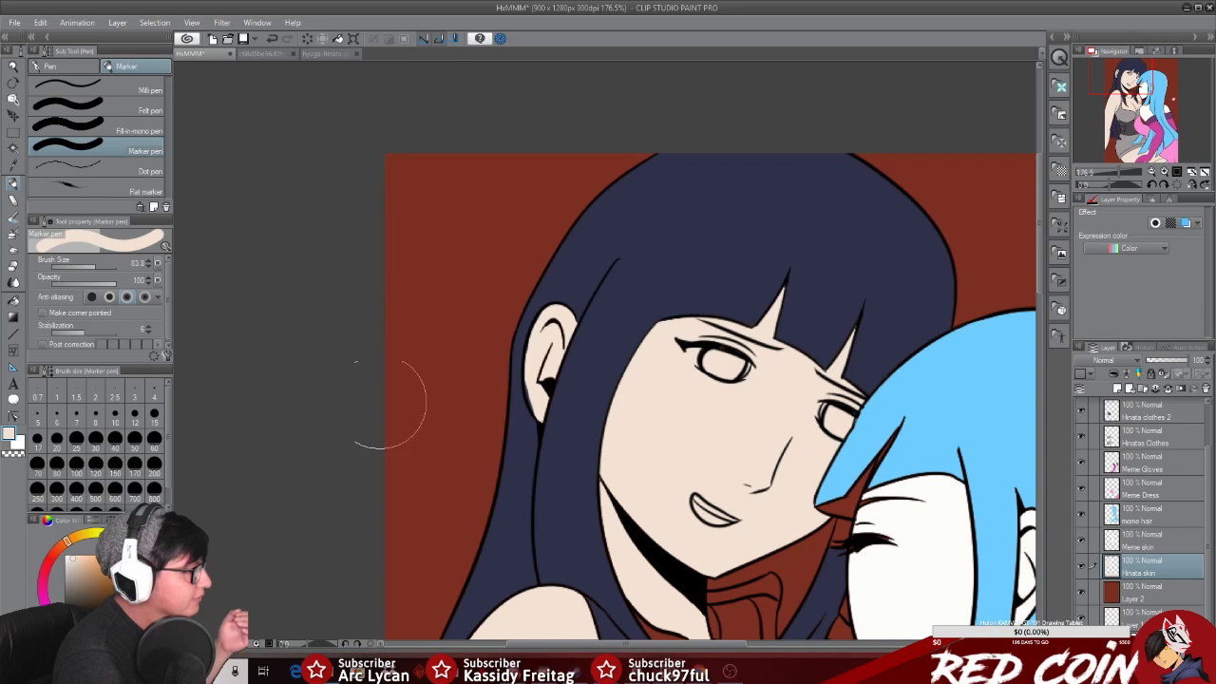
Step: Examine Hinata's neck, chest and arm, and the whole drawing, for areas left uncoloured against the red background
{"action": "left_click_drag", "start_coordinate": [1040, 273], "coordinate": [1040, 343]}
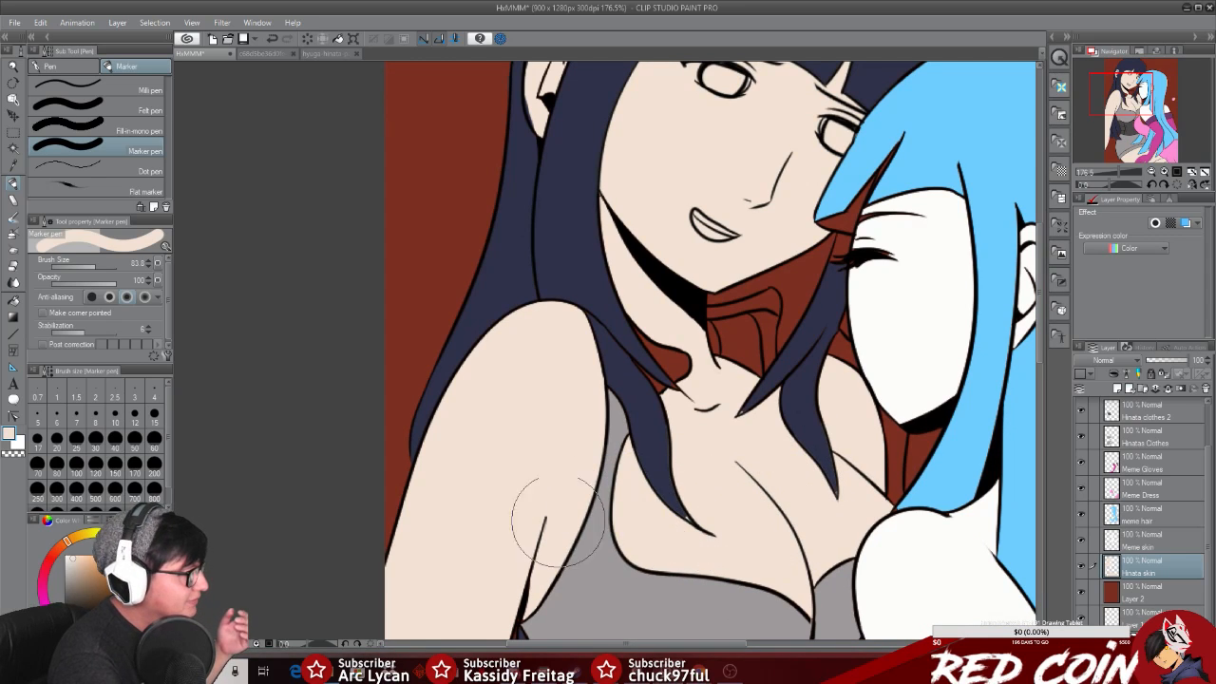
{"action": "mouse_move", "coordinate": [1040, 322]}
{"action": "left_mouse_down"}
{"action": "mouse_move", "coordinate": [1046, 391]}
{"action": "mouse_move", "coordinate": [1043, 360]}
{"action": "left_mouse_up"}
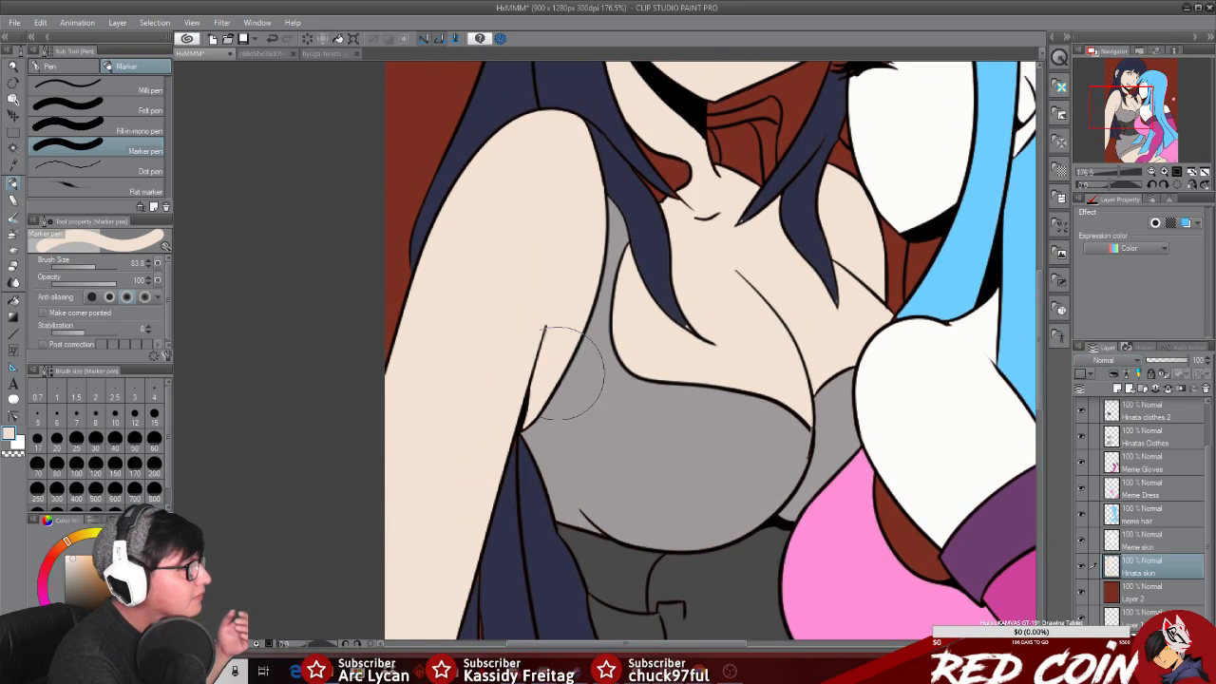
{"action": "left_click", "coordinate": [11, 65]}
{"action": "left_click_drag", "start_coordinate": [956, 433], "coordinate": [934, 434]}
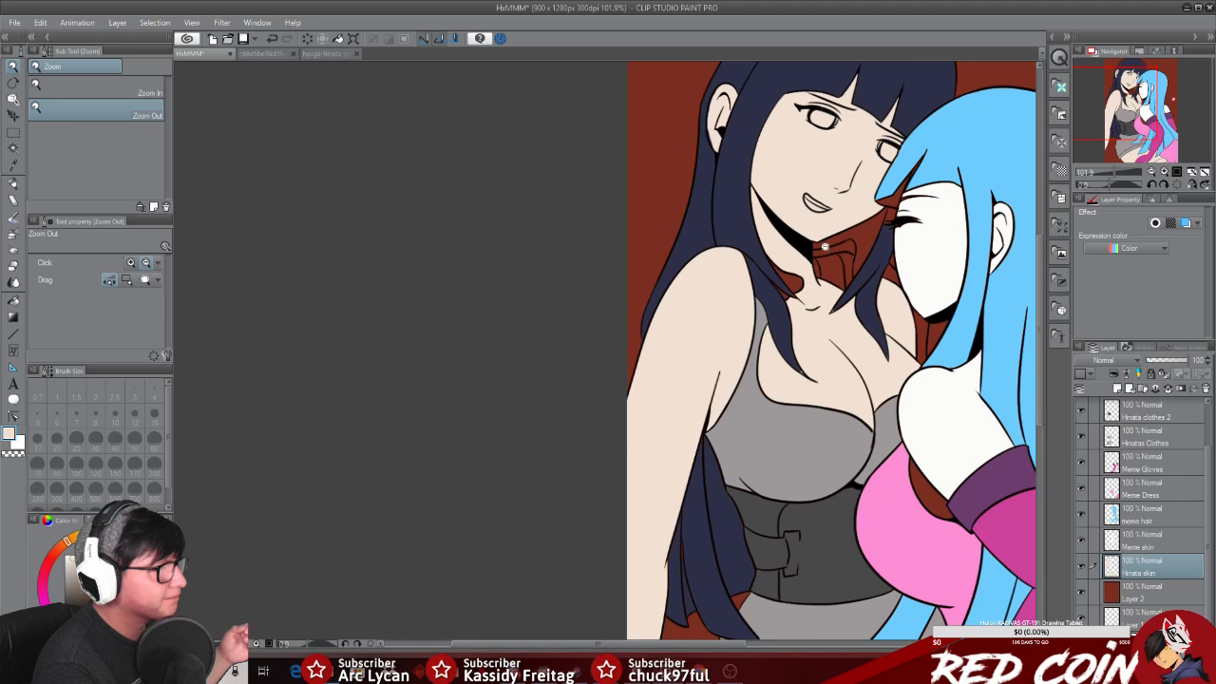
{"action": "left_click_drag", "start_coordinate": [809, 346], "coordinate": [833, 351]}
{"action": "left_click_drag", "start_coordinate": [1039, 344], "coordinate": [1040, 290]}
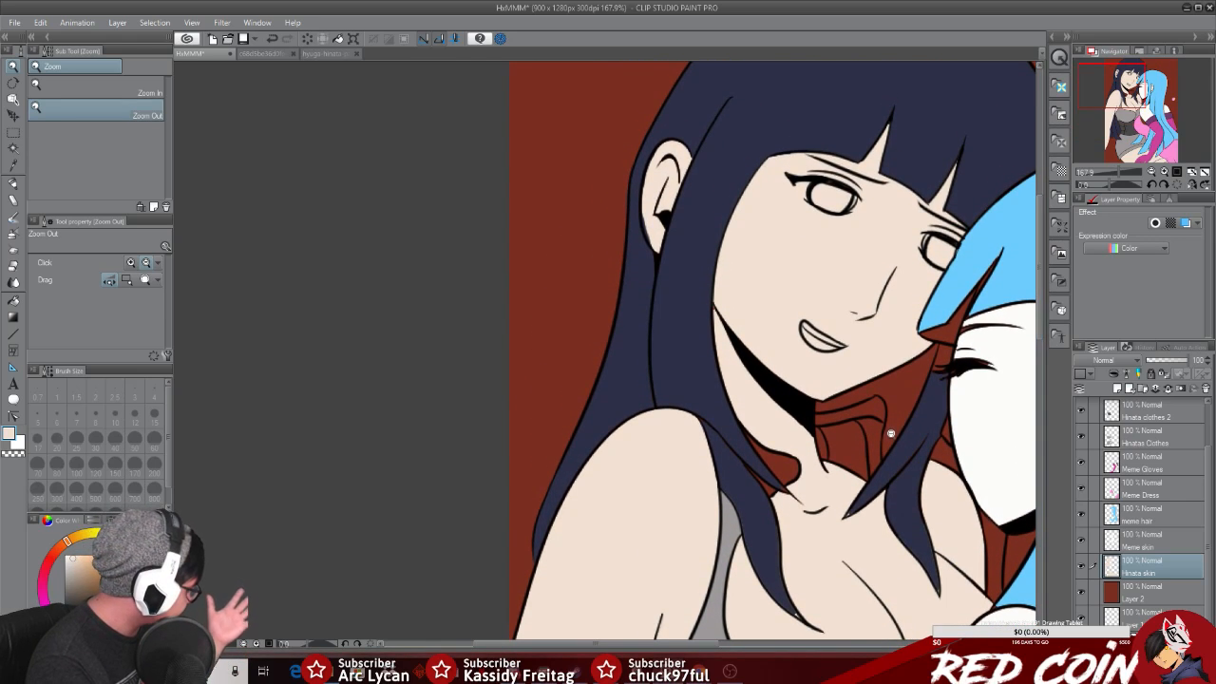
{"action": "scroll", "coordinate": [809, 444], "scroll_direction": "up", "scroll_amount": 3}
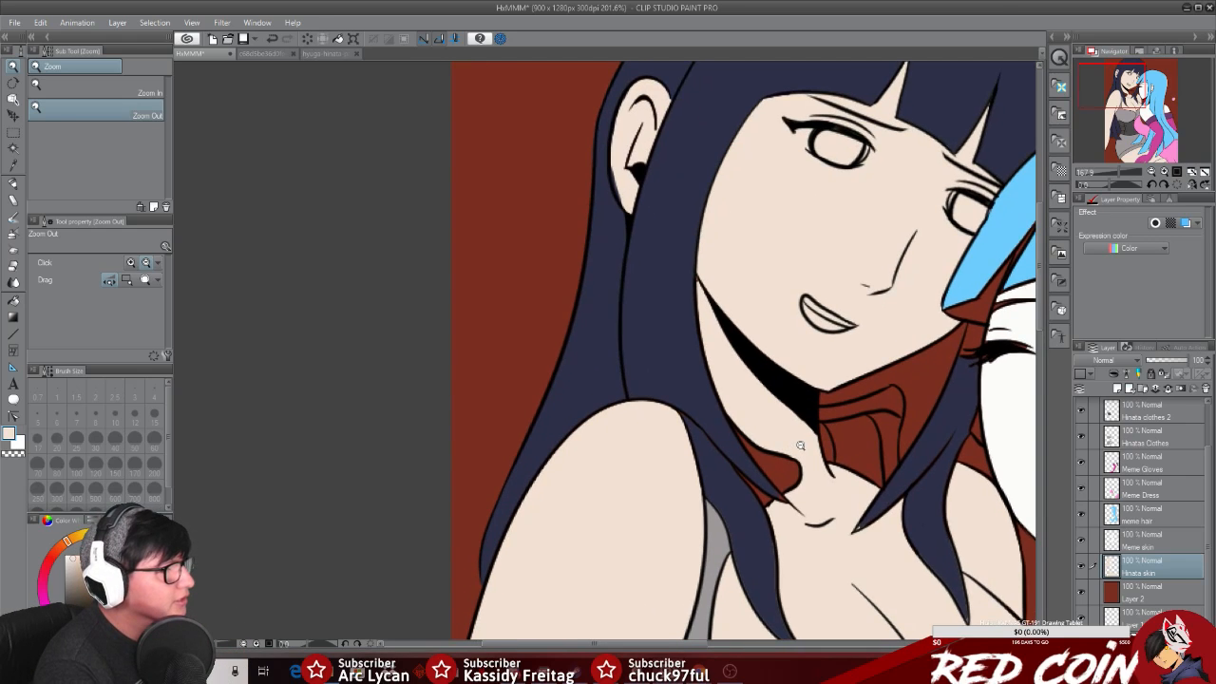
{"action": "scroll", "coordinate": [809, 444], "scroll_direction": "up", "scroll_amount": 1}
{"action": "left_click_drag", "start_coordinate": [1036, 301], "coordinate": [1041, 346]}
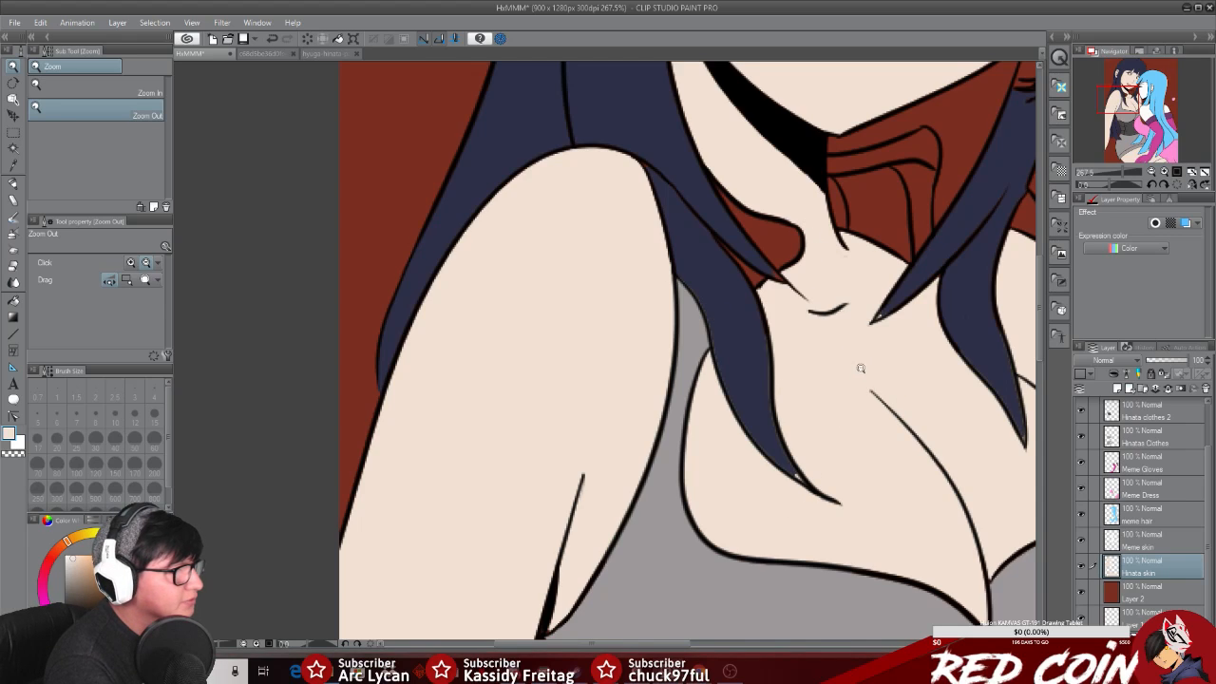
{"action": "left_click", "coordinate": [13, 184]}
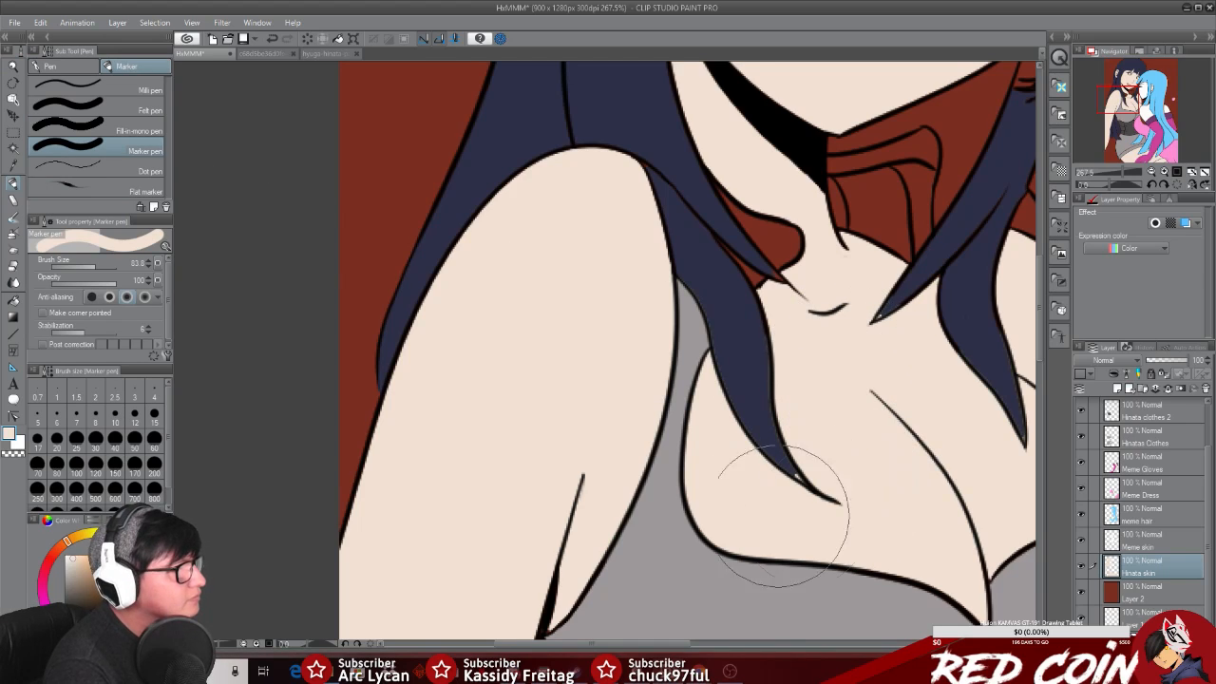
{"action": "left_click", "coordinate": [13, 67]}
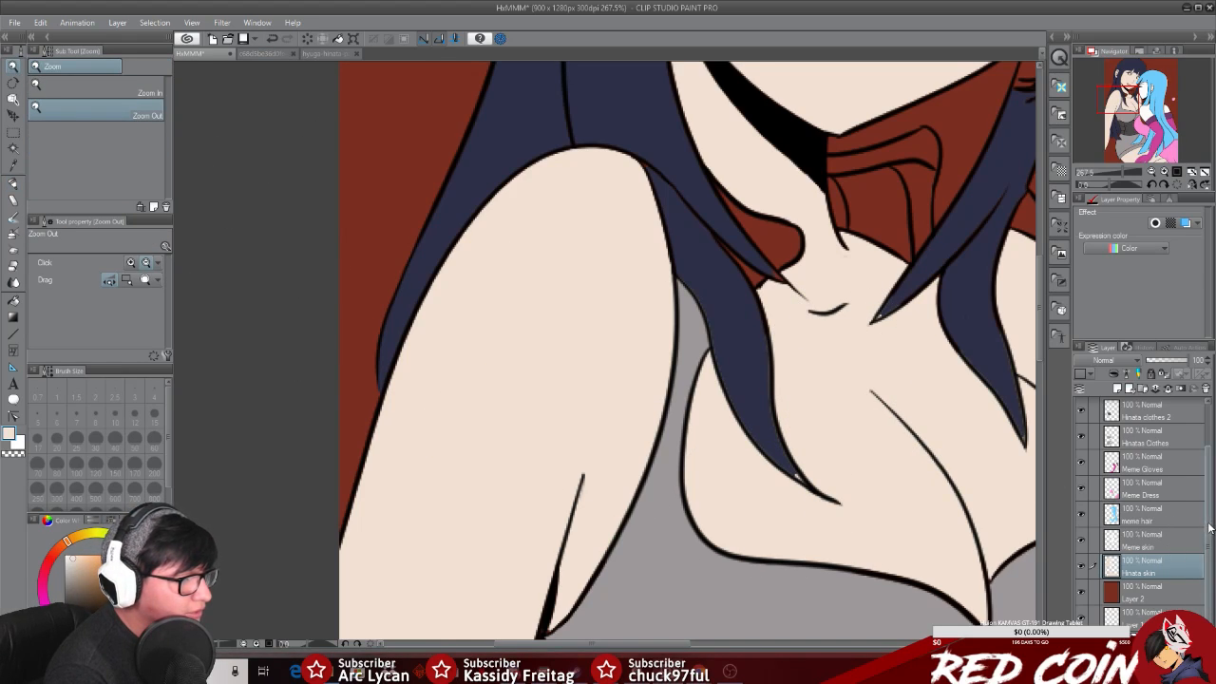
{"action": "scroll", "coordinate": [1164, 494], "scroll_direction": "up", "scroll_amount": 2}
{"action": "left_click", "coordinate": [1155, 440]}
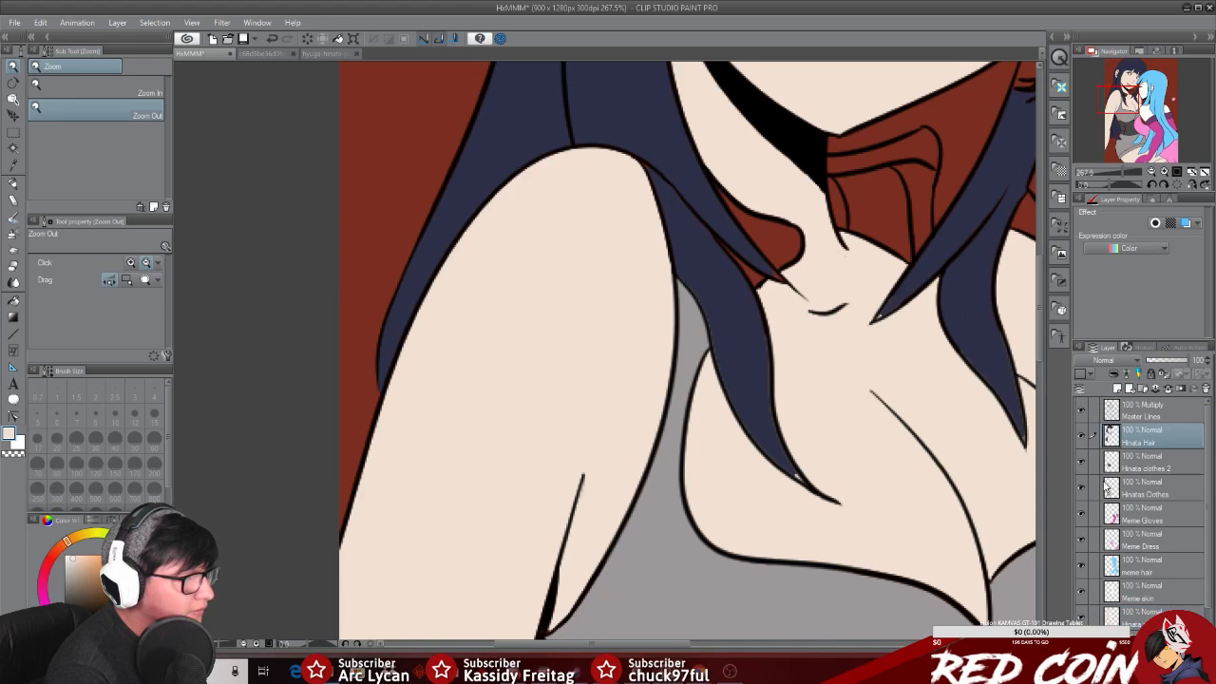
{"action": "left_click", "coordinate": [1155, 416]}
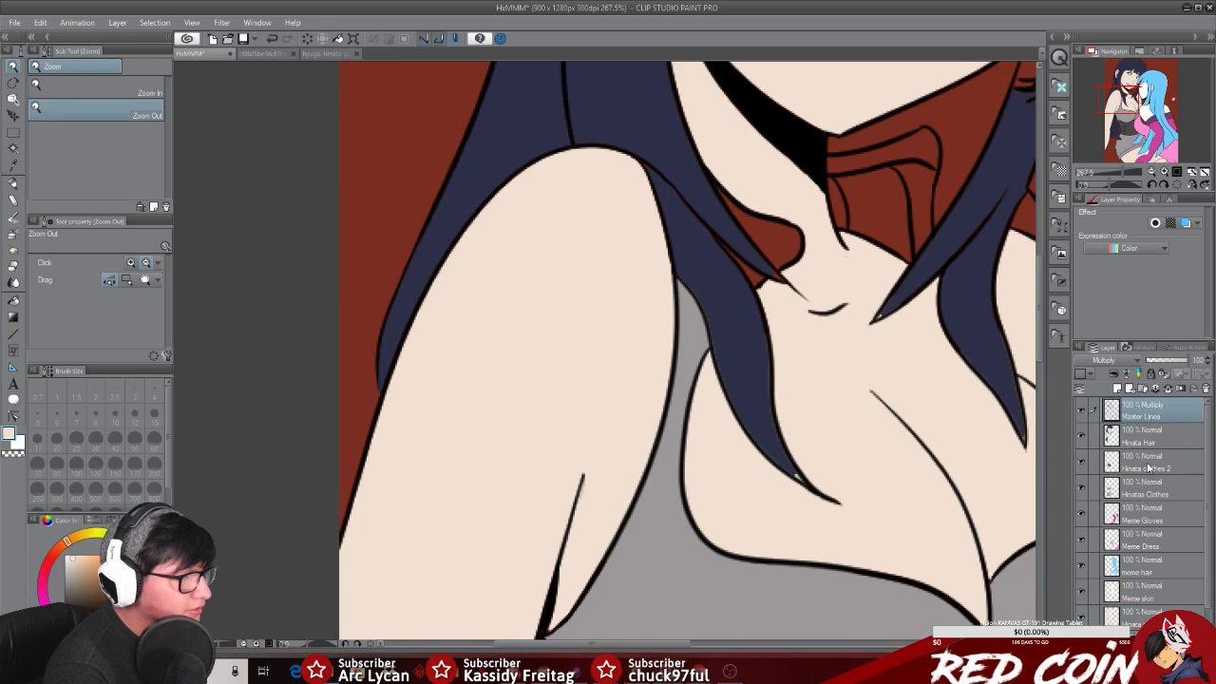
{"action": "left_click_drag", "start_coordinate": [755, 305], "coordinate": [692, 320]}
{"action": "left_click_drag", "start_coordinate": [660, 642], "coordinate": [704, 643]}
{"action": "left_click_drag", "start_coordinate": [743, 402], "coordinate": [787, 387]}
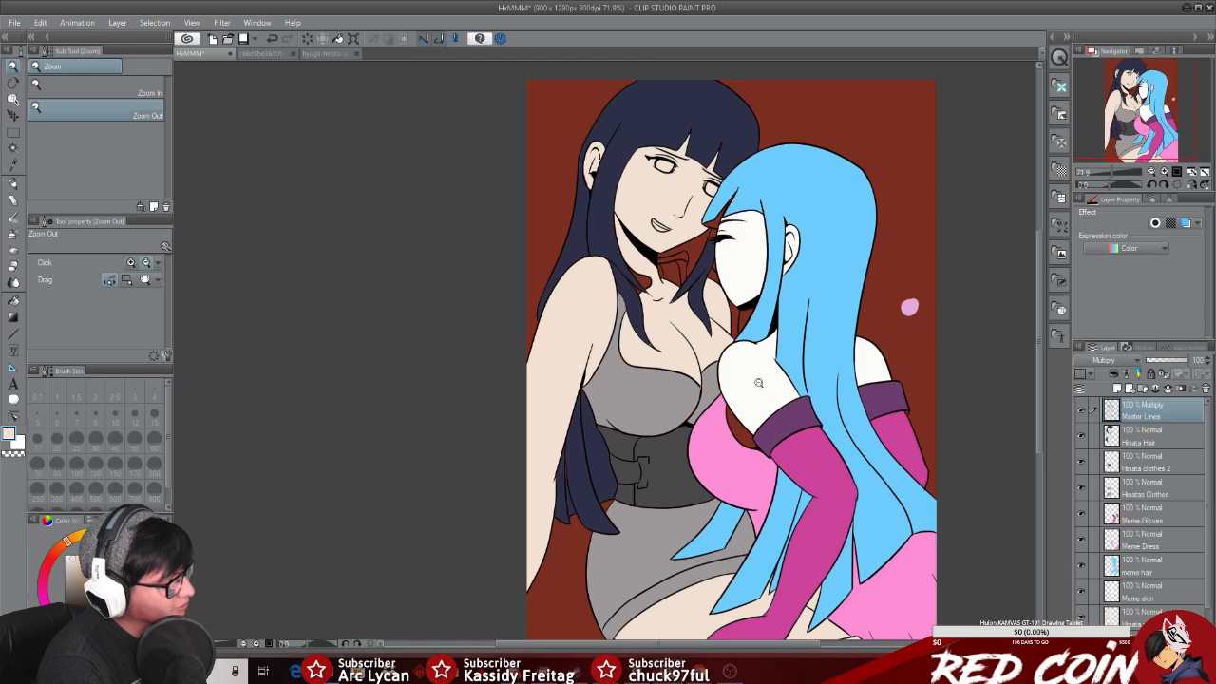
{"action": "left_click_drag", "start_coordinate": [622, 278], "coordinate": [716, 342]}
{"action": "scroll", "coordinate": [717, 342], "scroll_direction": "up", "scroll_amount": 2}
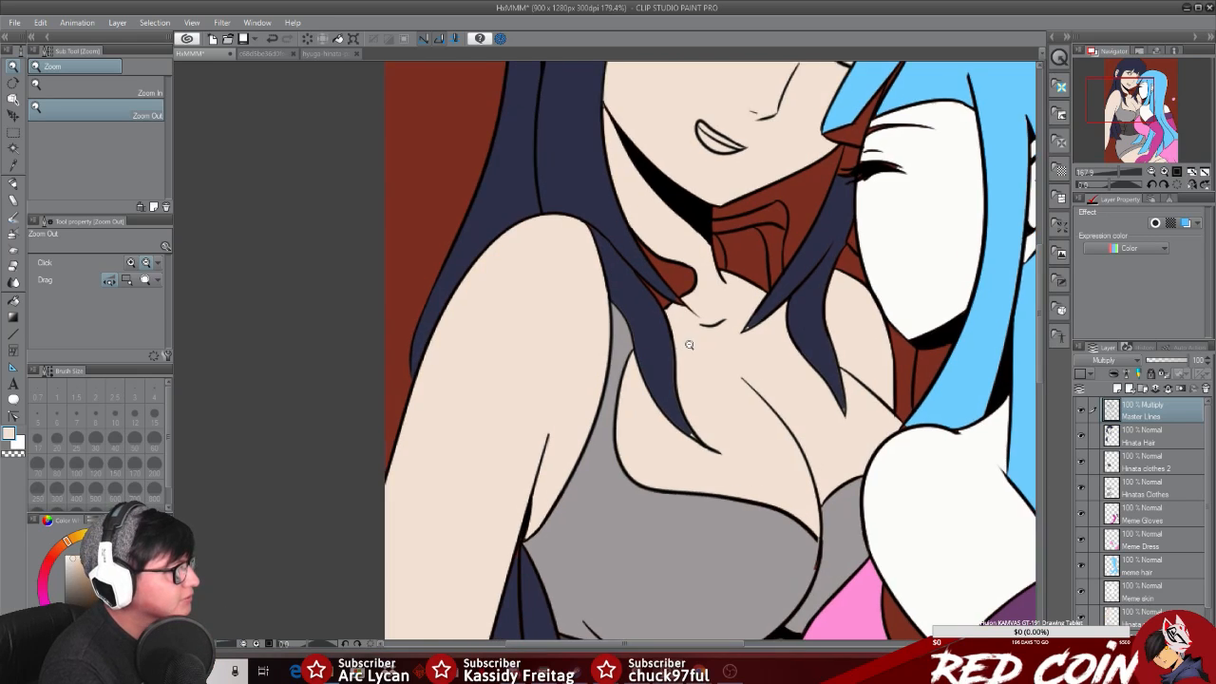
Step: Paint the gap between Hinata's hair strands near her collar on the Hinatas Clothes layer in the sampled clothing grey, using the Marker pen at size 24
{"action": "key", "text": "i"}
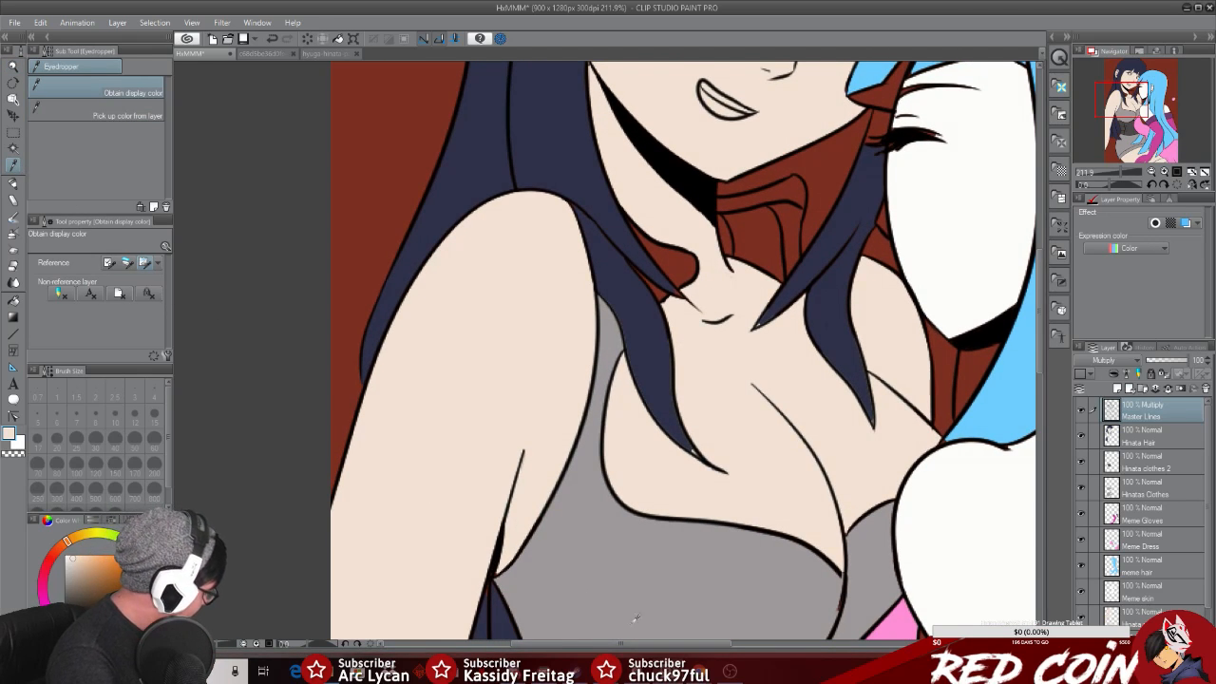
{"action": "left_click", "coordinate": [13, 184]}
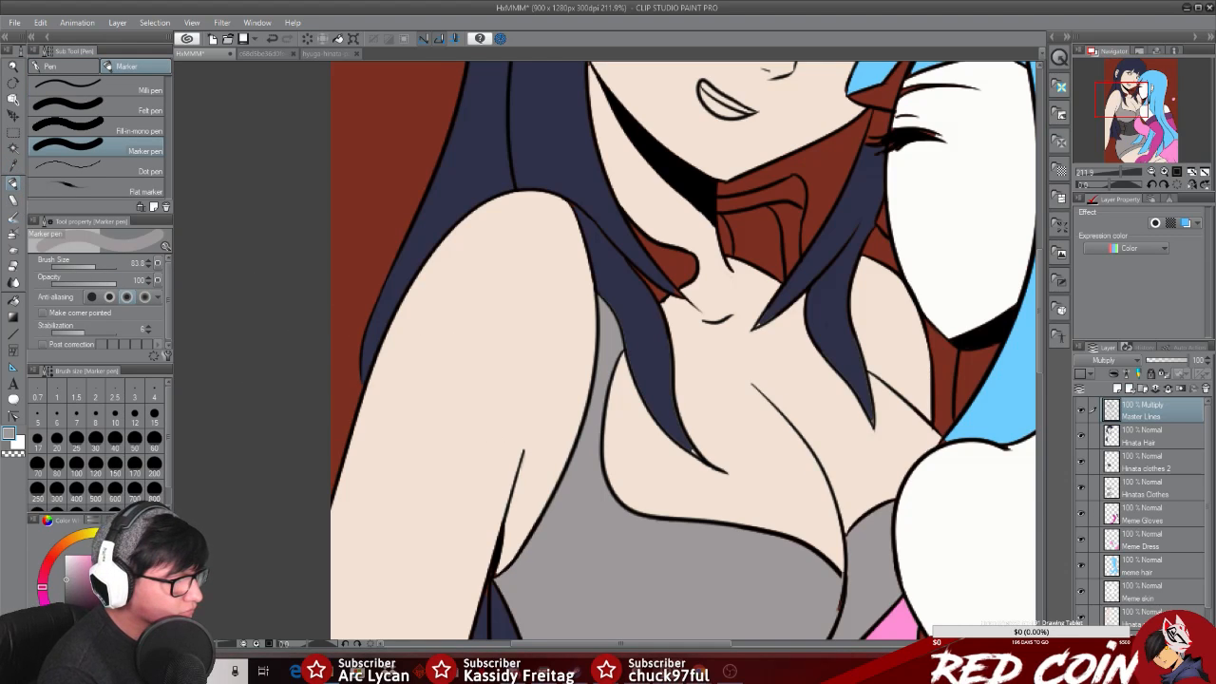
{"action": "left_click", "coordinate": [1159, 462]}
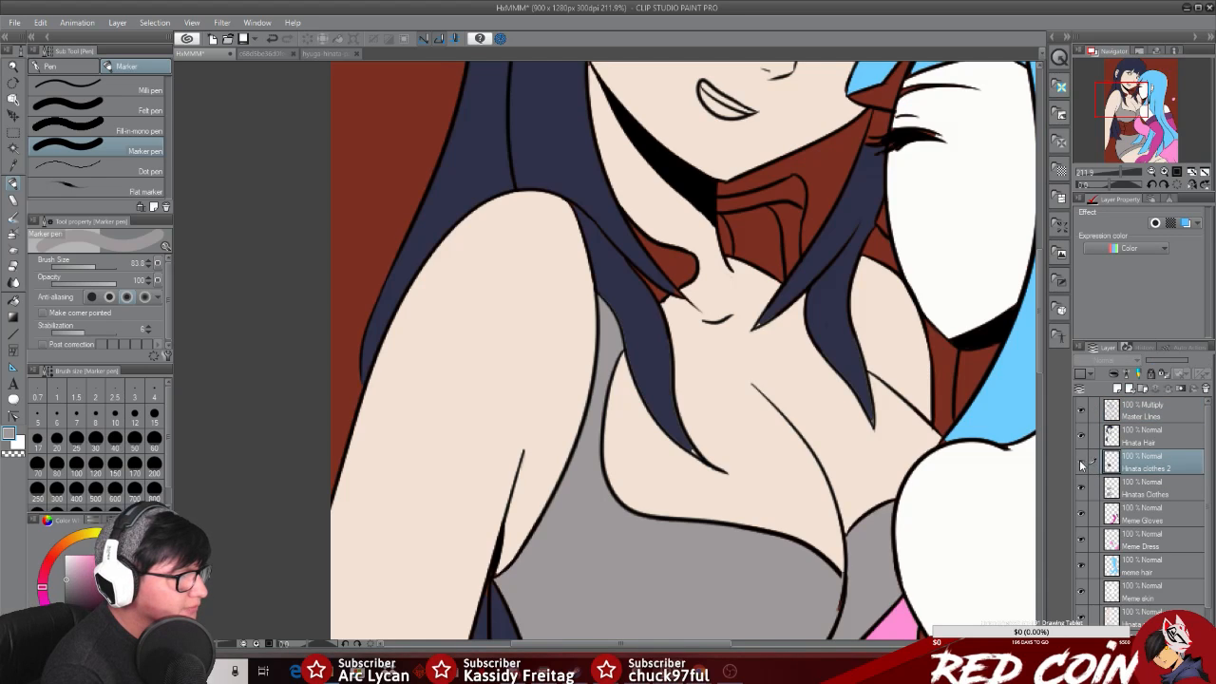
{"action": "left_click", "coordinate": [1166, 492]}
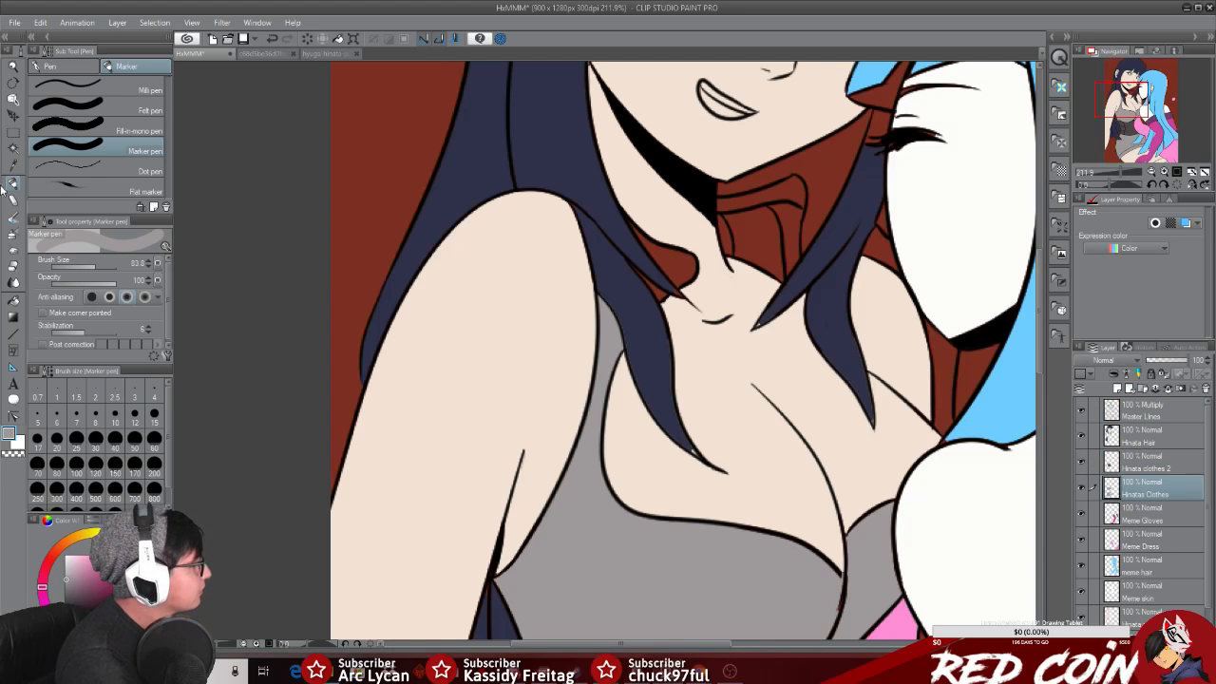
{"action": "left_click_drag", "start_coordinate": [95, 269], "coordinate": [85, 264]}
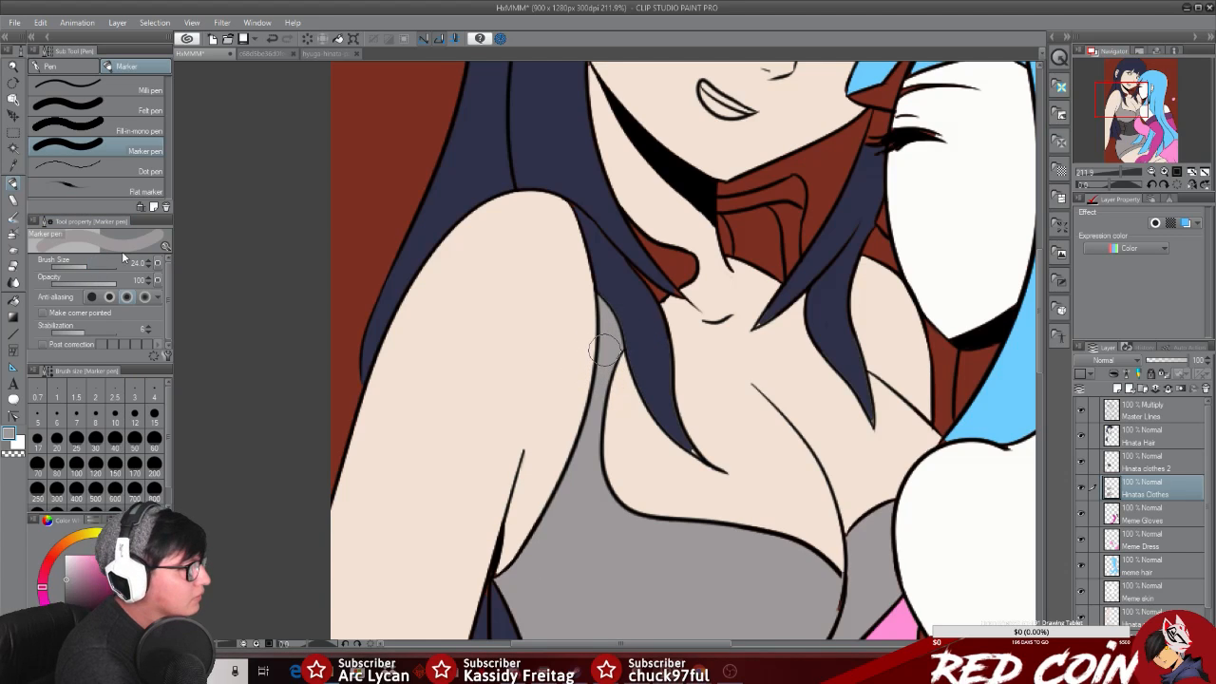
{"action": "mouse_move", "coordinate": [625, 278]}
{"action": "left_mouse_down"}
{"action": "mouse_move", "coordinate": [640, 296]}
{"action": "mouse_move", "coordinate": [662, 275]}
{"action": "left_mouse_up"}
{"action": "key", "text": "ctrl+z"}
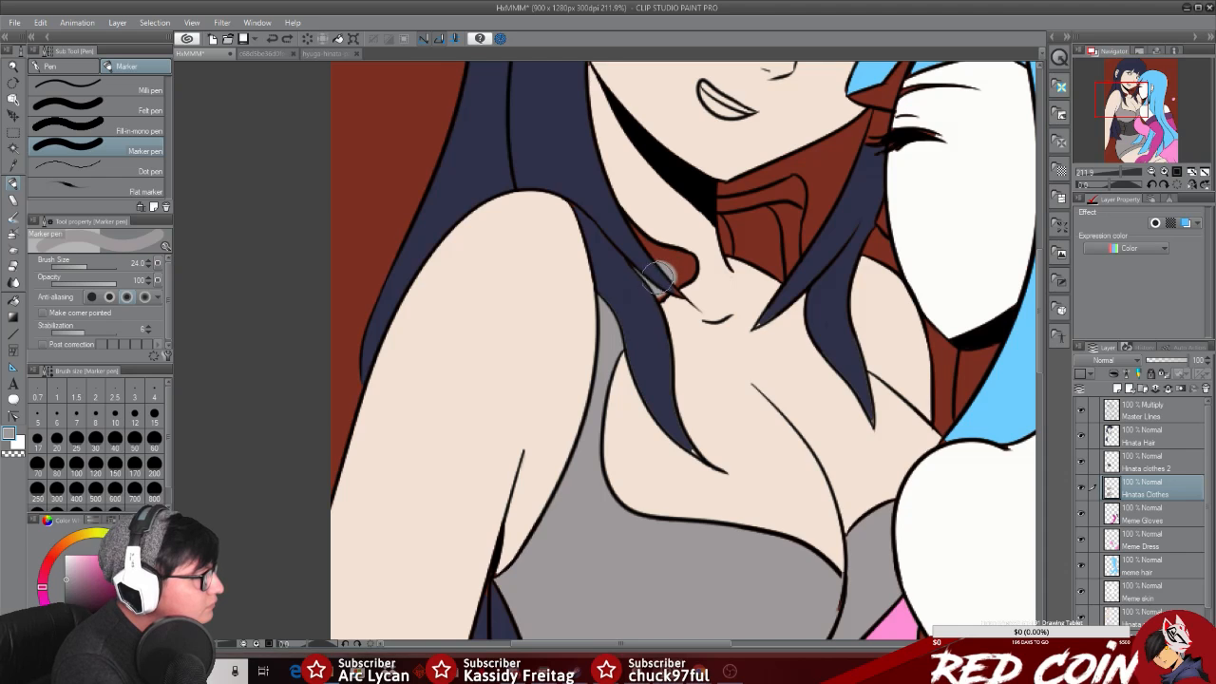
Step: Paint the near side of Hinata's collar, between her neck and hair strand, in the clothing grey with a smaller Marker pen
{"action": "left_click", "coordinate": [14, 66]}
{"action": "left_click_drag", "start_coordinate": [641, 259], "coordinate": [320, 315]}
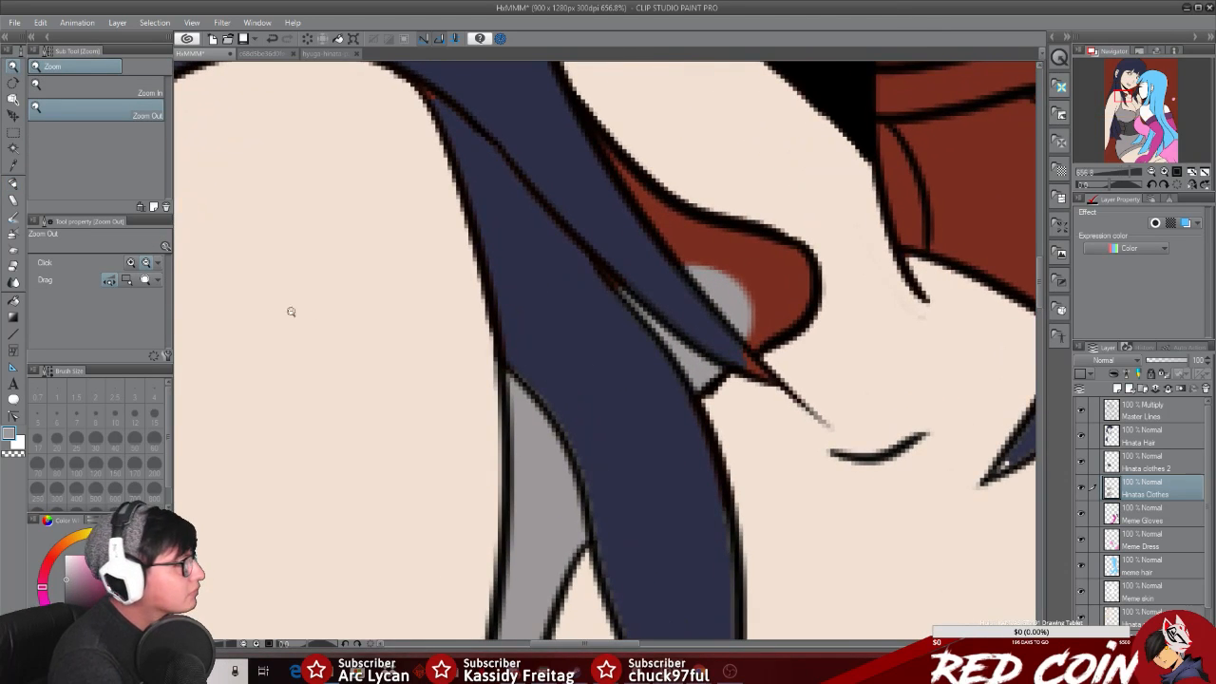
{"action": "left_click", "coordinate": [14, 190]}
{"action": "left_click_drag", "start_coordinate": [90, 269], "coordinate": [84, 267]}
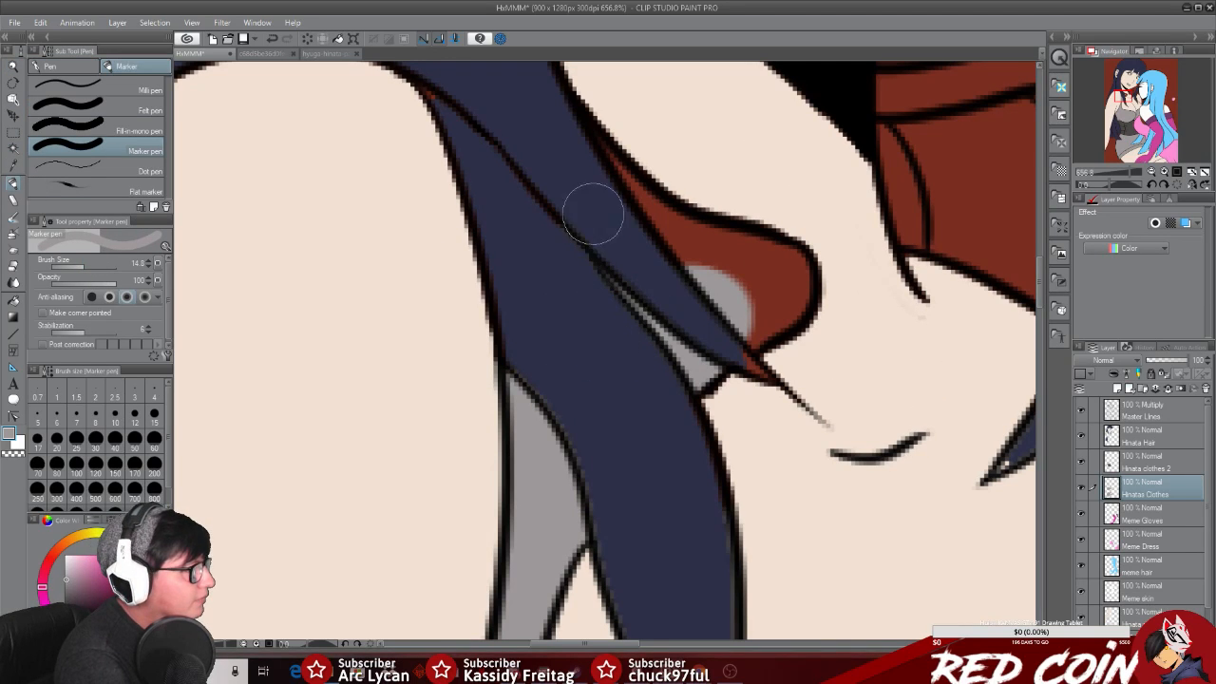
{"action": "mouse_move", "coordinate": [625, 216]}
{"action": "left_mouse_down"}
{"action": "mouse_move", "coordinate": [619, 203]}
{"action": "mouse_move", "coordinate": [741, 275]}
{"action": "mouse_move", "coordinate": [760, 302]}
{"action": "mouse_move", "coordinate": [751, 323]}
{"action": "mouse_move", "coordinate": [746, 313]}
{"action": "mouse_move", "coordinate": [788, 289]}
{"action": "mouse_move", "coordinate": [785, 277]}
{"action": "mouse_move", "coordinate": [719, 253]}
{"action": "mouse_move", "coordinate": [771, 271]}
{"action": "left_mouse_up"}
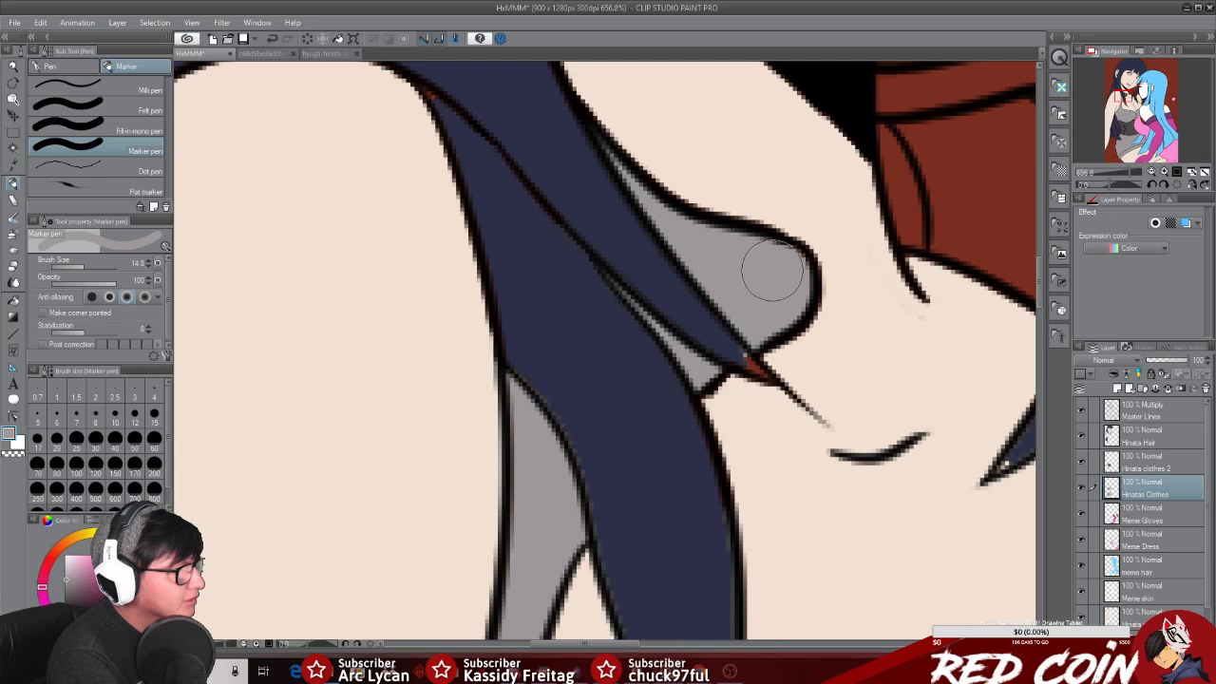
Step: Paint the far side of Hinata's collar, beneath her chin, on the Hinatas Clothes layer in clothing grey with the Marker pen
{"action": "left_click", "coordinate": [13, 66]}
{"action": "left_click", "coordinate": [912, 467]}
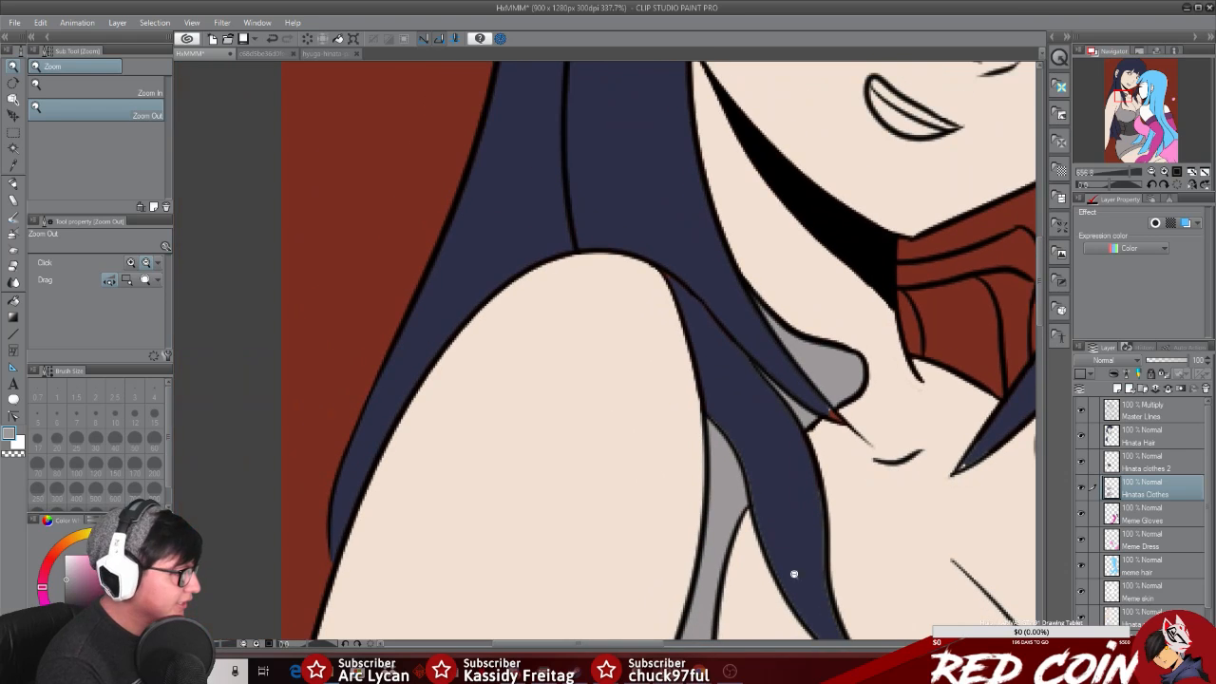
{"action": "left_click_drag", "start_coordinate": [629, 643], "coordinate": [681, 643]}
{"action": "left_click_drag", "start_coordinate": [720, 360], "coordinate": [763, 378]}
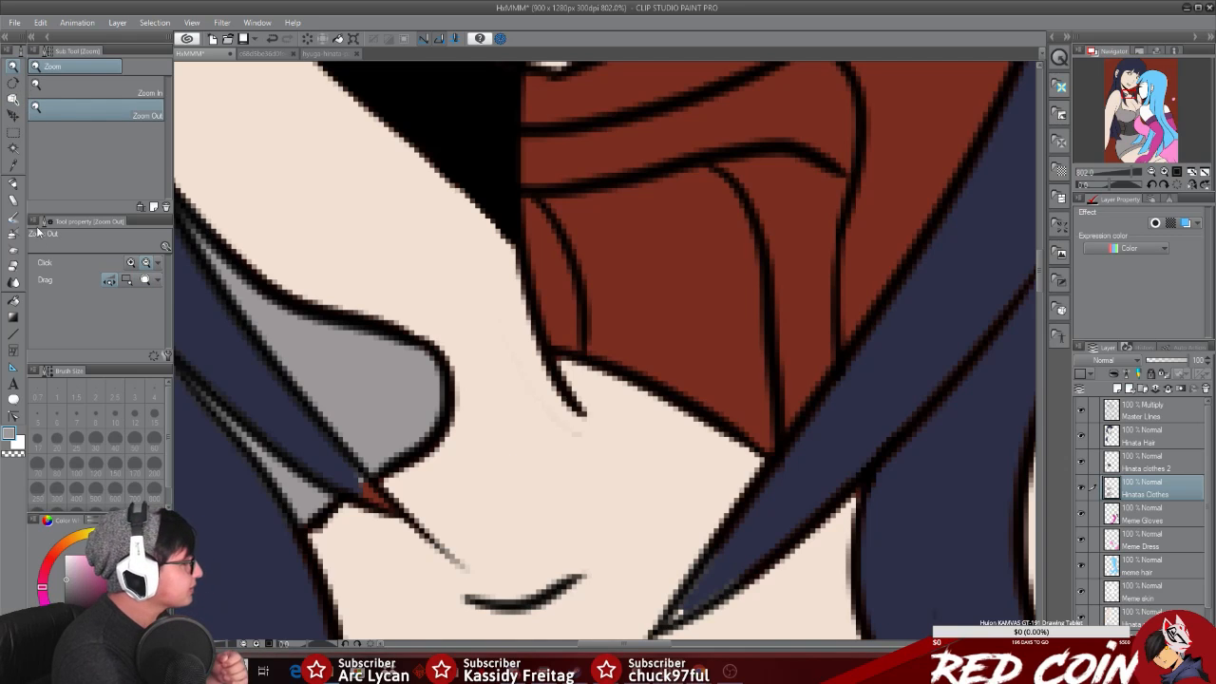
{"action": "left_click", "coordinate": [13, 184]}
{"action": "mouse_move", "coordinate": [686, 239]}
{"action": "left_mouse_down"}
{"action": "mouse_move", "coordinate": [682, 183]}
{"action": "mouse_move", "coordinate": [718, 182]}
{"action": "mouse_move", "coordinate": [743, 224]}
{"action": "mouse_move", "coordinate": [758, 216]}
{"action": "mouse_move", "coordinate": [751, 176]}
{"action": "mouse_move", "coordinate": [728, 154]}
{"action": "mouse_move", "coordinate": [524, 164]}
{"action": "mouse_move", "coordinate": [557, 300]}
{"action": "mouse_move", "coordinate": [621, 302]}
{"action": "mouse_move", "coordinate": [632, 326]}
{"action": "mouse_move", "coordinate": [606, 313]}
{"action": "mouse_move", "coordinate": [651, 281]}
{"action": "mouse_move", "coordinate": [622, 231]}
{"action": "mouse_move", "coordinate": [594, 256]}
{"action": "mouse_move", "coordinate": [660, 316]}
{"action": "mouse_move", "coordinate": [726, 326]}
{"action": "mouse_move", "coordinate": [782, 209]}
{"action": "mouse_move", "coordinate": [764, 327]}
{"action": "mouse_move", "coordinate": [725, 348]}
{"action": "mouse_move", "coordinate": [675, 336]}
{"action": "mouse_move", "coordinate": [673, 353]}
{"action": "mouse_move", "coordinate": [529, 301]}
{"action": "mouse_move", "coordinate": [679, 324]}
{"action": "mouse_move", "coordinate": [789, 392]}
{"action": "mouse_move", "coordinate": [725, 373]}
{"action": "mouse_move", "coordinate": [723, 360]}
{"action": "mouse_move", "coordinate": [717, 374]}
{"action": "mouse_move", "coordinate": [685, 346]}
{"action": "mouse_move", "coordinate": [647, 306]}
{"action": "mouse_move", "coordinate": [647, 188]}
{"action": "mouse_move", "coordinate": [602, 177]}
{"action": "left_mouse_up"}
{"action": "key", "text": "ctrl+z"}
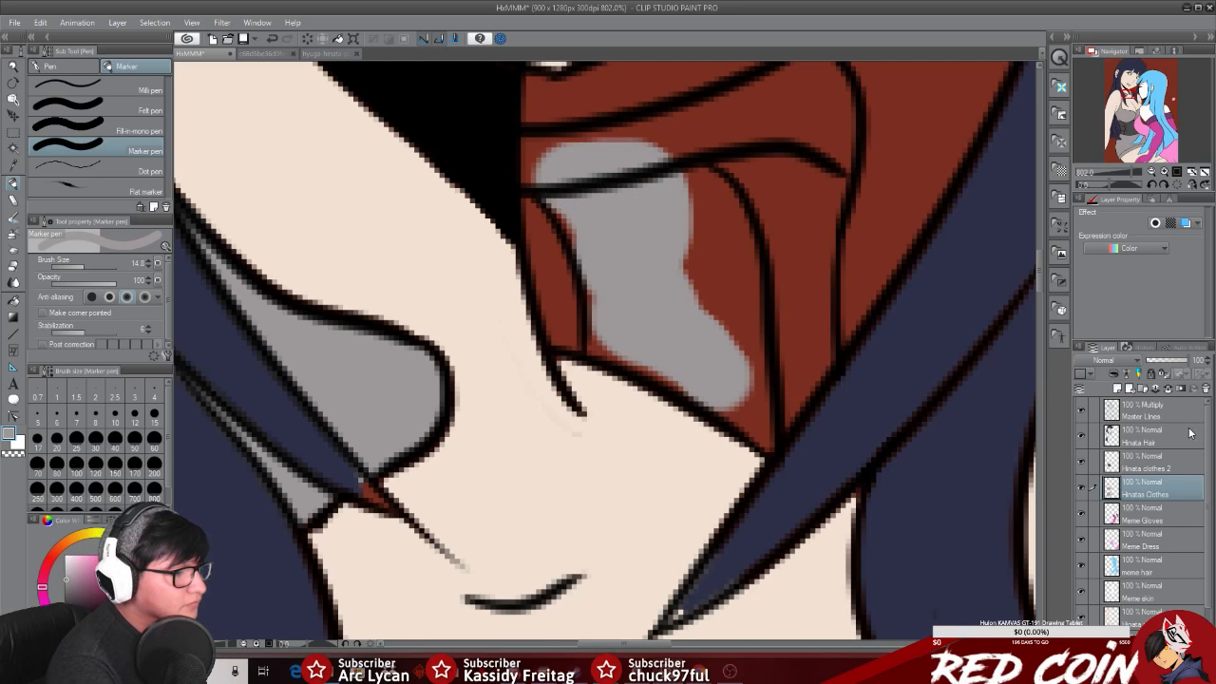
{"action": "mouse_move", "coordinate": [714, 217]}
{"action": "left_mouse_down"}
{"action": "mouse_move", "coordinate": [636, 147]}
{"action": "mouse_move", "coordinate": [526, 160]}
{"action": "mouse_move", "coordinate": [565, 219]}
{"action": "mouse_move", "coordinate": [556, 242]}
{"action": "mouse_move", "coordinate": [582, 282]}
{"action": "mouse_move", "coordinate": [581, 295]}
{"action": "mouse_move", "coordinate": [558, 292]}
{"action": "mouse_move", "coordinate": [555, 311]}
{"action": "mouse_move", "coordinate": [636, 330]}
{"action": "mouse_move", "coordinate": [564, 312]}
{"action": "mouse_move", "coordinate": [670, 347]}
{"action": "mouse_move", "coordinate": [697, 361]}
{"action": "mouse_move", "coordinate": [617, 333]}
{"action": "mouse_move", "coordinate": [696, 363]}
{"action": "mouse_move", "coordinate": [803, 432]}
{"action": "mouse_move", "coordinate": [791, 277]}
{"action": "mouse_move", "coordinate": [801, 378]}
{"action": "mouse_move", "coordinate": [784, 263]}
{"action": "mouse_move", "coordinate": [749, 218]}
{"action": "mouse_move", "coordinate": [699, 283]}
{"action": "mouse_move", "coordinate": [737, 174]}
{"action": "mouse_move", "coordinate": [735, 201]}
{"action": "mouse_move", "coordinate": [784, 247]}
{"action": "mouse_move", "coordinate": [794, 277]}
{"action": "mouse_move", "coordinate": [814, 159]}
{"action": "mouse_move", "coordinate": [789, 136]}
{"action": "mouse_move", "coordinate": [764, 152]}
{"action": "mouse_move", "coordinate": [758, 125]}
{"action": "mouse_move", "coordinate": [742, 123]}
{"action": "mouse_move", "coordinate": [799, 100]}
{"action": "mouse_move", "coordinate": [751, 112]}
{"action": "mouse_move", "coordinate": [817, 135]}
{"action": "mouse_move", "coordinate": [795, 112]}
{"action": "left_mouse_up"}
{"action": "left_click_drag", "start_coordinate": [1039, 276], "coordinate": [1040, 265]}
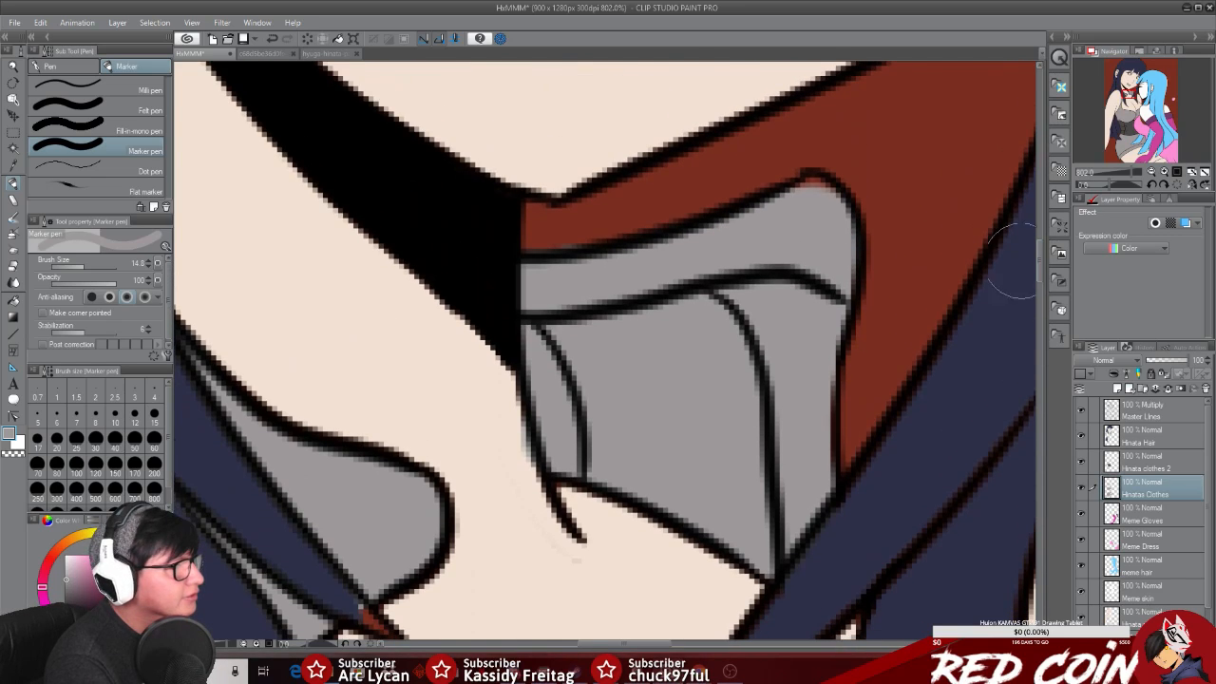
{"action": "left_click_drag", "start_coordinate": [806, 217], "coordinate": [811, 213]}
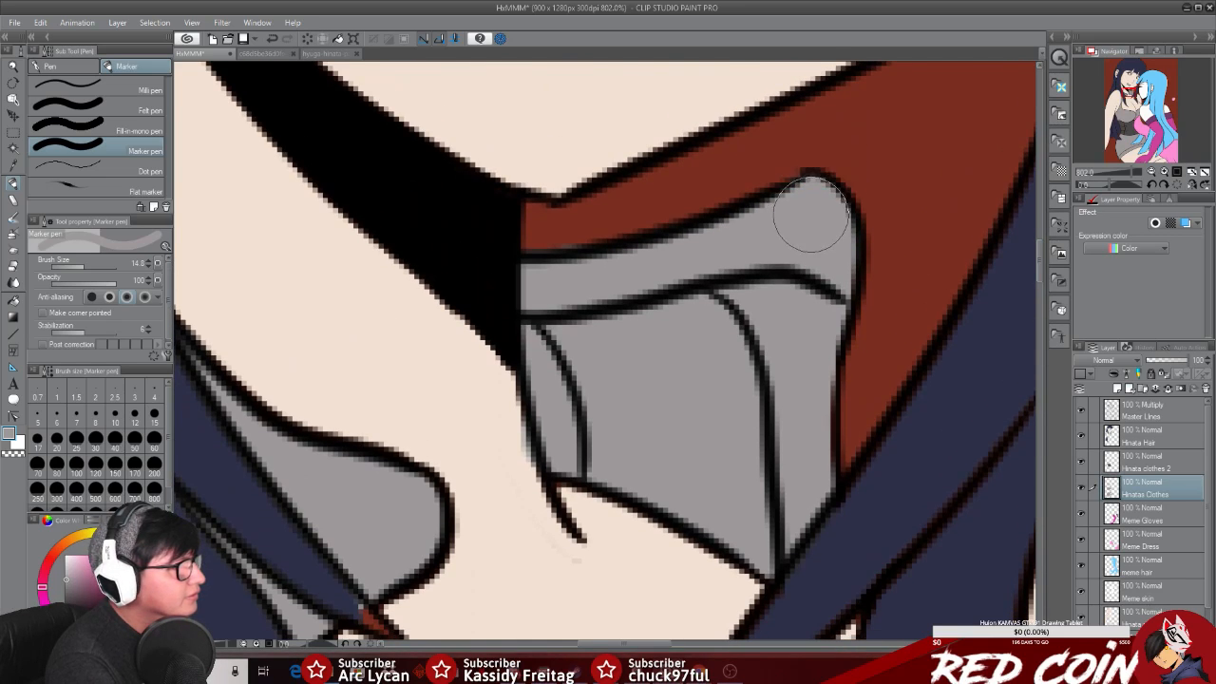
Step: Fill the far side of Hinata's collar with a dark, nearly black grey to shade it
{"action": "left_click", "coordinate": [14, 66]}
{"action": "left_click_drag", "start_coordinate": [677, 398], "coordinate": [641, 393]}
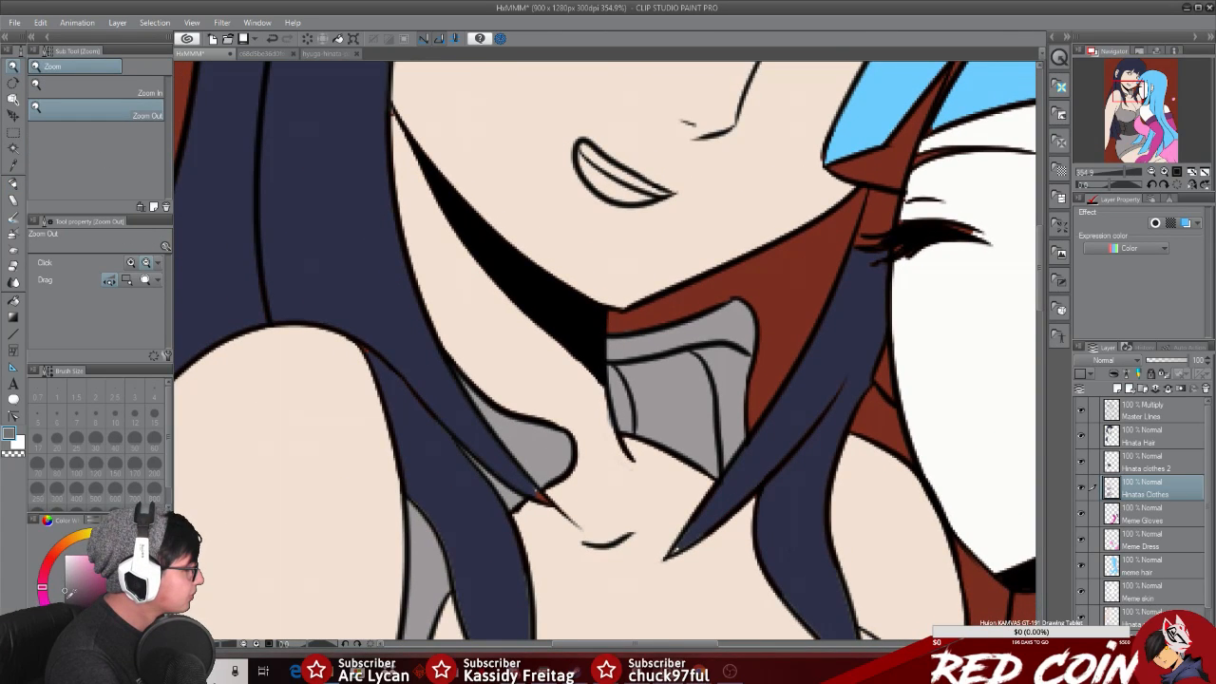
{"action": "left_click", "coordinate": [14, 300]}
{"action": "left_click", "coordinate": [746, 349]}
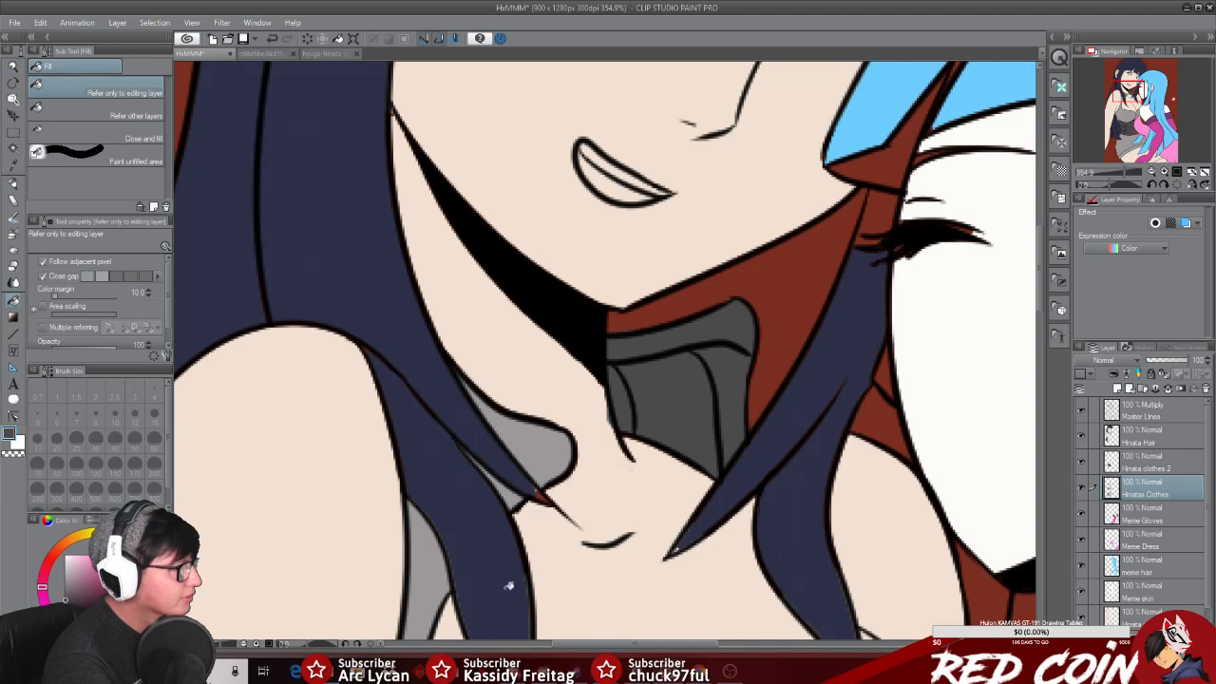
{"action": "left_click", "coordinate": [13, 67]}
{"action": "mouse_move", "coordinate": [749, 466]}
{"action": "left_mouse_down"}
{"action": "mouse_move", "coordinate": [720, 470]}
{"action": "mouse_move", "coordinate": [733, 469]}
{"action": "left_mouse_up"}
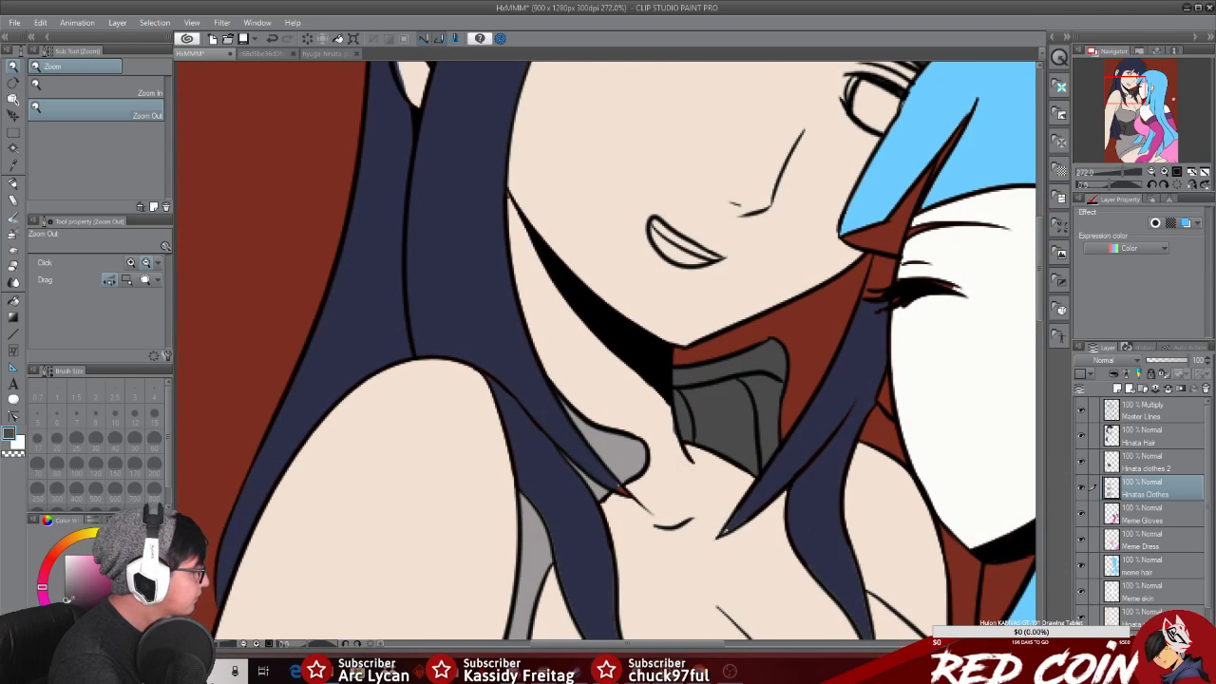
{"action": "left_click", "coordinate": [14, 300]}
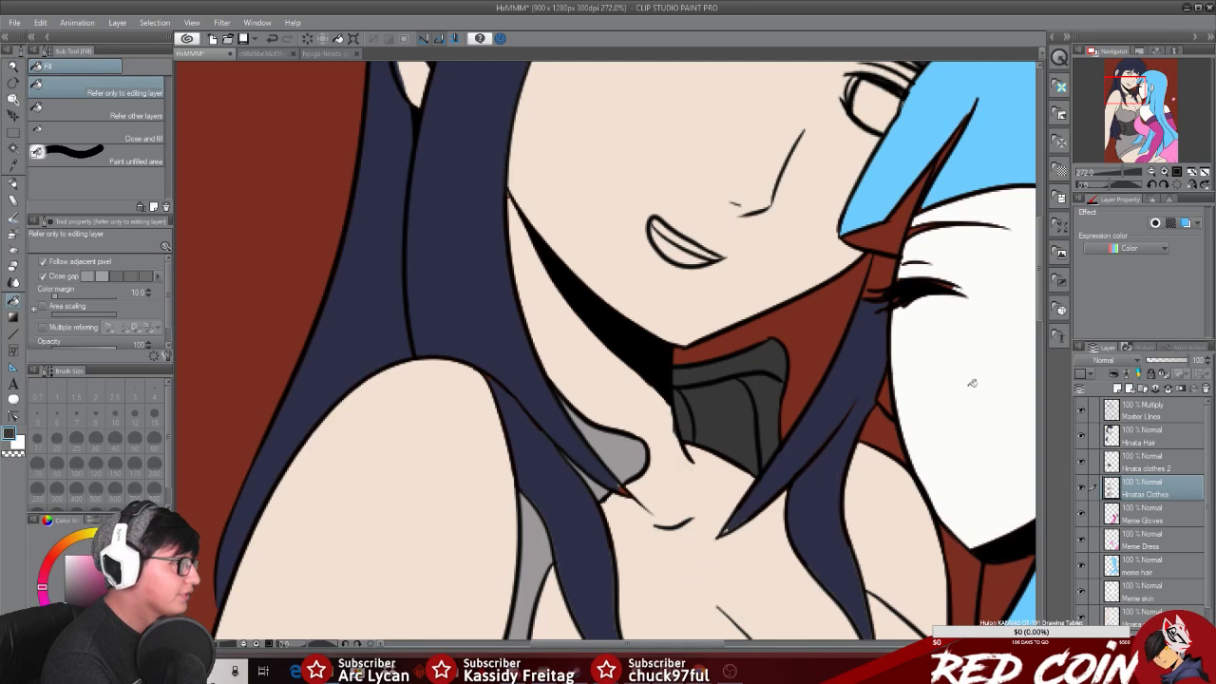
{"action": "left_click_drag", "start_coordinate": [1042, 302], "coordinate": [1038, 342]}
{"action": "left_click", "coordinate": [994, 395]}
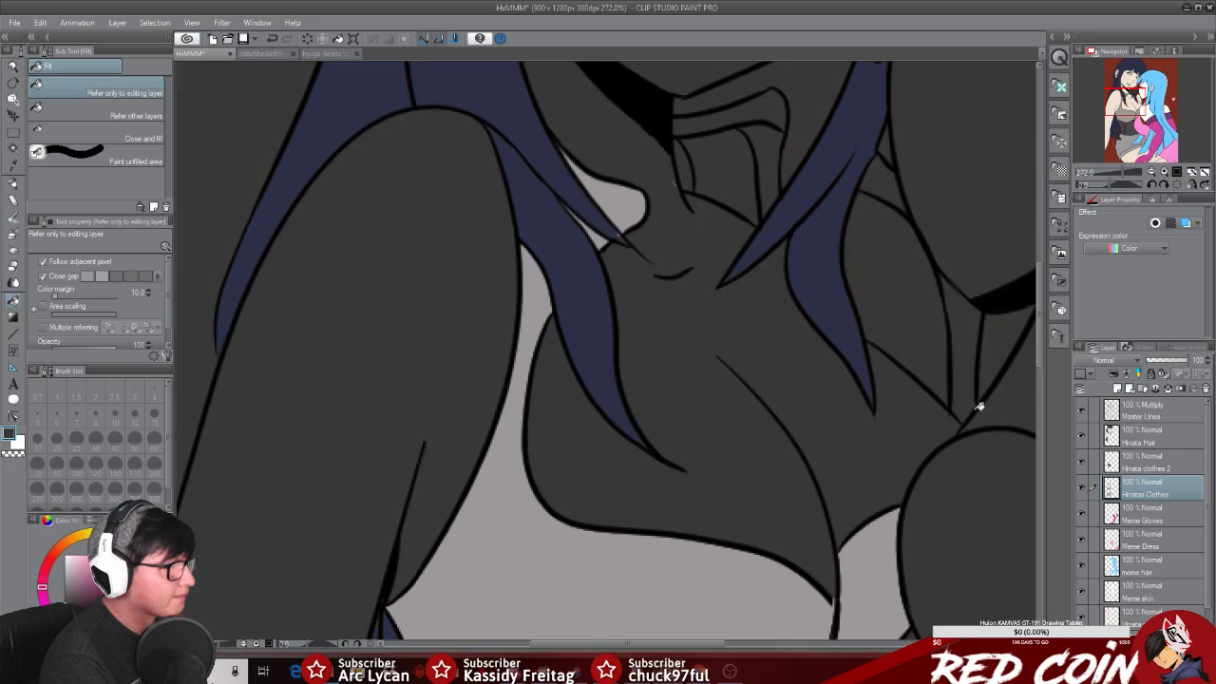
{"action": "key", "text": "ctrl+z"}
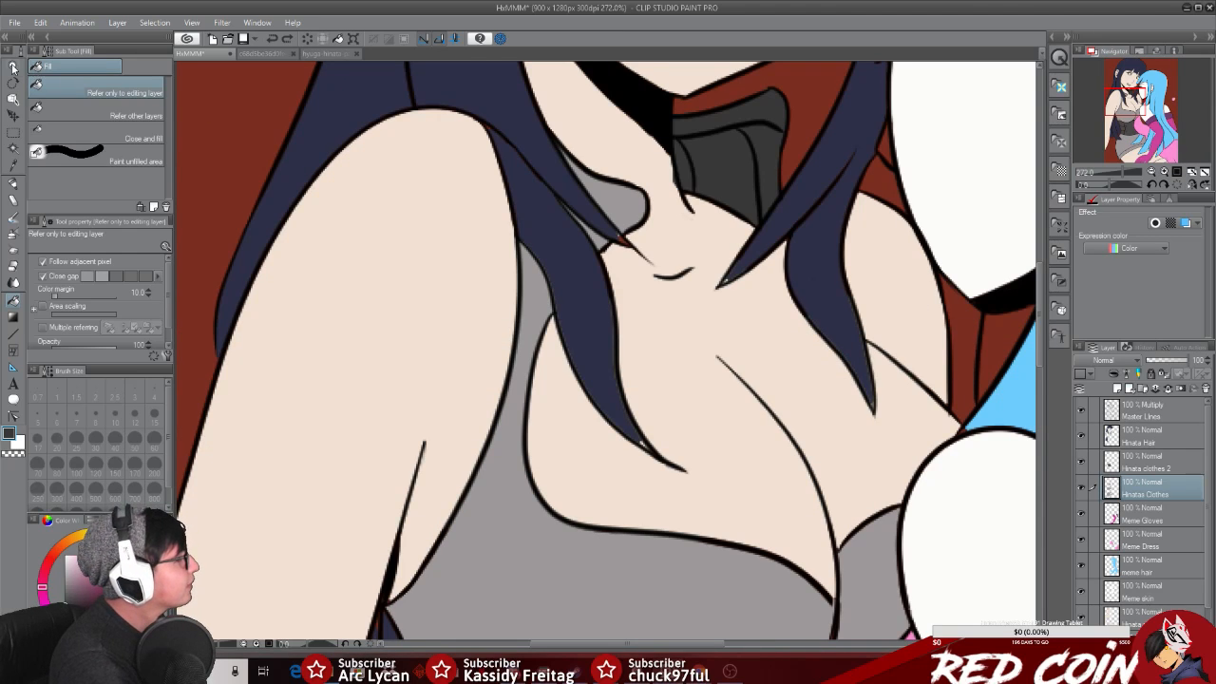
Step: Auto-select the gap under Hinata's chin on the Master Lines layer, fill it dark grey on the Hinata Hair layer, and deselect
{"action": "key", "text": "alt+space"}
{"action": "left_click_drag", "start_coordinate": [998, 483], "coordinate": [936, 483]}
{"action": "left_click_drag", "start_coordinate": [679, 646], "coordinate": [766, 647]}
{"action": "left_click_drag", "start_coordinate": [1041, 348], "coordinate": [1040, 366]}
{"action": "left_click", "coordinate": [1157, 438]}
{"action": "scroll", "coordinate": [670, 292], "scroll_direction": "up", "scroll_amount": 4}
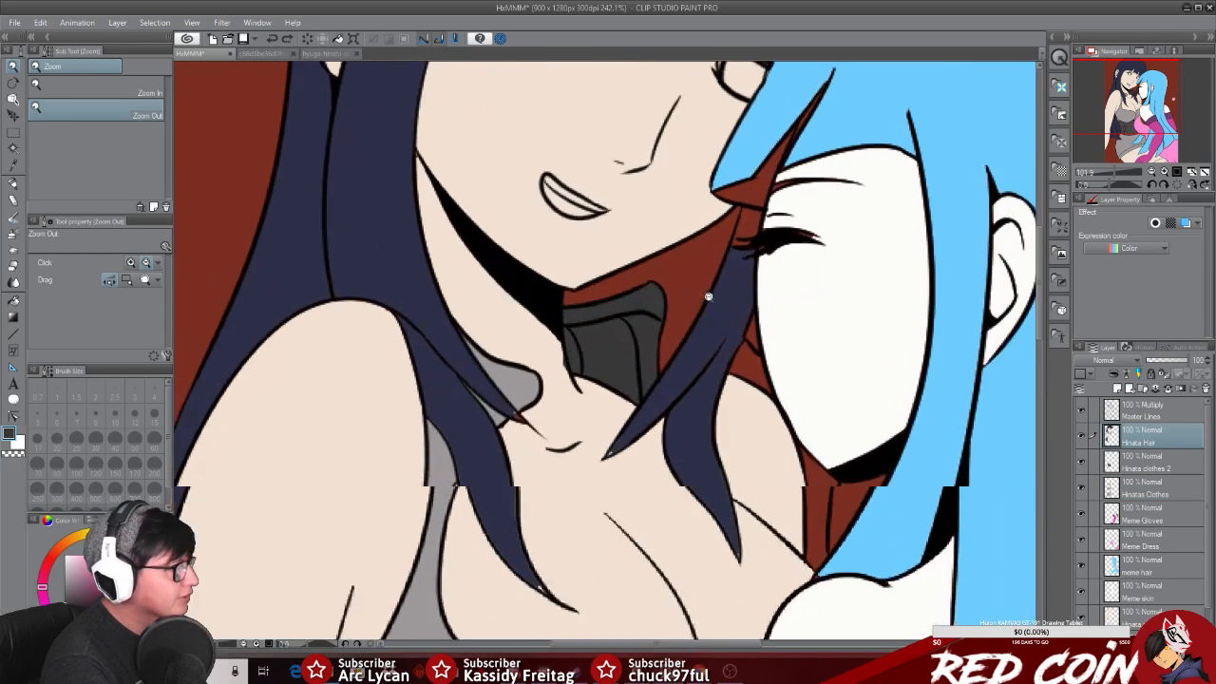
{"action": "left_click", "coordinate": [12, 149]}
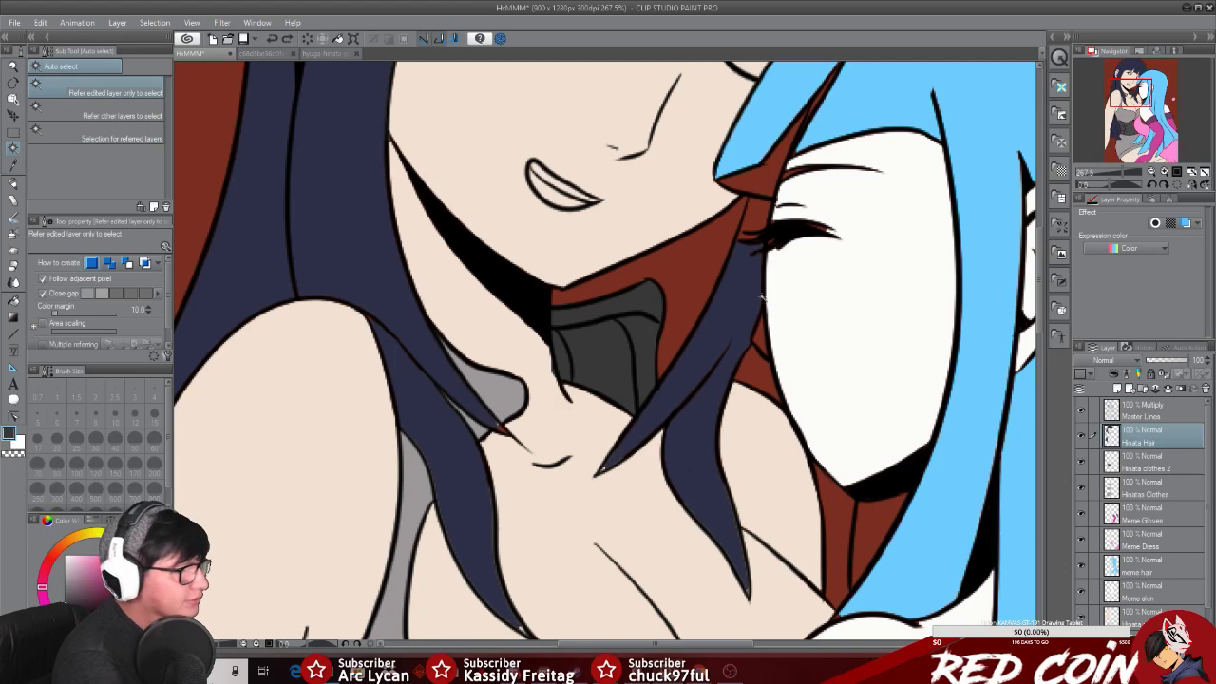
{"action": "left_click", "coordinate": [1170, 416]}
{"action": "left_click", "coordinate": [684, 276]}
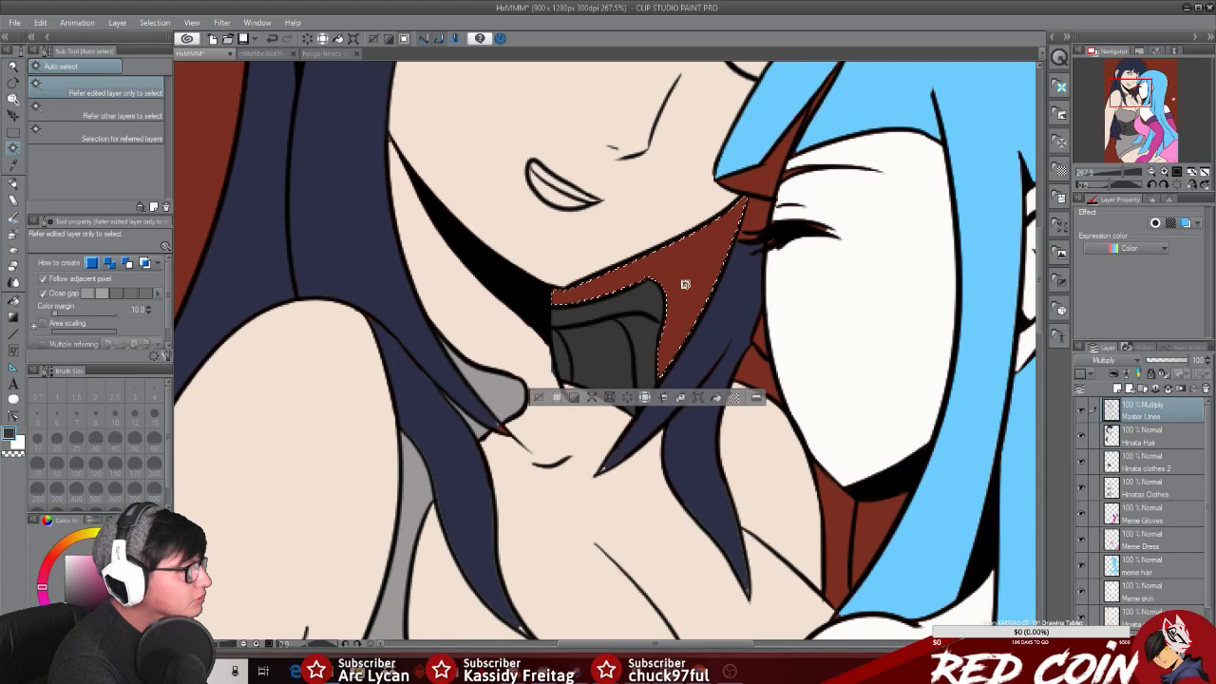
{"action": "left_click", "coordinate": [1166, 442]}
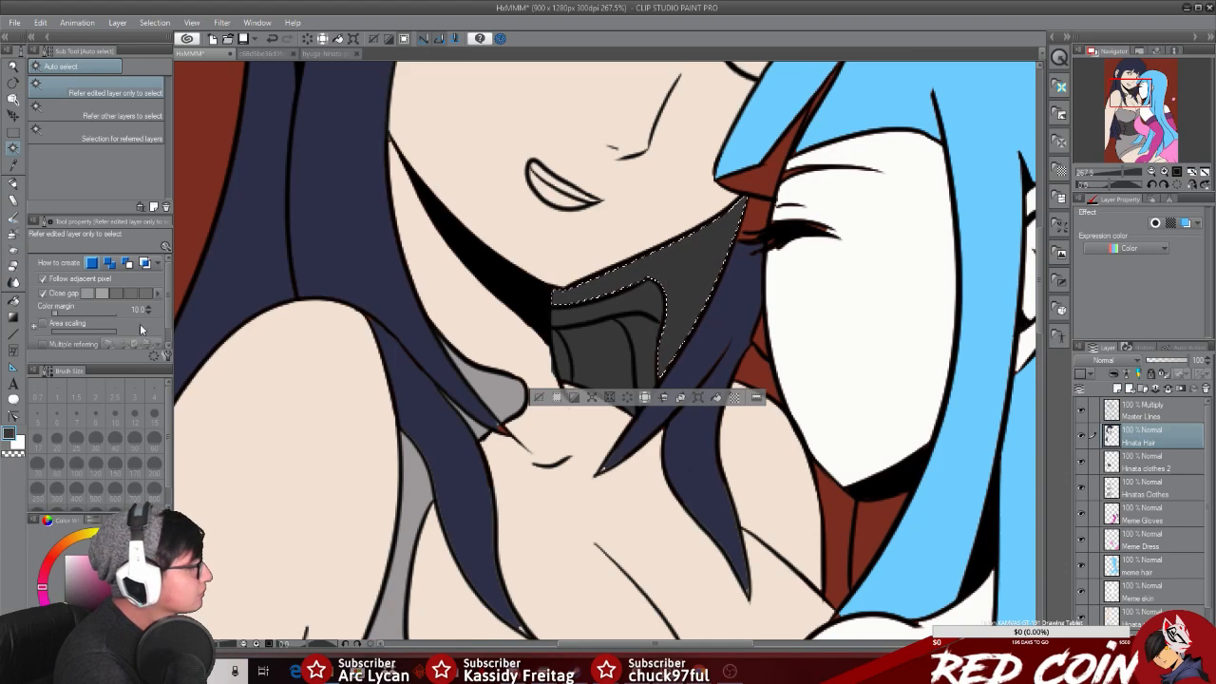
{"action": "left_click", "coordinate": [538, 397]}
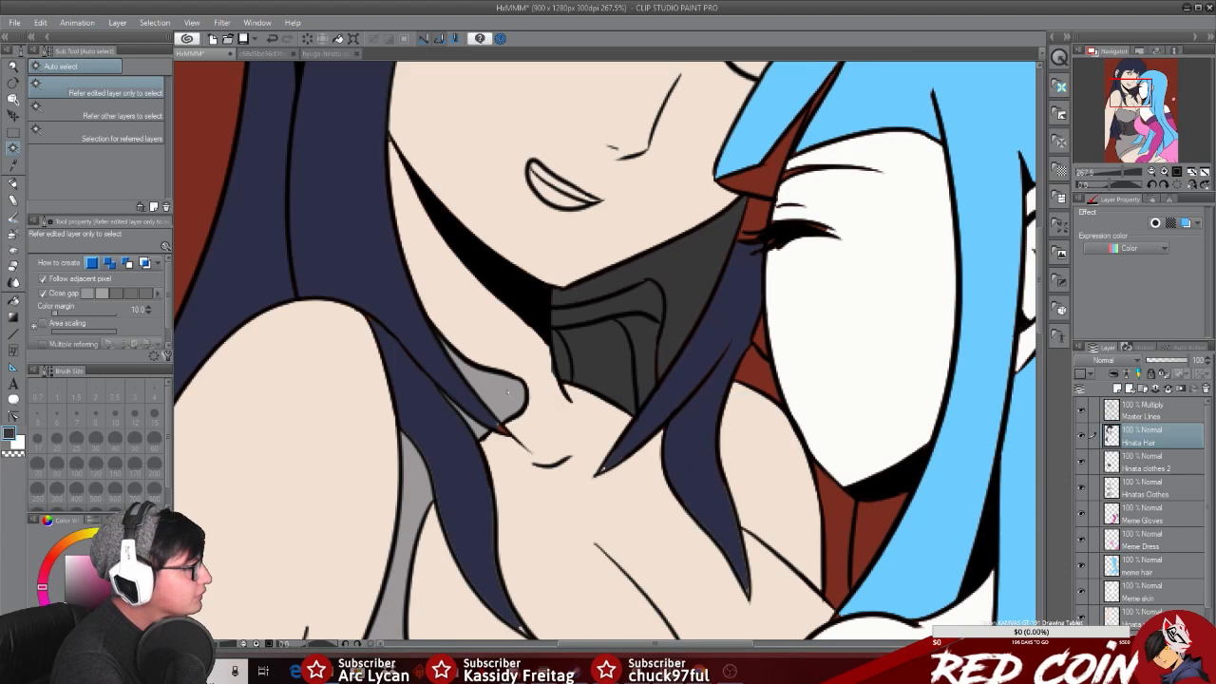
Step: Refill the gap under Hinata's chin with the navy sampled from her hair
{"action": "left_click", "coordinate": [14, 167]}
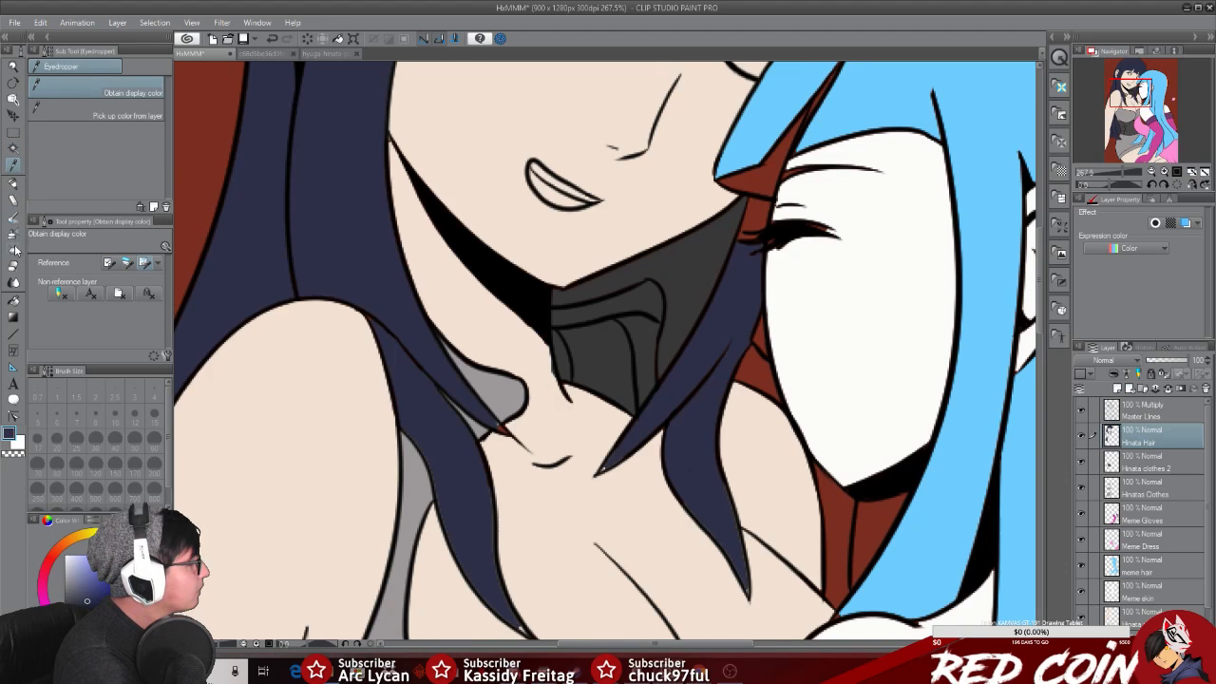
{"action": "left_click", "coordinate": [14, 300]}
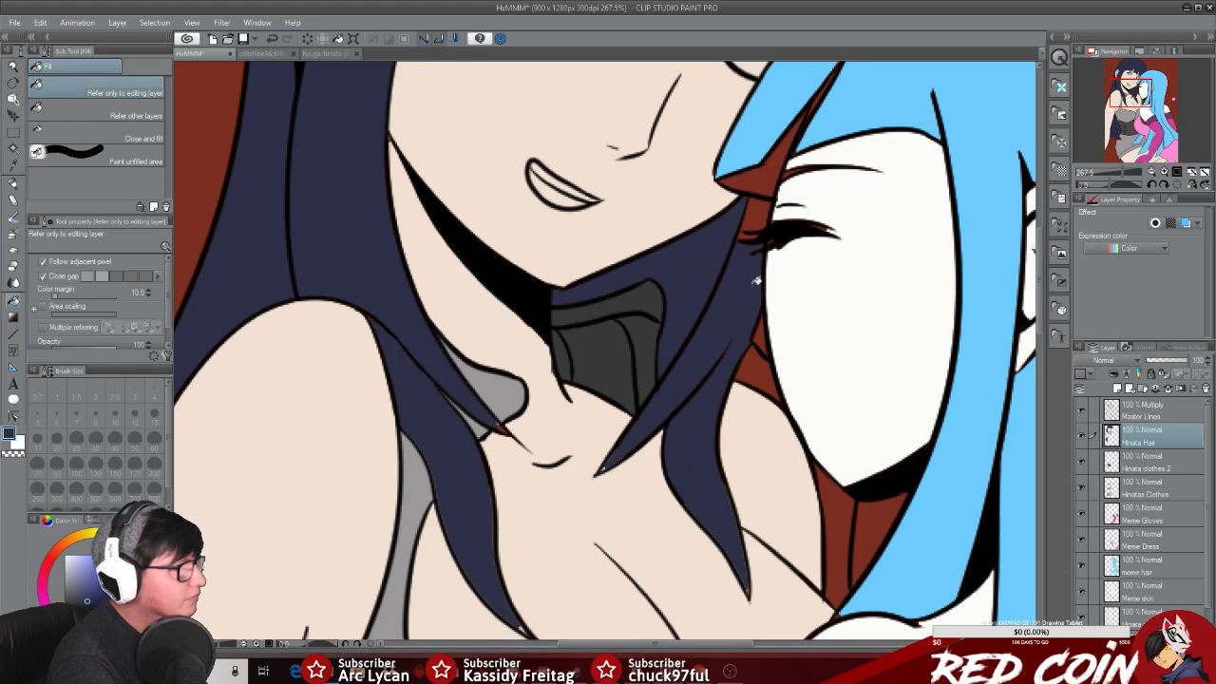
Step: Touch up the tips of Hinata's two hair strands over her chest in navy with a finer Marker pen, erasing any overspill
{"action": "left_click", "coordinate": [13, 186]}
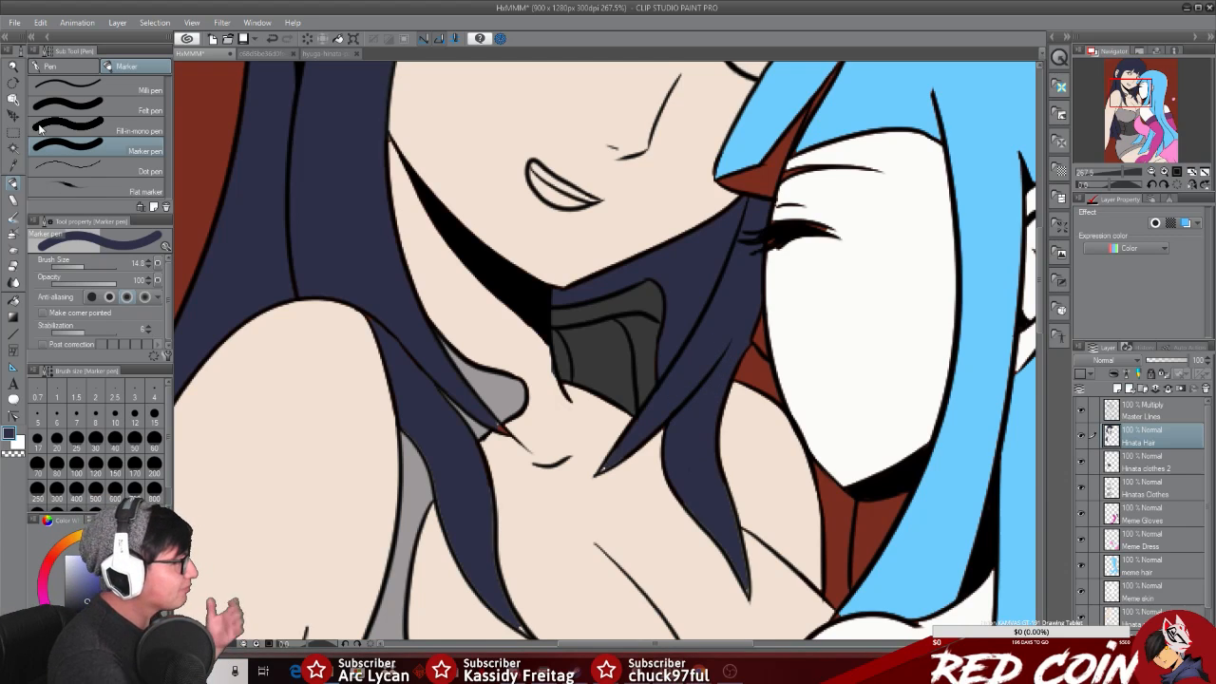
{"action": "left_click", "coordinate": [13, 69]}
{"action": "left_click", "coordinate": [741, 489]}
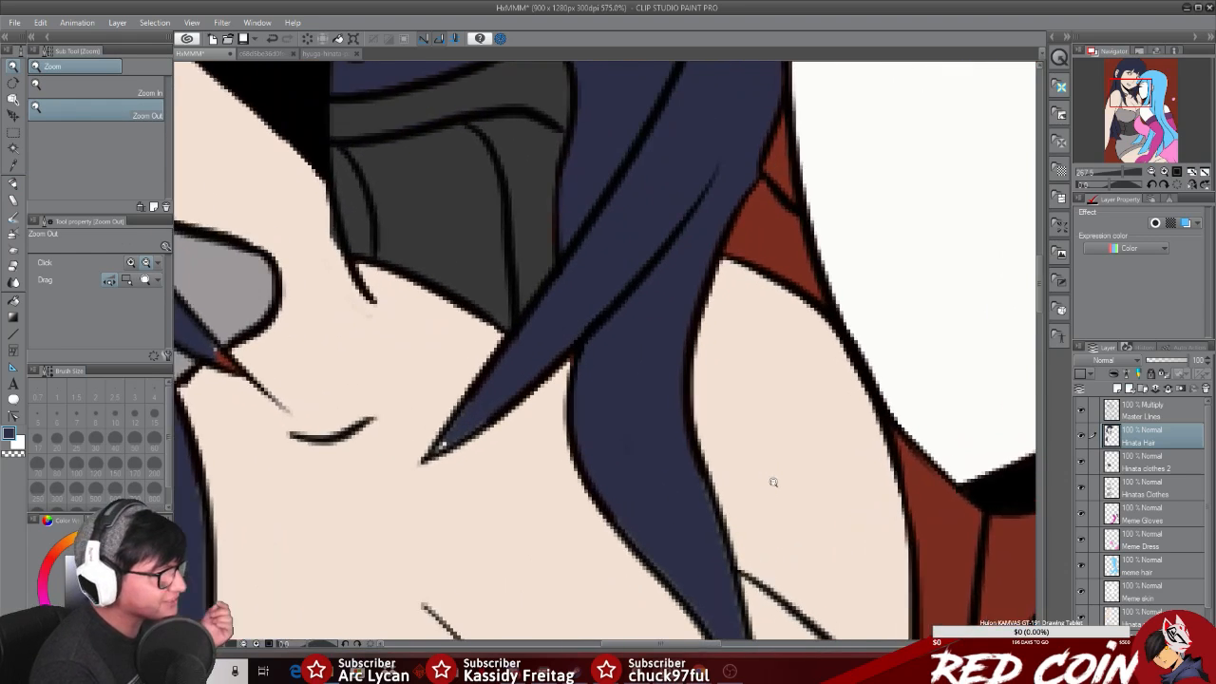
{"action": "left_click_drag", "start_coordinate": [1041, 288], "coordinate": [1040, 303]}
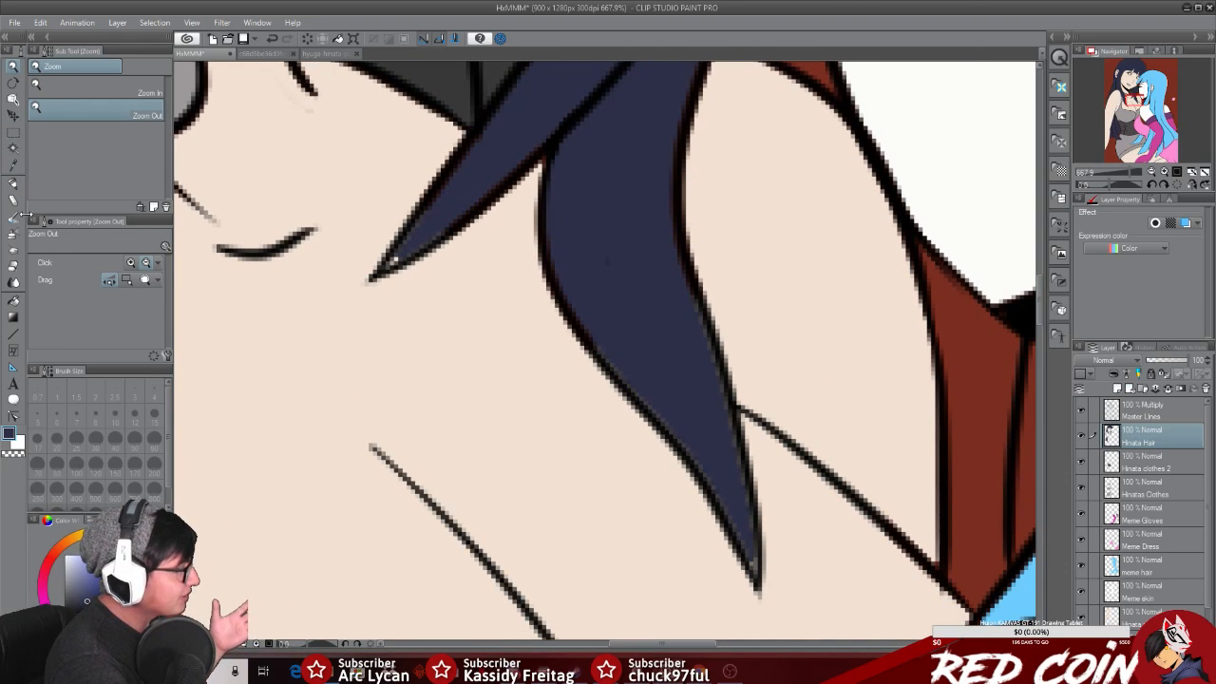
{"action": "left_click", "coordinate": [12, 185]}
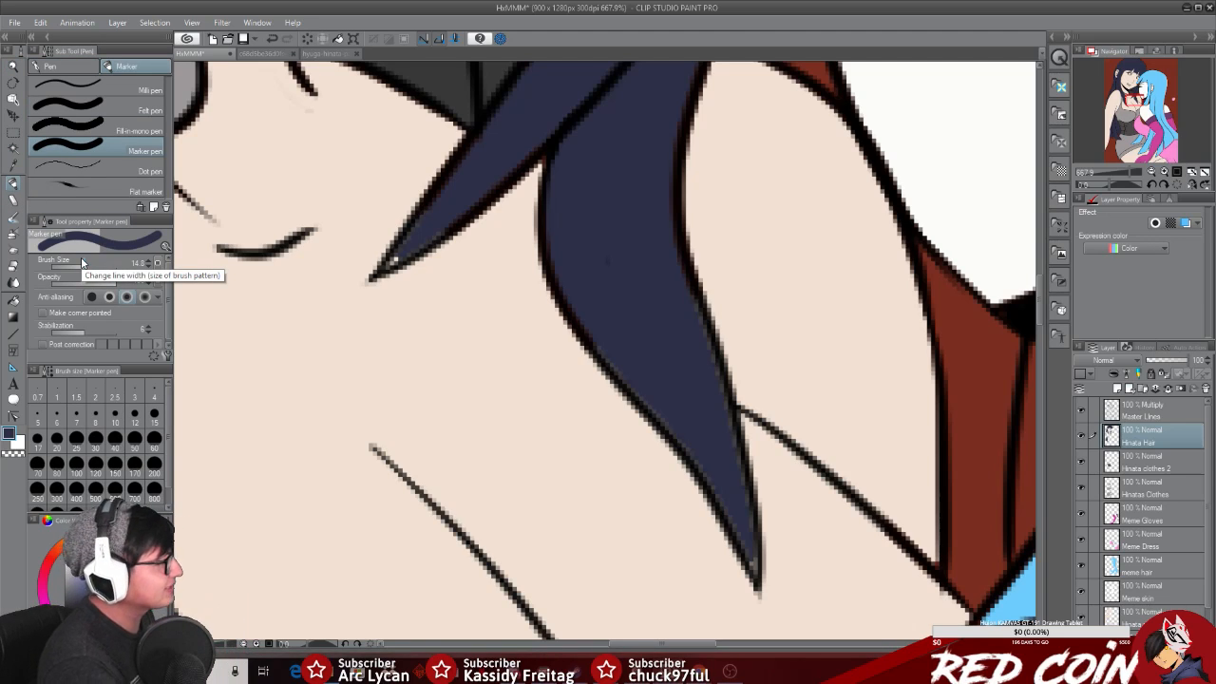
{"action": "left_click_drag", "start_coordinate": [82, 267], "coordinate": [78, 267]}
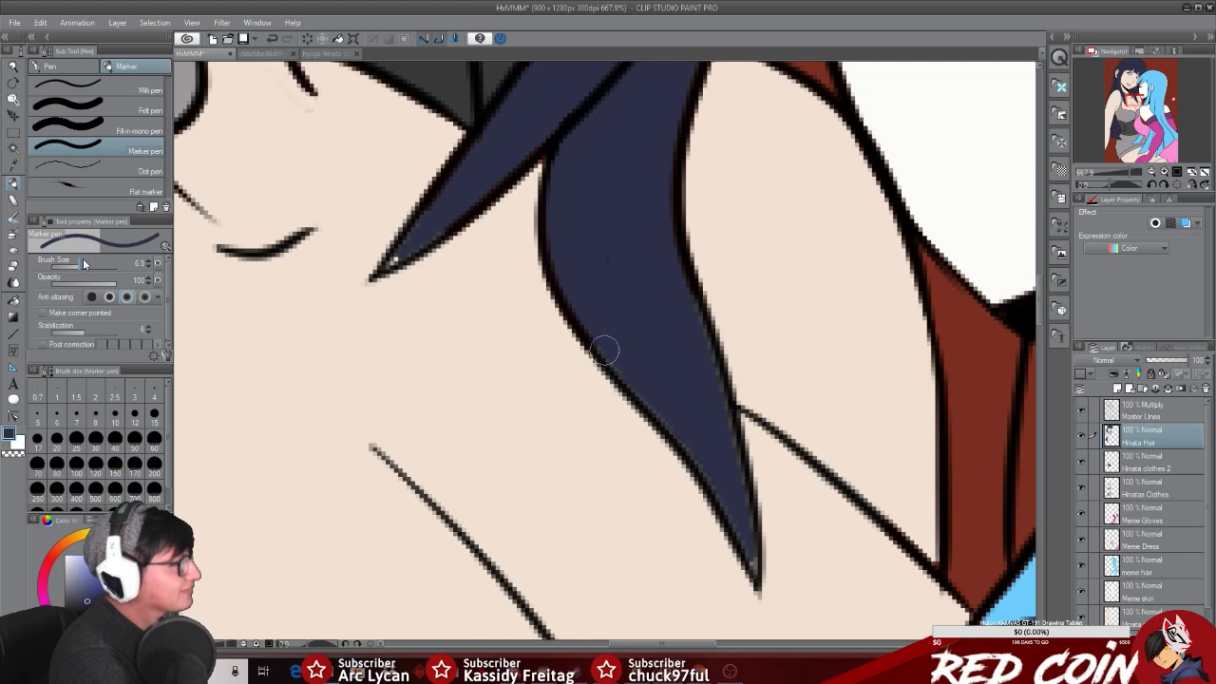
{"action": "left_click_drag", "start_coordinate": [443, 204], "coordinate": [393, 260]}
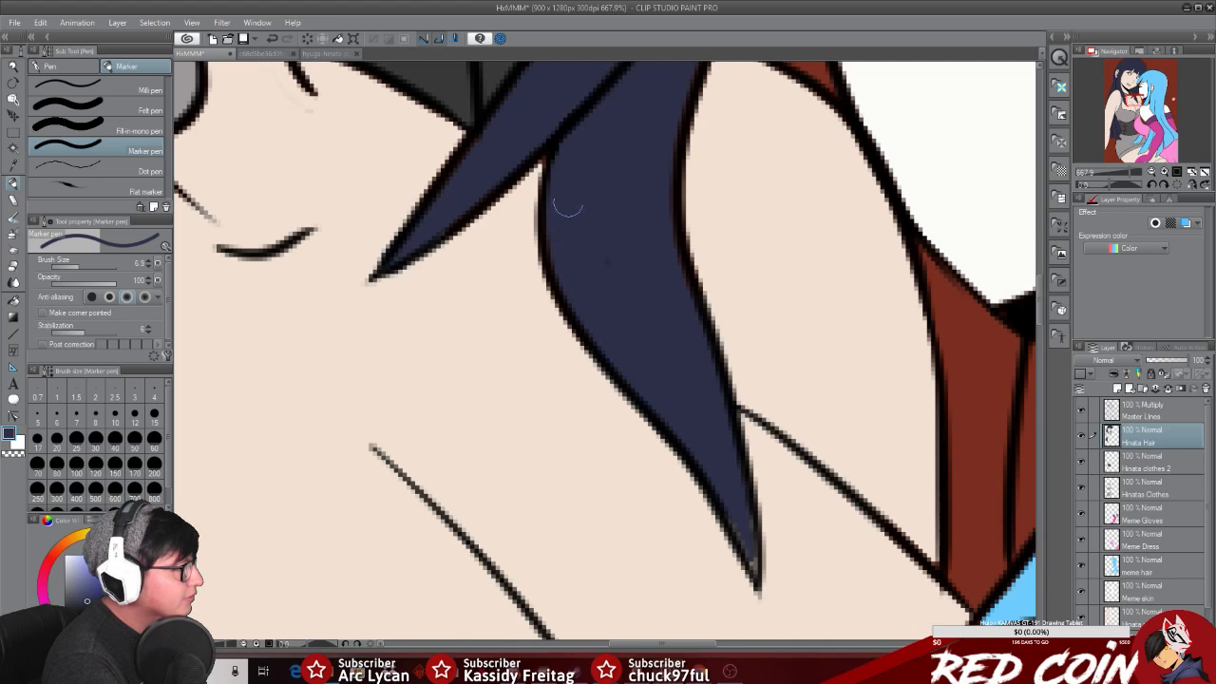
{"action": "mouse_move", "coordinate": [747, 550]}
{"action": "left_mouse_down"}
{"action": "mouse_move", "coordinate": [754, 566]}
{"action": "mouse_move", "coordinate": [743, 531]}
{"action": "mouse_move", "coordinate": [751, 573]}
{"action": "left_mouse_up"}
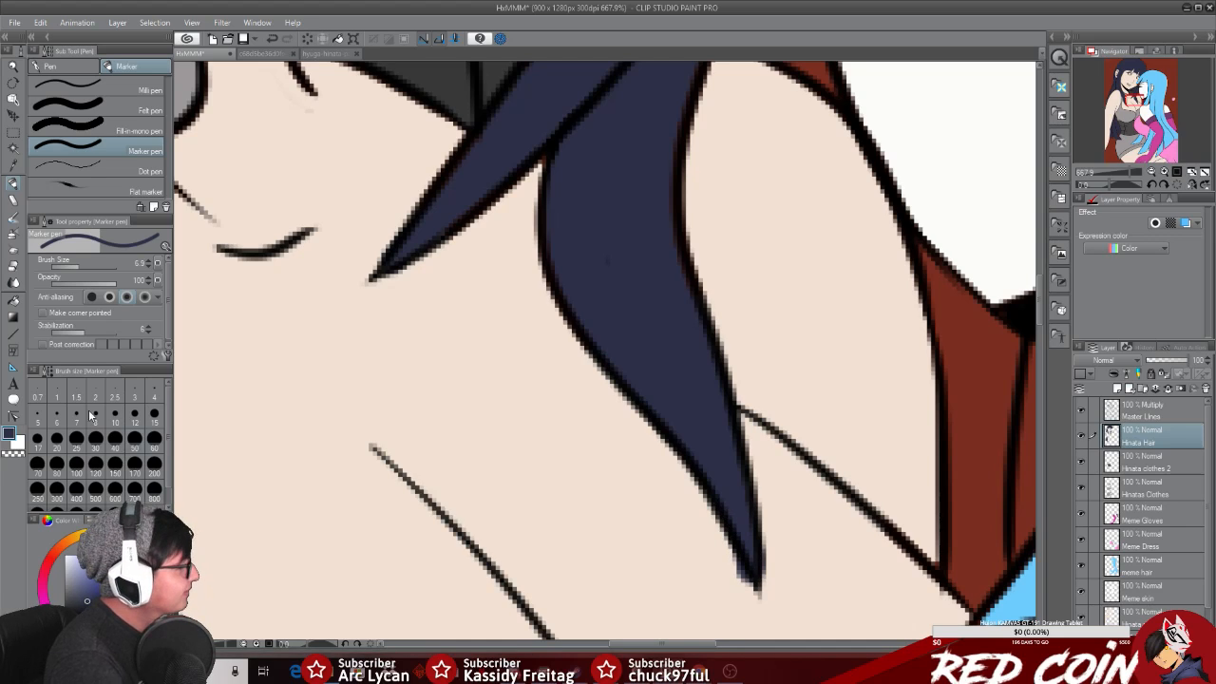
{"action": "left_click", "coordinate": [14, 266]}
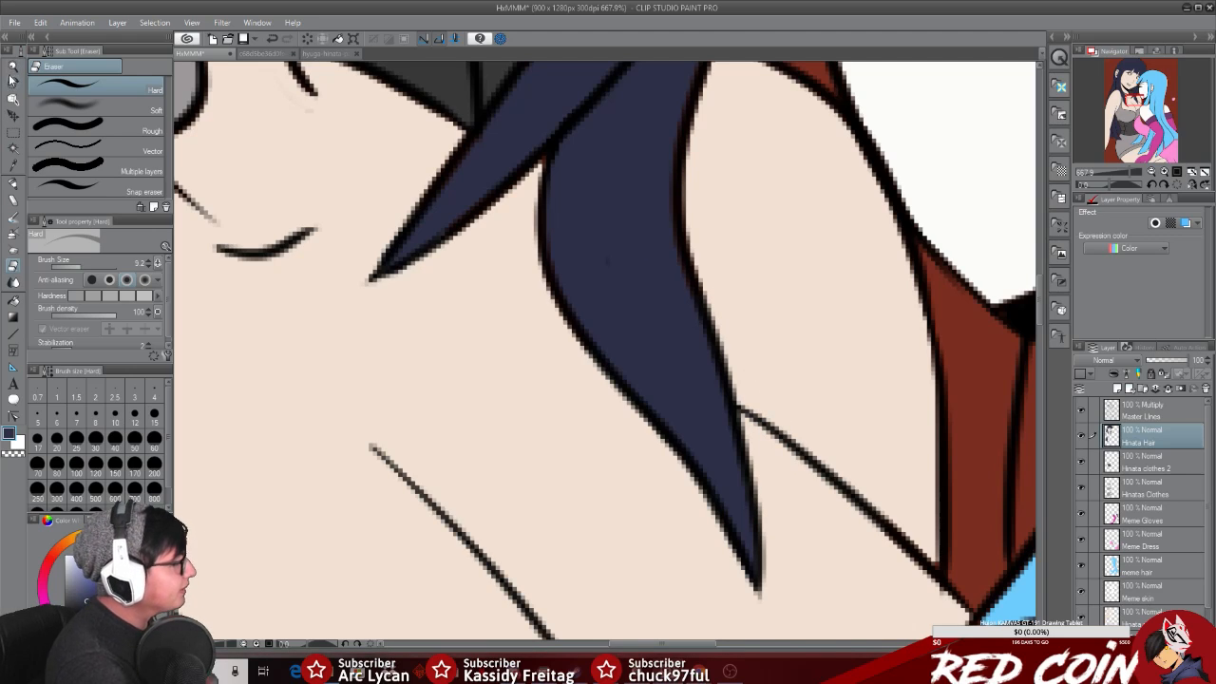
Step: Sample Hinata's skin tone and examine her face, ear and hair for areas left uncoloured
{"action": "left_click", "coordinate": [14, 166]}
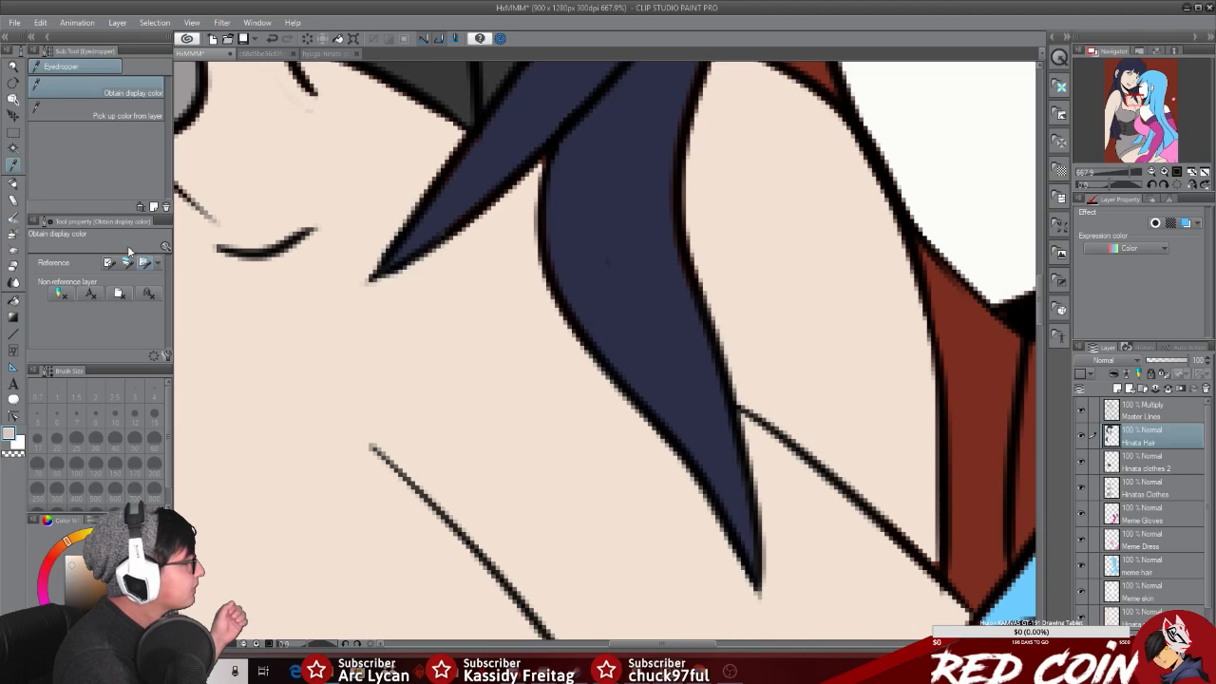
{"action": "left_click", "coordinate": [13, 66]}
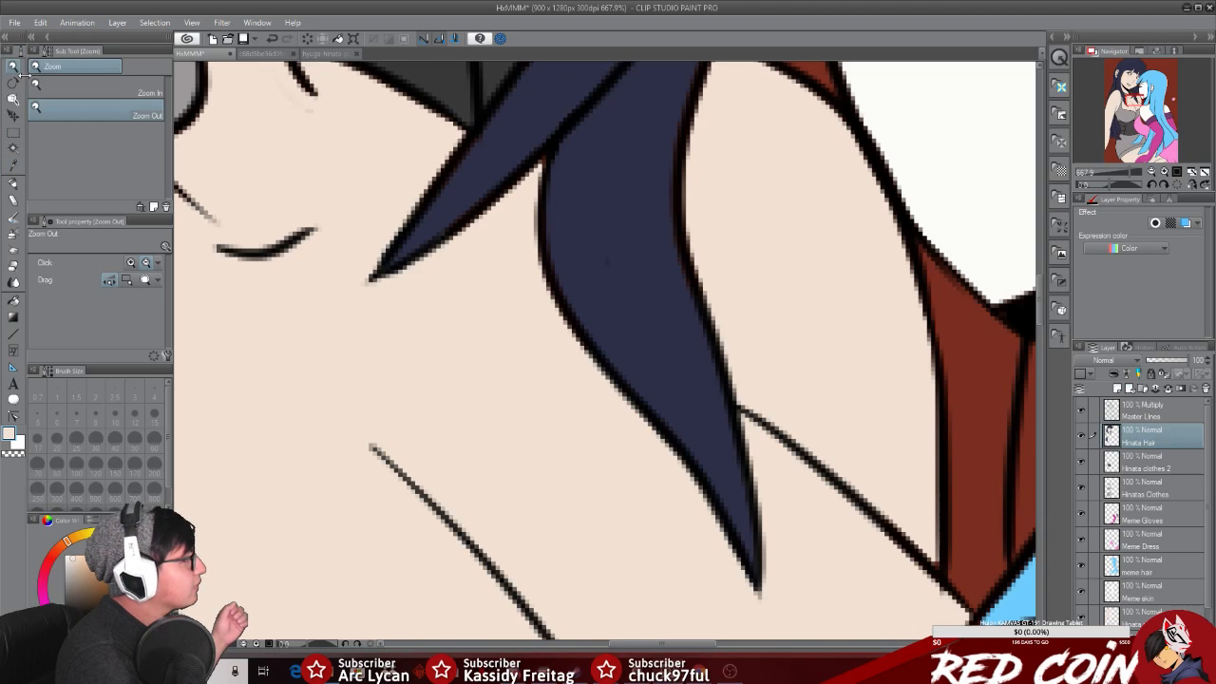
{"action": "left_click_drag", "start_coordinate": [742, 448], "coordinate": [678, 436]}
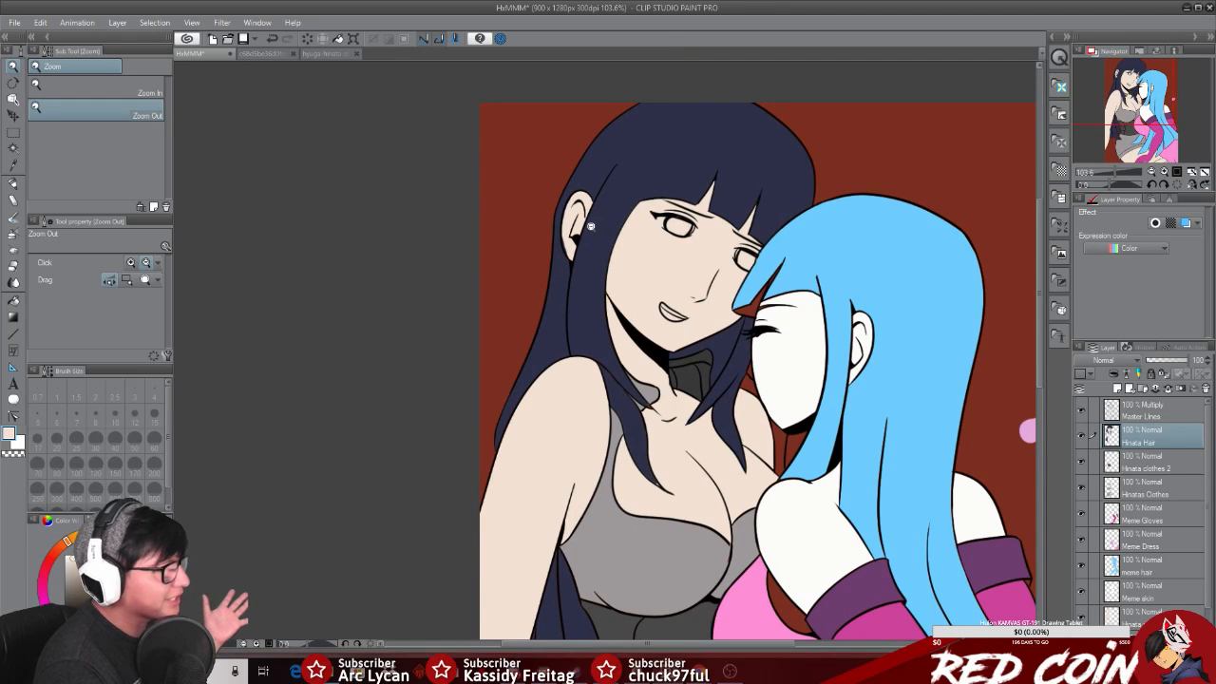
{"action": "left_click_drag", "start_coordinate": [590, 226], "coordinate": [629, 221]}
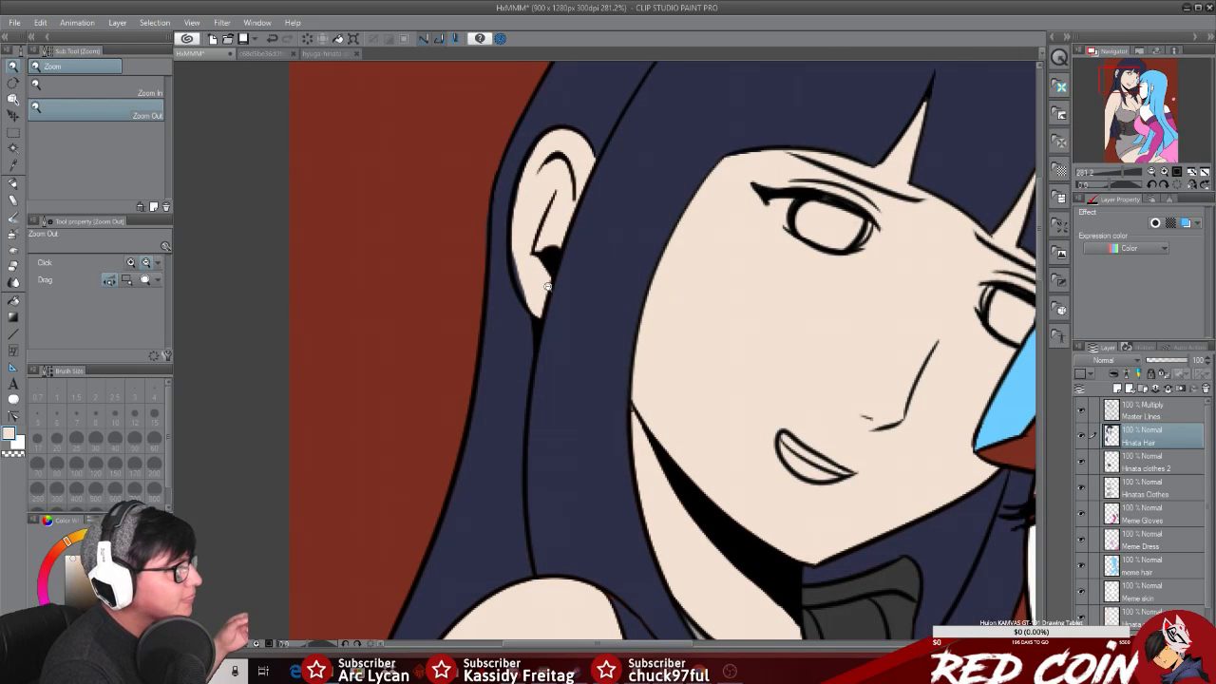
Step: Sample the grey of Hinata's top and fill the gap beneath her bust line on the Hinatas Clothes layer with the Marker pen
{"action": "left_click_drag", "start_coordinate": [1042, 249], "coordinate": [1044, 350]}
{"action": "left_click_drag", "start_coordinate": [980, 521], "coordinate": [966, 517]}
{"action": "left_click_drag", "start_coordinate": [1038, 353], "coordinate": [1035, 435]}
{"action": "mouse_move", "coordinate": [1050, 389]}
{"action": "left_mouse_down"}
{"action": "mouse_move", "coordinate": [1047, 507]}
{"action": "mouse_move", "coordinate": [1049, 378]}
{"action": "left_mouse_up"}
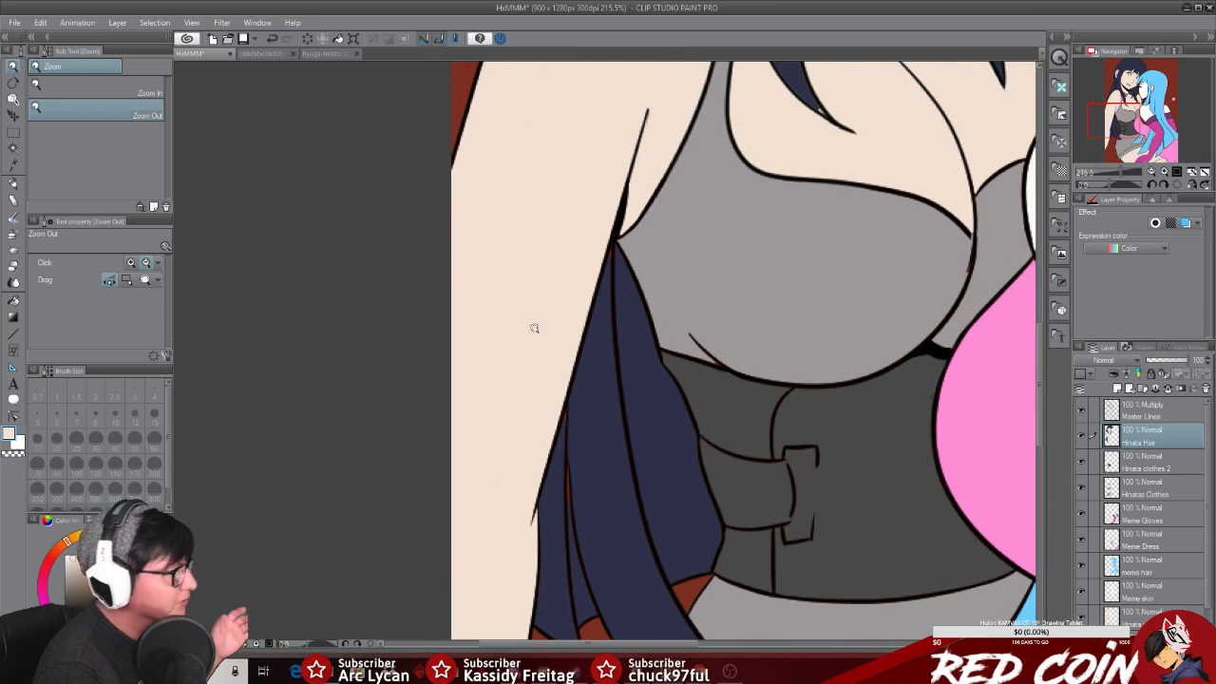
{"action": "left_click", "coordinate": [13, 166]}
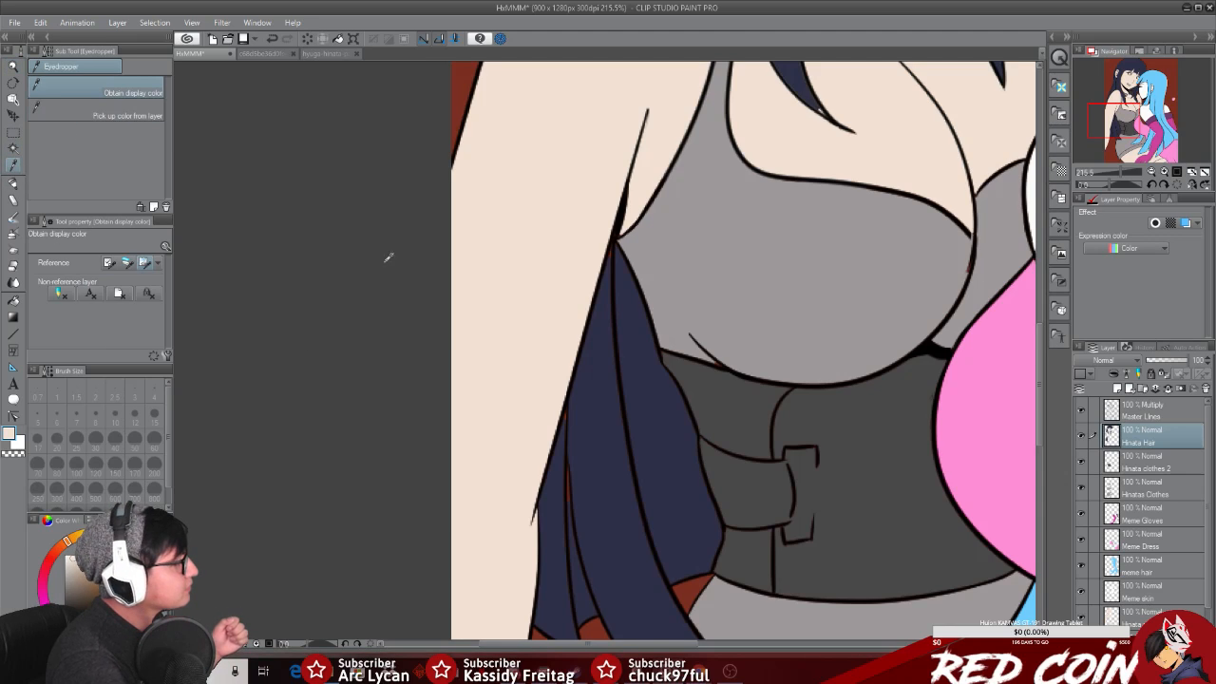
{"action": "left_click", "coordinate": [1146, 493]}
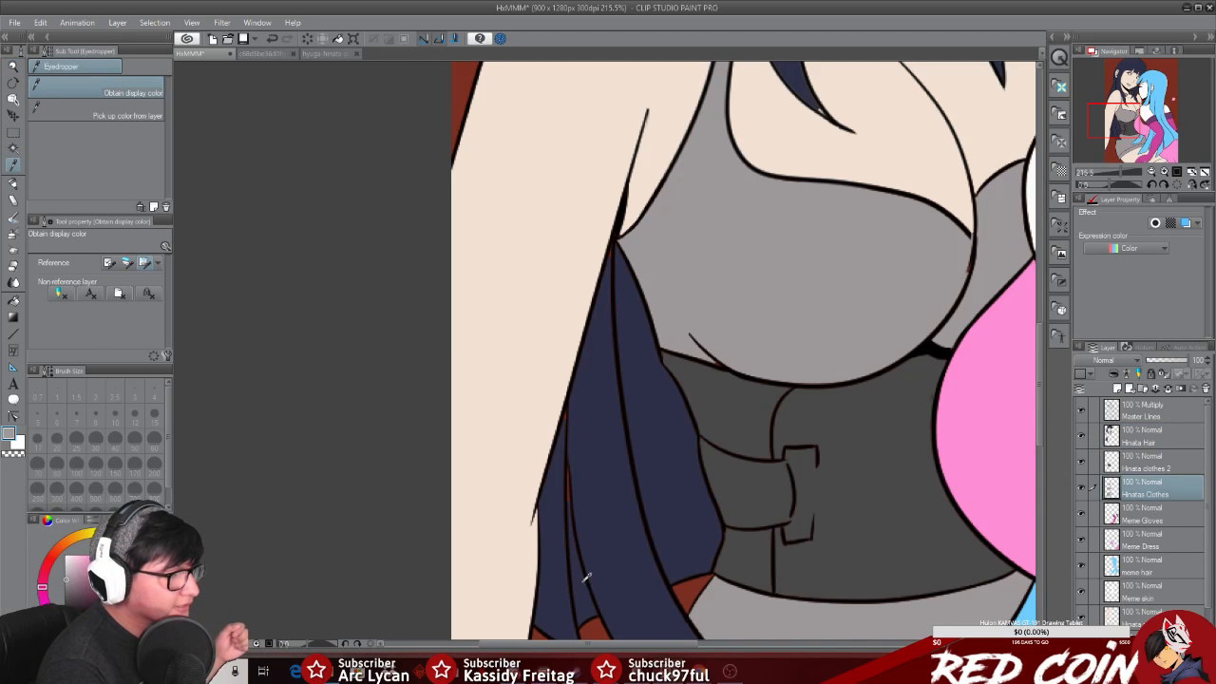
{"action": "left_click", "coordinate": [12, 190]}
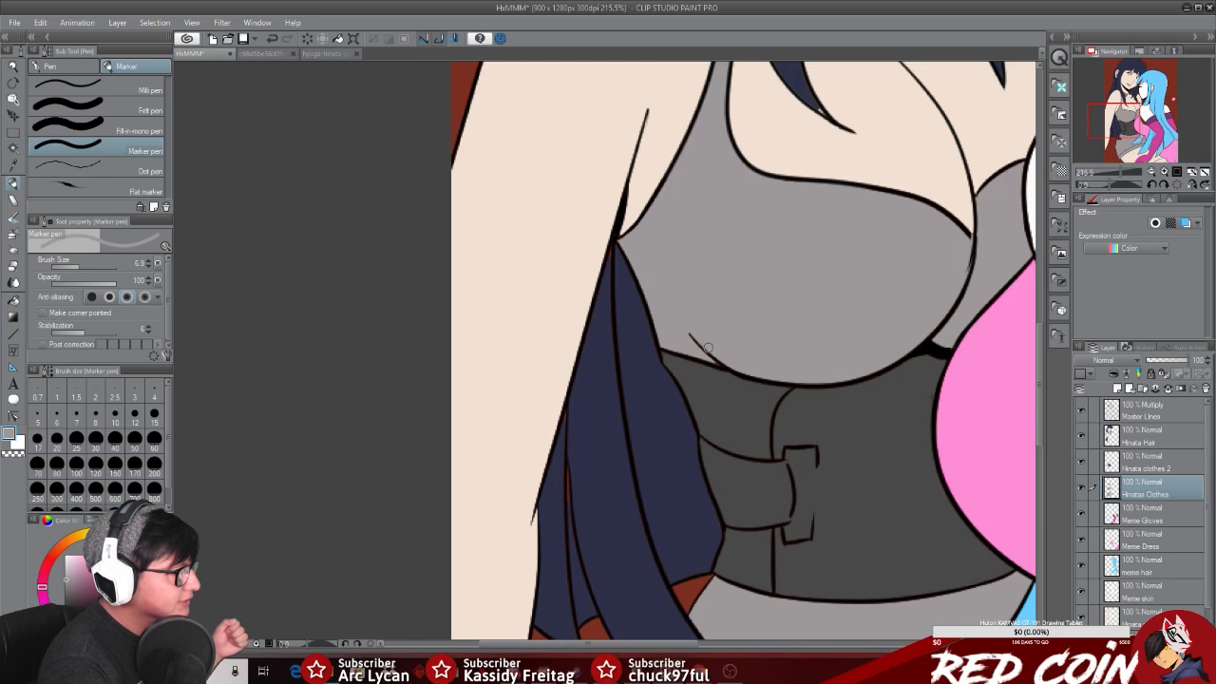
{"action": "left_click", "coordinate": [14, 68]}
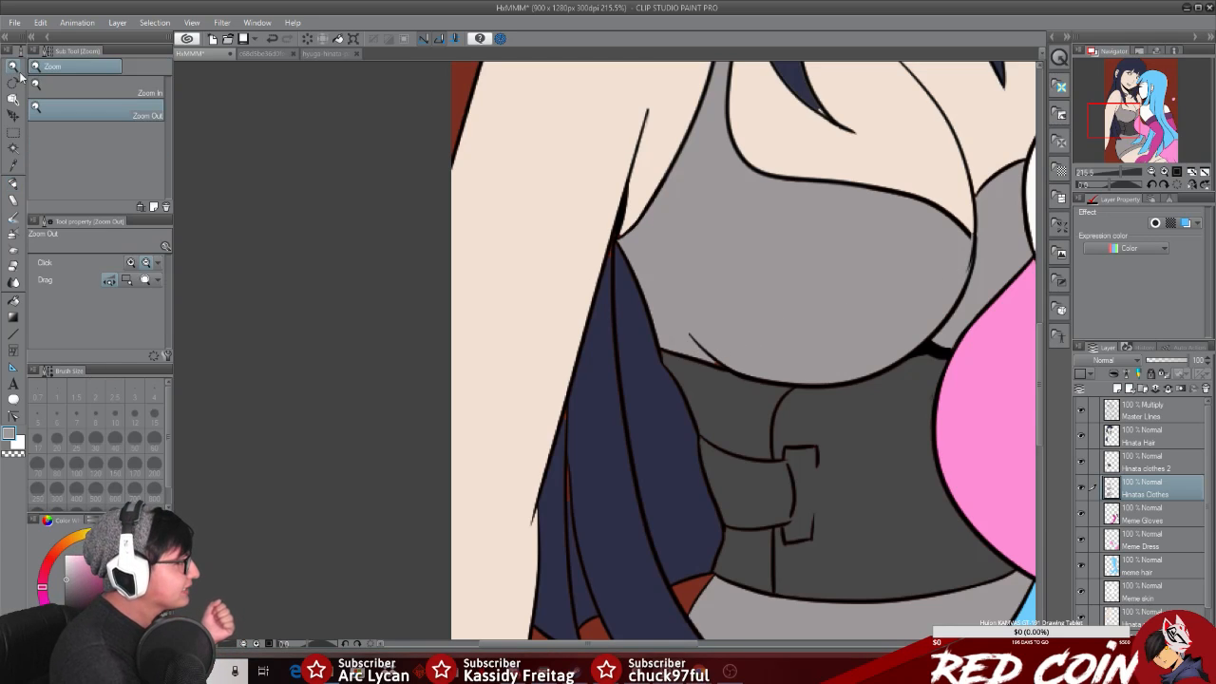
{"action": "left_click_drag", "start_coordinate": [757, 372], "coordinate": [801, 366]}
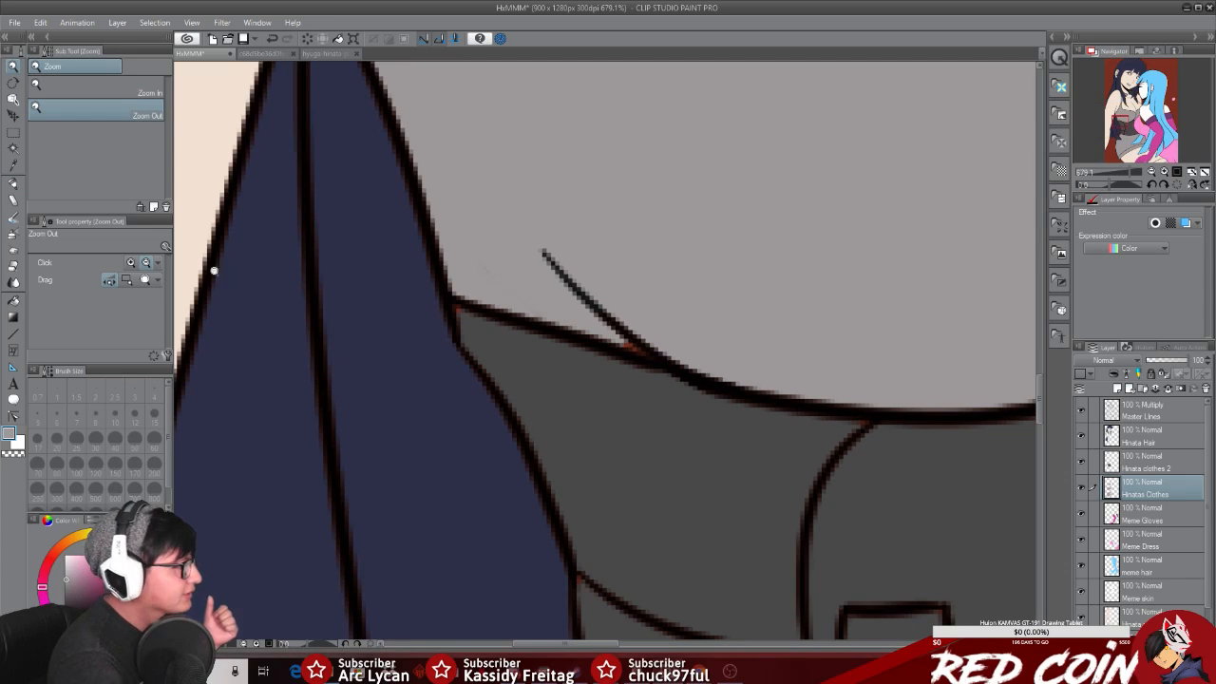
{"action": "left_click", "coordinate": [15, 184]}
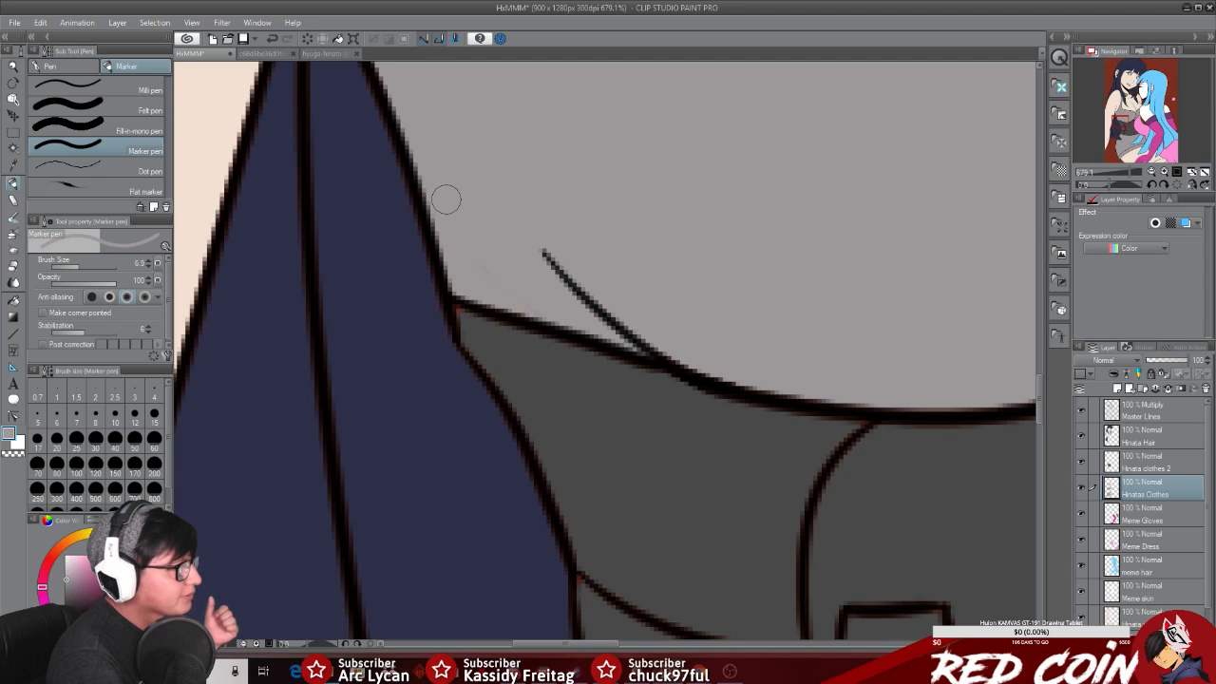
Step: Touch up the grey along the armhole, shoulder strap and neckline of Hinata's top with the Marker pen
{"action": "left_click_drag", "start_coordinate": [1040, 398], "coordinate": [1040, 370]}
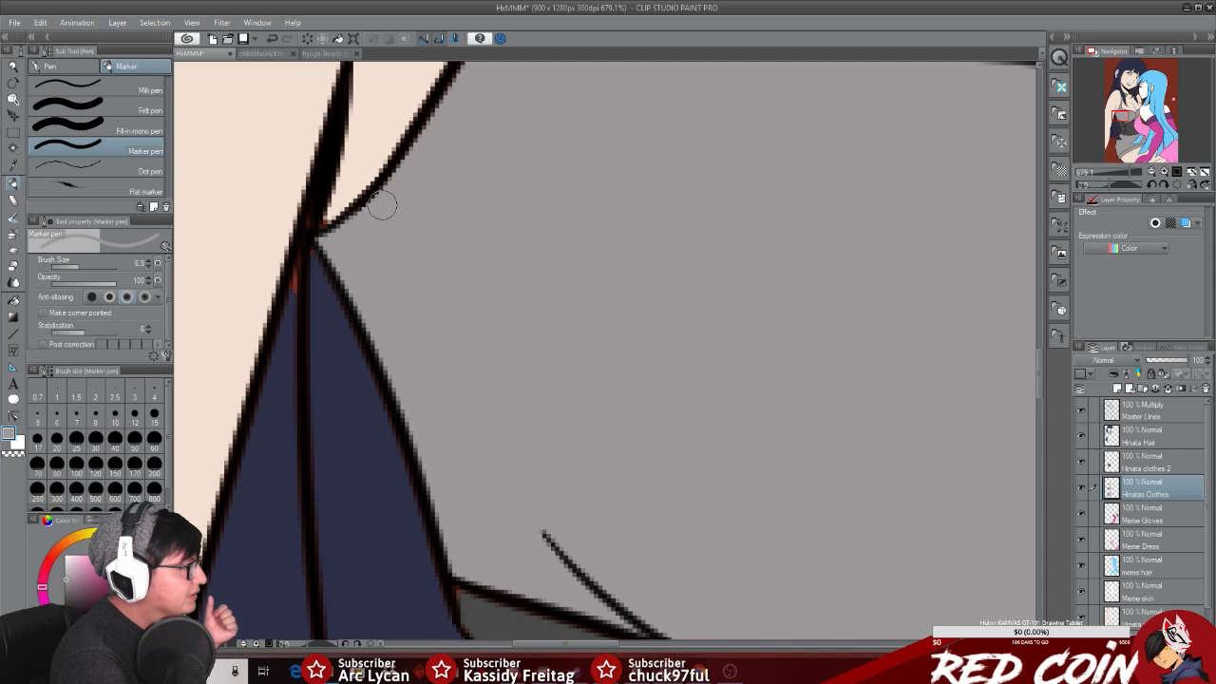
{"action": "left_click_drag", "start_coordinate": [1039, 384], "coordinate": [1039, 358]}
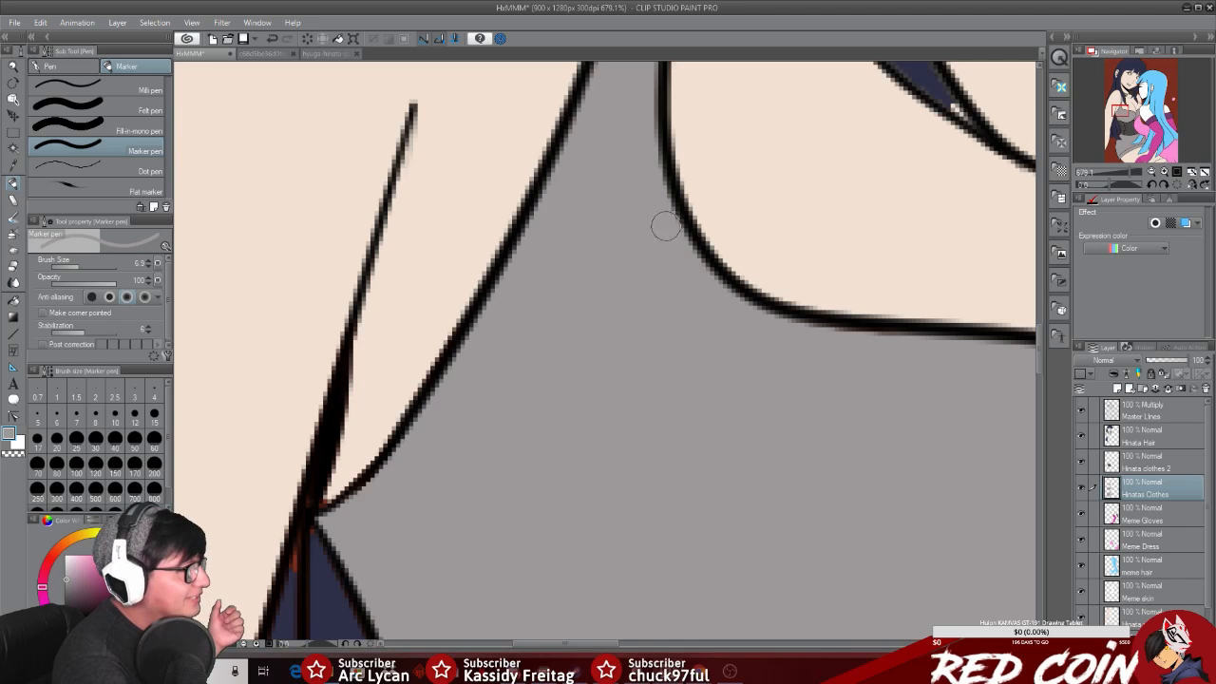
{"action": "left_click_drag", "start_coordinate": [1042, 352], "coordinate": [1040, 333]}
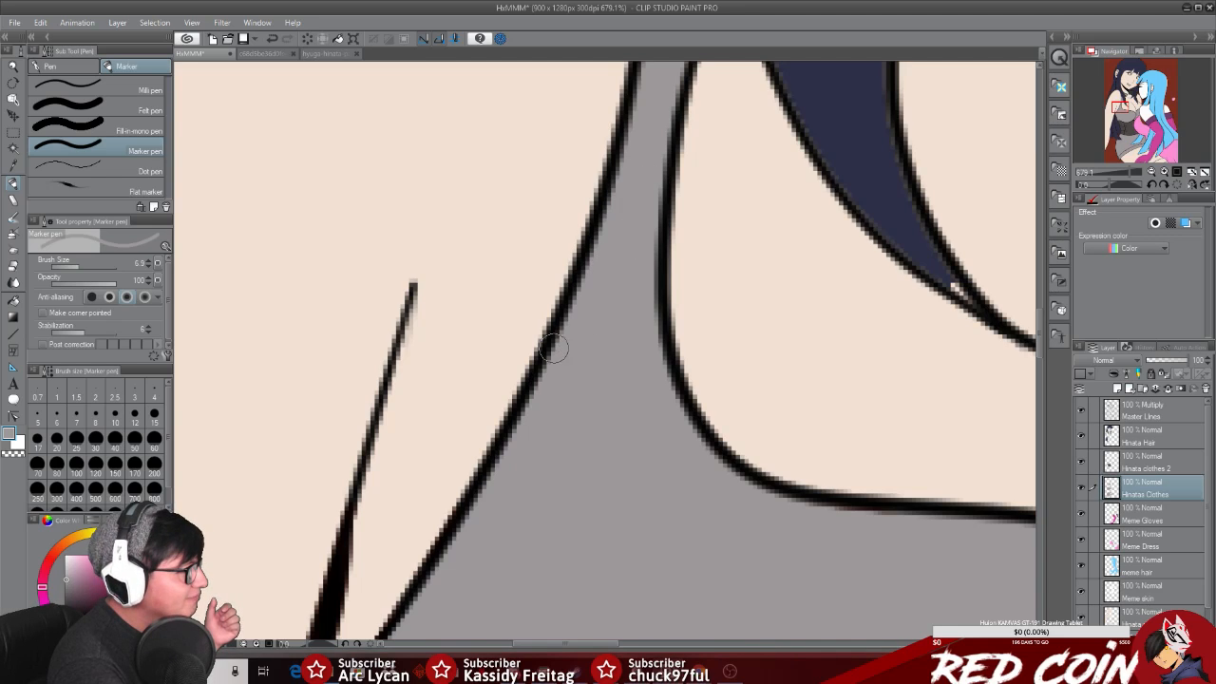
{"action": "left_click_drag", "start_coordinate": [1042, 338], "coordinate": [1042, 318]}
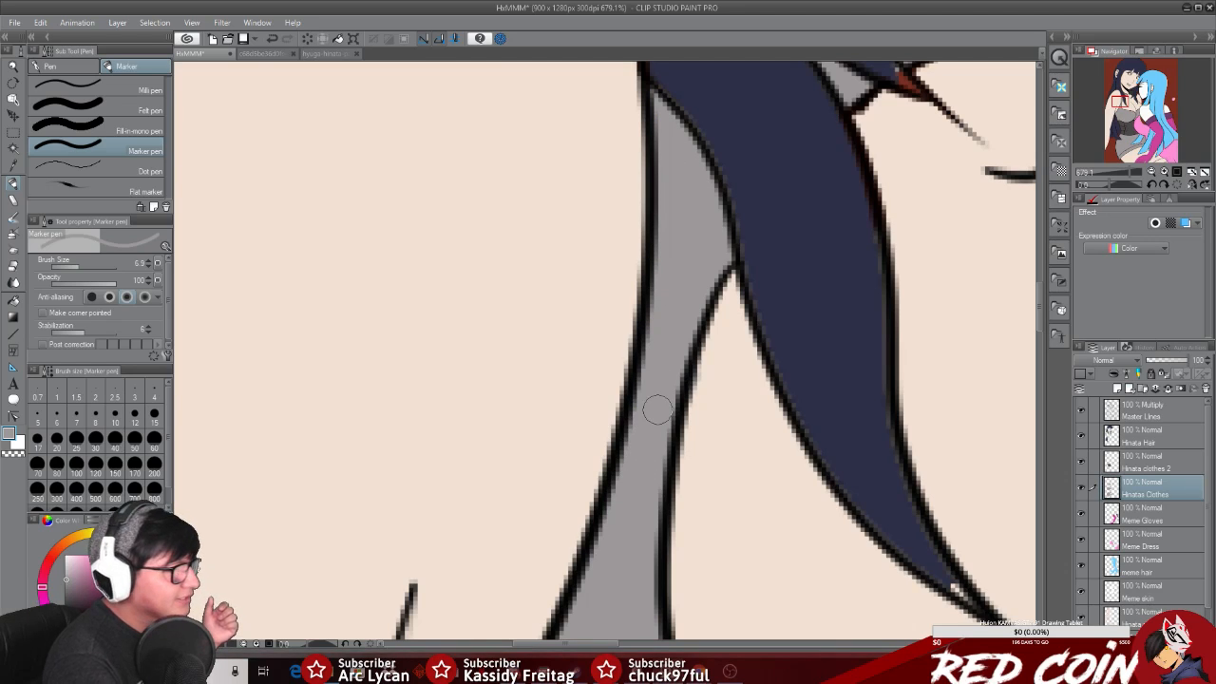
{"action": "scroll", "coordinate": [1041, 308], "scroll_direction": "up", "scroll_amount": 1}
{"action": "left_click_drag", "start_coordinate": [1041, 310], "coordinate": [1041, 371]}
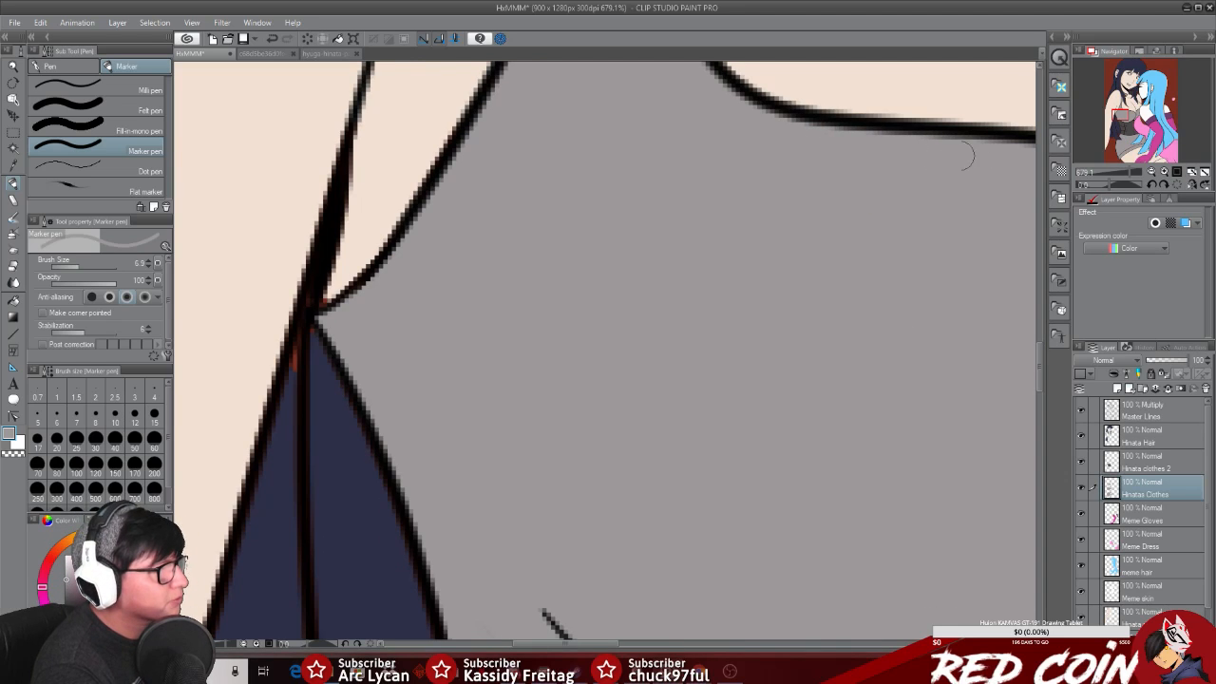
{"action": "left_click_drag", "start_coordinate": [591, 644], "coordinate": [645, 644]}
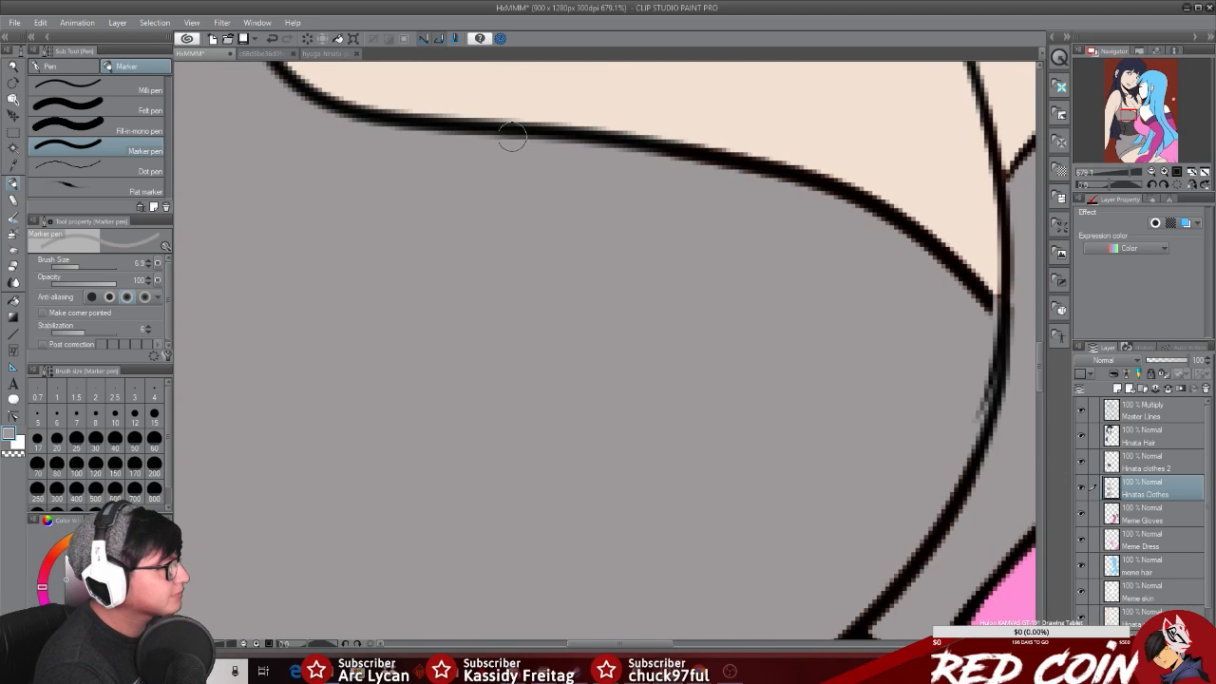
{"action": "mouse_move", "coordinate": [518, 148]}
{"action": "left_mouse_down"}
{"action": "mouse_move", "coordinate": [779, 181]}
{"action": "mouse_move", "coordinate": [896, 235]}
{"action": "mouse_move", "coordinate": [980, 306]}
{"action": "mouse_move", "coordinate": [1004, 352]}
{"action": "mouse_move", "coordinate": [984, 401]}
{"action": "left_mouse_up"}
Step: On the Master Lines layer, erase the smudge beside the bust outline and join the neckline to it with a black G-pen stroke
{"action": "left_click", "coordinate": [1157, 411]}
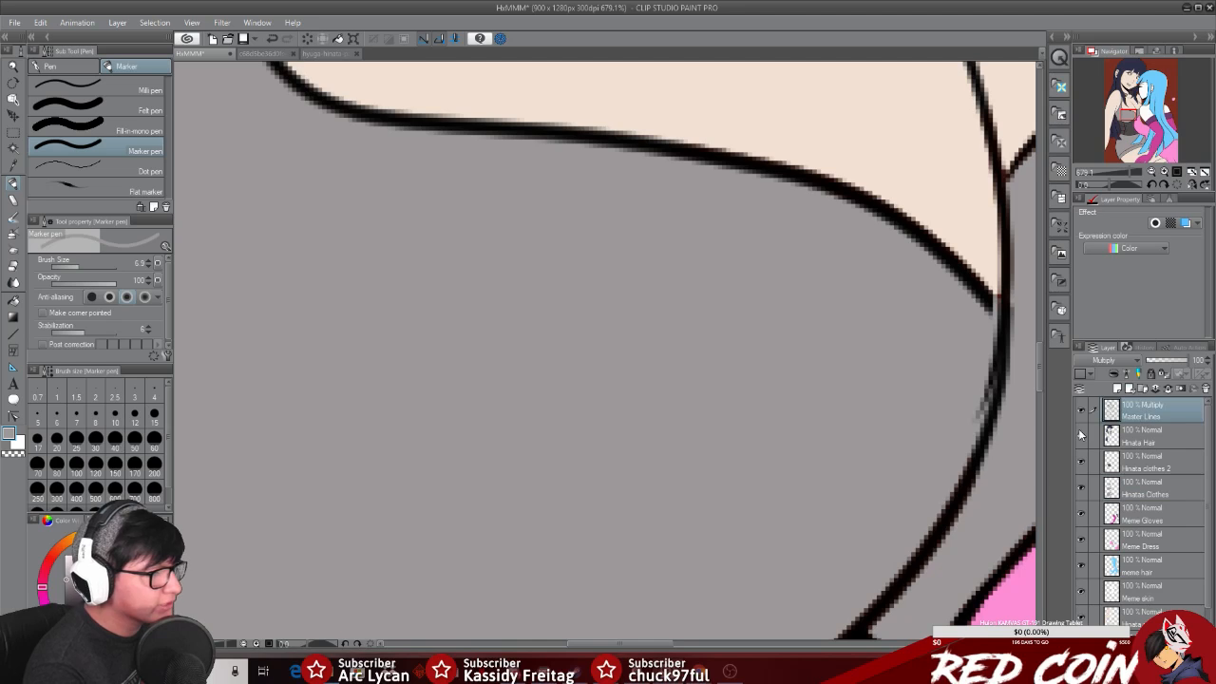
{"action": "left_click", "coordinate": [13, 266]}
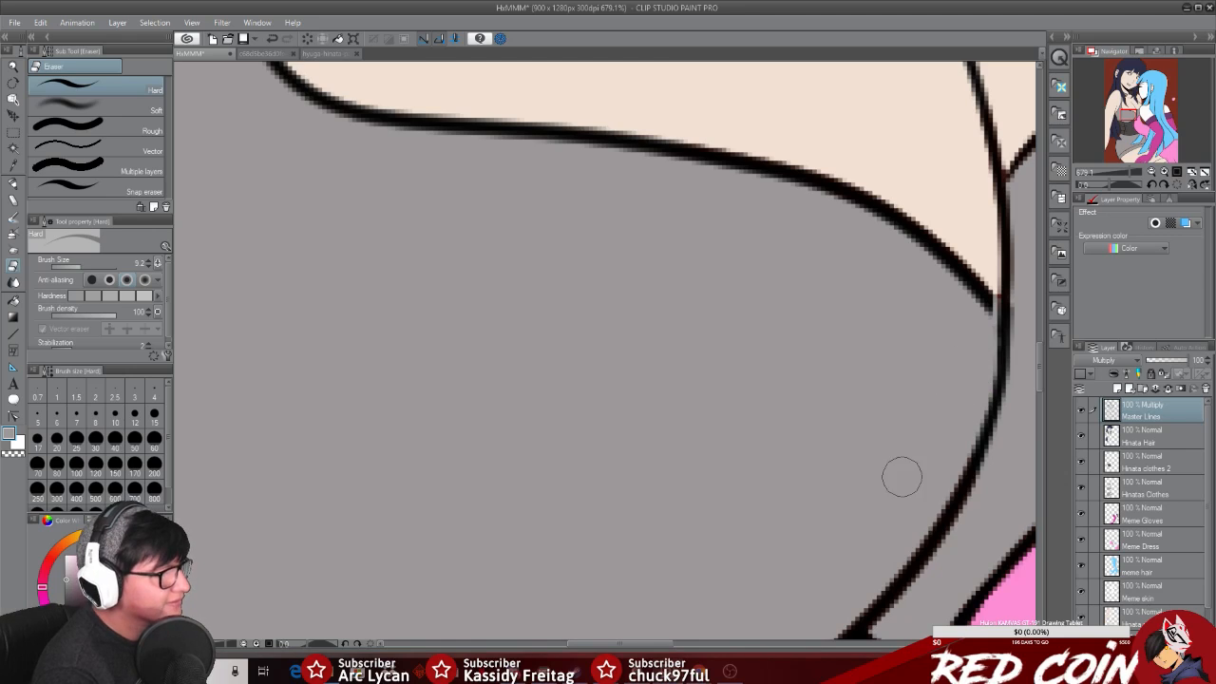
{"action": "left_click", "coordinate": [13, 163]}
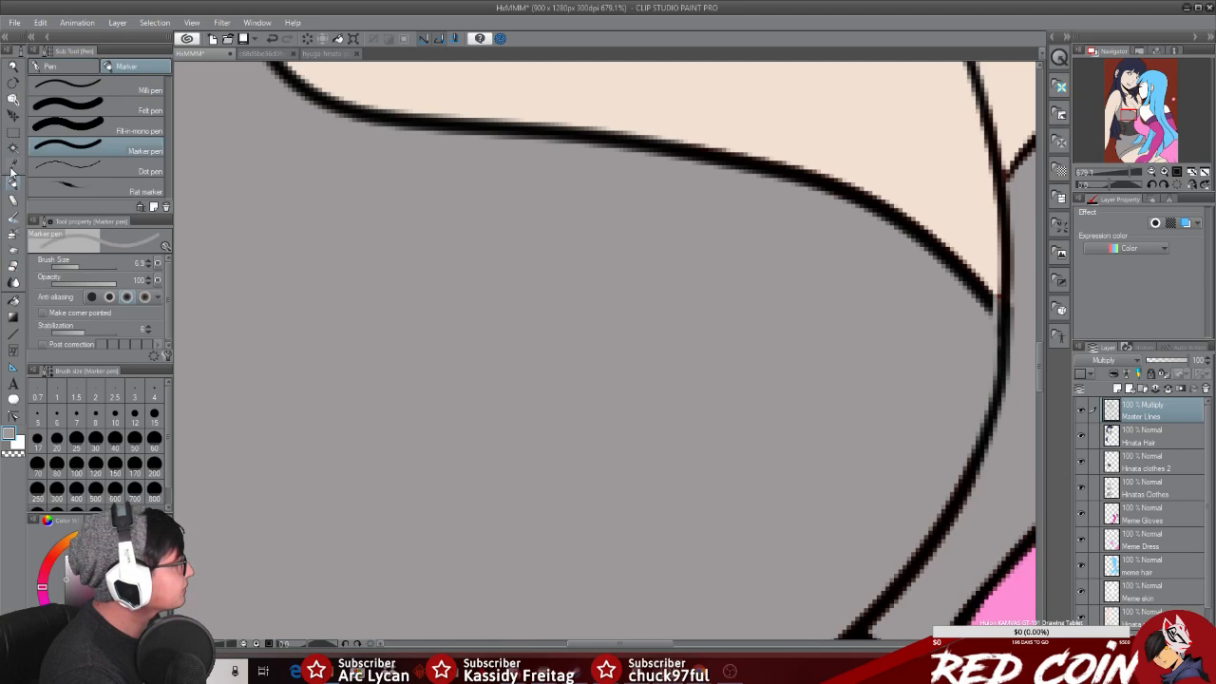
{"action": "left_click", "coordinate": [13, 184]}
{"action": "left_click", "coordinate": [60, 71]}
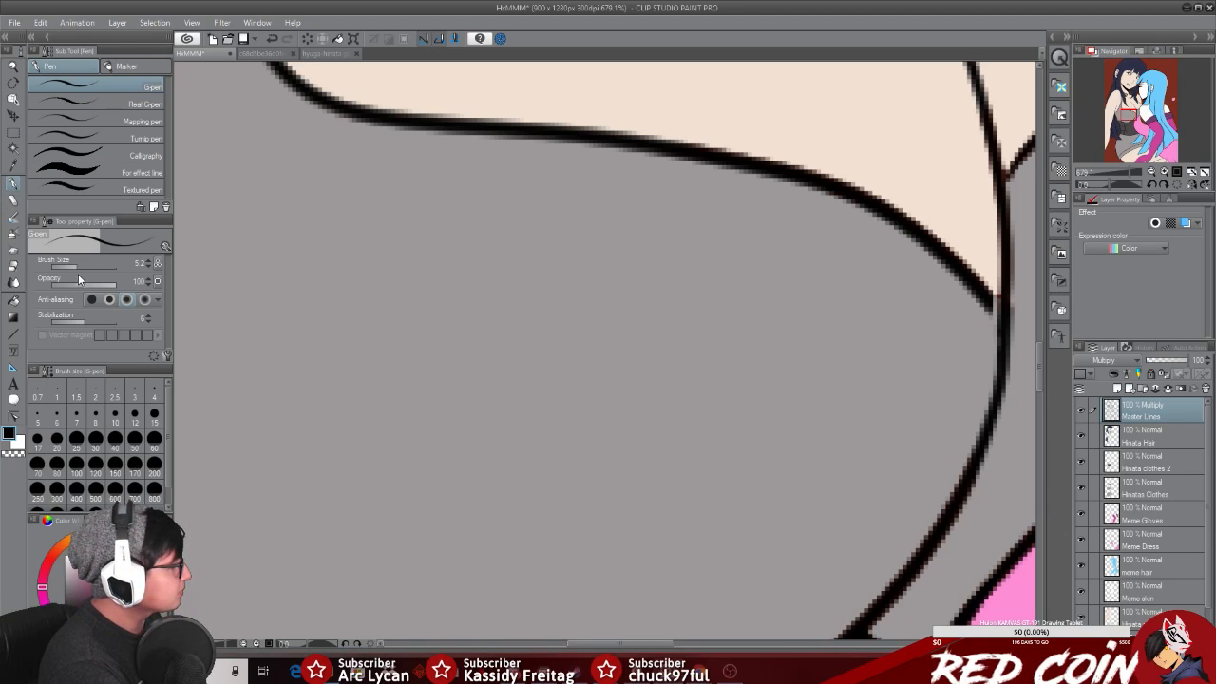
{"action": "mouse_move", "coordinate": [986, 299]}
{"action": "left_mouse_down"}
{"action": "mouse_move", "coordinate": [1002, 314]}
{"action": "mouse_move", "coordinate": [997, 335]}
{"action": "left_mouse_up"}
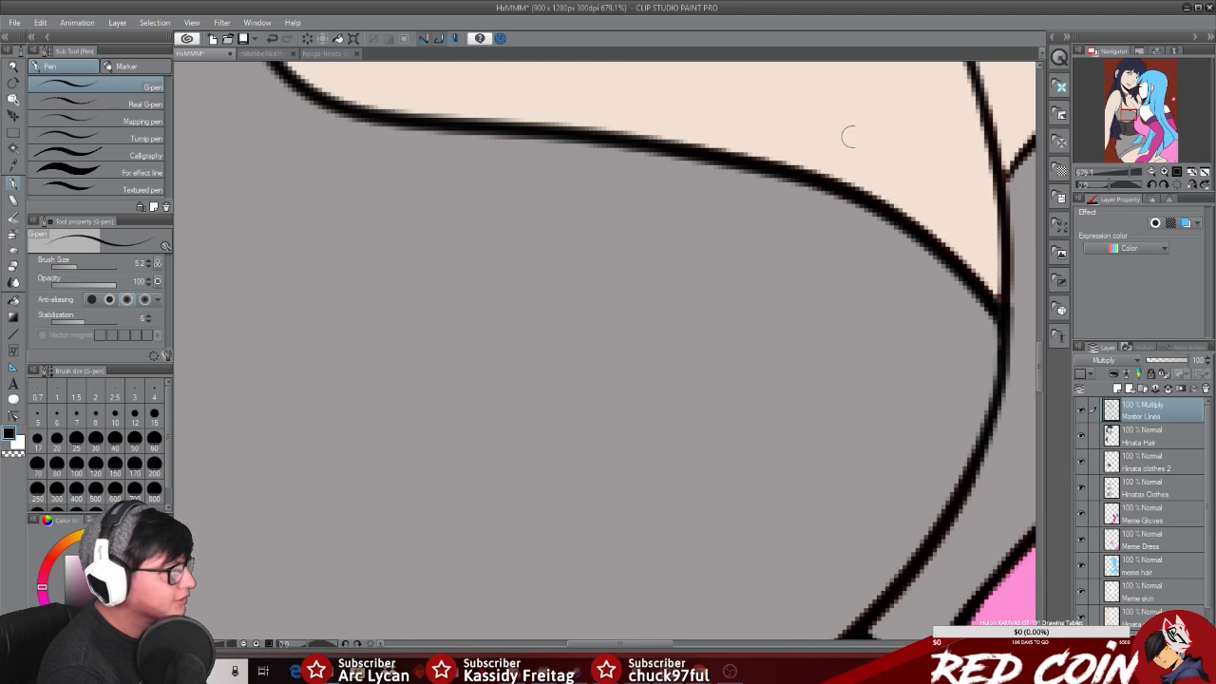
Step: Resample the top's grey and touch up the inner edge of the bust outline on the Hinatas Clothes layer with the Marker pen
{"action": "left_click", "coordinate": [12, 163]}
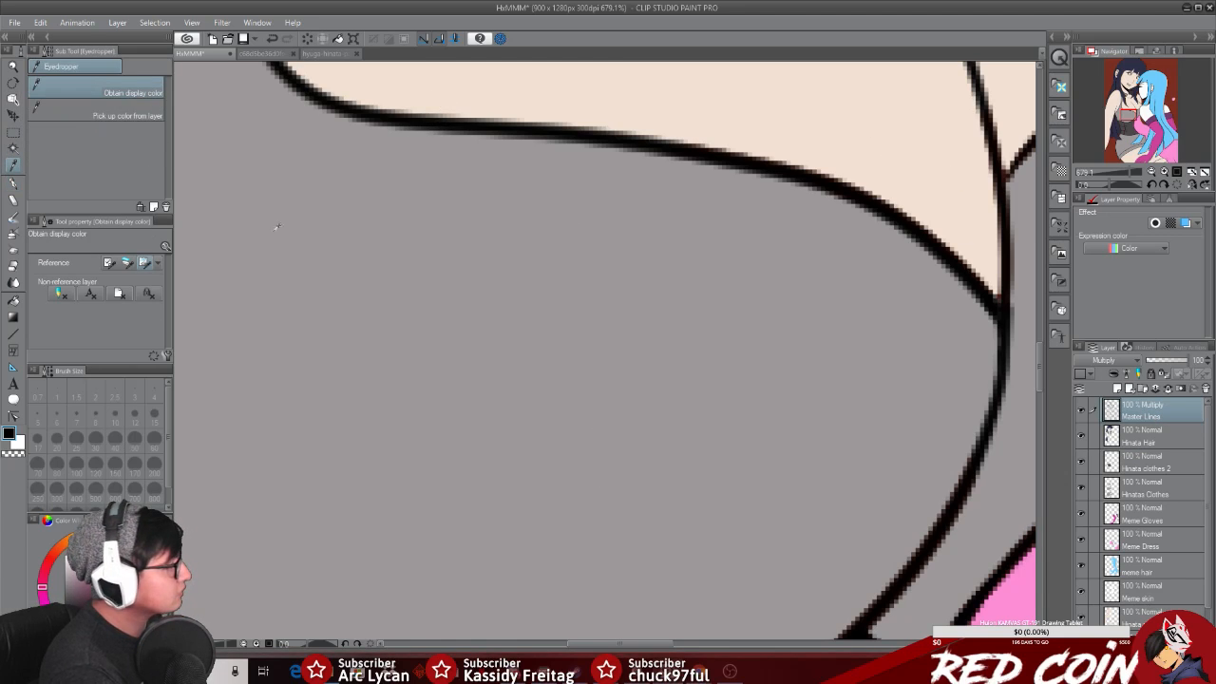
{"action": "left_click", "coordinate": [1154, 495]}
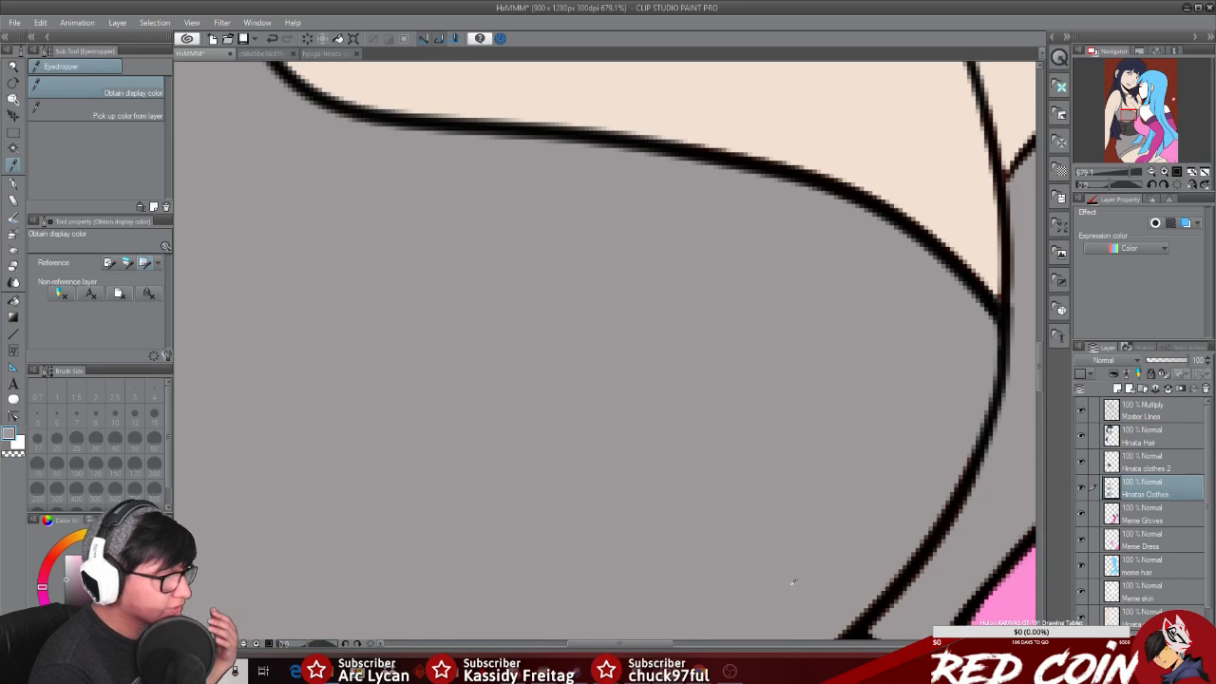
{"action": "left_click", "coordinate": [13, 264]}
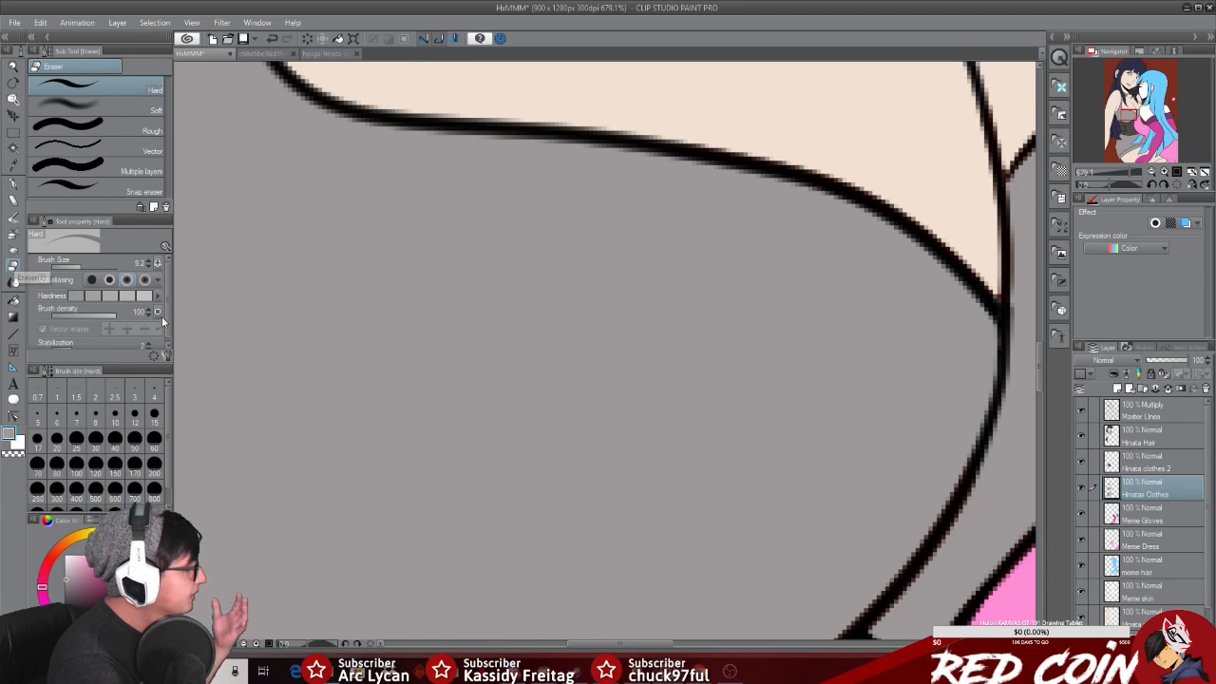
{"action": "left_click", "coordinate": [13, 183]}
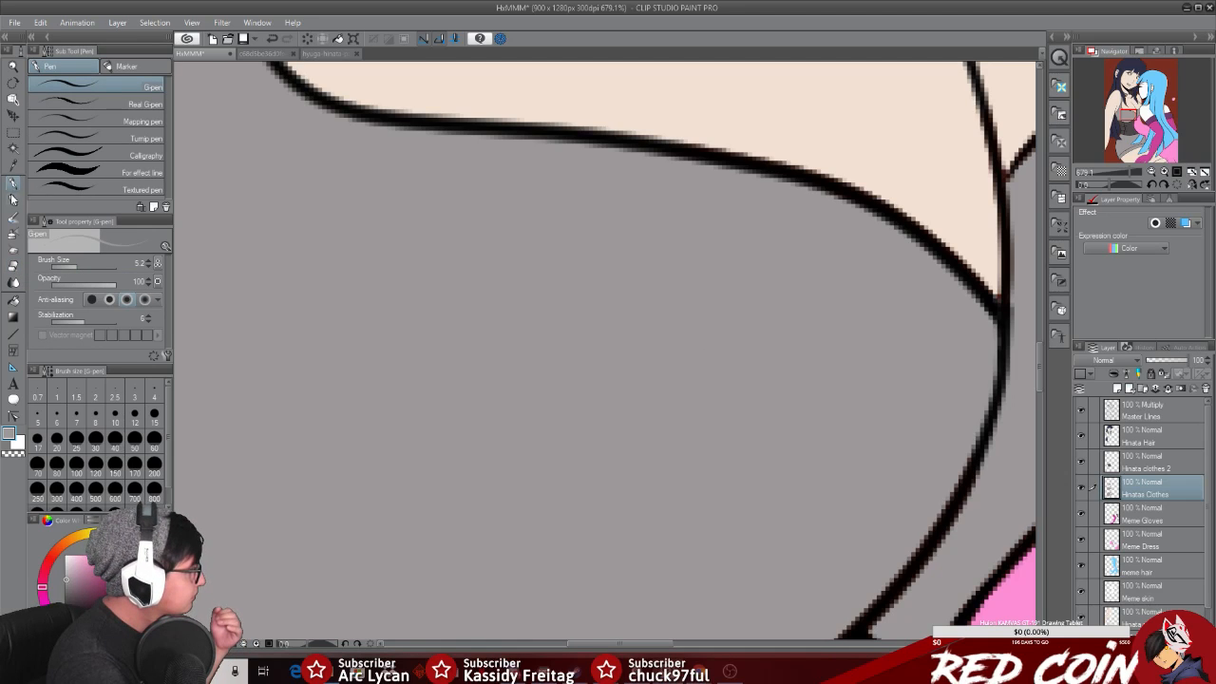
{"action": "left_click", "coordinate": [108, 69]}
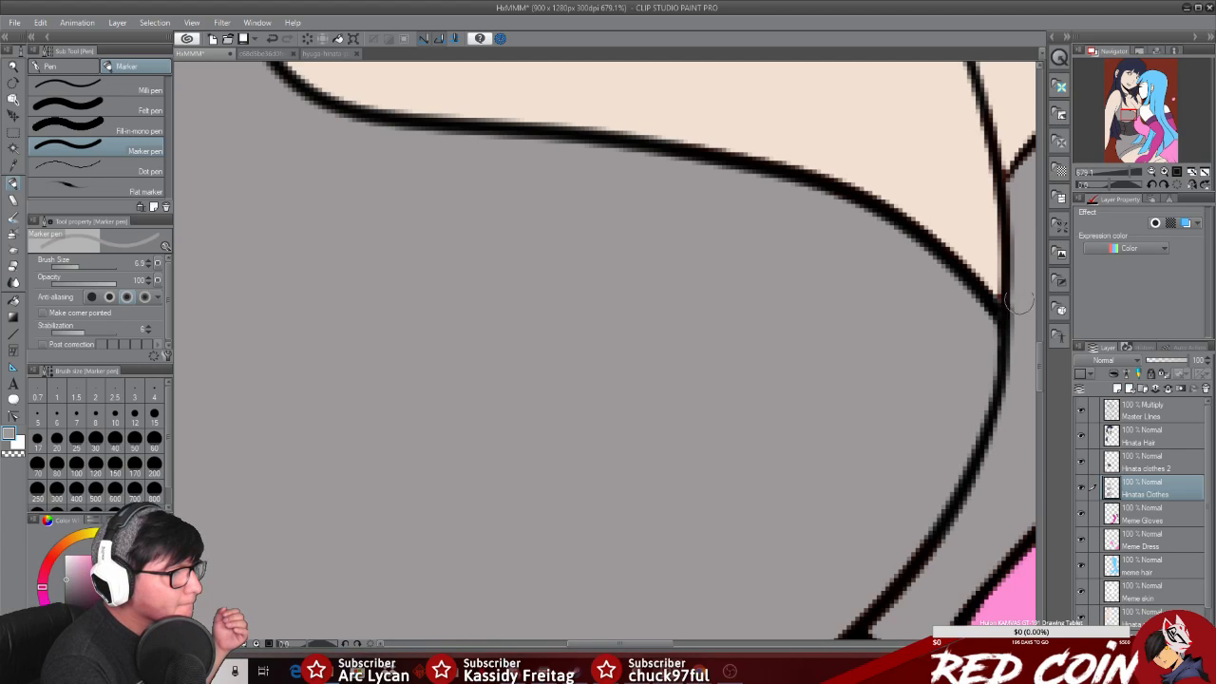
Step: Paint over the fringe along the underside of Hinata's bust in grey with the Marker pen
{"action": "left_click", "coordinate": [13, 66]}
{"action": "left_click_drag", "start_coordinate": [933, 535], "coordinate": [886, 538]}
{"action": "left_click_drag", "start_coordinate": [677, 644], "coordinate": [716, 644]}
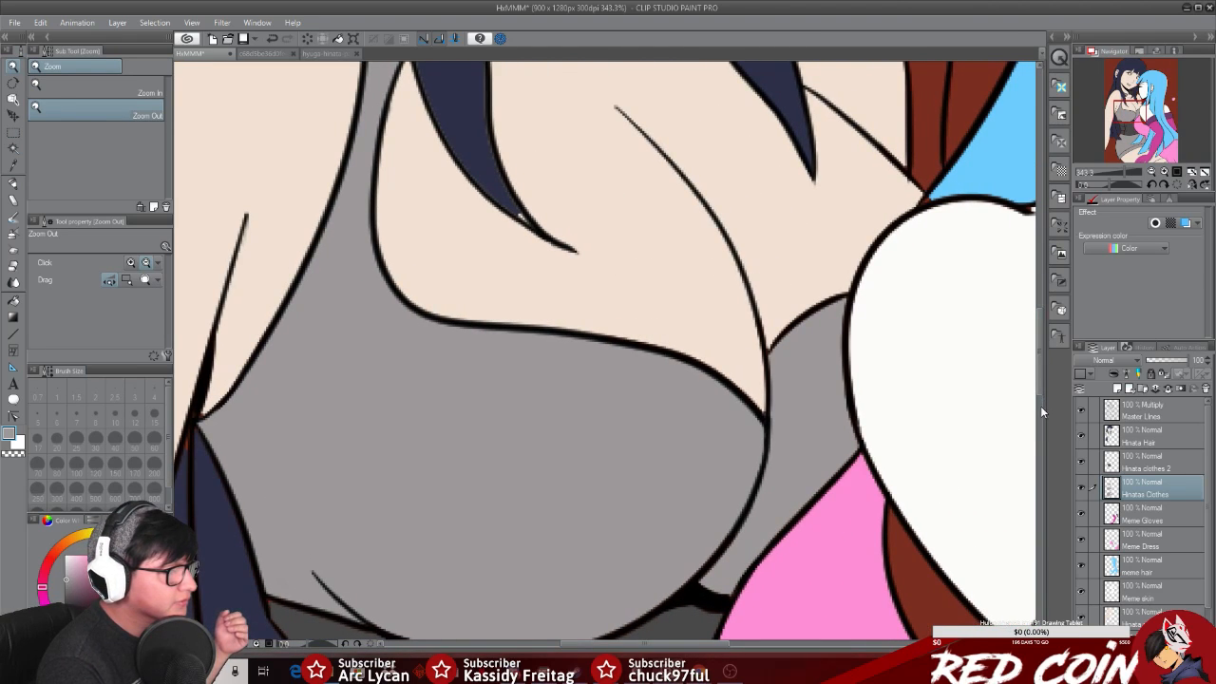
{"action": "left_click_drag", "start_coordinate": [1039, 372], "coordinate": [1038, 411]}
{"action": "left_click_drag", "start_coordinate": [643, 263], "coordinate": [692, 267]}
{"action": "left_click_drag", "start_coordinate": [663, 638], "coordinate": [613, 644]}
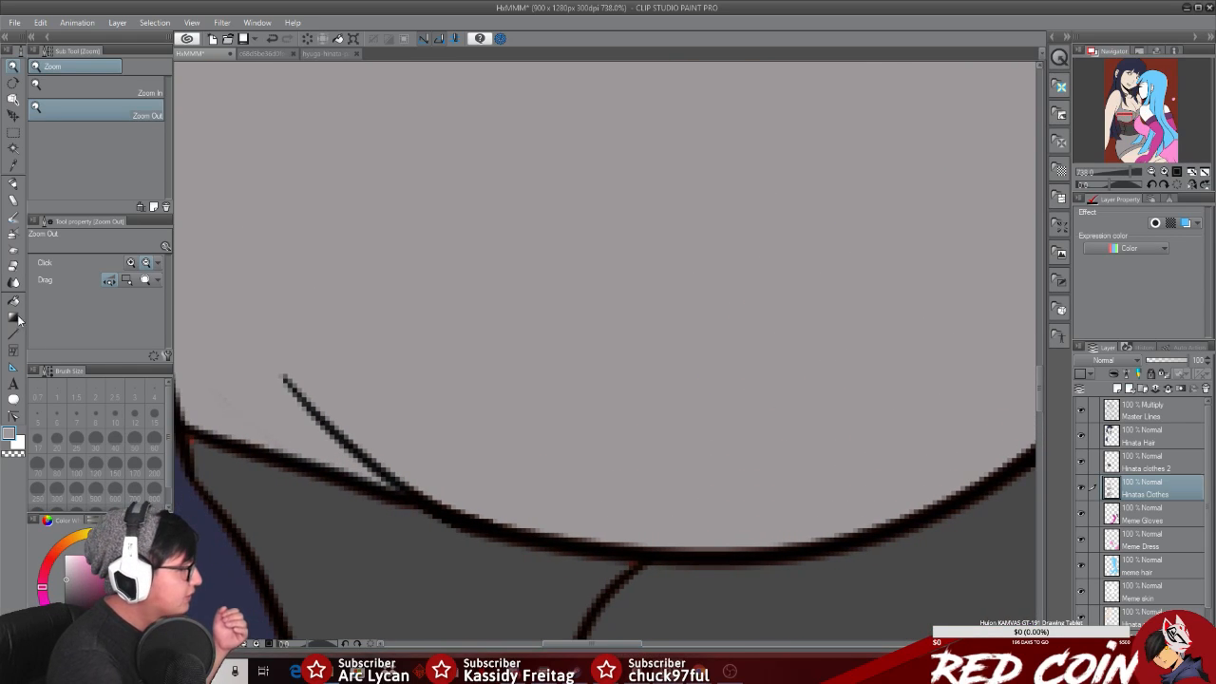
{"action": "left_click", "coordinate": [14, 186]}
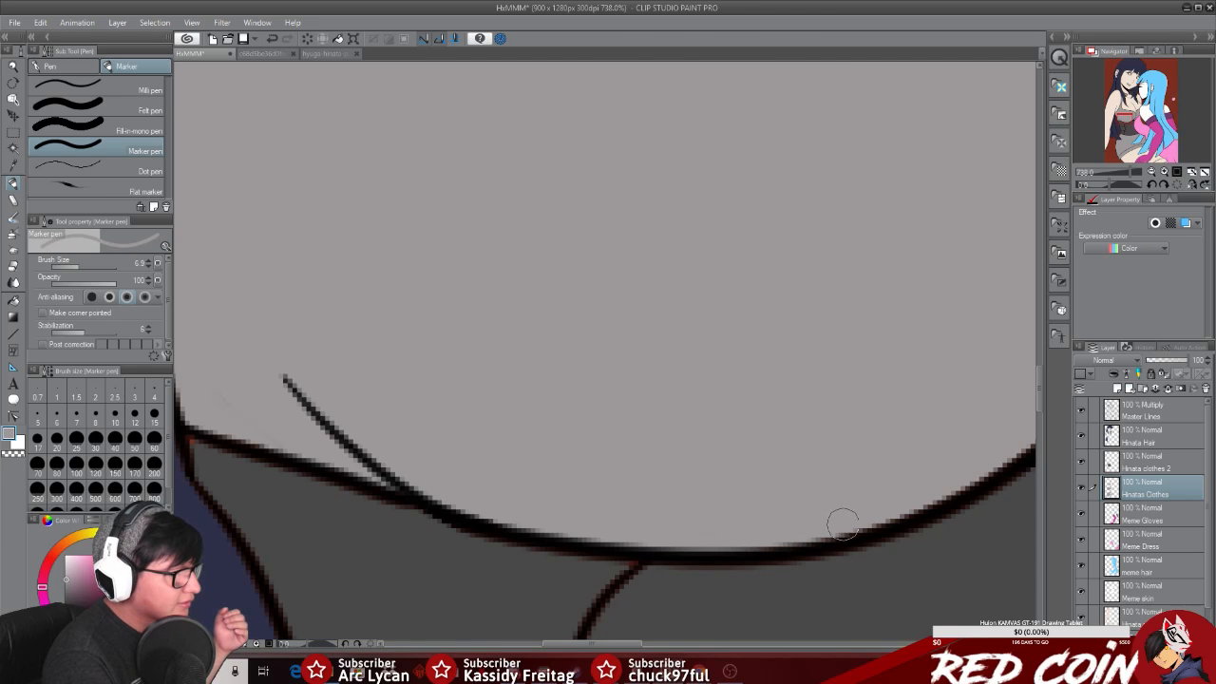
Step: Touch up the grey along the curved side of Hinata's bust and the narrow panel bordering the pink dress
{"action": "left_click_drag", "start_coordinate": [629, 644], "coordinate": [662, 643]}
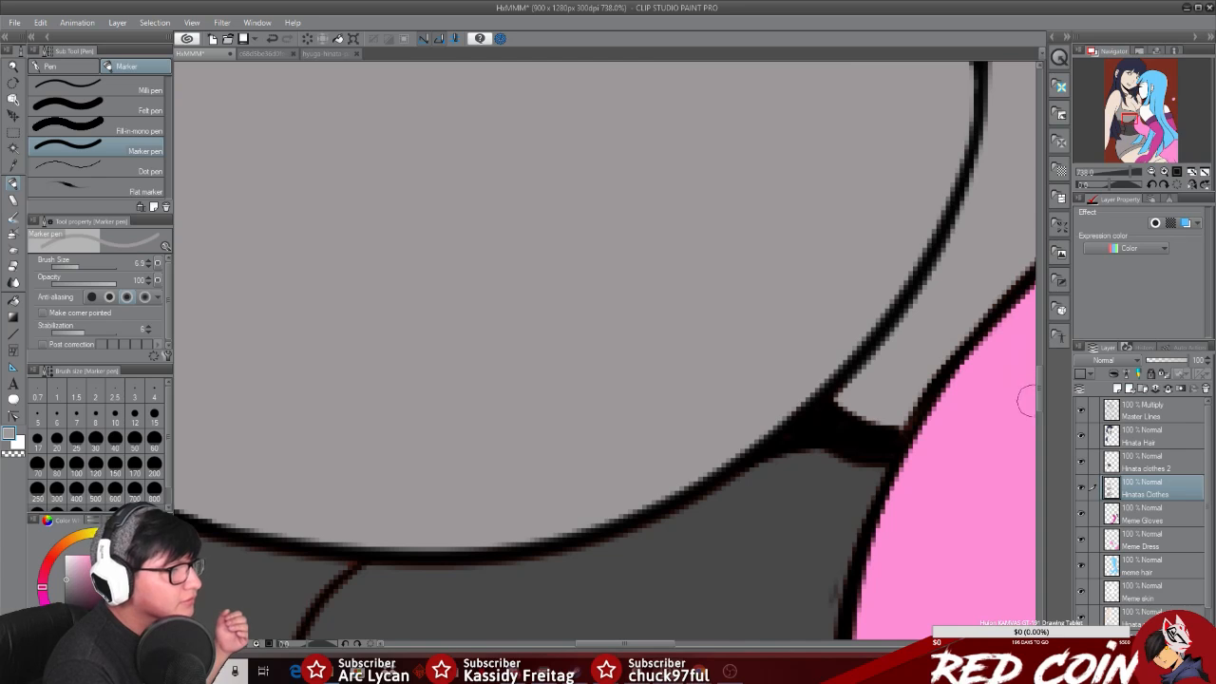
{"action": "left_click_drag", "start_coordinate": [1040, 397], "coordinate": [1041, 388]}
{"action": "left_click_drag", "start_coordinate": [638, 651], "coordinate": [679, 651]}
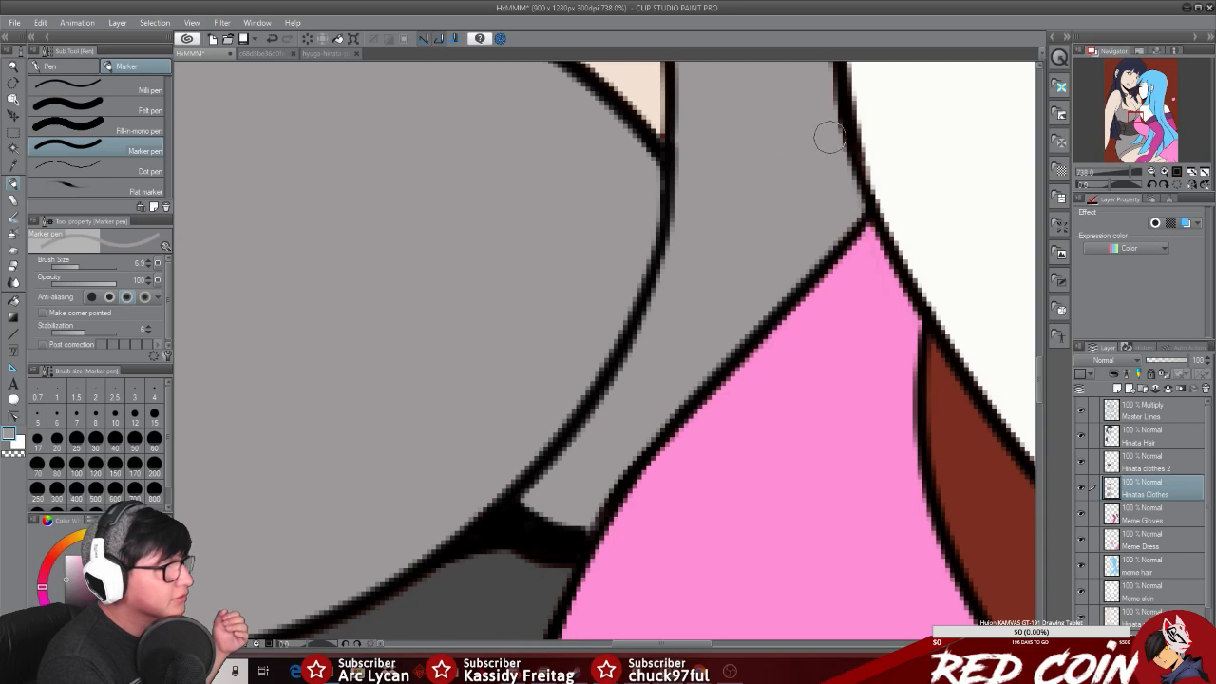
{"action": "scroll", "coordinate": [1026, 380], "scroll_direction": "up", "scroll_amount": 5}
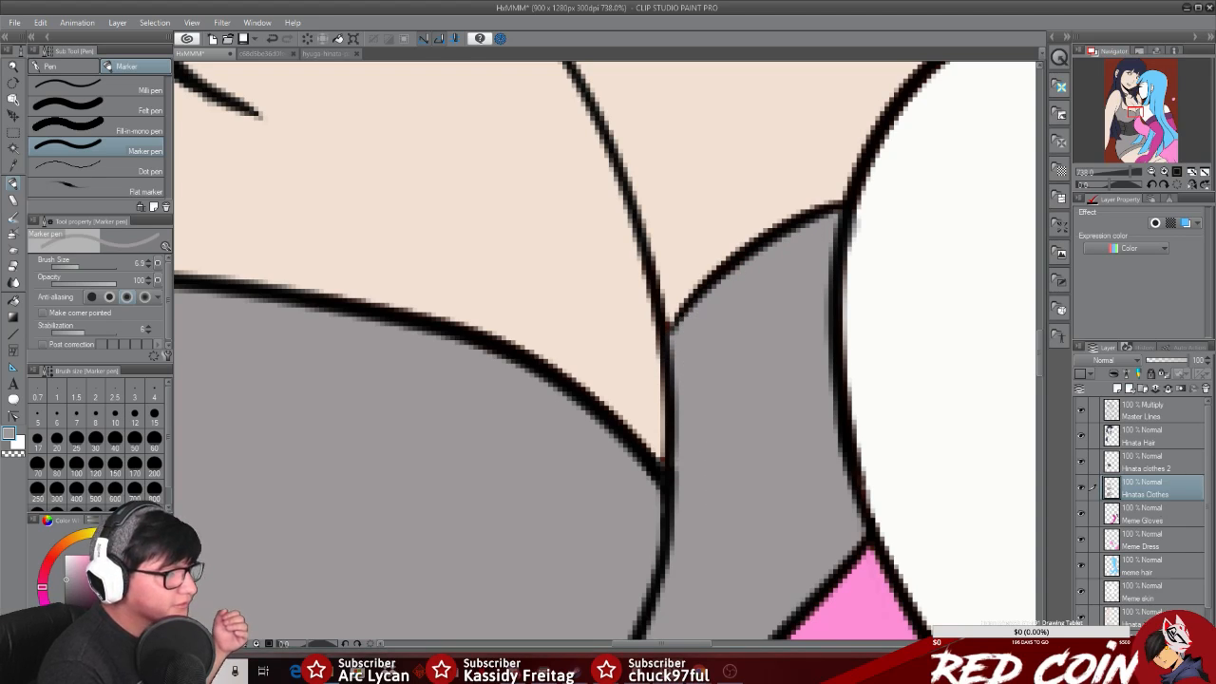
Step: Sample Hinata's skin tone and touch up the skin above her neckline on her skin layer with the Marker pen
{"action": "left_click", "coordinate": [1145, 616]}
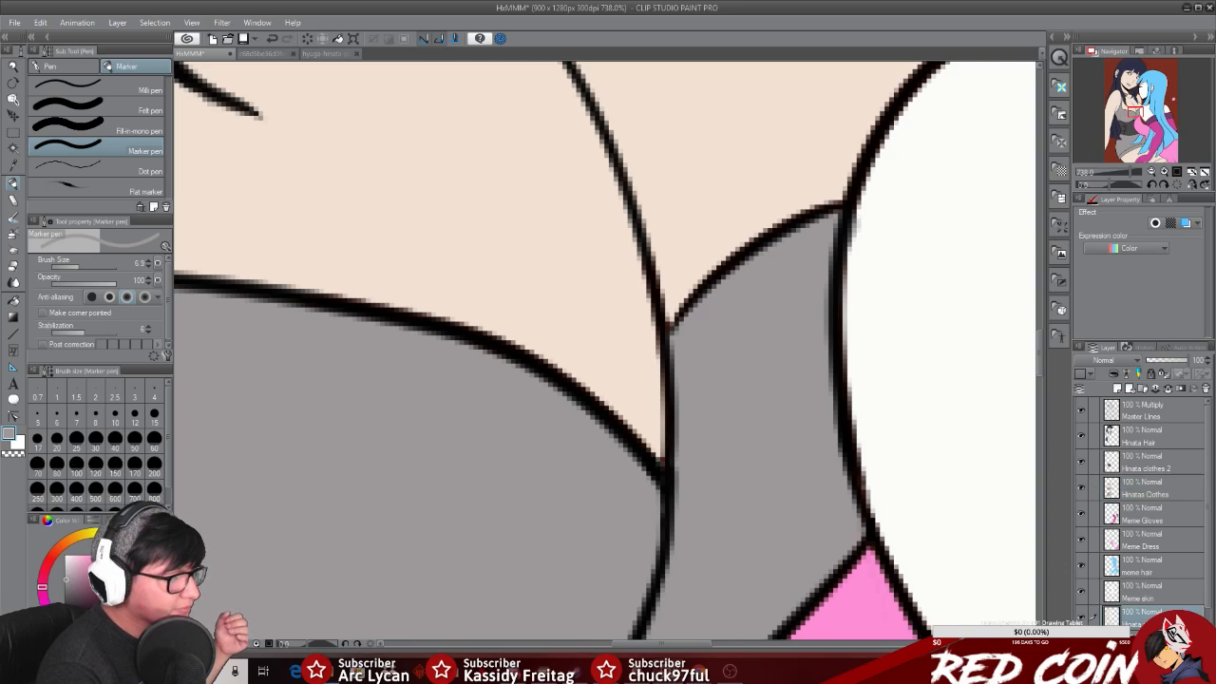
{"action": "left_click", "coordinate": [13, 164]}
{"action": "left_click", "coordinate": [13, 183]}
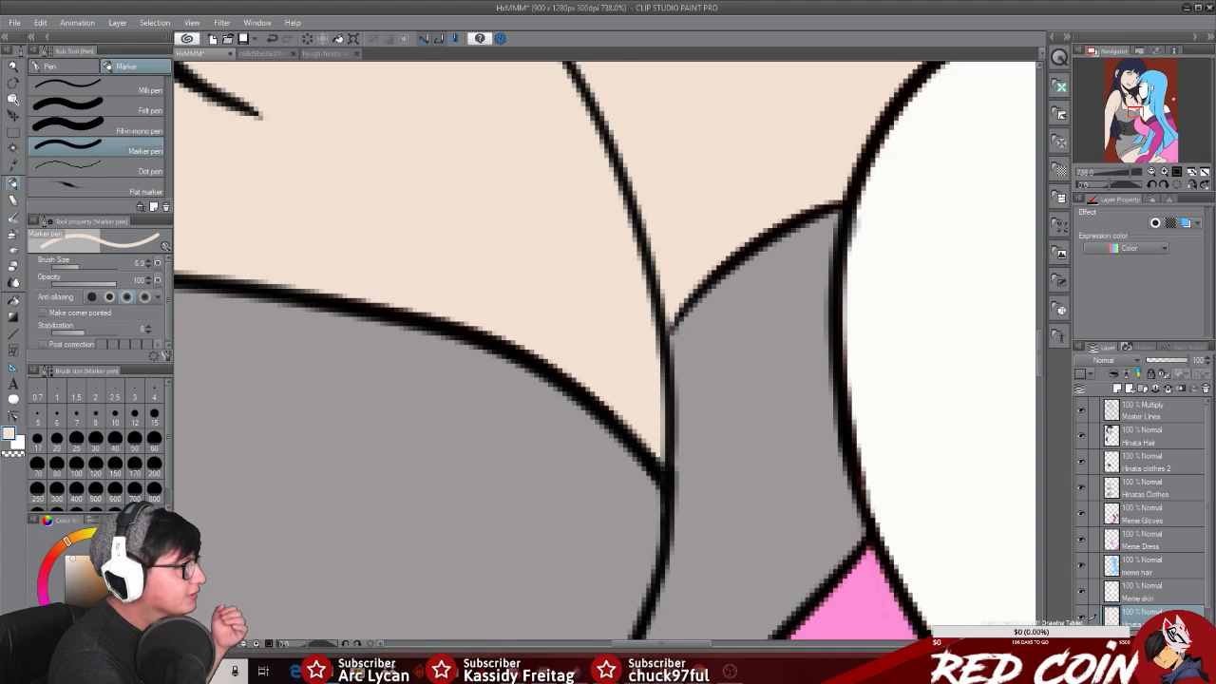
{"action": "left_click_drag", "start_coordinate": [456, 346], "coordinate": [587, 403]}
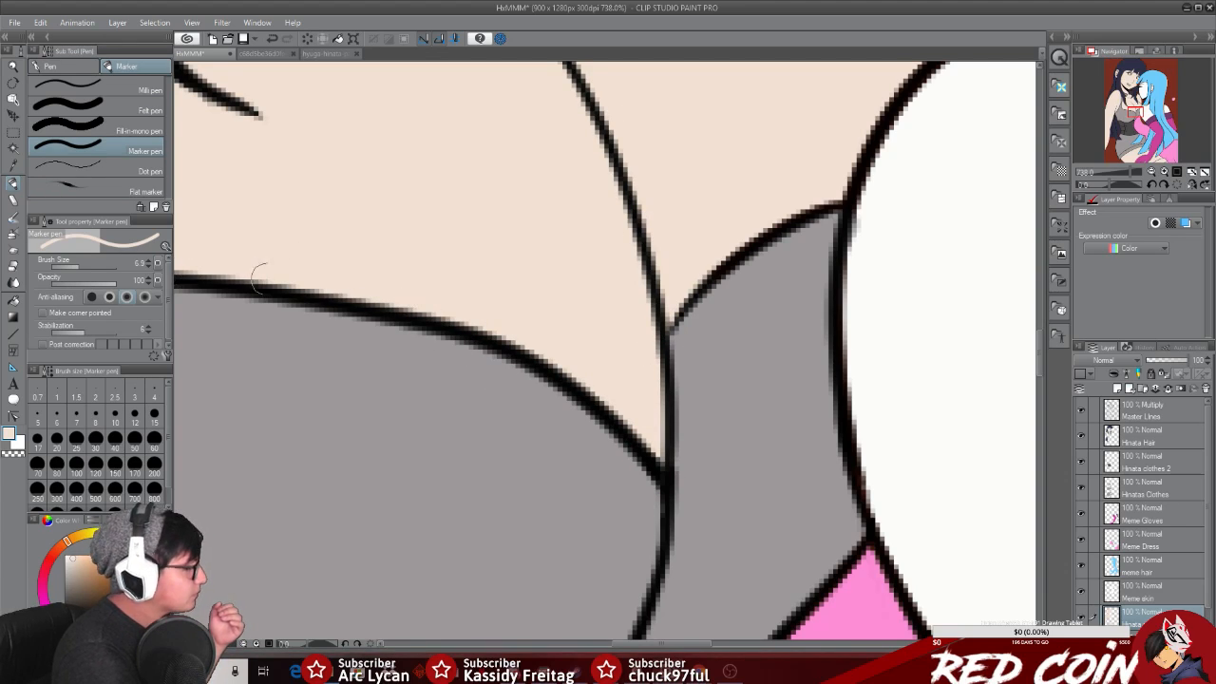
{"action": "left_click_drag", "start_coordinate": [698, 645], "coordinate": [684, 645]}
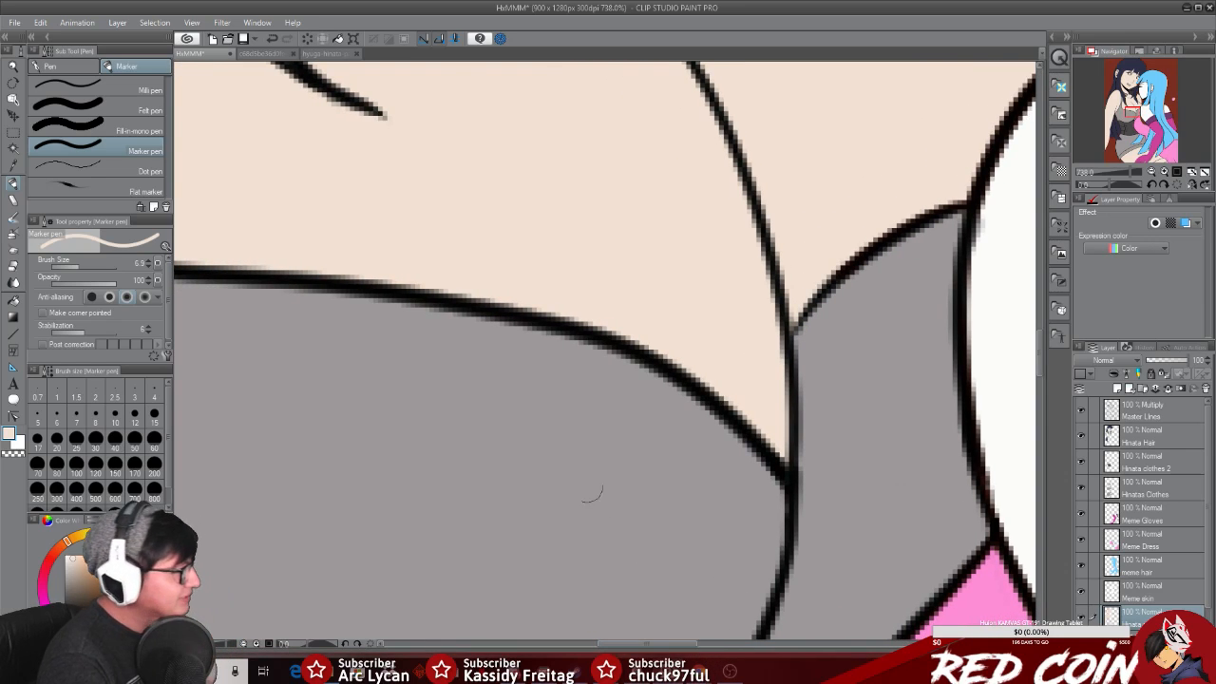
Step: Sample Hinata's navy hair colour and fill the gap in the tip of the lock over her chest on the Hinata Hair layer
{"action": "left_click", "coordinate": [15, 67]}
{"action": "left_click_drag", "start_coordinate": [716, 491], "coordinate": [570, 470]}
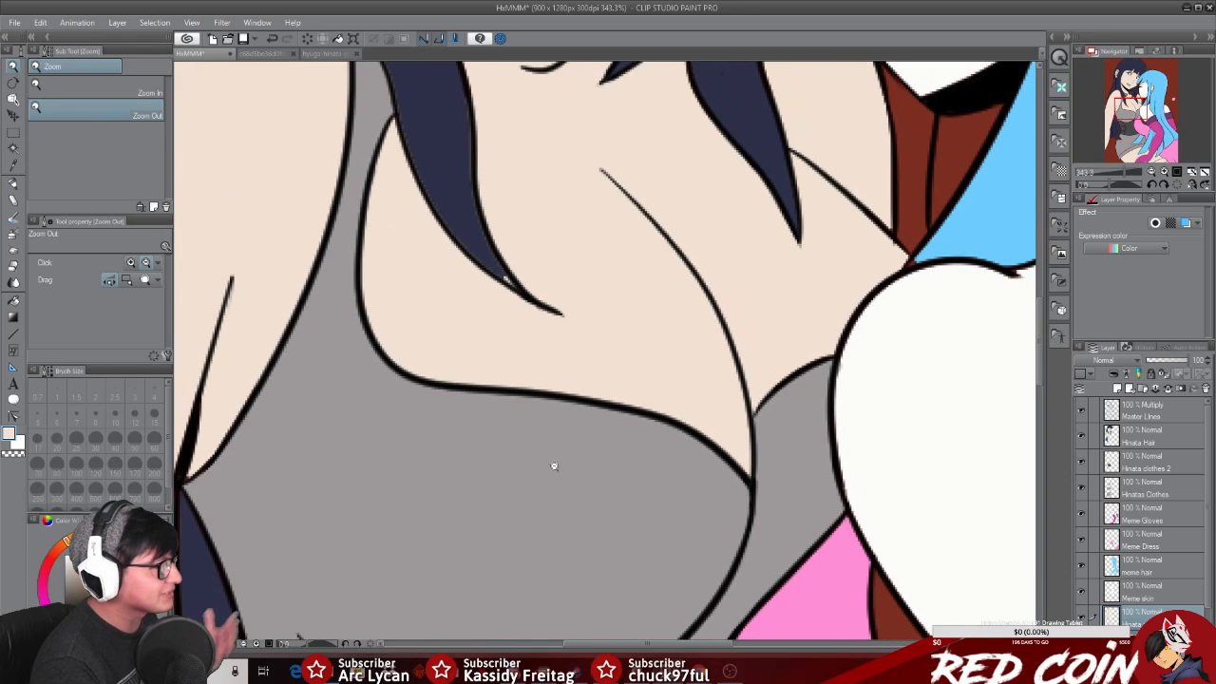
{"action": "left_click_drag", "start_coordinate": [468, 286], "coordinate": [896, 366]}
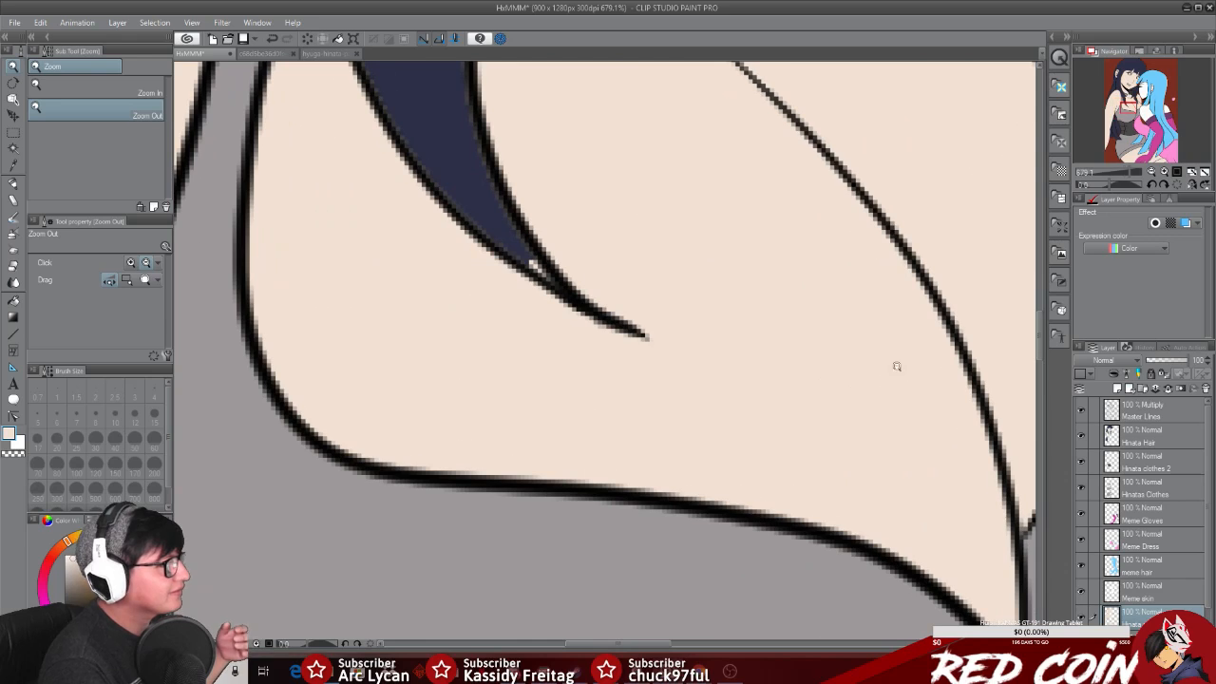
{"action": "left_click", "coordinate": [1149, 437]}
{"action": "left_click", "coordinate": [16, 167]}
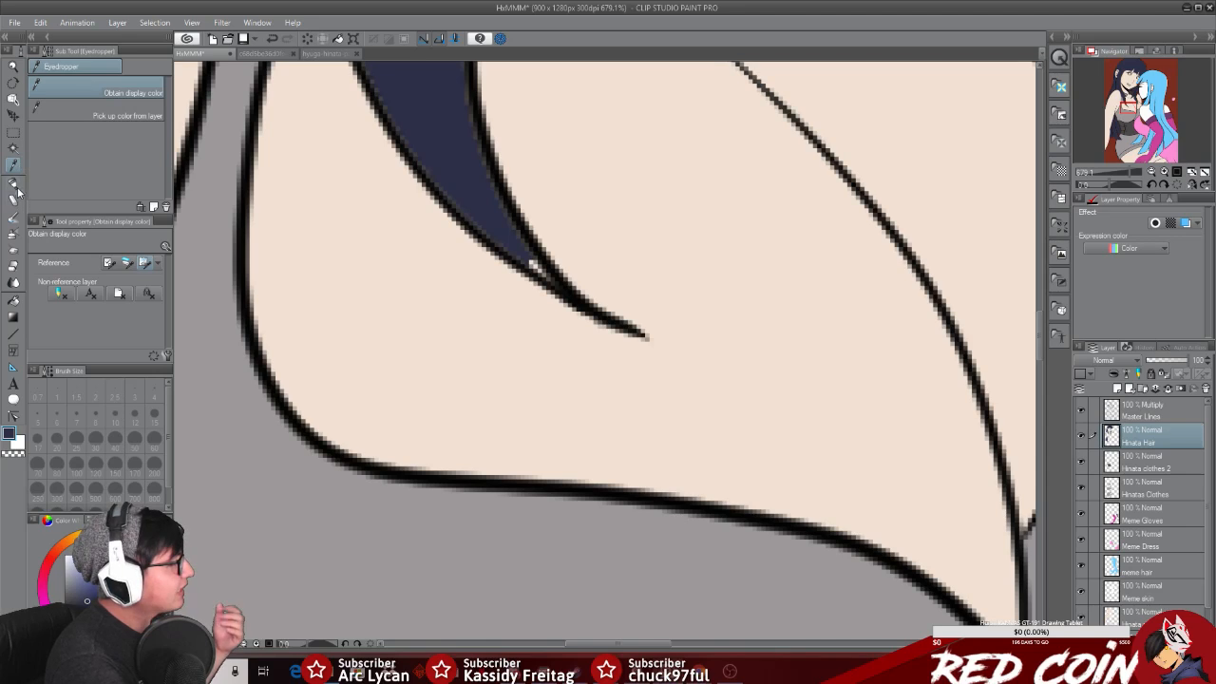
{"action": "left_click", "coordinate": [15, 185]}
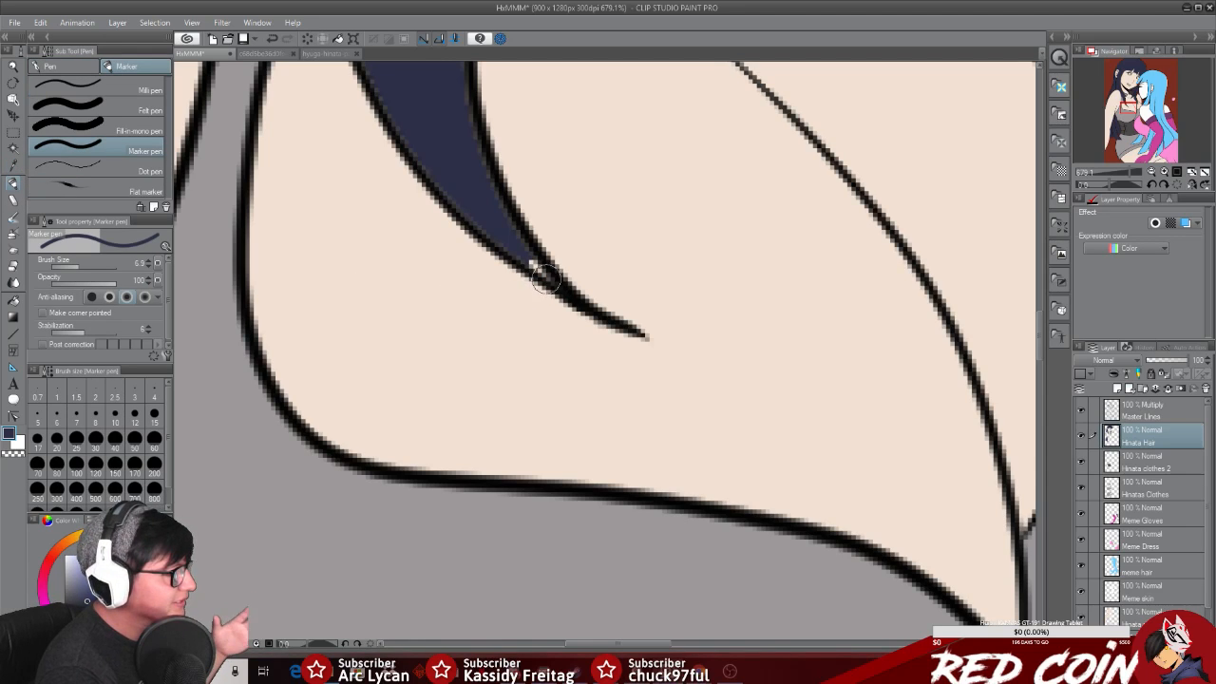
{"action": "mouse_move", "coordinate": [544, 276]}
{"action": "left_mouse_down"}
{"action": "mouse_move", "coordinate": [484, 194]}
{"action": "mouse_move", "coordinate": [504, 241]}
{"action": "mouse_move", "coordinate": [433, 180]}
{"action": "left_mouse_up"}
{"action": "key", "text": "ctrl+z"}
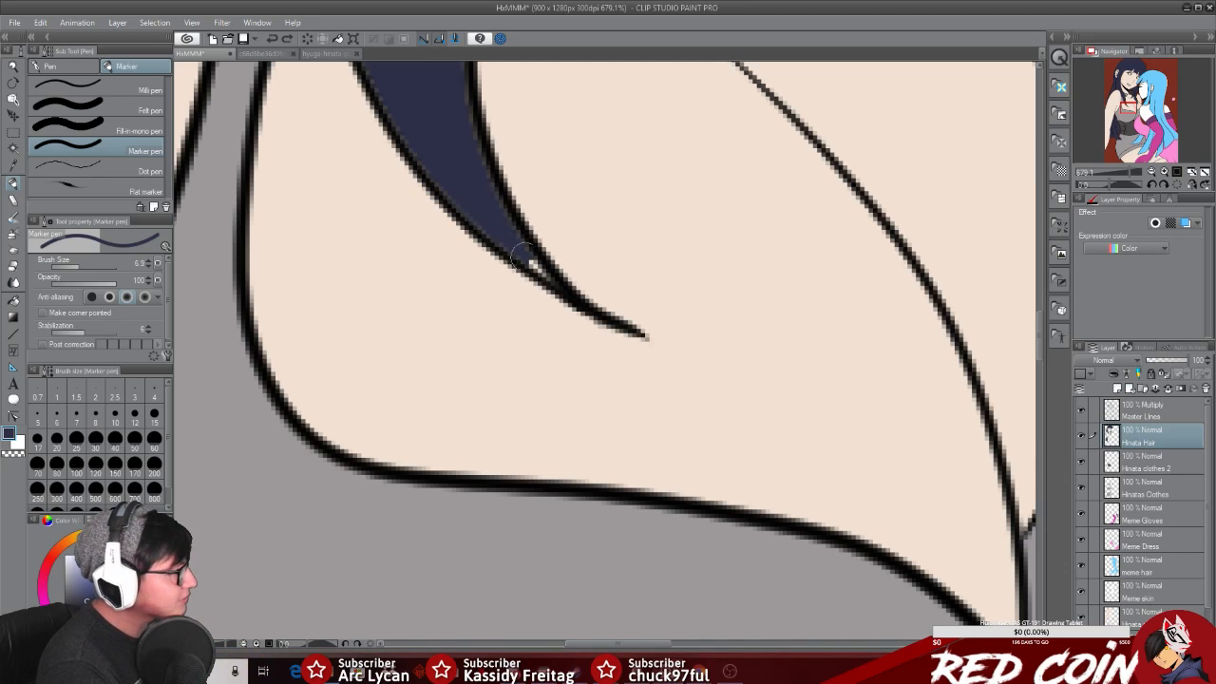
{"action": "mouse_move", "coordinate": [559, 285]}
{"action": "left_mouse_down"}
{"action": "mouse_move", "coordinate": [468, 209]}
{"action": "mouse_move", "coordinate": [414, 139]}
{"action": "left_mouse_up"}
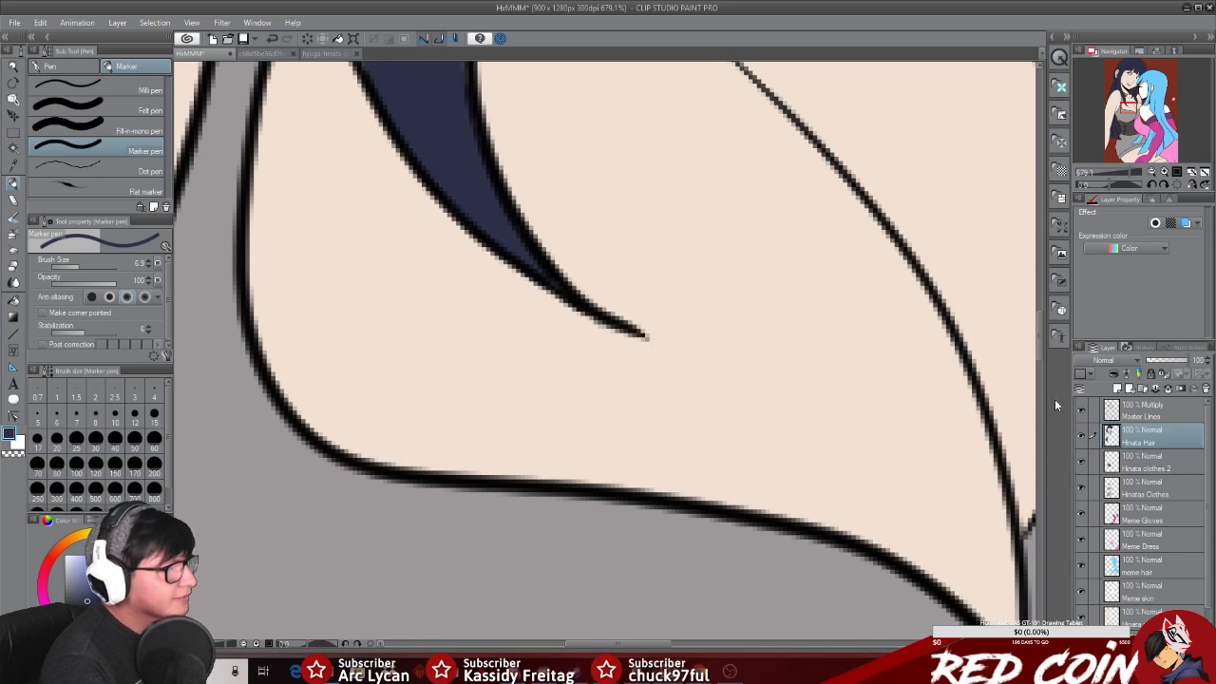
Step: Touch up the navy along the chest lock's edge and fill the red gap at the tip of the shorter lock above it
{"action": "scroll", "coordinate": [1036, 336], "scroll_direction": "up", "scroll_amount": 5}
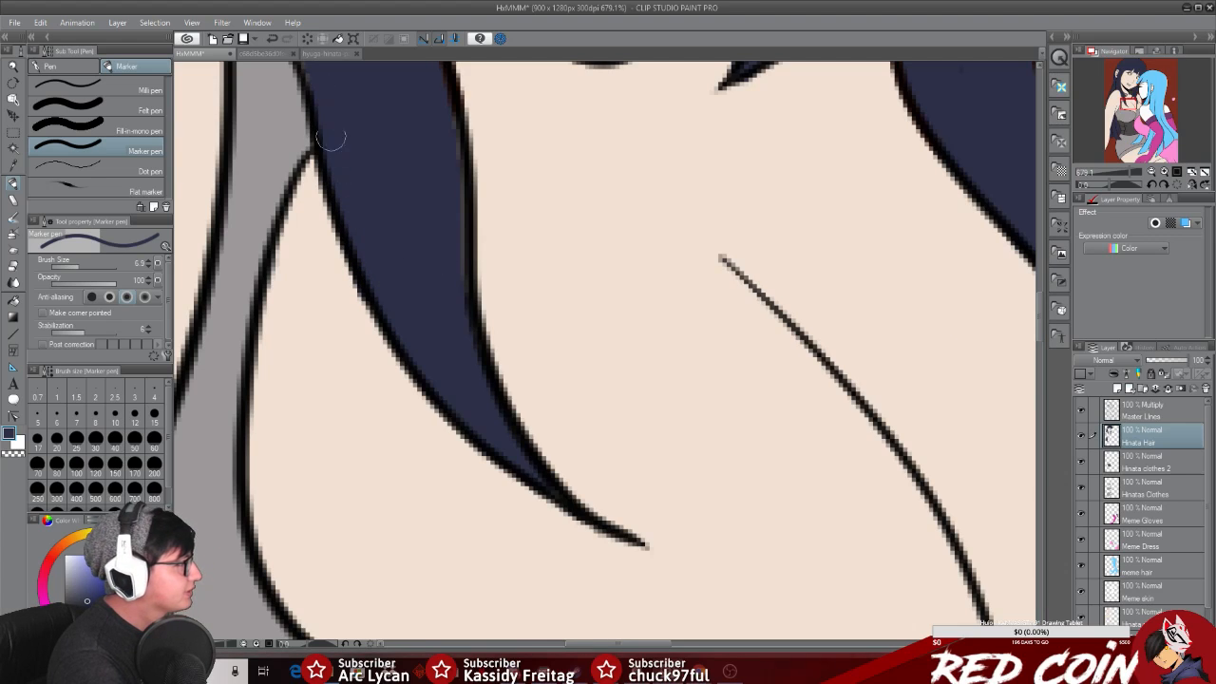
{"action": "left_click_drag", "start_coordinate": [449, 129], "coordinate": [458, 262]}
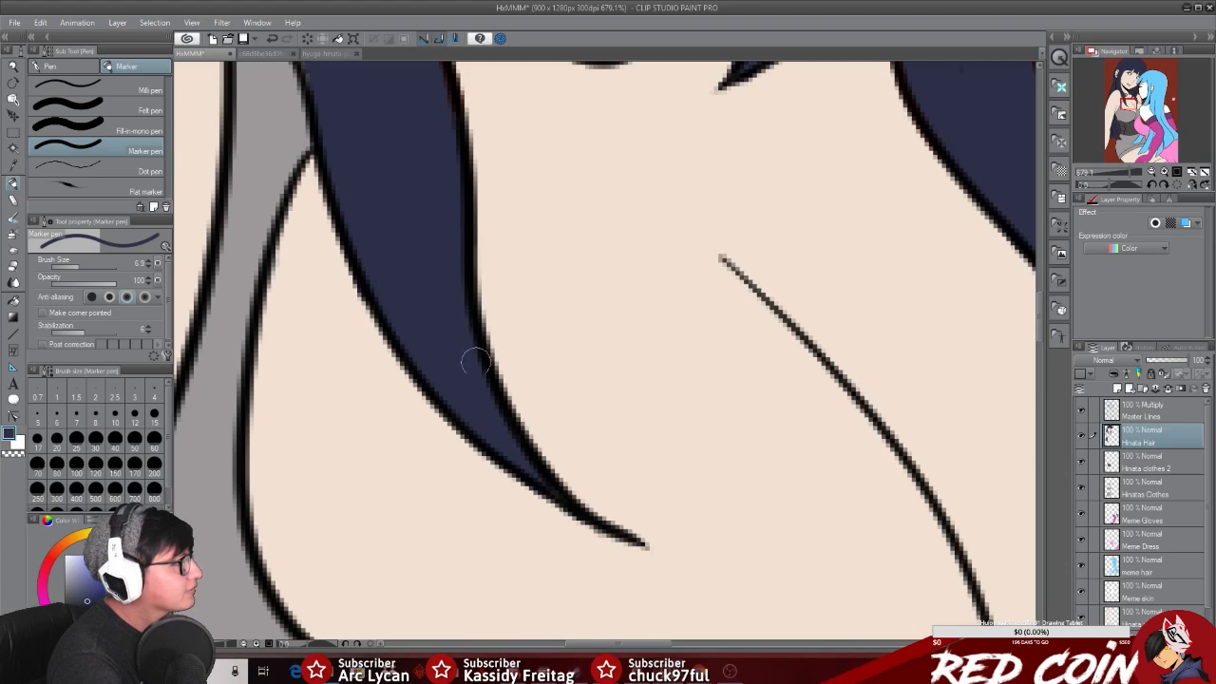
{"action": "scroll", "coordinate": [1039, 330], "scroll_direction": "up", "scroll_amount": 3}
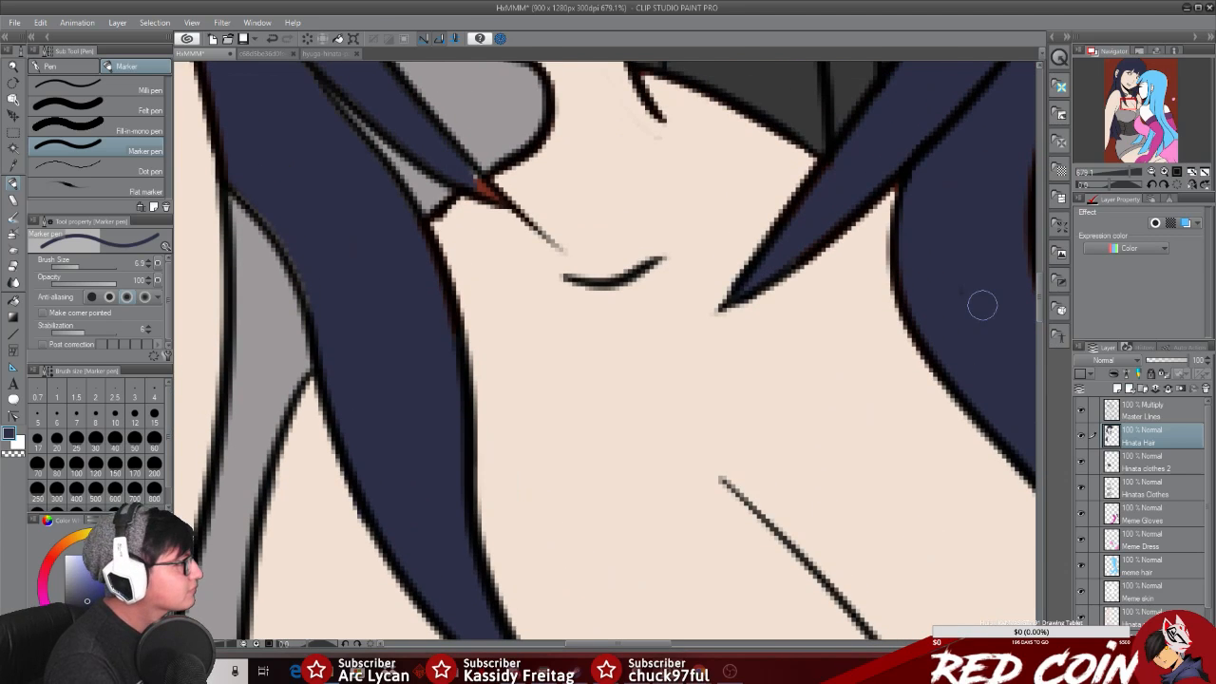
{"action": "mouse_move", "coordinate": [486, 191]}
{"action": "left_mouse_down"}
{"action": "mouse_move", "coordinate": [460, 174]}
{"action": "mouse_move", "coordinate": [495, 198]}
{"action": "mouse_move", "coordinate": [483, 189]}
{"action": "left_mouse_up"}
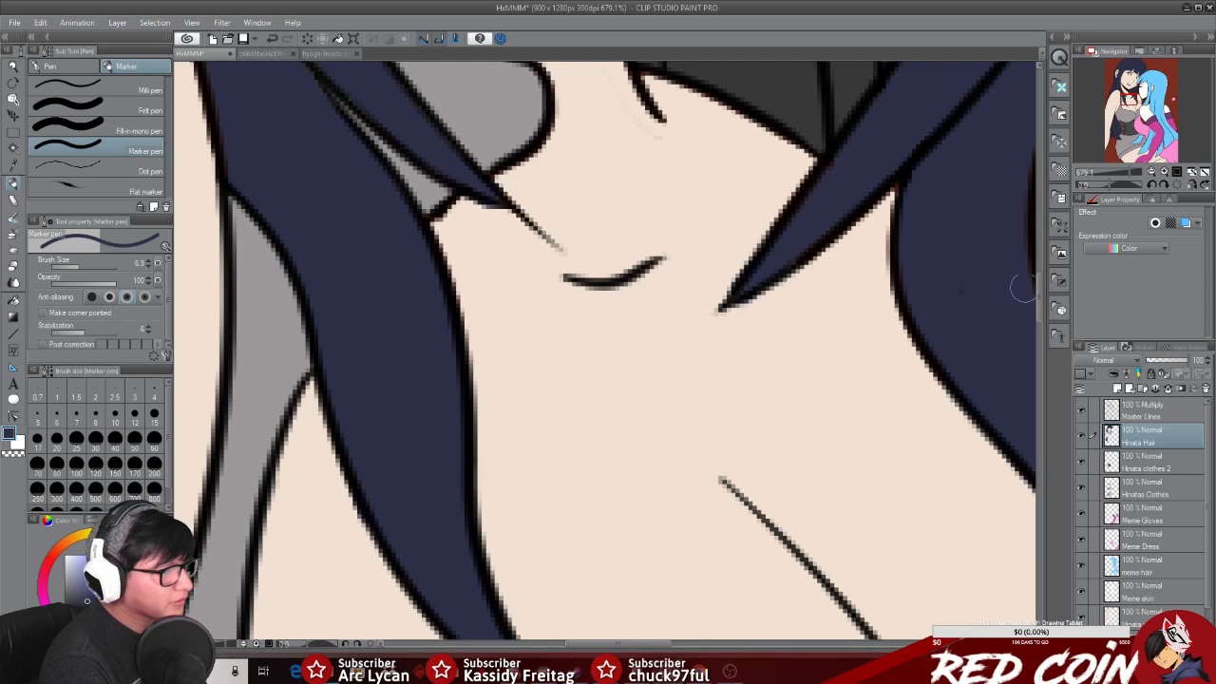
Step: With an 11.1 Marker pen, paint Hinata's sampled skin tone along her face, neck and shoulder outlines on her skin layer
{"action": "scroll", "coordinate": [1034, 288], "scroll_direction": "up", "scroll_amount": 3}
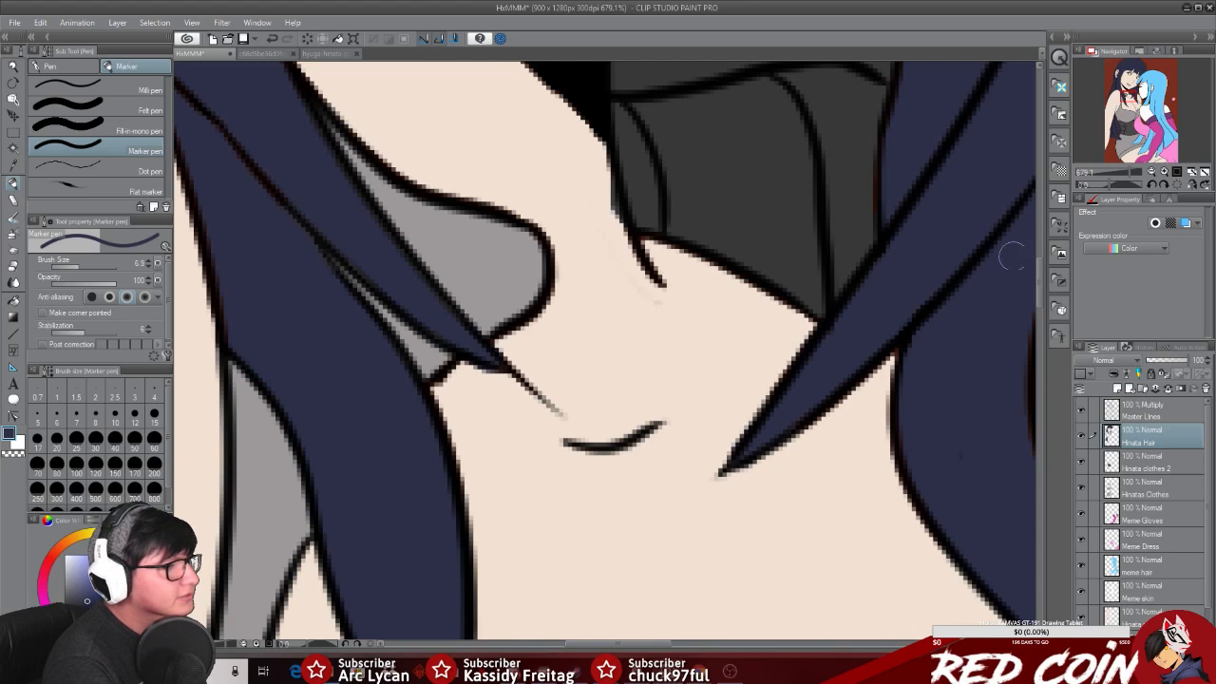
{"action": "scroll", "coordinate": [1043, 282], "scroll_direction": "up", "scroll_amount": 5}
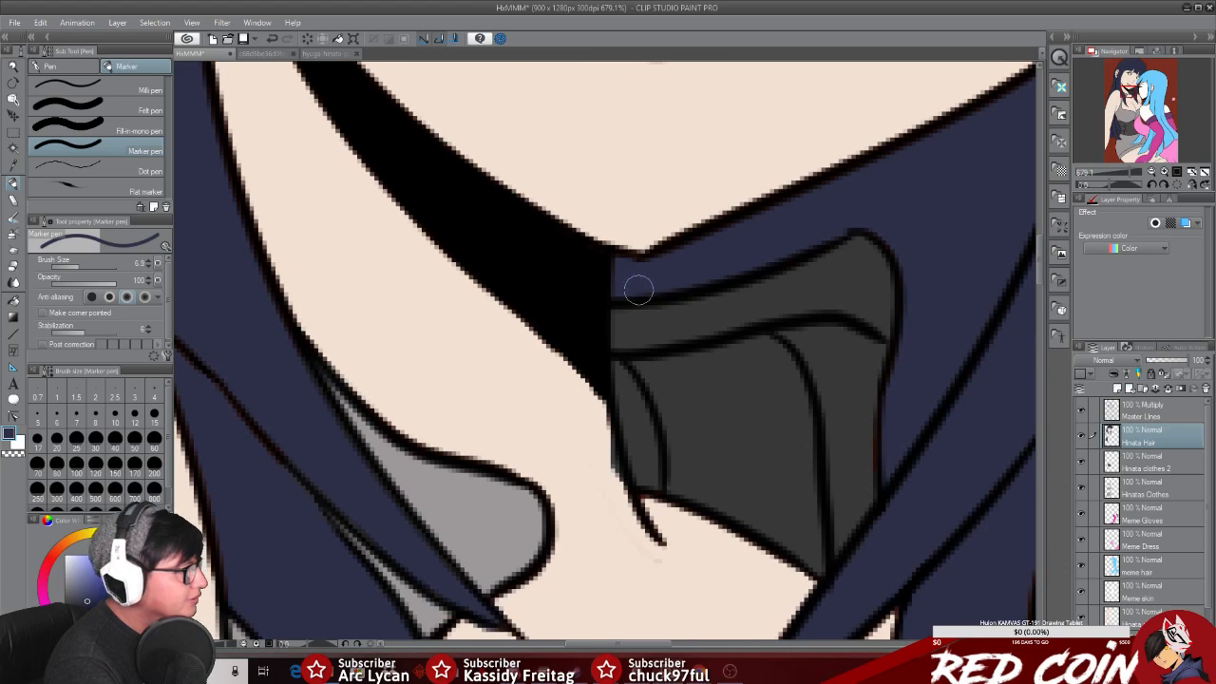
{"action": "left_click_drag", "start_coordinate": [645, 643], "coordinate": [573, 643]}
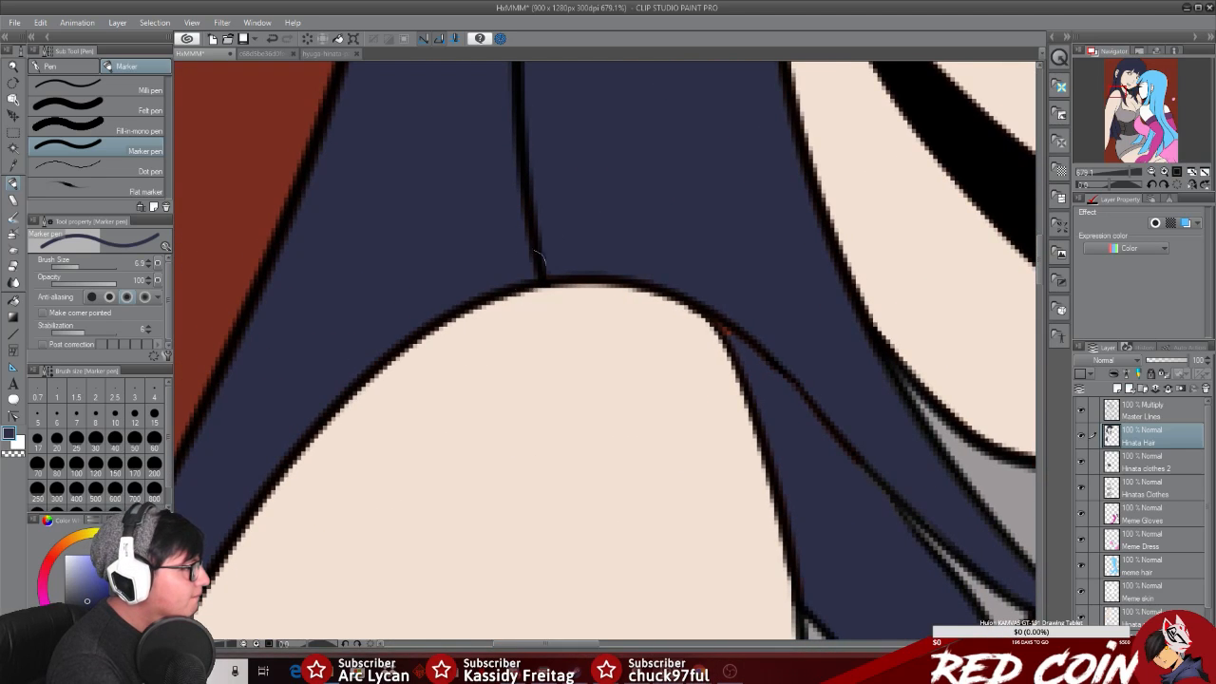
{"action": "left_click_drag", "start_coordinate": [78, 267], "coordinate": [82, 267]}
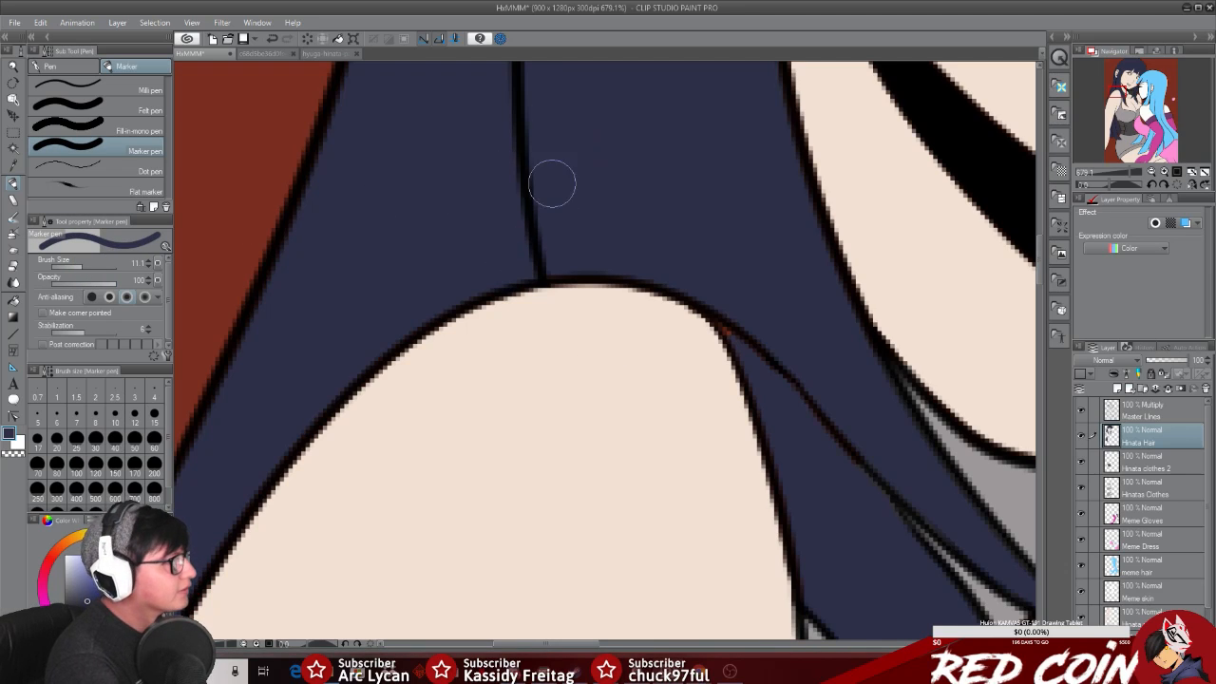
{"action": "left_click_drag", "start_coordinate": [1040, 268], "coordinate": [1040, 244]}
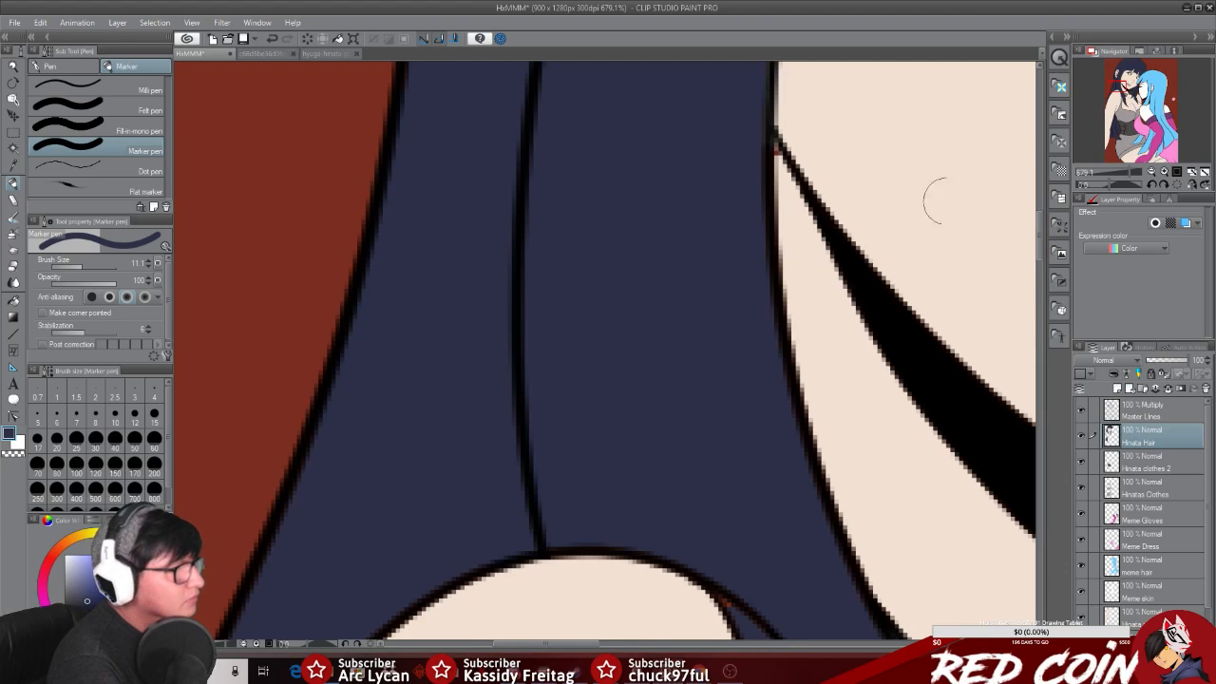
{"action": "left_click", "coordinate": [1150, 617]}
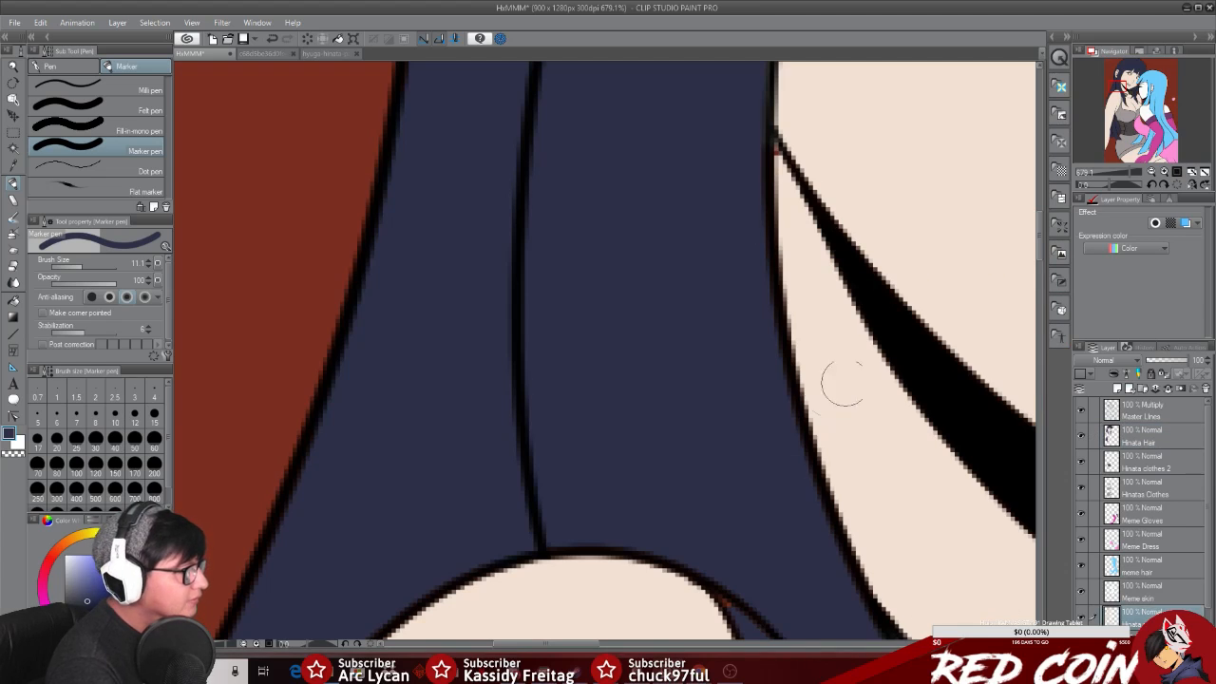
{"action": "left_click", "coordinate": [860, 375], "text": "alt"}
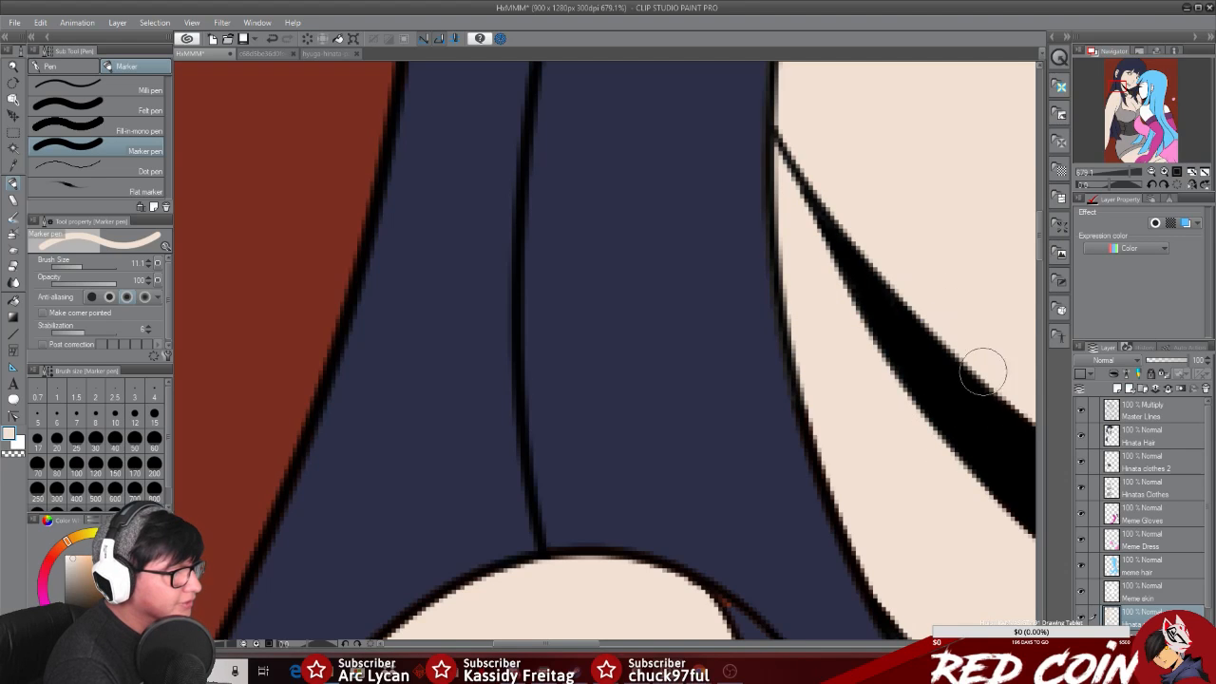
{"action": "left_click_drag", "start_coordinate": [800, 399], "coordinate": [864, 593]}
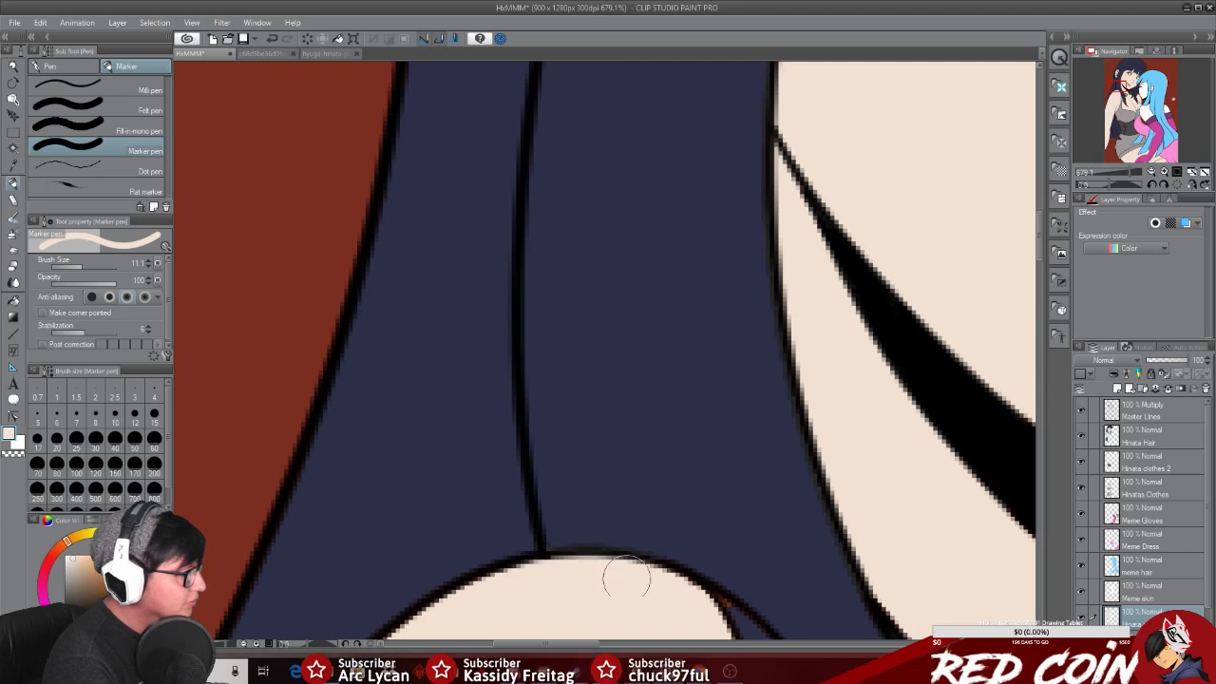
{"action": "left_click", "coordinate": [1041, 356]}
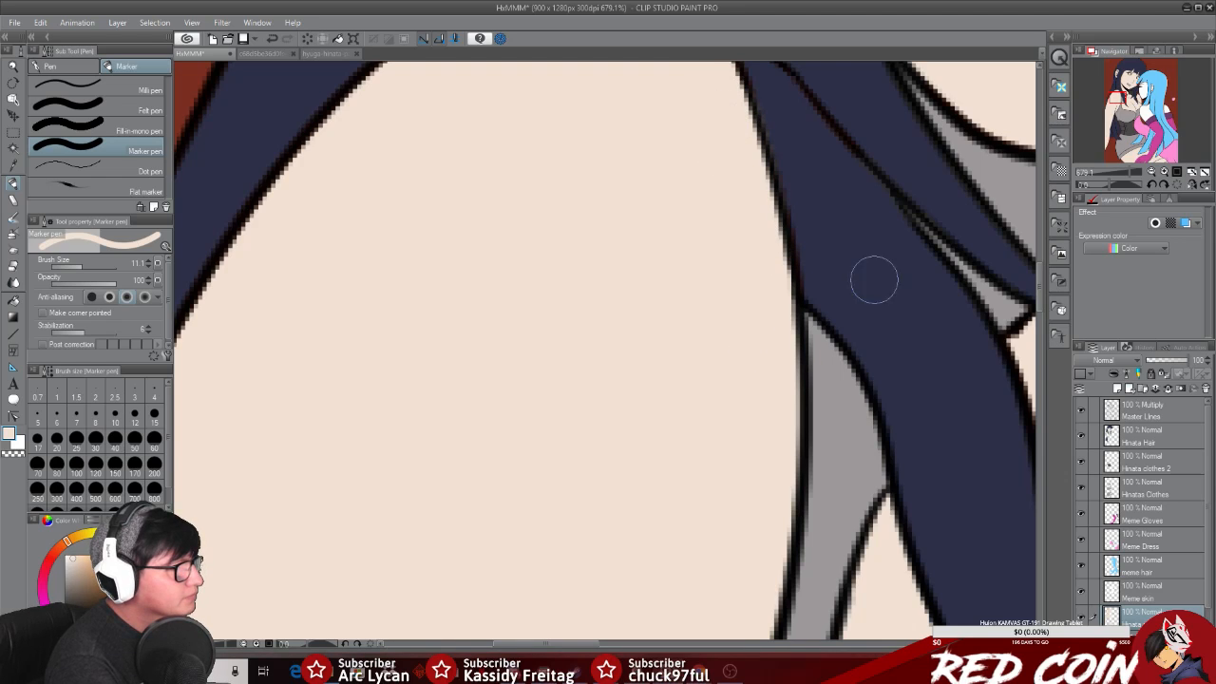
{"action": "left_click", "coordinate": [1042, 285]}
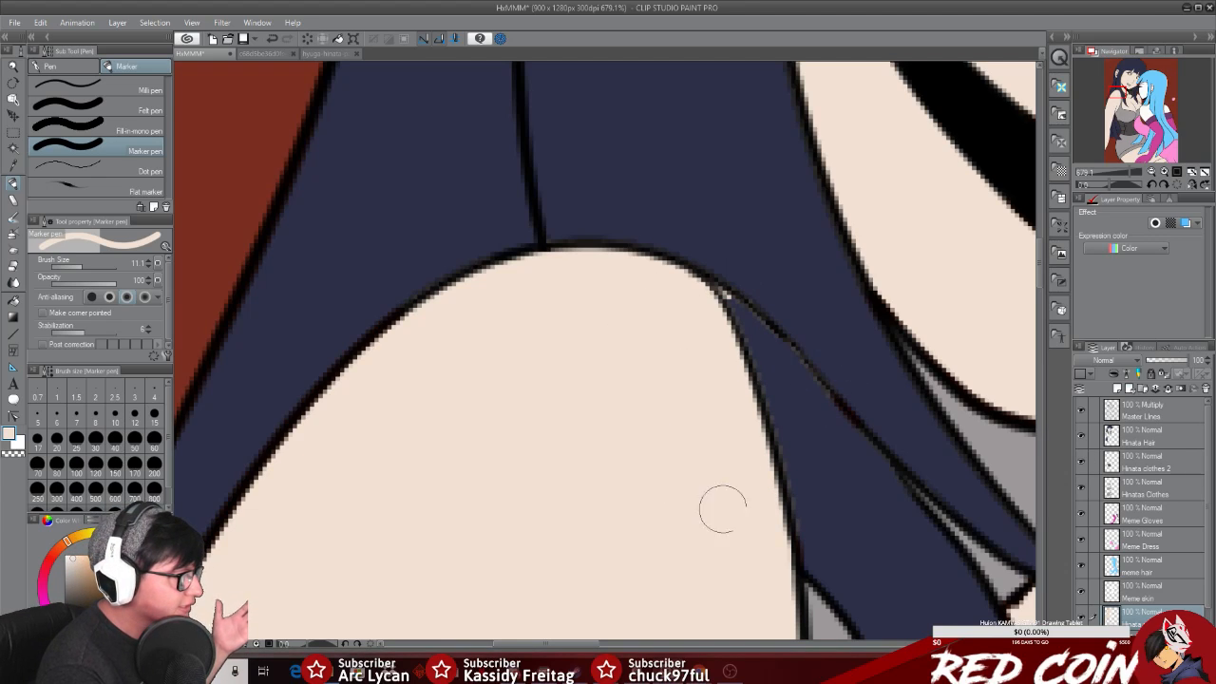
Step: Resample the navy and paint over the gaps along the line between the locks above Hinata's shoulder on the Hinata Hair layer
{"action": "left_click", "coordinate": [1178, 438]}
{"action": "left_click", "coordinate": [14, 165]}
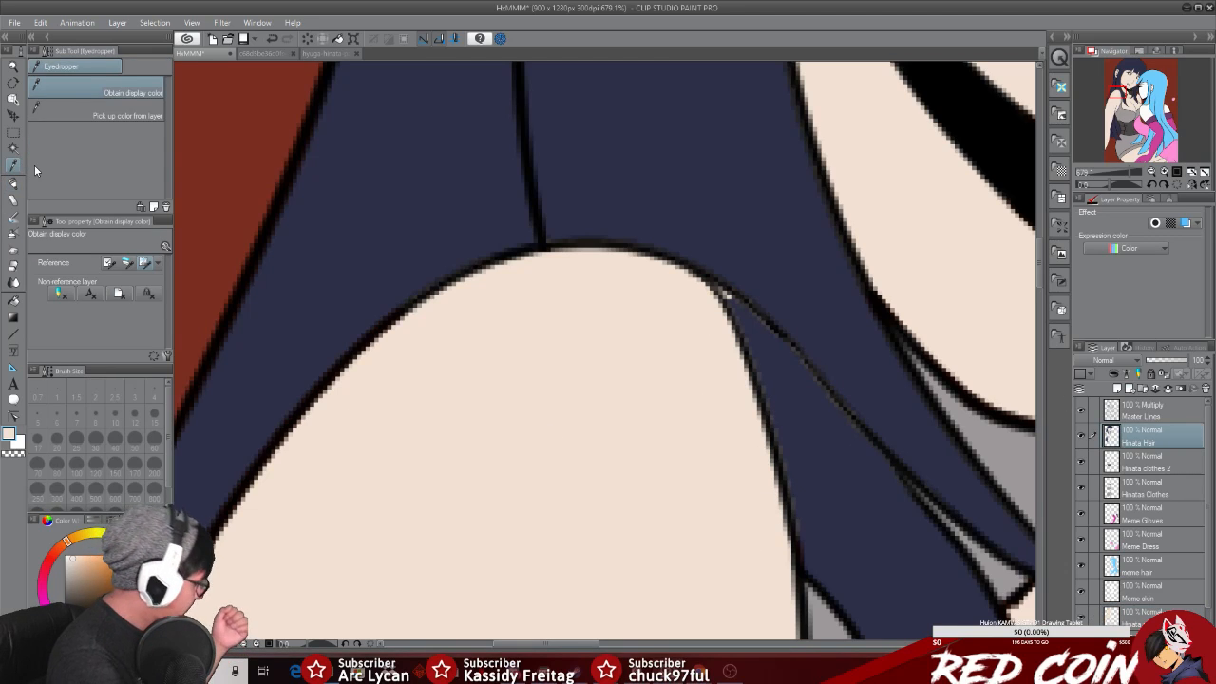
{"action": "left_click", "coordinate": [812, 463]}
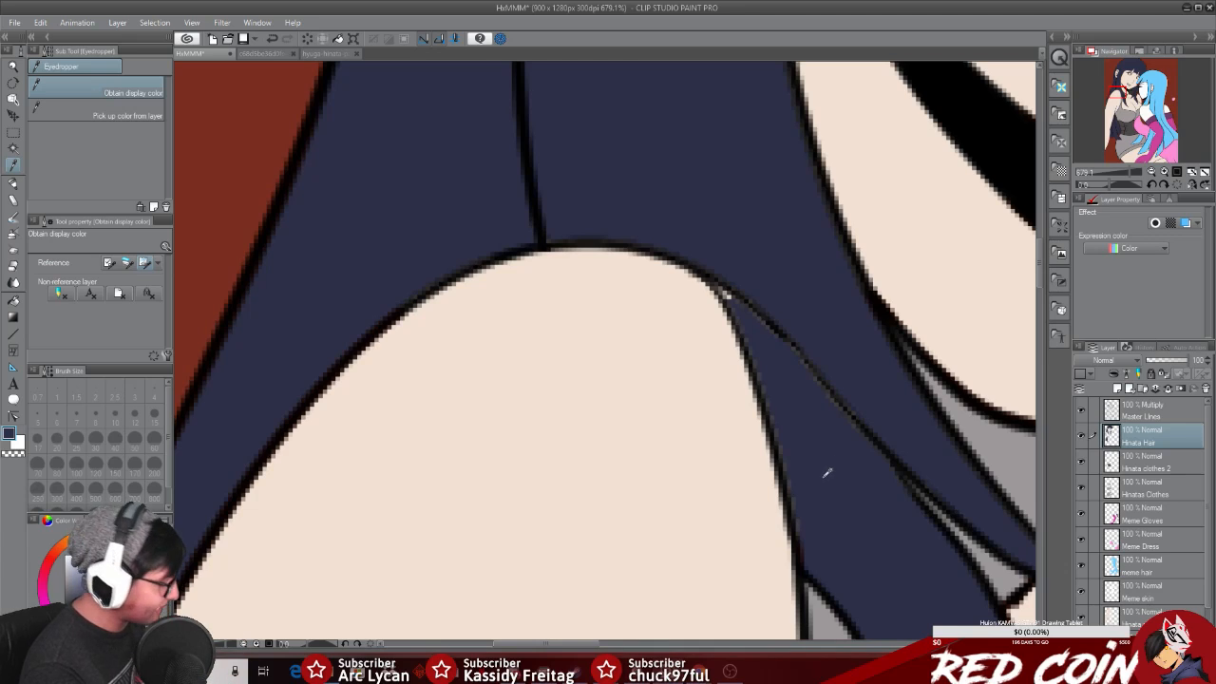
{"action": "left_click", "coordinate": [14, 186]}
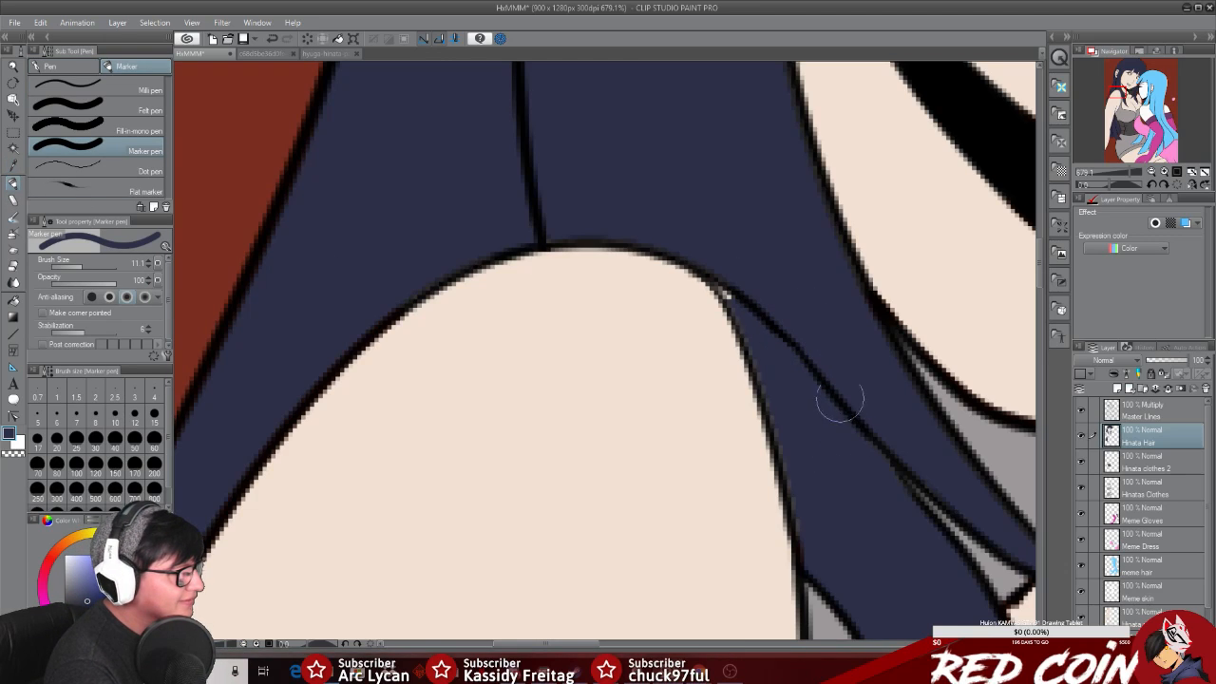
{"action": "mouse_move", "coordinate": [764, 336]}
{"action": "left_mouse_down"}
{"action": "mouse_move", "coordinate": [820, 553]}
{"action": "mouse_move", "coordinate": [831, 474]}
{"action": "mouse_move", "coordinate": [855, 438]}
{"action": "mouse_move", "coordinate": [853, 472]}
{"action": "mouse_move", "coordinate": [880, 488]}
{"action": "left_mouse_up"}
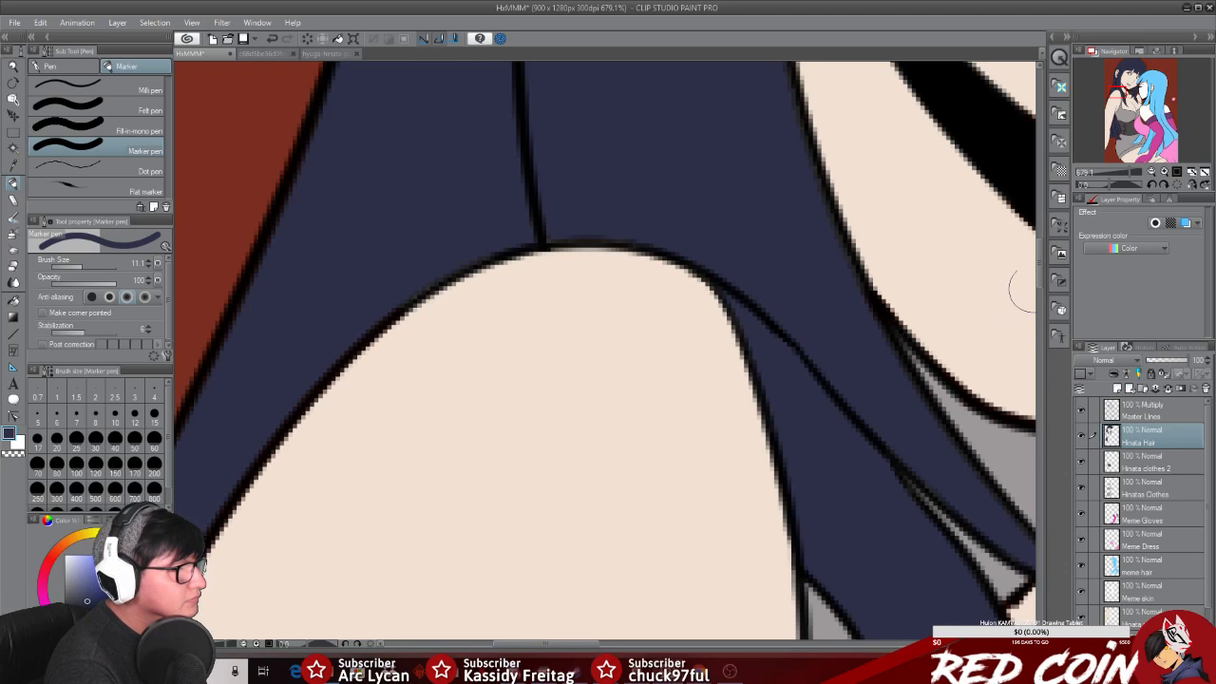
Step: Erase the navy spilling inside Hinata's ear from the Hinata Hair layer with the Hard eraser
{"action": "left_click_drag", "start_coordinate": [1041, 276], "coordinate": [1039, 213]}
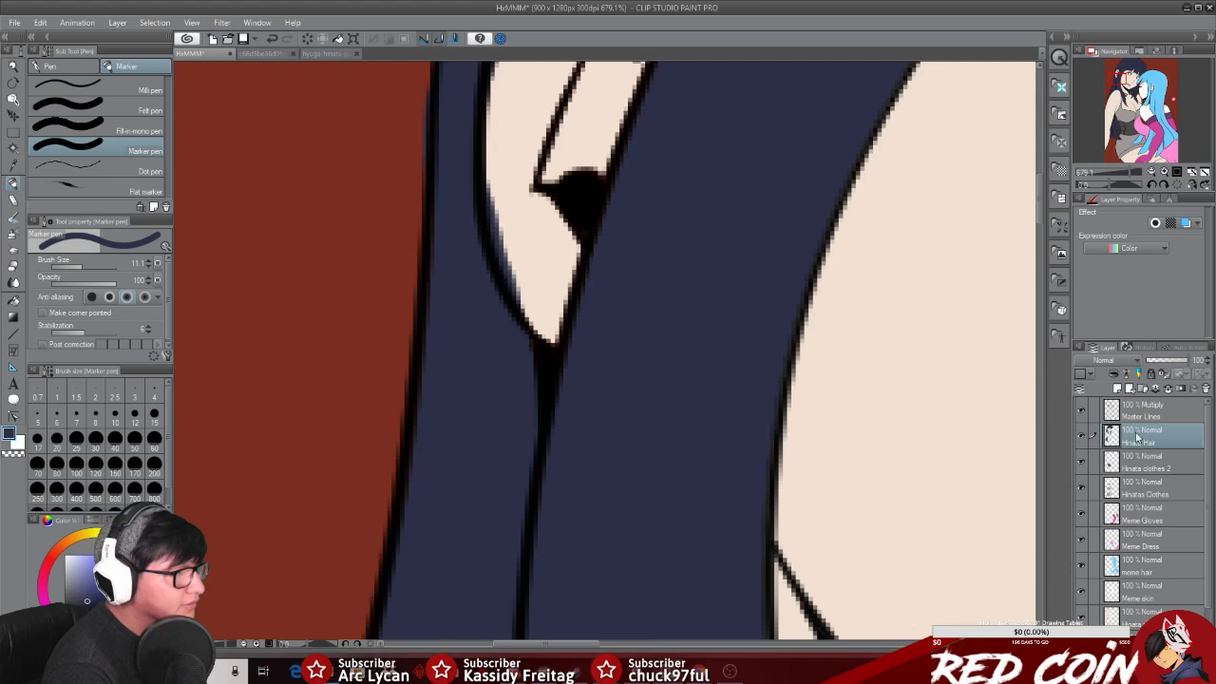
{"action": "left_click", "coordinate": [13, 201]}
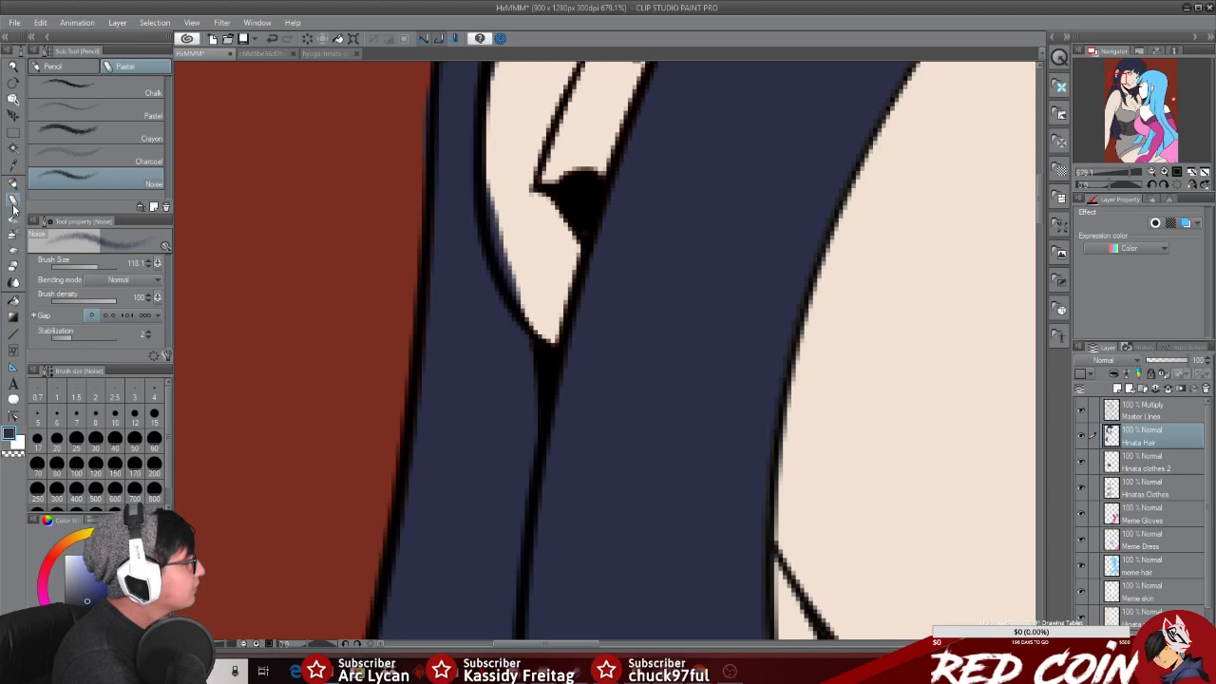
{"action": "left_click", "coordinate": [16, 270]}
{"action": "mouse_move", "coordinate": [488, 190]}
{"action": "left_mouse_down"}
{"action": "mouse_move", "coordinate": [540, 288]}
{"action": "mouse_move", "coordinate": [542, 272]}
{"action": "mouse_move", "coordinate": [527, 285]}
{"action": "left_mouse_up"}
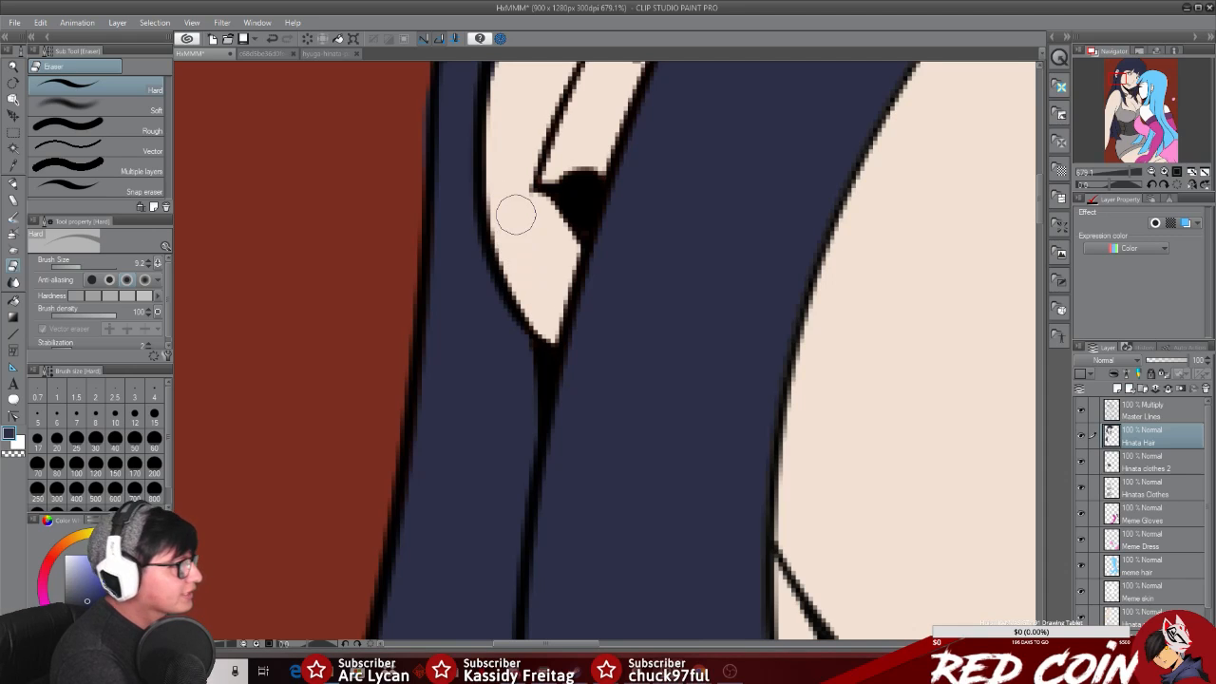
{"action": "scroll", "coordinate": [1040, 207], "scroll_direction": "up", "scroll_amount": 3}
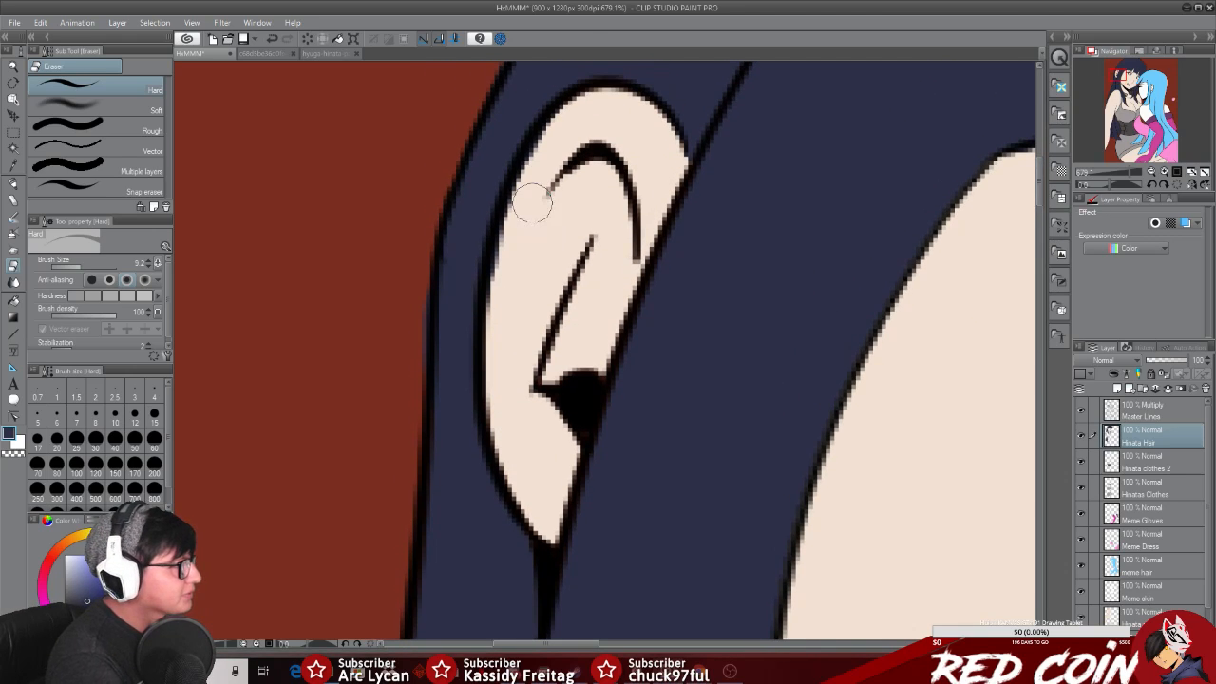
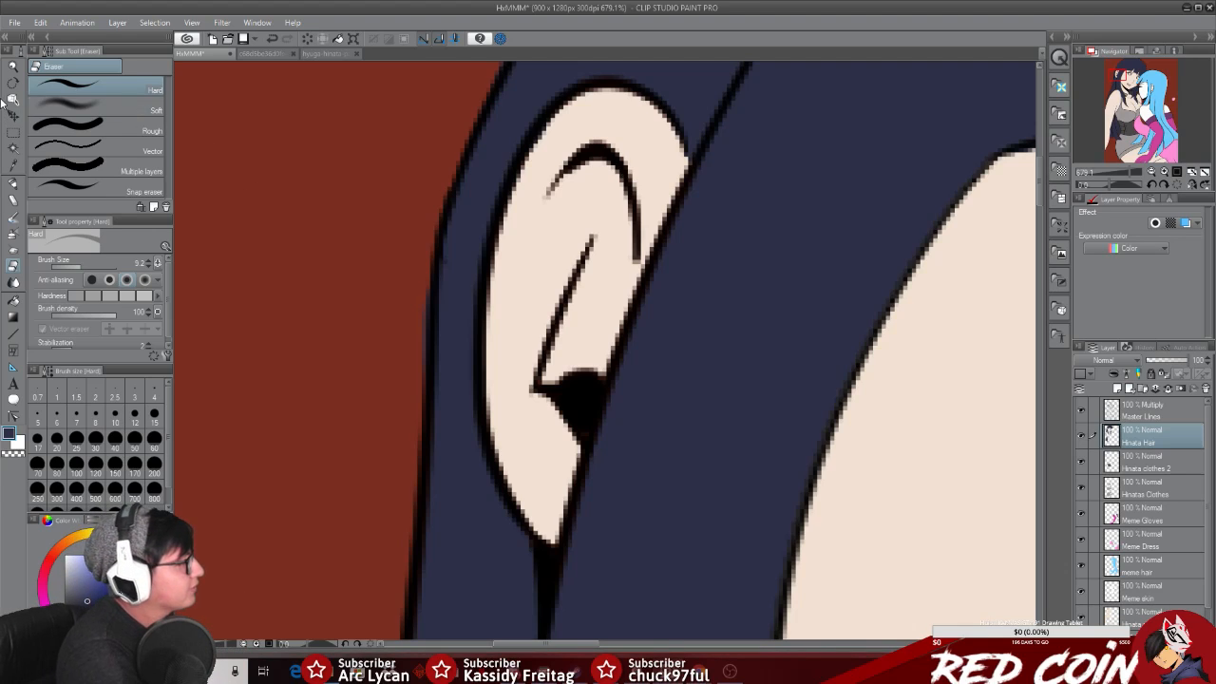
{"action": "left_click", "coordinate": [13, 66]}
{"action": "left_click", "coordinate": [817, 328]}
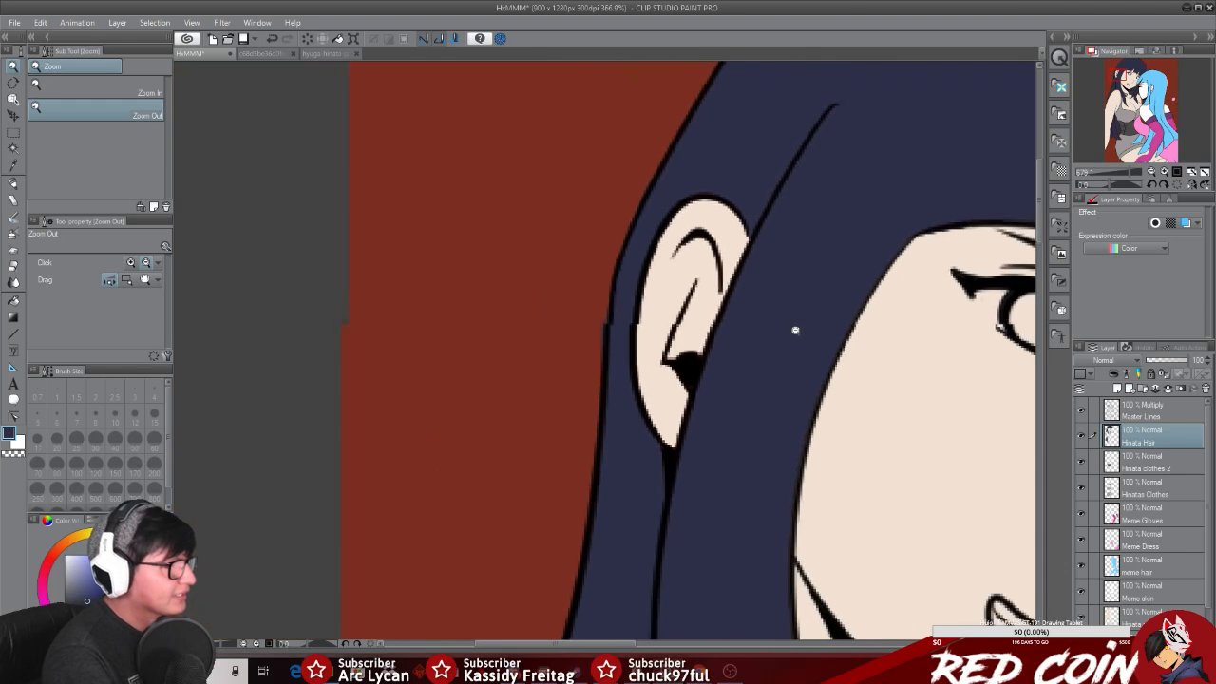
{"action": "left_click", "coordinate": [792, 328]}
{"action": "left_click_drag", "start_coordinate": [590, 643], "coordinate": [619, 643]}
{"action": "left_click_drag", "start_coordinate": [593, 232], "coordinate": [625, 226]}
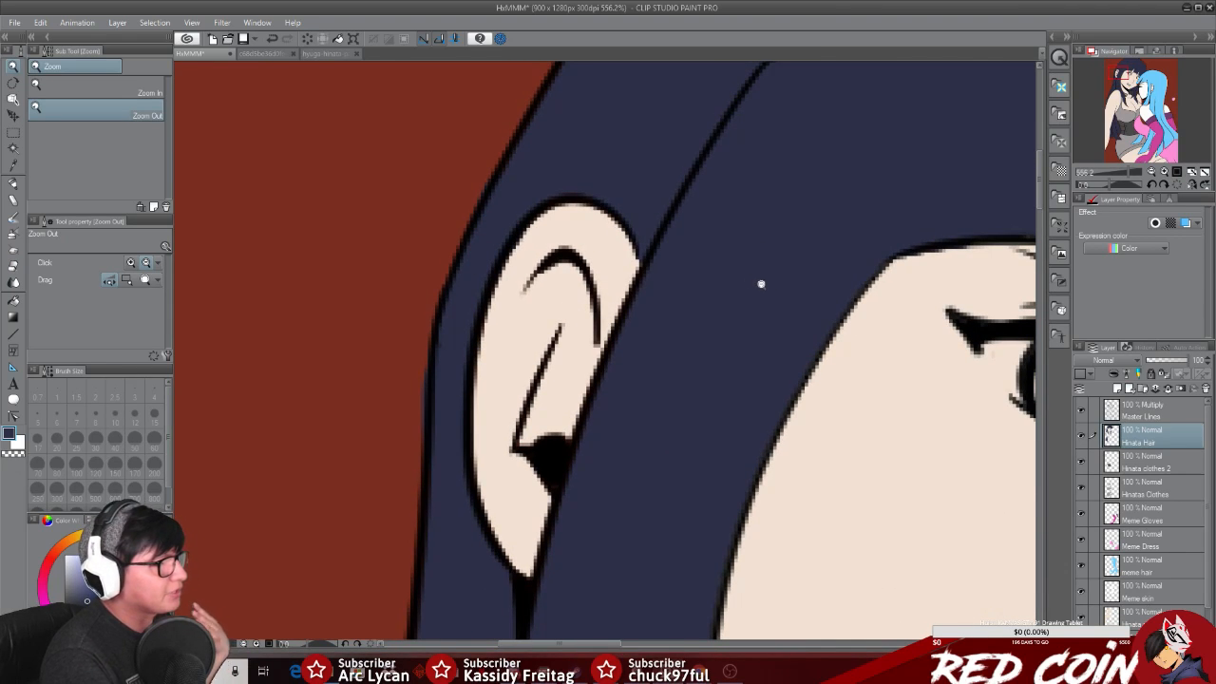
{"action": "left_click", "coordinate": [1149, 410]}
{"action": "left_click", "coordinate": [1146, 442]}
{"action": "left_click_drag", "start_coordinate": [899, 375], "coordinate": [891, 379]}
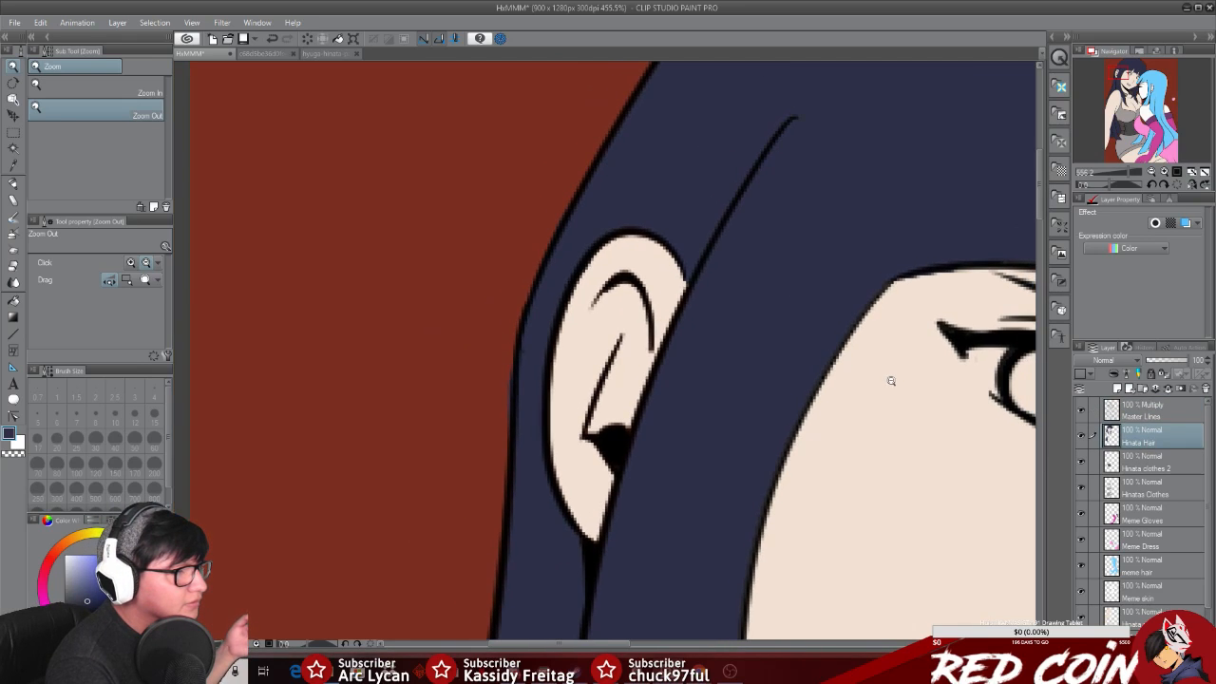
{"action": "left_click", "coordinate": [1152, 460]}
{"action": "left_click", "coordinate": [1157, 442]}
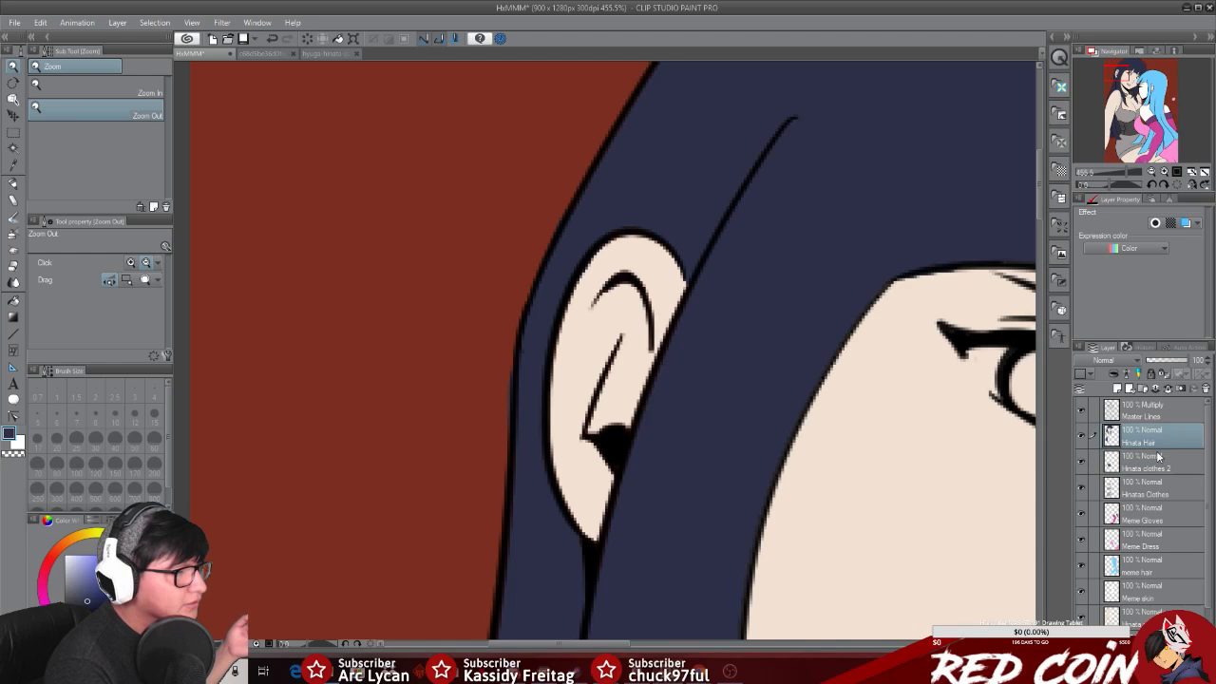
Step: Open the hyuga-hinata-painting reference and try a navy Marker pen stroke across the highlights in her hair
{"action": "key", "text": "p"}
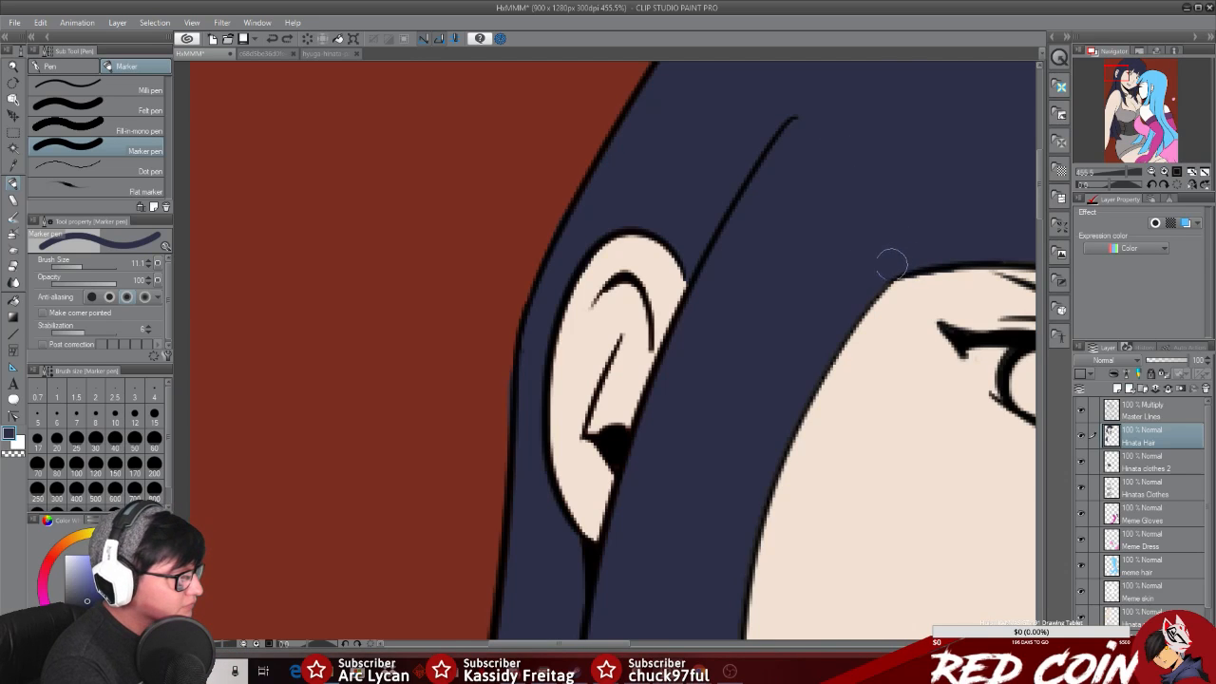
{"action": "left_click", "coordinate": [323, 55]}
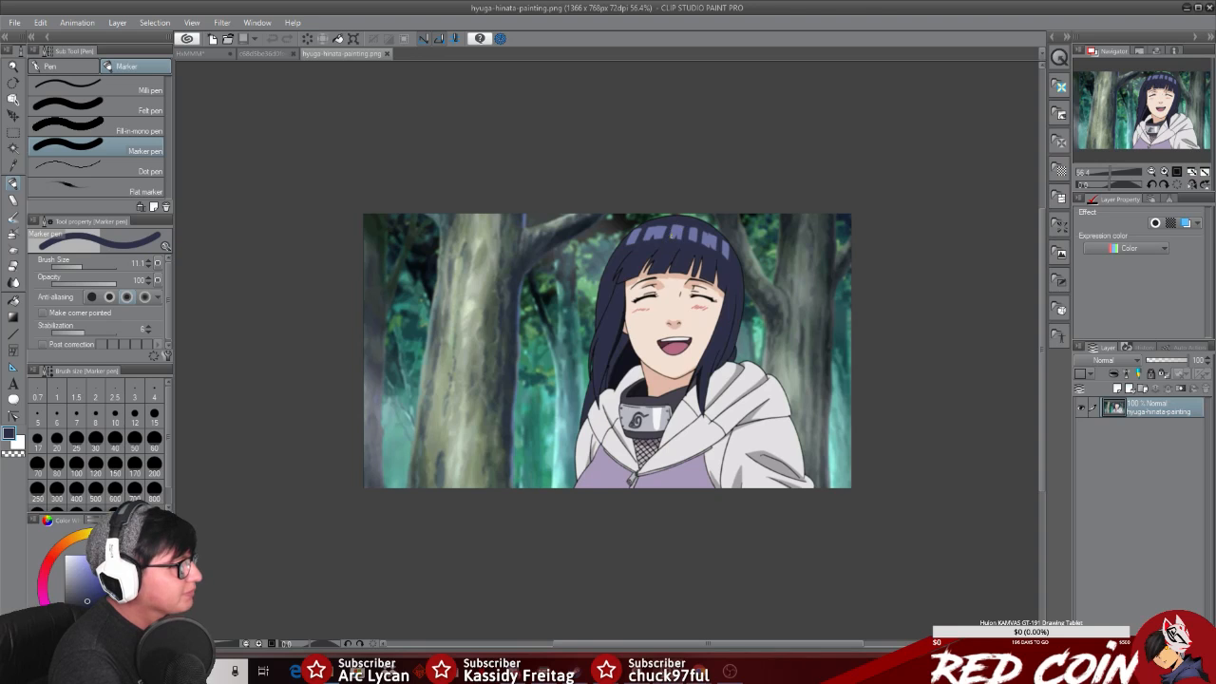
{"action": "left_click", "coordinate": [12, 66]}
{"action": "left_click_drag", "start_coordinate": [668, 232], "coordinate": [731, 244]}
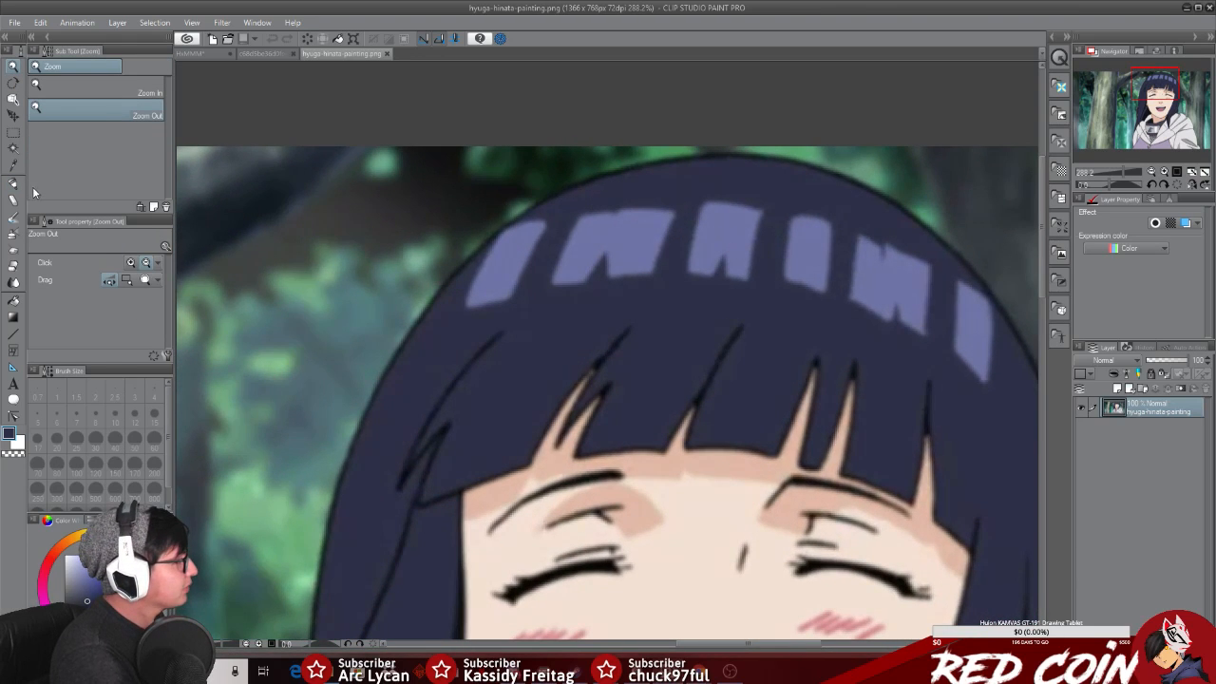
{"action": "left_click", "coordinate": [14, 184]}
{"action": "mouse_move", "coordinate": [390, 288]}
{"action": "left_mouse_down"}
{"action": "mouse_move", "coordinate": [464, 266]}
{"action": "mouse_move", "coordinate": [991, 277]}
{"action": "mouse_move", "coordinate": [1039, 297]}
{"action": "left_mouse_up"}
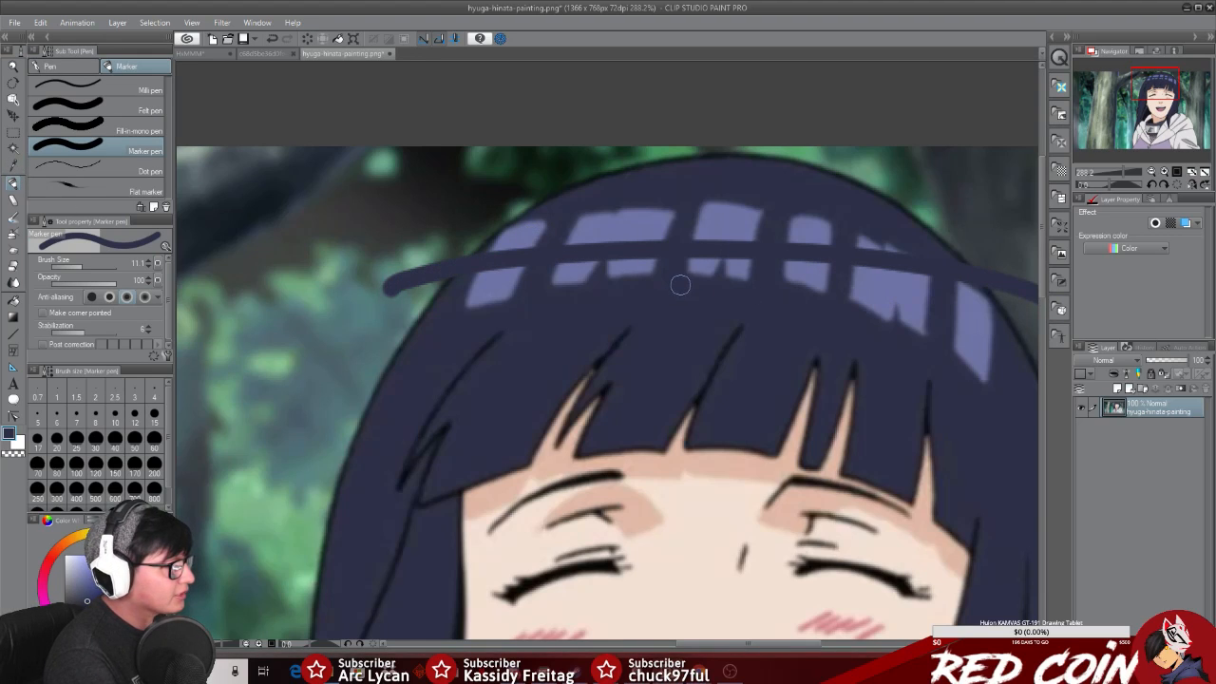
{"action": "key", "text": "ctrl+z"}
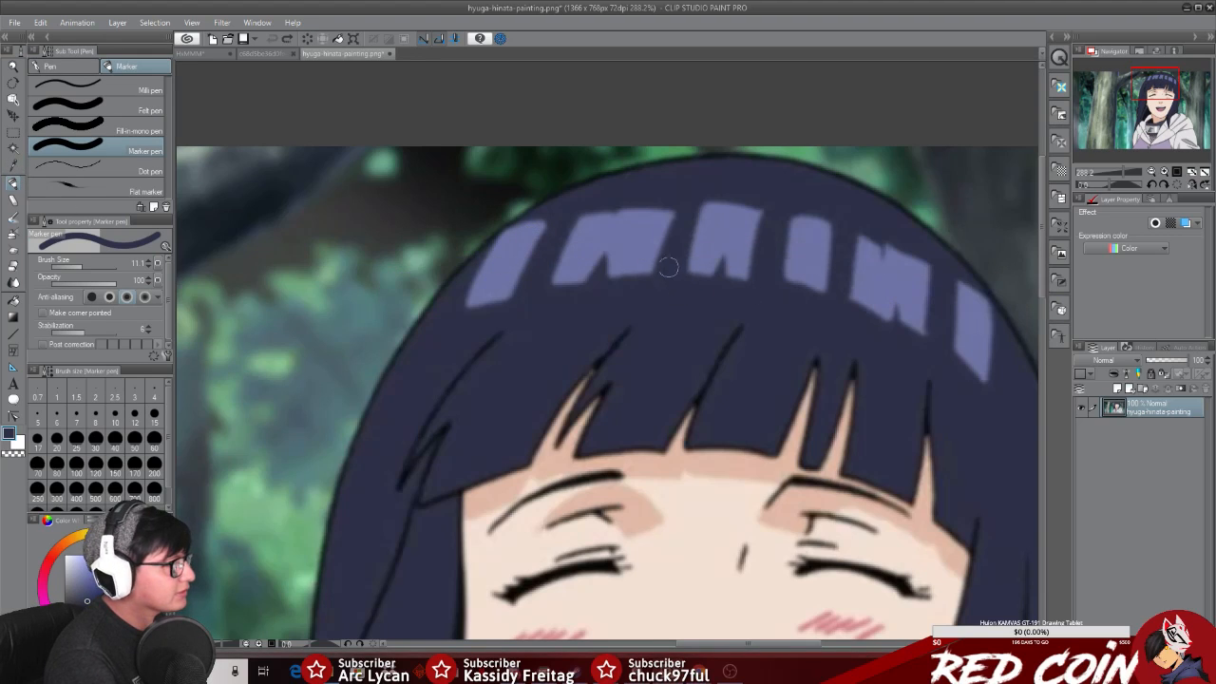
Step: Sample the light purple of the reference's hair highlights and try thick Marker pen strokes beside her head
{"action": "left_click", "coordinate": [12, 166]}
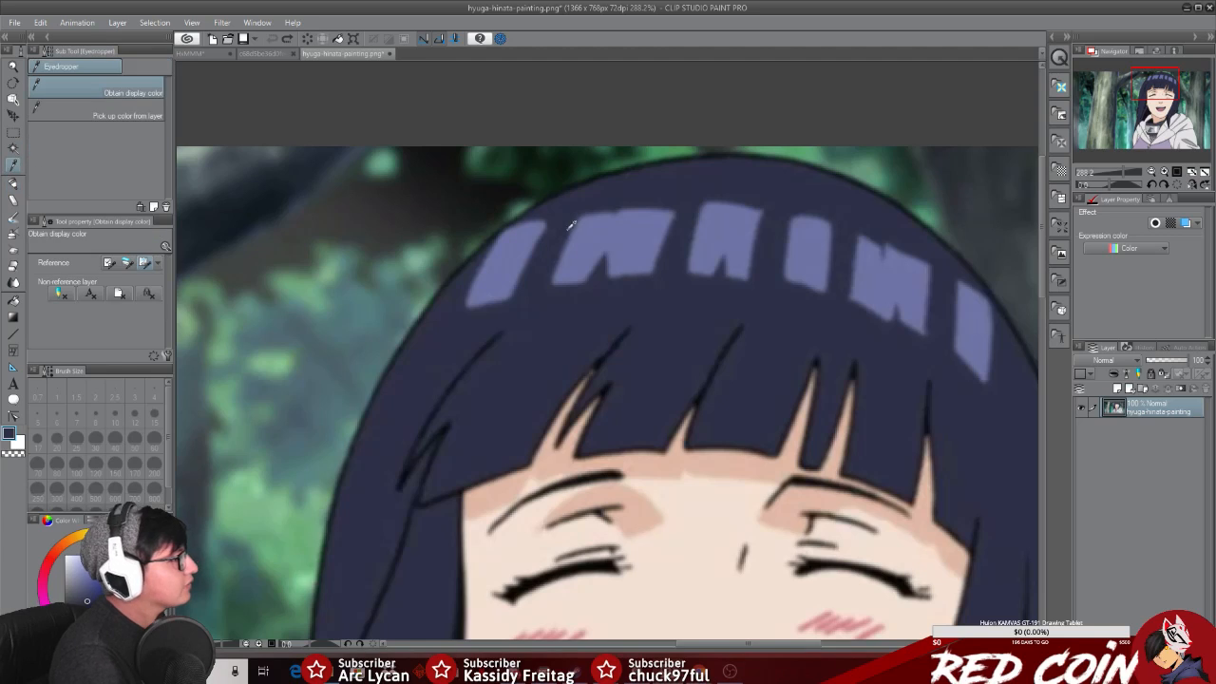
{"action": "left_click", "coordinate": [12, 184]}
{"action": "left_click_drag", "start_coordinate": [461, 211], "coordinate": [432, 305]}
{"action": "mouse_move", "coordinate": [403, 223]}
{"action": "left_mouse_down"}
{"action": "mouse_move", "coordinate": [388, 291]}
{"action": "mouse_move", "coordinate": [403, 228]}
{"action": "mouse_move", "coordinate": [431, 229]}
{"action": "mouse_move", "coordinate": [422, 274]}
{"action": "left_mouse_up"}
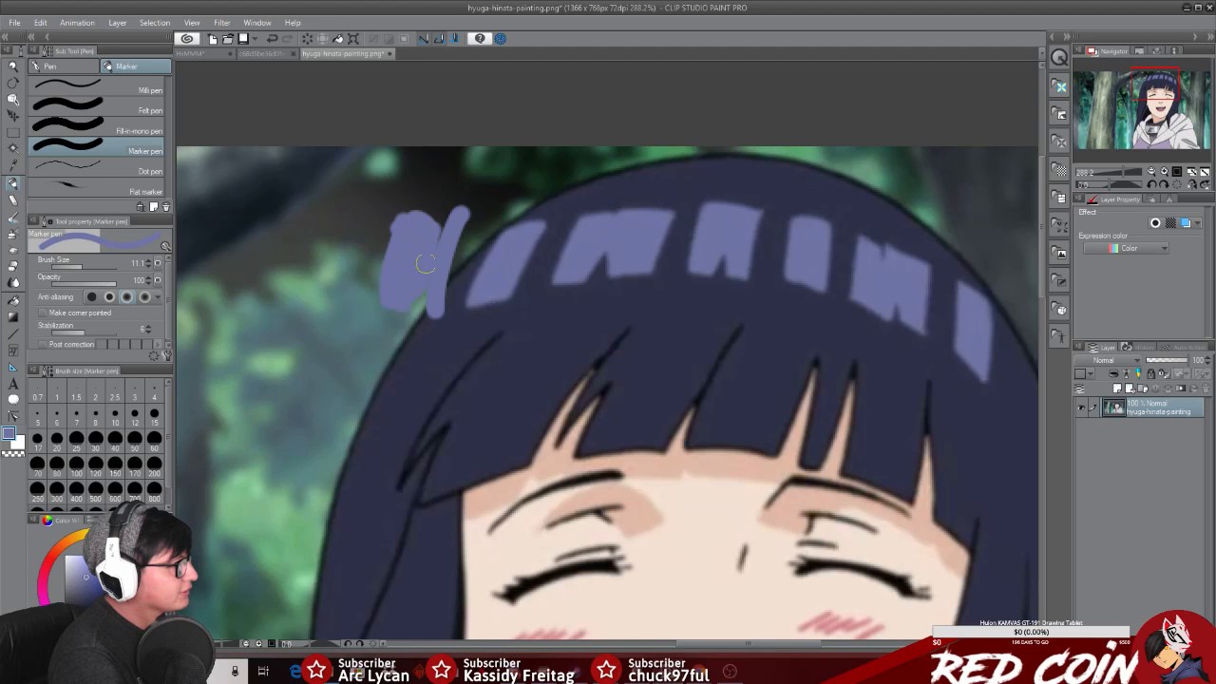
{"action": "key", "text": "ctrl+z"}
{"action": "key", "text": "ctrl+z"}
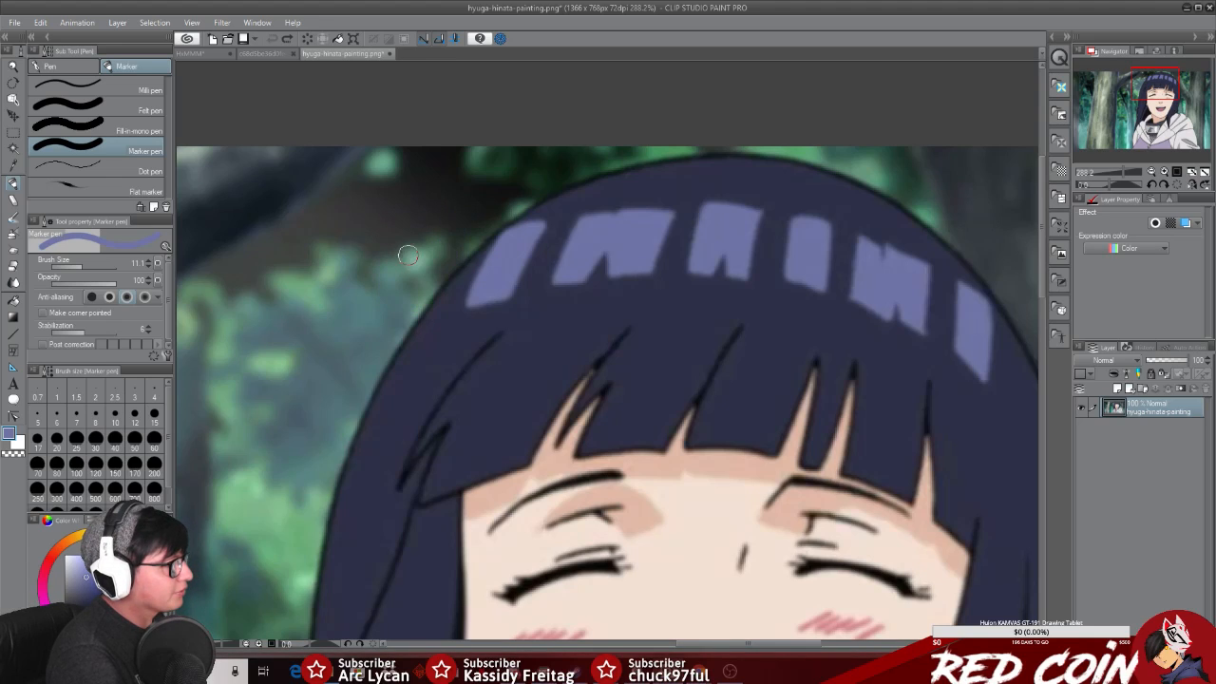
Step: Paint a light purple band across the reference's hair highlights and try cutting through it with the Hard eraser
{"action": "mouse_move", "coordinate": [389, 289]}
{"action": "left_mouse_down"}
{"action": "mouse_move", "coordinate": [557, 271]}
{"action": "mouse_move", "coordinate": [991, 321]}
{"action": "mouse_move", "coordinate": [1035, 333]}
{"action": "left_mouse_up"}
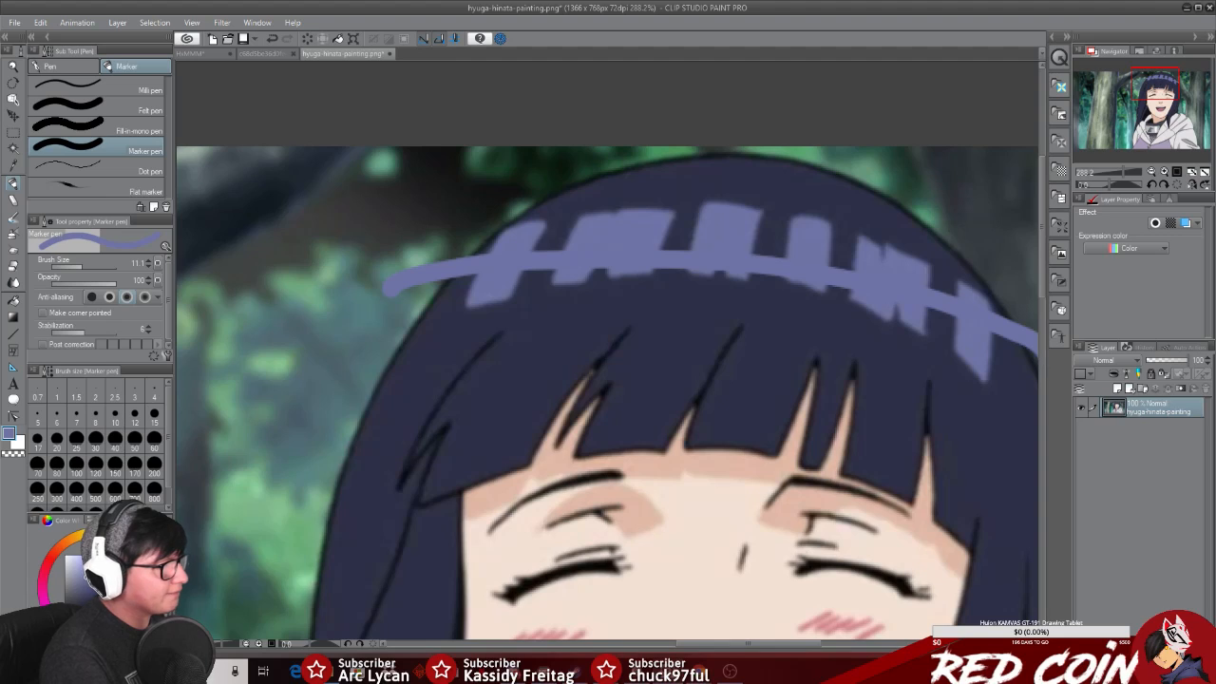
{"action": "left_click", "coordinate": [14, 265]}
{"action": "left_click_drag", "start_coordinate": [555, 204], "coordinate": [543, 351]}
{"action": "key", "text": "ctrl+z"}
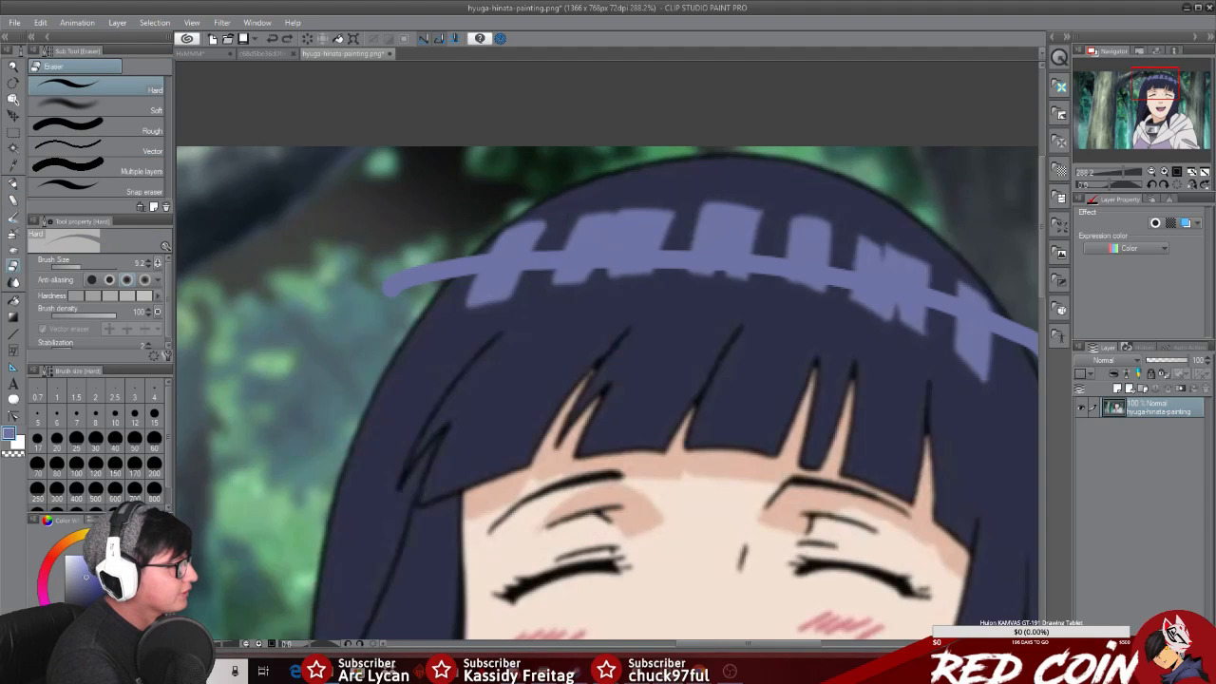
Step: Try splitting the purple band into separate highlights with sampled navy strokes, and undo all test strokes on the reference
{"action": "left_click", "coordinate": [14, 165]}
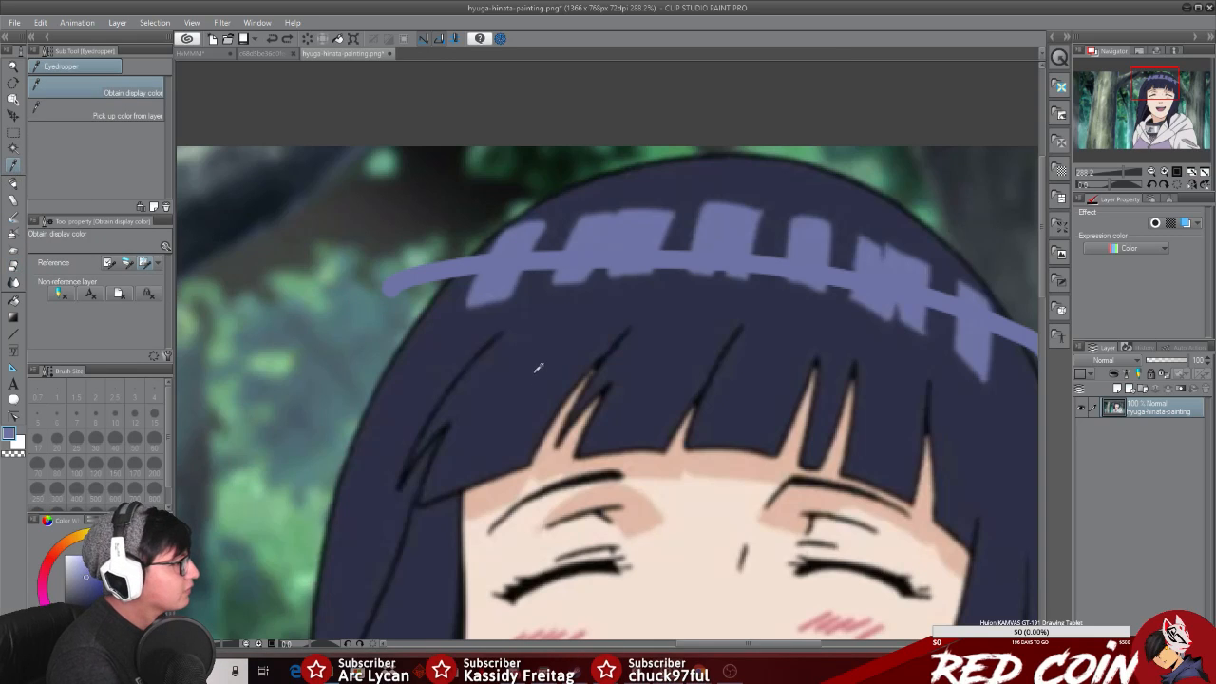
{"action": "left_click", "coordinate": [13, 184]}
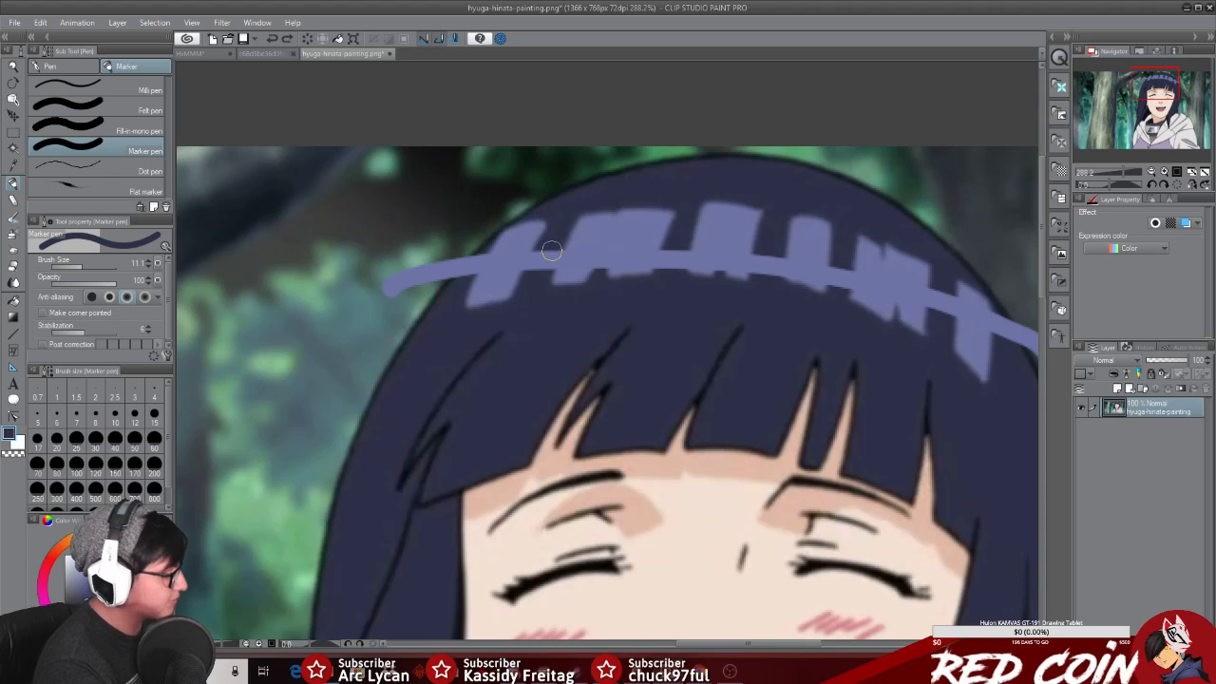
{"action": "left_click_drag", "start_coordinate": [553, 249], "coordinate": [542, 272]}
{"action": "mouse_move", "coordinate": [689, 220]}
{"action": "left_mouse_down"}
{"action": "mouse_move", "coordinate": [672, 270]}
{"action": "mouse_move", "coordinate": [686, 276]}
{"action": "left_mouse_up"}
{"action": "left_click_drag", "start_coordinate": [789, 249], "coordinate": [760, 274]}
{"action": "left_click_drag", "start_coordinate": [780, 219], "coordinate": [776, 281]}
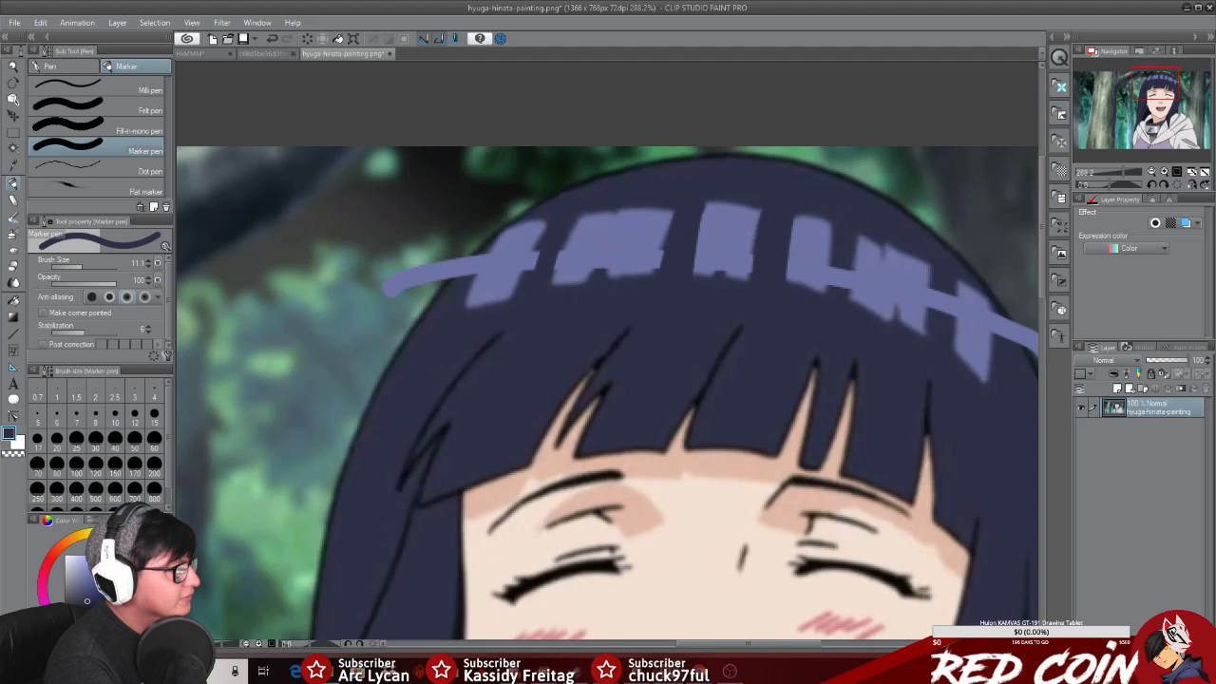
{"action": "left_click_drag", "start_coordinate": [841, 262], "coordinate": [835, 290]}
{"action": "key", "text": "ctrl+z"}
{"action": "key", "text": "ctrl+z"}
{"action": "key", "text": "ctrl+z"}
{"action": "key", "text": "ctrl+z"}
{"action": "key", "text": "ctrl+z"}
{"action": "key", "text": "ctrl+z"}
{"action": "key", "text": "ctrl+z"}
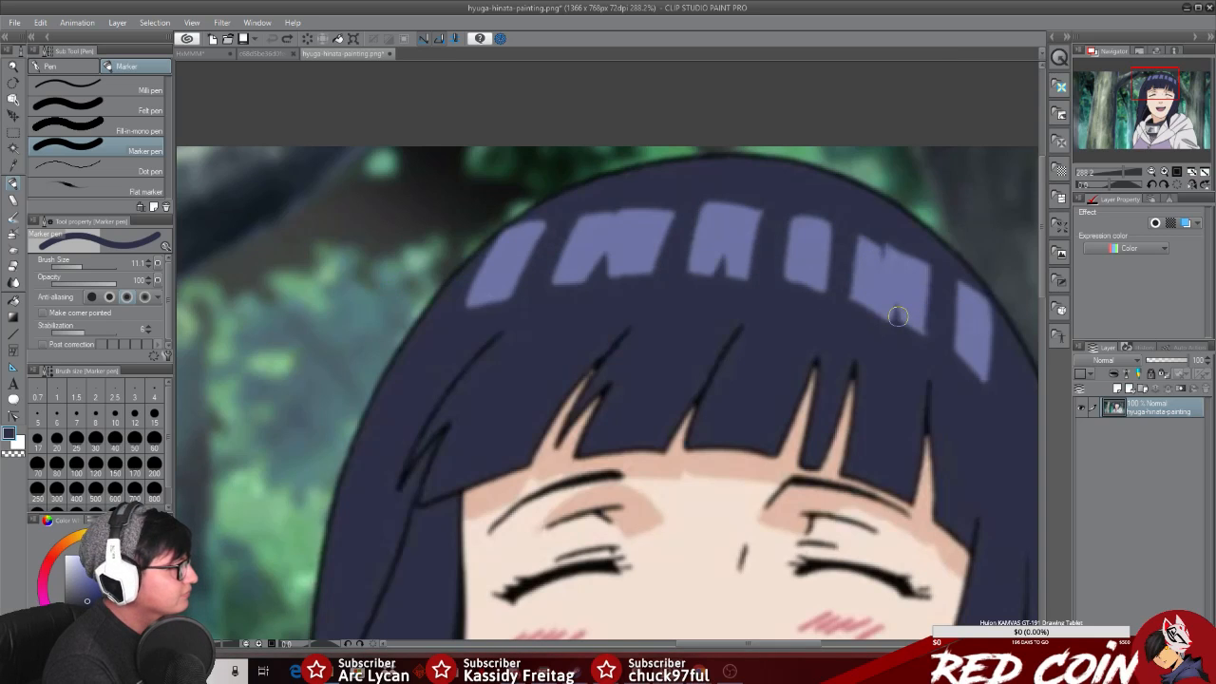
Step: Return to the HxMMM drawing and check Hinata's fringe, hair outline and the overall picture for unfilled gaps
{"action": "left_click", "coordinate": [204, 54]}
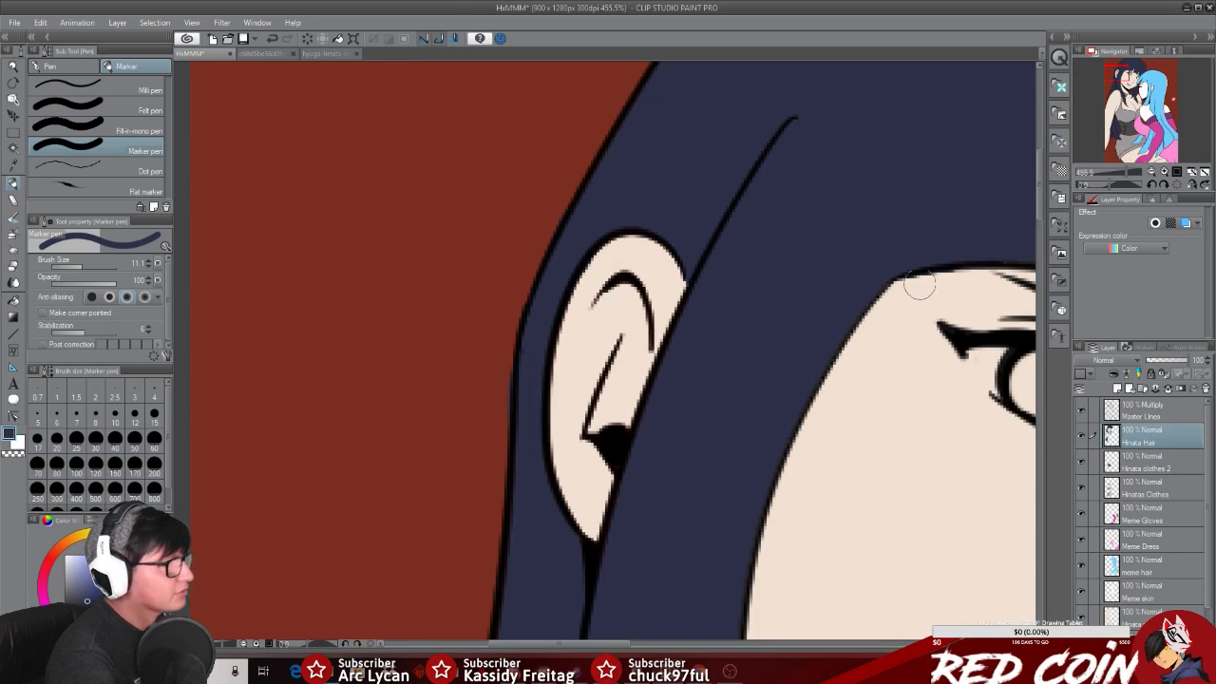
{"action": "left_click", "coordinate": [14, 168]}
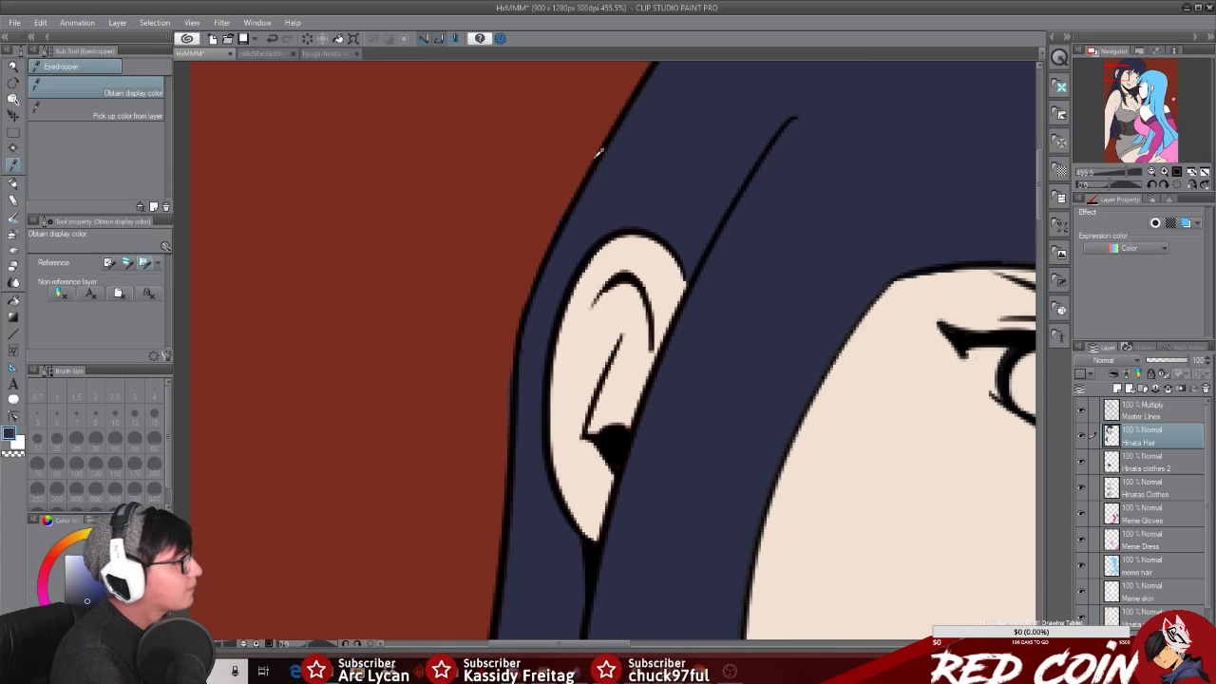
{"action": "left_click", "coordinate": [14, 183]}
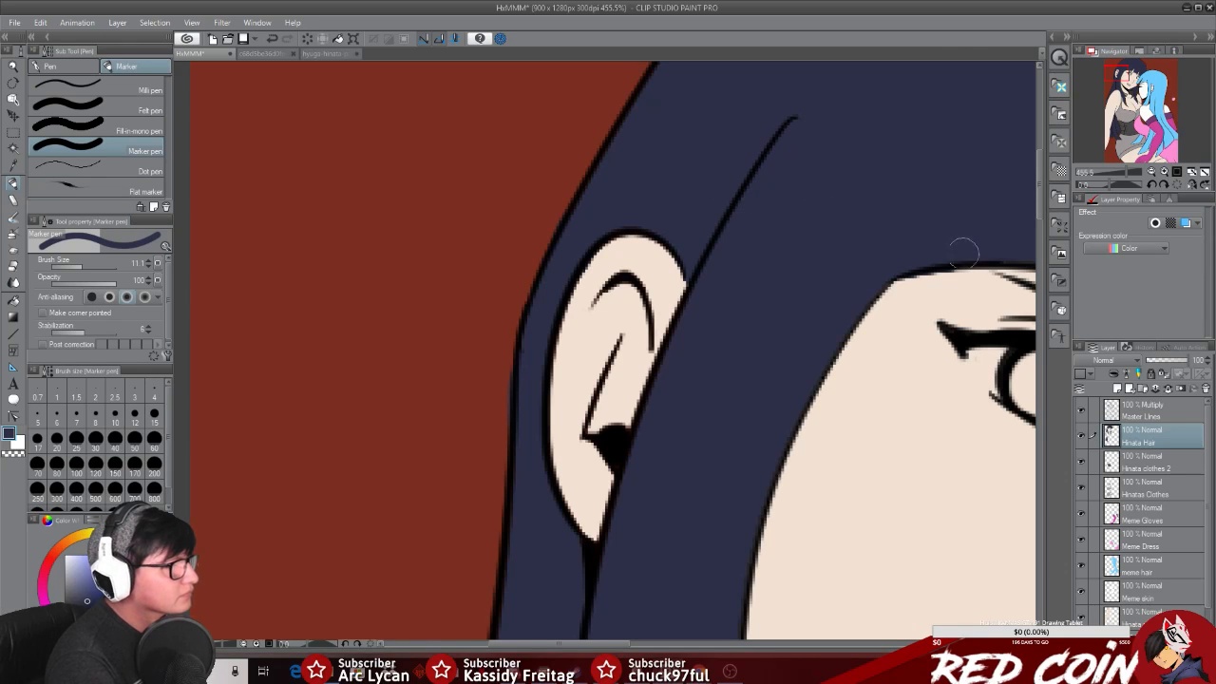
{"action": "left_click_drag", "start_coordinate": [598, 646], "coordinate": [741, 644]}
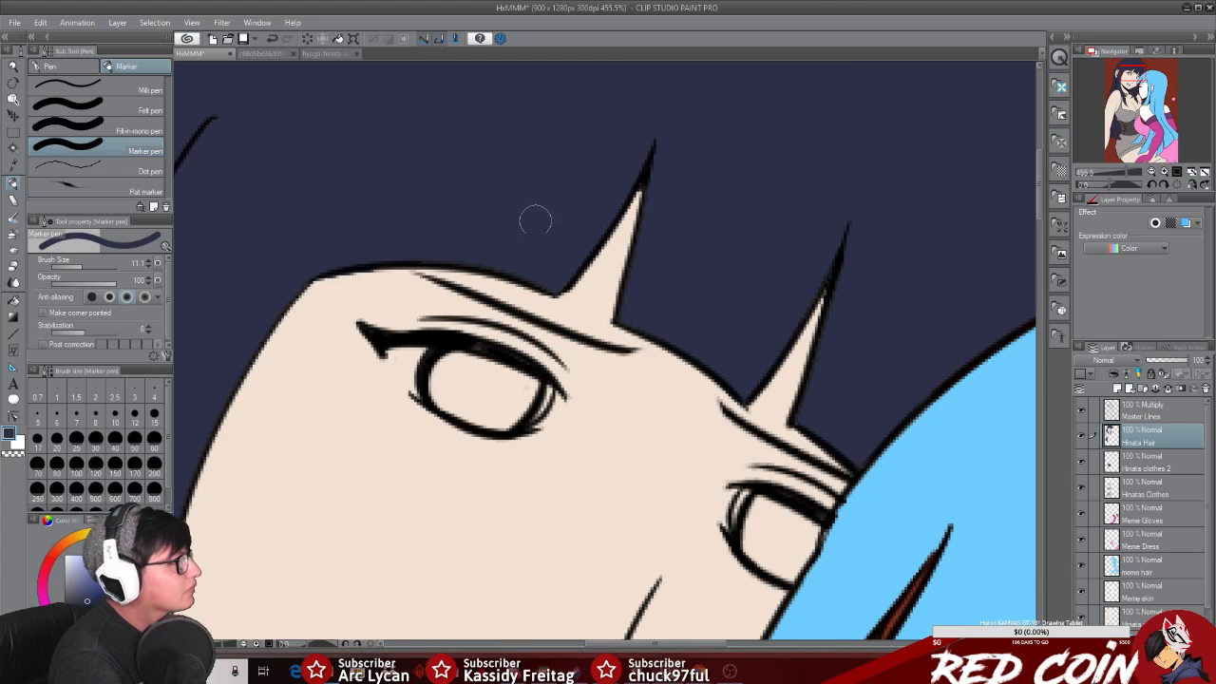
{"action": "left_click_drag", "start_coordinate": [712, 644], "coordinate": [755, 644]}
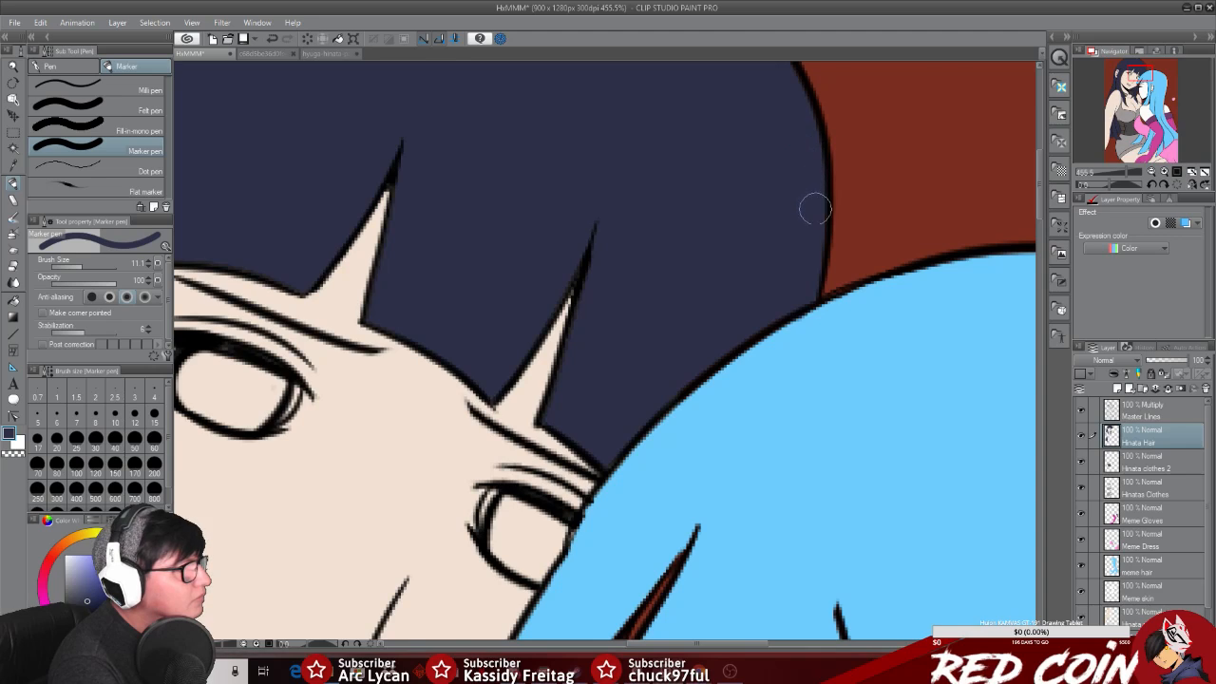
{"action": "left_click_drag", "start_coordinate": [1039, 198], "coordinate": [1039, 165]}
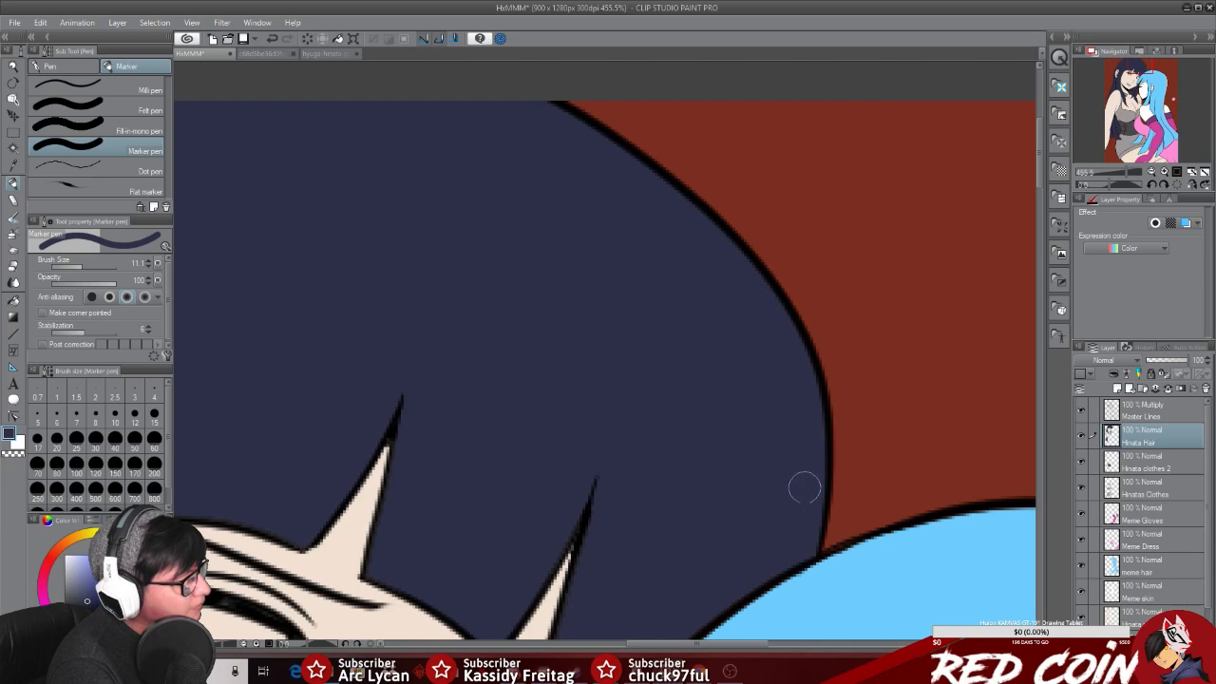
{"action": "left_click", "coordinate": [12, 69]}
{"action": "left_click_drag", "start_coordinate": [722, 463], "coordinate": [723, 502]}
{"action": "left_click_drag", "start_coordinate": [1038, 245], "coordinate": [1044, 353]}
{"action": "left_click_drag", "start_coordinate": [984, 540], "coordinate": [892, 540]}
{"action": "left_click_drag", "start_coordinate": [1042, 310], "coordinate": [1042, 395]}
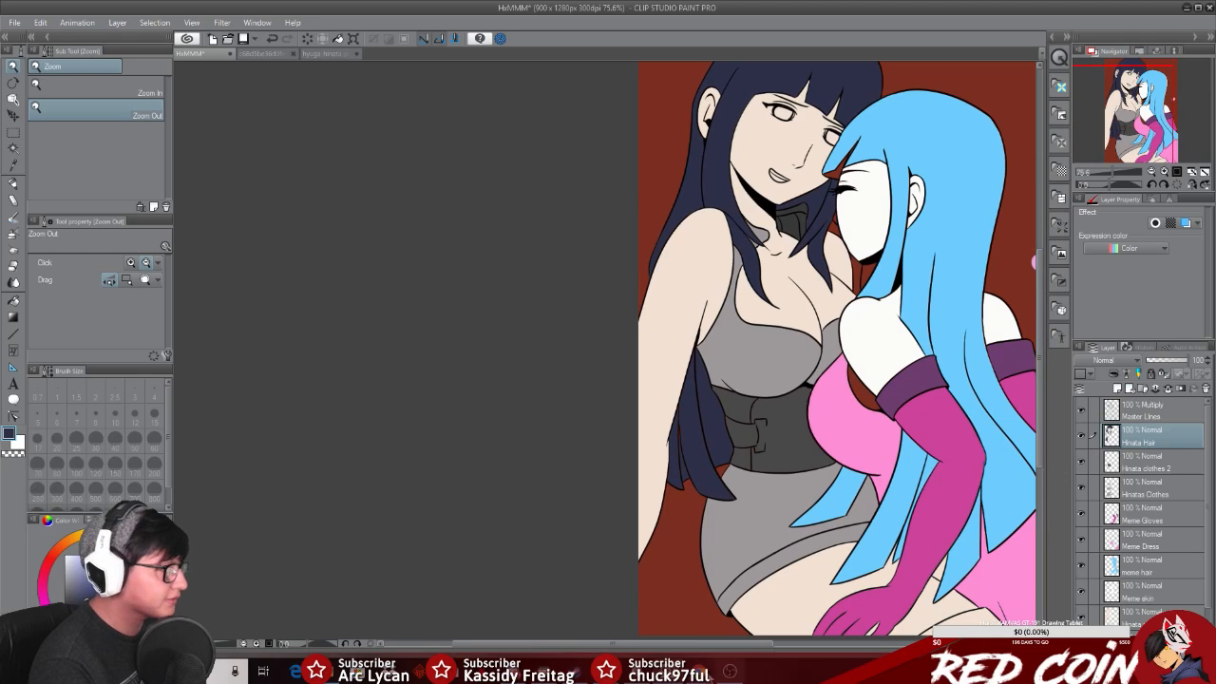
{"action": "left_click_drag", "start_coordinate": [698, 644], "coordinate": [773, 644]}
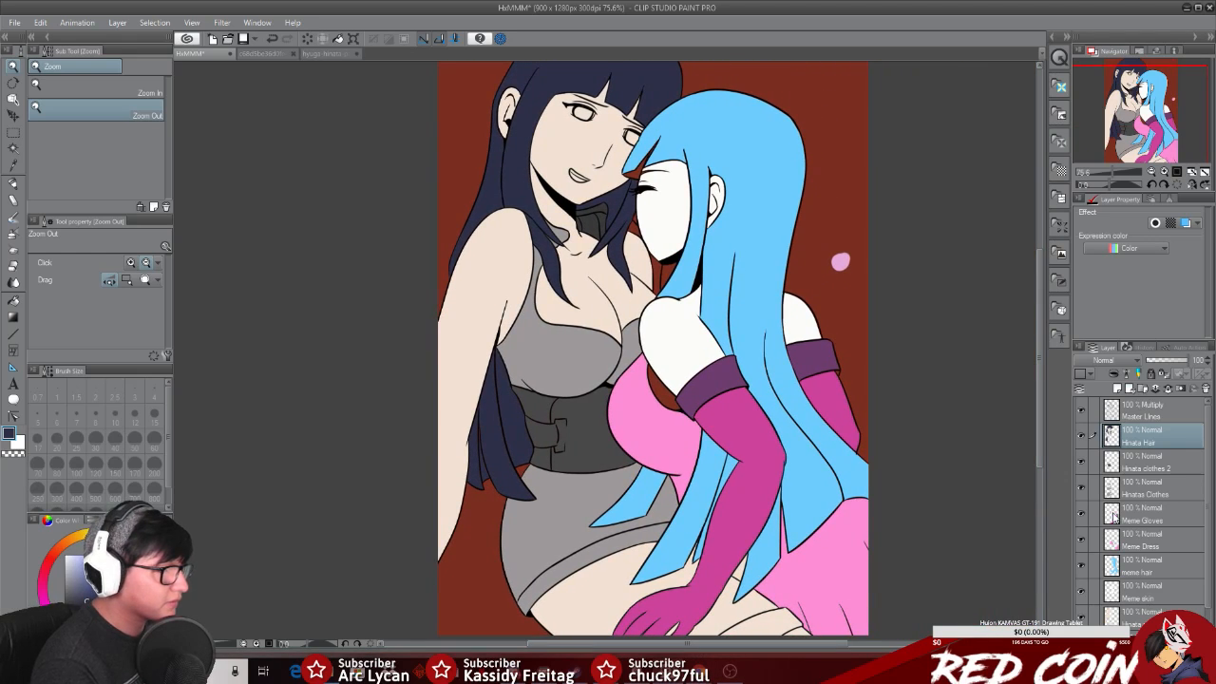
Step: Fill the gap between the pink dress and the upper glove cuff with the sampled pale pink on the Meme skin layer, using a Master Lines selection
{"action": "left_click", "coordinate": [1151, 594]}
{"action": "left_click", "coordinate": [13, 166]}
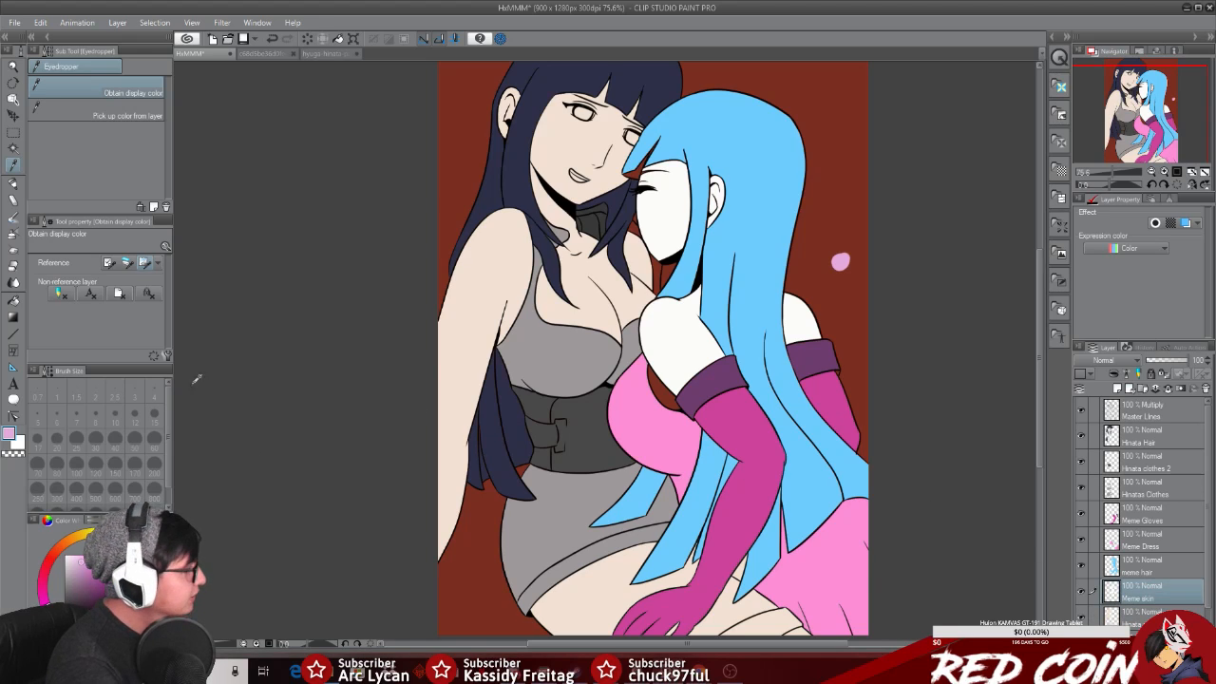
{"action": "left_click", "coordinate": [13, 147]}
{"action": "left_click", "coordinate": [1154, 416]}
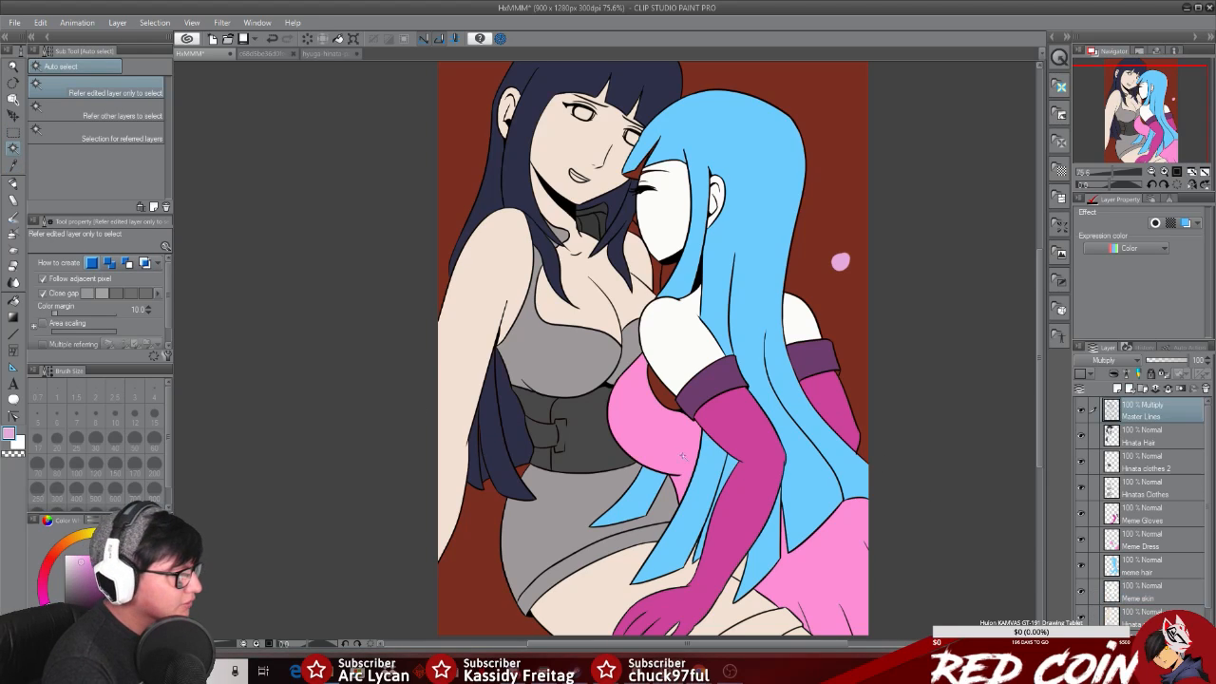
{"action": "left_click", "coordinate": [663, 392]}
{"action": "left_click", "coordinate": [1154, 599]}
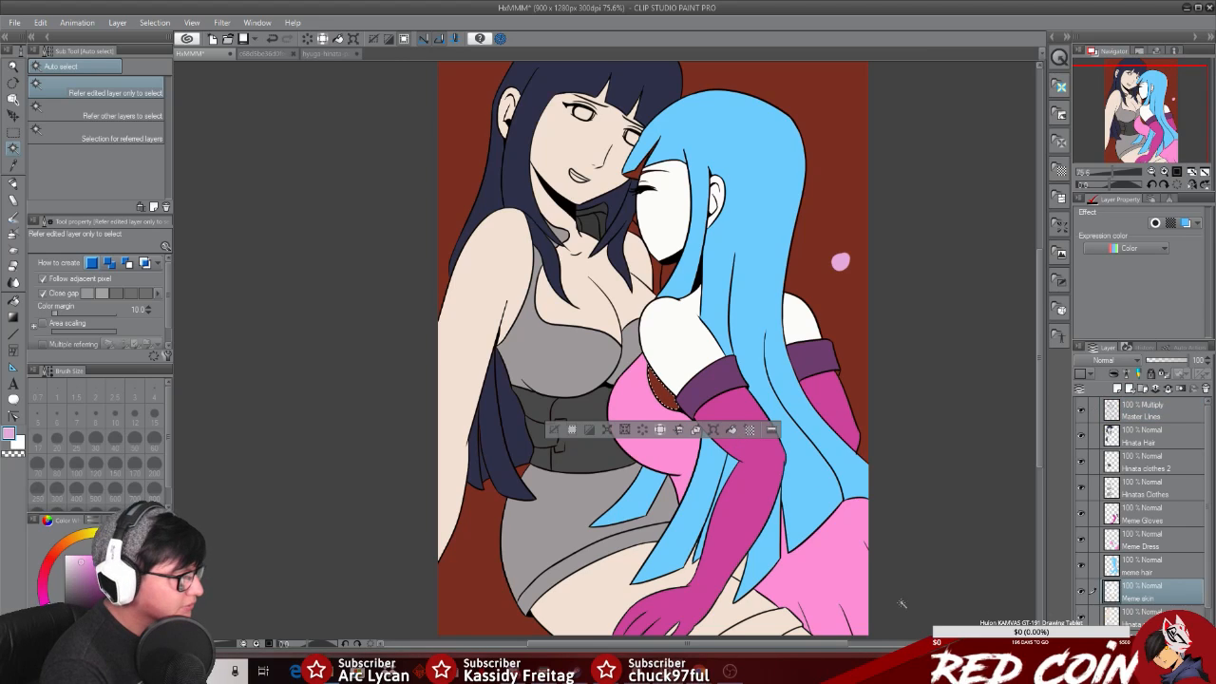
{"action": "left_click", "coordinate": [731, 430]}
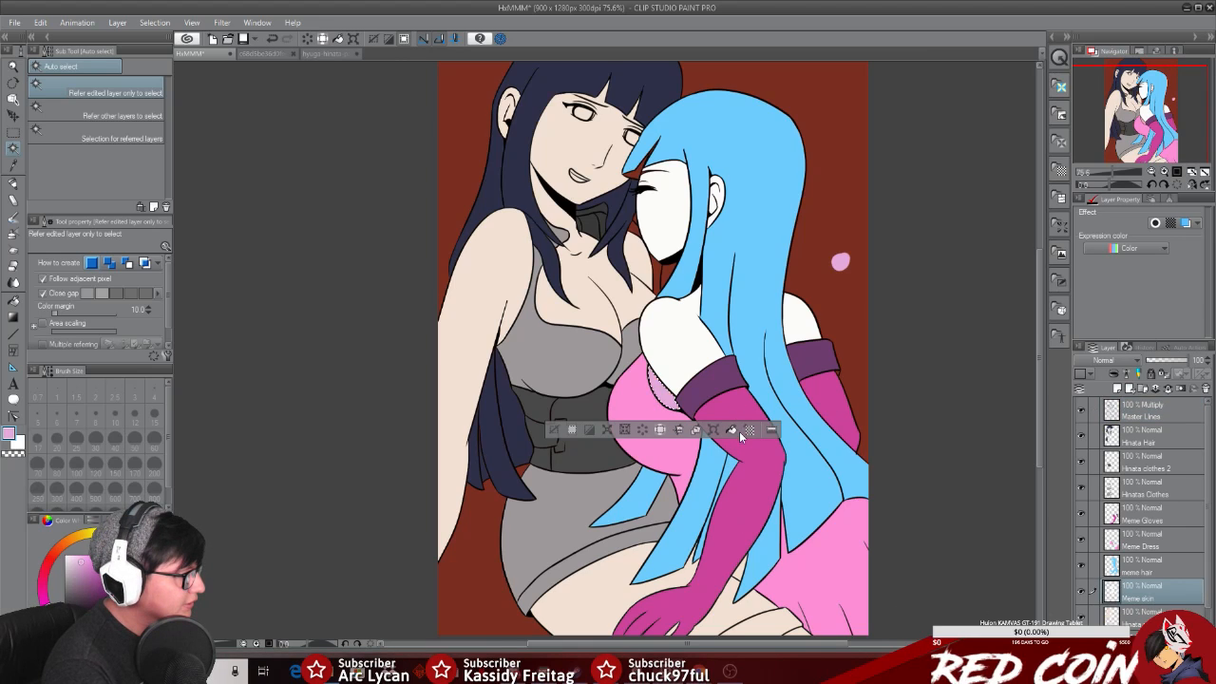
{"action": "left_click", "coordinate": [554, 432]}
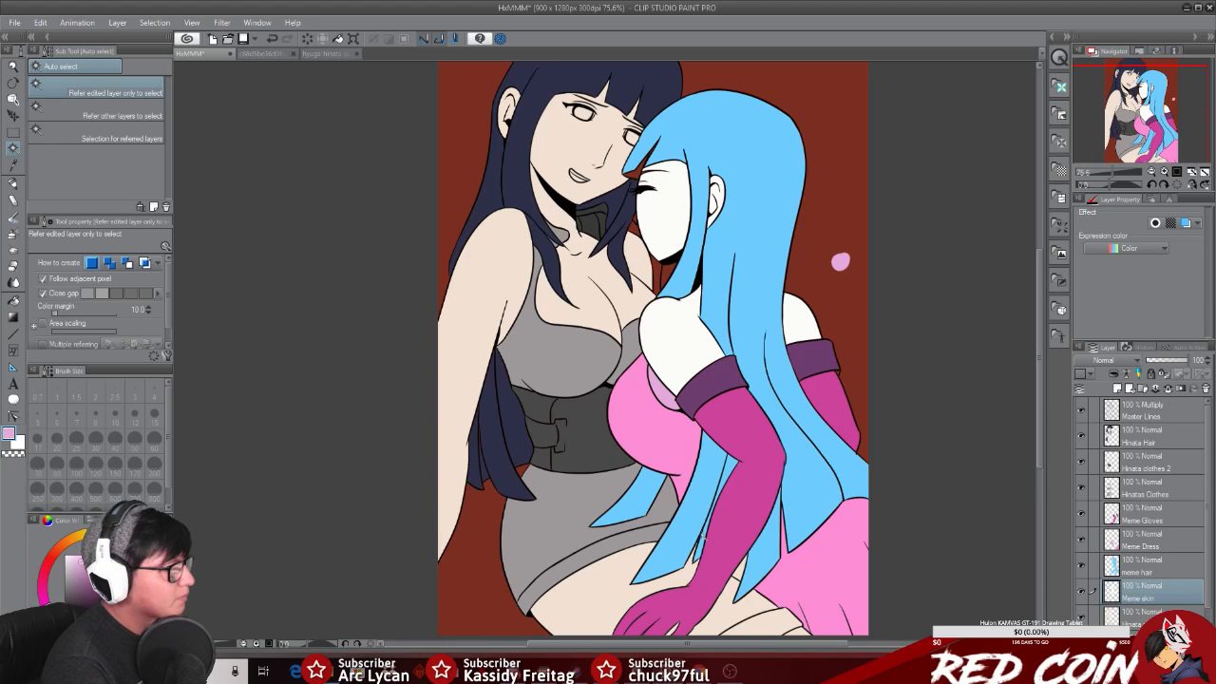
{"action": "left_click_drag", "start_coordinate": [1040, 337], "coordinate": [1044, 390]}
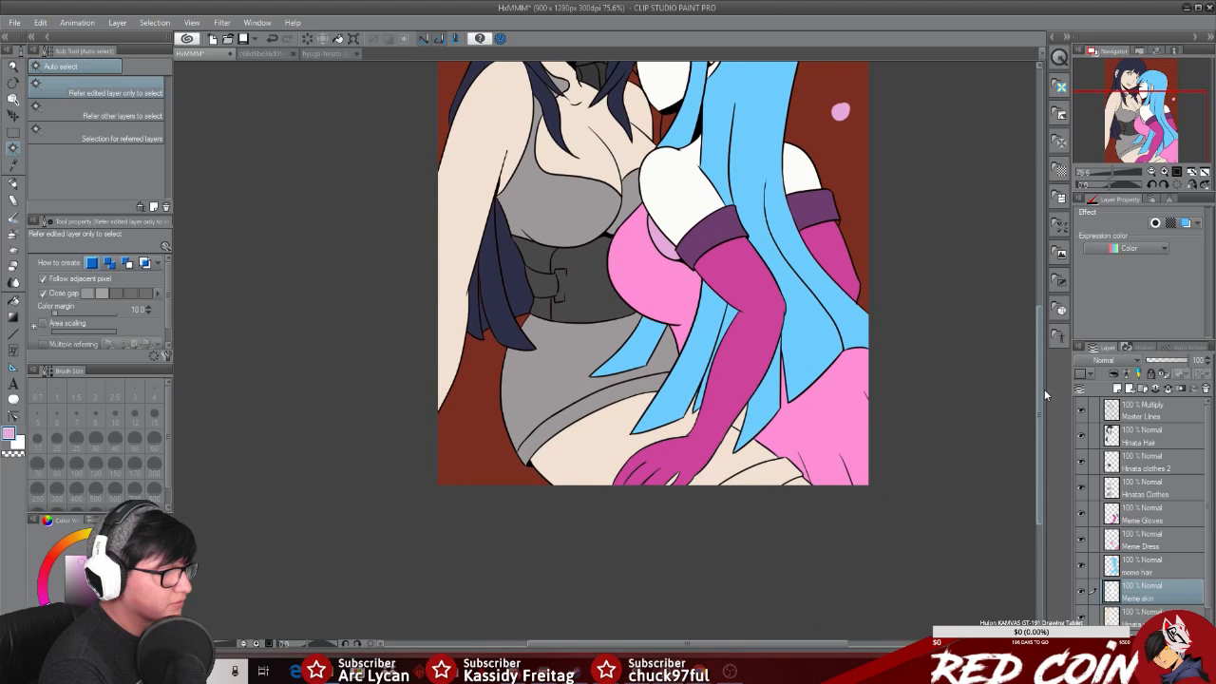
{"action": "left_click", "coordinate": [1145, 496]}
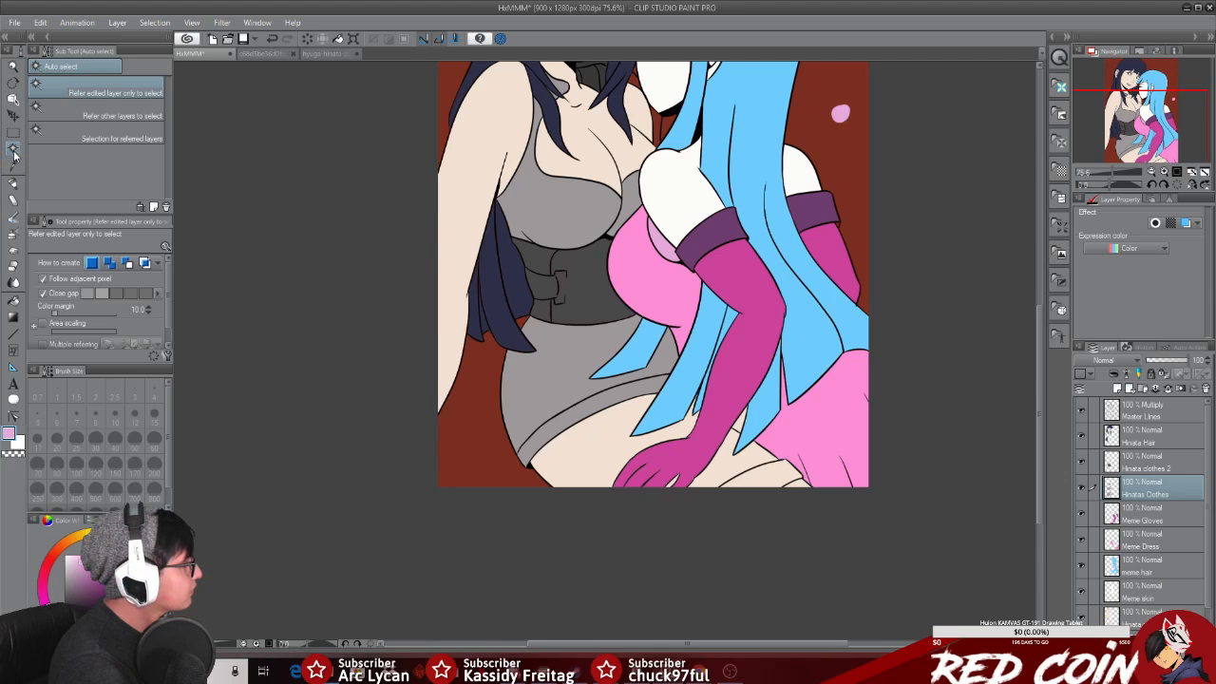
{"action": "left_click", "coordinate": [549, 409]}
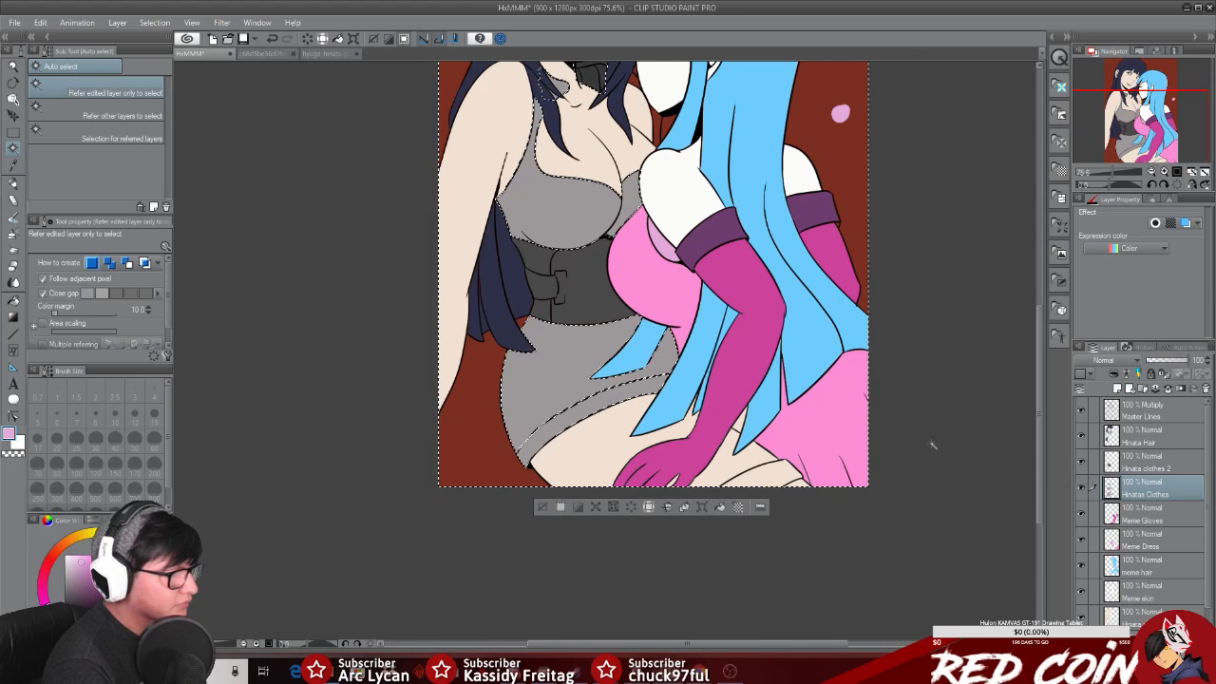
{"action": "left_click", "coordinate": [538, 506]}
Step: Select the stocking area at the drawing's lower edge on Master Lines and fill it dark grey on the Hinata clothes 2 layer
{"action": "left_click", "coordinate": [1188, 412]}
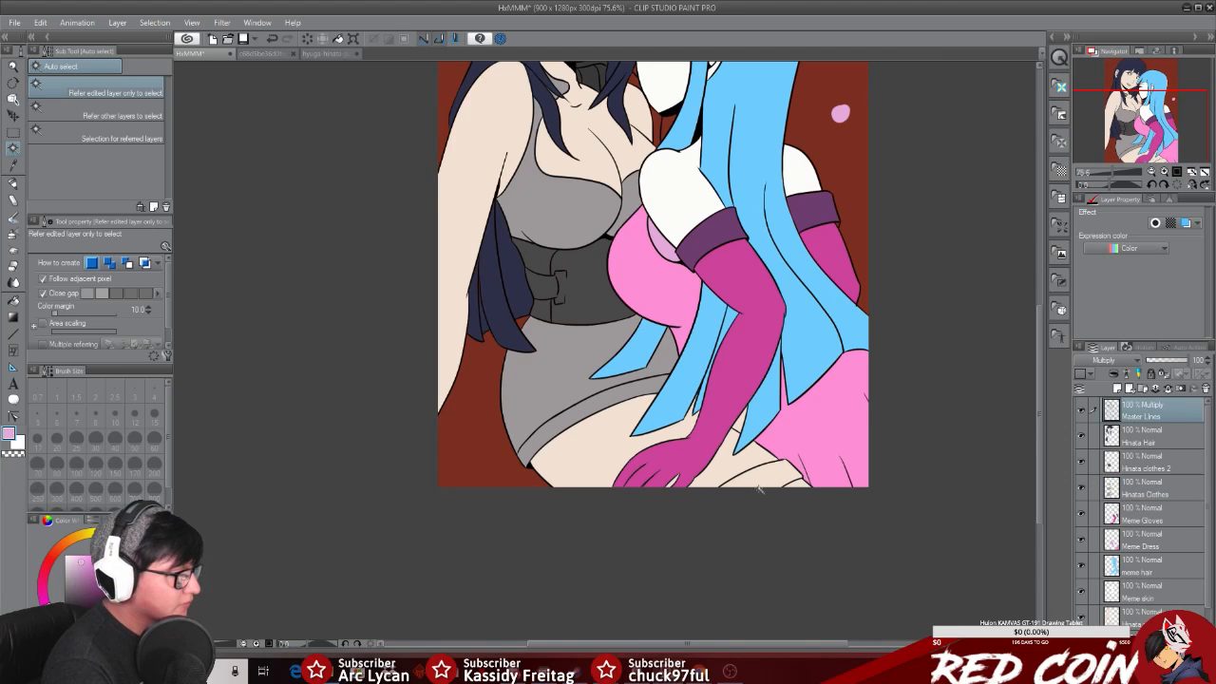
{"action": "left_click", "coordinate": [758, 475]}
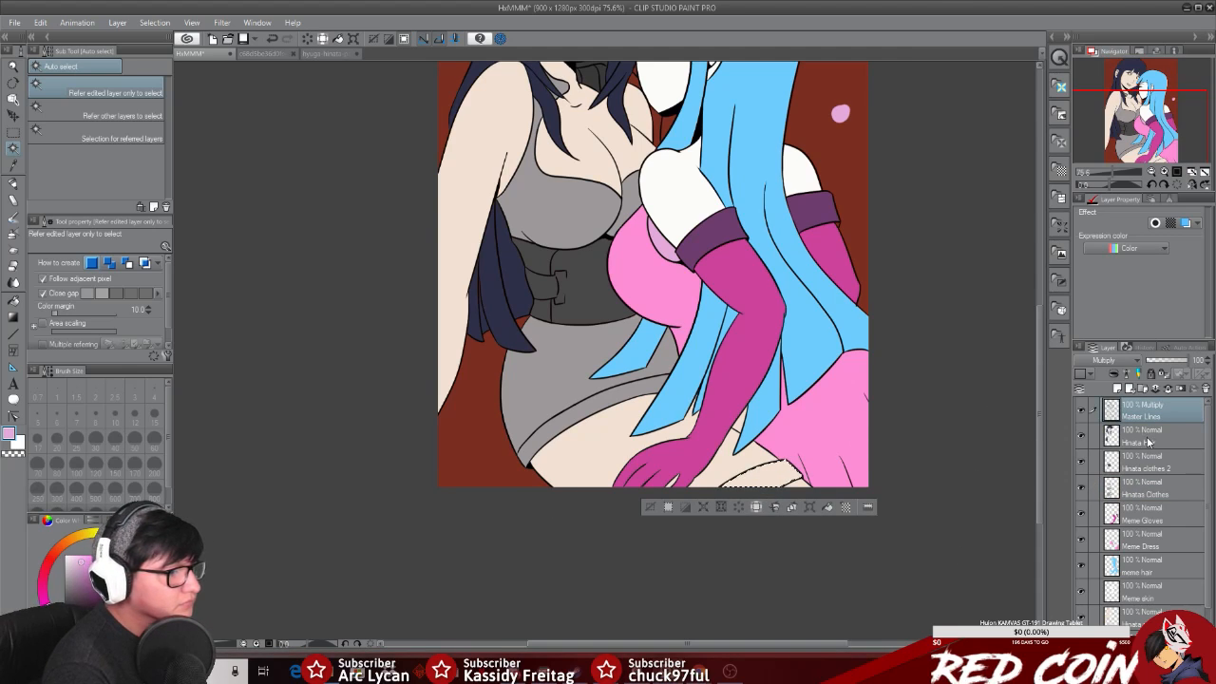
{"action": "left_click", "coordinate": [1145, 467]}
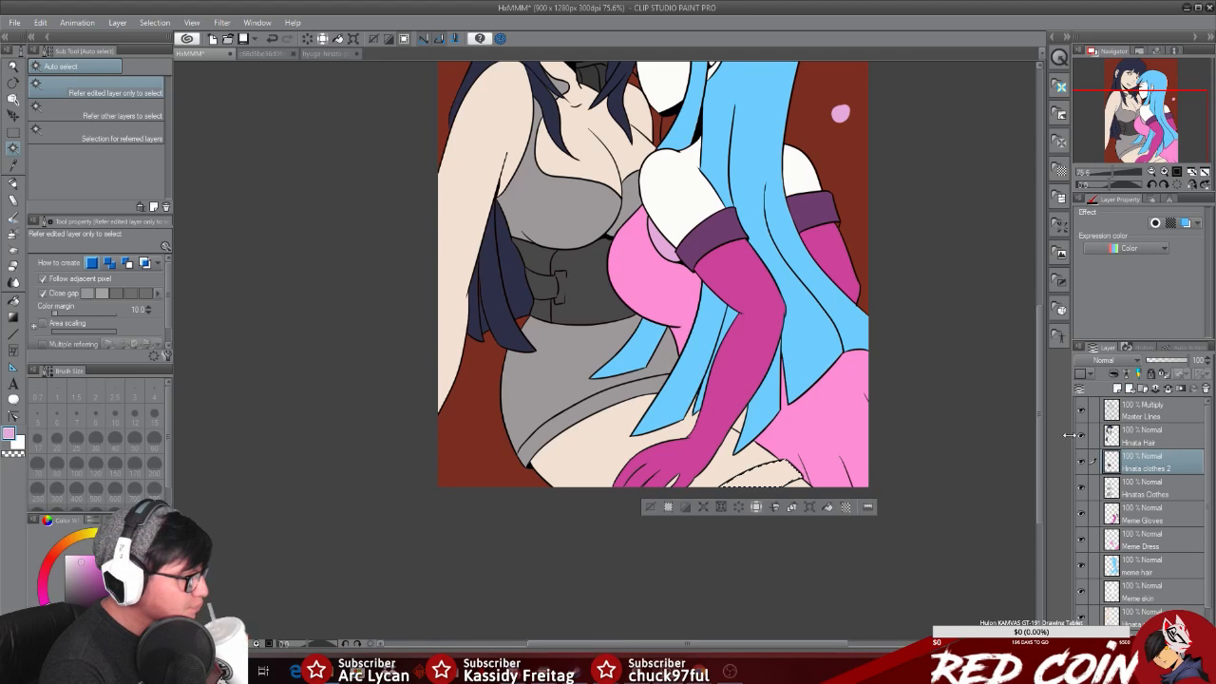
{"action": "left_click_drag", "start_coordinate": [1038, 386], "coordinate": [1038, 354]}
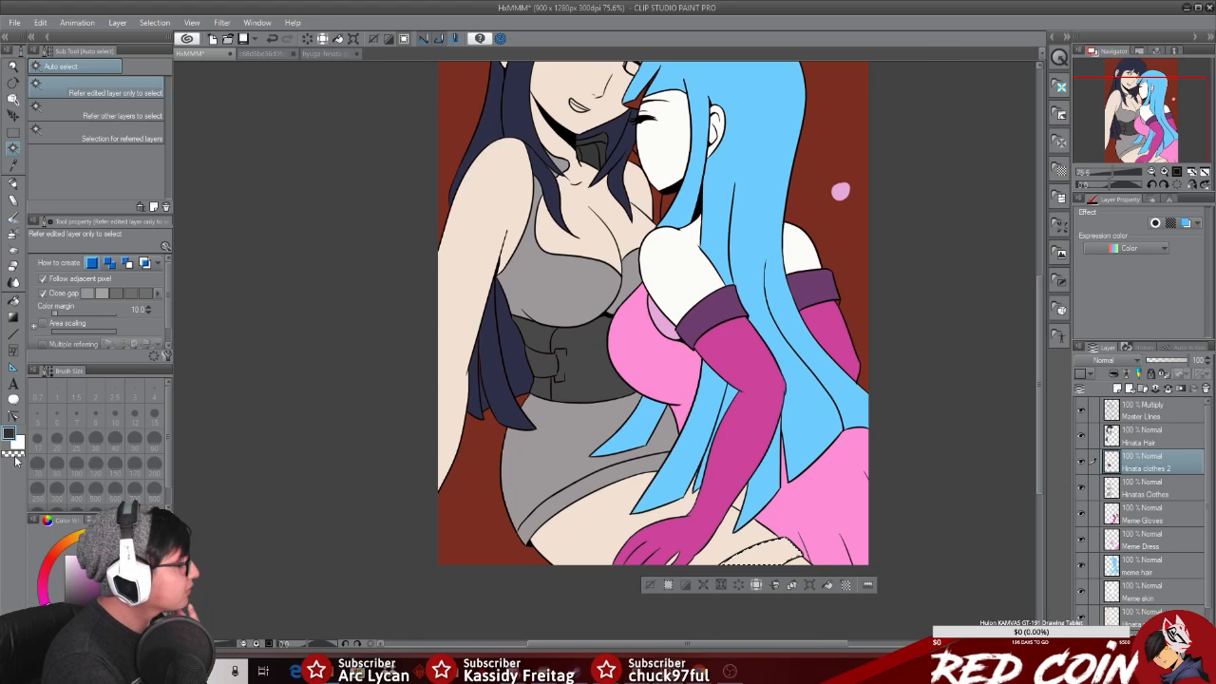
{"action": "left_click", "coordinate": [13, 302]}
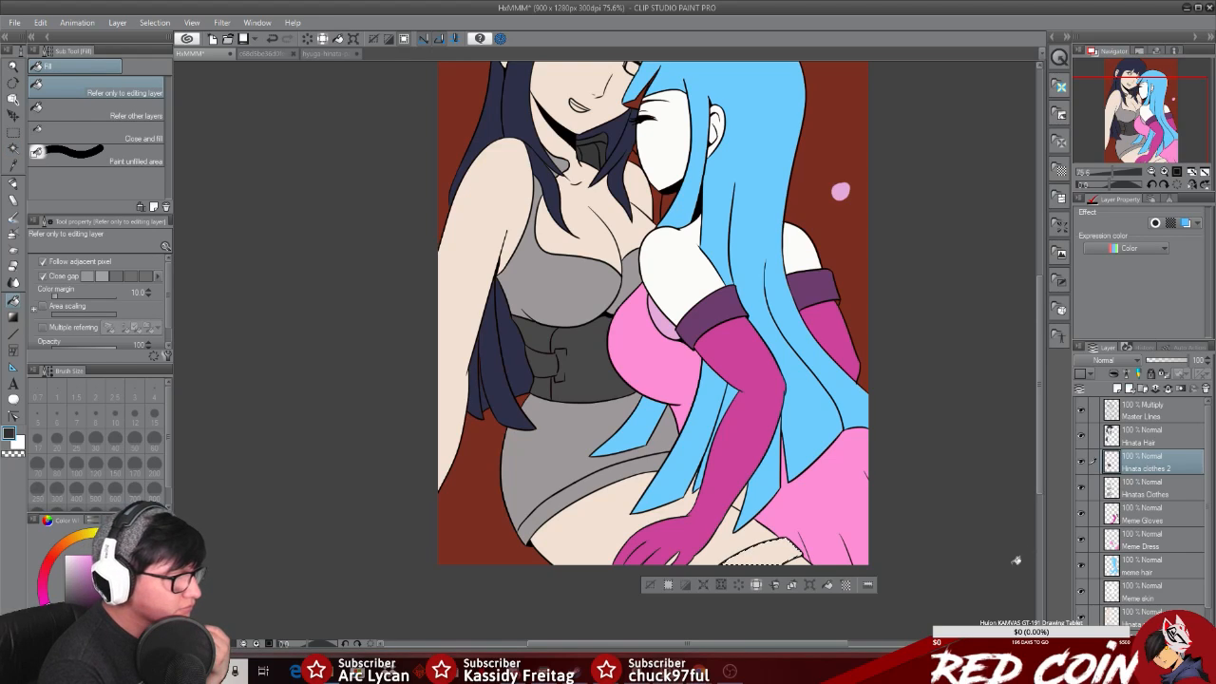
{"action": "left_click", "coordinate": [827, 585]}
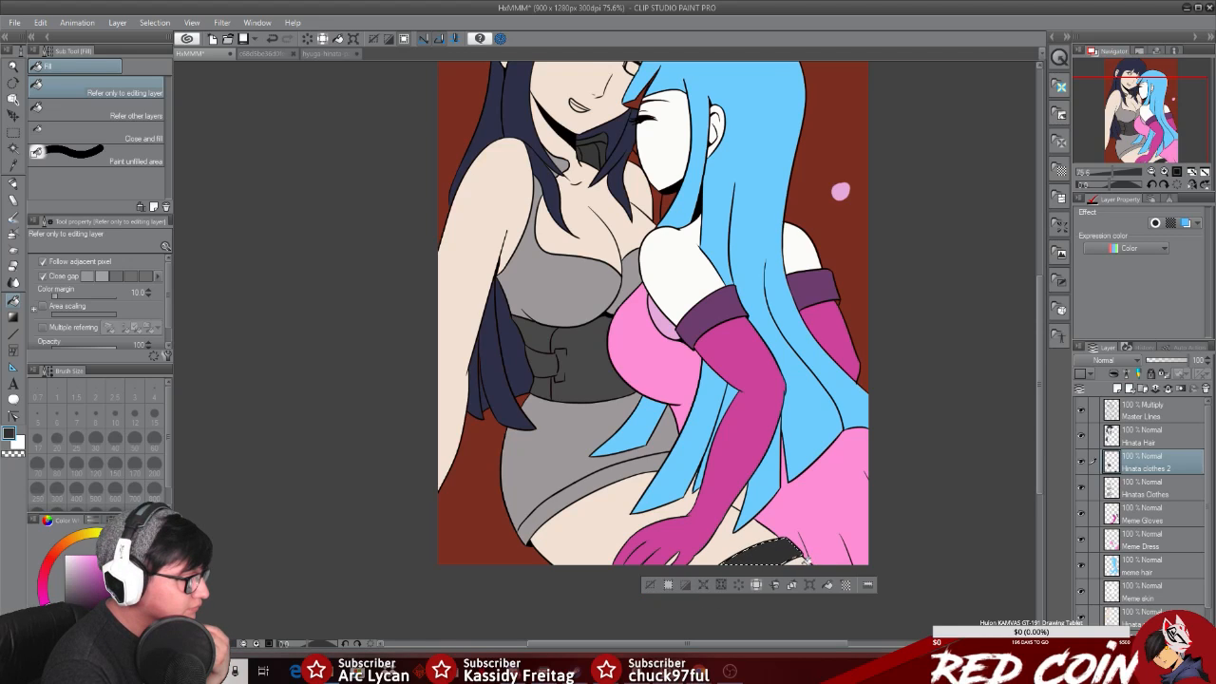
{"action": "key", "text": "w"}
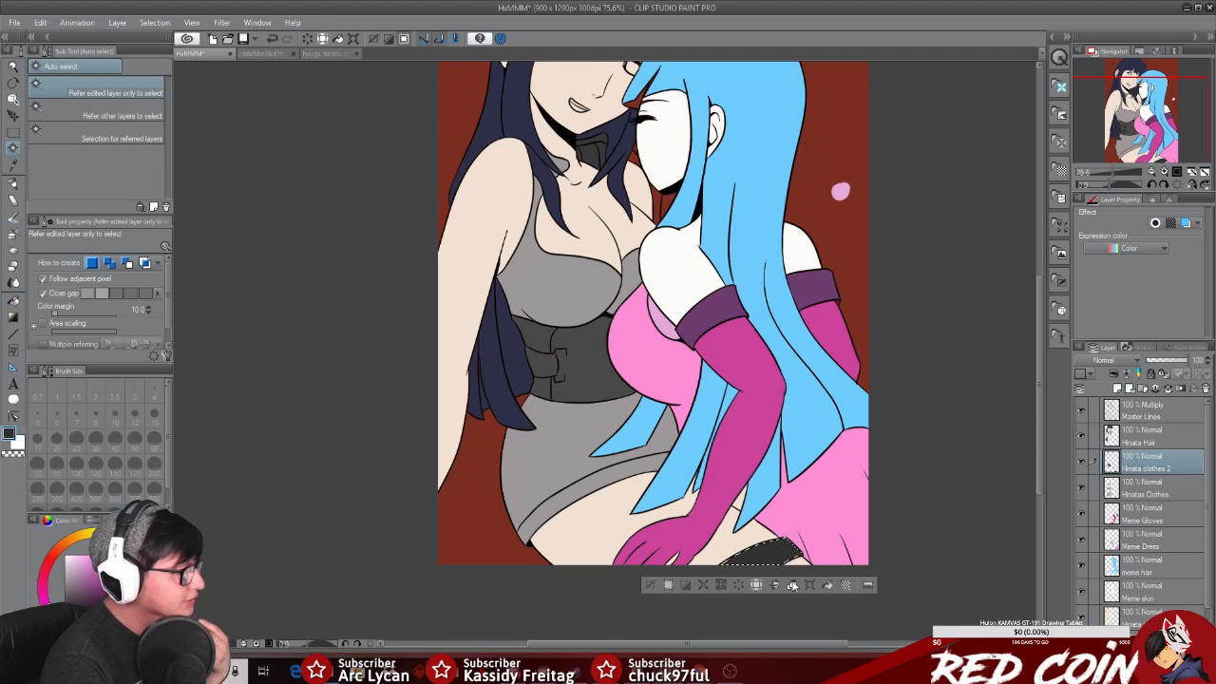
{"action": "left_click", "coordinate": [556, 392]}
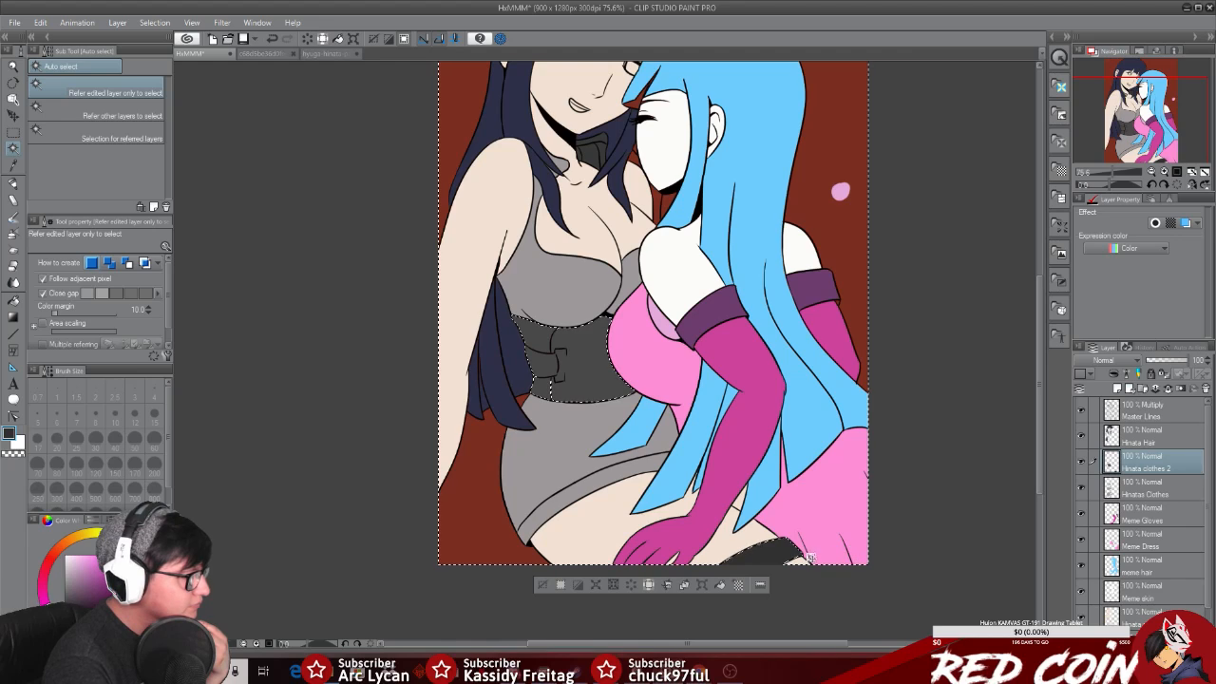
{"action": "left_click", "coordinate": [542, 585]}
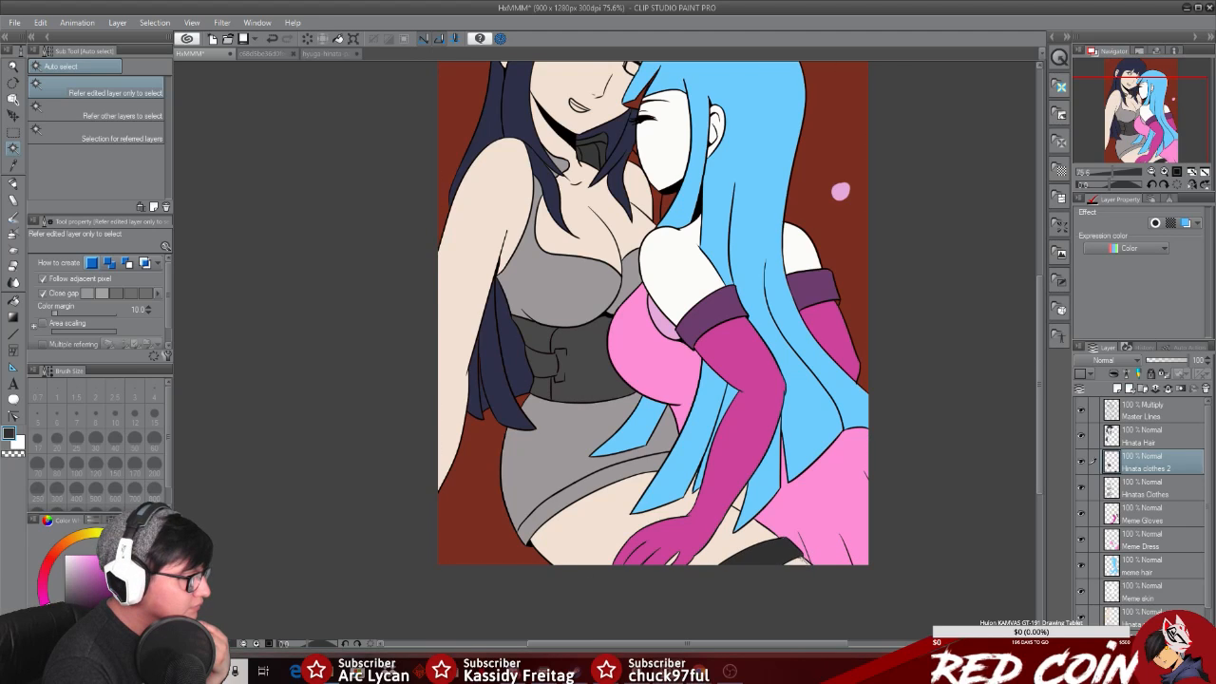
{"action": "key", "text": "ctrl+z"}
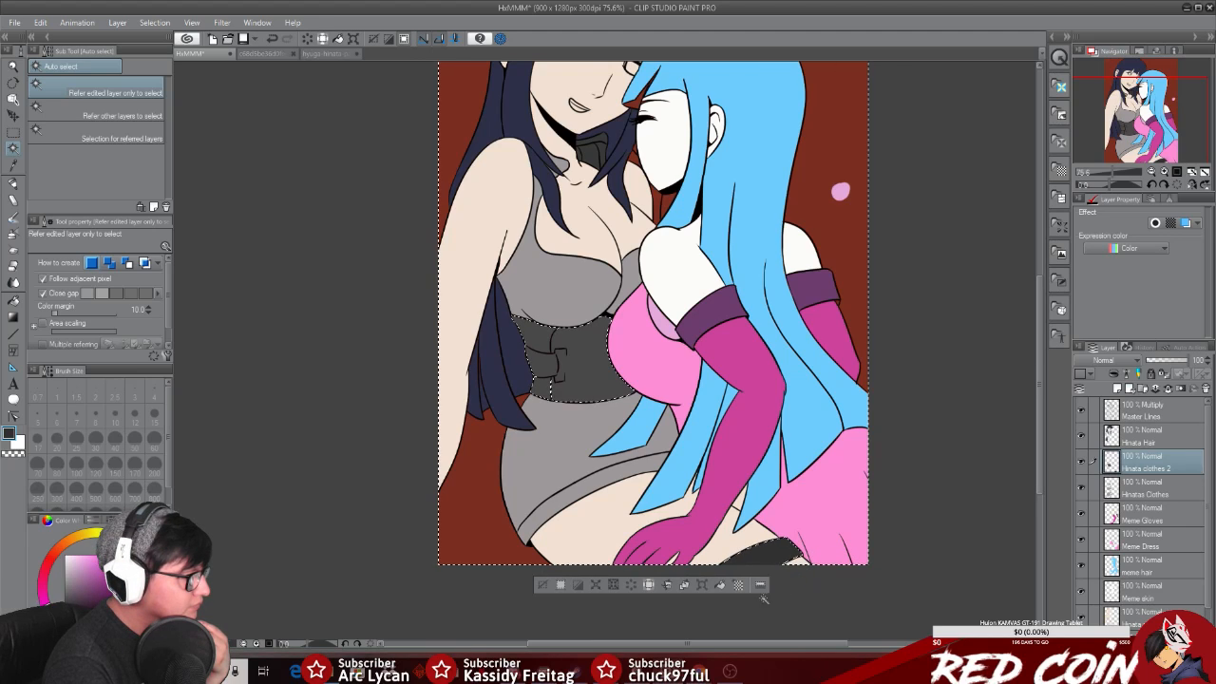
{"action": "left_click", "coordinate": [542, 584]}
{"action": "key", "text": "ctrl+z"}
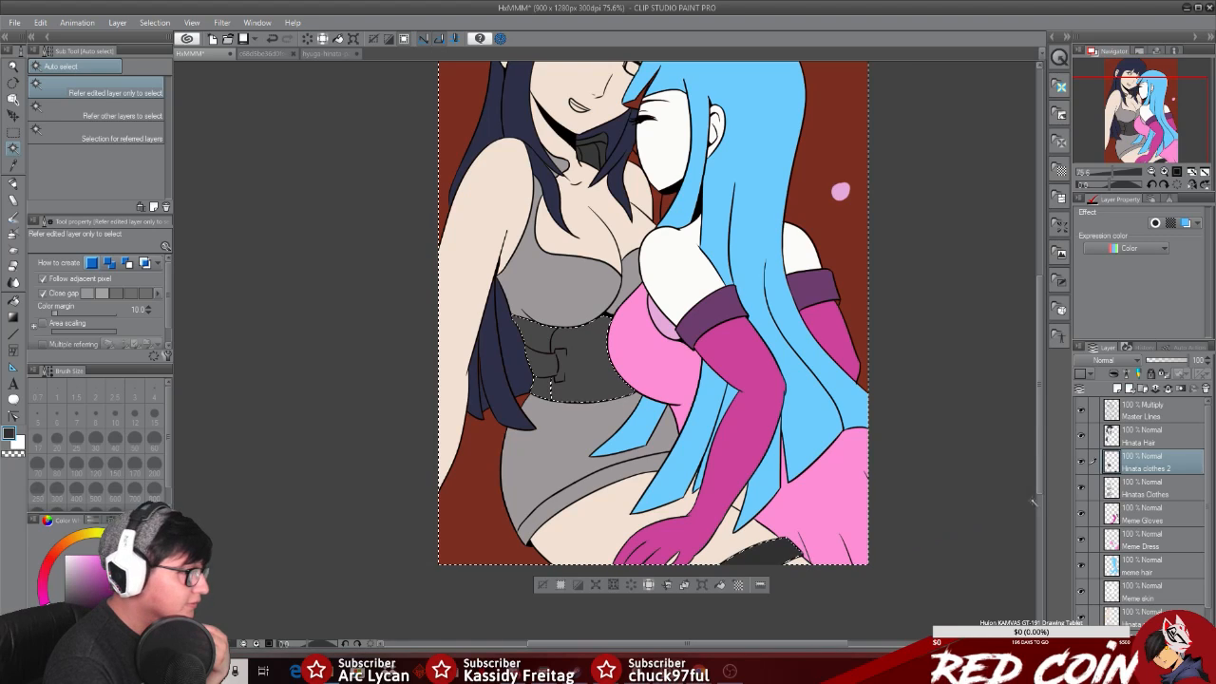
{"action": "left_click", "coordinate": [542, 584]}
Step: Fill the small gap beside the stocking dark grey on Hinata clothes 2, using a Master Lines selection, and clear the selection
{"action": "left_click", "coordinate": [1166, 416]}
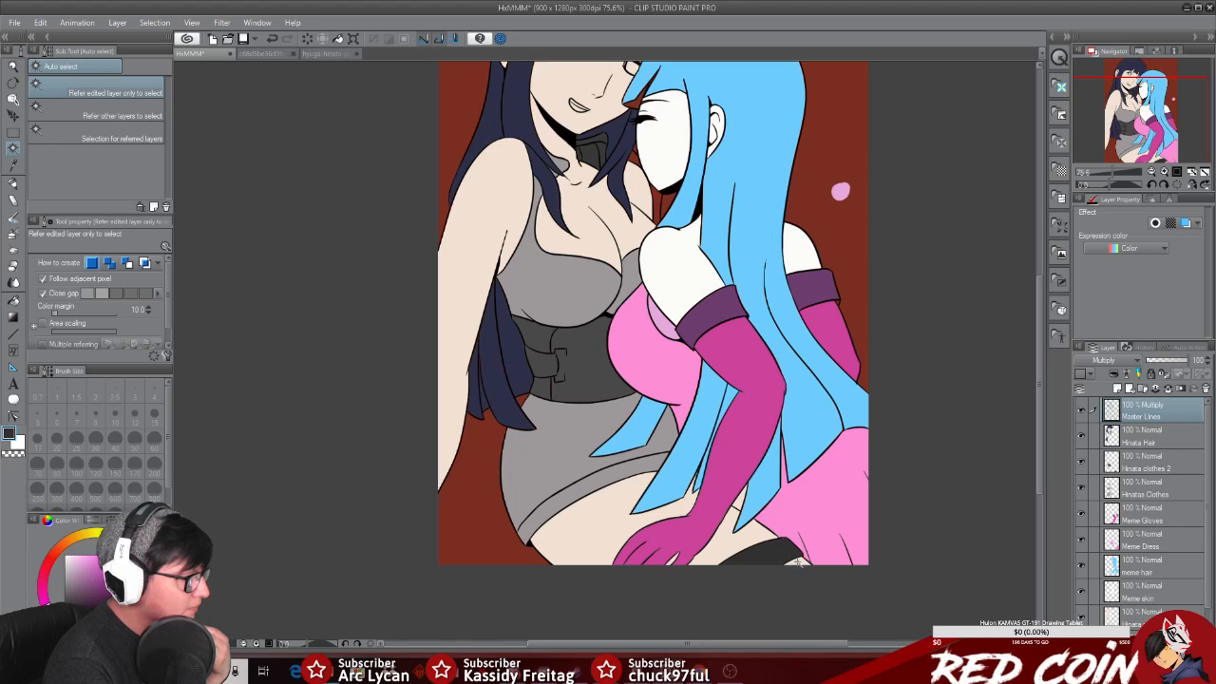
{"action": "left_click", "coordinate": [798, 562]}
{"action": "left_click", "coordinate": [1158, 470]}
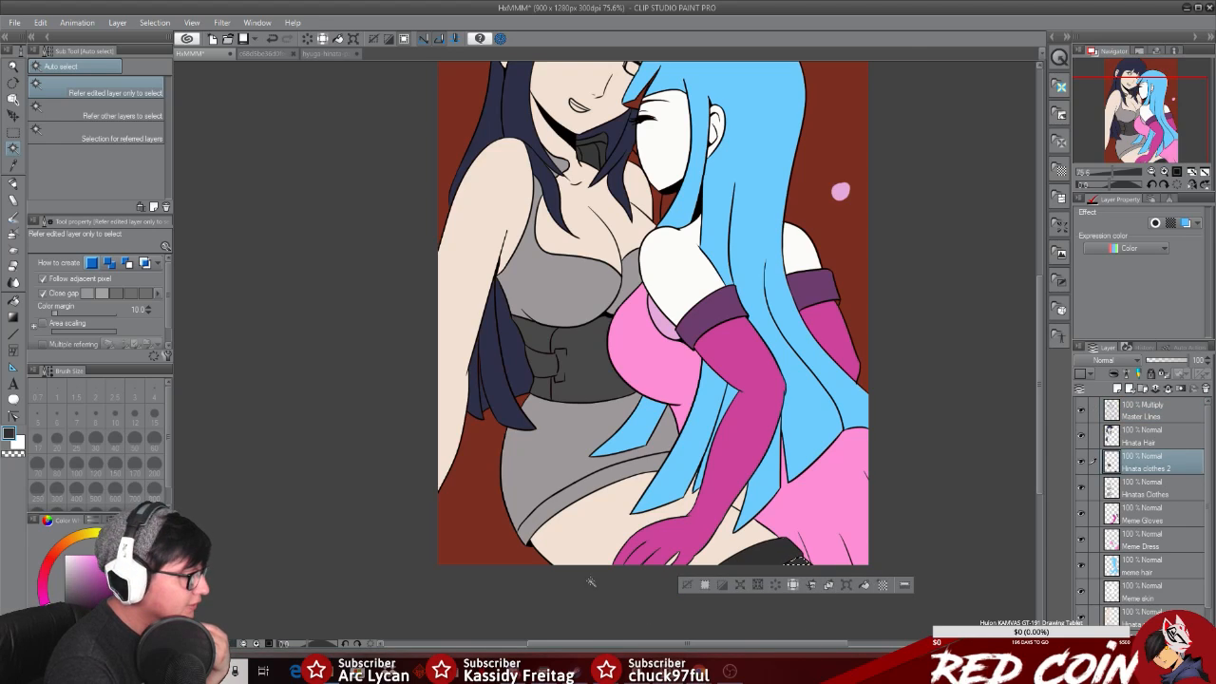
{"action": "left_click", "coordinate": [686, 586]}
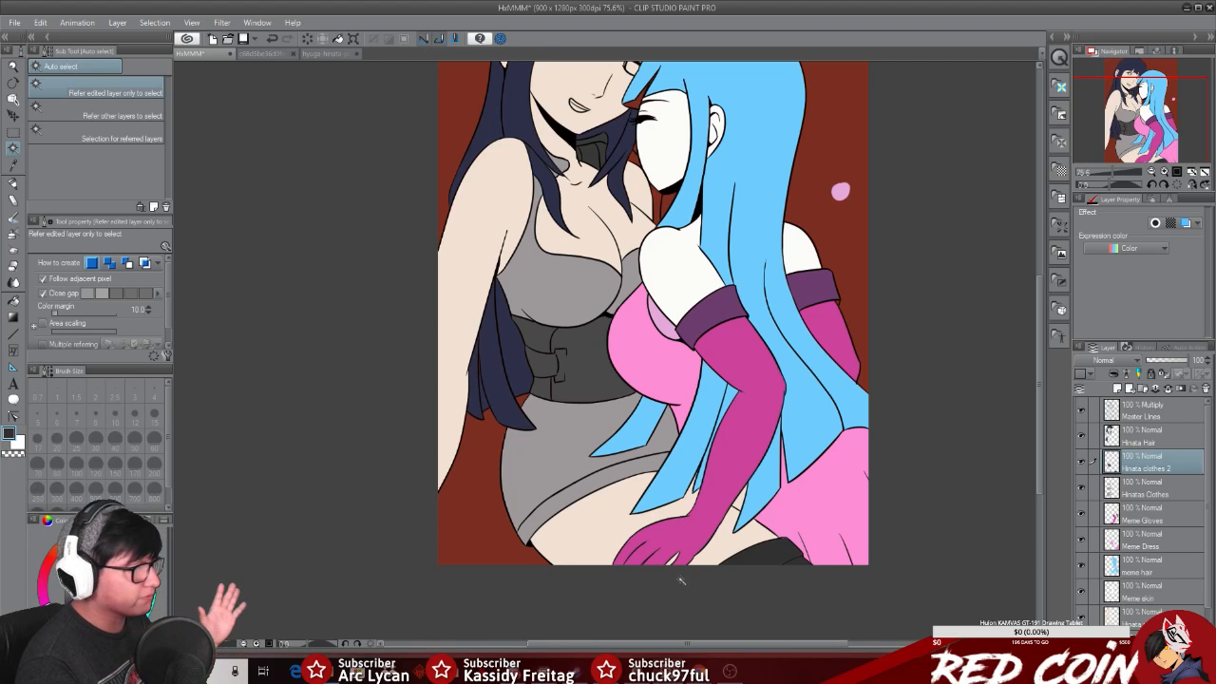
{"action": "left_click", "coordinate": [589, 88]}
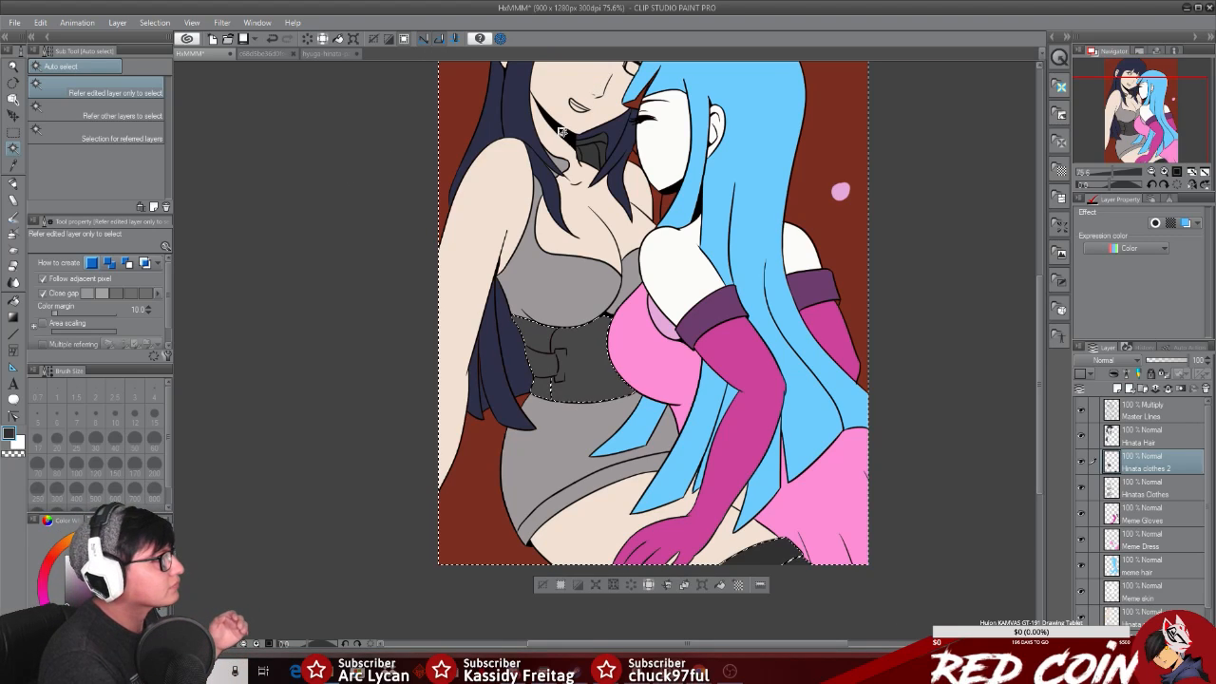
{"action": "left_click", "coordinate": [544, 587]}
Step: Activate Hinata's skin layer and sample the peach skin-shadow colour from the hyuga-hinata-painting reference for use in the HxMMM drawing
{"action": "left_click_drag", "start_coordinate": [1040, 345], "coordinate": [1039, 283]}
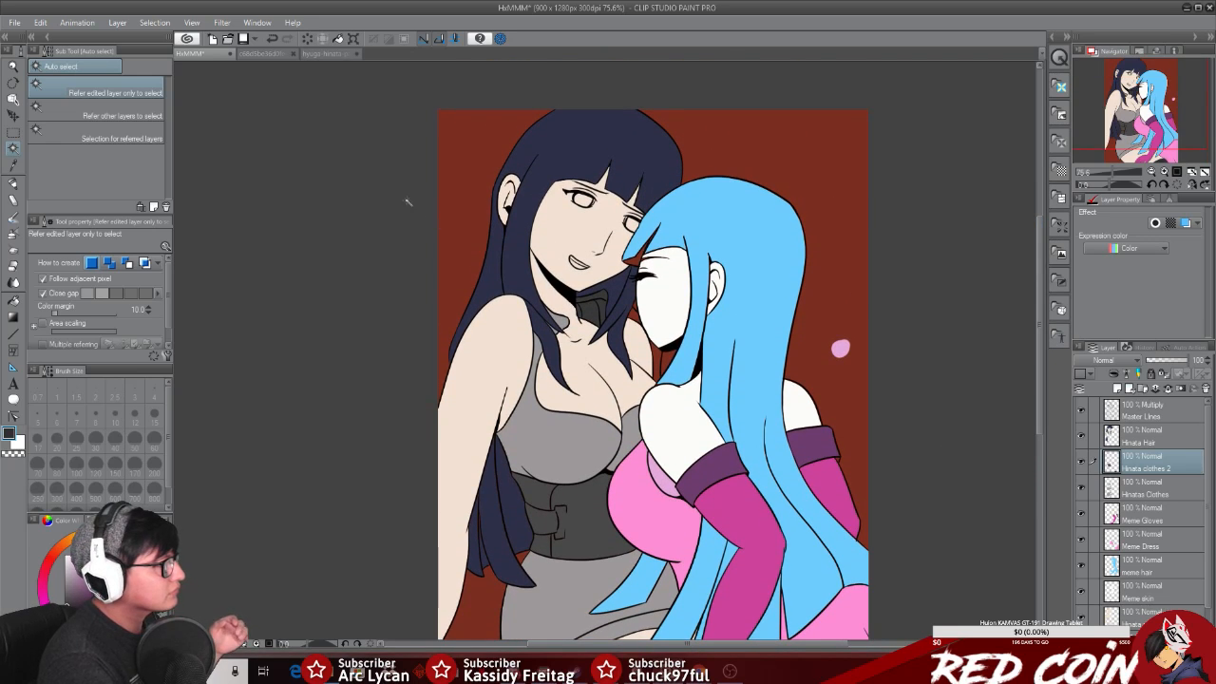
{"action": "left_click", "coordinate": [13, 66]}
{"action": "left_click_drag", "start_coordinate": [595, 179], "coordinate": [619, 179]}
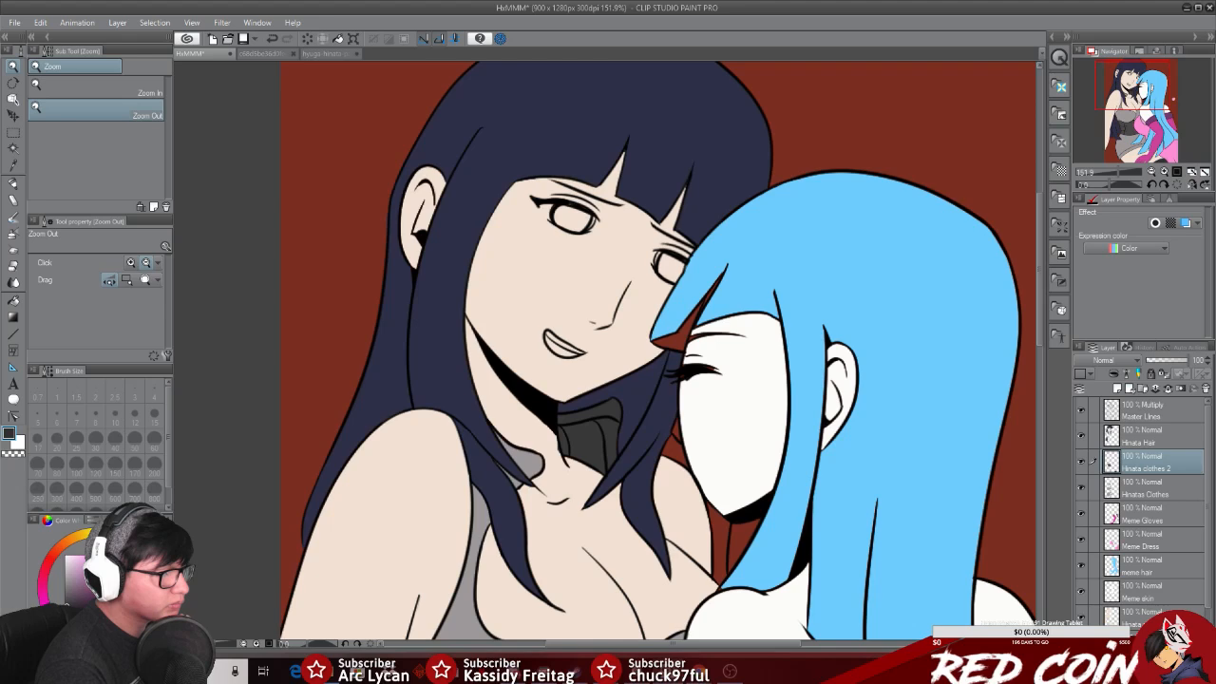
{"action": "left_click", "coordinate": [1144, 617]}
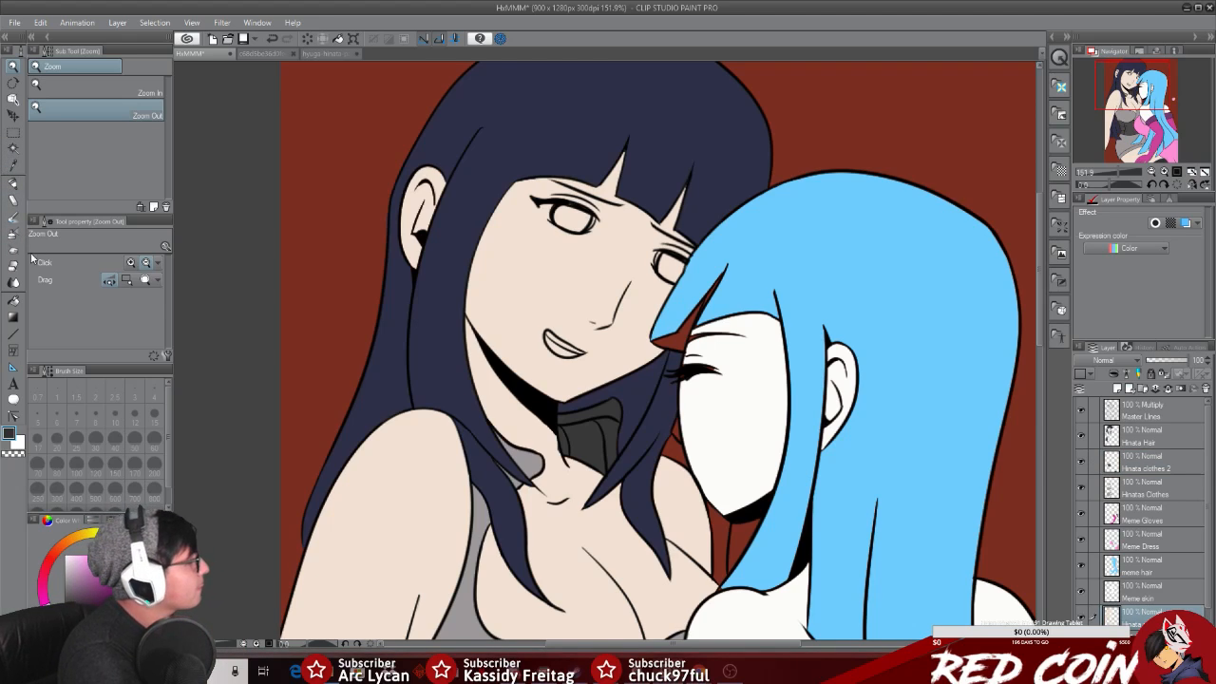
{"action": "left_click", "coordinate": [330, 55]}
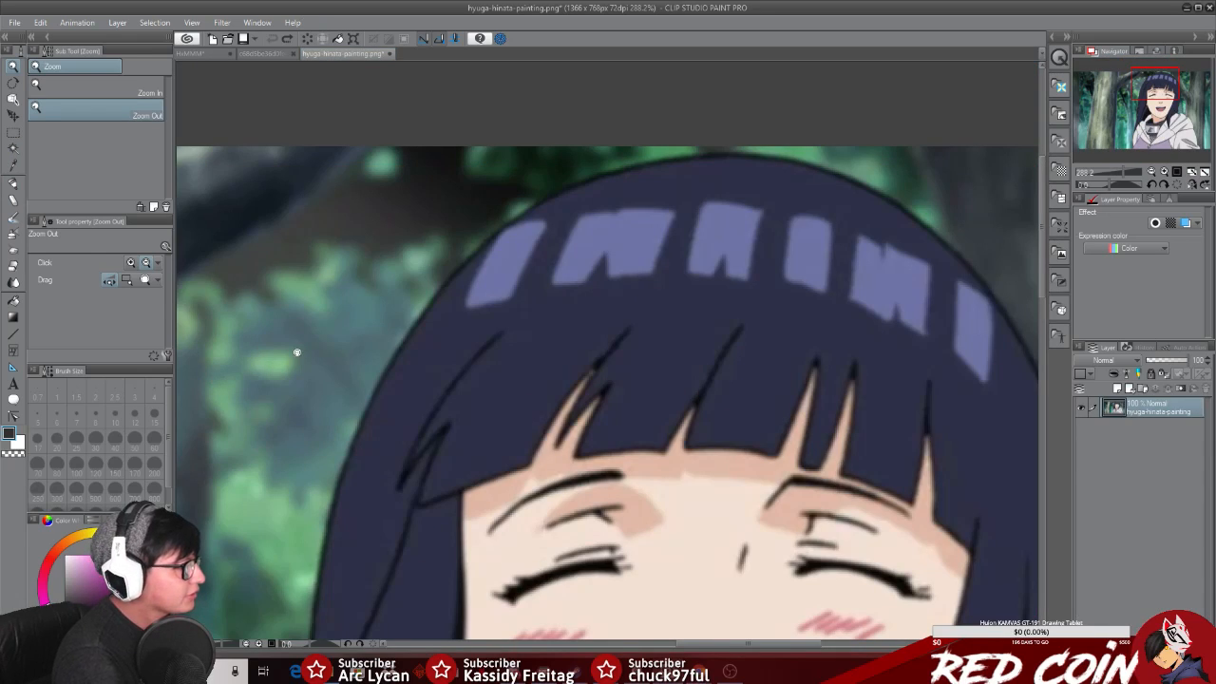
{"action": "left_click", "coordinate": [14, 166]}
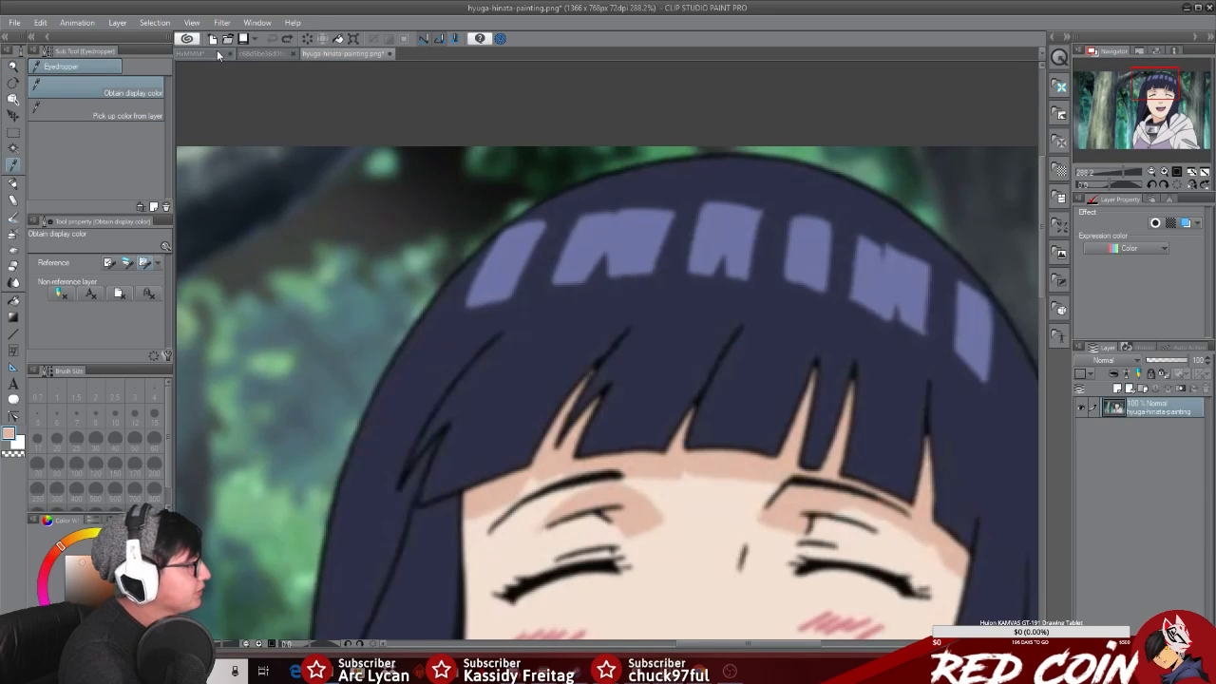
{"action": "left_click", "coordinate": [195, 55]}
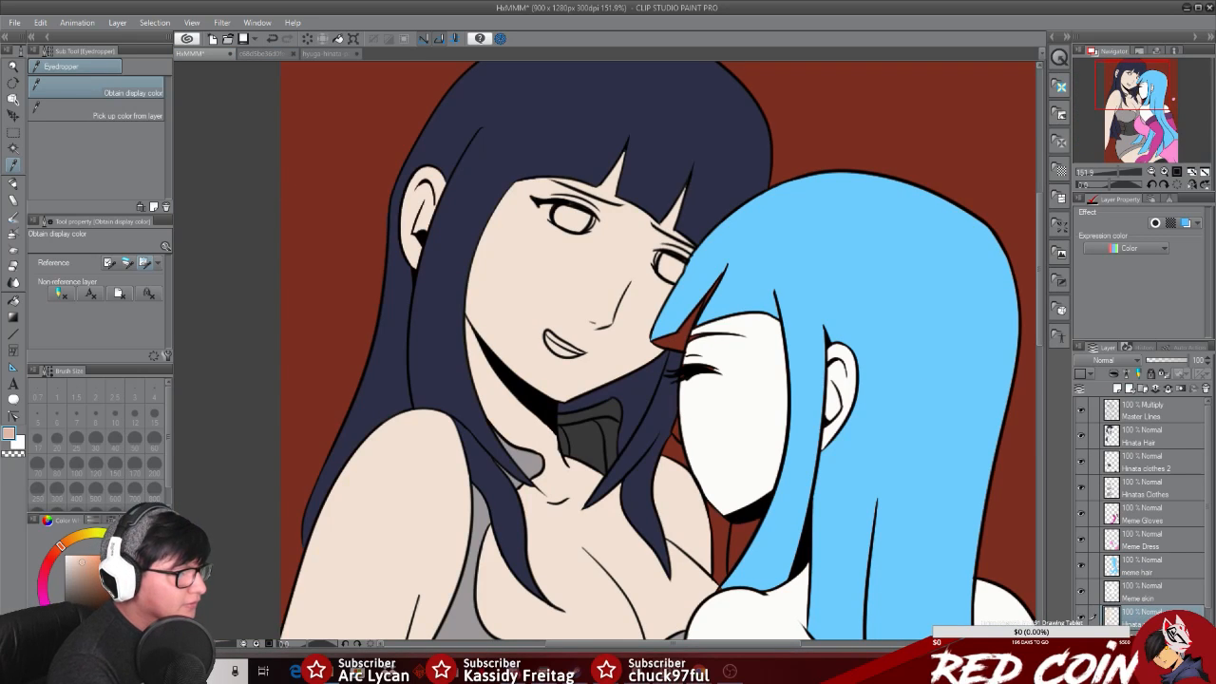
Step: Shade Hinata's forehead along and between the fringe strands with the sampled peach, using the Hard airbrush at size 14
{"action": "left_click", "coordinate": [14, 233]}
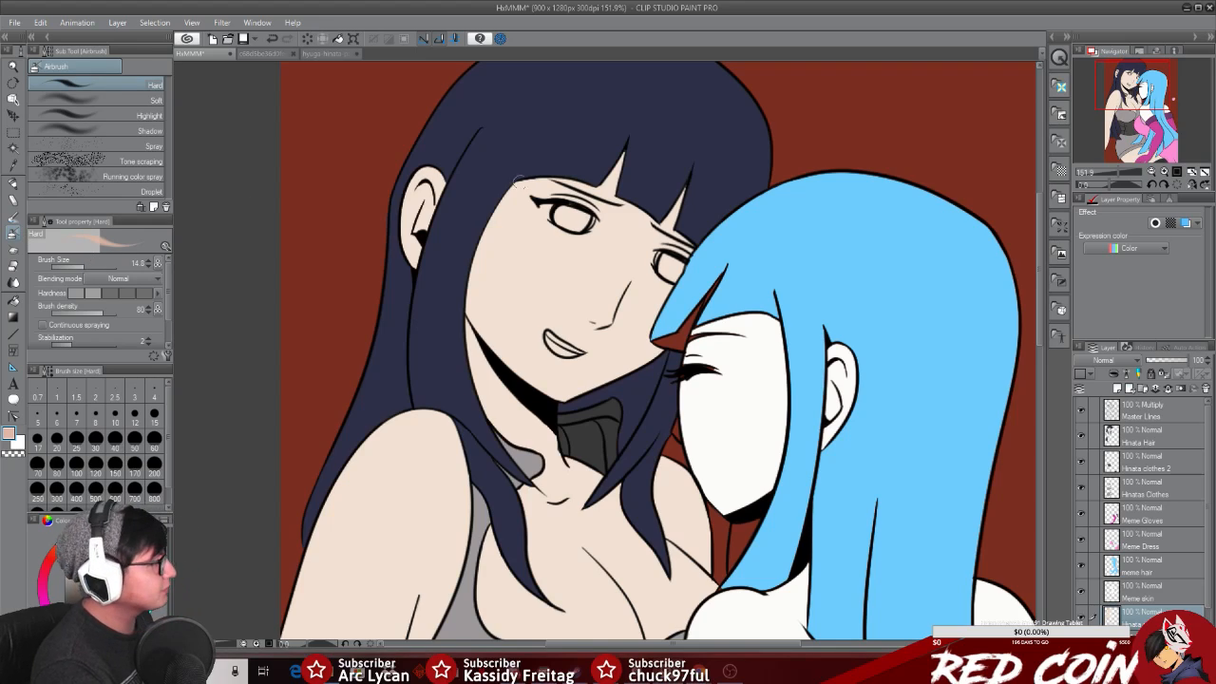
{"action": "left_click_drag", "start_coordinate": [569, 184], "coordinate": [671, 205]}
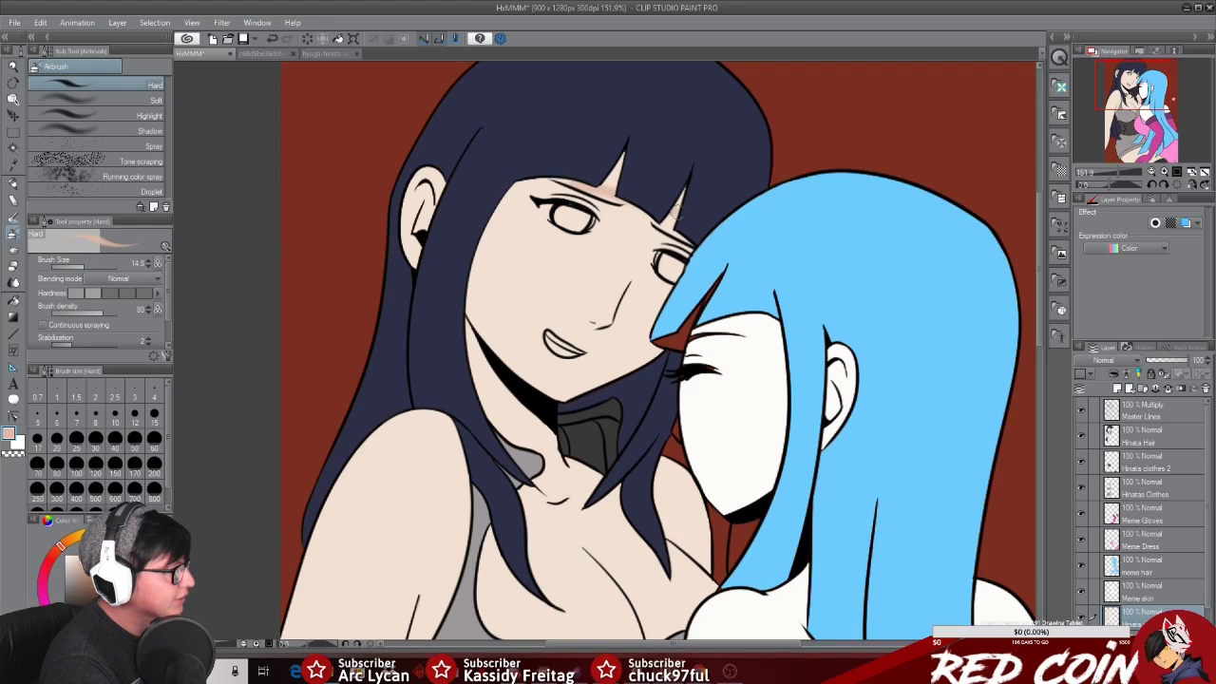
{"action": "key", "text": "ctrl+z"}
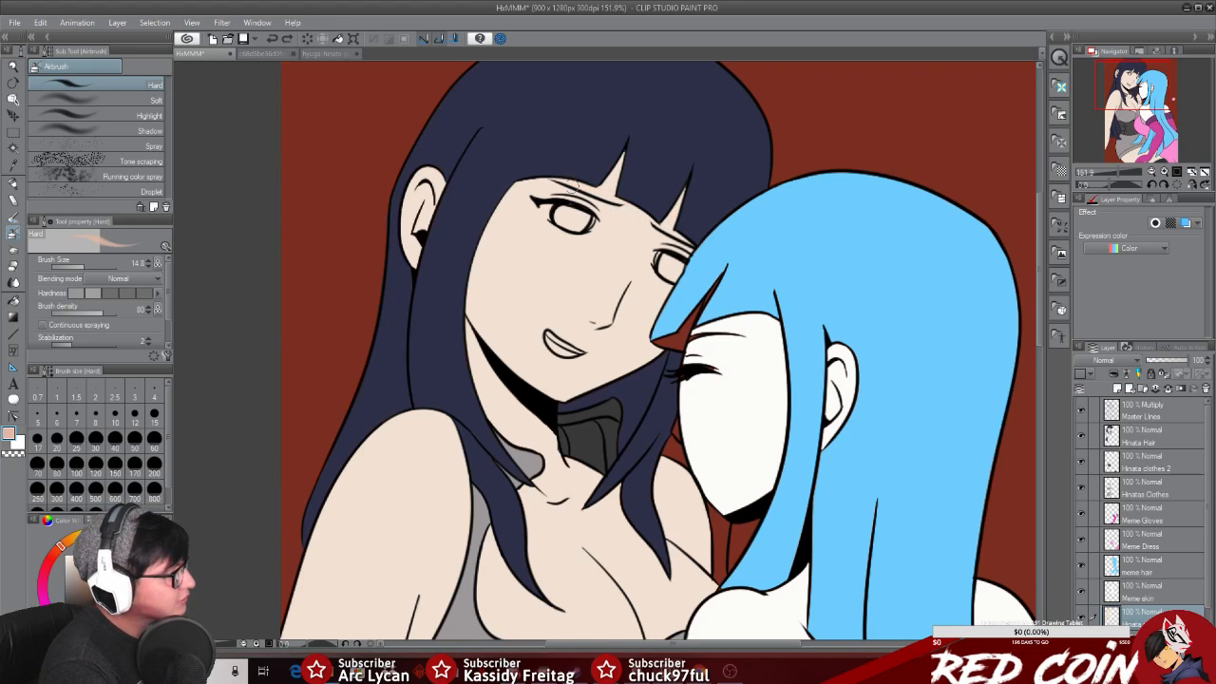
{"action": "left_click_drag", "start_coordinate": [599, 185], "coordinate": [670, 211]}
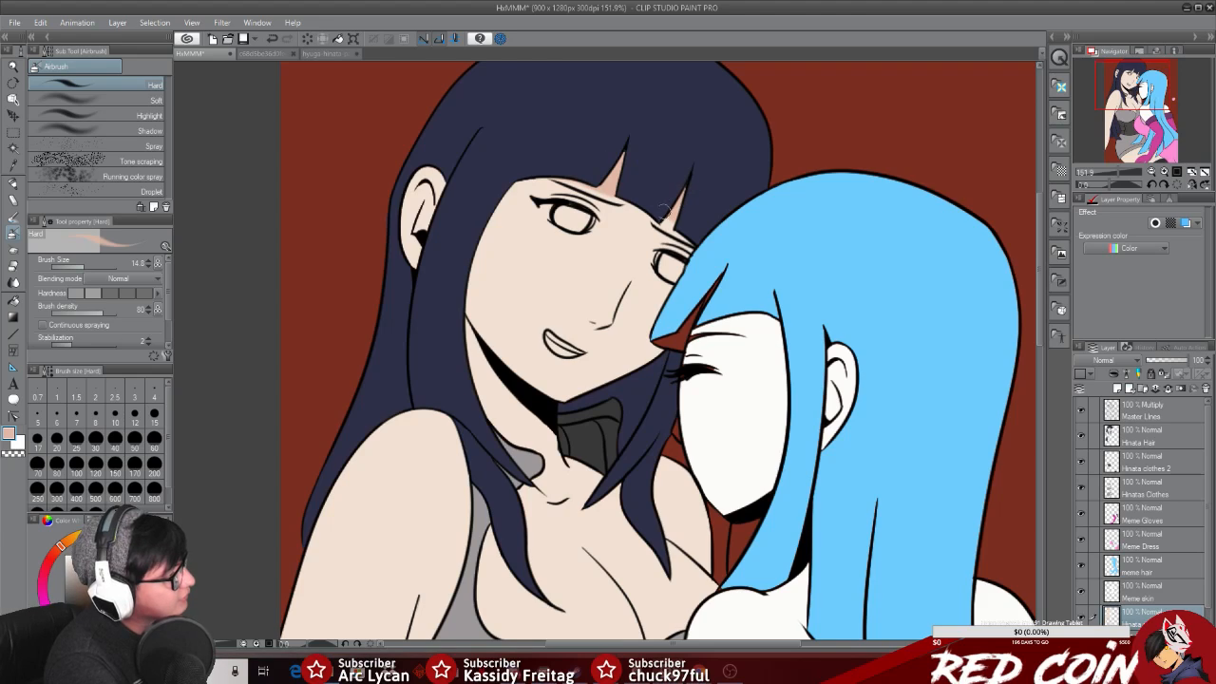
{"action": "left_click_drag", "start_coordinate": [682, 226], "coordinate": [603, 186]}
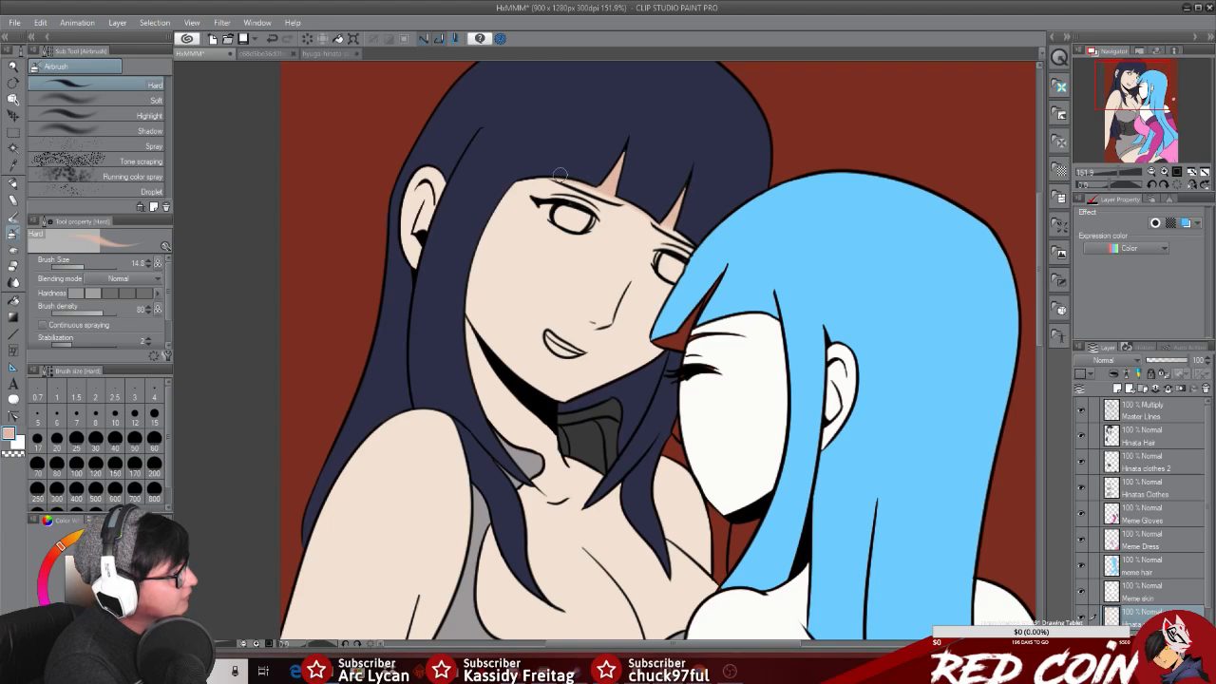
{"action": "mouse_move", "coordinate": [467, 215]}
{"action": "left_mouse_down"}
{"action": "mouse_move", "coordinate": [573, 167]}
{"action": "mouse_move", "coordinate": [534, 178]}
{"action": "mouse_move", "coordinate": [464, 213]}
{"action": "mouse_move", "coordinate": [582, 171]}
{"action": "left_mouse_up"}
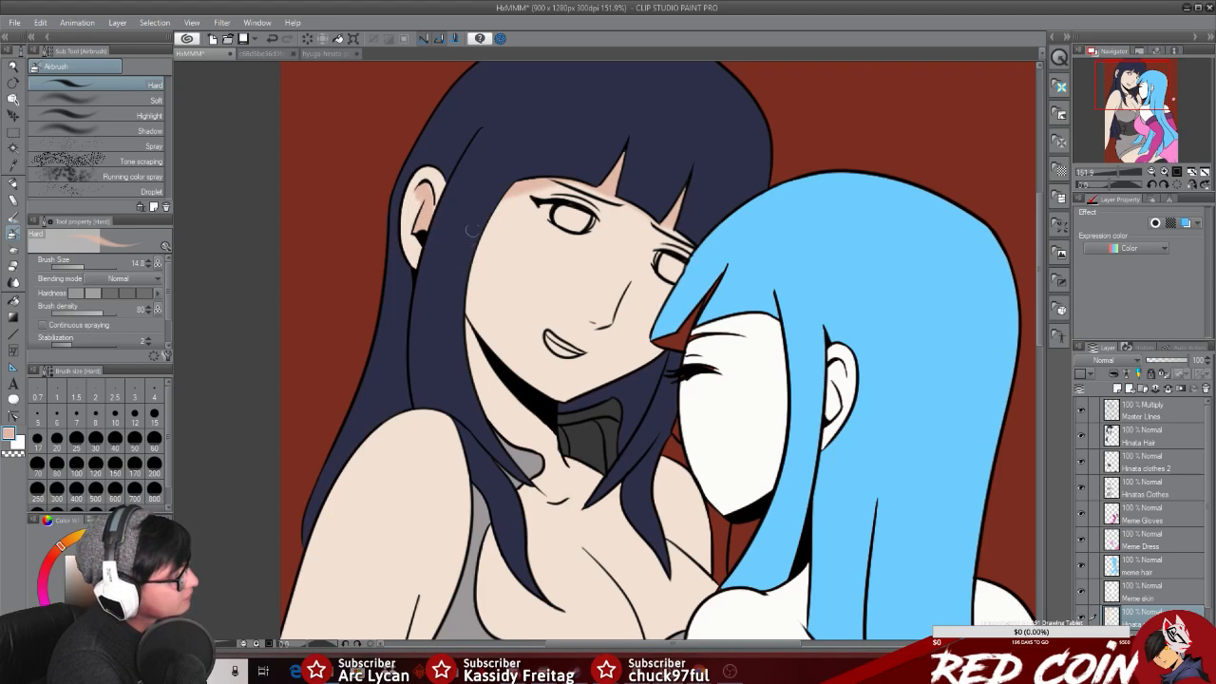
{"action": "left_click_drag", "start_coordinate": [491, 207], "coordinate": [504, 226]}
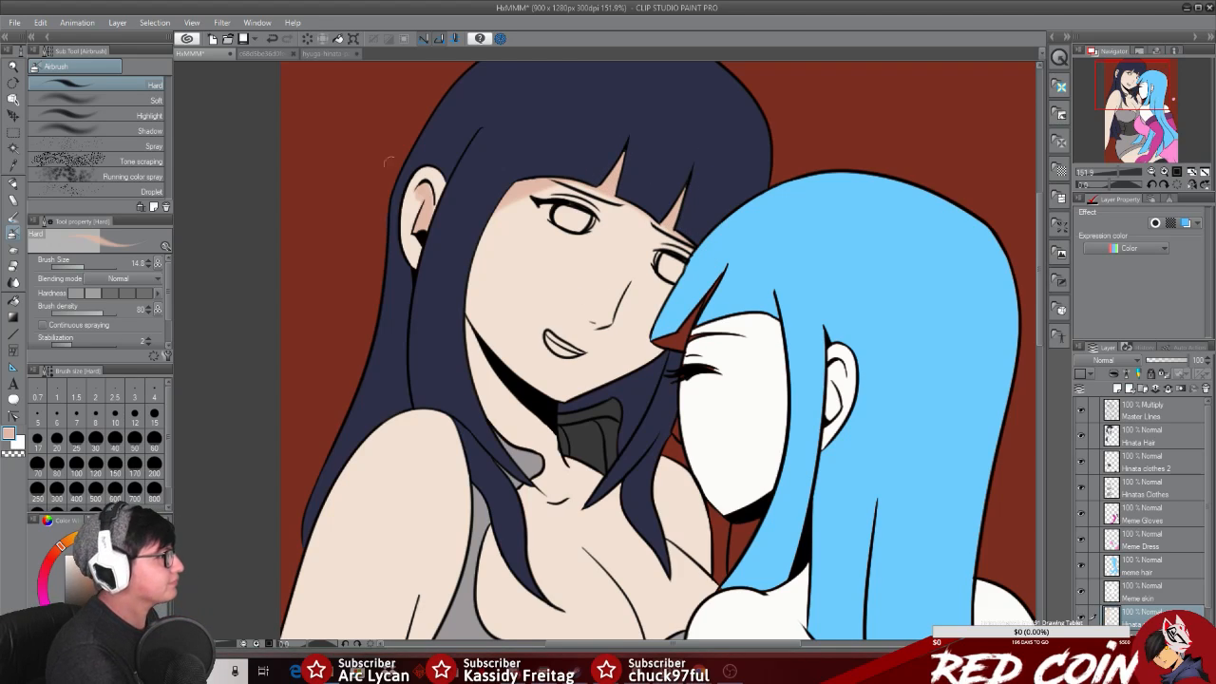
Step: Shade the upper eyelid of Hinata's fully visible eye in peach with the Hard airbrush at size 4.3, undoing unwanted strokes
{"action": "left_click", "coordinate": [12, 68]}
{"action": "left_click_drag", "start_coordinate": [558, 194], "coordinate": [673, 276]}
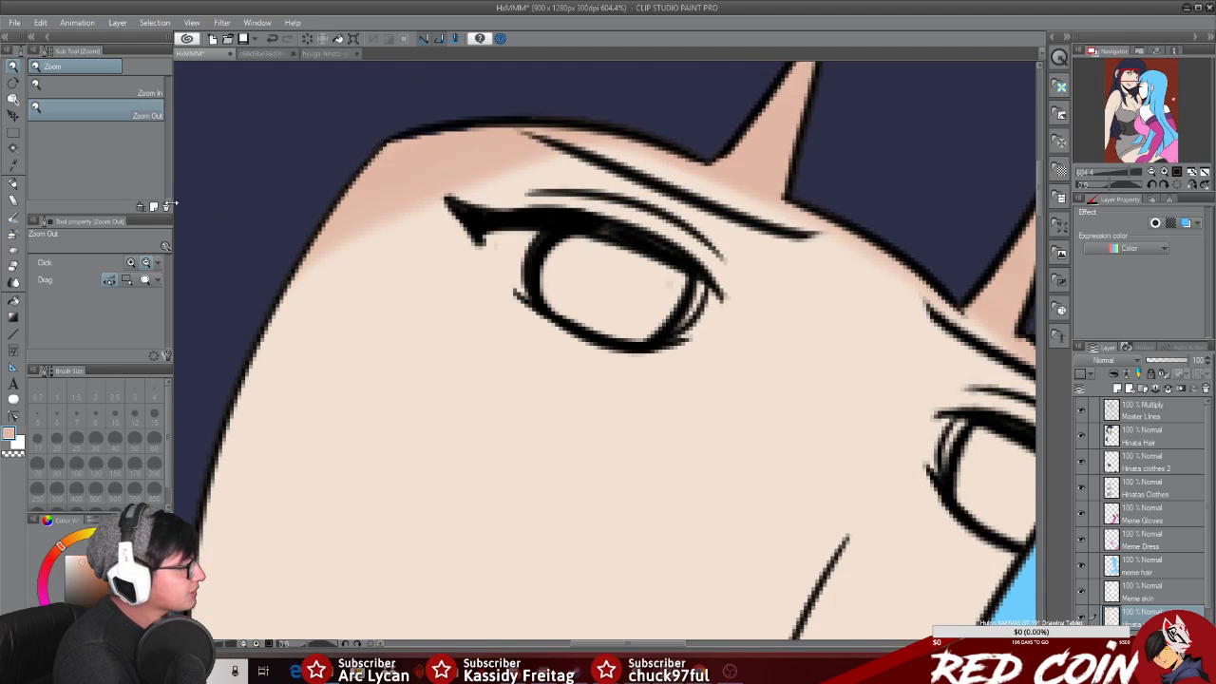
{"action": "left_click", "coordinate": [13, 190]}
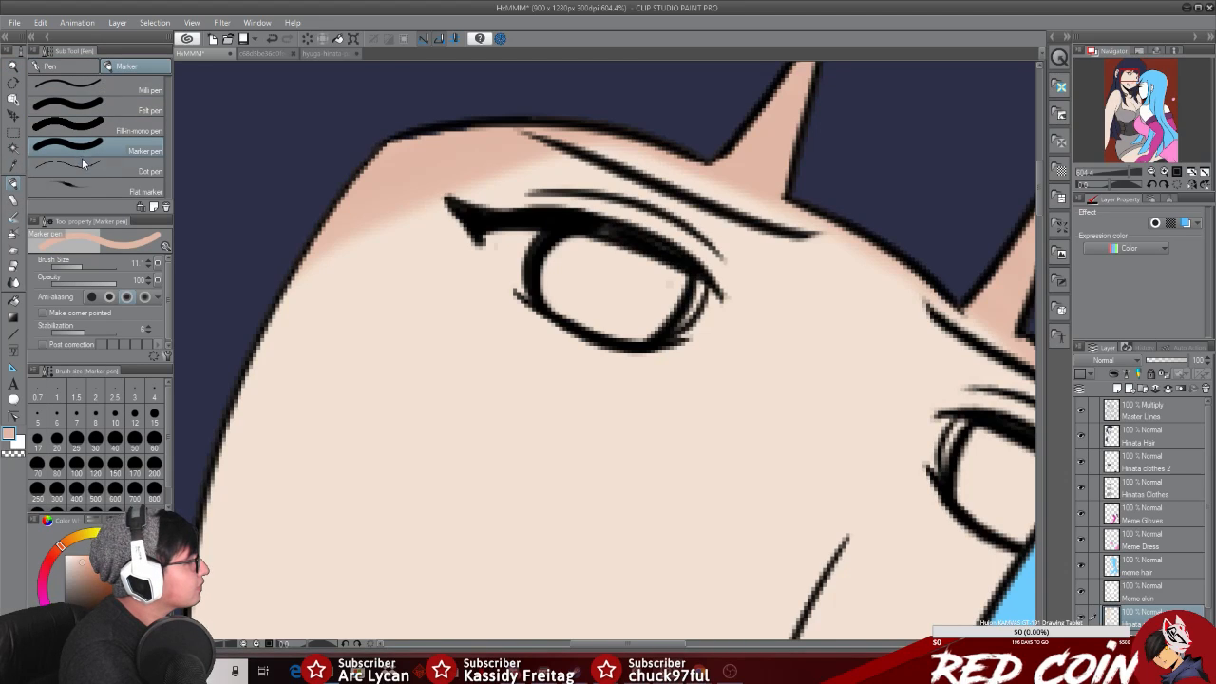
{"action": "left_click", "coordinate": [13, 234]}
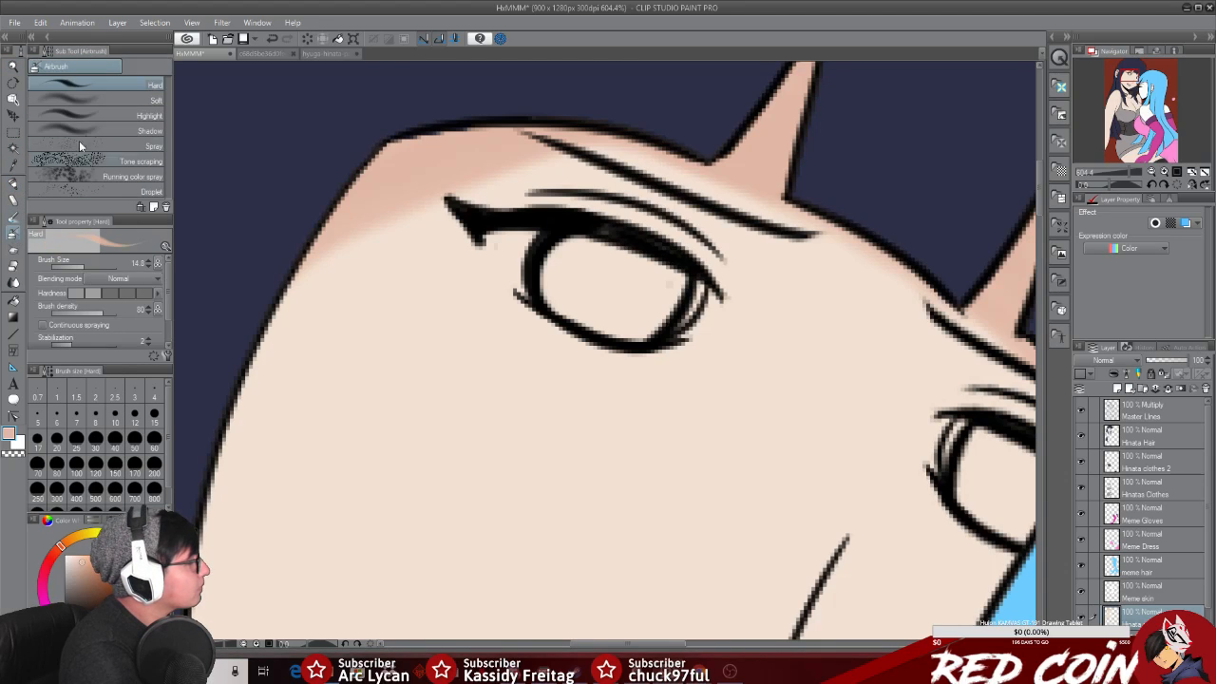
{"action": "left_click_drag", "start_coordinate": [84, 270], "coordinate": [77, 272]}
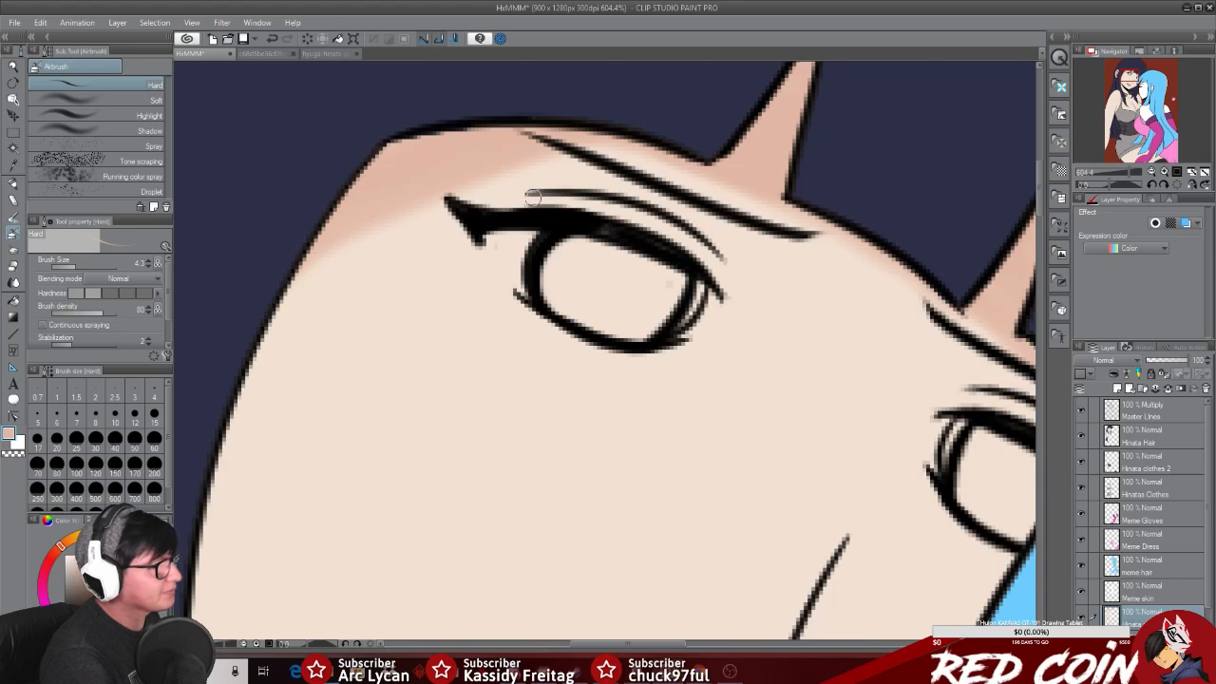
{"action": "left_click_drag", "start_coordinate": [541, 197], "coordinate": [678, 234]}
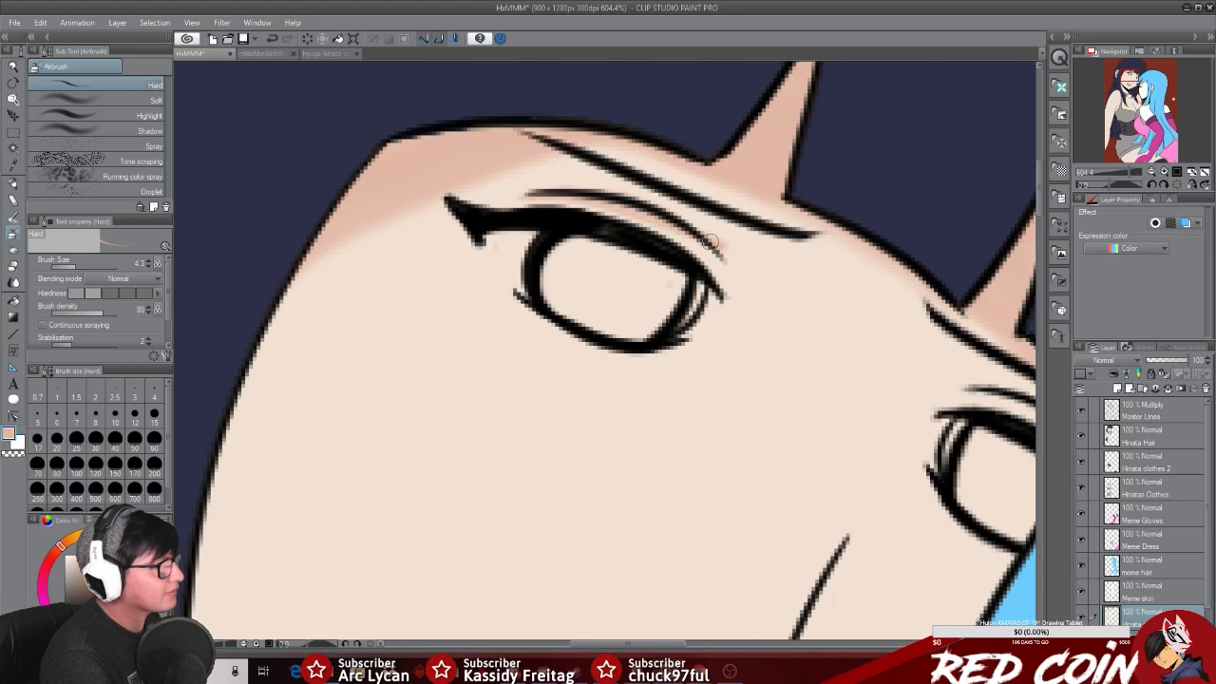
{"action": "mouse_move", "coordinate": [584, 197]}
{"action": "left_mouse_down"}
{"action": "mouse_move", "coordinate": [664, 219]}
{"action": "mouse_move", "coordinate": [708, 245]}
{"action": "mouse_move", "coordinate": [661, 224]}
{"action": "mouse_move", "coordinate": [725, 276]}
{"action": "left_mouse_up"}
{"action": "key", "text": "ctrl+z"}
{"action": "left_click_drag", "start_coordinate": [673, 224], "coordinate": [731, 269]}
{"action": "left_click_drag", "start_coordinate": [543, 146], "coordinate": [785, 207]}
{"action": "key", "text": "ctrl+z"}
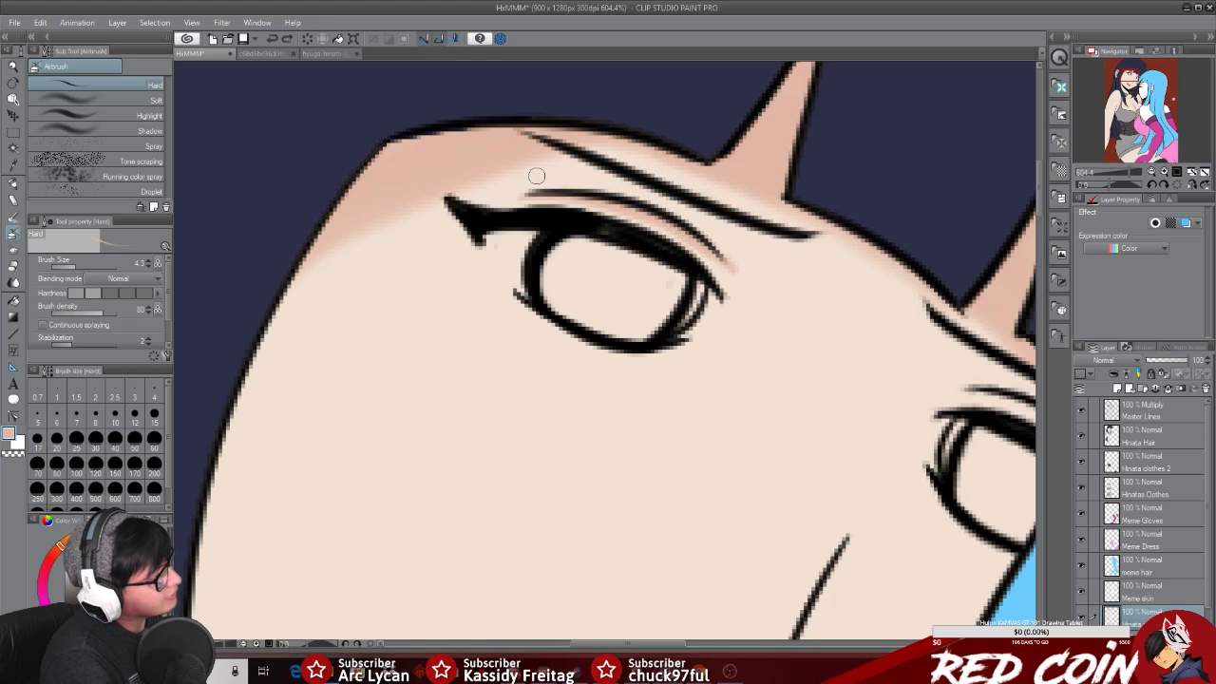
Step: Try to shade beneath the eyebrow over Hinata's fully visible eye in peach with the Marker pen at size 7.6
{"action": "left_click", "coordinate": [13, 186]}
{"action": "left_click_drag", "start_coordinate": [81, 271], "coordinate": [79, 263]}
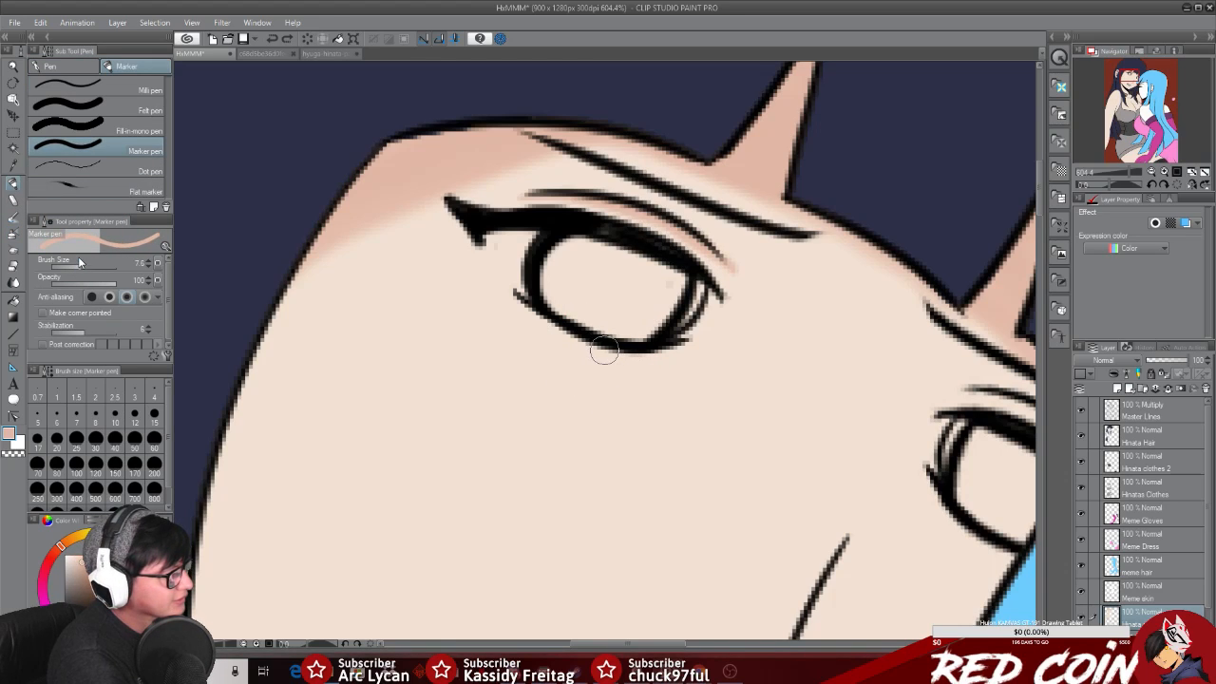
{"action": "left_click_drag", "start_coordinate": [532, 192], "coordinate": [817, 236]}
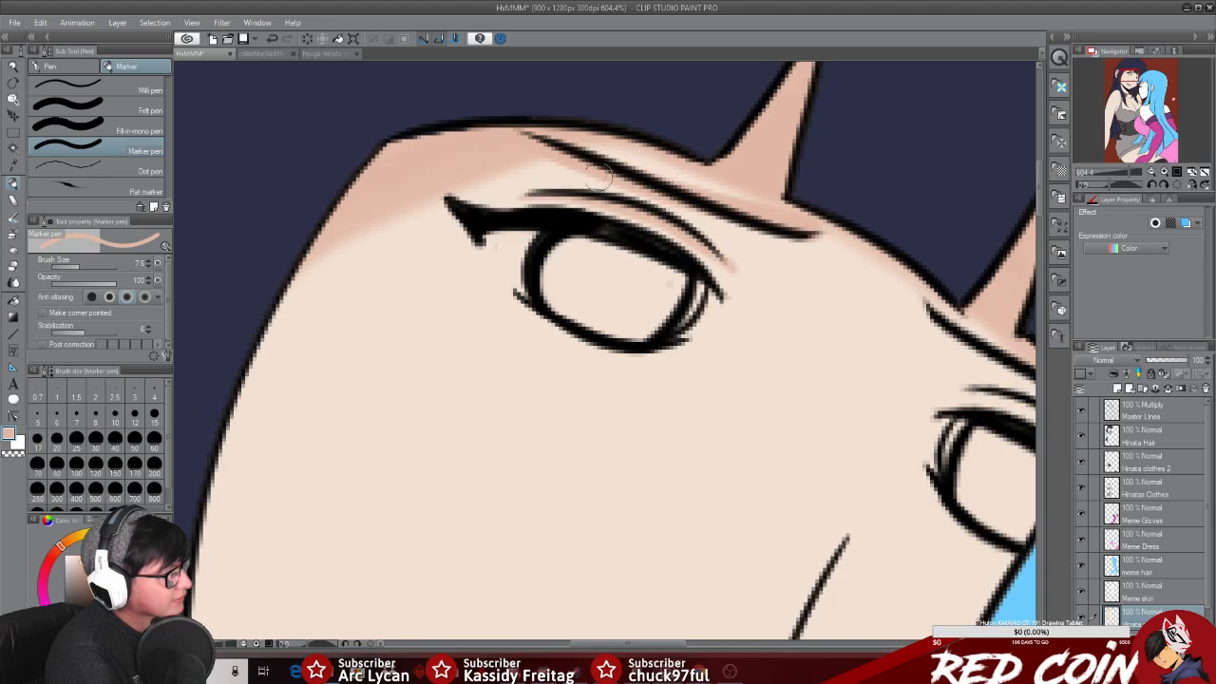
{"action": "key", "text": "ctrl+z"}
{"action": "left_click_drag", "start_coordinate": [551, 149], "coordinate": [844, 254]}
{"action": "key", "text": "ctrl+z"}
{"action": "left_click_drag", "start_coordinate": [545, 148], "coordinate": [792, 244]}
{"action": "key", "text": "ctrl+z"}
{"action": "left_click_drag", "start_coordinate": [555, 152], "coordinate": [826, 236]}
{"action": "key", "text": "ctrl+z"}
{"action": "left_click_drag", "start_coordinate": [543, 149], "coordinate": [838, 244]}
{"action": "key", "text": "ctrl+z"}
{"action": "left_click_drag", "start_coordinate": [564, 137], "coordinate": [831, 234]}
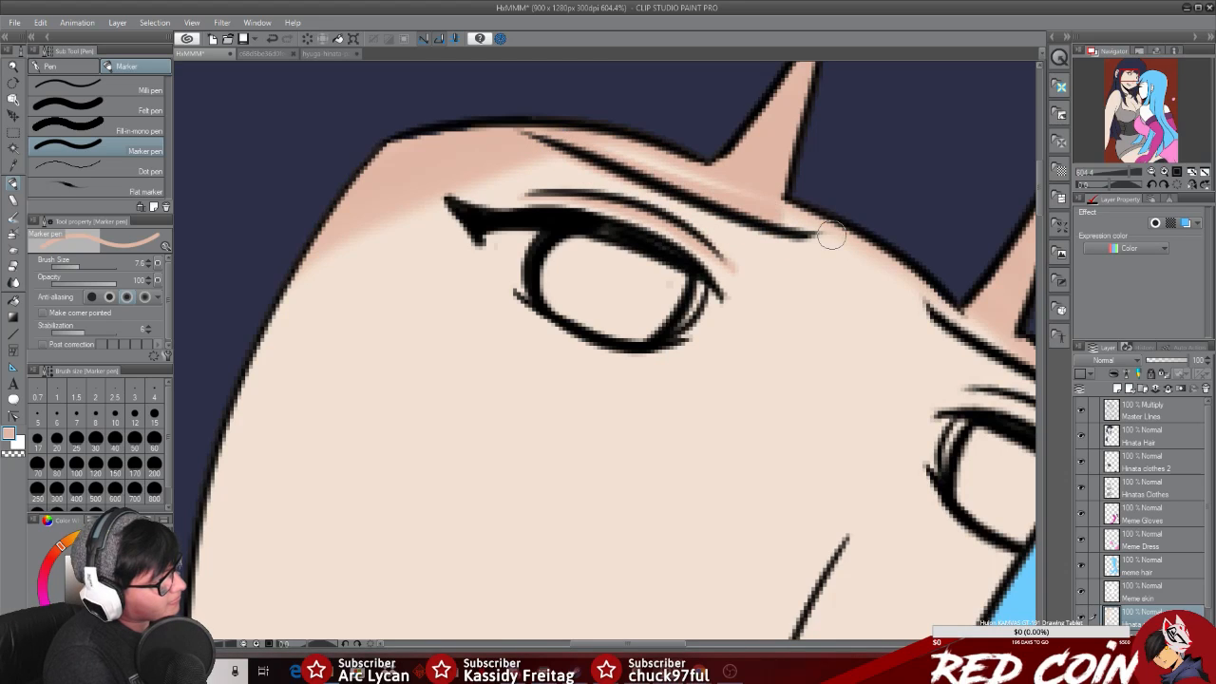
{"action": "key", "text": "ctrl+z"}
{"action": "mouse_move", "coordinate": [572, 159]}
{"action": "left_mouse_down"}
{"action": "mouse_move", "coordinate": [657, 198]}
{"action": "mouse_move", "coordinate": [872, 257]}
{"action": "left_mouse_up"}
{"action": "key", "text": "ctrl+z"}
{"action": "mouse_move", "coordinate": [568, 150]}
{"action": "left_mouse_down"}
{"action": "mouse_move", "coordinate": [767, 228]}
{"action": "mouse_move", "coordinate": [849, 239]}
{"action": "mouse_move", "coordinate": [720, 245]}
{"action": "mouse_move", "coordinate": [814, 240]}
{"action": "mouse_move", "coordinate": [531, 183]}
{"action": "mouse_move", "coordinate": [651, 200]}
{"action": "mouse_move", "coordinate": [554, 147]}
{"action": "mouse_move", "coordinate": [798, 240]}
{"action": "left_mouse_up"}
{"action": "key", "text": "ctrl+z"}
{"action": "key", "text": "ctrl+z"}
{"action": "key", "text": "ctrl+z"}
{"action": "left_click_drag", "start_coordinate": [578, 158], "coordinate": [857, 254]}
{"action": "key", "text": "ctrl+z"}
{"action": "left_click_drag", "start_coordinate": [541, 149], "coordinate": [865, 253]}
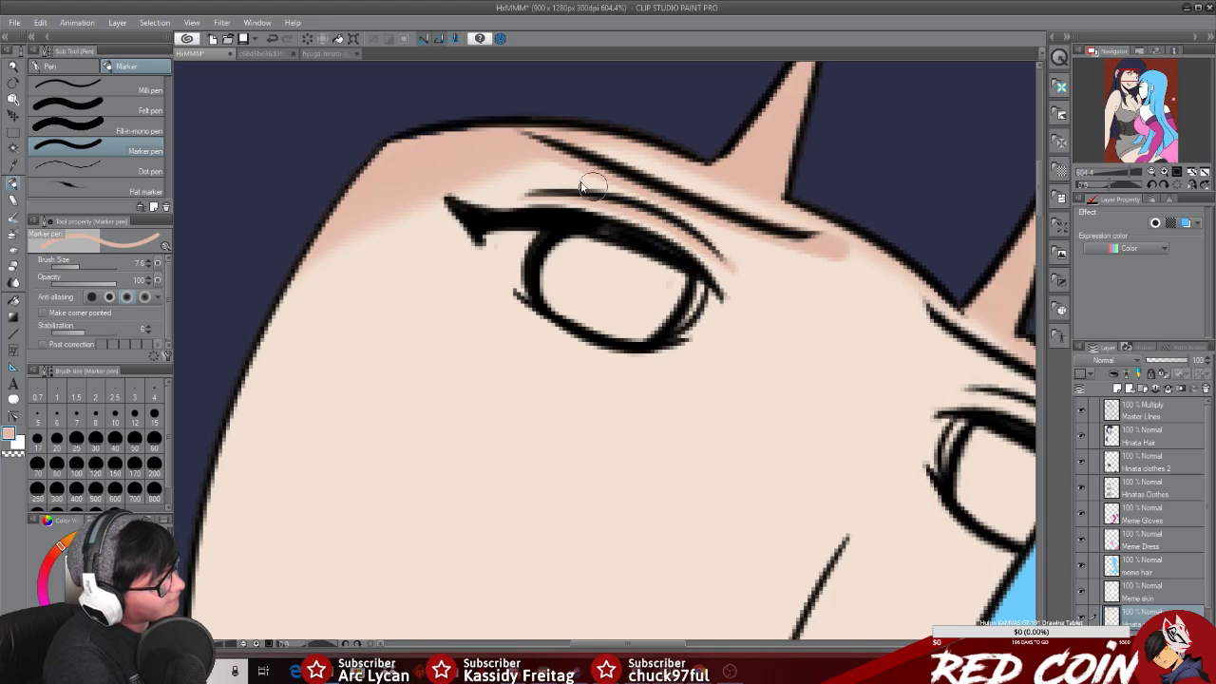
{"action": "key", "text": "ctrl+z"}
{"action": "left_click_drag", "start_coordinate": [568, 150], "coordinate": [836, 205]}
{"action": "key", "text": "ctrl+z"}
{"action": "left_click_drag", "start_coordinate": [536, 143], "coordinate": [842, 239]}
{"action": "key", "text": "ctrl+z"}
{"action": "left_click_drag", "start_coordinate": [537, 142], "coordinate": [825, 238]}
{"action": "key", "text": "ctrl+z"}
{"action": "left_click_drag", "start_coordinate": [540, 143], "coordinate": [858, 262]}
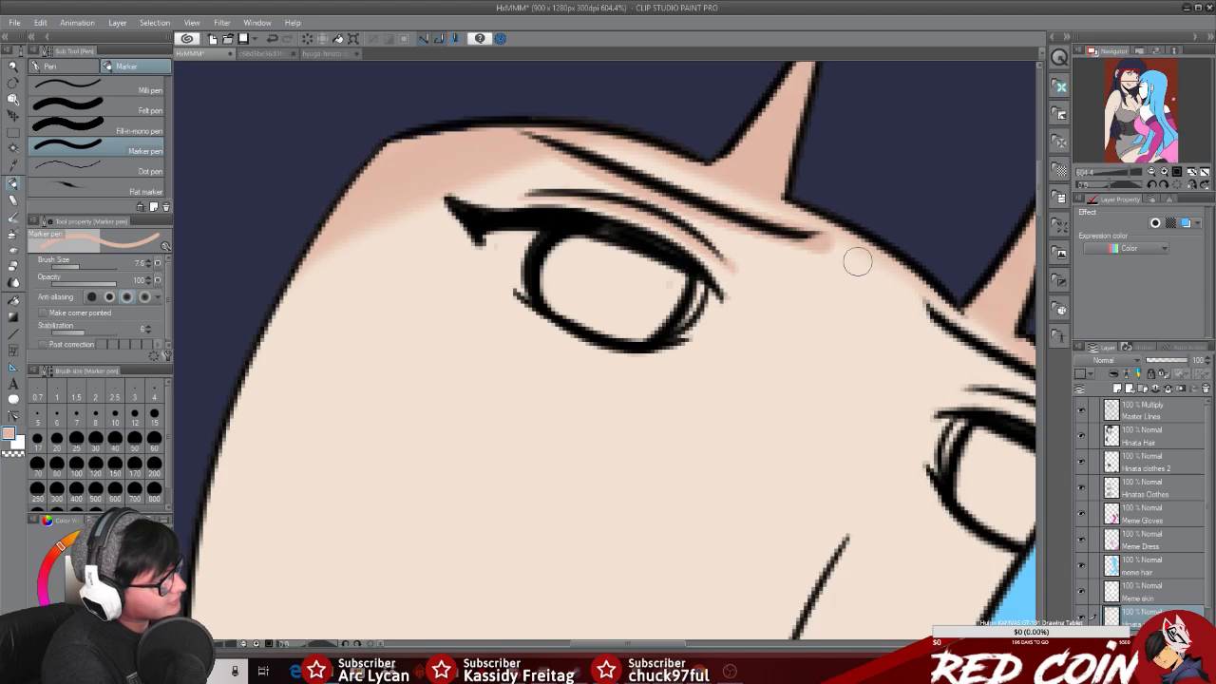
{"action": "key", "text": "ctrl+z"}
{"action": "left_click_drag", "start_coordinate": [543, 149], "coordinate": [839, 249]}
{"action": "key", "text": "ctrl+z"}
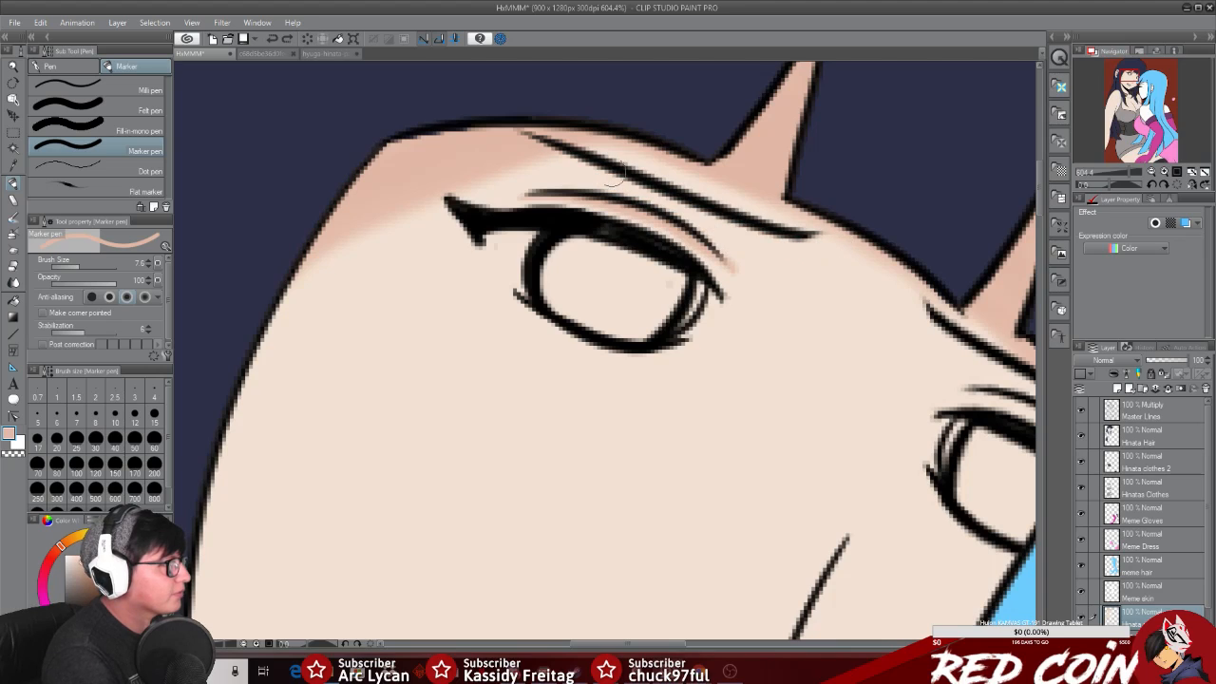
{"action": "left_click_drag", "start_coordinate": [547, 145], "coordinate": [825, 236]}
{"action": "key", "text": "ctrl+z"}
{"action": "mouse_move", "coordinate": [551, 142]}
{"action": "left_mouse_down"}
{"action": "mouse_move", "coordinate": [744, 238]}
{"action": "mouse_move", "coordinate": [812, 253]}
{"action": "left_mouse_up"}
{"action": "key", "text": "ctrl+z"}
{"action": "left_click_drag", "start_coordinate": [563, 146], "coordinate": [845, 233]}
{"action": "key", "text": "ctrl+z"}
{"action": "left_click_drag", "start_coordinate": [567, 152], "coordinate": [877, 251]}
{"action": "key", "text": "ctrl+z"}
{"action": "left_click_drag", "start_coordinate": [563, 160], "coordinate": [836, 242]}
{"action": "key", "text": "ctrl+z"}
{"action": "mouse_move", "coordinate": [543, 152]}
{"action": "left_mouse_down"}
{"action": "mouse_move", "coordinate": [689, 211]}
{"action": "mouse_move", "coordinate": [825, 249]}
{"action": "left_mouse_up"}
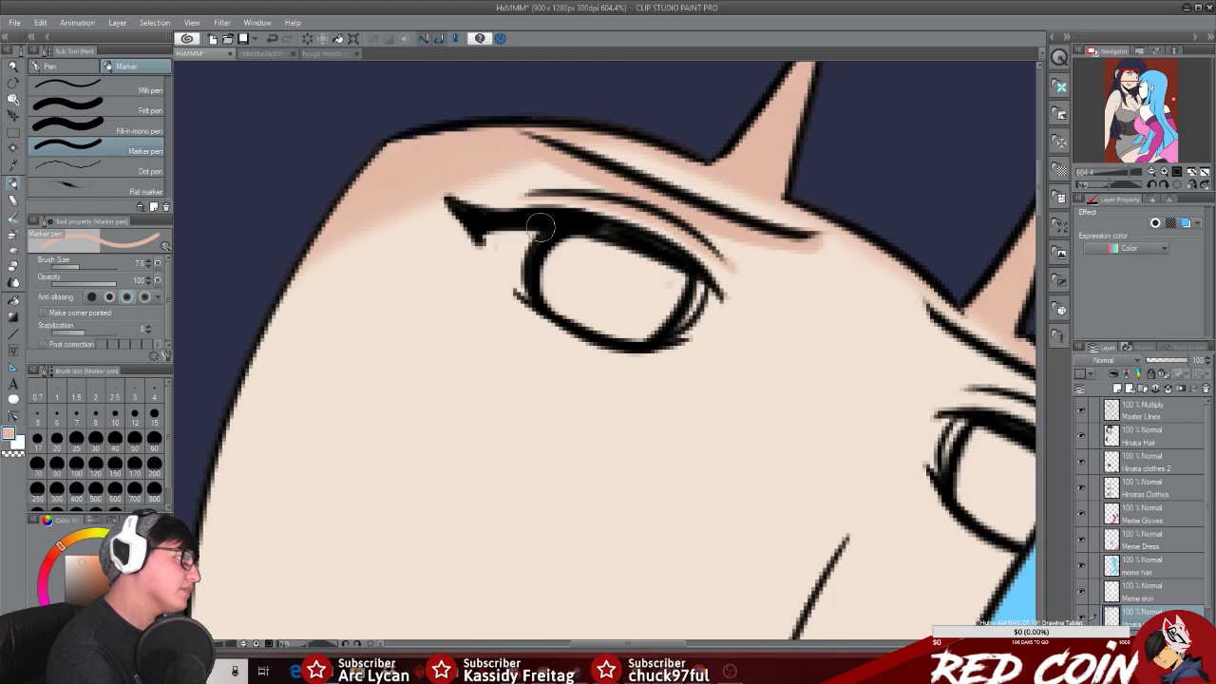
{"action": "key", "text": "ctrl+z"}
Step: Shade beneath the eyebrow over Hinata's fully visible eye in peach with the Marker pen at size 5.2, undoing unwanted strokes
{"action": "left_click_drag", "start_coordinate": [84, 265], "coordinate": [77, 264]}
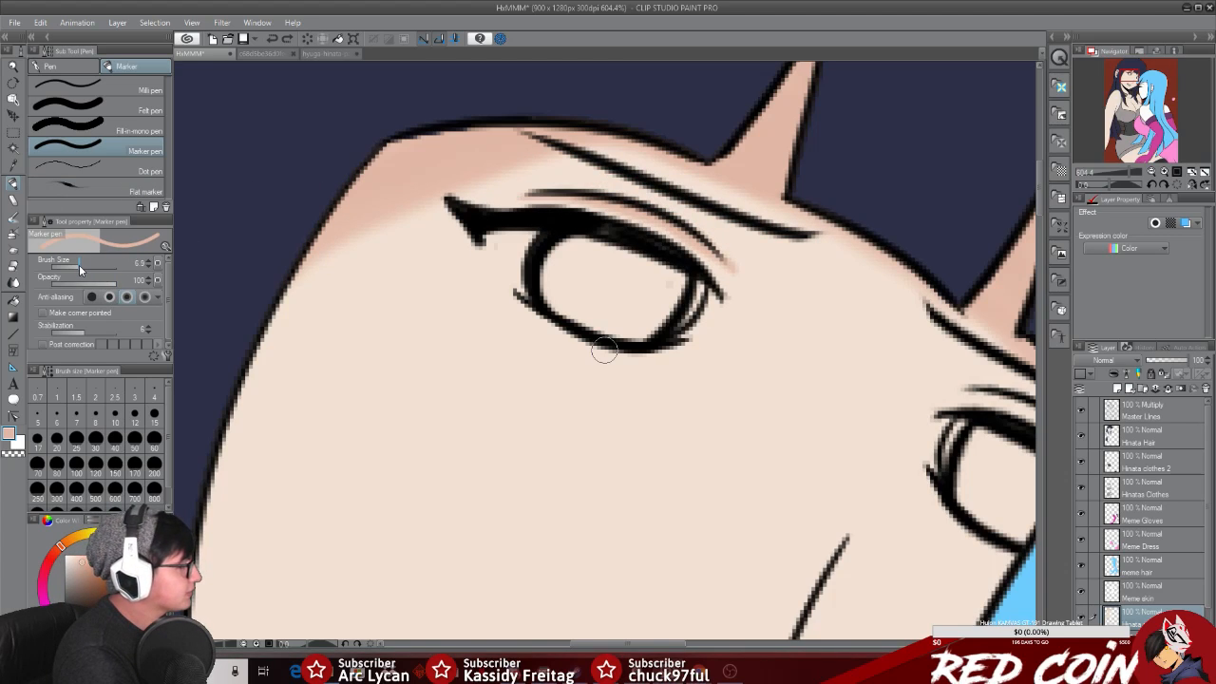
{"action": "left_click_drag", "start_coordinate": [551, 147], "coordinate": [815, 222]}
{"action": "key", "text": "ctrl+z"}
{"action": "left_click_drag", "start_coordinate": [575, 160], "coordinate": [837, 243]}
{"action": "key", "text": "ctrl+z"}
{"action": "left_click_drag", "start_coordinate": [570, 158], "coordinate": [806, 250]}
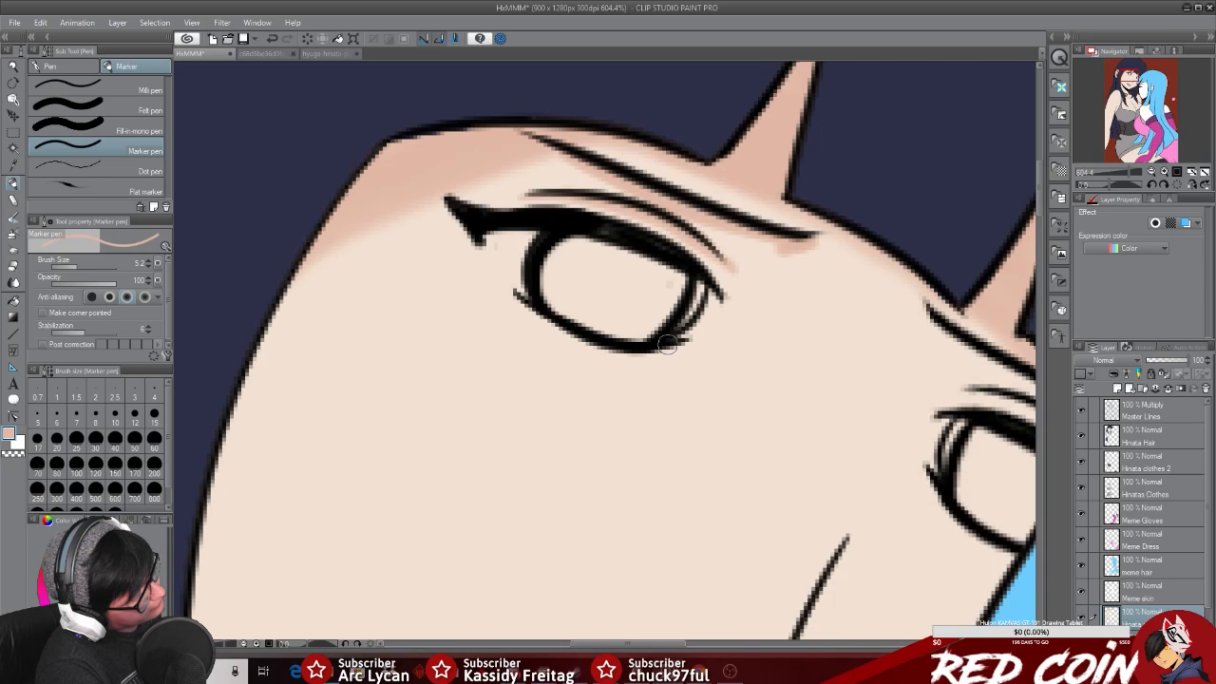
Step: Shade beneath the eyebrow over Hinata's partly hidden eye in peach with the Marker pen at size 8.3, undoing unwanted strokes
{"action": "left_click_drag", "start_coordinate": [676, 649], "coordinate": [716, 648]}
{"action": "left_click_drag", "start_coordinate": [682, 302], "coordinate": [702, 352]}
{"action": "key", "text": "ctrl+z"}
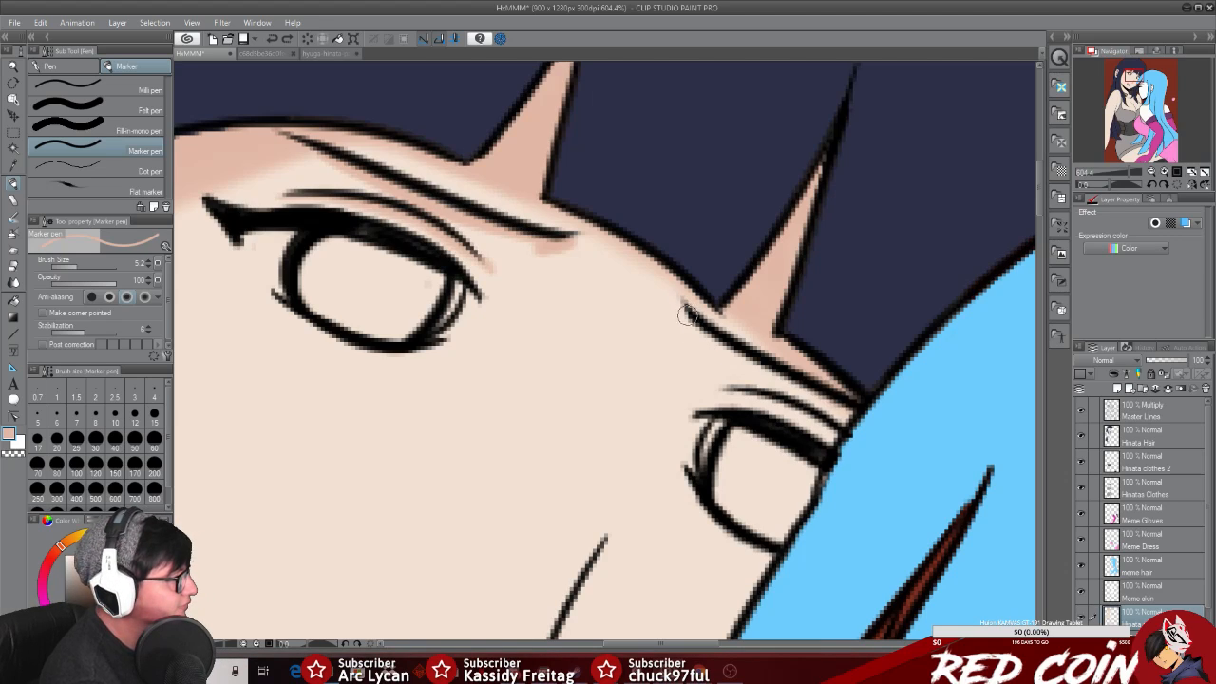
{"action": "left_click_drag", "start_coordinate": [76, 273], "coordinate": [82, 271]}
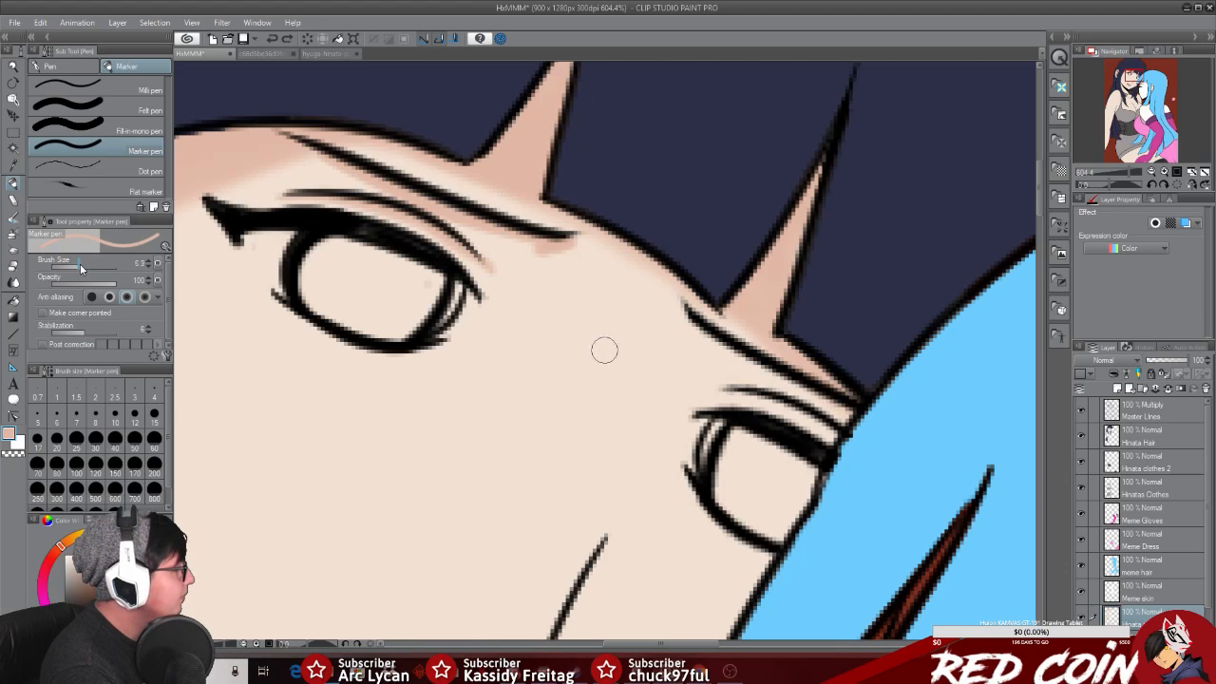
{"action": "left_click_drag", "start_coordinate": [684, 307], "coordinate": [855, 407]}
{"action": "key", "text": "ctrl+z"}
{"action": "left_click_drag", "start_coordinate": [682, 305], "coordinate": [868, 413]}
{"action": "key", "text": "ctrl+z"}
{"action": "left_click_drag", "start_coordinate": [687, 314], "coordinate": [867, 406]}
{"action": "key", "text": "ctrl+z"}
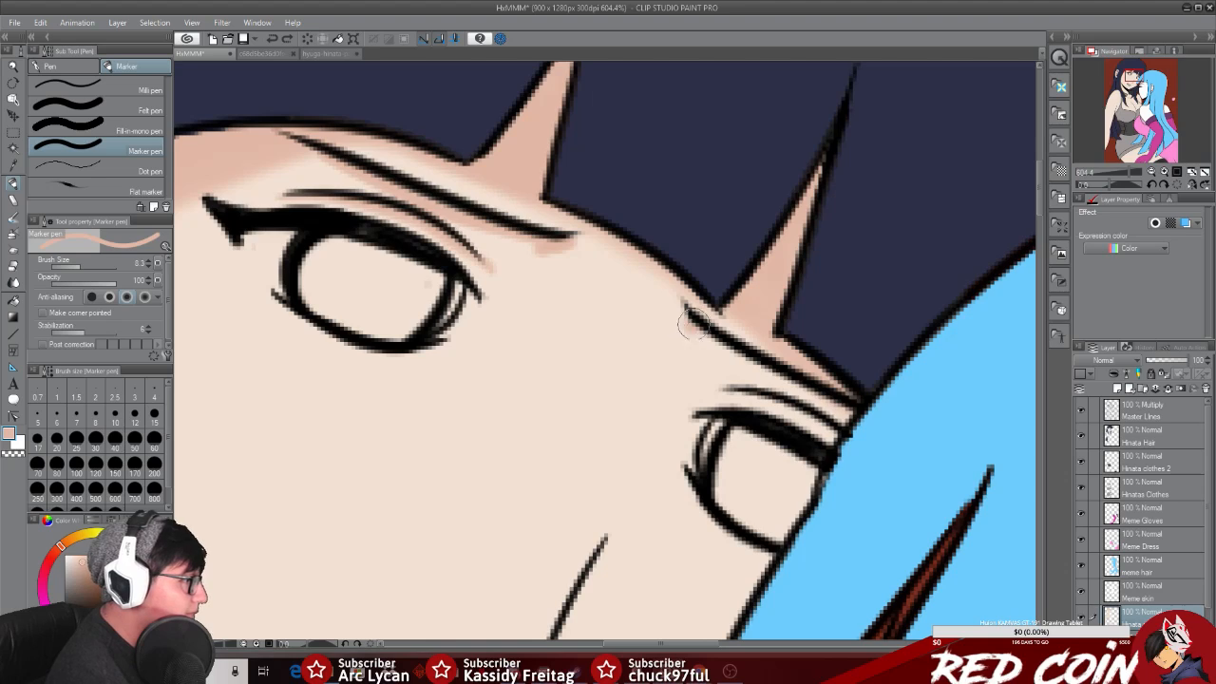
{"action": "left_click_drag", "start_coordinate": [680, 307], "coordinate": [851, 415]}
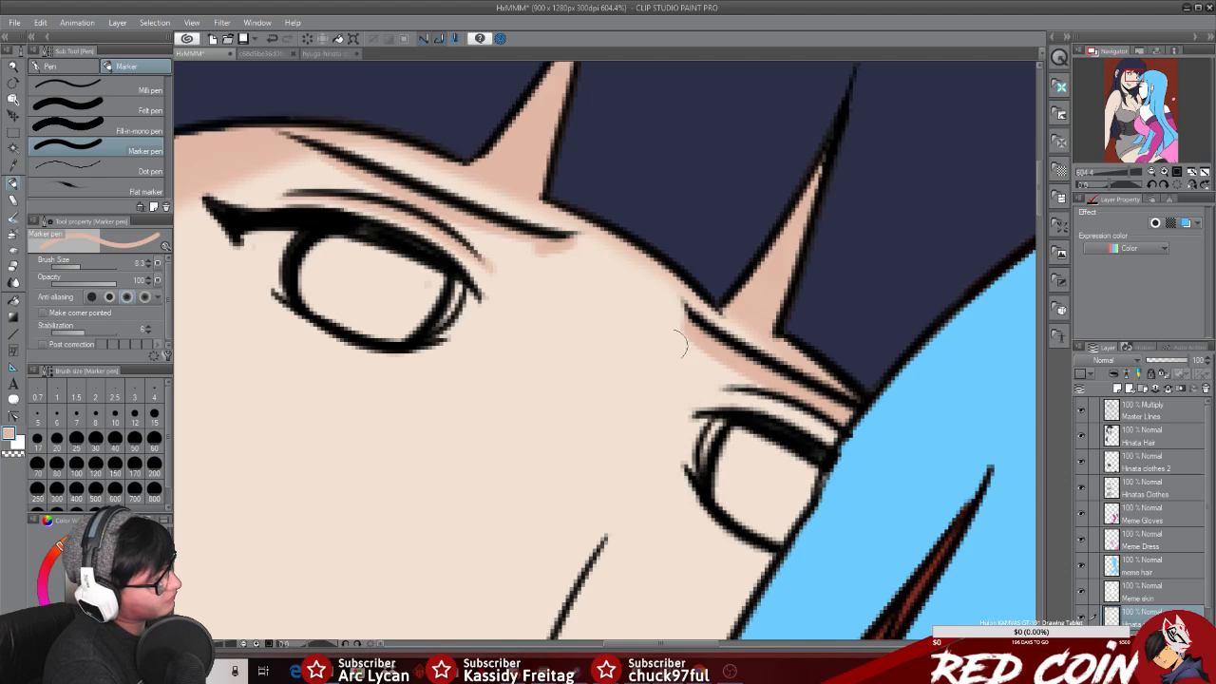
Step: Shade the upper eyelid of Hinata's partly hidden eye in peach with the Marker pen at size 4.7
{"action": "left_click_drag", "start_coordinate": [82, 264], "coordinate": [71, 266]}
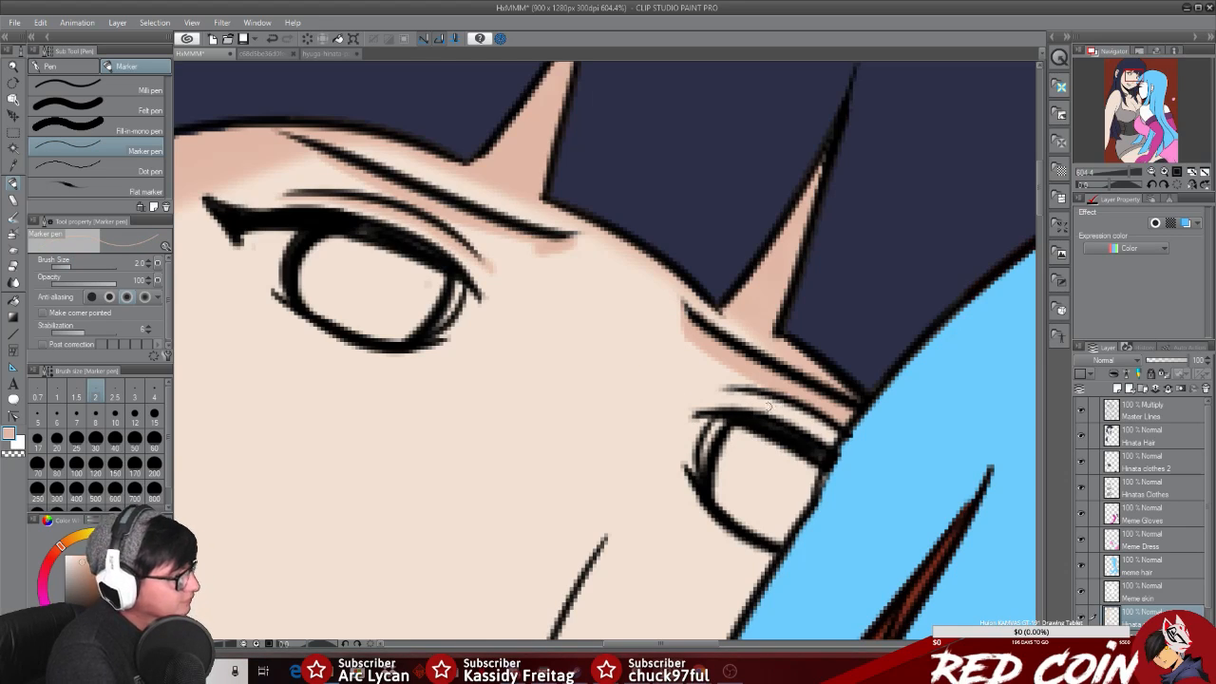
{"action": "mouse_move", "coordinate": [738, 395]}
{"action": "left_mouse_down"}
{"action": "mouse_move", "coordinate": [769, 394]}
{"action": "mouse_move", "coordinate": [822, 433]}
{"action": "left_mouse_up"}
{"action": "key", "text": "ctrl+z"}
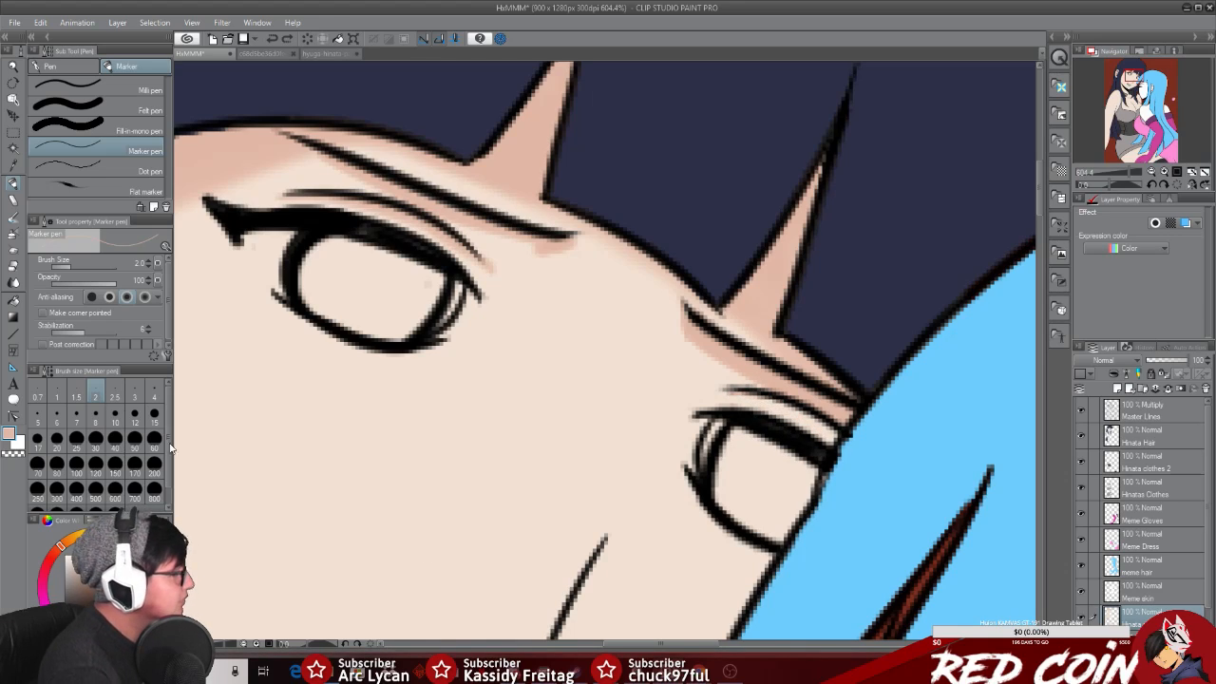
{"action": "left_click_drag", "start_coordinate": [70, 267], "coordinate": [78, 268]}
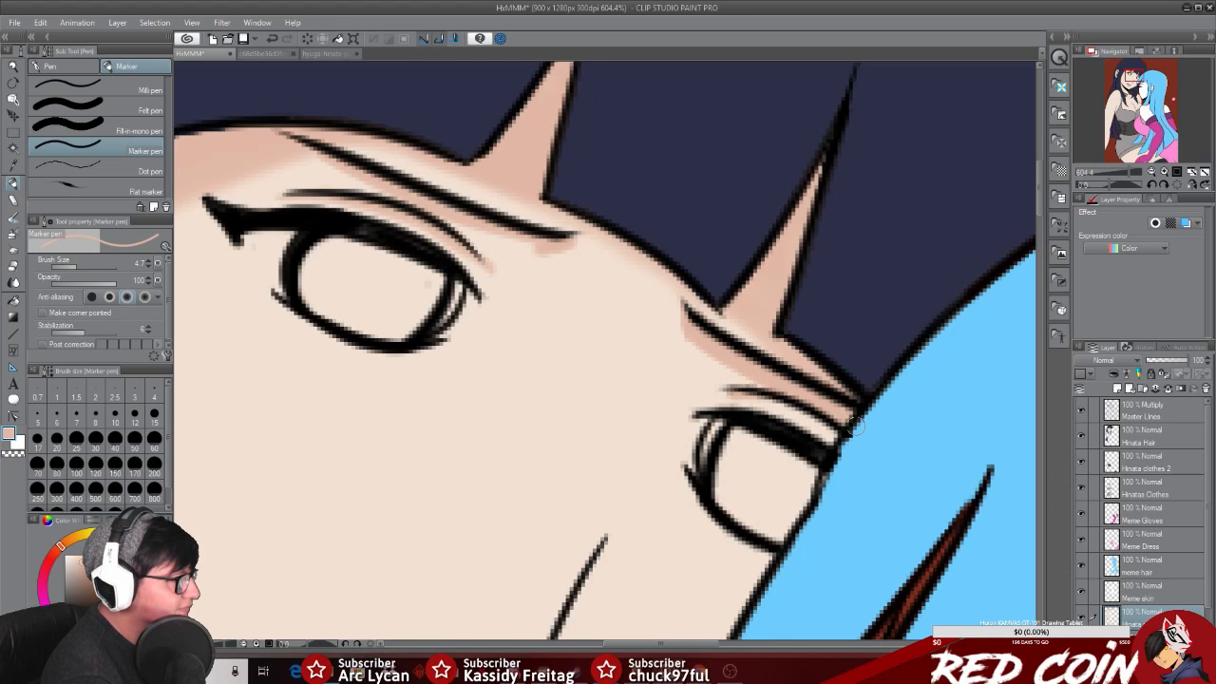
{"action": "left_click_drag", "start_coordinate": [739, 395], "coordinate": [844, 426]}
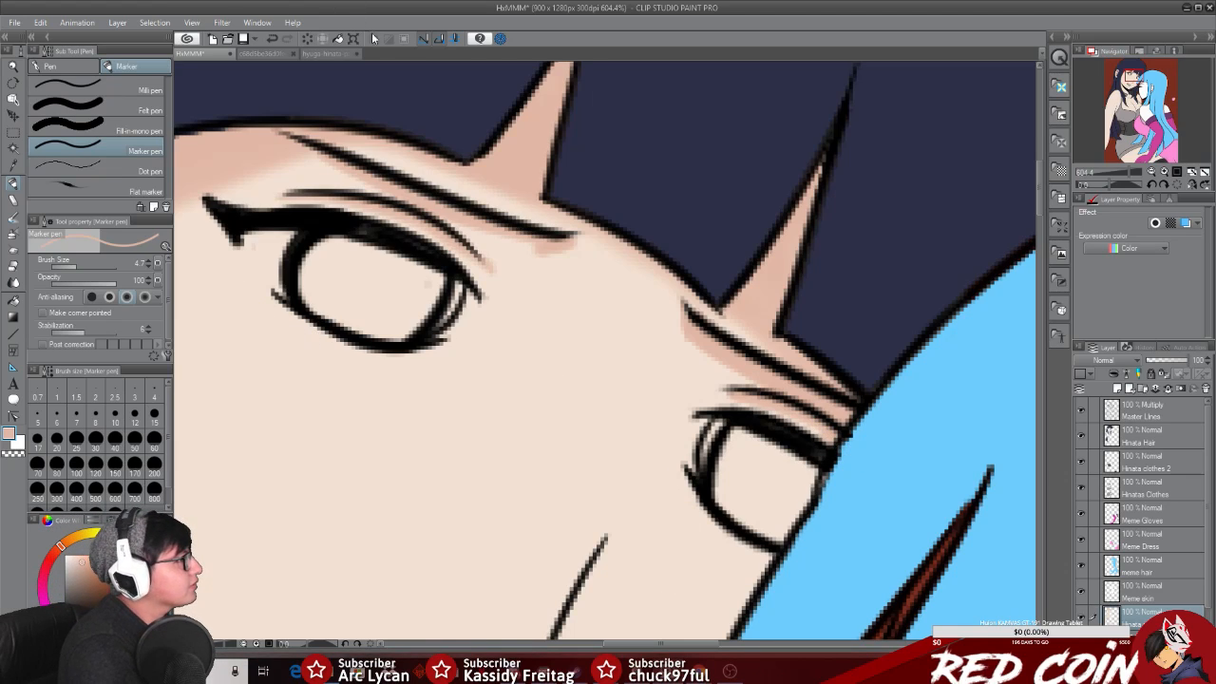
Step: Add a thin peach shadow on Hinata's upper neck beside the black jaw shadow with the Marker pen at size 4.7
{"action": "left_click", "coordinate": [13, 66]}
{"action": "left_click", "coordinate": [757, 464]}
{"action": "left_click", "coordinate": [716, 461]}
{"action": "left_click_drag", "start_coordinate": [716, 461], "coordinate": [694, 460]}
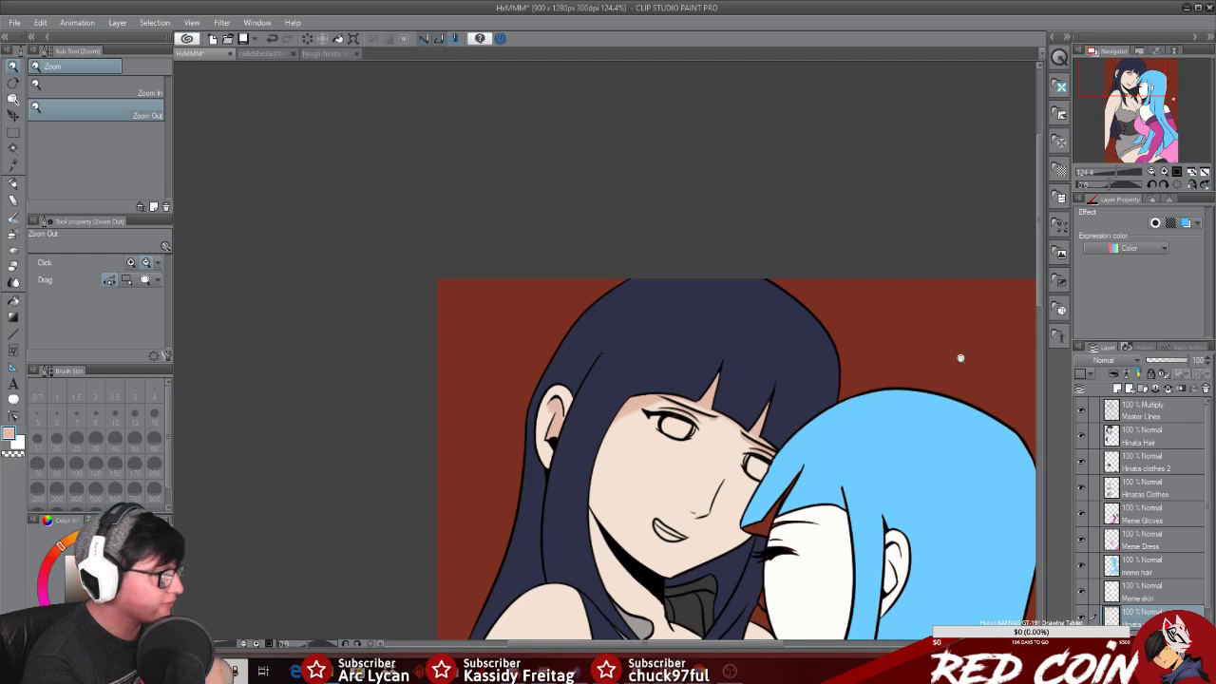
{"action": "left_click_drag", "start_coordinate": [1040, 291], "coordinate": [1037, 353]}
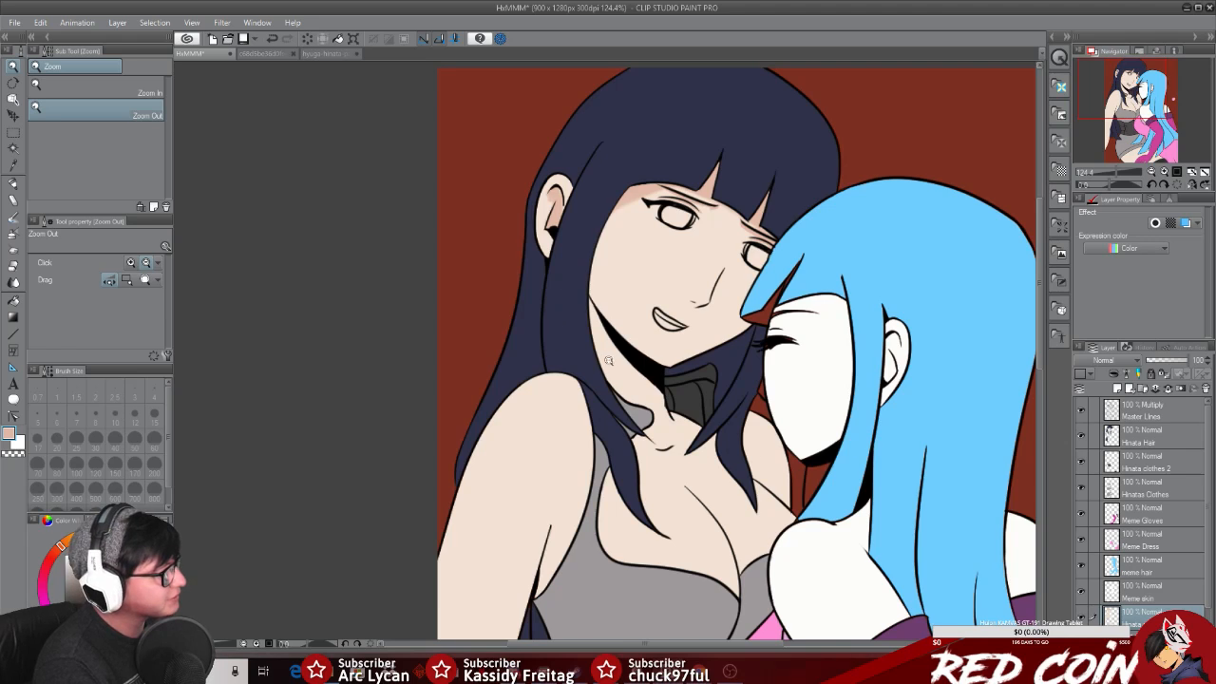
{"action": "scroll", "coordinate": [611, 362], "scroll_direction": "up", "scroll_amount": 3}
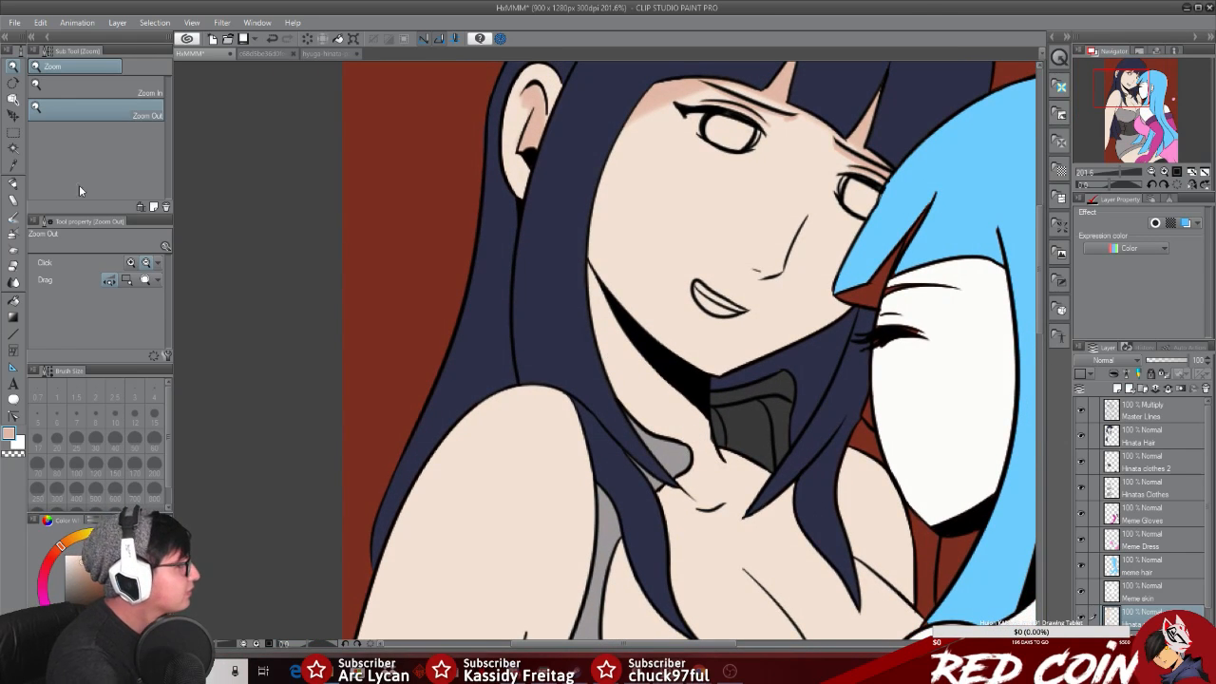
{"action": "left_click", "coordinate": [13, 185]}
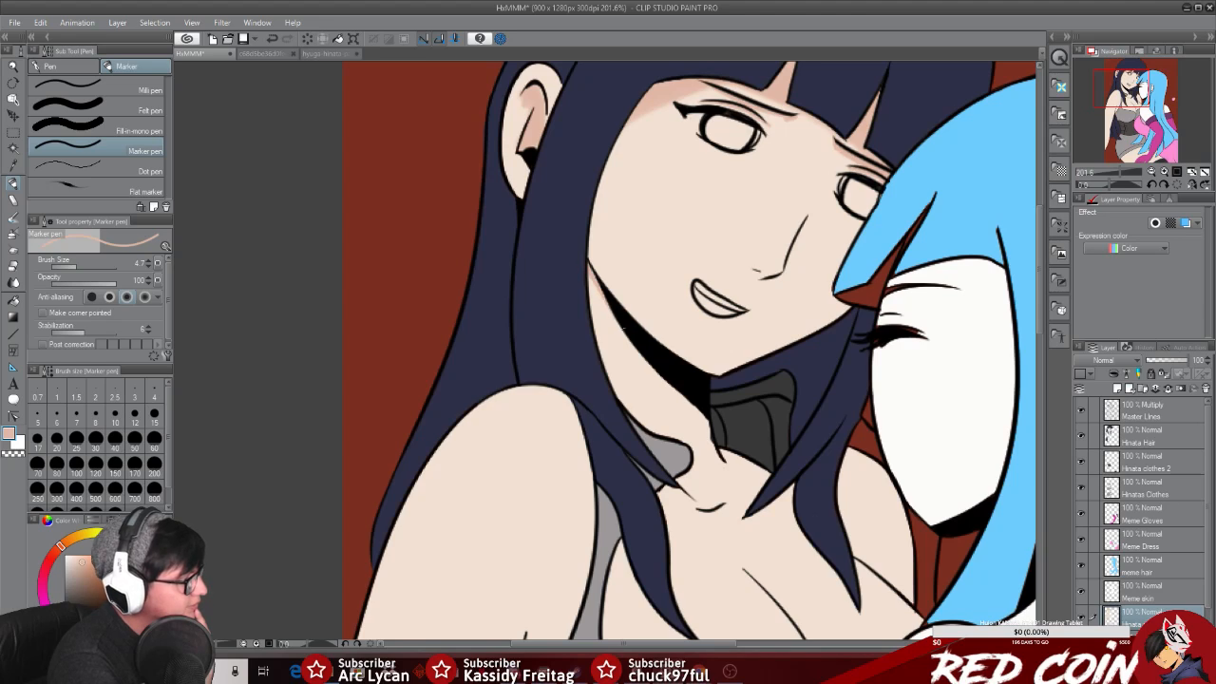
{"action": "left_click_drag", "start_coordinate": [581, 268], "coordinate": [618, 322]}
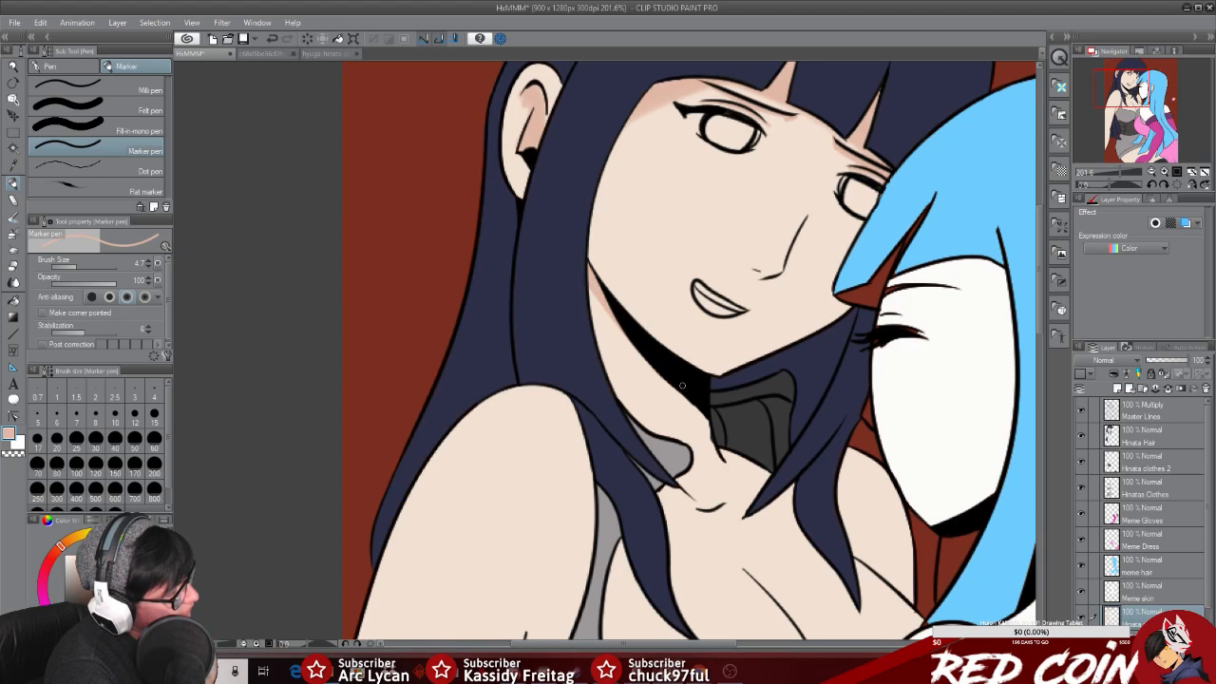
Step: Extend the peach shading down Hinata's neck beside the black jaw shadow and below the collar with the Marker pen at size 12.2
{"action": "left_click", "coordinate": [83, 266]}
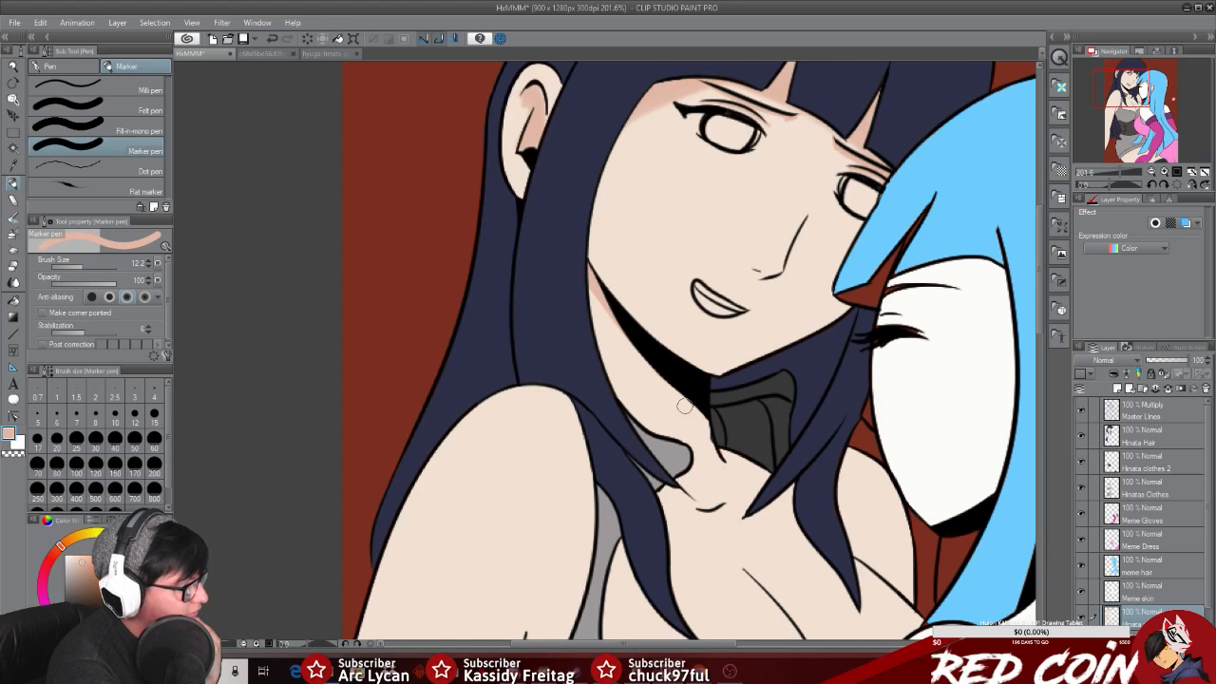
{"action": "mouse_move", "coordinate": [747, 473]}
{"action": "left_mouse_down"}
{"action": "mouse_move", "coordinate": [734, 460]}
{"action": "mouse_move", "coordinate": [760, 473]}
{"action": "mouse_move", "coordinate": [736, 460]}
{"action": "left_mouse_up"}
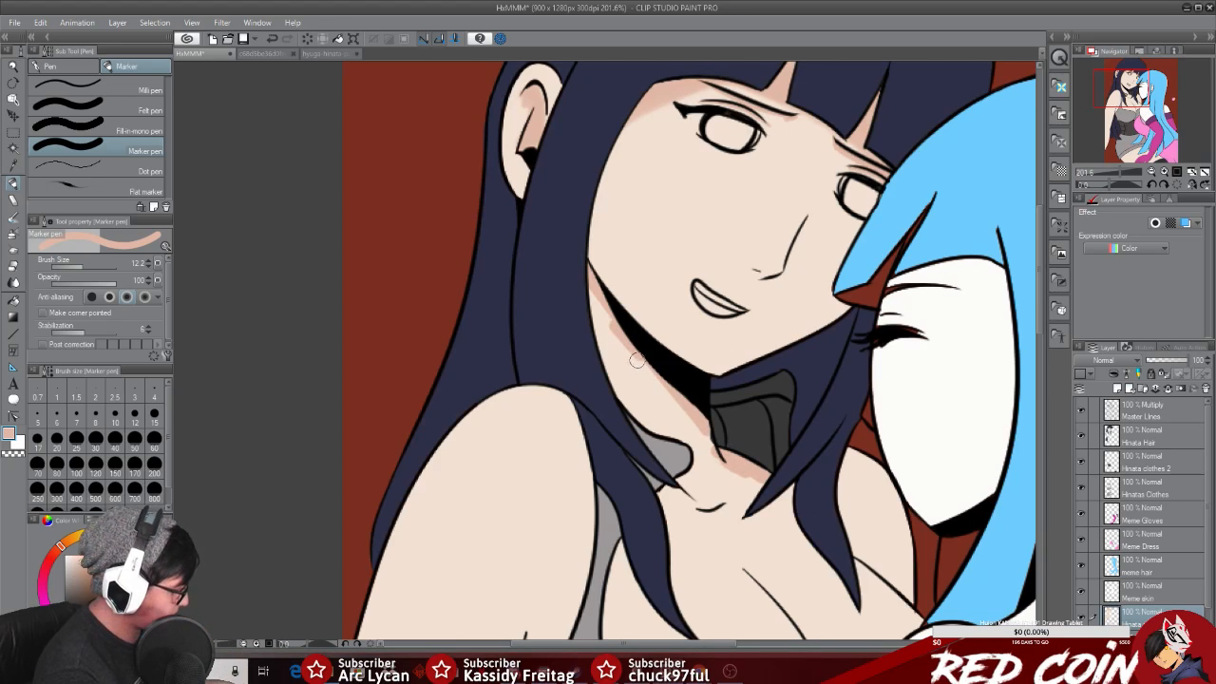
{"action": "left_click_drag", "start_coordinate": [606, 313], "coordinate": [707, 442]}
{"action": "key", "text": "ctrl+z"}
{"action": "left_click_drag", "start_coordinate": [595, 291], "coordinate": [718, 449]}
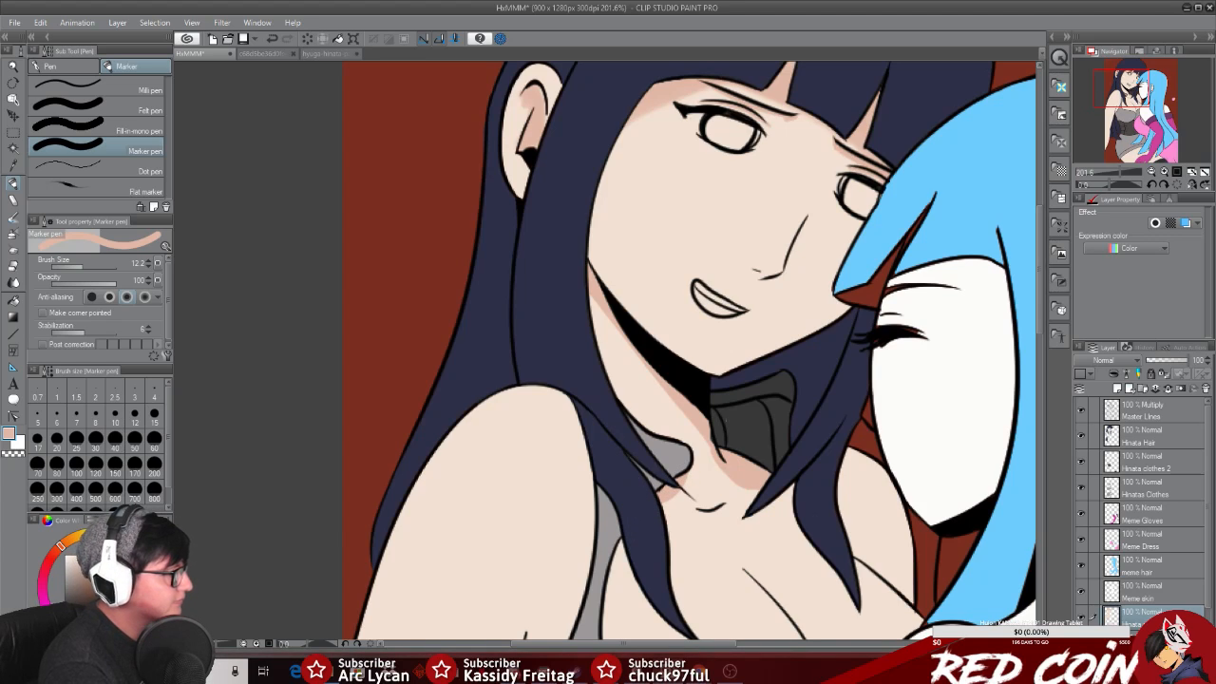
Step: Shade the skin beside Hinata's armpit crease in peach with the Marker pen, redoing the first stroke
{"action": "scroll", "coordinate": [1035, 319], "scroll_direction": "down", "scroll_amount": 5}
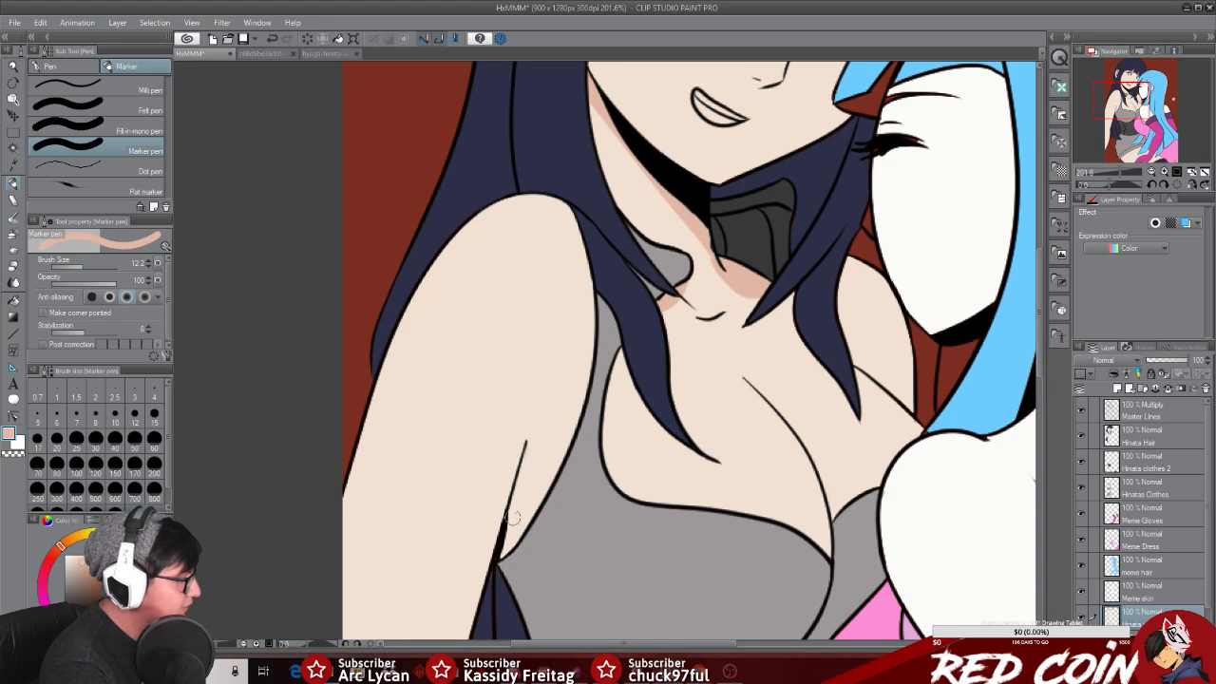
{"action": "left_click_drag", "start_coordinate": [524, 446], "coordinate": [513, 558]}
{"action": "key", "text": "ctrl+z"}
{"action": "left_click_drag", "start_coordinate": [525, 450], "coordinate": [514, 546]}
{"action": "left_click_drag", "start_coordinate": [528, 439], "coordinate": [529, 538]}
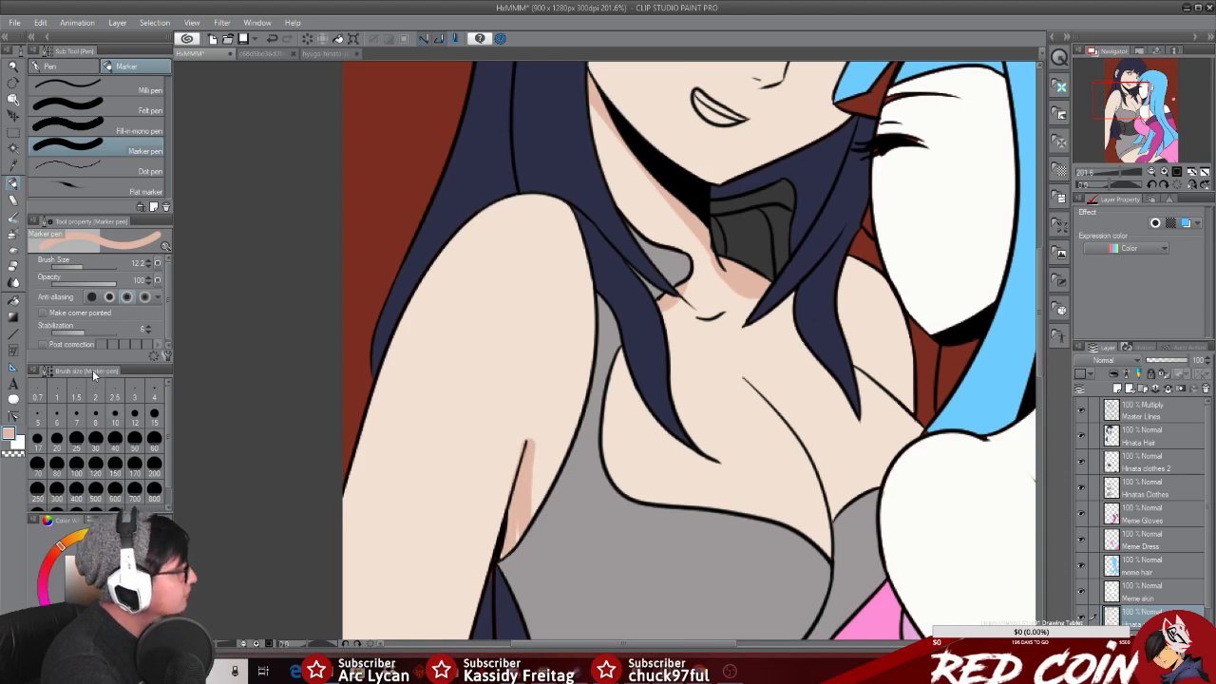
Step: Sample the light base skin colour and soften the edge of the armpit shading with the Hard airbrush at size 19
{"action": "left_click", "coordinate": [13, 167]}
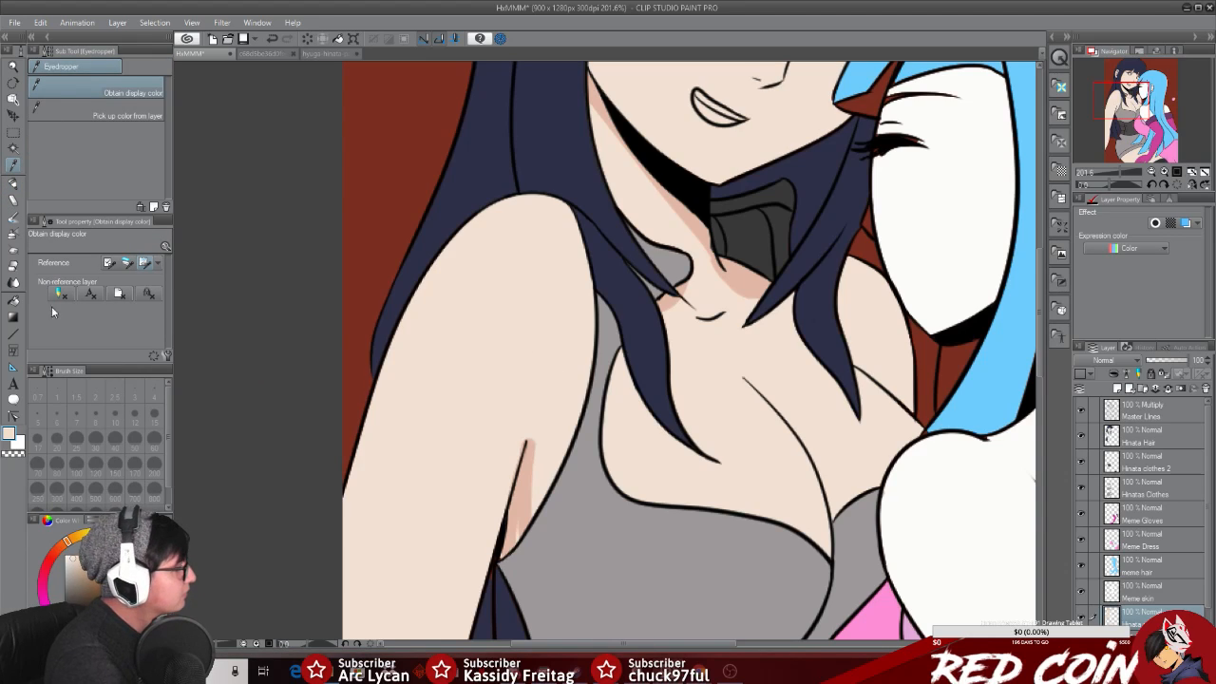
{"action": "left_click", "coordinate": [13, 236]}
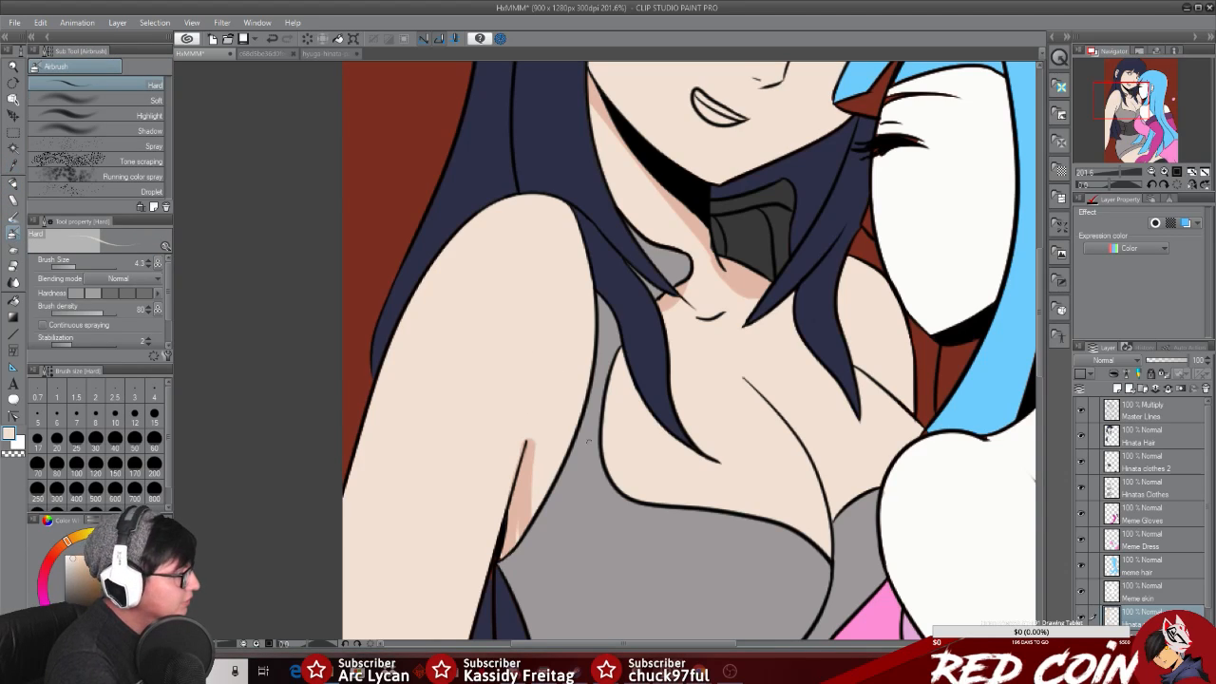
{"action": "left_click_drag", "start_coordinate": [77, 267], "coordinate": [85, 266]}
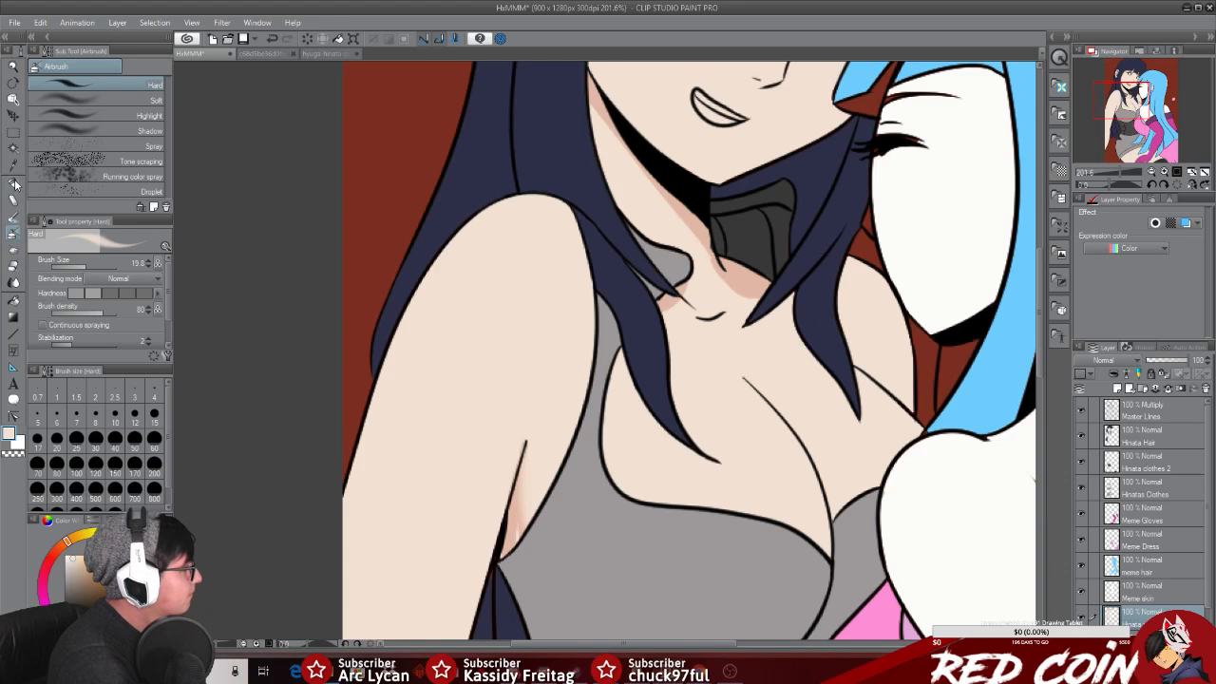
Step: Sample the peach shadow colour from the armpit and touch up the shading at the crease's lower end
{"action": "left_click", "coordinate": [13, 185]}
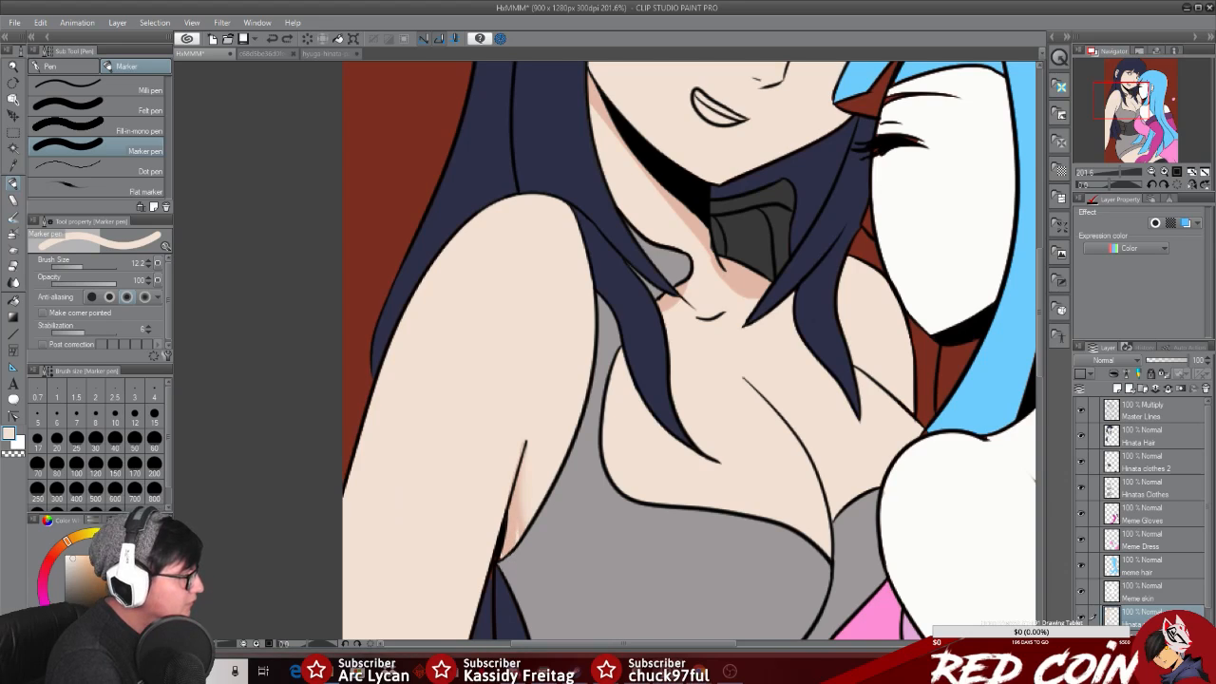
{"action": "key", "text": "i"}
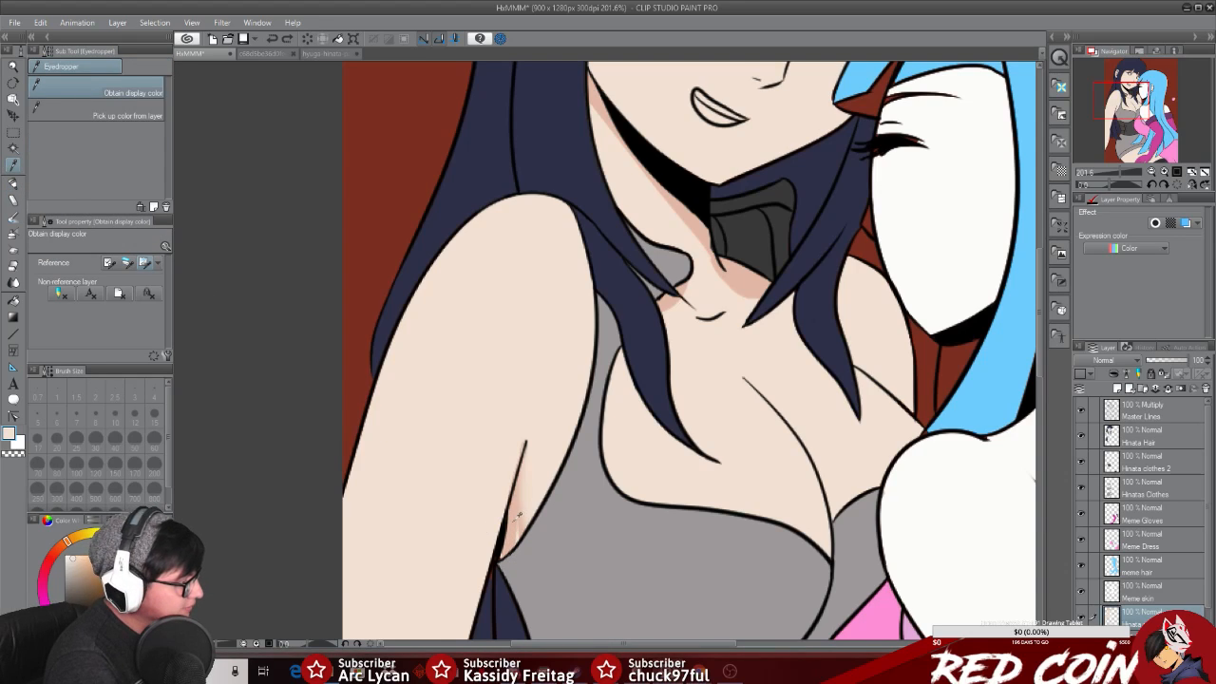
{"action": "key", "text": "p"}
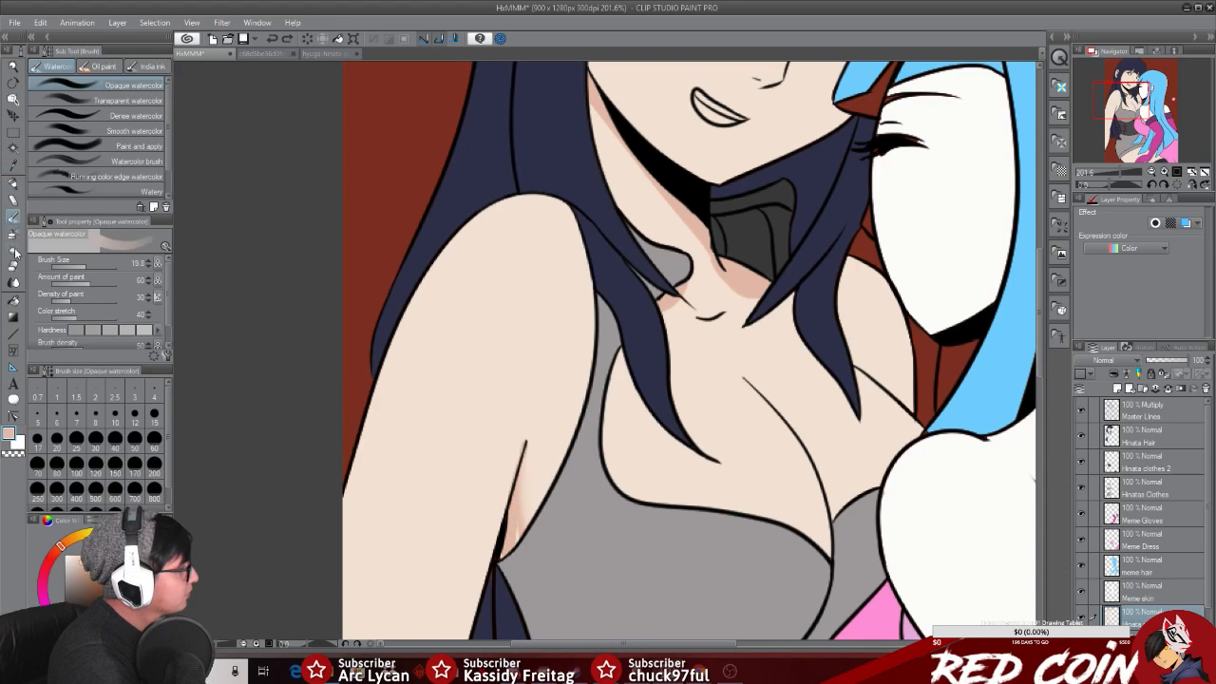
{"action": "left_click_drag", "start_coordinate": [517, 540], "coordinate": [514, 539]}
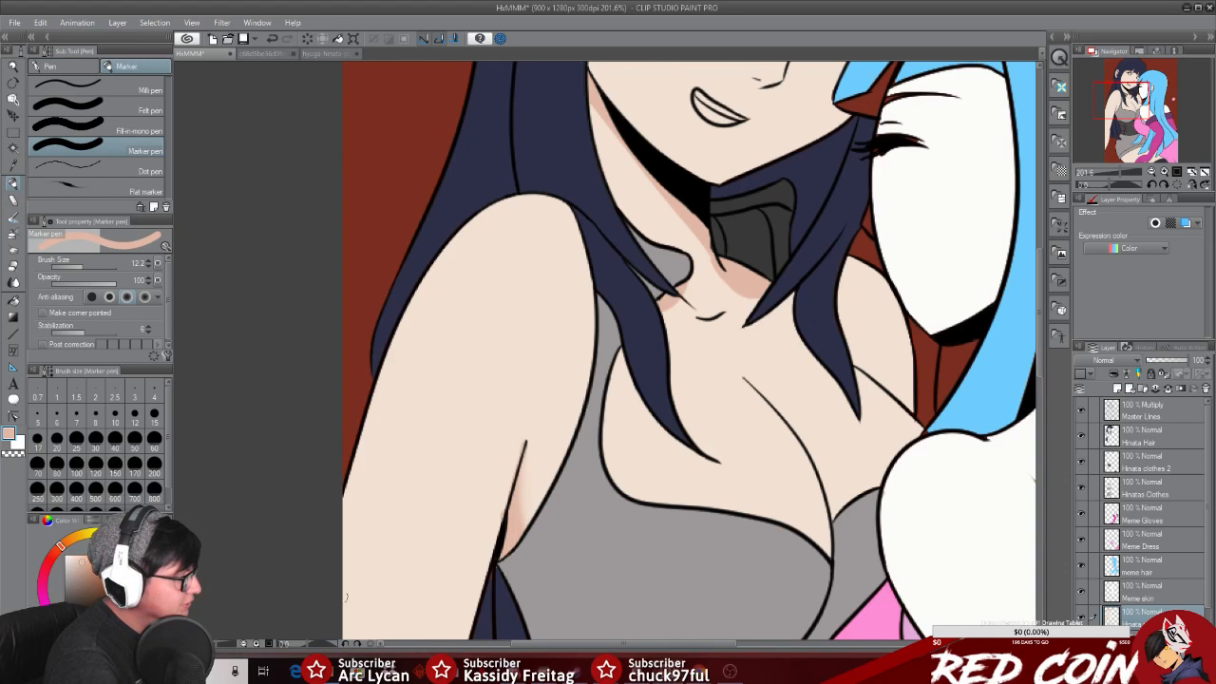
Step: Sample the peach neck shadow colour and paint a round test patch on Hinata's upper arm with the Marker pen at size 12.2
{"action": "left_click", "coordinate": [14, 166]}
{"action": "left_click", "coordinate": [483, 425]}
{"action": "left_click", "coordinate": [14, 185]}
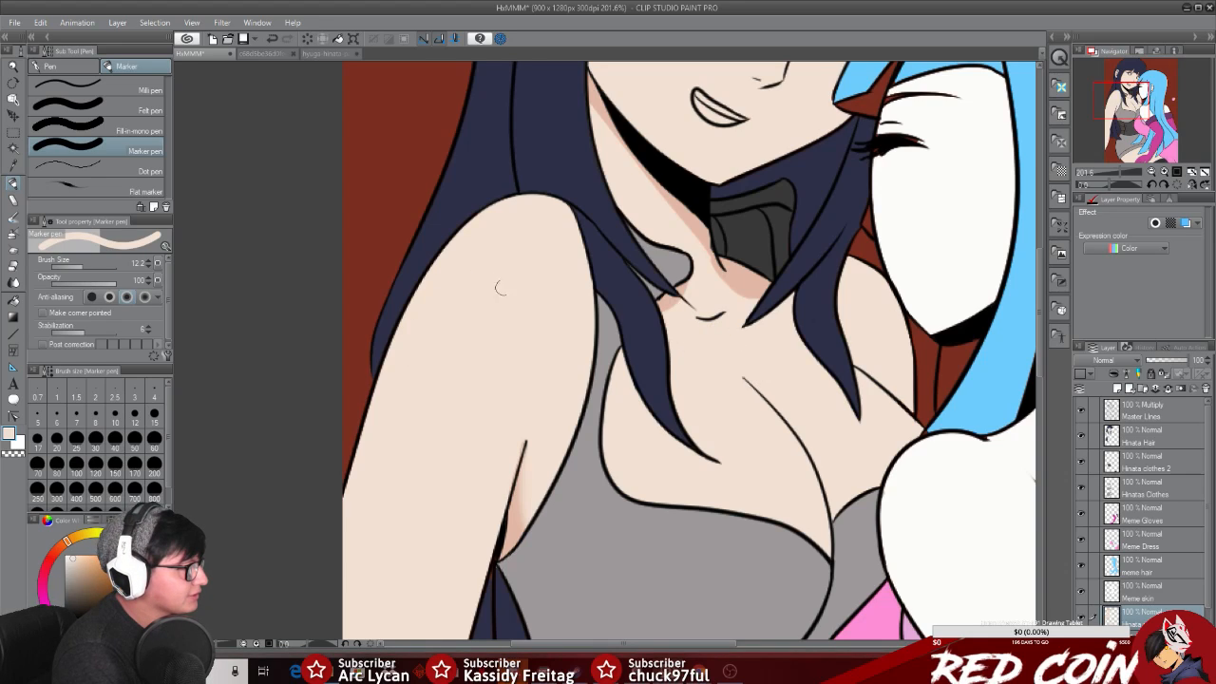
{"action": "left_click", "coordinate": [13, 166]}
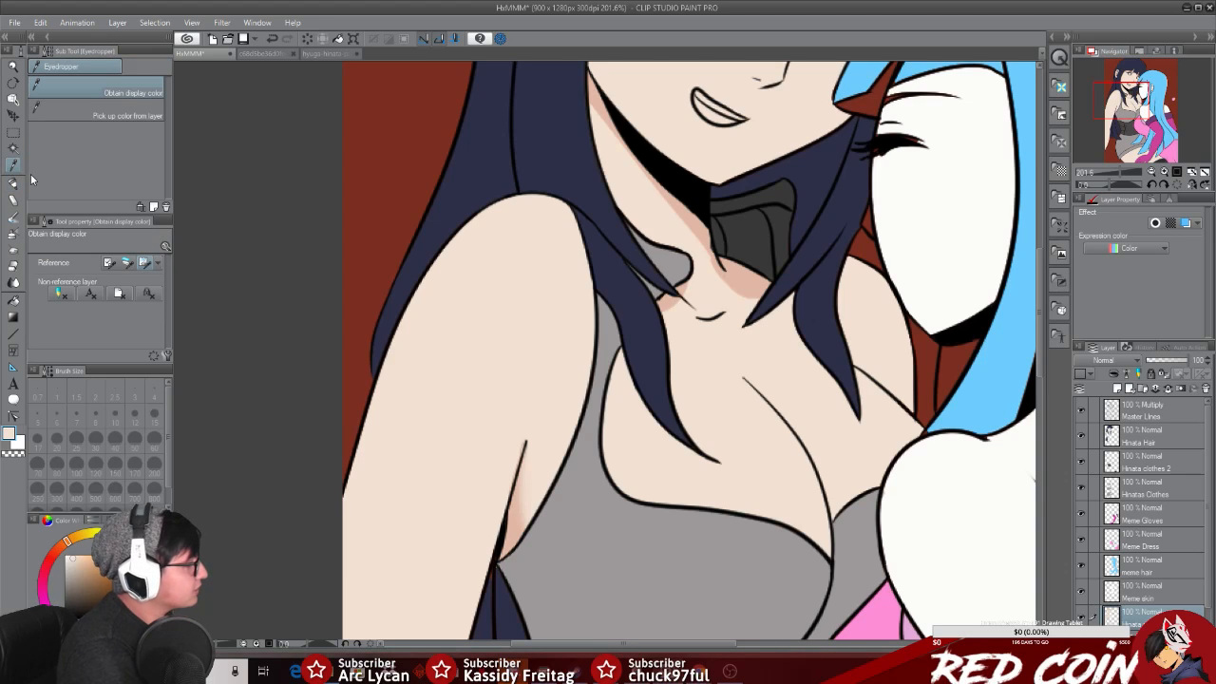
{"action": "left_click", "coordinate": [737, 292]}
{"action": "left_click", "coordinate": [12, 183]}
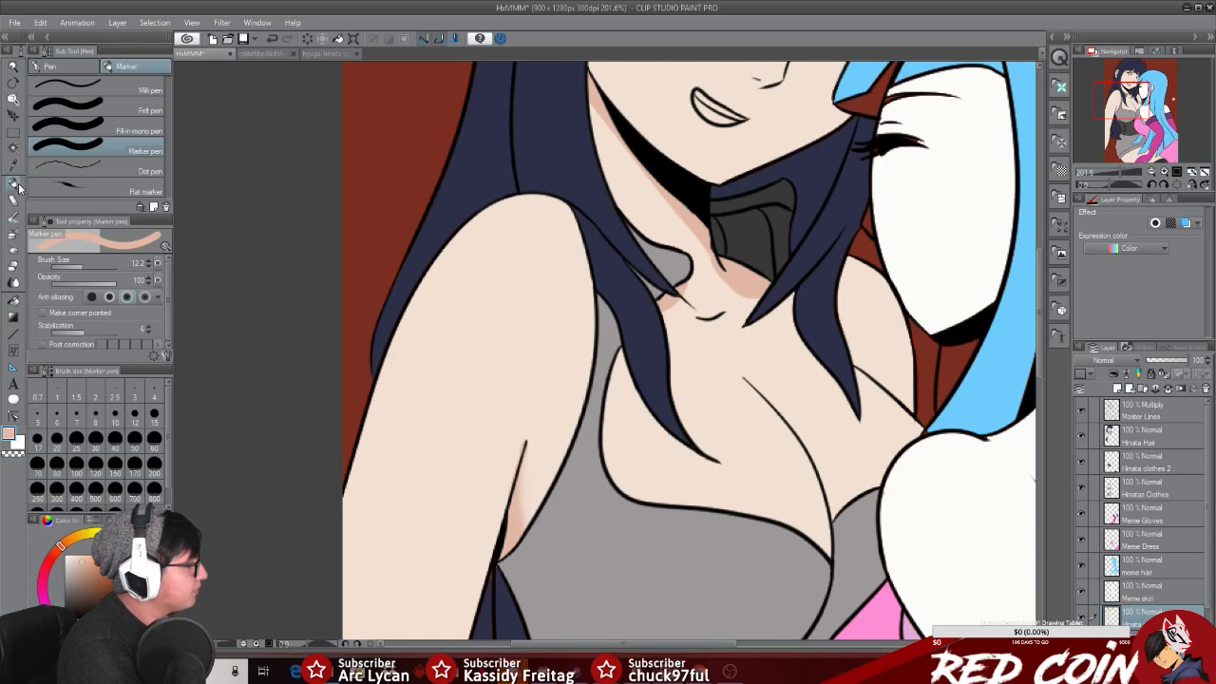
{"action": "mouse_move", "coordinate": [497, 302]}
{"action": "left_mouse_down"}
{"action": "mouse_move", "coordinate": [497, 280]}
{"action": "mouse_move", "coordinate": [487, 288]}
{"action": "mouse_move", "coordinate": [508, 283]}
{"action": "mouse_move", "coordinate": [497, 275]}
{"action": "mouse_move", "coordinate": [508, 284]}
{"action": "left_mouse_up"}
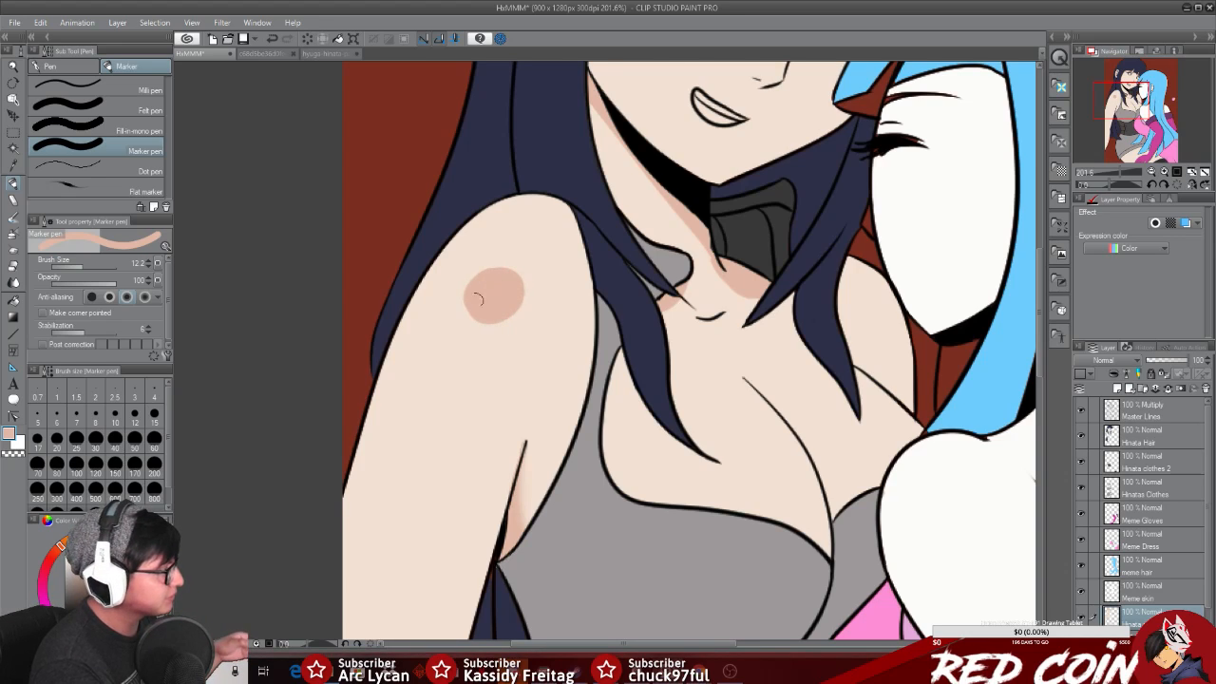
Step: Try feathering the test patch's edge with the Hard airbrush at size 19, and undo the whole patch on the upper arm
{"action": "left_click", "coordinate": [13, 234]}
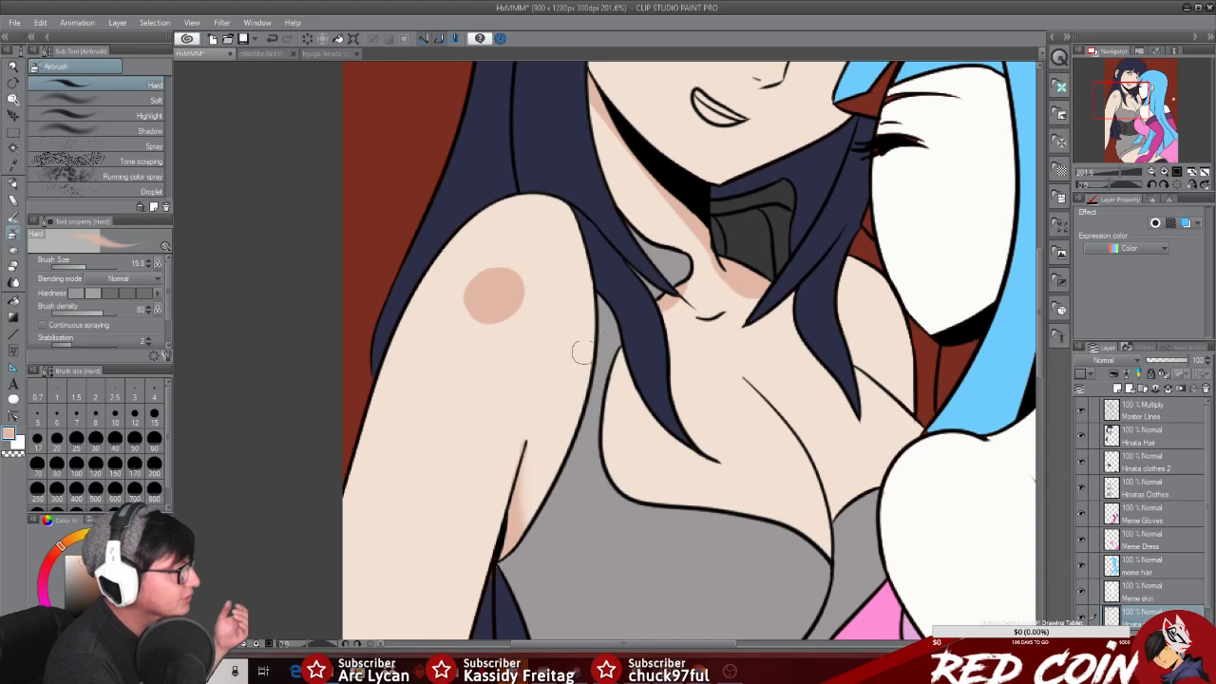
{"action": "mouse_move", "coordinate": [483, 326]}
{"action": "left_mouse_down"}
{"action": "mouse_move", "coordinate": [528, 291]}
{"action": "mouse_move", "coordinate": [515, 273]}
{"action": "mouse_move", "coordinate": [512, 308]}
{"action": "mouse_move", "coordinate": [489, 318]}
{"action": "mouse_move", "coordinate": [516, 296]}
{"action": "mouse_move", "coordinate": [471, 321]}
{"action": "mouse_move", "coordinate": [465, 347]}
{"action": "mouse_move", "coordinate": [528, 296]}
{"action": "mouse_move", "coordinate": [486, 350]}
{"action": "left_mouse_up"}
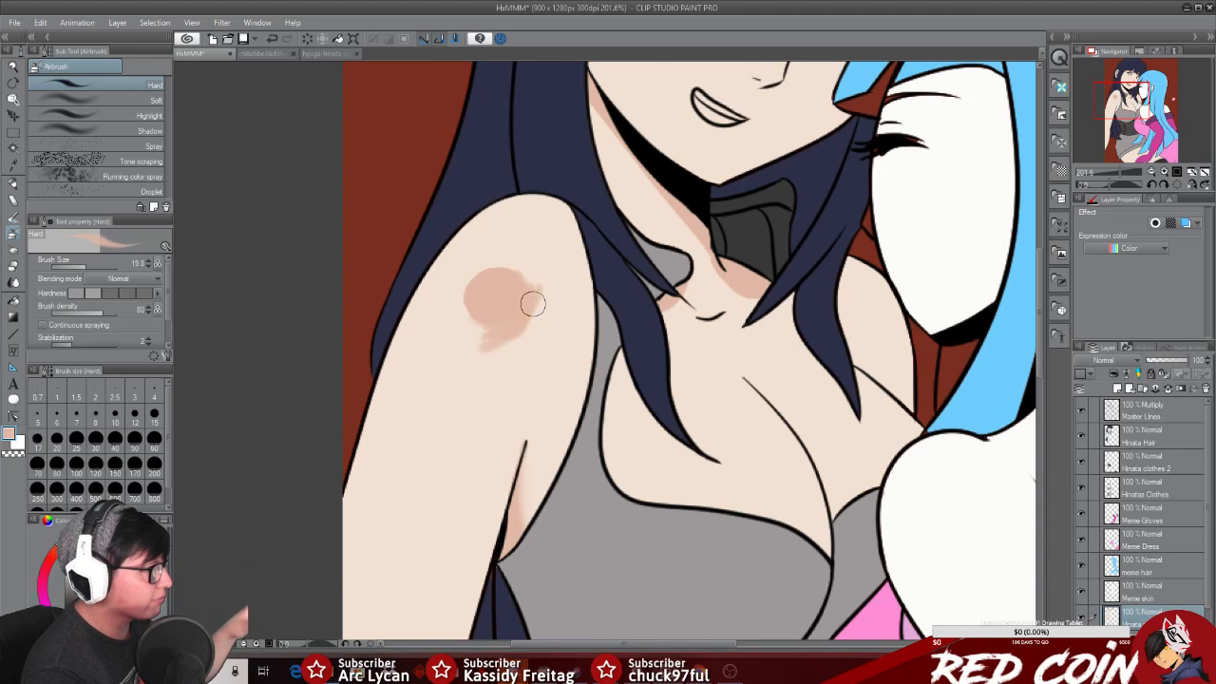
{"action": "key", "text": "ctrl+z"}
{"action": "key", "text": "ctrl+z"}
{"action": "key", "text": "ctrl+z"}
{"action": "key", "text": "ctrl+z"}
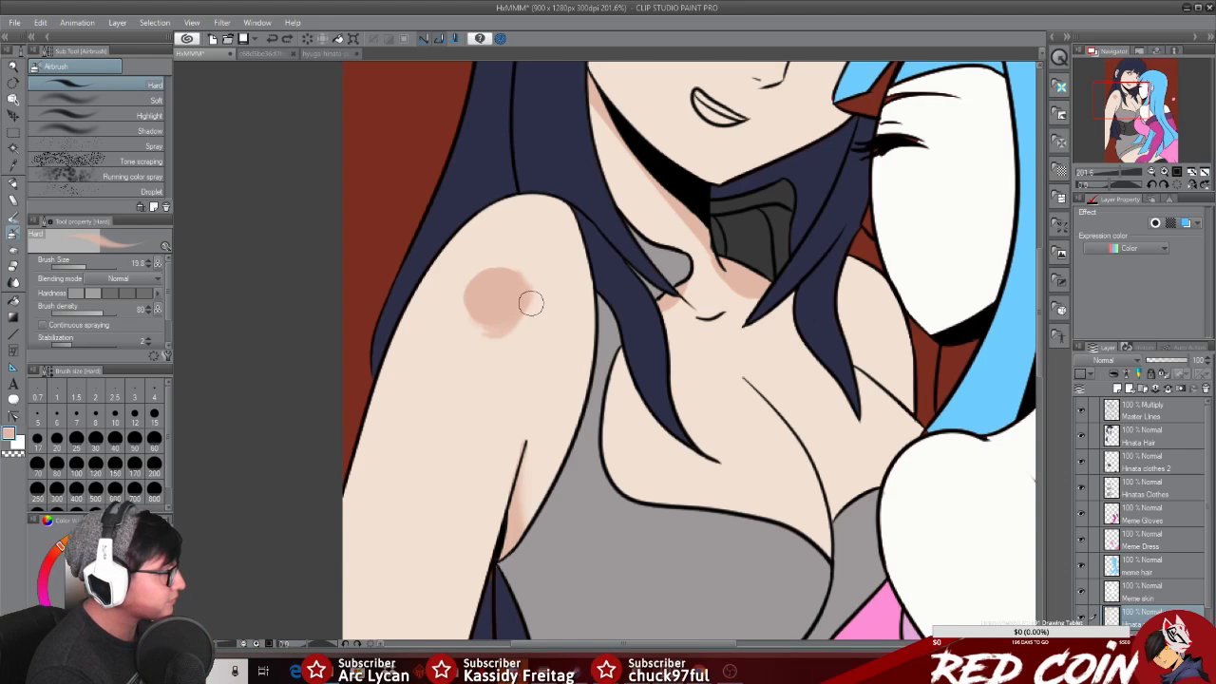
{"action": "key", "text": "ctrl+z"}
{"action": "key", "text": "ctrl+z"}
{"action": "key", "text": "ctrl+z"}
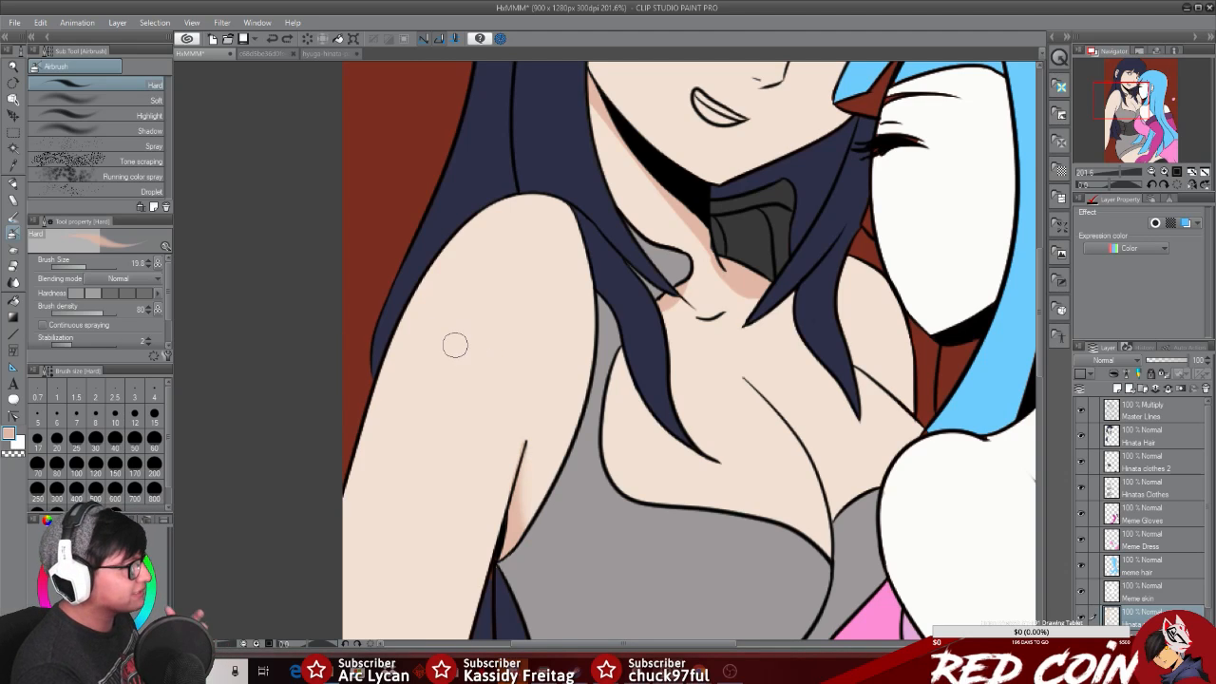
Step: Soften and widen the peach shading along Hinata's neck beside the black jaw shadow with the Hard airbrush at size 19, redoing one stroke
{"action": "left_click", "coordinate": [13, 67]}
{"action": "left_click_drag", "start_coordinate": [600, 366], "coordinate": [567, 362]}
{"action": "left_click_drag", "start_coordinate": [585, 439], "coordinate": [586, 460]}
{"action": "left_click_drag", "start_coordinate": [597, 306], "coordinate": [578, 310]}
{"action": "left_click_drag", "start_coordinate": [694, 98], "coordinate": [682, 99]}
{"action": "left_click_drag", "start_coordinate": [1038, 294], "coordinate": [1039, 254]}
{"action": "left_click_drag", "start_coordinate": [610, 310], "coordinate": [613, 512]}
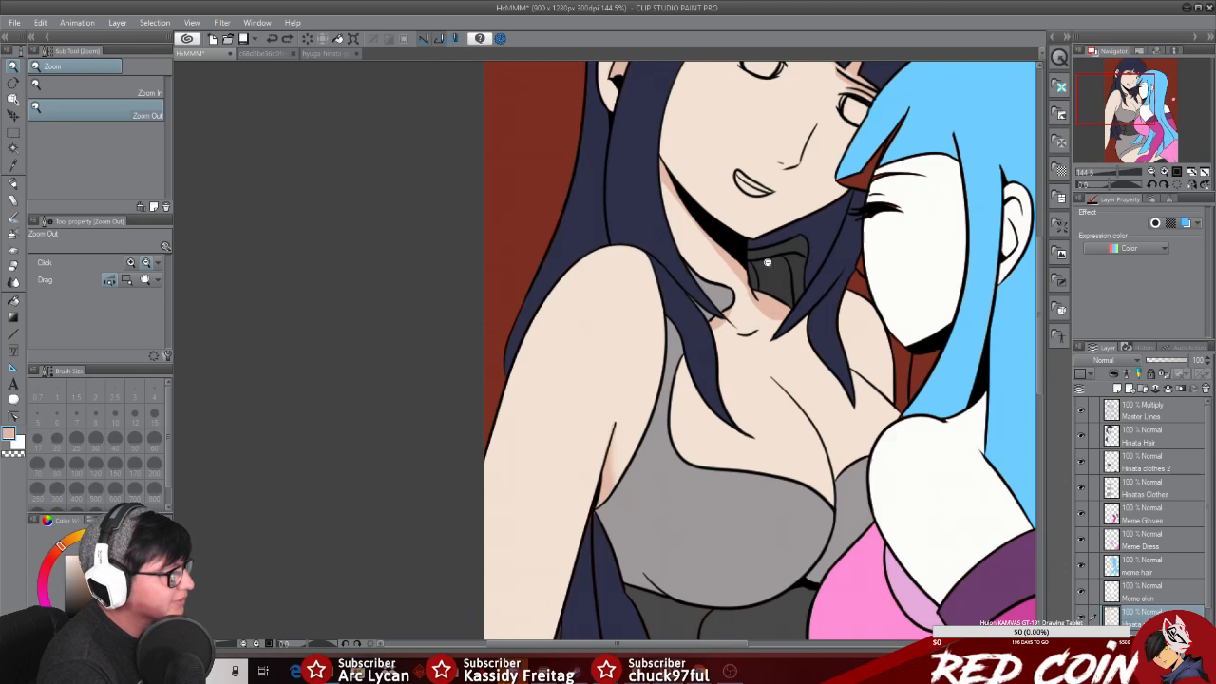
{"action": "left_click_drag", "start_coordinate": [766, 279], "coordinate": [800, 279]}
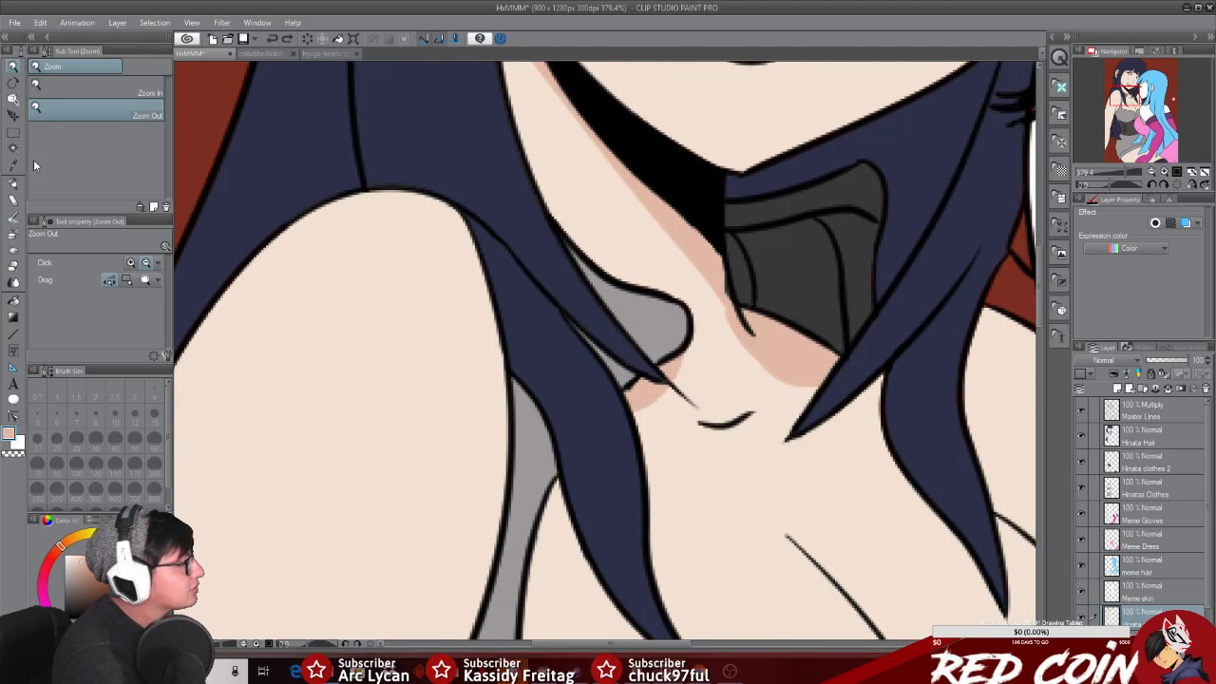
{"action": "left_click", "coordinate": [15, 235]}
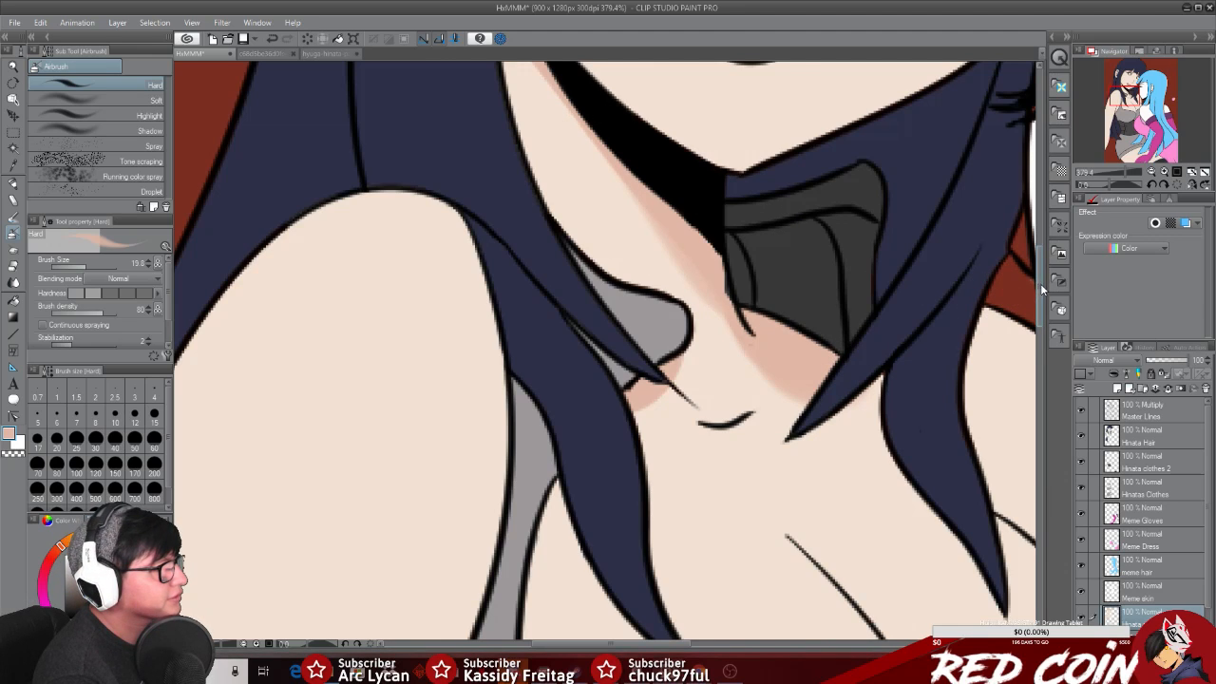
{"action": "scroll", "coordinate": [1043, 290], "scroll_direction": "up", "scroll_amount": 3}
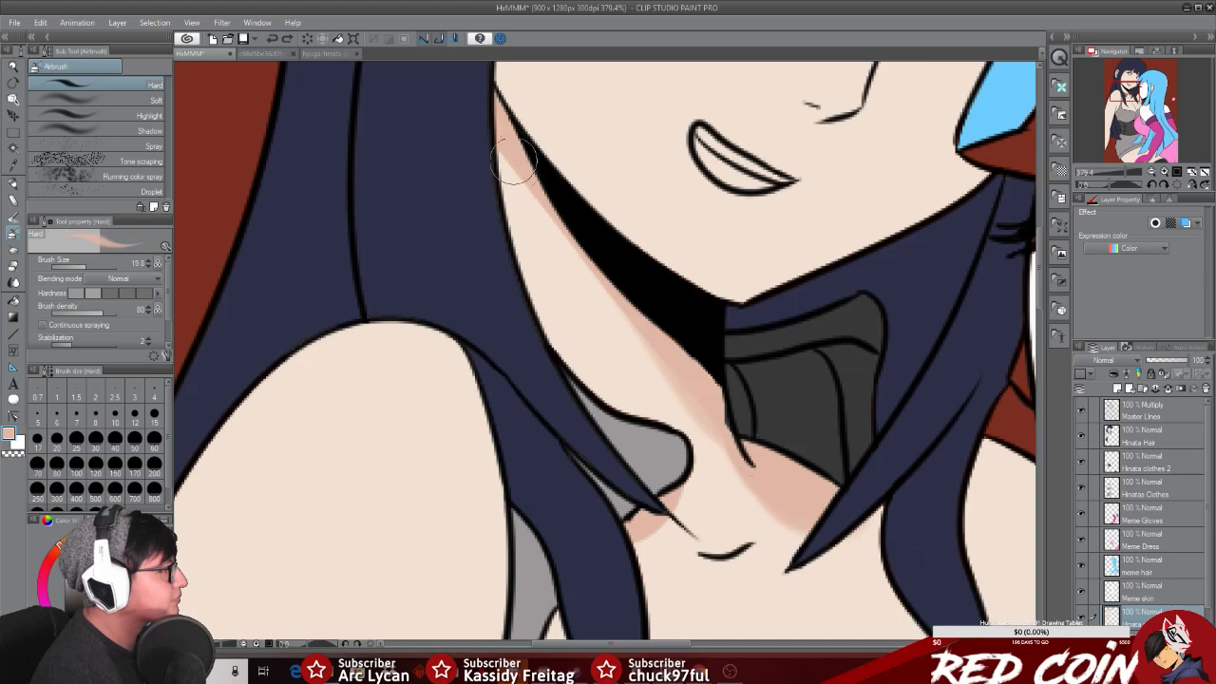
{"action": "left_click_drag", "start_coordinate": [526, 175], "coordinate": [690, 393]}
{"action": "key", "text": "ctrl+z"}
{"action": "left_click_drag", "start_coordinate": [480, 109], "coordinate": [730, 429]}
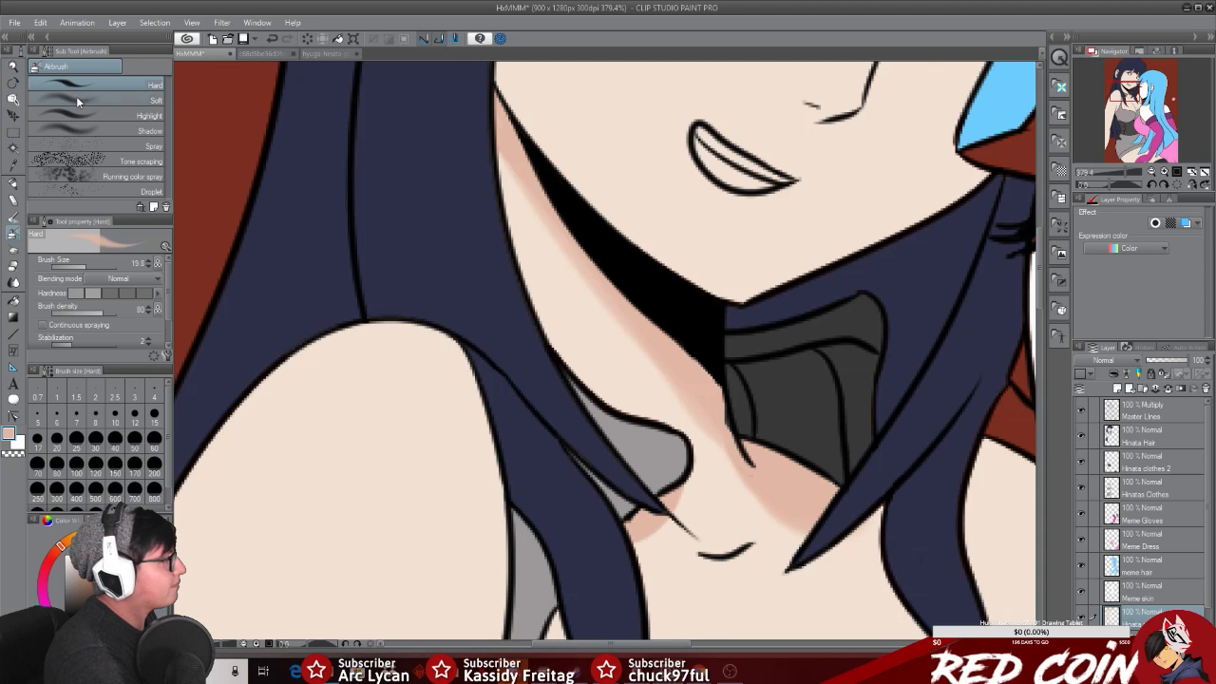
Step: Review the peach shading on Hinata's face, ear and neck
{"action": "left_click", "coordinate": [14, 67]}
{"action": "scroll", "coordinate": [922, 348], "scroll_direction": "down", "scroll_amount": 5}
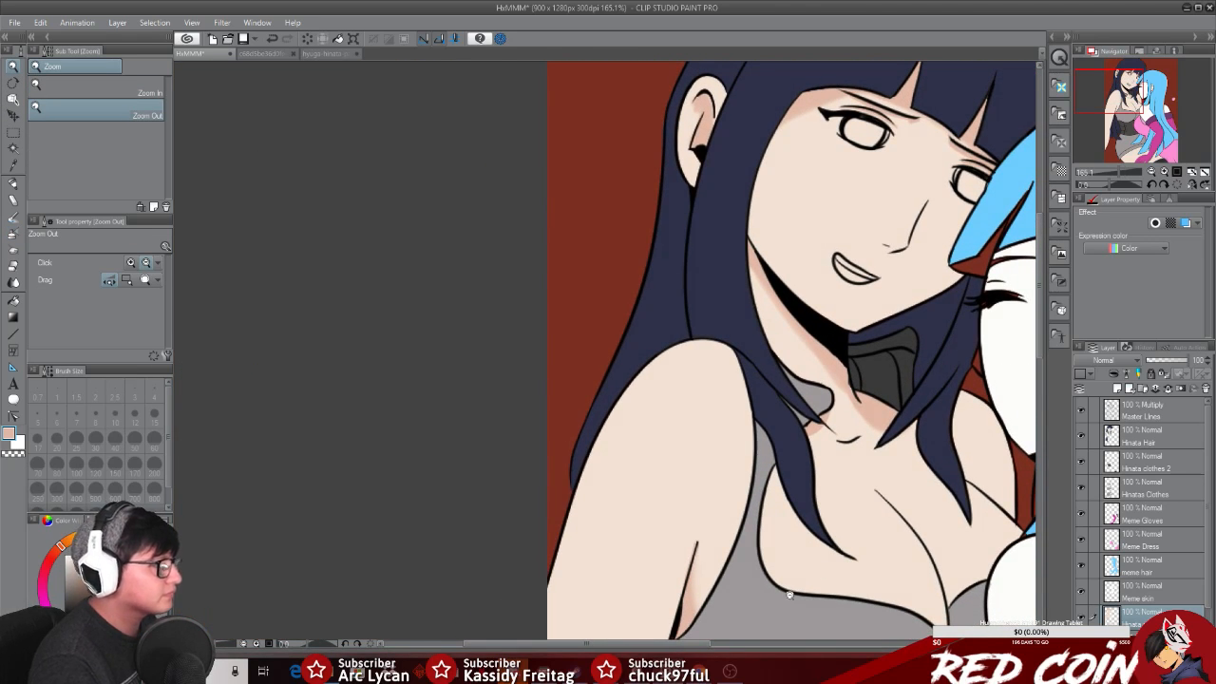
{"action": "left_click_drag", "start_coordinate": [706, 644], "coordinate": [757, 644]}
{"action": "scroll", "coordinate": [681, 119], "scroll_direction": "up", "scroll_amount": 1}
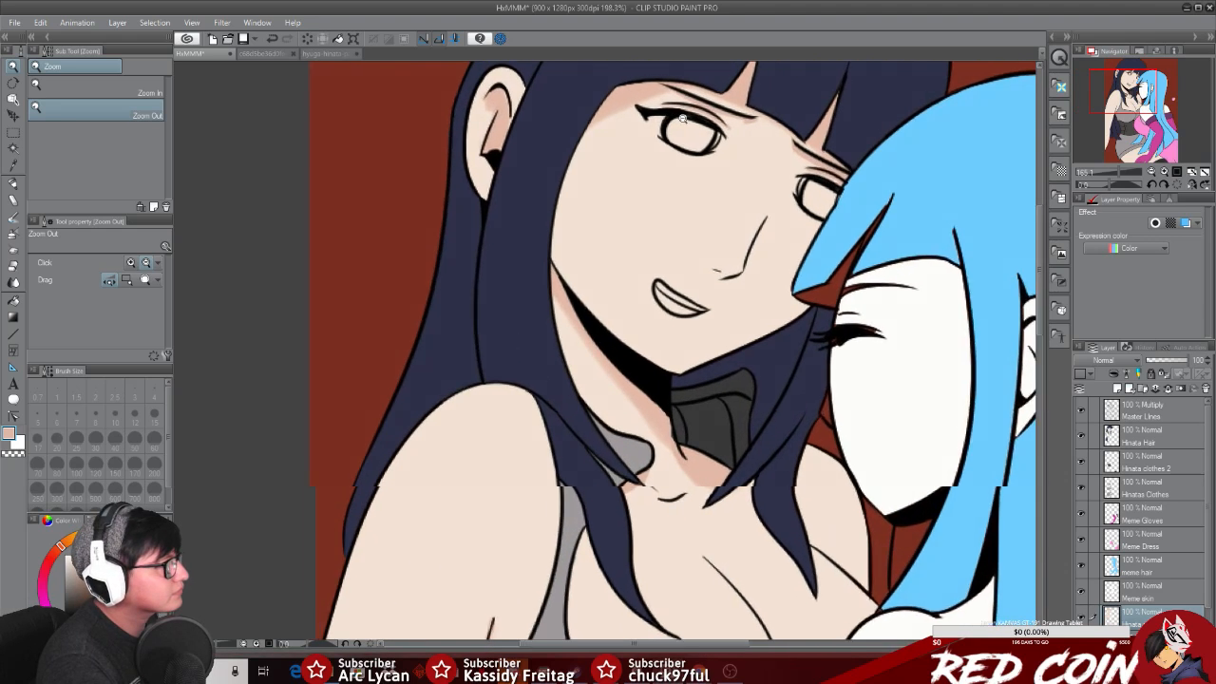
{"action": "left_click_drag", "start_coordinate": [683, 119], "coordinate": [765, 142]}
{"action": "left_click_drag", "start_coordinate": [1042, 285], "coordinate": [1039, 272]}
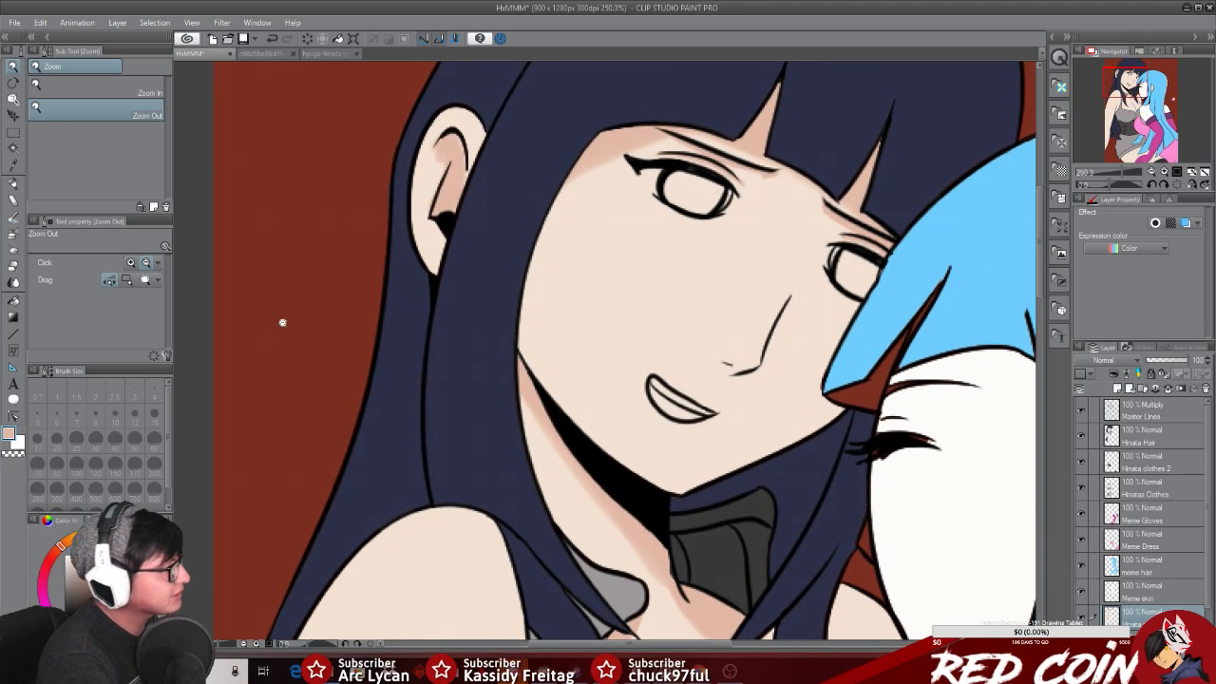
{"action": "left_click", "coordinate": [12, 237]}
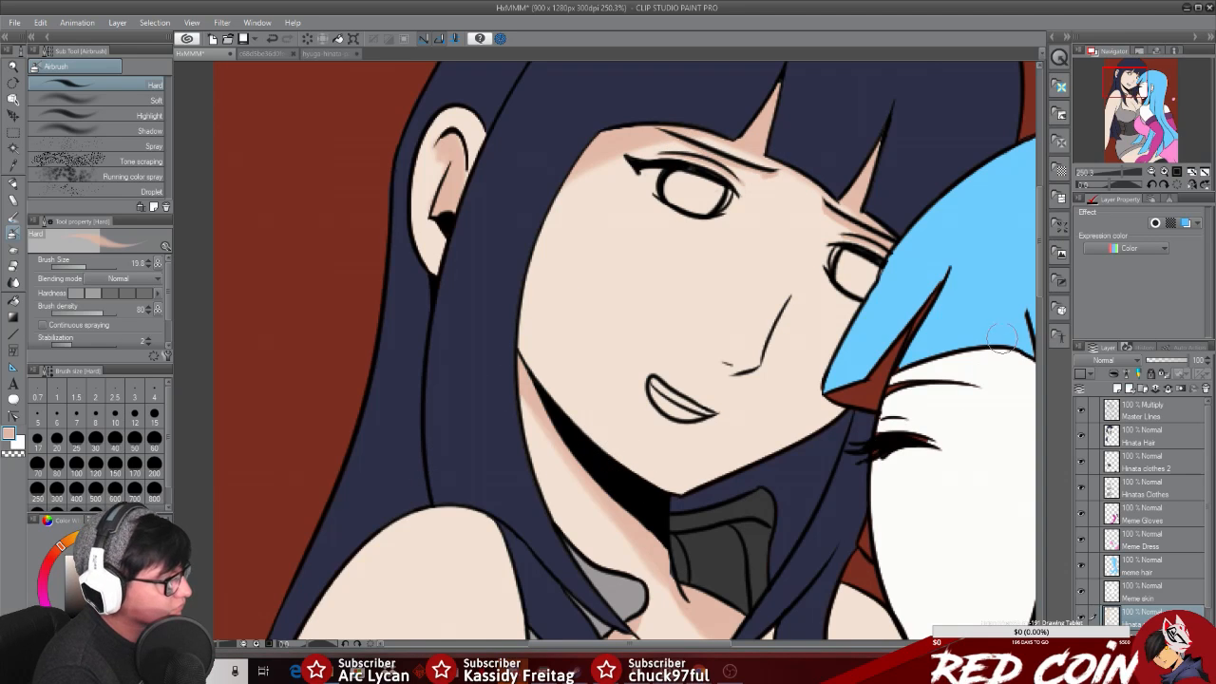
Step: Sample the light base skin colour and soften the lower edges of the shading below the collar with the Hard airbrush at size 19
{"action": "scroll", "coordinate": [675, 347], "scroll_direction": "down", "scroll_amount": 5}
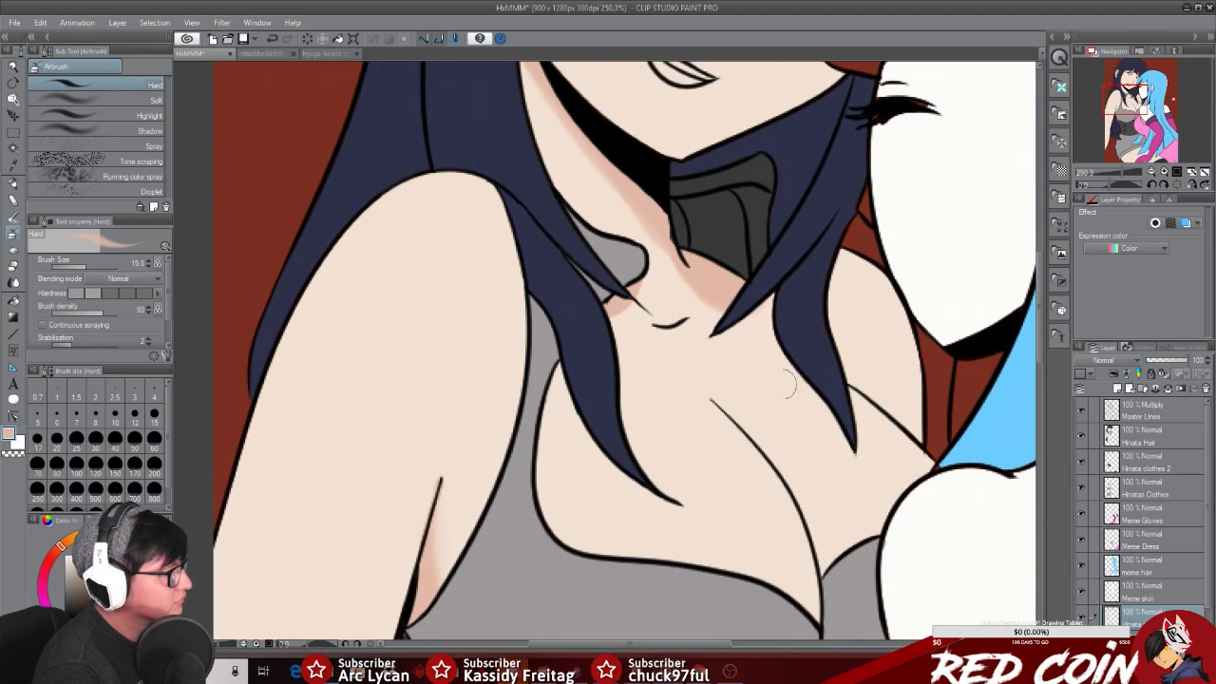
{"action": "left_click", "coordinate": [13, 186]}
{"action": "left_click", "coordinate": [13, 166]}
{"action": "left_click", "coordinate": [686, 373]}
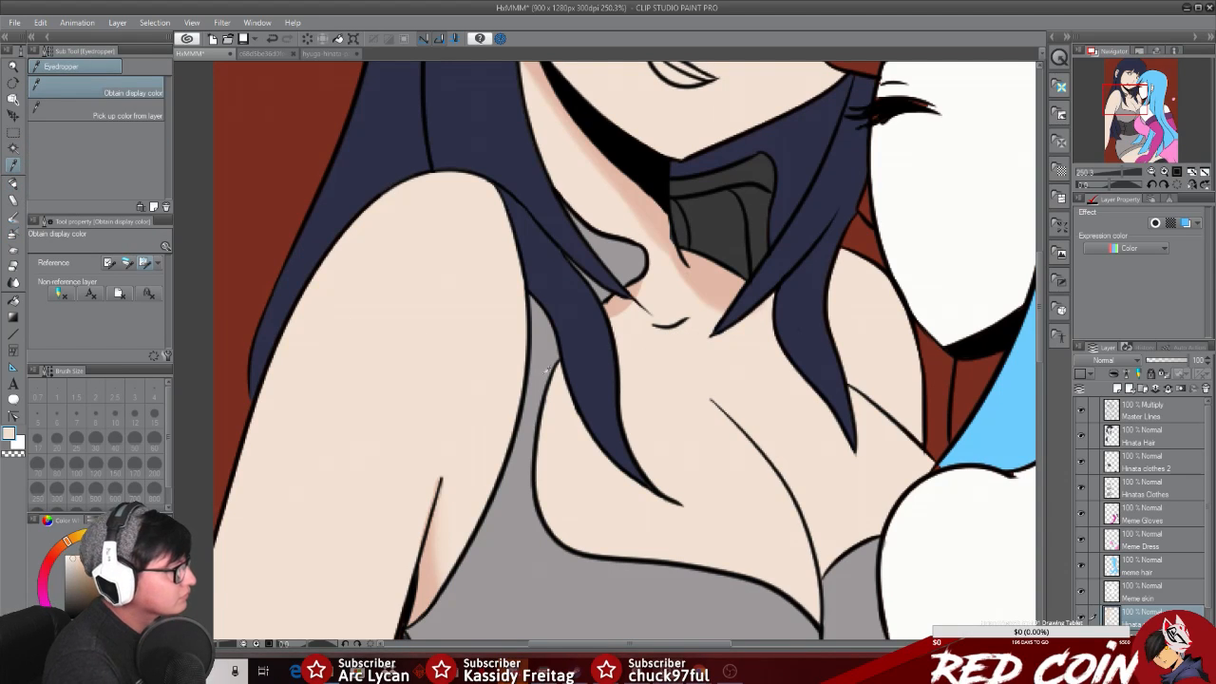
{"action": "left_click", "coordinate": [12, 232]}
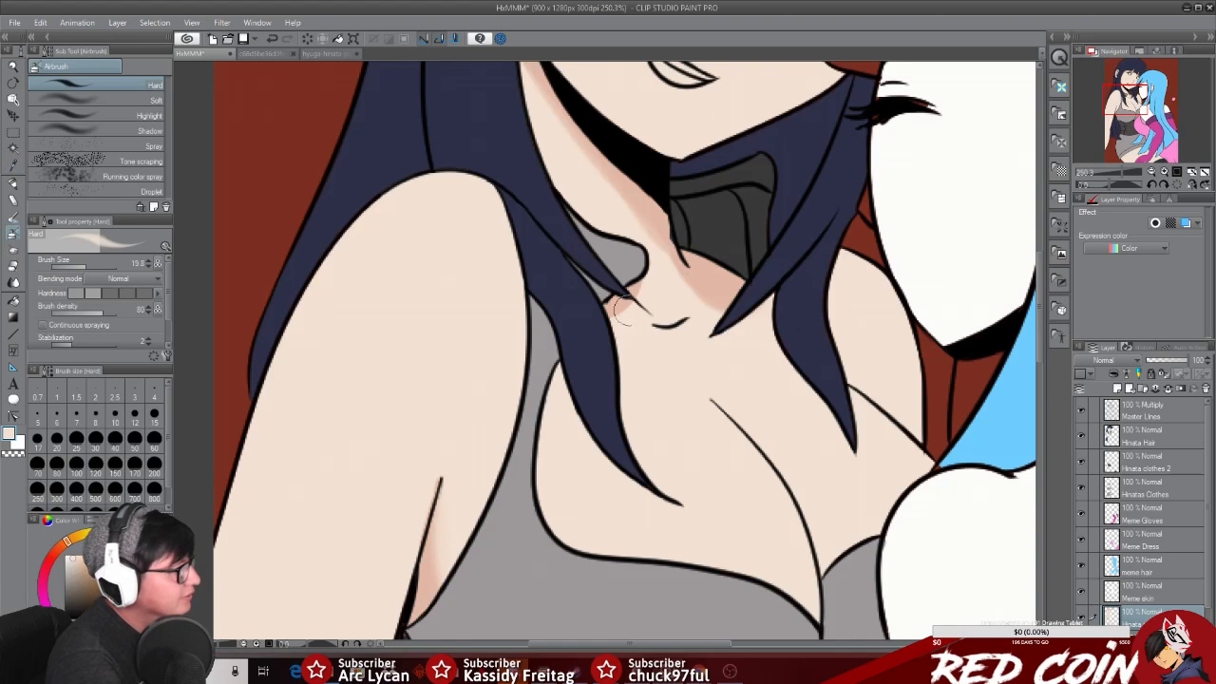
{"action": "mouse_move", "coordinate": [673, 292]}
{"action": "left_mouse_down"}
{"action": "mouse_move", "coordinate": [741, 310]}
{"action": "mouse_move", "coordinate": [721, 313]}
{"action": "mouse_move", "coordinate": [768, 295]}
{"action": "left_mouse_up"}
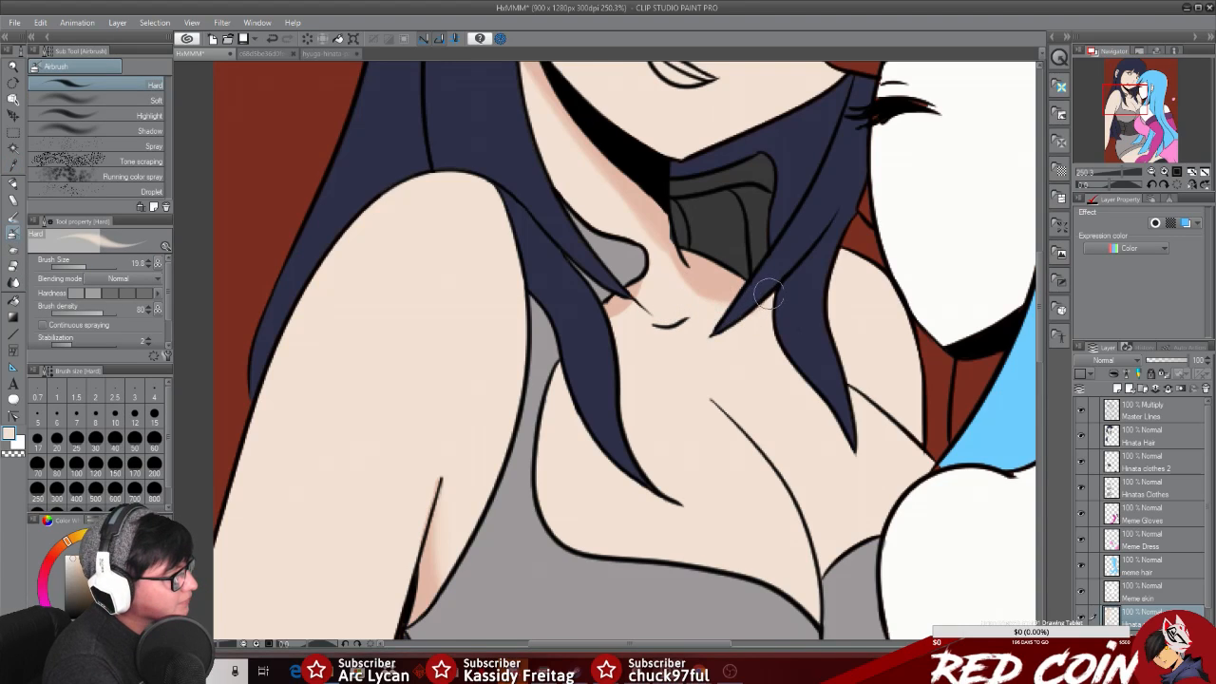
Step: Sample the peach shadow colour and shade the chest skin along the dark hair lock with the Marker pen at size 12.2, redoing a stroke
{"action": "left_click", "coordinate": [13, 166]}
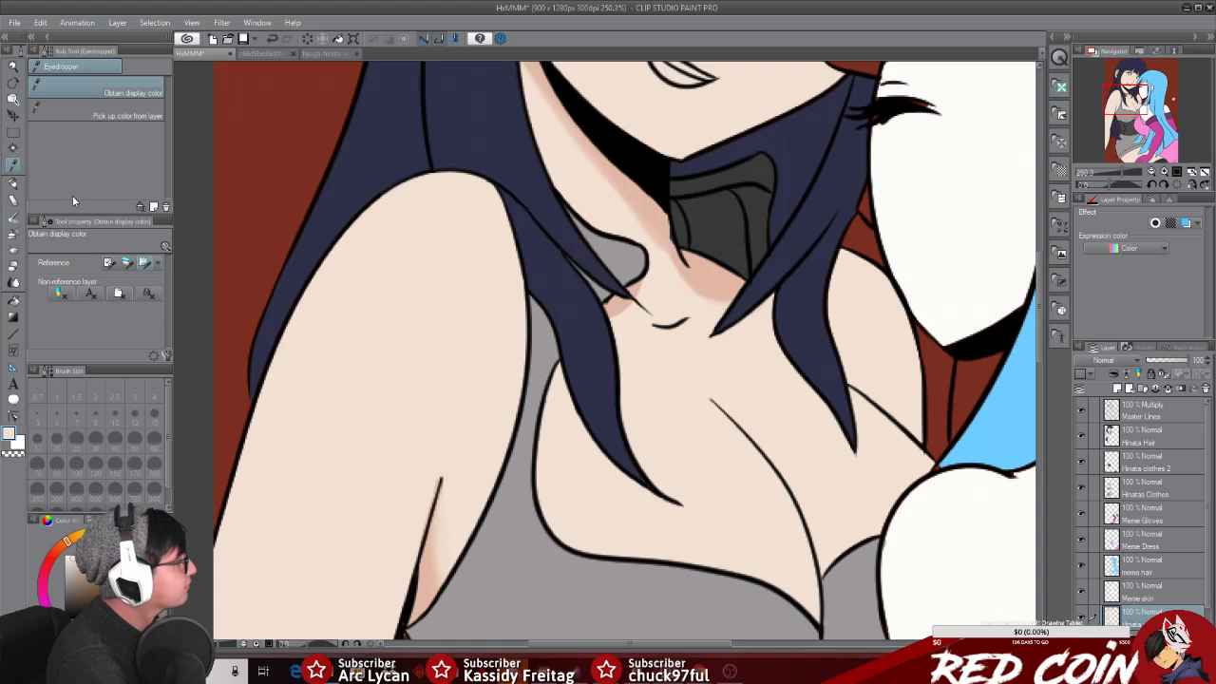
{"action": "left_click", "coordinate": [15, 185]}
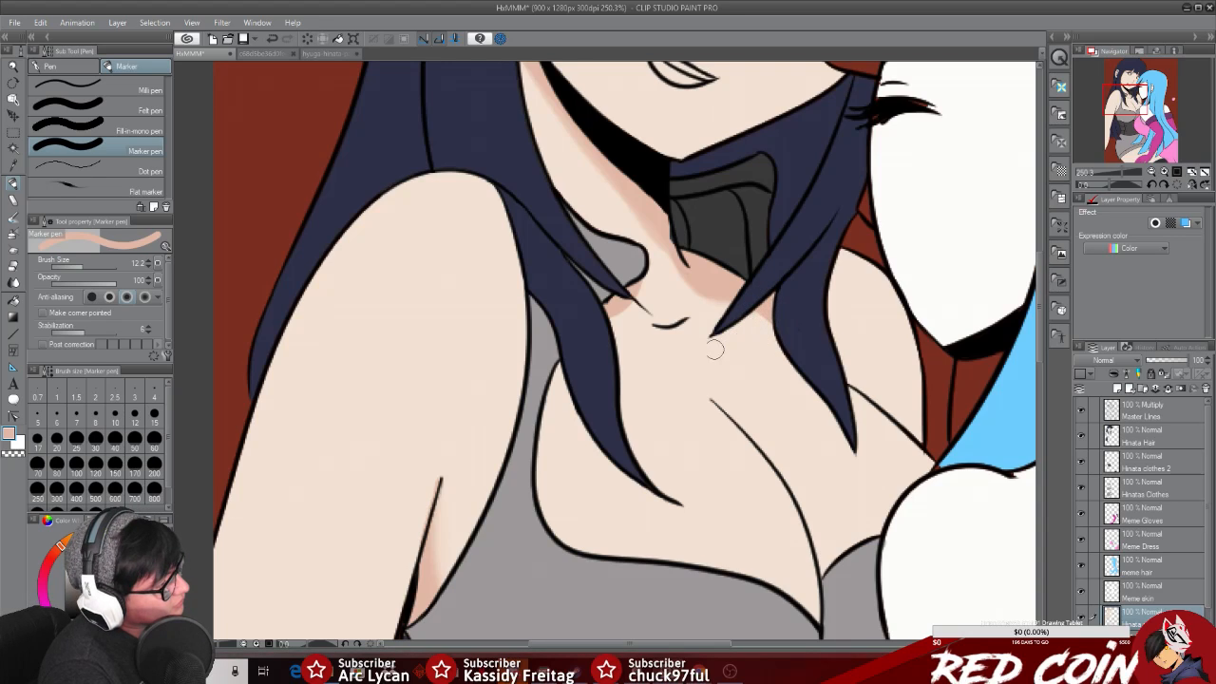
{"action": "left_click_drag", "start_coordinate": [781, 325], "coordinate": [823, 387]}
{"action": "left_click_drag", "start_coordinate": [778, 337], "coordinate": [834, 402]}
{"action": "key", "text": "ctrl+z"}
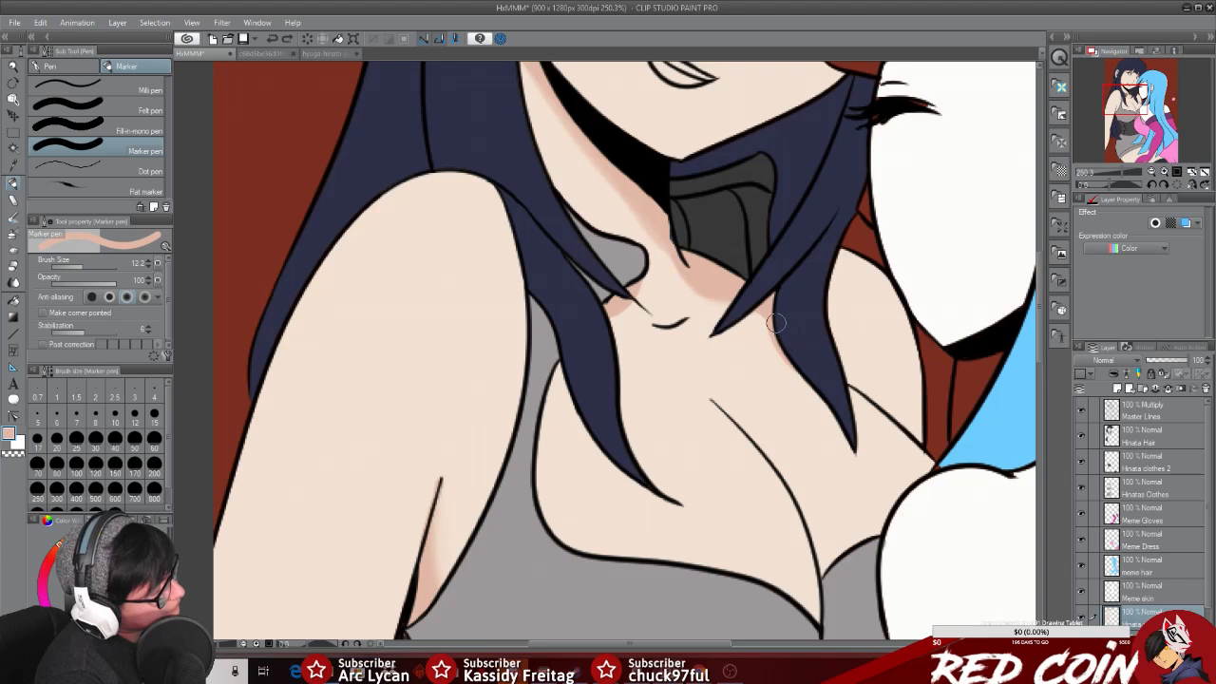
{"action": "mouse_move", "coordinate": [776, 323]}
{"action": "left_mouse_down"}
{"action": "mouse_move", "coordinate": [792, 363]}
{"action": "mouse_move", "coordinate": [825, 401]}
{"action": "left_mouse_up"}
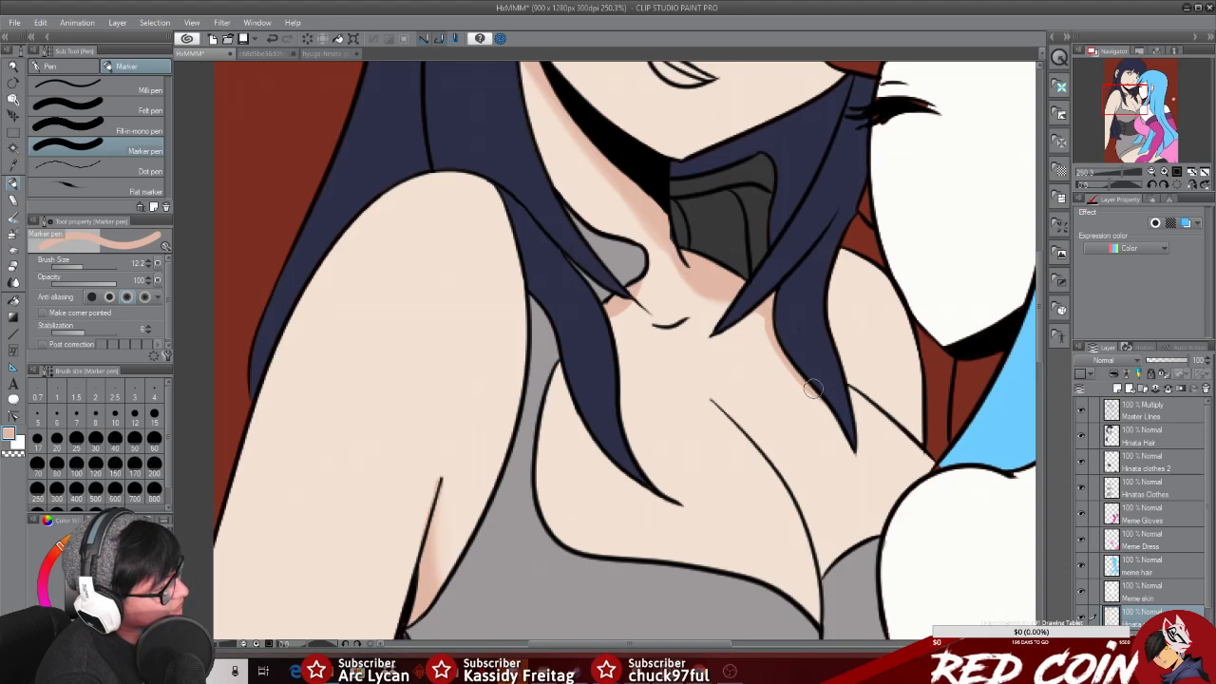
Step: Shade the small collarbone line in peach with the Marker pen reduced to size 5.7, discarding the wider trial strokes
{"action": "key", "text": "minus"}
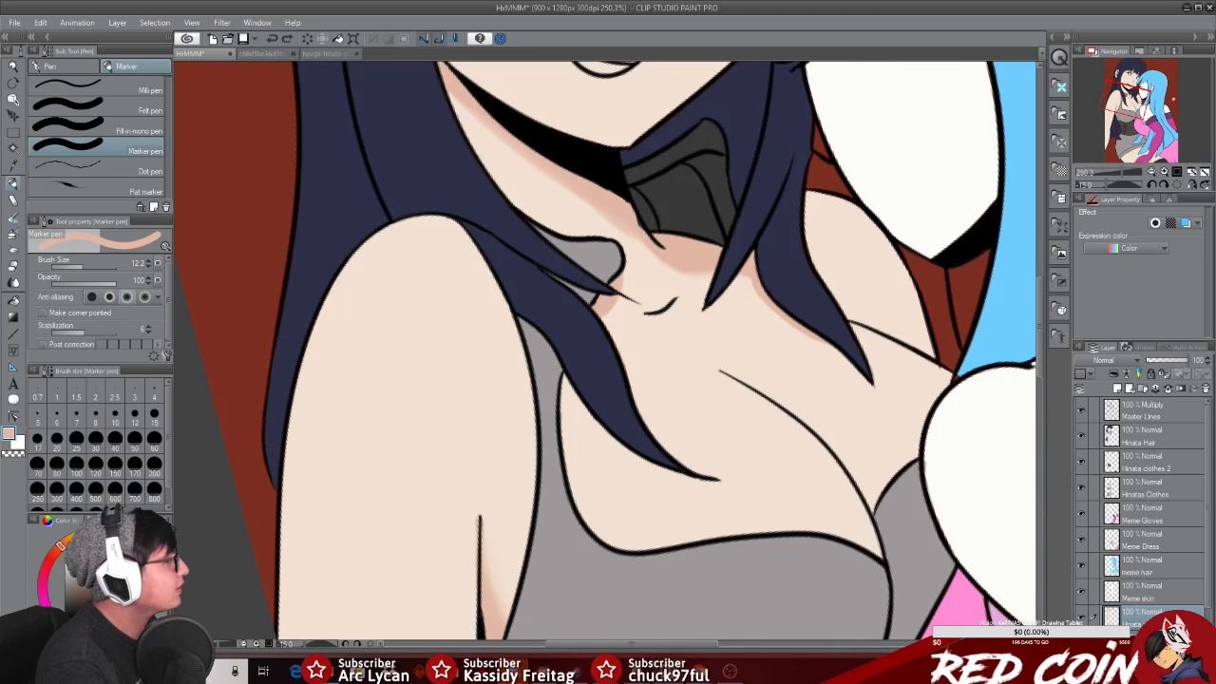
{"action": "left_click", "coordinate": [14, 81]}
{"action": "left_click_drag", "start_coordinate": [960, 475], "coordinate": [879, 562]}
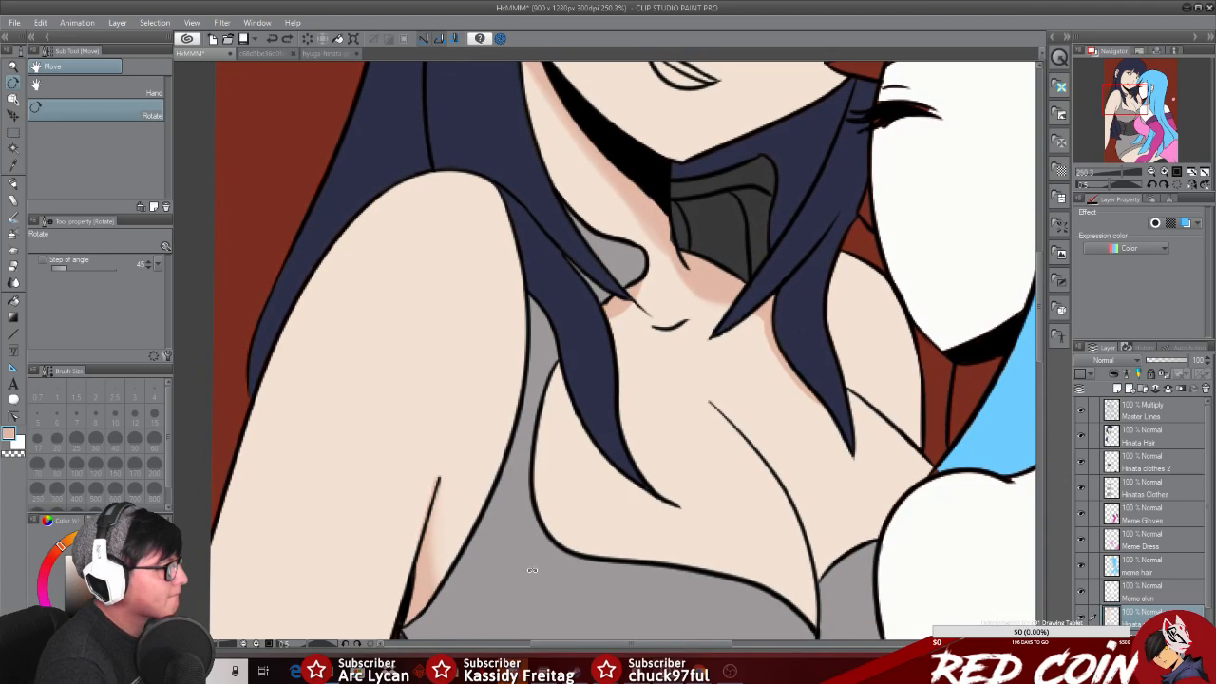
{"action": "left_click", "coordinate": [13, 184]}
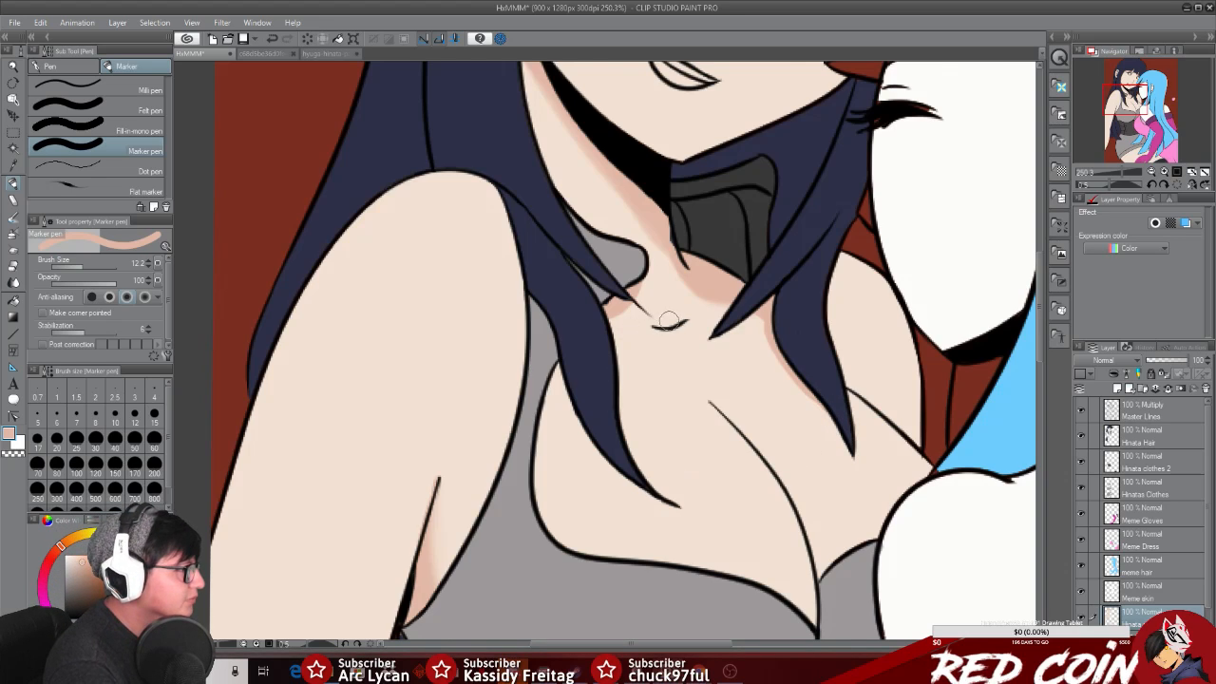
{"action": "left_click_drag", "start_coordinate": [654, 324], "coordinate": [692, 317]}
{"action": "key", "text": "ctrl+z"}
{"action": "key", "text": "ctrl+z"}
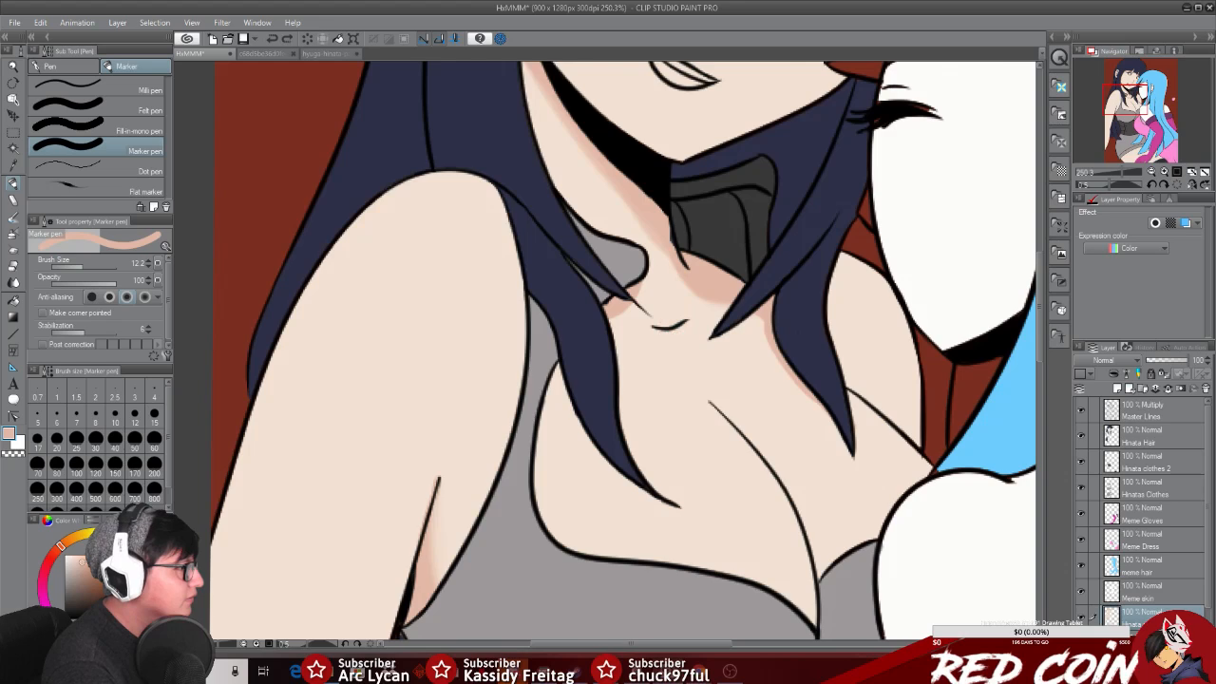
{"action": "left_click", "coordinate": [79, 265]}
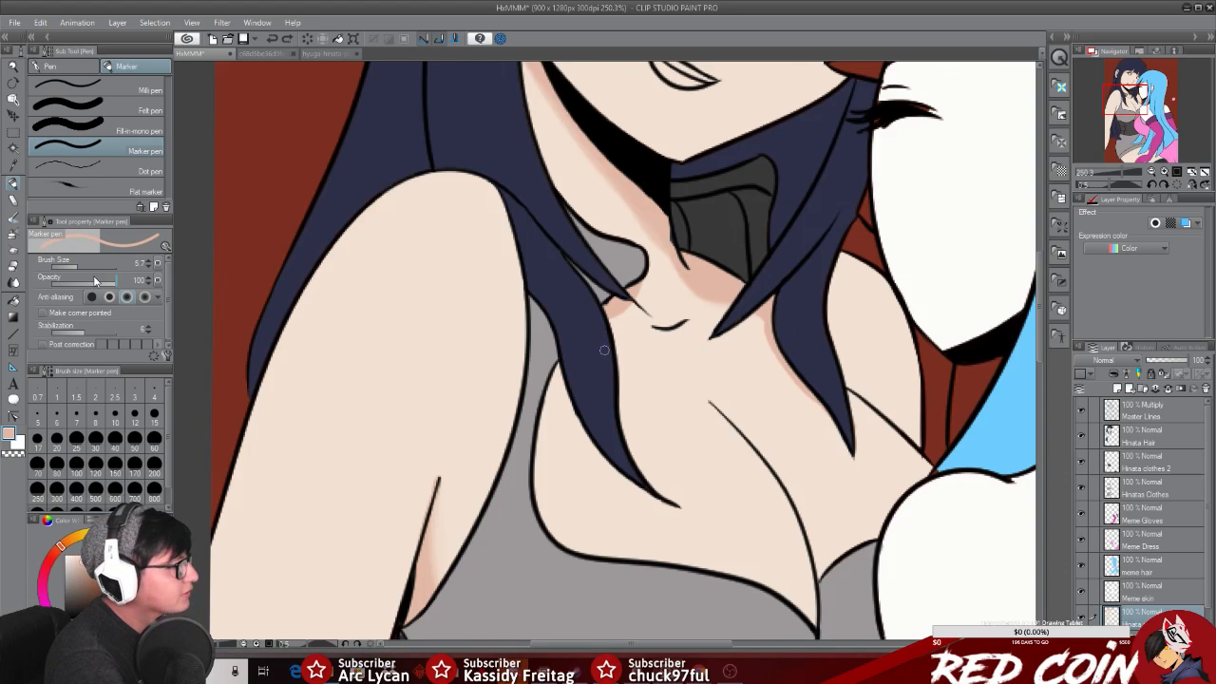
{"action": "left_click_drag", "start_coordinate": [659, 325], "coordinate": [687, 319]}
{"action": "key", "text": "ctrl+z"}
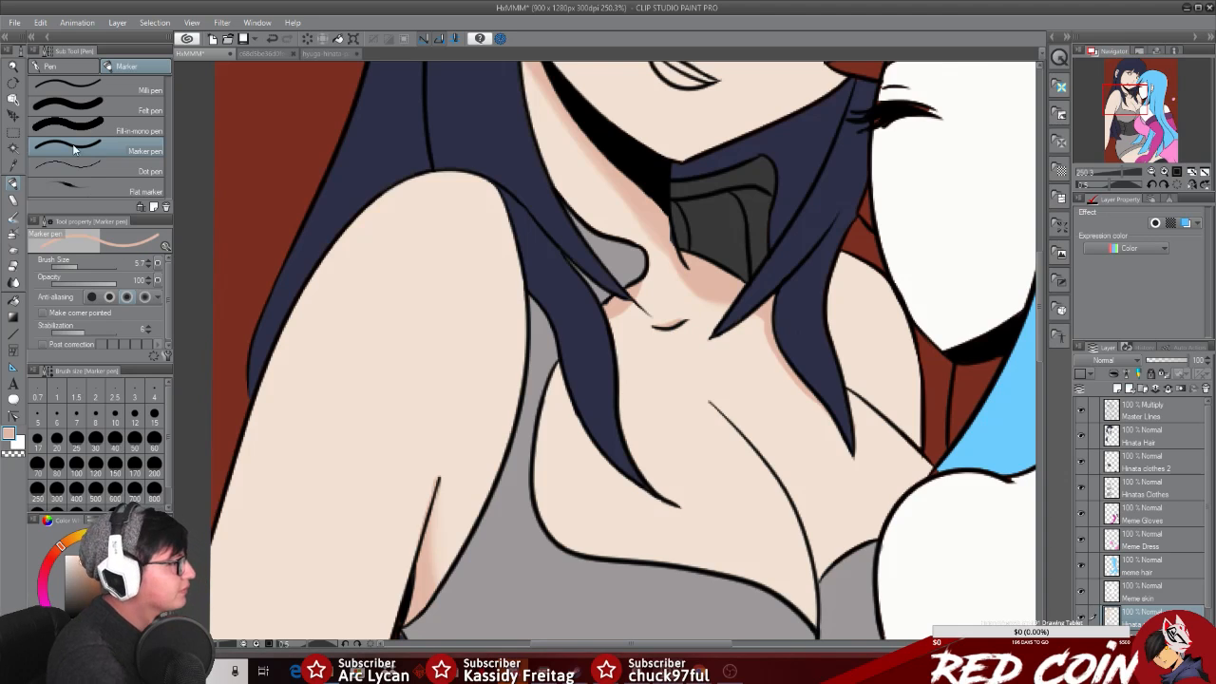
Step: Fill the skin of Hinata's far shoulder behind the hair lock with peach shading, using the Marker pen at size 5.7
{"action": "left_click", "coordinate": [10, 64]}
{"action": "left_click_drag", "start_coordinate": [866, 483], "coordinate": [711, 648]}
{"action": "left_click_drag", "start_coordinate": [624, 644], "coordinate": [698, 643]}
{"action": "mouse_move", "coordinate": [1042, 339]}
{"action": "left_mouse_down"}
{"action": "mouse_move", "coordinate": [1046, 439]}
{"action": "mouse_move", "coordinate": [1050, 337]}
{"action": "left_mouse_up"}
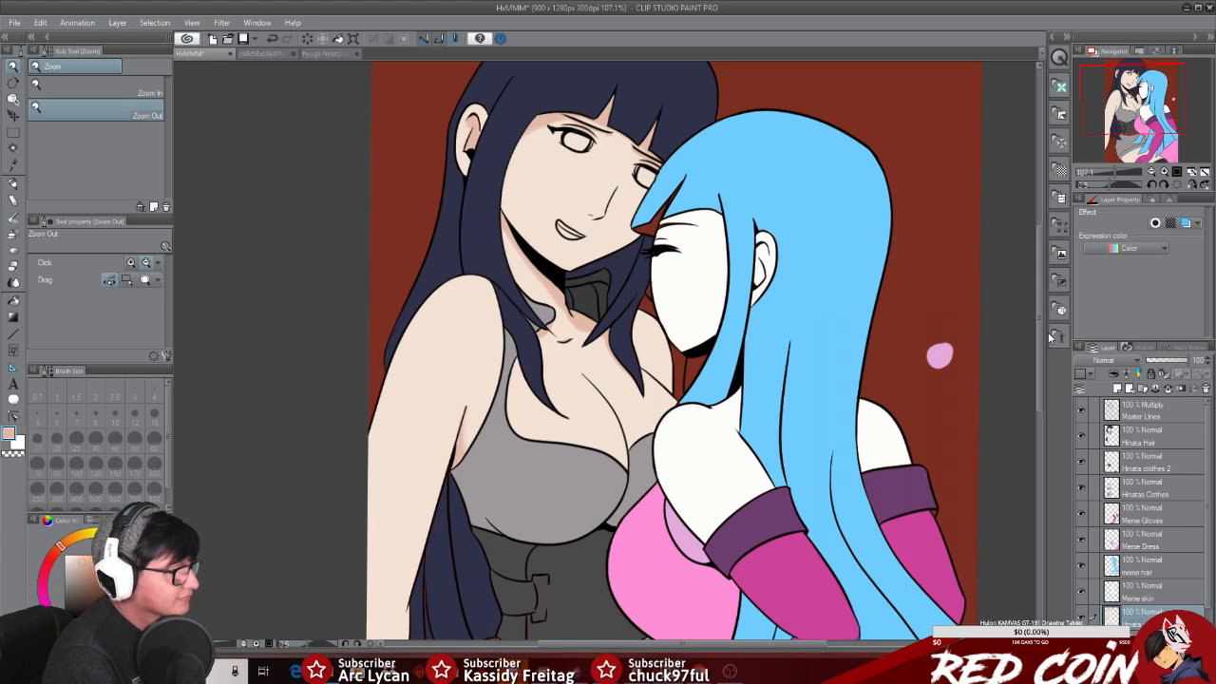
{"action": "scroll", "coordinate": [683, 353], "scroll_direction": "down", "scroll_amount": 2}
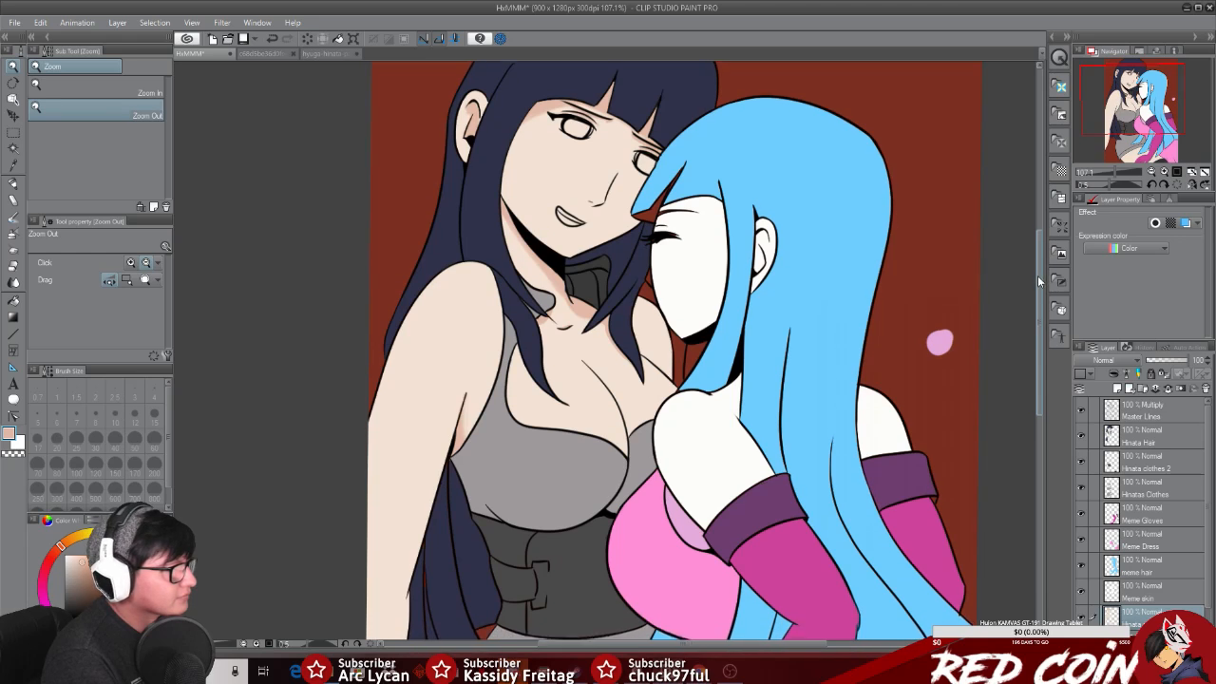
{"action": "left_click", "coordinate": [655, 281]}
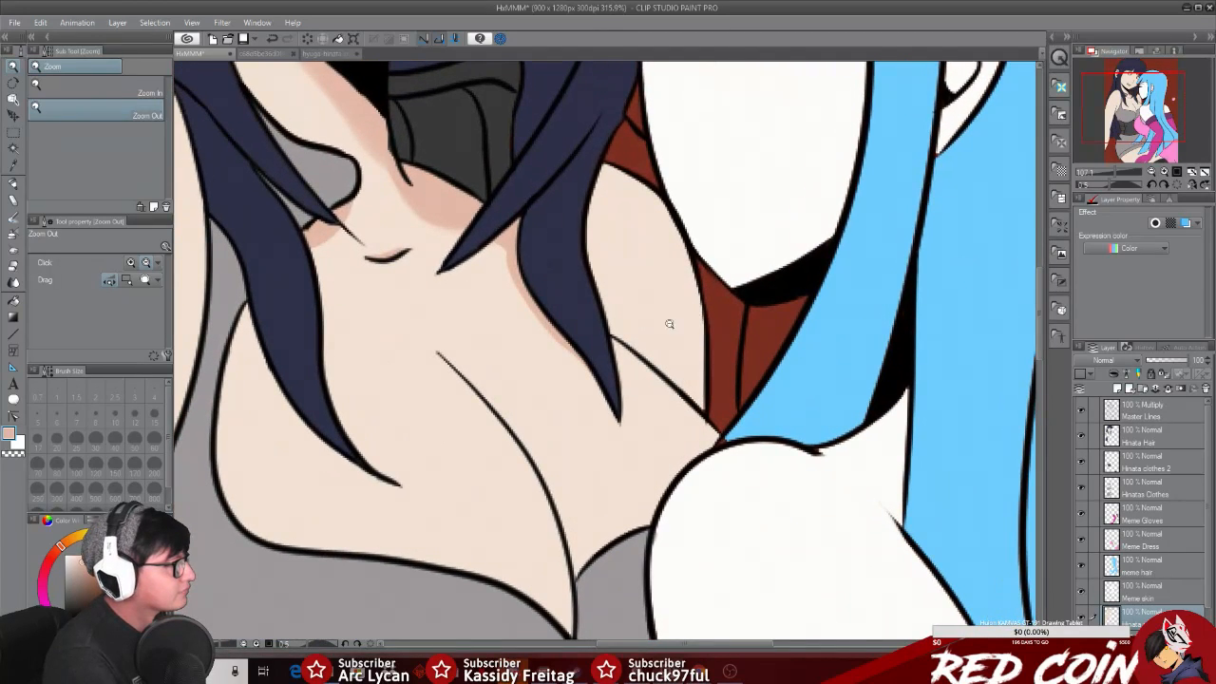
{"action": "left_click", "coordinate": [13, 186]}
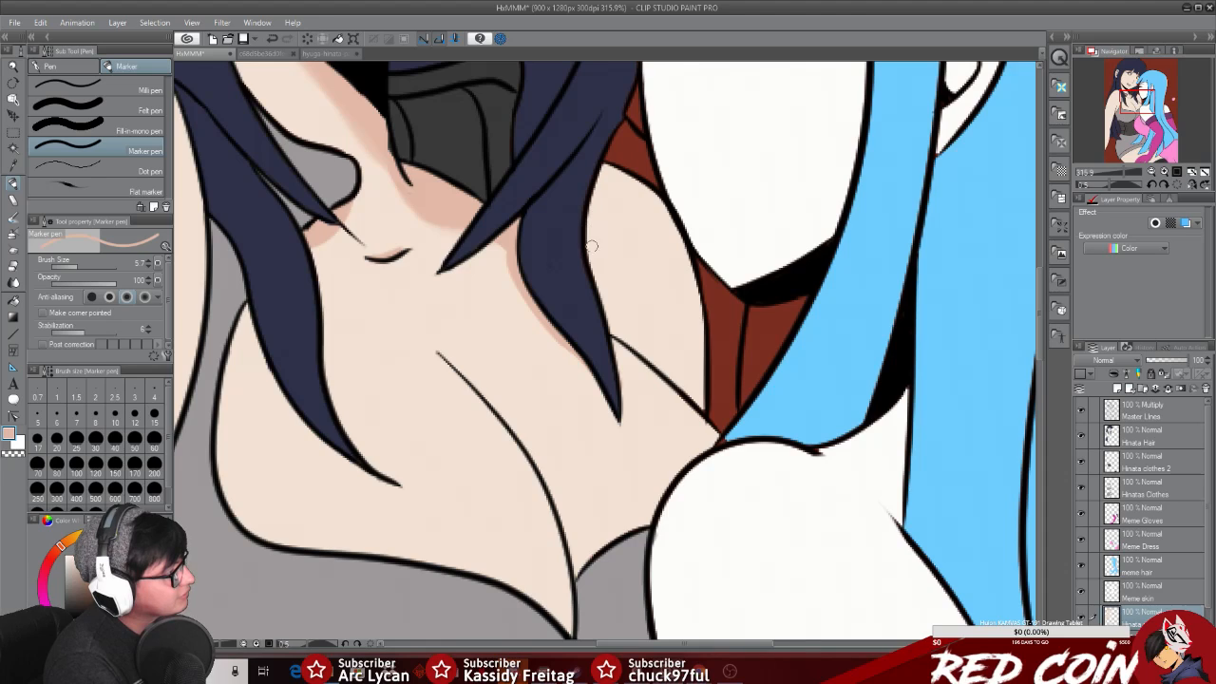
{"action": "mouse_move", "coordinate": [593, 245]}
{"action": "left_mouse_down"}
{"action": "mouse_move", "coordinate": [598, 290]}
{"action": "mouse_move", "coordinate": [596, 211]}
{"action": "mouse_move", "coordinate": [589, 228]}
{"action": "mouse_move", "coordinate": [611, 187]}
{"action": "mouse_move", "coordinate": [601, 180]}
{"action": "left_mouse_up"}
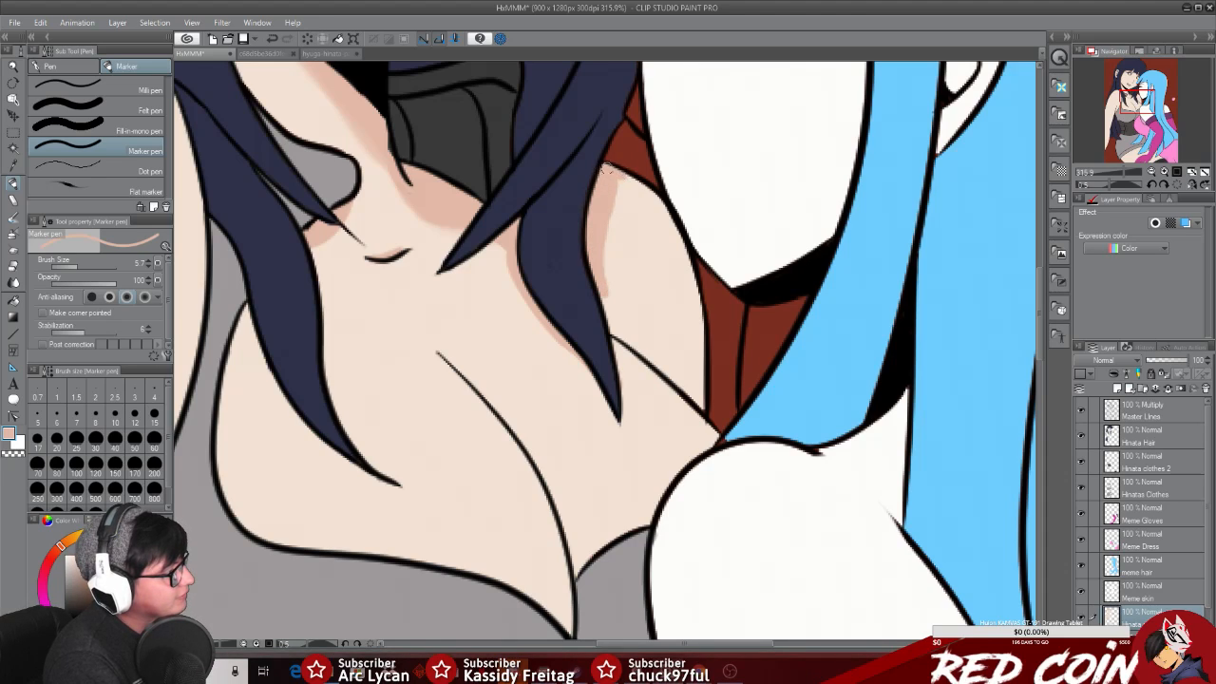
{"action": "mouse_move", "coordinate": [627, 193]}
{"action": "left_mouse_down"}
{"action": "mouse_move", "coordinate": [609, 277]}
{"action": "mouse_move", "coordinate": [600, 239]}
{"action": "left_mouse_up"}
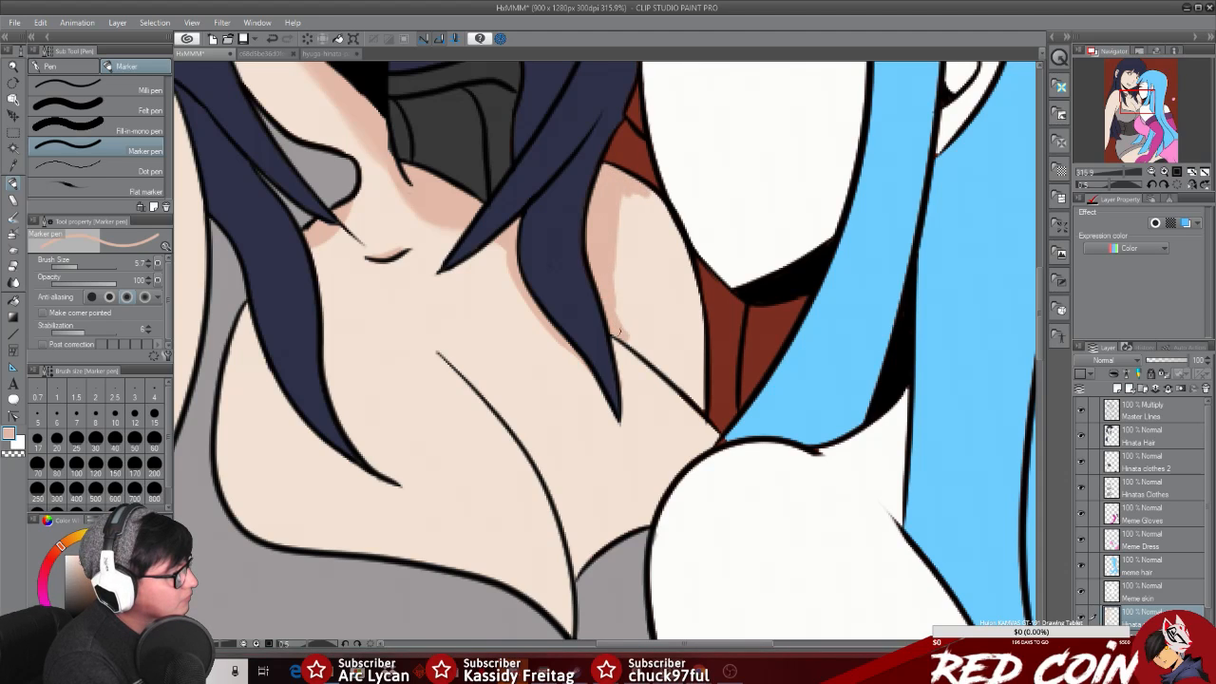
{"action": "mouse_move", "coordinate": [631, 340]}
{"action": "left_mouse_down"}
{"action": "mouse_move", "coordinate": [700, 412]}
{"action": "mouse_move", "coordinate": [695, 334]}
{"action": "mouse_move", "coordinate": [688, 369]}
{"action": "mouse_move", "coordinate": [673, 351]}
{"action": "mouse_move", "coordinate": [677, 368]}
{"action": "mouse_move", "coordinate": [629, 326]}
{"action": "mouse_move", "coordinate": [618, 293]}
{"action": "mouse_move", "coordinate": [662, 355]}
{"action": "left_mouse_up"}
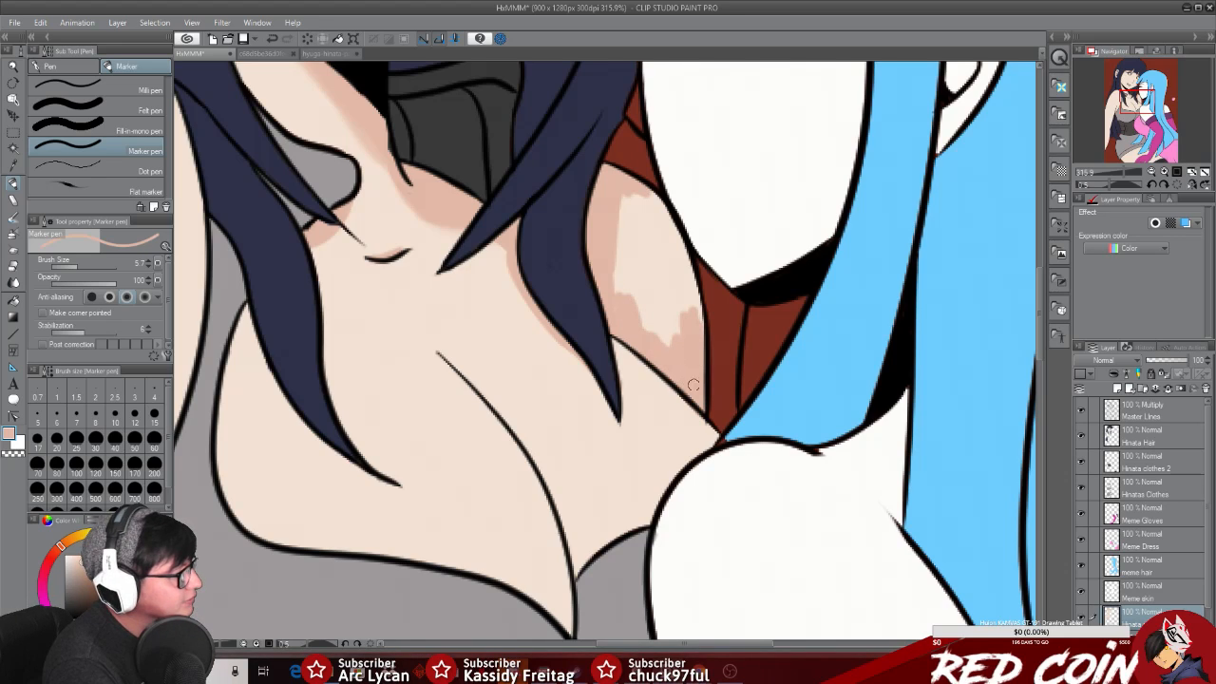
{"action": "mouse_move", "coordinate": [648, 276]}
{"action": "left_mouse_down"}
{"action": "mouse_move", "coordinate": [670, 322]}
{"action": "mouse_move", "coordinate": [660, 311]}
{"action": "mouse_move", "coordinate": [657, 337]}
{"action": "mouse_move", "coordinate": [608, 266]}
{"action": "mouse_move", "coordinate": [629, 214]}
{"action": "mouse_move", "coordinate": [635, 238]}
{"action": "mouse_move", "coordinate": [647, 203]}
{"action": "left_mouse_up"}
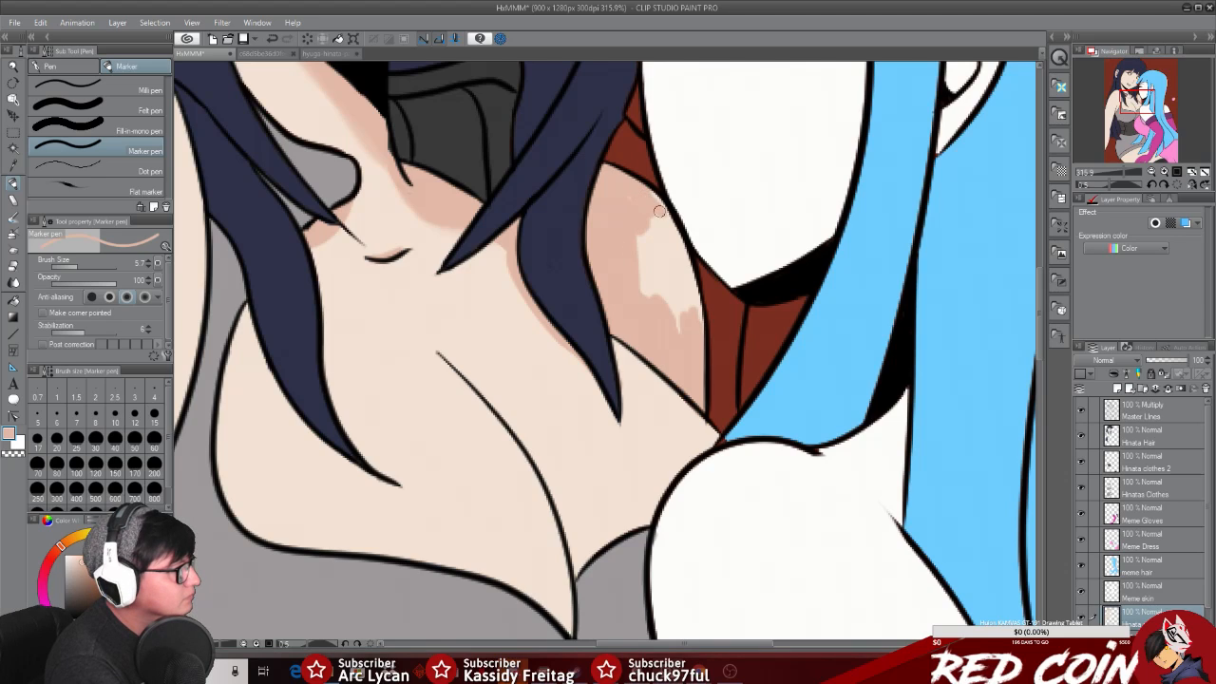
{"action": "mouse_move", "coordinate": [636, 246]}
{"action": "left_mouse_down"}
{"action": "mouse_move", "coordinate": [650, 285]}
{"action": "mouse_move", "coordinate": [656, 228]}
{"action": "mouse_move", "coordinate": [684, 323]}
{"action": "mouse_move", "coordinate": [690, 285]}
{"action": "mouse_move", "coordinate": [698, 313]}
{"action": "mouse_move", "coordinate": [680, 258]}
{"action": "left_mouse_up"}
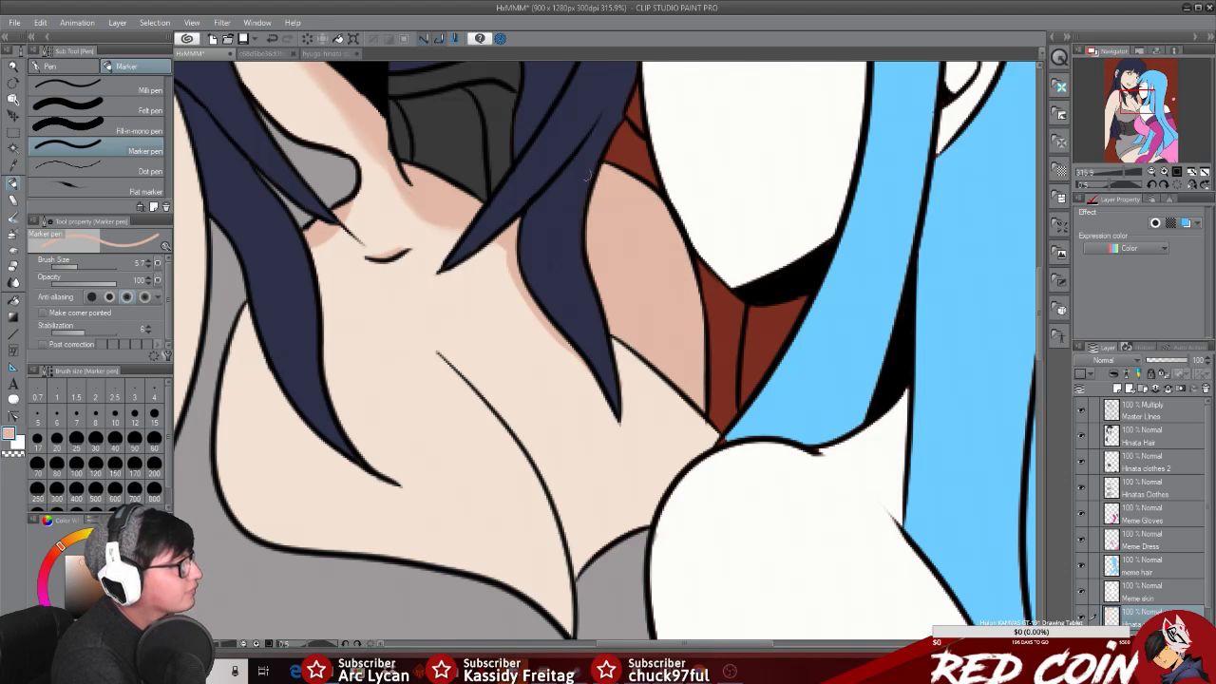
Step: Review the shaded drawing as a whole and examine the hair highlights in the blue-haired girl and Hinata reference images
{"action": "left_click", "coordinate": [13, 66]}
{"action": "left_click_drag", "start_coordinate": [663, 357], "coordinate": [549, 512]}
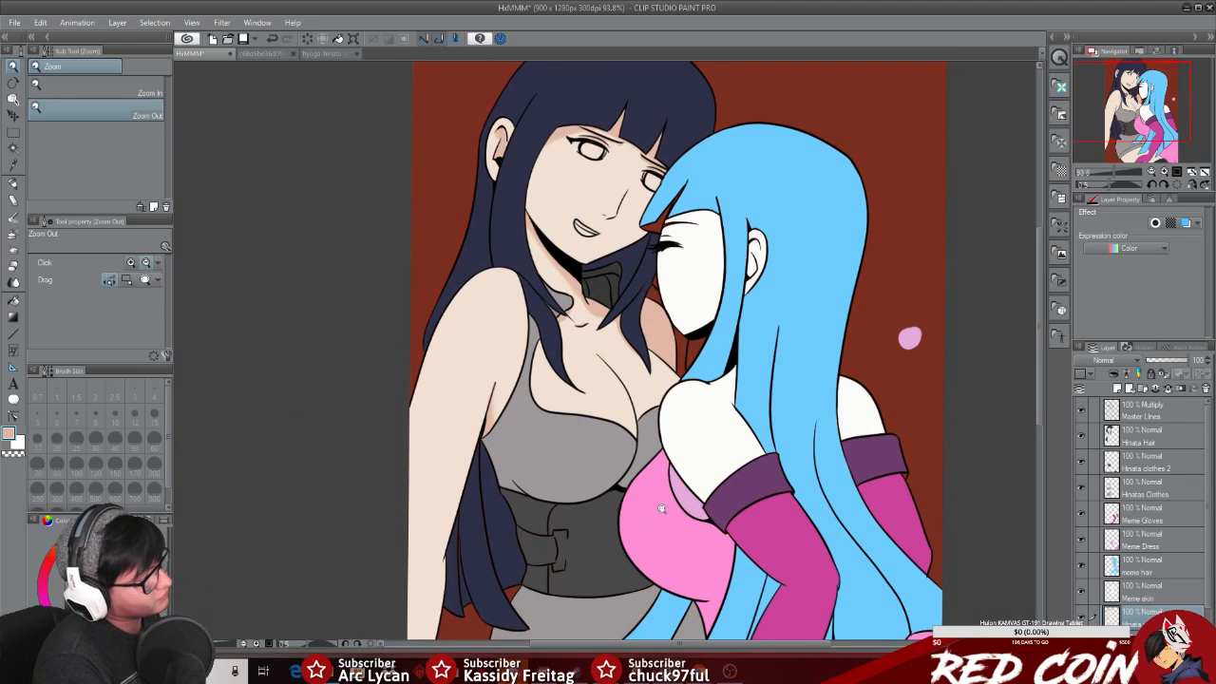
{"action": "left_click_drag", "start_coordinate": [1041, 288], "coordinate": [1039, 263]}
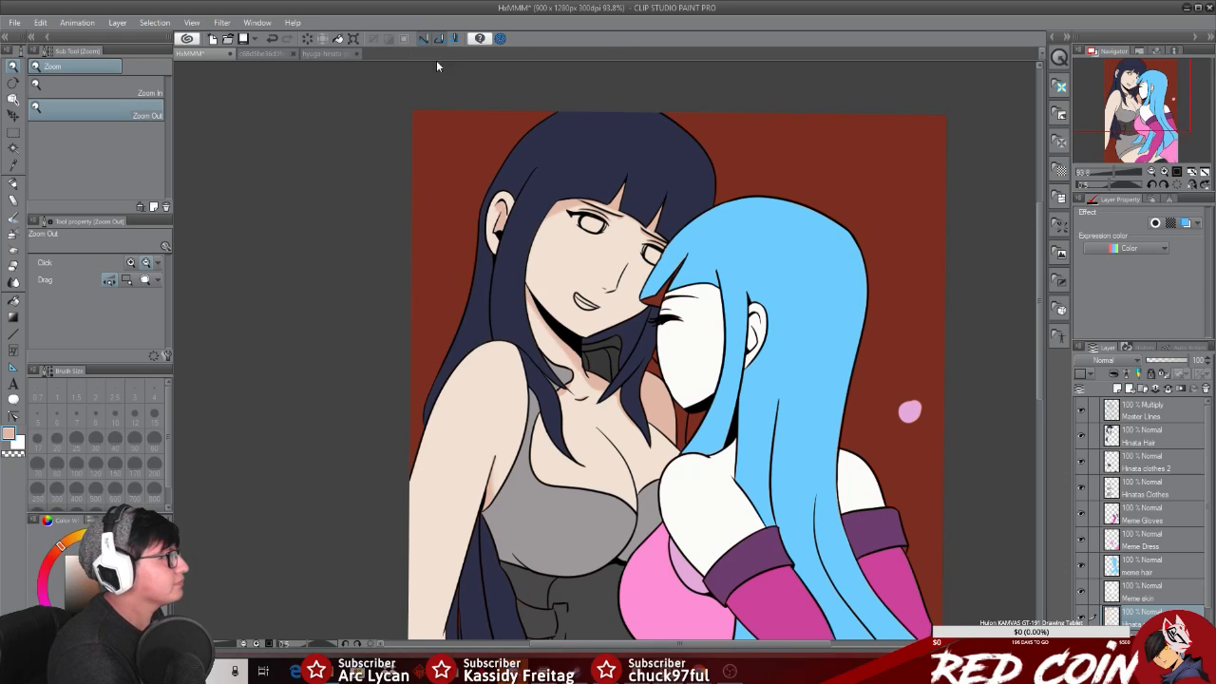
{"action": "left_click", "coordinate": [1149, 443]}
{"action": "left_click", "coordinate": [272, 57]}
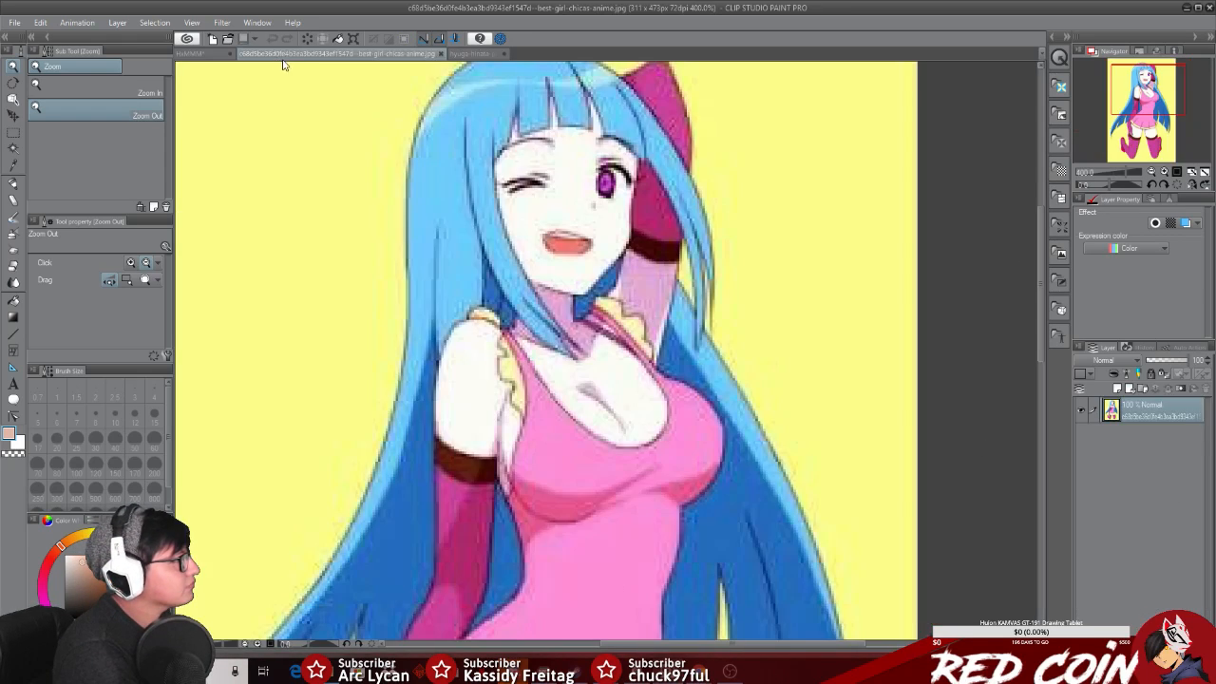
{"action": "left_click", "coordinate": [472, 55]}
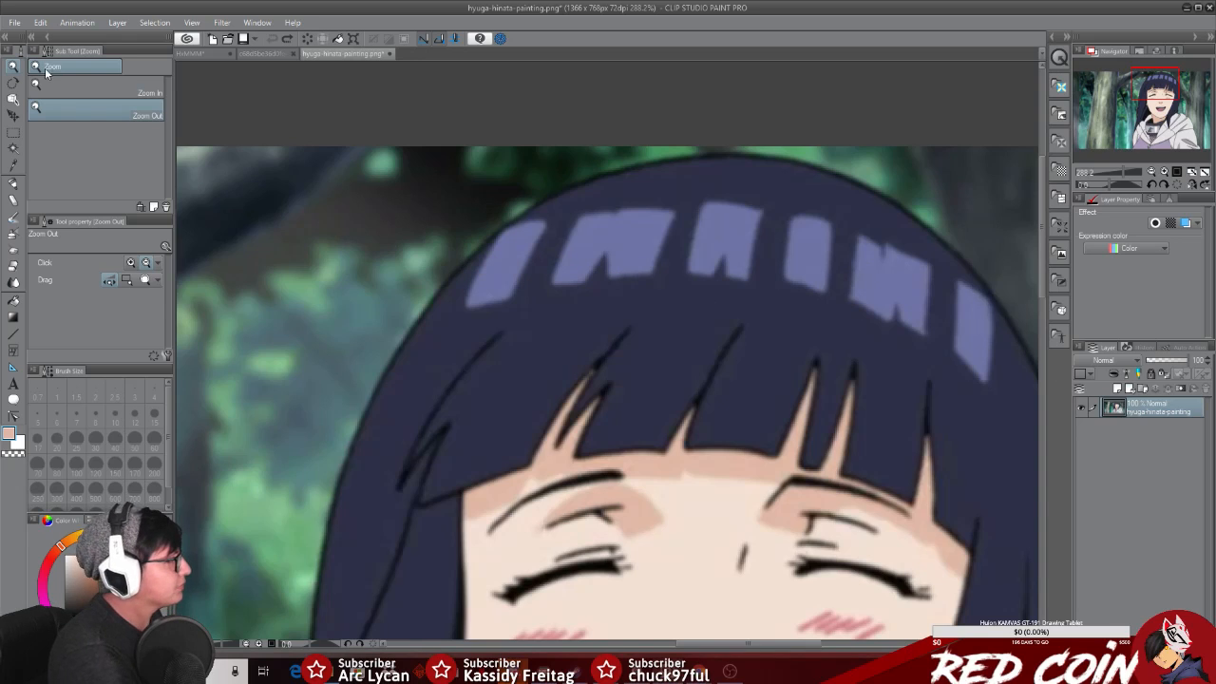
{"action": "left_click", "coordinate": [210, 53]}
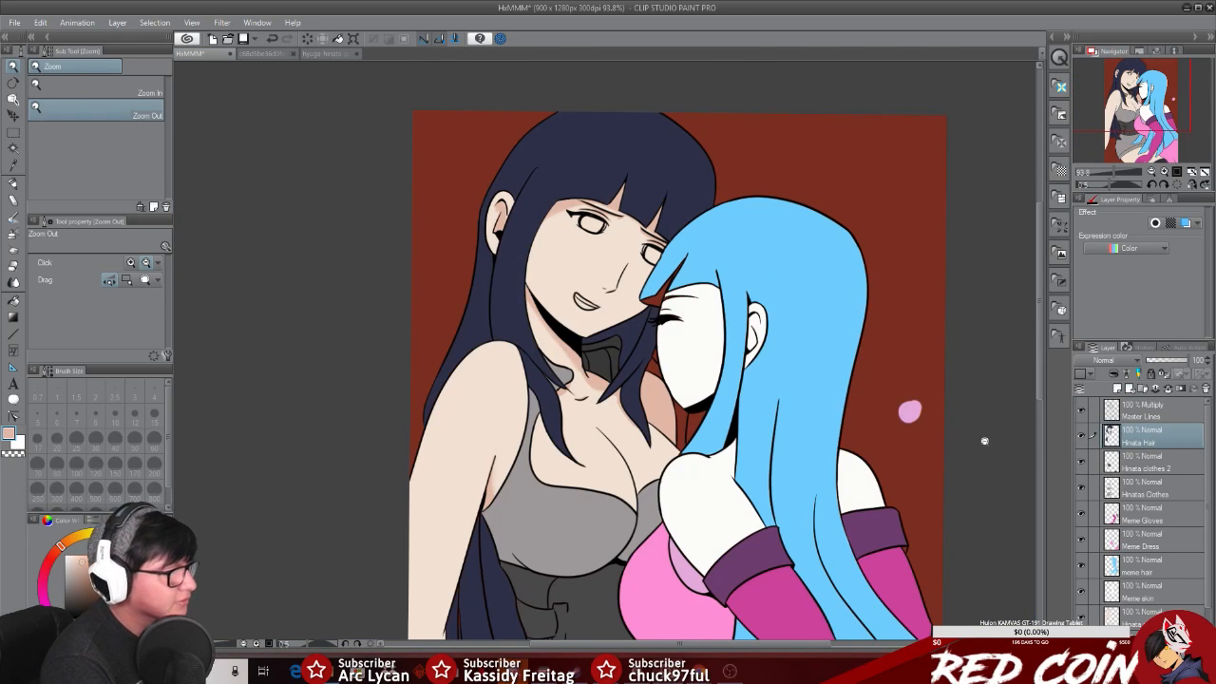
Step: Auto select the main area of Hinata's dark hair on the Hinata Hair layer
{"action": "left_click", "coordinate": [1119, 414]}
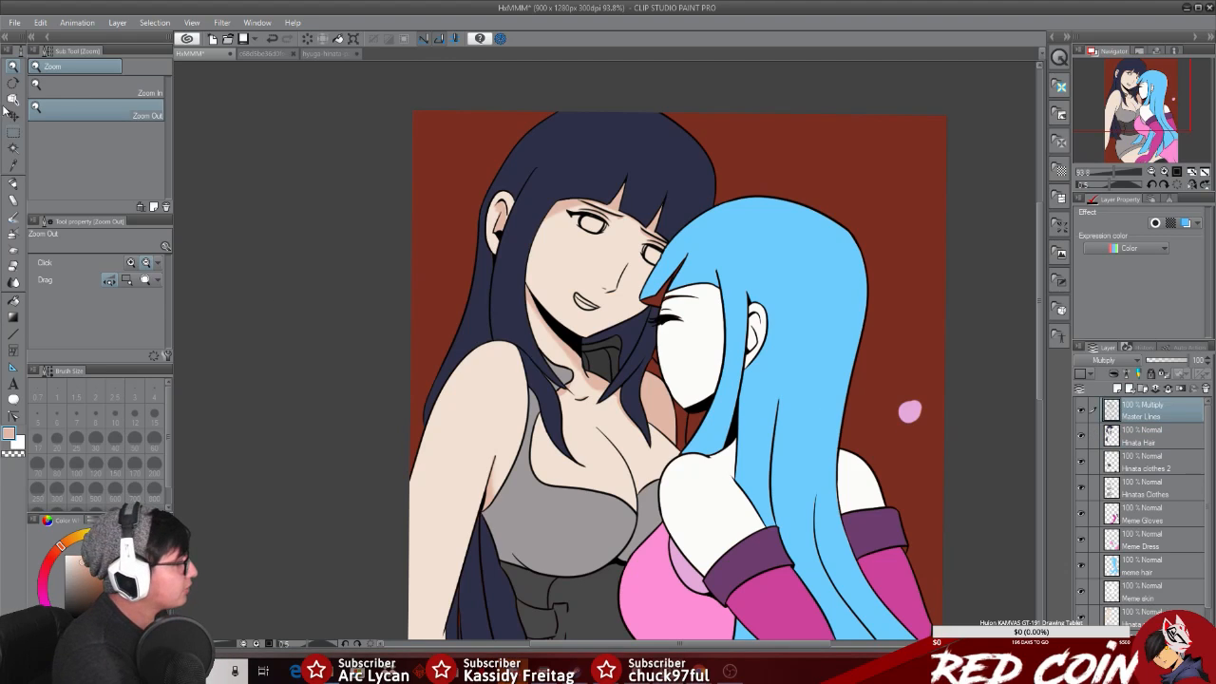
{"action": "left_click", "coordinate": [14, 148]}
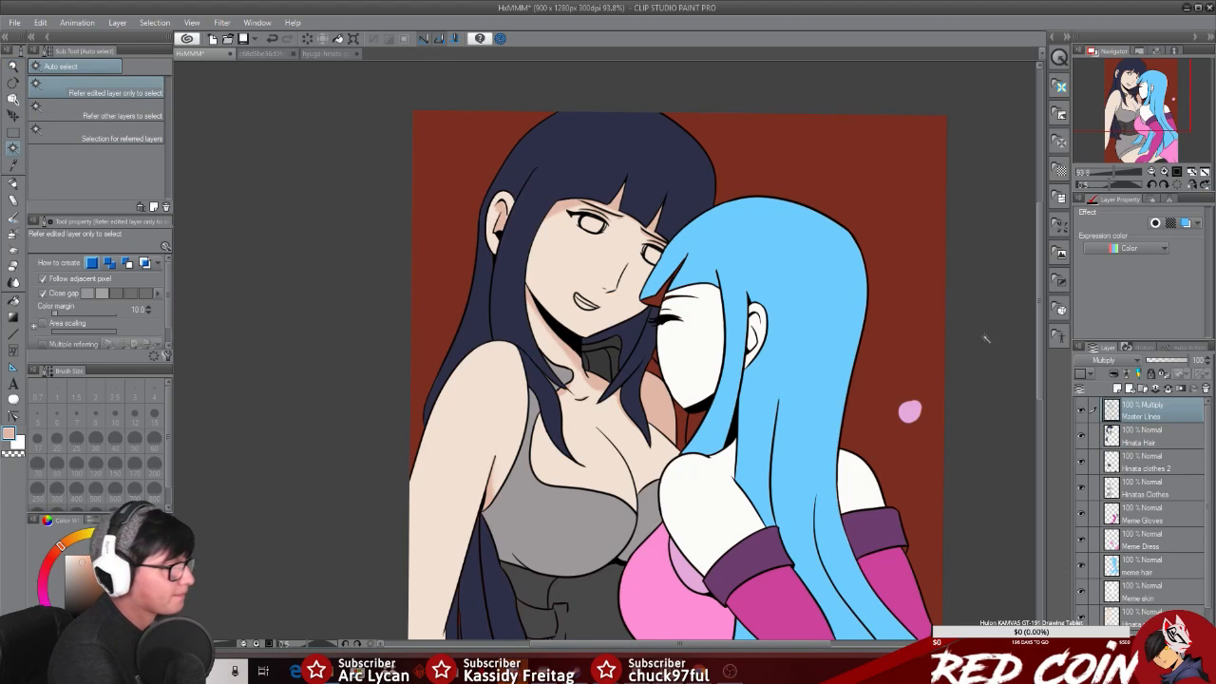
{"action": "left_click", "coordinate": [1153, 443]}
{"action": "left_click", "coordinate": [638, 149]}
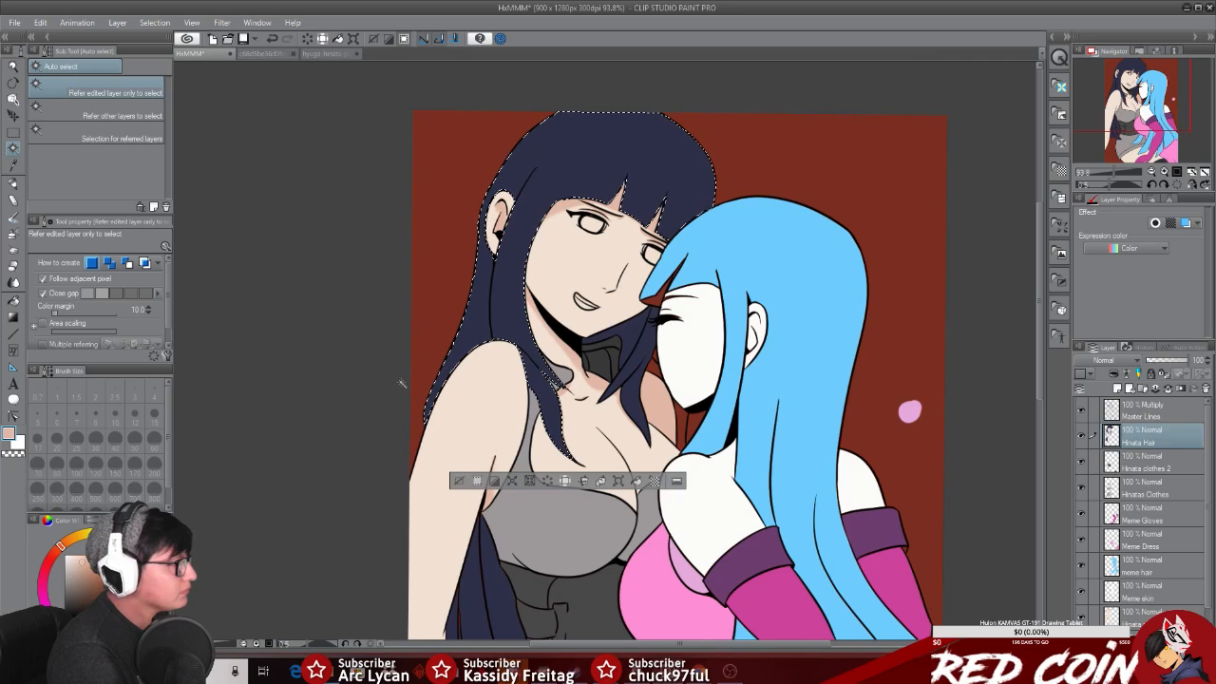
Step: Sample the lavender hair highlight colour from the hyuga-hinata-painting.png reference for the Marker pen and return to the HxMMM drawing
{"action": "left_click", "coordinate": [13, 186]}
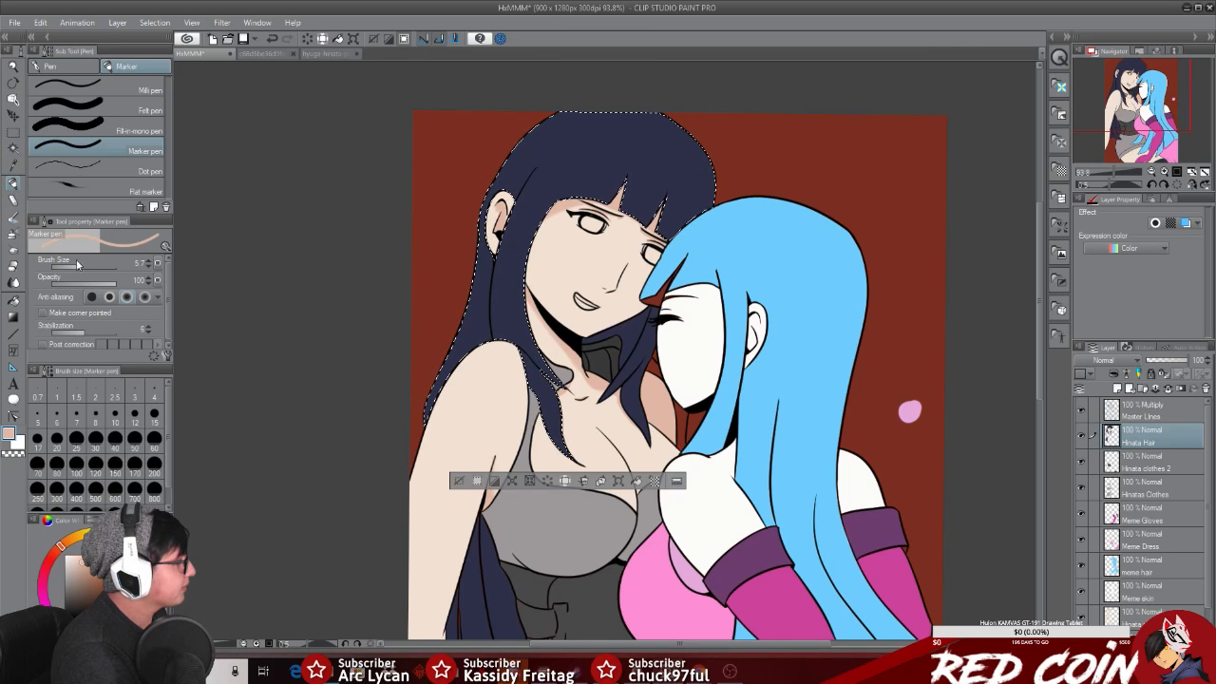
{"action": "left_click", "coordinate": [314, 54]}
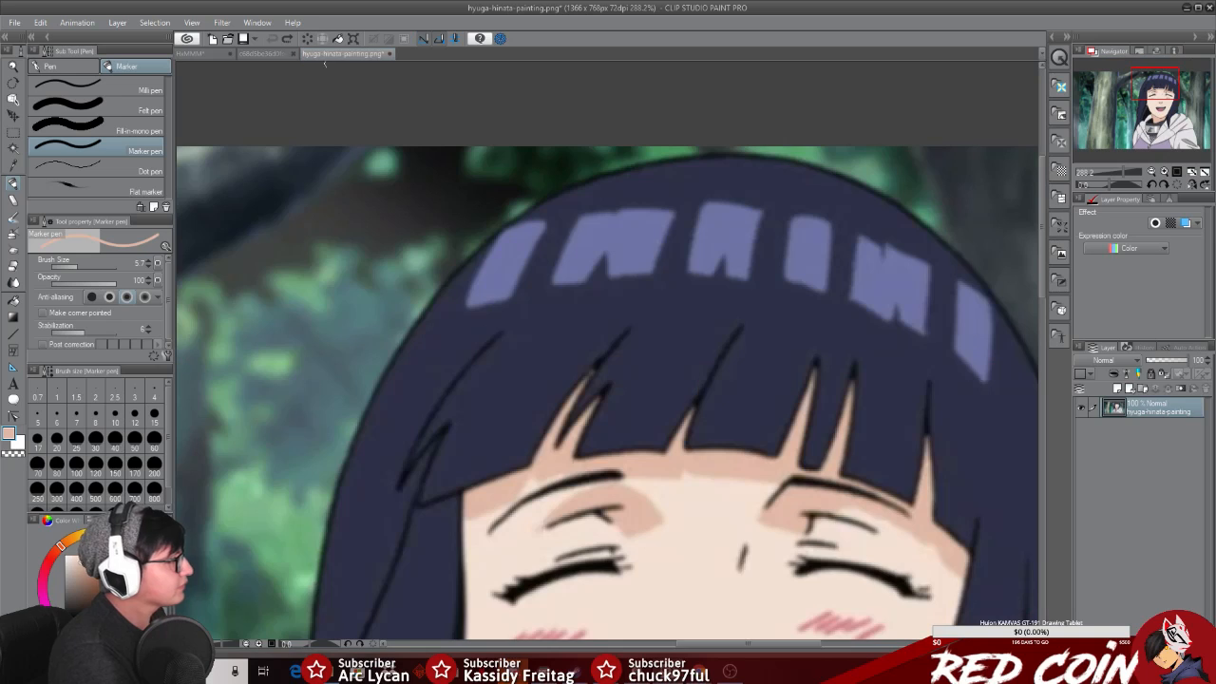
{"action": "left_click", "coordinate": [591, 266], "text": "alt"}
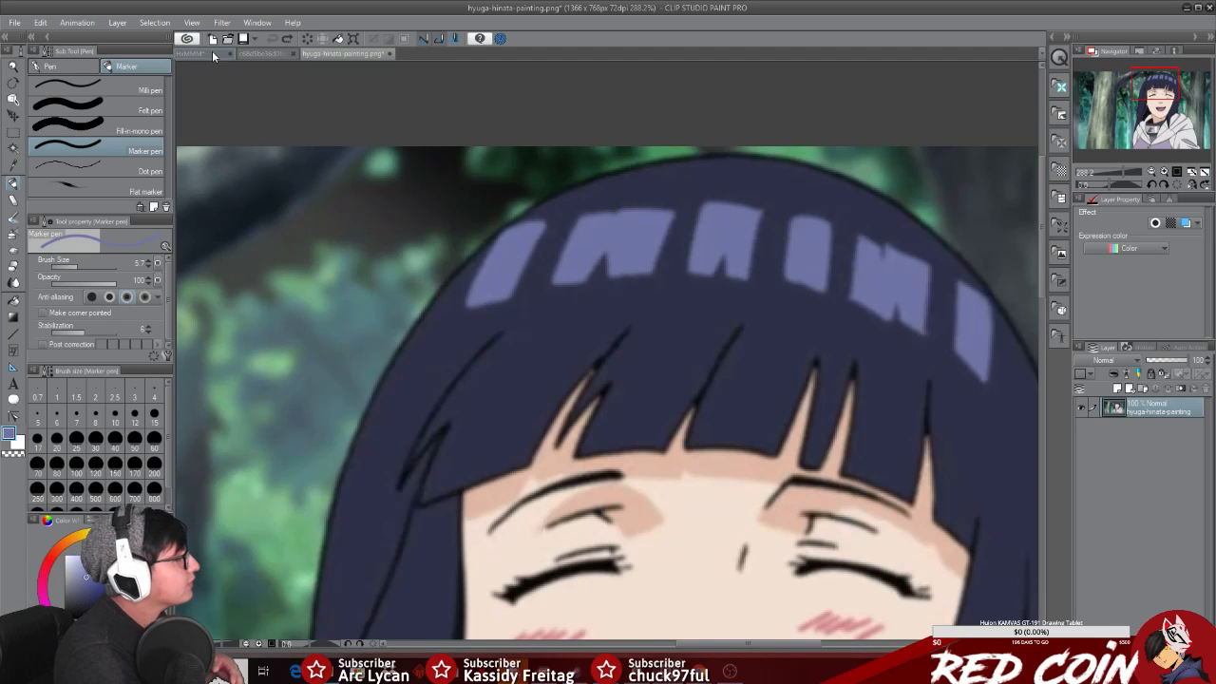
{"action": "left_click", "coordinate": [207, 55]}
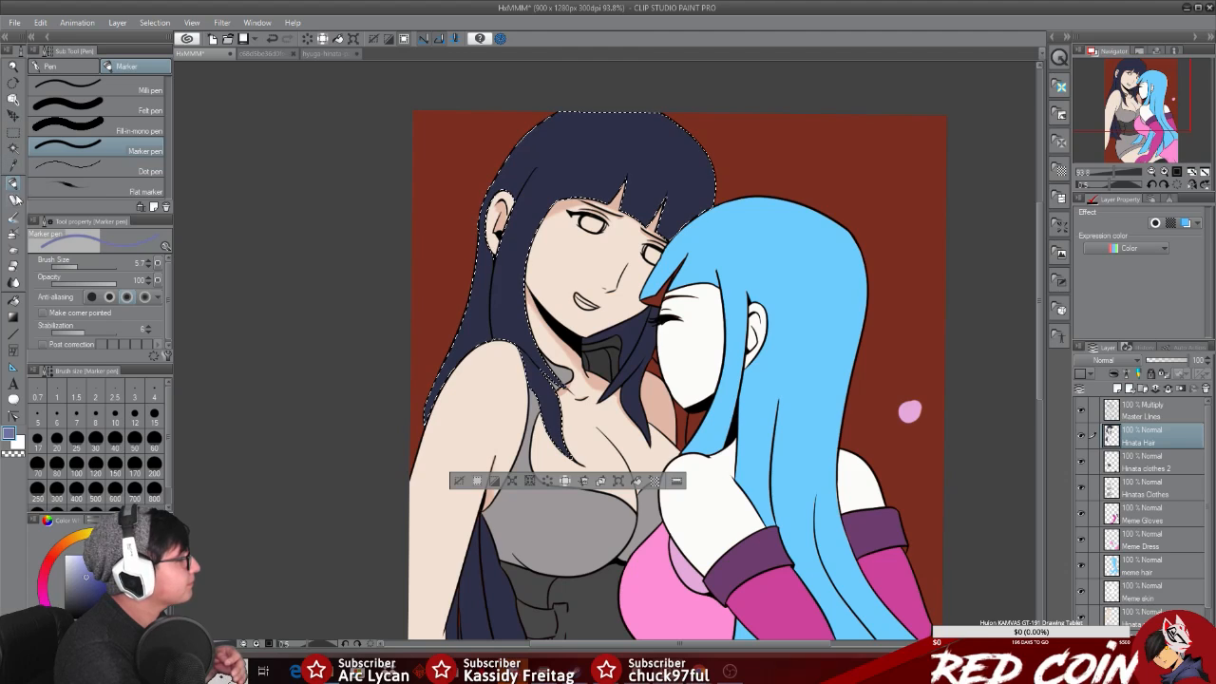
Step: Try a wide lavender highlight band across the crown of Hinata's hair with the Marker pen at size 76.1, undoing each stroke
{"action": "left_click", "coordinate": [81, 269]}
{"action": "left_click_drag", "start_coordinate": [83, 270], "coordinate": [93, 266]}
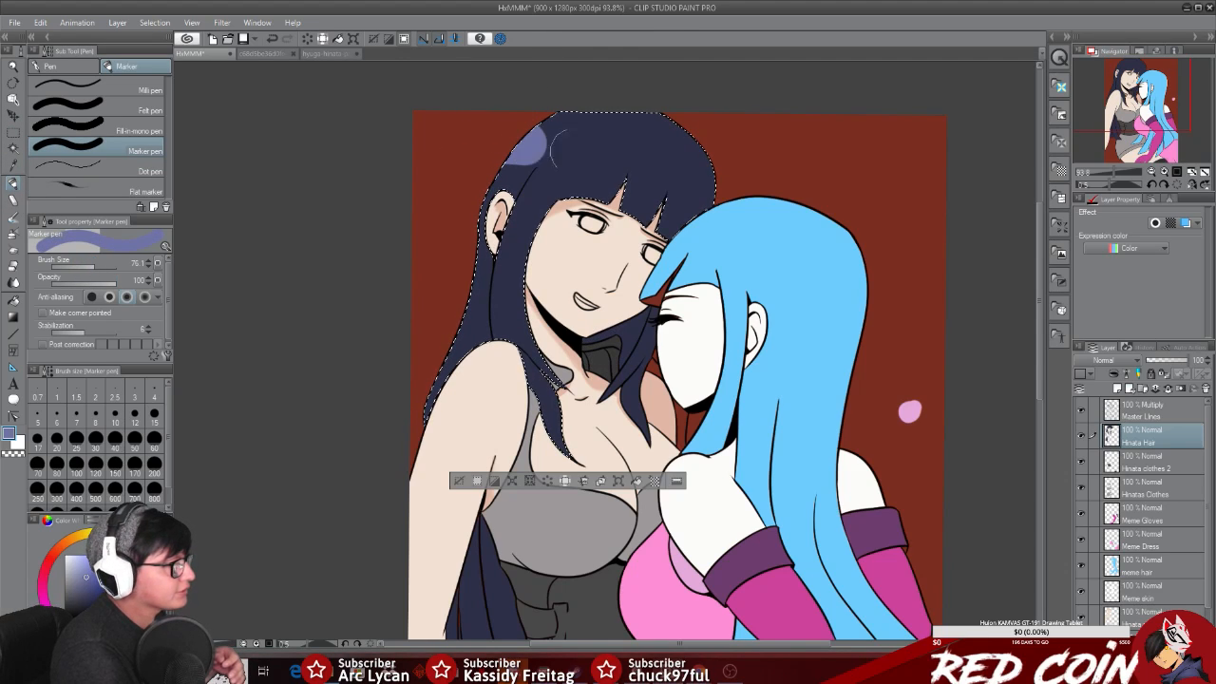
{"action": "left_click_drag", "start_coordinate": [520, 150], "coordinate": [714, 157]}
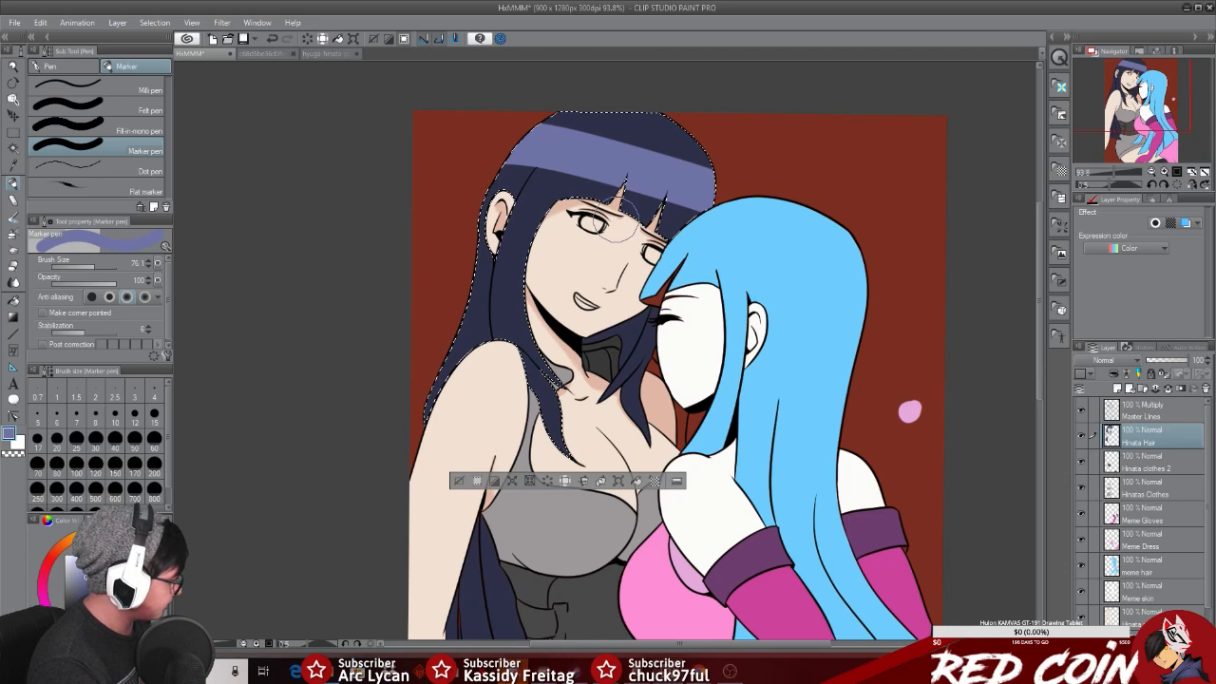
{"action": "key", "text": "ctrl+z"}
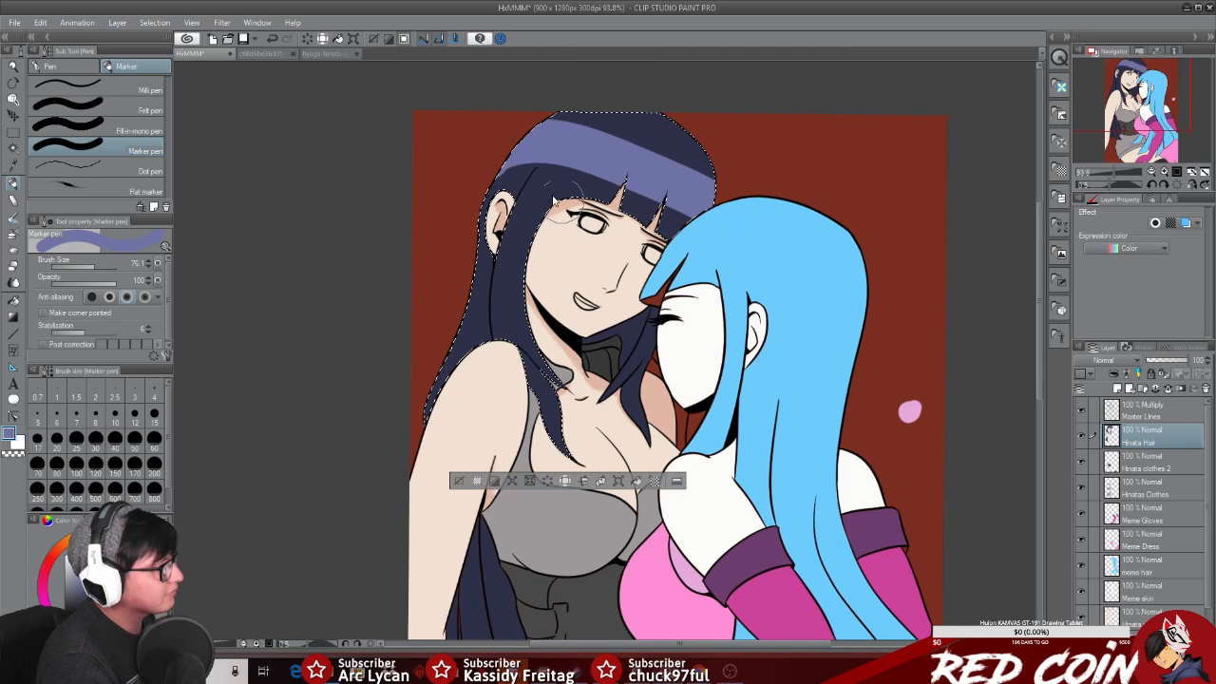
{"action": "left_click_drag", "start_coordinate": [494, 160], "coordinate": [715, 181]}
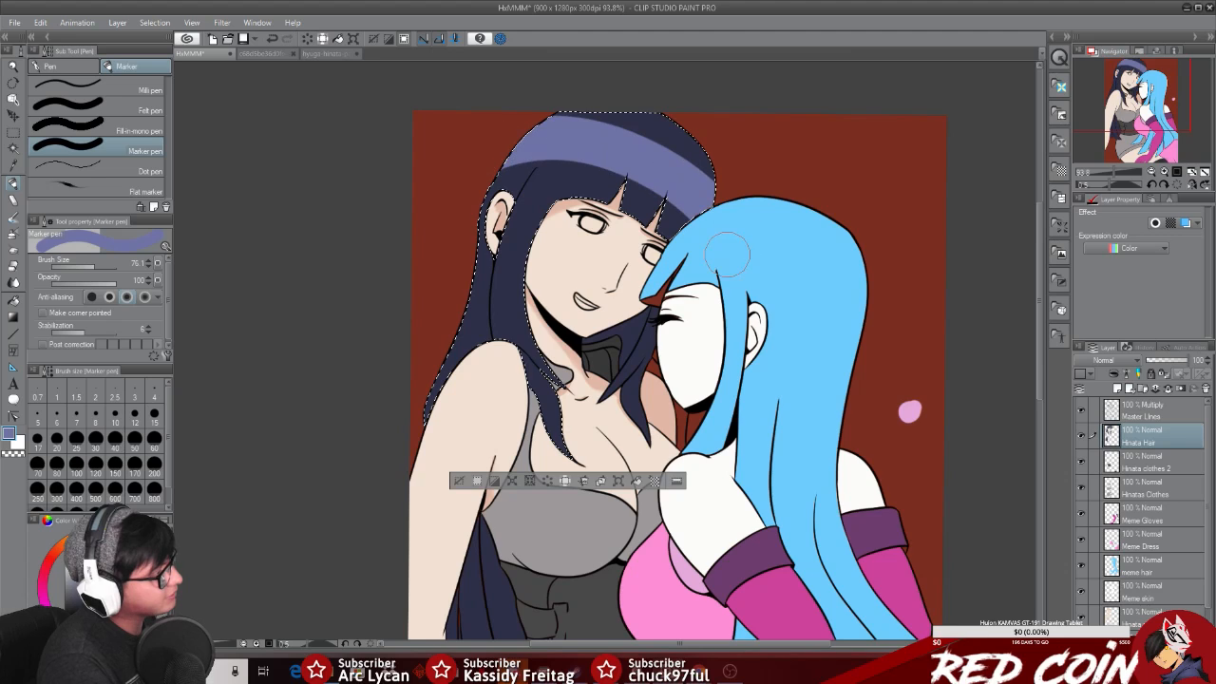
{"action": "key", "text": "ctrl+z"}
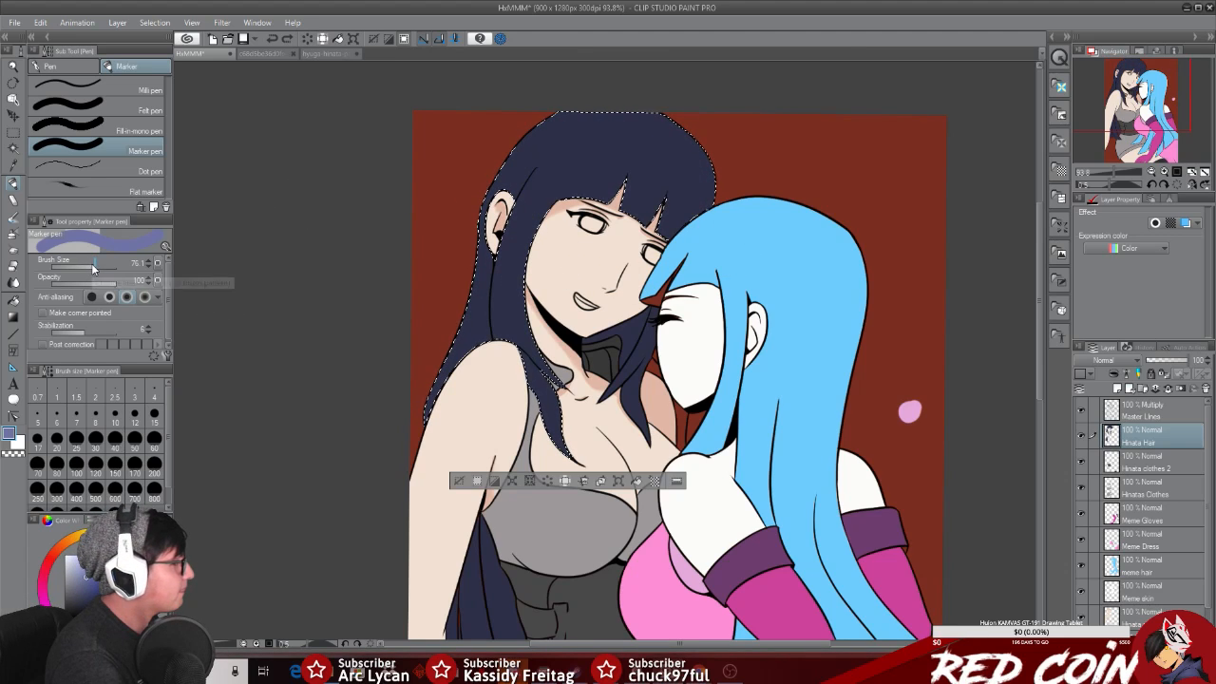
Step: Paint a narrow curved lavender highlight band across the crown of Hinata's hair with the Marker pen at size 32
{"action": "left_click_drag", "start_coordinate": [92, 268], "coordinate": [88, 269]}
{"action": "left_click_drag", "start_coordinate": [528, 138], "coordinate": [710, 198]}
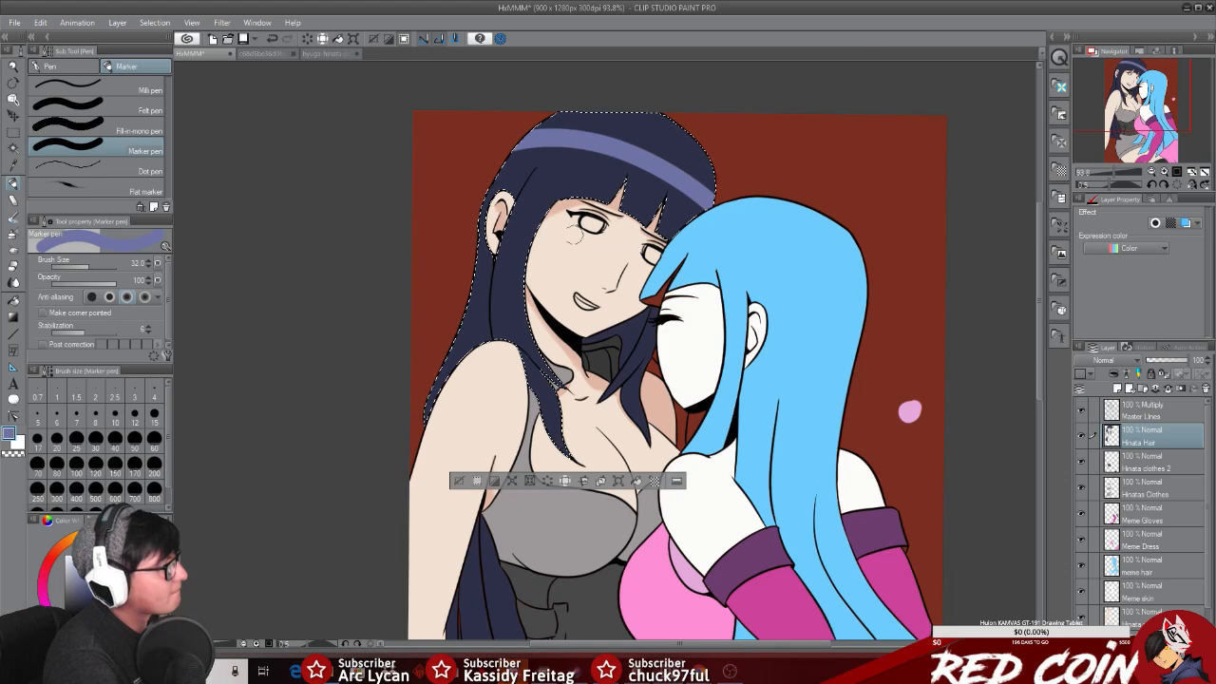
Step: Try a narrow lavender highlight band across the crown of the dark hair with the Marker pen at size 32
{"action": "key", "text": "ctrl+z"}
{"action": "mouse_move", "coordinate": [518, 144]}
{"action": "left_mouse_down"}
{"action": "mouse_move", "coordinate": [673, 143]}
{"action": "mouse_move", "coordinate": [712, 177]}
{"action": "left_mouse_up"}
{"action": "key", "text": "ctrl+z"}
{"action": "left_click_drag", "start_coordinate": [521, 149], "coordinate": [711, 176]}
{"action": "key", "text": "ctrl+z"}
{"action": "left_click_drag", "start_coordinate": [519, 150], "coordinate": [713, 178]}
{"action": "key", "text": "ctrl+z"}
{"action": "mouse_move", "coordinate": [510, 159]}
{"action": "left_mouse_down"}
{"action": "mouse_move", "coordinate": [561, 140]}
{"action": "mouse_move", "coordinate": [712, 181]}
{"action": "left_mouse_up"}
{"action": "key", "text": "ctrl+z"}
{"action": "mouse_move", "coordinate": [510, 158]}
{"action": "left_mouse_down"}
{"action": "mouse_move", "coordinate": [560, 140]}
{"action": "mouse_move", "coordinate": [713, 172]}
{"action": "left_mouse_up"}
{"action": "key", "text": "ctrl+z"}
{"action": "left_click_drag", "start_coordinate": [510, 143], "coordinate": [712, 177]}
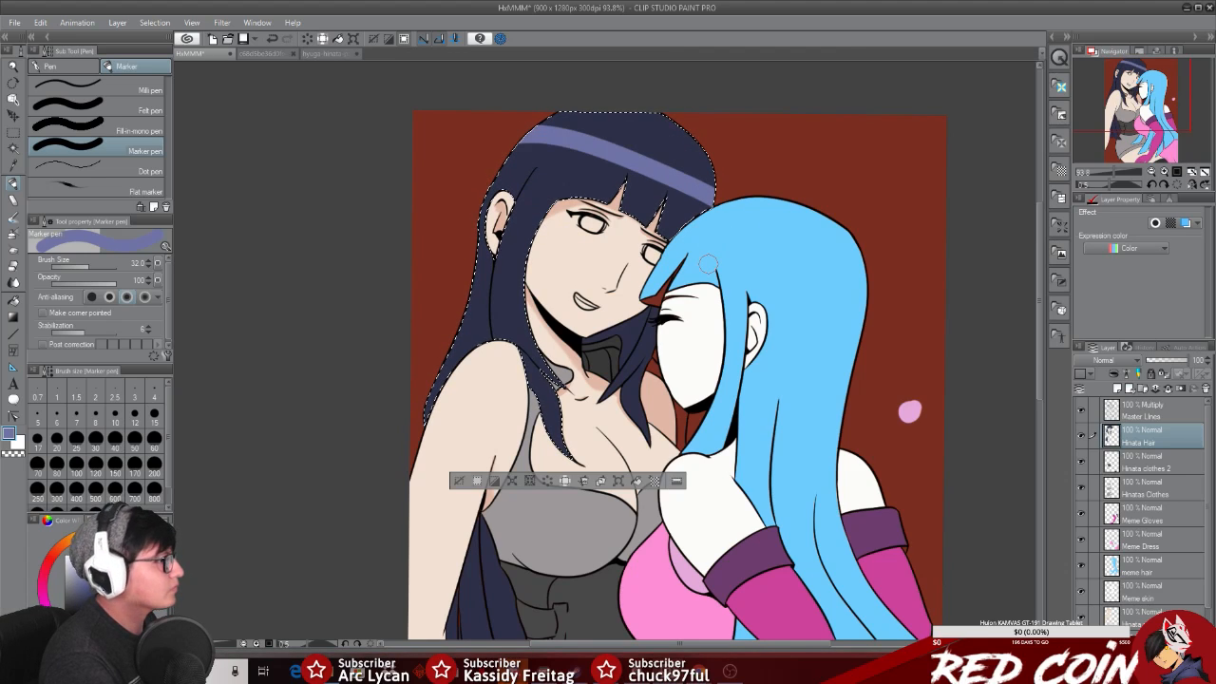
{"action": "key", "text": "ctrl+z"}
{"action": "left_click_drag", "start_coordinate": [515, 138], "coordinate": [713, 187]}
{"action": "key", "text": "ctrl+z"}
Step: Enlarge the Marker pen to about 62 and try wider lavender highlight bands across the dark hair
{"action": "mouse_move", "coordinate": [112, 271]}
{"action": "left_mouse_down"}
{"action": "mouse_move", "coordinate": [88, 272]}
{"action": "mouse_move", "coordinate": [123, 263]}
{"action": "mouse_move", "coordinate": [94, 271]}
{"action": "left_mouse_up"}
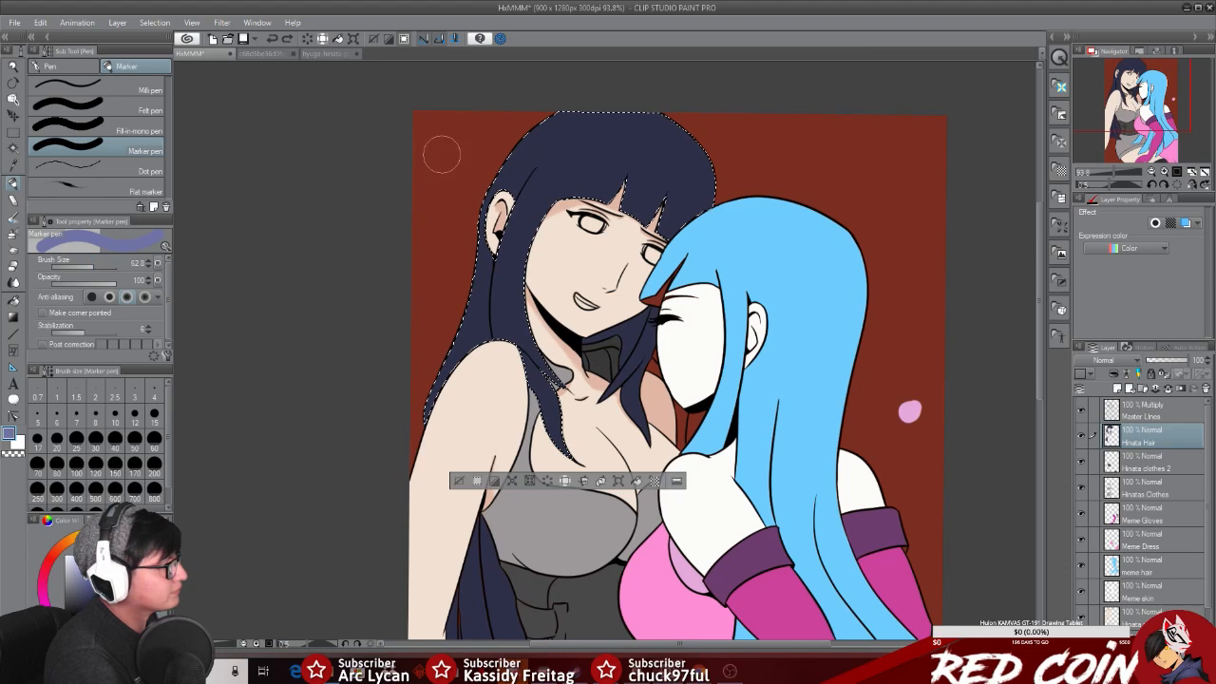
{"action": "left_click_drag", "start_coordinate": [472, 141], "coordinate": [764, 248]}
{"action": "key", "text": "ctrl+z"}
{"action": "left_click_drag", "start_coordinate": [475, 127], "coordinate": [760, 202]}
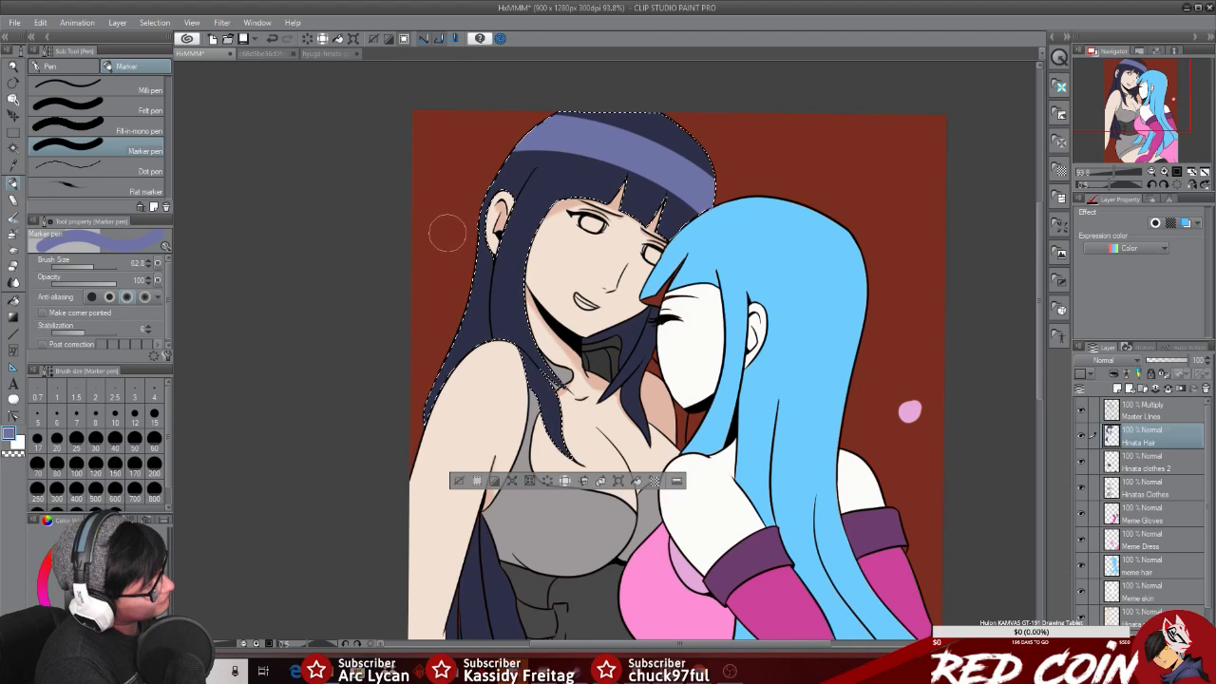
{"action": "key", "text": "ctrl+z"}
{"action": "left_click_drag", "start_coordinate": [485, 183], "coordinate": [744, 142]}
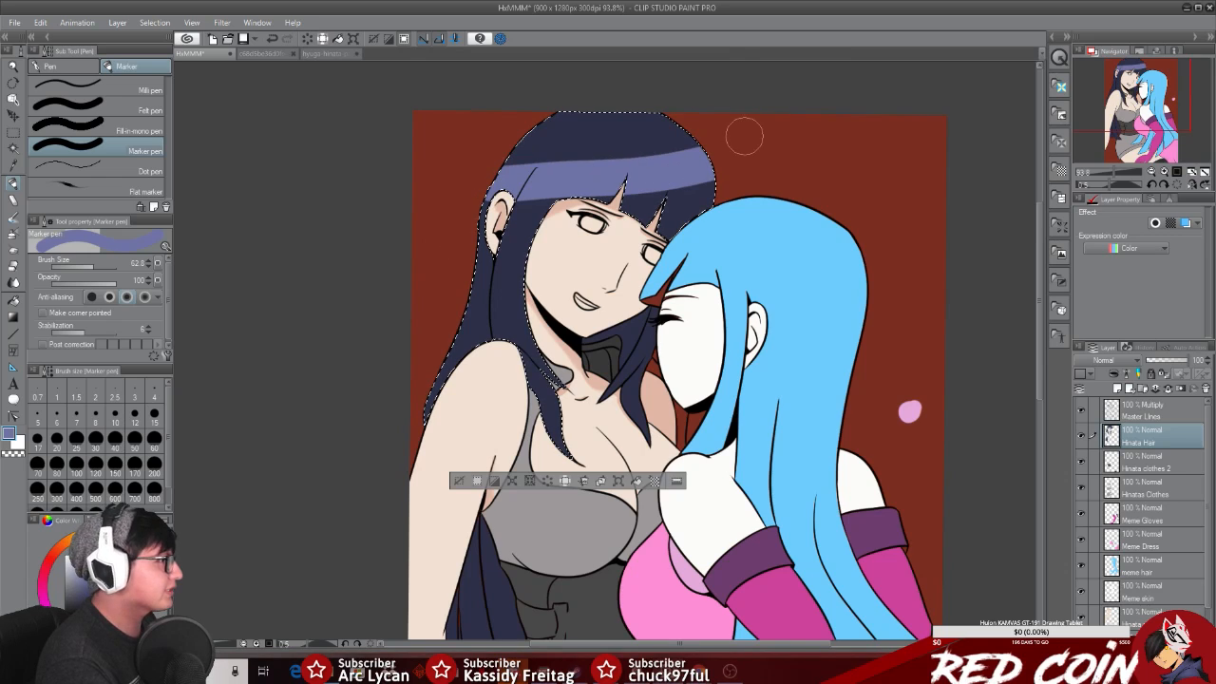
{"action": "key", "text": "ctrl+z"}
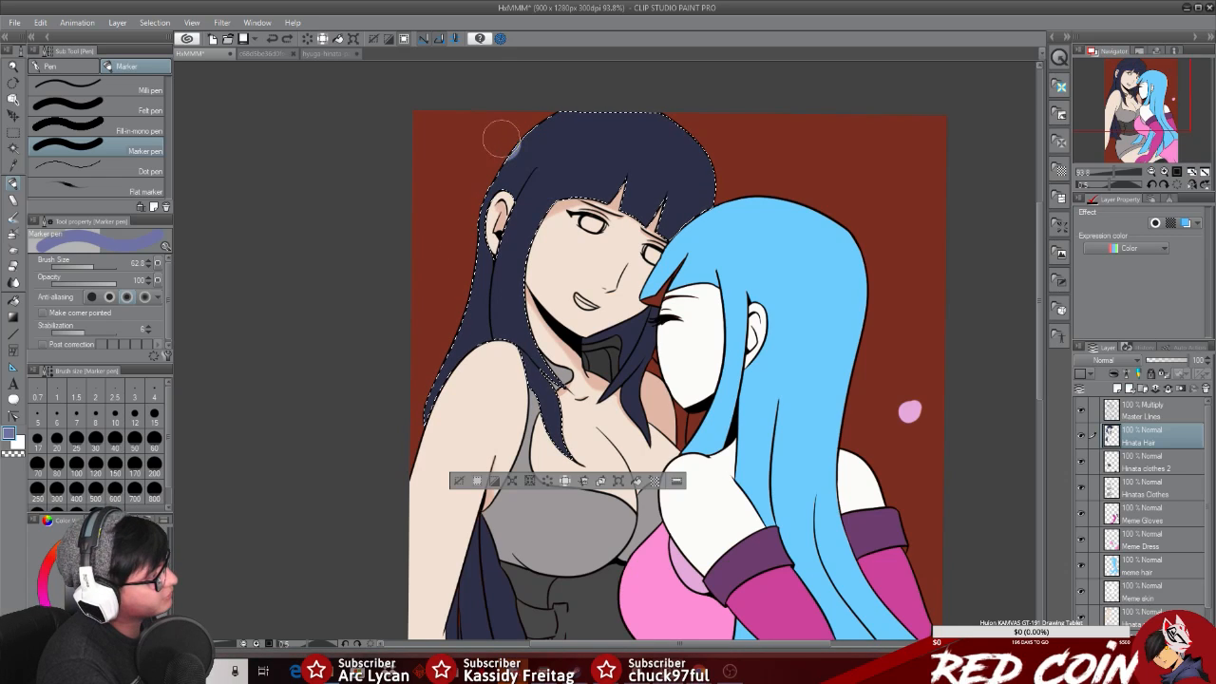
{"action": "mouse_move", "coordinate": [505, 133]}
{"action": "left_mouse_down"}
{"action": "mouse_move", "coordinate": [737, 136]}
{"action": "mouse_move", "coordinate": [768, 110]}
{"action": "left_mouse_up"}
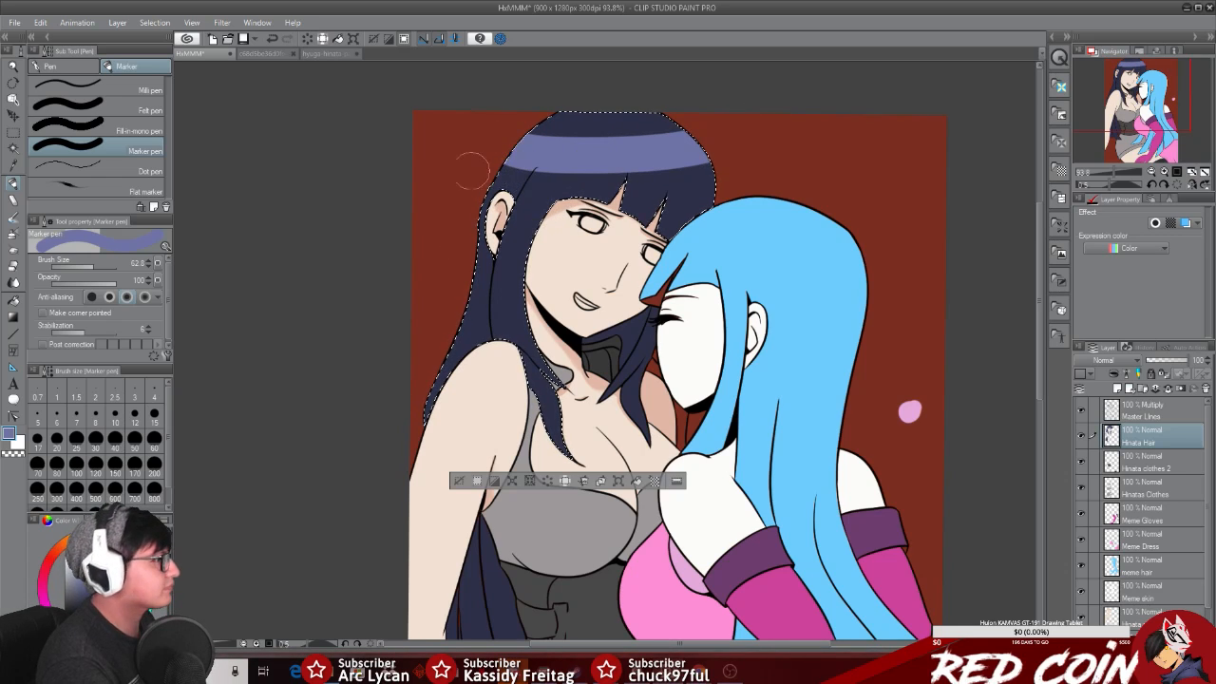
{"action": "key", "text": "ctrl+z"}
Step: Try repainting the wide lavender band with different curves above the bangs
{"action": "left_click_drag", "start_coordinate": [479, 182], "coordinate": [736, 147]}
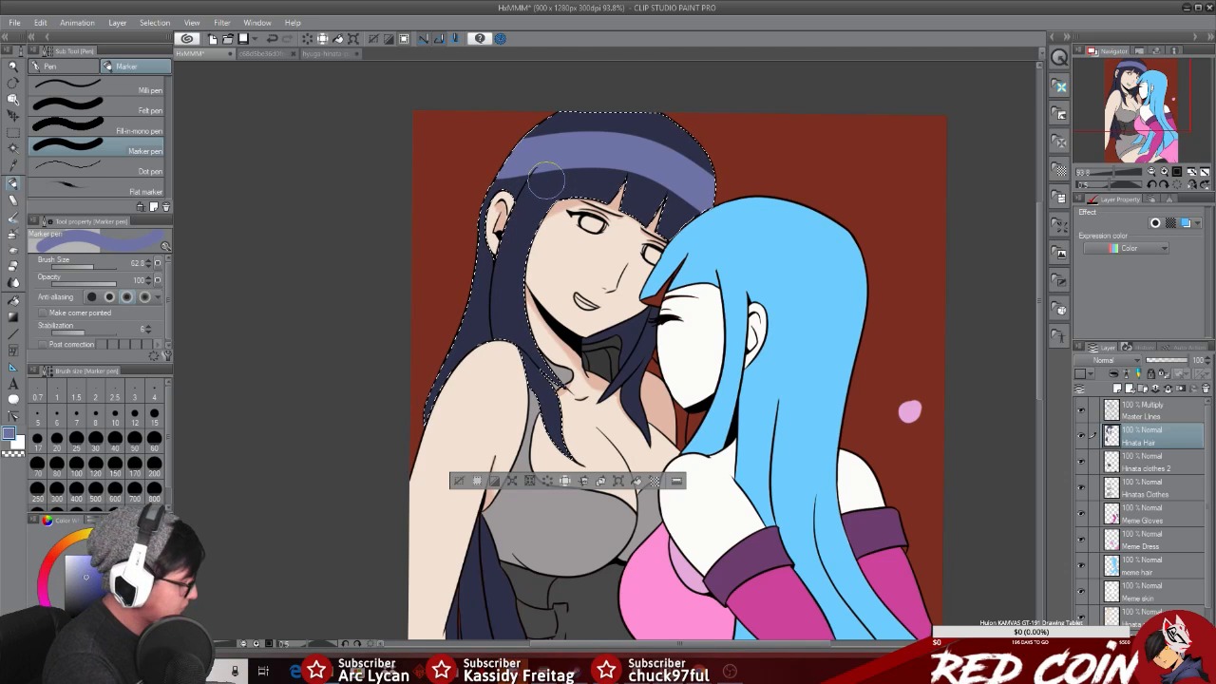
{"action": "key", "text": "ctrl+z"}
{"action": "left_click_drag", "start_coordinate": [505, 152], "coordinate": [712, 197]}
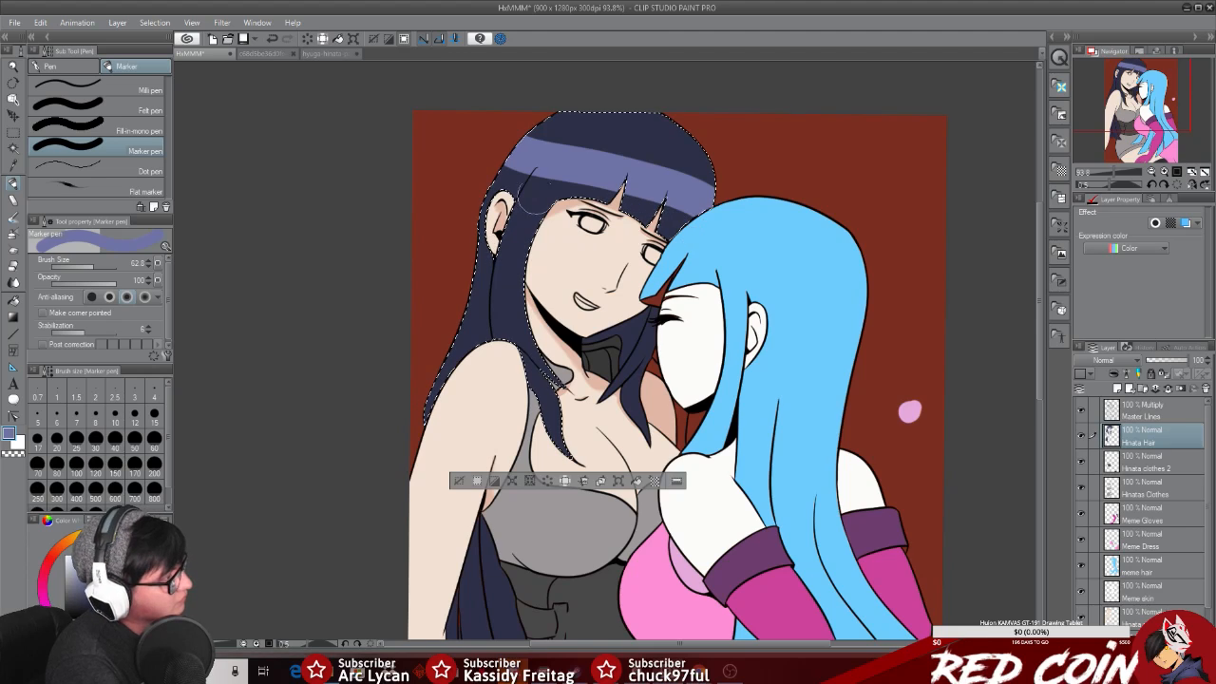
{"action": "key", "text": "ctrl+z"}
{"action": "left_click_drag", "start_coordinate": [504, 143], "coordinate": [712, 181]}
{"action": "key", "text": "ctrl+z"}
{"action": "left_click_drag", "start_coordinate": [519, 147], "coordinate": [707, 175]}
{"action": "key", "text": "ctrl+z"}
{"action": "mouse_move", "coordinate": [513, 152]}
{"action": "left_mouse_down"}
{"action": "mouse_move", "coordinate": [661, 173]}
{"action": "mouse_move", "coordinate": [712, 197]}
{"action": "left_mouse_up"}
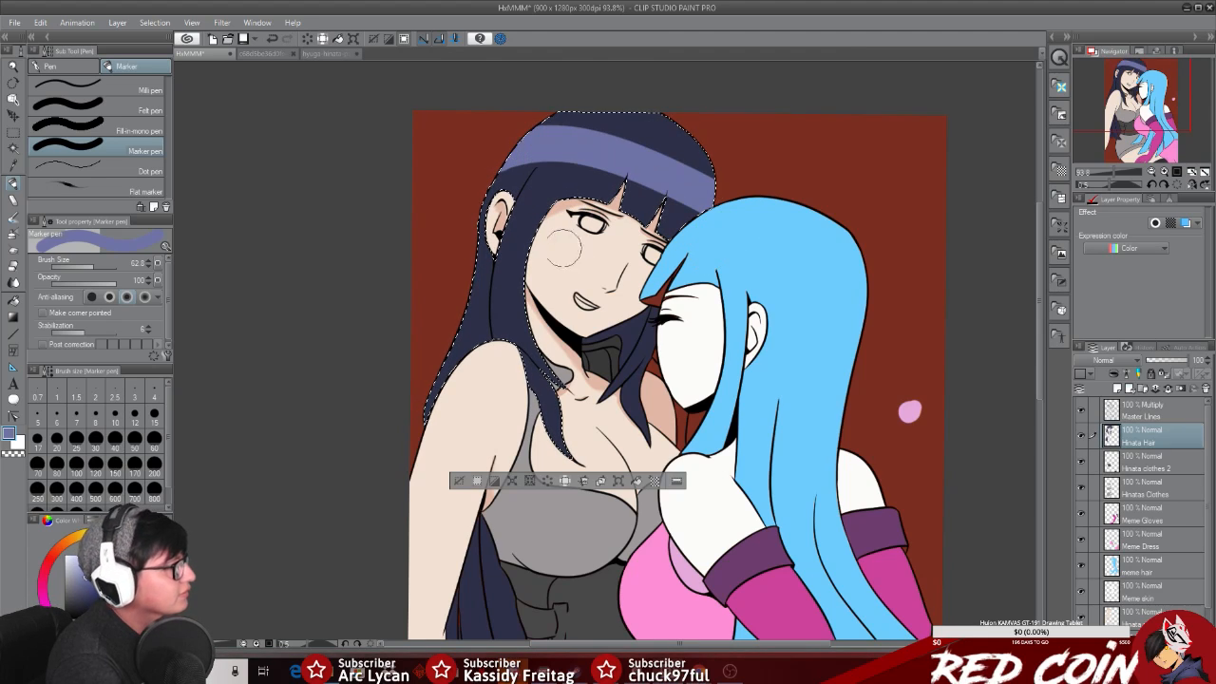
{"action": "key", "text": "ctrl+z"}
{"action": "mouse_move", "coordinate": [513, 143]}
{"action": "left_mouse_down"}
{"action": "mouse_move", "coordinate": [534, 133]}
{"action": "mouse_move", "coordinate": [713, 185]}
{"action": "left_mouse_up"}
{"action": "key", "text": "ctrl+z"}
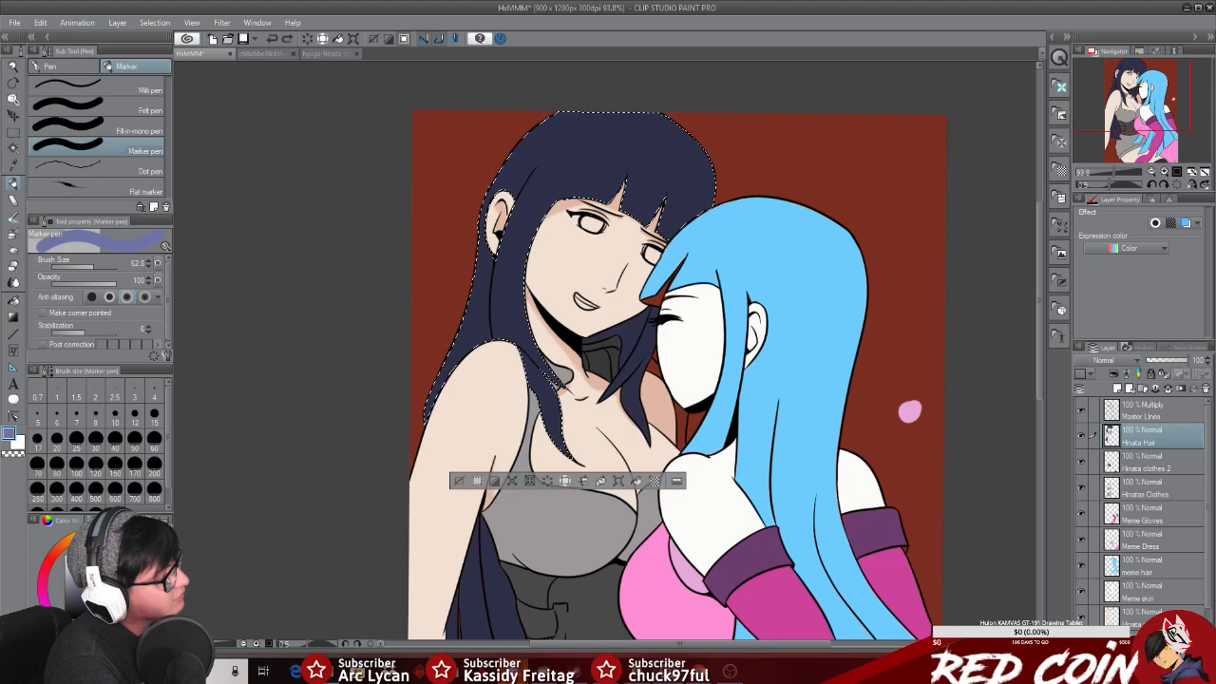
Step: Try longer highlight strokes across the crown that start and end outside the hair selection, in both directions
{"action": "left_click_drag", "start_coordinate": [467, 132], "coordinate": [756, 182]}
{"action": "key", "text": "ctrl+z"}
{"action": "left_click_drag", "start_coordinate": [501, 120], "coordinate": [750, 232]}
{"action": "key", "text": "ctrl+z"}
{"action": "mouse_move", "coordinate": [475, 150]}
{"action": "left_mouse_down"}
{"action": "mouse_move", "coordinate": [741, 208]}
{"action": "mouse_move", "coordinate": [619, 152]}
{"action": "mouse_move", "coordinate": [408, 255]}
{"action": "left_mouse_up"}
{"action": "key", "text": "ctrl+z"}
{"action": "key", "text": "ctrl+z"}
{"action": "mouse_move", "coordinate": [734, 228]}
{"action": "left_mouse_down"}
{"action": "mouse_move", "coordinate": [695, 171]}
{"action": "mouse_move", "coordinate": [464, 202]}
{"action": "left_mouse_up"}
{"action": "key", "text": "ctrl+z"}
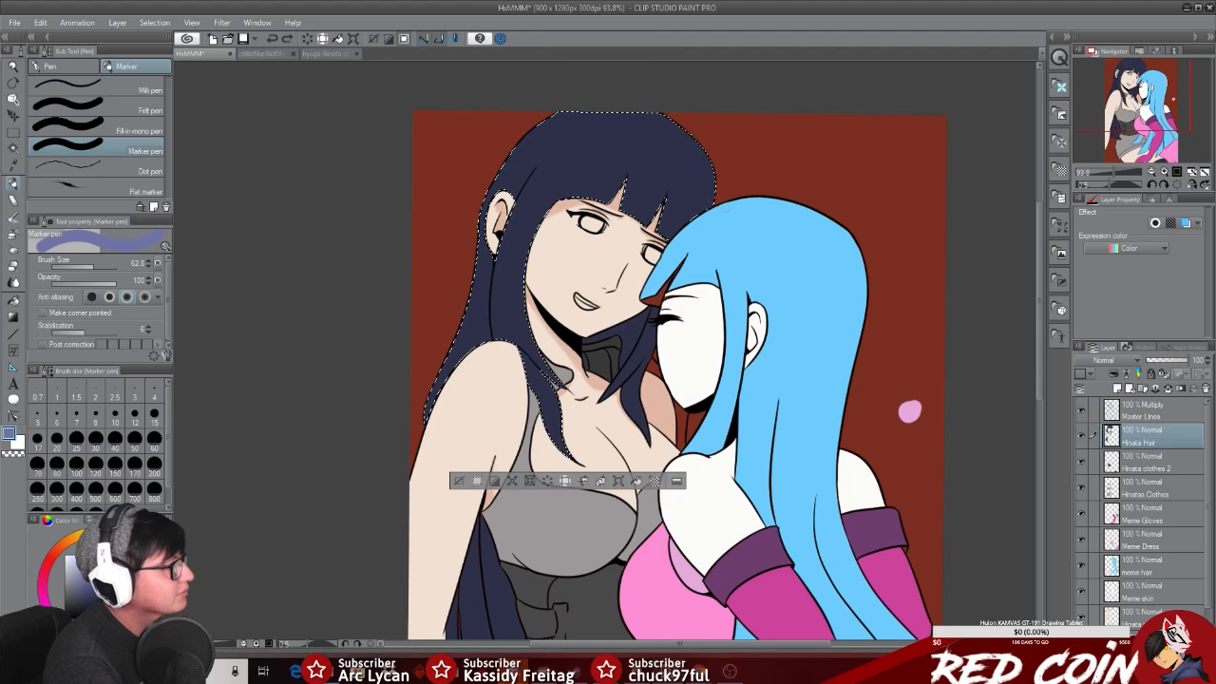
Step: Paint one wide curved lavender band across the crown from the blue-haired figure's side, keeping the hair selection active
{"action": "left_click_drag", "start_coordinate": [751, 249], "coordinate": [491, 133]}
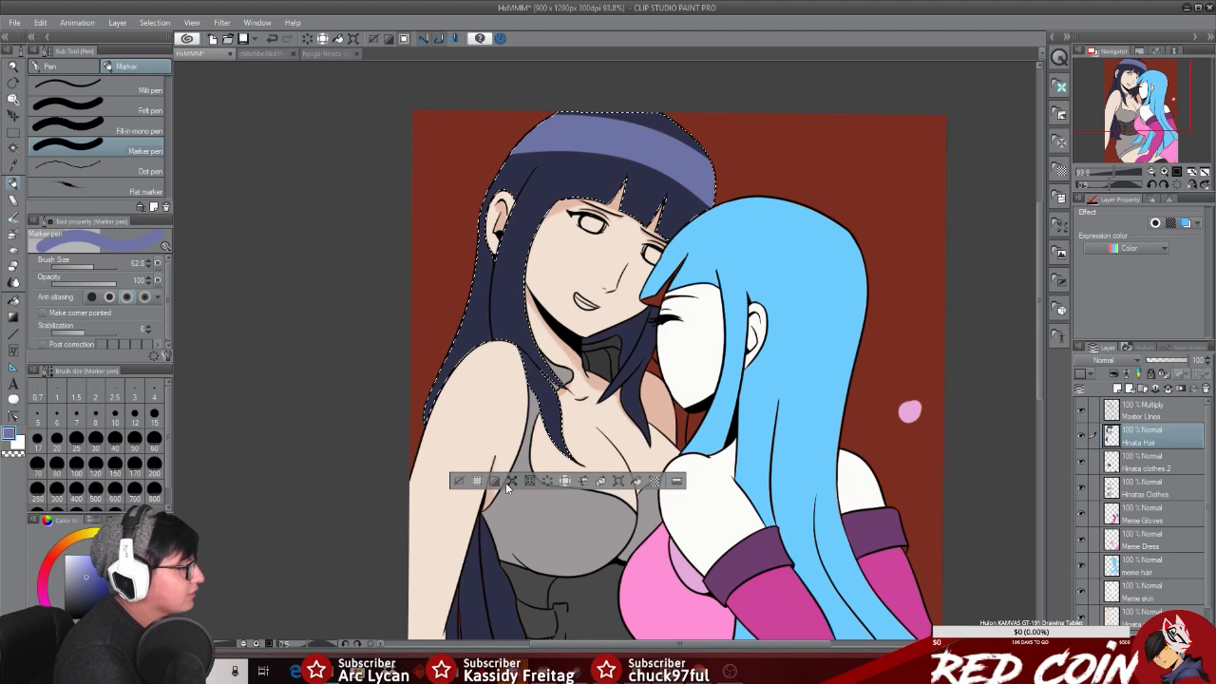
{"action": "left_click", "coordinate": [458, 481]}
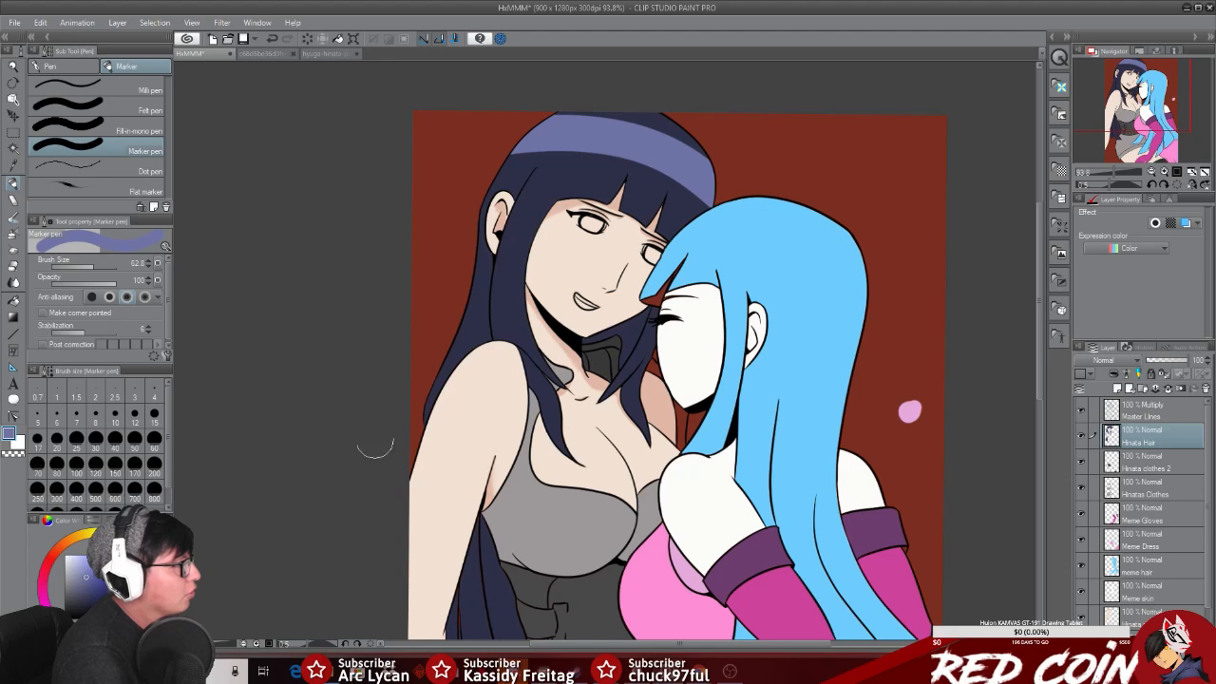
{"action": "left_click", "coordinate": [272, 38]}
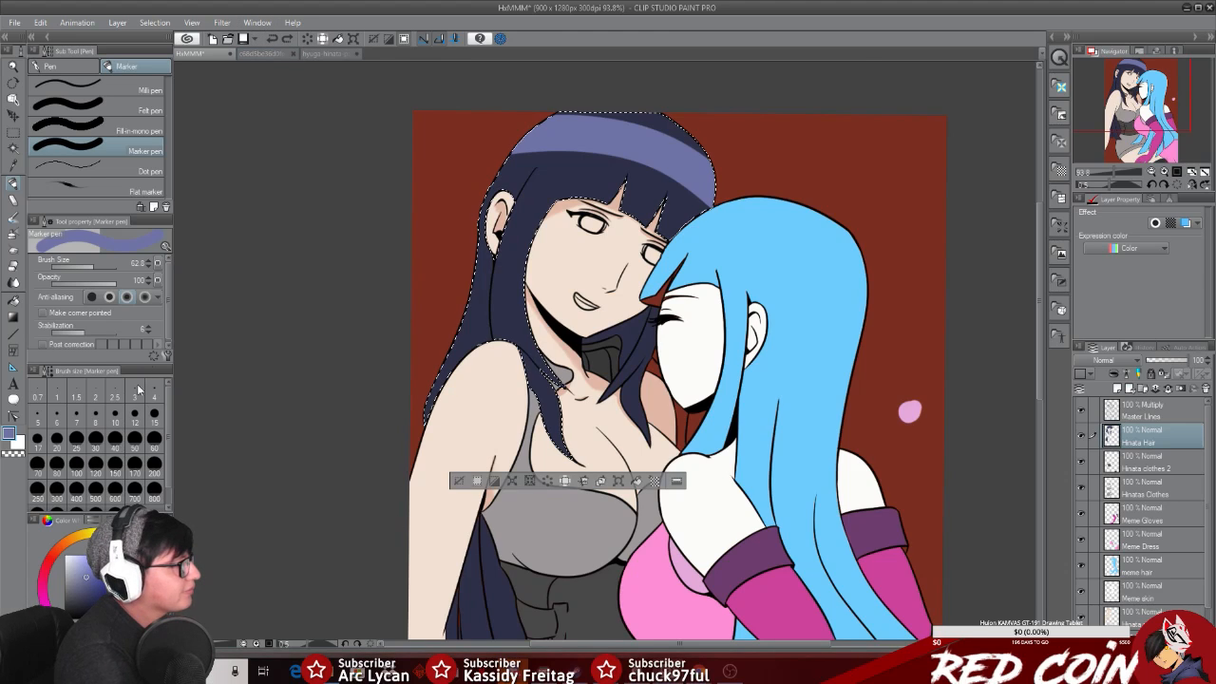
Step: Sample the dark navy hair color and set the Marker pen size to 18
{"action": "left_click", "coordinate": [14, 163]}
{"action": "left_click", "coordinate": [549, 174]}
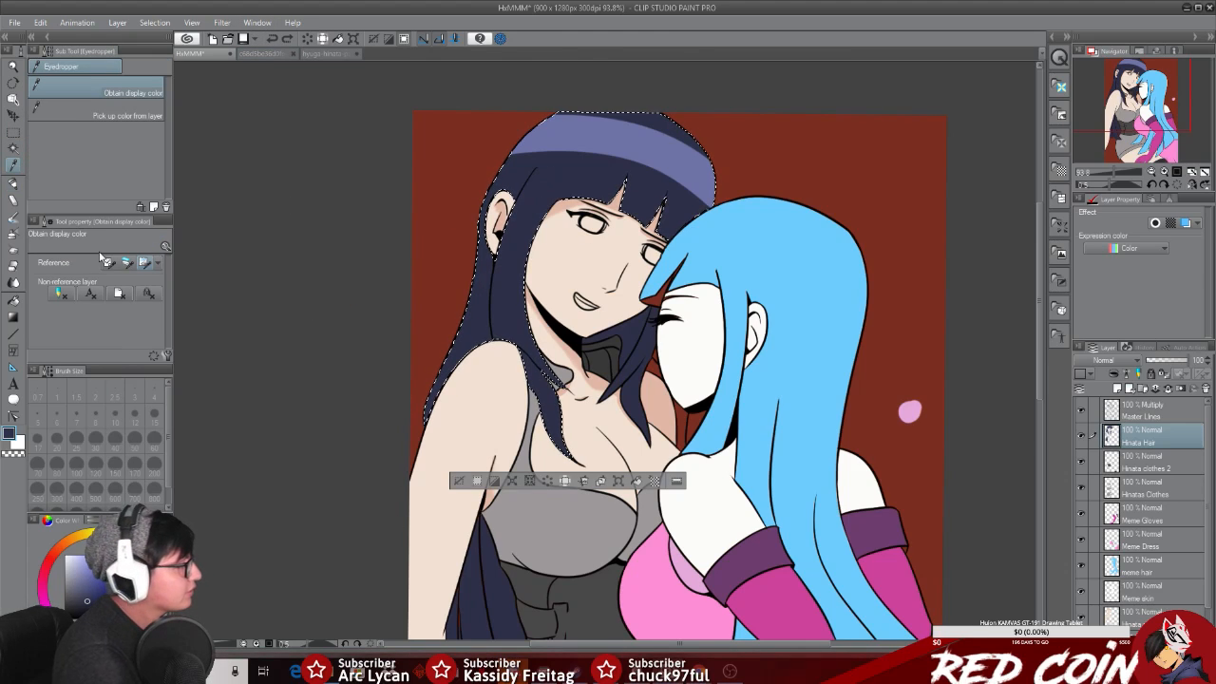
{"action": "left_click", "coordinate": [14, 183]}
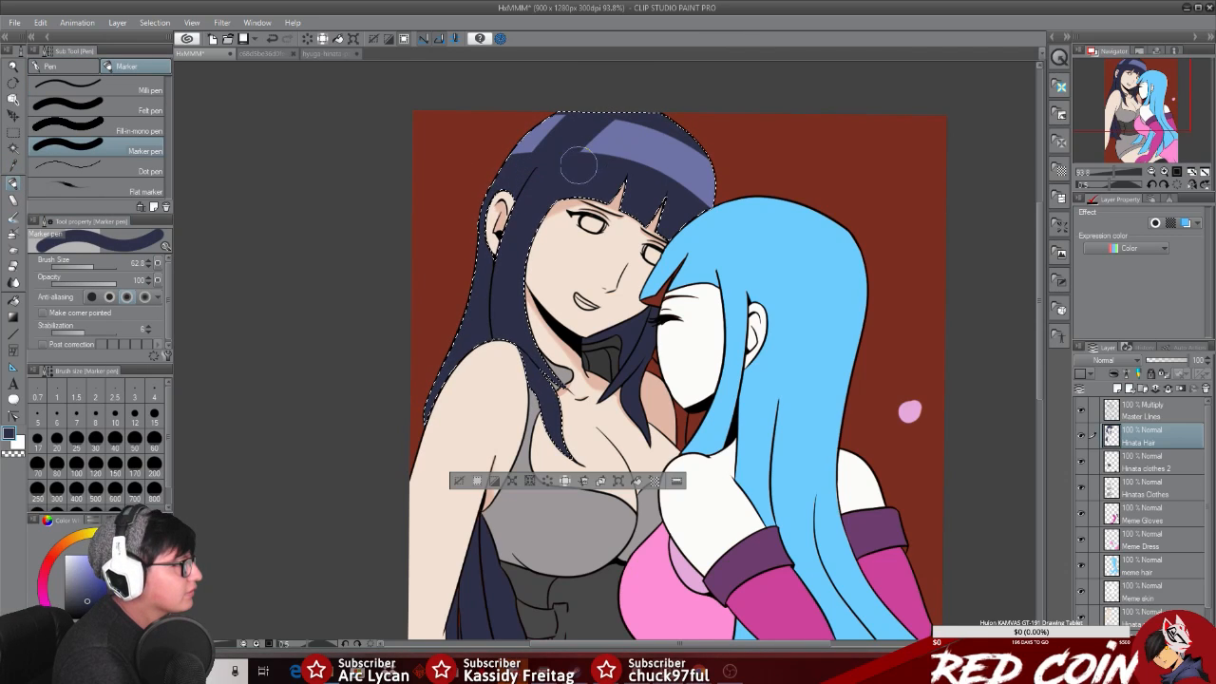
{"action": "left_click_drag", "start_coordinate": [95, 271], "coordinate": [86, 271]}
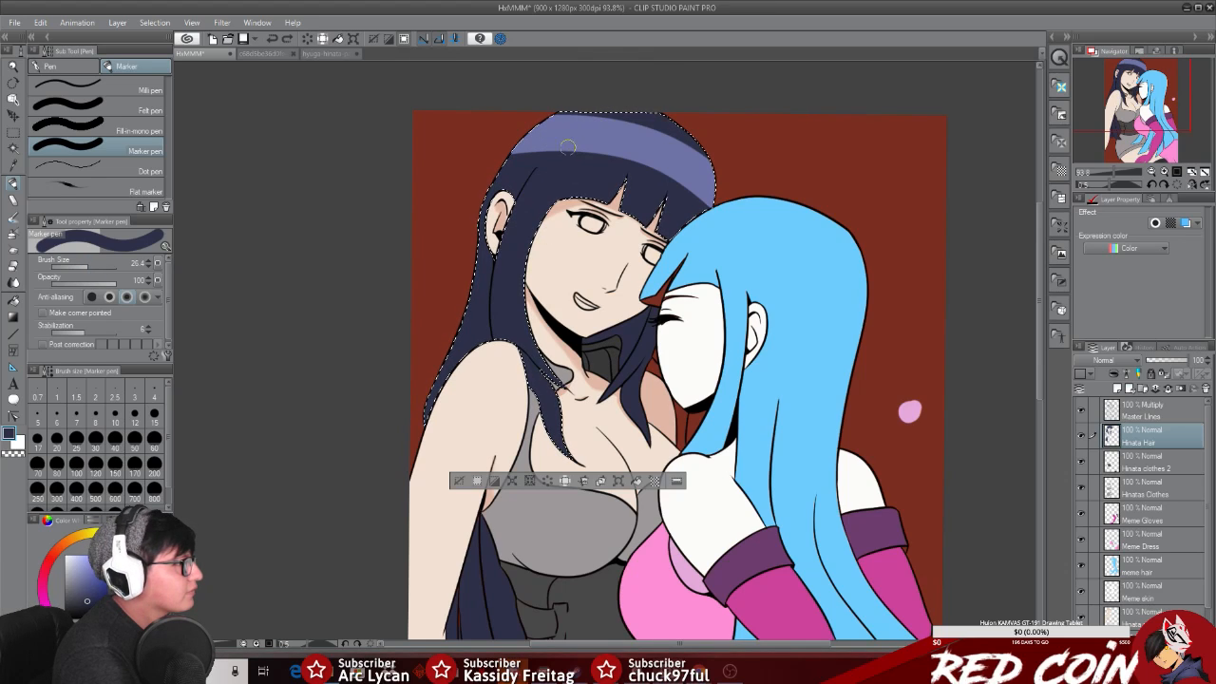
{"action": "key", "text": "ctrl+z"}
{"action": "left_click_drag", "start_coordinate": [644, 131], "coordinate": [638, 164]}
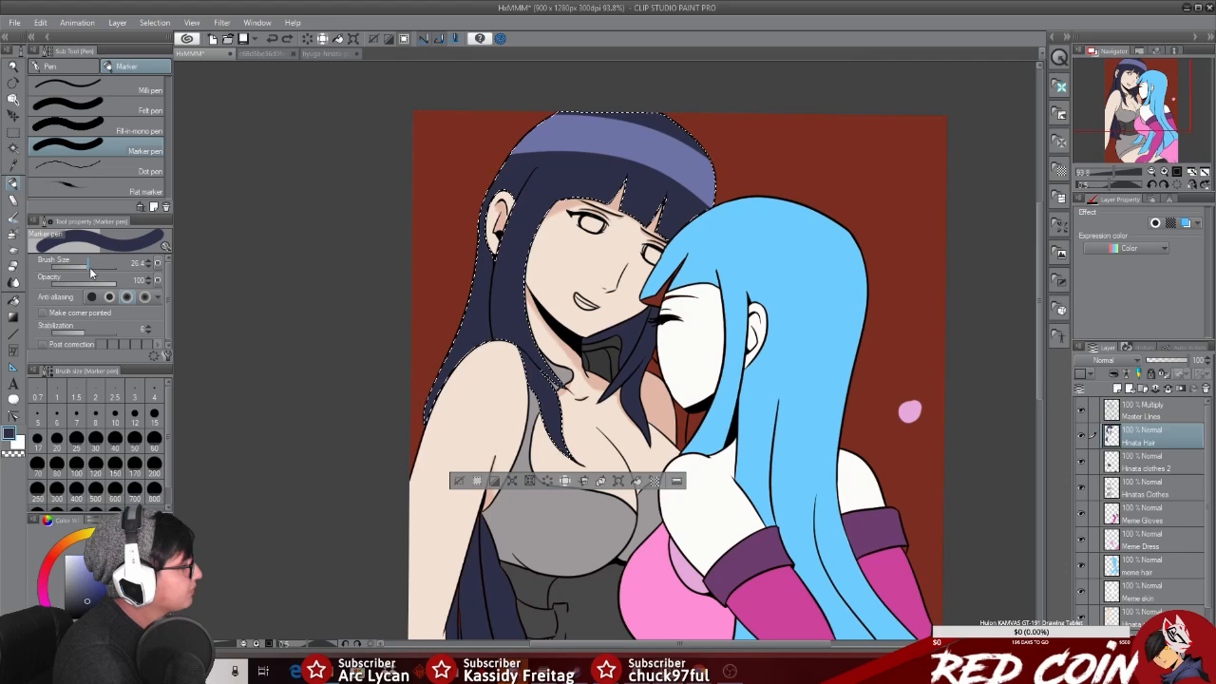
{"action": "left_click_drag", "start_coordinate": [91, 267], "coordinate": [86, 267]}
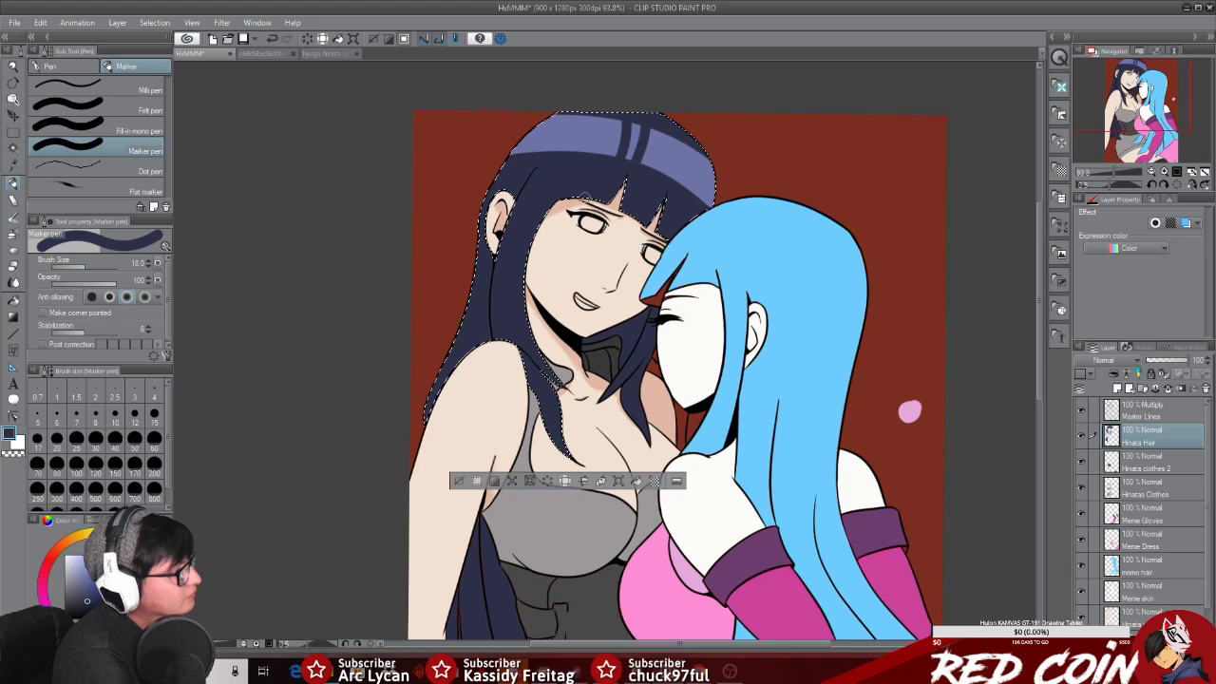
Step: Try cutting narrow dark gaps through the lavender band above the parted bangs
{"action": "mouse_move", "coordinate": [627, 124]}
{"action": "left_mouse_down"}
{"action": "mouse_move", "coordinate": [615, 162]}
{"action": "mouse_move", "coordinate": [625, 123]}
{"action": "mouse_move", "coordinate": [604, 174]}
{"action": "mouse_move", "coordinate": [621, 122]}
{"action": "mouse_move", "coordinate": [640, 161]}
{"action": "left_mouse_up"}
{"action": "key", "text": "ctrl+z"}
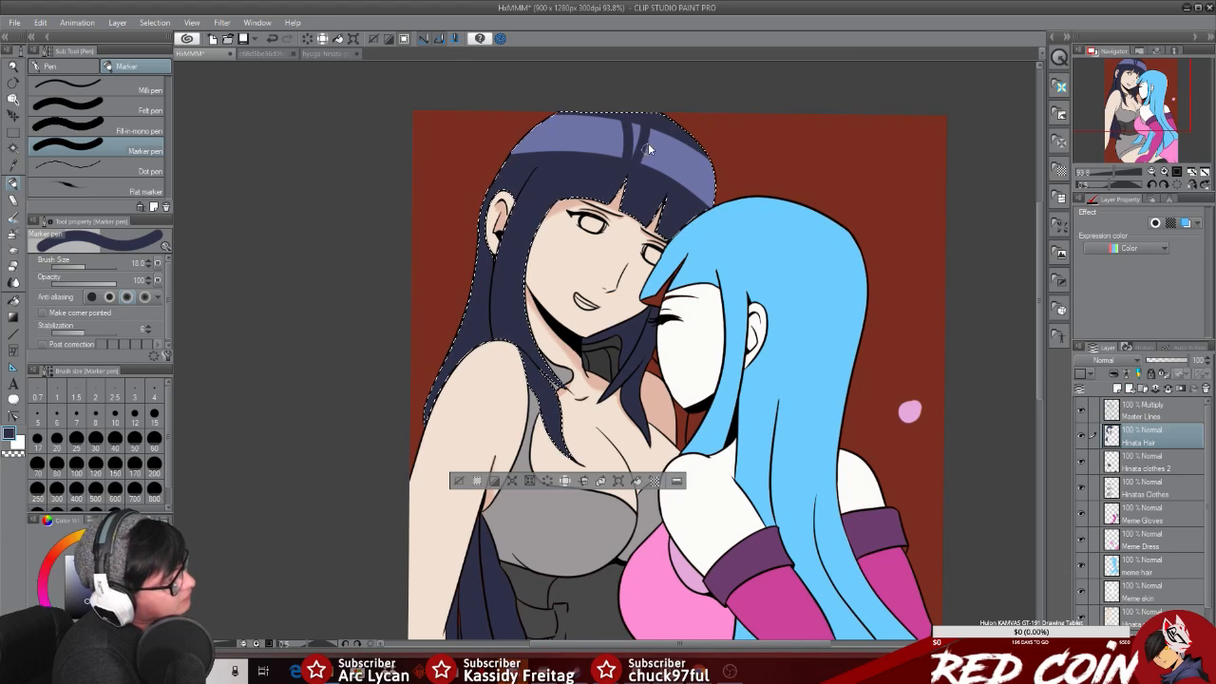
{"action": "left_click_drag", "start_coordinate": [653, 119], "coordinate": [663, 171]}
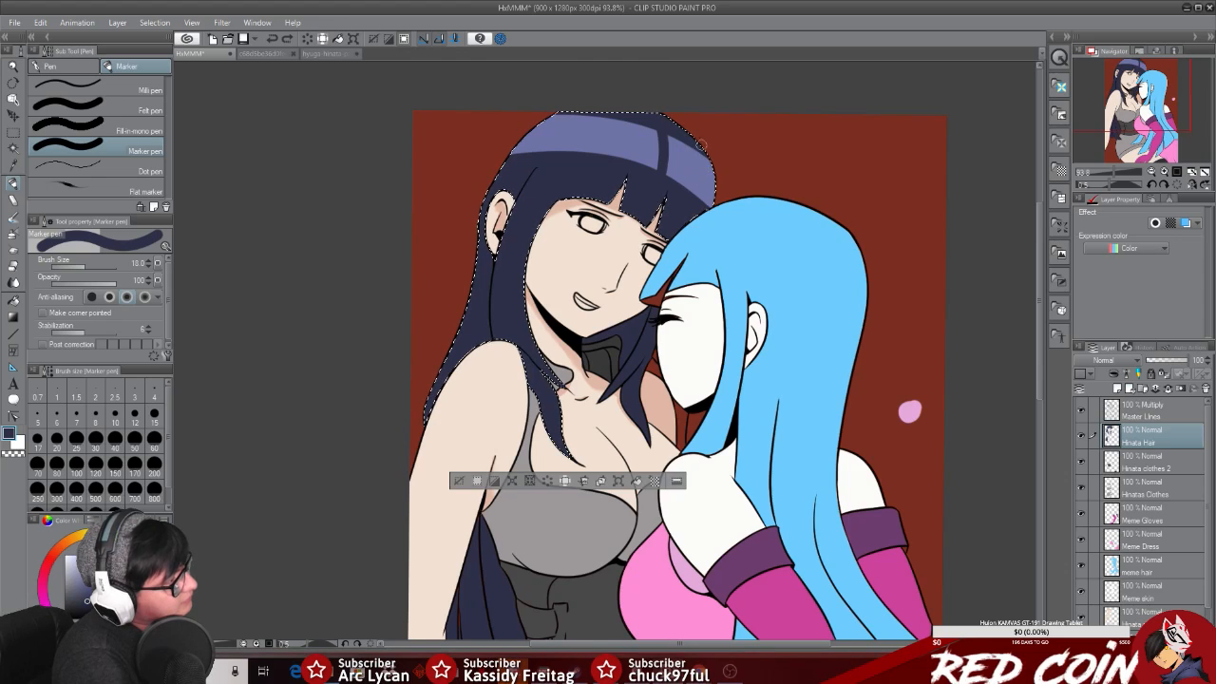
{"action": "key", "text": "ctrl+z"}
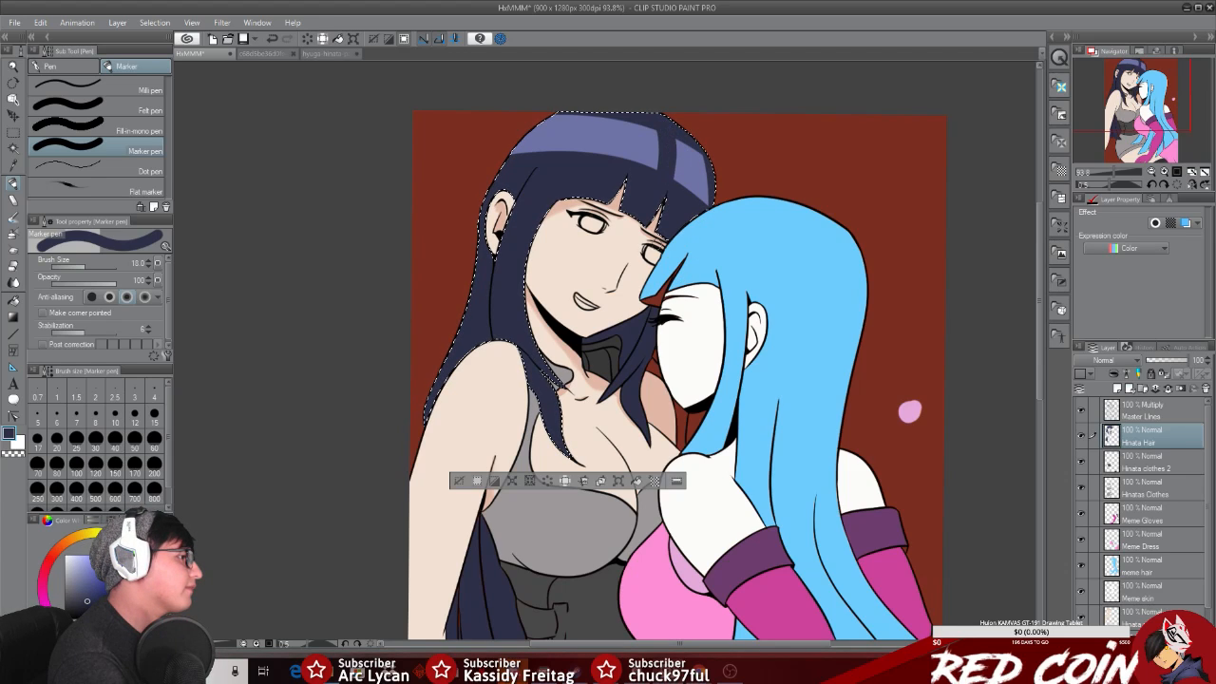
Step: Check the highlight shapes in the hyuga-hinata-painting reference and paint dark gaps through the band's end near the blue-haired figure
{"action": "left_click", "coordinate": [323, 54]}
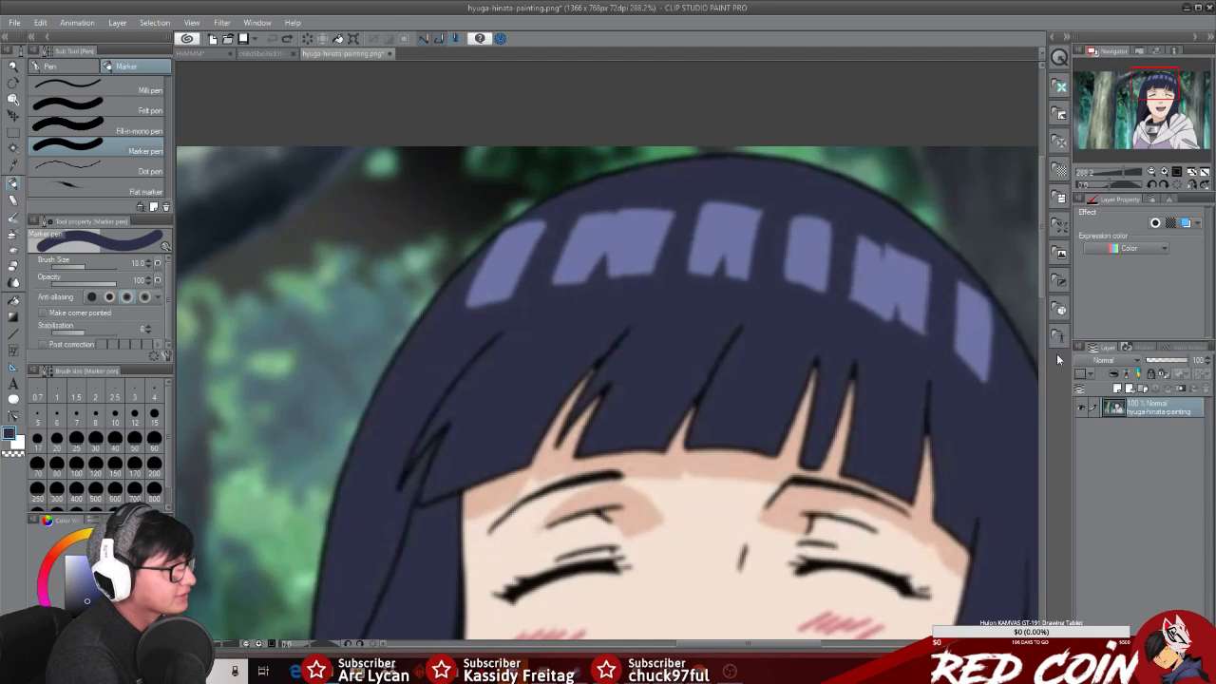
{"action": "left_click", "coordinate": [193, 54]}
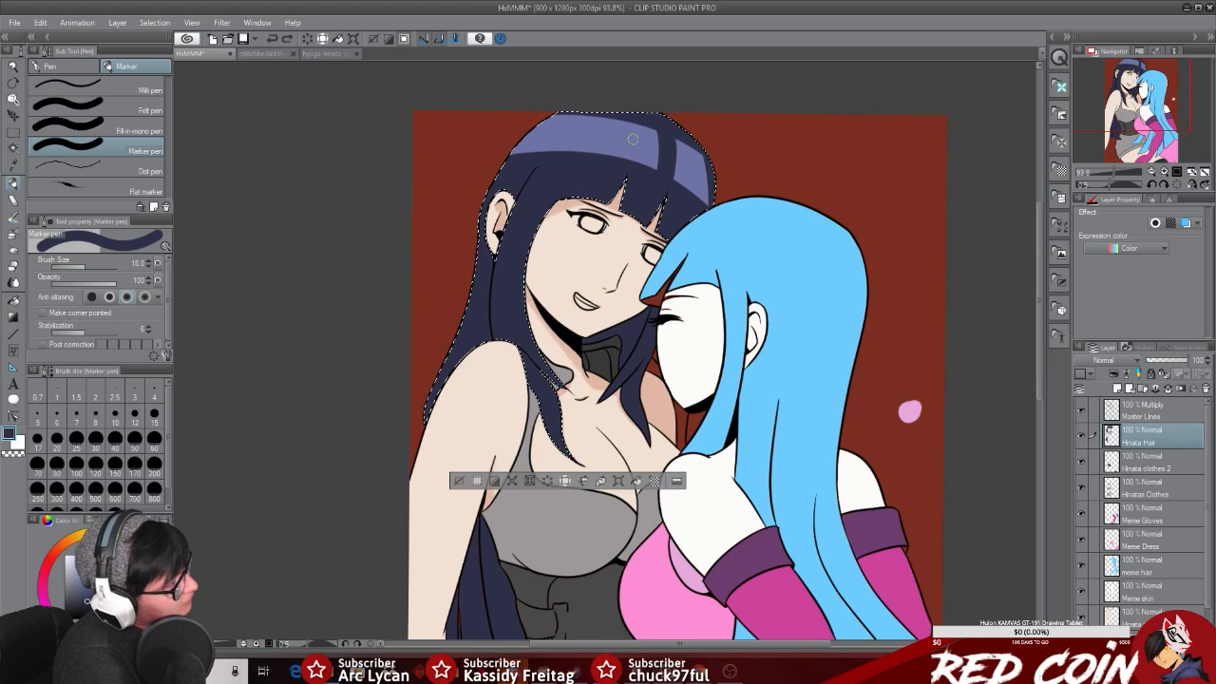
{"action": "key", "text": "ctrl+z"}
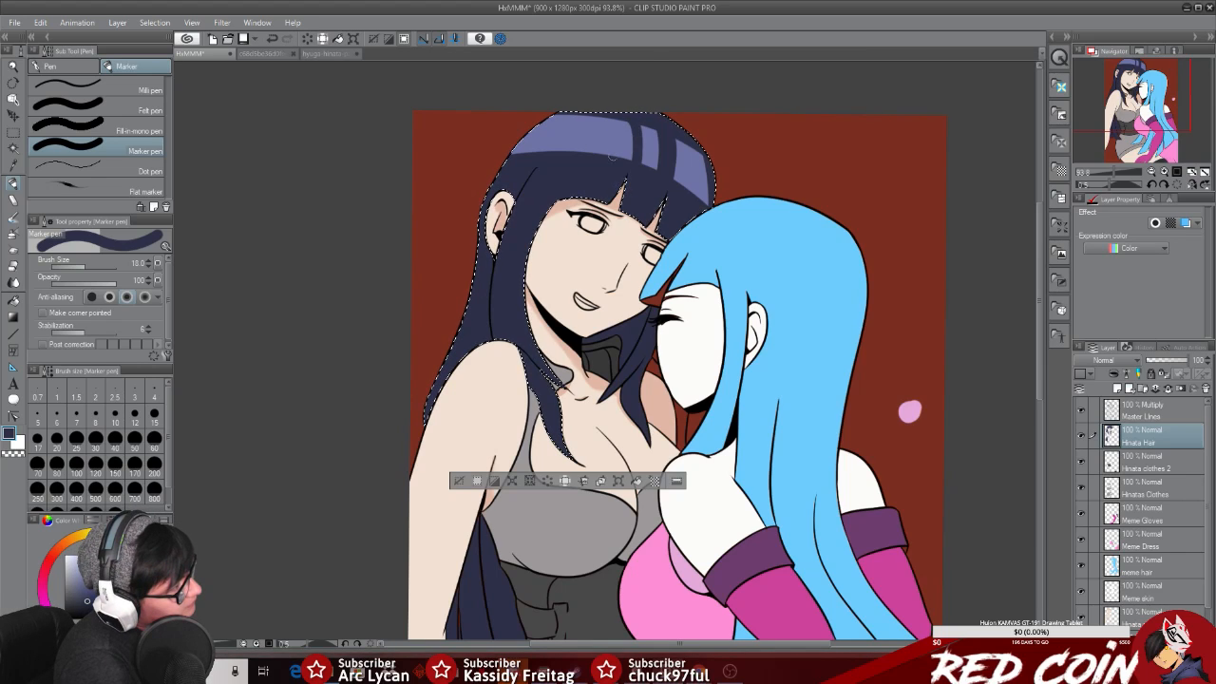
{"action": "left_click_drag", "start_coordinate": [625, 149], "coordinate": [621, 161]}
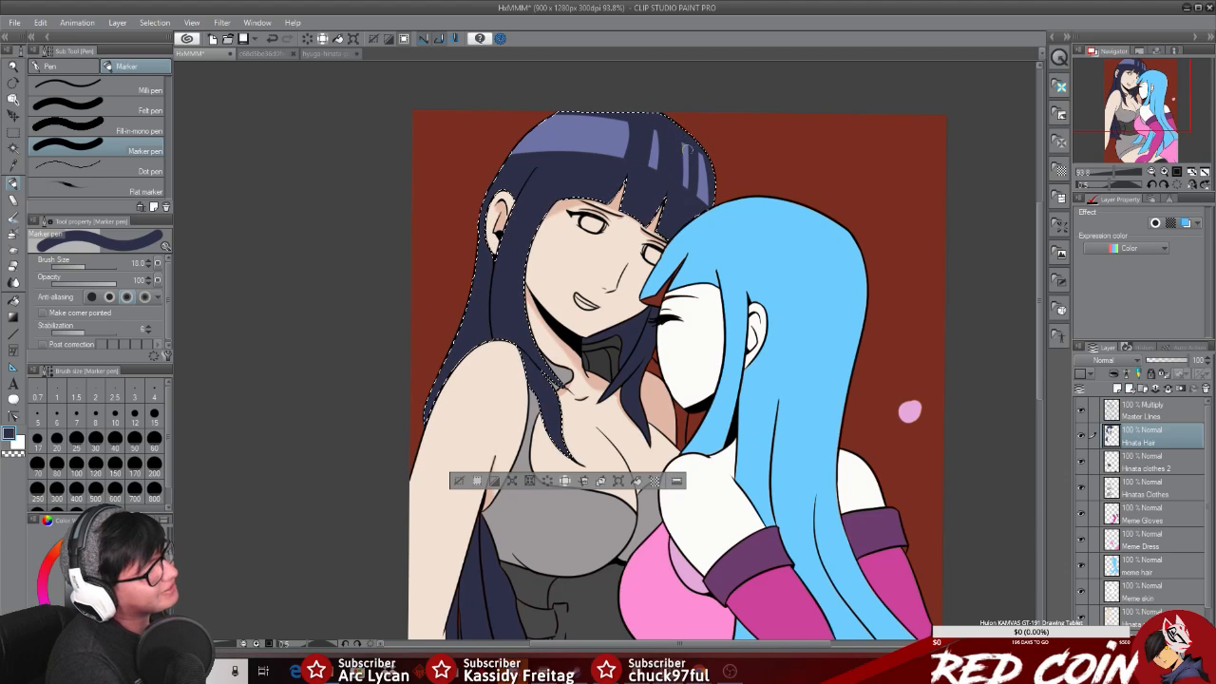
Step: Undo the dark gaps near the blue-haired figure and try a slanted gap at the band's end above the ear
{"action": "key", "text": "ctrl+z"}
{"action": "key", "text": "ctrl+z"}
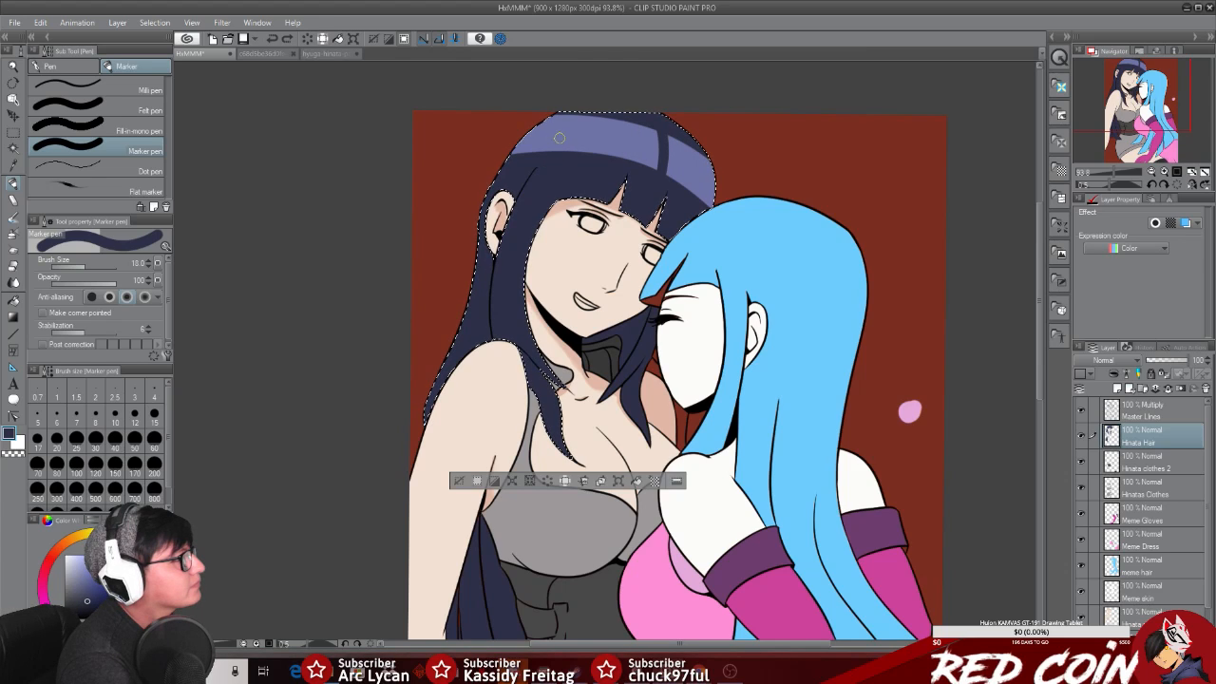
{"action": "key", "text": "ctrl+z"}
{"action": "left_click_drag", "start_coordinate": [538, 134], "coordinate": [518, 154]}
{"action": "key", "text": "ctrl+z"}
{"action": "key", "text": "ctrl+z"}
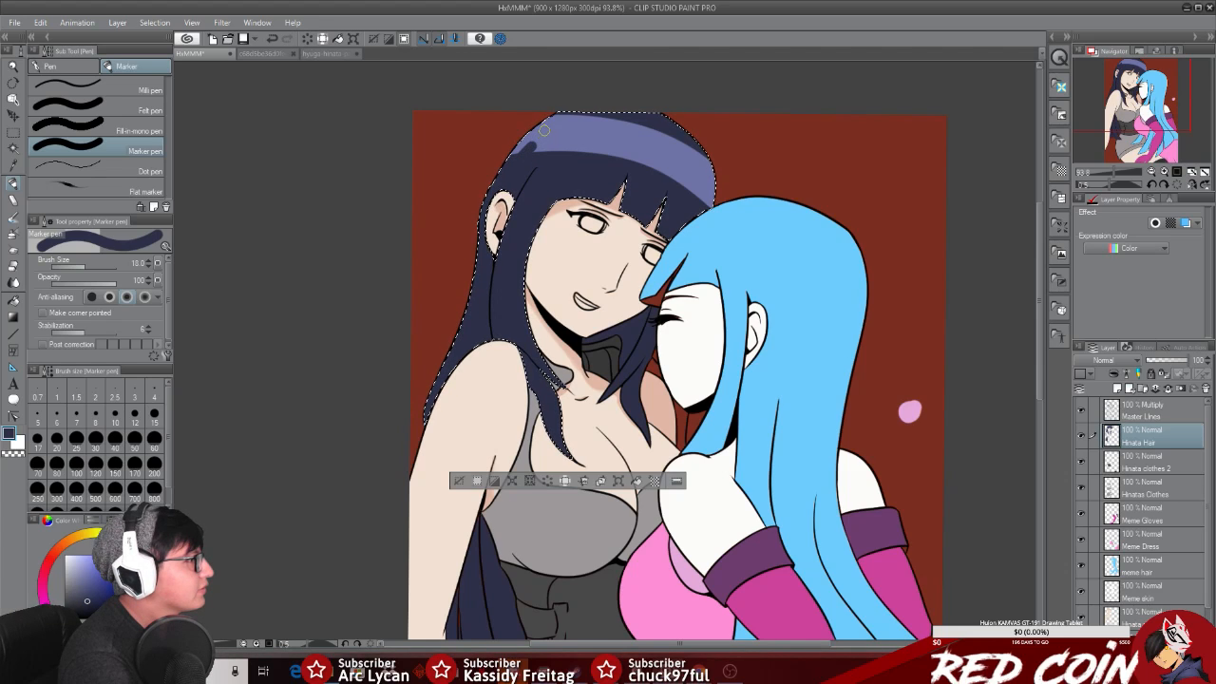
Step: Paint a slanted dark navy gap through the lavender band's end above the ear, undoing unwanted strokes
{"action": "key", "text": "ctrl+z"}
{"action": "mouse_move", "coordinate": [546, 132]}
{"action": "left_mouse_down"}
{"action": "mouse_move", "coordinate": [505, 186]}
{"action": "mouse_move", "coordinate": [563, 128]}
{"action": "mouse_move", "coordinate": [548, 130]}
{"action": "mouse_move", "coordinate": [524, 172]}
{"action": "mouse_move", "coordinate": [562, 112]}
{"action": "mouse_move", "coordinate": [540, 135]}
{"action": "left_mouse_up"}
{"action": "key", "text": "ctrl+z"}
{"action": "key", "text": "ctrl+z"}
{"action": "key", "text": "ctrl+z"}
{"action": "key", "text": "ctrl+z"}
{"action": "key", "text": "ctrl+z"}
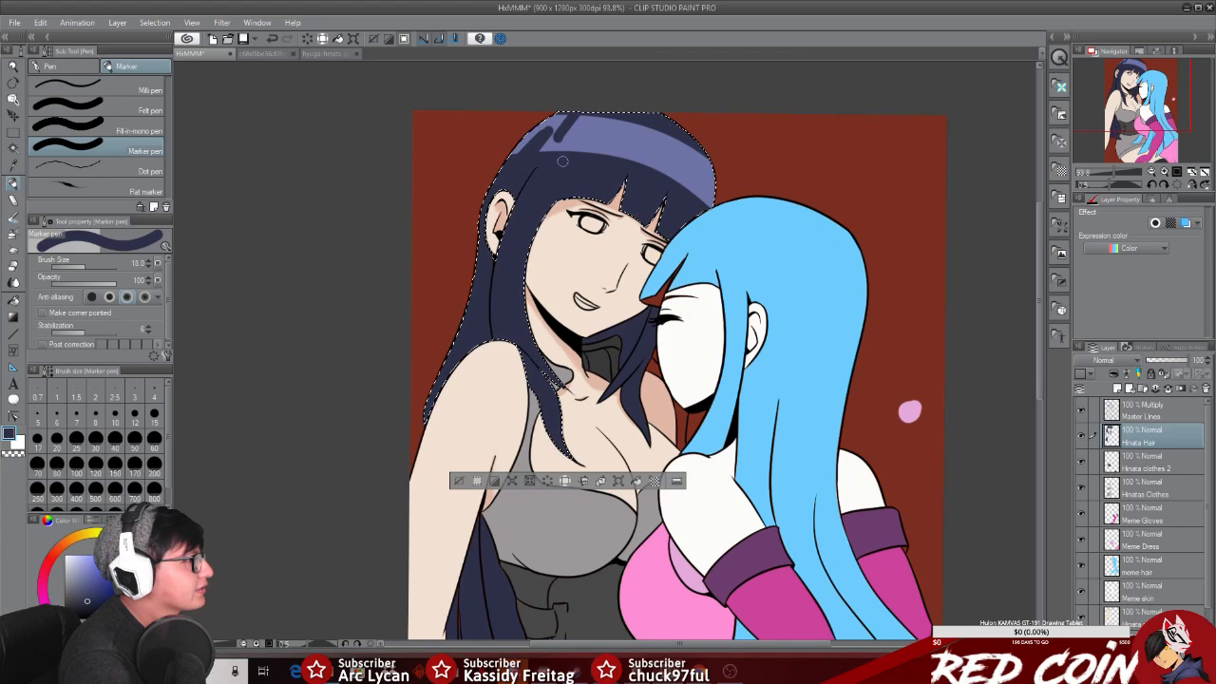
Step: Try additional slanted dark gaps through the lavender band, next to the one above the ear
{"action": "key", "text": "ctrl+z"}
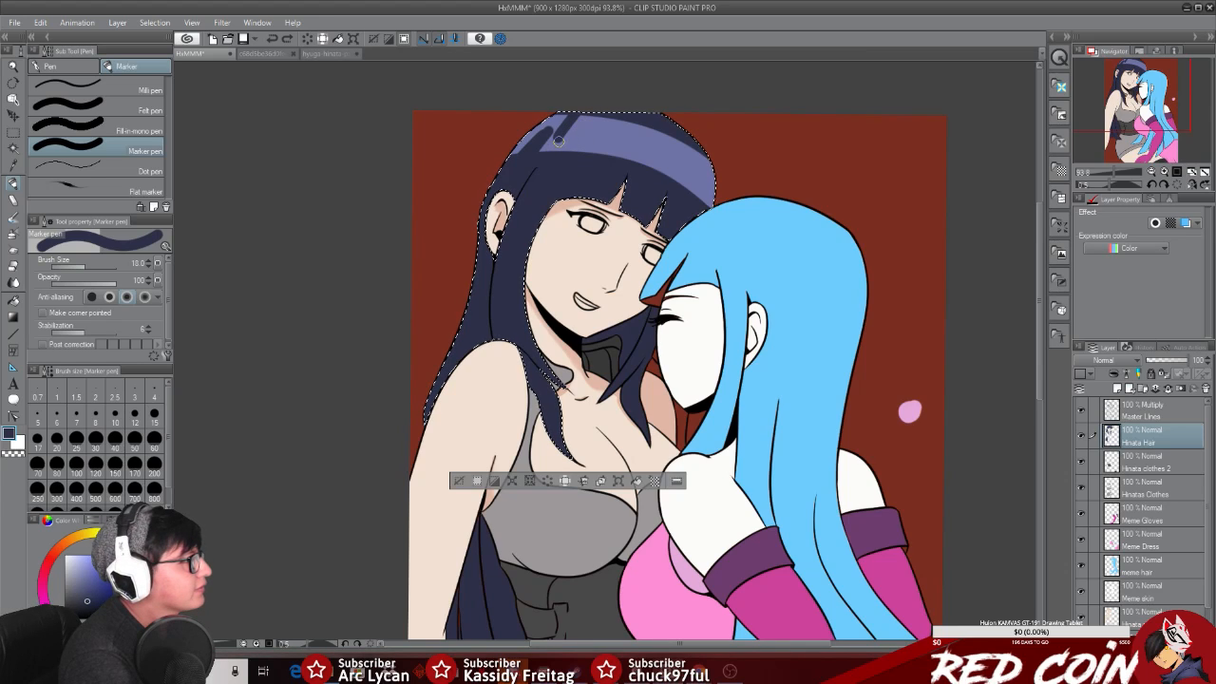
{"action": "left_click_drag", "start_coordinate": [568, 116], "coordinate": [557, 139]}
{"action": "key", "text": "ctrl+z"}
{"action": "key", "text": "ctrl+z"}
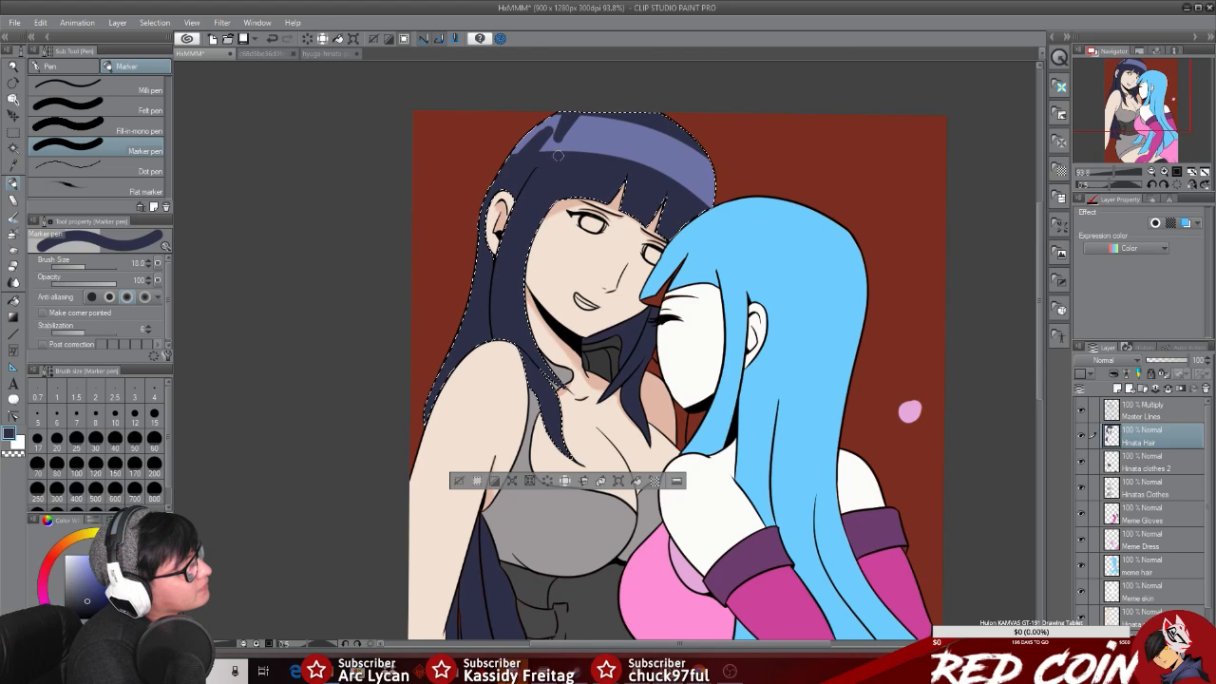
{"action": "left_click_drag", "start_coordinate": [583, 130], "coordinate": [570, 138]}
{"action": "key", "text": "ctrl+z"}
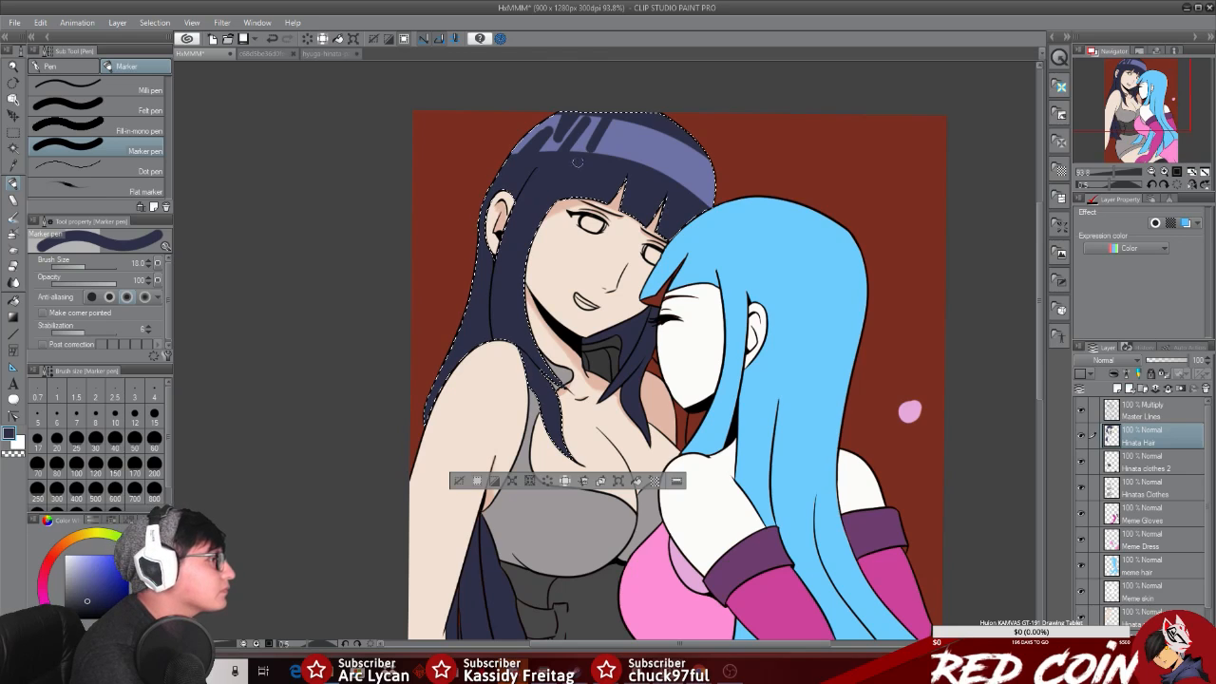
Step: Zoom in on the dark-haired figure's head to about 263% and undo the additional dark gaps in the highlight
{"action": "left_click", "coordinate": [12, 66]}
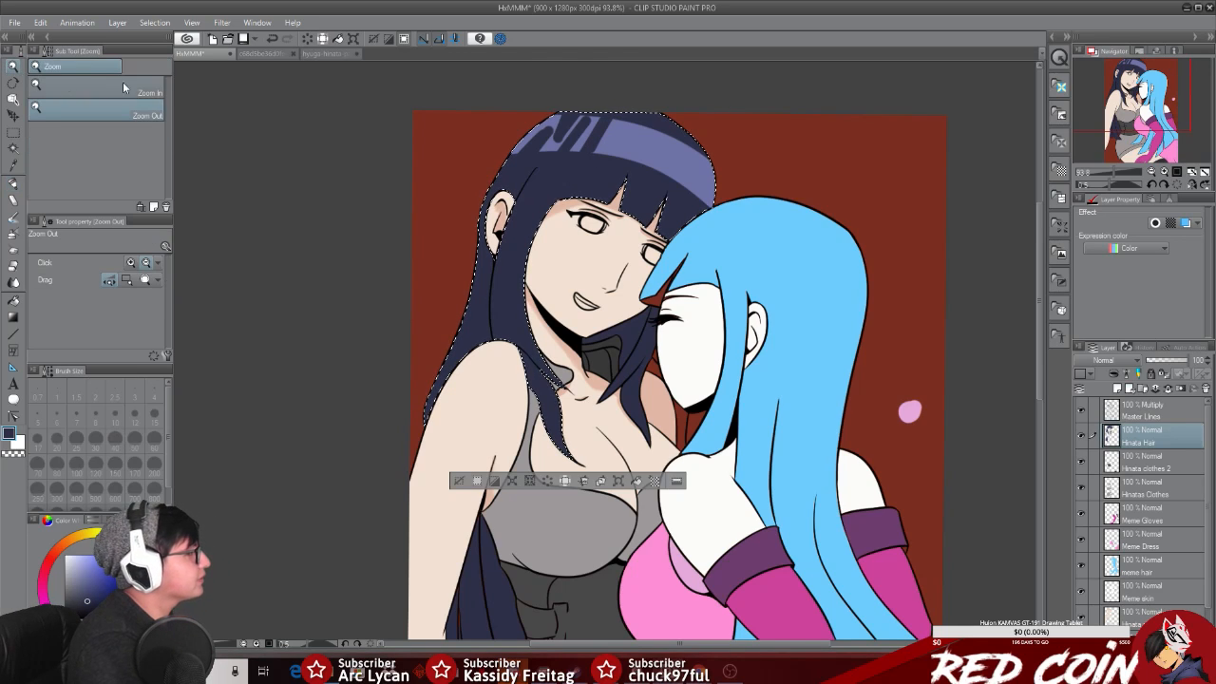
{"action": "left_click", "coordinate": [670, 155]}
{"action": "left_click_drag", "start_coordinate": [670, 156], "coordinate": [879, 198]}
{"action": "left_click_drag", "start_coordinate": [1040, 246], "coordinate": [1039, 220]}
{"action": "key", "text": "ctrl+z"}
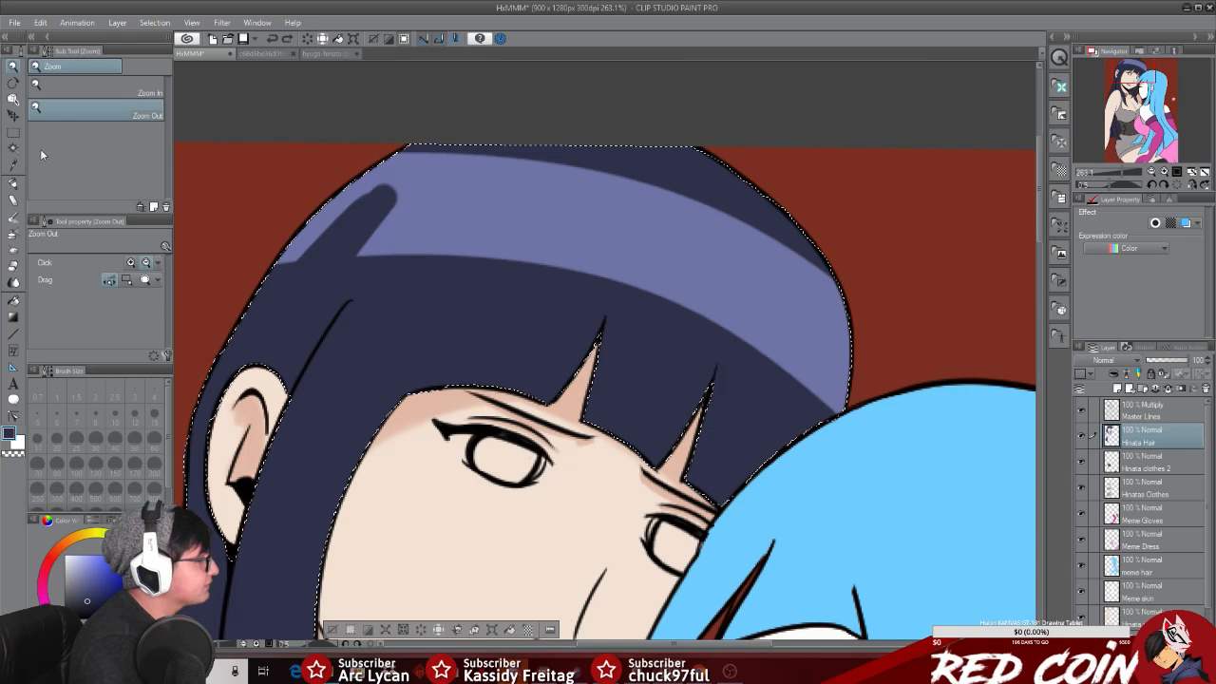
{"action": "key", "text": "ctrl+z"}
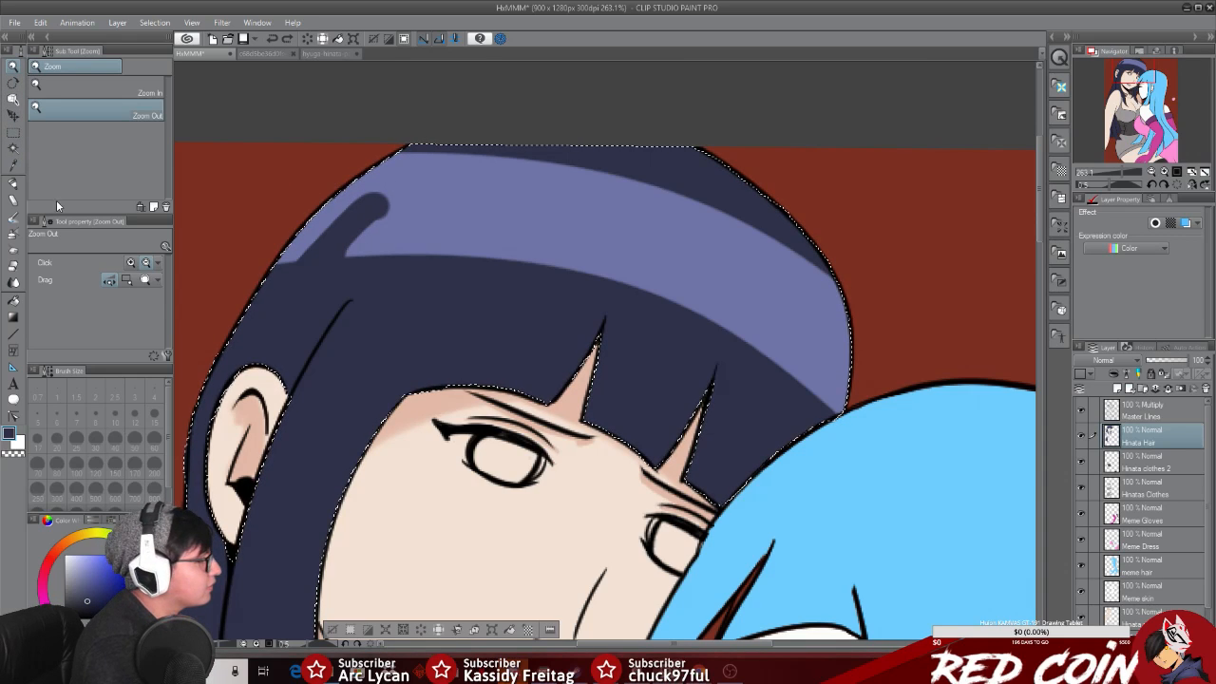
Step: Try a slanted dark navy gap with the Marker pen through the lavender band's end above the ear
{"action": "key", "text": "ctrl+z"}
{"action": "left_click", "coordinate": [14, 183]}
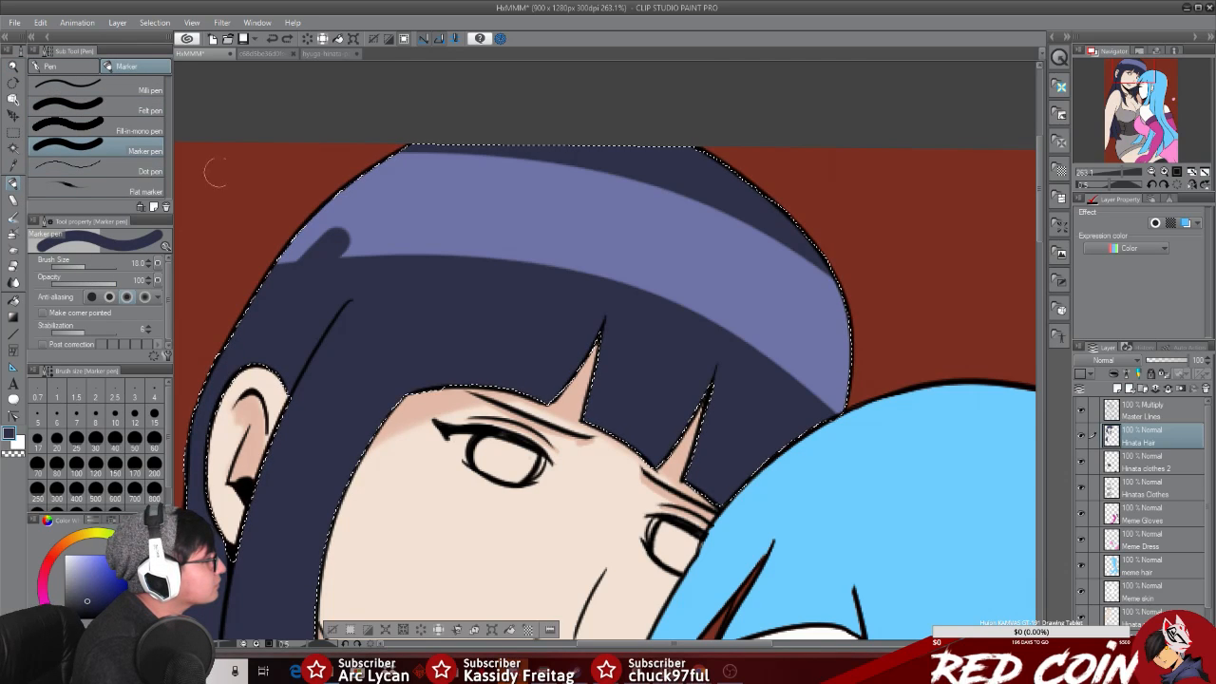
{"action": "left_click", "coordinate": [349, 221]}
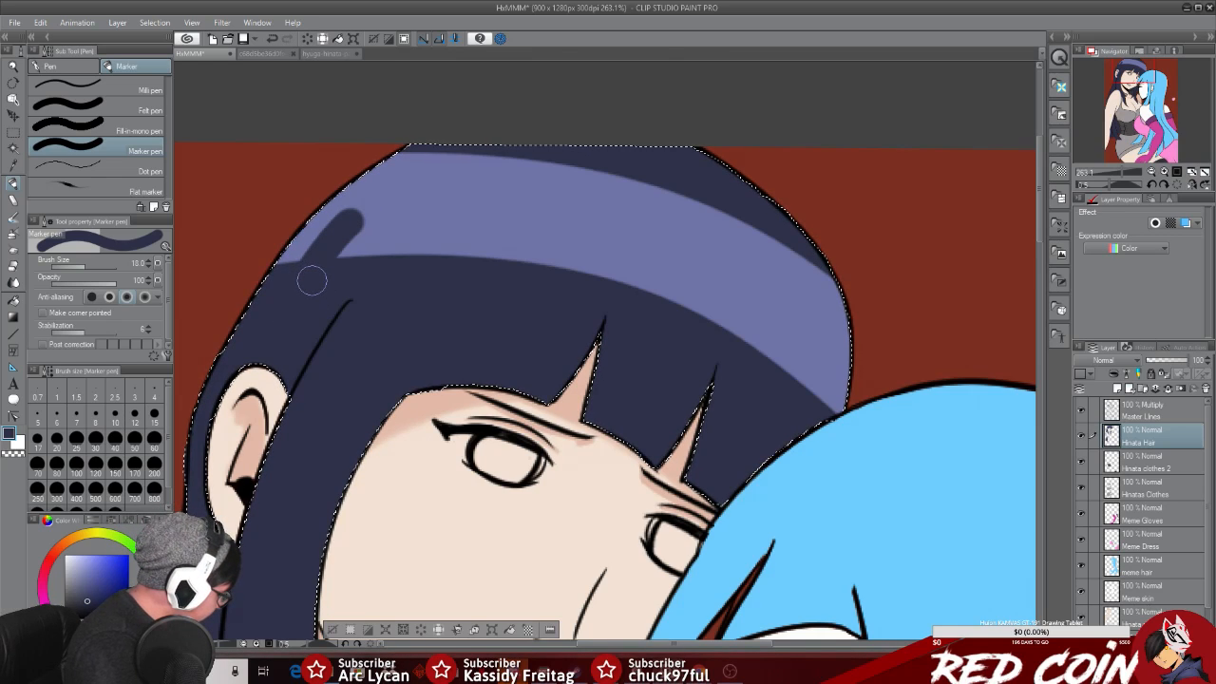
{"action": "key", "text": "ctrl+z"}
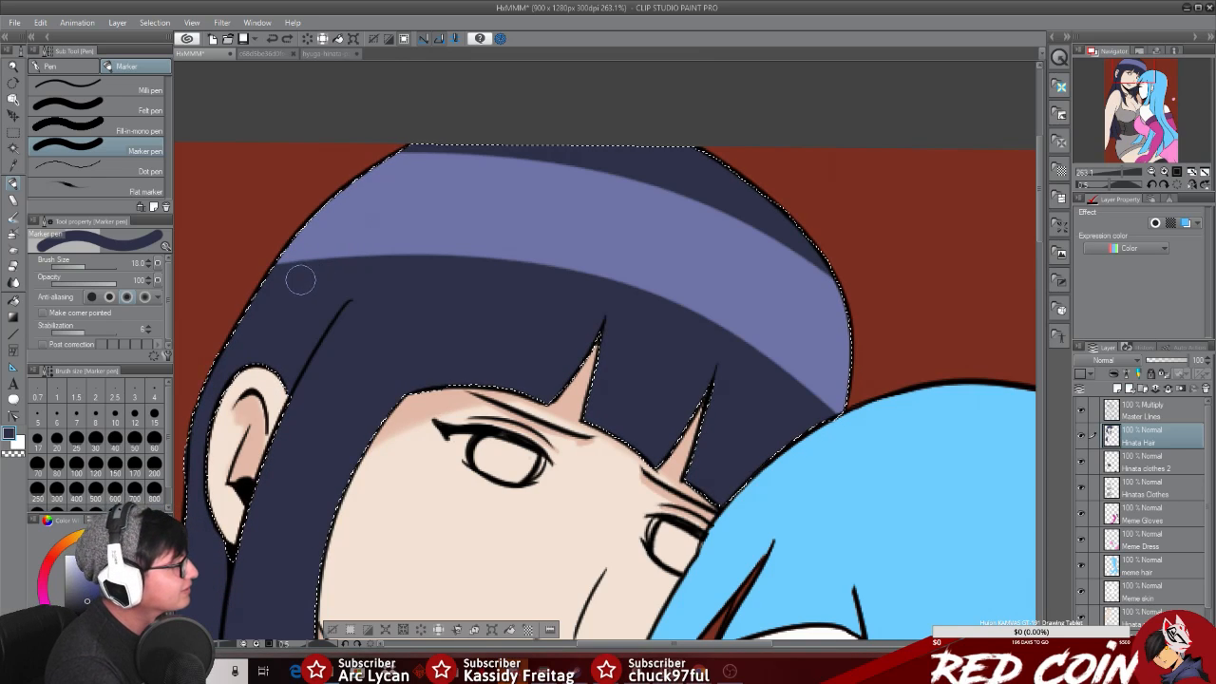
{"action": "left_click_drag", "start_coordinate": [363, 228], "coordinate": [324, 254]}
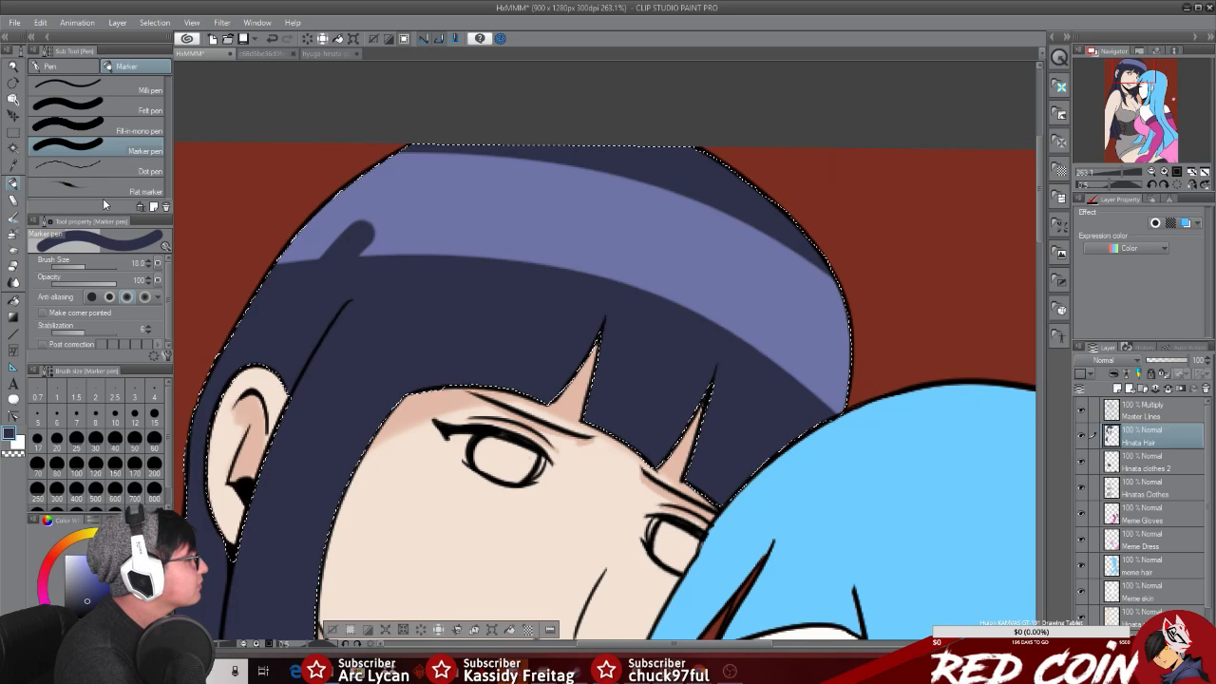
Step: Switch to the Milli pen and raise its brush size slightly
{"action": "left_click", "coordinate": [82, 184]}
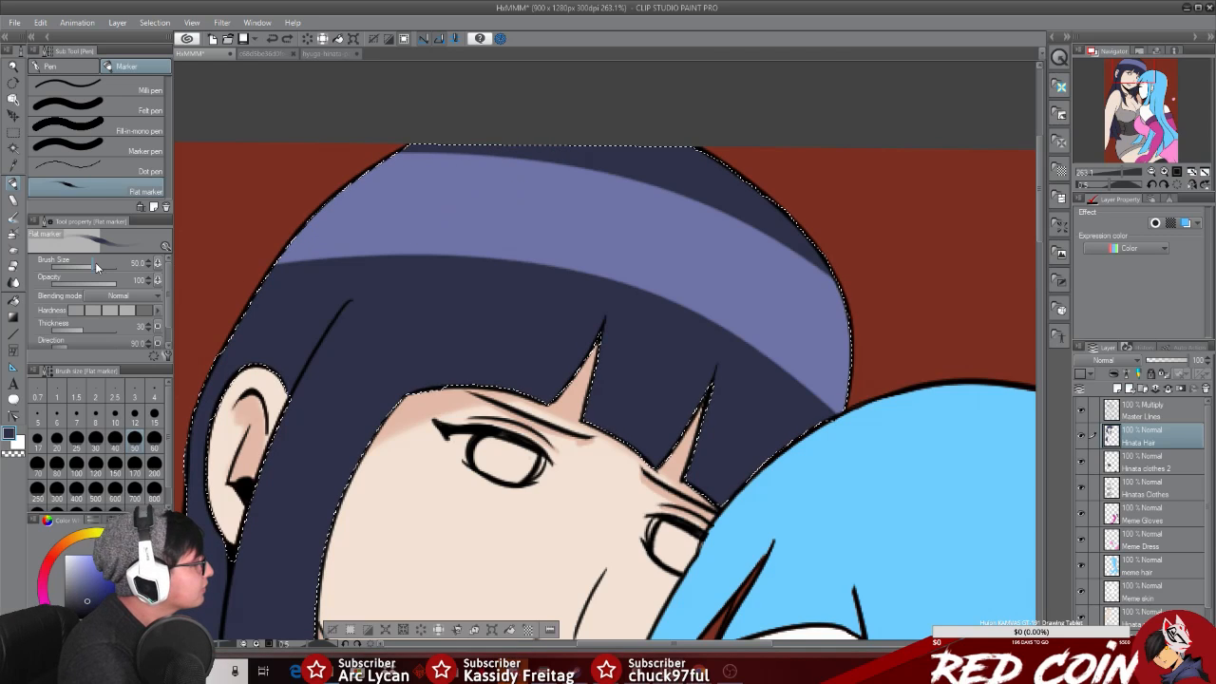
{"action": "left_click", "coordinate": [100, 168]}
{"action": "left_click", "coordinate": [92, 145]}
{"action": "left_click", "coordinate": [90, 133]}
{"action": "left_click", "coordinate": [86, 110]}
{"action": "left_click", "coordinate": [78, 89]}
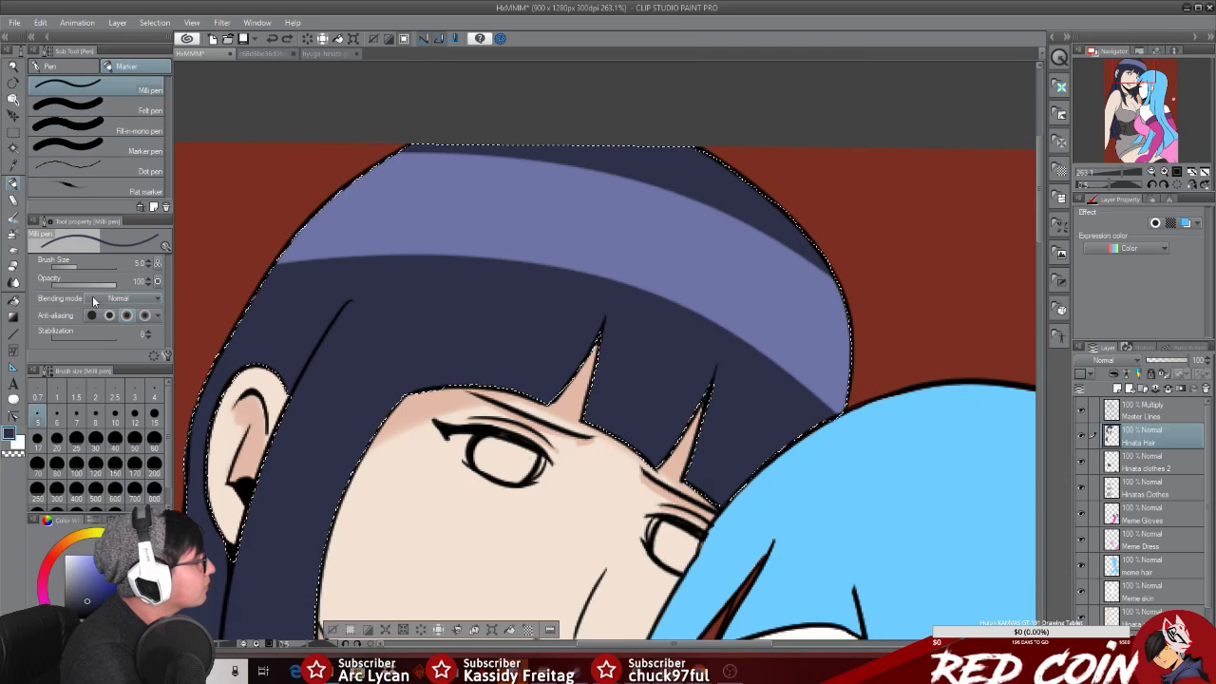
{"action": "left_click_drag", "start_coordinate": [76, 271], "coordinate": [83, 270]}
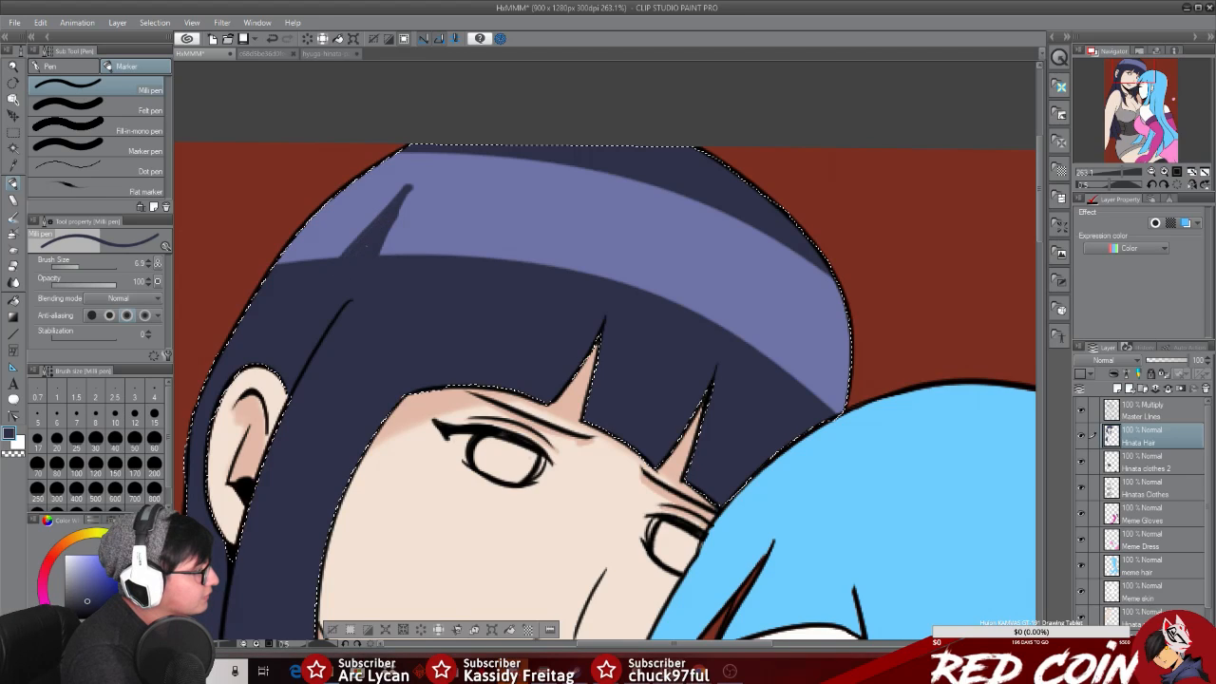
Step: Paint a tapered dark navy gap slanting up from the band's lower edge above the ear
{"action": "left_click_drag", "start_coordinate": [411, 185], "coordinate": [395, 222]}
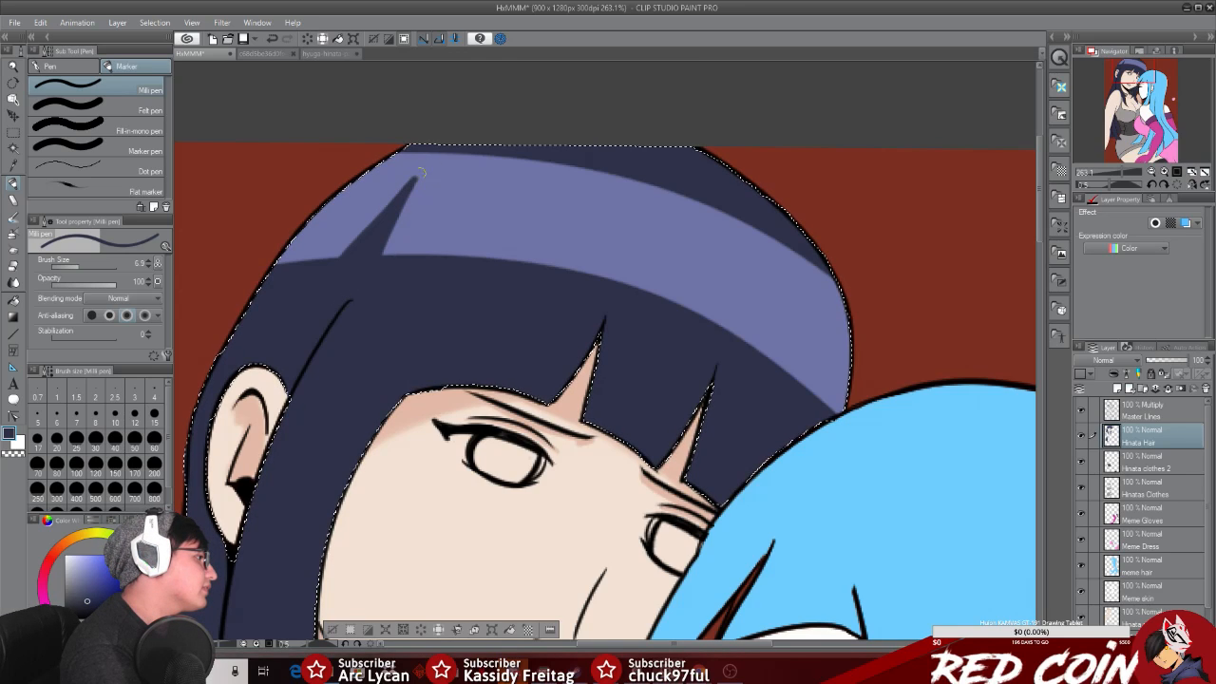
{"action": "left_click_drag", "start_coordinate": [418, 178], "coordinate": [339, 293]}
{"action": "left_click_drag", "start_coordinate": [419, 183], "coordinate": [352, 334]}
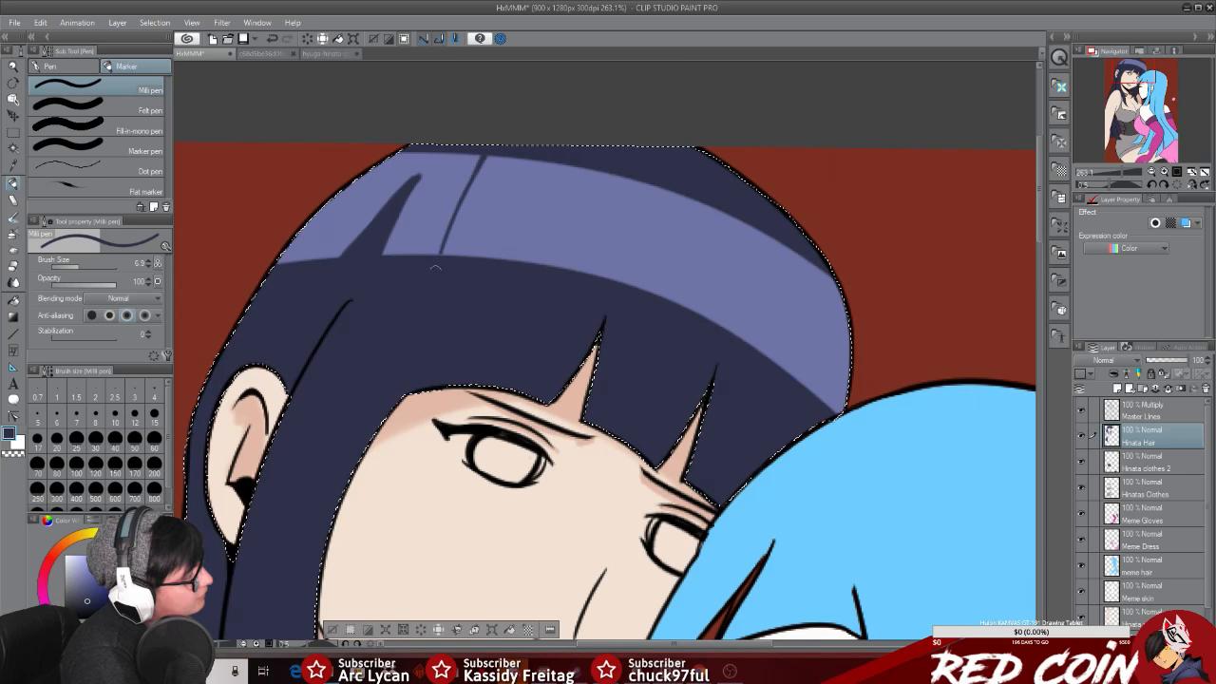
Step: Paint a second slanted dark gap across the band's full width beside the tapered one, thickening it with repeated strokes
{"action": "mouse_move", "coordinate": [489, 154]}
{"action": "left_mouse_down"}
{"action": "mouse_move", "coordinate": [430, 286]}
{"action": "mouse_move", "coordinate": [435, 255]}
{"action": "left_mouse_up"}
{"action": "mouse_move", "coordinate": [495, 155]}
{"action": "left_mouse_down"}
{"action": "mouse_move", "coordinate": [426, 275]}
{"action": "mouse_move", "coordinate": [474, 188]}
{"action": "mouse_move", "coordinate": [447, 238]}
{"action": "left_mouse_up"}
{"action": "left_click_drag", "start_coordinate": [485, 167], "coordinate": [433, 248]}
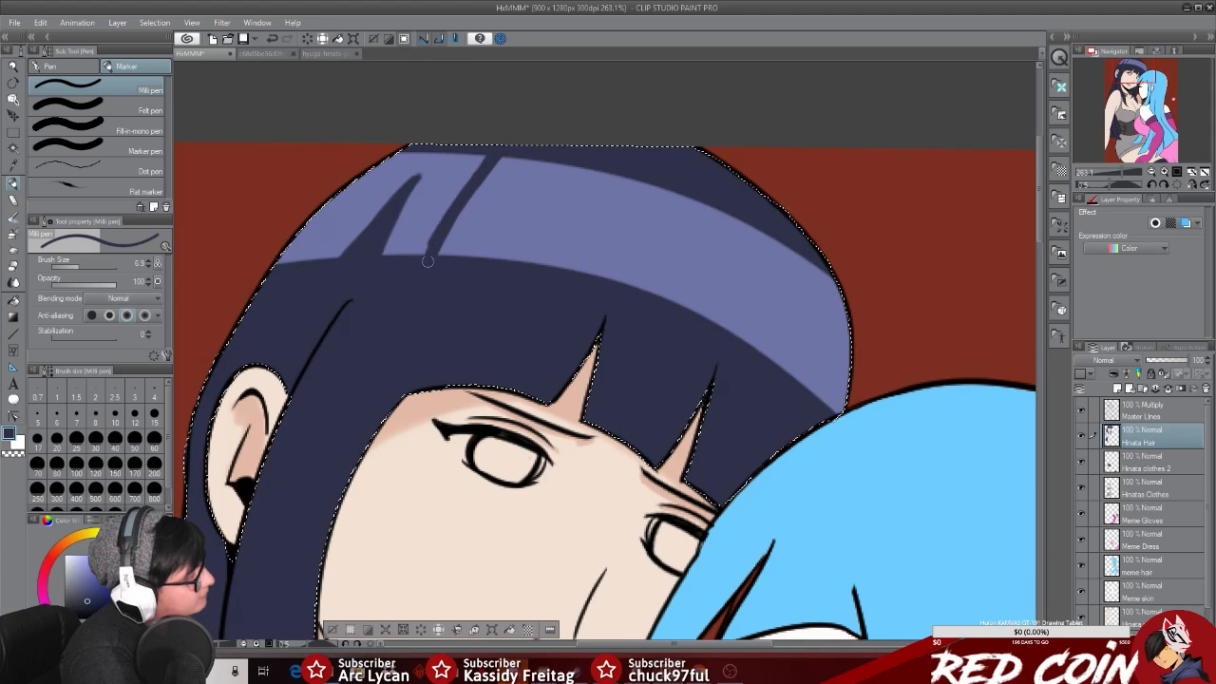
{"action": "left_click_drag", "start_coordinate": [491, 154], "coordinate": [428, 248]}
{"action": "key", "text": "ctrl+z"}
{"action": "mouse_move", "coordinate": [495, 163]}
{"action": "left_mouse_down"}
{"action": "mouse_move", "coordinate": [427, 262]}
{"action": "mouse_move", "coordinate": [491, 155]}
{"action": "mouse_move", "coordinate": [440, 226]}
{"action": "left_mouse_up"}
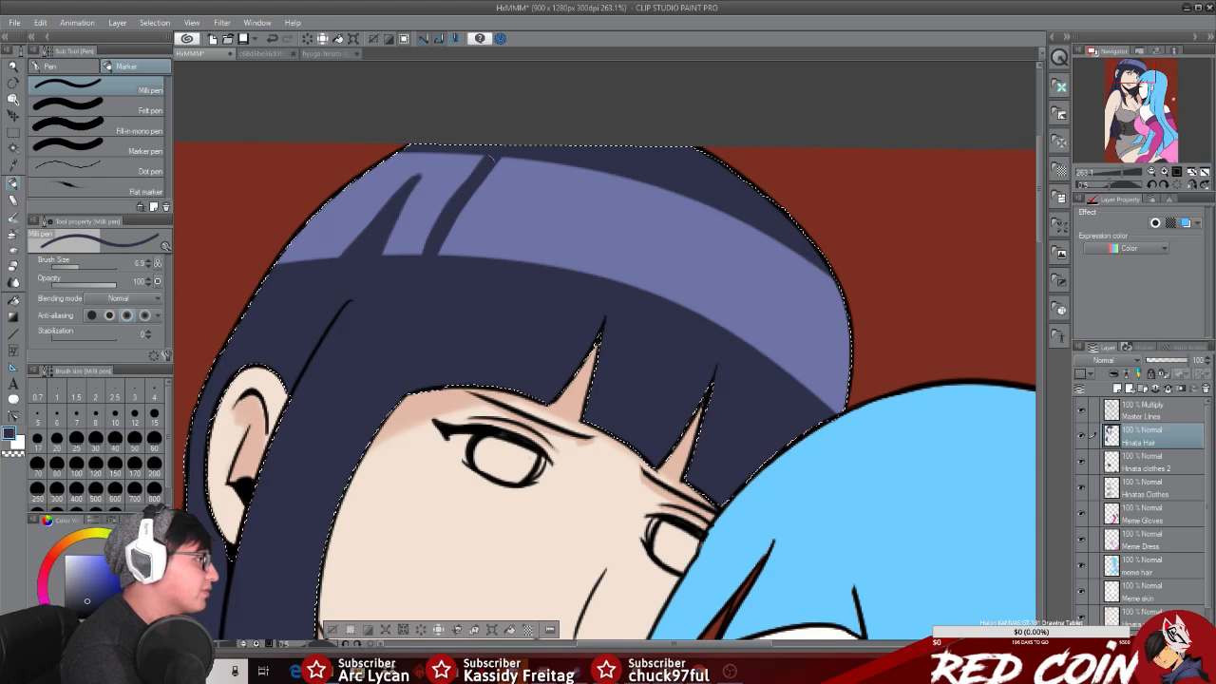
{"action": "left_click_drag", "start_coordinate": [473, 171], "coordinate": [429, 242]}
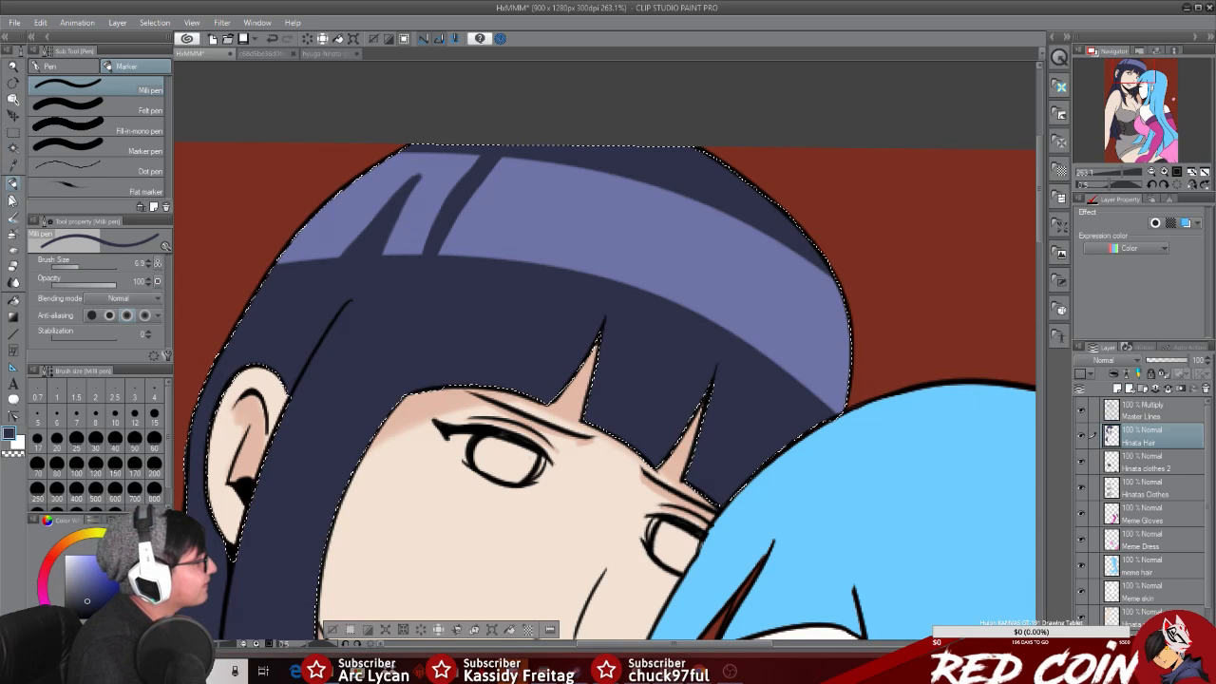
Step: Sharpen the first gap's tip with lavender sampled from the band and retouch the second gap's edge with sampled navy
{"action": "left_click", "coordinate": [15, 166]}
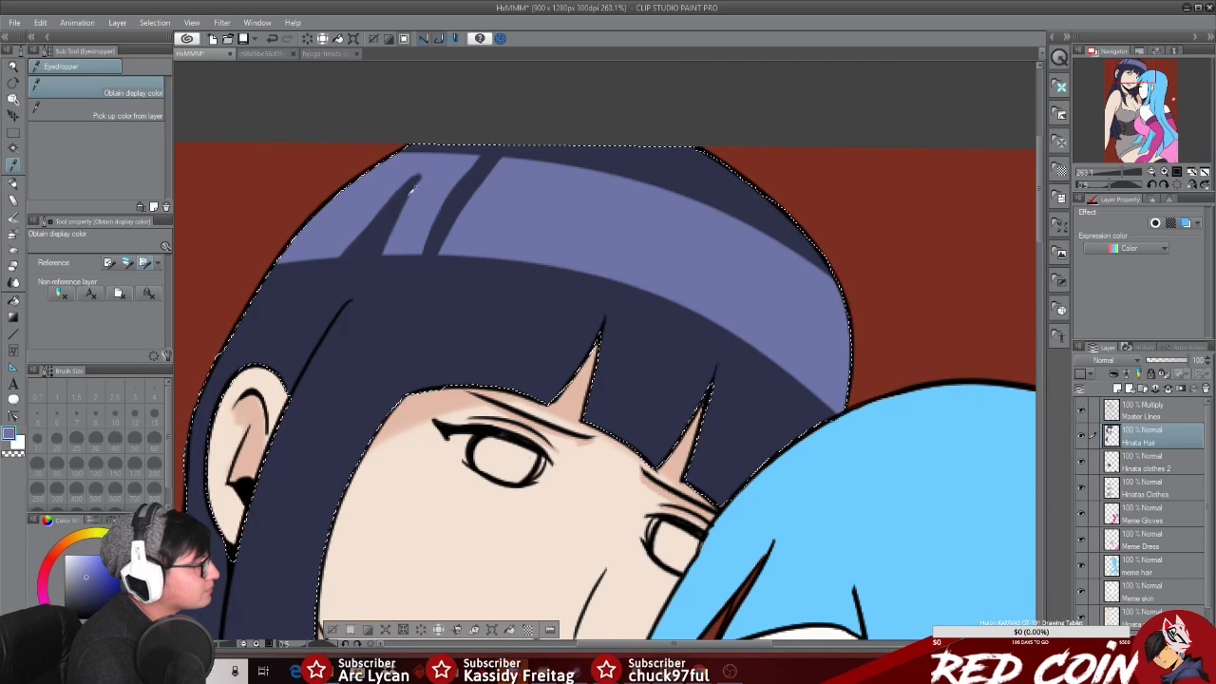
{"action": "left_click", "coordinate": [19, 199]}
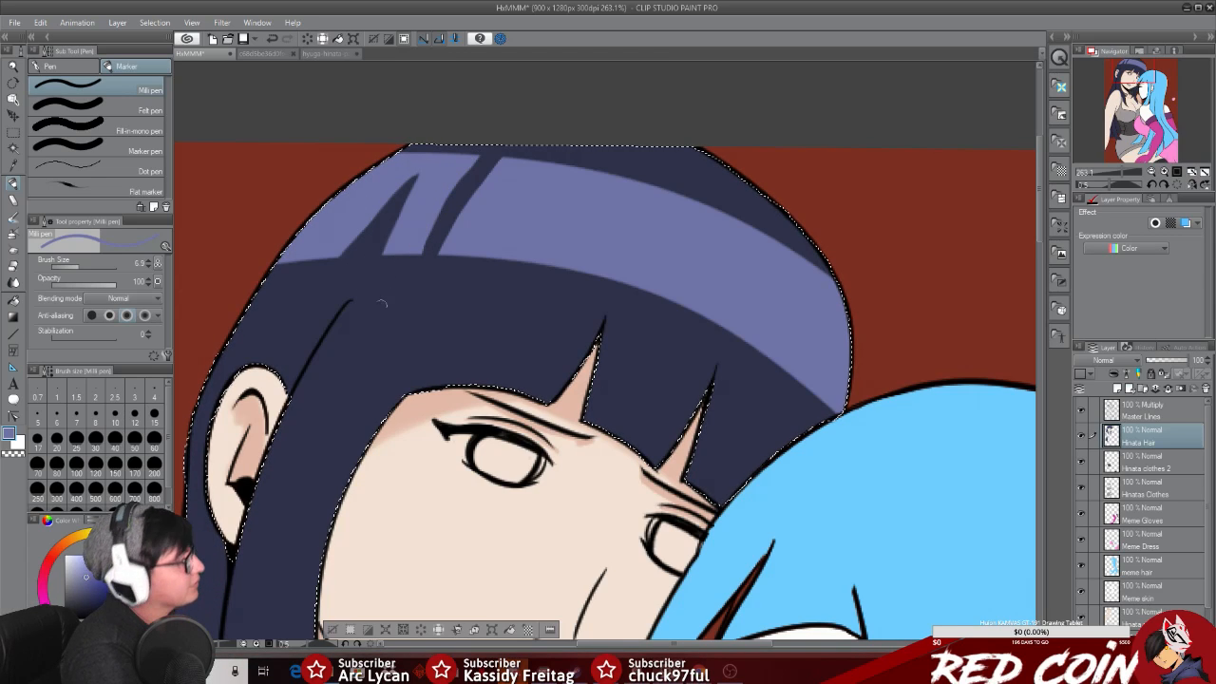
{"action": "left_click", "coordinate": [14, 164]}
{"action": "left_click", "coordinate": [13, 185]}
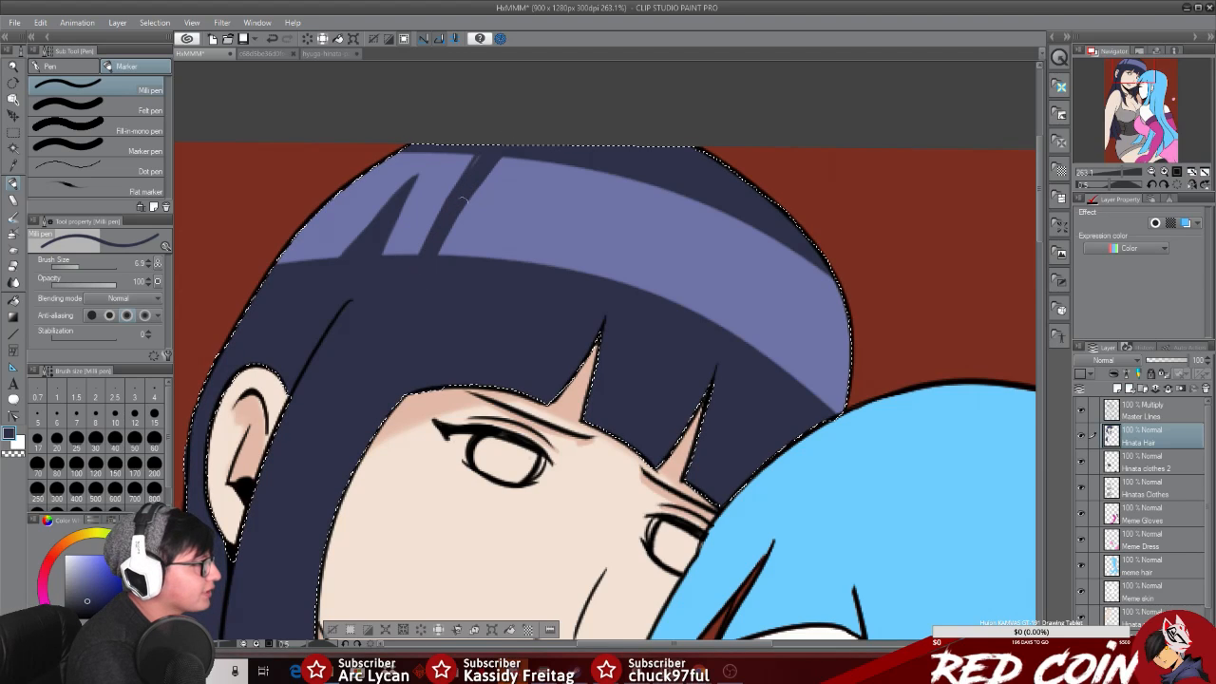
{"action": "key", "text": "ctrl+z"}
{"action": "left_click_drag", "start_coordinate": [481, 158], "coordinate": [418, 252]}
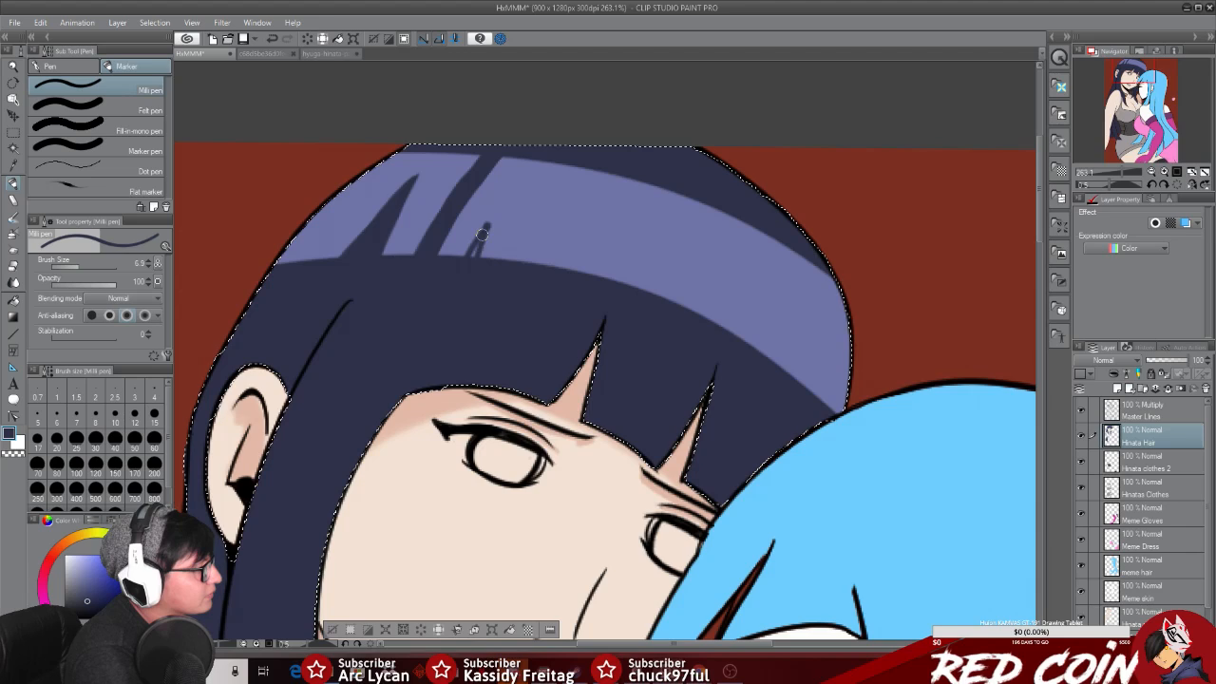
Step: Paint a short tapered dark gap beside the second one, plus a curved gap across the band's full width
{"action": "key", "text": "ctrl+z"}
{"action": "left_click_drag", "start_coordinate": [474, 254], "coordinate": [494, 224]}
{"action": "key", "text": "ctrl+z"}
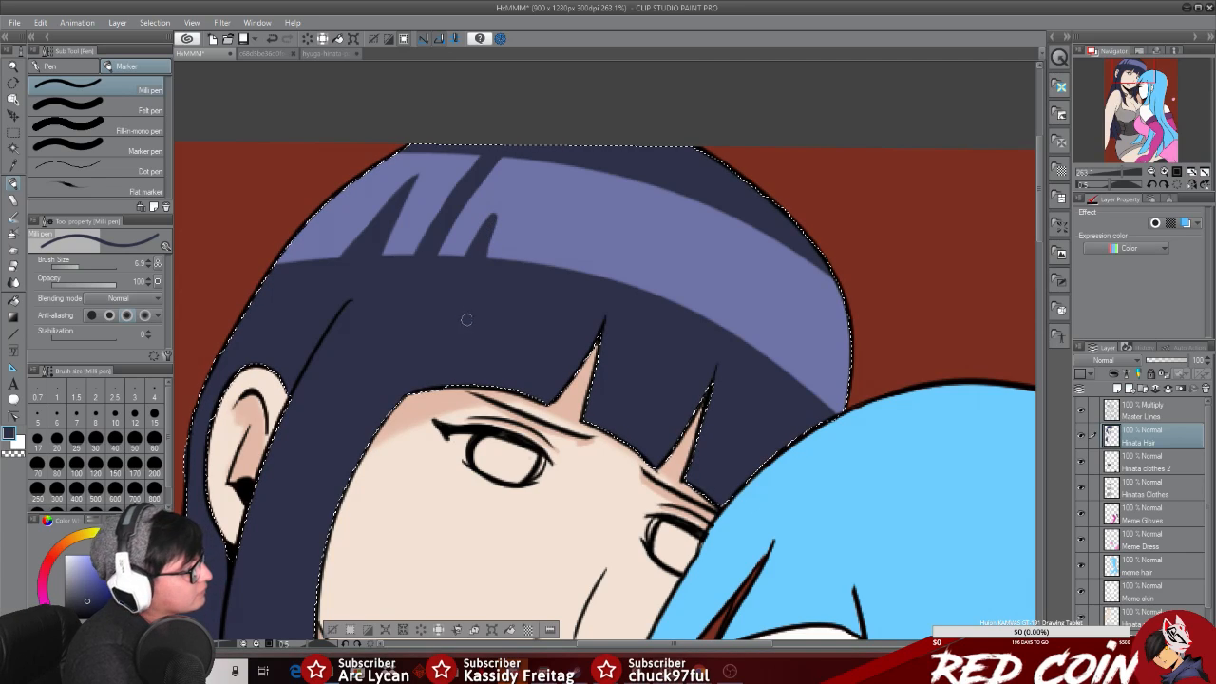
{"action": "left_click_drag", "start_coordinate": [569, 169], "coordinate": [528, 260]}
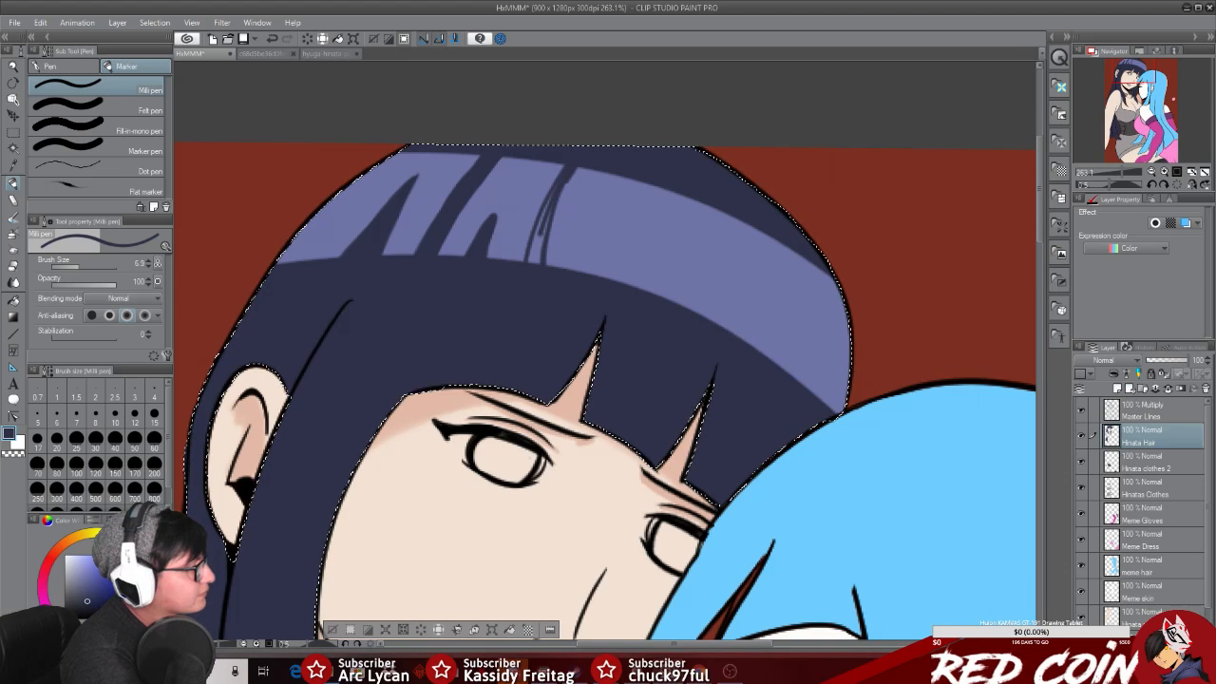
{"action": "left_click_drag", "start_coordinate": [556, 183], "coordinate": [533, 245]}
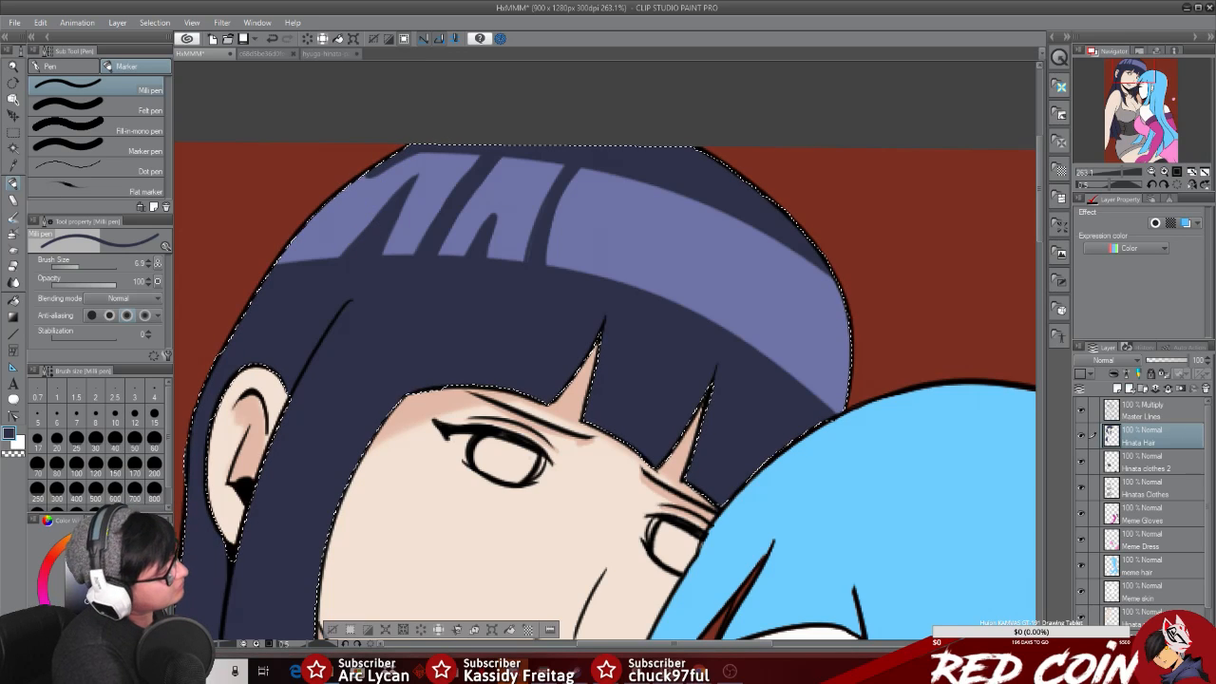
Step: Set the Milli pen's brush size to 11.1 and darken the lavender band's outer edge along the head outline above the ear
{"action": "left_click", "coordinate": [14, 66]}
{"action": "left_click", "coordinate": [471, 239]}
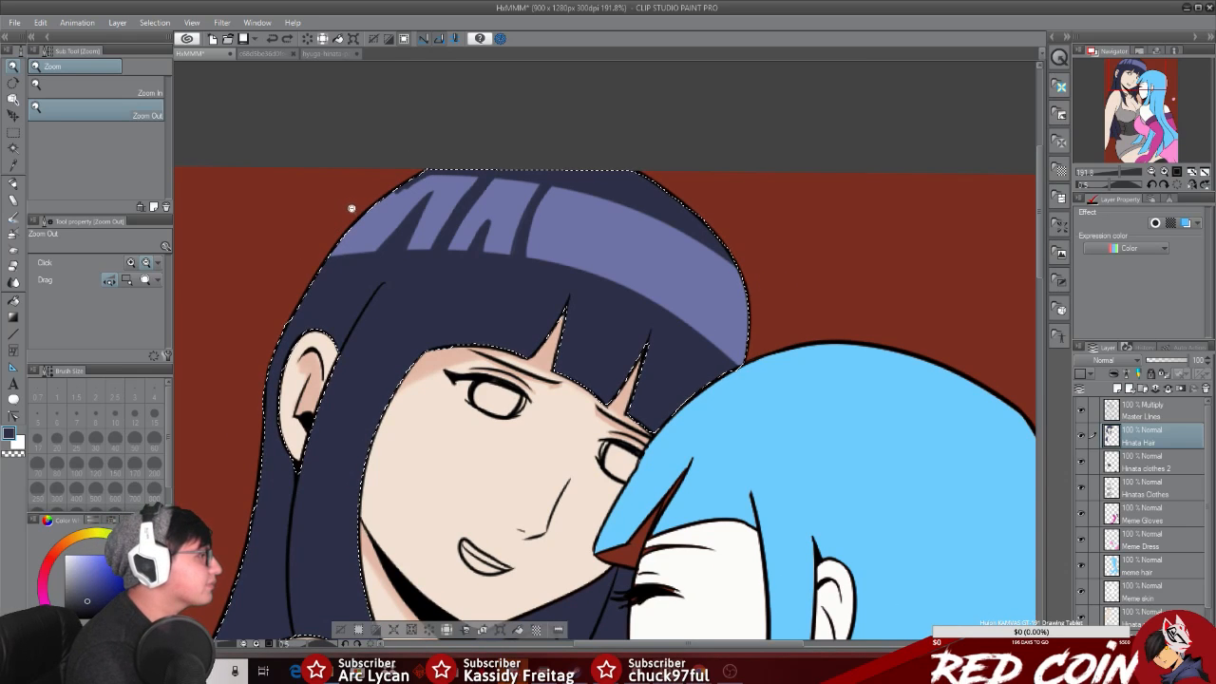
{"action": "left_click", "coordinate": [13, 183]}
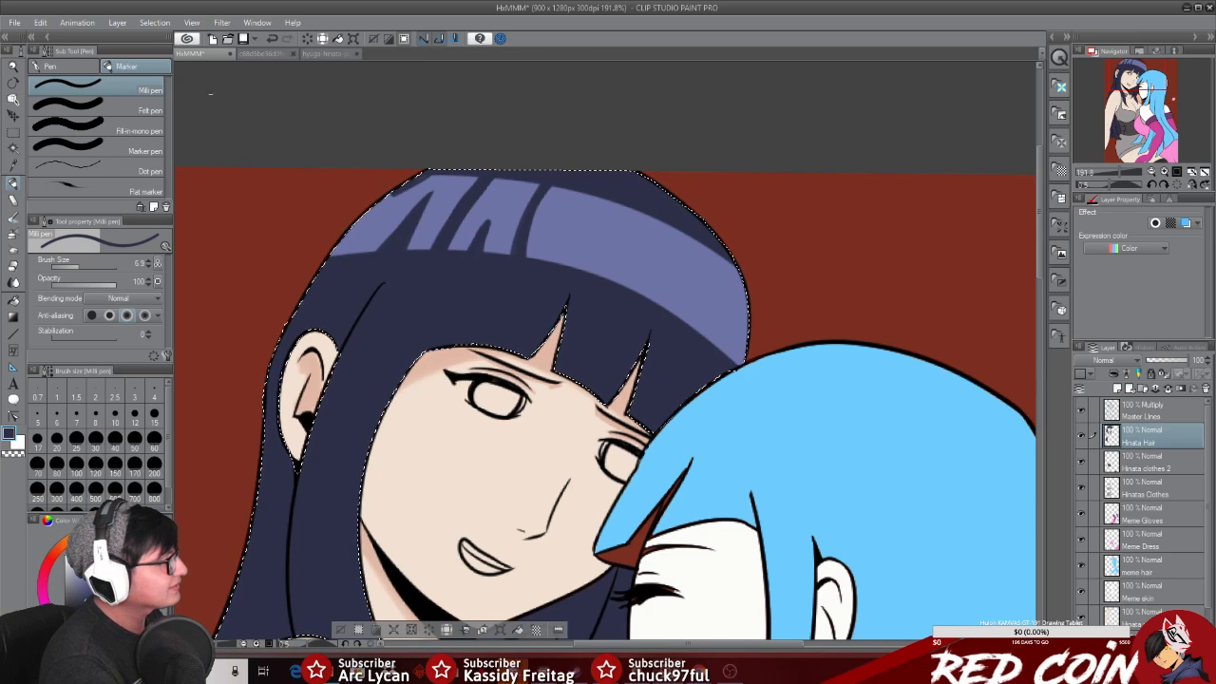
{"action": "key", "text": "alt+space"}
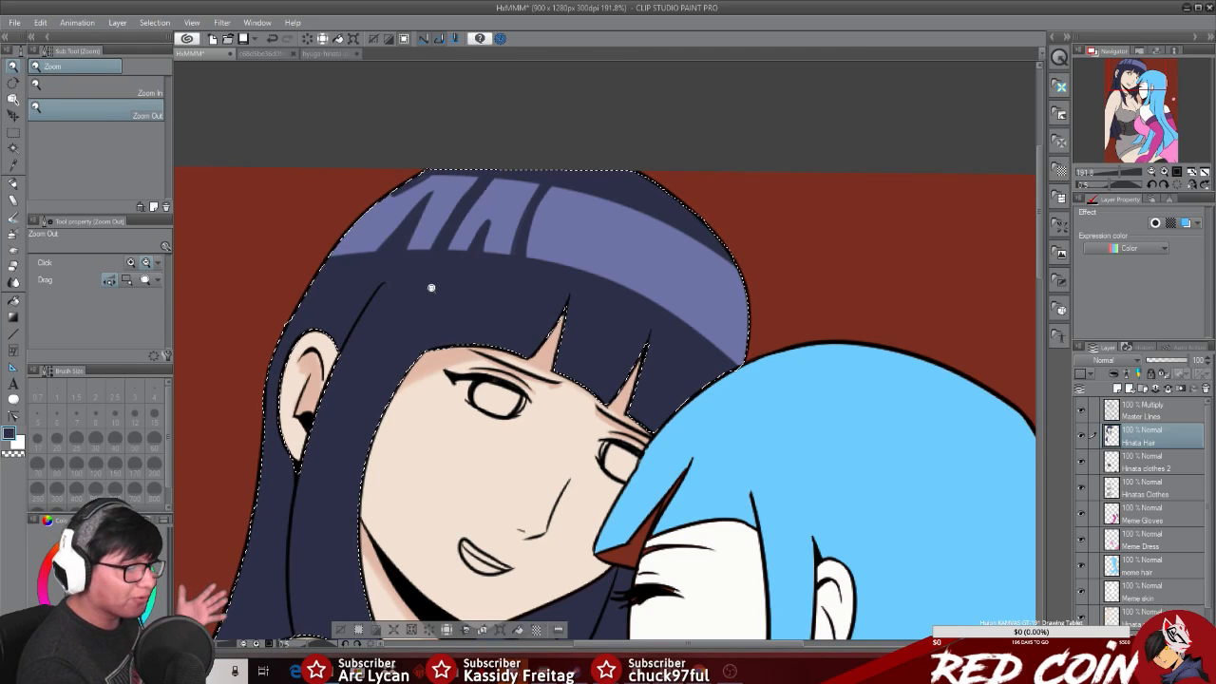
{"action": "left_click_drag", "start_coordinate": [393, 188], "coordinate": [422, 197]}
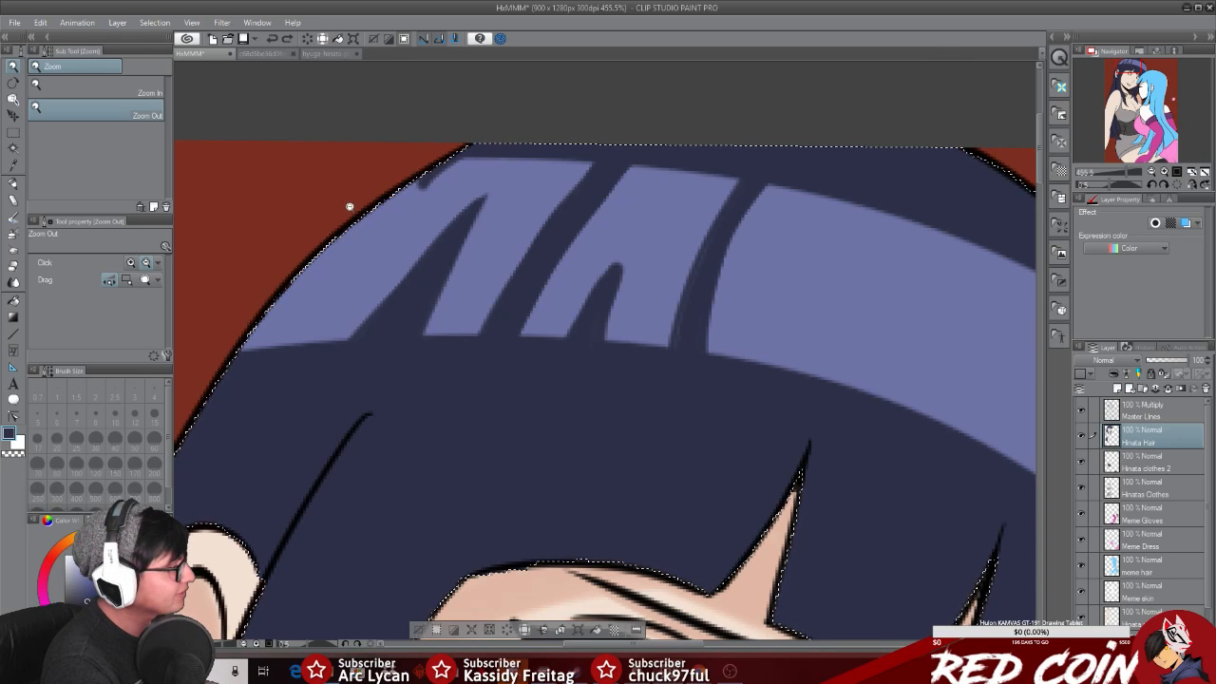
{"action": "left_click", "coordinate": [13, 184]}
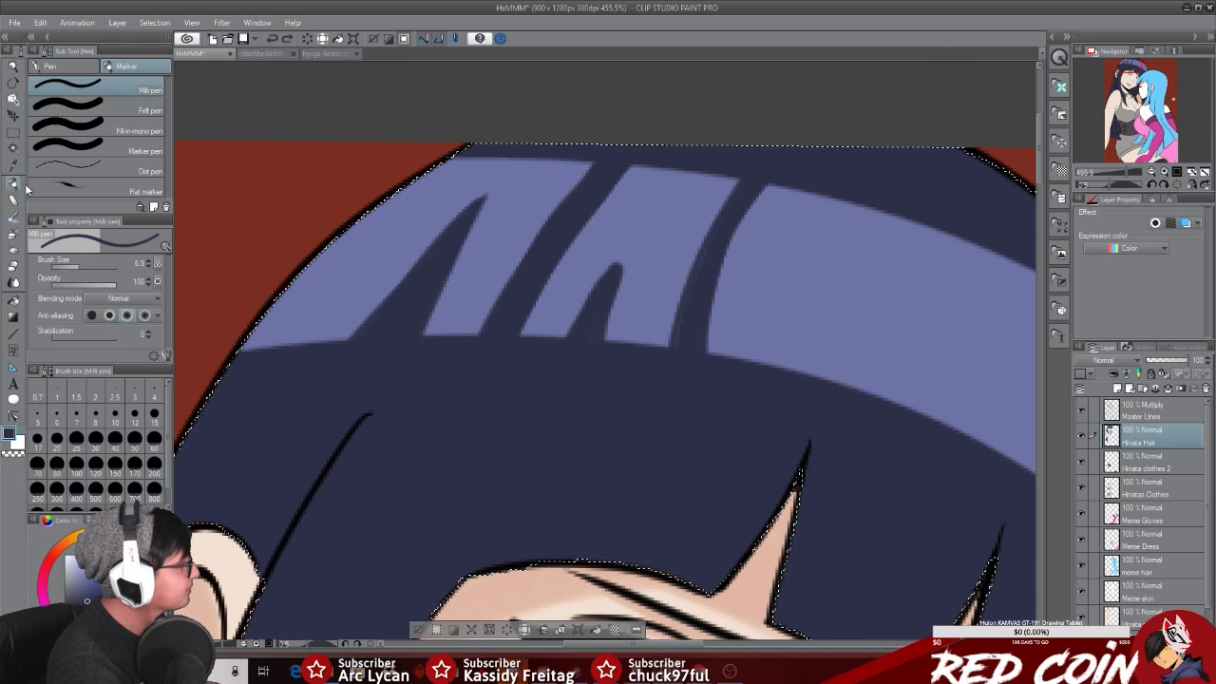
{"action": "left_click_drag", "start_coordinate": [83, 269], "coordinate": [92, 269]}
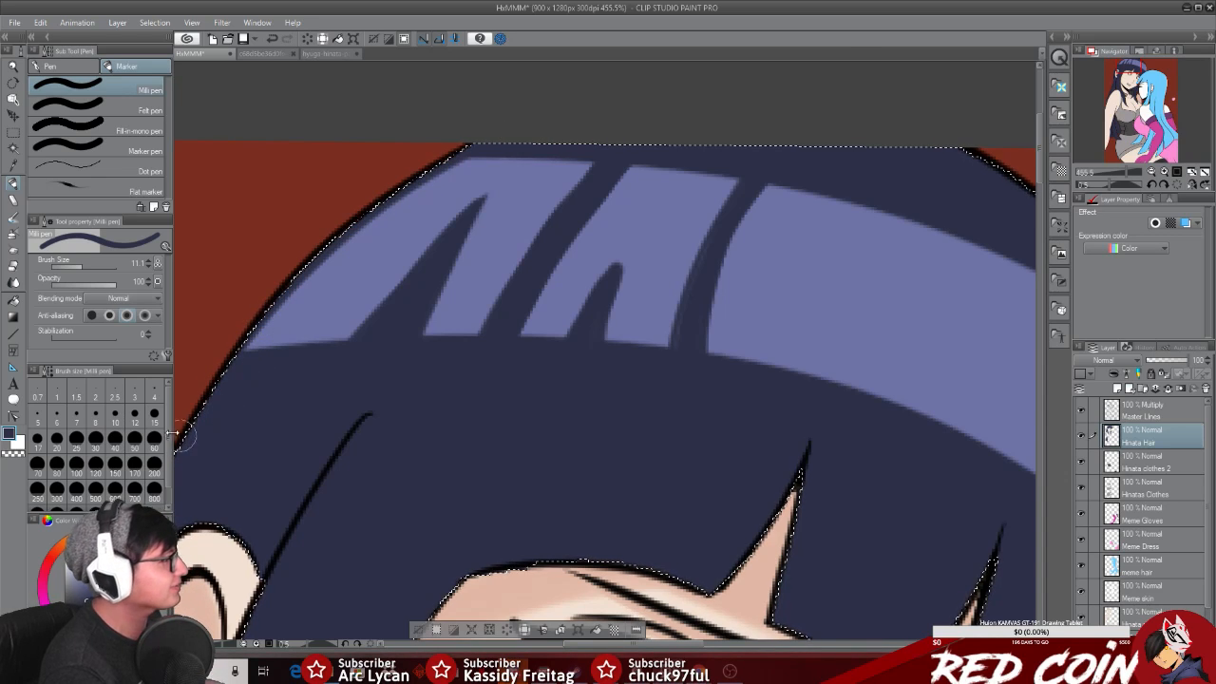
Step: Try a thick dark gap rising from the band's lower edge in the part nearer the blue-haired figure
{"action": "left_click", "coordinate": [13, 66]}
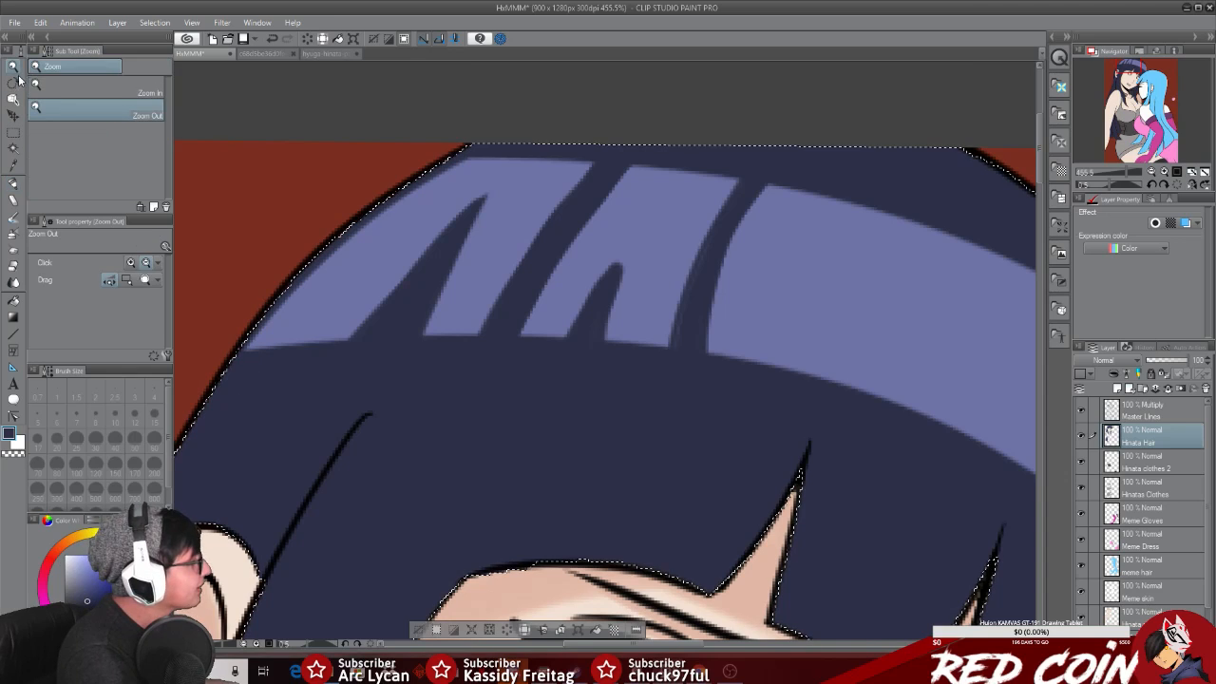
{"action": "left_click", "coordinate": [622, 393]}
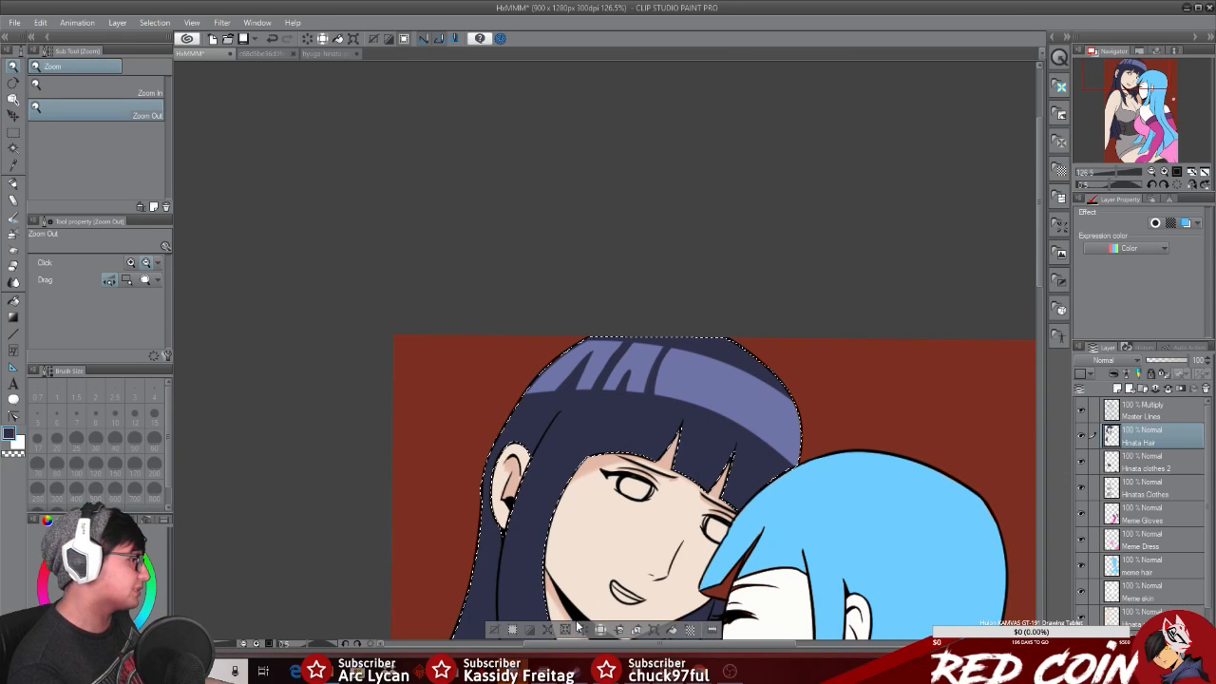
{"action": "scroll", "coordinate": [703, 426], "scroll_direction": "up", "scroll_amount": 5}
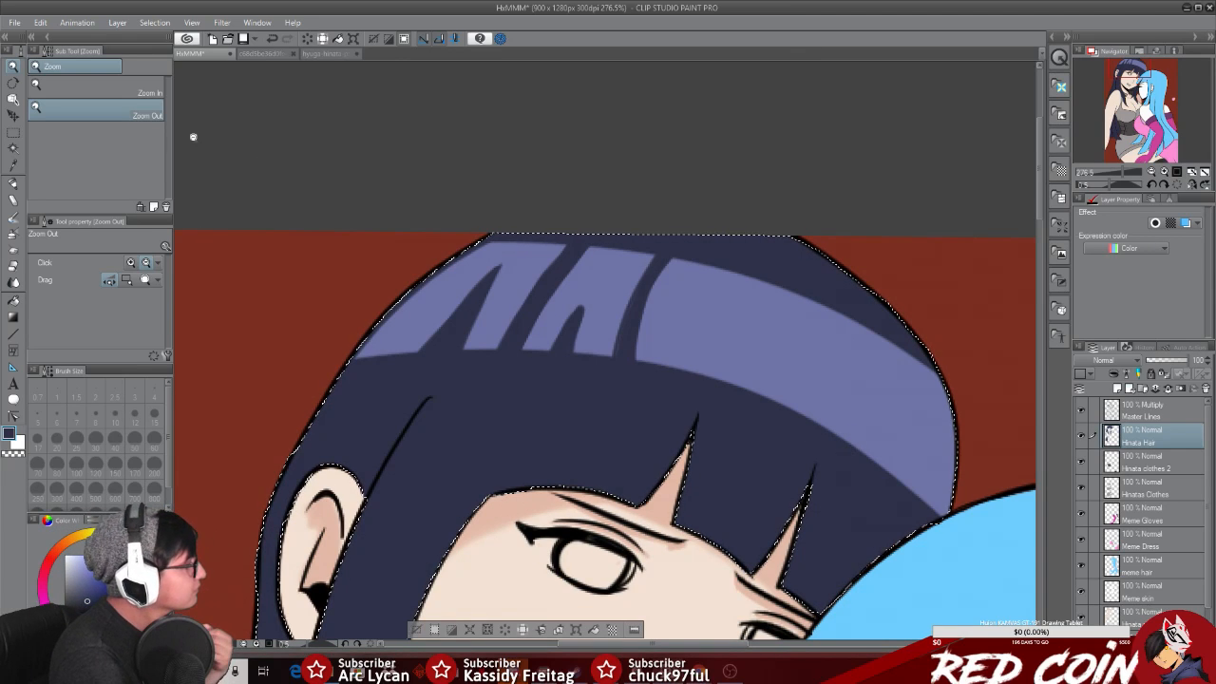
{"action": "left_click", "coordinate": [14, 188]}
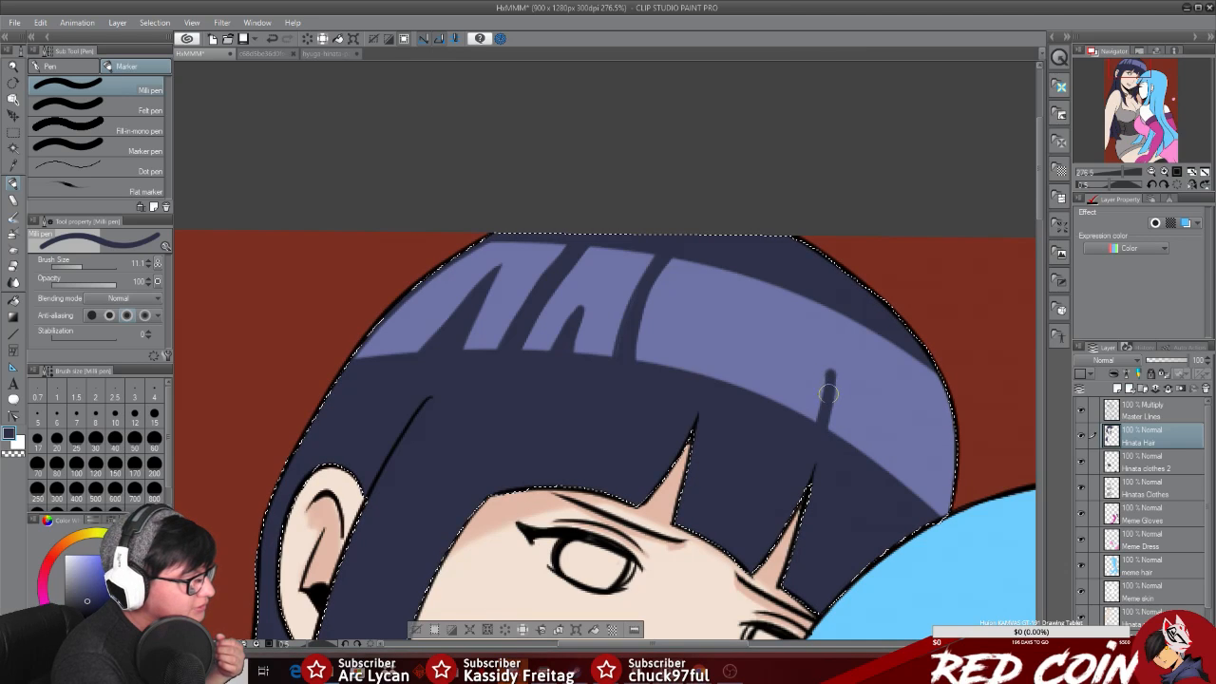
{"action": "key", "text": "ctrl+z"}
{"action": "left_click_drag", "start_coordinate": [827, 377], "coordinate": [815, 437]}
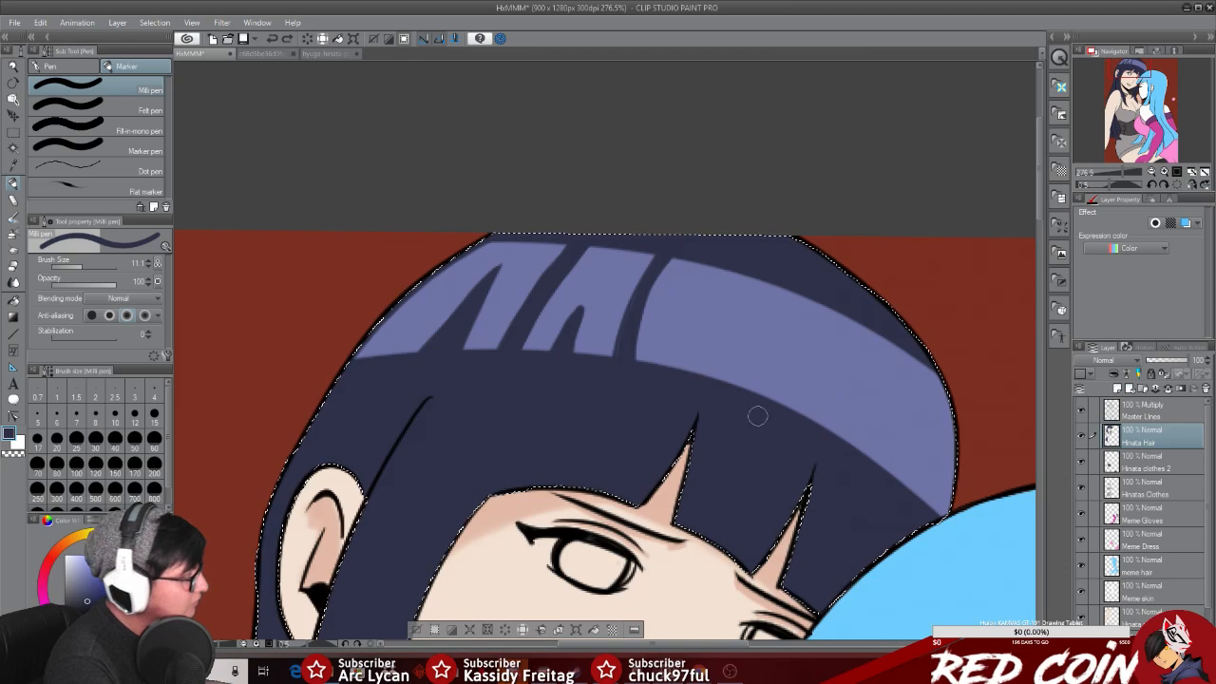
Step: Set the Milli pen's brush size to 5.2 and outline narrow tapered gaps in the unbroken part of the band, redrawing unwanted lines
{"action": "left_click_drag", "start_coordinate": [80, 270], "coordinate": [76, 267]}
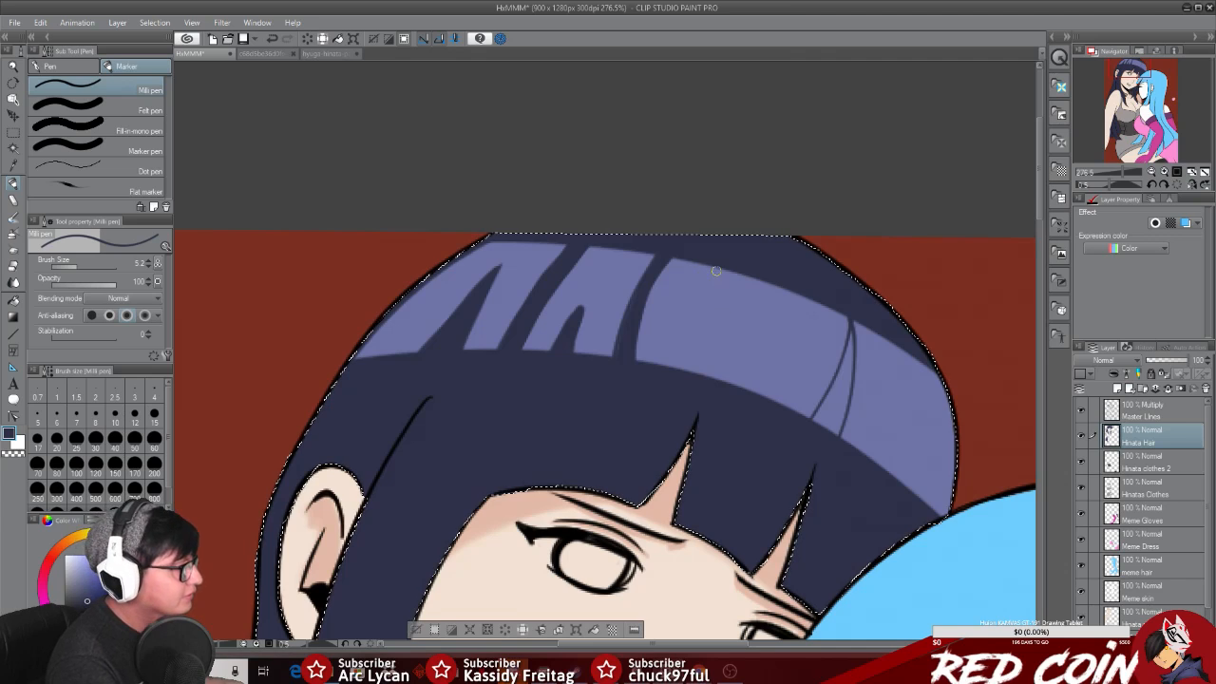
{"action": "left_click_drag", "start_coordinate": [714, 277], "coordinate": [699, 365]}
{"action": "key", "text": "ctrl+z"}
{"action": "left_click_drag", "start_coordinate": [726, 273], "coordinate": [691, 364]}
{"action": "key", "text": "ctrl+z"}
{"action": "left_click_drag", "start_coordinate": [731, 272], "coordinate": [707, 365]}
{"action": "key", "text": "ctrl+z"}
{"action": "left_click_drag", "start_coordinate": [734, 275], "coordinate": [701, 371]}
{"action": "key", "text": "ctrl+z"}
{"action": "left_click_drag", "start_coordinate": [736, 271], "coordinate": [695, 371]}
{"action": "key", "text": "ctrl+z"}
{"action": "mouse_move", "coordinate": [733, 274]}
{"action": "left_mouse_down"}
{"action": "mouse_move", "coordinate": [693, 369]}
{"action": "mouse_move", "coordinate": [733, 285]}
{"action": "mouse_move", "coordinate": [710, 374]}
{"action": "left_mouse_up"}
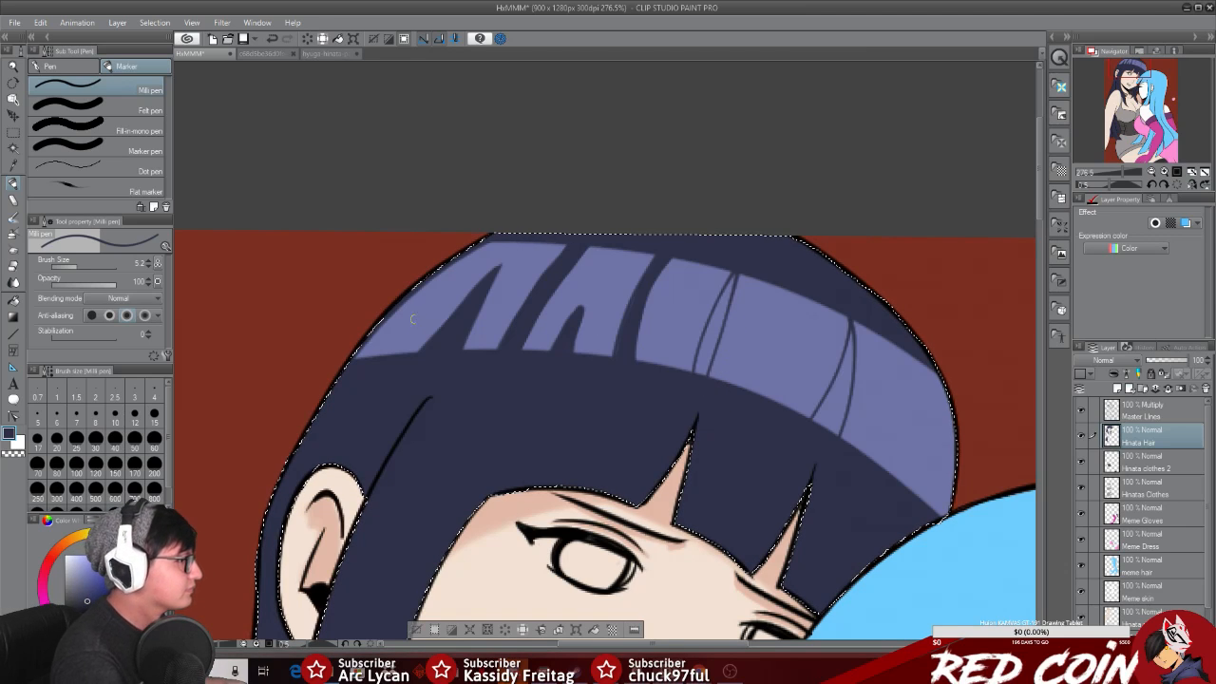
Step: Fill the outlined gap in the middle of the band with dark navy
{"action": "mouse_move", "coordinate": [718, 317]}
{"action": "left_mouse_down"}
{"action": "mouse_move", "coordinate": [710, 342]}
{"action": "mouse_move", "coordinate": [718, 317]}
{"action": "mouse_move", "coordinate": [712, 331]}
{"action": "left_mouse_up"}
{"action": "mouse_move", "coordinate": [730, 284]}
{"action": "left_mouse_down"}
{"action": "mouse_move", "coordinate": [707, 360]}
{"action": "mouse_move", "coordinate": [721, 303]}
{"action": "mouse_move", "coordinate": [701, 358]}
{"action": "mouse_move", "coordinate": [716, 315]}
{"action": "left_mouse_up"}
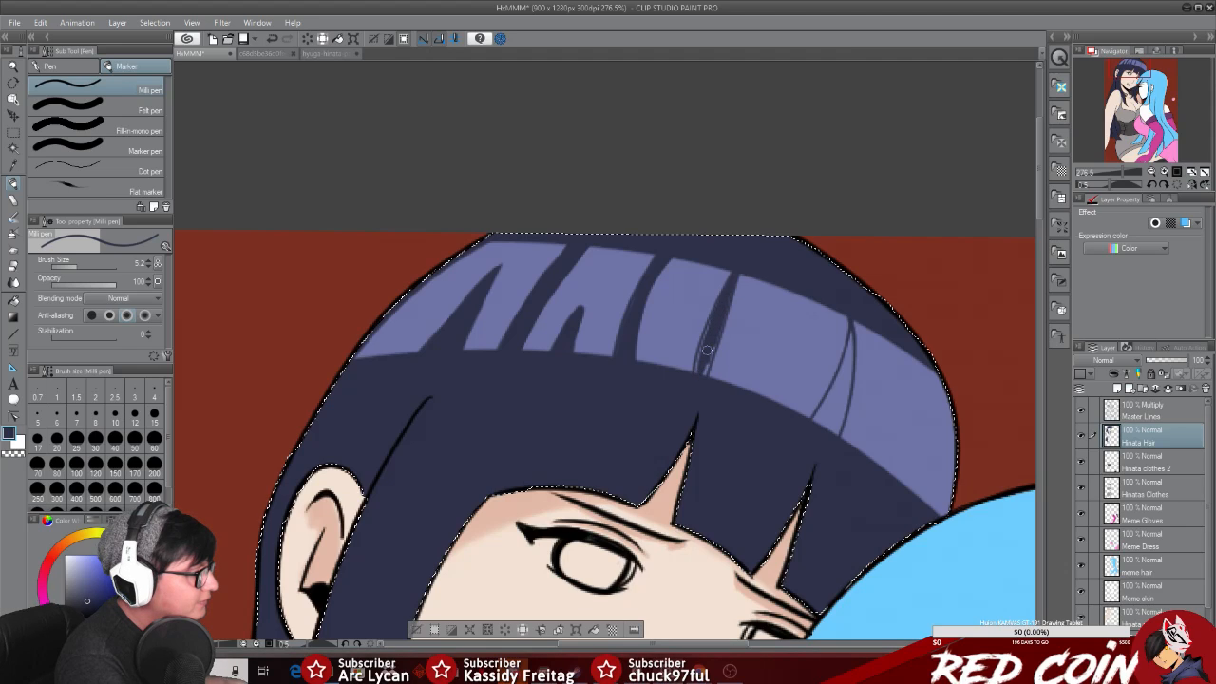
{"action": "mouse_move", "coordinate": [701, 373]}
{"action": "left_mouse_down"}
{"action": "mouse_move", "coordinate": [718, 324]}
{"action": "mouse_move", "coordinate": [699, 365]}
{"action": "left_mouse_up"}
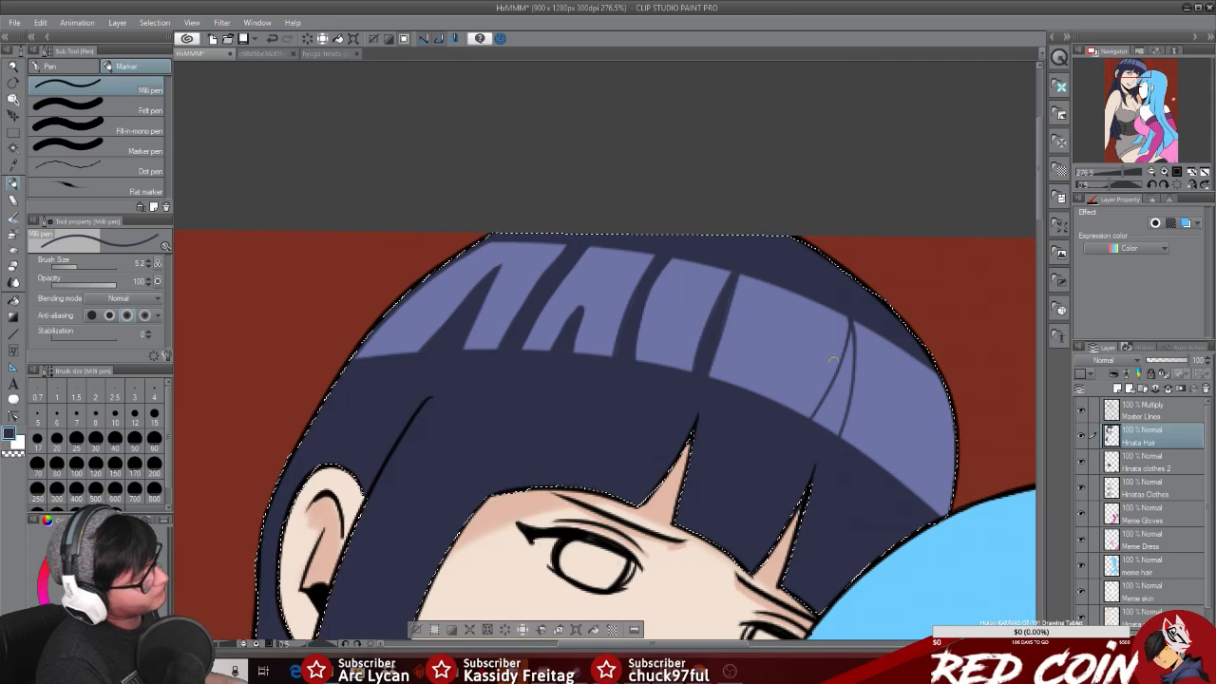
Step: Fill the outlined tapered gap in the band's part nearer the blue-haired figure with dark navy, cleaning up its edges
{"action": "mouse_move", "coordinate": [838, 390]}
{"action": "left_mouse_down"}
{"action": "mouse_move", "coordinate": [823, 429]}
{"action": "mouse_move", "coordinate": [834, 435]}
{"action": "left_mouse_up"}
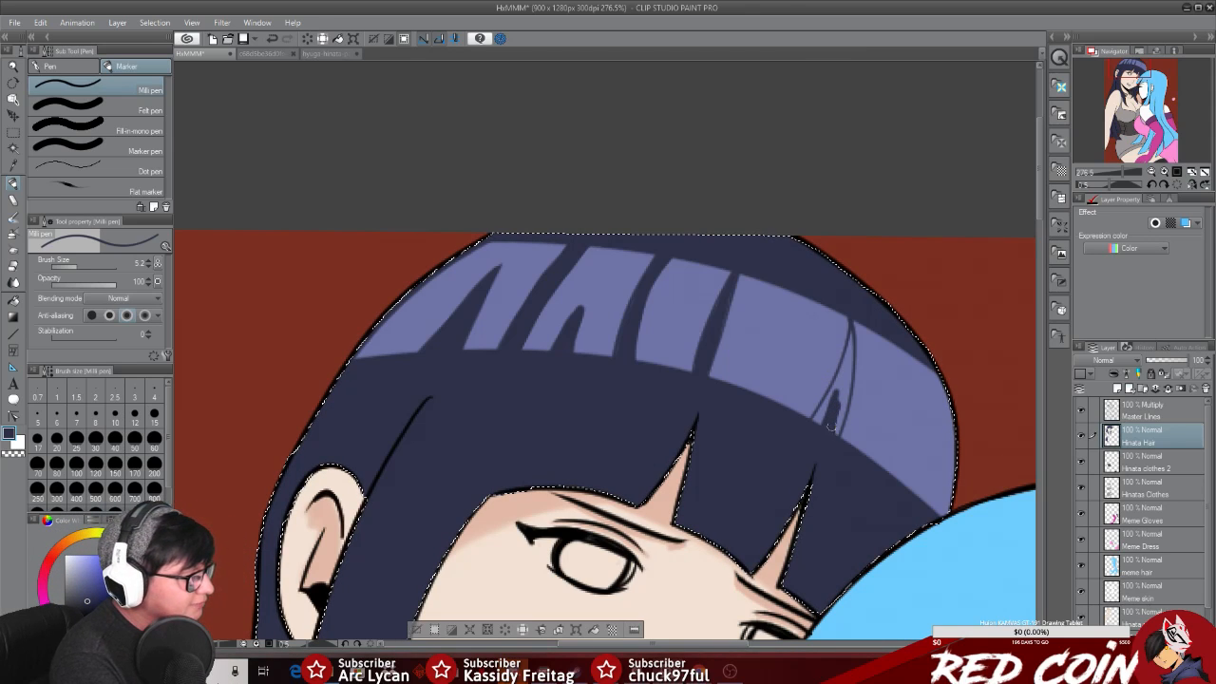
{"action": "left_click_drag", "start_coordinate": [842, 378], "coordinate": [837, 427]}
{"action": "left_click_drag", "start_coordinate": [843, 378], "coordinate": [819, 420]}
{"action": "left_click_drag", "start_coordinate": [840, 380], "coordinate": [815, 423]}
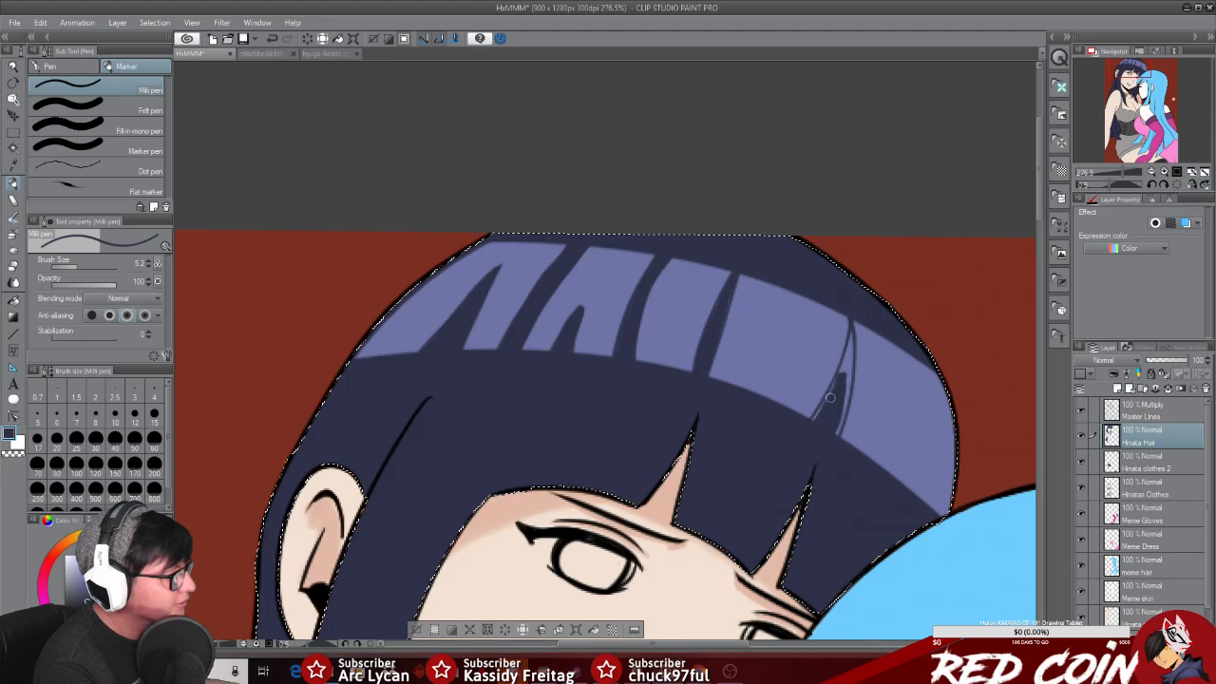
{"action": "left_click_drag", "start_coordinate": [836, 383], "coordinate": [813, 423]}
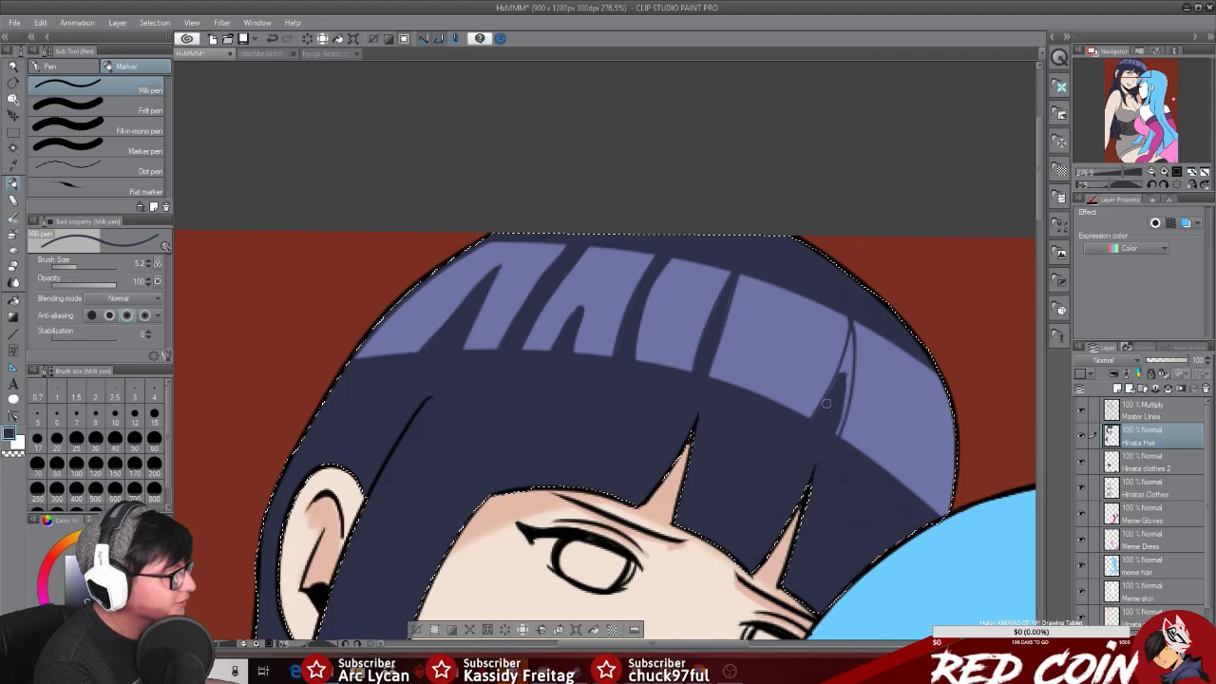
{"action": "mouse_move", "coordinate": [848, 351]}
{"action": "left_mouse_down"}
{"action": "mouse_move", "coordinate": [838, 384]}
{"action": "mouse_move", "coordinate": [850, 334]}
{"action": "mouse_move", "coordinate": [839, 432]}
{"action": "left_mouse_up"}
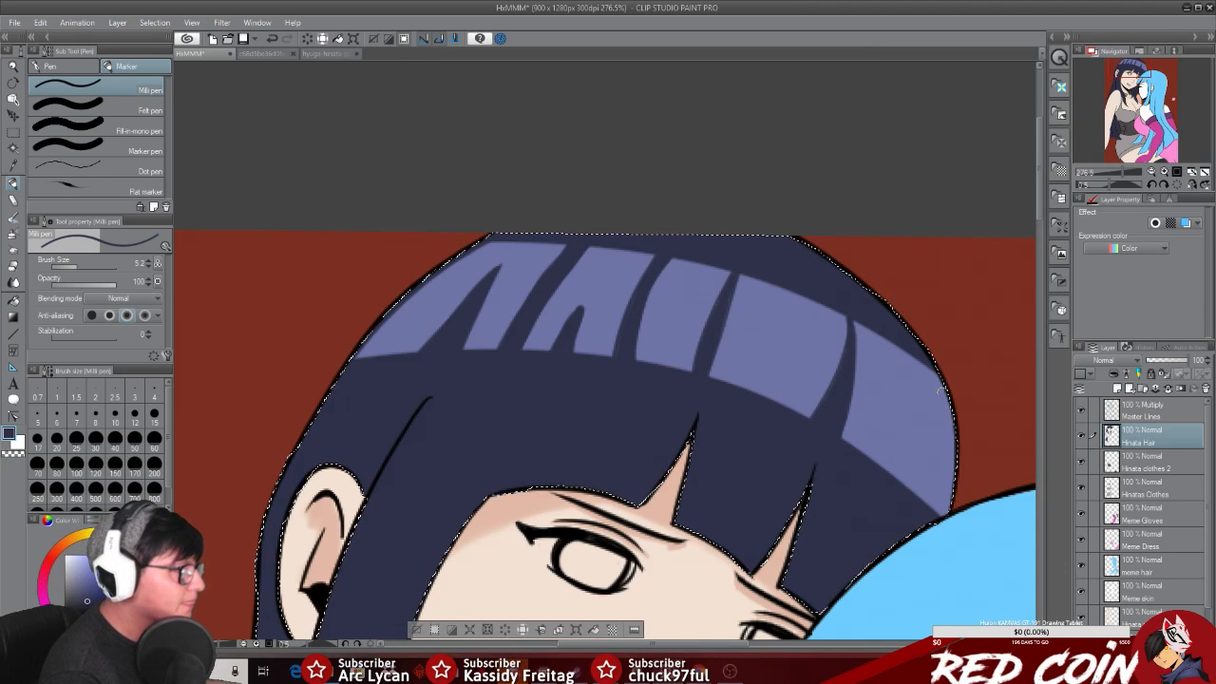
Step: Set the Milli pen's brush size to 11.1 and rough in a gap rising from the lower edge of the adjacent lavender block, undoing the last stroke
{"action": "left_click_drag", "start_coordinate": [76, 264], "coordinate": [85, 267]}
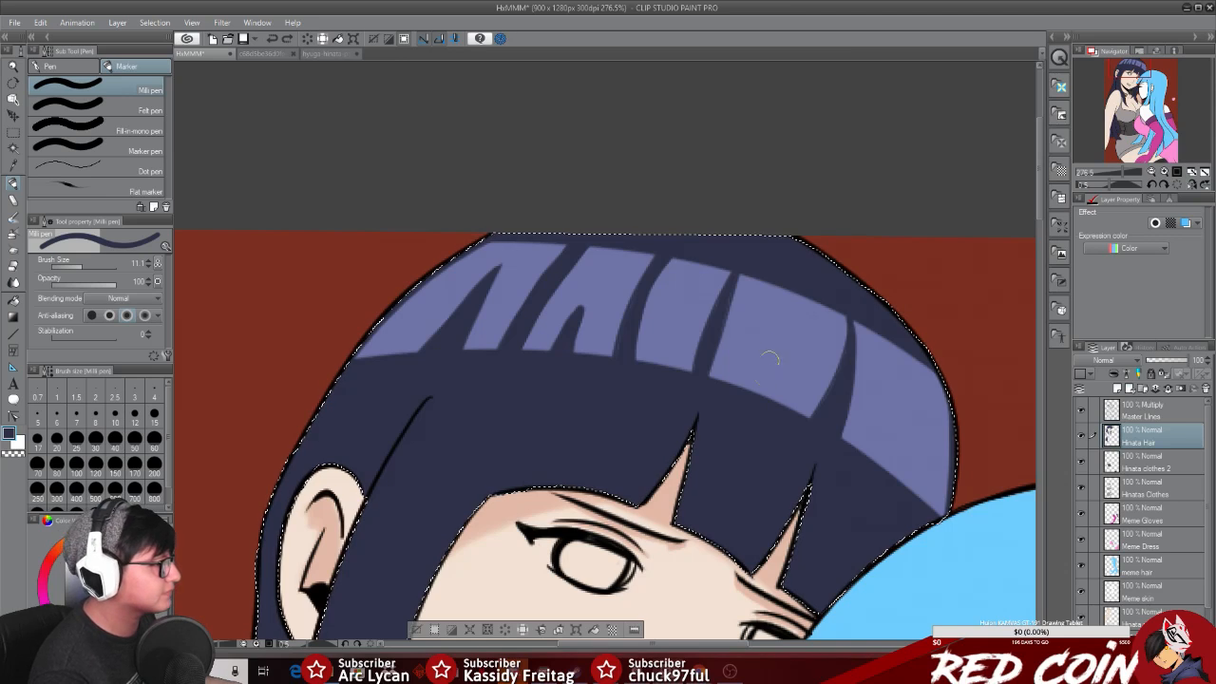
{"action": "mouse_move", "coordinate": [747, 385]}
{"action": "left_mouse_down"}
{"action": "mouse_move", "coordinate": [774, 340]}
{"action": "mouse_move", "coordinate": [760, 430]}
{"action": "mouse_move", "coordinate": [775, 347]}
{"action": "mouse_move", "coordinate": [780, 383]}
{"action": "left_mouse_up"}
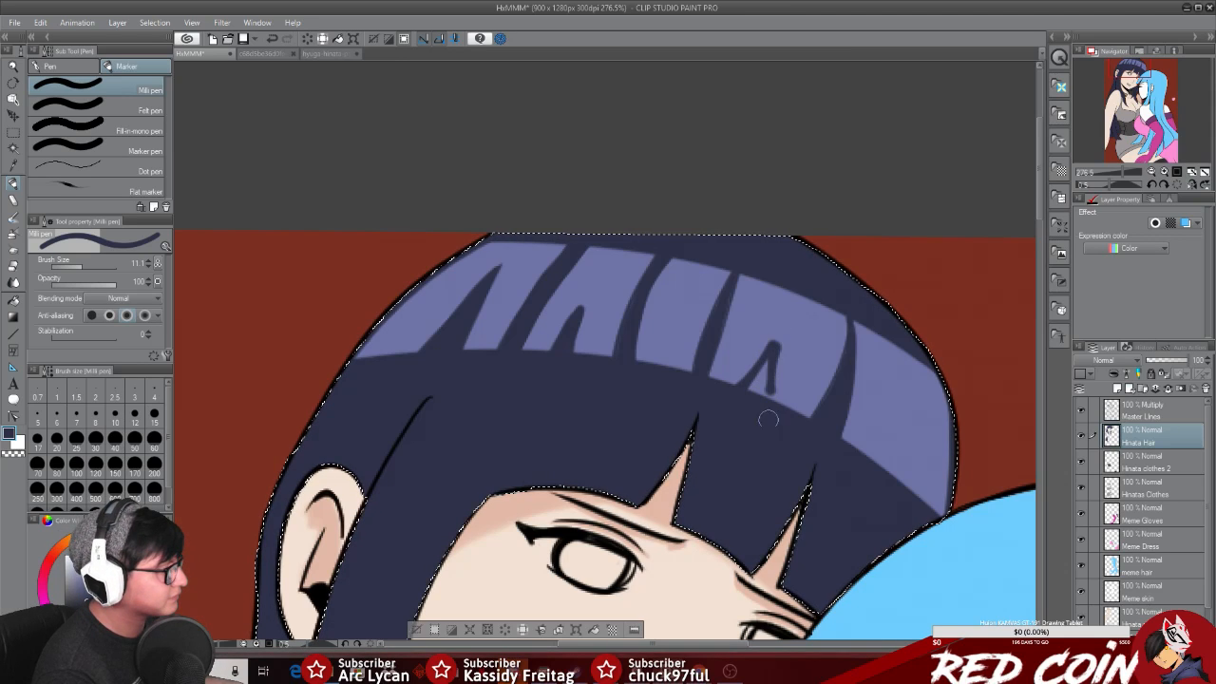
{"action": "key", "text": "ctrl+z"}
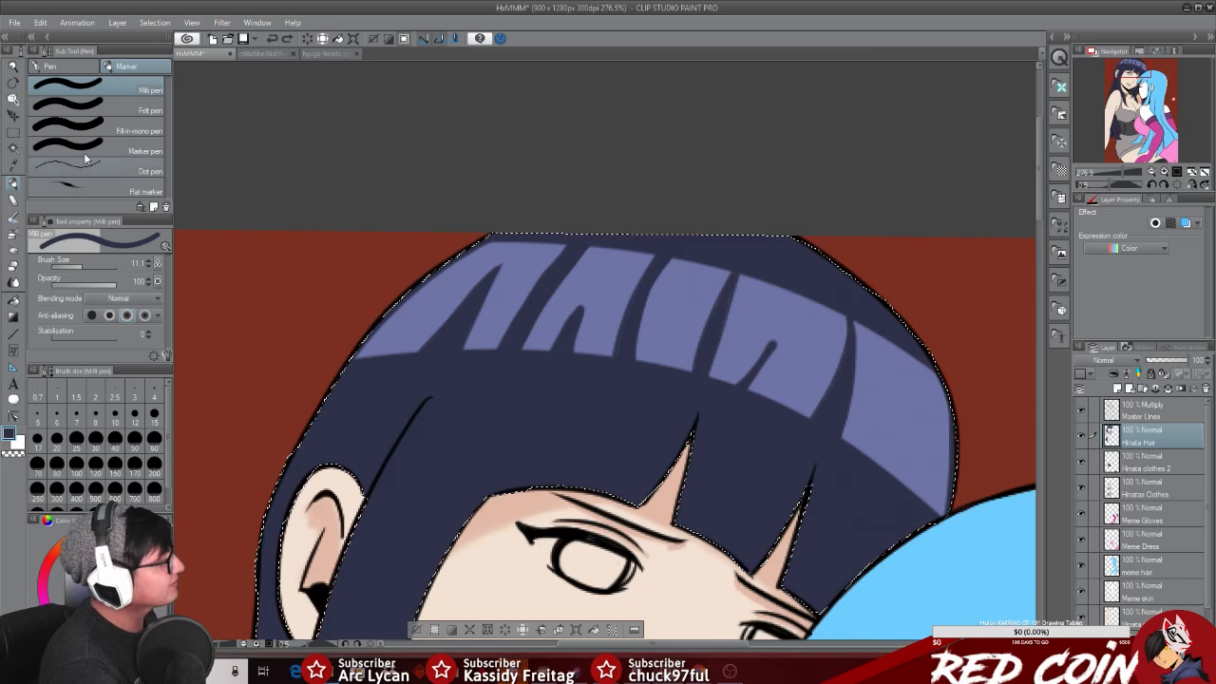
Step: Set the brush size to 4.3, fill the rough gap with dark navy and extend it upward into a narrow tip
{"action": "left_click_drag", "start_coordinate": [100, 269], "coordinate": [82, 268]}
{"action": "left_click_drag", "start_coordinate": [772, 347], "coordinate": [771, 389]}
{"action": "left_click_drag", "start_coordinate": [773, 346], "coordinate": [772, 405]}
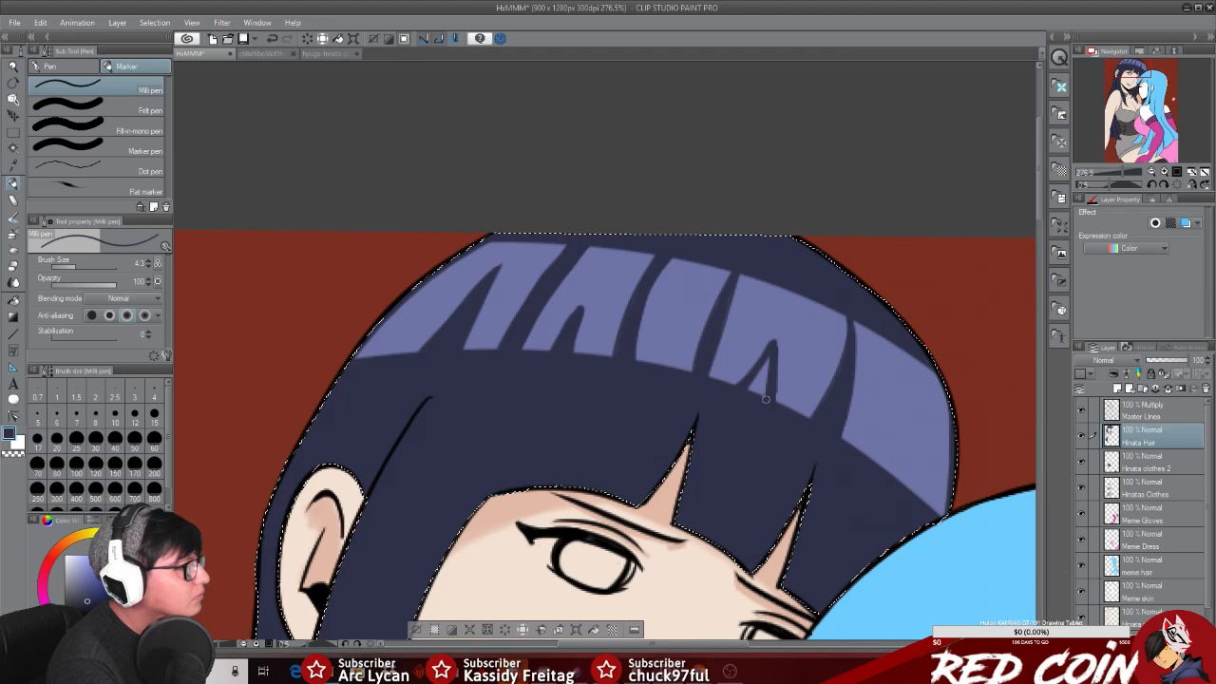
{"action": "left_click_drag", "start_coordinate": [759, 376], "coordinate": [752, 388]}
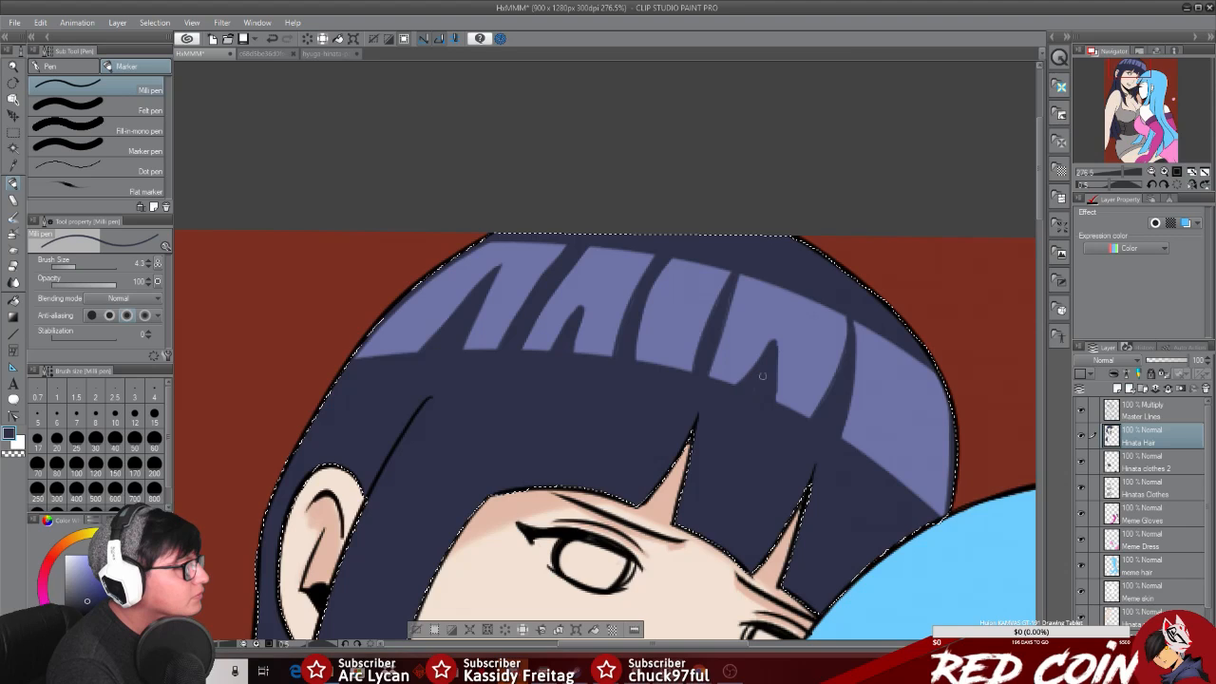
{"action": "mouse_move", "coordinate": [774, 345]}
{"action": "left_mouse_down"}
{"action": "mouse_move", "coordinate": [743, 393]}
{"action": "mouse_move", "coordinate": [778, 334]}
{"action": "left_mouse_up"}
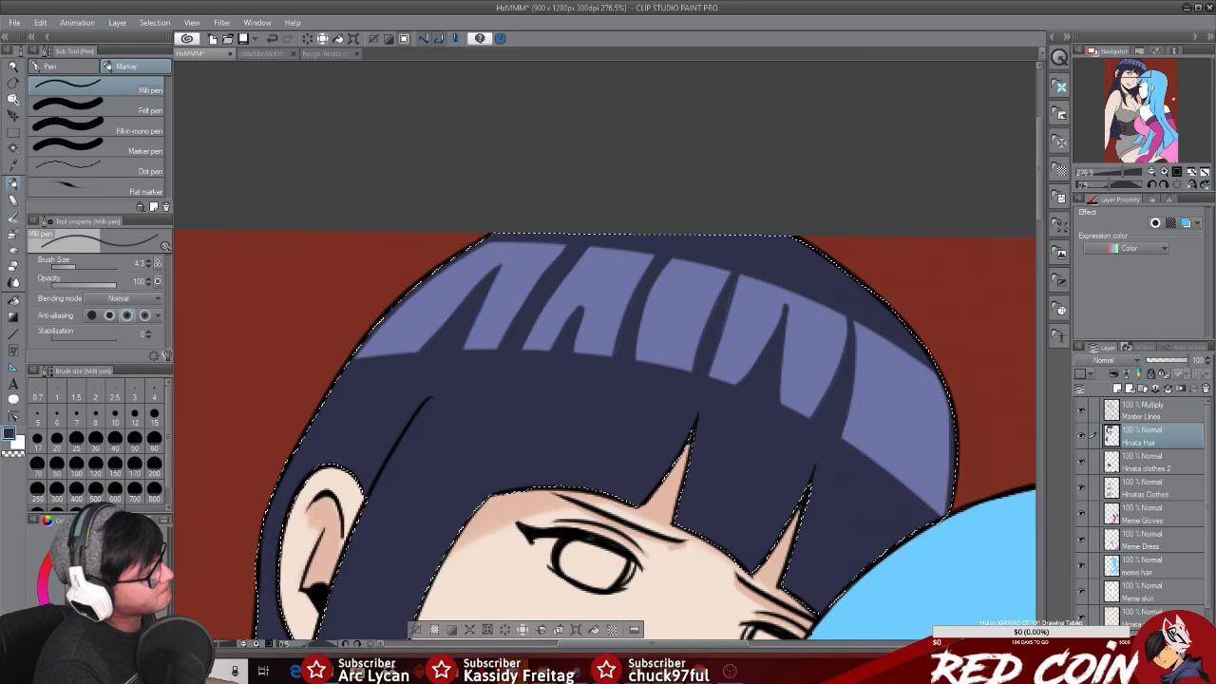
Step: Retouch the edges and tips of the tapered gaps, alternating between the sampled lavender and dark navy
{"action": "left_click", "coordinate": [14, 167]}
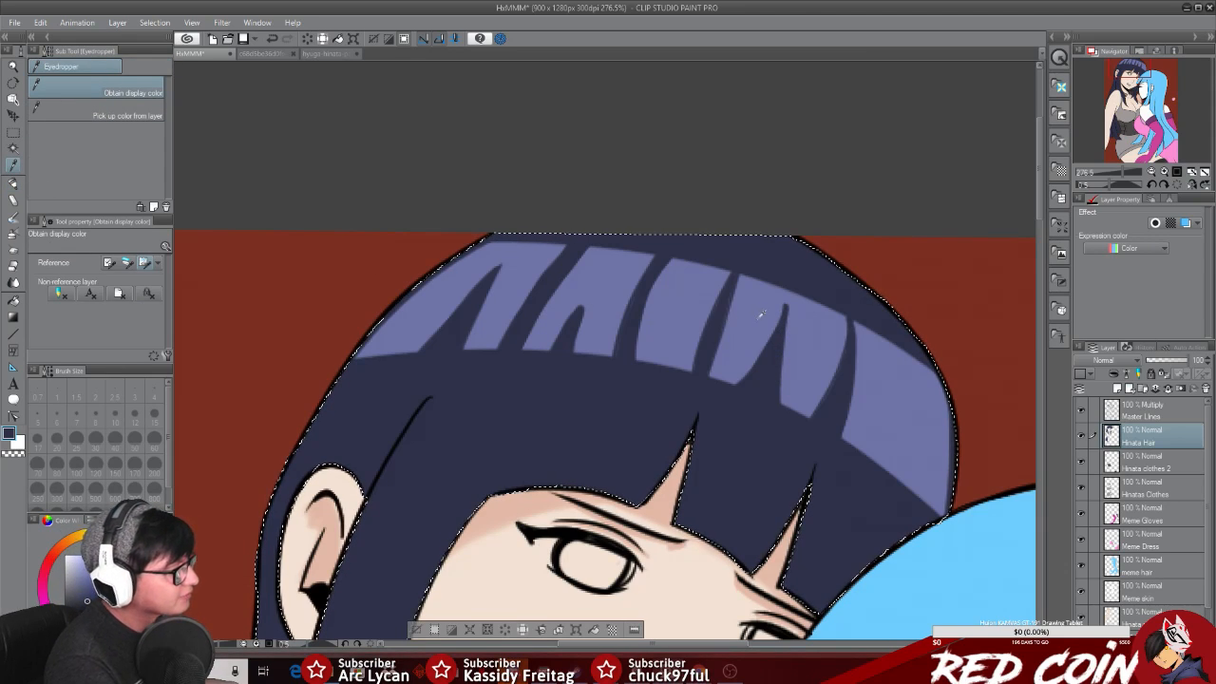
{"action": "left_click", "coordinate": [14, 185]}
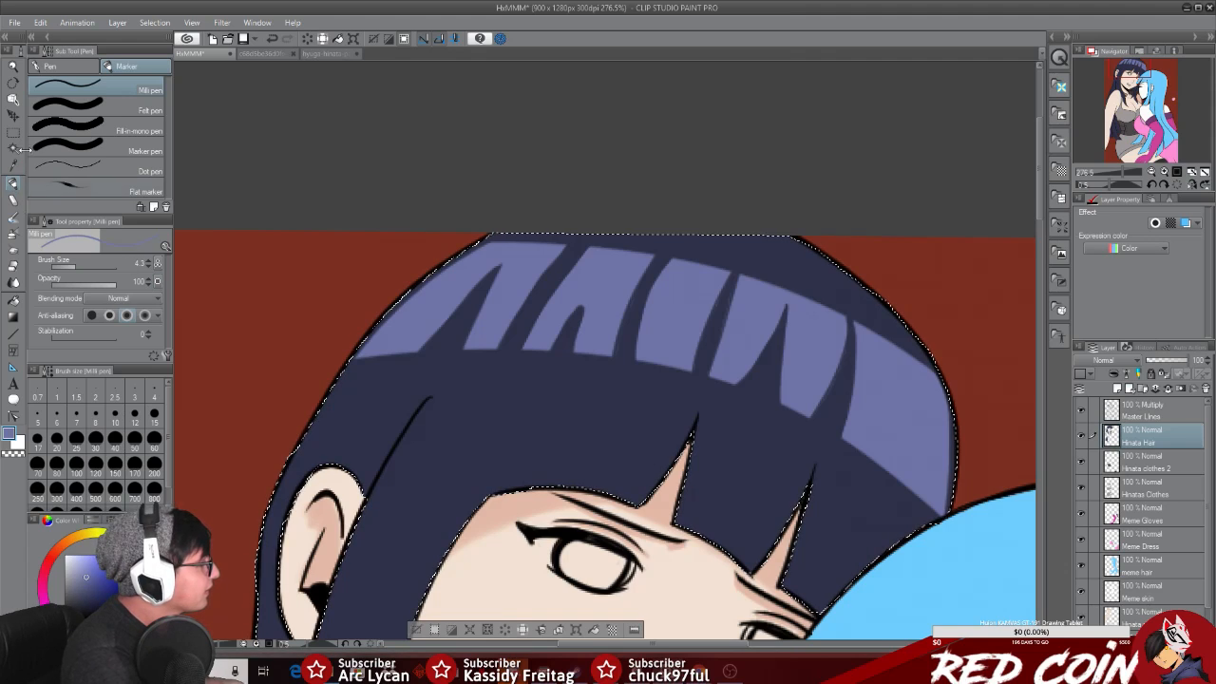
{"action": "key", "text": "i"}
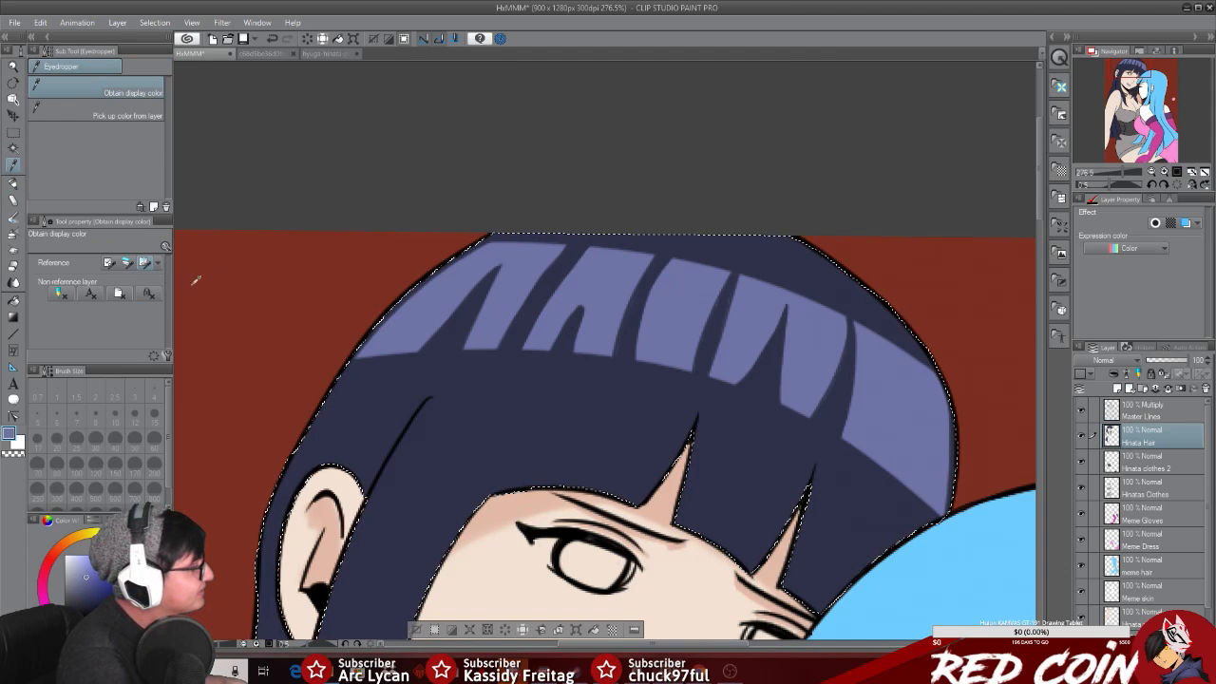
{"action": "left_click", "coordinate": [14, 183]}
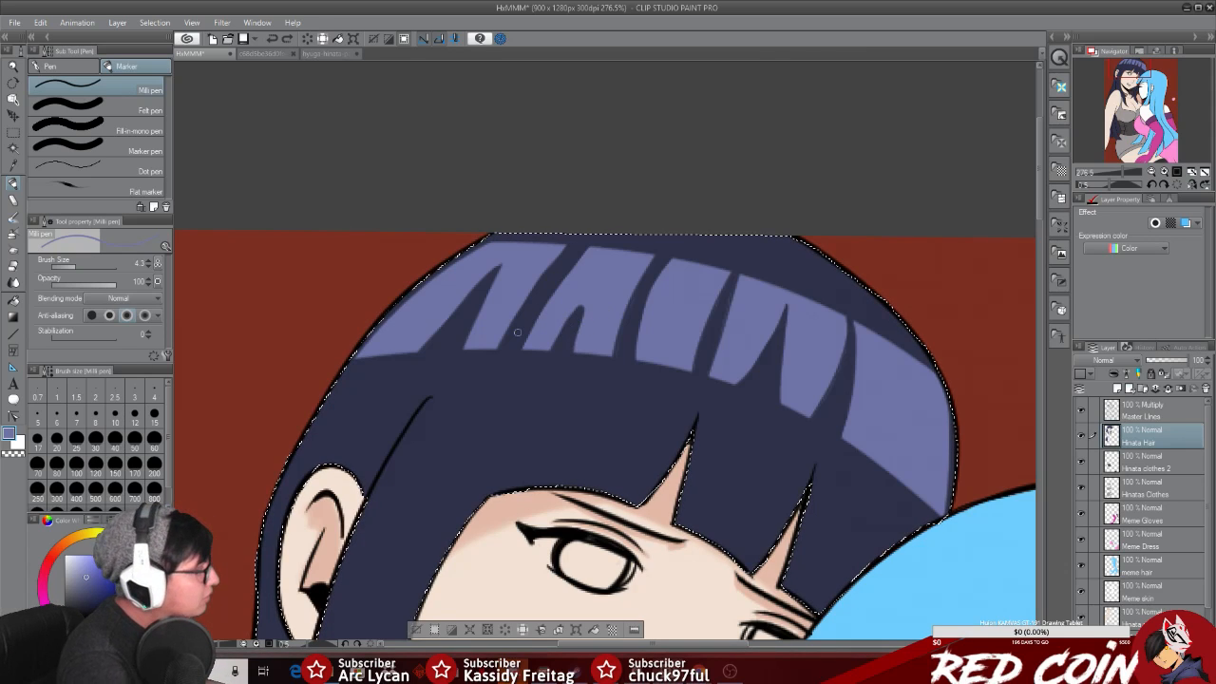
{"action": "key", "text": "i"}
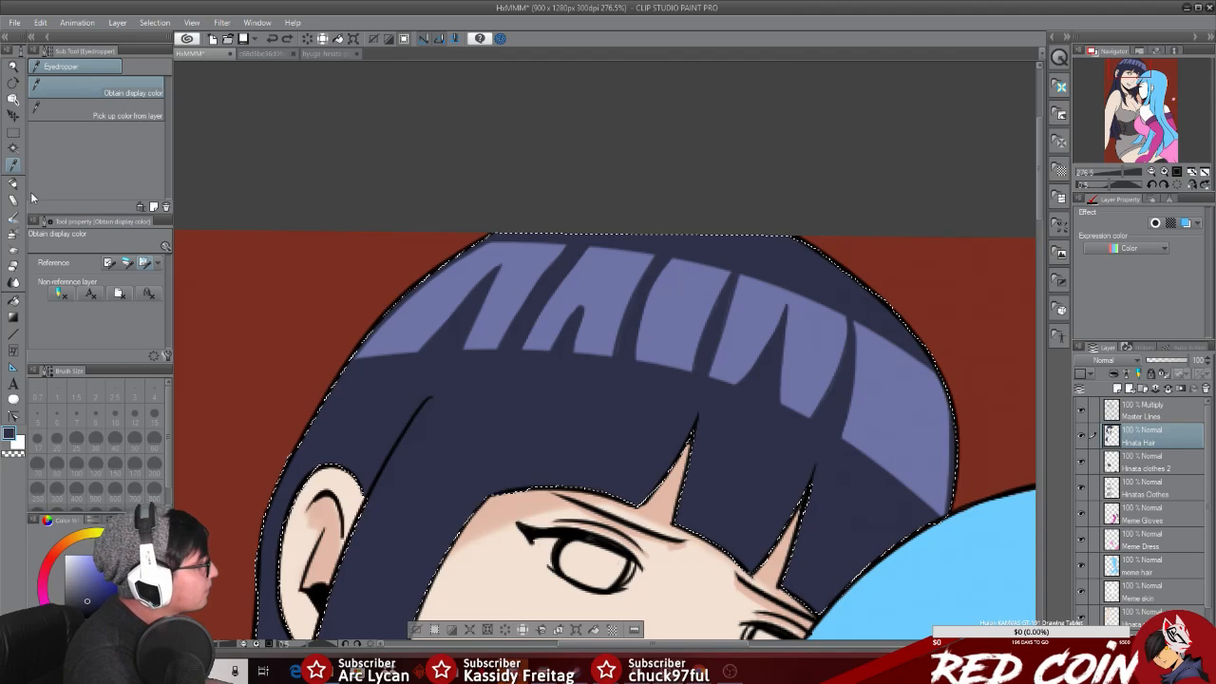
{"action": "key", "text": "p"}
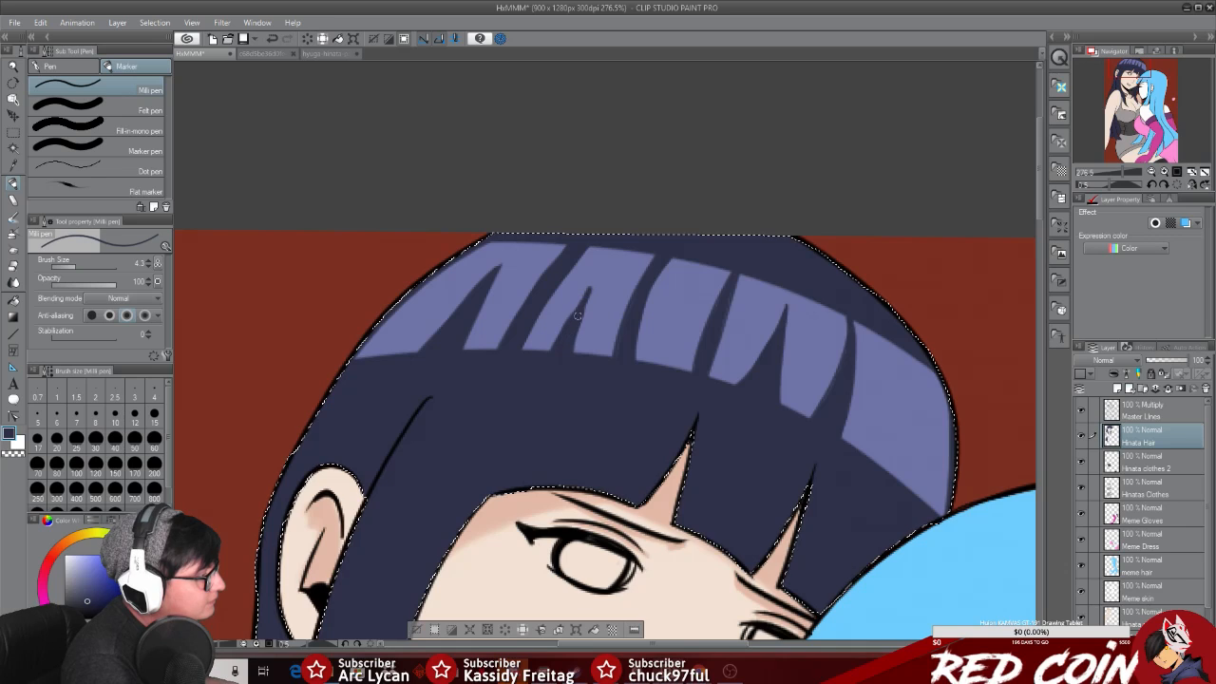
{"action": "left_click", "coordinate": [13, 164]}
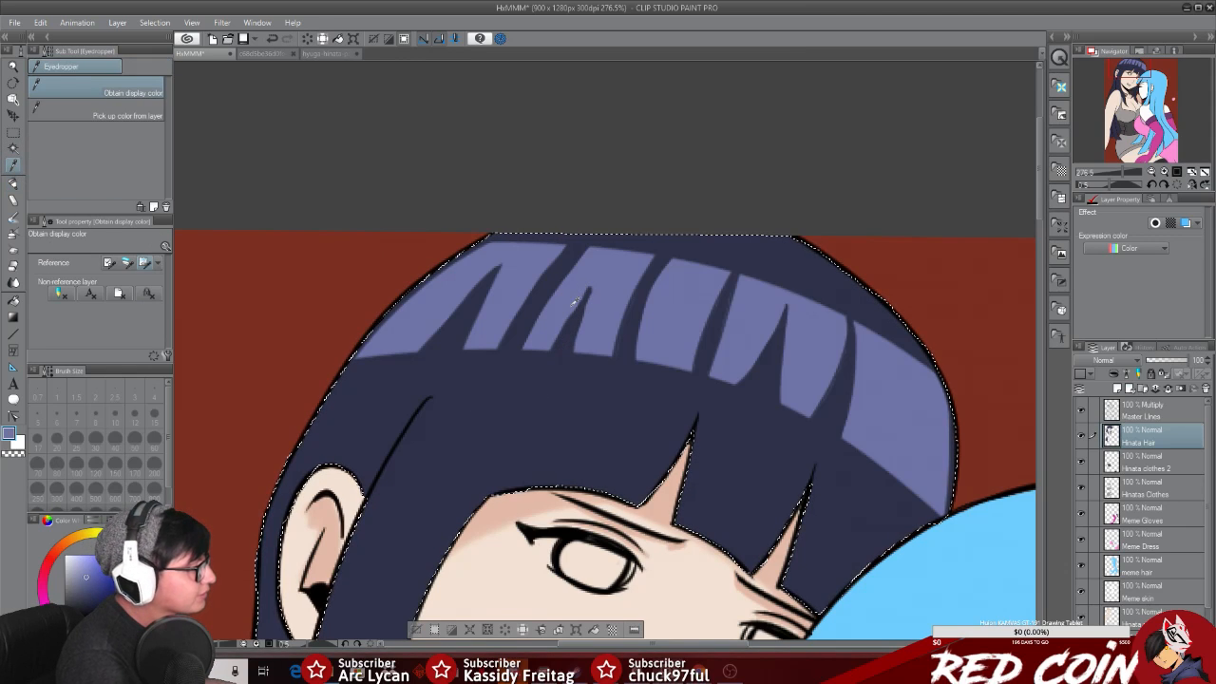
{"action": "left_click", "coordinate": [13, 183]}
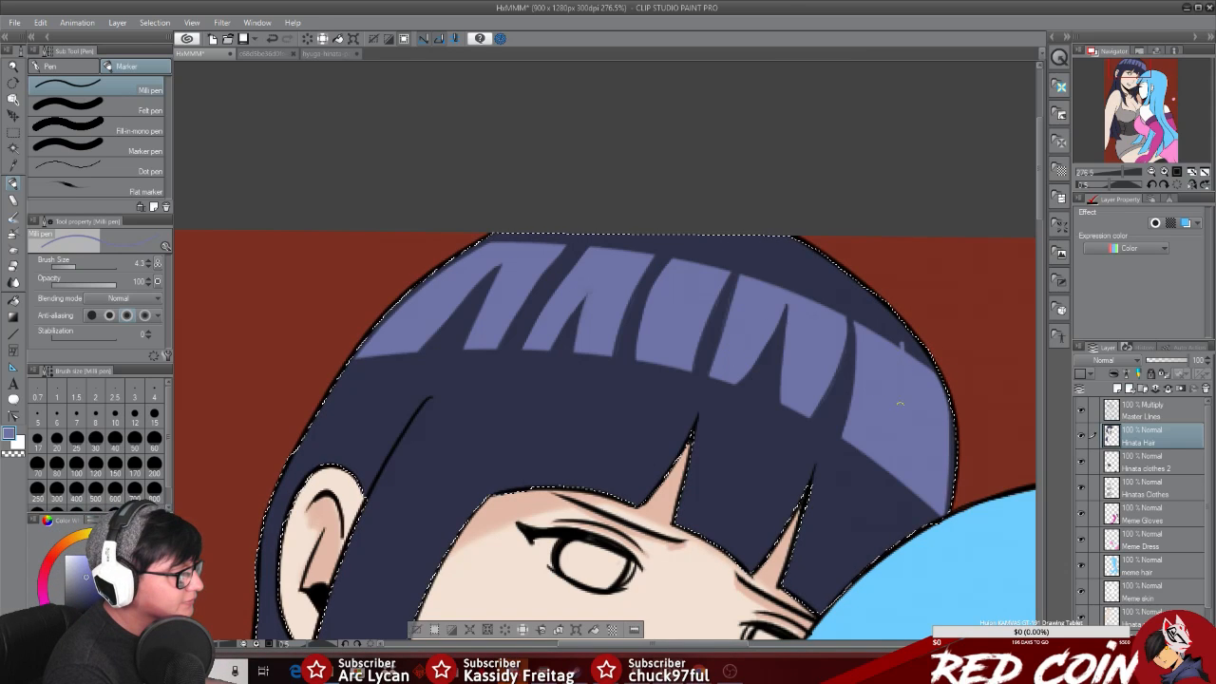
Step: Sample the dark navy and paint two tapered gaps in the end block beside the blue-haired figure, one from each edge of the band
{"action": "key", "text": "i"}
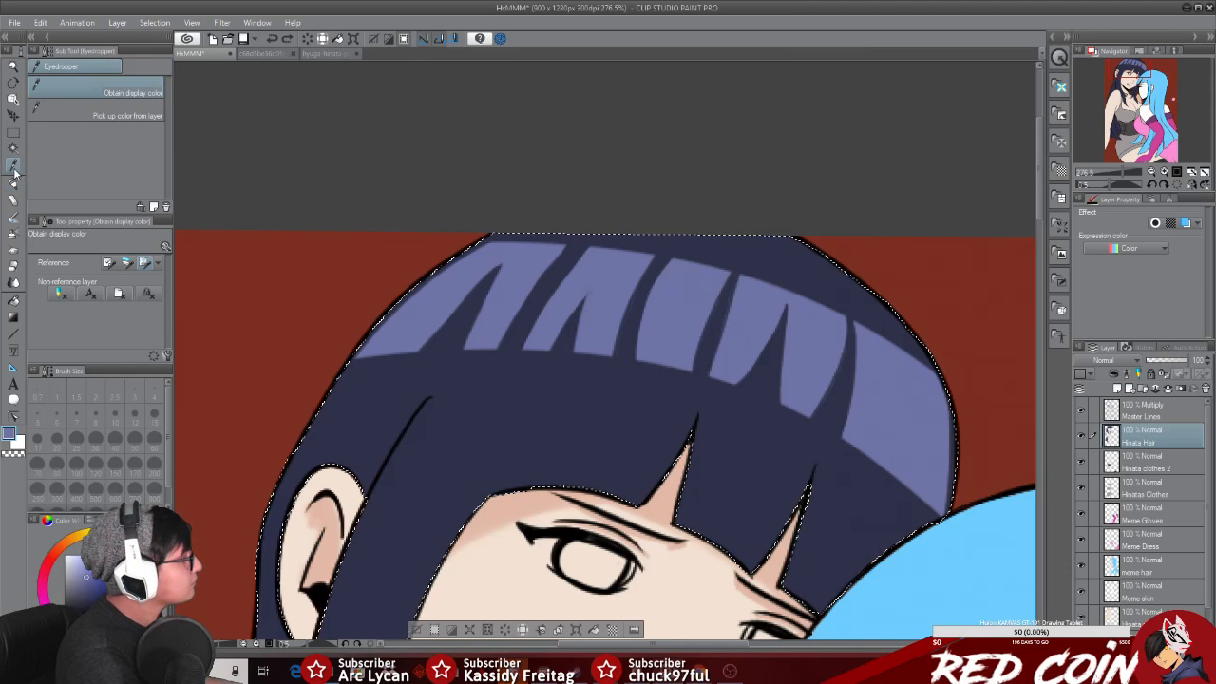
{"action": "left_click", "coordinate": [862, 362]}
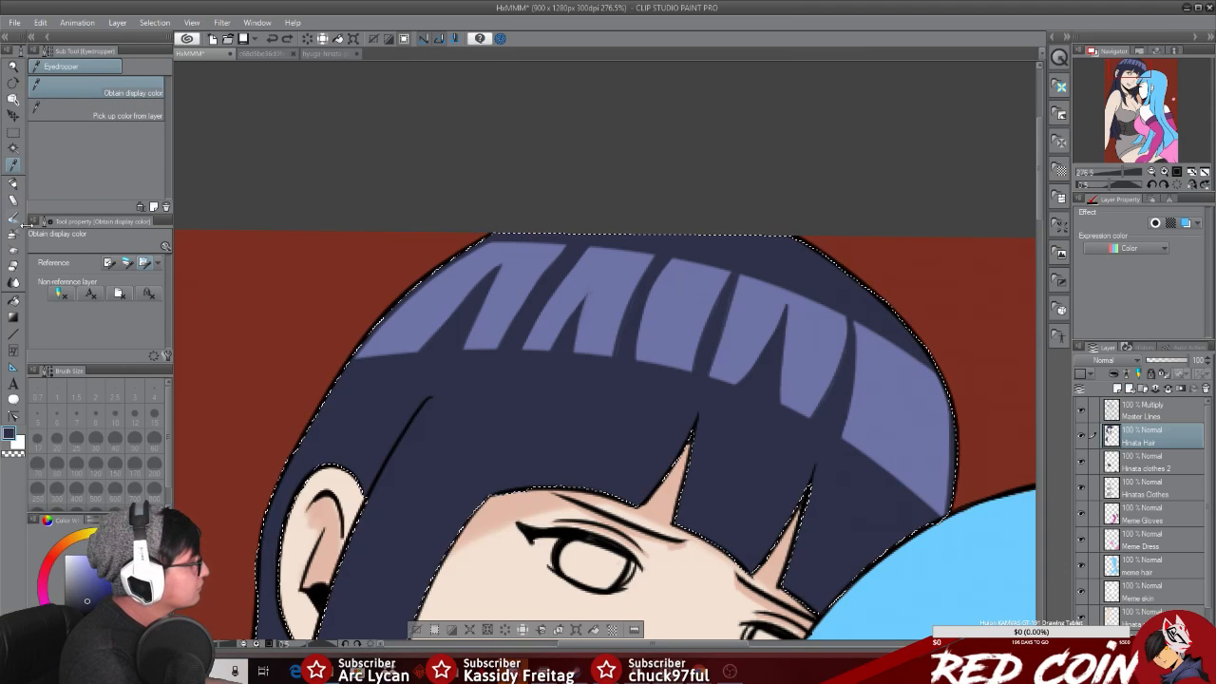
{"action": "left_click", "coordinate": [14, 184]}
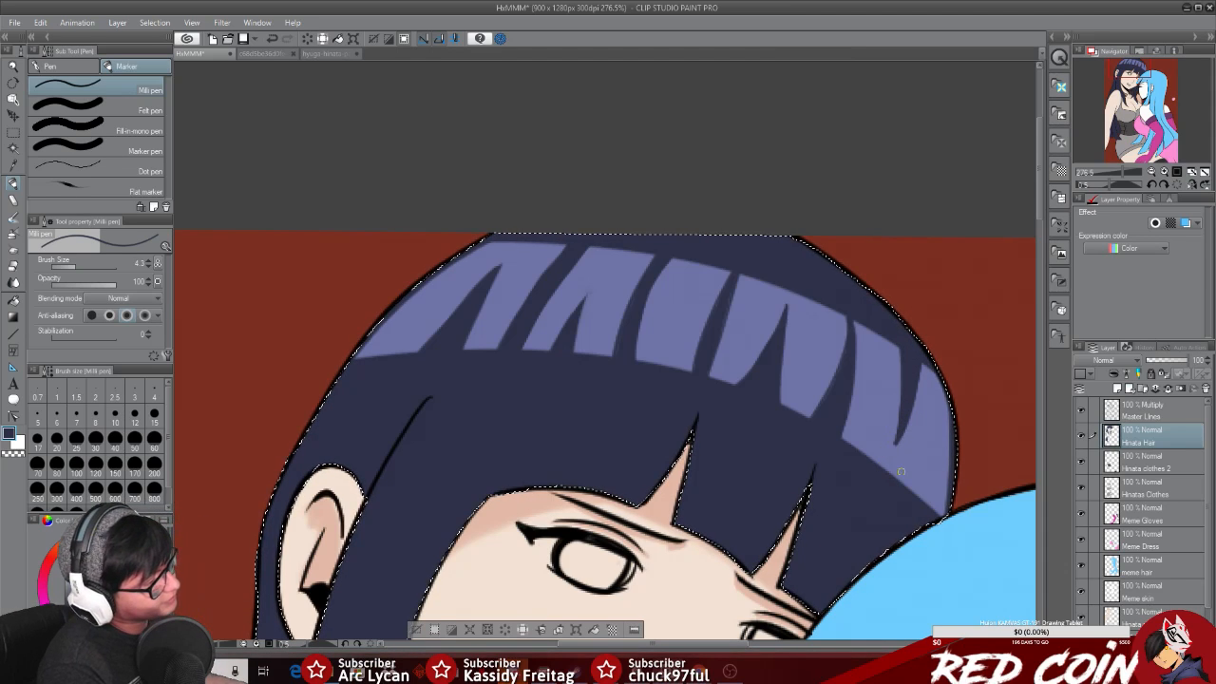
{"action": "mouse_move", "coordinate": [927, 448]}
{"action": "left_mouse_down"}
{"action": "mouse_move", "coordinate": [923, 500]}
{"action": "mouse_move", "coordinate": [929, 453]}
{"action": "left_mouse_up"}
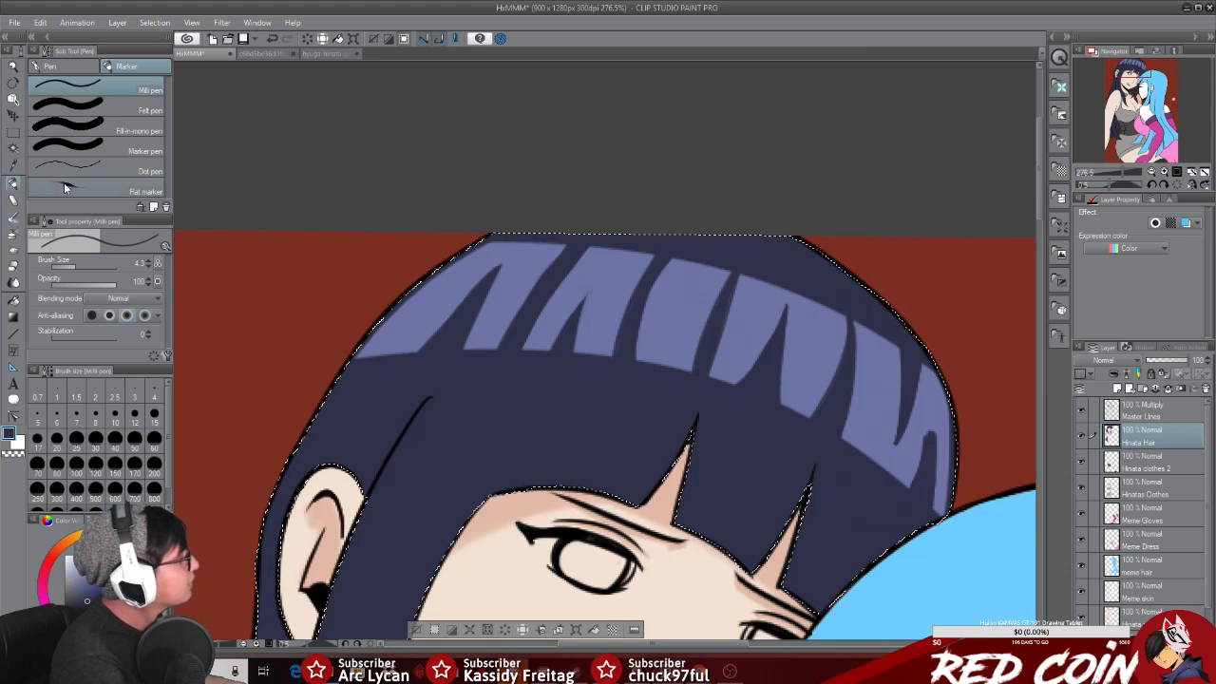
Step: Refine the shapes of the end block's two gaps with alternating touches of sampled lavender and dark navy
{"action": "left_click", "coordinate": [13, 167]}
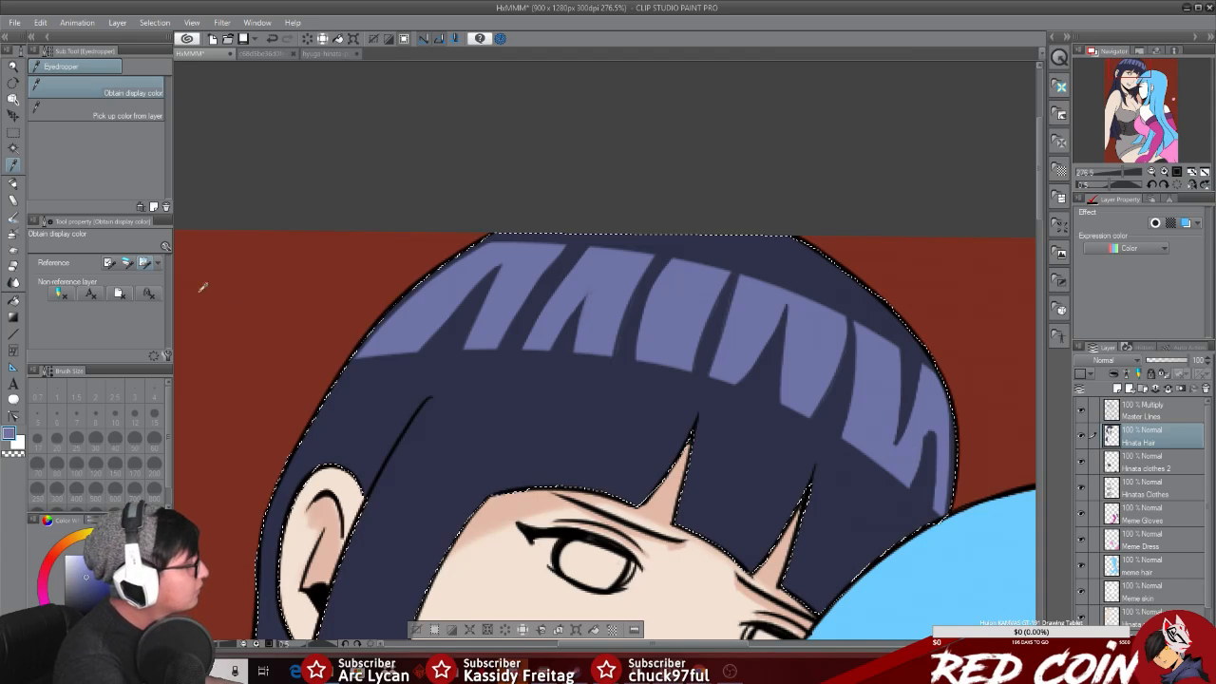
{"action": "left_click", "coordinate": [14, 184]}
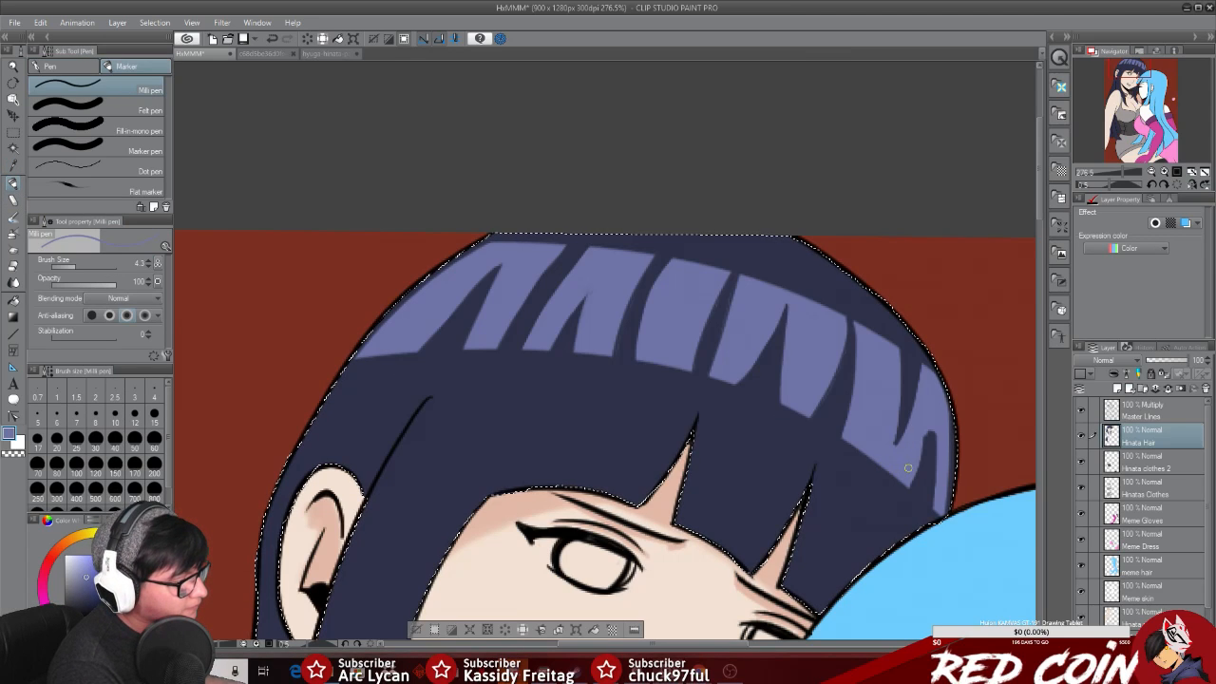
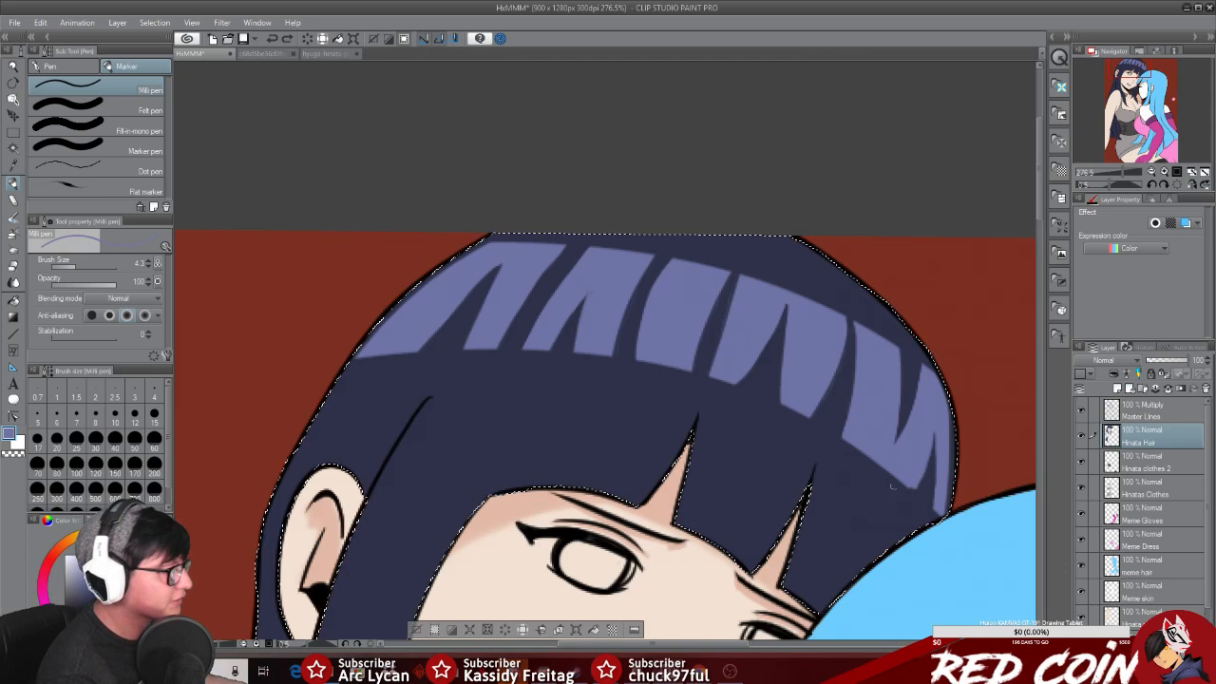
{"action": "left_click", "coordinate": [14, 164]}
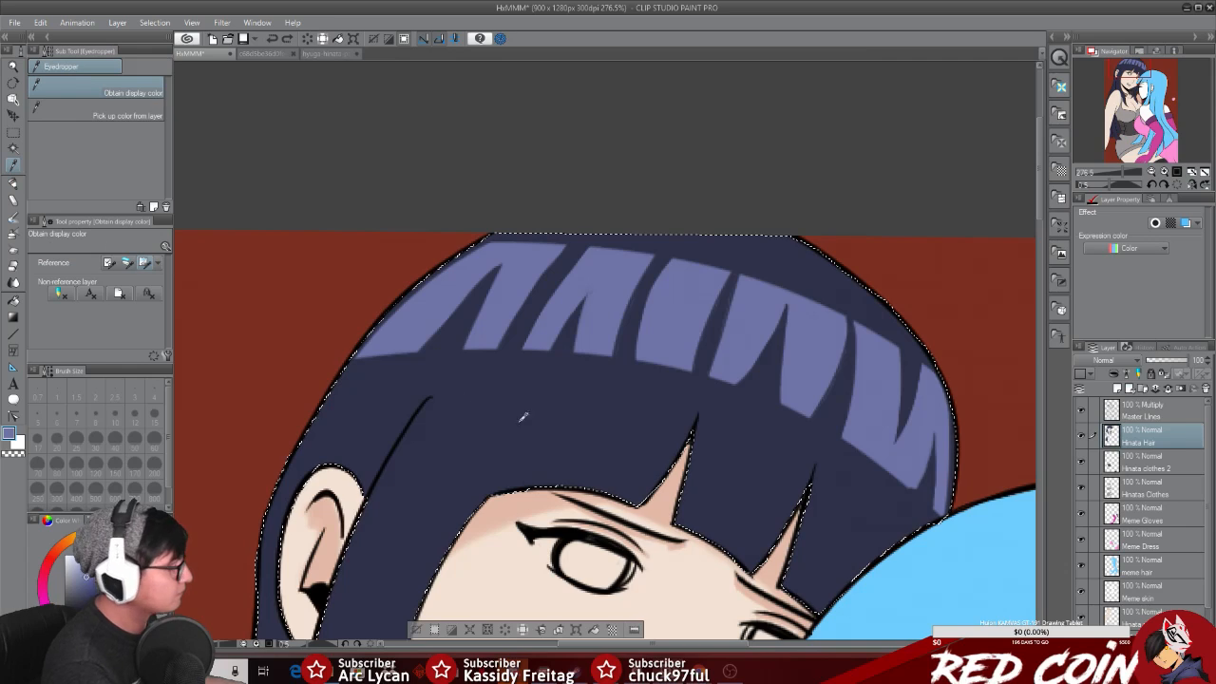
{"action": "left_click", "coordinate": [13, 183]}
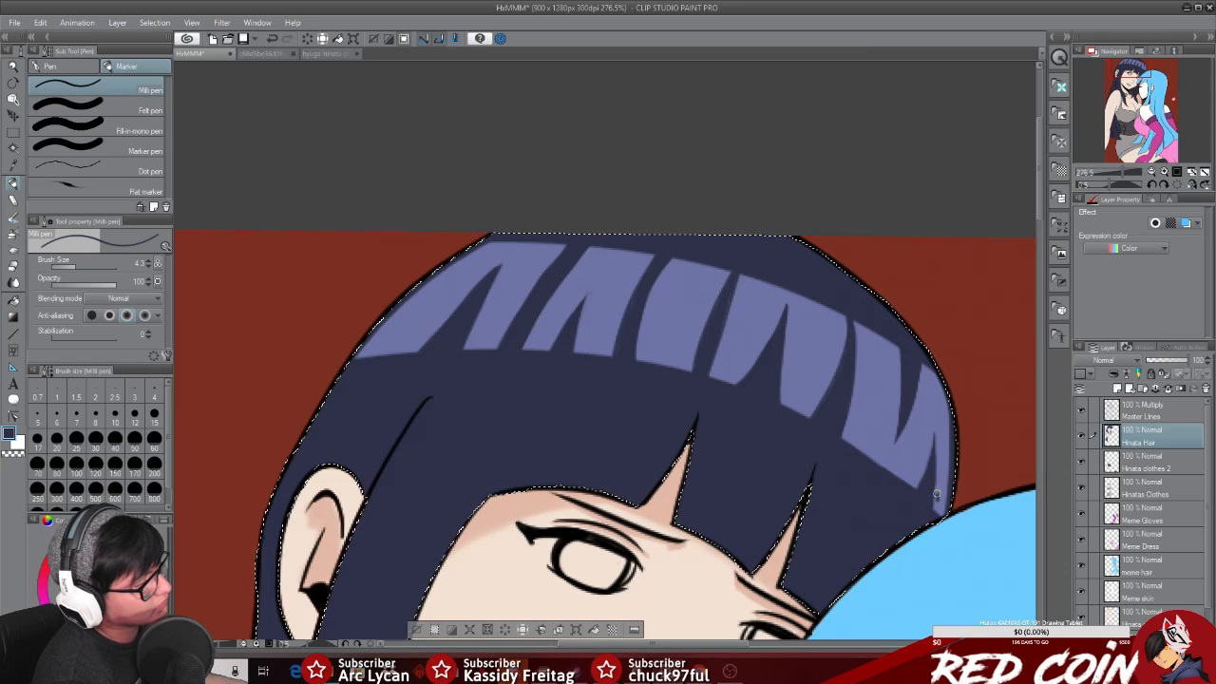
{"action": "key", "text": "i"}
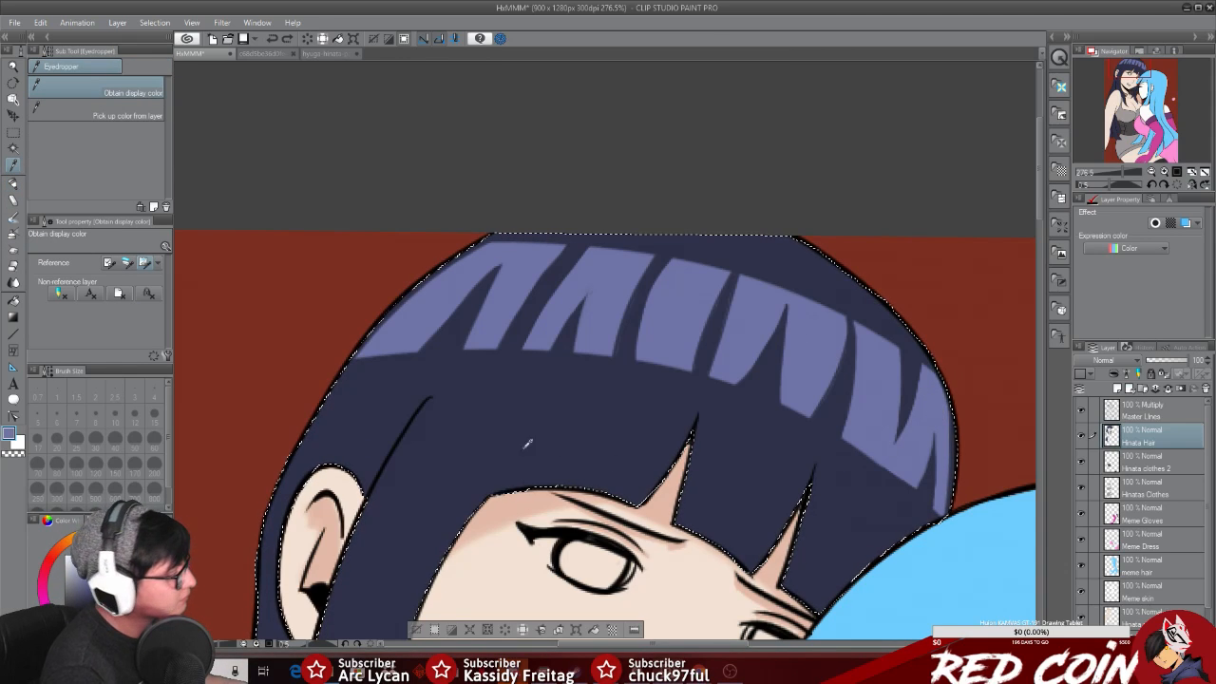
{"action": "left_click", "coordinate": [15, 185]}
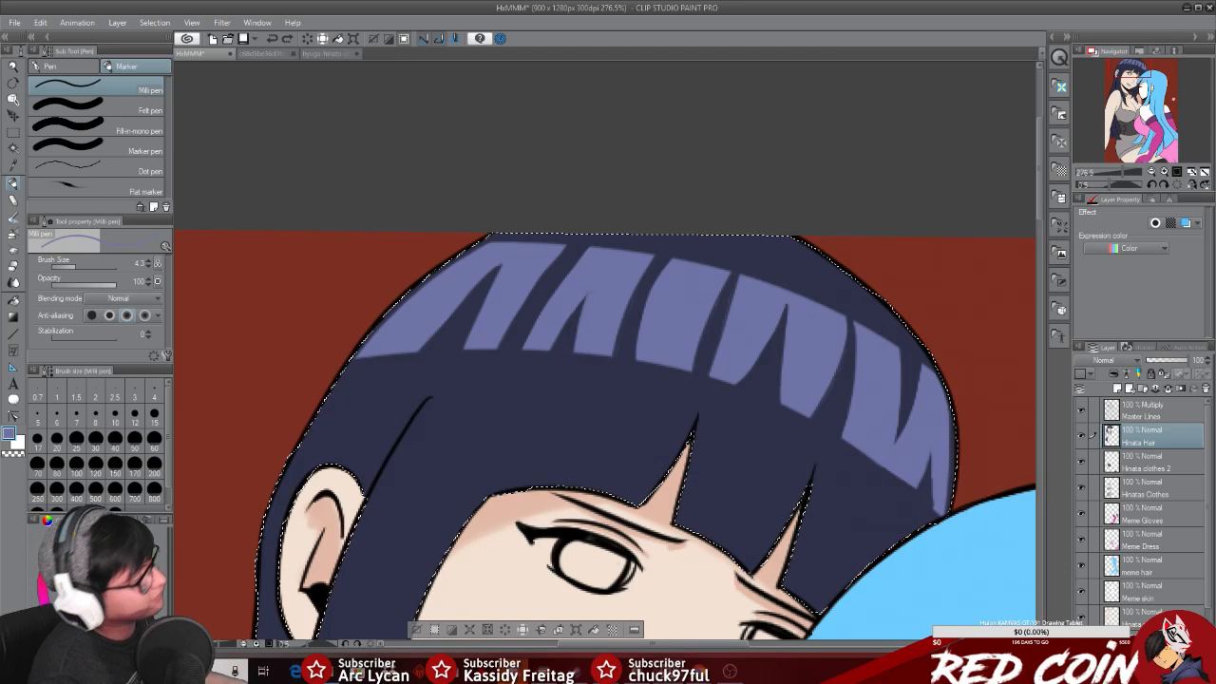
Step: Sample the dark navy and redraw the sides of the narrow gap rising from the end block's lower edge, undoing an unwanted stroke
{"action": "left_click", "coordinate": [16, 67]}
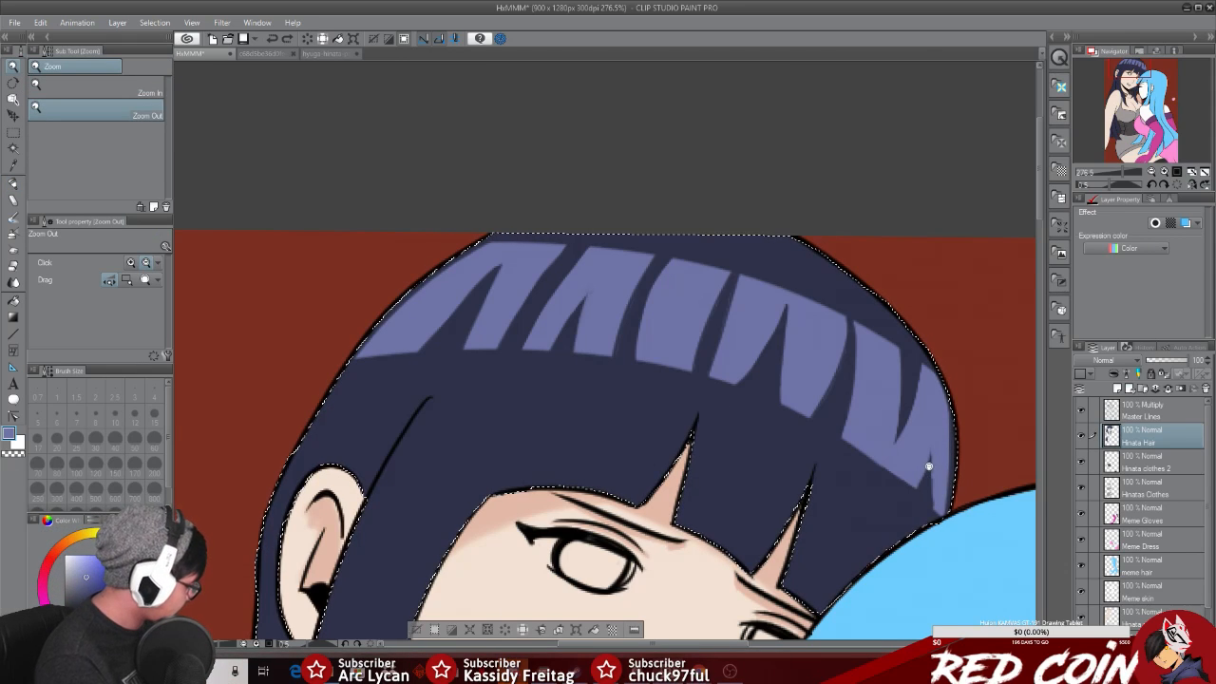
{"action": "left_click_drag", "start_coordinate": [928, 512], "coordinate": [985, 507]}
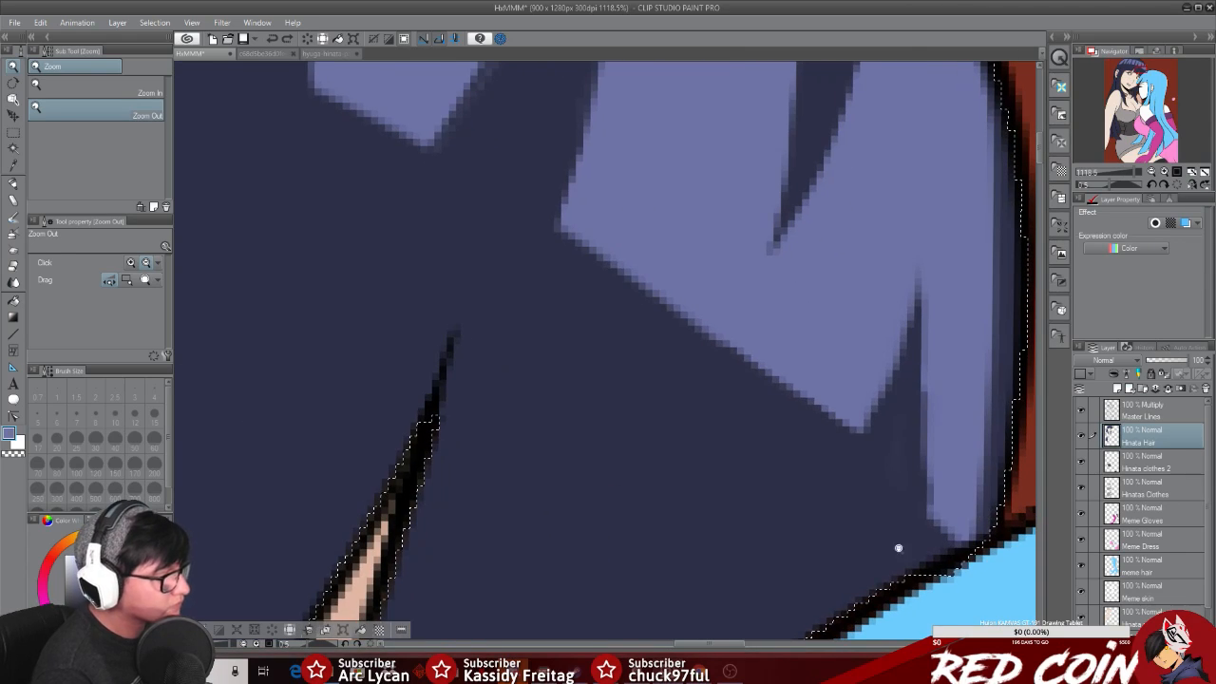
{"action": "left_click", "coordinate": [14, 185]}
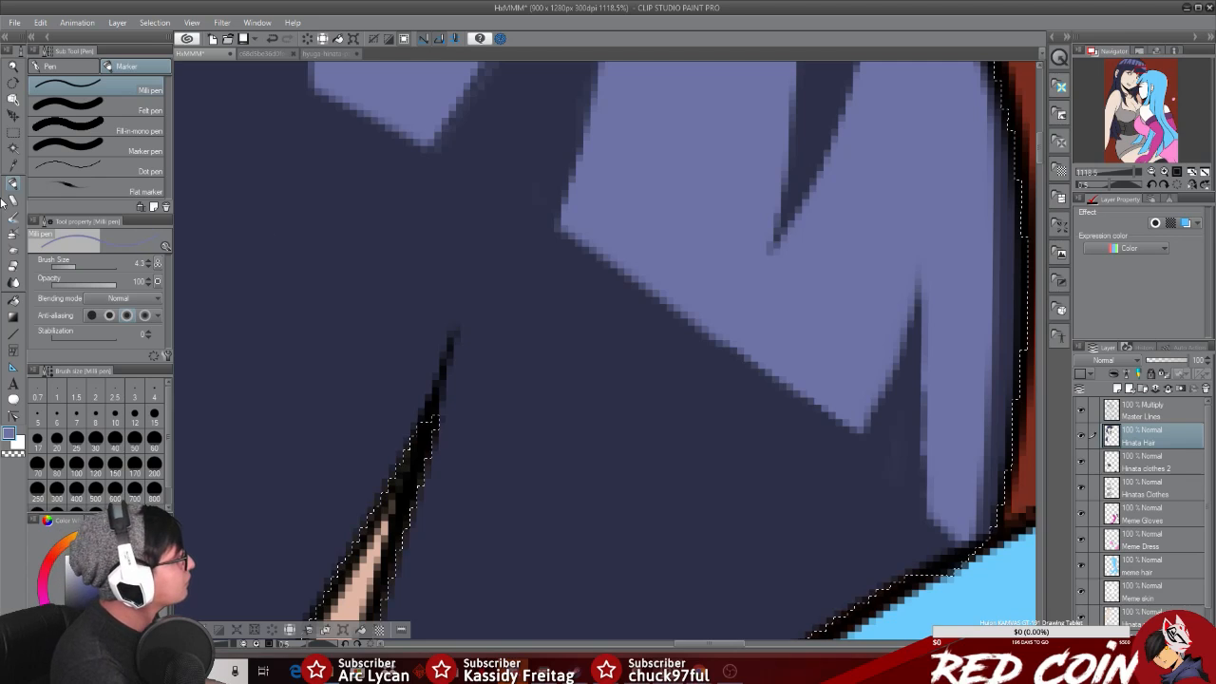
{"action": "left_click", "coordinate": [13, 165]}
{"action": "left_click", "coordinate": [577, 405]}
{"action": "key", "text": "p"}
{"action": "left_click_drag", "start_coordinate": [920, 302], "coordinate": [902, 389]}
{"action": "left_click_drag", "start_coordinate": [918, 261], "coordinate": [915, 504]}
{"action": "key", "text": "ctrl+z"}
{"action": "left_click_drag", "start_coordinate": [920, 287], "coordinate": [917, 451]}
{"action": "left_click_drag", "start_coordinate": [923, 359], "coordinate": [914, 499]}
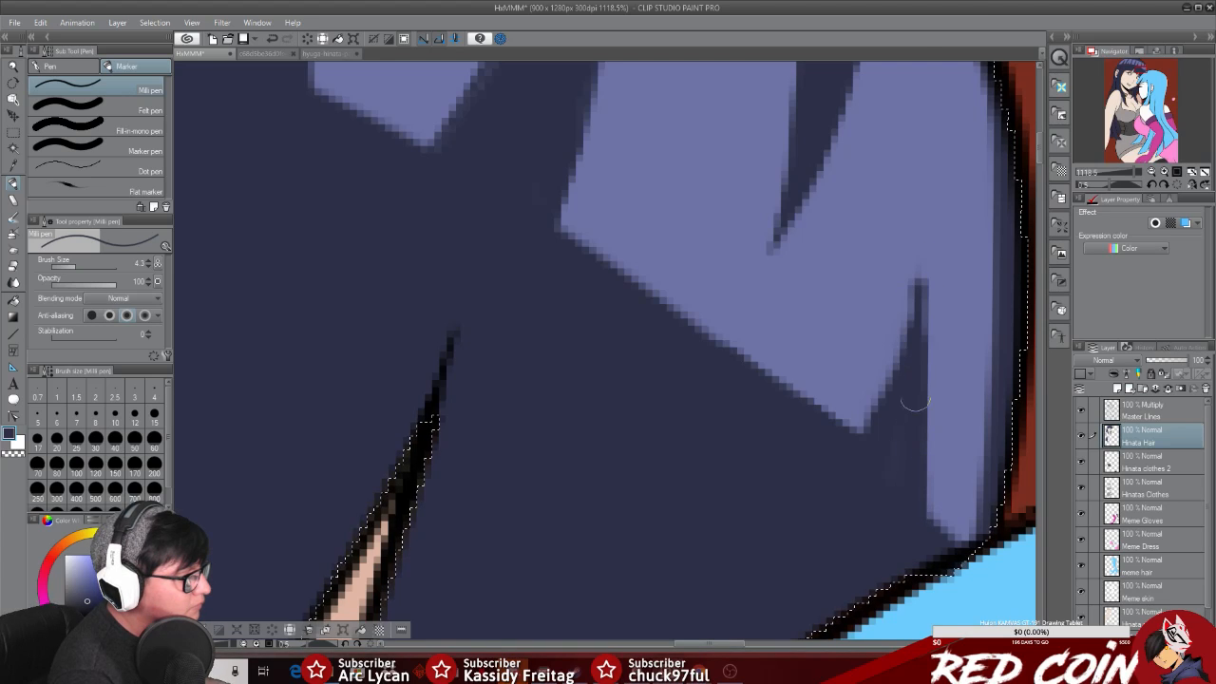
Step: Extend the narrow gap's tip further upward in dark navy, undoing an unwanted slanted stroke along its side
{"action": "left_click_drag", "start_coordinate": [925, 269], "coordinate": [886, 437]}
{"action": "key", "text": "ctrl+z"}
{"action": "left_click_drag", "start_coordinate": [920, 292], "coordinate": [910, 444]}
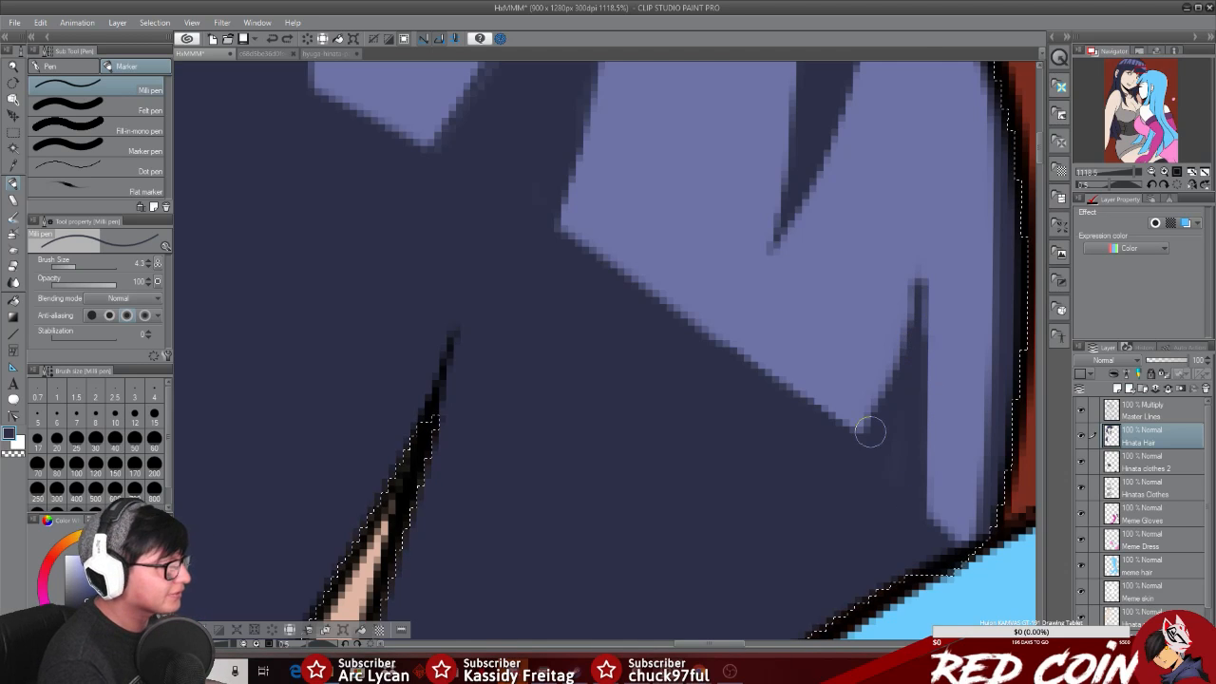
{"action": "left_click_drag", "start_coordinate": [920, 270], "coordinate": [905, 393]}
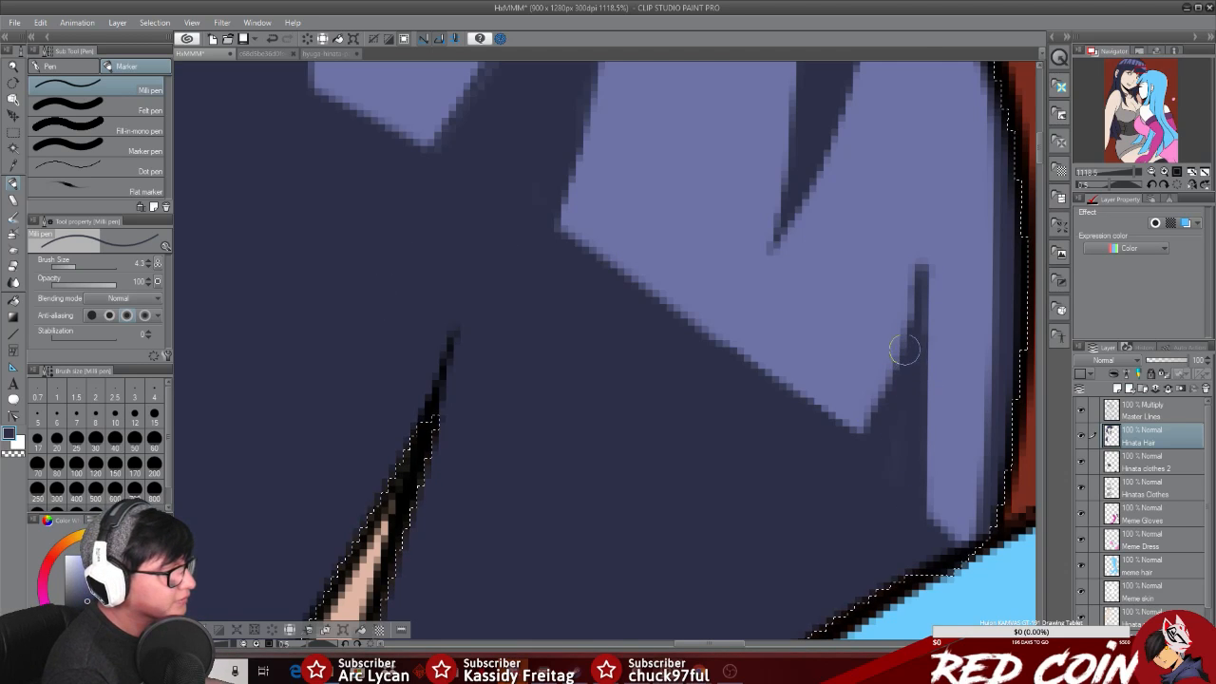
Step: Touch up the slanted side of the end block's narrow lower gap with a thin dark navy Milli pen stroke
{"action": "left_click", "coordinate": [13, 68]}
{"action": "scroll", "coordinate": [817, 477], "scroll_direction": "down", "scroll_amount": 6}
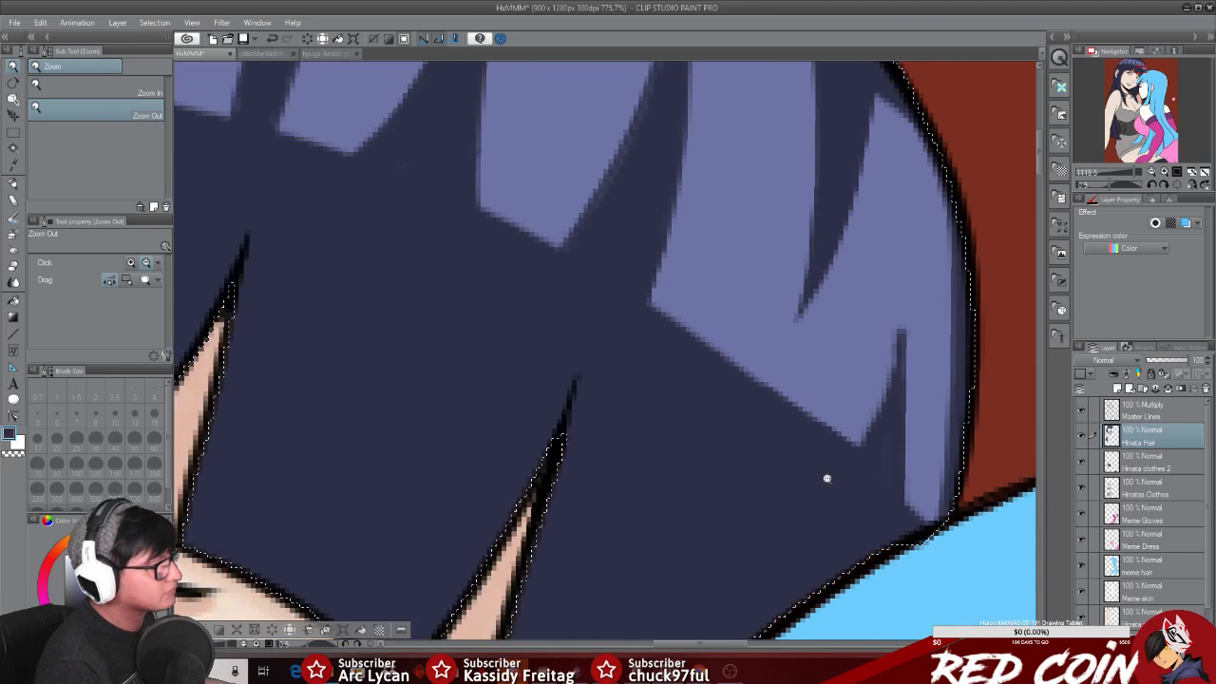
{"action": "scroll", "coordinate": [806, 478], "scroll_direction": "up", "scroll_amount": 3}
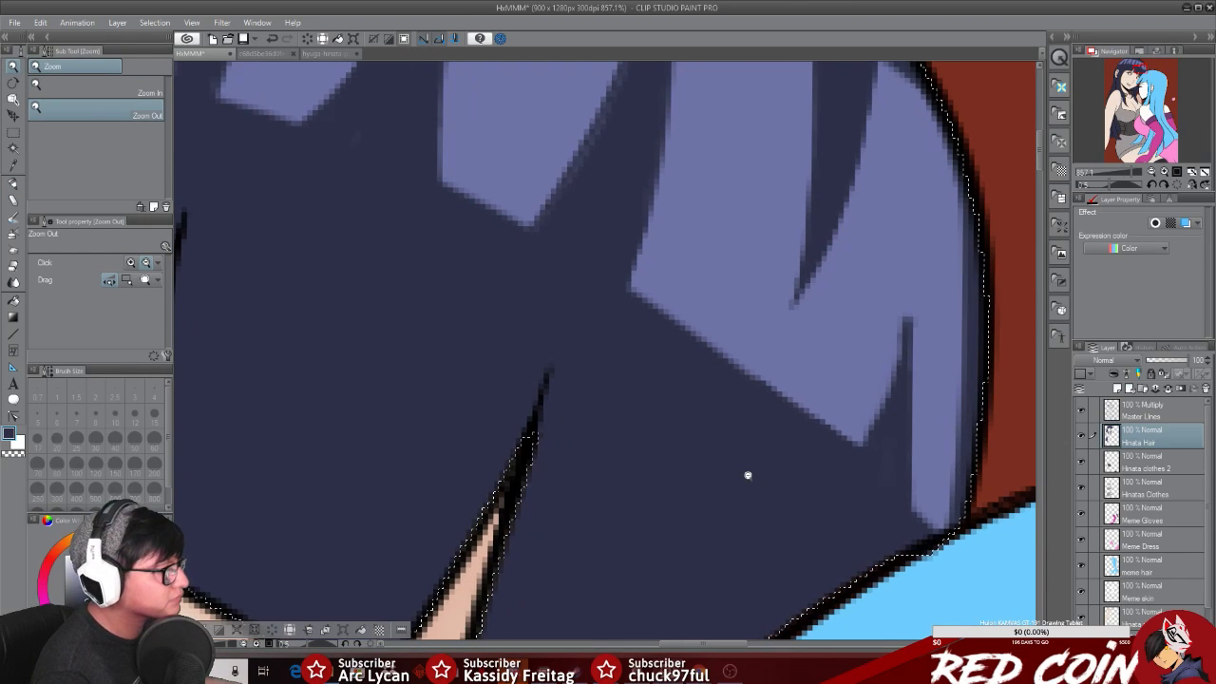
{"action": "left_click", "coordinate": [13, 184]}
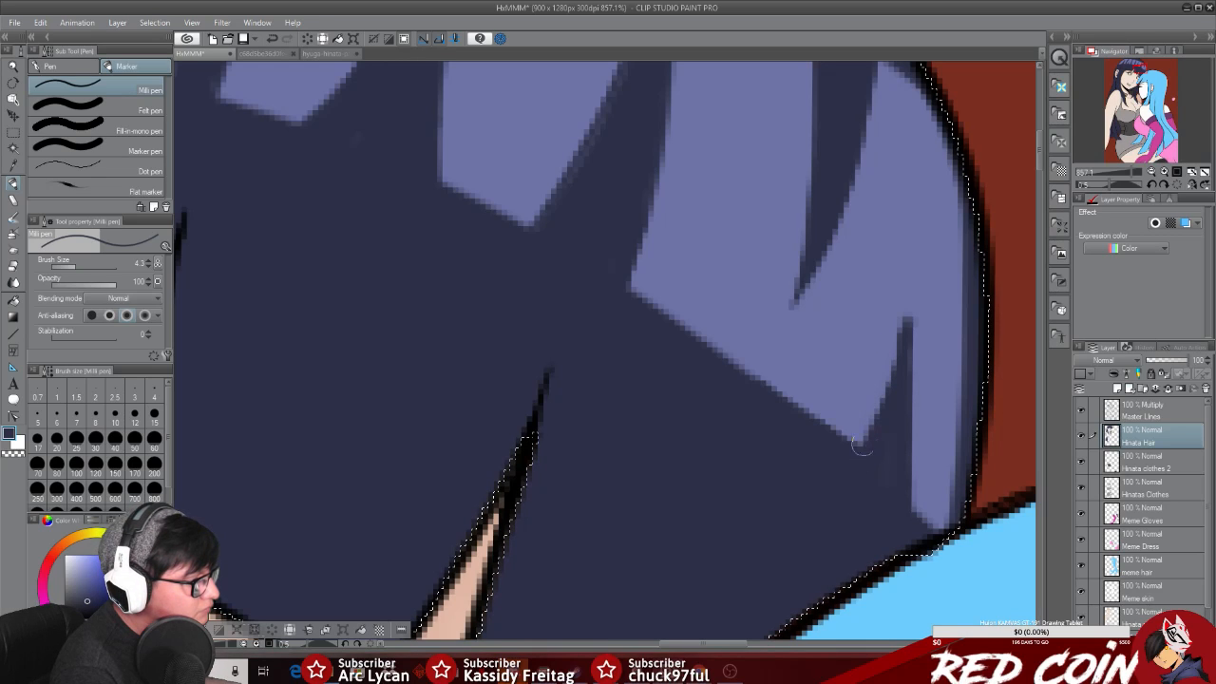
{"action": "left_click_drag", "start_coordinate": [904, 327], "coordinate": [858, 454]}
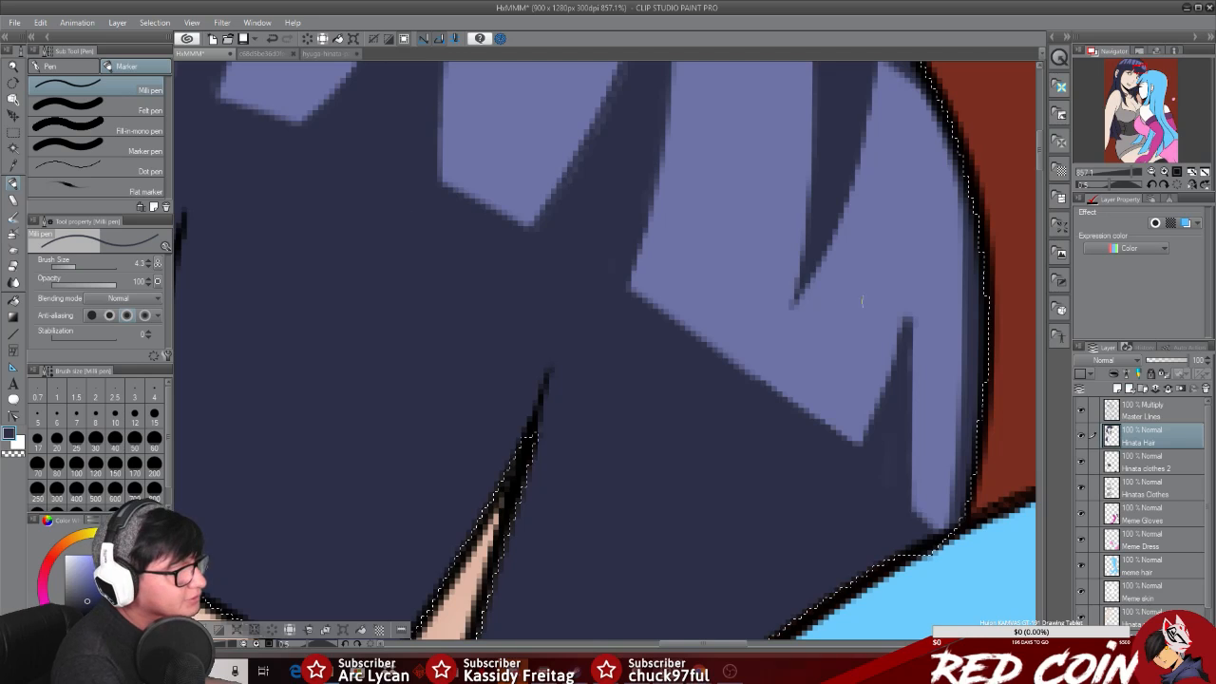
Step: Check the finished highlight band and clear the selection around the dark hair
{"action": "left_click_drag", "start_coordinate": [1039, 151], "coordinate": [1038, 135]}
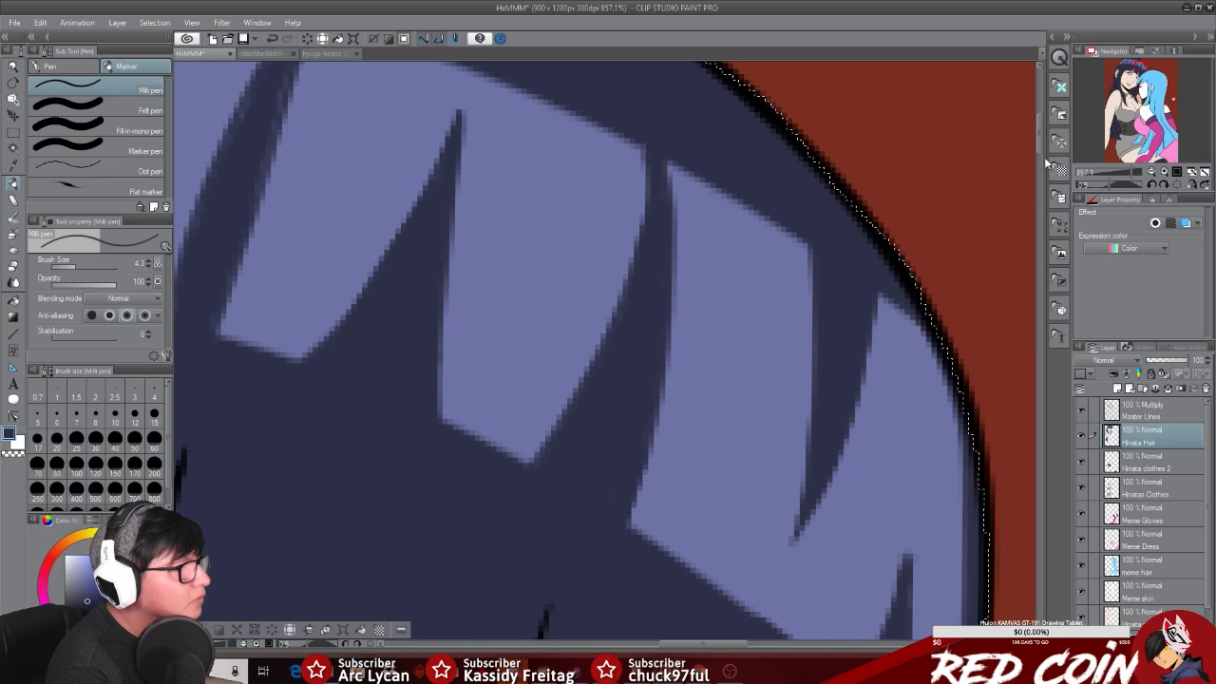
{"action": "scroll", "coordinate": [1044, 159], "scroll_direction": "down", "scroll_amount": 6}
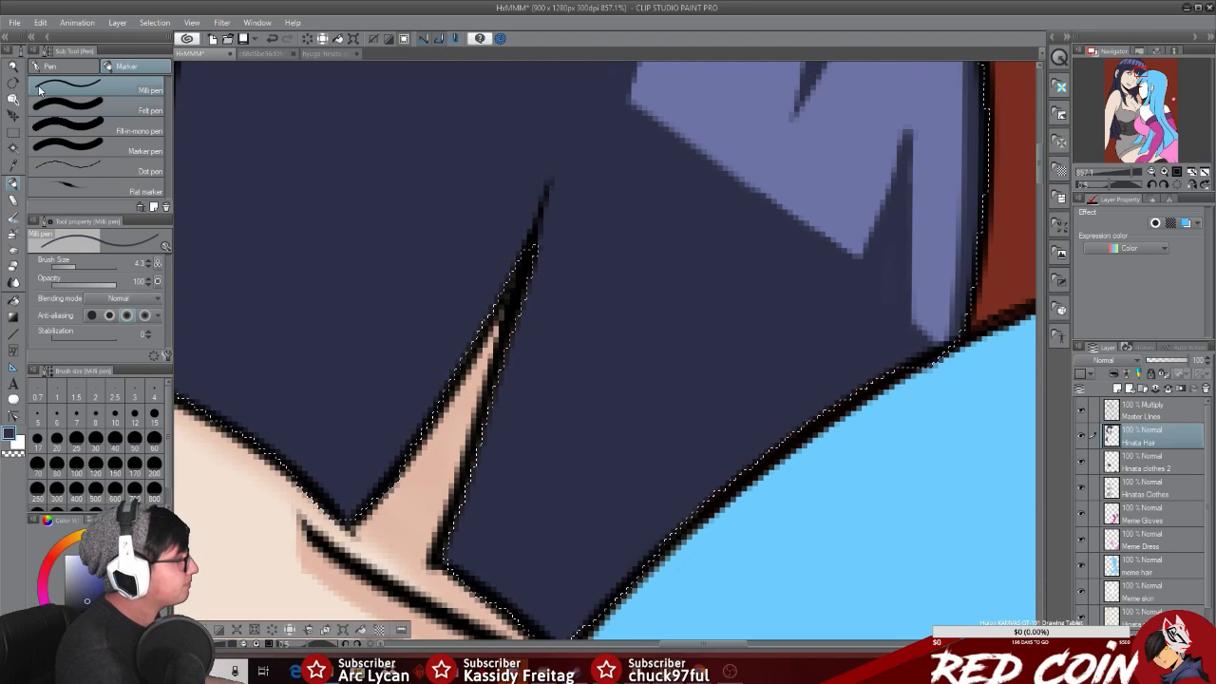
{"action": "left_click", "coordinate": [13, 66]}
{"action": "left_click_drag", "start_coordinate": [785, 427], "coordinate": [711, 414]}
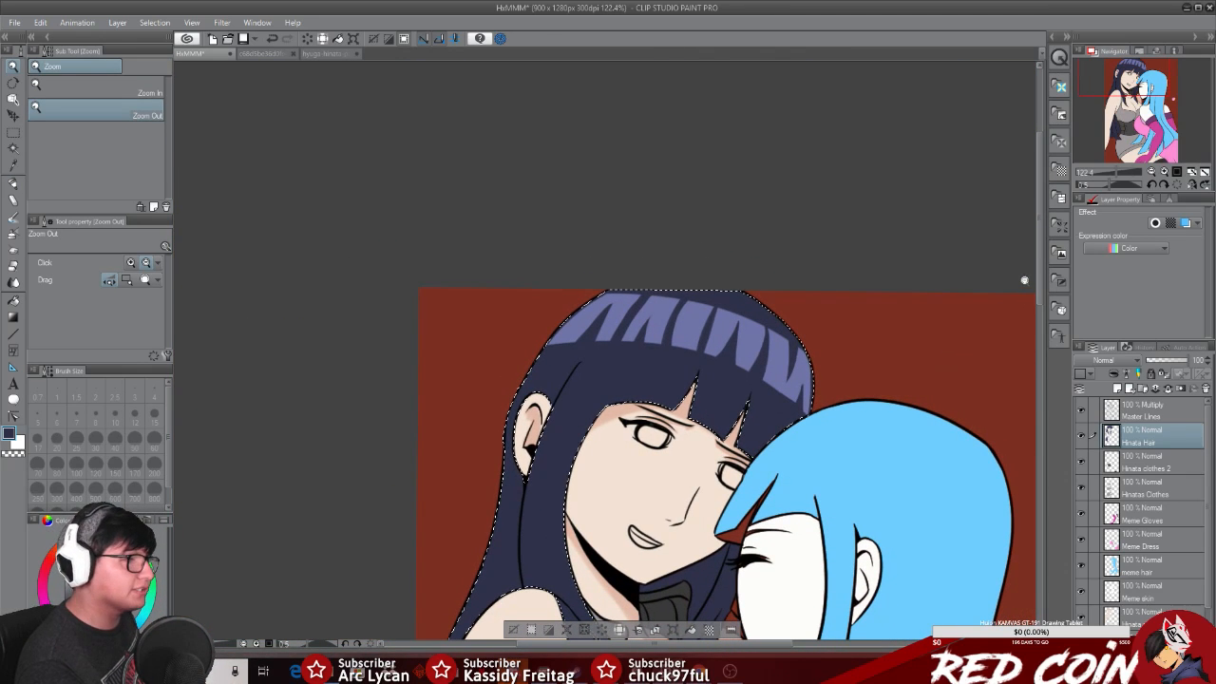
{"action": "scroll", "coordinate": [1040, 267], "scroll_direction": "down", "scroll_amount": 3}
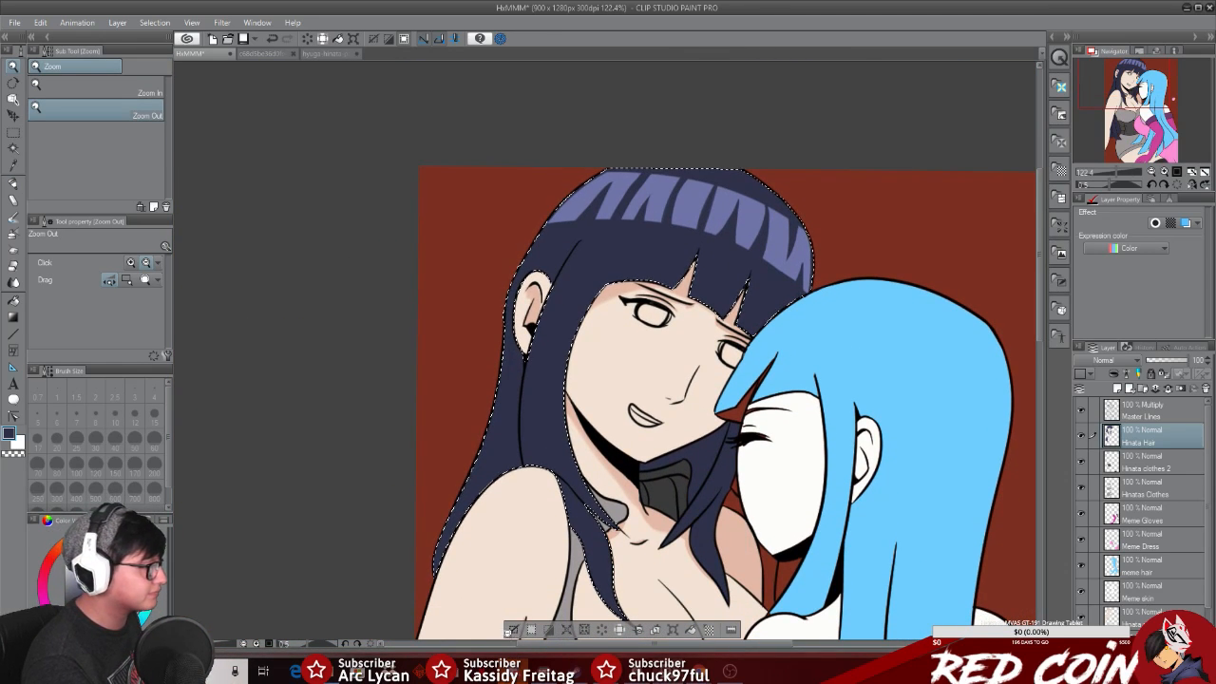
{"action": "left_click", "coordinate": [512, 630]}
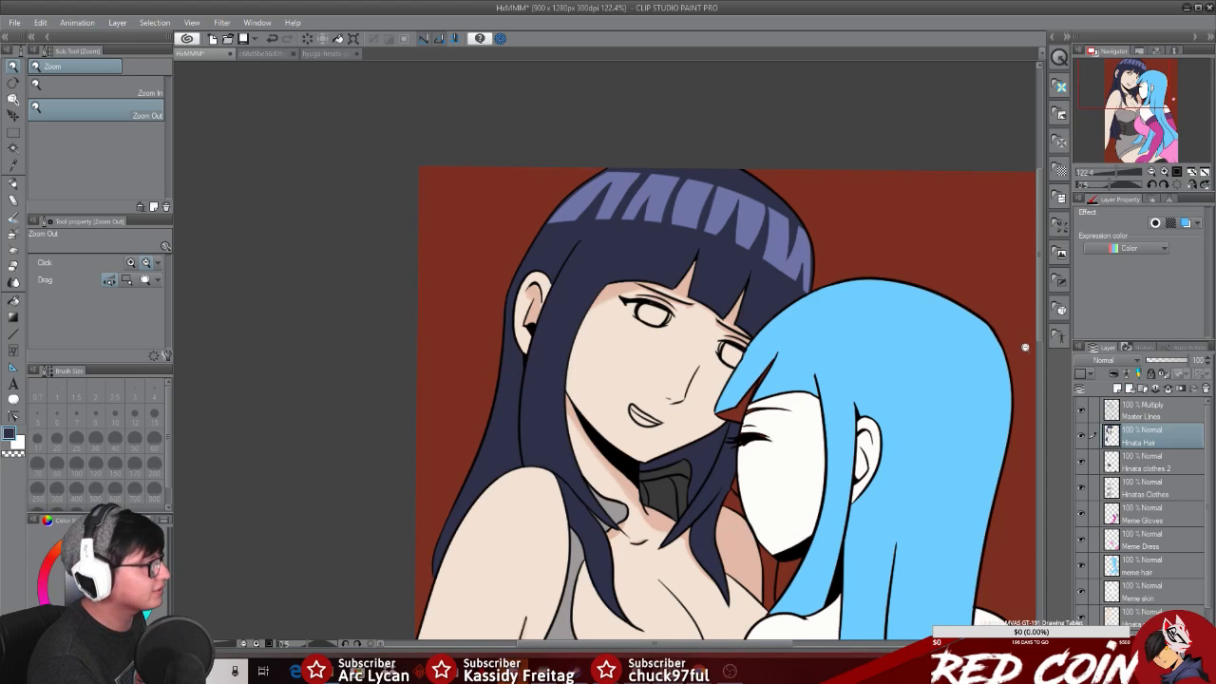
{"action": "scroll", "coordinate": [643, 209], "scroll_direction": "up", "scroll_amount": 5}
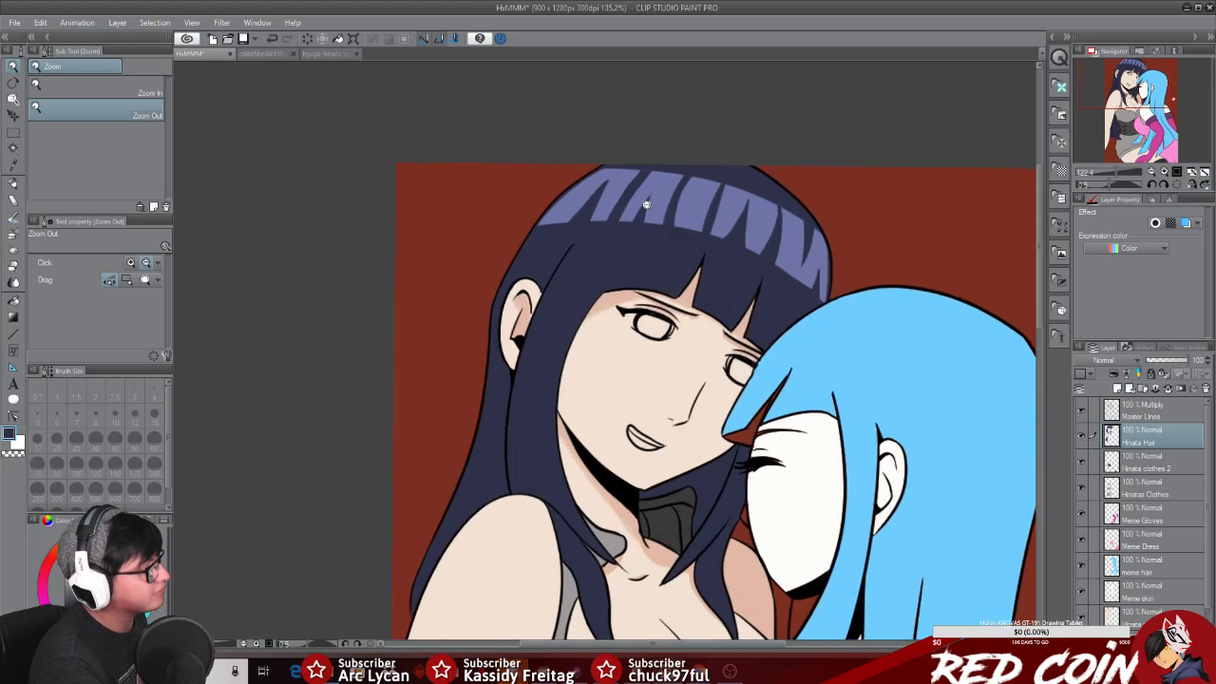
{"action": "left_click", "coordinate": [14, 183]}
{"action": "left_click_drag", "start_coordinate": [76, 269], "coordinate": [83, 276]}
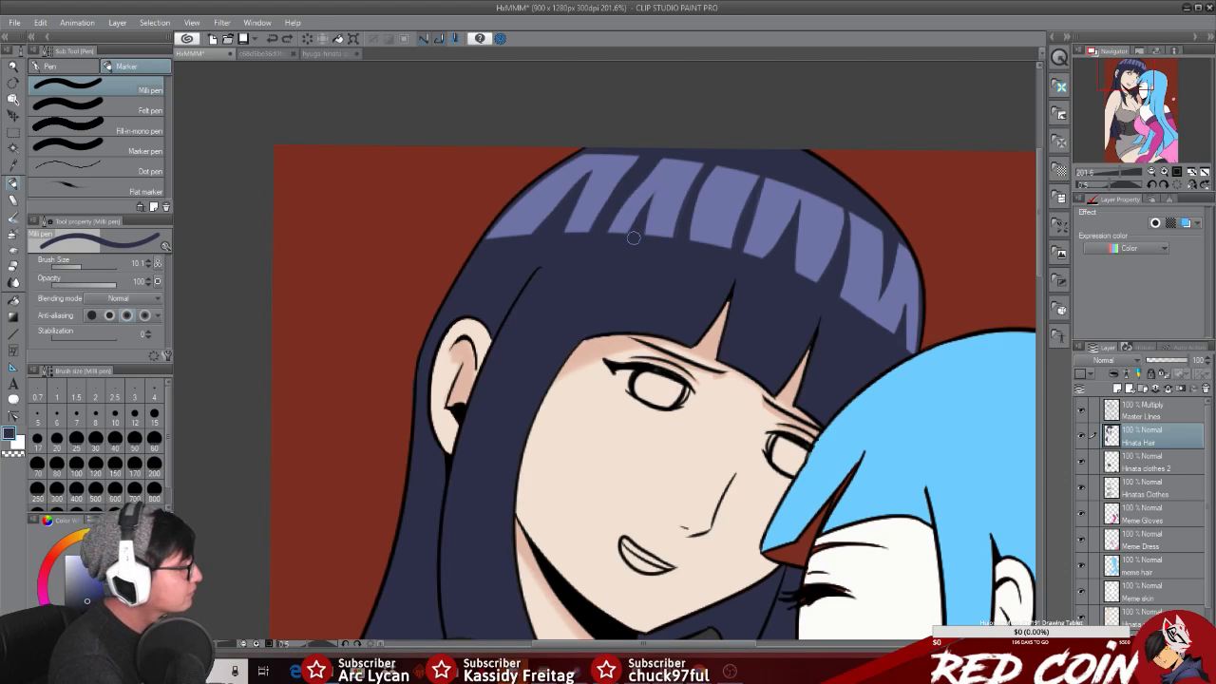
{"action": "left_click_drag", "start_coordinate": [80, 267], "coordinate": [90, 266]}
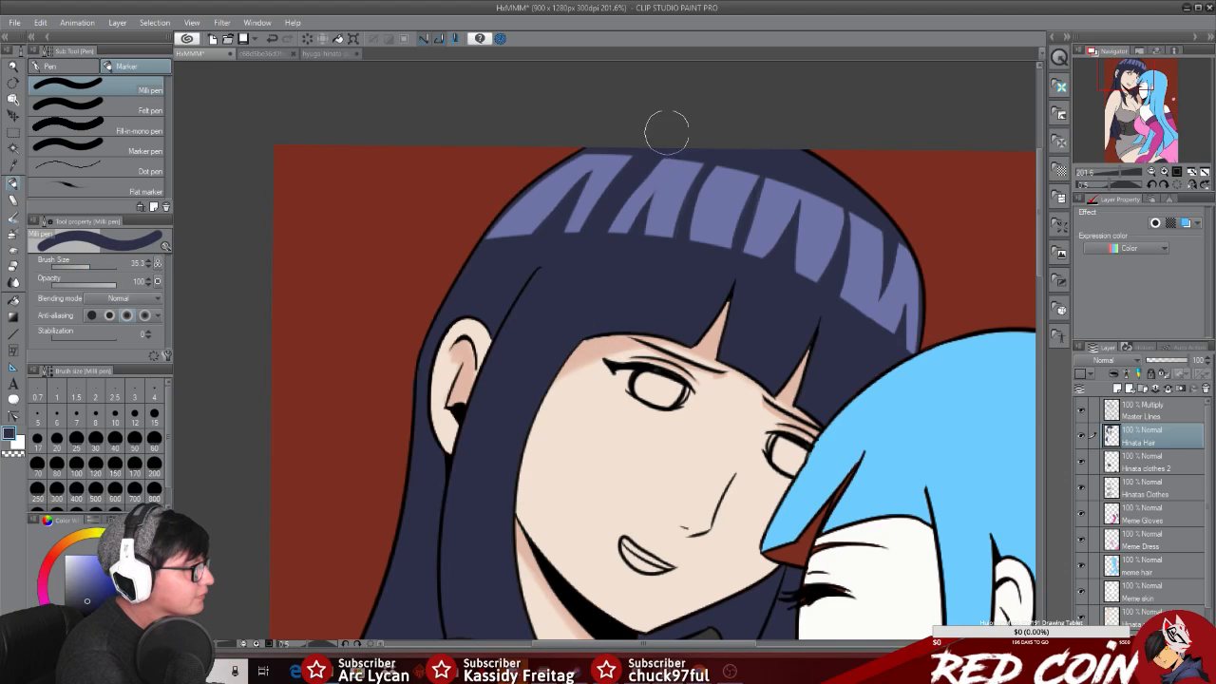
{"action": "left_click_drag", "start_coordinate": [659, 163], "coordinate": [577, 357]}
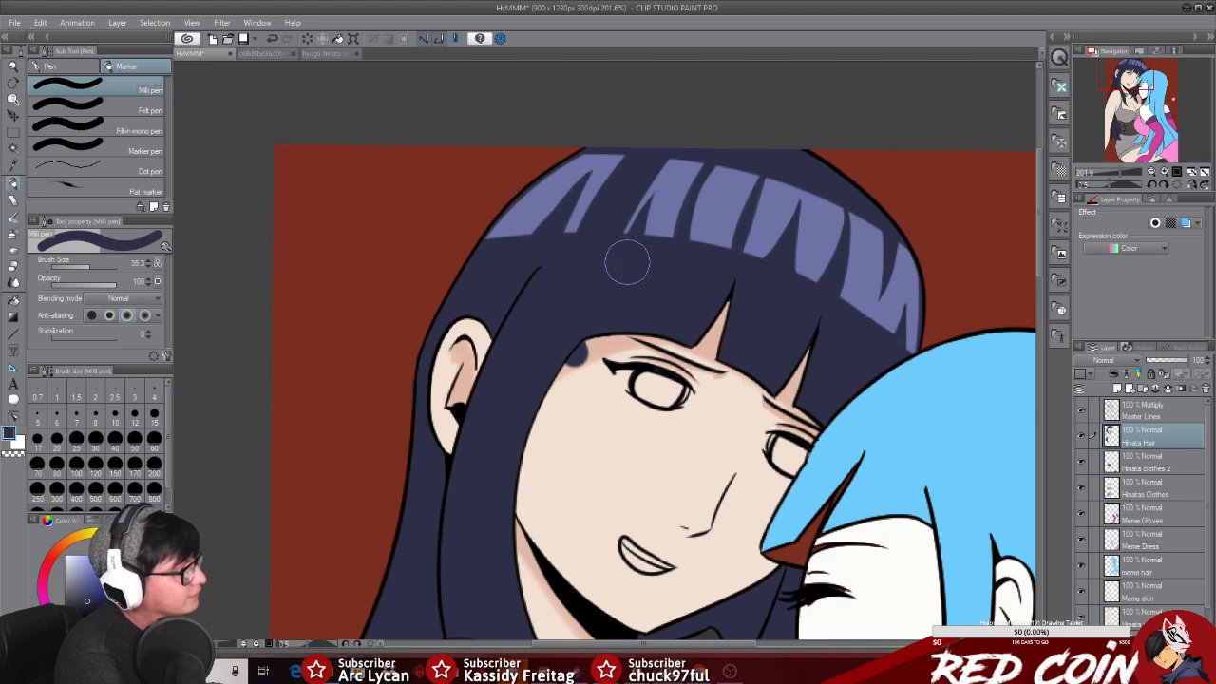
{"action": "key", "text": "ctrl+z"}
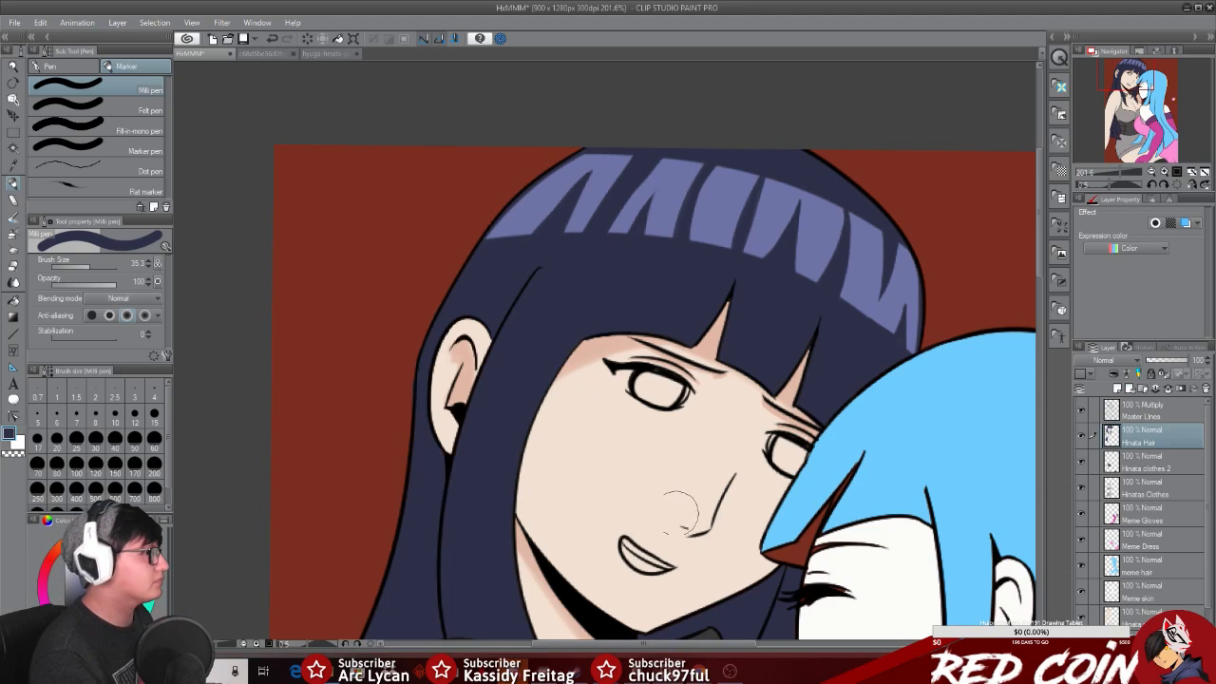
Step: Compare the whole illustration and the dark-haired character's face with the hyuga-hinata-painting reference image
{"action": "left_click", "coordinate": [12, 66]}
{"action": "left_click_drag", "start_coordinate": [955, 486], "coordinate": [753, 608]}
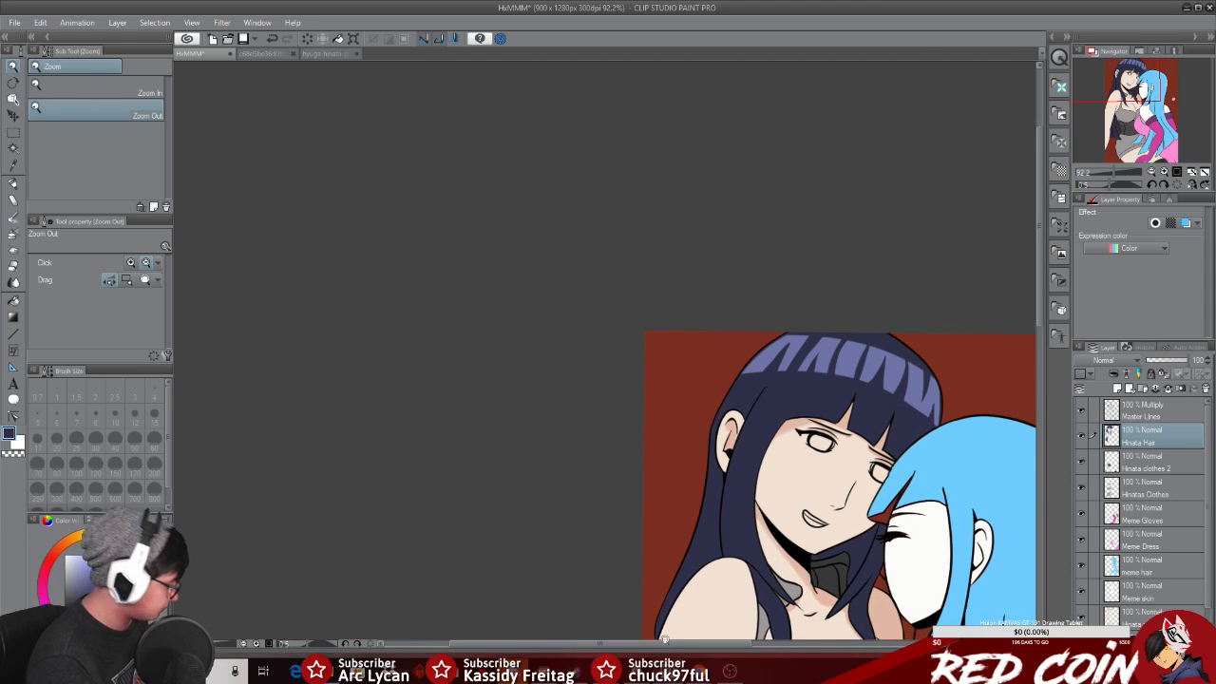
{"action": "left_click", "coordinate": [753, 607]}
{"action": "left_click_drag", "start_coordinate": [1033, 309], "coordinate": [1030, 425]}
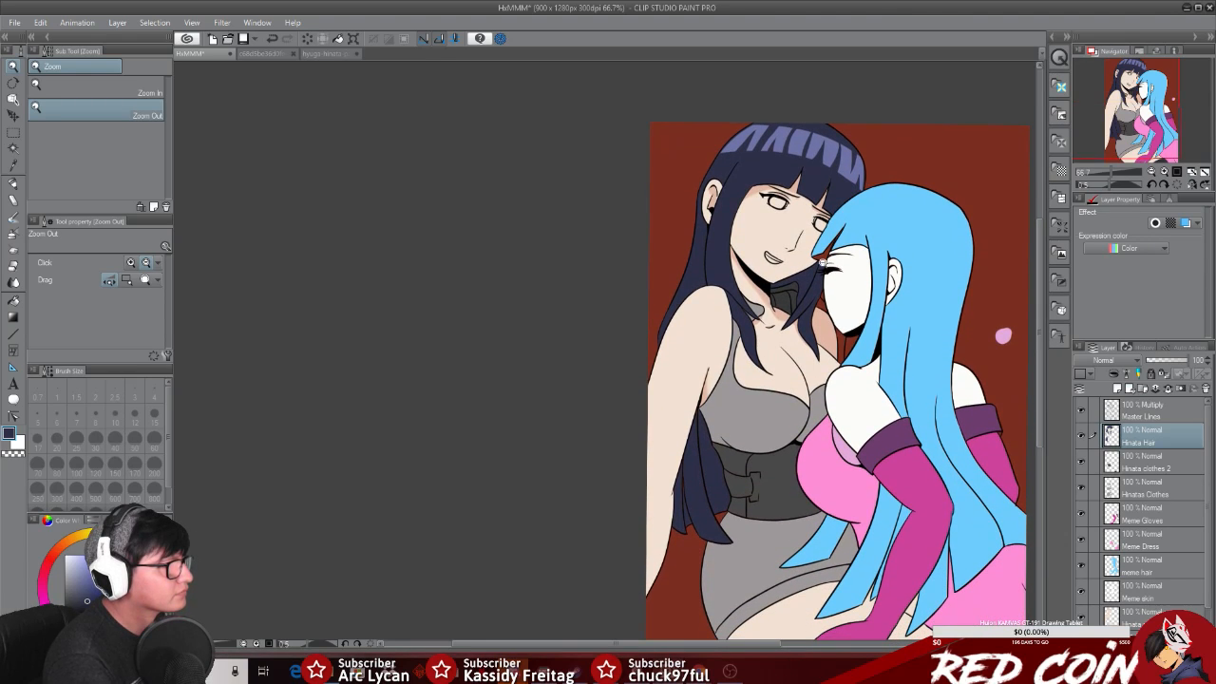
{"action": "left_click_drag", "start_coordinate": [784, 204], "coordinate": [827, 212]}
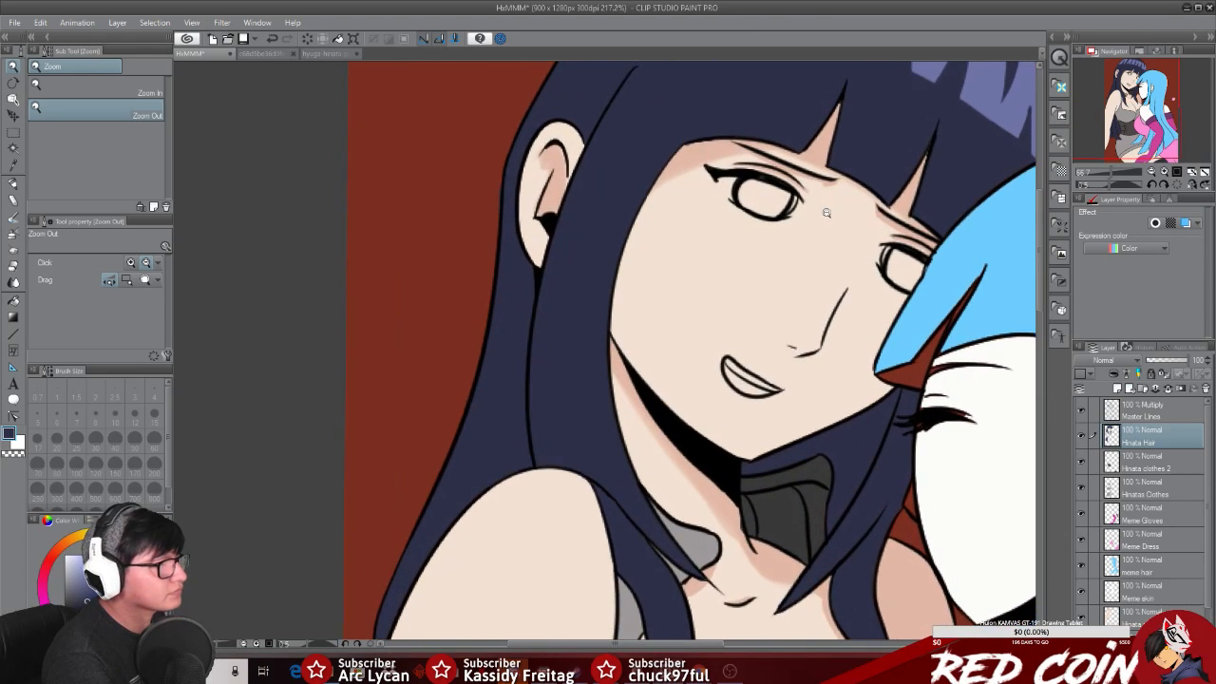
{"action": "left_click", "coordinate": [318, 53]}
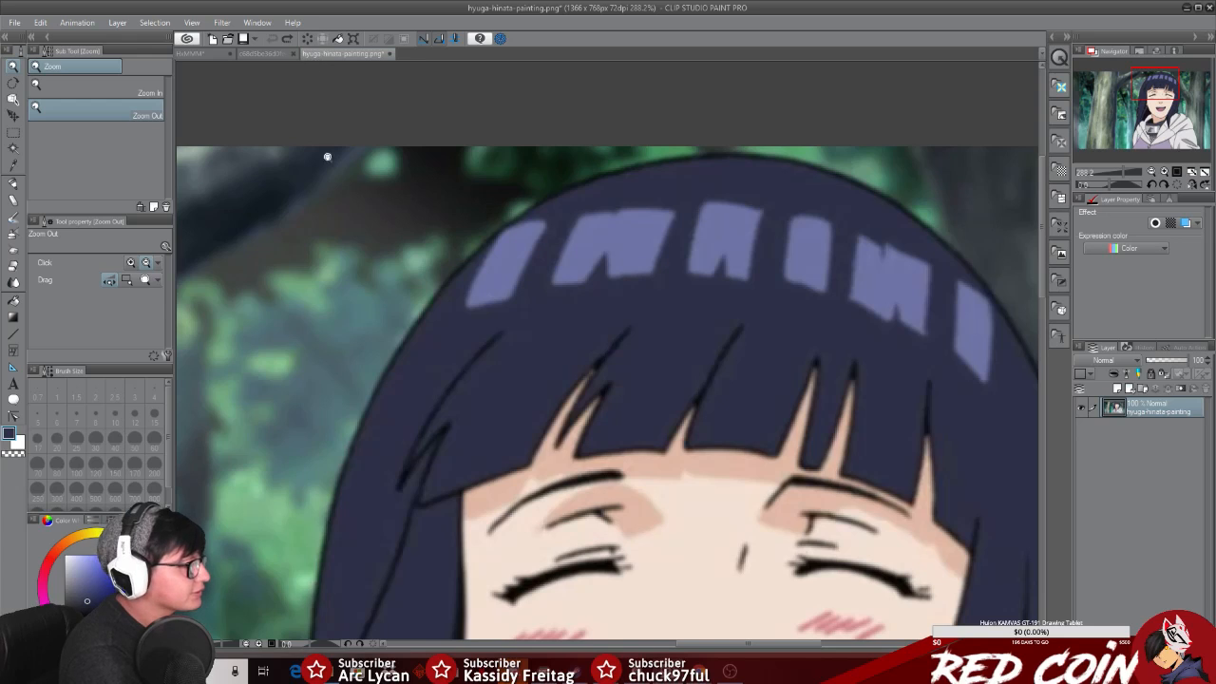
{"action": "left_click", "coordinate": [369, 230]}
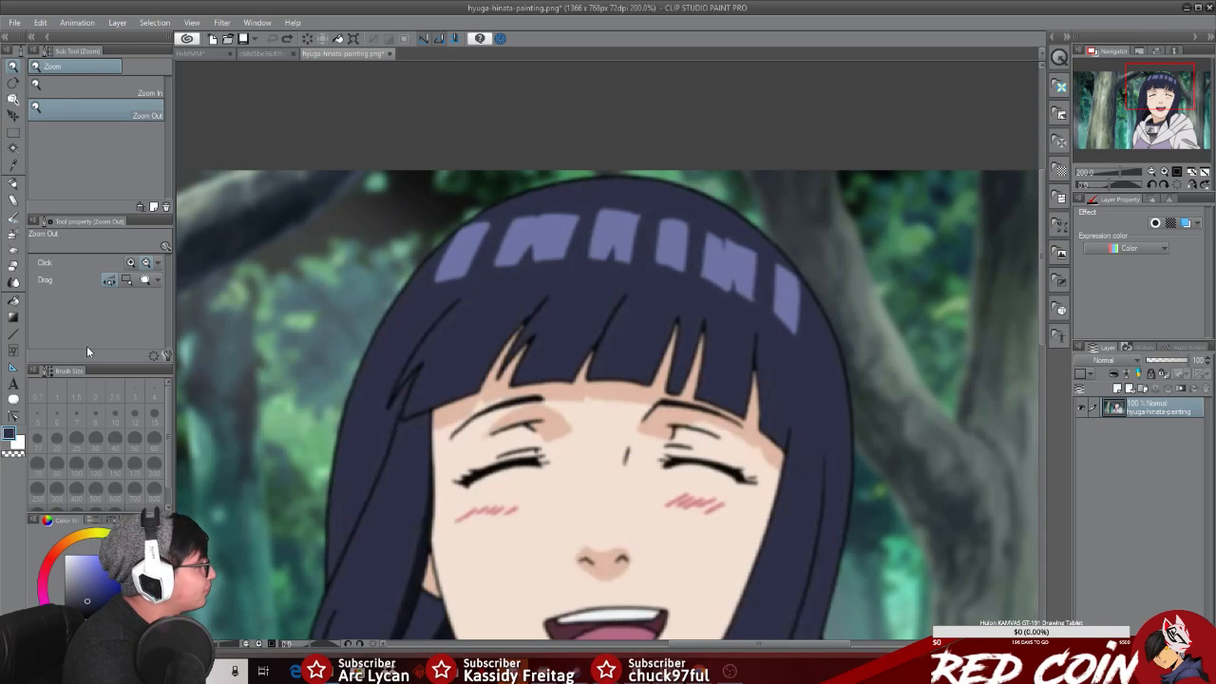
{"action": "scroll", "coordinate": [1035, 304], "scroll_direction": "down", "scroll_amount": 3}
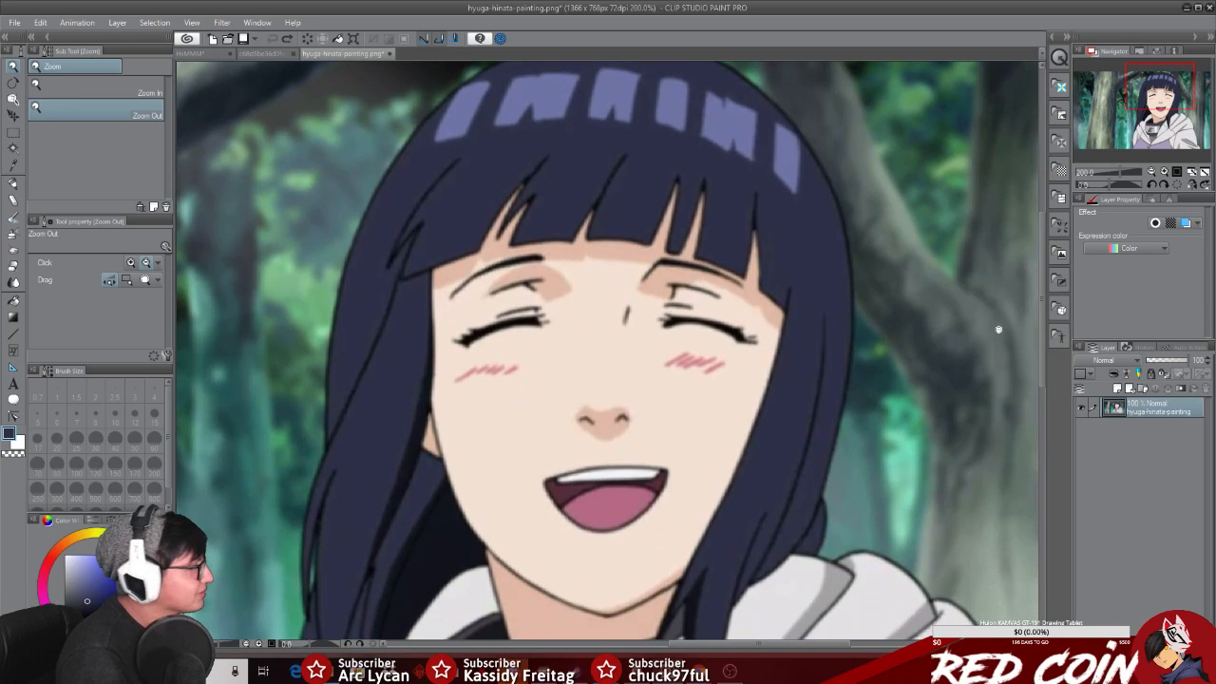
Step: Open the reference image Hinata-Hyūga.png and sample the pale lavender of the character's eyes
{"action": "left_click", "coordinate": [15, 23]}
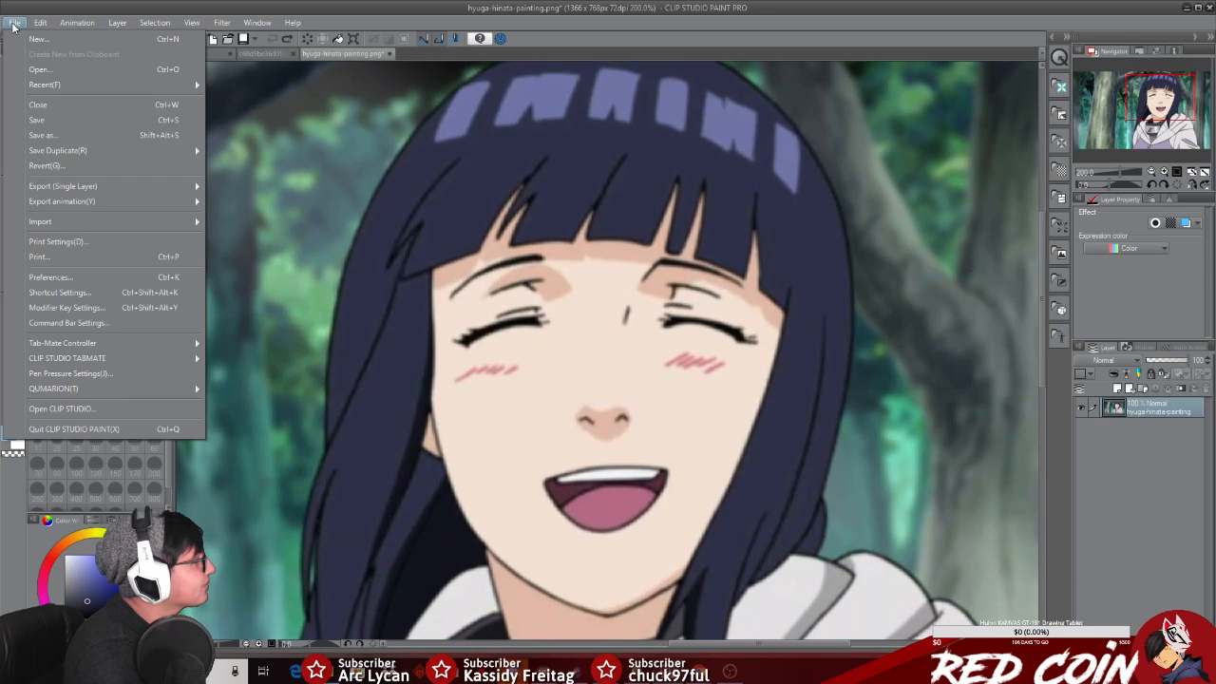
{"action": "left_click", "coordinate": [52, 70]}
{"action": "mouse_move", "coordinate": [596, 105]}
{"action": "left_mouse_down"}
{"action": "mouse_move", "coordinate": [598, 237]}
{"action": "mouse_move", "coordinate": [599, 108]}
{"action": "left_mouse_up"}
{"action": "left_click", "coordinate": [558, 190]}
{"action": "left_click", "coordinate": [485, 324]}
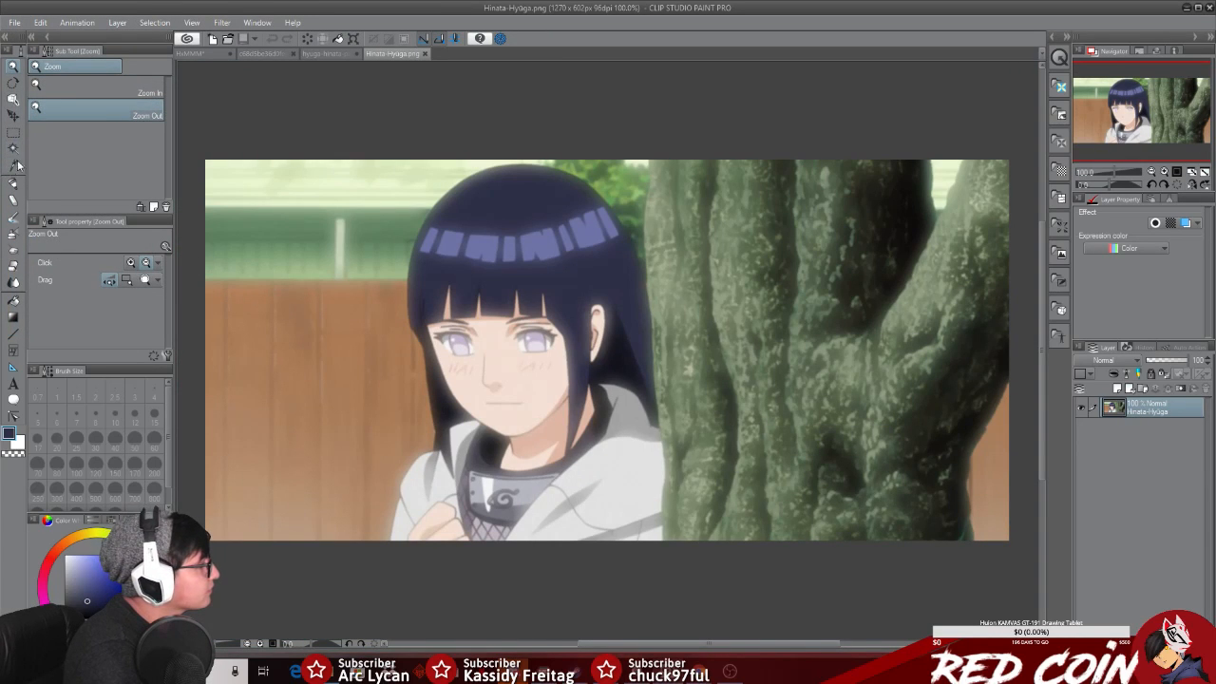
{"action": "left_click", "coordinate": [14, 165]}
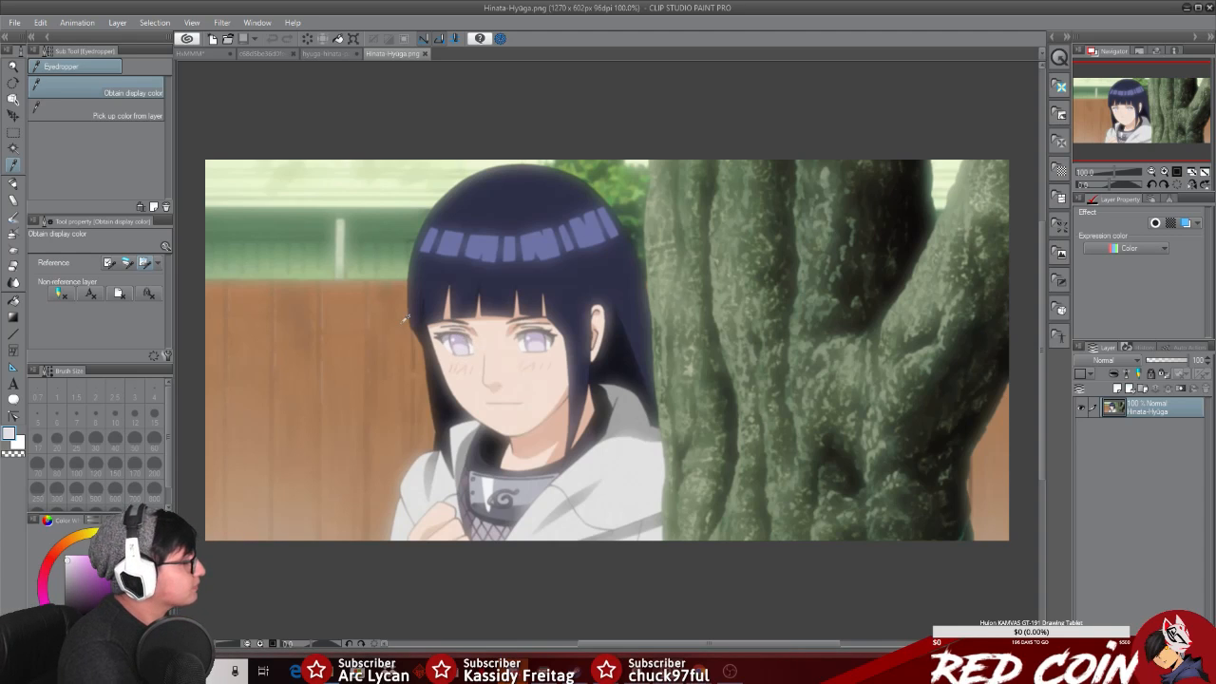
Step: Return to the illustration and add a new layer named "hinata eyes" directly above Hinata clothes 2
{"action": "left_click", "coordinate": [207, 52]}
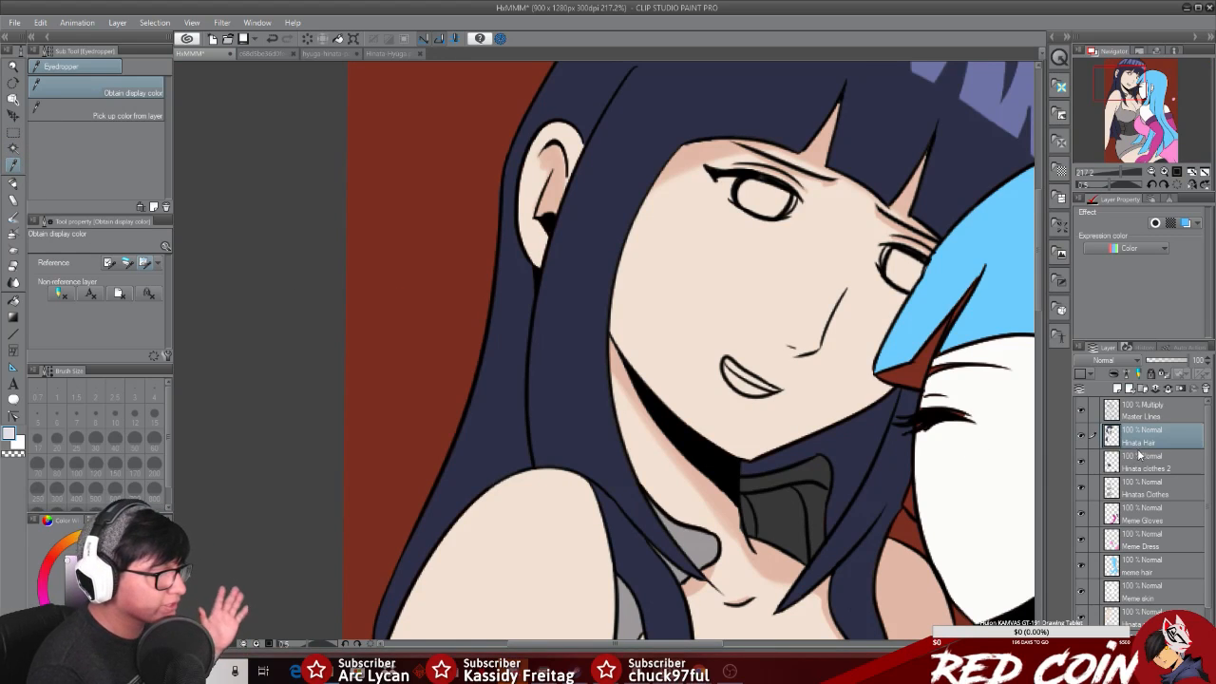
{"action": "left_click", "coordinate": [1135, 466]}
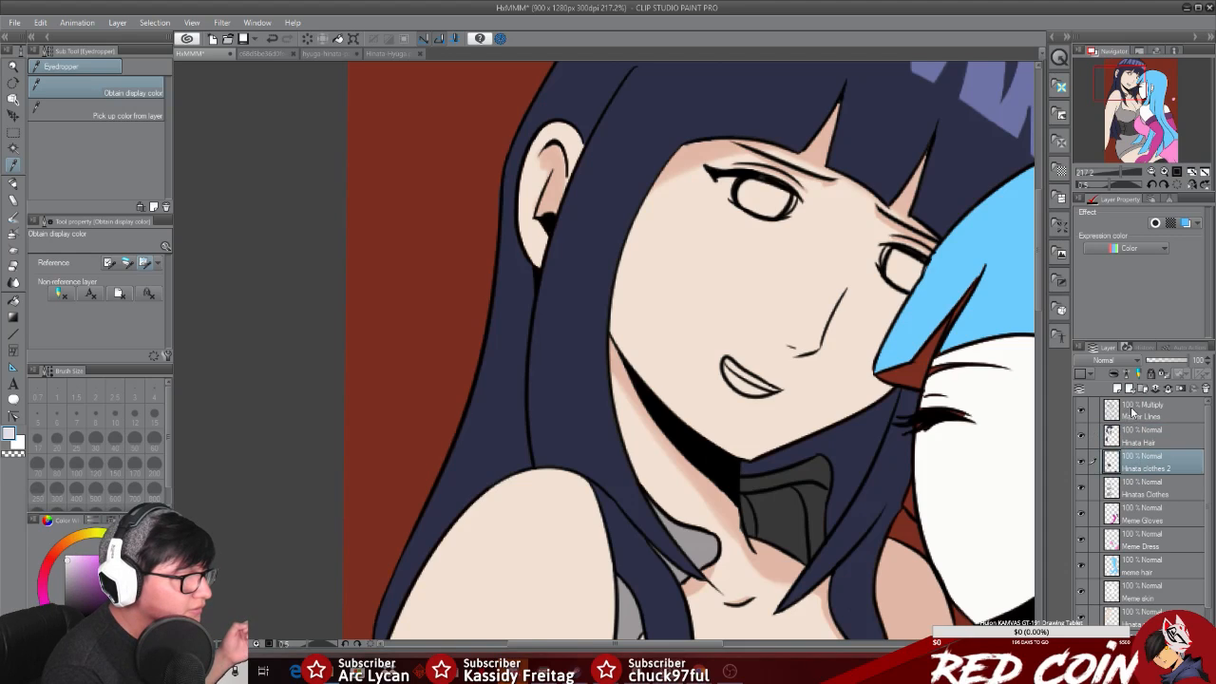
{"action": "left_click", "coordinate": [1118, 390]}
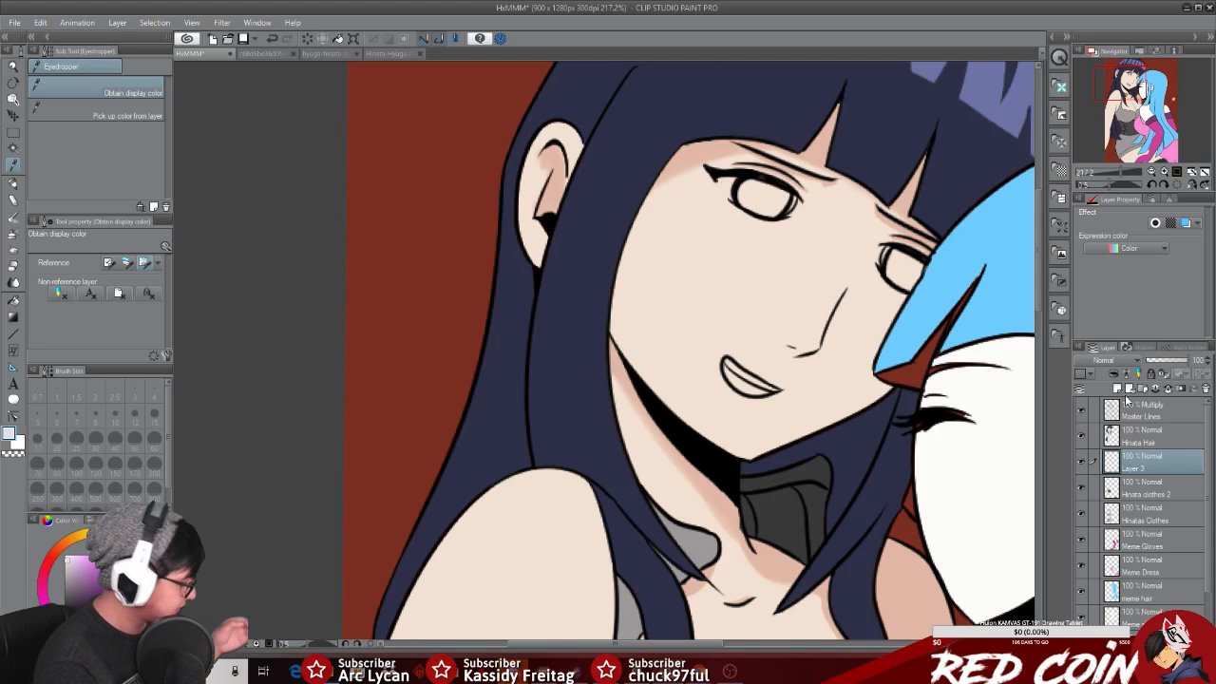
{"action": "double_click", "coordinate": [1132, 469]}
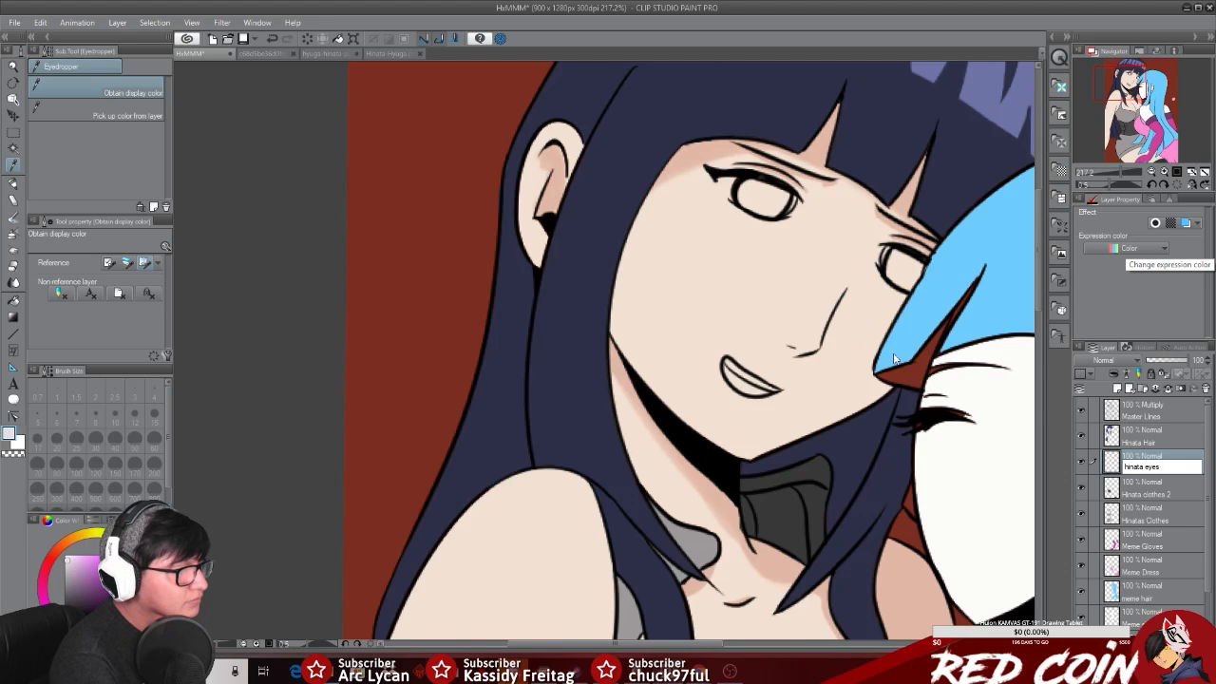
{"action": "key", "text": "Return"}
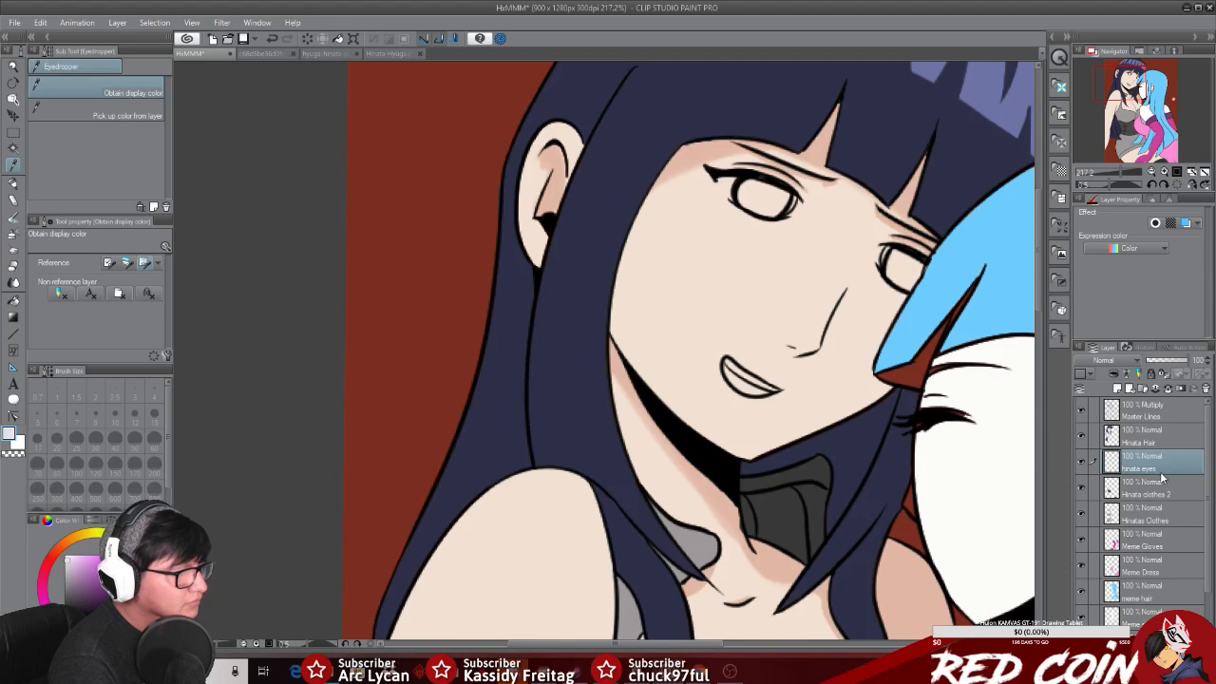
Step: Reduce the Milli pen's brush size and fill both of the dark-haired character's eyes with the sampled pale lavender
{"action": "left_click", "coordinate": [14, 186]}
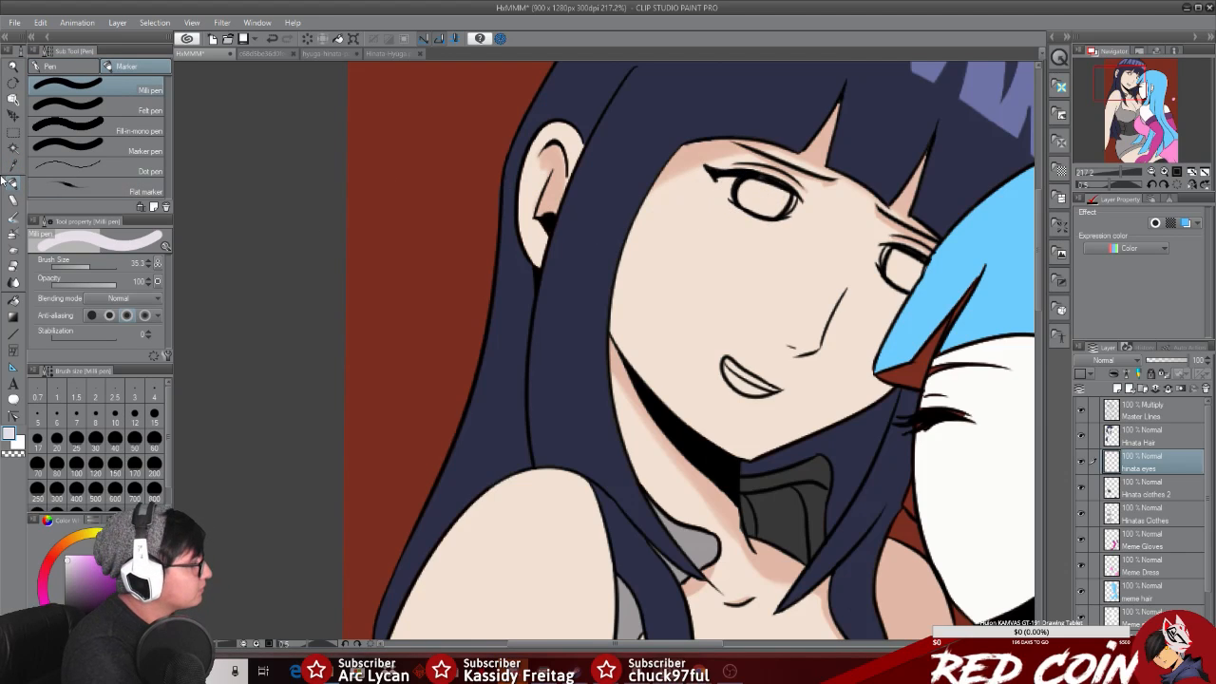
{"action": "left_click_drag", "start_coordinate": [86, 273], "coordinate": [85, 271]}
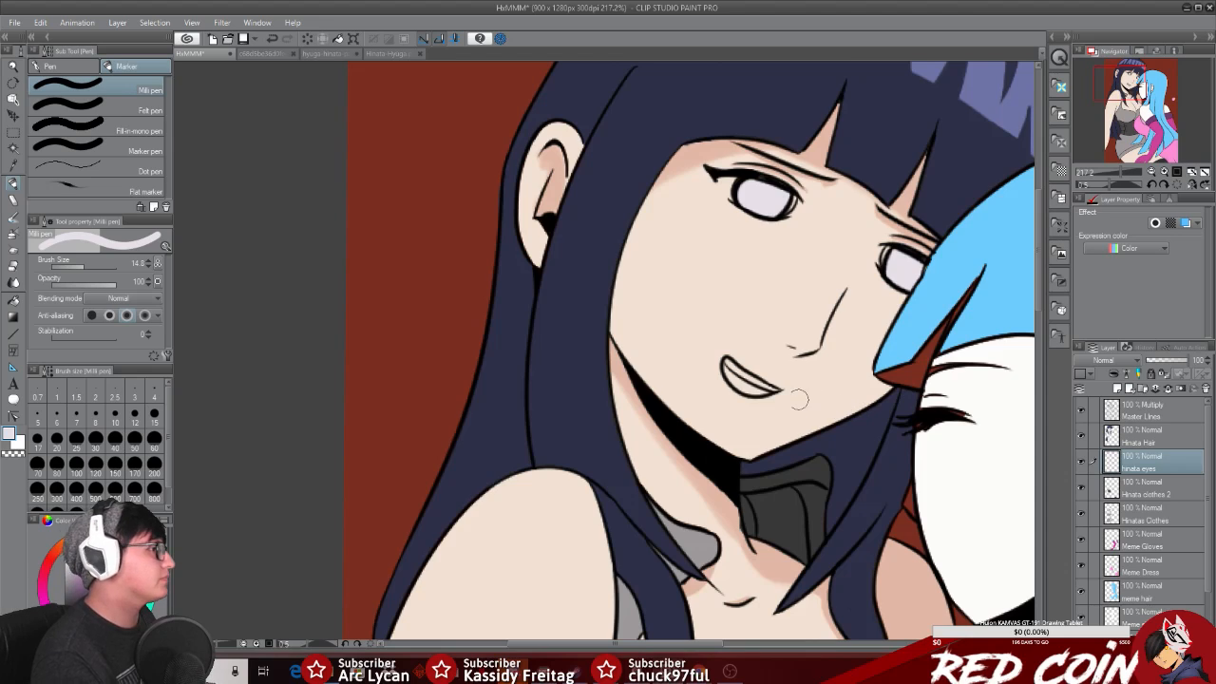
Step: On the hinata eyes layer, paint white into both corners of the dark-haired character's fully visible eye using the Milli pen at size 5.2
{"action": "left_click", "coordinate": [1159, 416]}
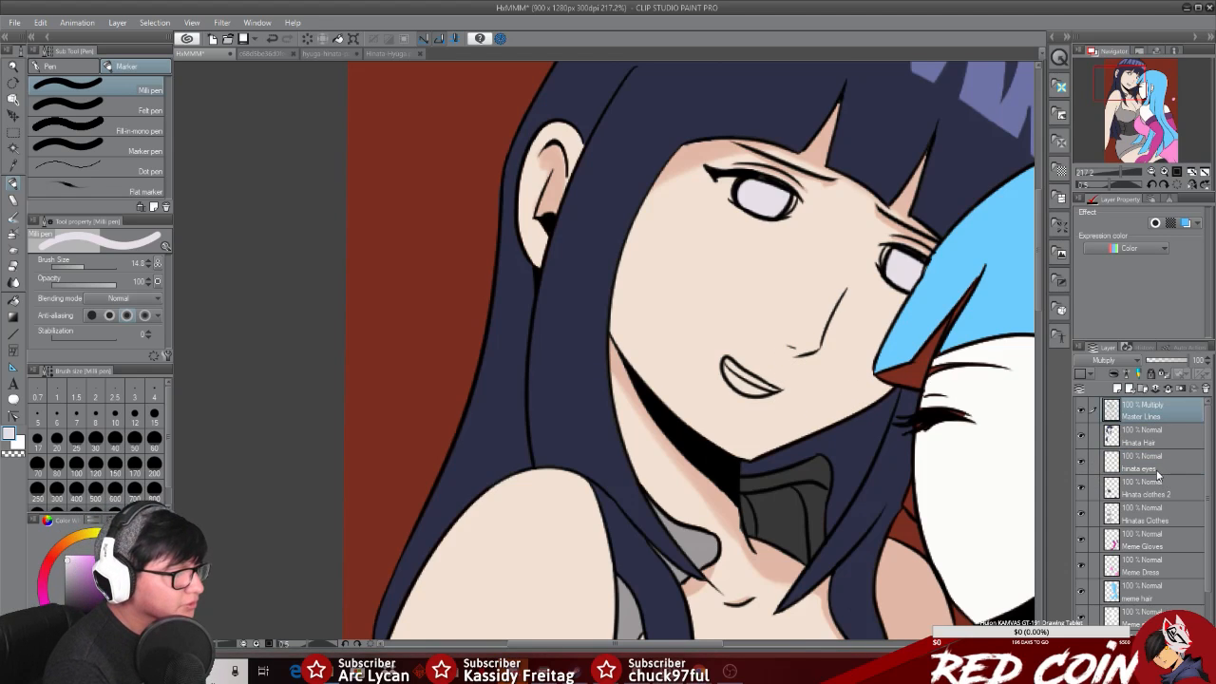
{"action": "left_click", "coordinate": [1157, 467]}
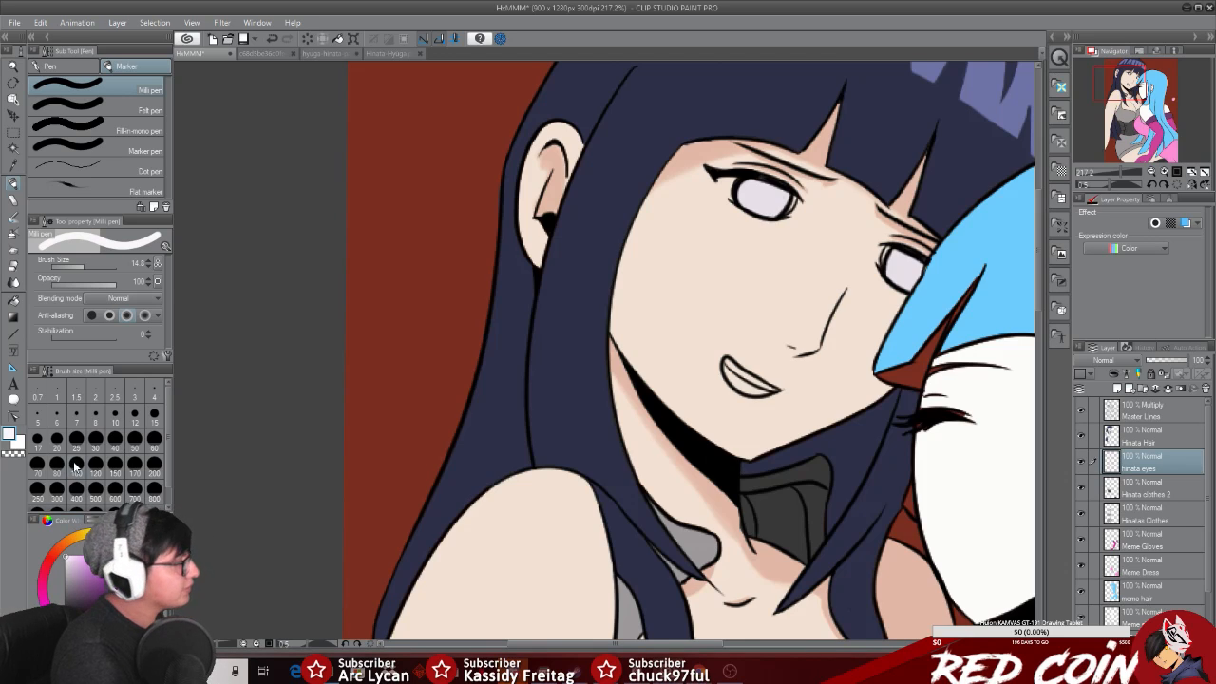
{"action": "left_click", "coordinate": [12, 65]}
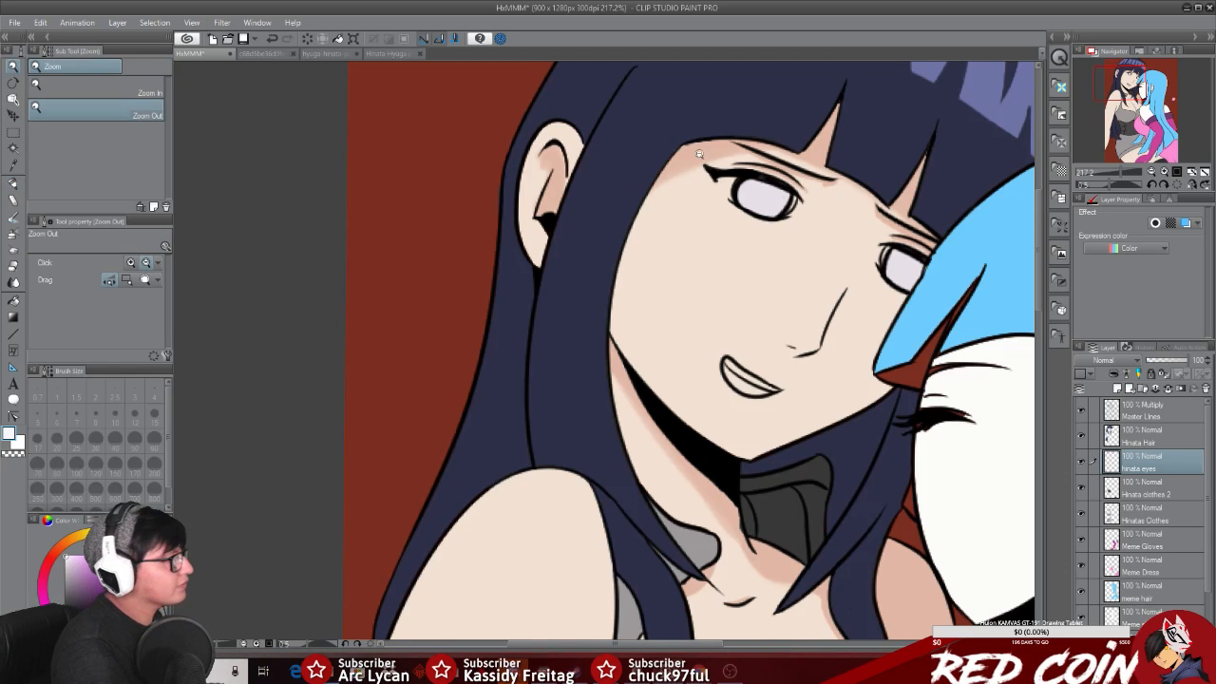
{"action": "left_click_drag", "start_coordinate": [761, 208], "coordinate": [800, 222]}
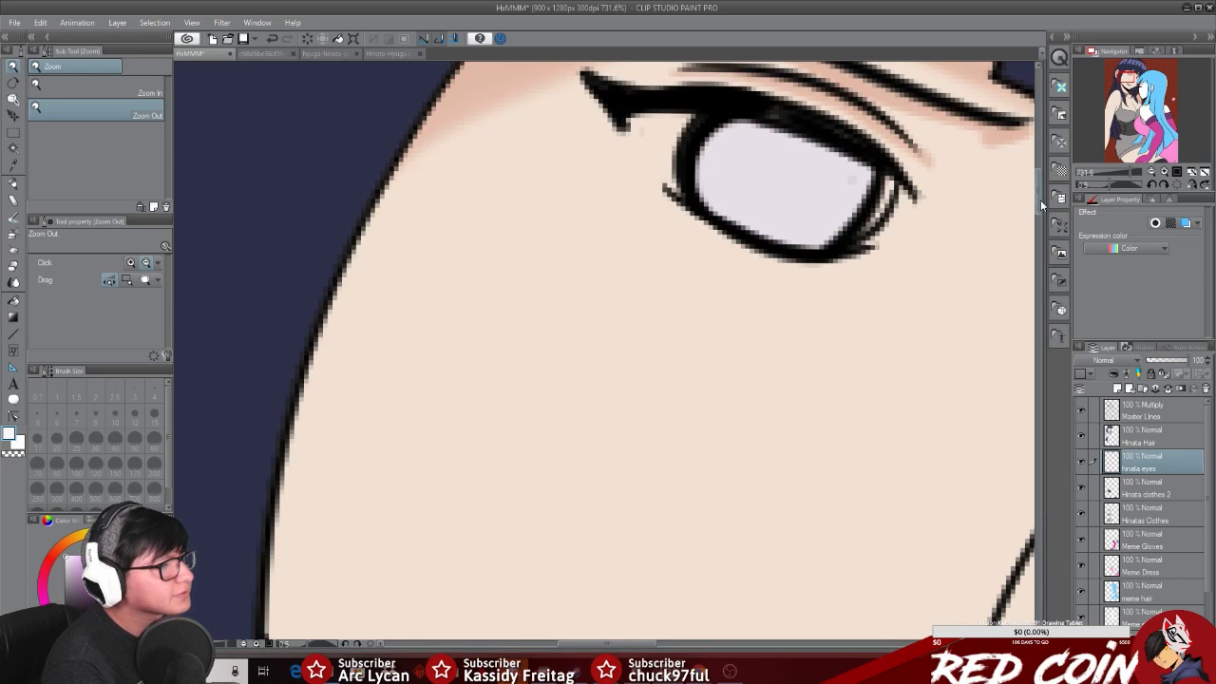
{"action": "left_click_drag", "start_coordinate": [1038, 207], "coordinate": [1037, 198]}
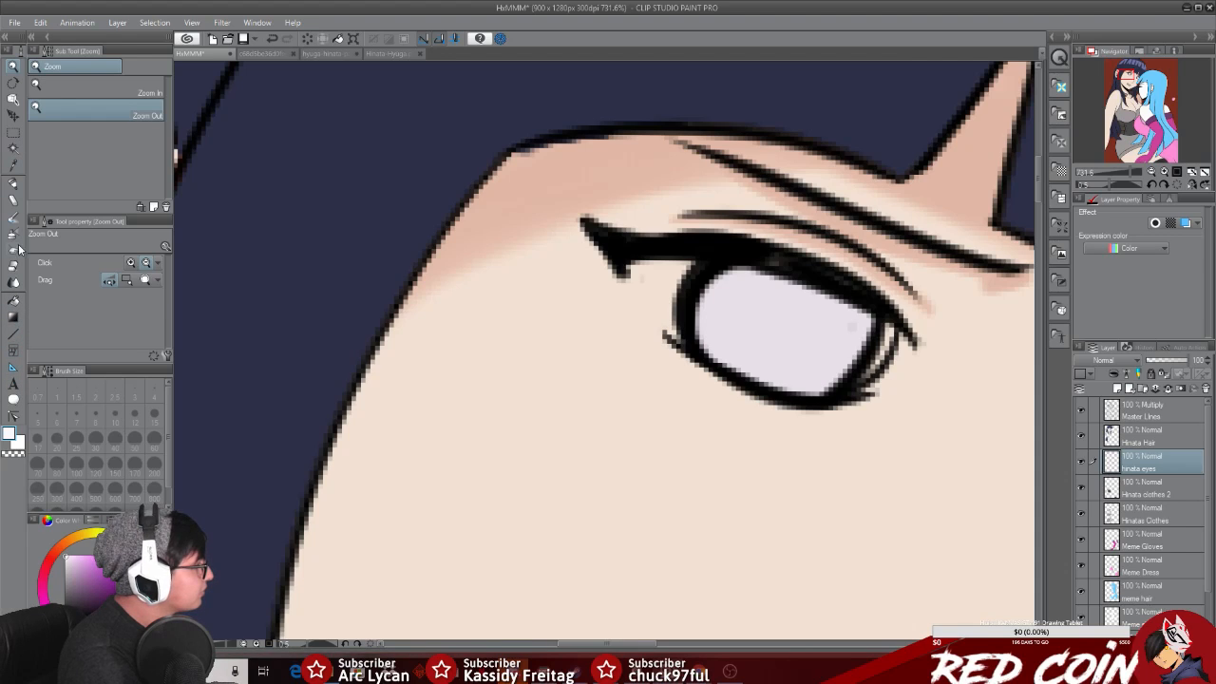
{"action": "left_click", "coordinate": [13, 185]}
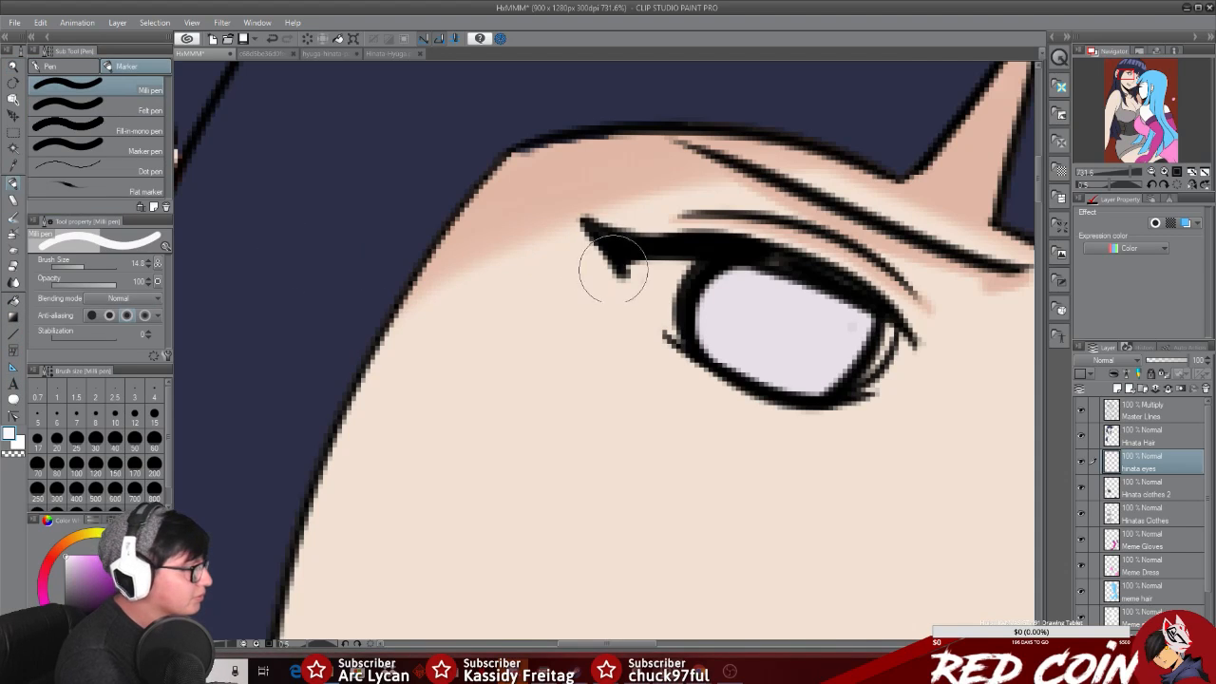
{"action": "left_click_drag", "start_coordinate": [88, 268], "coordinate": [78, 268]}
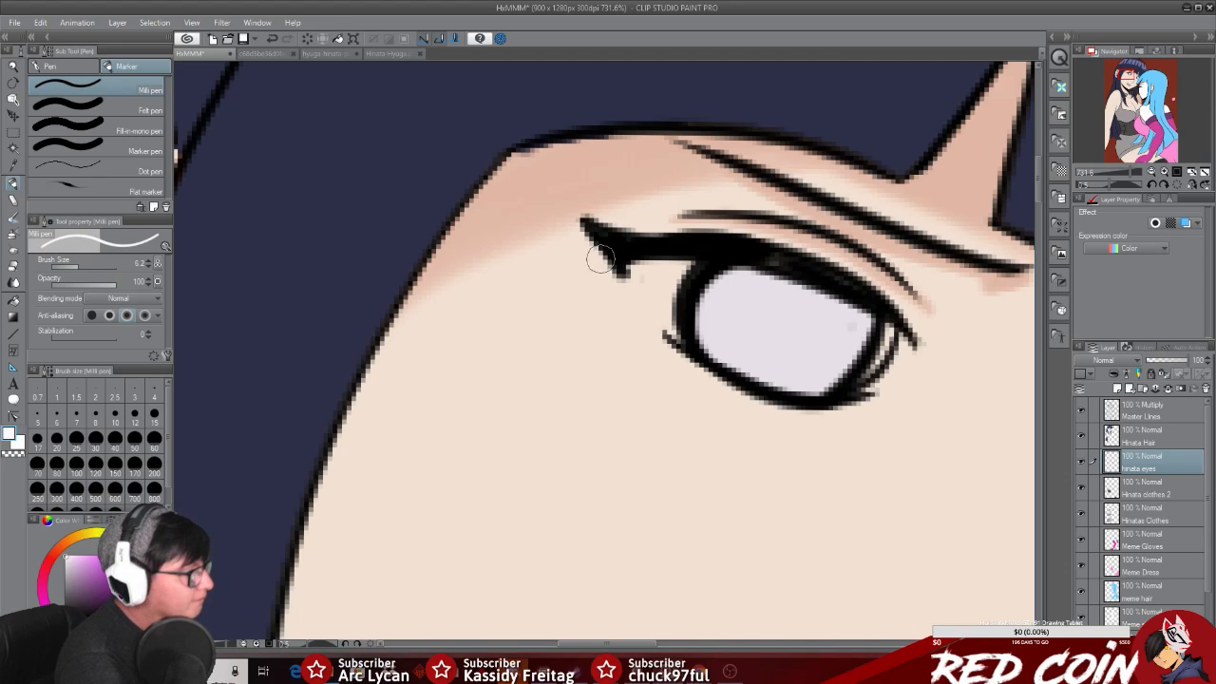
{"action": "mouse_move", "coordinate": [639, 268]}
{"action": "left_mouse_down"}
{"action": "mouse_move", "coordinate": [663, 325]}
{"action": "mouse_move", "coordinate": [665, 271]}
{"action": "mouse_move", "coordinate": [653, 282]}
{"action": "mouse_move", "coordinate": [675, 269]}
{"action": "mouse_move", "coordinate": [663, 329]}
{"action": "mouse_move", "coordinate": [677, 317]}
{"action": "left_mouse_up"}
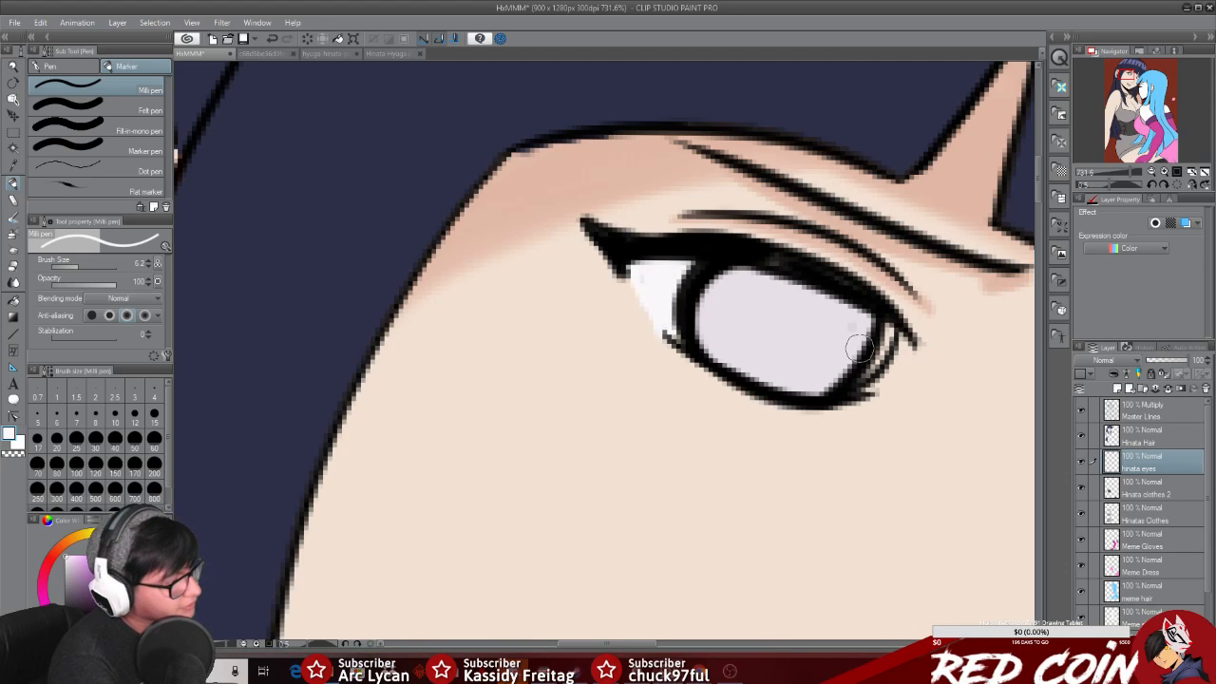
{"action": "mouse_move", "coordinate": [884, 332]}
{"action": "left_mouse_down"}
{"action": "mouse_move", "coordinate": [857, 386]}
{"action": "mouse_move", "coordinate": [881, 363]}
{"action": "left_mouse_up"}
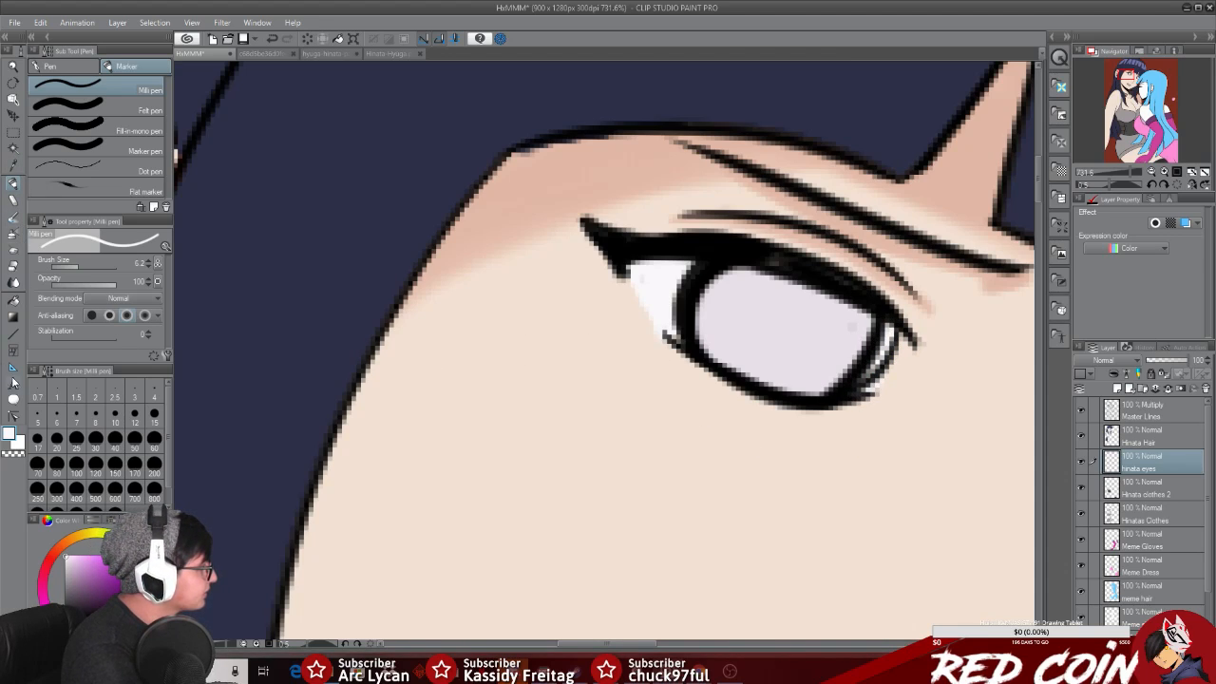
Step: Refine the outer edge of that eye's white with the Hard airbrush at size 2.9 and the Soft eraser at about 16
{"action": "left_click", "coordinate": [13, 235]}
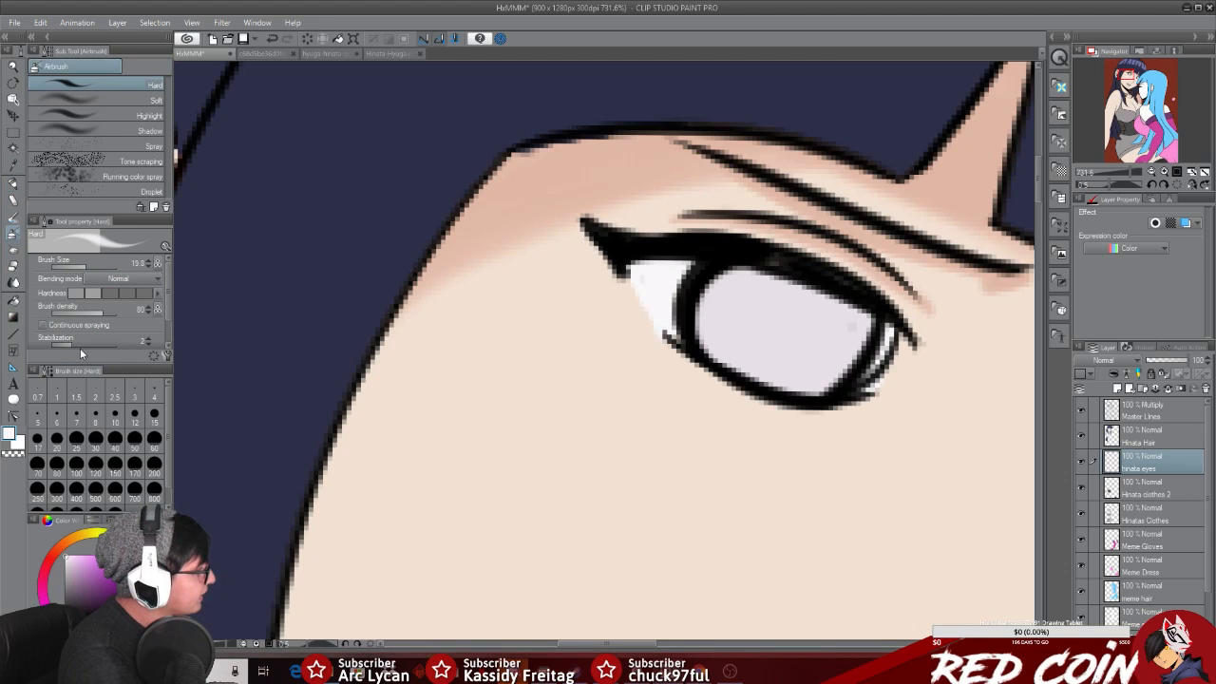
{"action": "left_click_drag", "start_coordinate": [94, 267], "coordinate": [81, 269]}
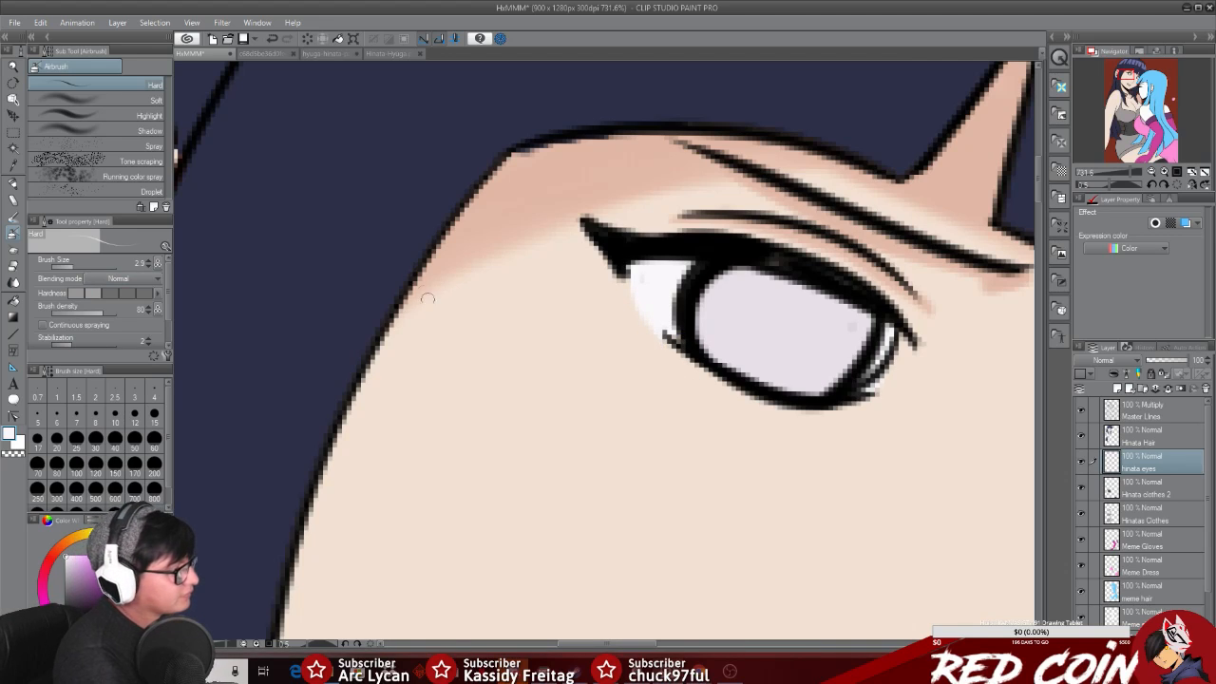
{"action": "left_click", "coordinate": [15, 267]}
{"action": "left_click", "coordinate": [85, 110]}
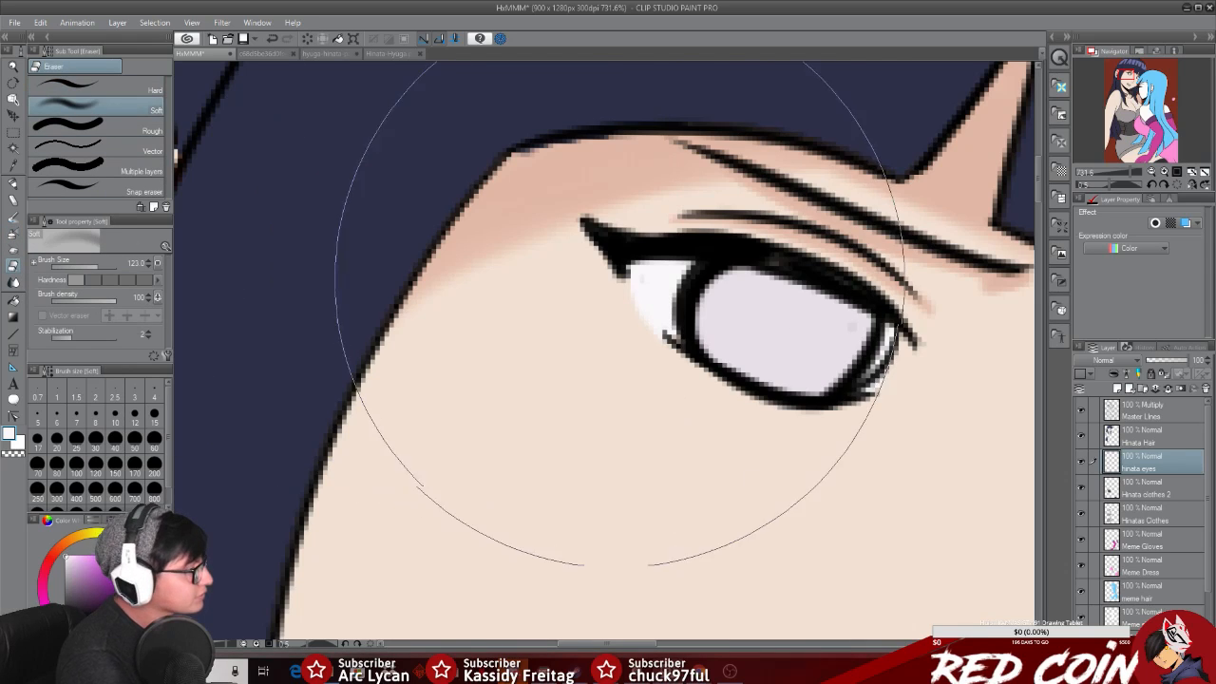
{"action": "left_click_drag", "start_coordinate": [97, 267], "coordinate": [83, 266]}
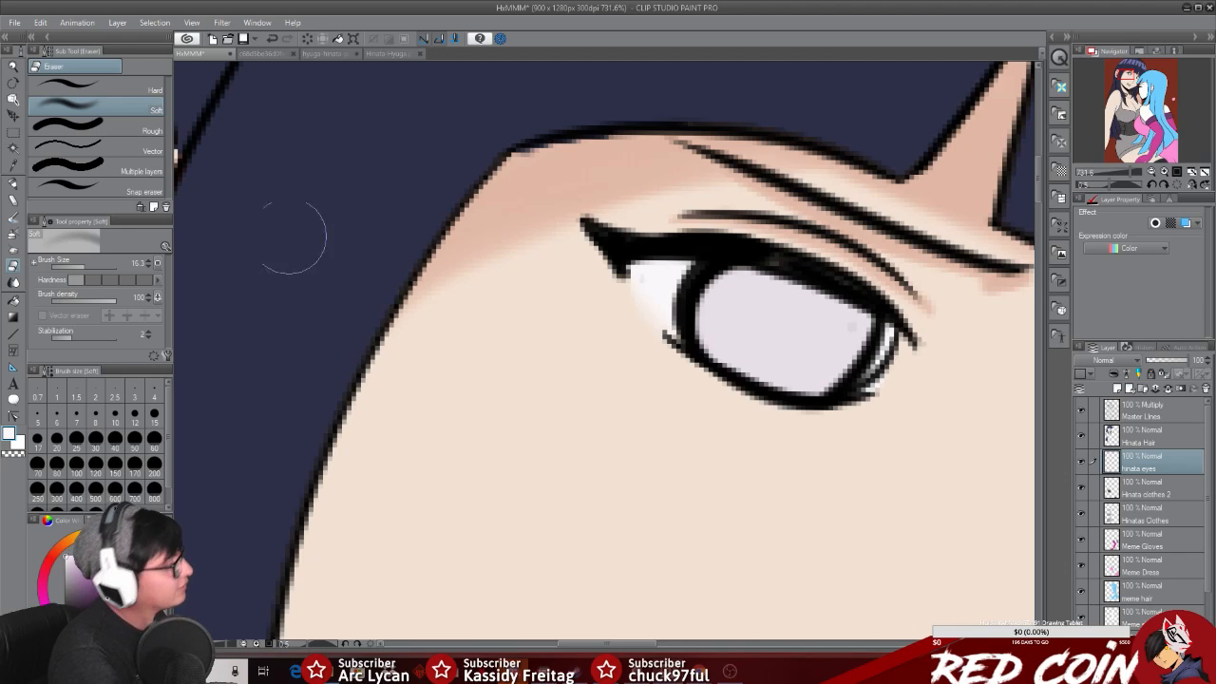
Step: Paint the white inner corner of the eye partly covered by the blue hair with the Milli pen
{"action": "left_click", "coordinate": [13, 68]}
{"action": "mouse_move", "coordinate": [806, 446]}
{"action": "left_mouse_down"}
{"action": "mouse_move", "coordinate": [787, 448]}
{"action": "mouse_move", "coordinate": [706, 602]}
{"action": "left_mouse_up"}
{"action": "left_click_drag", "start_coordinate": [686, 646], "coordinate": [757, 646]}
{"action": "left_click_drag", "start_coordinate": [628, 557], "coordinate": [668, 554]}
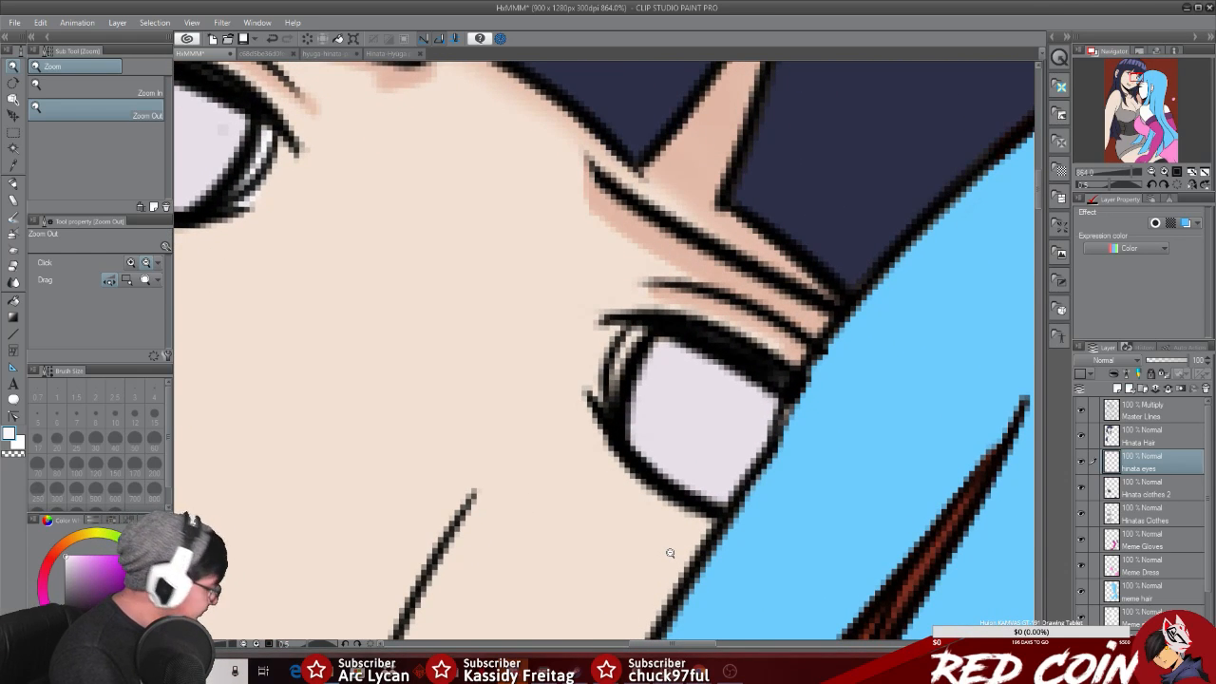
{"action": "left_click", "coordinate": [14, 186]}
{"action": "left_click_drag", "start_coordinate": [633, 341], "coordinate": [611, 387]}
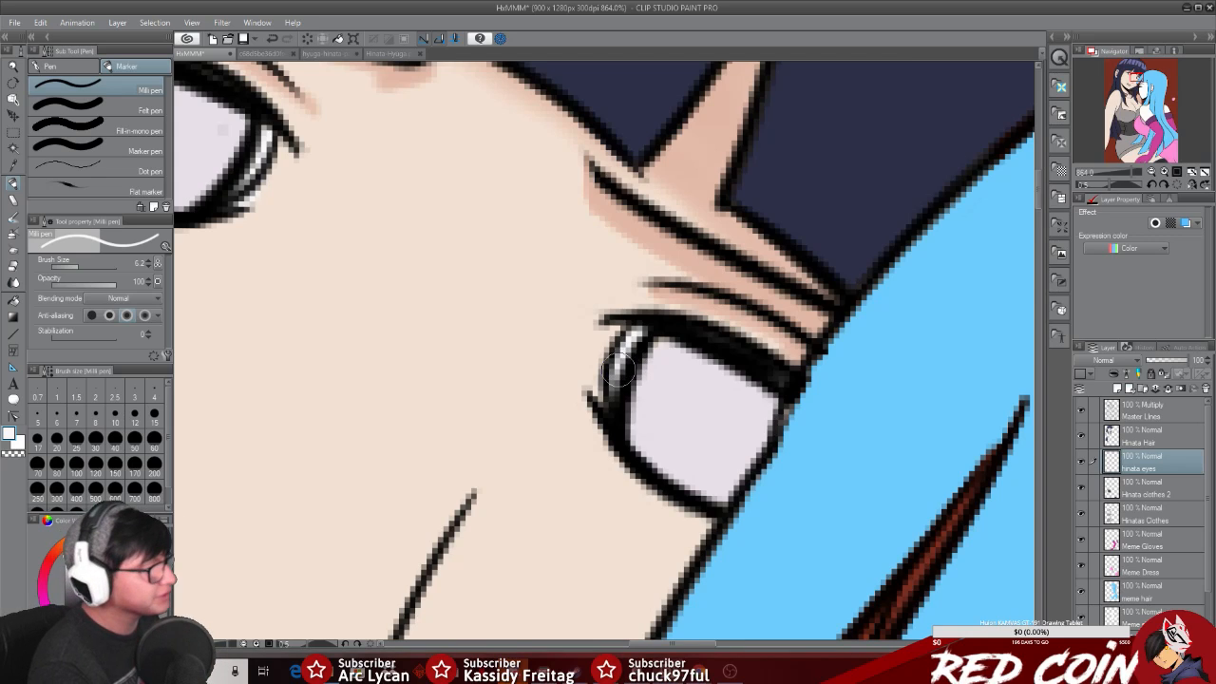
Step: Sample the black line colour and fill the gaps in the fully visible eye's upper lash line on the Master Lines layer
{"action": "left_click", "coordinate": [12, 67]}
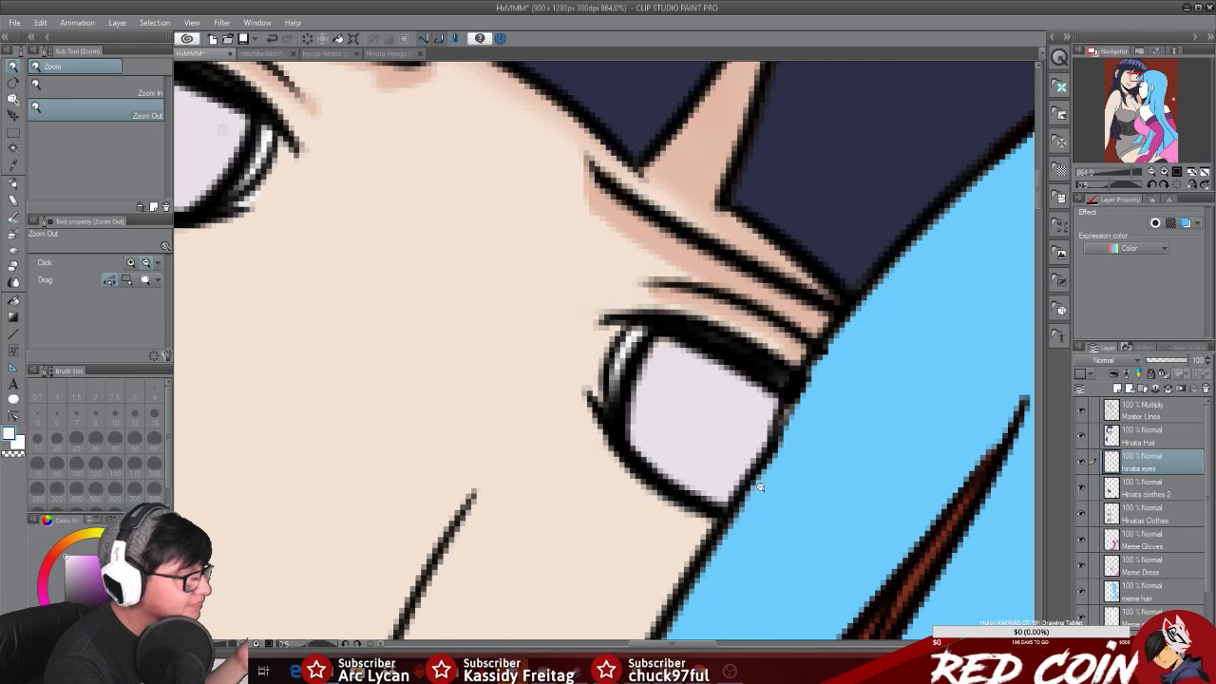
{"action": "left_click_drag", "start_coordinate": [660, 432], "coordinate": [616, 423]}
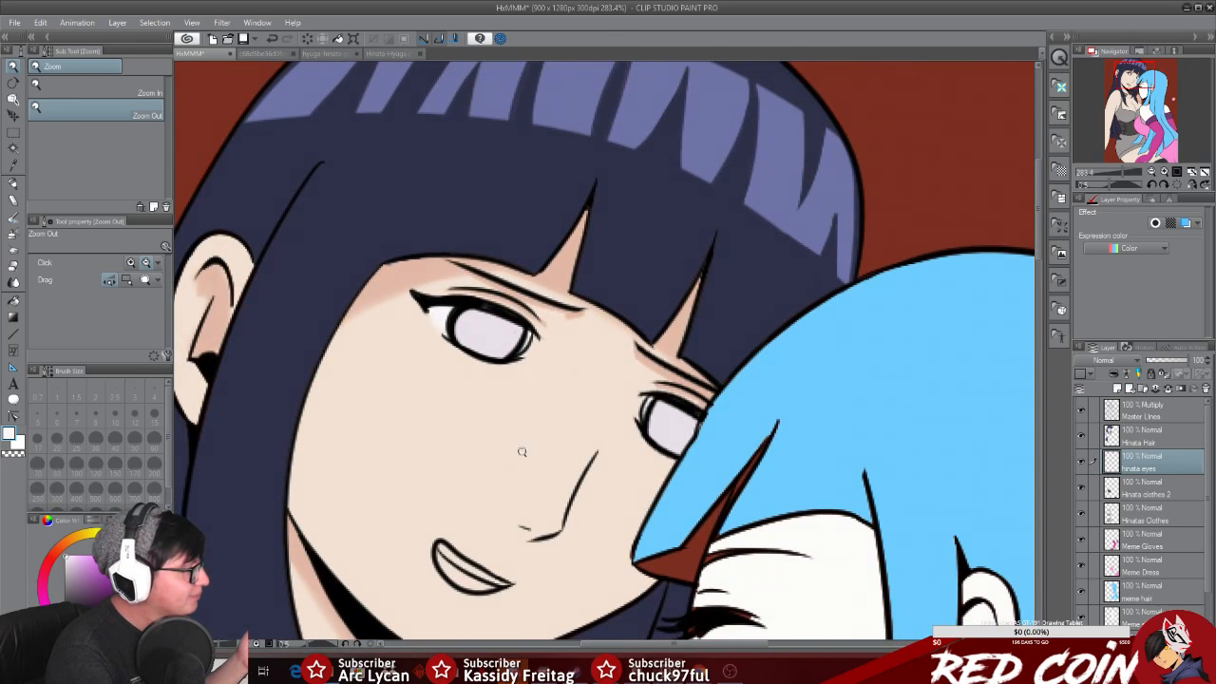
{"action": "left_click_drag", "start_coordinate": [444, 319], "coordinate": [508, 322]}
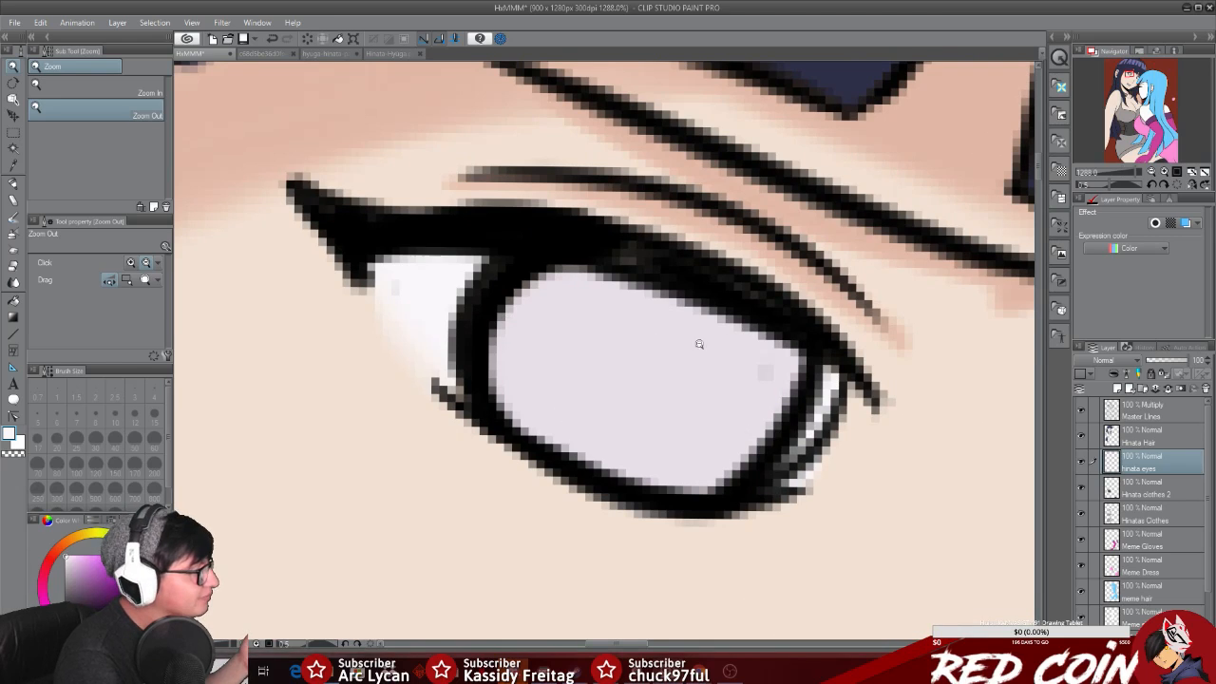
{"action": "left_click", "coordinate": [1166, 408]}
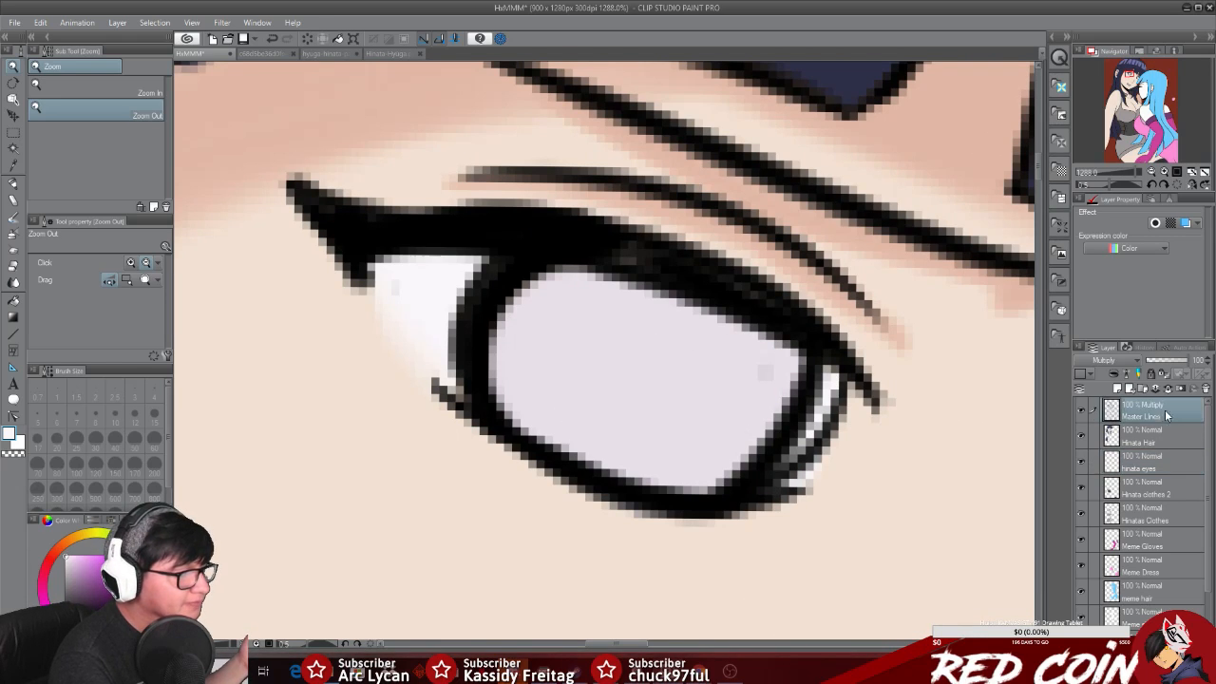
{"action": "left_click", "coordinate": [14, 165]}
{"action": "left_click", "coordinate": [428, 238]}
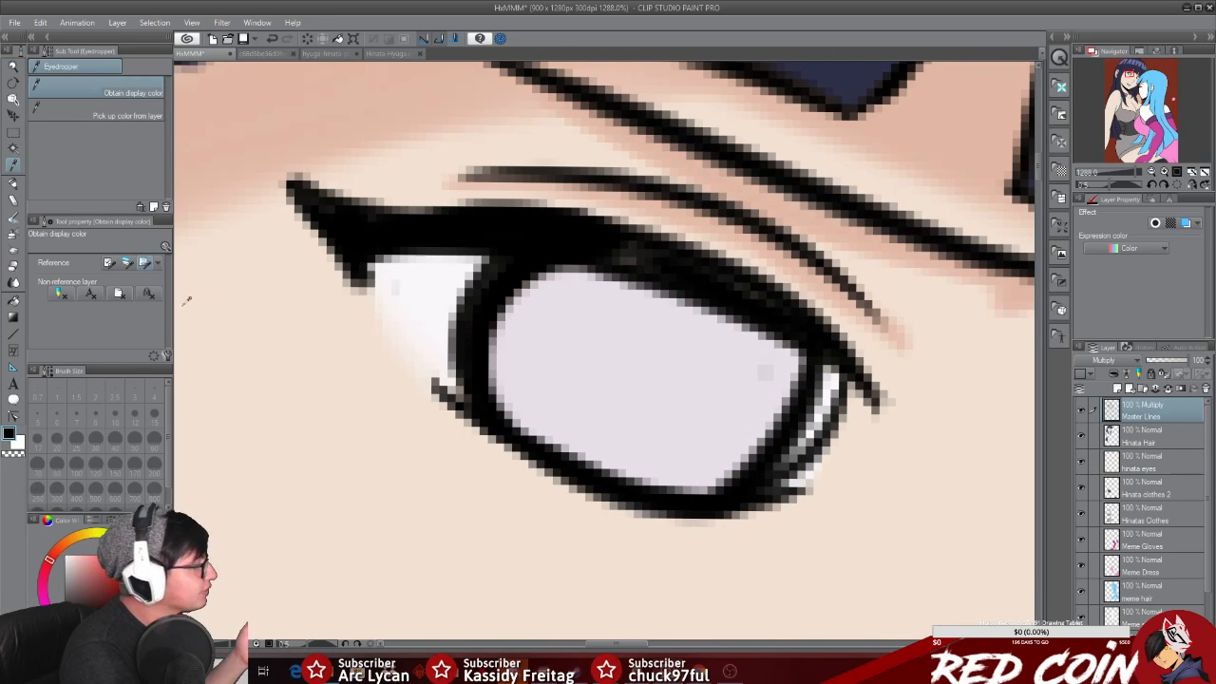
{"action": "left_click", "coordinate": [14, 185]}
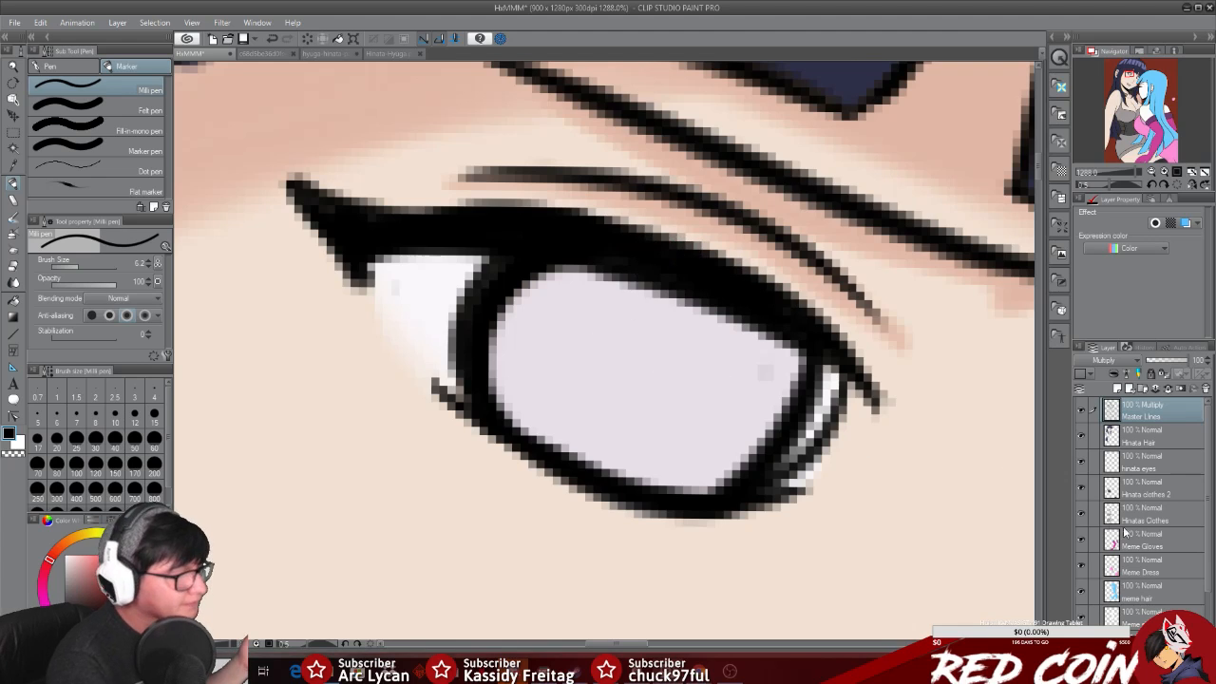
Step: Reselect the hinata eyes layer, sample the darker lavender from the eyes in the Hinata-Hyūga.png reference, and return to the illustration
{"action": "left_click", "coordinate": [1168, 469]}
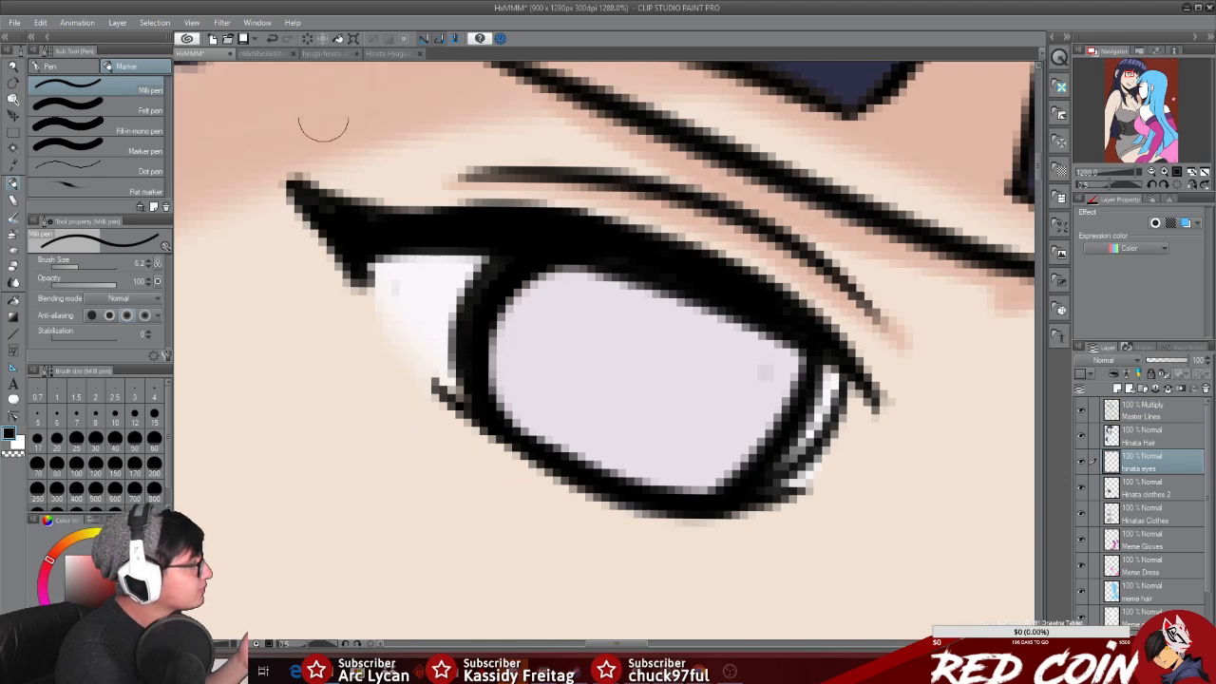
{"action": "left_click", "coordinate": [380, 54]}
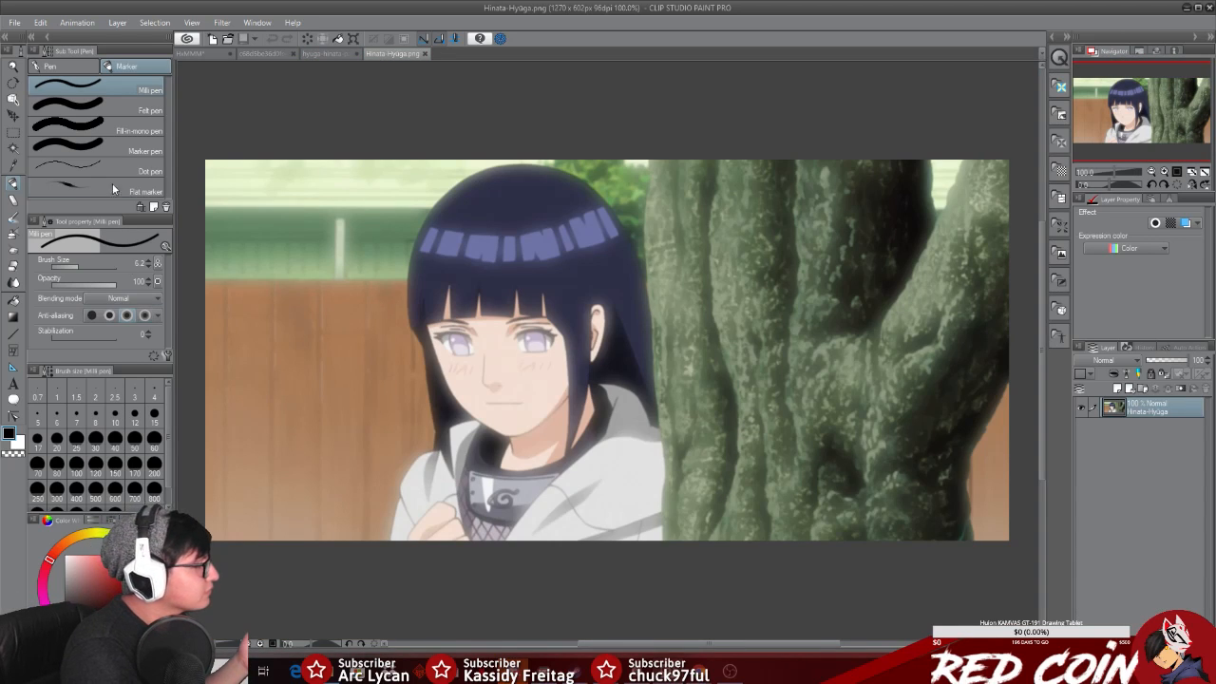
{"action": "left_click", "coordinate": [12, 167]}
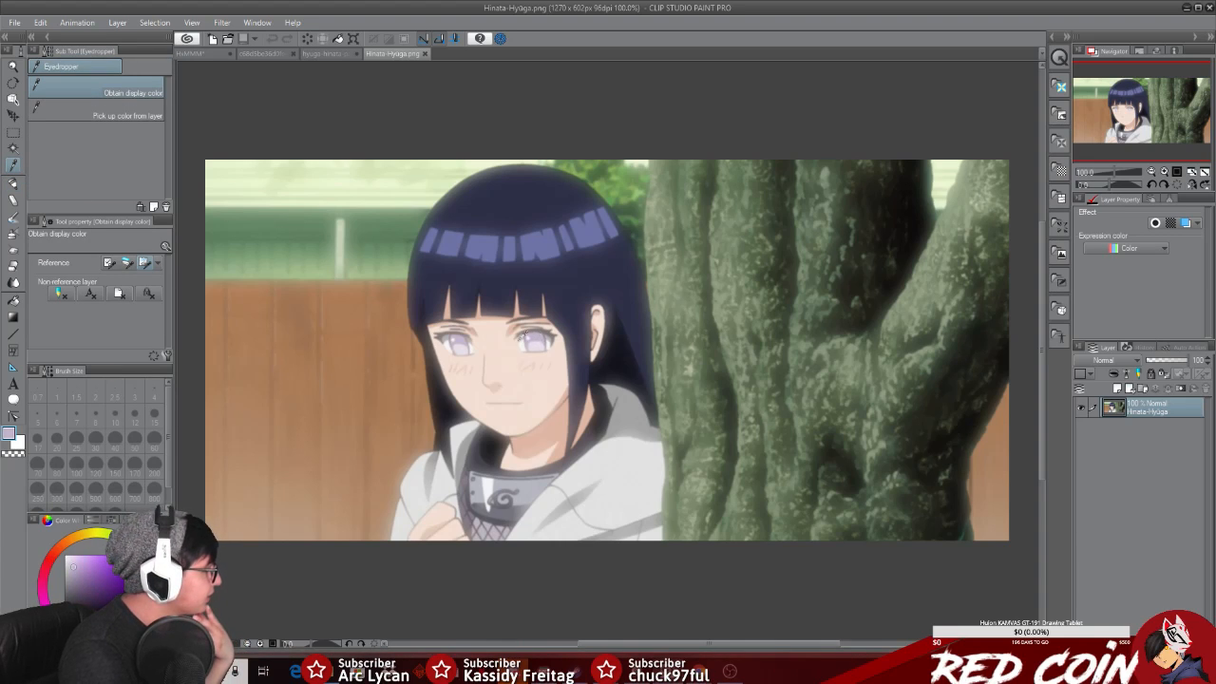
{"action": "left_click", "coordinate": [248, 54]}
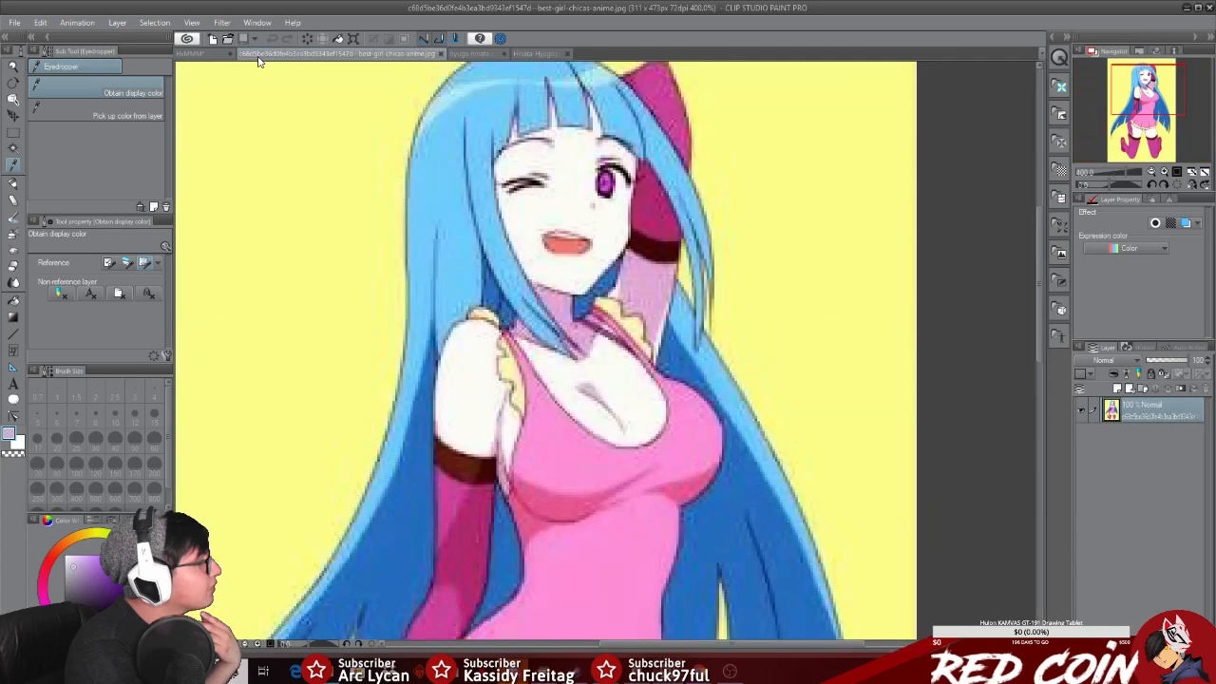
{"action": "left_click", "coordinate": [193, 54]}
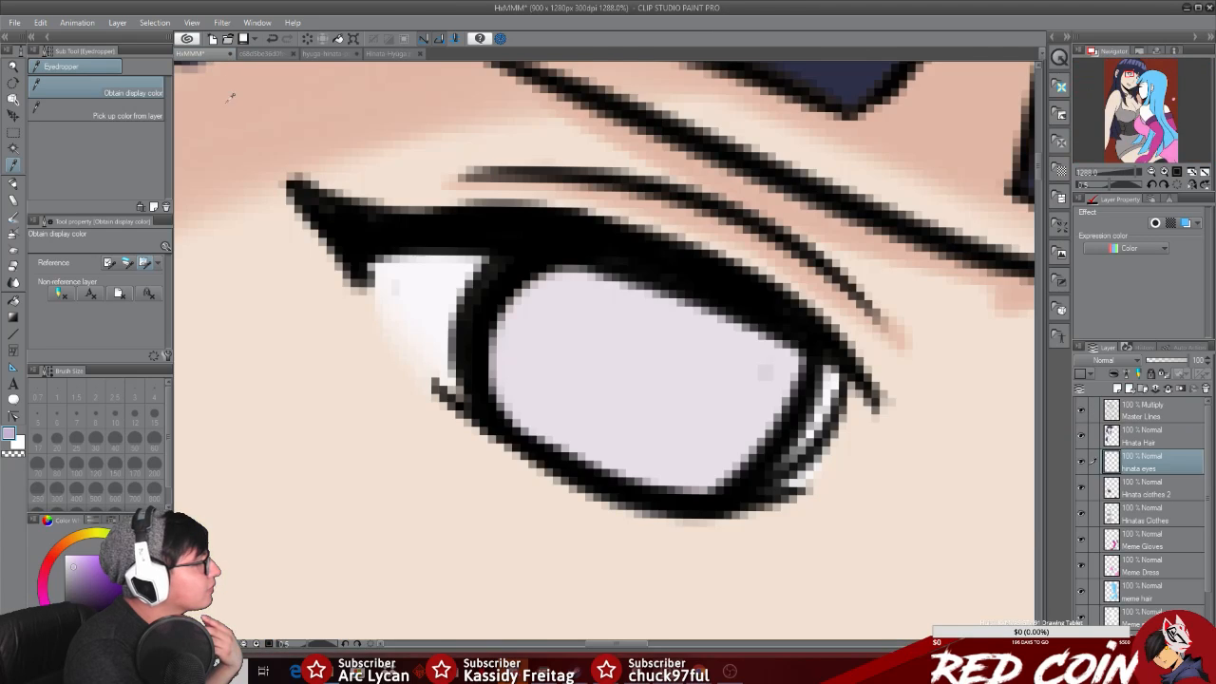
Step: Shade the upper edge and both sides of the fully visible eye's iris with the sampled lavender using the Milli pen
{"action": "left_click", "coordinate": [13, 185]}
{"action": "mouse_move", "coordinate": [537, 281]}
{"action": "left_mouse_down"}
{"action": "mouse_move", "coordinate": [653, 297]}
{"action": "mouse_move", "coordinate": [760, 333]}
{"action": "mouse_move", "coordinate": [789, 375]}
{"action": "mouse_move", "coordinate": [711, 294]}
{"action": "mouse_move", "coordinate": [631, 277]}
{"action": "mouse_move", "coordinate": [540, 290]}
{"action": "mouse_move", "coordinate": [492, 322]}
{"action": "mouse_move", "coordinate": [490, 309]}
{"action": "mouse_move", "coordinate": [576, 287]}
{"action": "mouse_move", "coordinate": [652, 304]}
{"action": "mouse_move", "coordinate": [763, 361]}
{"action": "mouse_move", "coordinate": [782, 402]}
{"action": "mouse_move", "coordinate": [731, 392]}
{"action": "left_mouse_up"}
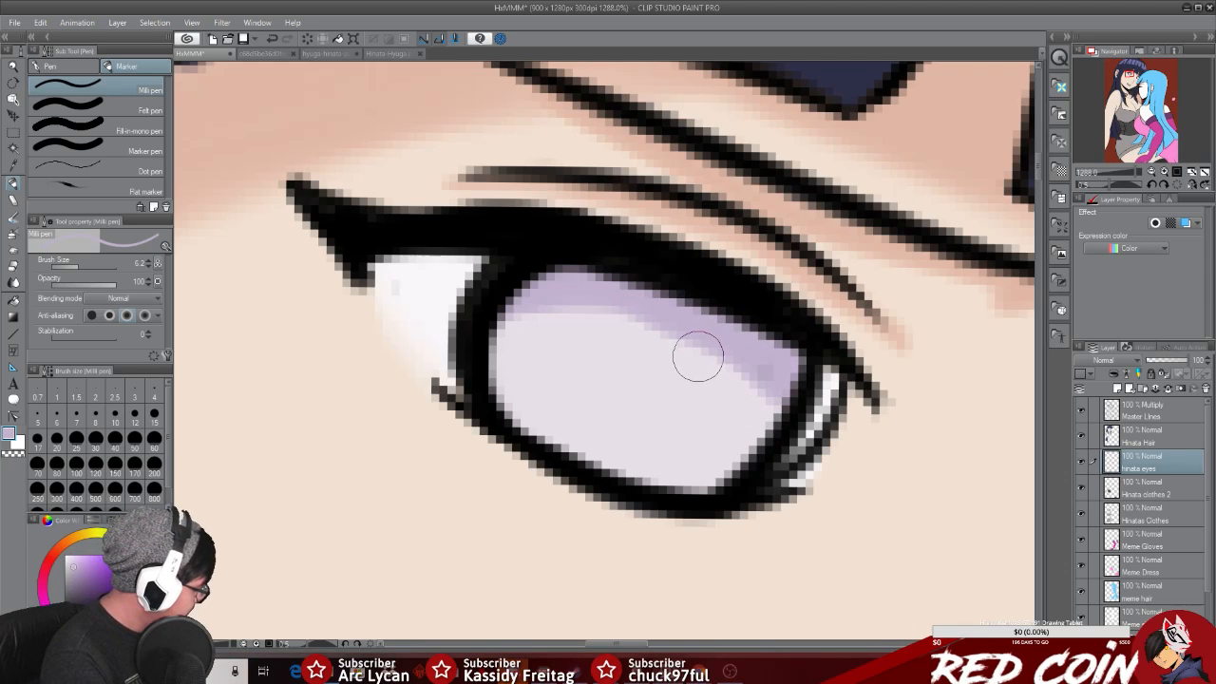
{"action": "key", "text": "ctrl+z"}
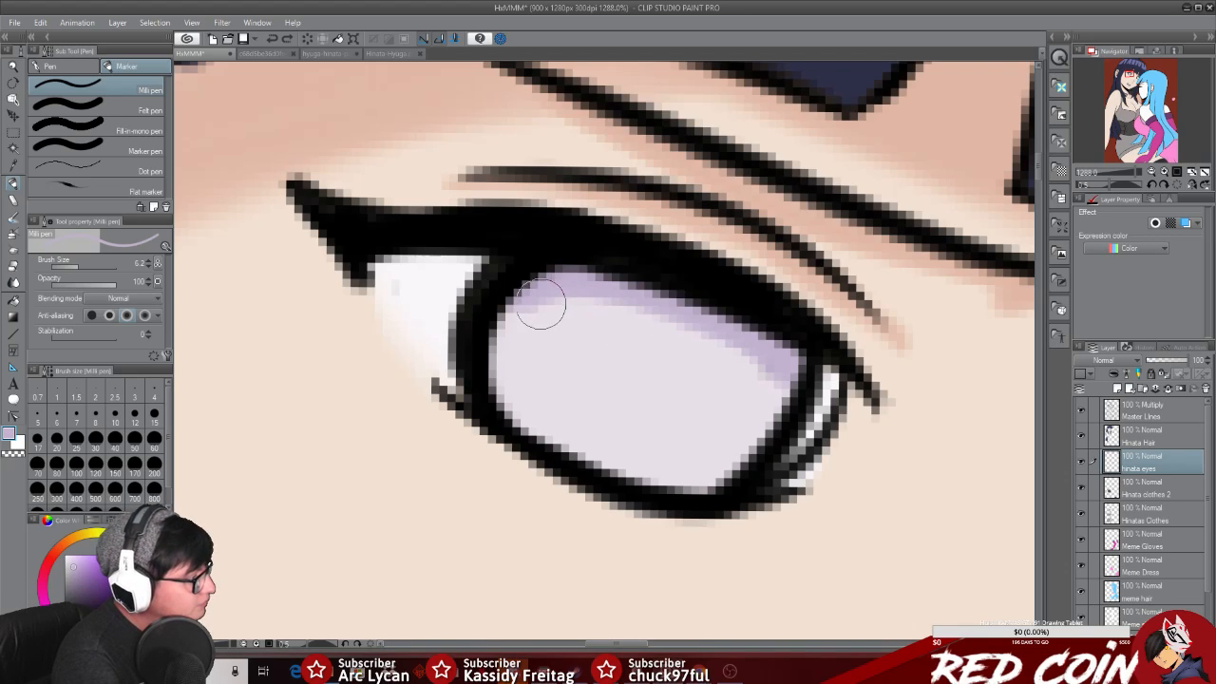
{"action": "left_click_drag", "start_coordinate": [503, 319], "coordinate": [617, 298]}
{"action": "left_click_drag", "start_coordinate": [502, 349], "coordinate": [601, 280]}
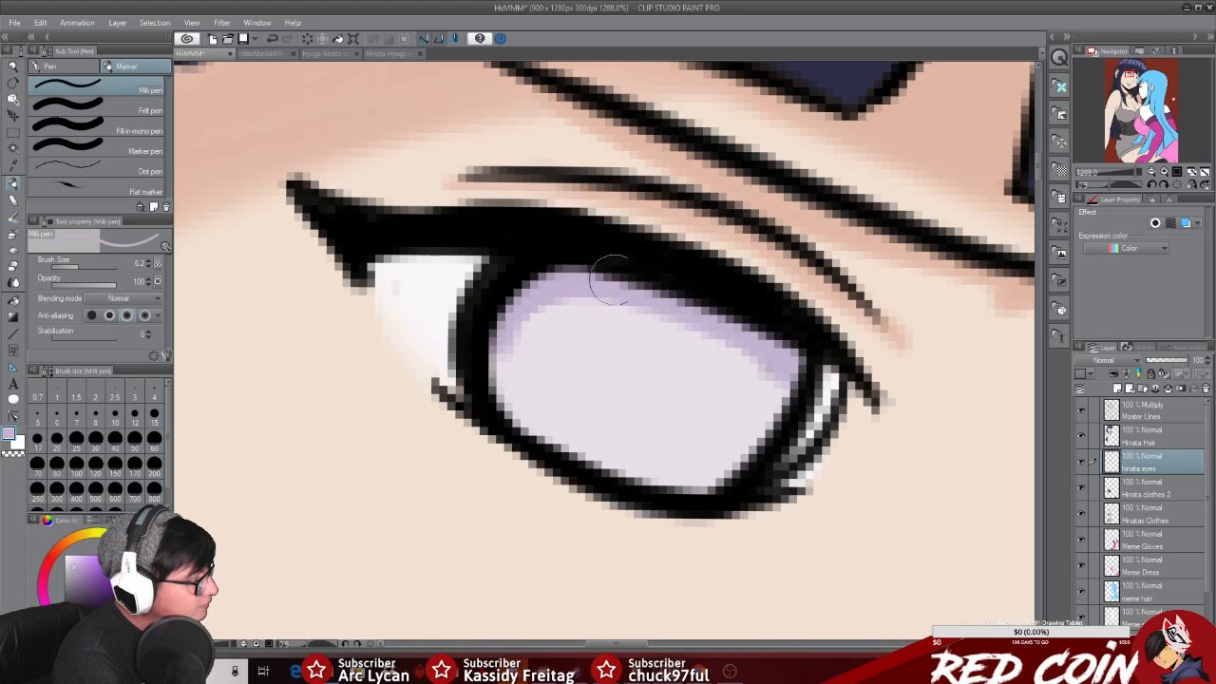
{"action": "key", "text": "ctrl+z"}
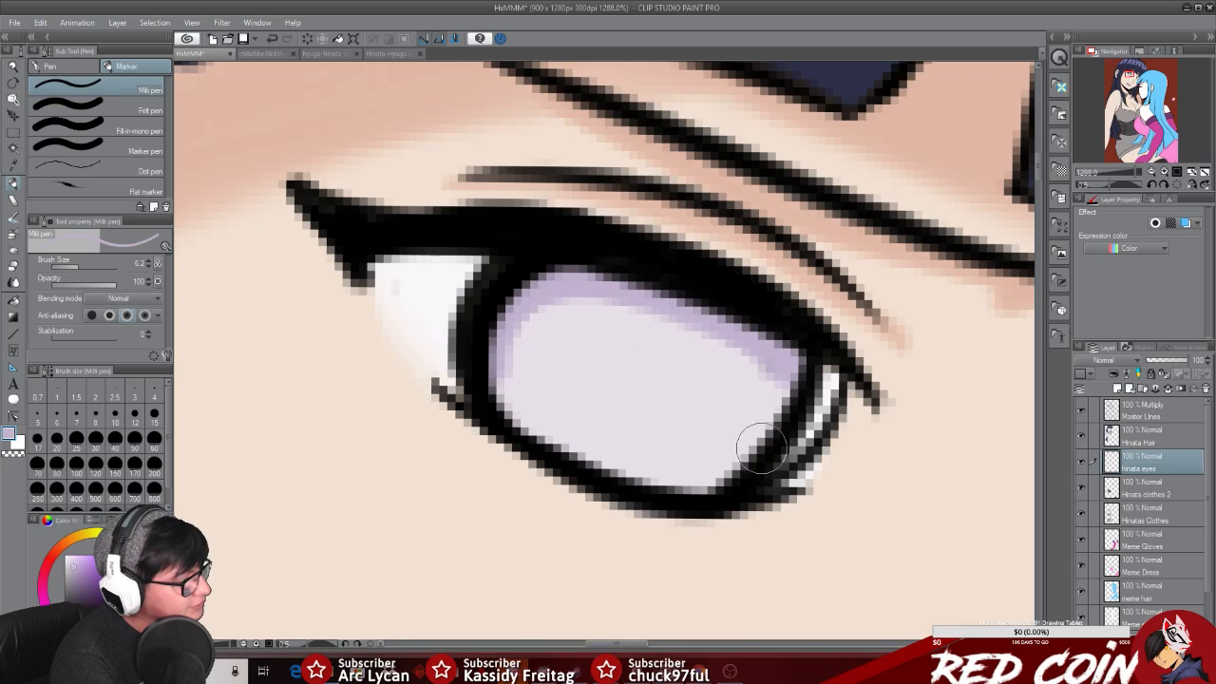
{"action": "left_click_drag", "start_coordinate": [761, 453], "coordinate": [779, 325]}
{"action": "left_click_drag", "start_coordinate": [765, 433], "coordinate": [737, 345]}
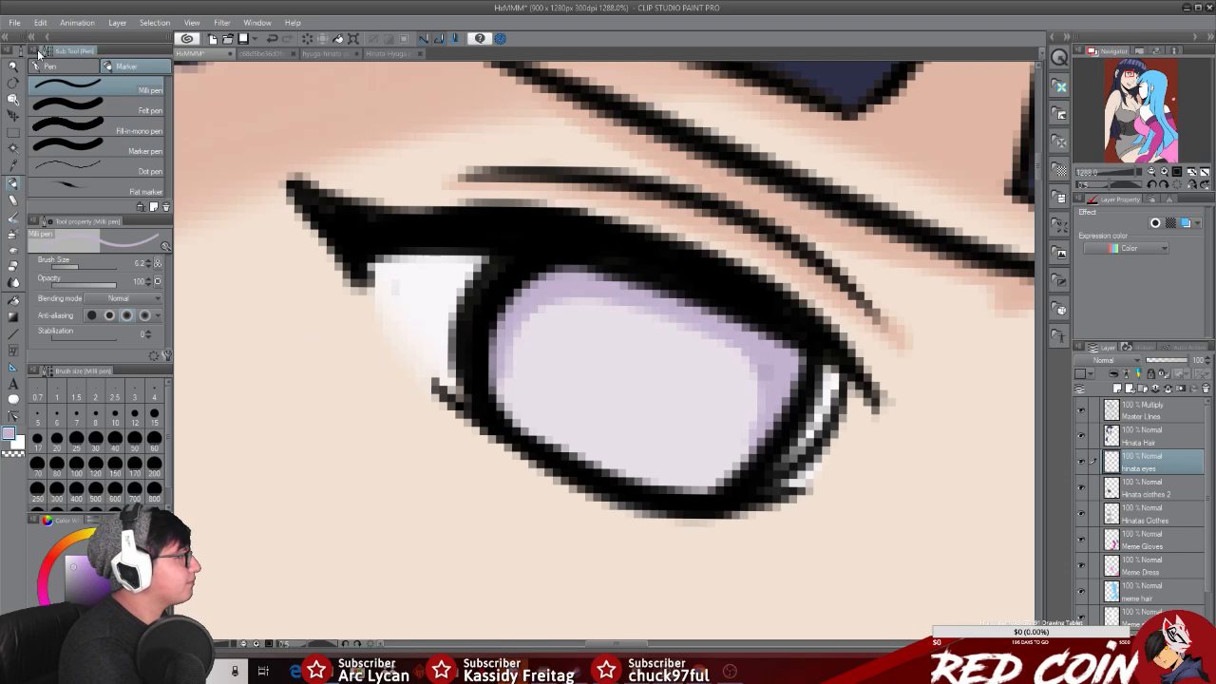
Step: Shade the inner side of the partly covered eye's iris with the same lavender, redoing the stroke until it fits
{"action": "left_click", "coordinate": [14, 67]}
{"action": "left_click_drag", "start_coordinate": [853, 487], "coordinate": [766, 476]}
{"action": "left_click_drag", "start_coordinate": [895, 541], "coordinate": [947, 554]}
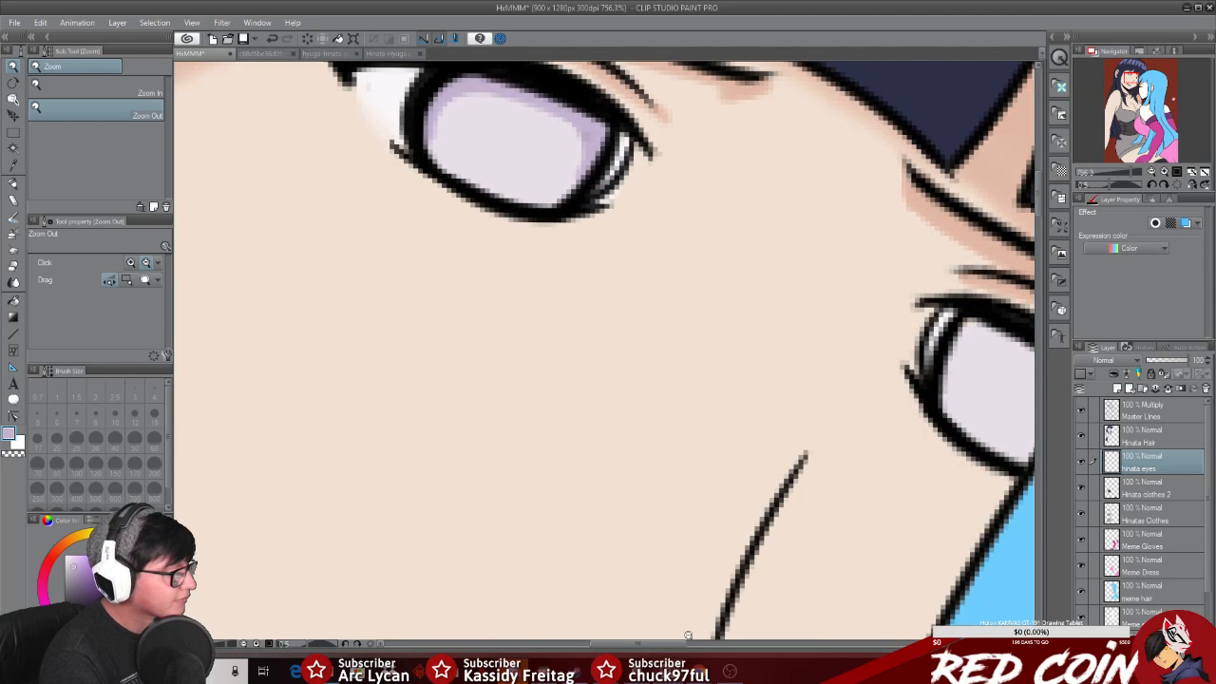
{"action": "left_click_drag", "start_coordinate": [678, 643], "coordinate": [716, 641]}
{"action": "left_click_drag", "start_coordinate": [681, 361], "coordinate": [700, 352]}
{"action": "left_click", "coordinate": [13, 184]}
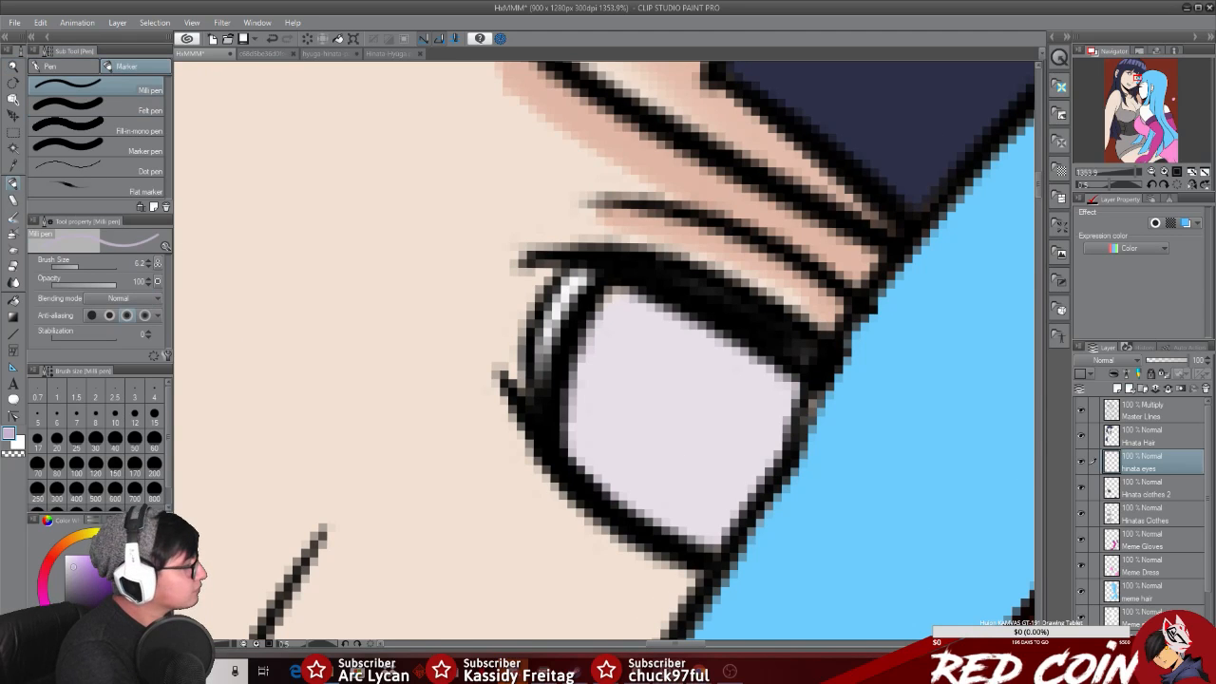
{"action": "mouse_move", "coordinate": [576, 433]}
{"action": "left_mouse_down"}
{"action": "mouse_move", "coordinate": [567, 412]}
{"action": "mouse_move", "coordinate": [654, 300]}
{"action": "left_mouse_up"}
{"action": "key", "text": "ctrl+z"}
{"action": "left_click_drag", "start_coordinate": [570, 437], "coordinate": [652, 298]}
{"action": "key", "text": "ctrl+z"}
{"action": "mouse_move", "coordinate": [572, 437]}
{"action": "left_mouse_down"}
{"action": "mouse_move", "coordinate": [569, 362]}
{"action": "mouse_move", "coordinate": [659, 307]}
{"action": "left_mouse_up"}
Step: Extend the lavender shading along the partly covered iris's upper edge beneath the eyelid, undoing and redrawing unsuitable strokes
{"action": "mouse_move", "coordinate": [579, 458]}
{"action": "left_mouse_down"}
{"action": "mouse_move", "coordinate": [569, 393]}
{"action": "mouse_move", "coordinate": [580, 401]}
{"action": "mouse_move", "coordinate": [559, 418]}
{"action": "mouse_move", "coordinate": [654, 299]}
{"action": "mouse_move", "coordinate": [699, 343]}
{"action": "mouse_move", "coordinate": [666, 360]}
{"action": "mouse_move", "coordinate": [682, 326]}
{"action": "mouse_move", "coordinate": [624, 307]}
{"action": "mouse_move", "coordinate": [755, 346]}
{"action": "mouse_move", "coordinate": [697, 348]}
{"action": "mouse_move", "coordinate": [637, 312]}
{"action": "mouse_move", "coordinate": [642, 301]}
{"action": "mouse_move", "coordinate": [745, 364]}
{"action": "left_mouse_up"}
{"action": "key", "text": "ctrl+z"}
{"action": "mouse_move", "coordinate": [632, 316]}
{"action": "left_mouse_down"}
{"action": "mouse_move", "coordinate": [680, 311]}
{"action": "mouse_move", "coordinate": [765, 371]}
{"action": "left_mouse_up"}
{"action": "key", "text": "ctrl+z"}
{"action": "mouse_move", "coordinate": [636, 318]}
{"action": "left_mouse_down"}
{"action": "mouse_move", "coordinate": [719, 331]}
{"action": "mouse_move", "coordinate": [732, 361]}
{"action": "left_mouse_up"}
{"action": "key", "text": "ctrl+z"}
{"action": "left_click_drag", "start_coordinate": [633, 318], "coordinate": [716, 361]}
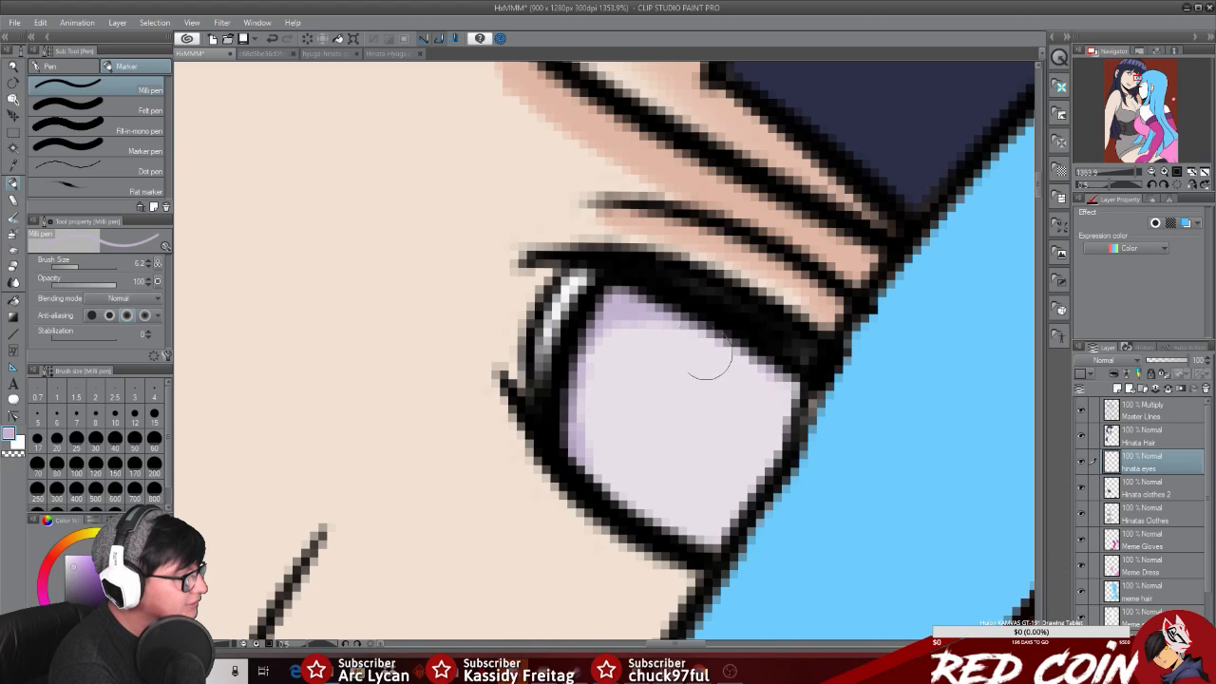
{"action": "mouse_move", "coordinate": [655, 320]}
{"action": "left_mouse_down"}
{"action": "mouse_move", "coordinate": [764, 375]}
{"action": "mouse_move", "coordinate": [711, 346]}
{"action": "mouse_move", "coordinate": [776, 368]}
{"action": "mouse_move", "coordinate": [756, 365]}
{"action": "mouse_move", "coordinate": [813, 416]}
{"action": "left_mouse_up"}
{"action": "mouse_move", "coordinate": [774, 379]}
{"action": "left_mouse_down"}
{"action": "mouse_move", "coordinate": [815, 423]}
{"action": "mouse_move", "coordinate": [809, 406]}
{"action": "left_mouse_up"}
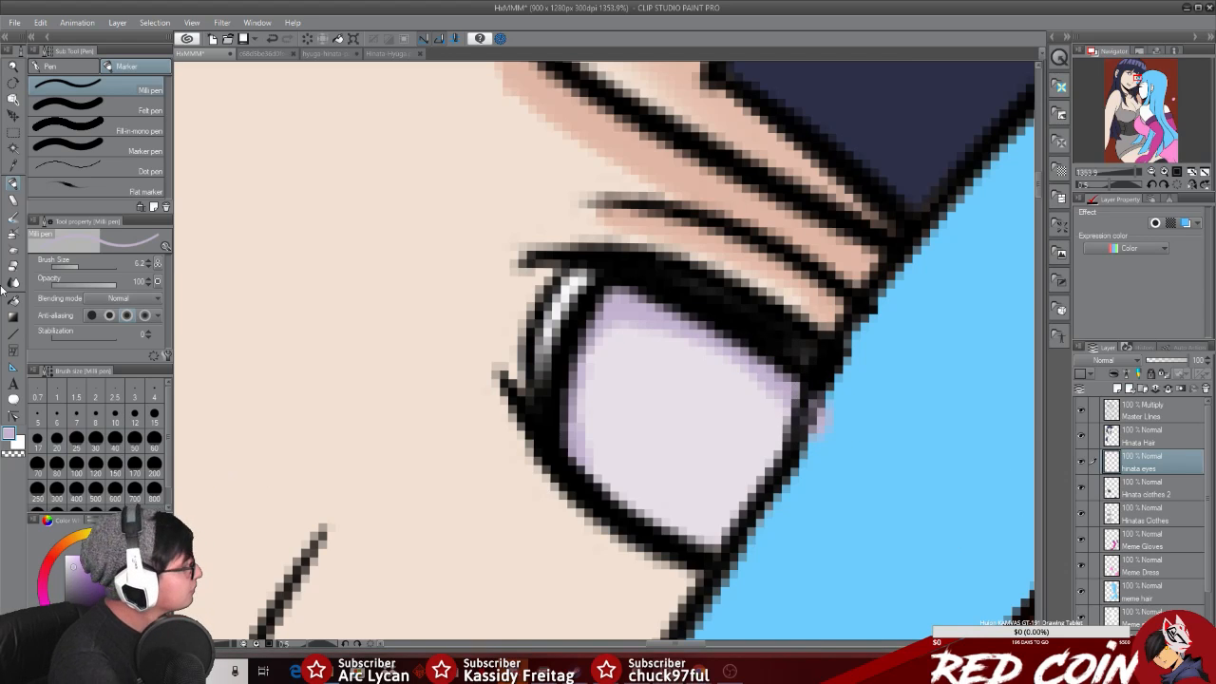
Step: Erase the lavender that spilled past the partly covered eye's outline onto the blue hair with the Soft eraser
{"action": "left_click", "coordinate": [16, 254]}
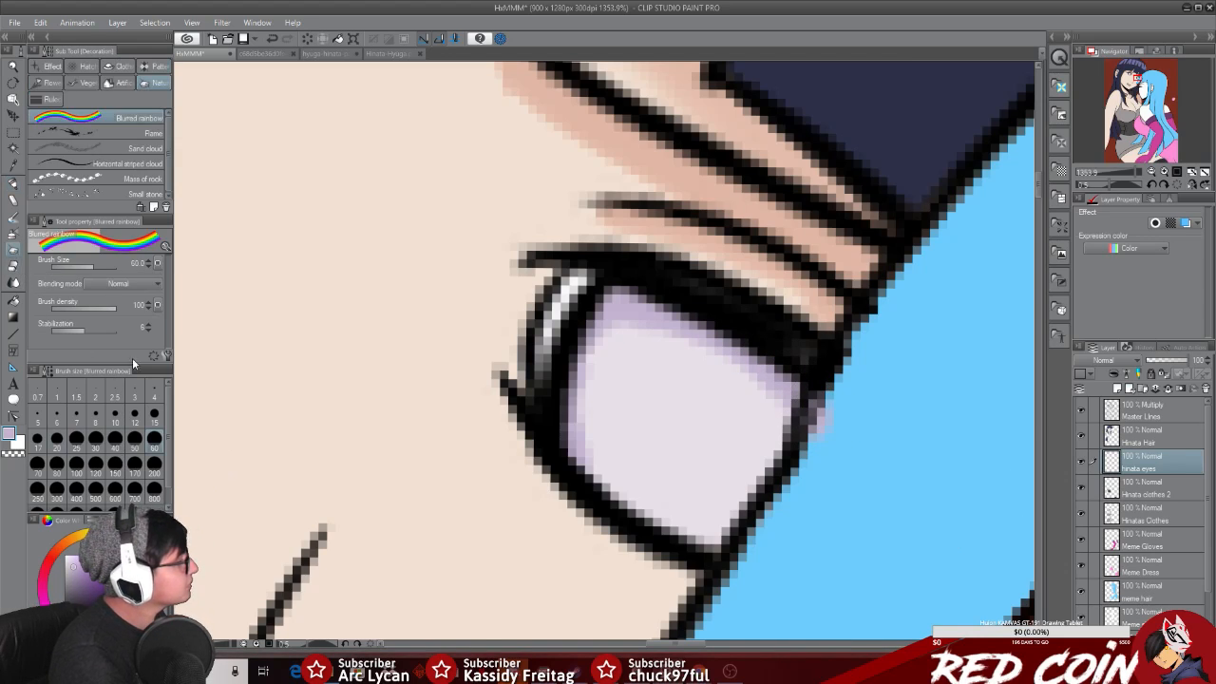
{"action": "left_click", "coordinate": [13, 200]}
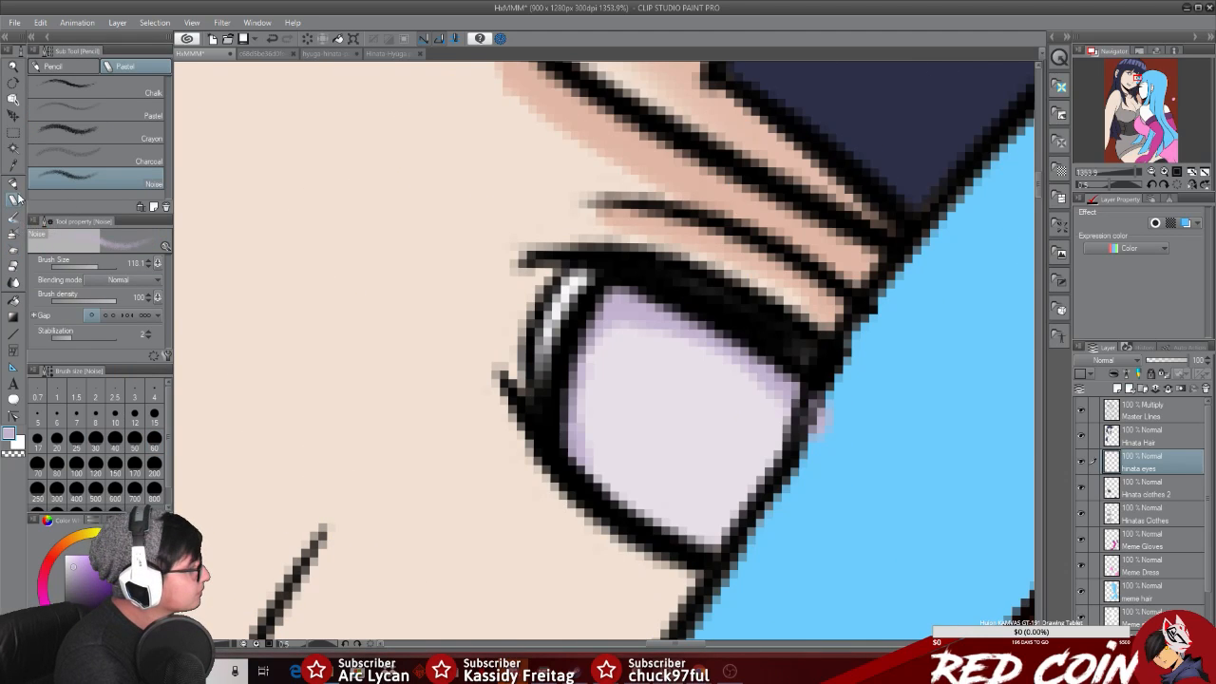
{"action": "left_click", "coordinate": [13, 267]}
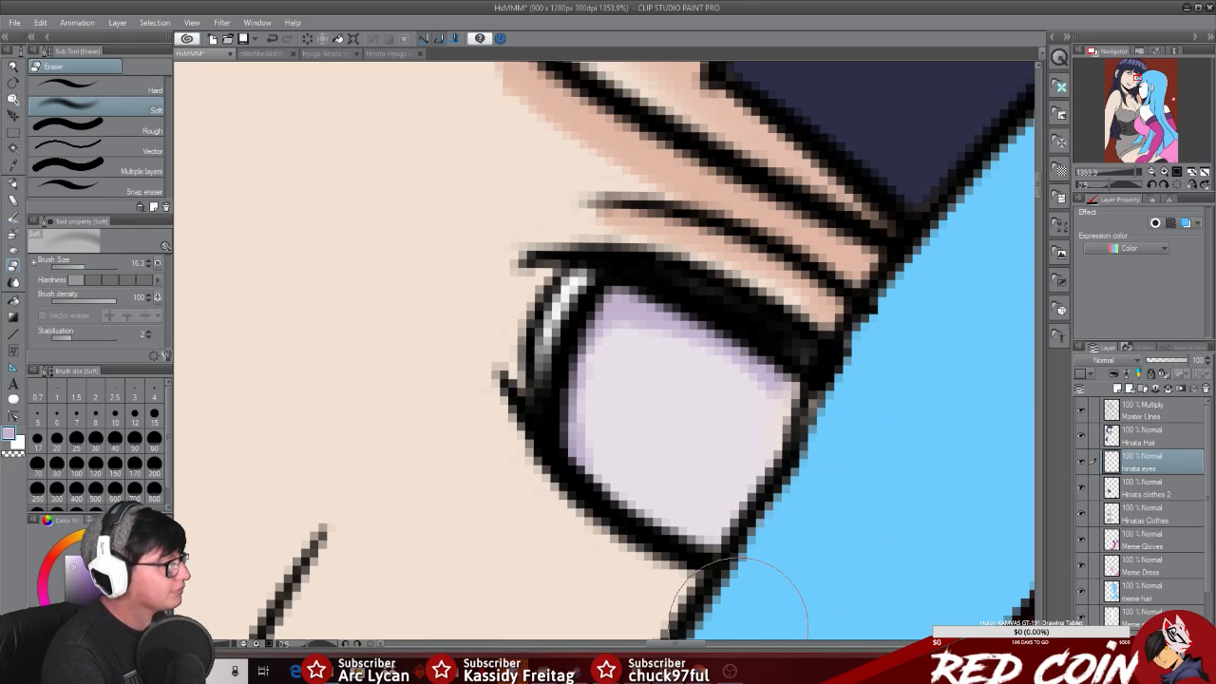
Step: Sample the pale iris colour and repaint the erased edge of the partly covered eye with the Milli pen
{"action": "left_click", "coordinate": [13, 183]}
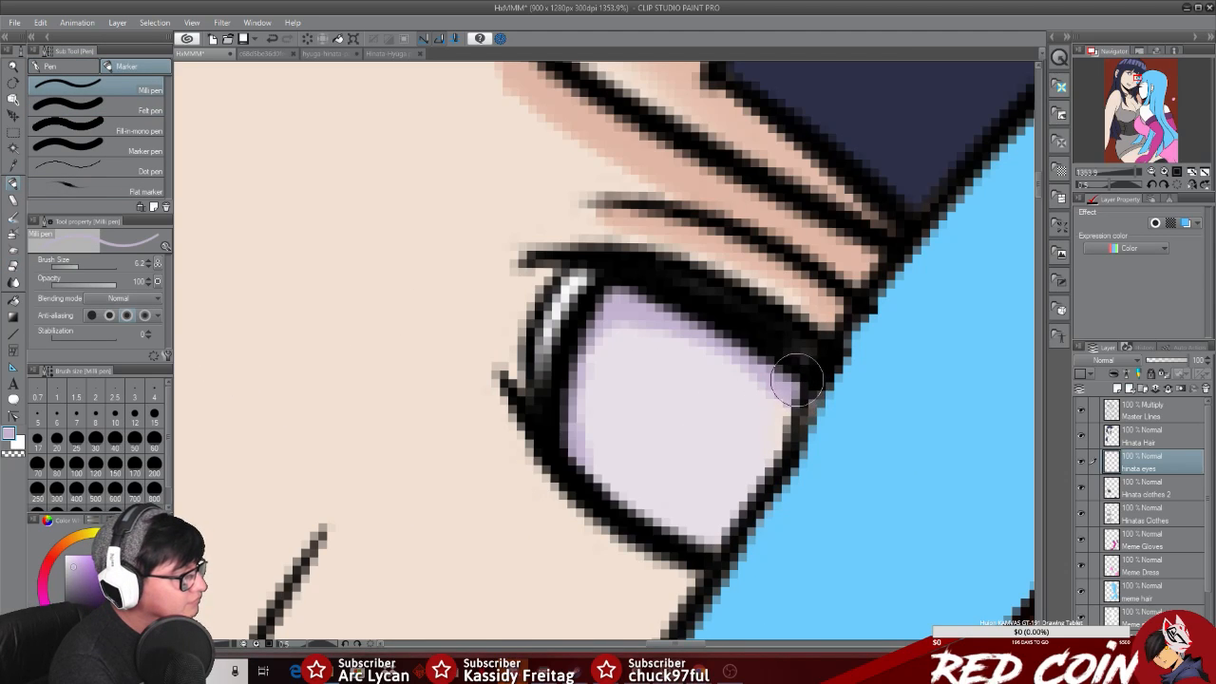
{"action": "left_click", "coordinate": [13, 166]}
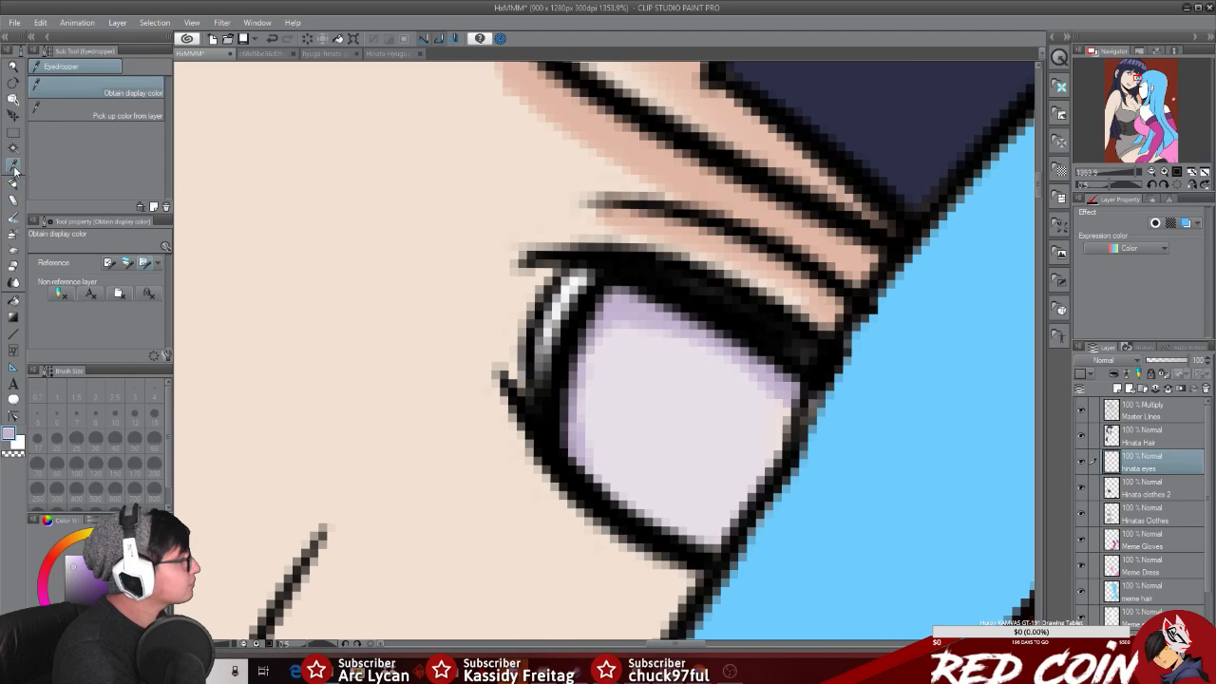
{"action": "left_click", "coordinate": [14, 184]}
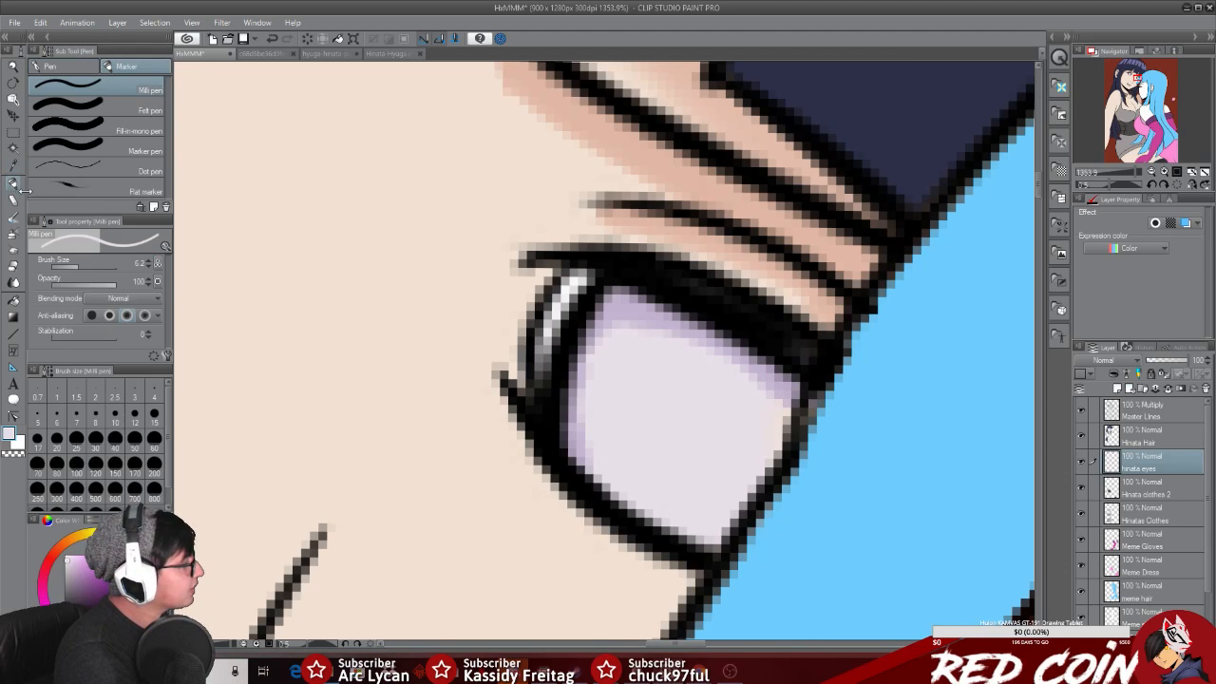
{"action": "mouse_move", "coordinate": [754, 443]}
{"action": "left_mouse_down"}
{"action": "mouse_move", "coordinate": [767, 422]}
{"action": "mouse_move", "coordinate": [776, 432]}
{"action": "left_mouse_up"}
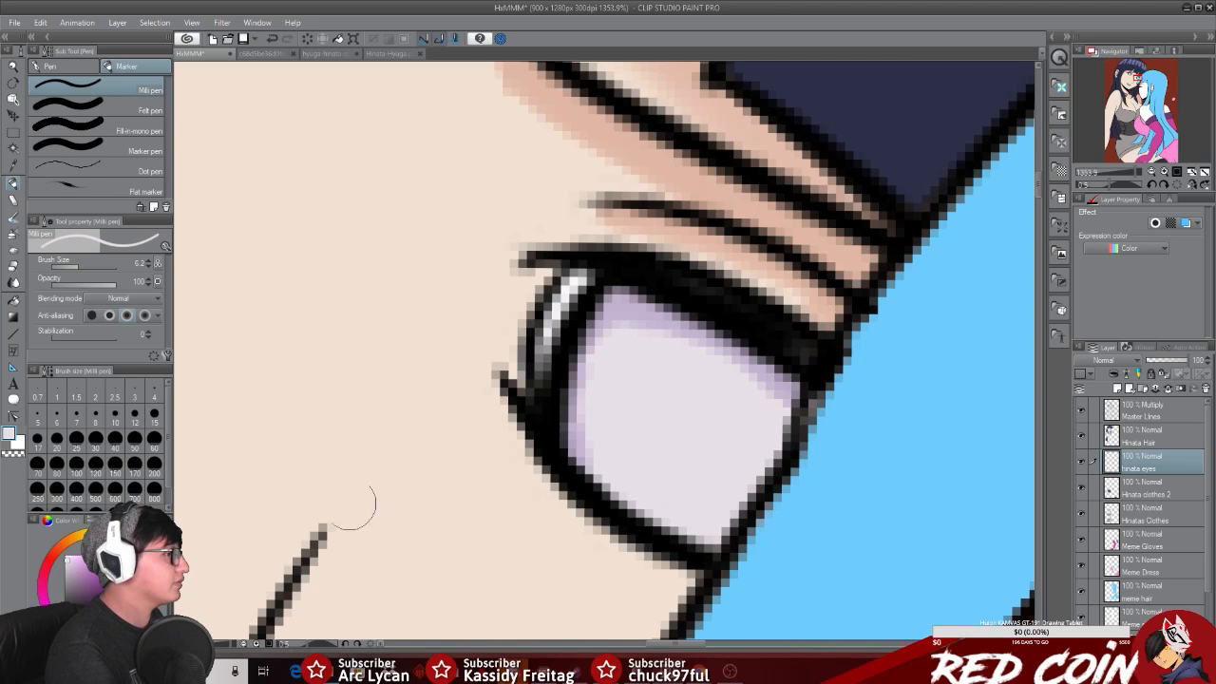
Step: Sample the darker skin tone and shade the underside of the dark-haired character's nose with it
{"action": "left_click", "coordinate": [16, 67]}
{"action": "left_click_drag", "start_coordinate": [794, 527], "coordinate": [718, 513]}
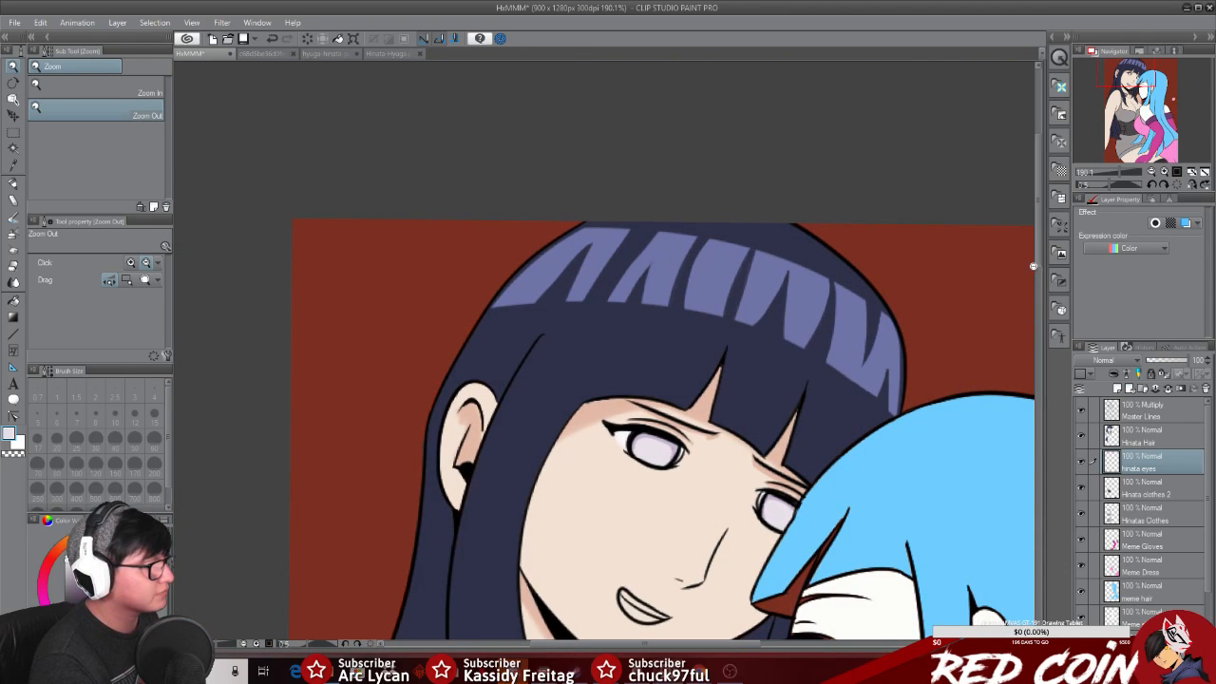
{"action": "scroll", "coordinate": [961, 490], "scroll_direction": "down", "scroll_amount": 5}
{"action": "left_click_drag", "start_coordinate": [961, 490], "coordinate": [955, 478]}
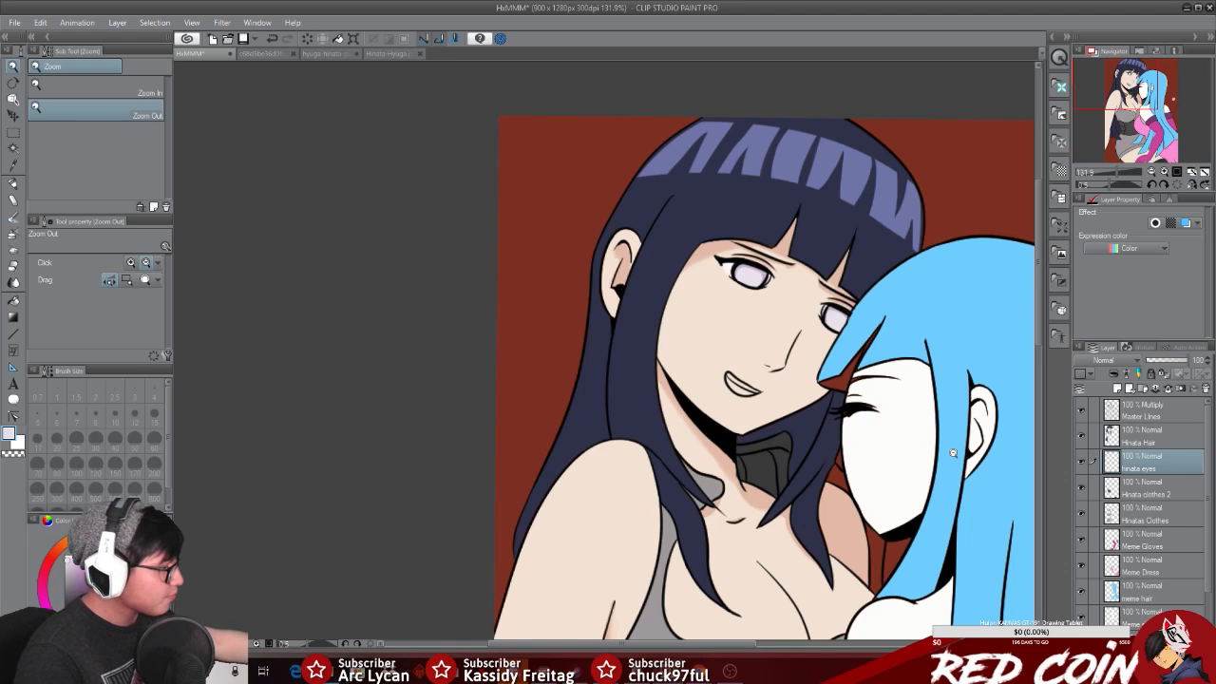
{"action": "left_click_drag", "start_coordinate": [772, 368], "coordinate": [289, 330]}
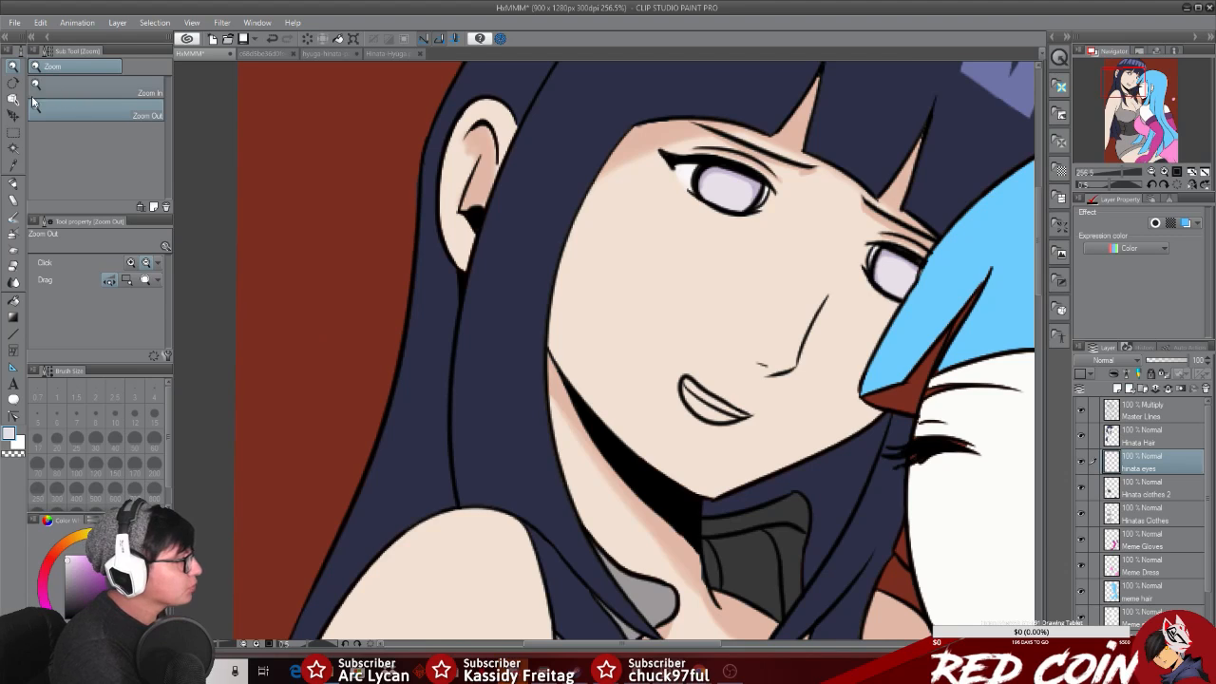
{"action": "left_click", "coordinate": [14, 165]}
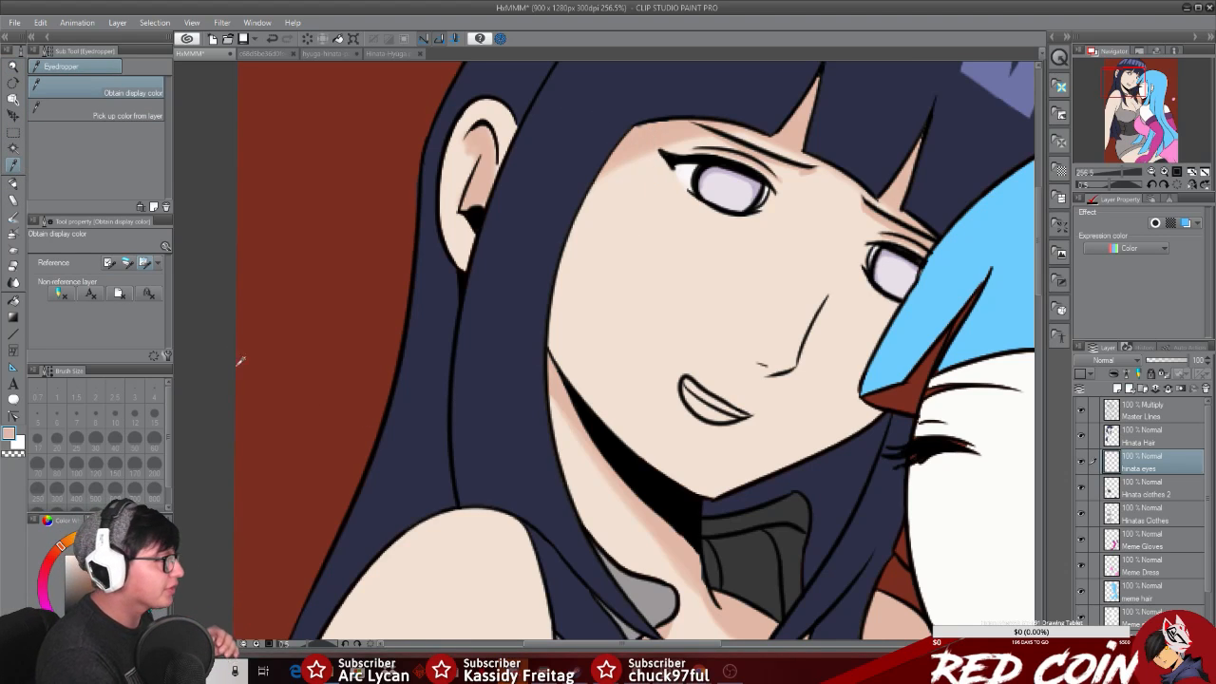
{"action": "left_click", "coordinate": [13, 194]}
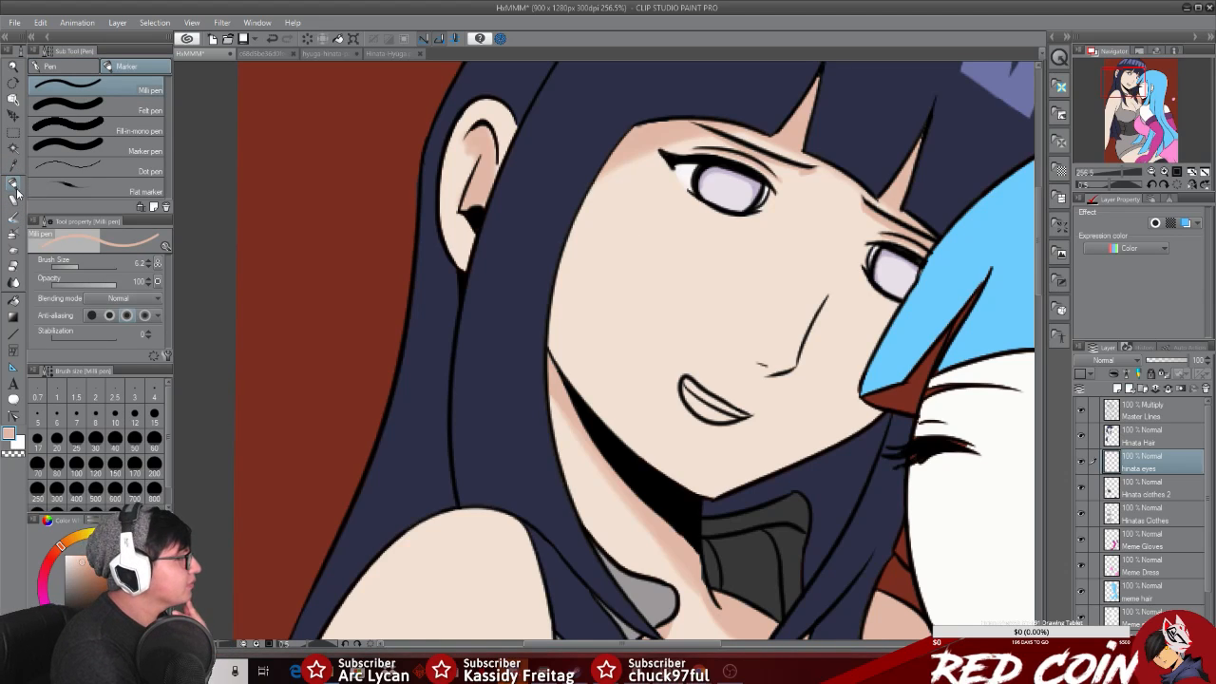
{"action": "left_click", "coordinate": [12, 238]}
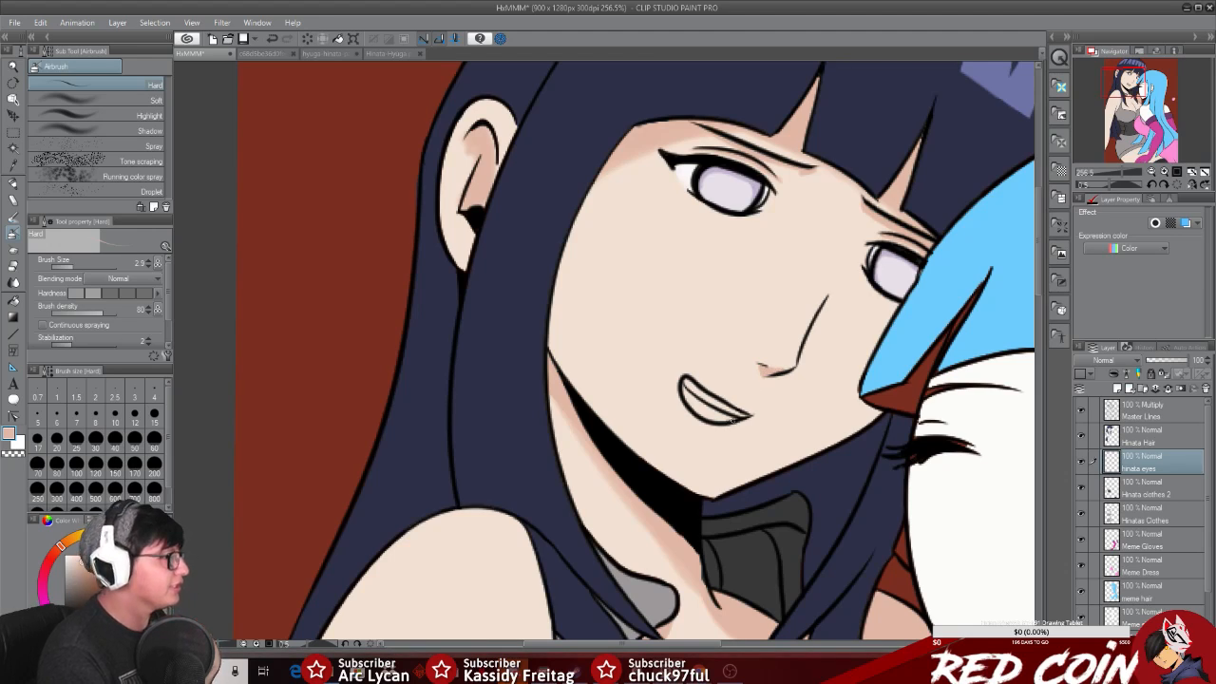
Step: Extend the skin shading under the nose up to its outline with the Milli pen
{"action": "left_click", "coordinate": [13, 67]}
{"action": "left_click_drag", "start_coordinate": [813, 434], "coordinate": [849, 437]}
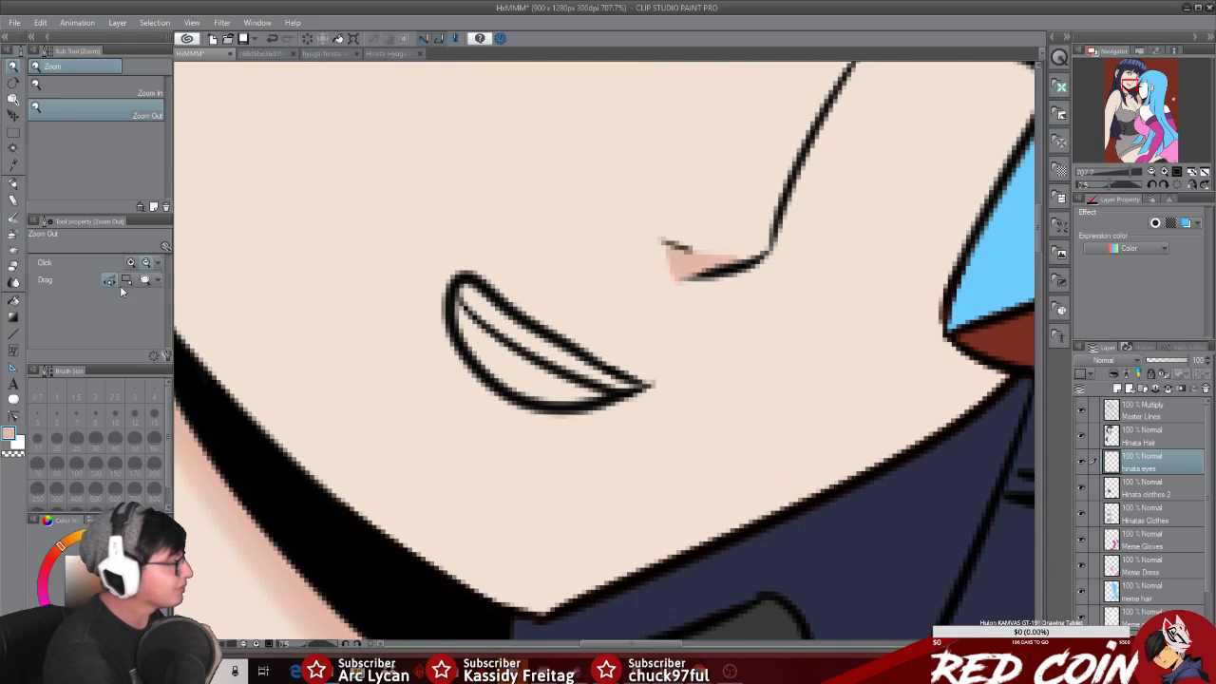
{"action": "left_click", "coordinate": [14, 184]}
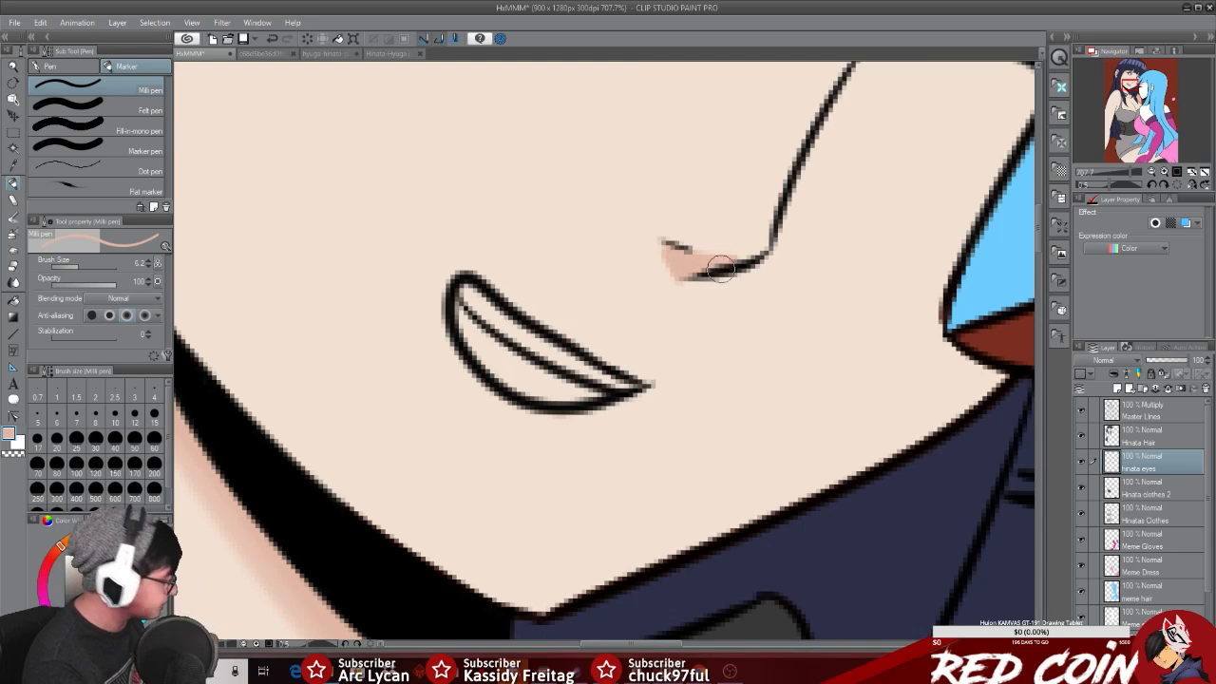
{"action": "left_click_drag", "start_coordinate": [695, 266], "coordinate": [756, 251]}
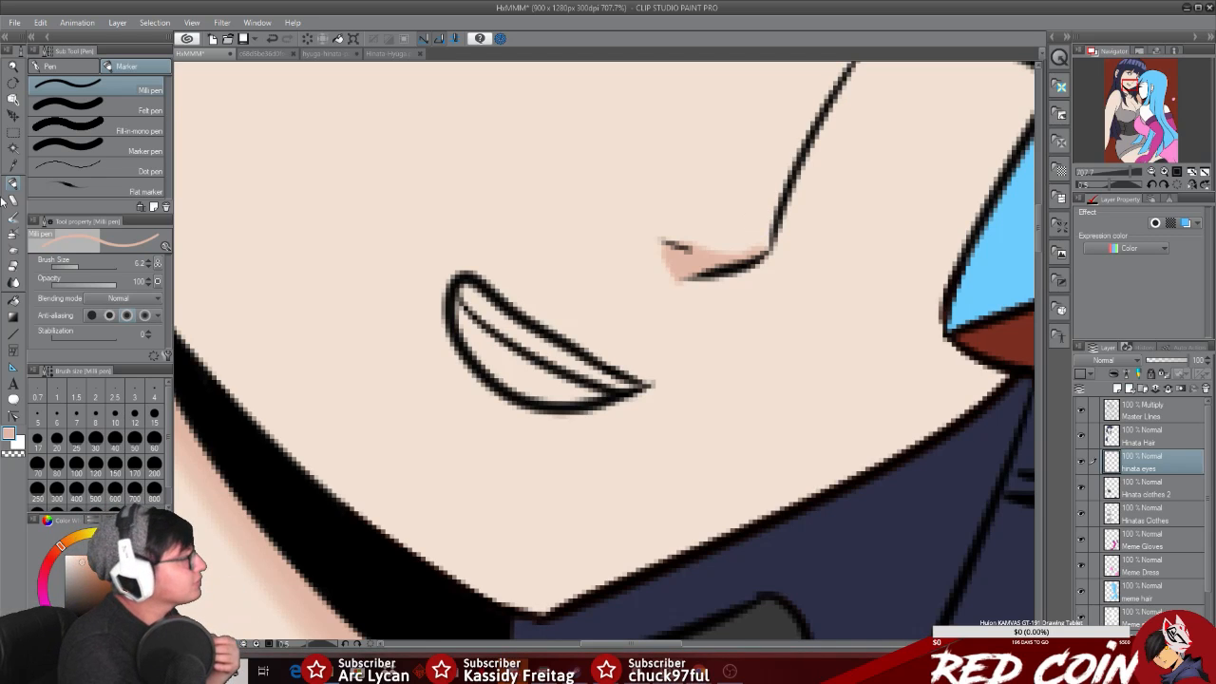
Step: Examine the colouring of both characters, from the whole figures down to the shoulder, chest and arms
{"action": "left_click", "coordinate": [13, 65]}
{"action": "left_click_drag", "start_coordinate": [732, 439], "coordinate": [670, 431]}
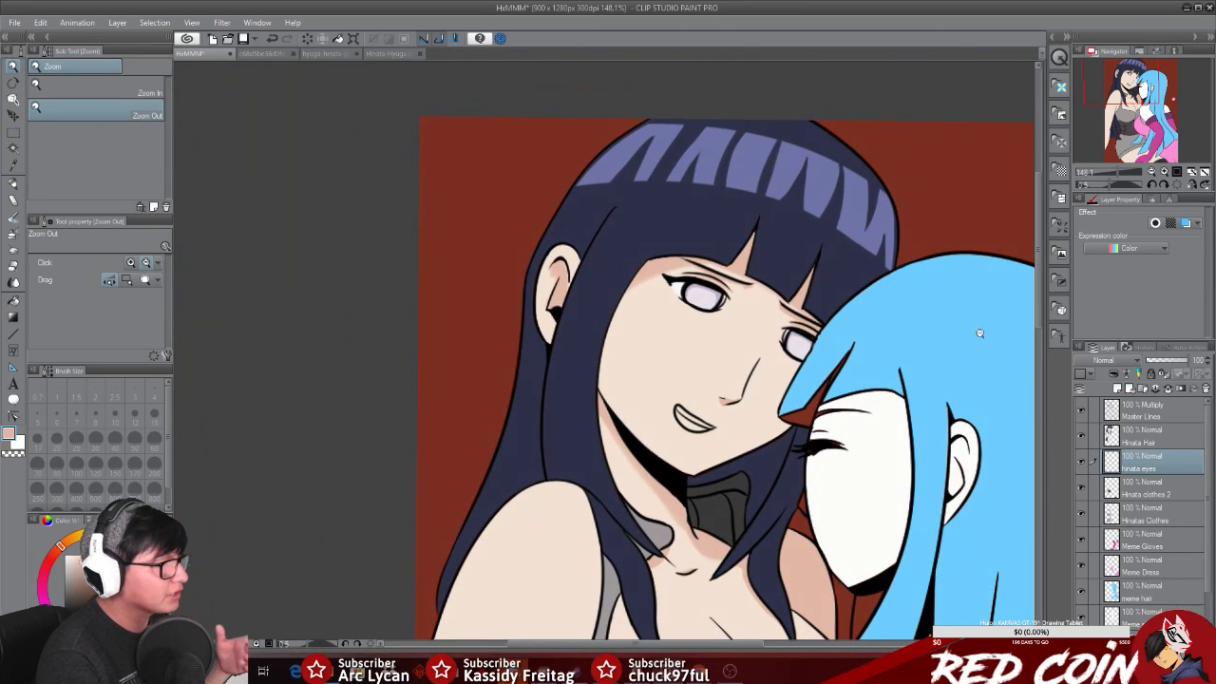
{"action": "left_click_drag", "start_coordinate": [1038, 245], "coordinate": [1036, 333]}
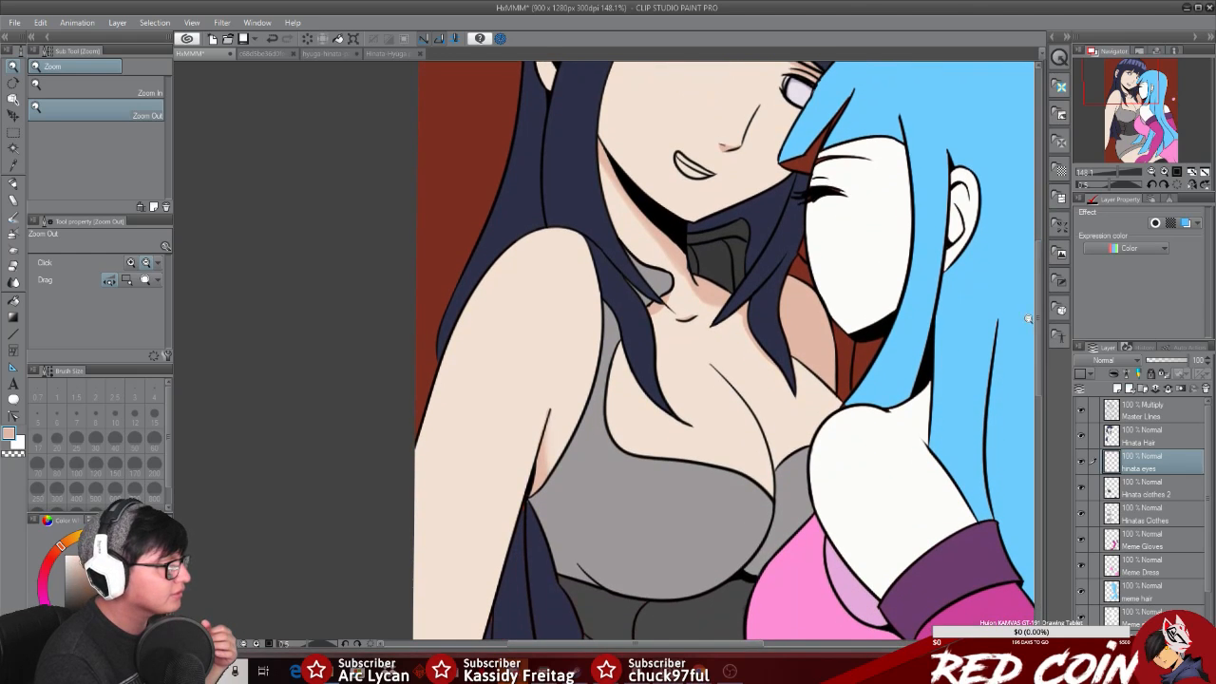
{"action": "left_click", "coordinate": [715, 346]}
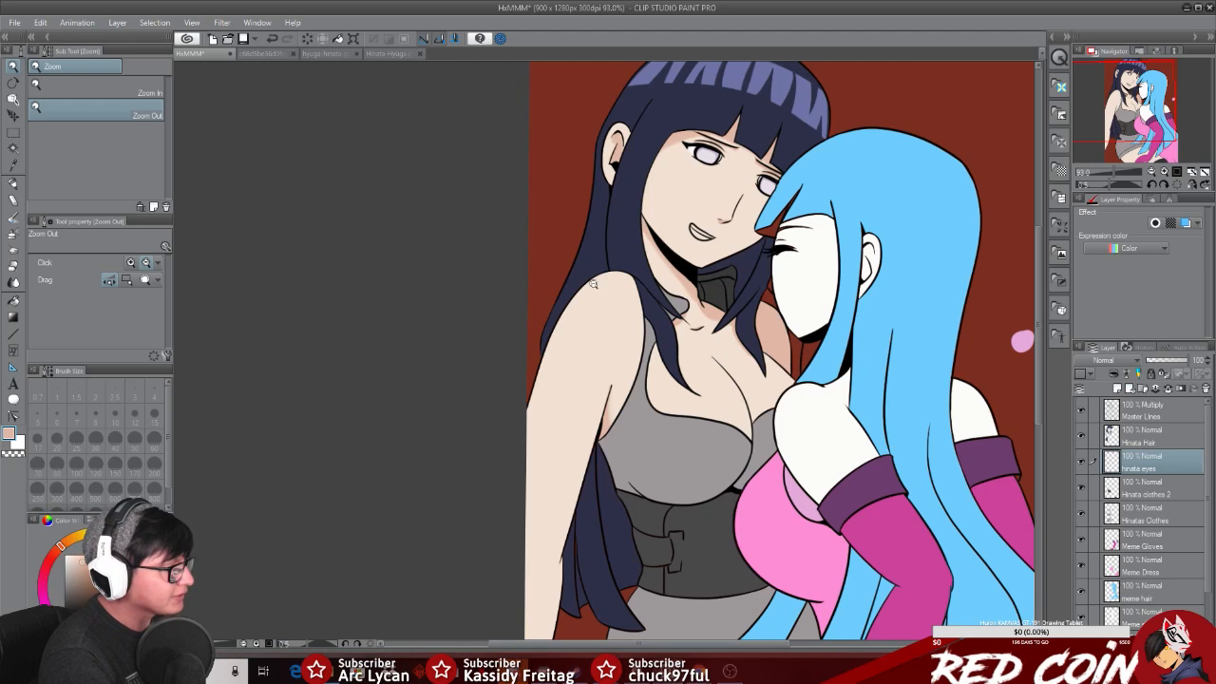
{"action": "left_click_drag", "start_coordinate": [596, 291], "coordinate": [638, 279]}
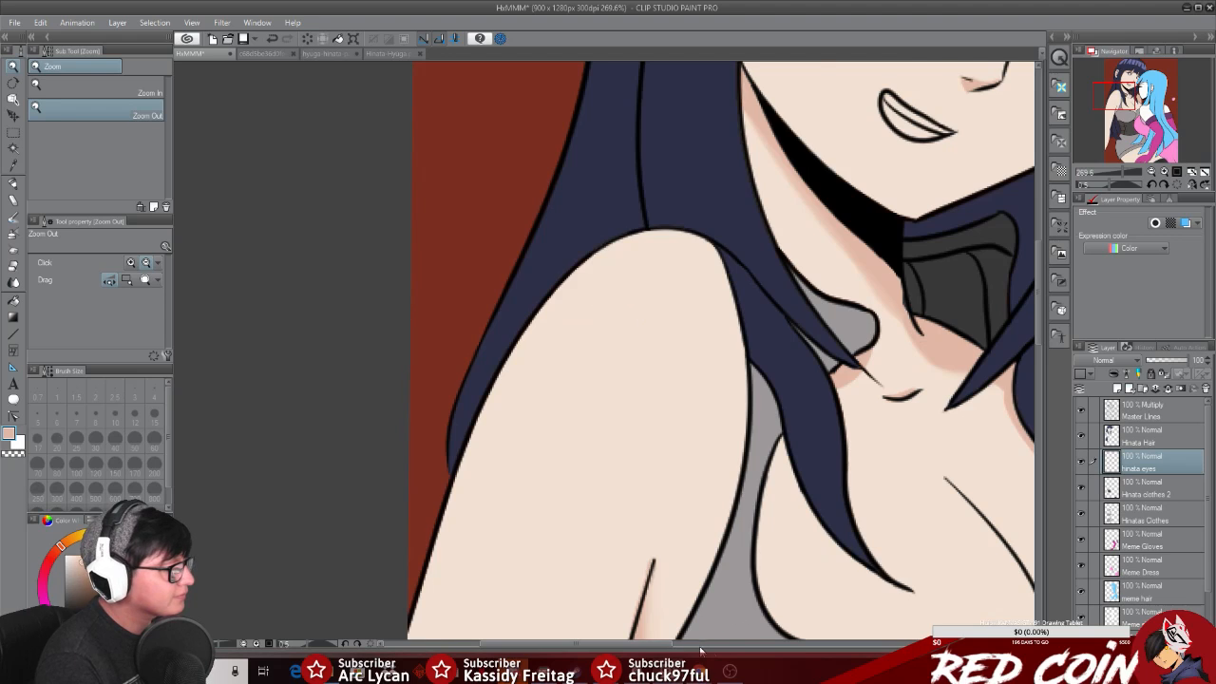
{"action": "left_click_drag", "start_coordinate": [659, 643], "coordinate": [764, 643]}
{"action": "left_click_drag", "start_coordinate": [1034, 278], "coordinate": [1037, 333]}
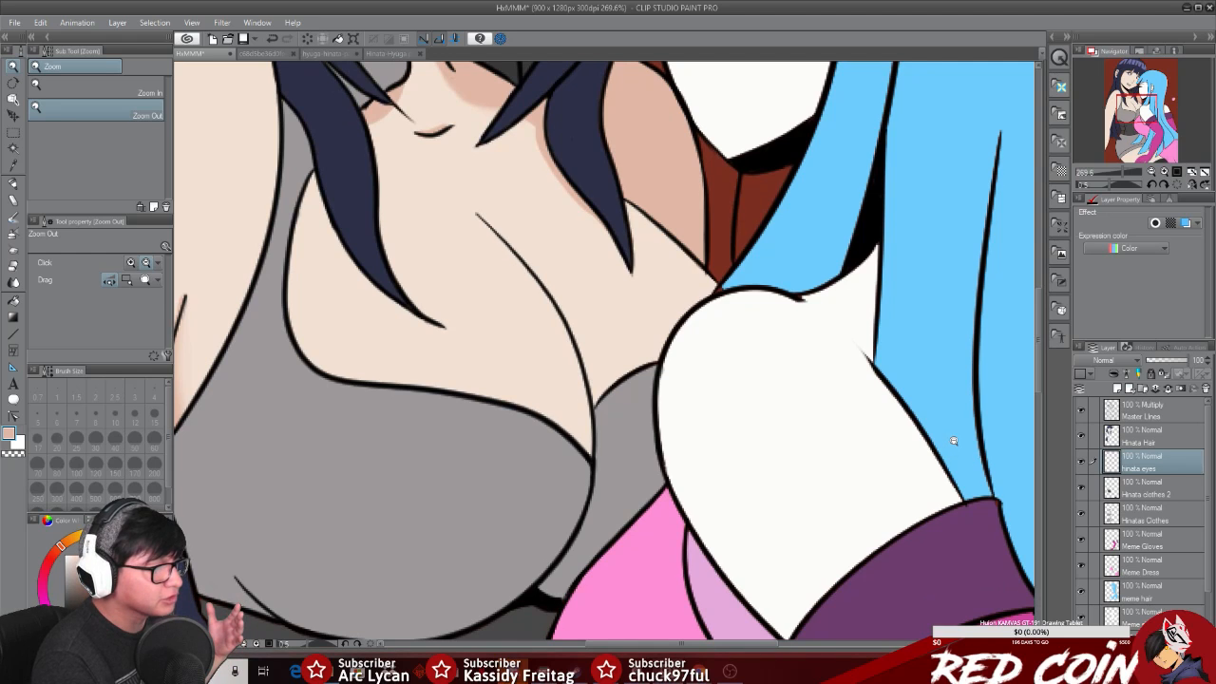
{"action": "left_click_drag", "start_coordinate": [954, 441], "coordinate": [899, 417]}
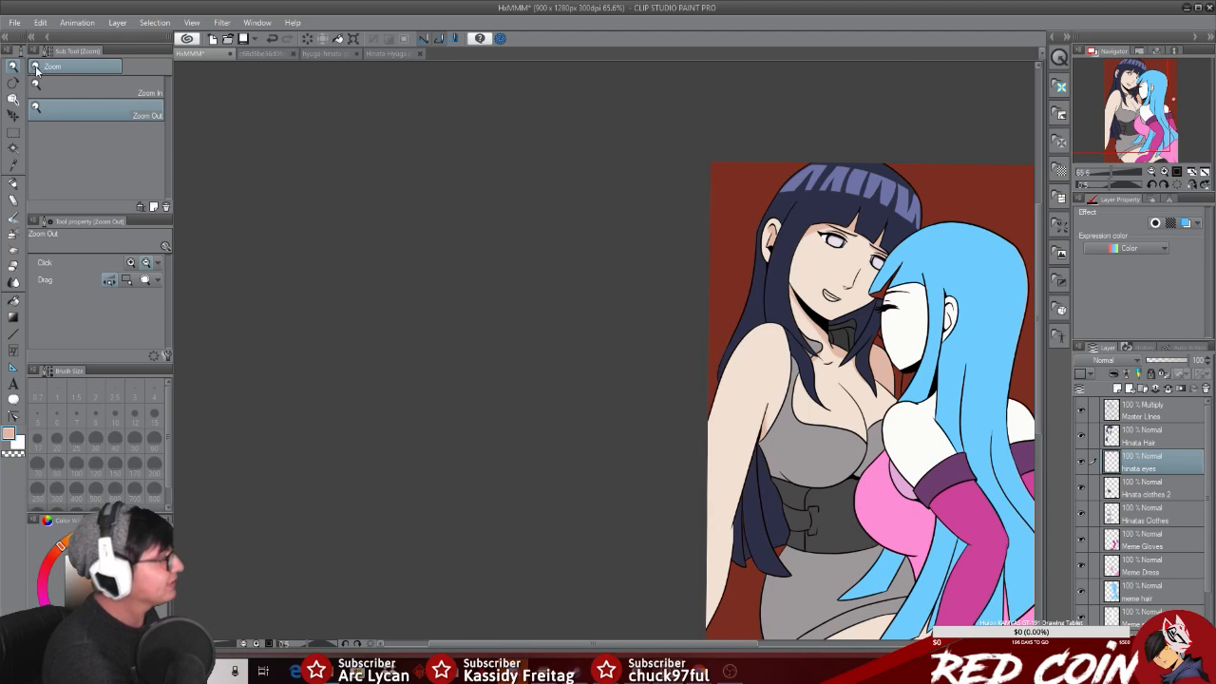
{"action": "left_click_drag", "start_coordinate": [908, 375], "coordinate": [964, 373]}
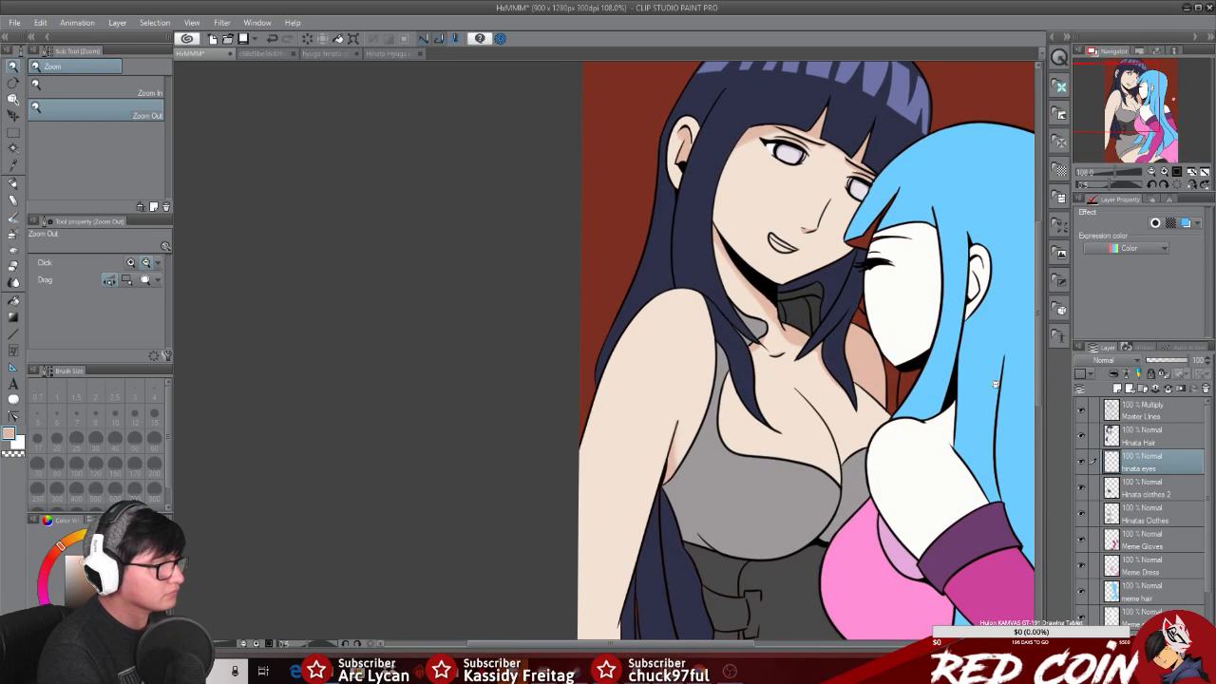
Step: Add a new raster layer above Hinata clothes 2 and name it hinata mouth
{"action": "mouse_move", "coordinate": [1039, 347]}
{"action": "left_mouse_down"}
{"action": "mouse_move", "coordinate": [1036, 428]}
{"action": "mouse_move", "coordinate": [1038, 329]}
{"action": "left_mouse_up"}
{"action": "left_click_drag", "start_coordinate": [796, 286], "coordinate": [869, 316]}
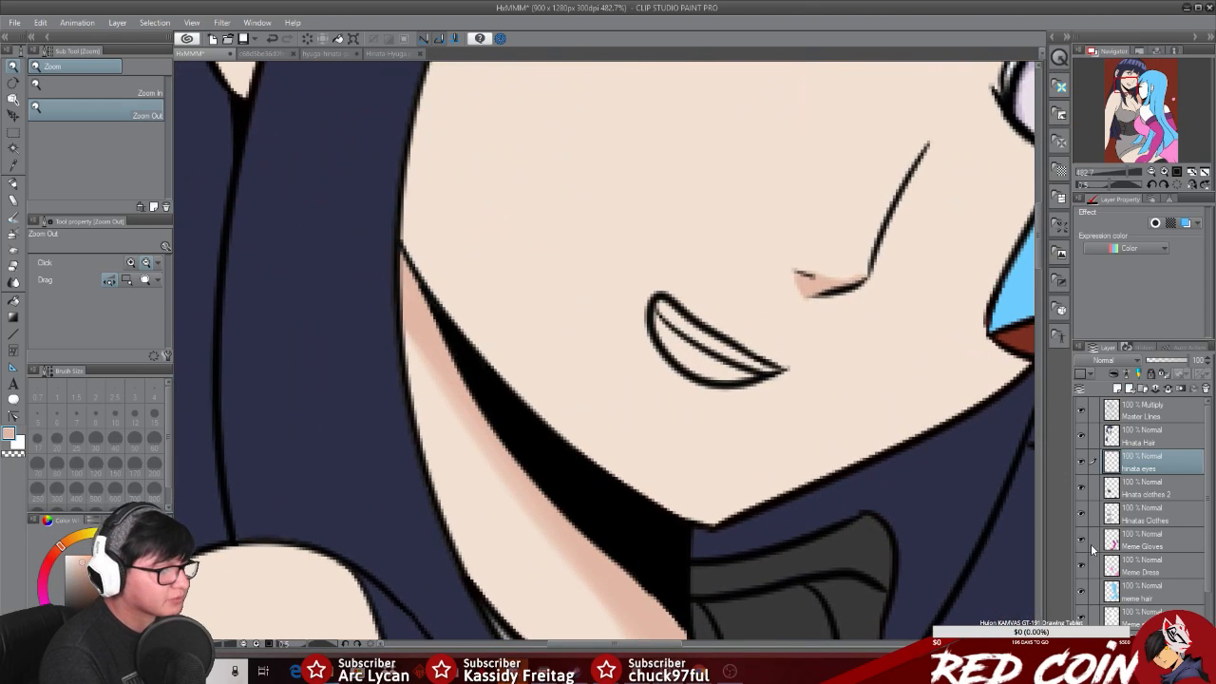
{"action": "left_click", "coordinate": [1140, 490]}
{"action": "left_click", "coordinate": [1120, 389]}
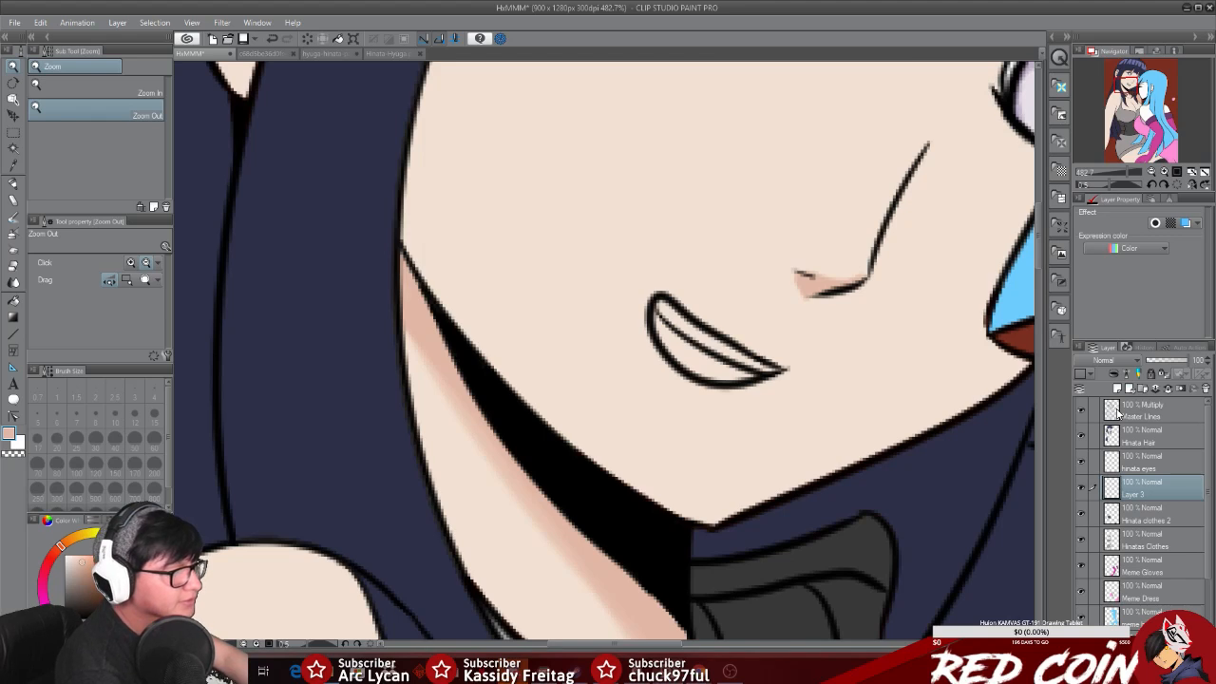
{"action": "double_click", "coordinate": [1137, 493]}
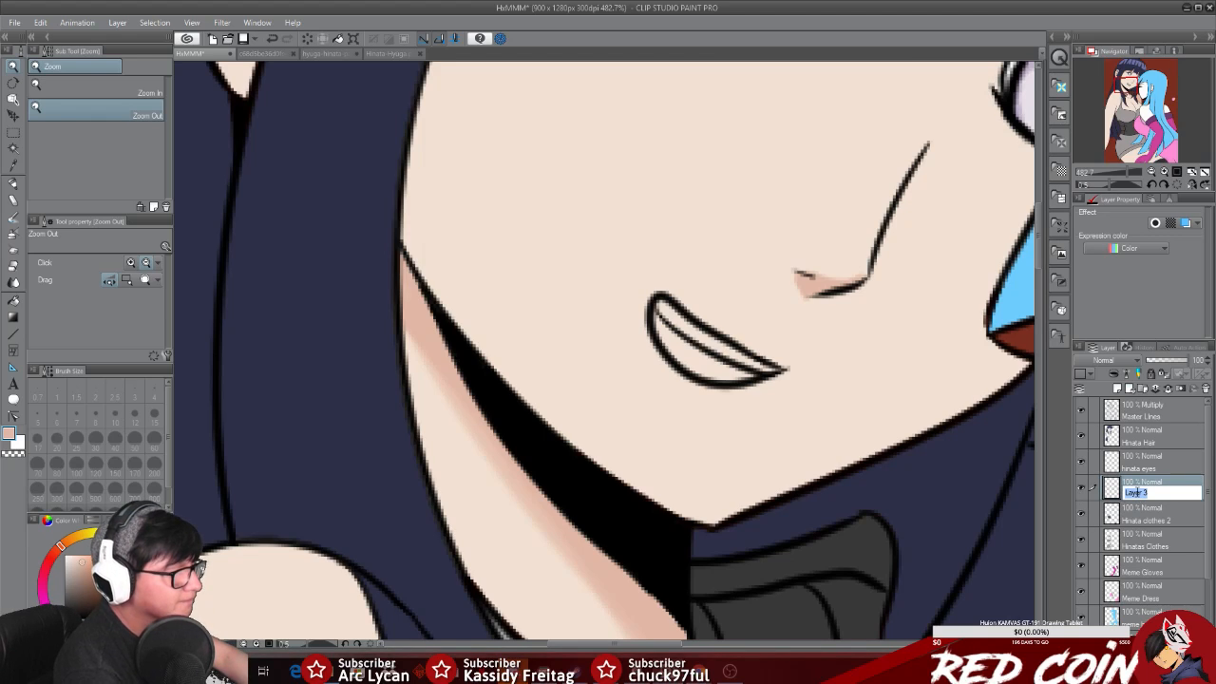
{"action": "type", "text": "hin"}
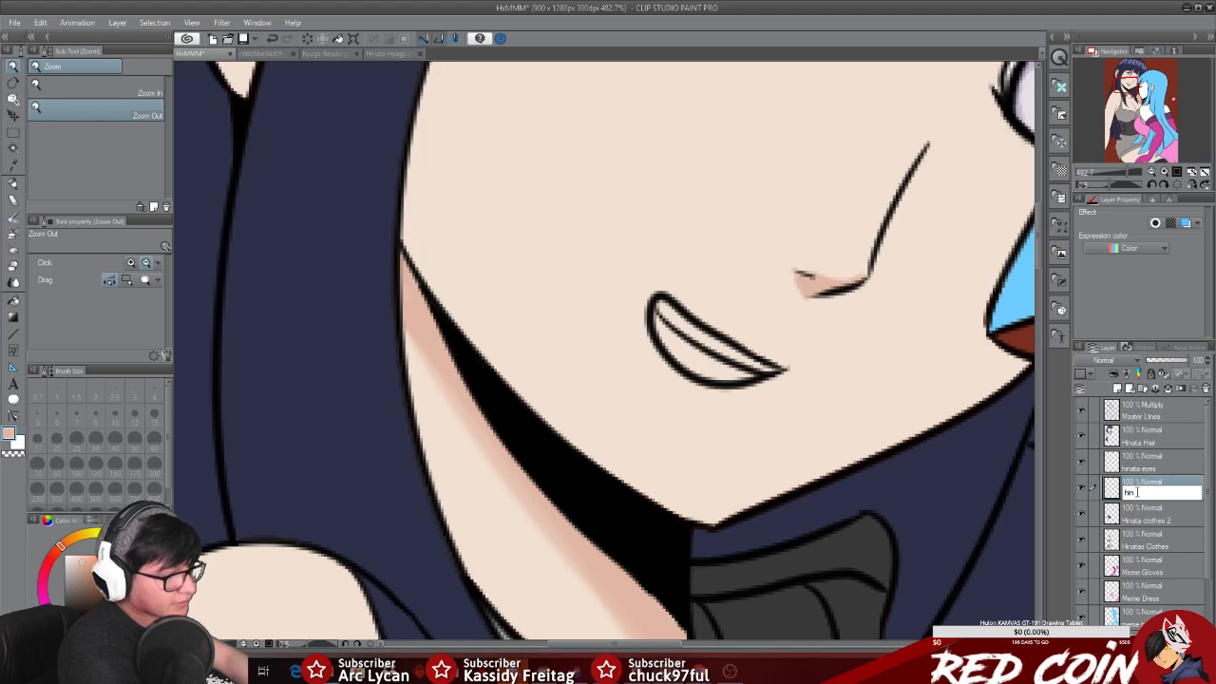
{"action": "type", "text": "ata mouth"}
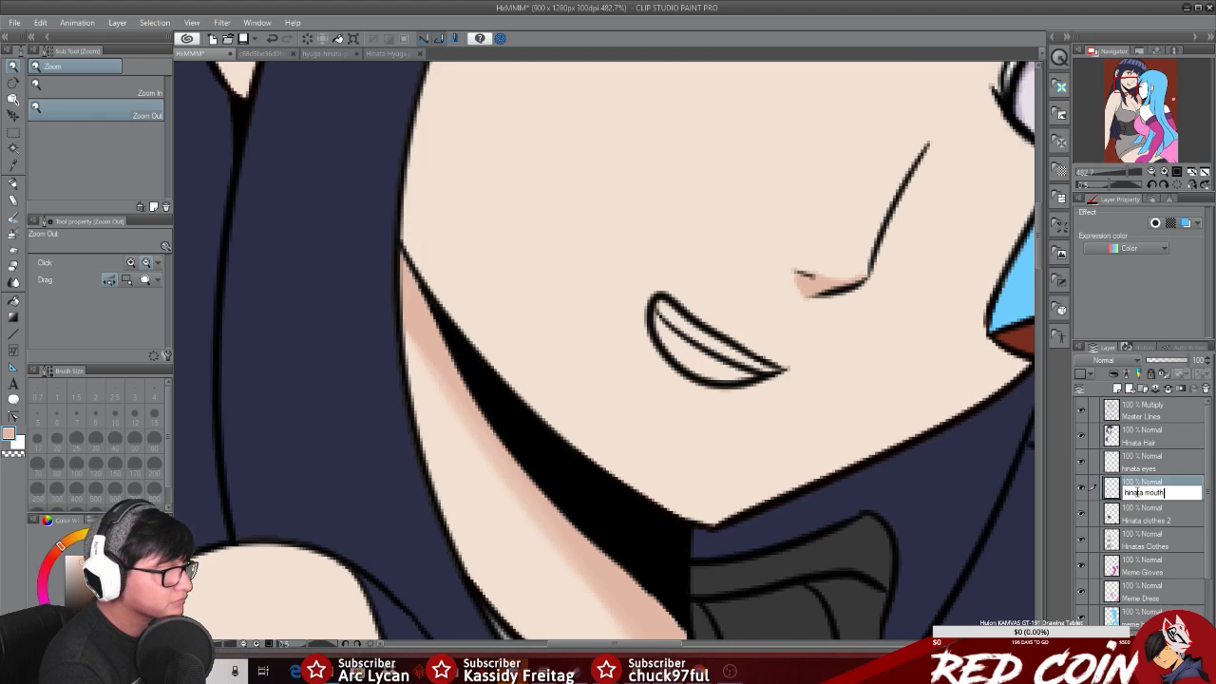
{"action": "key", "text": "Return"}
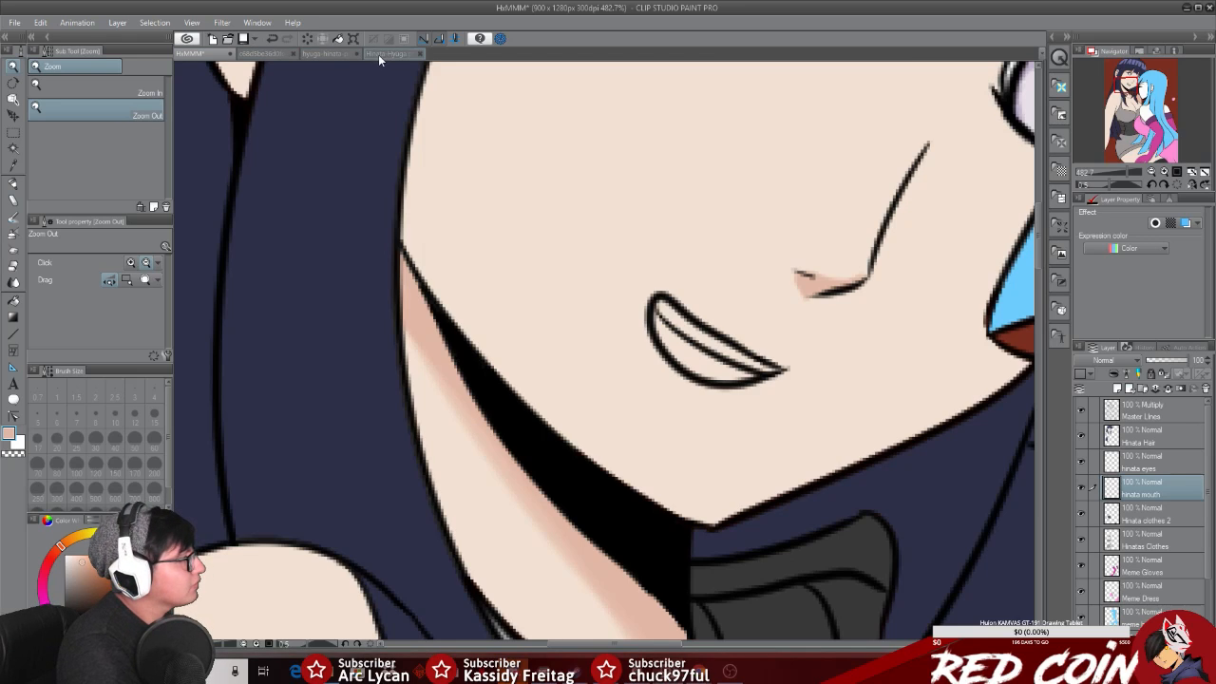
Step: Sample the tongue's pink from the hyuga-hinata-painting.png reference, check the Hinata-Hyūga.png reference, and return to the illustration
{"action": "left_click", "coordinate": [323, 54]}
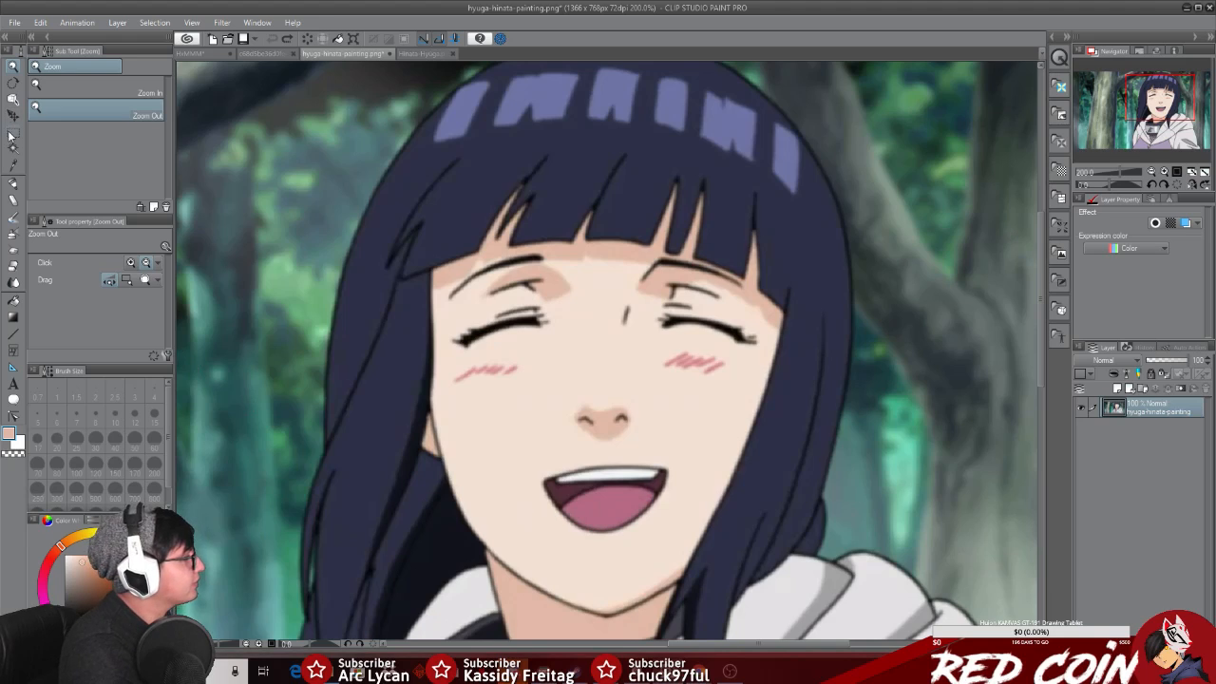
{"action": "left_click", "coordinate": [13, 166]}
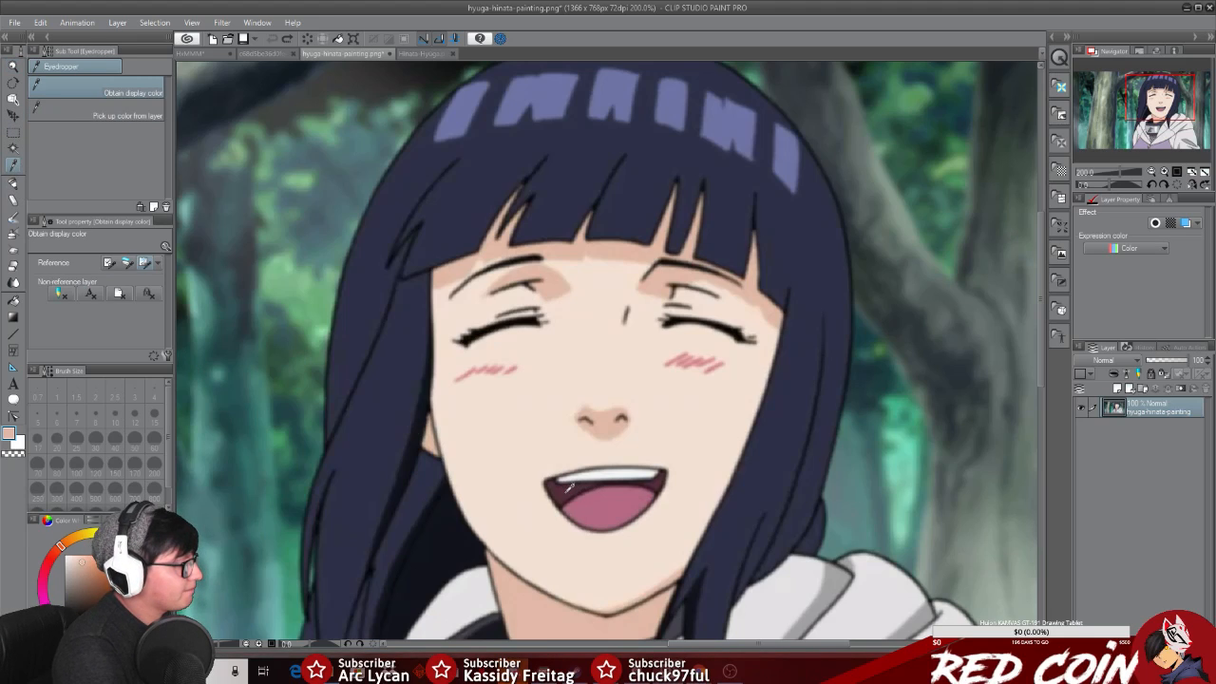
{"action": "left_click", "coordinate": [600, 494]}
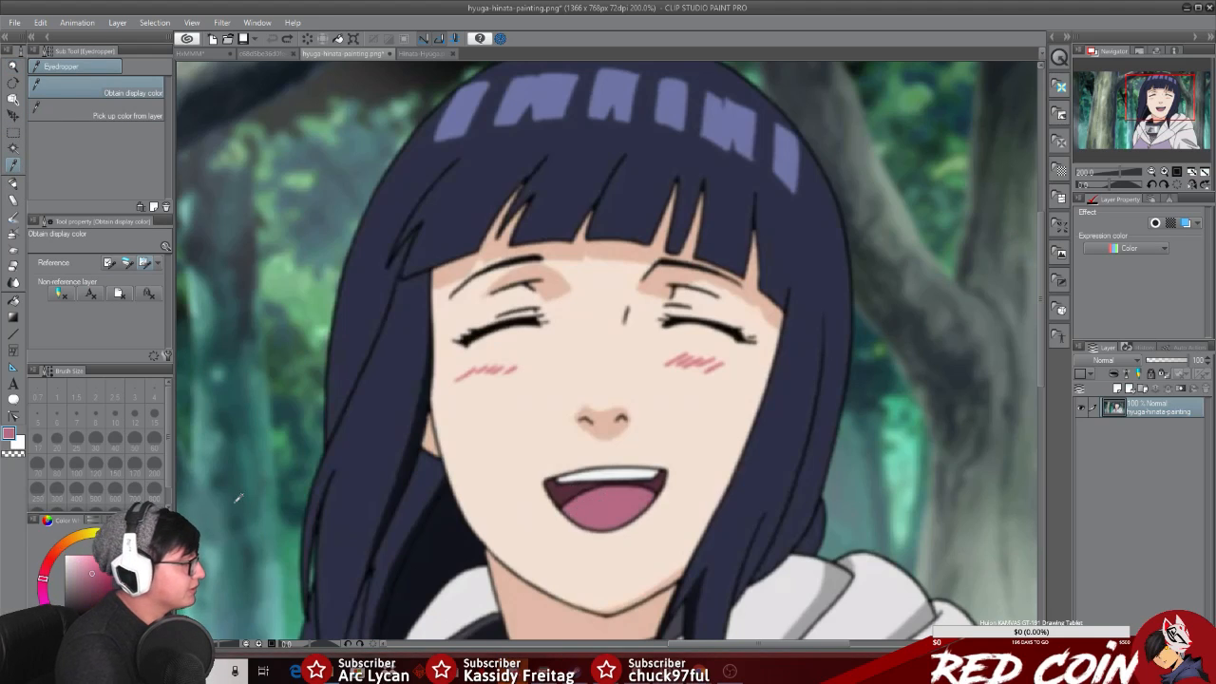
{"action": "left_click", "coordinate": [406, 54]}
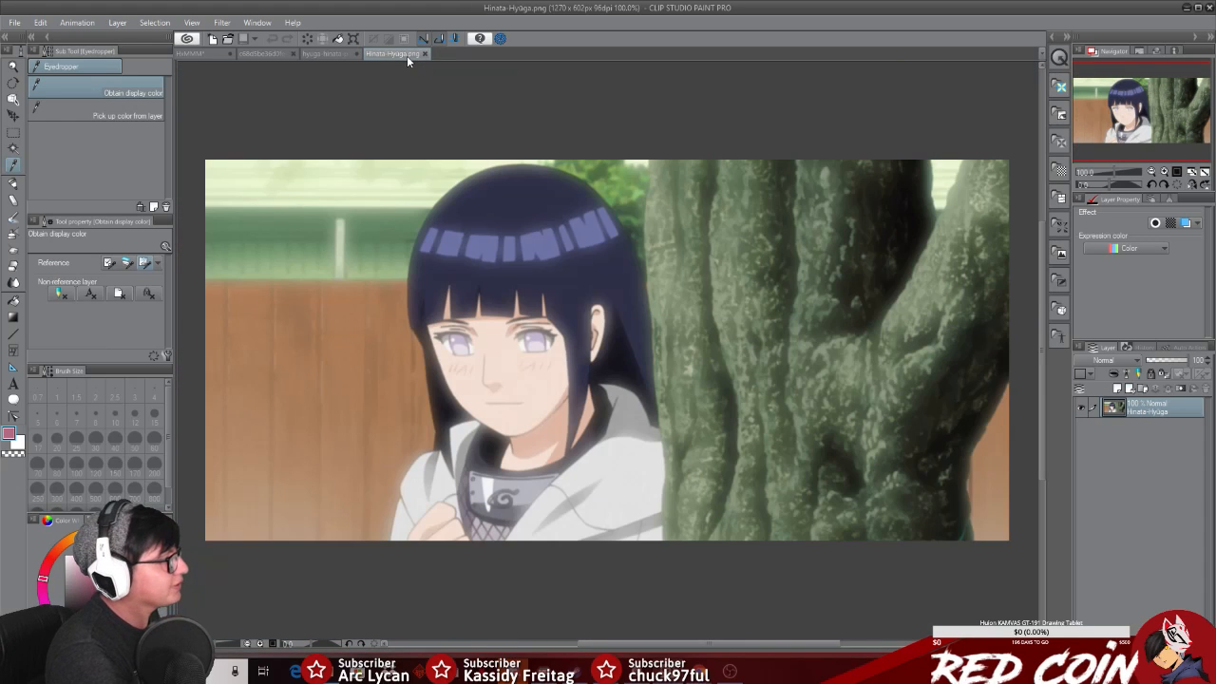
{"action": "left_click", "coordinate": [193, 53]}
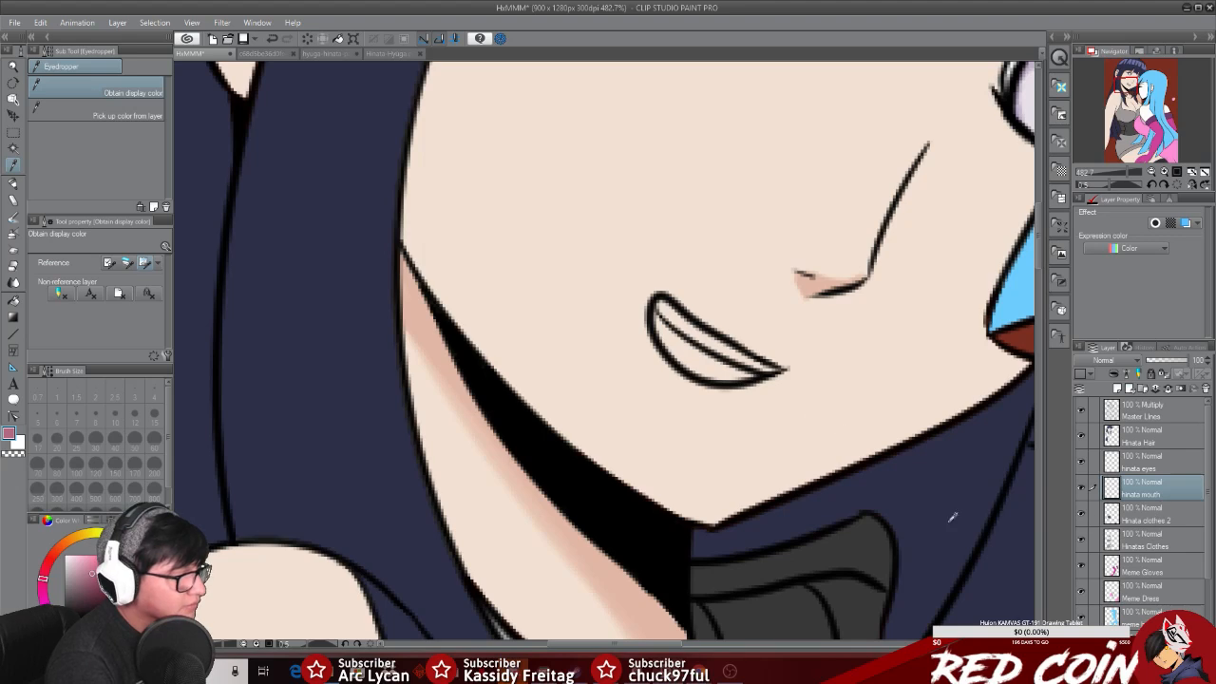
Step: Paint the tongue area under the teeth in the sampled pink with the Milli pen, undoing the stray test mark on the cheek
{"action": "key", "text": "p"}
{"action": "mouse_move", "coordinate": [687, 365]}
{"action": "left_mouse_down"}
{"action": "mouse_move", "coordinate": [657, 317]}
{"action": "mouse_move", "coordinate": [684, 359]}
{"action": "mouse_move", "coordinate": [720, 374]}
{"action": "left_mouse_up"}
{"action": "left_click_drag", "start_coordinate": [576, 309], "coordinate": [599, 350]}
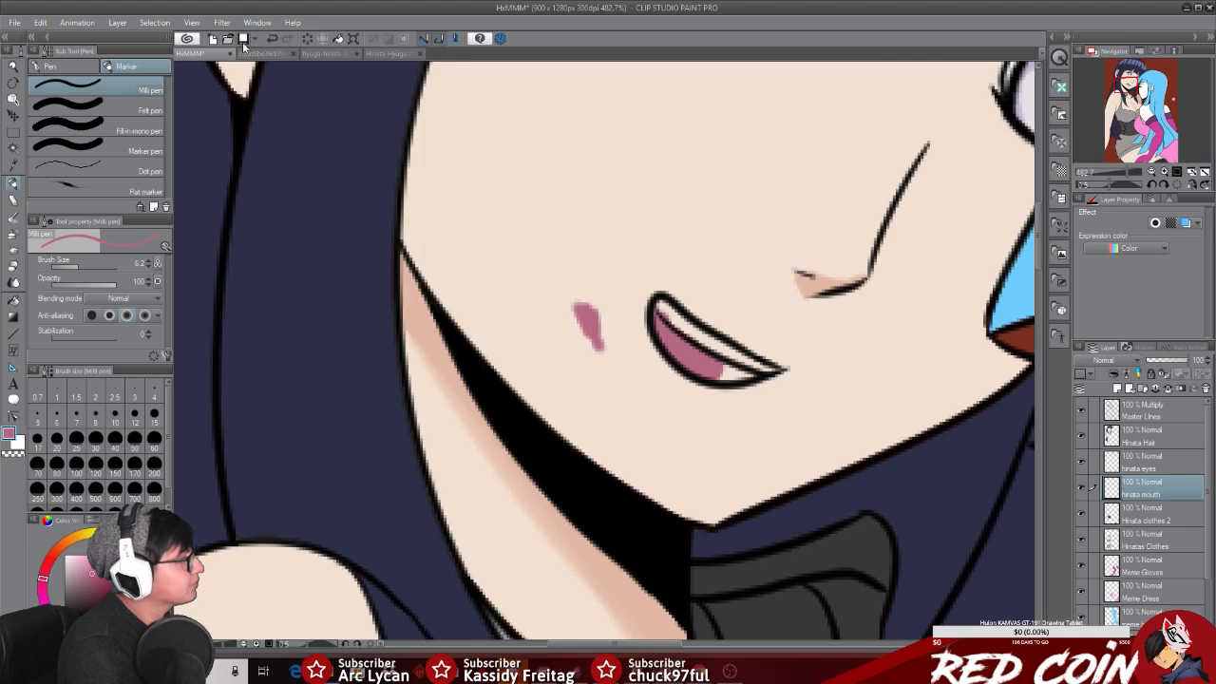
{"action": "left_click", "coordinate": [272, 38]}
{"action": "left_click_drag", "start_coordinate": [741, 371], "coordinate": [711, 378]}
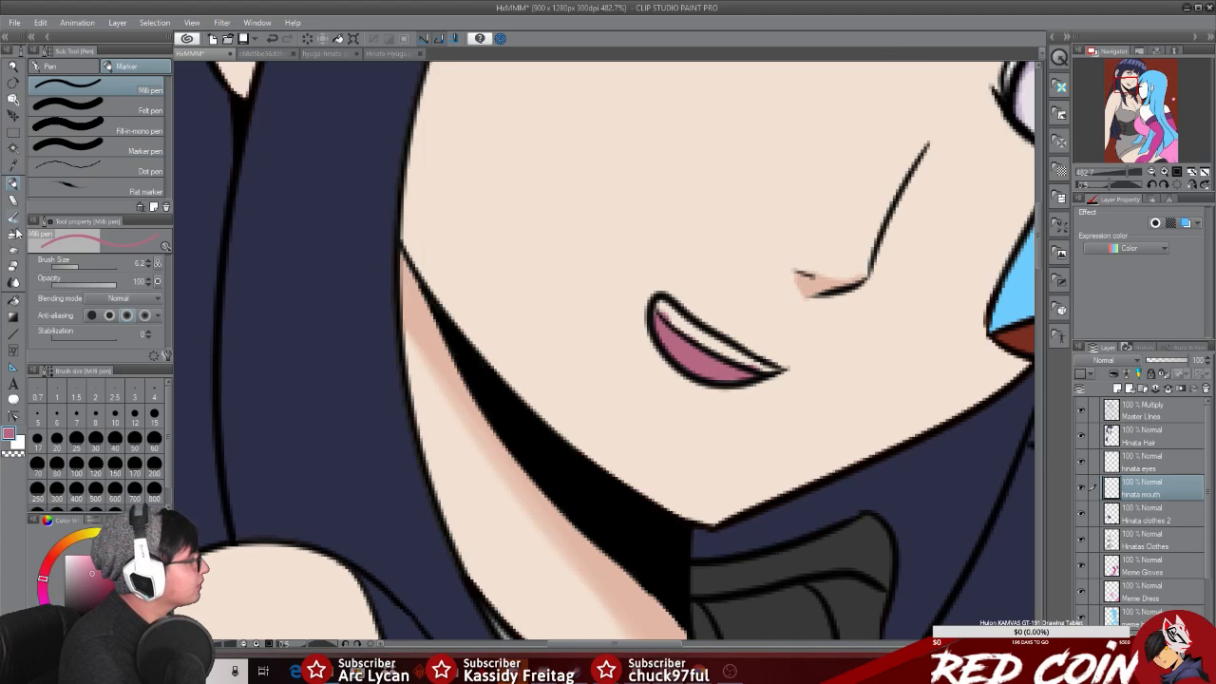
Step: Paint the upper teeth white with the Milli pen and add a light grey shade at the inner corner of the mouth
{"action": "key", "text": "x"}
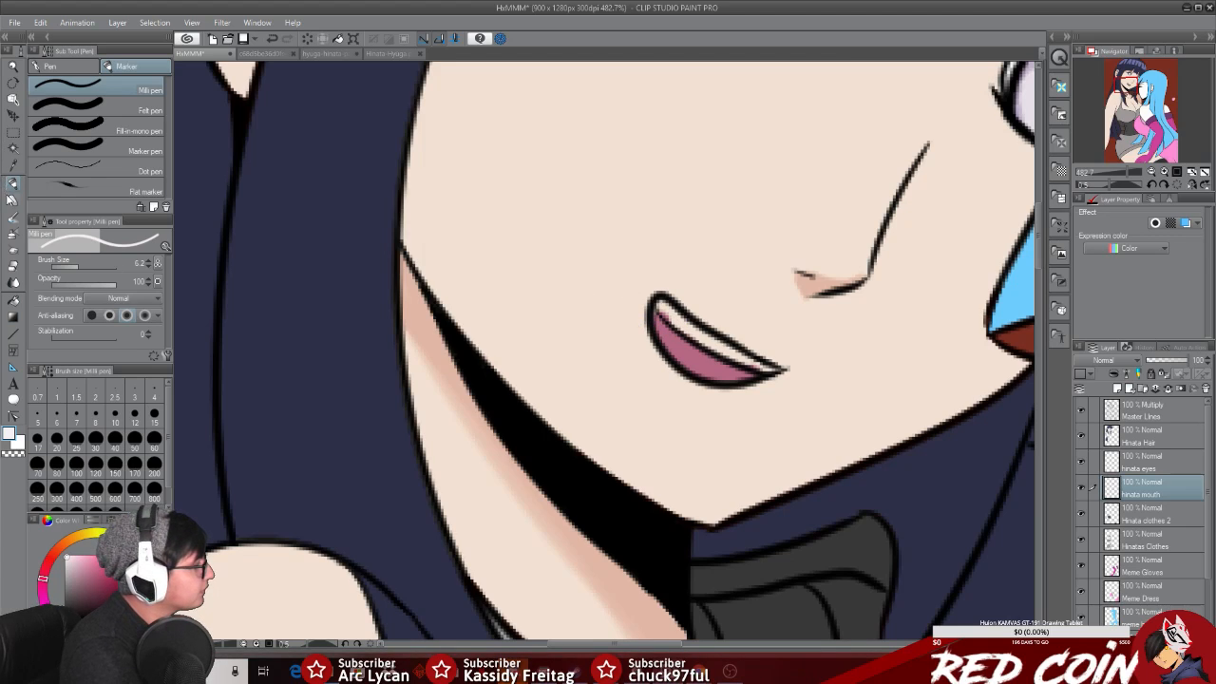
{"action": "left_click", "coordinate": [10, 166]}
{"action": "left_click", "coordinate": [686, 345]}
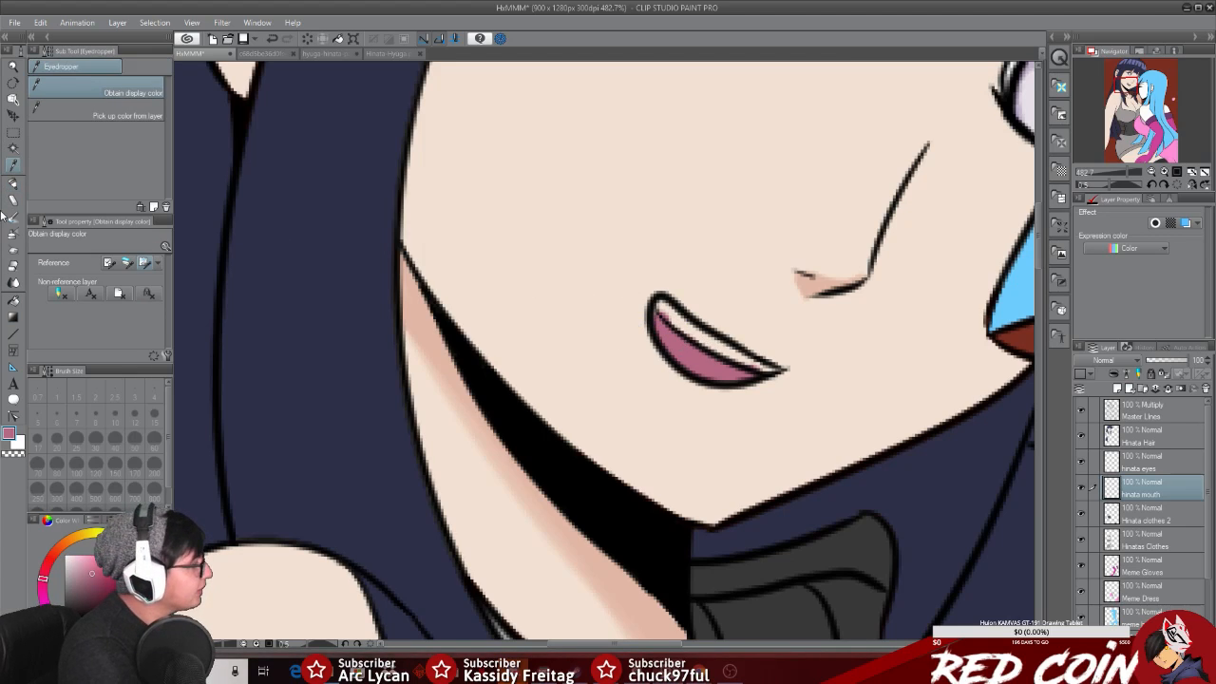
{"action": "left_click", "coordinate": [14, 186]}
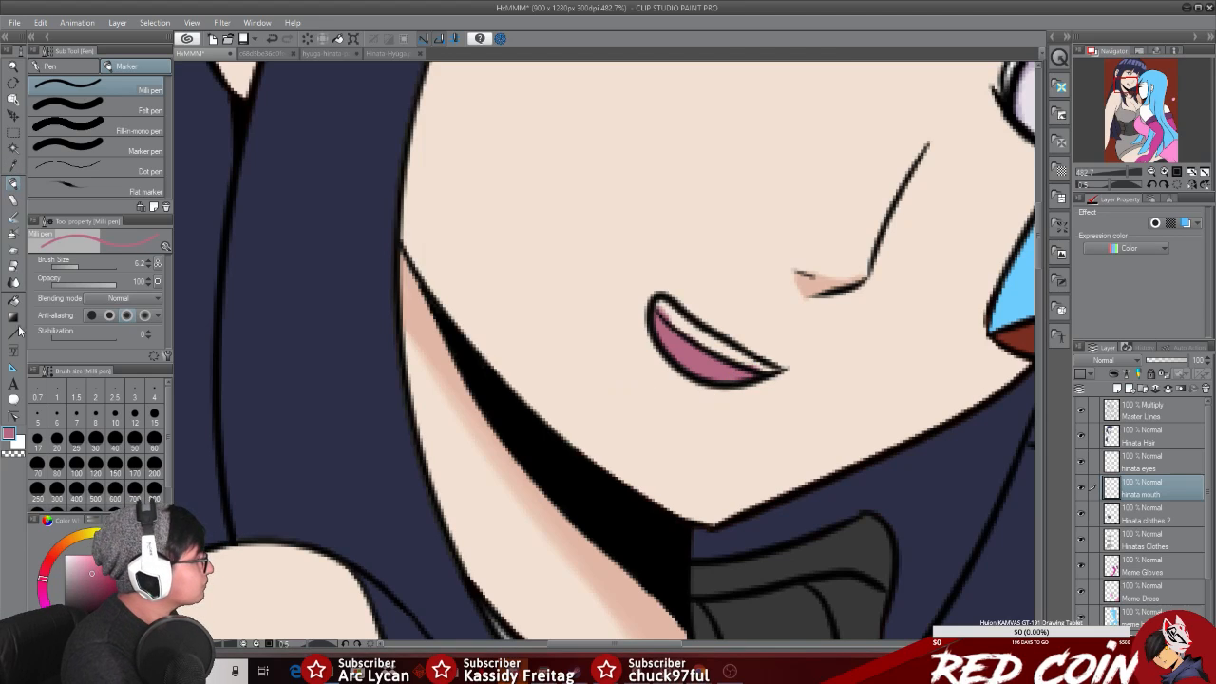
{"action": "key", "text": "x"}
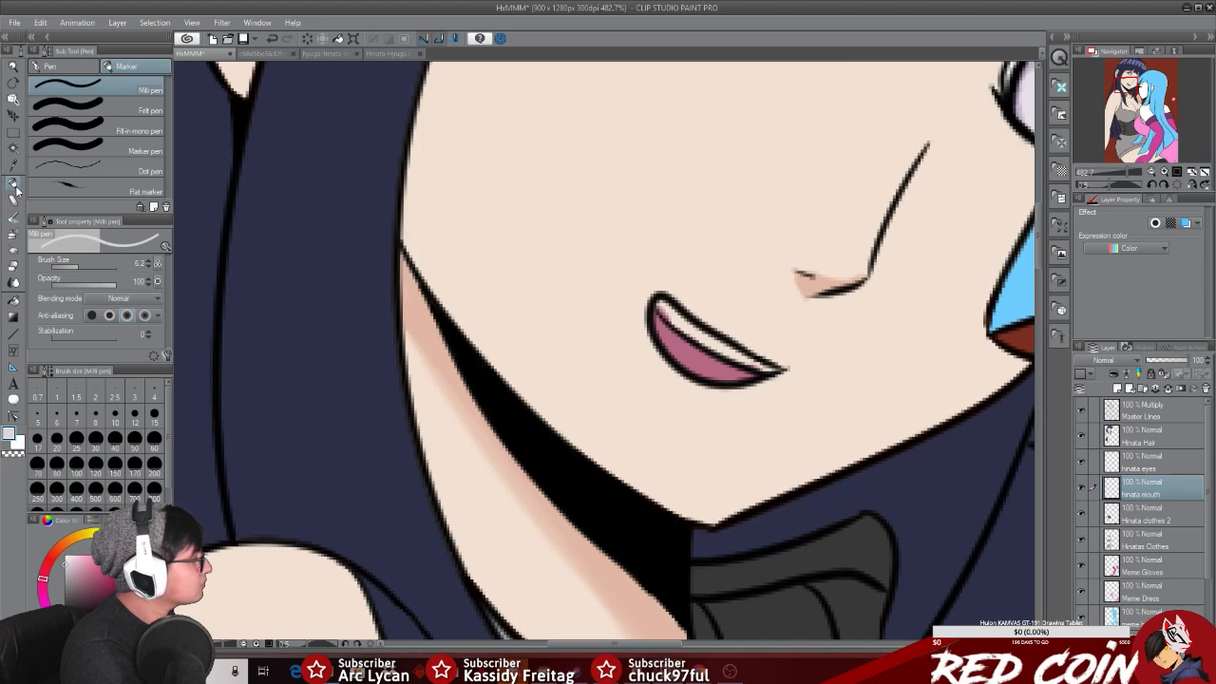
{"action": "mouse_move", "coordinate": [668, 310]}
{"action": "left_mouse_down"}
{"action": "mouse_move", "coordinate": [699, 333]}
{"action": "mouse_move", "coordinate": [666, 304]}
{"action": "left_mouse_up"}
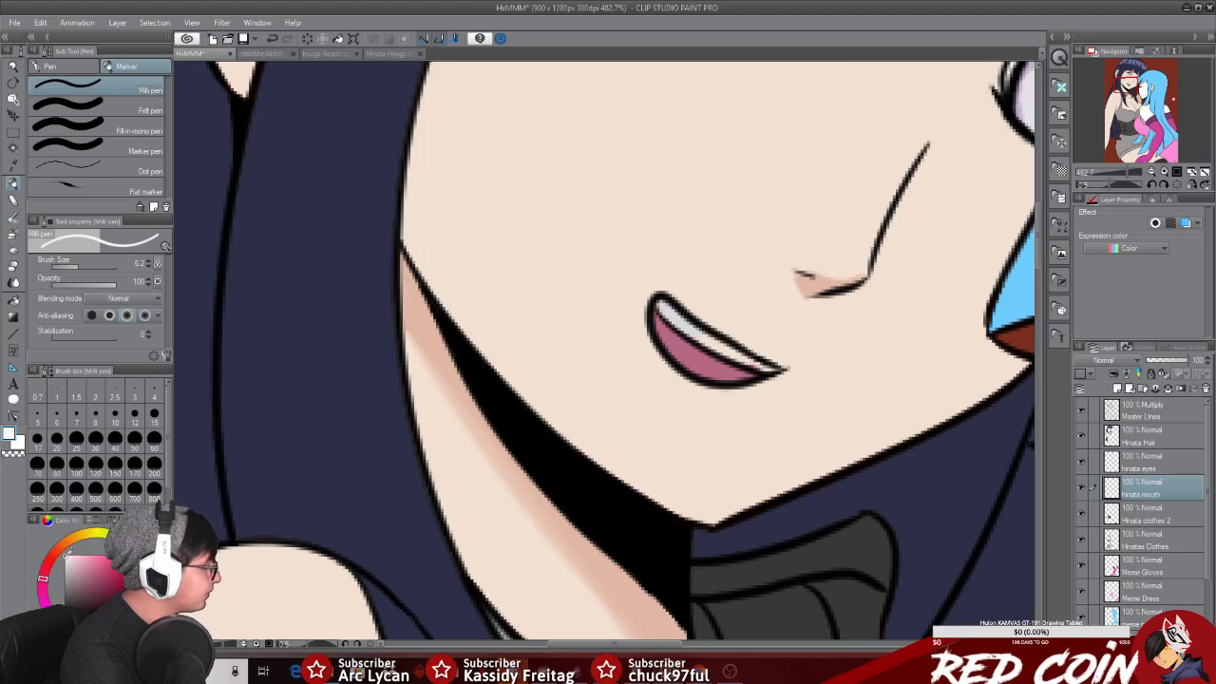
{"action": "left_click_drag", "start_coordinate": [657, 312], "coordinate": [775, 371]}
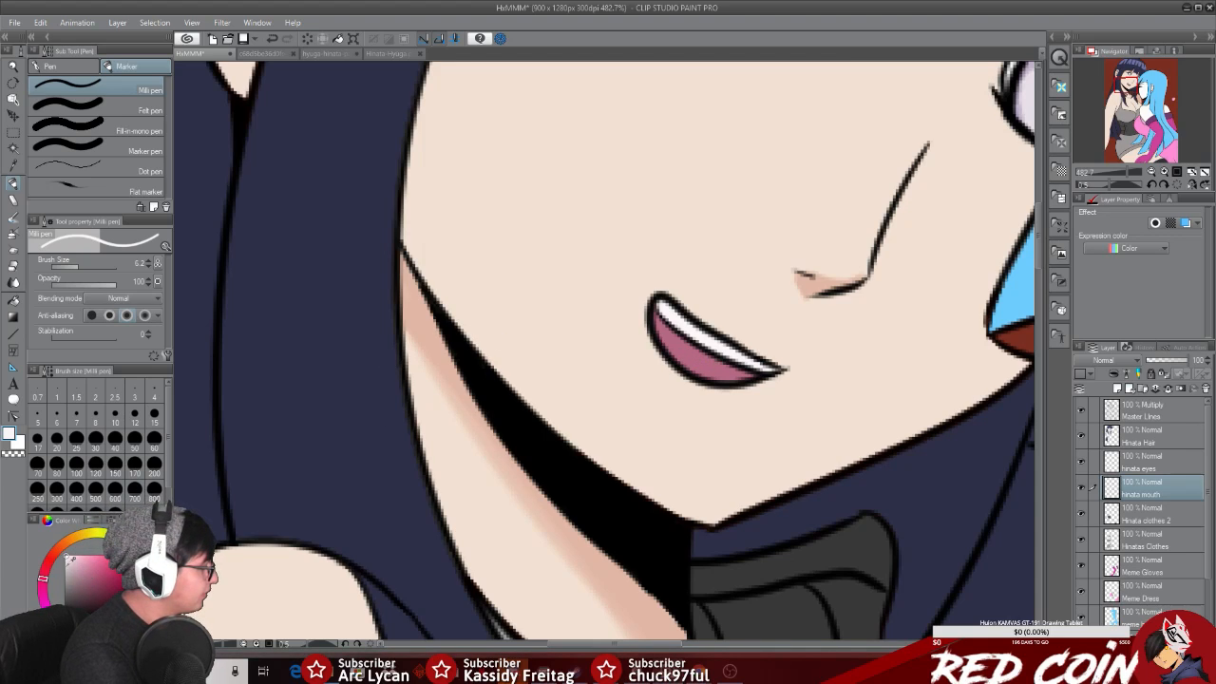
{"action": "left_click", "coordinate": [71, 560]}
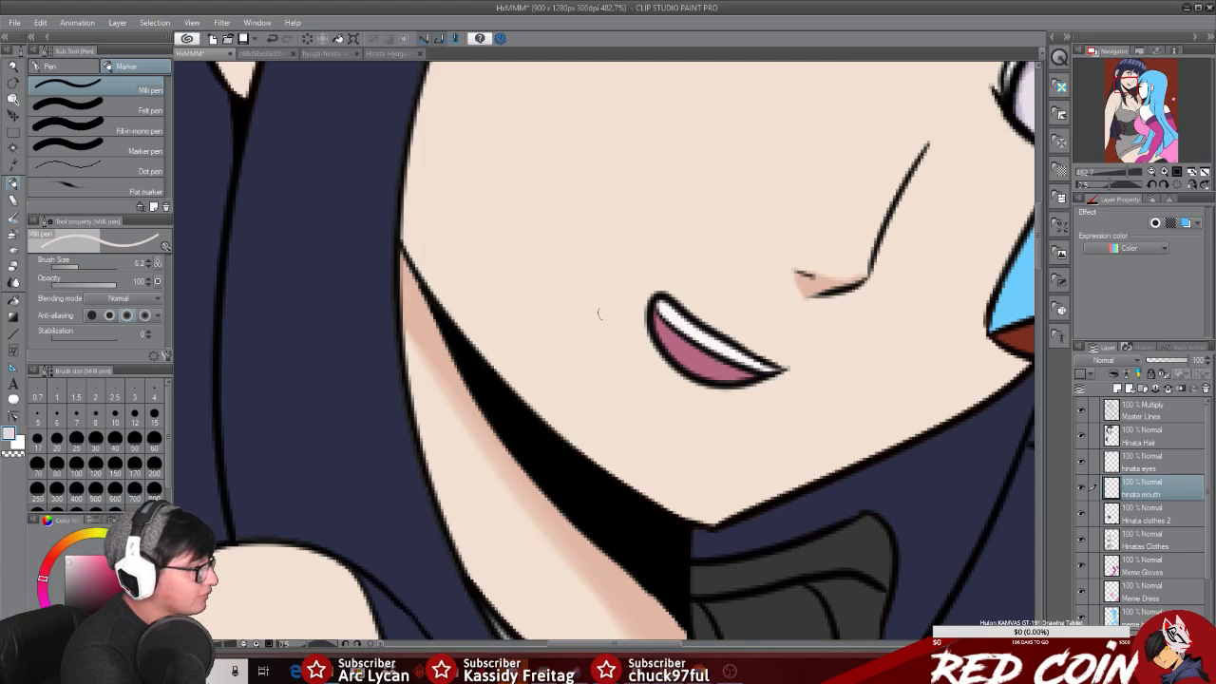
{"action": "left_click_drag", "start_coordinate": [662, 304], "coordinate": [667, 314]}
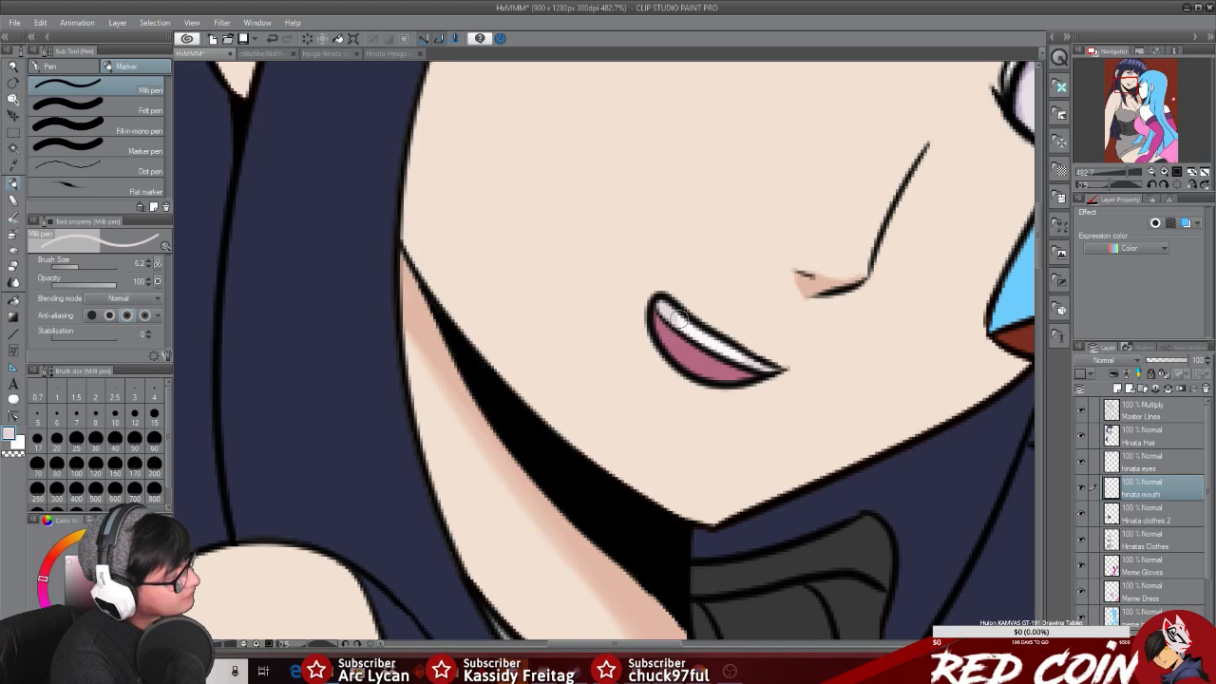
Step: Examine the colouring of both characters across the whole illustration
{"action": "left_click", "coordinate": [14, 67]}
{"action": "left_click_drag", "start_coordinate": [793, 449], "coordinate": [752, 458]}
{"action": "left_click_drag", "start_coordinate": [878, 523], "coordinate": [854, 527]}
{"action": "left_click_drag", "start_coordinate": [645, 644], "coordinate": [735, 645]}
{"action": "left_click_drag", "start_coordinate": [1038, 290], "coordinate": [1032, 389]}
{"action": "left_click_drag", "start_coordinate": [971, 534], "coordinate": [948, 532]}
{"action": "left_click_drag", "start_coordinate": [589, 645], "coordinate": [663, 645]}
{"action": "left_click_drag", "start_coordinate": [1038, 297], "coordinate": [1040, 326]}
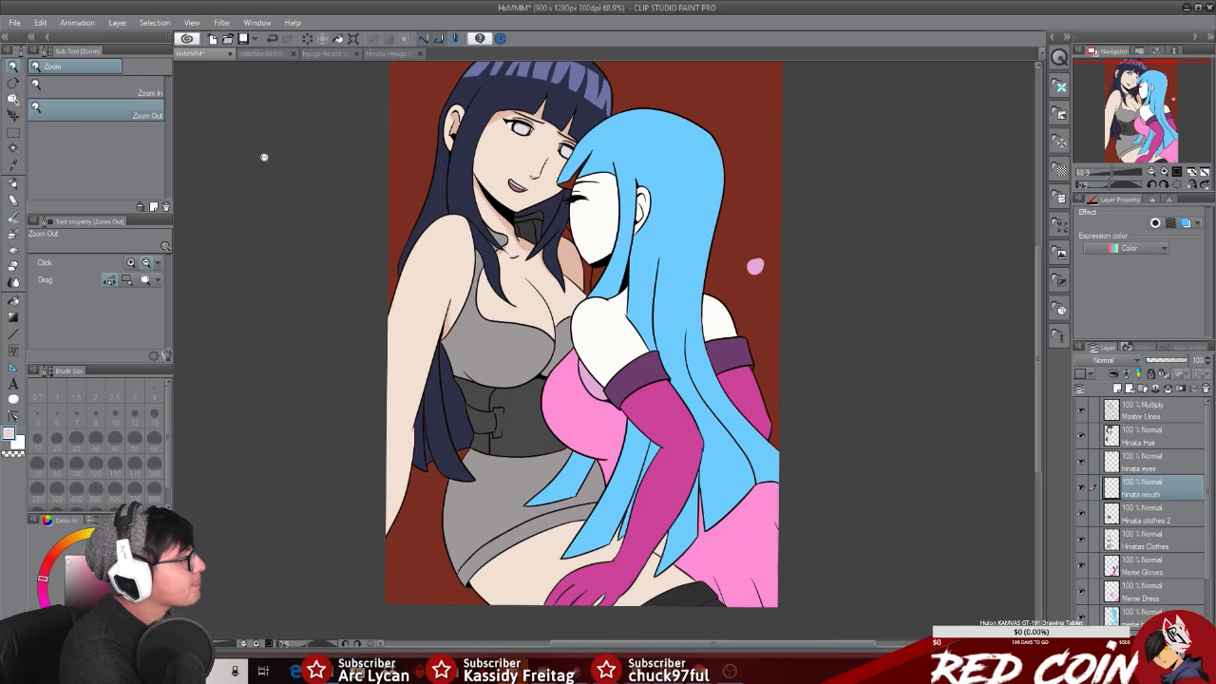
Step: On the Hinata clothes 2 layer, cover the gaps along the belt's outlines with its sampled dark grey, using the Milli pen at size 9.2
{"action": "left_click_drag", "start_coordinate": [485, 186], "coordinate": [508, 214]}
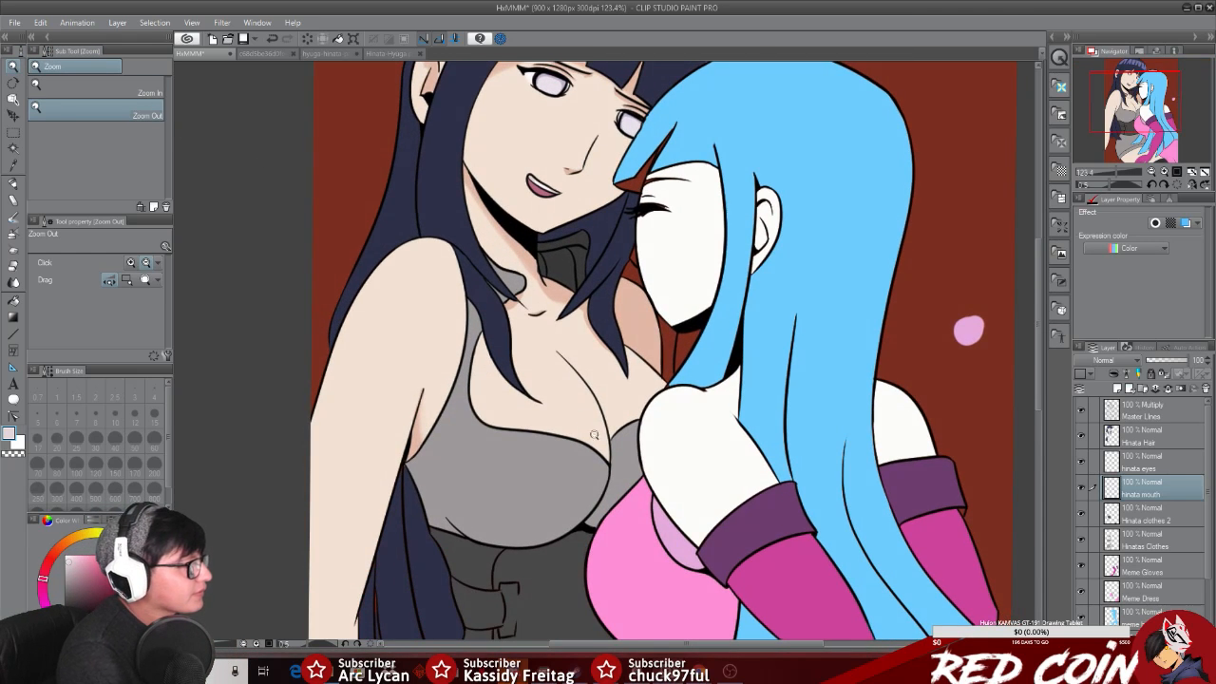
{"action": "left_click_drag", "start_coordinate": [597, 443], "coordinate": [646, 428]}
{"action": "left_click_drag", "start_coordinate": [1039, 333], "coordinate": [1038, 396]}
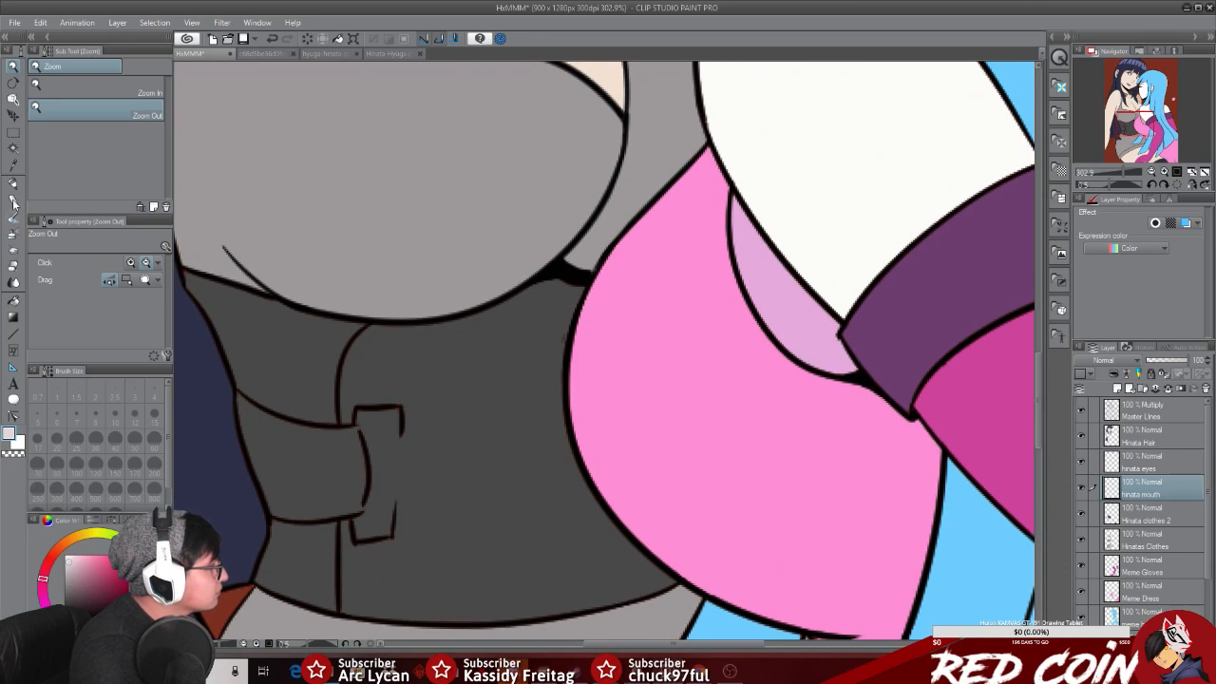
{"action": "left_click", "coordinate": [14, 167]}
{"action": "left_click", "coordinate": [1155, 520]}
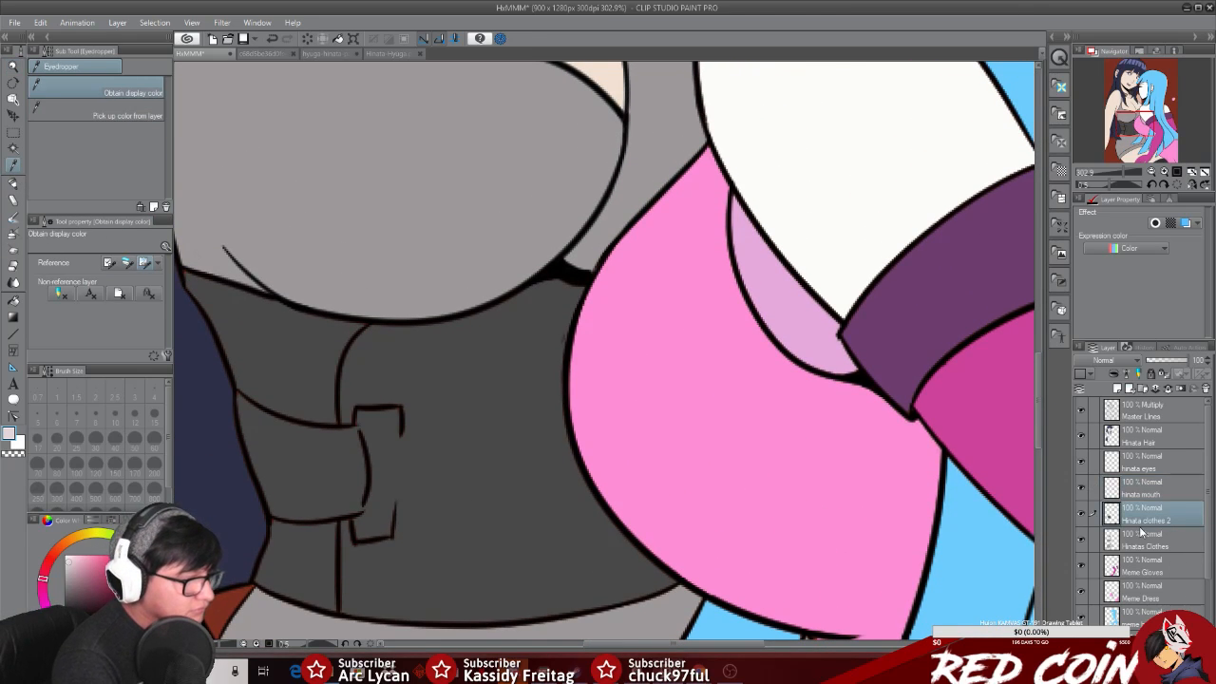
{"action": "left_click", "coordinate": [15, 185]}
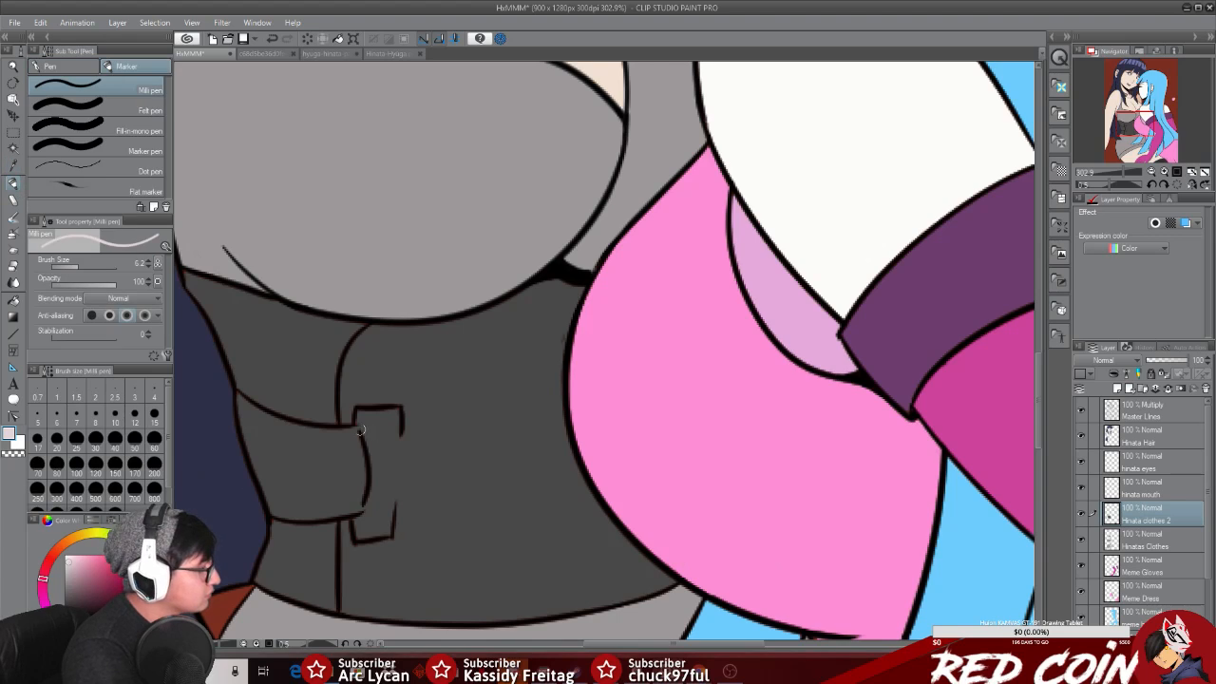
{"action": "left_click", "coordinate": [14, 167]}
{"action": "left_click", "coordinate": [304, 363]}
{"action": "left_click", "coordinate": [14, 186]}
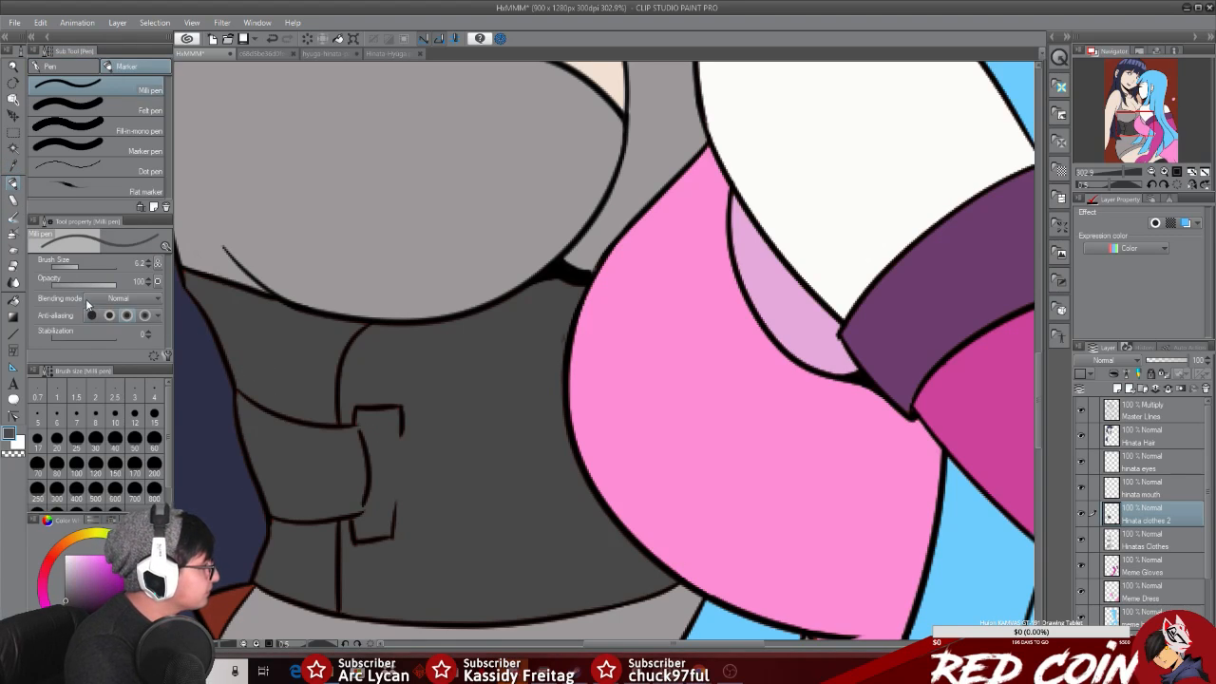
{"action": "left_click_drag", "start_coordinate": [82, 267], "coordinate": [100, 270]}
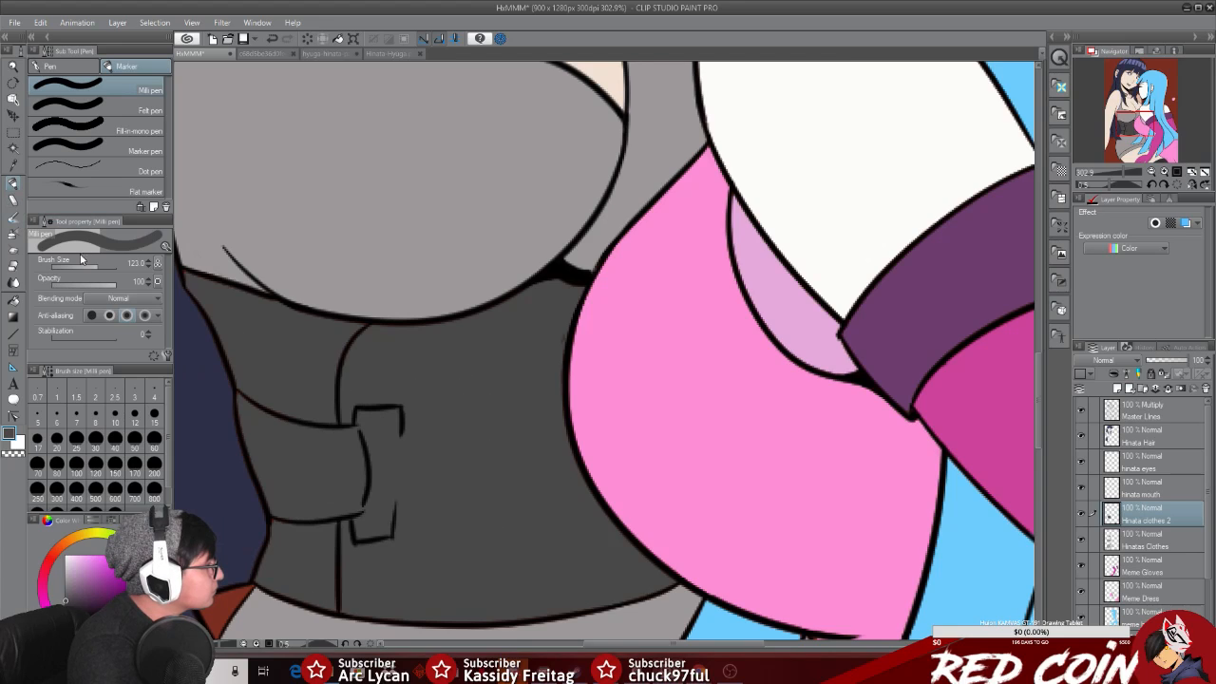
{"action": "left_click_drag", "start_coordinate": [97, 267], "coordinate": [81, 267]}
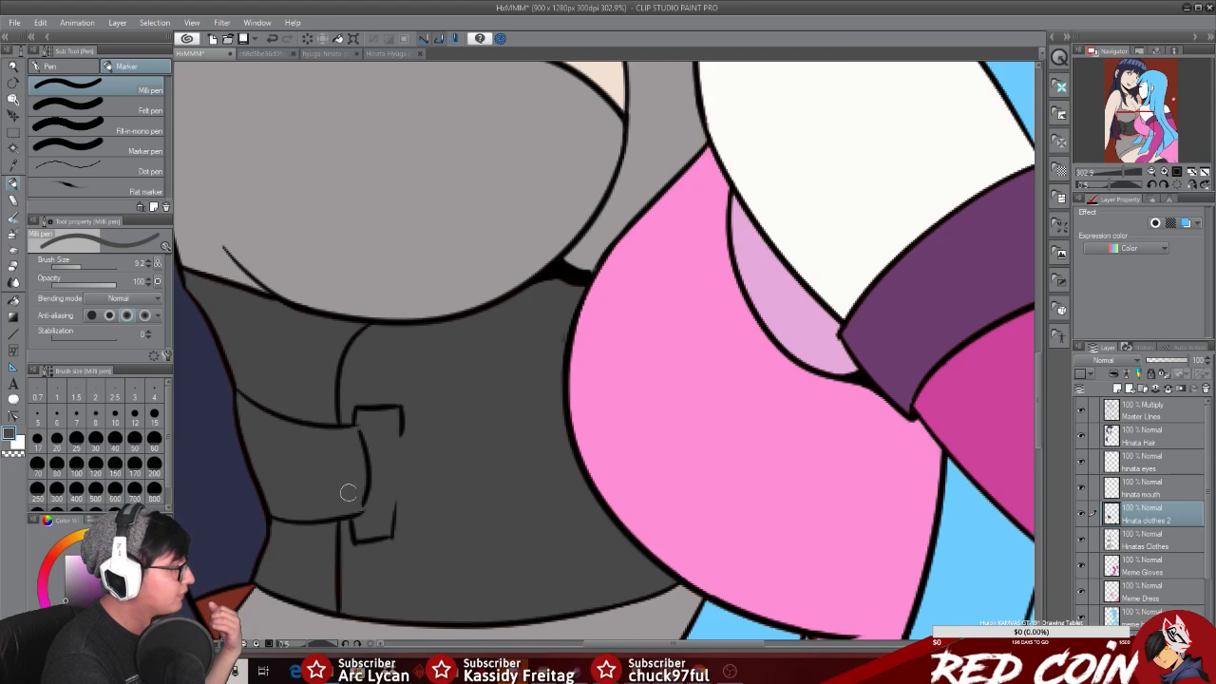
Step: Sample the darkest hair colour behind the ear in the Hinata-Hyūga.png reference and return to the illustration
{"action": "left_click", "coordinate": [15, 66]}
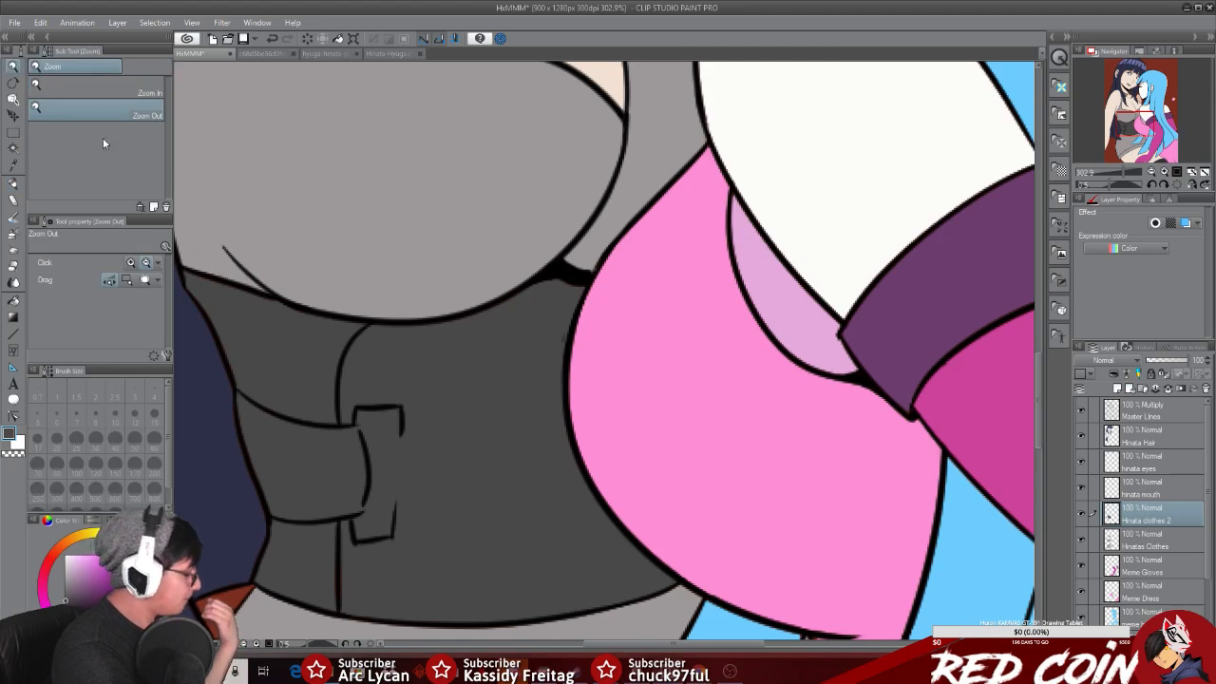
{"action": "left_click", "coordinate": [575, 411]}
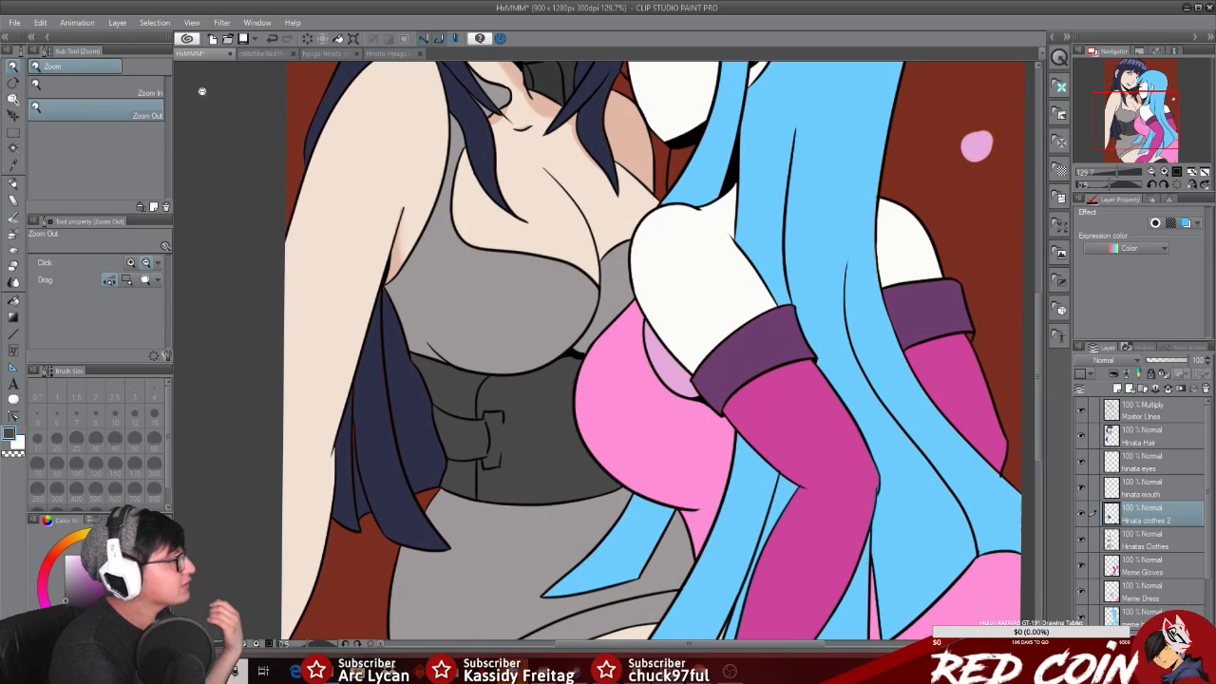
{"action": "left_click_drag", "start_coordinate": [1039, 333], "coordinate": [1051, 276]}
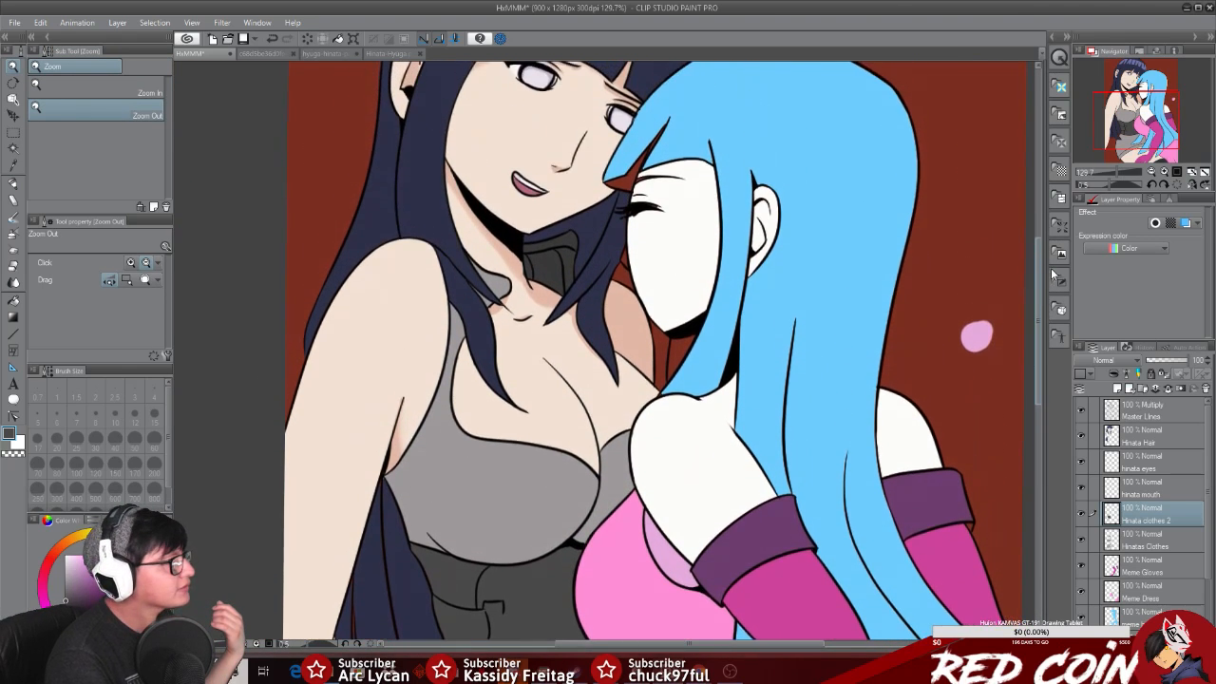
{"action": "key", "text": "i"}
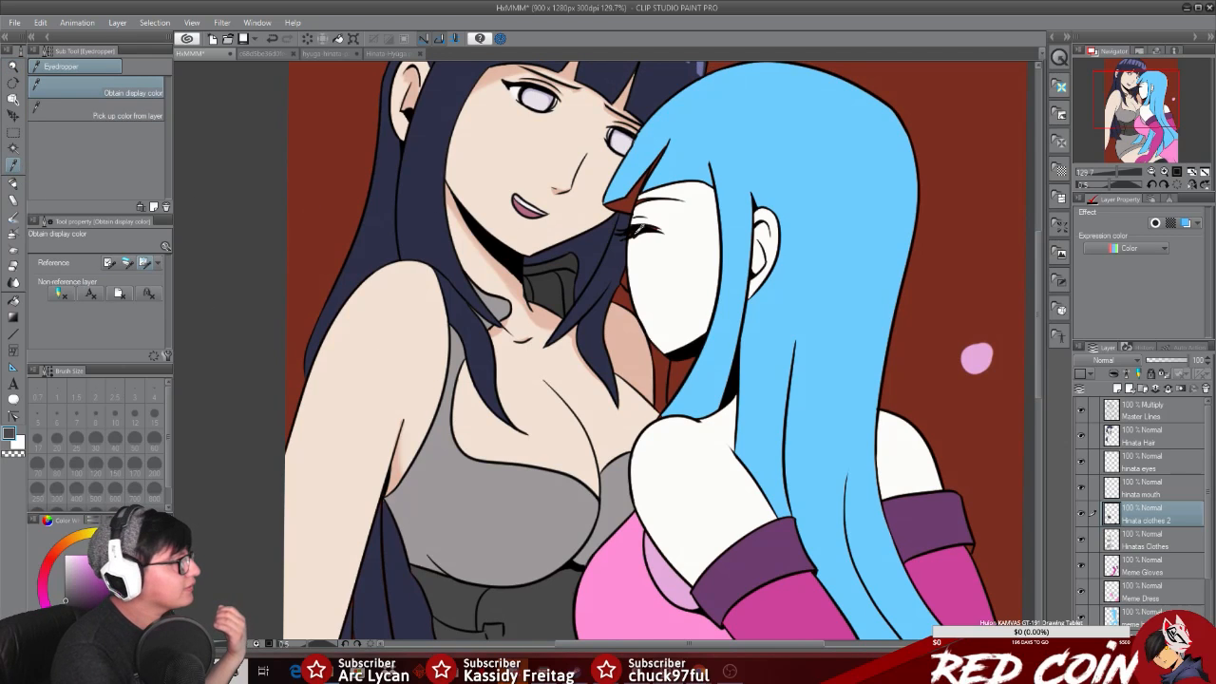
{"action": "left_click", "coordinate": [392, 53]}
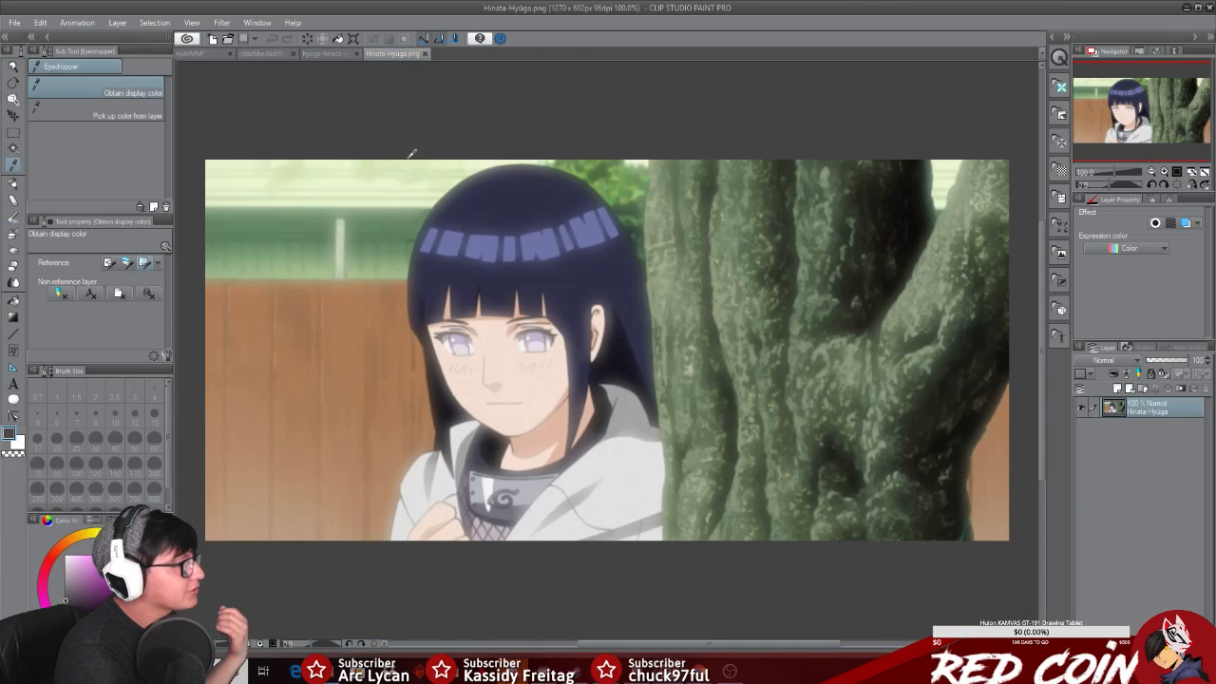
{"action": "left_click", "coordinate": [627, 357]}
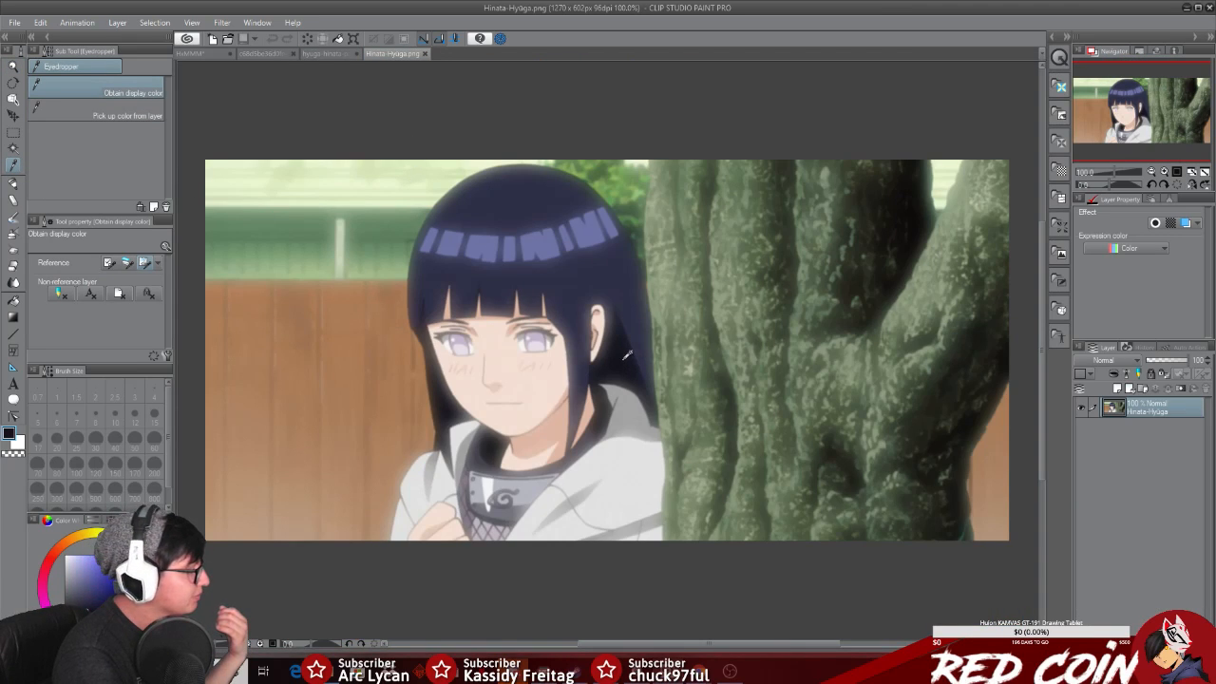
{"action": "left_click", "coordinate": [210, 54]}
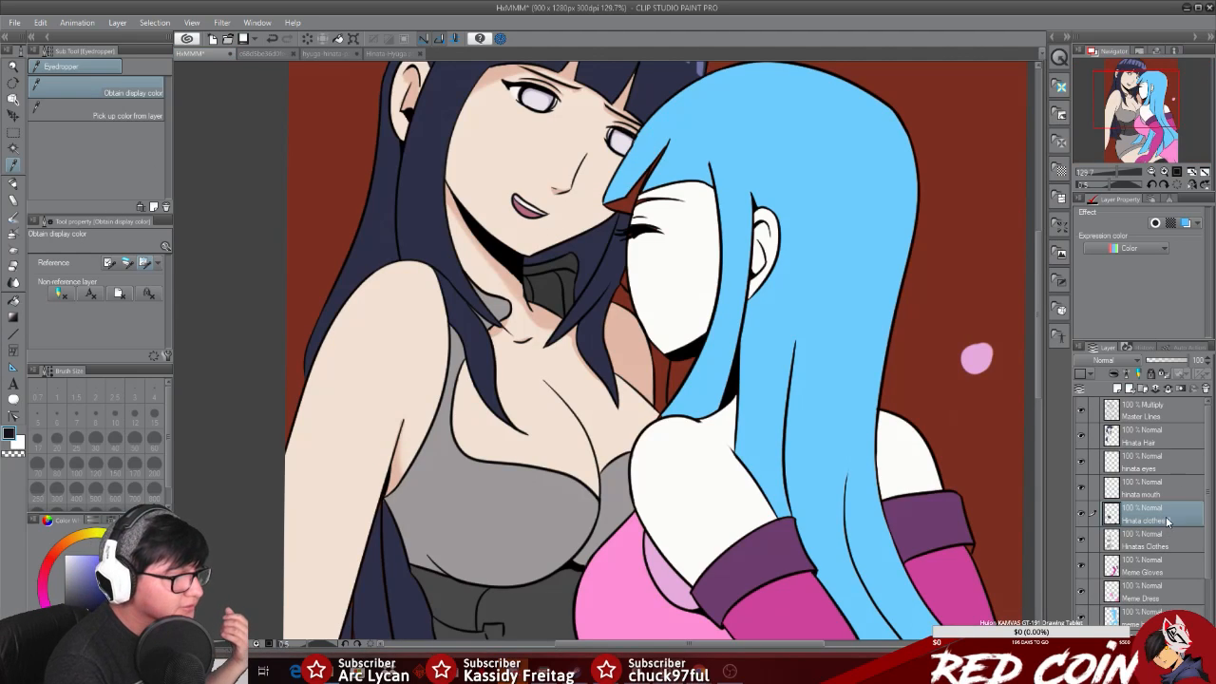
Step: Fill the rear hair sections beside the neck and behind the belt with the sampled dark colour on the Hinata Hair layer
{"action": "left_click", "coordinate": [1169, 446]}
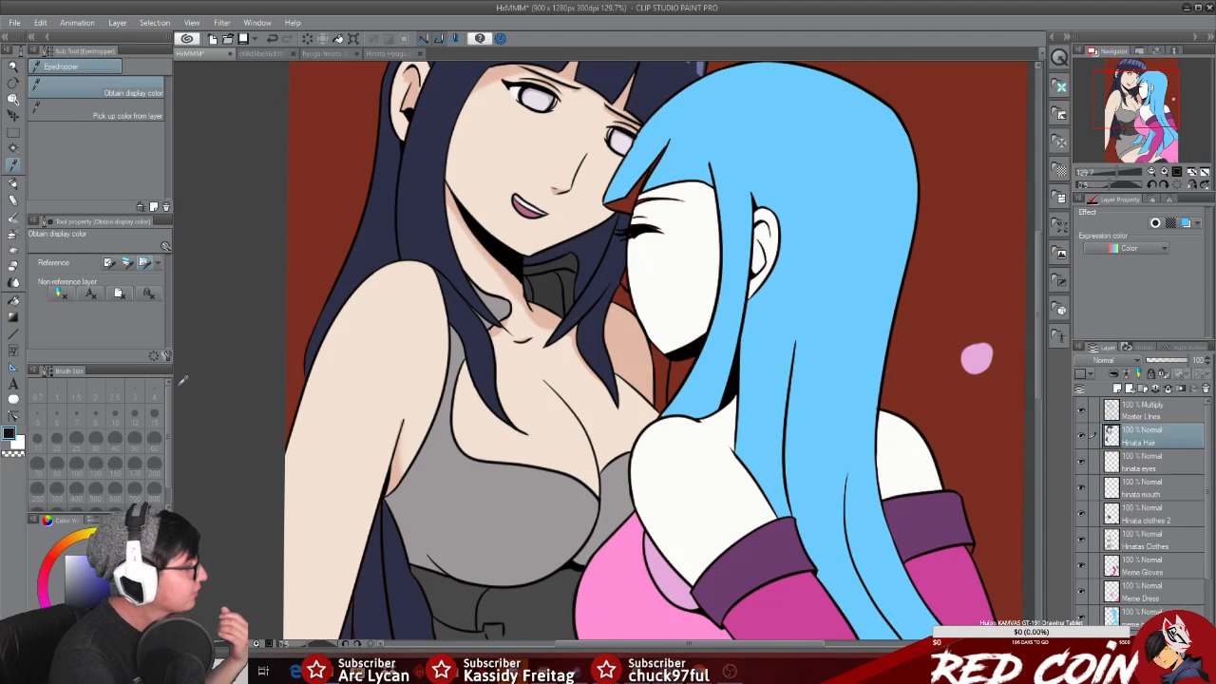
{"action": "left_click", "coordinate": [15, 302]}
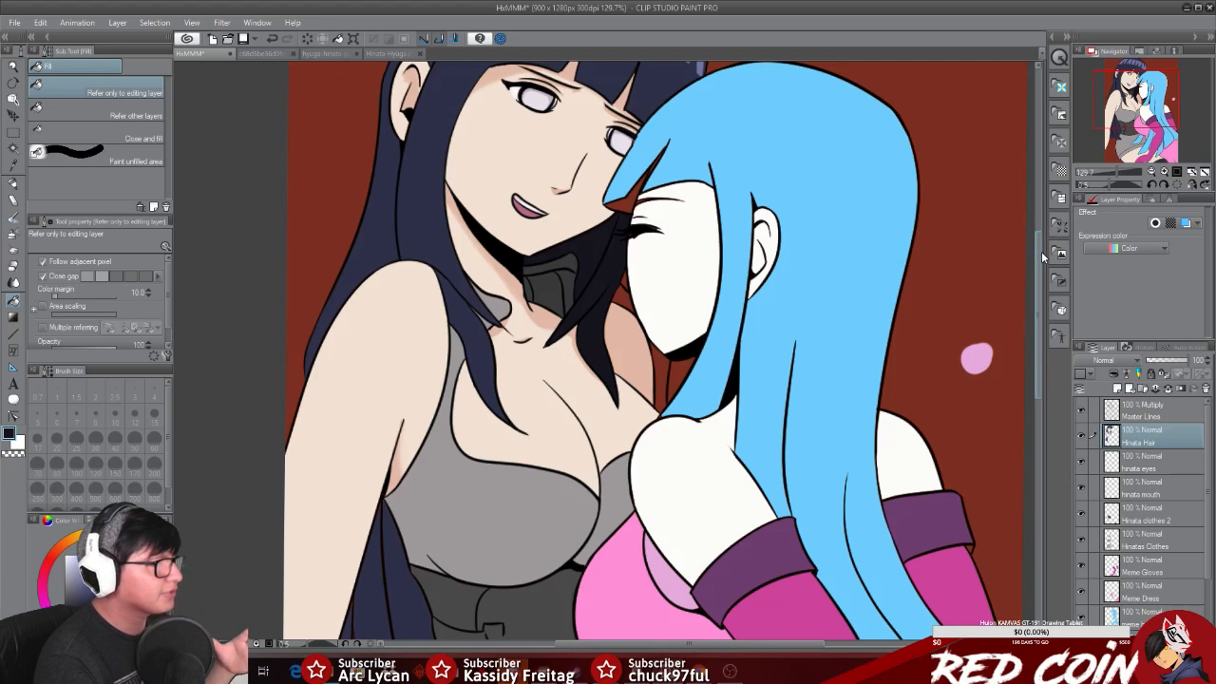
{"action": "left_click_drag", "start_coordinate": [1040, 277], "coordinate": [1035, 338]}
{"action": "left_click", "coordinate": [410, 465]}
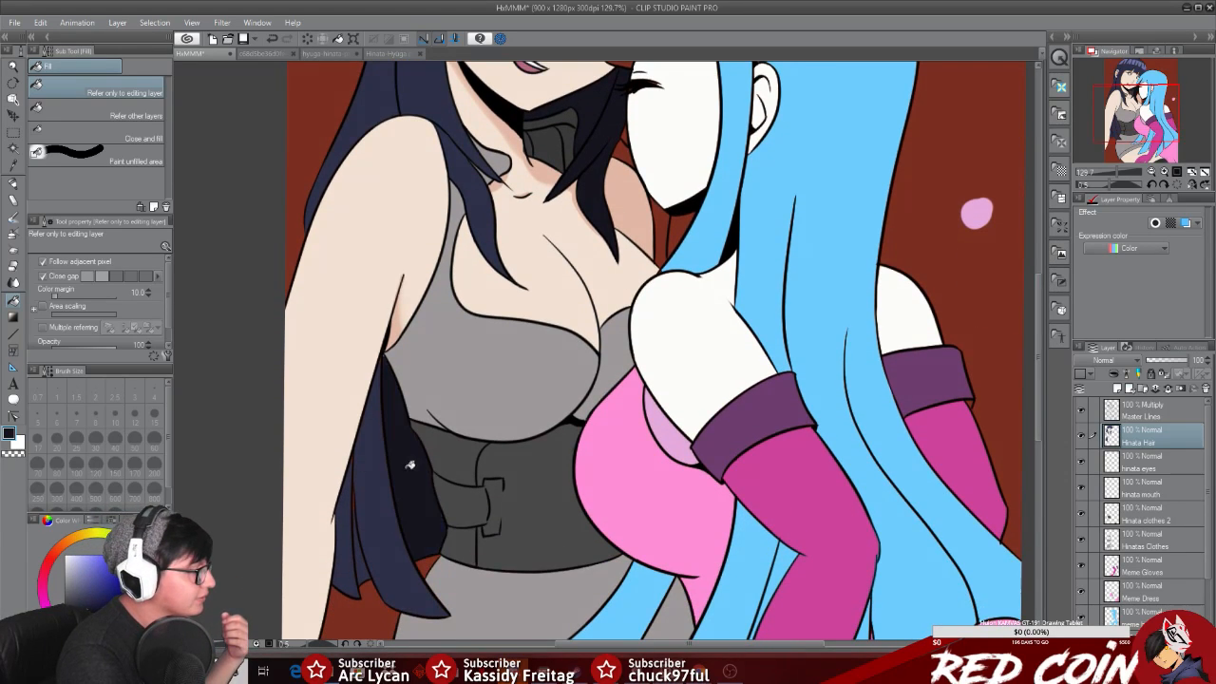
{"action": "left_click", "coordinate": [363, 555]}
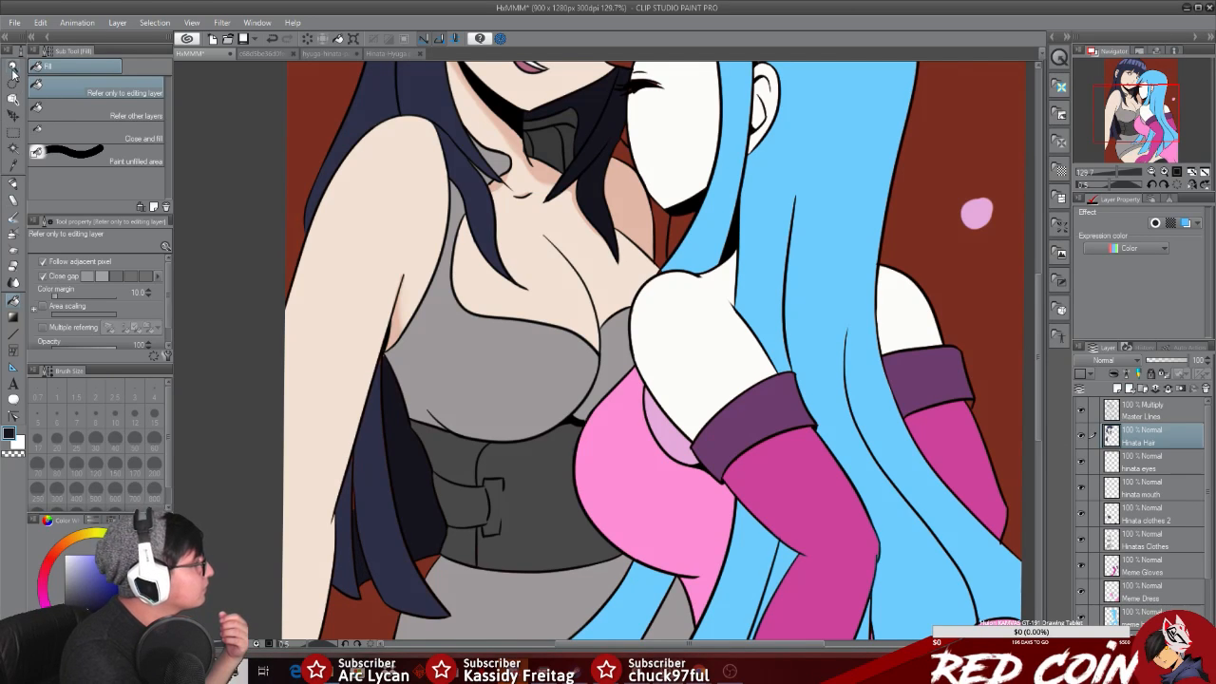
Step: Cover the red gaps between the lower hair strands with the dark shade and the sampled navy, using the Milli pen at size 2.4
{"action": "key", "text": "alt+space"}
{"action": "left_click_drag", "start_coordinate": [302, 552], "coordinate": [427, 513]}
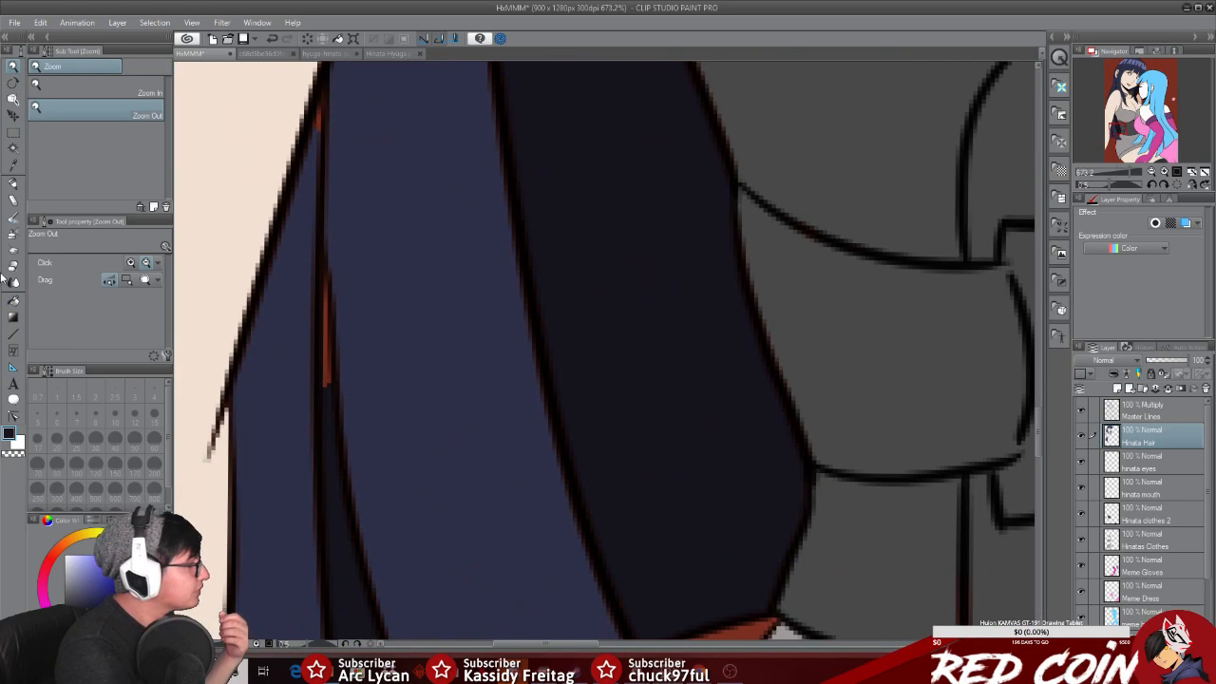
{"action": "key", "text": "p"}
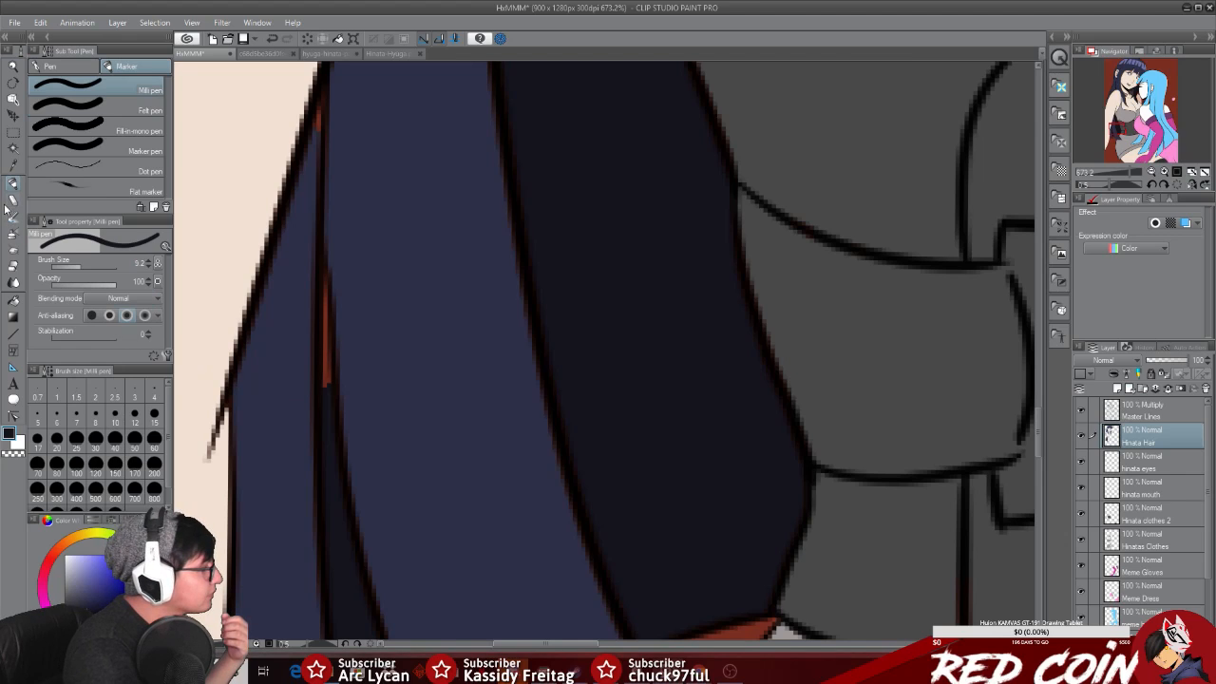
{"action": "left_click_drag", "start_coordinate": [82, 266], "coordinate": [77, 265]}
{"action": "left_click_drag", "start_coordinate": [325, 339], "coordinate": [325, 380]}
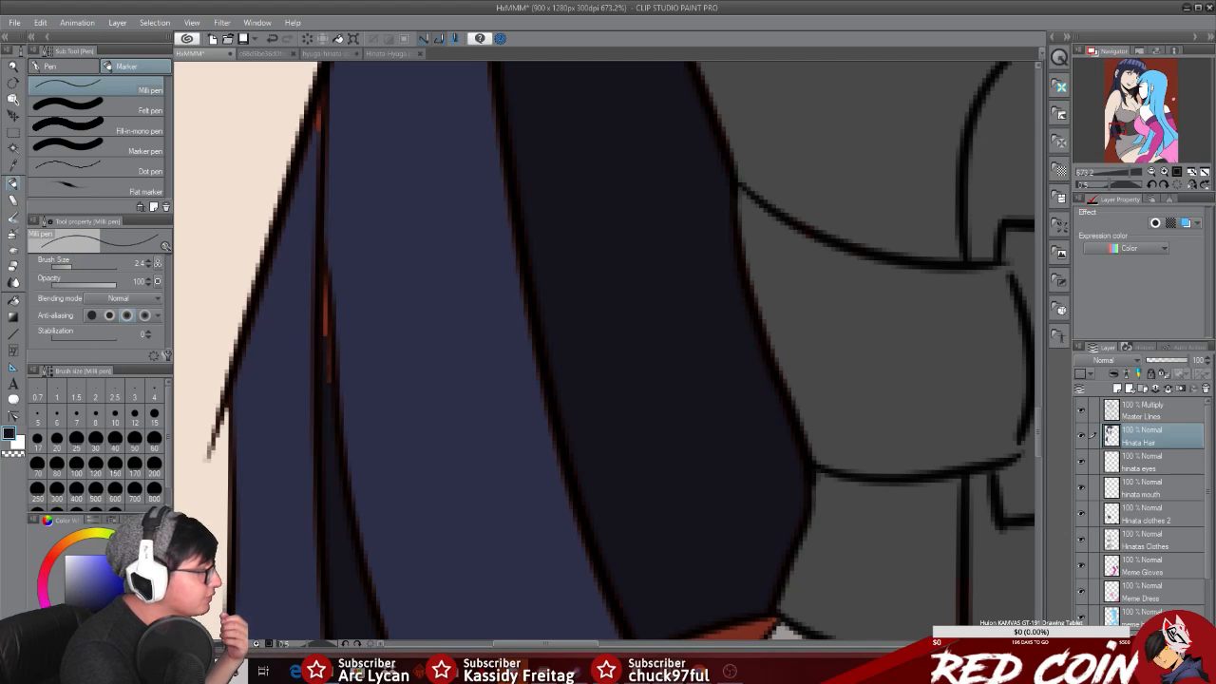
{"action": "left_click_drag", "start_coordinate": [325, 336], "coordinate": [325, 287]}
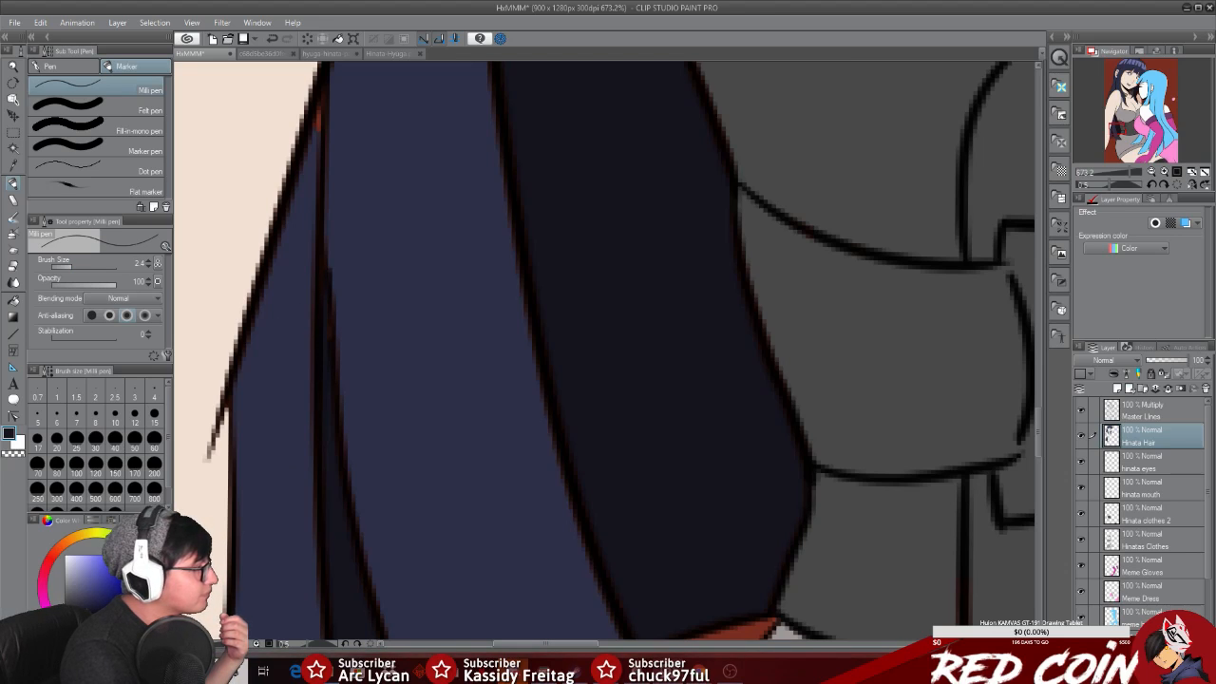
{"action": "key", "text": "i"}
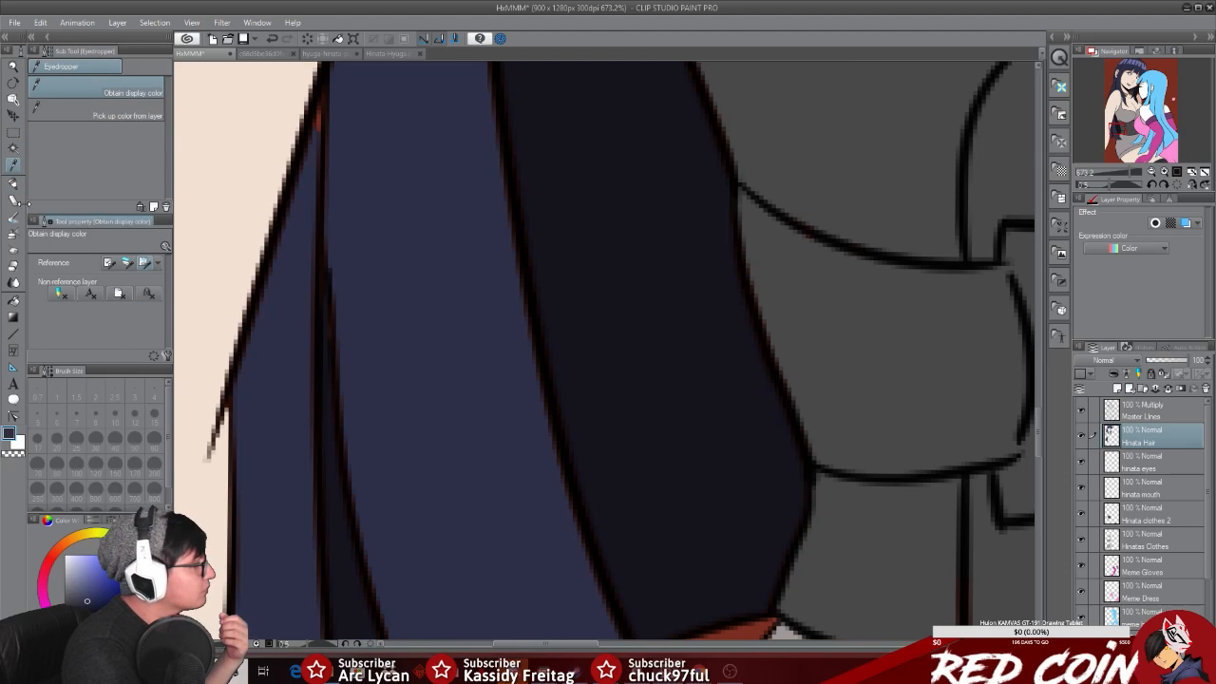
{"action": "key", "text": "p"}
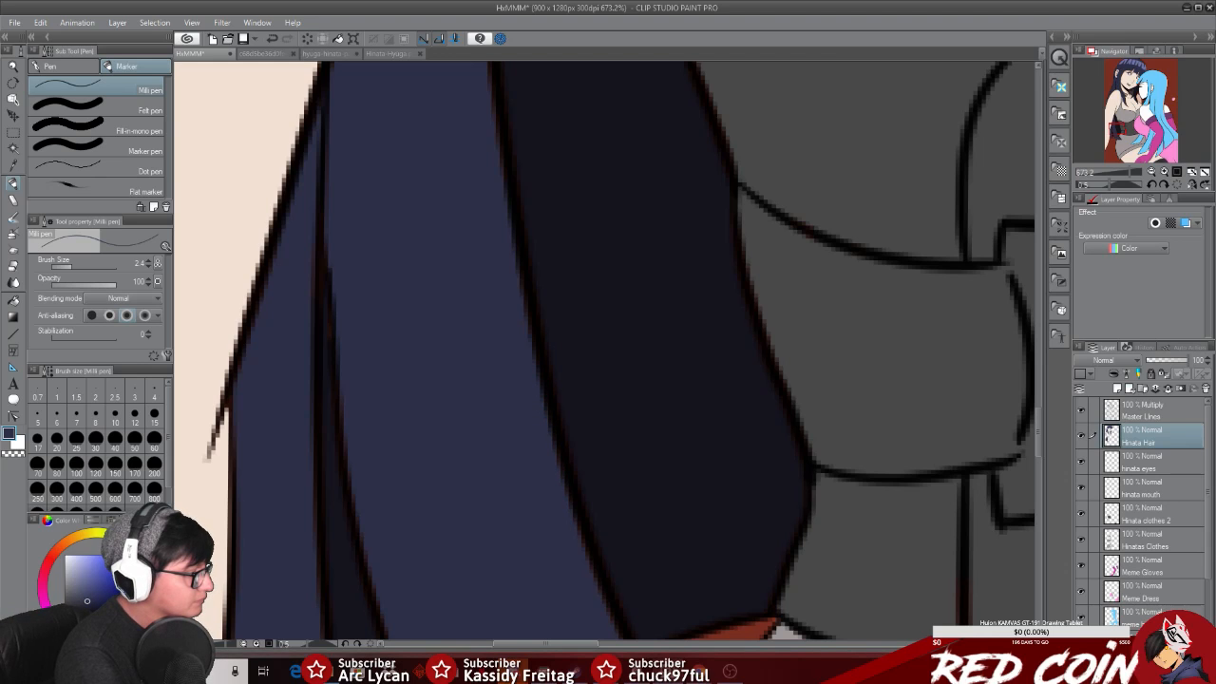
Step: On the Meme skin layer, fill the red gap beside the blue-haired character's face with her sampled off-white skin colour
{"action": "key", "text": "alt+space"}
{"action": "left_click_drag", "start_coordinate": [811, 450], "coordinate": [731, 479]}
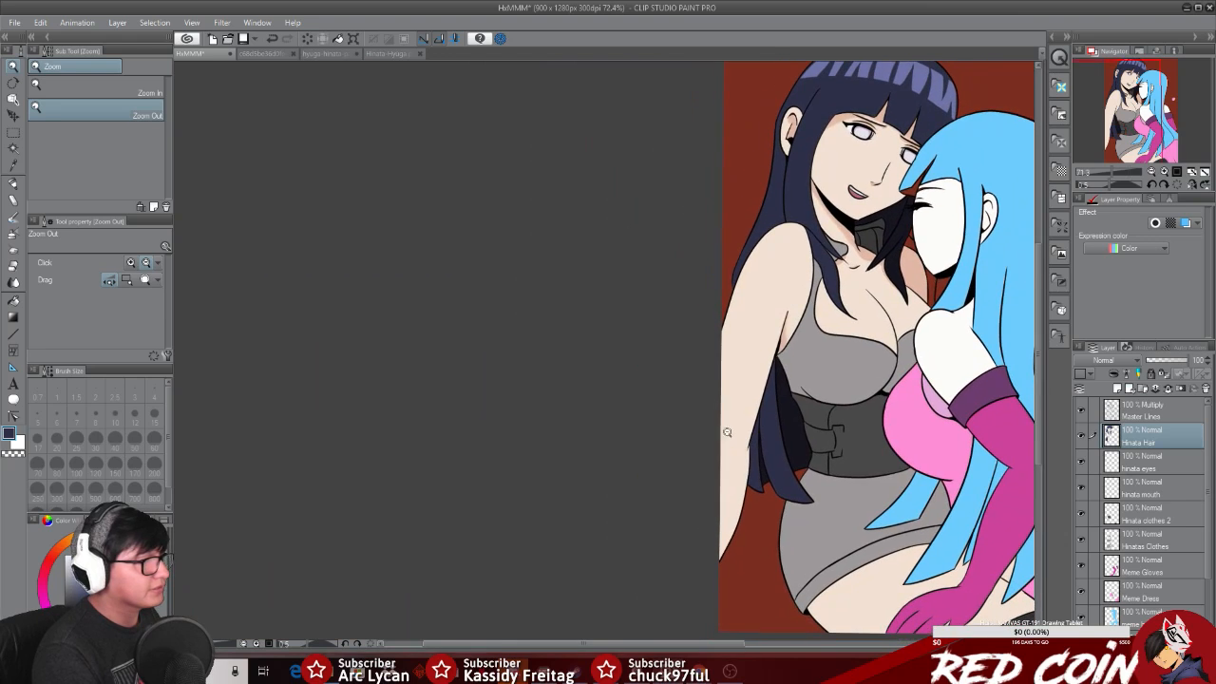
{"action": "left_click_drag", "start_coordinate": [658, 639], "coordinate": [776, 615]}
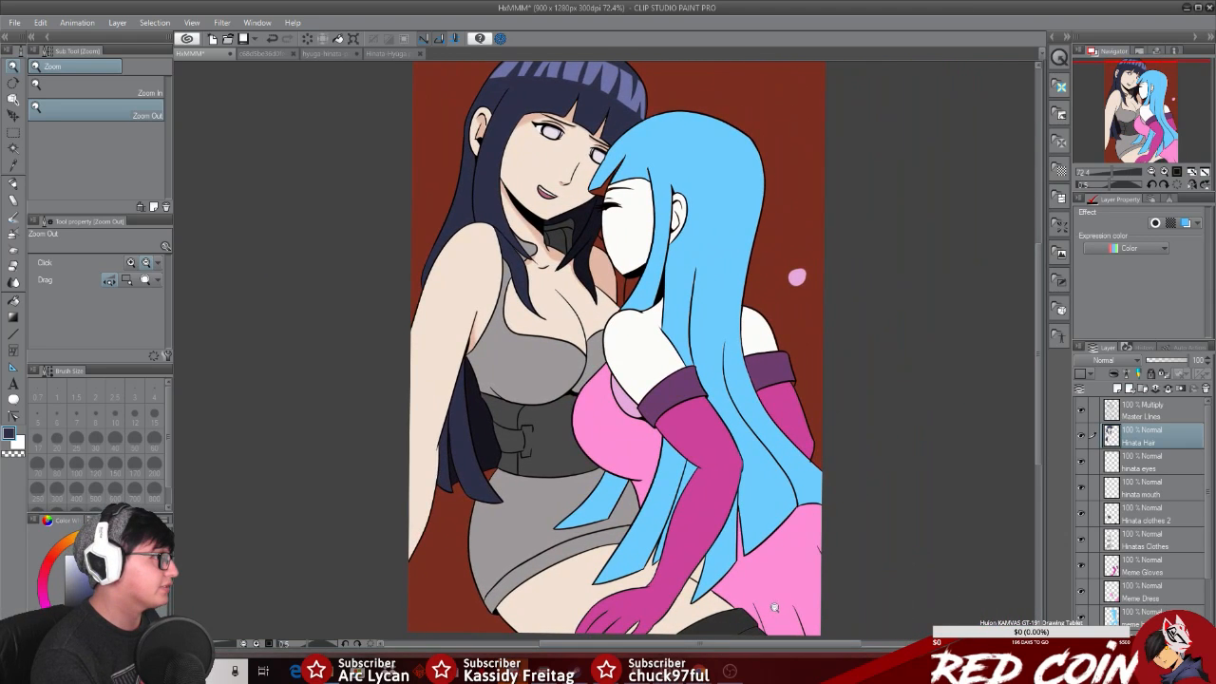
{"action": "left_click_drag", "start_coordinate": [605, 245], "coordinate": [667, 259]}
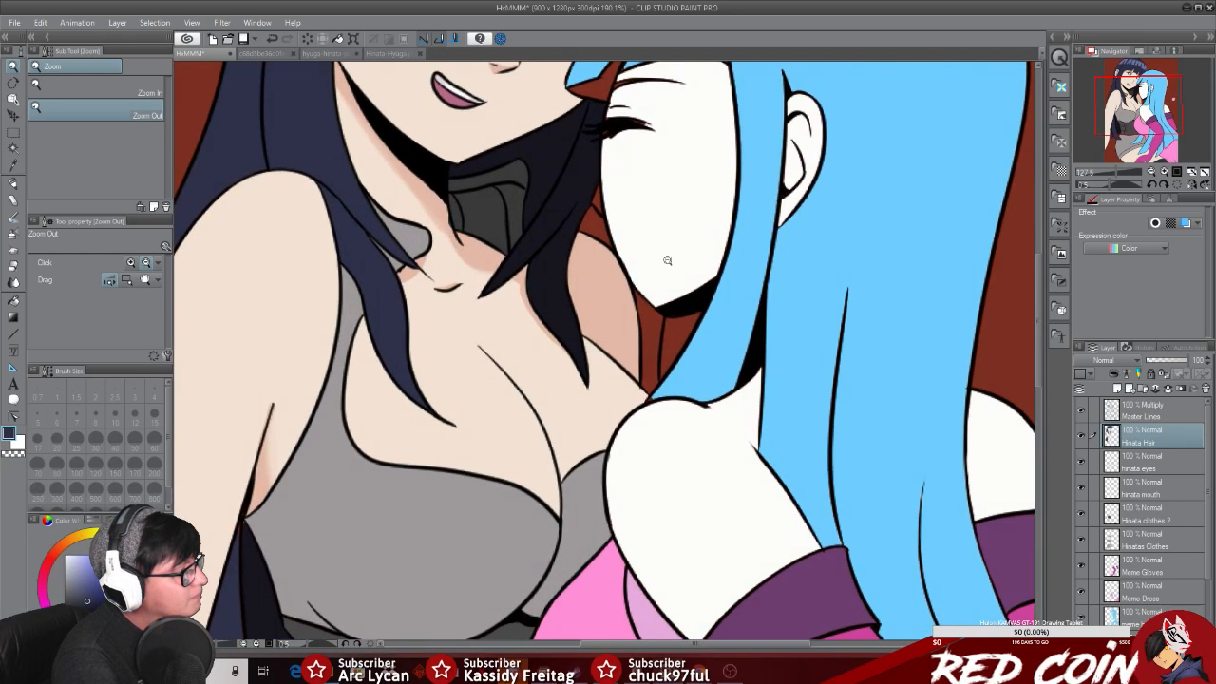
{"action": "left_click", "coordinate": [864, 424]}
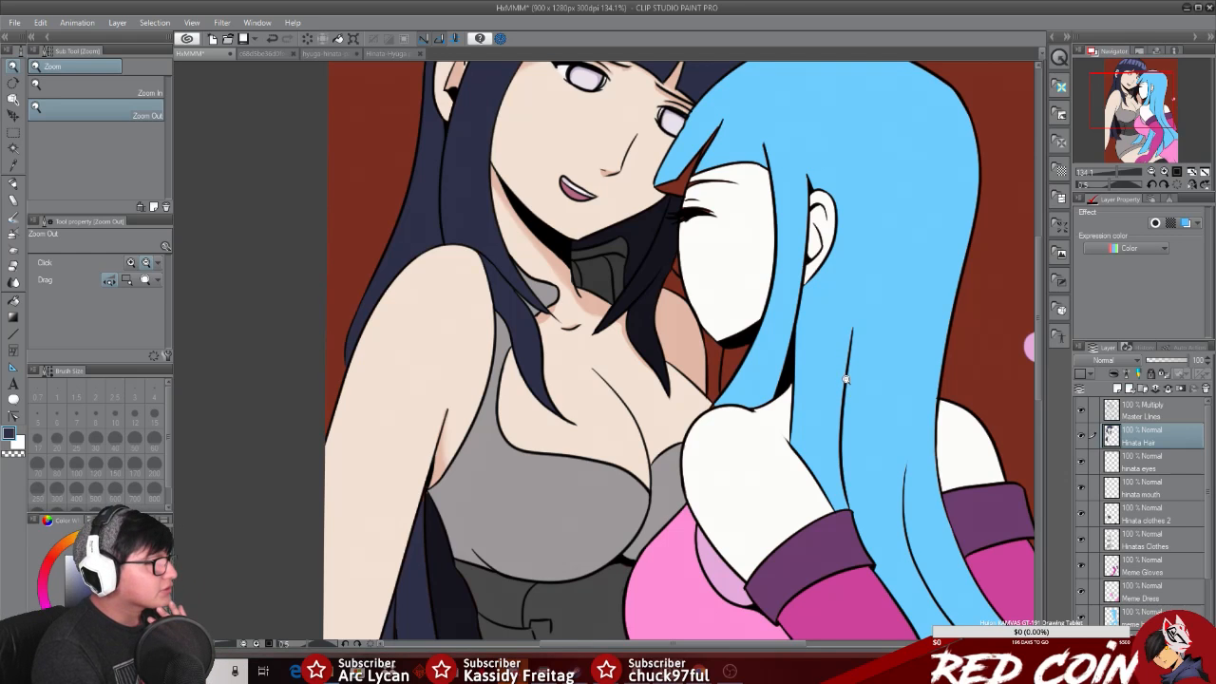
{"action": "scroll", "coordinate": [708, 274], "scroll_direction": "up", "scroll_amount": 1}
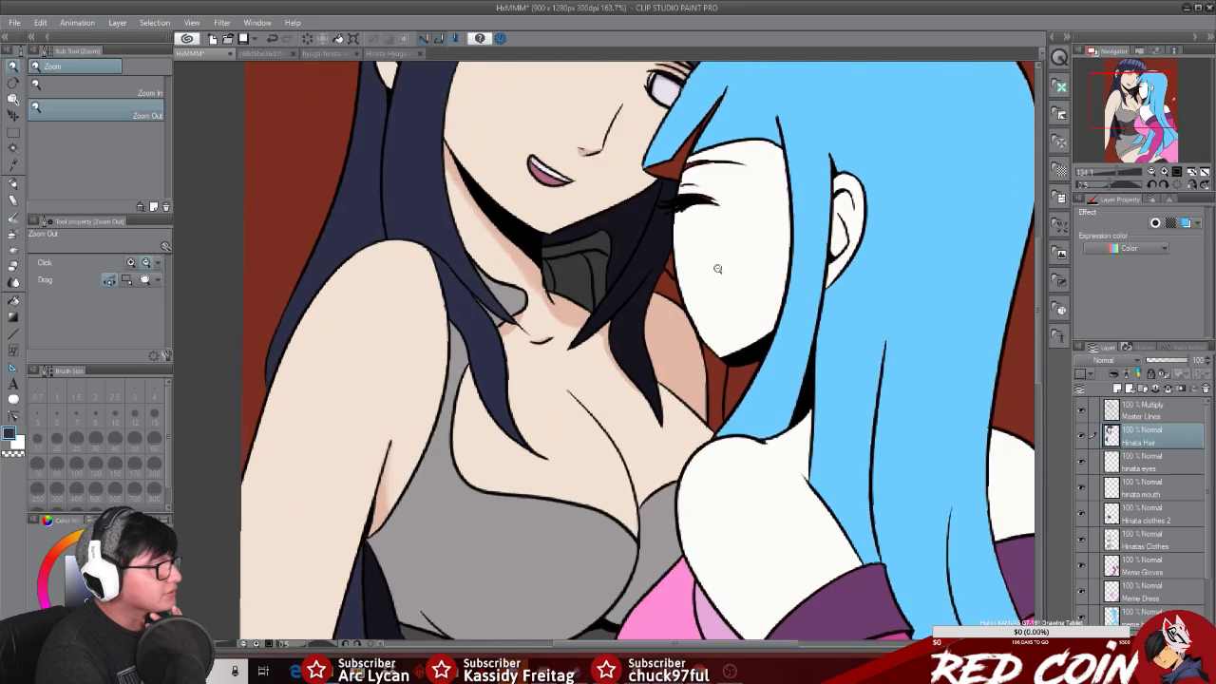
{"action": "scroll", "coordinate": [714, 268], "scroll_direction": "up", "scroll_amount": 5}
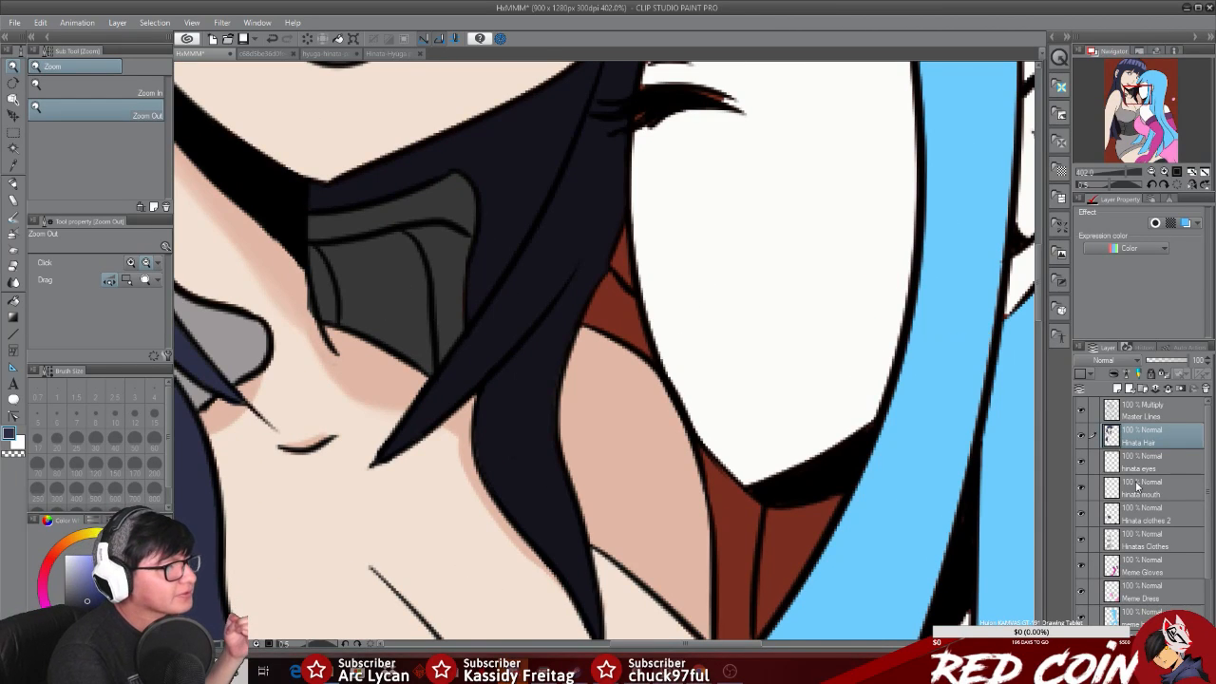
{"action": "scroll", "coordinate": [1140, 513], "scroll_direction": "down", "scroll_amount": 1}
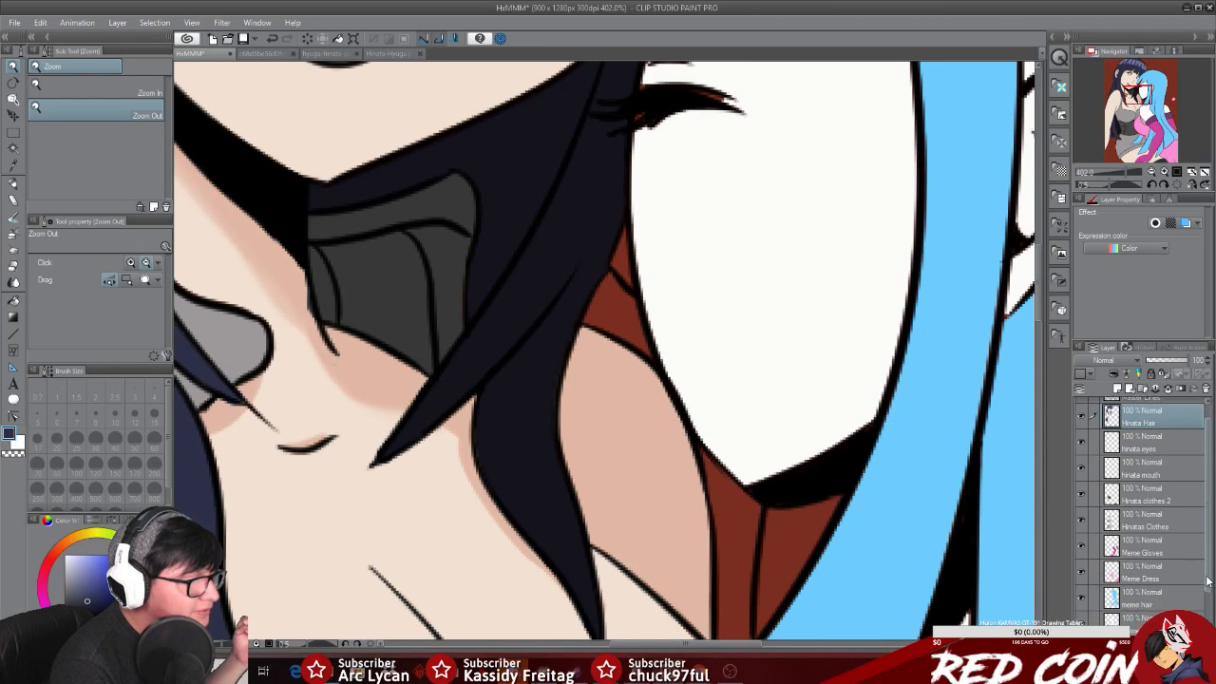
{"action": "left_click", "coordinate": [1149, 611]}
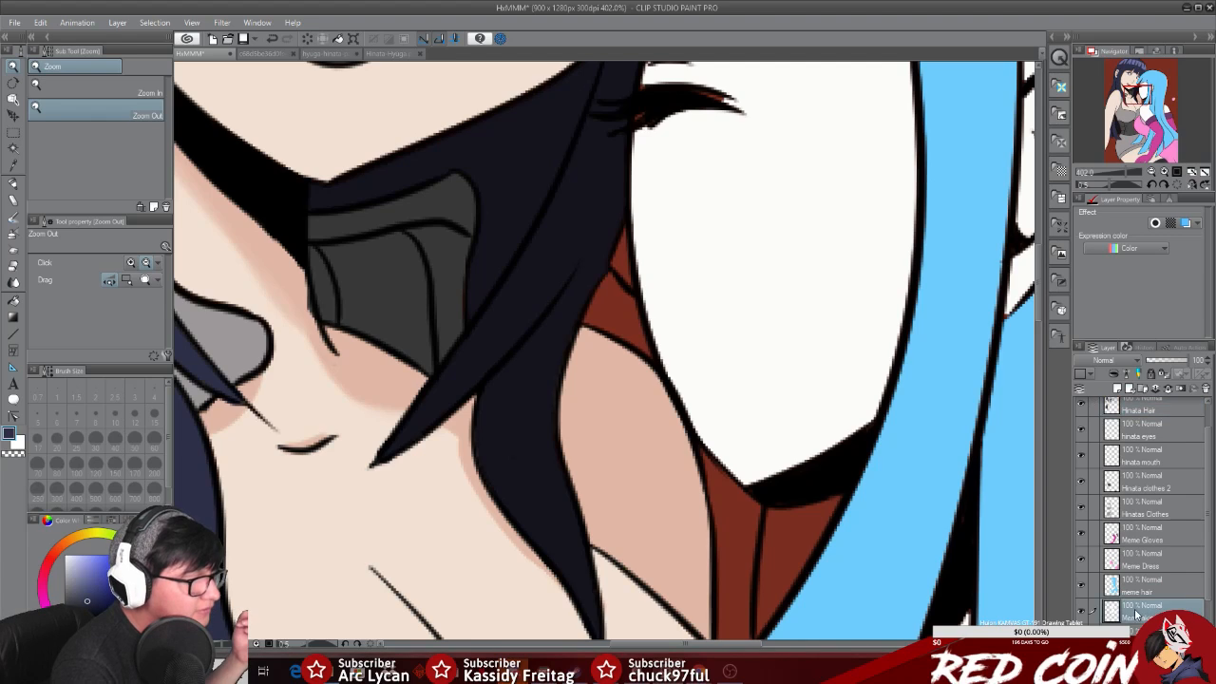
{"action": "left_click", "coordinate": [12, 164]}
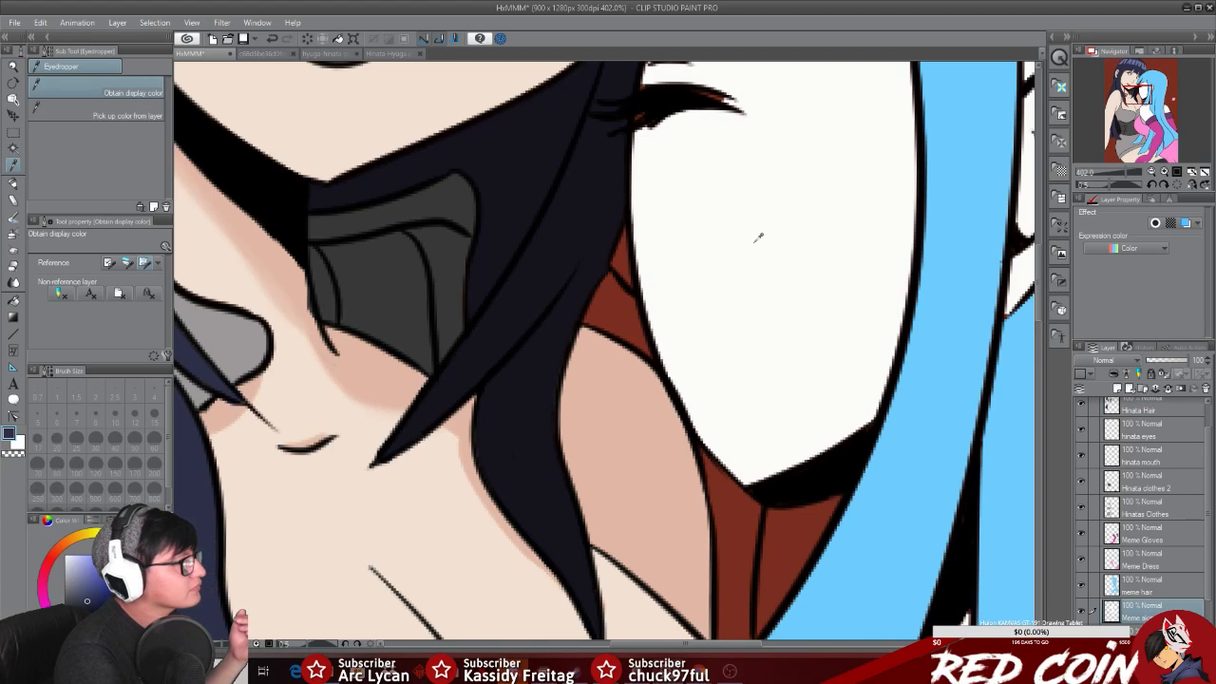
{"action": "left_click", "coordinate": [12, 182]}
{"action": "mouse_move", "coordinate": [633, 279]}
{"action": "left_mouse_down"}
{"action": "mouse_move", "coordinate": [625, 234]}
{"action": "mouse_move", "coordinate": [613, 263]}
{"action": "left_mouse_up"}
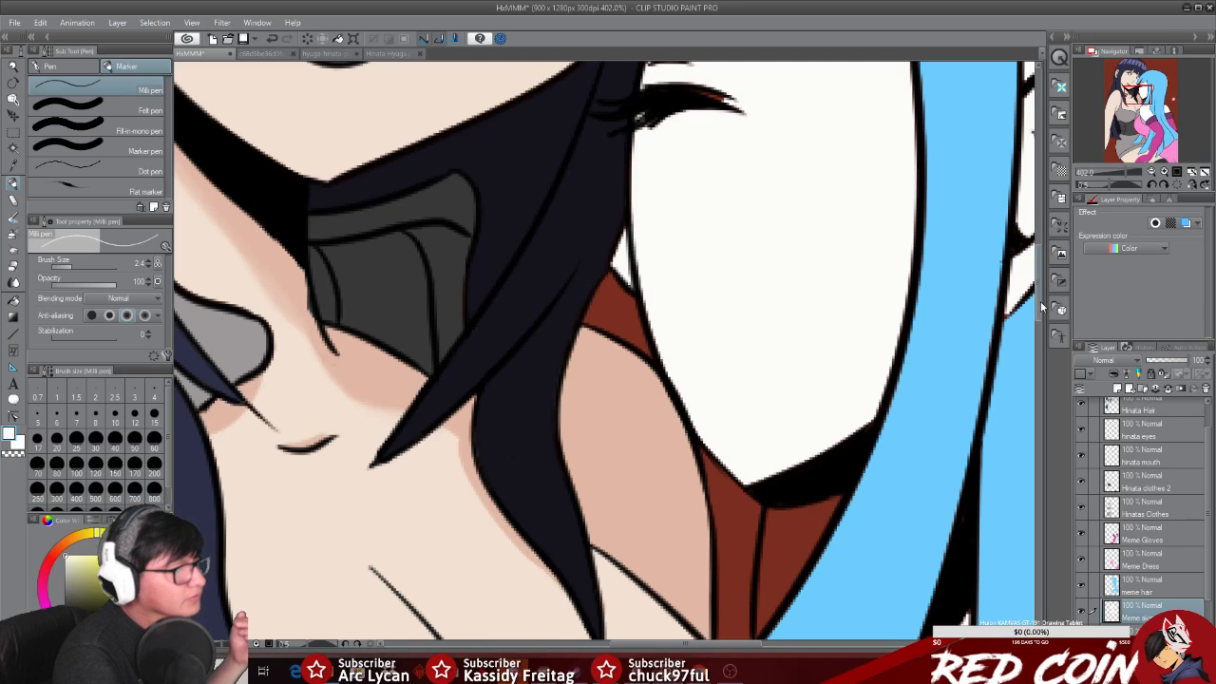
Step: Cover the red gaps around her closed eye's lashes with the off-white, using the Milli pen at size 5.7
{"action": "left_click_drag", "start_coordinate": [1041, 301], "coordinate": [1040, 282]}
{"action": "left_click_drag", "start_coordinate": [76, 270], "coordinate": [87, 271]}
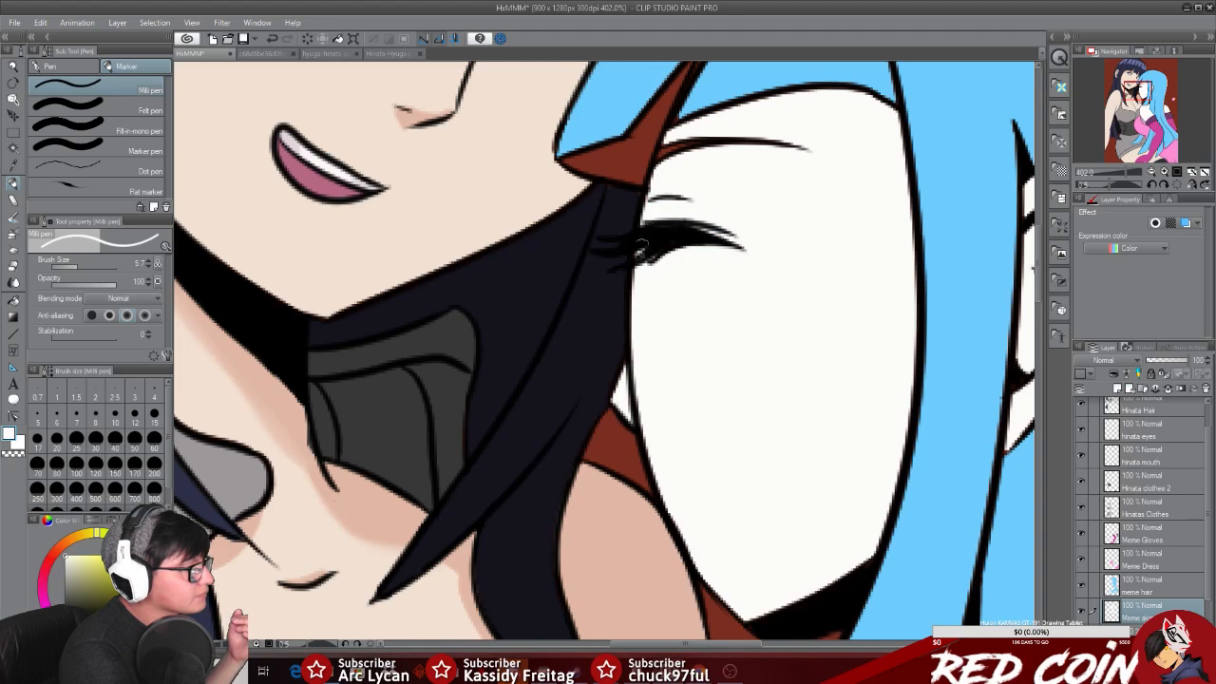
{"action": "left_click_drag", "start_coordinate": [706, 238], "coordinate": [742, 249]}
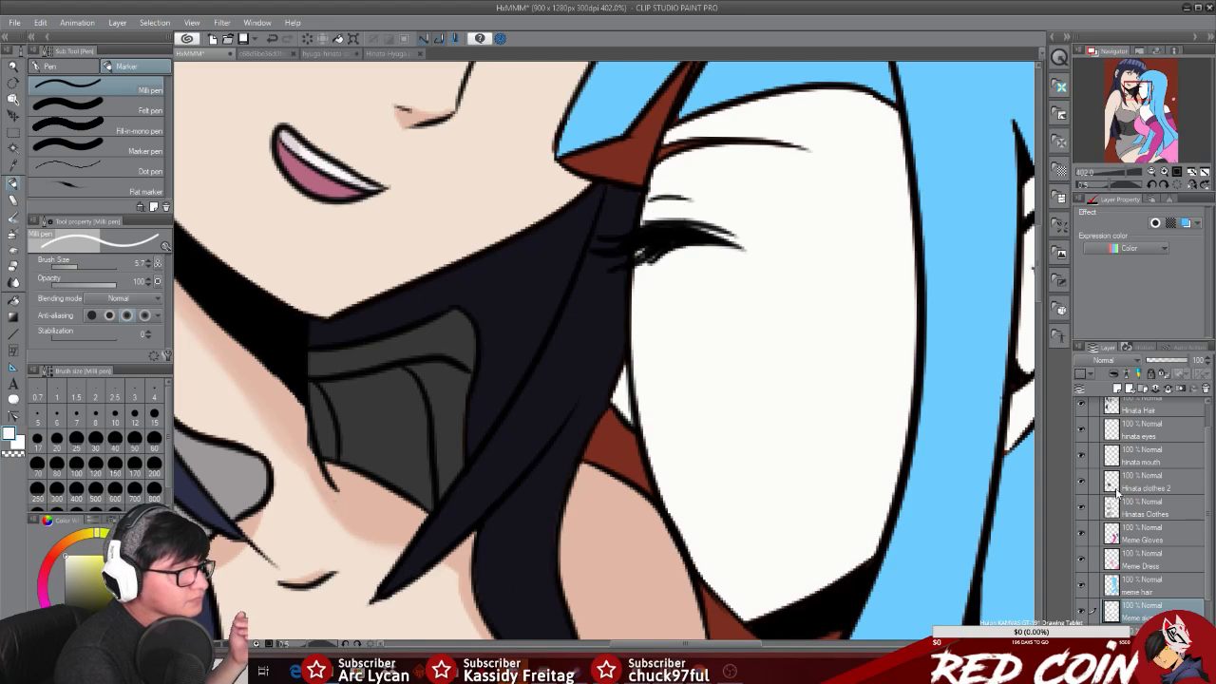
Step: On the meme hair layer, cover the red sliver along her eyebrow with the sampled light blue, using the Milli pen at size 1.6
{"action": "left_click", "coordinate": [1165, 594]}
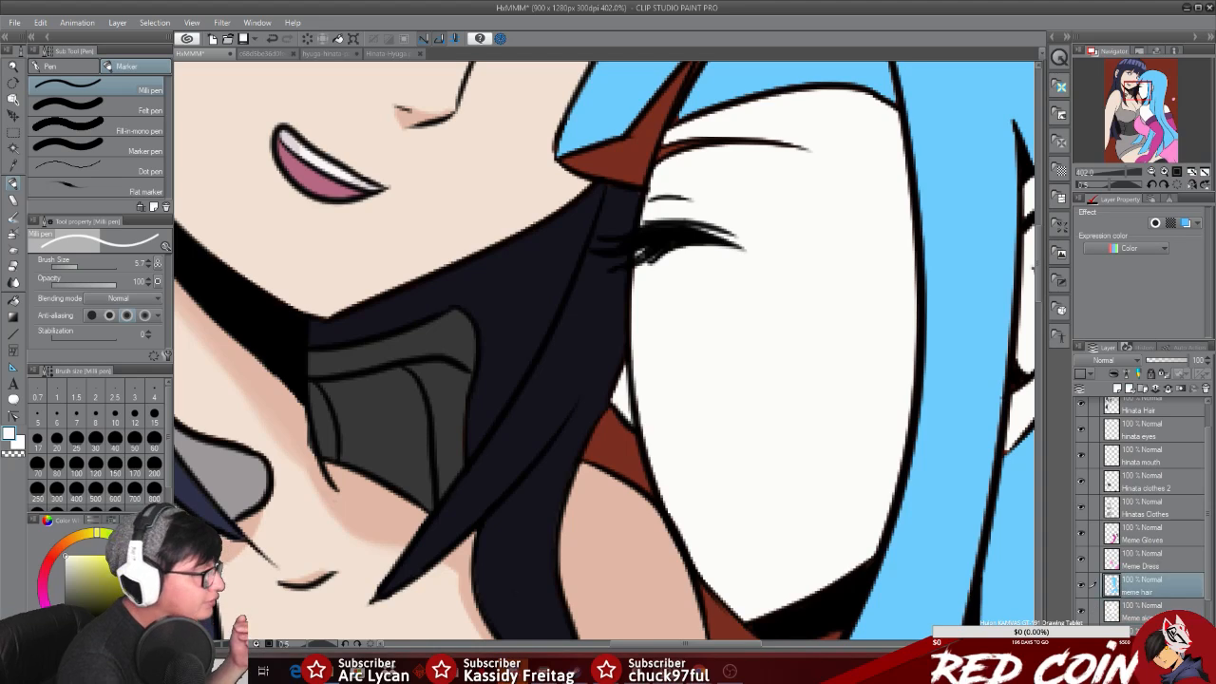
{"action": "left_click", "coordinate": [14, 164]}
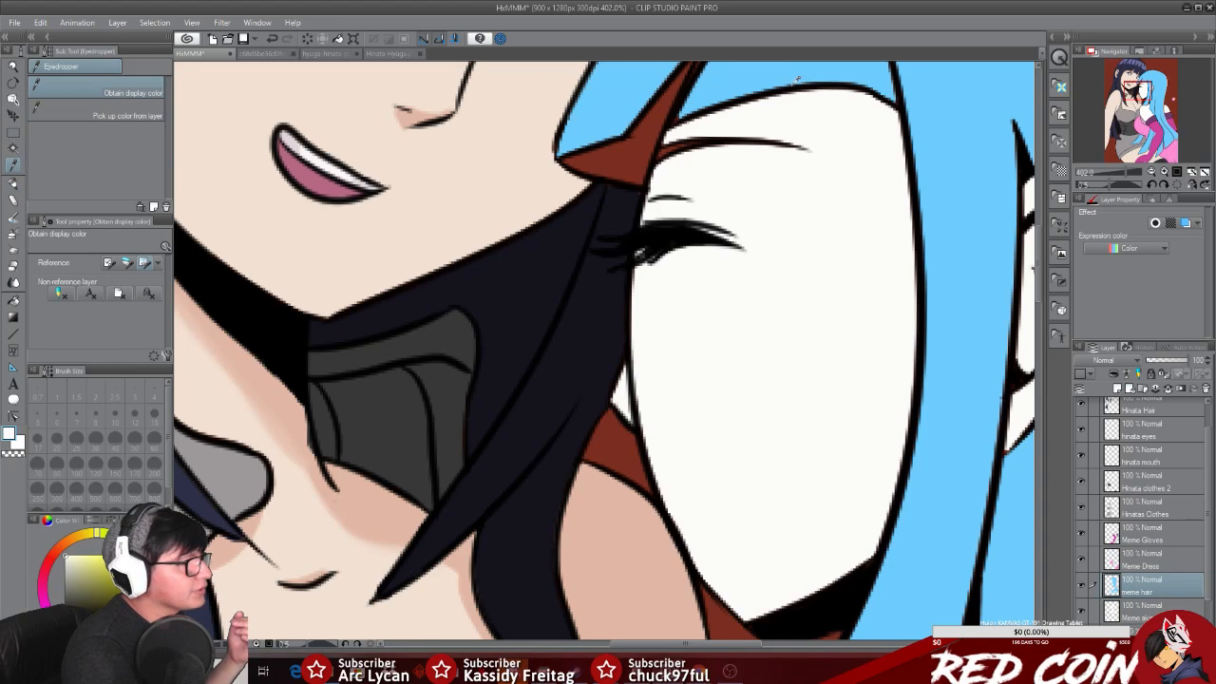
{"action": "left_click", "coordinate": [777, 72]}
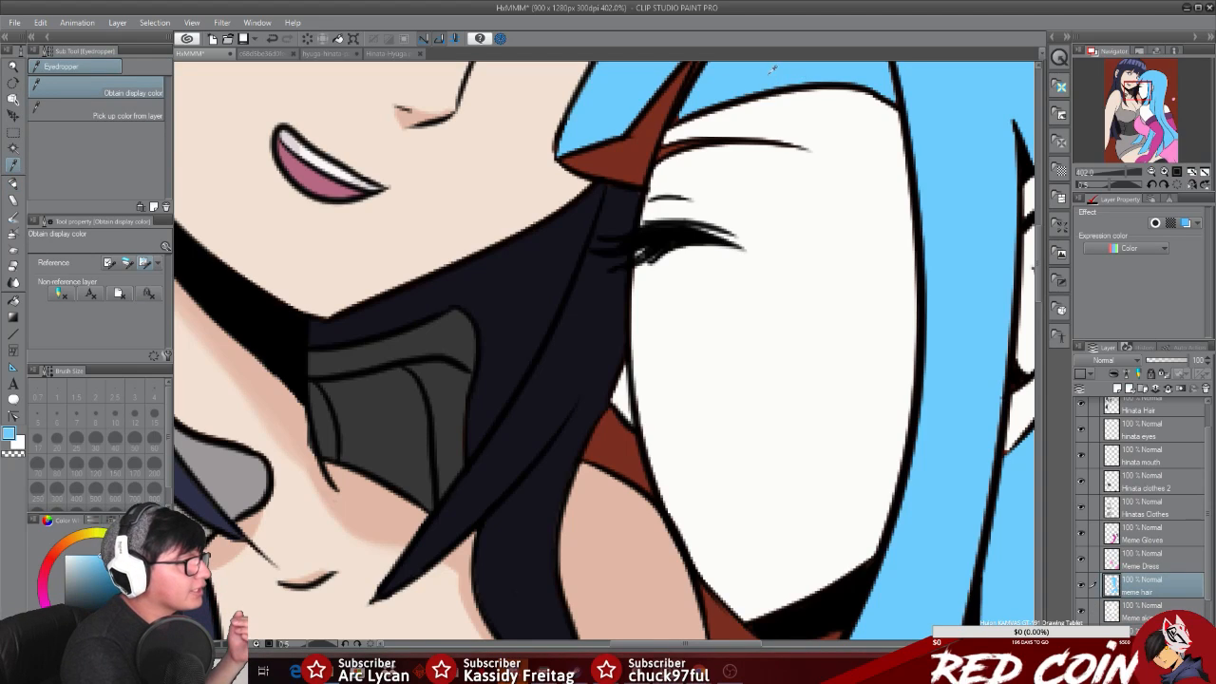
{"action": "left_click", "coordinate": [13, 182]}
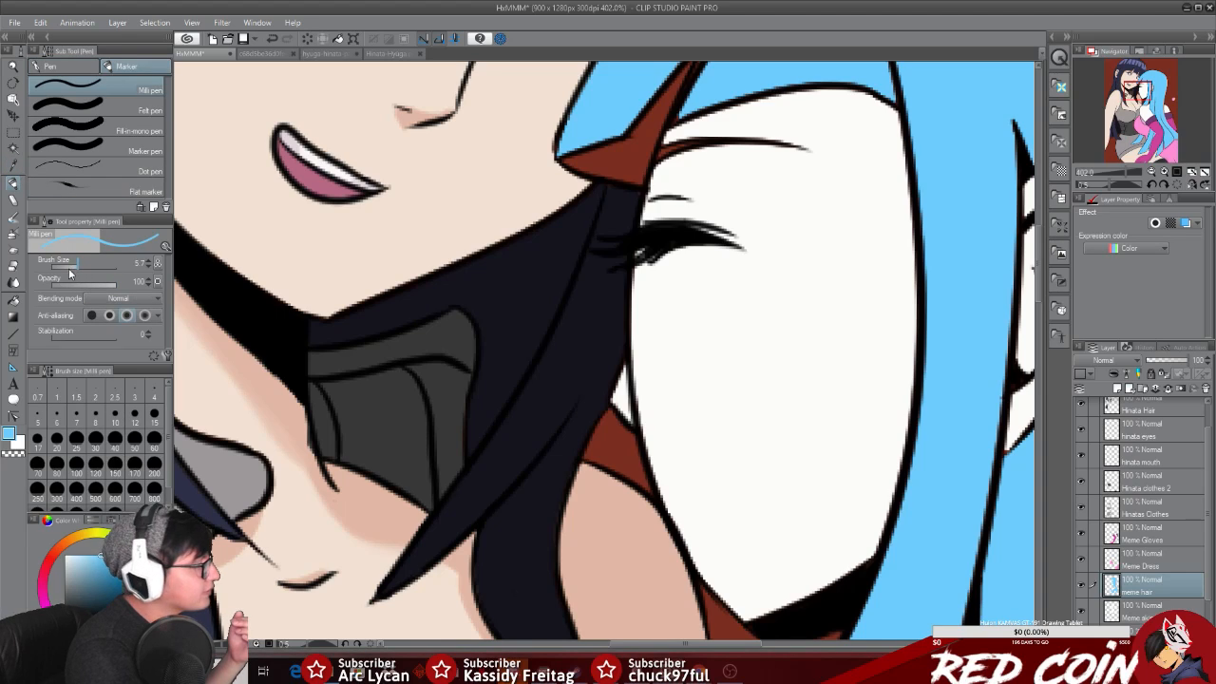
{"action": "left_click_drag", "start_coordinate": [72, 269], "coordinate": [69, 269]}
{"action": "left_click_drag", "start_coordinate": [667, 147], "coordinate": [690, 143]}
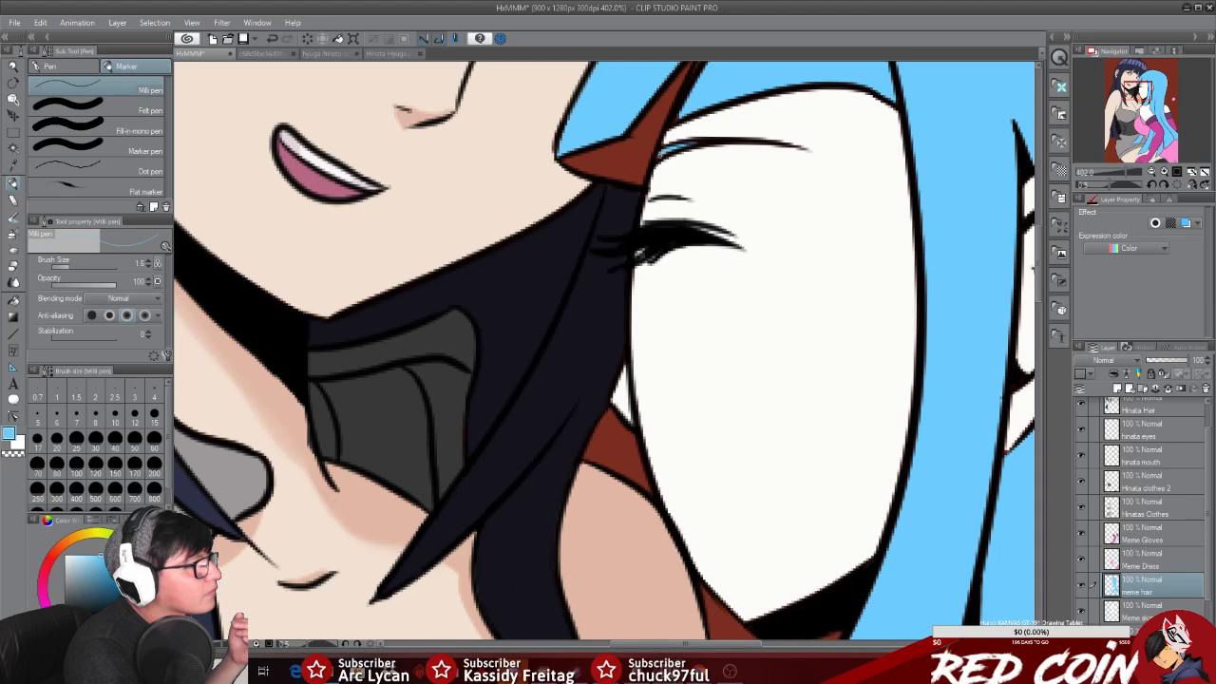
{"action": "left_click_drag", "start_coordinate": [659, 155], "coordinate": [678, 149]}
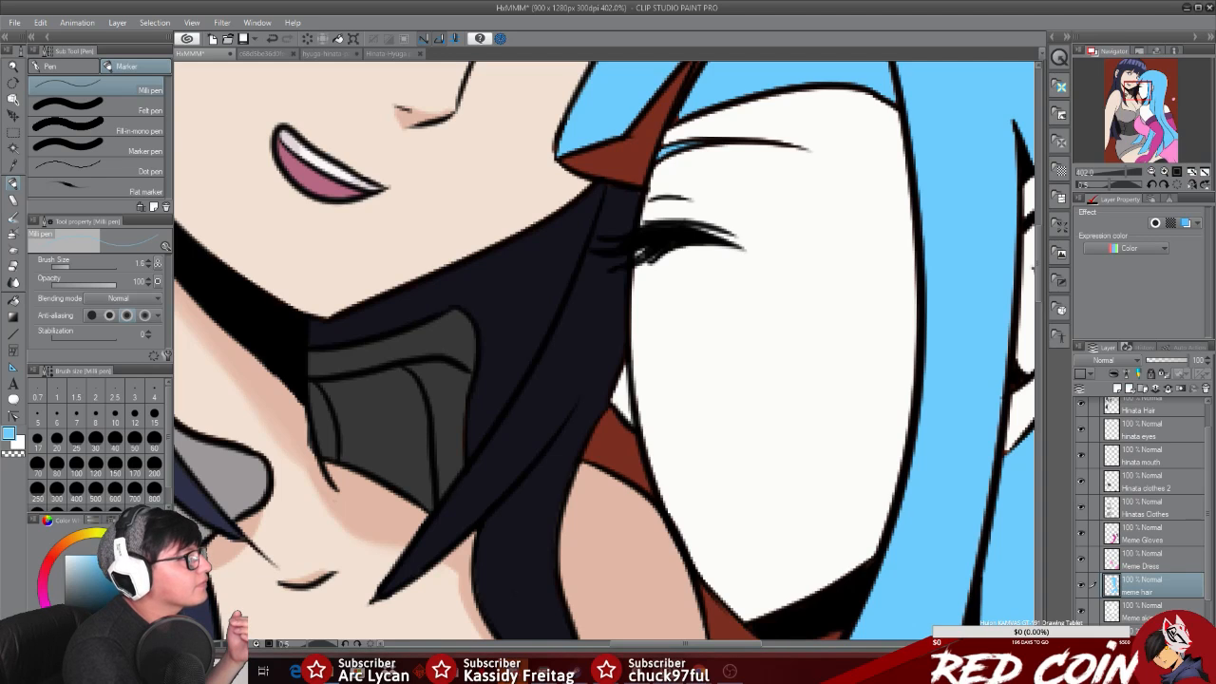
Step: Examine the whole illustration and the area around both faces for remaining colouring gaps
{"action": "left_click", "coordinate": [14, 67]}
{"action": "left_click_drag", "start_coordinate": [889, 418], "coordinate": [845, 415]}
{"action": "left_click_drag", "start_coordinate": [1039, 344], "coordinate": [1032, 384]}
{"action": "left_click_drag", "start_coordinate": [965, 441], "coordinate": [940, 441]}
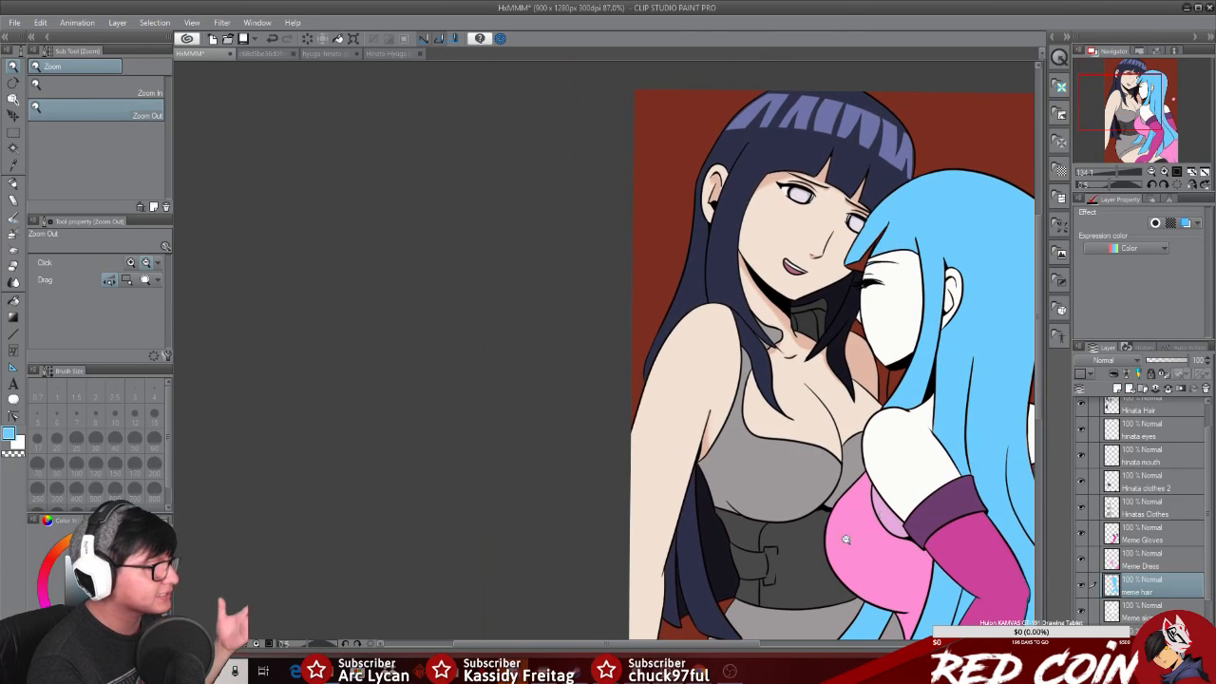
{"action": "left_click_drag", "start_coordinate": [707, 642], "coordinate": [741, 643]}
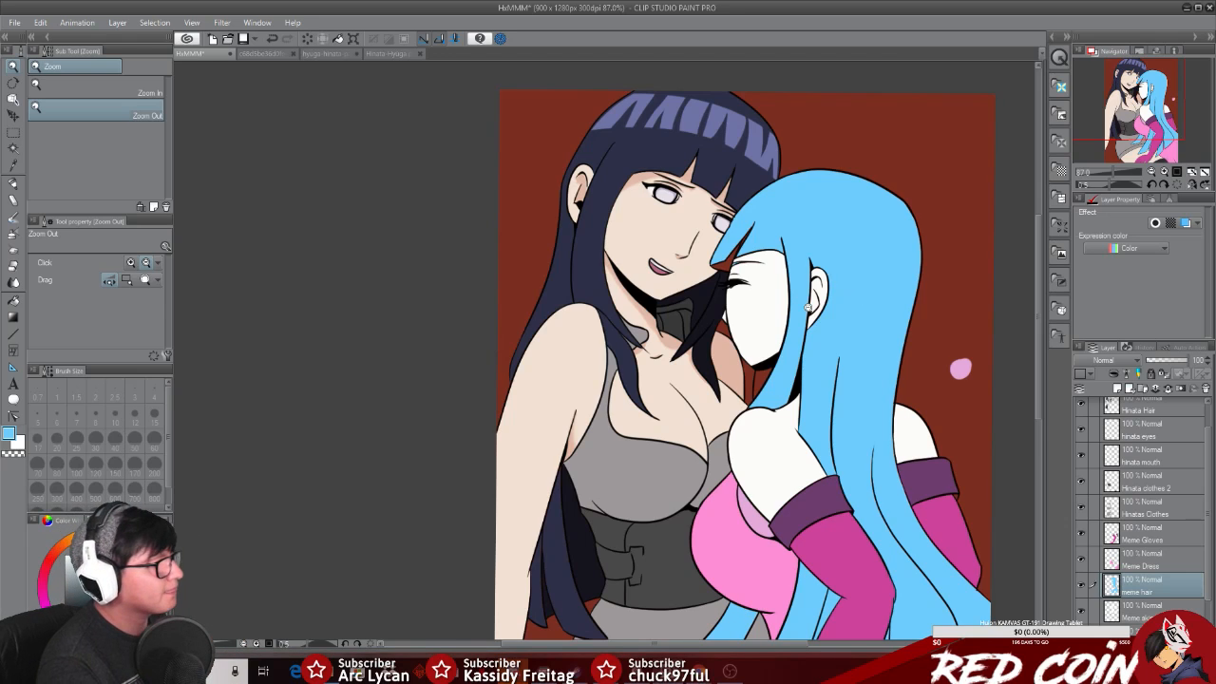
{"action": "left_click", "coordinate": [817, 334]}
{"action": "left_click_drag", "start_coordinate": [818, 335], "coordinate": [815, 334]}
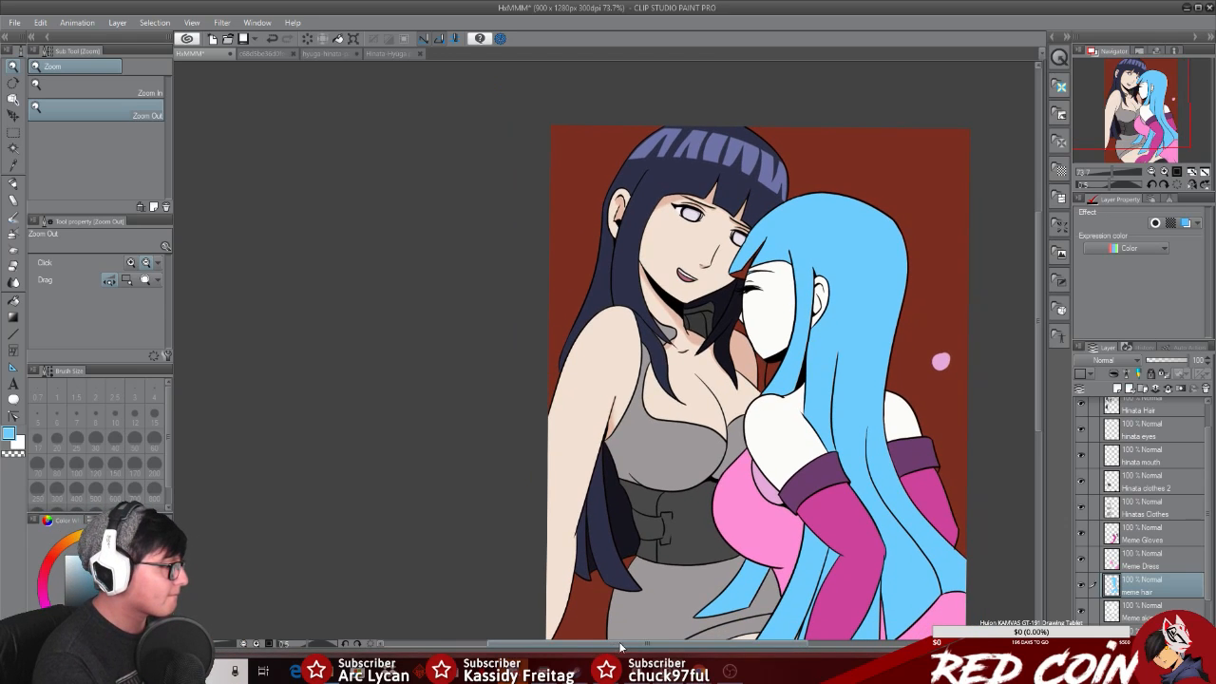
{"action": "left_click_drag", "start_coordinate": [614, 646], "coordinate": [642, 646]}
{"action": "mouse_move", "coordinate": [1040, 294]}
{"action": "left_mouse_down"}
{"action": "mouse_move", "coordinate": [1045, 337]}
{"action": "mouse_move", "coordinate": [1046, 306]}
{"action": "left_mouse_up"}
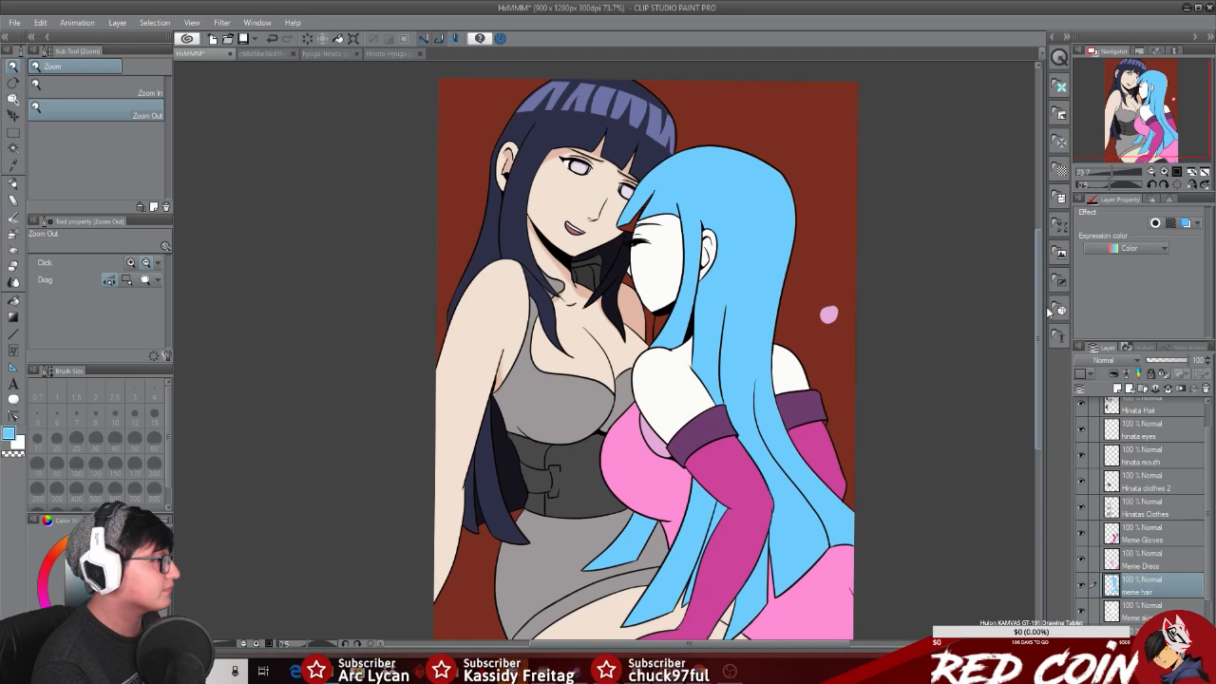
{"action": "left_click", "coordinate": [669, 222]}
{"action": "left_click", "coordinate": [670, 222]}
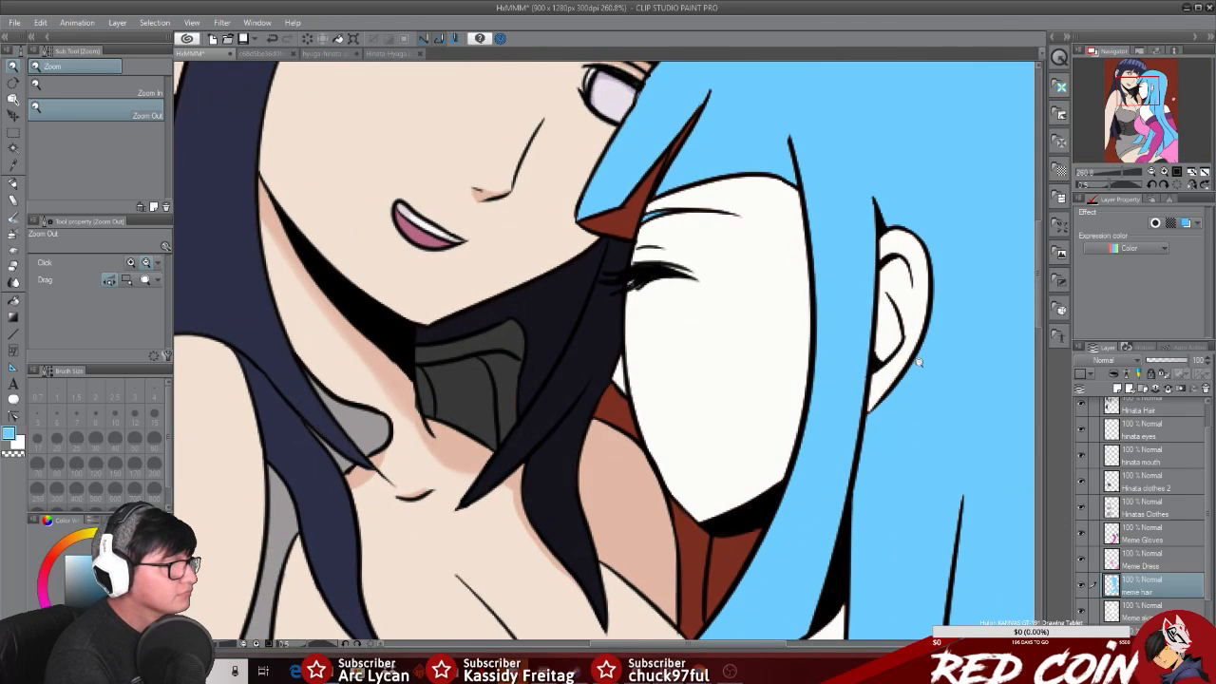
Step: Sample the darker skin shadow colour and try the Hard airbrush at the dark-haired character's chest line on the Hinata skin layer
{"action": "left_click_drag", "start_coordinate": [1041, 309], "coordinate": [1040, 363]}
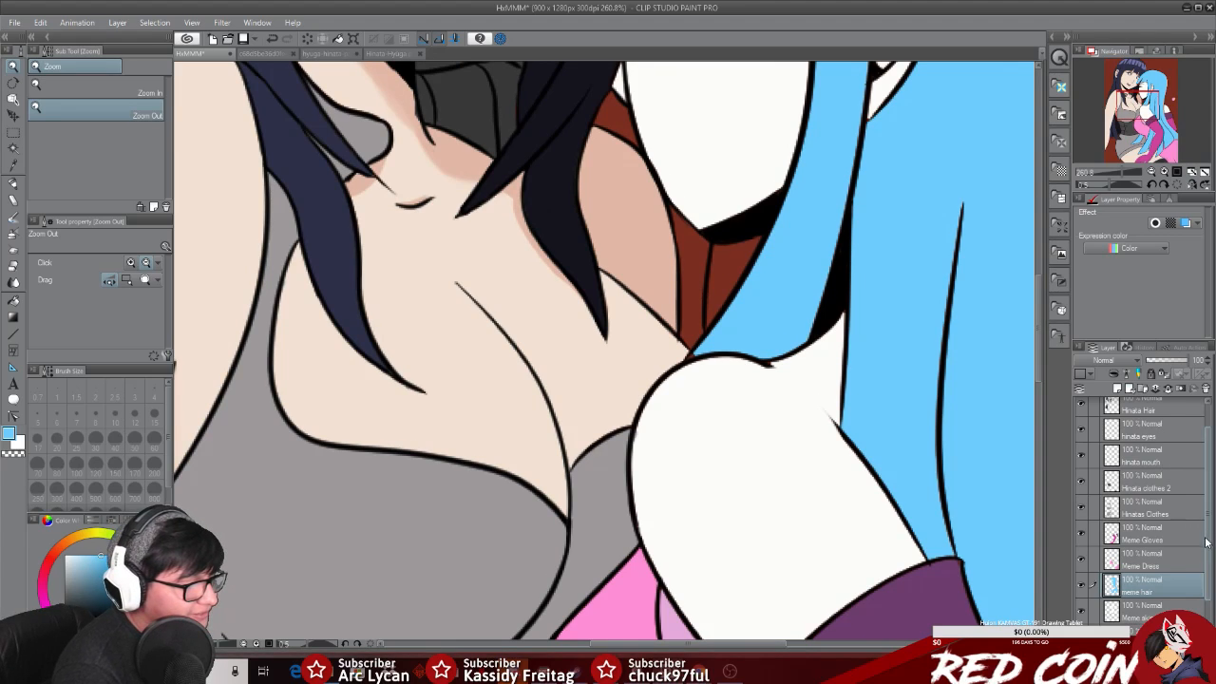
{"action": "scroll", "coordinate": [1205, 532], "scroll_direction": "down", "scroll_amount": 1}
{"action": "left_click", "coordinate": [1147, 608]}
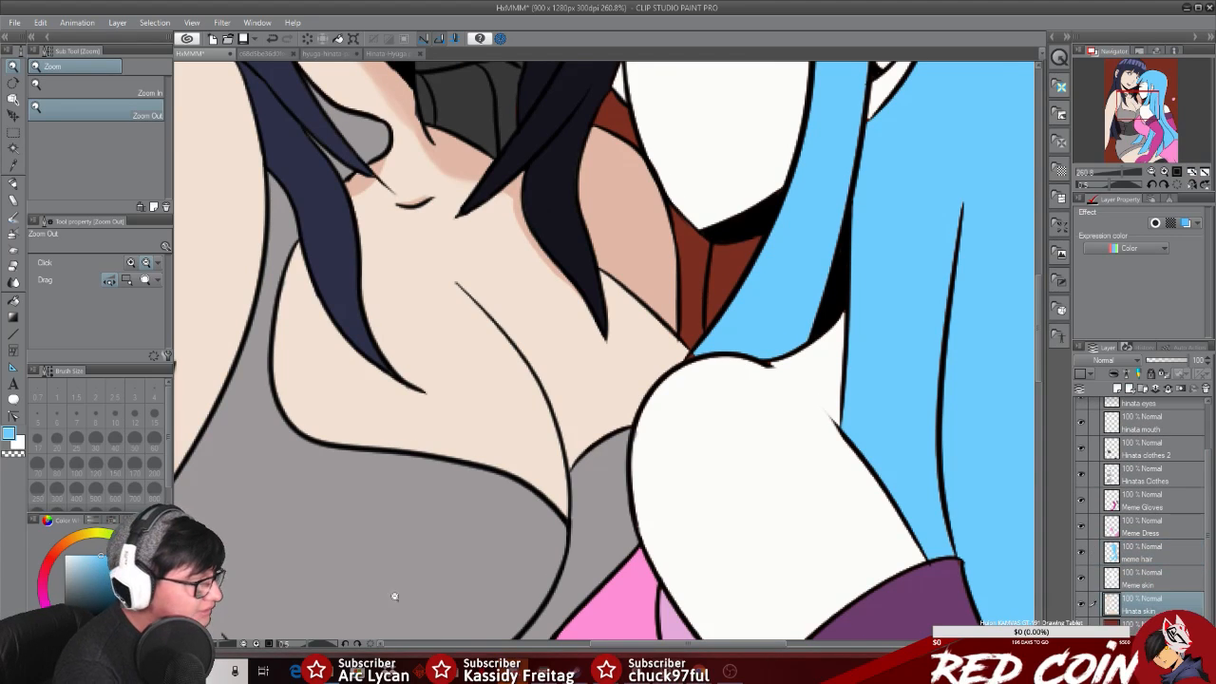
{"action": "left_click", "coordinate": [14, 182]}
{"action": "left_click", "coordinate": [15, 166]}
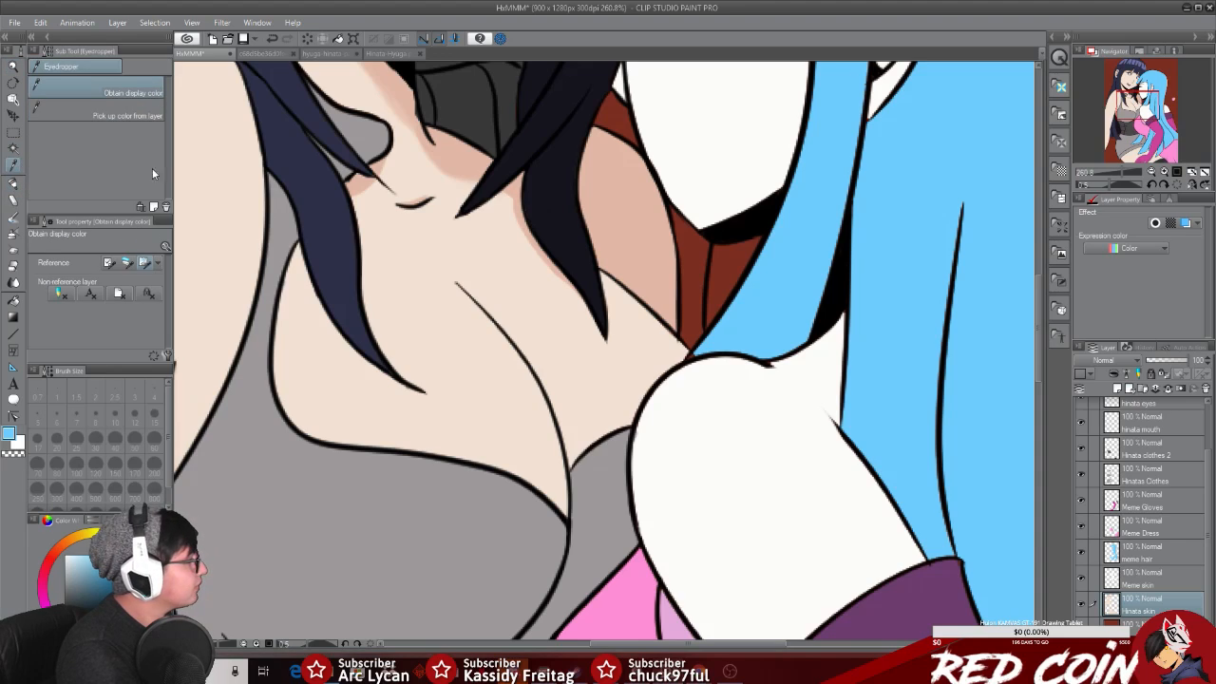
{"action": "left_click", "coordinate": [14, 182]}
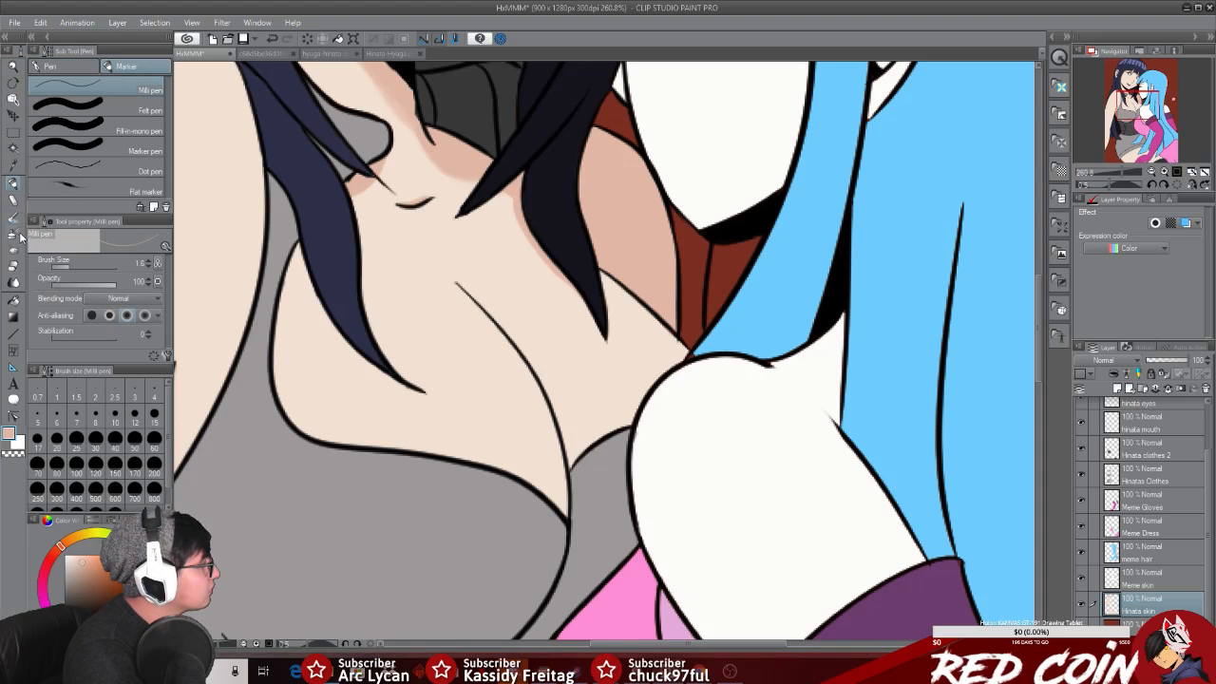
{"action": "left_click", "coordinate": [13, 234]}
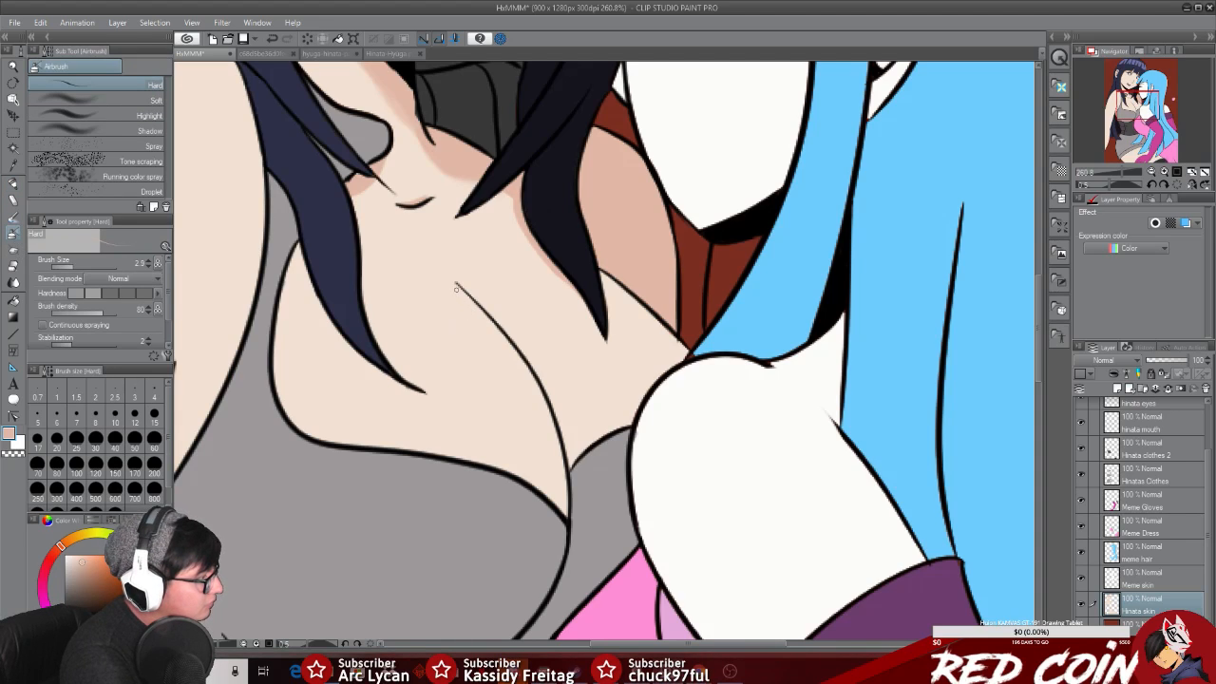
Step: Try to shade the upper end of the chest line with the shadow colour, using the Milli pen at size 2.9
{"action": "left_click", "coordinate": [13, 182]}
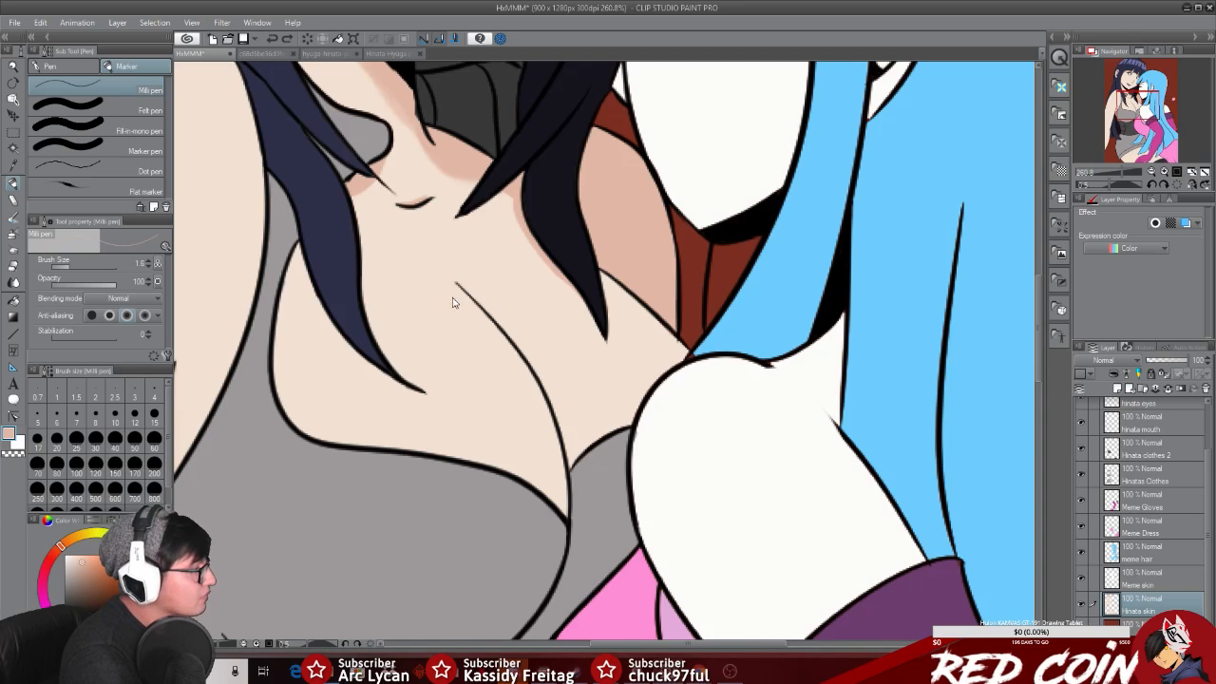
{"action": "left_click", "coordinate": [13, 66]}
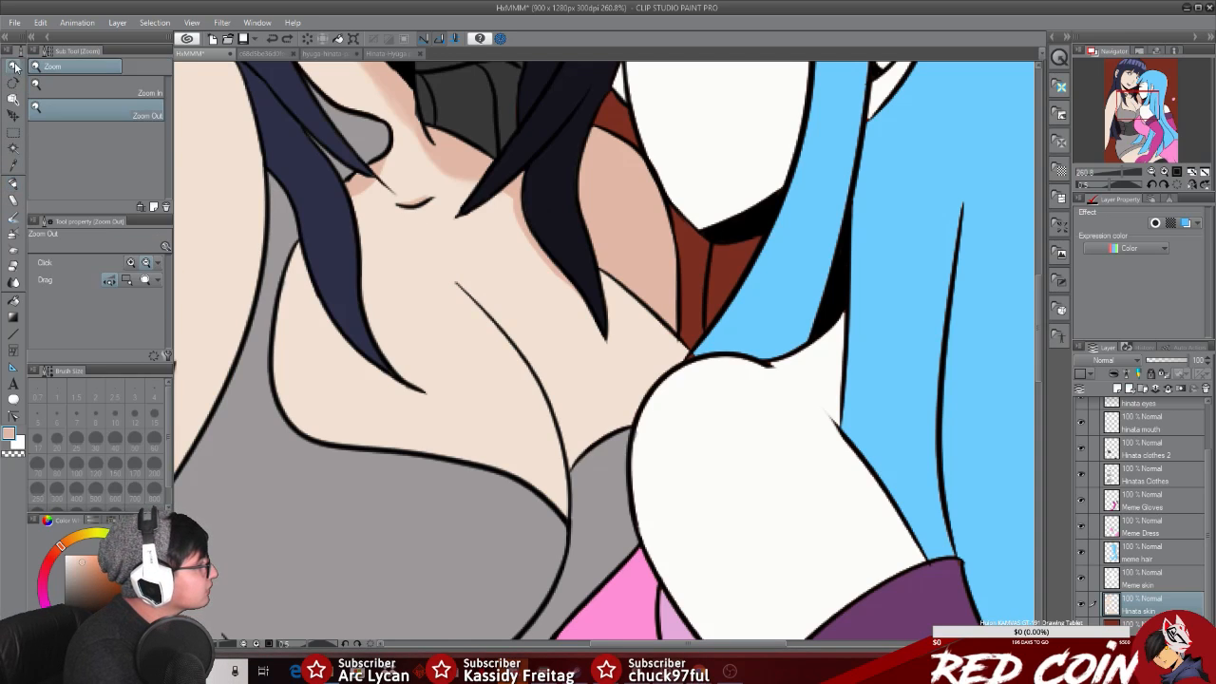
{"action": "left_click", "coordinate": [447, 258]}
{"action": "left_click", "coordinate": [13, 186]}
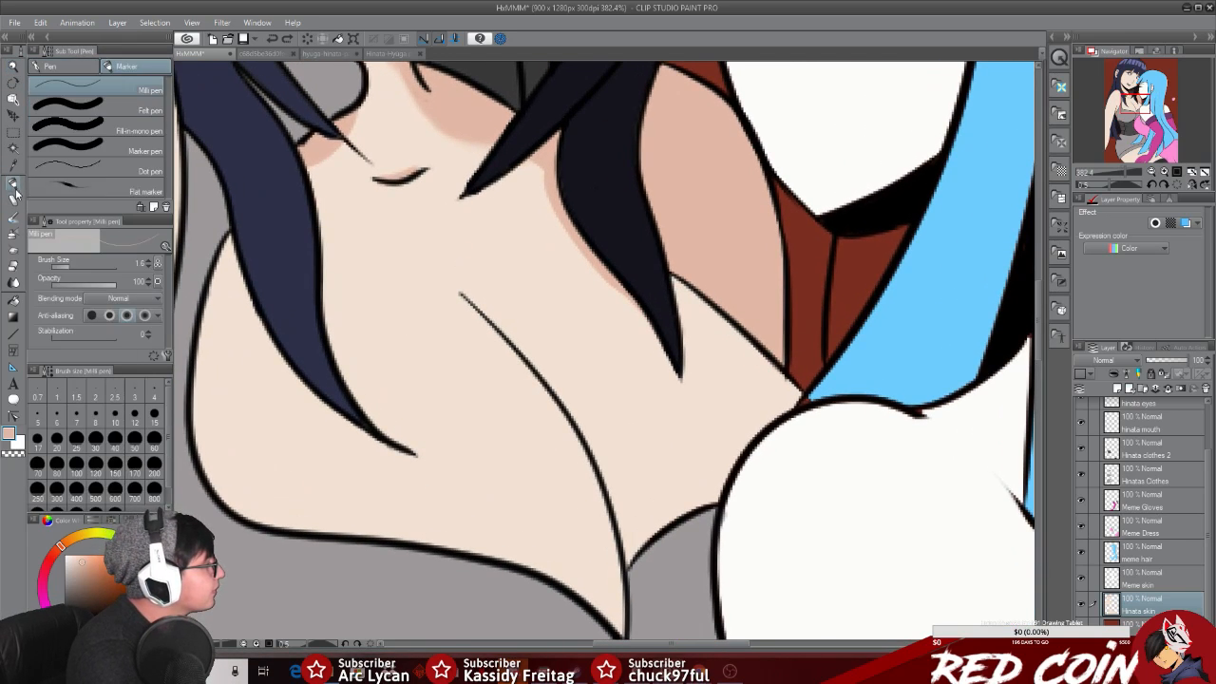
{"action": "left_click", "coordinate": [73, 267]}
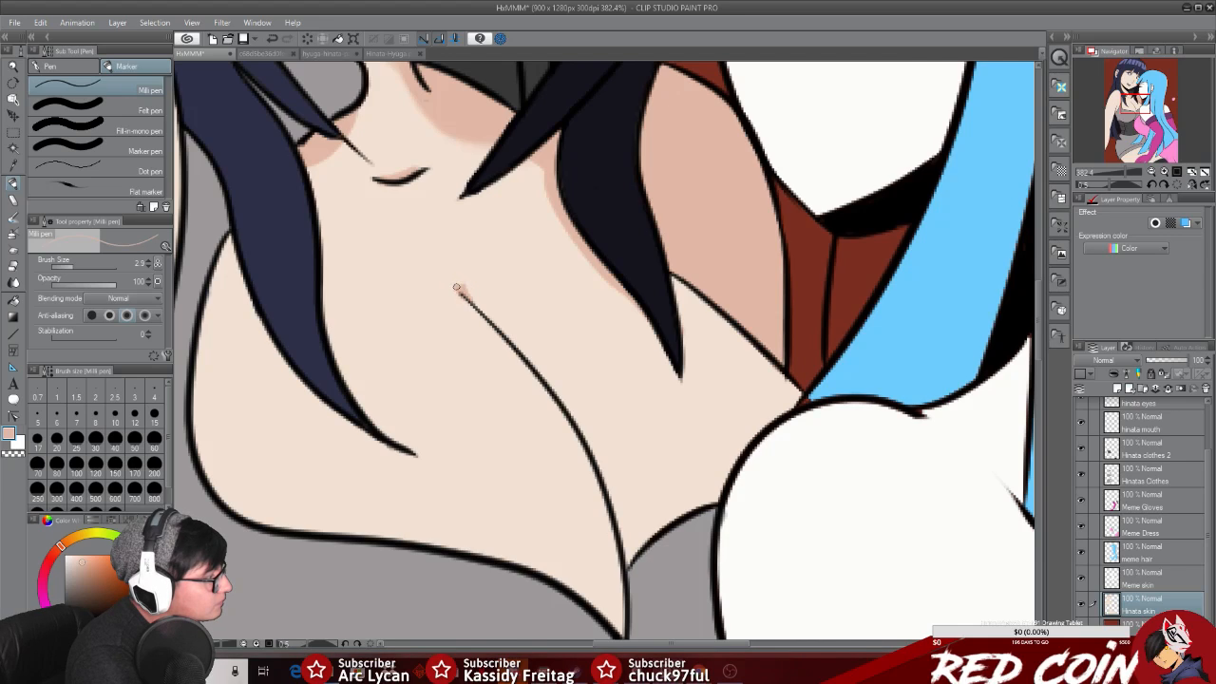
Step: Paint over the shading at the chest line's upper end with the sampled base skin colour and check the wider picture
{"action": "left_click", "coordinate": [14, 166]}
{"action": "left_click", "coordinate": [466, 340]}
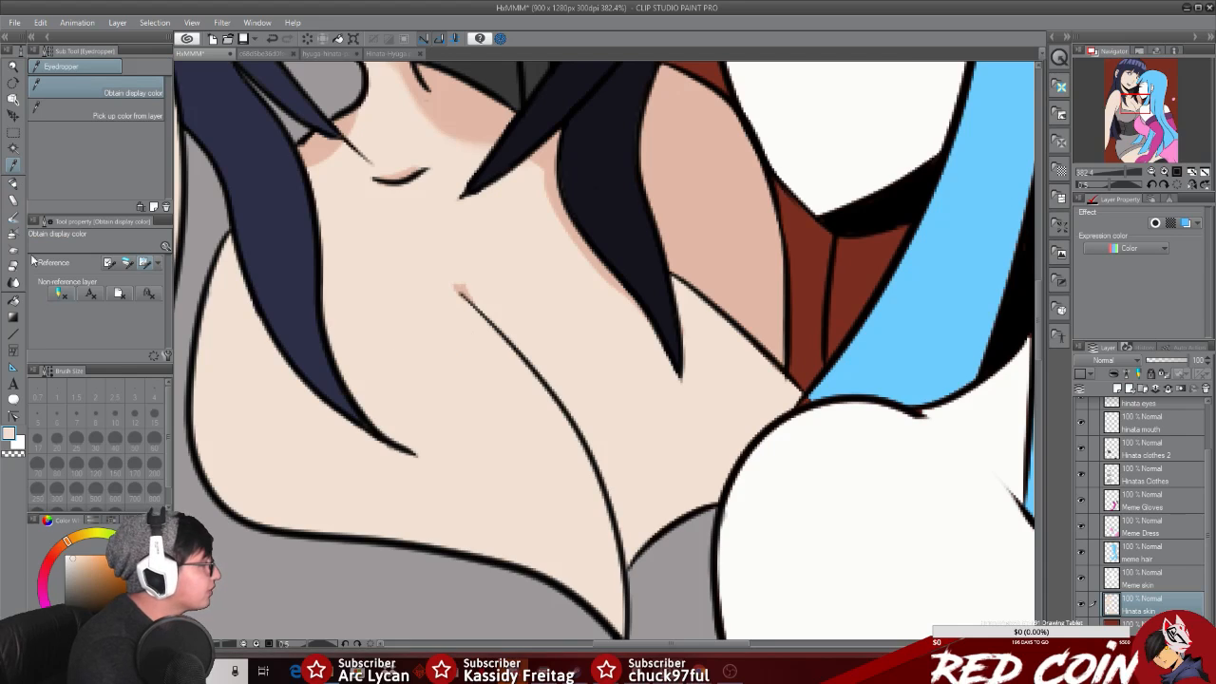
{"action": "left_click", "coordinate": [15, 185]}
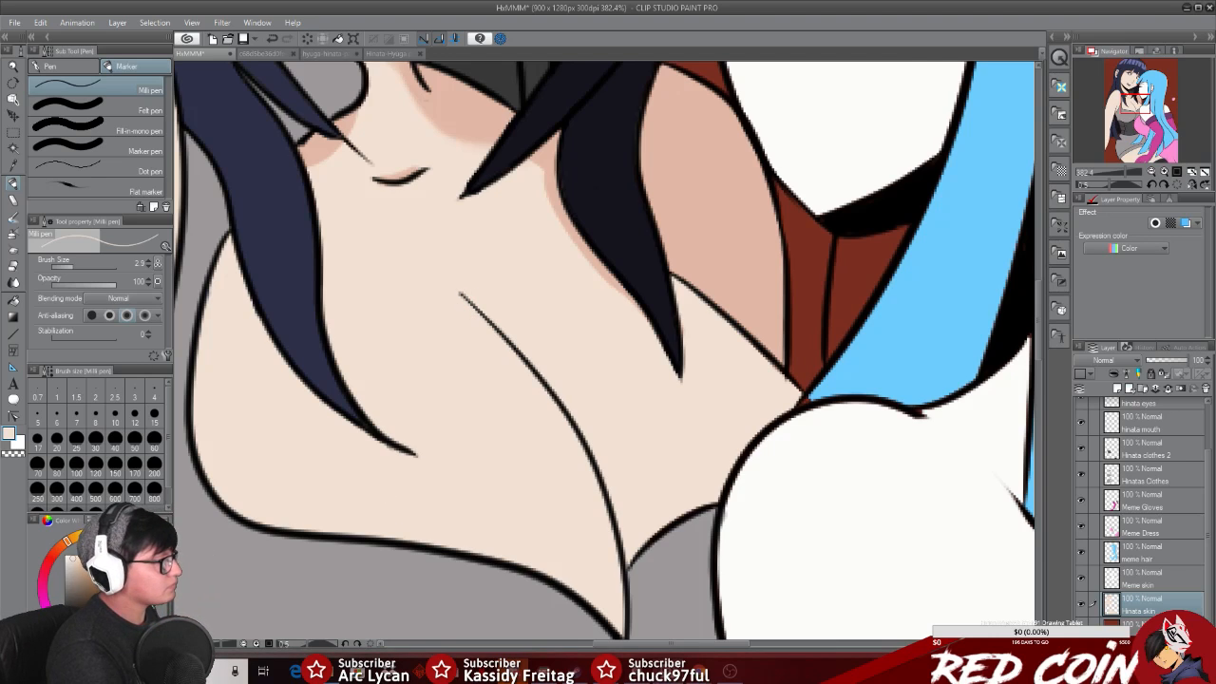
{"action": "left_click", "coordinate": [13, 68]}
{"action": "scroll", "coordinate": [741, 422], "scroll_direction": "down", "scroll_amount": 6}
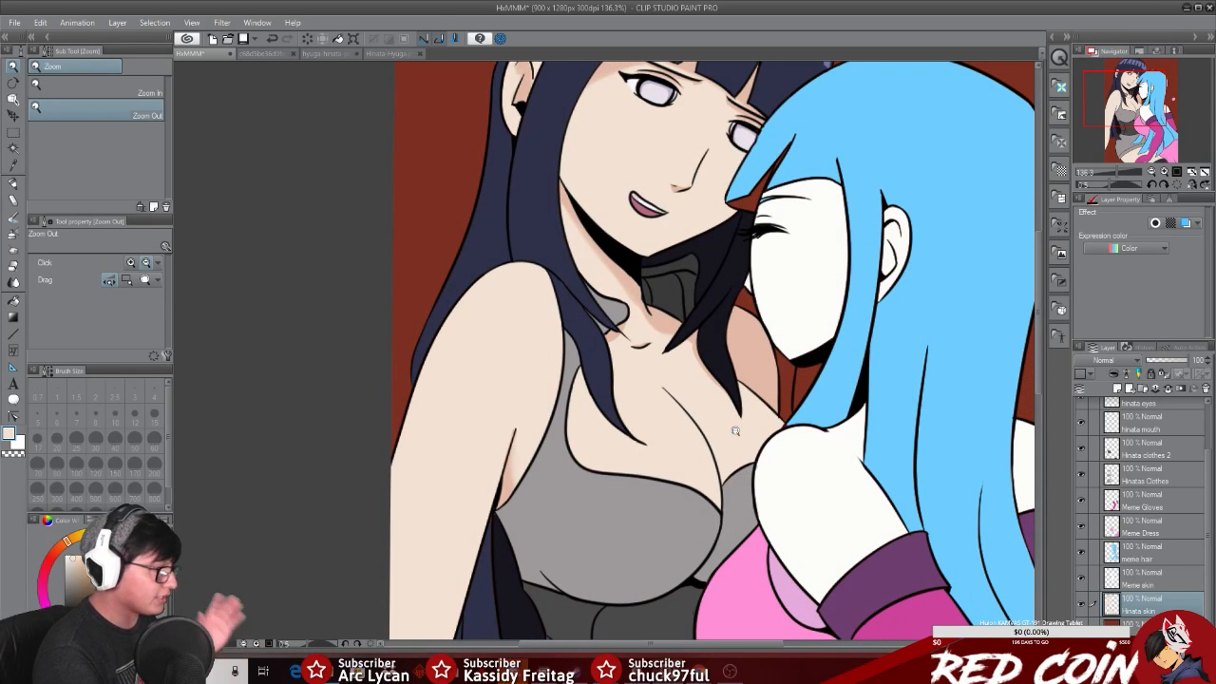
Step: Sample the skin shadow colour at the dark-haired character's armpit and shade the skin beside the lower chest line with the Milli pen
{"action": "scroll", "coordinate": [737, 431], "scroll_direction": "up", "scroll_amount": 5}
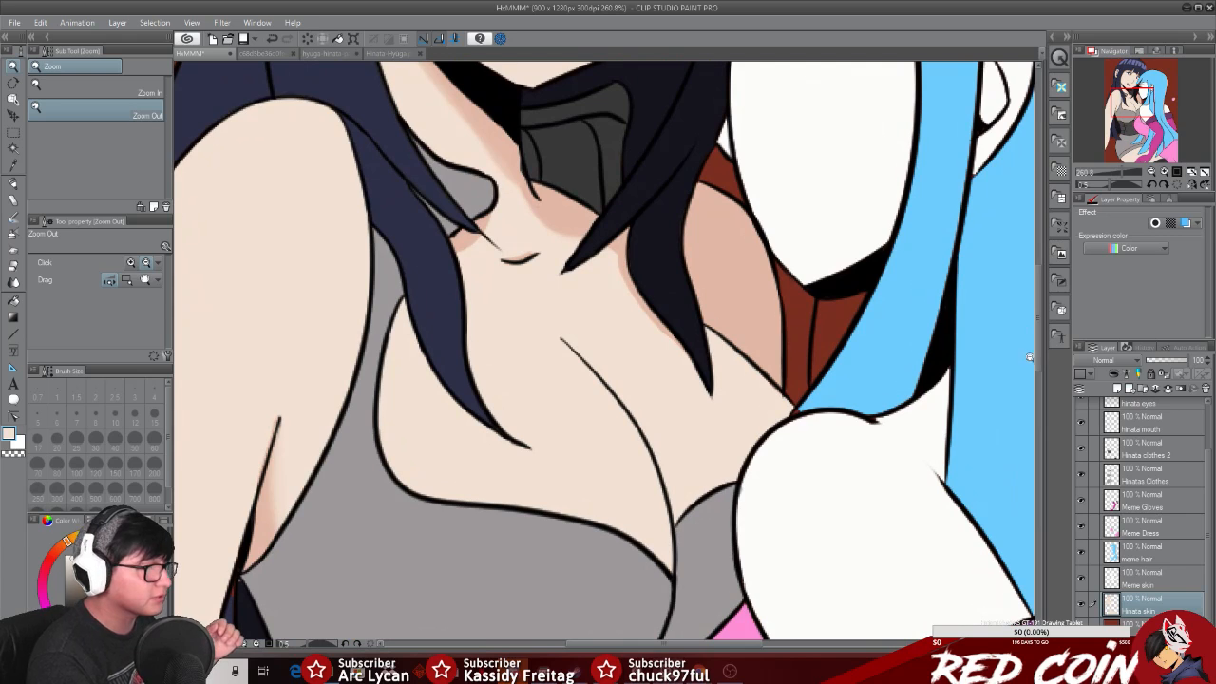
{"action": "scroll", "coordinate": [1031, 360], "scroll_direction": "down", "scroll_amount": 3}
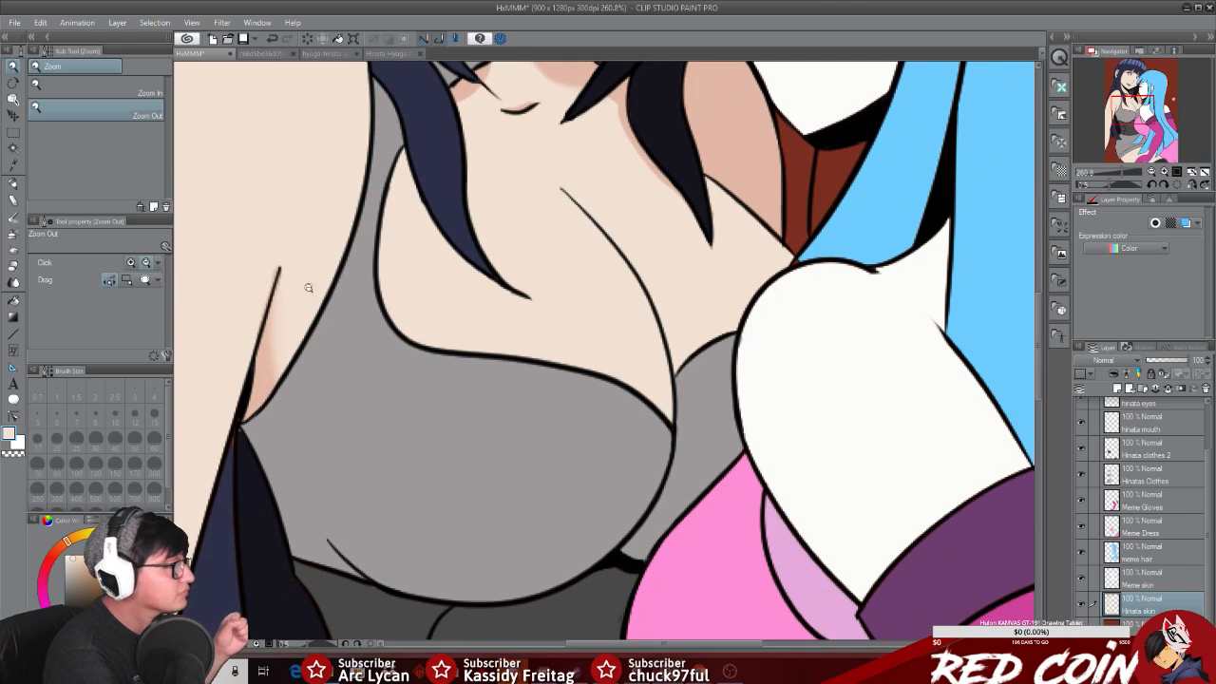
{"action": "left_click", "coordinate": [11, 182]}
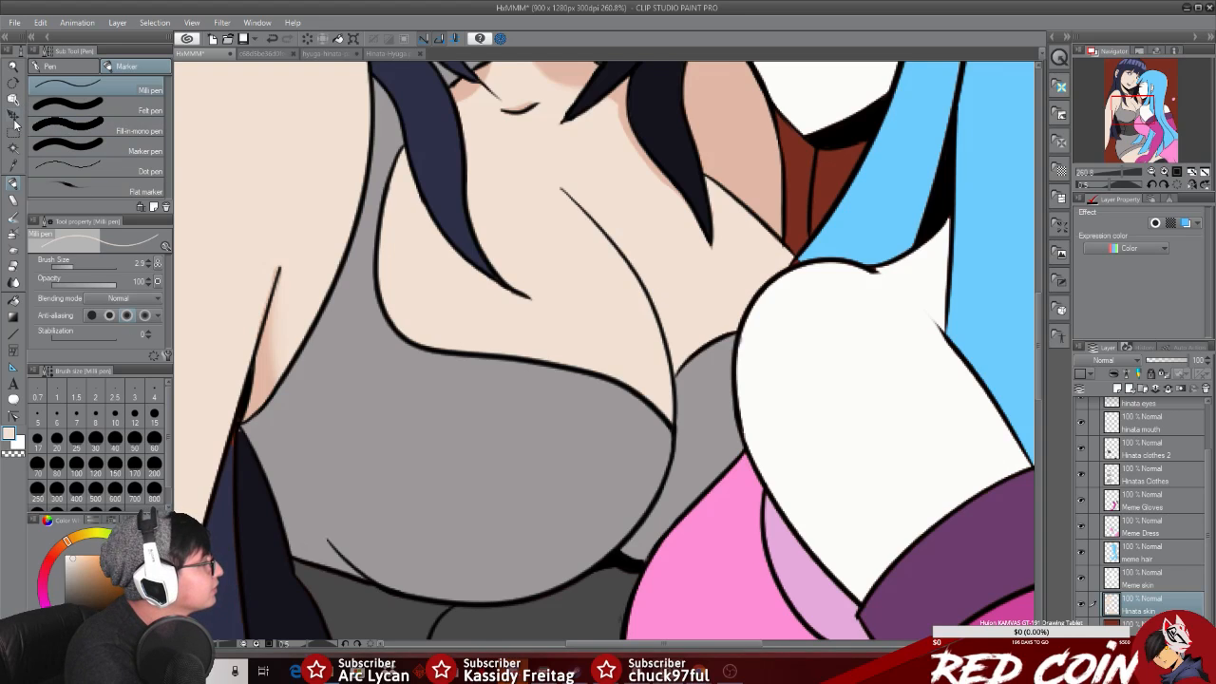
{"action": "left_click", "coordinate": [15, 164]}
{"action": "left_click", "coordinate": [266, 376]}
{"action": "left_click", "coordinate": [13, 182]}
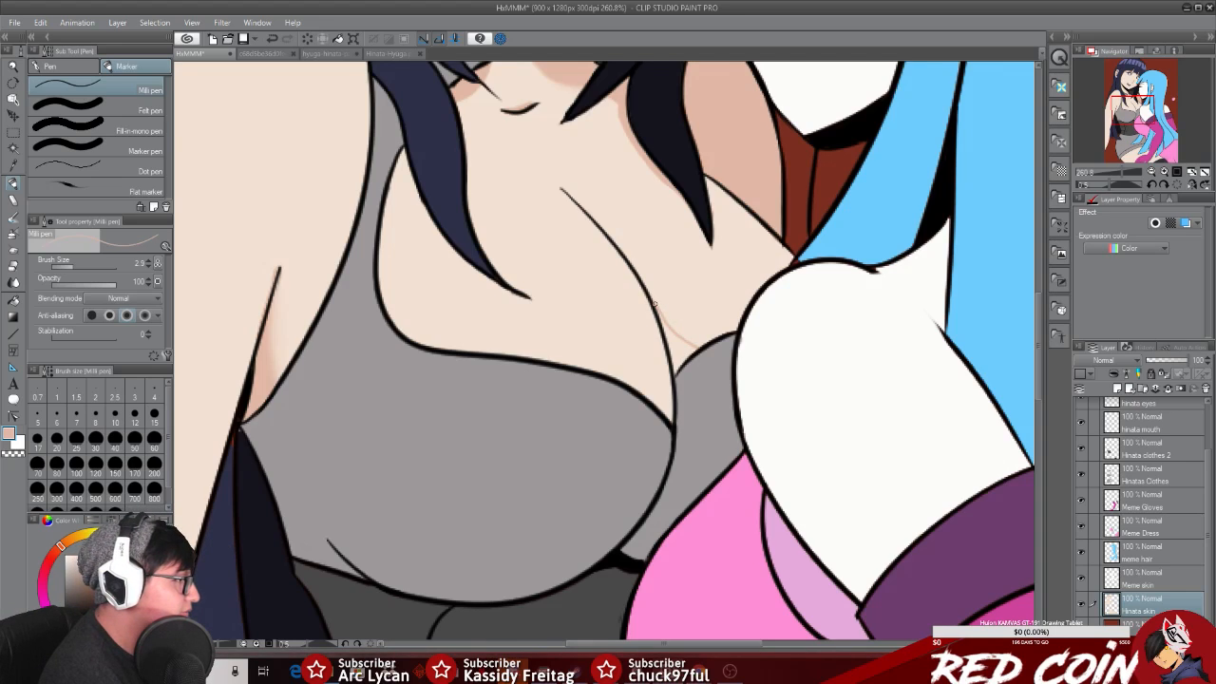
{"action": "left_click_drag", "start_coordinate": [658, 306], "coordinate": [686, 331]}
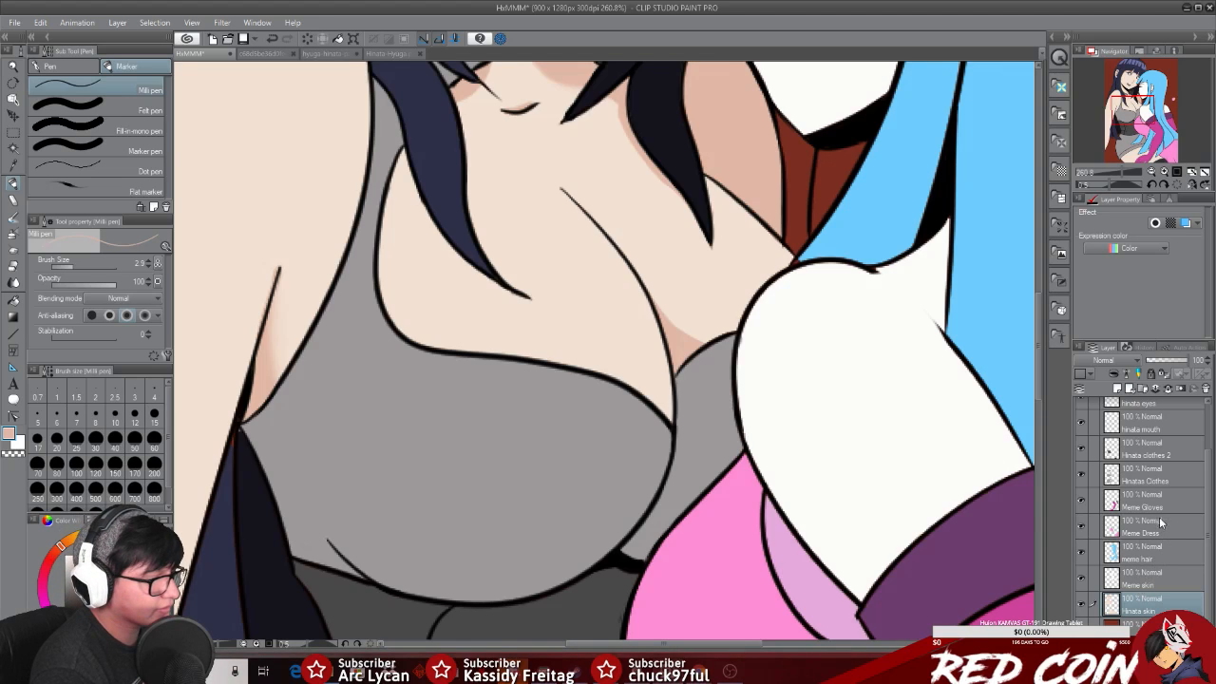
Step: On the Hinatas Clothes layer, sample the grey of the dress, darken it slightly, and set the Milli pen to size 10.1
{"action": "left_click", "coordinate": [1161, 478]}
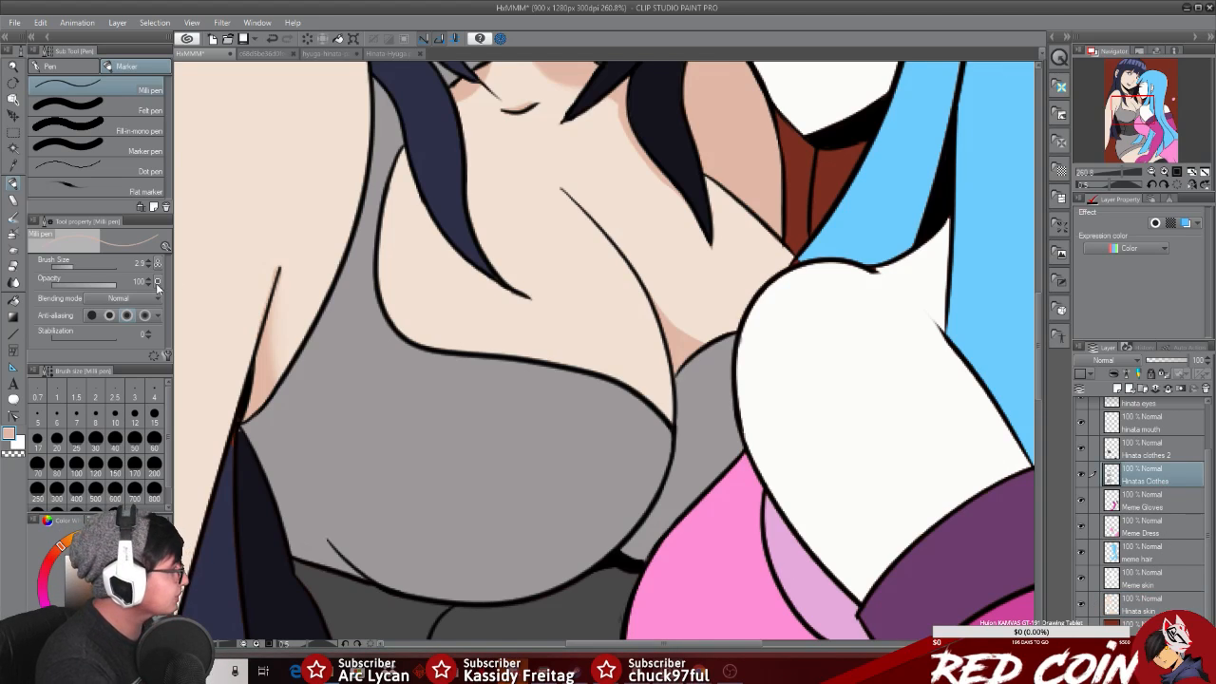
{"action": "key", "text": "i"}
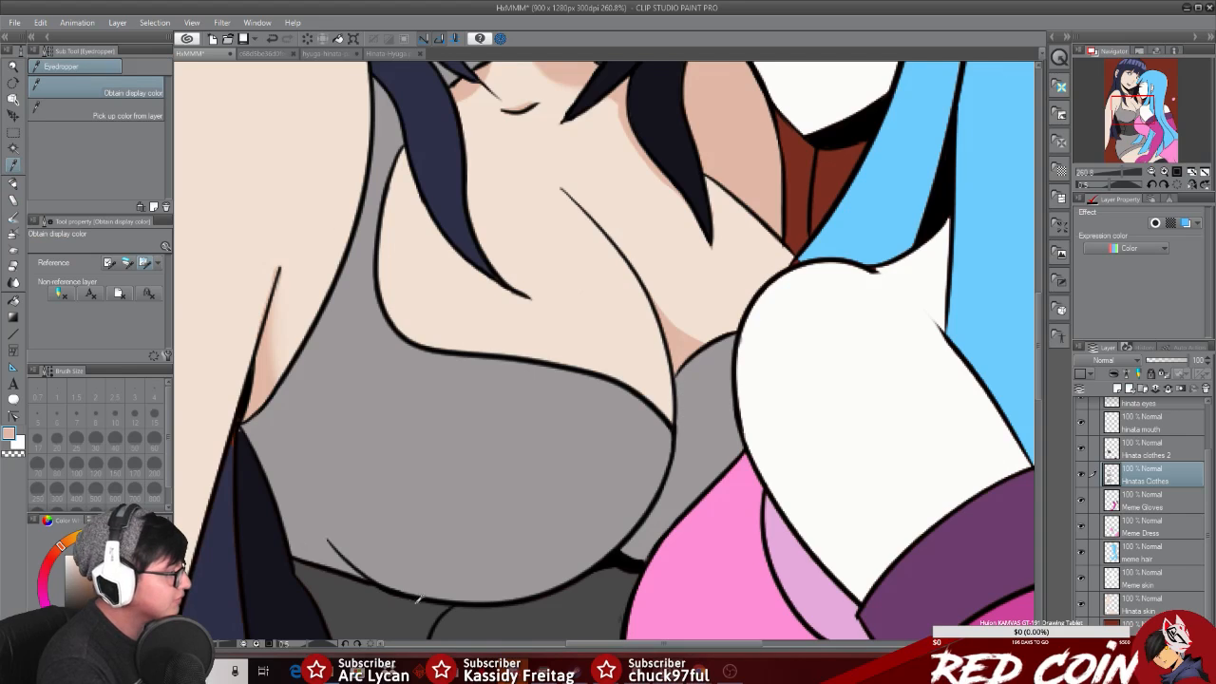
{"action": "left_click", "coordinate": [677, 392]}
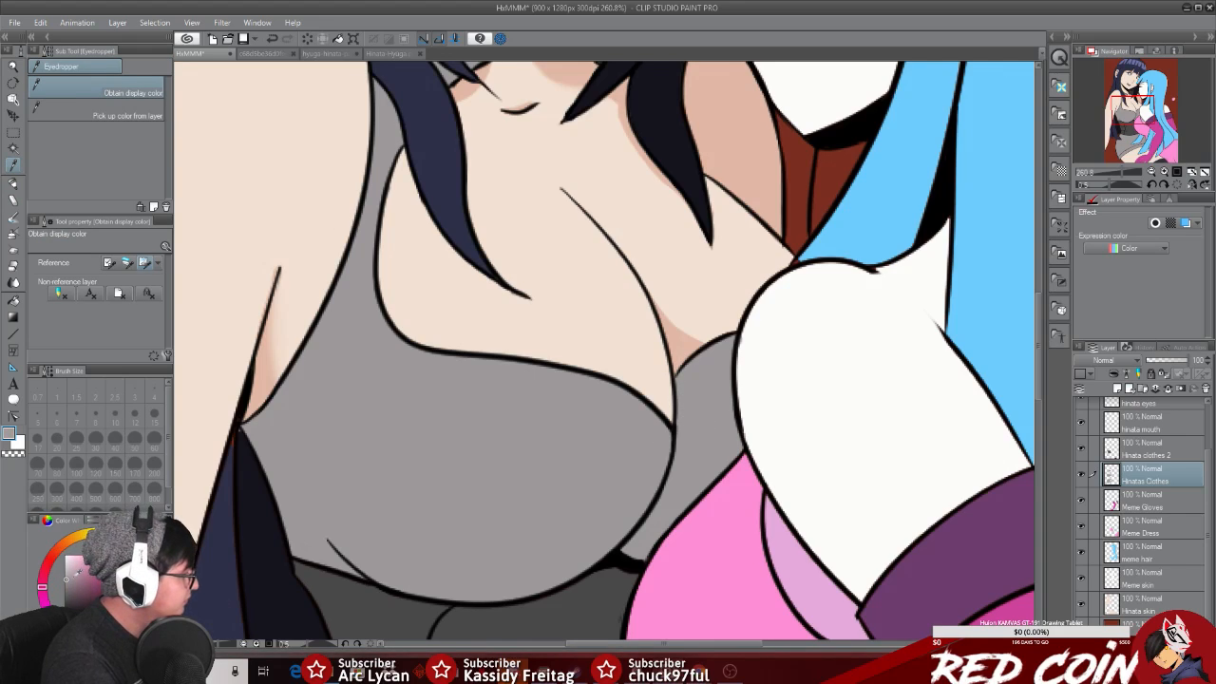
{"action": "left_click", "coordinate": [66, 593]}
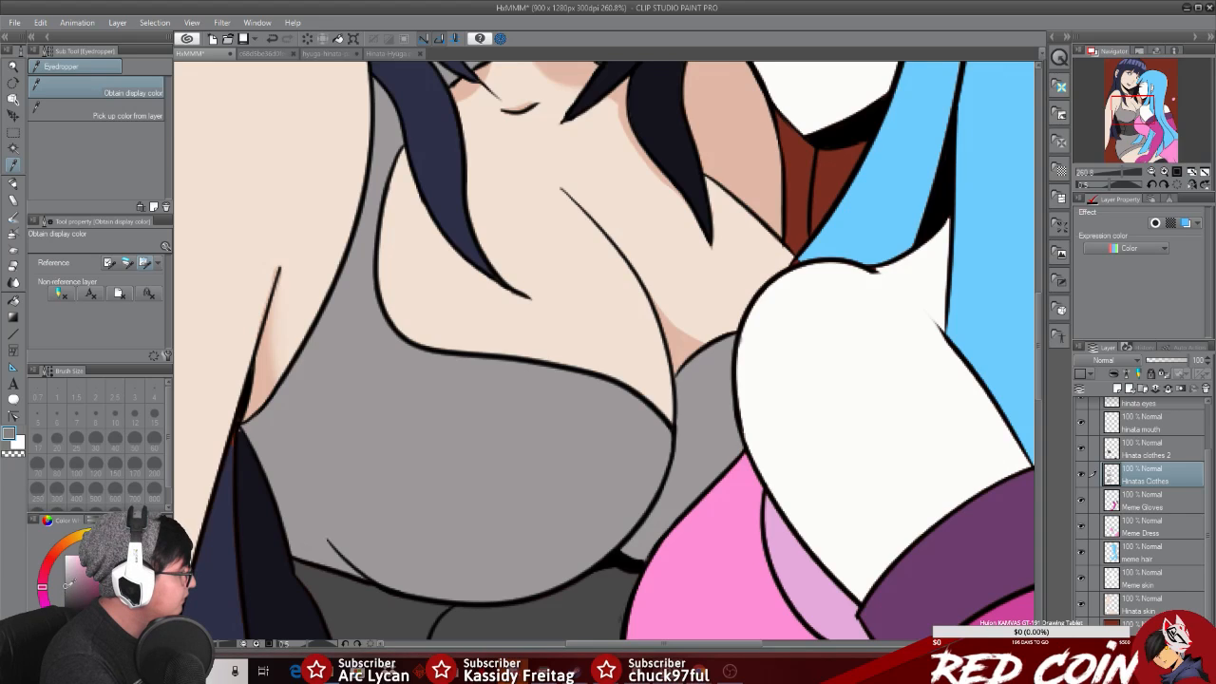
{"action": "left_click", "coordinate": [12, 190]}
{"action": "left_click", "coordinate": [12, 183]}
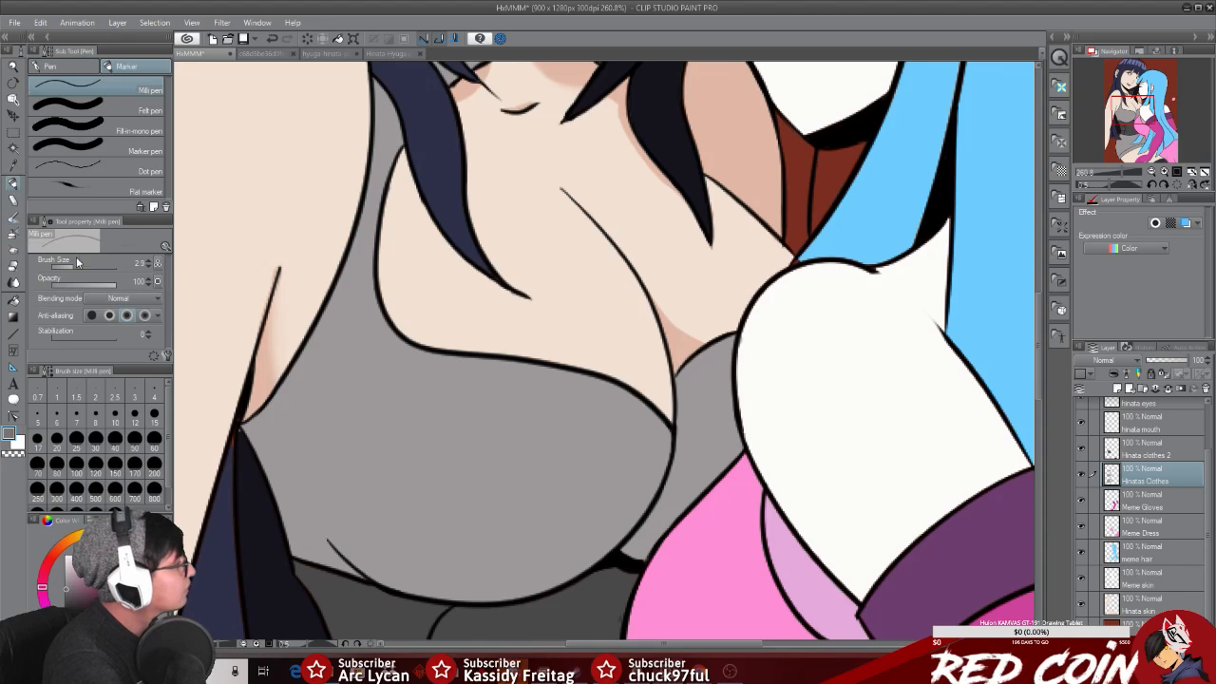
{"action": "left_click", "coordinate": [81, 268]}
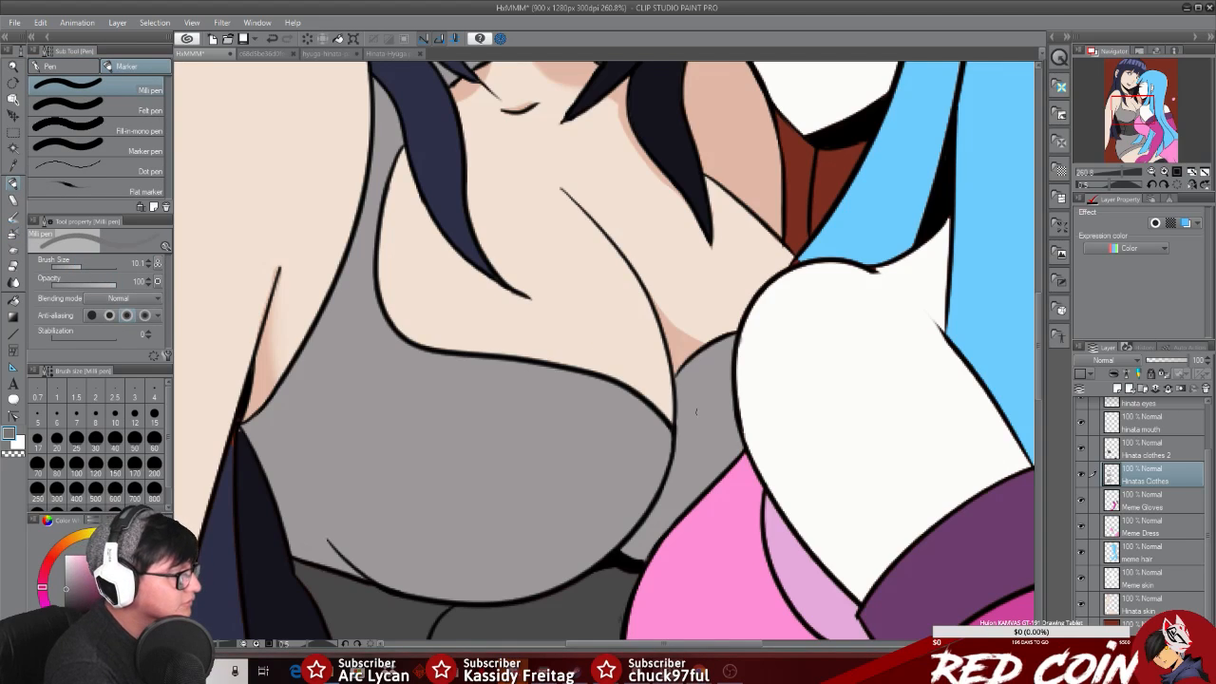
{"action": "left_click_drag", "start_coordinate": [703, 358], "coordinate": [735, 384]}
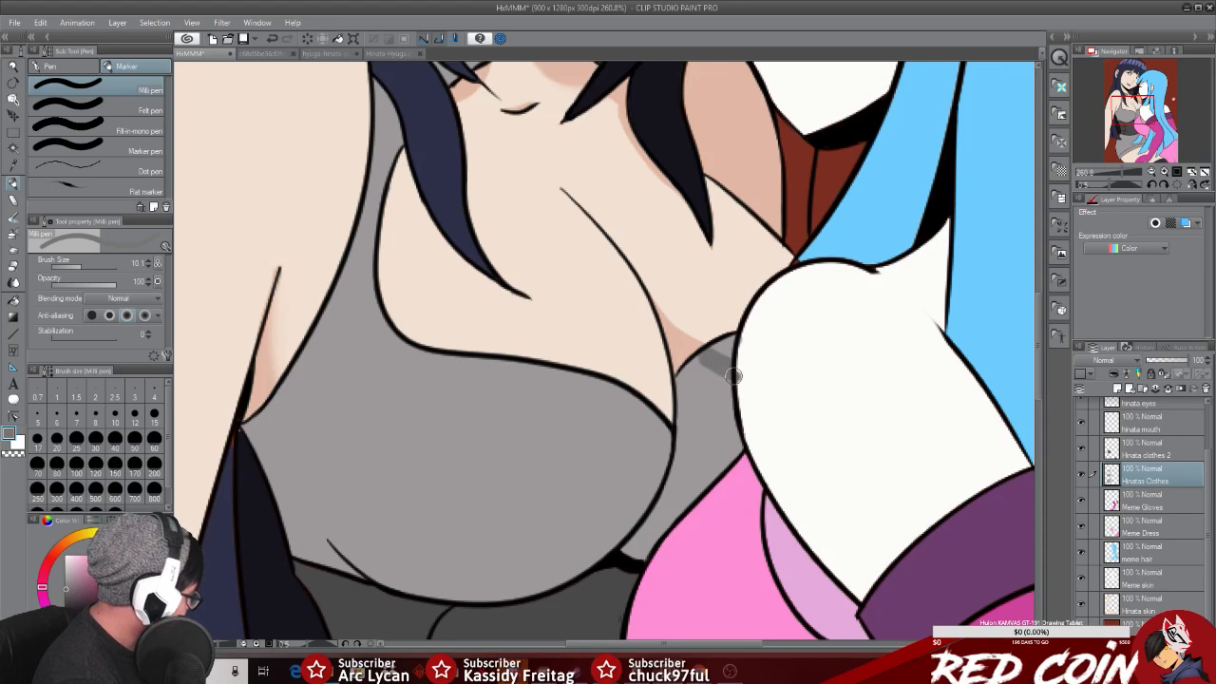
{"action": "key", "text": "ctrl+z"}
{"action": "key", "text": "ctrl+z"}
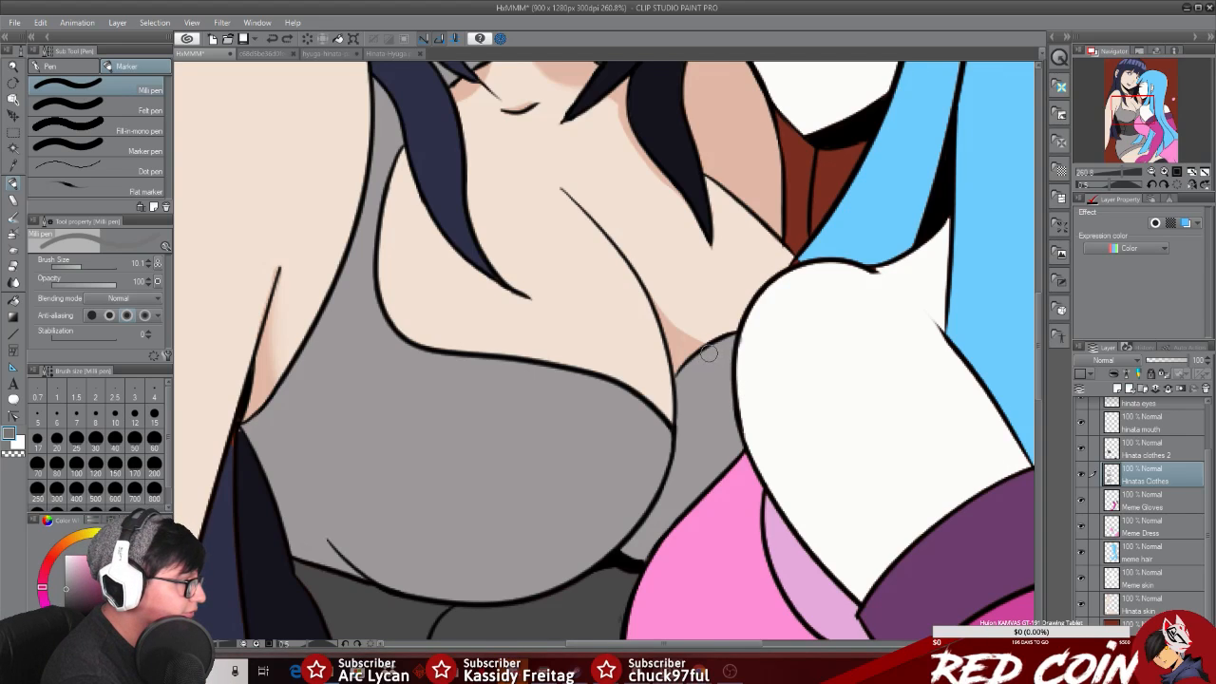
{"action": "left_click_drag", "start_coordinate": [706, 350], "coordinate": [730, 362]}
{"action": "key", "text": "ctrl+z"}
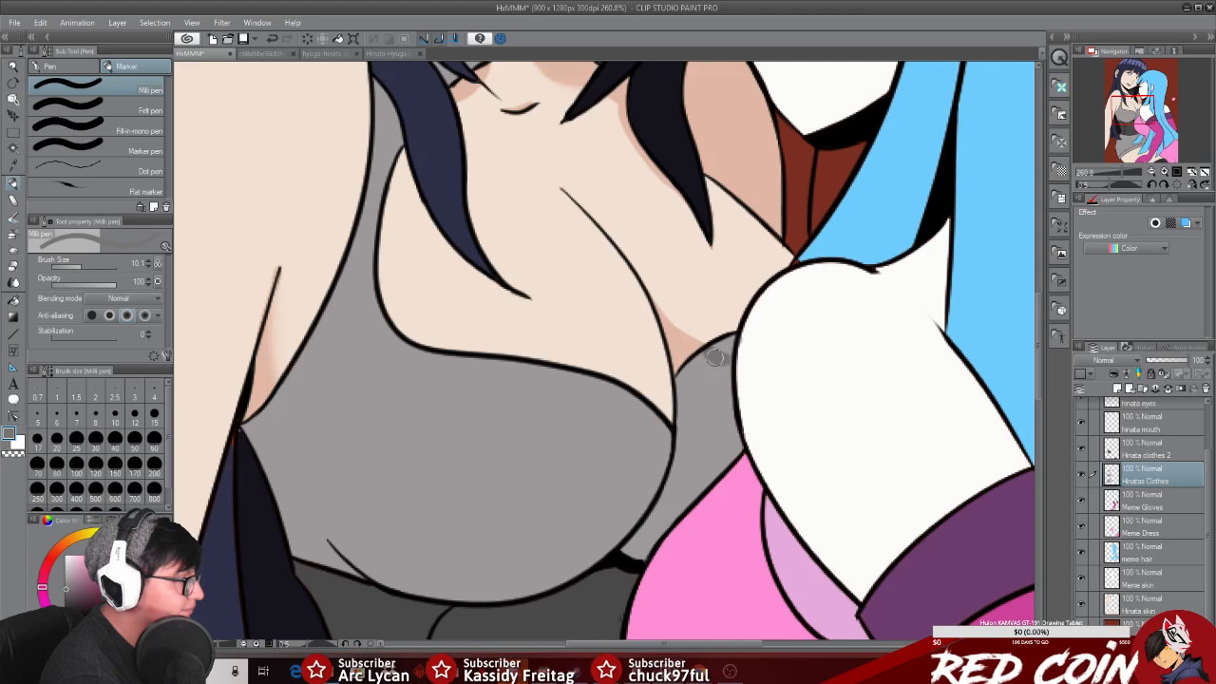
{"action": "key", "text": "ctrl+z"}
Step: Shade the narrow grey dress section beside the blue-haired character's shoulder with the darker grey, down to the pink dress
{"action": "left_click_drag", "start_coordinate": [706, 352], "coordinate": [725, 362]}
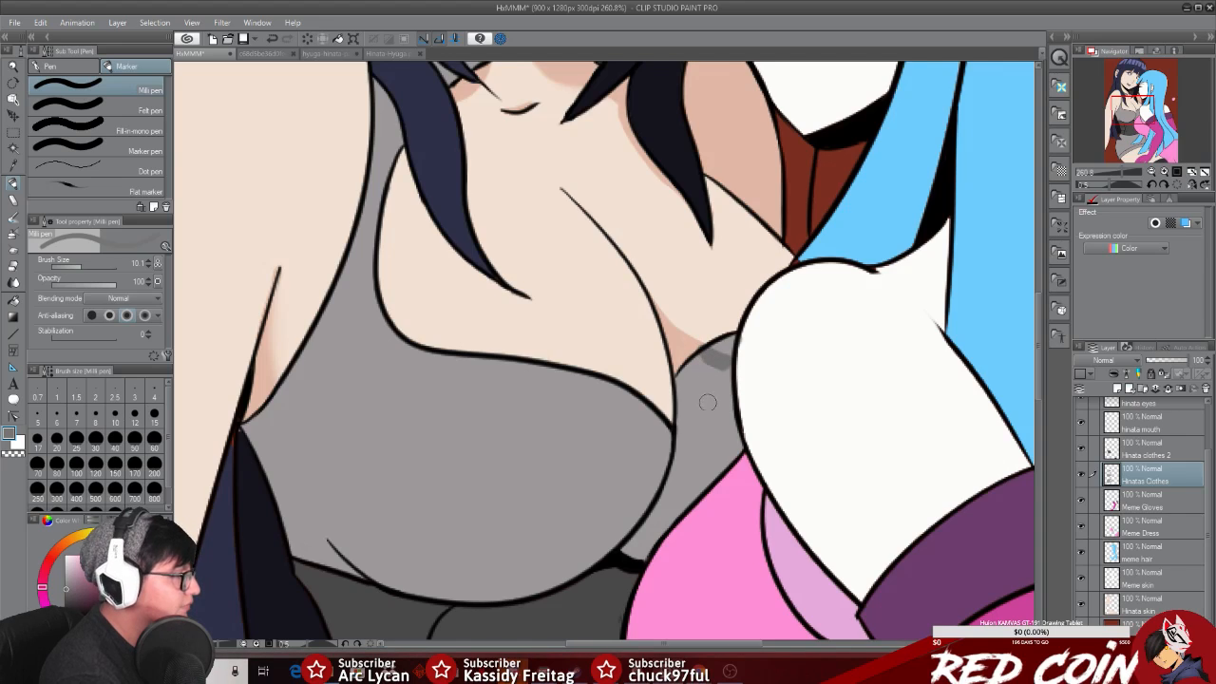
{"action": "mouse_move", "coordinate": [709, 373]}
{"action": "left_mouse_down"}
{"action": "mouse_move", "coordinate": [681, 394]}
{"action": "mouse_move", "coordinate": [694, 383]}
{"action": "mouse_move", "coordinate": [727, 399]}
{"action": "mouse_move", "coordinate": [728, 423]}
{"action": "mouse_move", "coordinate": [704, 423]}
{"action": "mouse_move", "coordinate": [694, 399]}
{"action": "mouse_move", "coordinate": [682, 418]}
{"action": "mouse_move", "coordinate": [678, 399]}
{"action": "mouse_move", "coordinate": [692, 415]}
{"action": "left_mouse_up"}
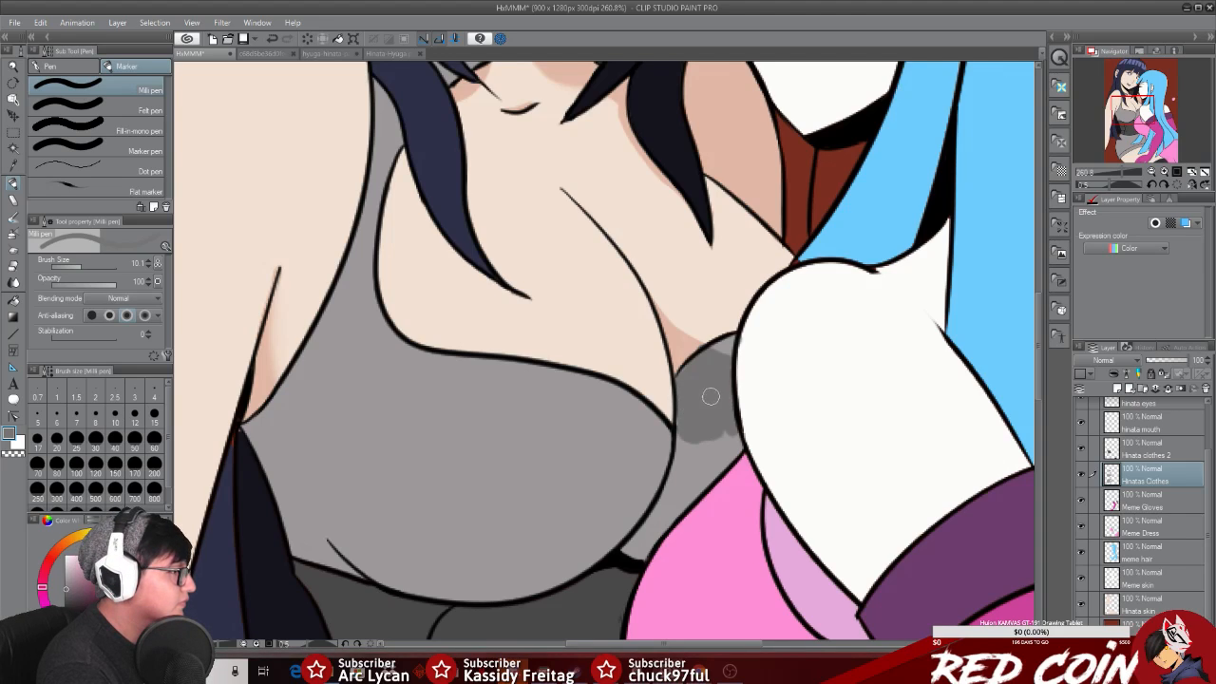
{"action": "mouse_move", "coordinate": [728, 432]}
{"action": "left_mouse_down"}
{"action": "mouse_move", "coordinate": [702, 427]}
{"action": "mouse_move", "coordinate": [678, 463]}
{"action": "mouse_move", "coordinate": [682, 420]}
{"action": "mouse_move", "coordinate": [705, 431]}
{"action": "mouse_move", "coordinate": [709, 467]}
{"action": "mouse_move", "coordinate": [735, 445]}
{"action": "mouse_move", "coordinate": [712, 466]}
{"action": "mouse_move", "coordinate": [715, 491]}
{"action": "mouse_move", "coordinate": [689, 490]}
{"action": "mouse_move", "coordinate": [703, 477]}
{"action": "mouse_move", "coordinate": [682, 489]}
{"action": "mouse_move", "coordinate": [710, 473]}
{"action": "mouse_move", "coordinate": [688, 492]}
{"action": "mouse_move", "coordinate": [690, 478]}
{"action": "mouse_move", "coordinate": [676, 490]}
{"action": "mouse_move", "coordinate": [670, 476]}
{"action": "mouse_move", "coordinate": [690, 493]}
{"action": "mouse_move", "coordinate": [676, 493]}
{"action": "mouse_move", "coordinate": [688, 551]}
{"action": "mouse_move", "coordinate": [670, 500]}
{"action": "mouse_move", "coordinate": [656, 528]}
{"action": "mouse_move", "coordinate": [679, 486]}
{"action": "mouse_move", "coordinate": [696, 492]}
{"action": "mouse_move", "coordinate": [648, 537]}
{"action": "left_mouse_up"}
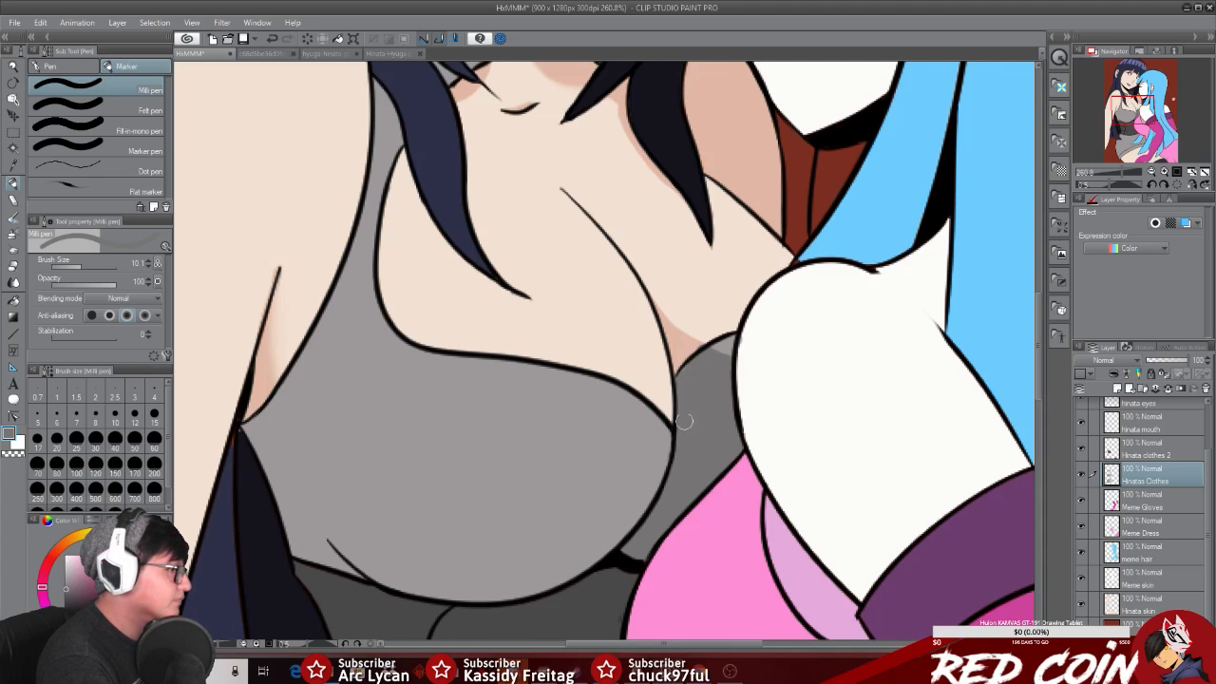
Step: Sample the skin shadow colour beside the chest line and set the Hard airbrush to size 5.2
{"action": "key", "text": "alt+space"}
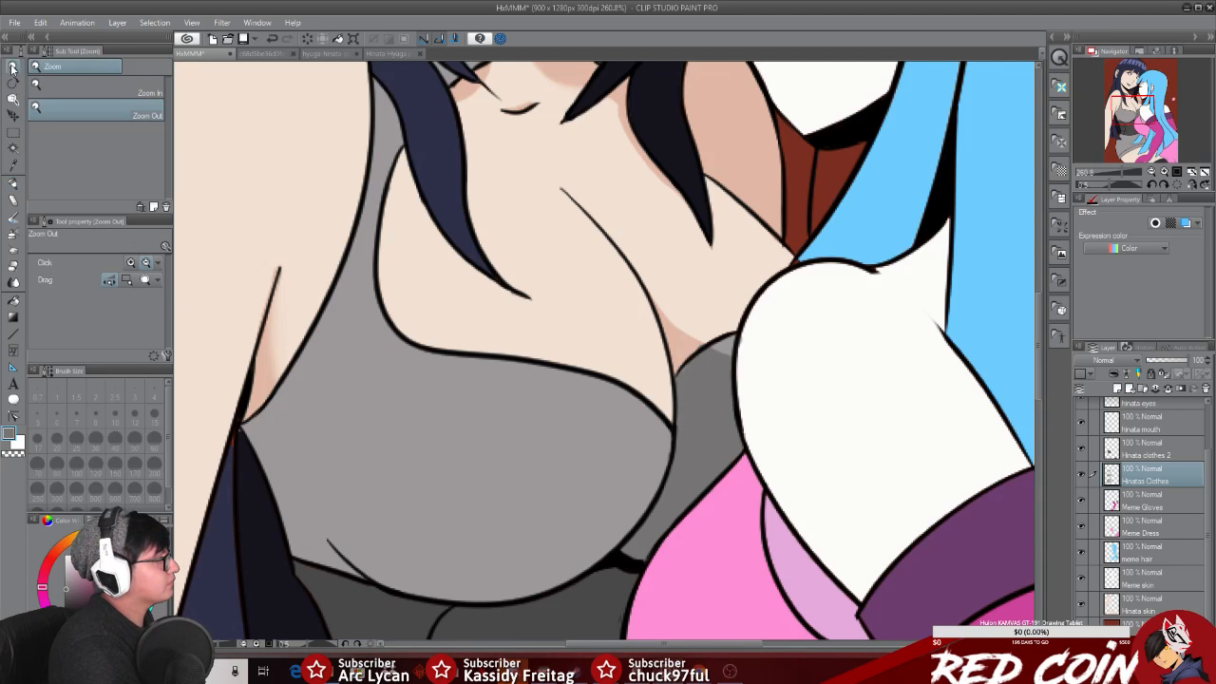
{"action": "left_click_drag", "start_coordinate": [779, 488], "coordinate": [739, 488]}
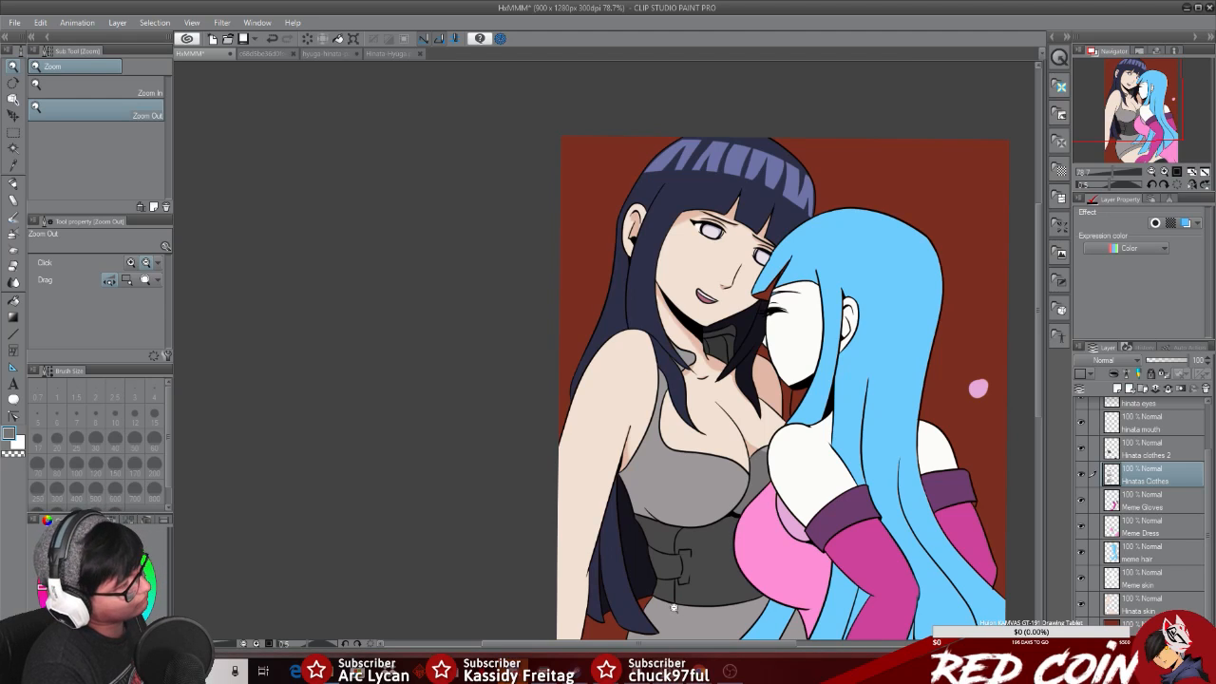
{"action": "left_click_drag", "start_coordinate": [765, 460], "coordinate": [794, 458]}
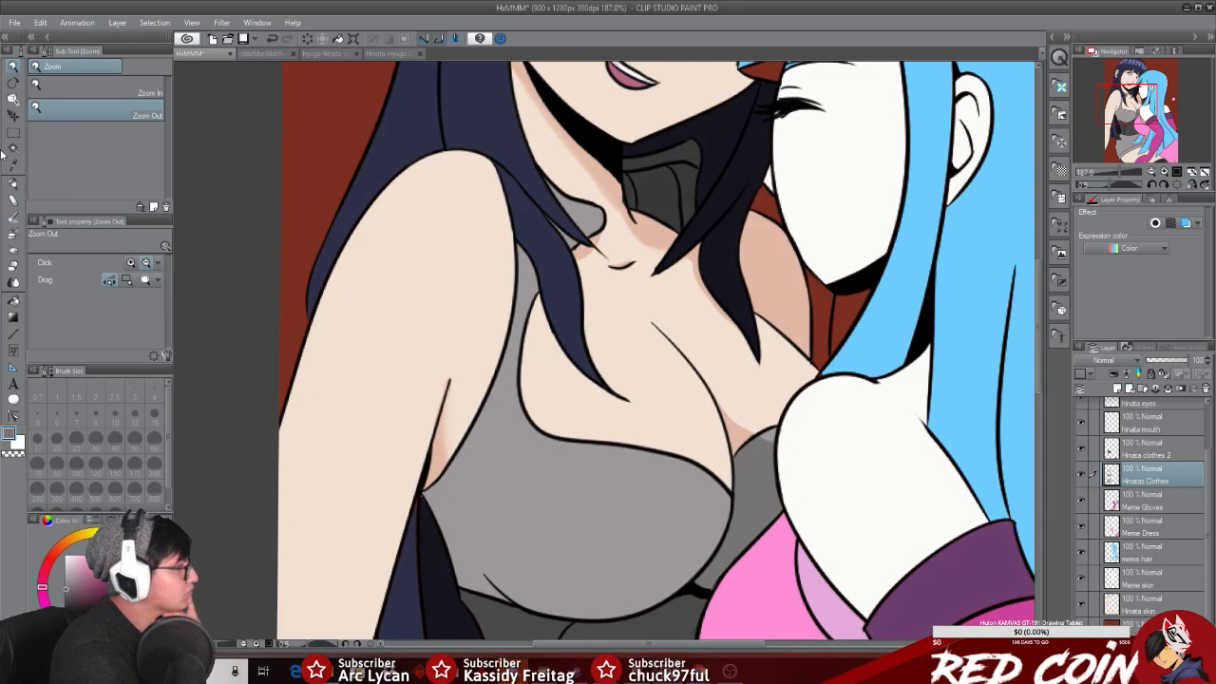
{"action": "left_click", "coordinate": [14, 228]}
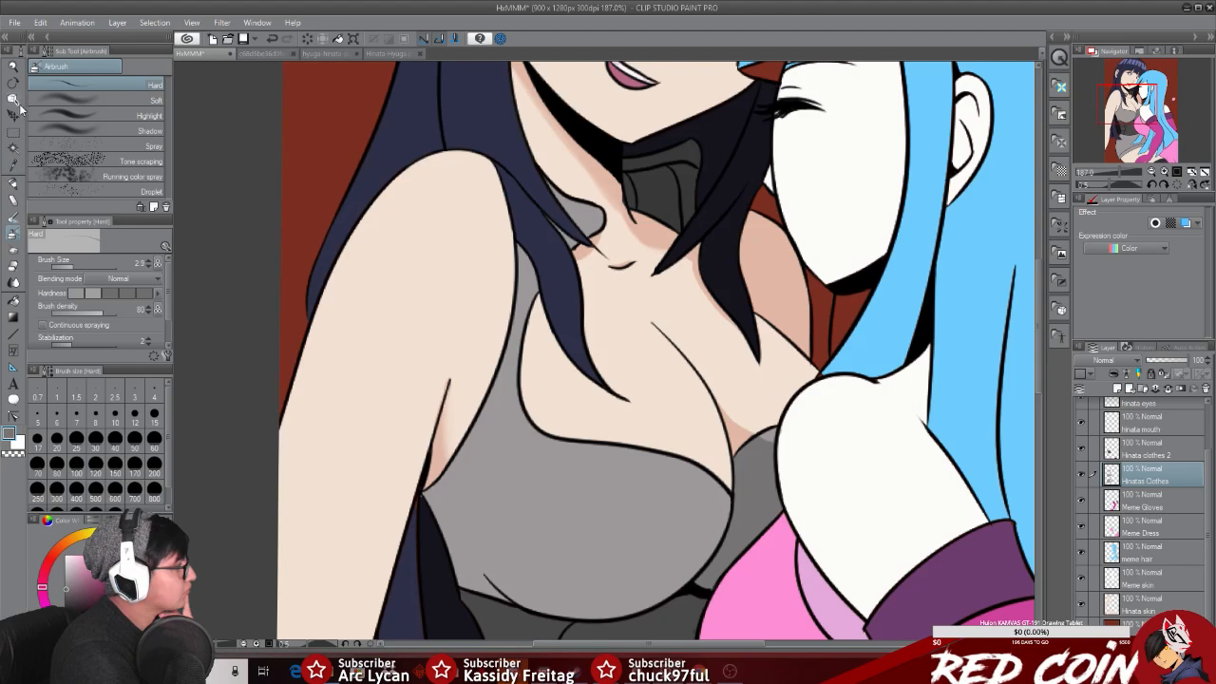
{"action": "left_click", "coordinate": [14, 166]}
{"action": "left_click", "coordinate": [707, 433]}
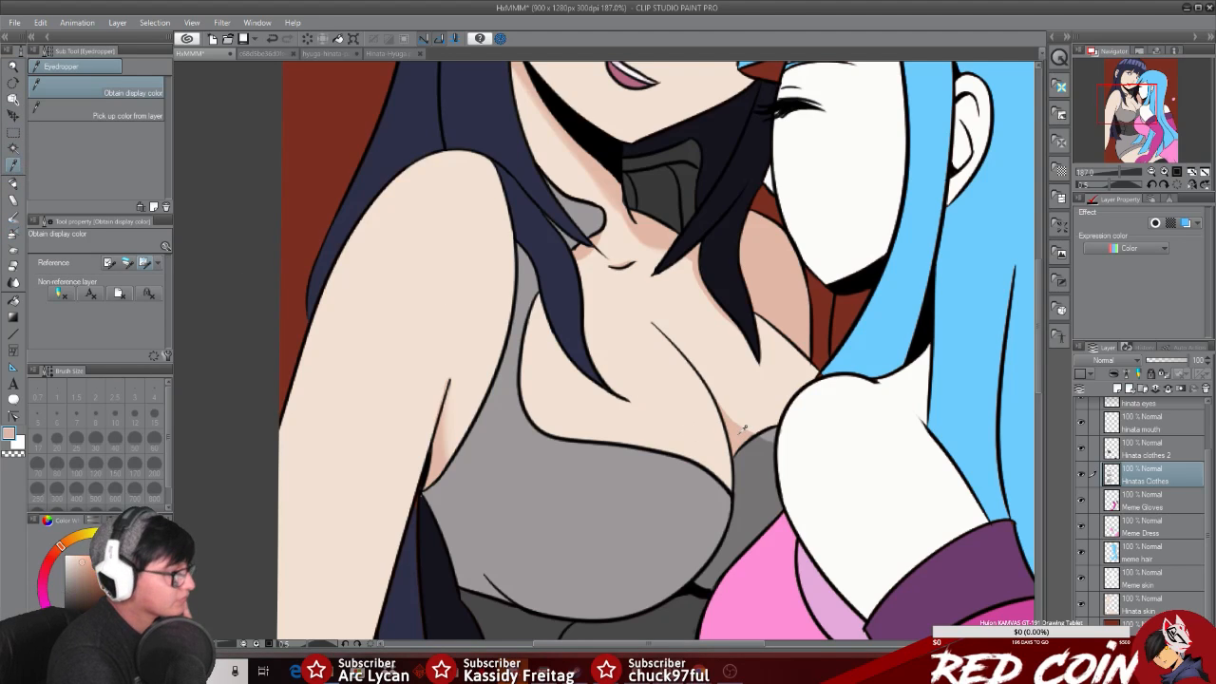
{"action": "left_click", "coordinate": [14, 228]}
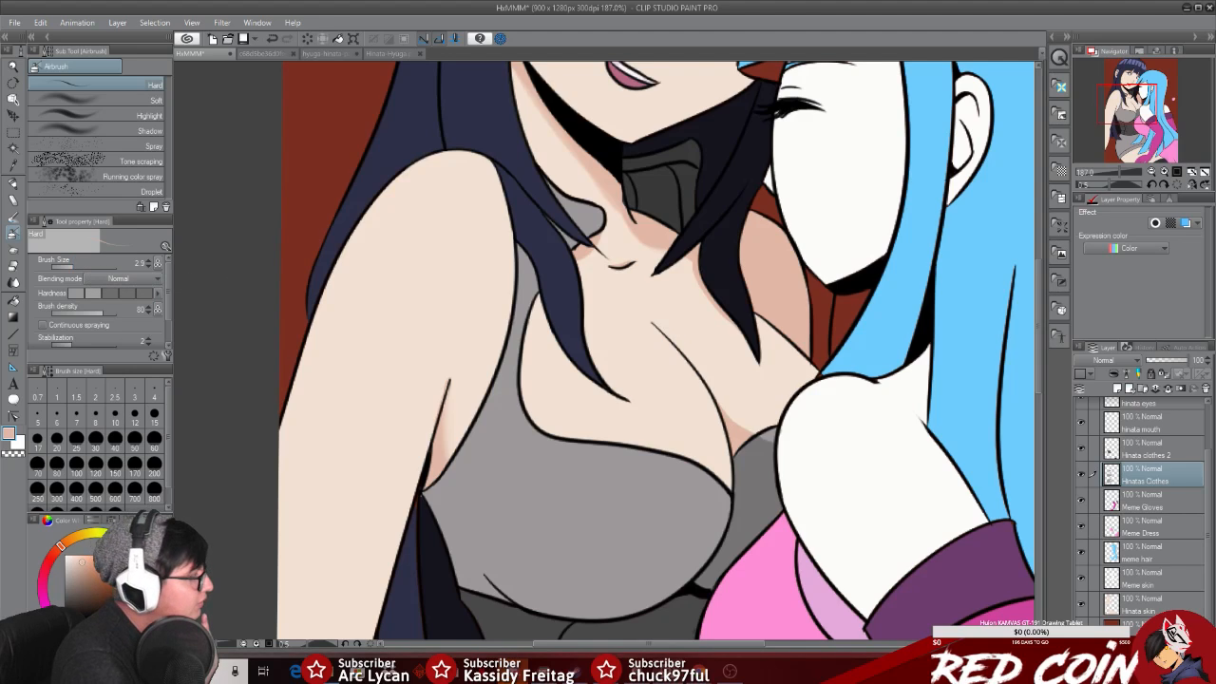
{"action": "left_click", "coordinate": [71, 267]}
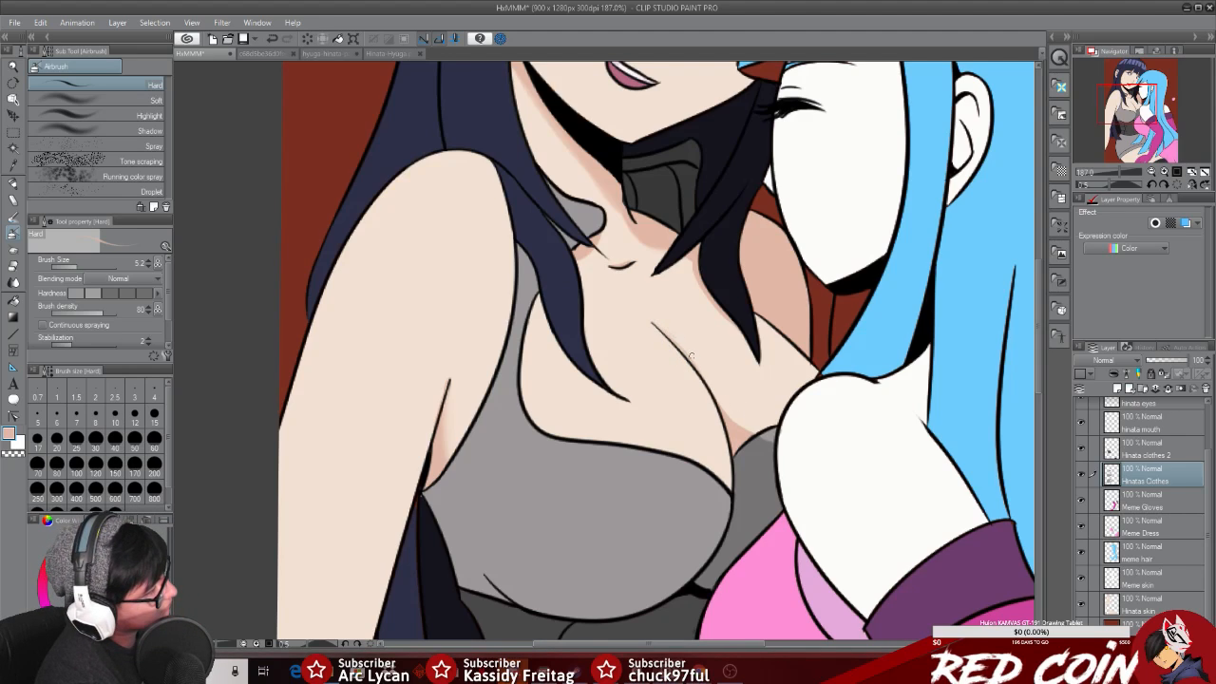
{"action": "key", "text": "ctrl+z"}
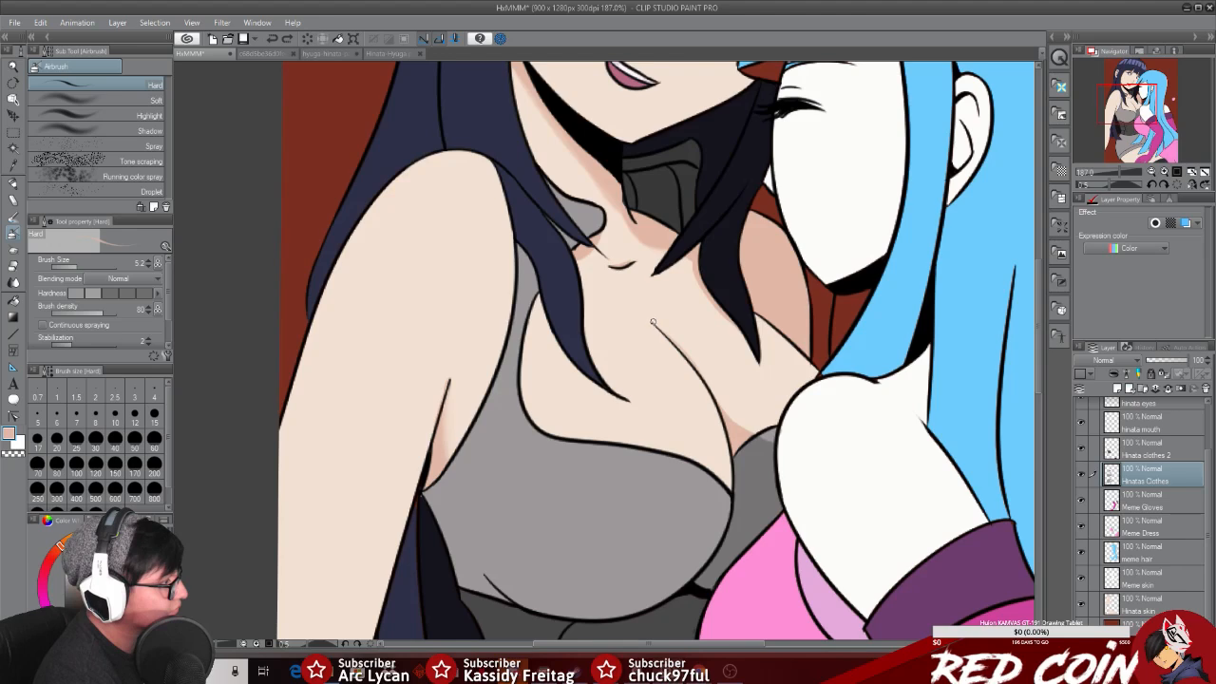
{"action": "left_click_drag", "start_coordinate": [651, 322], "coordinate": [686, 361]}
{"action": "key", "text": "ctrl+z"}
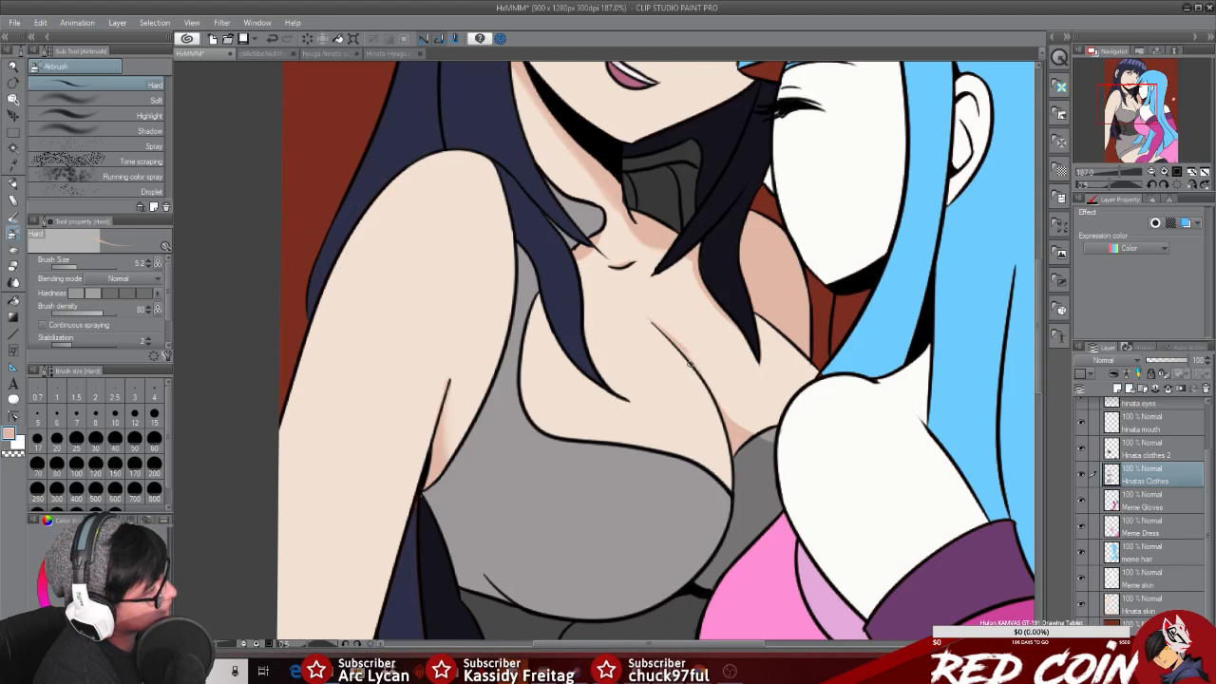
{"action": "key", "text": "ctrl+z"}
{"action": "key", "text": "ctrl+z"}
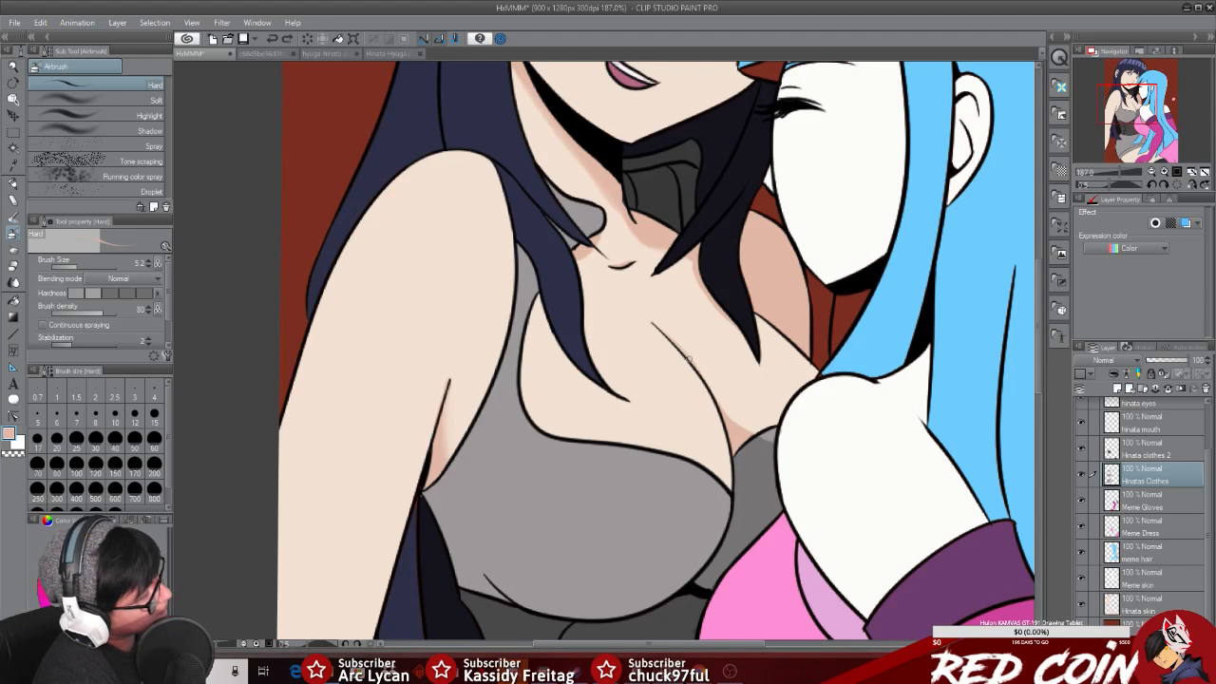
{"action": "key", "text": "ctrl+z"}
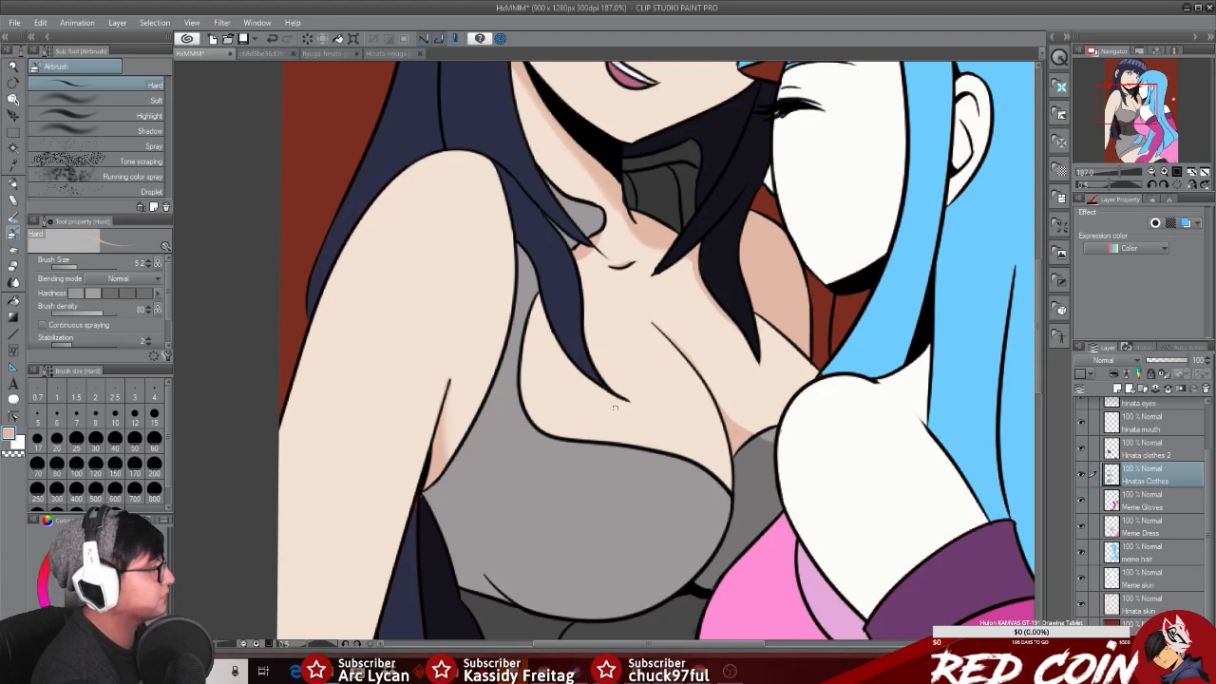
Step: Touch up the thin skin shadow at the chest line's upper end with the Hard airbrush
{"action": "left_click", "coordinate": [14, 67]}
{"action": "left_click_drag", "start_coordinate": [755, 345], "coordinate": [796, 342]}
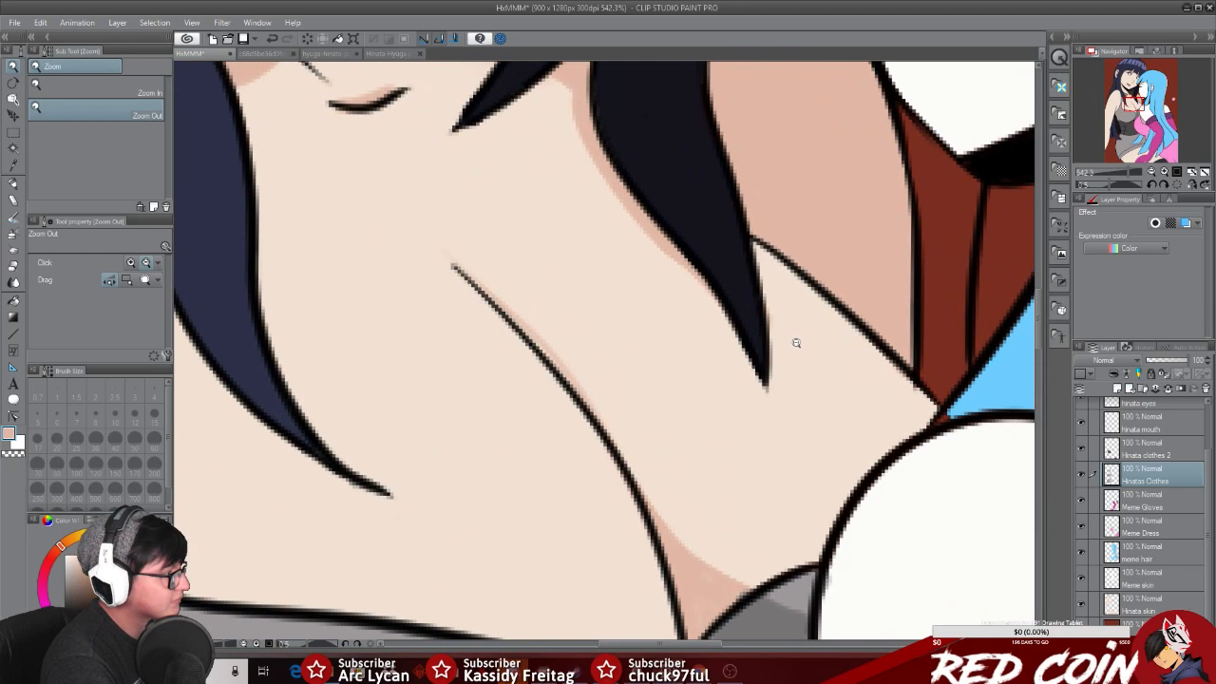
{"action": "key", "text": "p"}
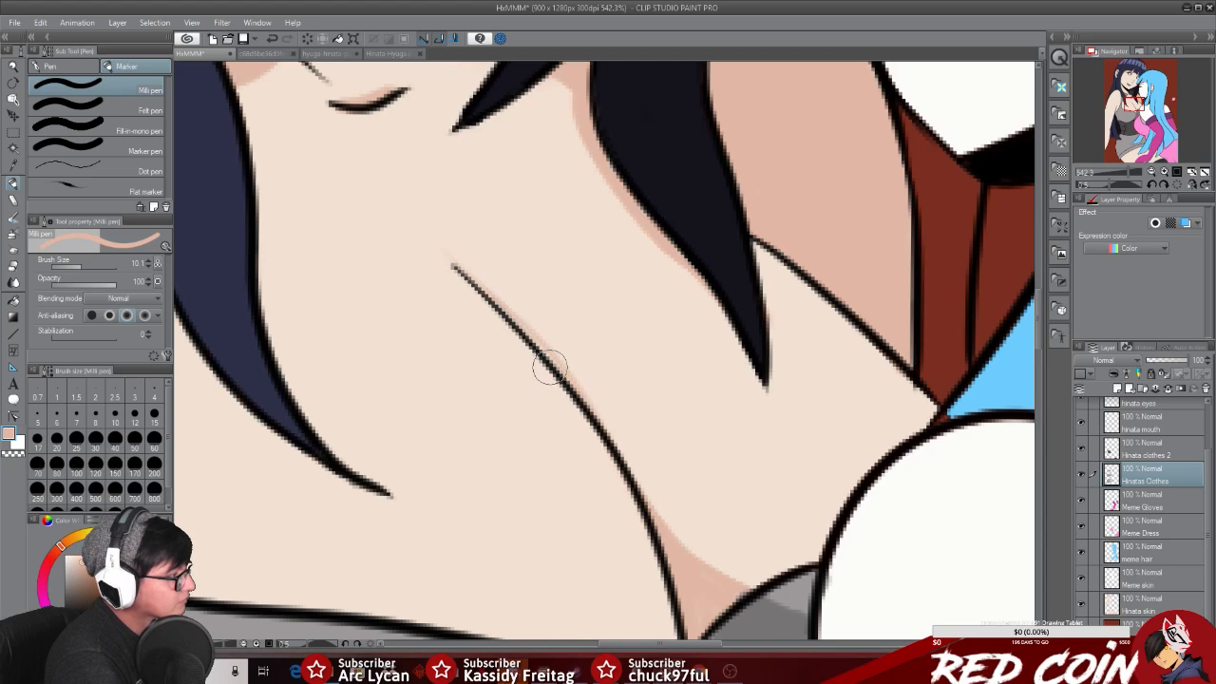
{"action": "left_click", "coordinate": [13, 234]}
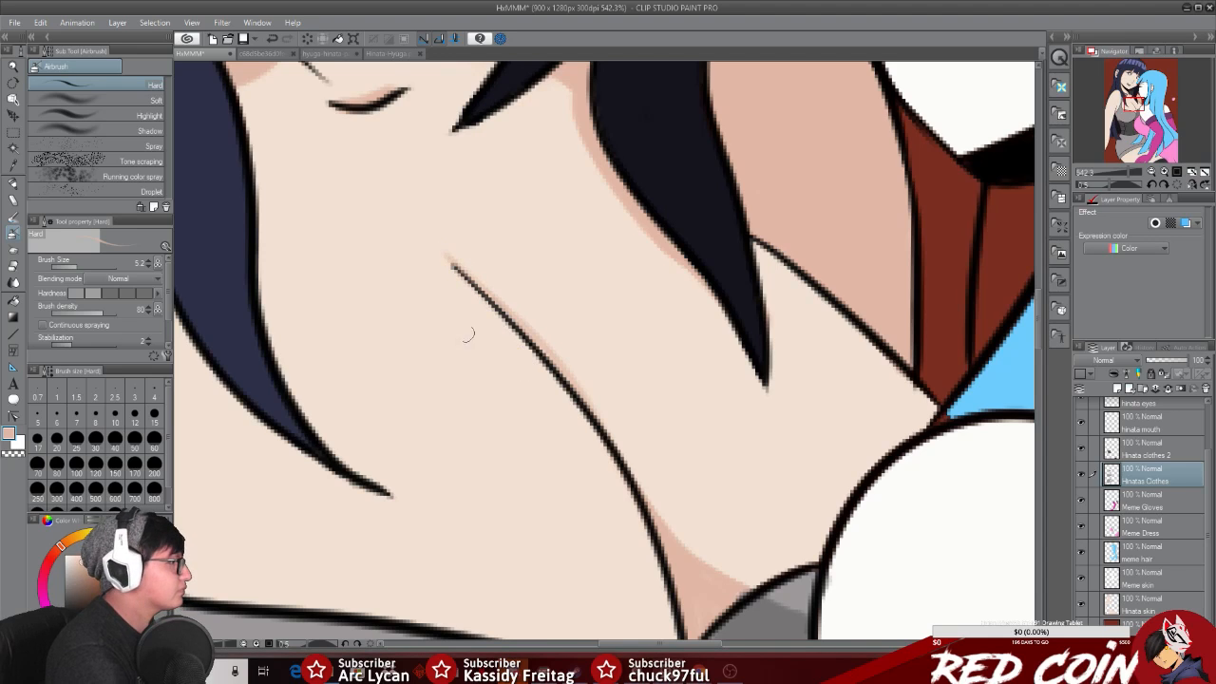
Step: Examine the whole illustration, then the skirt, thigh and gloved hand up close, for areas that still need shading
{"action": "key", "text": "alt+space"}
{"action": "left_click_drag", "start_coordinate": [845, 475], "coordinate": [786, 459]}
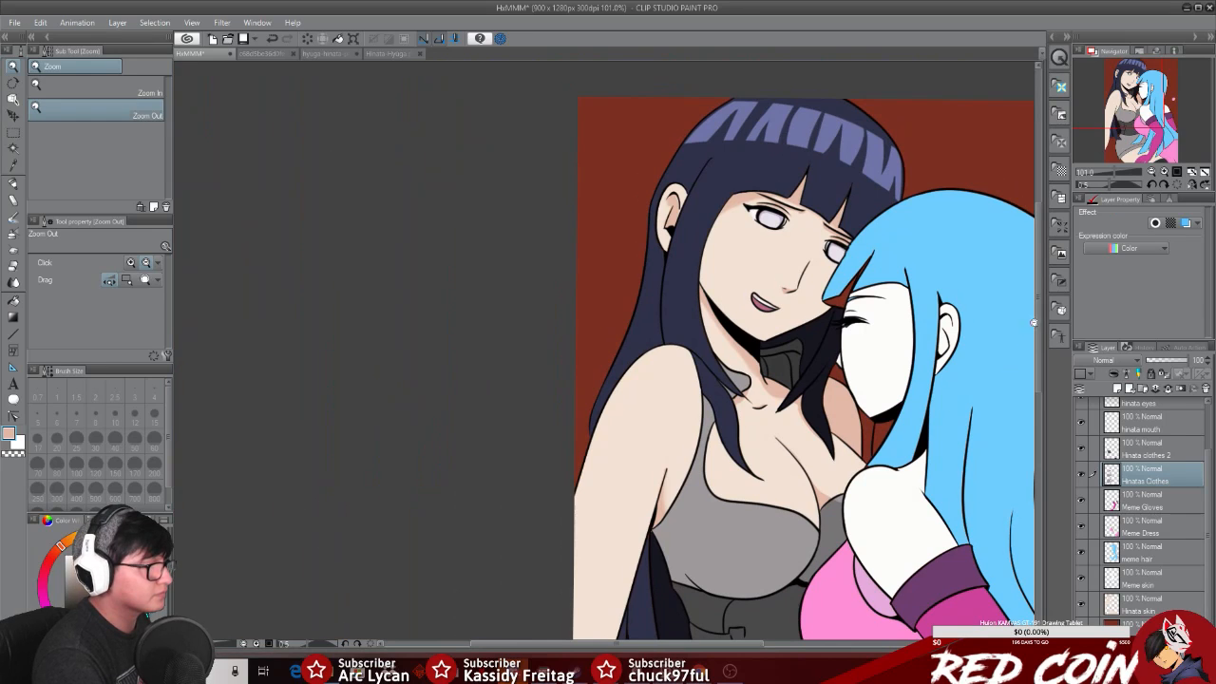
{"action": "left_click_drag", "start_coordinate": [1040, 351], "coordinate": [1039, 429]}
{"action": "left_click_drag", "start_coordinate": [990, 542], "coordinate": [907, 600]}
{"action": "left_click_drag", "start_coordinate": [703, 646], "coordinate": [759, 648]}
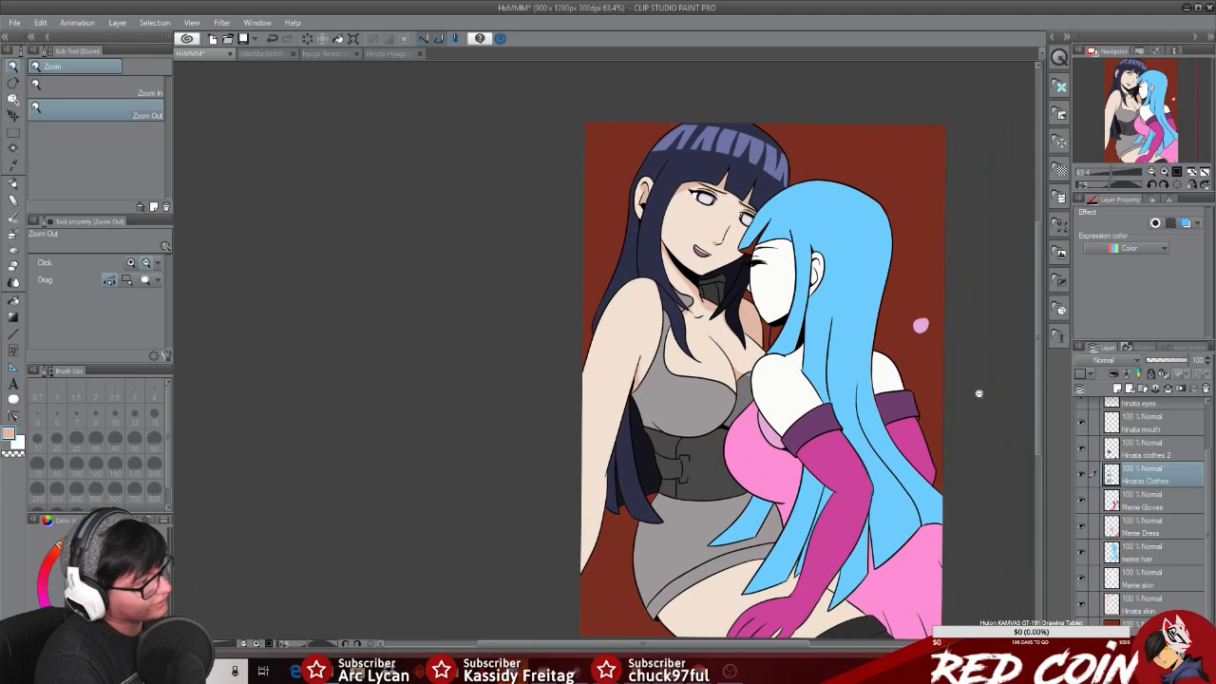
{"action": "left_click_drag", "start_coordinate": [1040, 352], "coordinate": [1001, 440]}
{"action": "left_click_drag", "start_coordinate": [758, 458], "coordinate": [792, 450]}
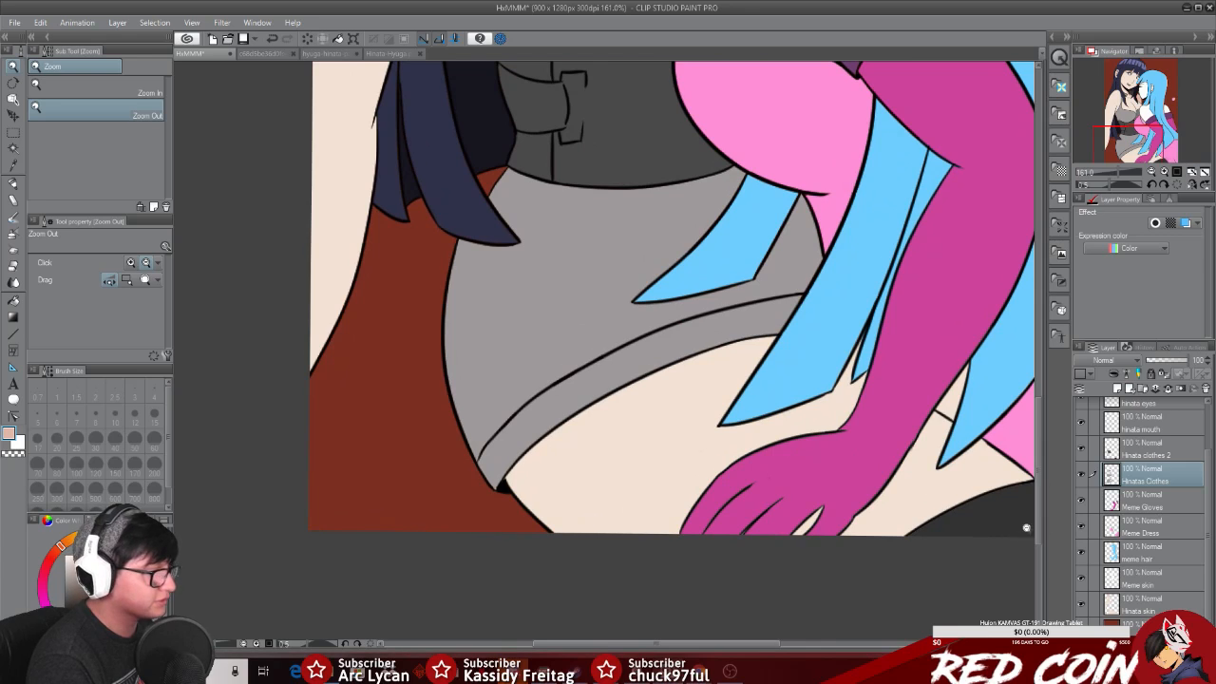
{"action": "left_click_drag", "start_coordinate": [699, 645], "coordinate": [724, 645]}
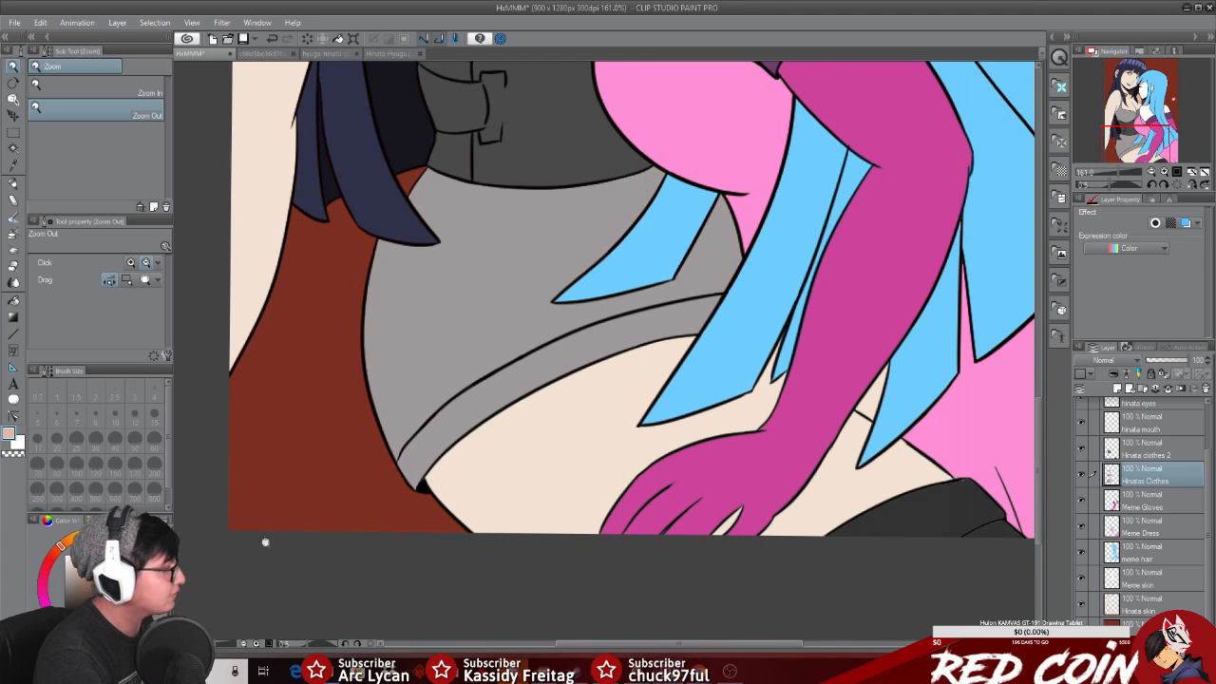
Step: Shade the small skin gap between the pink gloved arm and the blue hair on the Hinata skin layer, using the Milli pen at size 47
{"action": "left_click", "coordinate": [13, 185]}
{"action": "left_click_drag", "start_coordinate": [79, 265], "coordinate": [91, 265]}
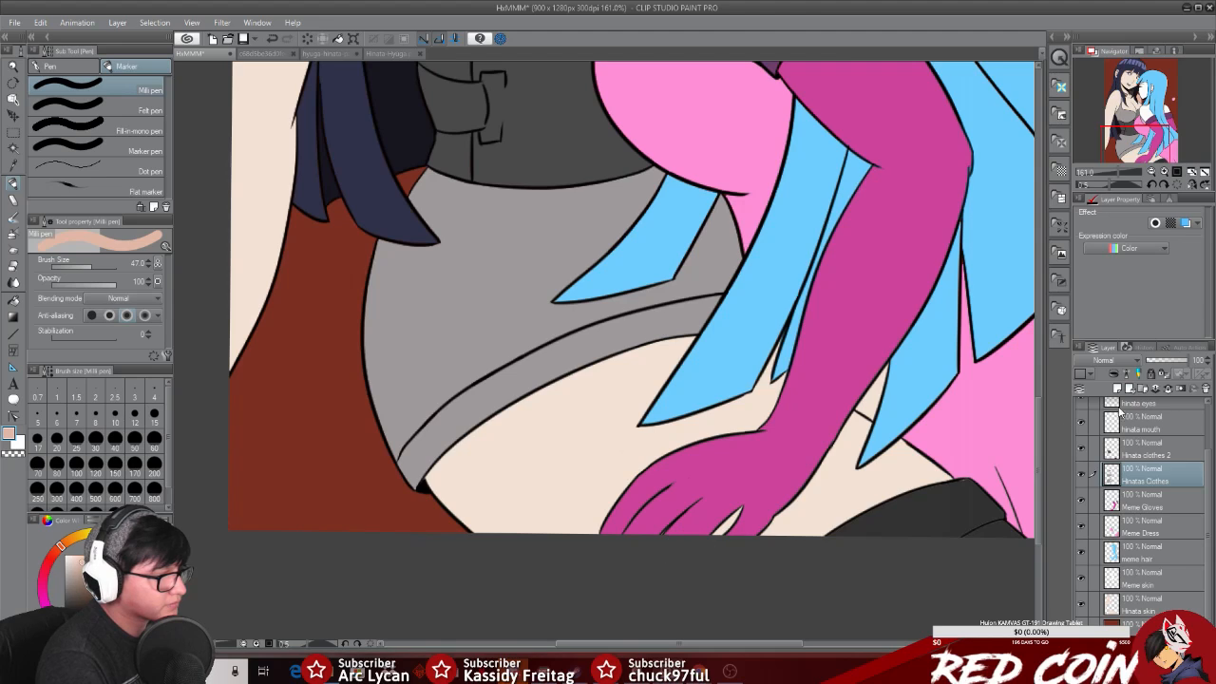
{"action": "left_click_drag", "start_coordinate": [1206, 468], "coordinate": [1201, 513]}
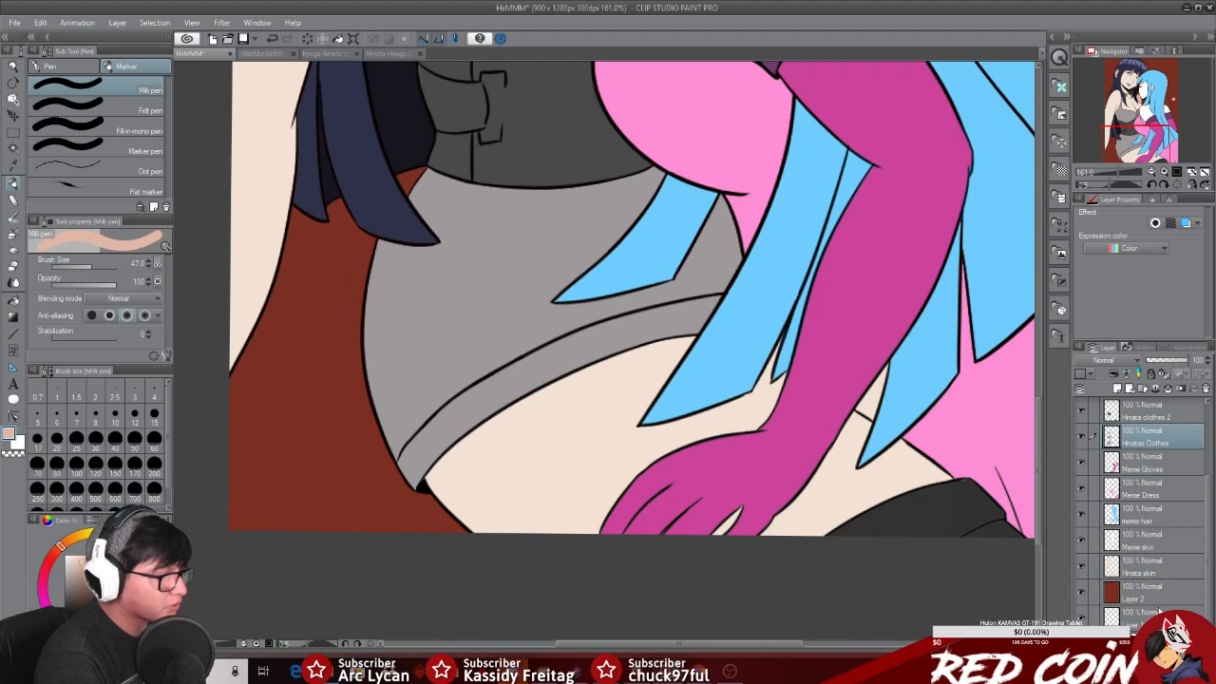
{"action": "left_click", "coordinate": [1151, 567]}
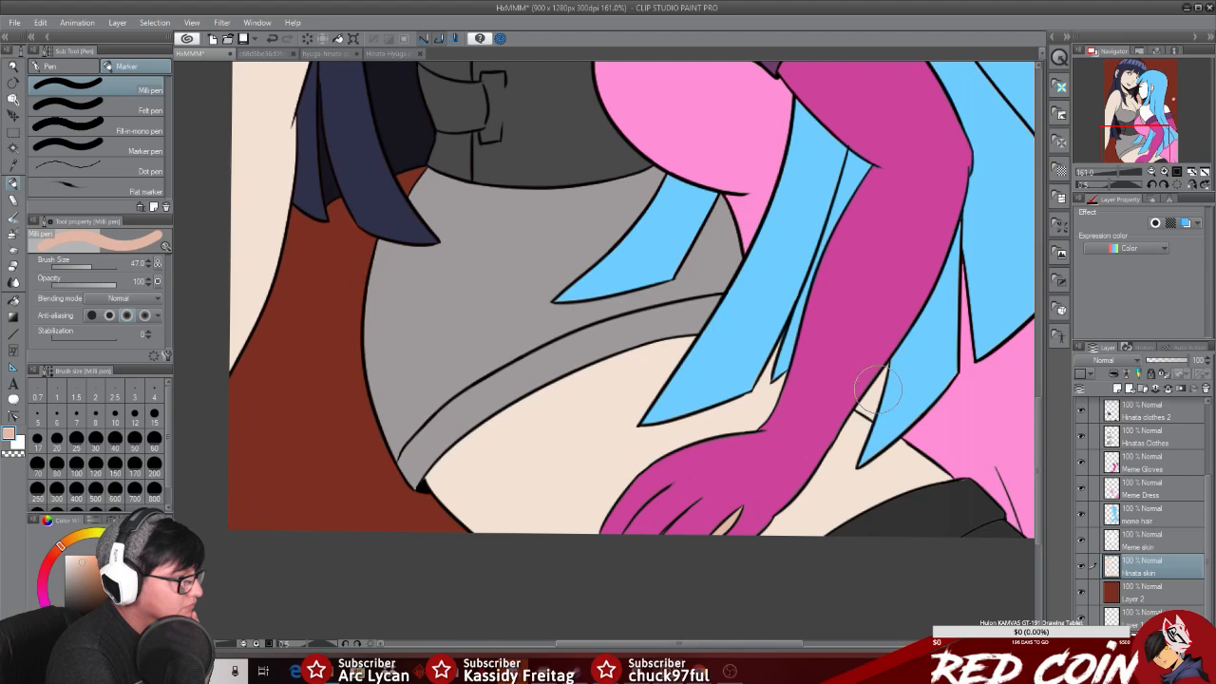
{"action": "left_click_drag", "start_coordinate": [870, 400], "coordinate": [880, 387]}
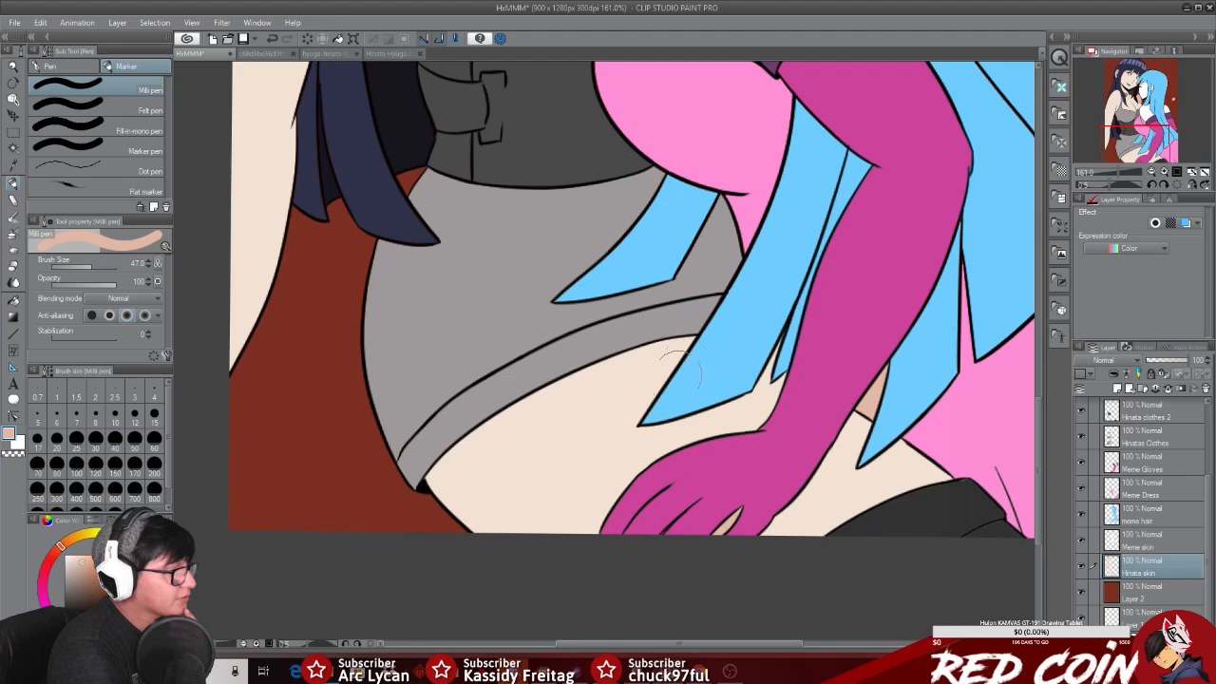
Step: Shade the thigh beneath the blue hair tip and beside the gloved wrist with the Hard airbrush at about size 21, undoing the stray last stroke
{"action": "left_click", "coordinate": [16, 237]}
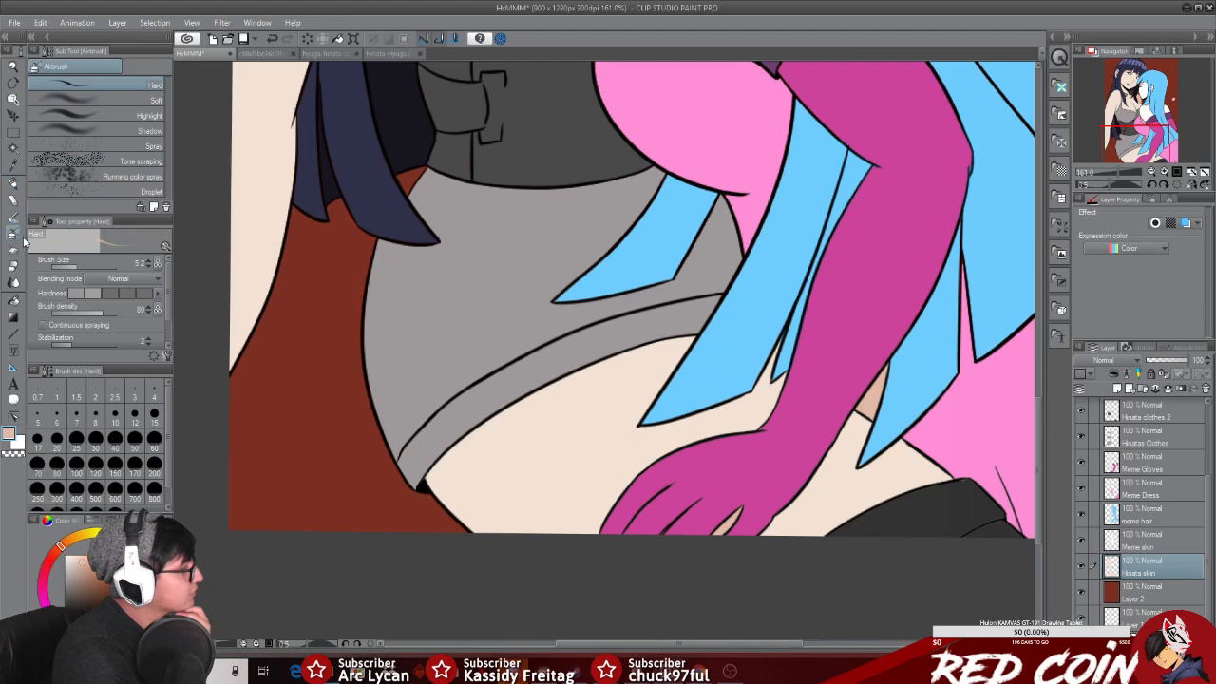
{"action": "left_click_drag", "start_coordinate": [78, 271], "coordinate": [90, 270]}
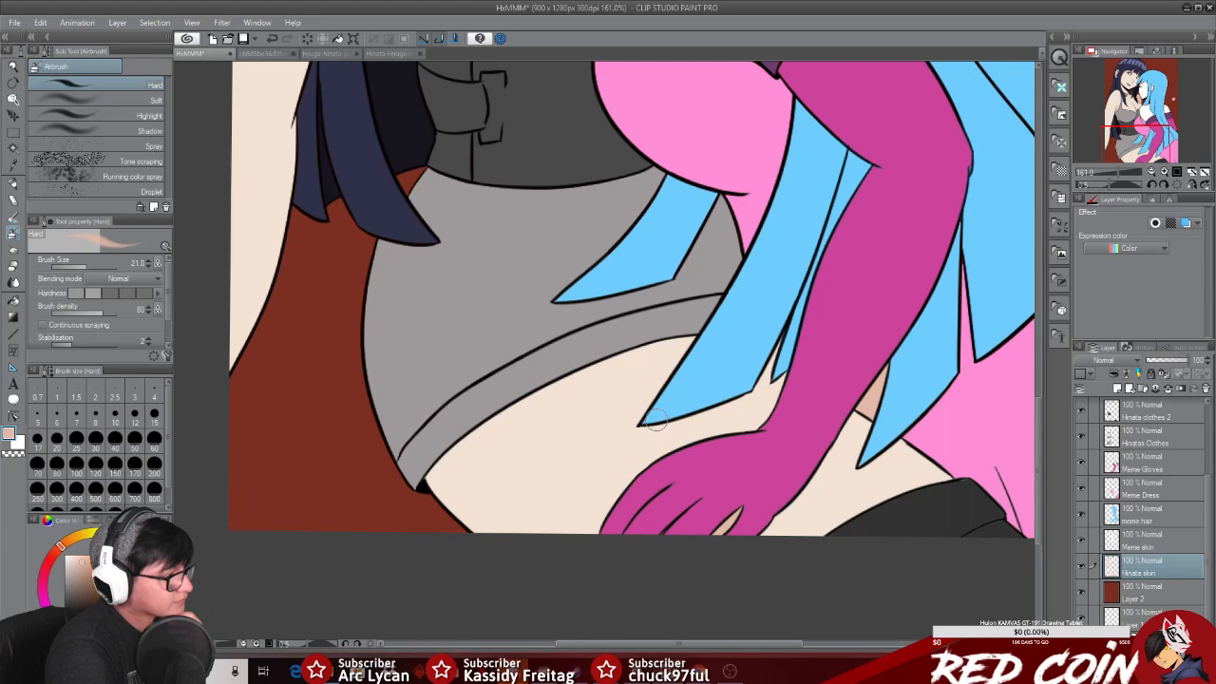
{"action": "left_click_drag", "start_coordinate": [680, 412], "coordinate": [799, 405]}
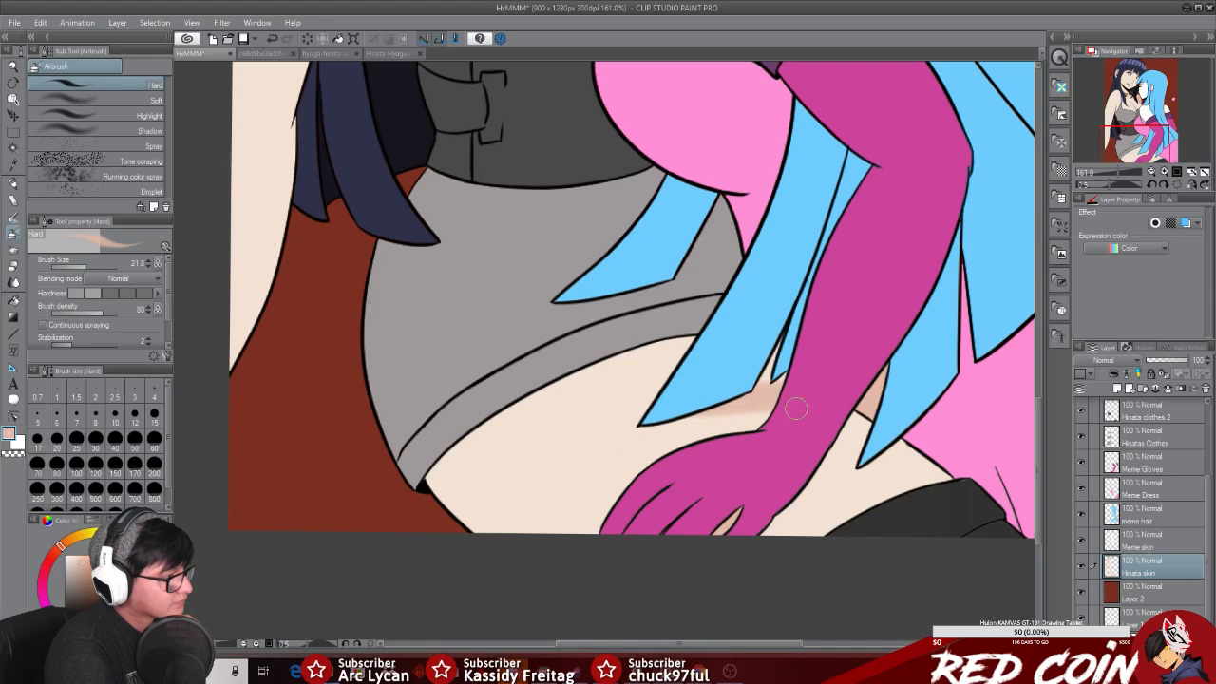
{"action": "left_click_drag", "start_coordinate": [660, 423], "coordinate": [825, 421]}
{"action": "mouse_move", "coordinate": [678, 415]}
{"action": "left_mouse_down"}
{"action": "mouse_move", "coordinate": [744, 411]}
{"action": "mouse_move", "coordinate": [805, 431]}
{"action": "left_mouse_up"}
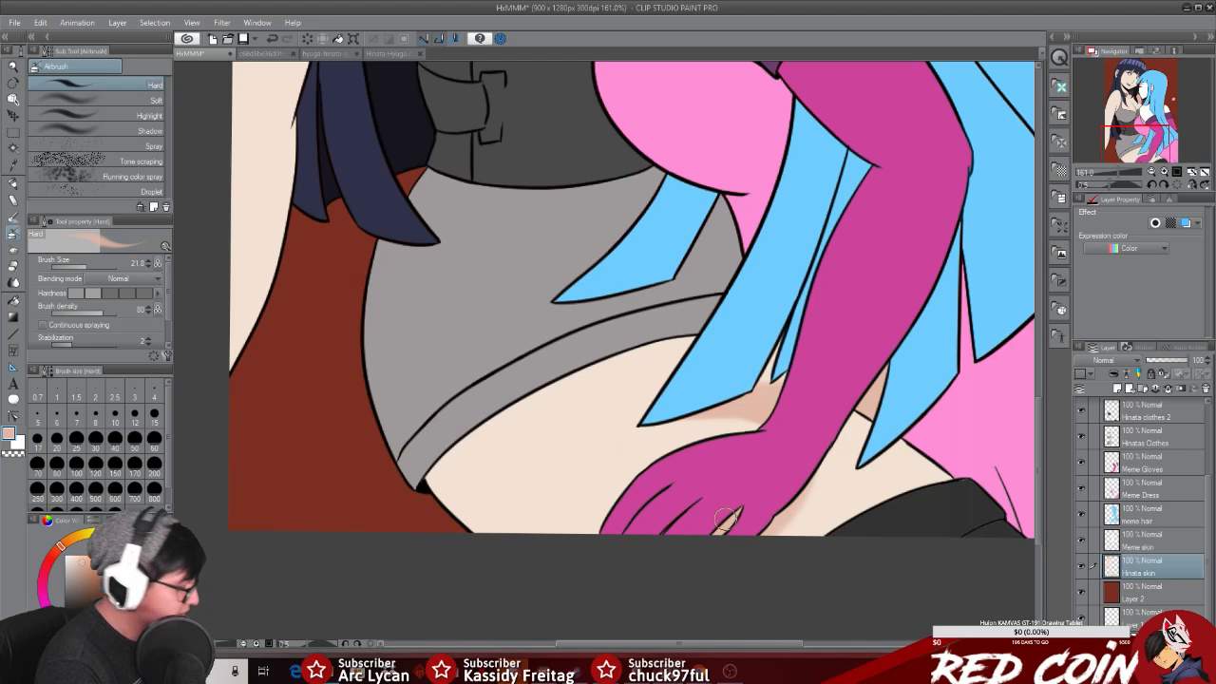
{"action": "key", "text": "ctrl+z"}
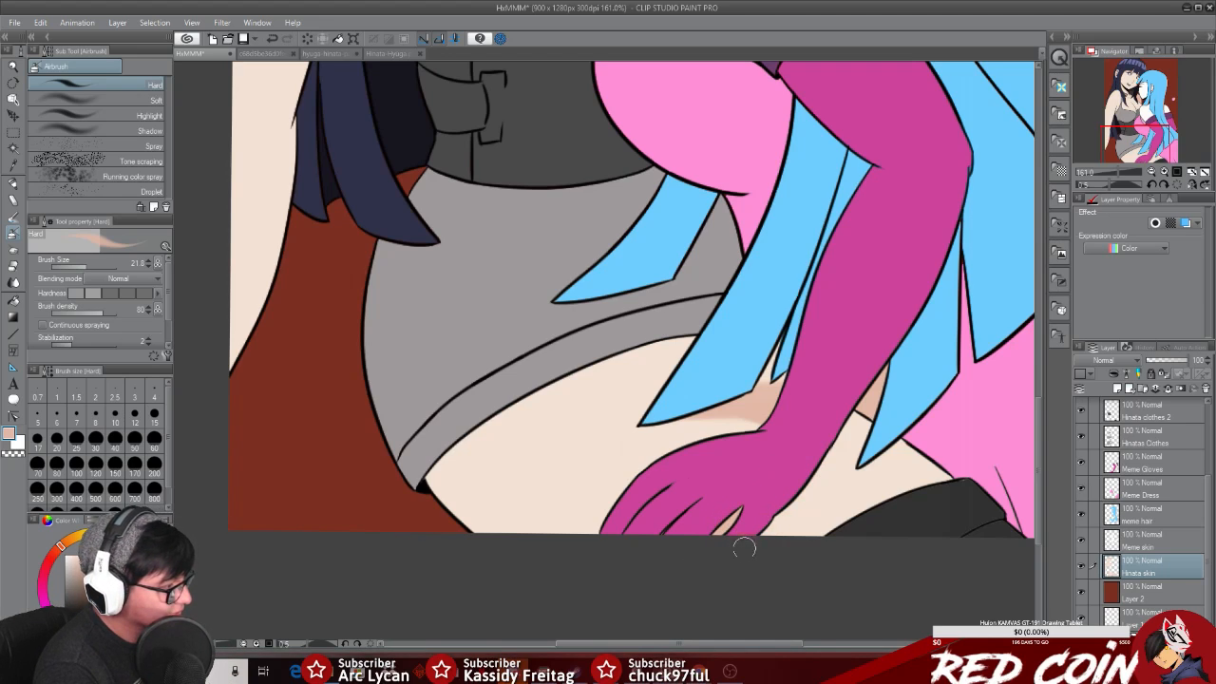
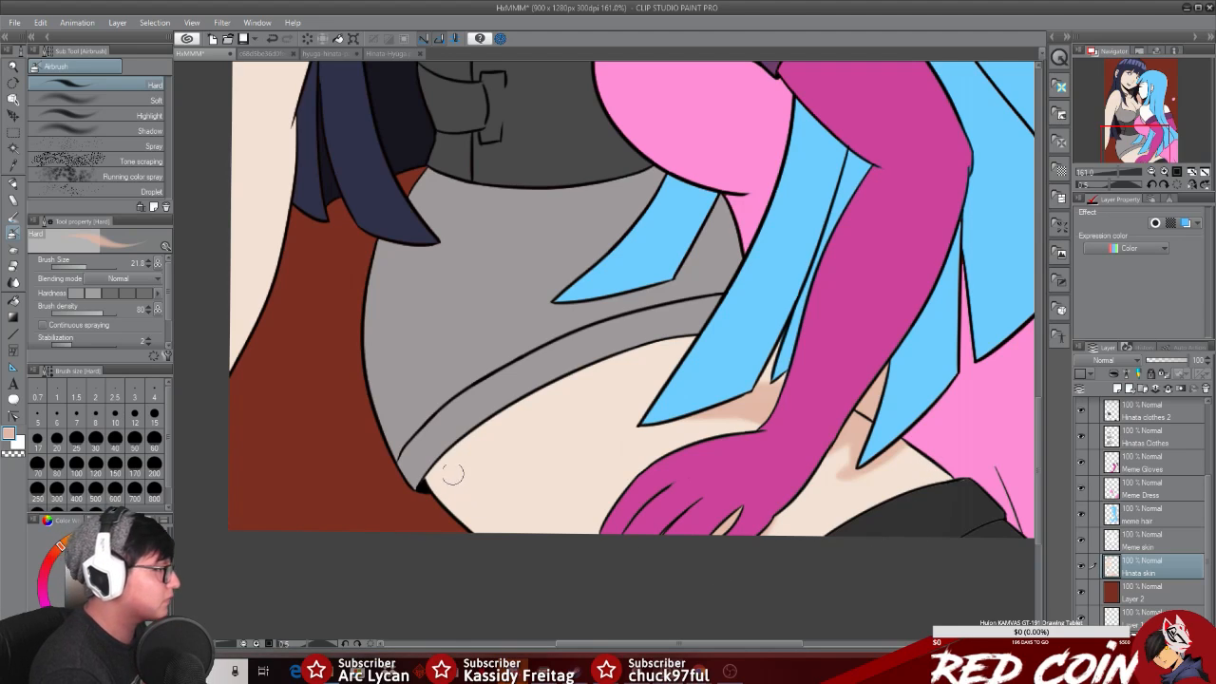
Step: Airbrush a soft skin shadow along the thigh's outer edge, from the skirt hem down to the canvas edge, redoing the stroke until it fits
{"action": "left_click_drag", "start_coordinate": [434, 467], "coordinate": [516, 570]}
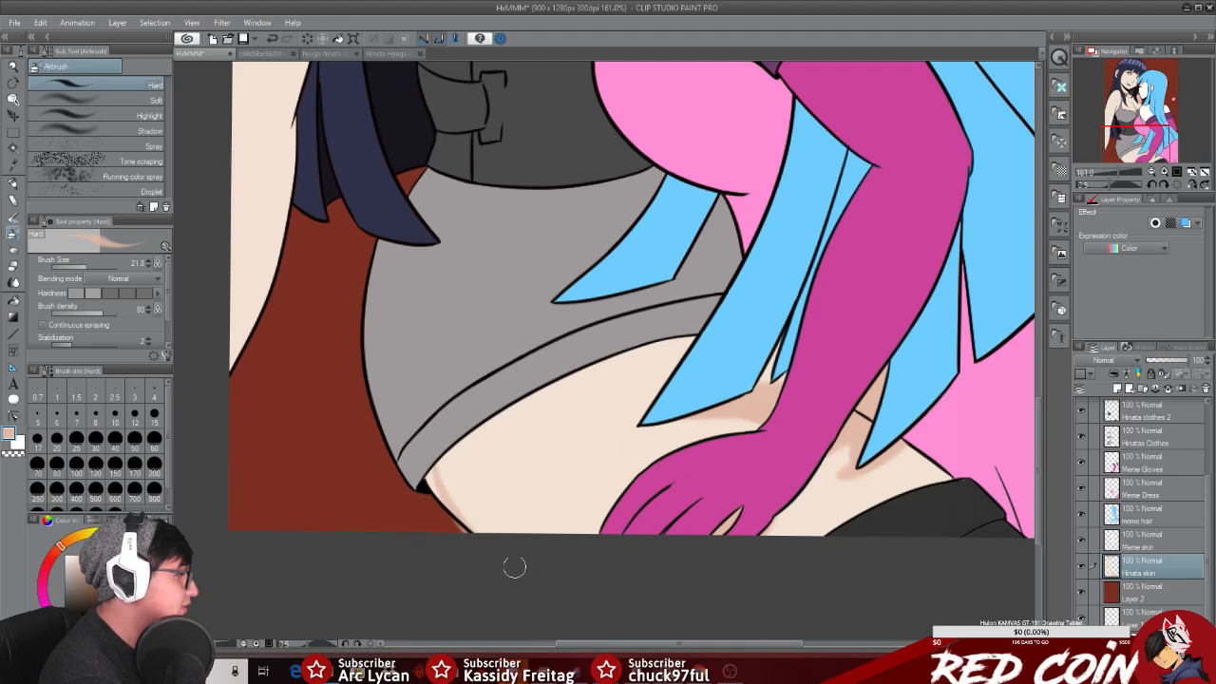
{"action": "key", "text": "ctrl+z"}
{"action": "left_click_drag", "start_coordinate": [445, 455], "coordinate": [529, 558]}
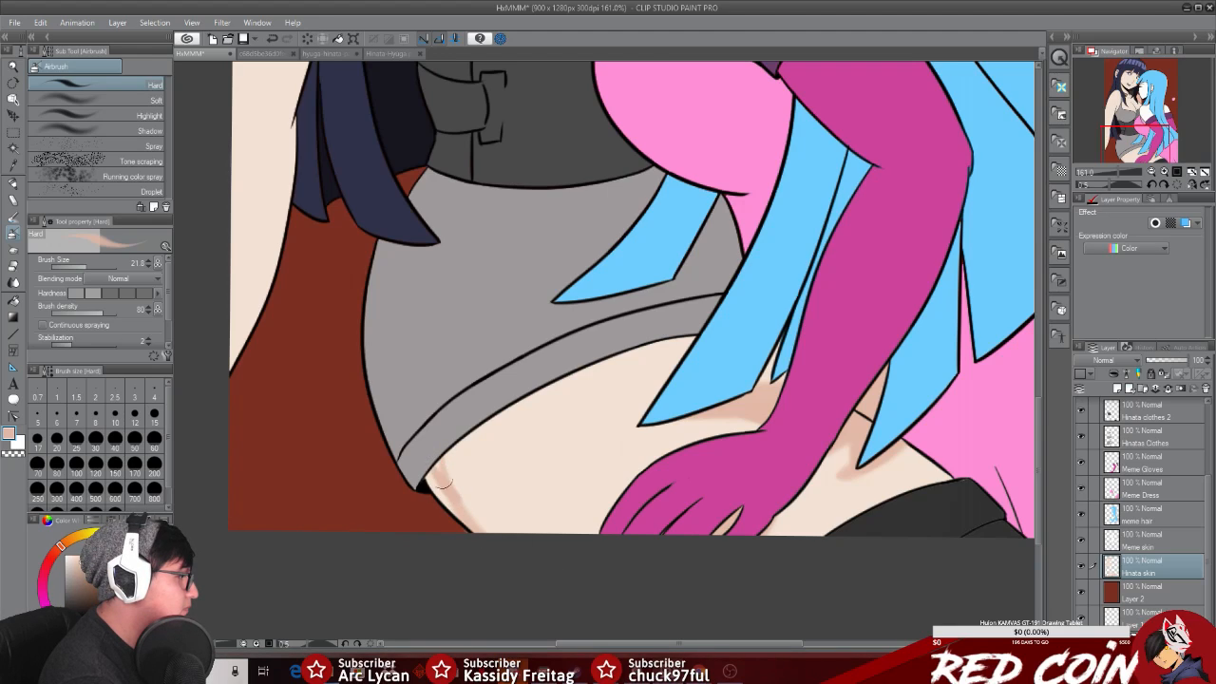
{"action": "key", "text": "ctrl+z"}
{"action": "left_click_drag", "start_coordinate": [447, 454], "coordinate": [542, 574]}
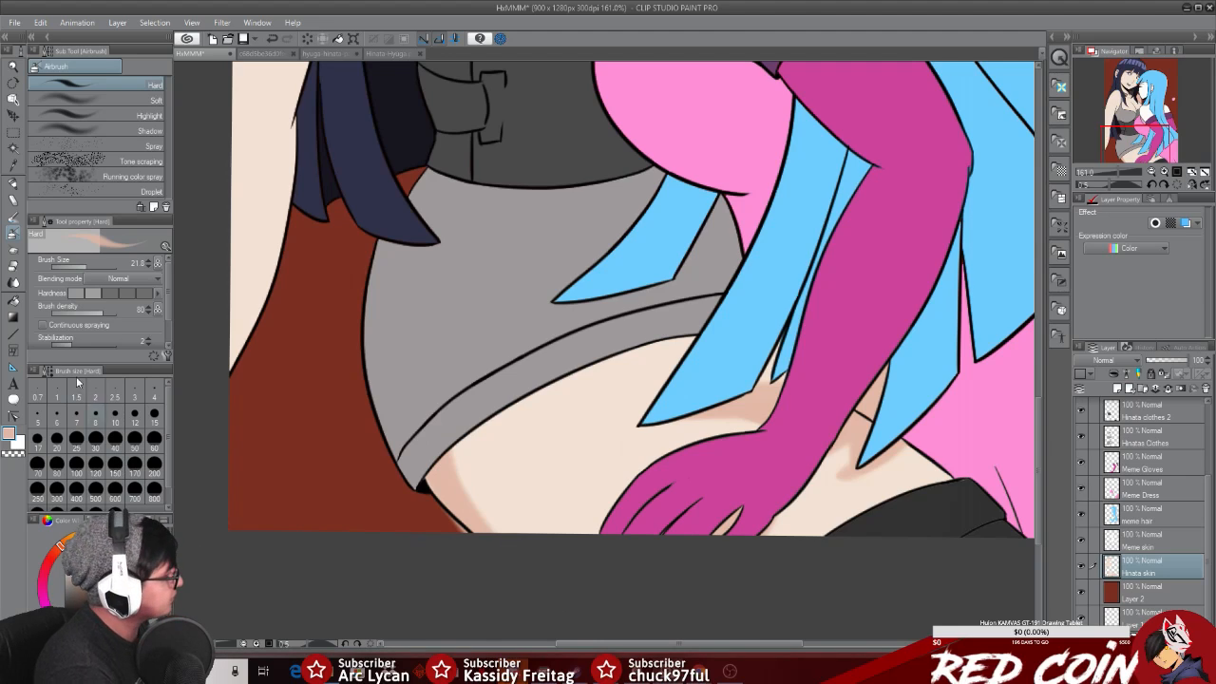
Step: Switch to the Soft eraser
{"action": "left_click", "coordinate": [14, 268]}
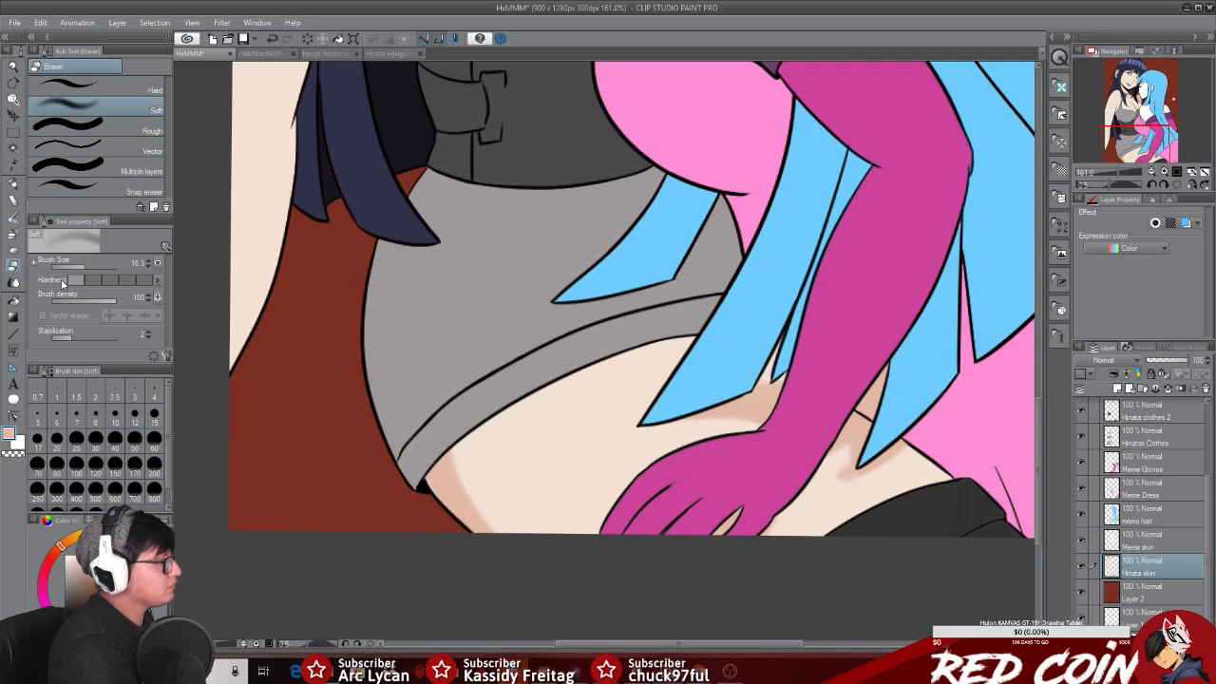
Step: Auto-select the skirt's main grey area on the Hinatas Clothes layer and sample a darker grey for shading
{"action": "left_click", "coordinate": [13, 66]}
{"action": "left_click_drag", "start_coordinate": [488, 459], "coordinate": [574, 457]}
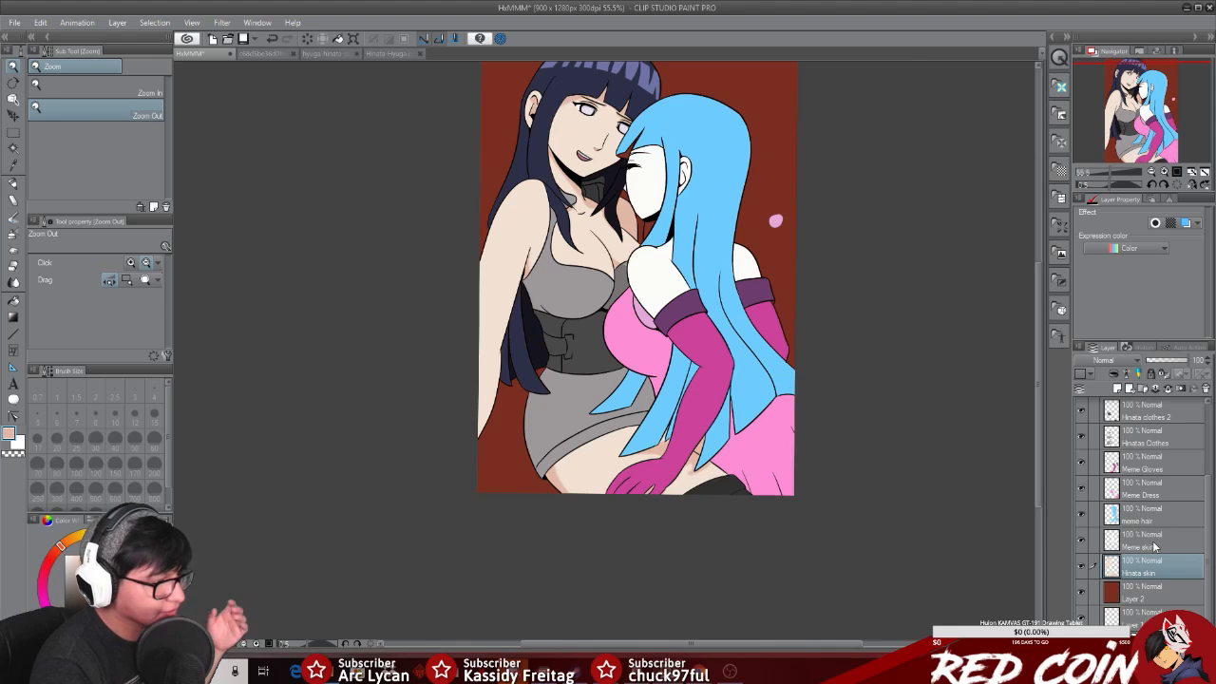
{"action": "left_click", "coordinate": [1150, 441]}
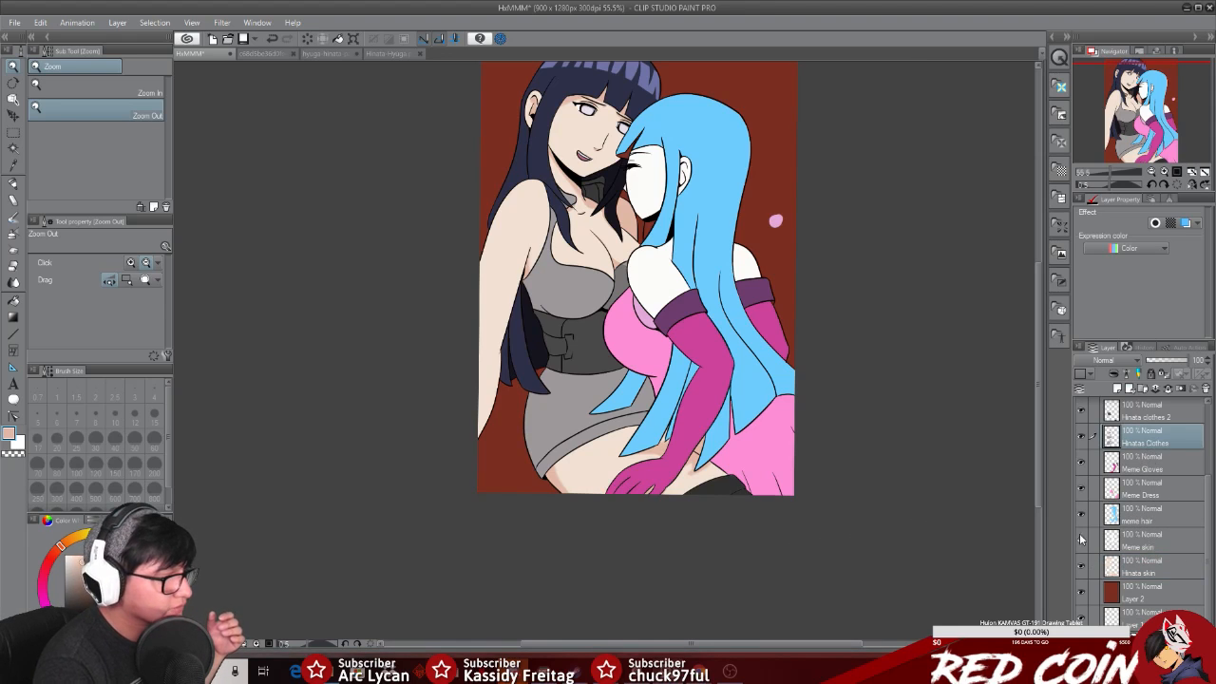
{"action": "left_click", "coordinate": [12, 66]}
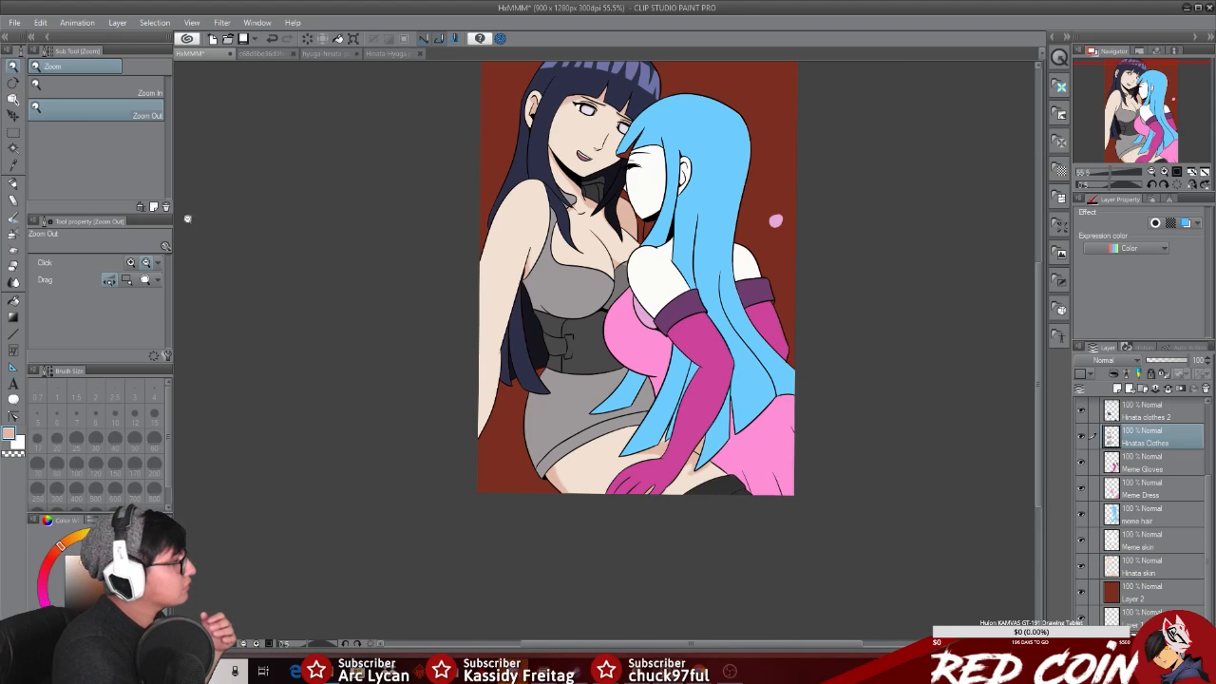
{"action": "left_click", "coordinate": [589, 455]}
{"action": "left_click_drag", "start_coordinate": [592, 455], "coordinate": [603, 450]}
{"action": "left_click", "coordinate": [12, 148]}
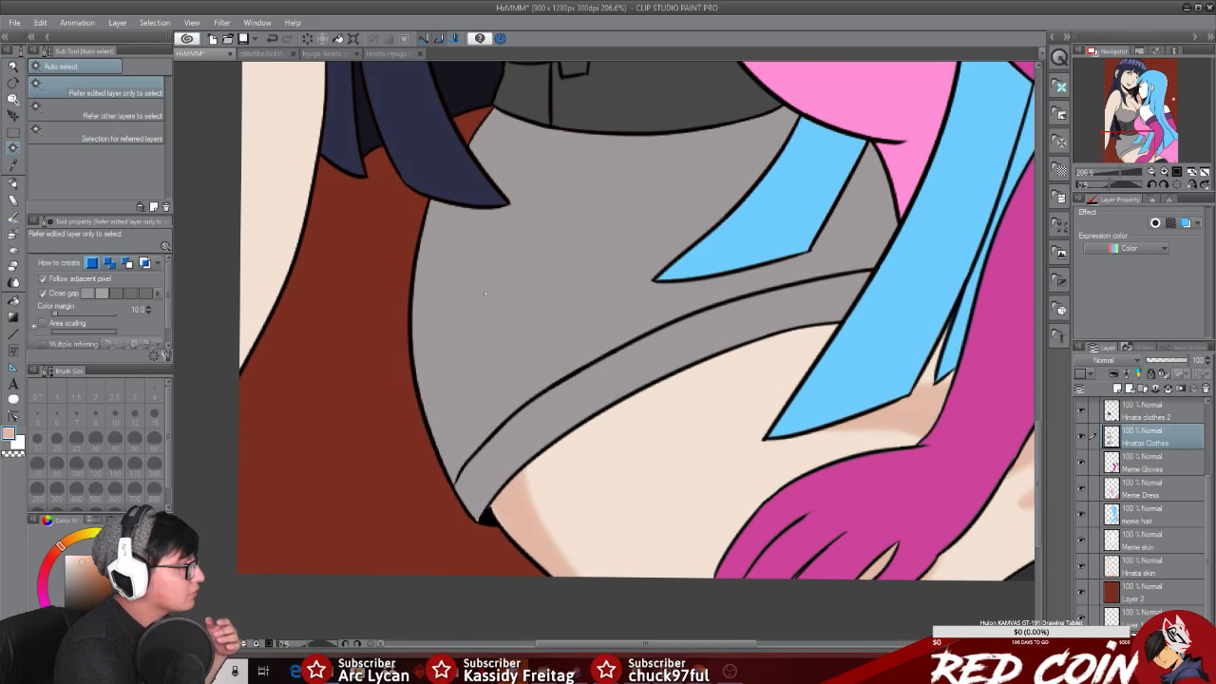
{"action": "left_click", "coordinate": [532, 361]}
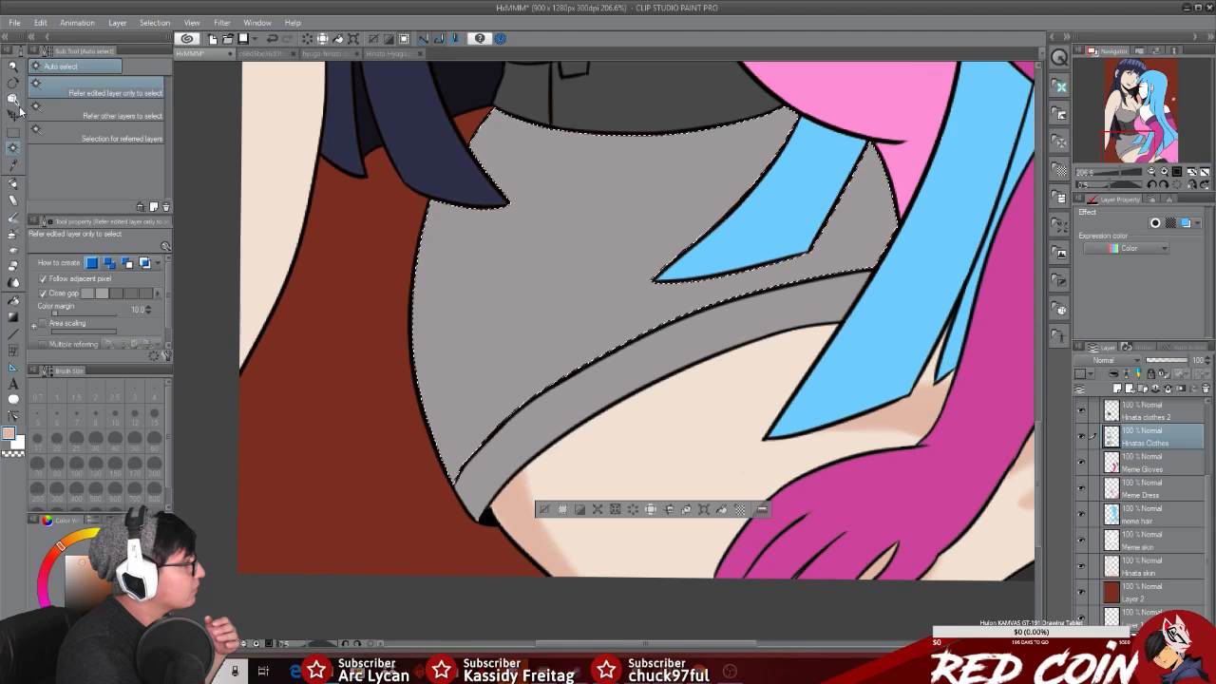
{"action": "left_click", "coordinate": [14, 165]}
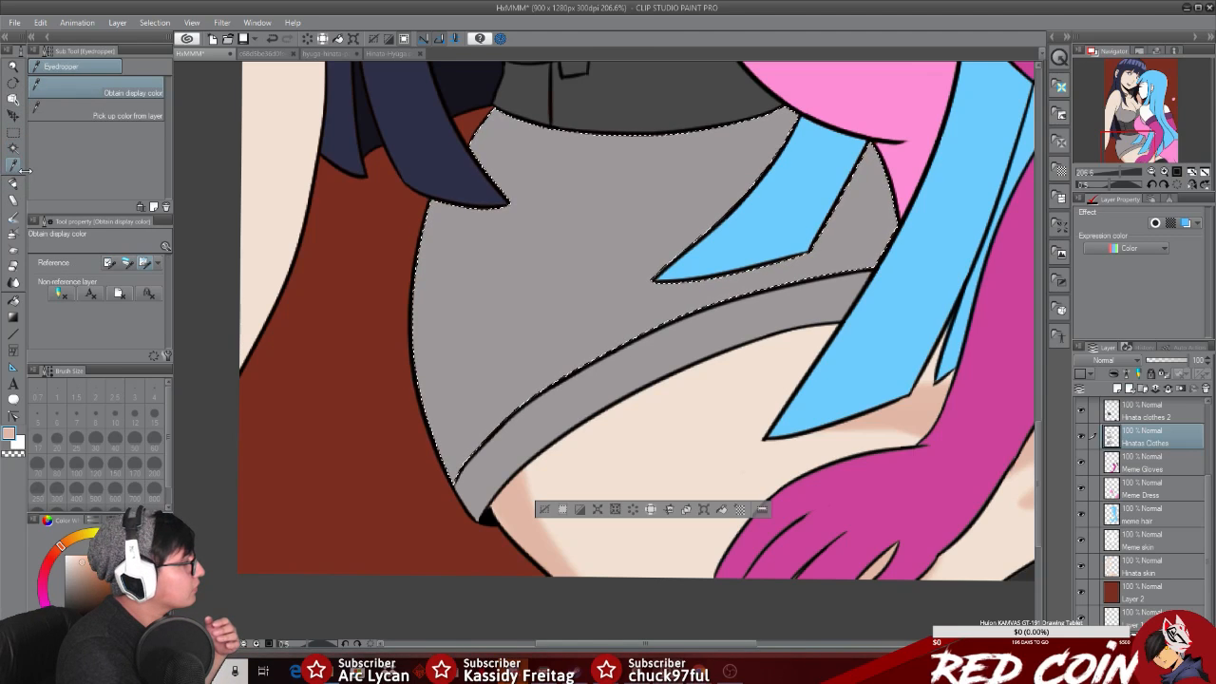
{"action": "left_click", "coordinate": [453, 271]}
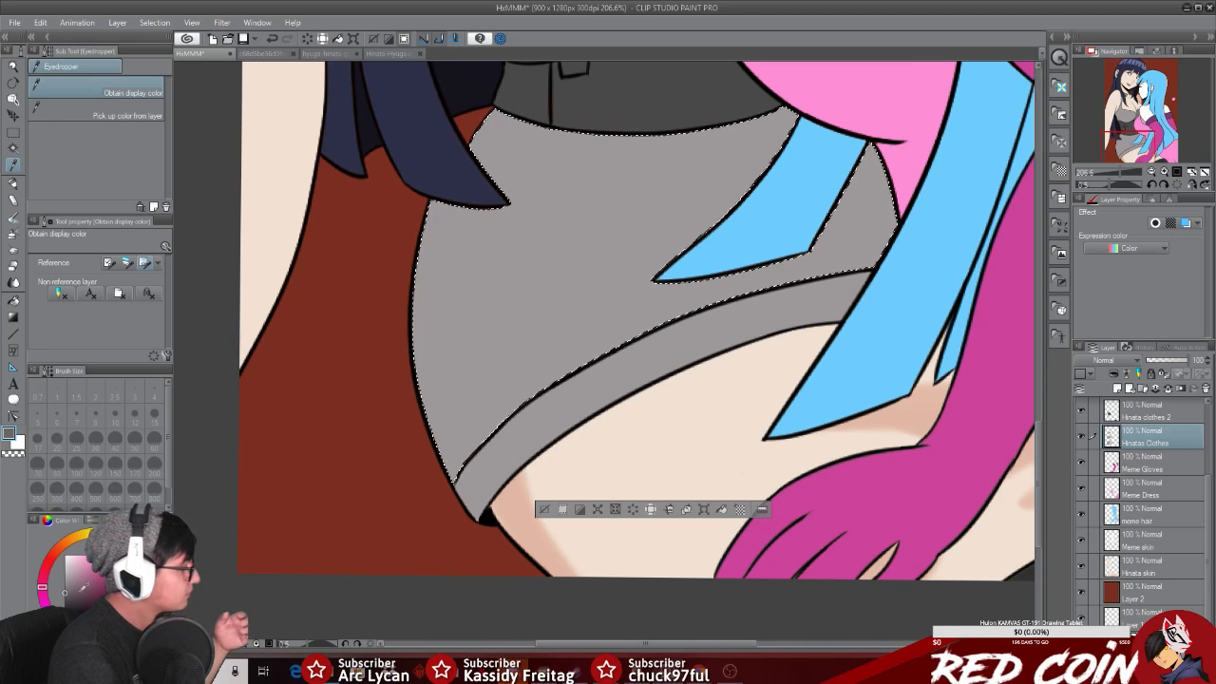
Step: Try a narrow, soft shadow along the skirt's left edge with the Hard airbrush
{"action": "scroll", "coordinate": [1038, 424], "scroll_direction": "up", "scroll_amount": 5}
{"action": "mouse_move", "coordinate": [1041, 407]}
{"action": "left_mouse_down"}
{"action": "mouse_move", "coordinate": [1043, 361]}
{"action": "mouse_move", "coordinate": [1040, 424]}
{"action": "left_mouse_up"}
{"action": "key", "text": "b"}
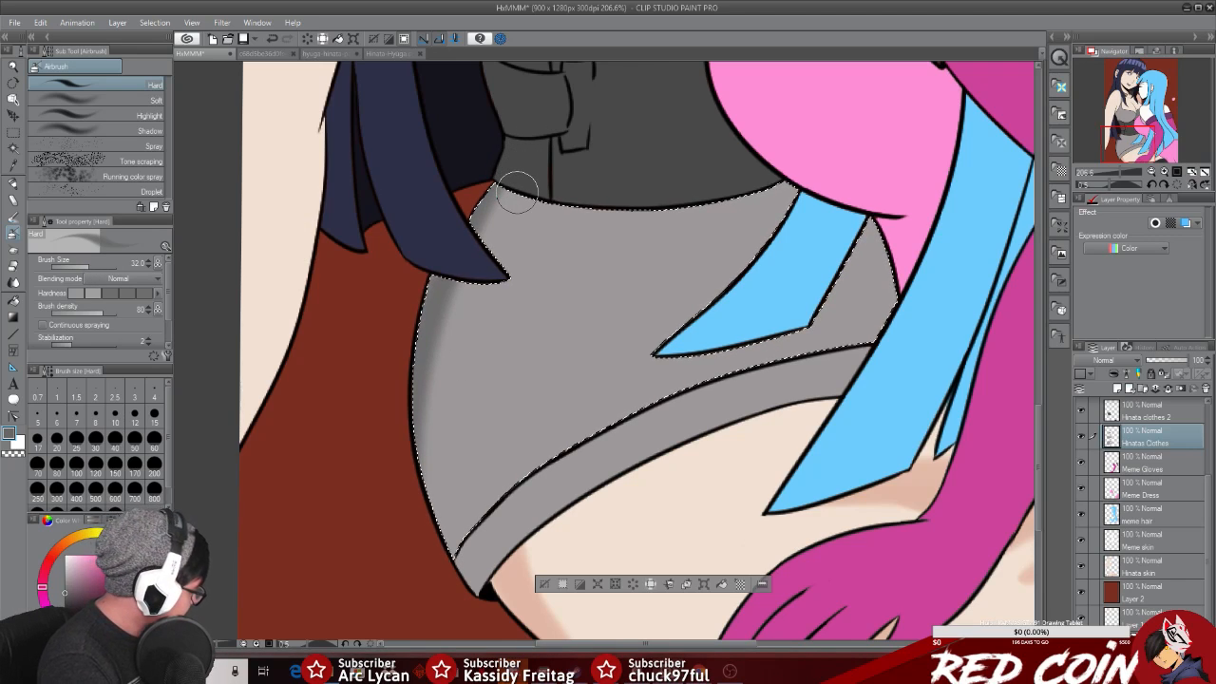
{"action": "key", "text": "ctrl+z"}
{"action": "key", "text": "ctrl+y"}
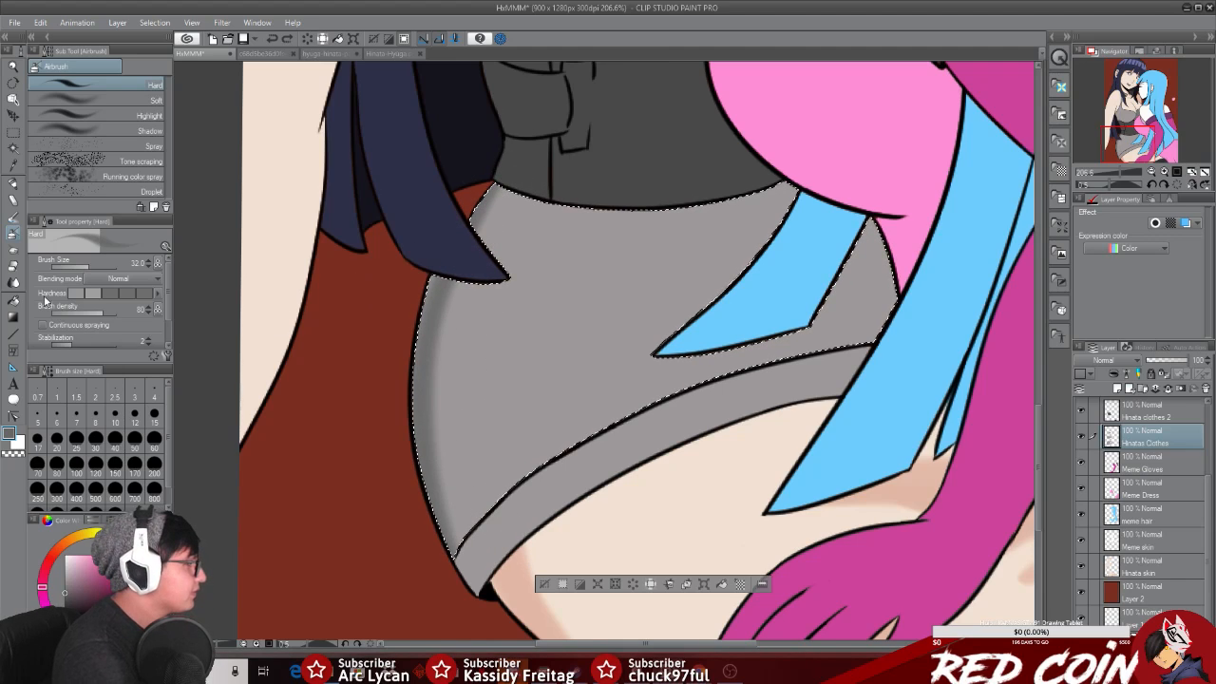
Step: Paint a wide dark-grey shadow band down the skirt's left side with the Milli pen
{"action": "left_click", "coordinate": [14, 185]}
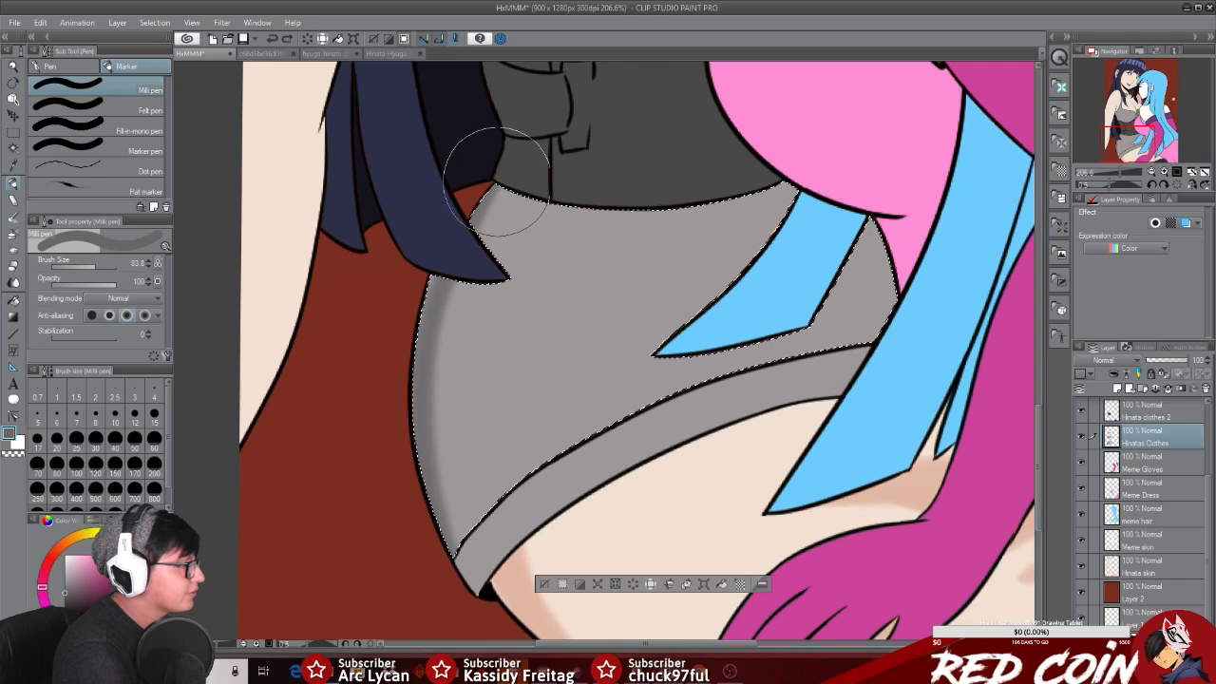
{"action": "left_click_drag", "start_coordinate": [480, 181], "coordinate": [427, 546]}
{"action": "key", "text": "ctrl+z"}
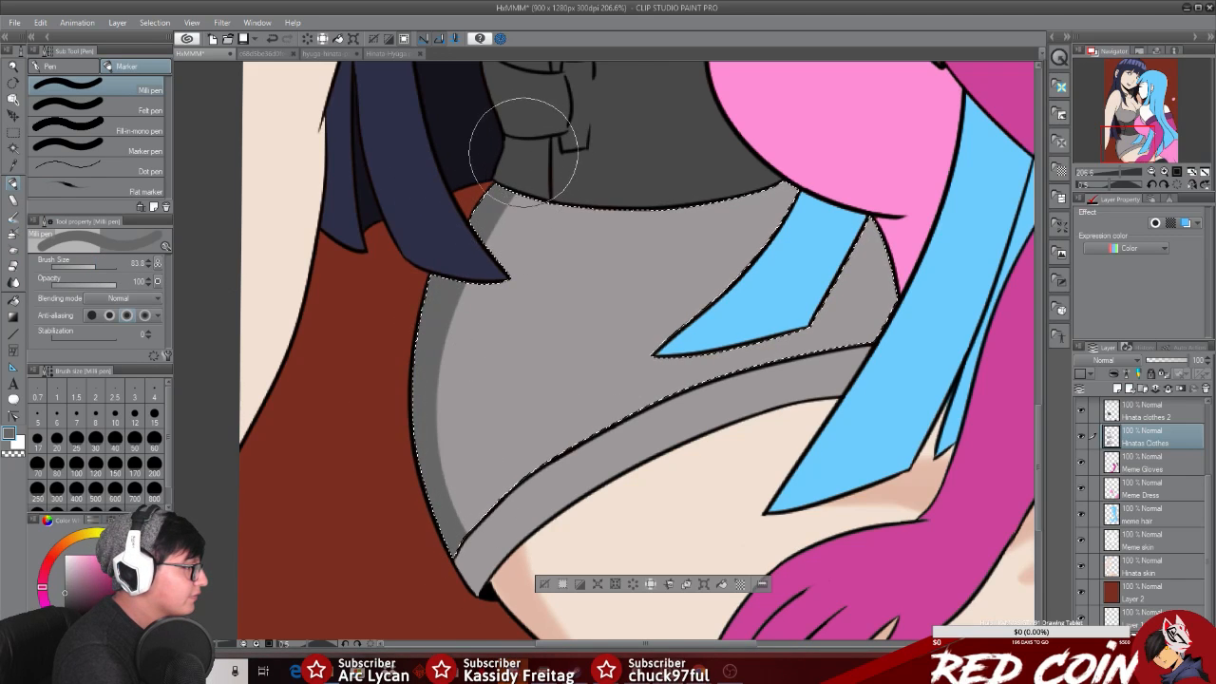
{"action": "left_click_drag", "start_coordinate": [503, 152], "coordinate": [488, 617]}
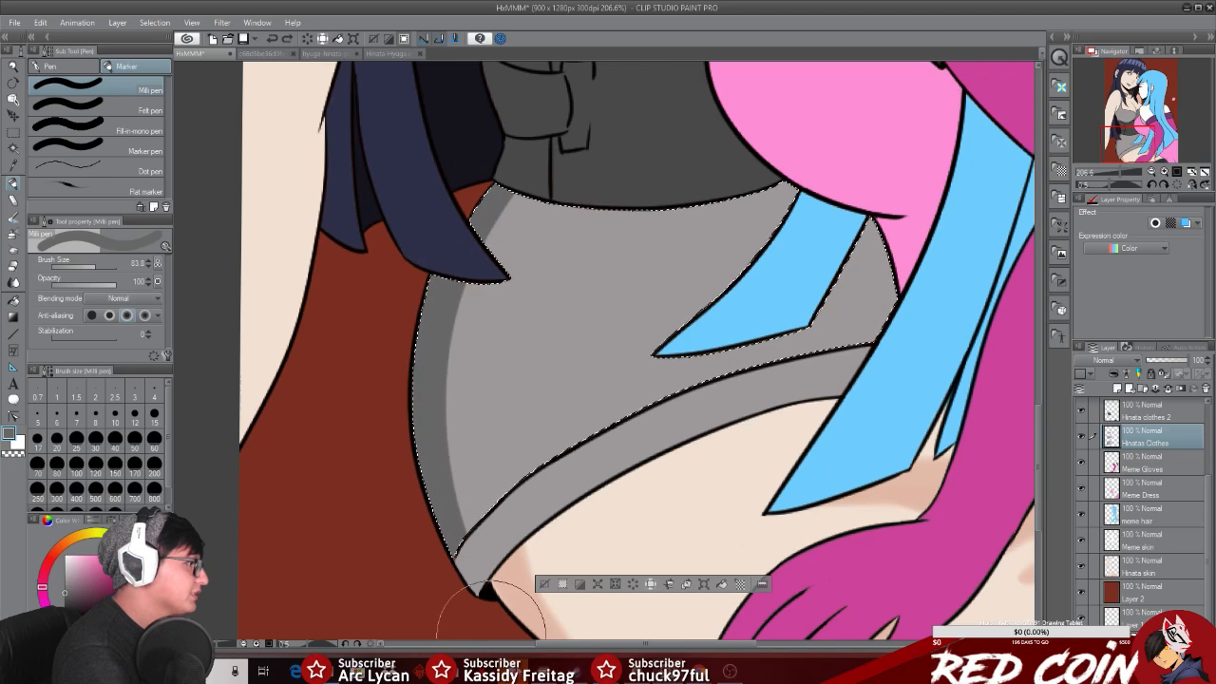
{"action": "mouse_move", "coordinate": [546, 143]}
{"action": "left_mouse_down"}
{"action": "mouse_move", "coordinate": [461, 261]}
{"action": "mouse_move", "coordinate": [546, 615]}
{"action": "left_mouse_up"}
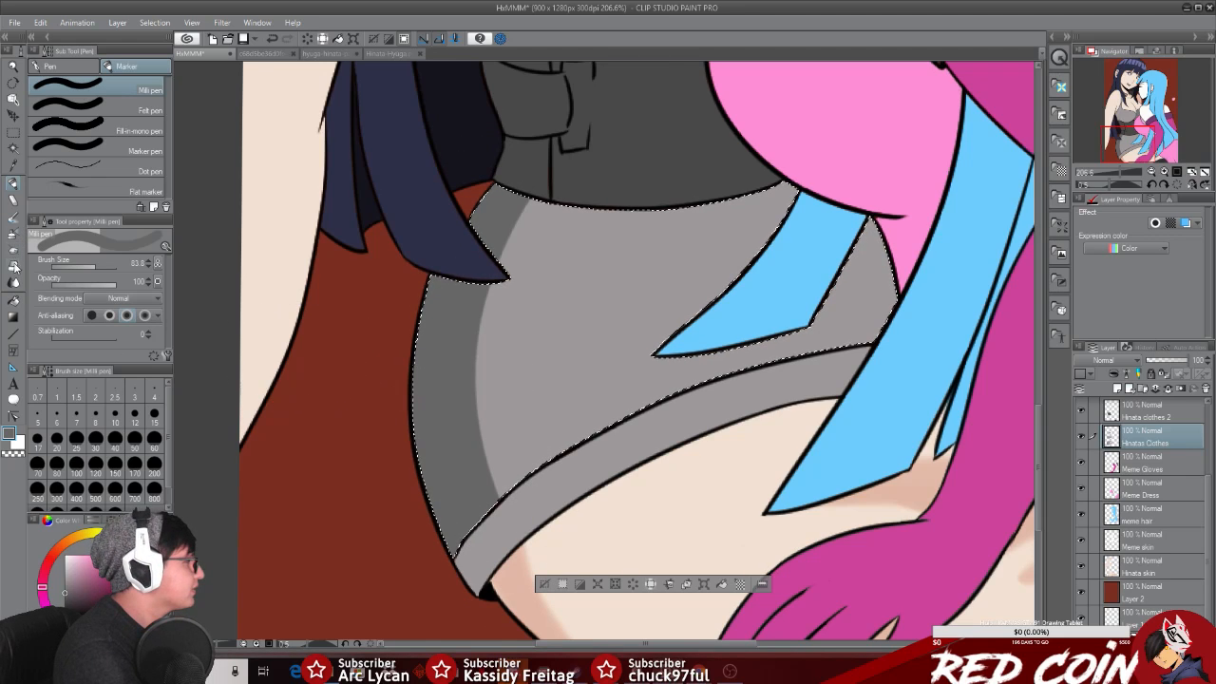
Step: Soften the inner edge of the skirt's shadow band with the Hard airbrush and clear the selection
{"action": "left_click", "coordinate": [16, 233]}
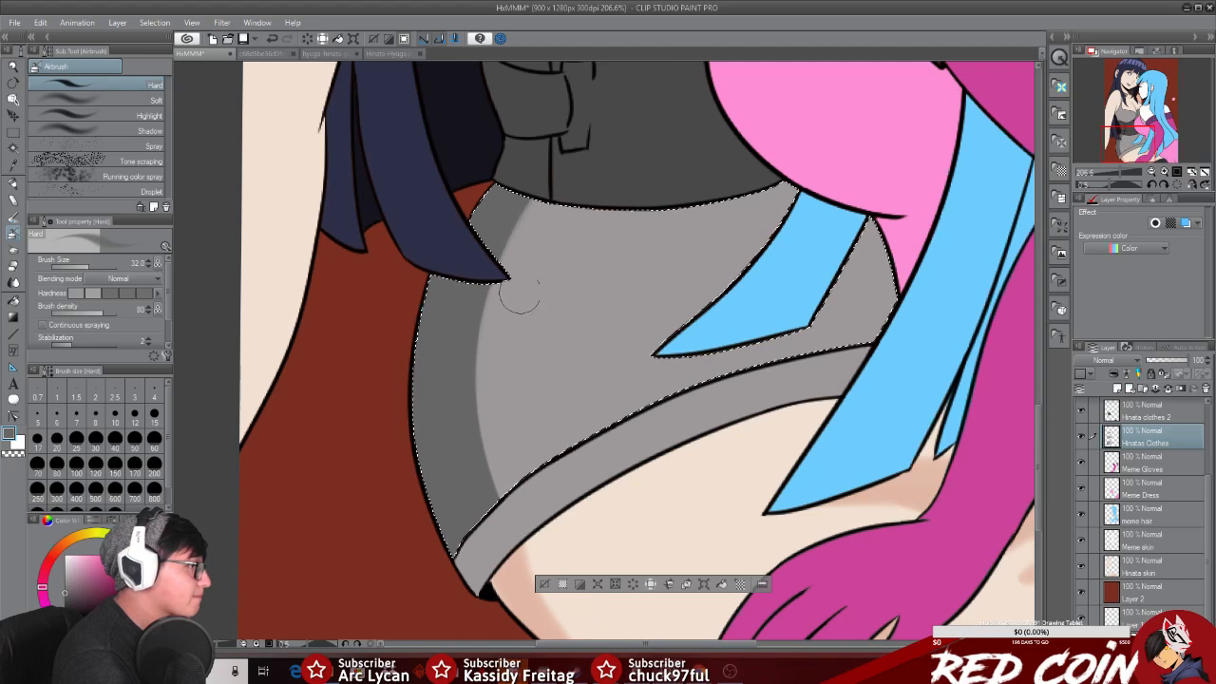
{"action": "mouse_move", "coordinate": [550, 182]}
{"action": "left_mouse_down"}
{"action": "mouse_move", "coordinate": [536, 577]}
{"action": "mouse_move", "coordinate": [580, 611]}
{"action": "left_mouse_up"}
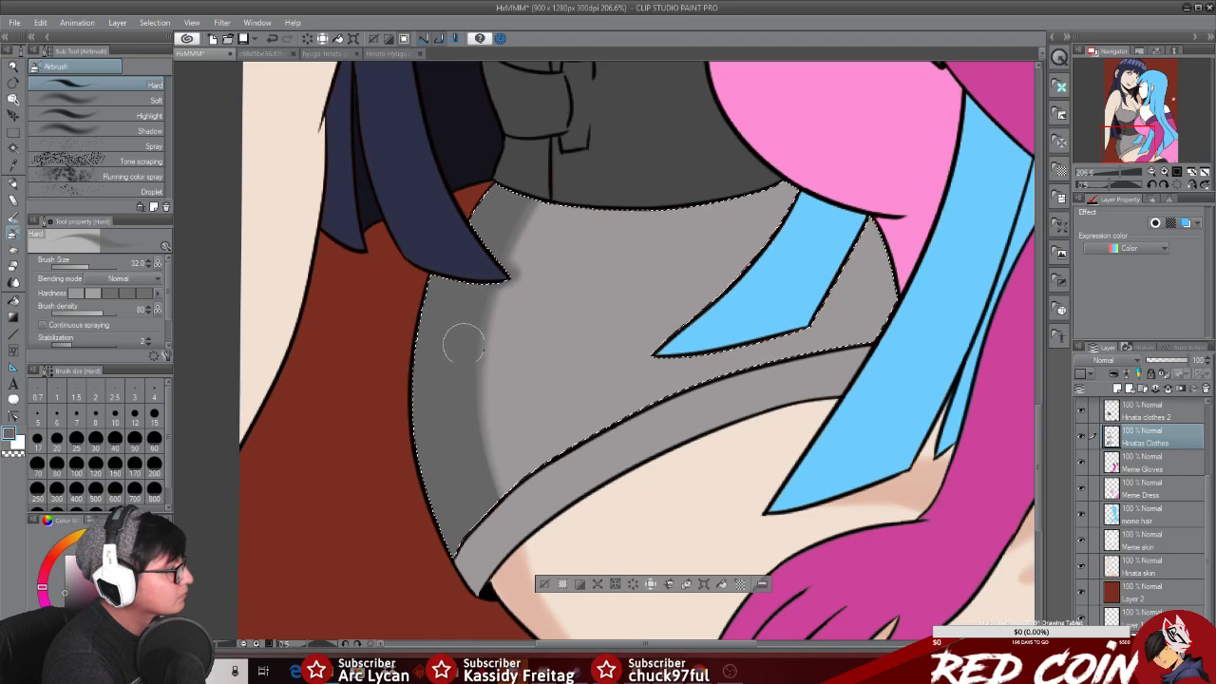
{"action": "left_click", "coordinate": [546, 583]}
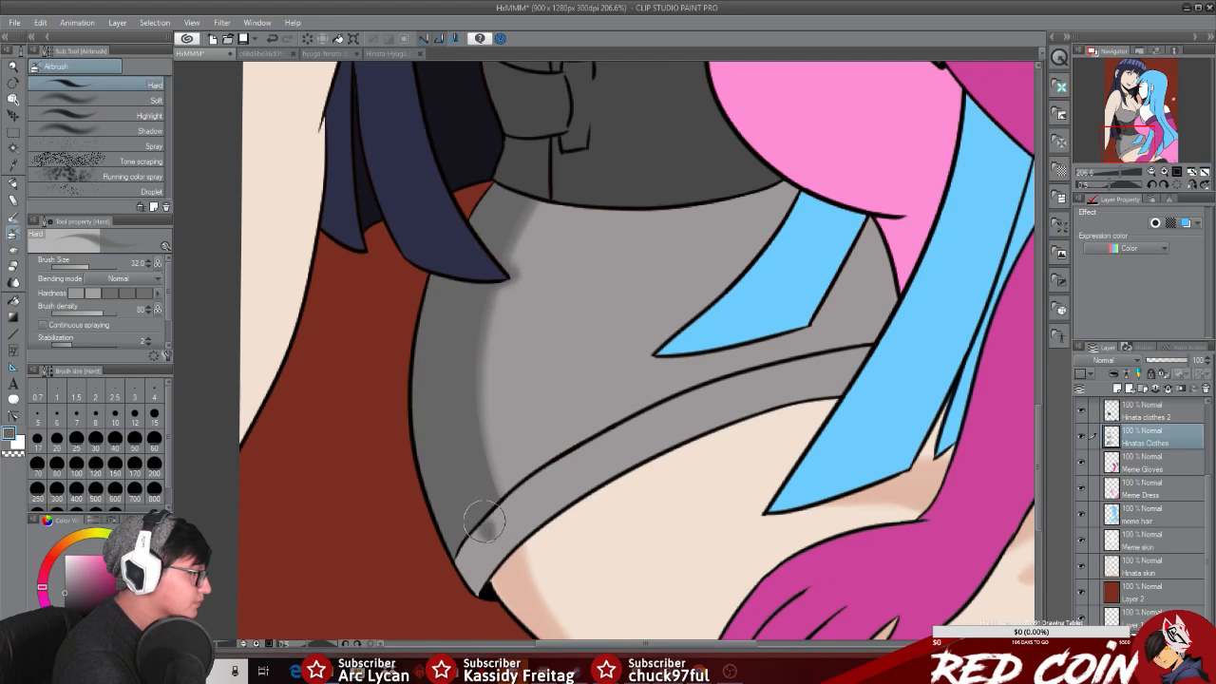
Step: Continue the dark-grey shadow across the left end of the skirt's hem band, refining the corner with the Milli pen at size 9.2
{"action": "mouse_move", "coordinate": [490, 539]}
{"action": "left_mouse_down"}
{"action": "mouse_move", "coordinate": [500, 516]}
{"action": "mouse_move", "coordinate": [511, 534]}
{"action": "mouse_move", "coordinate": [490, 501]}
{"action": "mouse_move", "coordinate": [513, 538]}
{"action": "mouse_move", "coordinate": [494, 531]}
{"action": "mouse_move", "coordinate": [481, 555]}
{"action": "mouse_move", "coordinate": [462, 534]}
{"action": "left_mouse_up"}
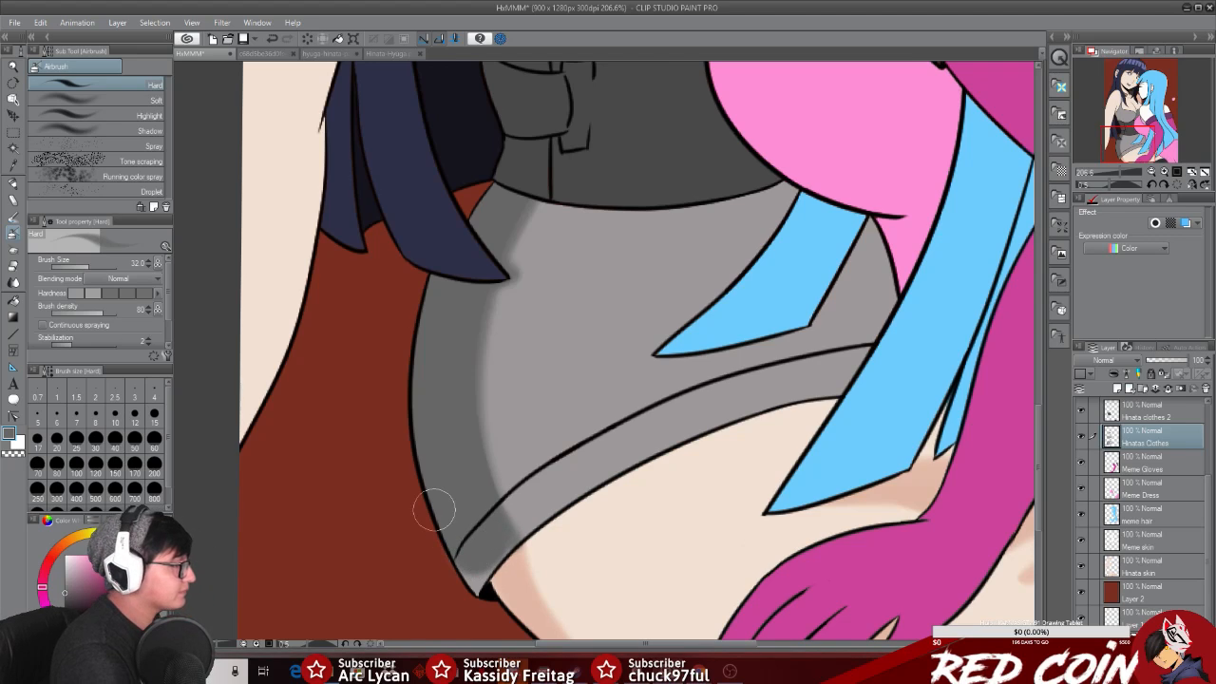
{"action": "left_click_drag", "start_coordinate": [1039, 432], "coordinate": [1040, 450]}
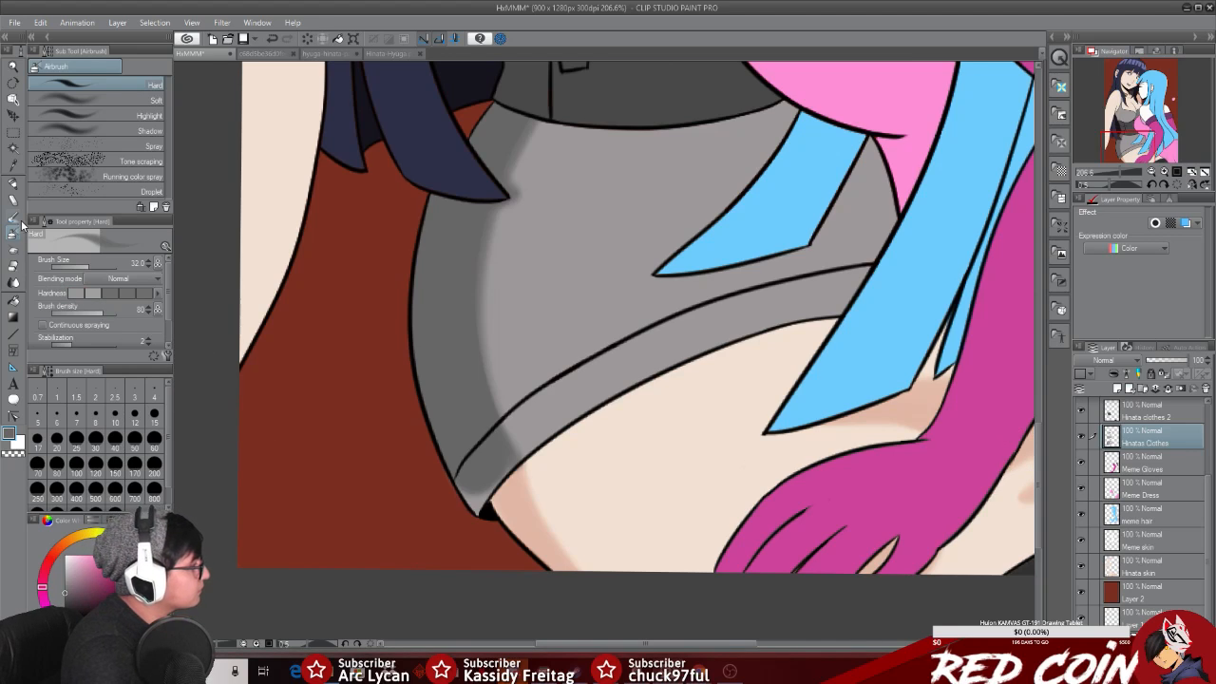
{"action": "left_click", "coordinate": [13, 185]}
{"action": "left_click_drag", "start_coordinate": [95, 267], "coordinate": [82, 267]}
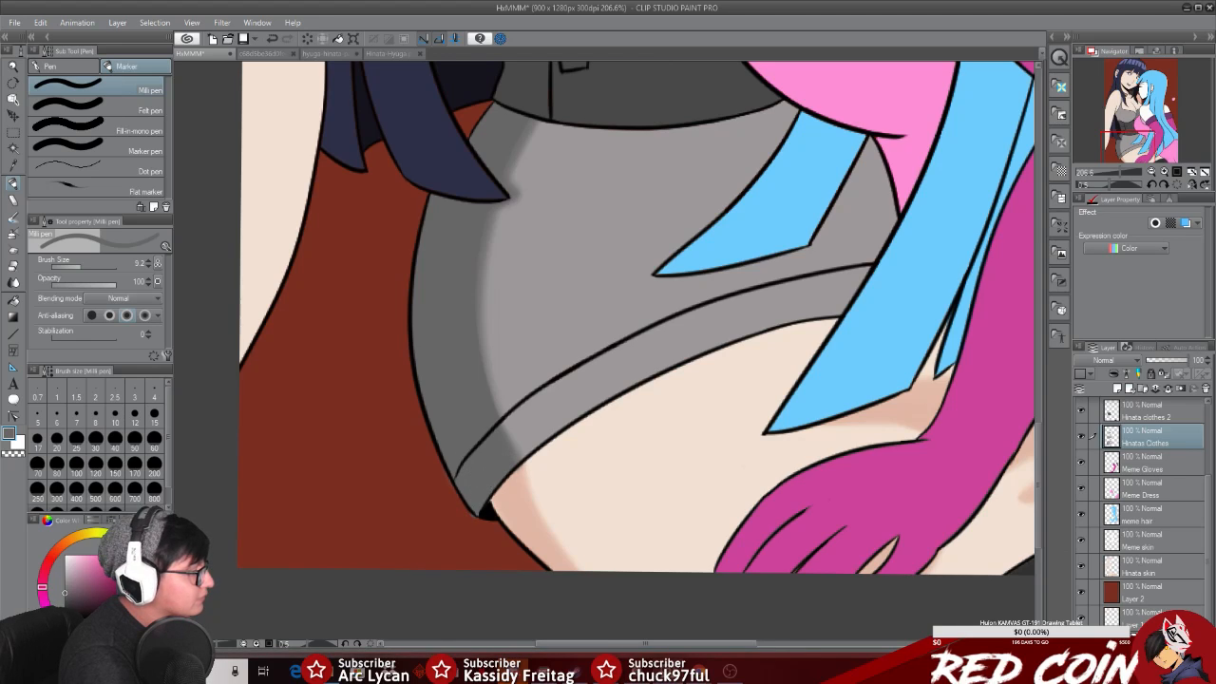
{"action": "left_click", "coordinate": [14, 265]}
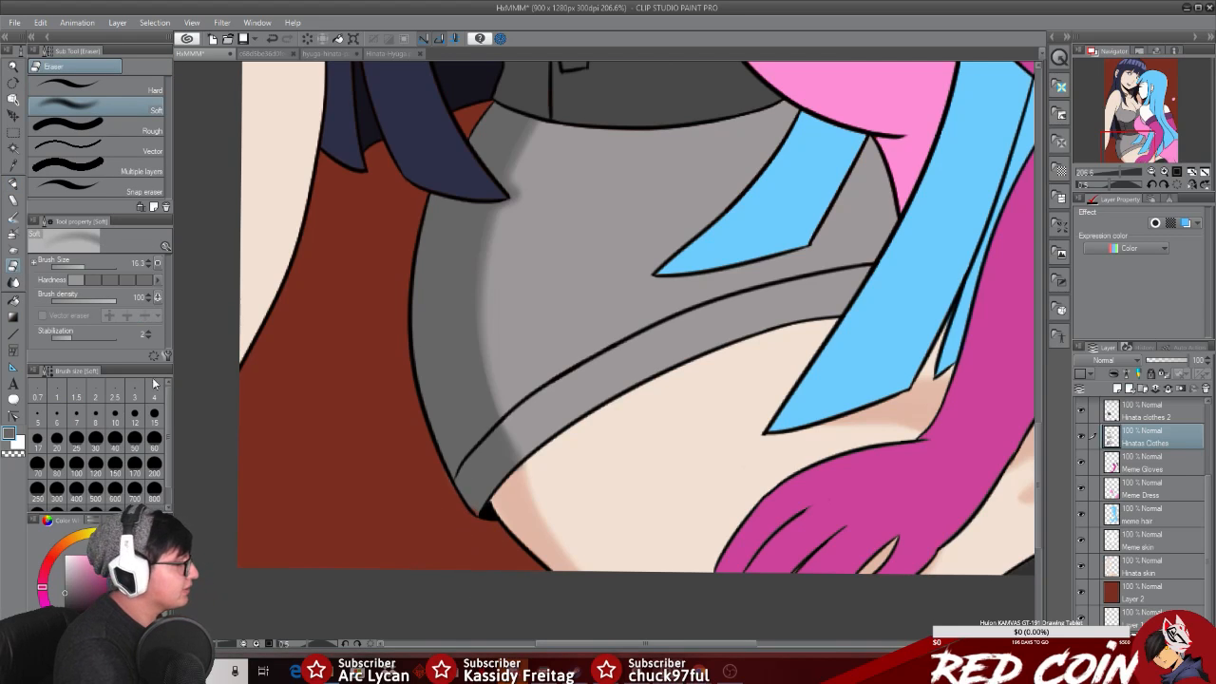
{"action": "left_click", "coordinate": [14, 190]}
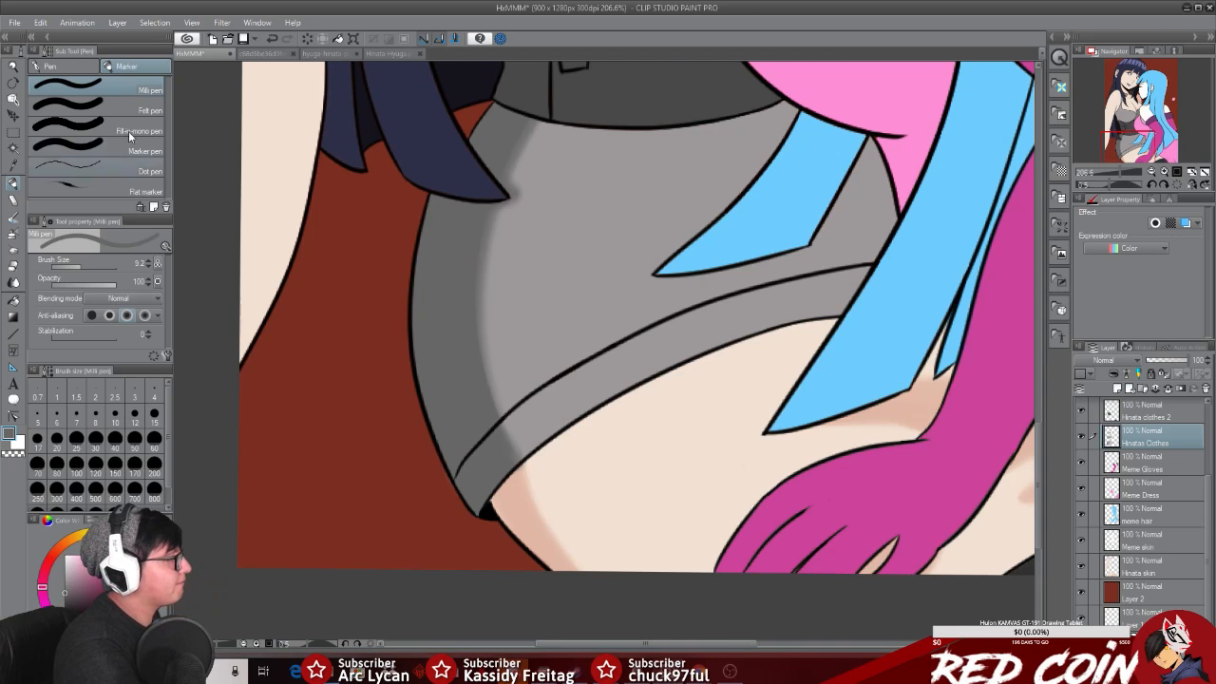
Step: Auto-select the grey bust area of the dress, shade its left edge with the Milli pen, soften it with the Hard airbrush, and deselect
{"action": "left_click", "coordinate": [13, 67]}
{"action": "left_click_drag", "start_coordinate": [781, 400], "coordinate": [740, 328]}
{"action": "left_click_drag", "start_coordinate": [716, 263], "coordinate": [749, 253]}
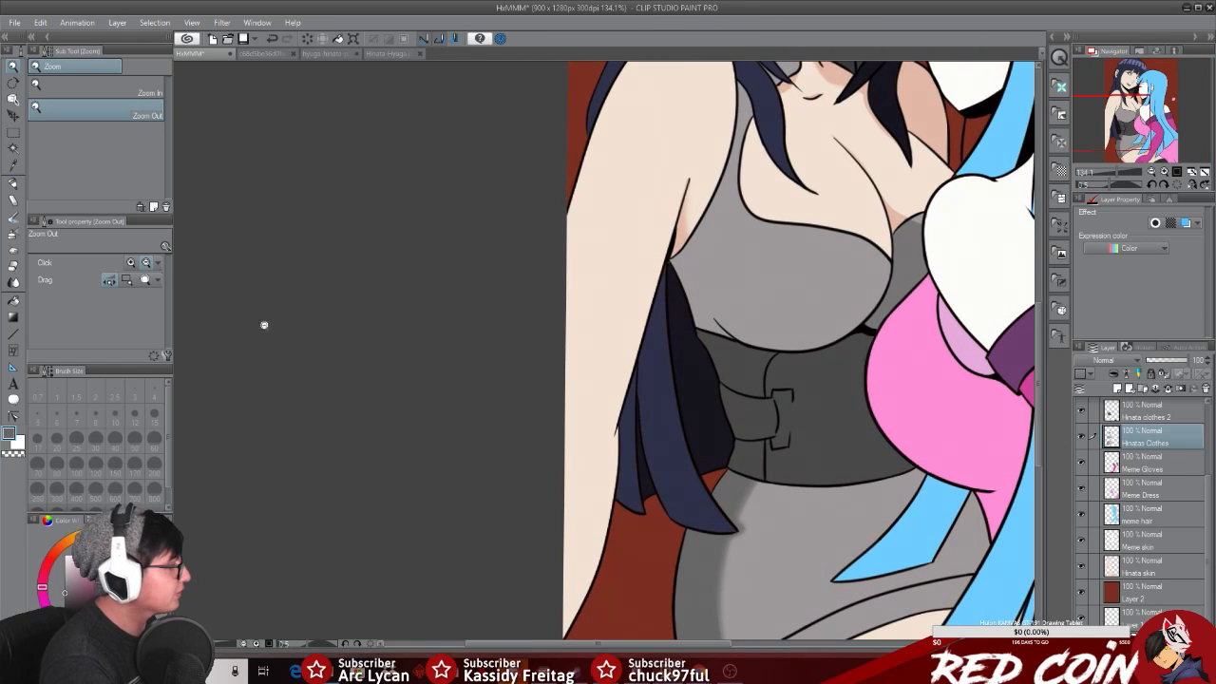
{"action": "left_click", "coordinate": [13, 183]}
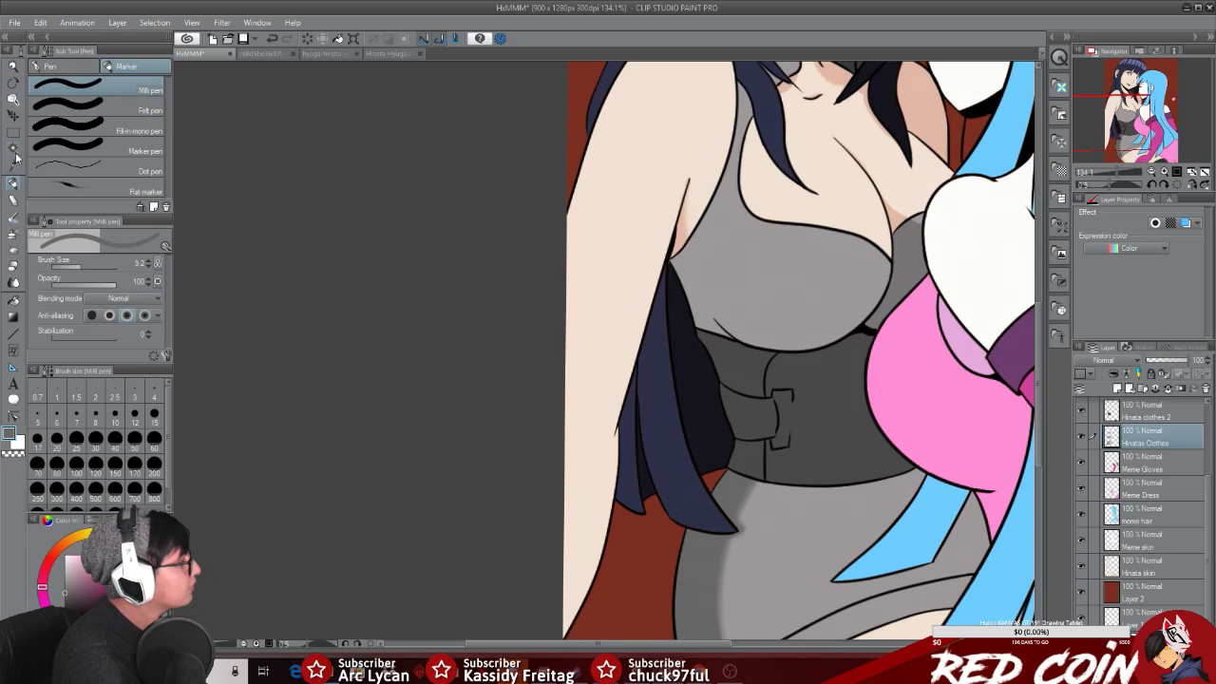
{"action": "left_click", "coordinate": [13, 147]}
{"action": "left_click", "coordinate": [703, 289]}
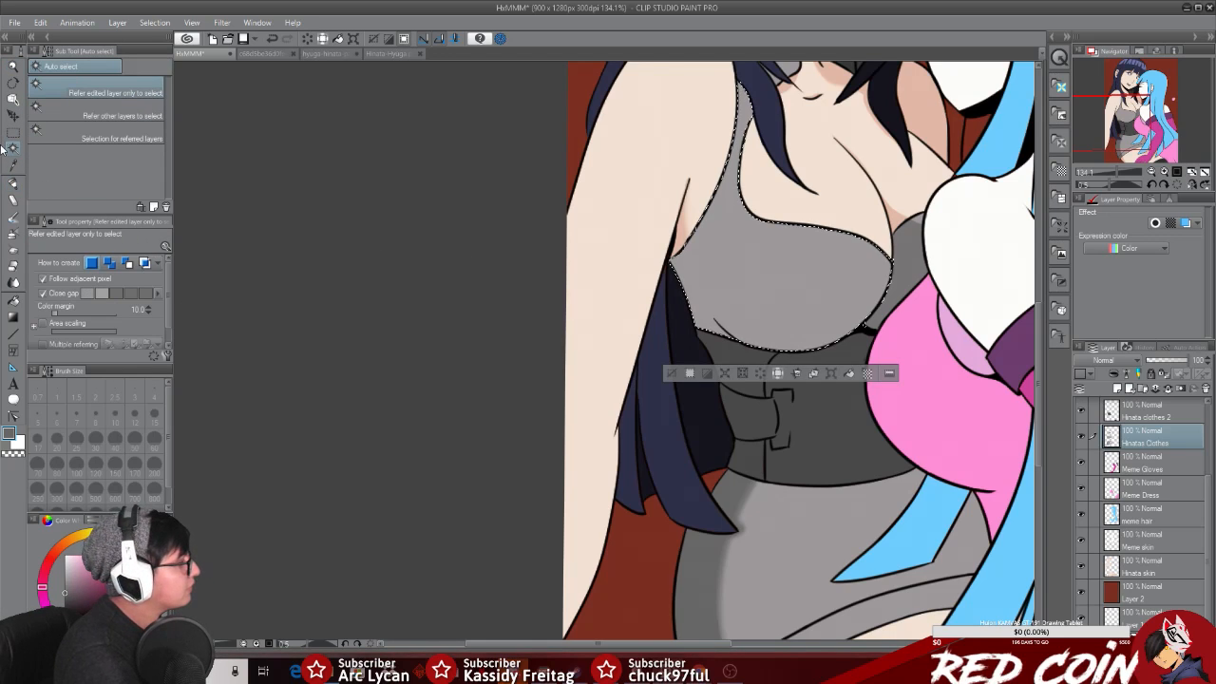
{"action": "left_click", "coordinate": [14, 183]}
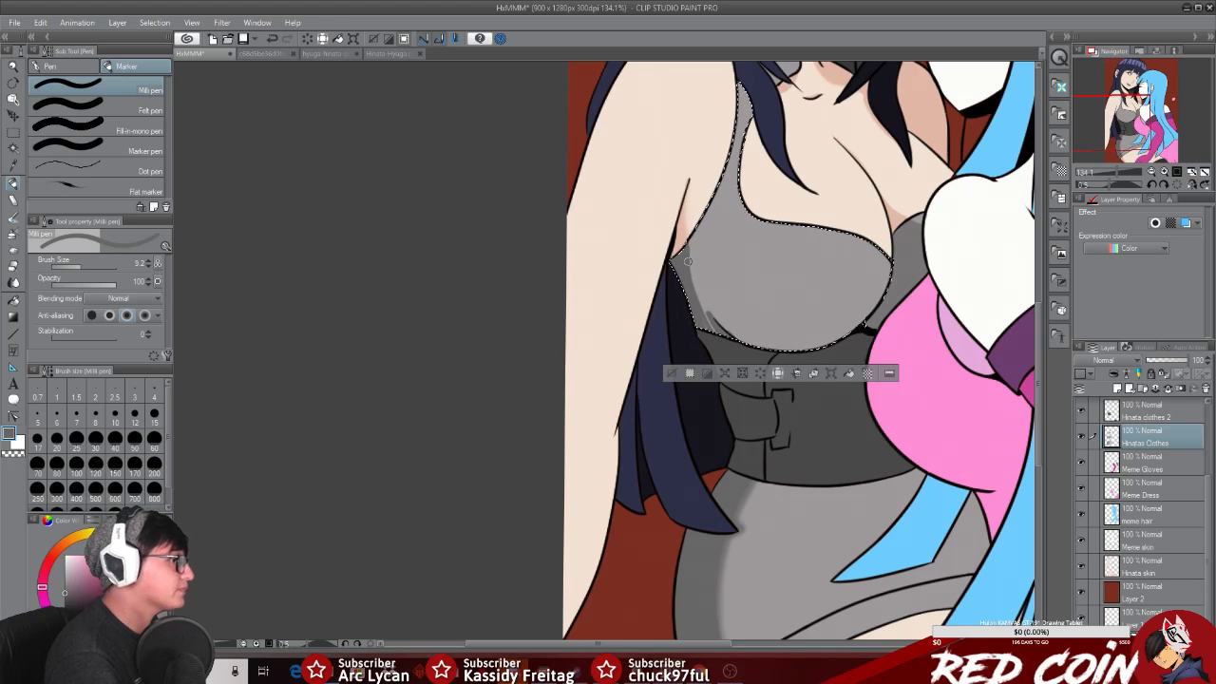
{"action": "left_click", "coordinate": [13, 235]}
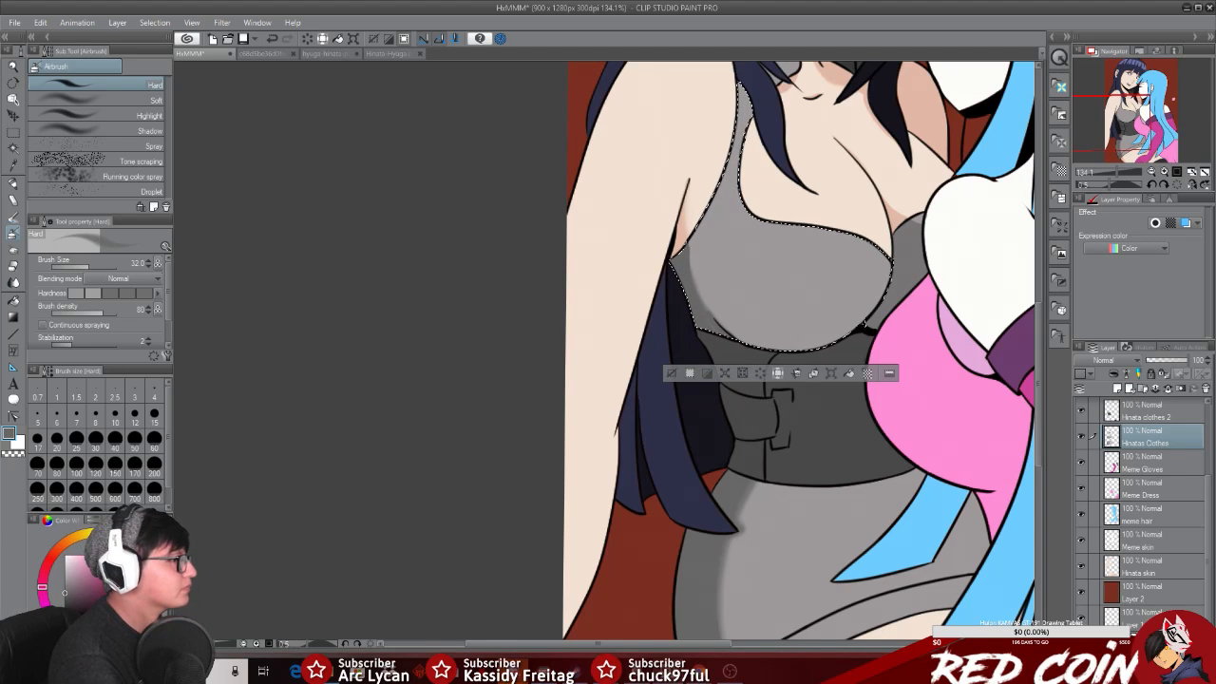
{"action": "left_click", "coordinate": [670, 374]}
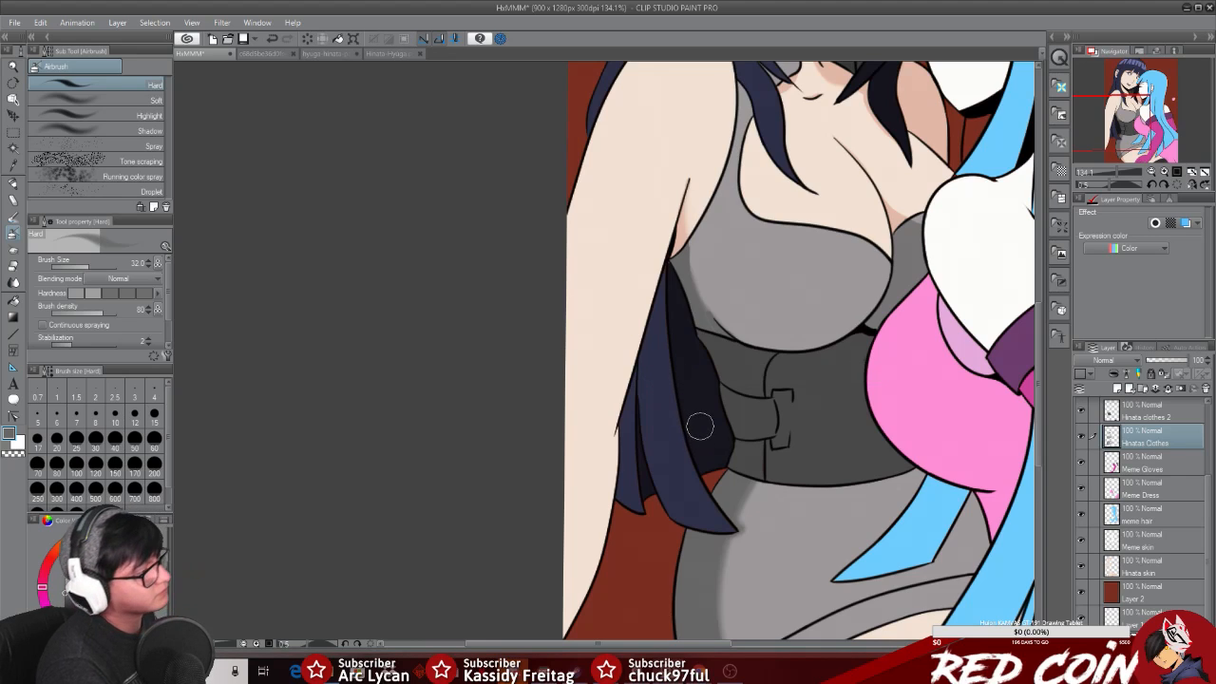
Step: Try airbrushing a shadow on the skirt just below the belt without a selection, undoing the strokes
{"action": "left_click", "coordinate": [13, 70]}
{"action": "left_click_drag", "start_coordinate": [1025, 371], "coordinate": [709, 603]}
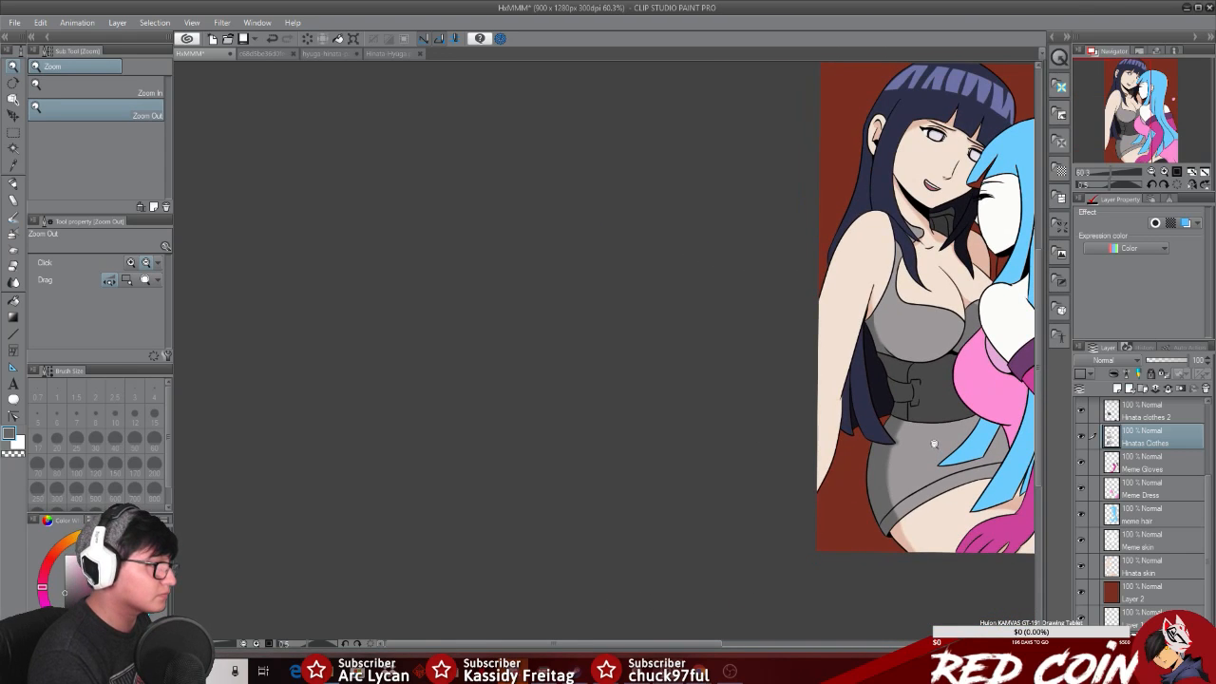
{"action": "left_click_drag", "start_coordinate": [968, 437], "coordinate": [961, 469]}
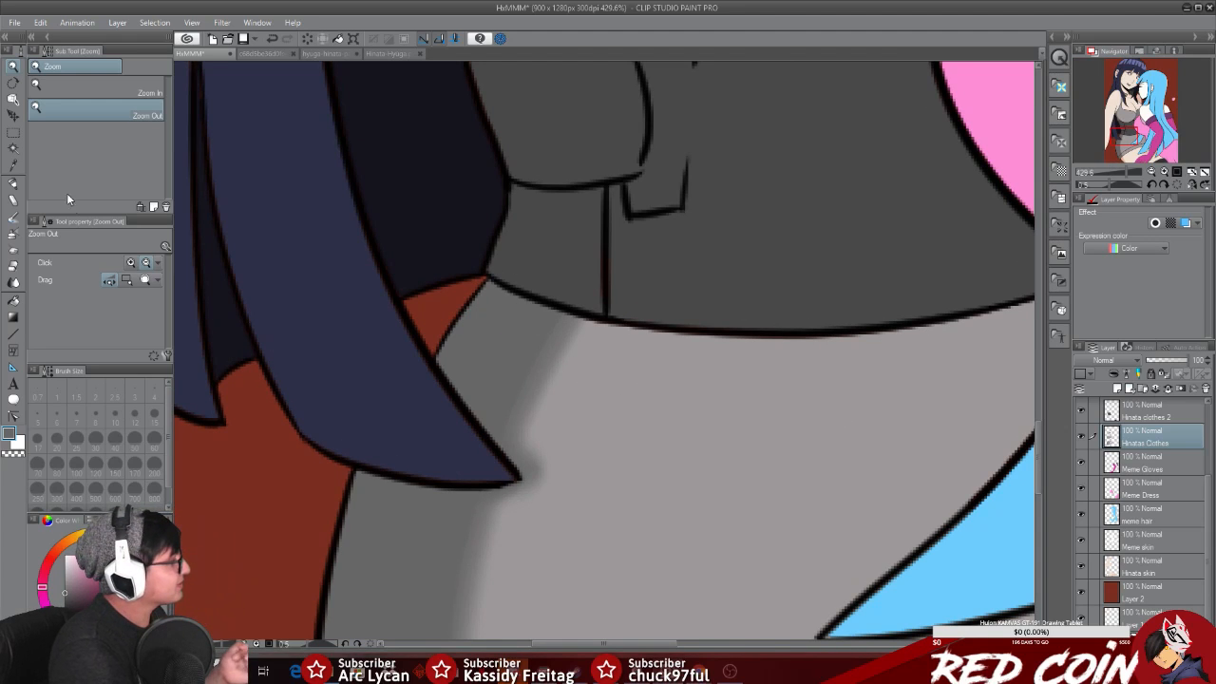
{"action": "left_click", "coordinate": [12, 233]}
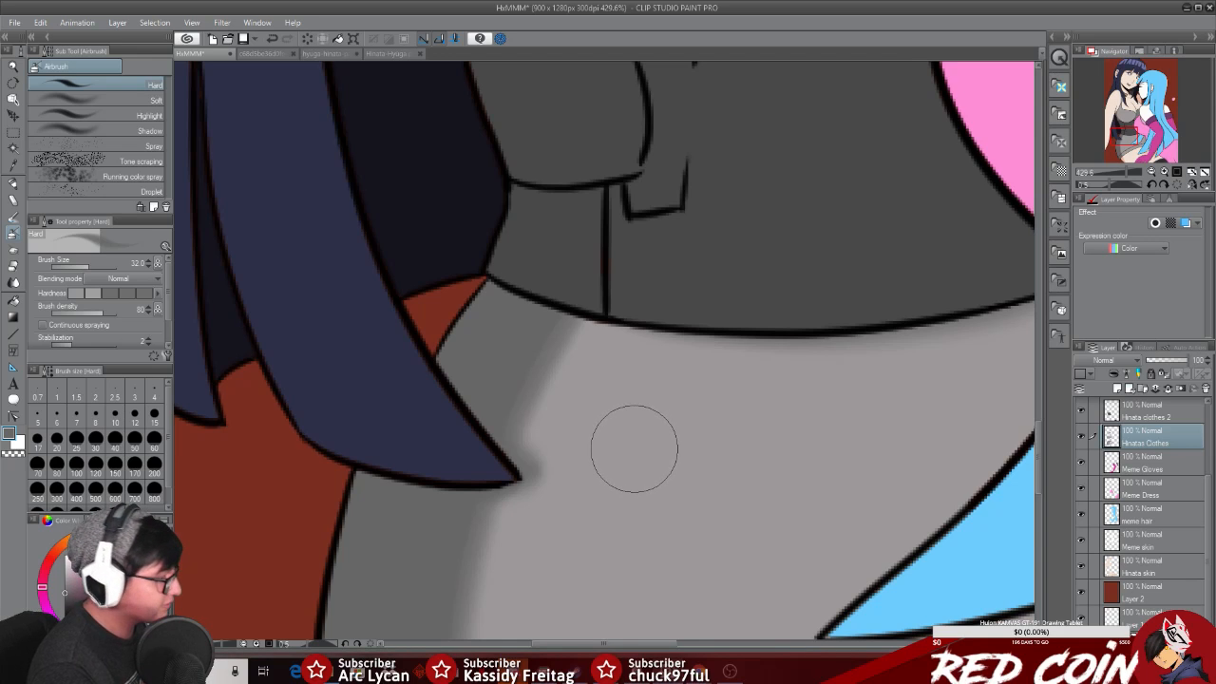
{"action": "left_click_drag", "start_coordinate": [652, 644], "coordinate": [698, 644]}
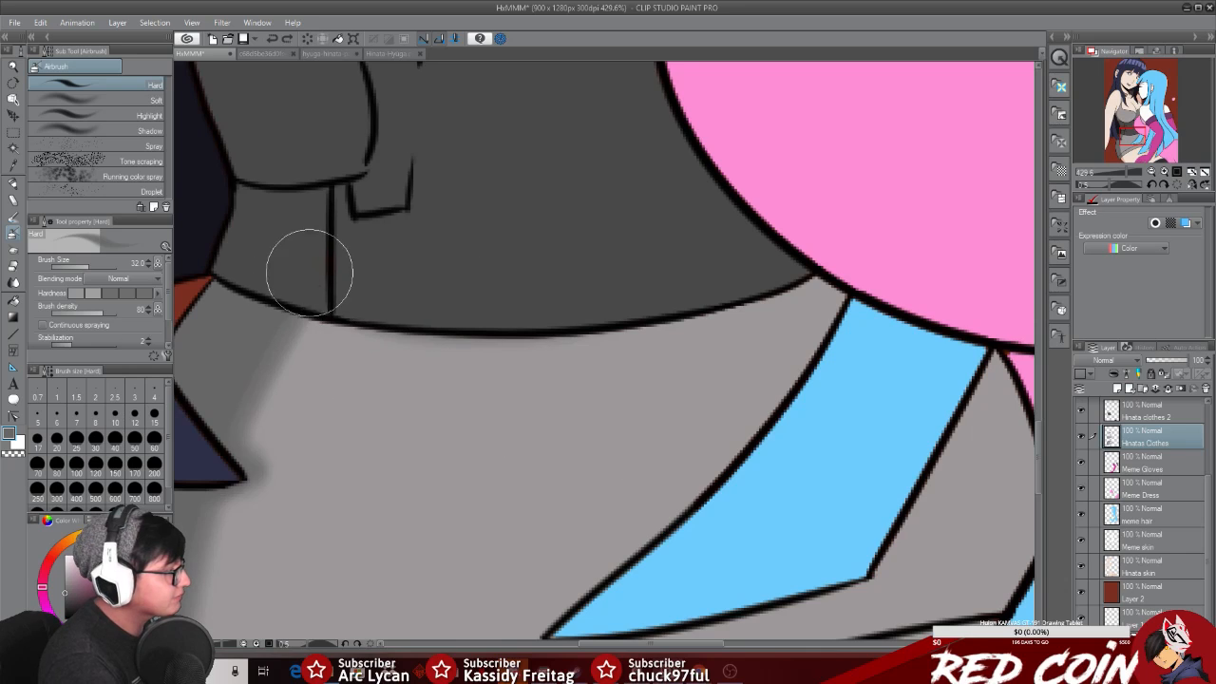
{"action": "mouse_move", "coordinate": [288, 285]}
{"action": "left_mouse_down"}
{"action": "mouse_move", "coordinate": [421, 329]}
{"action": "mouse_move", "coordinate": [583, 307]}
{"action": "left_mouse_up"}
{"action": "key", "text": "ctrl+z"}
{"action": "mouse_move", "coordinate": [281, 292]}
{"action": "left_mouse_down"}
{"action": "mouse_move", "coordinate": [772, 251]}
{"action": "mouse_move", "coordinate": [806, 237]}
{"action": "mouse_move", "coordinate": [313, 308]}
{"action": "mouse_move", "coordinate": [826, 233]}
{"action": "left_mouse_up"}
{"action": "key", "text": "ctrl+z"}
{"action": "key", "text": "ctrl+z"}
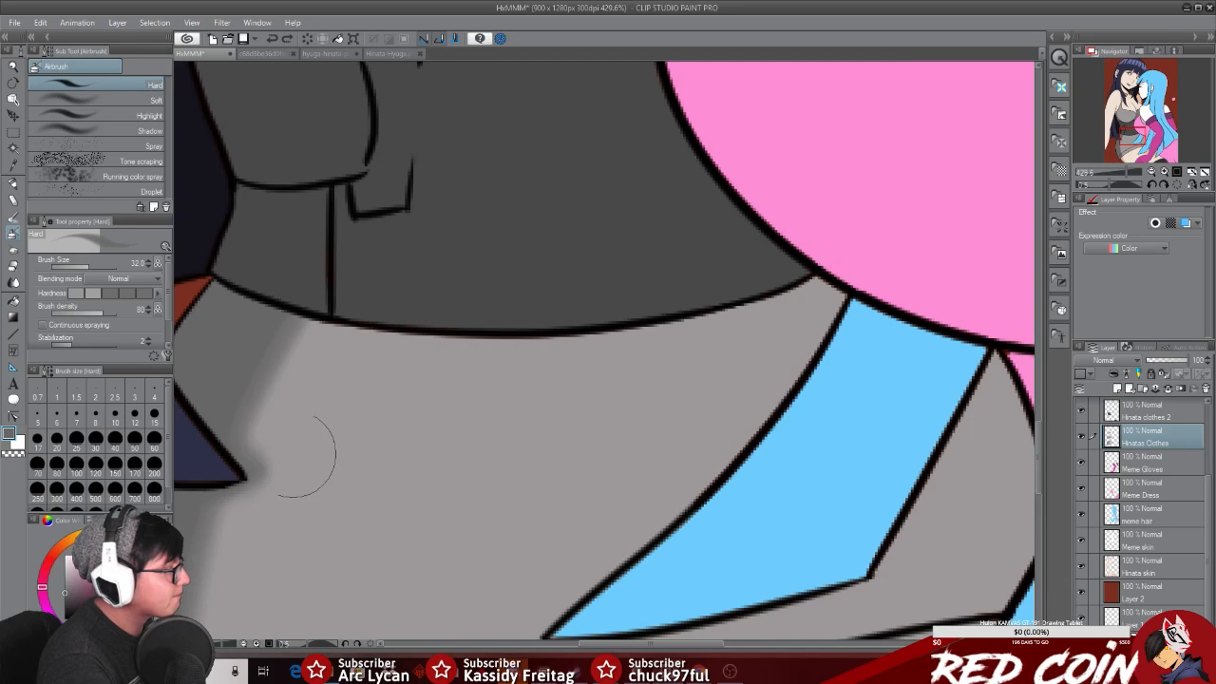
Step: Auto-select the skirt's light-grey area, airbrush a thin dark shadow along the belt's lower edge with the Hard airbrush, and deselect
{"action": "left_click", "coordinate": [13, 148]}
{"action": "left_click", "coordinate": [353, 354]}
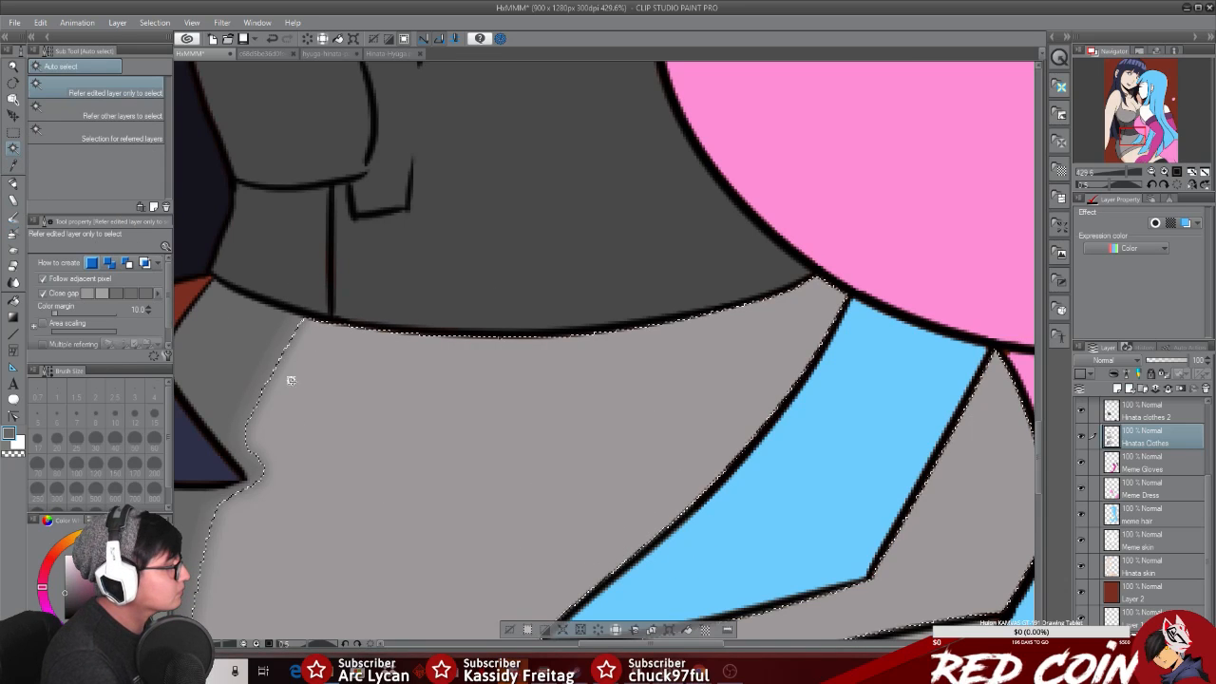
{"action": "left_click", "coordinate": [13, 233]}
{"action": "mouse_move", "coordinate": [285, 306]}
{"action": "left_mouse_down"}
{"action": "mouse_move", "coordinate": [509, 336]}
{"action": "mouse_move", "coordinate": [813, 273]}
{"action": "left_mouse_up"}
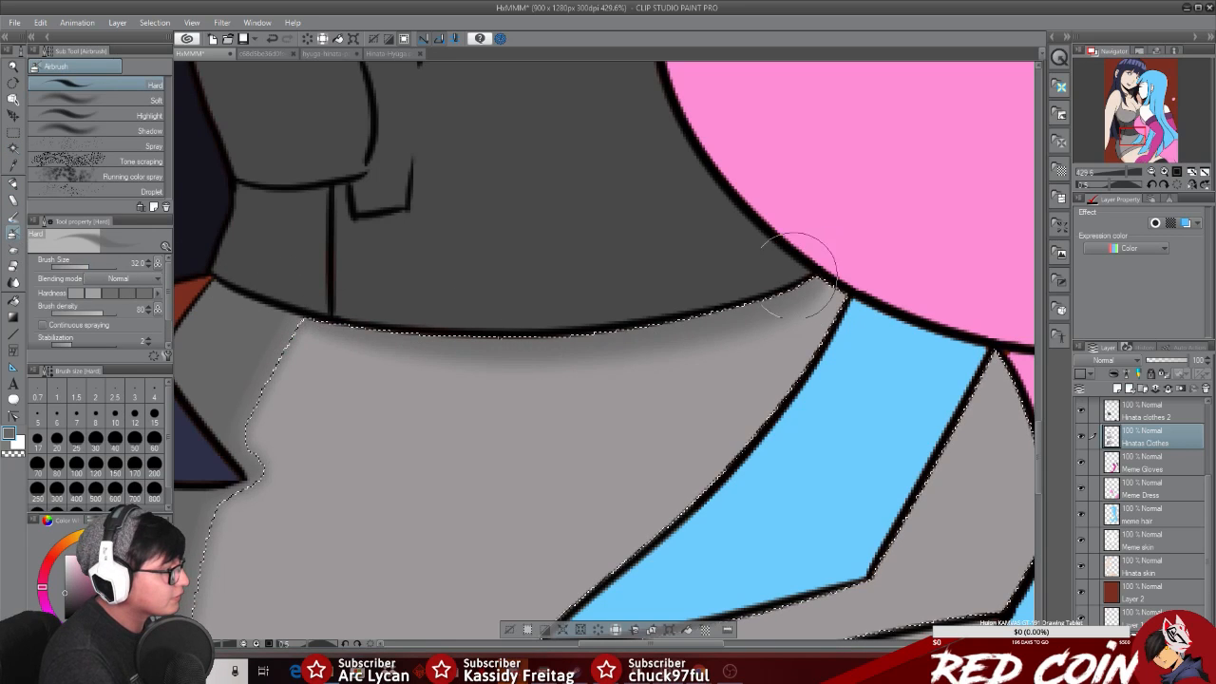
{"action": "key", "text": "ctrl+z"}
{"action": "left_click_drag", "start_coordinate": [329, 303], "coordinate": [829, 243]}
{"action": "key", "text": "ctrl+z"}
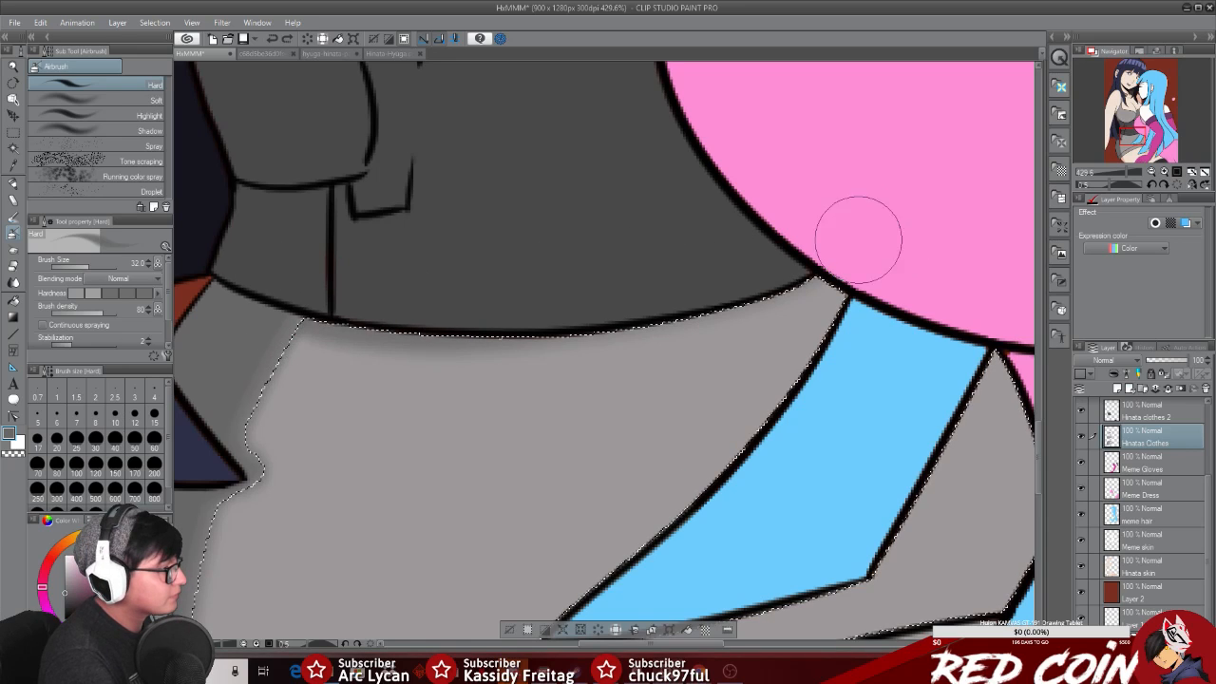
{"action": "left_click_drag", "start_coordinate": [295, 294], "coordinate": [877, 212]}
{"action": "key", "text": "ctrl+z"}
{"action": "mouse_move", "coordinate": [255, 298]}
{"action": "left_mouse_down"}
{"action": "mouse_move", "coordinate": [553, 316]}
{"action": "mouse_move", "coordinate": [888, 226]}
{"action": "left_mouse_up"}
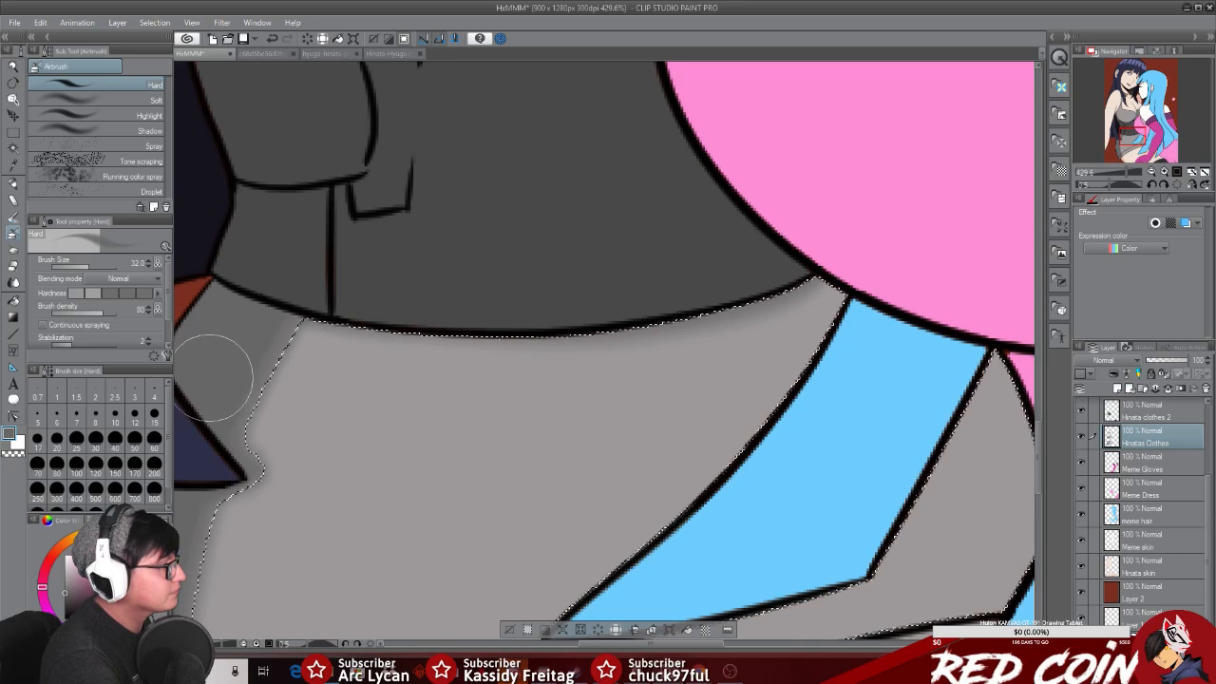
{"action": "left_click", "coordinate": [527, 629]}
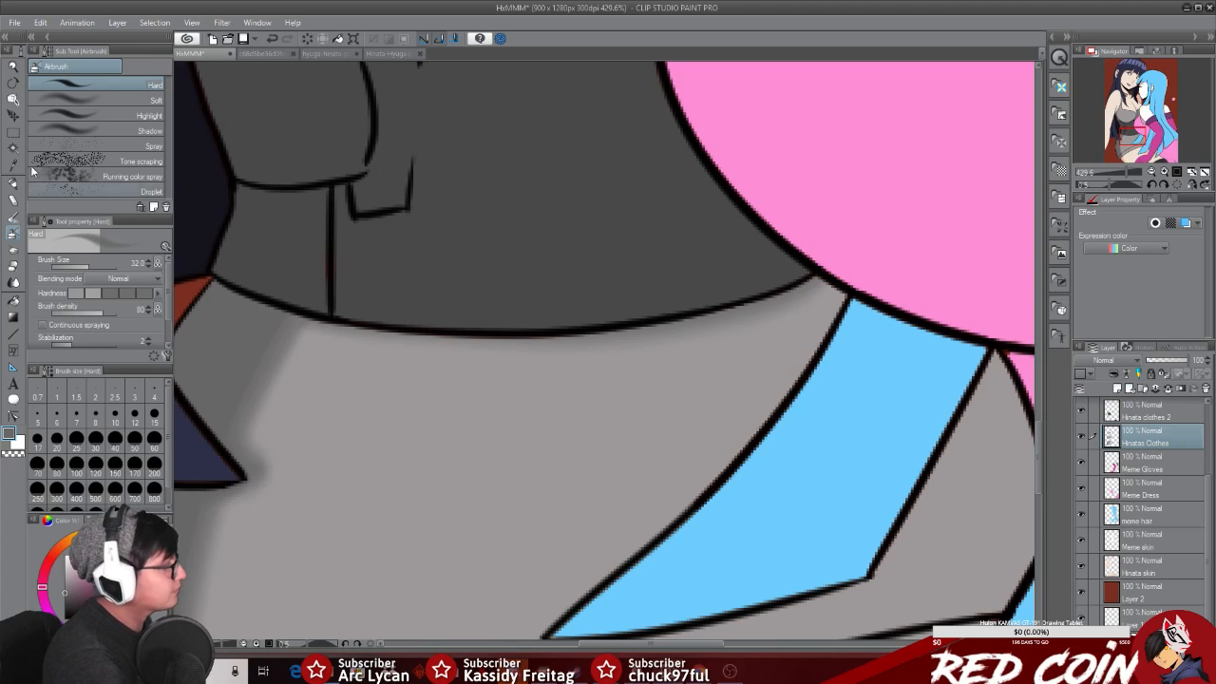
Step: Activate the Hinata clothes 2 layer and sample the stocking's dark grey shadow colour for the Milli pen
{"action": "double_click", "coordinate": [11, 66]}
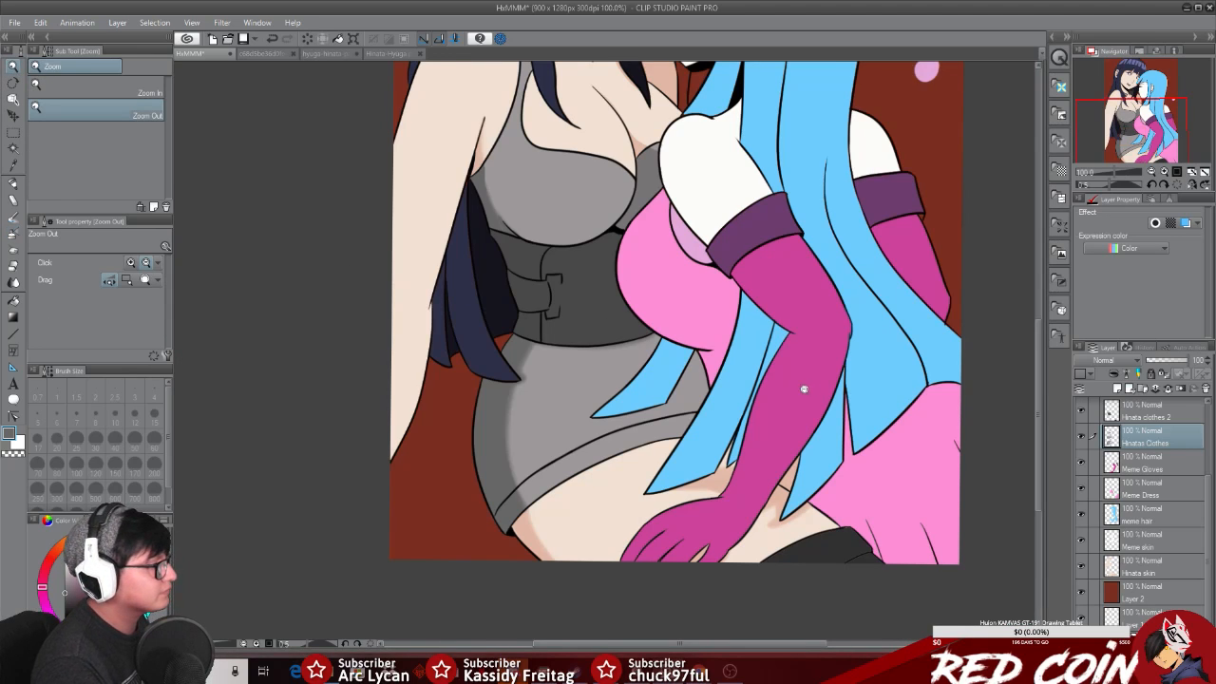
{"action": "left_click", "coordinate": [811, 387]}
{"action": "left_click_drag", "start_coordinate": [1039, 297], "coordinate": [1038, 256]}
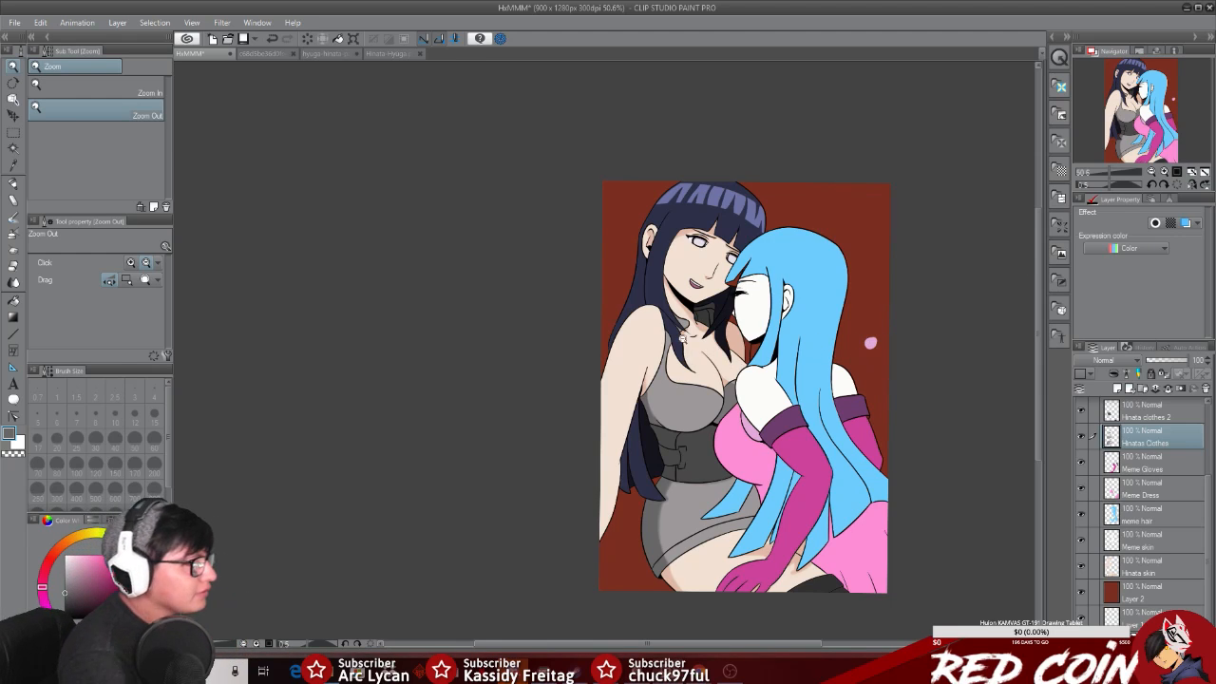
{"action": "left_click_drag", "start_coordinate": [807, 589], "coordinate": [898, 564]}
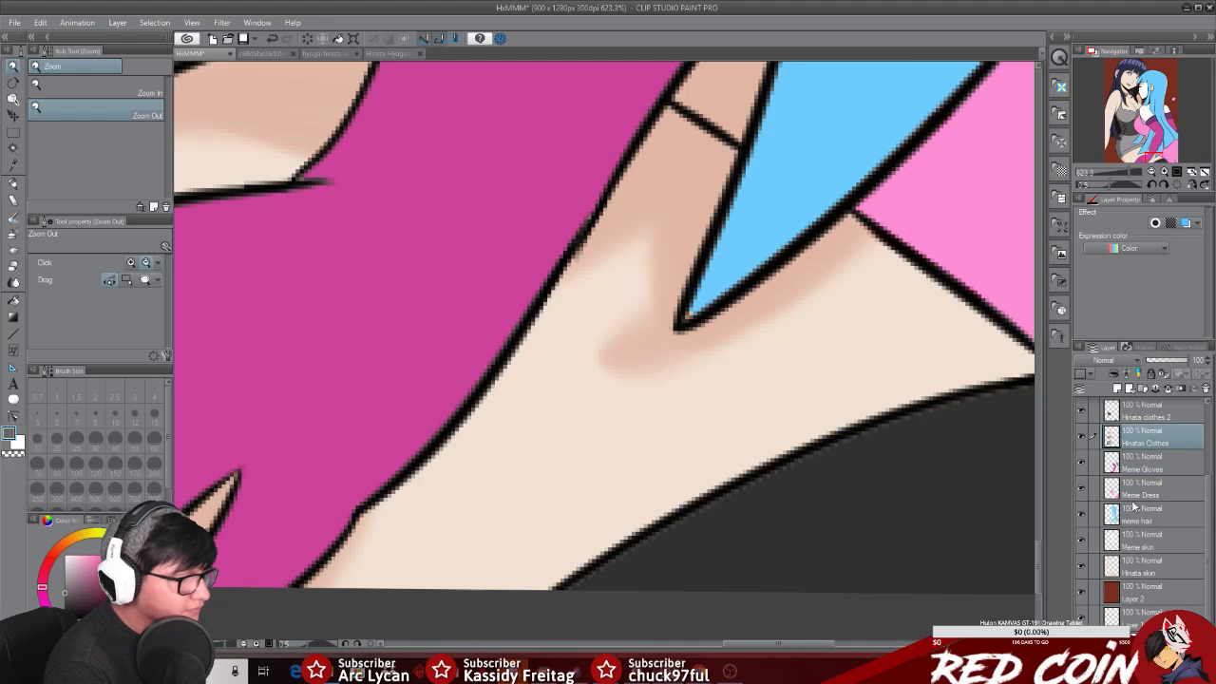
{"action": "left_click", "coordinate": [1158, 572]}
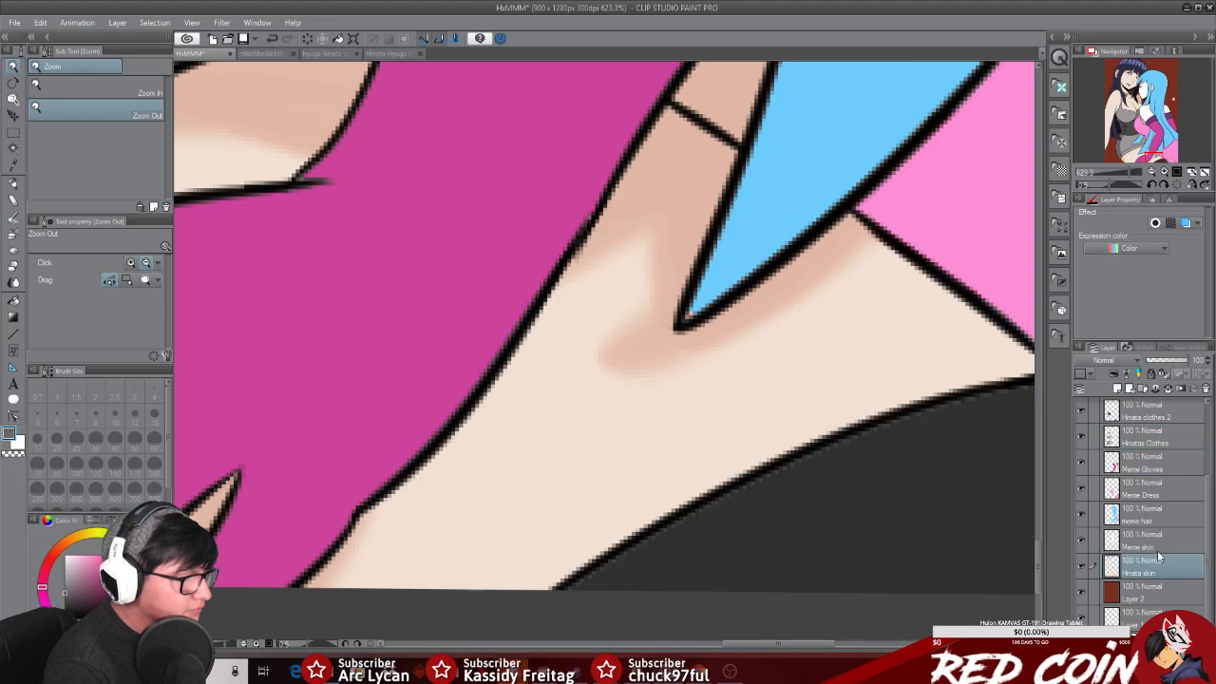
{"action": "left_click", "coordinate": [1166, 534]}
{"action": "left_click", "coordinate": [1156, 446]}
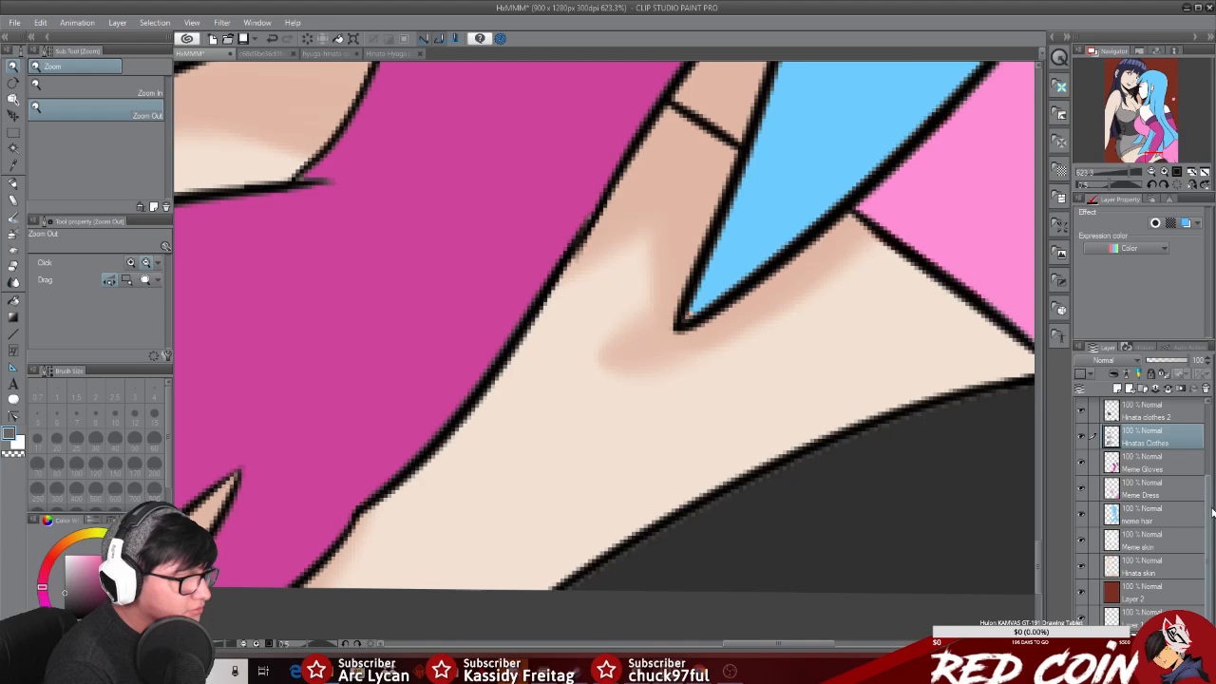
{"action": "left_click", "coordinate": [1081, 411]}
{"action": "left_click", "coordinate": [1081, 411]}
{"action": "left_click", "coordinate": [1149, 417]}
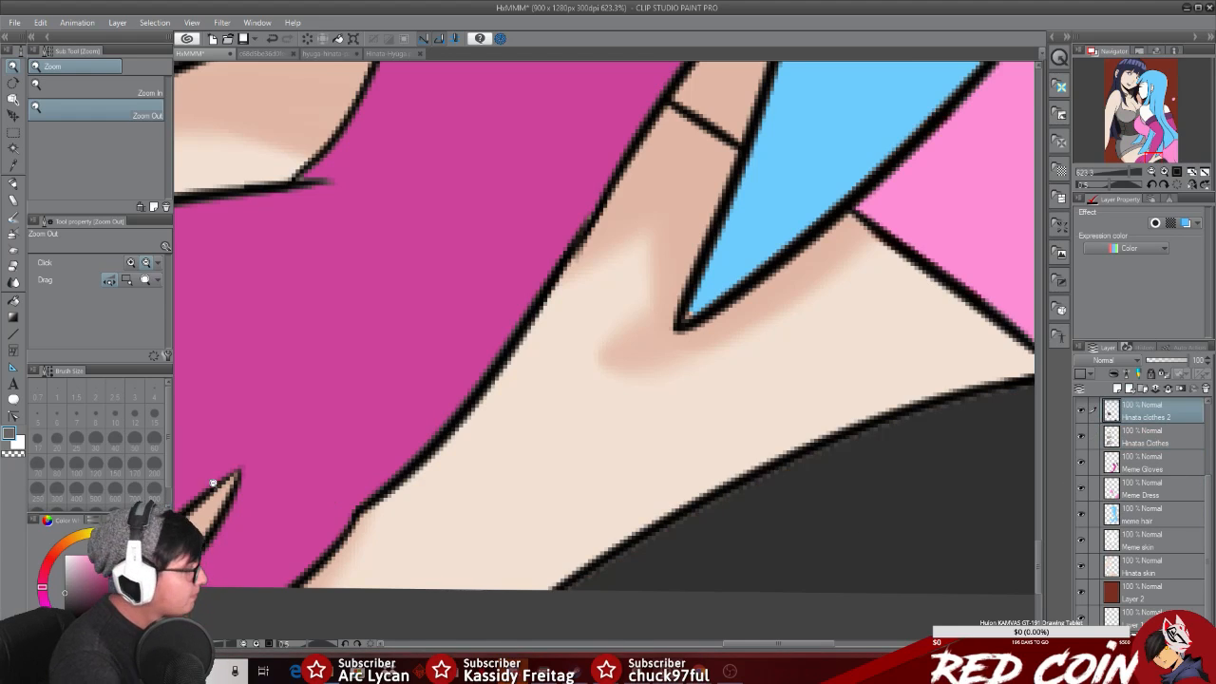
{"action": "left_click", "coordinate": [13, 167]}
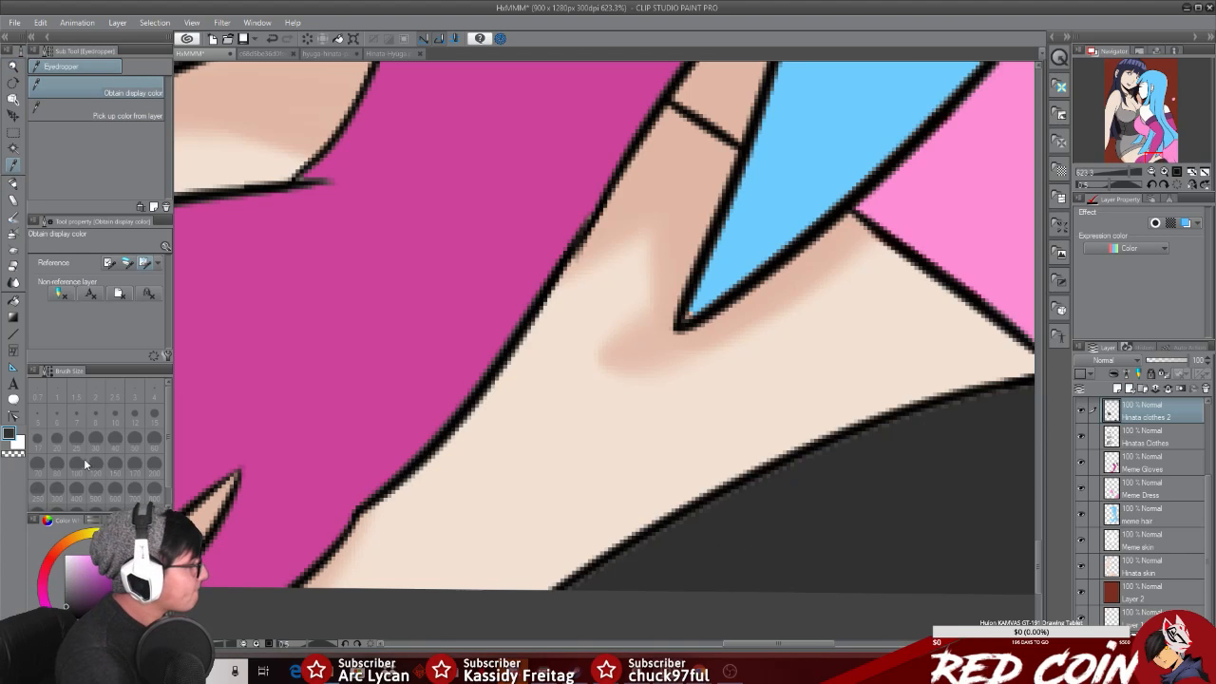
{"action": "left_click", "coordinate": [14, 186]}
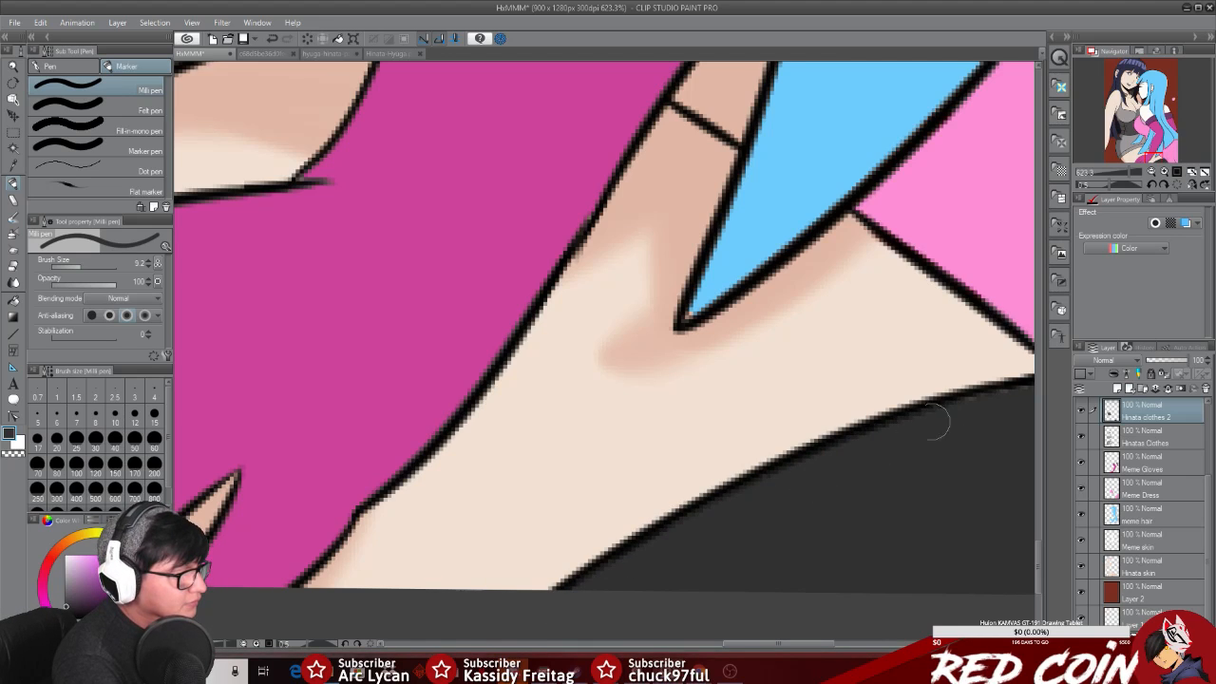
{"action": "left_click_drag", "start_coordinate": [743, 646], "coordinate": [776, 646]}
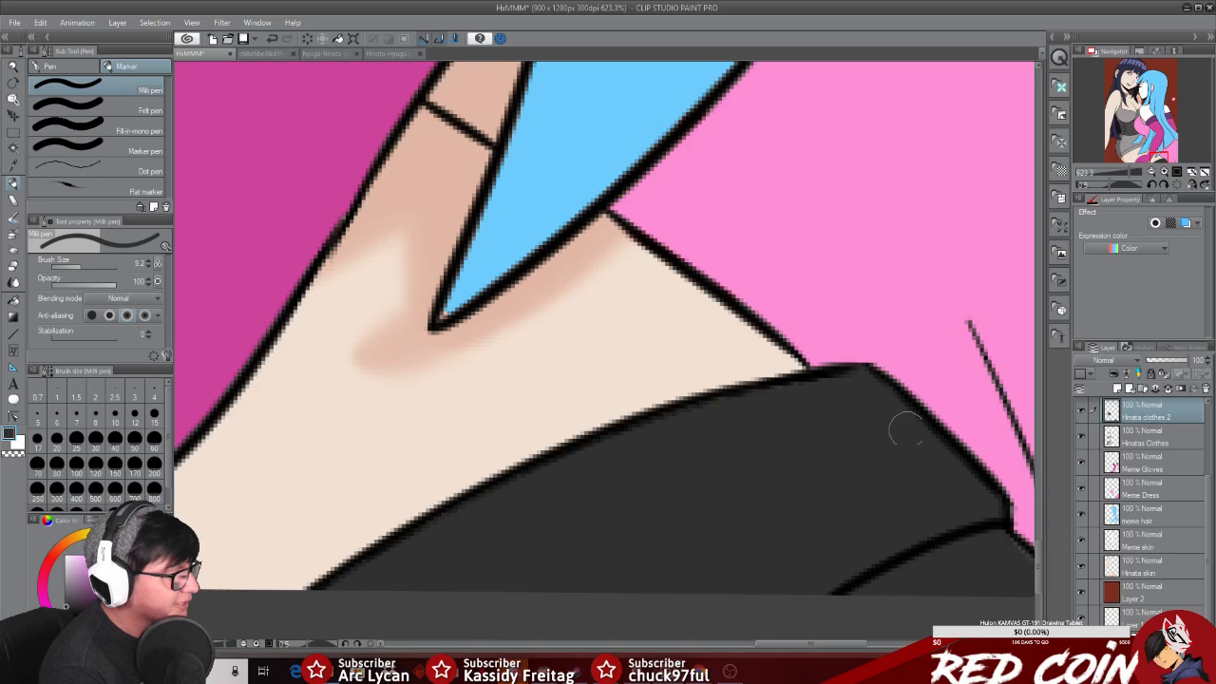
{"action": "left_click_drag", "start_coordinate": [808, 644], "coordinate": [838, 644]}
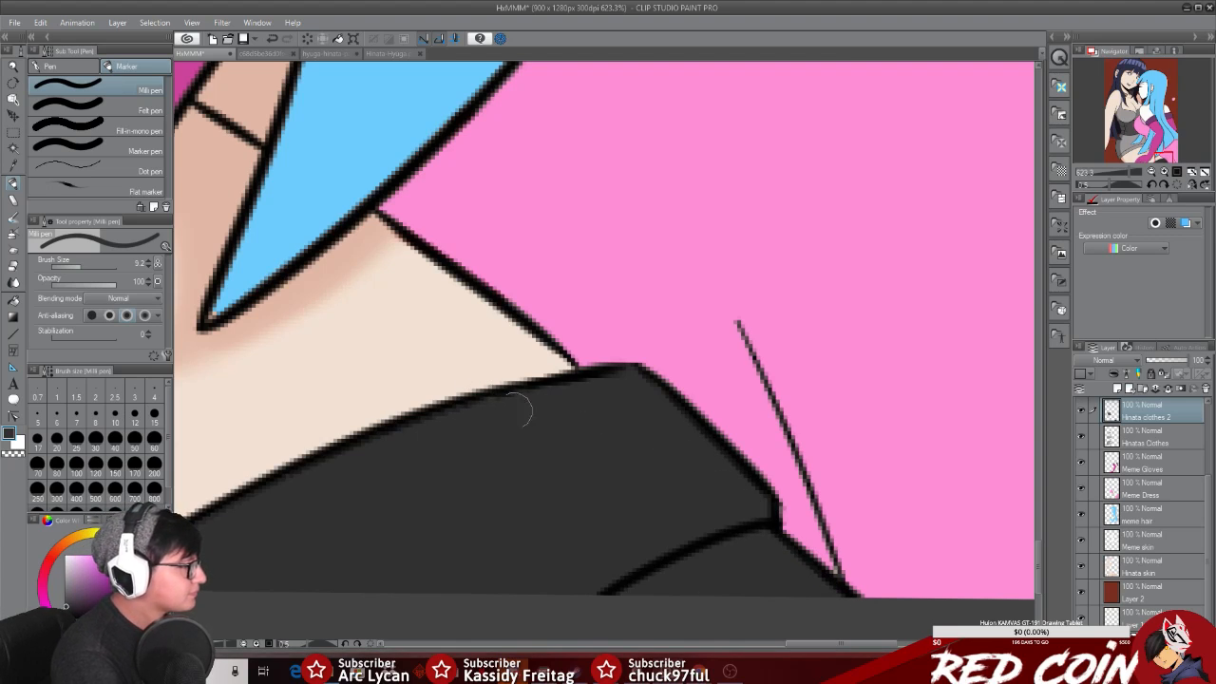
{"action": "left_click", "coordinate": [12, 149]}
{"action": "left_click", "coordinate": [12, 65]}
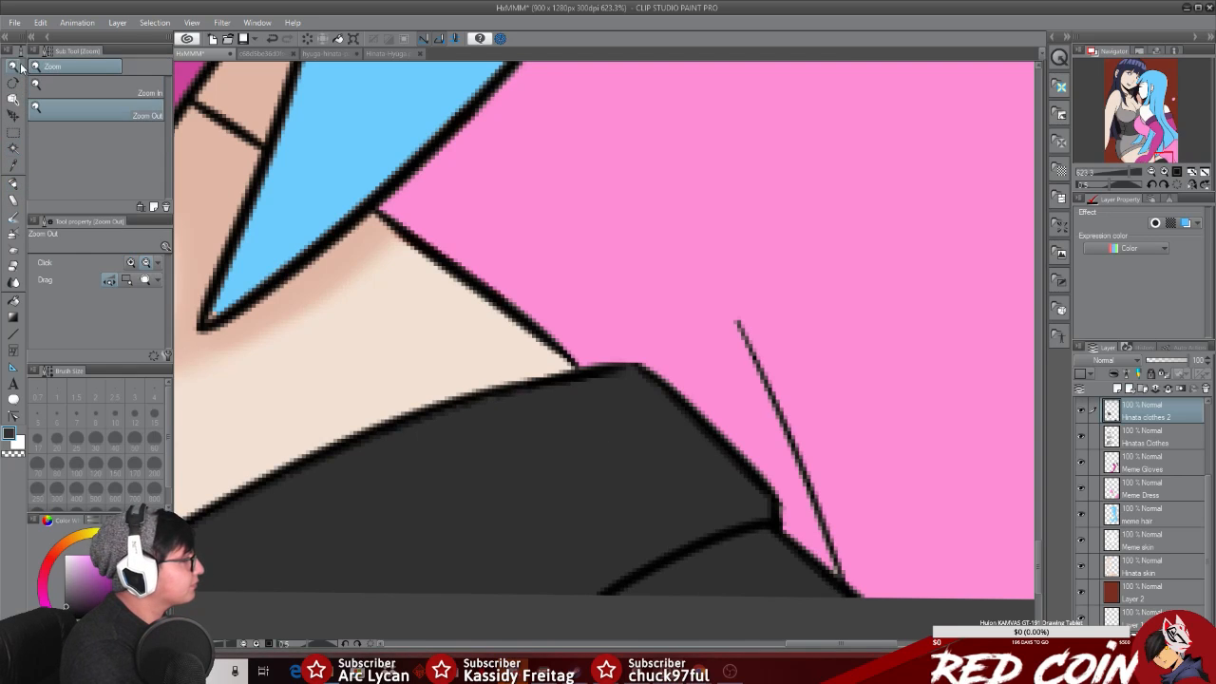
Step: Activate the meme hair layer and sample the dark-blue hair shadow from the blue-haired reference image, returning to the HxMMM drawing
{"action": "left_click", "coordinate": [542, 549]}
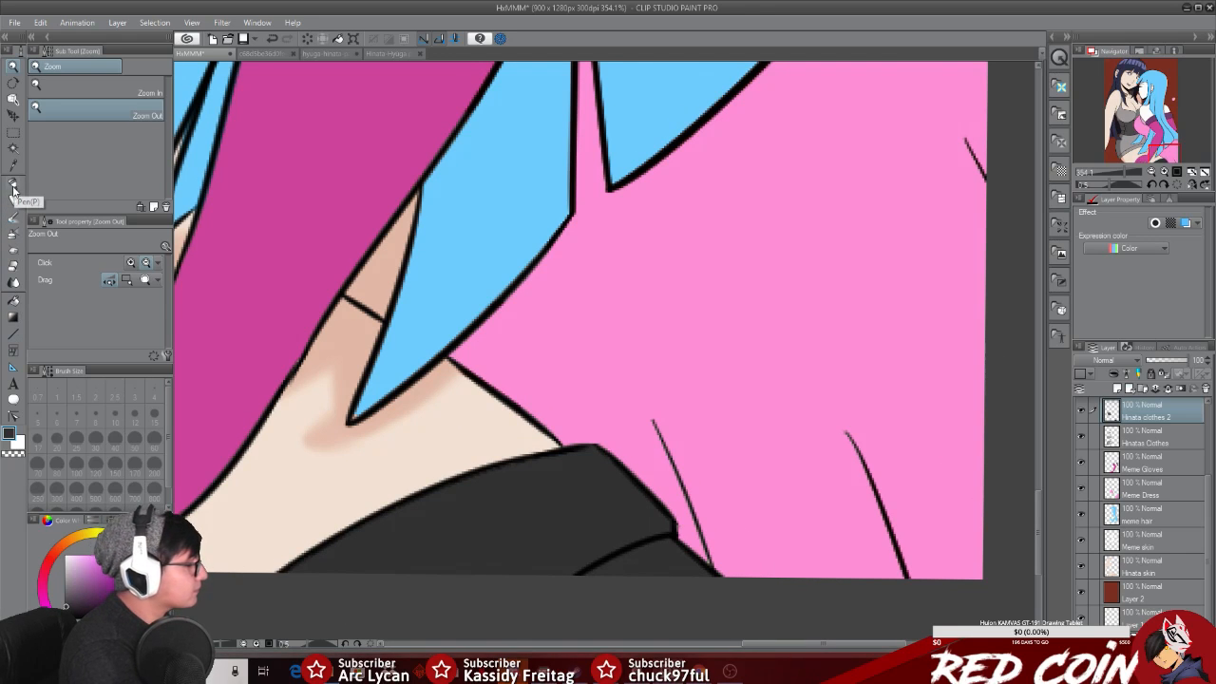
{"action": "left_click", "coordinate": [445, 421]}
{"action": "left_click", "coordinate": [439, 420]}
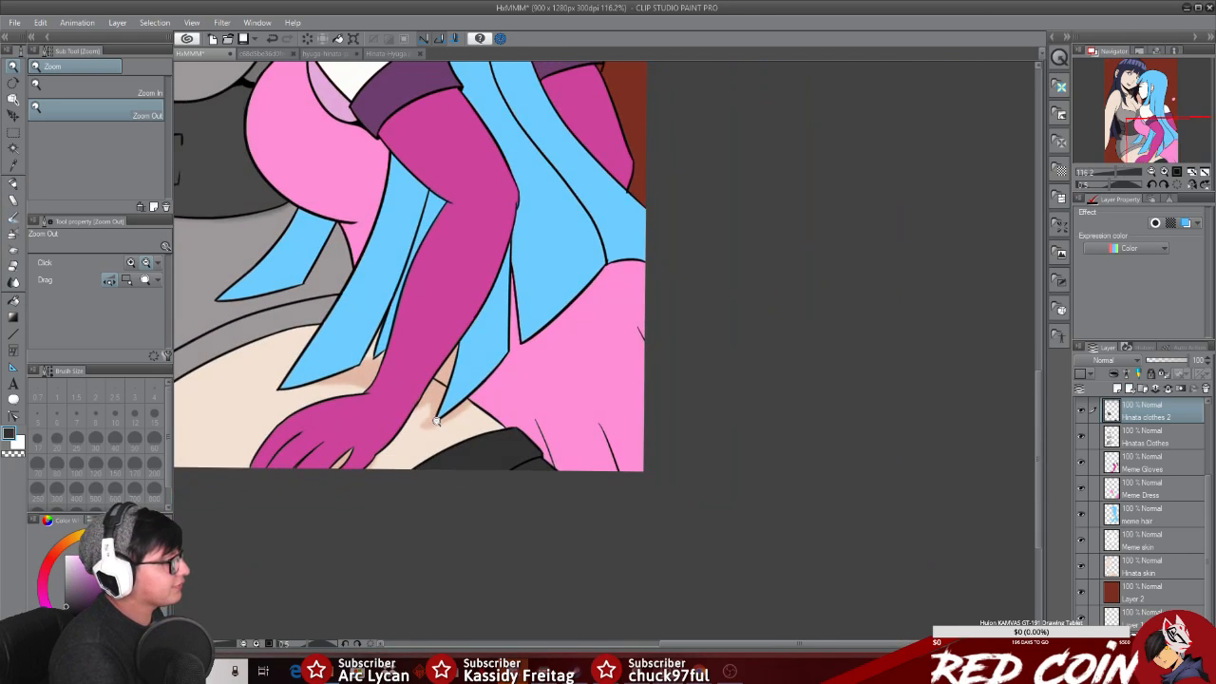
{"action": "left_click_drag", "start_coordinate": [1036, 446], "coordinate": [1040, 414]}
{"action": "scroll", "coordinate": [446, 316], "scroll_direction": "down", "scroll_amount": 3}
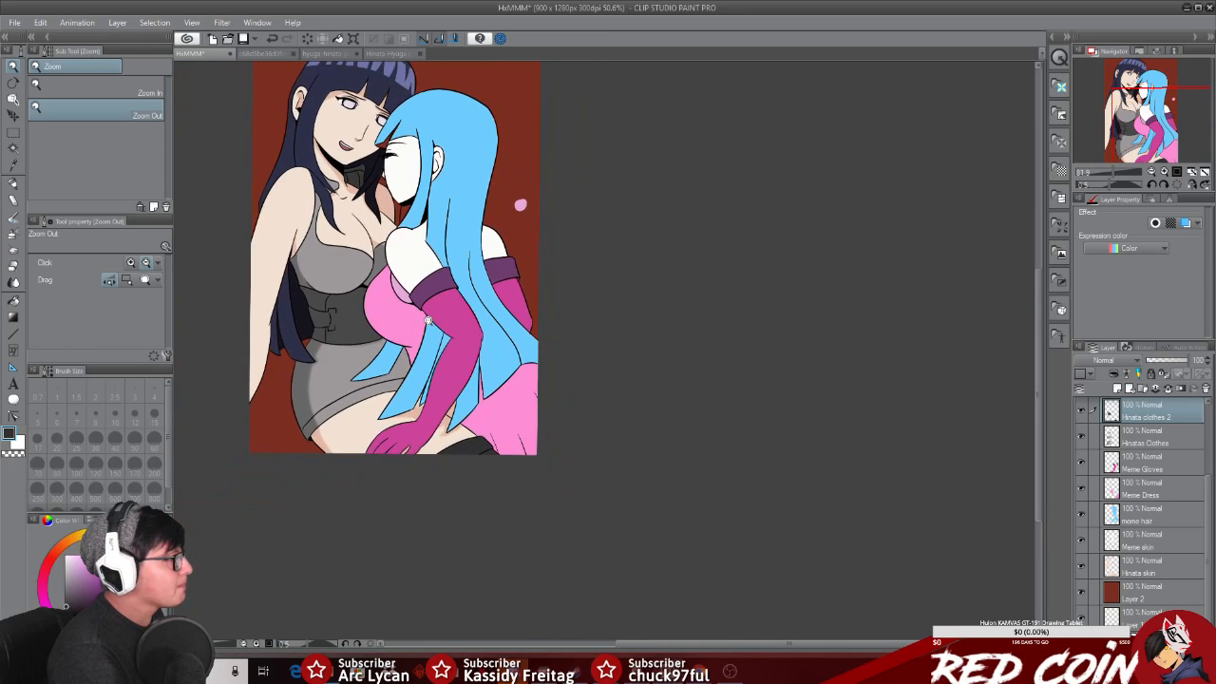
{"action": "scroll", "coordinate": [403, 112], "scroll_direction": "up", "scroll_amount": 3}
{"action": "scroll", "coordinate": [403, 112], "scroll_direction": "up", "scroll_amount": 5}
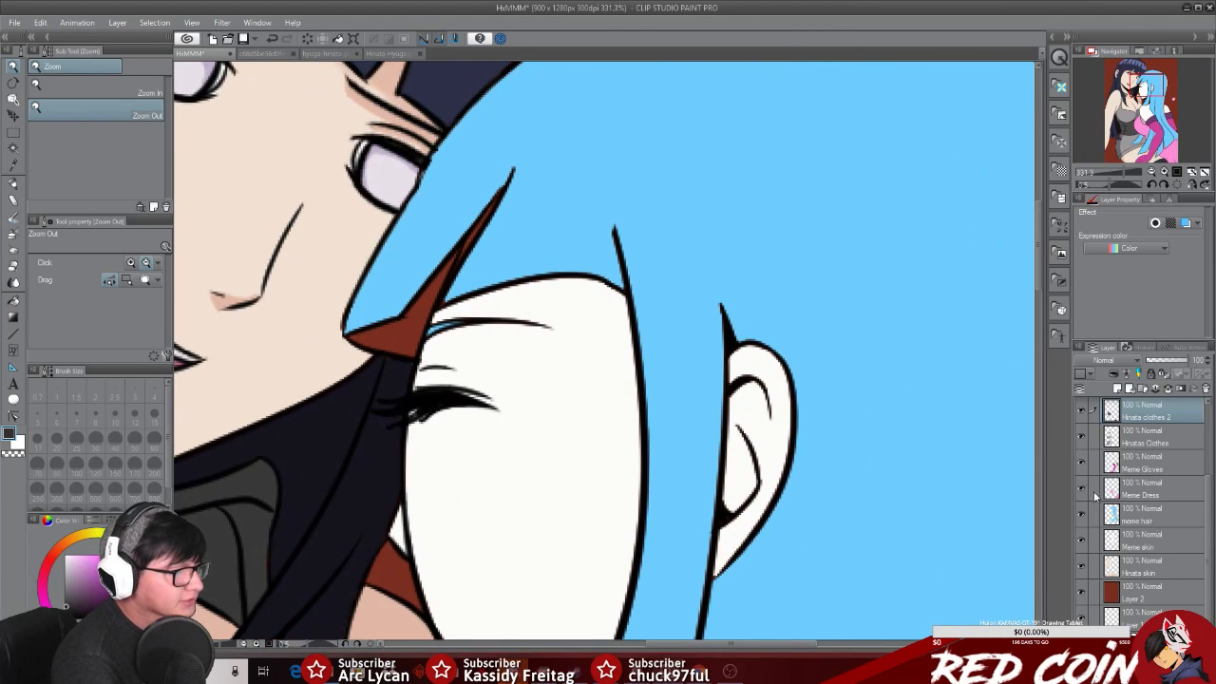
{"action": "left_click", "coordinate": [1138, 522]}
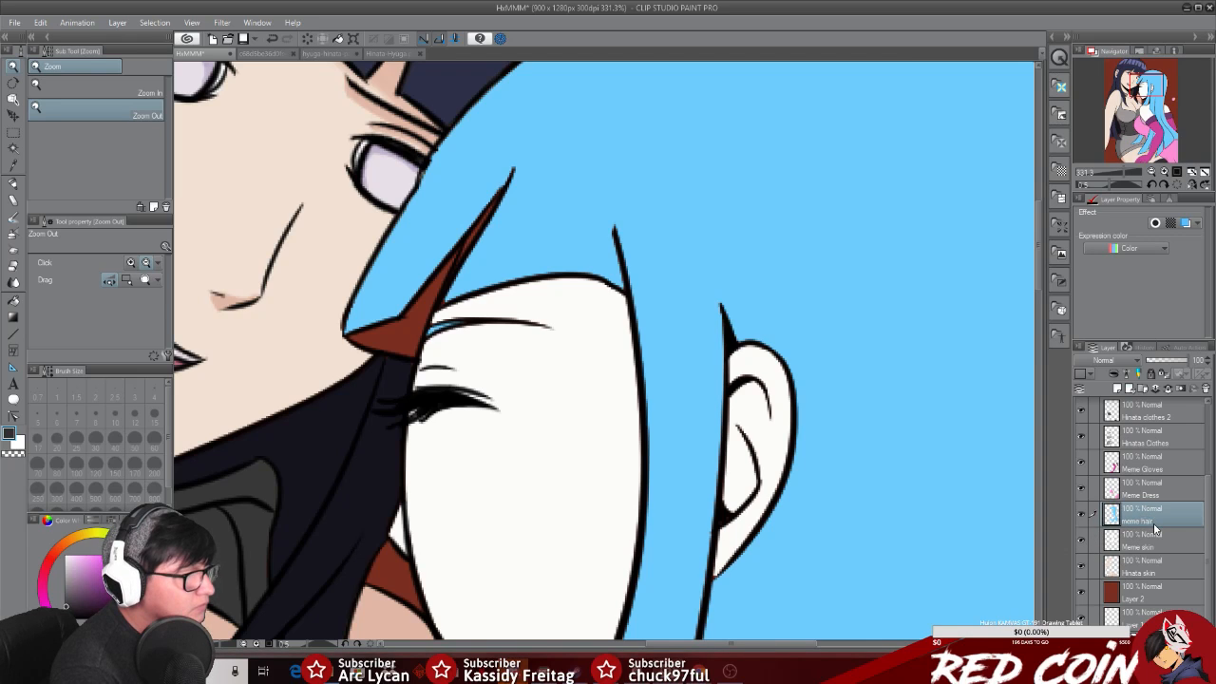
{"action": "left_click", "coordinate": [333, 53]}
{"action": "left_click", "coordinate": [260, 53]}
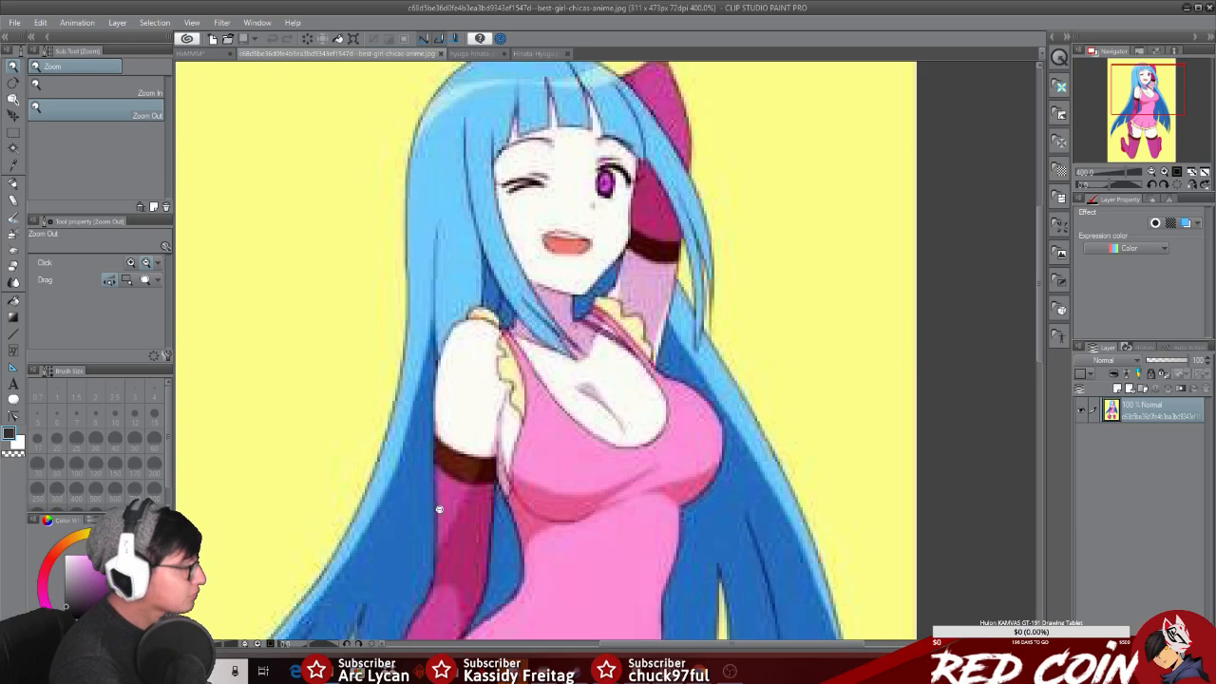
{"action": "left_click", "coordinate": [414, 492], "text": "alt"}
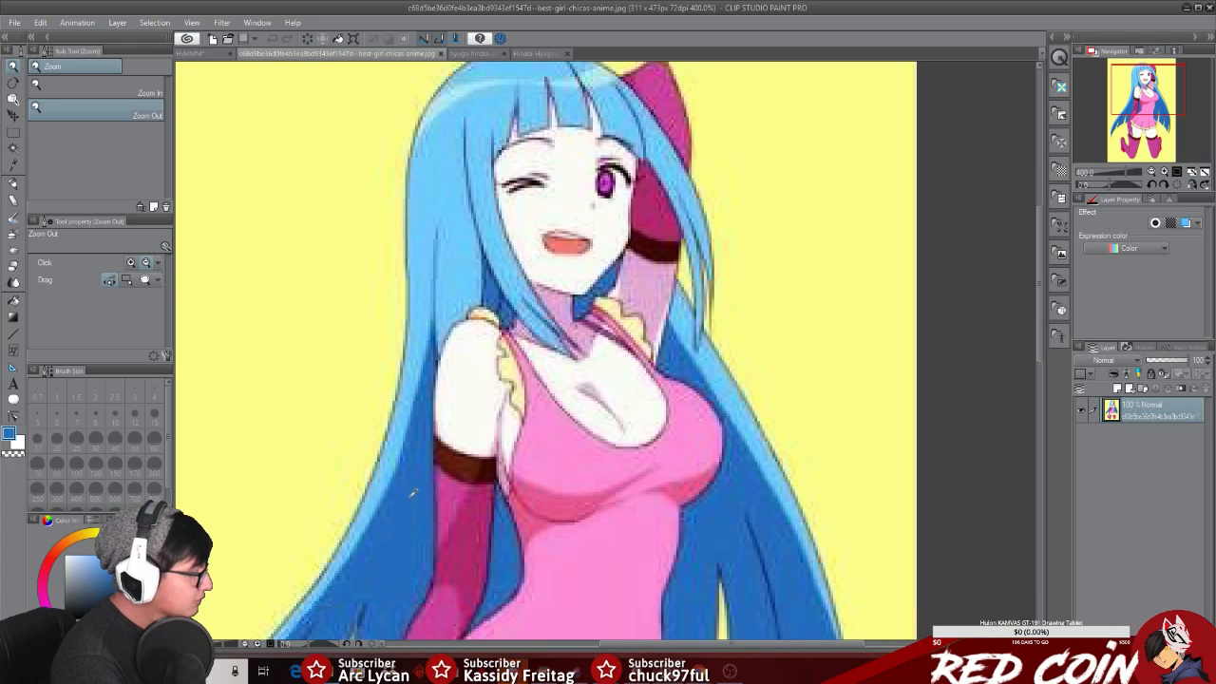
{"action": "left_click", "coordinate": [201, 54]}
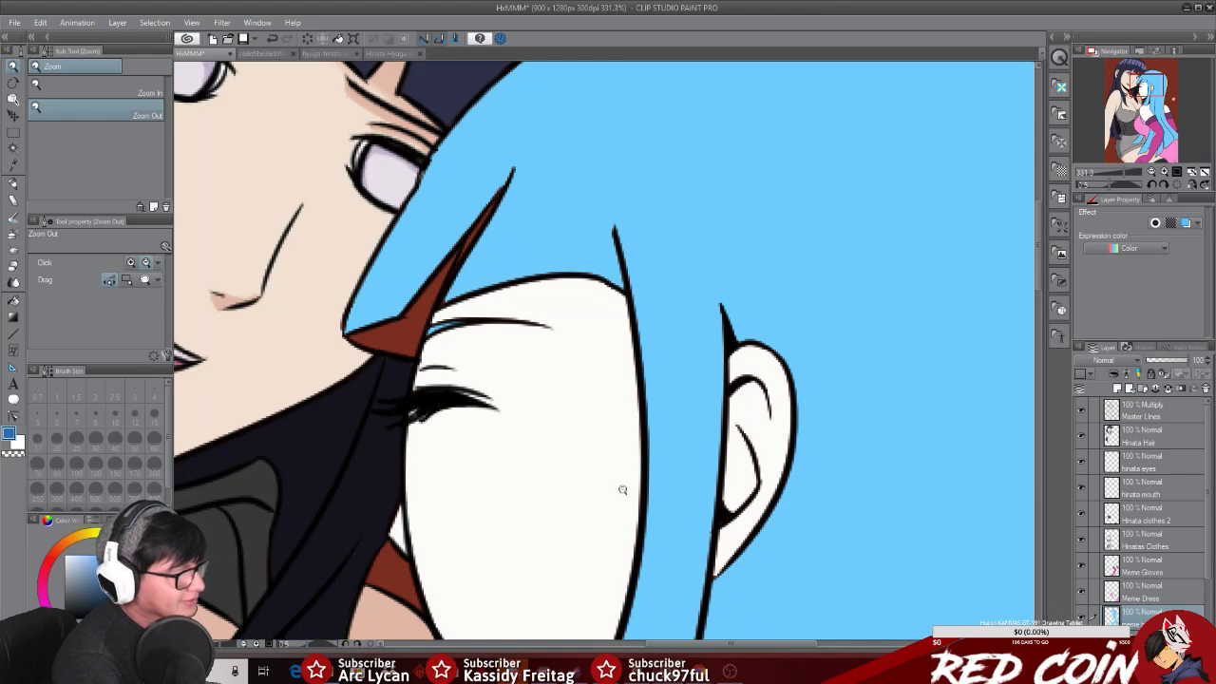
Step: Fill most of the red gap beneath the blue fringe with dark blue using the Milli pen, reducing the brush size to 3.2 for the corner
{"action": "left_click", "coordinate": [13, 186]}
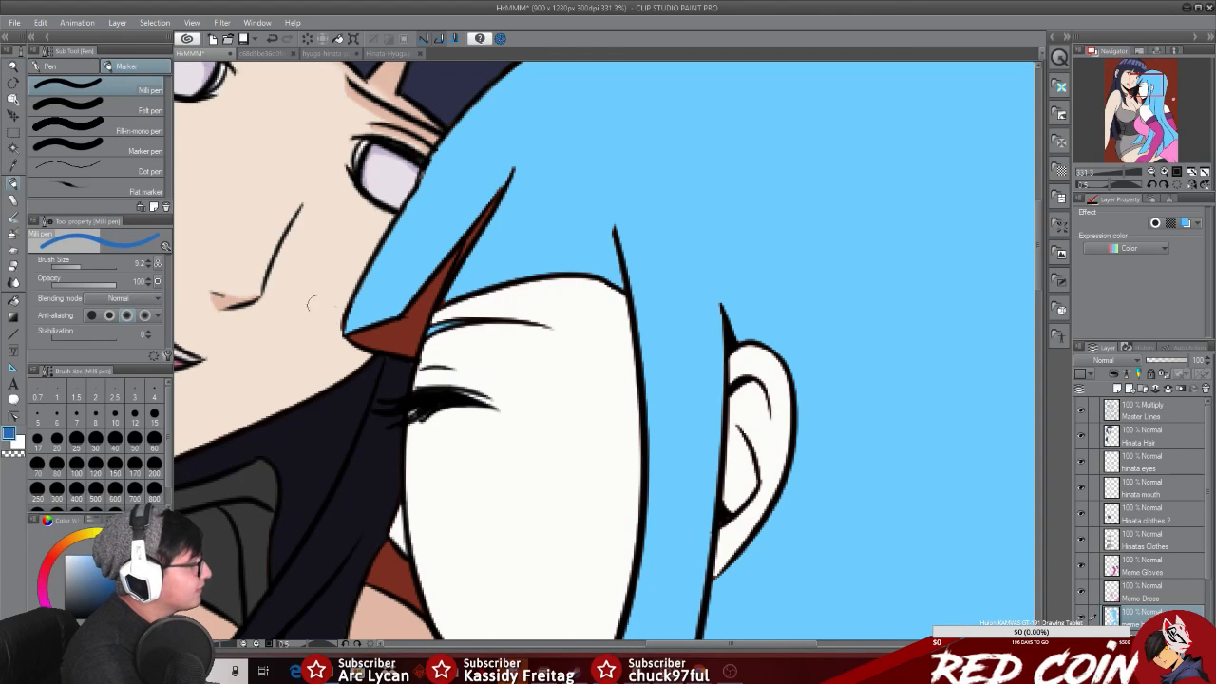
{"action": "mouse_move", "coordinate": [387, 339]}
{"action": "left_mouse_down"}
{"action": "mouse_move", "coordinate": [376, 333]}
{"action": "mouse_move", "coordinate": [409, 321]}
{"action": "left_mouse_up"}
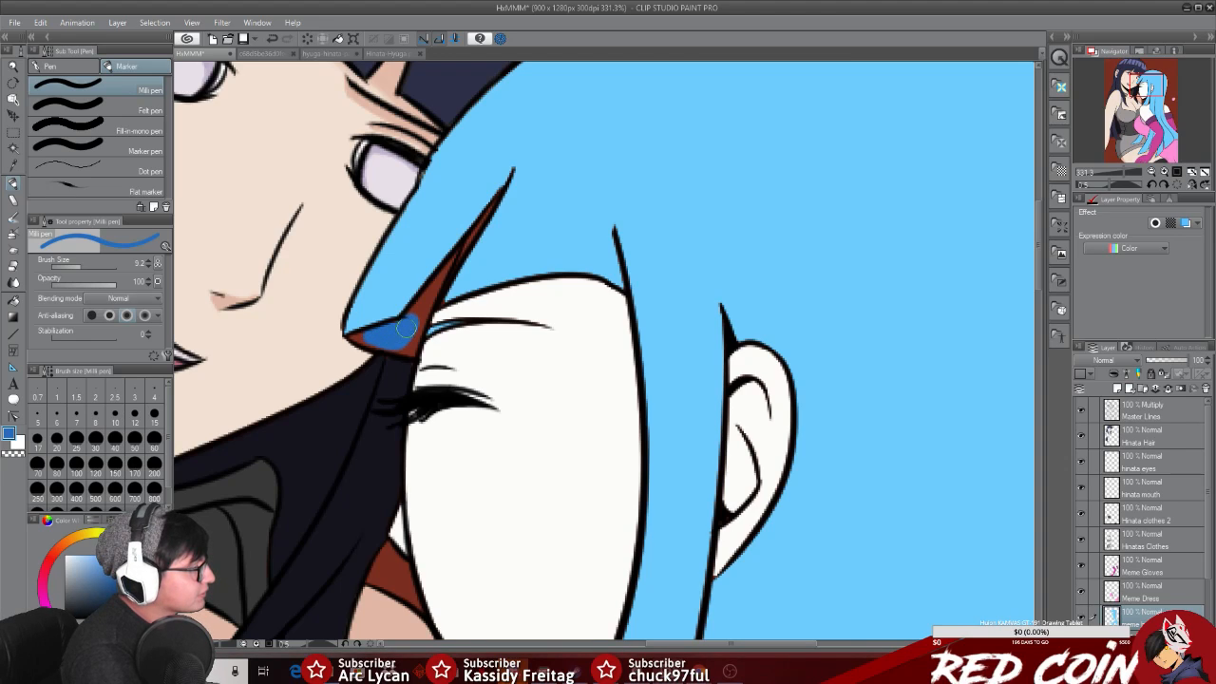
{"action": "left_click_drag", "start_coordinate": [439, 277], "coordinate": [419, 325]}
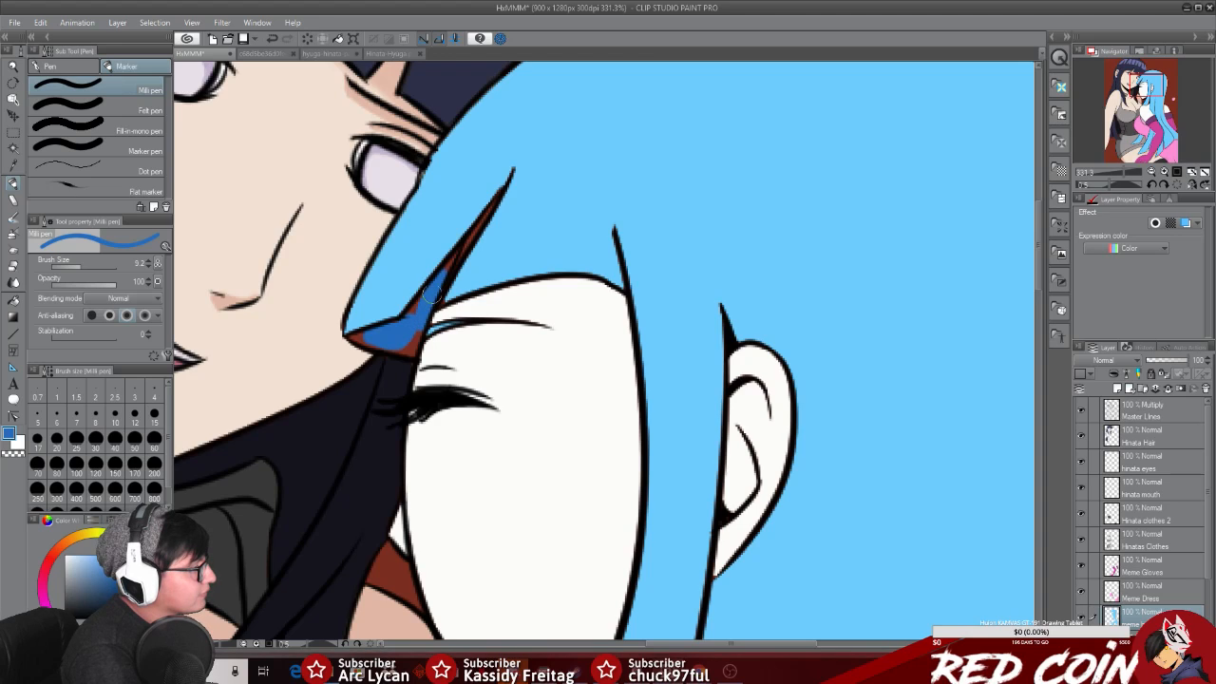
{"action": "left_click_drag", "start_coordinate": [465, 241], "coordinate": [419, 318]}
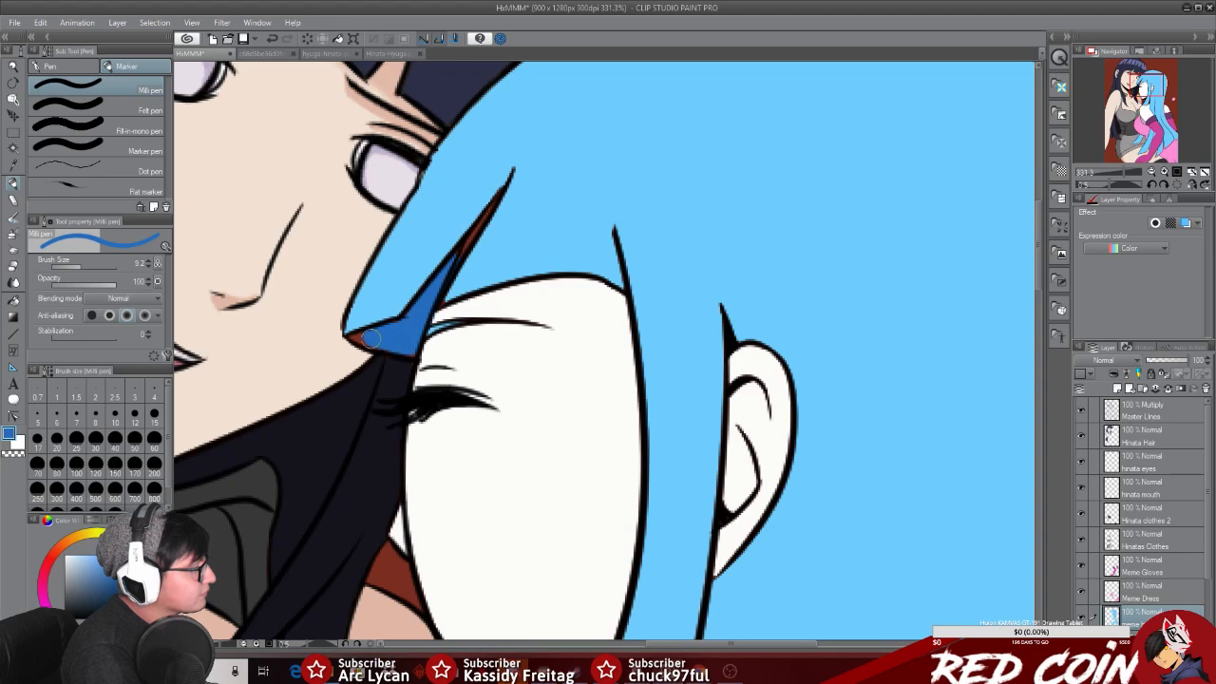
{"action": "left_click", "coordinate": [75, 265]}
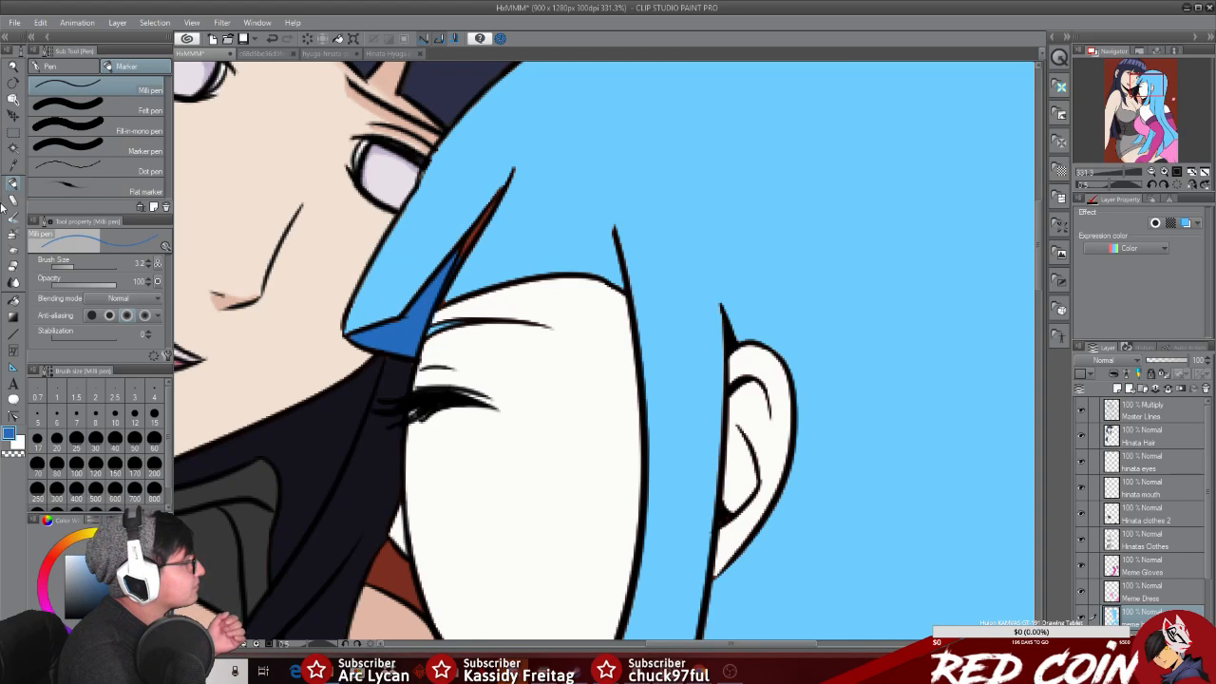
Step: Examine the blue-haired character's fringe and long hair up close and against the whole drawing
{"action": "left_click", "coordinate": [14, 65]}
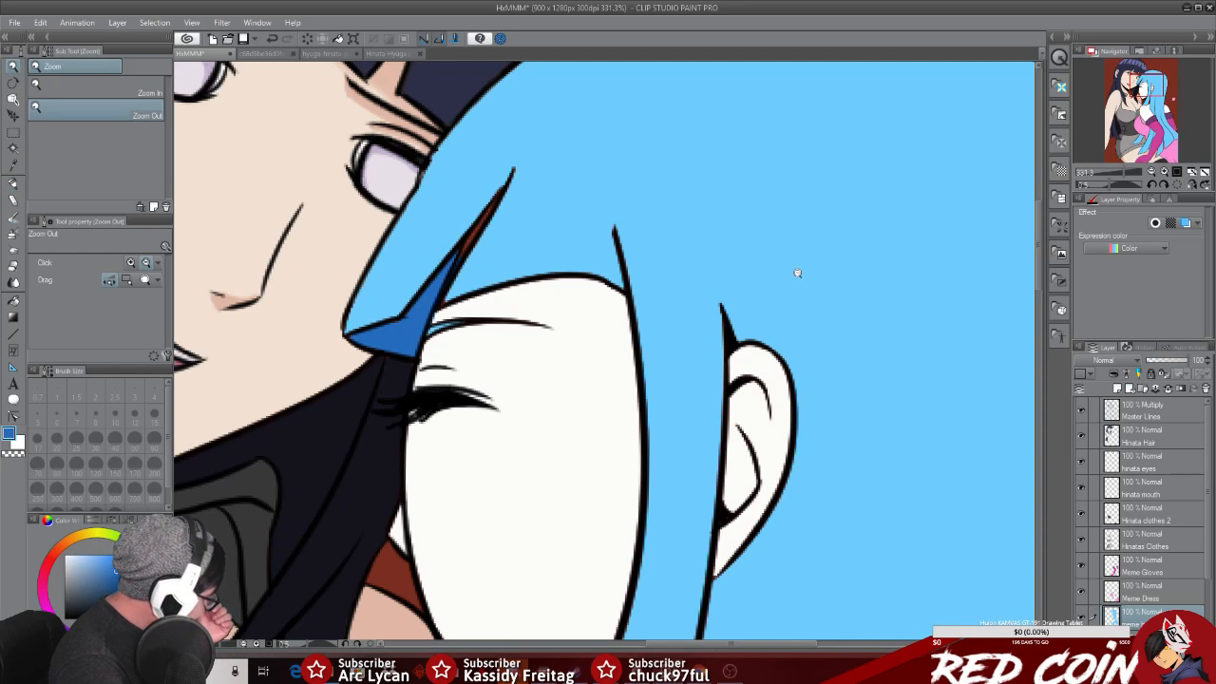
{"action": "left_click_drag", "start_coordinate": [851, 326], "coordinate": [794, 329]}
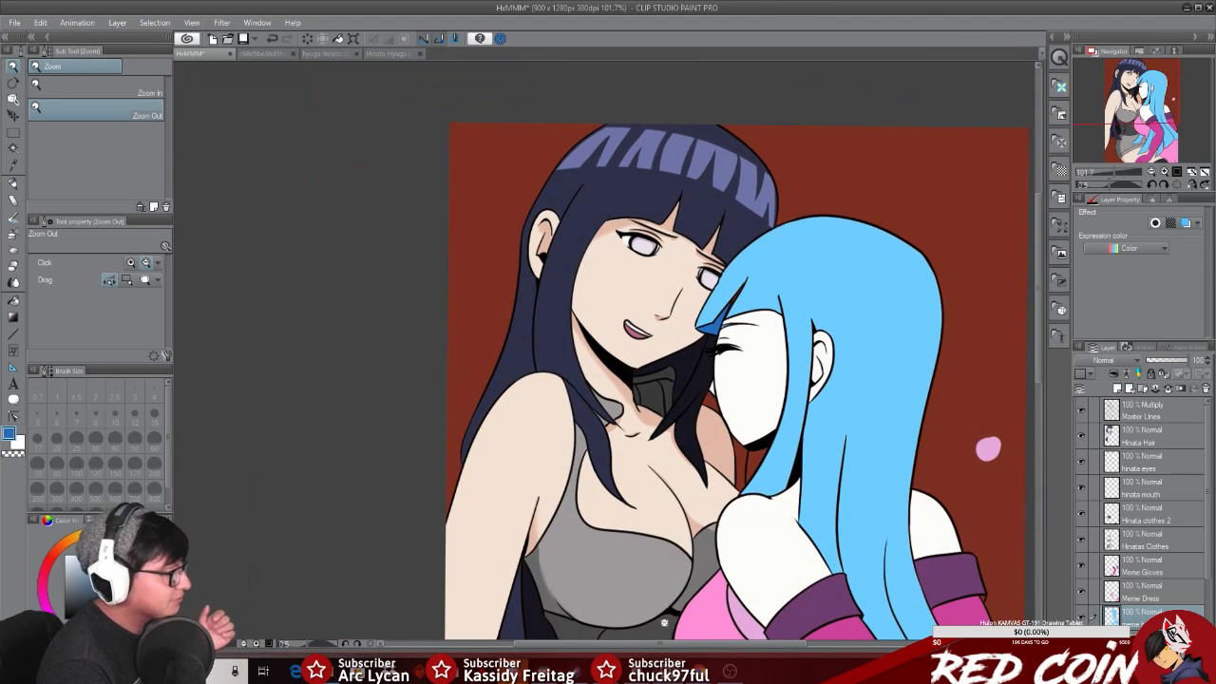
{"action": "left_click_drag", "start_coordinate": [689, 644], "coordinate": [737, 644]}
{"action": "mouse_move", "coordinate": [1039, 315]}
{"action": "left_mouse_down"}
{"action": "mouse_move", "coordinate": [1040, 380]}
{"action": "mouse_move", "coordinate": [1042, 332]}
{"action": "left_mouse_up"}
{"action": "left_click_drag", "start_coordinate": [609, 260], "coordinate": [657, 253]}
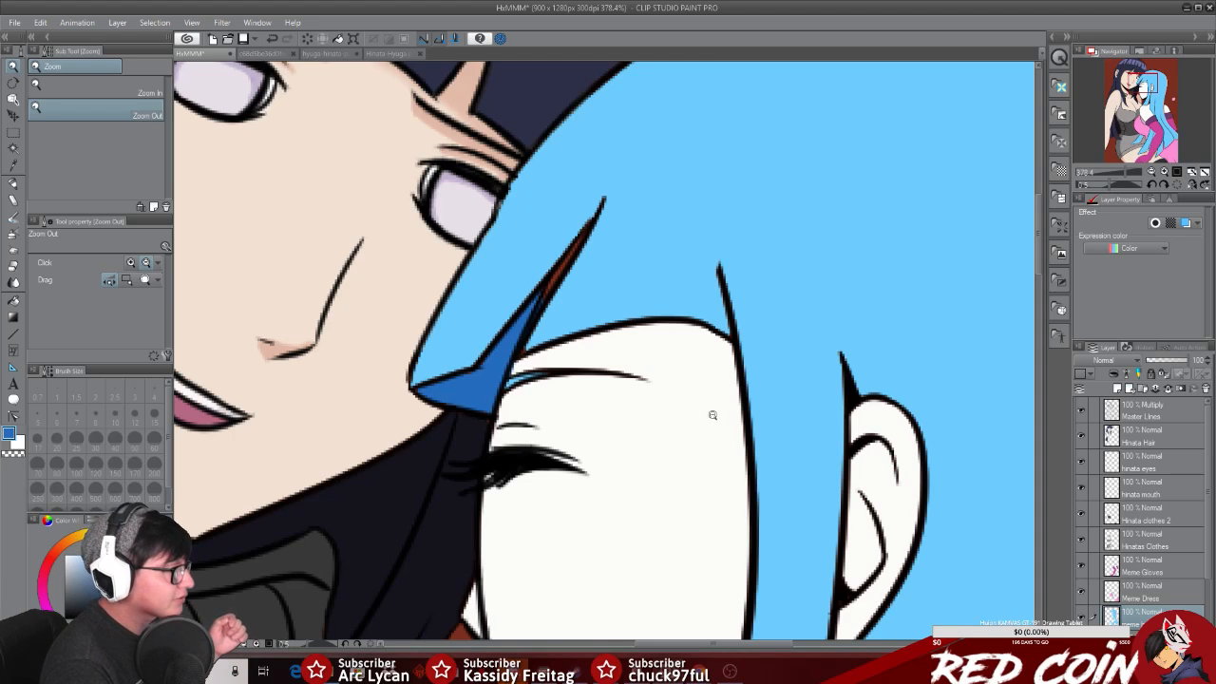
{"action": "left_click", "coordinate": [14, 164]}
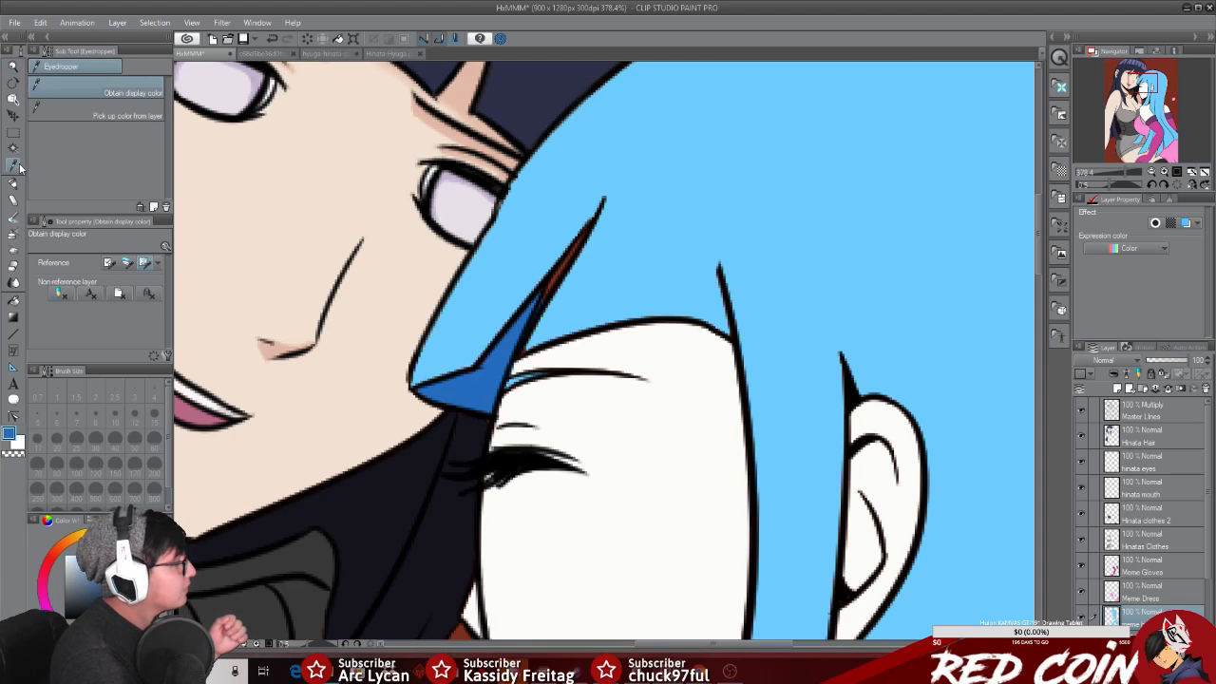
{"action": "left_click", "coordinate": [13, 65]}
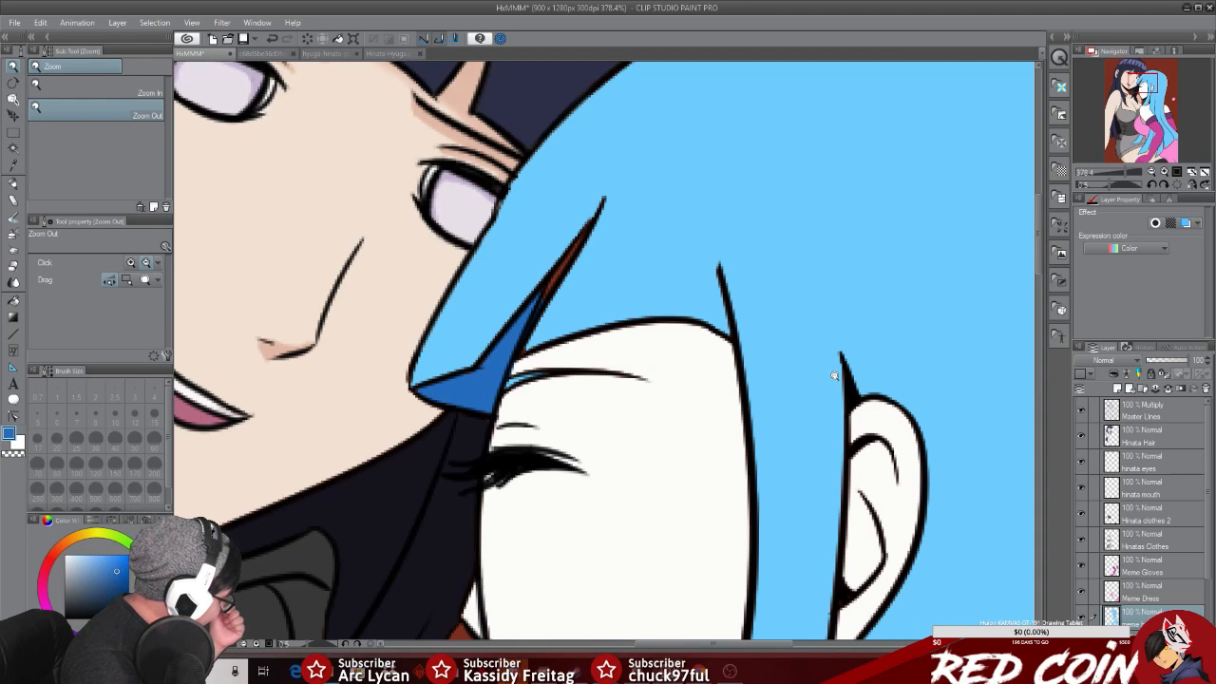
{"action": "left_click_drag", "start_coordinate": [789, 390], "coordinate": [598, 389]}
{"action": "left_click_drag", "start_coordinate": [705, 643], "coordinate": [787, 643]}
{"action": "left_click_drag", "start_coordinate": [1039, 288], "coordinate": [1023, 352]}
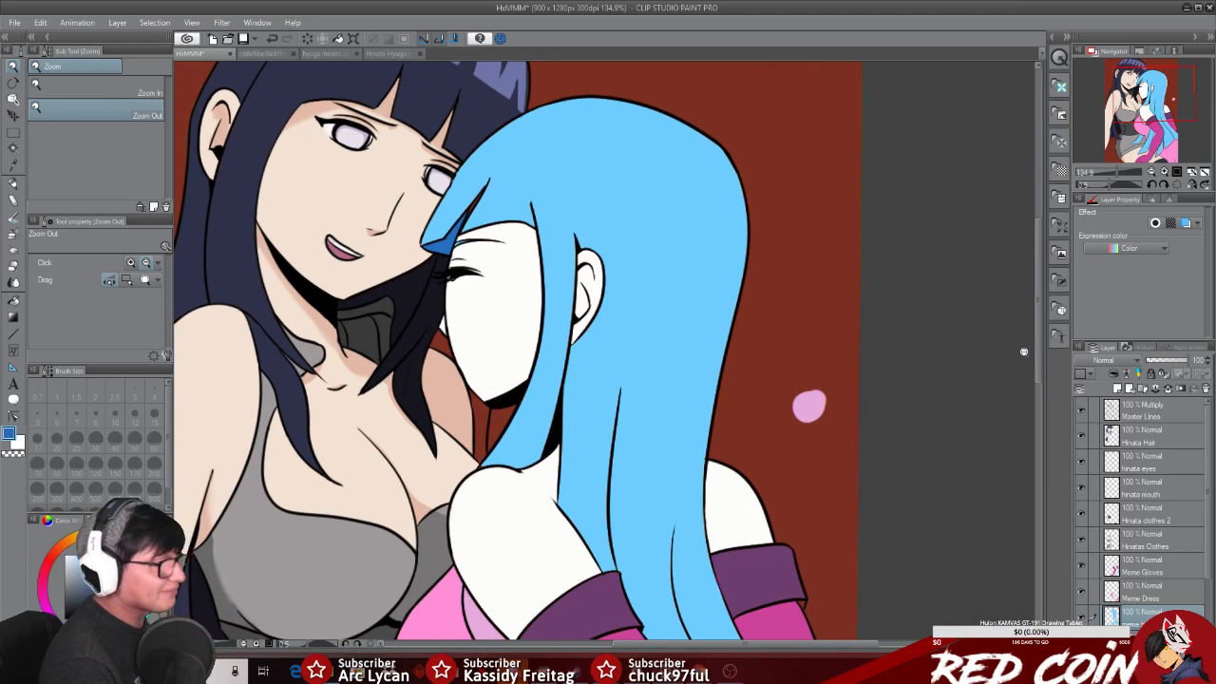
Step: Sample the light pink skin shadow colour and fill the red sliver in the blue fringe on the Meme skin layer with the Milli pen
{"action": "left_click", "coordinate": [14, 167]}
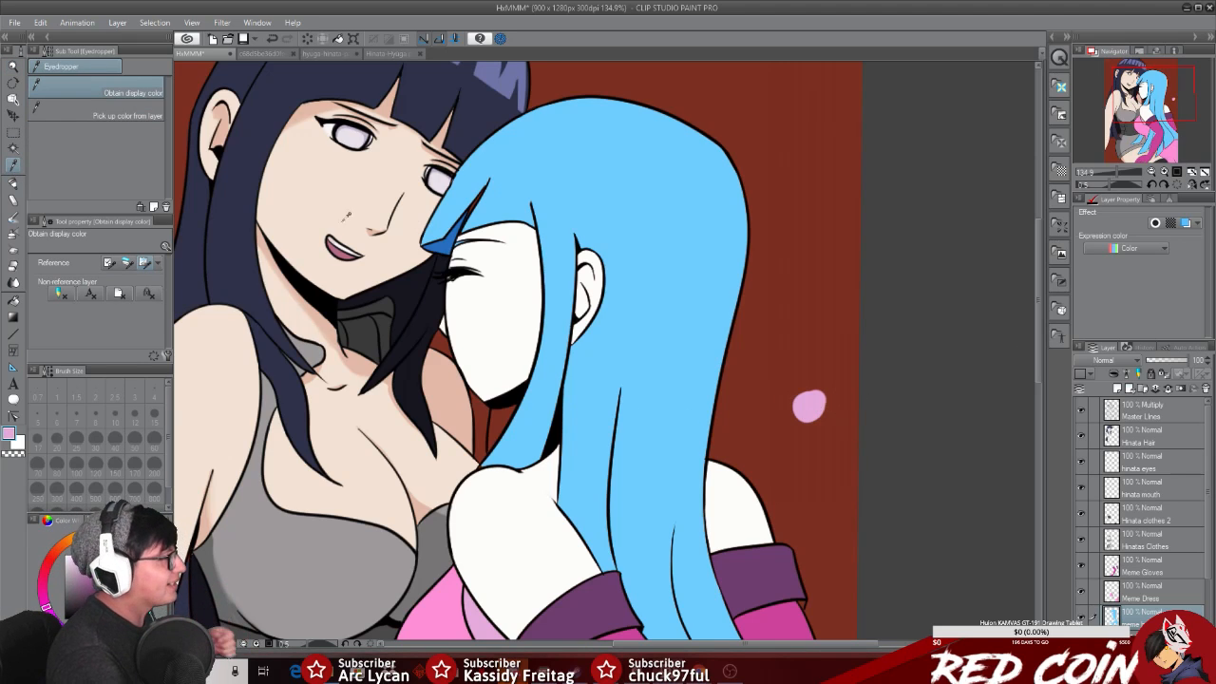
{"action": "left_click", "coordinate": [12, 69]}
{"action": "left_click_drag", "start_coordinate": [506, 240], "coordinate": [543, 241]}
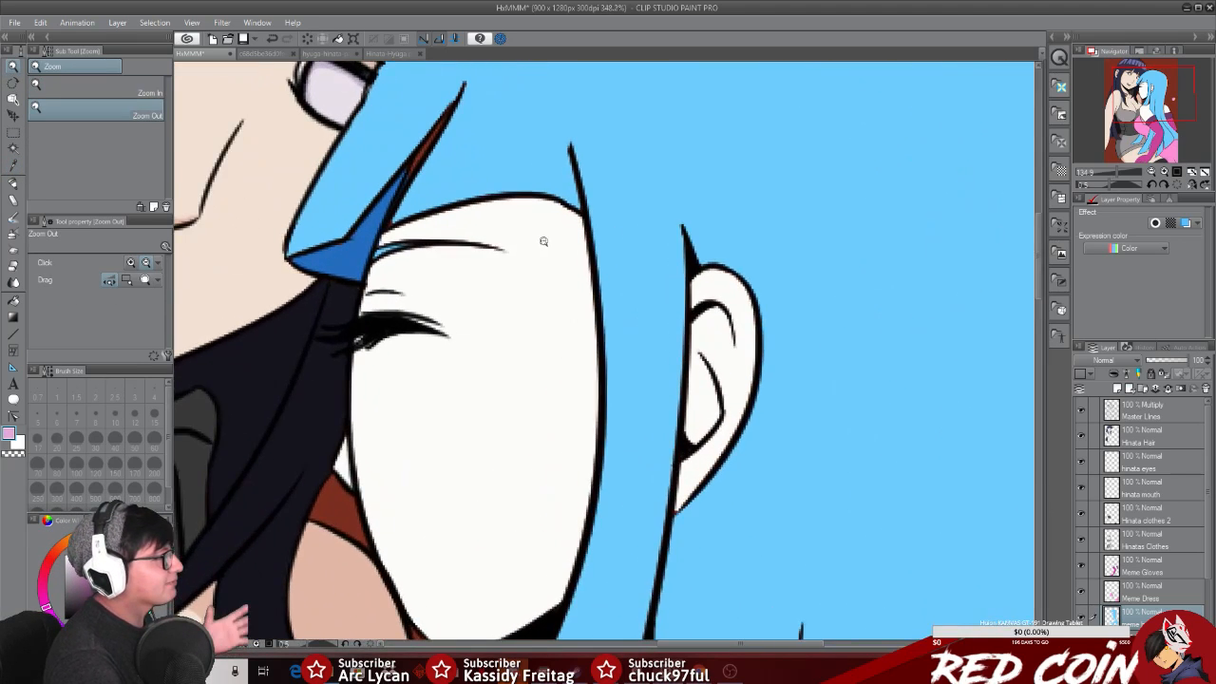
{"action": "left_click_drag", "start_coordinate": [302, 166], "coordinate": [328, 171]}
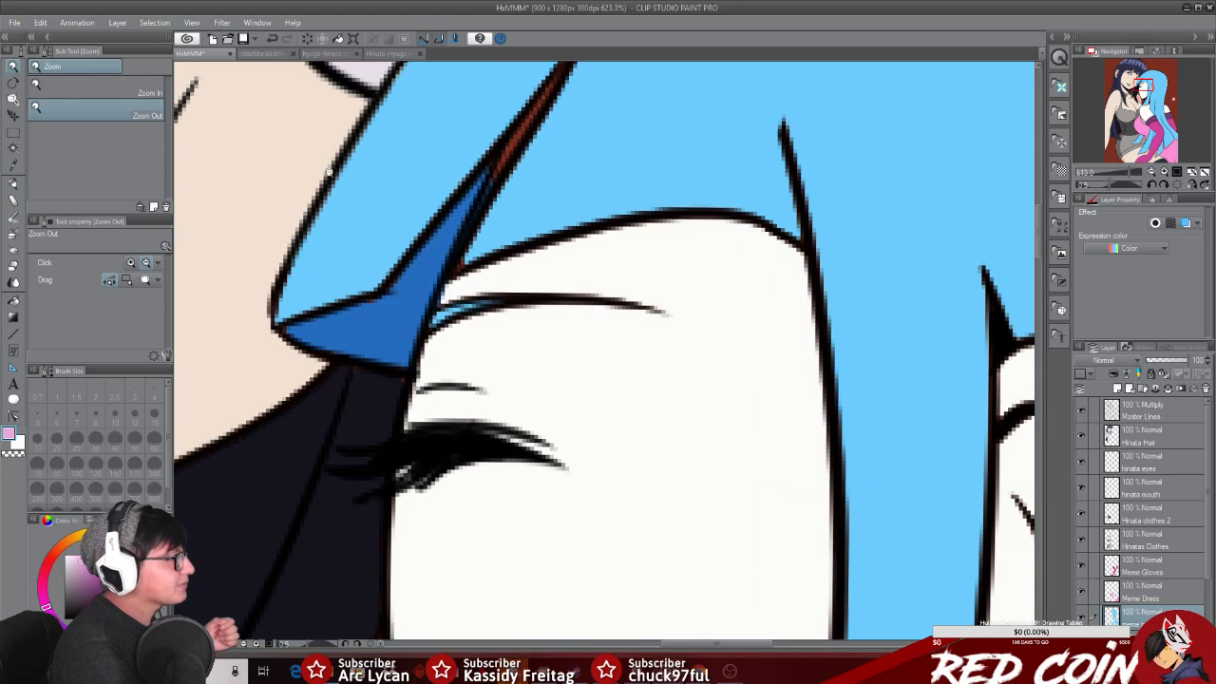
{"action": "left_click", "coordinate": [13, 185]}
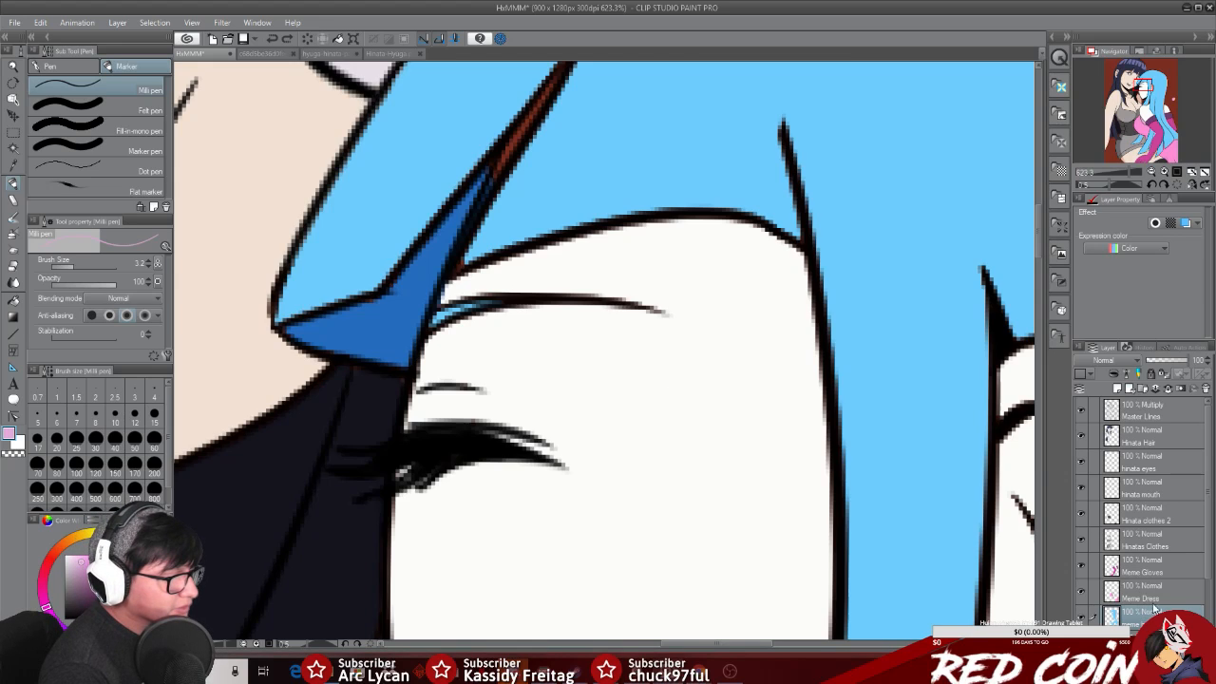
{"action": "scroll", "coordinate": [1178, 532], "scroll_direction": "down", "scroll_amount": 3}
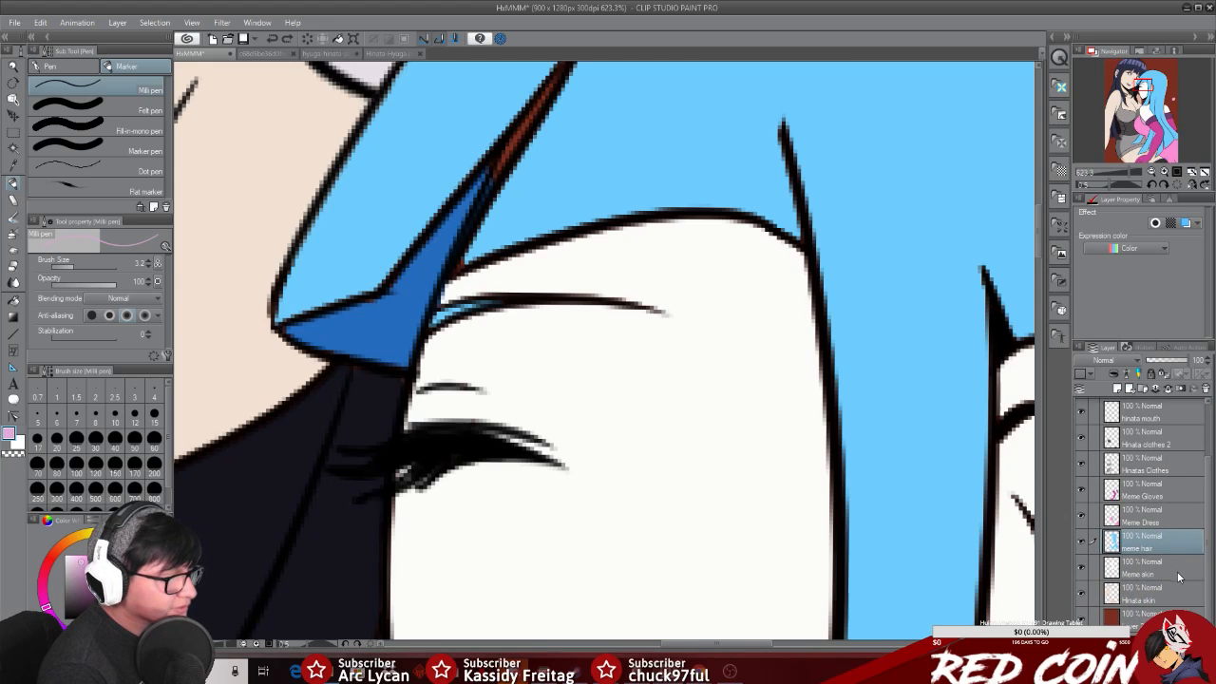
{"action": "left_click", "coordinate": [1138, 575]}
{"action": "mouse_move", "coordinate": [496, 174]}
{"action": "left_mouse_down"}
{"action": "mouse_move", "coordinate": [510, 145]}
{"action": "mouse_move", "coordinate": [491, 191]}
{"action": "mouse_move", "coordinate": [551, 84]}
{"action": "left_mouse_up"}
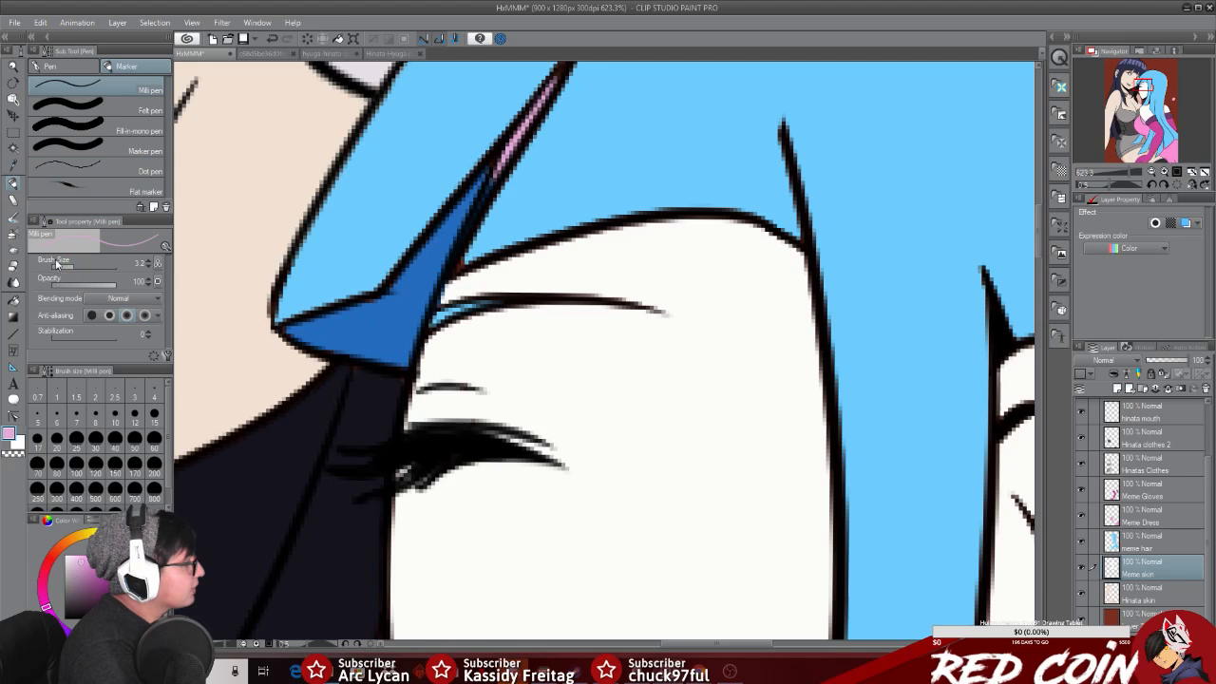
Step: Enlarge the Milli pen to about 14 and paint a pink shadow band across the blue-haired character's forehead beneath the fringe
{"action": "left_click_drag", "start_coordinate": [74, 263], "coordinate": [85, 263]}
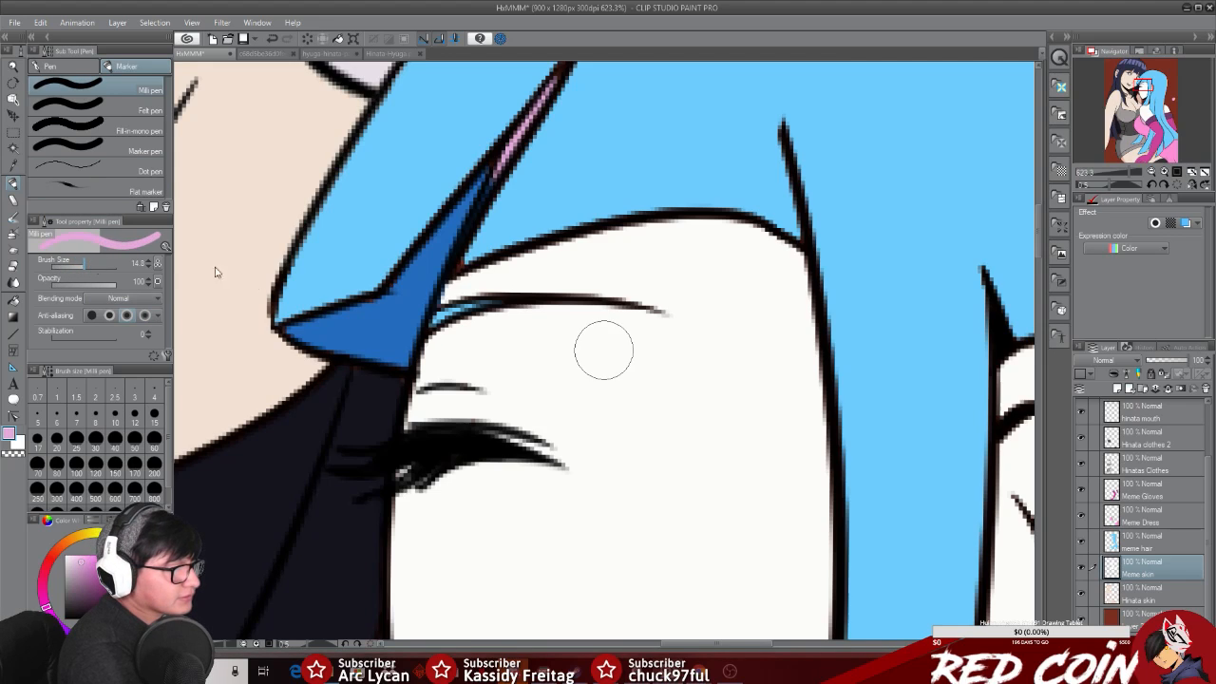
{"action": "left_click_drag", "start_coordinate": [447, 279], "coordinate": [642, 226]}
{"action": "left_click_drag", "start_coordinate": [480, 254], "coordinate": [803, 223]}
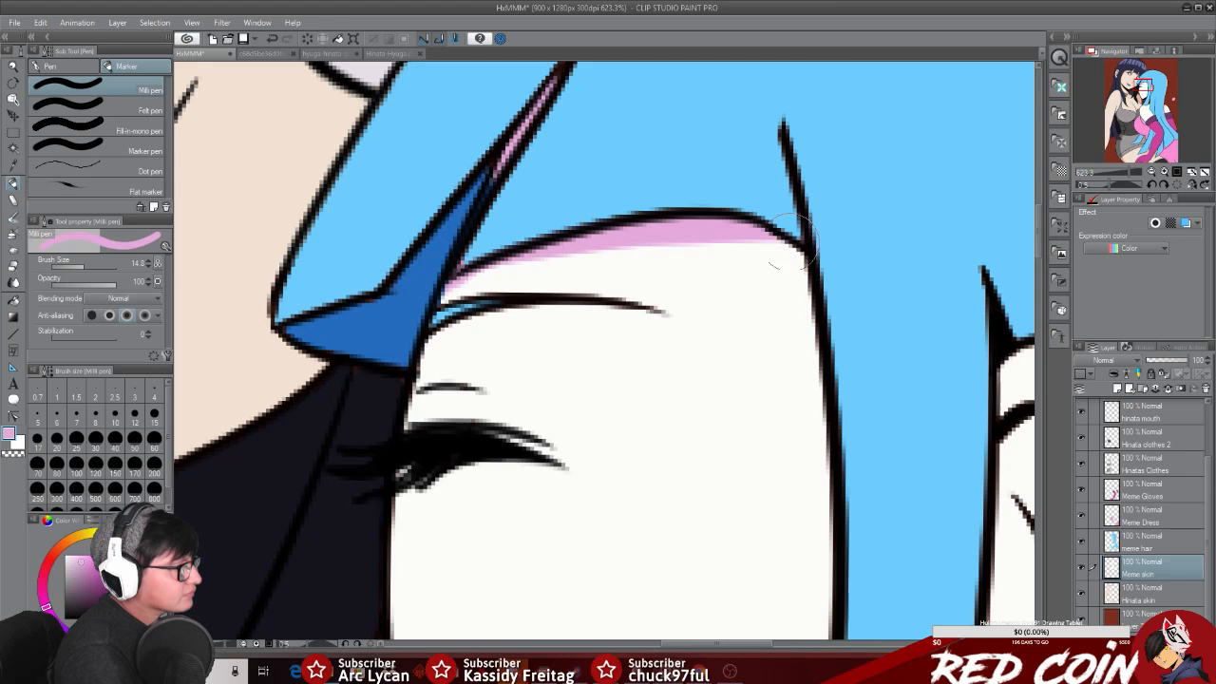
{"action": "left_click_drag", "start_coordinate": [433, 283], "coordinate": [807, 258]}
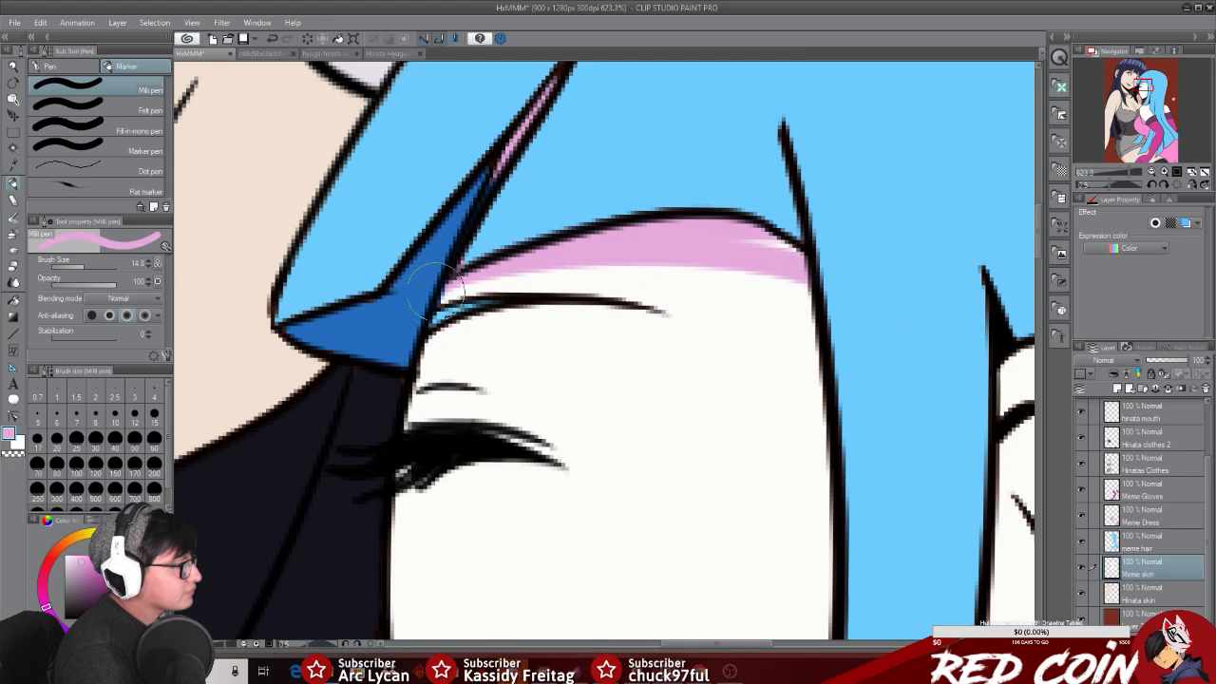
{"action": "mouse_move", "coordinate": [435, 296]}
{"action": "left_mouse_down"}
{"action": "mouse_move", "coordinate": [518, 276]}
{"action": "mouse_move", "coordinate": [743, 265]}
{"action": "left_mouse_up"}
{"action": "left_click_drag", "start_coordinate": [446, 285], "coordinate": [815, 275]}
{"action": "left_click_drag", "start_coordinate": [500, 241], "coordinate": [822, 241]}
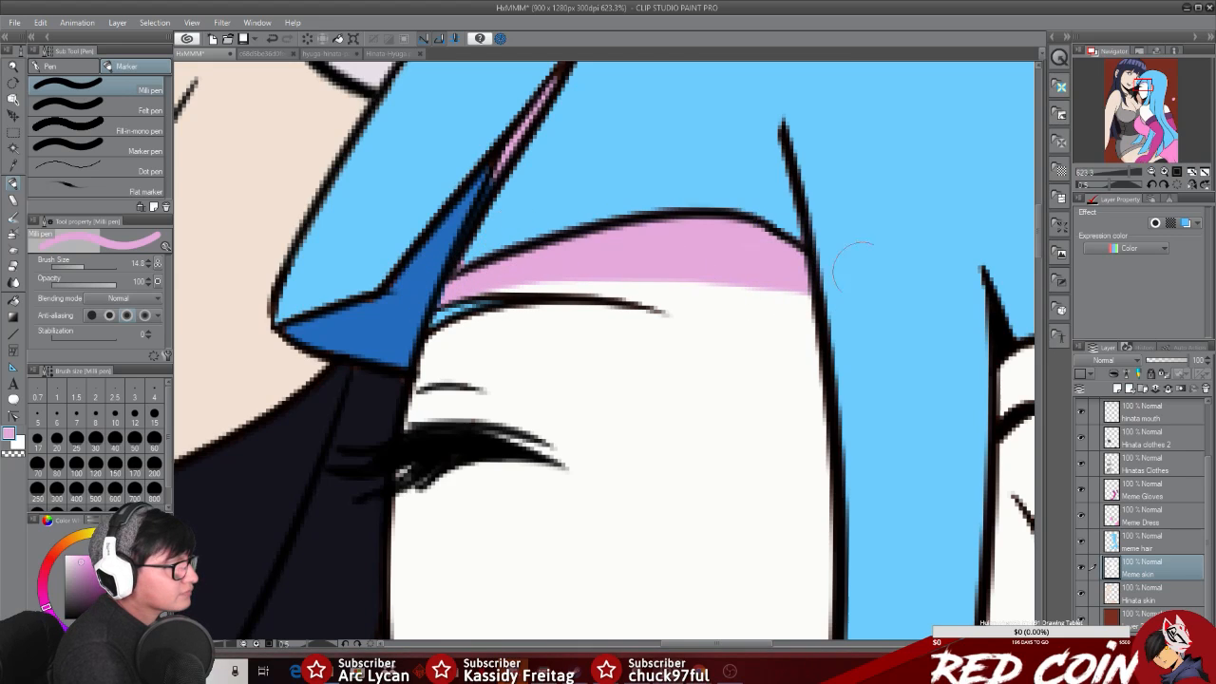
Step: Extend the pink forehead shadow in a downward slope toward the hair strand in front of the ear
{"action": "mouse_move", "coordinate": [543, 262]}
{"action": "left_mouse_down"}
{"action": "mouse_move", "coordinate": [784, 302]}
{"action": "mouse_move", "coordinate": [836, 336]}
{"action": "left_mouse_up"}
{"action": "key", "text": "ctrl+z"}
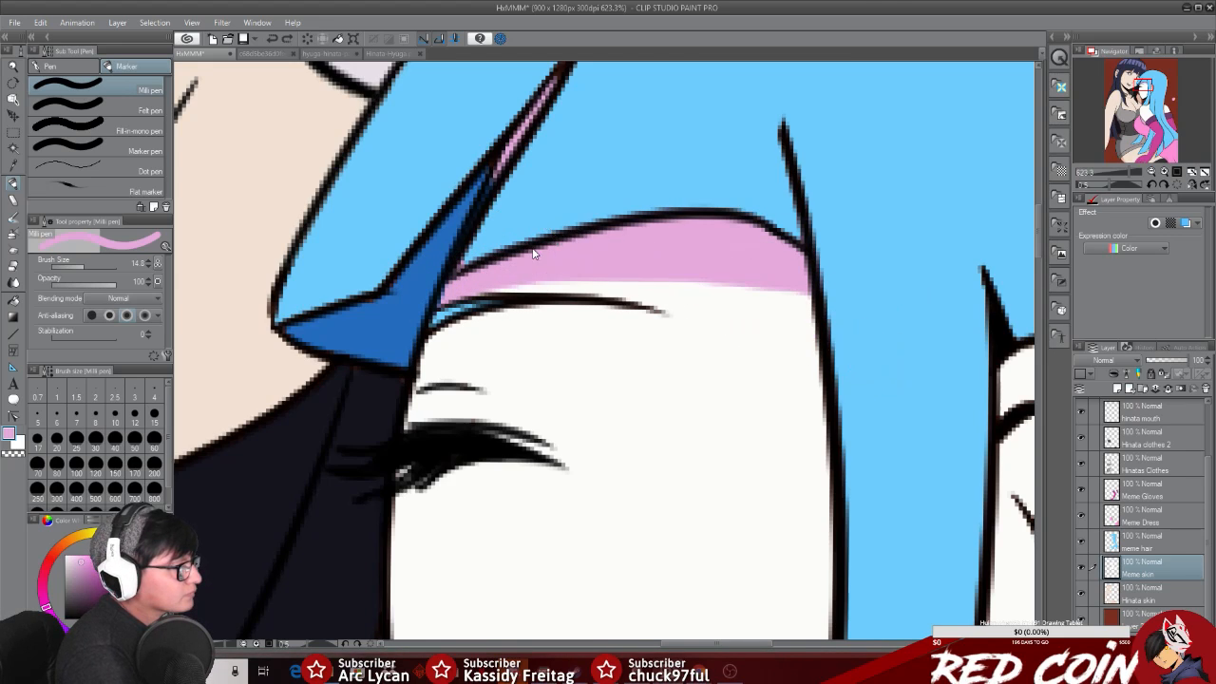
{"action": "left_click_drag", "start_coordinate": [662, 256], "coordinate": [860, 353]}
{"action": "mouse_move", "coordinate": [541, 254]}
{"action": "left_mouse_down"}
{"action": "mouse_move", "coordinate": [719, 282]}
{"action": "mouse_move", "coordinate": [839, 354]}
{"action": "left_mouse_up"}
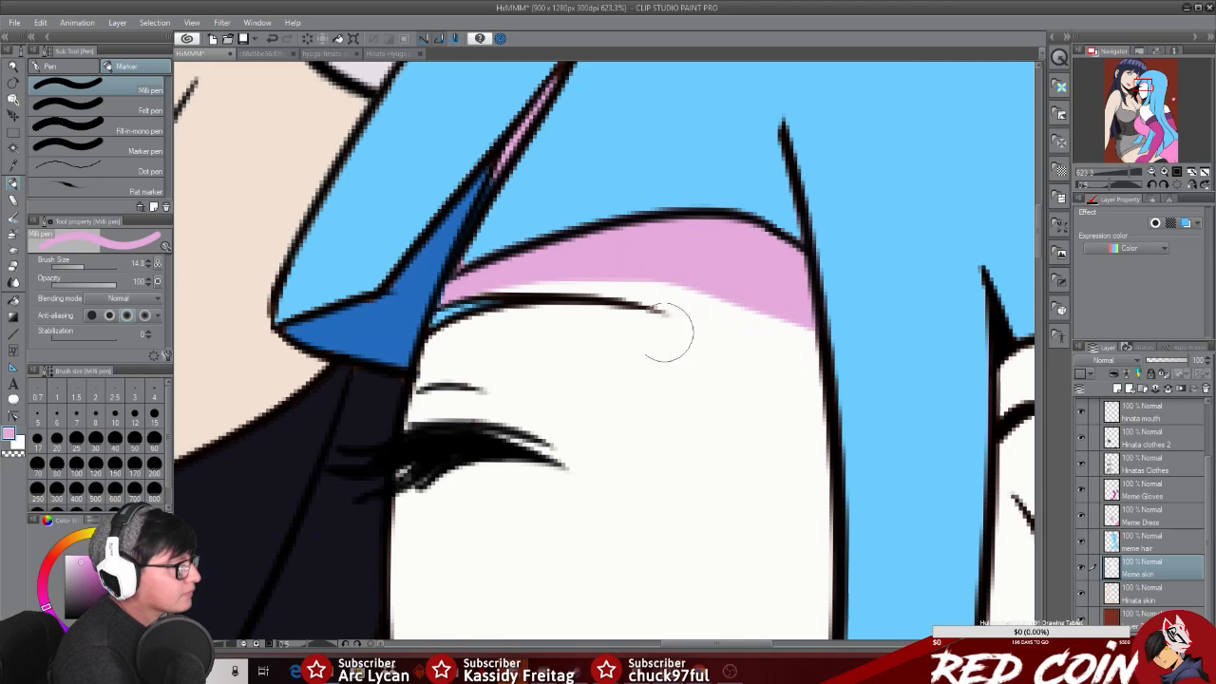
Step: Shade the upper inner part of the blue-haired character's ear in pink with the Hard airbrush
{"action": "left_click", "coordinate": [14, 68]}
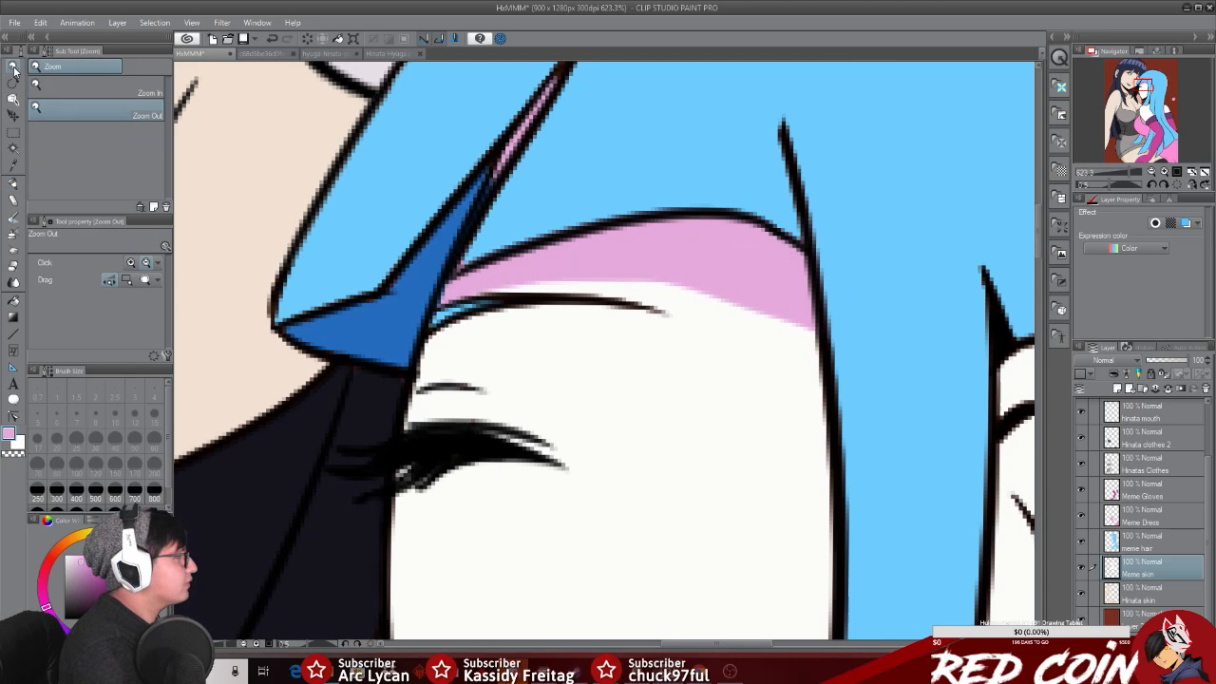
{"action": "left_click_drag", "start_coordinate": [888, 460], "coordinate": [611, 646]}
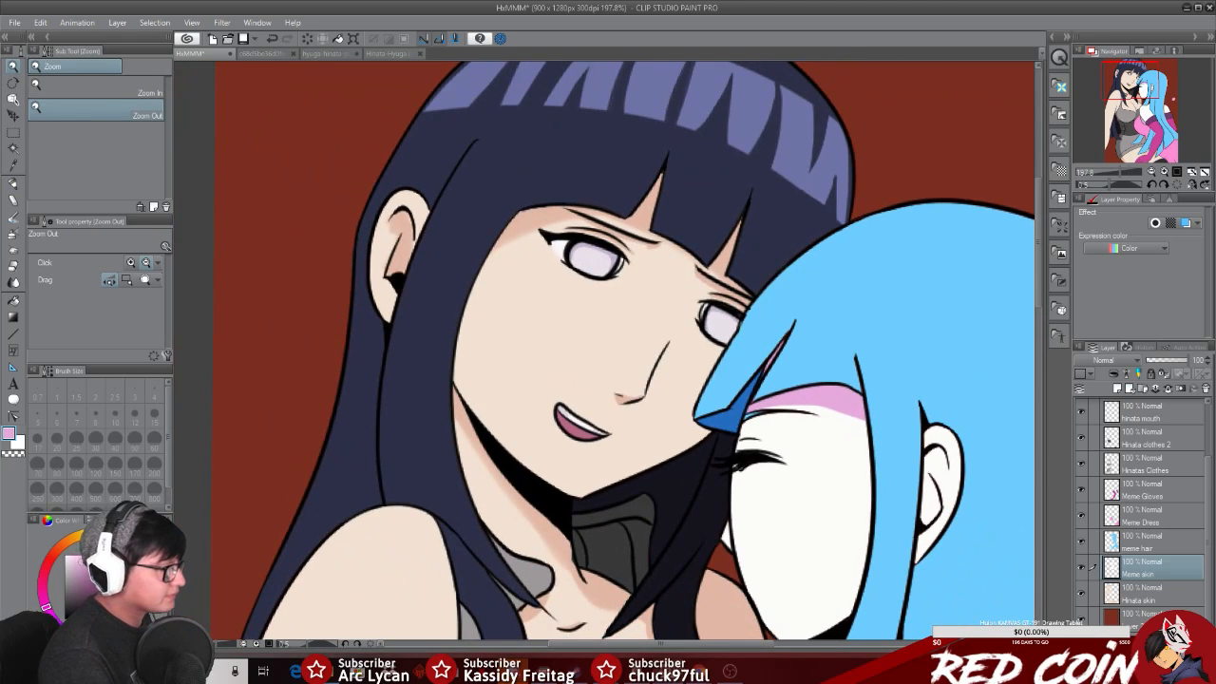
{"action": "left_click_drag", "start_coordinate": [744, 644], "coordinate": [813, 644]}
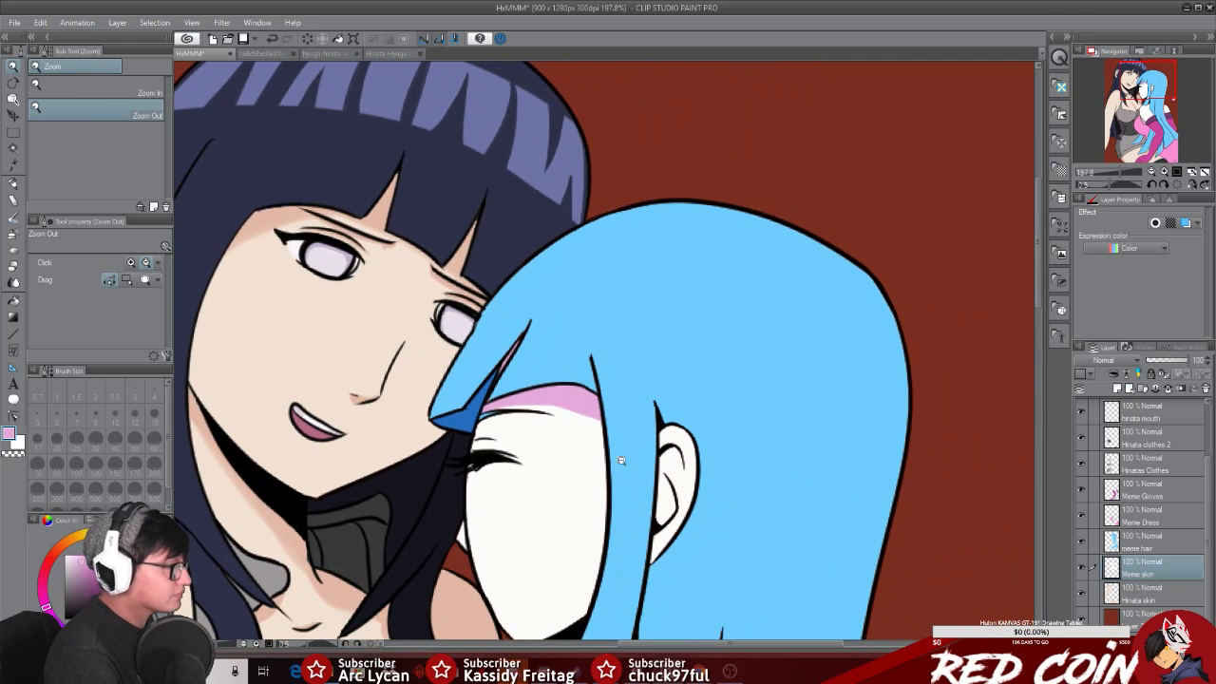
{"action": "left_click_drag", "start_coordinate": [1034, 271], "coordinate": [1038, 309]}
{"action": "left_click_drag", "start_coordinate": [678, 312], "coordinate": [720, 309]}
{"action": "left_click", "coordinate": [13, 235]}
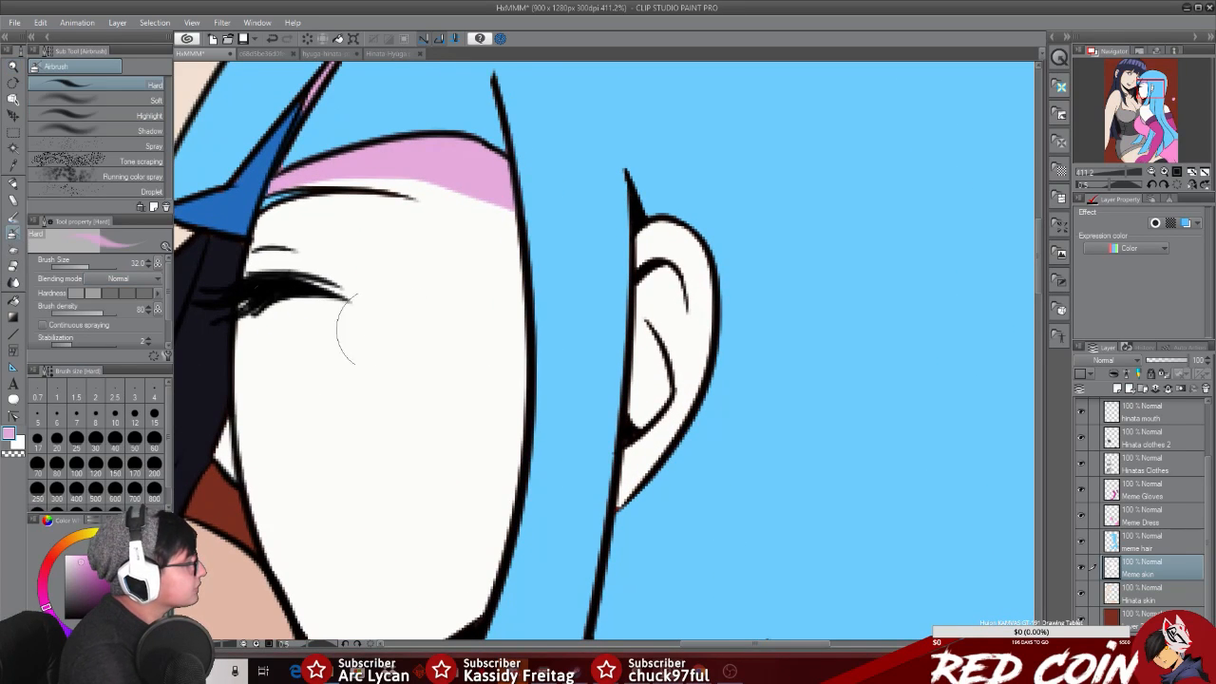
{"action": "left_click", "coordinate": [646, 302]}
{"action": "mouse_move", "coordinate": [646, 302]}
{"action": "left_mouse_down"}
{"action": "mouse_move", "coordinate": [671, 278]}
{"action": "mouse_move", "coordinate": [658, 272]}
{"action": "mouse_move", "coordinate": [671, 285]}
{"action": "mouse_move", "coordinate": [670, 274]}
{"action": "mouse_move", "coordinate": [660, 280]}
{"action": "mouse_move", "coordinate": [677, 311]}
{"action": "mouse_move", "coordinate": [661, 278]}
{"action": "mouse_move", "coordinate": [640, 316]}
{"action": "mouse_move", "coordinate": [638, 360]}
{"action": "mouse_move", "coordinate": [658, 312]}
{"action": "mouse_move", "coordinate": [659, 333]}
{"action": "mouse_move", "coordinate": [677, 311]}
{"action": "mouse_move", "coordinate": [637, 299]}
{"action": "left_mouse_up"}
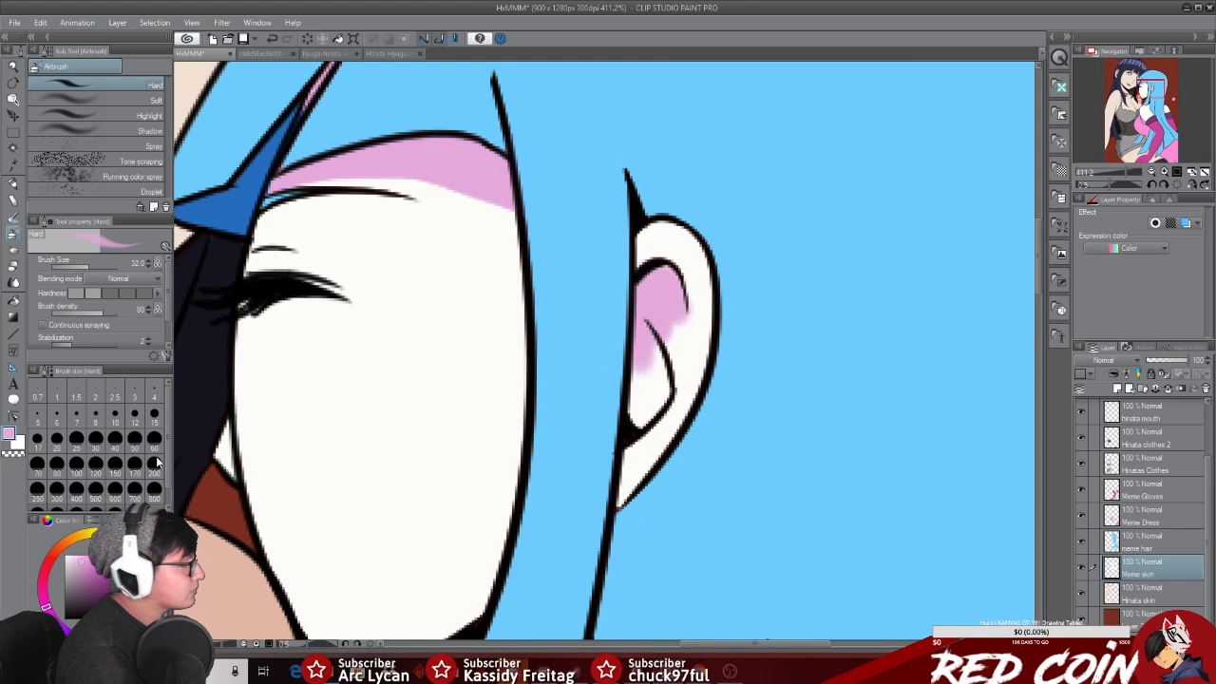
Step: Paint pink shadow in the lower inner ear and along the upper front edge using the Milli pen
{"action": "left_click", "coordinate": [15, 190]}
{"action": "mouse_move", "coordinate": [656, 410]}
{"action": "left_mouse_down"}
{"action": "mouse_move", "coordinate": [637, 411]}
{"action": "mouse_move", "coordinate": [634, 374]}
{"action": "mouse_move", "coordinate": [642, 386]}
{"action": "left_mouse_up"}
{"action": "key", "text": "ctrl+z"}
{"action": "left_click", "coordinate": [641, 407]}
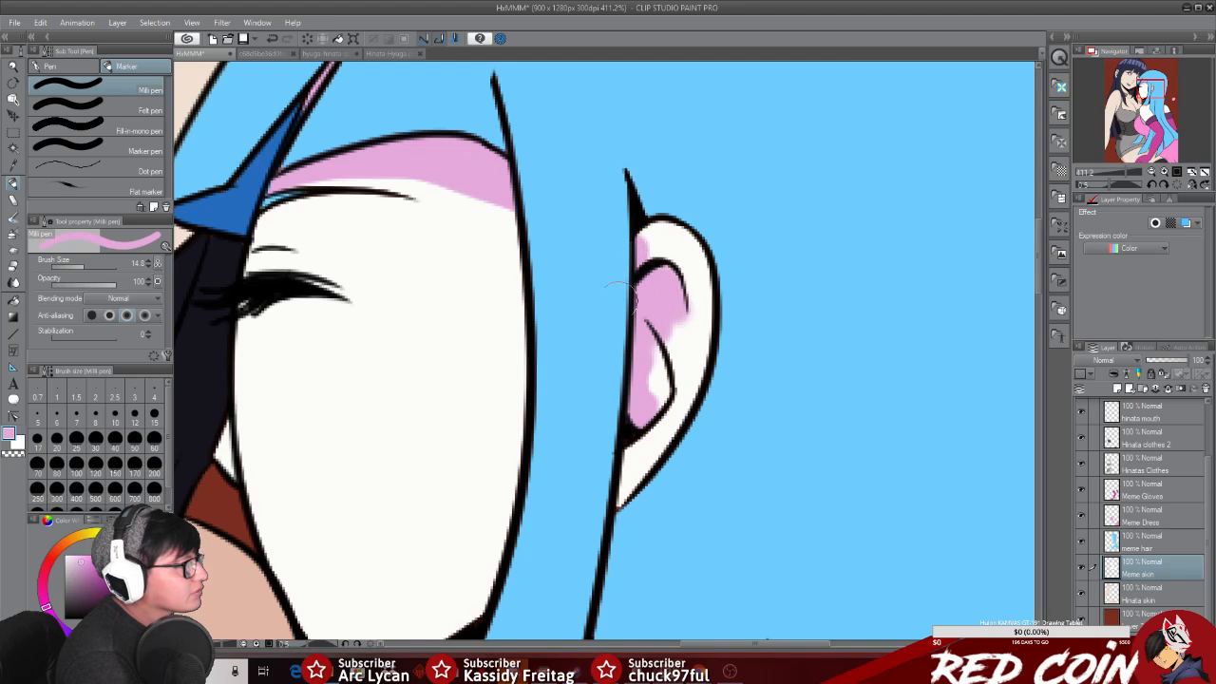
Step: Reduce the Milli pen to 9.2 and refine the pink shading on the ear's upper edge, earlobe and remaining inner ear
{"action": "left_click_drag", "start_coordinate": [86, 269], "coordinate": [80, 268]}
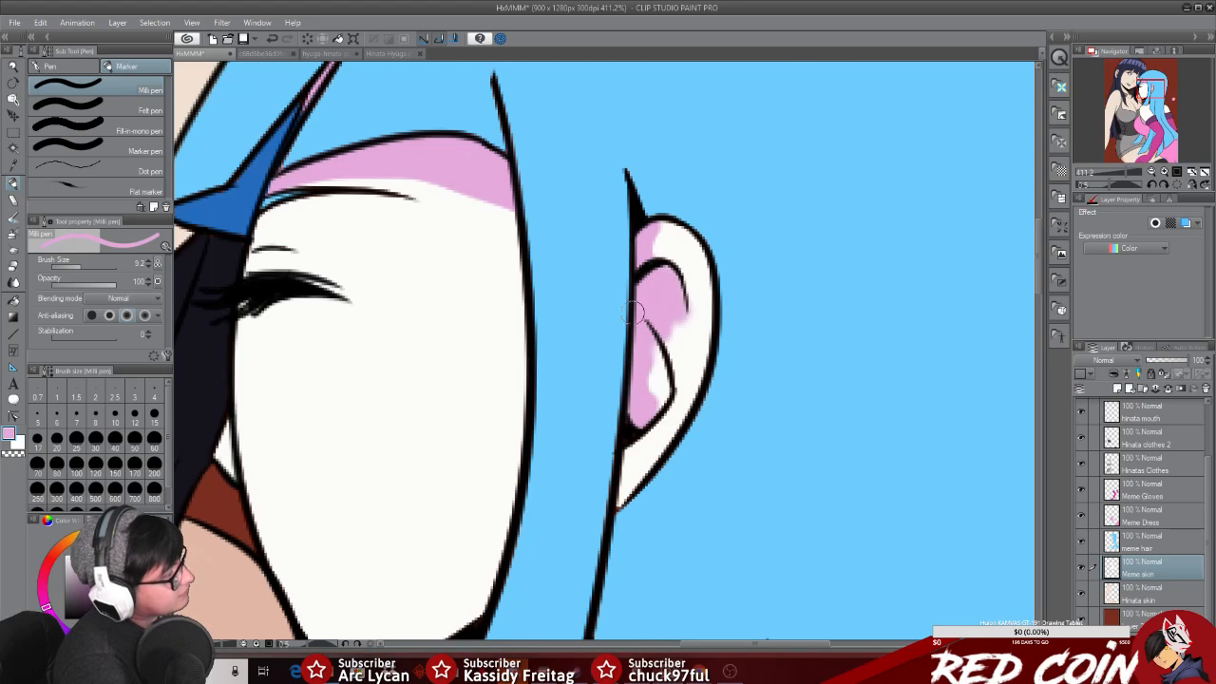
{"action": "key", "text": "ctrl+z"}
{"action": "left_click_drag", "start_coordinate": [647, 229], "coordinate": [642, 257]}
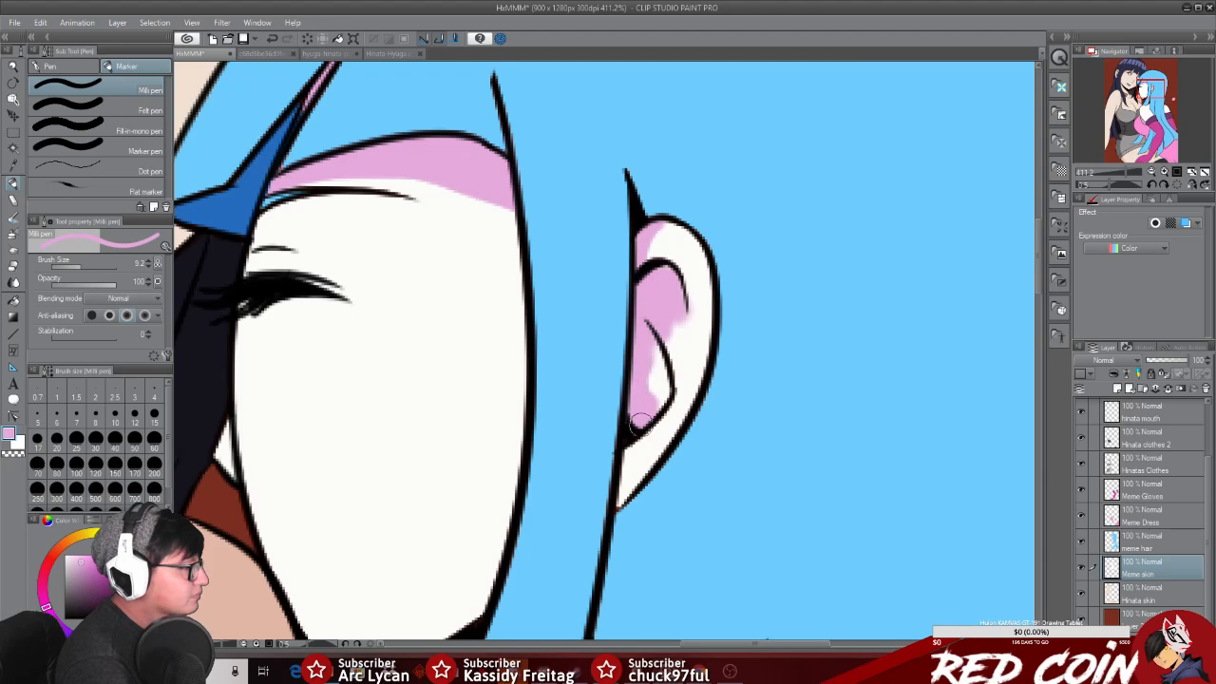
{"action": "mouse_move", "coordinate": [638, 443]}
{"action": "left_mouse_down"}
{"action": "mouse_move", "coordinate": [620, 504]}
{"action": "mouse_move", "coordinate": [645, 432]}
{"action": "mouse_move", "coordinate": [624, 498]}
{"action": "left_mouse_up"}
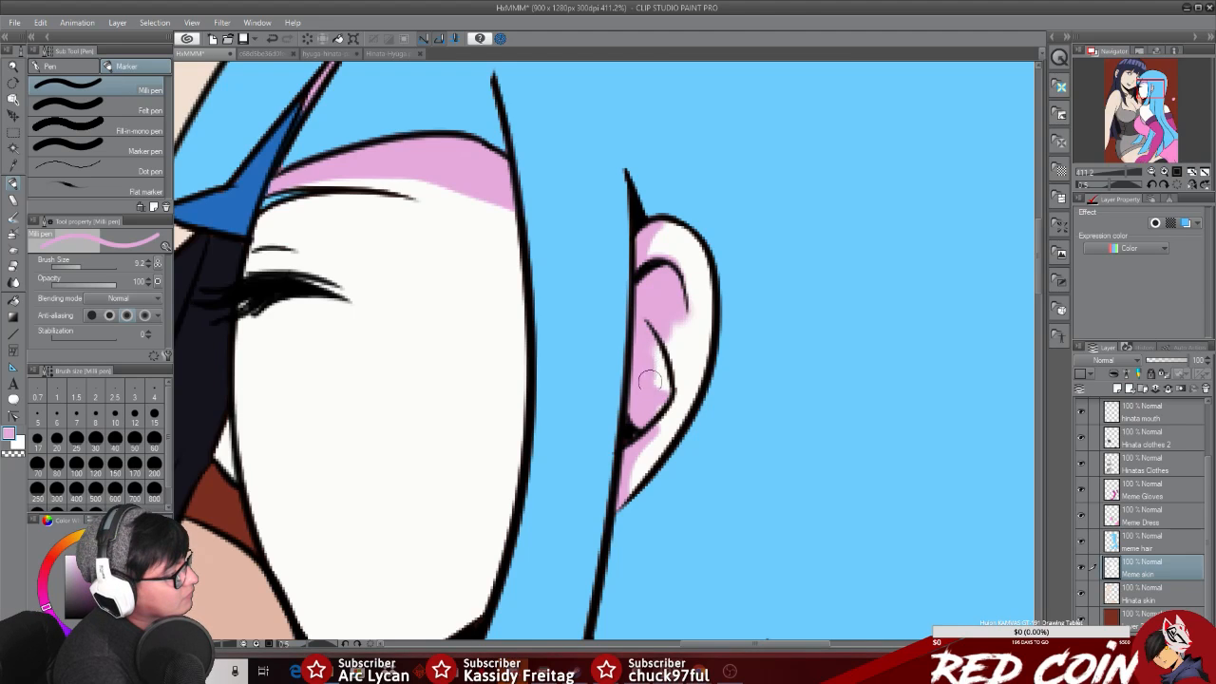
{"action": "mouse_move", "coordinate": [658, 394]}
{"action": "left_mouse_down"}
{"action": "mouse_move", "coordinate": [649, 358]}
{"action": "mouse_move", "coordinate": [659, 376]}
{"action": "mouse_move", "coordinate": [647, 412]}
{"action": "left_mouse_up"}
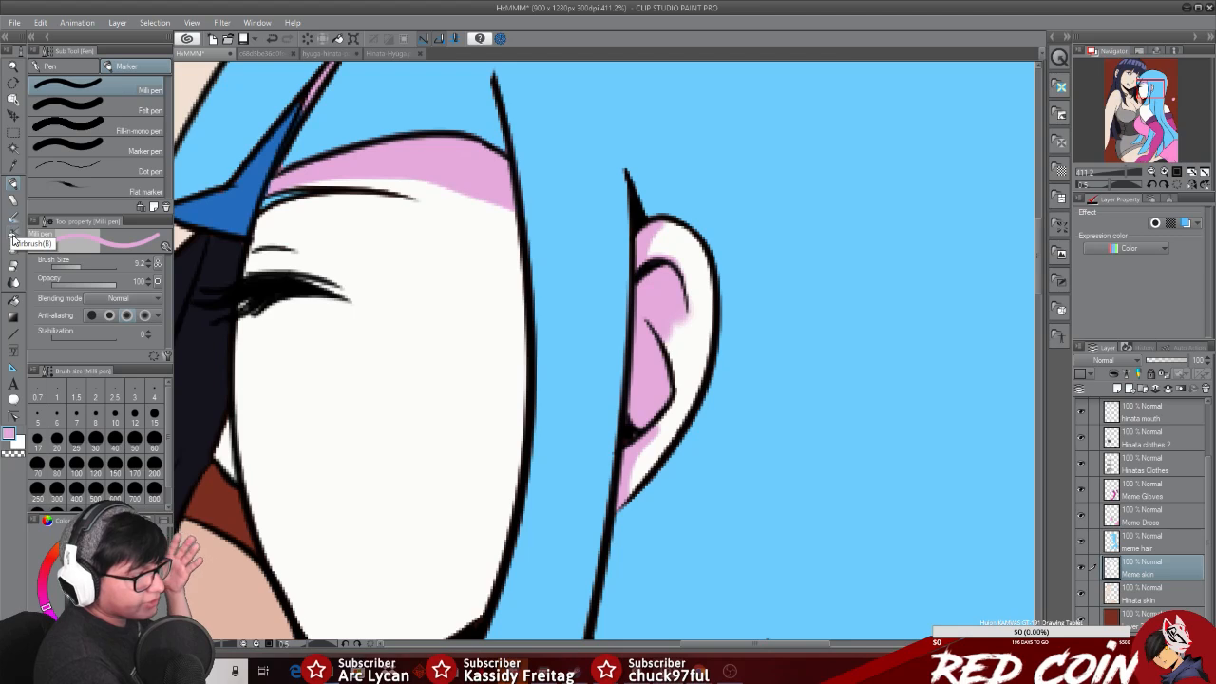
Step: Soften the lower edge of the pink forehead shadow with the Hard airbrush, extending it down beside the front hair strand
{"action": "left_click", "coordinate": [13, 234]}
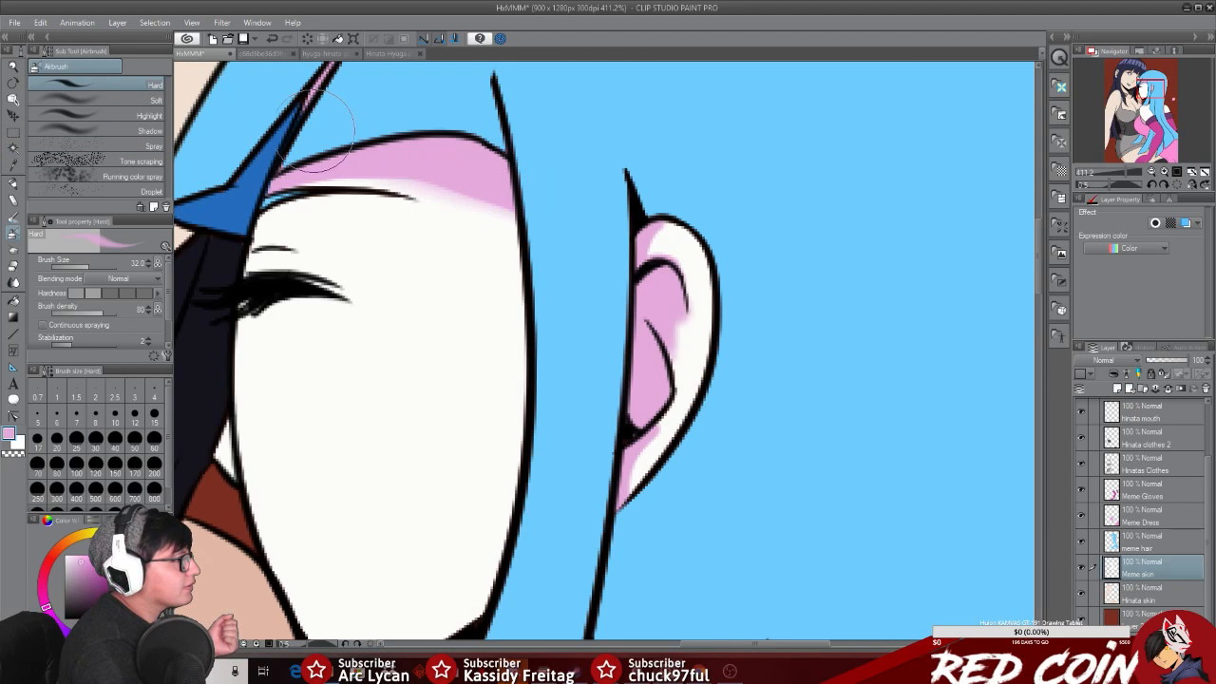
{"action": "left_click_drag", "start_coordinate": [537, 199], "coordinate": [364, 133]}
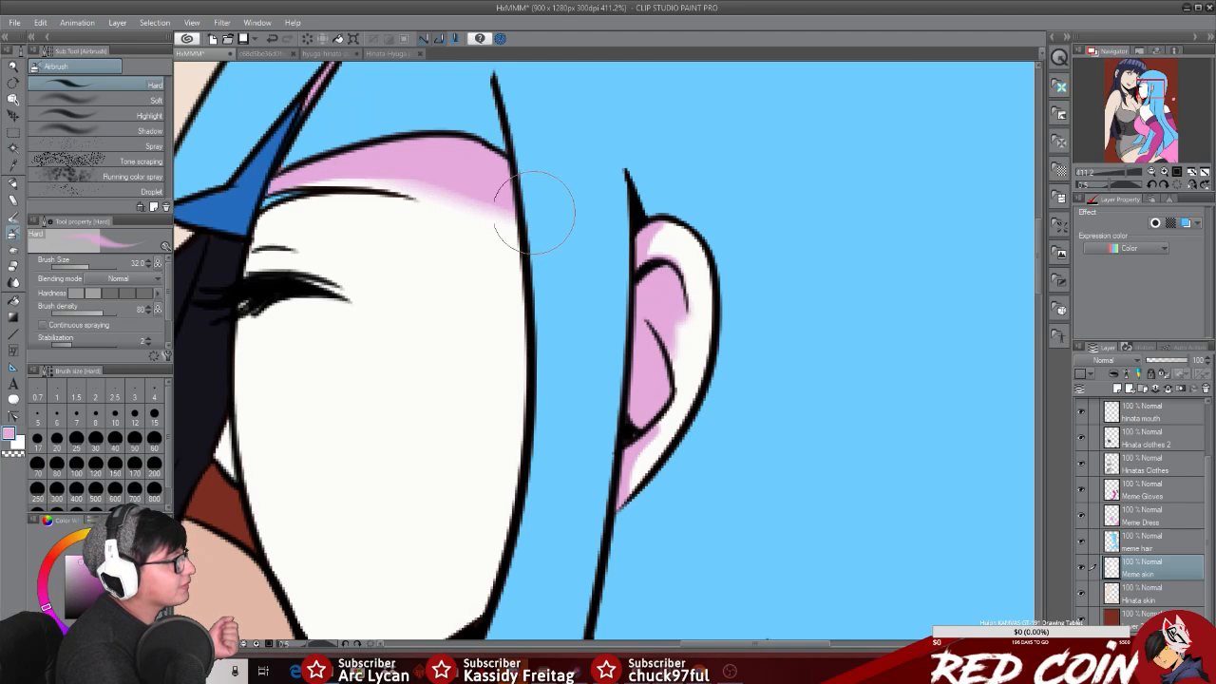
{"action": "left_click_drag", "start_coordinate": [537, 194], "coordinate": [320, 149]}
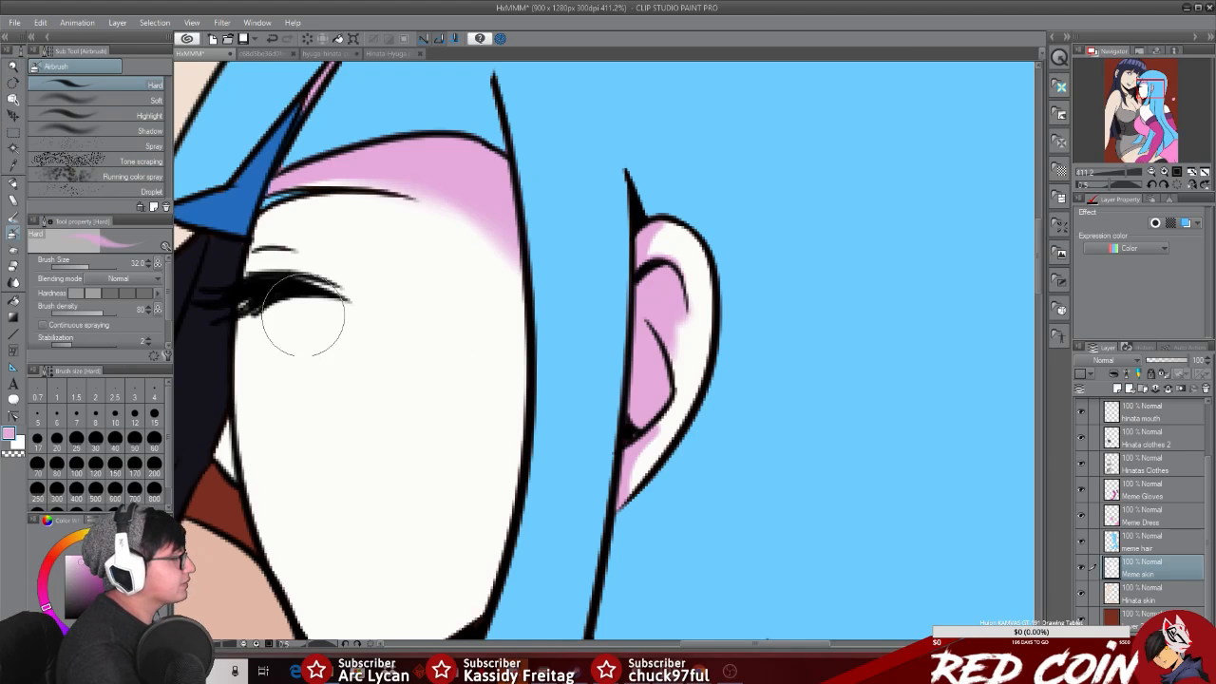
{"action": "left_click", "coordinate": [13, 183]}
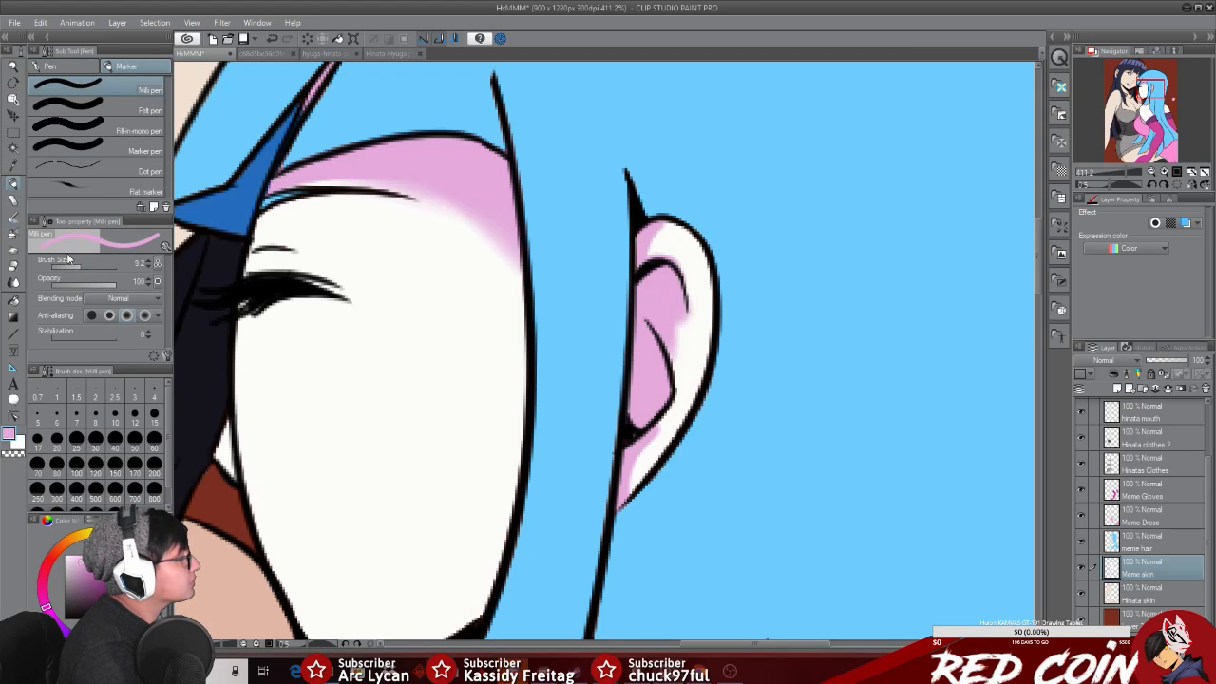
{"action": "left_click", "coordinate": [13, 150]}
{"action": "left_click", "coordinate": [15, 184]}
{"action": "left_click", "coordinate": [14, 234]}
{"action": "left_click_drag", "start_coordinate": [86, 266], "coordinate": [75, 266]}
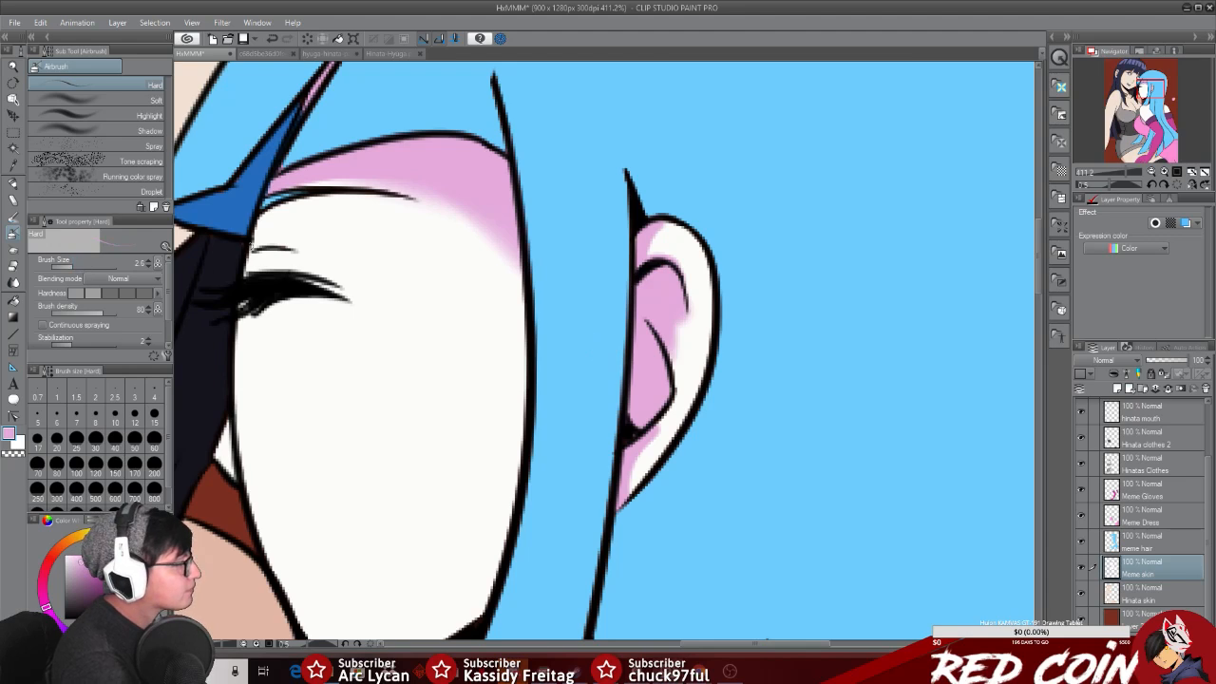
{"action": "left_click_drag", "start_coordinate": [250, 249], "coordinate": [305, 250]}
{"action": "key", "text": "ctrl+z"}
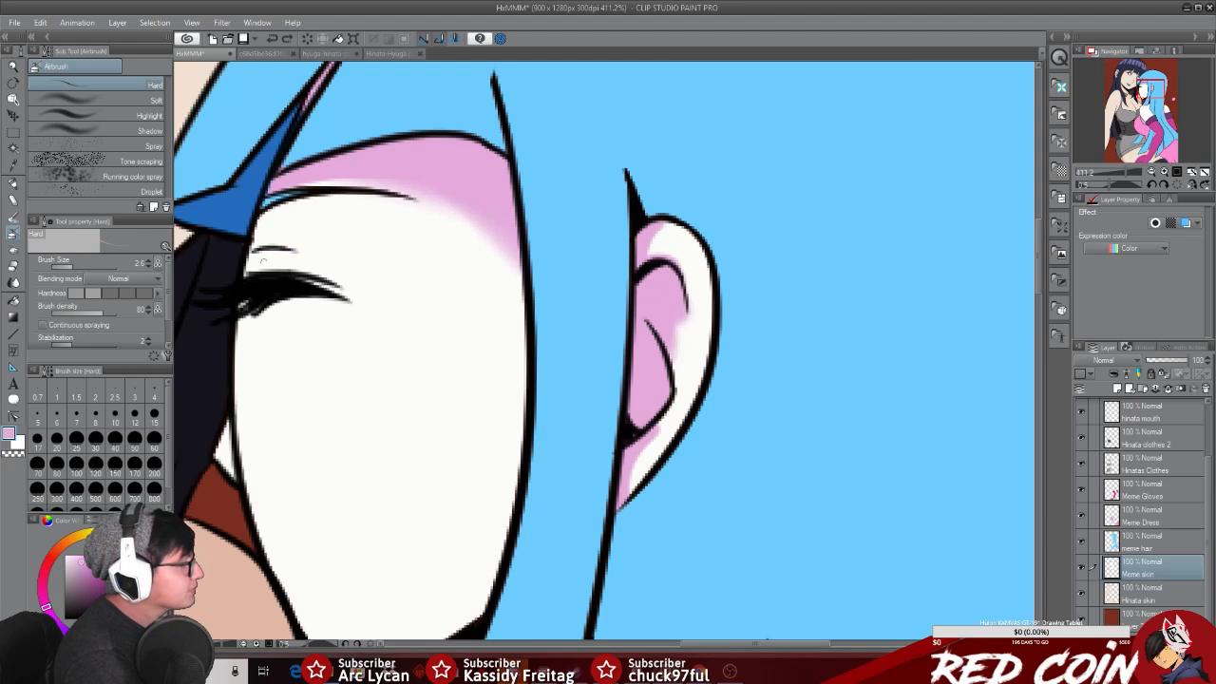
Step: Set the Hard airbrush size to 4.7 and add fine pink shading around the closed eye's lashes and eyelid crease
{"action": "left_click_drag", "start_coordinate": [754, 644], "coordinate": [740, 644]}
{"action": "left_click_drag", "start_coordinate": [73, 267], "coordinate": [84, 267]}
{"action": "mouse_move", "coordinate": [332, 251]}
{"action": "left_mouse_down"}
{"action": "mouse_move", "coordinate": [372, 249]}
{"action": "mouse_move", "coordinate": [427, 300]}
{"action": "left_mouse_up"}
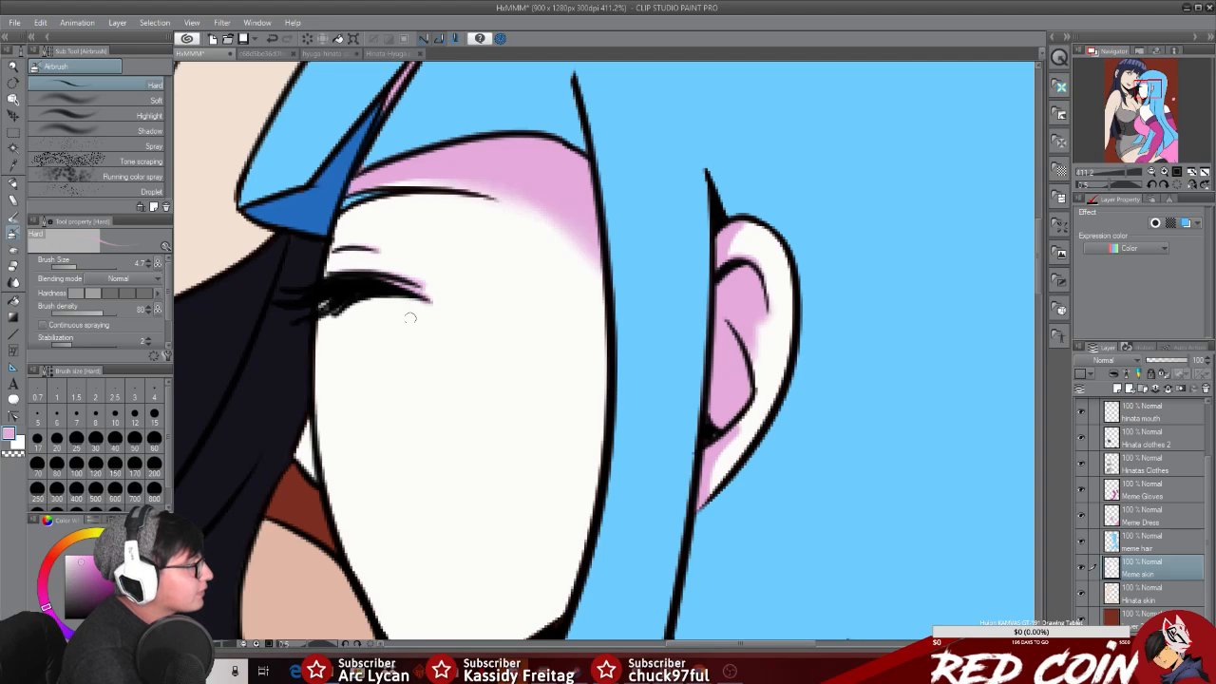
{"action": "left_click_drag", "start_coordinate": [339, 315], "coordinate": [425, 311]}
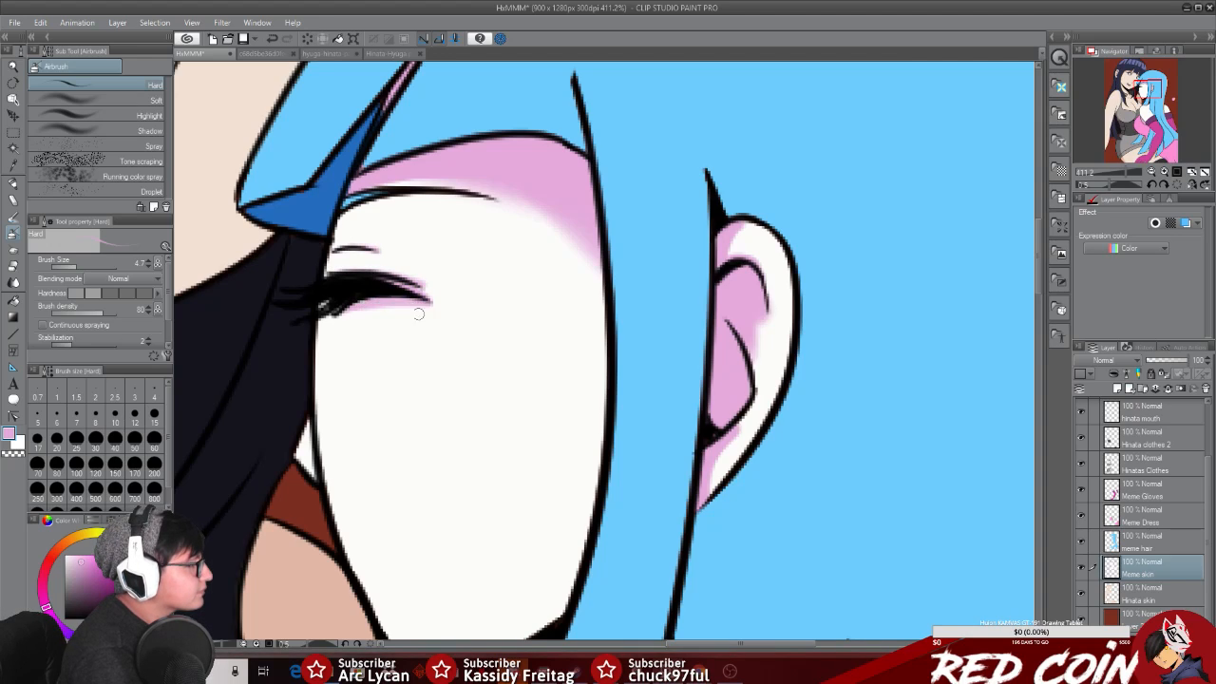
{"action": "left_click_drag", "start_coordinate": [341, 318], "coordinate": [365, 310]}
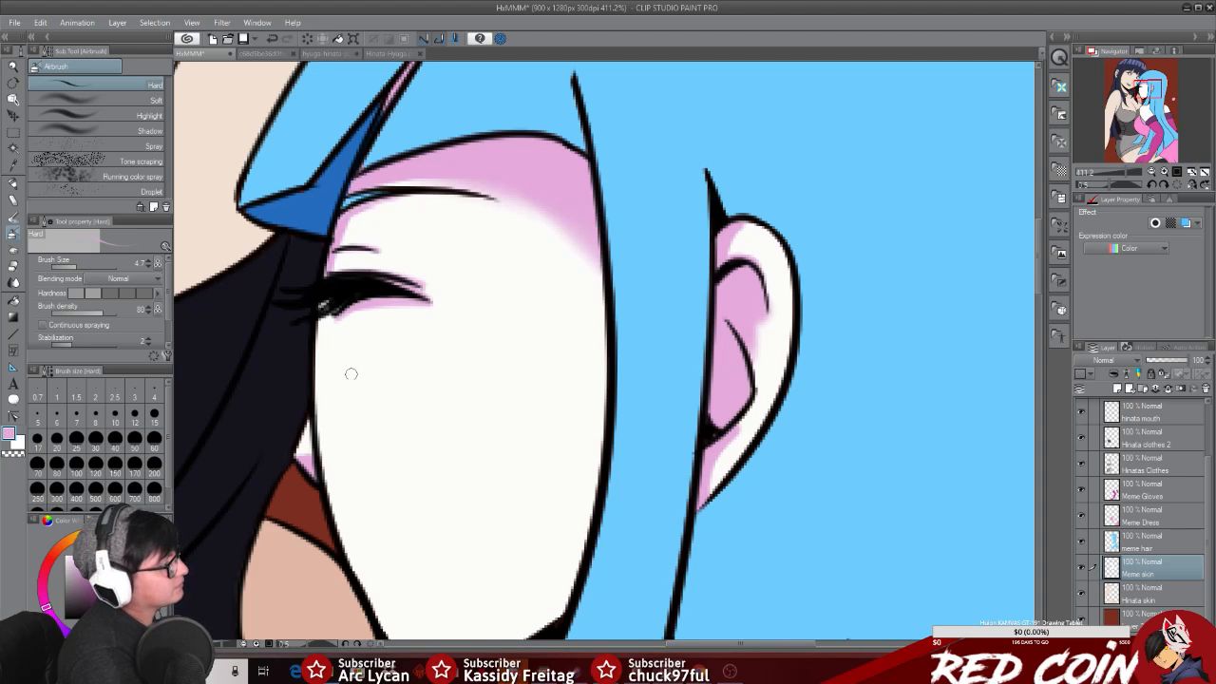
Step: Examine the blue-haired character's face and ear shading against the rest of both figures
{"action": "left_click", "coordinate": [13, 66]}
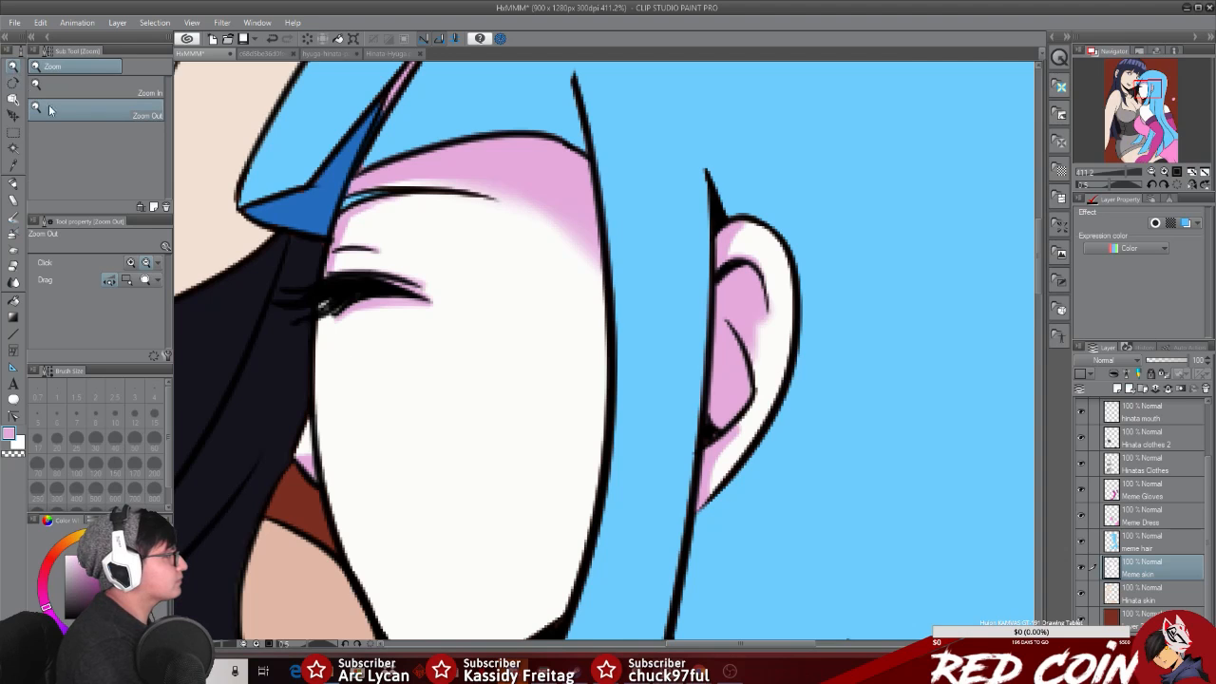
{"action": "left_click", "coordinate": [789, 430]}
{"action": "left_click", "coordinate": [751, 427]}
{"action": "left_click", "coordinate": [749, 428]}
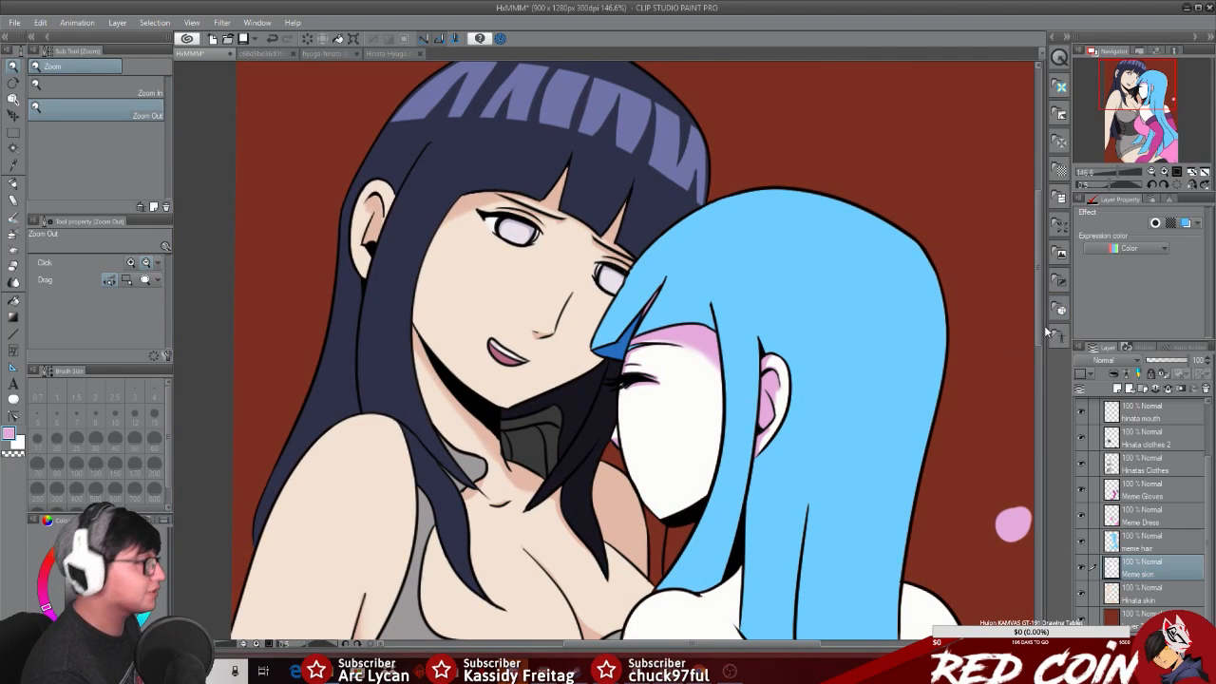
{"action": "left_click_drag", "start_coordinate": [1040, 311], "coordinate": [1042, 349]}
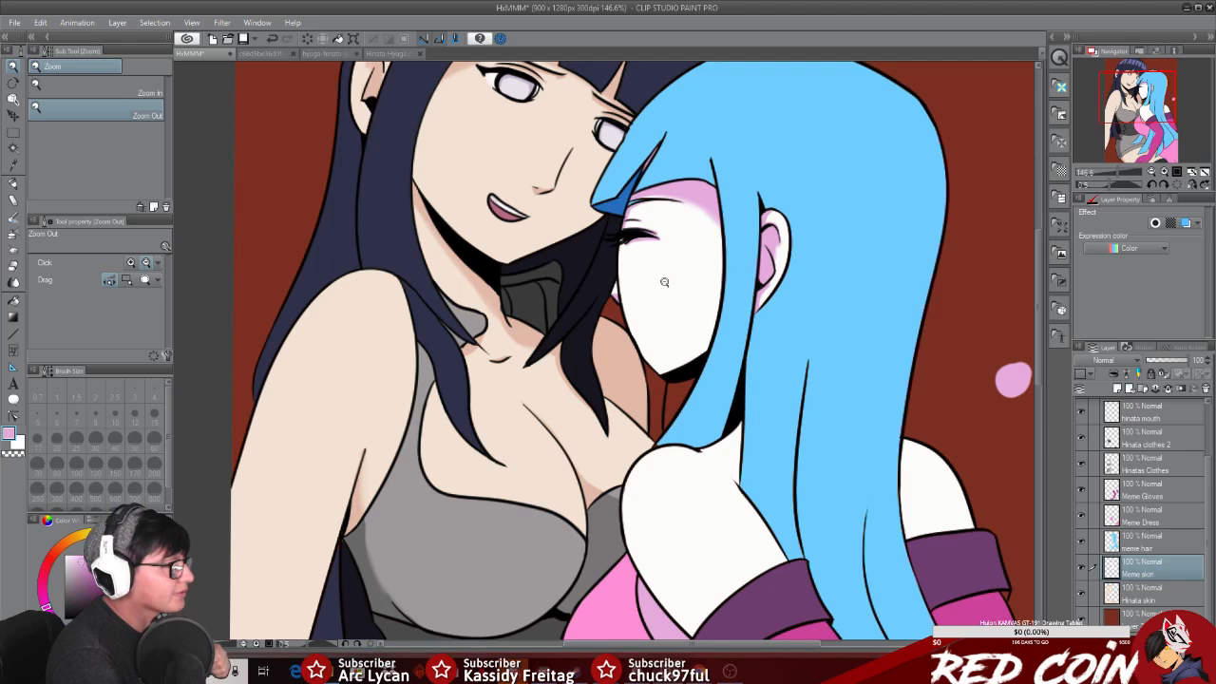
{"action": "scroll", "coordinate": [664, 283], "scroll_direction": "up", "scroll_amount": 2}
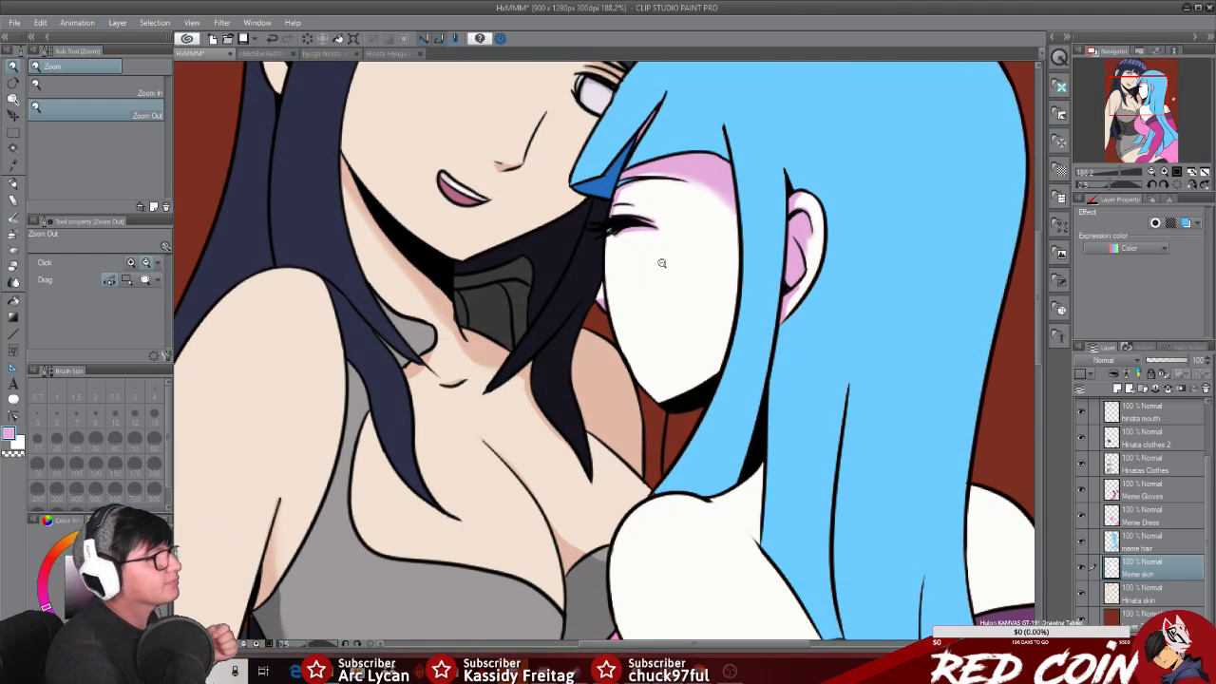
Step: Shade a thin pink shadow along the blue-haired character's cheek and jaw down to the chin with the Hard airbrush
{"action": "scroll", "coordinate": [669, 326], "scroll_direction": "up", "scroll_amount": 4}
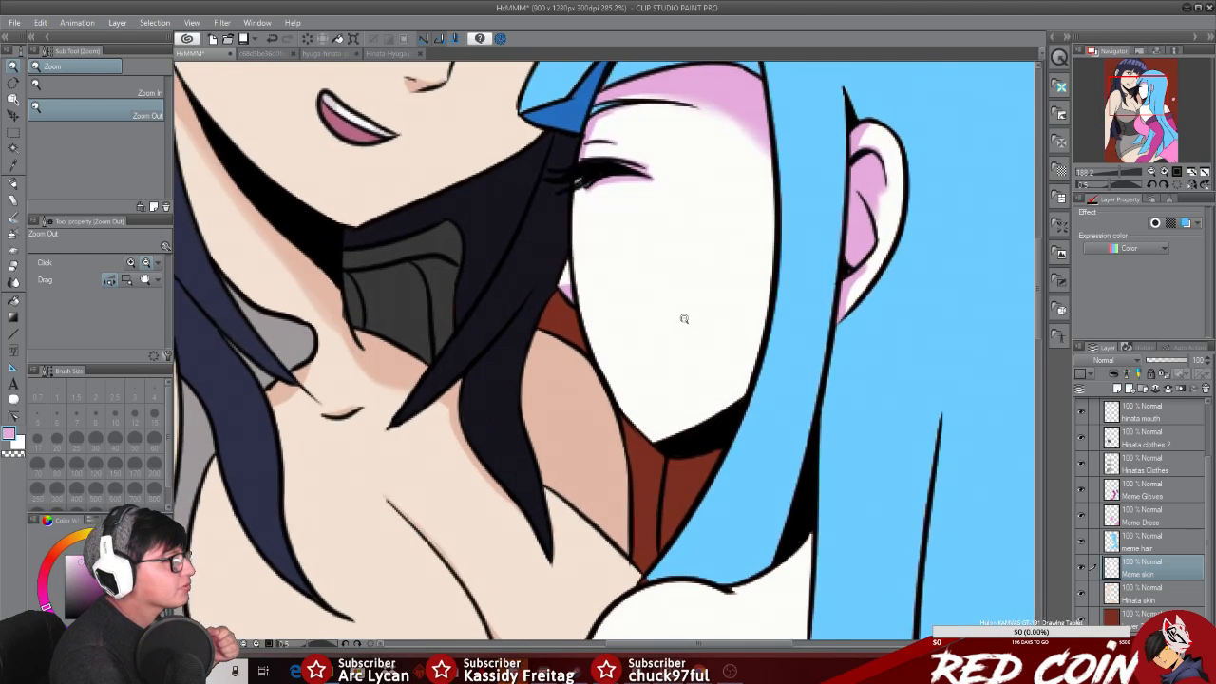
{"action": "left_click", "coordinate": [13, 186]}
{"action": "left_click", "coordinate": [14, 232]}
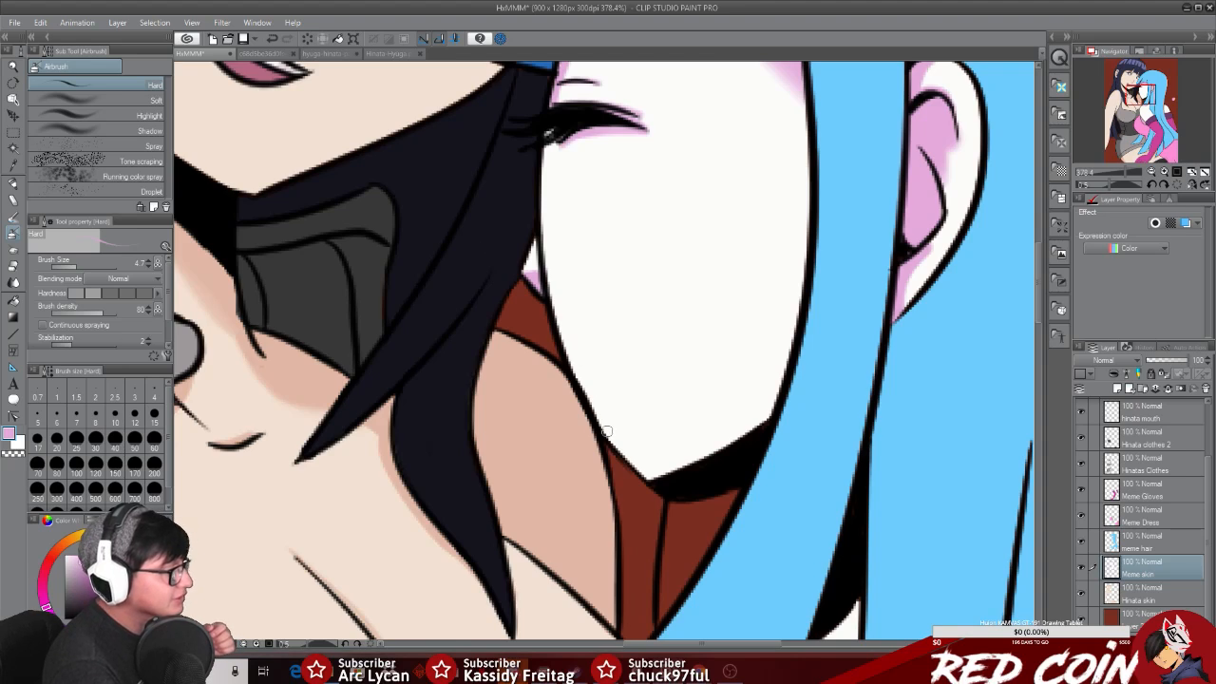
{"action": "left_click_drag", "start_coordinate": [578, 374], "coordinate": [642, 466]}
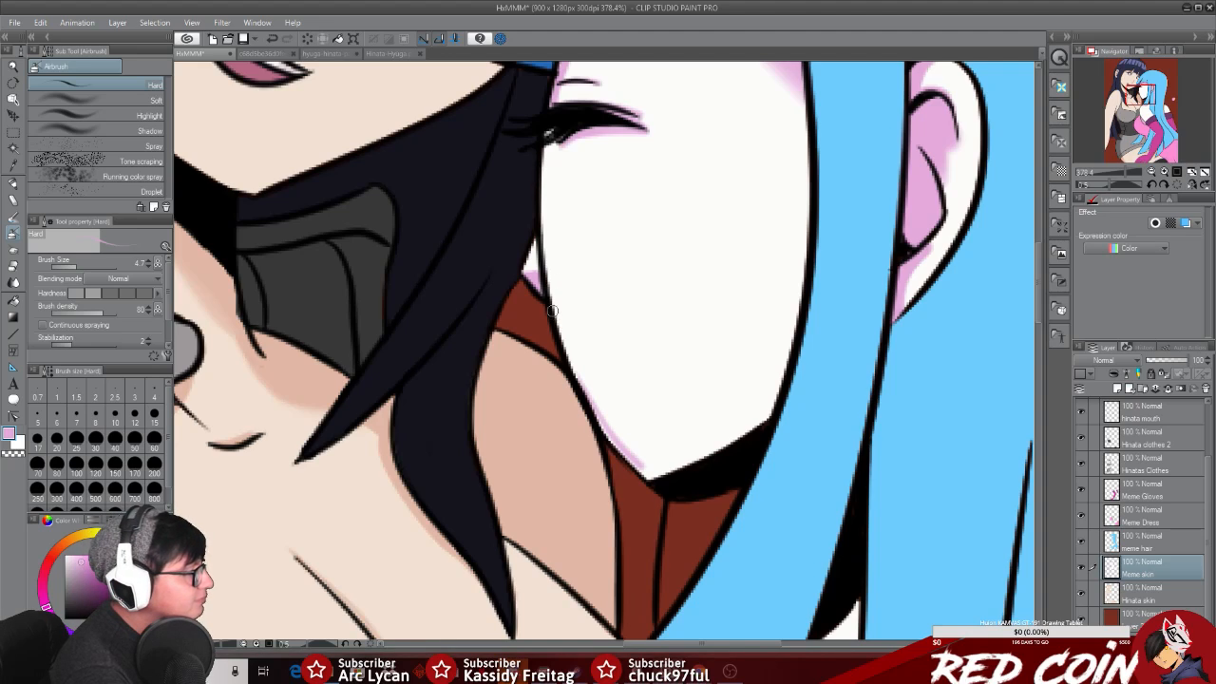
{"action": "left_click_drag", "start_coordinate": [566, 337], "coordinate": [617, 439]}
{"action": "left_click_drag", "start_coordinate": [584, 382], "coordinate": [646, 456]}
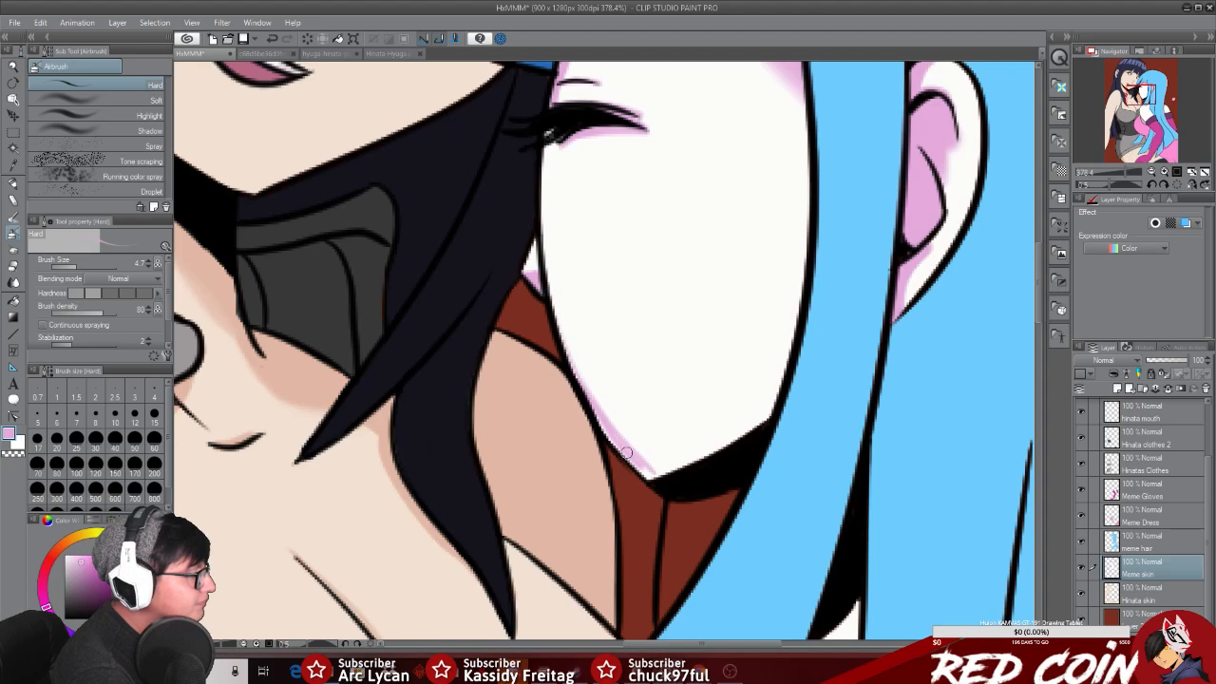
{"action": "key", "text": "ctrl+z"}
{"action": "mouse_move", "coordinate": [583, 393]}
{"action": "left_mouse_down"}
{"action": "mouse_move", "coordinate": [656, 490]}
{"action": "mouse_move", "coordinate": [622, 444]}
{"action": "mouse_move", "coordinate": [665, 479]}
{"action": "left_mouse_up"}
{"action": "key", "text": "ctrl+z"}
{"action": "key", "text": "ctrl+z"}
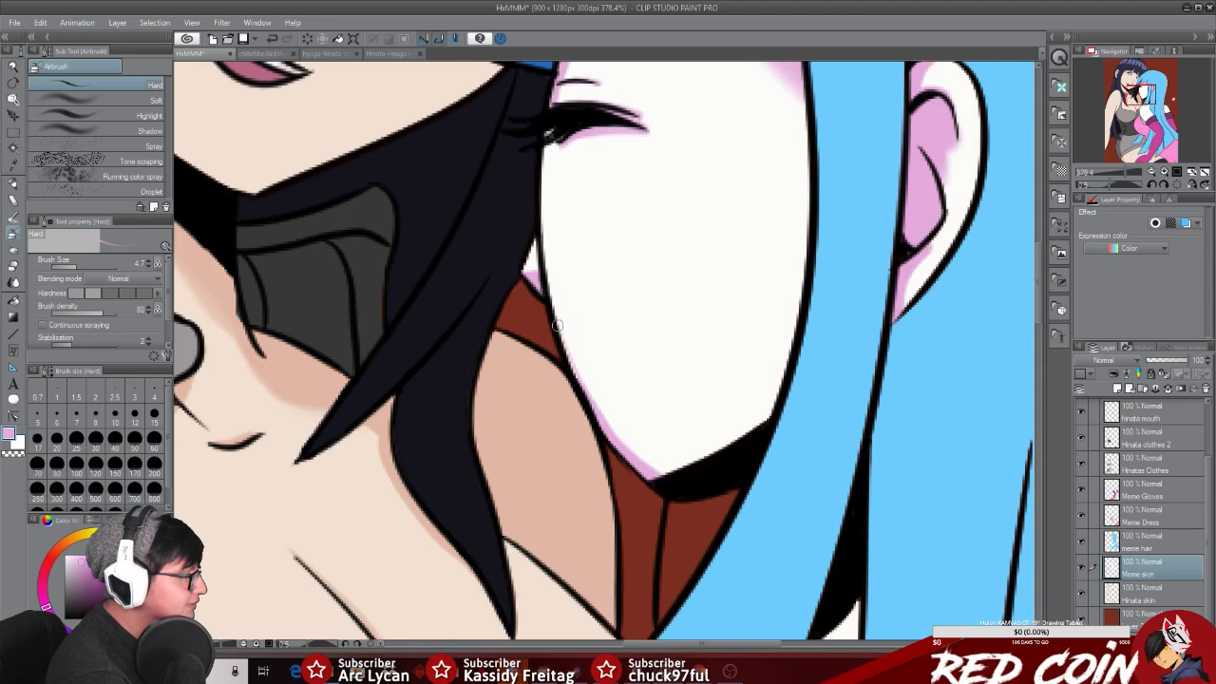
{"action": "left_click_drag", "start_coordinate": [561, 328], "coordinate": [615, 439]}
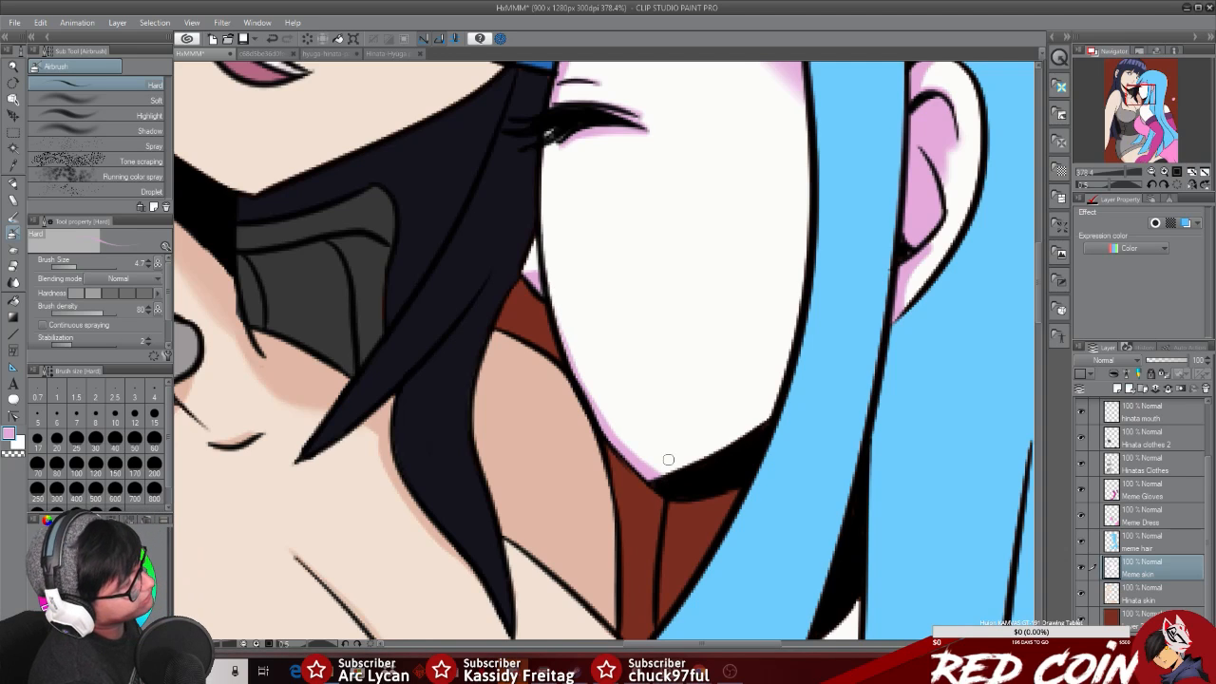
Step: Enlarge the Hard airbrush to about 21 and shade the base of the blue-haired character's neck pink beside the hair
{"action": "left_click", "coordinate": [13, 65]}
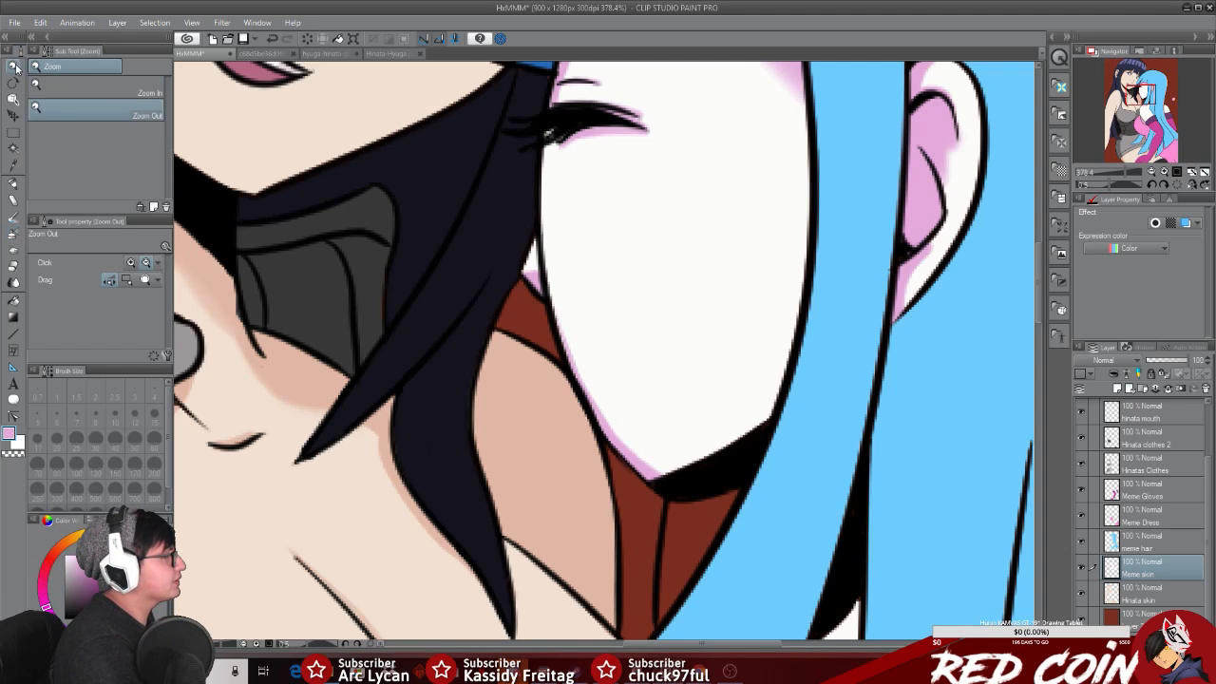
{"action": "left_click", "coordinate": [883, 510]}
{"action": "left_click_drag", "start_coordinate": [884, 510], "coordinate": [836, 510]}
{"action": "left_click_drag", "start_coordinate": [669, 649], "coordinate": [731, 649]}
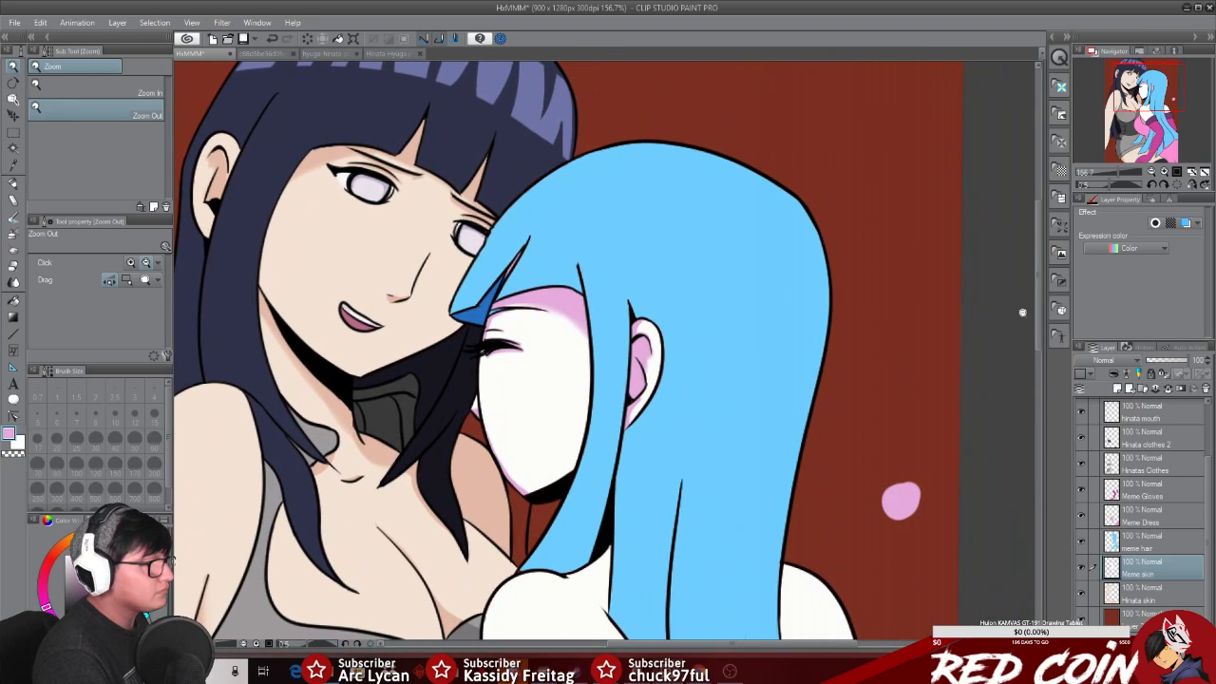
{"action": "left_click_drag", "start_coordinate": [1033, 308], "coordinate": [1035, 354]}
{"action": "scroll", "coordinate": [646, 399], "scroll_direction": "up", "scroll_amount": 5}
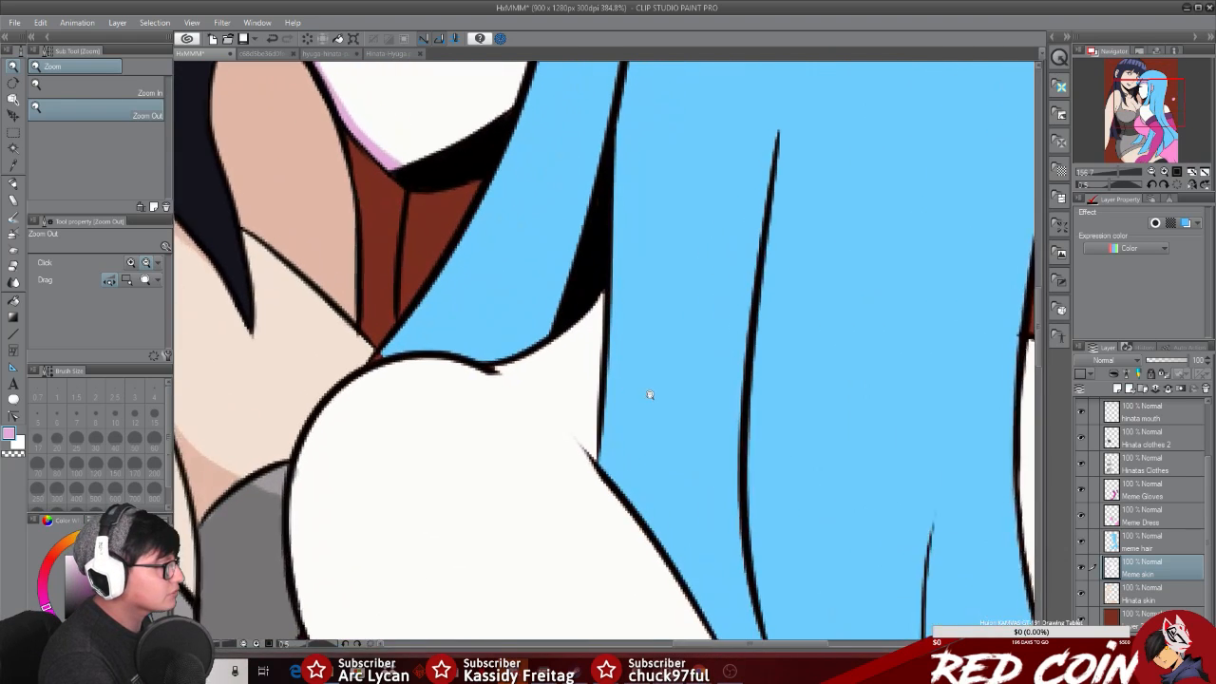
{"action": "left_click", "coordinate": [13, 234]}
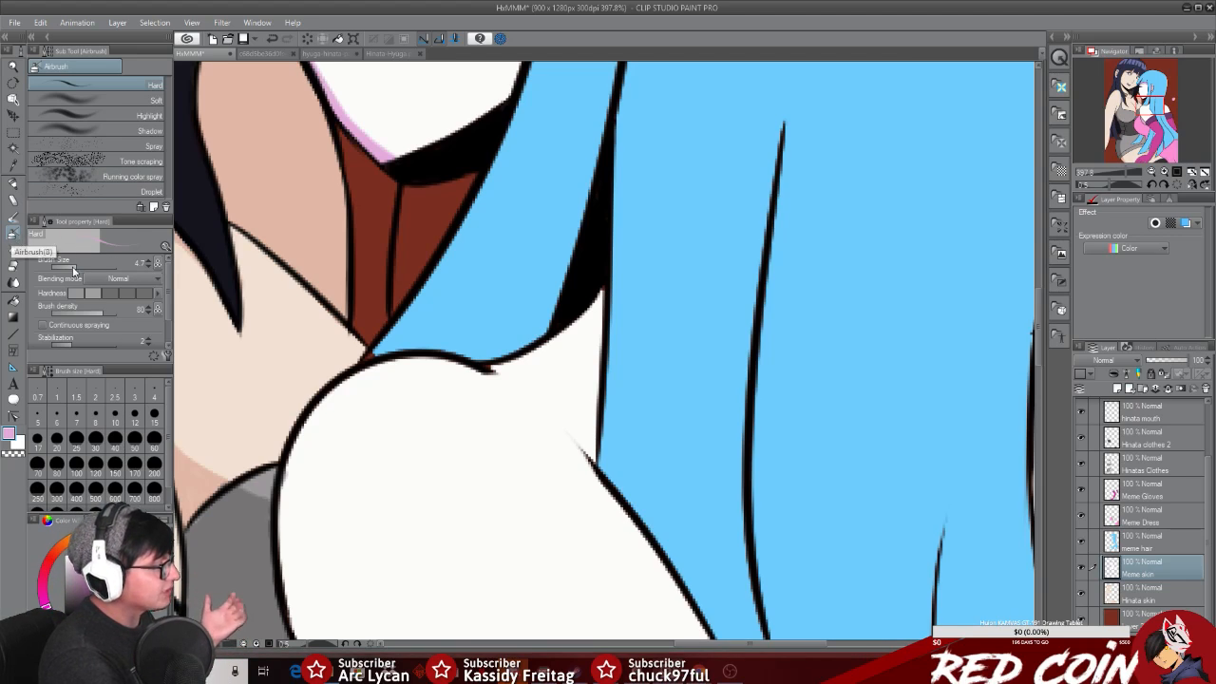
{"action": "left_click_drag", "start_coordinate": [75, 267], "coordinate": [88, 271]}
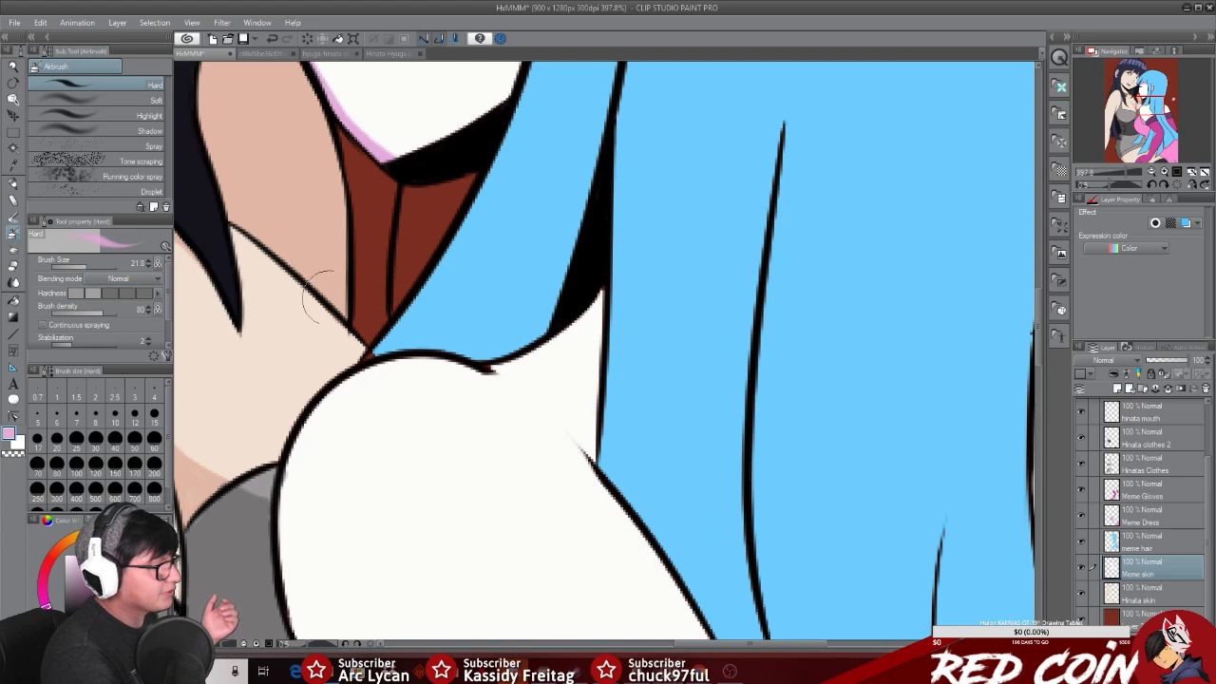
{"action": "left_click_drag", "start_coordinate": [561, 304], "coordinate": [613, 337]}
{"action": "mouse_move", "coordinate": [529, 323]}
{"action": "left_mouse_down"}
{"action": "mouse_move", "coordinate": [575, 344]}
{"action": "mouse_move", "coordinate": [603, 313]}
{"action": "mouse_move", "coordinate": [594, 337]}
{"action": "mouse_move", "coordinate": [547, 339]}
{"action": "mouse_move", "coordinate": [583, 434]}
{"action": "mouse_move", "coordinate": [524, 332]}
{"action": "mouse_move", "coordinate": [589, 507]}
{"action": "mouse_move", "coordinate": [587, 415]}
{"action": "mouse_move", "coordinate": [495, 309]}
{"action": "left_mouse_up"}
{"action": "key", "text": "ctrl+z"}
{"action": "key", "text": "ctrl+z"}
{"action": "mouse_move", "coordinate": [520, 353]}
{"action": "left_mouse_down"}
{"action": "mouse_move", "coordinate": [578, 365]}
{"action": "mouse_move", "coordinate": [604, 437]}
{"action": "left_mouse_up"}
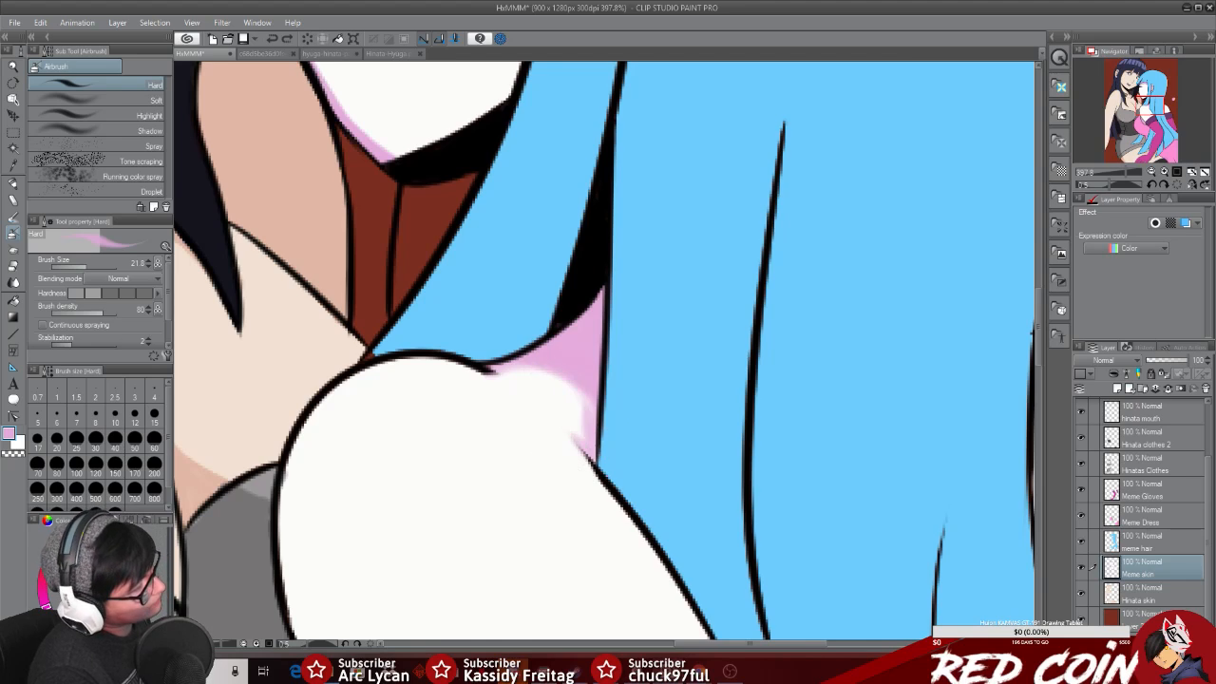
Step: Smooth the pink neck shadow's lower edge, extending it down to the line where the hair meets the shoulder
{"action": "mouse_move", "coordinate": [544, 378]}
{"action": "left_mouse_down"}
{"action": "mouse_move", "coordinate": [607, 466]}
{"action": "mouse_move", "coordinate": [555, 375]}
{"action": "mouse_move", "coordinate": [565, 370]}
{"action": "mouse_move", "coordinate": [612, 453]}
{"action": "mouse_move", "coordinate": [584, 390]}
{"action": "mouse_move", "coordinate": [551, 354]}
{"action": "mouse_move", "coordinate": [635, 501]}
{"action": "mouse_move", "coordinate": [531, 365]}
{"action": "mouse_move", "coordinate": [602, 466]}
{"action": "left_mouse_up"}
{"action": "key", "text": "ctrl+z"}
{"action": "left_click_drag", "start_coordinate": [542, 367], "coordinate": [602, 472]}
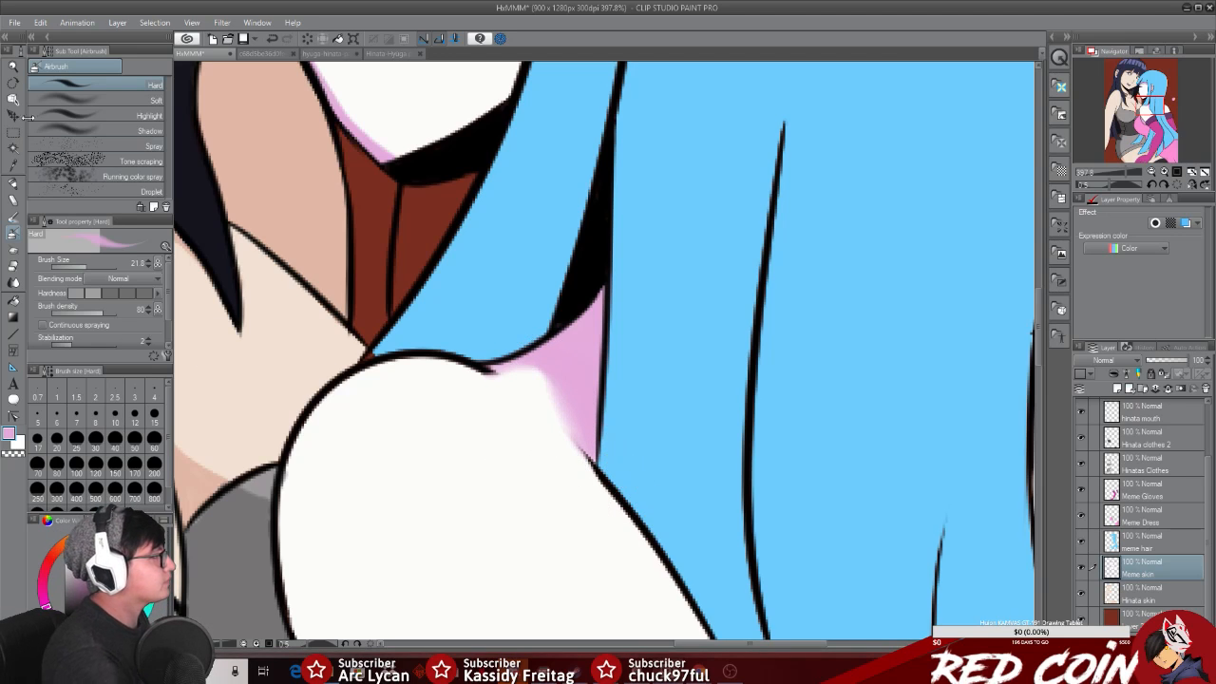
Step: Make the meme hair layer active and auto-select the blue-haired character's main hair area
{"action": "left_click", "coordinate": [12, 67]}
{"action": "left_click_drag", "start_coordinate": [768, 505], "coordinate": [718, 502]}
{"action": "left_click_drag", "start_coordinate": [1038, 317], "coordinate": [1041, 360]}
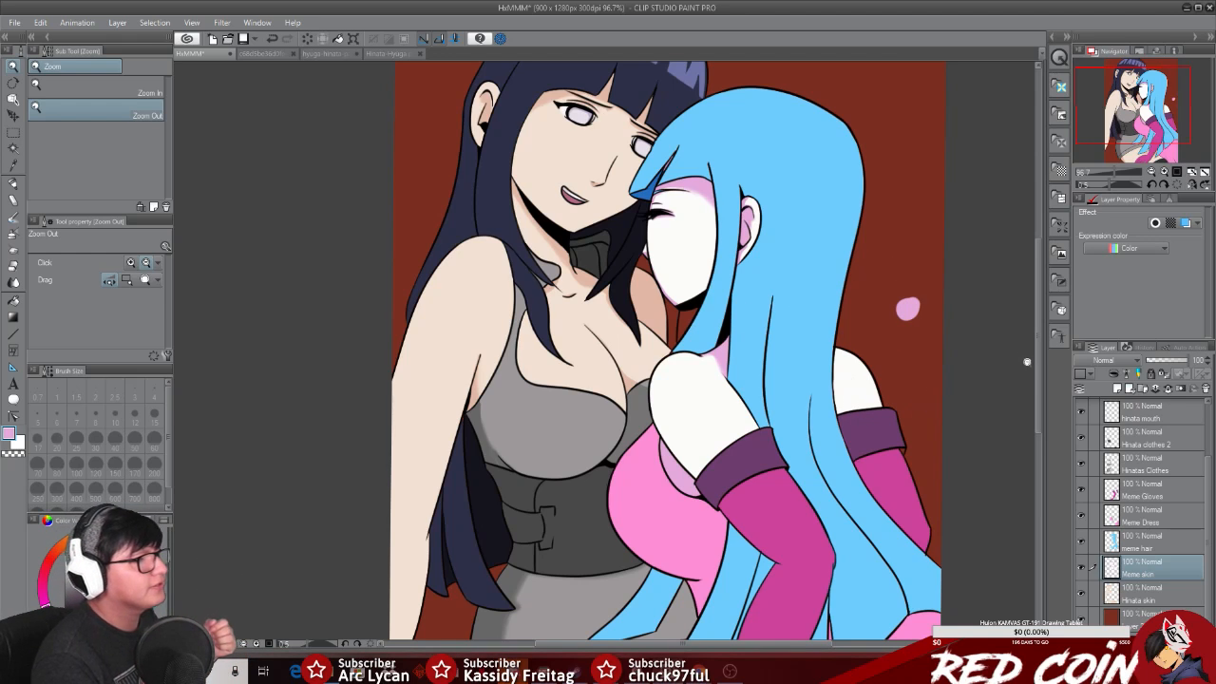
{"action": "left_click_drag", "start_coordinate": [1040, 361], "coordinate": [1039, 333]}
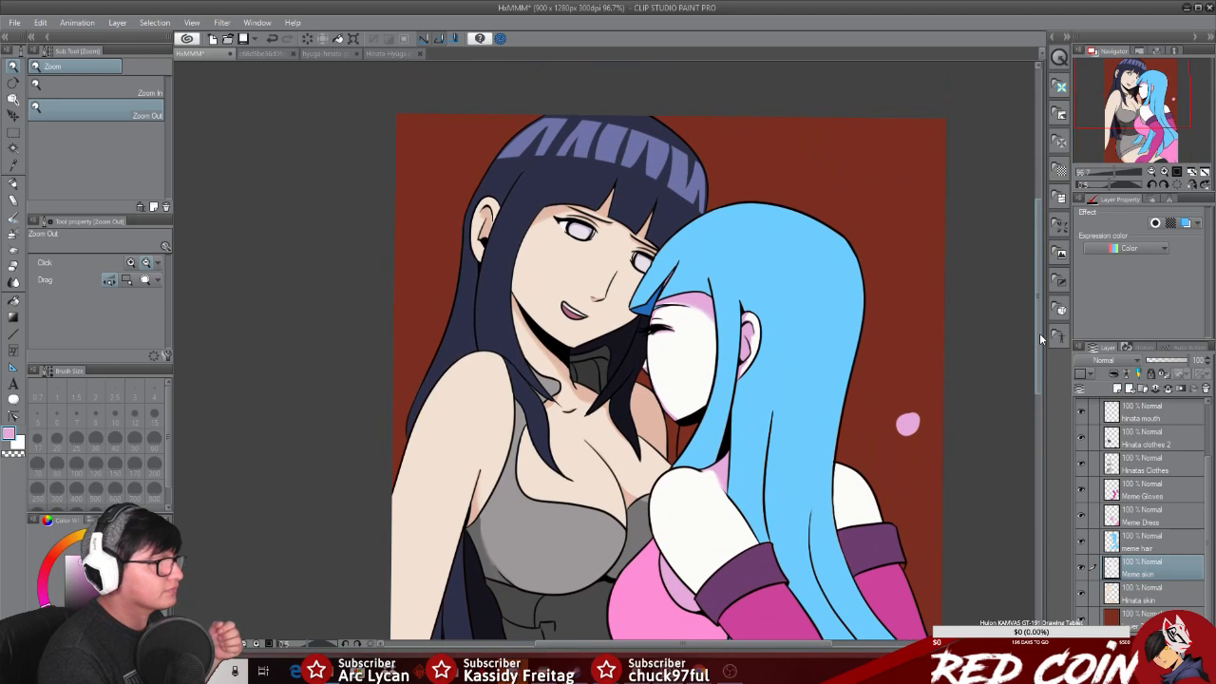
{"action": "left_click", "coordinate": [1147, 545]}
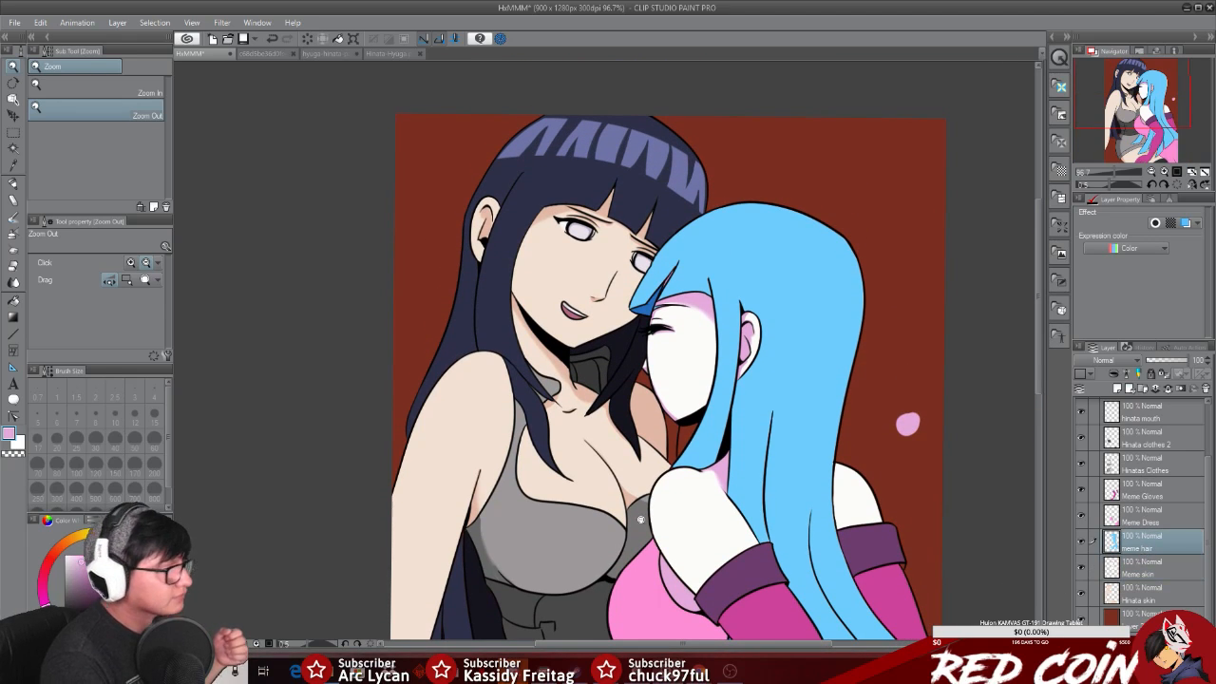
{"action": "left_click", "coordinate": [13, 148]}
{"action": "left_click", "coordinate": [622, 403]}
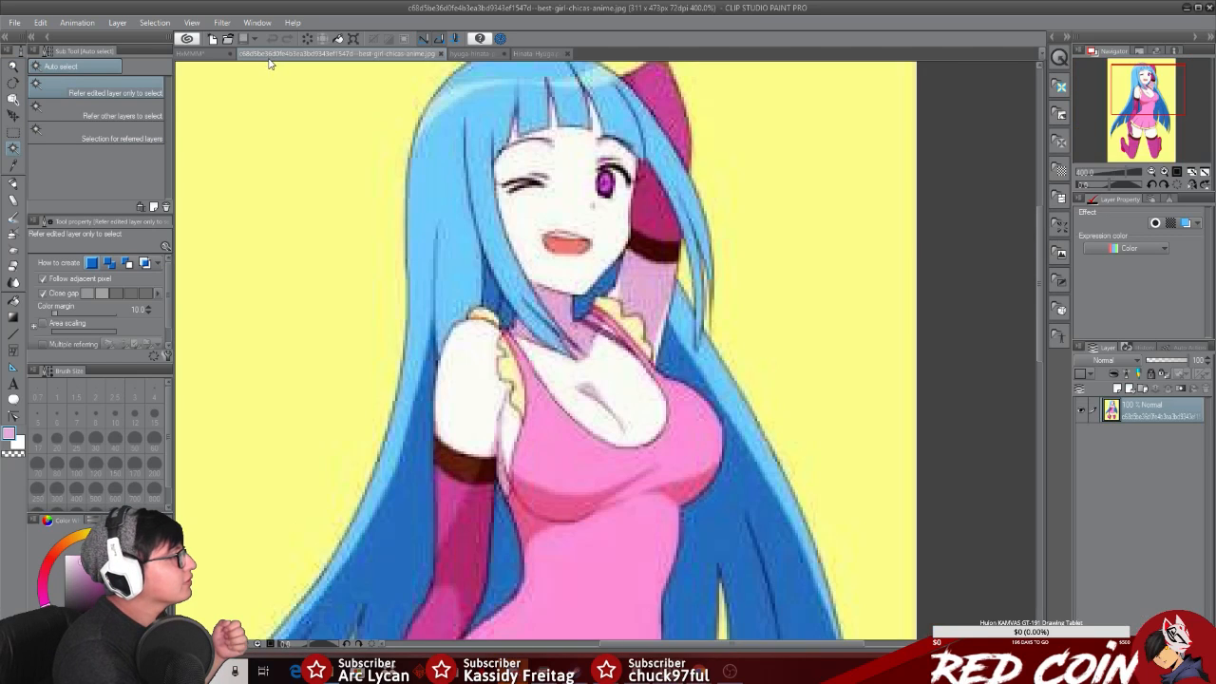
Step: Consult the blue-haired character's reference image, then return to the drawing with a pale blue highlight color for the Milli pen
{"action": "left_click", "coordinate": [262, 53]}
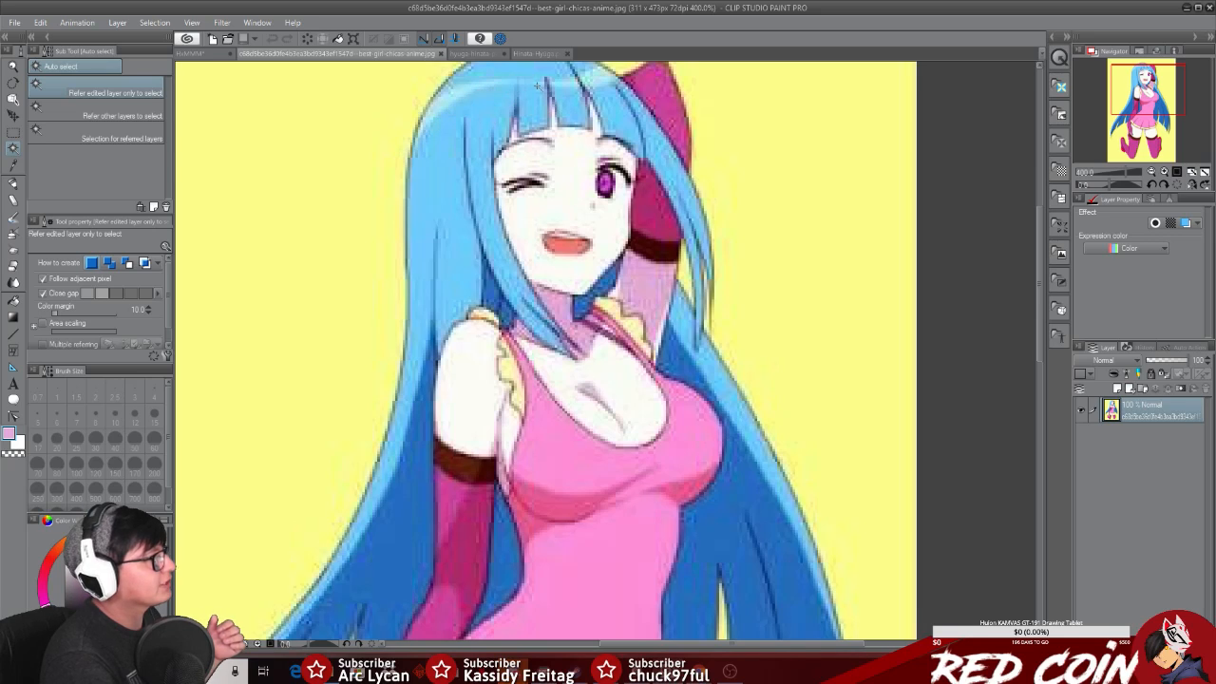
{"action": "left_click", "coordinate": [195, 53]}
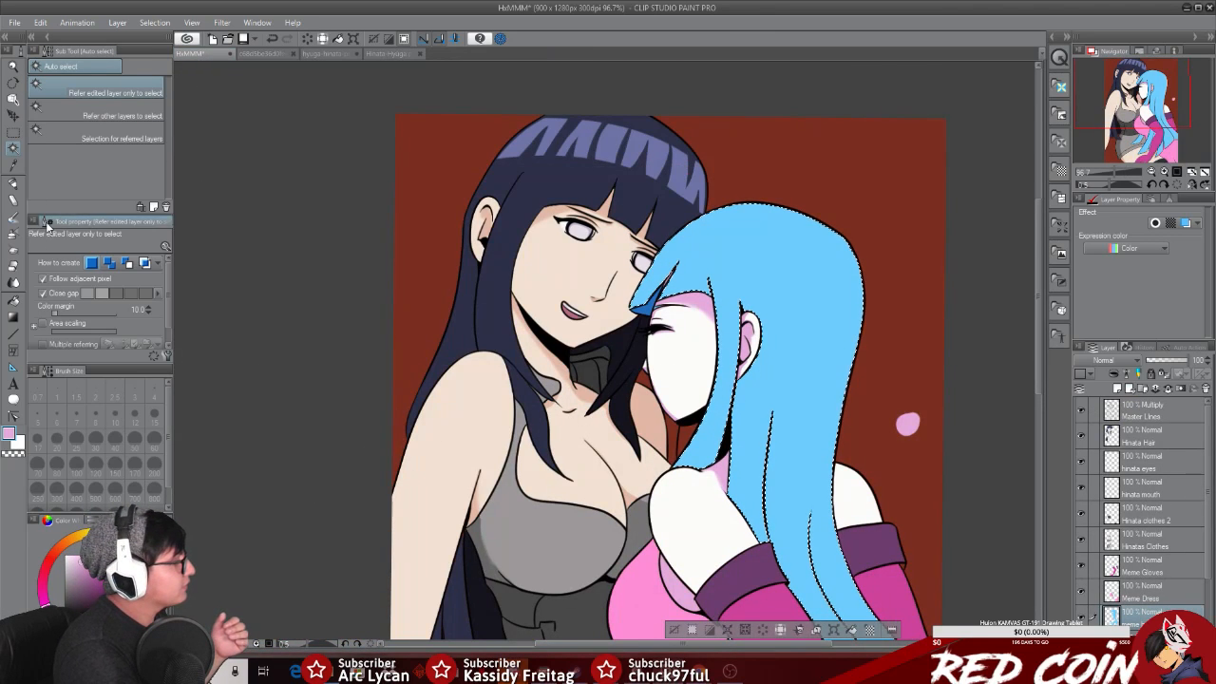
{"action": "left_click", "coordinate": [13, 164]}
{"action": "left_click", "coordinate": [804, 282]}
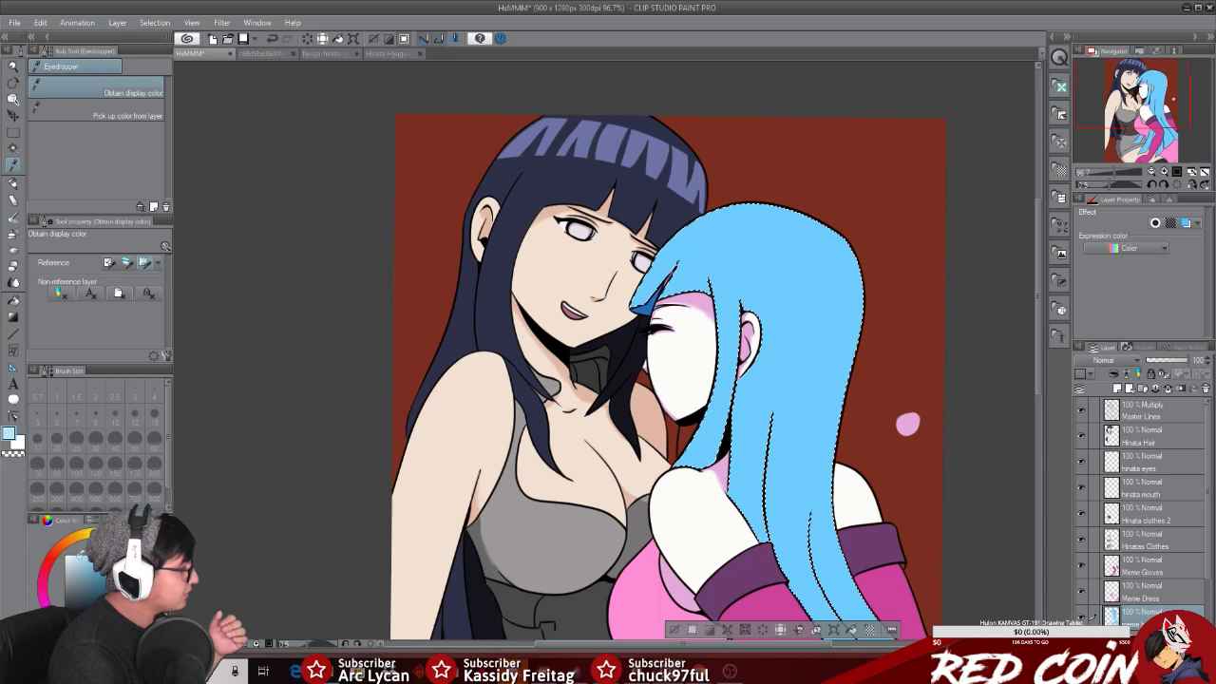
{"action": "left_click", "coordinate": [14, 185]}
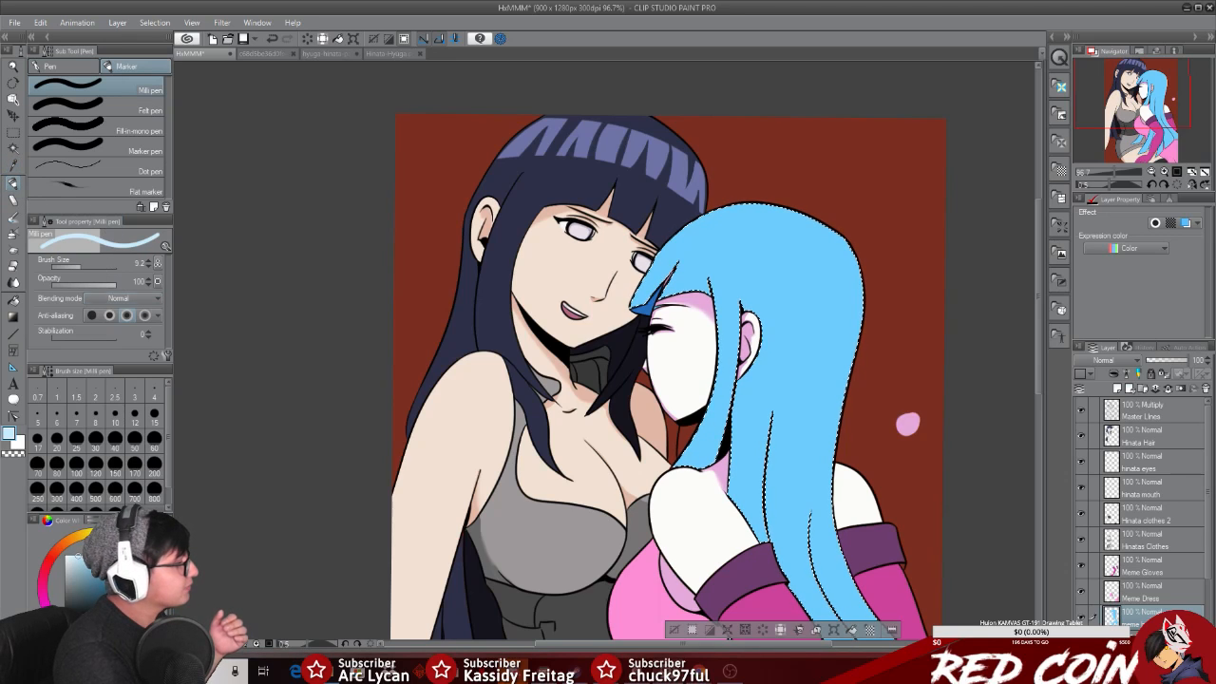
Step: Enlarge the Milli pen to about 29 and paint a curved pale blue highlight band across the crown of the blue hair
{"action": "left_click_drag", "start_coordinate": [822, 290], "coordinate": [836, 286]}
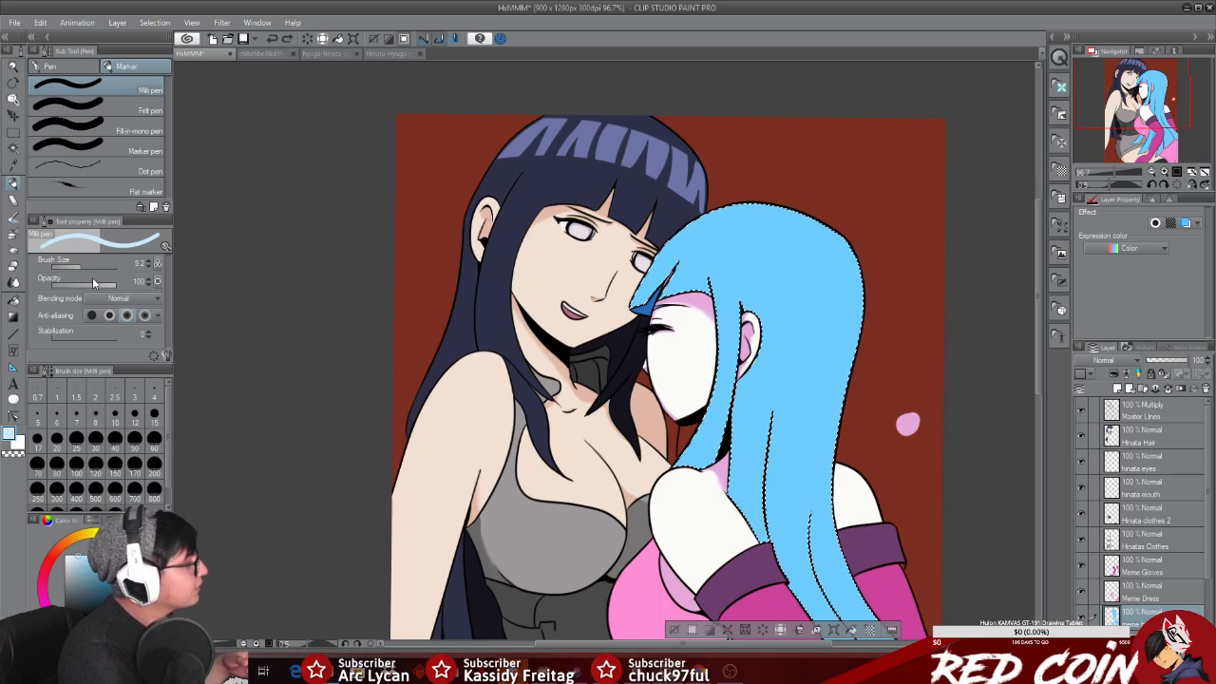
{"action": "left_click_drag", "start_coordinate": [81, 265], "coordinate": [89, 265]}
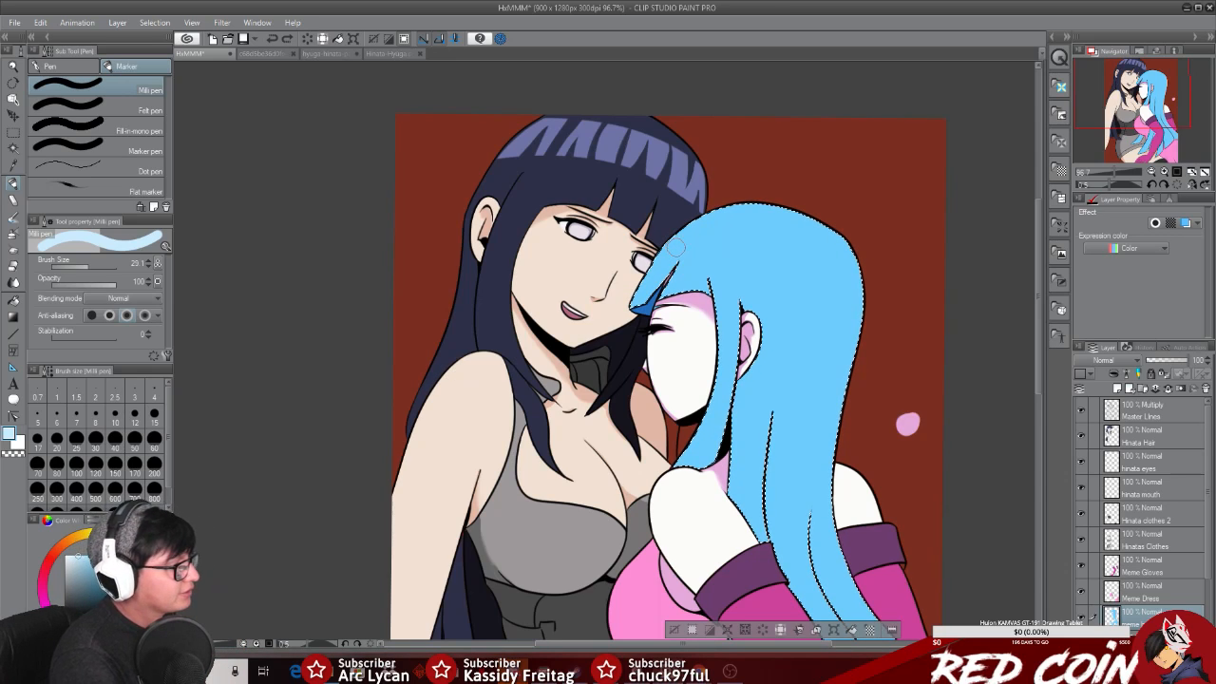
{"action": "left_click_drag", "start_coordinate": [760, 249], "coordinate": [842, 345]}
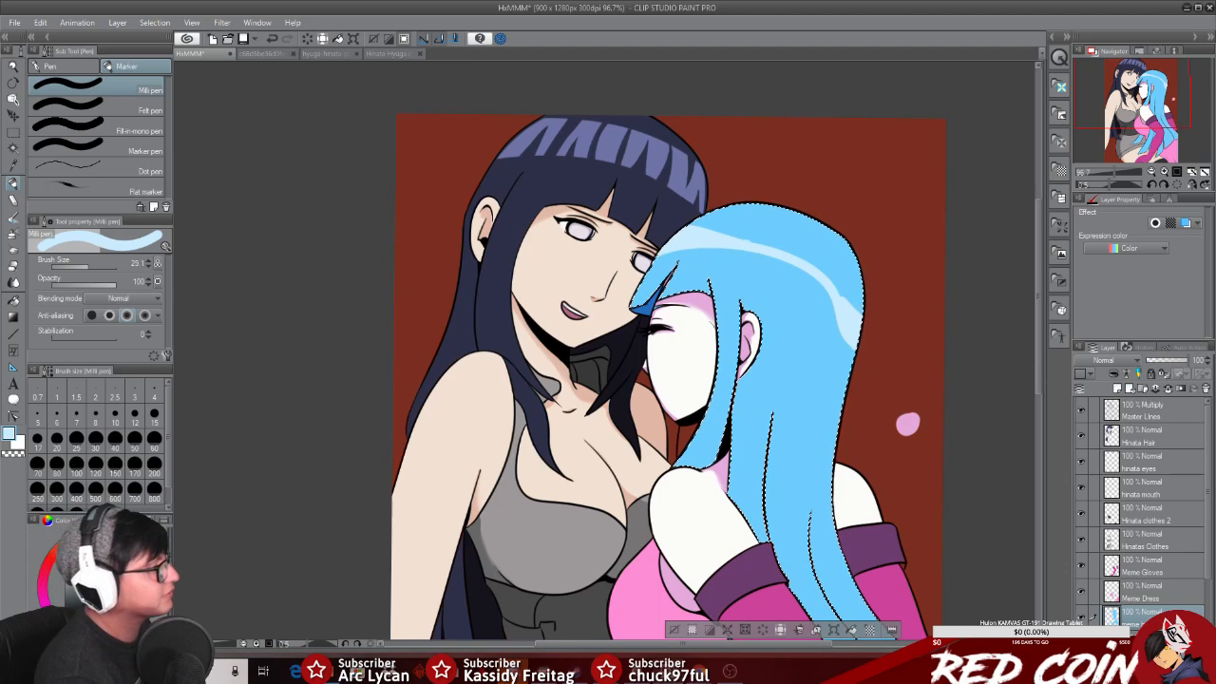
Step: Pick the hair's base blue and smooth the upper edge of the highlight band with the Milli pen
{"action": "left_click", "coordinate": [12, 68]}
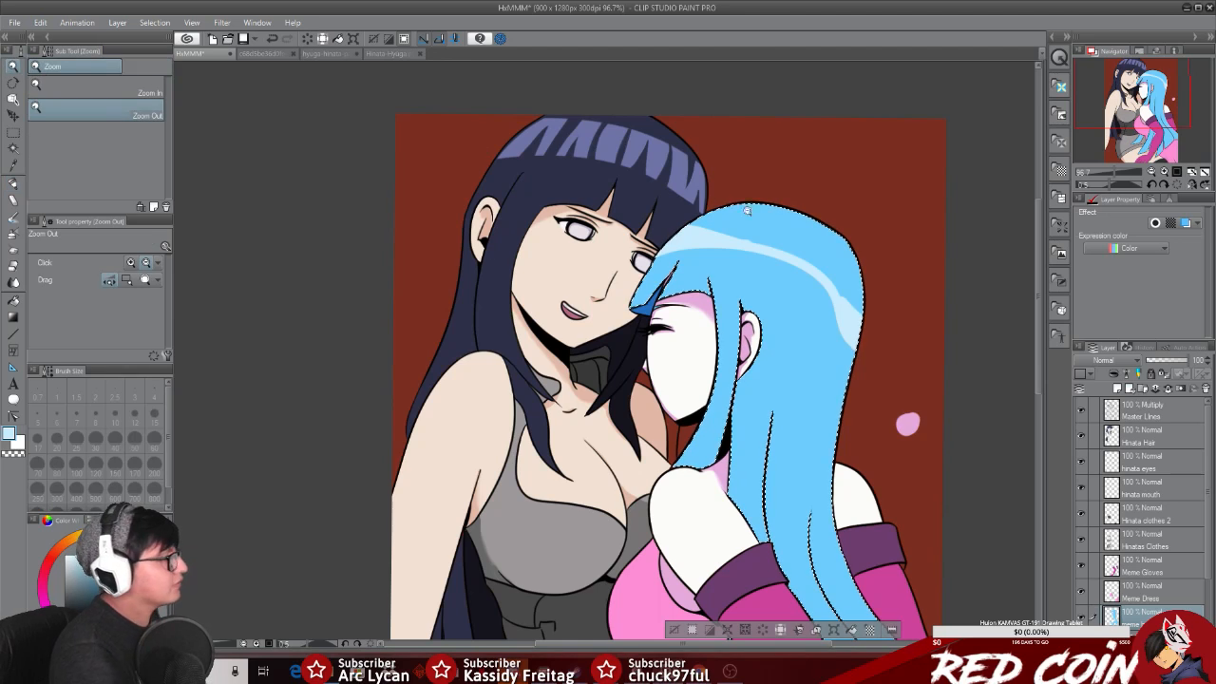
{"action": "left_click_drag", "start_coordinate": [782, 240], "coordinate": [825, 234]}
{"action": "left_click", "coordinate": [13, 163]}
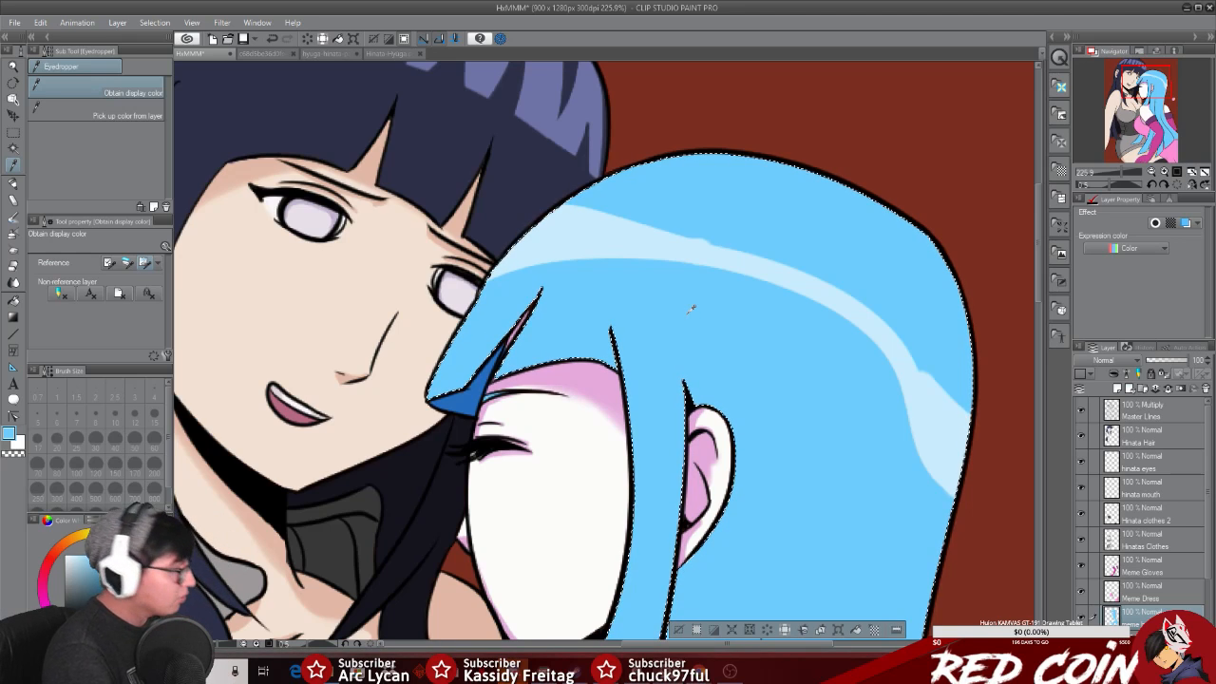
{"action": "left_click", "coordinate": [14, 185]}
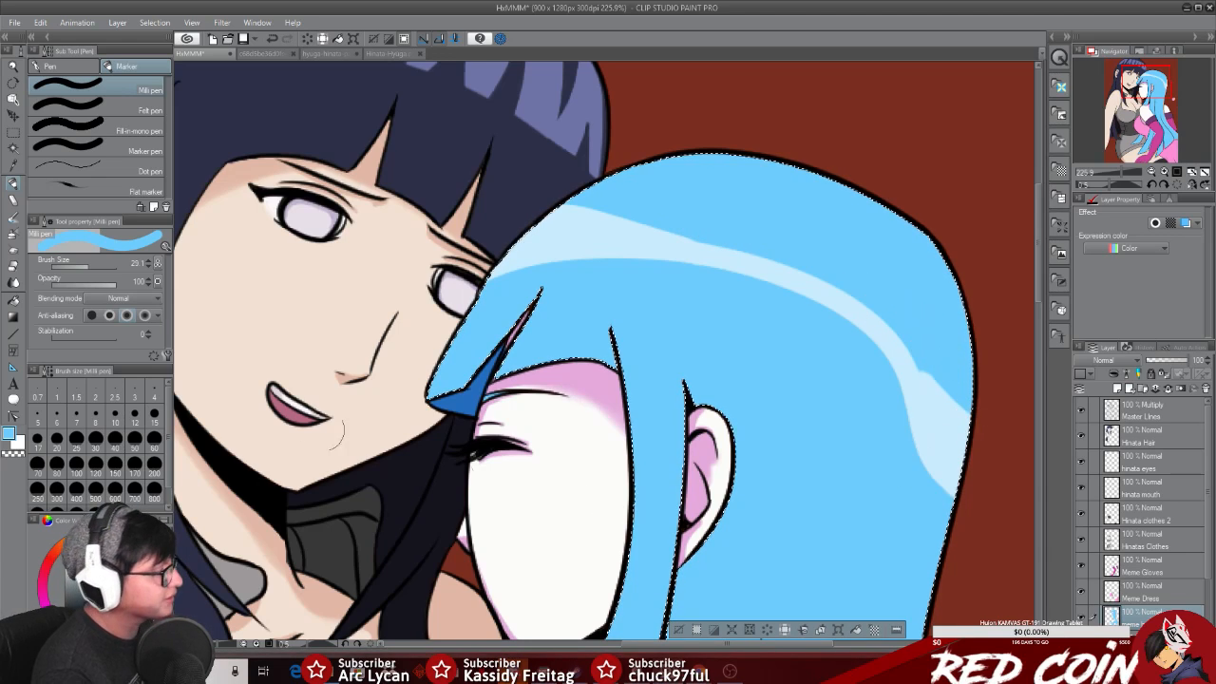
Step: Widen the highlight band toward the back of the head with pale blue, and even out its upper edge with base blue
{"action": "left_click", "coordinate": [14, 167]}
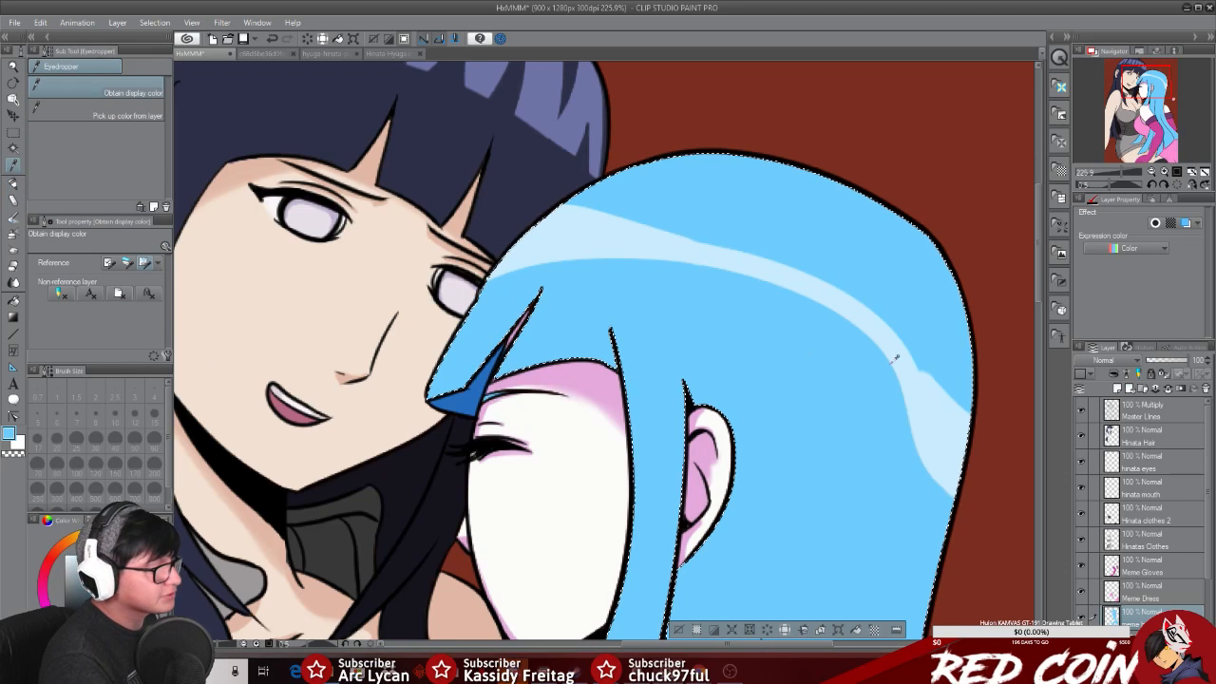
{"action": "left_click", "coordinate": [11, 199]}
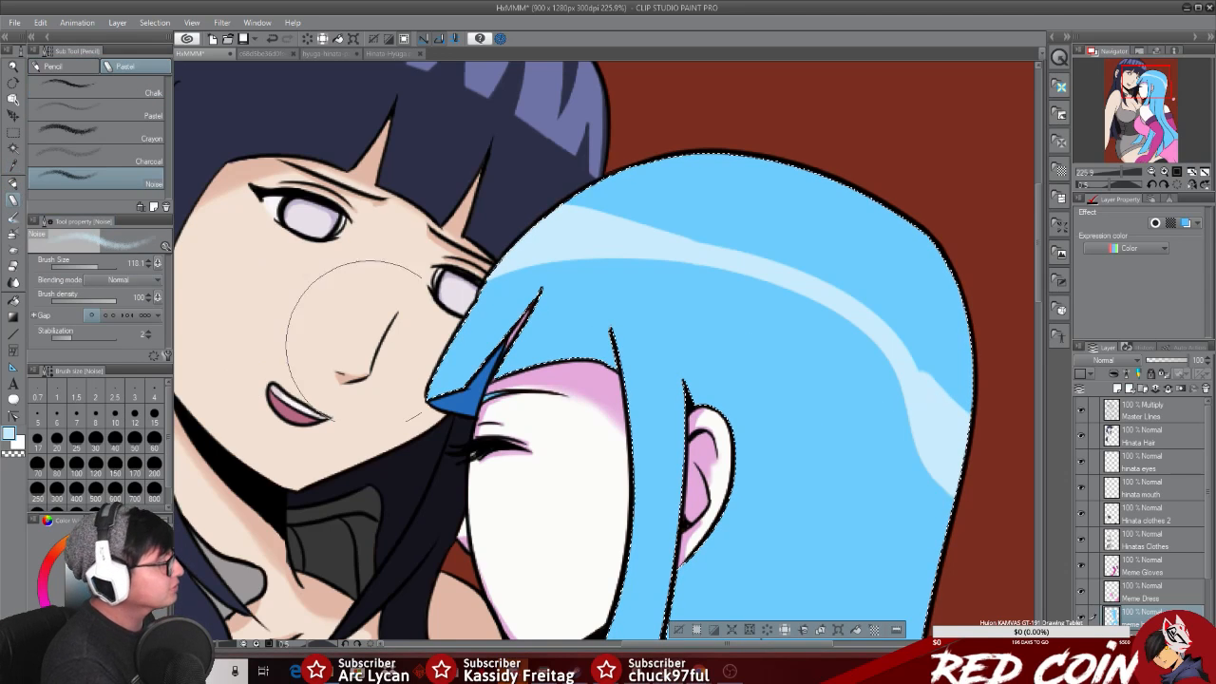
{"action": "left_click", "coordinate": [12, 185]}
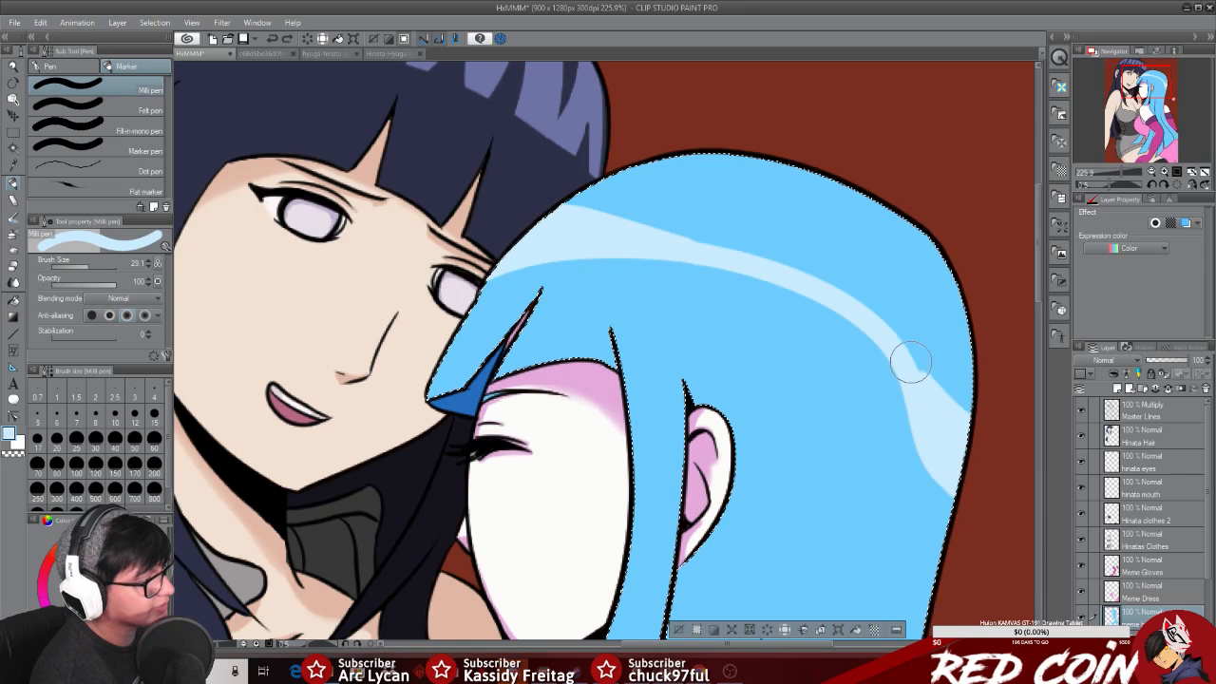
{"action": "left_click_drag", "start_coordinate": [910, 367], "coordinate": [971, 413]}
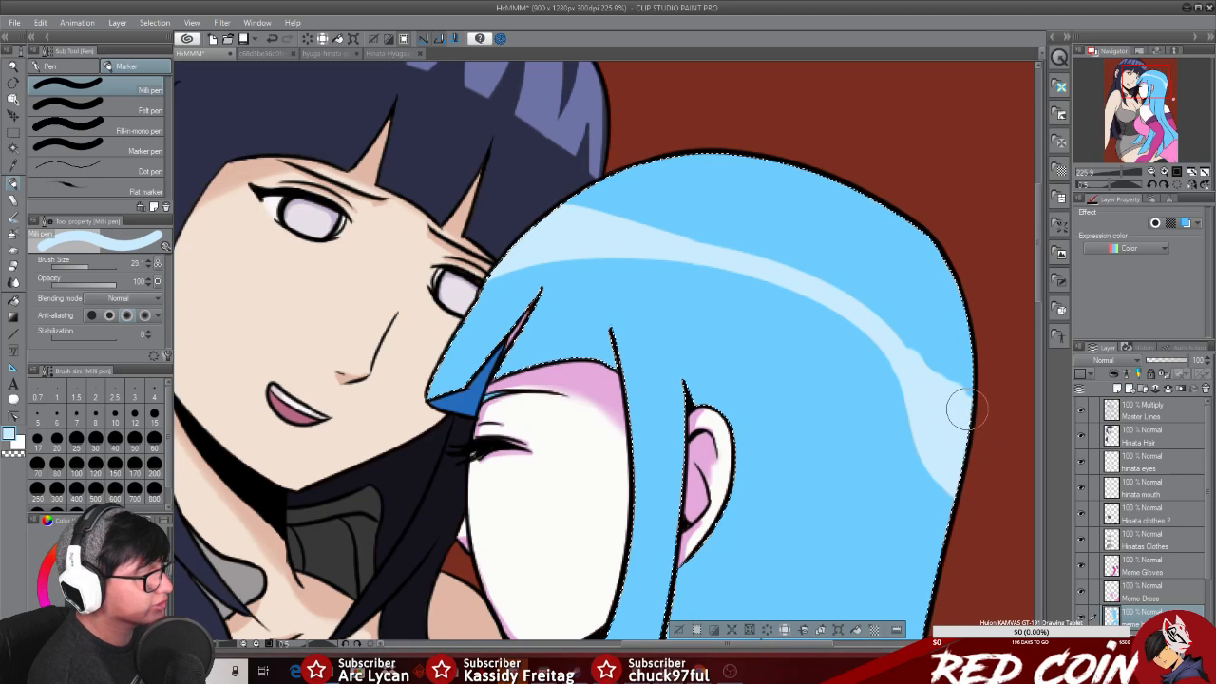
{"action": "key", "text": "i"}
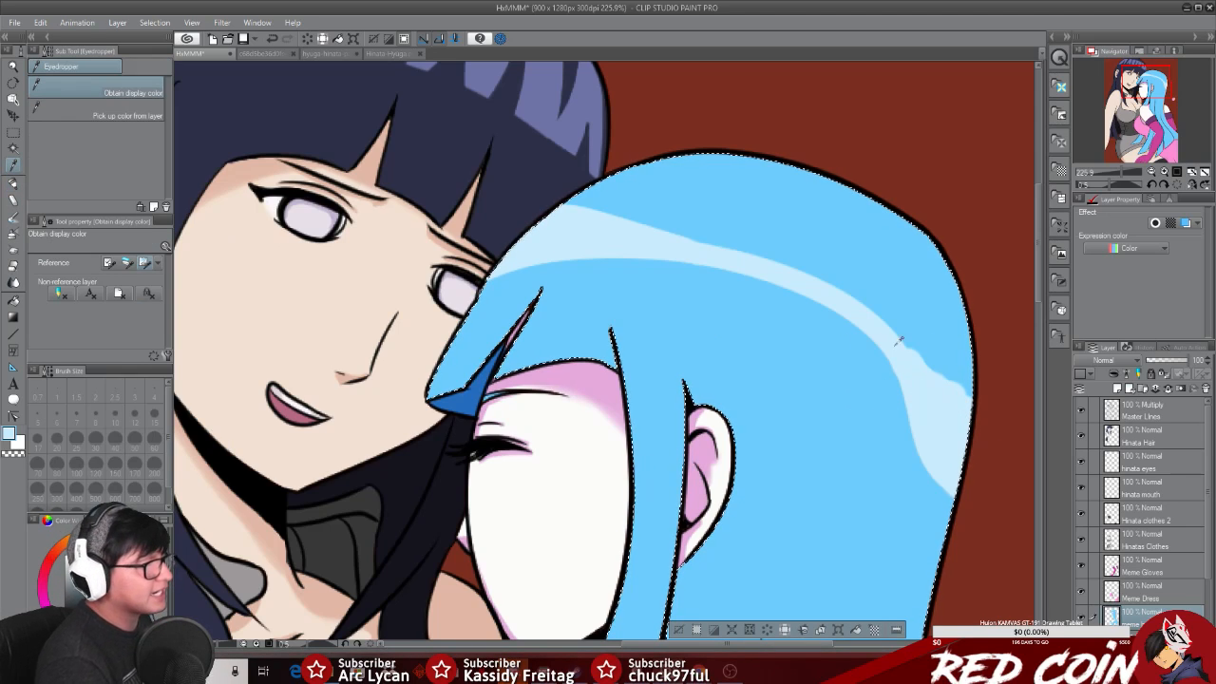
{"action": "left_click", "coordinate": [13, 184]}
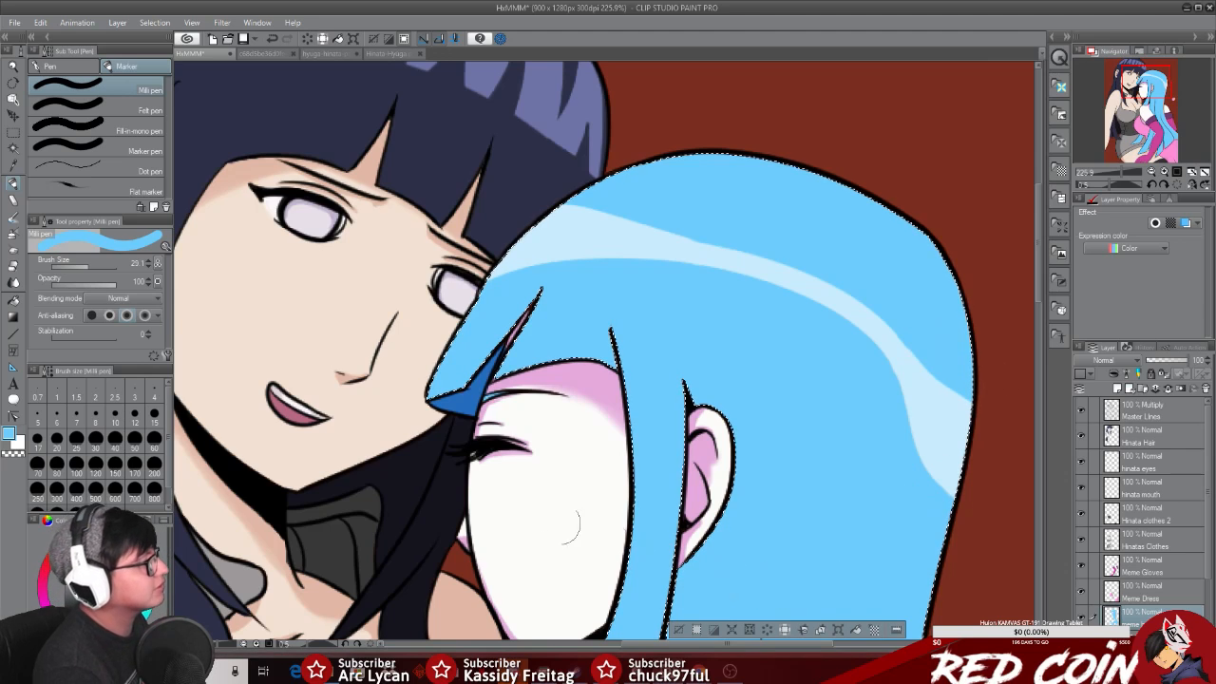
{"action": "left_click", "coordinate": [13, 67]}
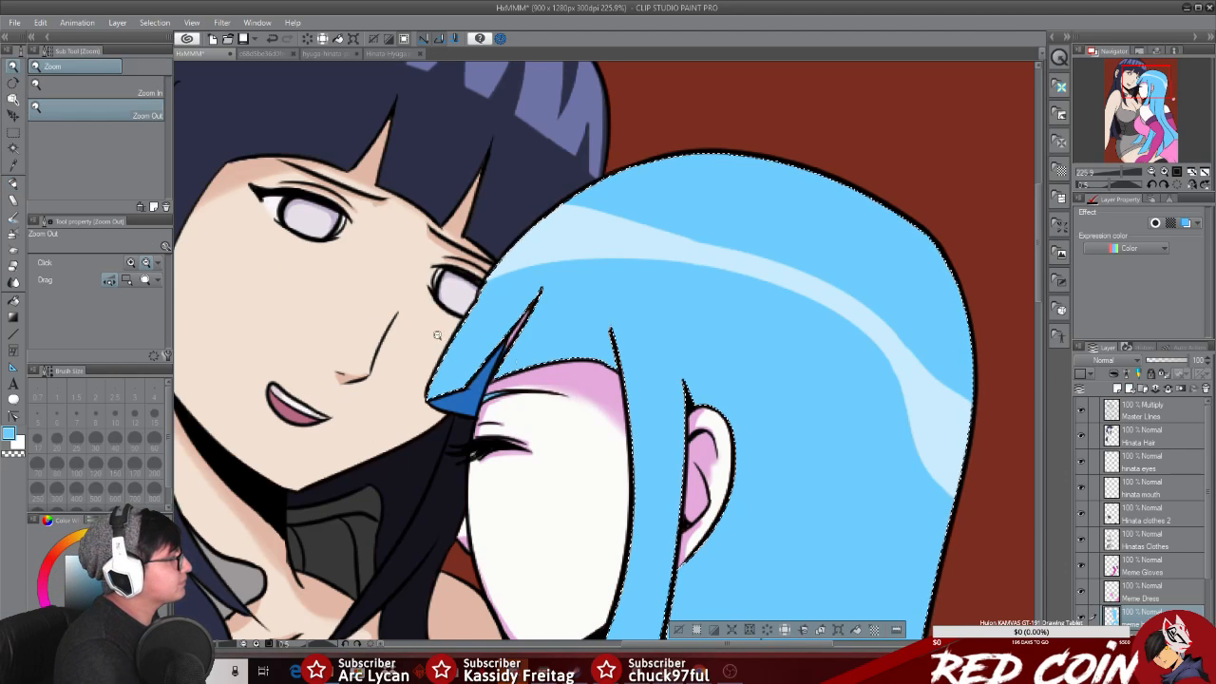
{"action": "left_click", "coordinate": [378, 311]}
{"action": "left_click_drag", "start_coordinate": [1037, 315], "coordinate": [1026, 419]}
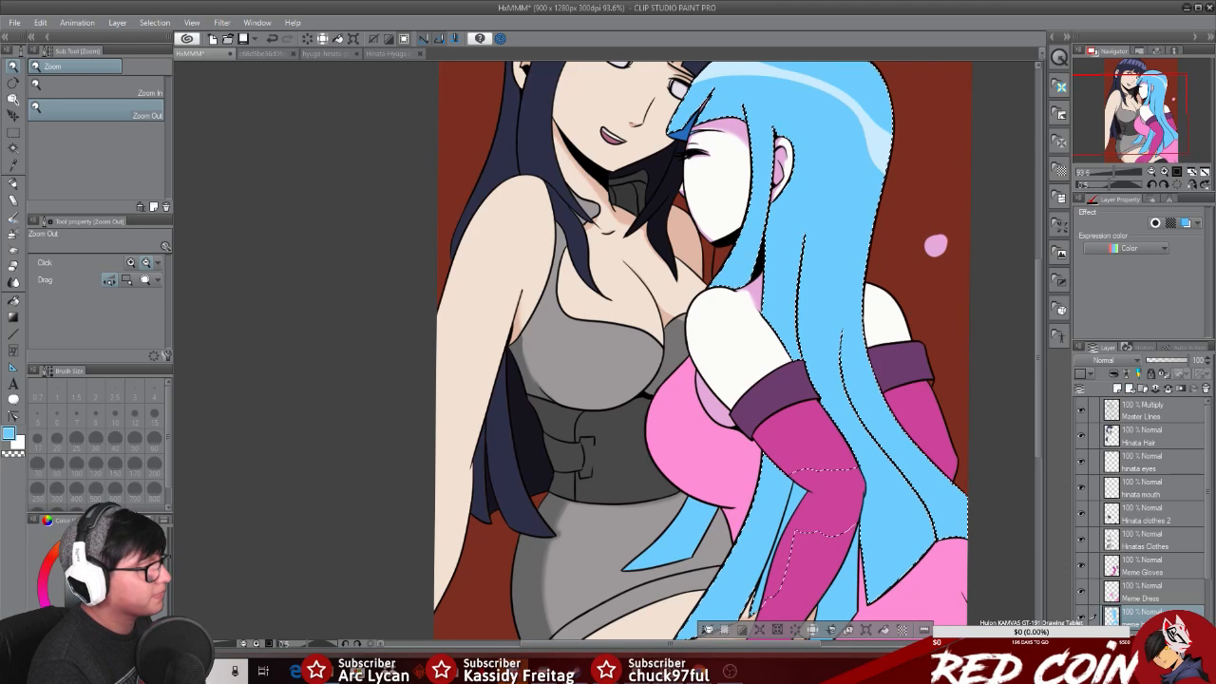
Step: Clear the selection on the blue hair and look over the finished highlight band
{"action": "left_click", "coordinate": [713, 633]}
{"action": "scroll", "coordinate": [1037, 290], "scroll_direction": "up", "scroll_amount": 2}
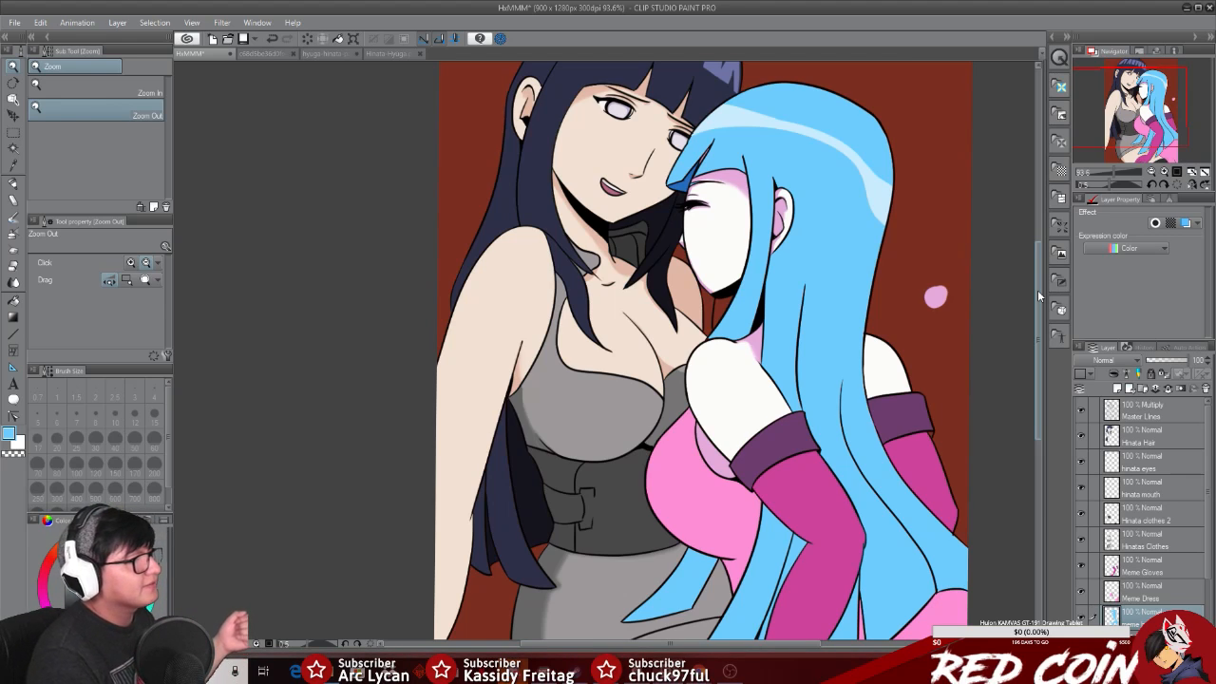
{"action": "scroll", "coordinate": [1038, 292], "scroll_direction": "up", "scroll_amount": 2}
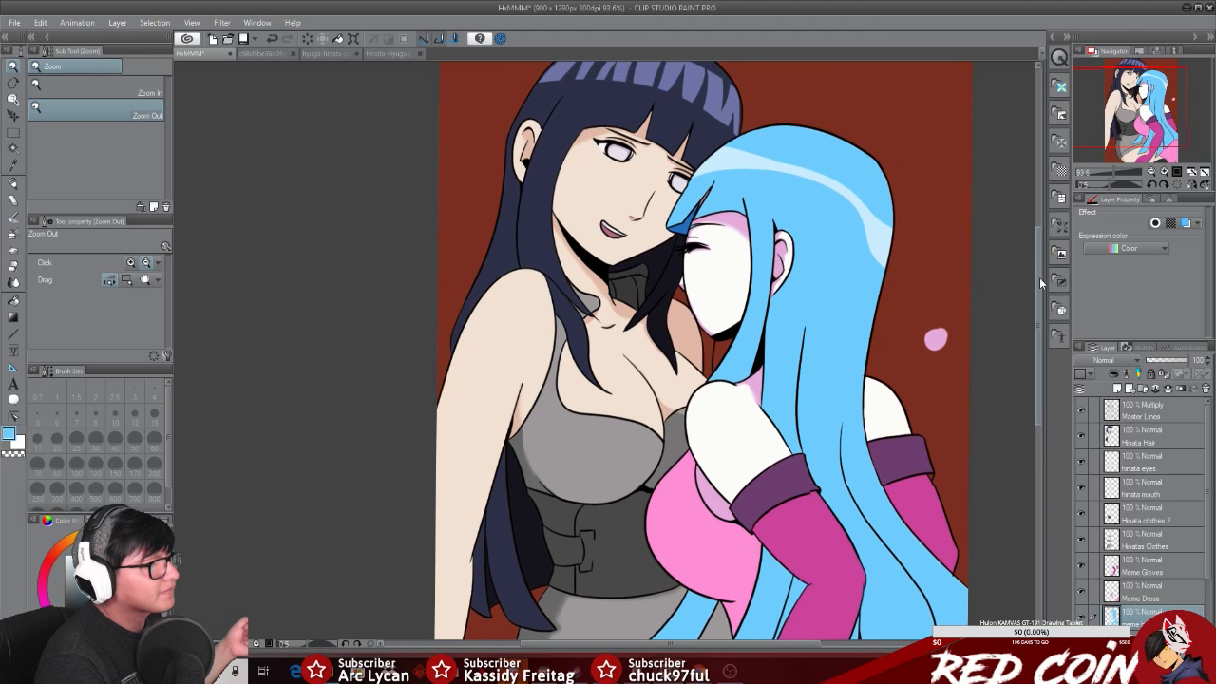
{"action": "left_click_drag", "start_coordinate": [1039, 266], "coordinate": [1041, 235]}
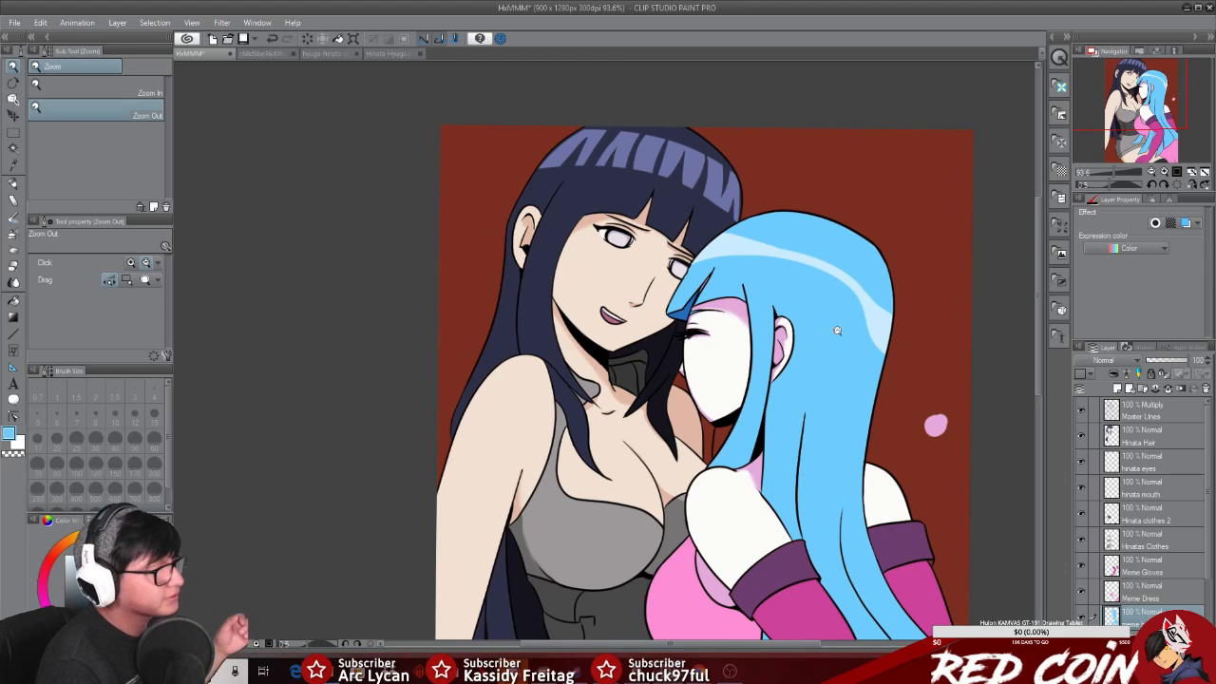
{"action": "scroll", "coordinate": [862, 352], "scroll_direction": "up", "scroll_amount": 3}
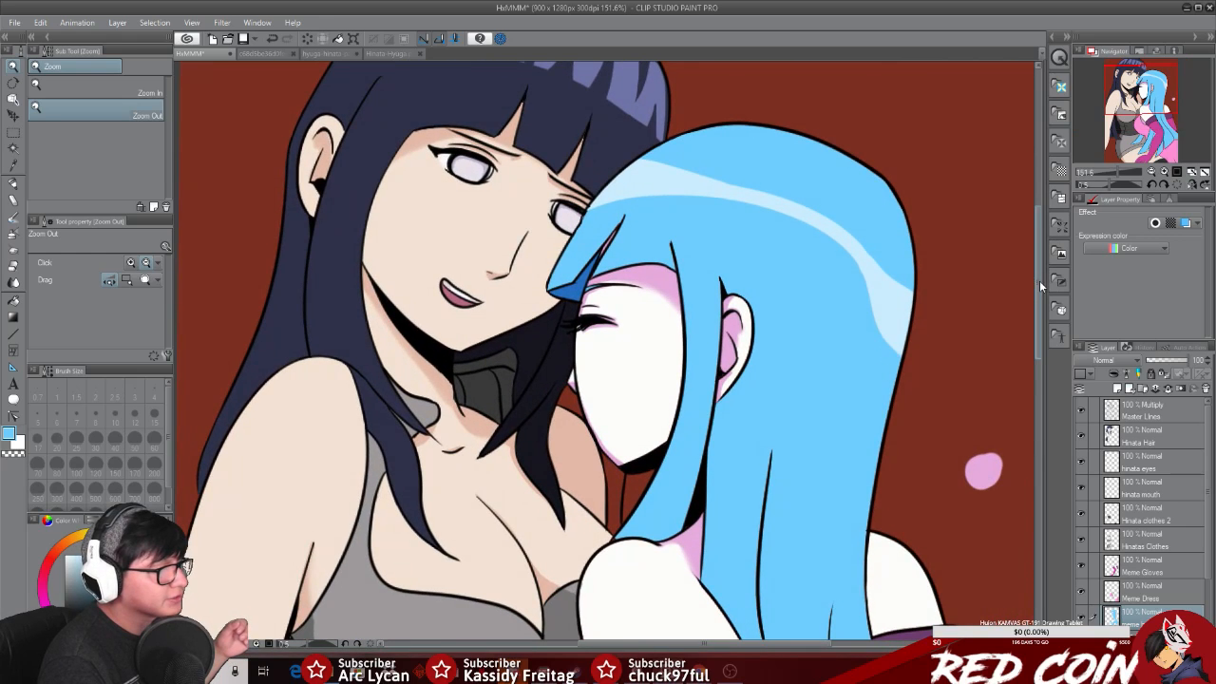
{"action": "left_click_drag", "start_coordinate": [1039, 280], "coordinate": [1039, 306]}
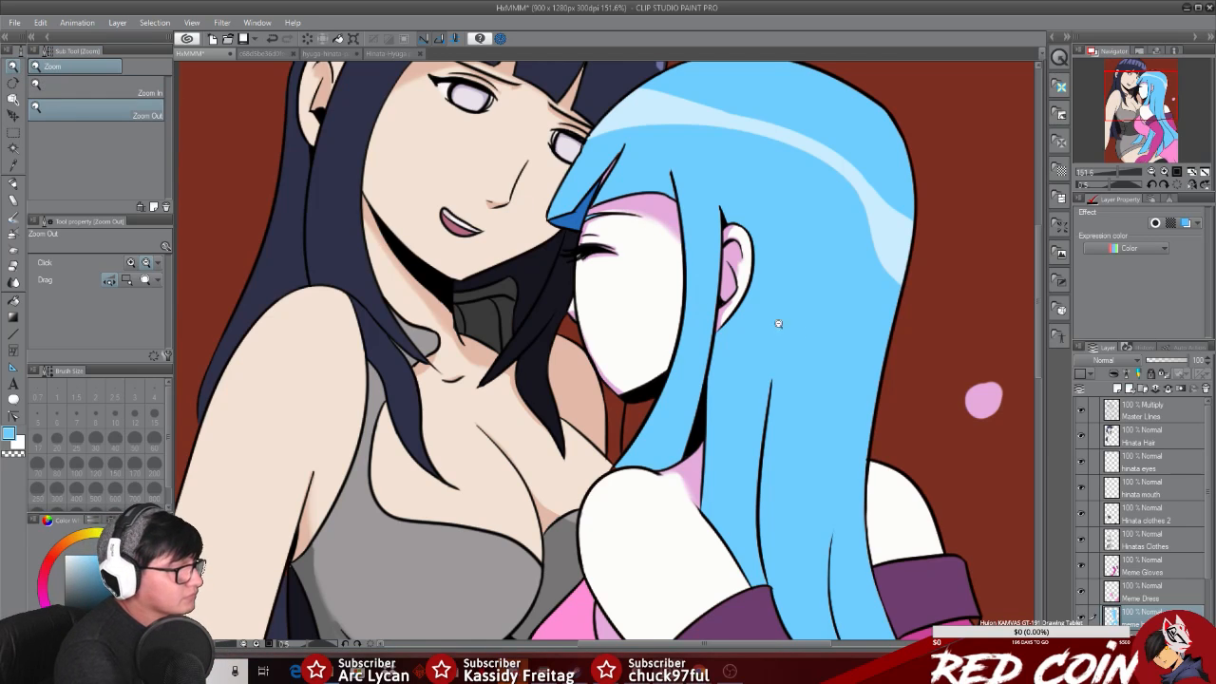
Step: Make the Meme Dress layer active and sample the dress's base pink
{"action": "left_click", "coordinate": [873, 491]}
{"action": "left_click", "coordinate": [881, 493]}
{"action": "left_click_drag", "start_coordinate": [1033, 350], "coordinate": [1035, 442]}
{"action": "left_click_drag", "start_coordinate": [795, 446], "coordinate": [855, 446]}
{"action": "left_click", "coordinate": [1155, 591]}
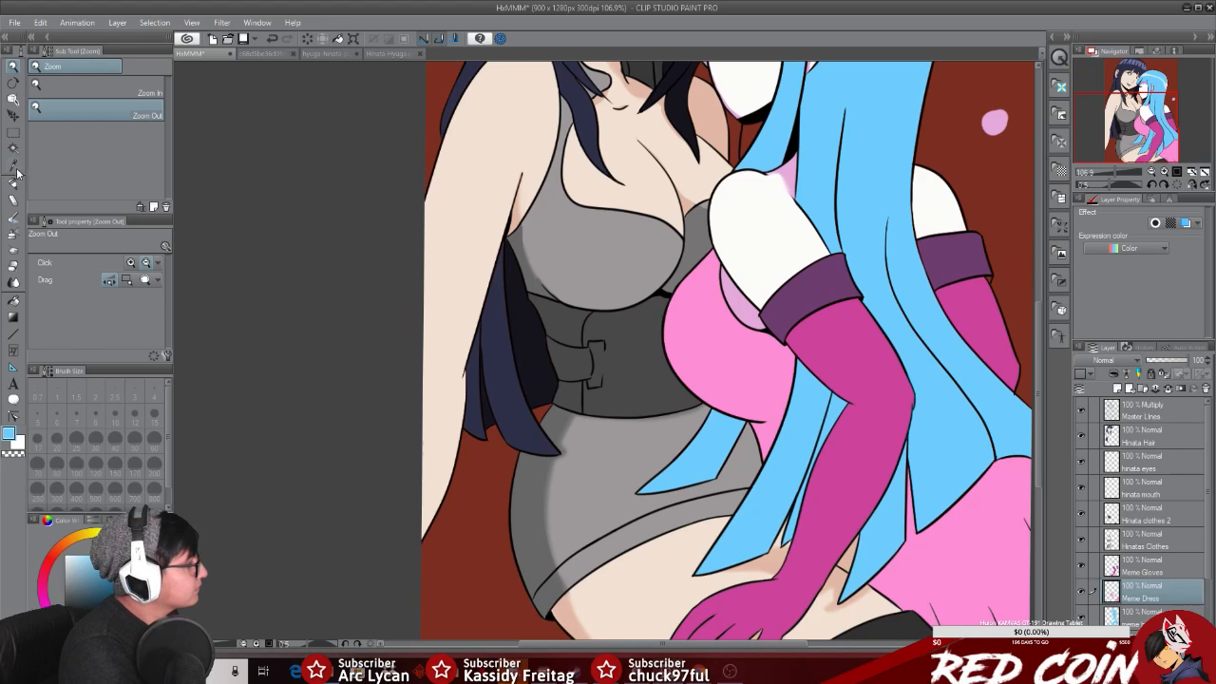
{"action": "key", "text": "i"}
{"action": "left_click", "coordinate": [765, 388]}
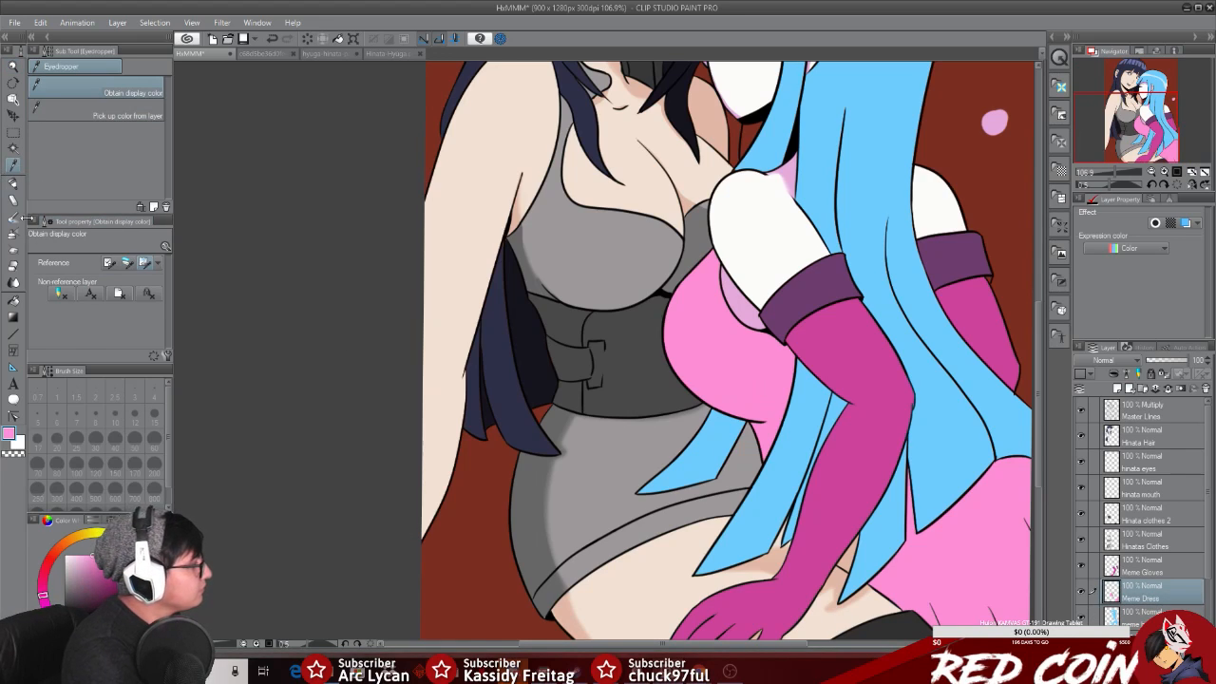
Step: Sample the dark pink dress shadow from the blue-haired character's reference image and return to the drawing
{"action": "left_click", "coordinate": [318, 56]}
{"action": "left_click", "coordinate": [283, 56]}
{"action": "left_click", "coordinate": [552, 496]}
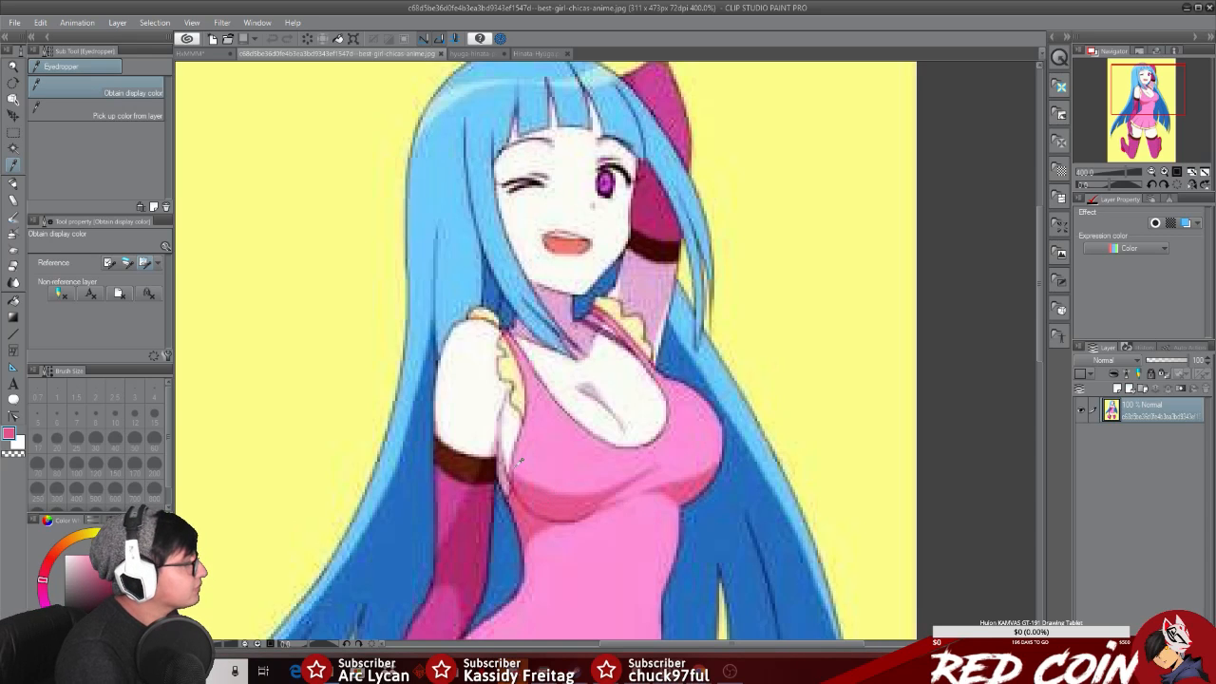
{"action": "left_click", "coordinate": [190, 53]}
{"action": "left_click", "coordinate": [13, 186]}
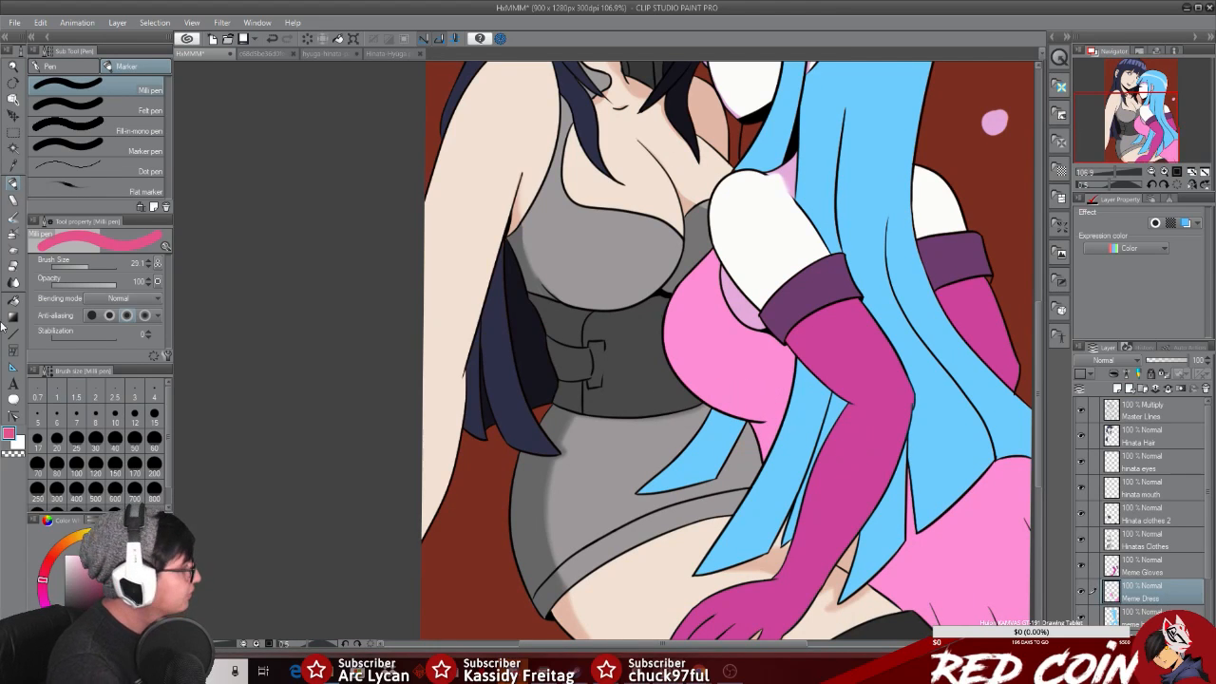
{"action": "left_click", "coordinate": [13, 166]}
{"action": "left_click", "coordinate": [774, 350]}
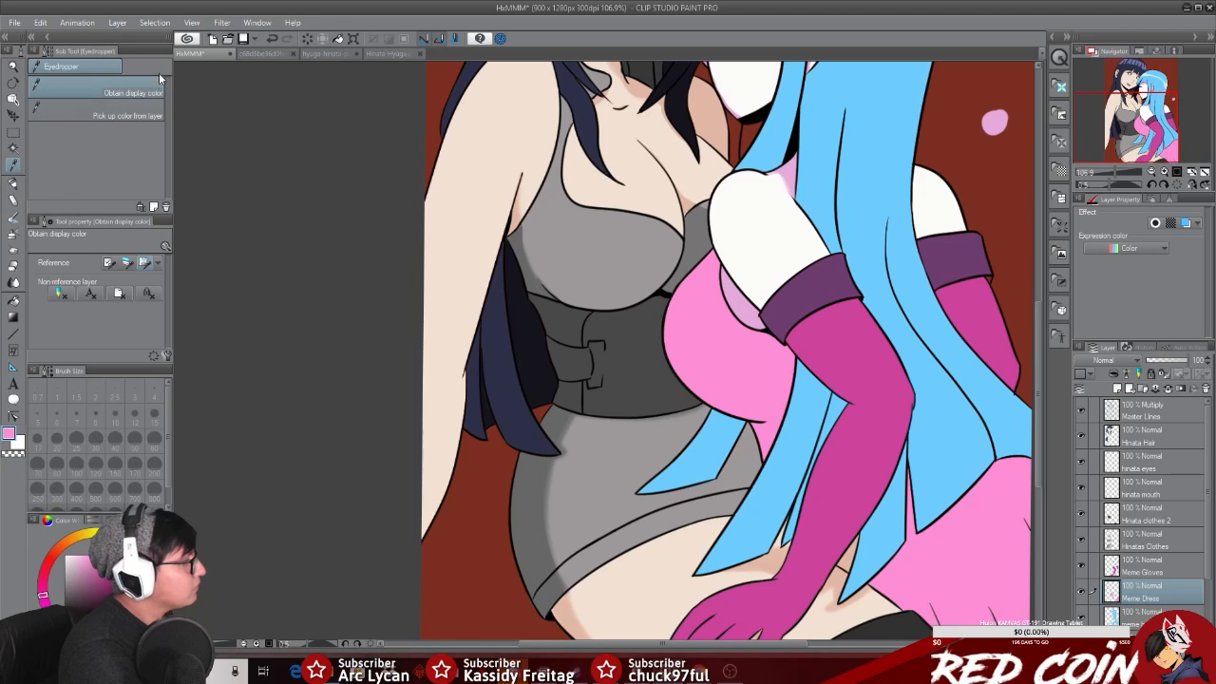
{"action": "left_click", "coordinate": [285, 54]}
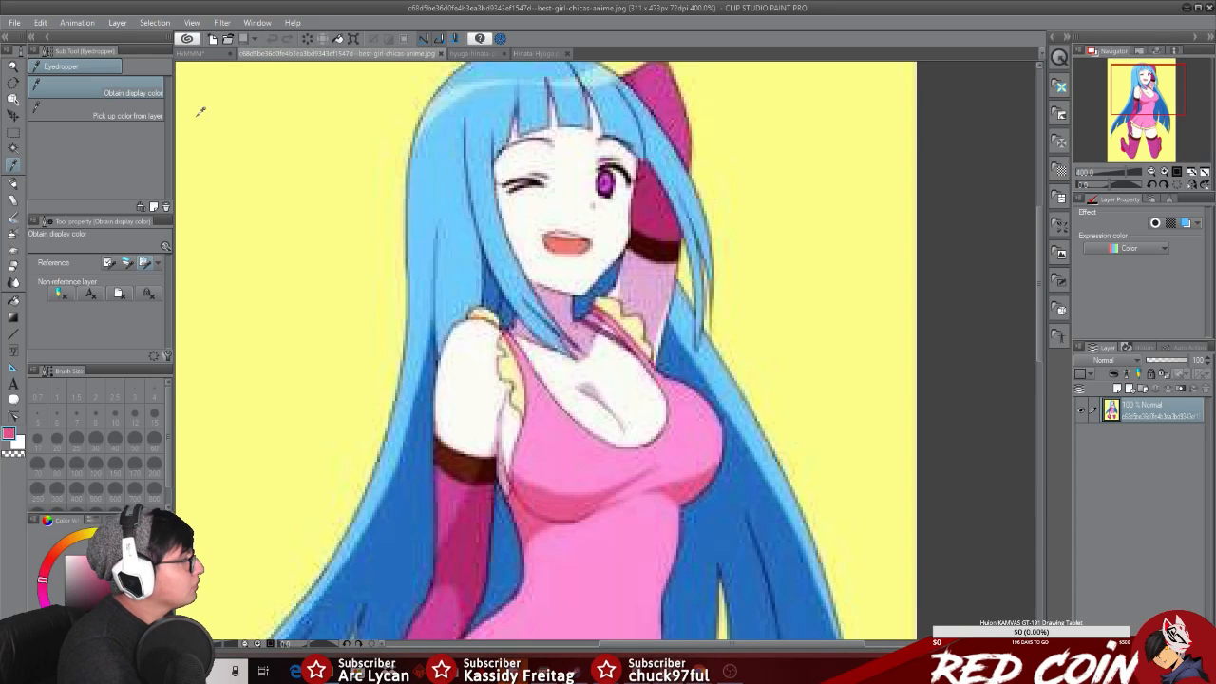
{"action": "left_click", "coordinate": [199, 55]}
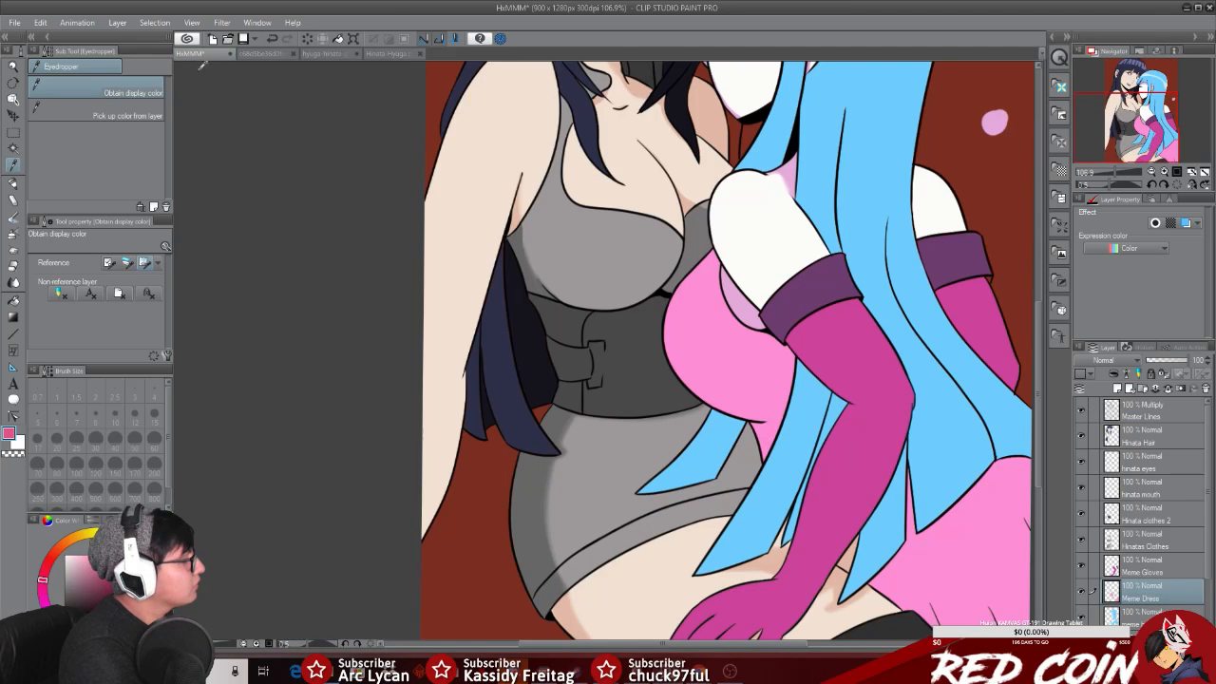
Step: Auto-select the pink bust area of the dress and paint a dark pink shadow across its lower part with the Milli pen
{"action": "left_click", "coordinate": [14, 147]}
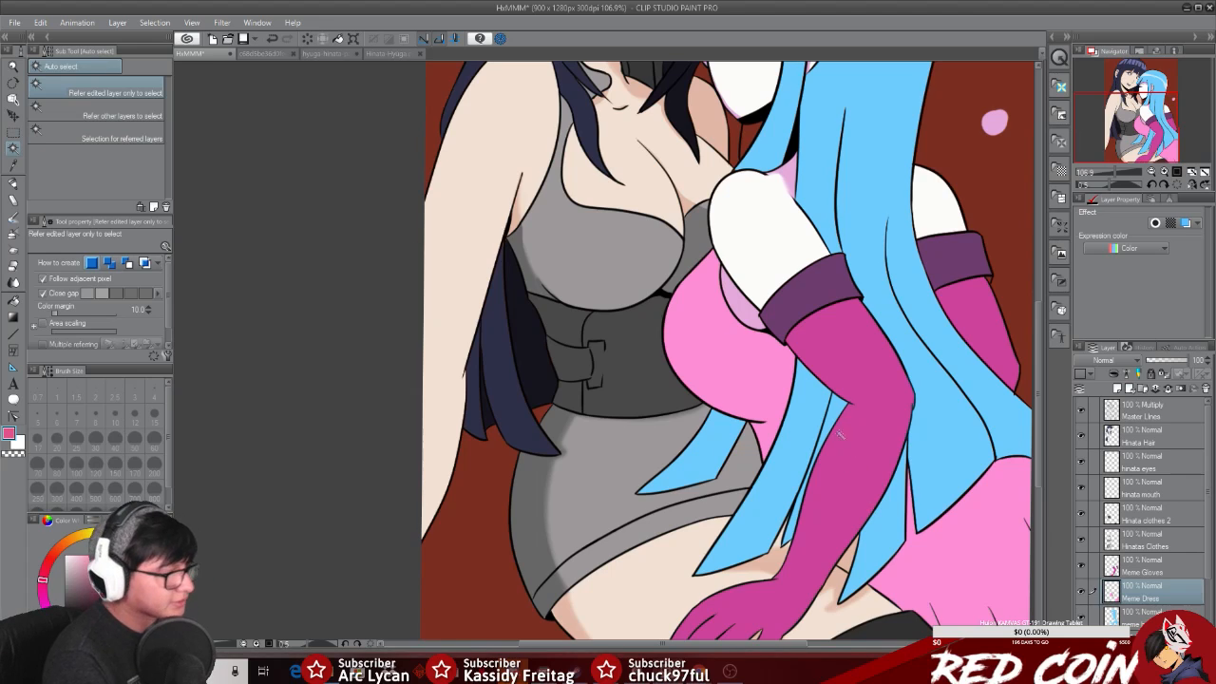
{"action": "left_click", "coordinate": [750, 379]}
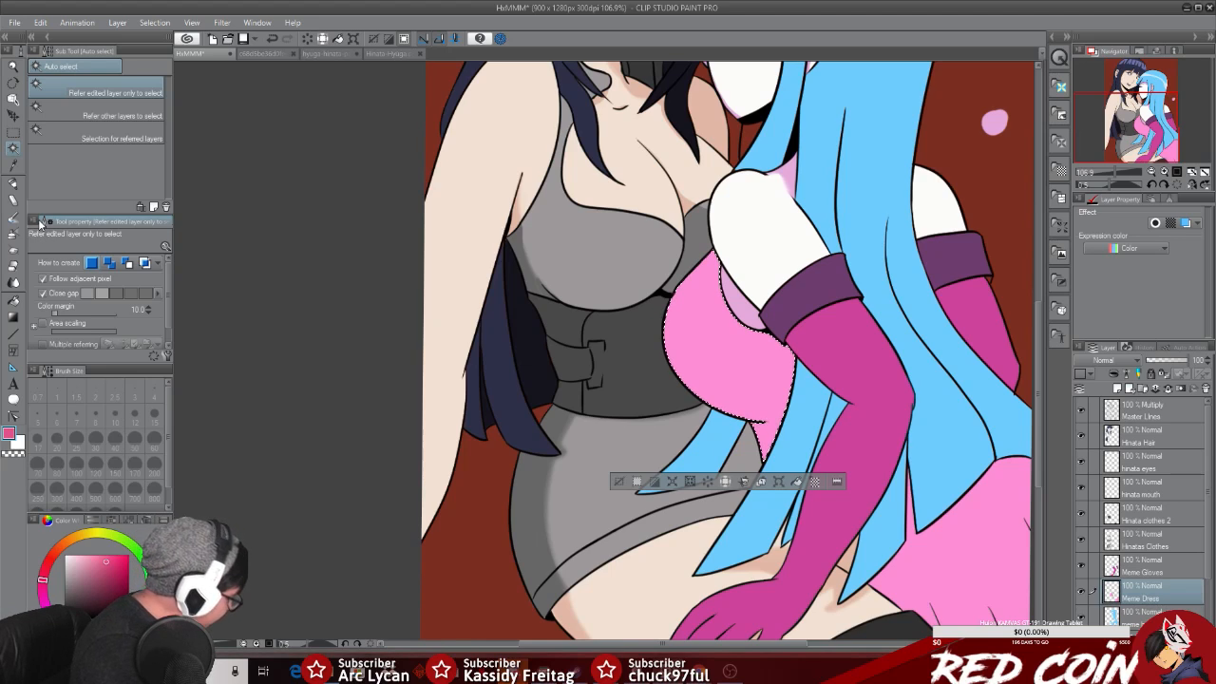
{"action": "left_click", "coordinate": [13, 184]}
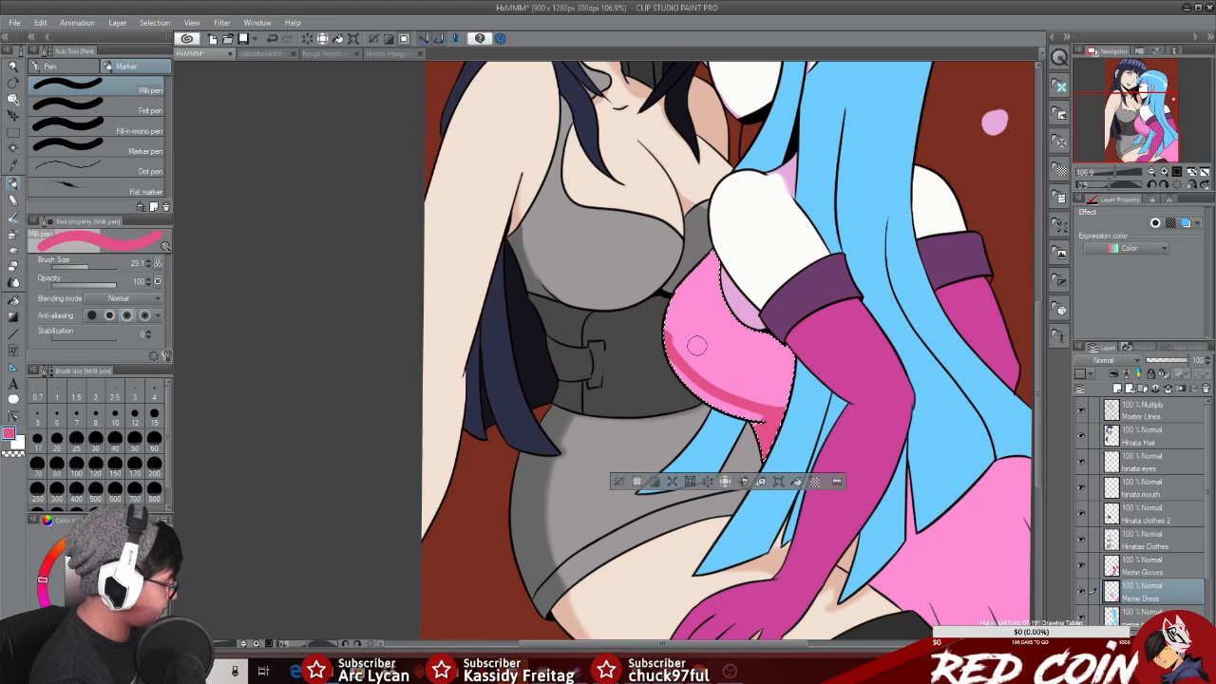
{"action": "key", "text": "ctrl+z"}
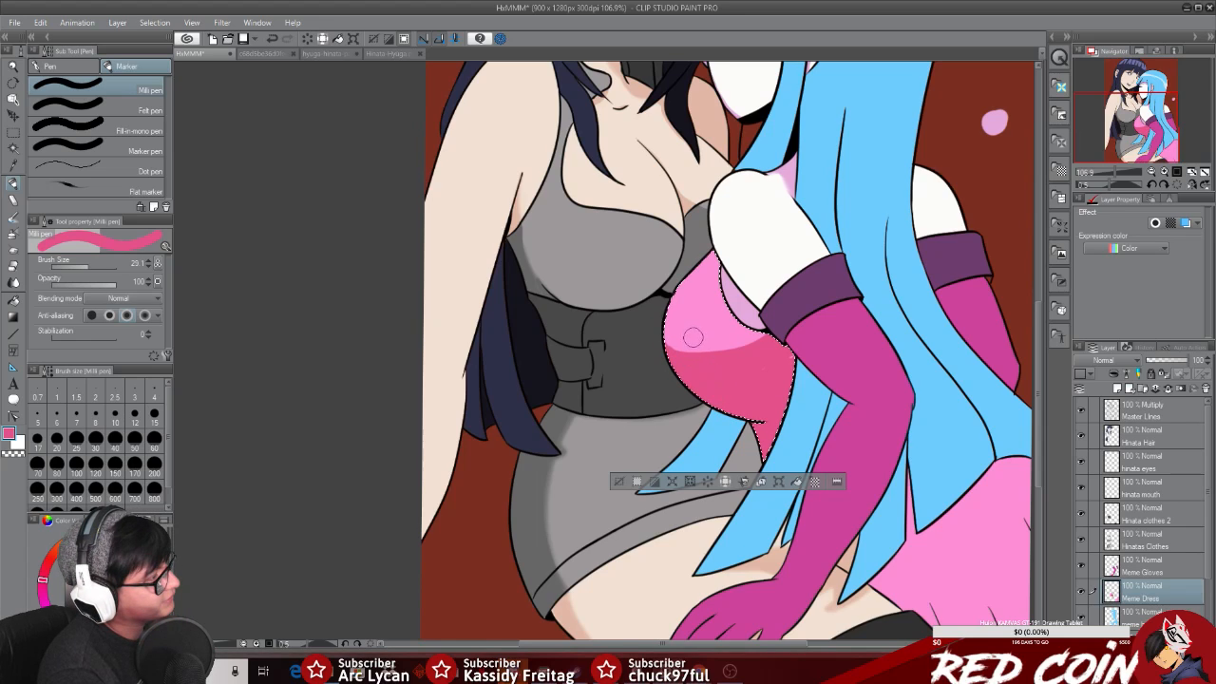
{"action": "left_click_drag", "start_coordinate": [670, 340], "coordinate": [768, 325]}
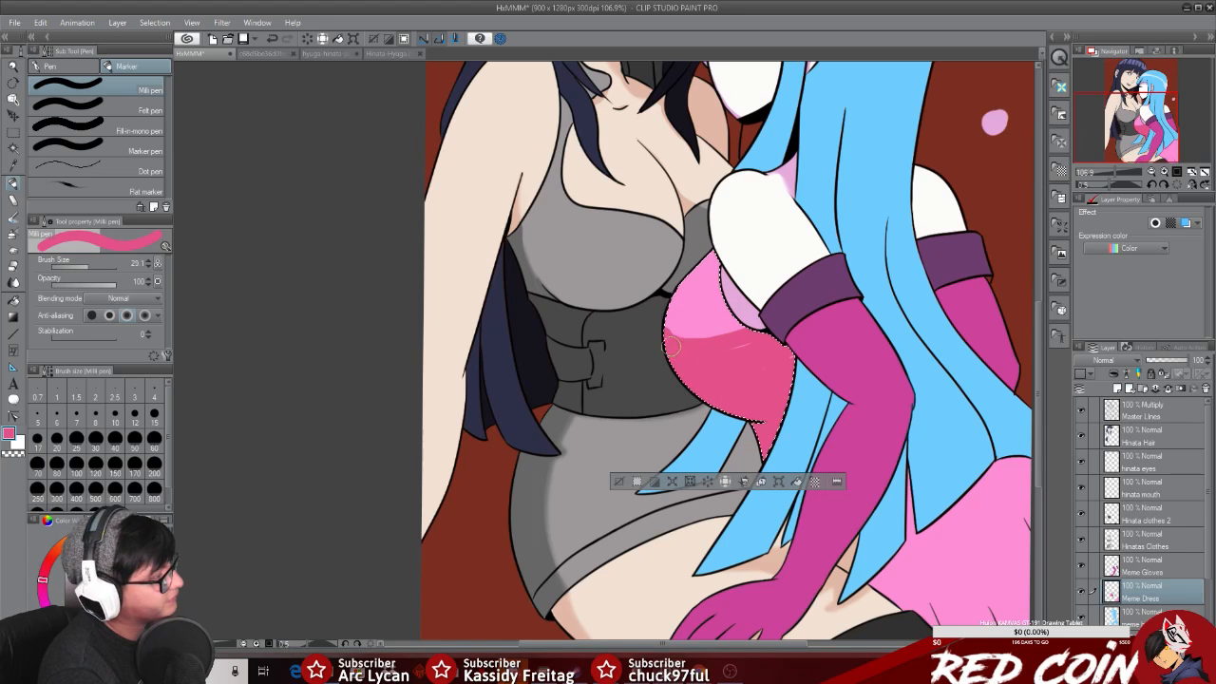
{"action": "key", "text": "ctrl+z"}
{"action": "left_click_drag", "start_coordinate": [662, 342], "coordinate": [766, 335]}
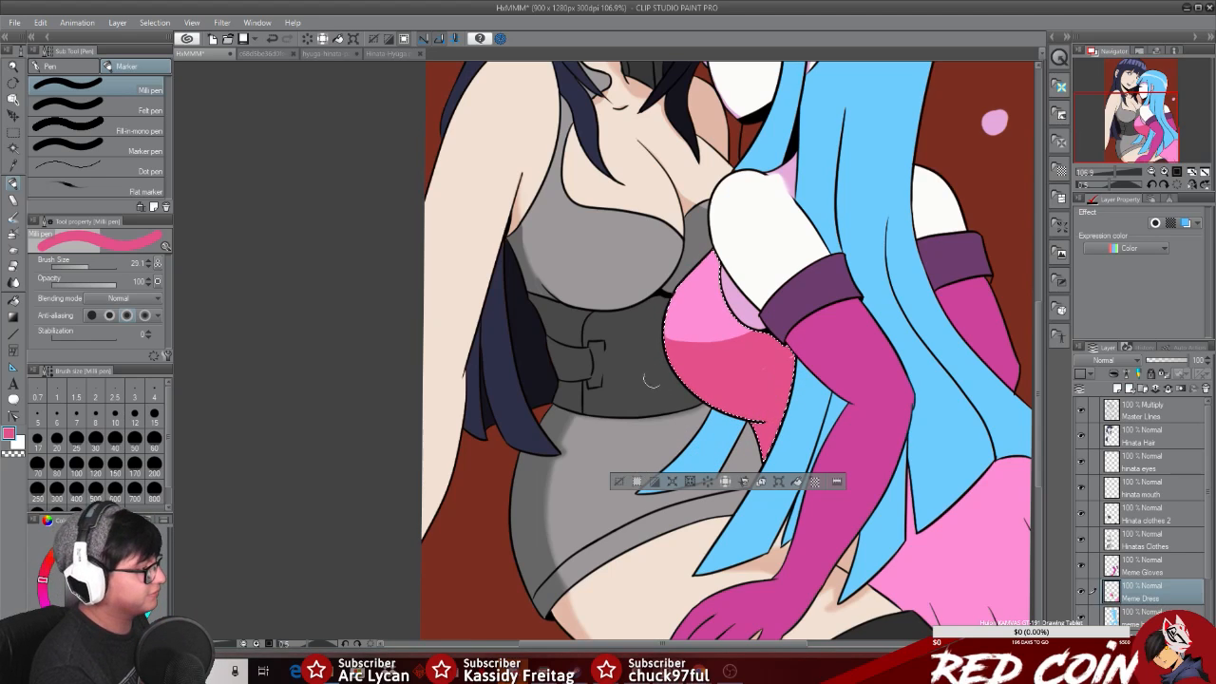
{"action": "left_click", "coordinate": [619, 481]}
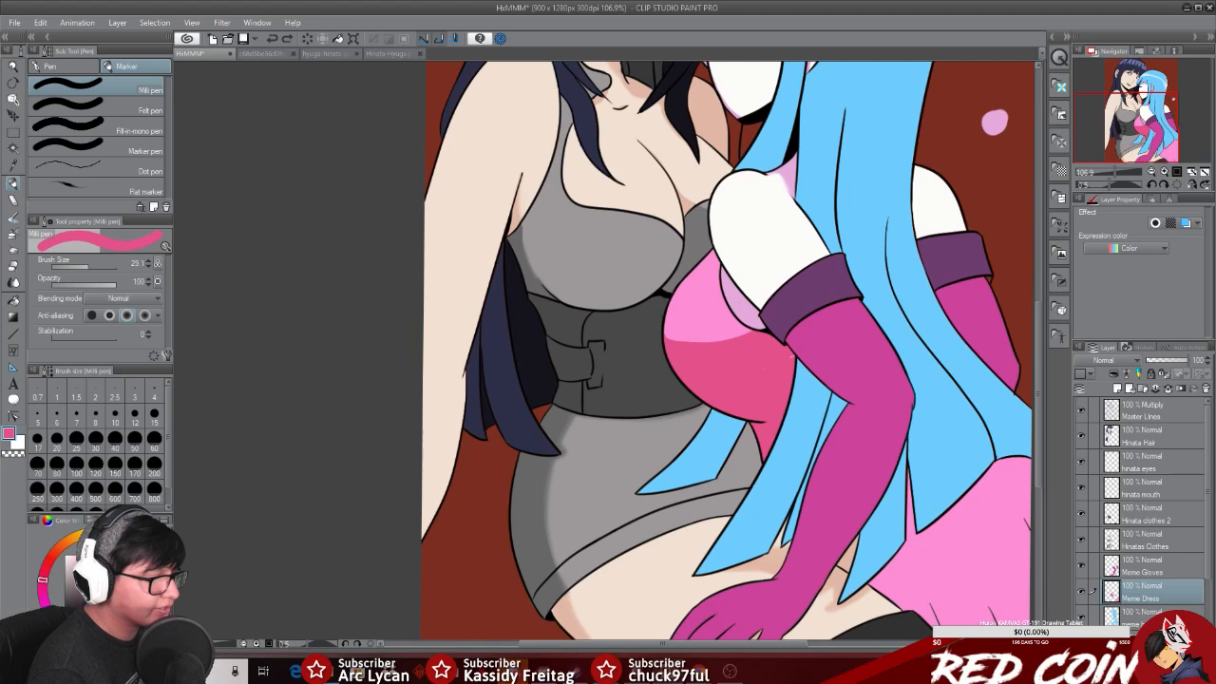
Step: Move the meme hair layer above the Meme Dress layer, and paint a dark pink shadow on the skirt beside the hair
{"action": "left_click_drag", "start_coordinate": [1140, 614], "coordinate": [1151, 586]}
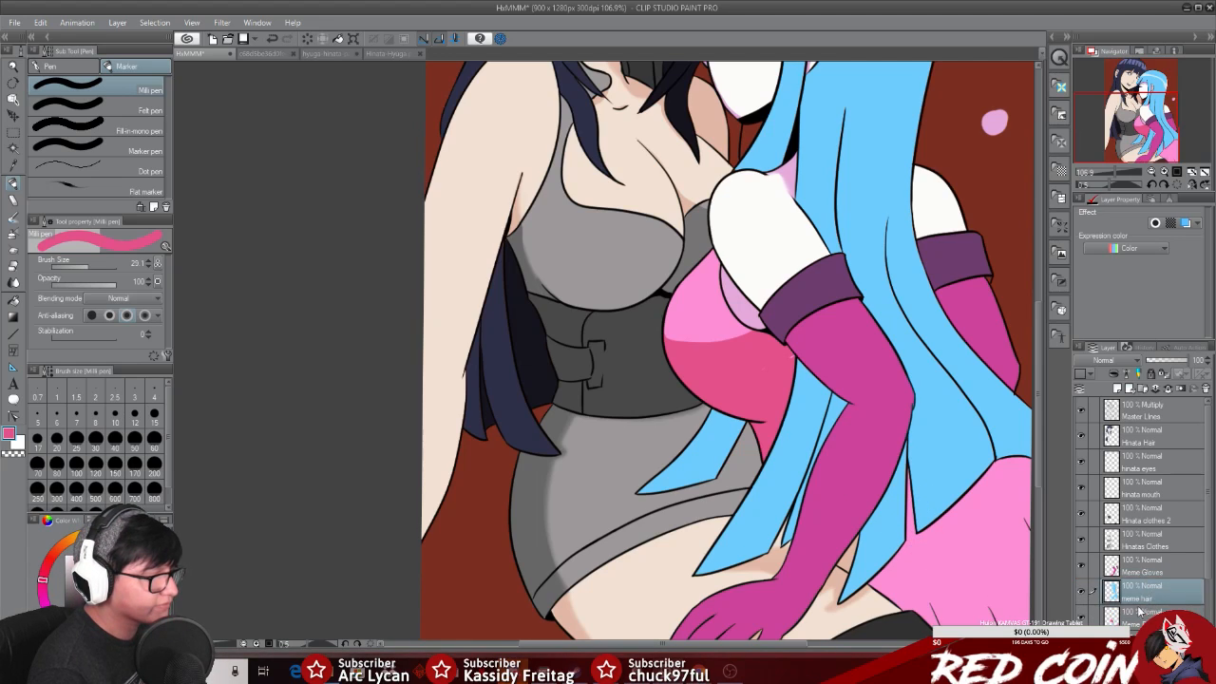
{"action": "left_click", "coordinate": [1135, 617]}
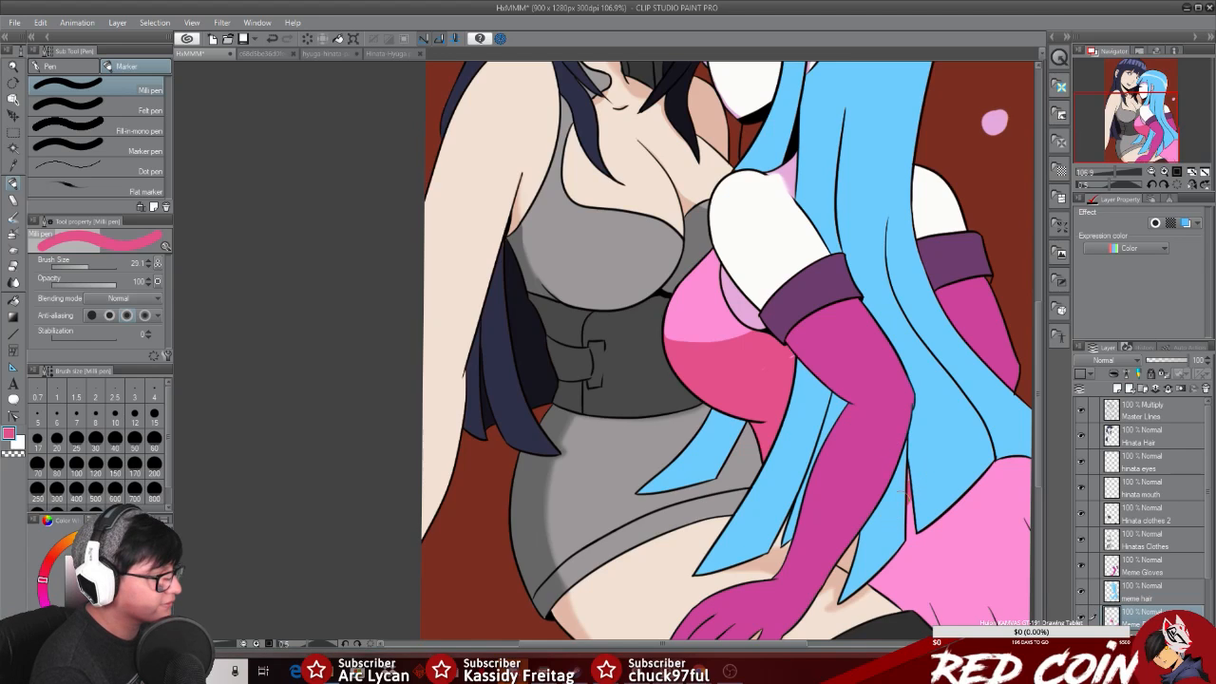
{"action": "left_click_drag", "start_coordinate": [914, 500], "coordinate": [905, 523]}
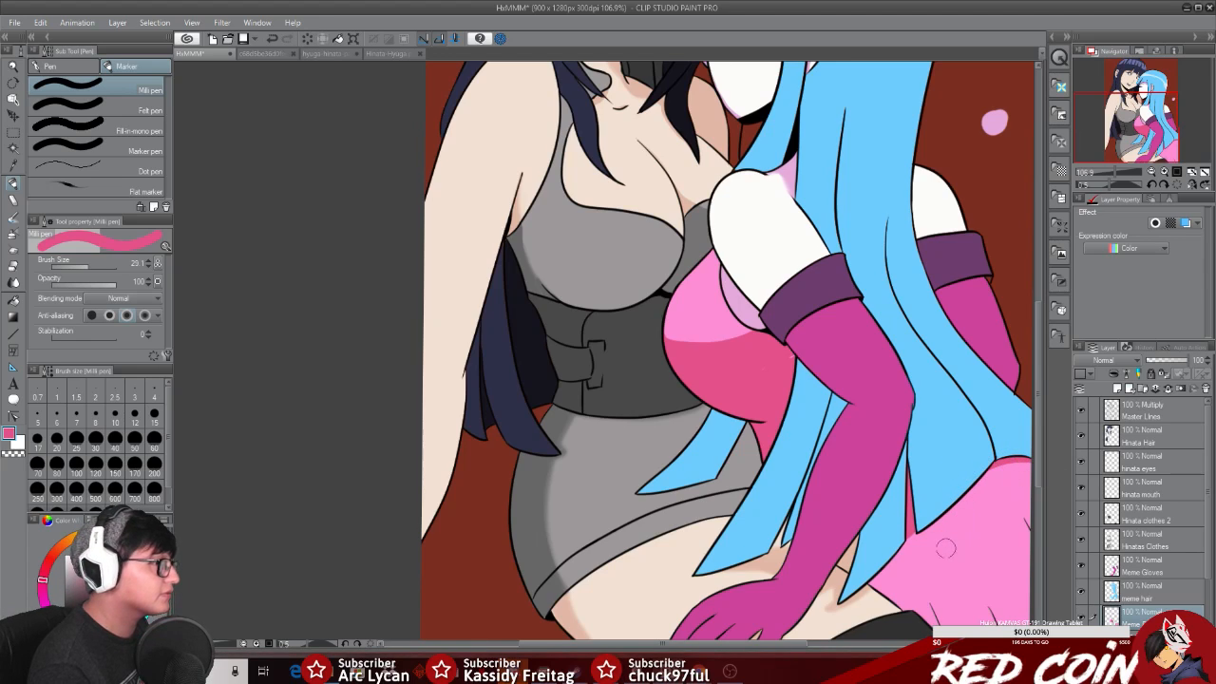
Step: Try to paint a dark pink fold shadow on the lower skirt with the Milli pen
{"action": "left_click", "coordinate": [12, 68]}
{"action": "left_click_drag", "start_coordinate": [879, 470], "coordinate": [750, 644]}
{"action": "left_click_drag", "start_coordinate": [744, 464], "coordinate": [782, 456]}
{"action": "left_click_drag", "start_coordinate": [1039, 354], "coordinate": [1038, 416]}
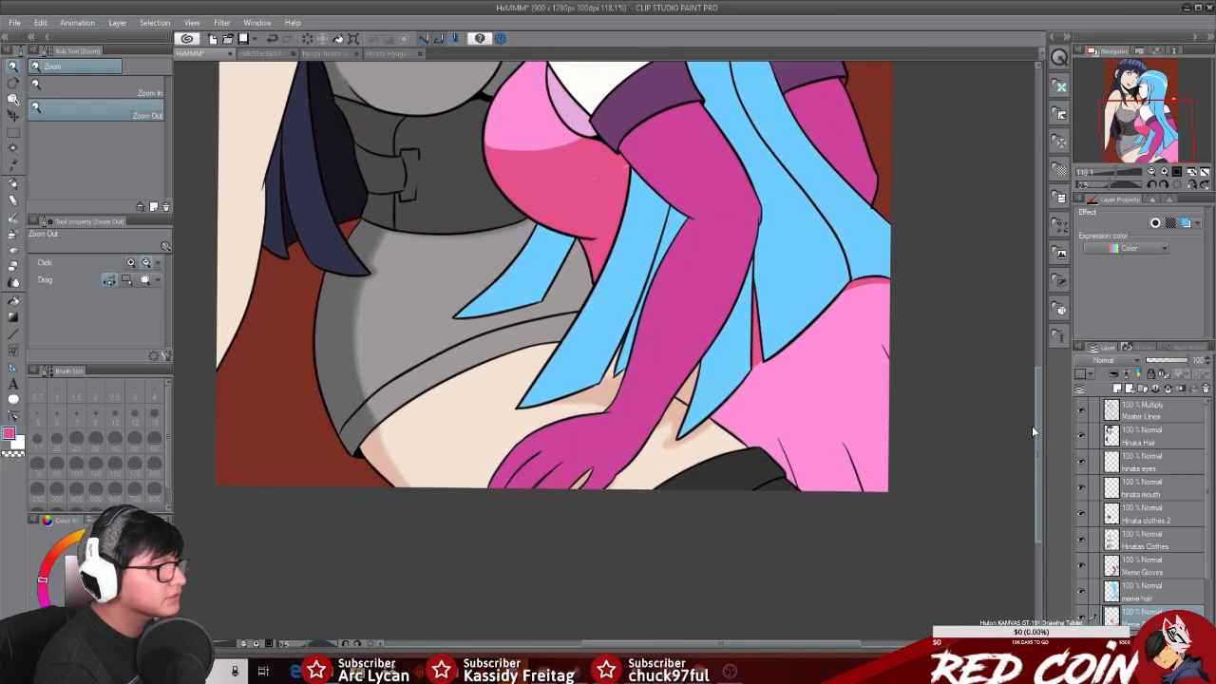
{"action": "left_click_drag", "start_coordinate": [866, 529], "coordinate": [876, 529]}
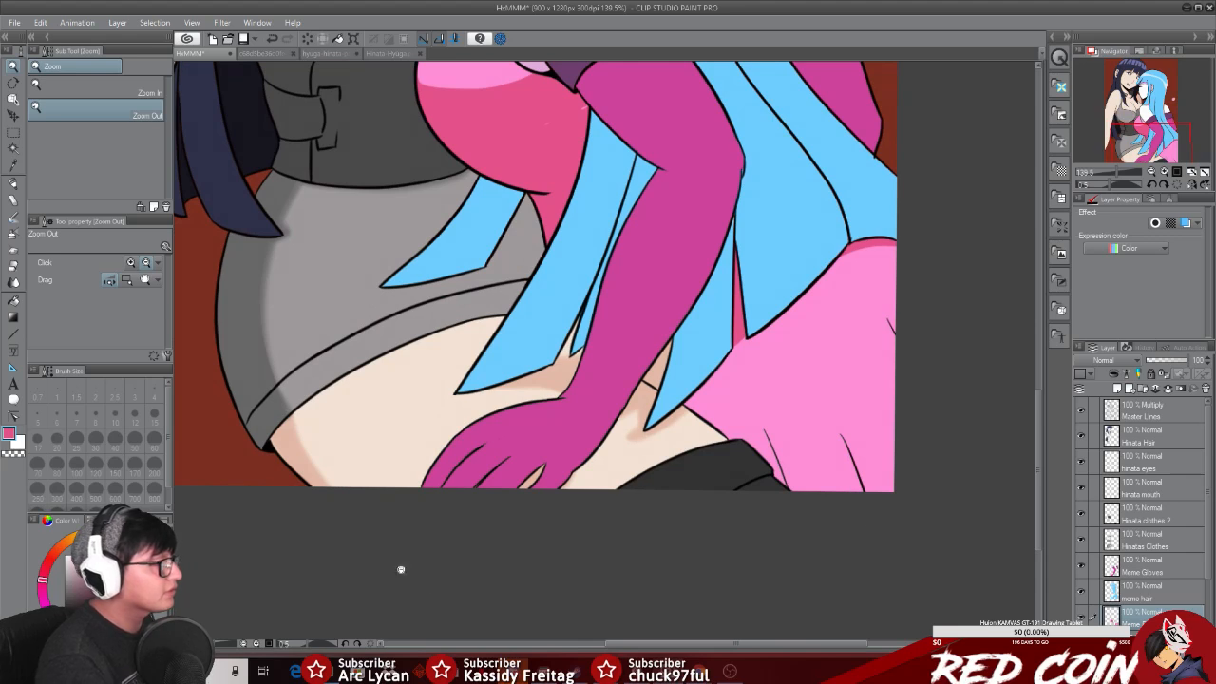
{"action": "left_click", "coordinate": [15, 180]}
{"action": "left_click_drag", "start_coordinate": [829, 418], "coordinate": [863, 491]}
{"action": "key", "text": "ctrl+z"}
{"action": "key", "text": "ctrl+z"}
{"action": "left_click_drag", "start_coordinate": [836, 435], "coordinate": [860, 491]}
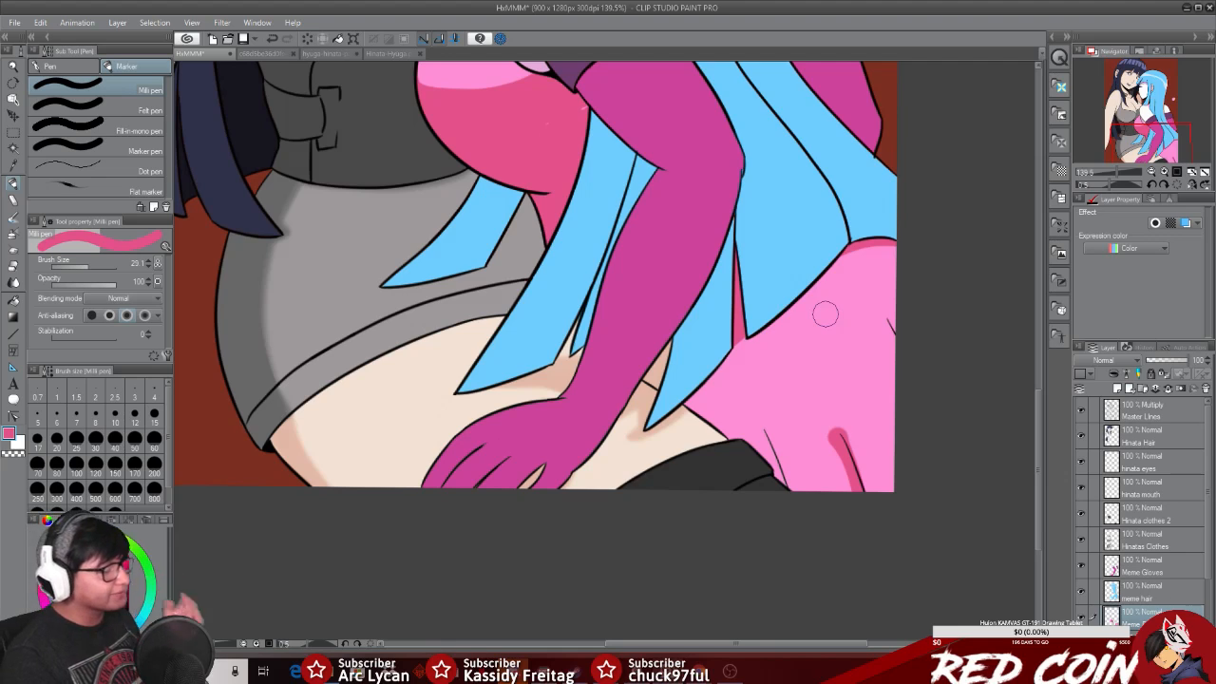
{"action": "key", "text": "ctrl+z"}
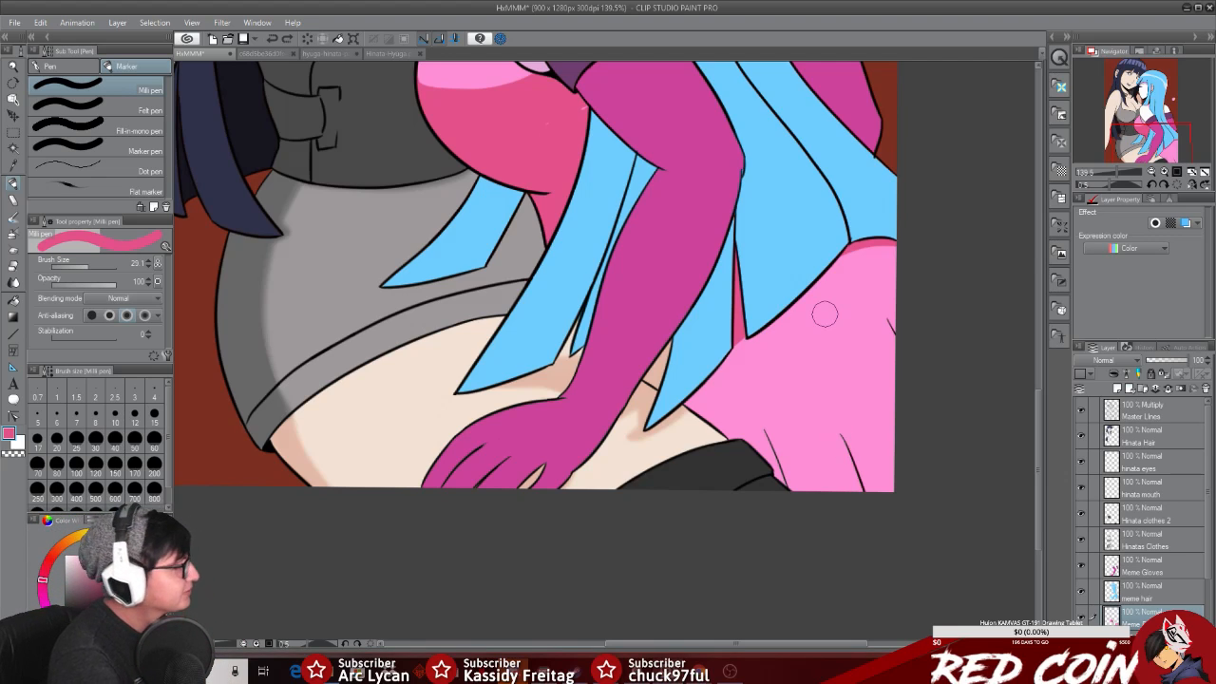
Step: Shade the skirt's fold lines in dark pink with the Hard airbrush
{"action": "left_click", "coordinate": [16, 232]}
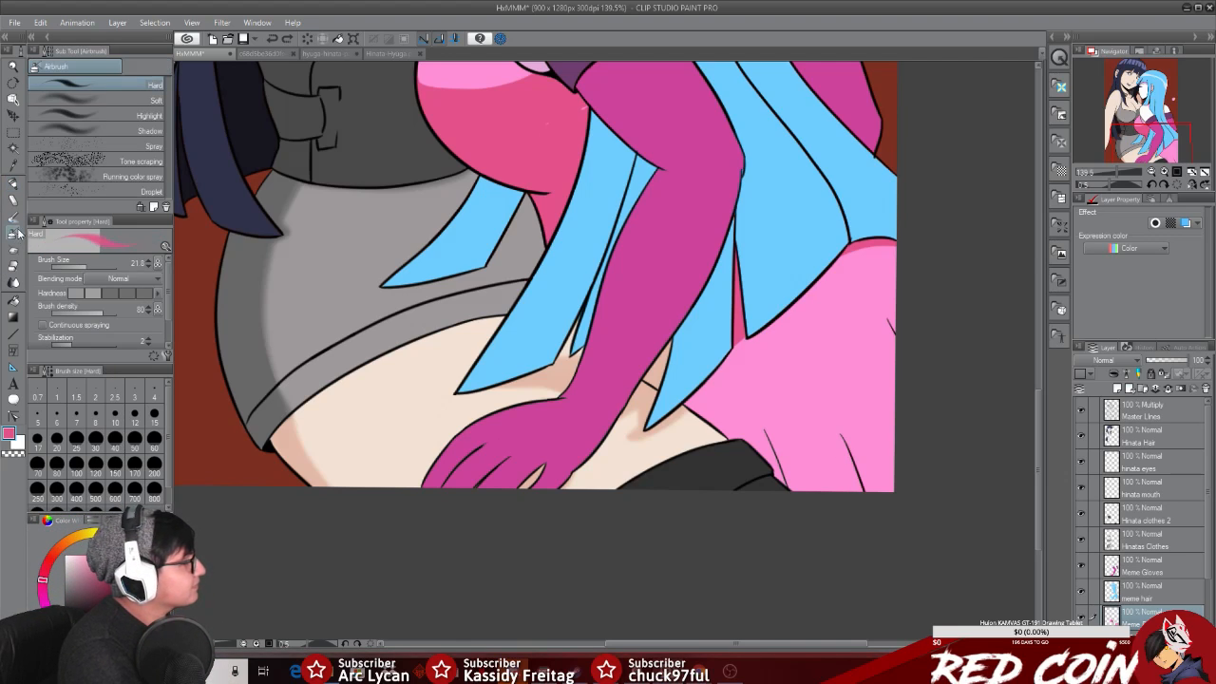
{"action": "mouse_move", "coordinate": [819, 433]}
{"action": "left_mouse_down"}
{"action": "mouse_move", "coordinate": [855, 471]}
{"action": "mouse_move", "coordinate": [865, 503]}
{"action": "left_mouse_up"}
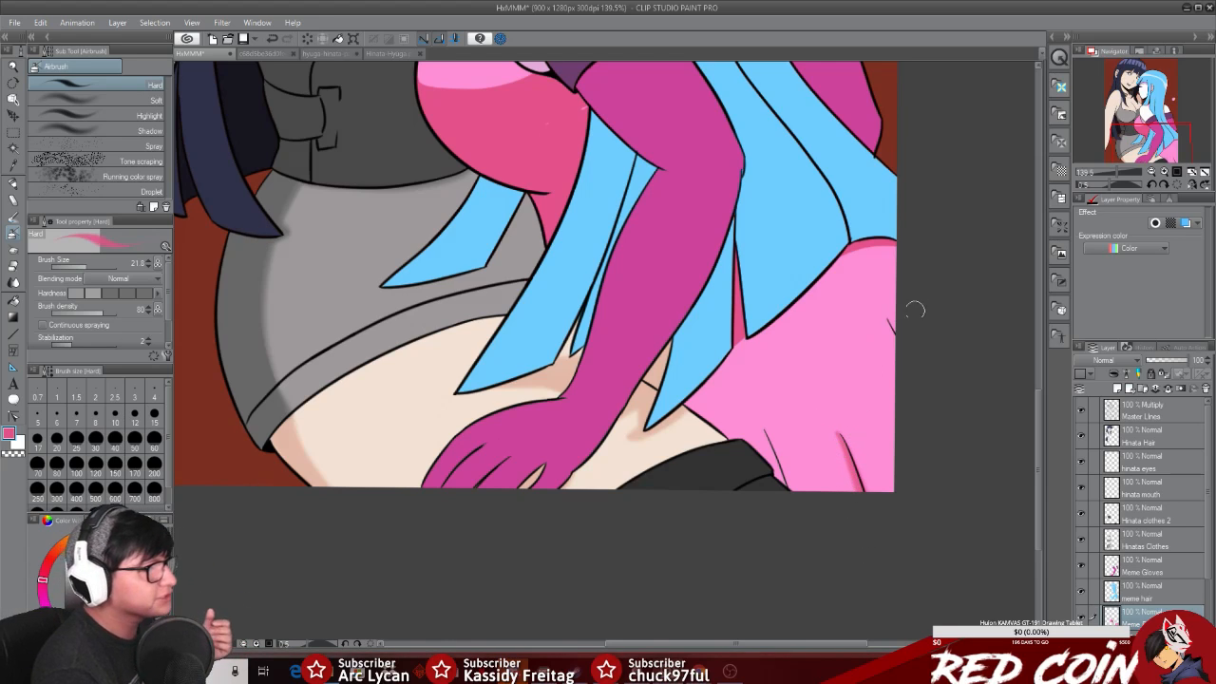
{"action": "left_click_drag", "start_coordinate": [876, 299], "coordinate": [895, 337]}
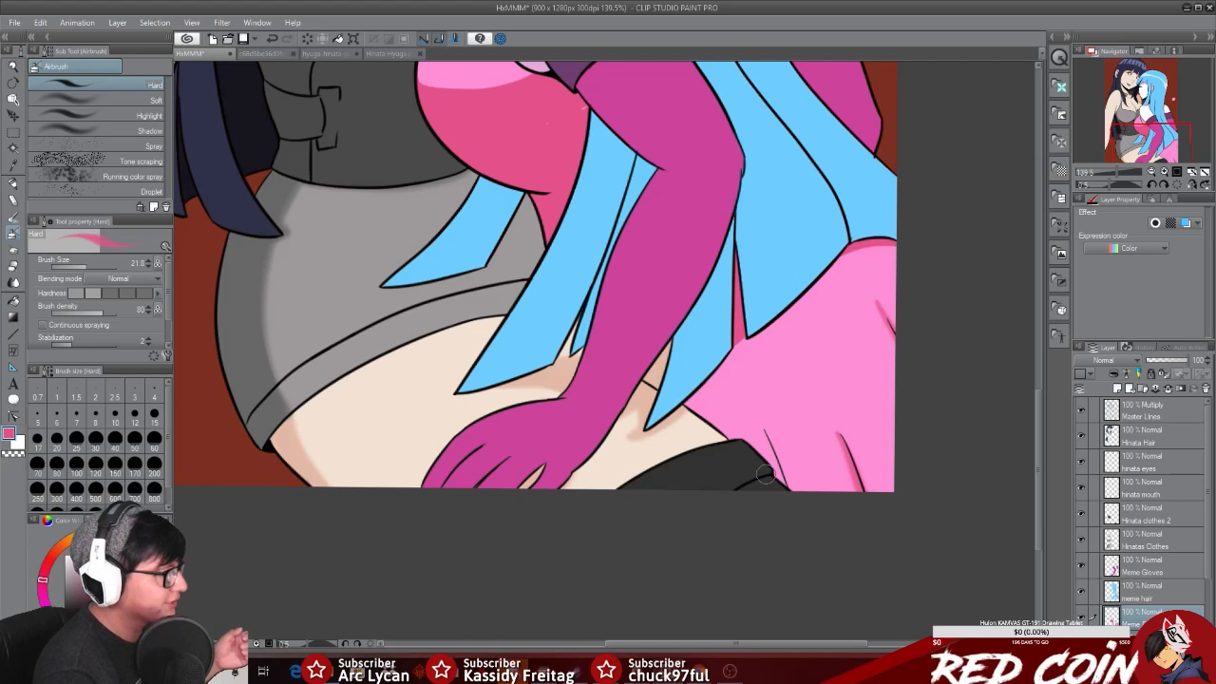
{"action": "left_click_drag", "start_coordinate": [762, 425], "coordinate": [792, 496]}
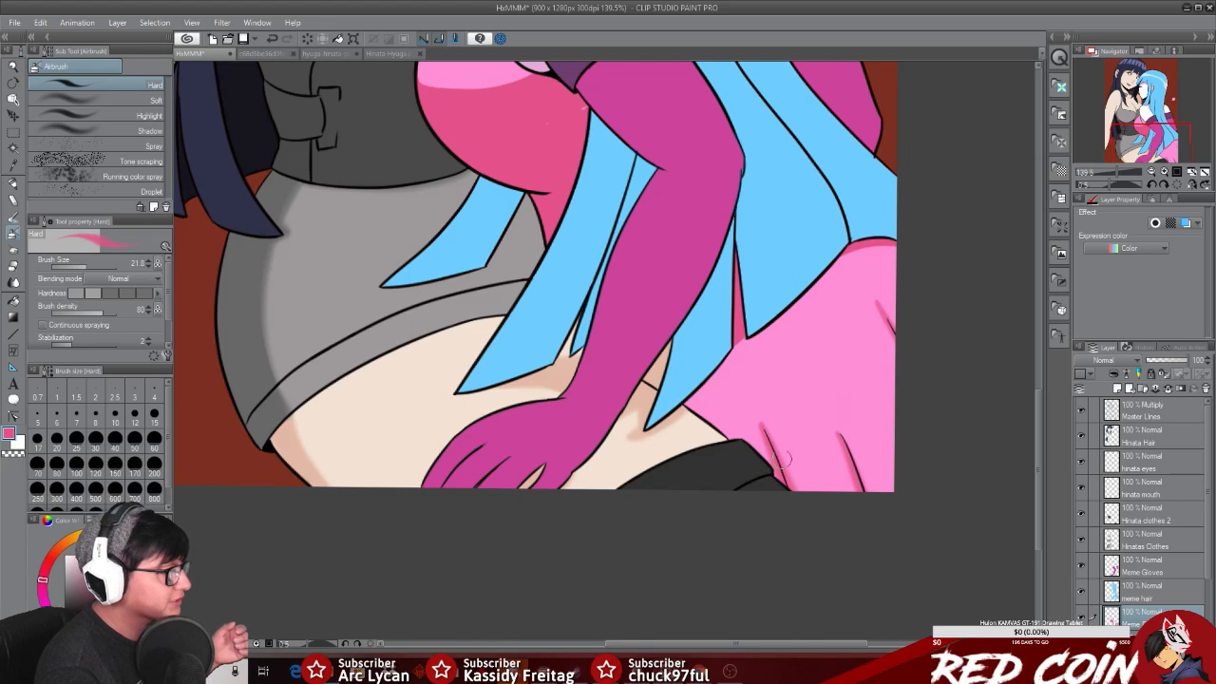
{"action": "left_click_drag", "start_coordinate": [825, 414], "coordinate": [879, 489]}
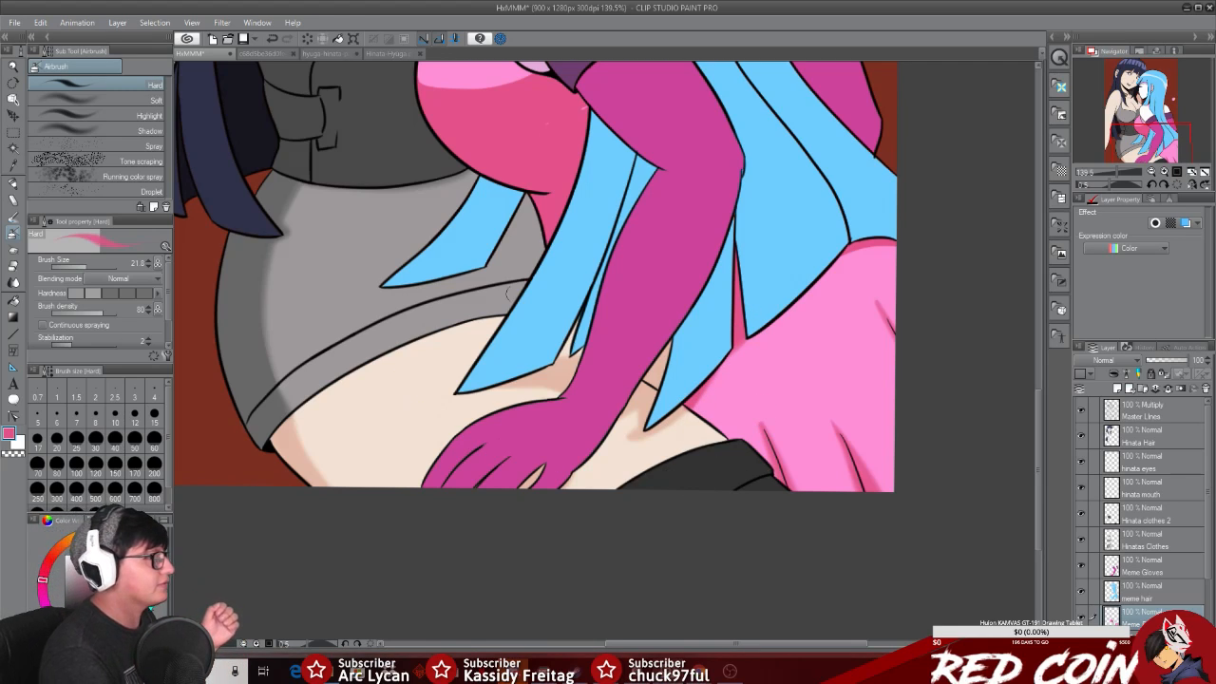
Step: Airbrush dark pink shading along the skirt's lower edge and up the canvas edge at its outer corner
{"action": "mouse_move", "coordinate": [797, 482]}
{"action": "left_mouse_down"}
{"action": "mouse_move", "coordinate": [855, 489]}
{"action": "mouse_move", "coordinate": [876, 478]}
{"action": "left_mouse_up"}
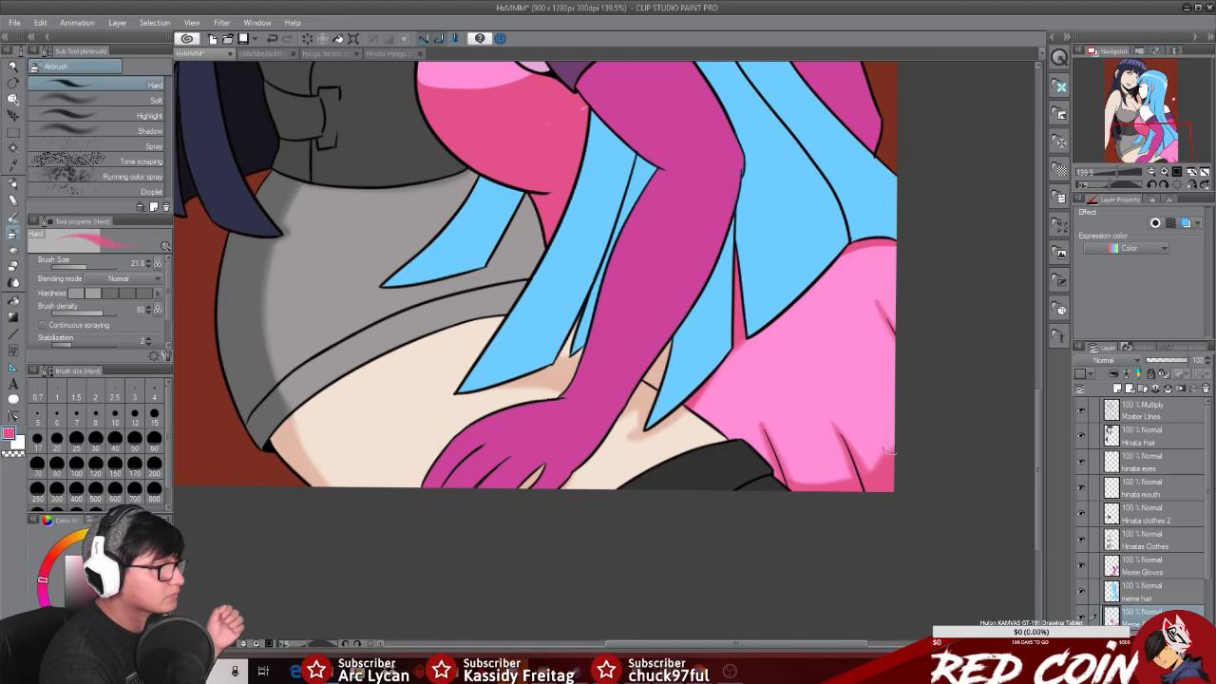
{"action": "left_click_drag", "start_coordinate": [895, 382], "coordinate": [861, 475]}
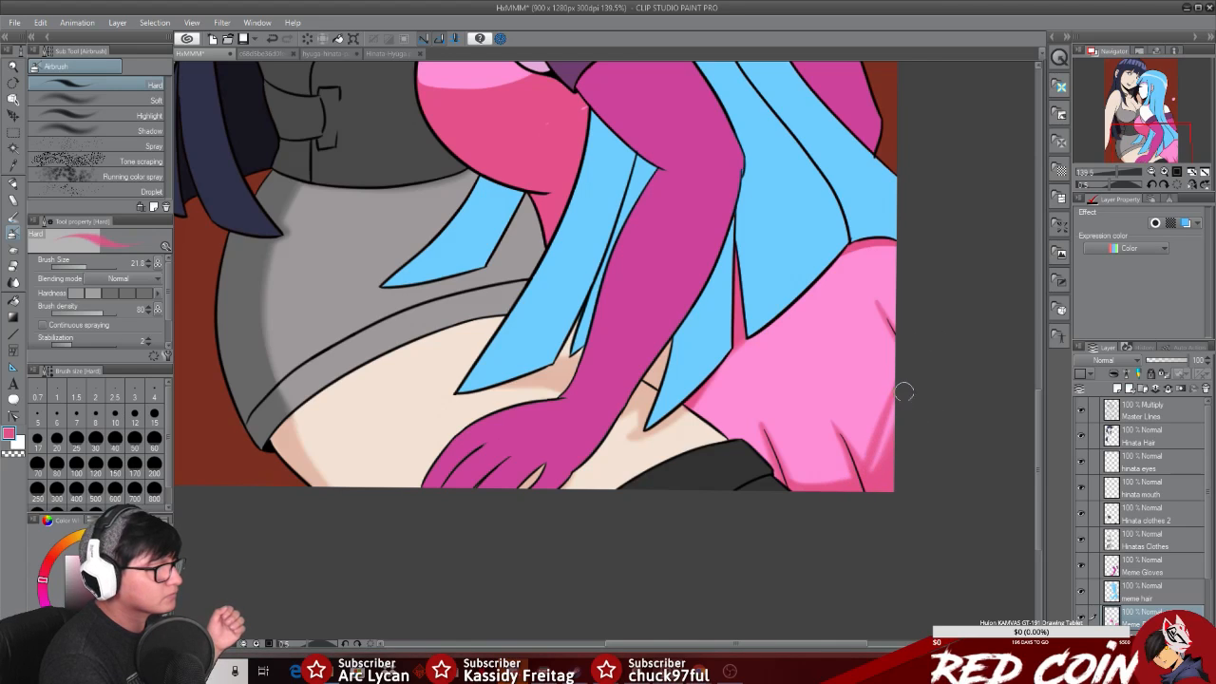
{"action": "key", "text": "ctrl+z"}
{"action": "left_click_drag", "start_coordinate": [900, 378], "coordinate": [860, 475]}
{"action": "key", "text": "ctrl+z"}
{"action": "left_click_drag", "start_coordinate": [901, 378], "coordinate": [858, 476]}
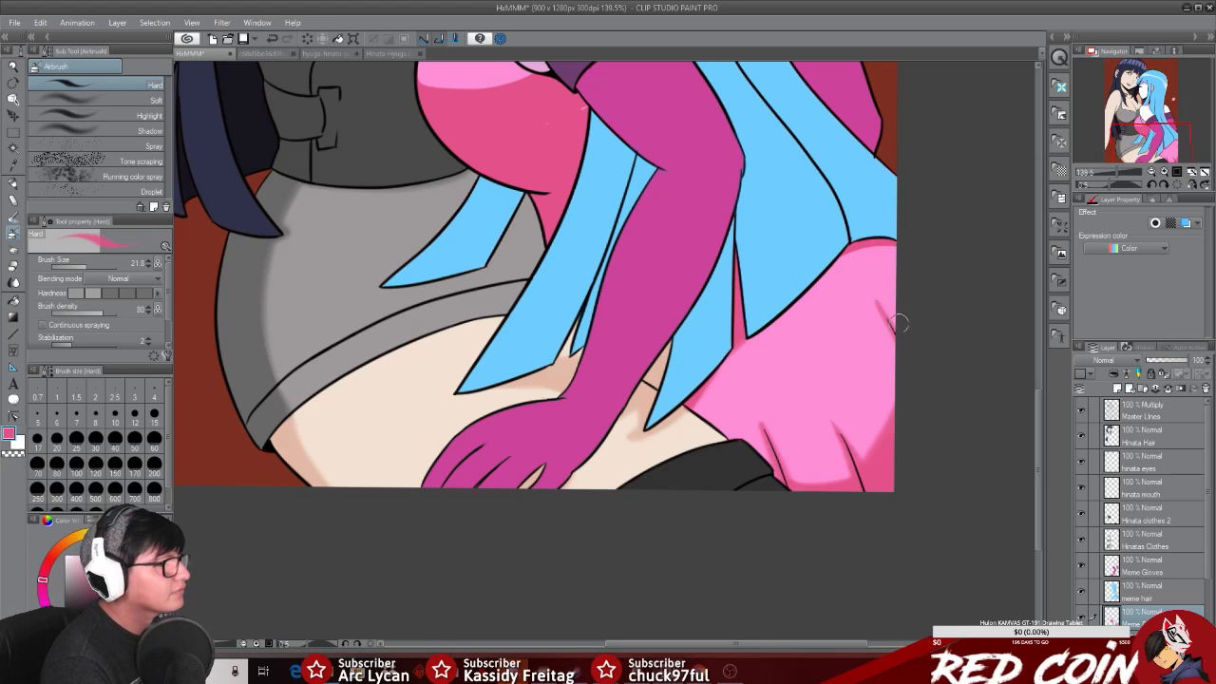
{"action": "left_click", "coordinate": [14, 66]}
{"action": "left_click_drag", "start_coordinate": [904, 412], "coordinate": [869, 359]}
{"action": "left_click_drag", "start_coordinate": [603, 152], "coordinate": [634, 152]}
{"action": "left_click", "coordinate": [14, 184]}
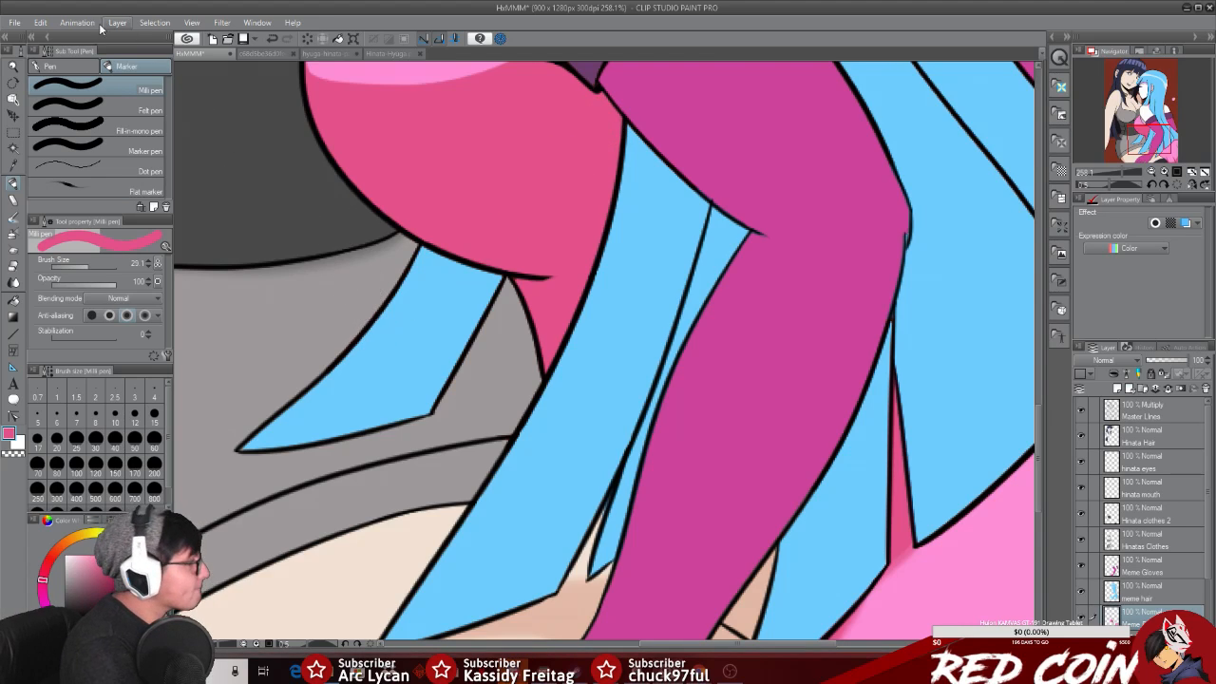
{"action": "left_click", "coordinate": [14, 66]}
{"action": "left_click_drag", "start_coordinate": [856, 407], "coordinate": [798, 396]}
{"action": "left_click_drag", "start_coordinate": [1039, 305], "coordinate": [1037, 284]}
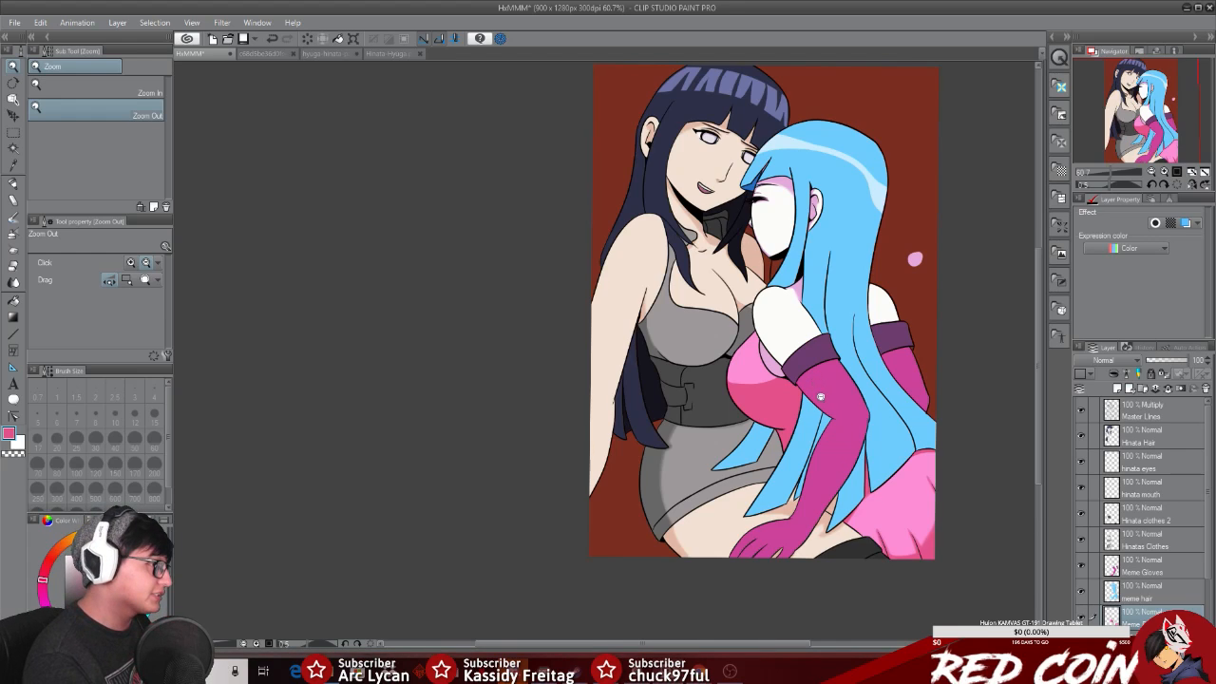
Step: Make the Meme Gloves layer active, sample the glove's magenta, and darken it as the shadow colour for the Hard airbrush
{"action": "left_click_drag", "start_coordinate": [819, 395], "coordinate": [839, 395]}
{"action": "left_click", "coordinate": [1150, 574]}
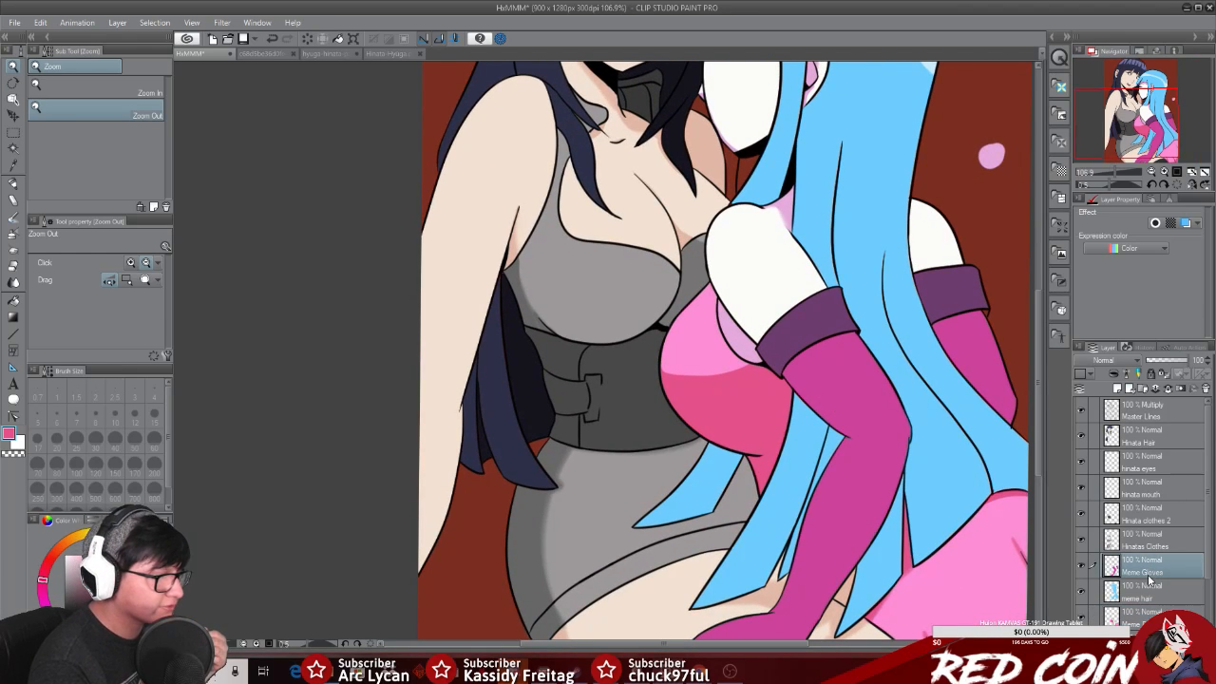
{"action": "left_click", "coordinate": [13, 163]}
{"action": "left_click", "coordinate": [849, 384]}
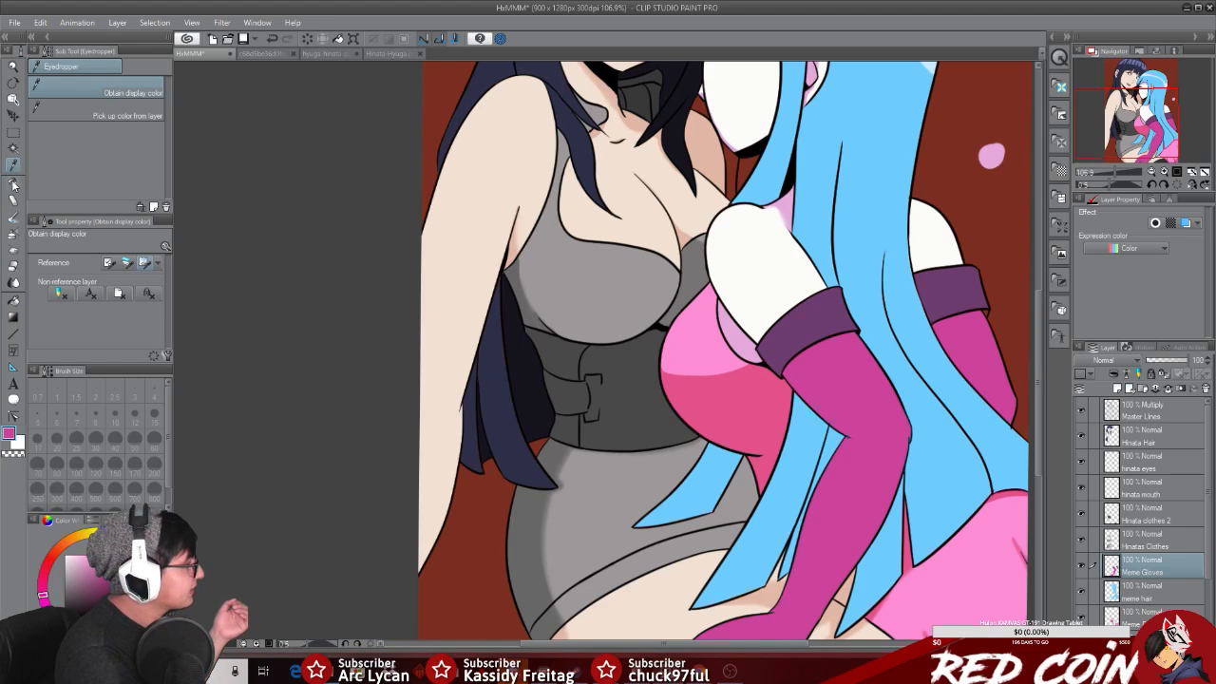
{"action": "left_click", "coordinate": [14, 233]}
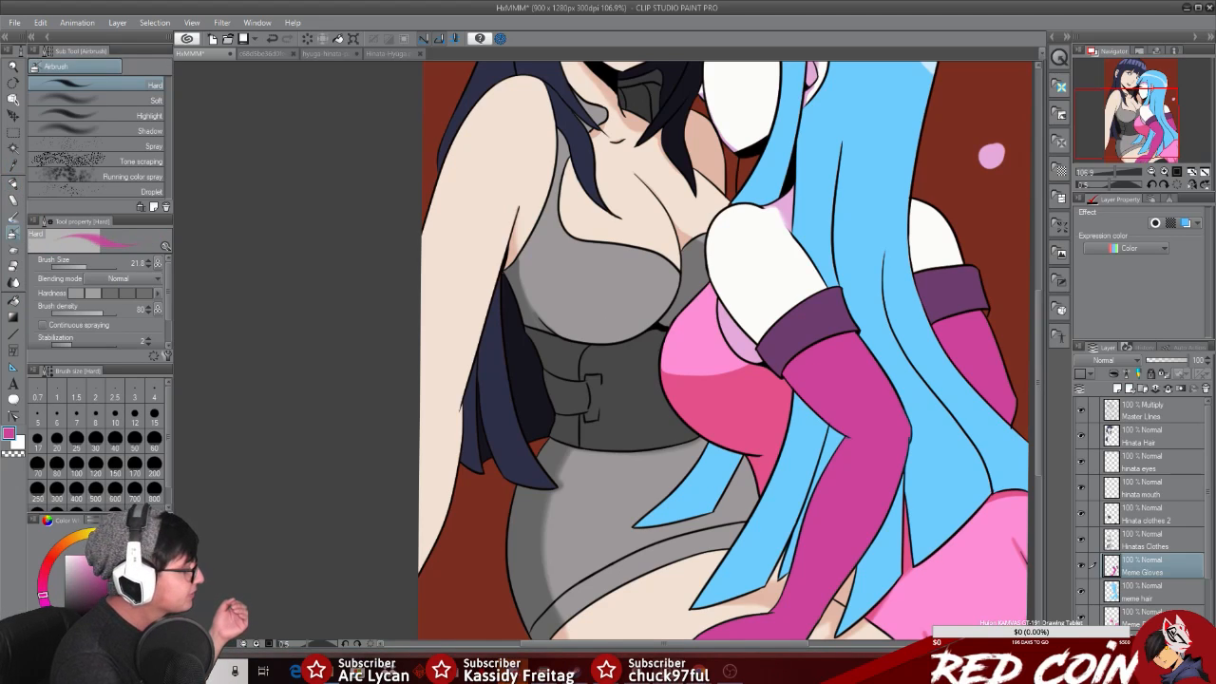
{"action": "left_click", "coordinate": [107, 582]}
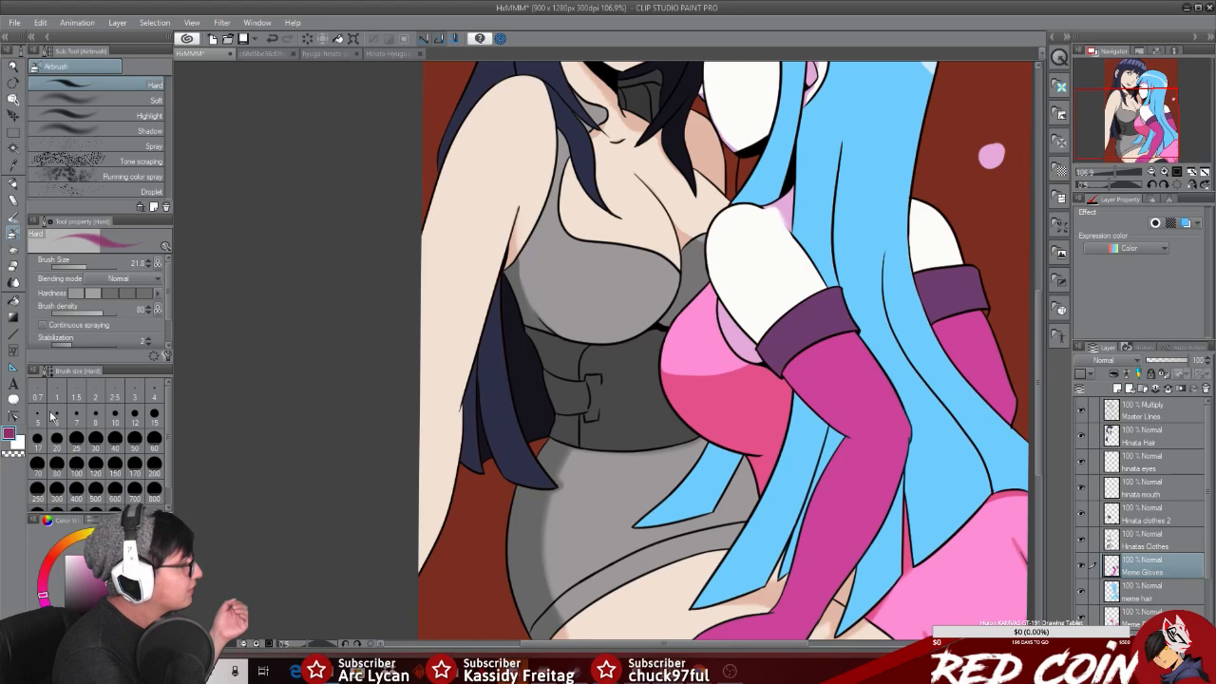
Step: Select the front glove's magenta area, airbrush dark magenta shading along its inner edge and between the fingers, and clear the selection
{"action": "left_click", "coordinate": [13, 147]}
{"action": "left_click", "coordinate": [865, 391]}
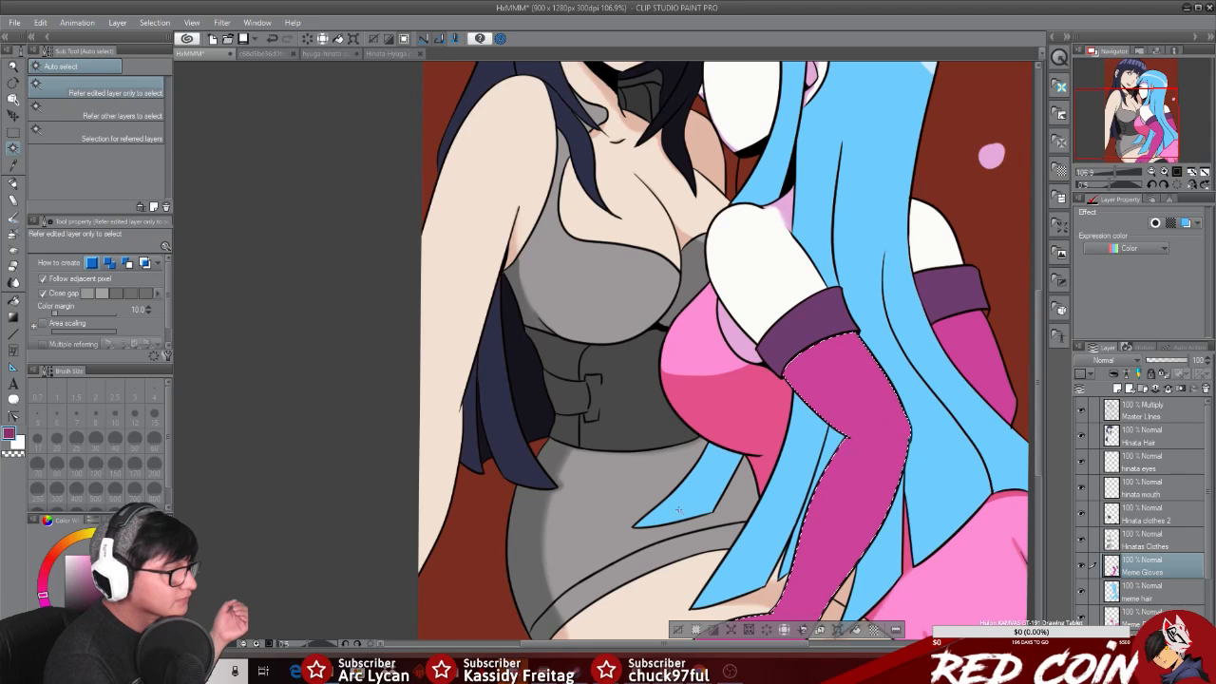
{"action": "left_click", "coordinate": [13, 233]}
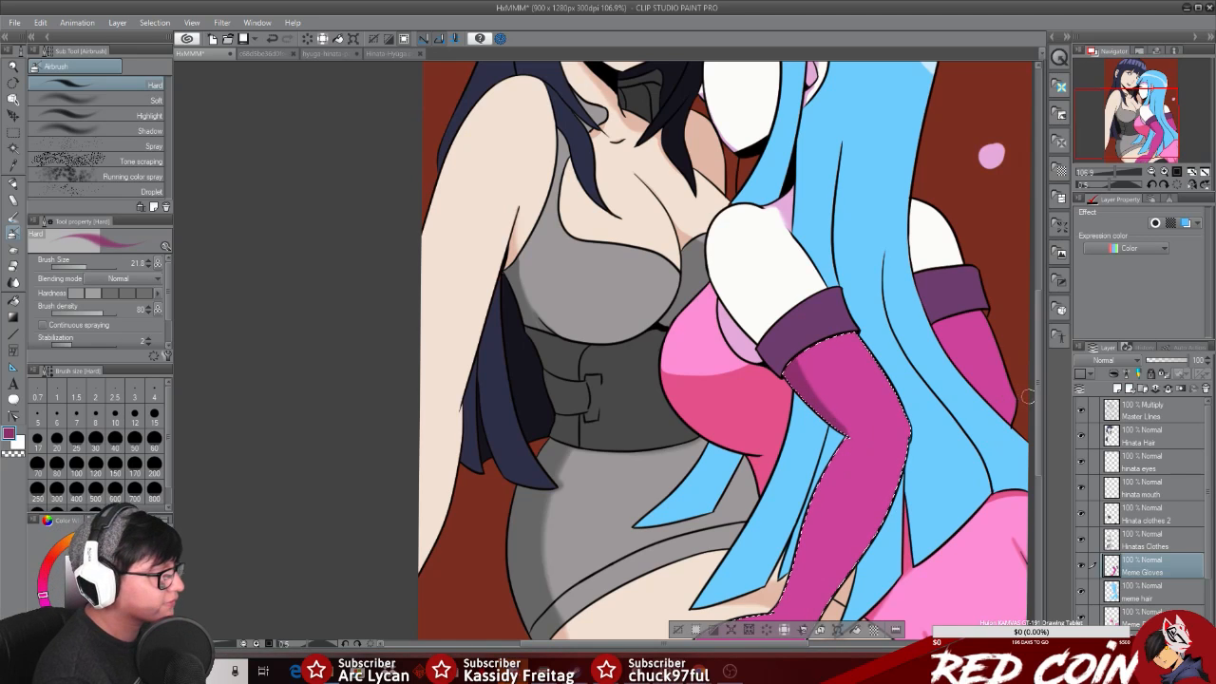
{"action": "scroll", "coordinate": [724, 350], "scroll_direction": "down", "scroll_amount": 3}
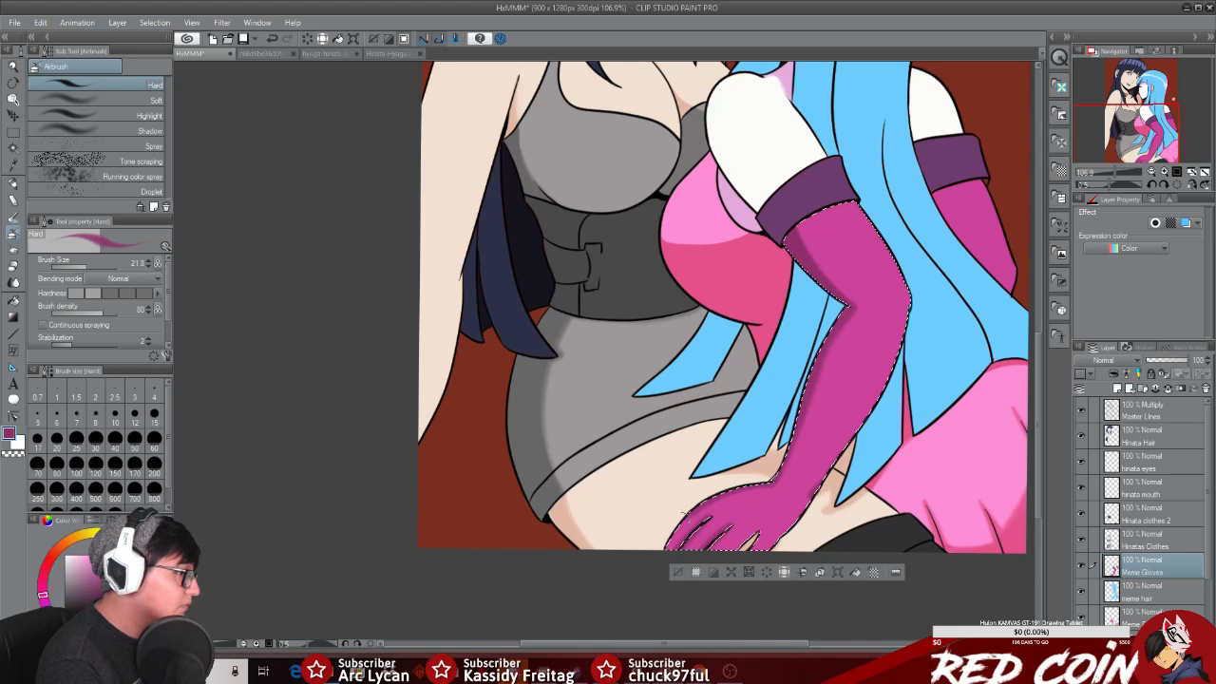
{"action": "left_click_drag", "start_coordinate": [708, 515], "coordinate": [665, 553]}
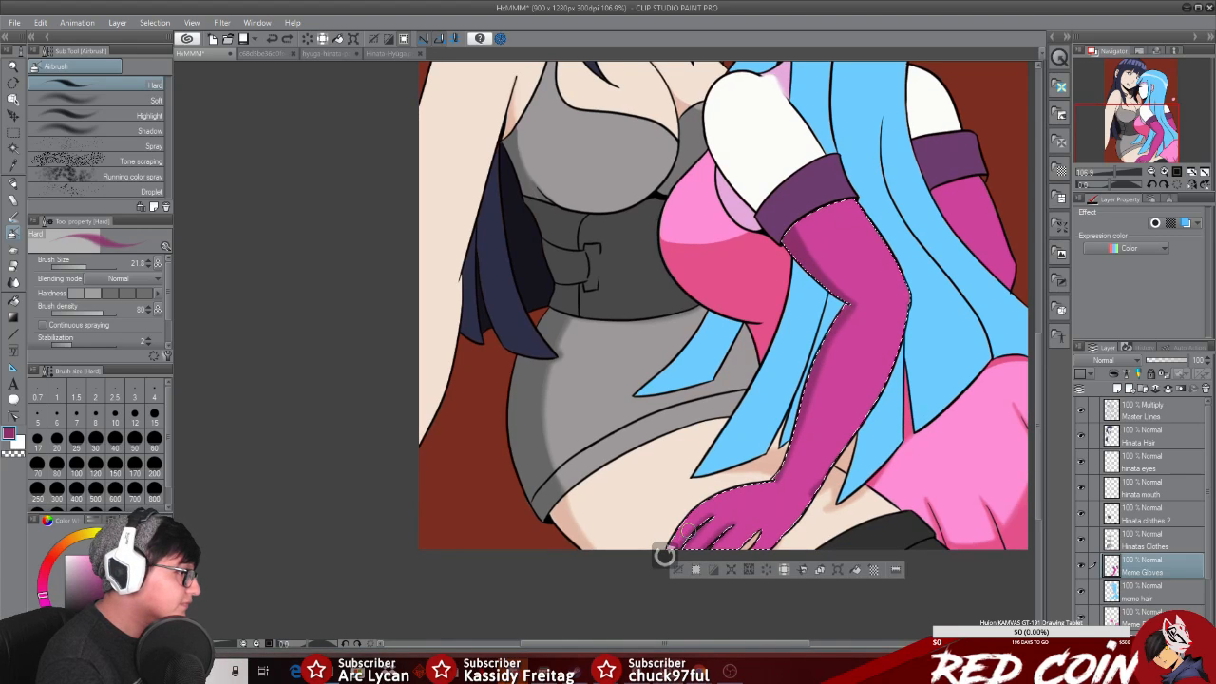
{"action": "left_click", "coordinate": [11, 81]}
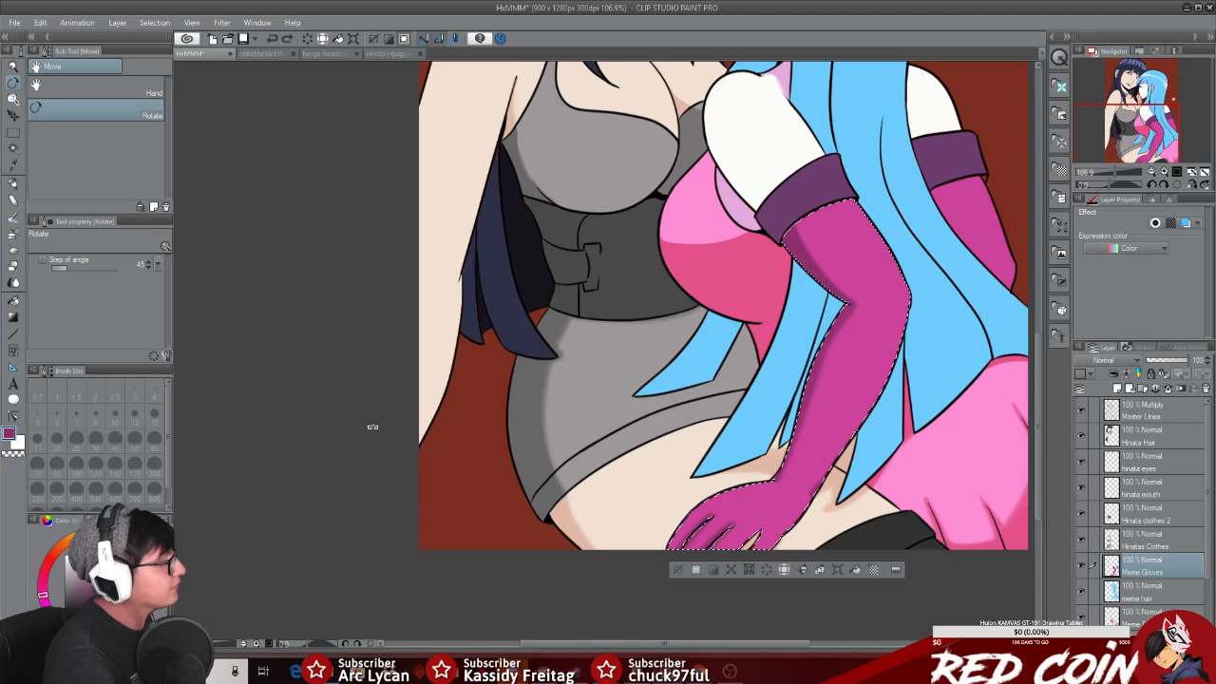
{"action": "left_click_drag", "start_coordinate": [663, 577], "coordinate": [646, 606]}
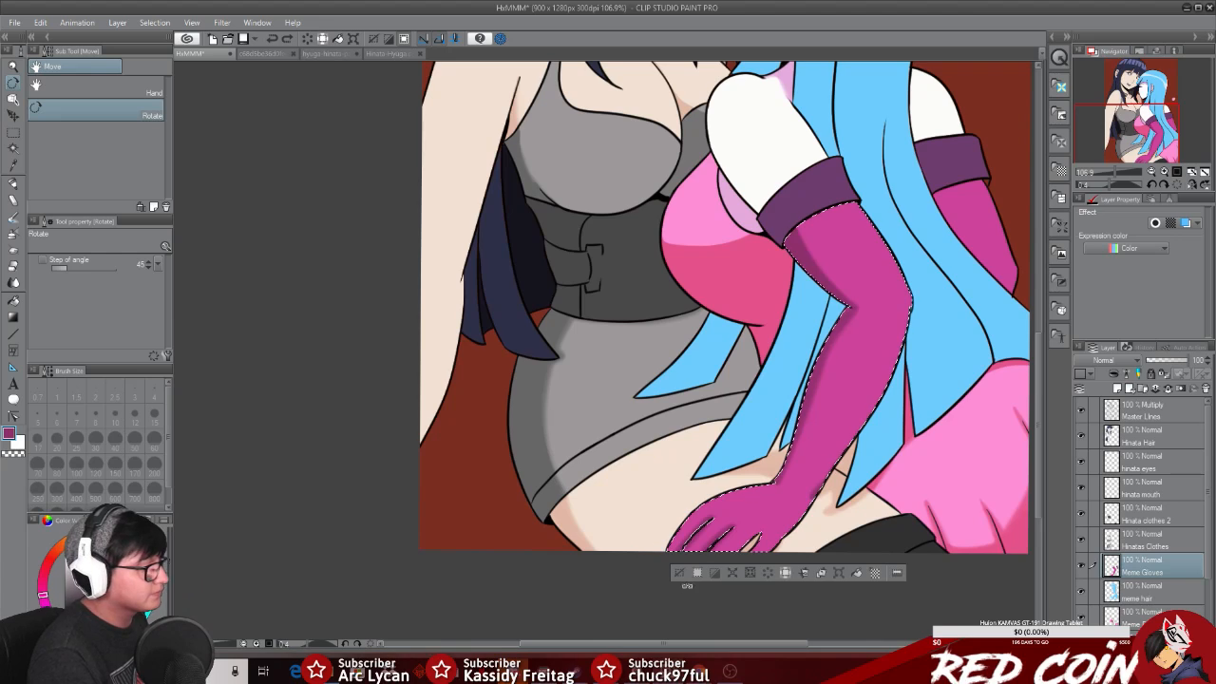
{"action": "left_click", "coordinate": [679, 572]}
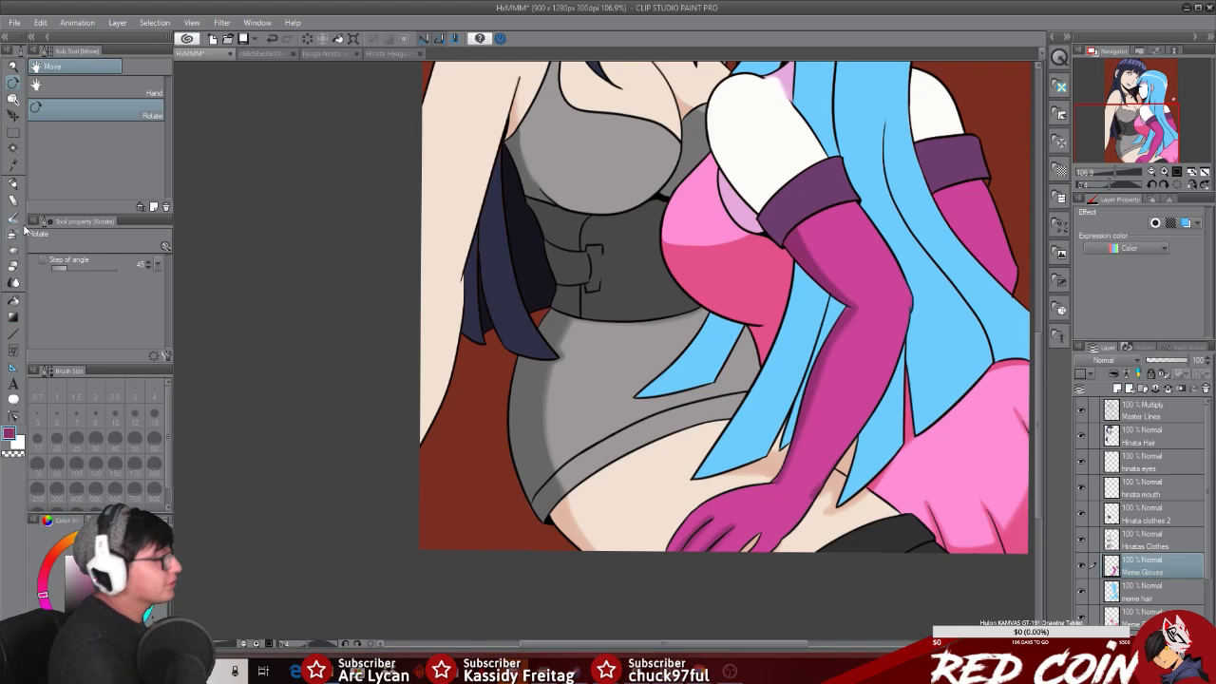
{"action": "scroll", "coordinate": [528, 209], "scroll_direction": "down", "scroll_amount": 1}
{"action": "left_click", "coordinate": [13, 67]}
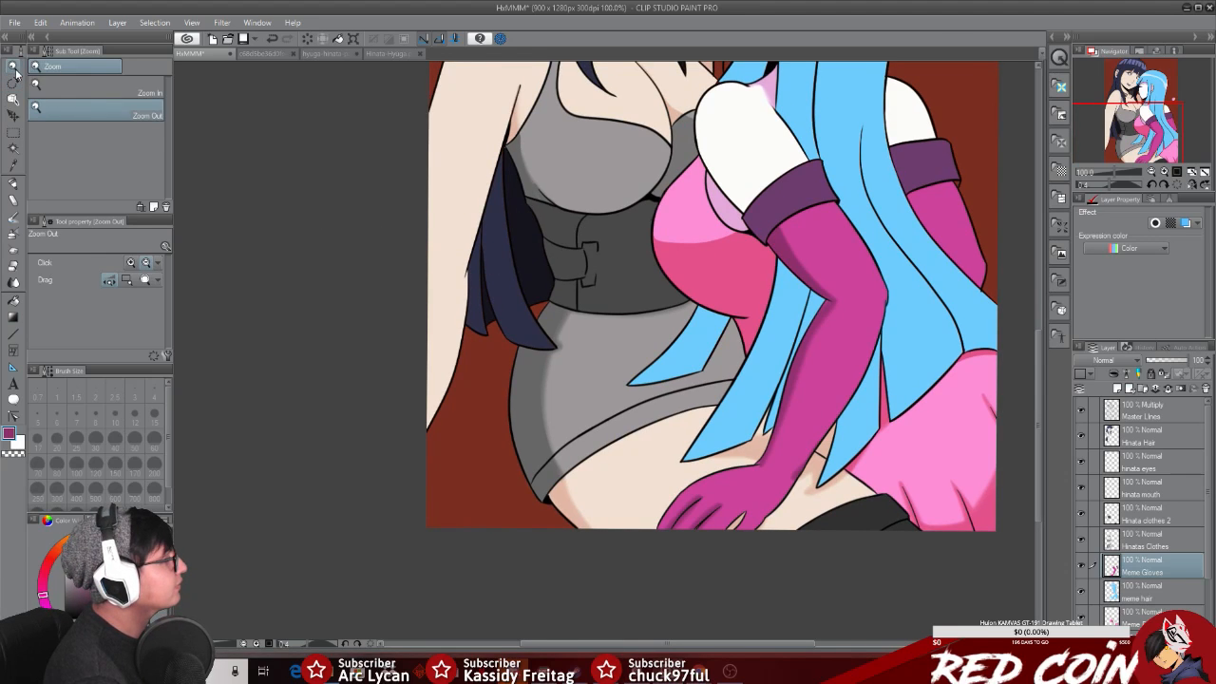
{"action": "left_click", "coordinate": [730, 292]}
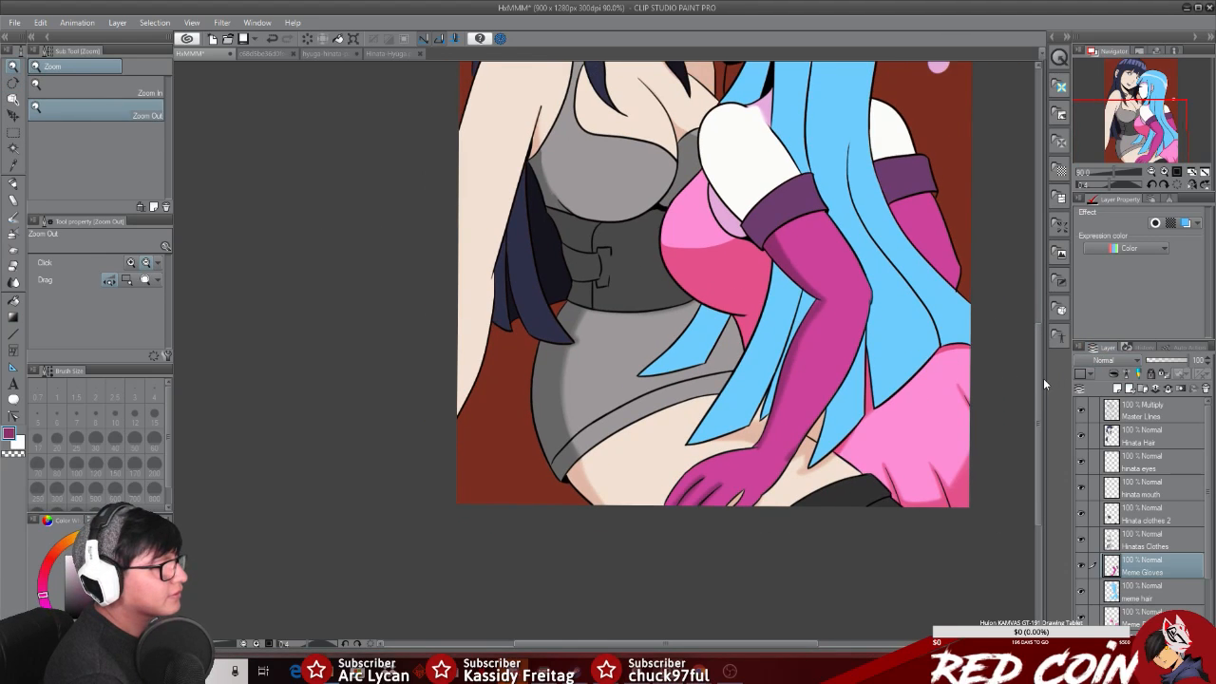
{"action": "left_click_drag", "start_coordinate": [1042, 386], "coordinate": [1039, 378]}
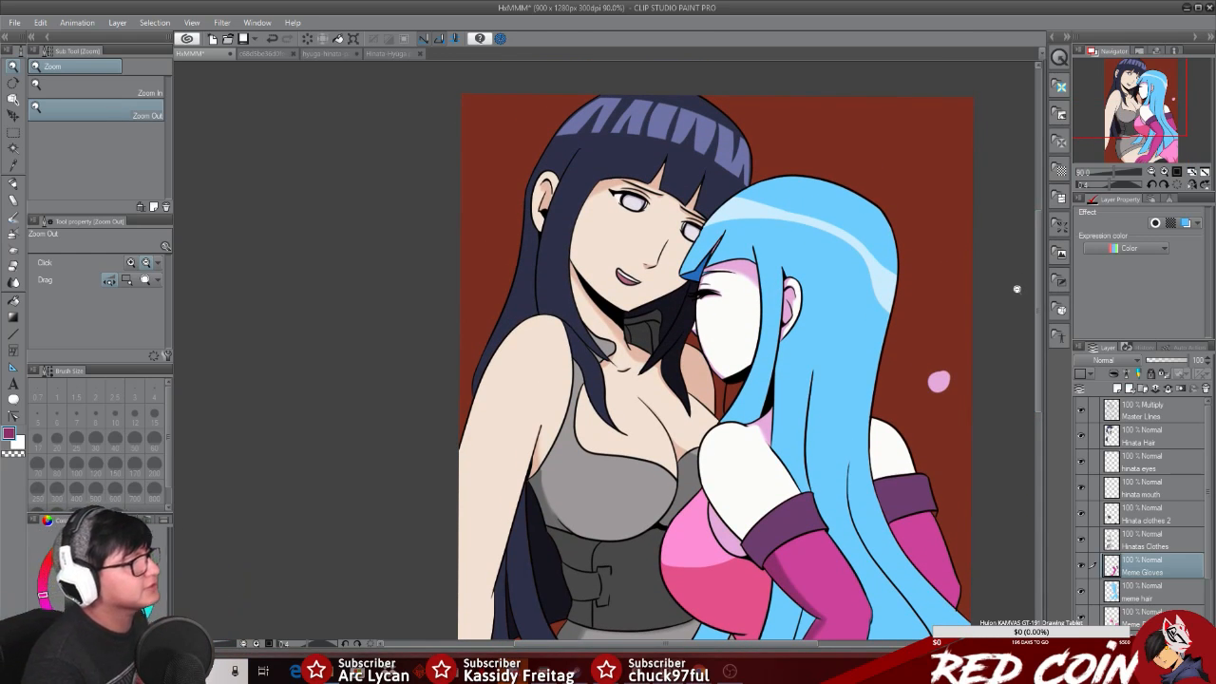
{"action": "left_click_drag", "start_coordinate": [1035, 348], "coordinate": [1022, 443]}
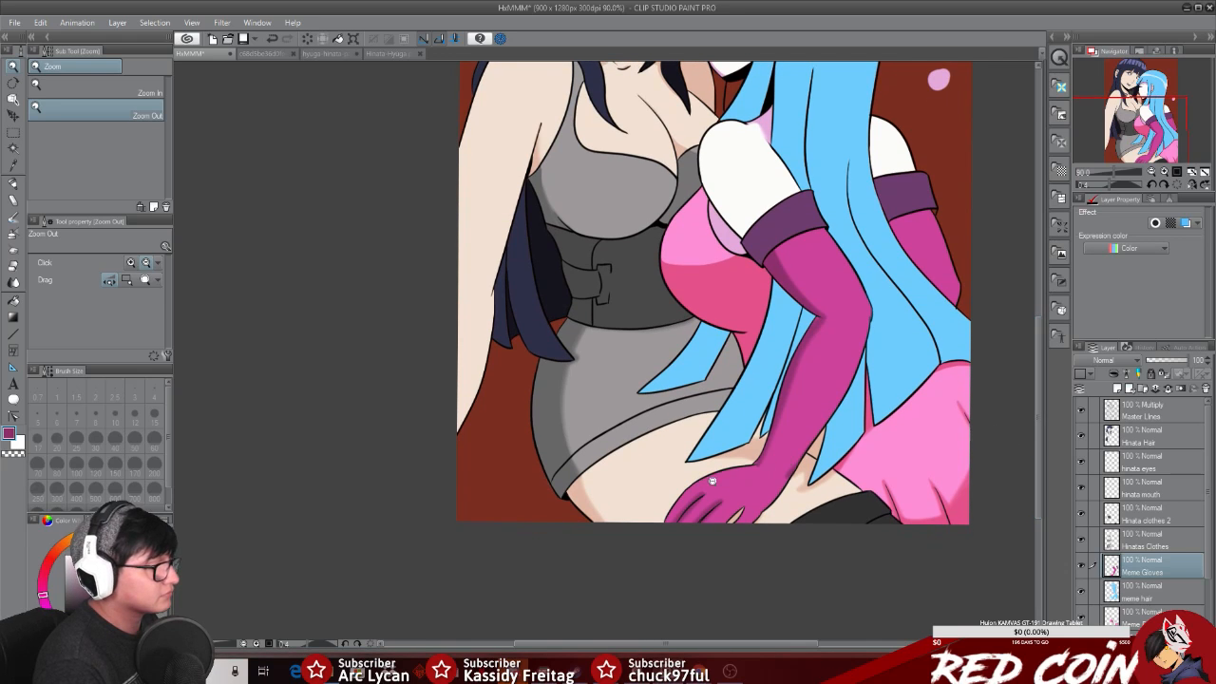
Step: Sample the glove's base magenta and airbrush over the excess shadow at both sides of the wrist
{"action": "scroll", "coordinate": [753, 492], "scroll_direction": "up", "scroll_amount": 5}
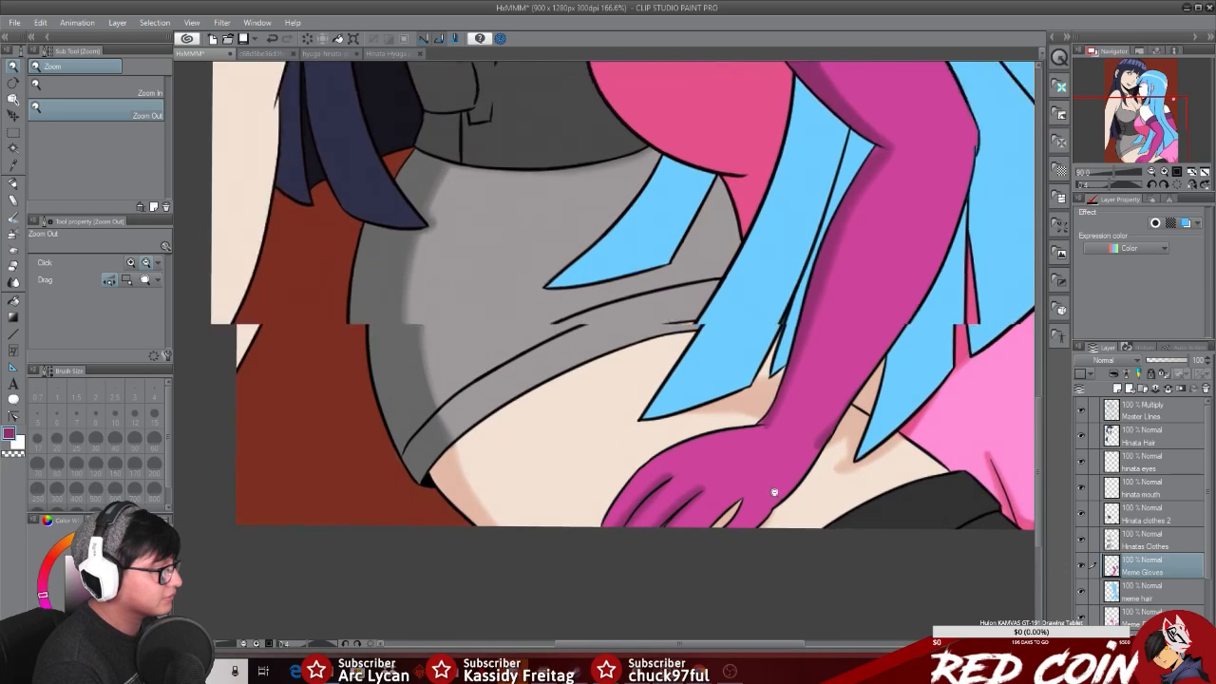
{"action": "left_click", "coordinate": [13, 182]}
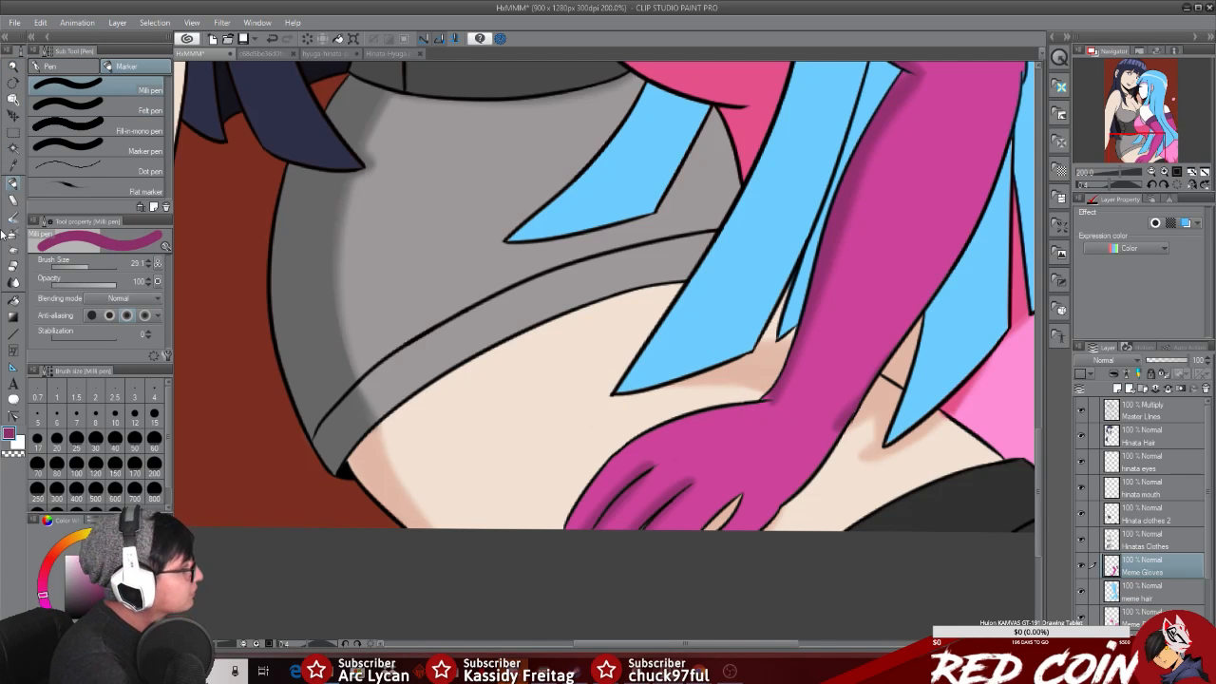
{"action": "left_click", "coordinate": [13, 67]}
{"action": "left_click_drag", "start_coordinate": [711, 399], "coordinate": [779, 464]}
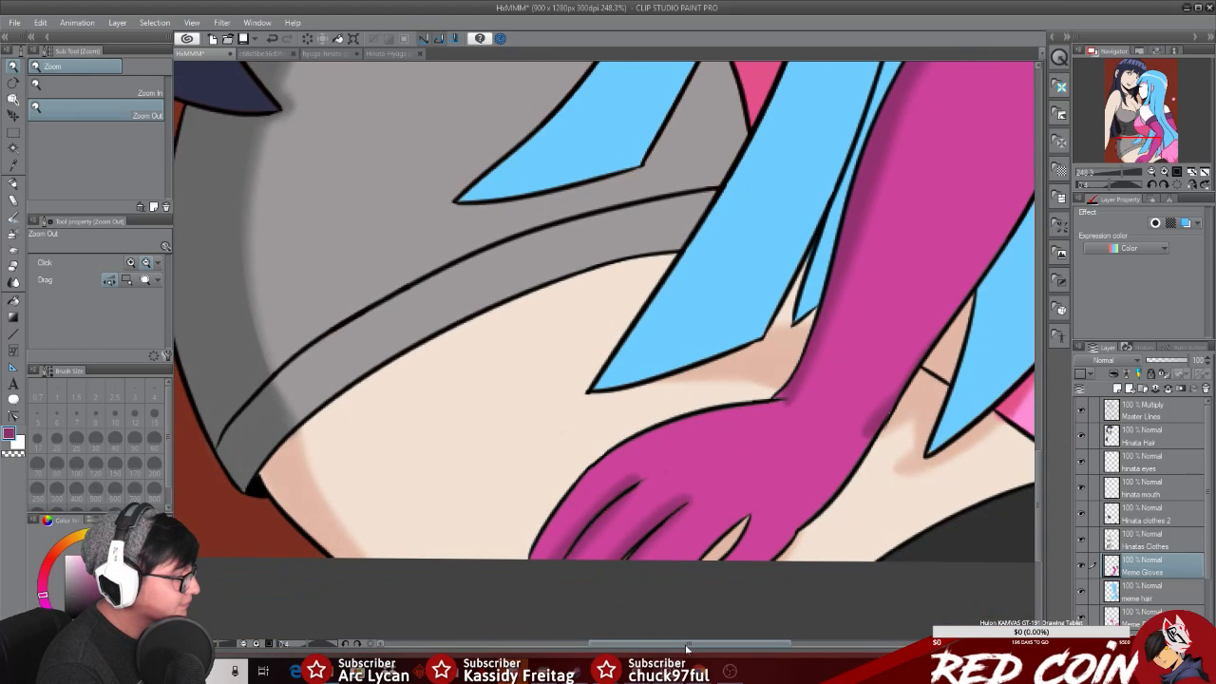
{"action": "left_click_drag", "start_coordinate": [687, 644], "coordinate": [728, 644]}
{"action": "left_click_drag", "start_coordinate": [715, 465], "coordinate": [727, 466]}
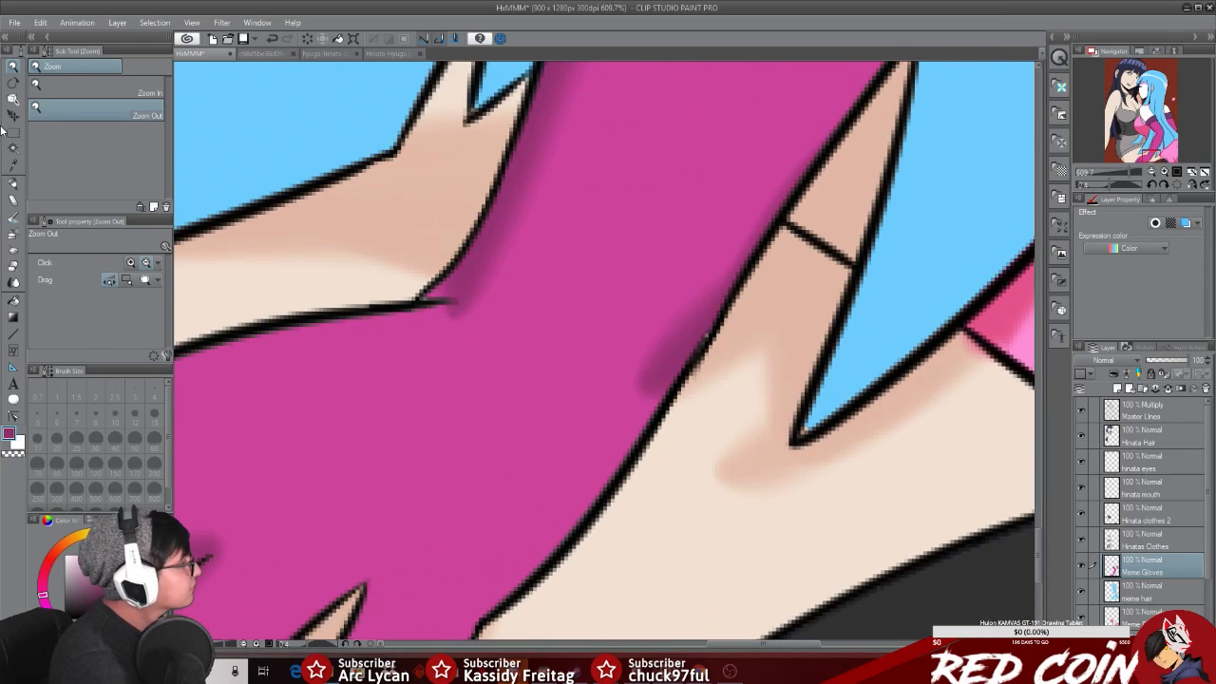
{"action": "left_click", "coordinate": [13, 185]}
{"action": "left_click", "coordinate": [13, 165]}
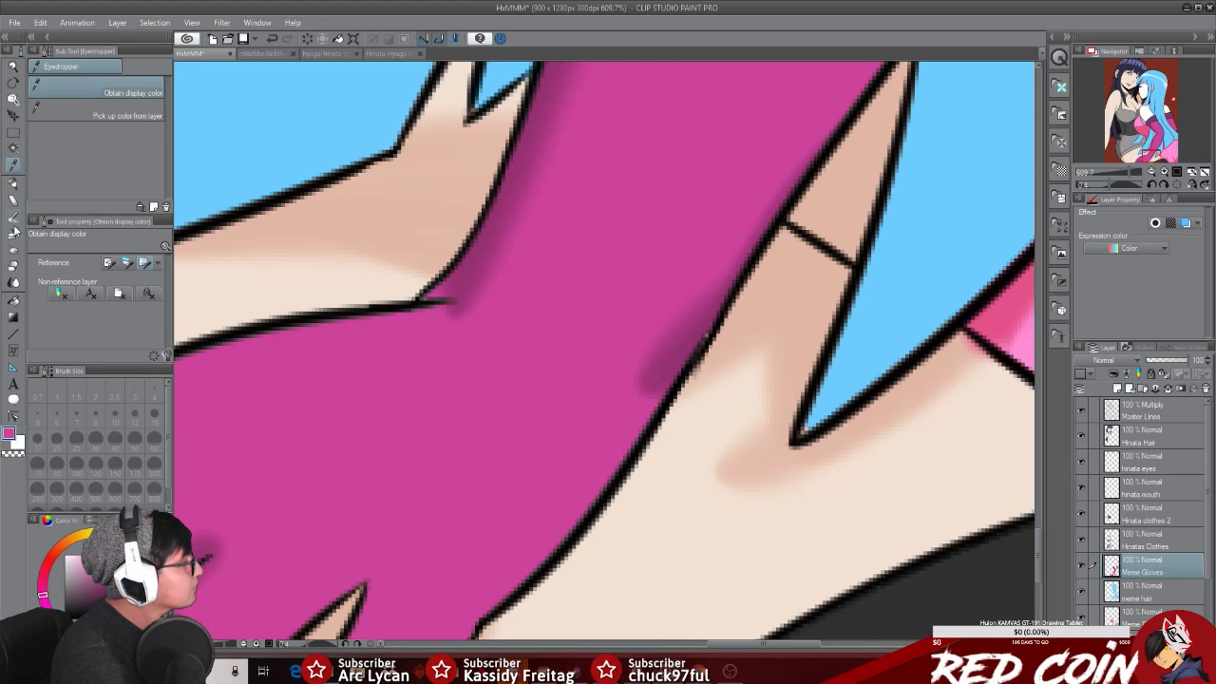
{"action": "left_click", "coordinate": [14, 228]}
{"action": "mouse_move", "coordinate": [611, 409]}
{"action": "left_mouse_down"}
{"action": "mouse_move", "coordinate": [678, 252]}
{"action": "mouse_move", "coordinate": [621, 414]}
{"action": "mouse_move", "coordinate": [670, 314]}
{"action": "left_mouse_up"}
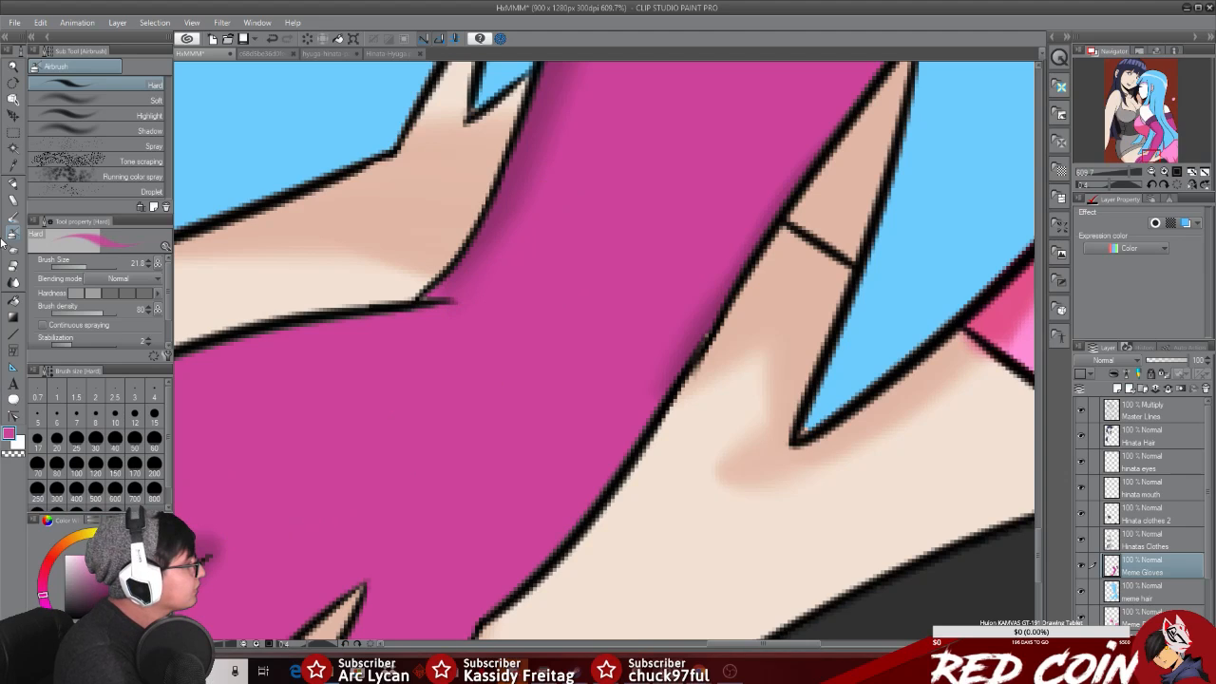
Step: Sample the glove's dark magenta shadow colour and reduce the Milli pen's brush size to 1.8
{"action": "left_click", "coordinate": [14, 184]}
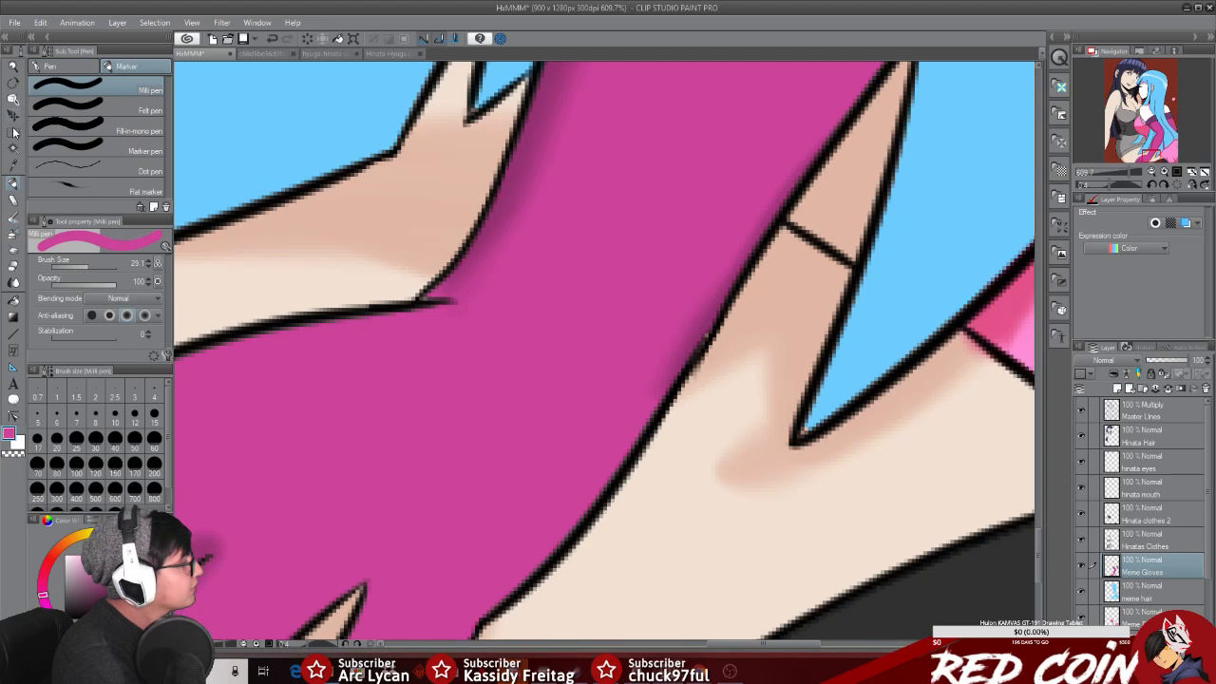
{"action": "left_click", "coordinate": [14, 163]}
{"action": "left_click", "coordinate": [552, 85]}
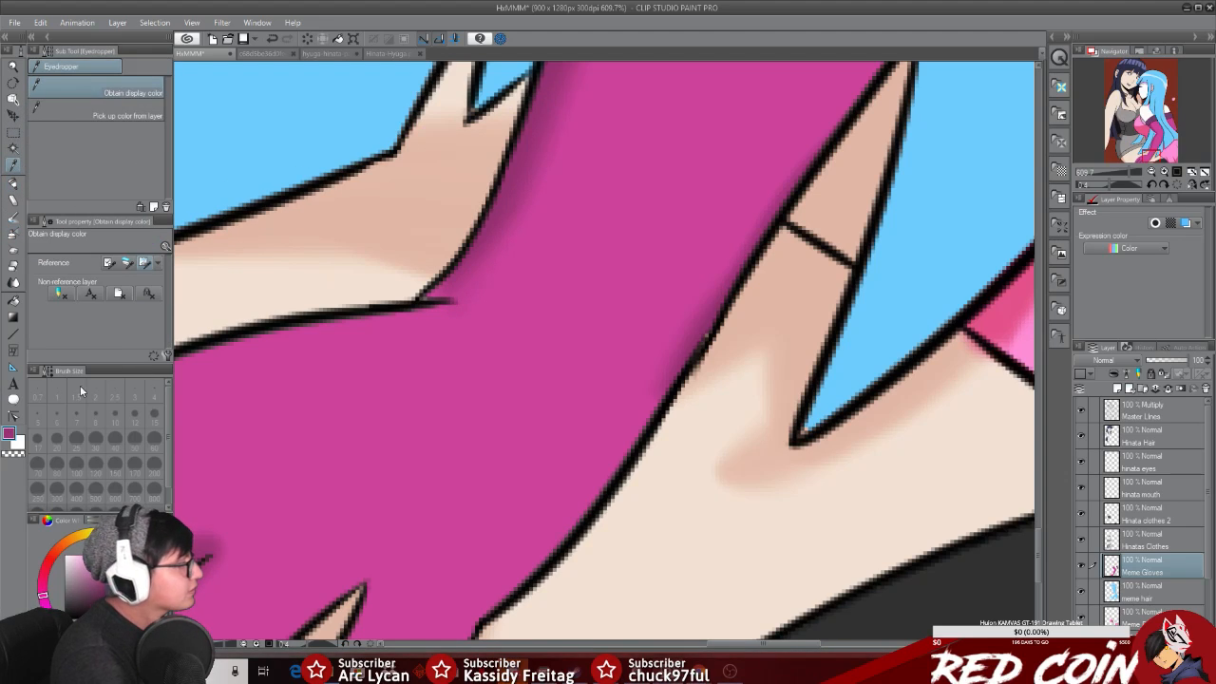
{"action": "left_click", "coordinate": [15, 185]}
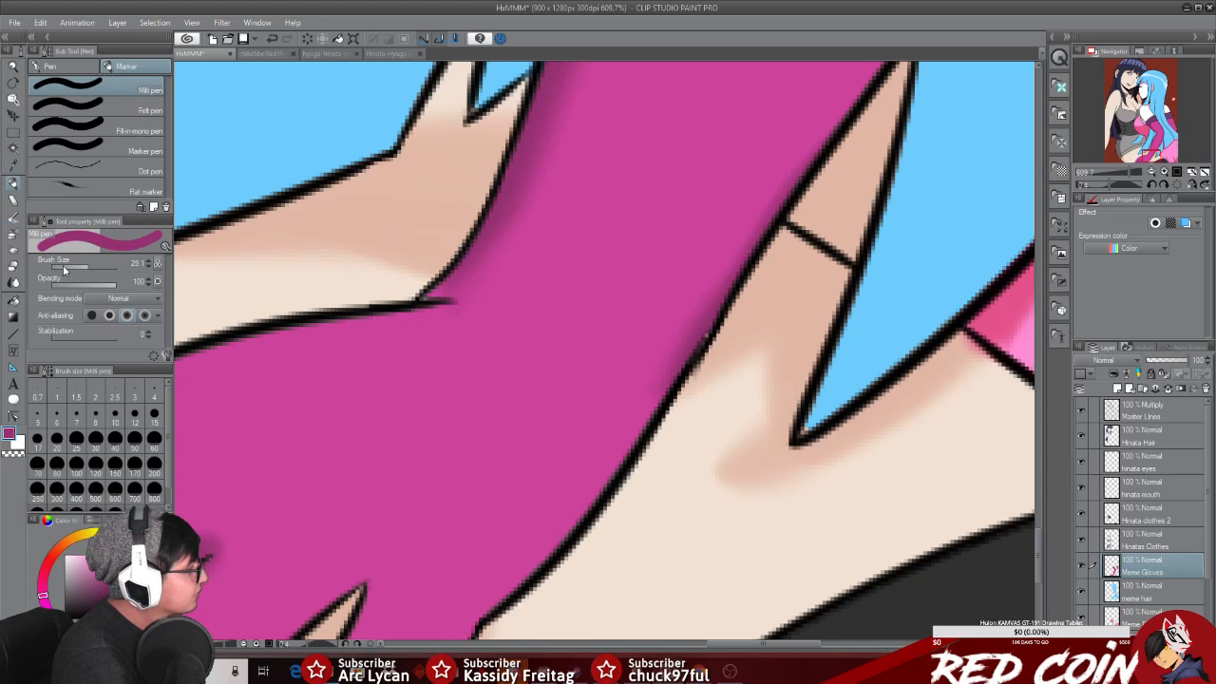
{"action": "left_click_drag", "start_coordinate": [84, 270], "coordinate": [69, 271]}
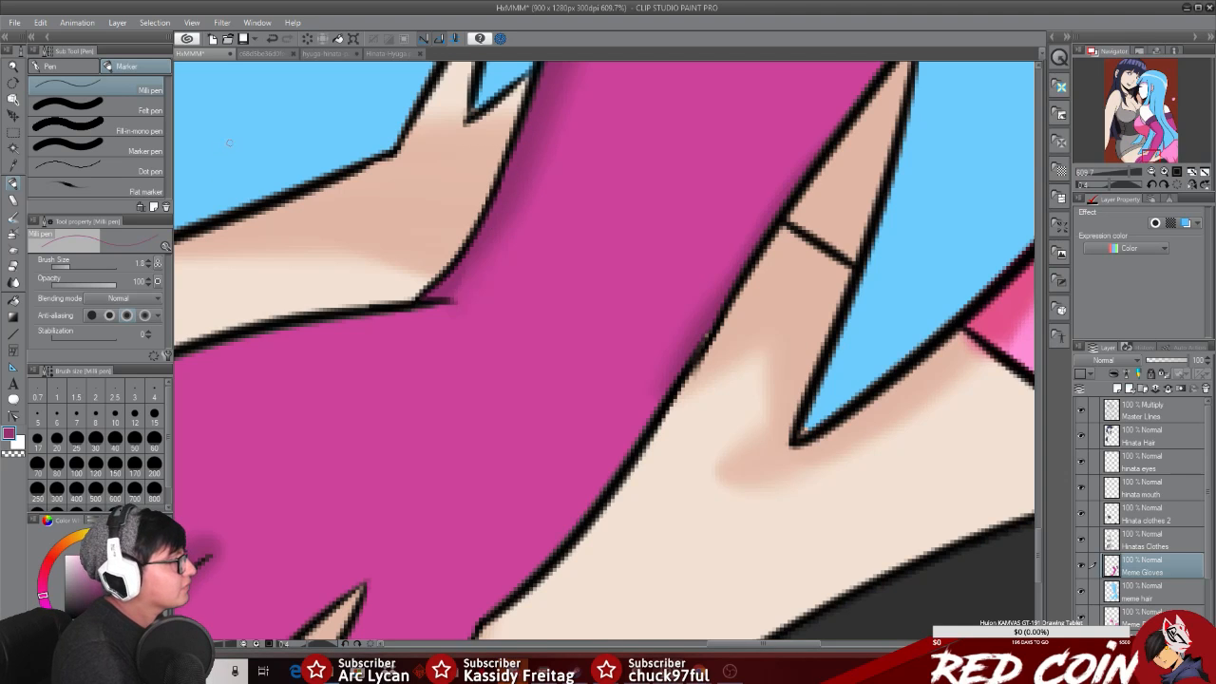
Step: Draw a short black crease line at the glove's wrist with the G-pen on the Master Lines layer
{"action": "left_click", "coordinate": [14, 67]}
{"action": "left_click", "coordinate": [488, 434]}
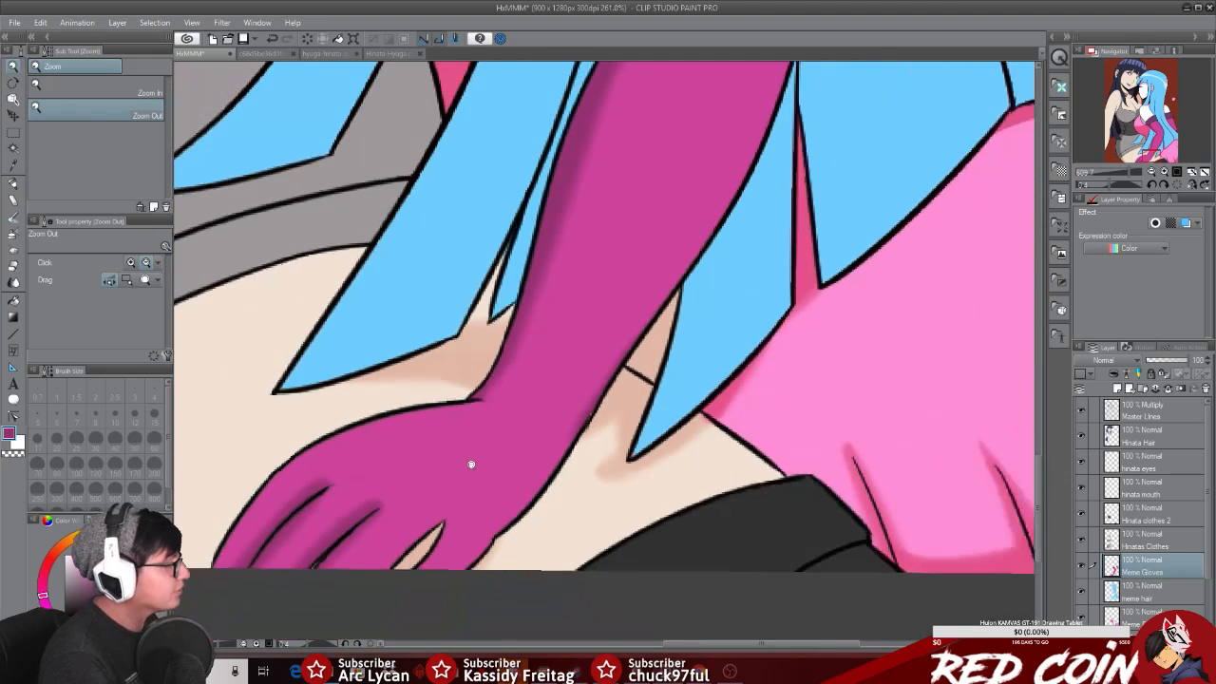
{"action": "left_click", "coordinate": [472, 467]}
{"action": "left_click_drag", "start_coordinate": [451, 461], "coordinate": [522, 467]}
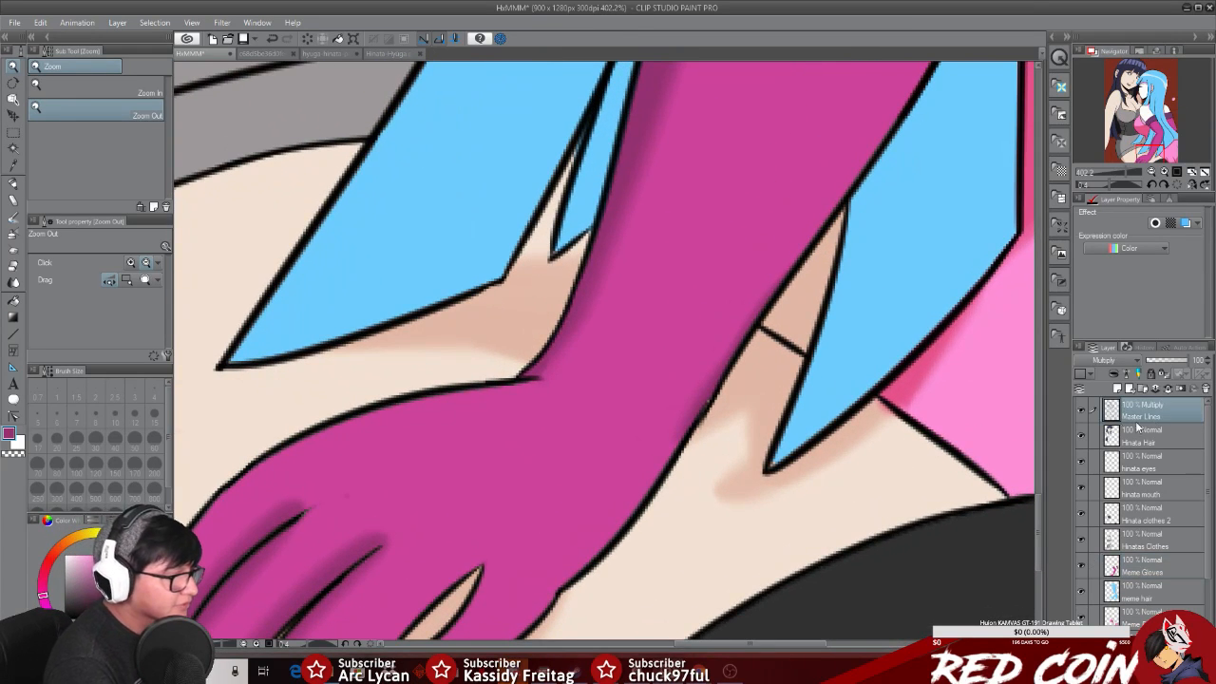
{"action": "key", "text": "p"}
{"action": "left_click", "coordinate": [50, 66]}
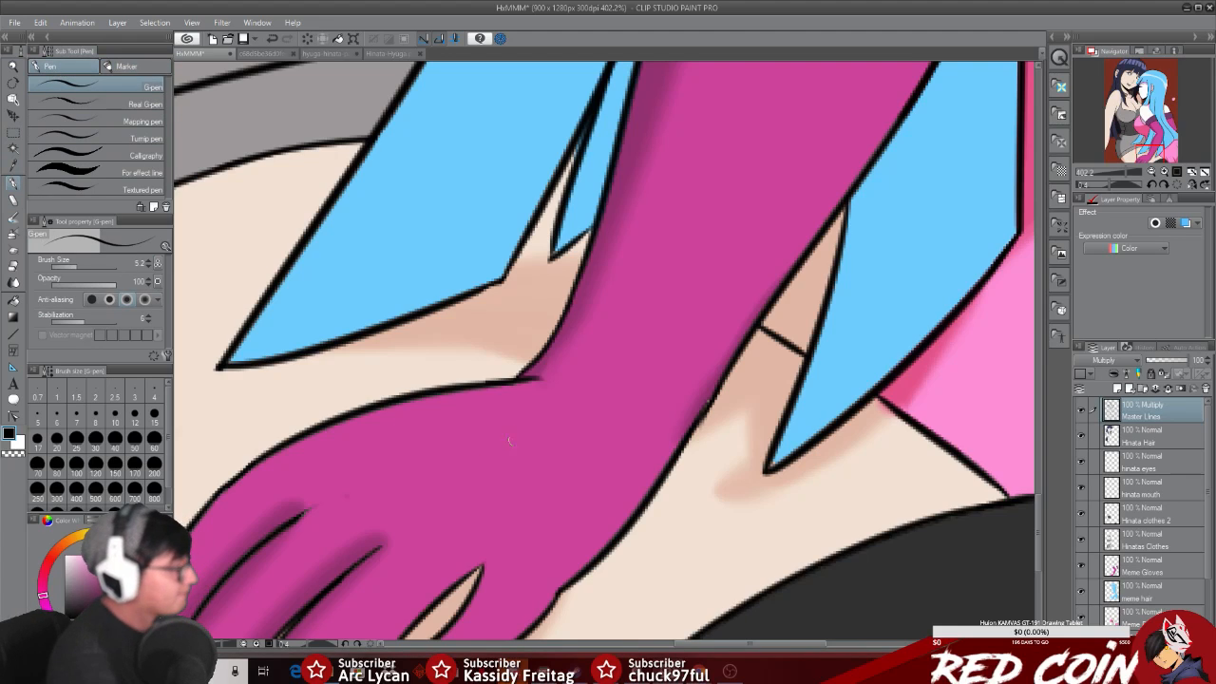
{"action": "left_click_drag", "start_coordinate": [539, 397], "coordinate": [589, 407]}
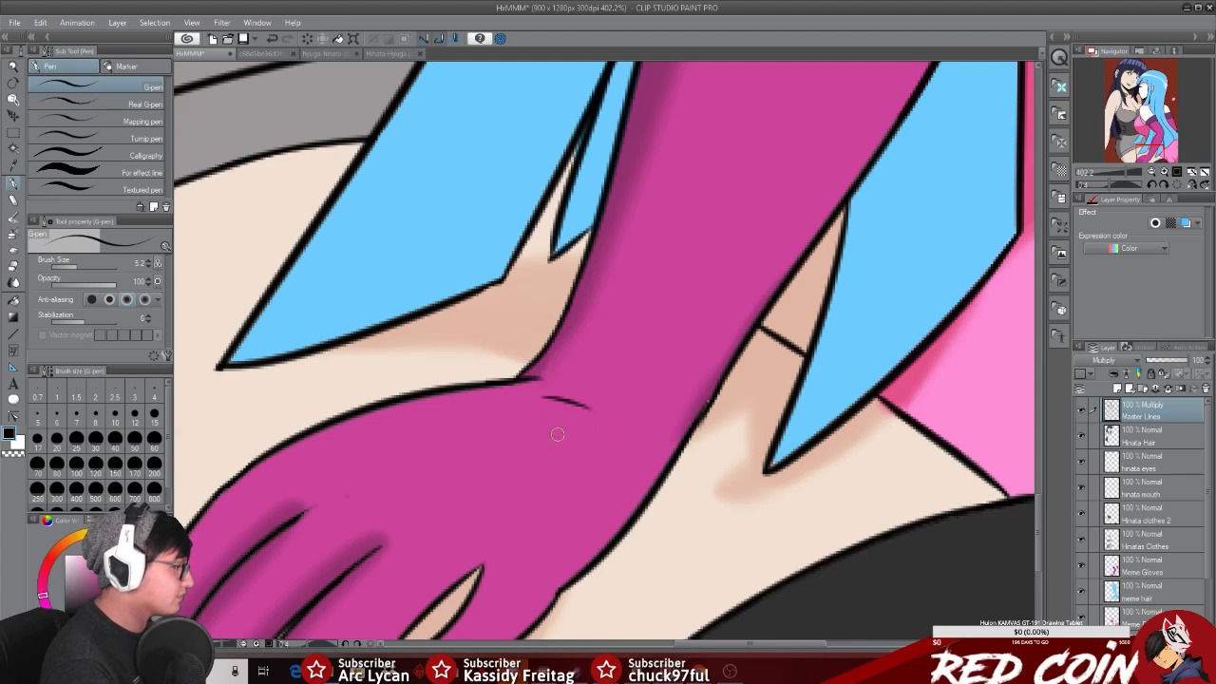
Step: Try a second crease line sloping across the wrist toward the glove's outer edge, undoing each stroke
{"action": "left_click_drag", "start_coordinate": [581, 419], "coordinate": [636, 452]}
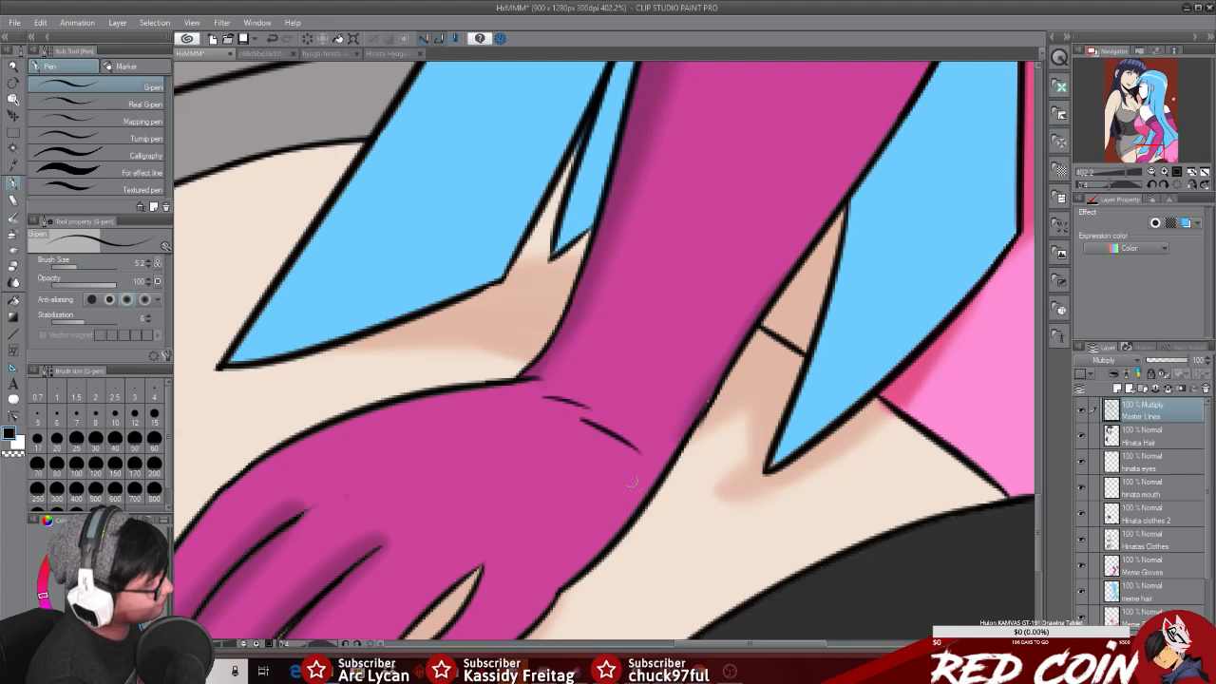
{"action": "key", "text": "ctrl+z"}
{"action": "left_click_drag", "start_coordinate": [560, 402], "coordinate": [649, 467]}
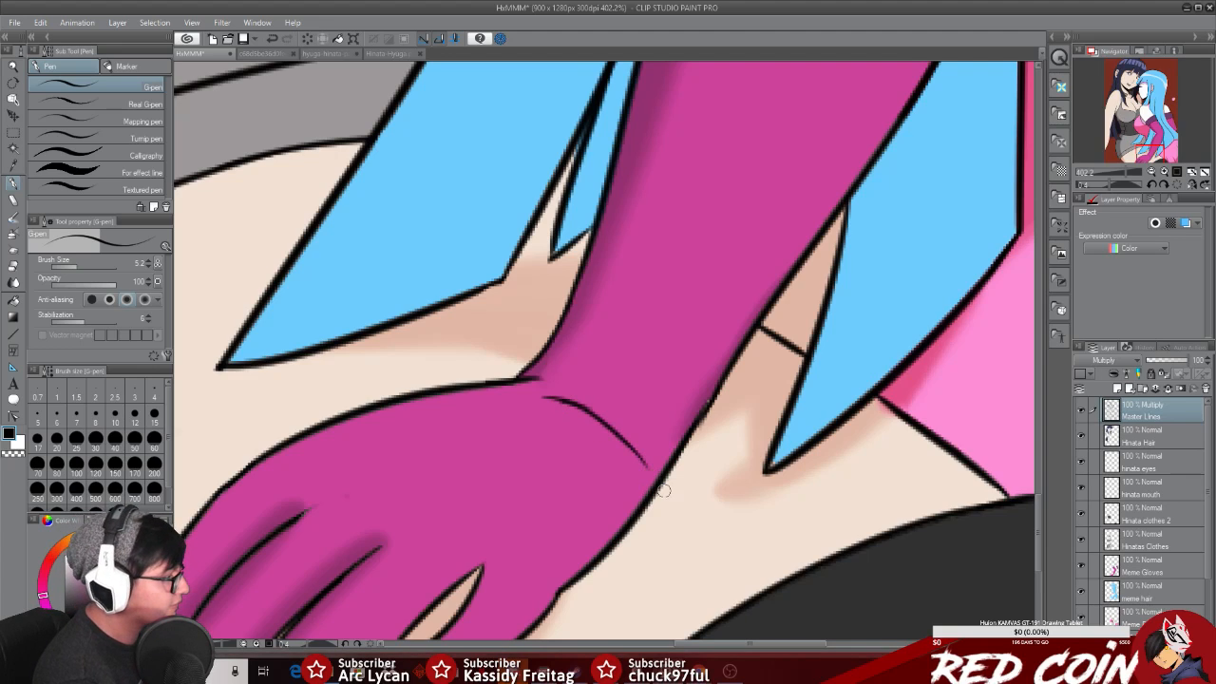
{"action": "key", "text": "ctrl+z"}
Step: Draw a longer curved crease line across the wrist just above the first crease
{"action": "left_click_drag", "start_coordinate": [555, 392], "coordinate": [646, 404]}
{"action": "key", "text": "ctrl+z"}
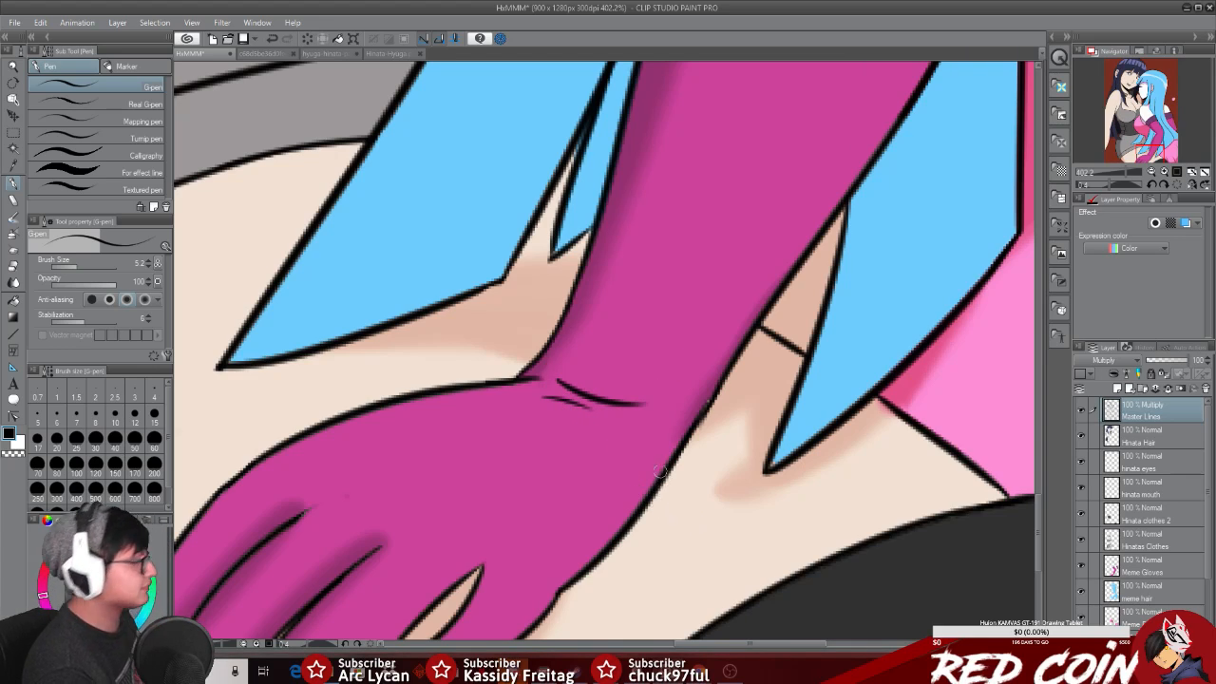
{"action": "left_click", "coordinate": [13, 67]}
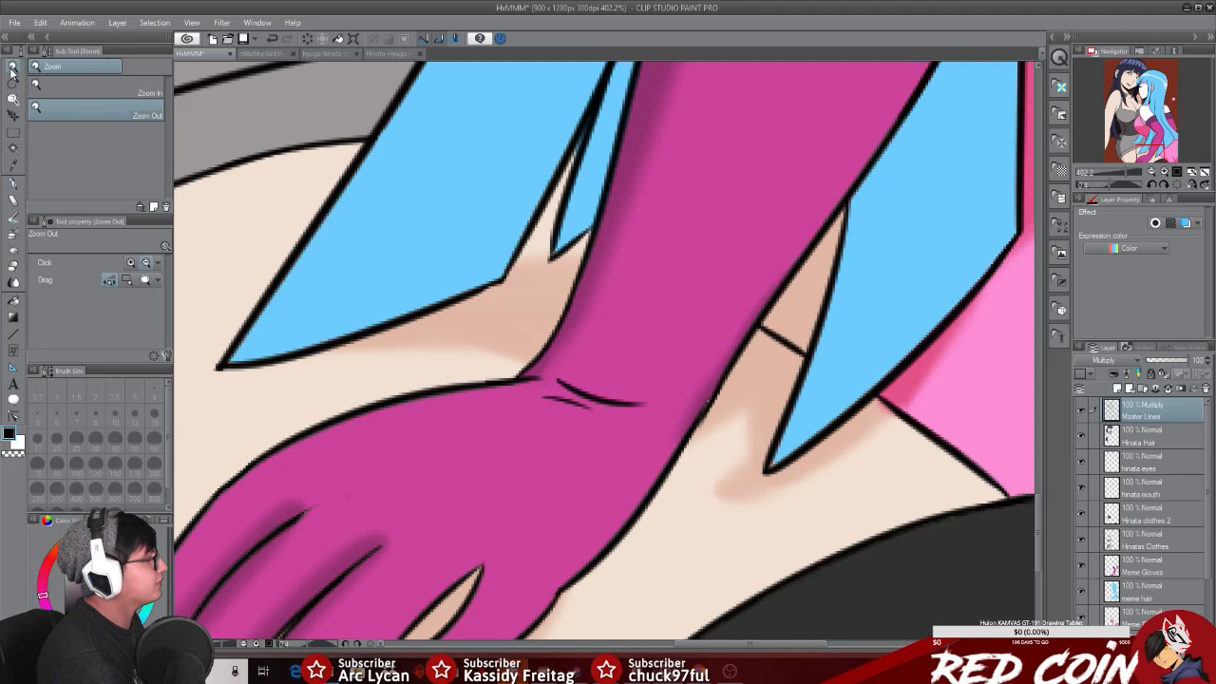
Step: Make the Meme Gloves layer active and sample the dark magenta shadow colour from the near glove's forearm
{"action": "left_click_drag", "start_coordinate": [725, 455], "coordinate": [704, 553]}
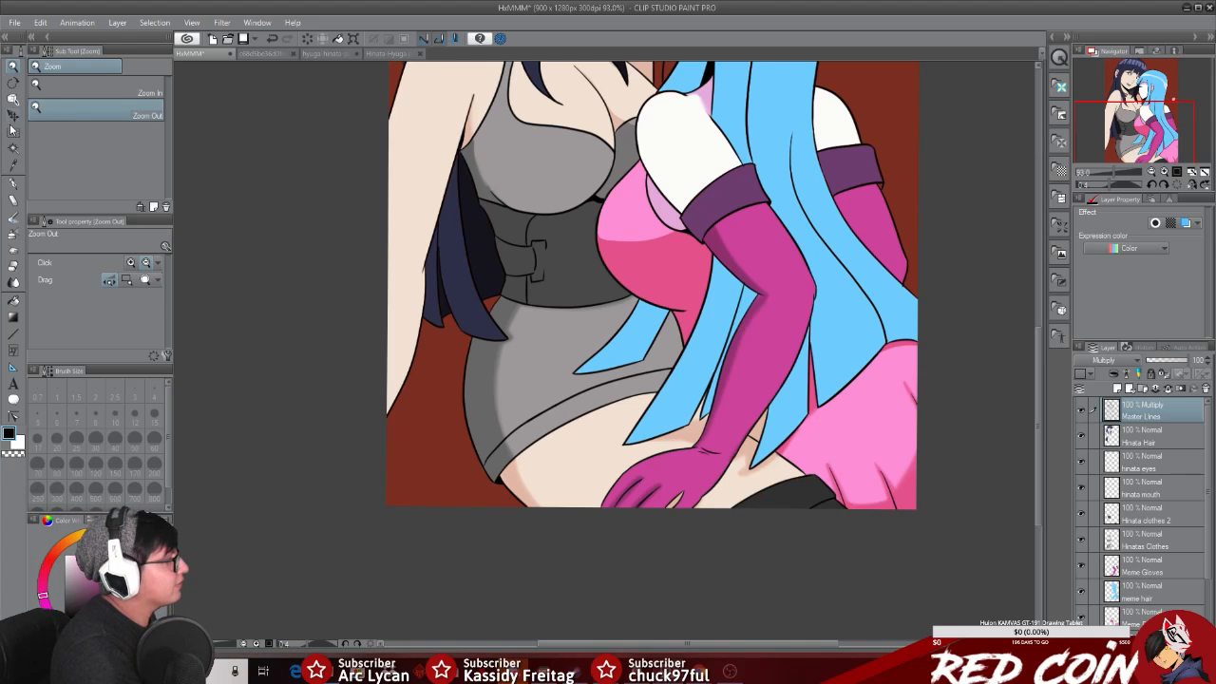
{"action": "left_click_drag", "start_coordinate": [698, 475], "coordinate": [746, 481]}
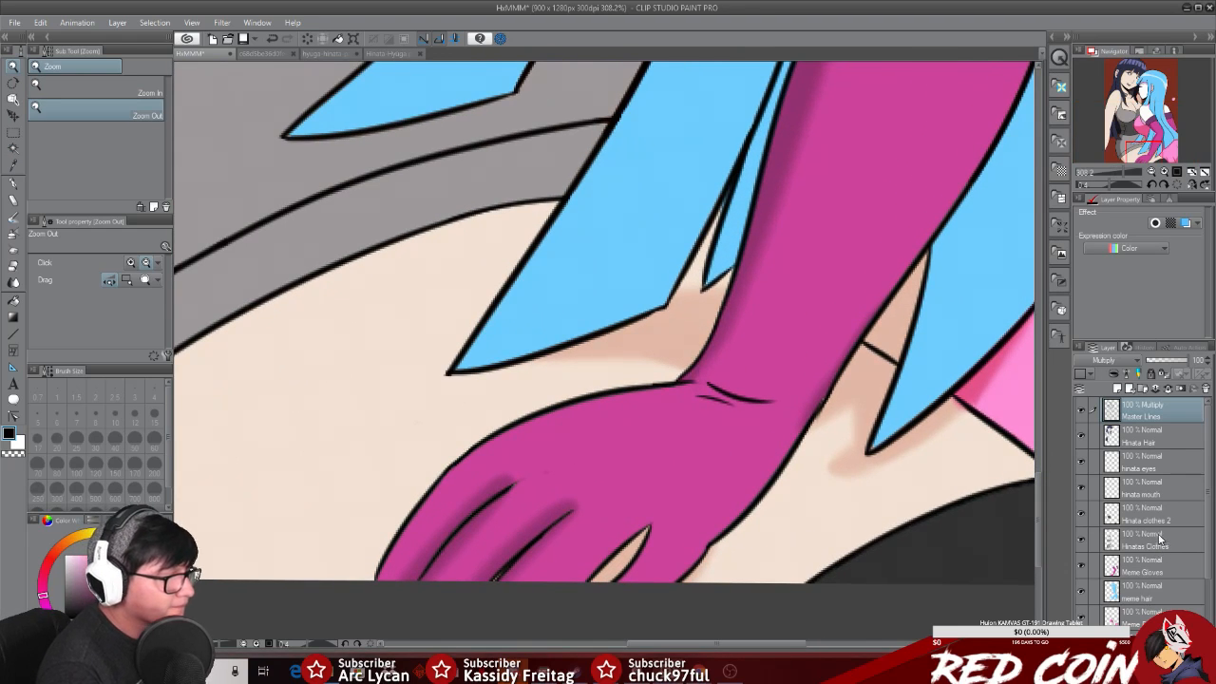
{"action": "left_click", "coordinate": [1159, 519]}
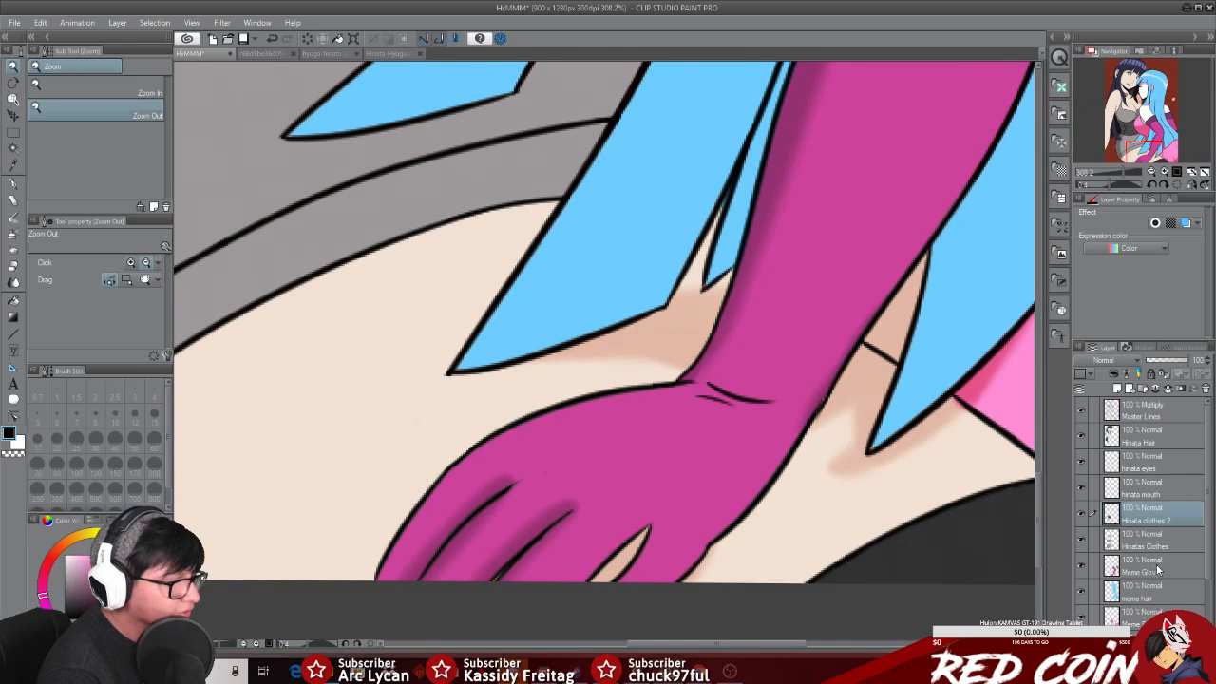
{"action": "left_click", "coordinate": [1157, 568]}
{"action": "left_click", "coordinate": [15, 167]}
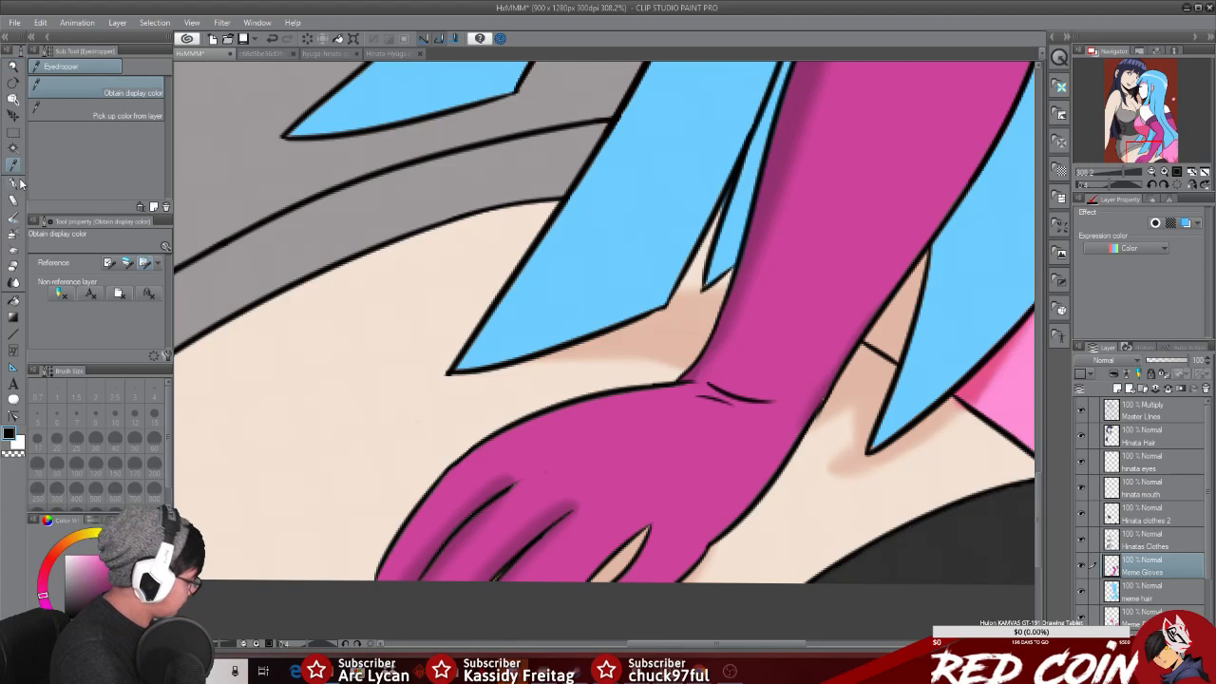
{"action": "left_click", "coordinate": [784, 156]}
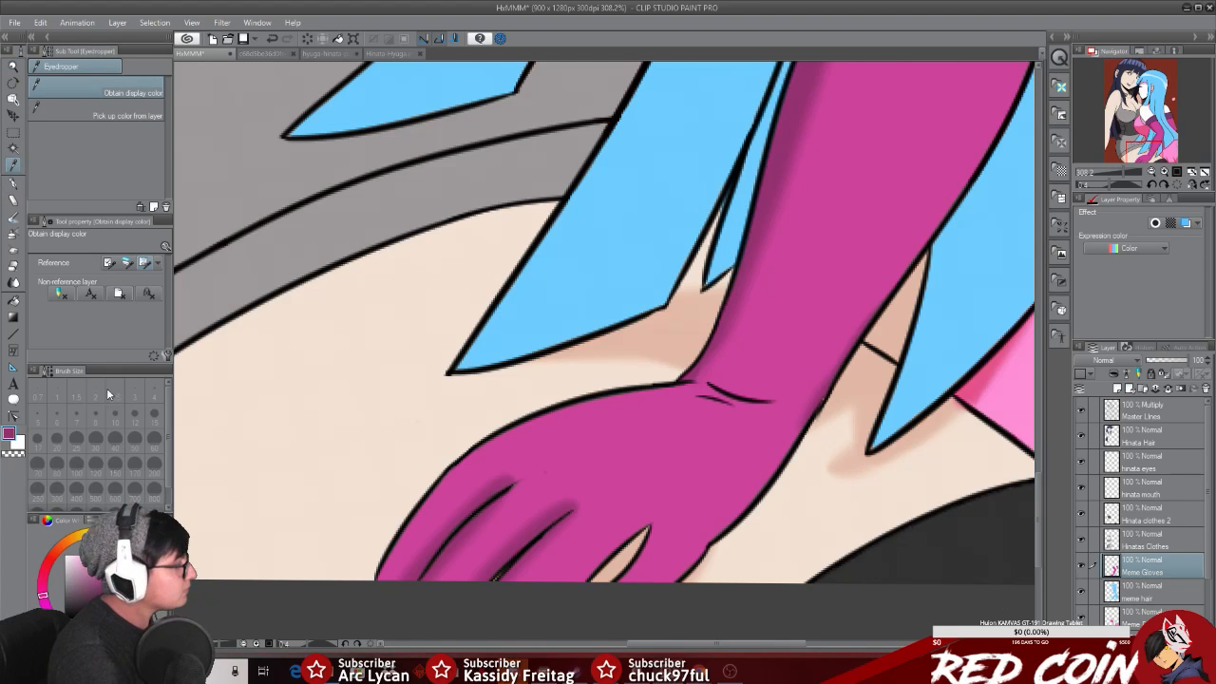
Step: Shade along the wrist creases in dark magenta with the G-pen, undoing the last stroke
{"action": "left_click", "coordinate": [13, 234]}
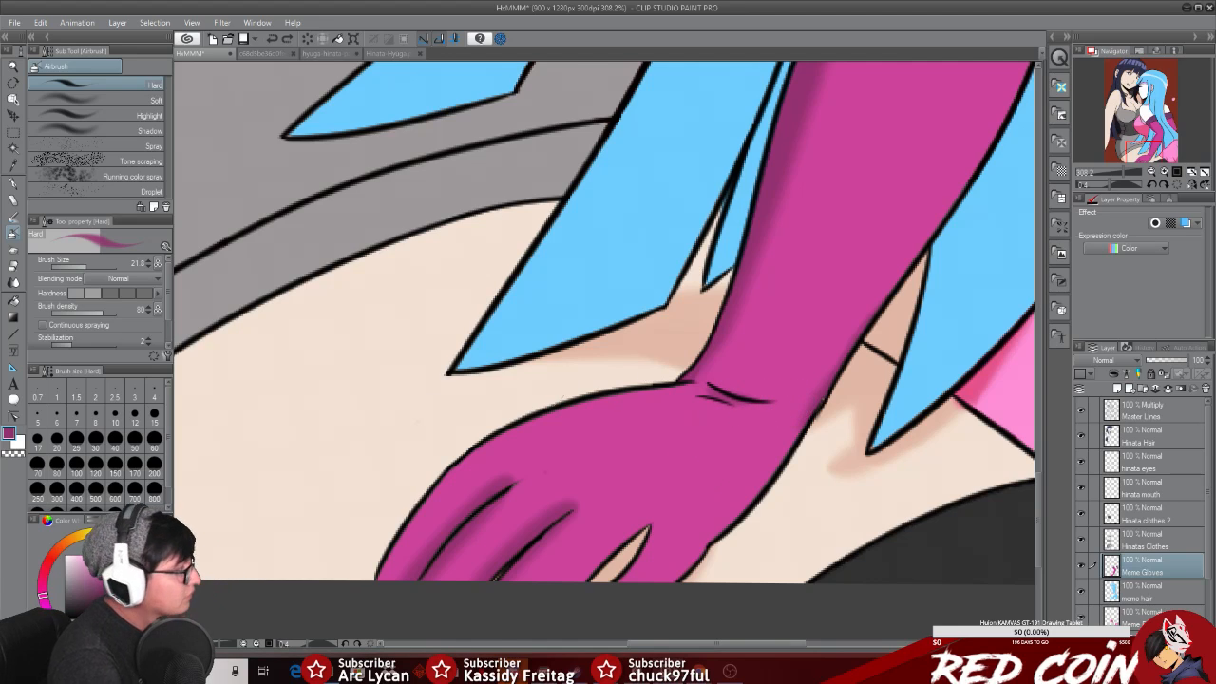
{"action": "left_click", "coordinate": [13, 183]}
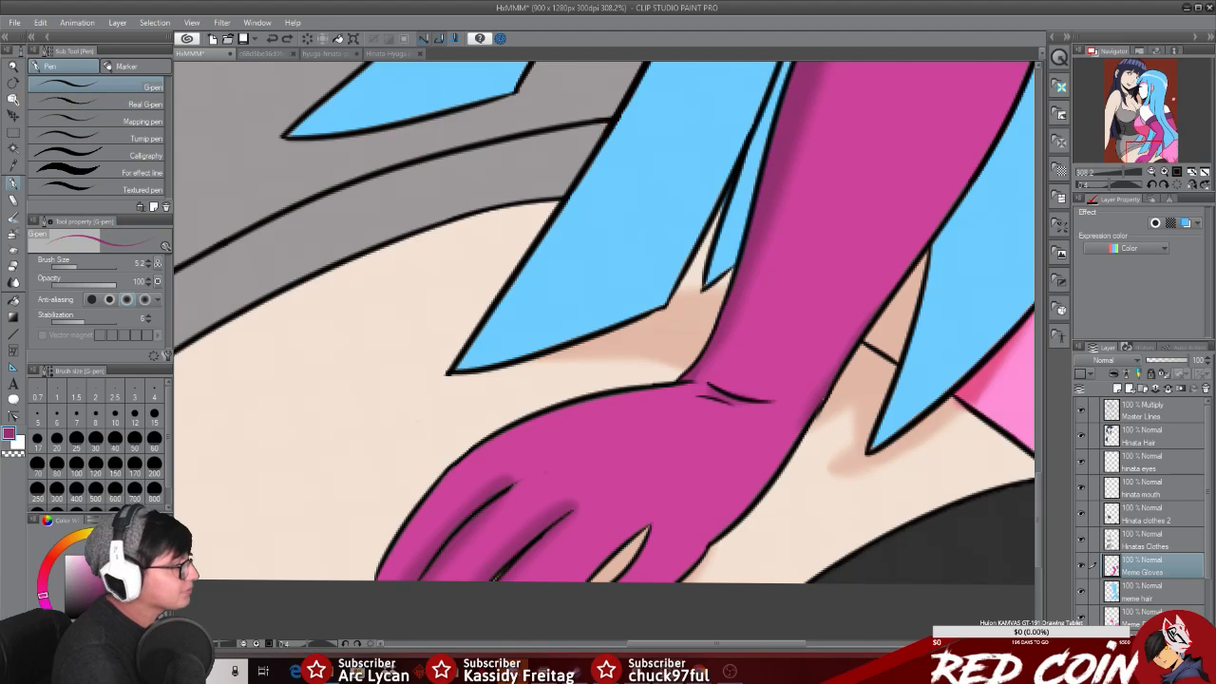
{"action": "mouse_move", "coordinate": [716, 387]}
{"action": "left_mouse_down"}
{"action": "mouse_move", "coordinate": [781, 400]}
{"action": "mouse_move", "coordinate": [745, 415]}
{"action": "left_mouse_up"}
{"action": "key", "text": "ctrl+z"}
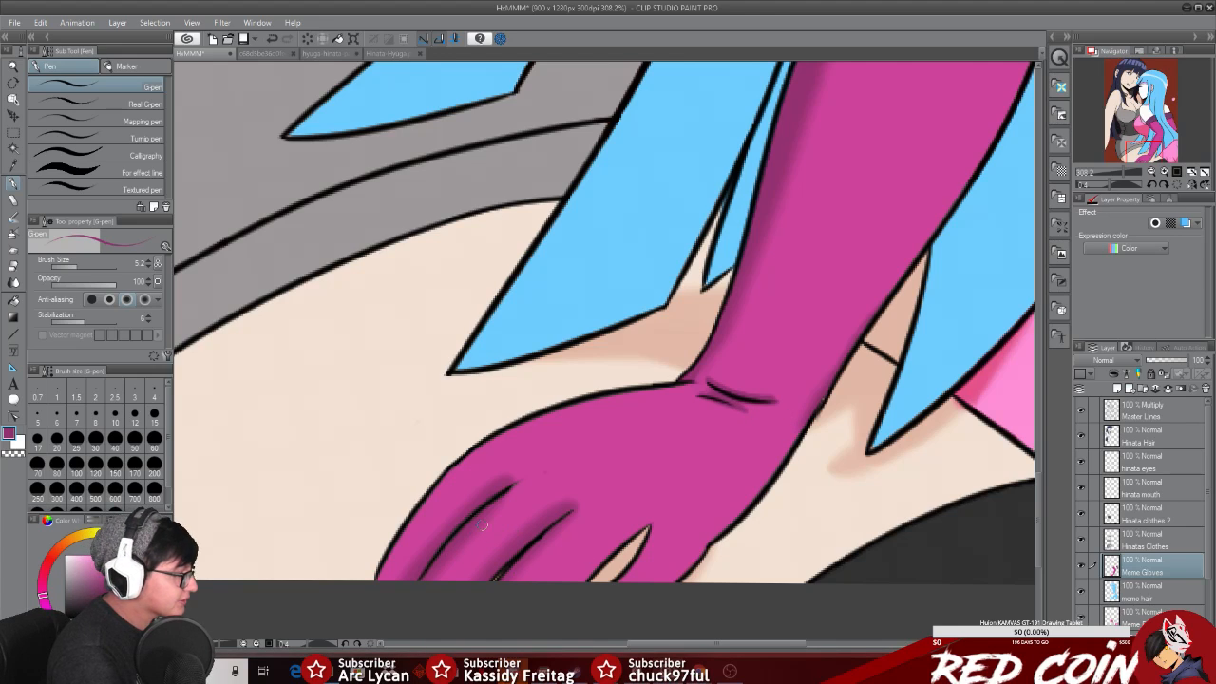
Step: Paint dark magenta G-pen shadows along the glove's finger lines and around both edges of the gap between the fingers
{"action": "mouse_move", "coordinate": [435, 577]}
{"action": "left_mouse_down"}
{"action": "mouse_move", "coordinate": [492, 513]}
{"action": "mouse_move", "coordinate": [432, 566]}
{"action": "left_mouse_up"}
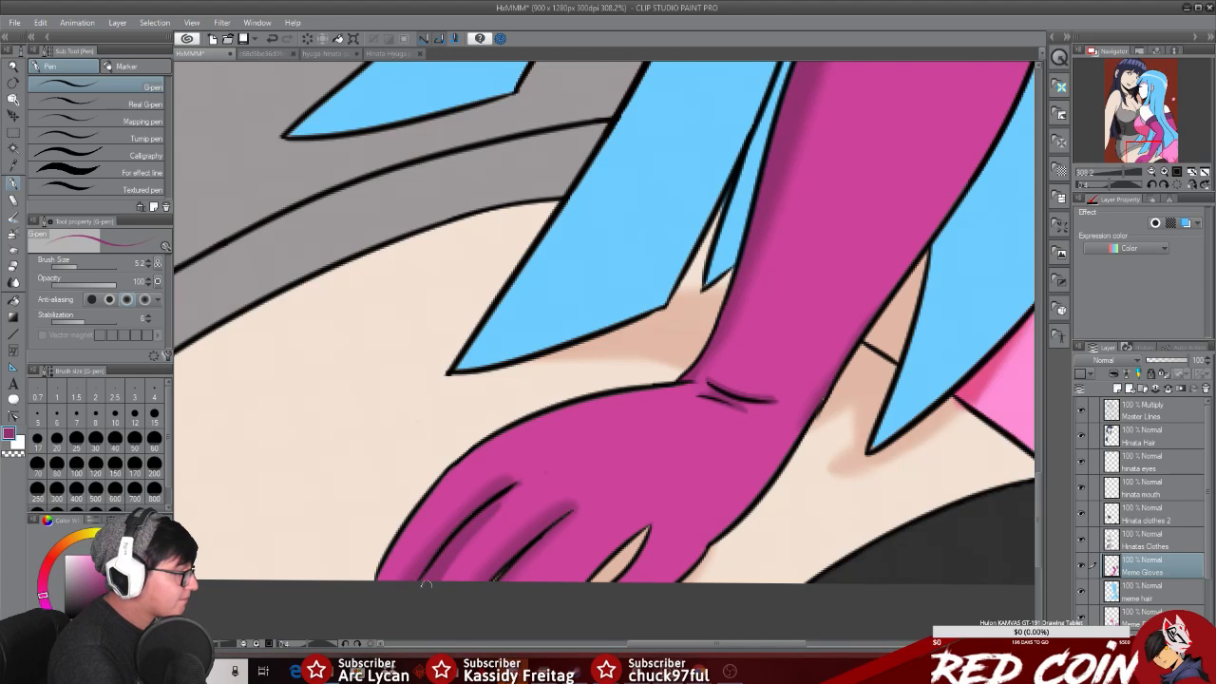
{"action": "left_click_drag", "start_coordinate": [521, 488], "coordinate": [426, 591]}
{"action": "left_click_drag", "start_coordinate": [481, 530], "coordinate": [442, 627]}
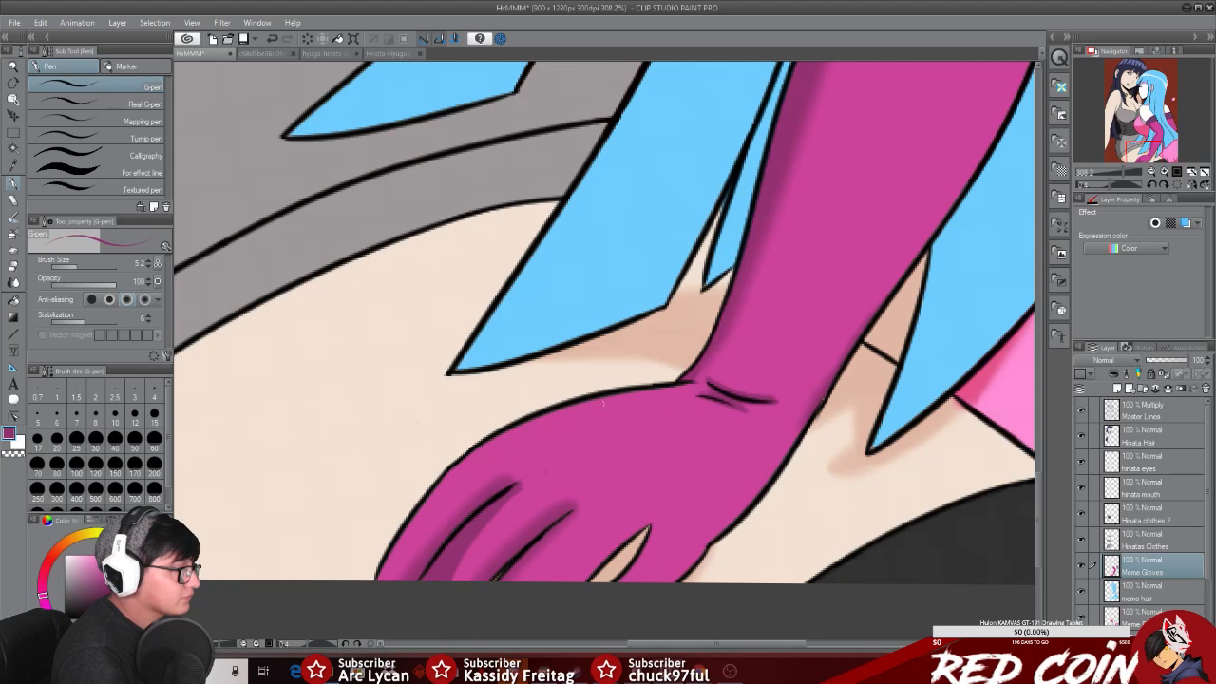
{"action": "left_click_drag", "start_coordinate": [654, 523], "coordinate": [625, 581]}
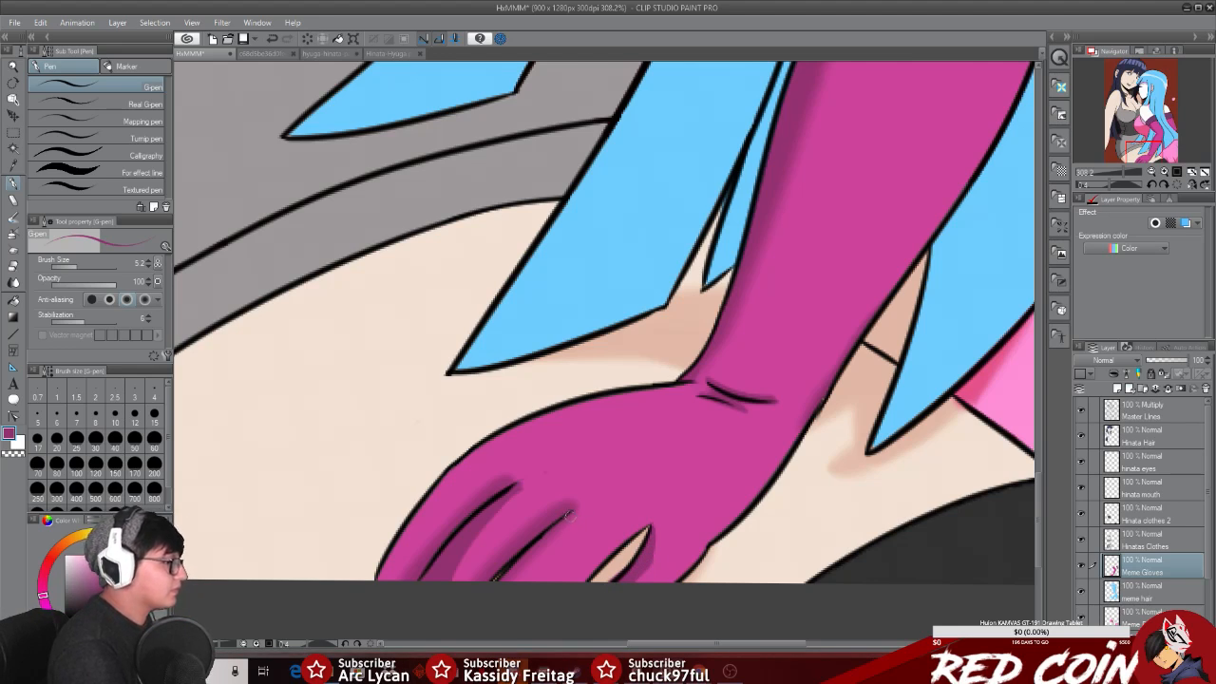
{"action": "left_click_drag", "start_coordinate": [644, 527], "coordinate": [588, 576]}
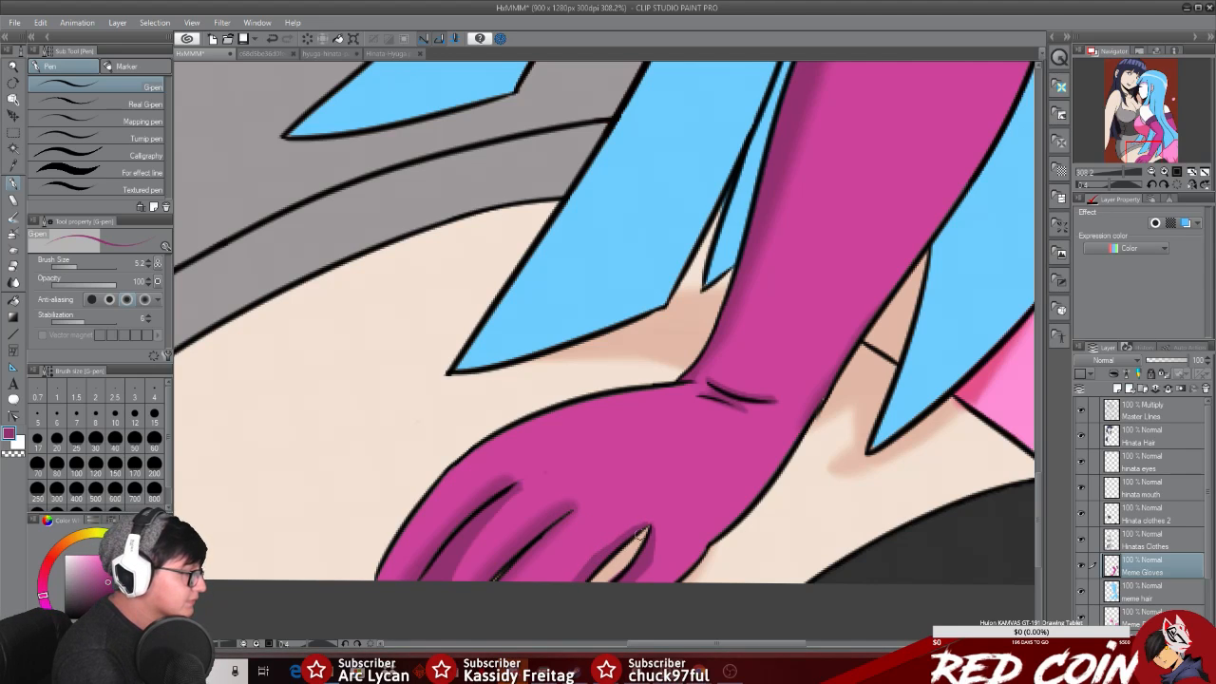
{"action": "left_click_drag", "start_coordinate": [647, 527], "coordinate": [587, 561]}
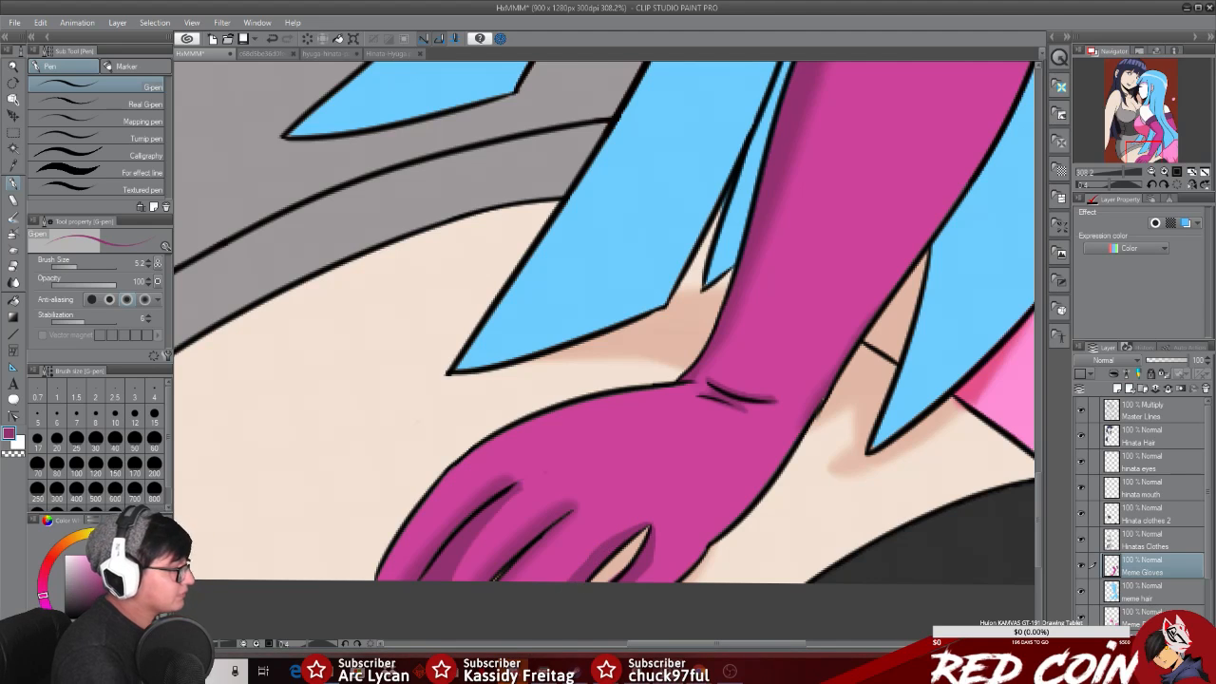
Step: Sample the purple of the far glove's cuff as the drawing colour
{"action": "left_click", "coordinate": [13, 164]}
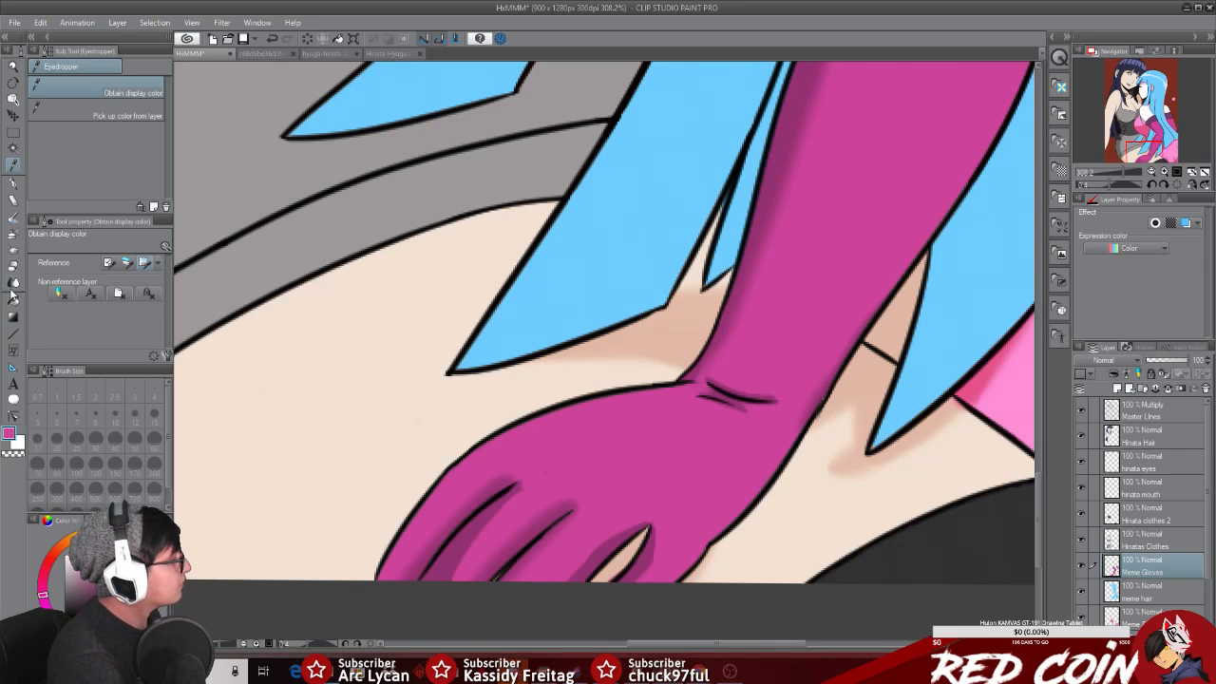
{"action": "left_click", "coordinate": [13, 233]}
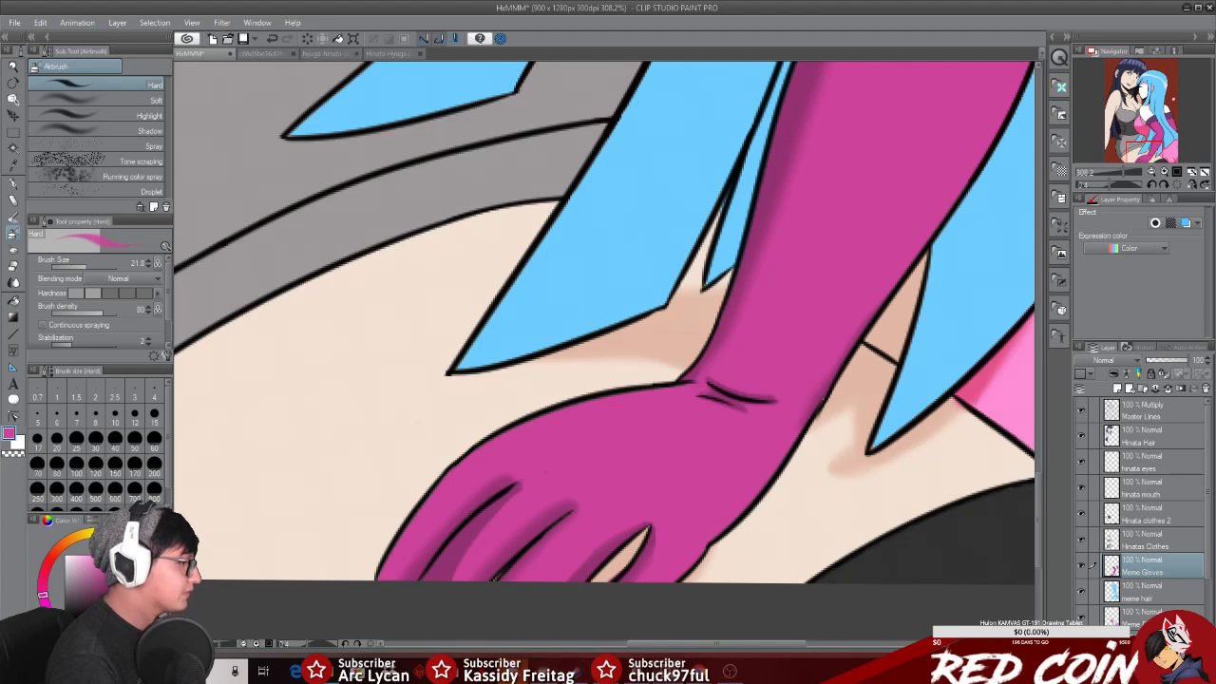
{"action": "left_click", "coordinate": [14, 66]}
{"action": "left_click_drag", "start_coordinate": [901, 547], "coordinate": [770, 605]}
{"action": "left_click_drag", "start_coordinate": [650, 643], "coordinate": [730, 643]}
{"action": "left_click_drag", "start_coordinate": [763, 298], "coordinate": [796, 299]}
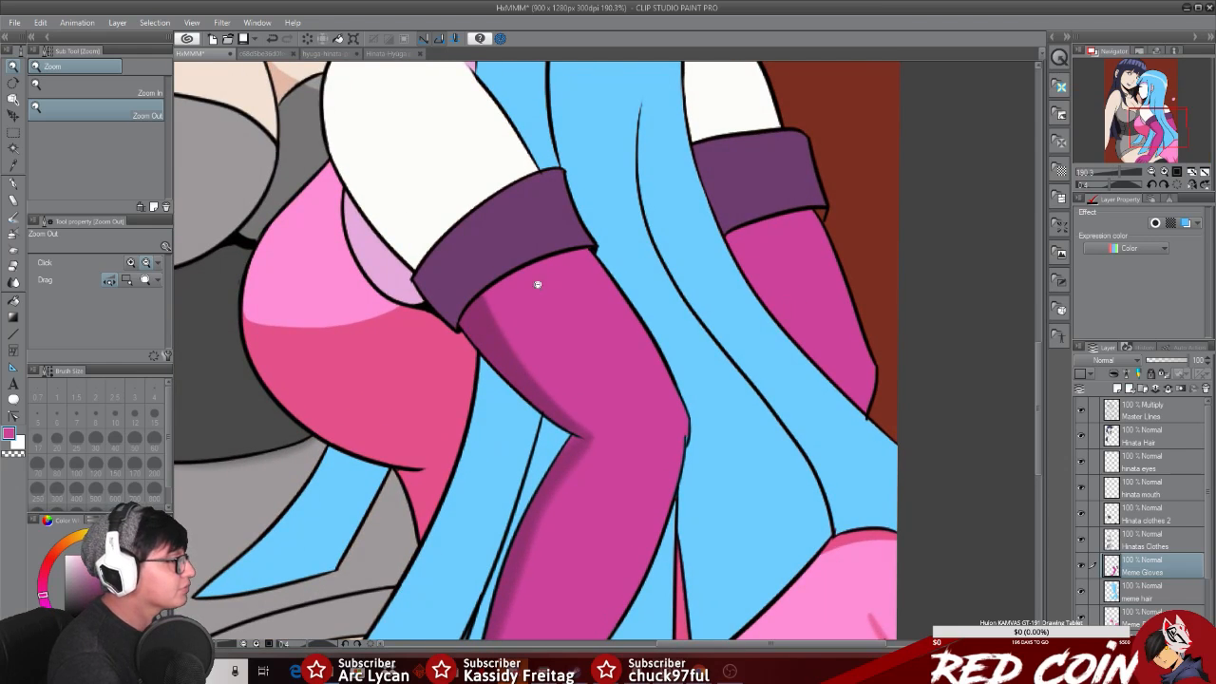
{"action": "left_click_drag", "start_coordinate": [841, 203], "coordinate": [875, 215]}
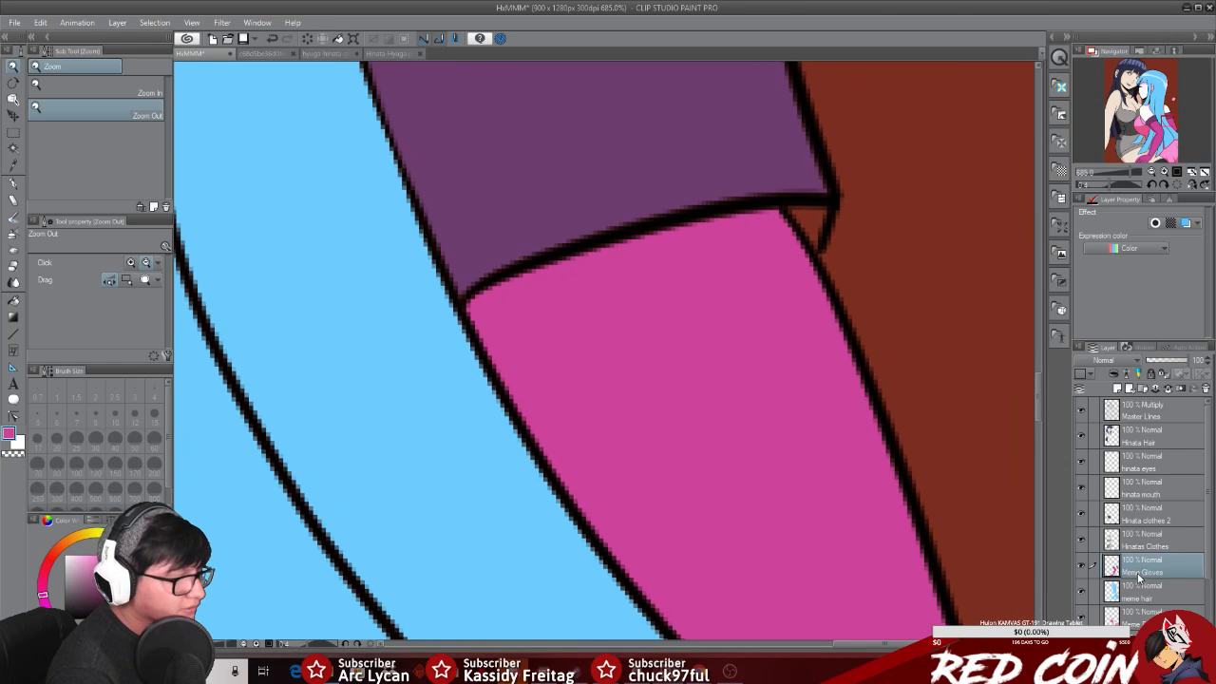
{"action": "left_click", "coordinate": [14, 169]}
{"action": "left_click", "coordinate": [539, 160]}
Step: Fill the small gap beneath the far cuff's outer corner with the Marker pen at size 2.9, first in purple and finally in black
{"action": "left_click", "coordinate": [16, 185]}
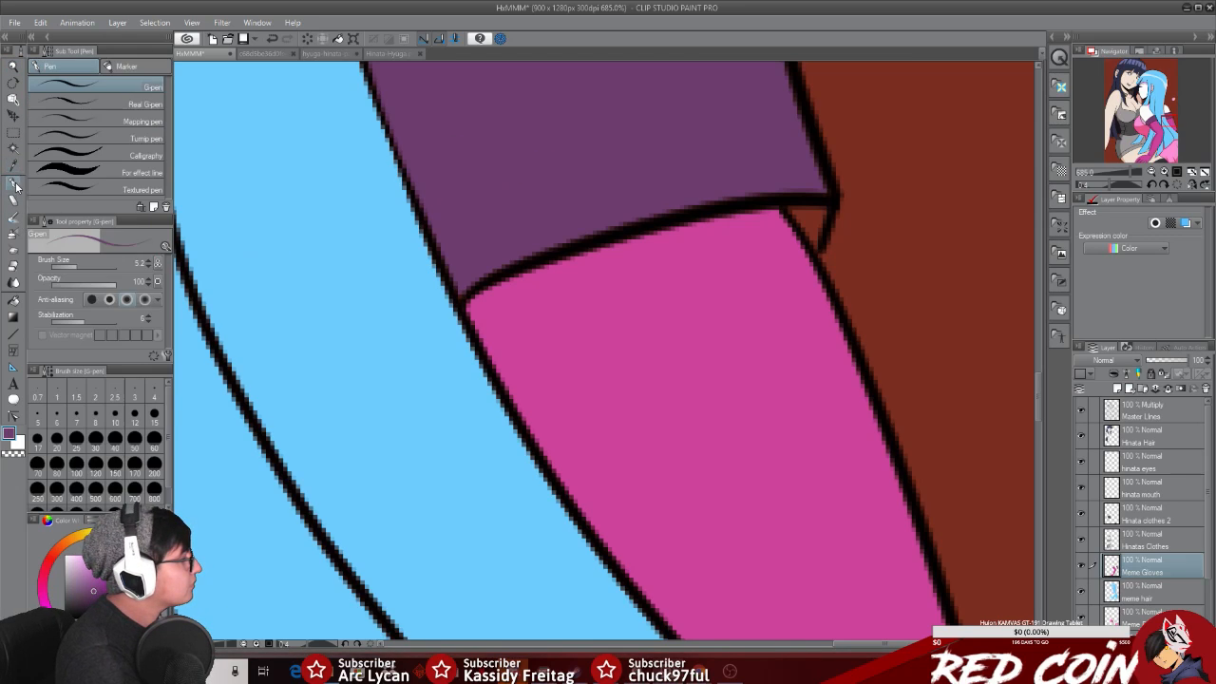
{"action": "left_click", "coordinate": [126, 66]}
{"action": "left_click", "coordinate": [86, 142]}
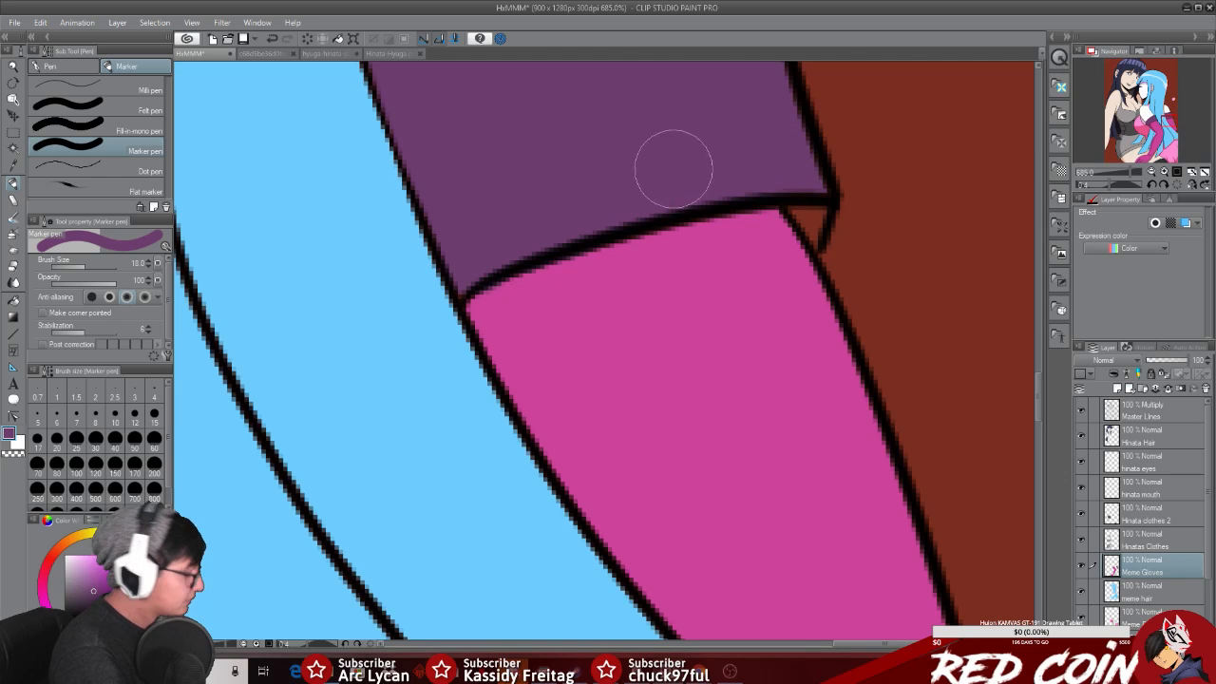
{"action": "left_click_drag", "start_coordinate": [87, 267], "coordinate": [73, 267]}
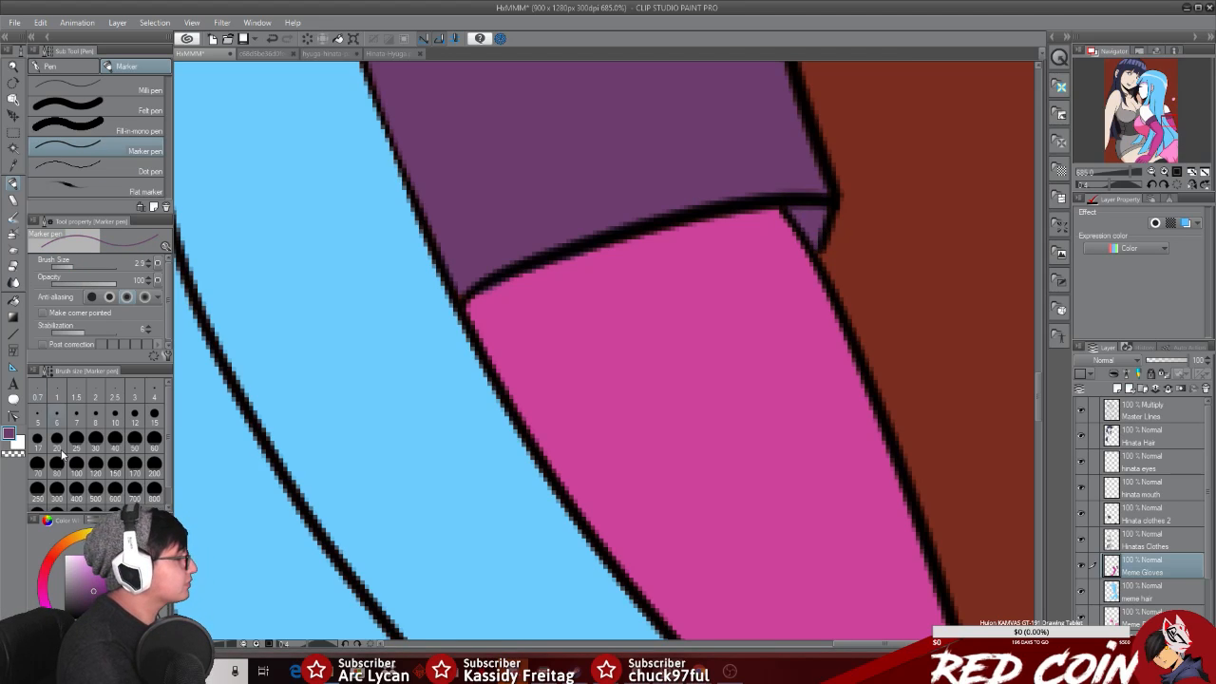
{"action": "left_click_drag", "start_coordinate": [79, 607], "coordinate": [65, 617]}
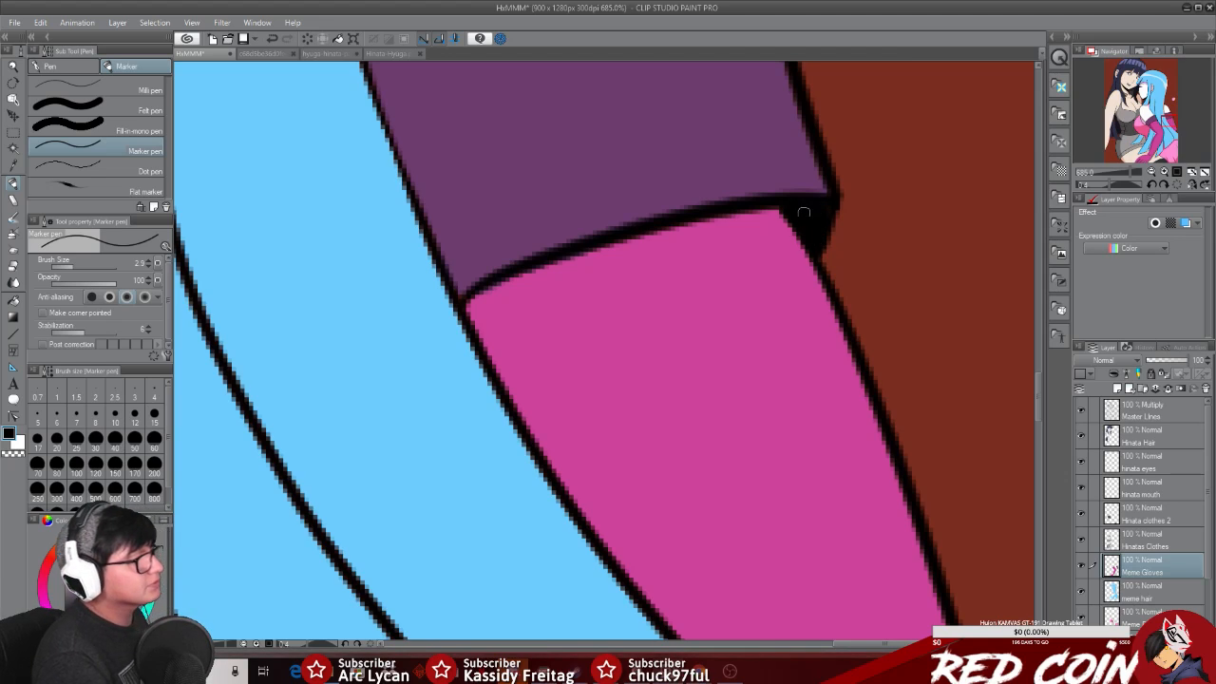
{"action": "left_click_drag", "start_coordinate": [793, 203], "coordinate": [806, 220]}
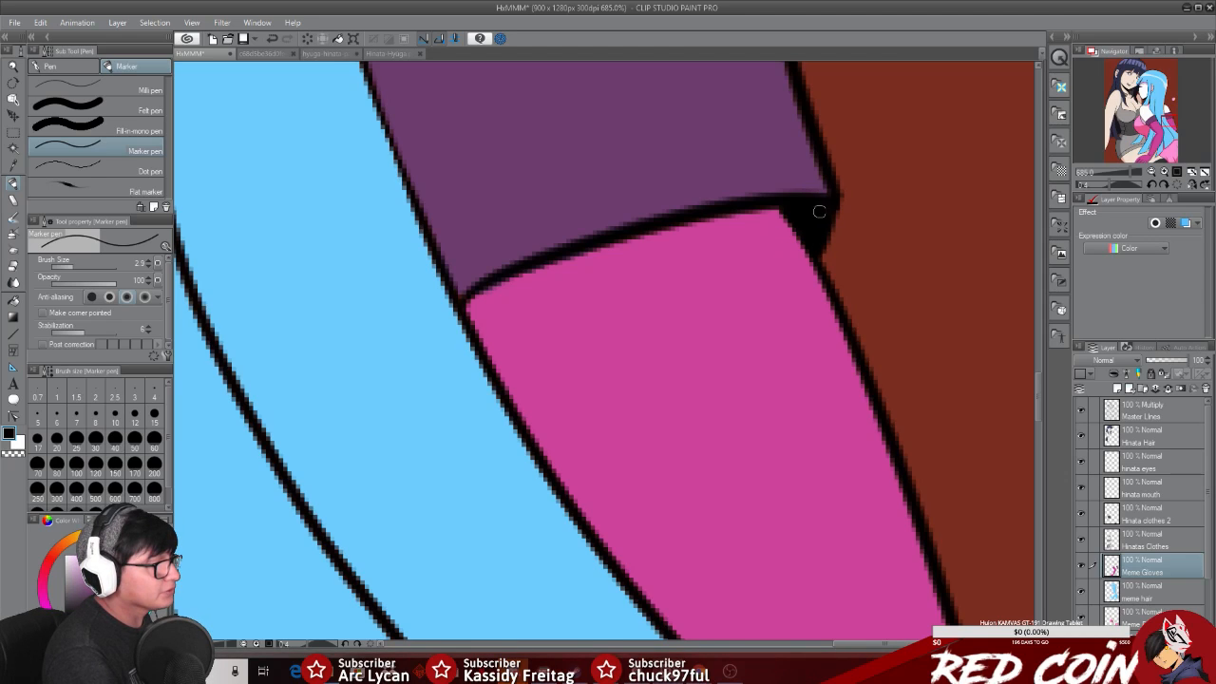
Step: Sample the dark magenta from the near glove's shadow and switch to the Hard airbrush
{"action": "left_click", "coordinate": [12, 67]}
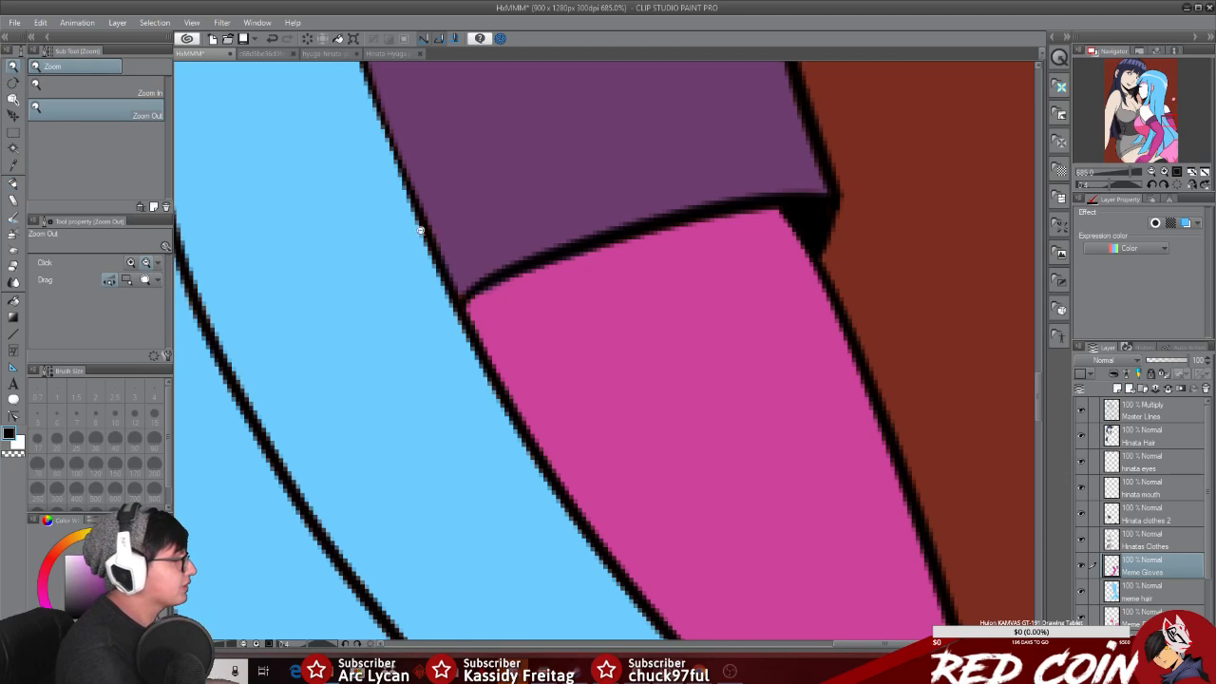
{"action": "left_click", "coordinate": [833, 344]}
{"action": "left_click", "coordinate": [817, 352]}
{"action": "left_click", "coordinate": [824, 373]}
{"action": "mouse_move", "coordinate": [824, 373]}
{"action": "left_mouse_down"}
{"action": "mouse_move", "coordinate": [804, 364]}
{"action": "mouse_move", "coordinate": [855, 369]}
{"action": "mouse_move", "coordinate": [836, 370]}
{"action": "left_mouse_up"}
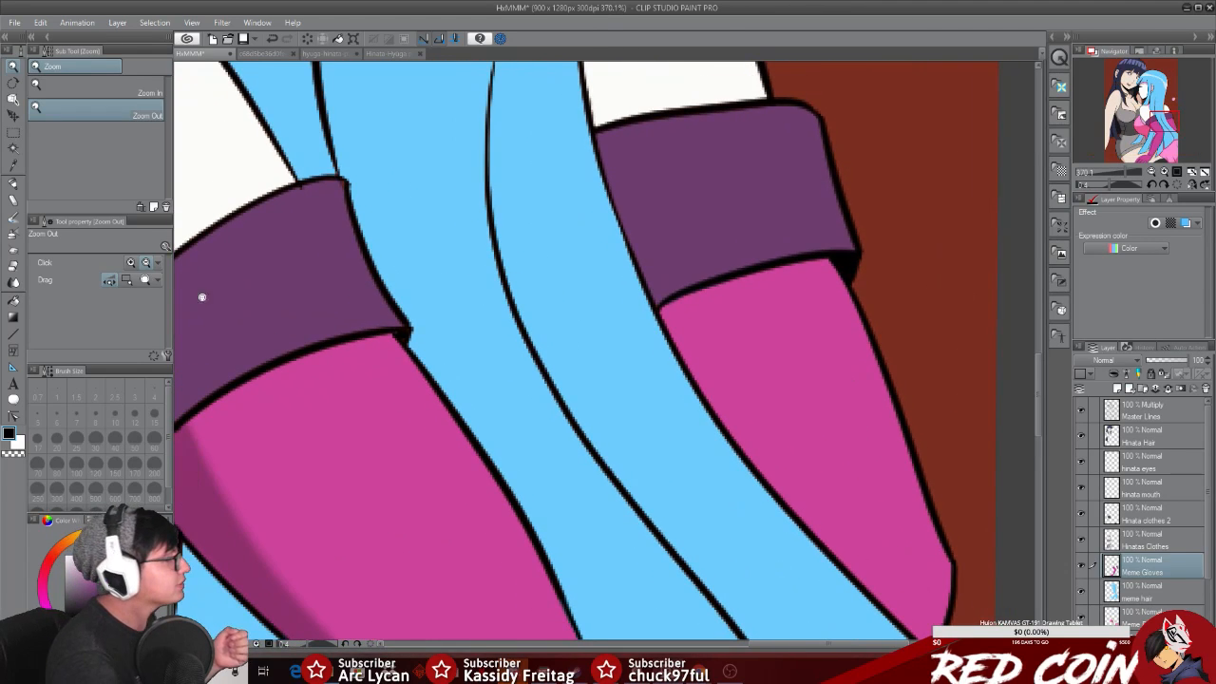
{"action": "left_click", "coordinate": [13, 165]}
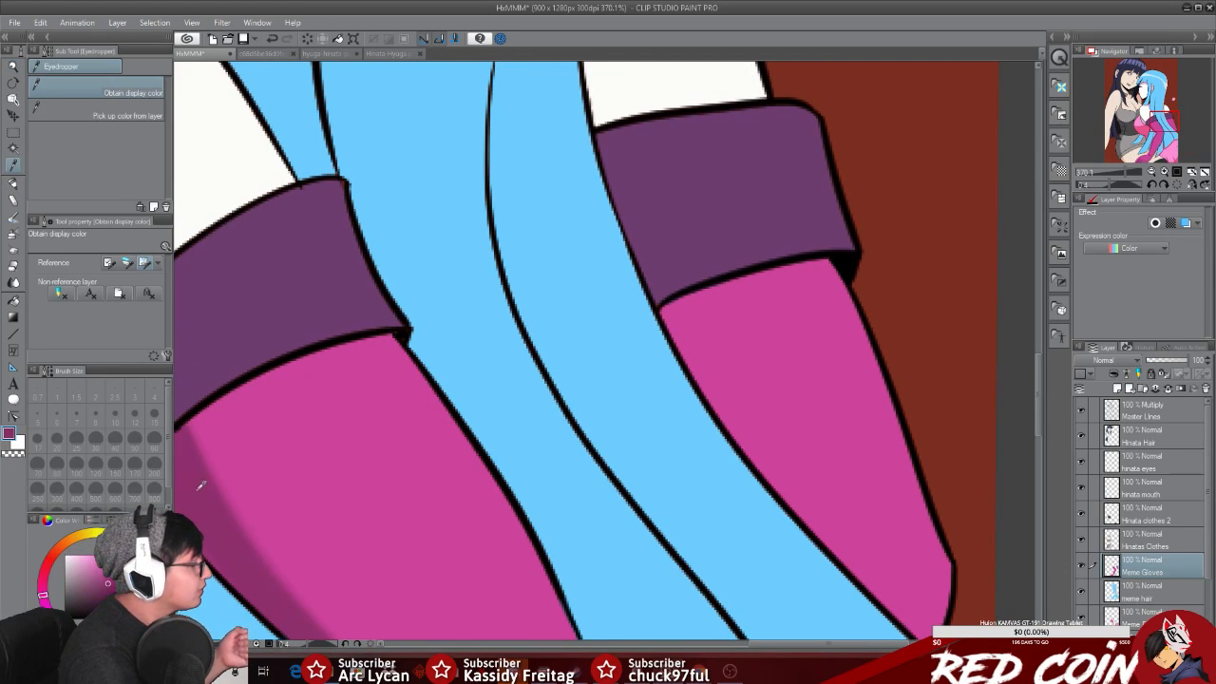
{"action": "left_click", "coordinate": [14, 234]}
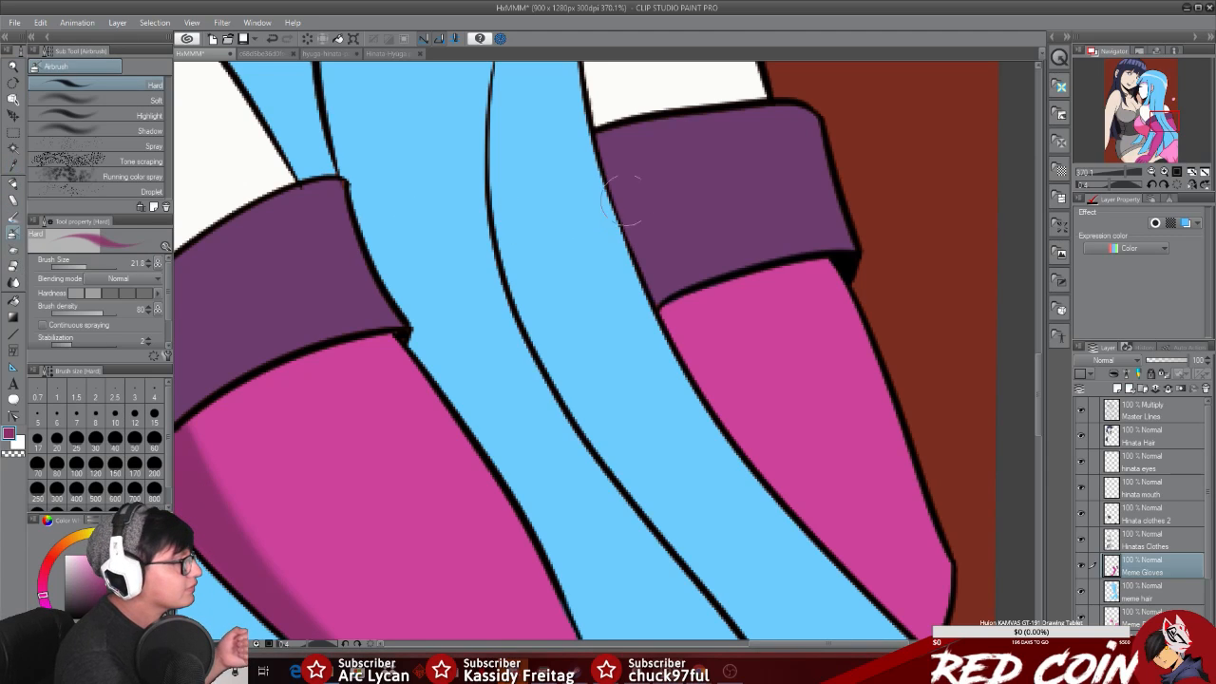
{"action": "left_click_drag", "start_coordinate": [608, 143], "coordinate": [653, 309]}
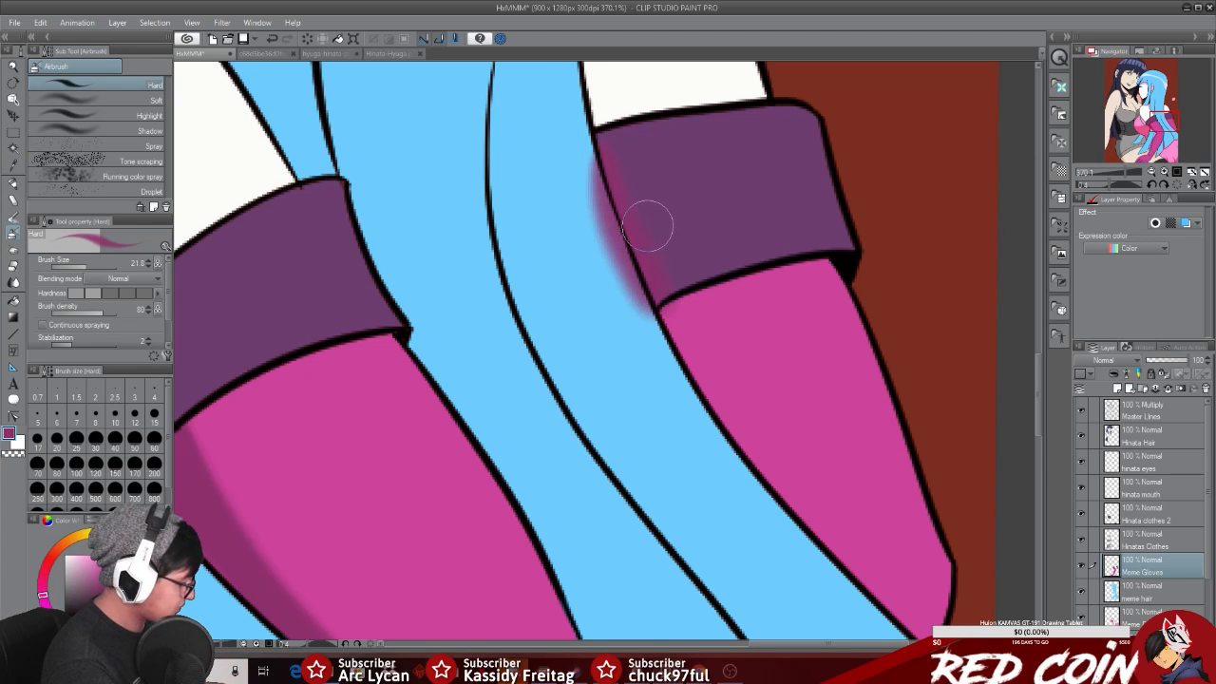
{"action": "key", "text": "ctrl+z"}
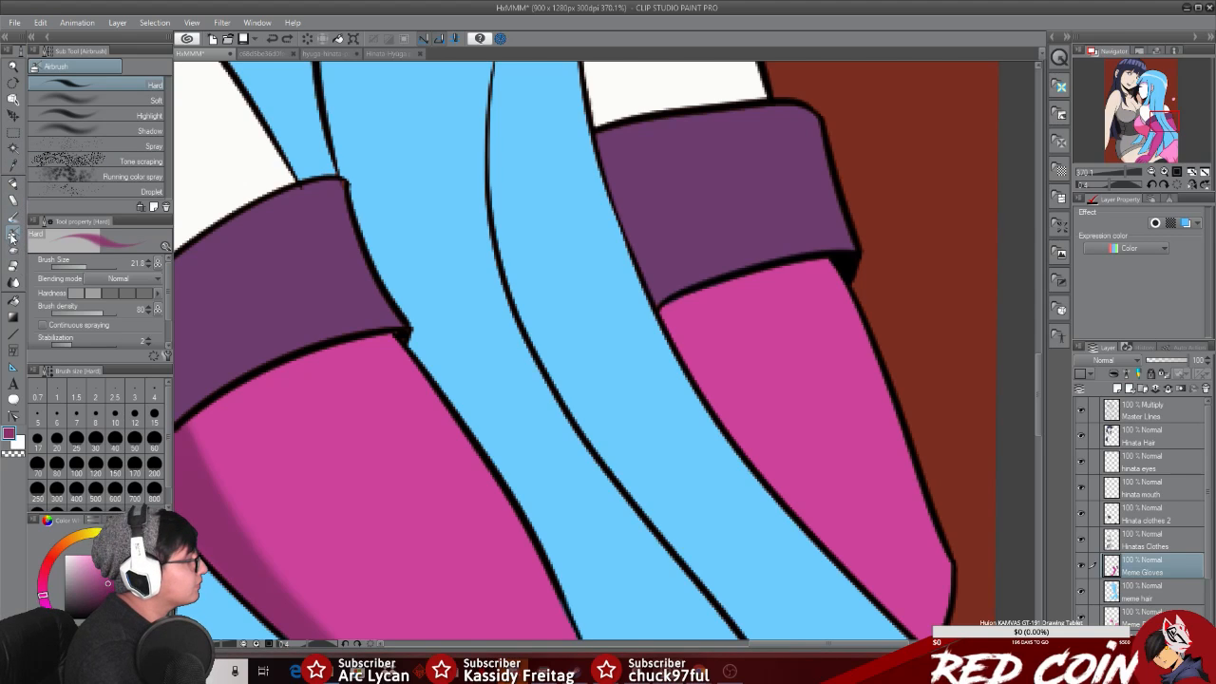
{"action": "left_click", "coordinate": [13, 148]}
{"action": "left_click", "coordinate": [680, 207]}
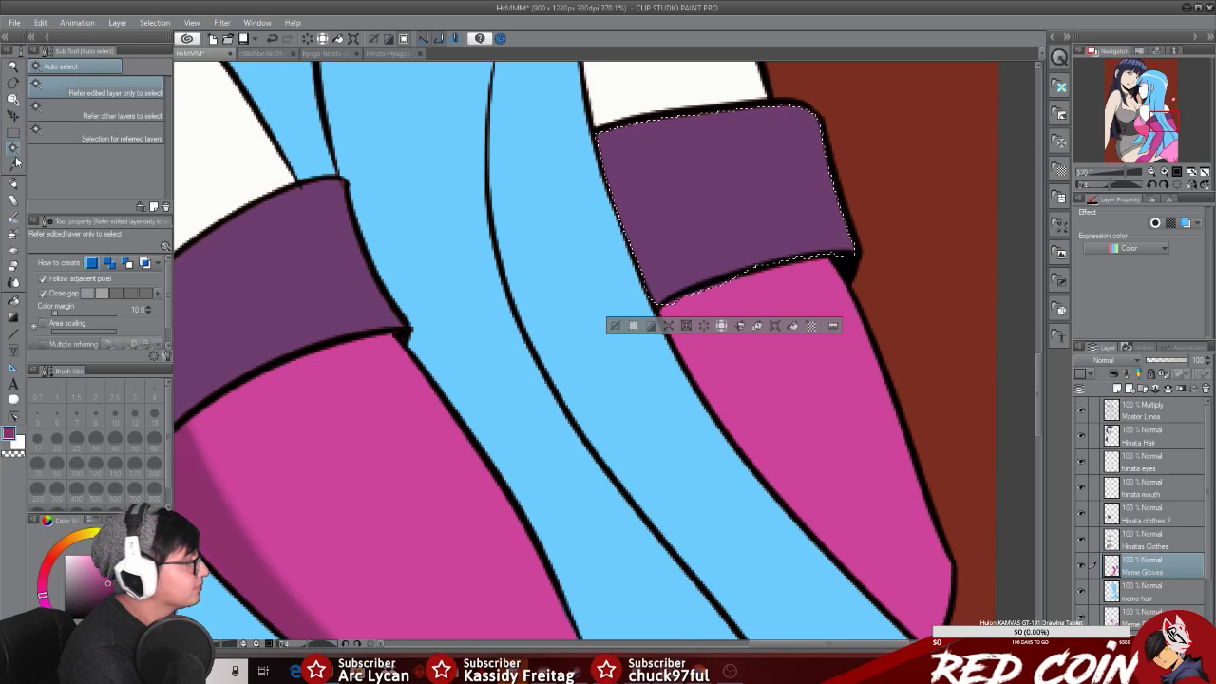
{"action": "left_click", "coordinate": [14, 233]}
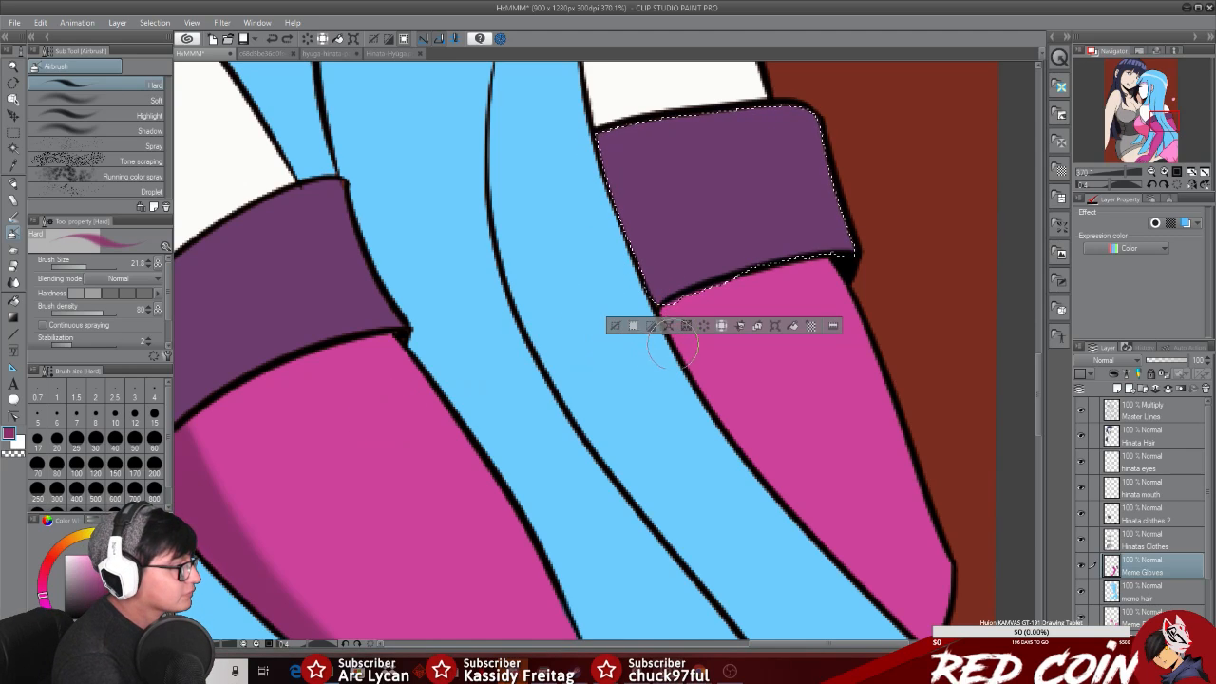
{"action": "left_click", "coordinate": [613, 326]}
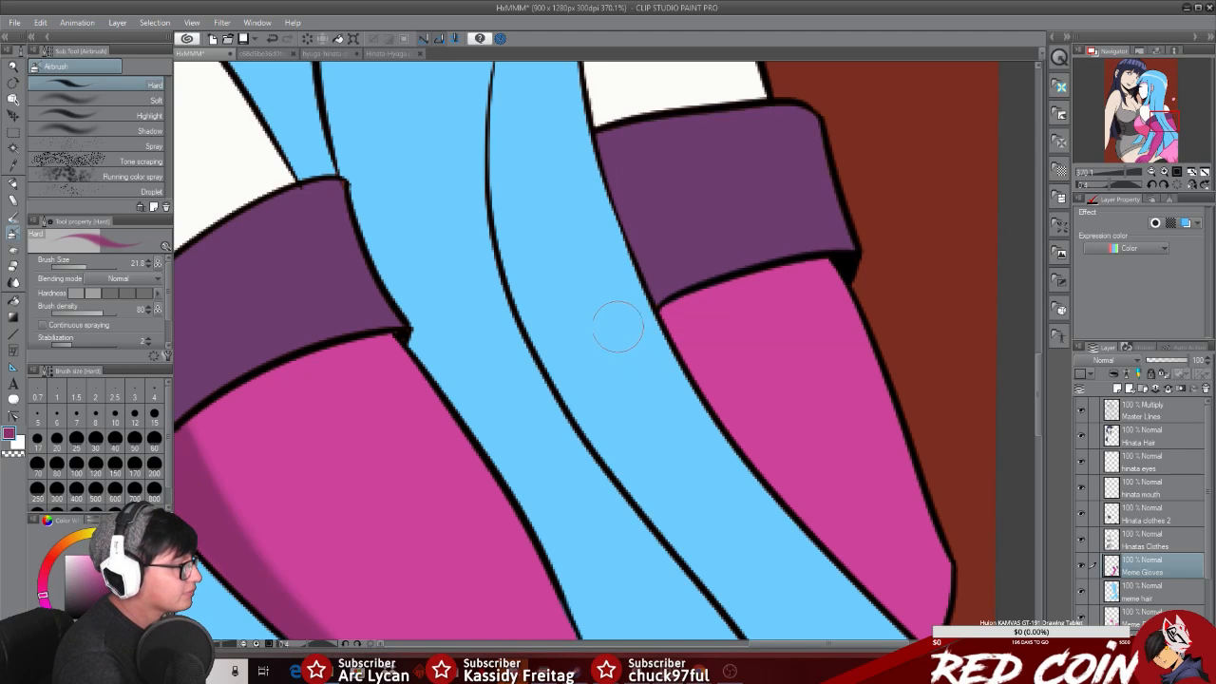
Step: Auto-select the far glove's pink area on the Meme Gloves layer and airbrush a dark magenta shadow along its inner edge
{"action": "left_click", "coordinate": [13, 148]}
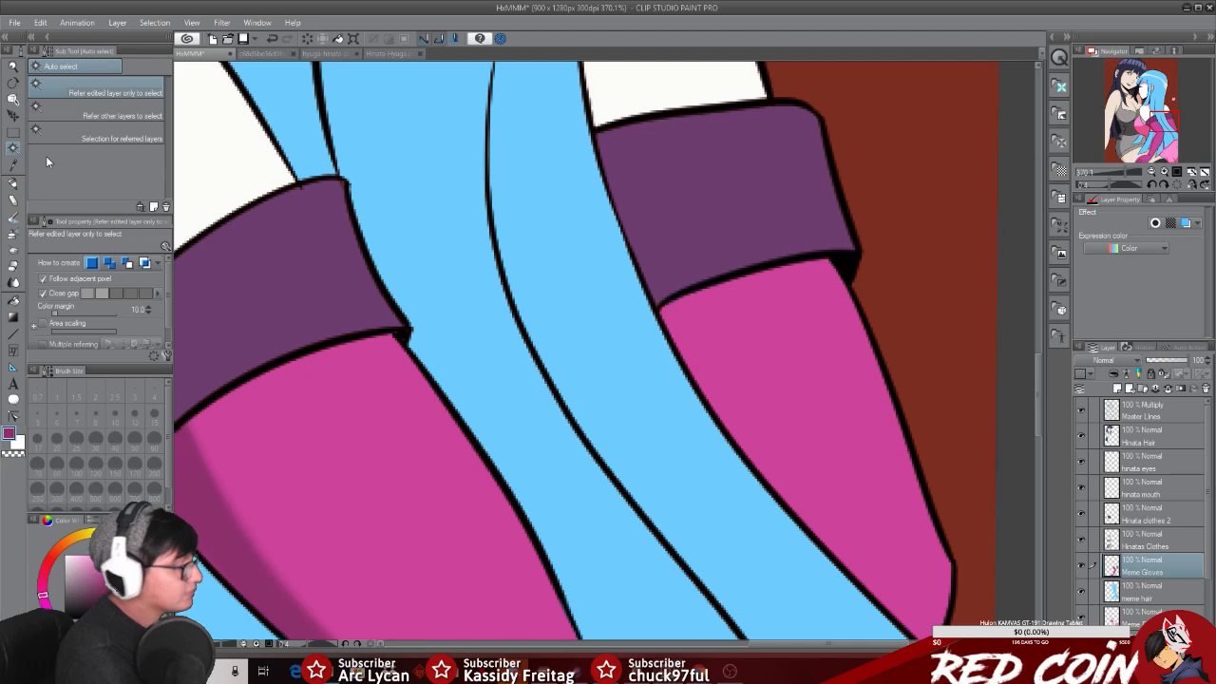
{"action": "left_click", "coordinate": [756, 416]}
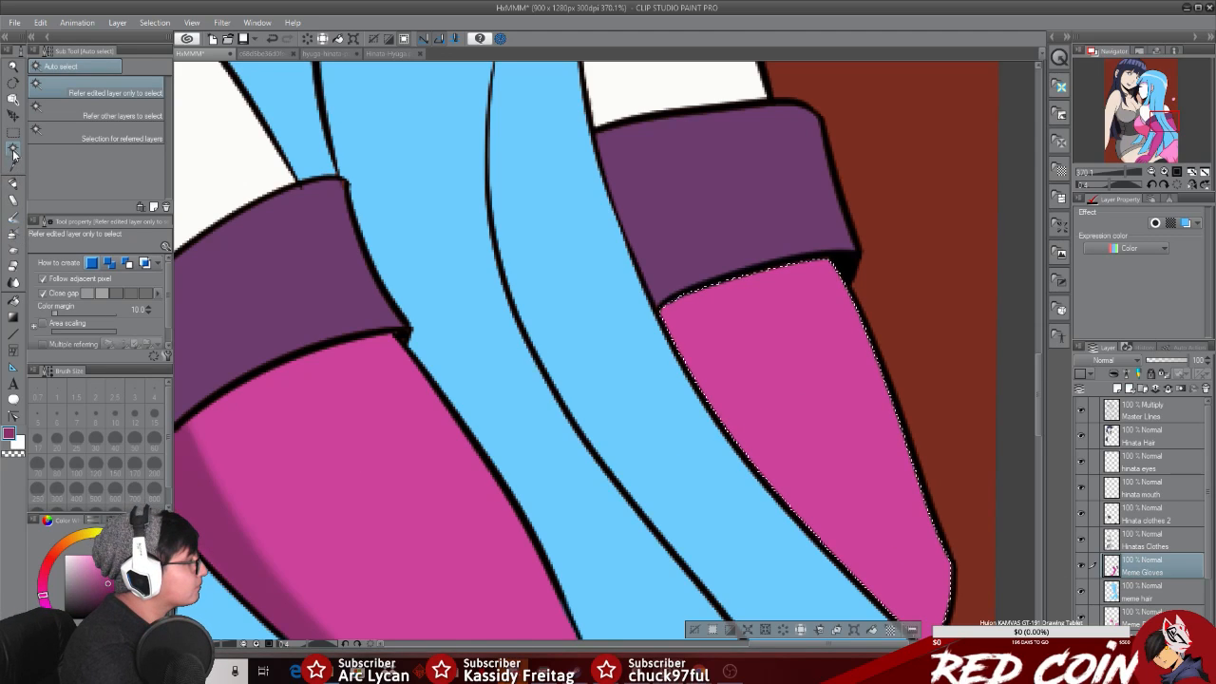
{"action": "left_click", "coordinate": [14, 233]}
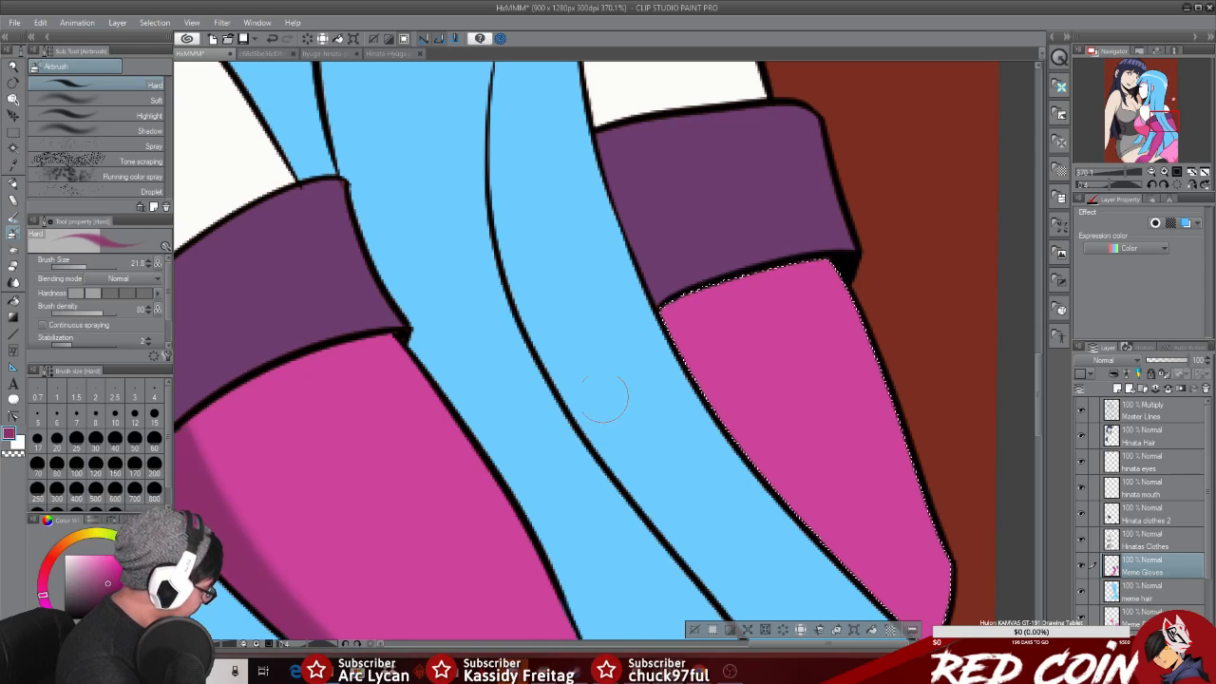
{"action": "mouse_move", "coordinate": [707, 340]}
{"action": "left_mouse_down"}
{"action": "mouse_move", "coordinate": [743, 454]}
{"action": "mouse_move", "coordinate": [832, 557]}
{"action": "left_mouse_up"}
{"action": "key", "text": "ctrl+z"}
{"action": "left_click_drag", "start_coordinate": [670, 316], "coordinate": [791, 538]}
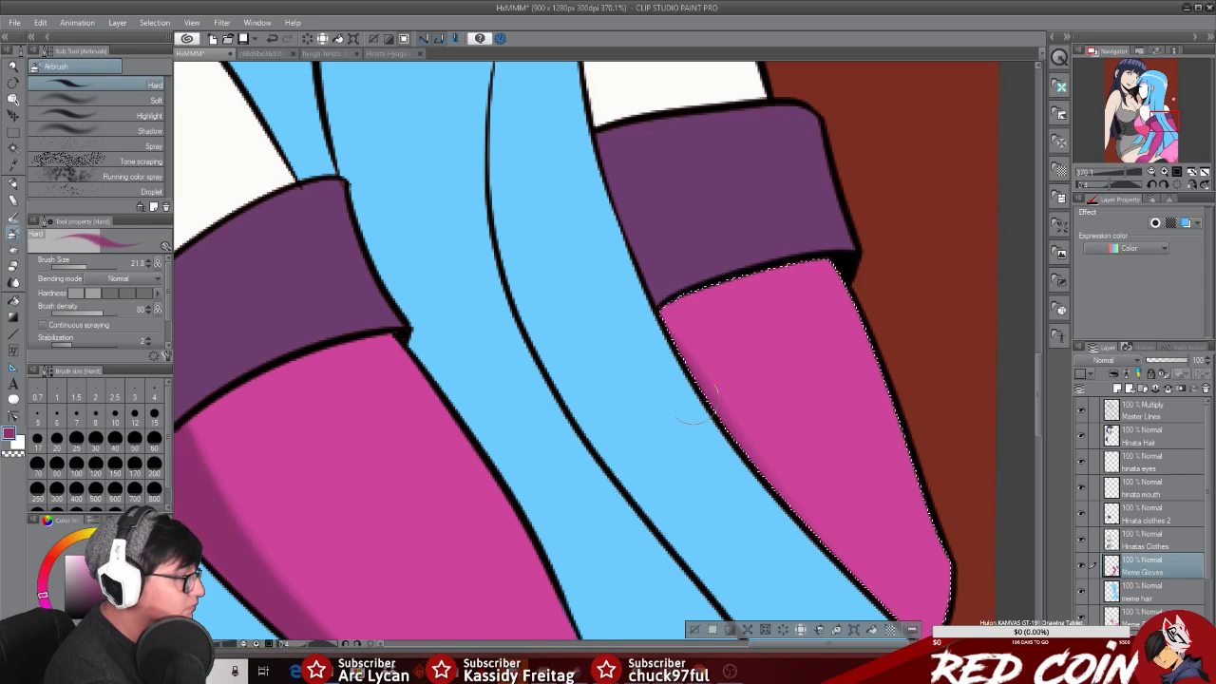
{"action": "left_click_drag", "start_coordinate": [677, 338], "coordinate": [862, 585]}
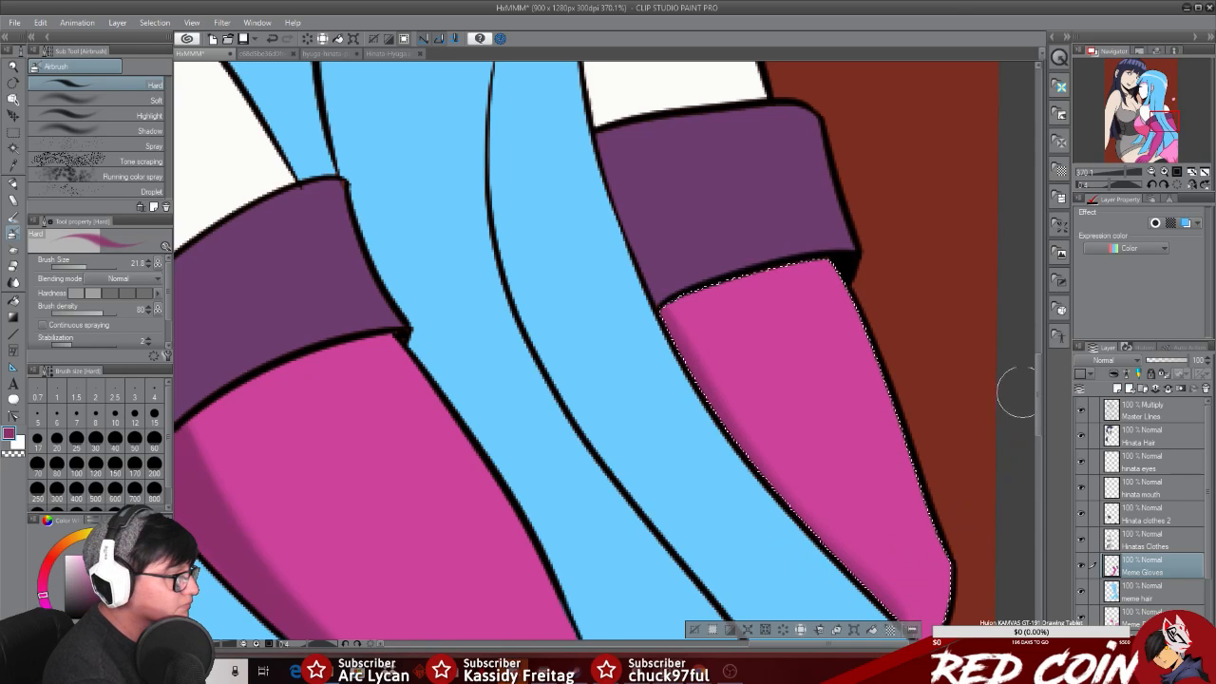
Step: Build up the far glove's inner-edge shadow towards the cuff with the Hard airbrush, undoing unwanted strokes, and clear the selection
{"action": "scroll", "coordinate": [1035, 390], "scroll_direction": "down", "scroll_amount": 3}
{"action": "left_click_drag", "start_coordinate": [680, 190], "coordinate": [902, 480]}
{"action": "key", "text": "ctrl+z"}
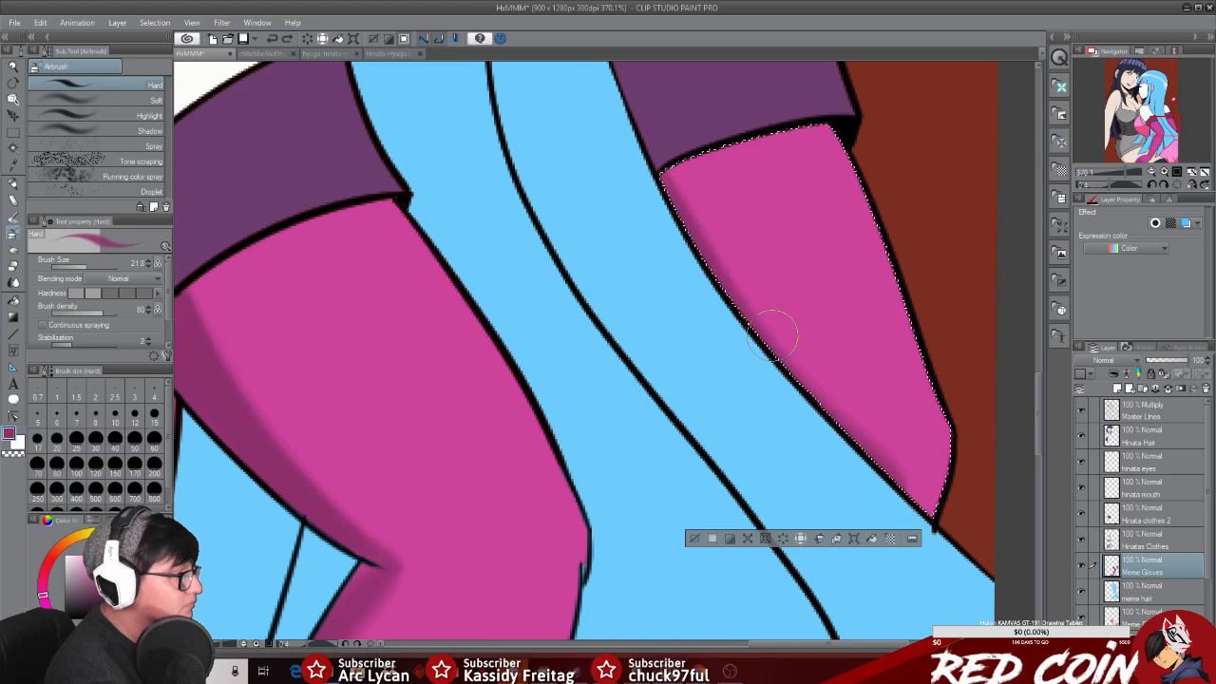
{"action": "mouse_move", "coordinate": [684, 190]}
{"action": "left_mouse_down"}
{"action": "mouse_move", "coordinate": [817, 435]}
{"action": "mouse_move", "coordinate": [888, 490]}
{"action": "mouse_move", "coordinate": [848, 451]}
{"action": "mouse_move", "coordinate": [901, 523]}
{"action": "left_mouse_up"}
{"action": "key", "text": "ctrl+z"}
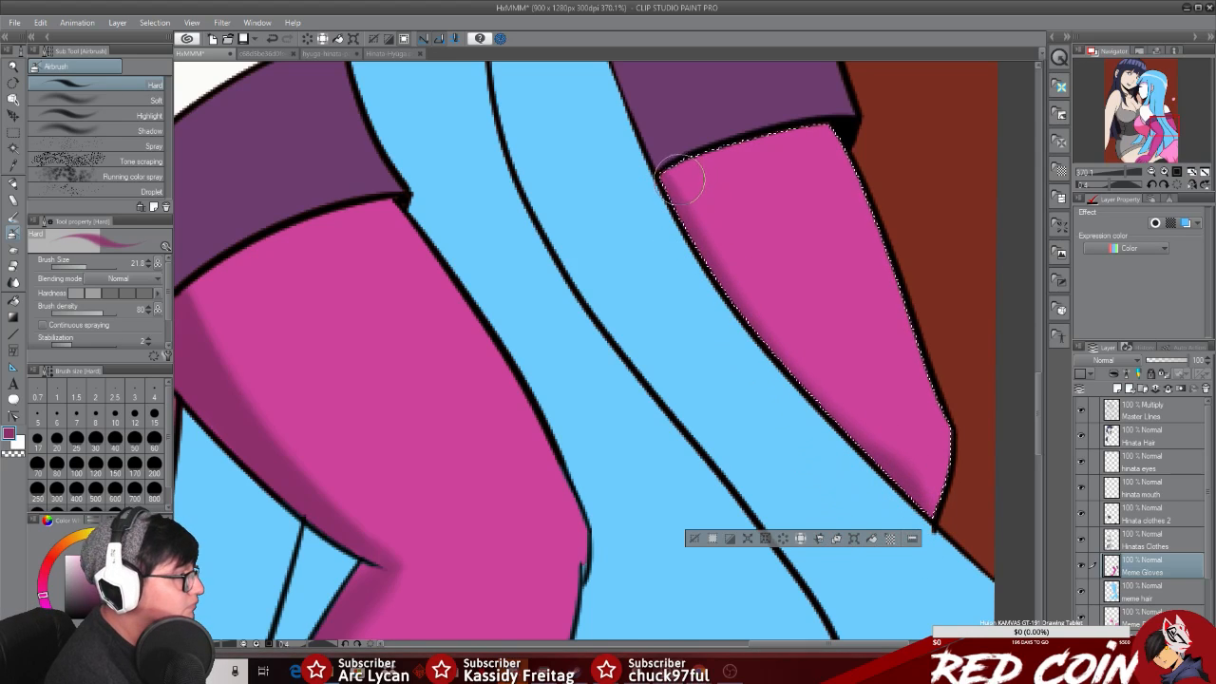
{"action": "left_click_drag", "start_coordinate": [678, 164], "coordinate": [815, 433]}
{"action": "key", "text": "ctrl+z"}
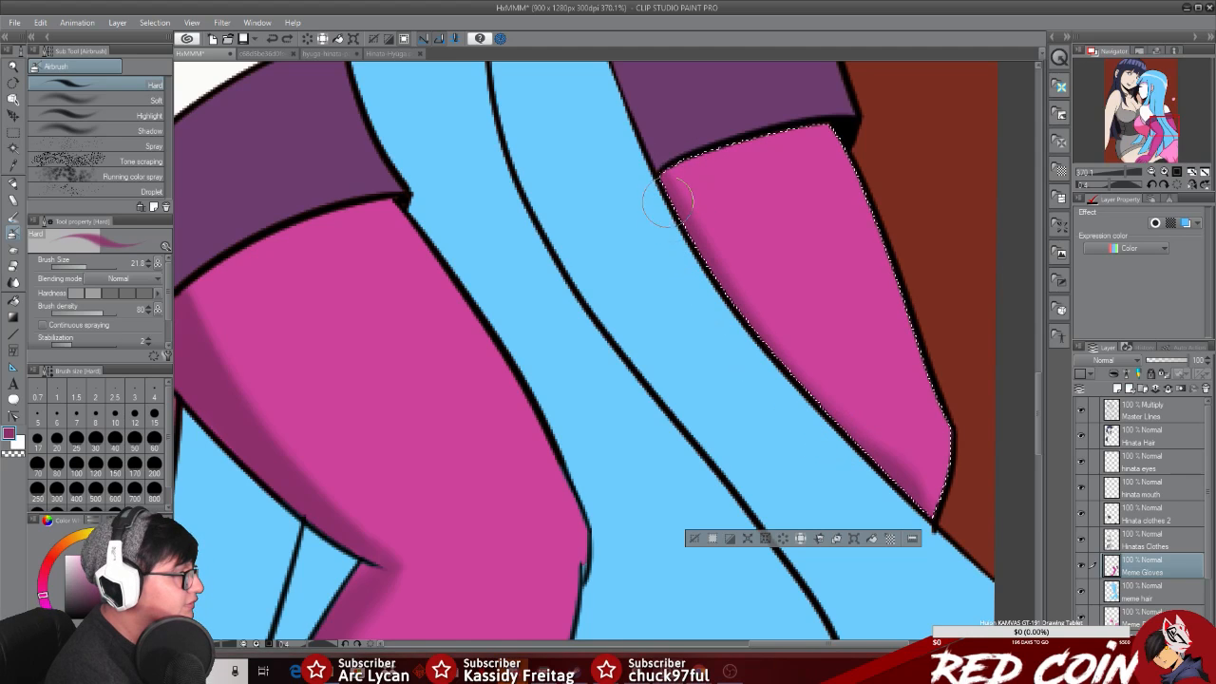
{"action": "mouse_move", "coordinate": [663, 157]}
{"action": "left_mouse_down"}
{"action": "mouse_move", "coordinate": [764, 381]}
{"action": "mouse_move", "coordinate": [710, 291]}
{"action": "mouse_move", "coordinate": [703, 278]}
{"action": "mouse_move", "coordinate": [811, 425]}
{"action": "mouse_move", "coordinate": [824, 471]}
{"action": "left_mouse_up"}
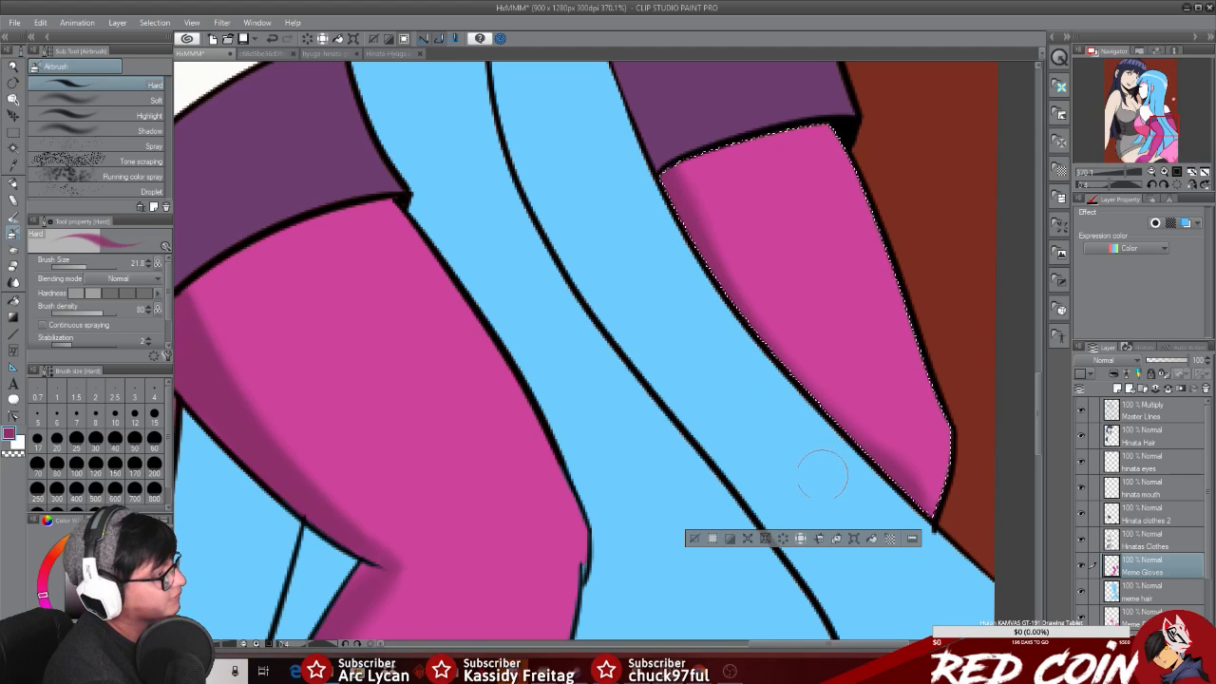
{"action": "key", "text": "ctrl+d"}
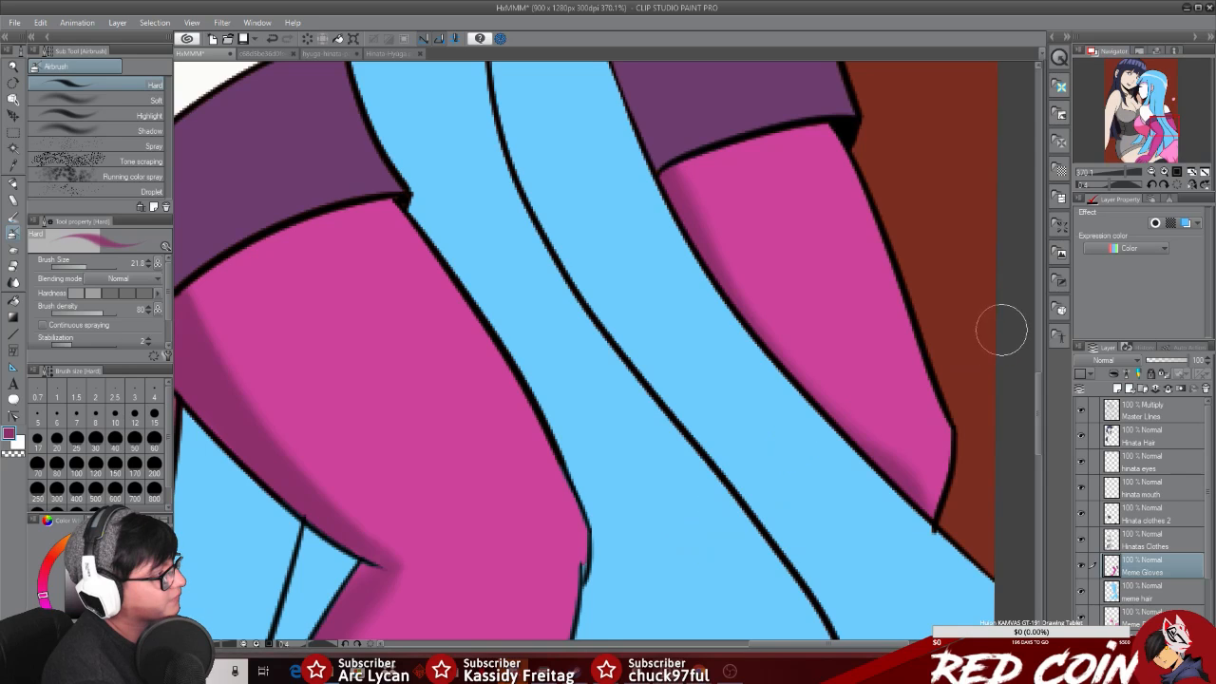
Step: Erase the line end overshooting the far glove's elbow tip on the Master Lines layer with the Soft eraser
{"action": "left_click_drag", "start_coordinate": [1037, 387], "coordinate": [1038, 390]}
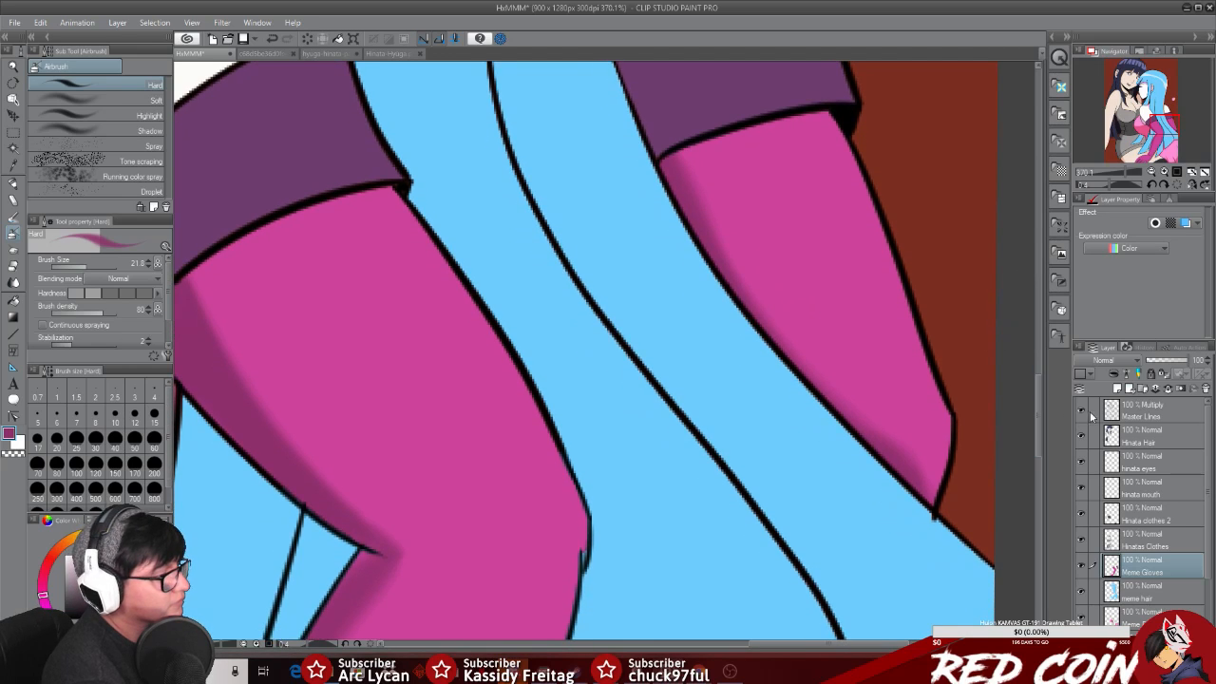
{"action": "left_click", "coordinate": [1084, 415]}
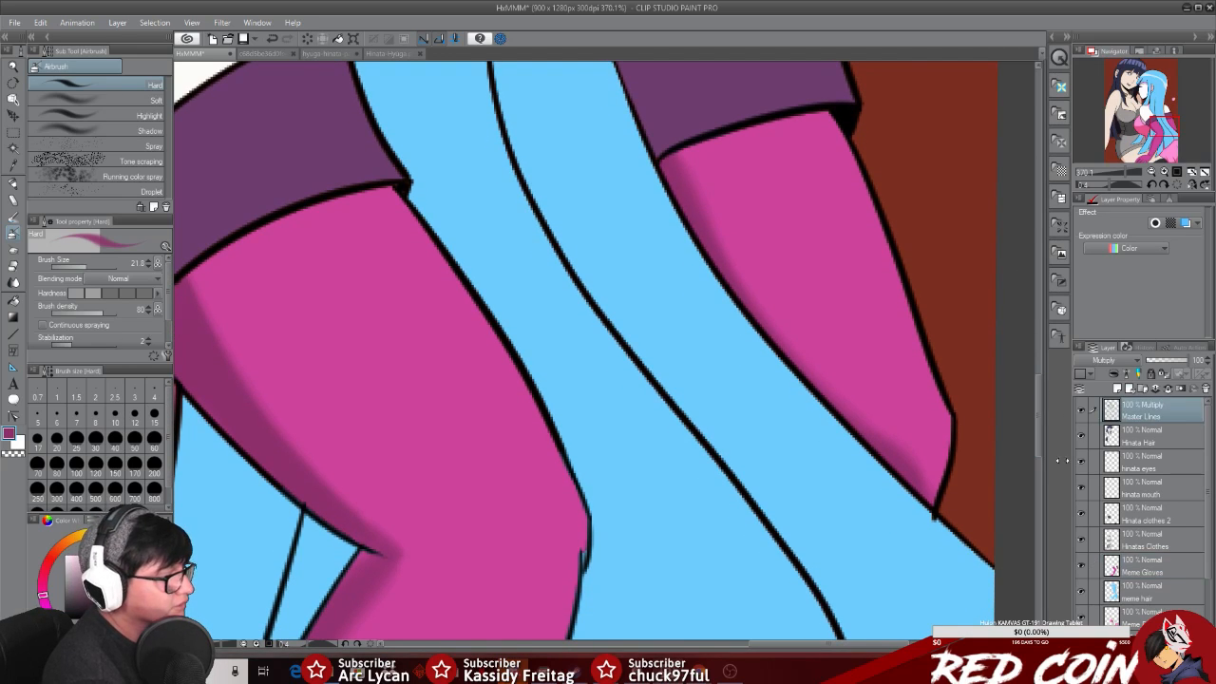
{"action": "left_click", "coordinate": [13, 264]}
{"action": "left_click_drag", "start_coordinate": [919, 533], "coordinate": [927, 533]}
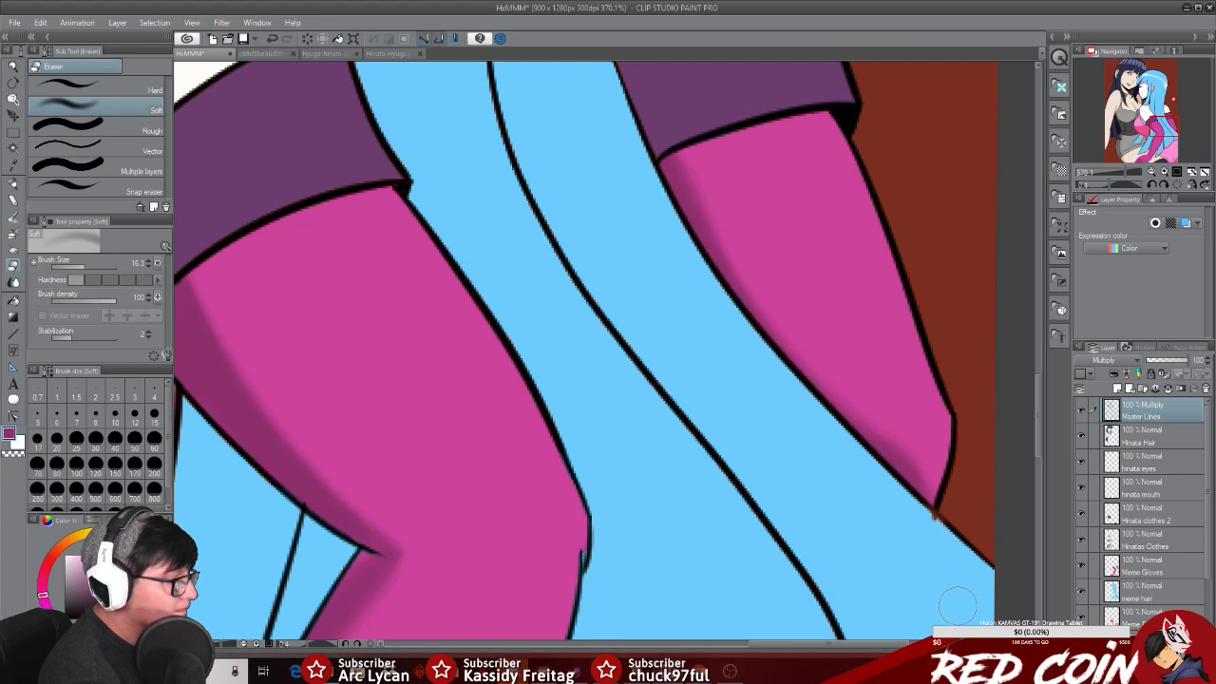
Step: Touch up the spot at the far glove's elbow tip on the meme hair layer, using the sampled hair blue and the Marker pen
{"action": "left_click", "coordinate": [1107, 601]}
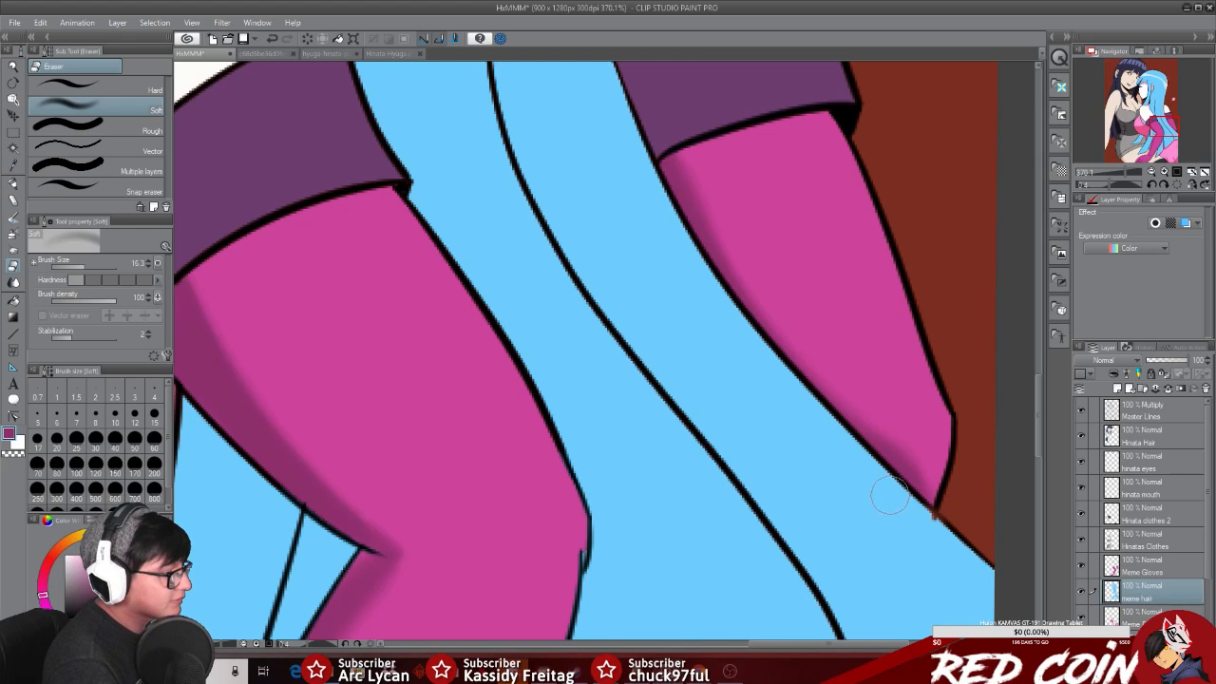
{"action": "left_click", "coordinate": [13, 166]}
{"action": "left_click", "coordinate": [861, 533]}
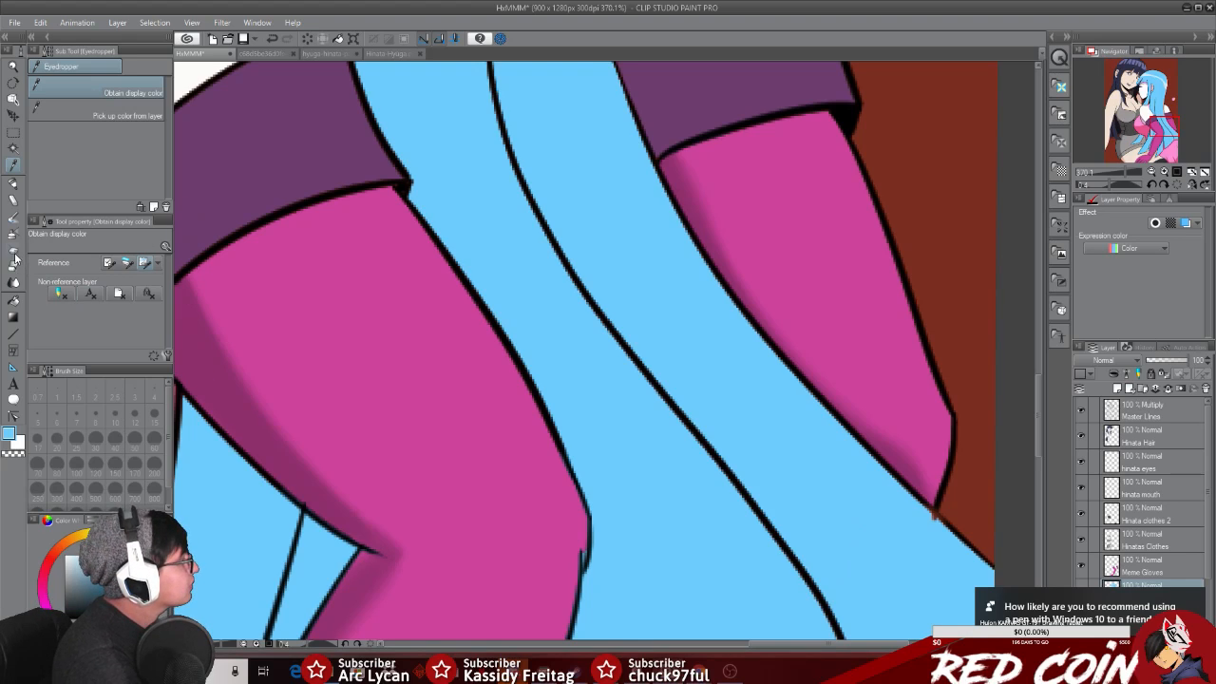
{"action": "left_click", "coordinate": [13, 184]}
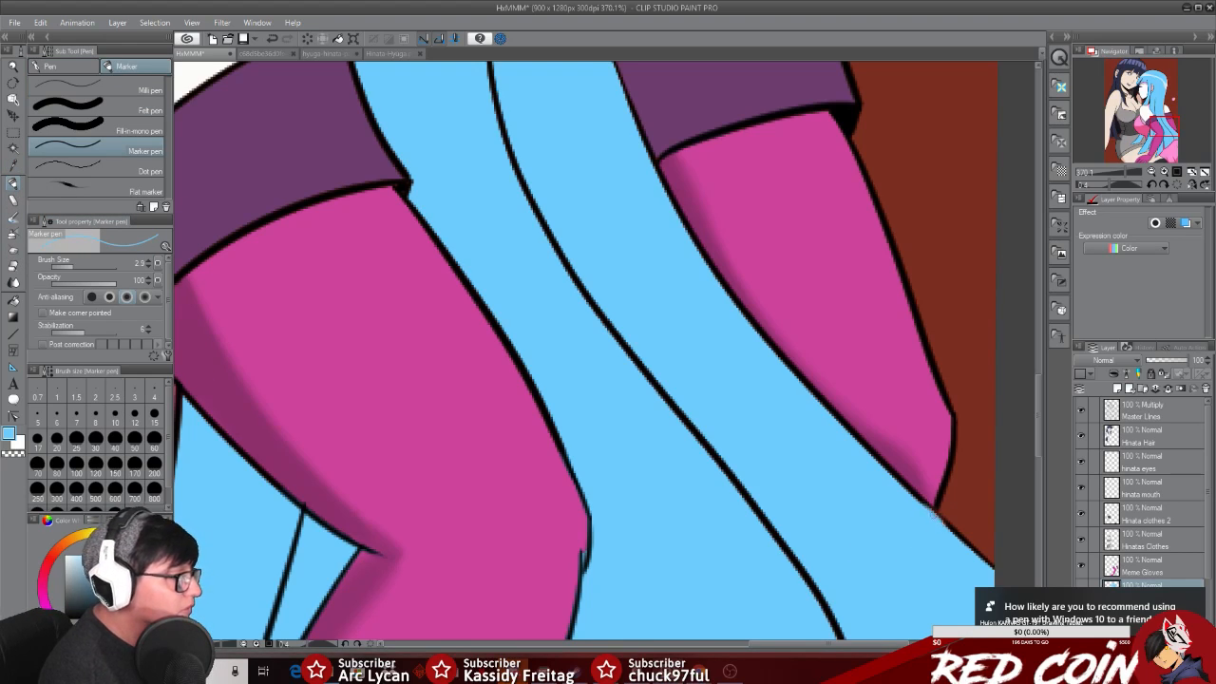
{"action": "left_click", "coordinate": [1193, 599]}
Step: Select the far glove's cuff on the Meme Gloves layer, airbrush a darker purple shadow along its inner edge, and deselect
{"action": "left_click_drag", "start_coordinate": [1039, 411], "coordinate": [1042, 391]}
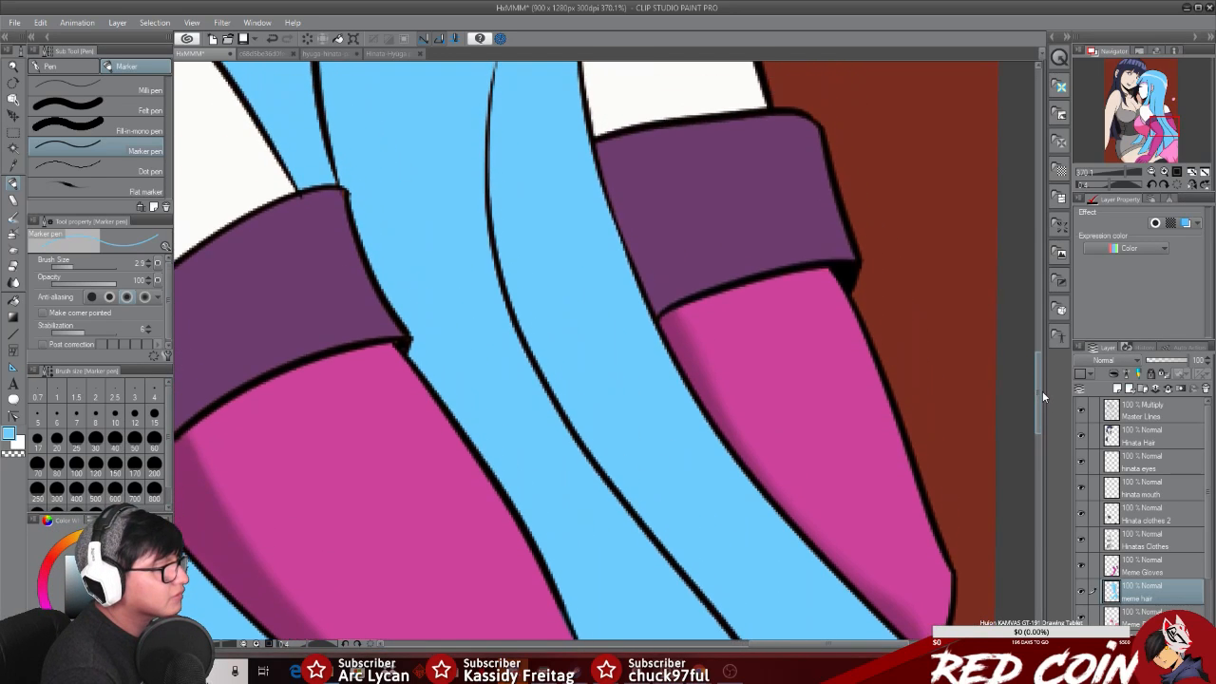
{"action": "left_click", "coordinate": [1151, 570]}
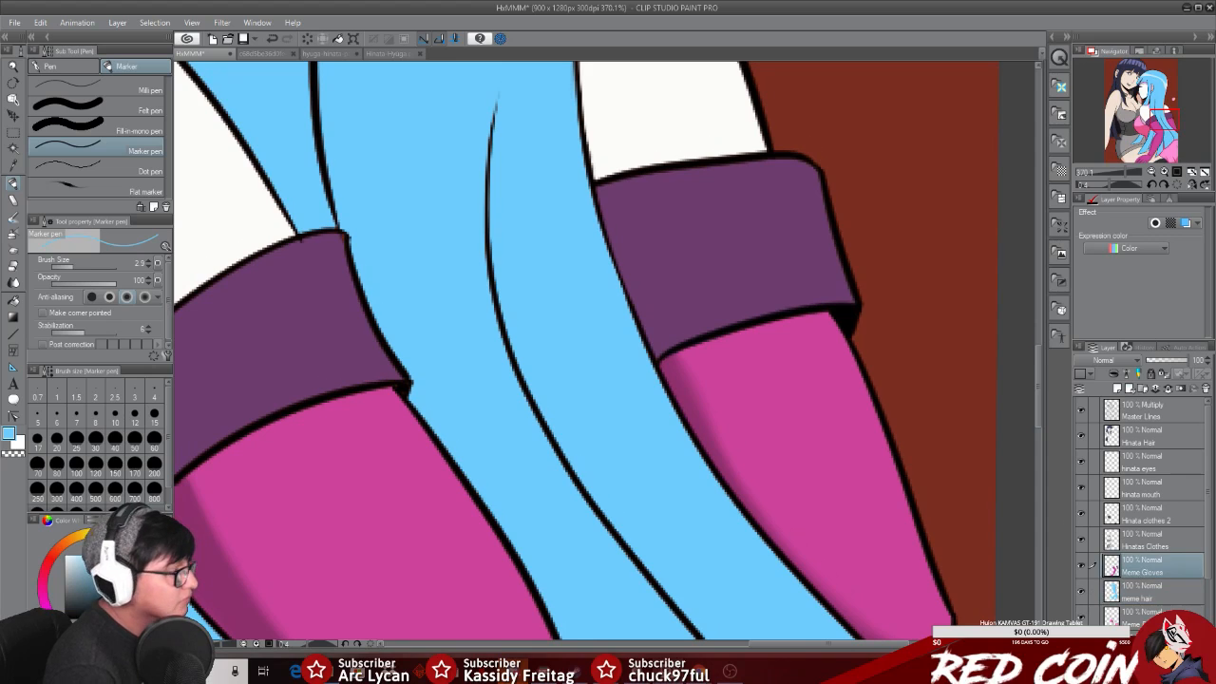
{"action": "left_click", "coordinate": [13, 149]}
{"action": "left_click", "coordinate": [648, 263]}
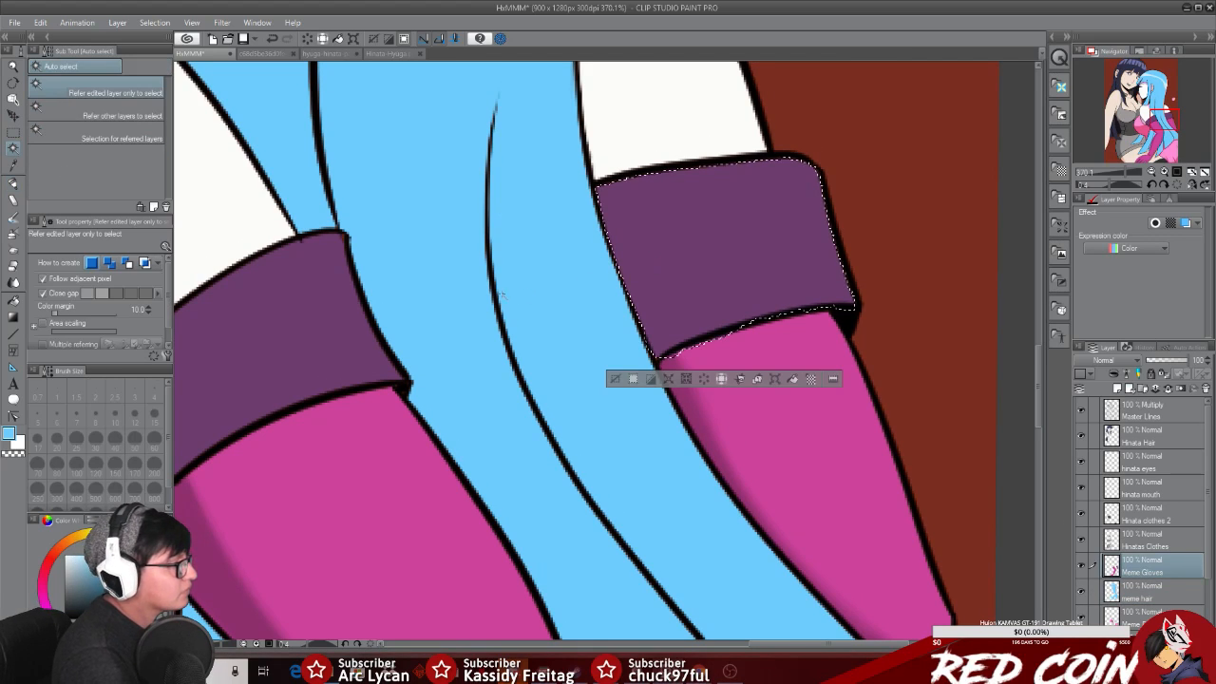
{"action": "left_click_drag", "start_coordinate": [774, 647], "coordinate": [756, 646]}
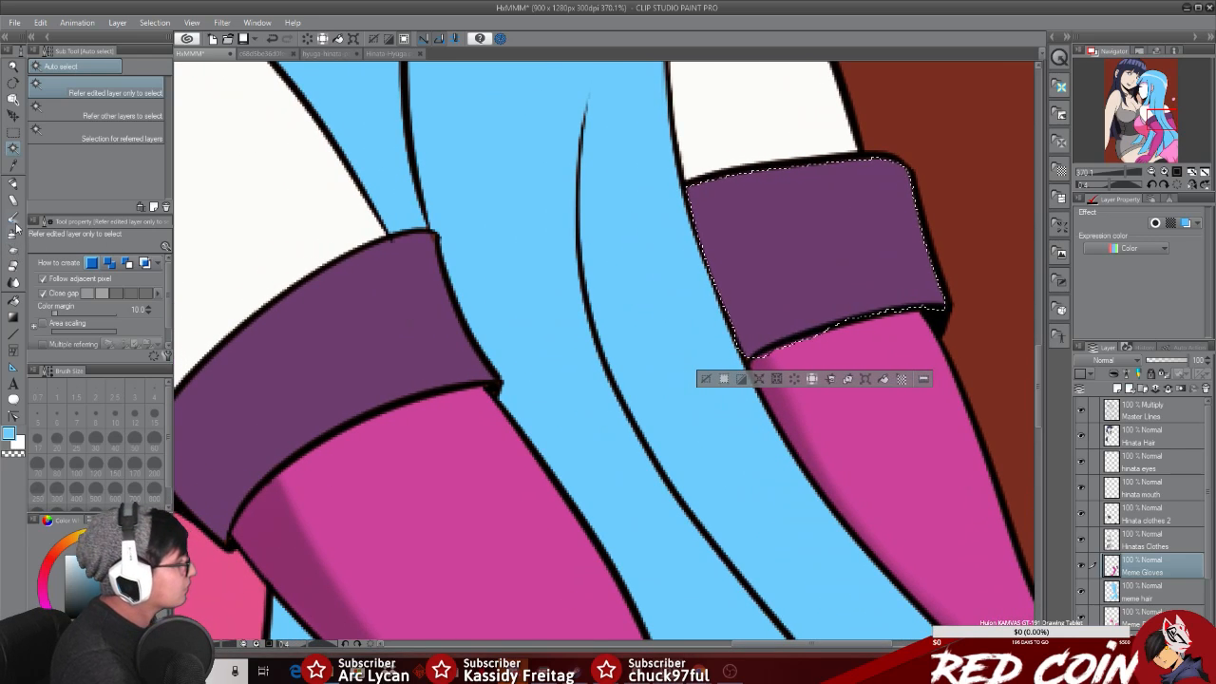
{"action": "left_click", "coordinate": [13, 167]}
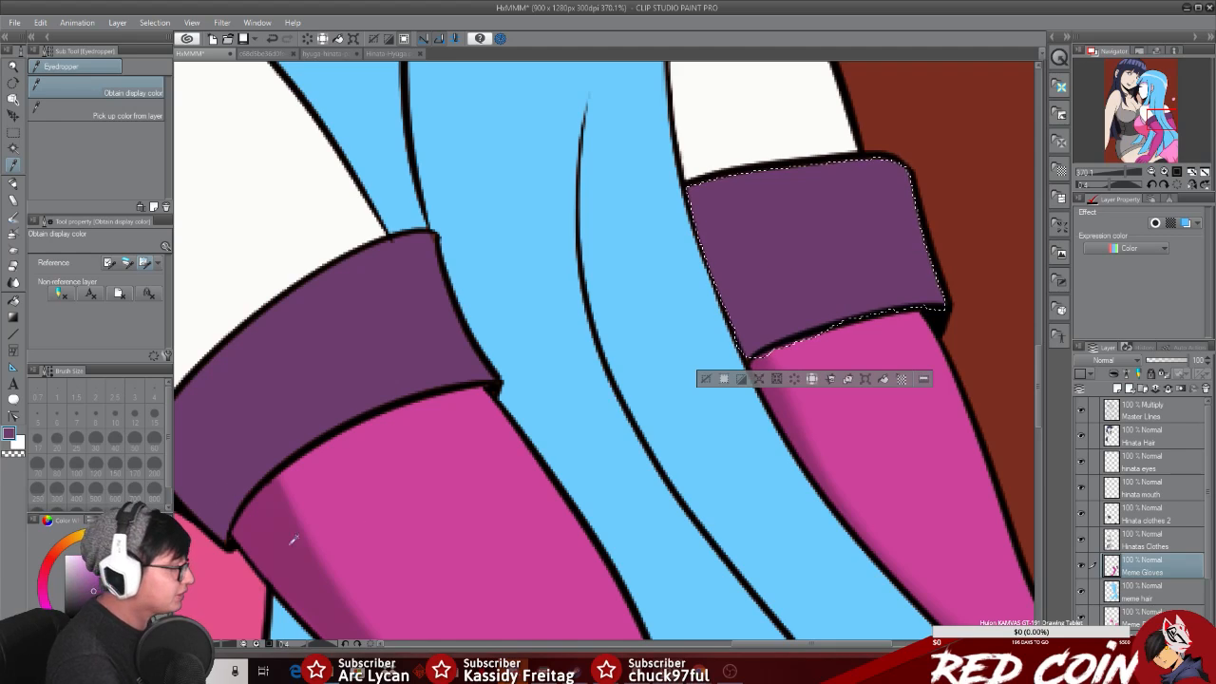
{"action": "left_click", "coordinate": [12, 233]}
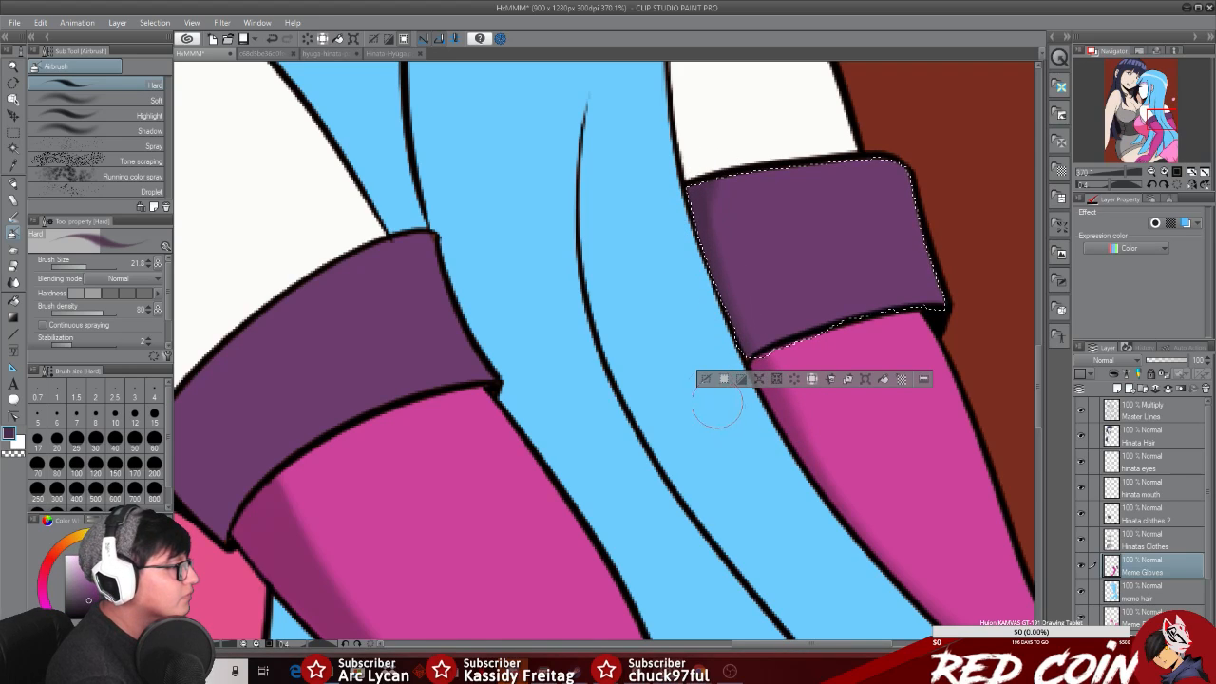
{"action": "left_click", "coordinate": [706, 379]}
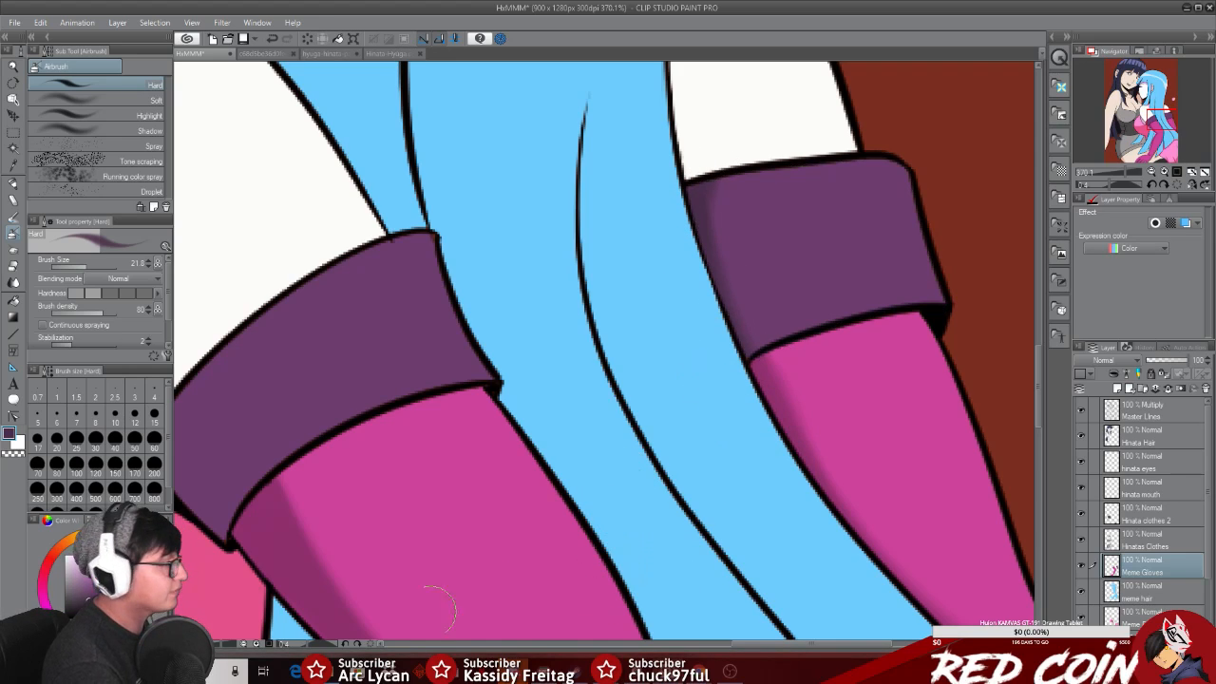
Step: Select the near glove's cuff, airbrush a dark purple shadow over its inner end in line with the glove's shadow, and deselect
{"action": "left_click", "coordinate": [14, 147]}
{"action": "left_click", "coordinate": [295, 403]}
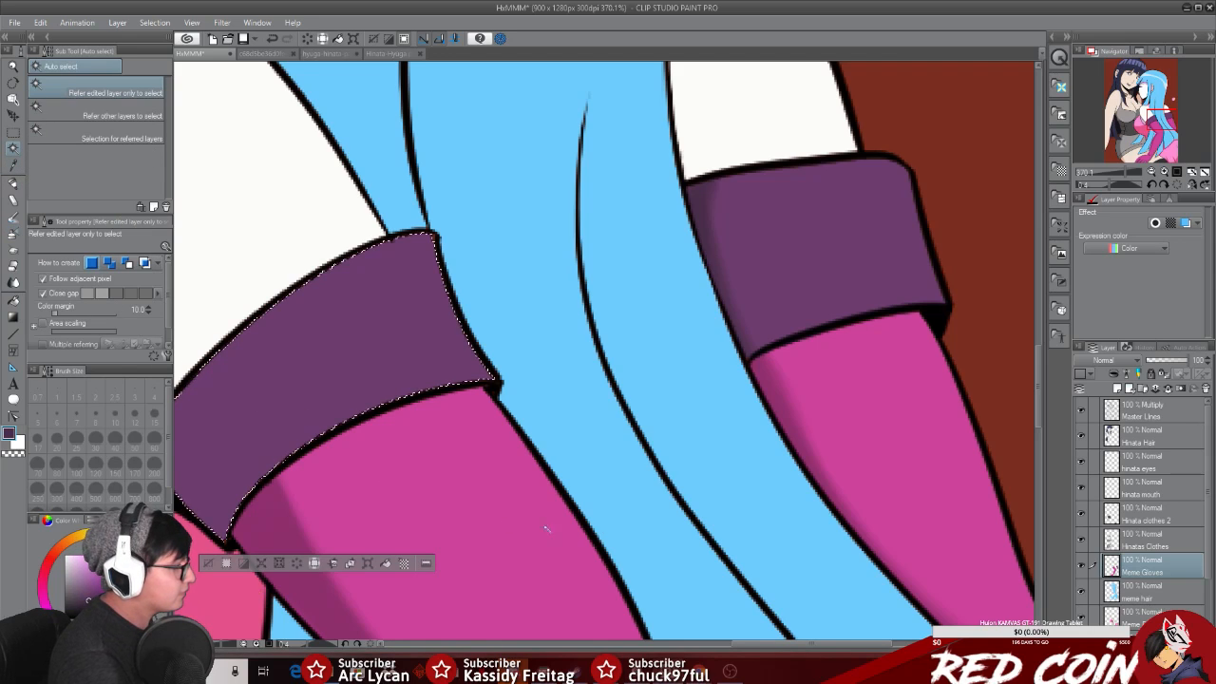
{"action": "left_click_drag", "start_coordinate": [765, 649], "coordinate": [743, 649]}
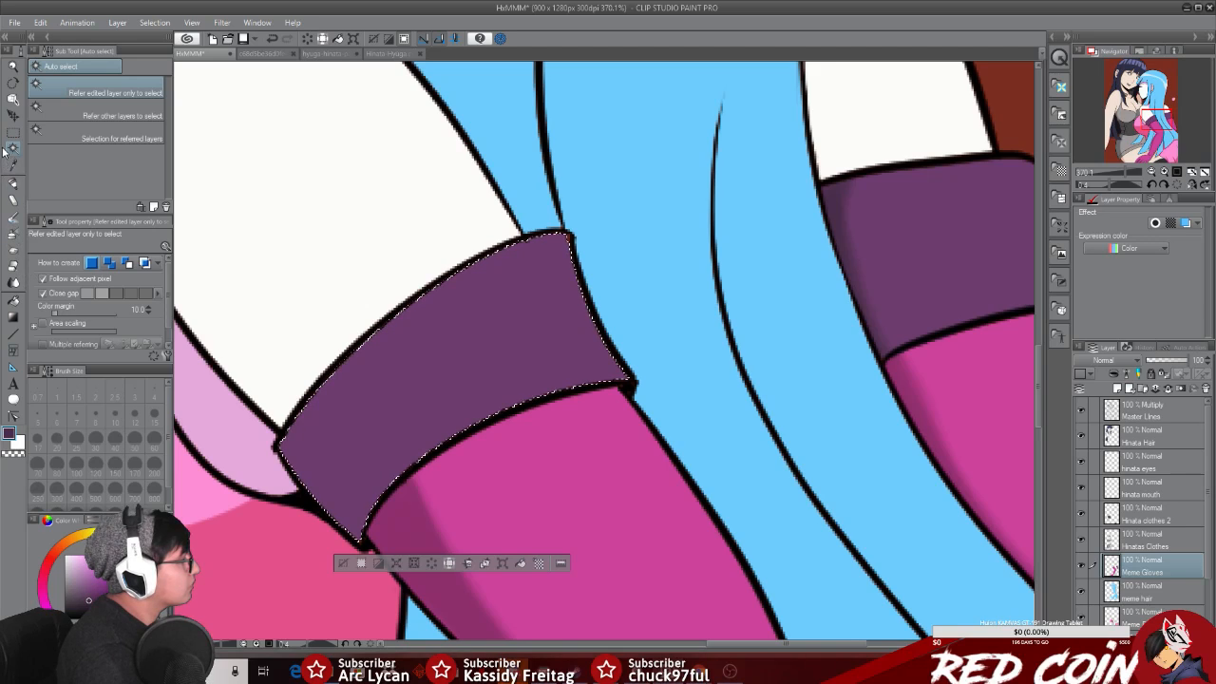
{"action": "left_click", "coordinate": [14, 235]}
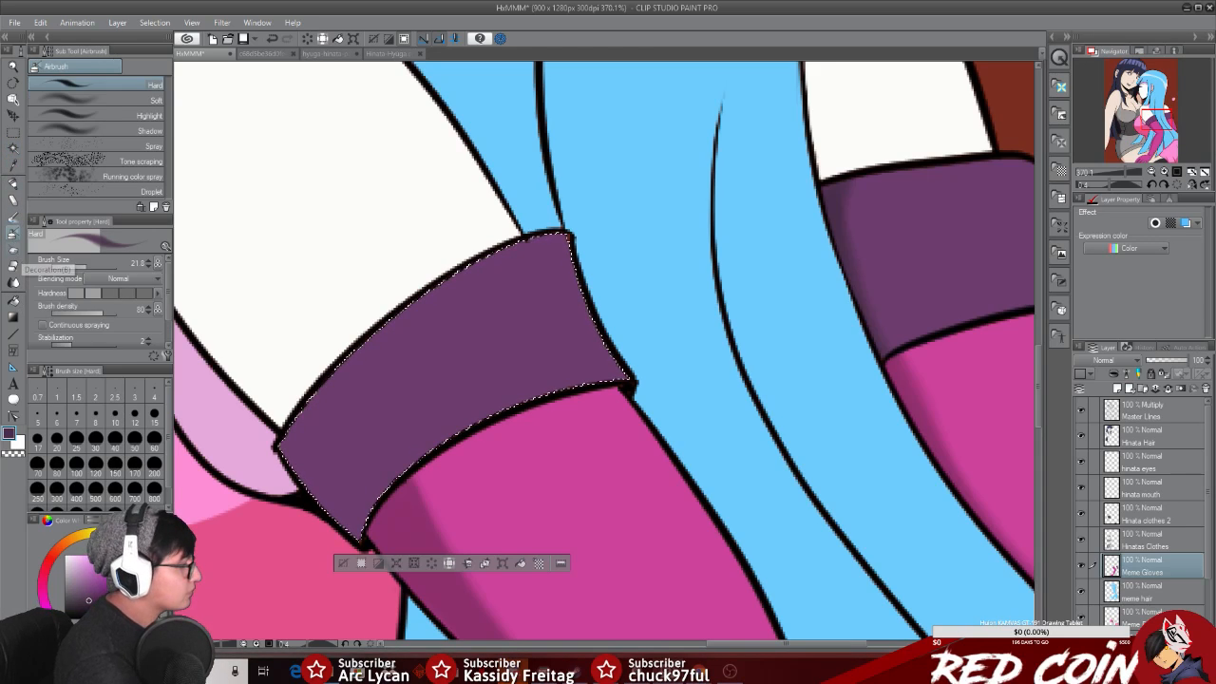
{"action": "mouse_move", "coordinate": [363, 351]}
{"action": "left_mouse_down"}
{"action": "mouse_move", "coordinate": [426, 492]}
{"action": "mouse_move", "coordinate": [366, 379]}
{"action": "mouse_move", "coordinate": [353, 420]}
{"action": "mouse_move", "coordinate": [382, 477]}
{"action": "mouse_move", "coordinate": [342, 396]}
{"action": "mouse_move", "coordinate": [392, 529]}
{"action": "mouse_move", "coordinate": [314, 398]}
{"action": "mouse_move", "coordinate": [397, 560]}
{"action": "mouse_move", "coordinate": [300, 475]}
{"action": "mouse_move", "coordinate": [349, 367]}
{"action": "mouse_move", "coordinate": [374, 499]}
{"action": "mouse_move", "coordinate": [368, 320]}
{"action": "left_mouse_up"}
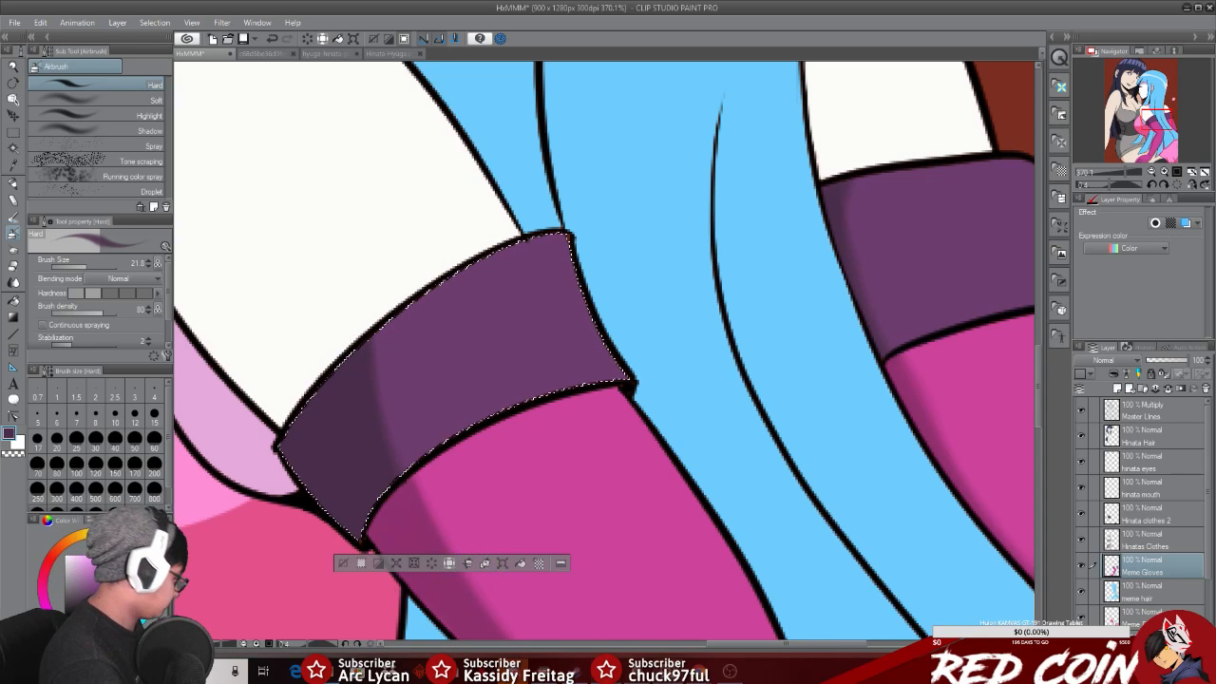
{"action": "left_click", "coordinate": [343, 563]}
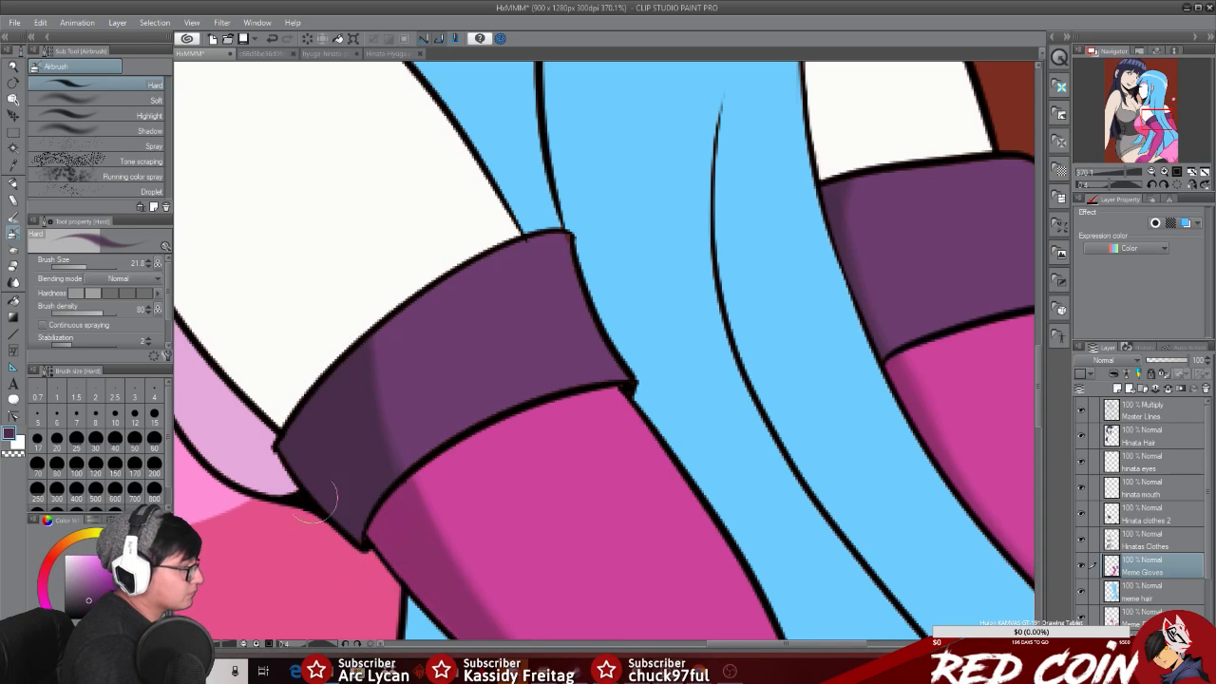
Step: Erase the hair line's end overshooting the near glove's inner edge on the Master Lines layer with the Hard eraser
{"action": "left_click", "coordinate": [13, 67]}
{"action": "left_click_drag", "start_coordinate": [797, 496], "coordinate": [741, 501]}
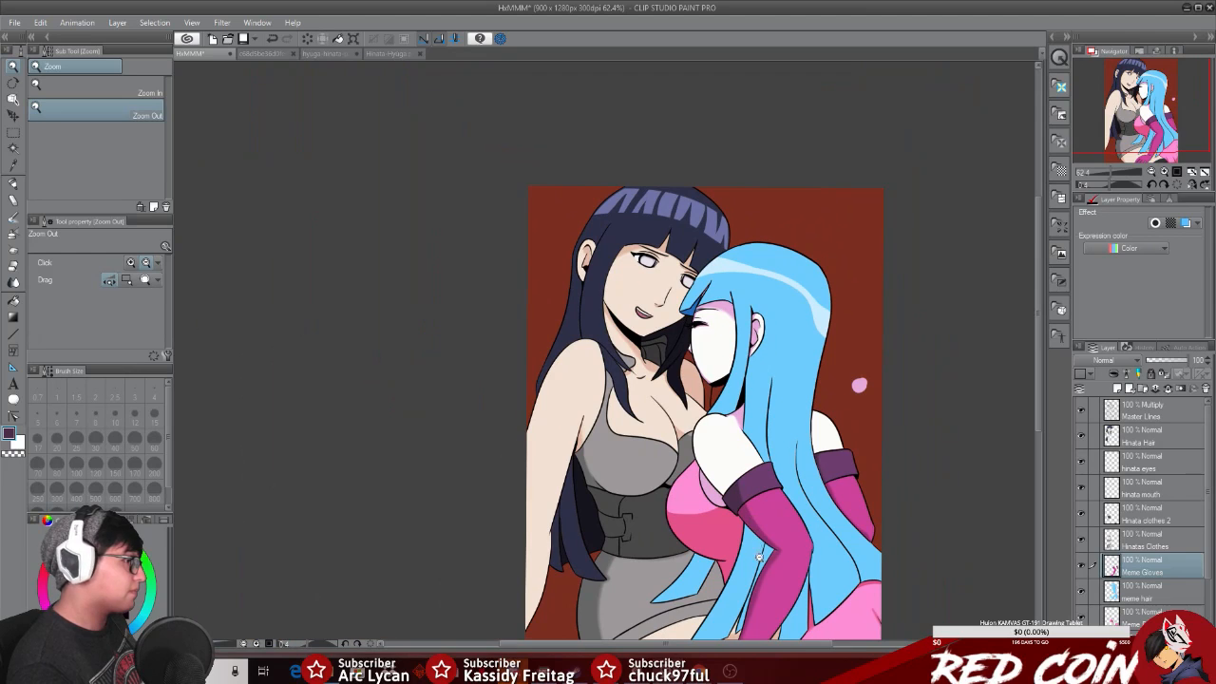
{"action": "left_click_drag", "start_coordinate": [724, 644], "coordinate": [764, 644]}
{"action": "left_click_drag", "start_coordinate": [1031, 366], "coordinate": [1043, 412]}
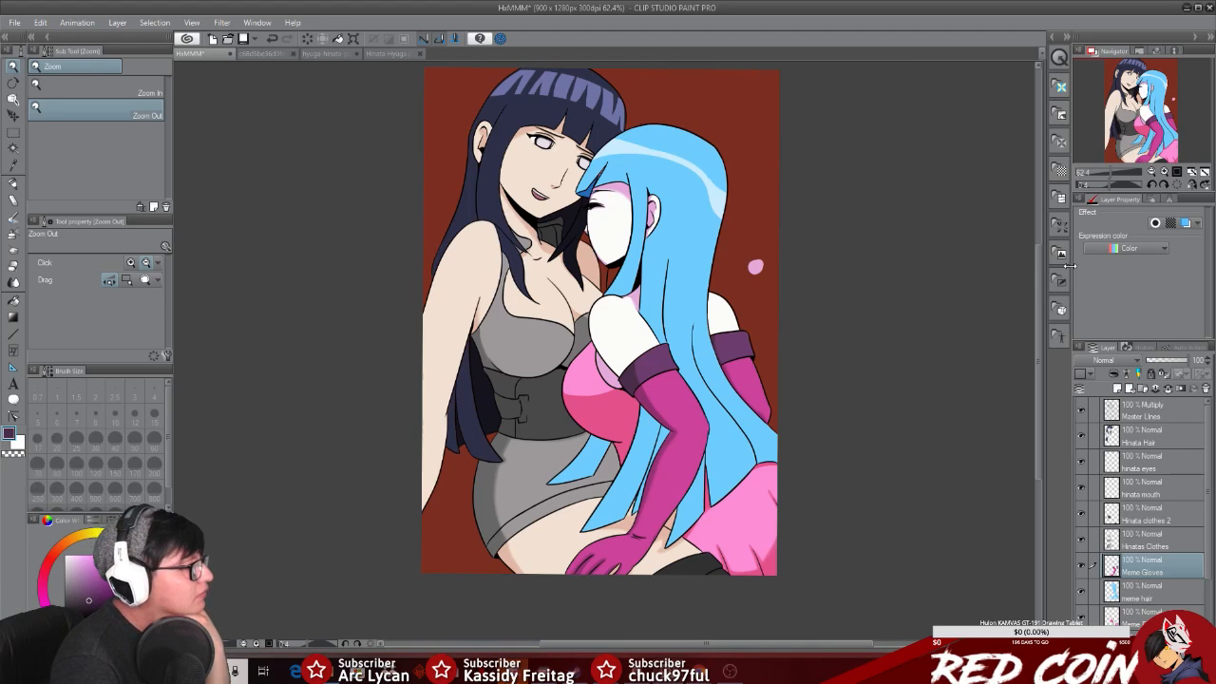
{"action": "left_click_drag", "start_coordinate": [645, 435], "coordinate": [720, 433]}
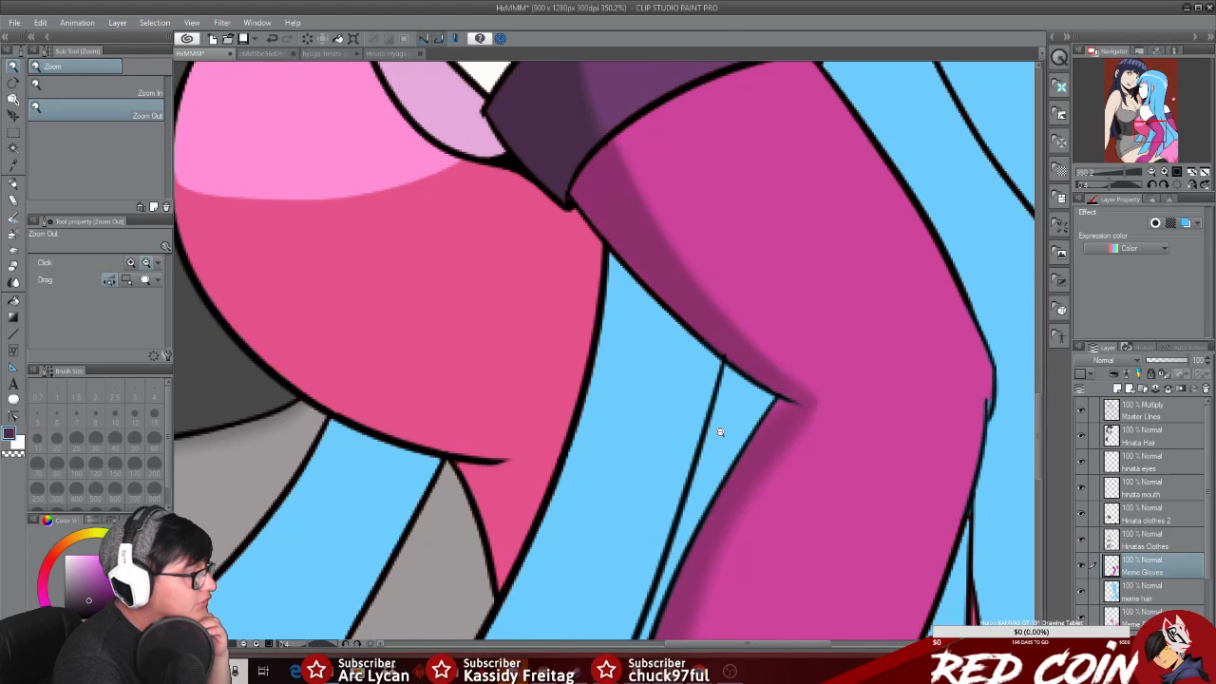
{"action": "left_click_drag", "start_coordinate": [720, 432], "coordinate": [720, 430]}
{"action": "left_click_drag", "start_coordinate": [736, 370], "coordinate": [760, 373]}
{"action": "left_click", "coordinate": [1154, 410]}
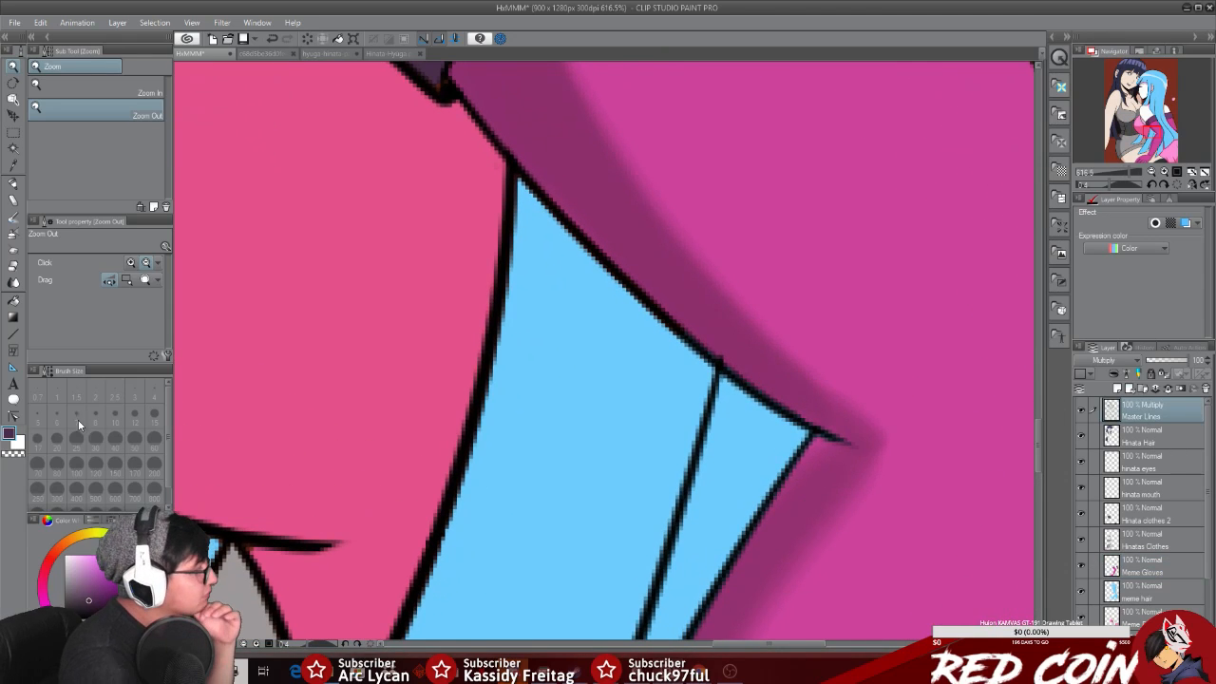
{"action": "left_click", "coordinate": [15, 264]}
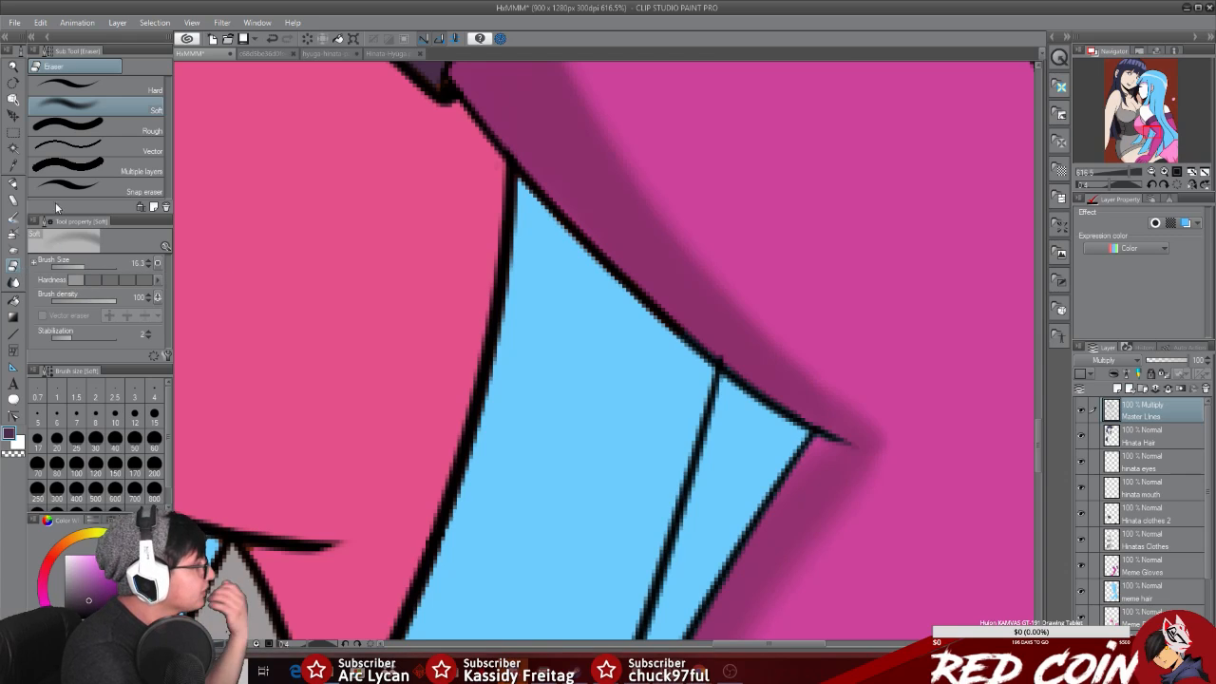
{"action": "left_click", "coordinate": [84, 87]}
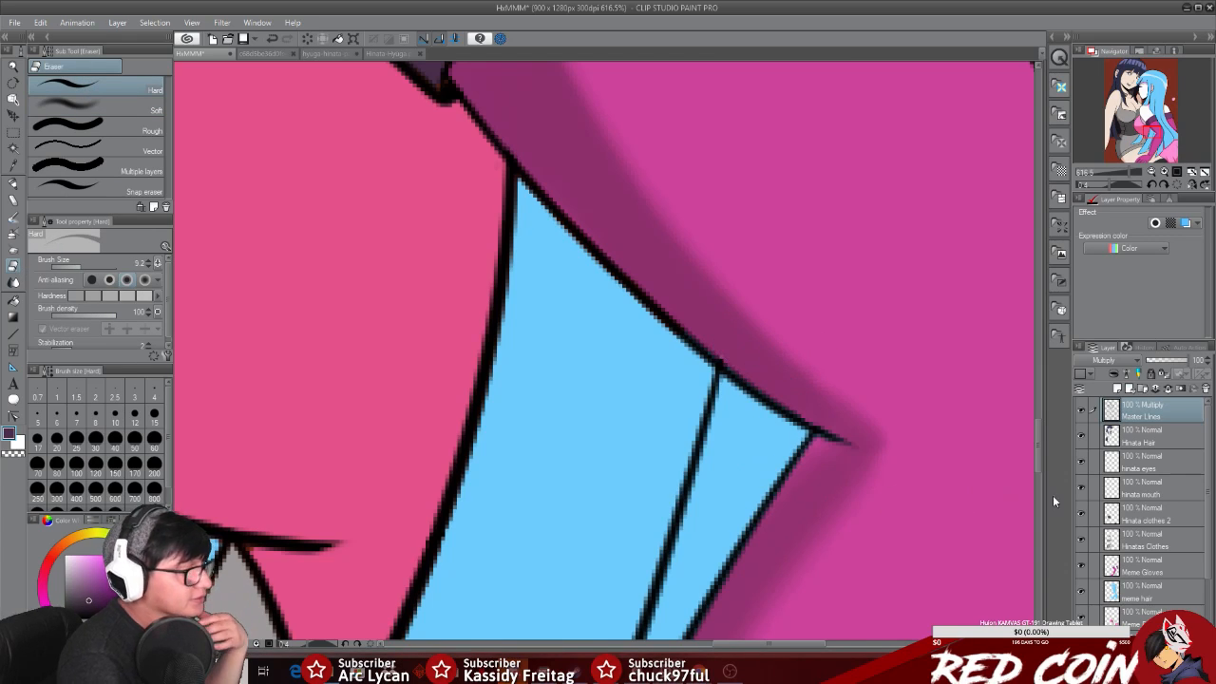
Step: Touch up the spot at the near glove's inner edge on the Meme Gloves layer, using the sampled glove shadow colour and the Marker pen
{"action": "left_click", "coordinate": [1148, 567]}
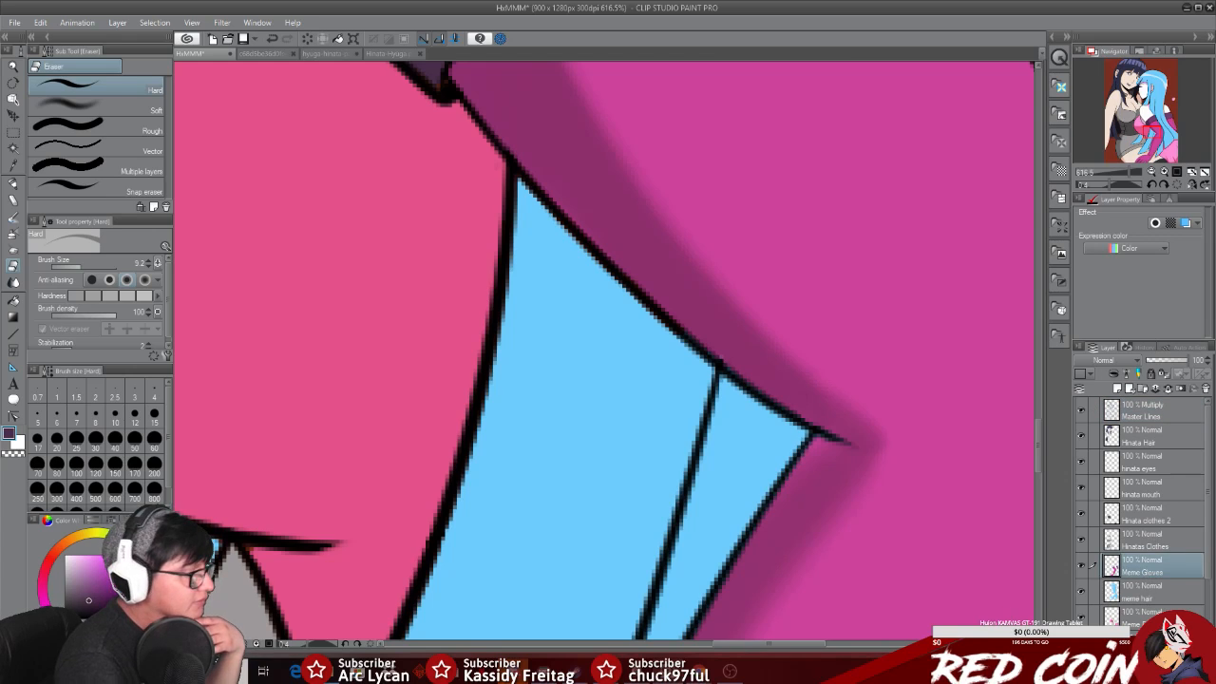
{"action": "left_click", "coordinate": [15, 185]}
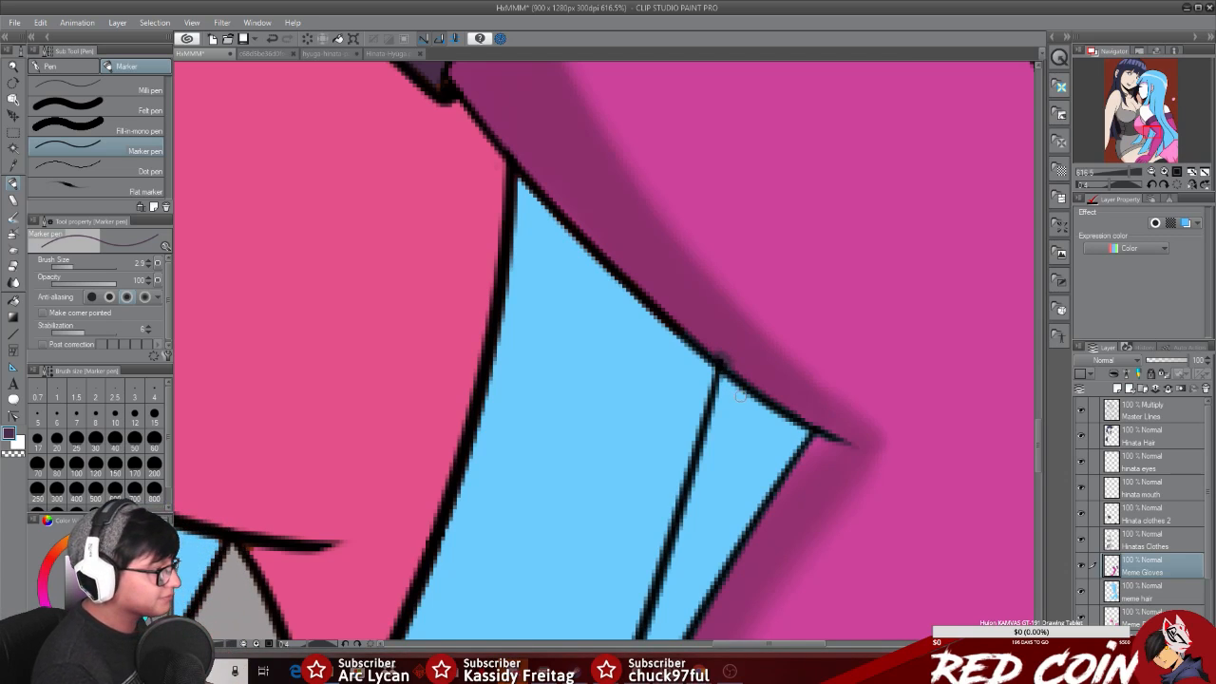
{"action": "left_click", "coordinate": [13, 167]}
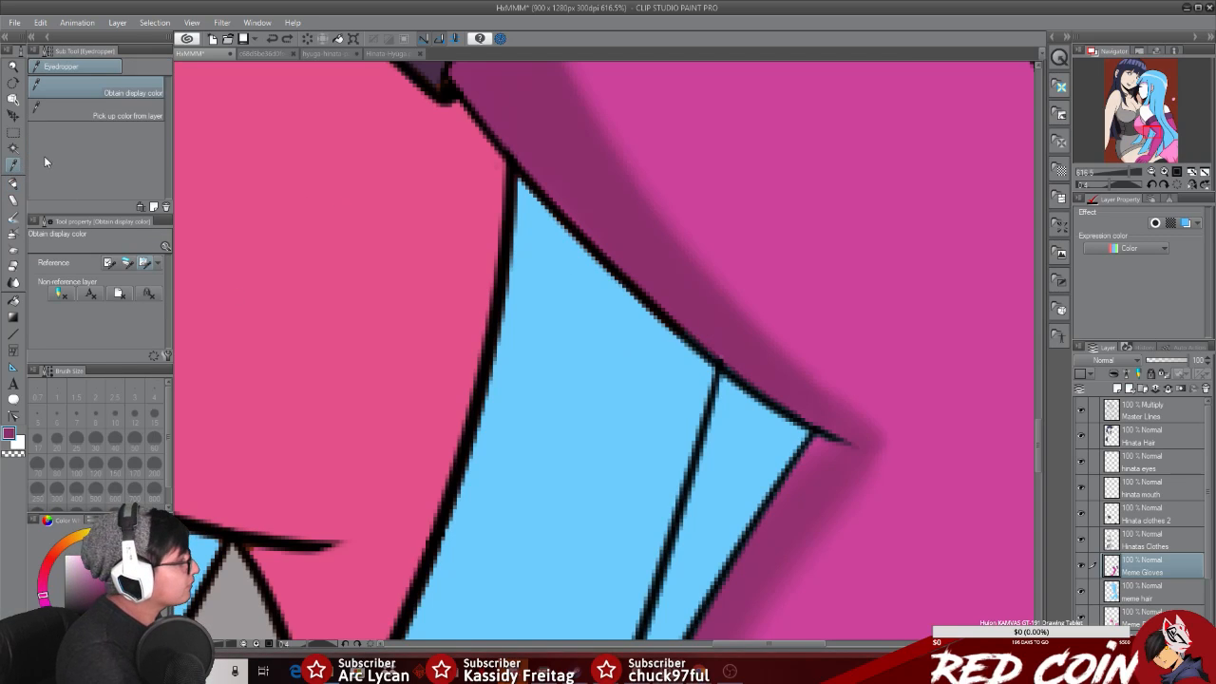
{"action": "left_click", "coordinate": [13, 182]}
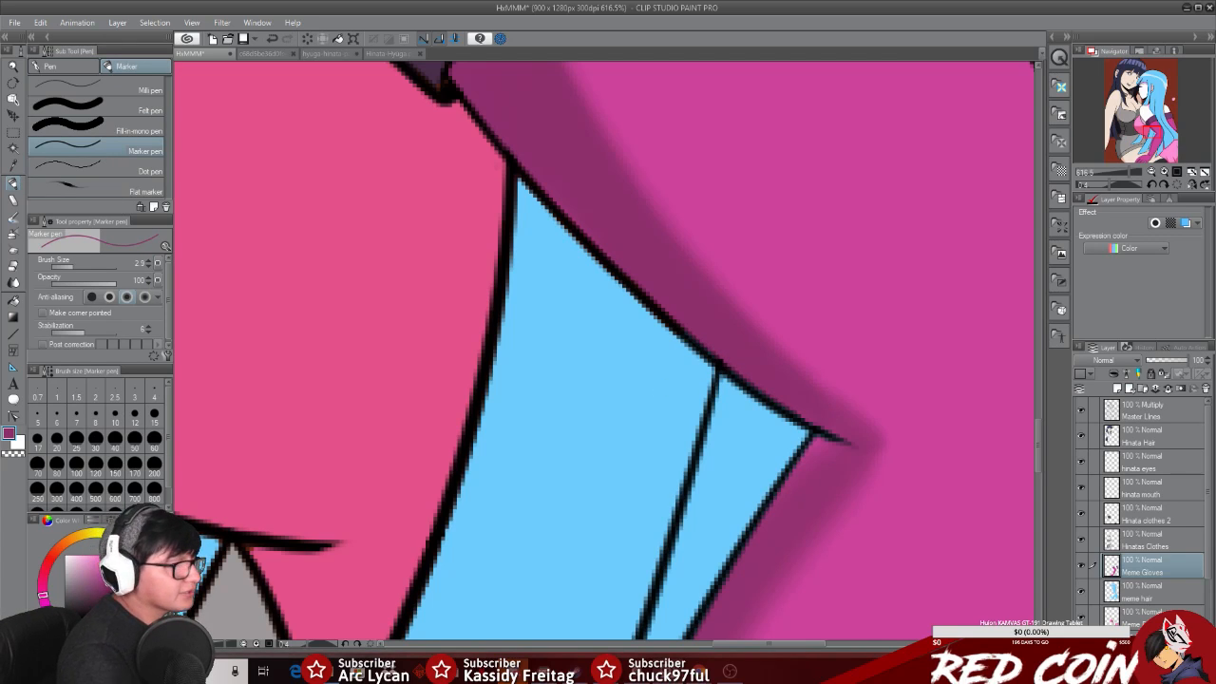
Step: Undo the last stroke and touch up the near cuff's lower corner with the sampled dark purple and the Marker pen
{"action": "left_click_drag", "start_coordinate": [1040, 446], "coordinate": [1040, 425]}
{"action": "key", "text": "ctrl+z"}
{"action": "left_click", "coordinate": [14, 166]}
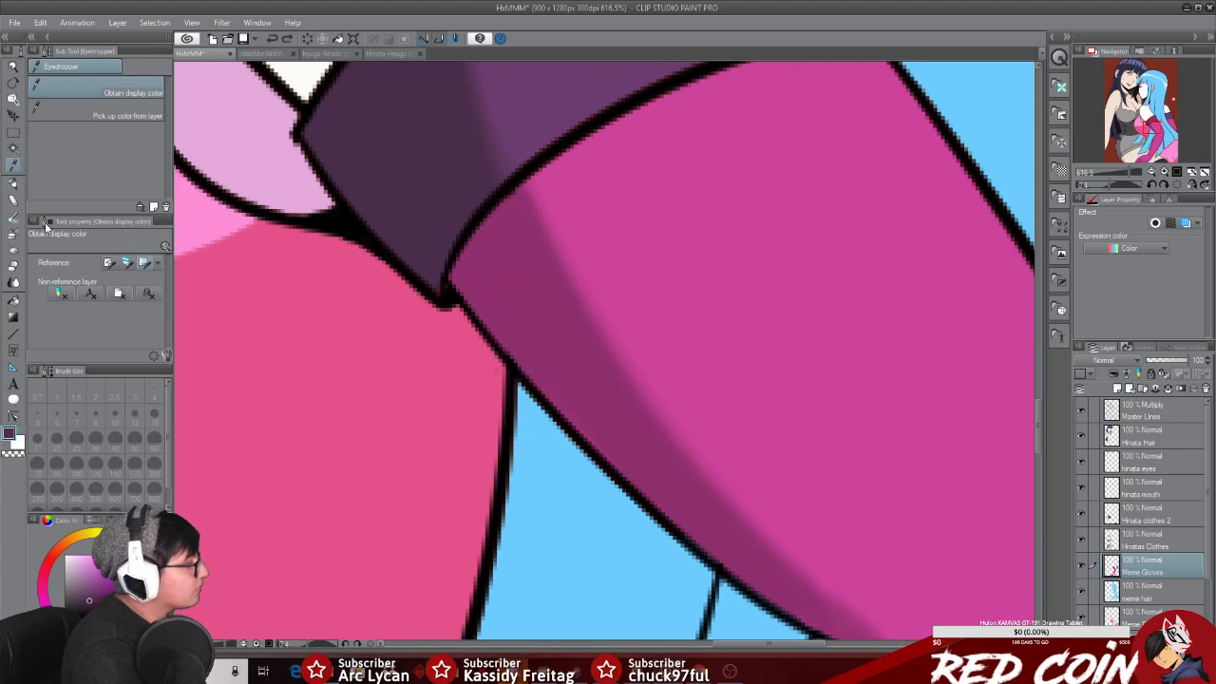
{"action": "left_click", "coordinate": [14, 184]}
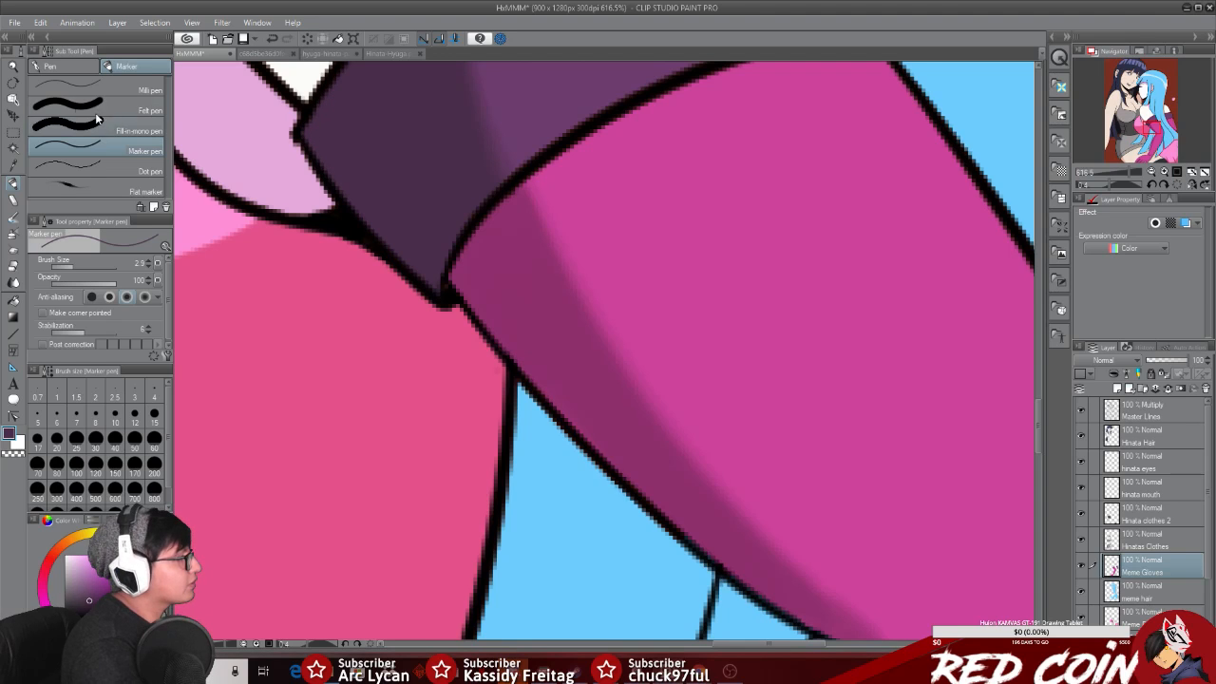
Step: Paint over the light streaks in the grey top's shadow under the bust on the Hinatas Clothes layer, using the sampled grey and the Marker pen
{"action": "left_click", "coordinate": [14, 67]}
{"action": "left_click_drag", "start_coordinate": [672, 463], "coordinate": [599, 470]}
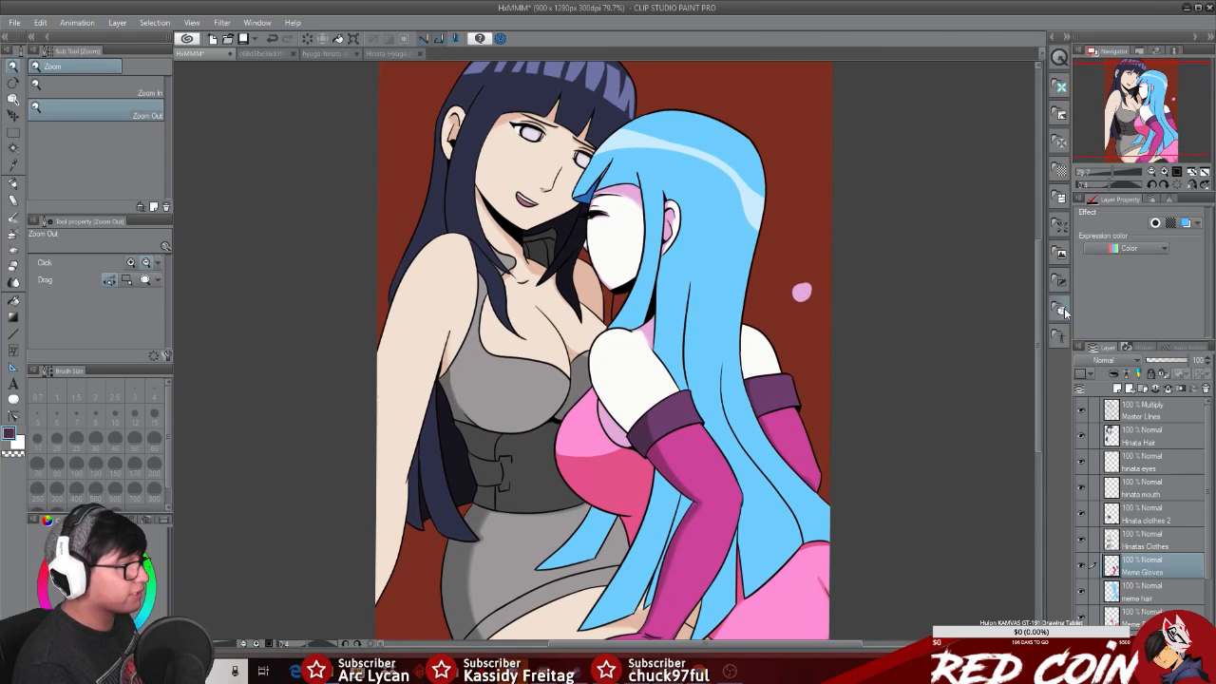
{"action": "left_click_drag", "start_coordinate": [1036, 337], "coordinate": [1038, 379]}
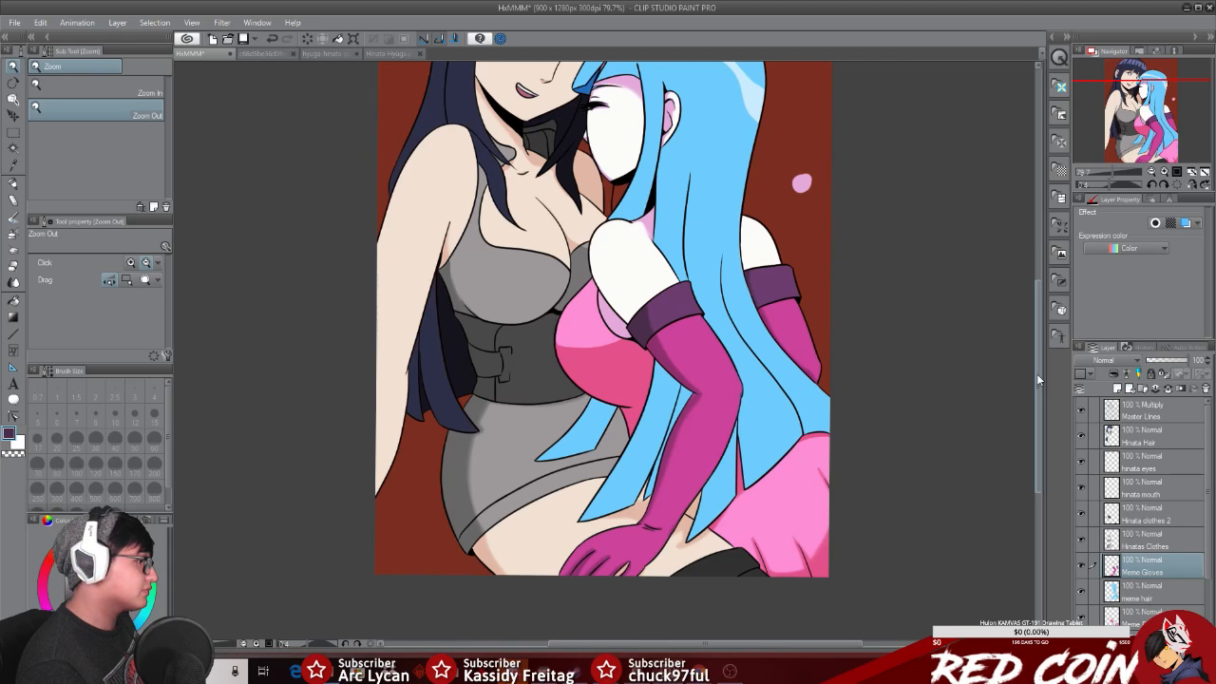
{"action": "left_click_drag", "start_coordinate": [1036, 373], "coordinate": [1039, 343]}
{"action": "left_click_drag", "start_coordinate": [491, 422], "coordinate": [548, 378]}
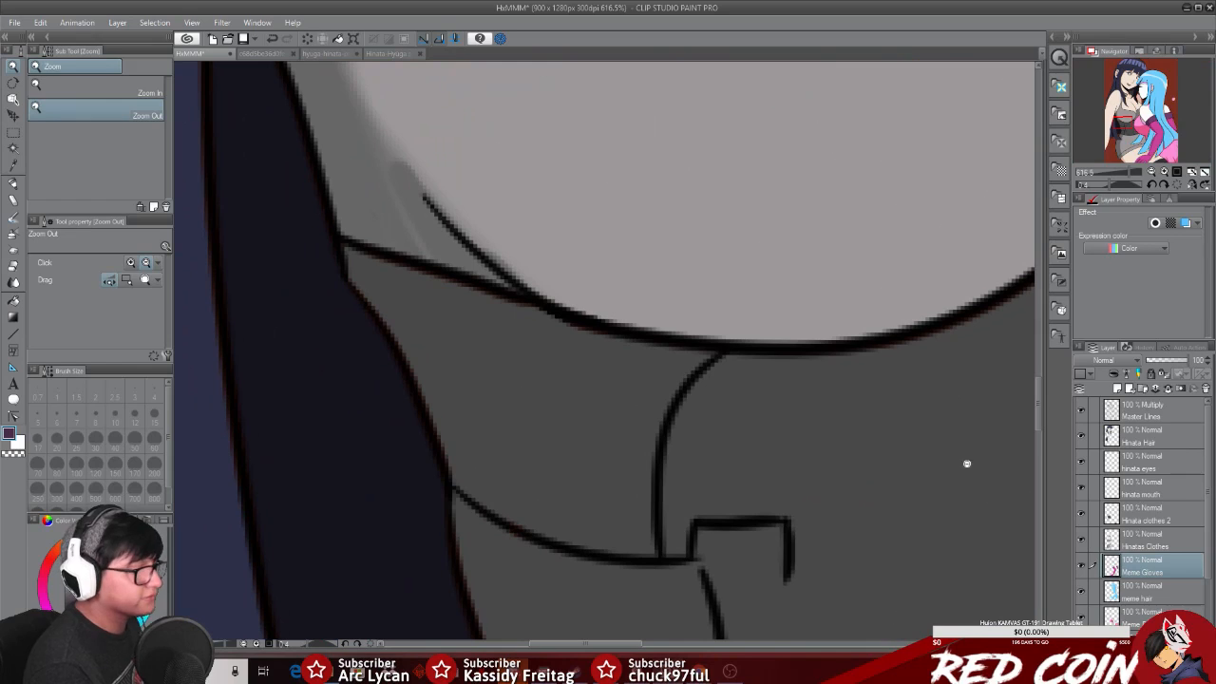
{"action": "left_click", "coordinate": [1107, 542]}
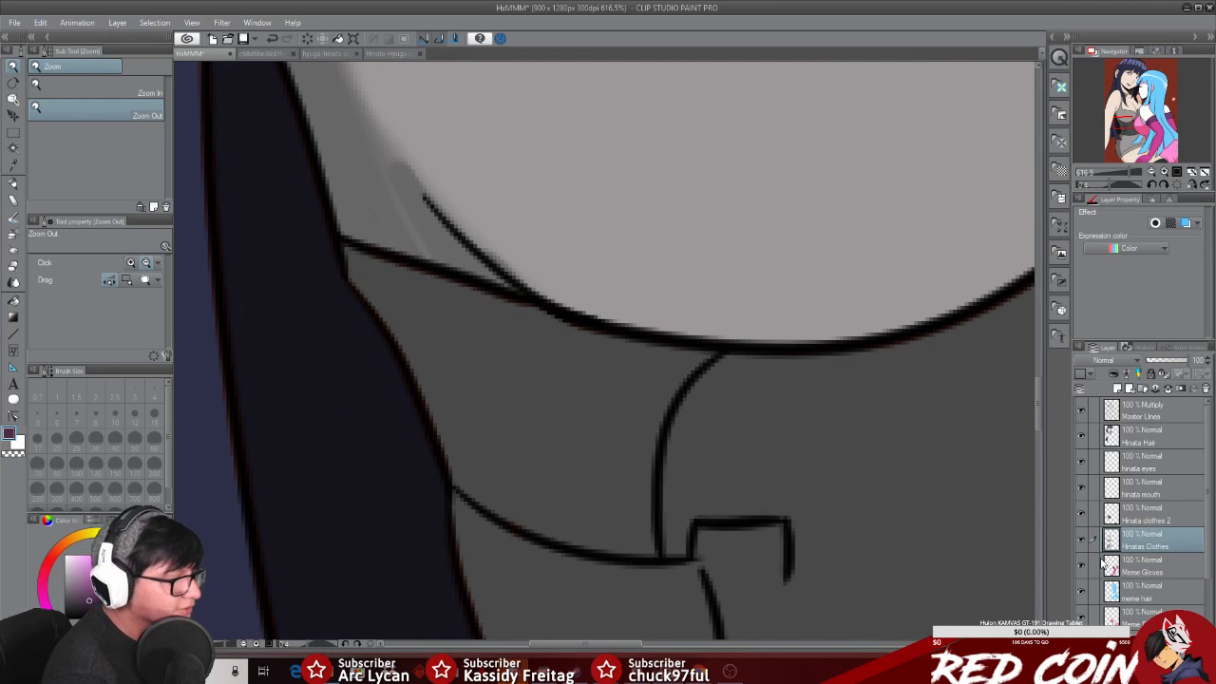
{"action": "left_click", "coordinate": [13, 167]}
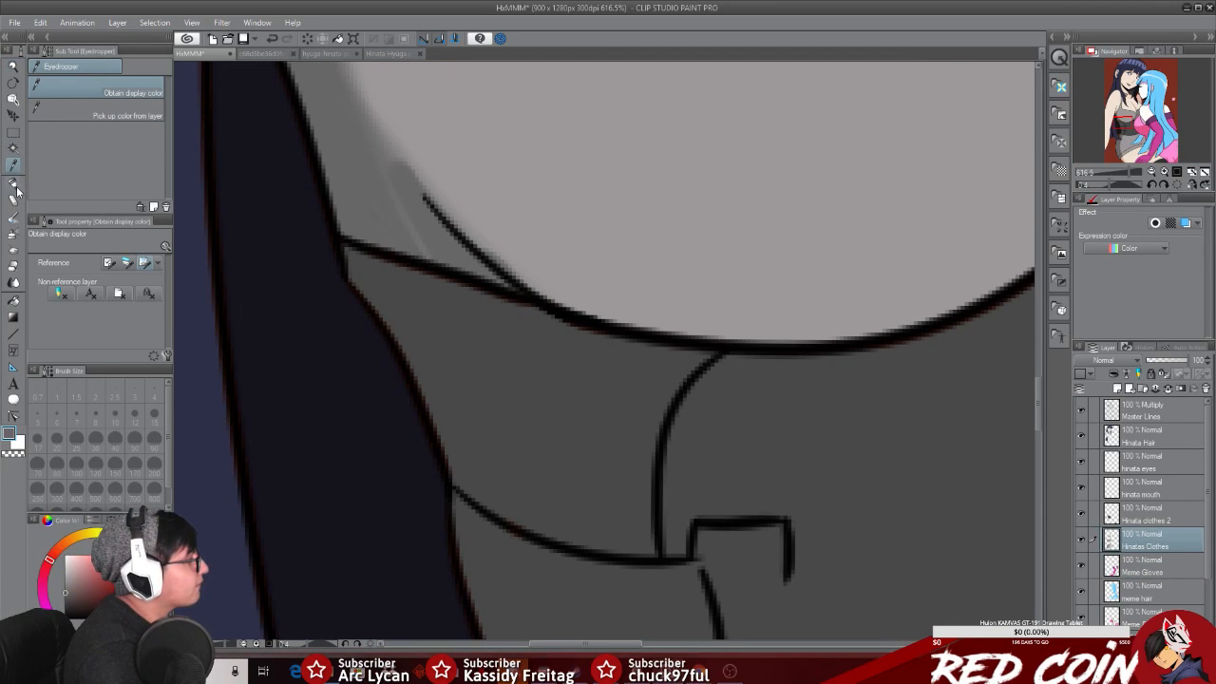
{"action": "left_click", "coordinate": [14, 185]}
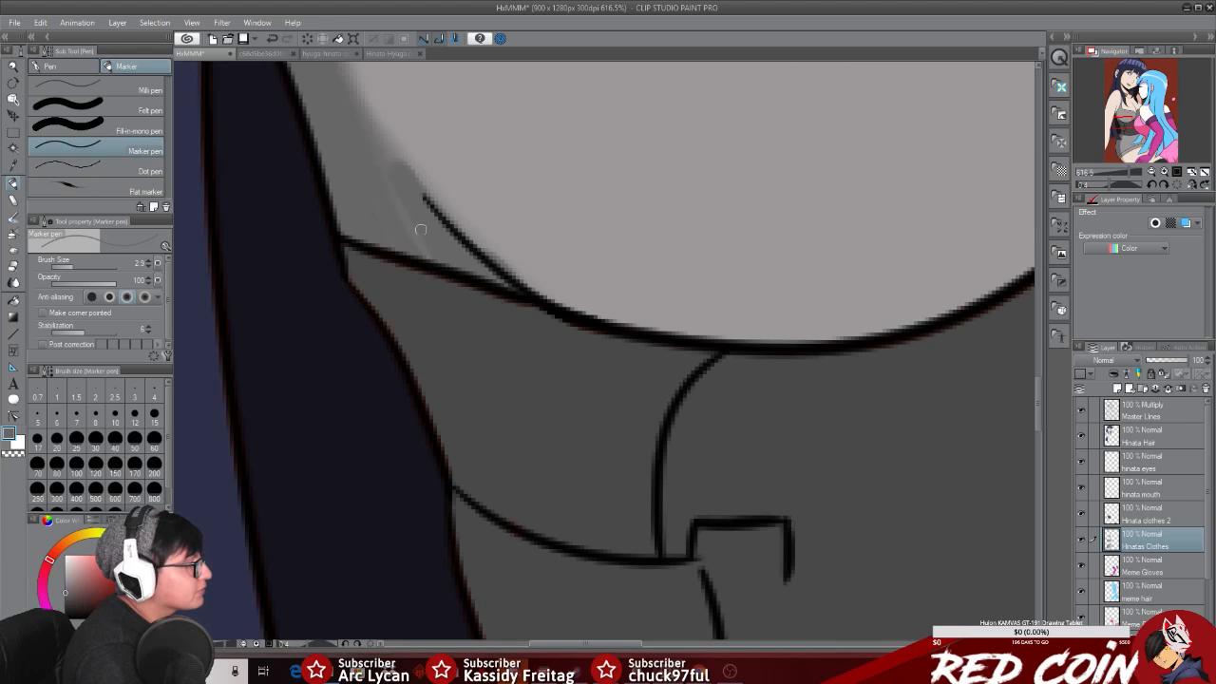
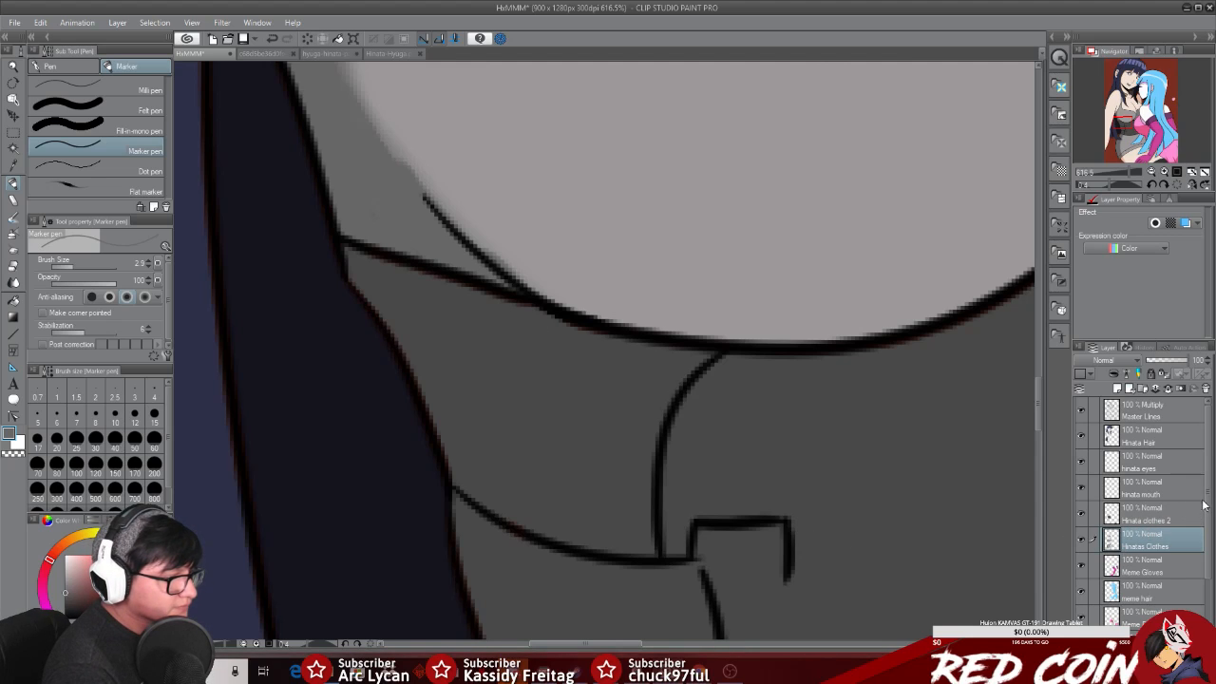
Step: On the Hinata clothes 2 layer, sample the corset's dark grey and pick a darker shade of it for the shadow
{"action": "scroll", "coordinate": [1203, 507], "scroll_direction": "down", "scroll_amount": 1}
{"action": "left_click", "coordinate": [1164, 489]}
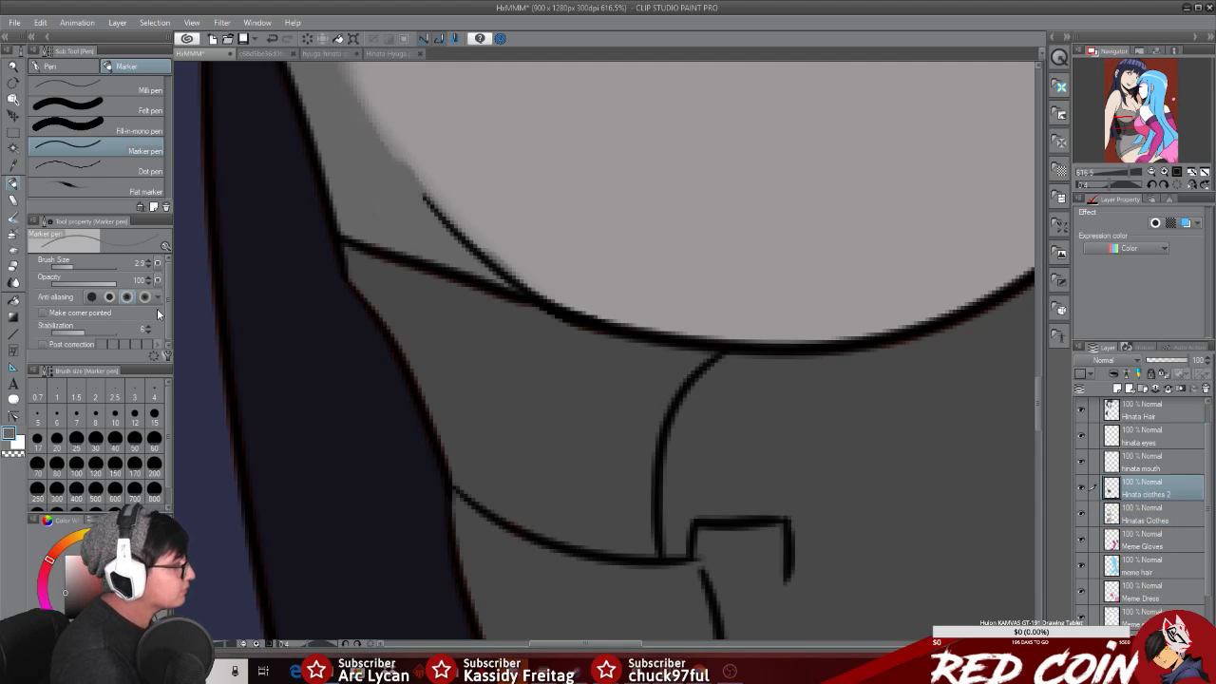
{"action": "left_click", "coordinate": [13, 165]}
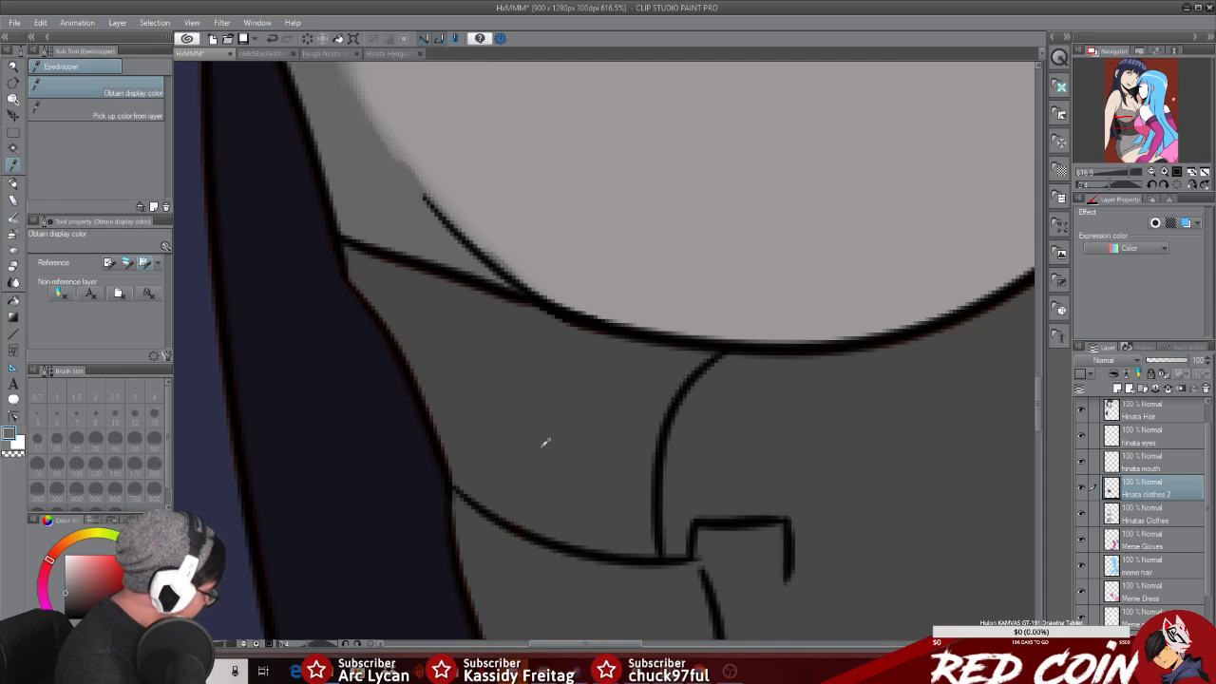
{"action": "left_click", "coordinate": [589, 417]}
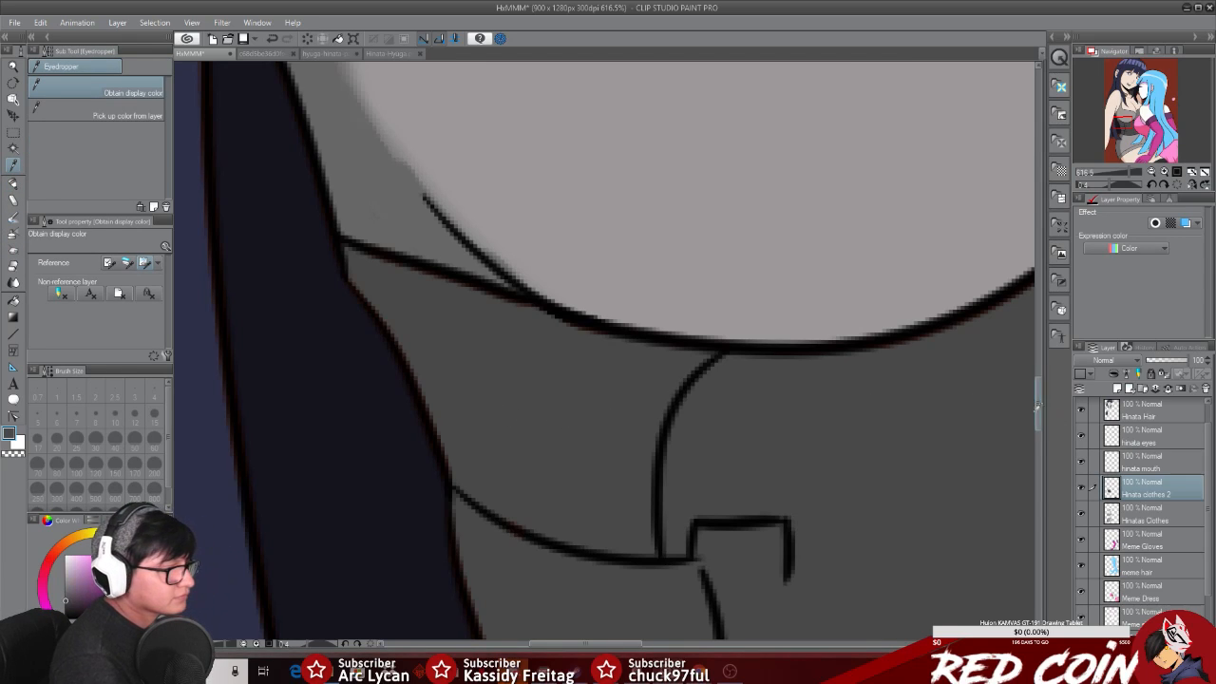
{"action": "left_click_drag", "start_coordinate": [1038, 401], "coordinate": [1041, 430]}
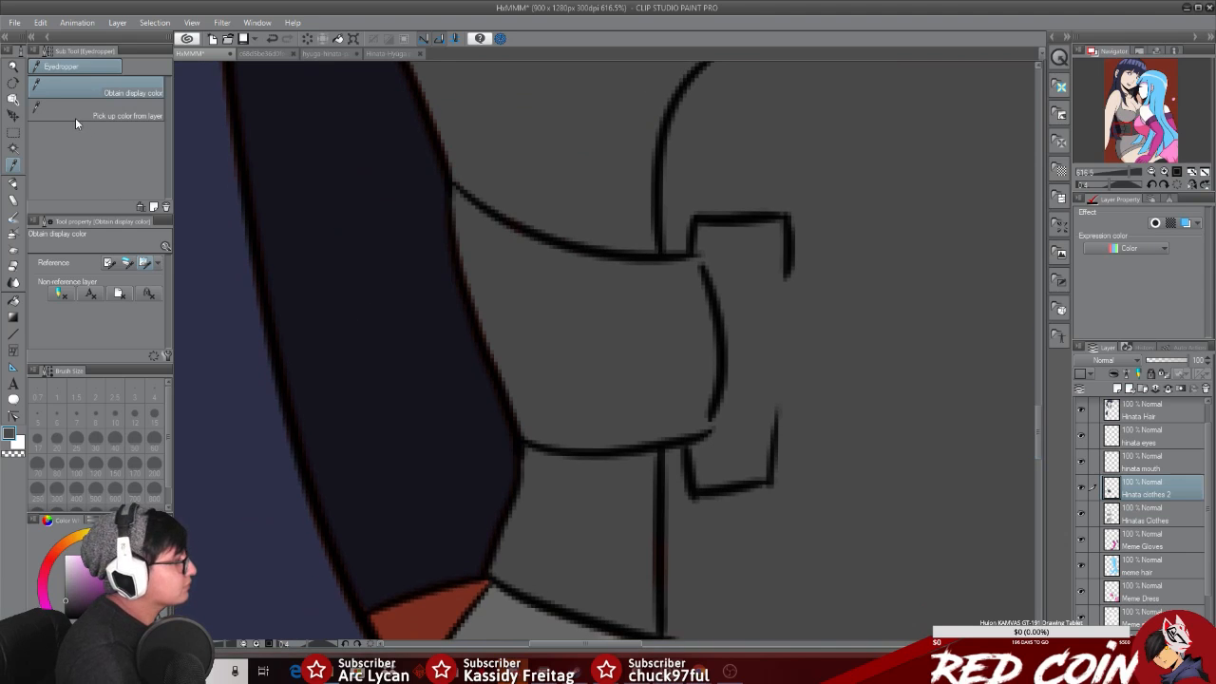
{"action": "left_click", "coordinate": [13, 68]}
{"action": "mouse_move", "coordinate": [827, 442]}
{"action": "left_mouse_down"}
{"action": "mouse_move", "coordinate": [803, 443]}
{"action": "mouse_move", "coordinate": [811, 431]}
{"action": "left_mouse_up"}
{"action": "left_click_drag", "start_coordinate": [678, 340], "coordinate": [722, 329]}
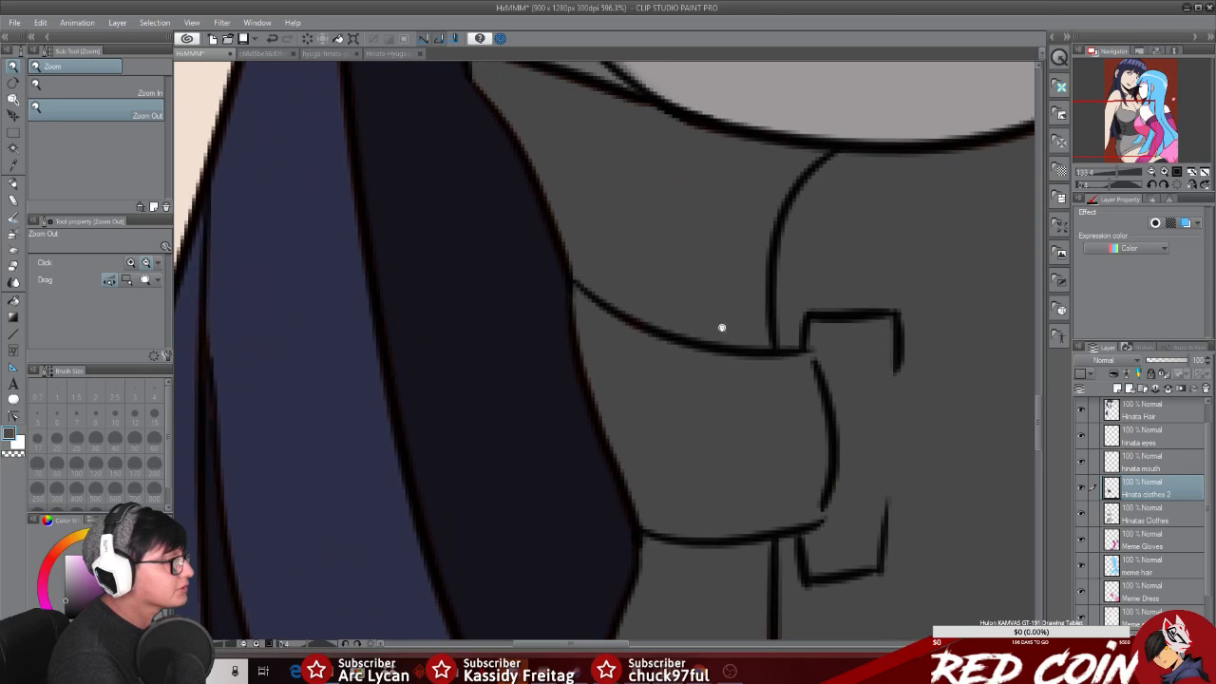
{"action": "left_click", "coordinate": [12, 184]}
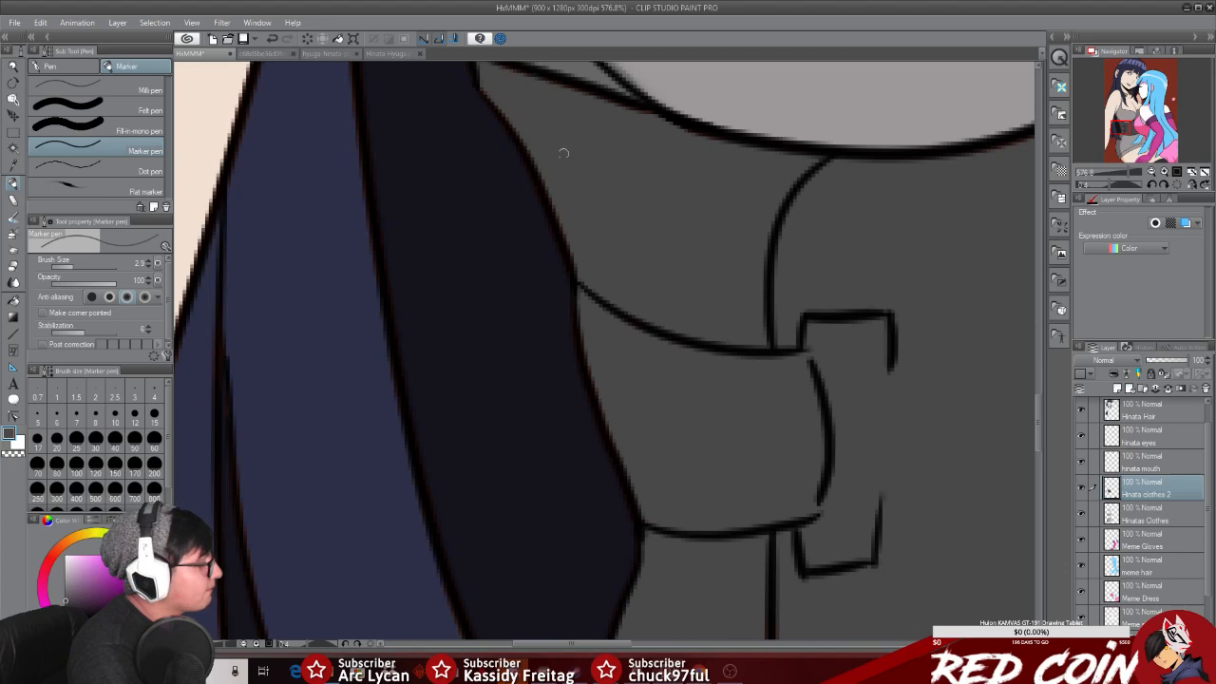
{"action": "left_click", "coordinate": [69, 603]}
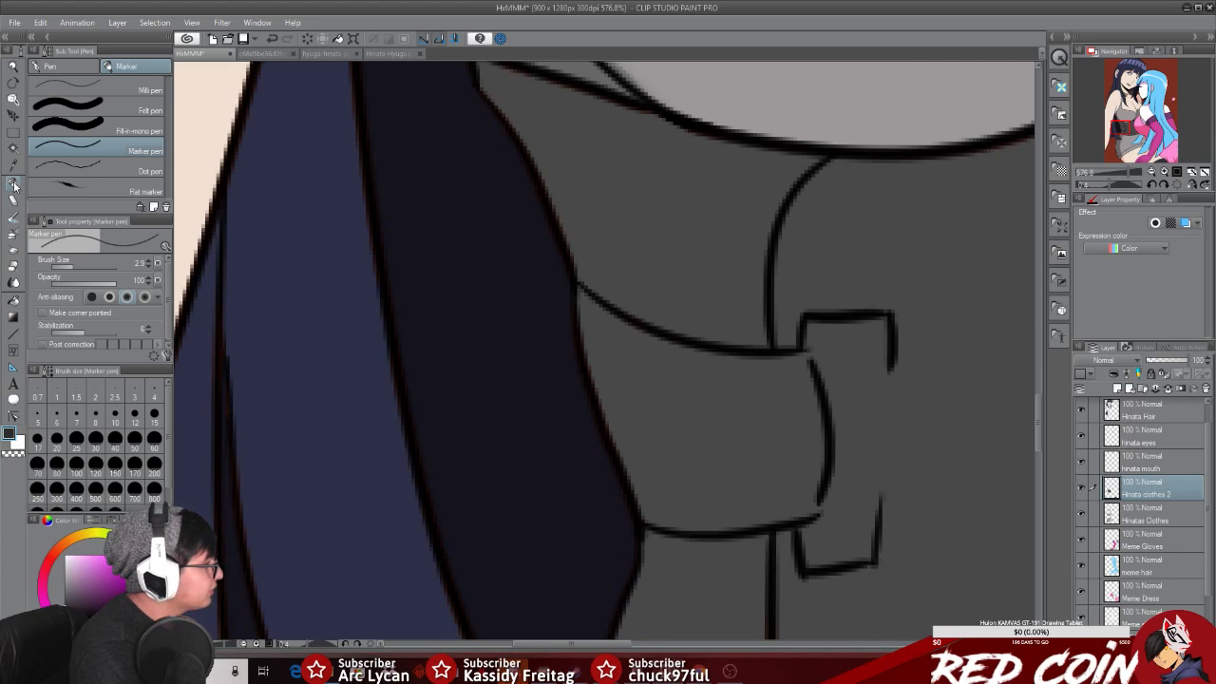
{"action": "mouse_move", "coordinate": [574, 145]}
{"action": "left_mouse_down"}
{"action": "mouse_move", "coordinate": [580, 219]}
{"action": "mouse_move", "coordinate": [567, 123]}
{"action": "mouse_move", "coordinate": [555, 149]}
{"action": "mouse_move", "coordinate": [570, 238]}
{"action": "left_mouse_up"}
{"action": "left_click_drag", "start_coordinate": [549, 166], "coordinate": [558, 209]}
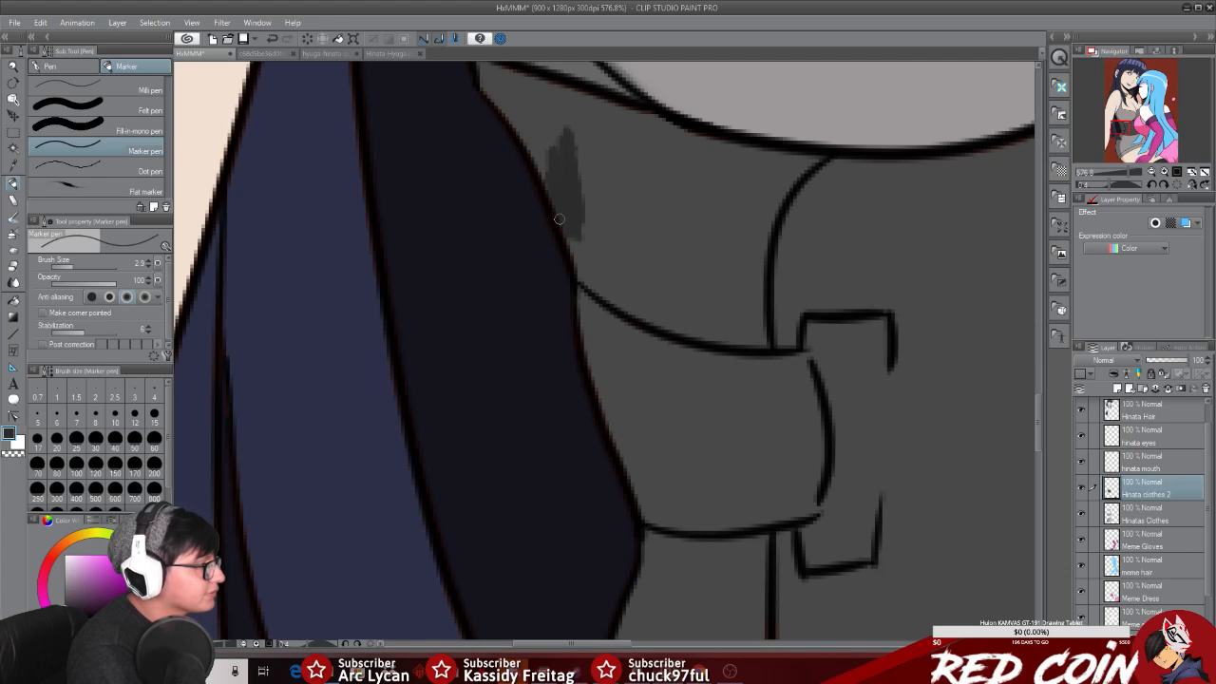
{"action": "left_click_drag", "start_coordinate": [545, 162], "coordinate": [547, 188]}
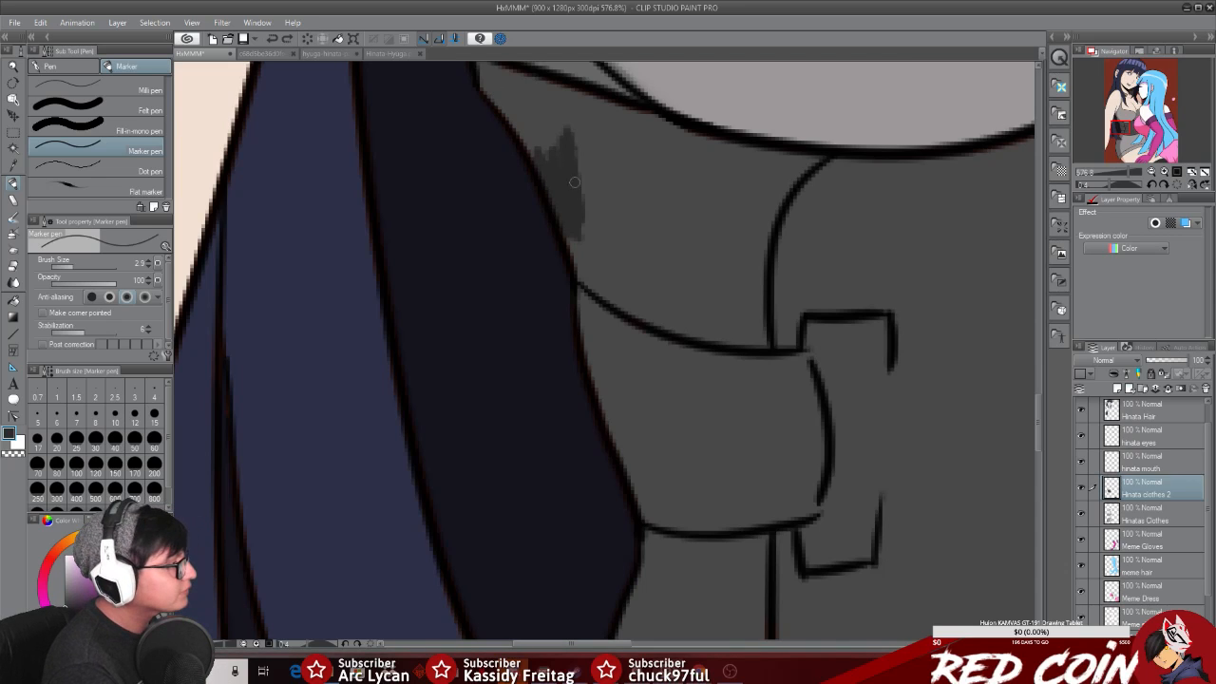
{"action": "key", "text": "ctrl+z"}
{"action": "key", "text": "ctrl+z"}
Step: Select the dark grey corset, airbrush a darker shadow down its side beside the hair with the Hard airbrush, and deselect
{"action": "key", "text": "w"}
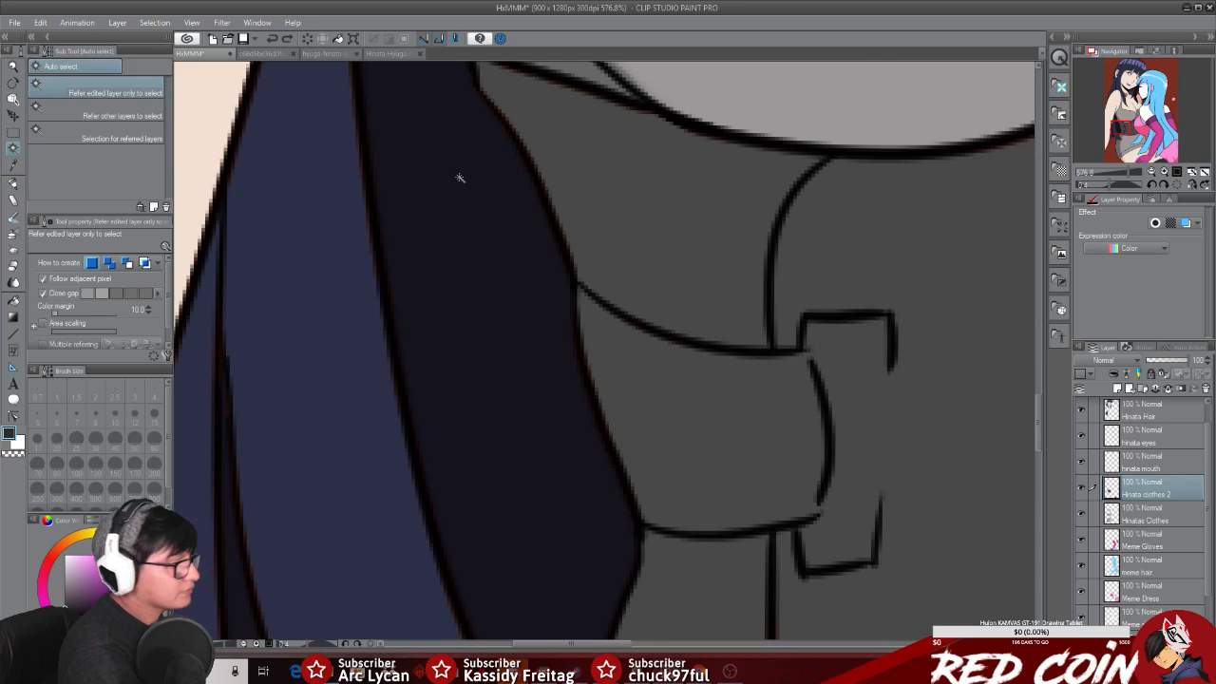
{"action": "left_click", "coordinate": [635, 210]}
{"action": "left_click", "coordinate": [14, 67]}
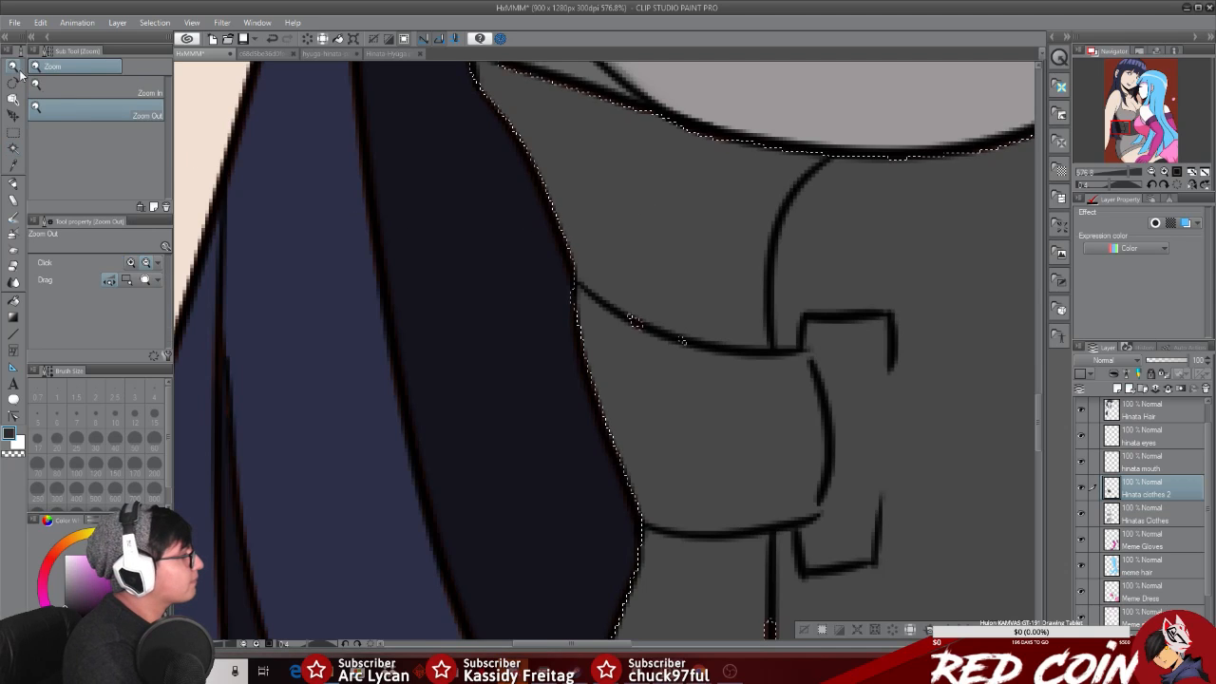
{"action": "left_click_drag", "start_coordinate": [792, 349], "coordinate": [756, 343]}
{"action": "left_click_drag", "start_coordinate": [648, 645], "coordinate": [670, 645]}
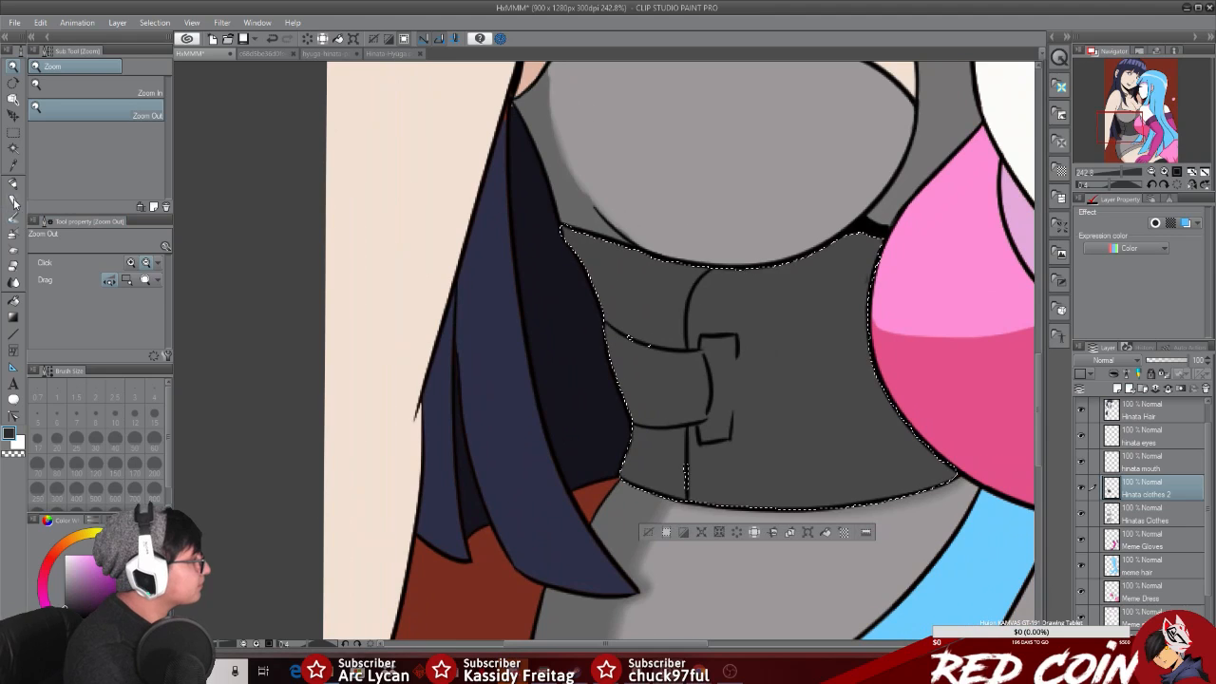
{"action": "left_click", "coordinate": [13, 233]}
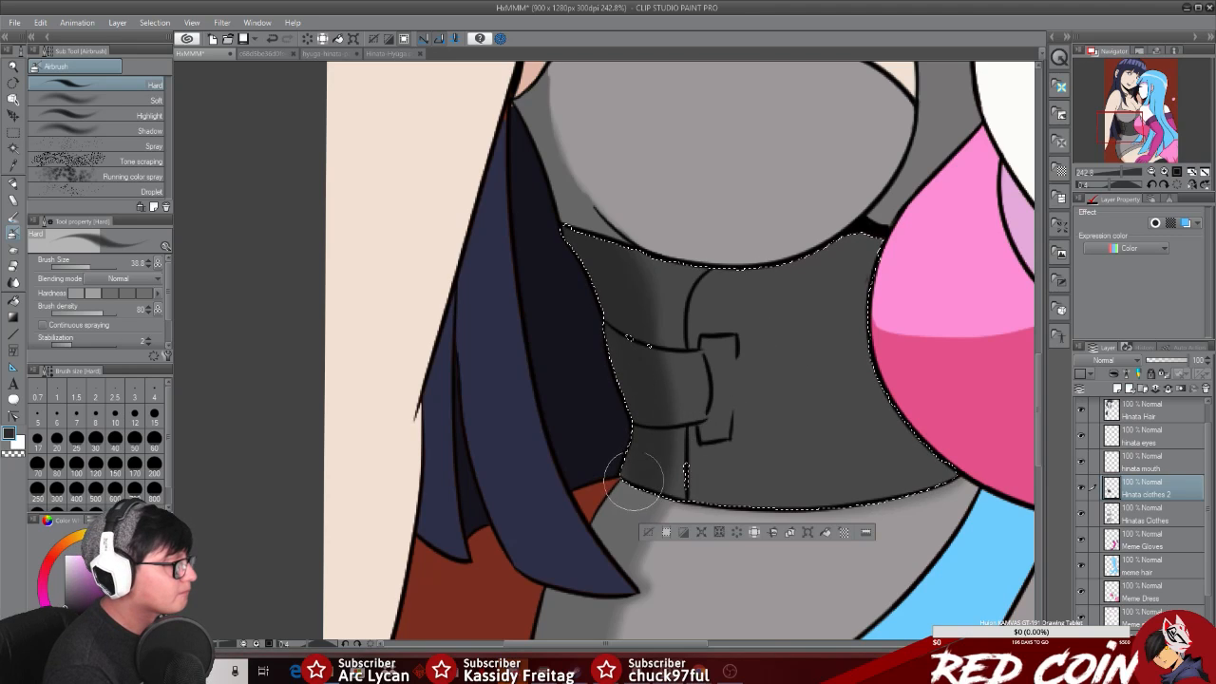
{"action": "left_click", "coordinate": [646, 532]}
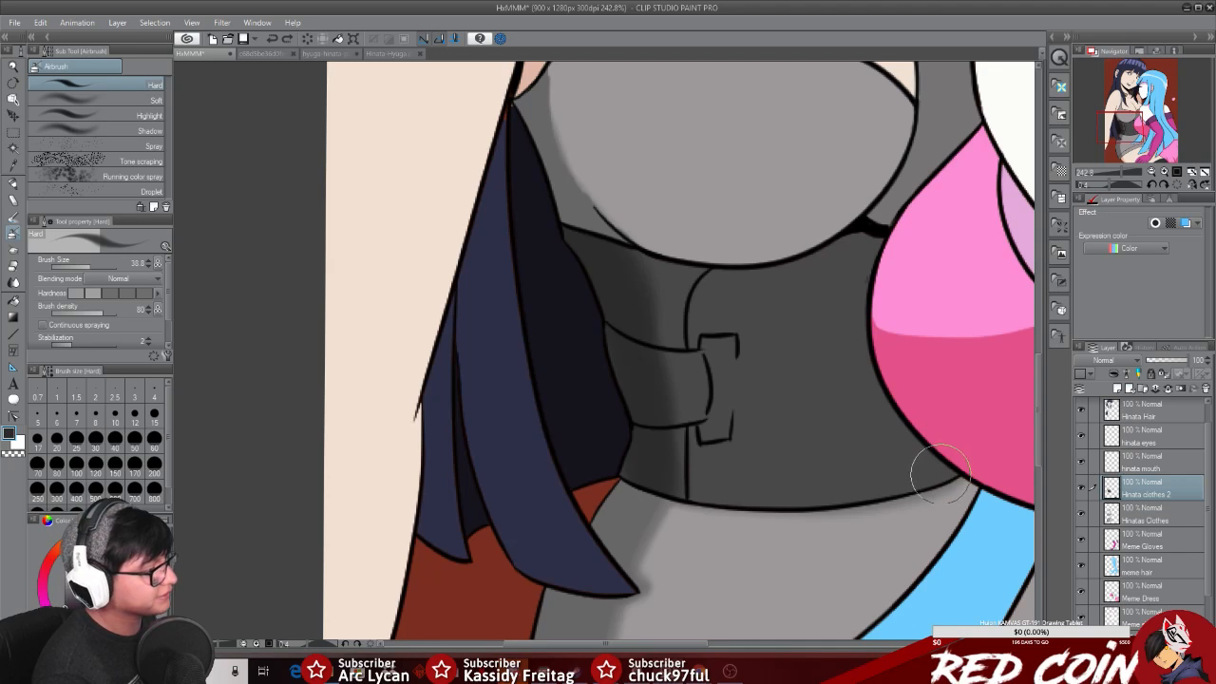
Step: Cover the reddish fringe along the corset's upper edge beside the pink dress with the Marker pen, and add a thin Hard airbrush shadow there
{"action": "left_click_drag", "start_coordinate": [654, 646], "coordinate": [718, 643]}
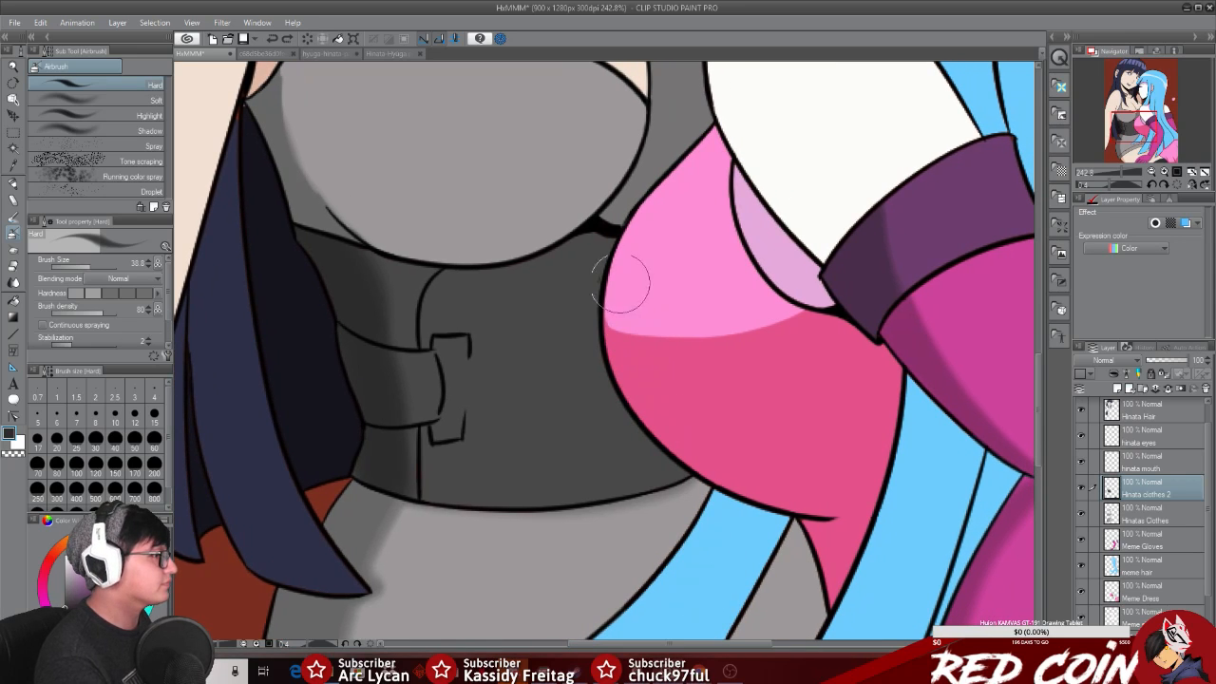
{"action": "left_click", "coordinate": [14, 66]}
{"action": "left_click_drag", "start_coordinate": [568, 229], "coordinate": [596, 234]}
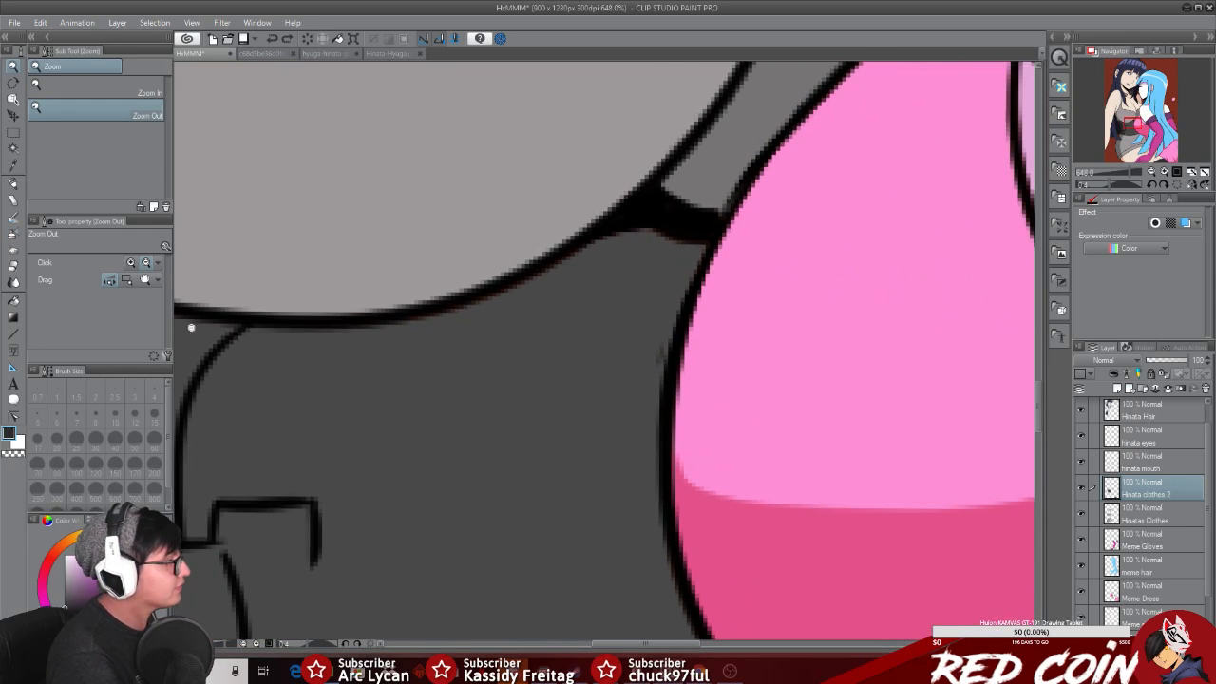
{"action": "left_click", "coordinate": [14, 183]}
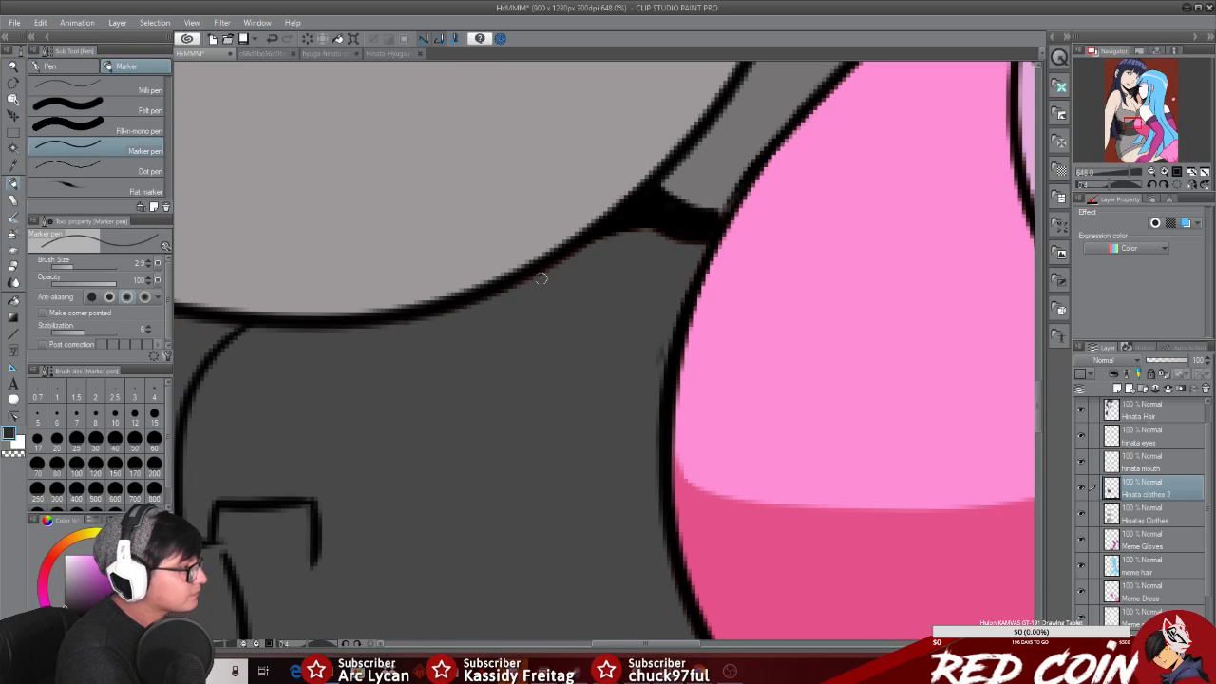
{"action": "mouse_move", "coordinate": [502, 289]}
{"action": "left_mouse_down"}
{"action": "mouse_move", "coordinate": [605, 237]}
{"action": "mouse_move", "coordinate": [662, 231]}
{"action": "left_mouse_up"}
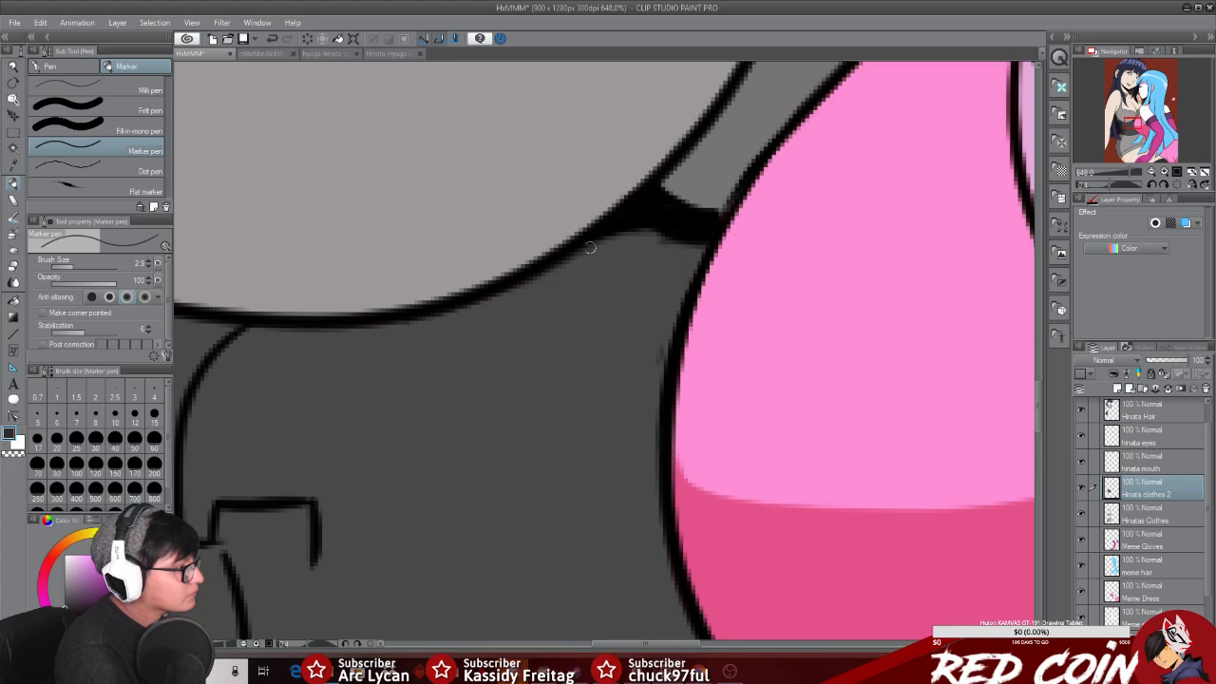
{"action": "left_click", "coordinate": [13, 237]}
{"action": "left_click_drag", "start_coordinate": [89, 266], "coordinate": [76, 266]}
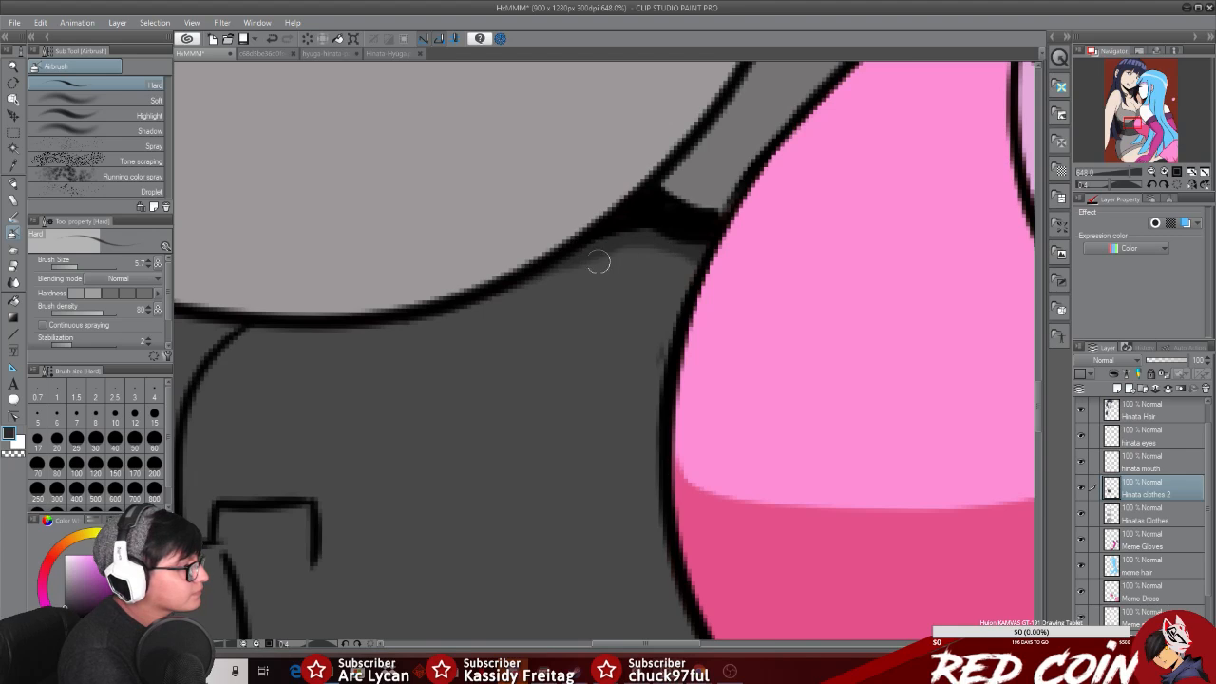
Step: Make Master Lines the active layer and switch to the Hard eraser
{"action": "left_click", "coordinate": [1161, 409]}
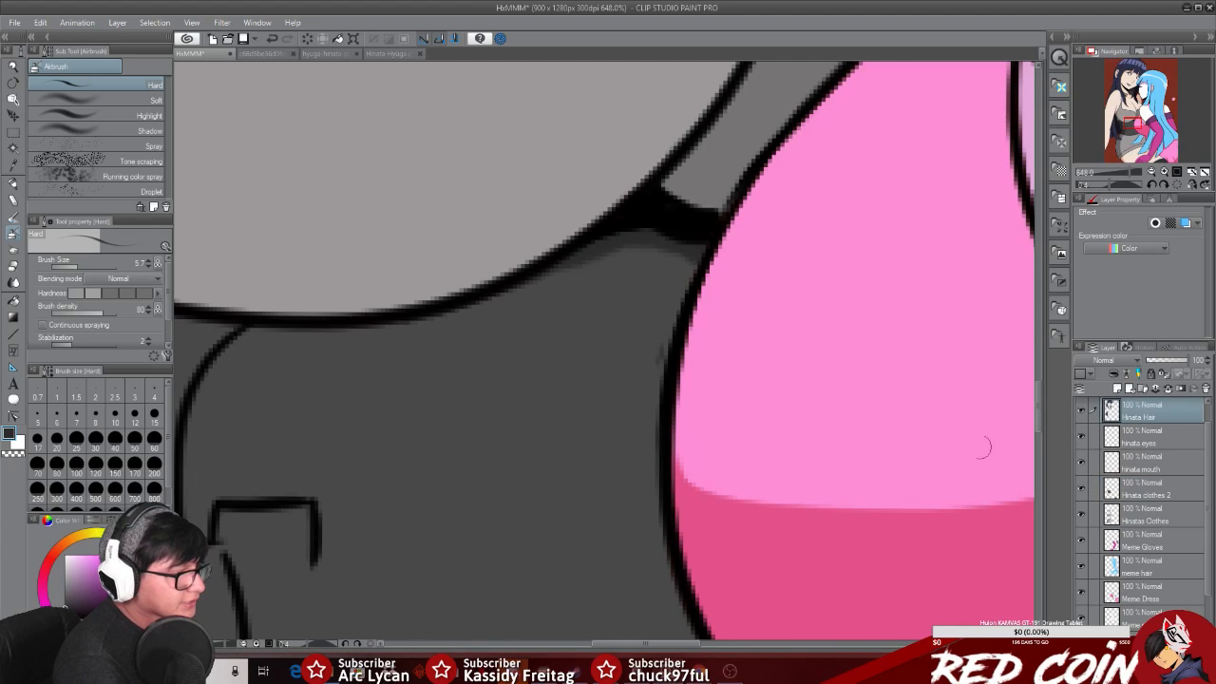
{"action": "left_click_drag", "start_coordinate": [1209, 542], "coordinate": [1210, 526]}
{"action": "double_click", "coordinate": [1168, 421]}
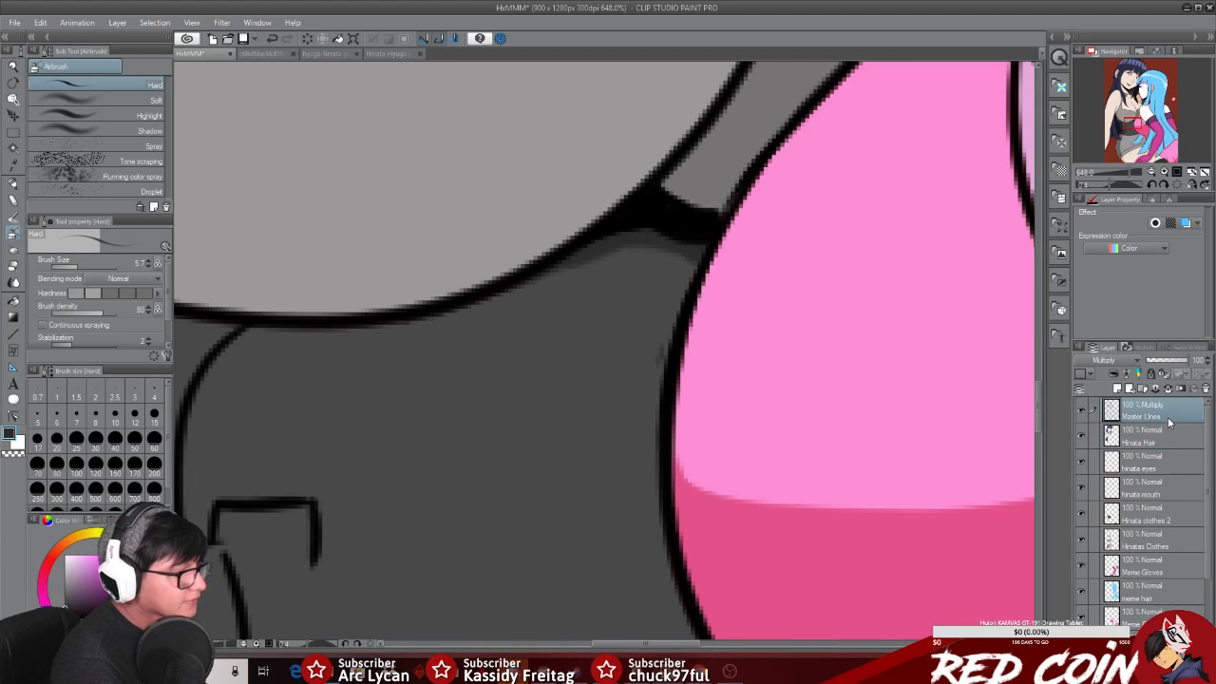
{"action": "key", "text": "Return"}
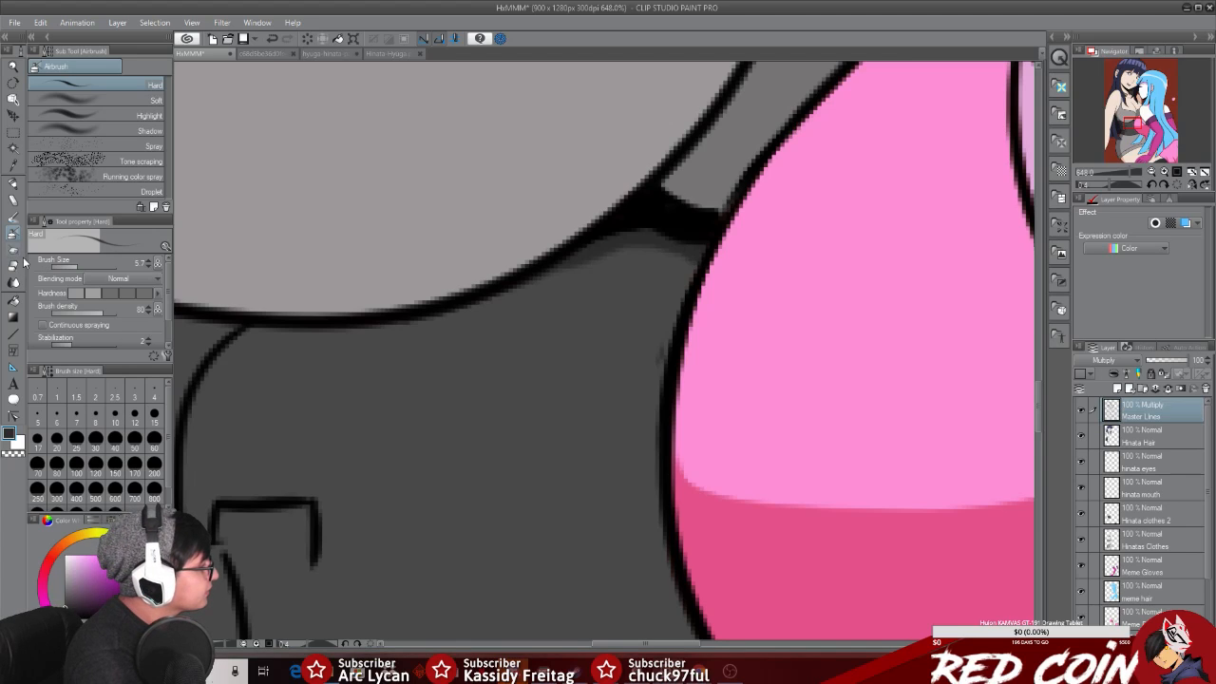
{"action": "left_click", "coordinate": [13, 268]}
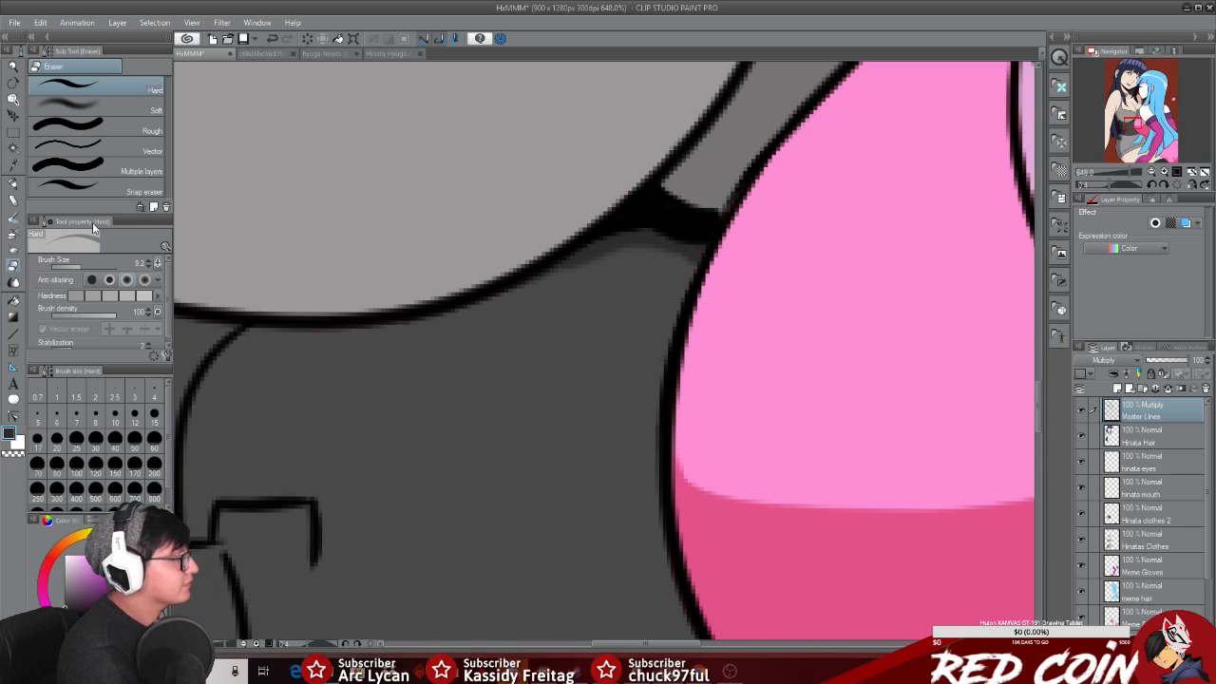
Step: Pick a muted teal and fill the background on Layer 2 with it
{"action": "left_click", "coordinate": [12, 68]}
{"action": "left_click_drag", "start_coordinate": [772, 501], "coordinate": [682, 489]}
{"action": "left_click_drag", "start_coordinate": [690, 646], "coordinate": [755, 650]}
{"action": "left_click_drag", "start_coordinate": [1038, 336], "coordinate": [1037, 391]}
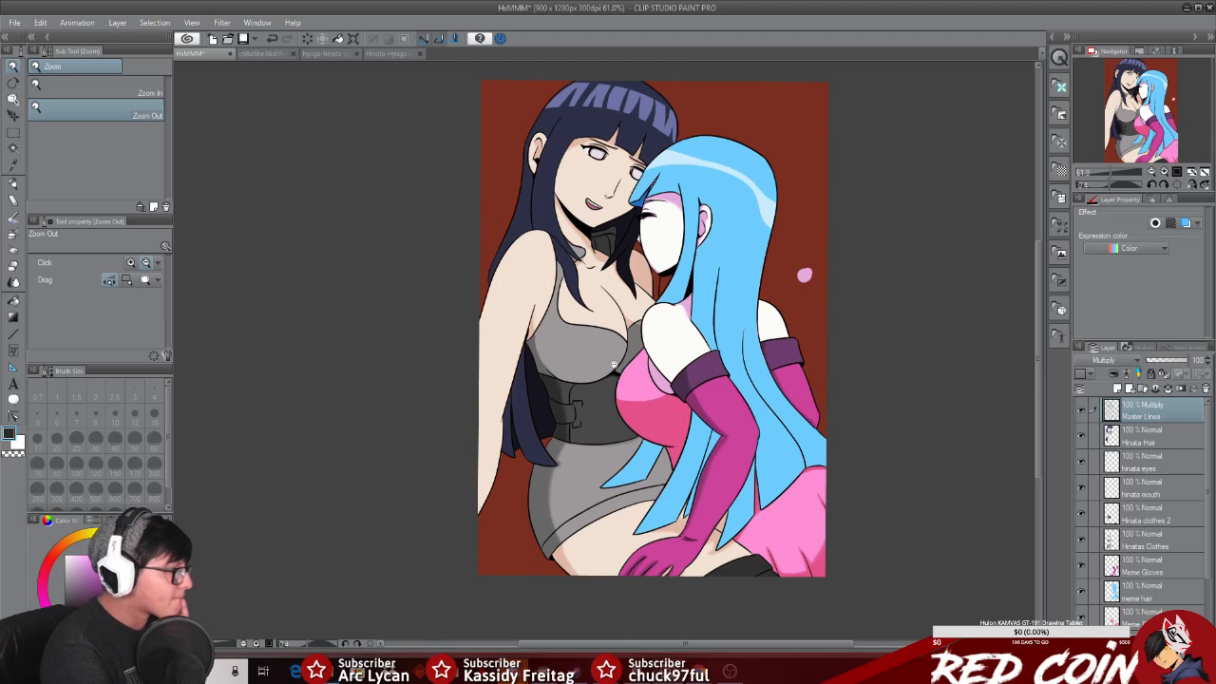
{"action": "left_click_drag", "start_coordinate": [1207, 532], "coordinate": [1207, 602]}
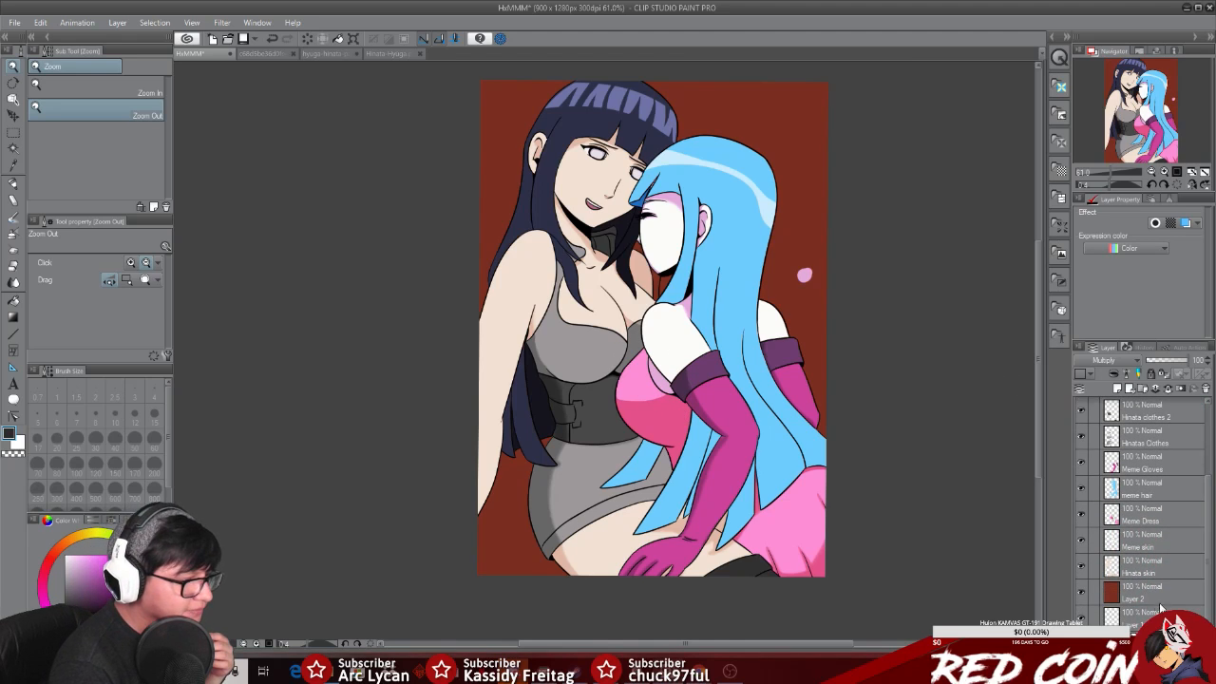
{"action": "left_click", "coordinate": [1143, 591]}
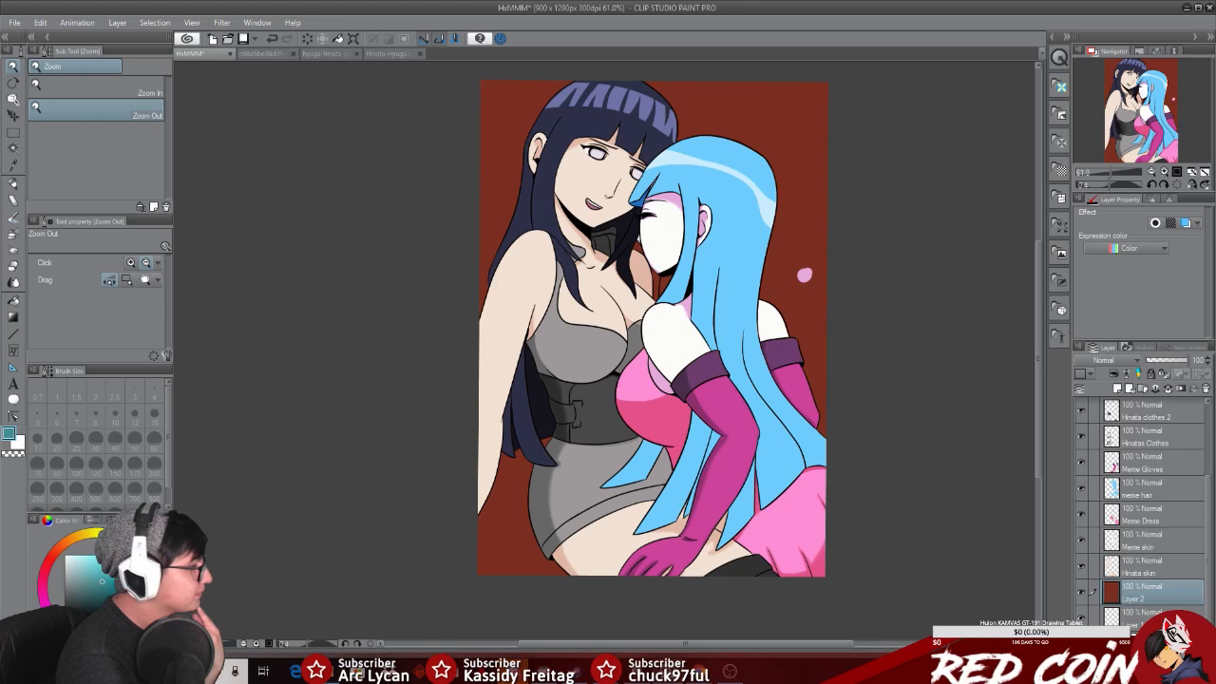
{"action": "left_click", "coordinate": [13, 303]}
{"action": "left_click", "coordinate": [518, 540]}
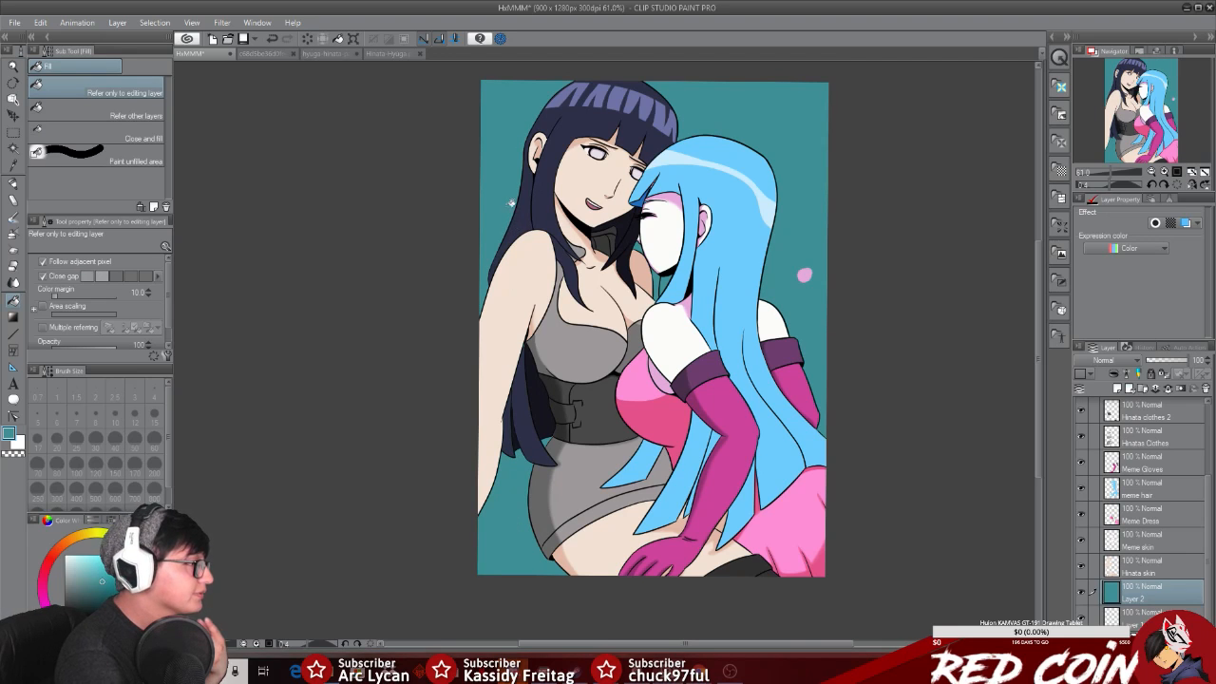
Step: Erase the blue spill from the narrow gap between the hair tips beside the glove on the meme hair layer, using the Hard eraser
{"action": "left_click", "coordinate": [14, 64]}
{"action": "mouse_move", "coordinate": [526, 190]}
{"action": "left_mouse_down"}
{"action": "mouse_move", "coordinate": [620, 197]}
{"action": "mouse_move", "coordinate": [561, 196]}
{"action": "mouse_move", "coordinate": [539, 180]}
{"action": "left_mouse_up"}
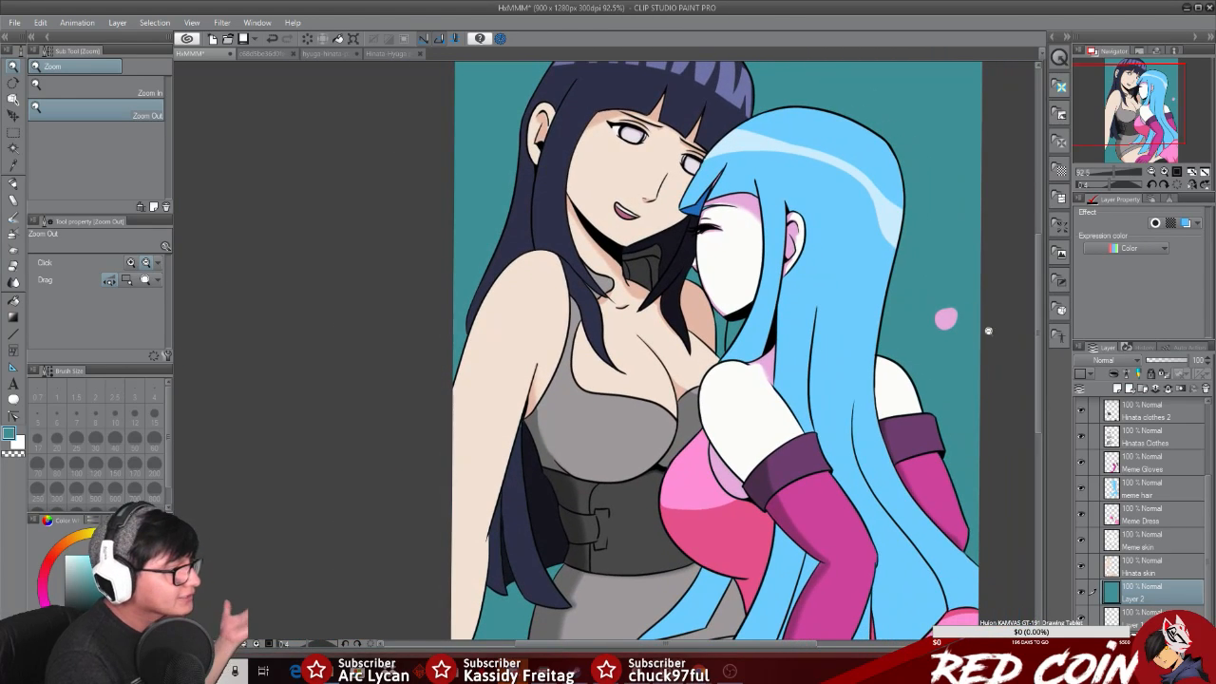
{"action": "left_click_drag", "start_coordinate": [1038, 384], "coordinate": [1037, 464]}
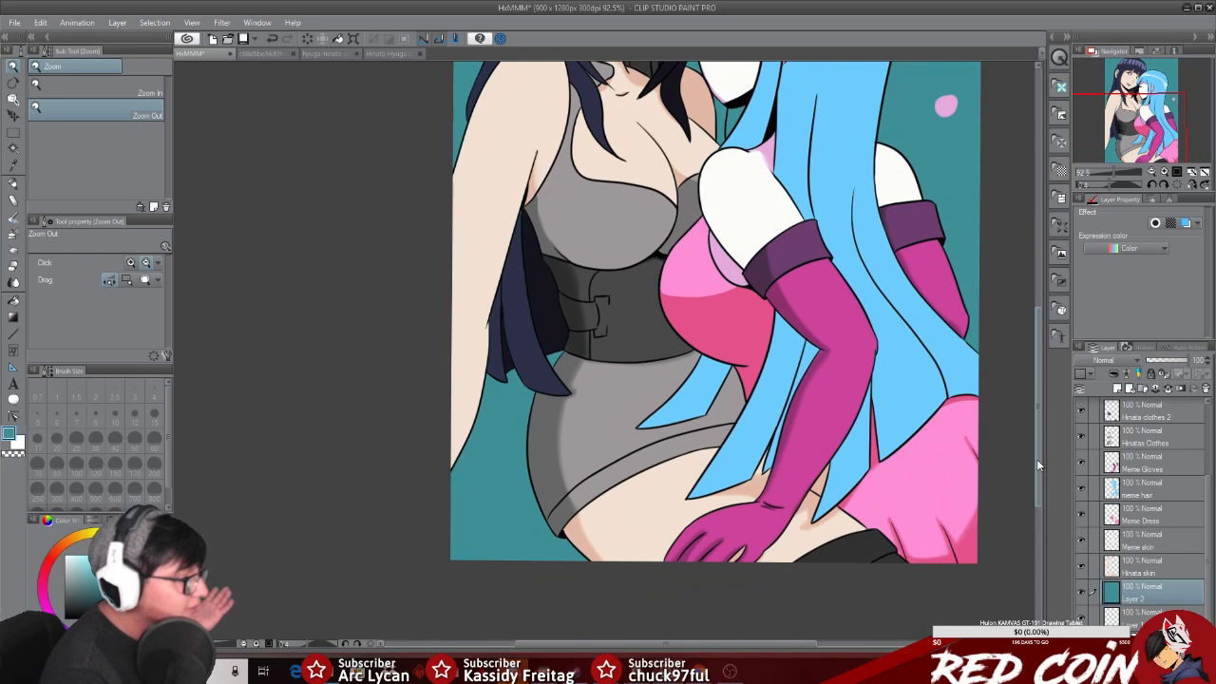
{"action": "left_click_drag", "start_coordinate": [780, 495], "coordinate": [681, 347]}
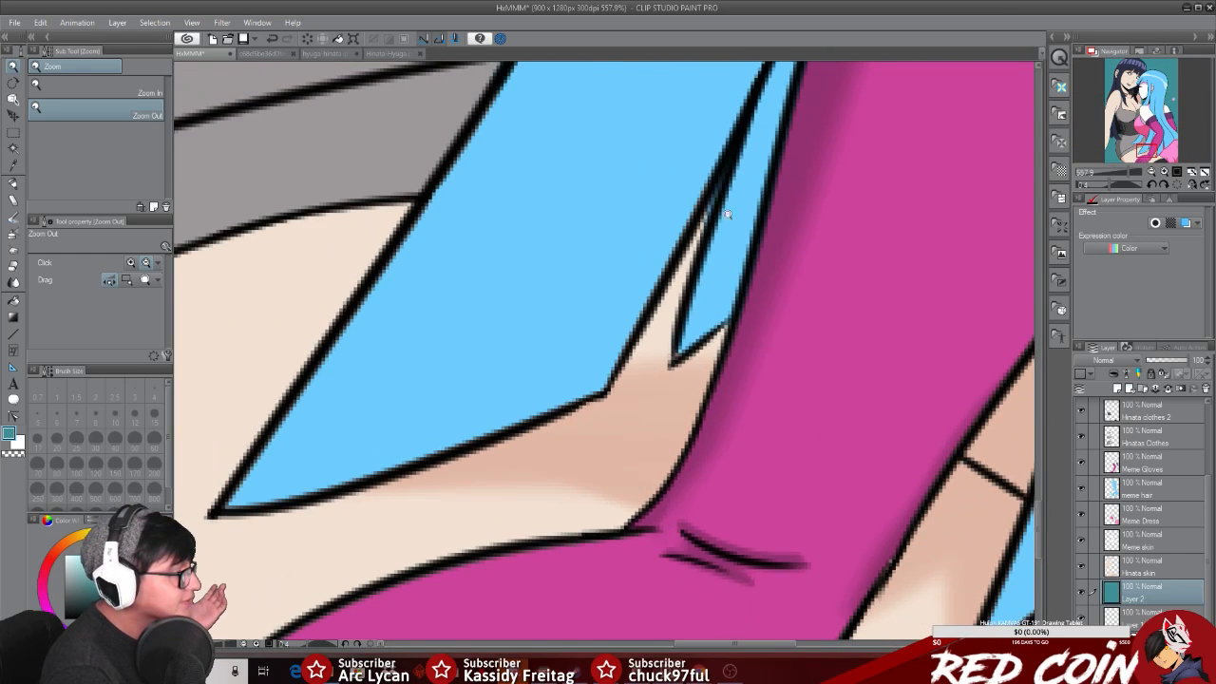
{"action": "left_click", "coordinate": [1139, 489]}
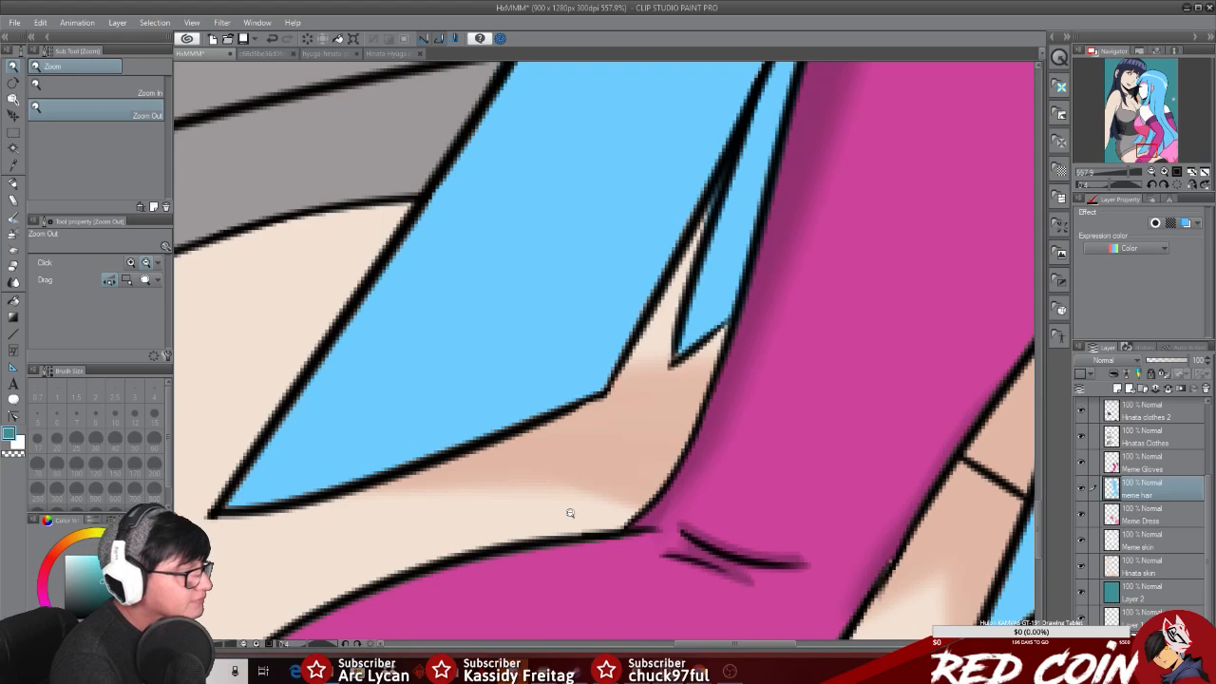
{"action": "left_click", "coordinate": [14, 269]}
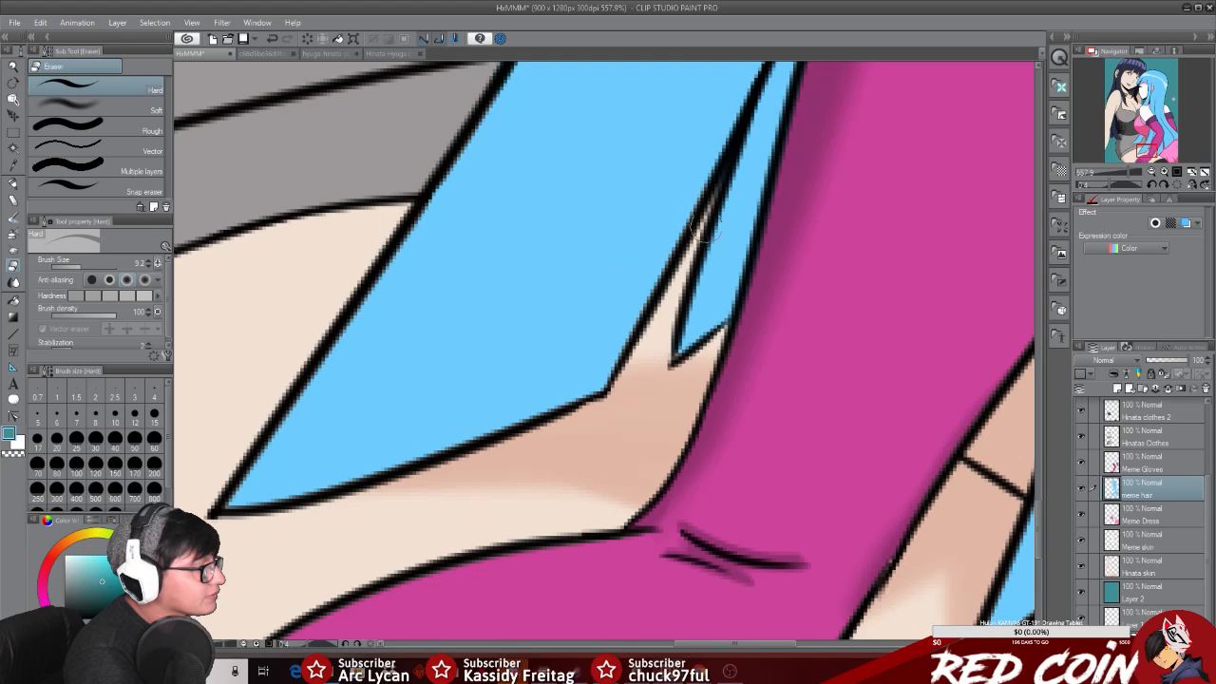
Step: On the Hinata skin layer, sample the thigh's shadow tone and paint it into the gap around the hair tips with the Marker pen
{"action": "left_click", "coordinate": [1160, 568]}
{"action": "left_click", "coordinate": [14, 164]}
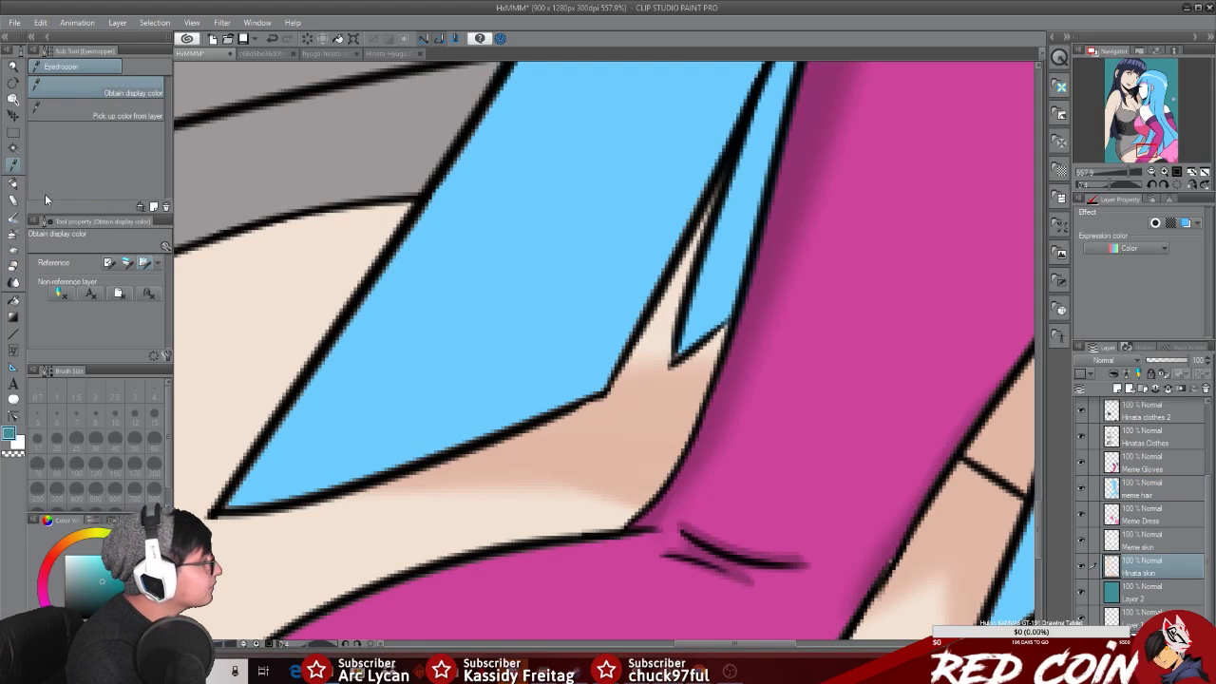
{"action": "left_click", "coordinate": [597, 421]}
{"action": "key", "text": "p"}
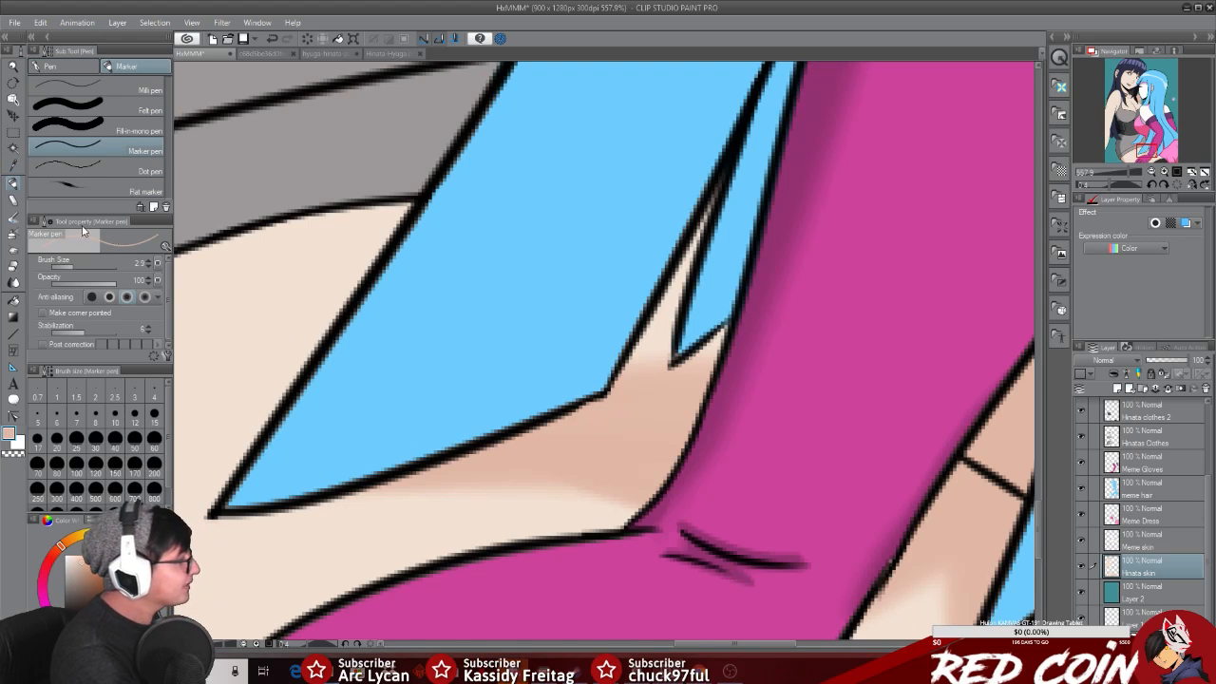
{"action": "mouse_move", "coordinate": [653, 330]}
{"action": "left_mouse_down"}
{"action": "mouse_move", "coordinate": [637, 361]}
{"action": "mouse_move", "coordinate": [674, 306]}
{"action": "mouse_move", "coordinate": [658, 365]}
{"action": "left_mouse_up"}
{"action": "left_click_drag", "start_coordinate": [675, 287], "coordinate": [715, 190]}
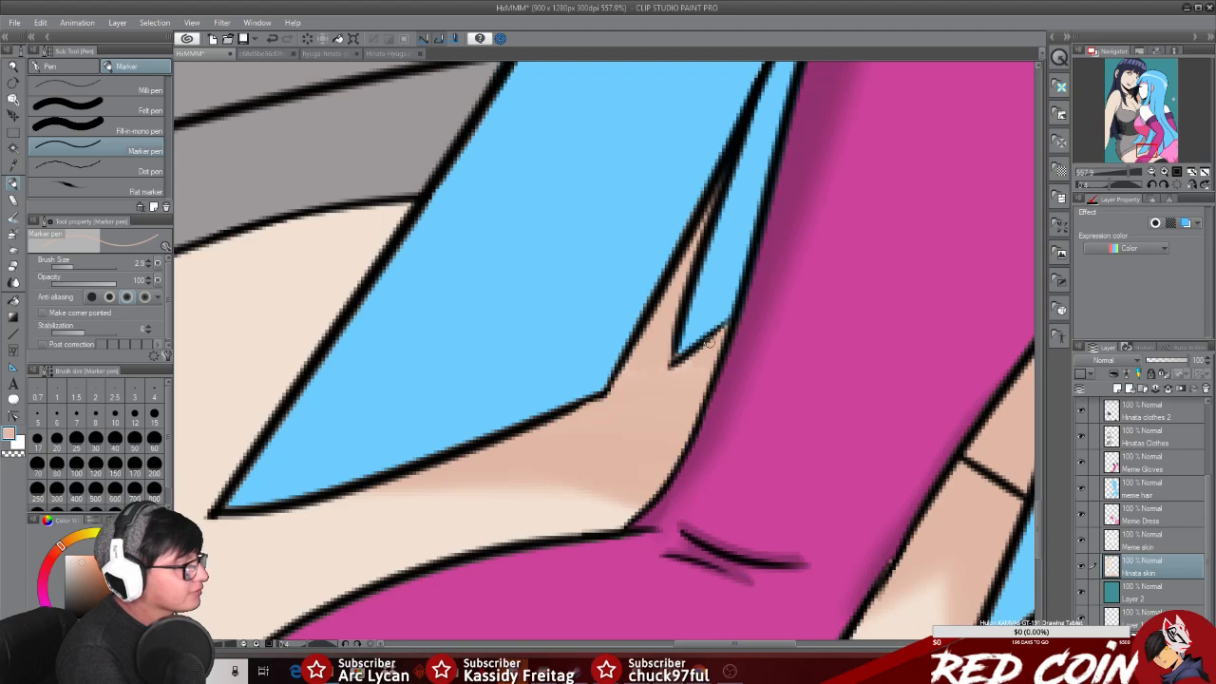
Step: On the meme hair layer, sample the light blue and touch up the small hair tip beside the glove with the Marker pen
{"action": "left_click", "coordinate": [1151, 490]}
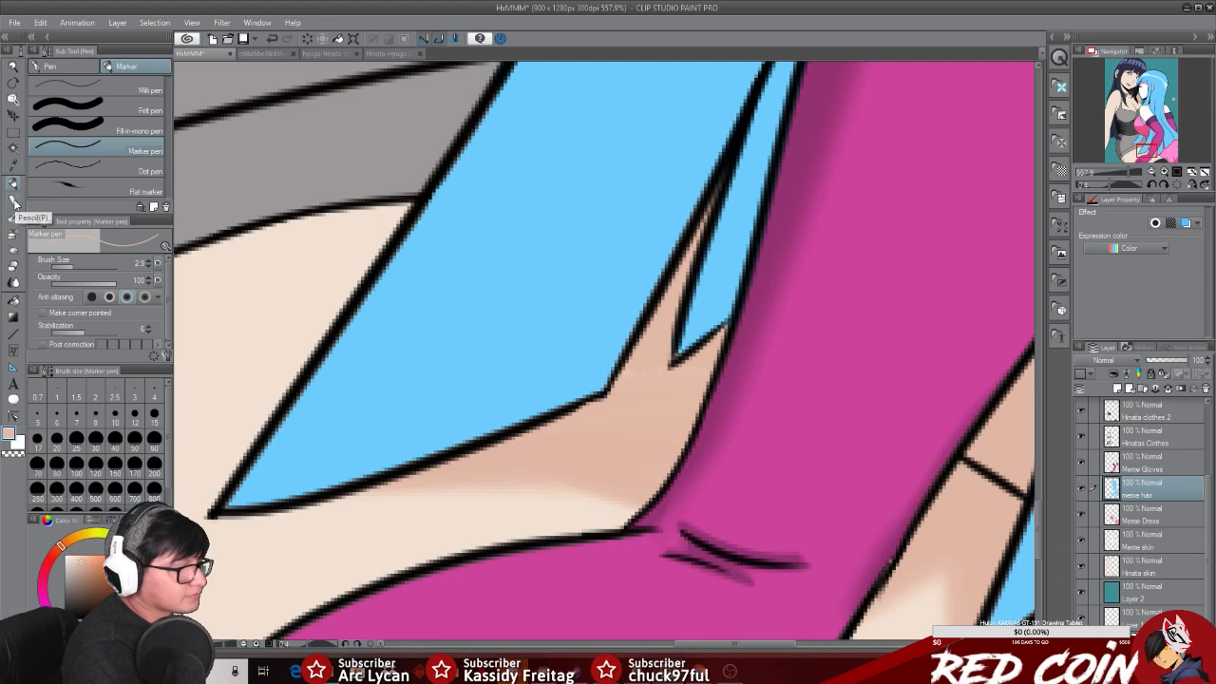
{"action": "left_click", "coordinate": [13, 163]}
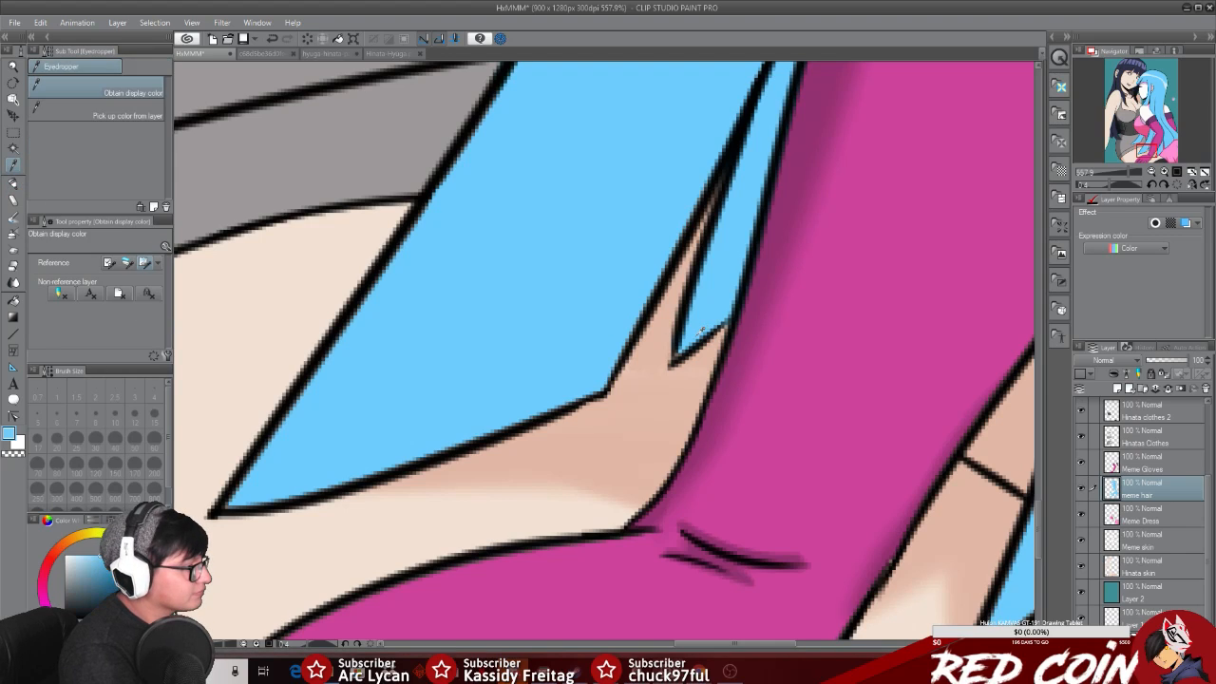
{"action": "left_click", "coordinate": [15, 184]}
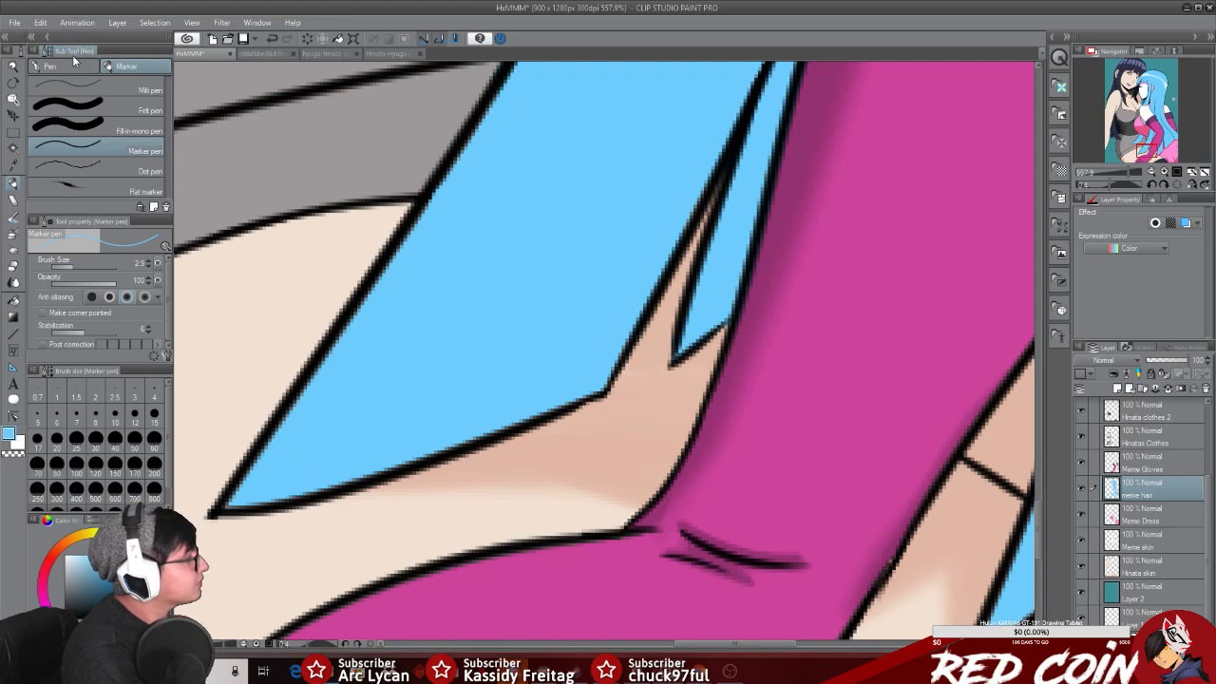
{"action": "left_click", "coordinate": [15, 66]}
{"action": "left_click_drag", "start_coordinate": [834, 427], "coordinate": [751, 421]}
{"action": "left_click_drag", "start_coordinate": [1041, 375], "coordinate": [1033, 325]}
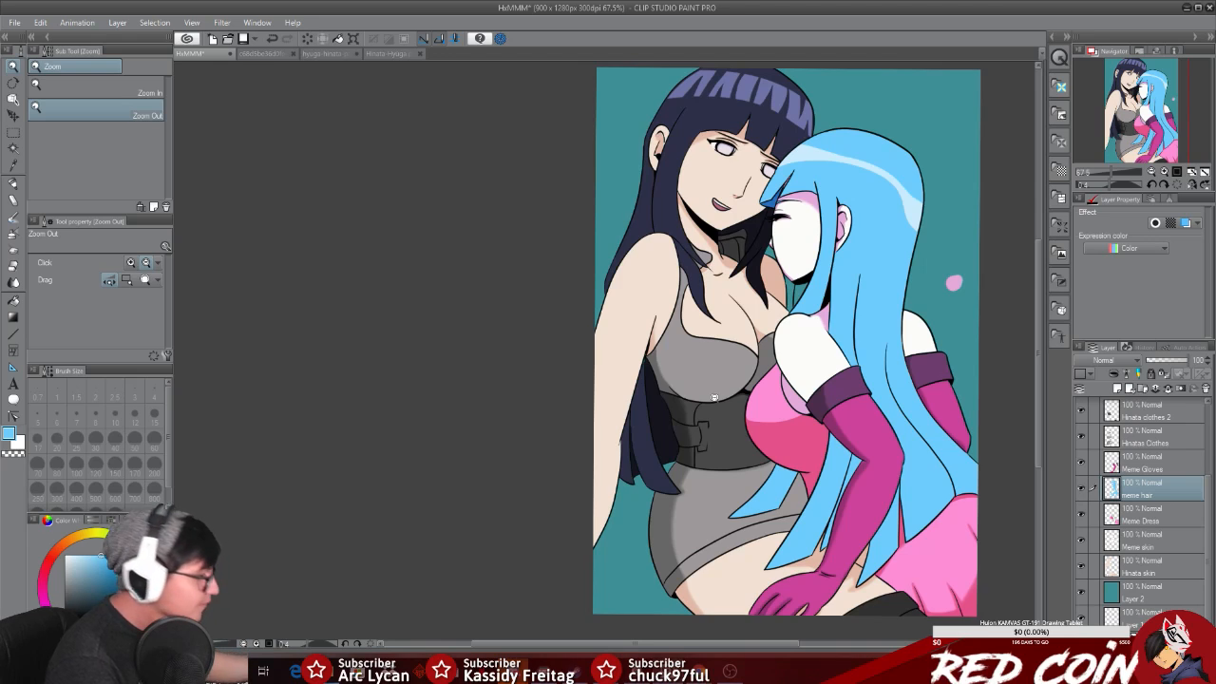
Step: Select the Hinata skin layer and sample the dark-haired character's light skin tone as the drawing colour
{"action": "left_click_drag", "start_coordinate": [682, 215], "coordinate": [710, 238]}
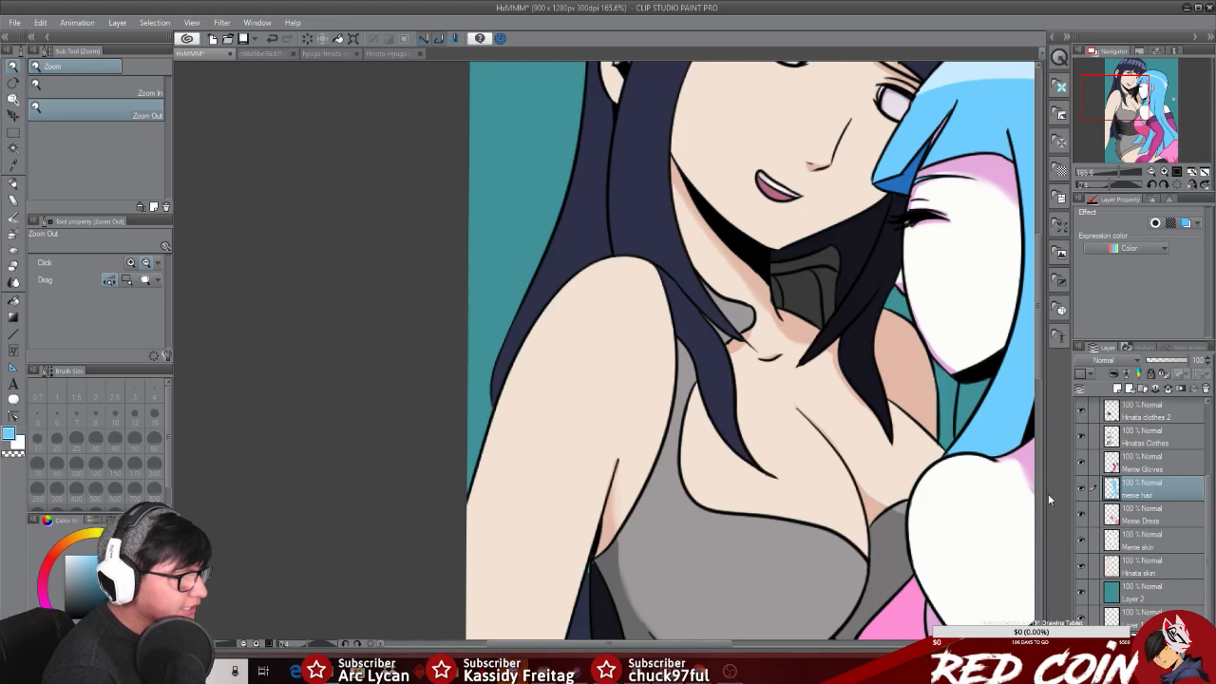
{"action": "mouse_move", "coordinate": [1207, 539]}
{"action": "left_mouse_down"}
{"action": "mouse_move", "coordinate": [1208, 523]}
{"action": "mouse_move", "coordinate": [1208, 539]}
{"action": "left_mouse_up"}
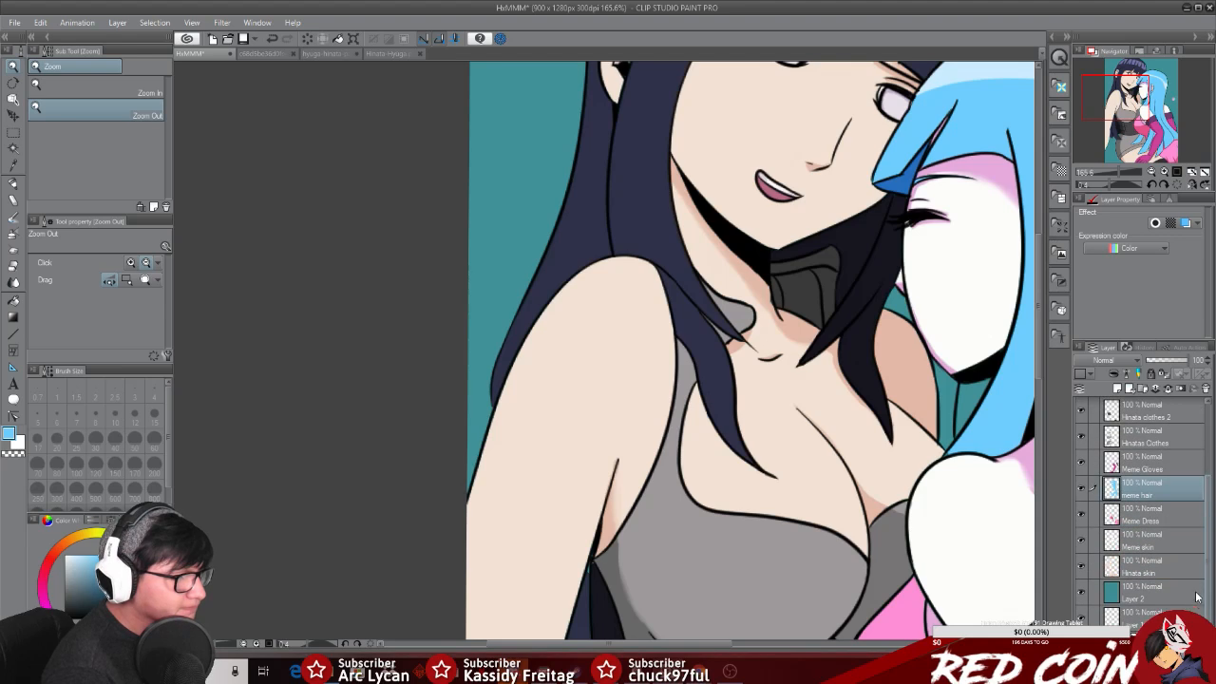
{"action": "left_click", "coordinate": [1145, 570]}
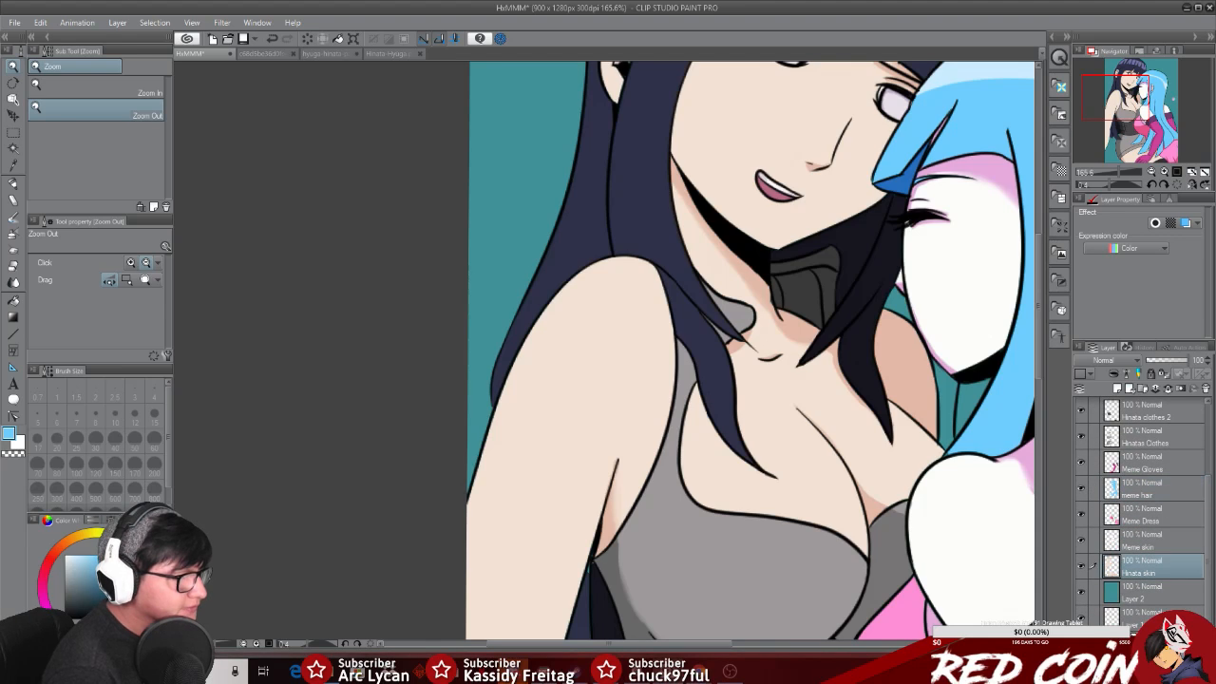
{"action": "left_click", "coordinate": [14, 200]}
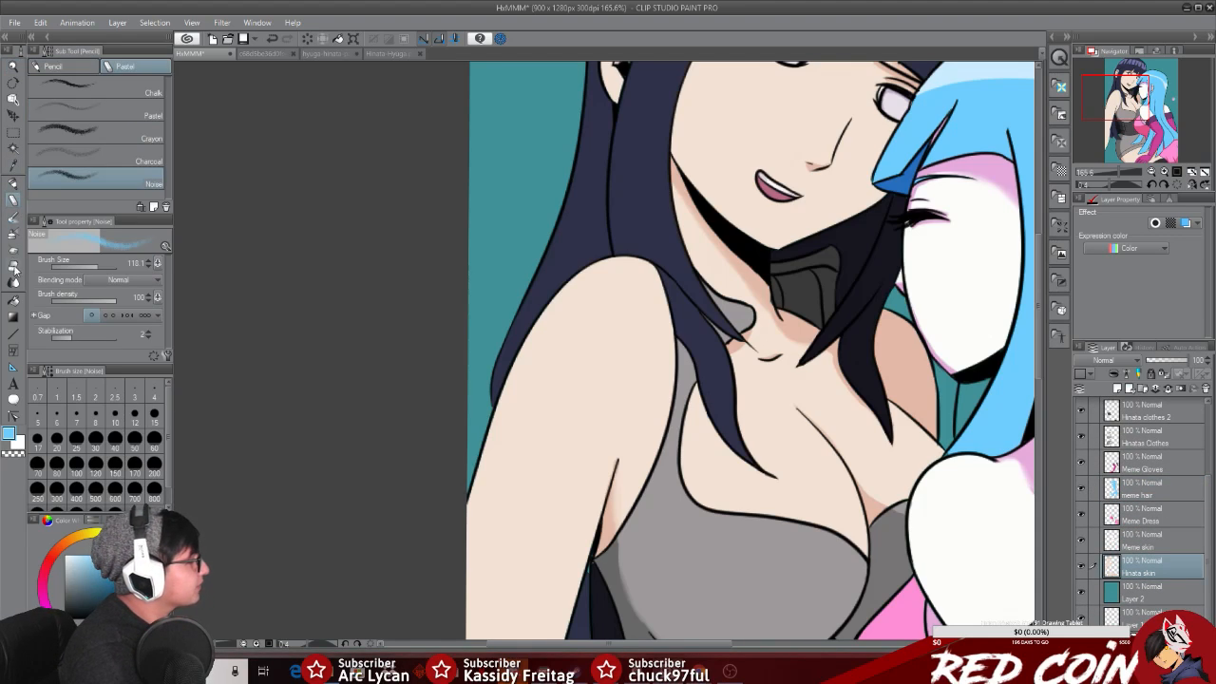
{"action": "left_click", "coordinate": [14, 232]}
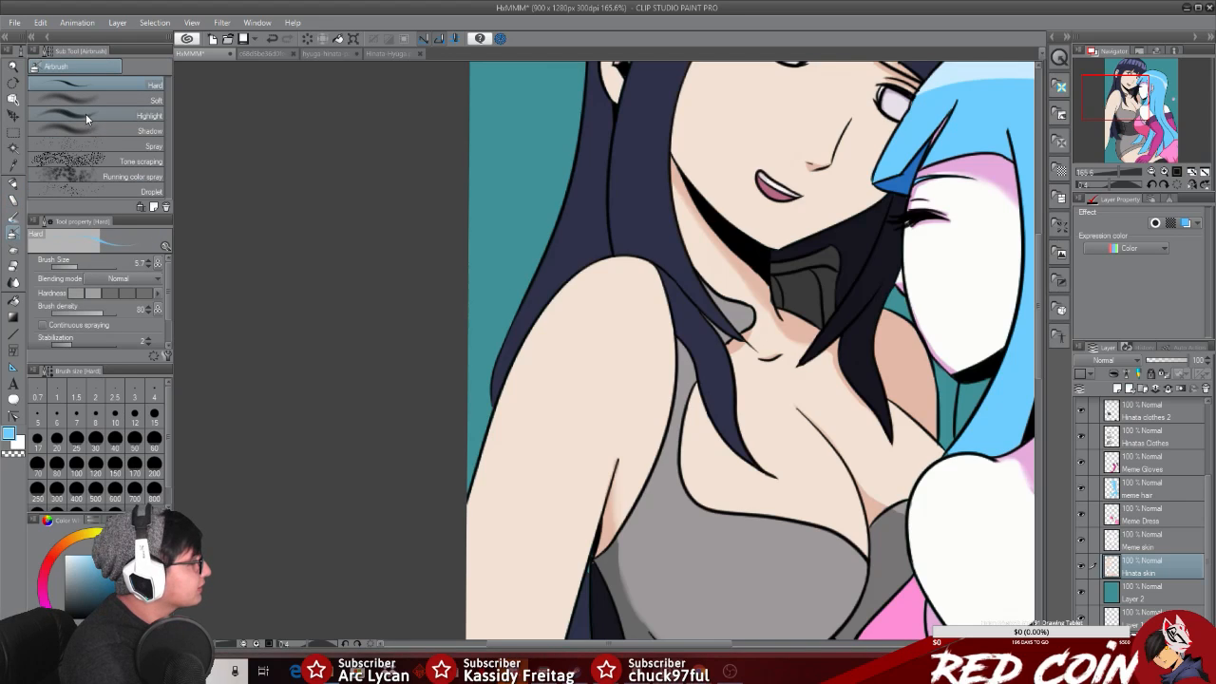
{"action": "left_click", "coordinate": [85, 114]}
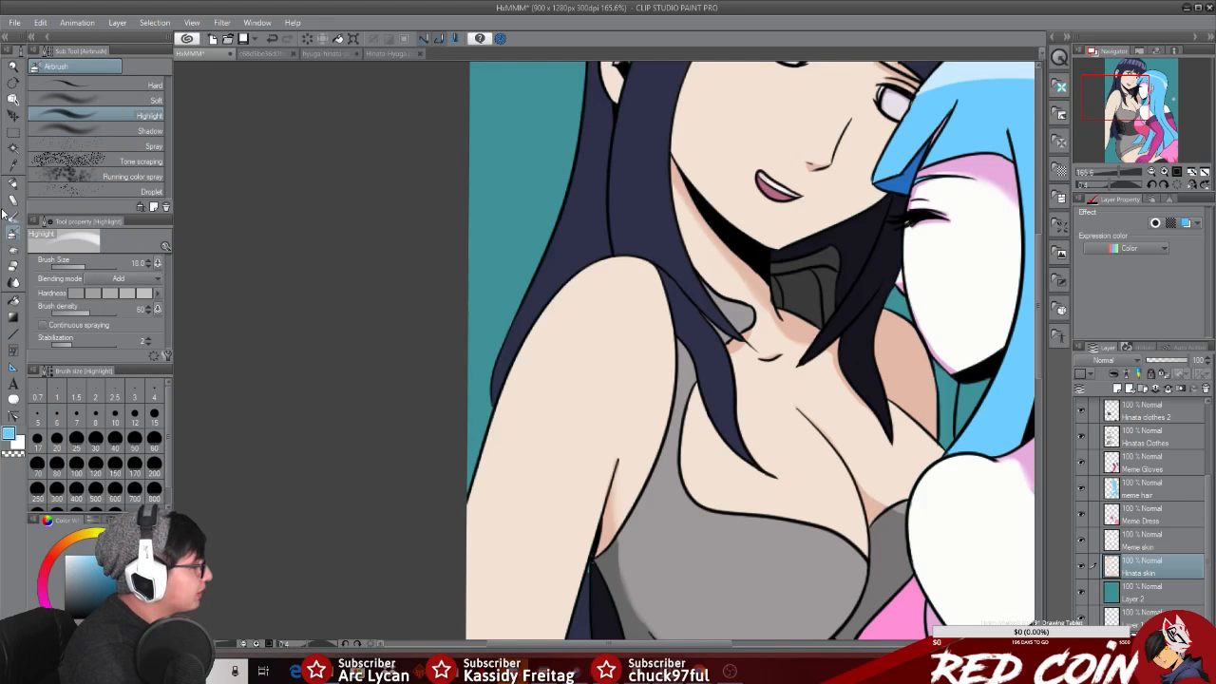
{"action": "left_click", "coordinate": [13, 165]}
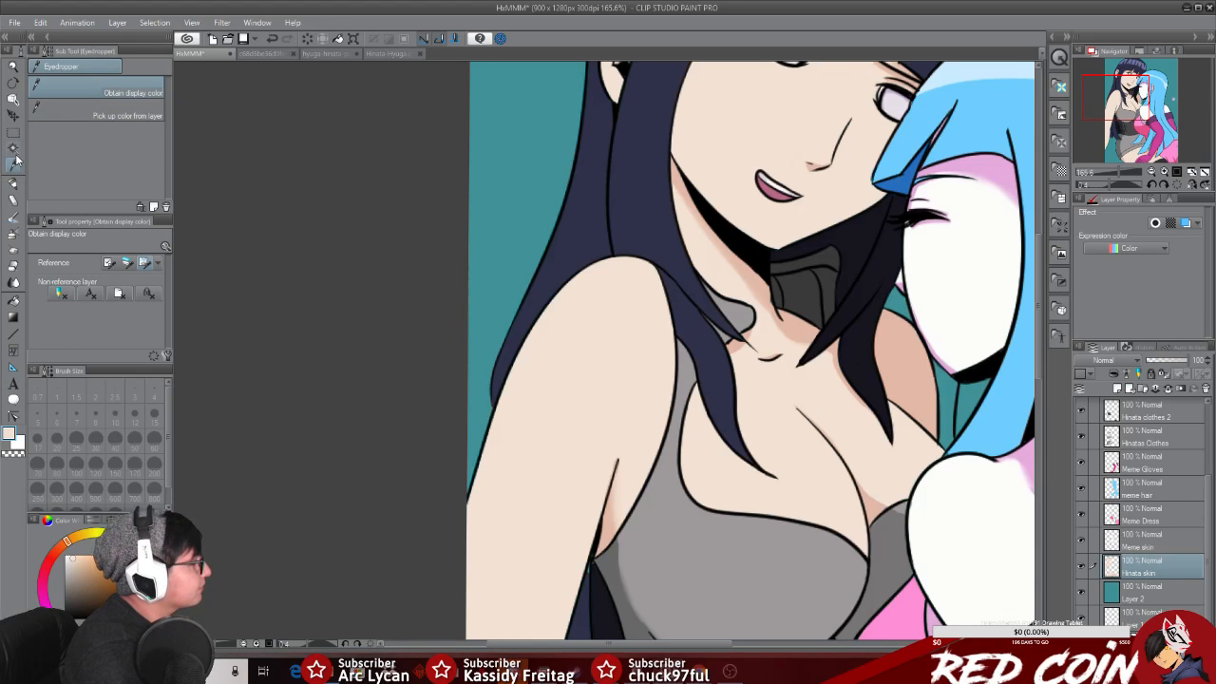
Step: View the Hinata-Hyuga.png reference image and return to the HxMMM drawing
{"action": "left_click", "coordinate": [14, 184]}
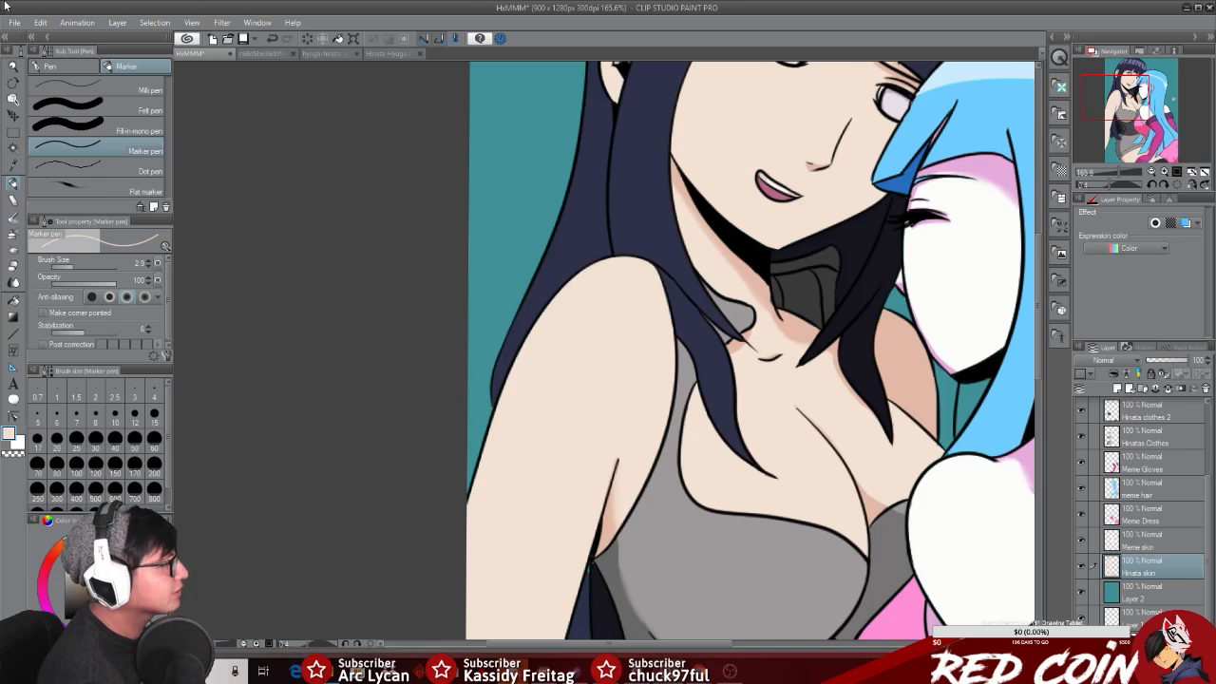
{"action": "left_click", "coordinate": [375, 55]}
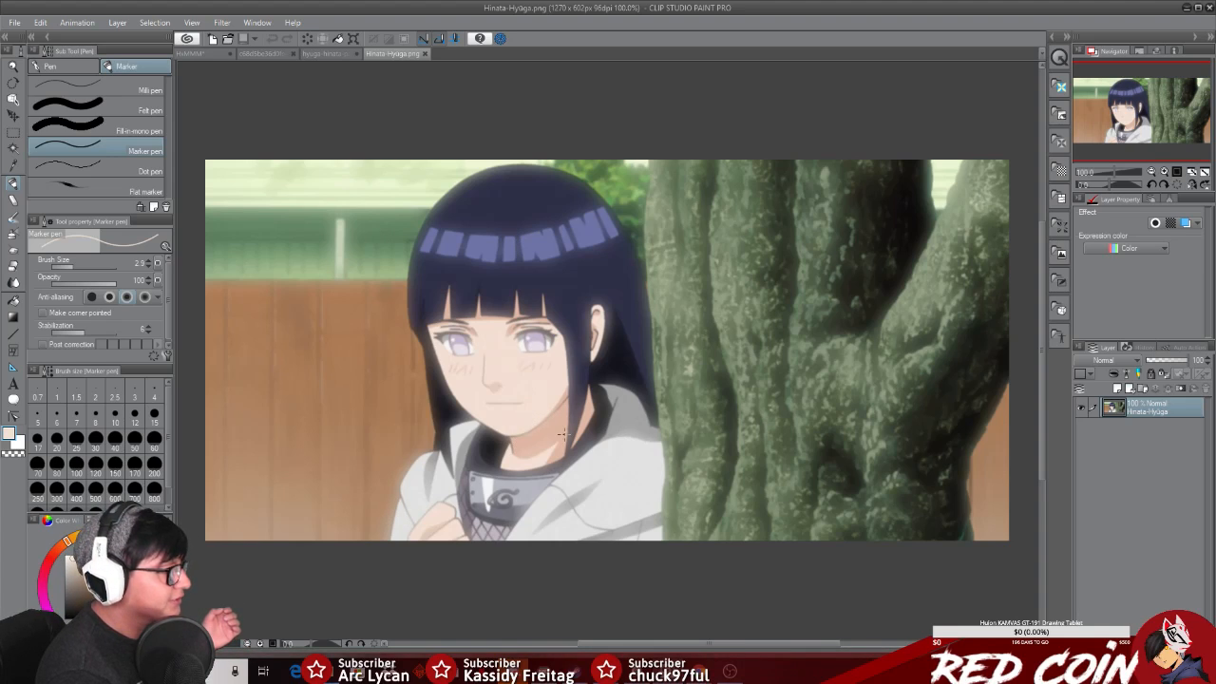
{"action": "left_click", "coordinate": [186, 55]}
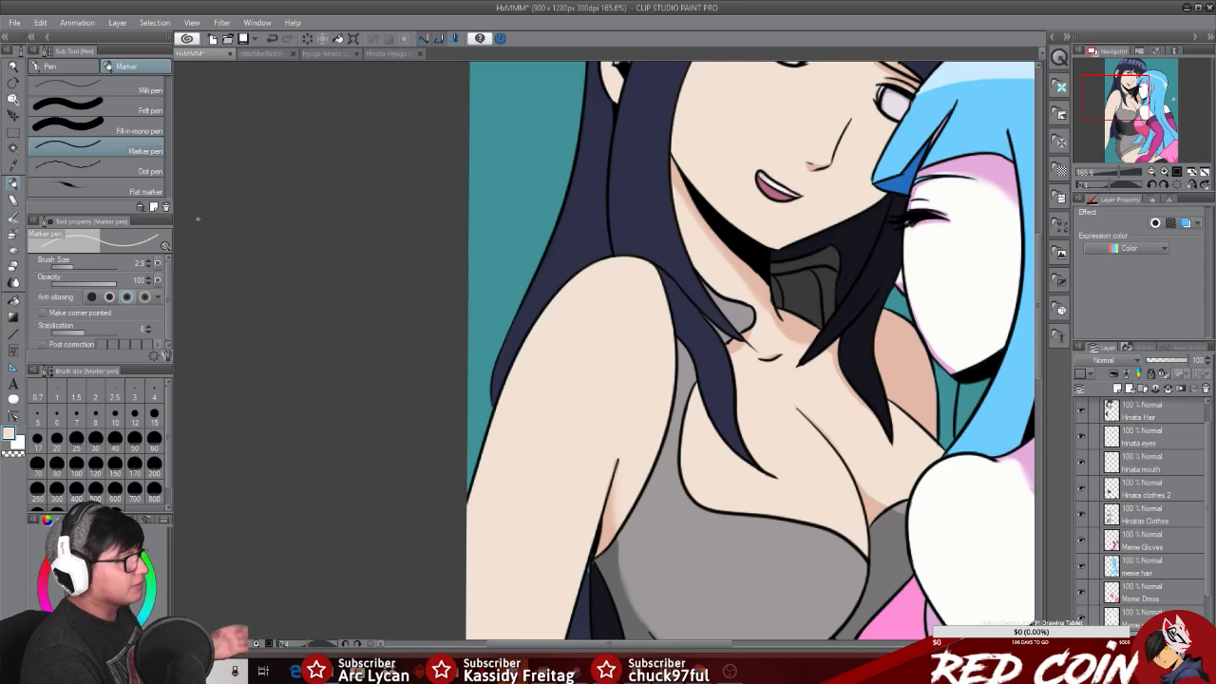
Step: Try a dab on the dark-haired character's shoulder with the Marker pen at brush size 24
{"action": "left_click", "coordinate": [13, 66]}
{"action": "left_click_drag", "start_coordinate": [750, 367], "coordinate": [663, 543]}
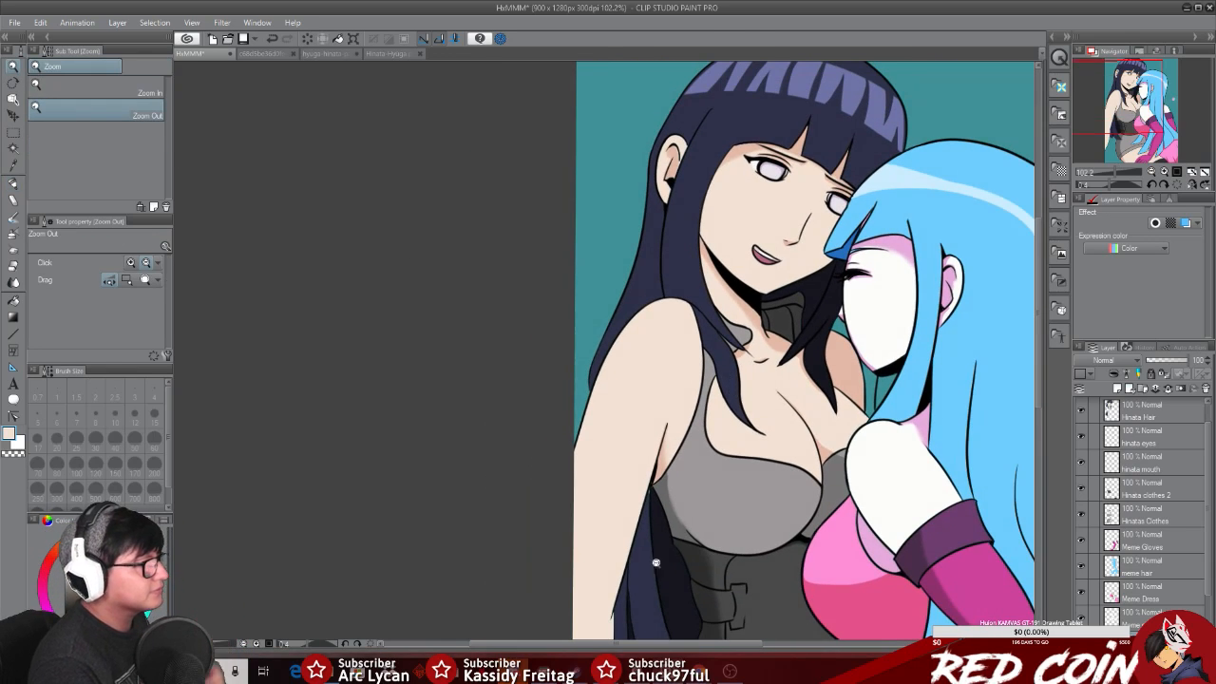
{"action": "left_click_drag", "start_coordinate": [653, 643], "coordinate": [694, 643]}
{"action": "left_click_drag", "start_coordinate": [500, 382], "coordinate": [589, 382]}
{"action": "left_click", "coordinate": [14, 186]}
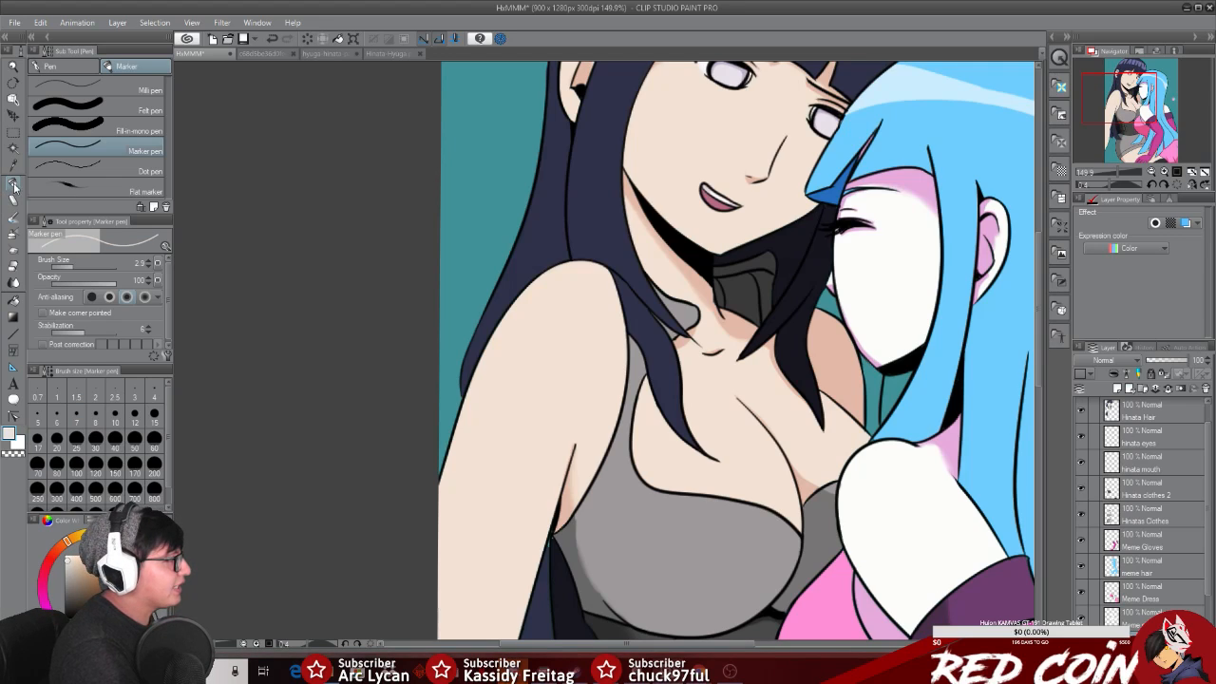
{"action": "left_click", "coordinate": [75, 266]}
{"action": "left_click_drag", "start_coordinate": [77, 267], "coordinate": [86, 266]}
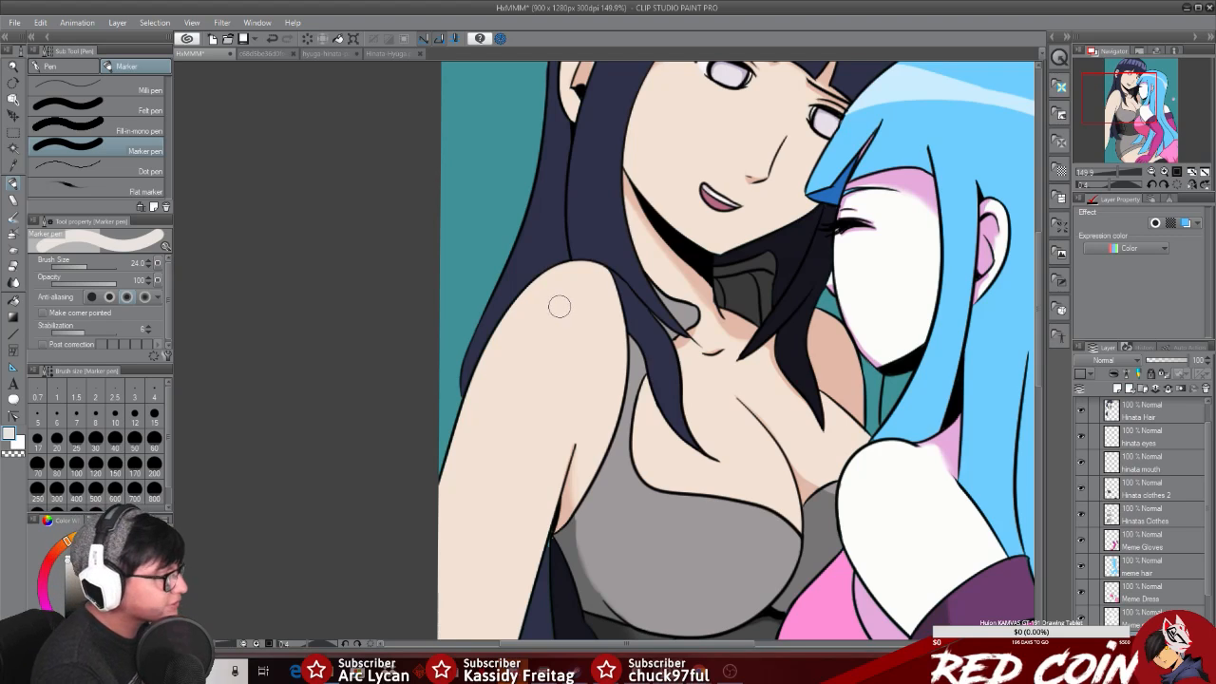
{"action": "left_click", "coordinate": [560, 293]}
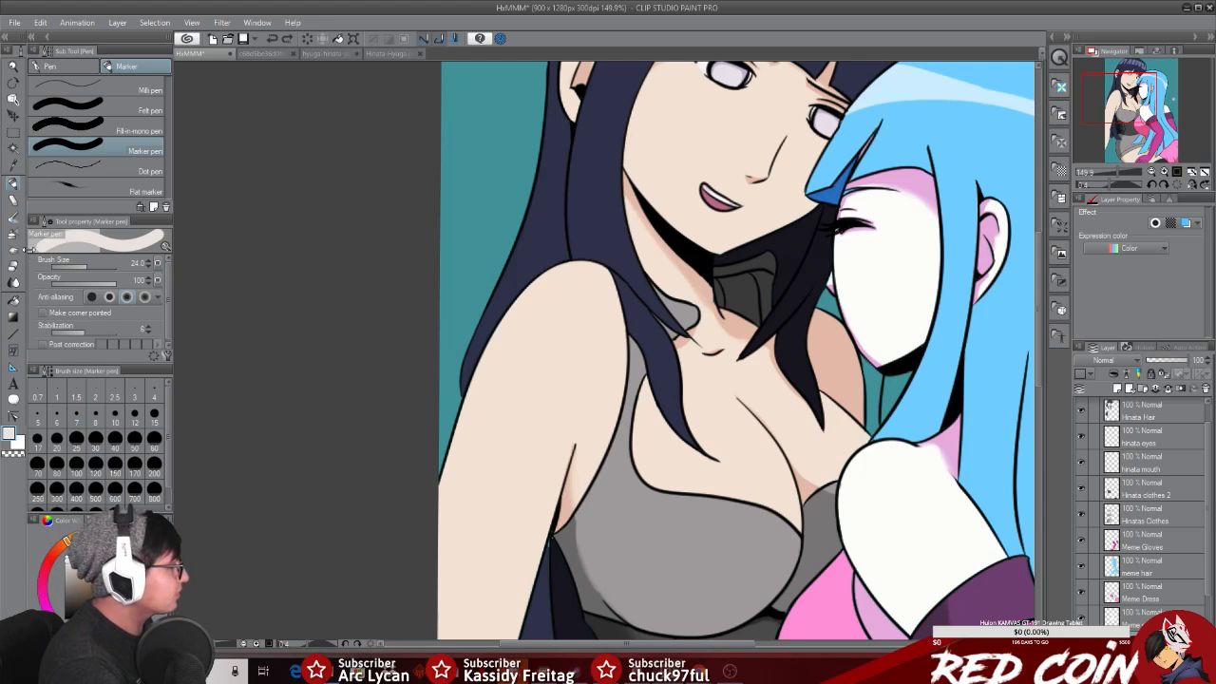
Step: Choose a near-white colour and dab small soft highlights on the dark-haired character's chest with the Highlight airbrush
{"action": "left_click", "coordinate": [68, 557]}
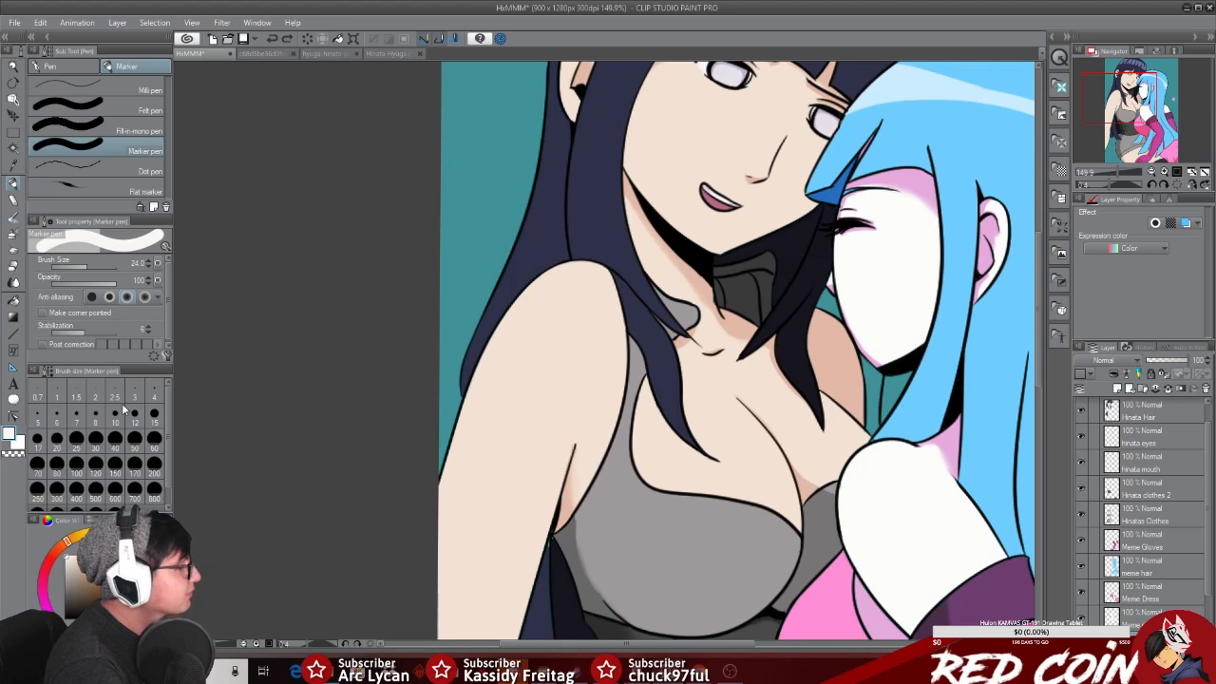
{"action": "left_click", "coordinate": [13, 234]}
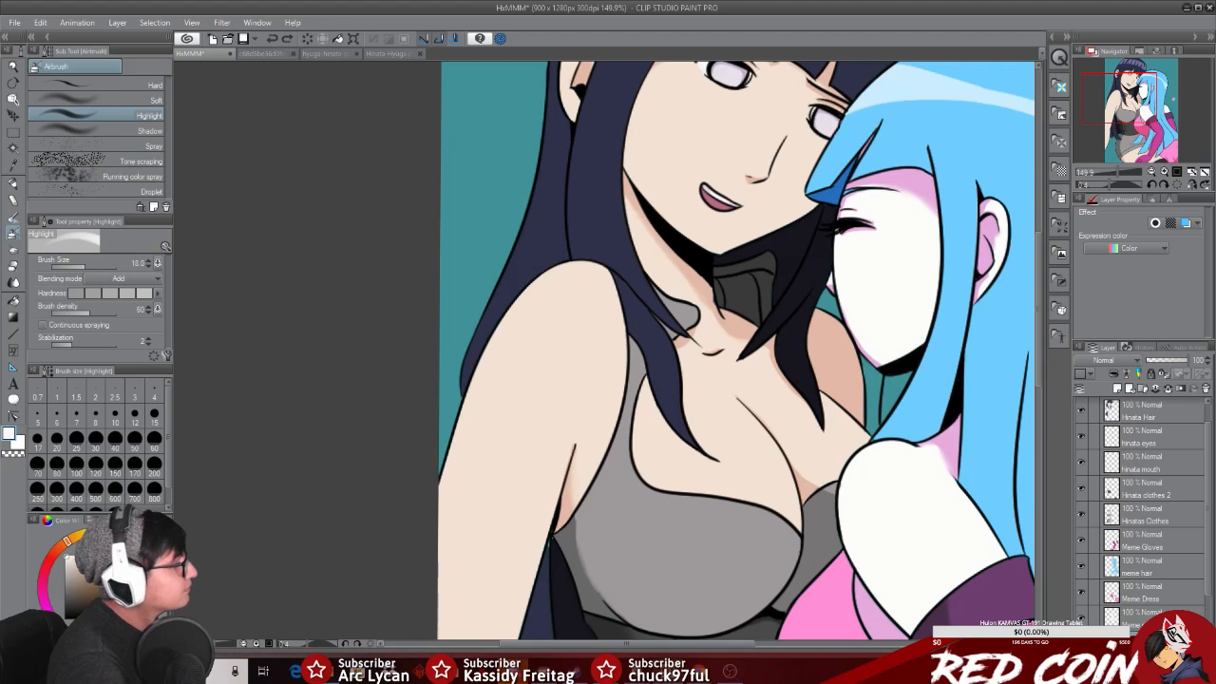
{"action": "left_click_drag", "start_coordinate": [572, 306], "coordinate": [561, 304]}
{"action": "key", "text": "ctrl+z"}
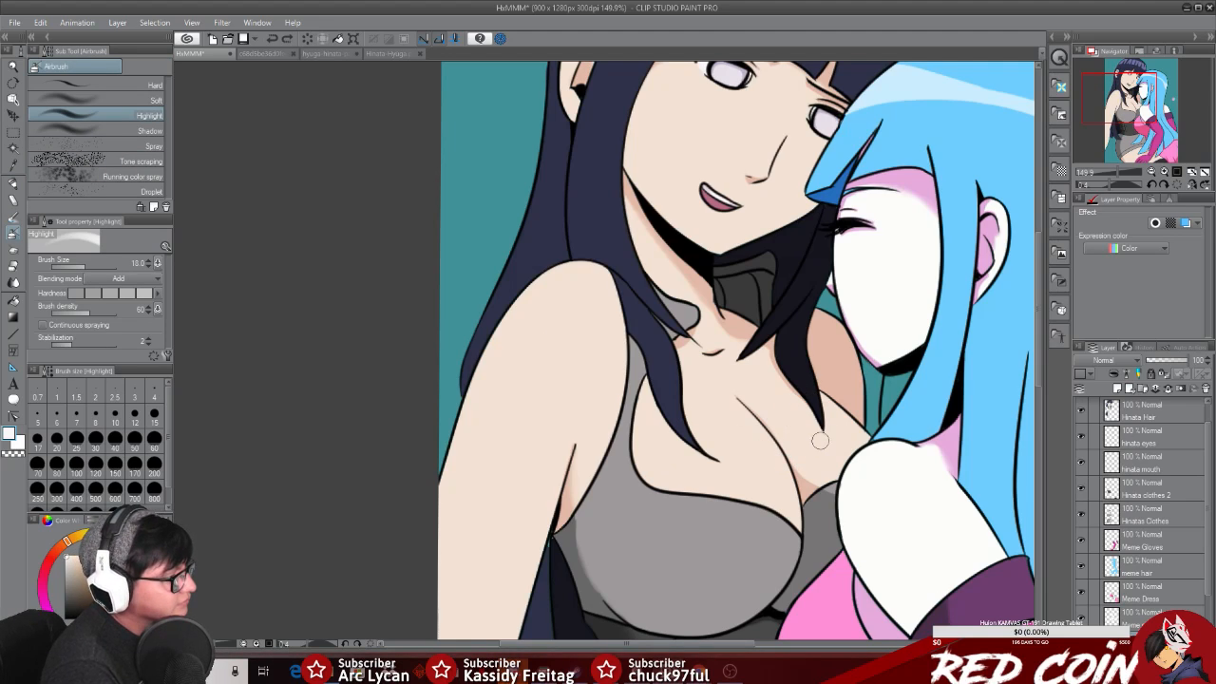
{"action": "left_click", "coordinate": [725, 442]}
{"action": "key", "text": "ctrl+z"}
{"action": "left_click", "coordinate": [727, 445]}
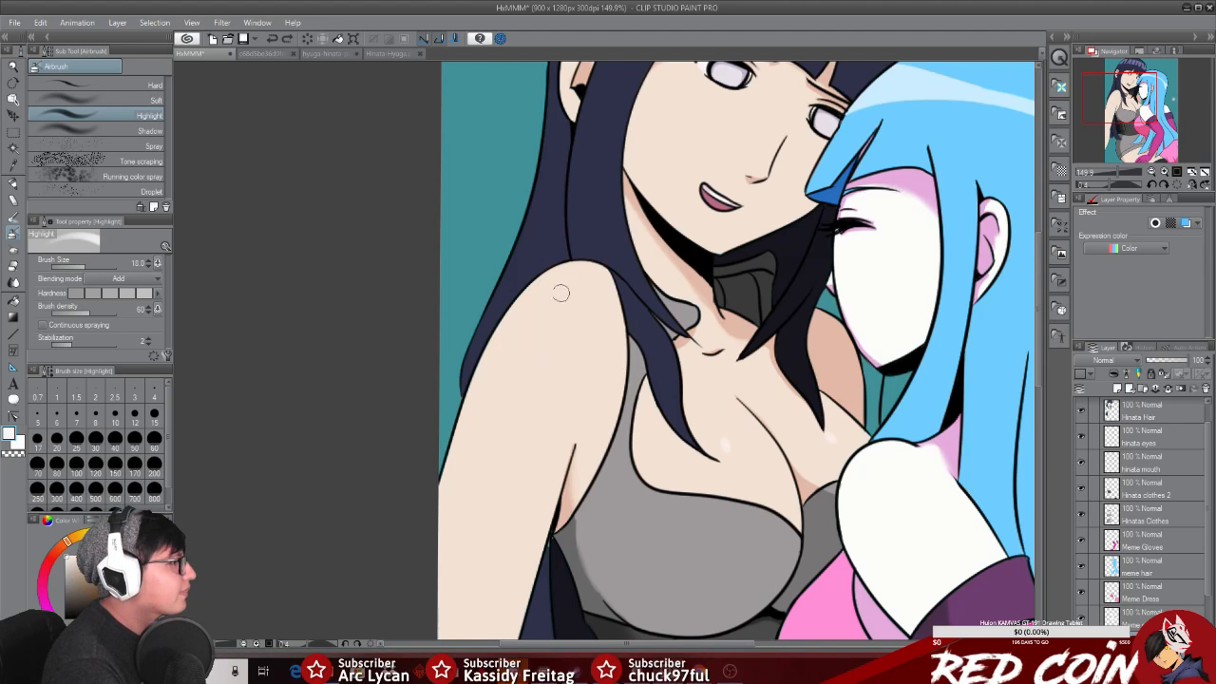
Step: Paint a soft highlight along the top of the dark-haired character's shoulder, undoing unsatisfactory strokes
{"action": "left_click_drag", "start_coordinate": [587, 275], "coordinate": [520, 300]}
{"action": "key", "text": "ctrl+z"}
{"action": "left_click_drag", "start_coordinate": [583, 277], "coordinate": [555, 275]}
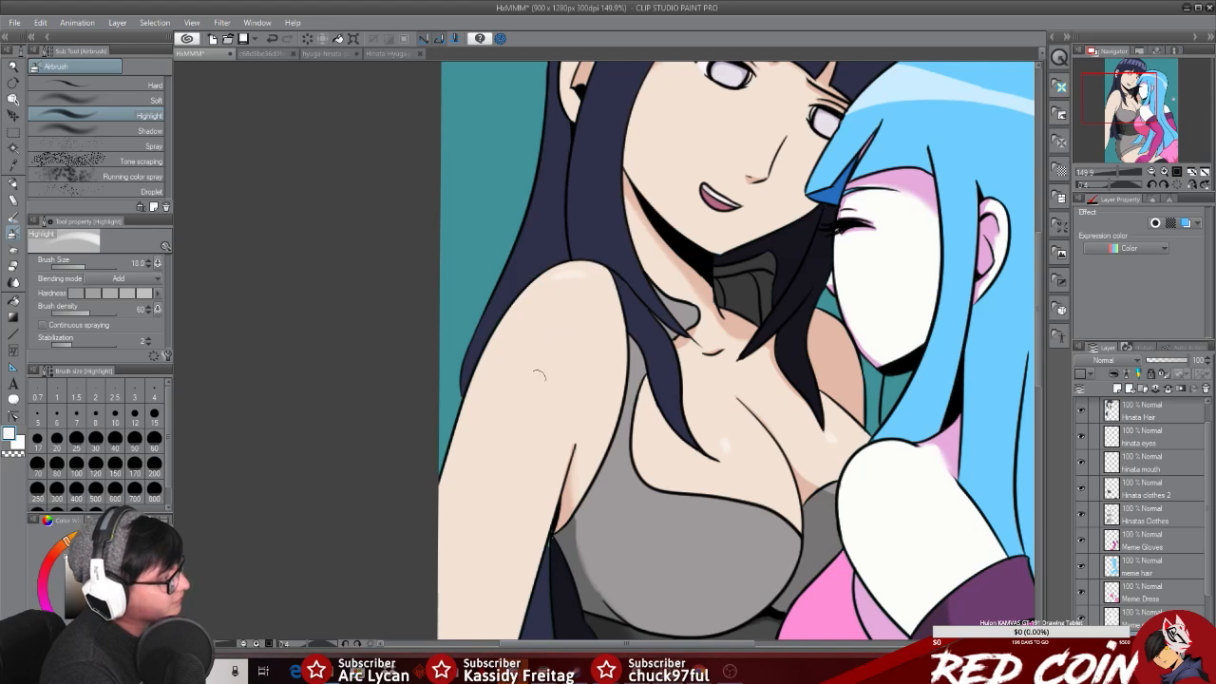
{"action": "key", "text": "ctrl+z"}
{"action": "left_click_drag", "start_coordinate": [595, 278], "coordinate": [537, 287]}
{"action": "key", "text": "ctrl+z"}
{"action": "key", "text": "ctrl+z"}
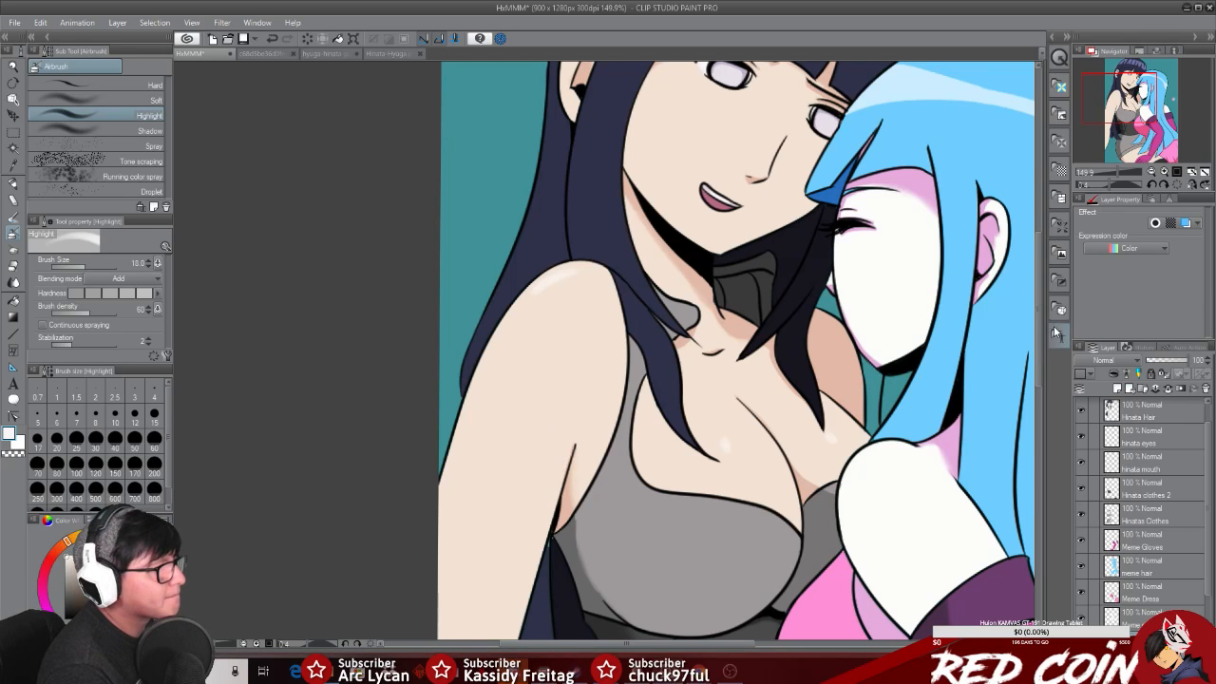
Step: Dismiss the notification about the unrecognized USB device
{"action": "mouse_move", "coordinate": [1038, 313]}
{"action": "left_mouse_down"}
{"action": "mouse_move", "coordinate": [1040, 387]}
{"action": "mouse_move", "coordinate": [1039, 318]}
{"action": "left_mouse_up"}
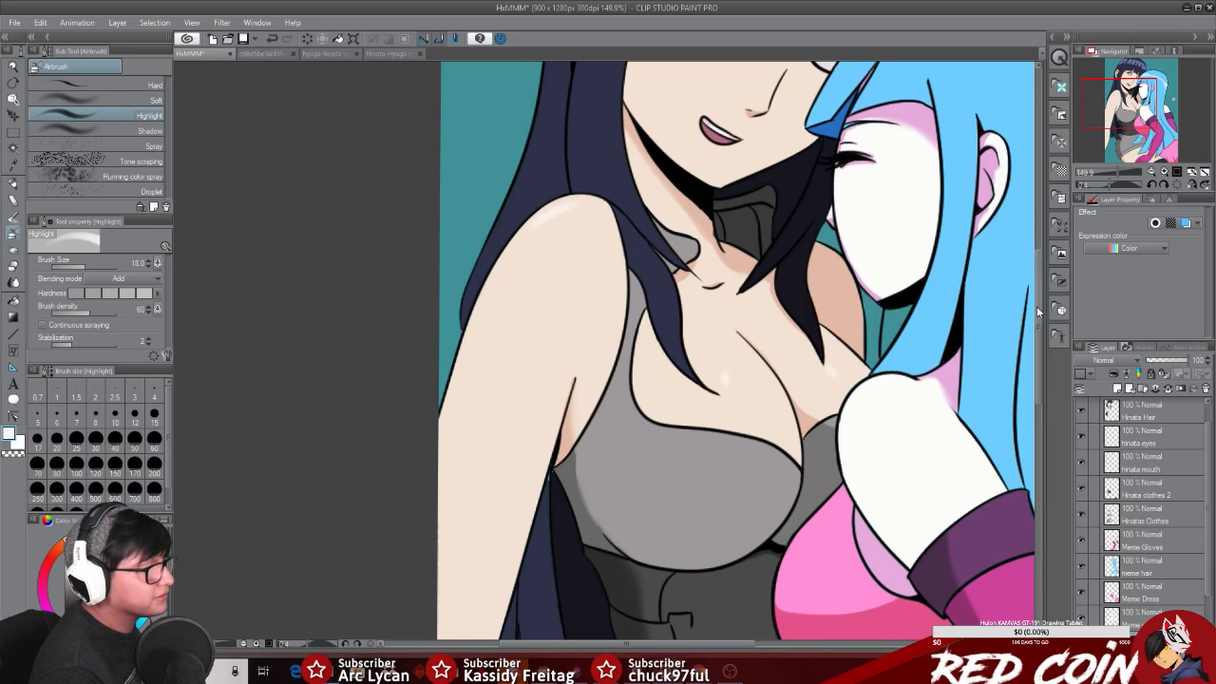
{"action": "left_click_drag", "start_coordinate": [1038, 311], "coordinate": [1049, 273]}
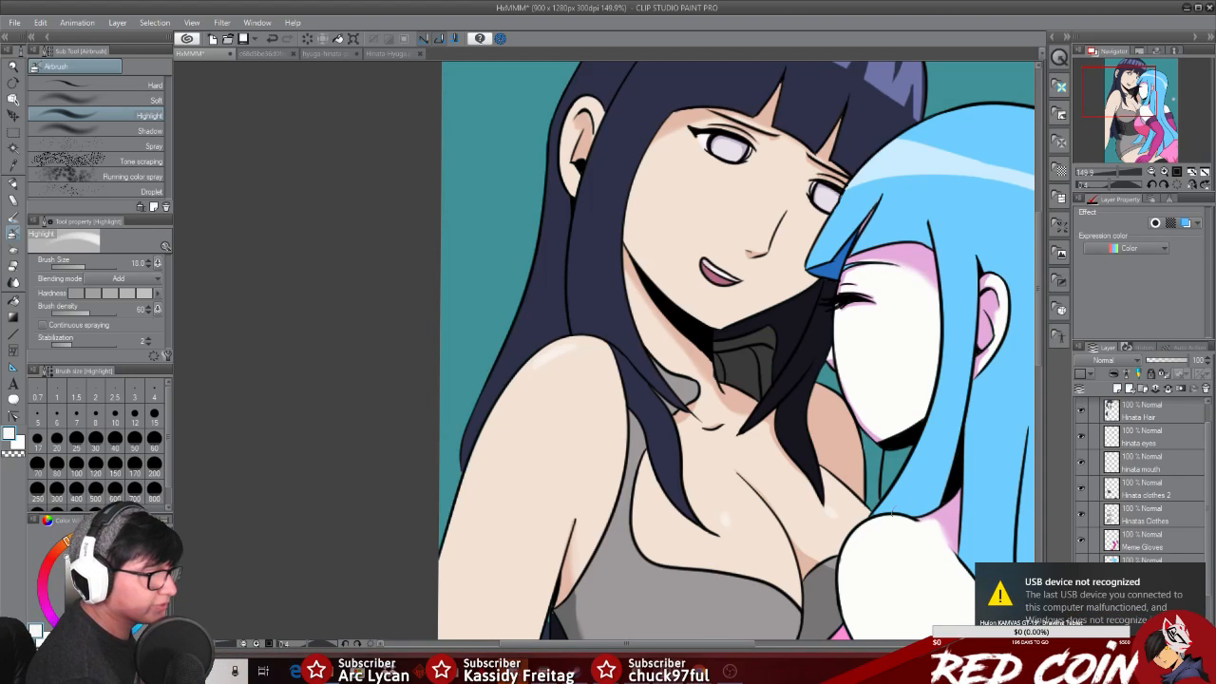
{"action": "left_click", "coordinate": [1193, 578]}
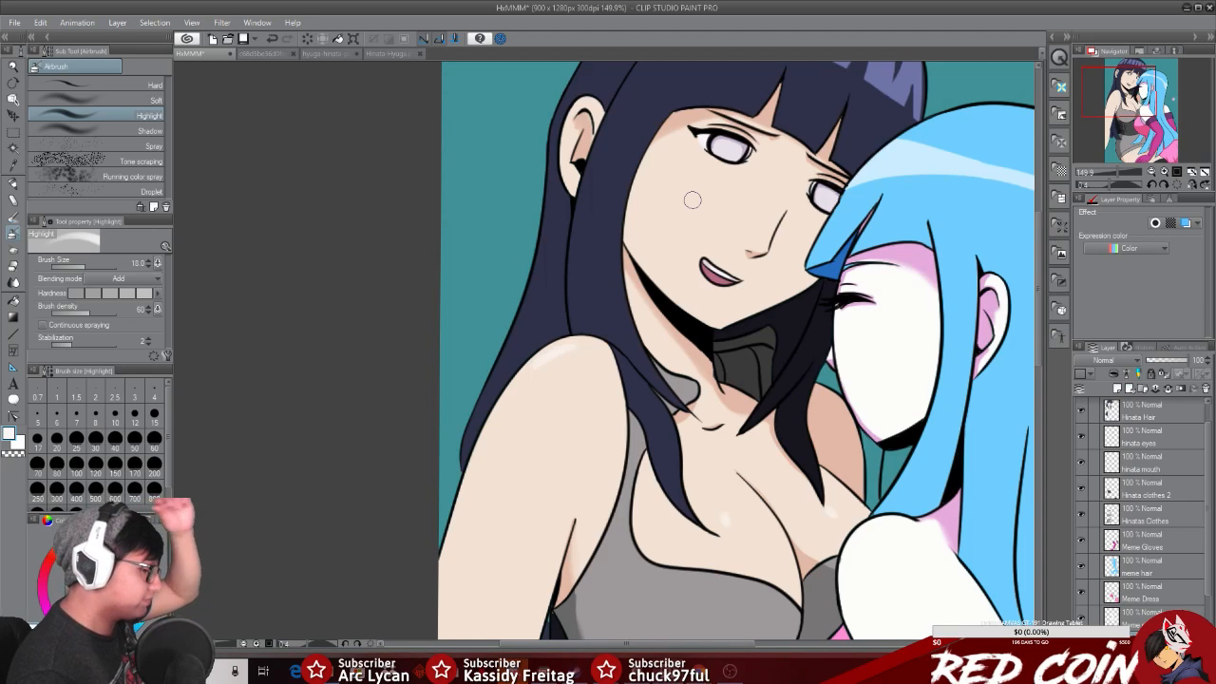
Step: Examine the face in the hyuga-hinata-painting.png and Hinata-Hyuga.png references, and return to the HxMMM drawing
{"action": "left_click", "coordinate": [302, 53]}
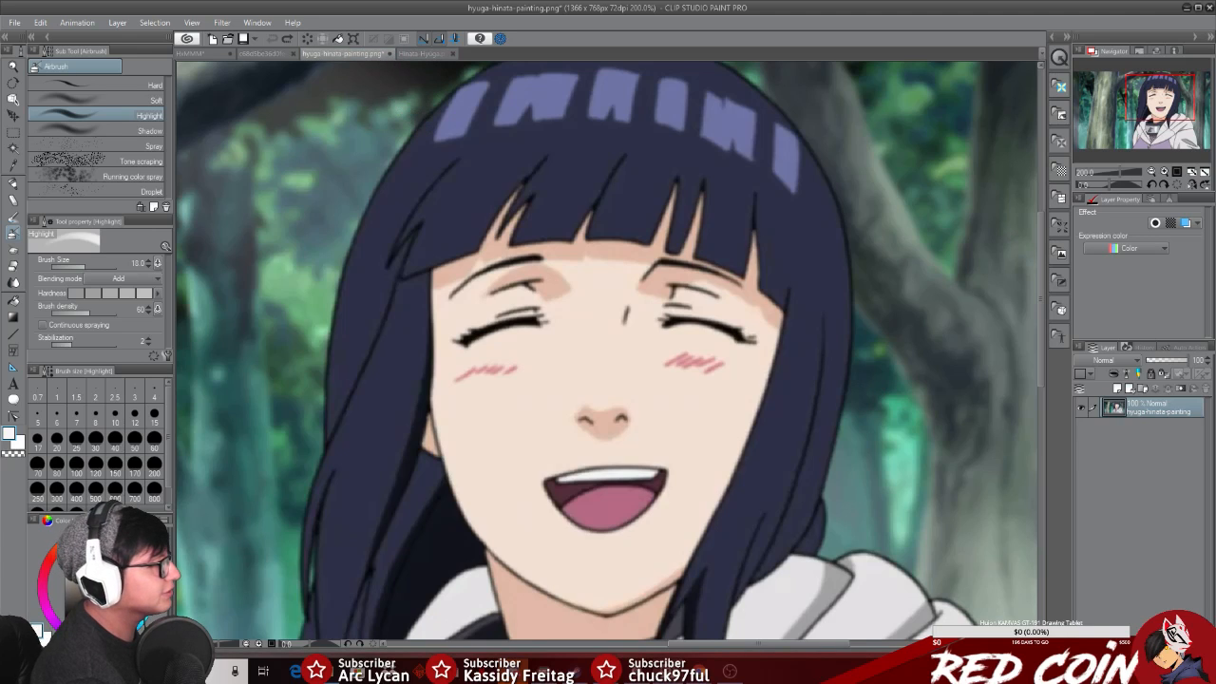
{"action": "left_click", "coordinate": [14, 68]}
{"action": "left_click_drag", "start_coordinate": [400, 162], "coordinate": [443, 157]}
{"action": "left_click", "coordinate": [434, 68]}
{"action": "left_click", "coordinate": [427, 54]}
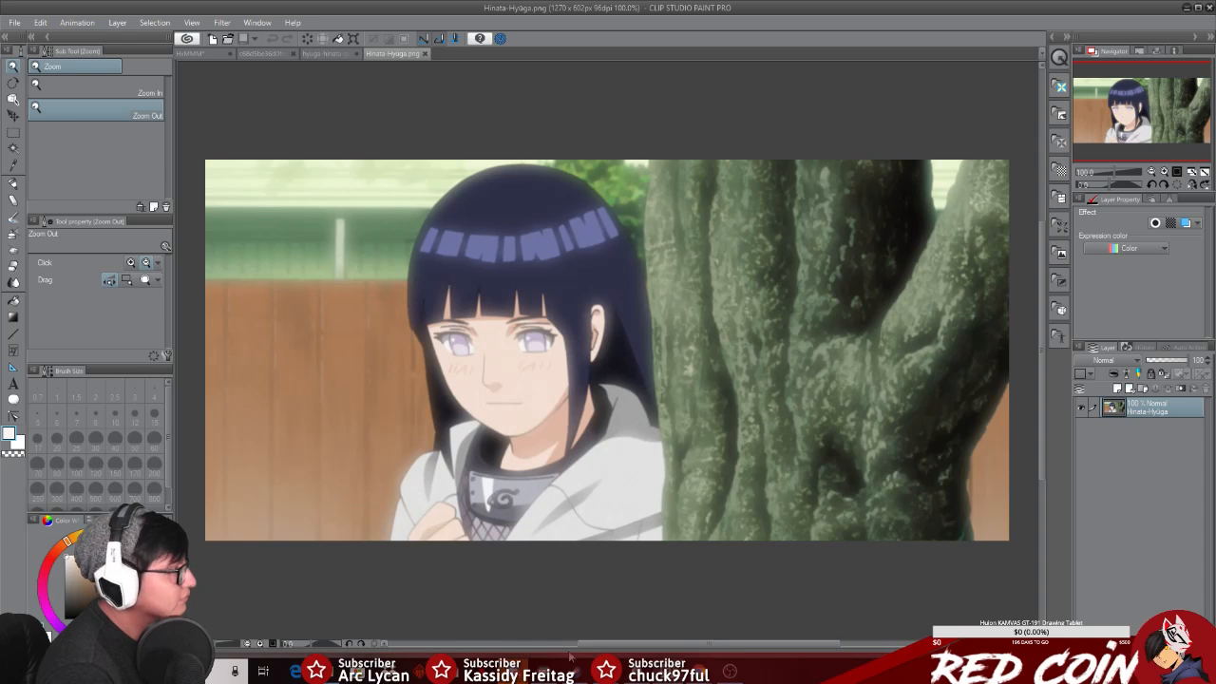
{"action": "left_click", "coordinate": [195, 52]}
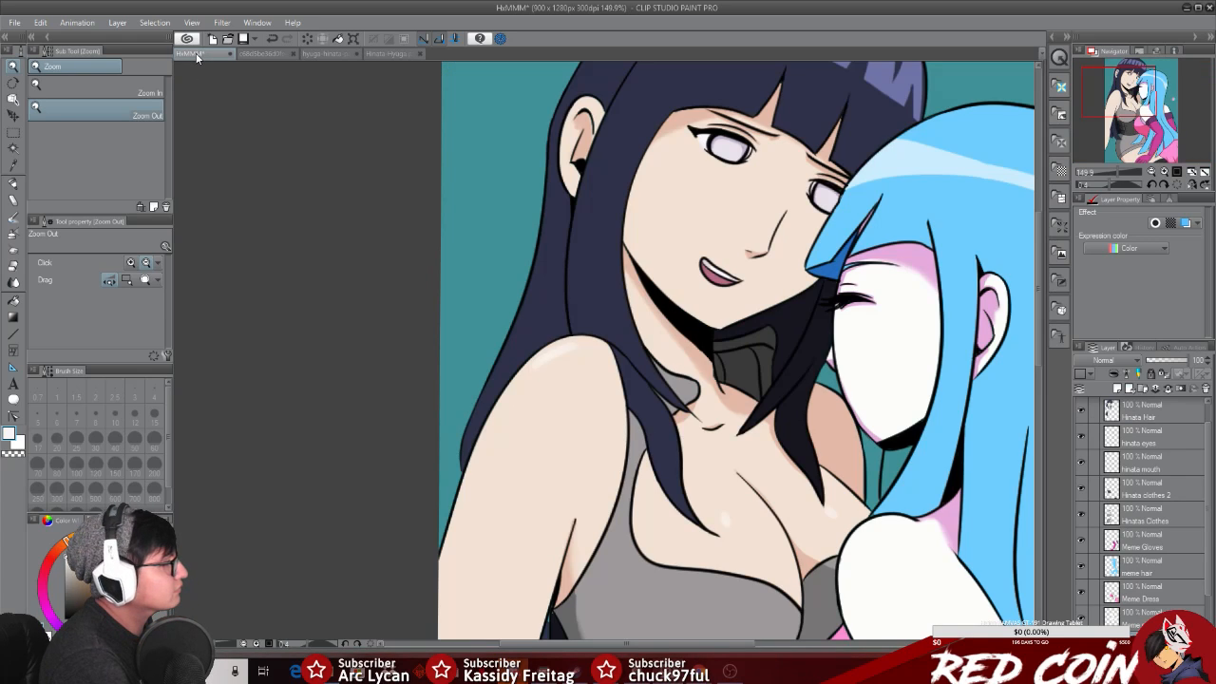
Step: Review more of the drawing, switch to the YouTube live chat window to read messages, and return to Clip Studio Paint
{"action": "left_click", "coordinate": [367, 342]}
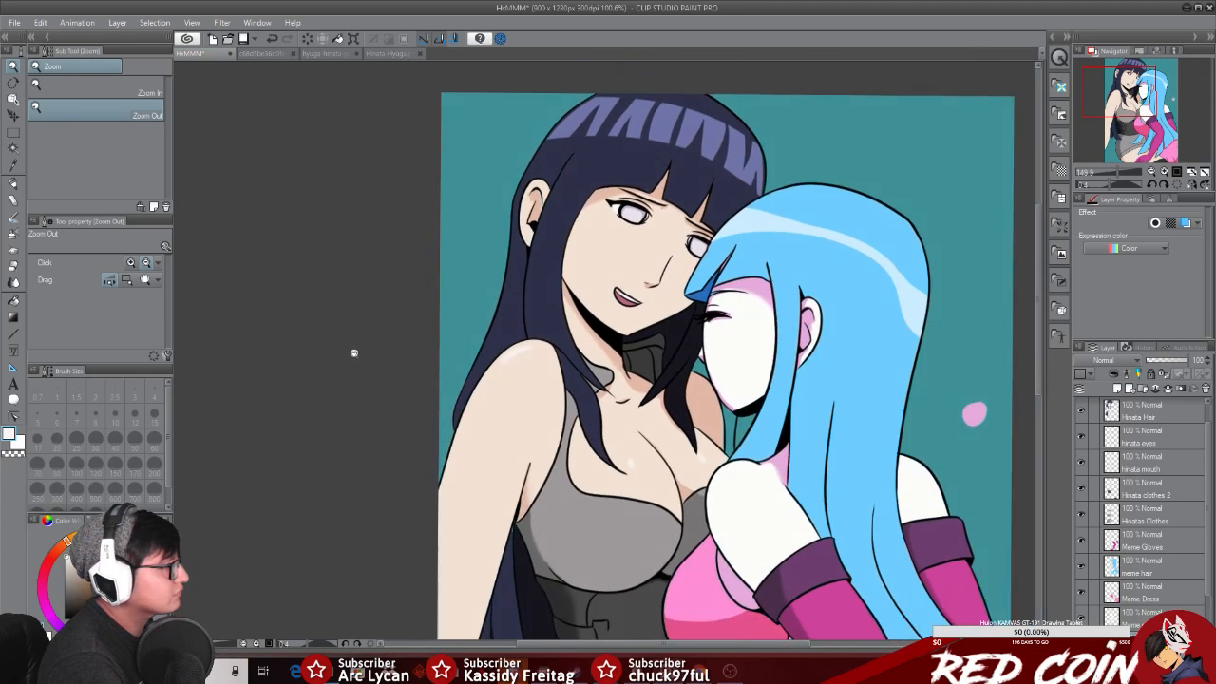
{"action": "left_click_drag", "start_coordinate": [585, 644], "coordinate": [610, 644]}
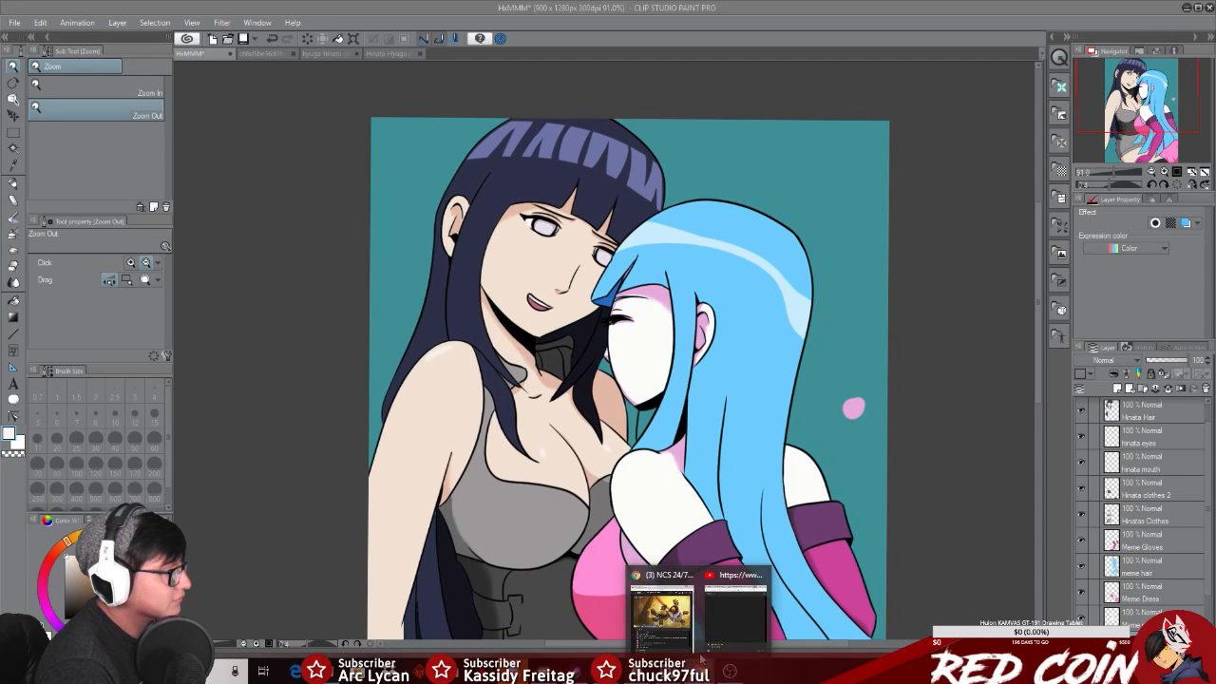
{"action": "left_click", "coordinate": [734, 612]}
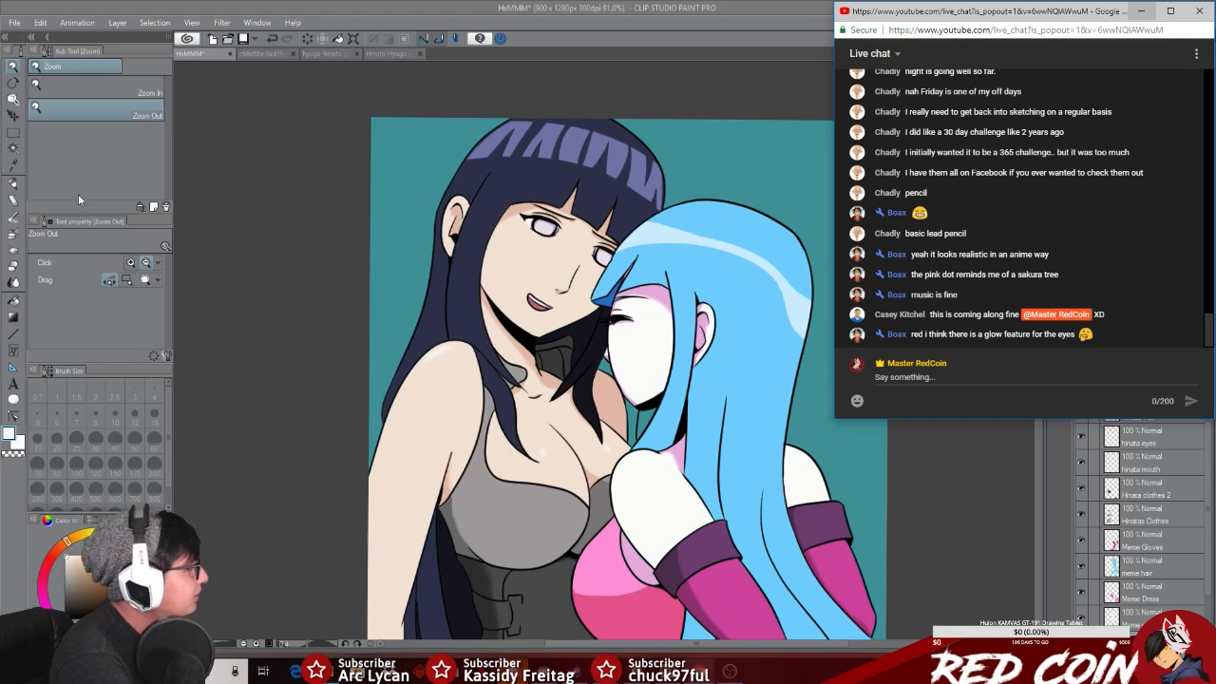
{"action": "left_click", "coordinate": [17, 68]}
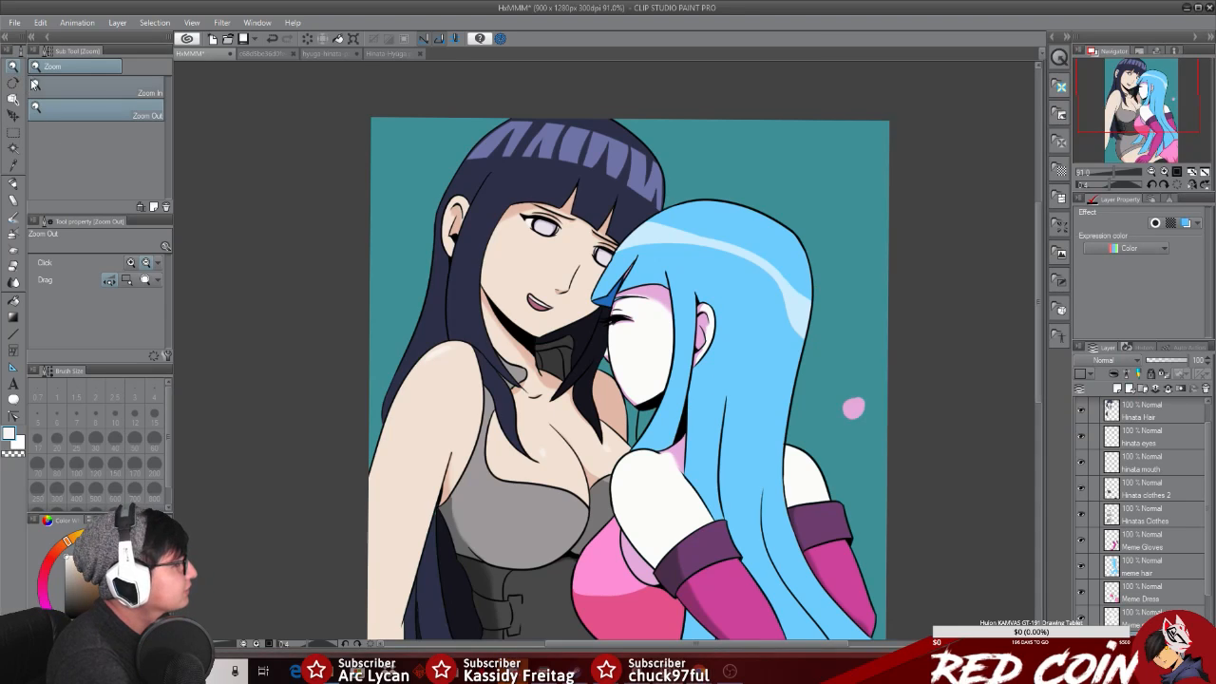
Step: Check the Hinata-Hyuga.png reference and the live chat again, and inspect the dark-haired character's face in the HxMMM drawing
{"action": "left_click", "coordinate": [381, 55]}
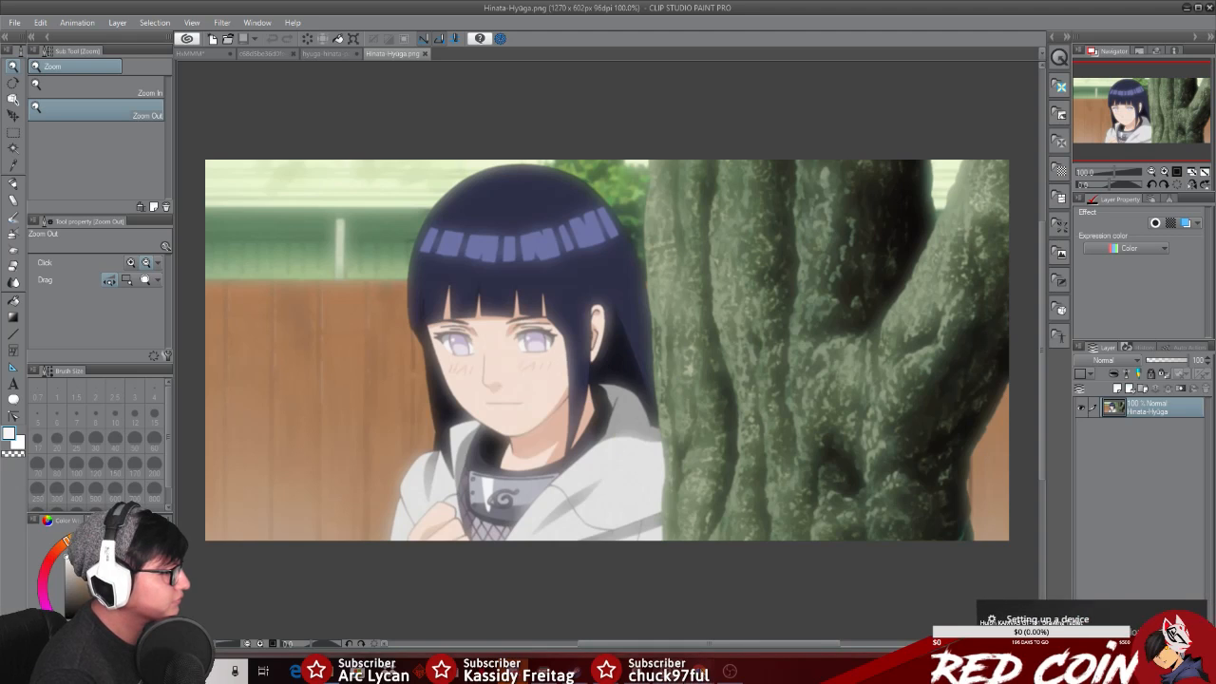
{"action": "mouse_move", "coordinate": [700, 670]}
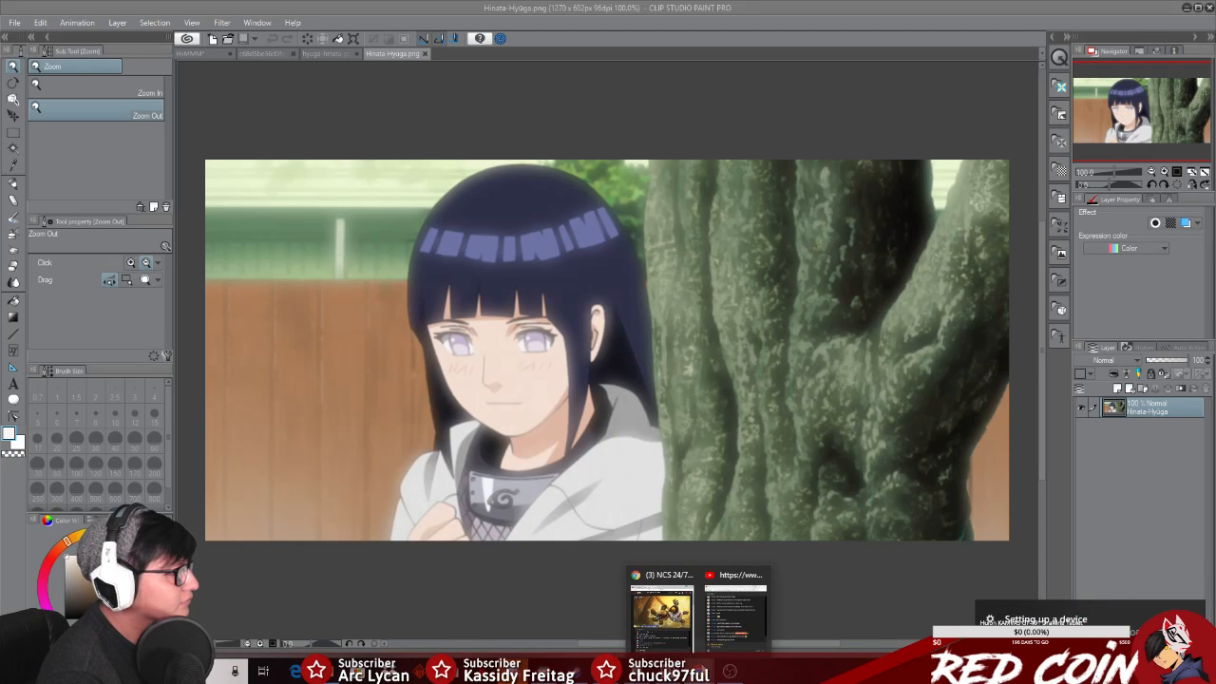
{"action": "left_click", "coordinate": [715, 625]}
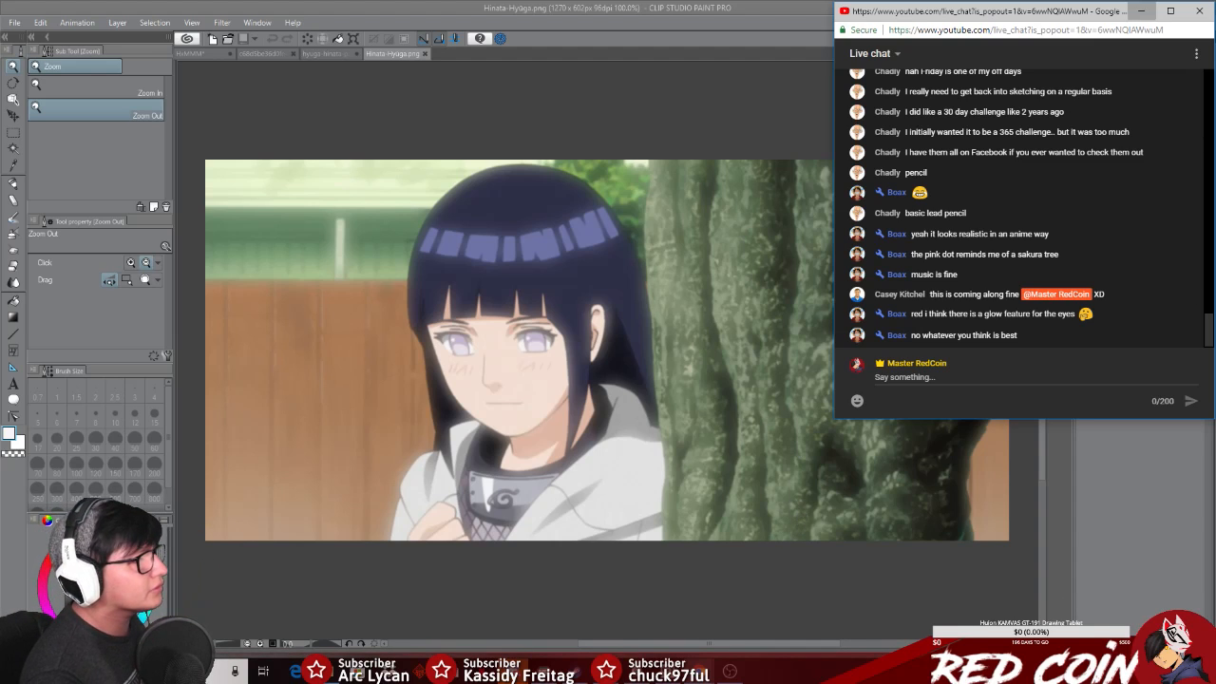
{"action": "left_click", "coordinate": [1141, 11]}
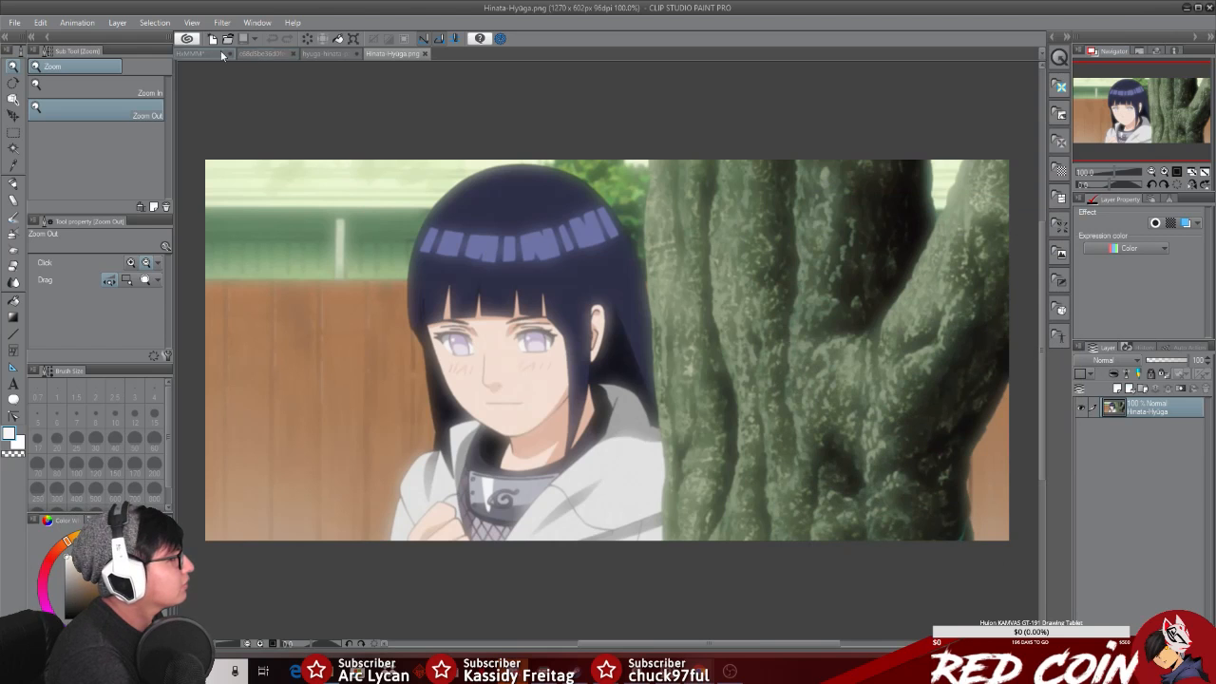
{"action": "left_click", "coordinate": [195, 53]}
{"action": "left_click_drag", "start_coordinate": [534, 220], "coordinate": [582, 235]}
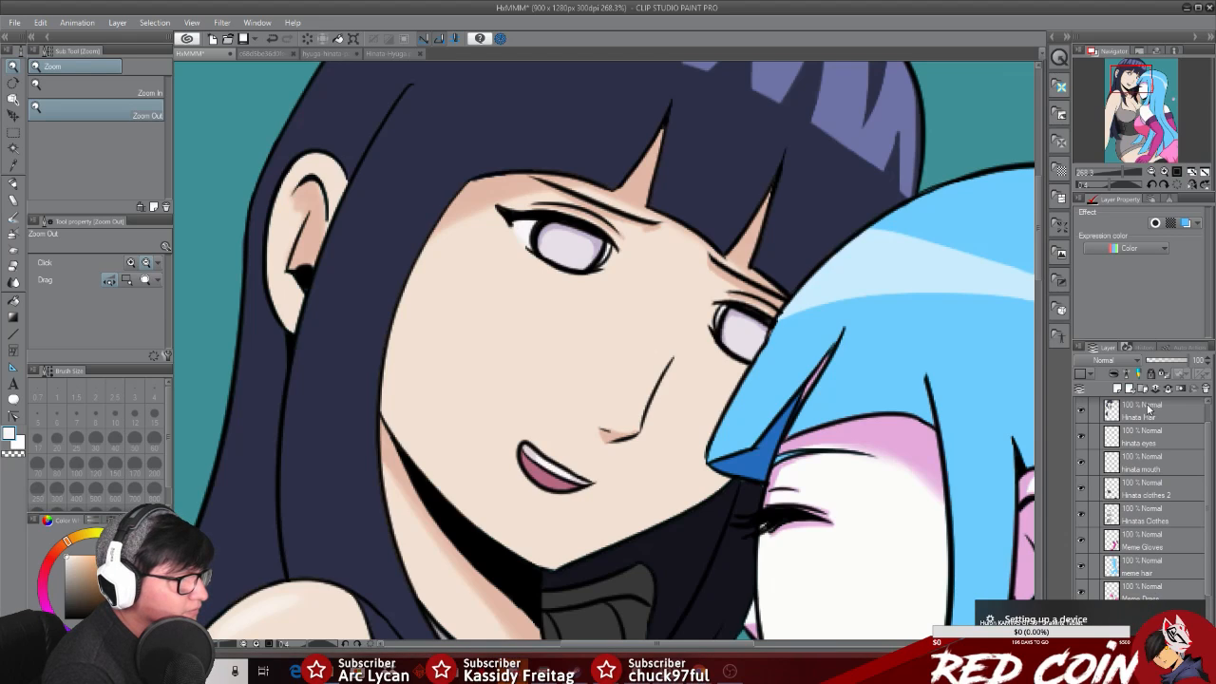
Step: Dab small white highlights into both of the dark-haired character's irises on the hinata eyes layer, using a smaller Marker pen
{"action": "left_click_drag", "start_coordinate": [1208, 459], "coordinate": [1212, 434]}
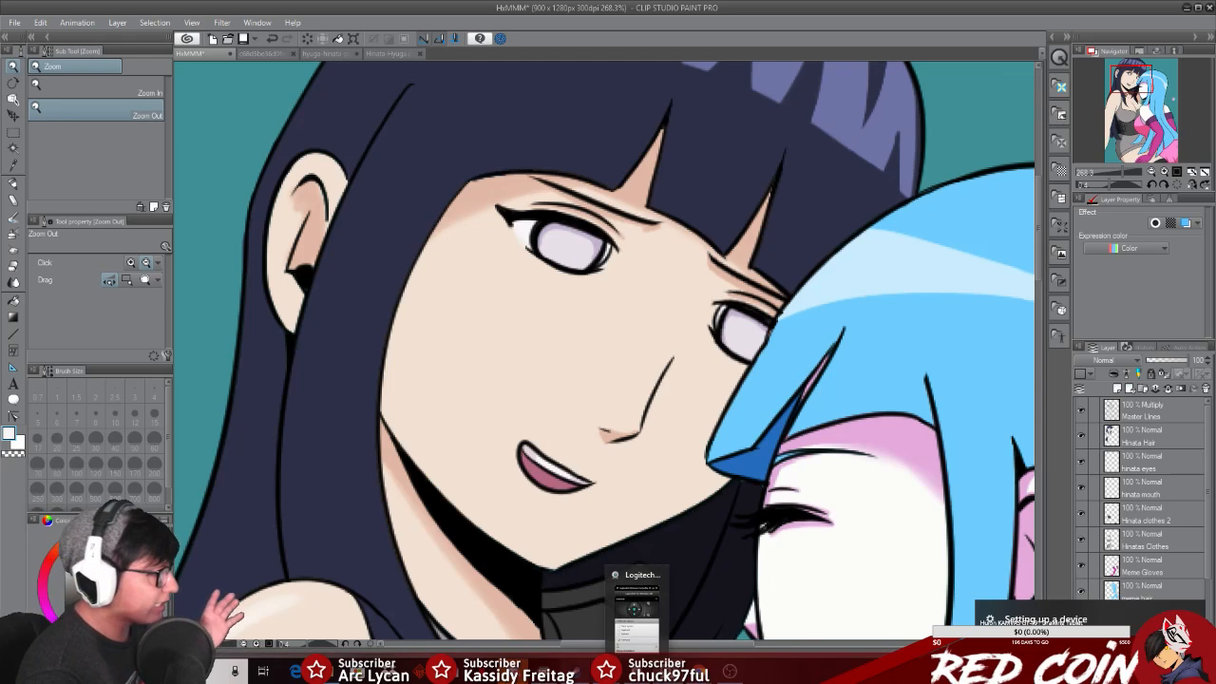
{"action": "mouse_move", "coordinate": [698, 671]}
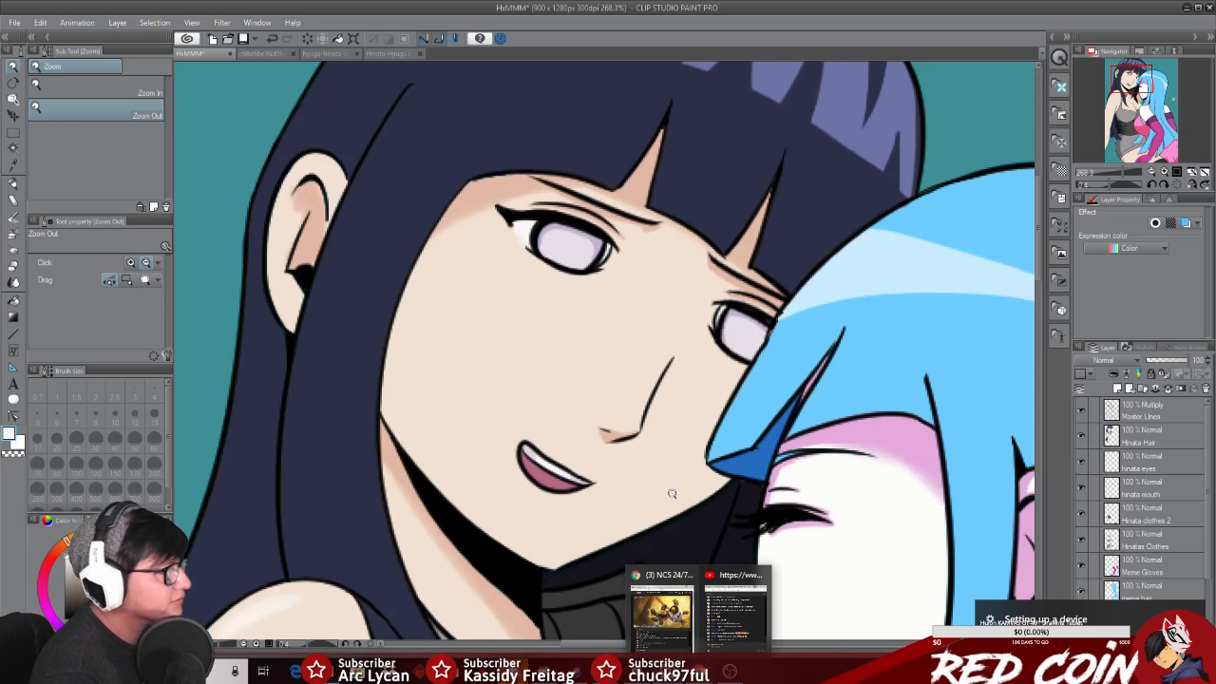
{"action": "left_click", "coordinate": [575, 244]}
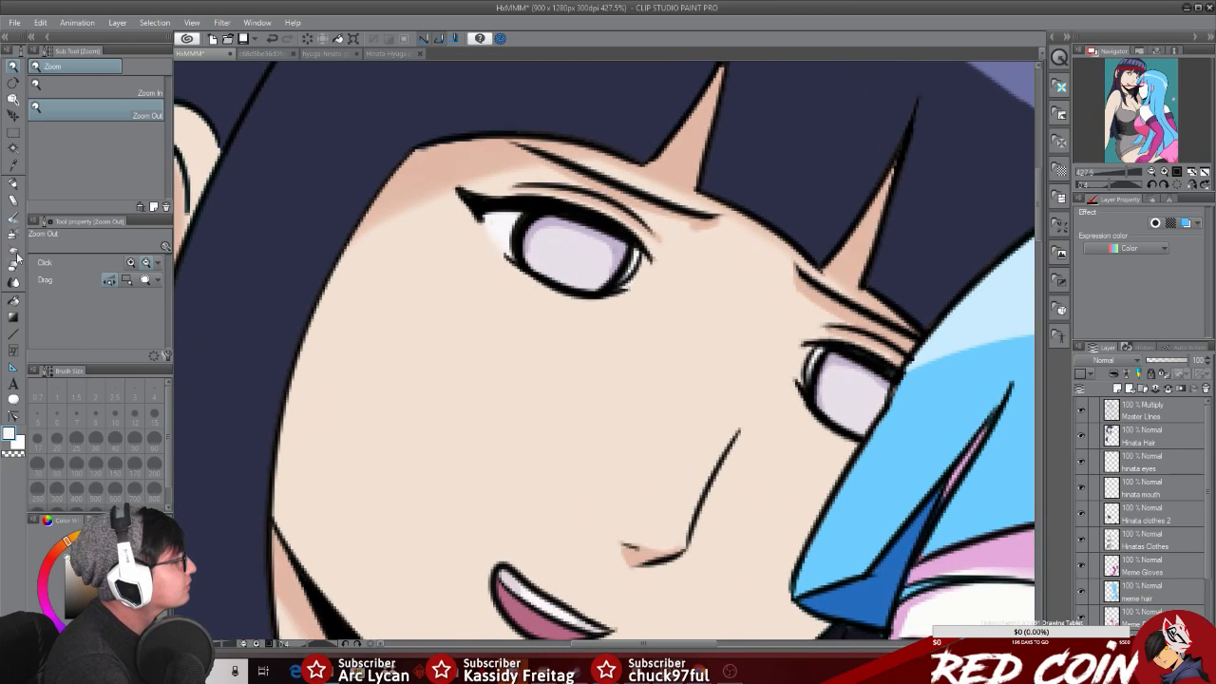
{"action": "left_click", "coordinate": [14, 186]}
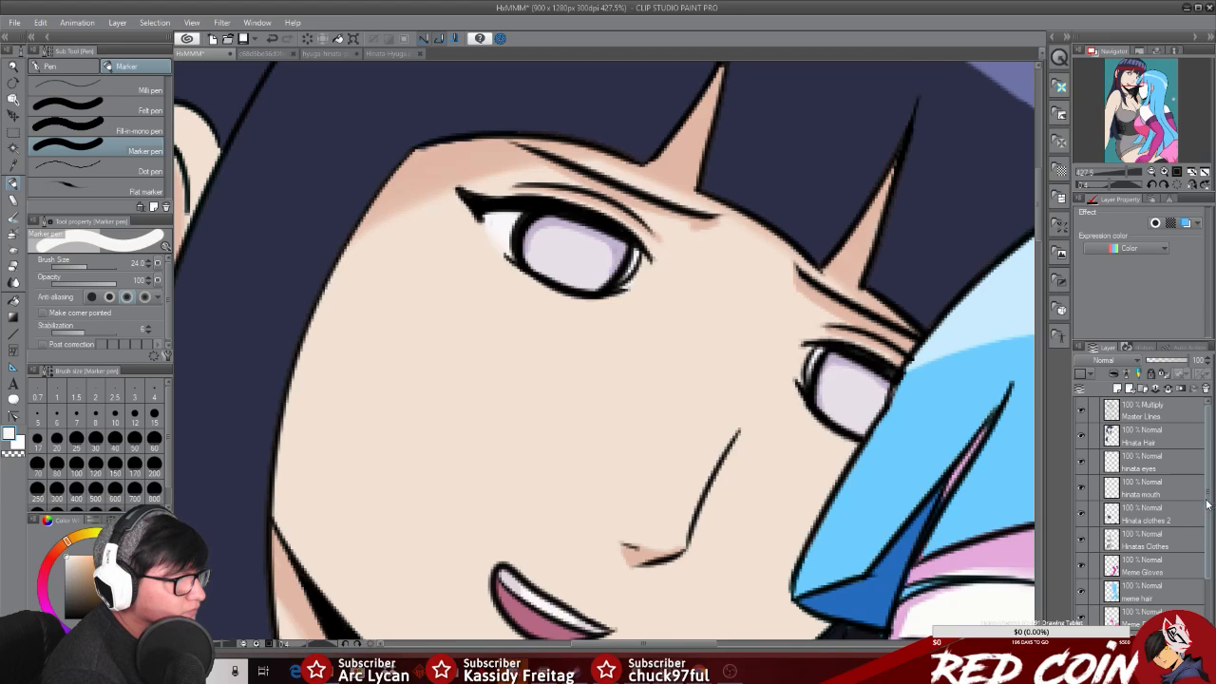
{"action": "left_click", "coordinate": [1159, 466]}
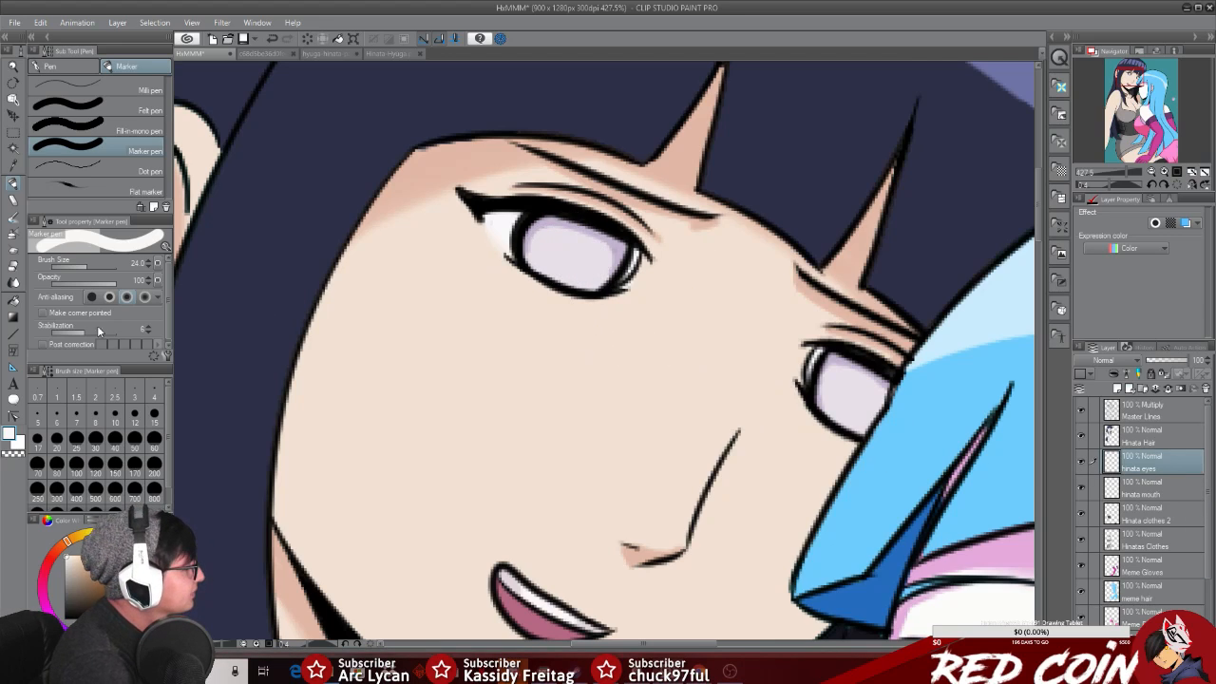
{"action": "left_click_drag", "start_coordinate": [87, 266], "coordinate": [81, 266]}
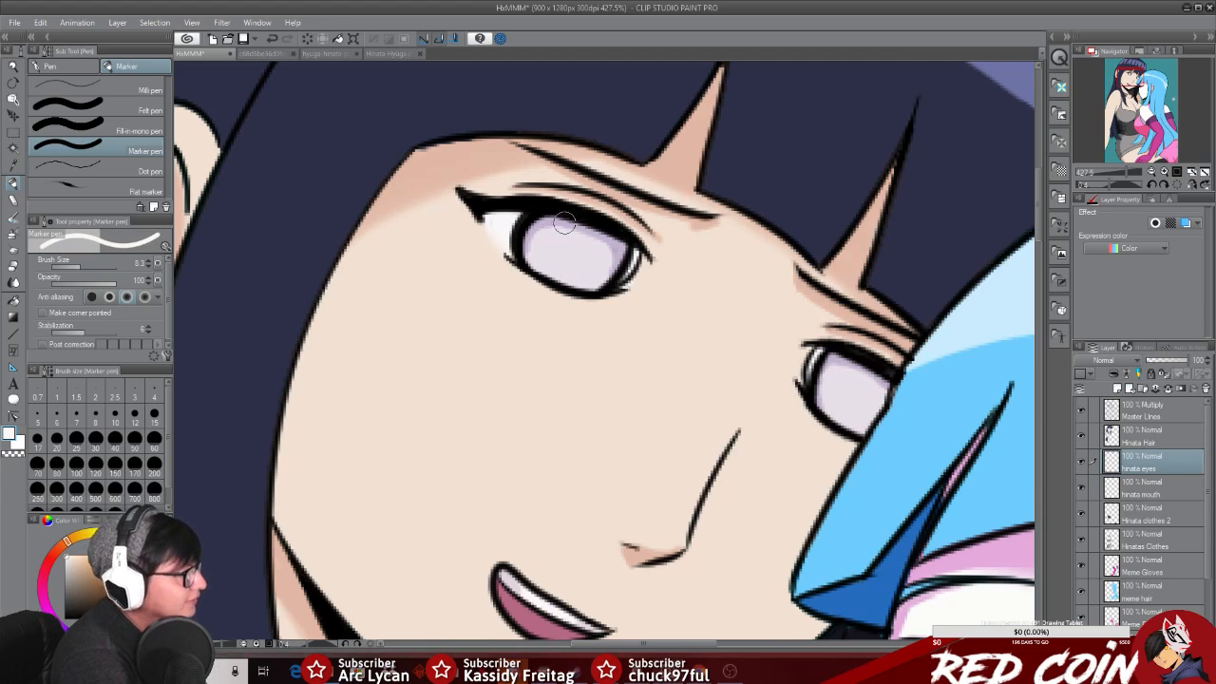
{"action": "left_click", "coordinate": [859, 379]}
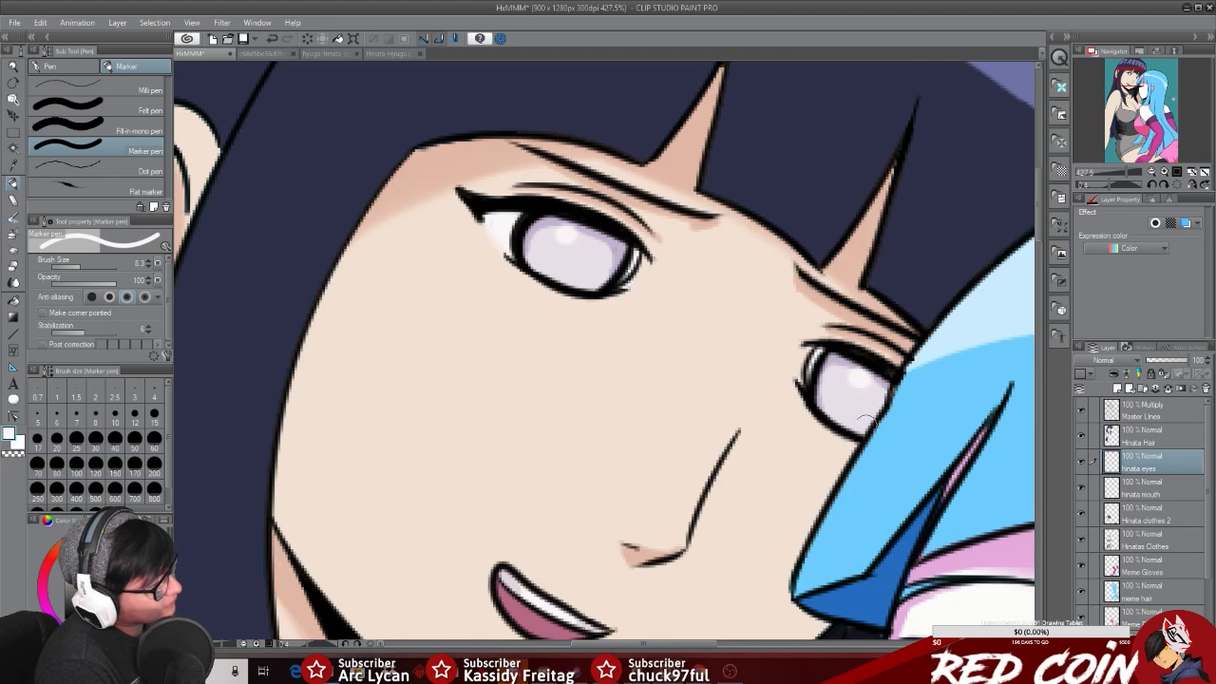
Step: Review the dark-haired character's highlighted eyes in the drawing, read the YouTube live chat, and return to Clip Studio Paint
{"action": "left_click", "coordinate": [12, 64]}
{"action": "left_click_drag", "start_coordinate": [854, 469], "coordinate": [801, 465]}
{"action": "left_click_drag", "start_coordinate": [1031, 295], "coordinate": [1033, 355]}
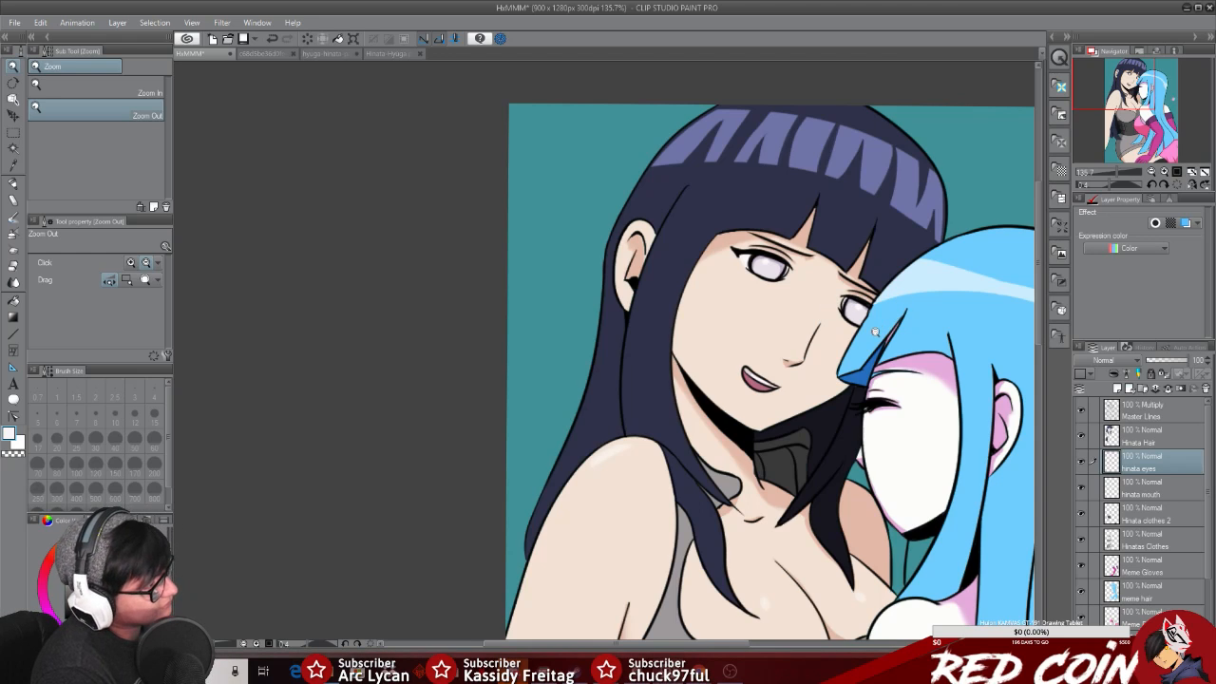
{"action": "left_click_drag", "start_coordinate": [826, 285], "coordinate": [852, 312]}
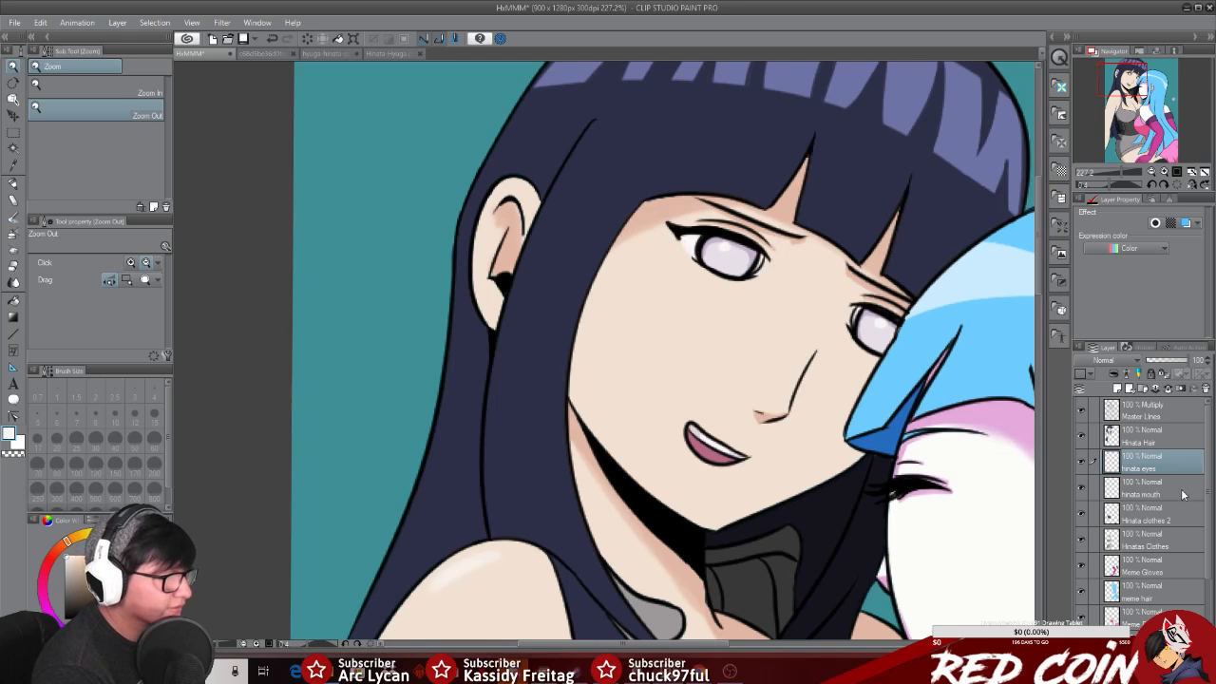
{"action": "scroll", "coordinate": [1207, 485], "scroll_direction": "down", "scroll_amount": 1}
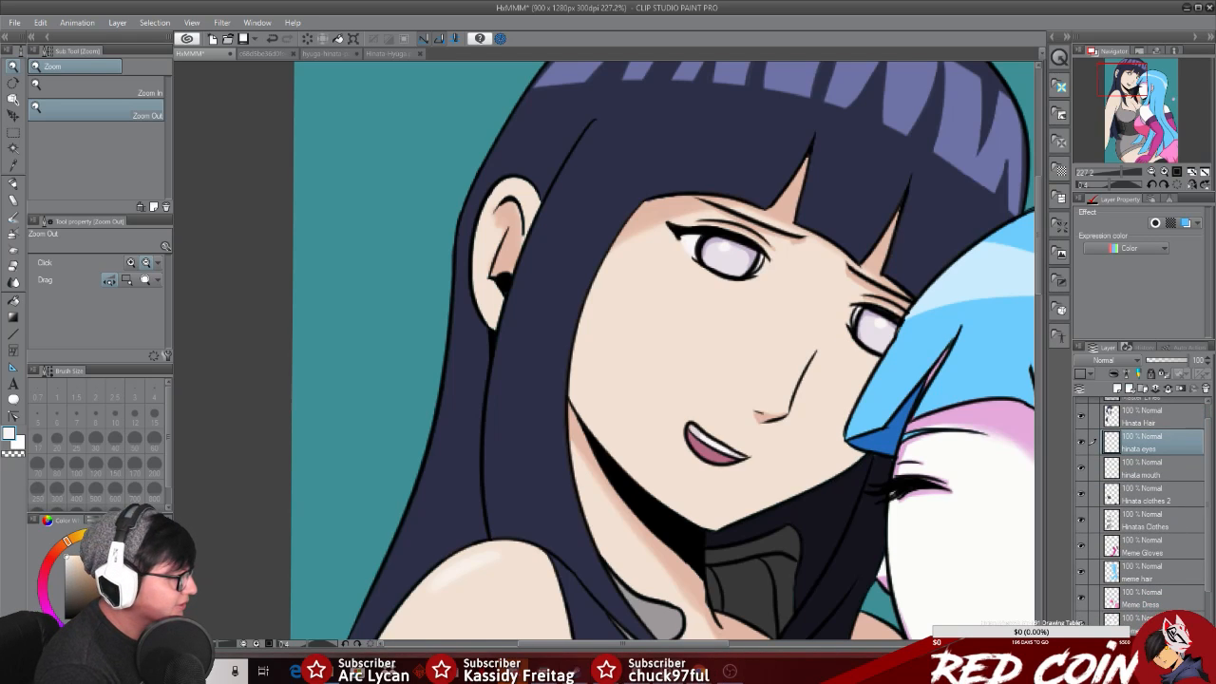
{"action": "mouse_move", "coordinate": [708, 675]}
{"action": "left_click", "coordinate": [718, 638]}
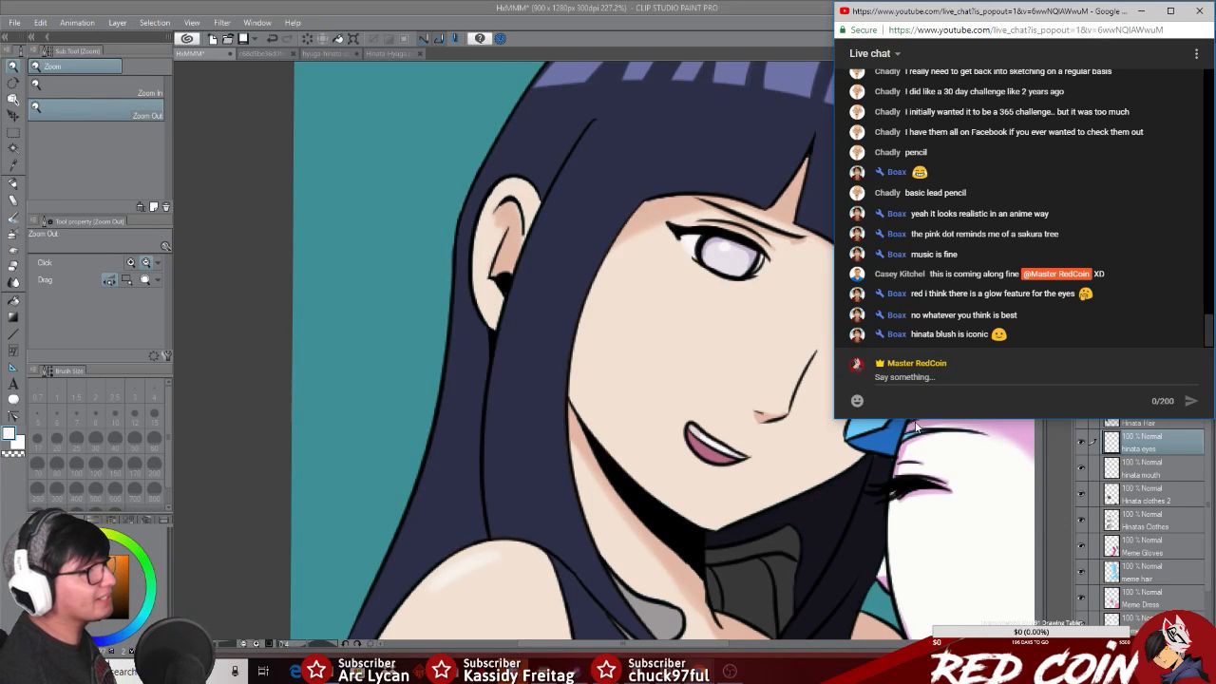
{"action": "left_click", "coordinate": [1151, 11]}
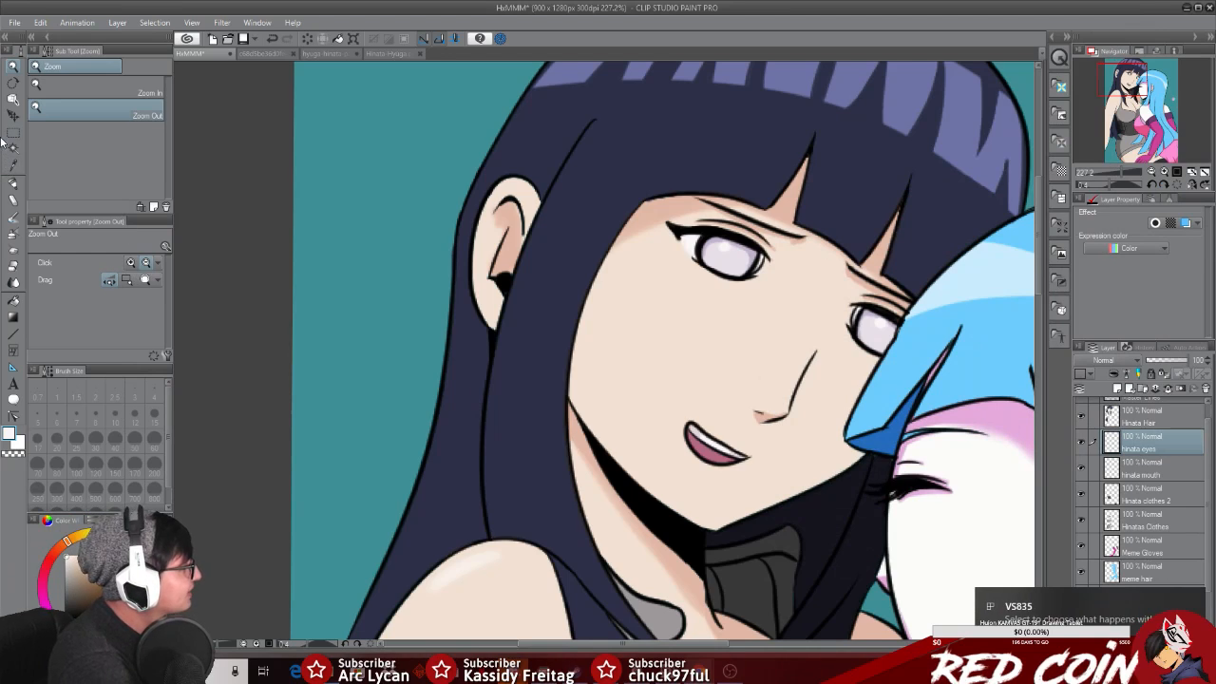
Step: Choose the Soft airbrush with a pale pink colour and auto-select the dark-haired character's face on the Hinata skin layer
{"action": "left_click", "coordinate": [14, 234]}
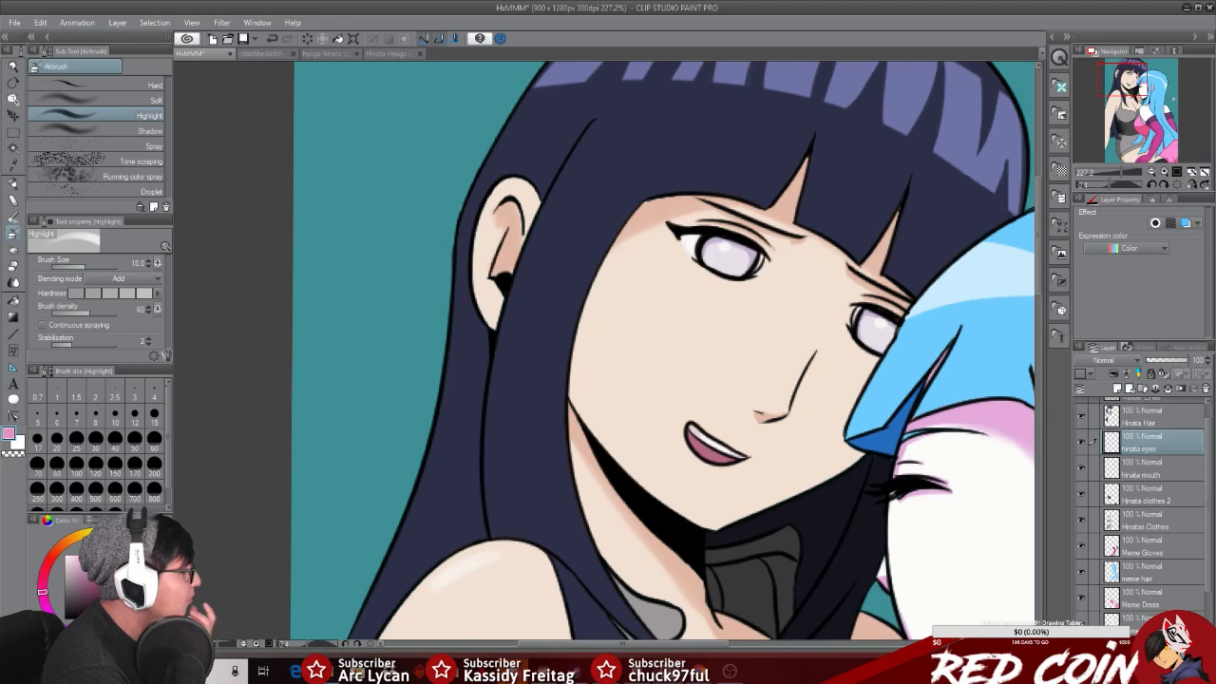
{"action": "left_click", "coordinate": [71, 100]}
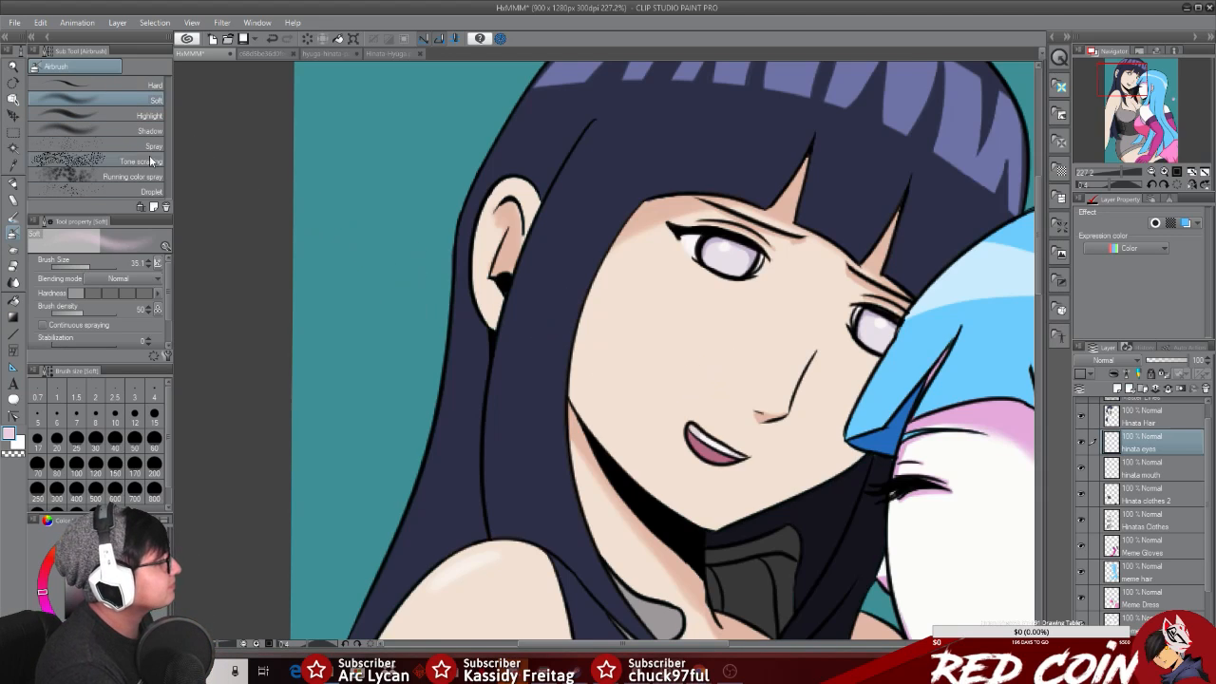
{"action": "left_click", "coordinate": [89, 267]}
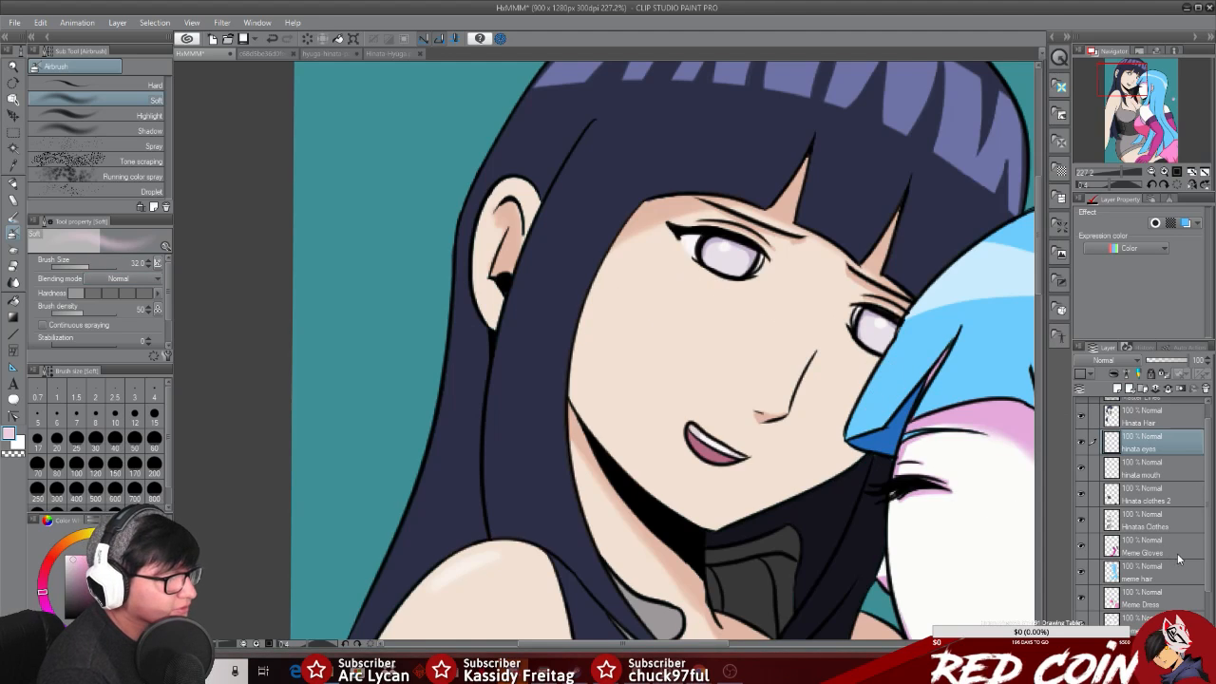
{"action": "scroll", "coordinate": [1205, 535], "scroll_direction": "down", "scroll_amount": 1}
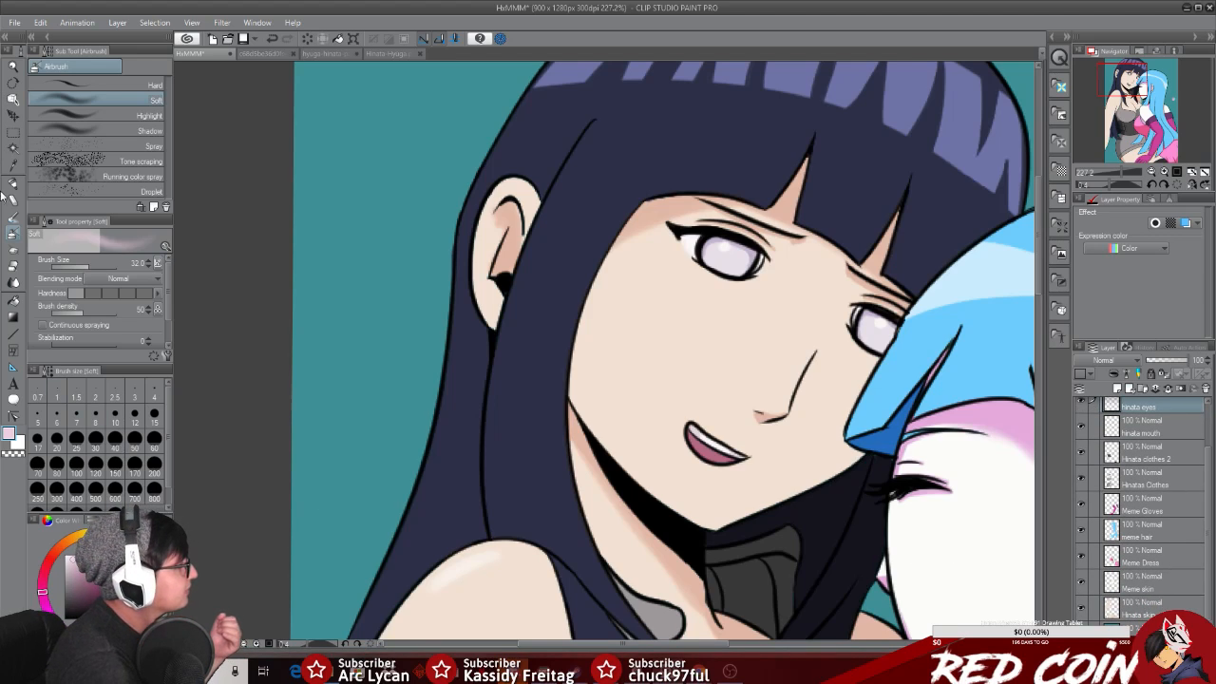
{"action": "left_click", "coordinate": [13, 148]}
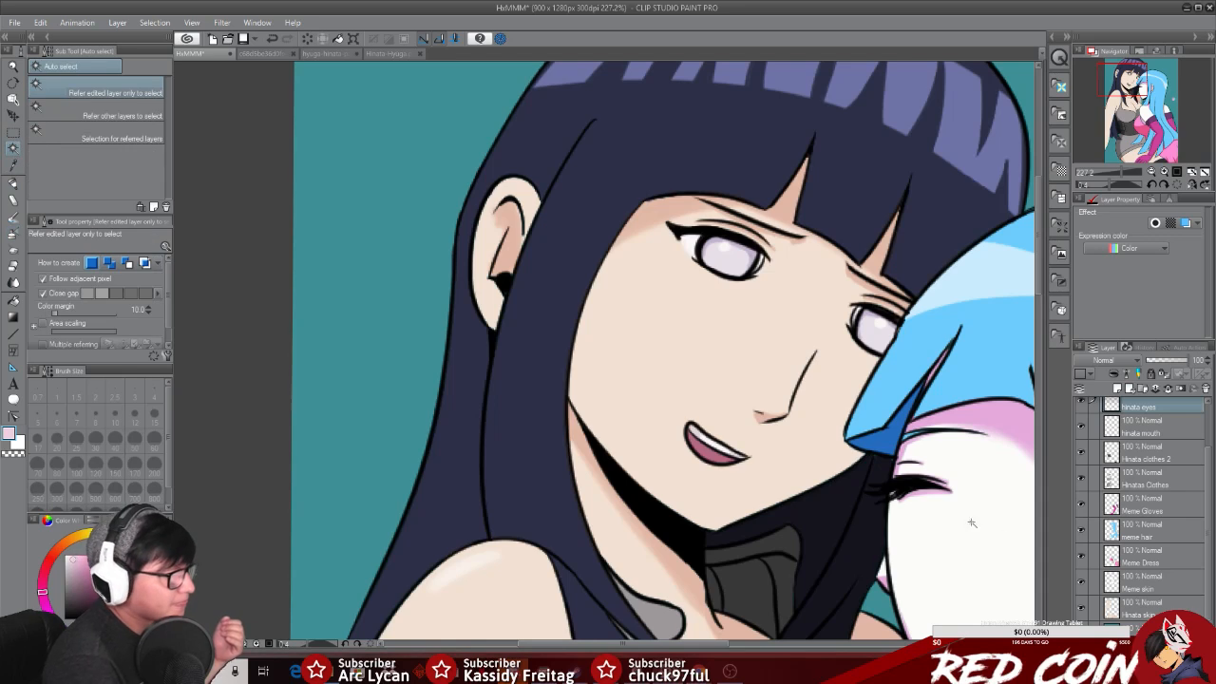
{"action": "left_click", "coordinate": [1131, 608]}
{"action": "left_click", "coordinate": [786, 440]}
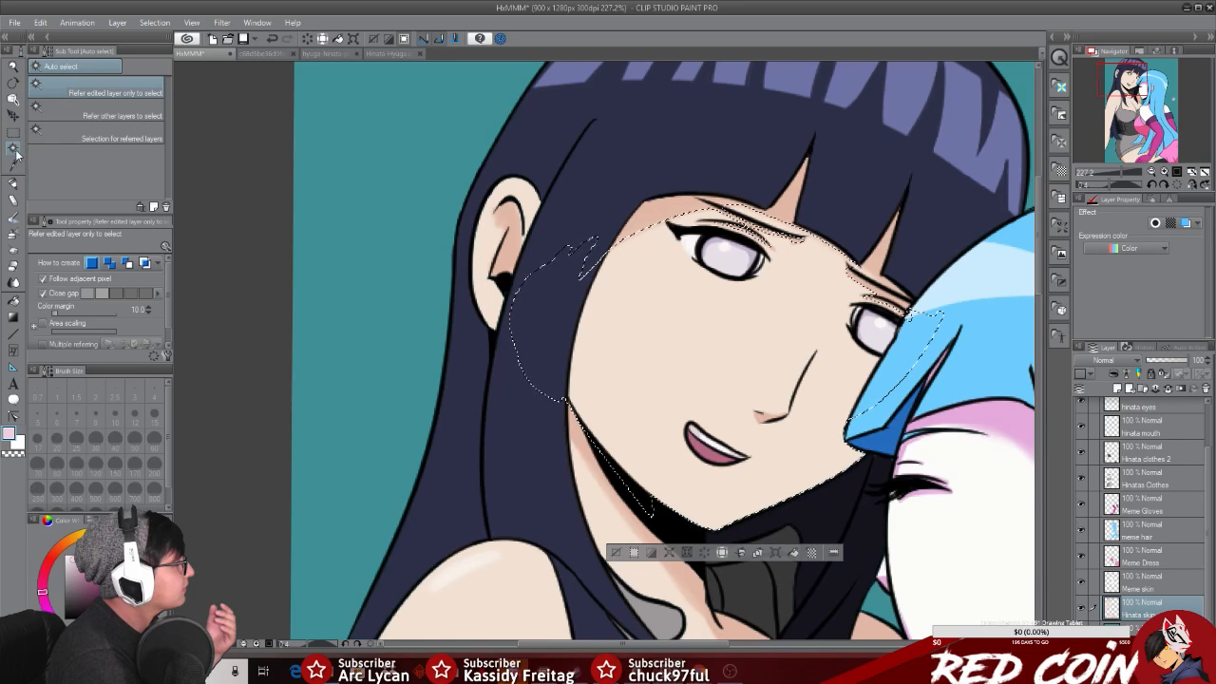
Step: Airbrush a soft pale pink blush across the dark-haired character's cheeks and nose at brush size 47, and clear the selection
{"action": "left_click", "coordinate": [14, 231]}
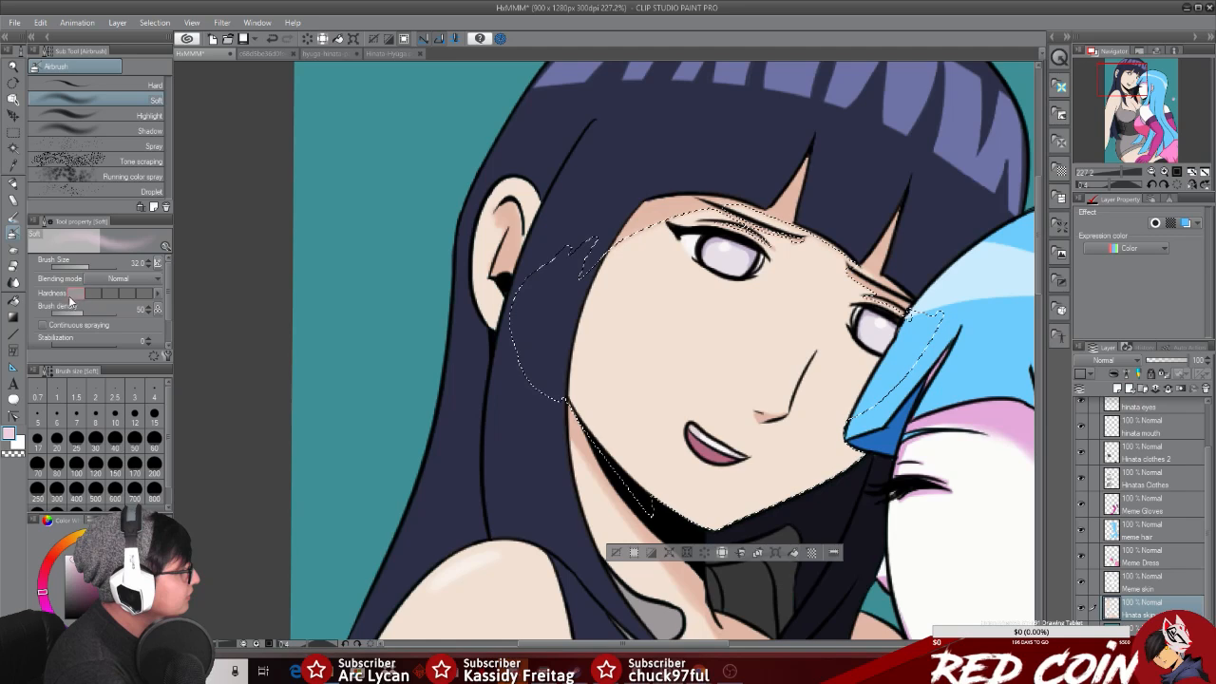
{"action": "left_click_drag", "start_coordinate": [88, 269], "coordinate": [92, 269]}
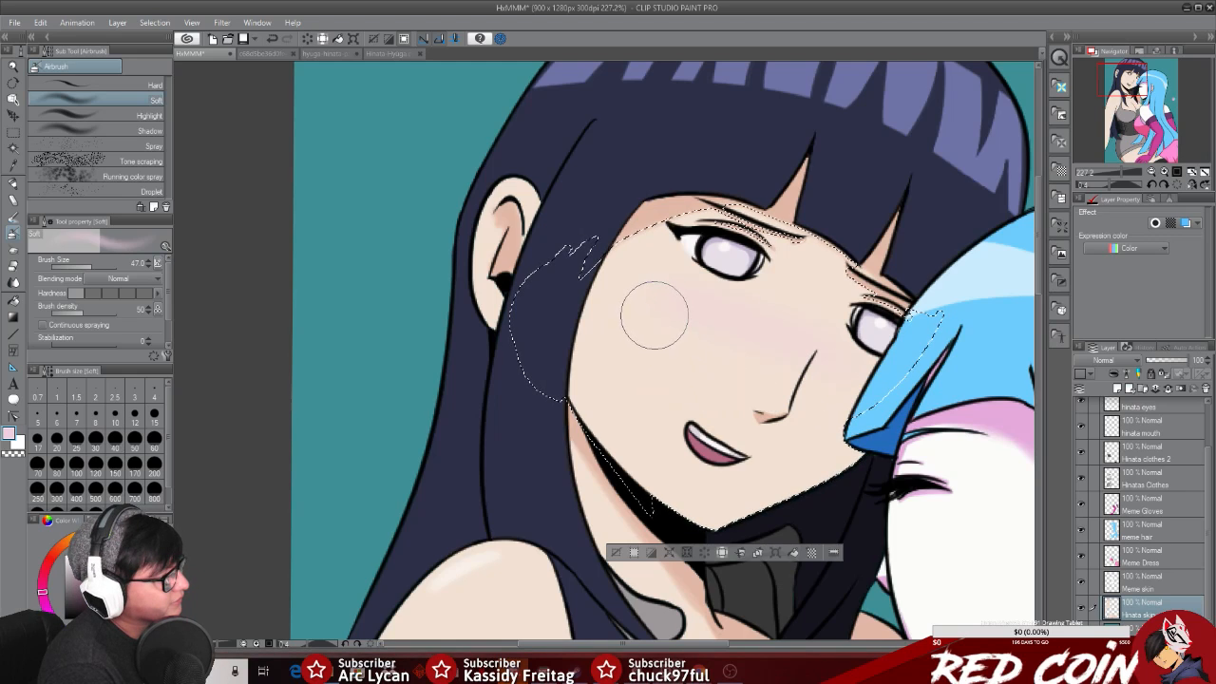
{"action": "mouse_move", "coordinate": [661, 301]}
{"action": "left_mouse_down"}
{"action": "mouse_move", "coordinate": [770, 326]}
{"action": "mouse_move", "coordinate": [893, 454]}
{"action": "left_mouse_up"}
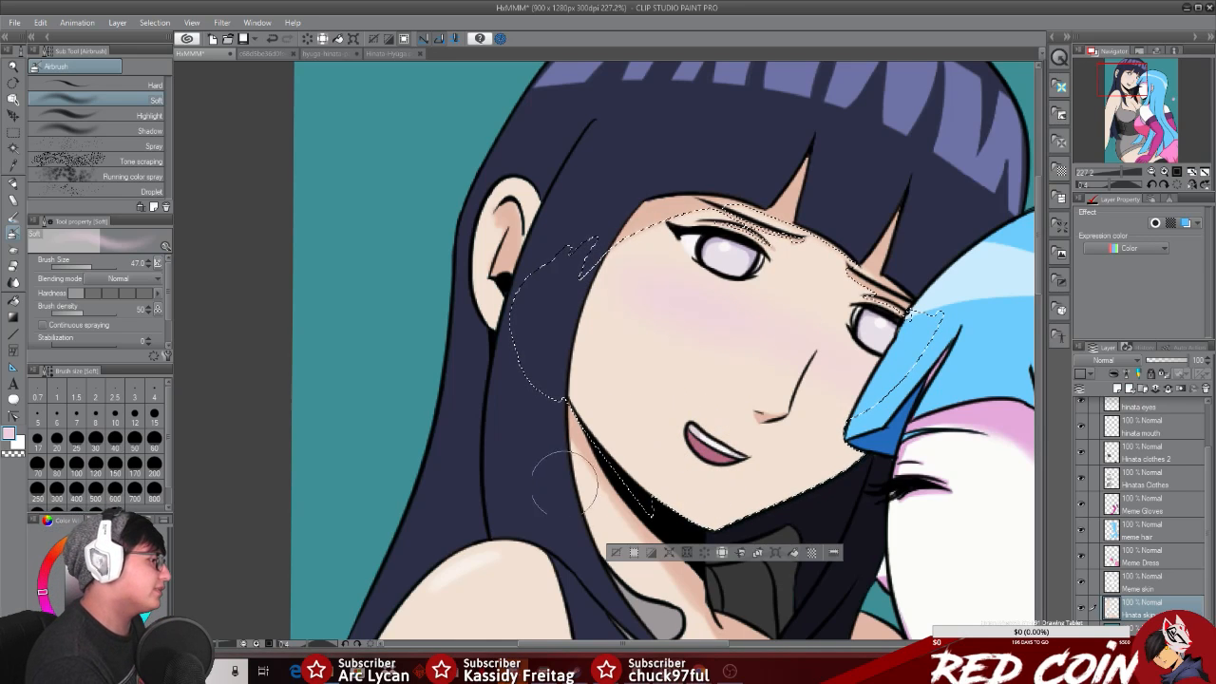
{"action": "left_click", "coordinate": [12, 67]}
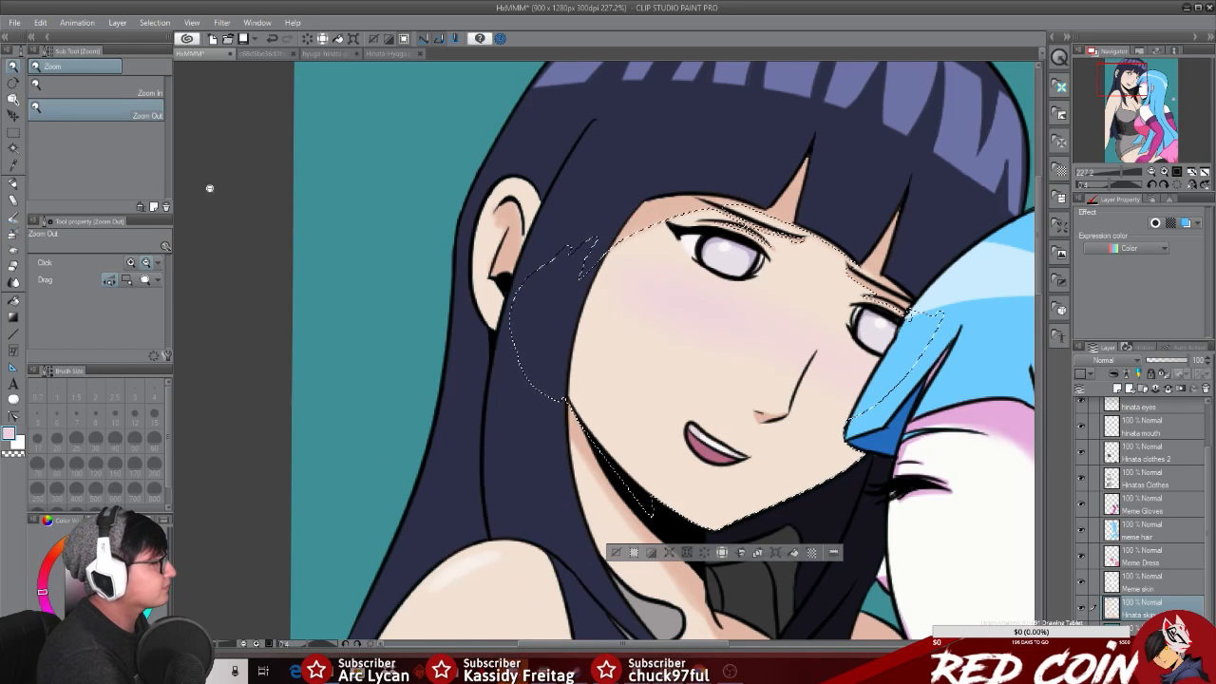
{"action": "left_click", "coordinate": [920, 509]}
{"action": "left_click", "coordinate": [707, 544]}
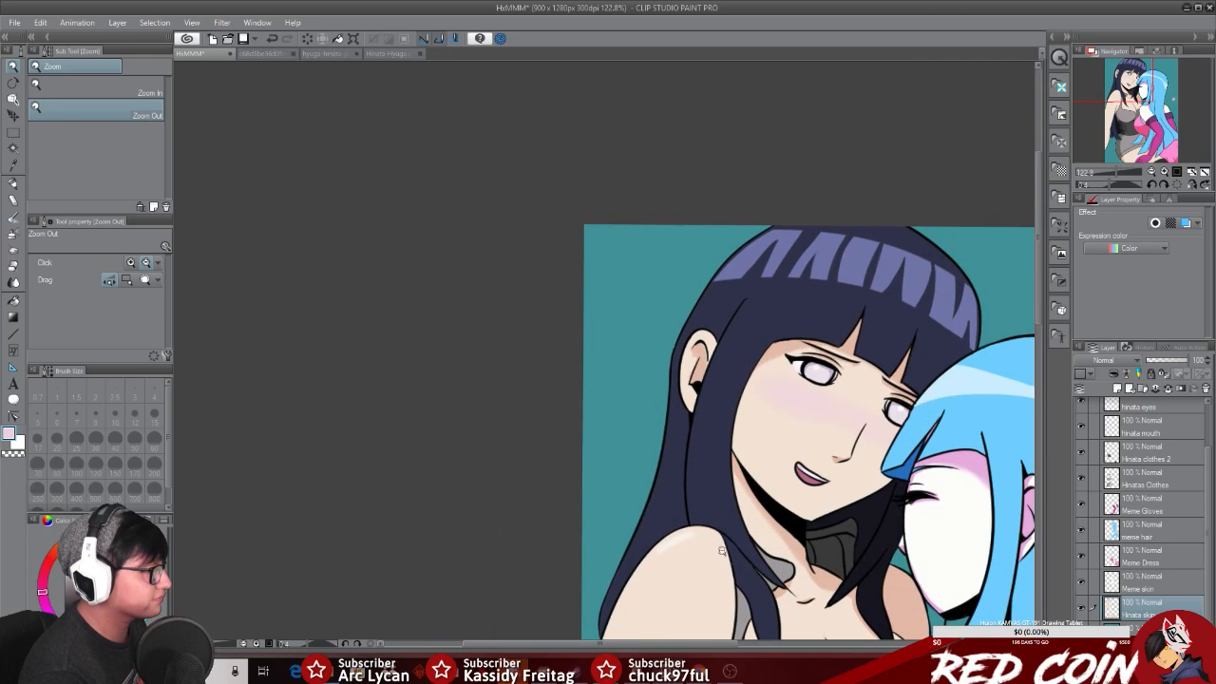
Step: Inspect the blush with both characters in view, check the YouTube live chat, and return to Clip Studio Paint
{"action": "left_click_drag", "start_coordinate": [684, 643], "coordinate": [742, 643]}
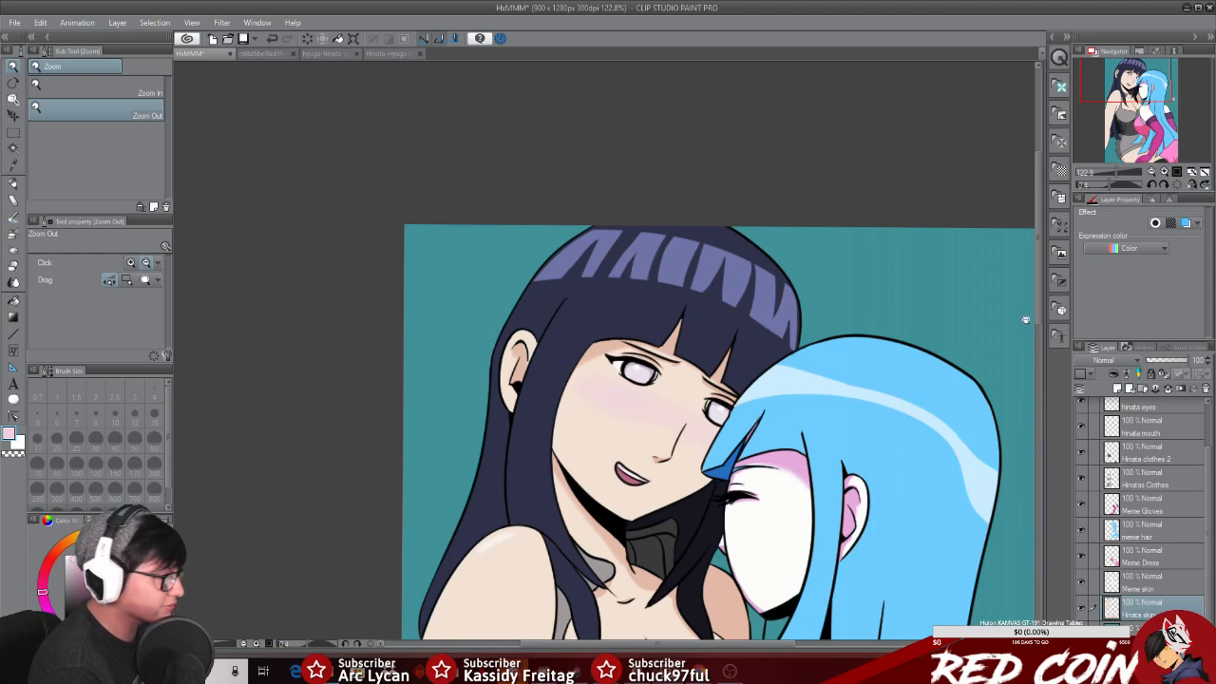
{"action": "left_click_drag", "start_coordinate": [1041, 304], "coordinate": [1043, 357]}
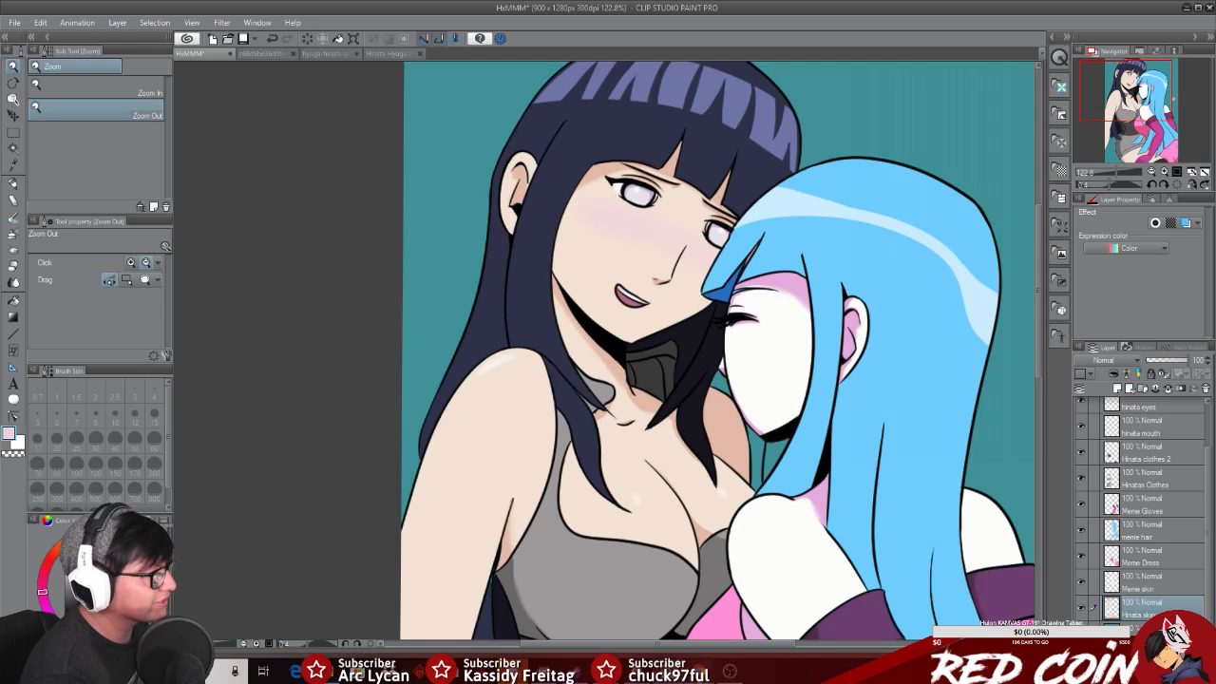
{"action": "mouse_move", "coordinate": [699, 672]}
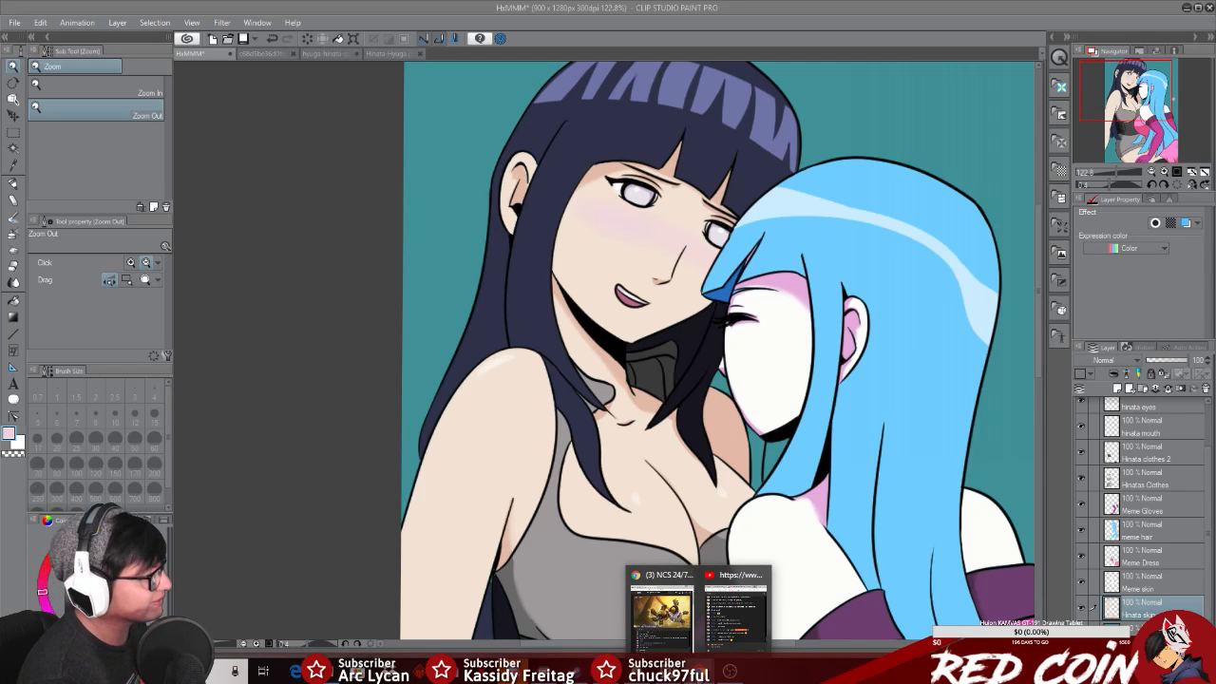
{"action": "left_click", "coordinate": [712, 627]}
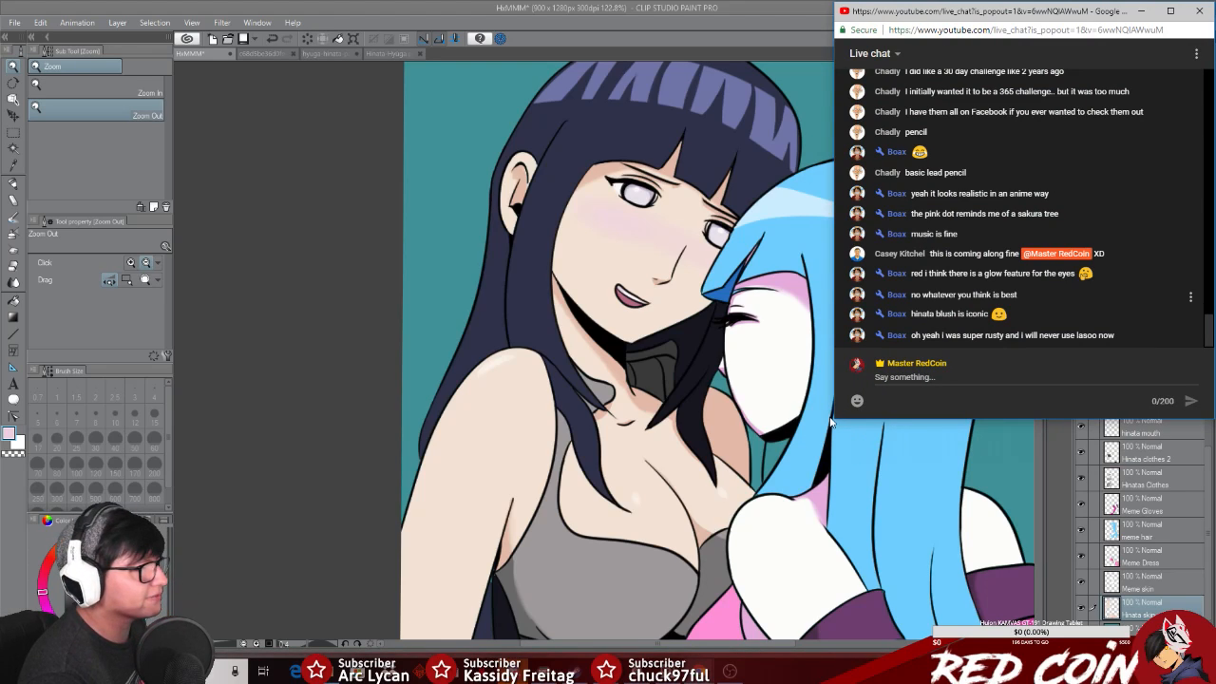
{"action": "left_click", "coordinate": [1142, 11]}
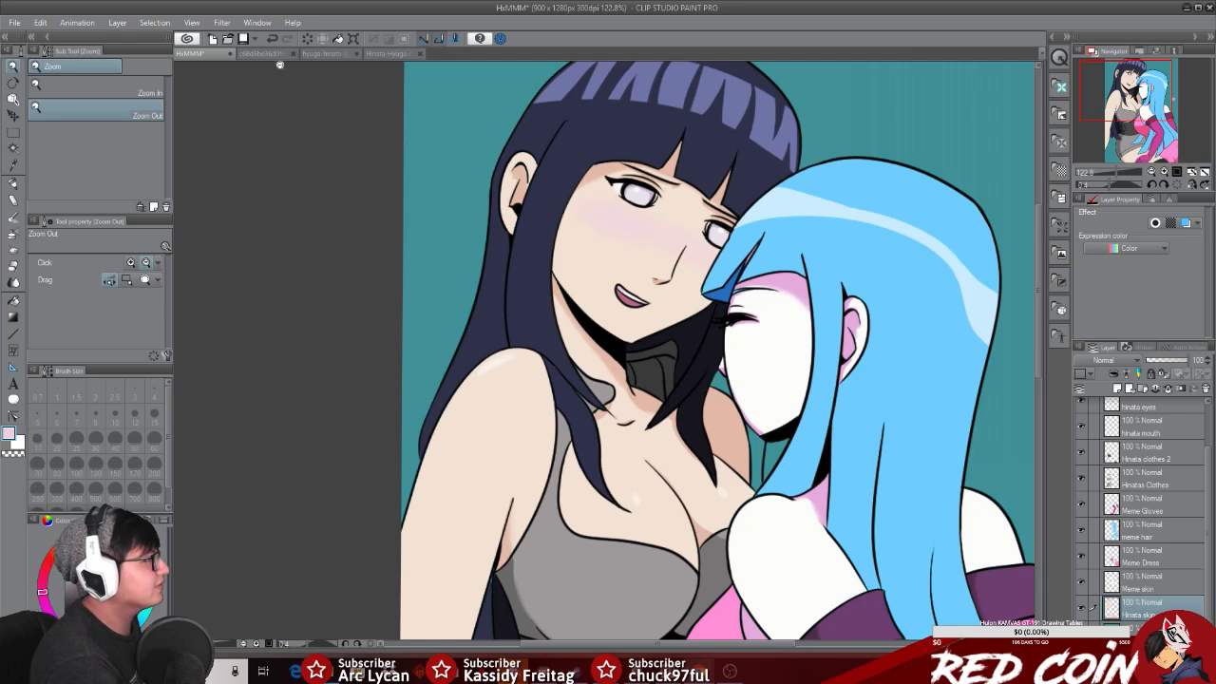
Step: Examine the cheek blush marks in the hyuga-hinata-painting.png and Hinata-Hyuga.png references, and return to the dark-haired character's face in HxMMM
{"action": "left_click", "coordinate": [314, 54]}
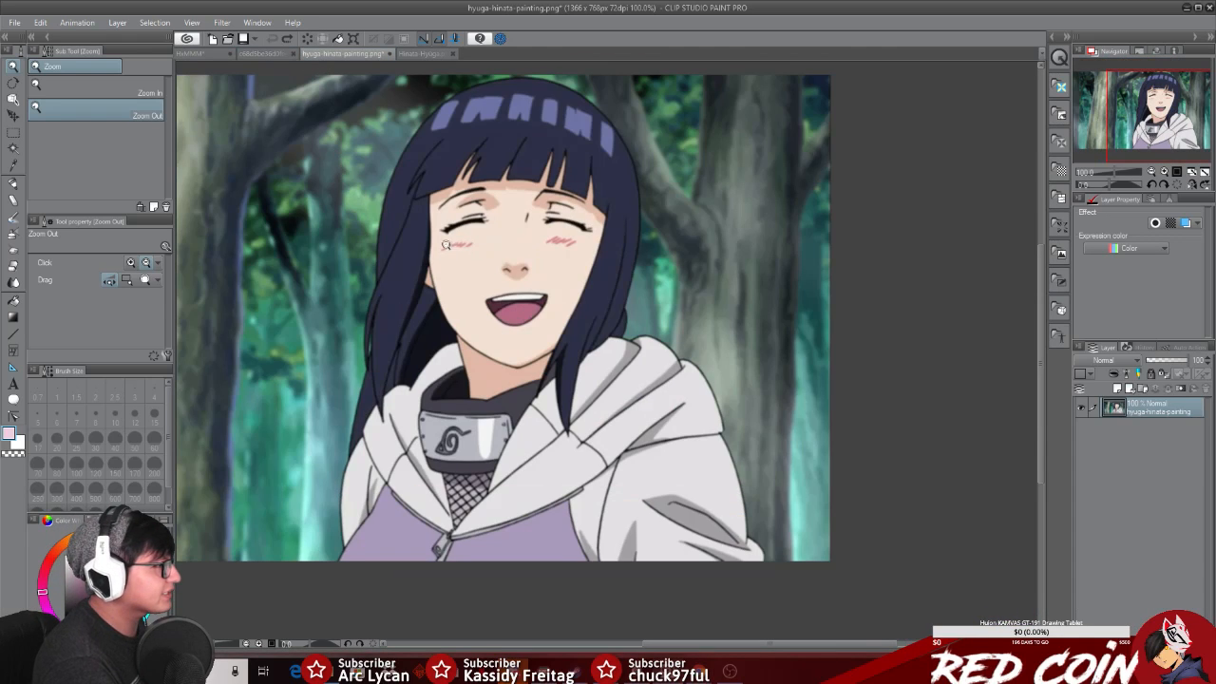
{"action": "left_click", "coordinate": [415, 55]}
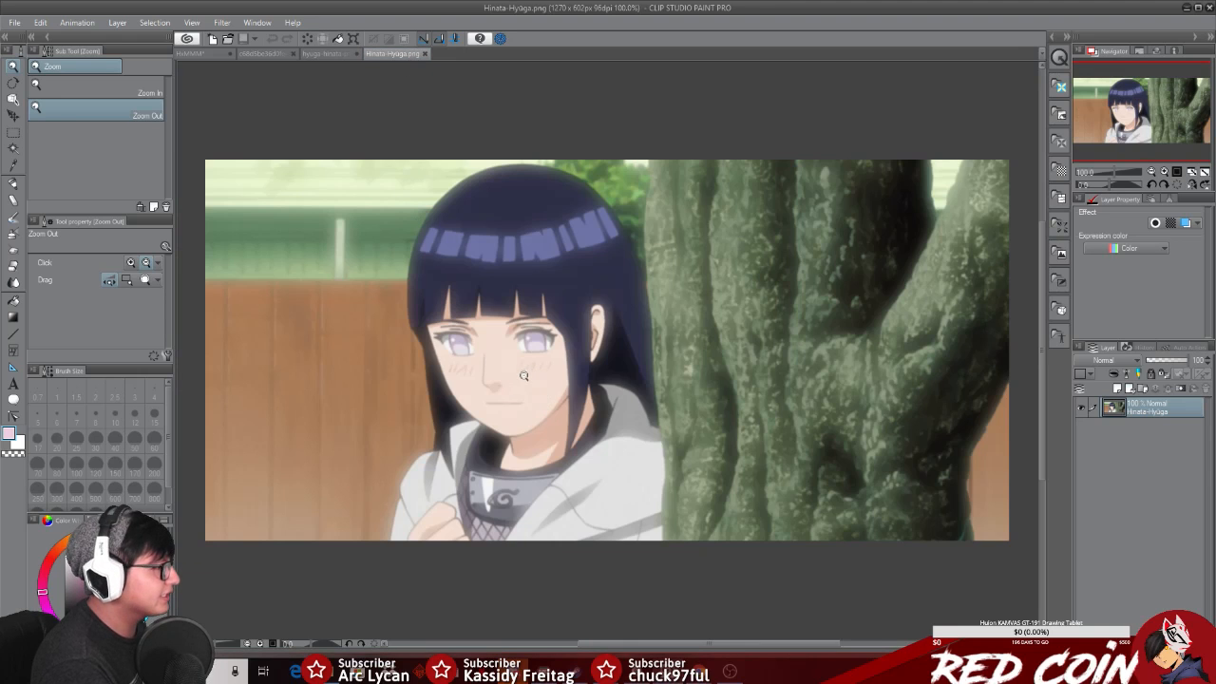
{"action": "left_click_drag", "start_coordinate": [461, 386], "coordinate": [510, 351]}
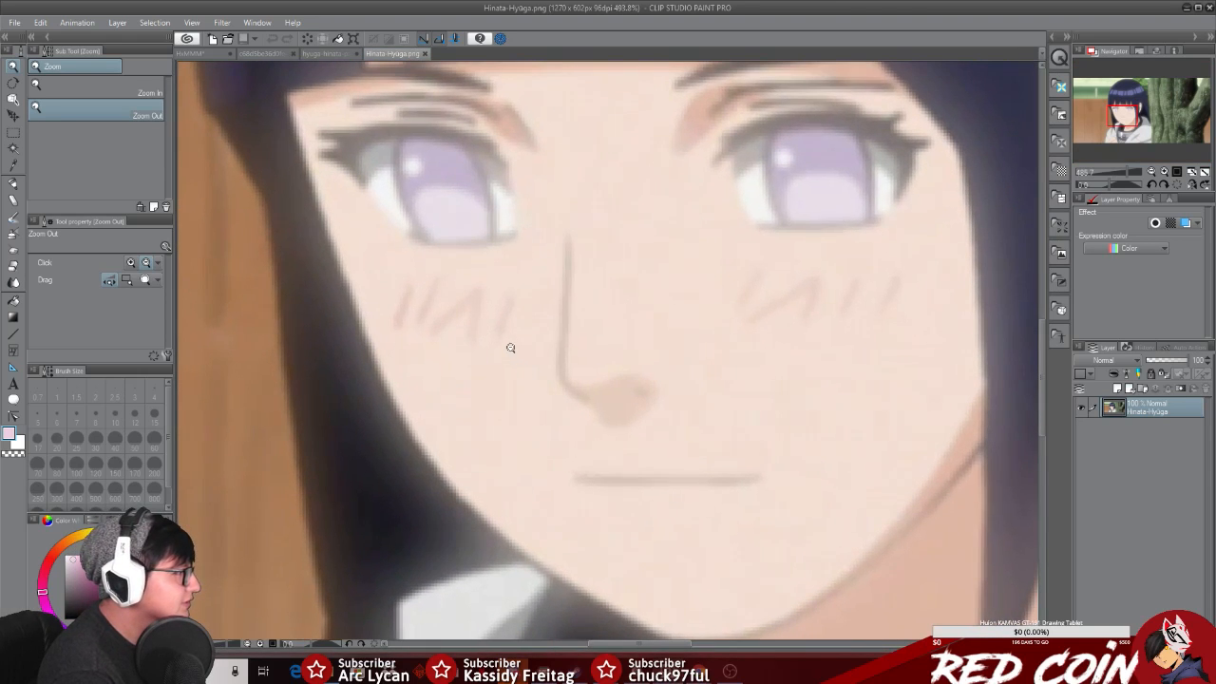
{"action": "left_click", "coordinate": [538, 354]}
{"action": "left_click", "coordinate": [556, 352]}
{"action": "left_click", "coordinate": [322, 54]}
{"action": "left_click_drag", "start_coordinate": [546, 237], "coordinate": [573, 258]}
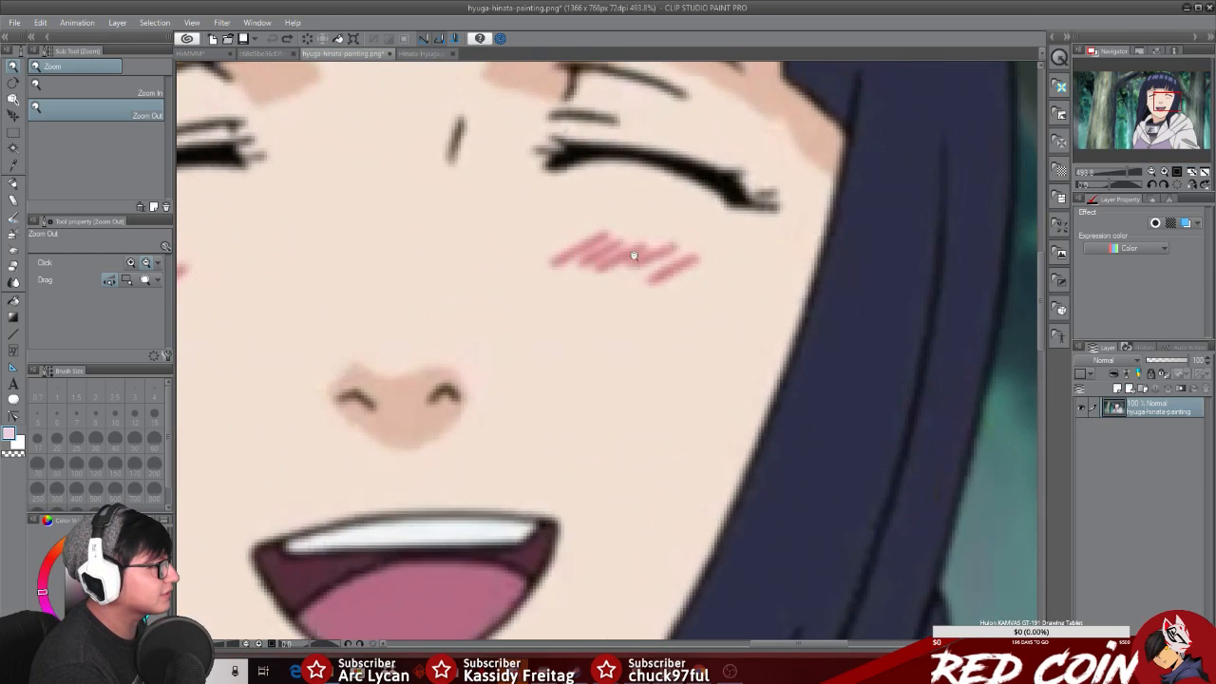
{"action": "left_click_drag", "start_coordinate": [668, 288], "coordinate": [598, 274]}
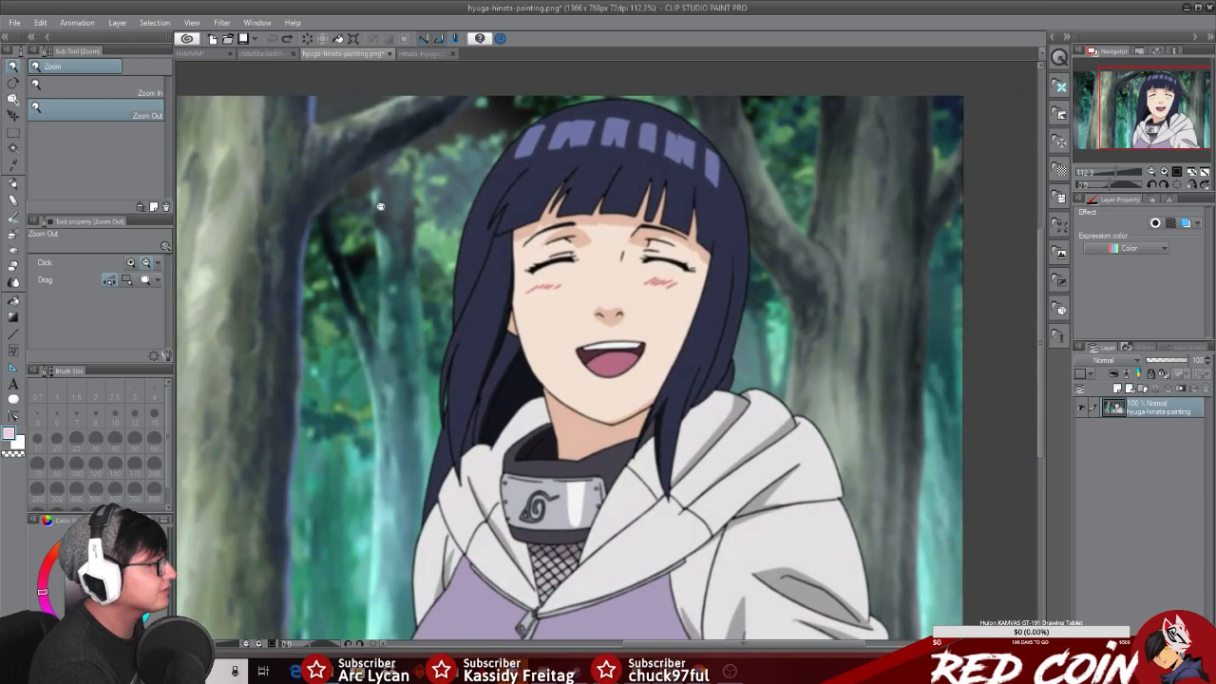
{"action": "left_click", "coordinate": [201, 55]}
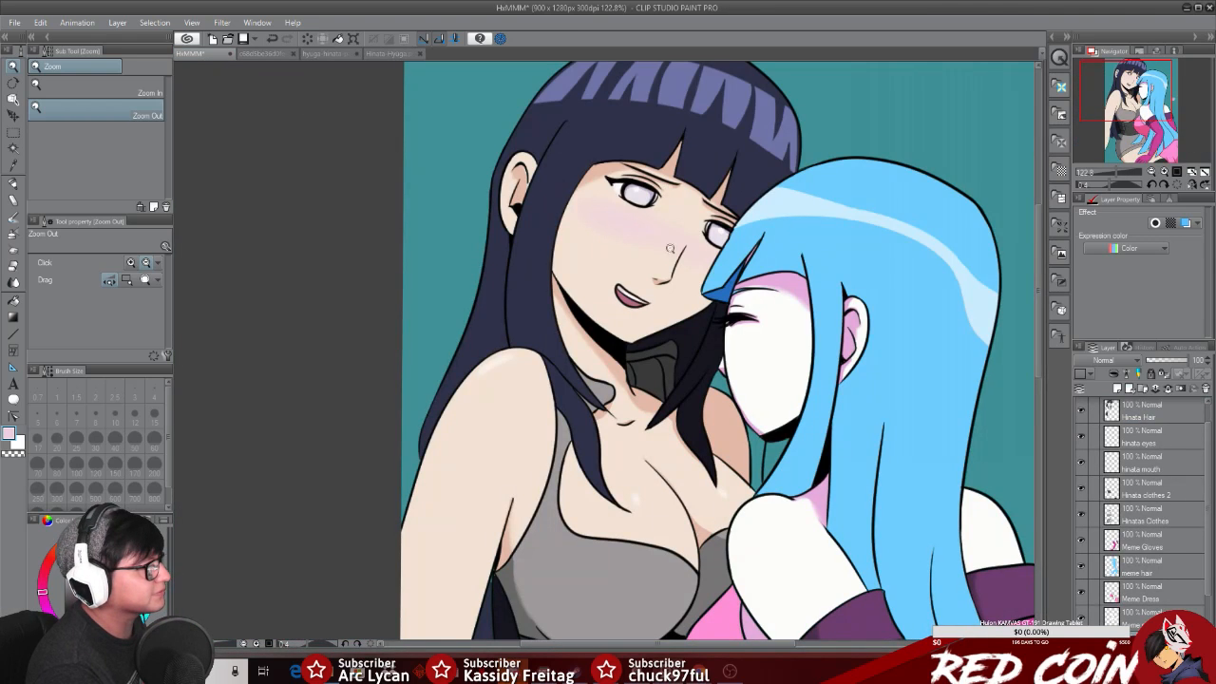
{"action": "left_click_drag", "start_coordinate": [623, 239], "coordinate": [641, 306]}
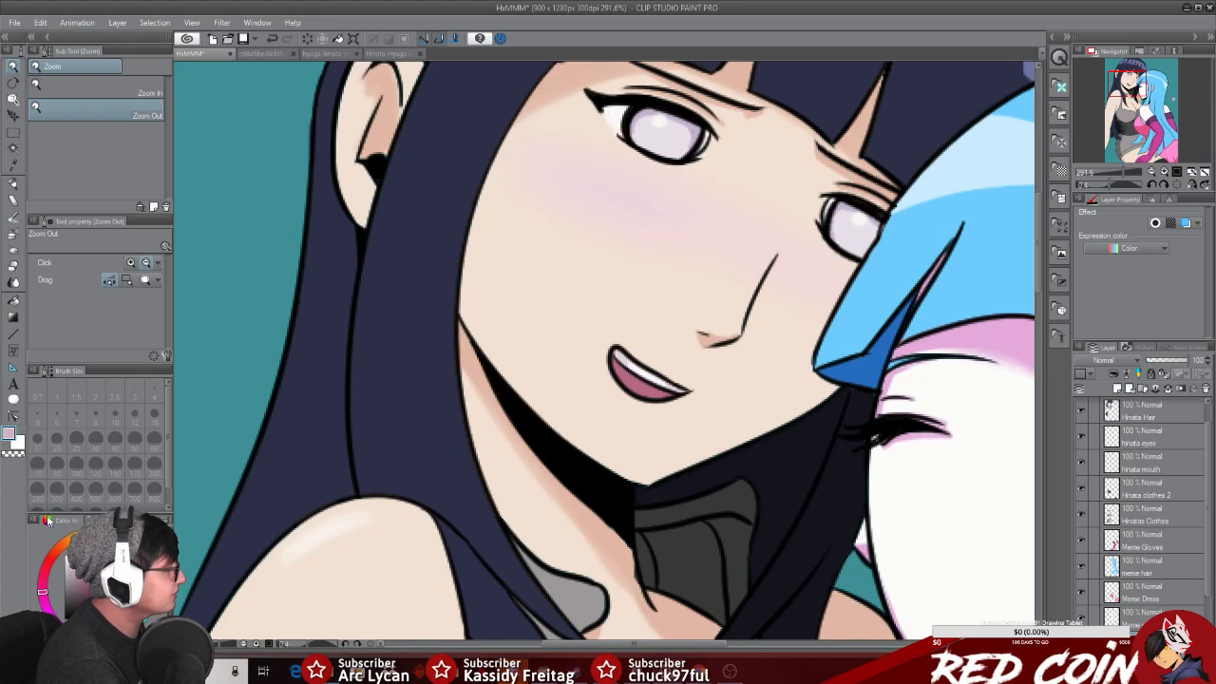
Step: Draw short blush hatch lines on both of the dark-haired character's cheeks with the Milli pen
{"action": "left_click", "coordinate": [12, 182]}
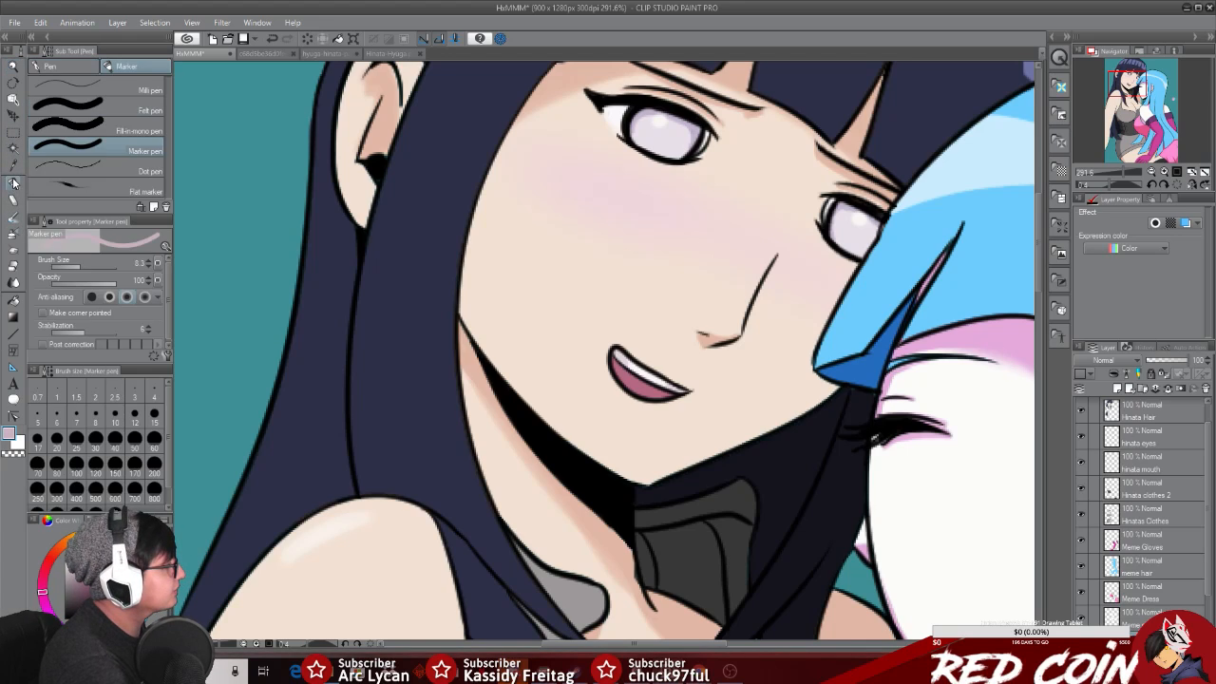
{"action": "left_click", "coordinate": [114, 90]}
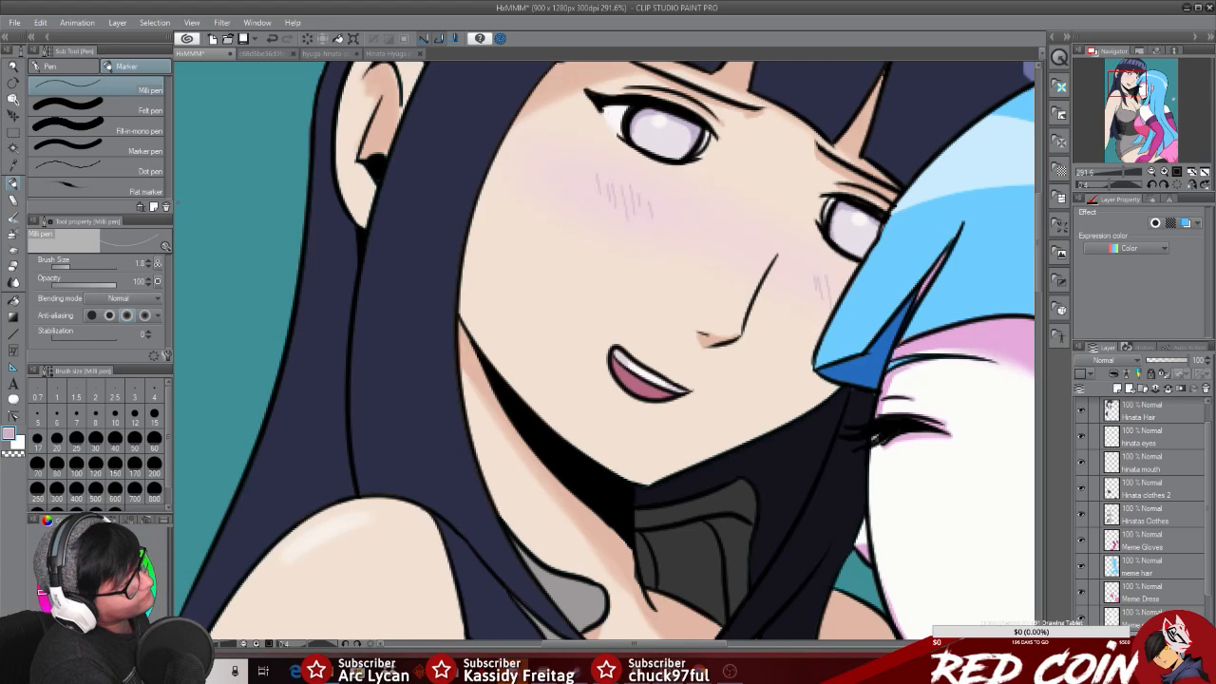
{"action": "left_click", "coordinate": [14, 65]}
{"action": "left_click", "coordinate": [823, 397]}
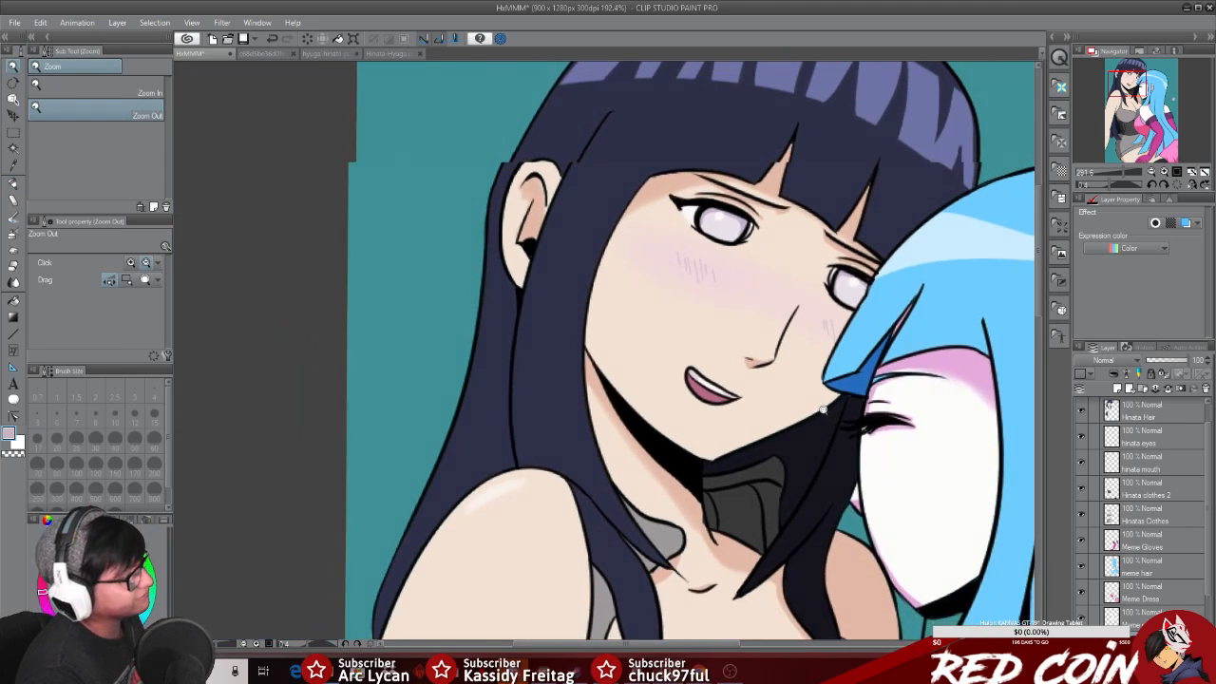
{"action": "left_click", "coordinate": [817, 410]}
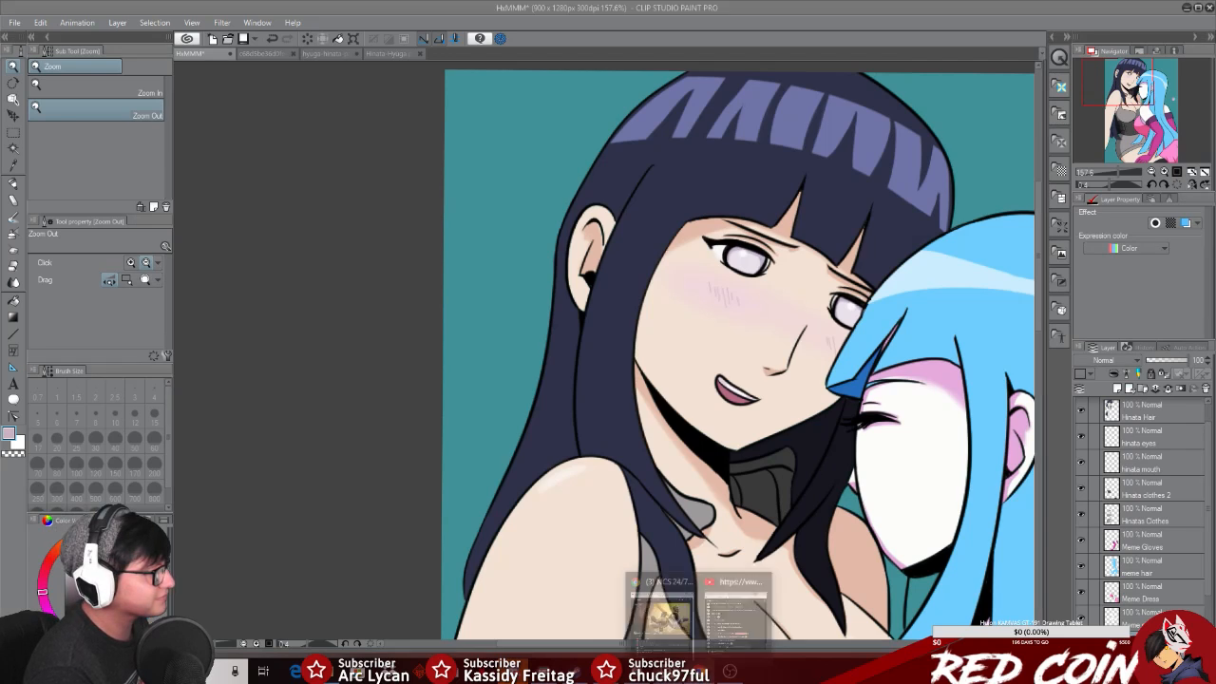
Step: Check the YouTube live chat, and review the whole illustration down to the characters' lower bodies in Clip Studio Paint
{"action": "left_click", "coordinate": [718, 642]}
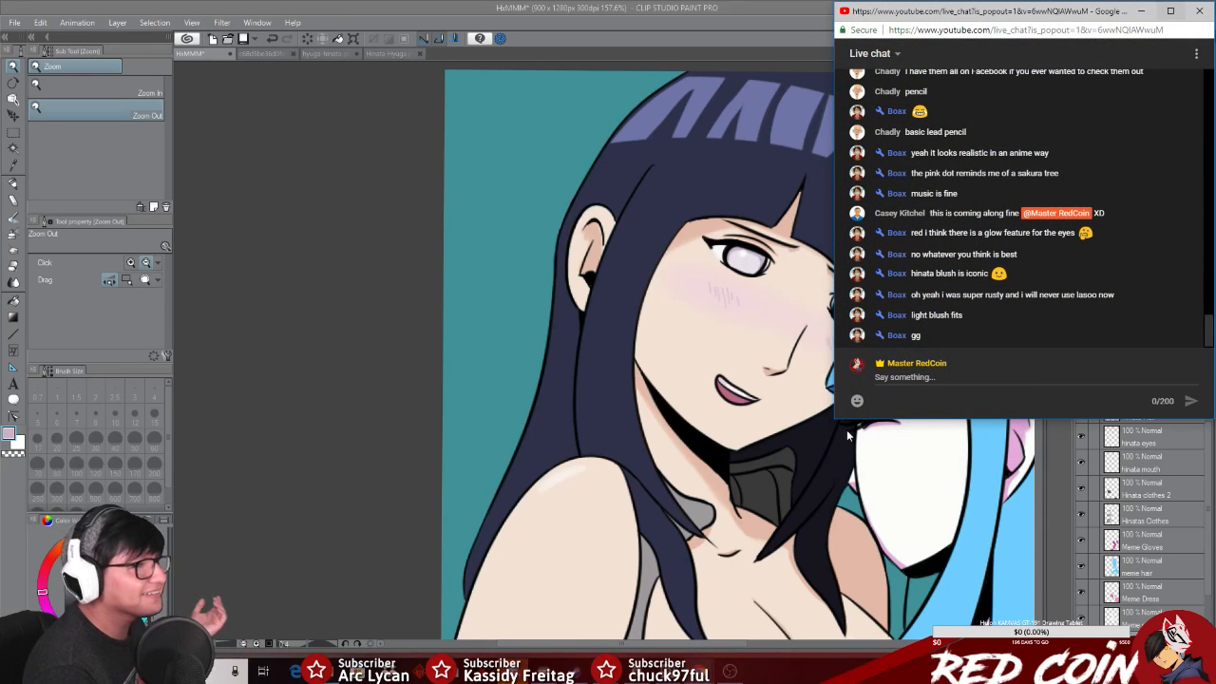
{"action": "left_click", "coordinate": [1143, 11]}
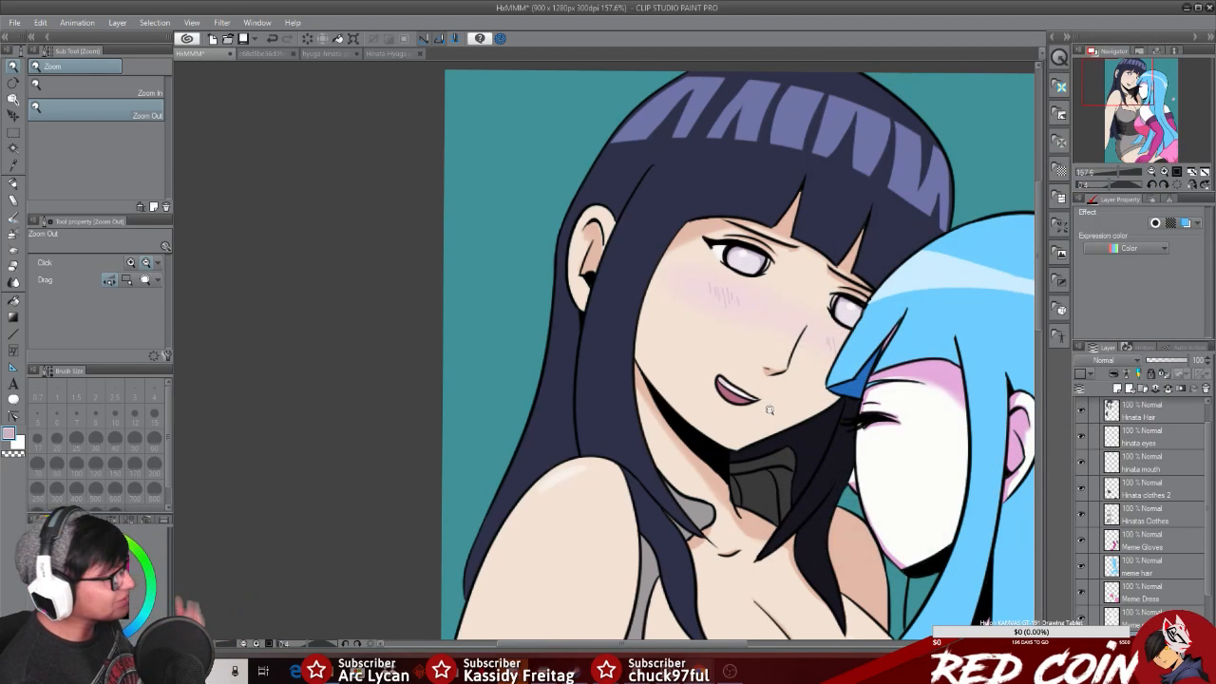
{"action": "left_click_drag", "start_coordinate": [1038, 287], "coordinate": [855, 380]}
{"action": "left_click_drag", "start_coordinate": [525, 649], "coordinate": [593, 648]}
{"action": "left_click_drag", "start_coordinate": [1038, 297], "coordinate": [1043, 358]}
{"action": "left_click_drag", "start_coordinate": [1002, 495], "coordinate": [803, 625]}
{"action": "left_click_drag", "start_coordinate": [731, 629], "coordinate": [823, 651]}
{"action": "left_click_drag", "start_coordinate": [1038, 392], "coordinate": [1037, 361]}
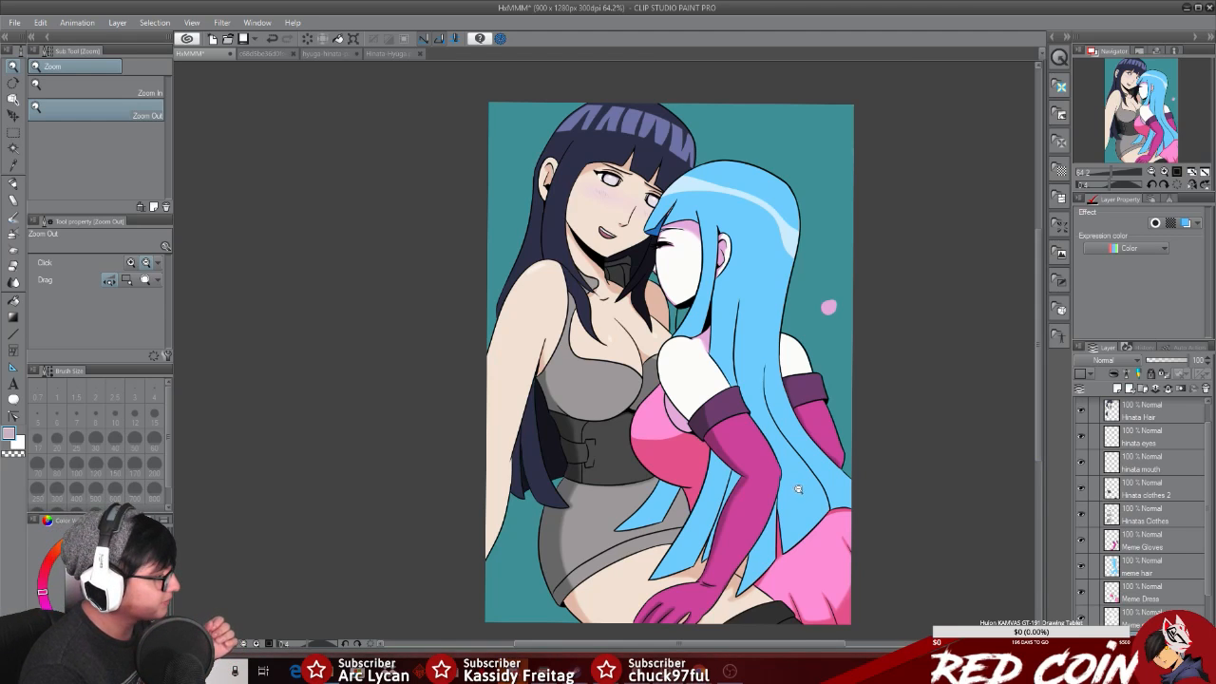
{"action": "left_click_drag", "start_coordinate": [641, 599], "coordinate": [973, 602]}
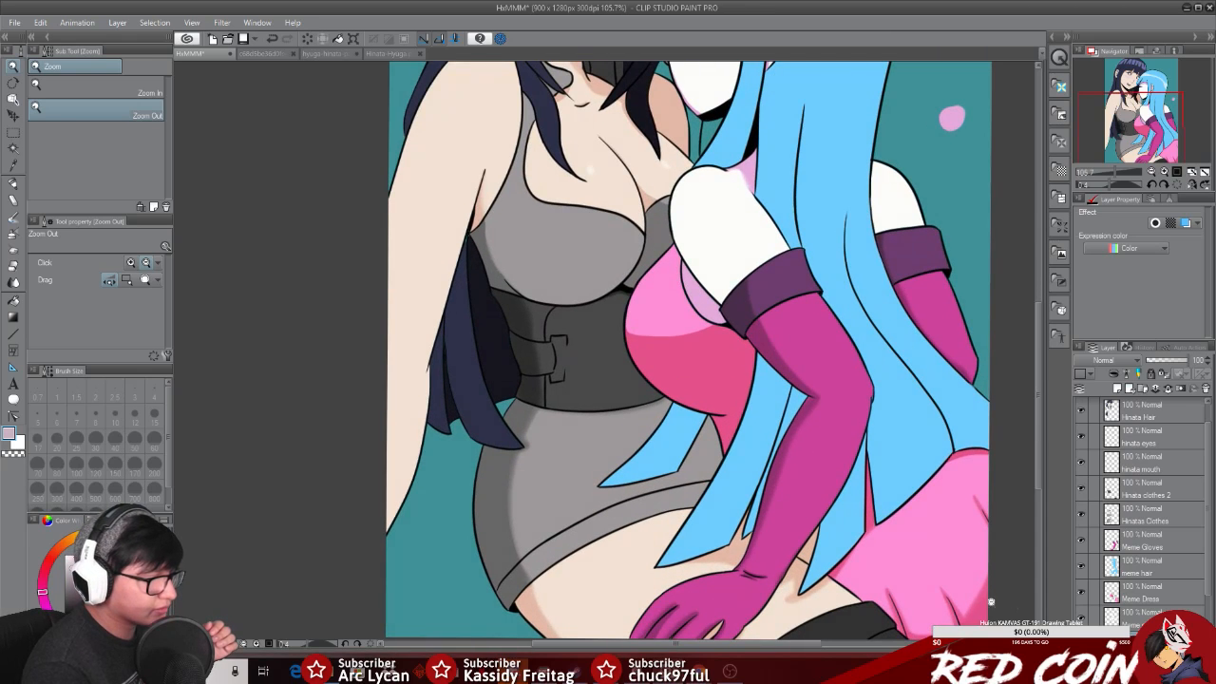
Step: Sample the pale skin highlight colour from the dark-haired character's chest and choose the Marker pen
{"action": "left_click", "coordinate": [13, 166]}
{"action": "left_click", "coordinate": [597, 164]}
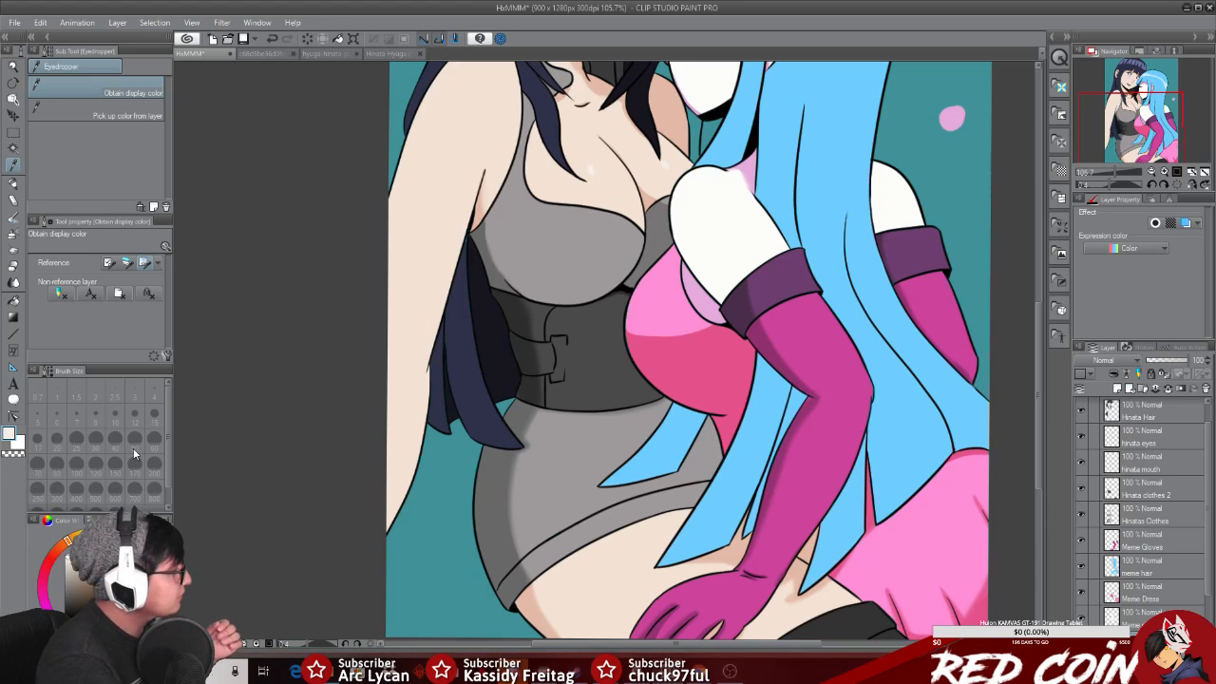
{"action": "left_click", "coordinate": [13, 185]}
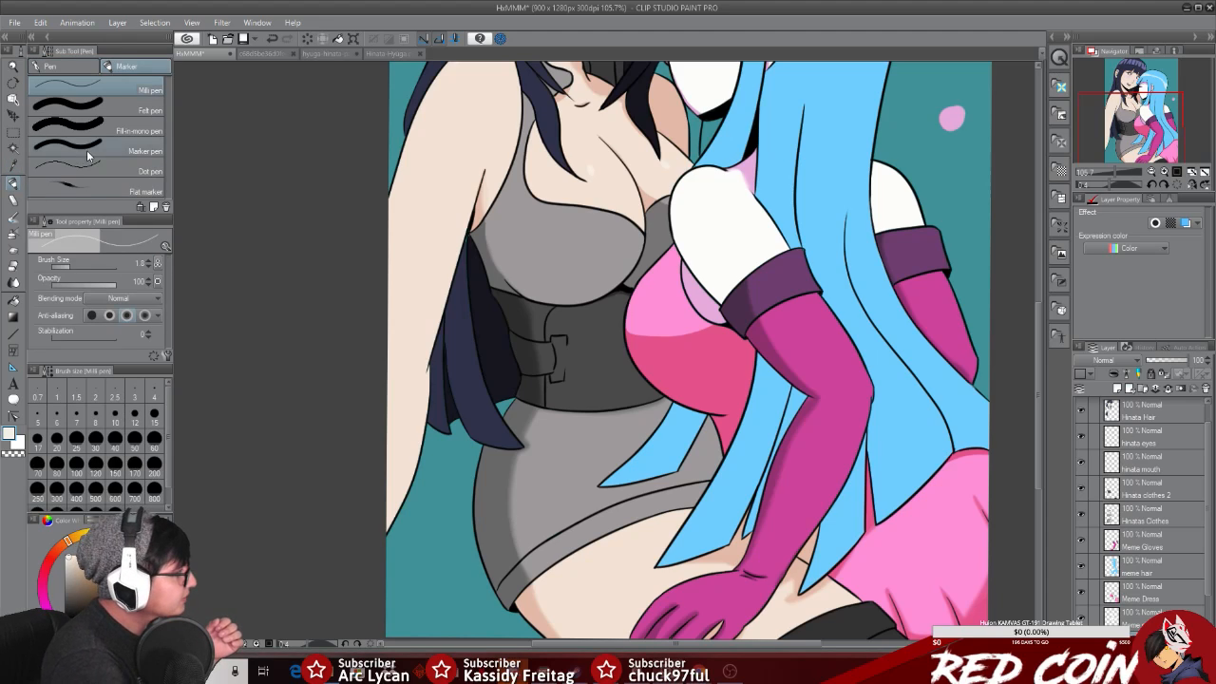
{"action": "left_click", "coordinate": [91, 112]}
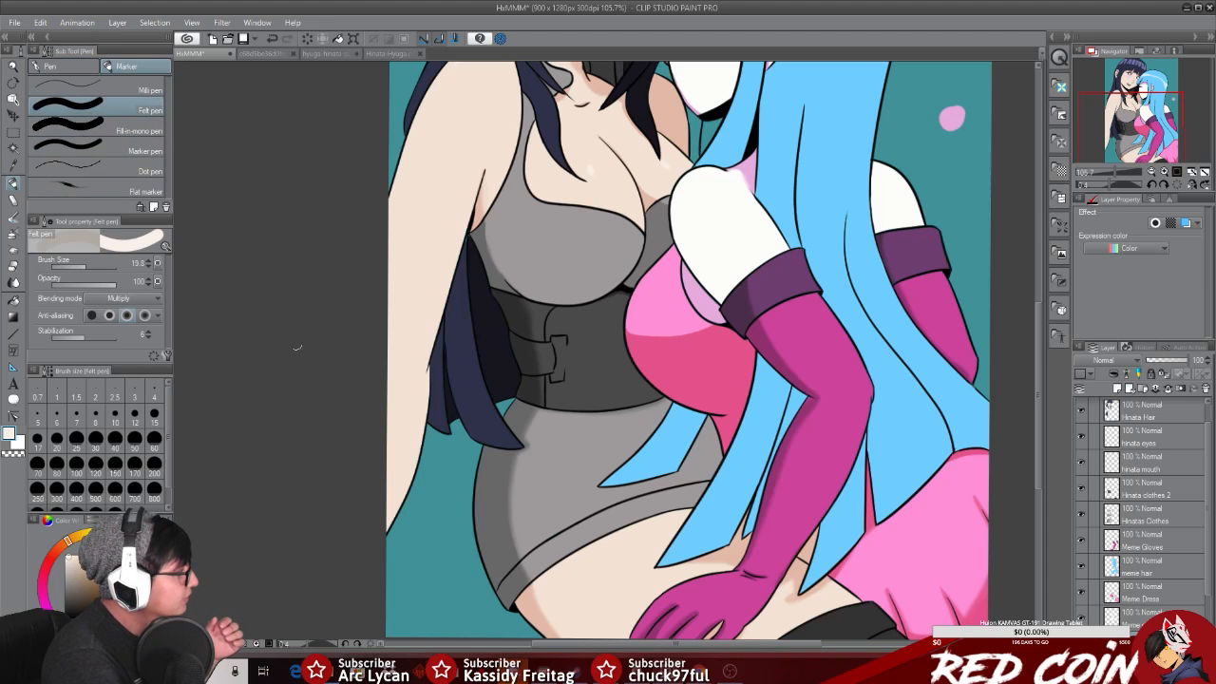
{"action": "left_click", "coordinate": [80, 147]}
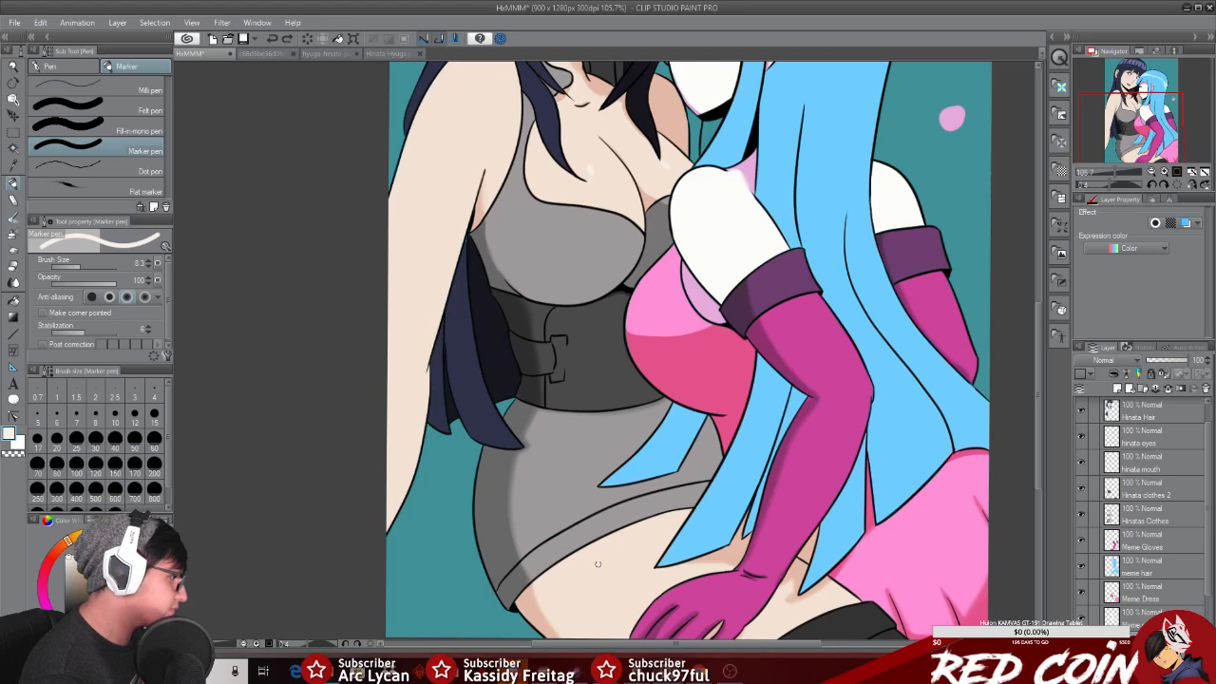
Step: Try to draw a pale highlight stroke on the dark-haired character's thigh with the Marker pen
{"action": "key", "text": "ctrl+z"}
{"action": "left_click_drag", "start_coordinate": [563, 580], "coordinate": [576, 605]}
{"action": "key", "text": "ctrl+z"}
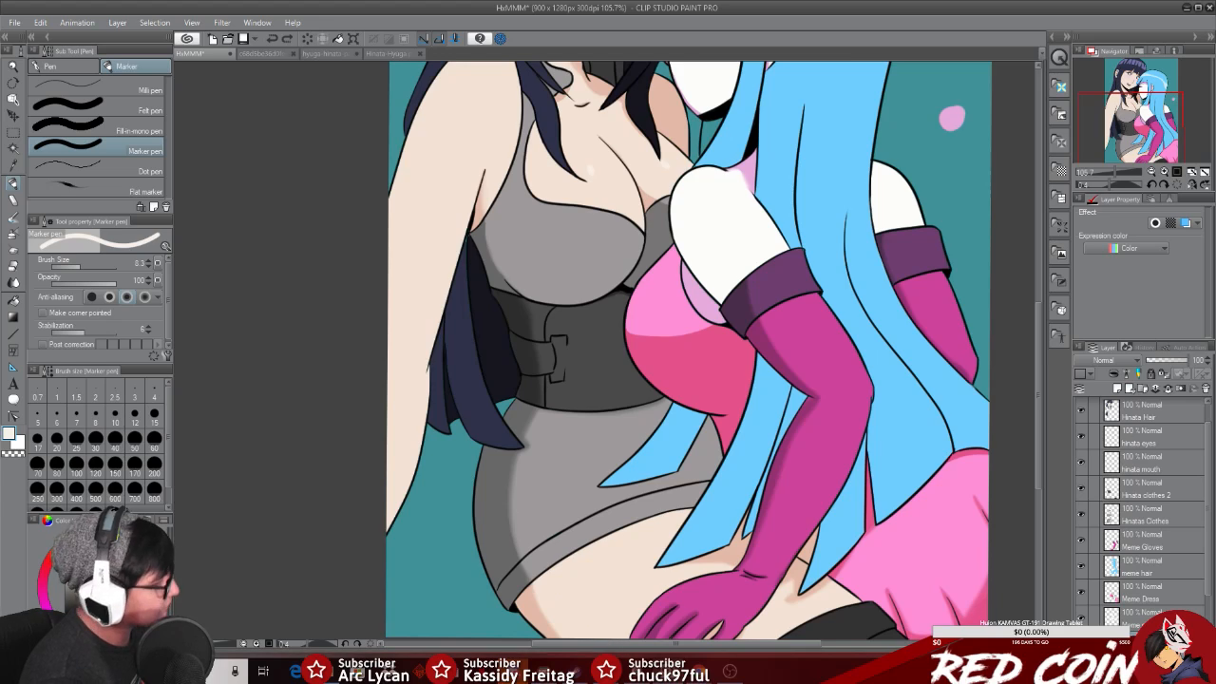
Step: Set the Marker pen size to 11.1, and switch to the Highlight airbrush
{"action": "left_click_drag", "start_coordinate": [81, 270], "coordinate": [84, 269]}
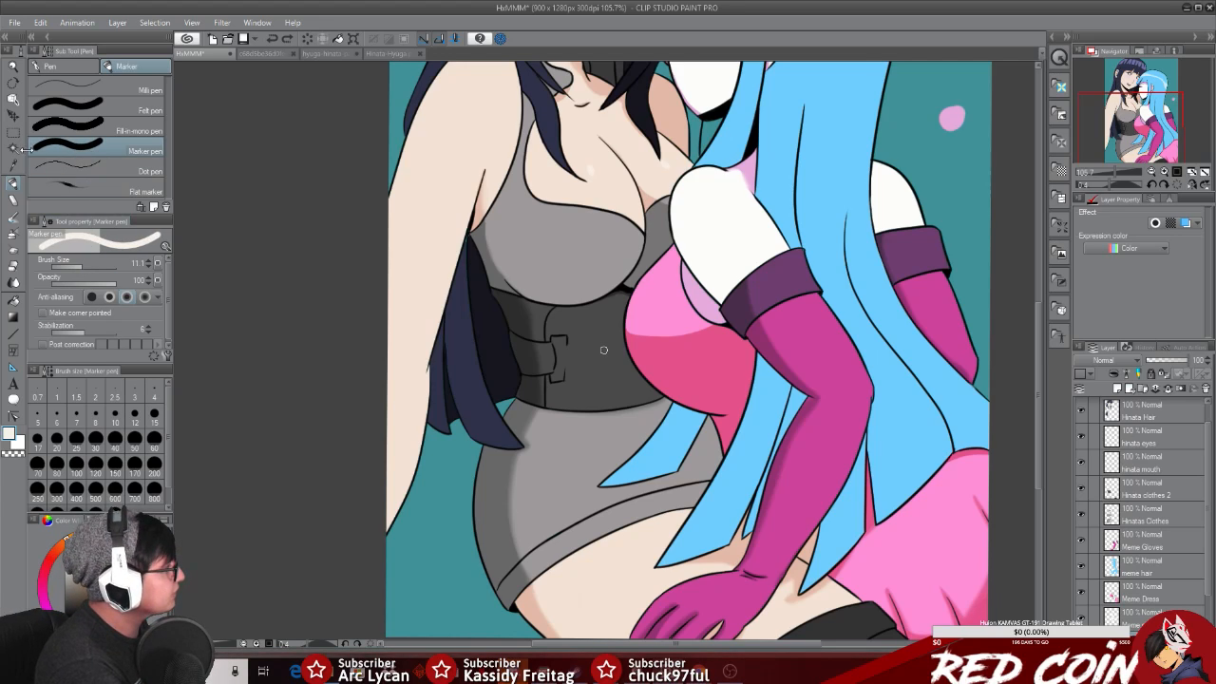
{"action": "left_click", "coordinate": [12, 232]}
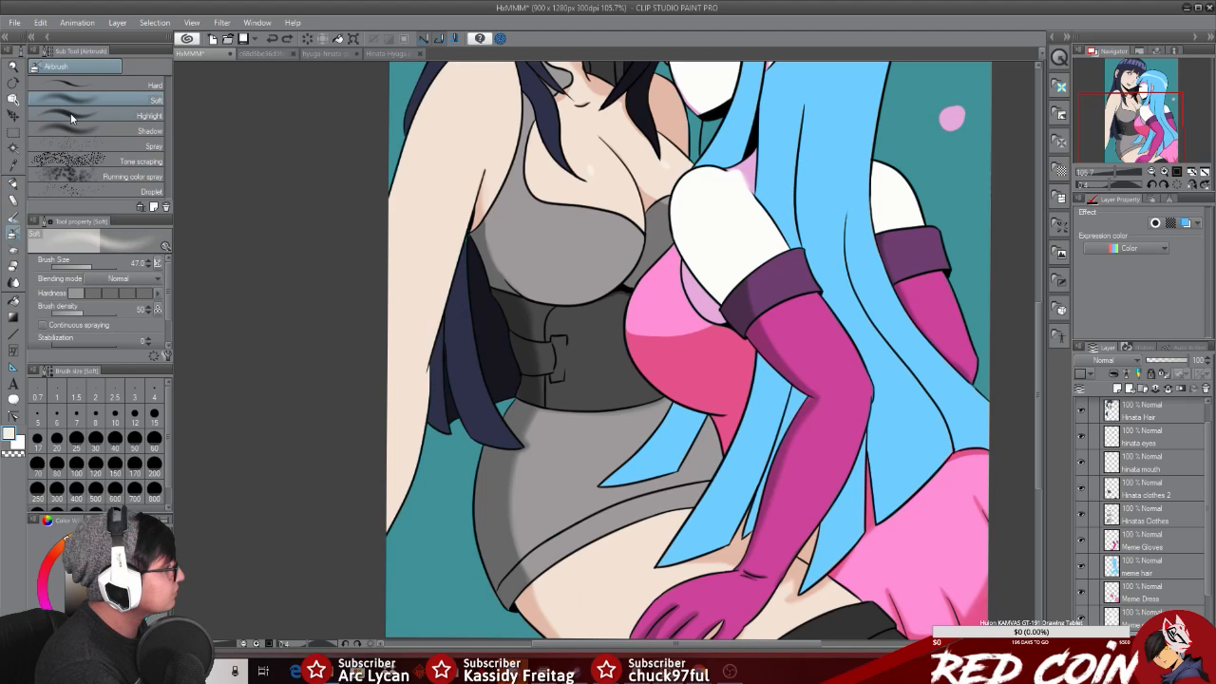
{"action": "left_click", "coordinate": [71, 117]}
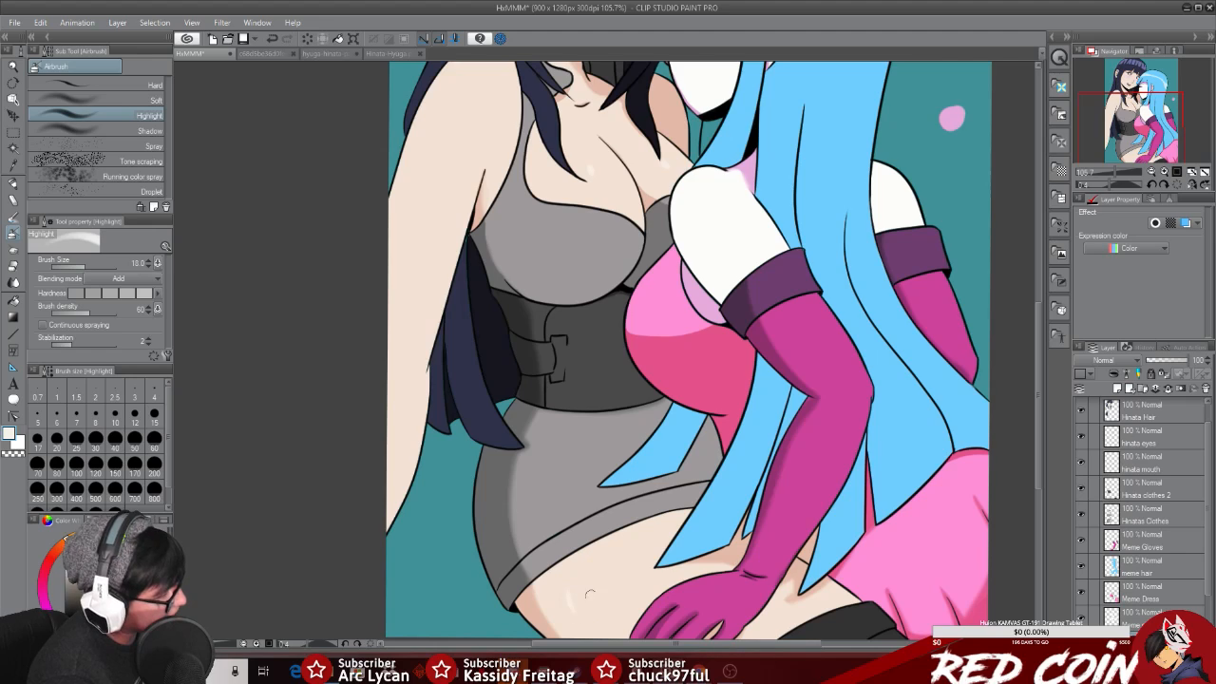
Step: Try several curved highlight streaks along the dark-haired character's thigh with the Highlight airbrush, undoing each attempt
{"action": "key", "text": "ctrl+z"}
{"action": "mouse_move", "coordinate": [577, 626]}
{"action": "left_mouse_down"}
{"action": "mouse_move", "coordinate": [568, 581]}
{"action": "mouse_move", "coordinate": [601, 601]}
{"action": "mouse_move", "coordinate": [558, 598]}
{"action": "left_mouse_up"}
{"action": "key", "text": "ctrl+z"}
{"action": "key", "text": "ctrl+z"}
{"action": "left_click_drag", "start_coordinate": [1042, 400], "coordinate": [1040, 436]}
{"action": "key", "text": "ctrl+z"}
{"action": "left_click_drag", "start_coordinate": [558, 491], "coordinate": [584, 456]}
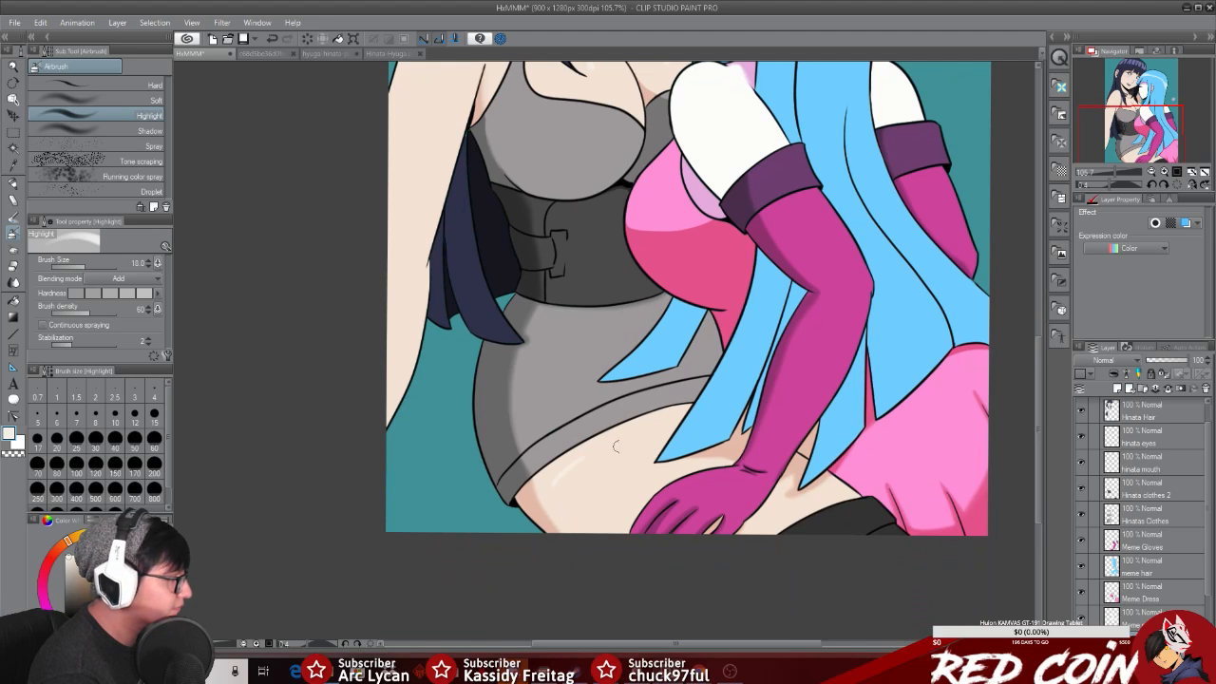
{"action": "key", "text": "ctrl+z"}
{"action": "mouse_move", "coordinate": [570, 508]}
{"action": "left_mouse_down"}
{"action": "mouse_move", "coordinate": [603, 491]}
{"action": "mouse_move", "coordinate": [570, 483]}
{"action": "mouse_move", "coordinate": [623, 566]}
{"action": "mouse_move", "coordinate": [568, 494]}
{"action": "mouse_move", "coordinate": [613, 551]}
{"action": "mouse_move", "coordinate": [611, 517]}
{"action": "mouse_move", "coordinate": [630, 473]}
{"action": "mouse_move", "coordinate": [652, 505]}
{"action": "mouse_move", "coordinate": [636, 521]}
{"action": "mouse_move", "coordinate": [620, 489]}
{"action": "left_mouse_up"}
{"action": "key", "text": "ctrl+z"}
{"action": "key", "text": "ctrl+z"}
{"action": "key", "text": "ctrl+z"}
{"action": "key", "text": "ctrl+z"}
{"action": "key", "text": "ctrl+z"}
{"action": "key", "text": "ctrl+z"}
Step: Dab a small highlight on the dark-haired character's upper thigh and check it against the full illustration
{"action": "left_click", "coordinate": [615, 464]}
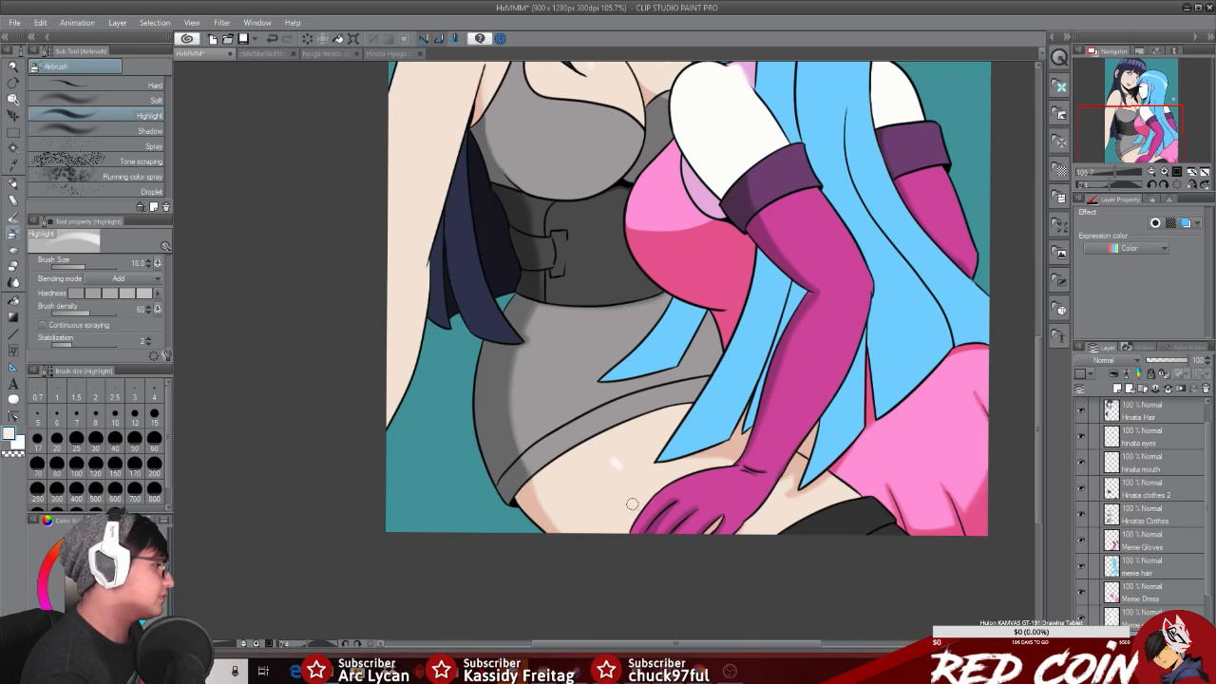
{"action": "left_click", "coordinate": [13, 67]}
{"action": "left_click_drag", "start_coordinate": [865, 450], "coordinate": [851, 458]}
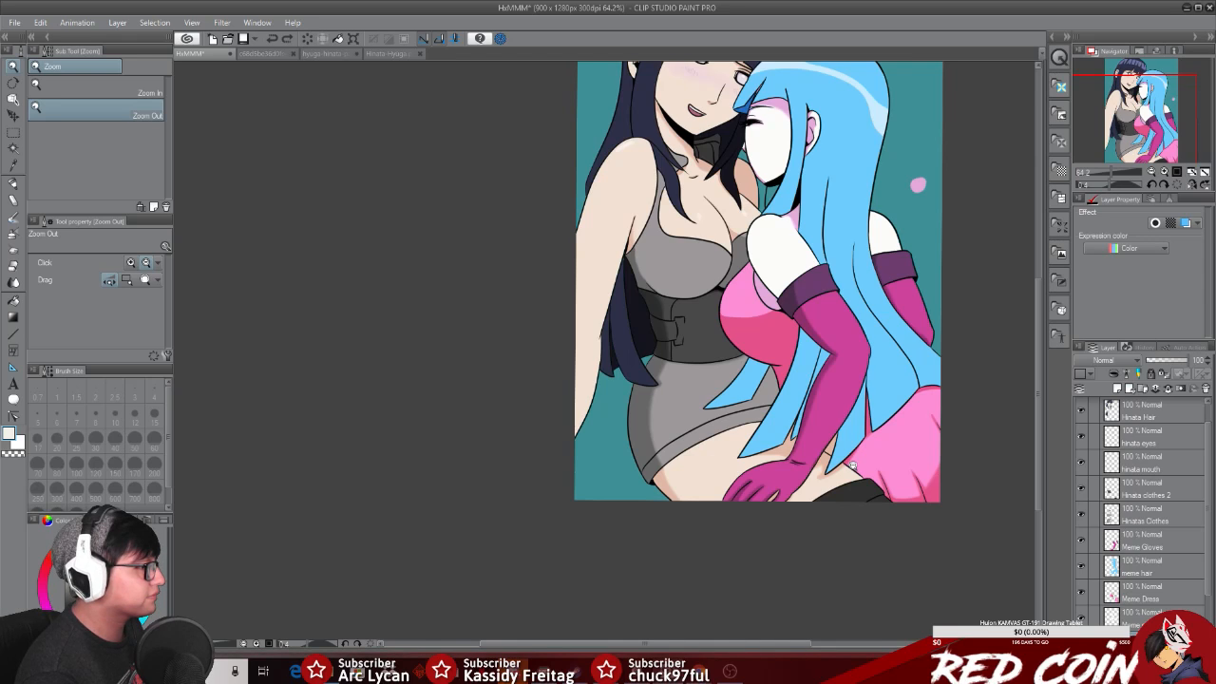
{"action": "left_click_drag", "start_coordinate": [1035, 367], "coordinate": [1036, 304]}
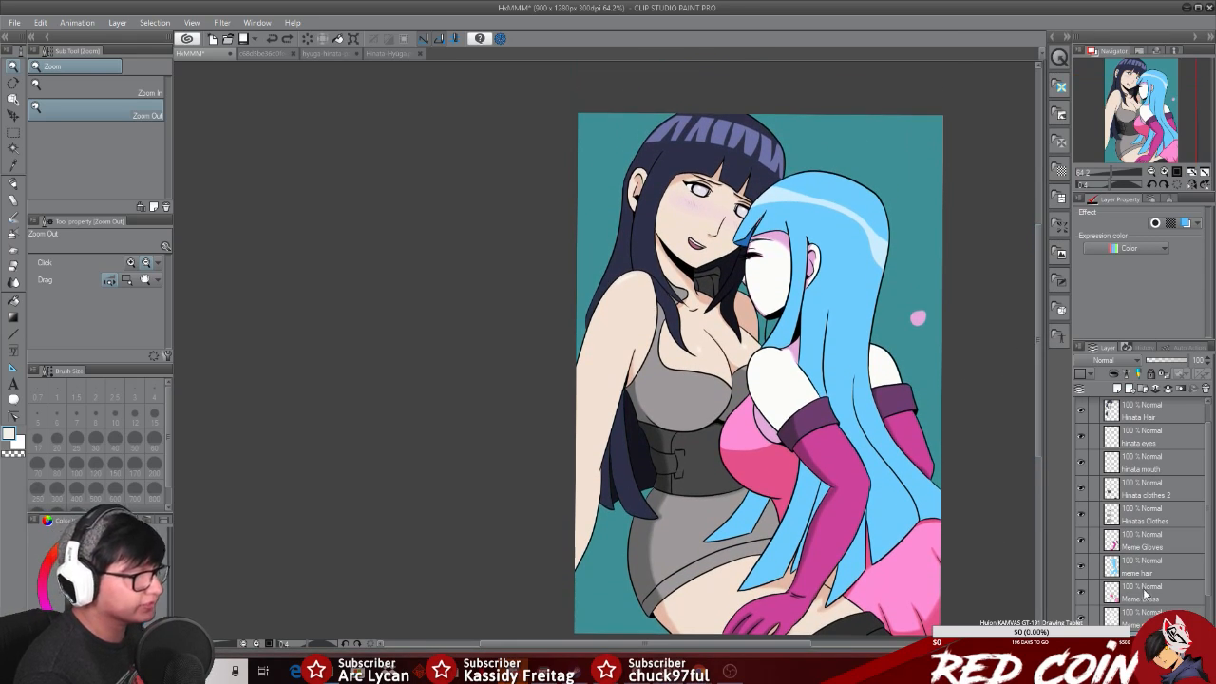
Step: Toggle the visibility of the Meme Gloves, meme hair, Meme Dress and Meme skin layers to locate the stray pink dot
{"action": "left_click", "coordinate": [1080, 541]}
{"action": "left_click", "coordinate": [1080, 542]}
{"action": "left_click", "coordinate": [1079, 567]}
{"action": "left_click", "coordinate": [1079, 567]}
{"action": "left_click", "coordinate": [1080, 593]}
{"action": "left_click", "coordinate": [1081, 595]}
{"action": "left_click", "coordinate": [1081, 617]}
{"action": "left_click", "coordinate": [1082, 618]}
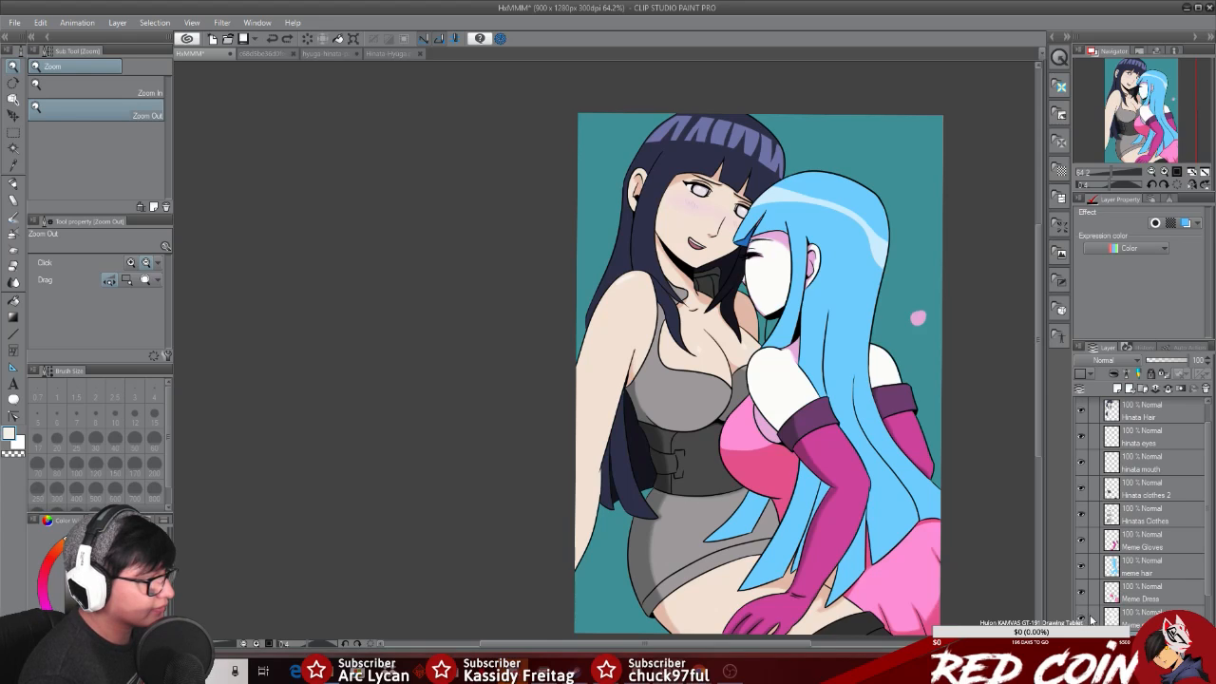
Step: Erase the stray pink dot beside the blue hair on the Meme skin layer with the Hard eraser at about size 76
{"action": "left_click", "coordinate": [1153, 613]}
{"action": "left_click", "coordinate": [13, 267]}
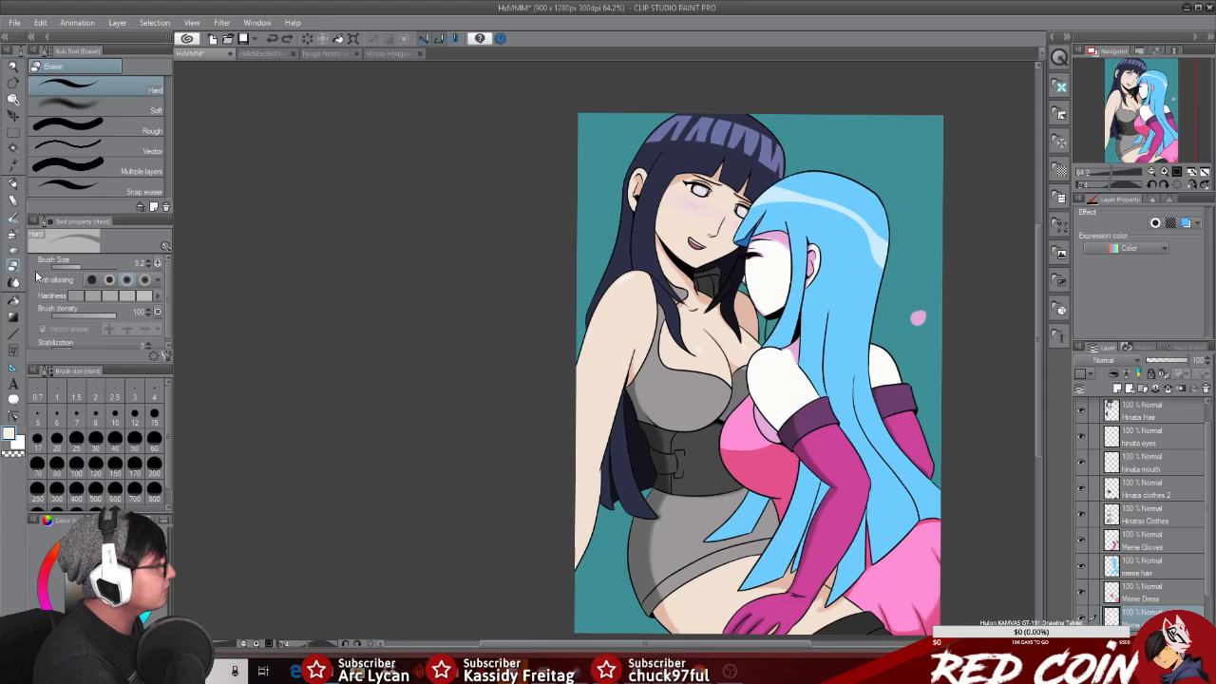
{"action": "left_click", "coordinate": [92, 267]}
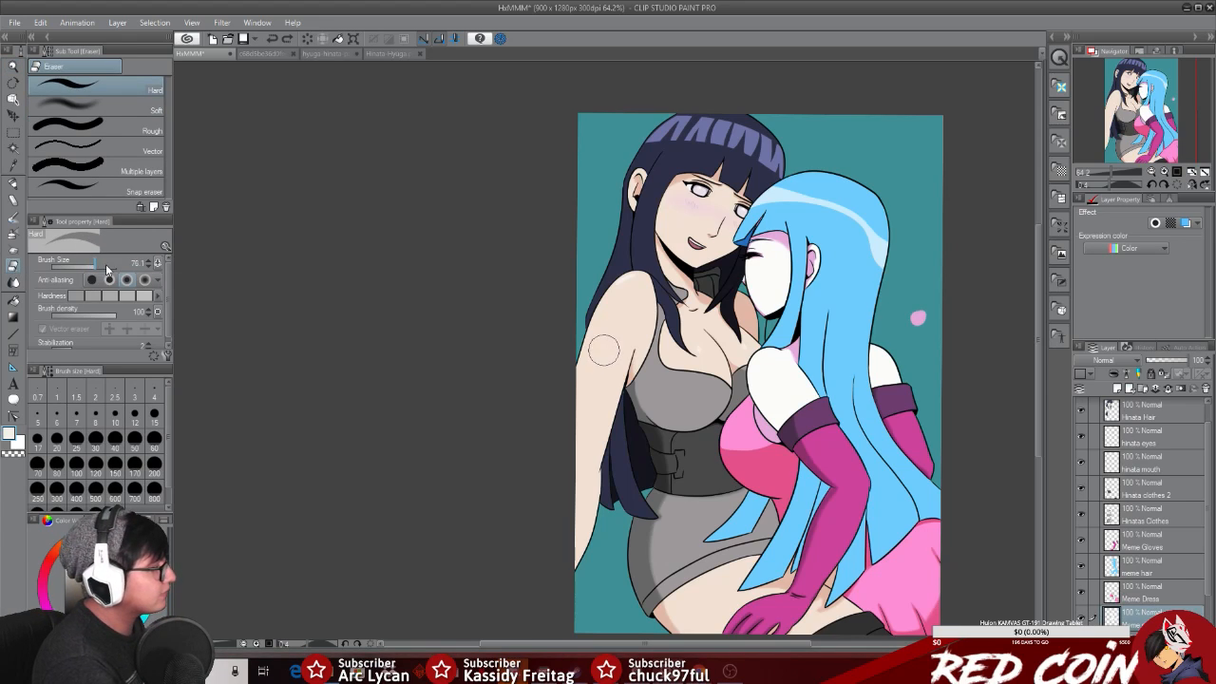
{"action": "left_click", "coordinate": [918, 318]}
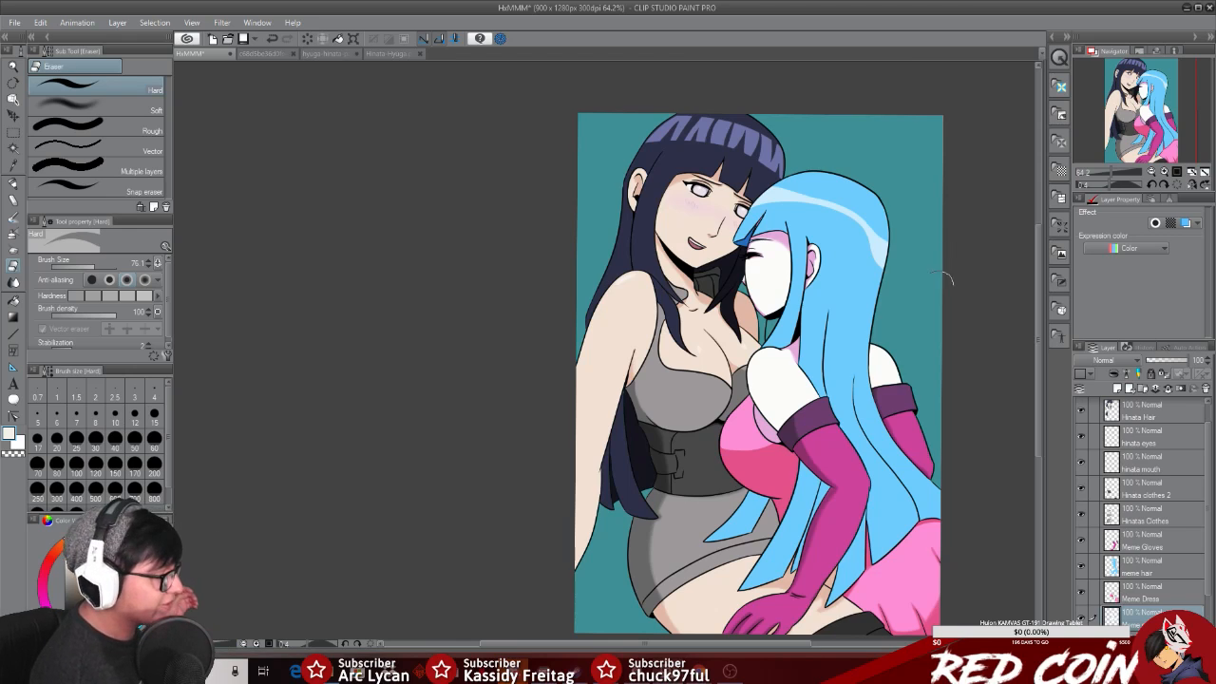
Step: Check the YouTube live chat again, and return to Clip Studio Paint to look over the full illustration
{"action": "mouse_move", "coordinate": [730, 671]}
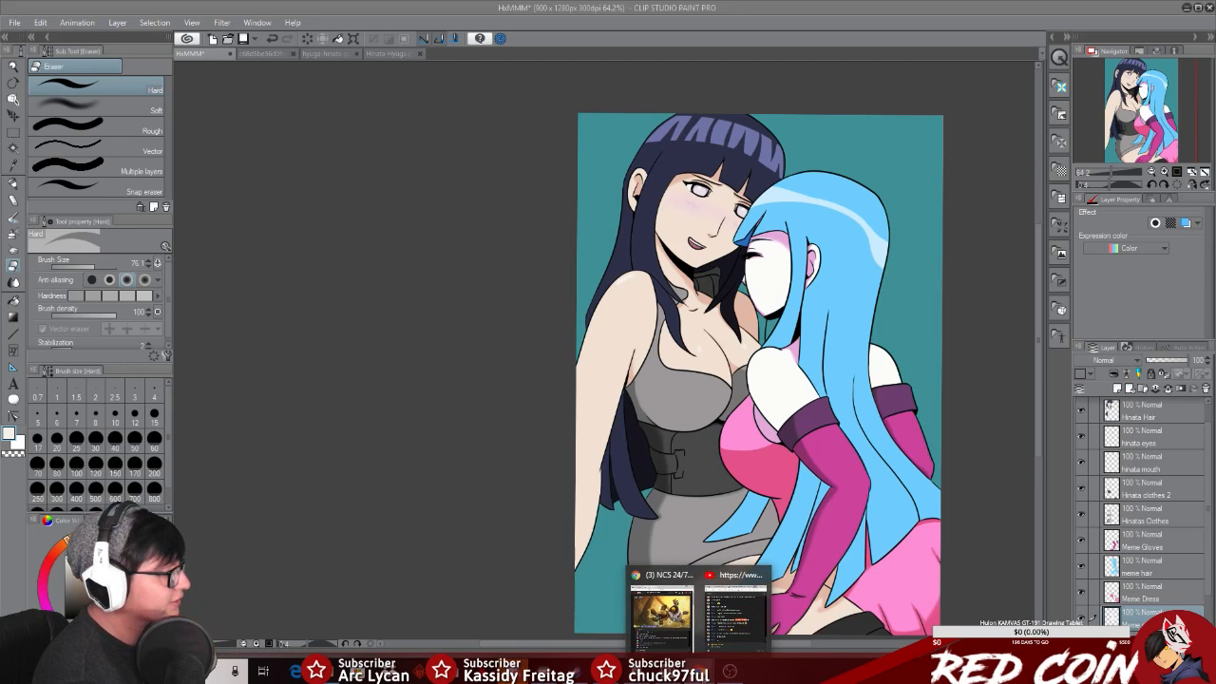
{"action": "left_click", "coordinate": [717, 641]}
{"action": "left_click", "coordinate": [1144, 12]}
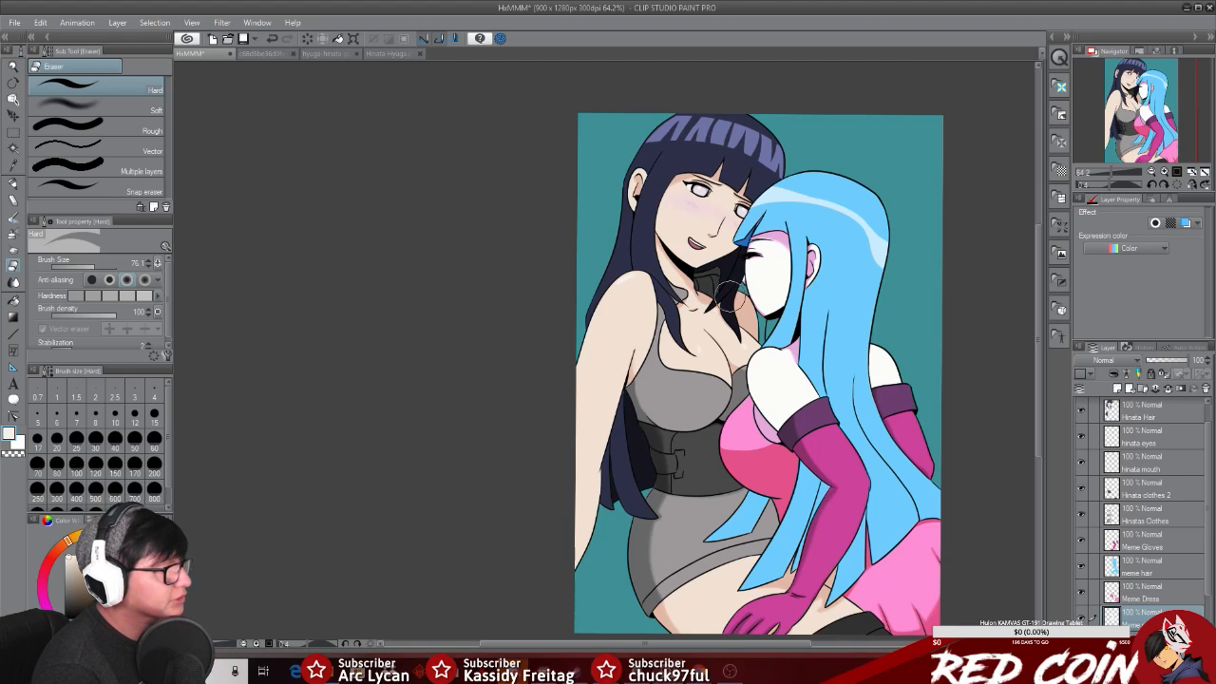
{"action": "scroll", "coordinate": [1036, 428], "scroll_direction": "down", "scroll_amount": 2}
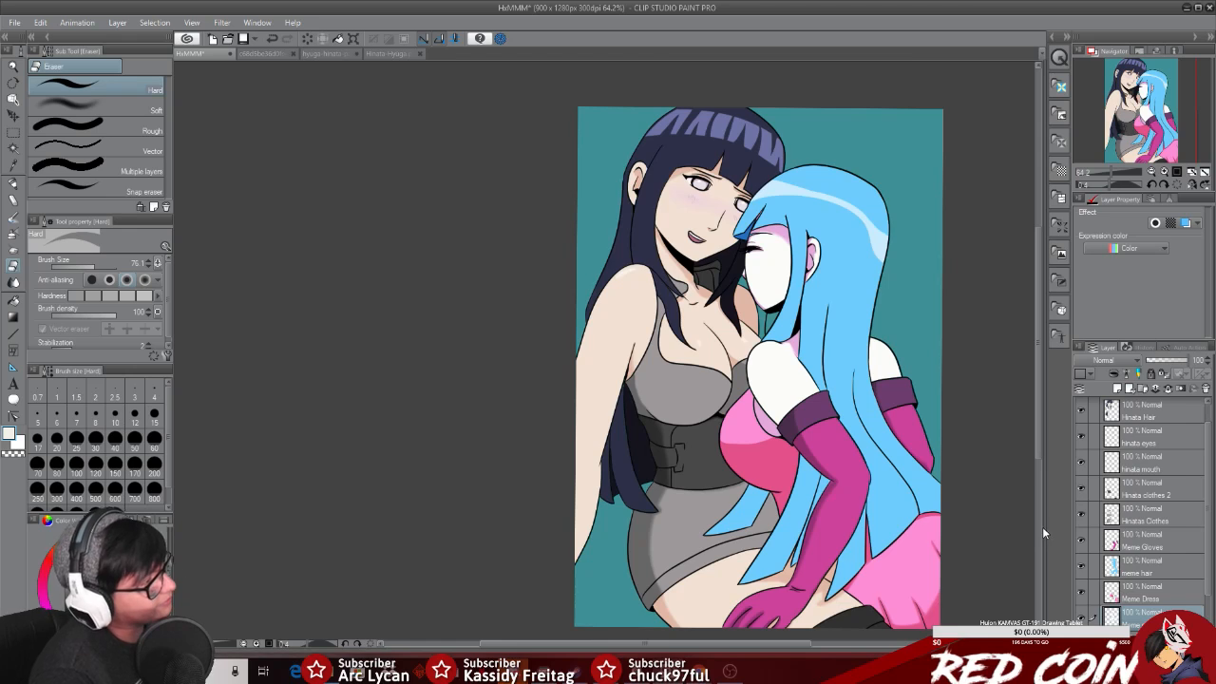
{"action": "scroll", "coordinate": [1037, 424], "scroll_direction": "down", "scroll_amount": 2}
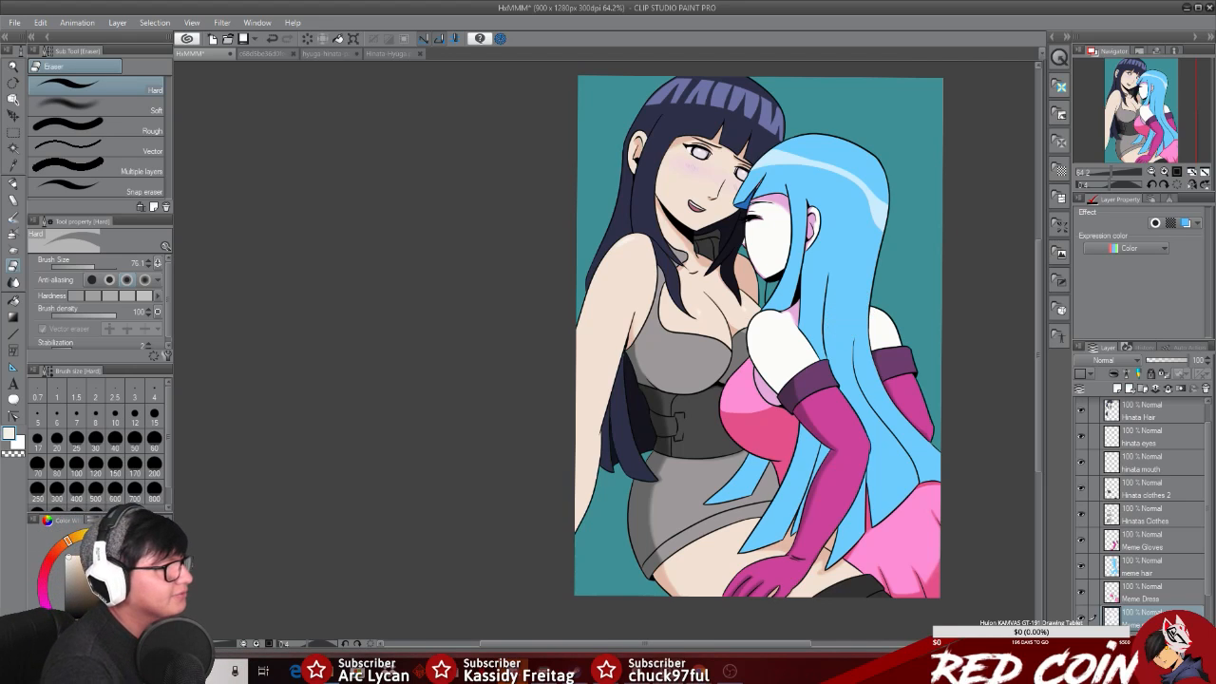
Step: Choose the Gradient tool with the purple-to-blue ex per gradient
{"action": "left_click", "coordinate": [13, 66]}
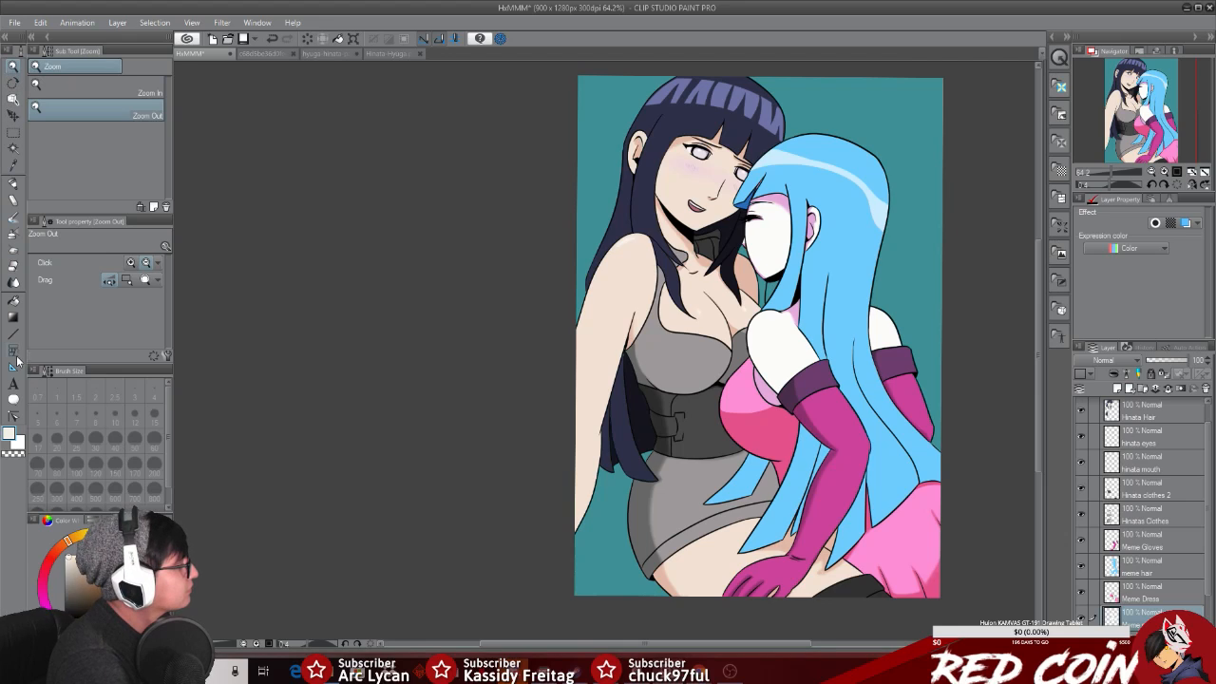
{"action": "left_click", "coordinate": [12, 320]}
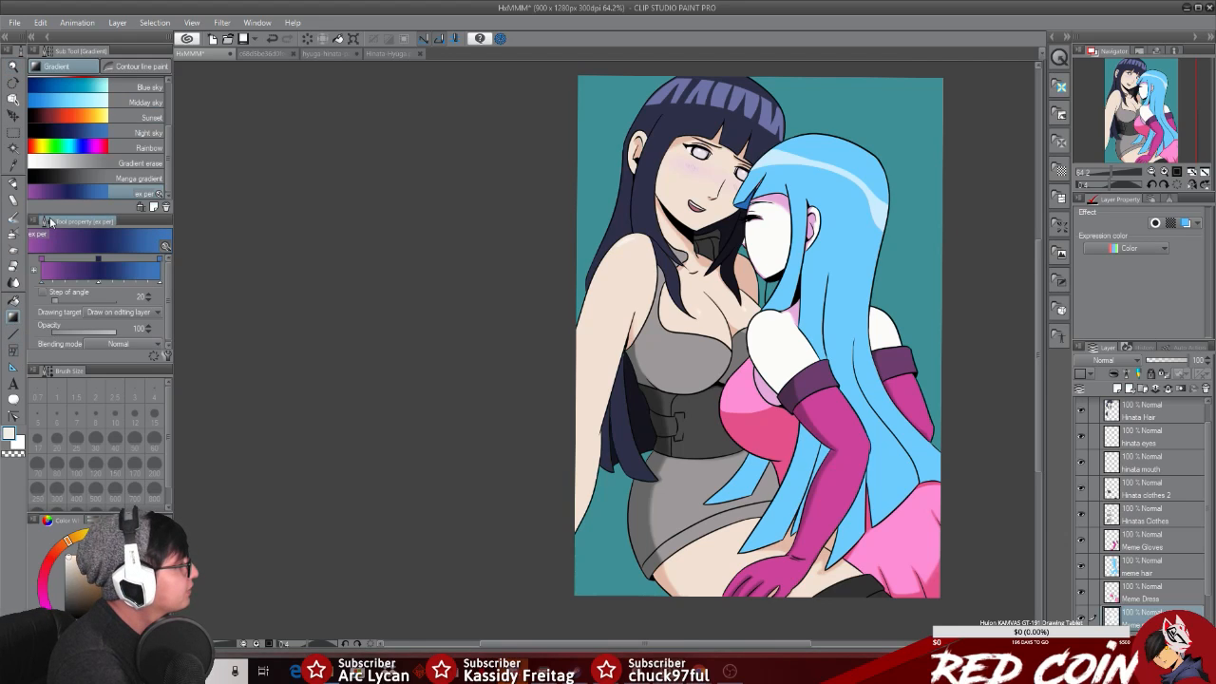
{"action": "mouse_move", "coordinate": [168, 148]}
{"action": "left_mouse_down"}
{"action": "mouse_move", "coordinate": [165, 118]}
{"action": "mouse_move", "coordinate": [166, 158]}
{"action": "left_mouse_up"}
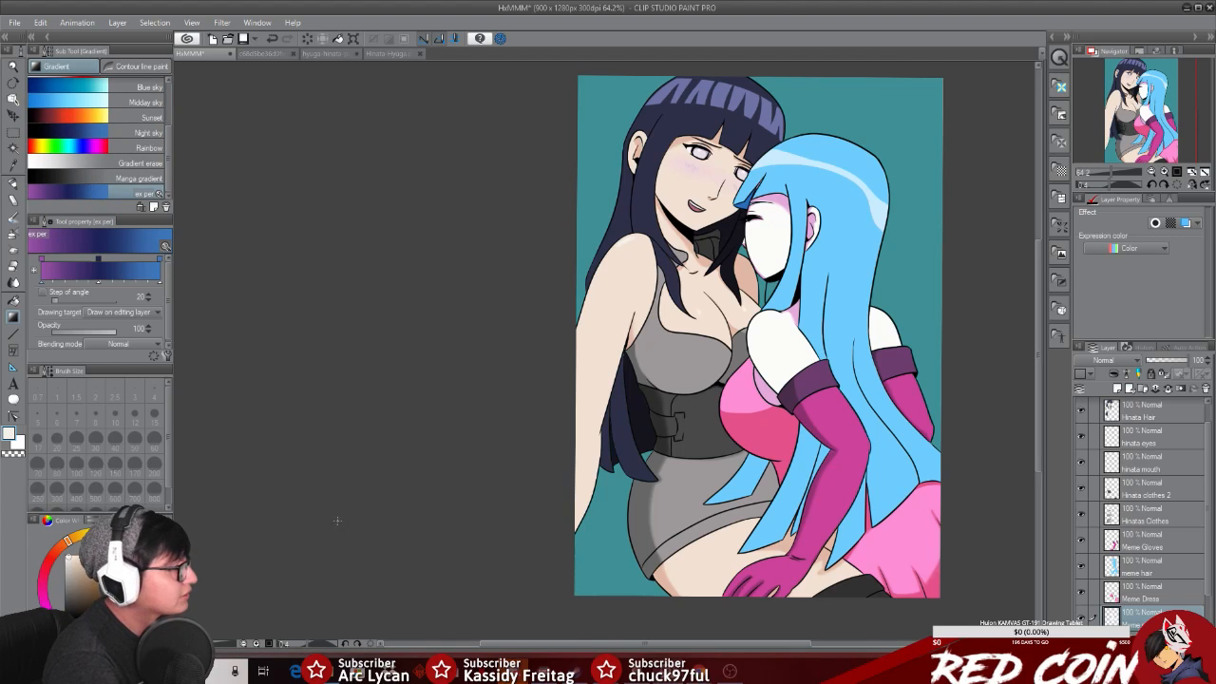
Step: Try a diagonal purple-to-blue gradient on the Meme skin layer, and undo it
{"action": "left_click_drag", "start_coordinate": [336, 517], "coordinate": [1012, 181]}
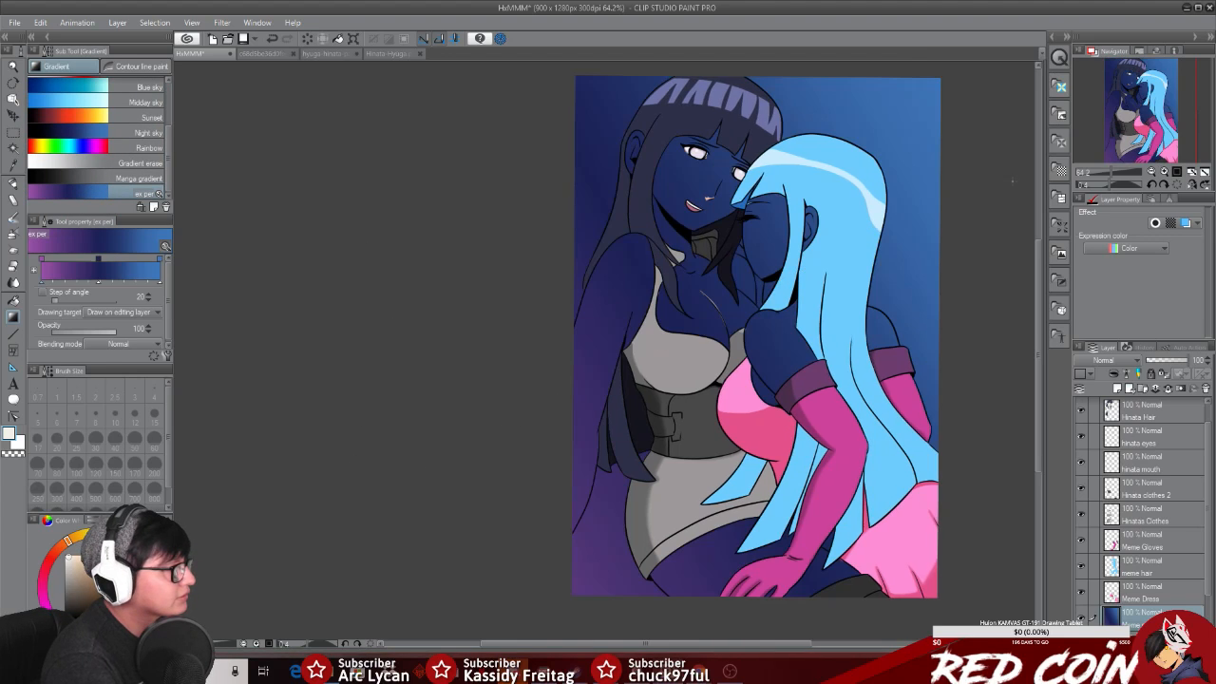
{"action": "left_click", "coordinate": [272, 40]}
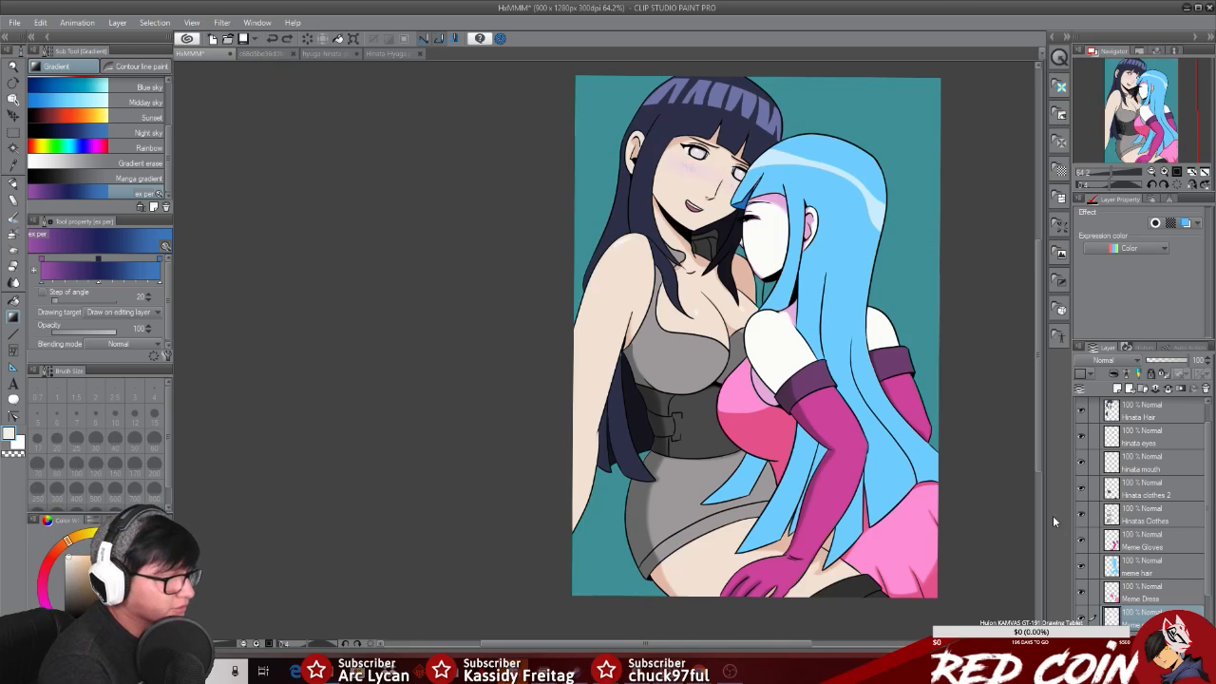
Step: Fill the background on Layer 2 with a diagonal purple-to-blue gradient rising from the lower left to the upper right
{"action": "scroll", "coordinate": [1204, 604], "scroll_direction": "down", "scroll_amount": 2}
{"action": "left_click", "coordinate": [1145, 593]}
{"action": "left_click_drag", "start_coordinate": [625, 536], "coordinate": [777, 369]}
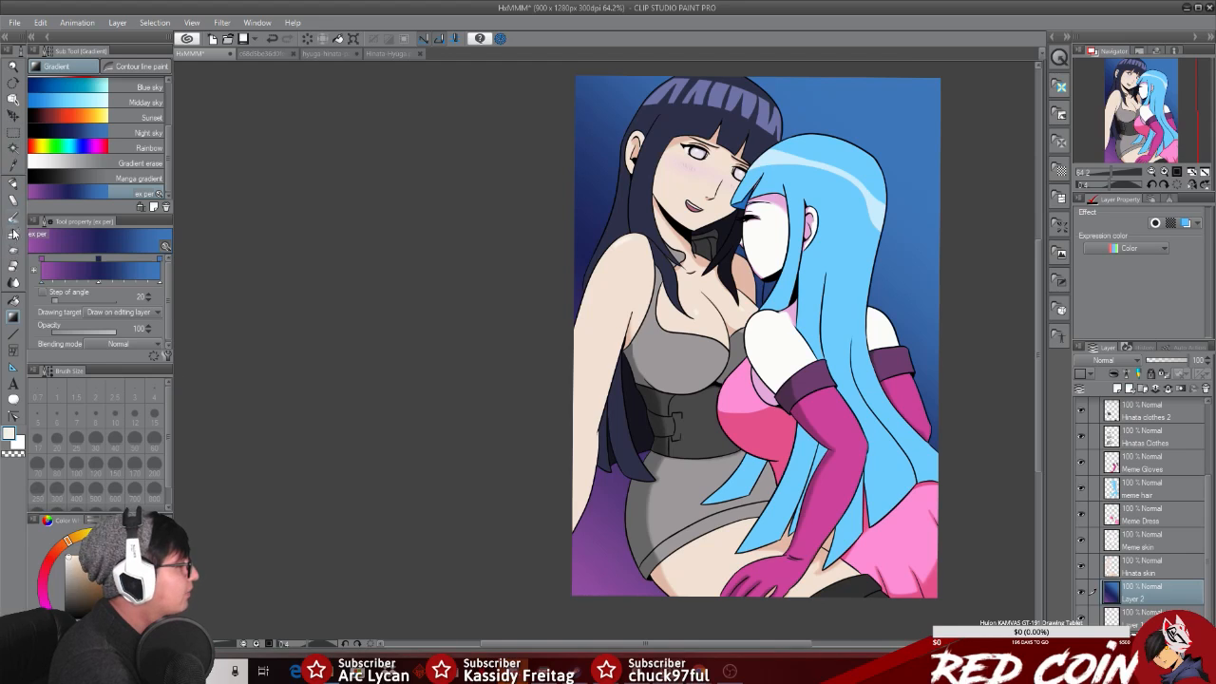
Step: Try a thin straight diagonal line across the background on Layer 2, and undo it
{"action": "left_click", "coordinate": [13, 333]}
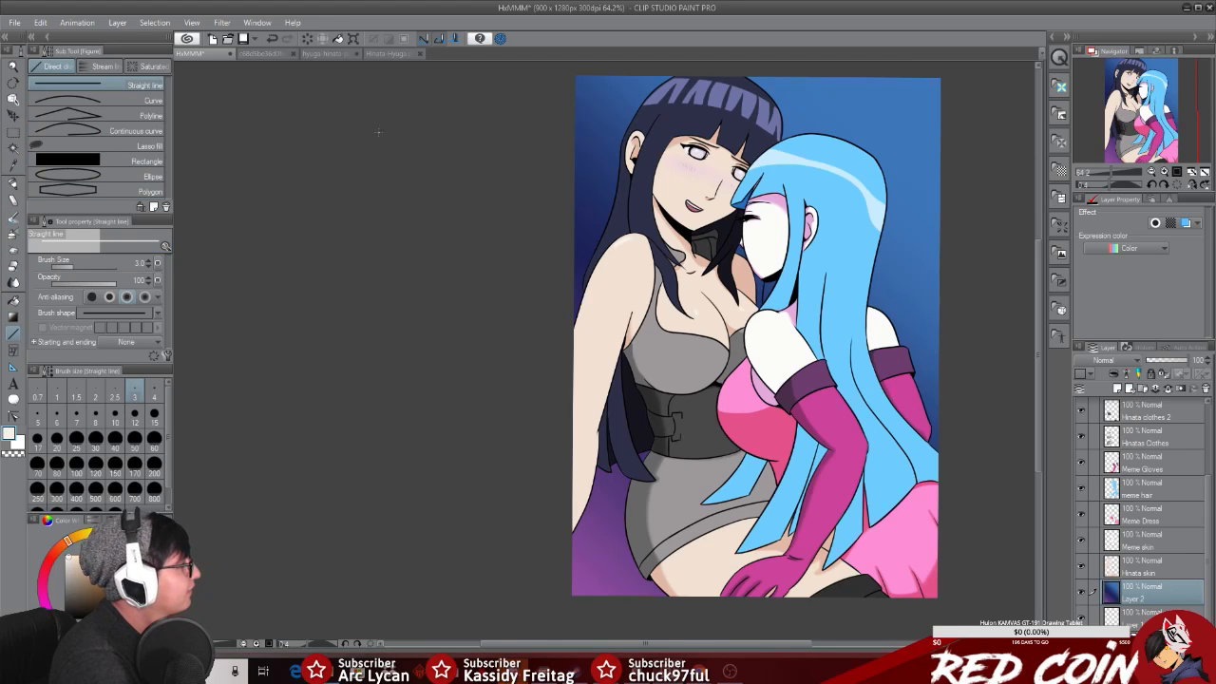
{"action": "left_click_drag", "start_coordinate": [652, 70], "coordinate": [439, 296]}
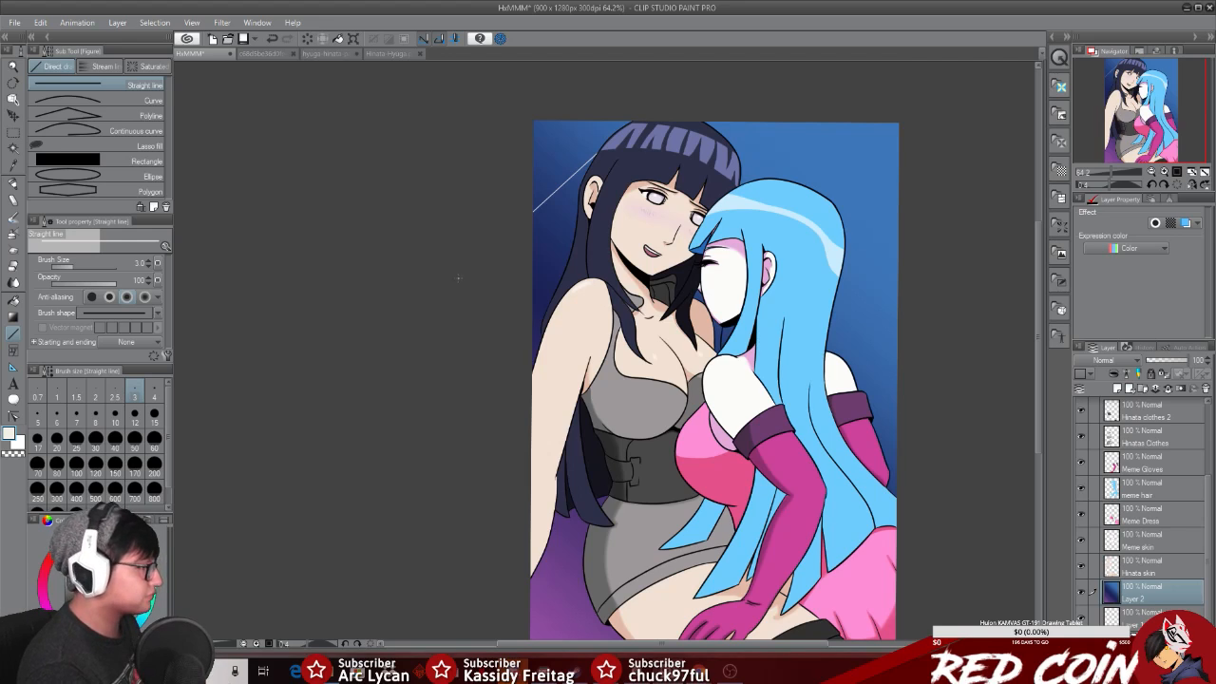
{"action": "key", "text": "ctrl+z"}
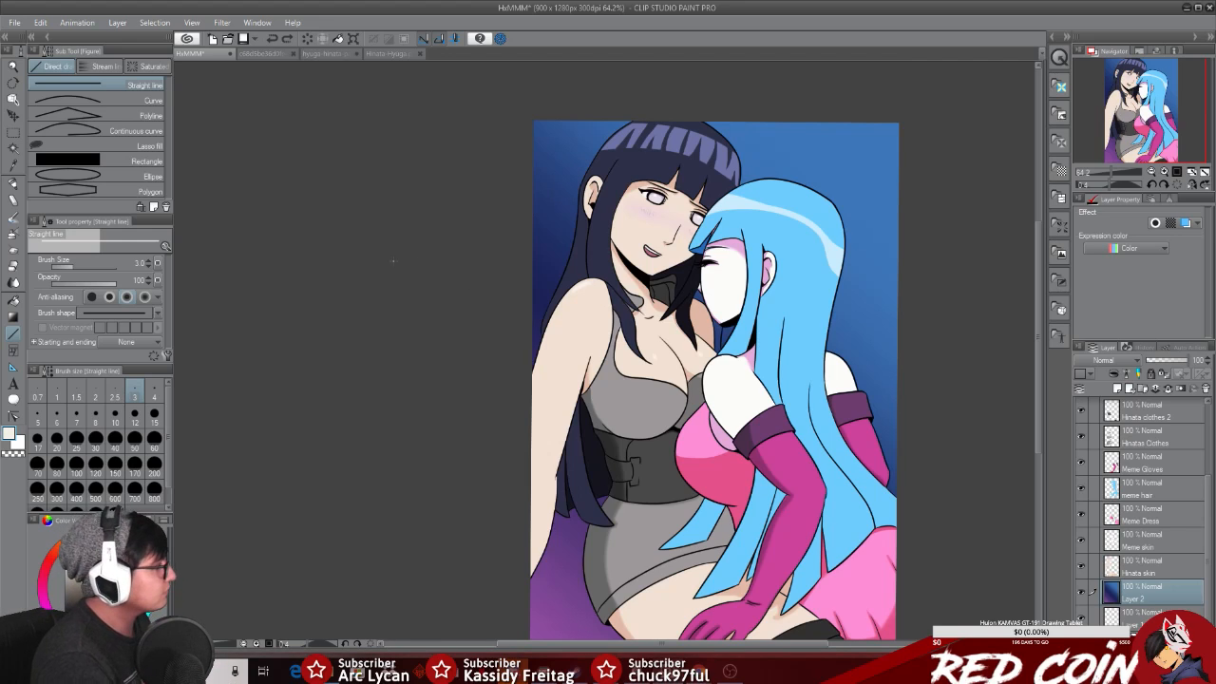
Step: Try filled, pale vertical rectangles as background bars behind the blue-haired character, undoing each attempt
{"action": "left_click", "coordinate": [82, 165]}
{"action": "left_click_drag", "start_coordinate": [807, 76], "coordinate": [787, 296]}
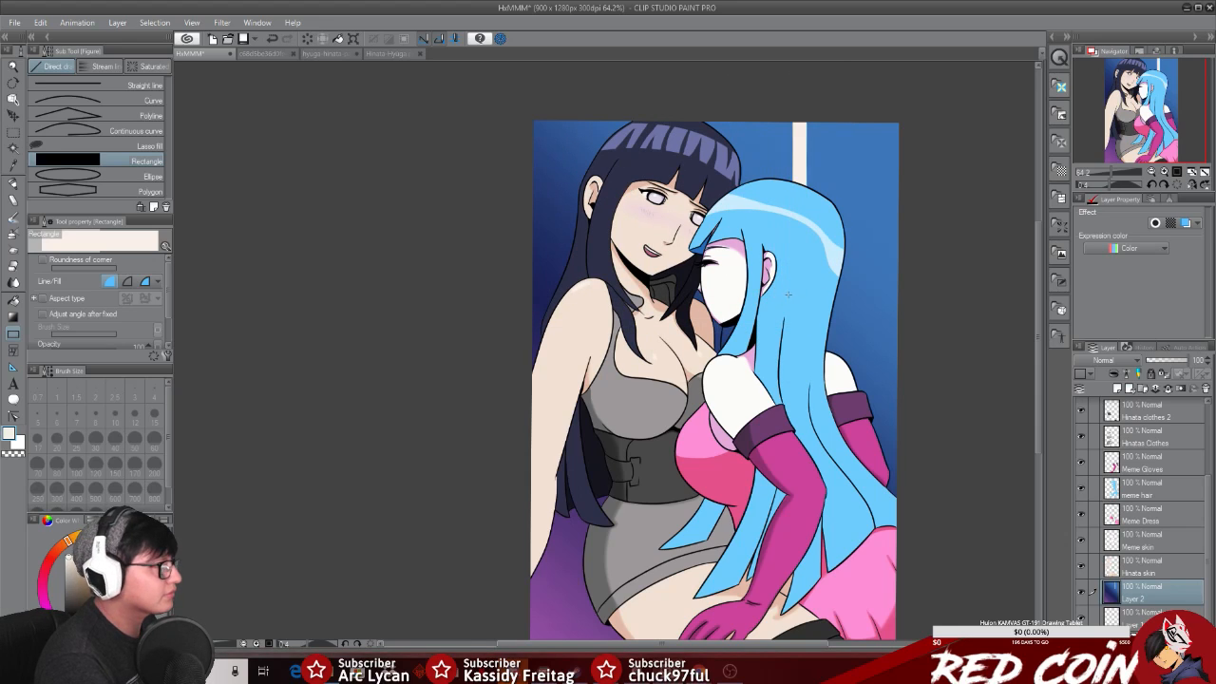
{"action": "key", "text": "ctrl+z"}
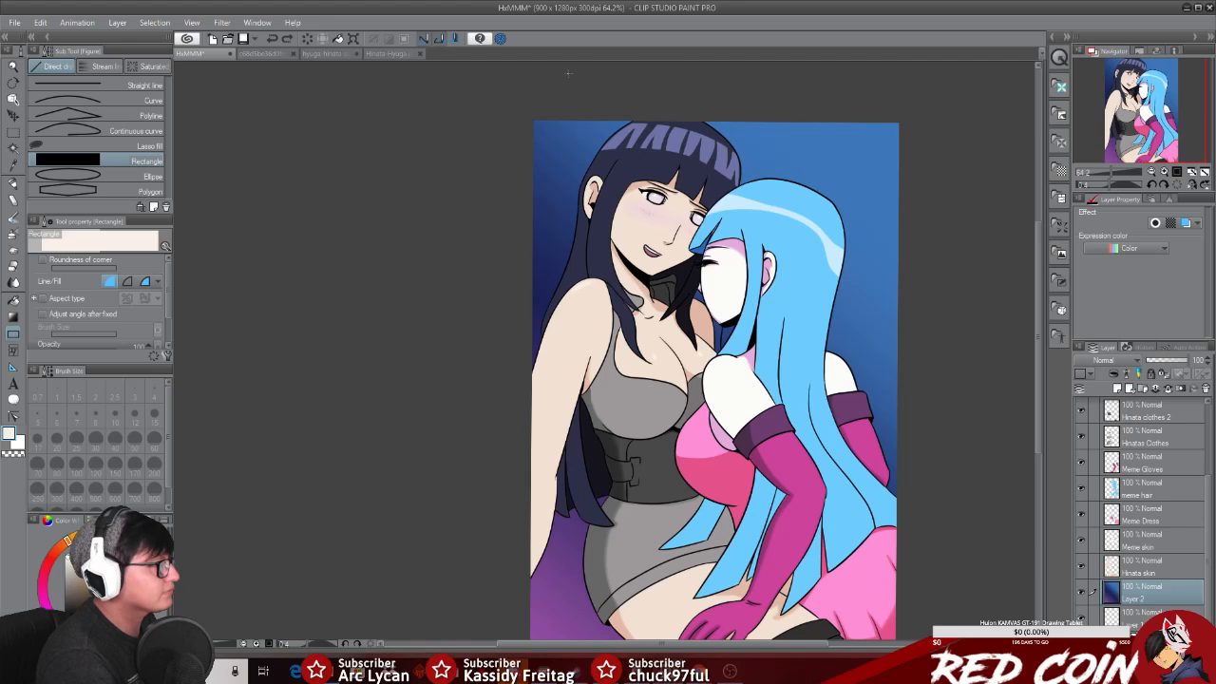
{"action": "left_click_drag", "start_coordinate": [839, 81], "coordinate": [817, 531]}
{"action": "left_click_drag", "start_coordinate": [1040, 413], "coordinate": [1045, 333]}
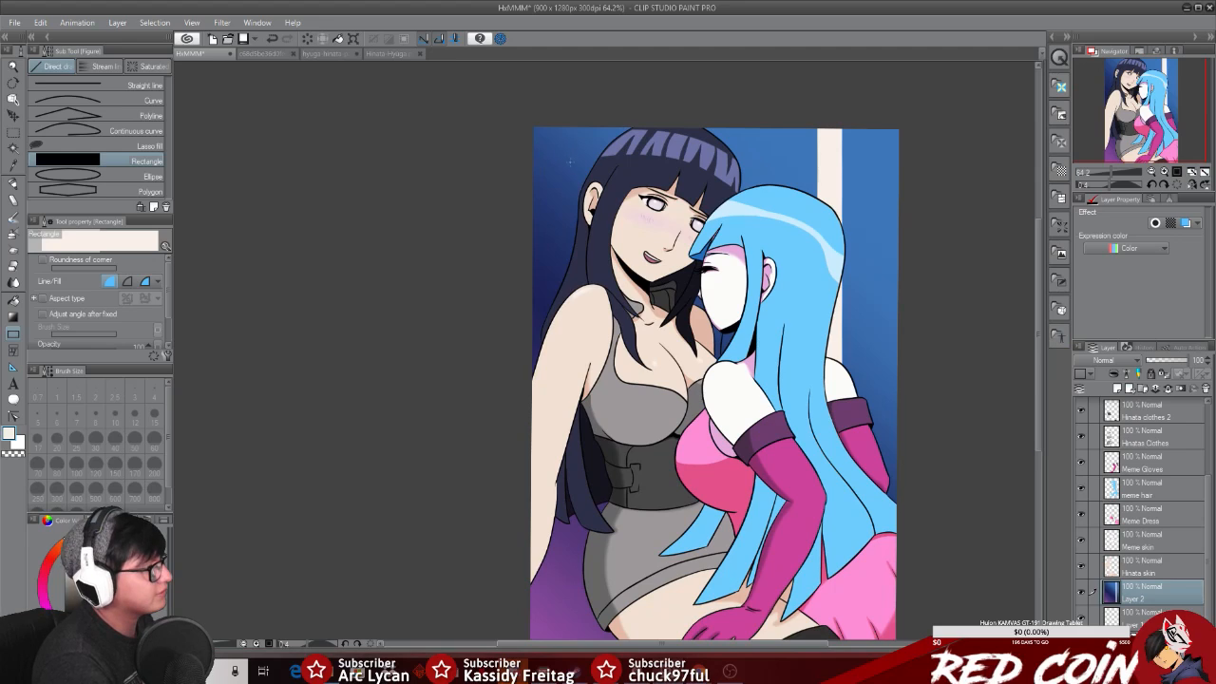
{"action": "key", "text": "ctrl+z"}
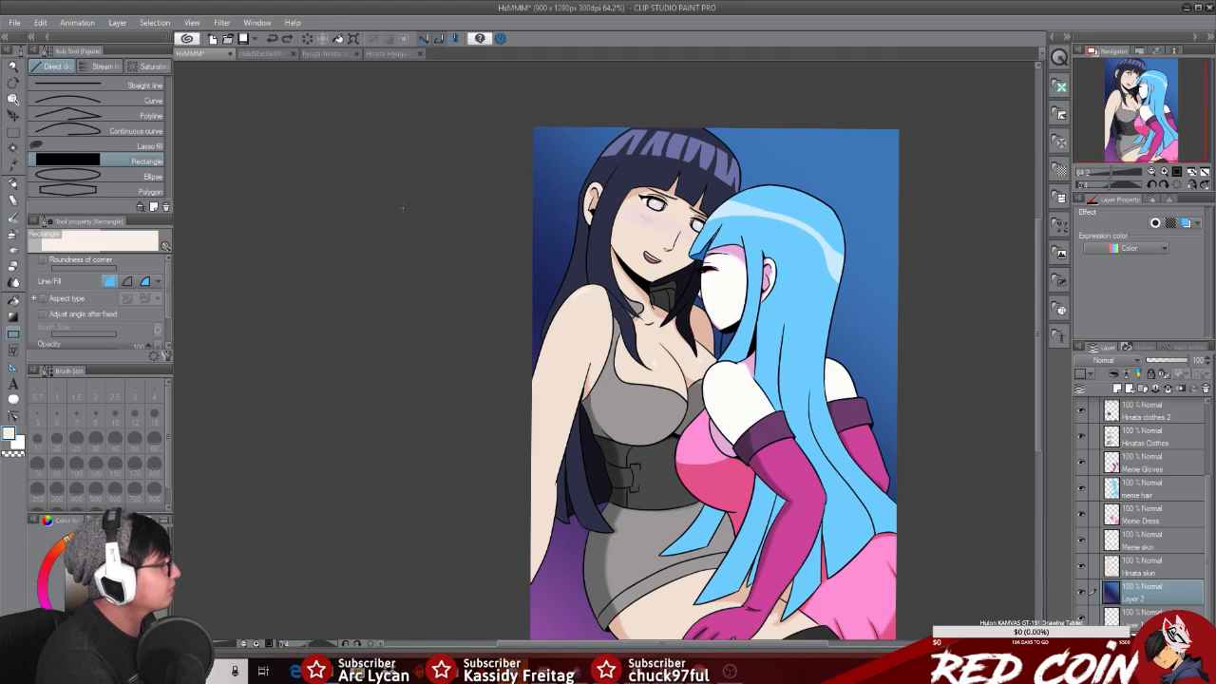
Step: Draw parallel pale diagonal stripes across the background on Layer 2 with the Straight line tool at brush size about 19
{"action": "left_click", "coordinate": [99, 86]}
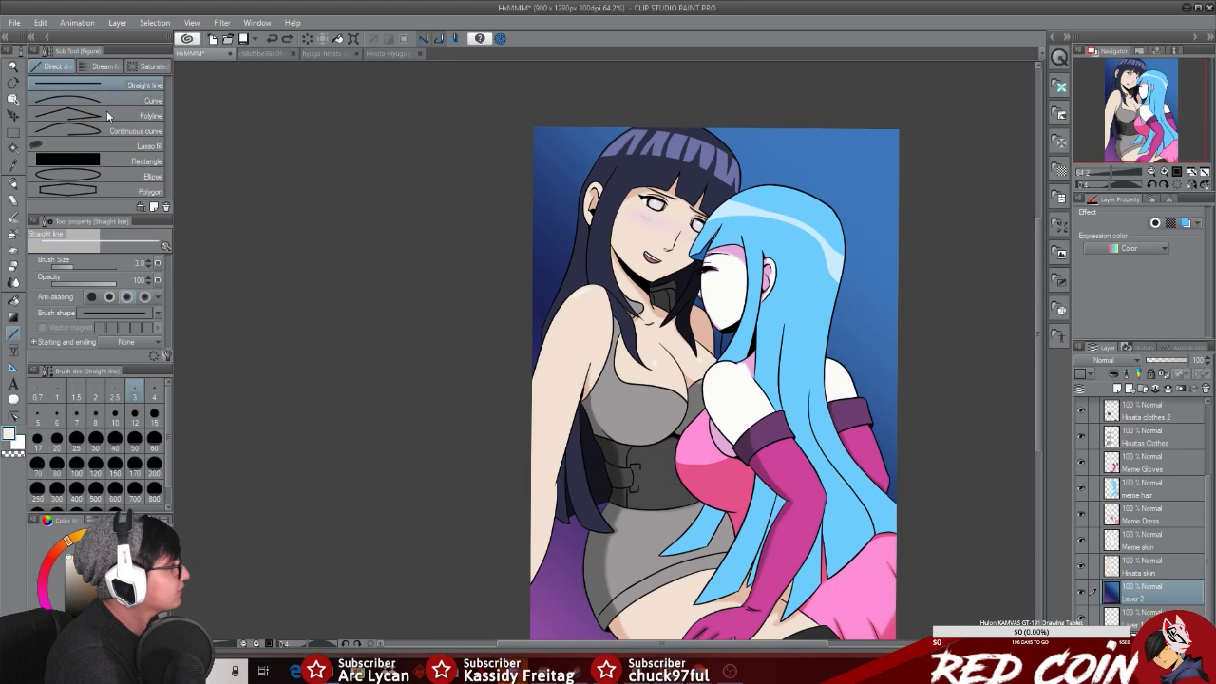
{"action": "left_click_drag", "start_coordinate": [73, 264], "coordinate": [87, 265]}
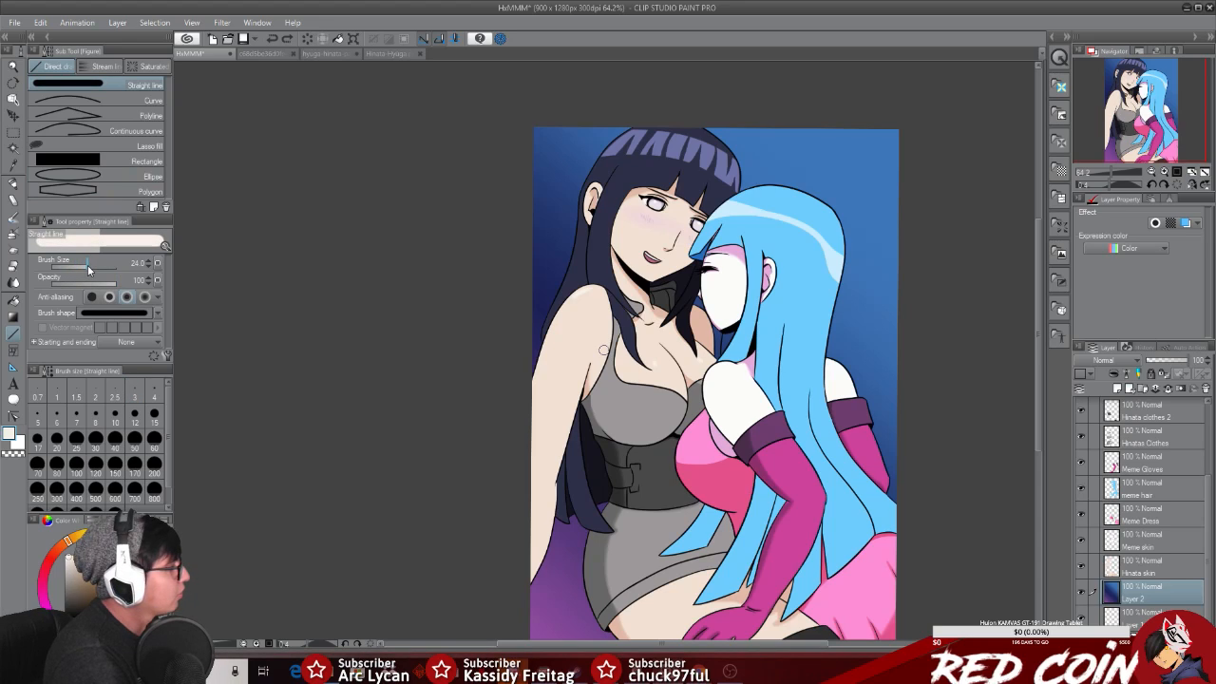
{"action": "left_click_drag", "start_coordinate": [789, 115], "coordinate": [398, 380]}
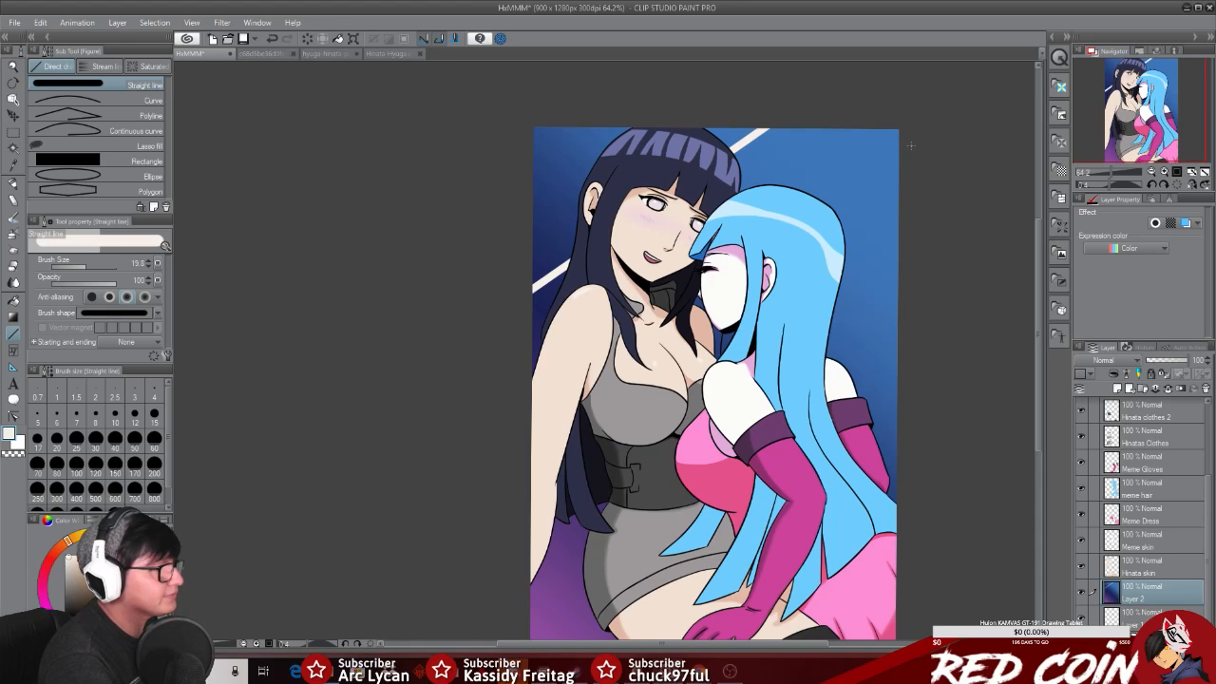
{"action": "scroll", "coordinate": [1038, 302], "scroll_direction": "down", "scroll_amount": 3}
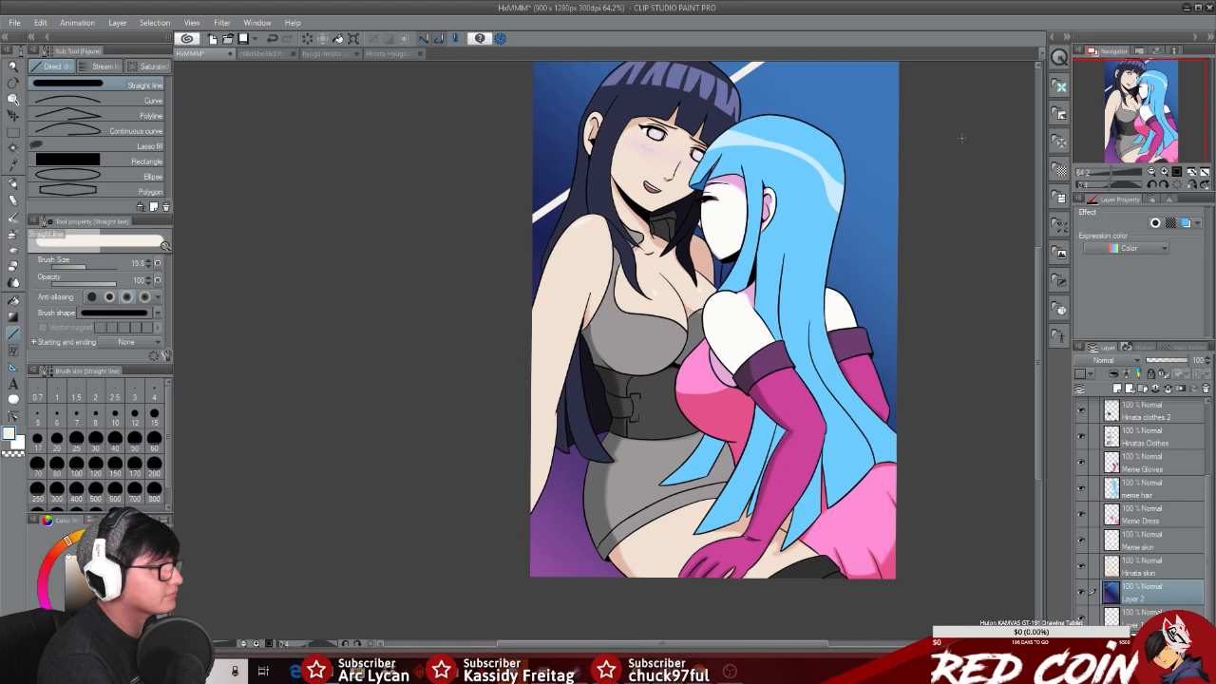
{"action": "left_click_drag", "start_coordinate": [953, 96], "coordinate": [478, 459]}
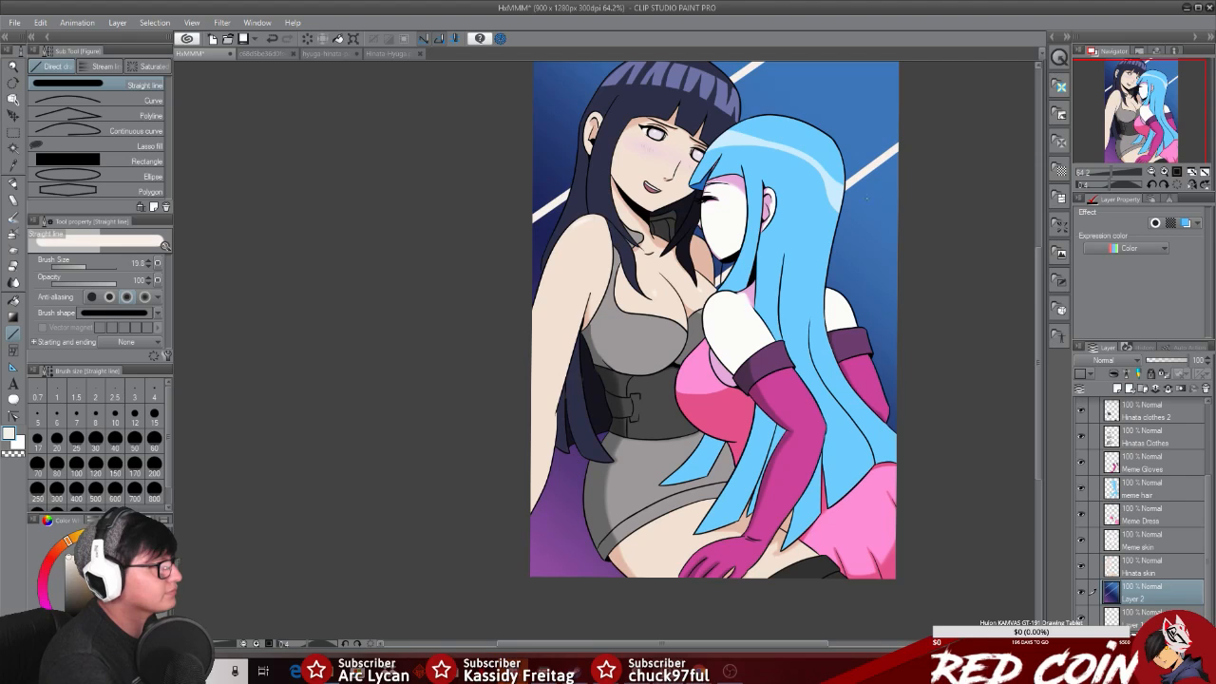
{"action": "scroll", "coordinate": [1038, 287], "scroll_direction": "up", "scroll_amount": 2}
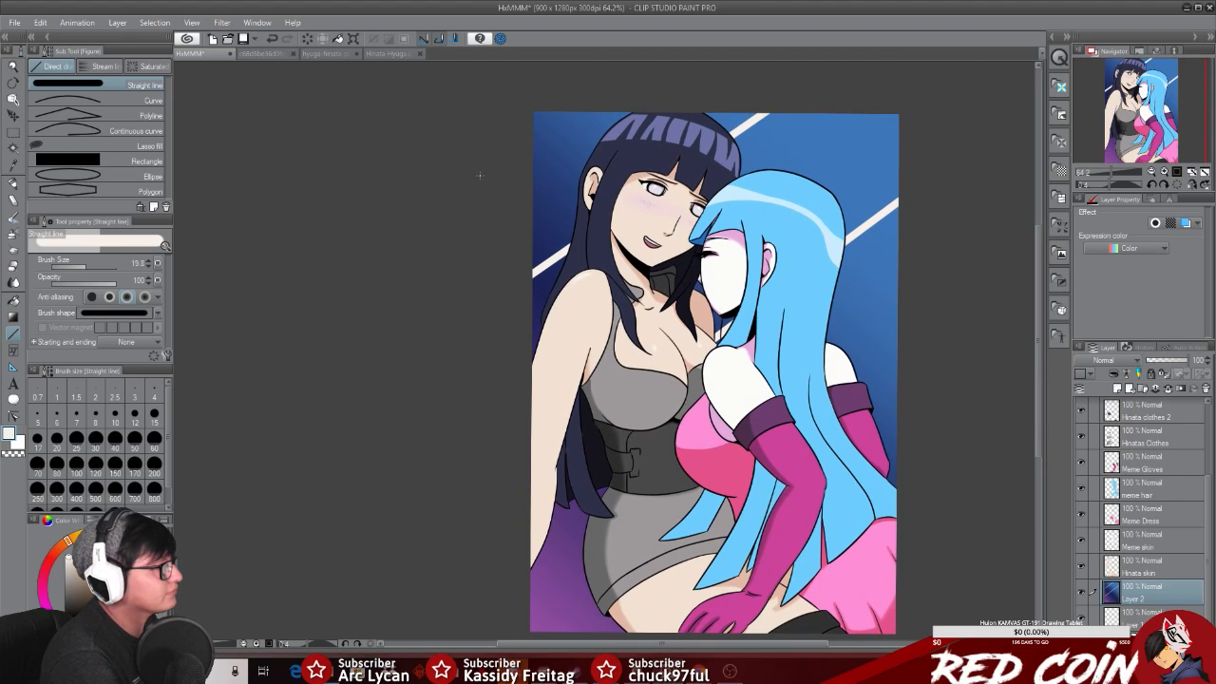
{"action": "left_click_drag", "start_coordinate": [661, 62], "coordinate": [669, 61]}
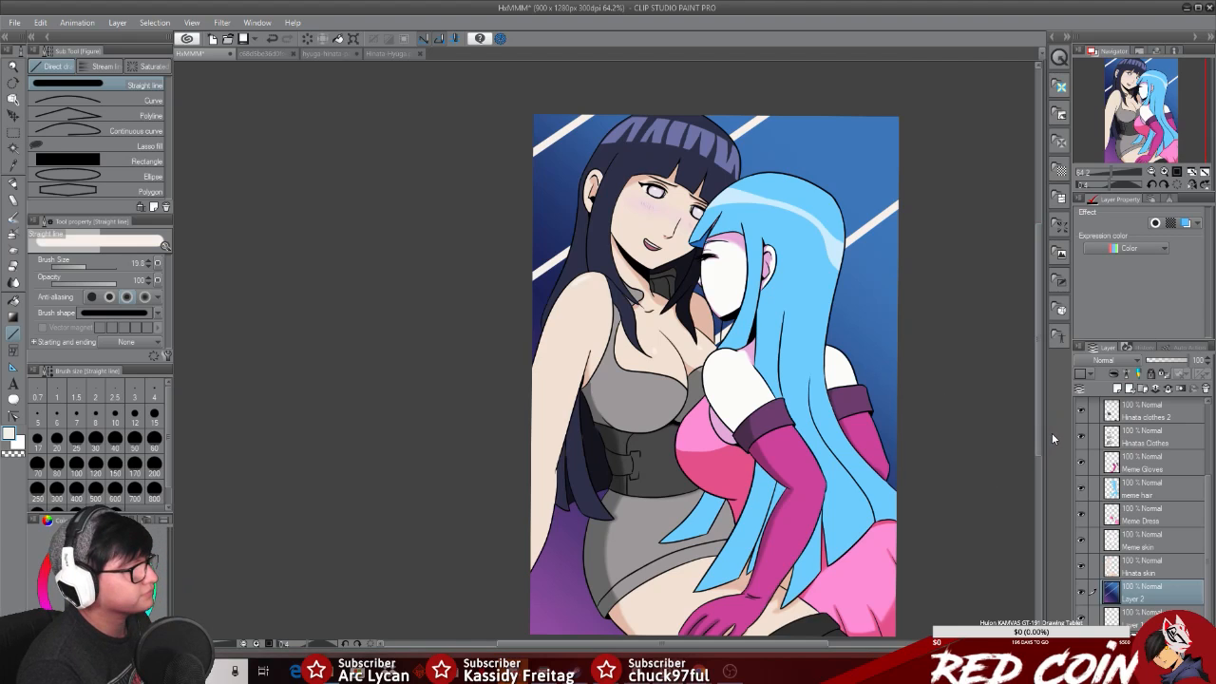
{"action": "scroll", "coordinate": [1034, 417], "scroll_direction": "down", "scroll_amount": 2}
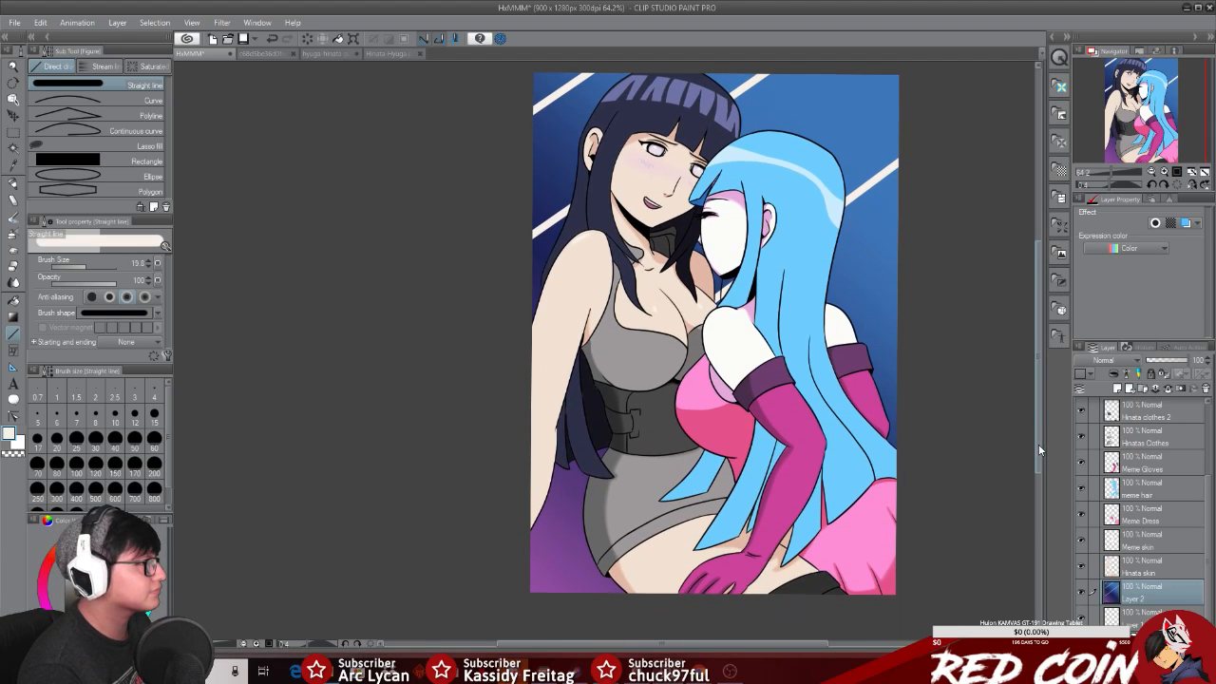
{"action": "left_click_drag", "start_coordinate": [1038, 445], "coordinate": [1039, 439]}
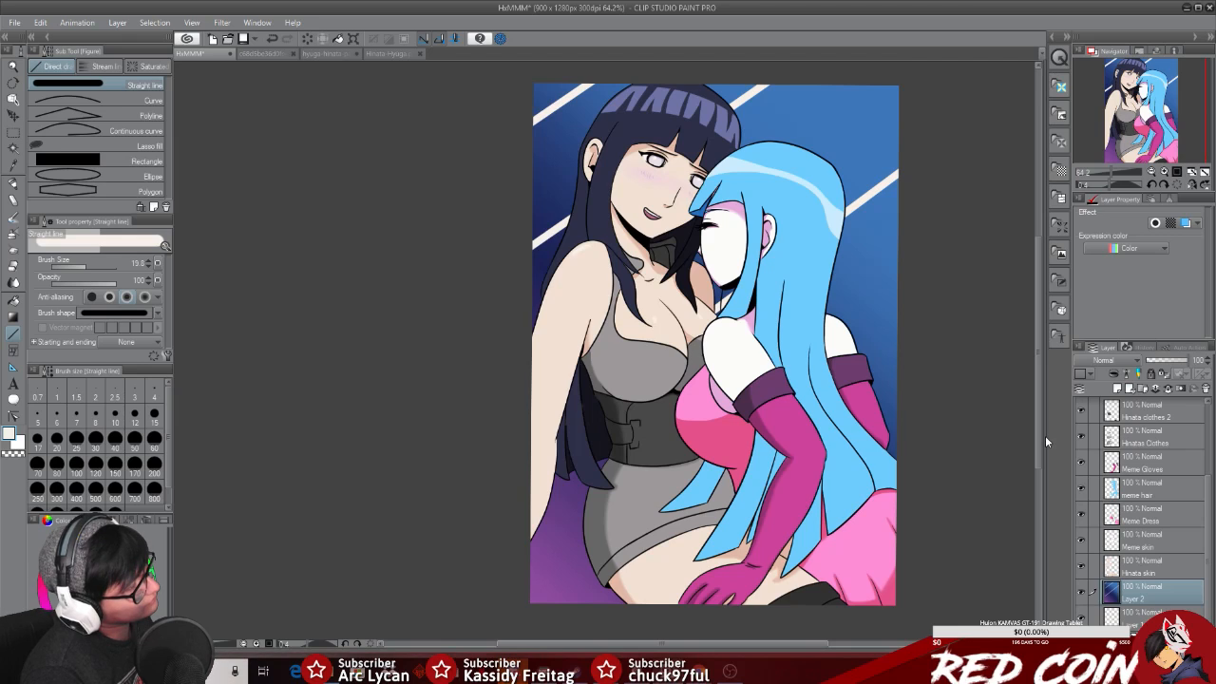
Step: Check the YouTube live chat, and return to the illustration in Clip Studio Paint
{"action": "mouse_move", "coordinate": [729, 670]}
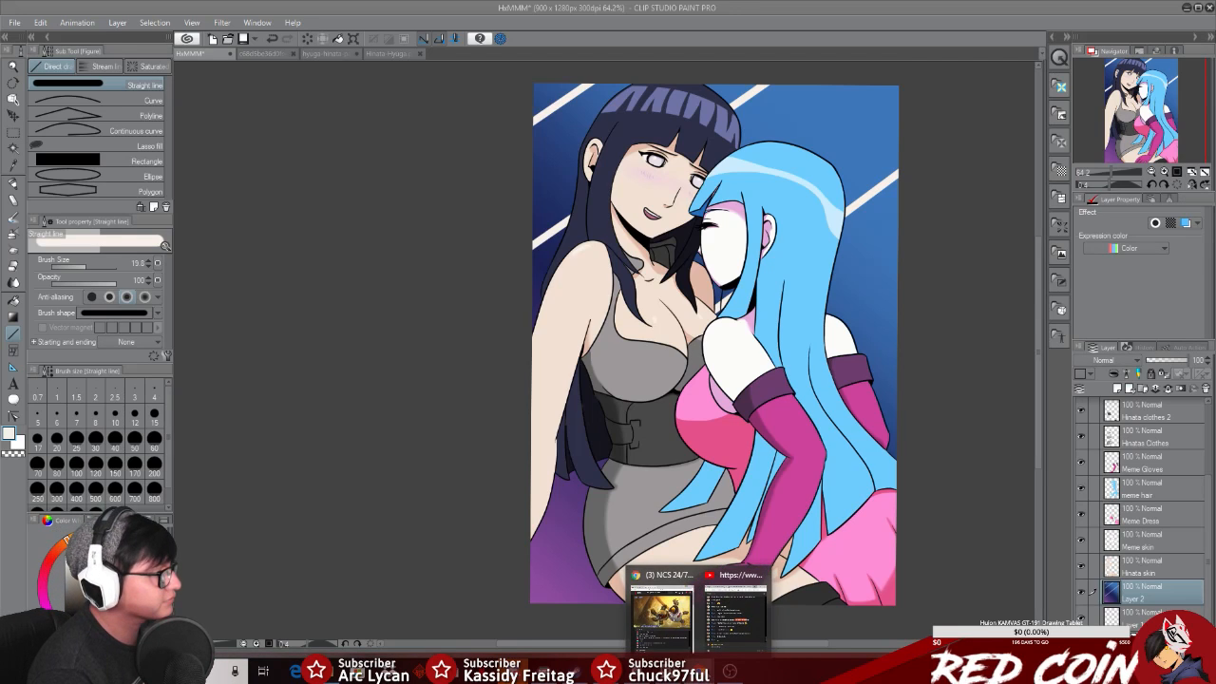
{"action": "left_click", "coordinate": [733, 632]}
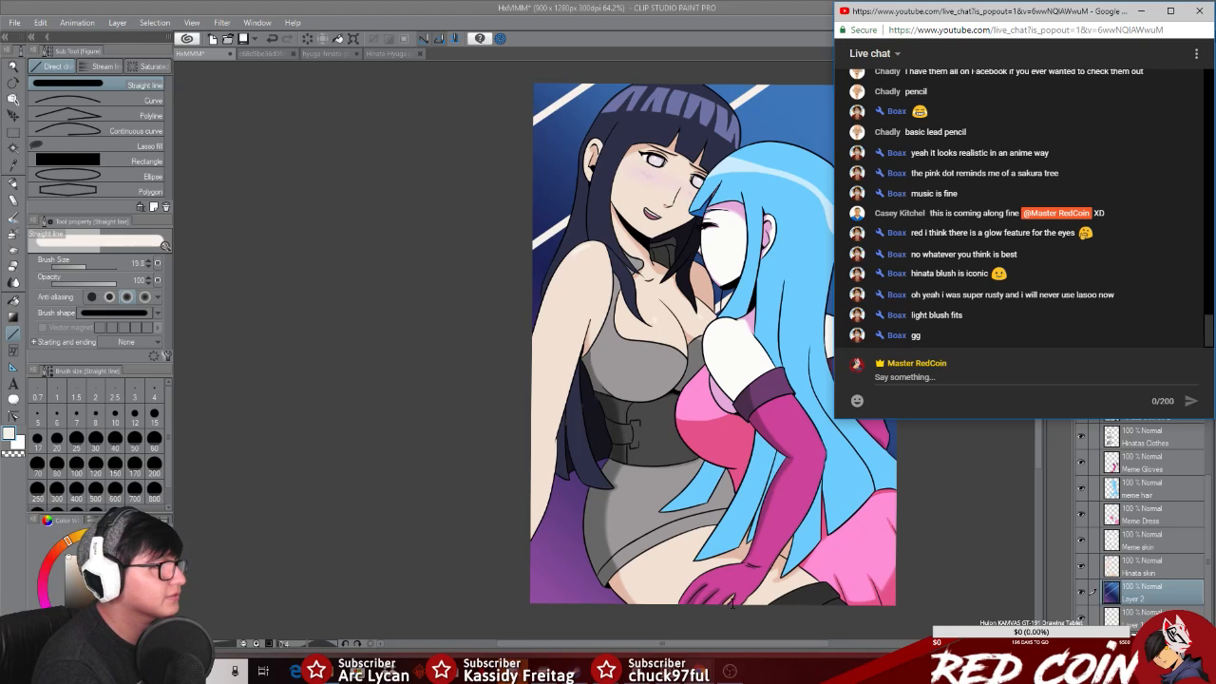
{"action": "left_click", "coordinate": [1142, 10]}
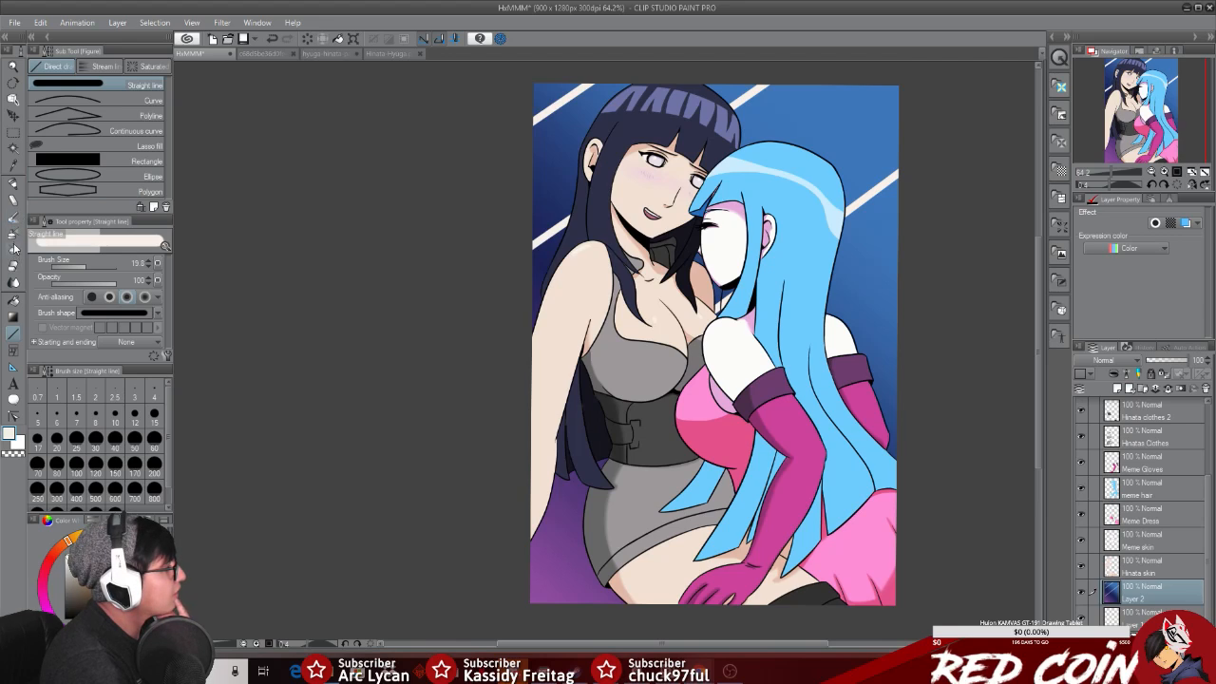
Step: Try the Heart color decoration brush on the background beside the dark-haired character's head, and undo the hearts
{"action": "left_click", "coordinate": [14, 149]}
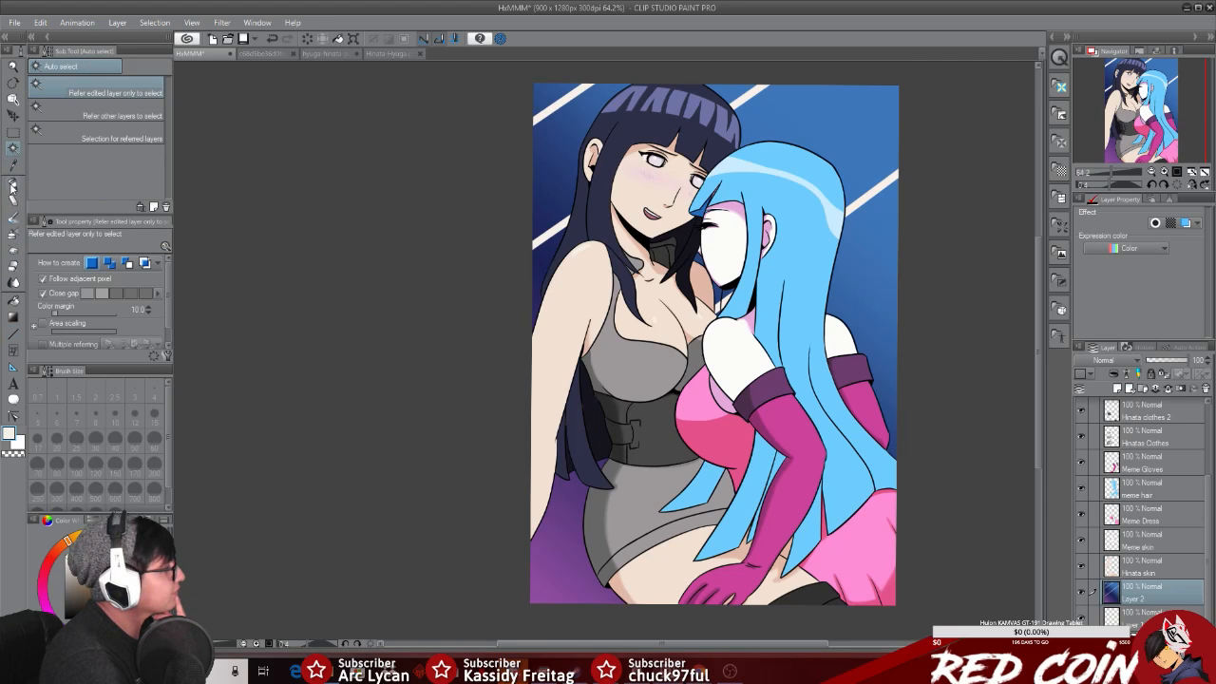
{"action": "left_click", "coordinate": [13, 249]}
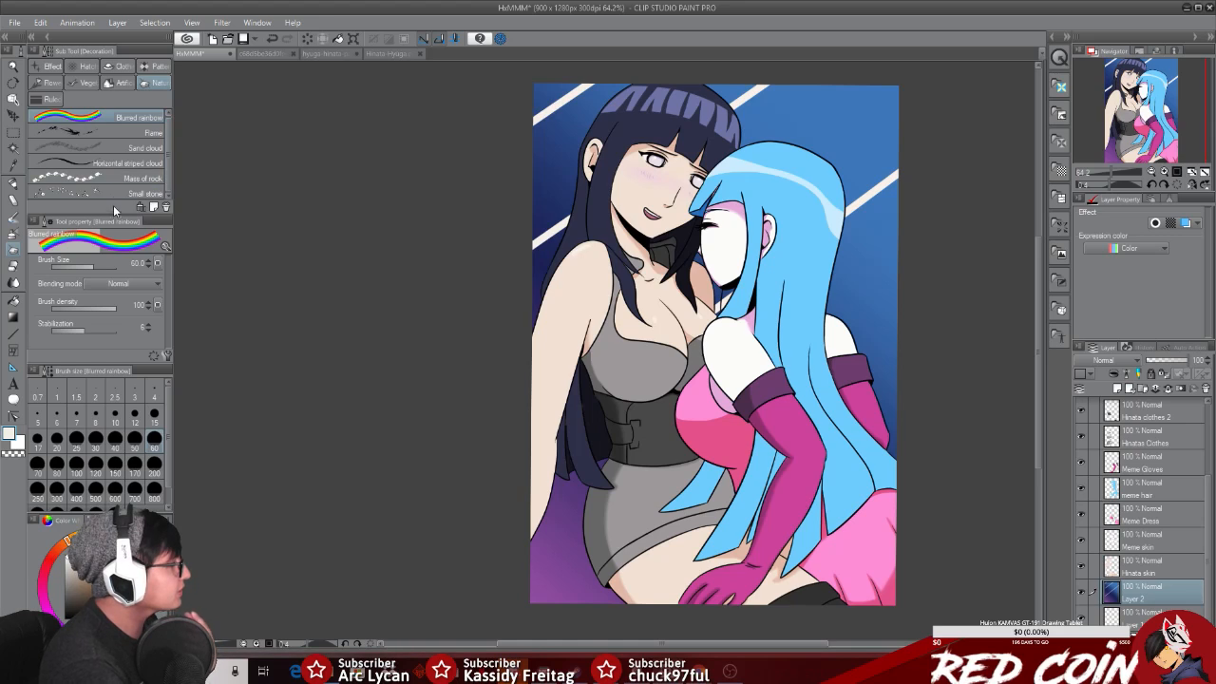
{"action": "left_click", "coordinate": [50, 71]}
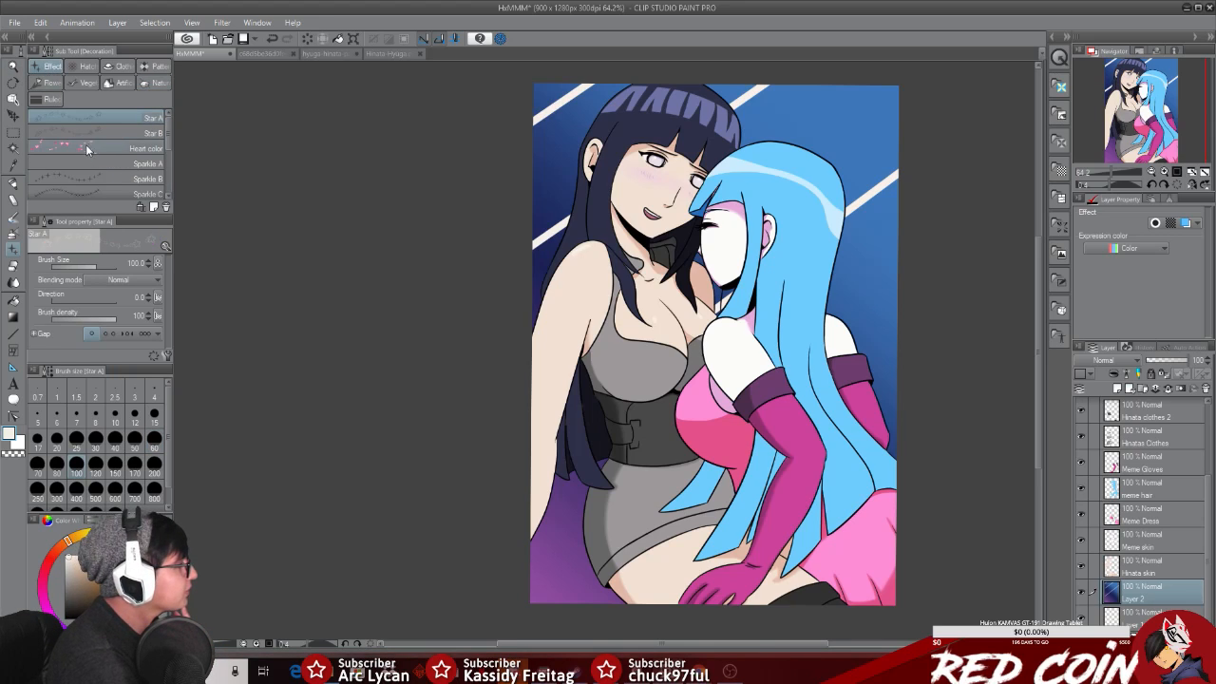
{"action": "left_click", "coordinate": [142, 148]}
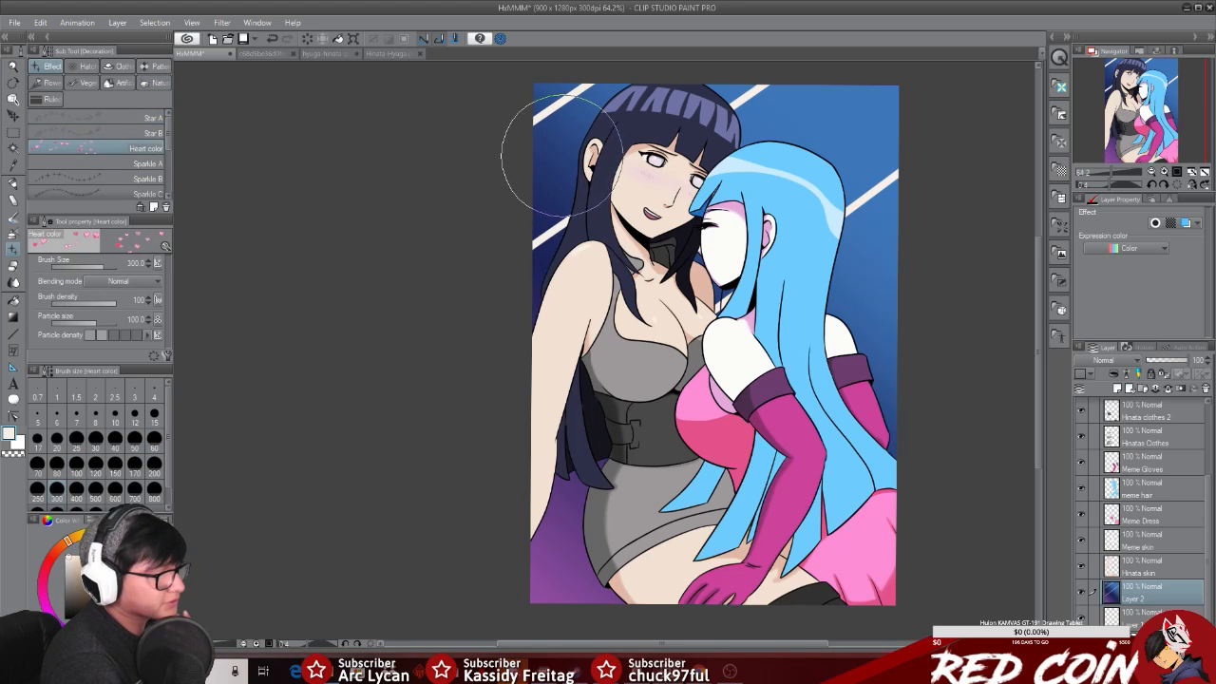
{"action": "left_click_drag", "start_coordinate": [532, 161], "coordinate": [608, 105]}
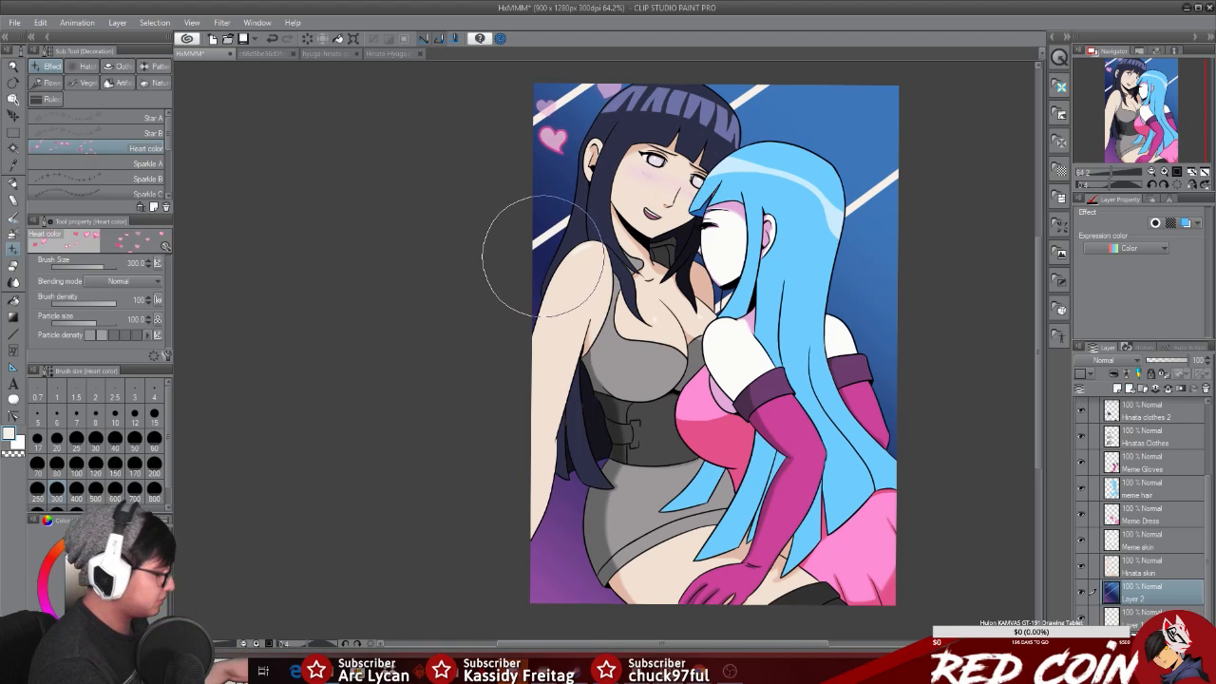
{"action": "key", "text": "ctrl+z"}
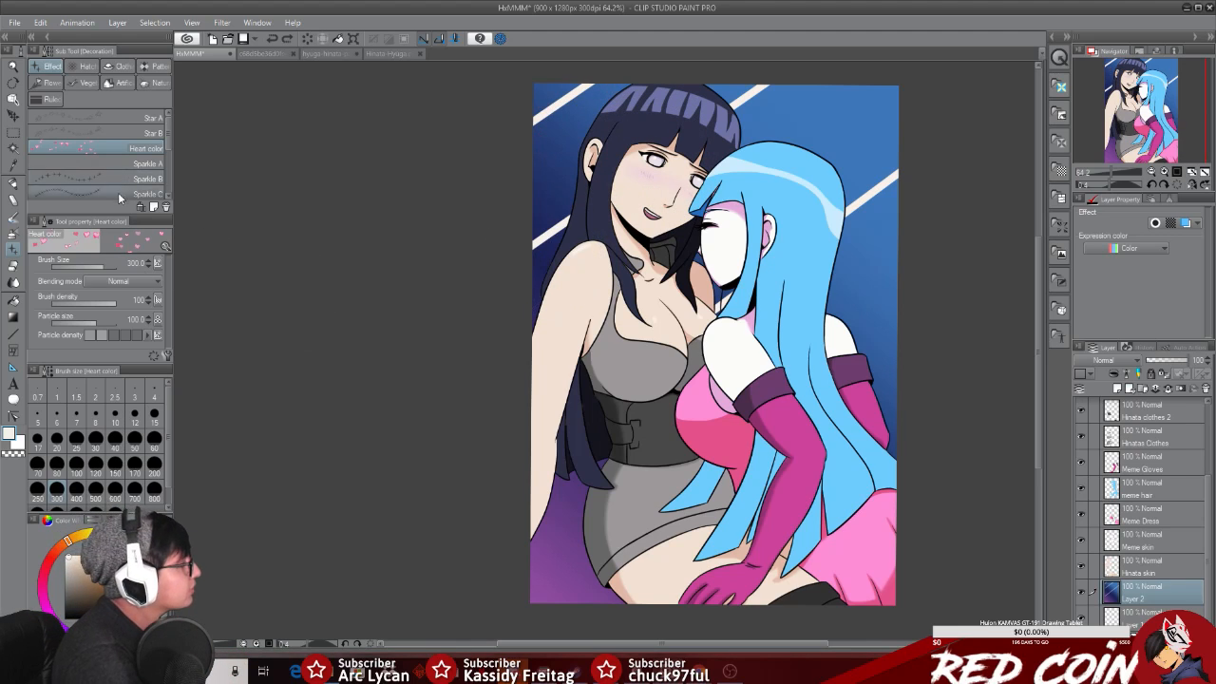
Step: Scatter pink petals over the blue background around both characters with the Cherry petal decoration brush at size 200
{"action": "left_click_drag", "start_coordinate": [167, 140], "coordinate": [168, 190]}
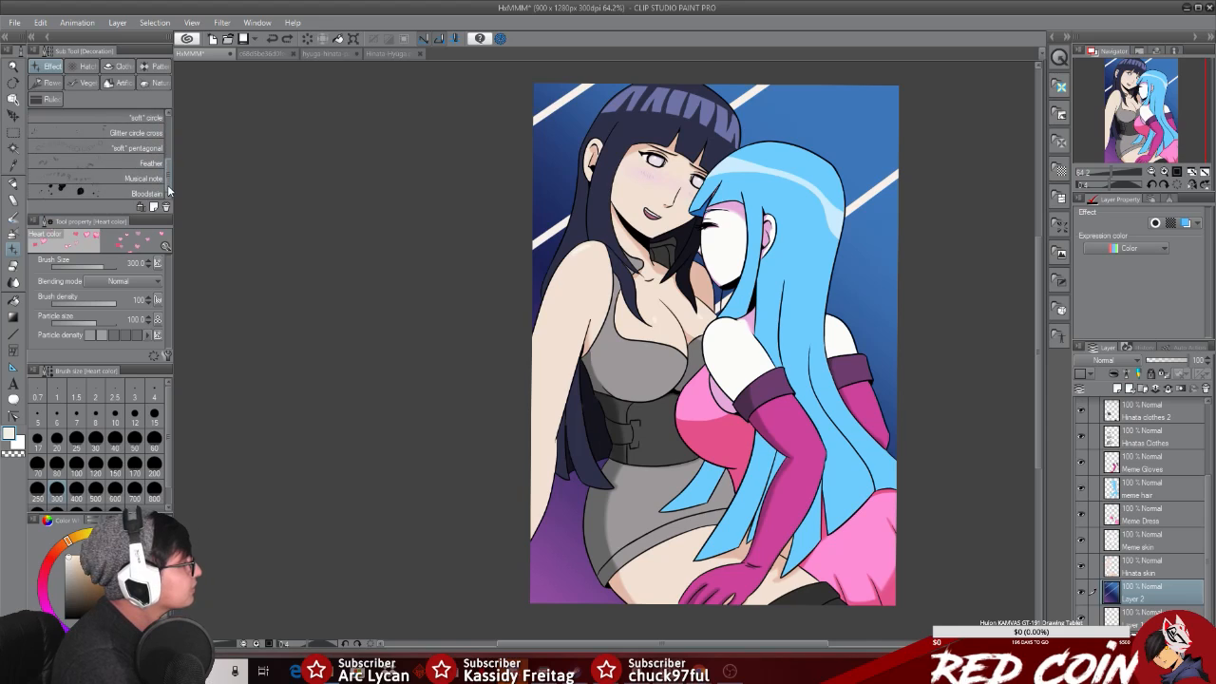
{"action": "left_click", "coordinate": [152, 84]}
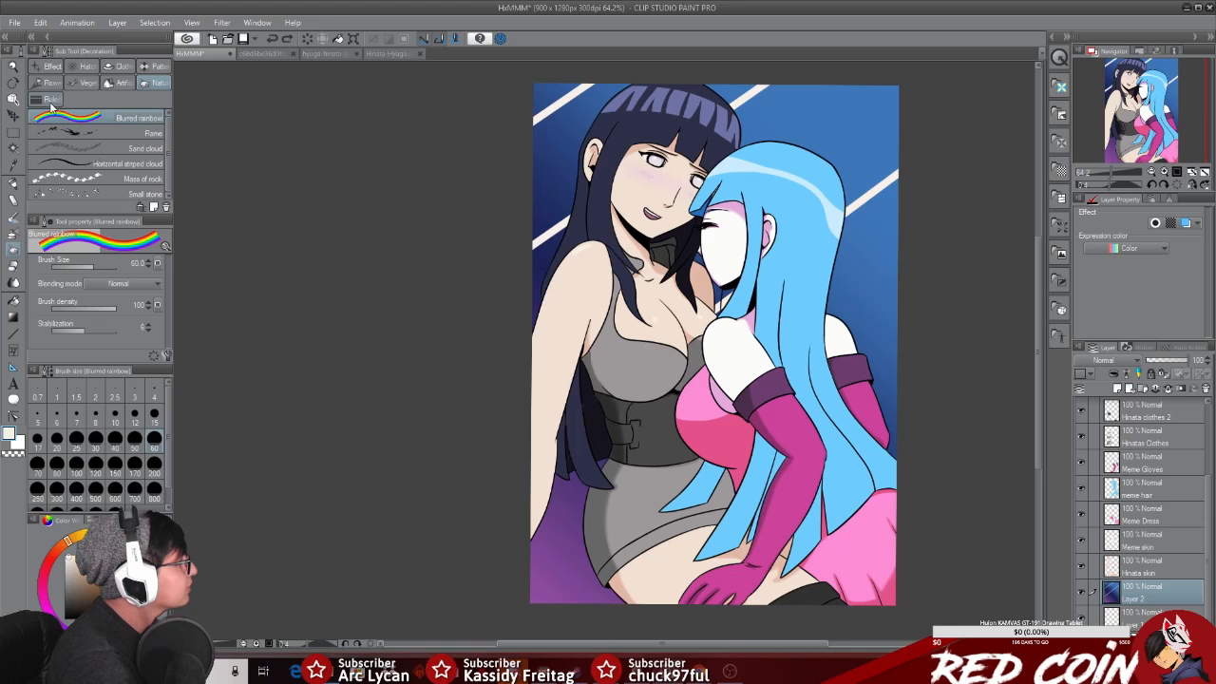
{"action": "left_click", "coordinate": [47, 99]}
{"action": "left_click", "coordinate": [52, 83]}
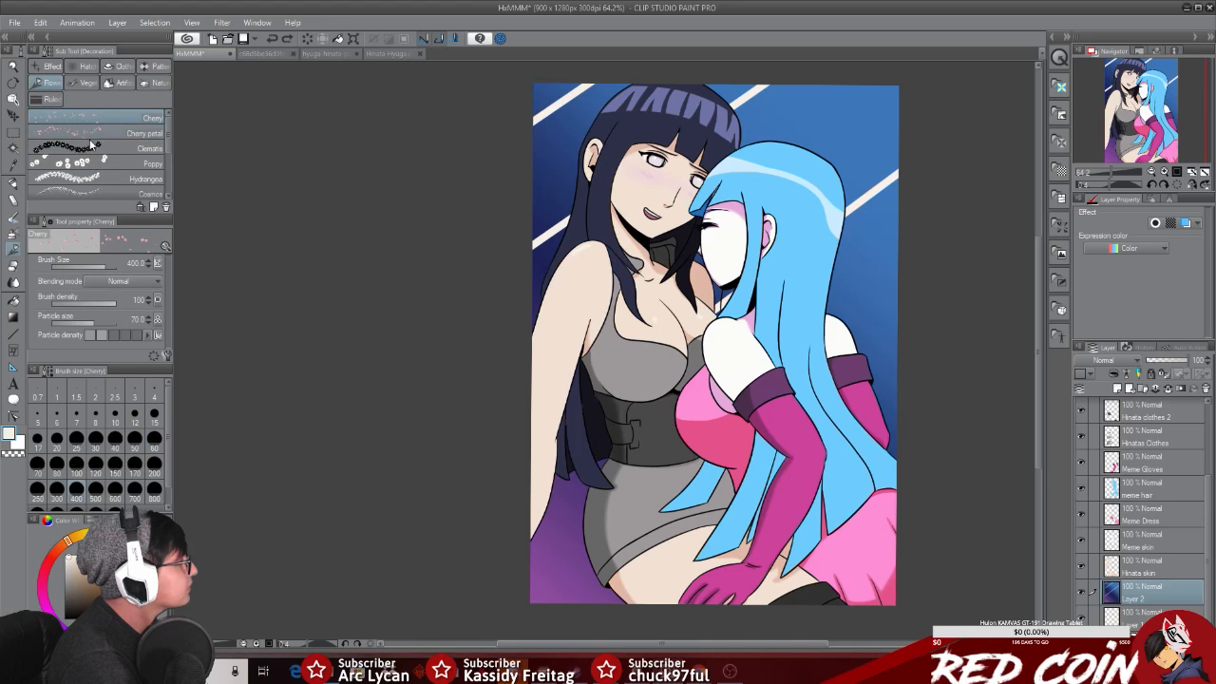
{"action": "left_click", "coordinate": [90, 134]}
{"action": "left_click", "coordinate": [542, 160]}
{"action": "mouse_move", "coordinate": [735, 391]}
{"action": "left_mouse_down"}
{"action": "mouse_move", "coordinate": [1003, 285]}
{"action": "mouse_move", "coordinate": [711, 105]}
{"action": "mouse_move", "coordinate": [989, 130]}
{"action": "left_mouse_up"}
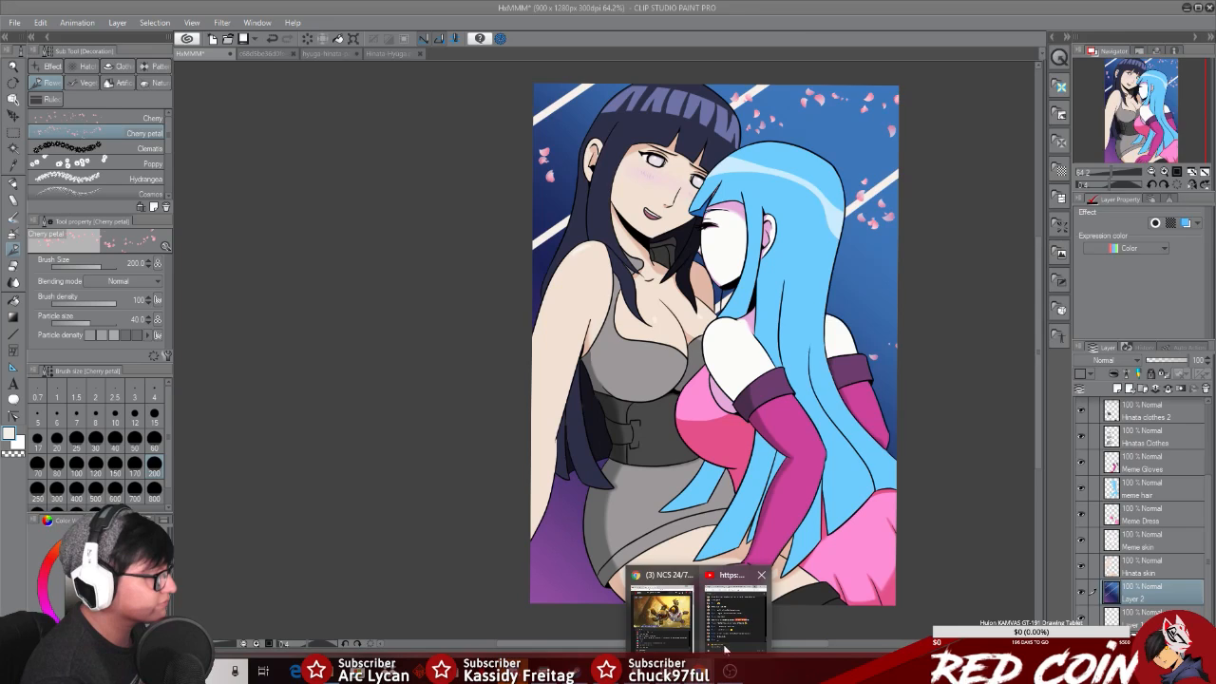
Step: Read the new messages in the YouTube live chat, and go back to the Clip Studio Paint canvas
{"action": "left_click", "coordinate": [726, 646]}
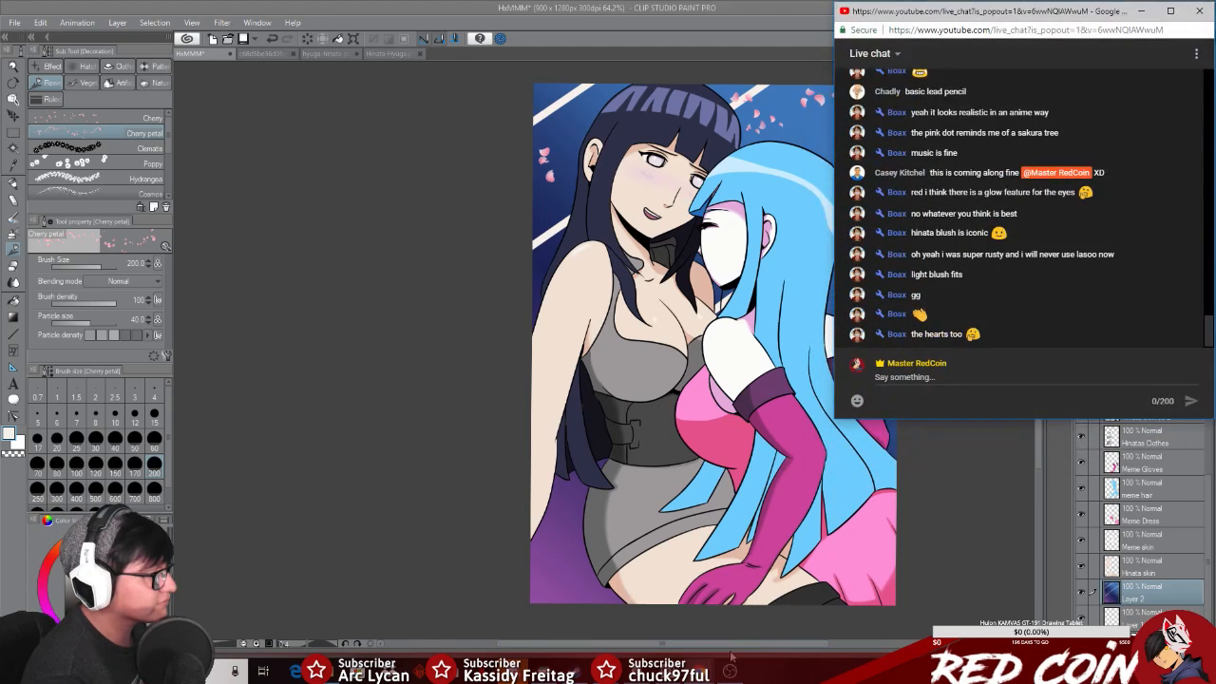
{"action": "left_click", "coordinate": [882, 427]}
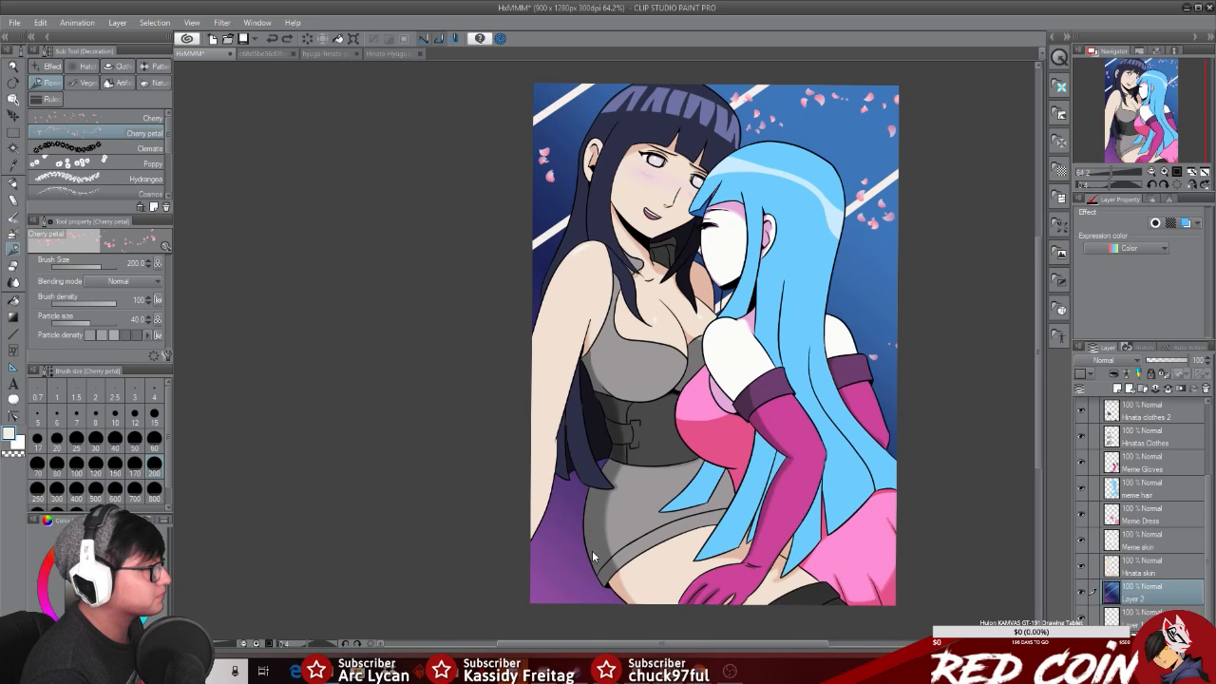
{"action": "key", "text": "alt+Tab"}
{"action": "left_click", "coordinate": [1141, 10]}
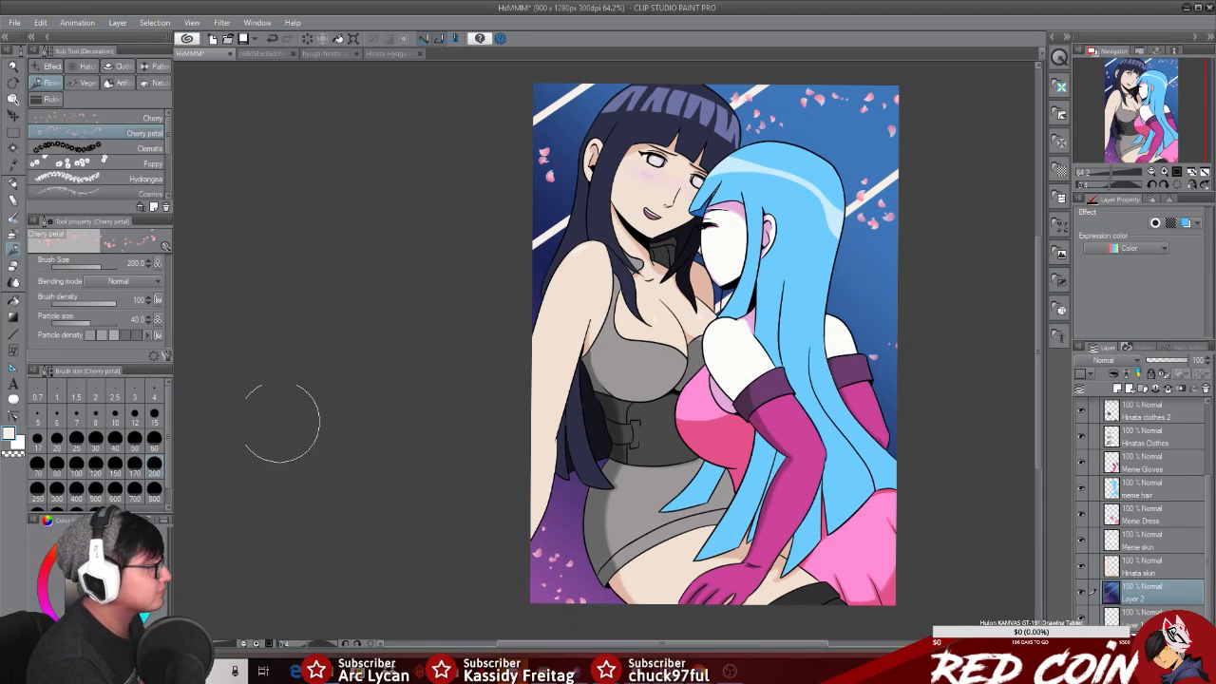
Step: Set the Cherry petal brush size to 92.2, enlarge its particle size, and make Layer 2 the active layer
{"action": "mouse_move", "coordinate": [99, 266]}
{"action": "left_mouse_down"}
{"action": "mouse_move", "coordinate": [110, 268]}
{"action": "mouse_move", "coordinate": [96, 263]}
{"action": "left_mouse_up"}
{"action": "mouse_move", "coordinate": [103, 317]}
{"action": "left_mouse_down"}
{"action": "mouse_move", "coordinate": [112, 326]}
{"action": "mouse_move", "coordinate": [98, 319]}
{"action": "left_mouse_up"}
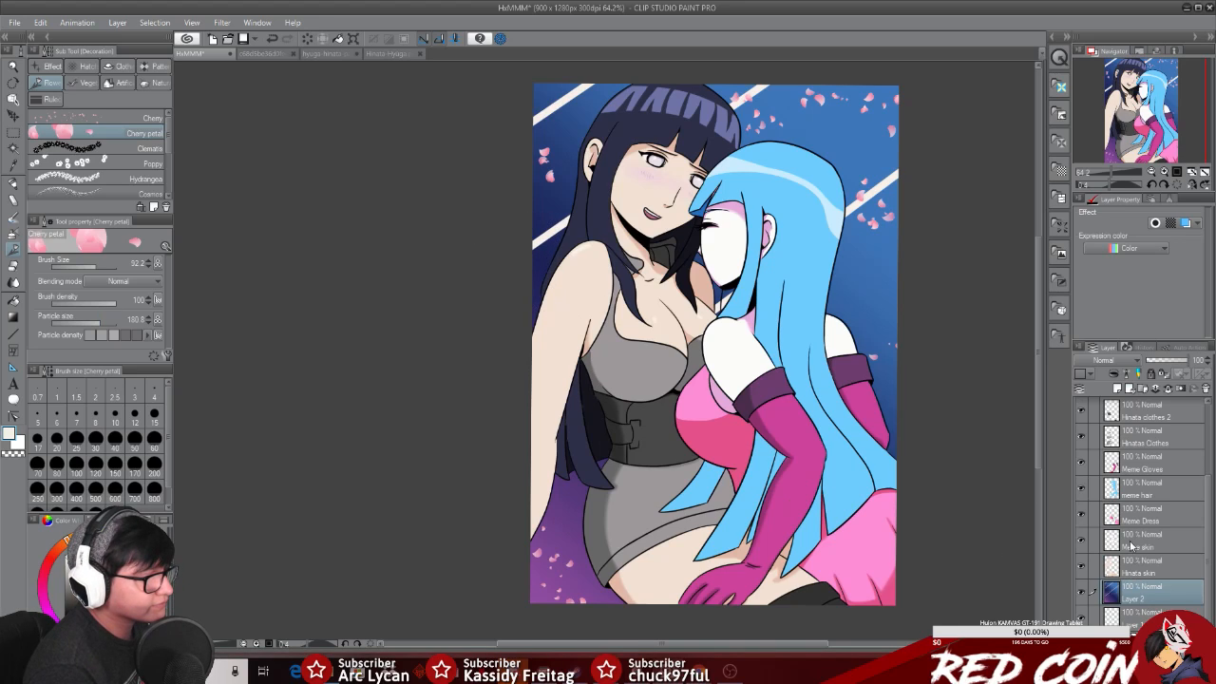
{"action": "left_click", "coordinate": [1149, 410]}
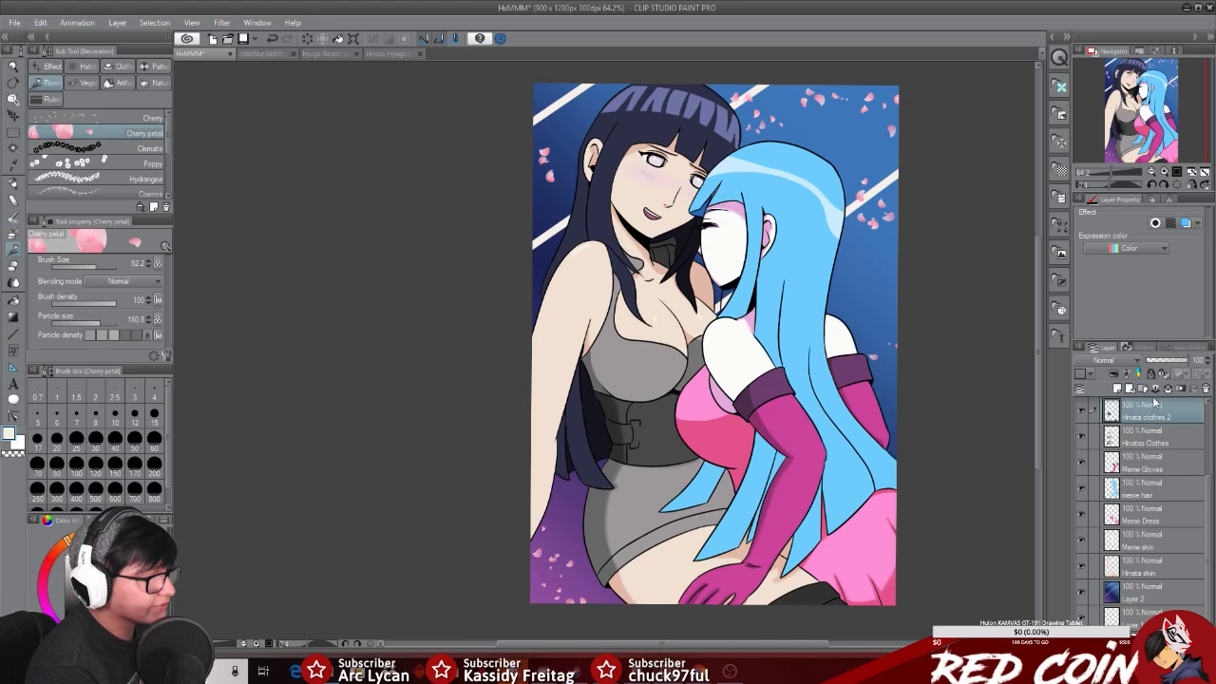
{"action": "scroll", "coordinate": [1205, 418], "scroll_direction": "up", "scroll_amount": 2}
{"action": "left_click", "coordinate": [1202, 409]}
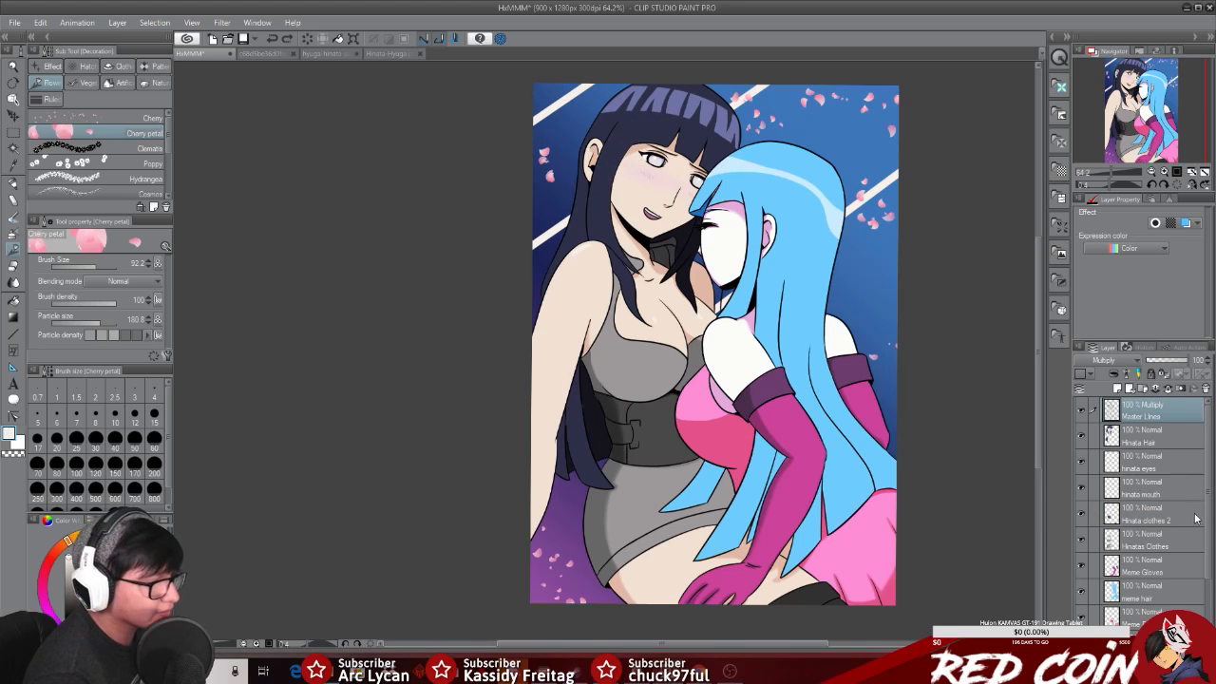
{"action": "scroll", "coordinate": [1195, 518], "scroll_direction": "down", "scroll_amount": 4}
{"action": "left_click", "coordinate": [1188, 594]}
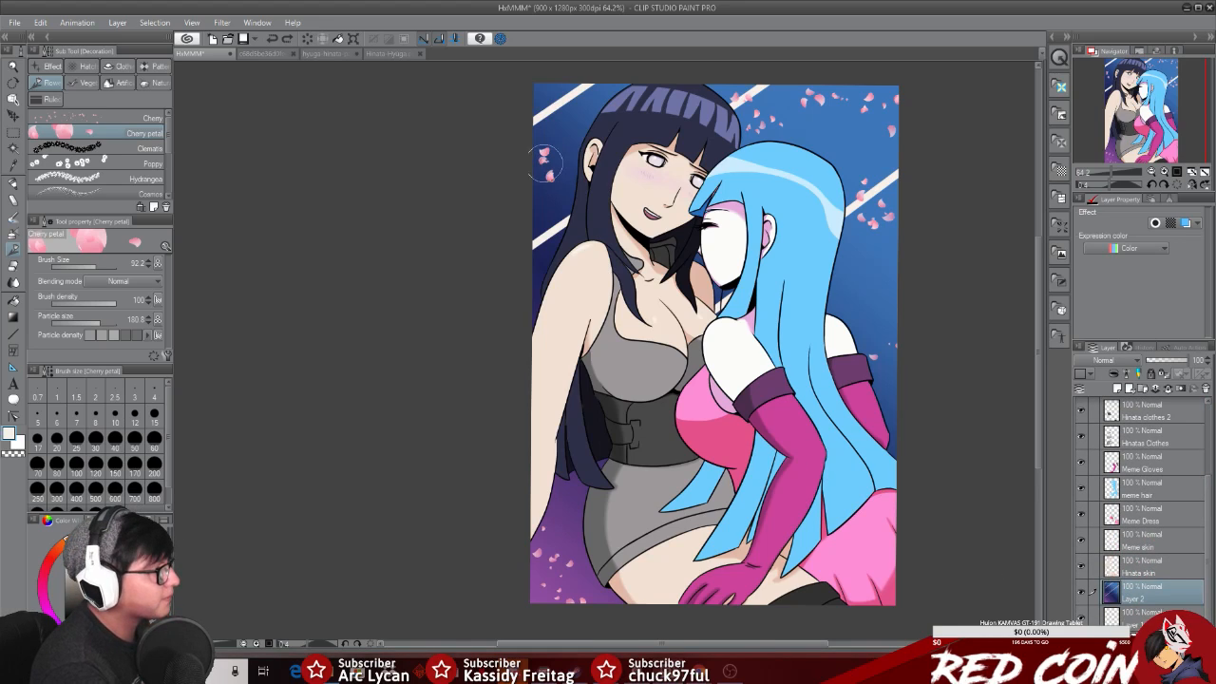
Step: Try placing a few large cherry petals on the blue background beside the dark-haired character's head, undoing unwanted ones
{"action": "left_click_drag", "start_coordinate": [521, 129], "coordinate": [612, 125]}
{"action": "key", "text": "ctrl+z"}
{"action": "left_click", "coordinate": [541, 113]}
{"action": "key", "text": "ctrl+z"}
{"action": "left_click", "coordinate": [566, 123]}
{"action": "key", "text": "ctrl+z"}
{"action": "left_click", "coordinate": [544, 118]}
{"action": "left_click", "coordinate": [576, 116]}
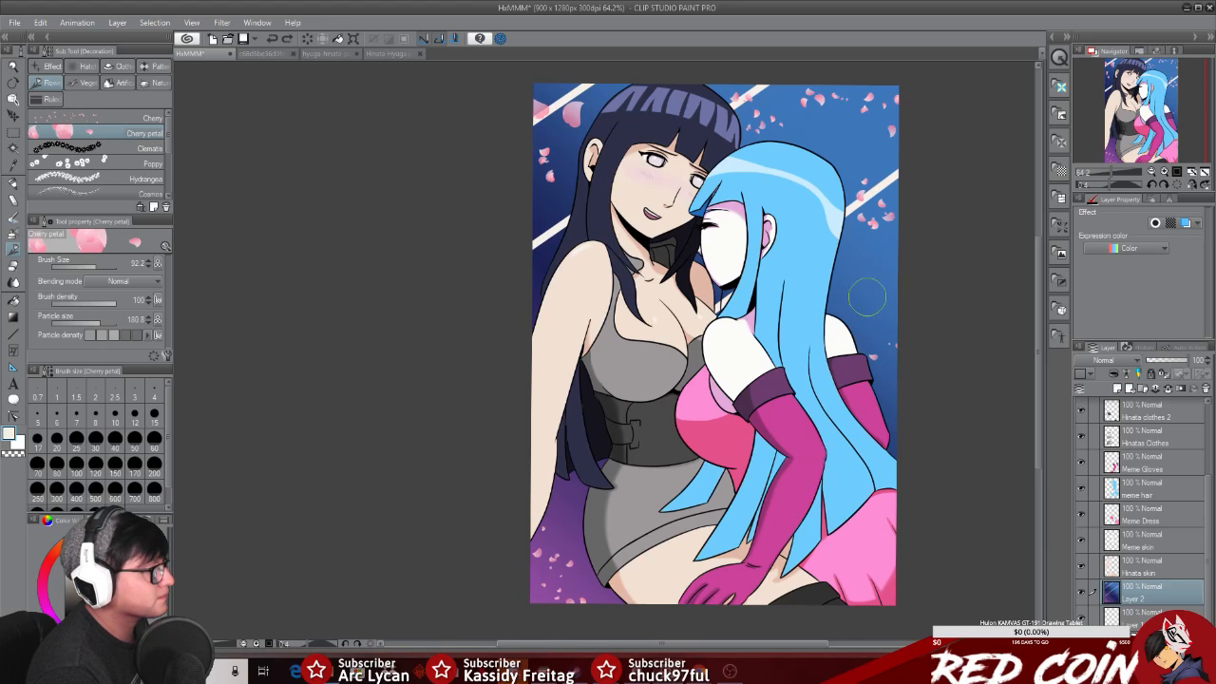
Step: Reduce the Cherry petal brush size to 3.5 and try one large petal beside the blue-haired character's hair
{"action": "left_click", "coordinate": [862, 284]}
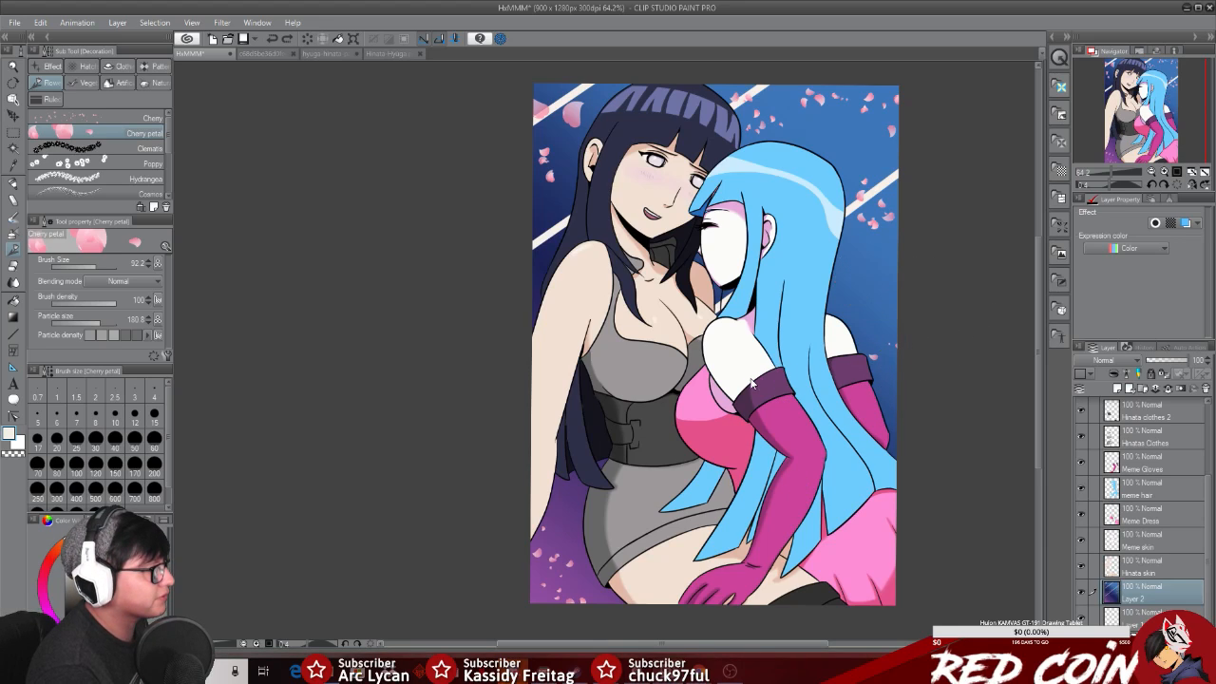
{"action": "left_click_drag", "start_coordinate": [95, 271], "coordinate": [77, 277]}
{"action": "left_click", "coordinate": [863, 289]}
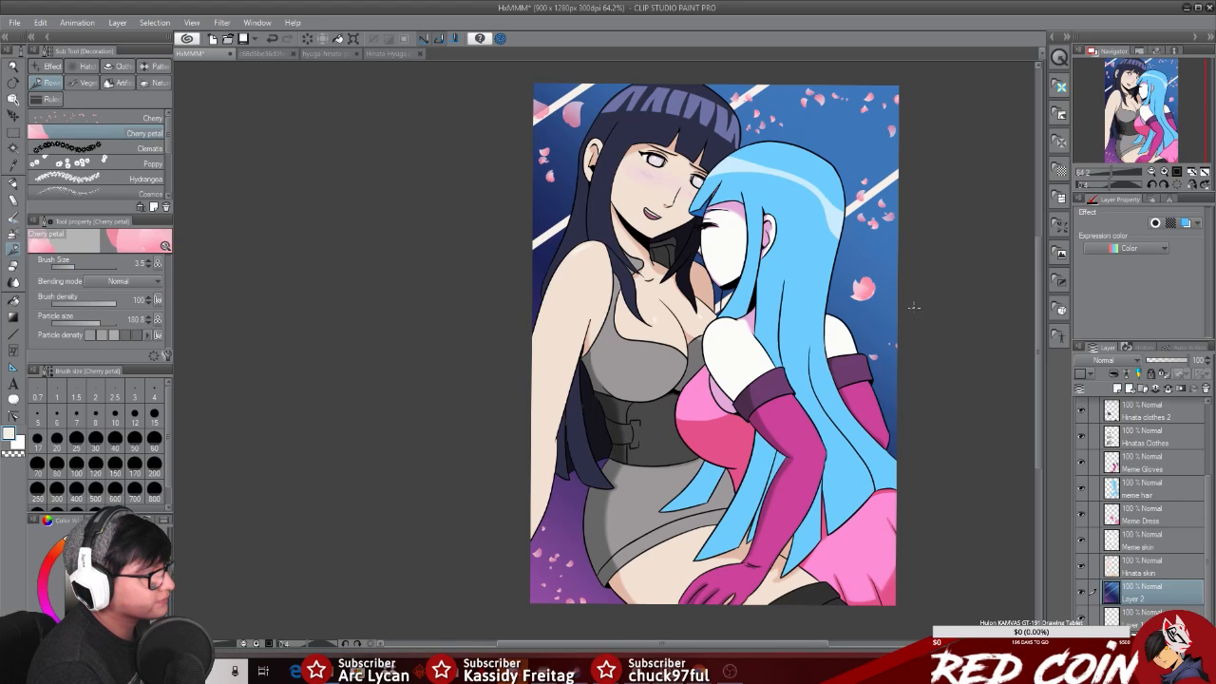
{"action": "left_click", "coordinate": [866, 321]}
{"action": "key", "text": "ctrl+z"}
Step: Read the YouTube live chat, and return to the illustration in Clip Studio Paint
{"action": "key", "text": "alt+Tab"}
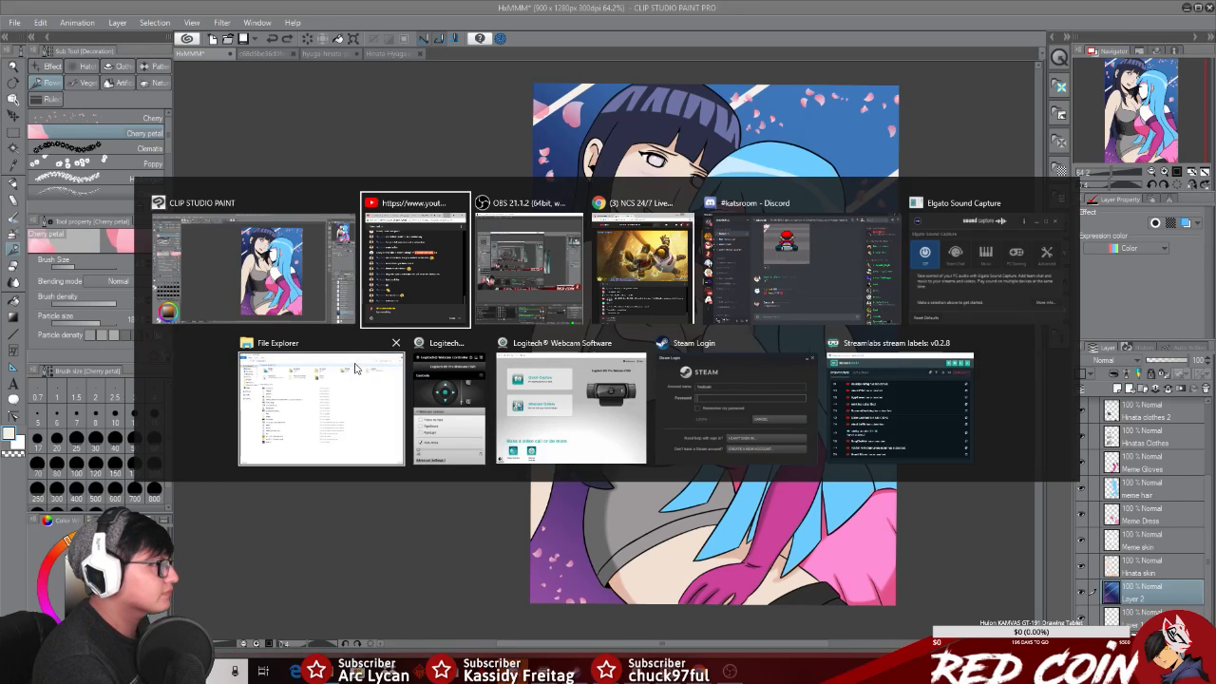
{"action": "key", "text": "Escape"}
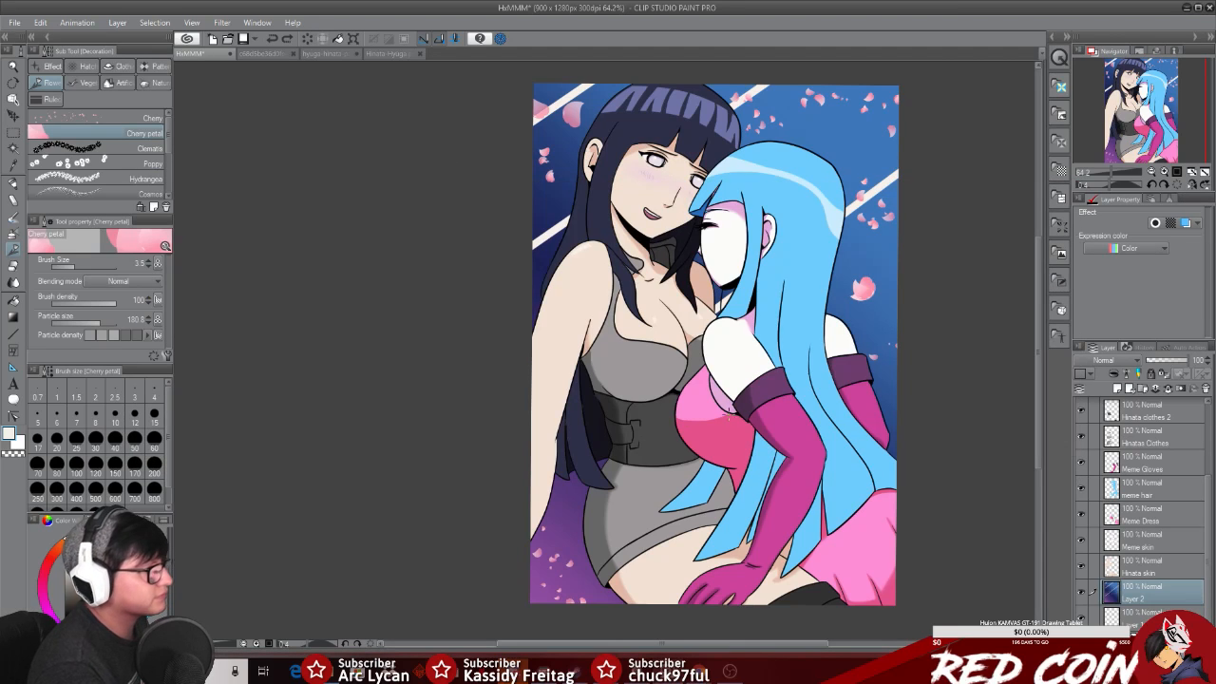
{"action": "key", "text": "alt+Tab"}
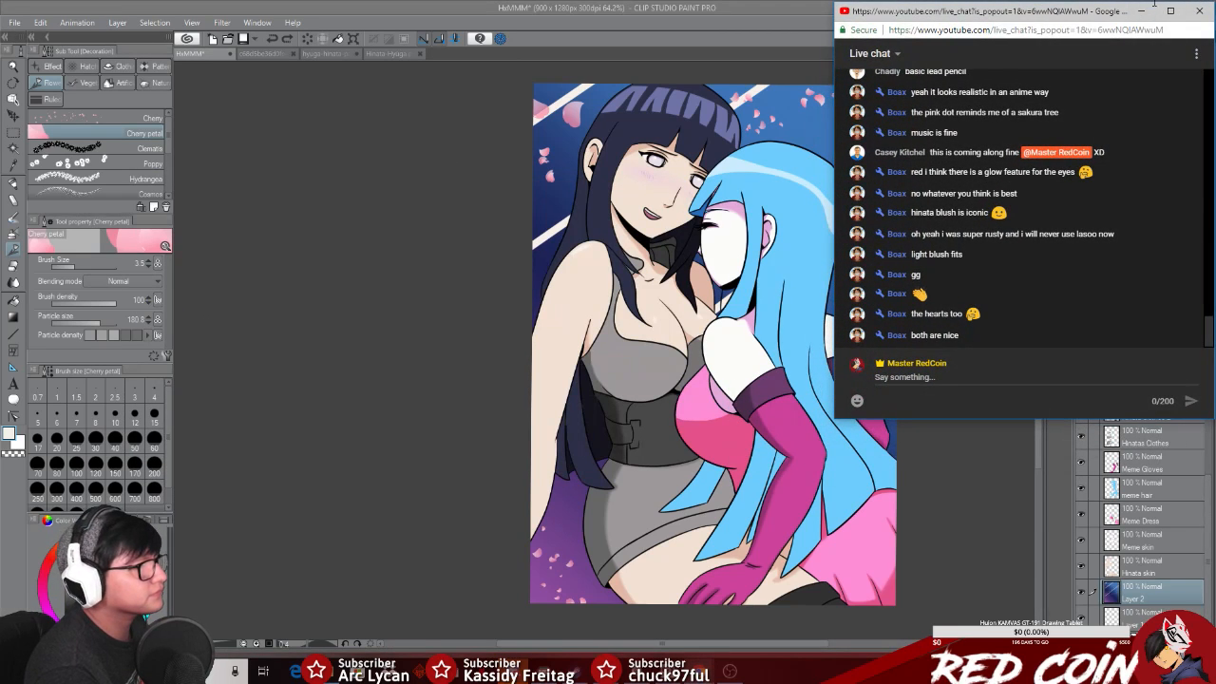
{"action": "left_click", "coordinate": [1141, 10]}
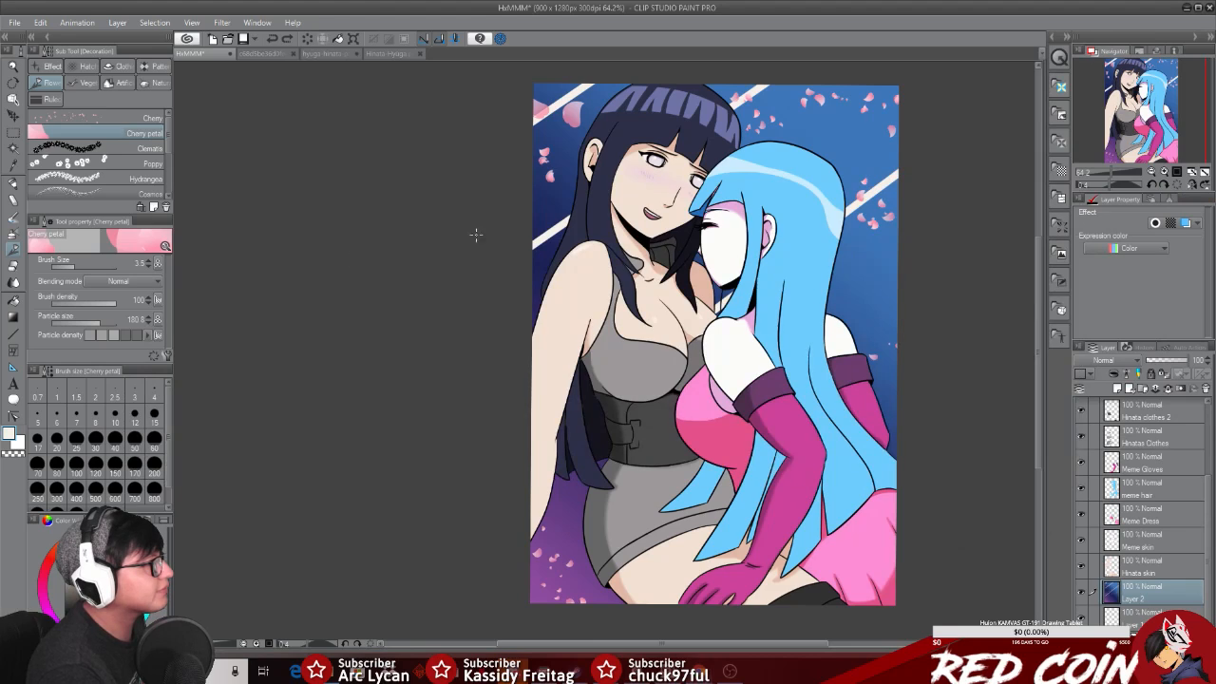
Step: Undo all the cherry petals on the background, keeping only the gradient and the pale diagonal stripes
{"action": "key", "text": "ctrl+z"}
{"action": "key", "text": "ctrl+z"}
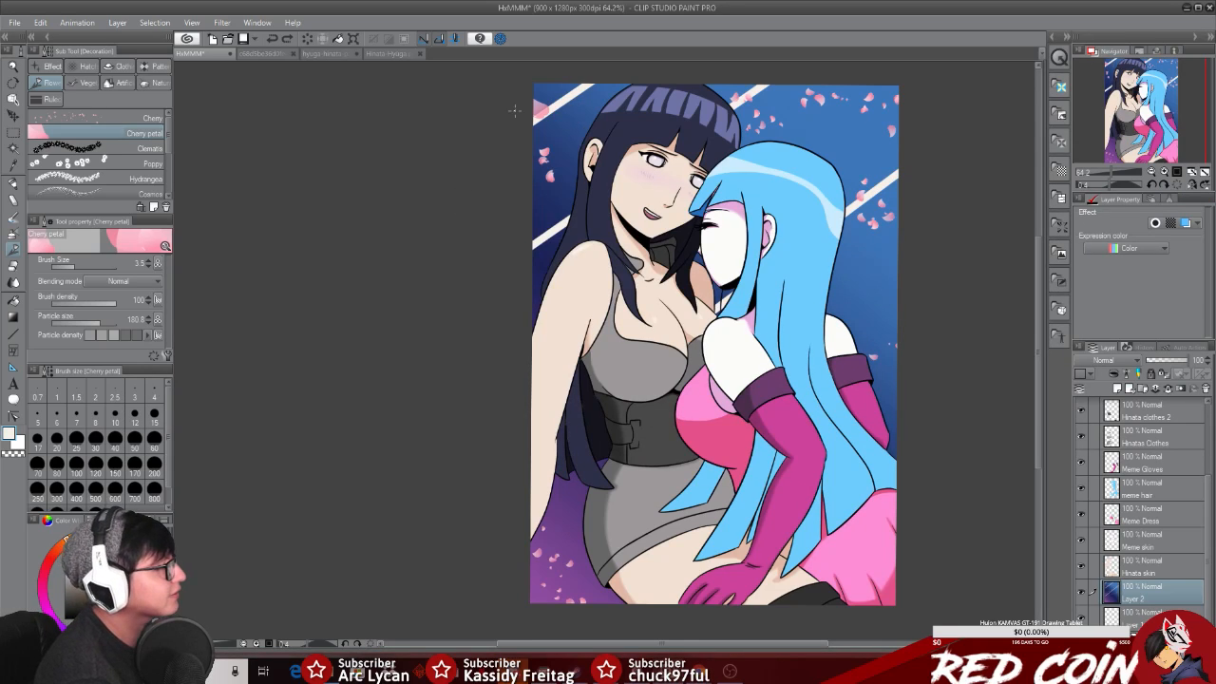
{"action": "key", "text": "ctrl+z"}
{"action": "key", "text": "ctrl+z"}
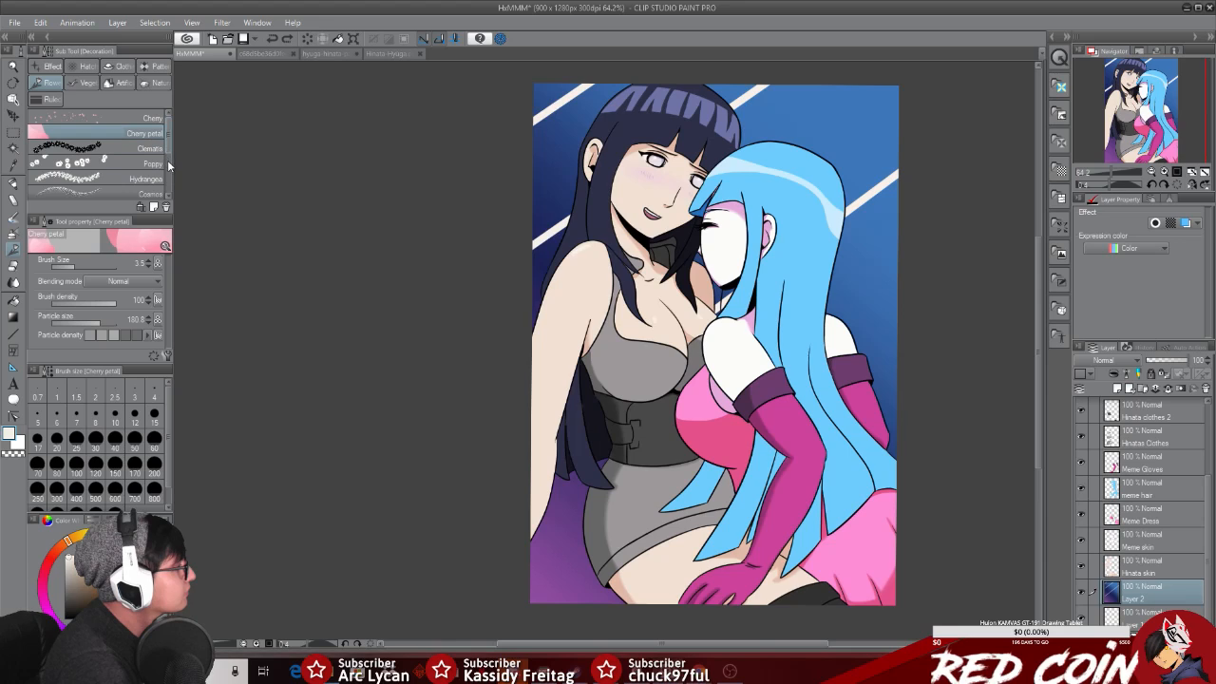
Step: Try the Rose decoration brush on the background beside the dark-haired character, and undo the white roses
{"action": "scroll", "coordinate": [168, 163], "scroll_direction": "down", "scroll_amount": 1}
{"action": "scroll", "coordinate": [102, 189], "scroll_direction": "down", "scroll_amount": 5}
{"action": "left_click", "coordinate": [102, 191]}
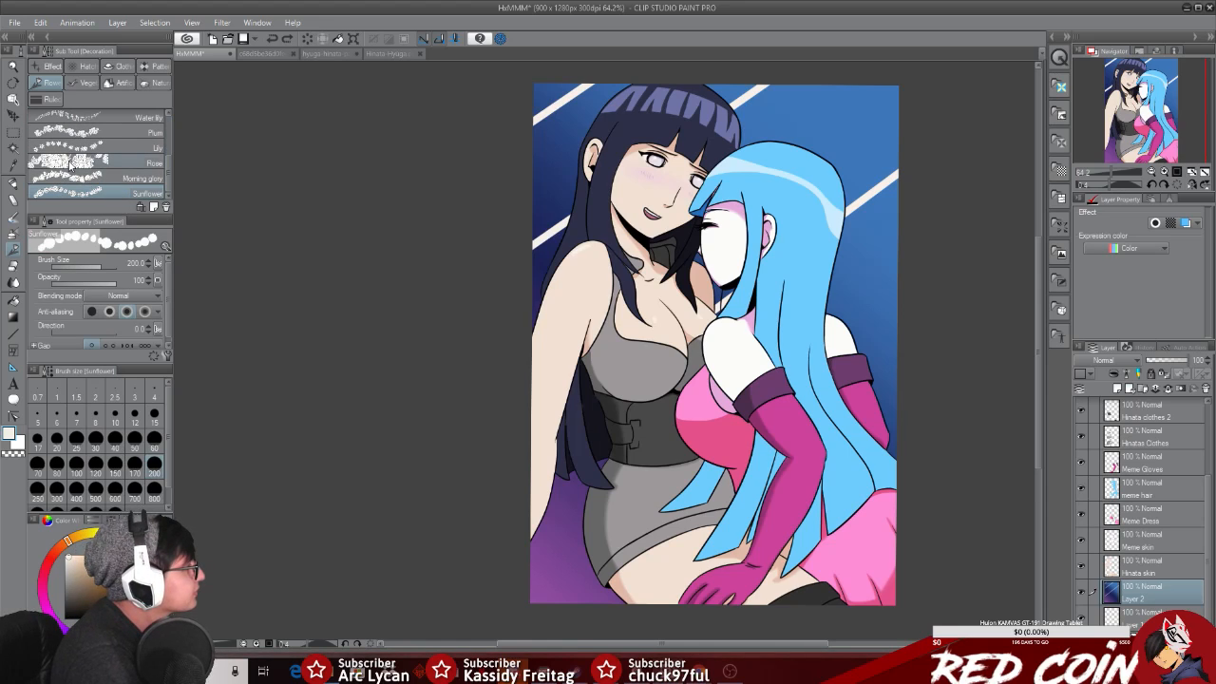
{"action": "left_click", "coordinate": [83, 164]}
{"action": "mouse_move", "coordinate": [556, 131]}
{"action": "left_mouse_down"}
{"action": "mouse_move", "coordinate": [564, 165]}
{"action": "mouse_move", "coordinate": [543, 228]}
{"action": "left_mouse_up"}
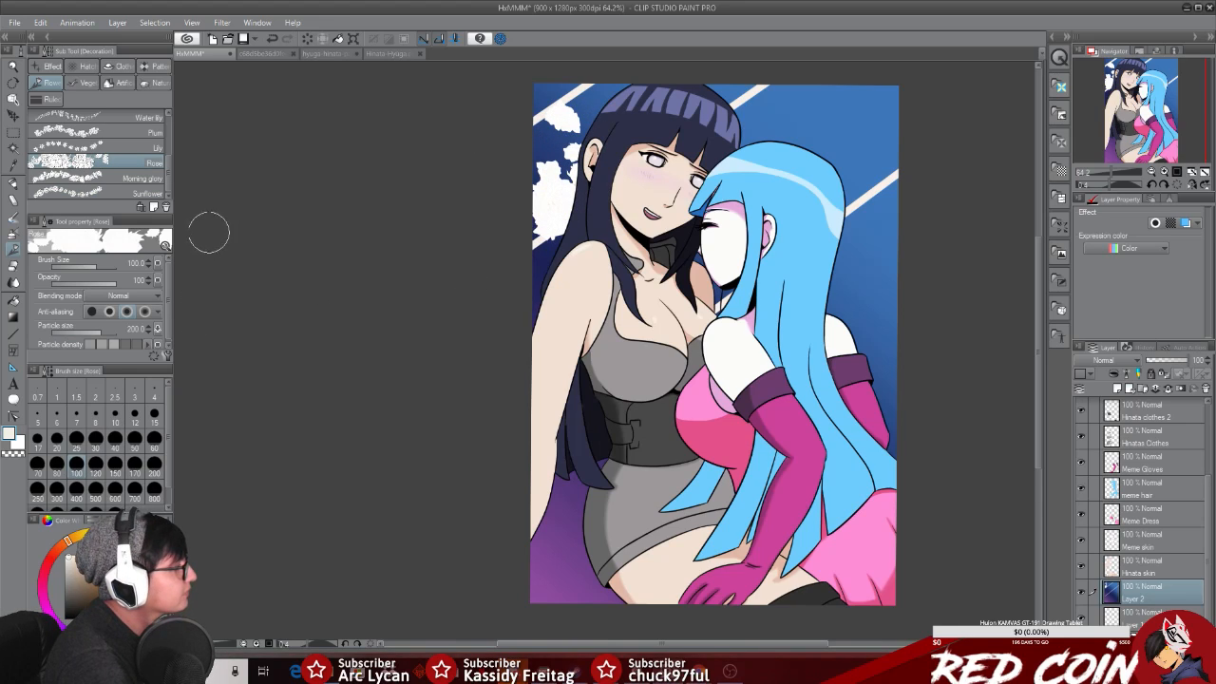
{"action": "key", "text": "ctrl+z"}
{"action": "scroll", "coordinate": [157, 162], "scroll_direction": "up", "scroll_amount": 5}
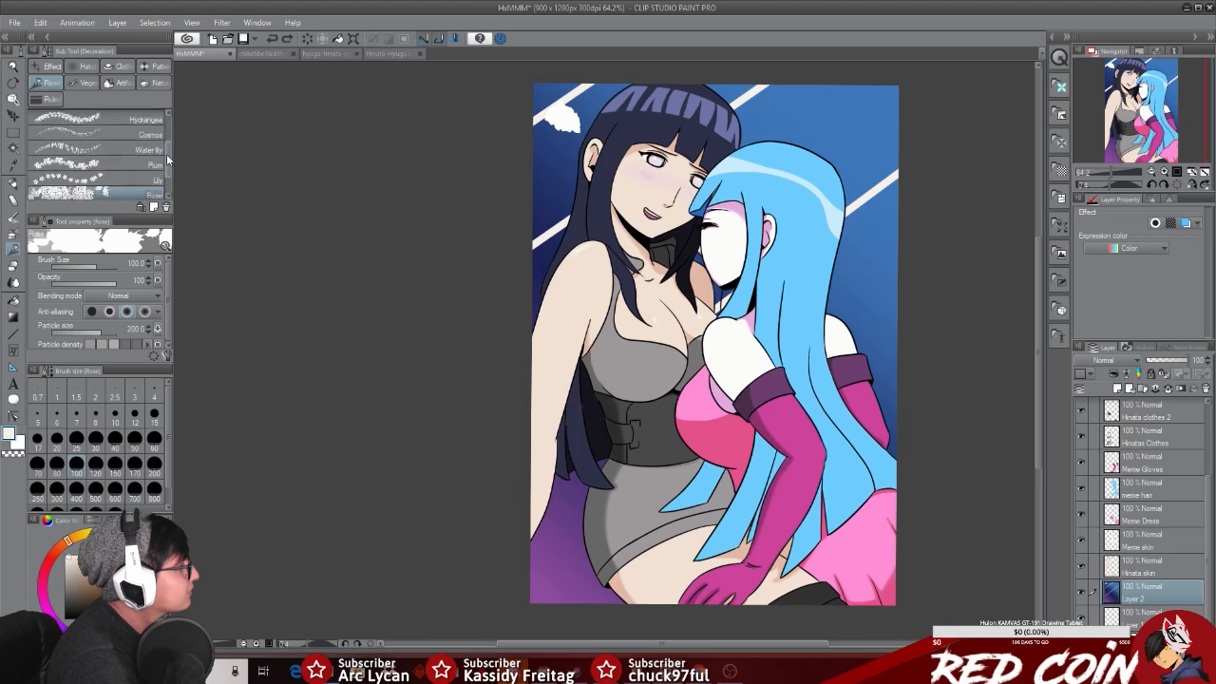
Step: Select the Cherry decoration brush and raise its particle size to 282.3
{"action": "left_click", "coordinate": [113, 134]}
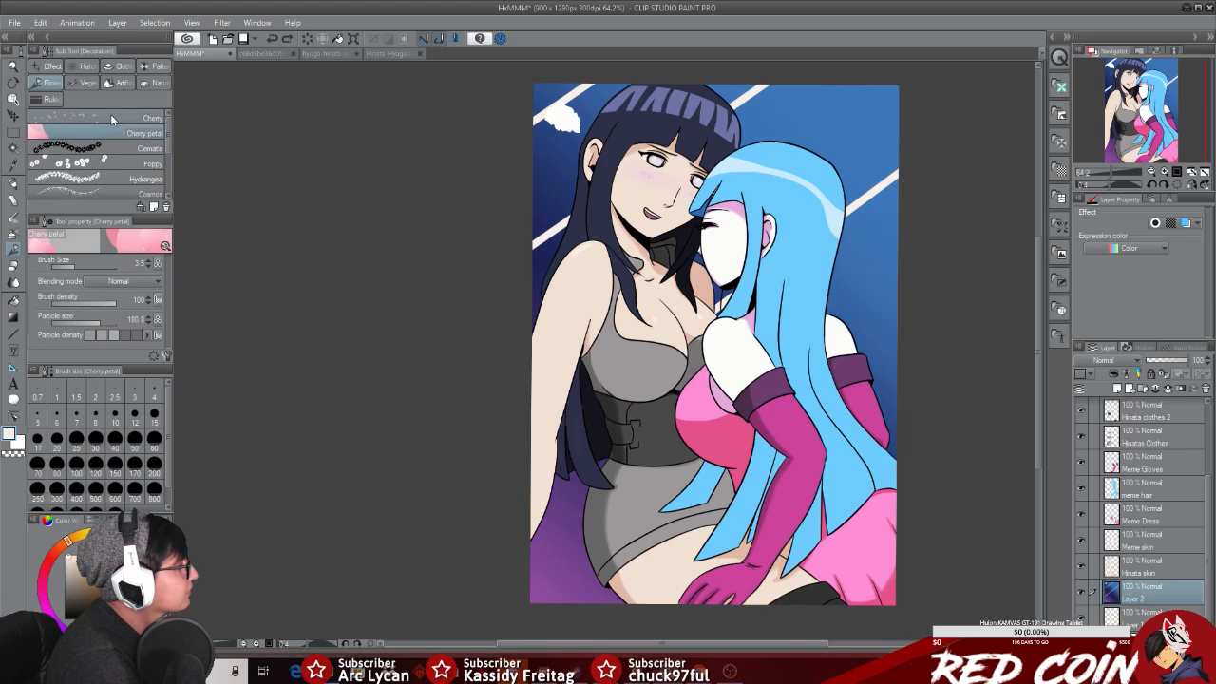
{"action": "left_click", "coordinate": [115, 118]}
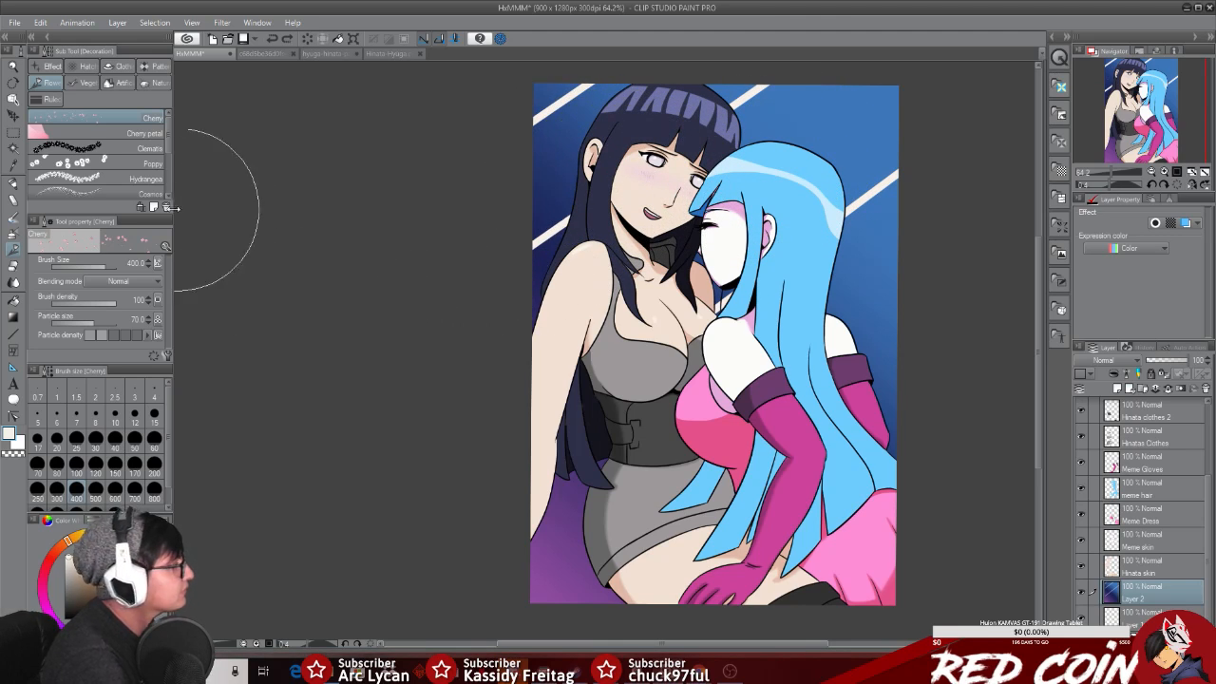
{"action": "left_click_drag", "start_coordinate": [98, 321], "coordinate": [102, 322]}
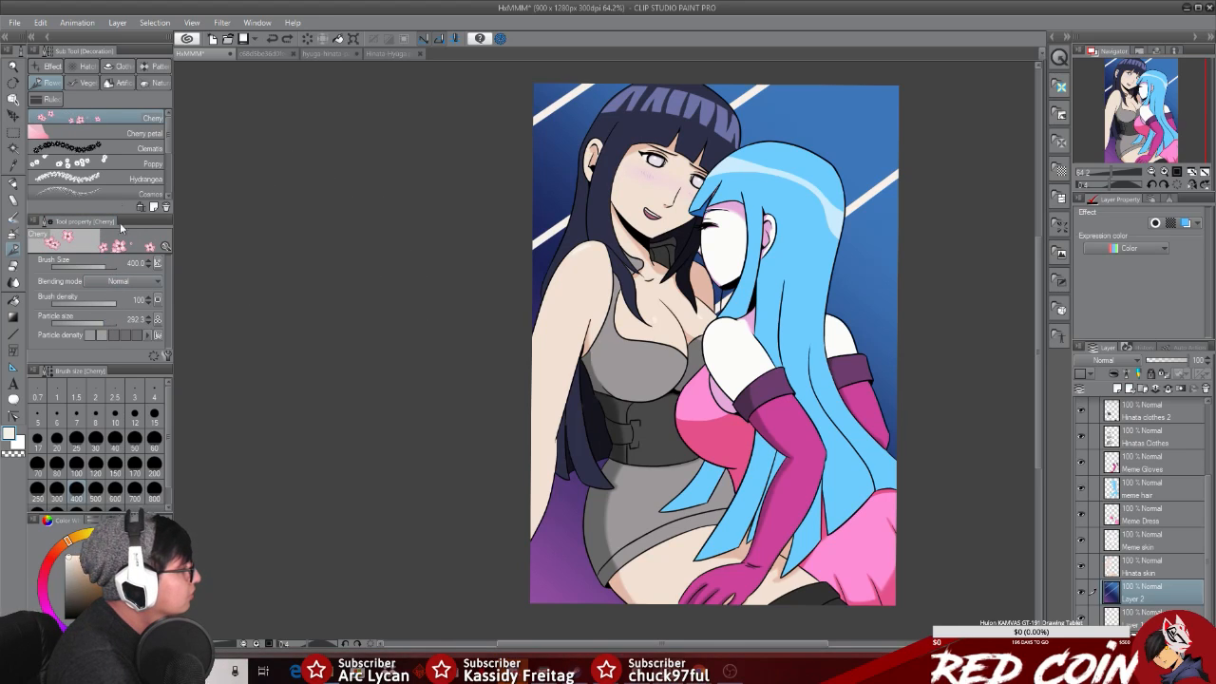
Step: Set the Cherry petal brush to particle size 32.0 and brush size 57.0
{"action": "left_click", "coordinate": [102, 135]}
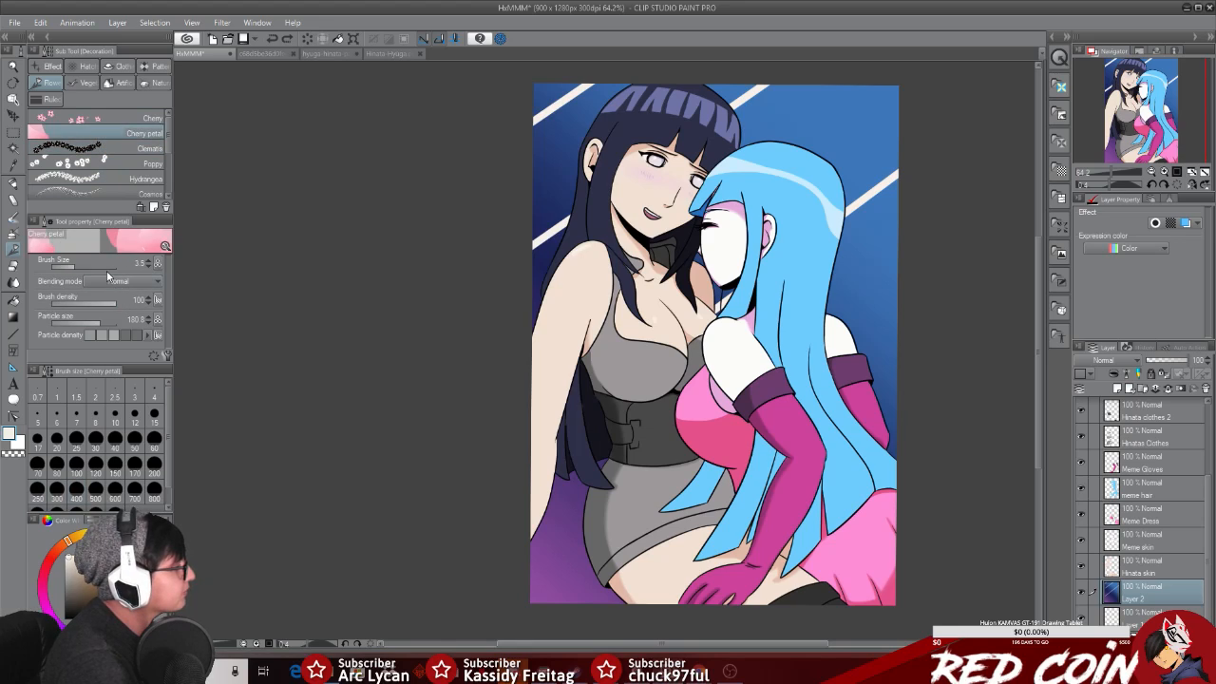
{"action": "left_click_drag", "start_coordinate": [103, 324], "coordinate": [89, 324]}
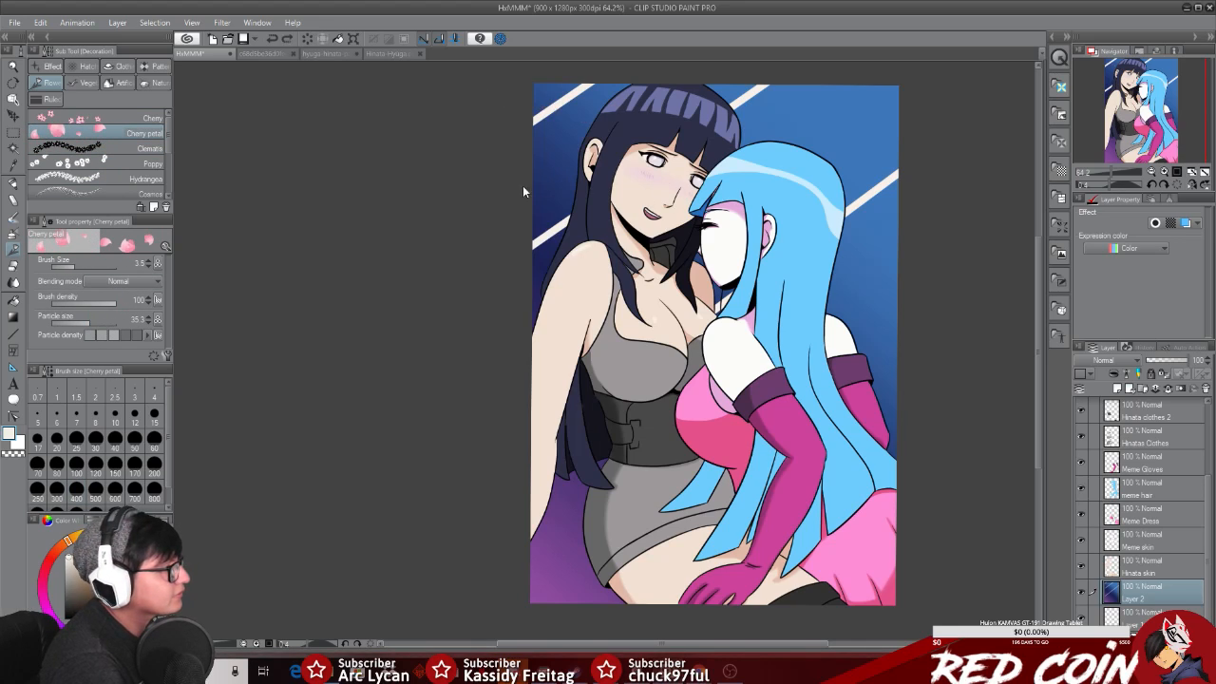
{"action": "left_click", "coordinate": [90, 325]}
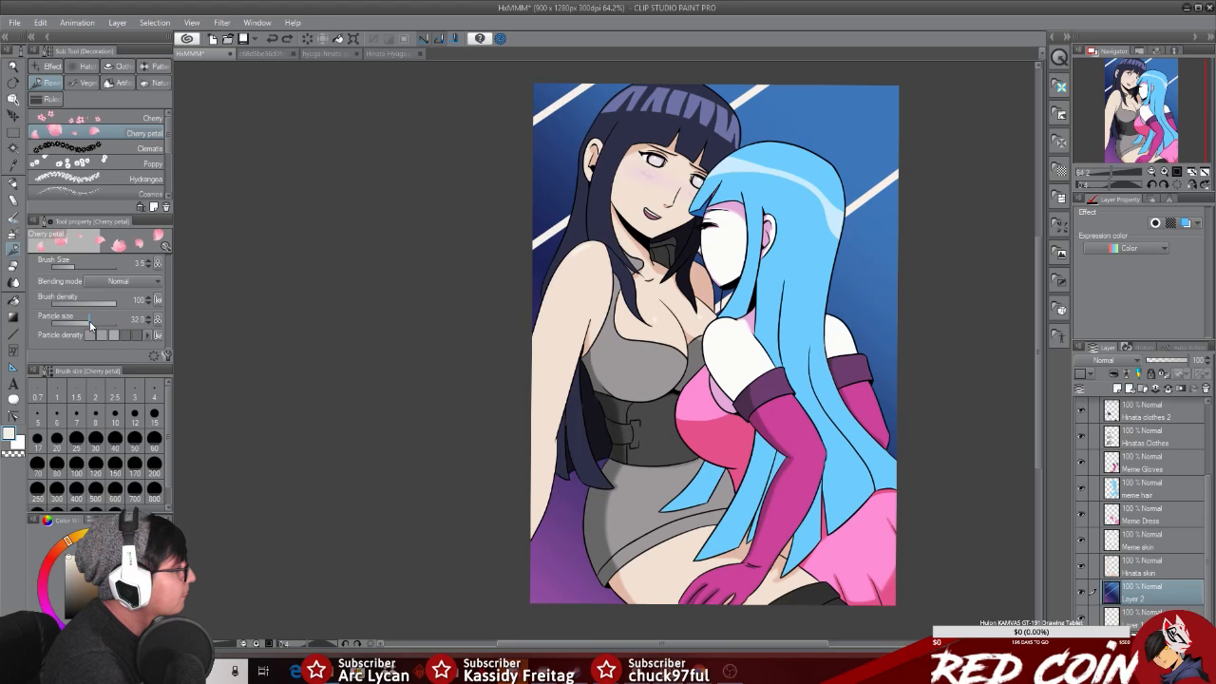
{"action": "left_click", "coordinate": [75, 266]}
{"action": "left_click_drag", "start_coordinate": [83, 264], "coordinate": [91, 262]}
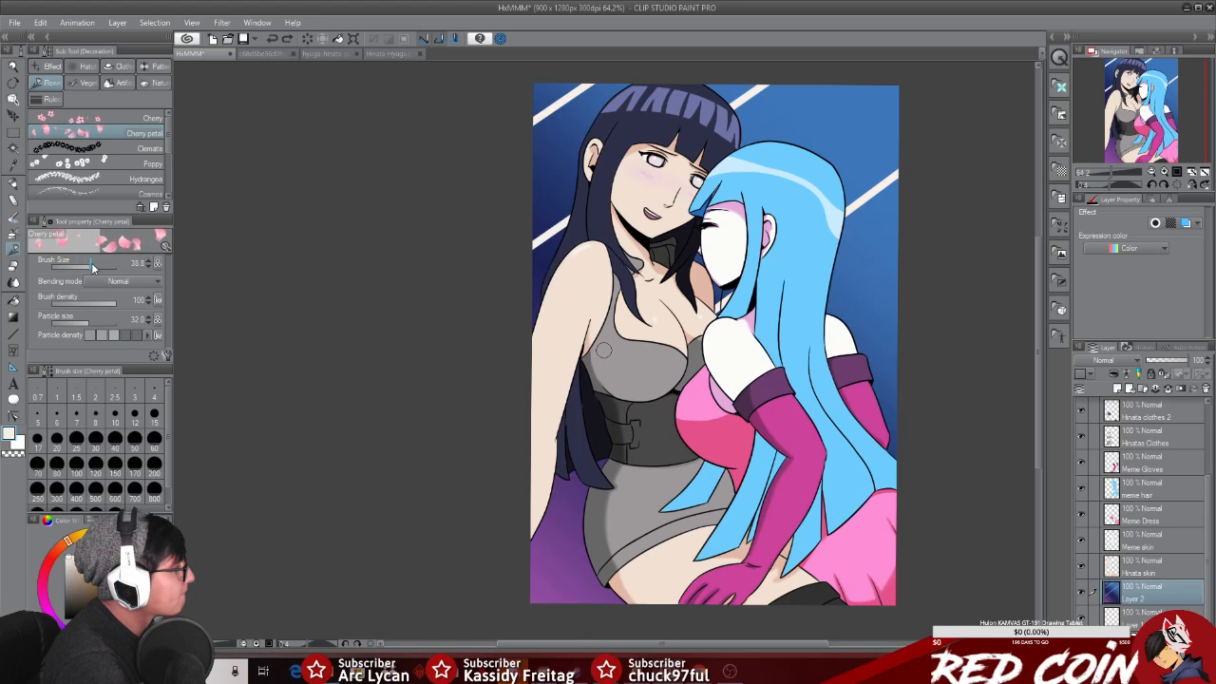
Step: Raise the Cherry petal particle size to 83.8 and scatter petals on the background beside the dark-haired character's face
{"action": "left_click_drag", "start_coordinate": [547, 133], "coordinate": [584, 147]}
{"action": "key", "text": "ctrl+z"}
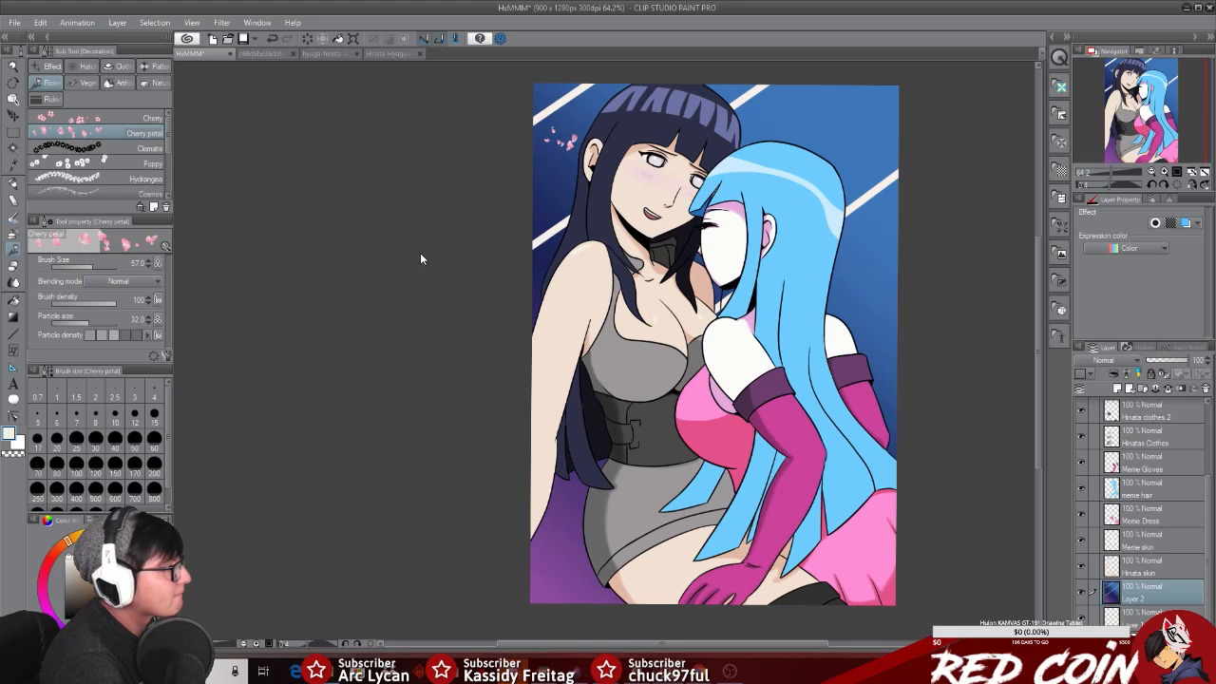
{"action": "left_click", "coordinate": [89, 321]}
{"action": "left_click", "coordinate": [95, 321]}
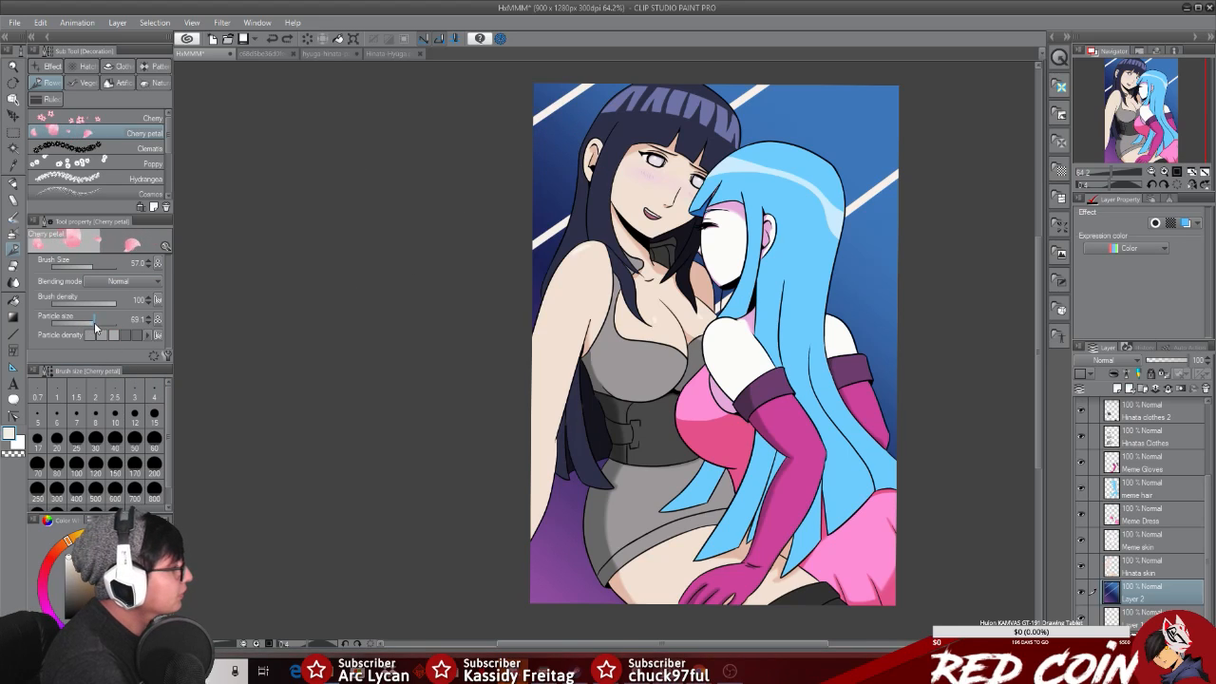
{"action": "left_click_drag", "start_coordinate": [559, 93], "coordinate": [590, 99]}
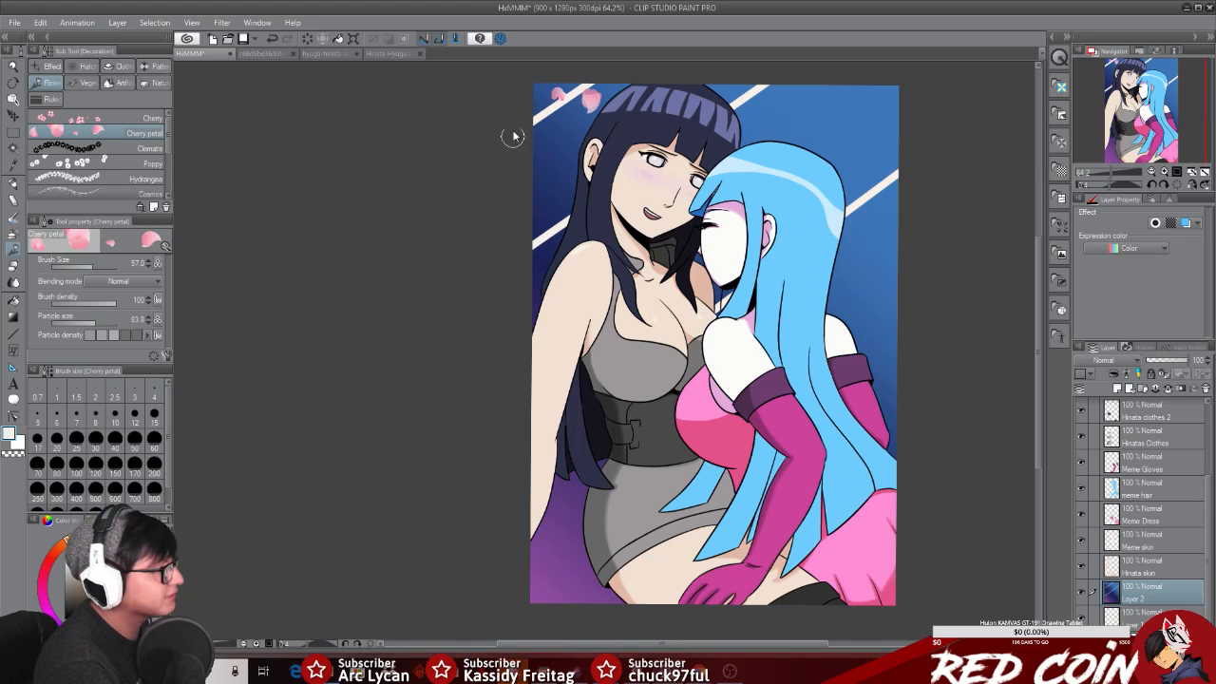
{"action": "key", "text": "ctrl+z"}
{"action": "left_click_drag", "start_coordinate": [534, 140], "coordinate": [570, 181]}
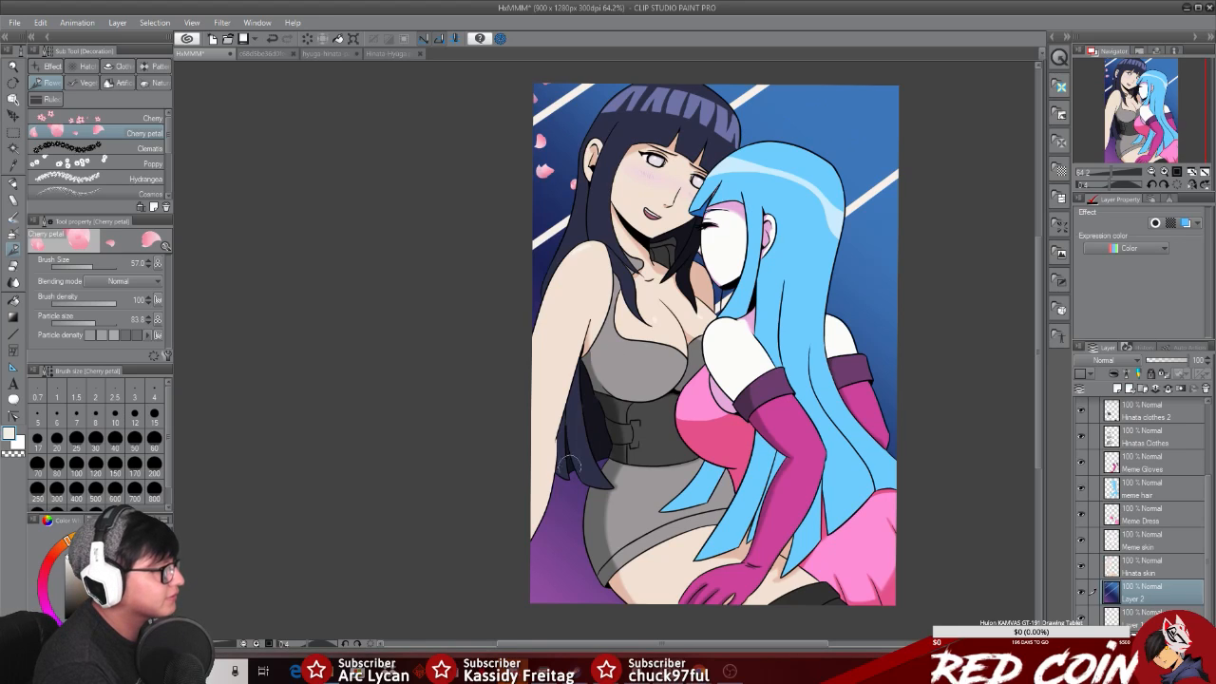
Step: Scatter cherry petals in an arc above and behind the blue-haired character, and add petals to the purple lower corner
{"action": "left_click_drag", "start_coordinate": [828, 123], "coordinate": [872, 112]}
{"action": "key", "text": "ctrl+z"}
{"action": "left_click_drag", "start_coordinate": [798, 139], "coordinate": [898, 133]}
{"action": "key", "text": "ctrl+z"}
{"action": "left_click_drag", "start_coordinate": [798, 97], "coordinate": [878, 233]}
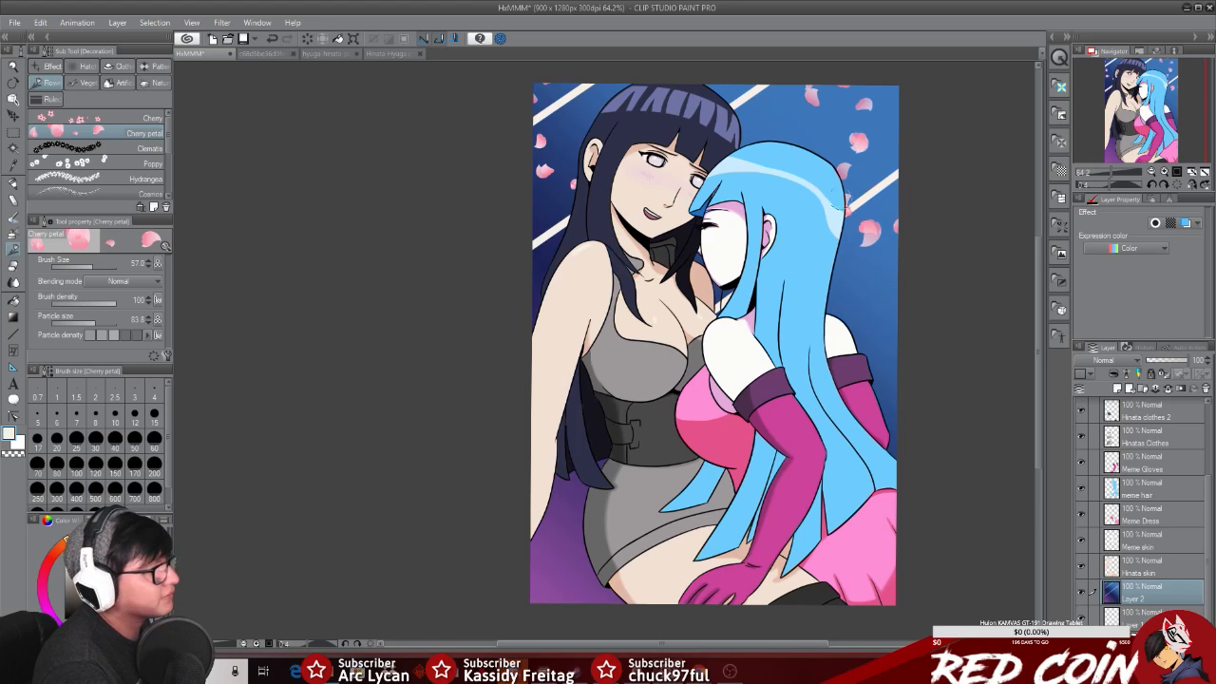
{"action": "key", "text": "ctrl+z"}
{"action": "left_click_drag", "start_coordinate": [802, 112], "coordinate": [893, 133]}
{"action": "key", "text": "ctrl+z"}
{"action": "mouse_move", "coordinate": [760, 110]}
{"action": "left_mouse_down"}
{"action": "mouse_move", "coordinate": [867, 126]}
{"action": "mouse_move", "coordinate": [878, 214]}
{"action": "left_mouse_up"}
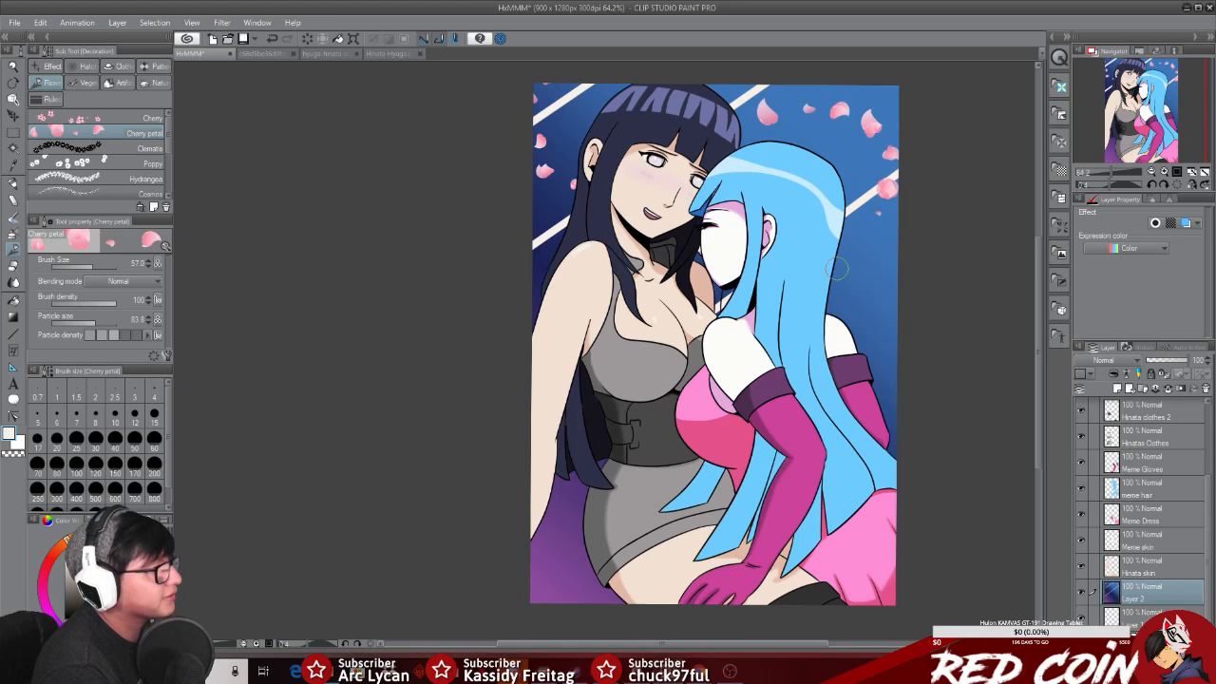
{"action": "left_click_drag", "start_coordinate": [570, 563], "coordinate": [549, 560]}
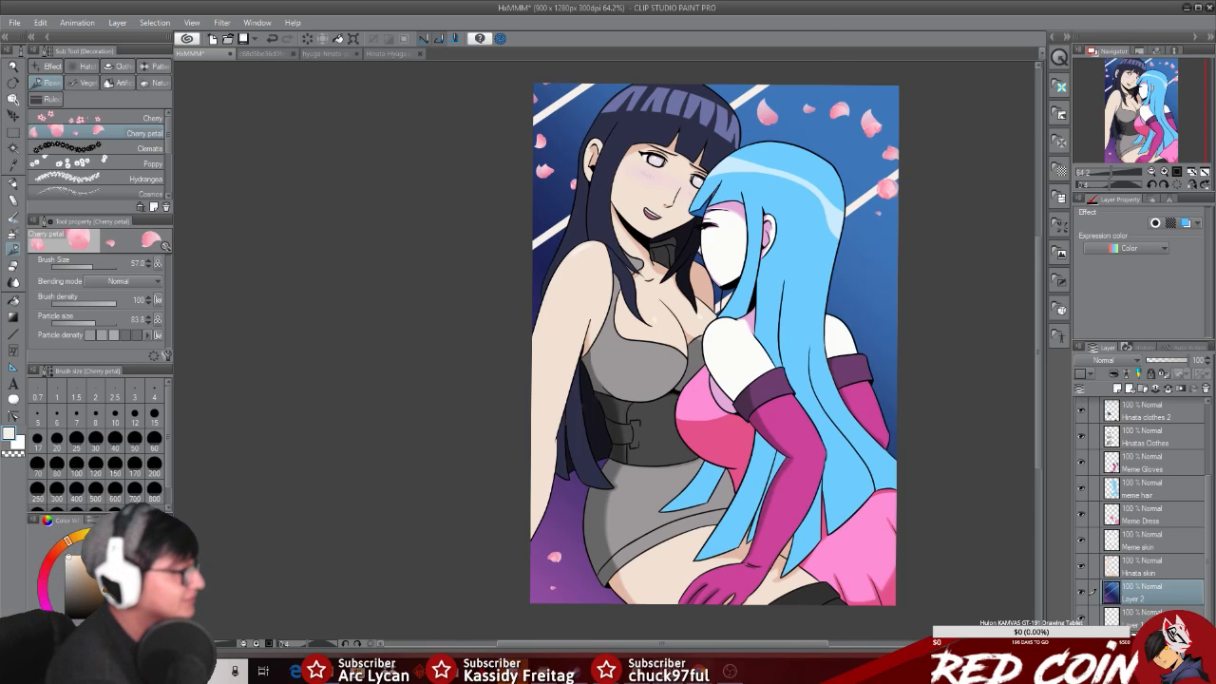
Step: Minimize the YouTube music stream window, and open the live chat window to read the new messages
{"action": "mouse_move", "coordinate": [703, 672]}
{"action": "left_click", "coordinate": [691, 642]}
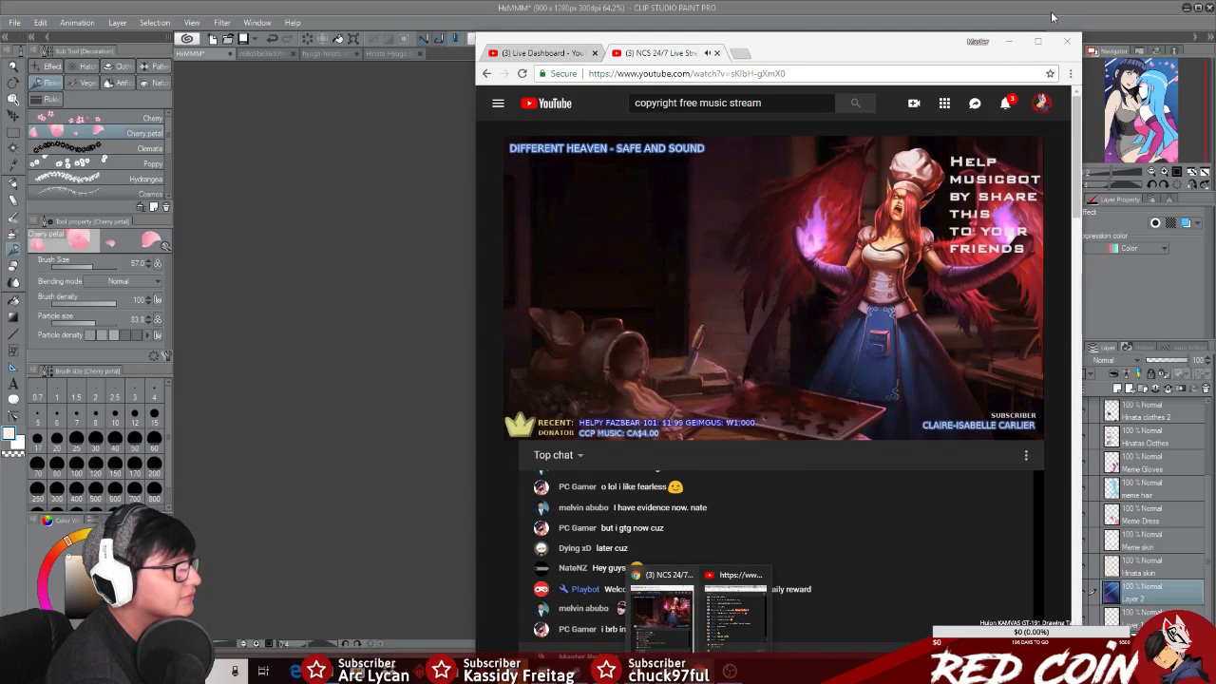
{"action": "left_click", "coordinate": [1007, 41]}
{"action": "mouse_move", "coordinate": [703, 665]}
{"action": "left_click", "coordinate": [708, 615]}
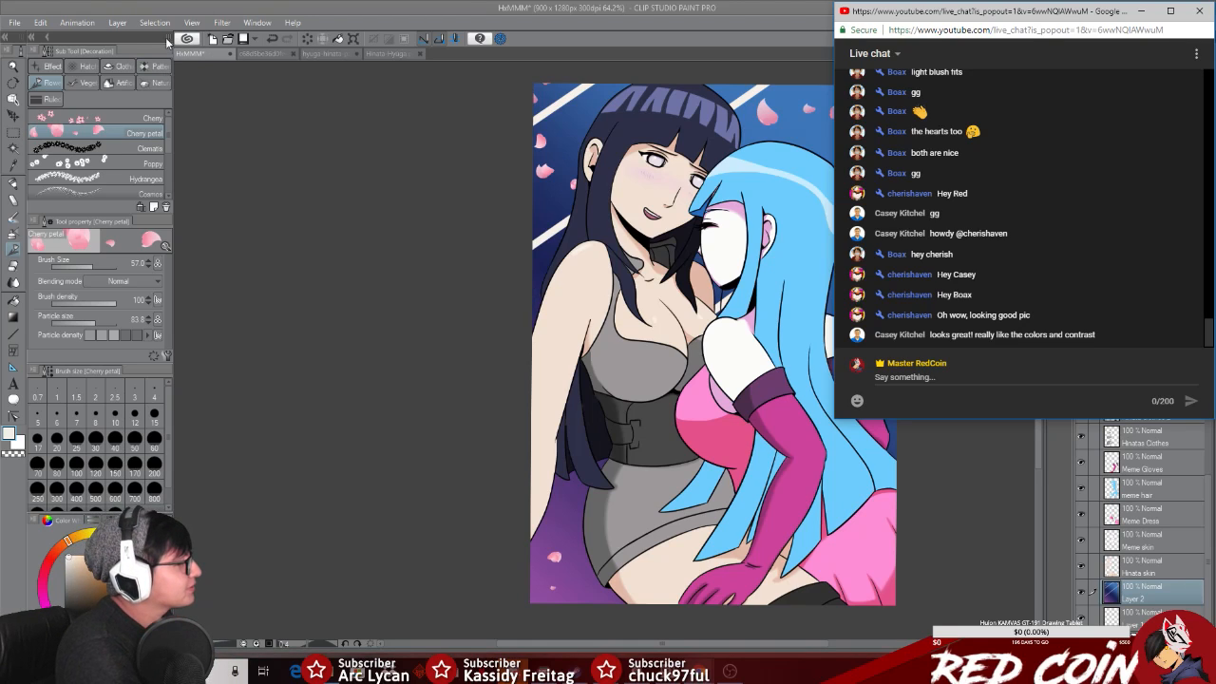
Step: Create a new blank canvas of 1280 × 720 px at 300 dpi in Clip Studio Paint
{"action": "left_click", "coordinate": [14, 23]}
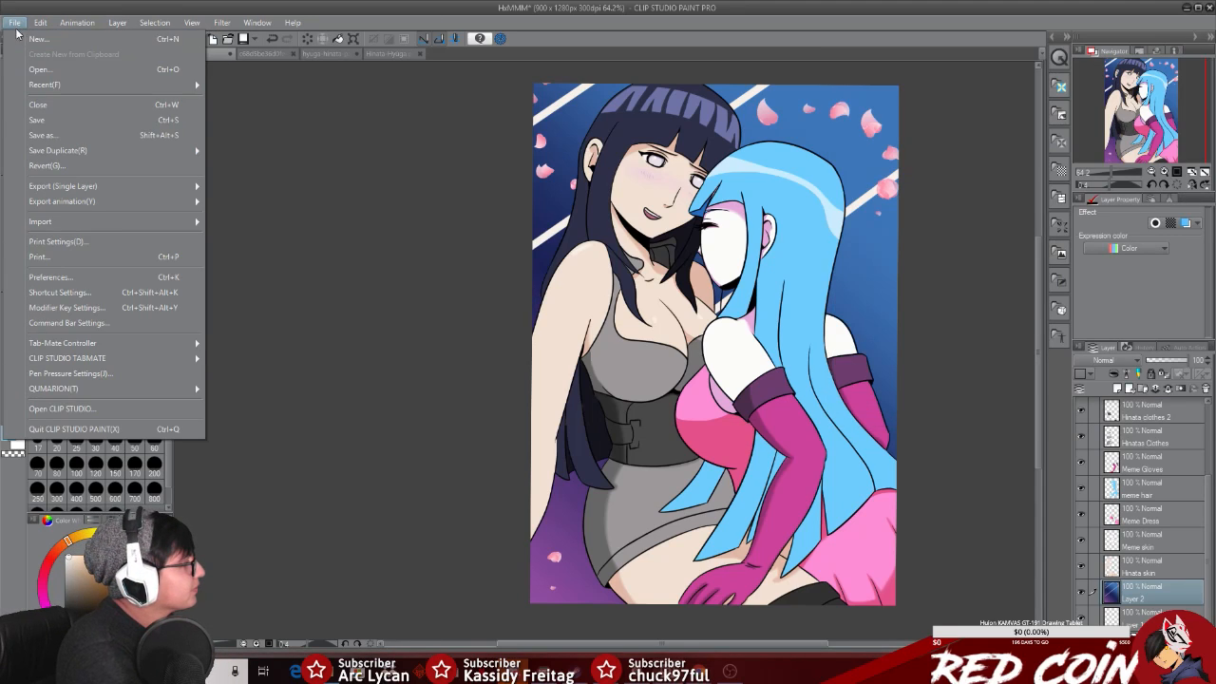
{"action": "left_click", "coordinate": [40, 40]}
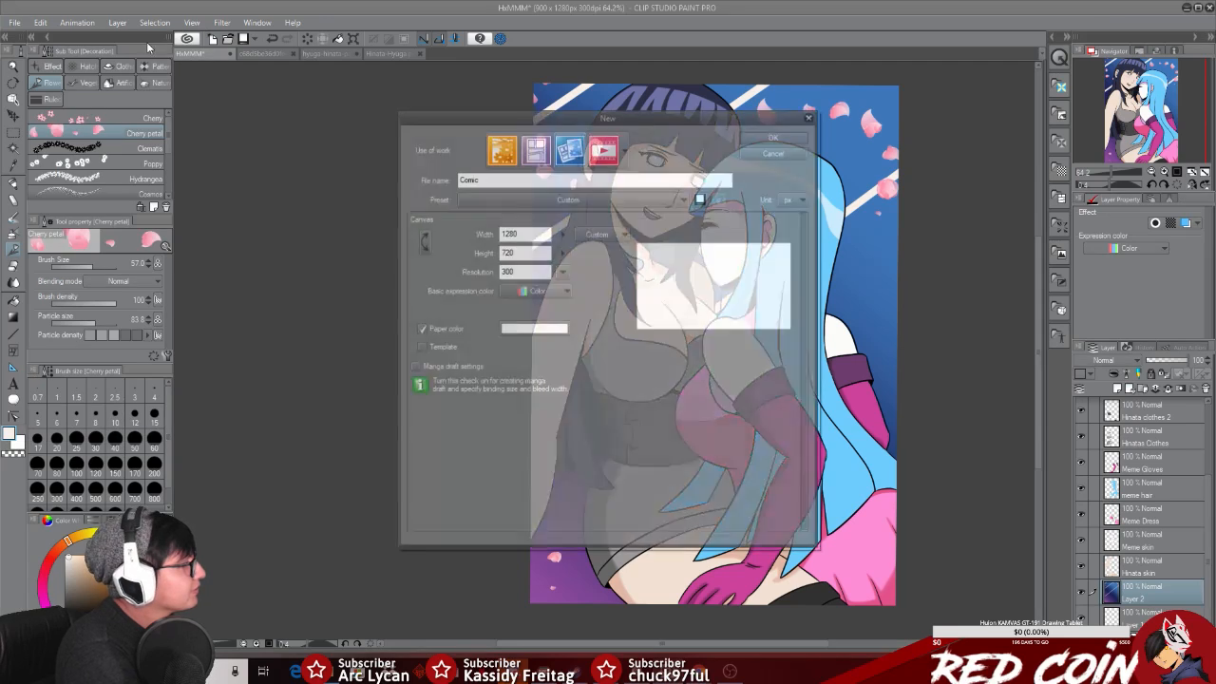
{"action": "left_click", "coordinate": [795, 139]}
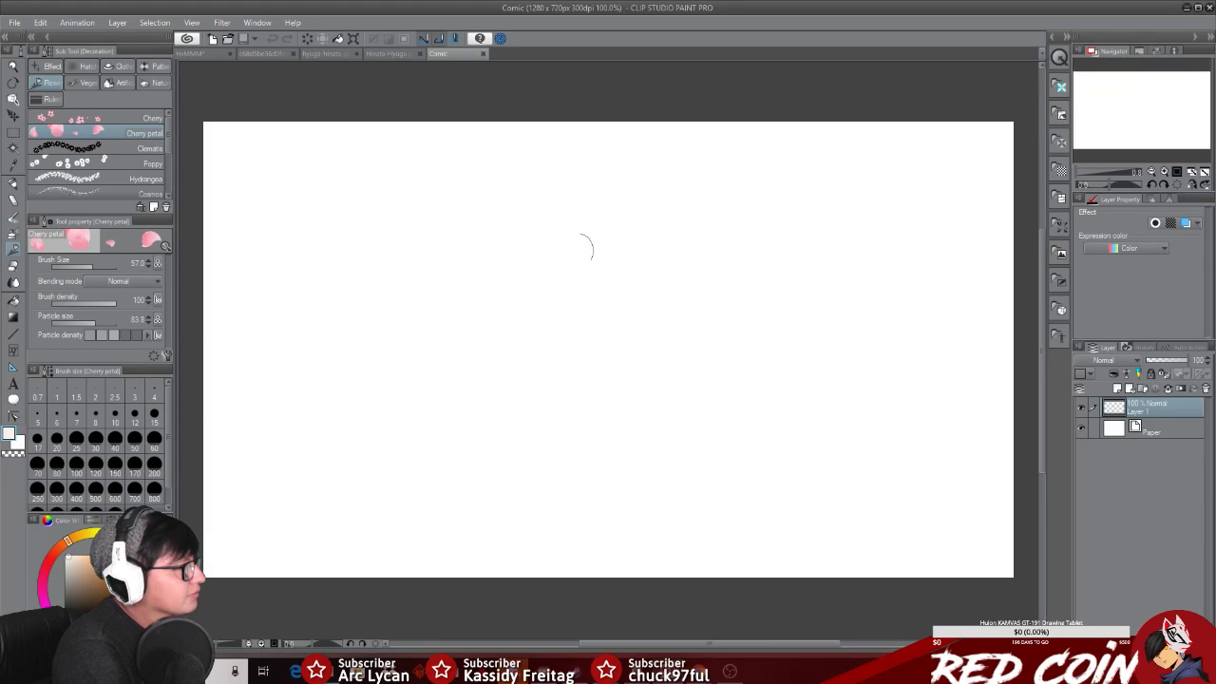
Step: Sketch an egg-shaped head with facial guide lines in a pale colour near the canvas's upper middle, using the G-pen
{"action": "left_click", "coordinate": [13, 182]}
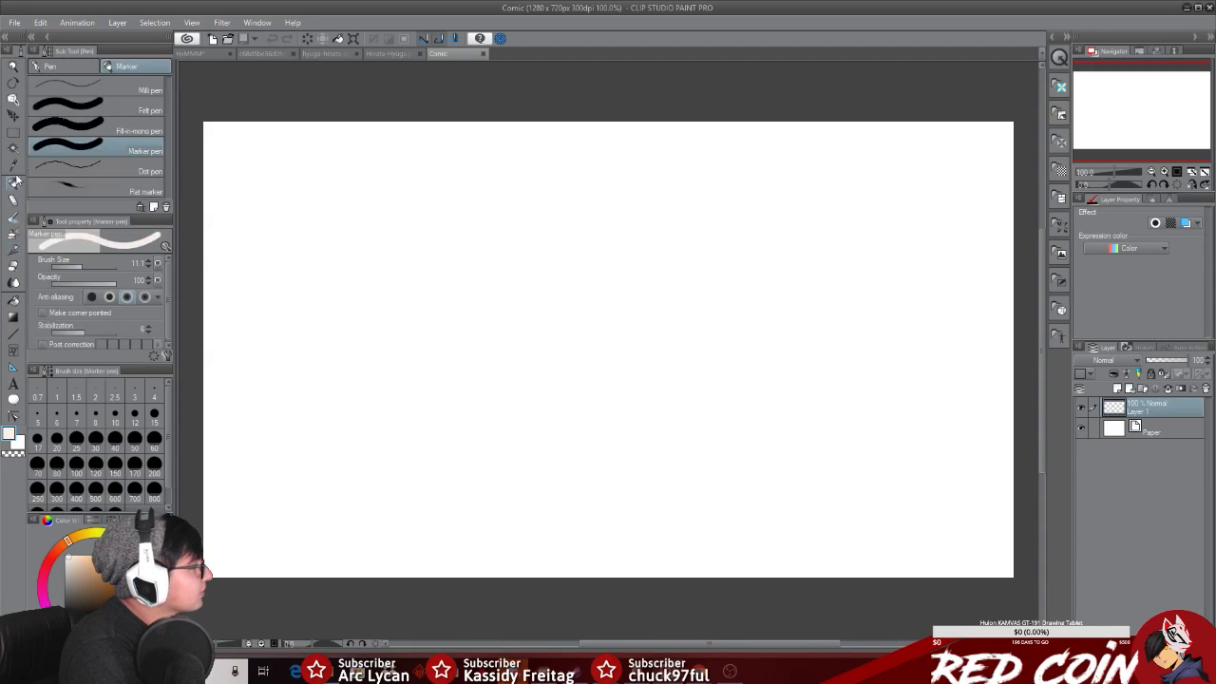
{"action": "left_click", "coordinate": [45, 66]}
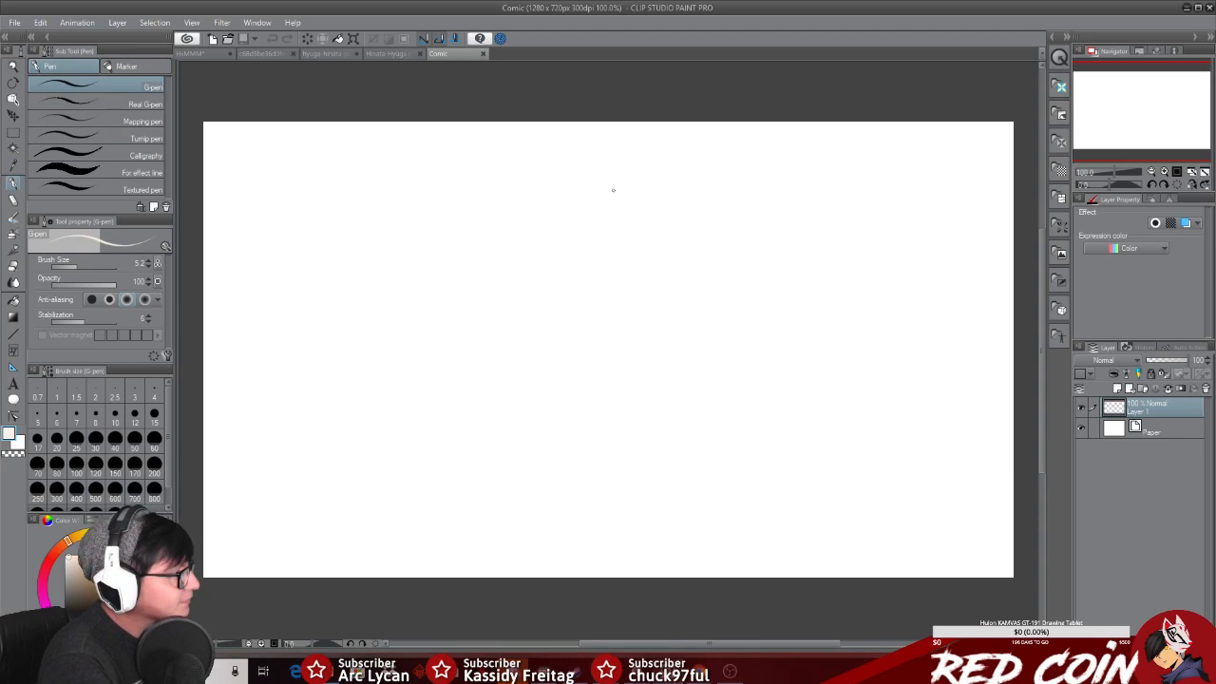
{"action": "mouse_move", "coordinate": [559, 161]}
{"action": "left_mouse_down"}
{"action": "mouse_move", "coordinate": [599, 216]}
{"action": "mouse_move", "coordinate": [613, 165]}
{"action": "mouse_move", "coordinate": [555, 169]}
{"action": "mouse_move", "coordinate": [594, 215]}
{"action": "left_mouse_up"}
{"action": "left_click_drag", "start_coordinate": [561, 177], "coordinate": [598, 212]}
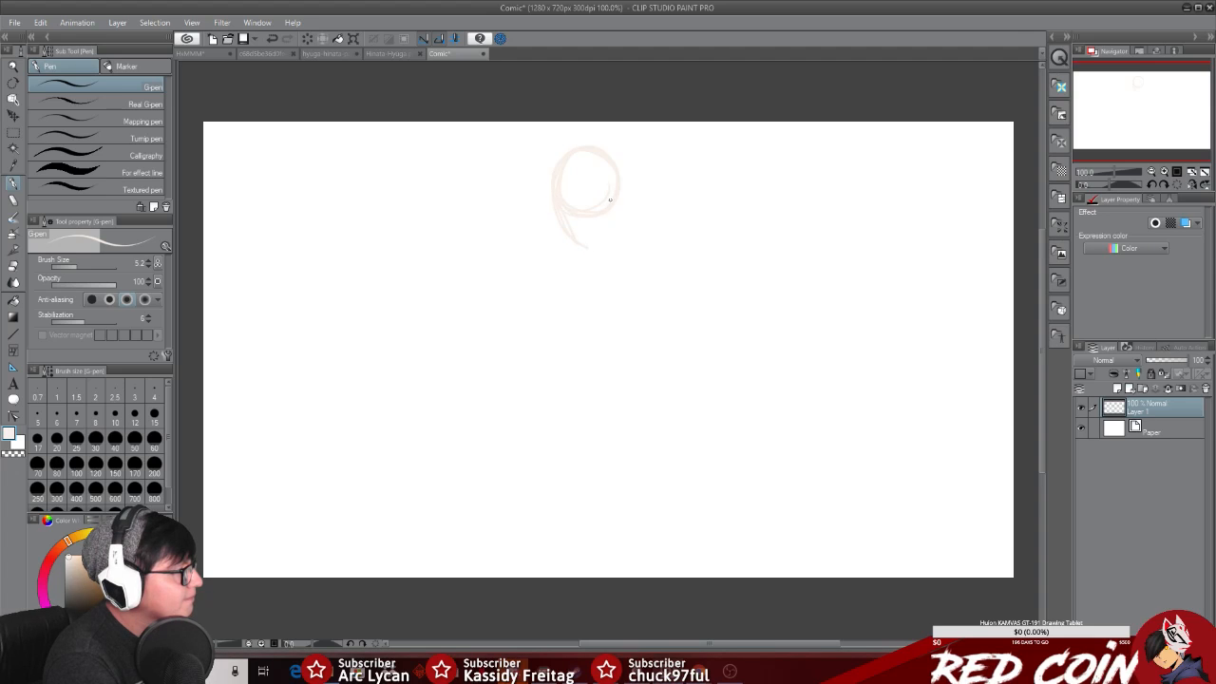
{"action": "left_click_drag", "start_coordinate": [619, 190], "coordinate": [591, 248]}
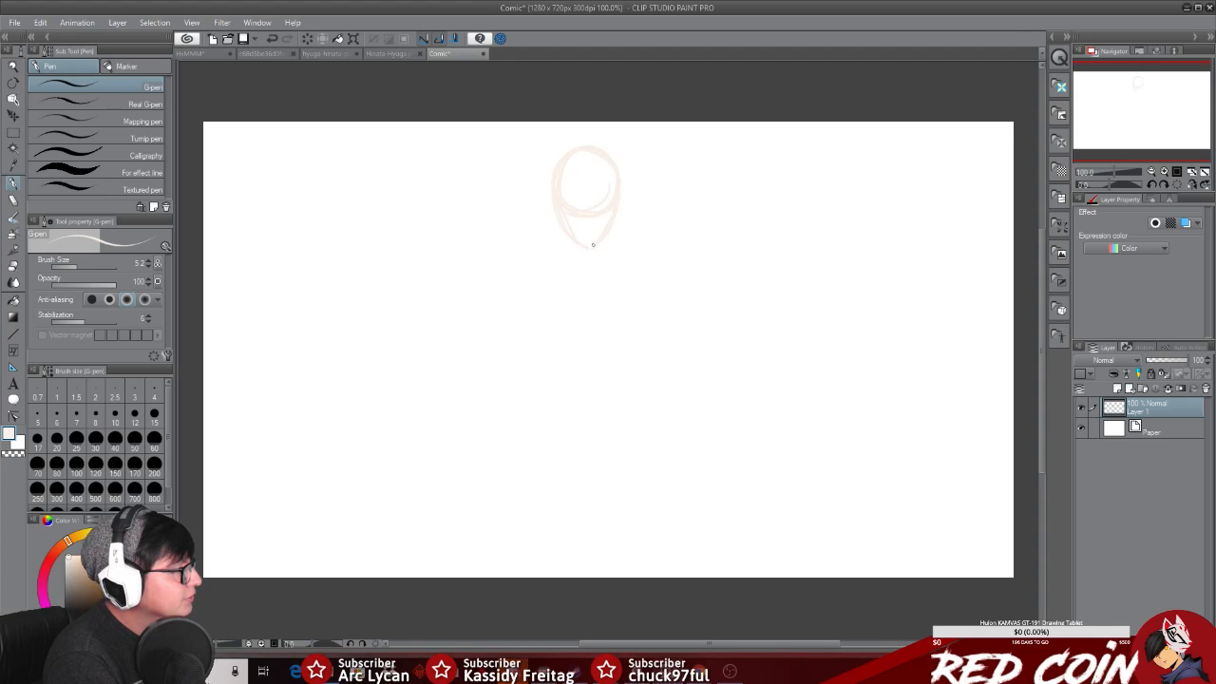
{"action": "left_click_drag", "start_coordinate": [590, 225], "coordinate": [591, 250]}
{"action": "left_click_drag", "start_coordinate": [592, 155], "coordinate": [583, 250]}
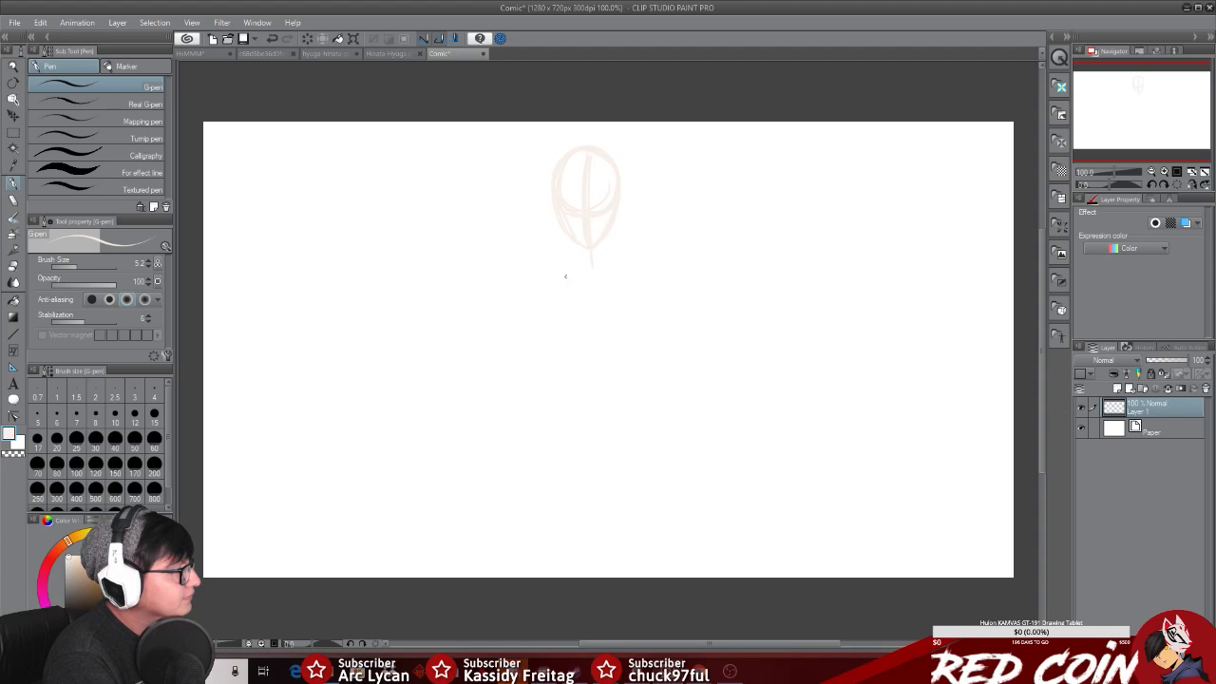
Step: Sketch the stick-figure body below the head: a shoulder line, both arms with joint circles, and a spine line
{"action": "left_click_drag", "start_coordinate": [544, 277], "coordinate": [656, 271]}
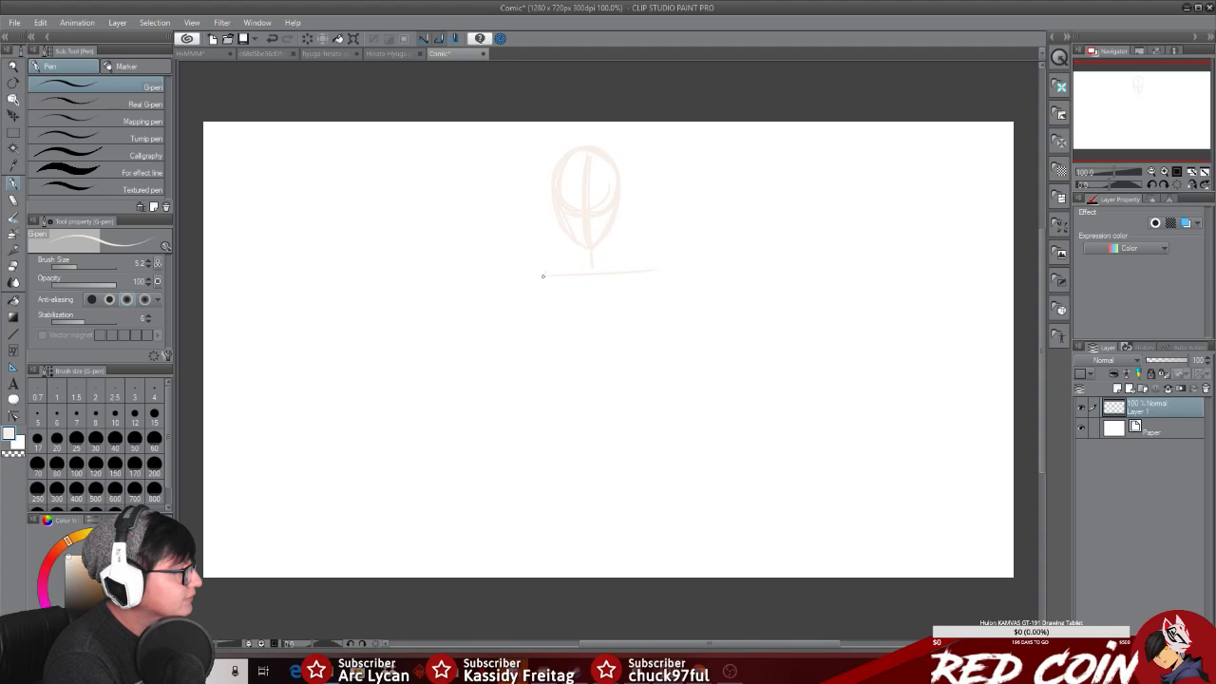
{"action": "left_click_drag", "start_coordinate": [544, 274], "coordinate": [490, 356]}
{"action": "left_click_drag", "start_coordinate": [655, 272], "coordinate": [713, 342]}
{"action": "left_click_drag", "start_coordinate": [490, 358], "coordinate": [438, 316]}
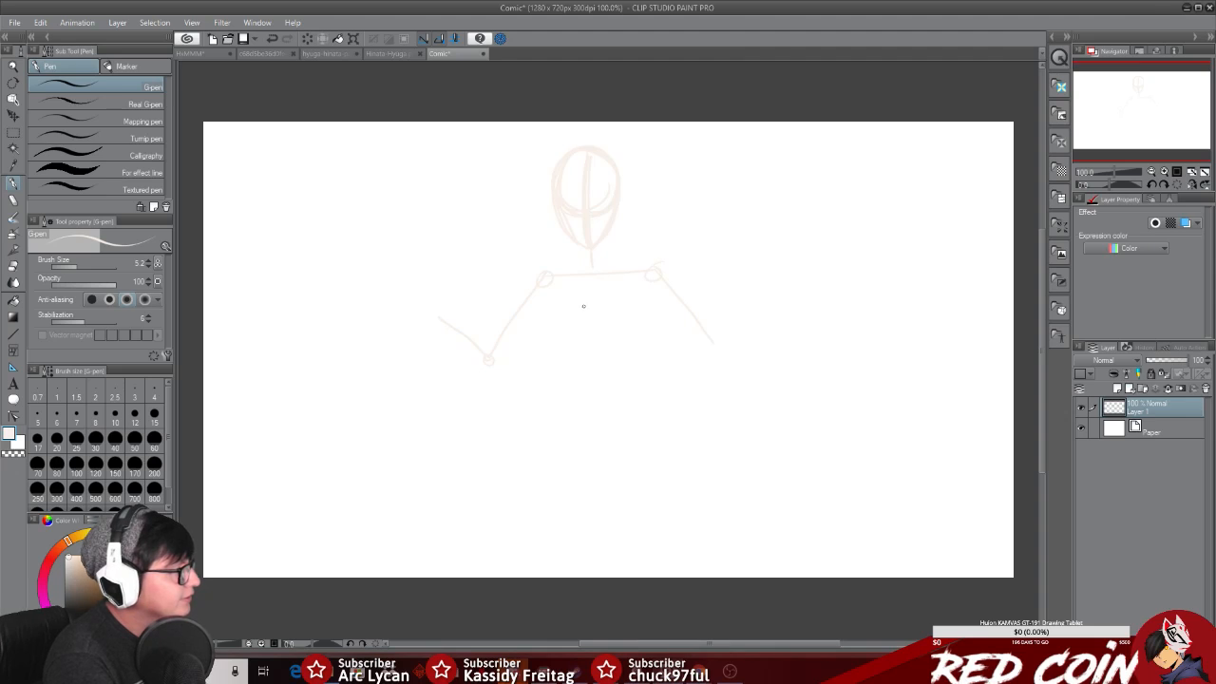
{"action": "left_click_drag", "start_coordinate": [599, 340], "coordinate": [603, 410]}
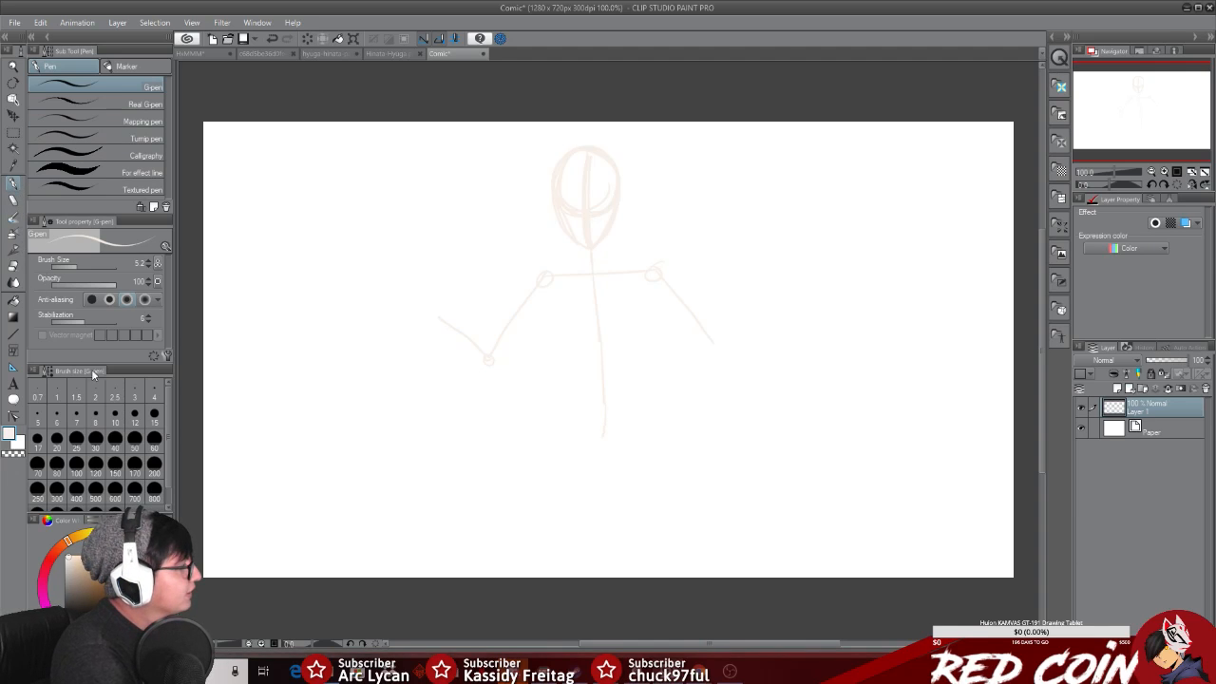
Step: Add a new layer above the sketch and ink the left contour of the head in a dark colour
{"action": "left_click", "coordinate": [85, 607]}
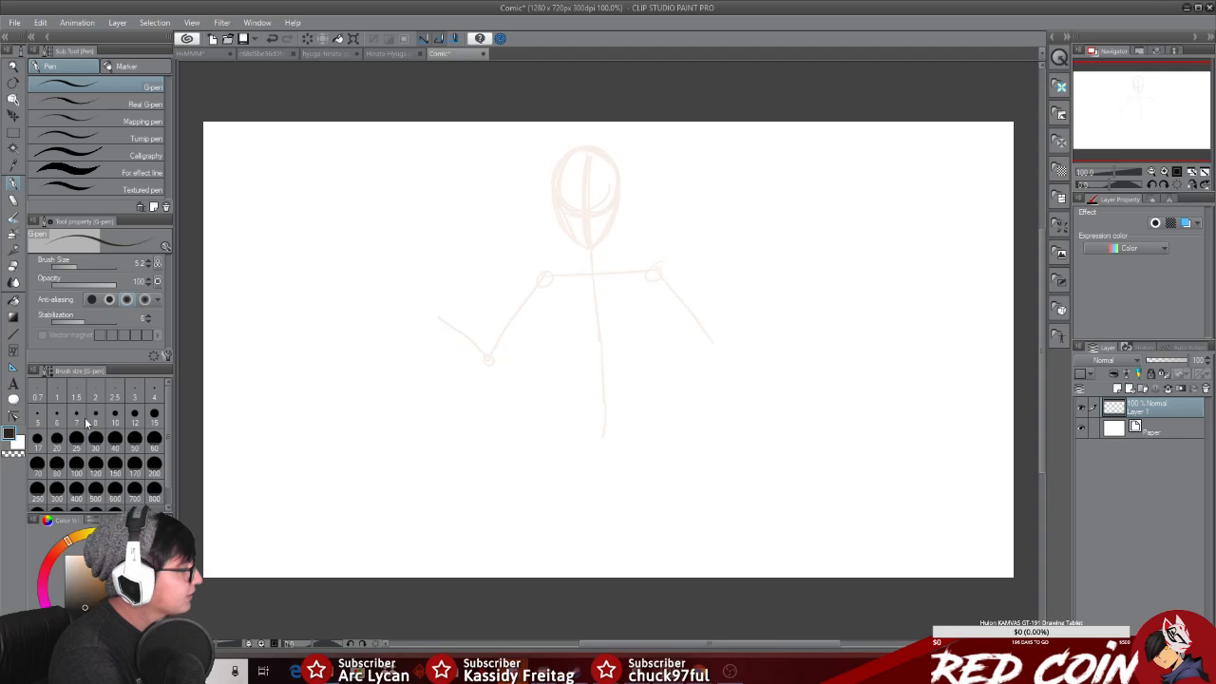
{"action": "left_click", "coordinate": [1119, 389]}
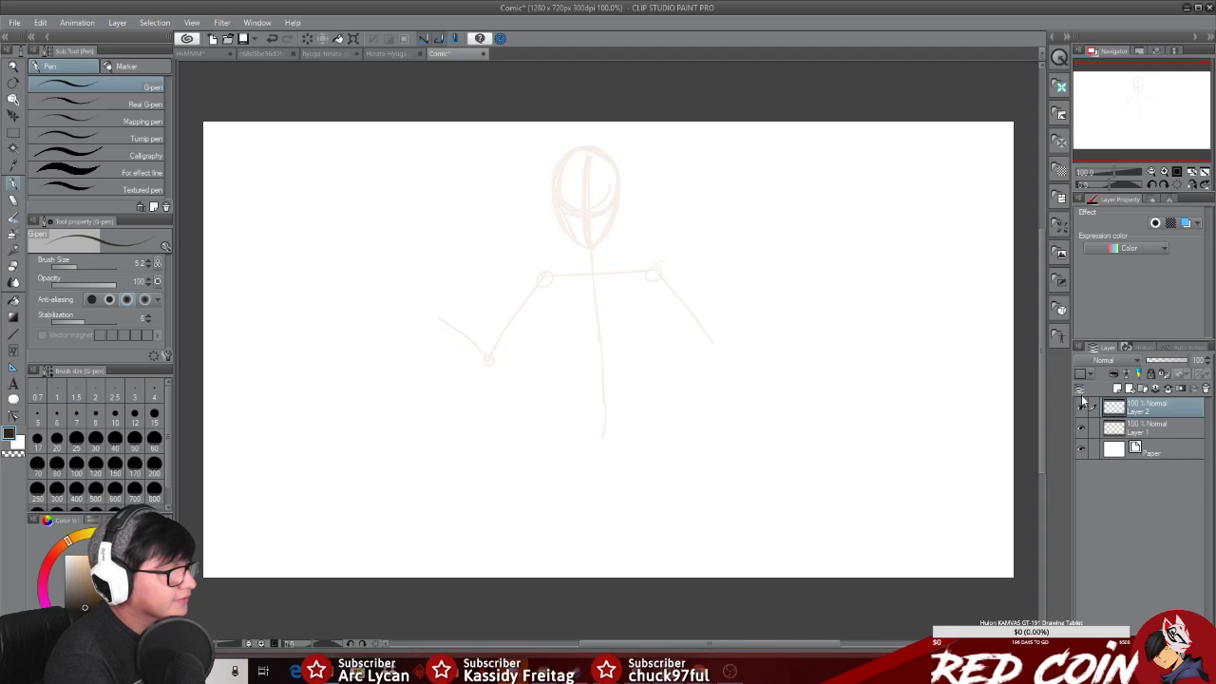
{"action": "left_click", "coordinate": [71, 605]}
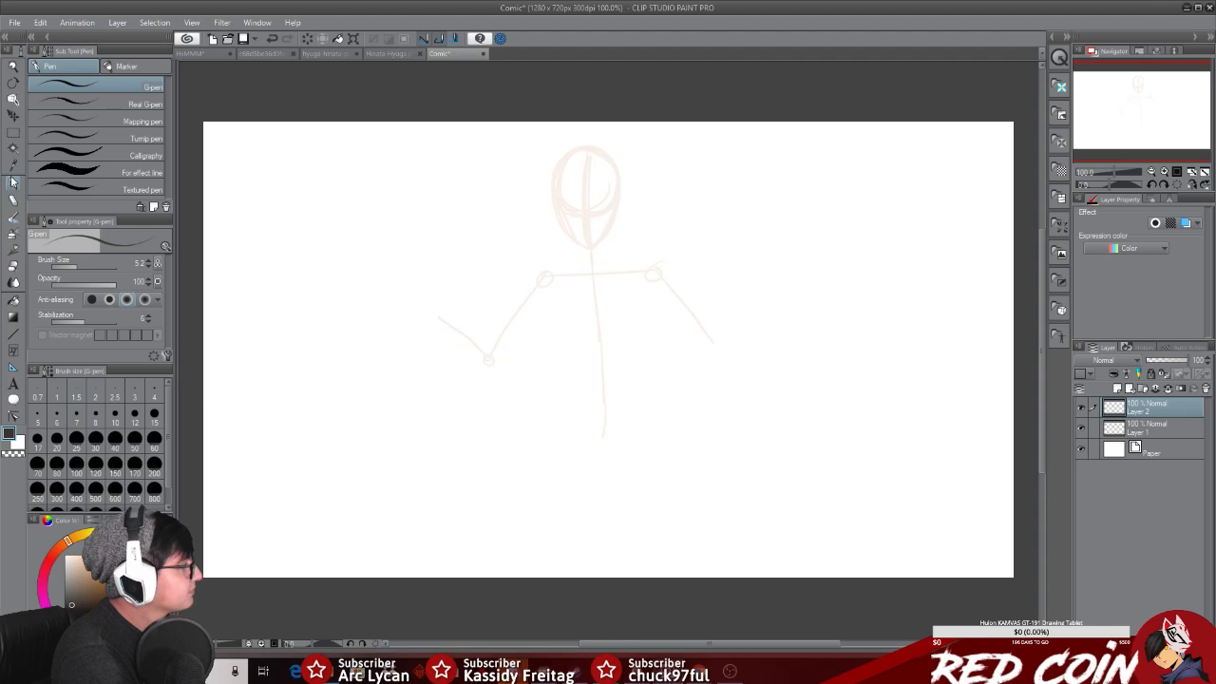
{"action": "mouse_move", "coordinate": [583, 149]}
{"action": "left_mouse_down"}
{"action": "mouse_move", "coordinate": [560, 160]}
{"action": "mouse_move", "coordinate": [568, 239]}
{"action": "mouse_move", "coordinate": [587, 251]}
{"action": "left_mouse_up"}
Step: Try several dark strokes for the right contour of the head, undoing each one
{"action": "mouse_move", "coordinate": [583, 150]}
{"action": "left_mouse_down"}
{"action": "mouse_move", "coordinate": [598, 150]}
{"action": "mouse_move", "coordinate": [616, 181]}
{"action": "mouse_move", "coordinate": [596, 238]}
{"action": "left_mouse_up"}
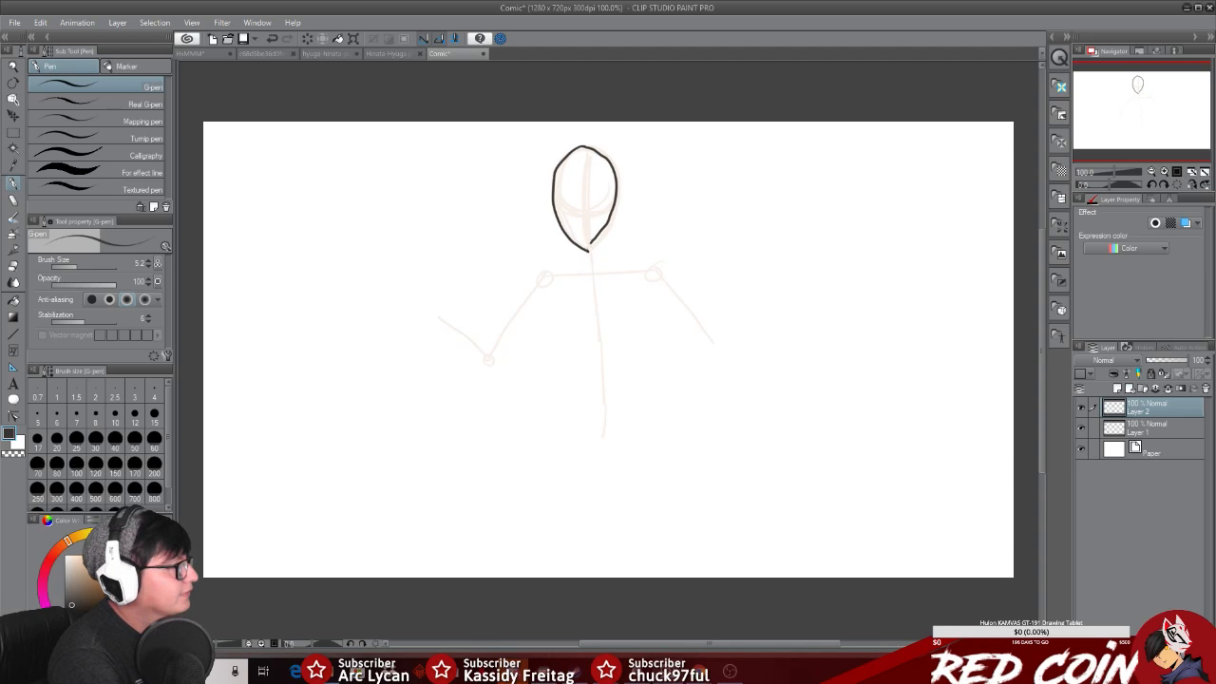
{"action": "key", "text": "ctrl+z"}
{"action": "mouse_move", "coordinate": [583, 147]}
{"action": "left_mouse_down"}
{"action": "mouse_move", "coordinate": [613, 180]}
{"action": "mouse_move", "coordinate": [597, 237]}
{"action": "left_mouse_up"}
{"action": "key", "text": "ctrl+z"}
{"action": "left_click_drag", "start_coordinate": [583, 144], "coordinate": [596, 249]}
{"action": "key", "text": "ctrl+z"}
{"action": "mouse_move", "coordinate": [583, 146]}
{"action": "left_mouse_down"}
{"action": "mouse_move", "coordinate": [611, 169]}
{"action": "mouse_move", "coordinate": [597, 249]}
{"action": "left_mouse_up"}
{"action": "key", "text": "ctrl+z"}
{"action": "mouse_move", "coordinate": [579, 148]}
{"action": "left_mouse_down"}
{"action": "mouse_move", "coordinate": [605, 154]}
{"action": "mouse_move", "coordinate": [599, 239]}
{"action": "left_mouse_up"}
{"action": "key", "text": "ctrl+z"}
{"action": "mouse_move", "coordinate": [581, 145]}
{"action": "left_mouse_down"}
{"action": "mouse_move", "coordinate": [611, 167]}
{"action": "mouse_move", "coordinate": [596, 244]}
{"action": "left_mouse_up"}
{"action": "key", "text": "ctrl+z"}
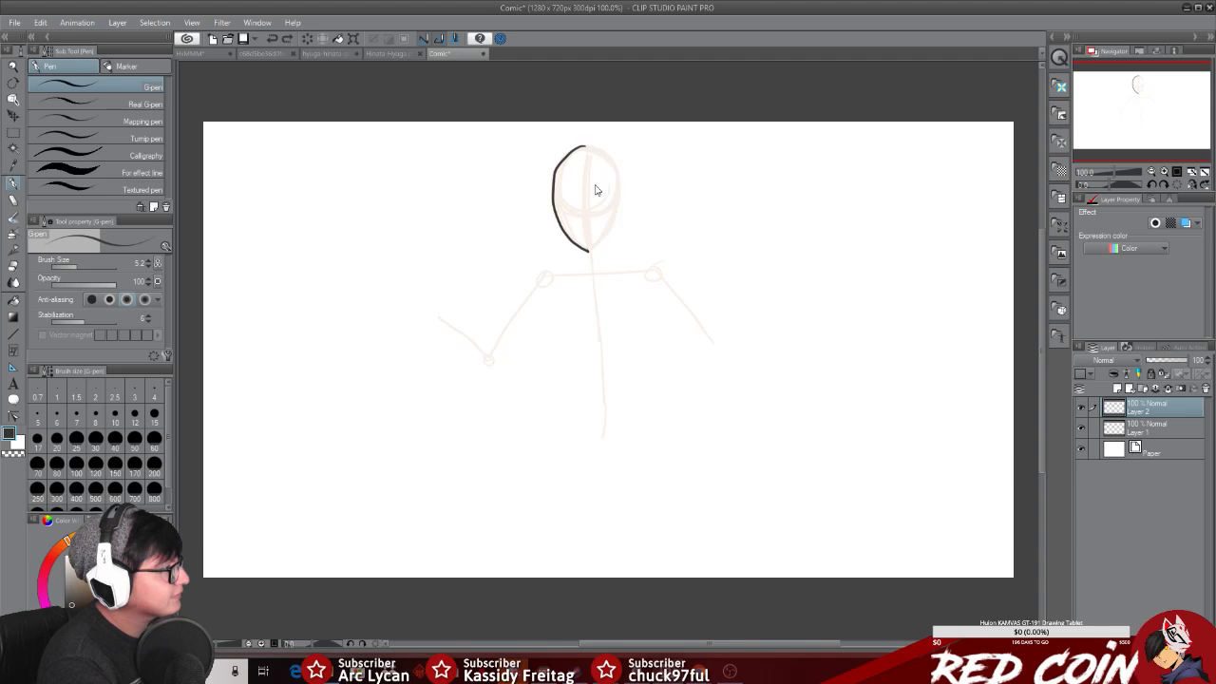
{"action": "mouse_move", "coordinate": [581, 145]}
{"action": "left_mouse_down"}
{"action": "mouse_move", "coordinate": [609, 159]}
{"action": "mouse_move", "coordinate": [596, 246]}
{"action": "left_mouse_up"}
{"action": "key", "text": "ctrl+z"}
{"action": "mouse_move", "coordinate": [582, 154]}
{"action": "left_mouse_down"}
{"action": "mouse_move", "coordinate": [610, 171]}
{"action": "mouse_move", "coordinate": [597, 249]}
{"action": "left_mouse_up"}
{"action": "key", "text": "ctrl+z"}
Step: Ink the right contour of the head, then draw the facial features, neck and short hair with a jagged fringe
{"action": "mouse_move", "coordinate": [582, 147]}
{"action": "left_mouse_down"}
{"action": "mouse_move", "coordinate": [613, 163]}
{"action": "mouse_move", "coordinate": [590, 252]}
{"action": "left_mouse_up"}
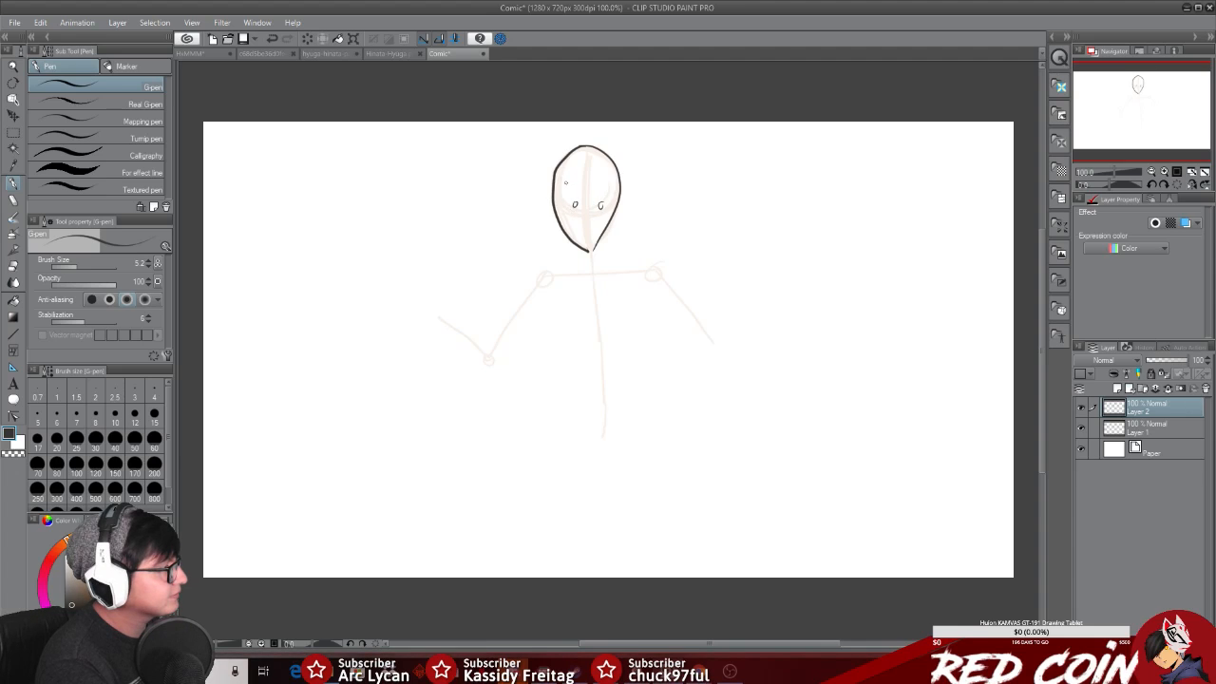
{"action": "mouse_move", "coordinate": [566, 183]}
{"action": "left_mouse_down"}
{"action": "mouse_move", "coordinate": [598, 195]}
{"action": "mouse_move", "coordinate": [623, 214]}
{"action": "left_mouse_up"}
{"action": "mouse_move", "coordinate": [553, 189]}
{"action": "left_mouse_down"}
{"action": "mouse_move", "coordinate": [549, 228]}
{"action": "mouse_move", "coordinate": [571, 182]}
{"action": "left_mouse_up"}
{"action": "mouse_move", "coordinate": [547, 224]}
{"action": "left_mouse_down"}
{"action": "mouse_move", "coordinate": [560, 142]}
{"action": "mouse_move", "coordinate": [631, 201]}
{"action": "mouse_move", "coordinate": [631, 224]}
{"action": "mouse_move", "coordinate": [593, 225]}
{"action": "mouse_move", "coordinate": [584, 262]}
{"action": "mouse_move", "coordinate": [625, 257]}
{"action": "mouse_move", "coordinate": [538, 256]}
{"action": "left_mouse_up"}
{"action": "mouse_move", "coordinate": [554, 149]}
{"action": "left_mouse_down"}
{"action": "mouse_move", "coordinate": [560, 188]}
{"action": "mouse_move", "coordinate": [576, 186]}
{"action": "left_mouse_up"}
{"action": "mouse_move", "coordinate": [583, 142]}
{"action": "left_mouse_down"}
{"action": "mouse_move", "coordinate": [589, 188]}
{"action": "mouse_move", "coordinate": [608, 178]}
{"action": "left_mouse_up"}
{"action": "left_click_drag", "start_coordinate": [613, 158], "coordinate": [623, 194]}
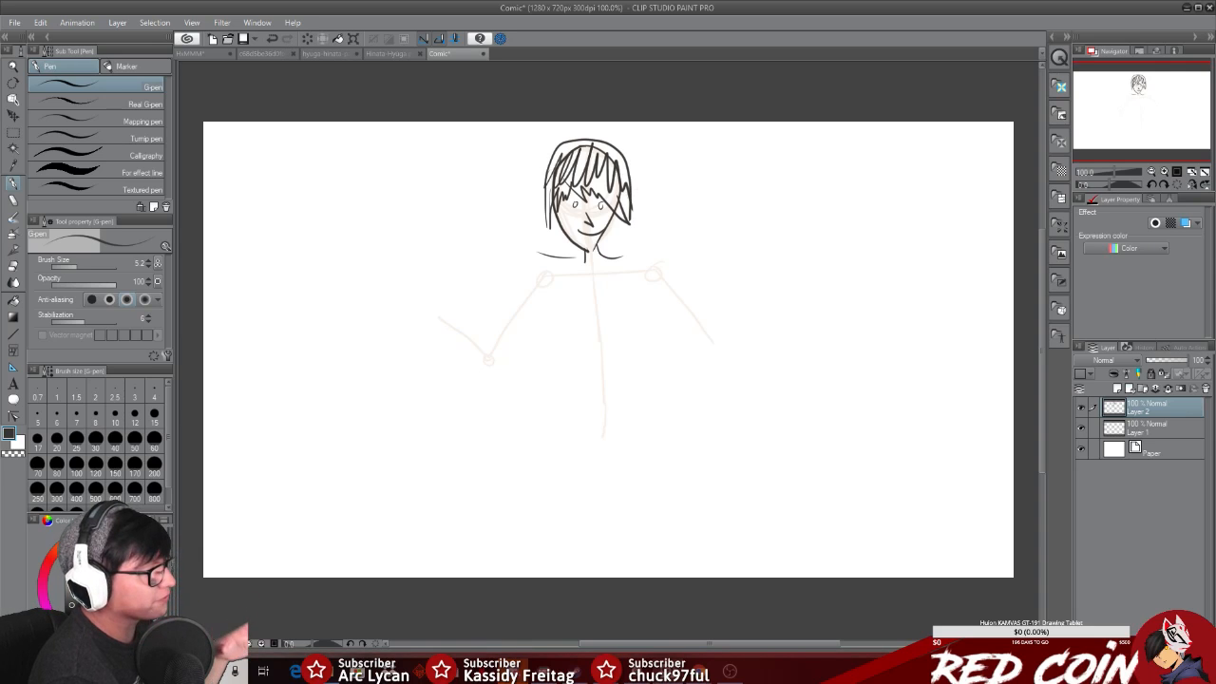
Step: Switch to the two-character illustration and open the live chat window to read the new messages
{"action": "left_click", "coordinate": [190, 53]}
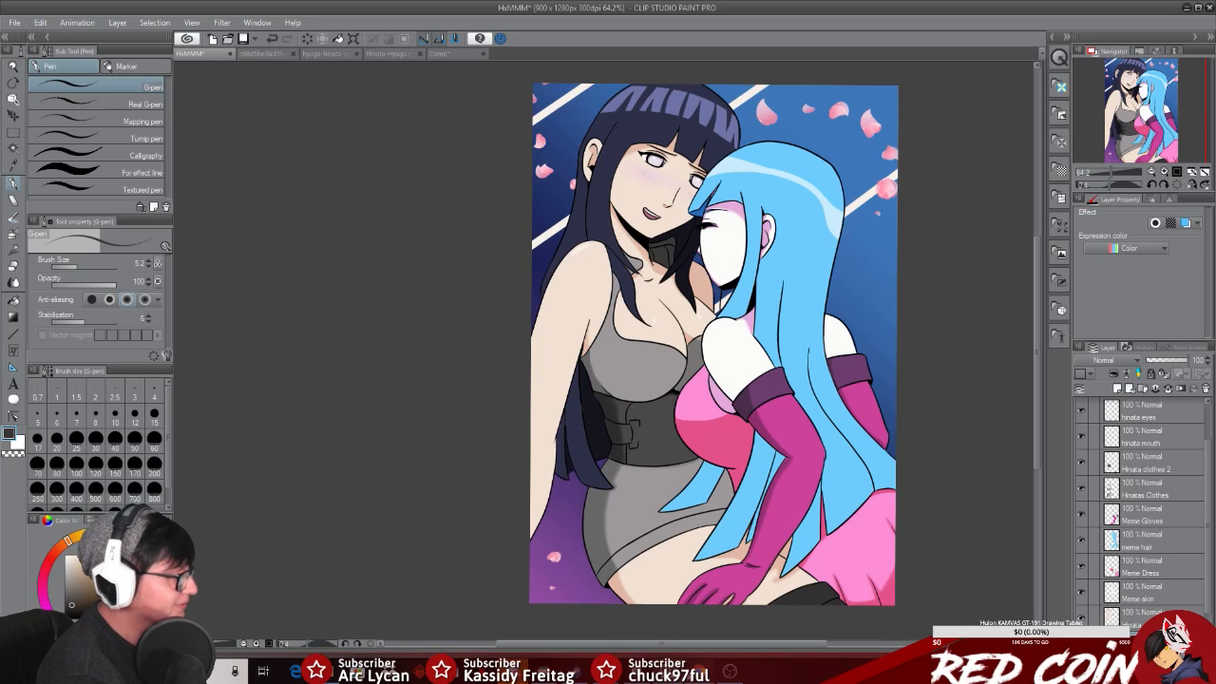
{"action": "mouse_move", "coordinate": [730, 670]}
{"action": "left_click", "coordinate": [731, 634]}
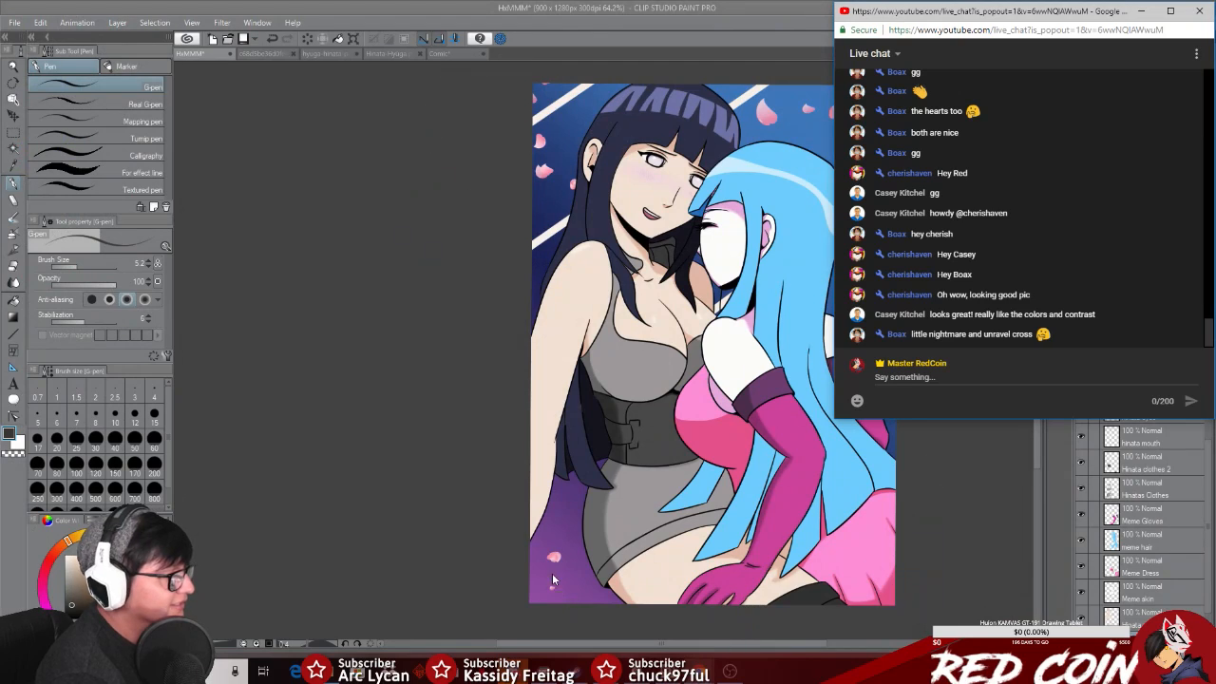
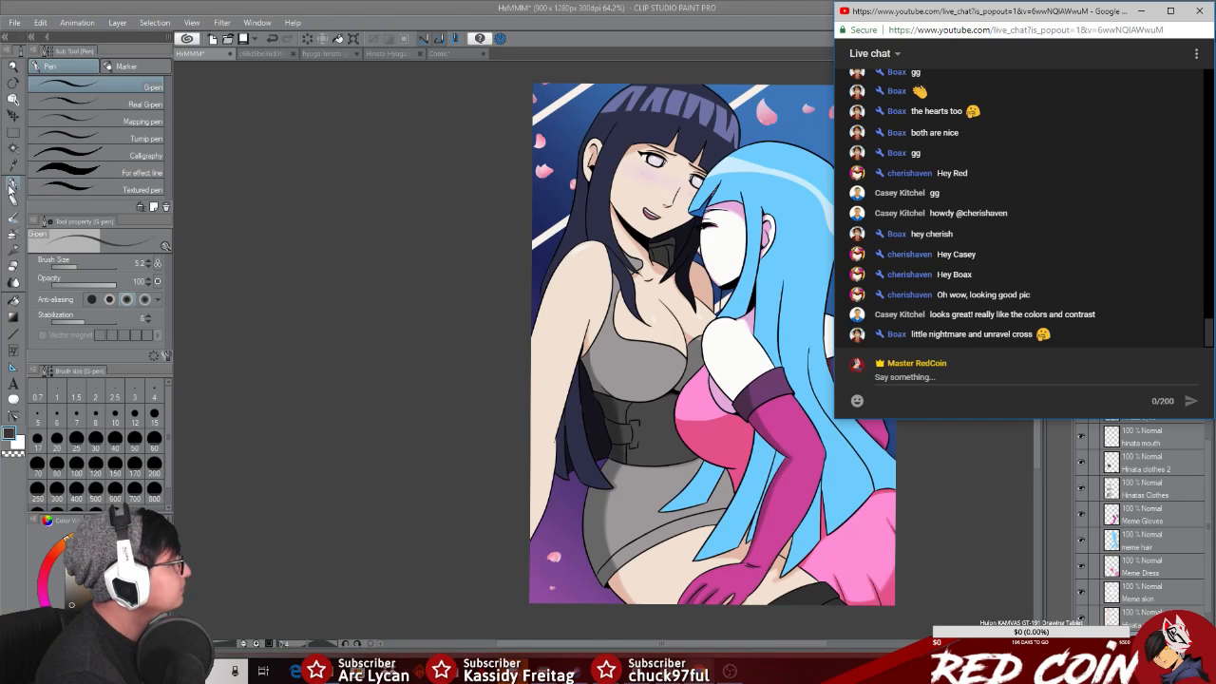
Step: Add the text "RED COIN" in the Venus Rising font over the middle of the illustration
{"action": "left_click", "coordinate": [14, 383]}
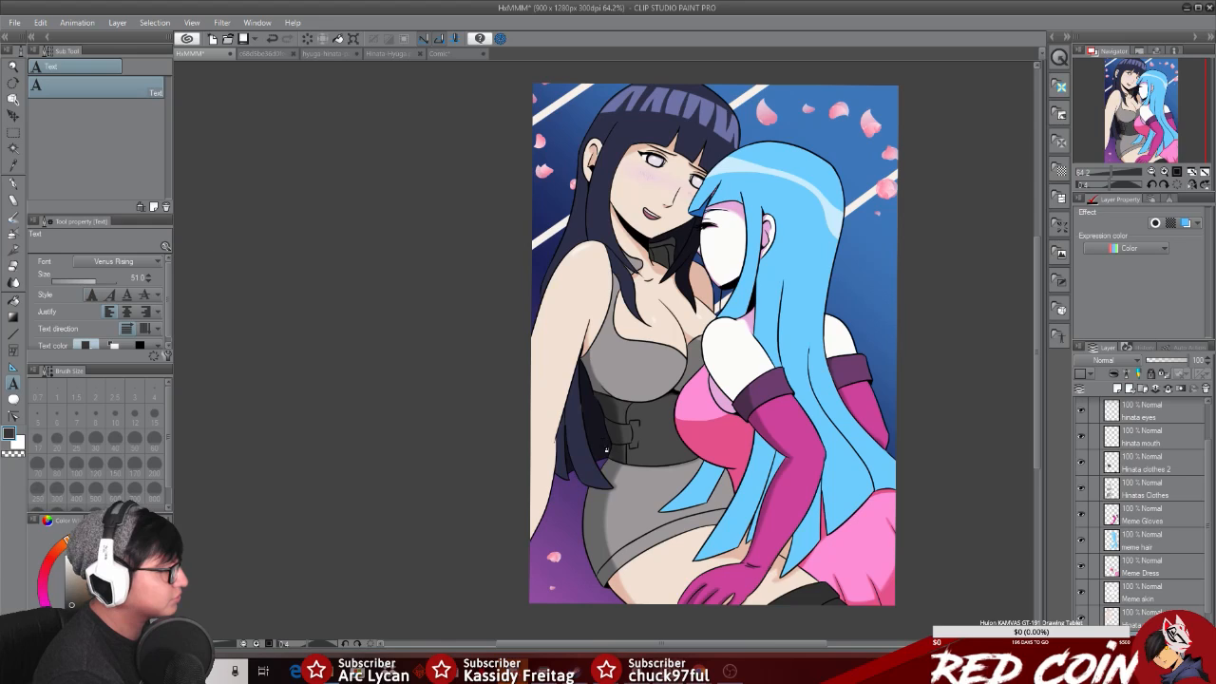
{"action": "left_click", "coordinate": [624, 350]}
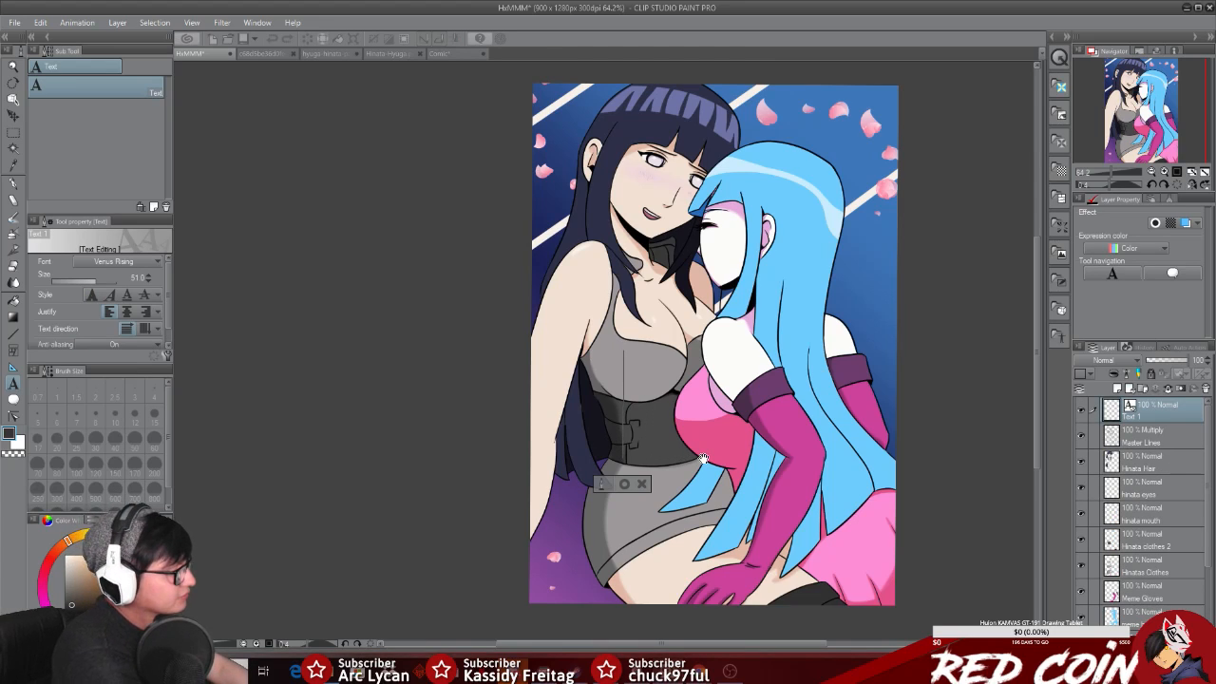
{"action": "type", "text": "RED C"}
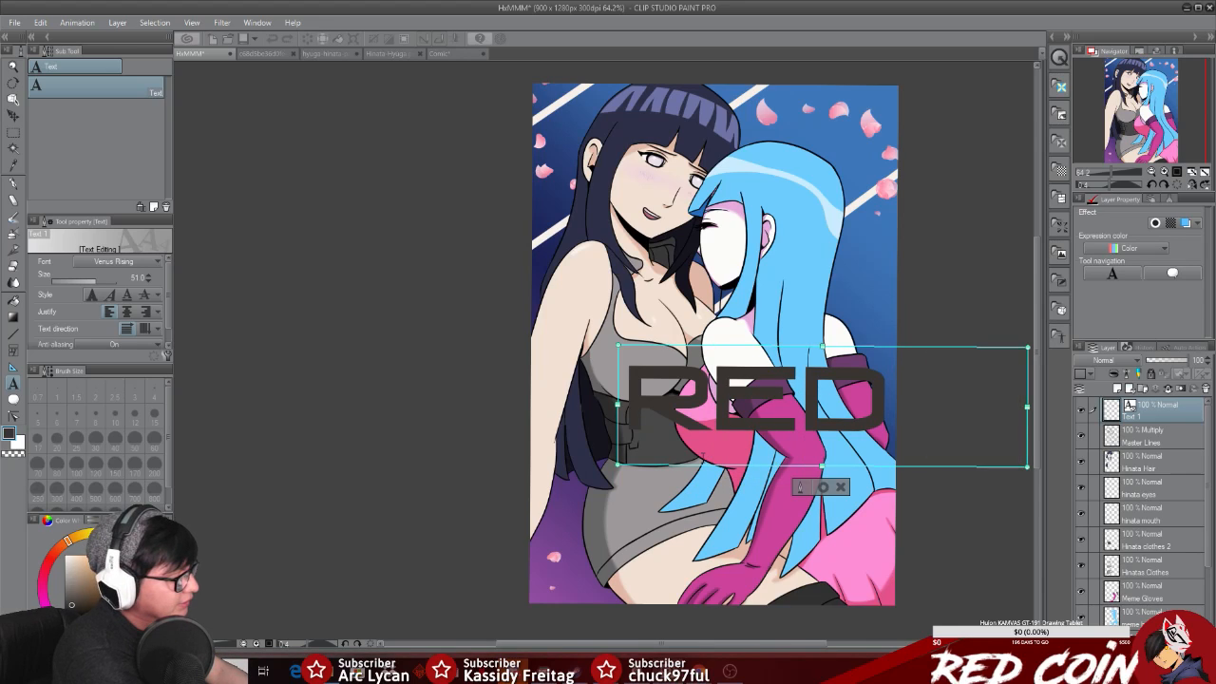
{"action": "type", "text": "OIN"}
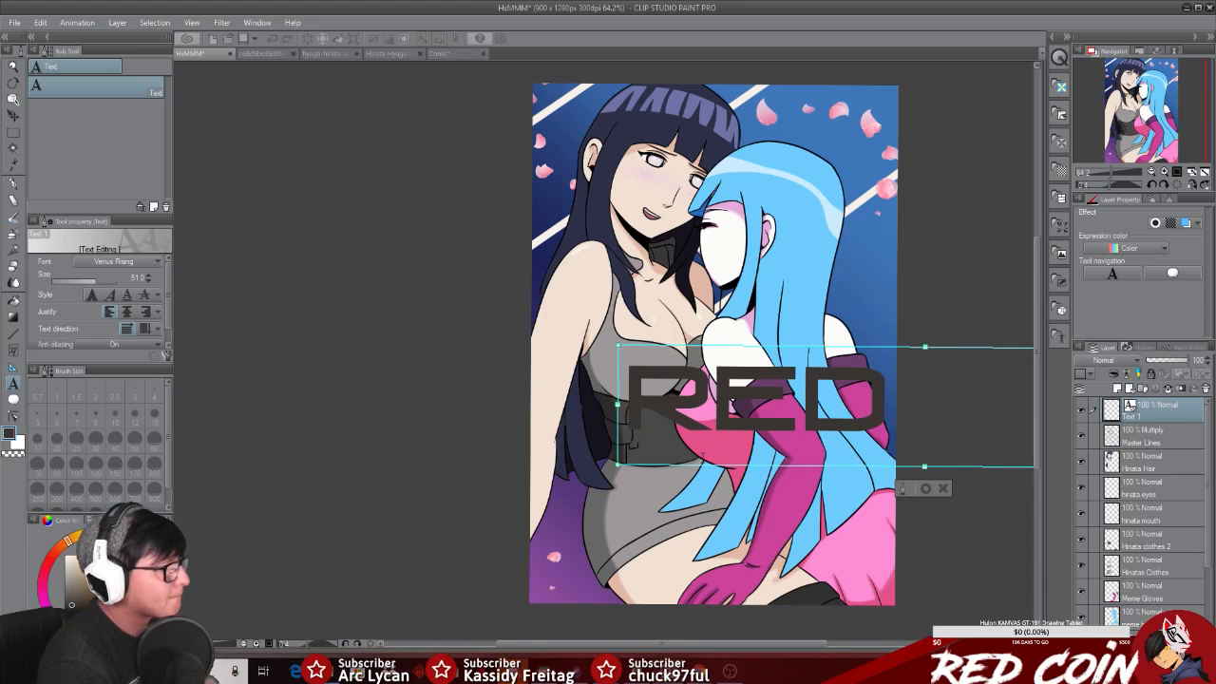
Step: Shrink the RED COIN text and place it over the black stocking at the illustration's lower edge
{"action": "left_click_drag", "start_coordinate": [821, 346], "coordinate": [605, 293]}
{"action": "left_click_drag", "start_coordinate": [996, 292], "coordinate": [670, 365]}
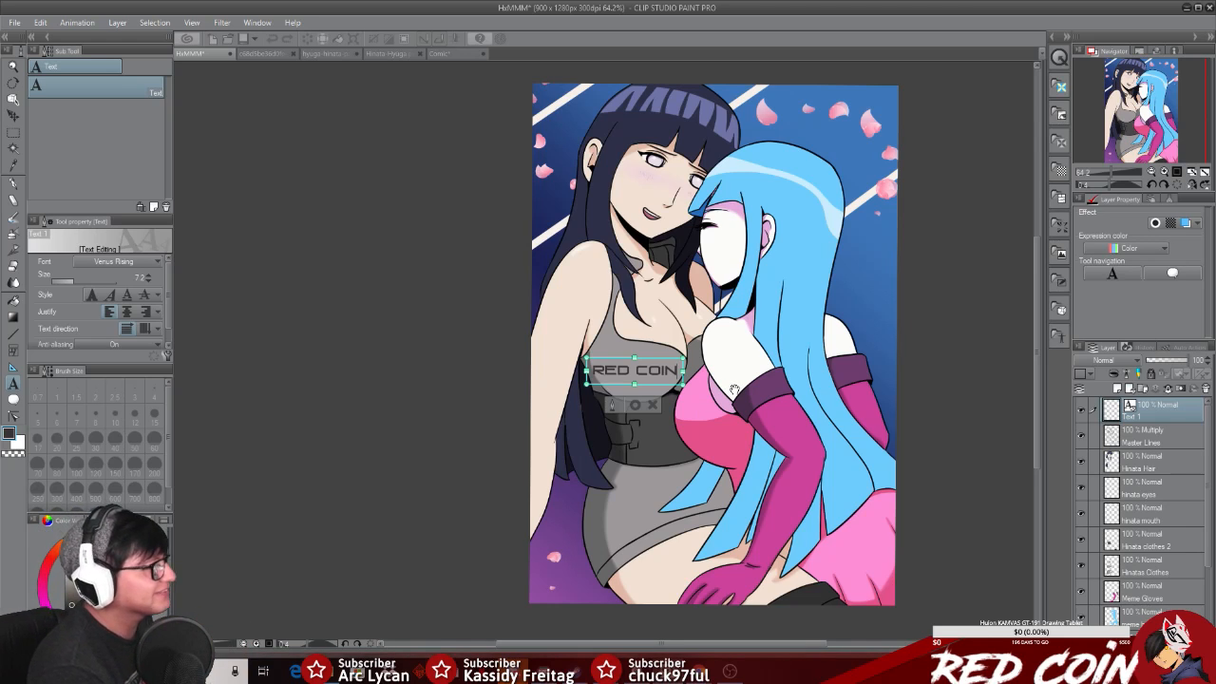
{"action": "left_click_drag", "start_coordinate": [669, 363], "coordinate": [814, 599]}
Step: Zoom in on the signature text and shift its layer so it sits within the black stocking
{"action": "left_click", "coordinate": [16, 68]}
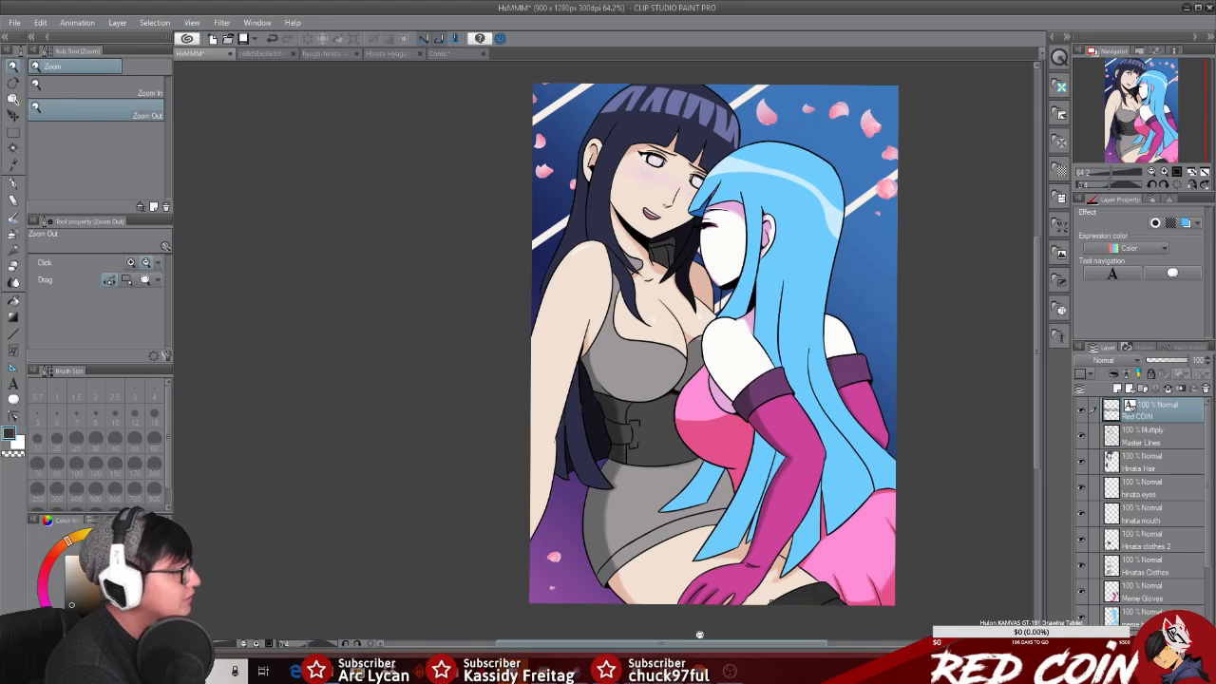
{"action": "left_click", "coordinate": [801, 567]}
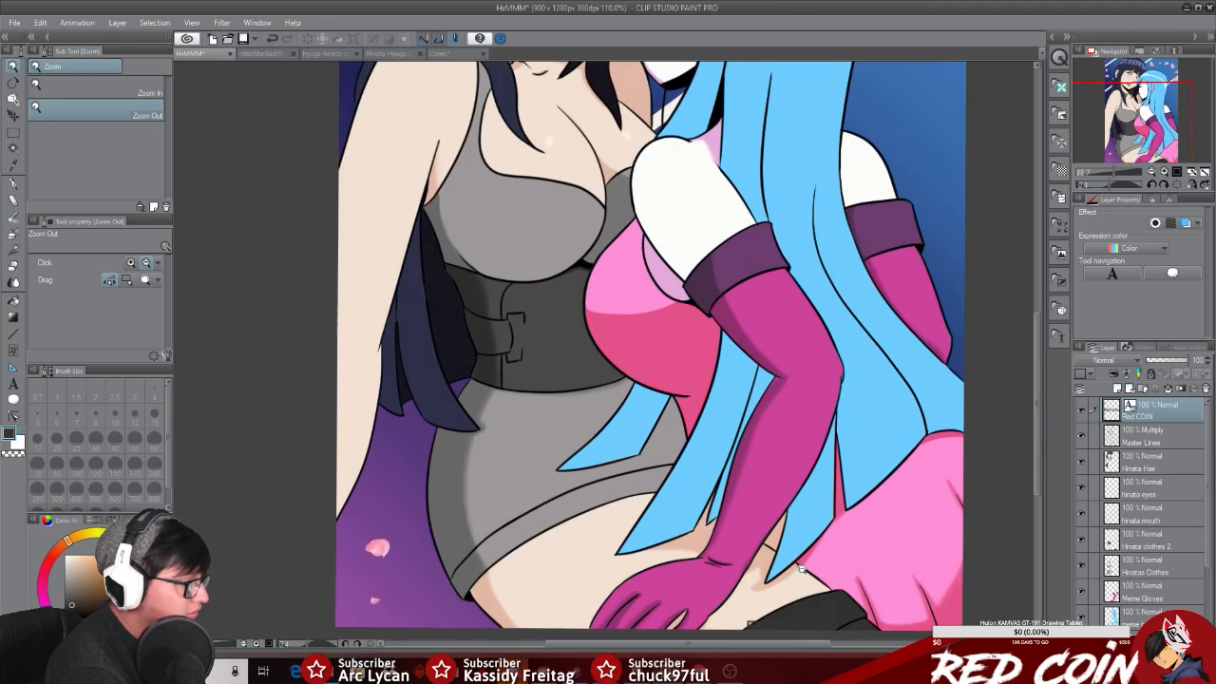
{"action": "left_click_drag", "start_coordinate": [802, 569], "coordinate": [843, 543]}
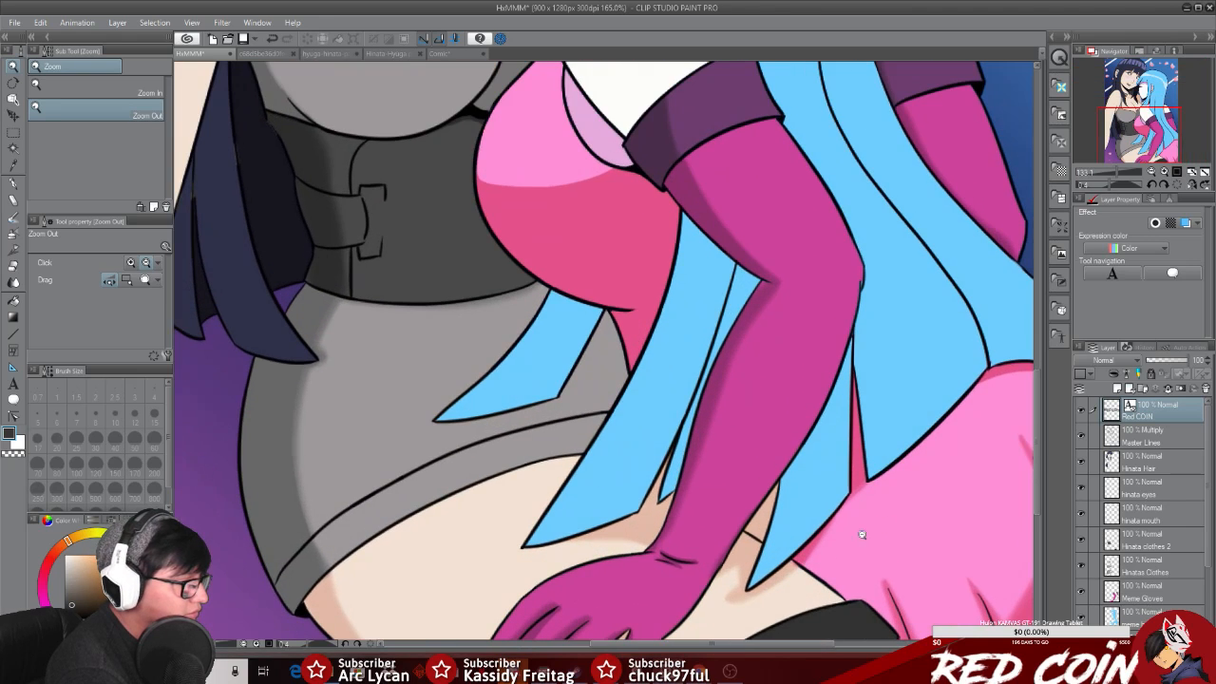
{"action": "left_click_drag", "start_coordinate": [1038, 448], "coordinate": [1038, 512]}
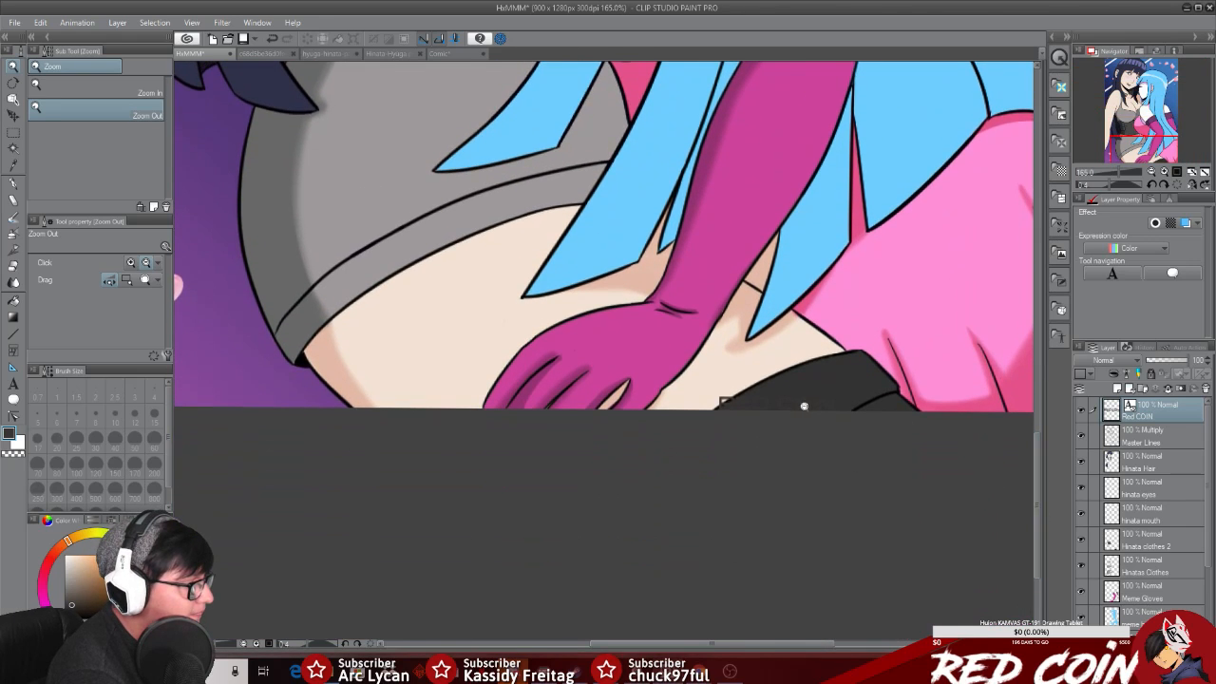
{"action": "left_click", "coordinate": [804, 406]}
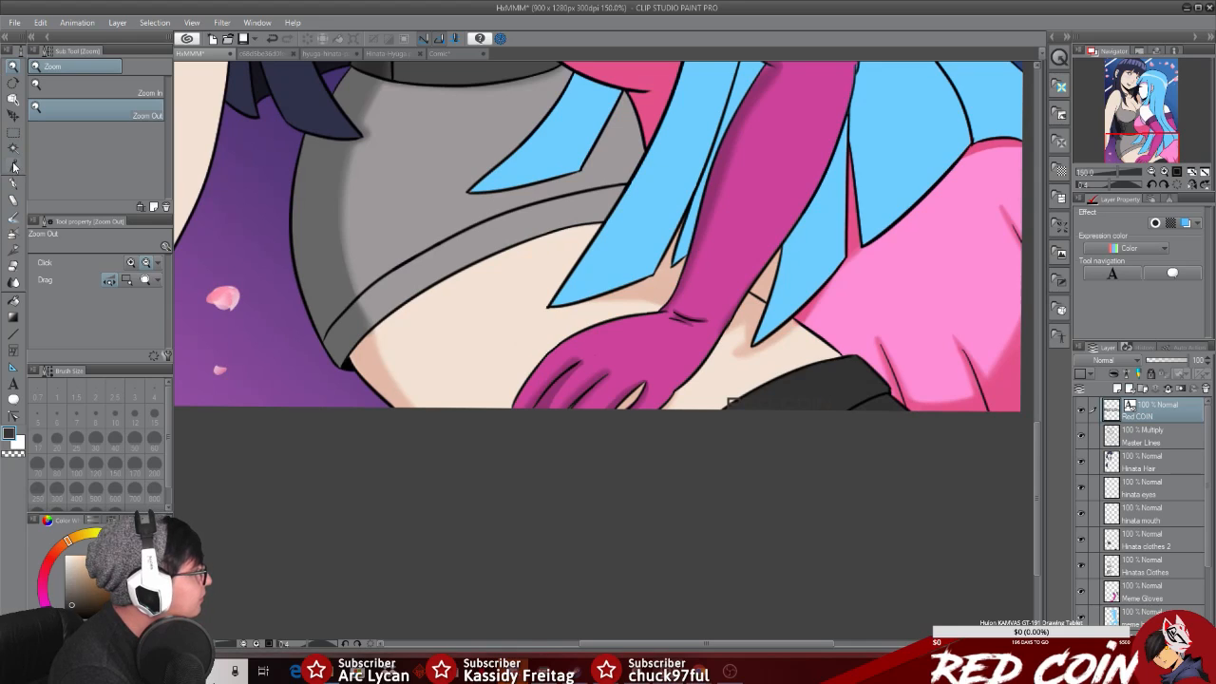
{"action": "left_click", "coordinate": [19, 115]}
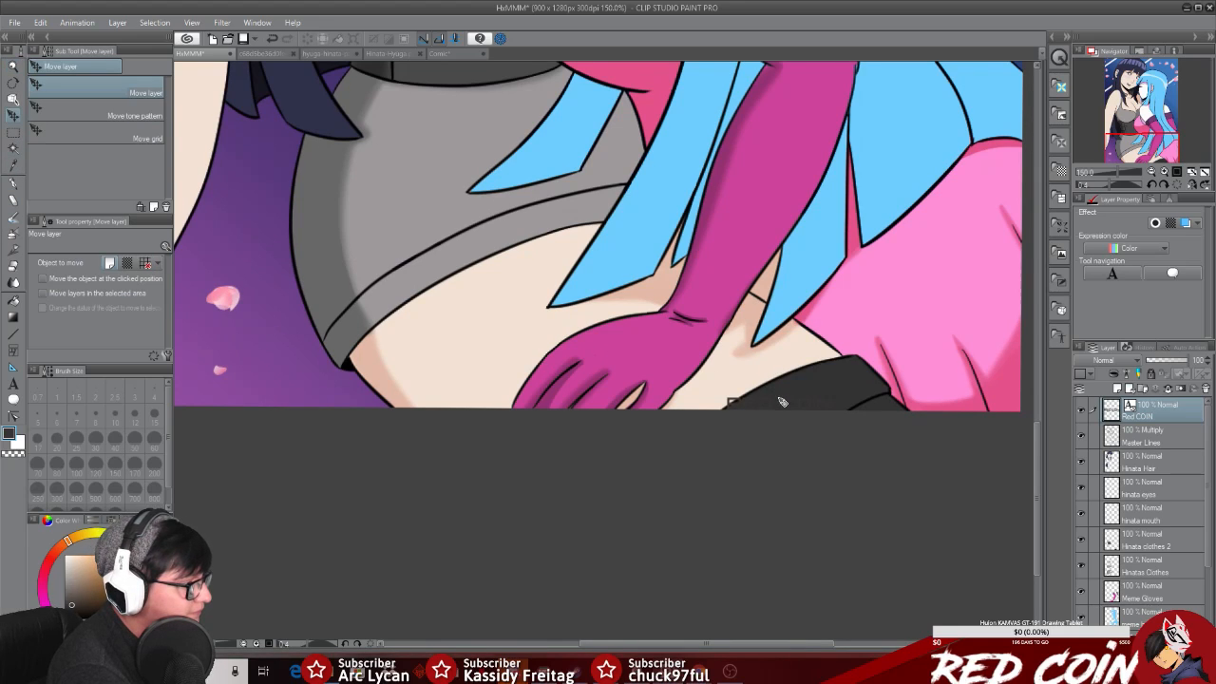
{"action": "left_click_drag", "start_coordinate": [794, 413], "coordinate": [816, 399]}
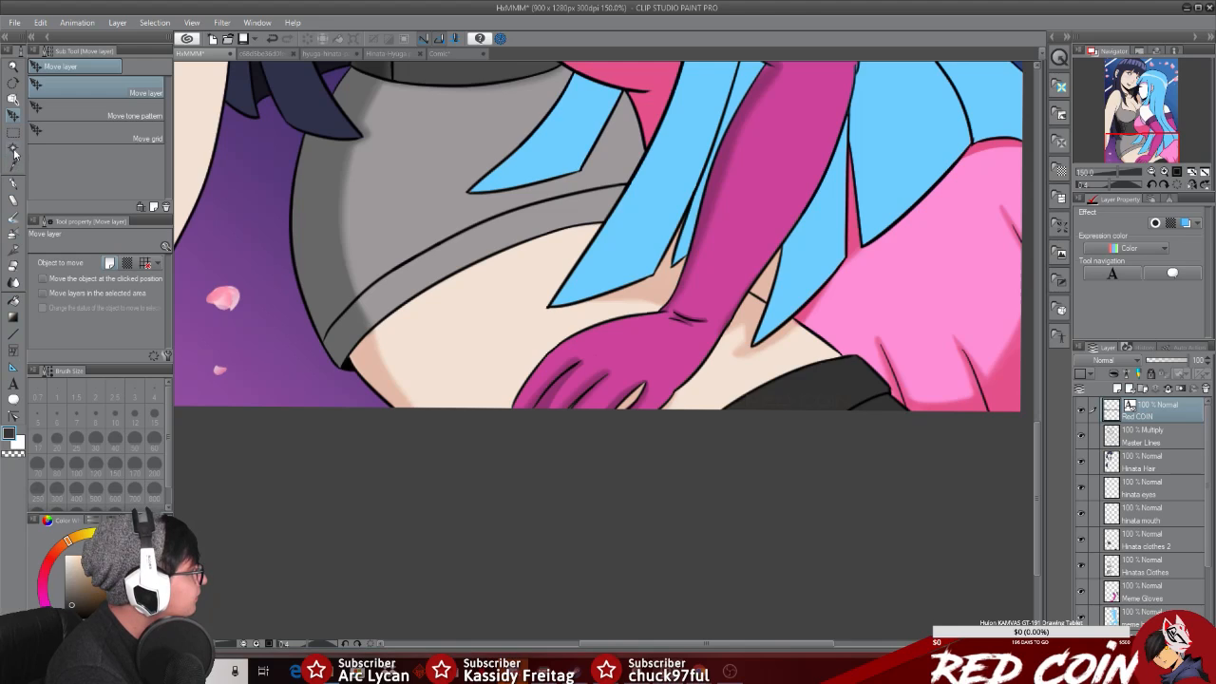
Step: Try to recolour the RED COIN text on the stocking with a darker shade, and cancel the text edit
{"action": "left_click", "coordinate": [13, 383]}
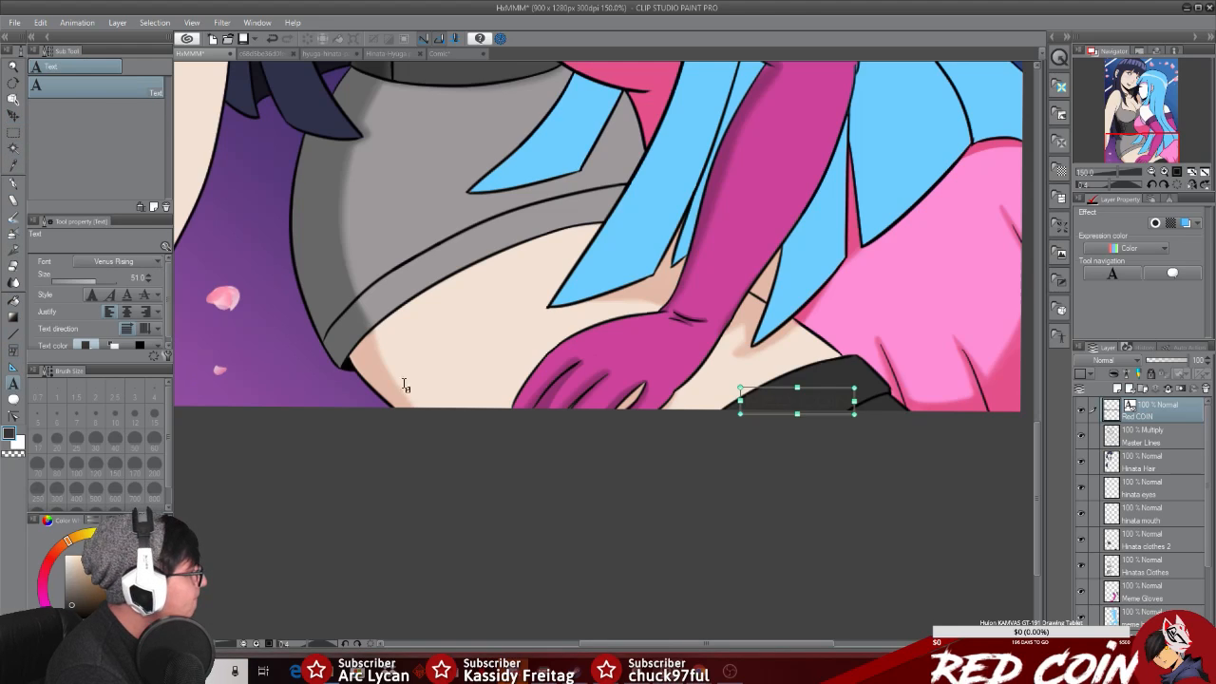
{"action": "left_click", "coordinate": [838, 400]}
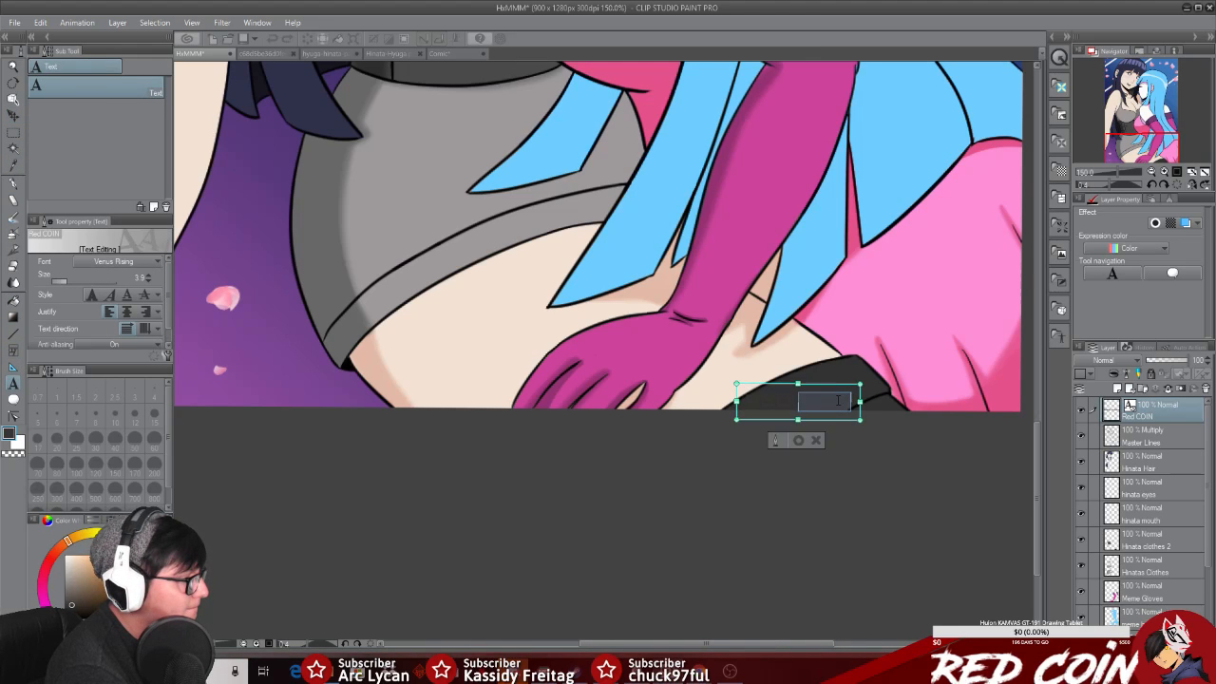
{"action": "left_click_drag", "start_coordinate": [852, 399], "coordinate": [733, 401]}
{"action": "left_click", "coordinate": [73, 608]}
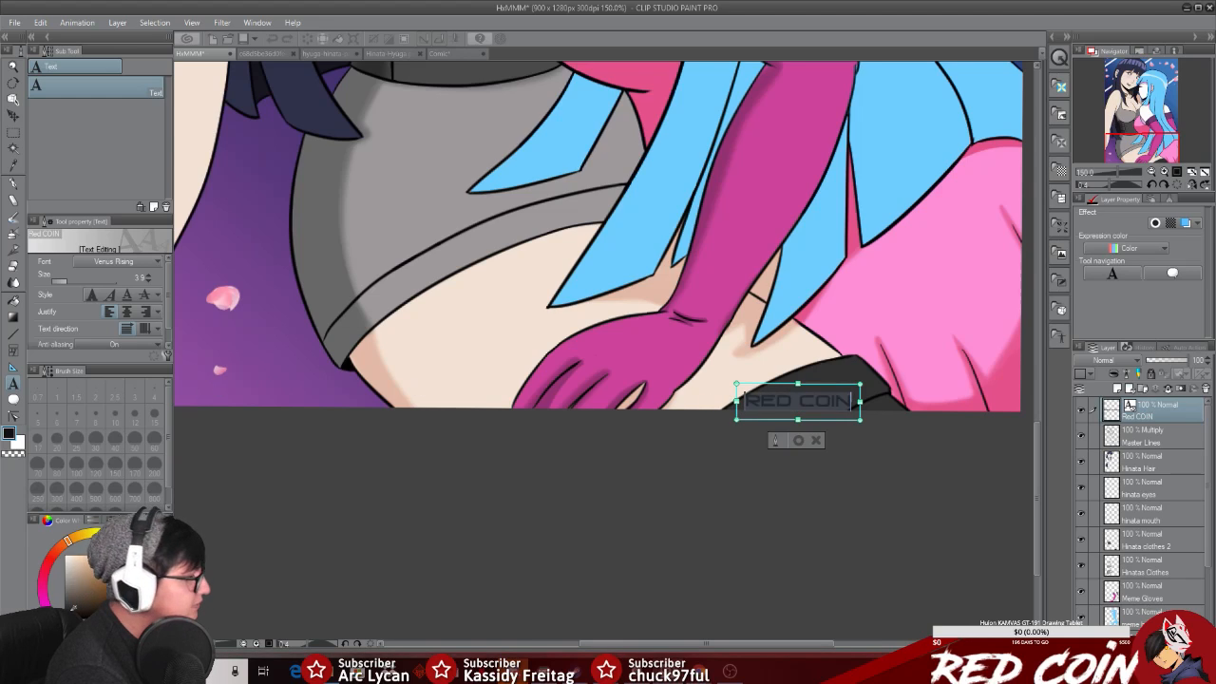
{"action": "left_click", "coordinate": [815, 440]}
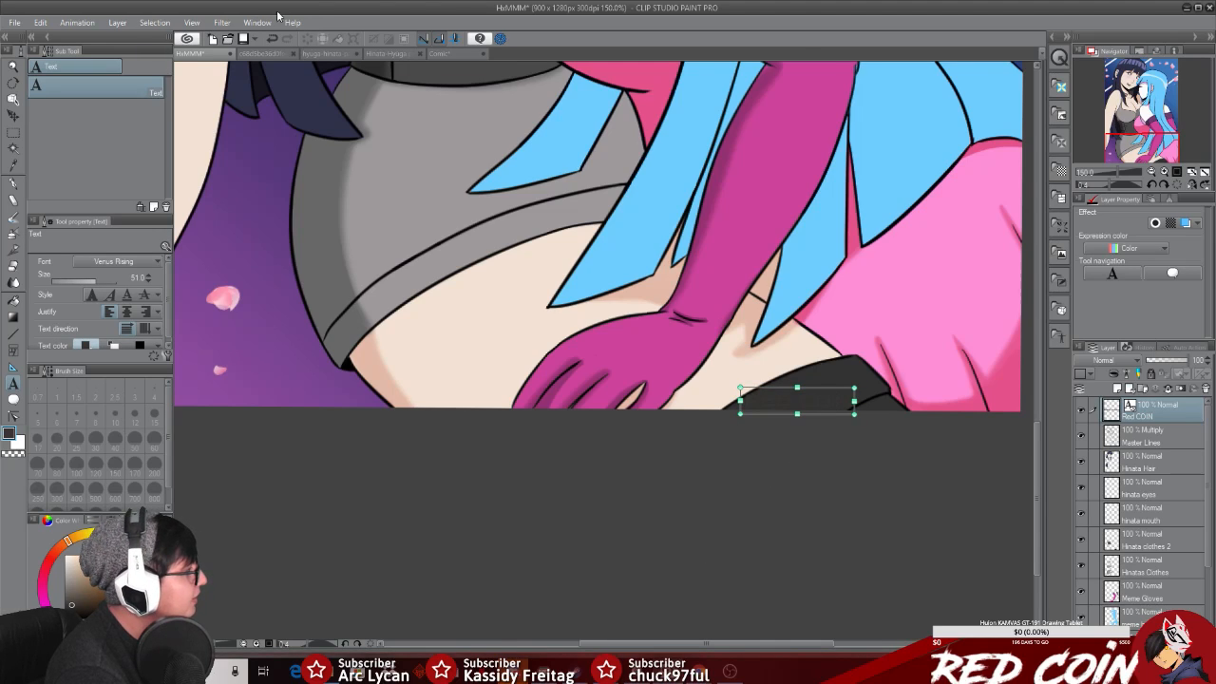
Step: Recolour the whole RED COIN text on the black stocking with a near-black shade and confirm the text edit
{"action": "left_click", "coordinate": [274, 39]}
{"action": "left_click", "coordinate": [286, 39]}
{"action": "double_click", "coordinate": [824, 399]}
{"action": "left_click_drag", "start_coordinate": [830, 401], "coordinate": [744, 406]}
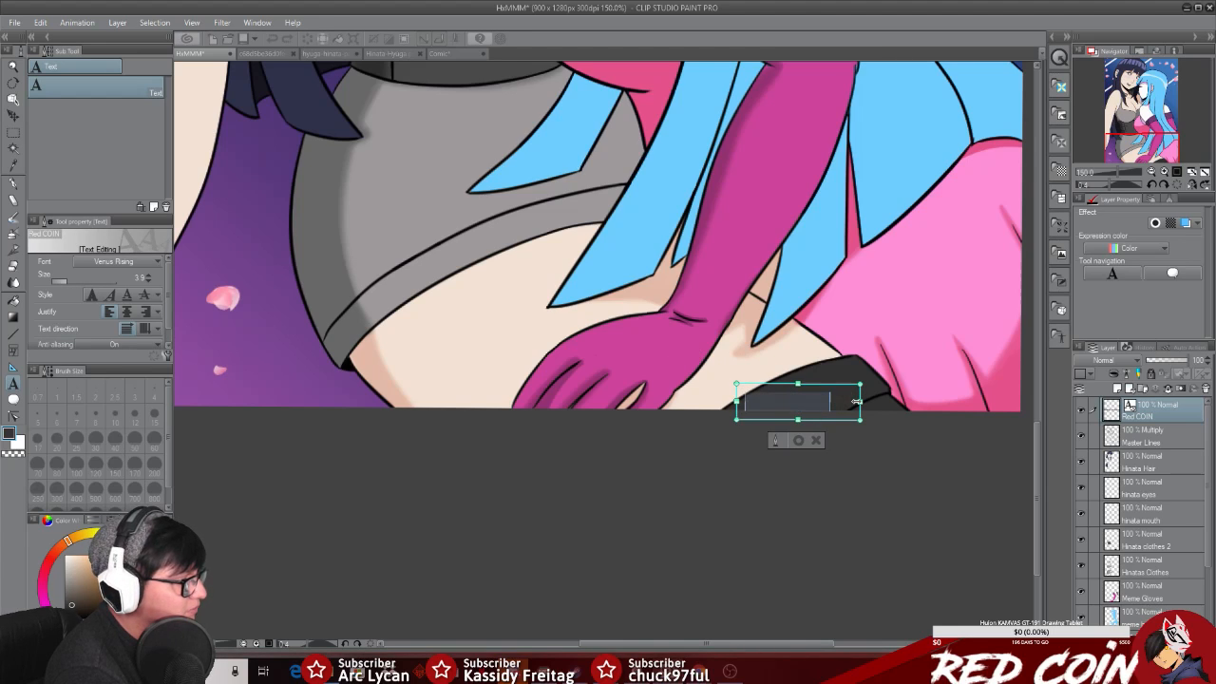
{"action": "left_click_drag", "start_coordinate": [852, 401], "coordinate": [743, 399]}
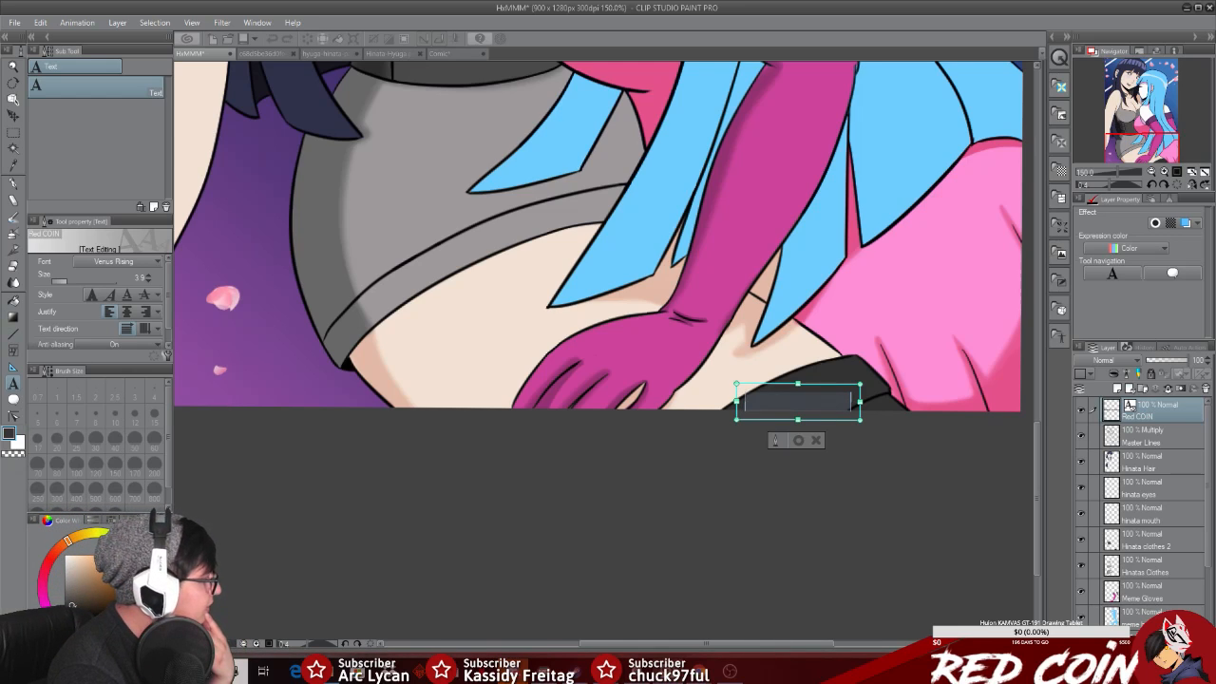
{"action": "left_click", "coordinate": [72, 605]}
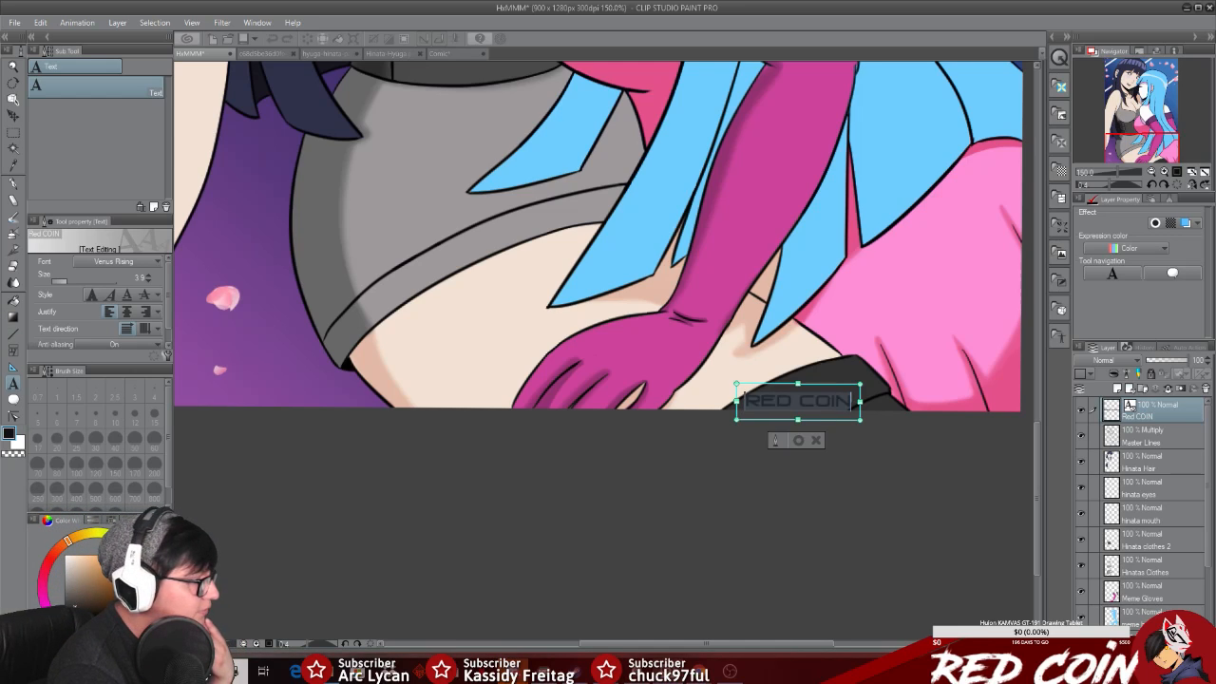
{"action": "left_click", "coordinate": [801, 442]}
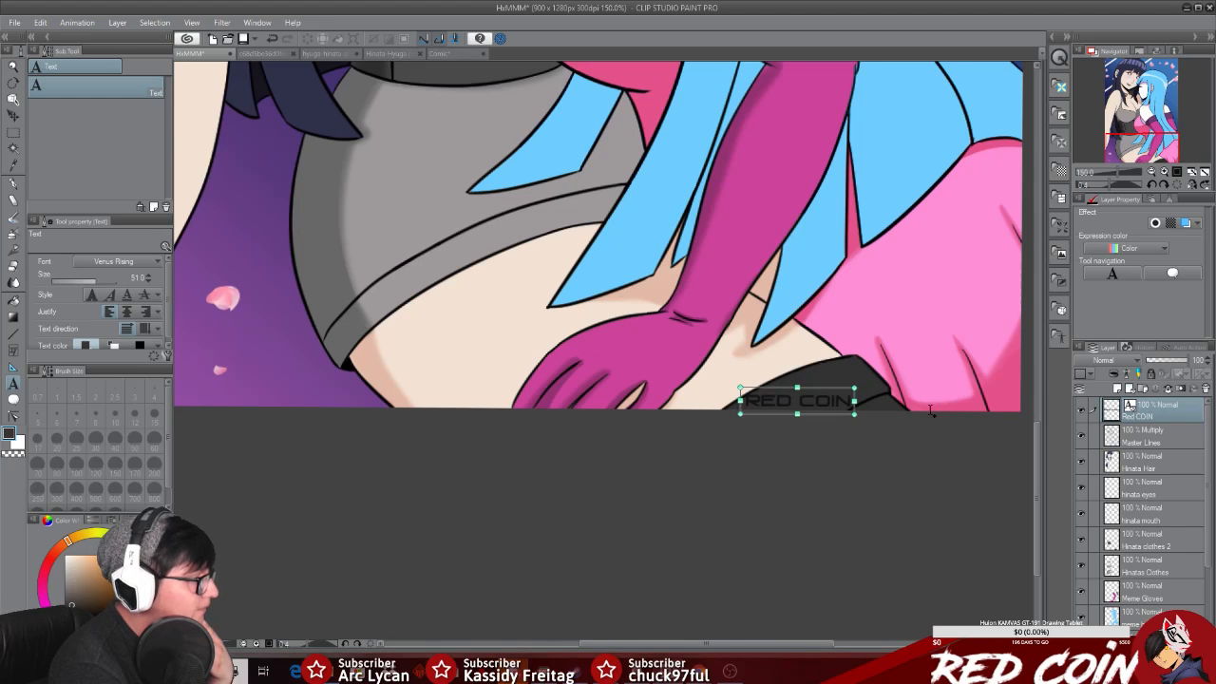
Step: Try to shift the Master Lines layer slightly around the enlarged signature area, and undo the move
{"action": "left_click", "coordinate": [1176, 437]}
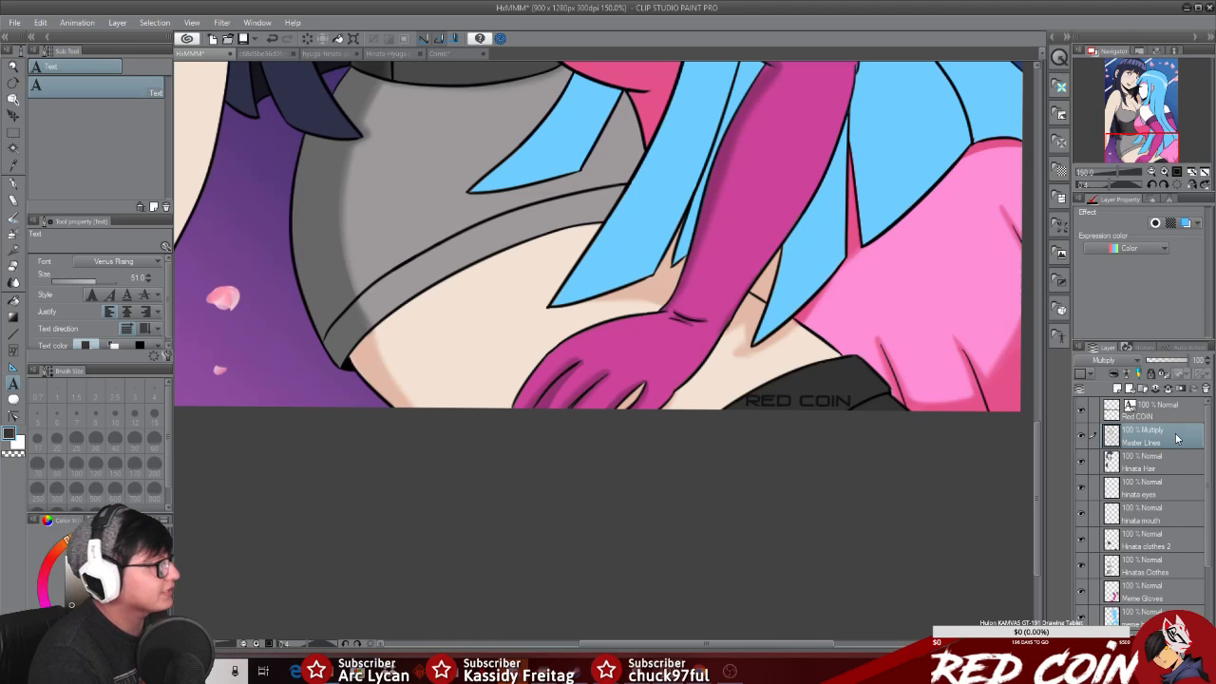
{"action": "left_click", "coordinate": [13, 65]}
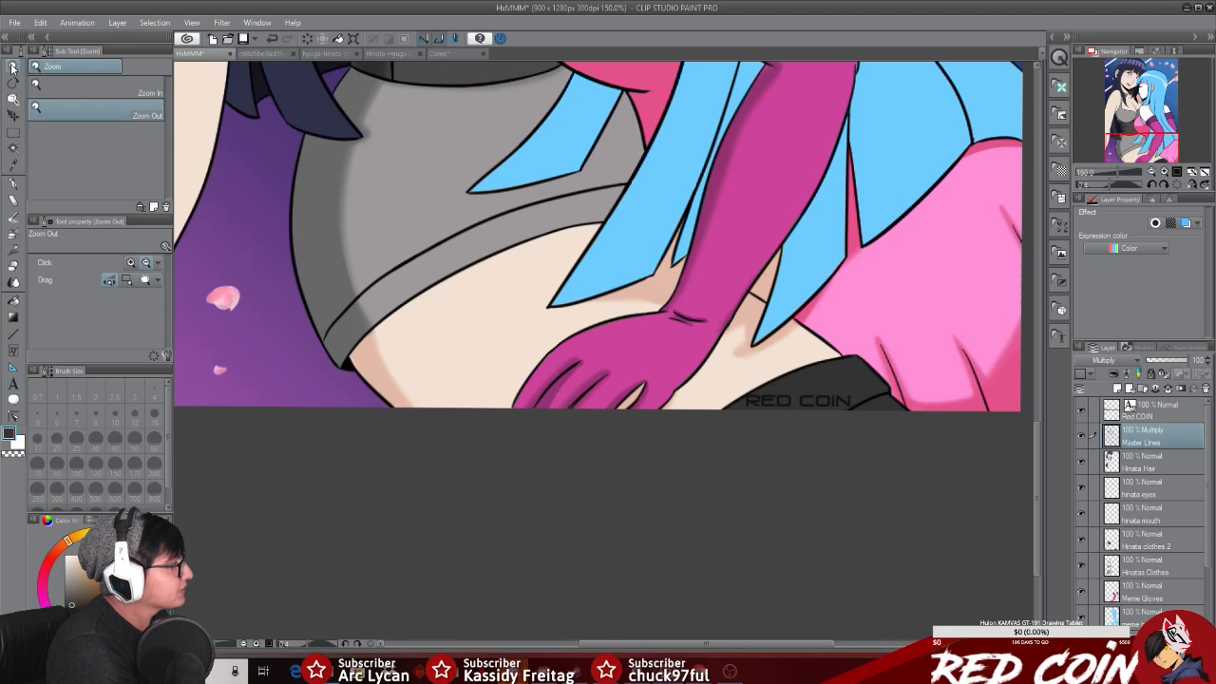
{"action": "left_click", "coordinate": [779, 427]}
{"action": "left_click", "coordinate": [762, 438]}
{"action": "left_click_drag", "start_coordinate": [814, 412], "coordinate": [869, 413]}
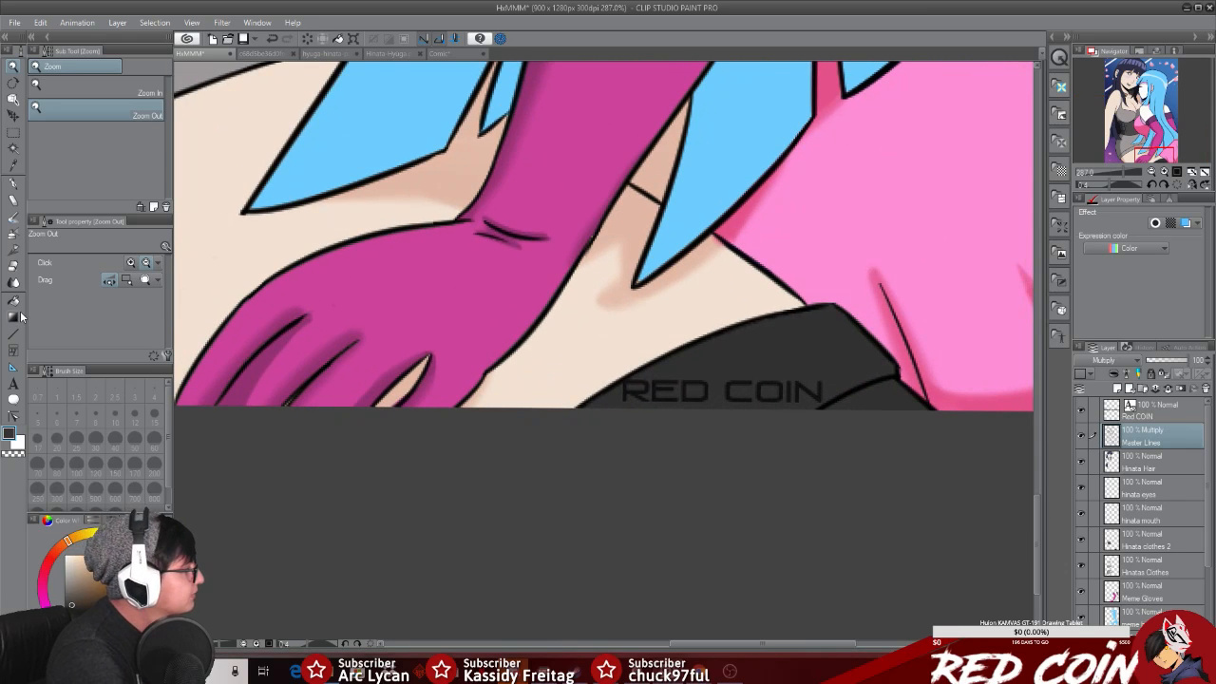
{"action": "left_click", "coordinate": [13, 116]}
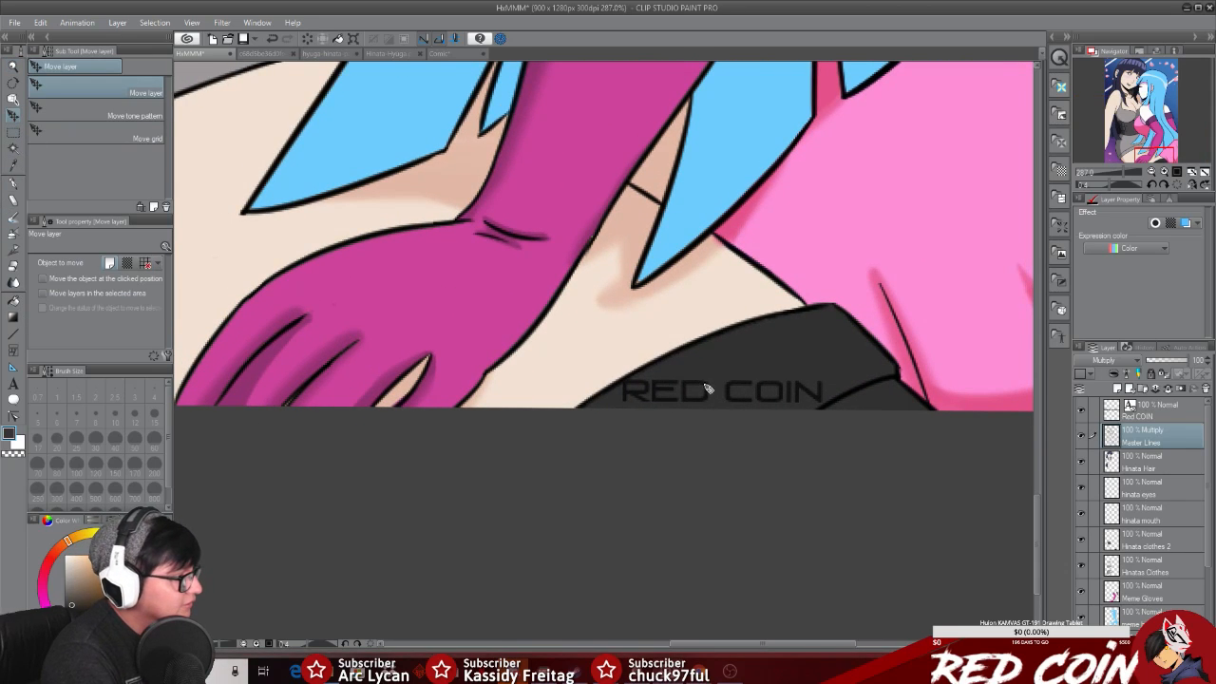
{"action": "left_click_drag", "start_coordinate": [708, 390], "coordinate": [713, 391]}
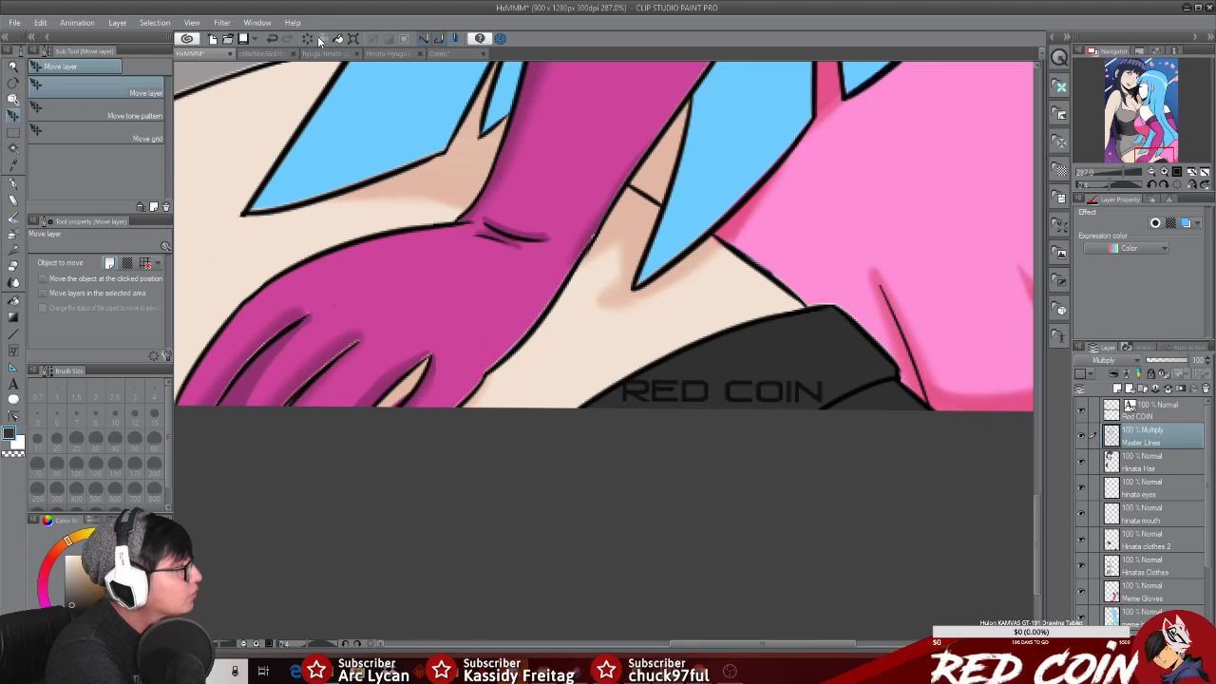
{"action": "left_click", "coordinate": [272, 38]}
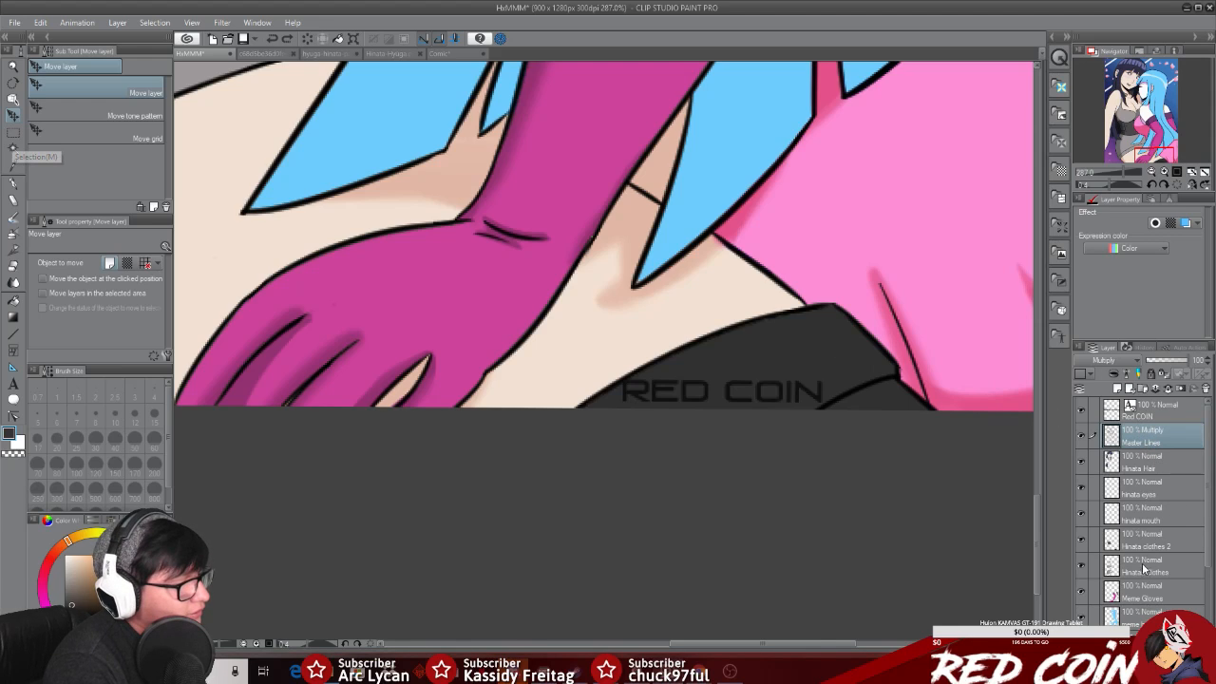
{"action": "left_click", "coordinate": [1146, 591]}
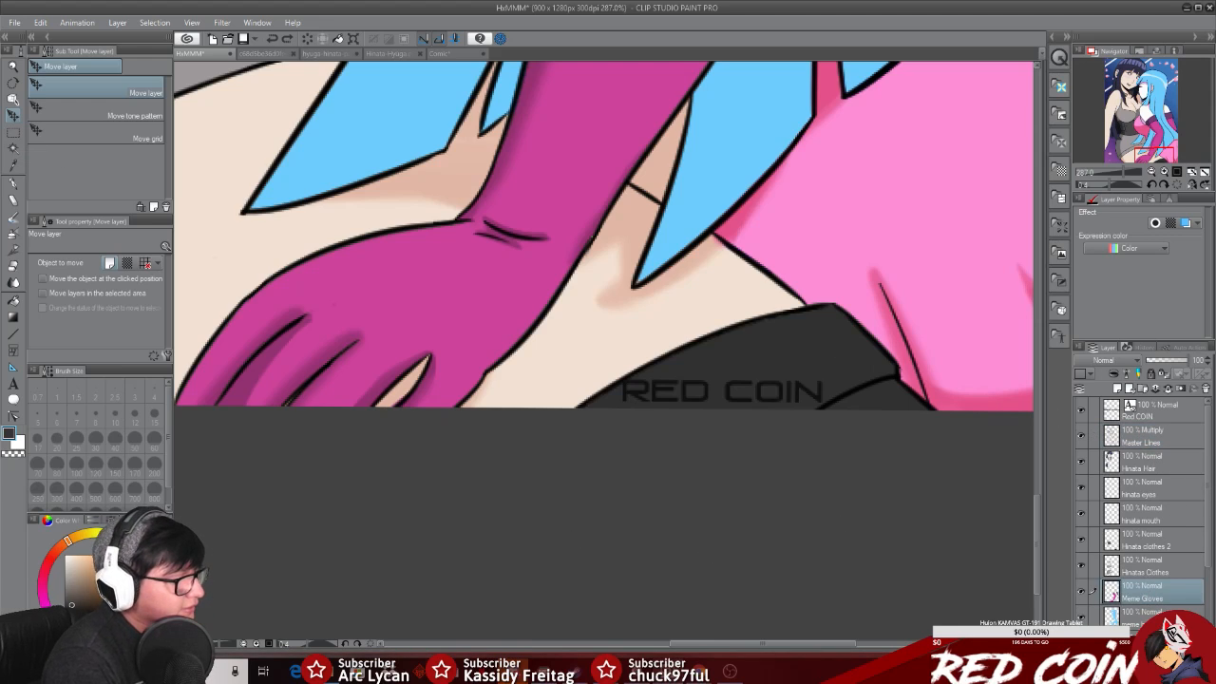
{"action": "left_click", "coordinate": [14, 201]}
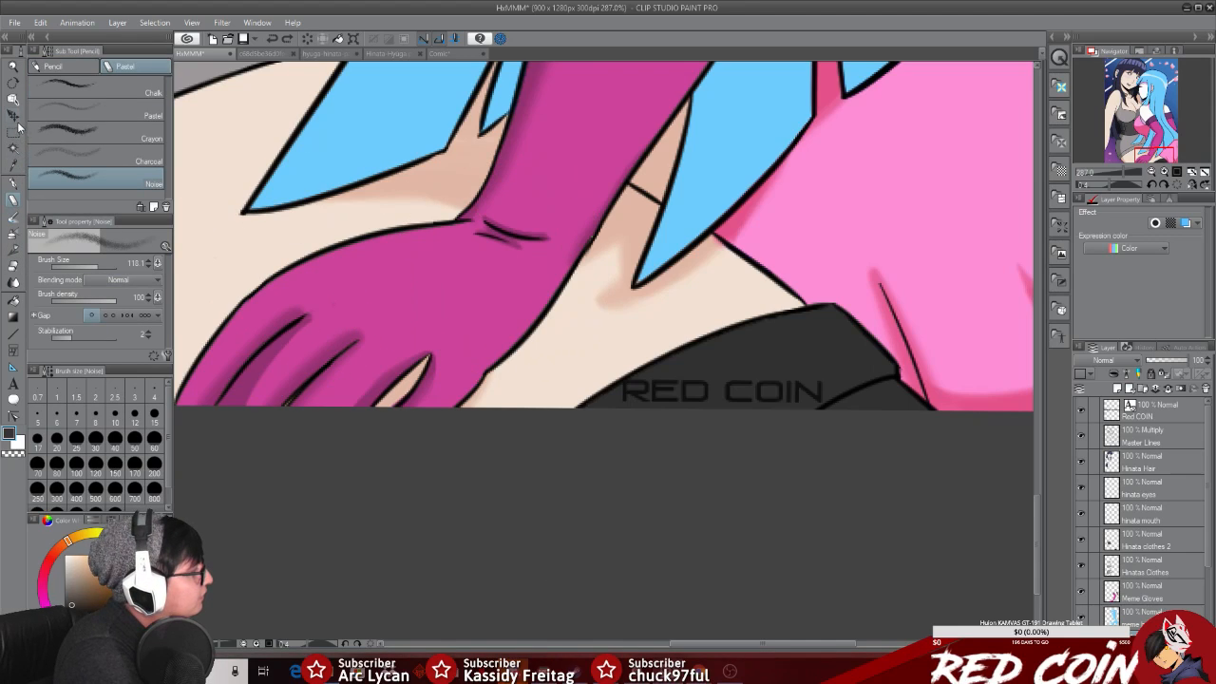
{"action": "left_click", "coordinate": [14, 266]}
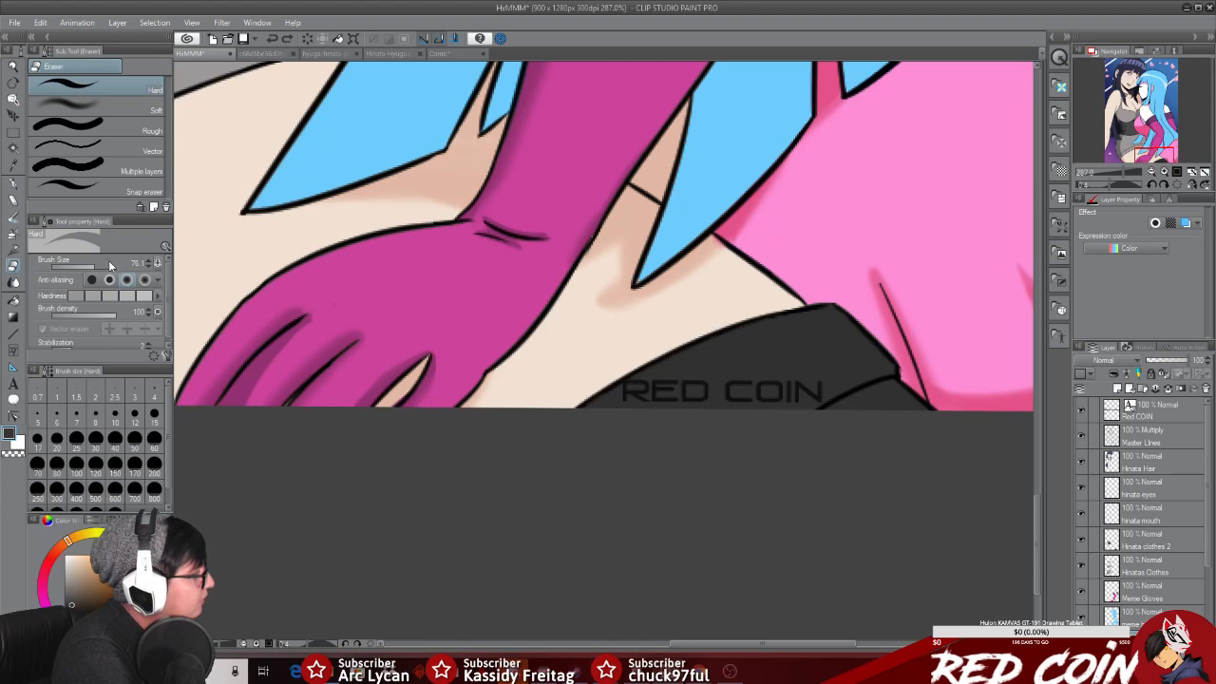
{"action": "left_click_drag", "start_coordinate": [94, 264], "coordinate": [83, 264]}
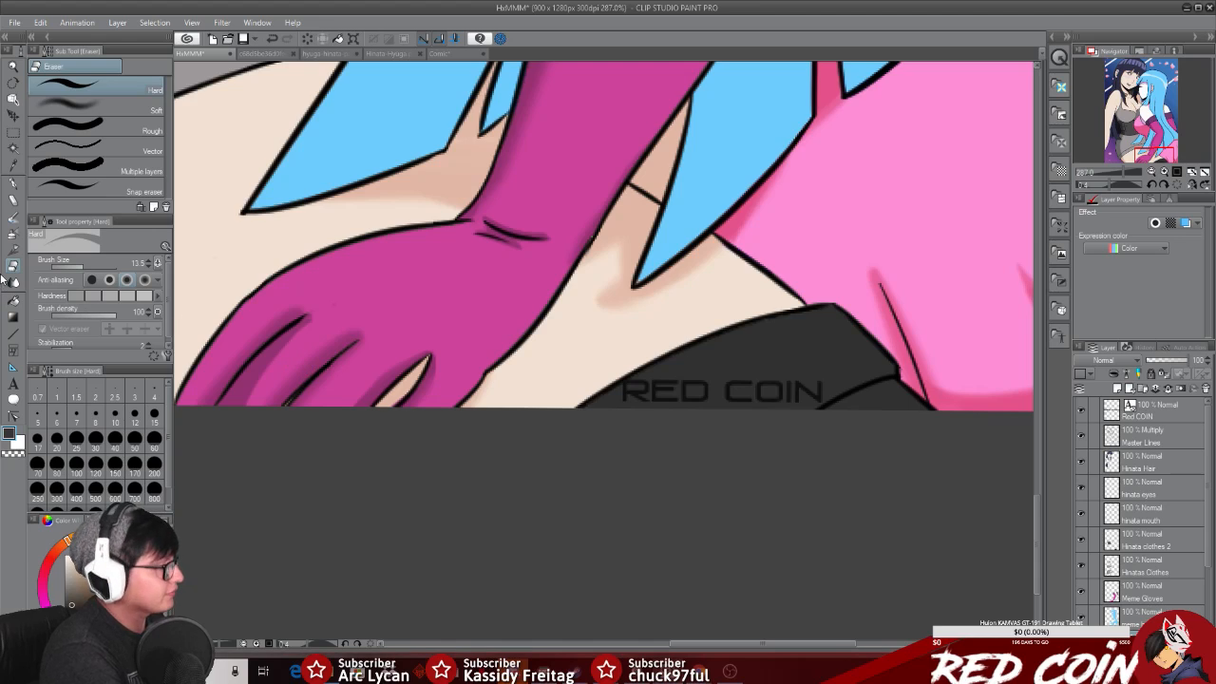
Step: Shrink the RED COIN text to size 2.1 and place it in the stocking's lower-left corner at the canvas edge
{"action": "left_click", "coordinate": [13, 383]}
{"action": "double_click", "coordinate": [765, 391]}
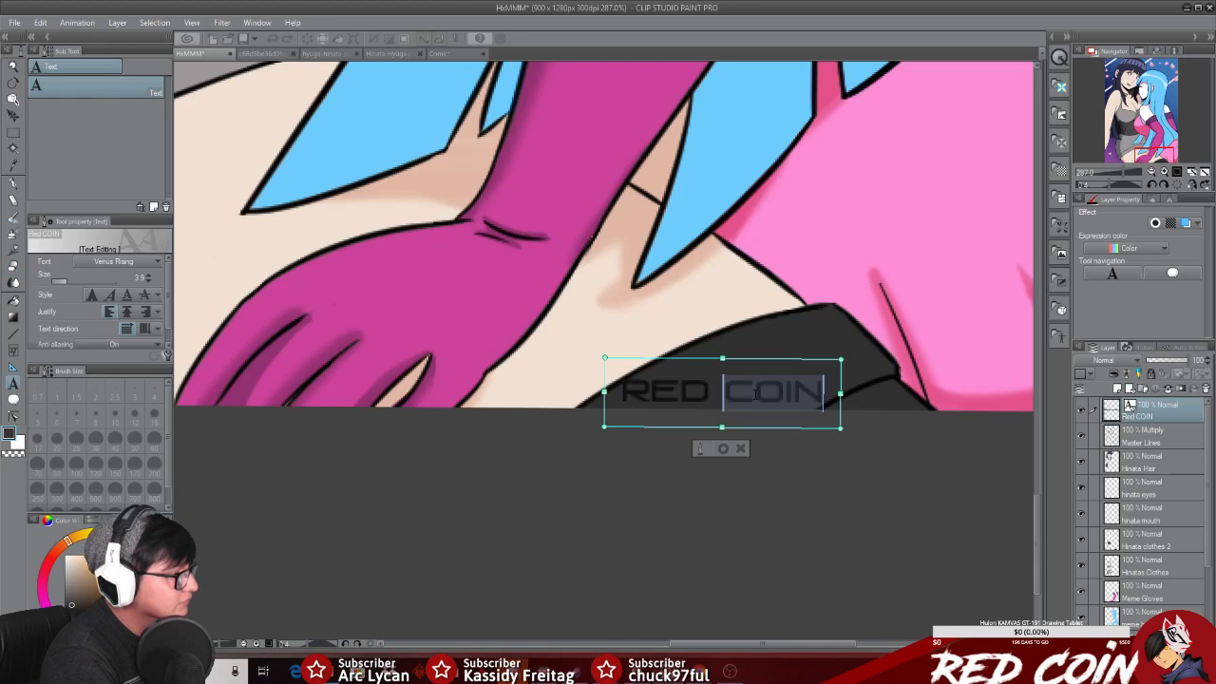
{"action": "left_click_drag", "start_coordinate": [827, 366], "coordinate": [682, 381]}
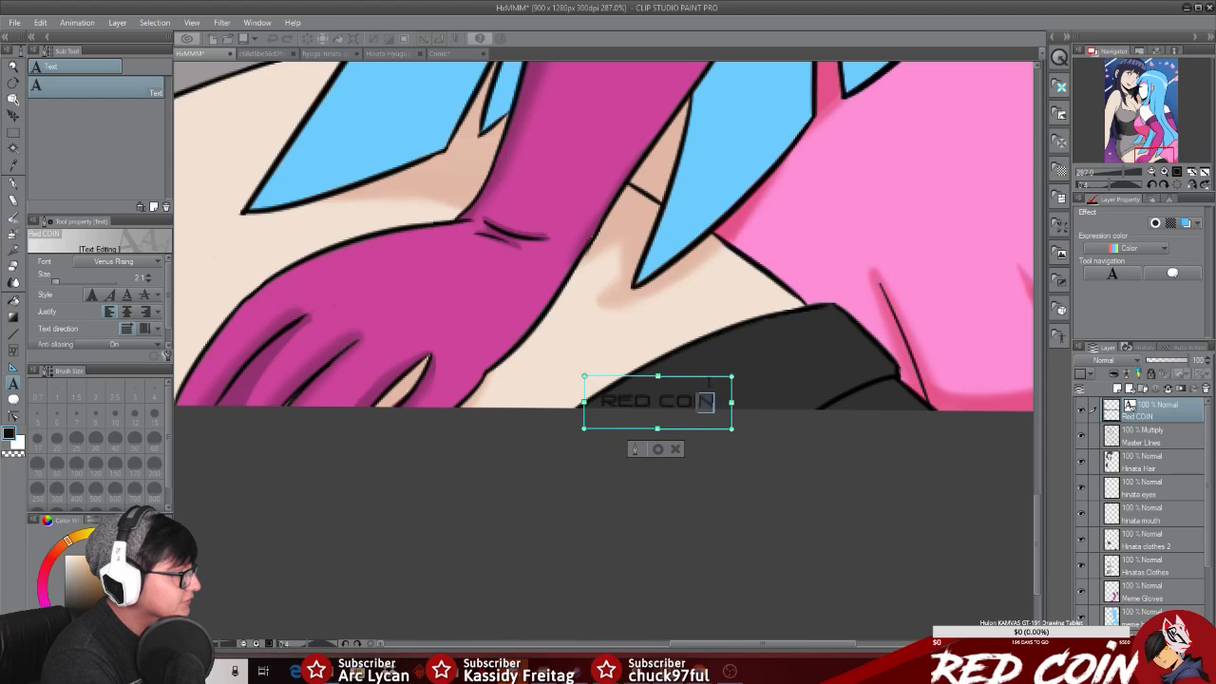
{"action": "left_click", "coordinate": [660, 451]}
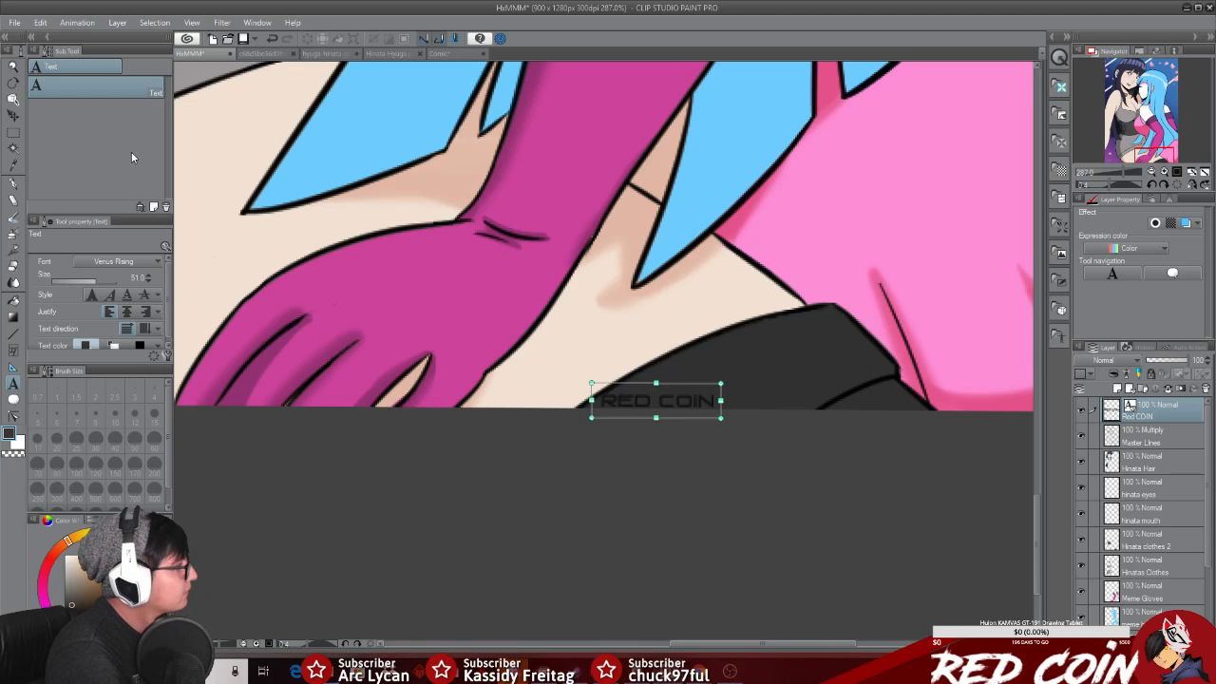
Step: Paint over the light gaps along the dark-haired character's lower hair outlines with the G-pen on the Hinata Hair layer
{"action": "left_click", "coordinate": [12, 67]}
{"action": "left_click_drag", "start_coordinate": [575, 325], "coordinate": [528, 329]}
{"action": "left_click_drag", "start_coordinate": [1036, 420], "coordinate": [995, 294]}
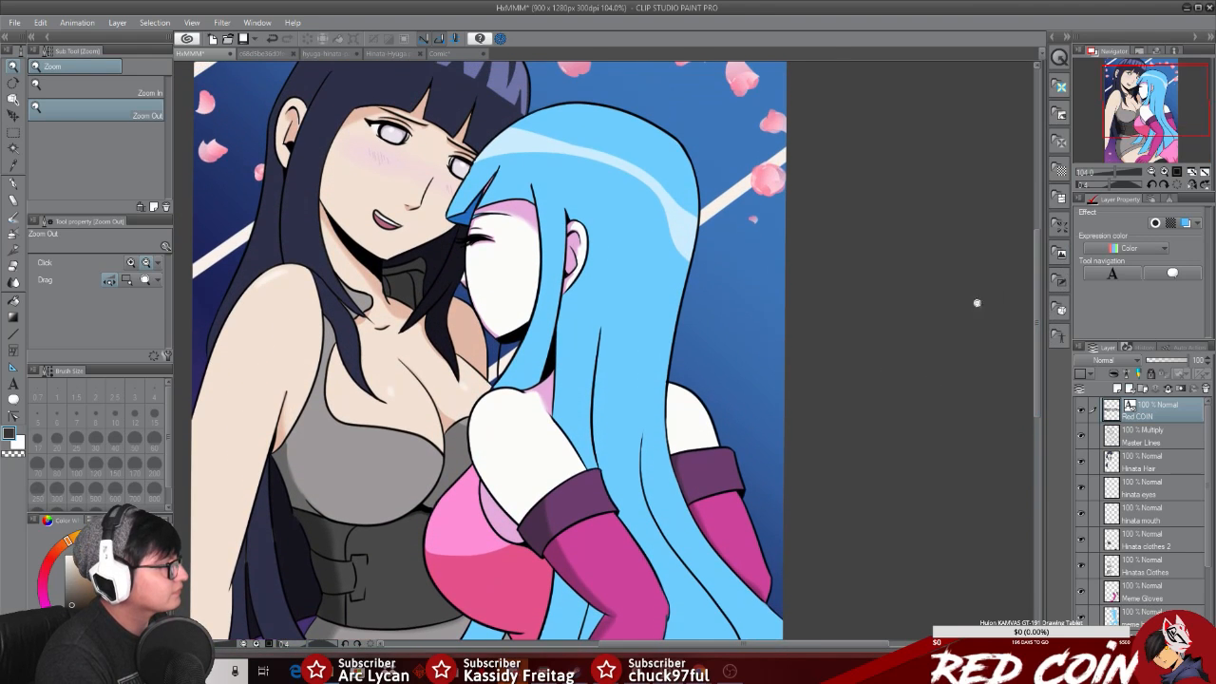
{"action": "left_click_drag", "start_coordinate": [677, 451], "coordinate": [664, 461]}
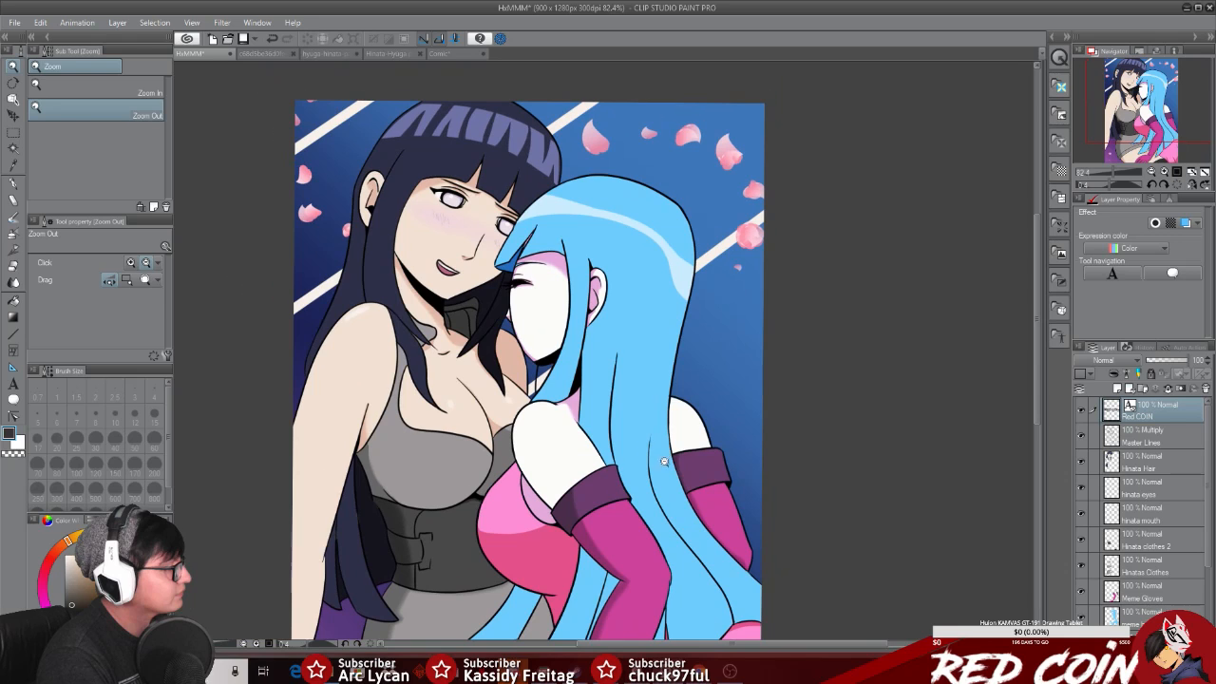
{"action": "left_click_drag", "start_coordinate": [376, 554], "coordinate": [425, 513]}
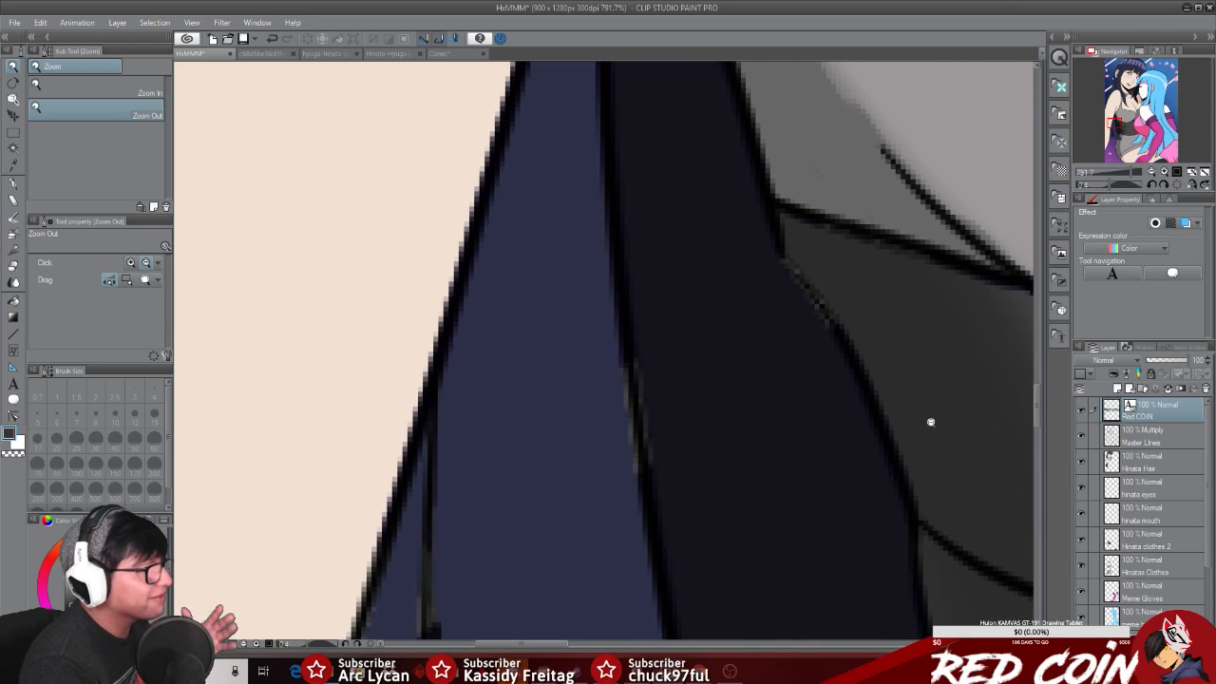
{"action": "left_click", "coordinate": [1140, 463]}
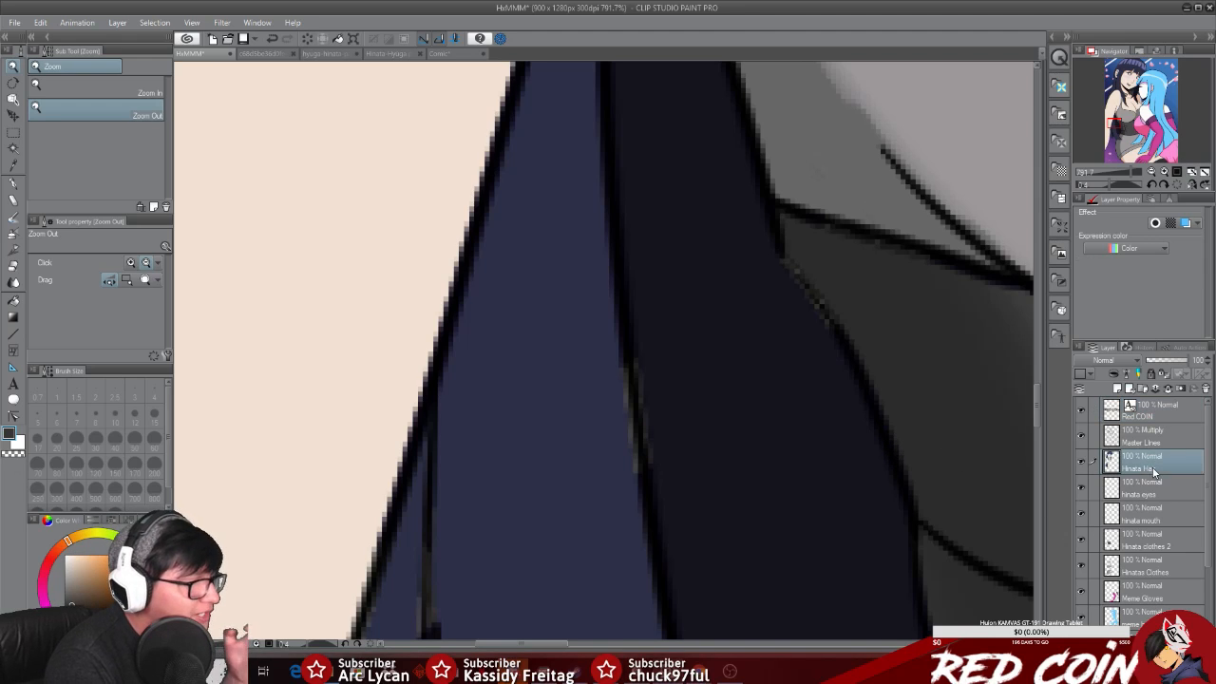
{"action": "left_click", "coordinate": [14, 183]}
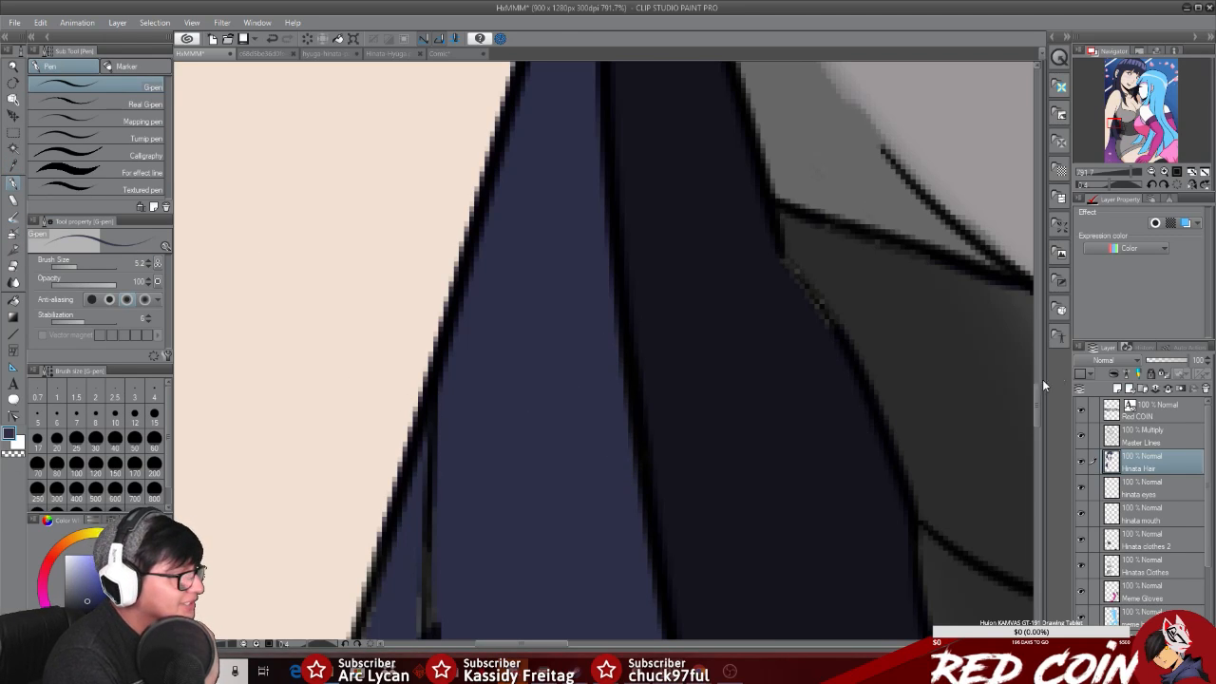
{"action": "left_click_drag", "start_coordinate": [1035, 407], "coordinate": [1038, 428]}
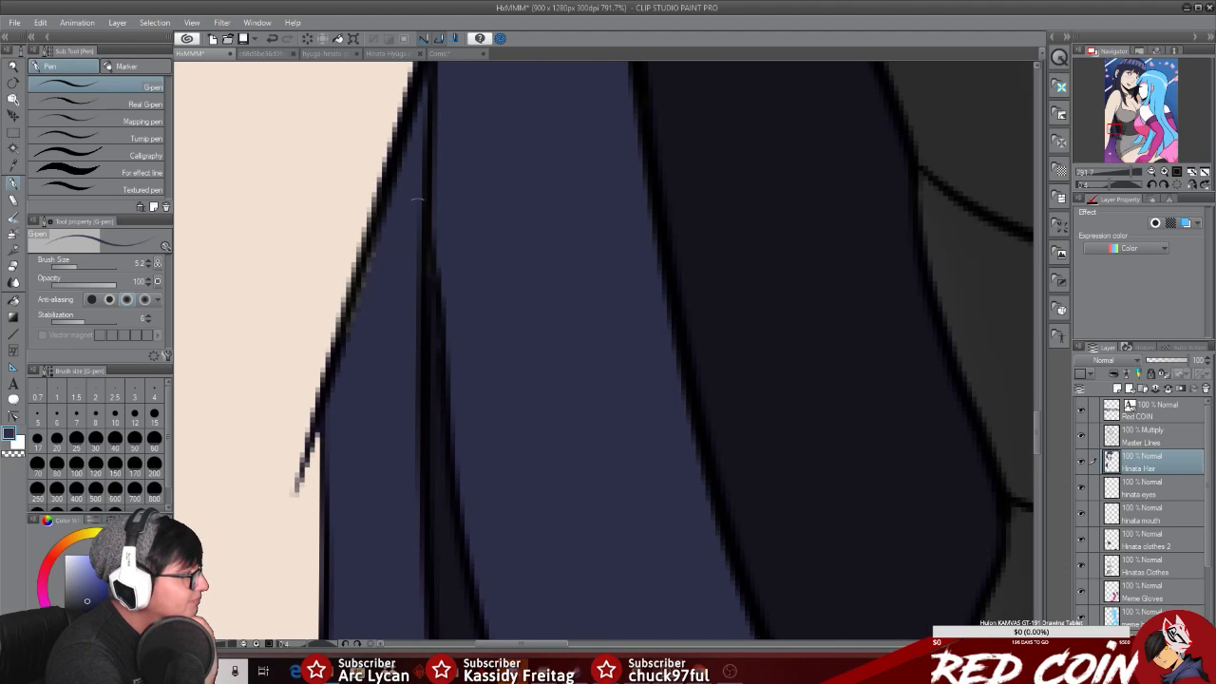
{"action": "left_click_drag", "start_coordinate": [353, 278], "coordinate": [332, 343]}
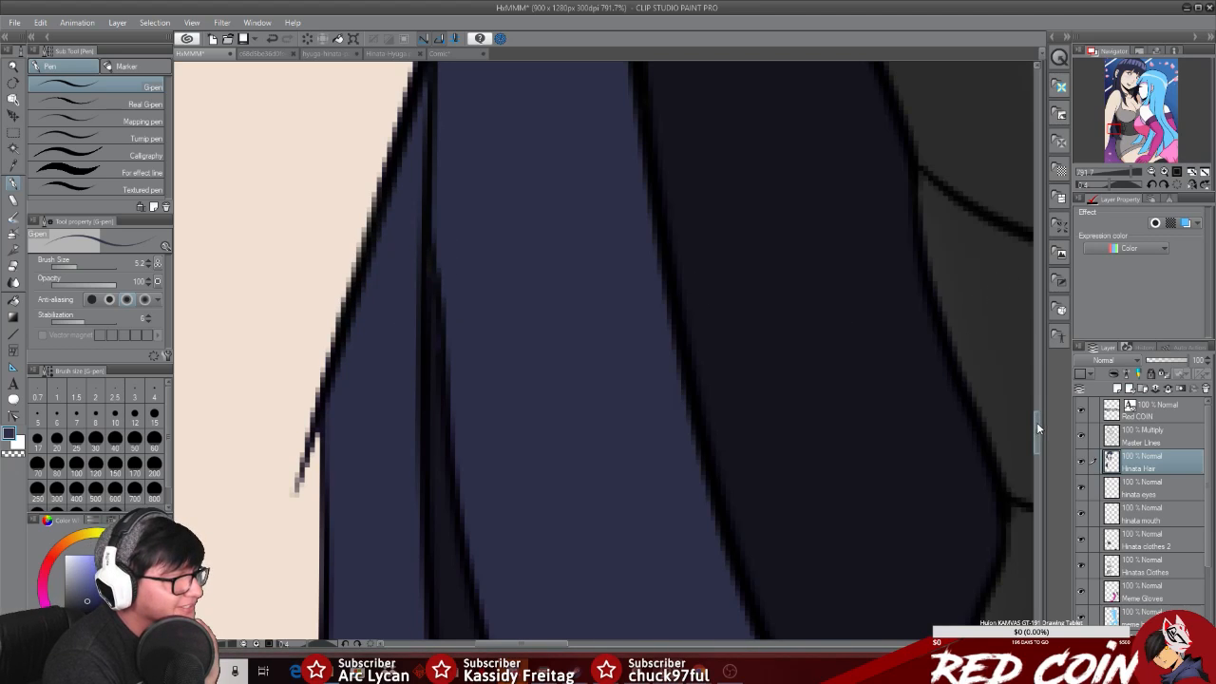
Step: Cover the light gap where the shaded hair meets the black corset, replacing the lighter navy stroke with the dark hair shade
{"action": "left_click_drag", "start_coordinate": [1039, 430], "coordinate": [1041, 399]}
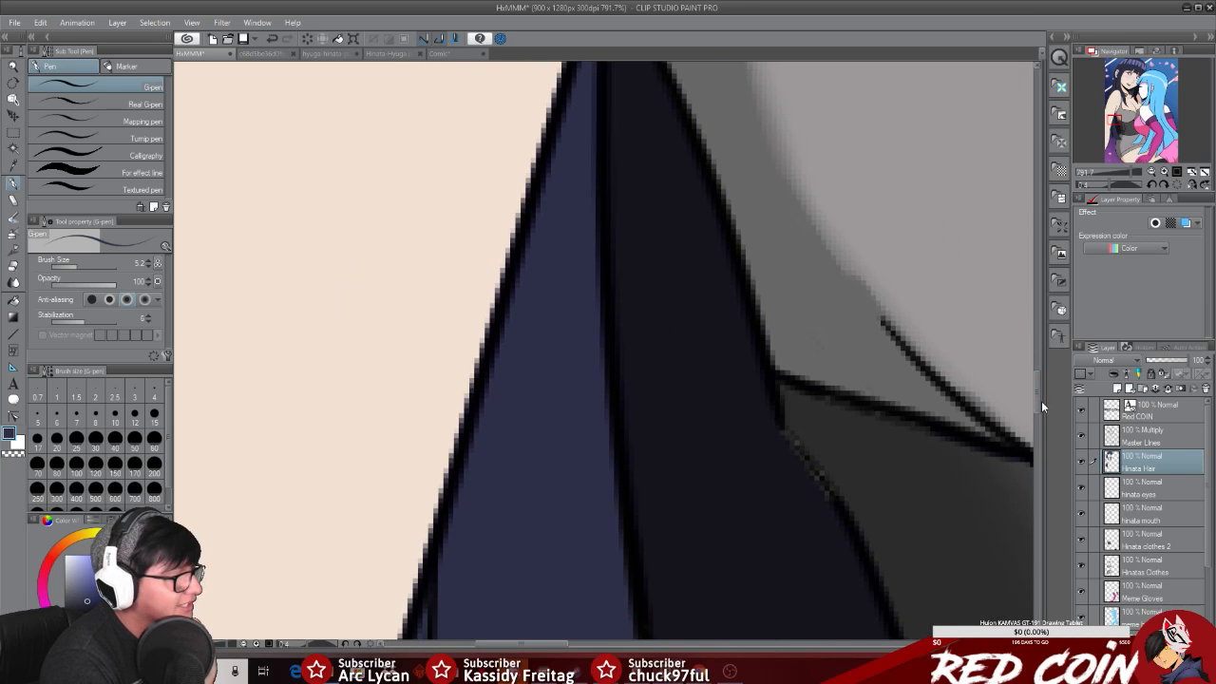
{"action": "left_click_drag", "start_coordinate": [781, 446], "coordinate": [827, 503]}
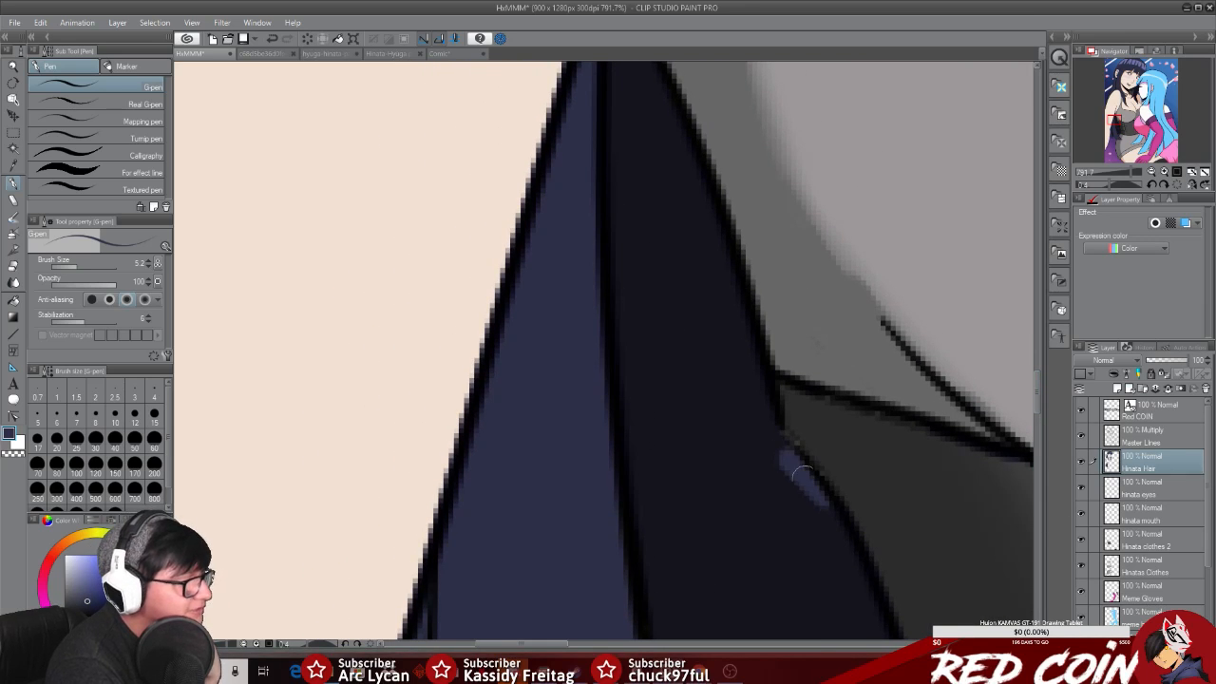
{"action": "key", "text": "ctrl+z"}
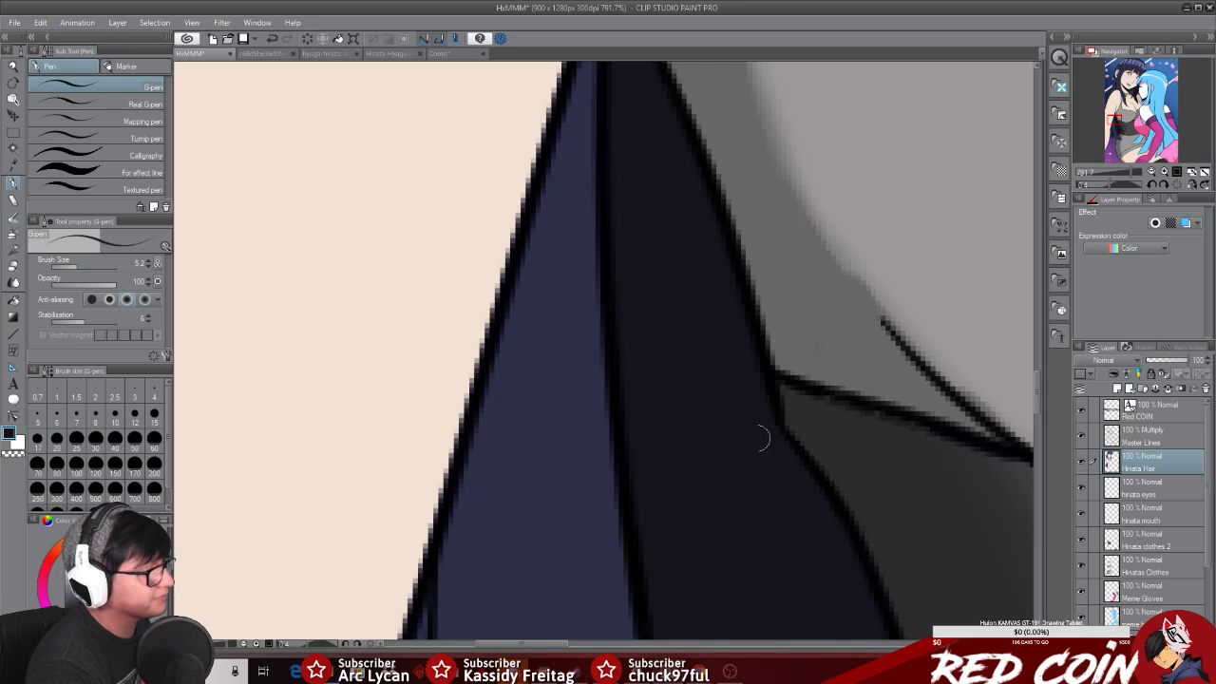
Step: Paint over the stray purple pixels near the tip of the lower hair strand with the G-pen
{"action": "left_click", "coordinate": [14, 67]}
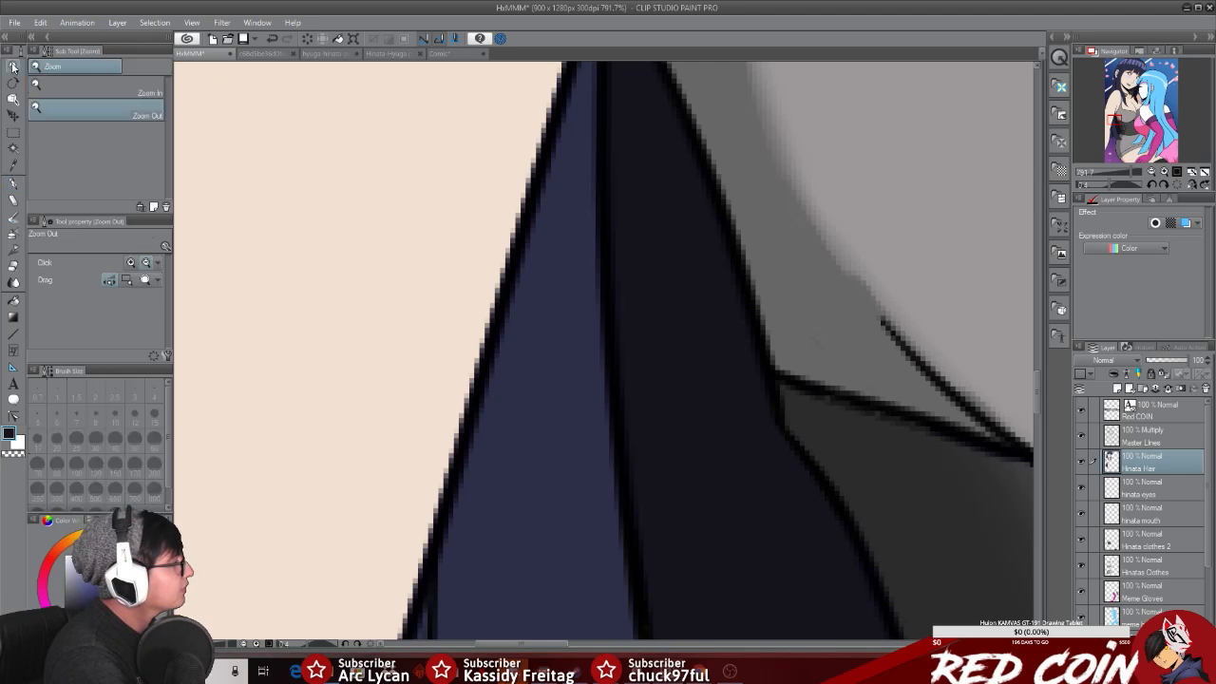
{"action": "left_click", "coordinate": [763, 396]}
{"action": "left_click", "coordinate": [845, 445]}
{"action": "left_click", "coordinate": [837, 427]}
{"action": "scroll", "coordinate": [737, 218], "scroll_direction": "up", "scroll_amount": 5}
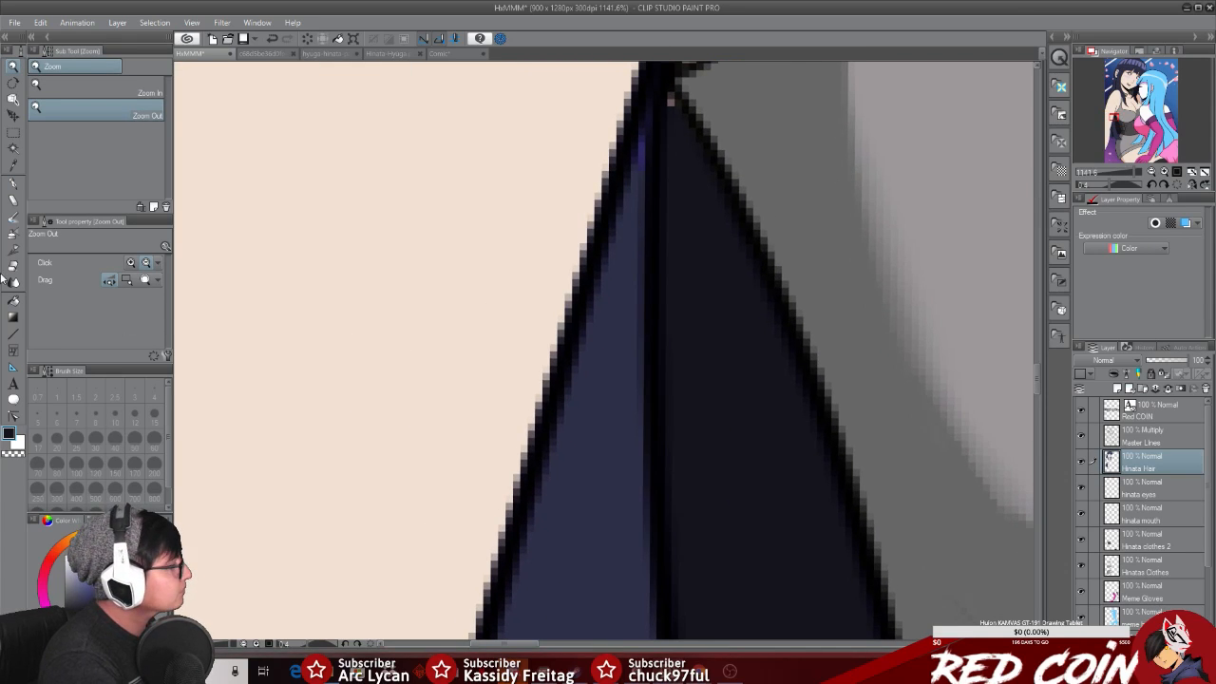
{"action": "left_click", "coordinate": [14, 185]}
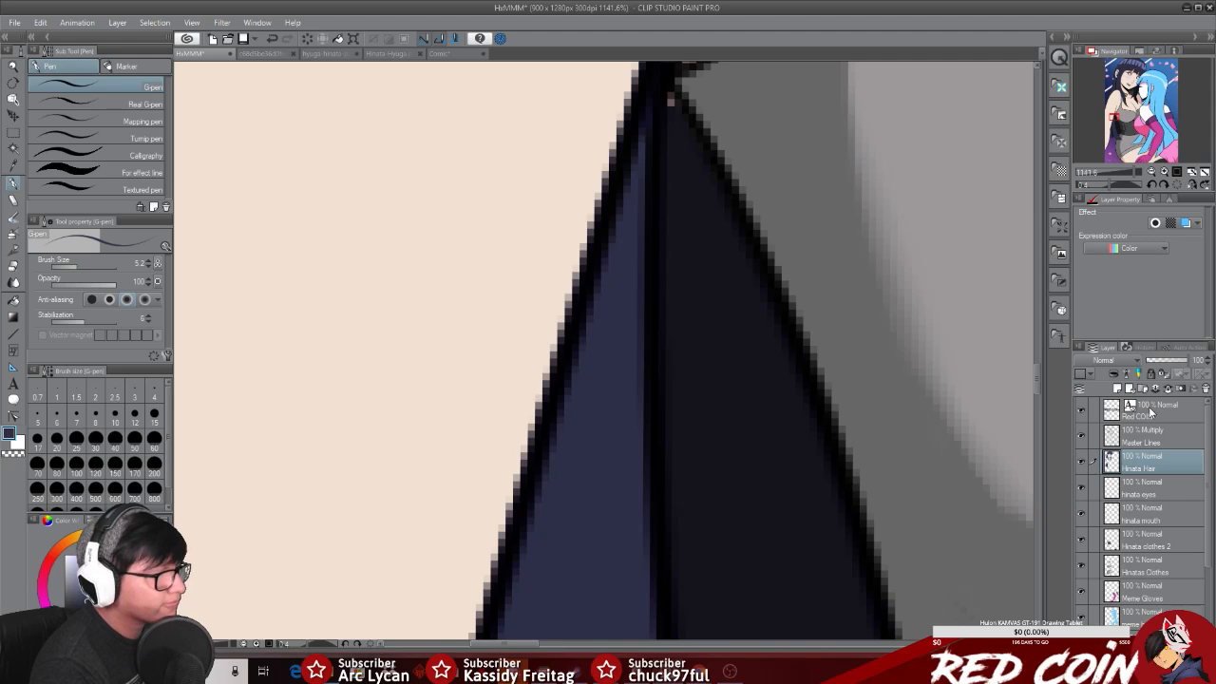
Step: Merge the Hinata Hair layer down through the colour layers beneath it into the Hinata skin layer
{"action": "left_click", "coordinate": [1157, 439]}
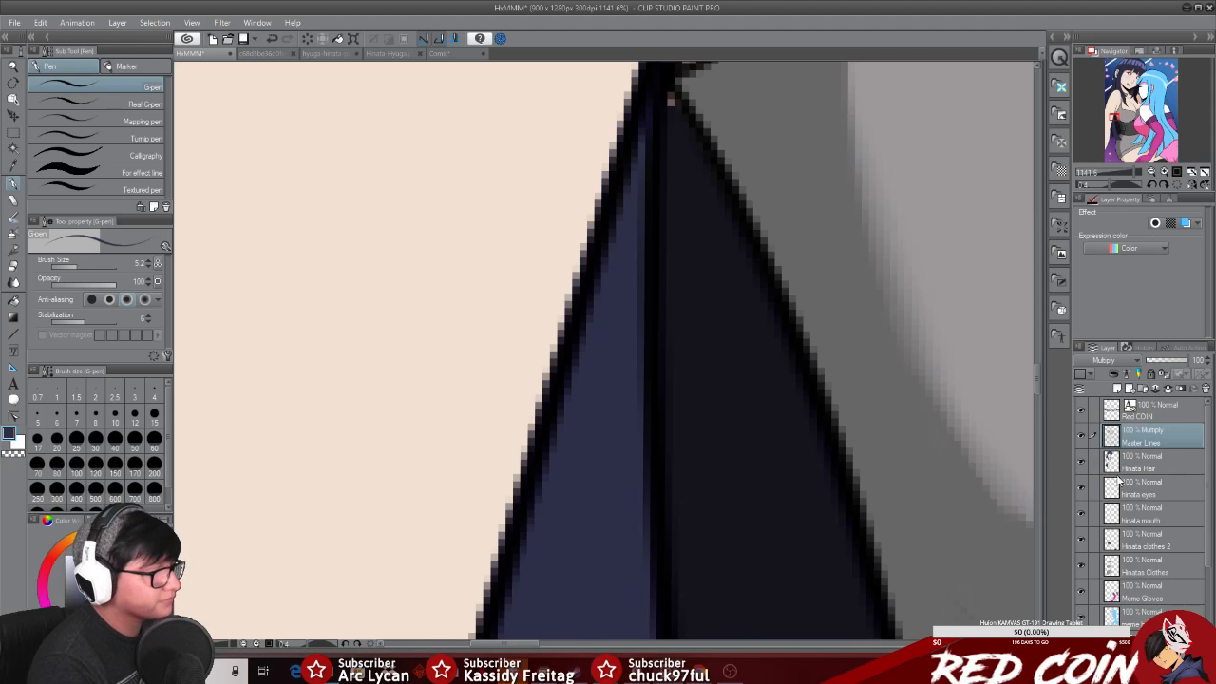
{"action": "left_click", "coordinate": [1157, 463]}
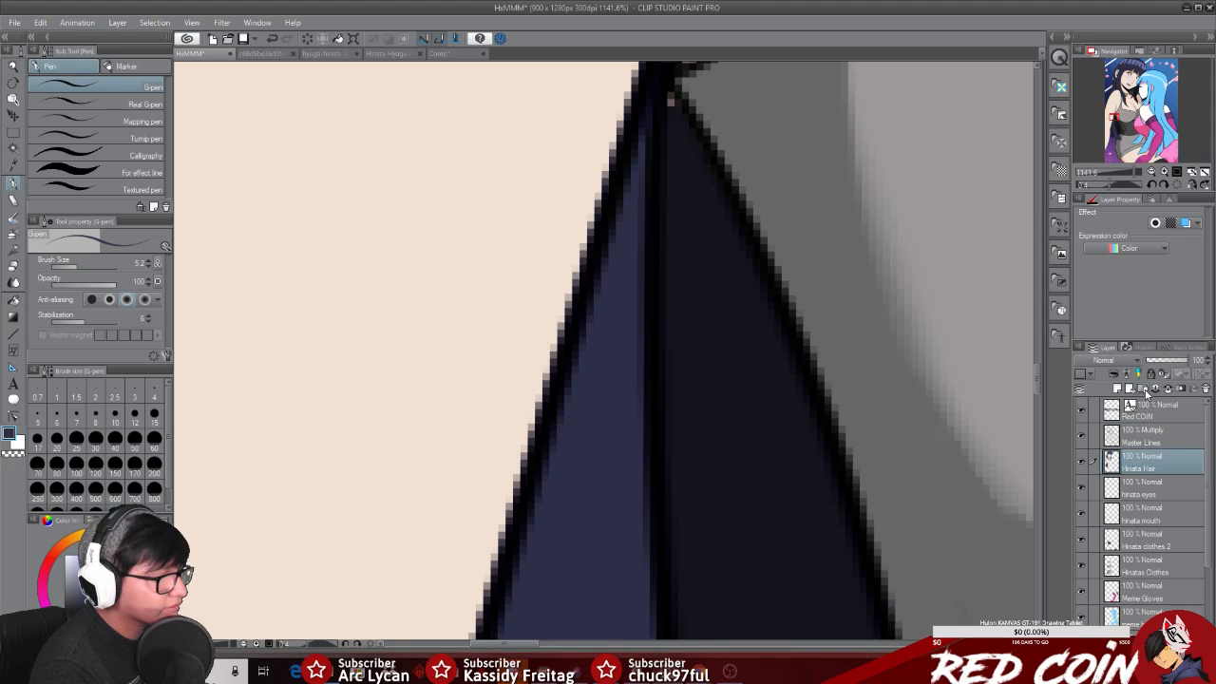
{"action": "left_click", "coordinate": [1167, 389]}
{"action": "left_click", "coordinate": [1168, 390]}
{"action": "left_click", "coordinate": [1167, 390]}
{"action": "left_click", "coordinate": [1168, 390]}
{"action": "left_click", "coordinate": [1167, 390]}
{"action": "left_click", "coordinate": [1168, 389]}
{"action": "left_click", "coordinate": [1167, 390]}
{"action": "left_click", "coordinate": [1168, 390]}
{"action": "left_click", "coordinate": [1167, 390]}
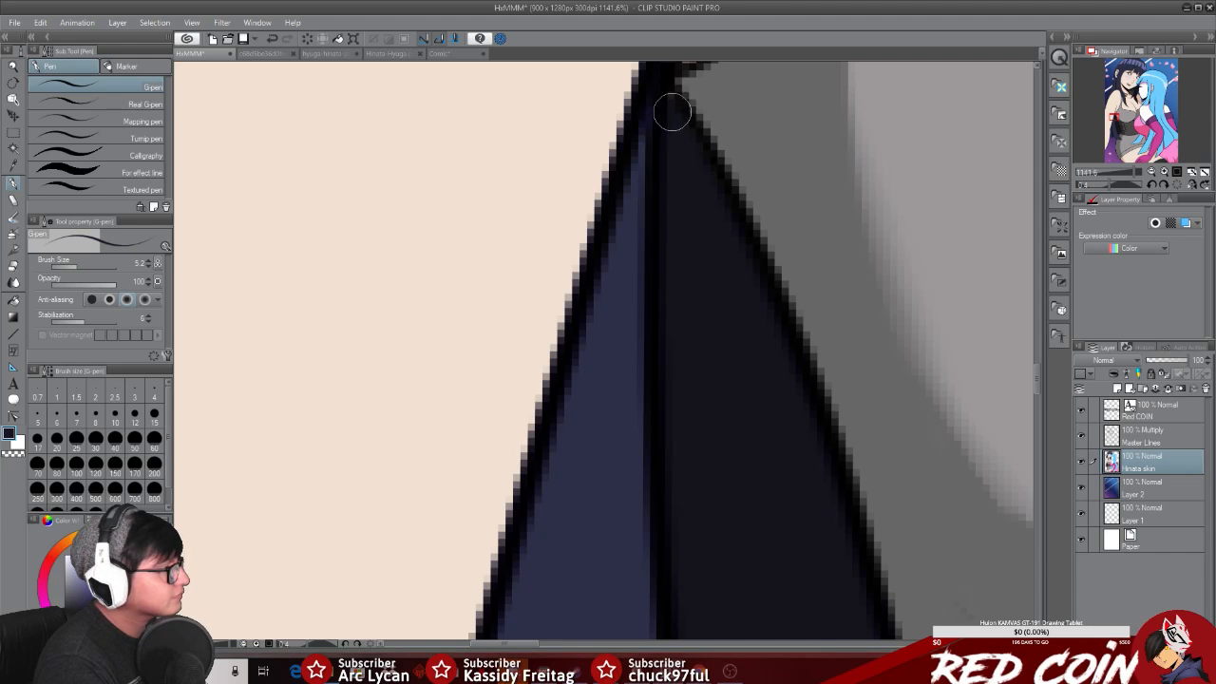
{"action": "left_click_drag", "start_coordinate": [1037, 379], "coordinate": [1038, 363]}
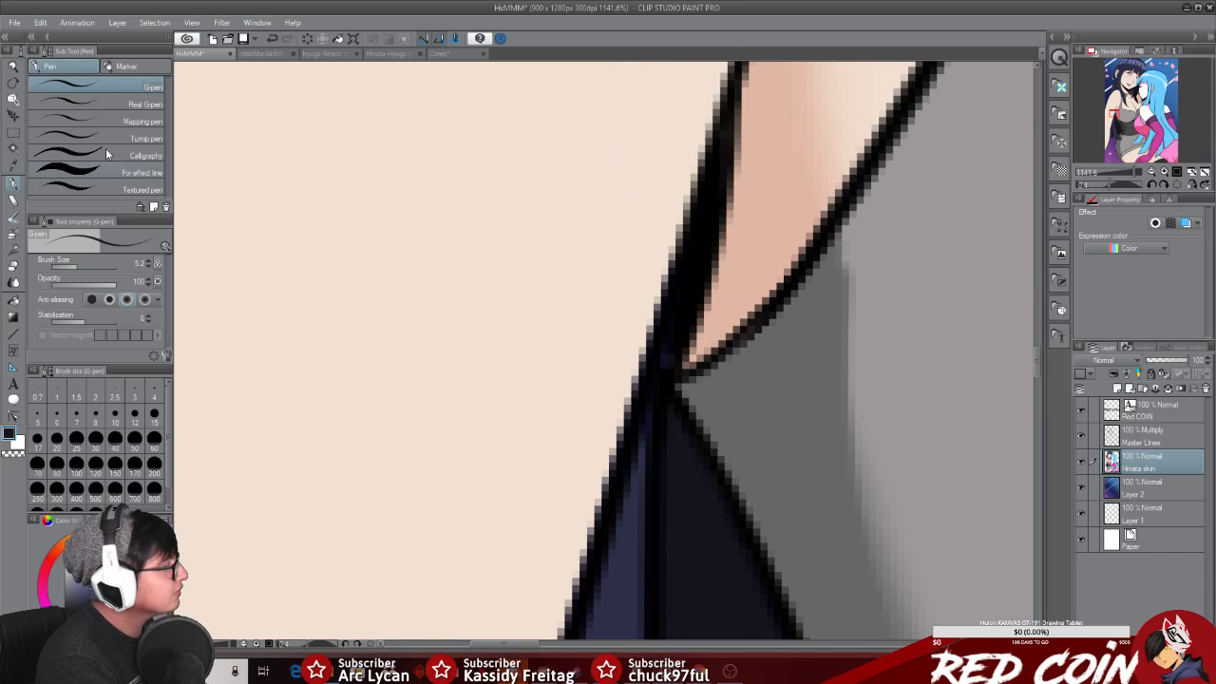
{"action": "key", "text": "alt+space"}
{"action": "left_click_drag", "start_coordinate": [902, 449], "coordinate": [795, 459]}
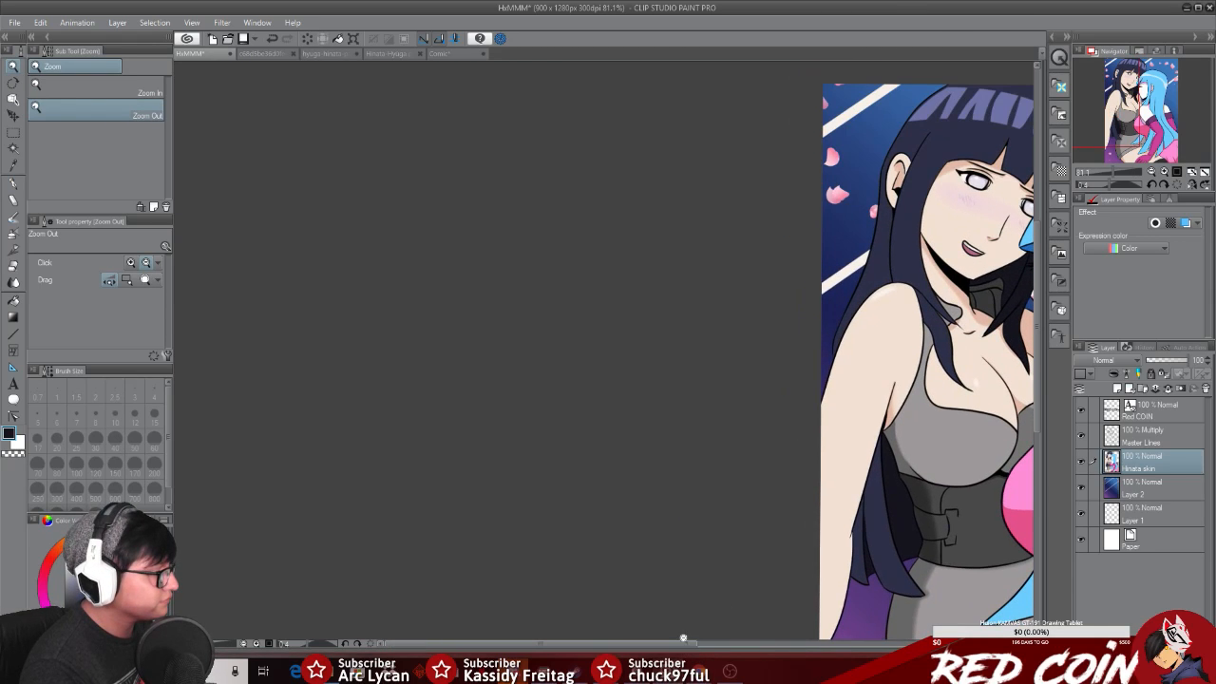
Step: Inspect the skirt, the pink outfit and the lower and outer edges of the illustration for remaining colour gaps
{"action": "left_click_drag", "start_coordinate": [683, 636], "coordinate": [735, 619]}
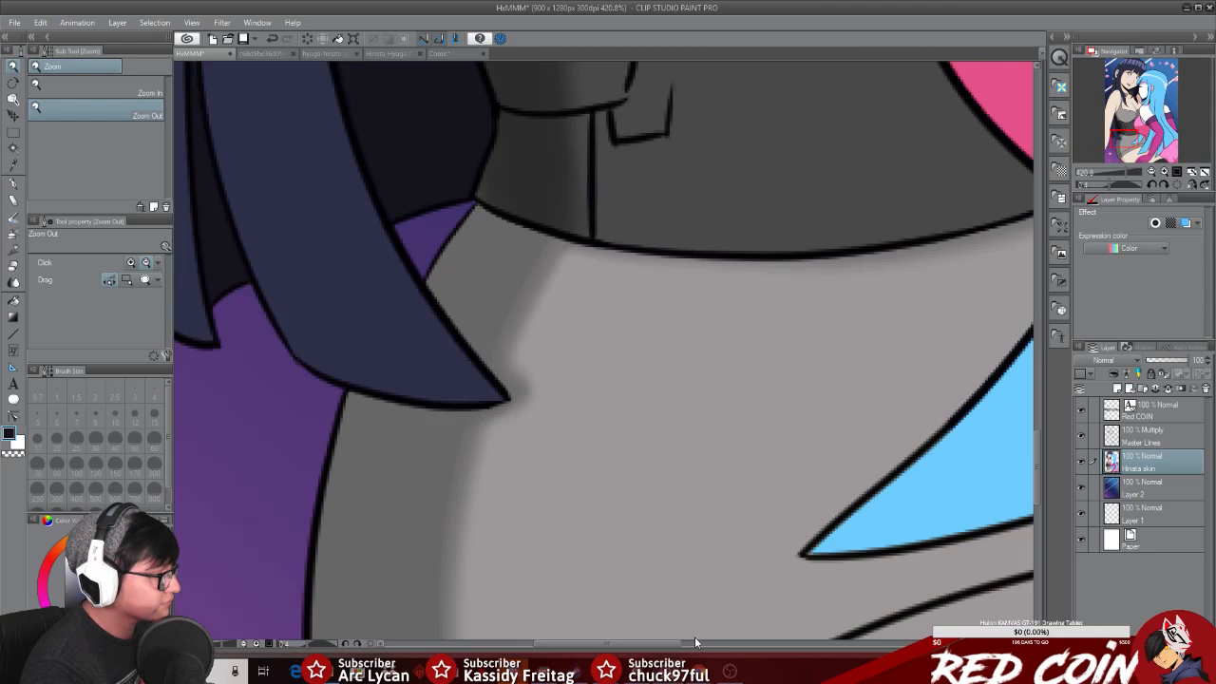
{"action": "left_click_drag", "start_coordinate": [618, 638], "coordinate": [704, 633]}
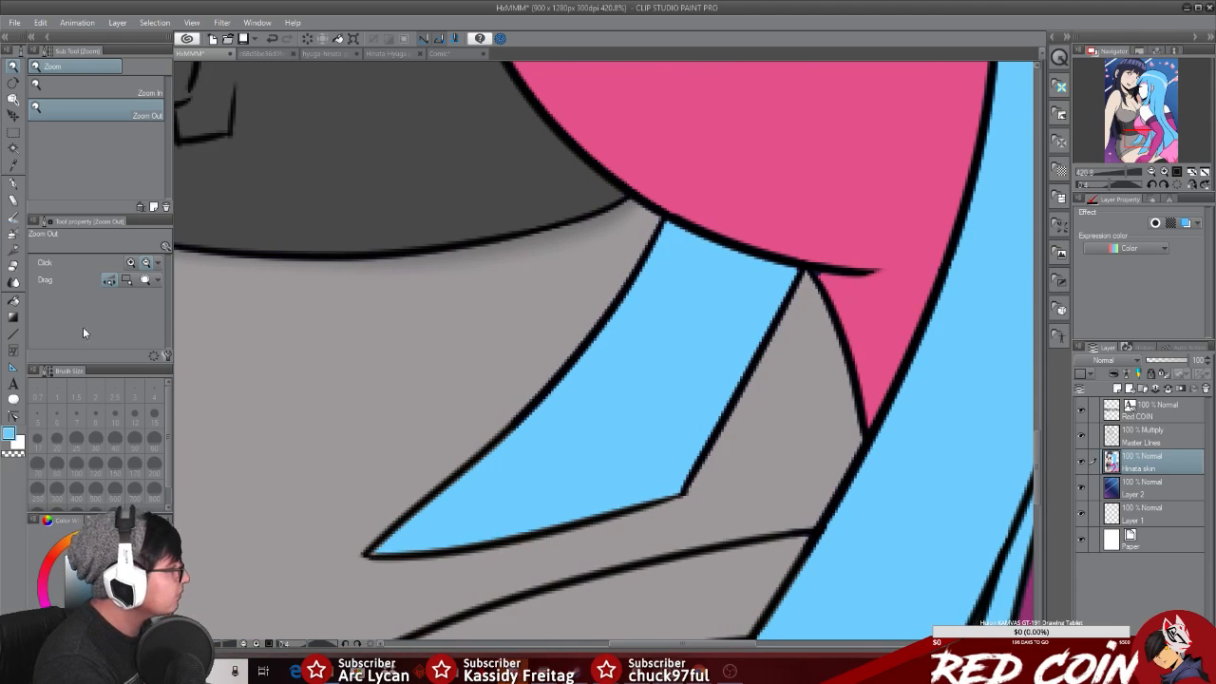
{"action": "left_click", "coordinate": [13, 183]}
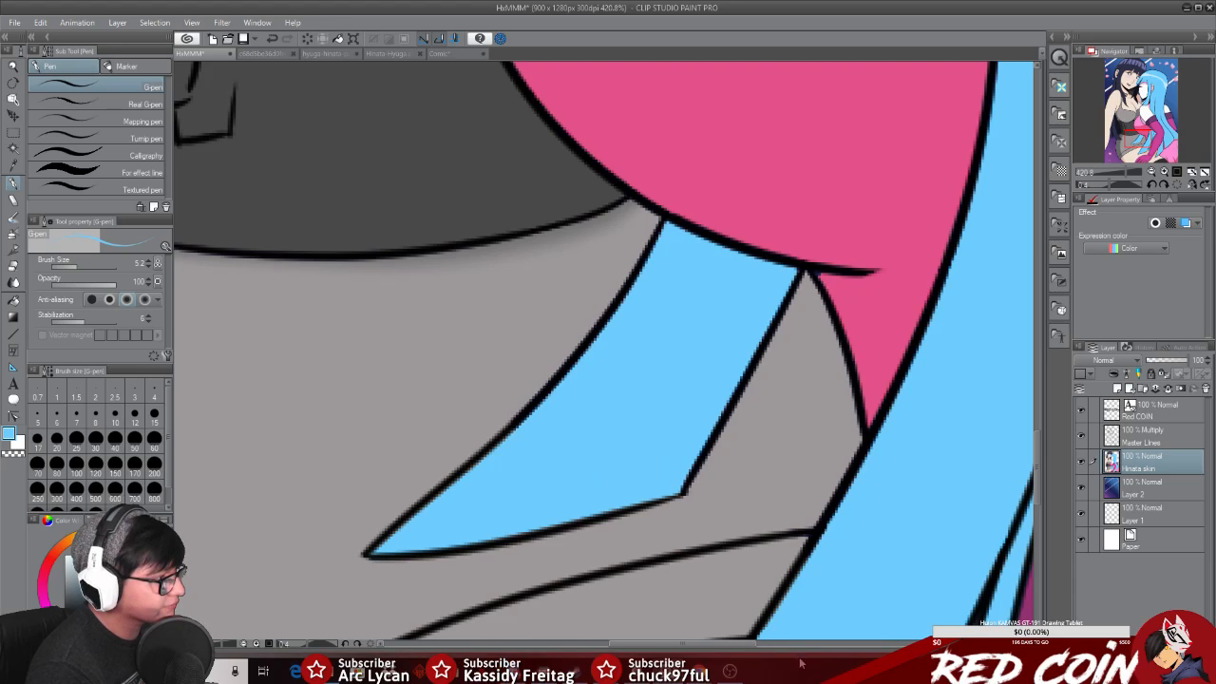
{"action": "left_click", "coordinate": [866, 294], "text": "alt"}
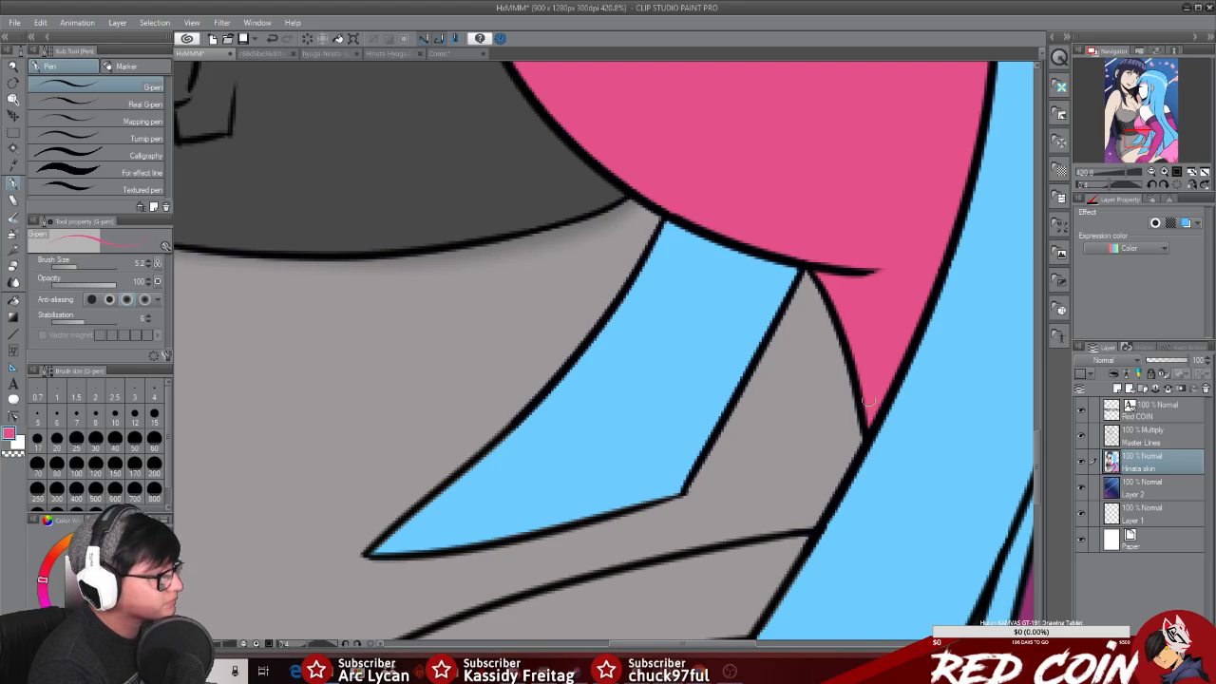
{"action": "left_click_drag", "start_coordinate": [749, 641], "coordinate": [826, 640]}
{"action": "left_click_drag", "start_coordinate": [1036, 453], "coordinate": [1055, 537]}
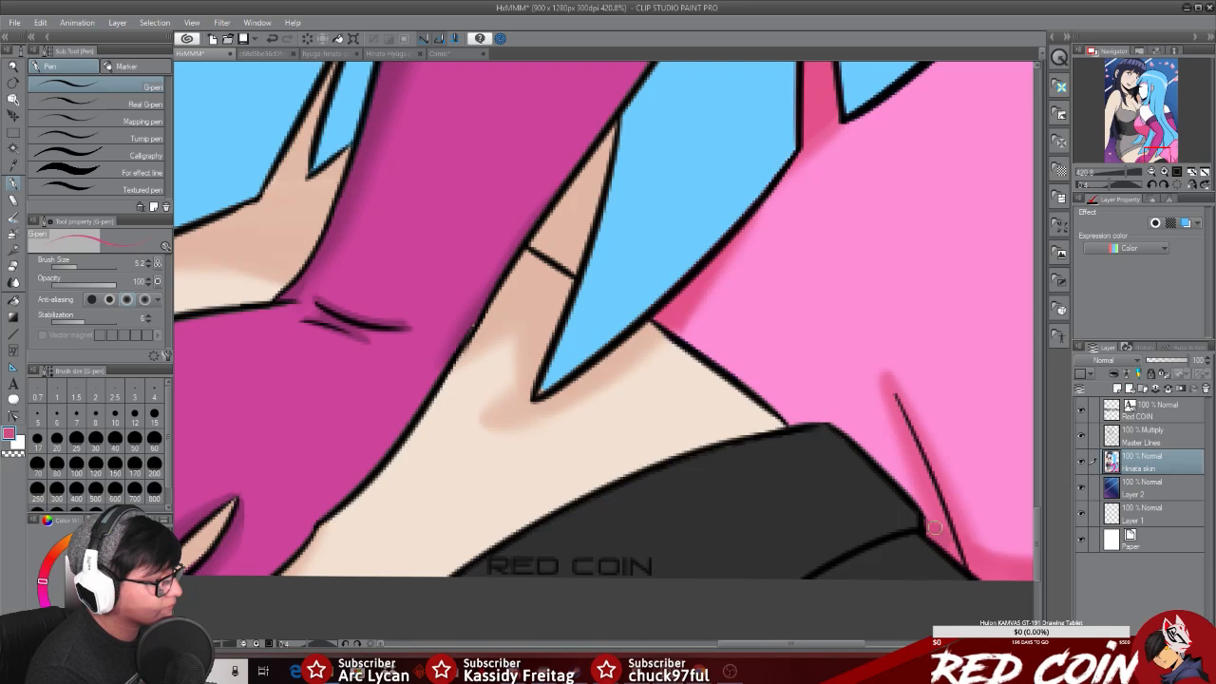
{"action": "left_click_drag", "start_coordinate": [789, 645], "coordinate": [870, 644]}
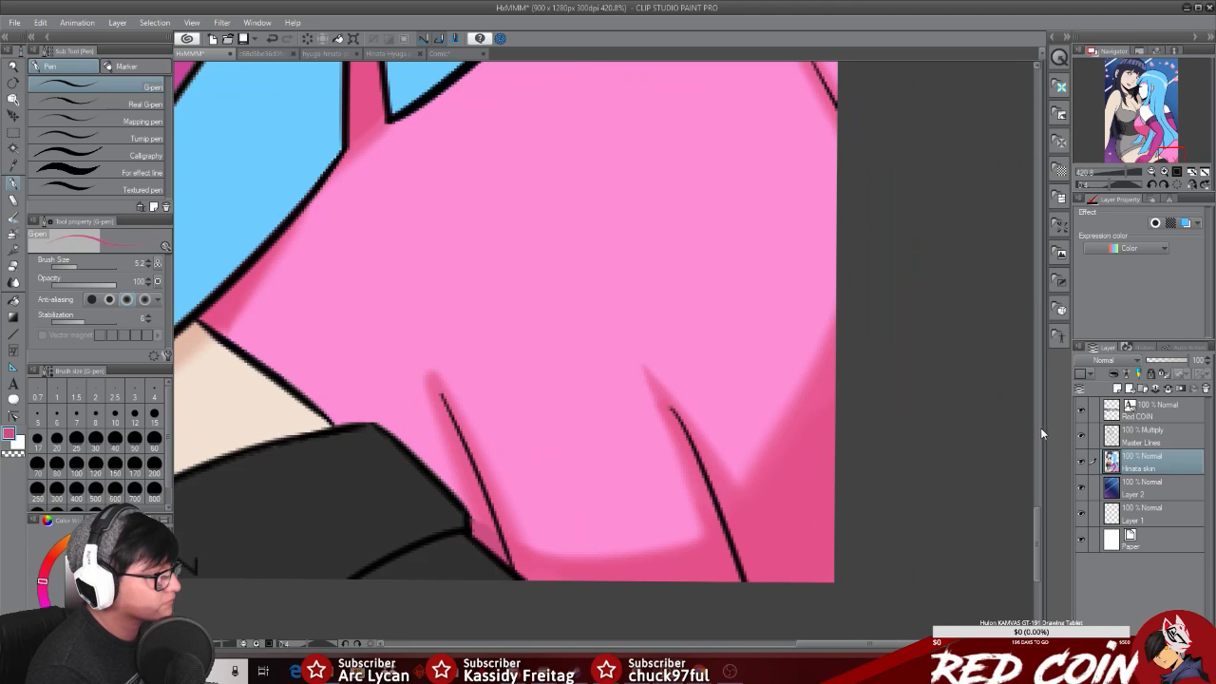
{"action": "left_click_drag", "start_coordinate": [1039, 517], "coordinate": [1013, 211]}
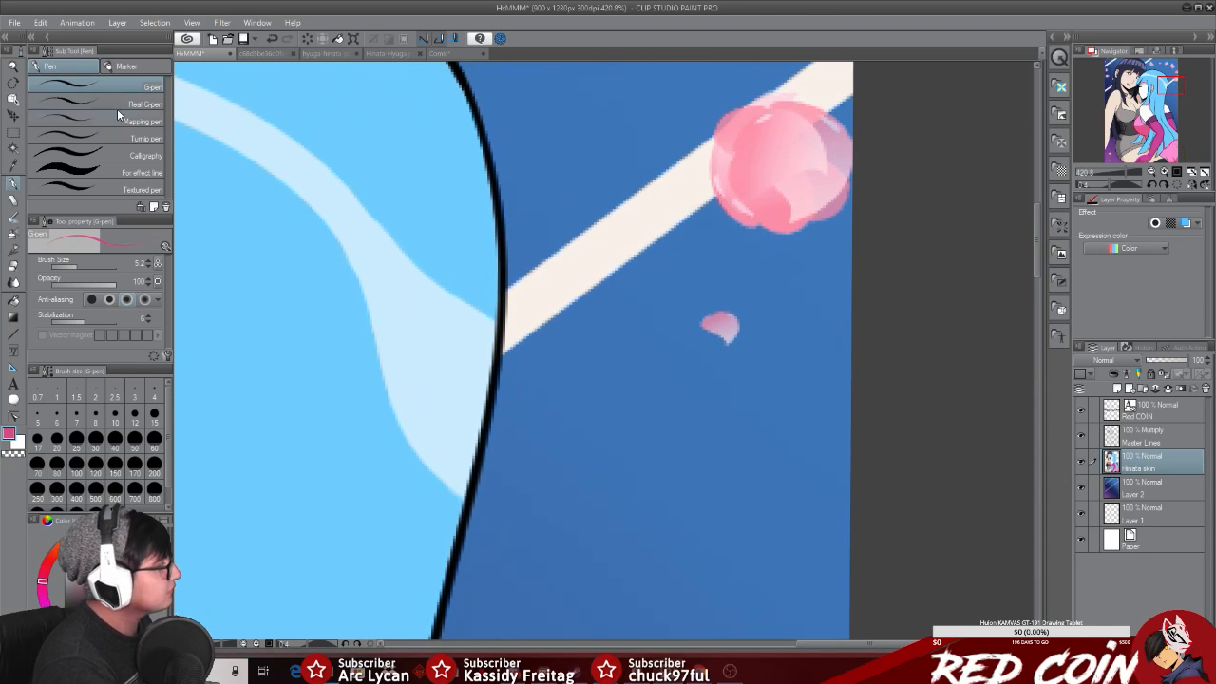
Step: Sample the dark shaded hair colour and paint over the blue background gap beside the dark-haired character's neck with the G-pen
{"action": "left_click", "coordinate": [14, 65]}
{"action": "left_click_drag", "start_coordinate": [574, 386], "coordinate": [540, 449]}
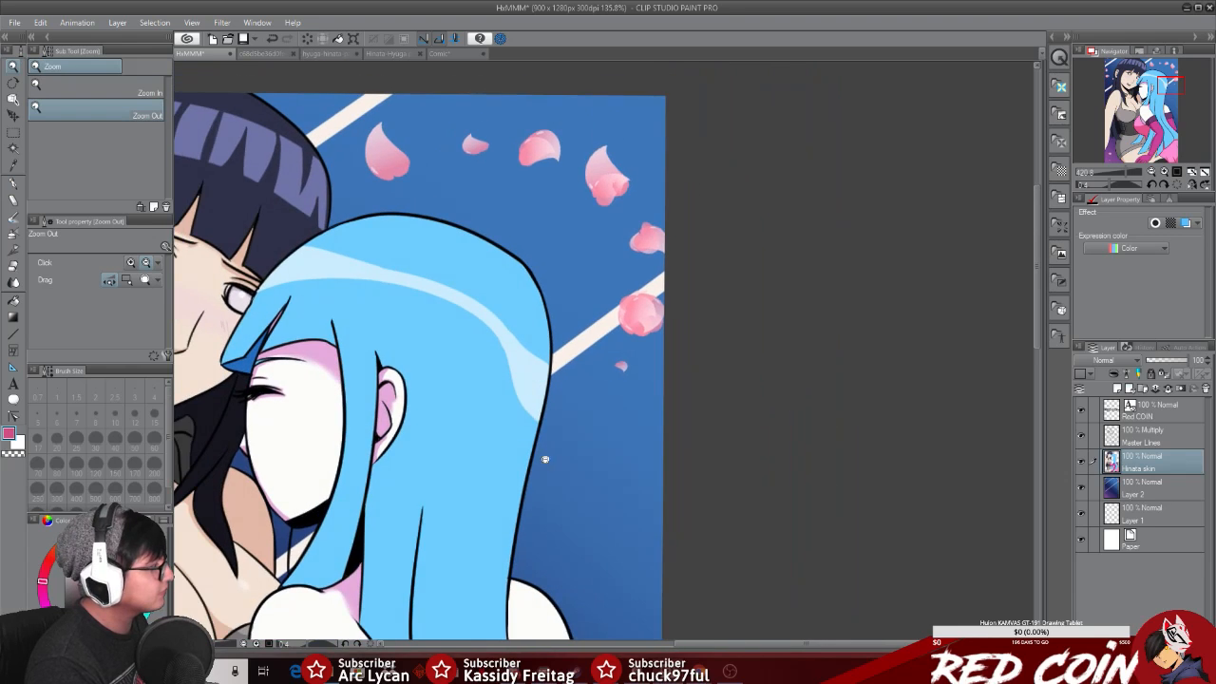
{"action": "left_click_drag", "start_coordinate": [773, 644], "coordinate": [667, 644]}
{"action": "left_click_drag", "start_coordinate": [593, 576], "coordinate": [635, 575]}
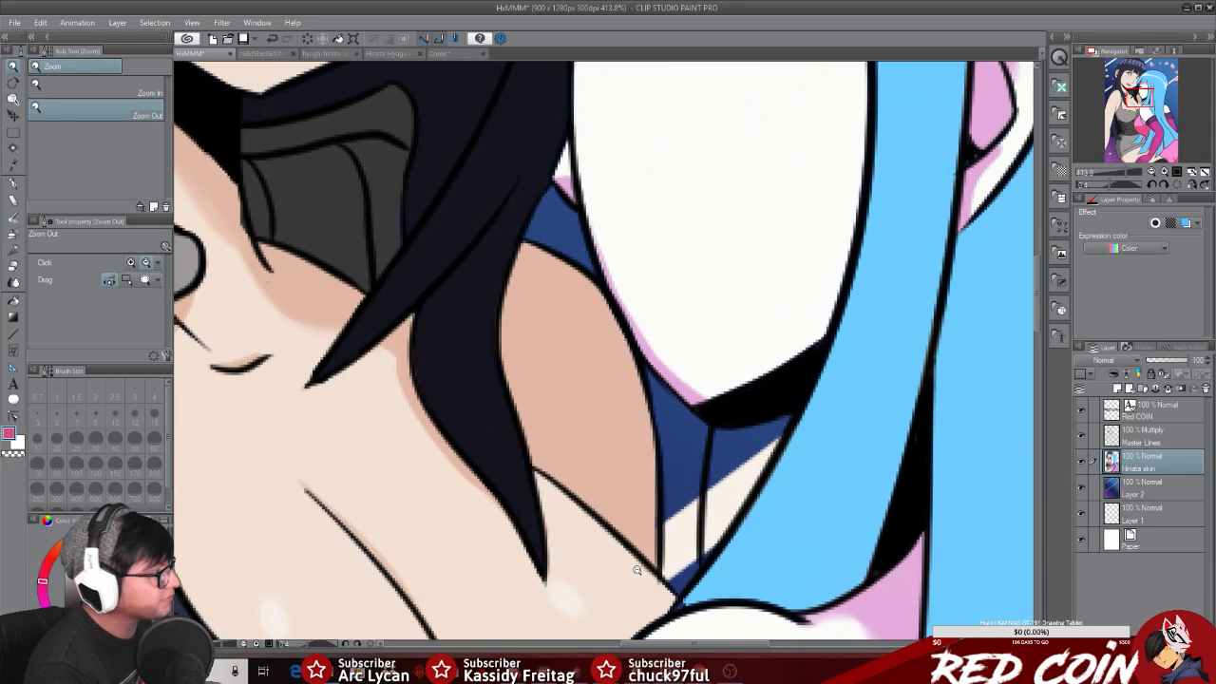
{"action": "left_click", "coordinate": [15, 166]}
{"action": "left_click", "coordinate": [532, 207]}
{"action": "left_click", "coordinate": [21, 185]}
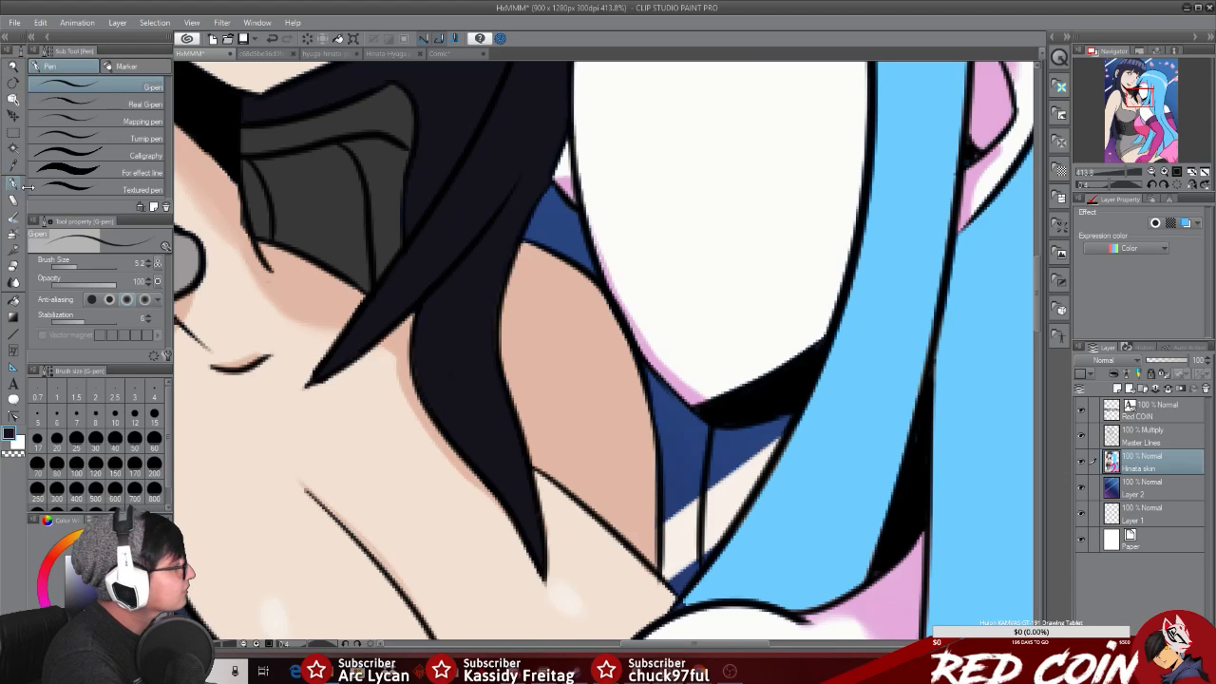
{"action": "mouse_move", "coordinate": [559, 236]}
{"action": "left_mouse_down"}
{"action": "mouse_move", "coordinate": [523, 234]}
{"action": "mouse_move", "coordinate": [544, 222]}
{"action": "mouse_move", "coordinate": [544, 200]}
{"action": "mouse_move", "coordinate": [541, 217]}
{"action": "mouse_move", "coordinate": [558, 206]}
{"action": "mouse_move", "coordinate": [587, 268]}
{"action": "mouse_move", "coordinate": [560, 226]}
{"action": "left_mouse_up"}
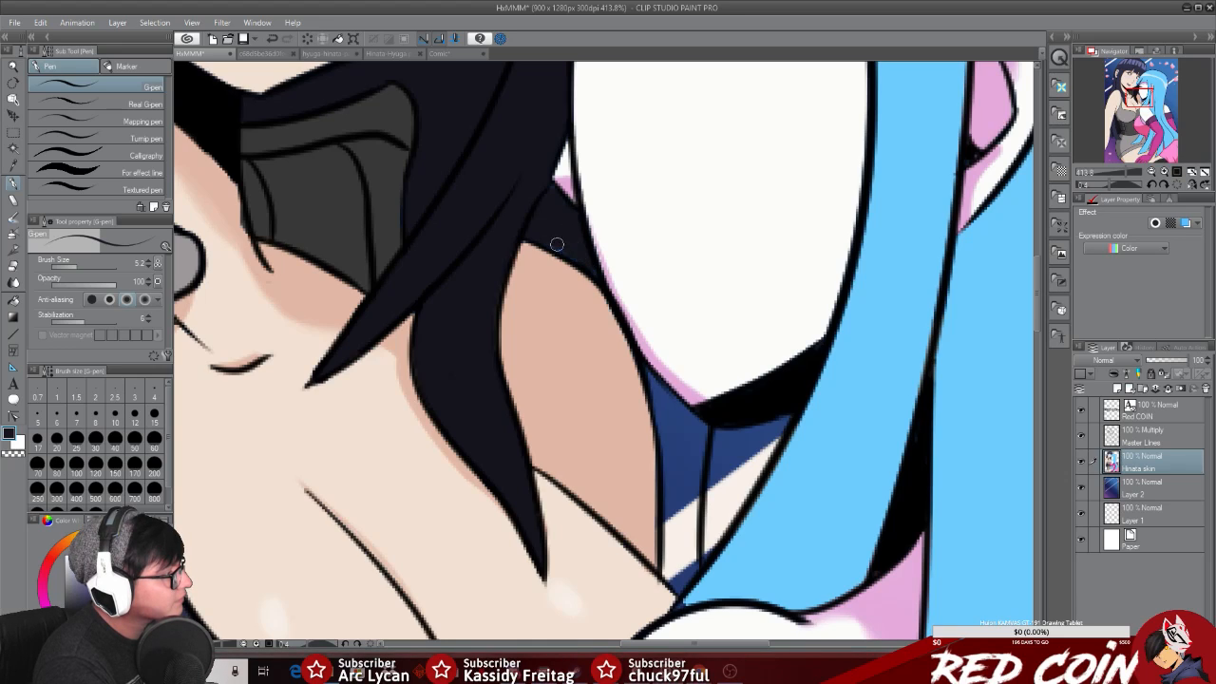
Step: Fill the narrow background gap below the blue-haired character's chin with the same dark hair shade, down to the shoulder
{"action": "mouse_move", "coordinate": [703, 469]}
{"action": "left_mouse_down"}
{"action": "mouse_move", "coordinate": [687, 539]}
{"action": "mouse_move", "coordinate": [690, 472]}
{"action": "mouse_move", "coordinate": [668, 547]}
{"action": "mouse_move", "coordinate": [653, 380]}
{"action": "mouse_move", "coordinate": [678, 416]}
{"action": "mouse_move", "coordinate": [660, 390]}
{"action": "mouse_move", "coordinate": [682, 475]}
{"action": "mouse_move", "coordinate": [689, 420]}
{"action": "left_mouse_up"}
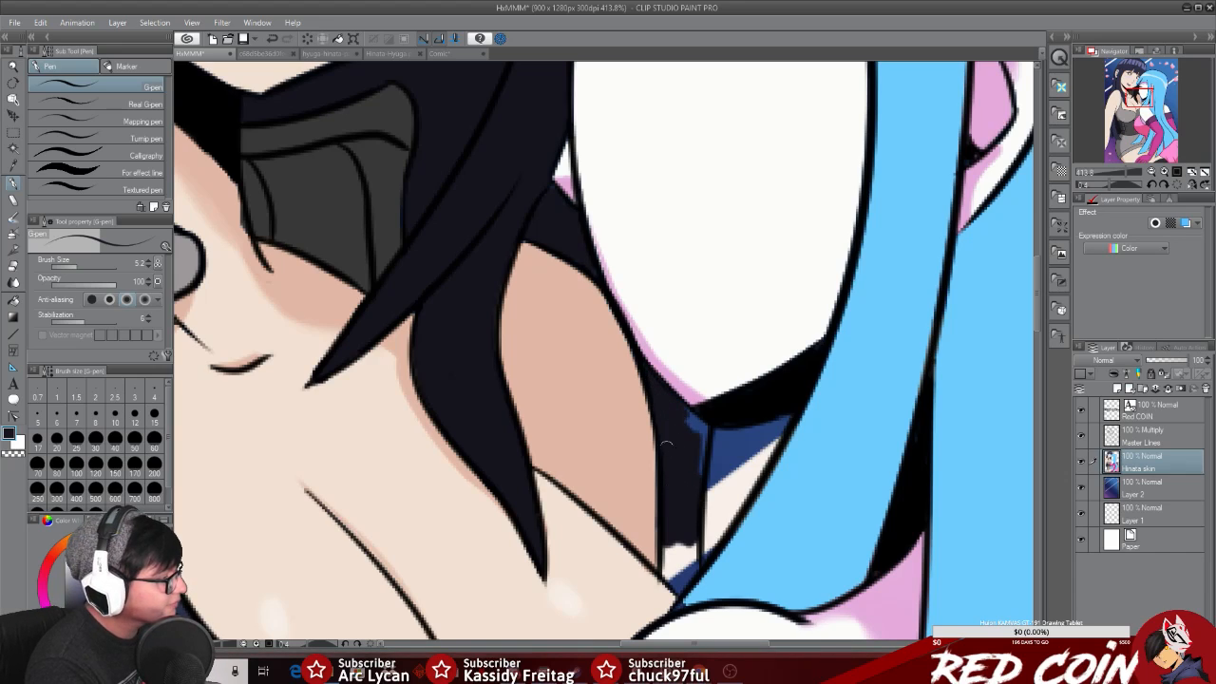
{"action": "left_click_drag", "start_coordinate": [690, 485], "coordinate": [697, 439]}
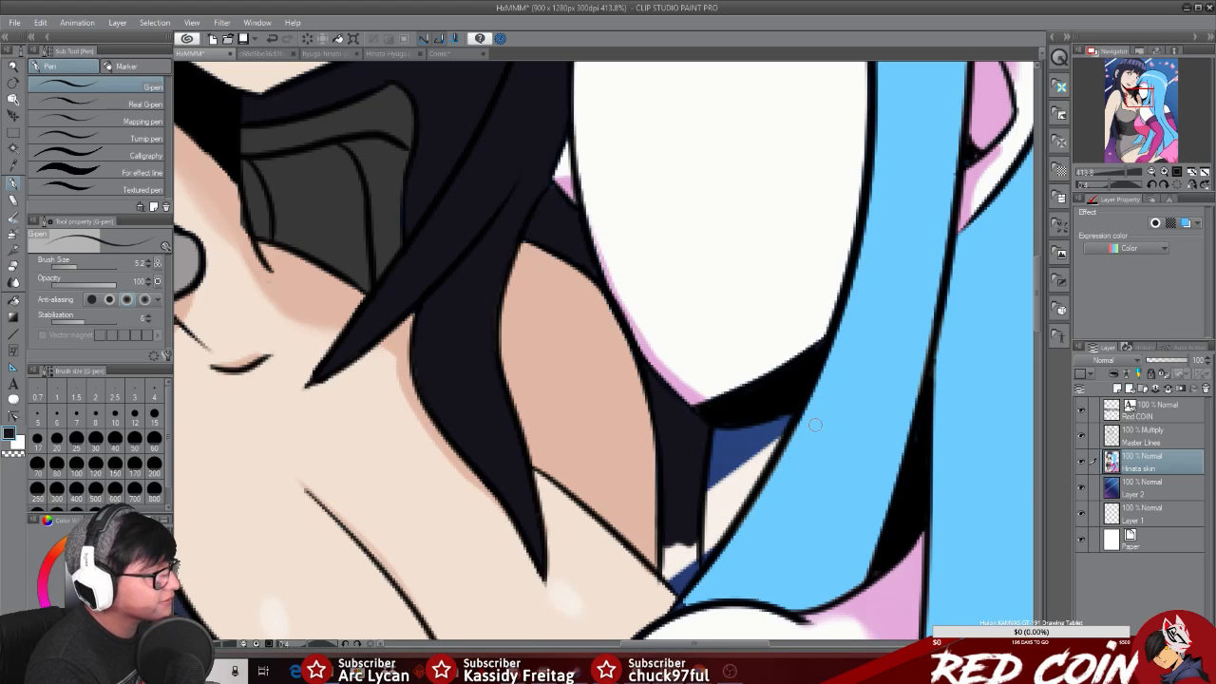
{"action": "left_click_drag", "start_coordinate": [1038, 312], "coordinate": [1039, 340]}
{"action": "mouse_move", "coordinate": [681, 361]}
{"action": "left_mouse_down"}
{"action": "mouse_move", "coordinate": [680, 347]}
{"action": "mouse_move", "coordinate": [676, 376]}
{"action": "mouse_move", "coordinate": [678, 351]}
{"action": "mouse_move", "coordinate": [665, 344]}
{"action": "mouse_move", "coordinate": [672, 383]}
{"action": "mouse_move", "coordinate": [694, 355]}
{"action": "left_mouse_up"}
Step: Sample the light blue hair colour and cover the dark blue gap at the strand tip above the white shoulder
{"action": "left_click", "coordinate": [713, 389], "text": "alt"}
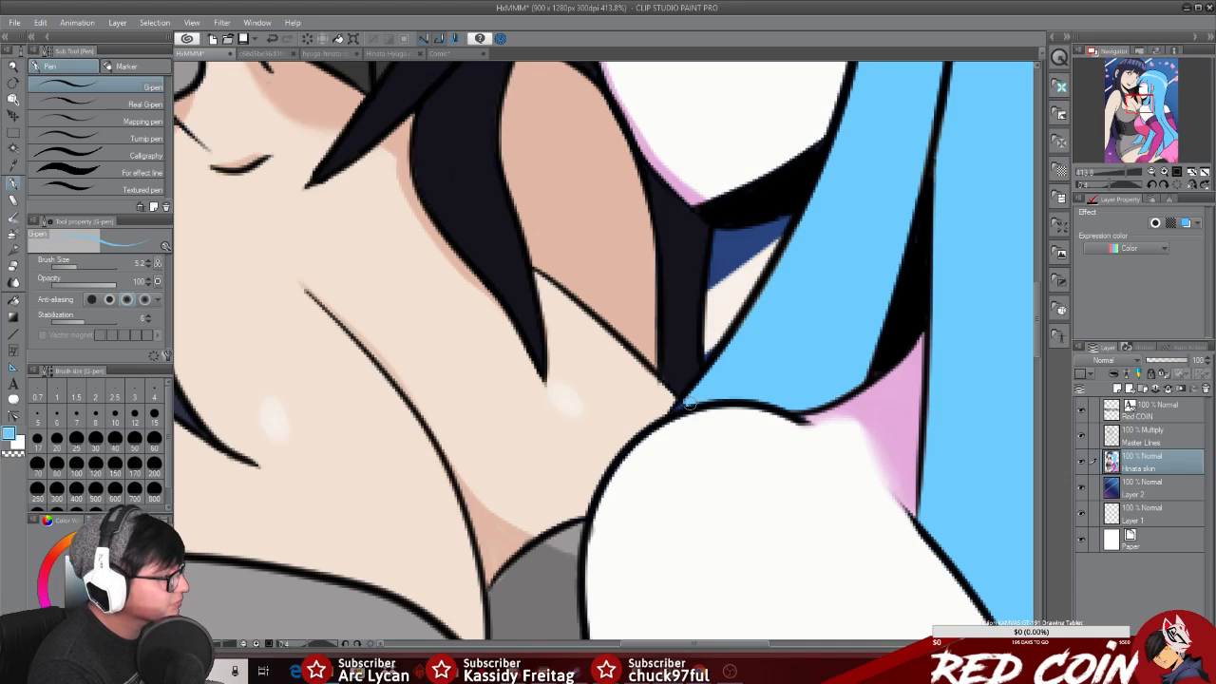
{"action": "left_click", "coordinate": [686, 406], "text": "alt"}
{"action": "left_click", "coordinate": [272, 39]}
{"action": "left_click", "coordinate": [707, 397], "text": "alt"}
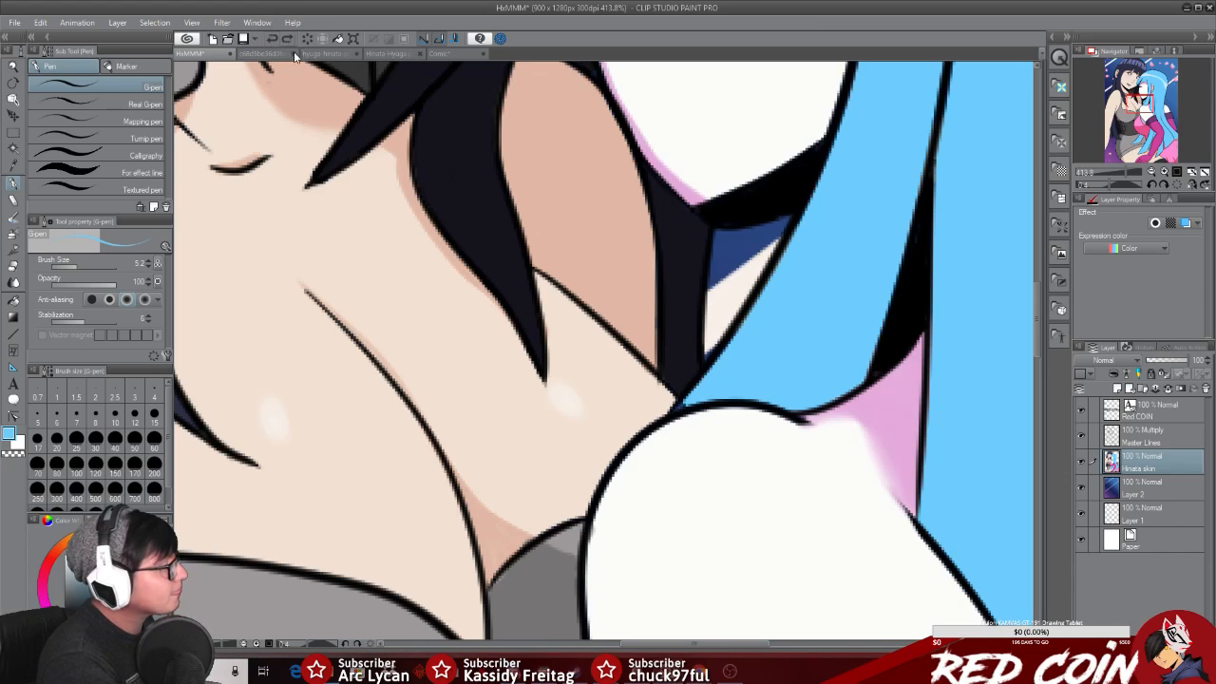
{"action": "left_click", "coordinate": [683, 405]}
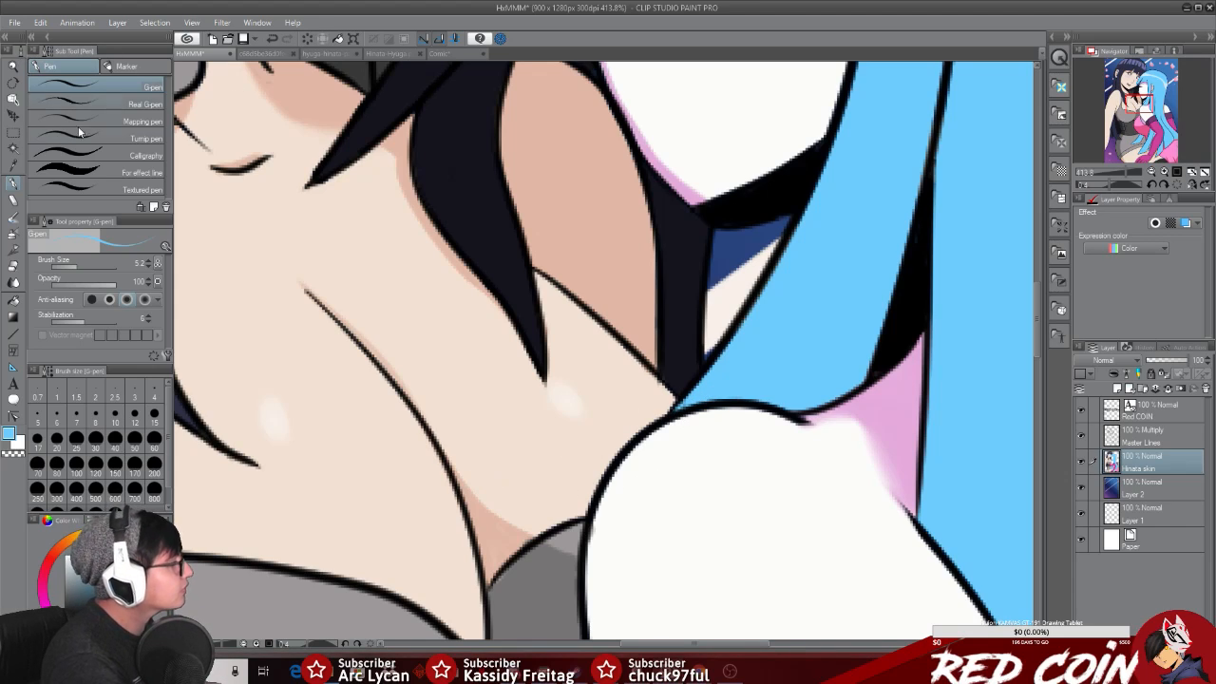
Step: Examine the faces, the skirt and the full illustration for any remaining colouring gaps
{"action": "left_click_drag", "start_coordinate": [1037, 332], "coordinate": [1041, 249]}
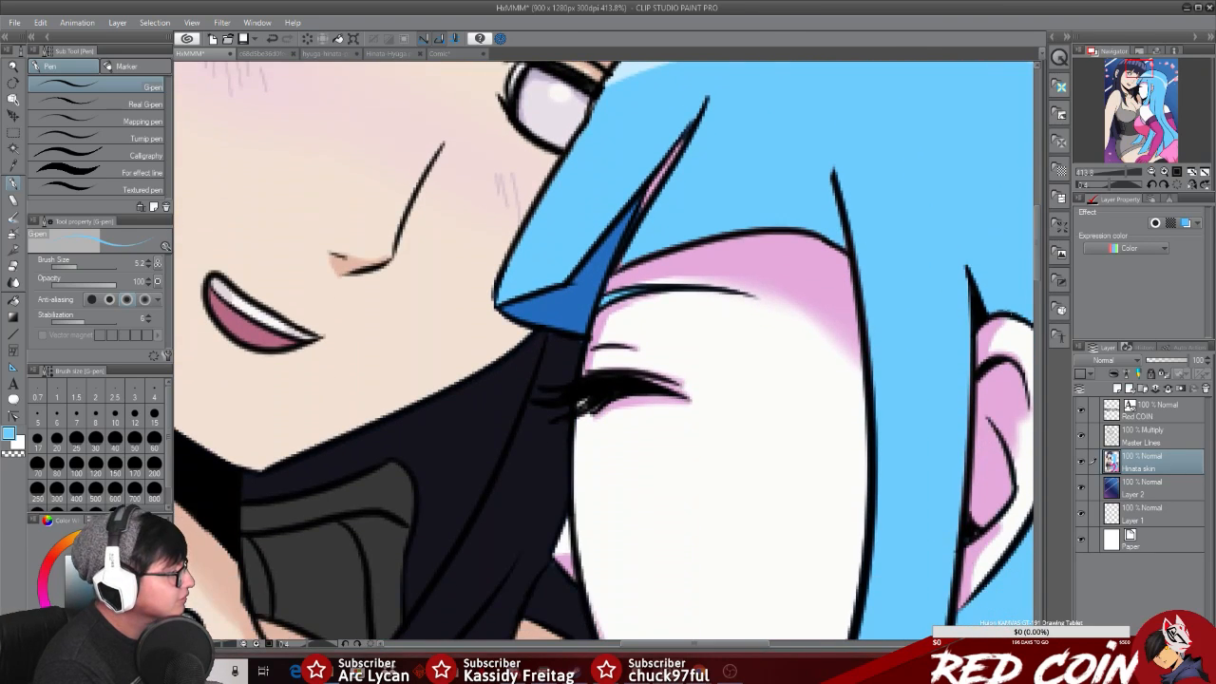
{"action": "left_click_drag", "start_coordinate": [662, 645], "coordinate": [583, 651]}
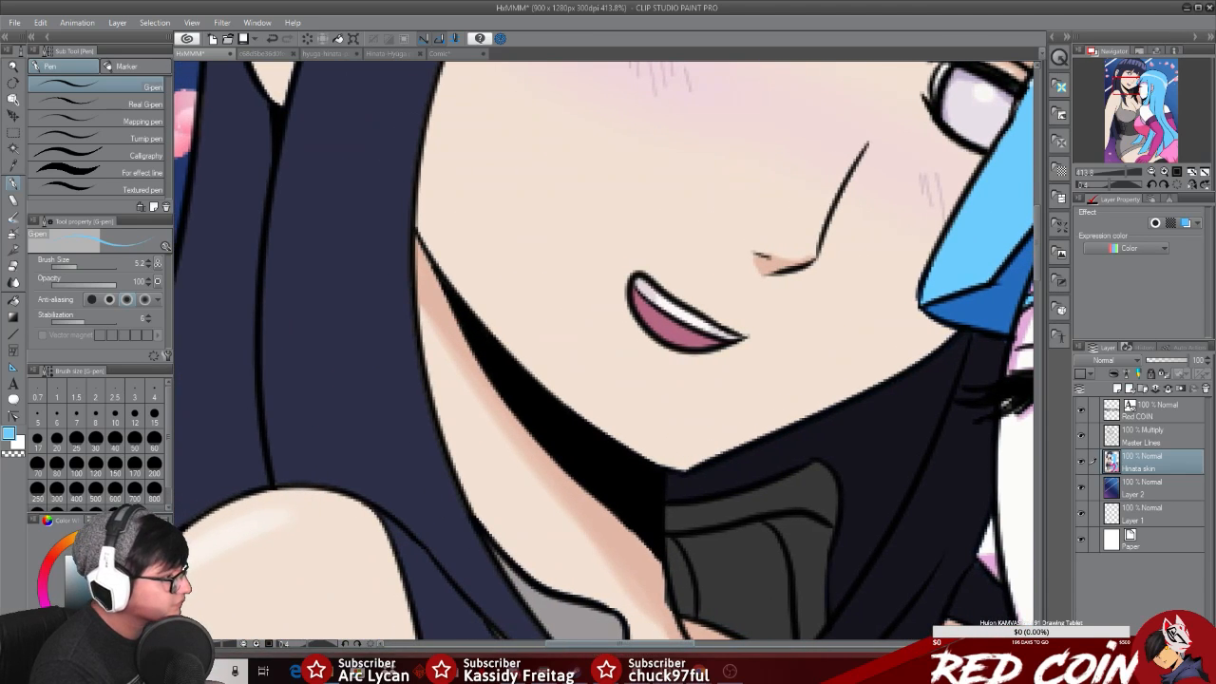
{"action": "left_click_drag", "start_coordinate": [1038, 249], "coordinate": [1076, 532]}
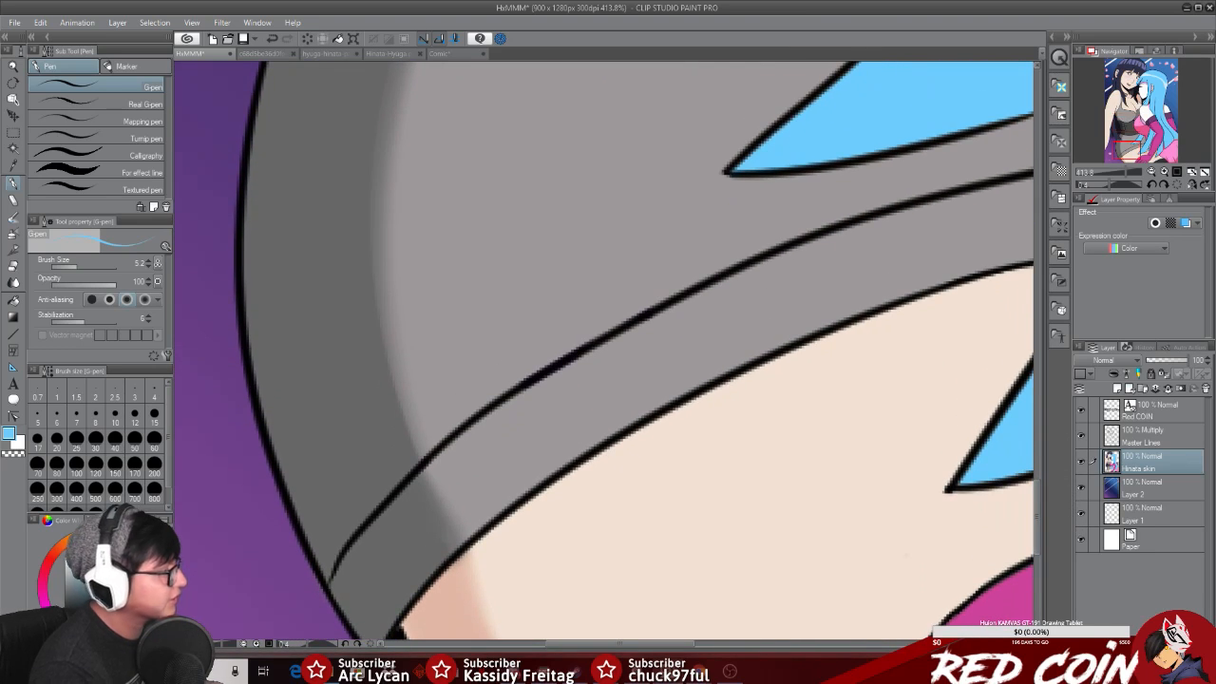
{"action": "left_click", "coordinate": [13, 67]}
{"action": "left_click_drag", "start_coordinate": [930, 415], "coordinate": [880, 414]}
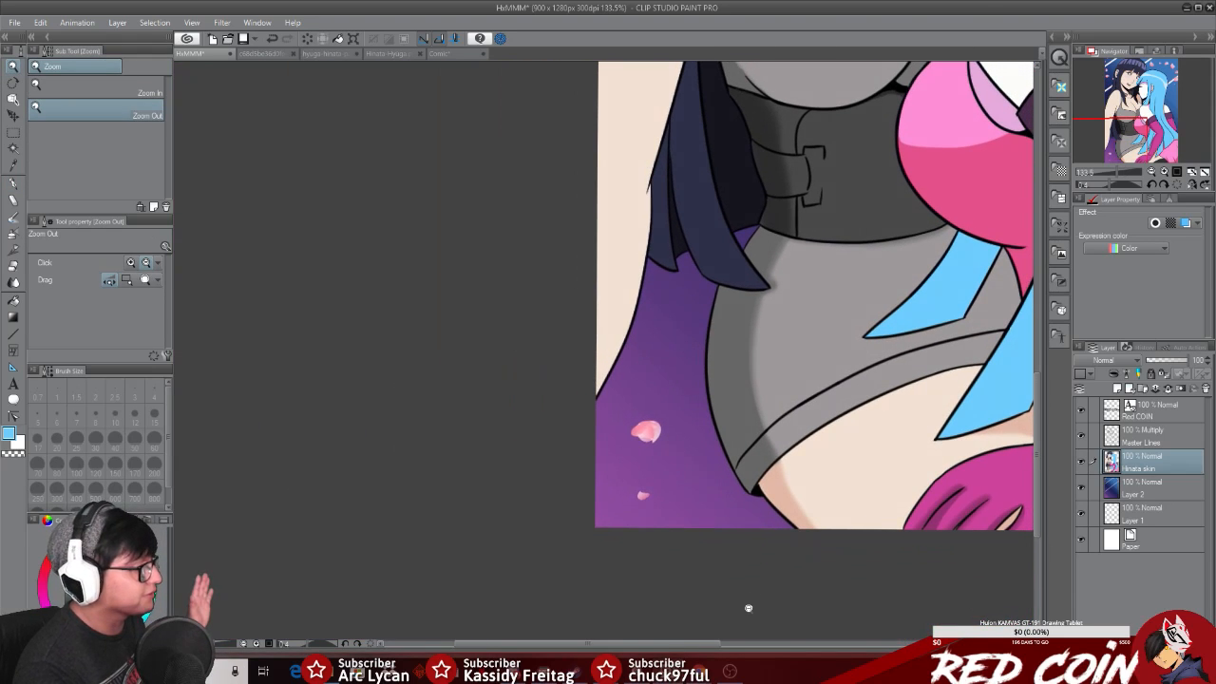
{"action": "left_click_drag", "start_coordinate": [713, 643], "coordinate": [817, 624]}
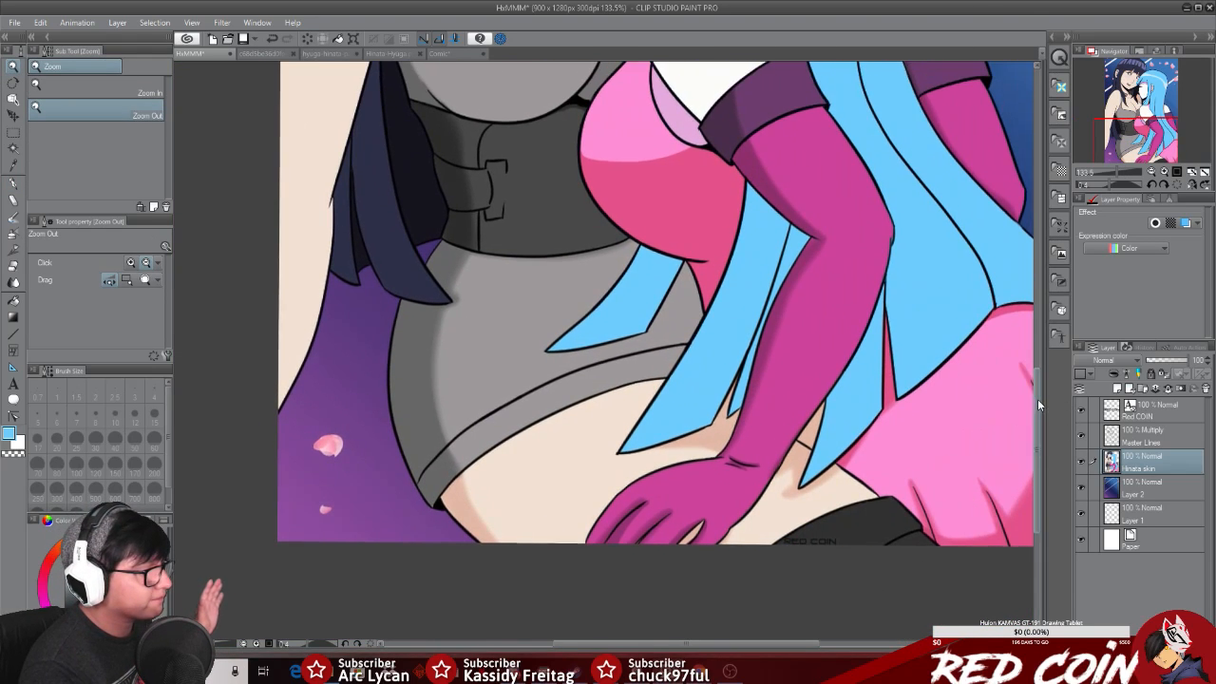
{"action": "scroll", "coordinate": [1038, 400], "scroll_direction": "up", "scroll_amount": 5}
{"action": "left_click_drag", "start_coordinate": [856, 475], "coordinate": [824, 475]}
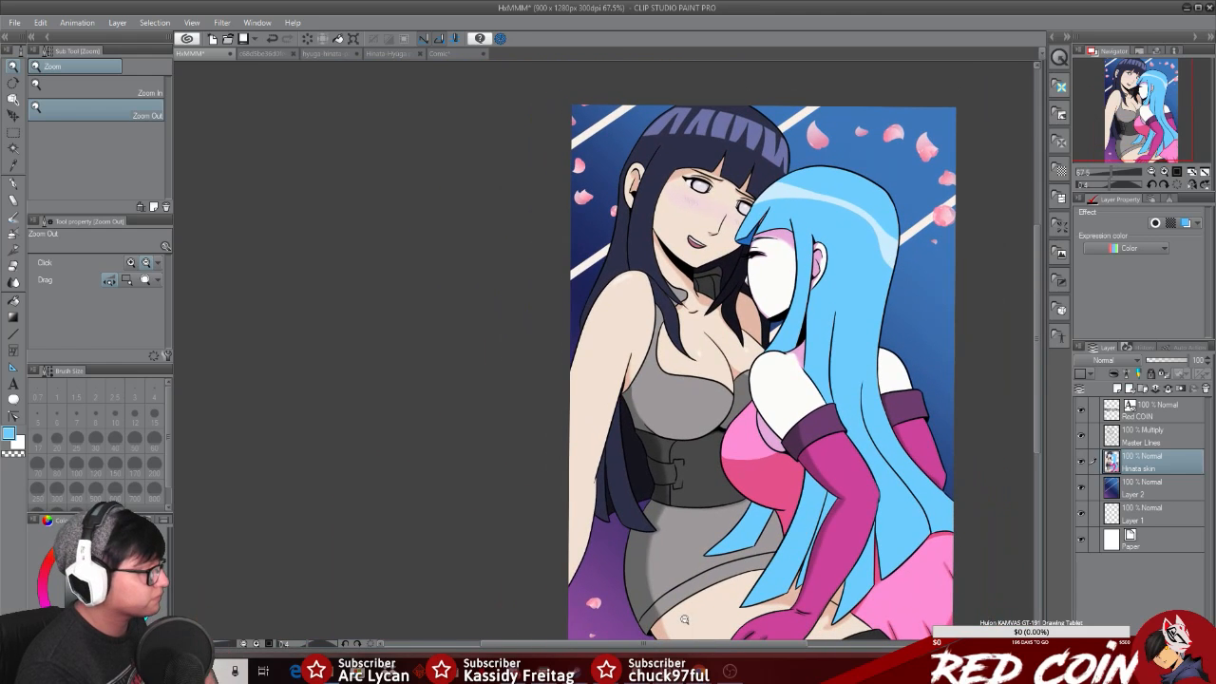
{"action": "left_click_drag", "start_coordinate": [693, 646], "coordinate": [737, 646]}
{"action": "left_click_drag", "start_coordinate": [1036, 343], "coordinate": [1037, 356]}
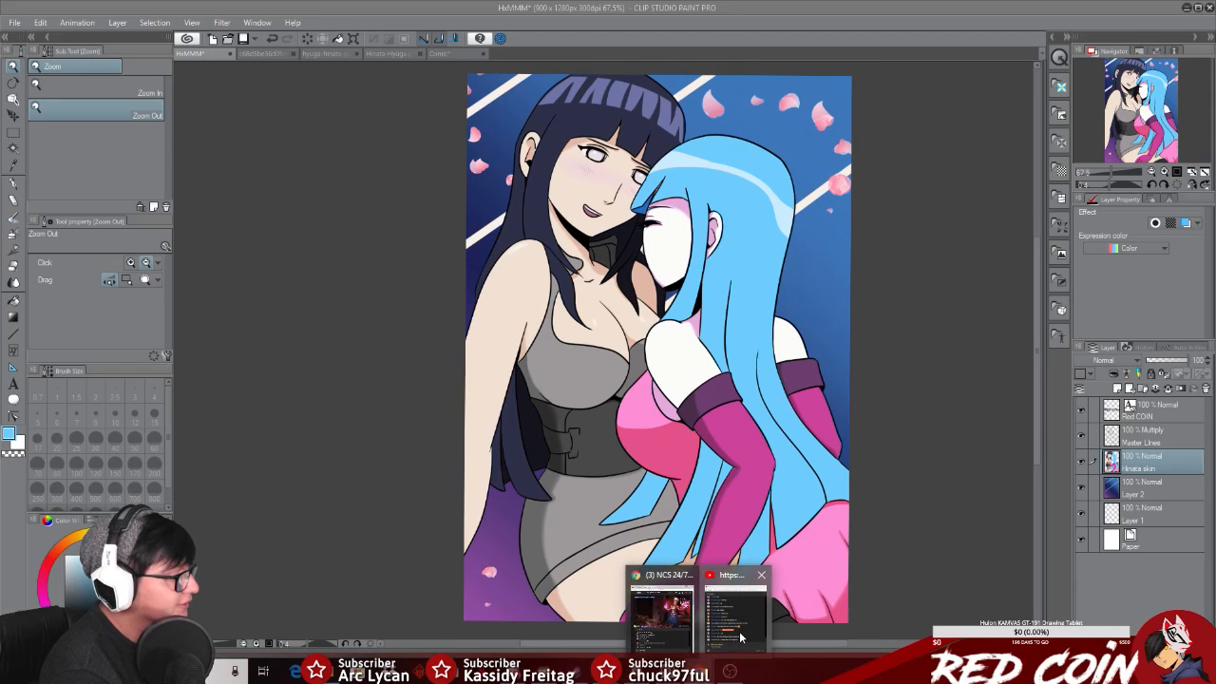
Step: Switch to the YouTube live chat window to read the messages, and minimize it to return to the illustration
{"action": "left_click", "coordinate": [743, 634]}
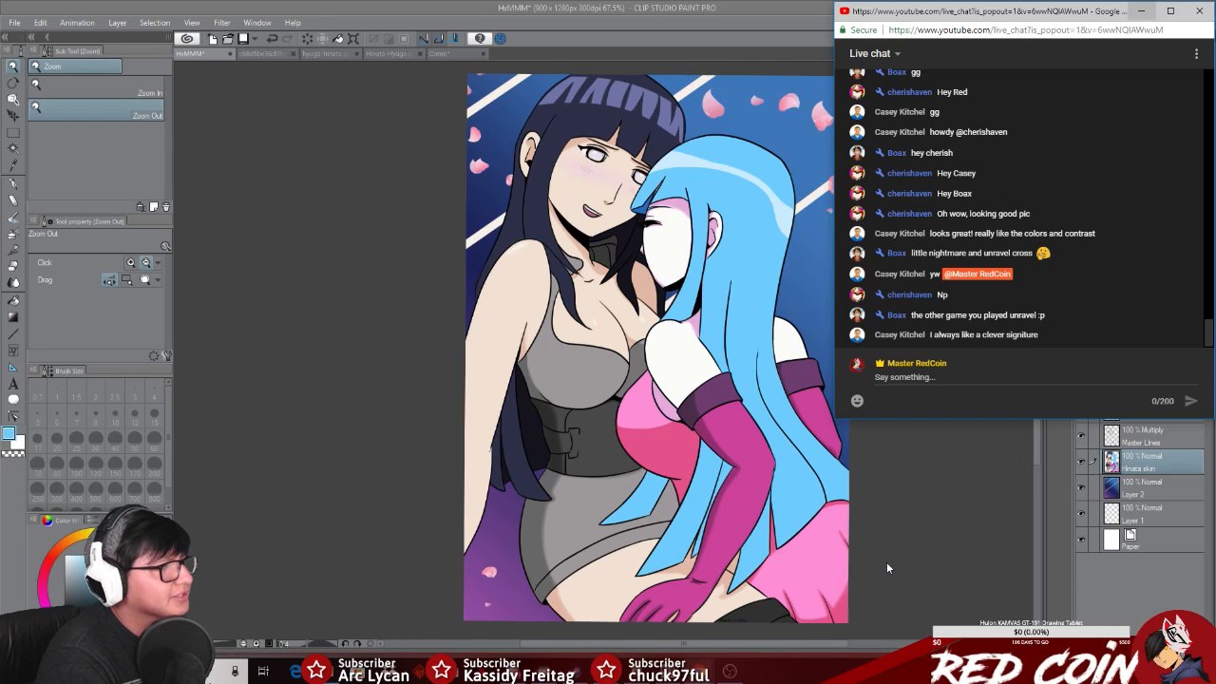
{"action": "left_click", "coordinate": [1142, 11]}
Step: Handwrite a white underlined "Red Coin" signature with the G-pen on Layer 2, over the purple background in the illustration's lower-left corner
{"action": "left_click_drag", "start_coordinate": [1038, 288], "coordinate": [1029, 338]}
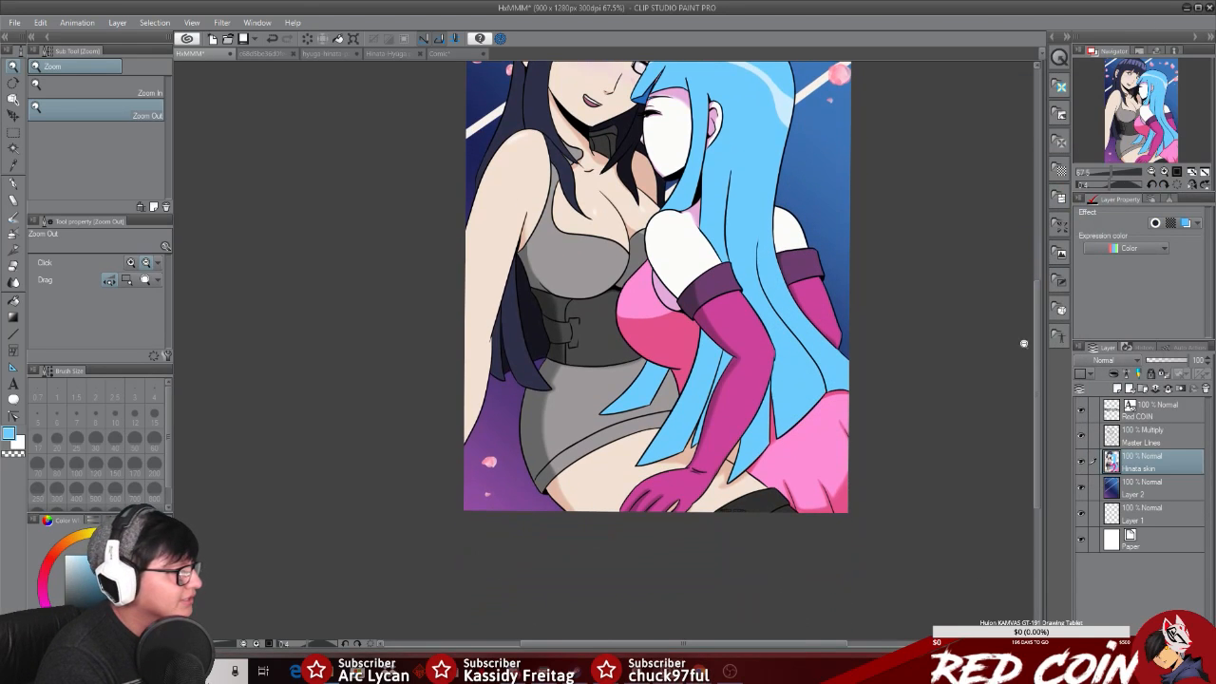
{"action": "scroll", "coordinate": [537, 516], "scroll_direction": "up", "scroll_amount": 3}
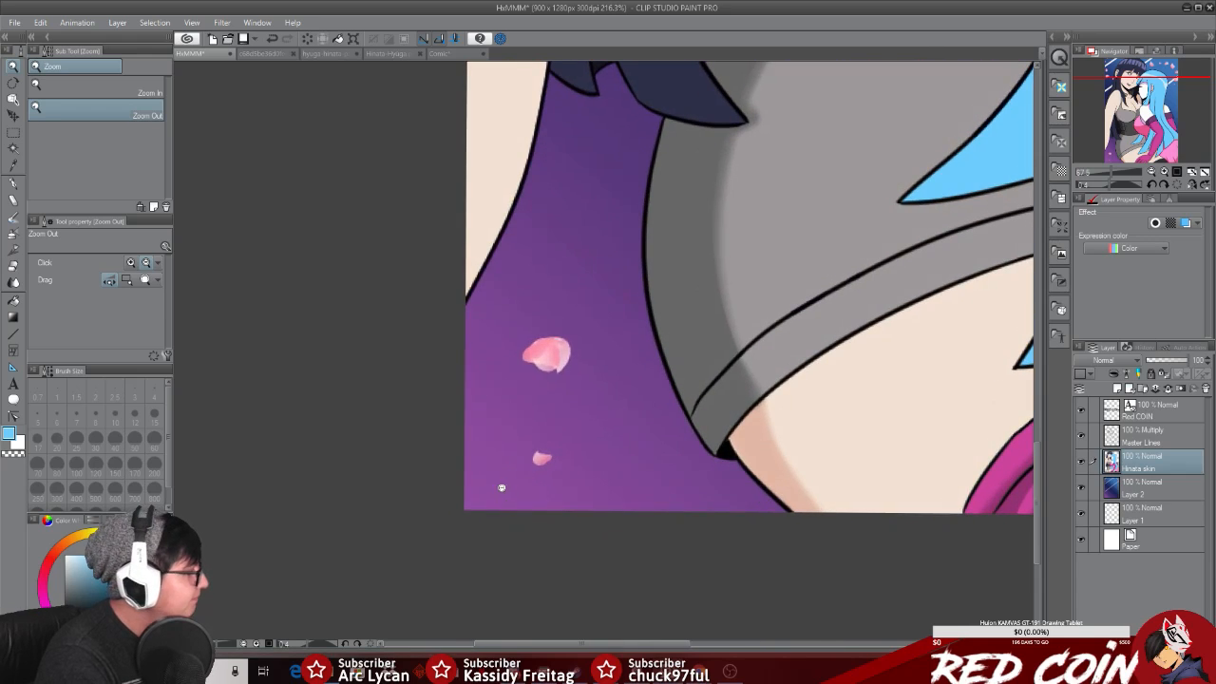
{"action": "left_click", "coordinate": [12, 186]}
{"action": "left_click", "coordinate": [78, 605]}
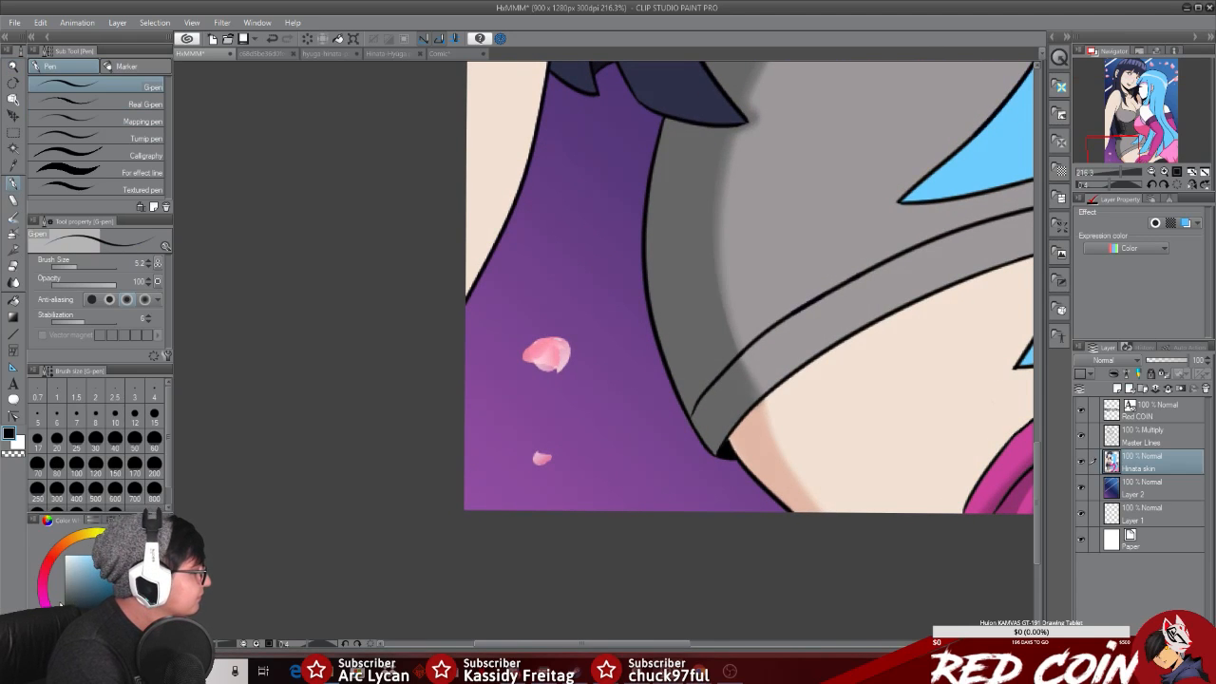
{"action": "key", "text": "x"}
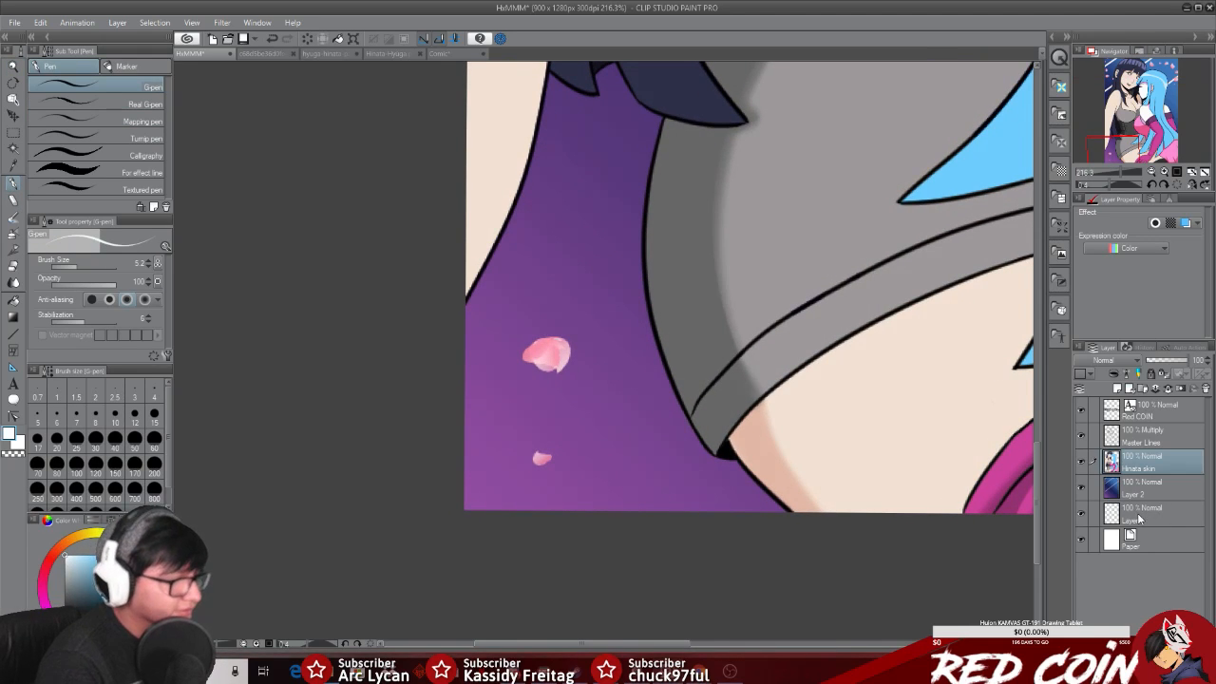
{"action": "left_click", "coordinate": [1161, 489]}
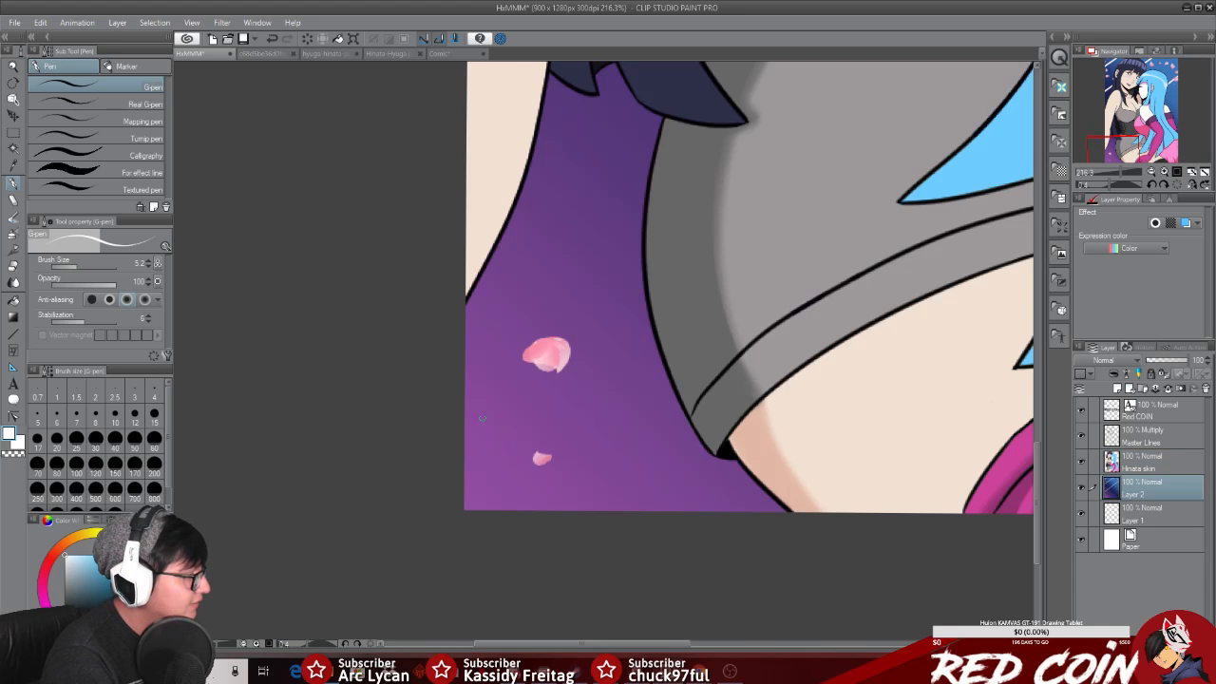
{"action": "left_click_drag", "start_coordinate": [478, 455], "coordinate": [493, 576]}
{"action": "mouse_move", "coordinate": [491, 416]}
{"action": "left_mouse_down"}
{"action": "mouse_move", "coordinate": [520, 357]}
{"action": "mouse_move", "coordinate": [493, 509]}
{"action": "mouse_move", "coordinate": [525, 509]}
{"action": "mouse_move", "coordinate": [524, 454]}
{"action": "mouse_move", "coordinate": [537, 465]}
{"action": "mouse_move", "coordinate": [543, 418]}
{"action": "mouse_move", "coordinate": [570, 483]}
{"action": "left_mouse_up"}
{"action": "mouse_move", "coordinate": [587, 342]}
{"action": "left_mouse_down"}
{"action": "mouse_move", "coordinate": [596, 481]}
{"action": "mouse_move", "coordinate": [603, 404]}
{"action": "mouse_move", "coordinate": [613, 438]}
{"action": "mouse_move", "coordinate": [621, 422]}
{"action": "mouse_move", "coordinate": [627, 435]}
{"action": "mouse_move", "coordinate": [629, 372]}
{"action": "left_mouse_up"}
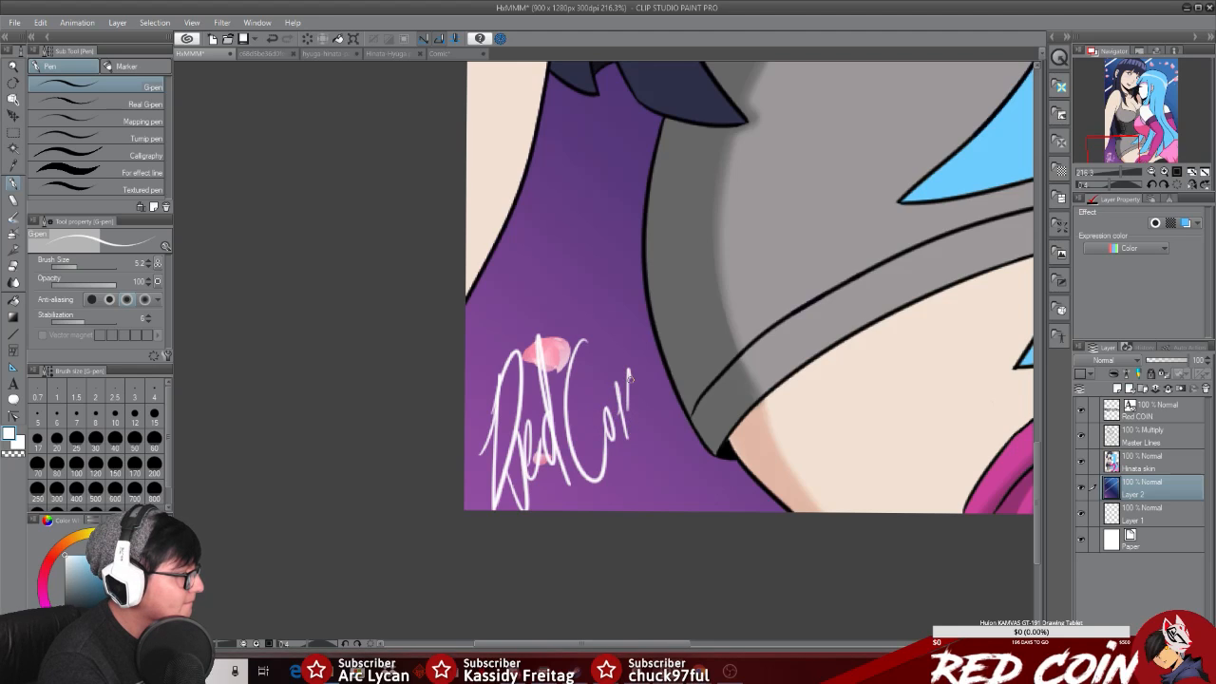
{"action": "mouse_move", "coordinate": [634, 429]}
{"action": "left_mouse_down"}
{"action": "mouse_move", "coordinate": [640, 375]}
{"action": "mouse_move", "coordinate": [668, 502]}
{"action": "left_mouse_up"}
{"action": "left_click_drag", "start_coordinate": [663, 380], "coordinate": [671, 499]}
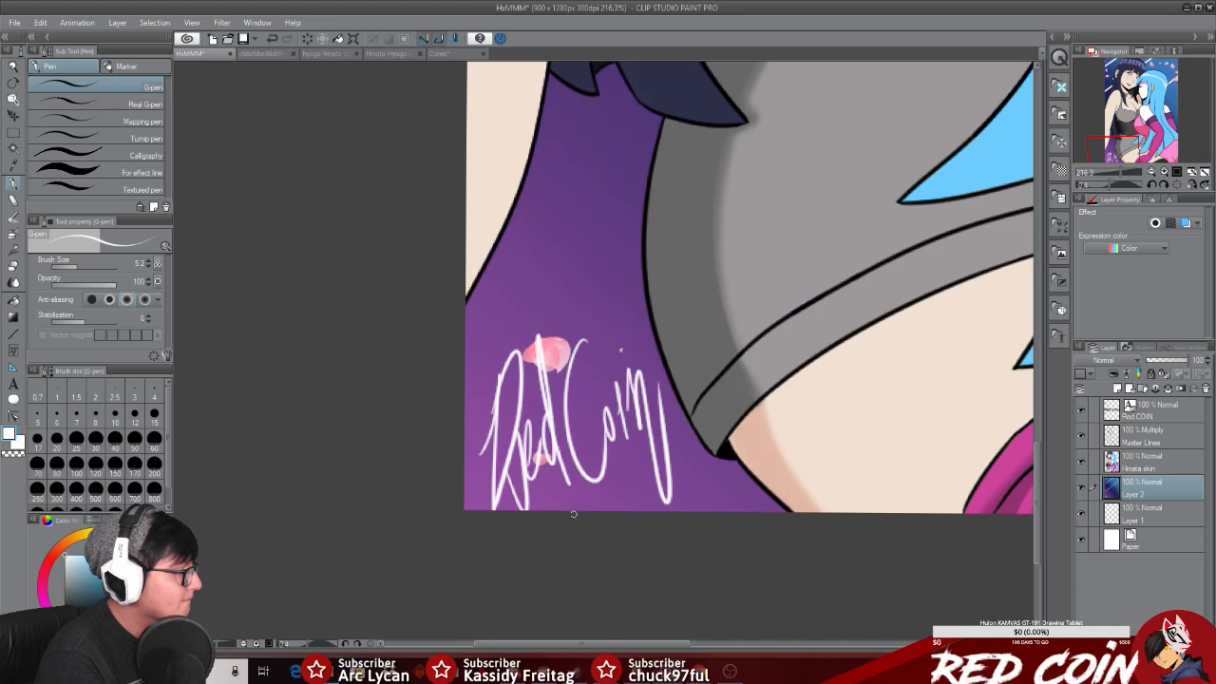
{"action": "left_click_drag", "start_coordinate": [551, 480], "coordinate": [708, 454]}
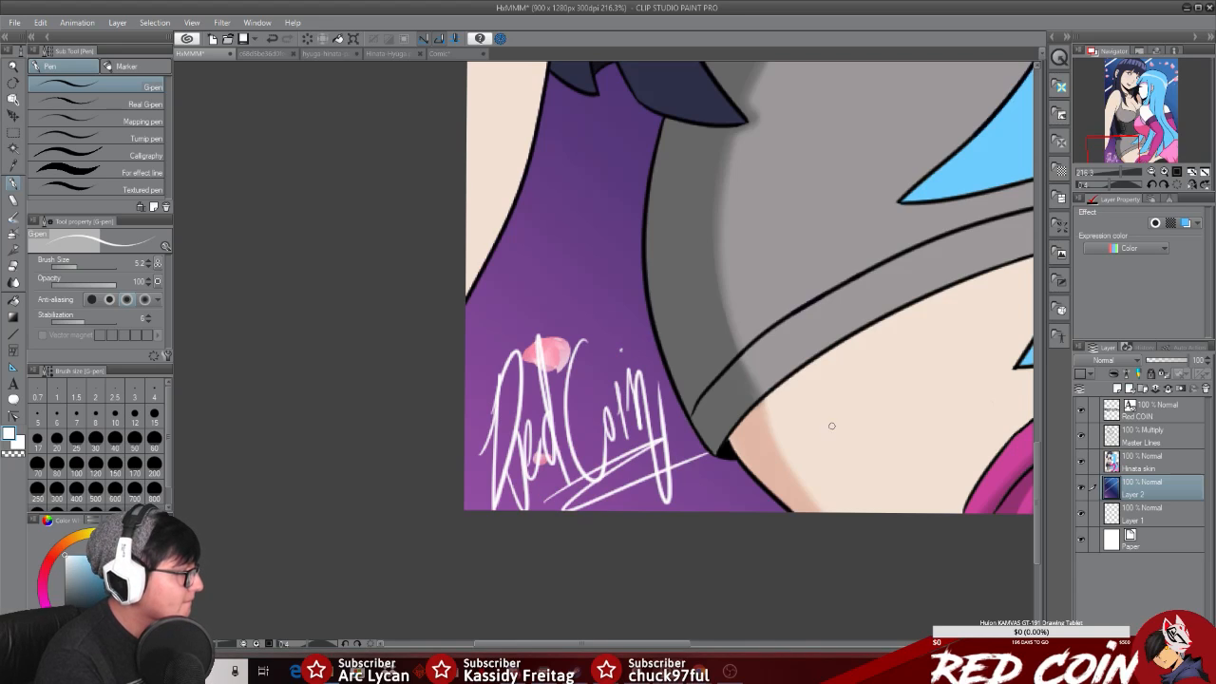
Step: Review the handwritten signature against the whole illustration and again up close
{"action": "left_click", "coordinate": [14, 65]}
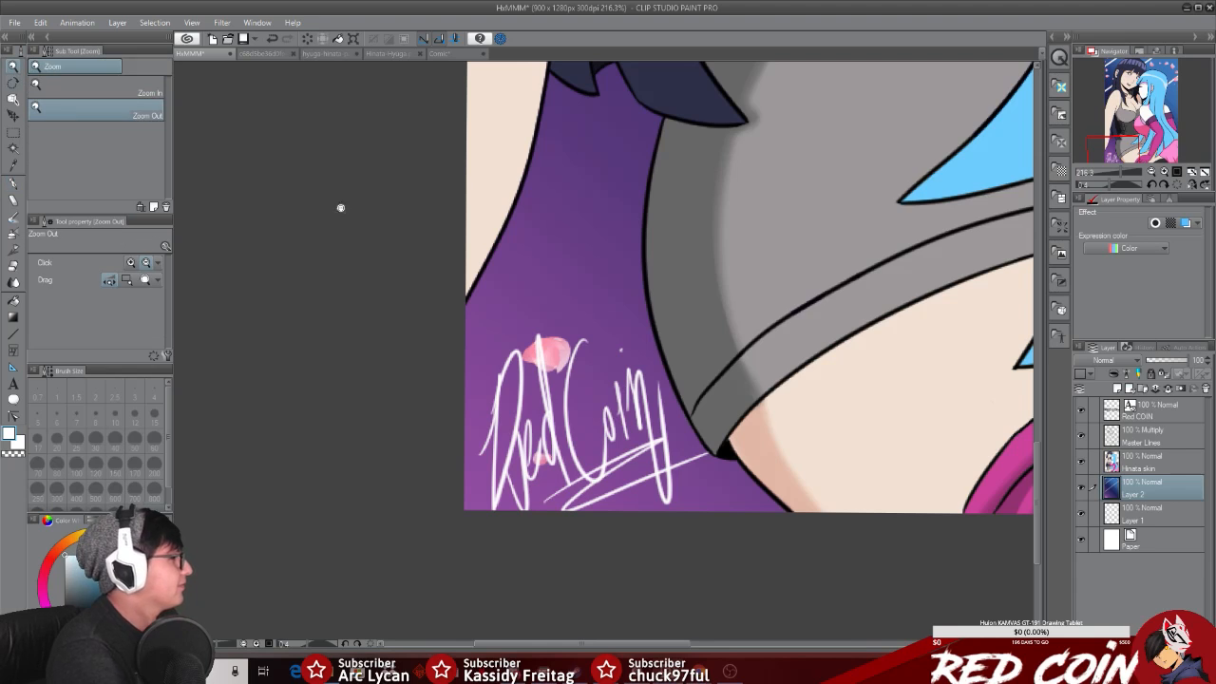
{"action": "left_click", "coordinate": [994, 466]}
{"action": "left_click_drag", "start_coordinate": [994, 466], "coordinate": [937, 480]}
{"action": "mouse_move", "coordinate": [656, 633]}
{"action": "left_mouse_down"}
{"action": "mouse_move", "coordinate": [688, 633]}
{"action": "mouse_move", "coordinate": [653, 638]}
{"action": "left_mouse_up"}
{"action": "left_click_drag", "start_coordinate": [638, 646], "coordinate": [730, 648]}
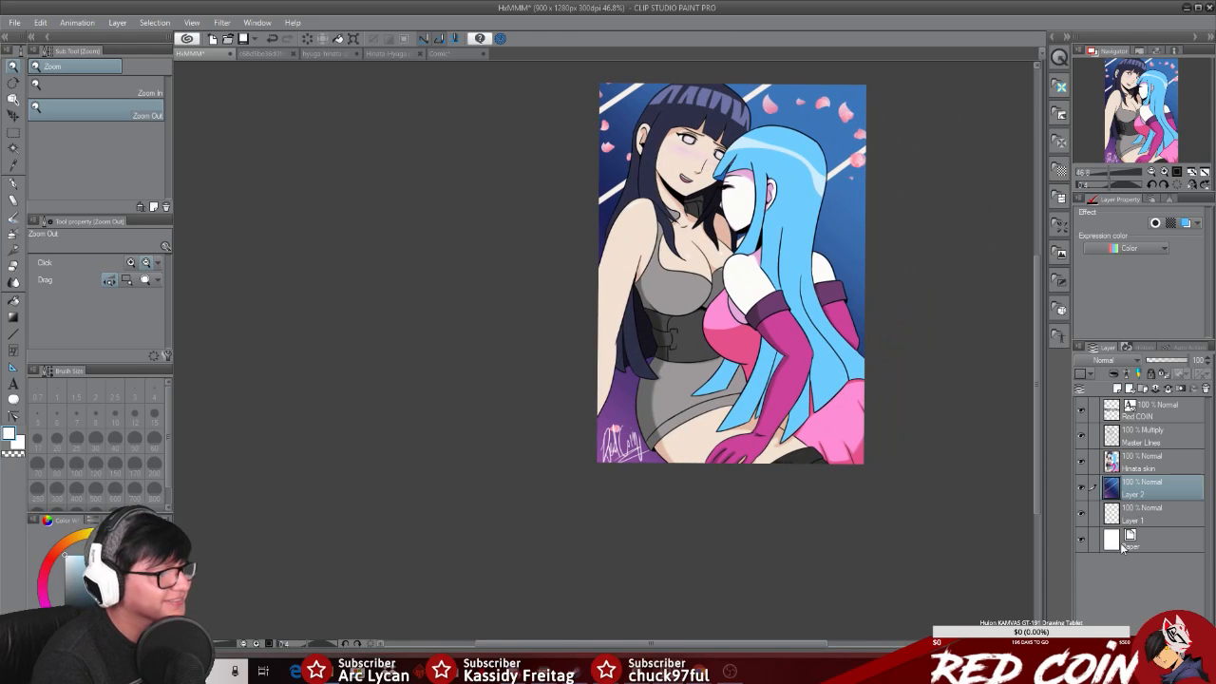
{"action": "scroll", "coordinate": [634, 442], "scroll_direction": "up", "scroll_amount": 1}
{"action": "scroll", "coordinate": [635, 443], "scroll_direction": "up", "scroll_amount": 2}
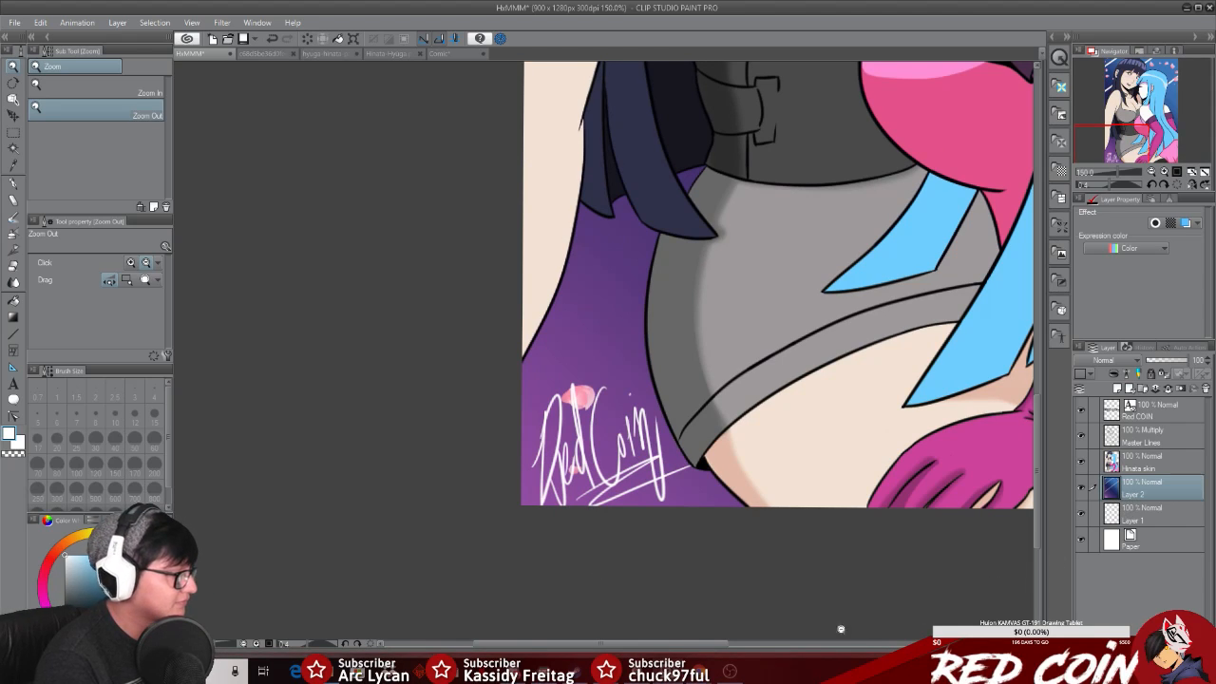
Step: Switch to the YouTube live chat window to read the latest messages, and minimize it
{"action": "left_click", "coordinate": [722, 650]}
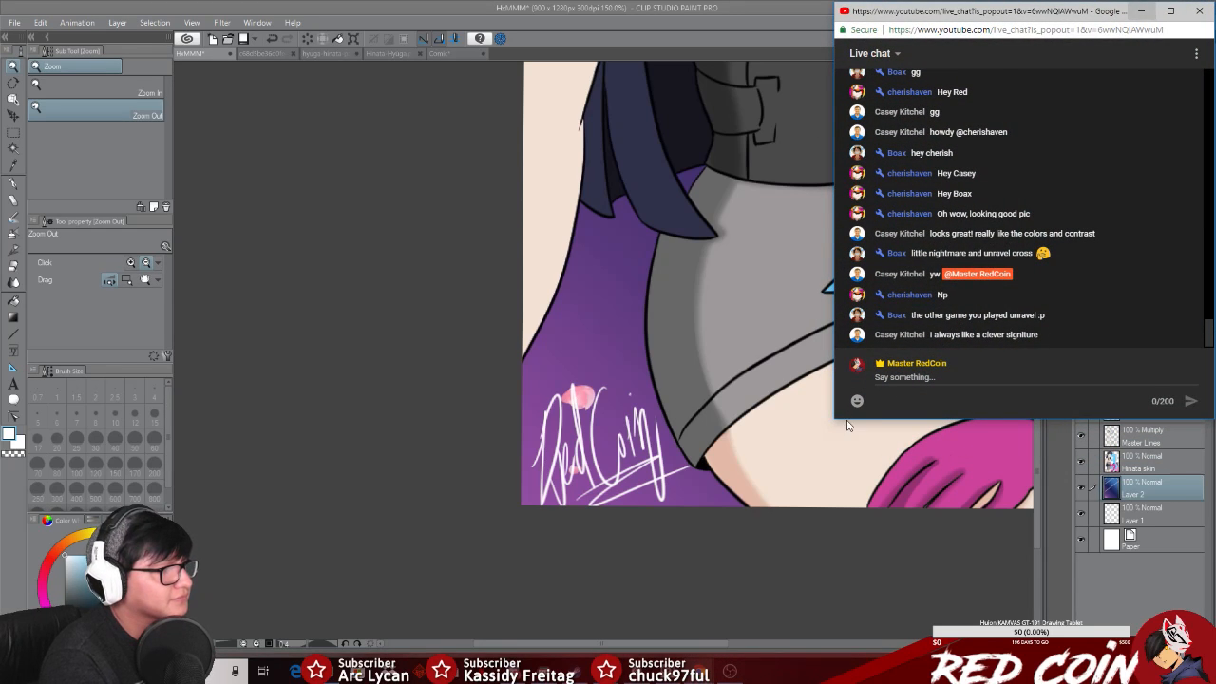
{"action": "left_click", "coordinate": [1142, 12]}
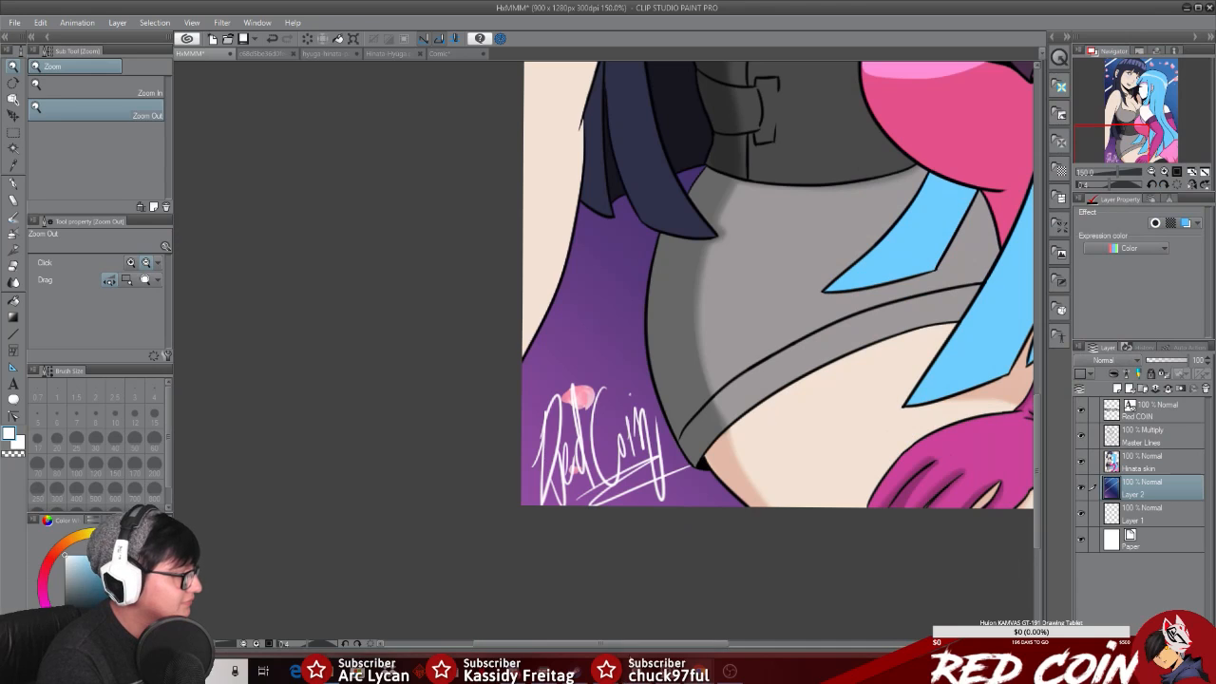
Step: Delete the typed Red COIN text layer from above the Master Lines layer
{"action": "left_click_drag", "start_coordinate": [630, 644], "coordinate": [745, 636]}
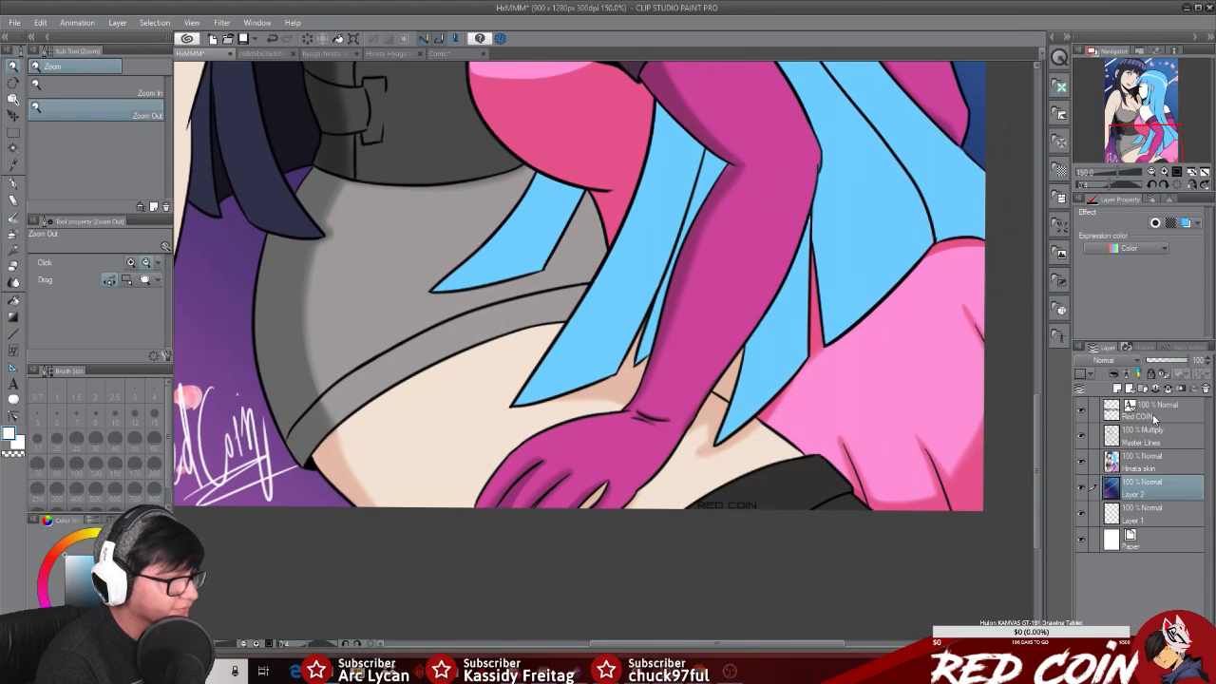
{"action": "left_click", "coordinate": [1152, 414]}
{"action": "left_click", "coordinate": [1206, 388]}
{"action": "left_click", "coordinate": [624, 251]}
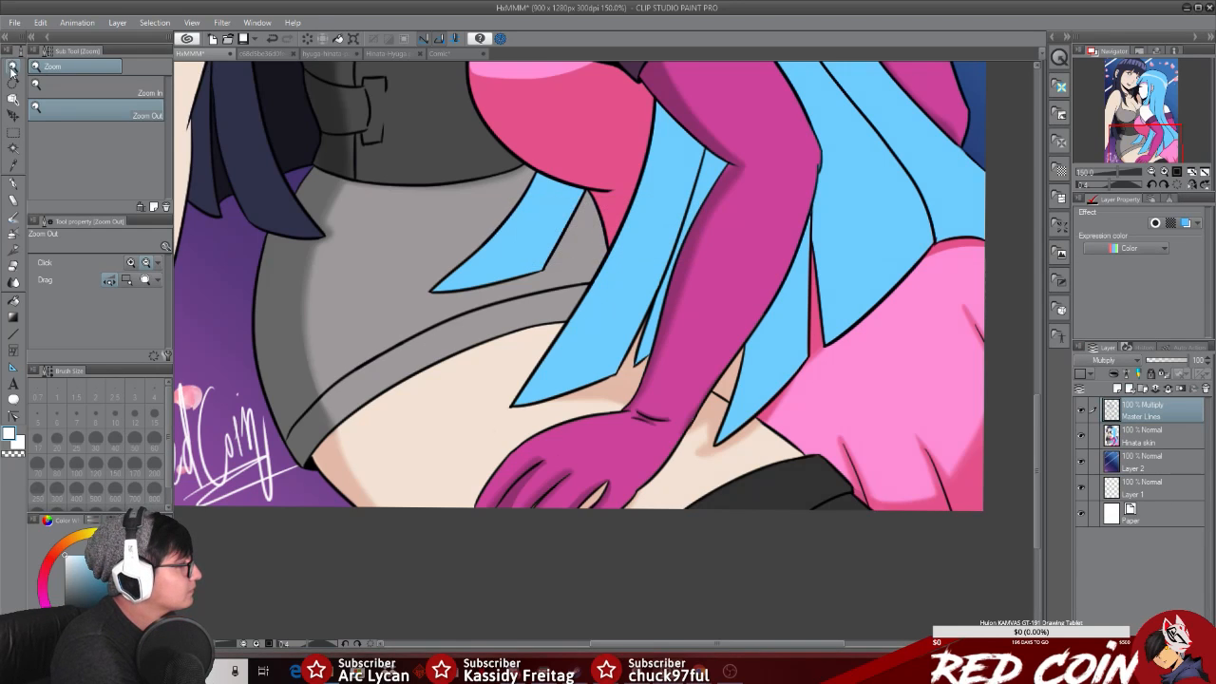
Step: Review the whole illustration with the handwritten signature, and check the YouTube live chat window for messages
{"action": "scroll", "coordinate": [655, 466], "scroll_direction": "down", "scroll_amount": 4}
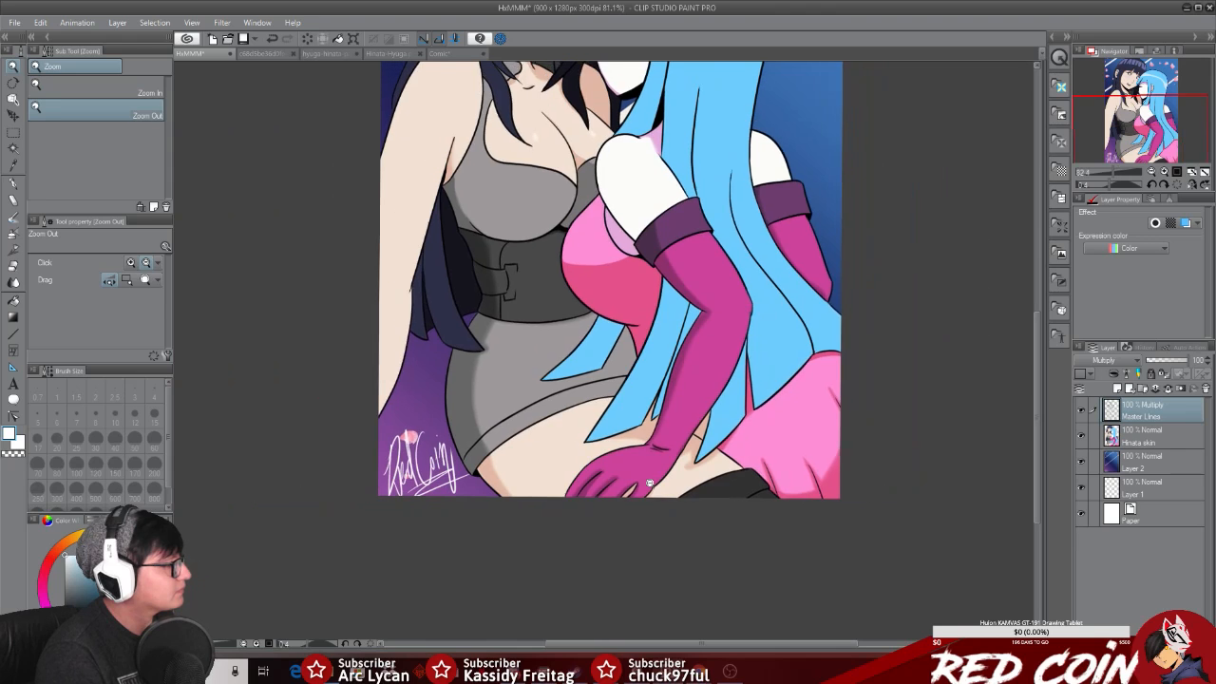
{"action": "left_click_drag", "start_coordinate": [1032, 338], "coordinate": [1042, 300]}
{"action": "scroll", "coordinate": [982, 356], "scroll_direction": "down", "scroll_amount": 2}
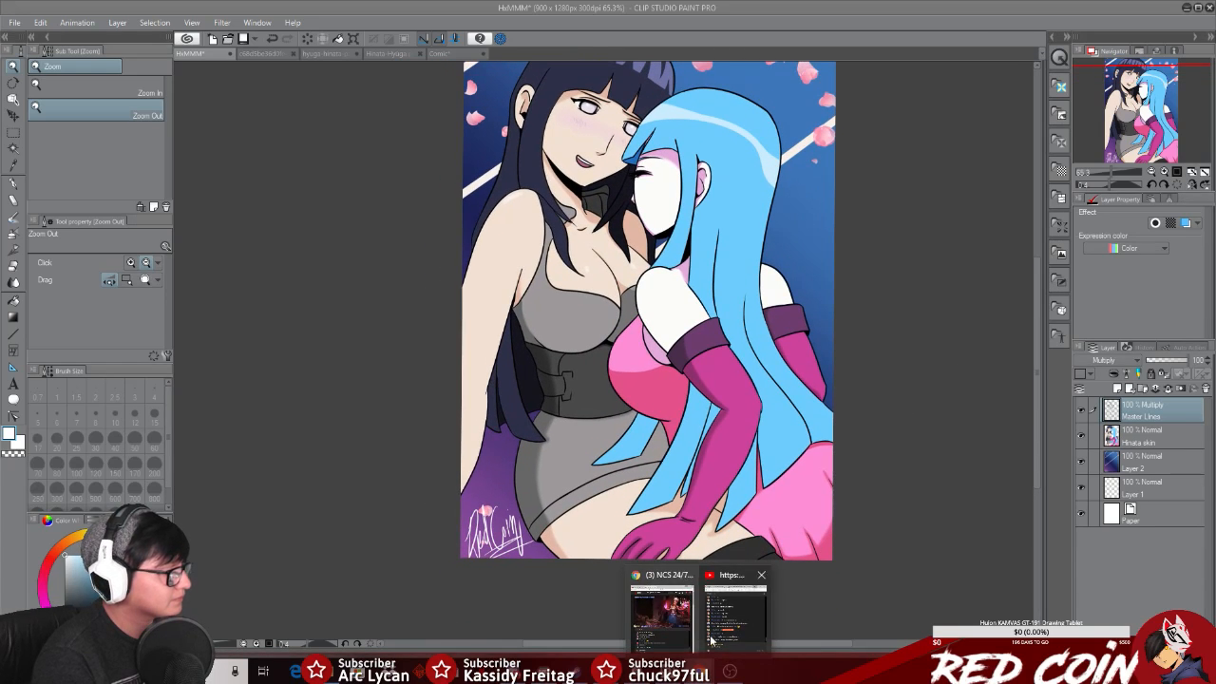
{"action": "left_click", "coordinate": [718, 635]}
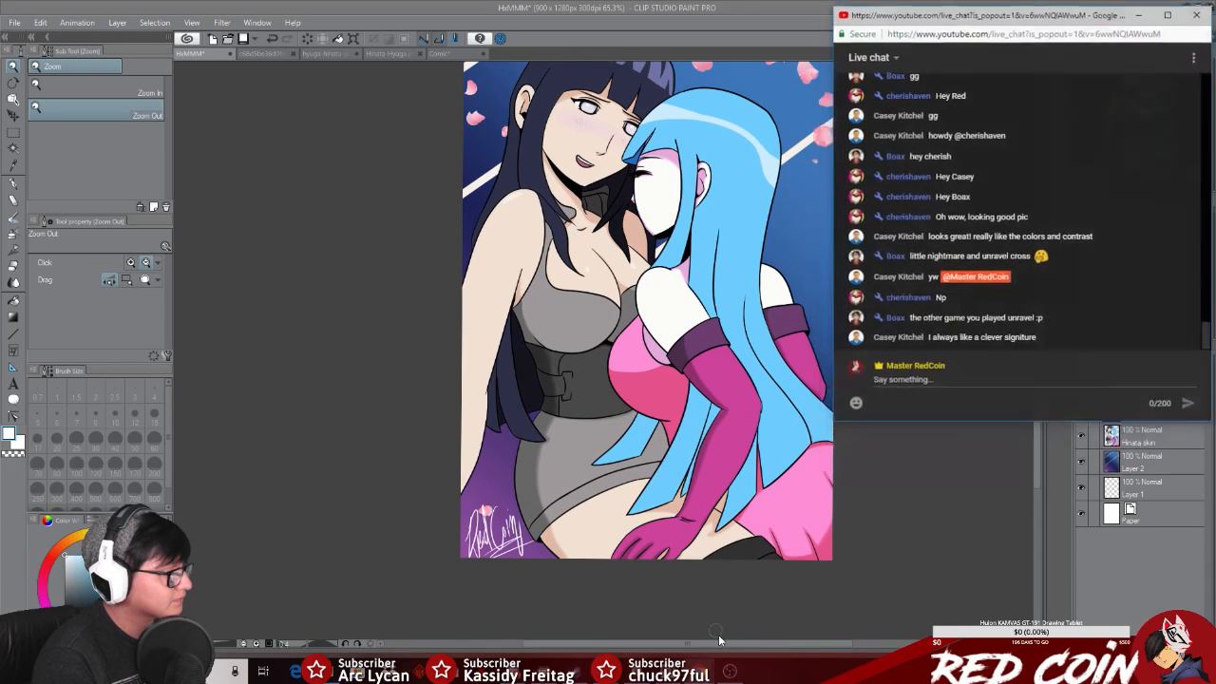
{"action": "left_click", "coordinate": [785, 509]}
{"action": "left_click_drag", "start_coordinate": [1037, 315], "coordinate": [1040, 287]}
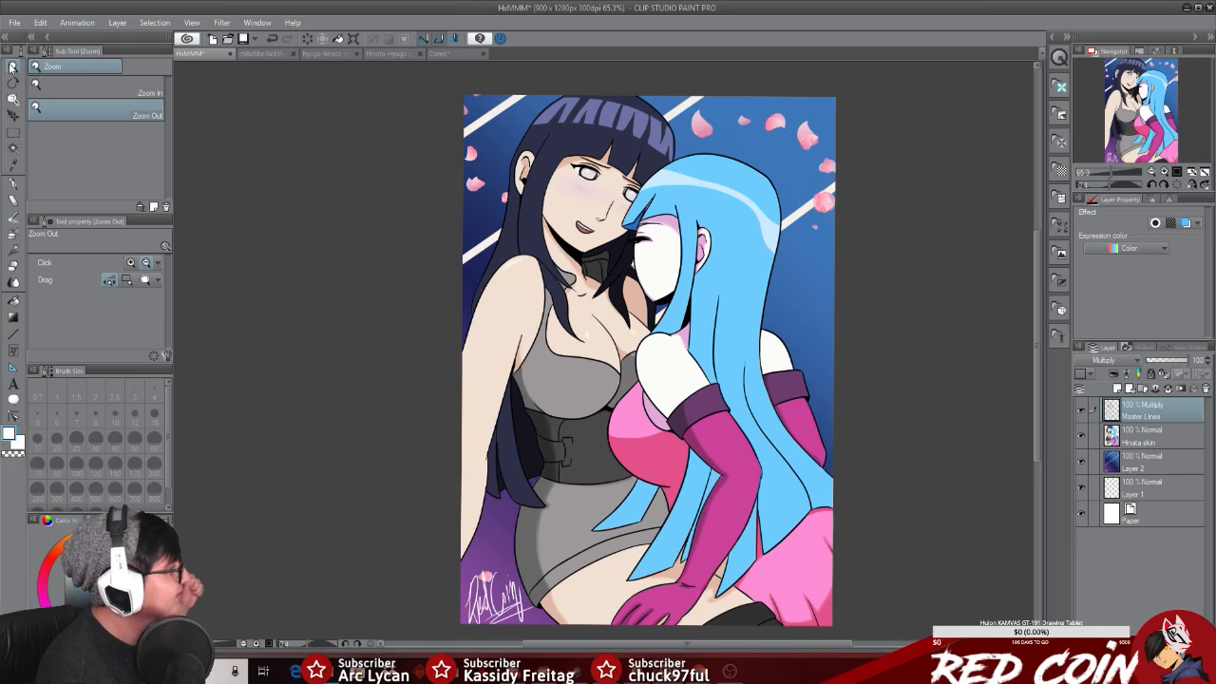
Step: Examine both characters' faces and upper bodies up close, and the full illustration
{"action": "left_click", "coordinate": [507, 176]}
{"action": "left_click_drag", "start_coordinate": [534, 178], "coordinate": [560, 208]}
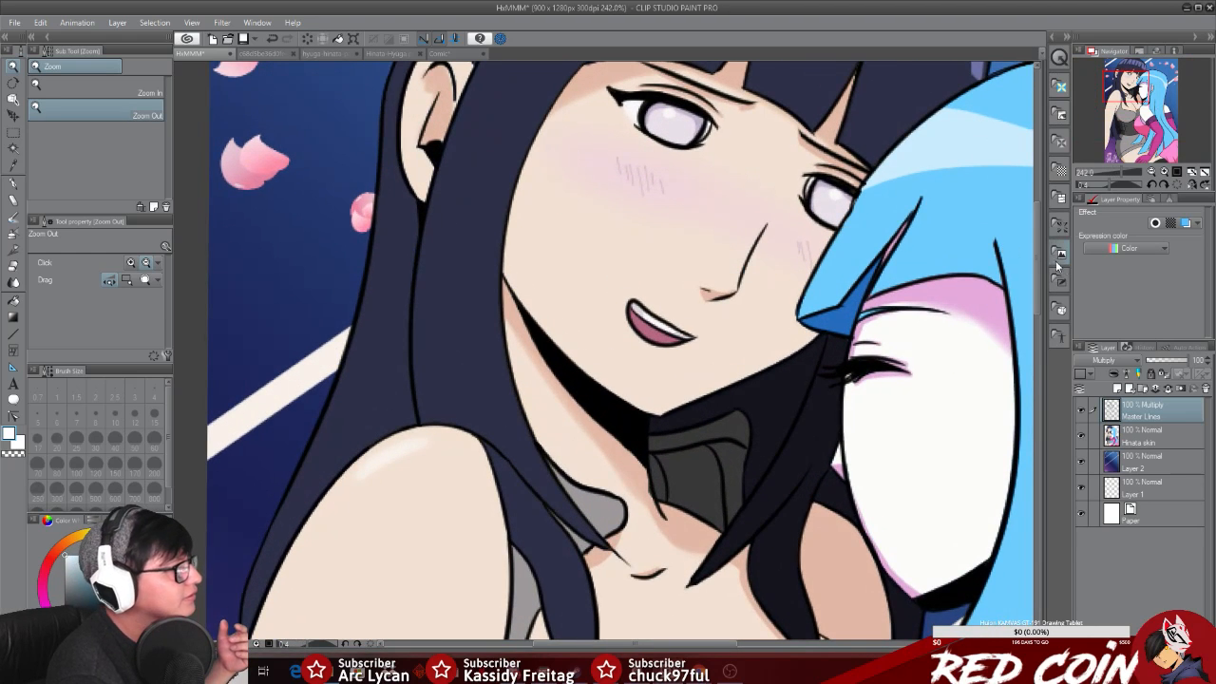
{"action": "mouse_move", "coordinate": [1036, 268]}
{"action": "left_mouse_down"}
{"action": "mouse_move", "coordinate": [1038, 222]}
{"action": "mouse_move", "coordinate": [1034, 290]}
{"action": "left_mouse_up"}
{"action": "left_click", "coordinate": [516, 327]}
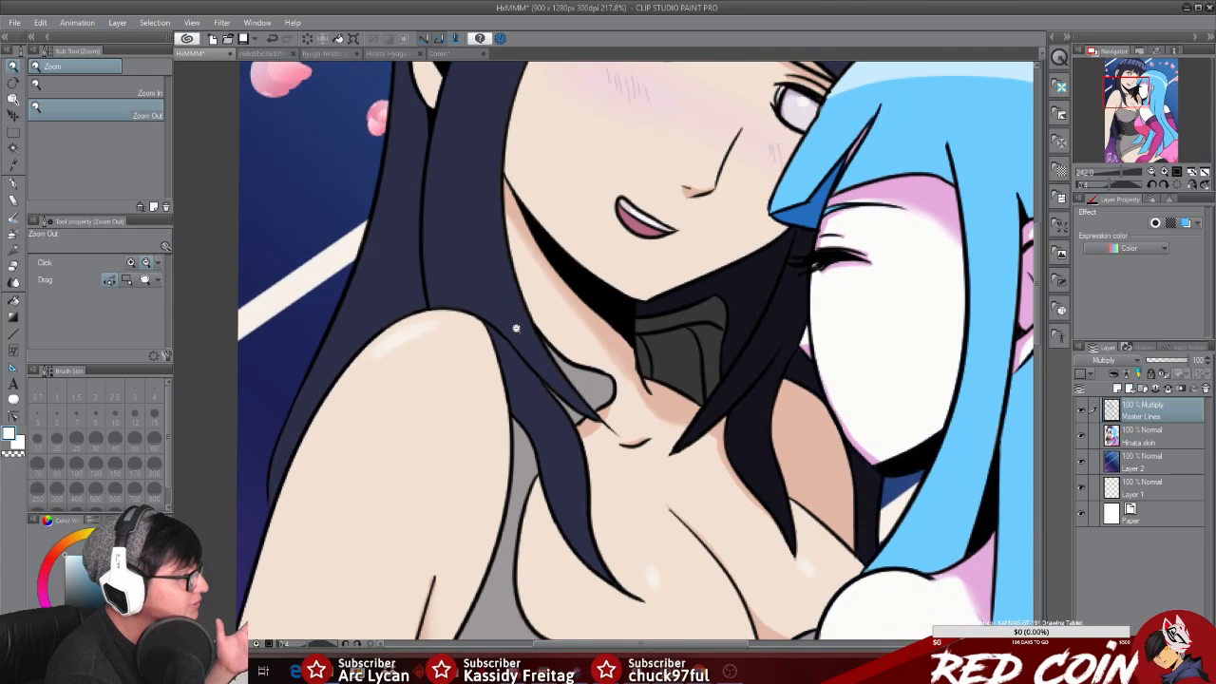
{"action": "left_click", "coordinate": [517, 327]}
{"action": "left_click", "coordinate": [515, 327]}
{"action": "left_click", "coordinate": [515, 326]}
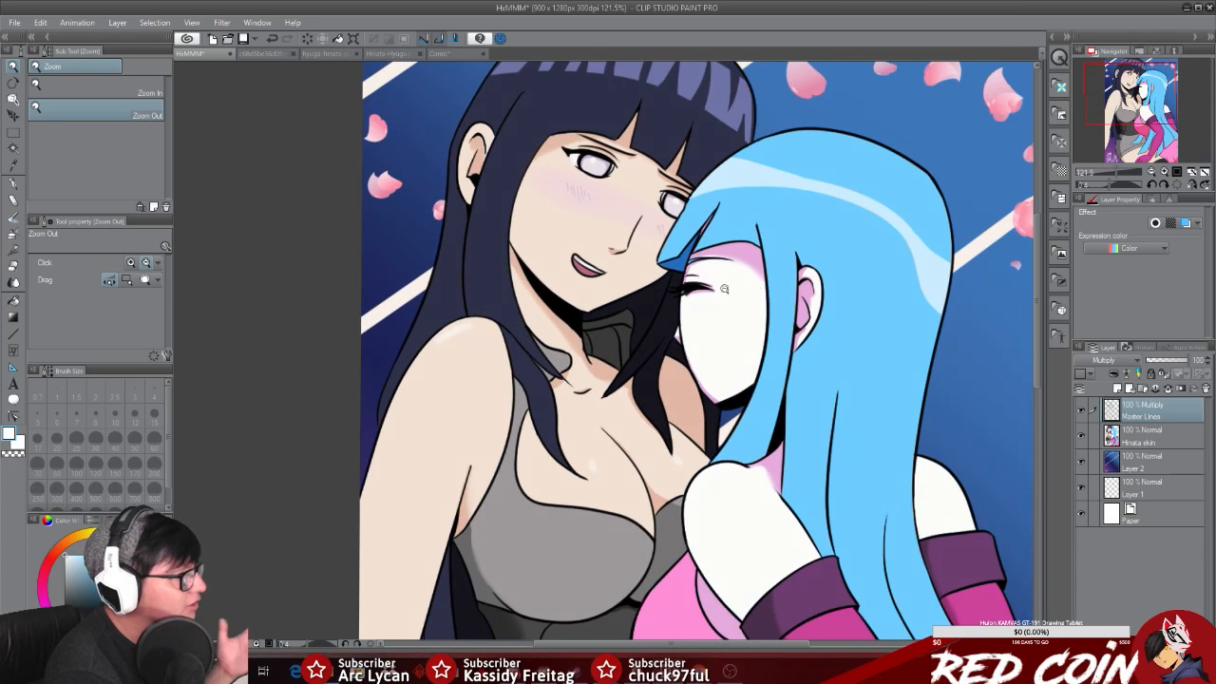
{"action": "left_click_drag", "start_coordinate": [1036, 298], "coordinate": [1037, 327]}
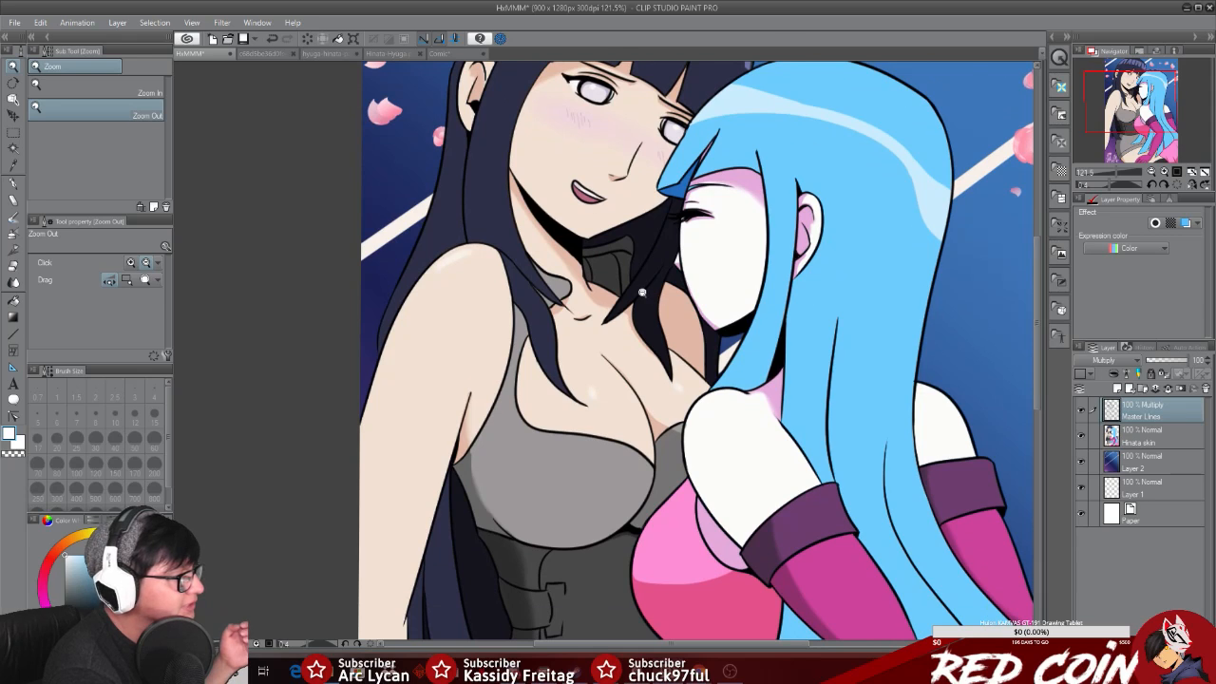
{"action": "left_click", "coordinate": [641, 292]}
{"action": "left_click", "coordinate": [641, 292]}
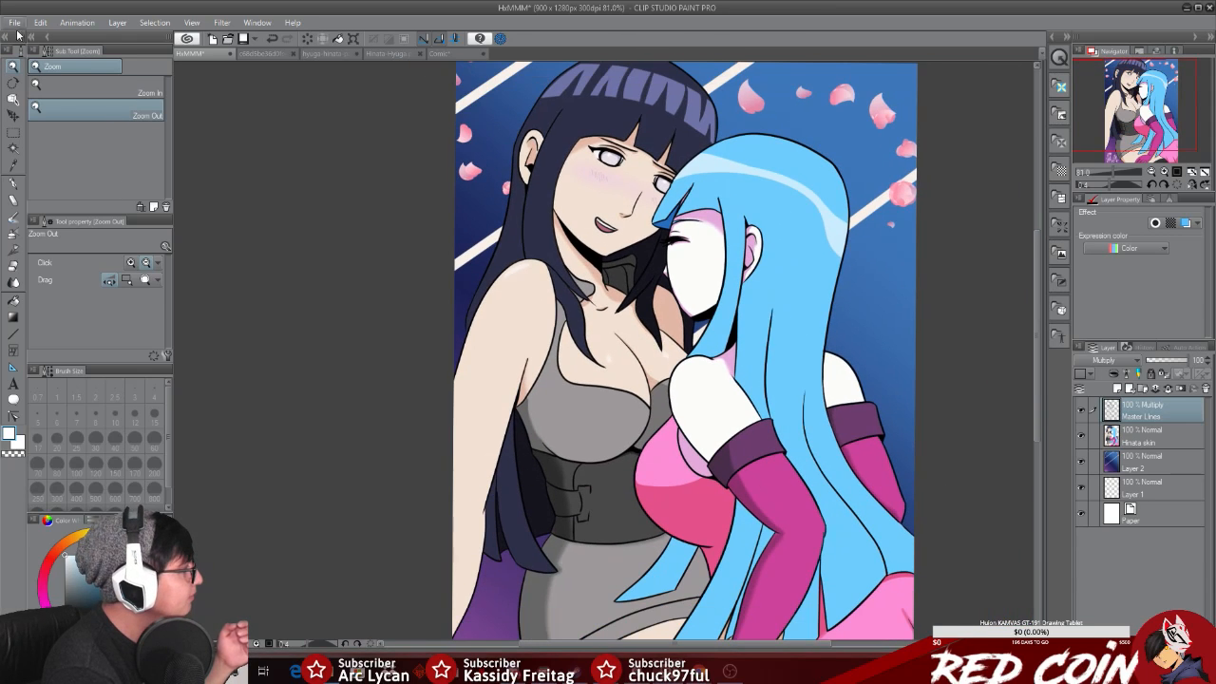
{"action": "left_click", "coordinate": [226, 222]}
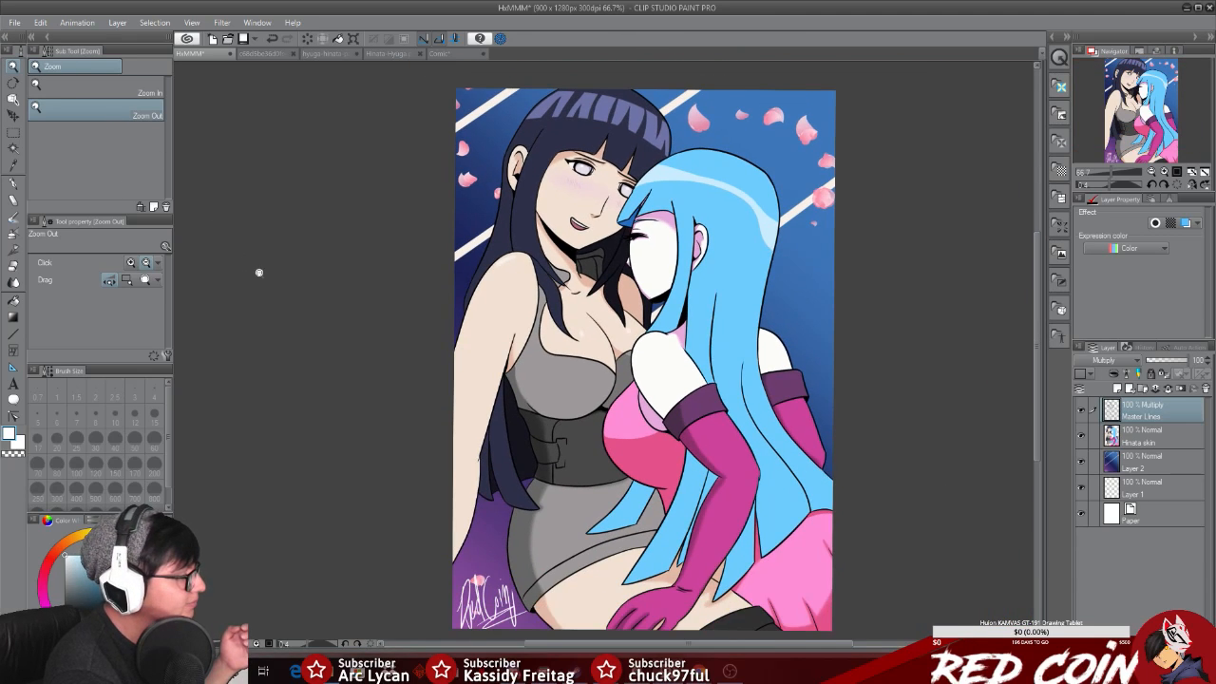
Step: Save the illustration as HxMMM in CLIP STUDIO FORMAT in the Pictures folder, replacing the existing file
{"action": "left_click", "coordinate": [14, 22]}
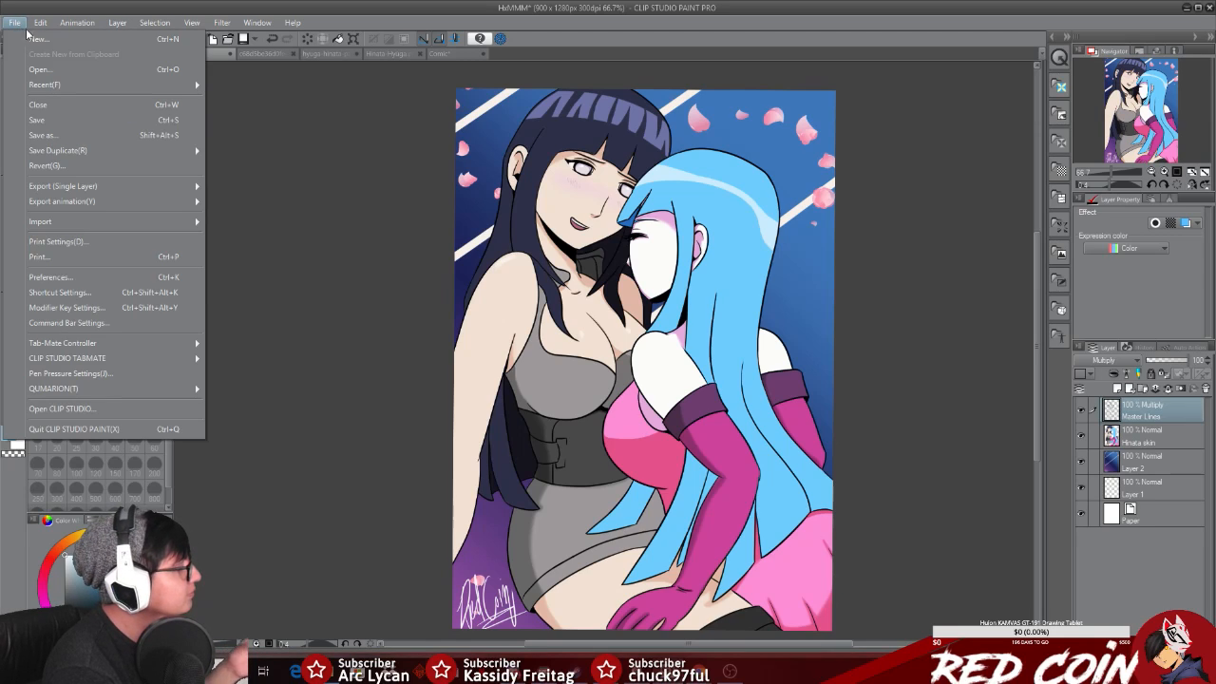
{"action": "left_click", "coordinate": [90, 136]}
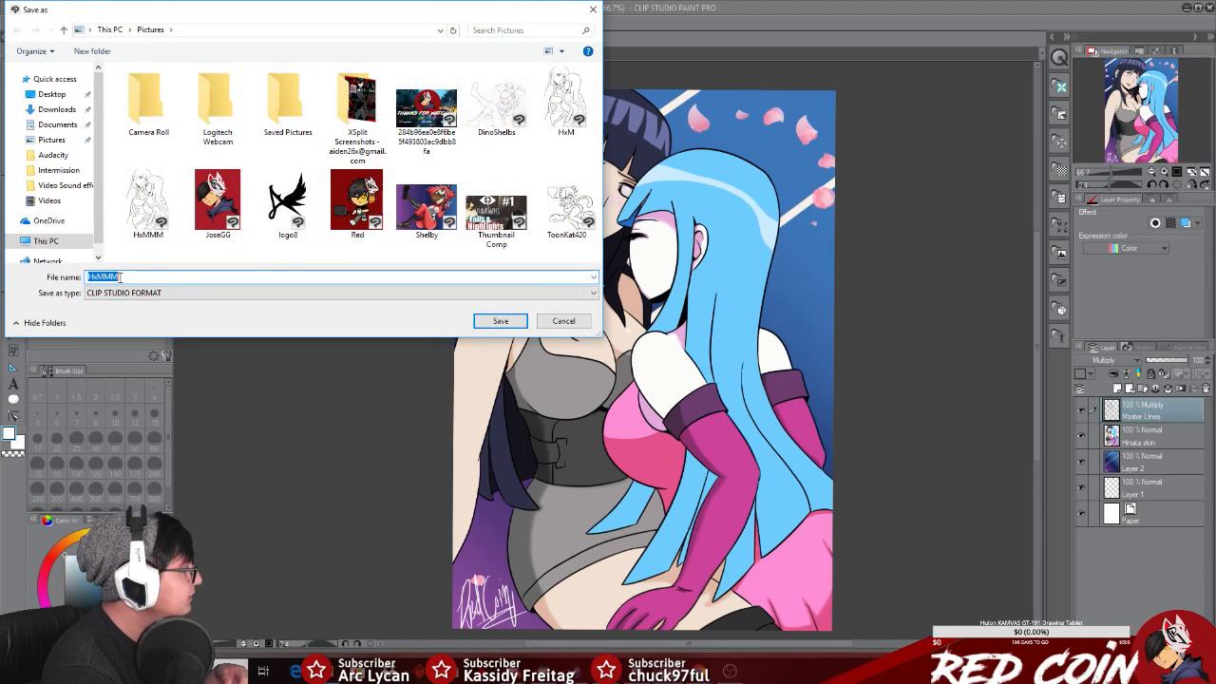
{"action": "left_click", "coordinate": [501, 320]}
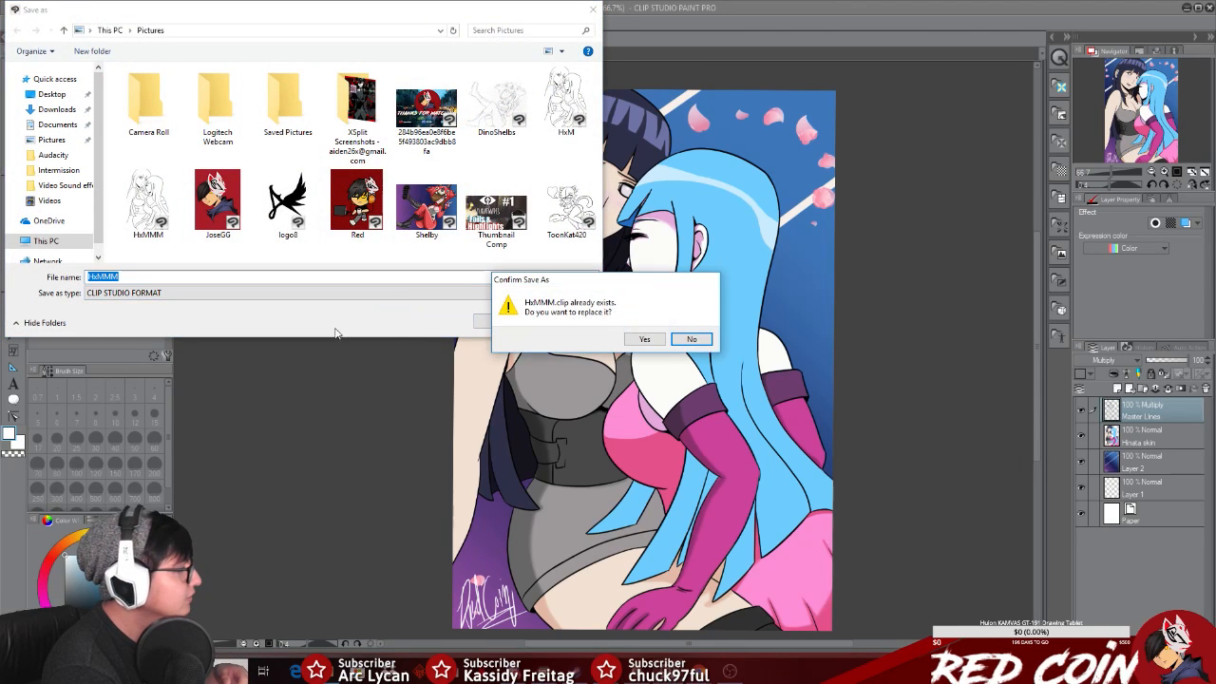
{"action": "left_click", "coordinate": [644, 341]}
{"action": "left_click", "coordinate": [14, 22]}
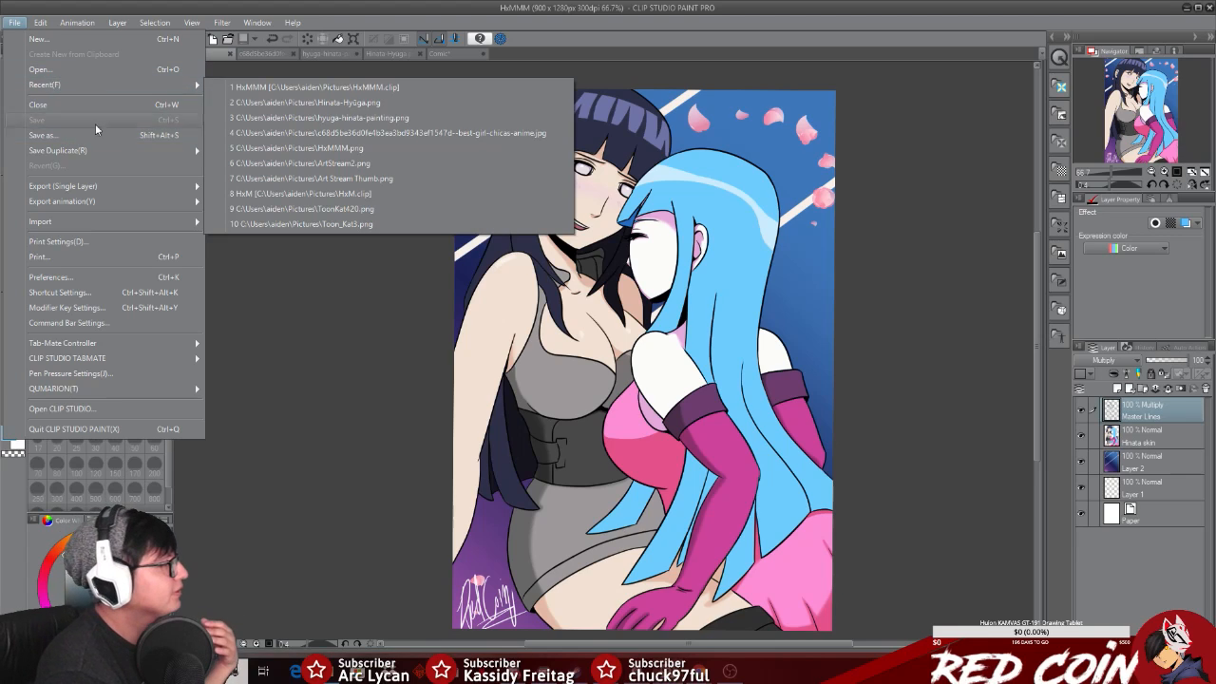
{"action": "left_click", "coordinate": [614, 29]}
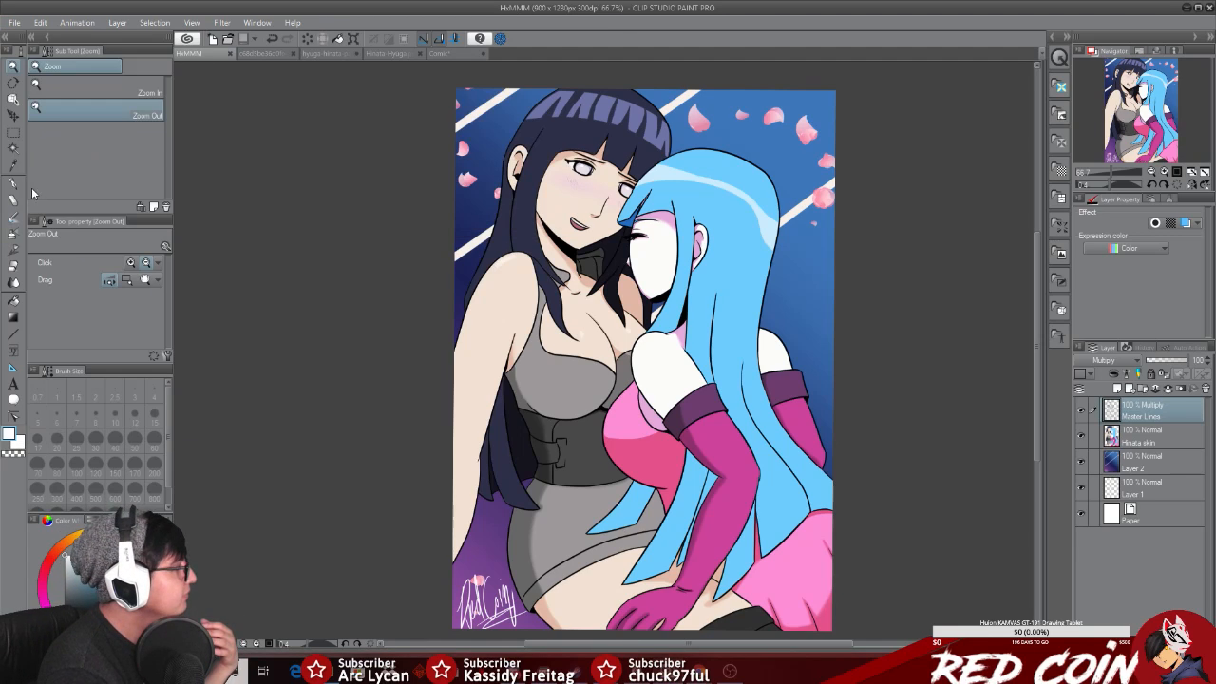
Step: Try a Marker pen stroke in the dark-haired character's sampled skin colour, brush size 47, over her grey top on the Master Lines layer
{"action": "left_click", "coordinate": [13, 186]}
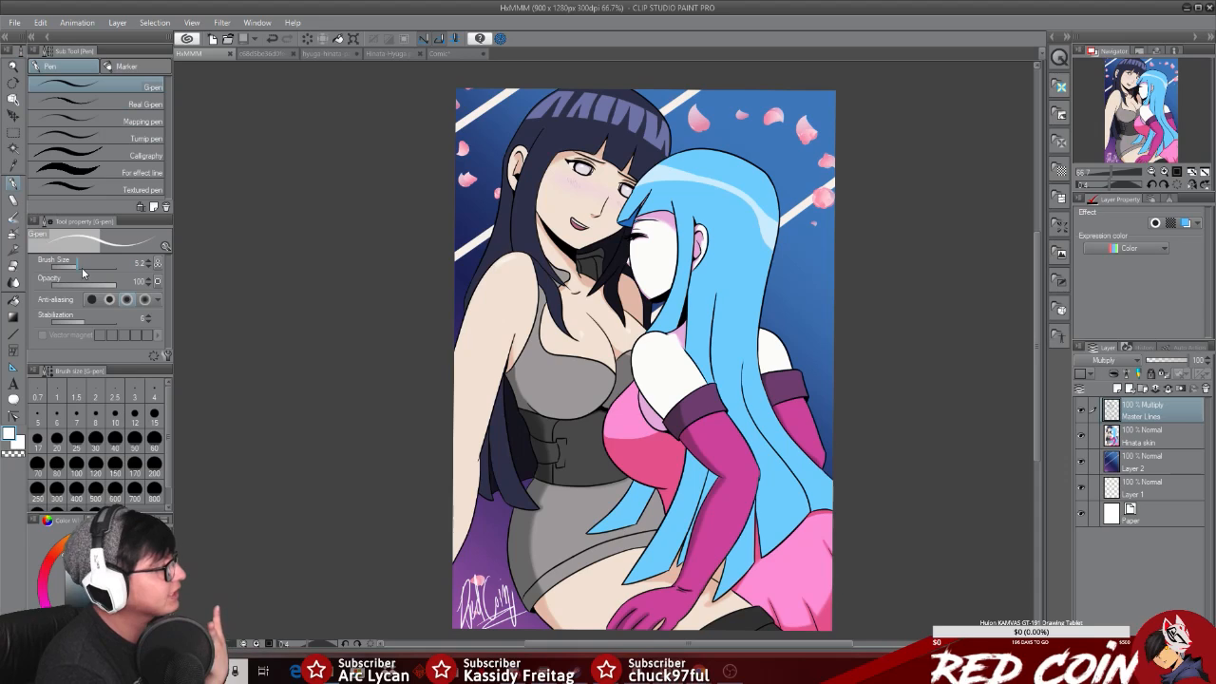
{"action": "left_click", "coordinate": [123, 67]}
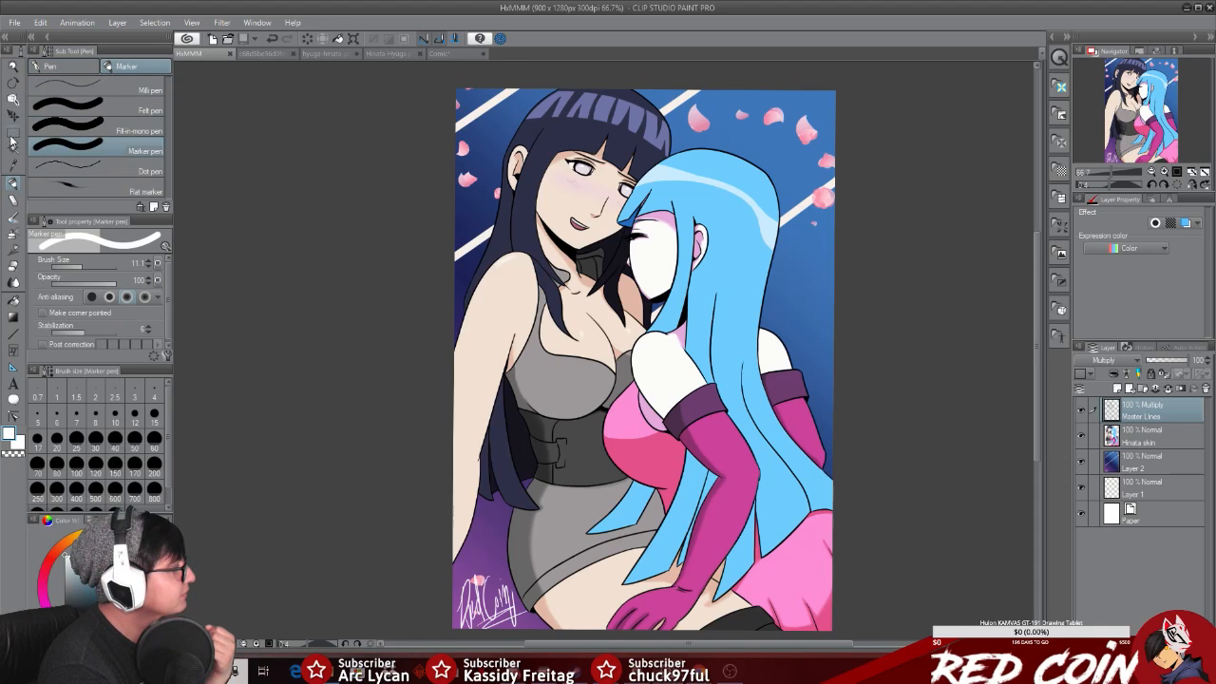
{"action": "left_click", "coordinate": [15, 165]}
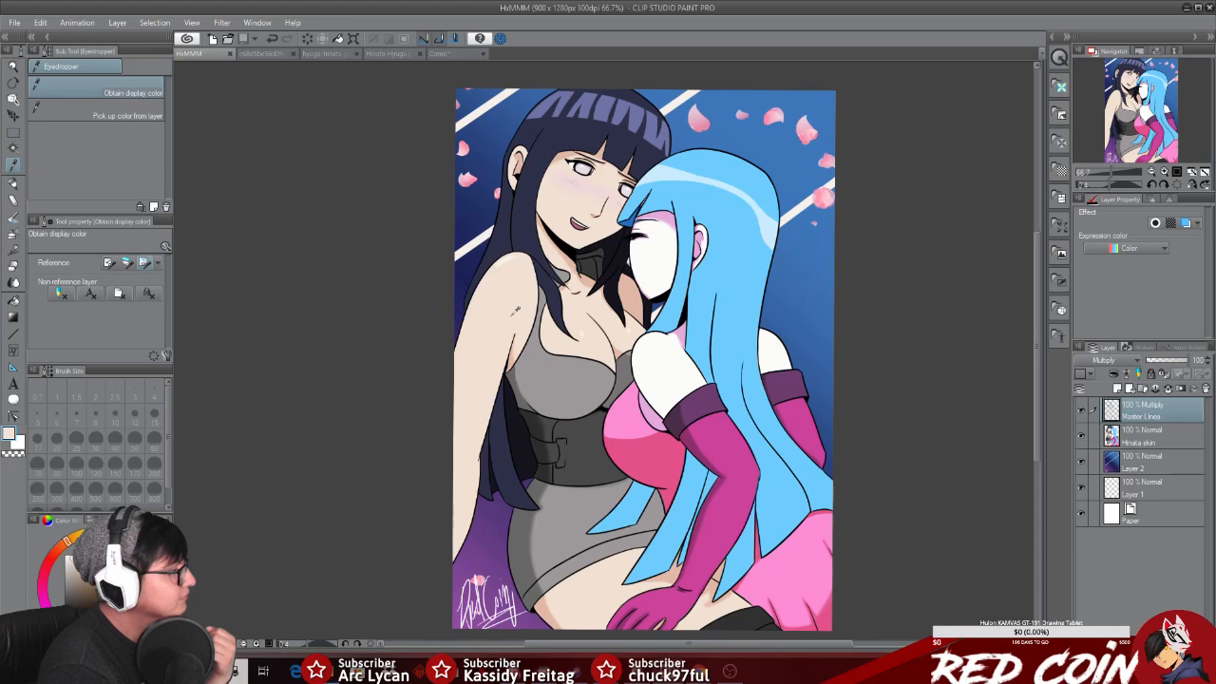
{"action": "left_click", "coordinate": [13, 184]}
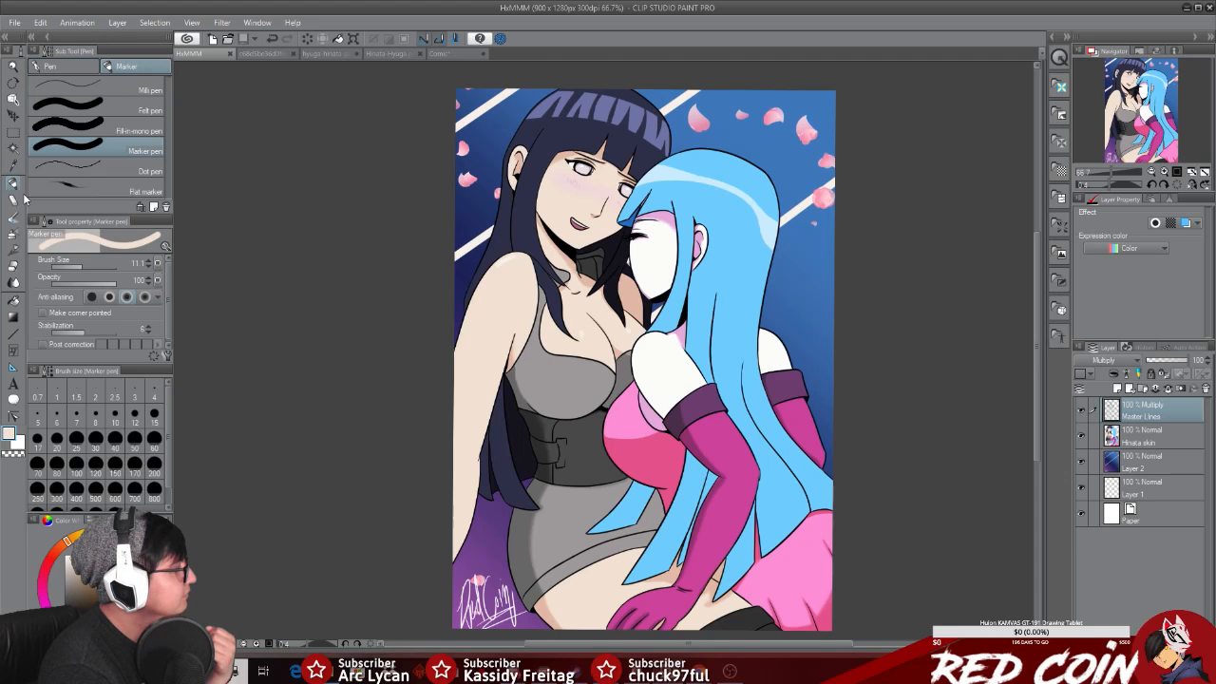
{"action": "left_click_drag", "start_coordinate": [80, 263], "coordinate": [92, 268]}
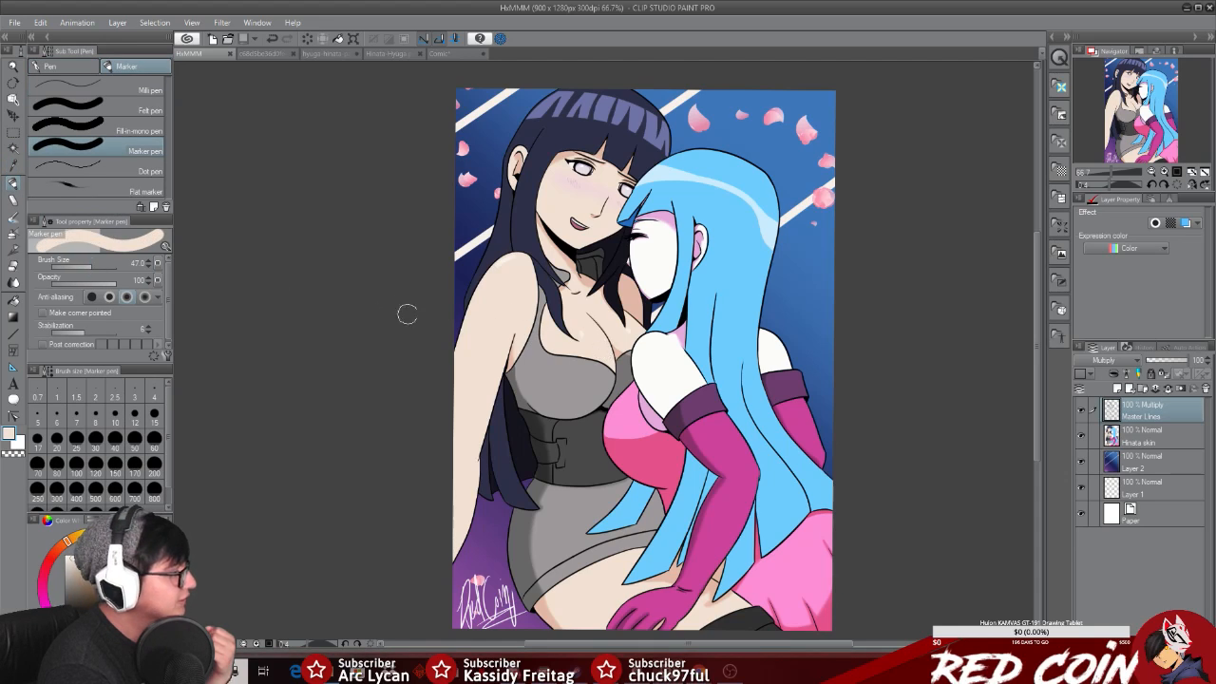
{"action": "left_click_drag", "start_coordinate": [518, 347], "coordinate": [591, 344]}
{"action": "key", "text": "ctrl+z"}
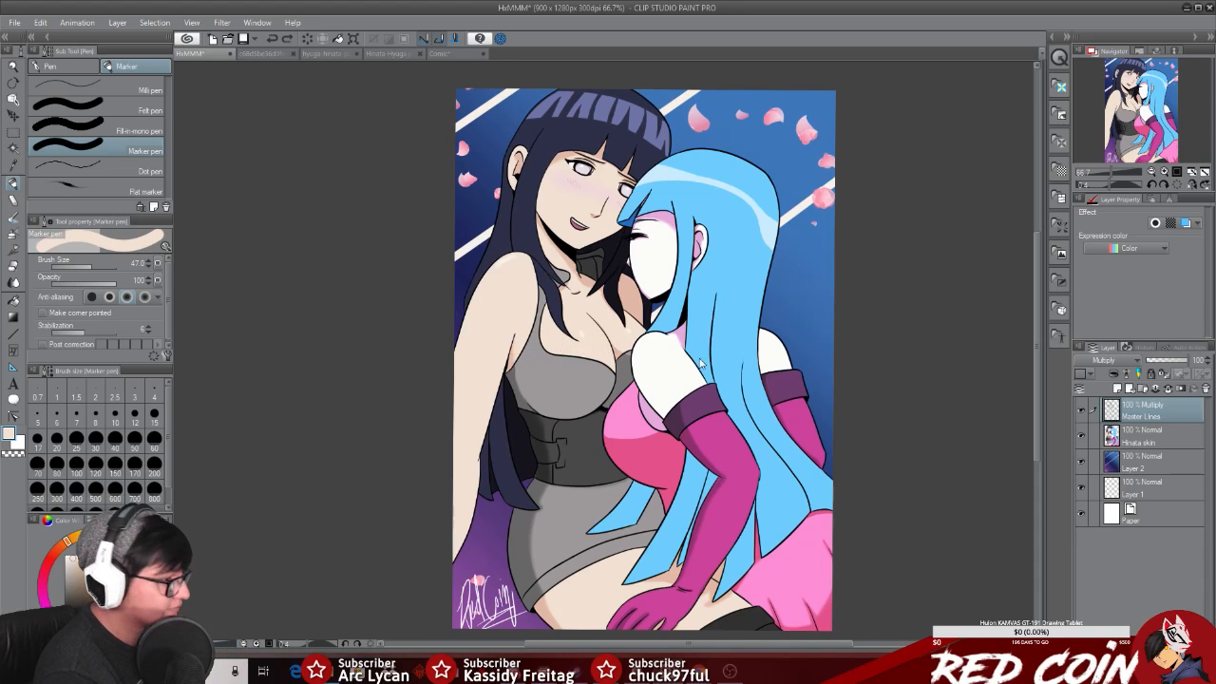
Step: Try painting over the dark-haired character's grey dress strap in skin colour on the Hinata skin layer, and undo the stroke
{"action": "left_click", "coordinate": [1140, 440]}
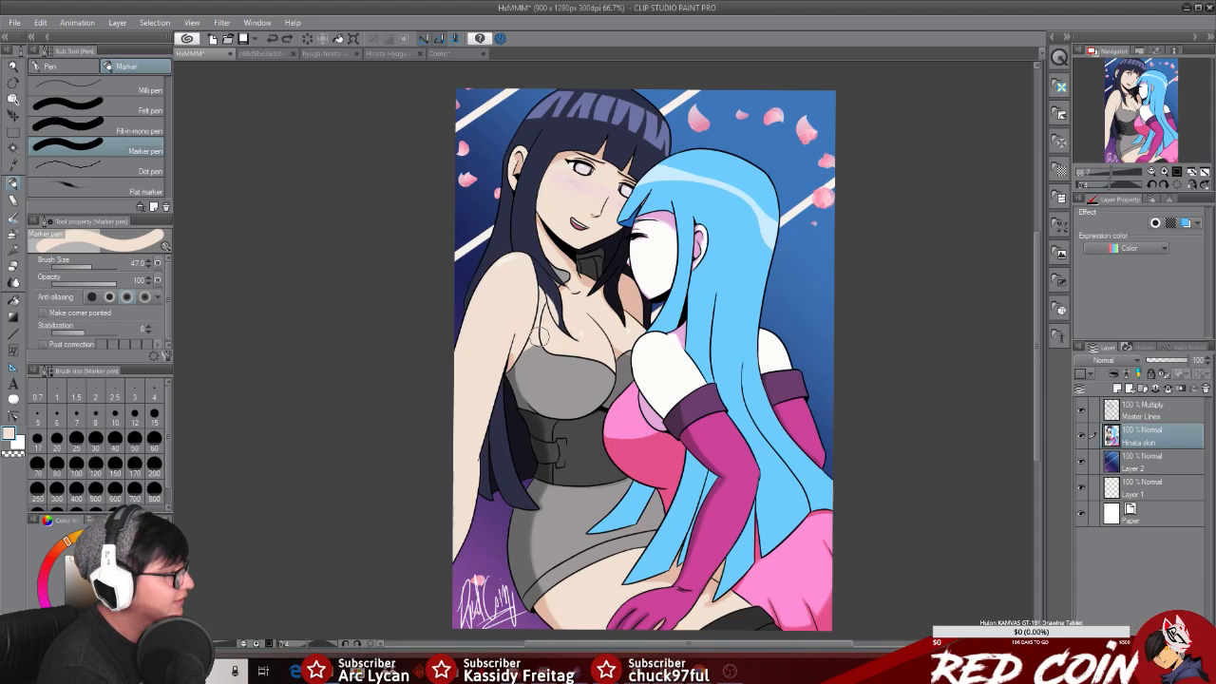
{"action": "left_click_drag", "start_coordinate": [535, 334], "coordinate": [508, 364]}
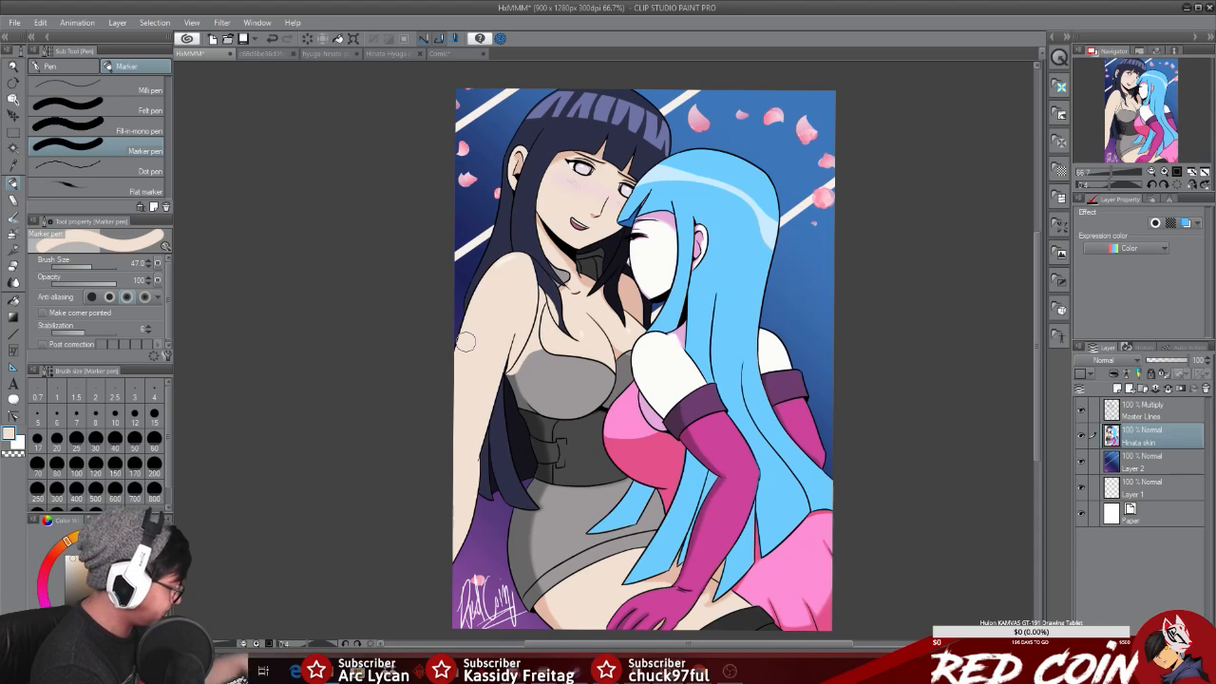
{"action": "key", "text": "ctrl+z"}
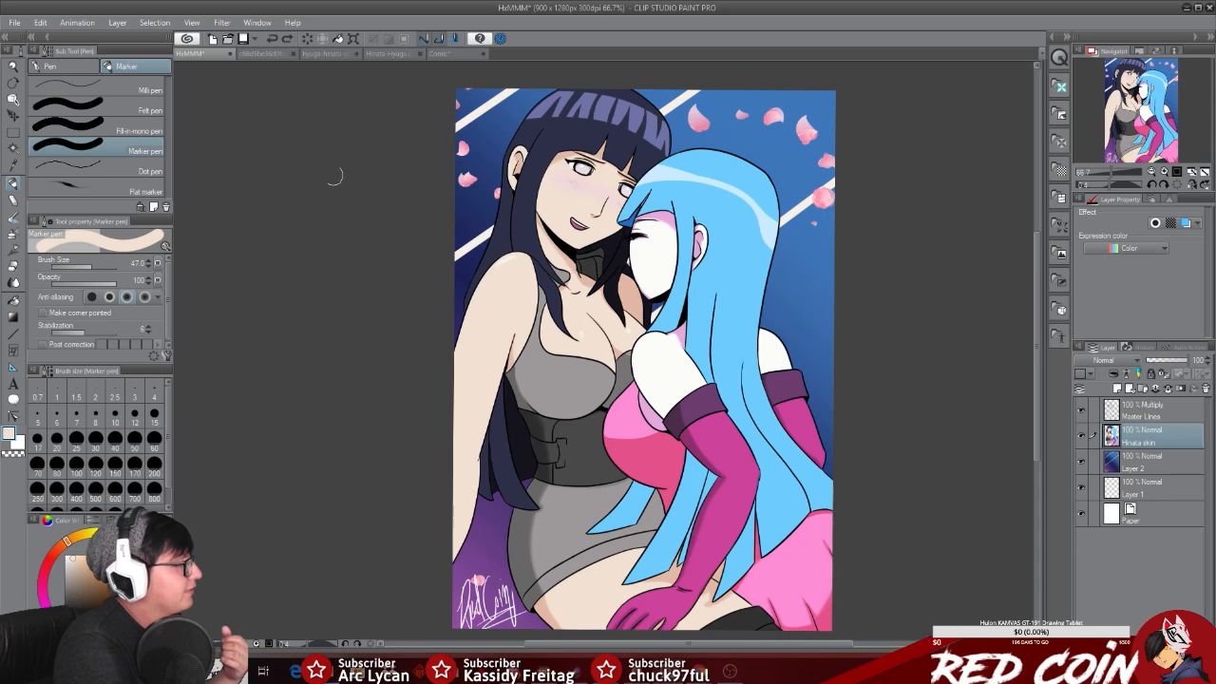
Step: Inspect the two characters closer up, and check the YouTube live chat window for messages before minimizing it
{"action": "left_click", "coordinate": [14, 66]}
{"action": "left_click_drag", "start_coordinate": [629, 361], "coordinate": [649, 373]}
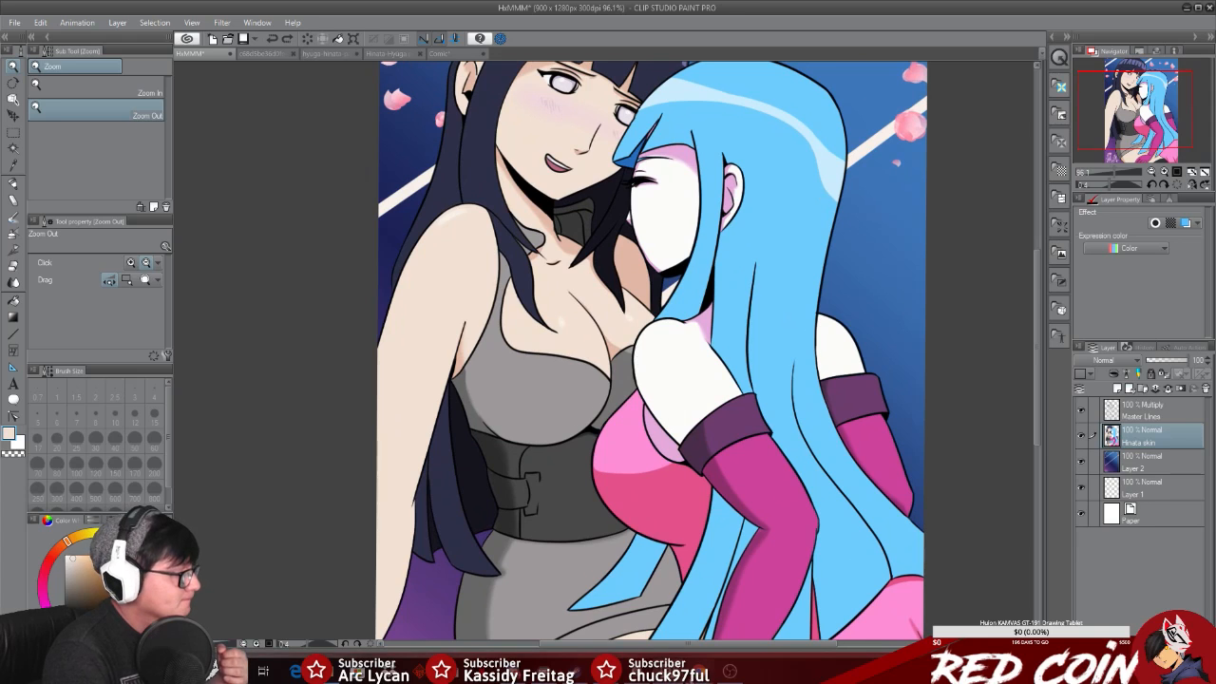
{"action": "left_click", "coordinate": [699, 671]}
{"action": "left_click", "coordinate": [730, 621]}
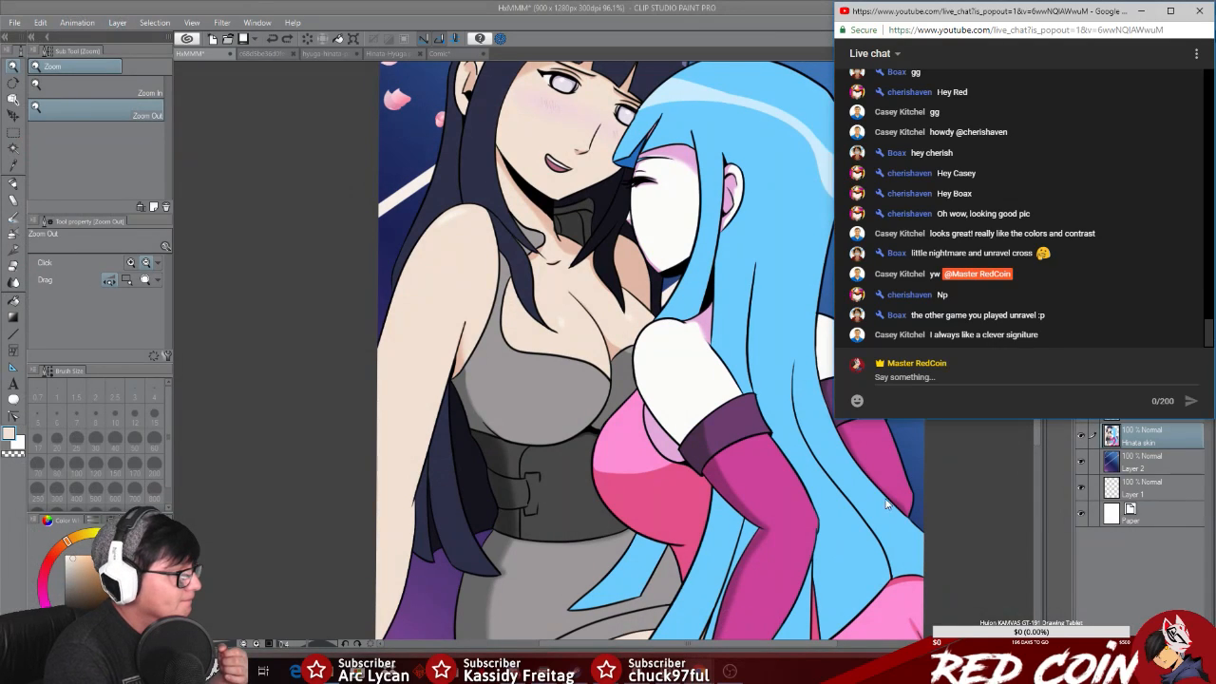
{"action": "left_click", "coordinate": [1141, 10]}
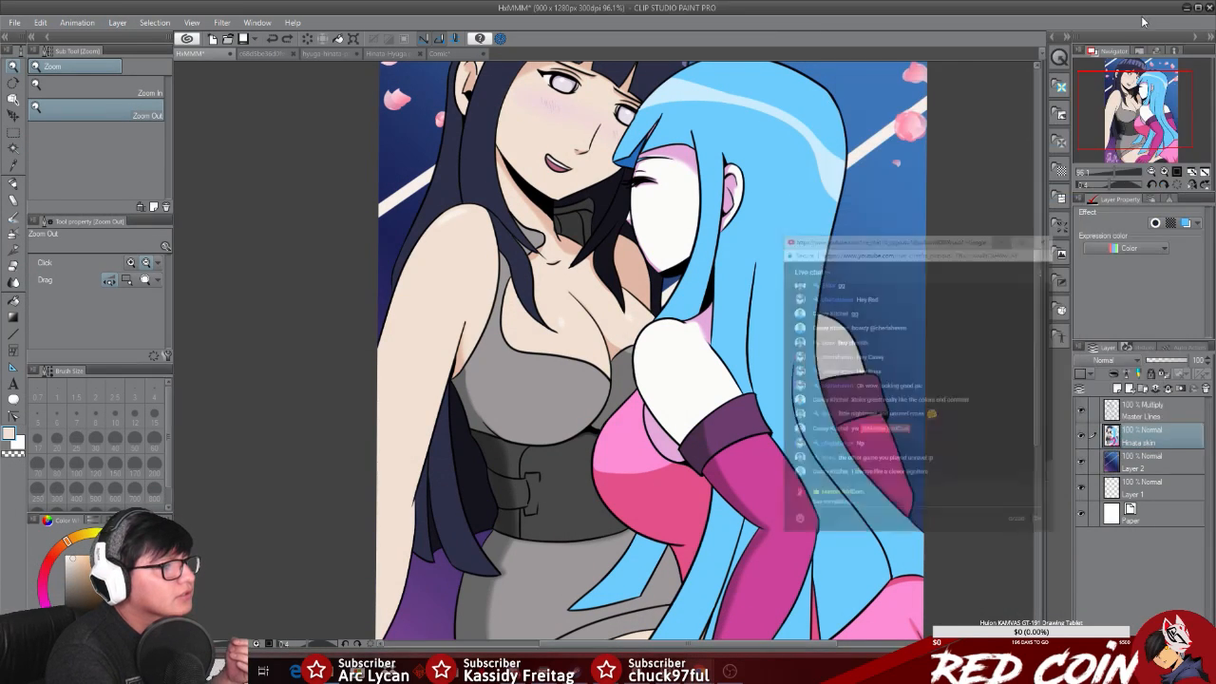
Step: Save the flattened illustration as HxMMM in PNG format in the Pictures folder, replacing the existing file and accepting the loss of layer information
{"action": "left_click", "coordinate": [12, 23]}
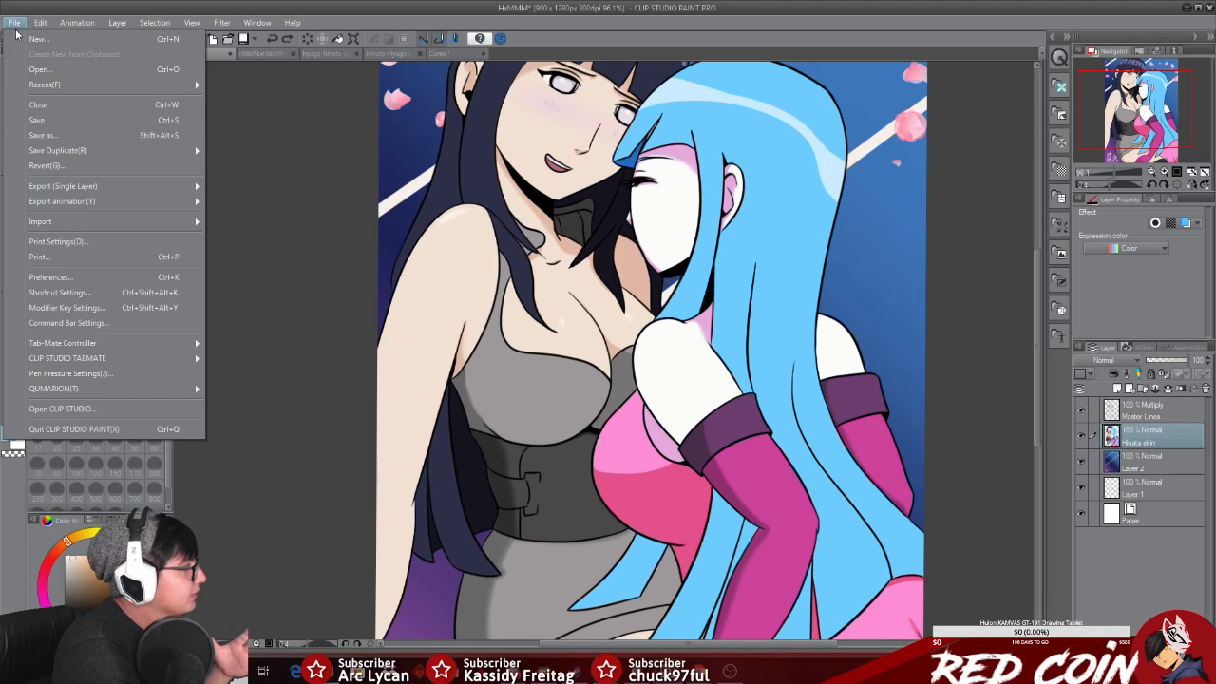
{"action": "left_click", "coordinate": [71, 139]}
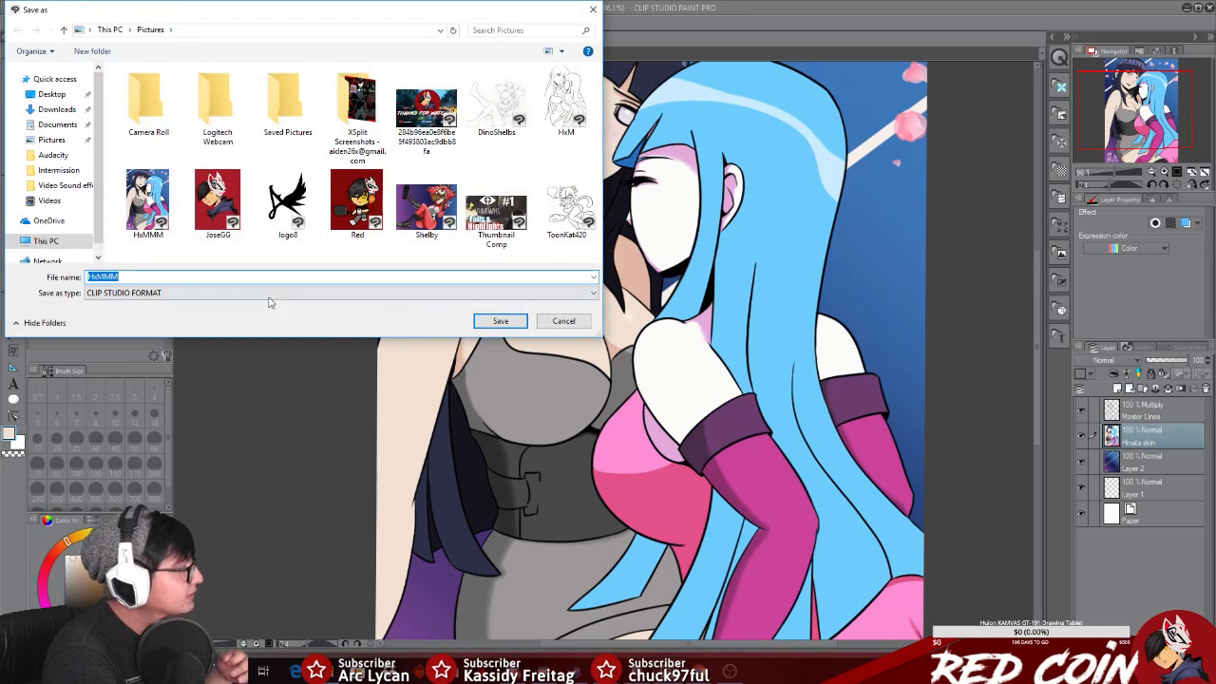
{"action": "left_click", "coordinate": [593, 294]}
{"action": "left_click", "coordinate": [361, 343]}
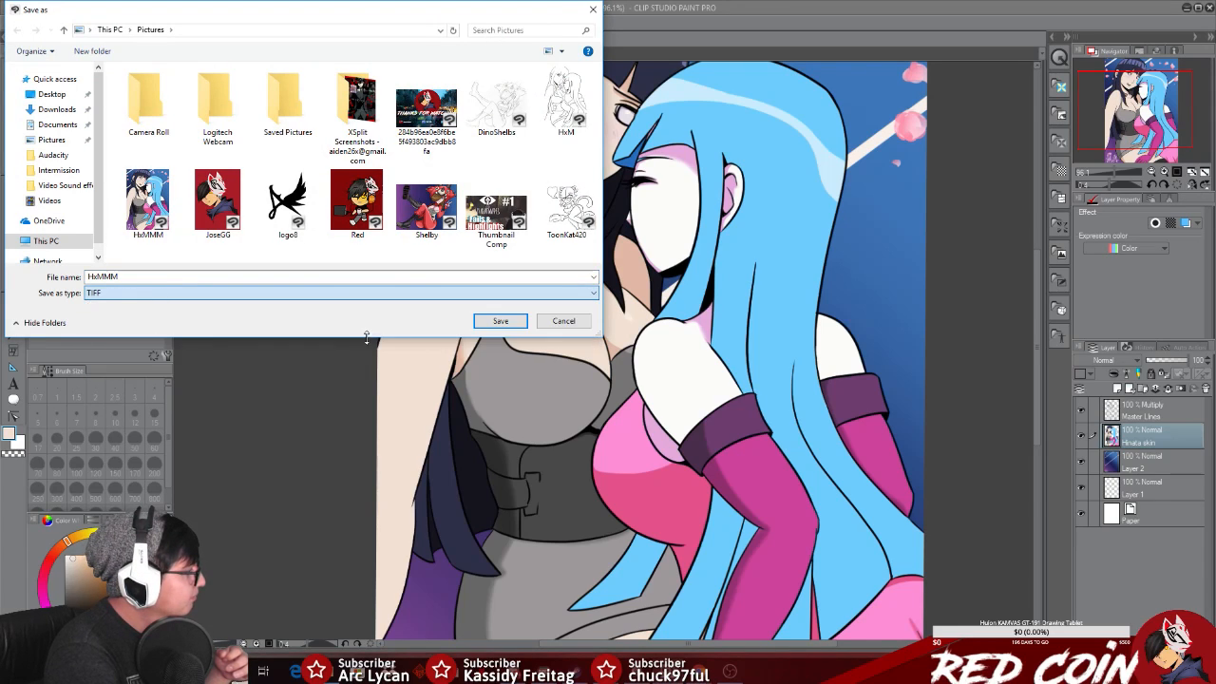
{"action": "left_click", "coordinate": [595, 277]}
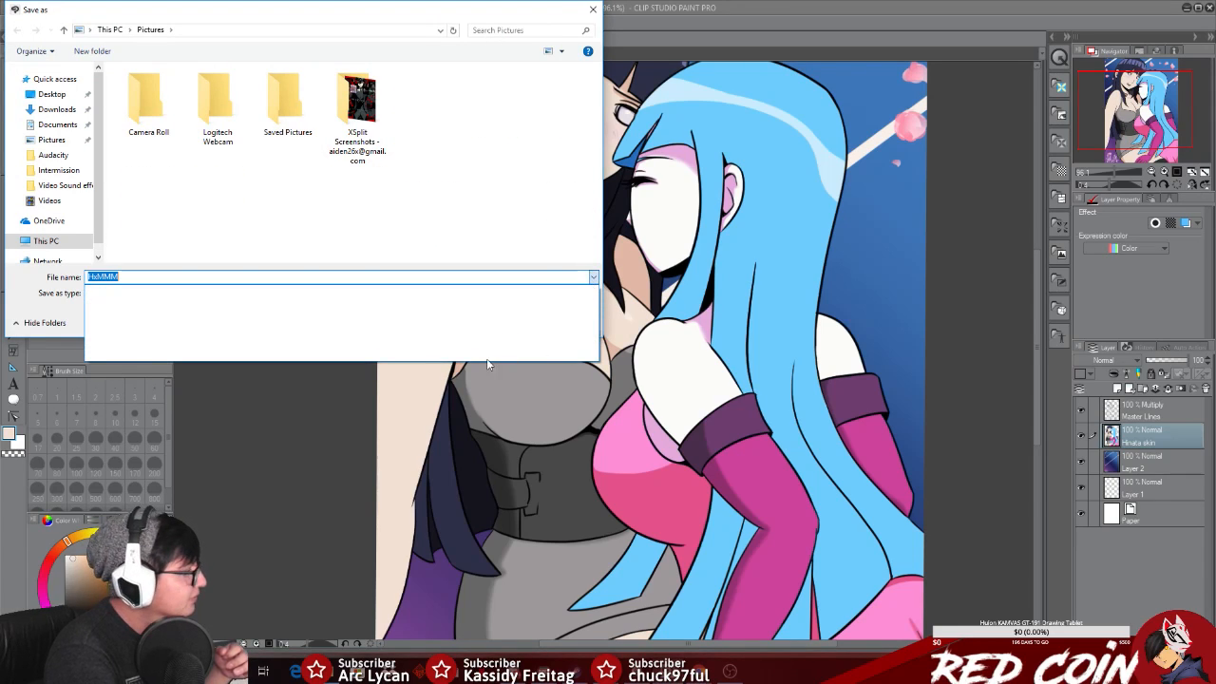
{"action": "left_click", "coordinate": [594, 294]}
{"action": "left_click", "coordinate": [594, 294]}
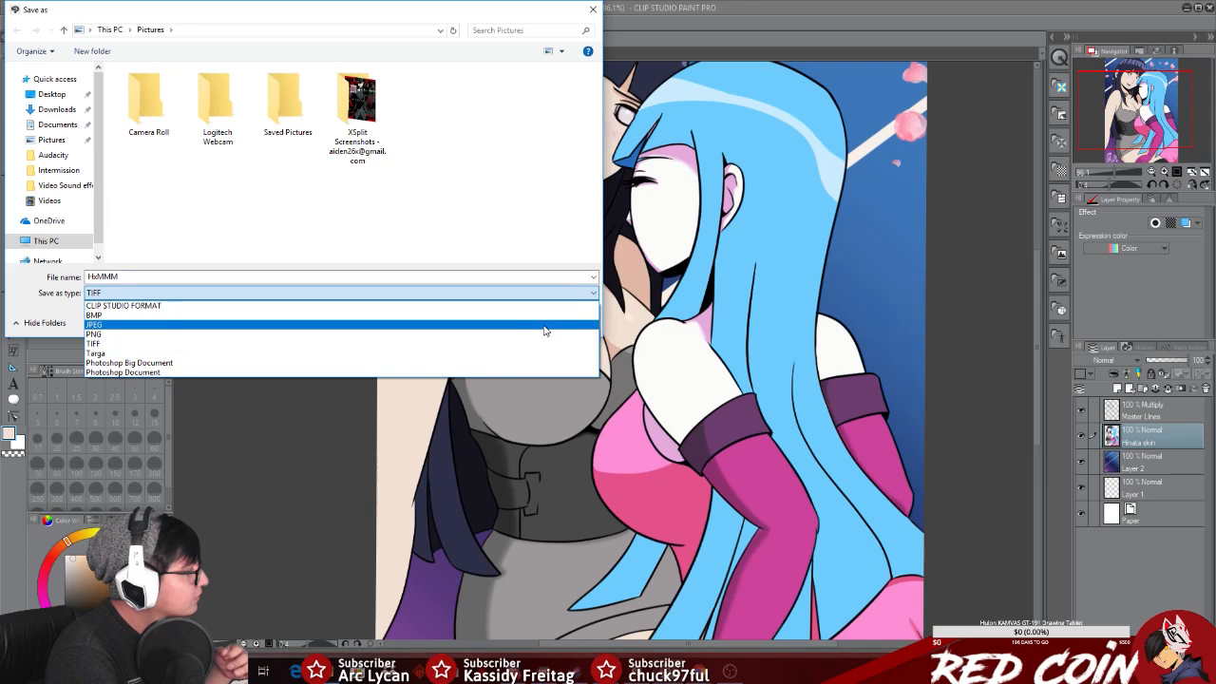
{"action": "left_click", "coordinate": [543, 336]}
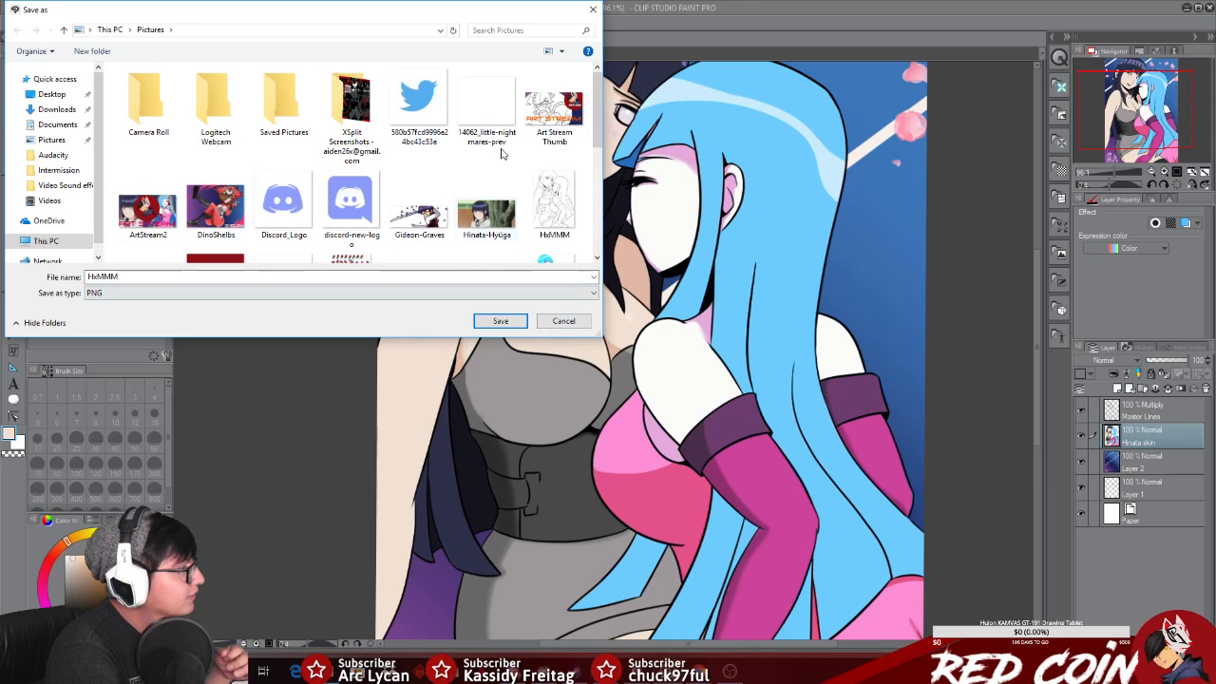
{"action": "left_click", "coordinate": [507, 323]}
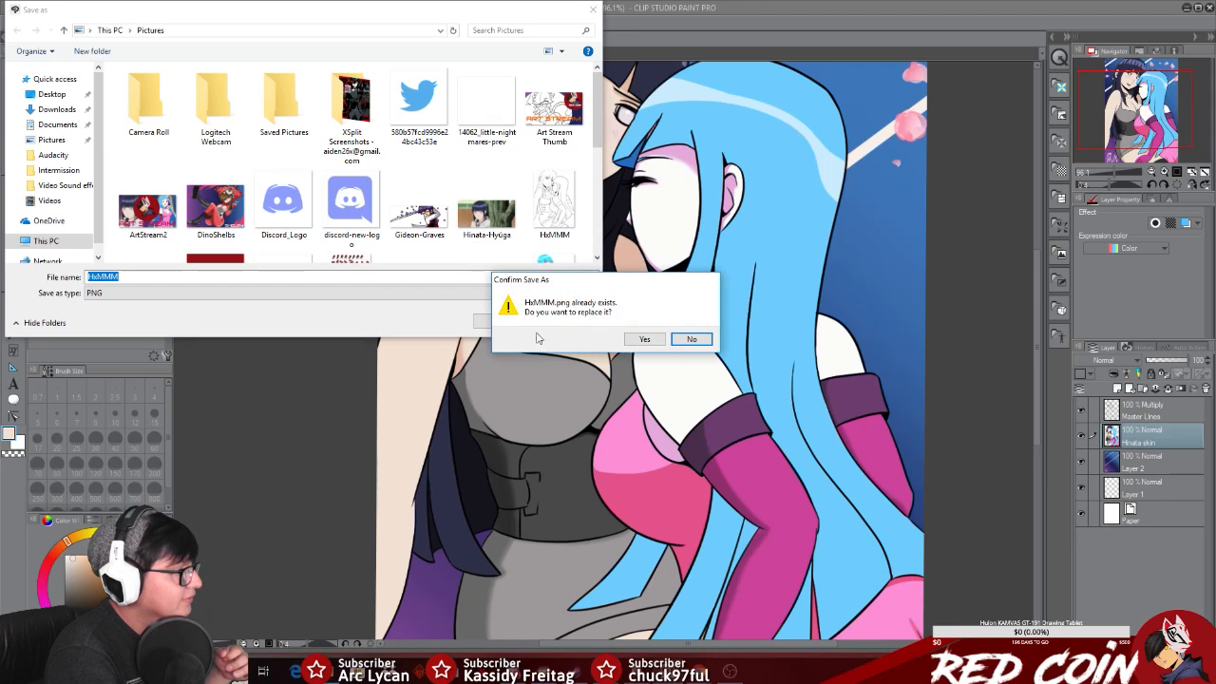
{"action": "left_click", "coordinate": [644, 342]}
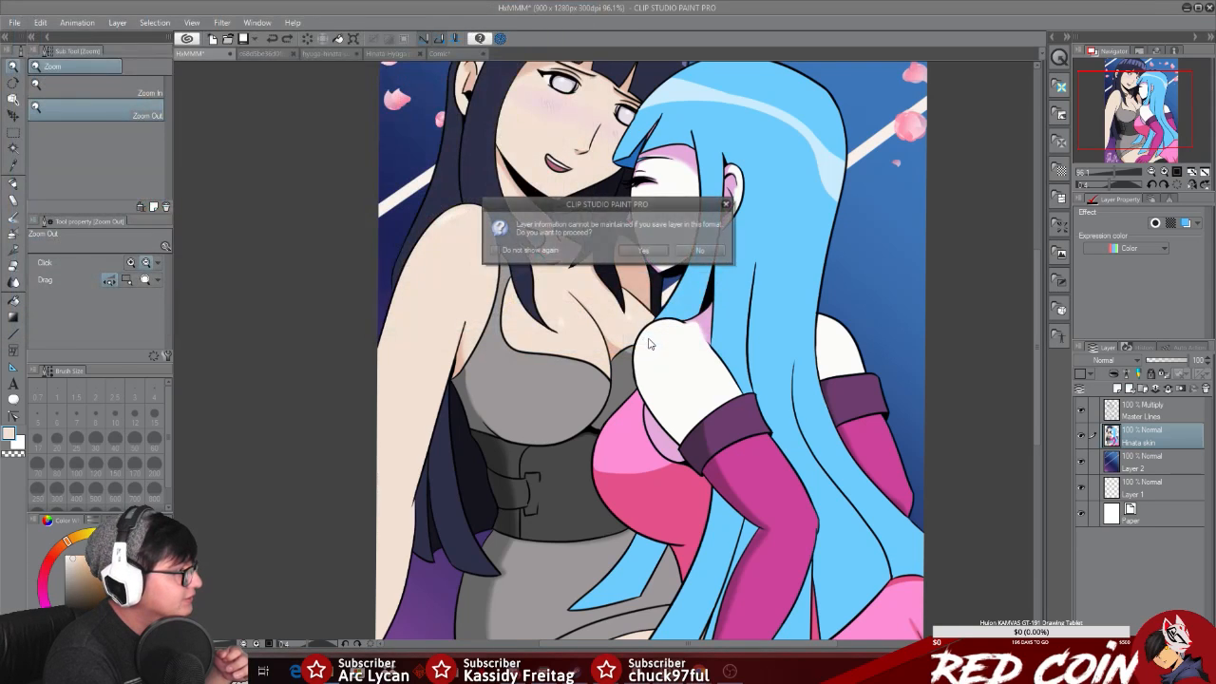
{"action": "left_click", "coordinate": [644, 251]}
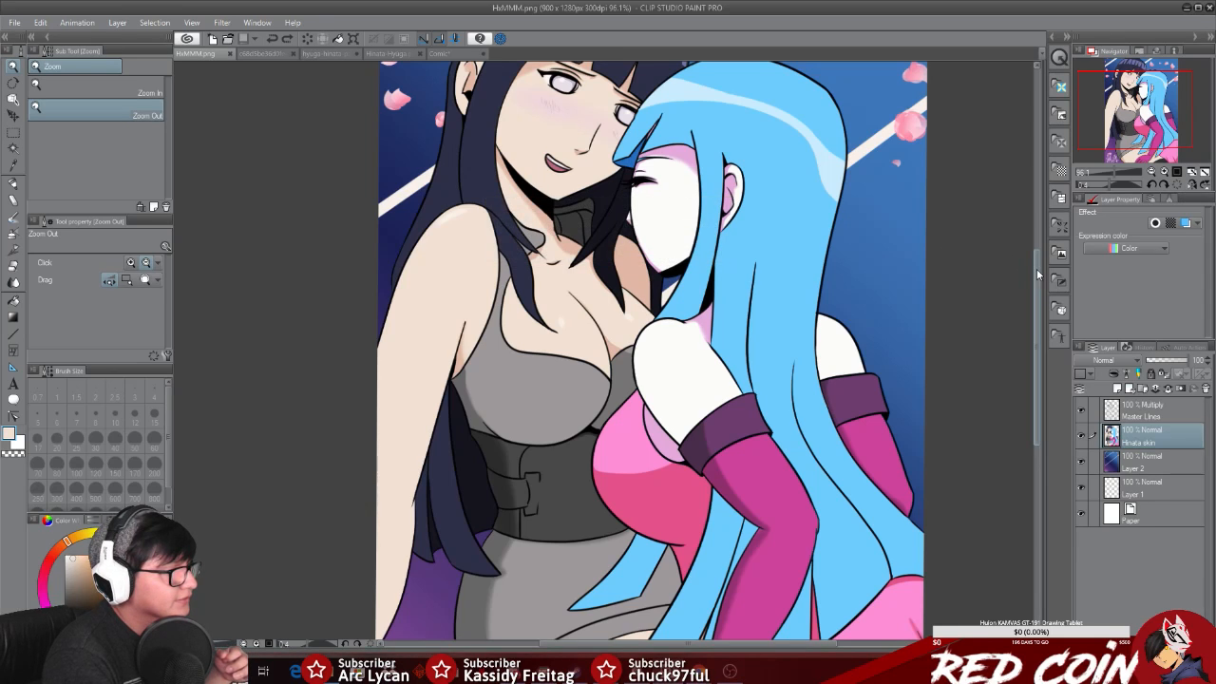
Step: Inspect the whole illustration centred on the canvas, and check the YouTube live chat window for new messages before minimizing it
{"action": "scroll", "coordinate": [961, 282], "scroll_direction": "down", "scroll_amount": 4}
{"action": "scroll", "coordinate": [811, 427], "scroll_direction": "up", "scroll_amount": 2}
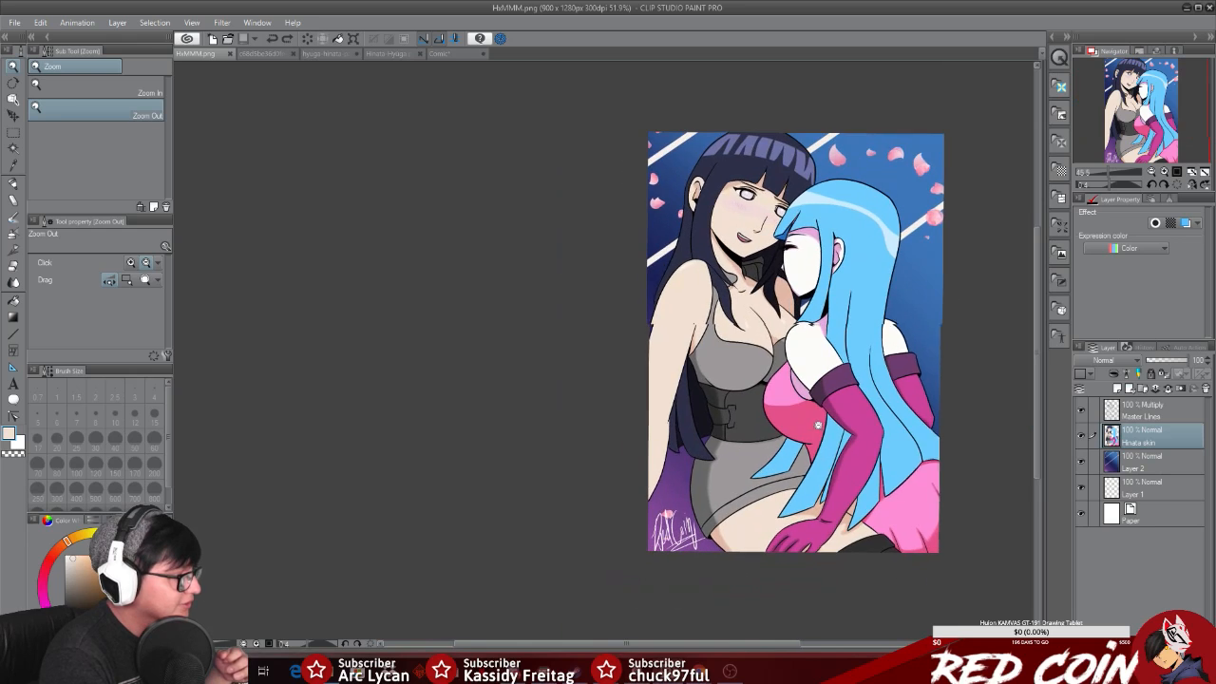
{"action": "left_click_drag", "start_coordinate": [684, 646], "coordinate": [728, 642]}
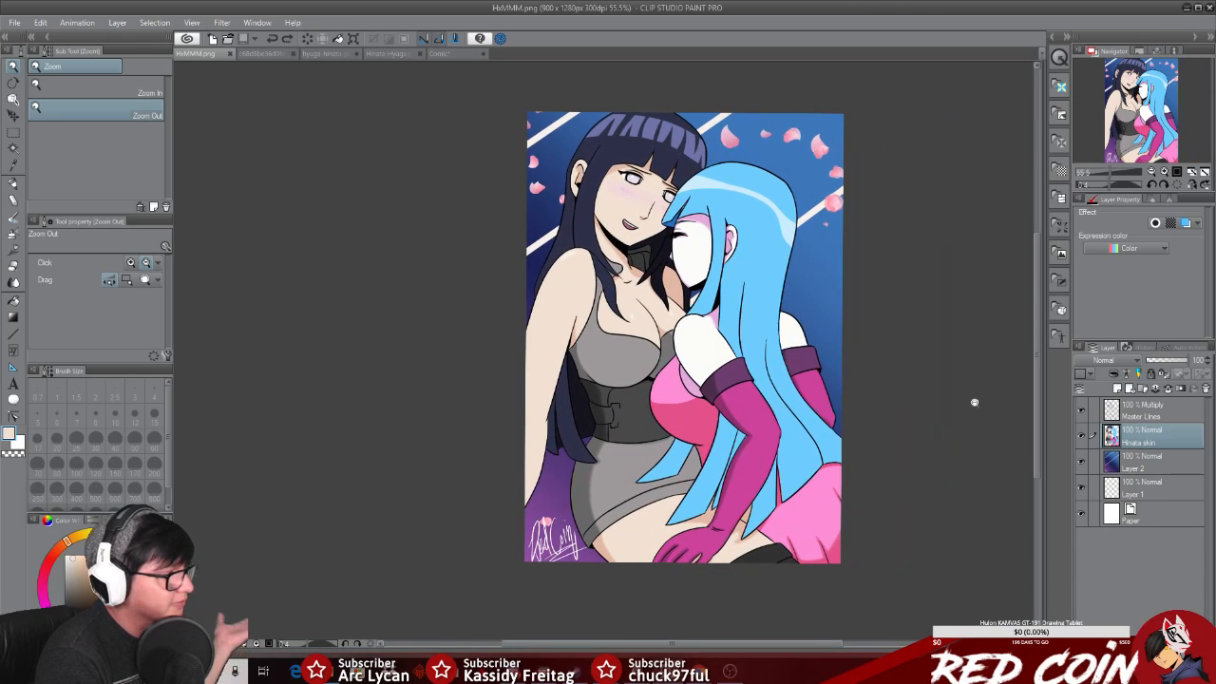
{"action": "left_click_drag", "start_coordinate": [1032, 351], "coordinate": [1033, 344]}
{"action": "scroll", "coordinate": [894, 428], "scroll_direction": "up", "scroll_amount": 2}
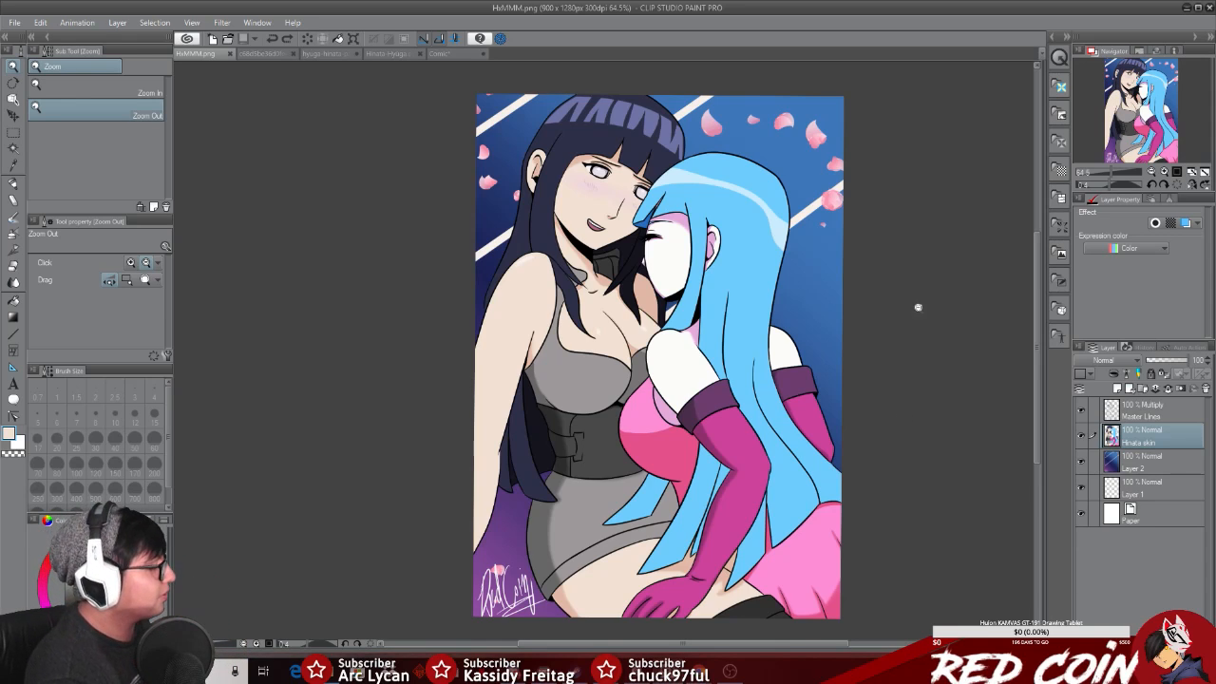
{"action": "left_click", "coordinate": [699, 670]}
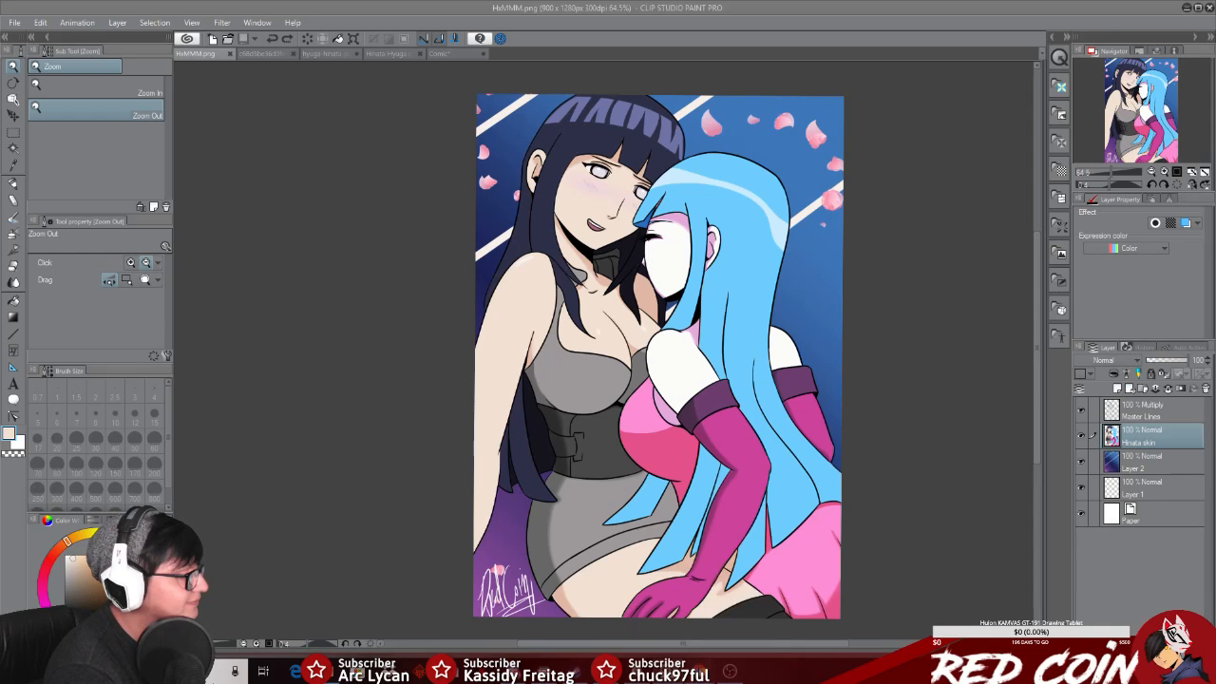
{"action": "left_click", "coordinate": [709, 643]}
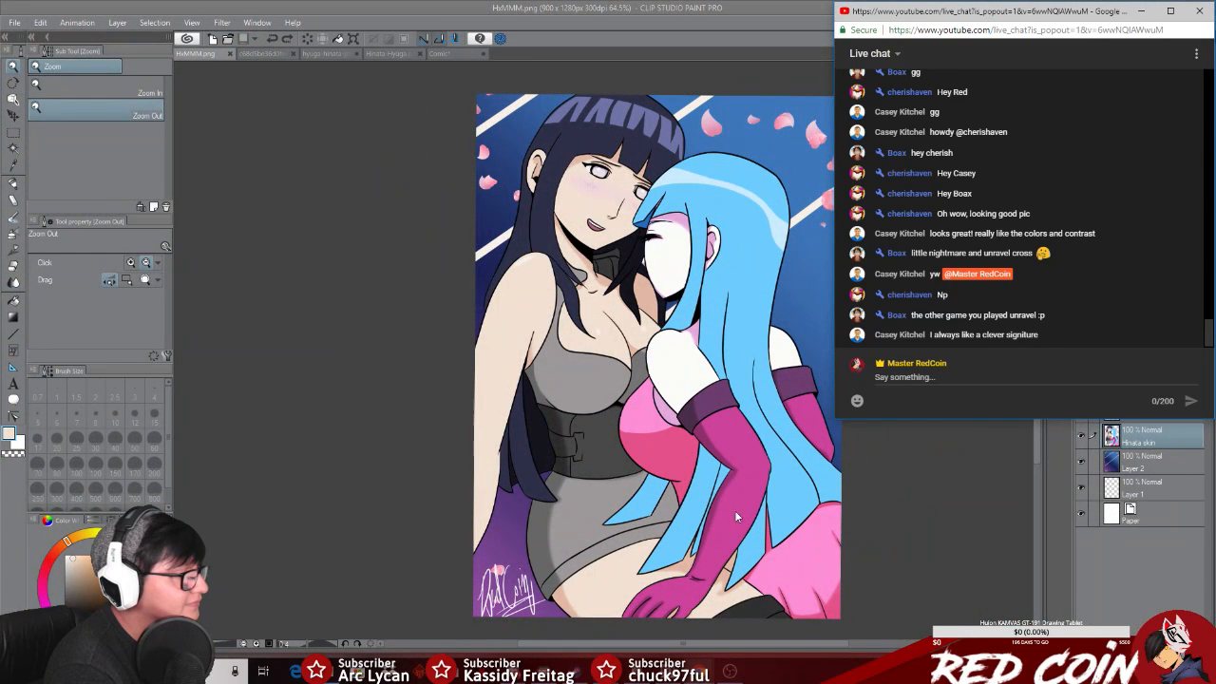
{"action": "left_click", "coordinate": [1141, 10]}
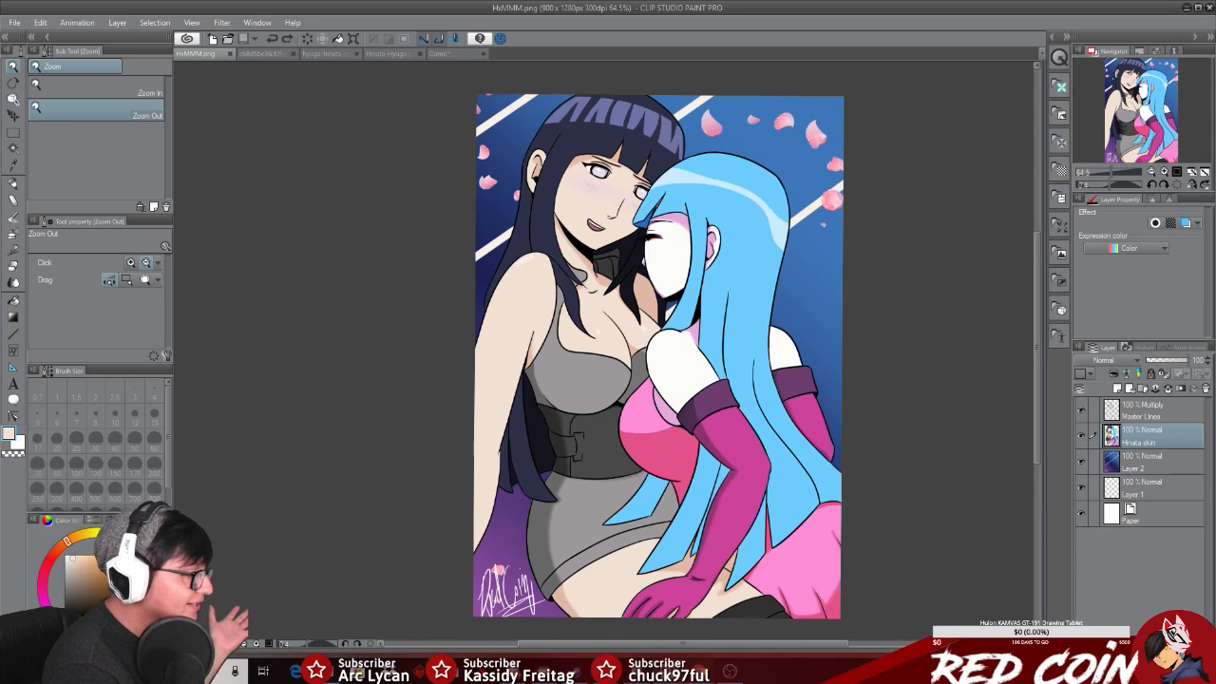
Step: Switch to the OBS window to access the stream's scenes and sources
{"action": "mouse_move", "coordinate": [699, 670]}
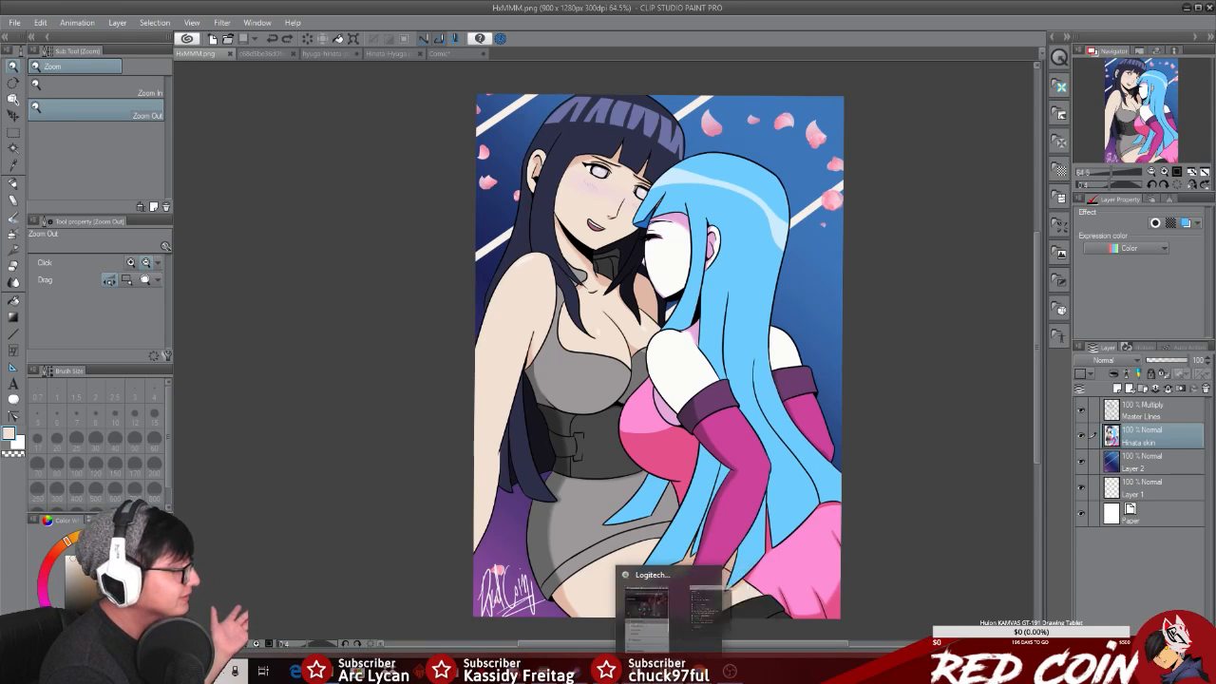
{"action": "left_click", "coordinate": [731, 671]}
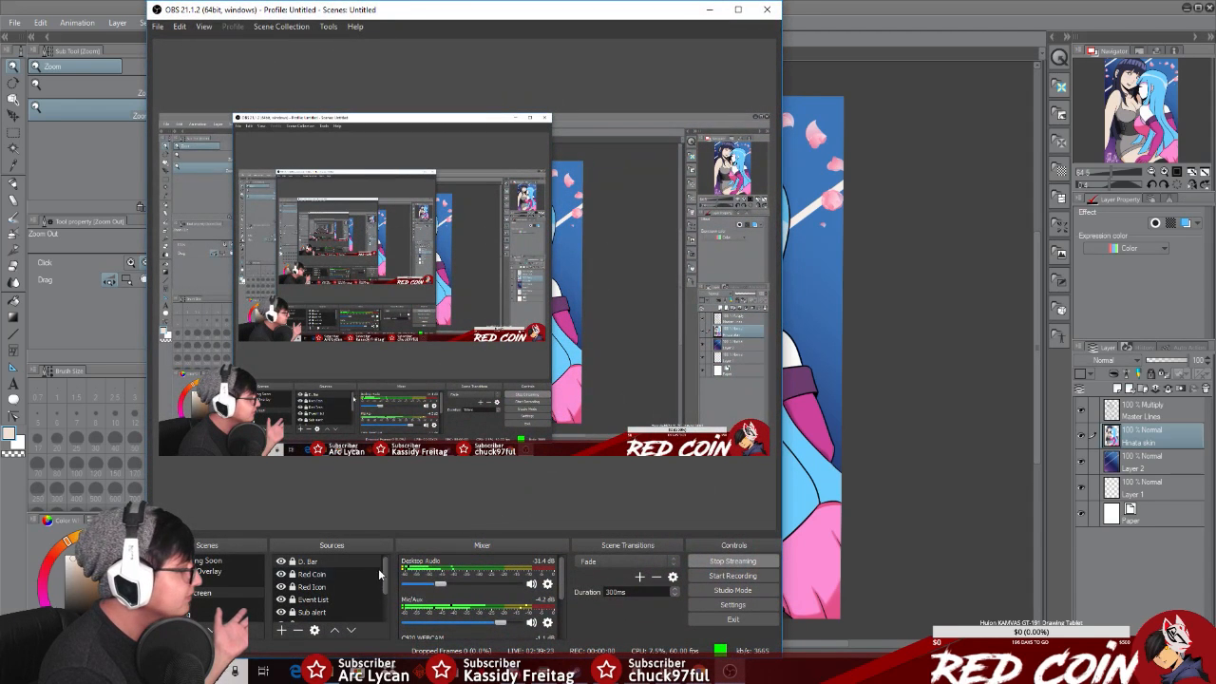